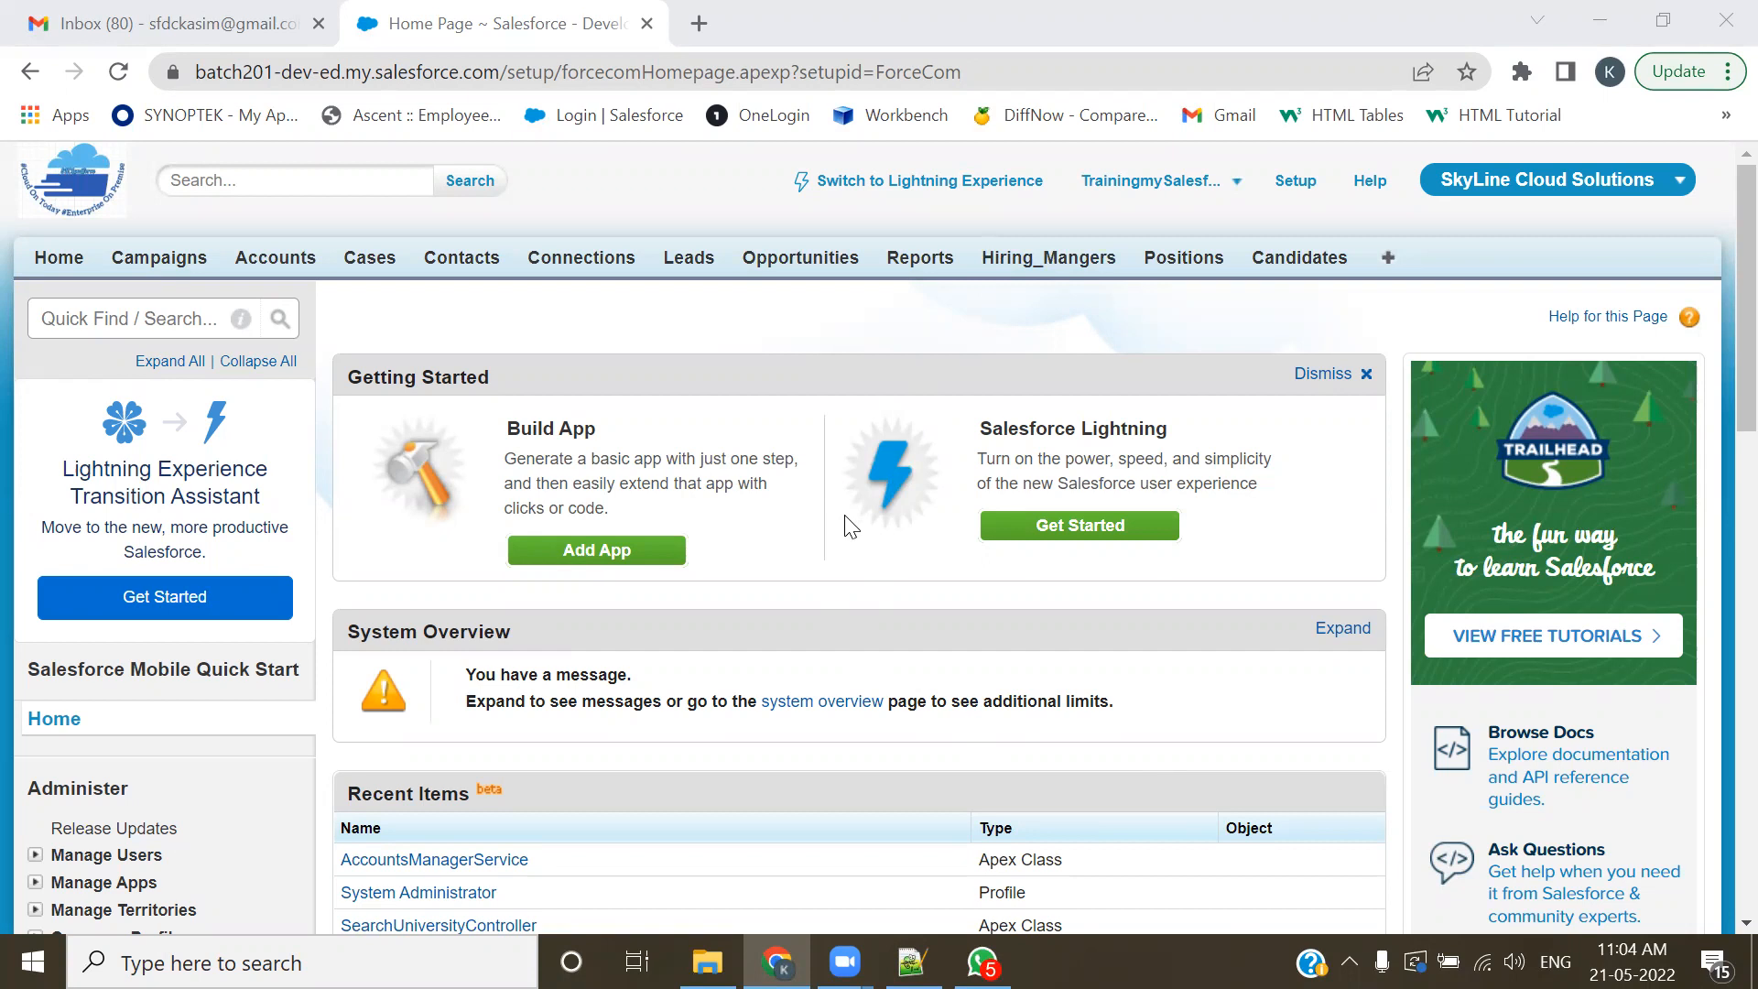
- Switch the org from Salesforce Classic to Lightning Experience
left_click(1003, 197)
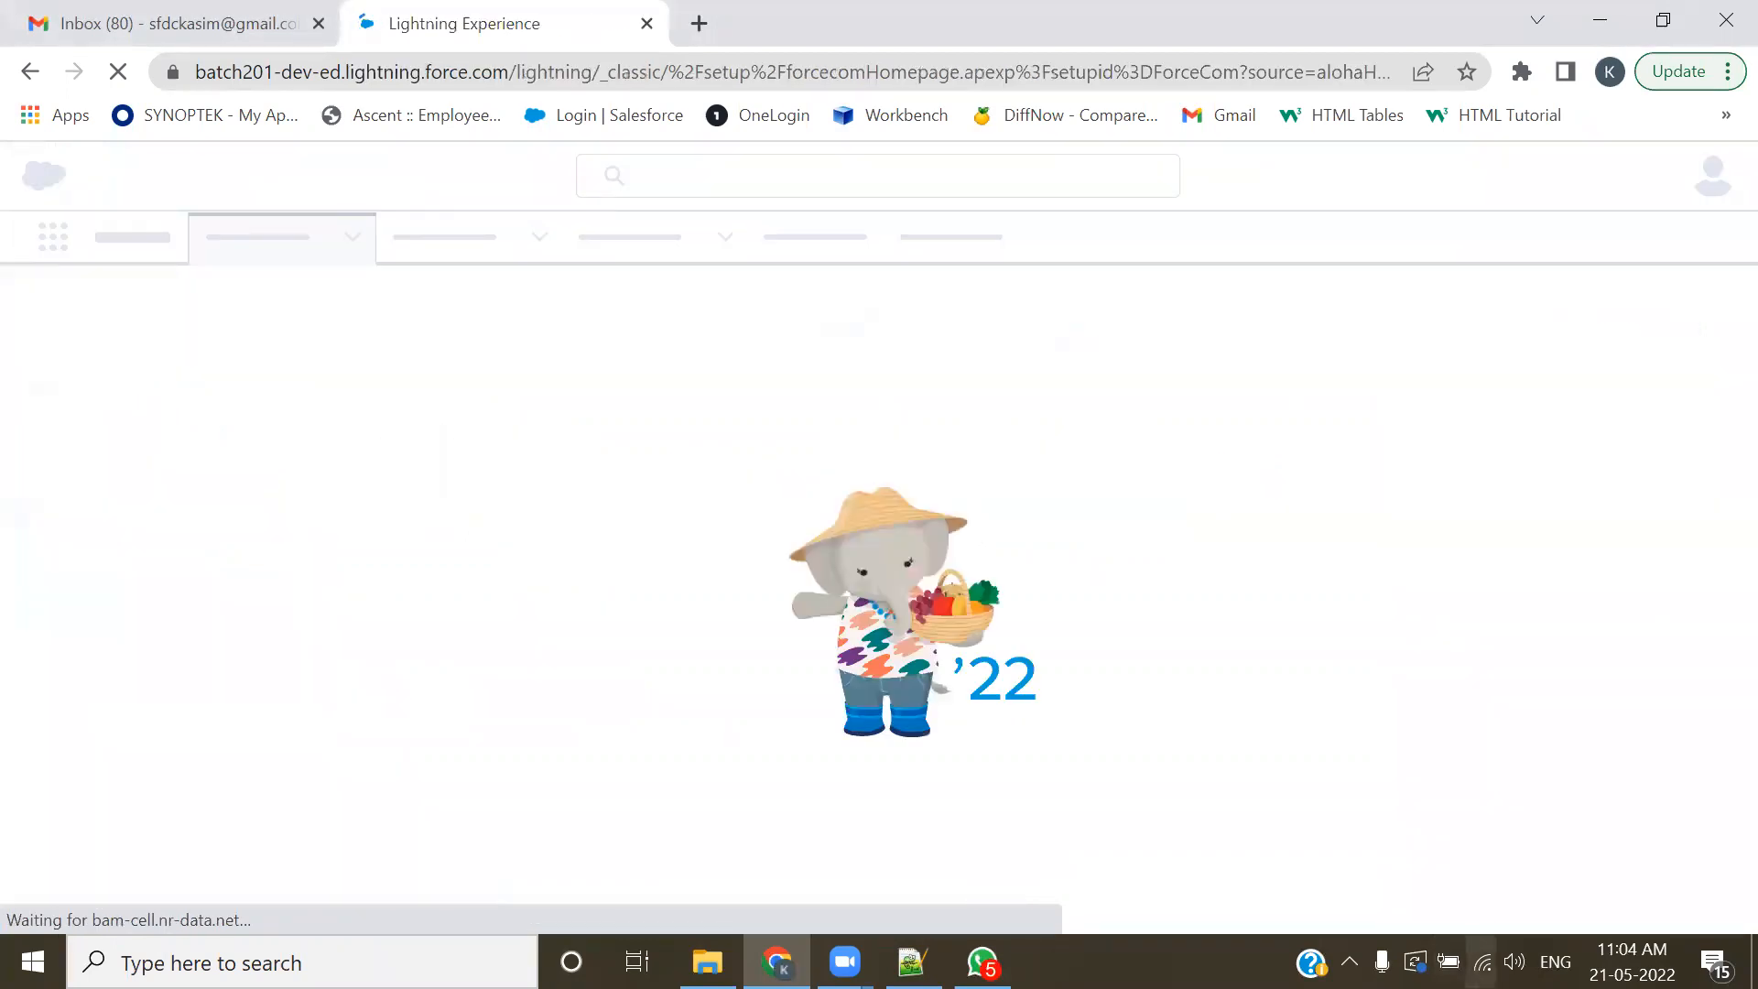
left_click(1482, 961)
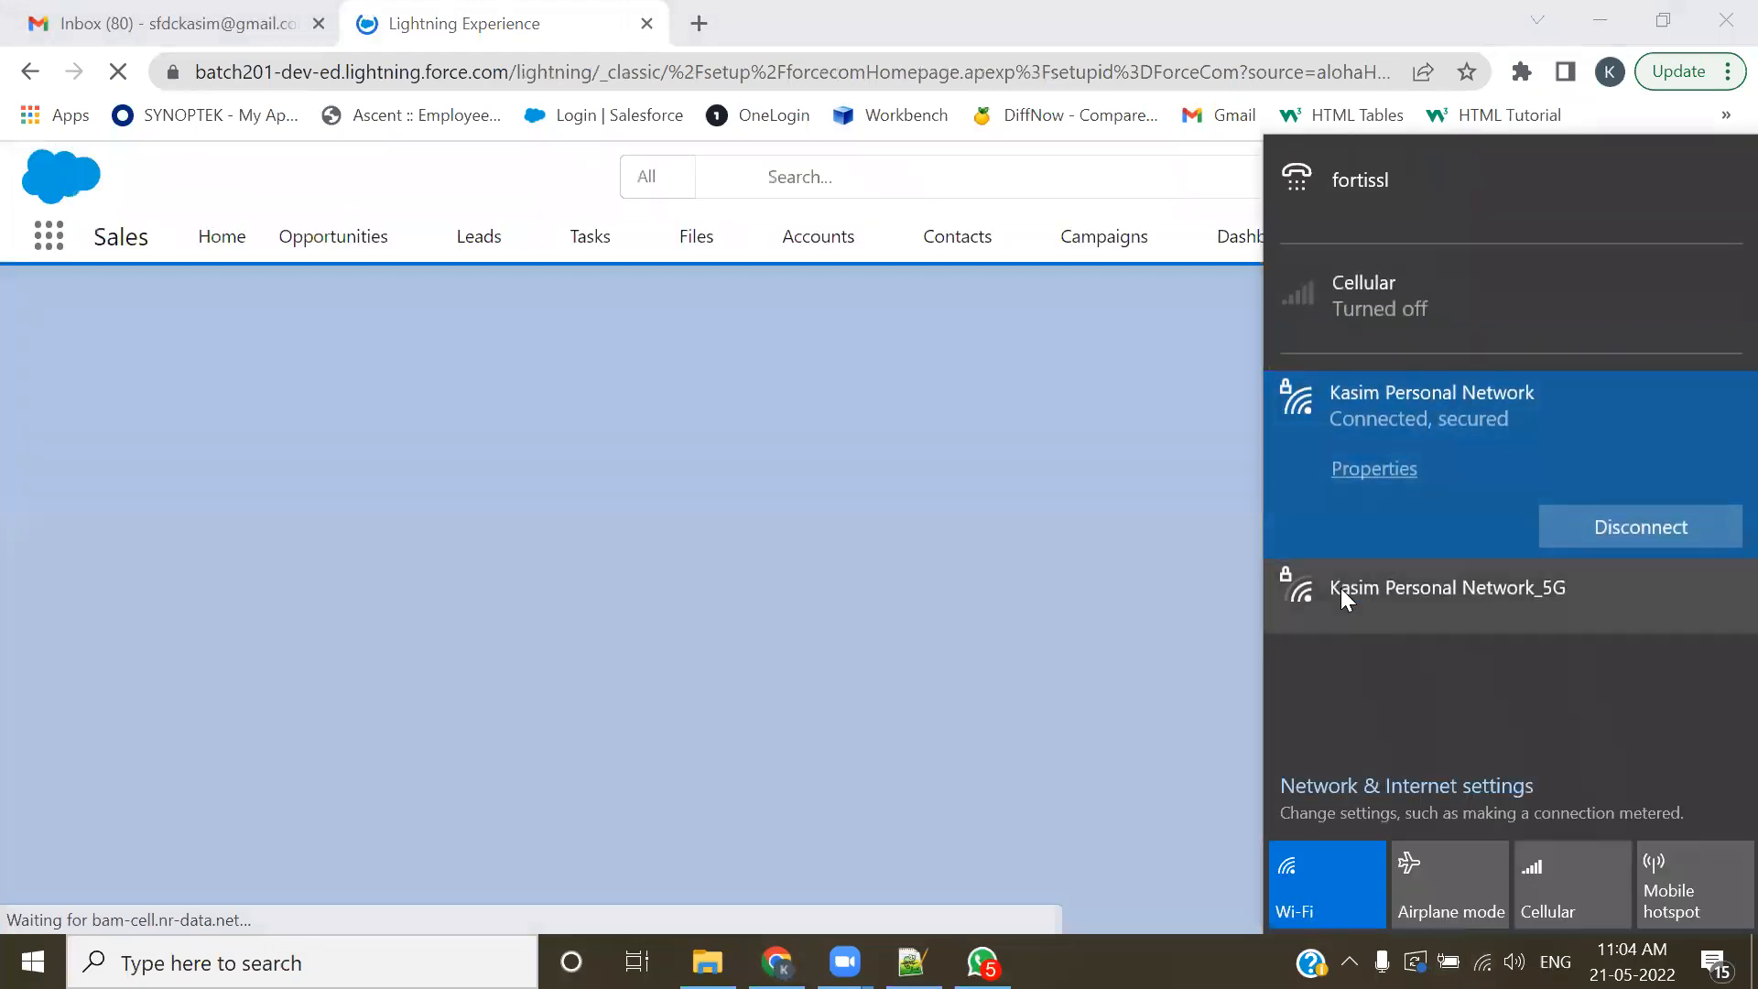
left_click(1078, 376)
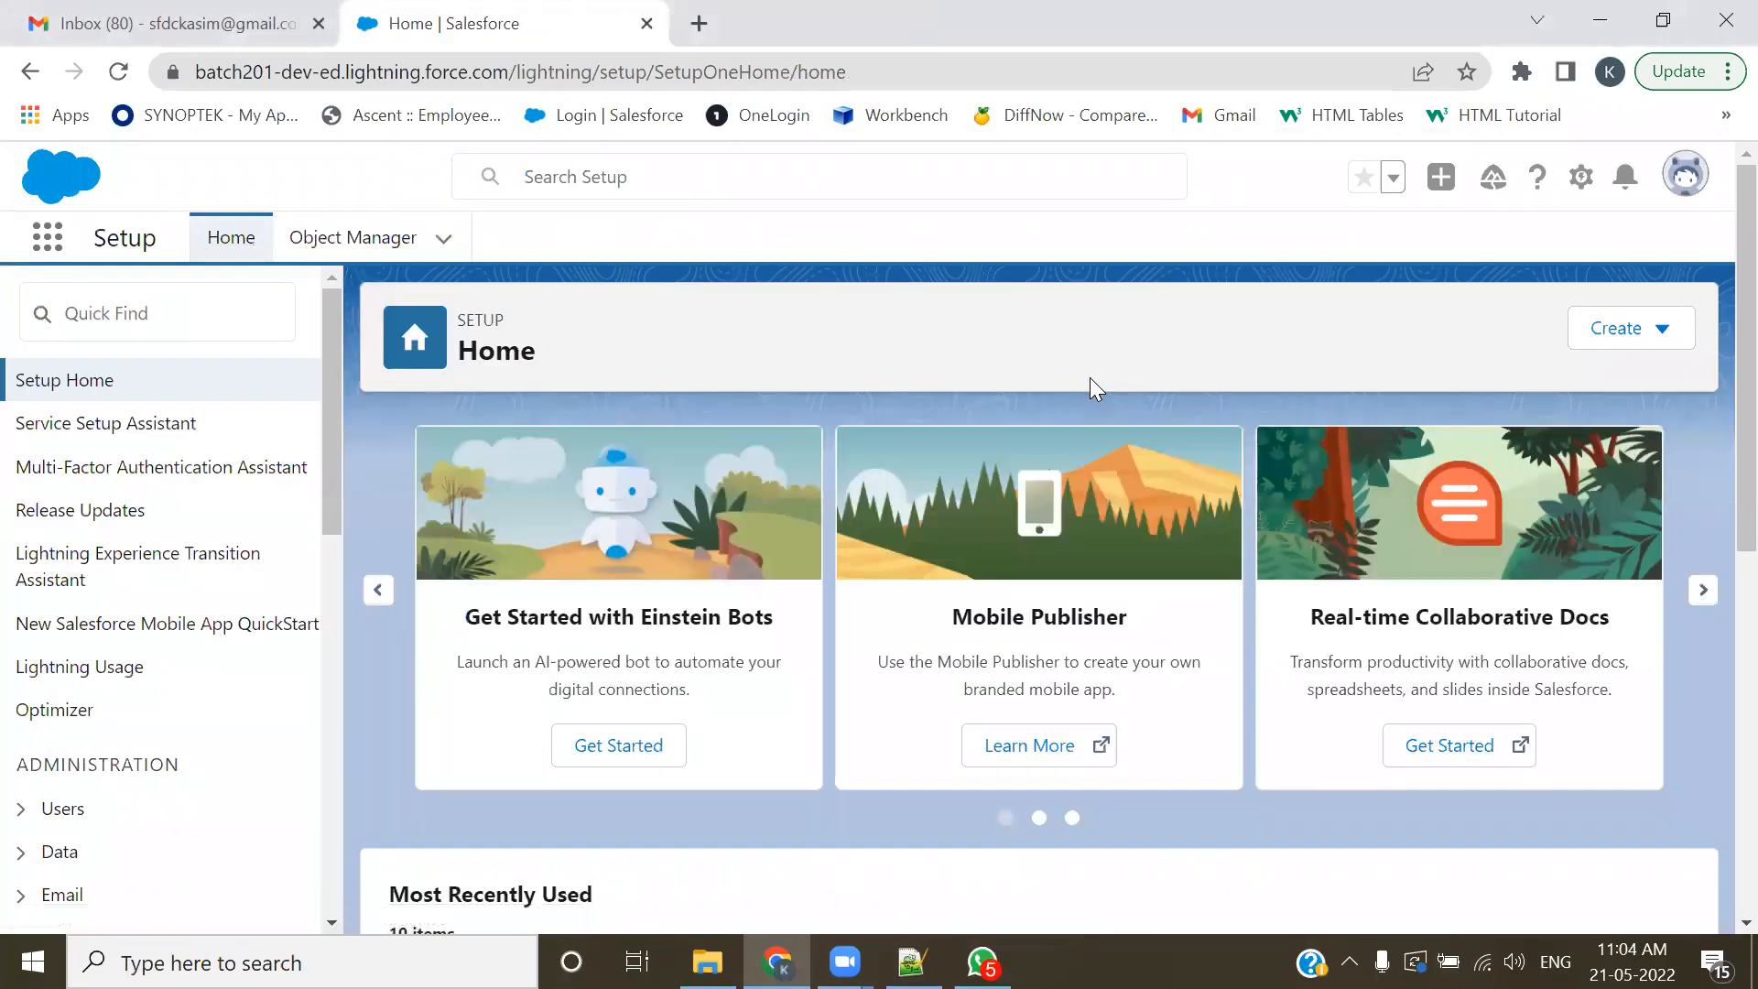
left_click(1679, 306)
left_click(751, 719)
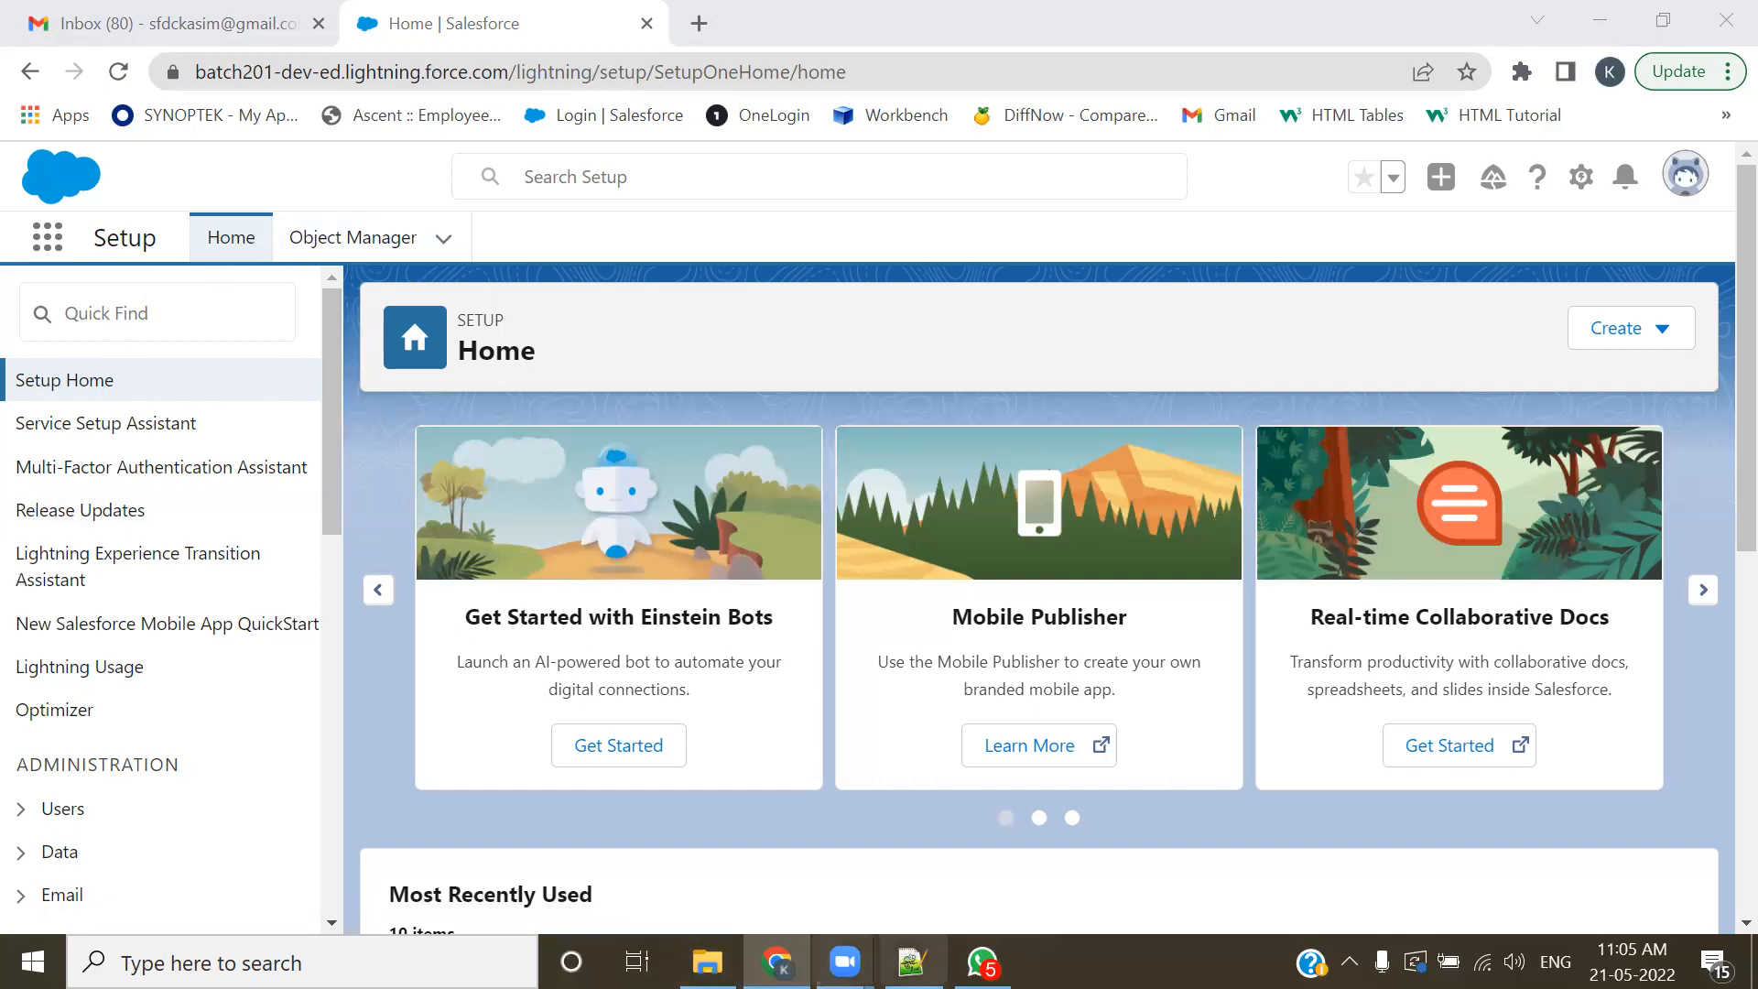
mouse_move(1563, 213)
left_mouse_down()
mouse_move(1540, 595)
mouse_move(1729, 700)
mouse_move(1714, 259)
mouse_move(1566, 207)
mouse_move(1692, 266)
mouse_move(1661, 273)
mouse_move(1672, 252)
left_mouse_up()
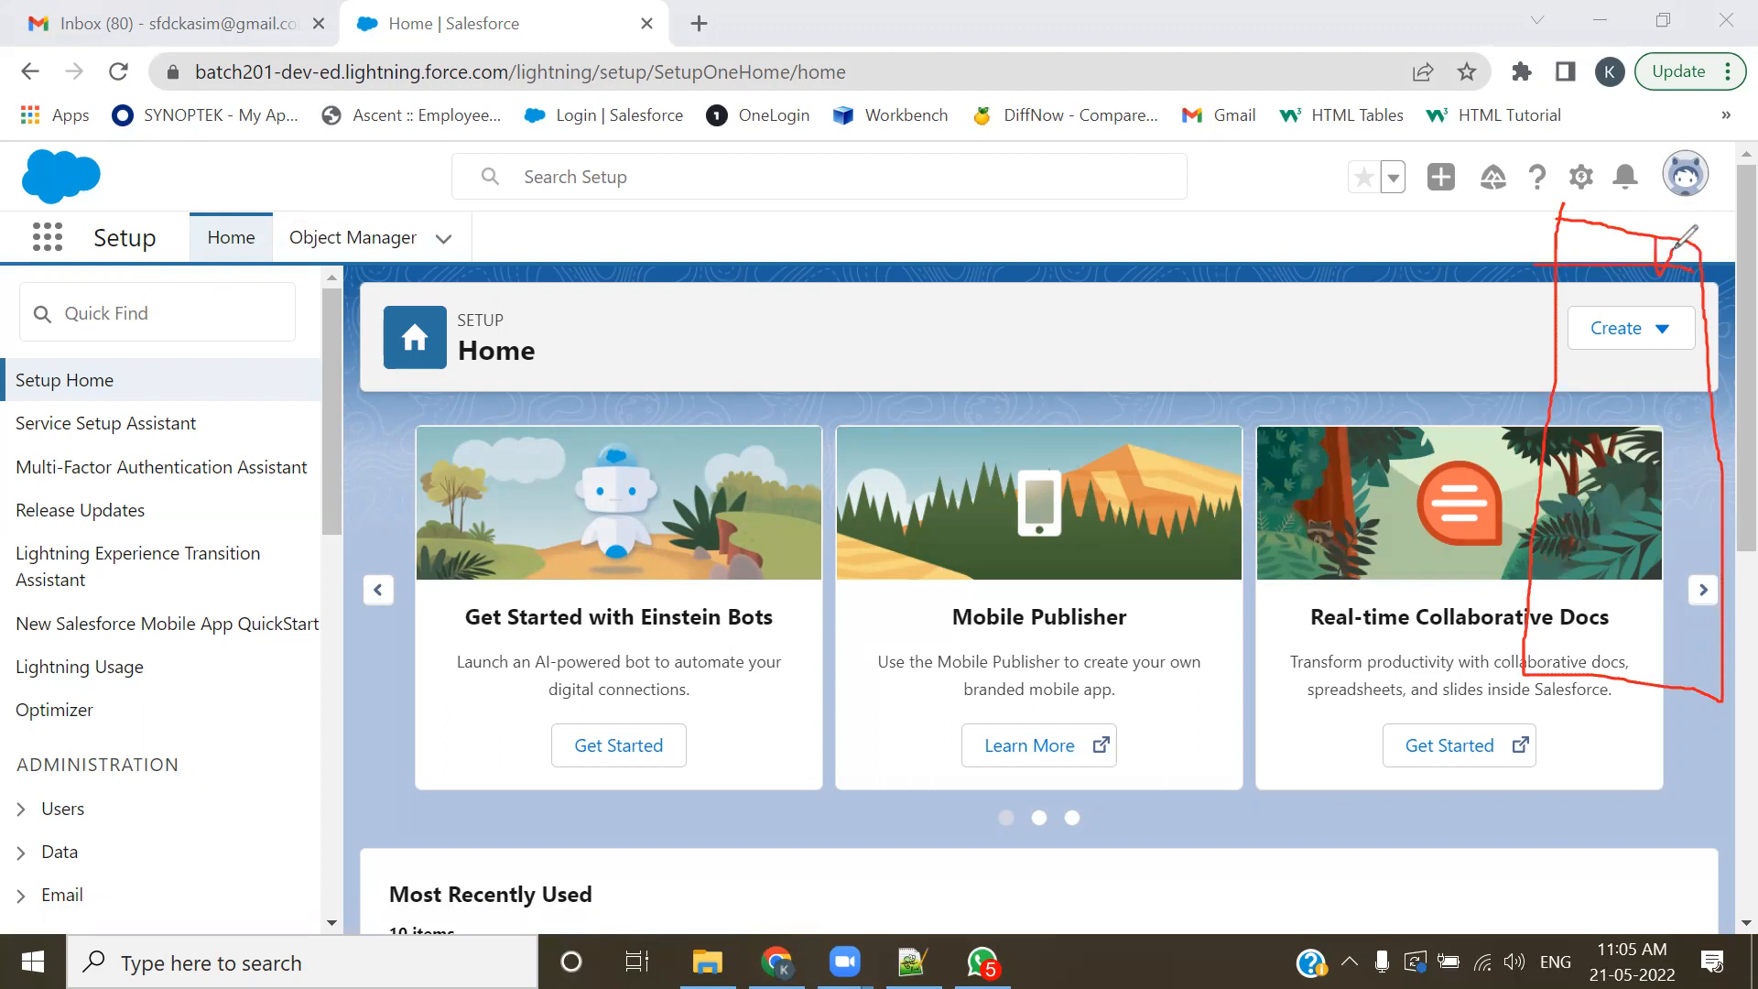
left_click_drag(1556, 309, 1699, 305)
left_click_drag(1569, 353, 1677, 350)
left_click_drag(1554, 405, 1664, 406)
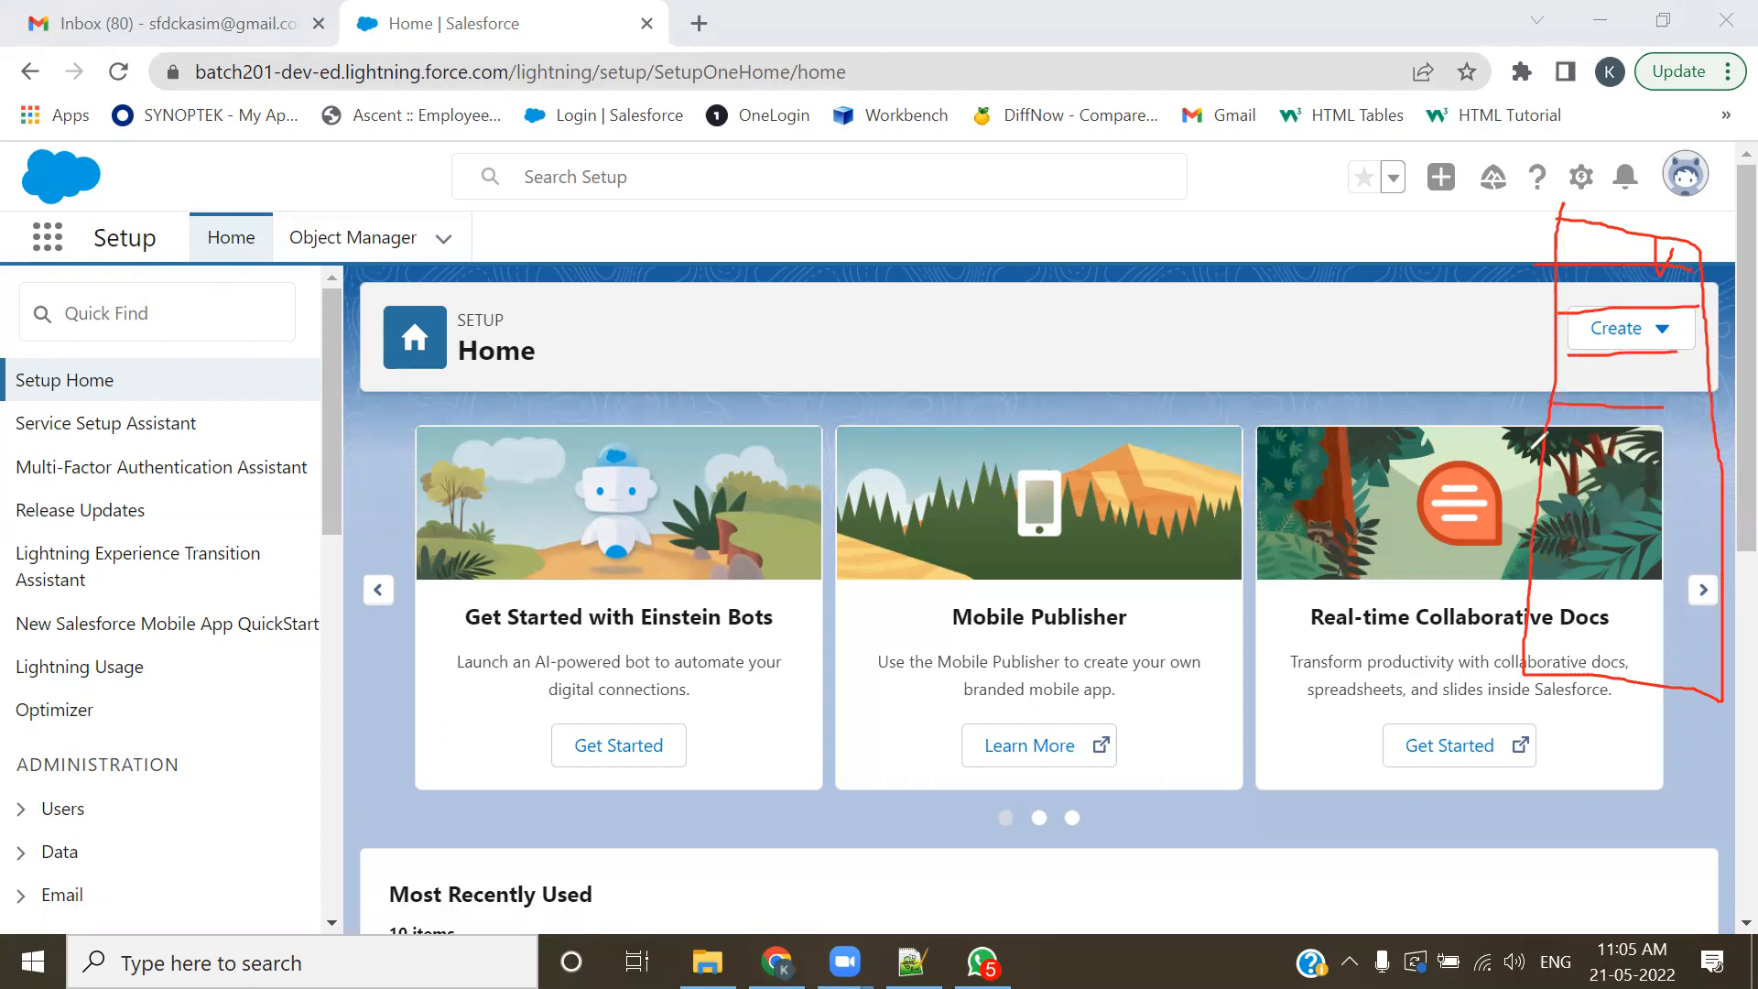
left_click_drag(1524, 455, 1669, 455)
left_click_drag(1542, 506, 1756, 506)
left_click_drag(1506, 561, 1685, 561)
left_click_drag(1525, 607, 1728, 608)
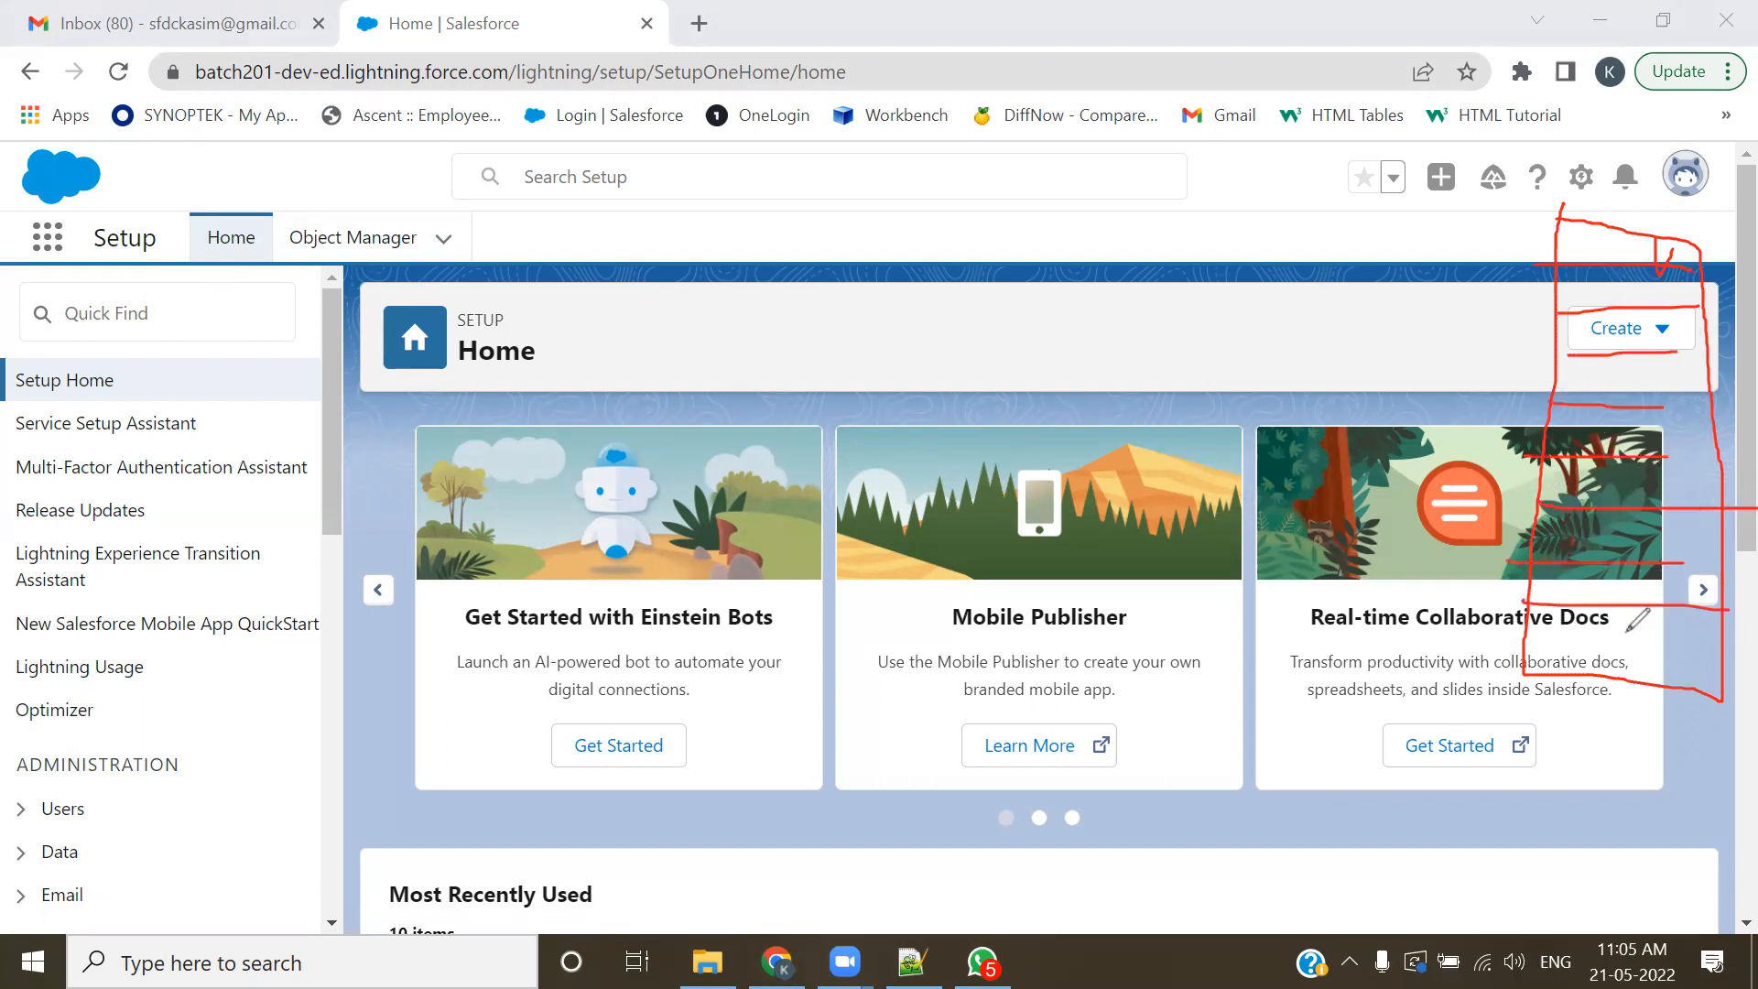
left_click(1216, 241)
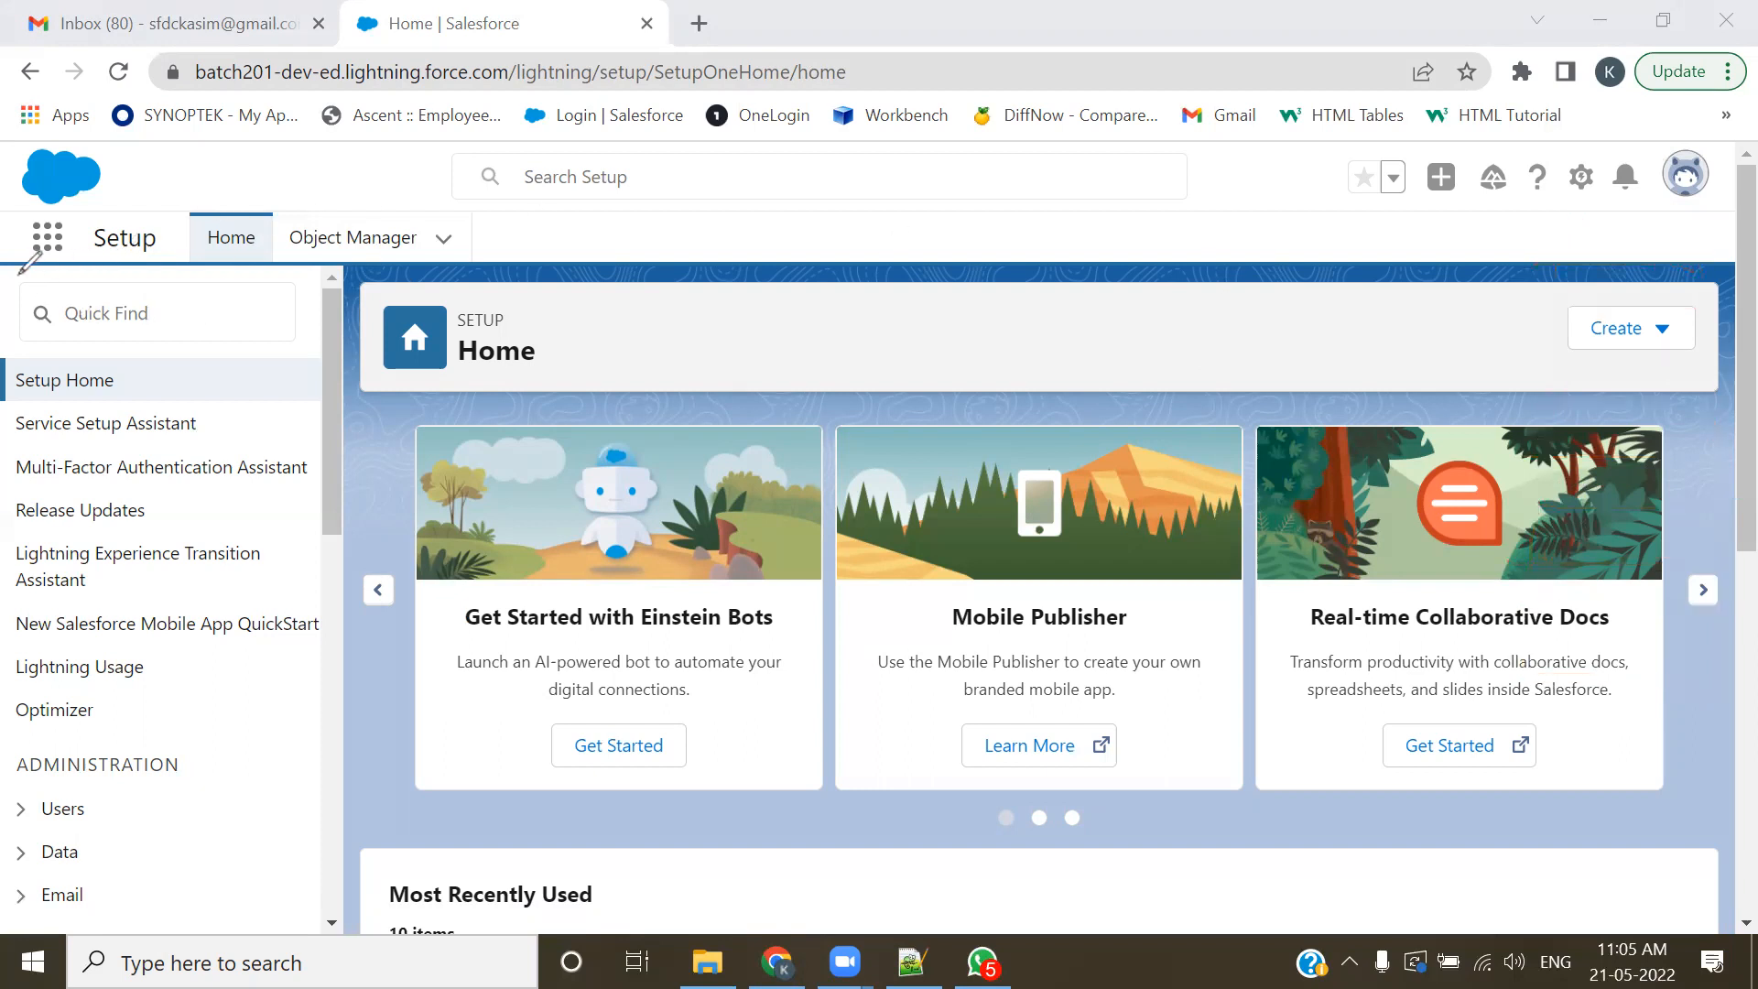
left_click_drag(9, 272, 85, 272)
mouse_move(92, 206)
left_mouse_down()
mouse_move(14, 209)
mouse_move(9, 268)
mouse_move(89, 211)
left_mouse_up()
mouse_move(1621, 217)
left_mouse_down()
mouse_move(1659, 256)
mouse_move(1642, 195)
mouse_move(94, 245)
mouse_move(108, 258)
left_mouse_up()
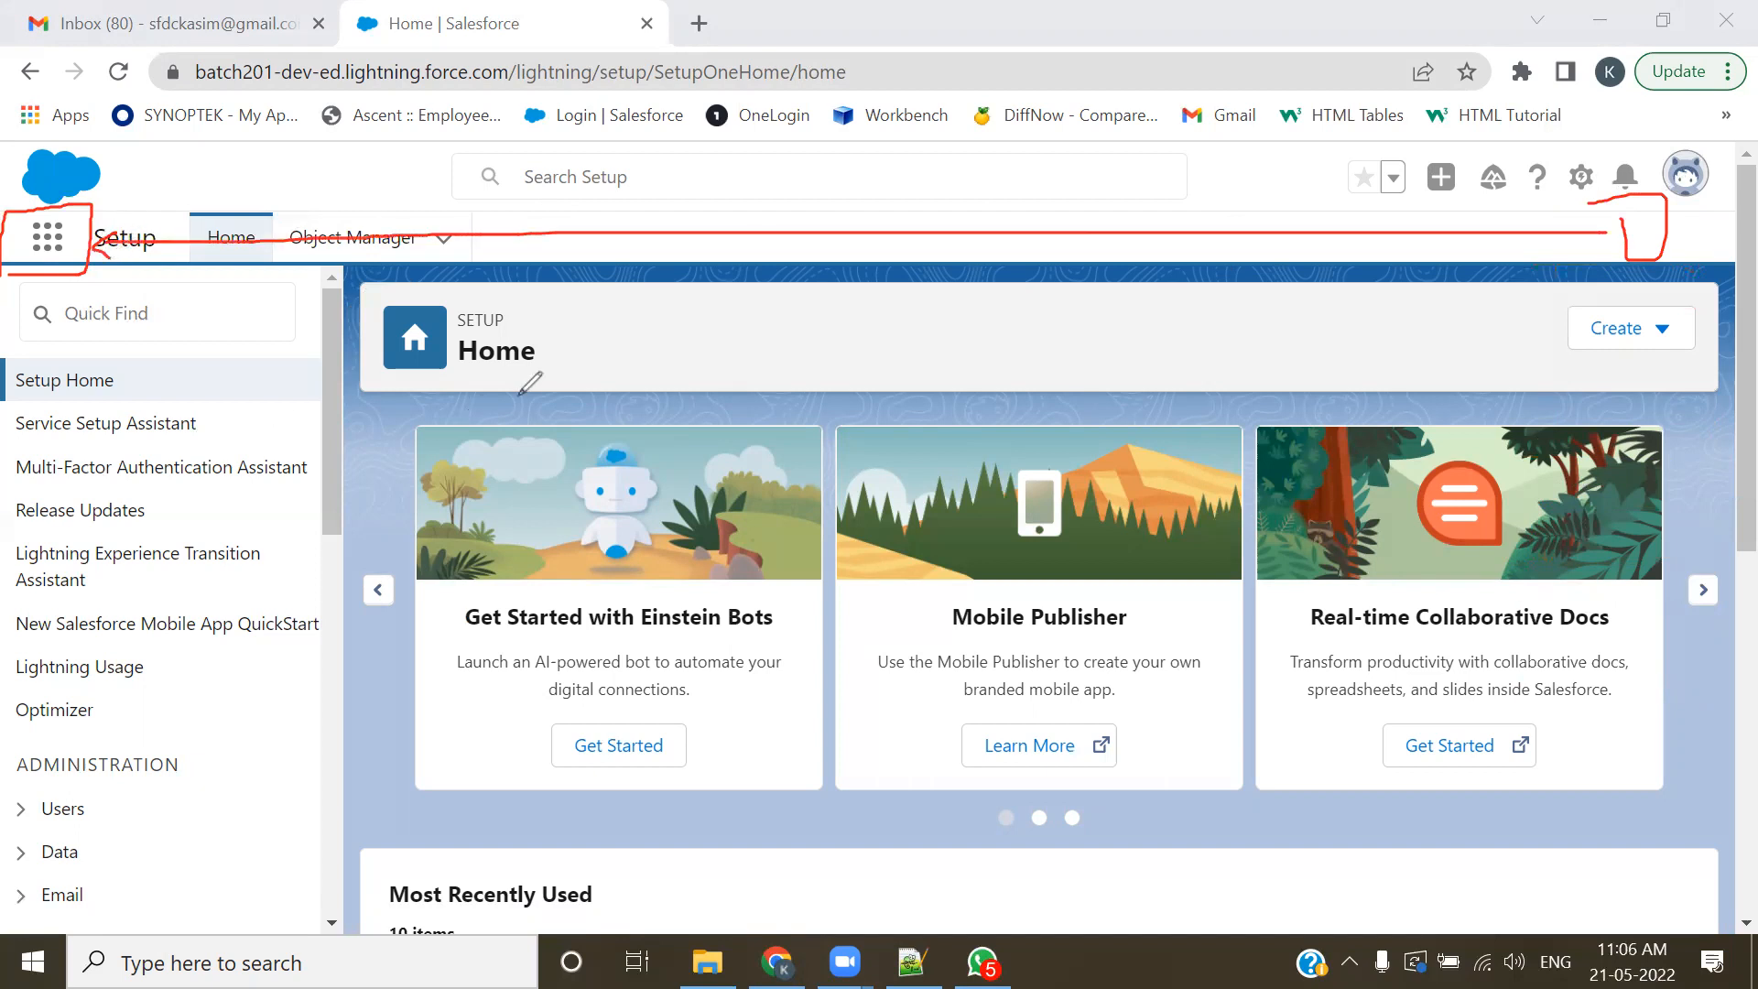
mouse_move(1610, 201)
left_mouse_down()
mouse_move(1637, 267)
mouse_move(1662, 207)
left_mouse_up()
left_click(866, 263)
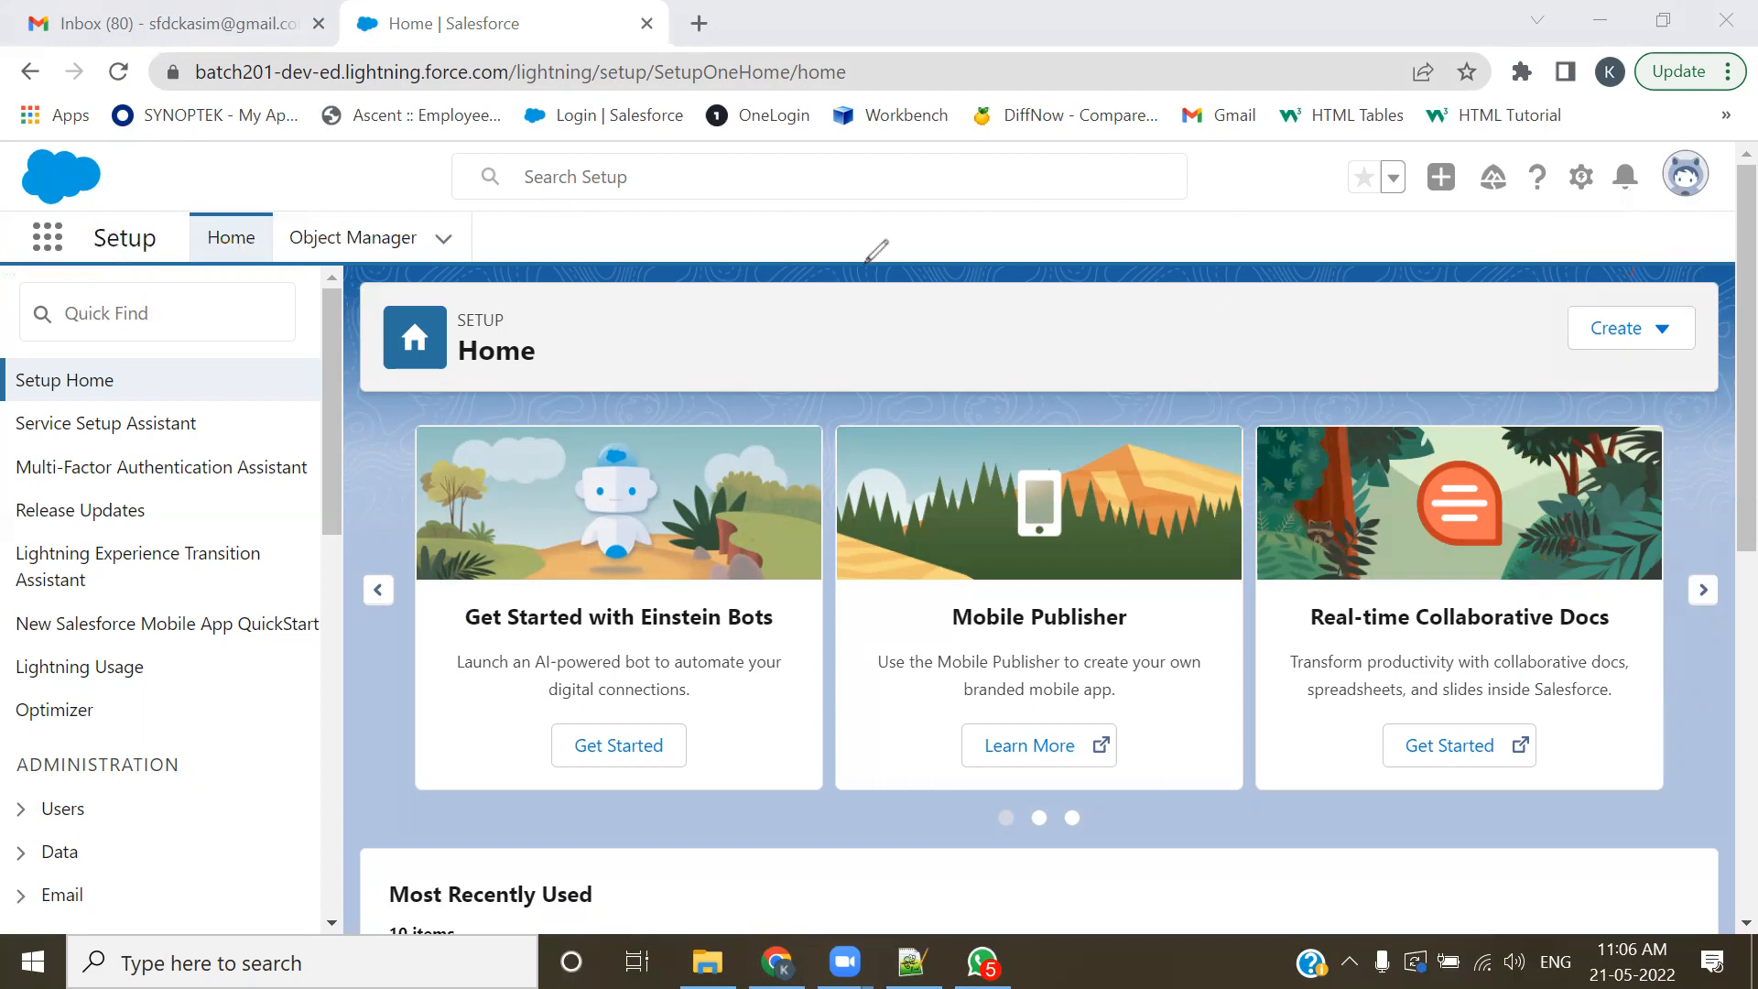
- Open the Sales app from the App Launcher's full list of apps
left_click(48, 238)
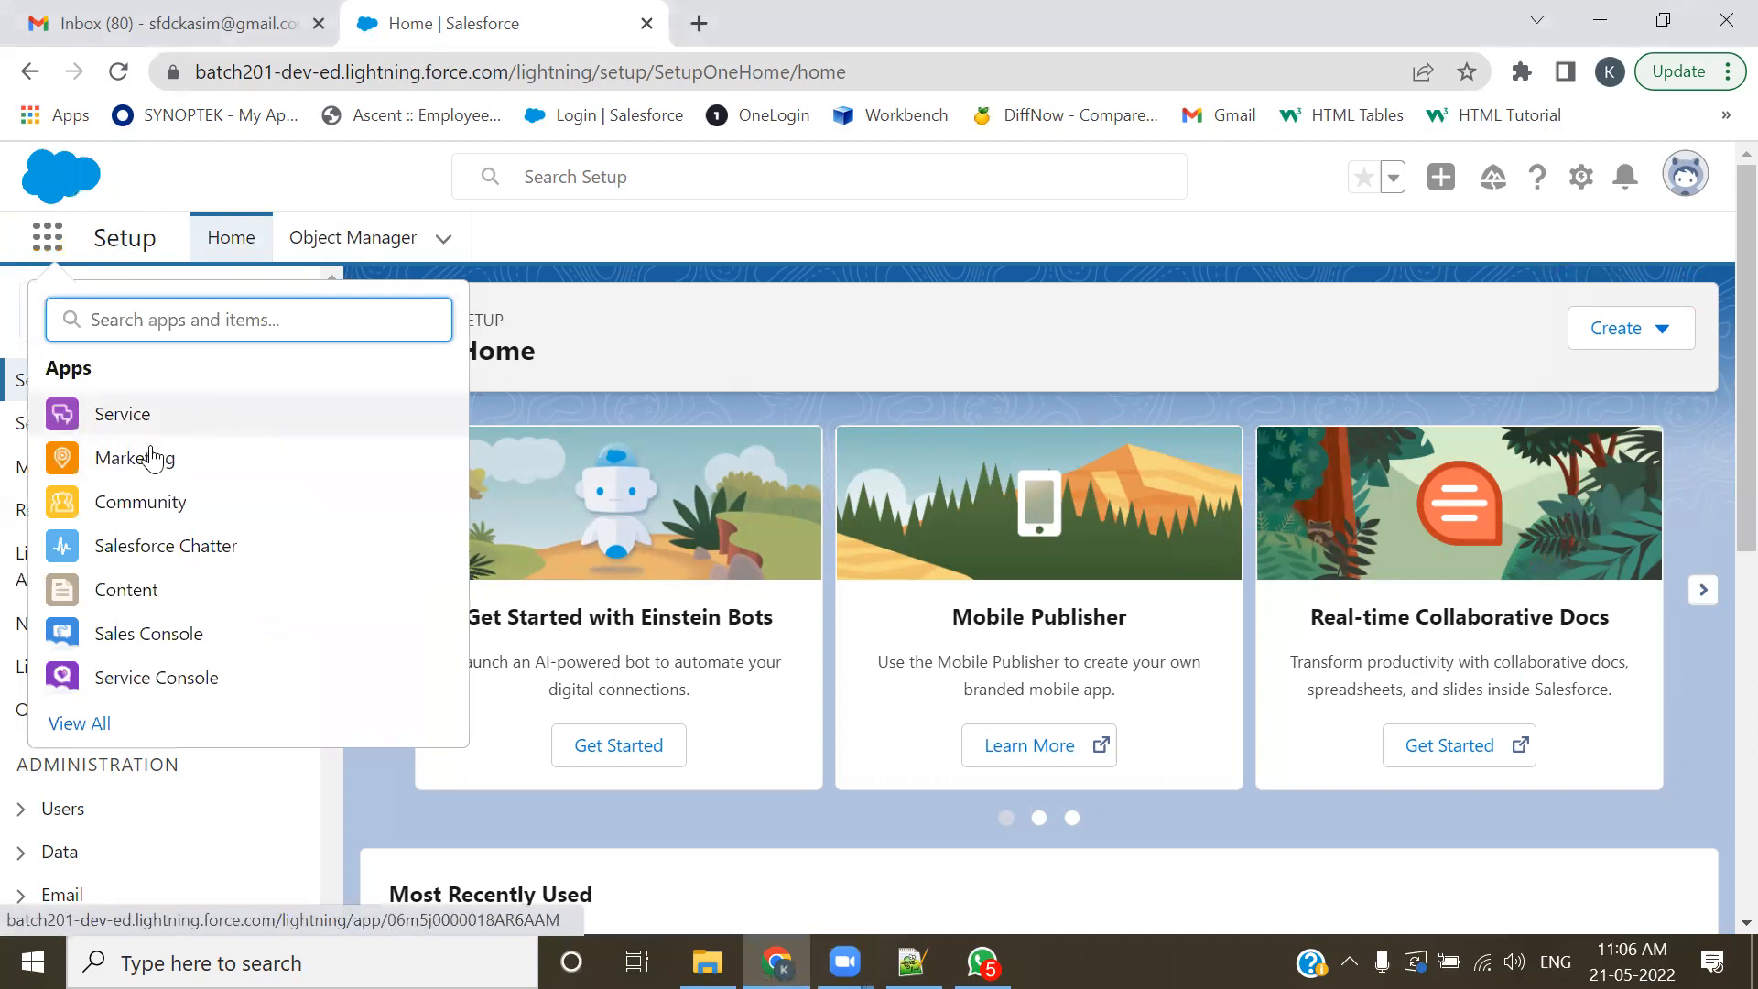
left_click(92, 727)
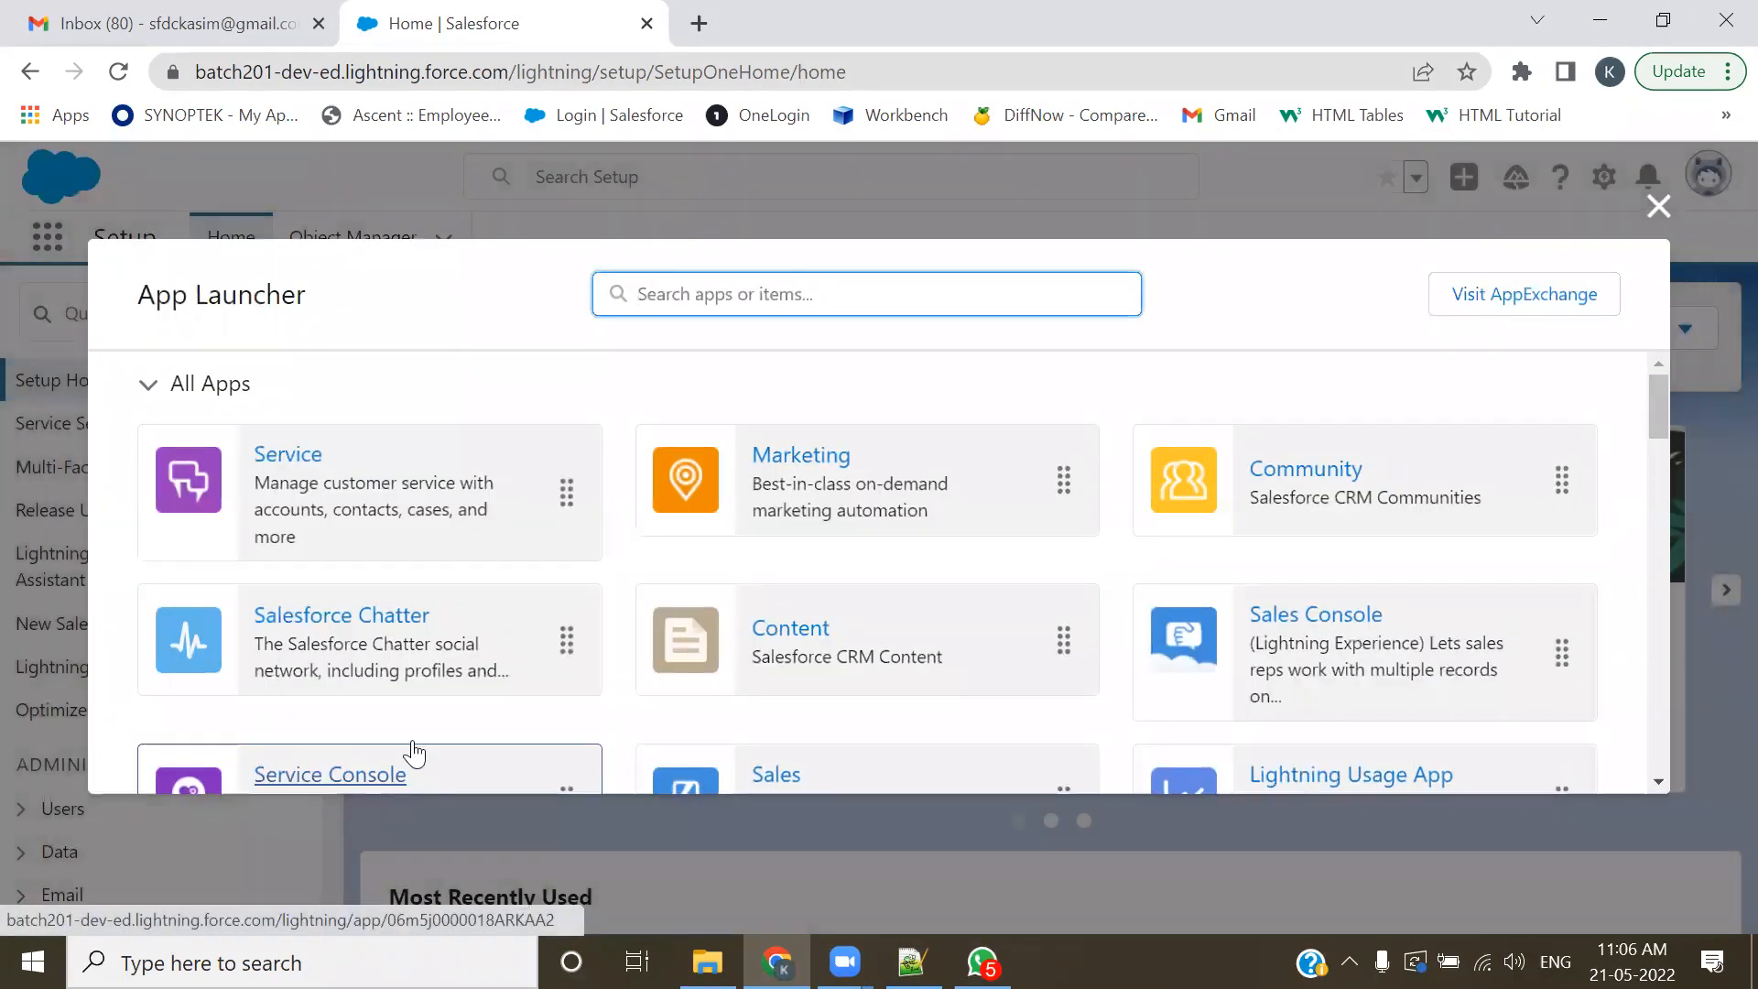
scroll(574, 609, "down", 1)
scroll(573, 605, "down", 3)
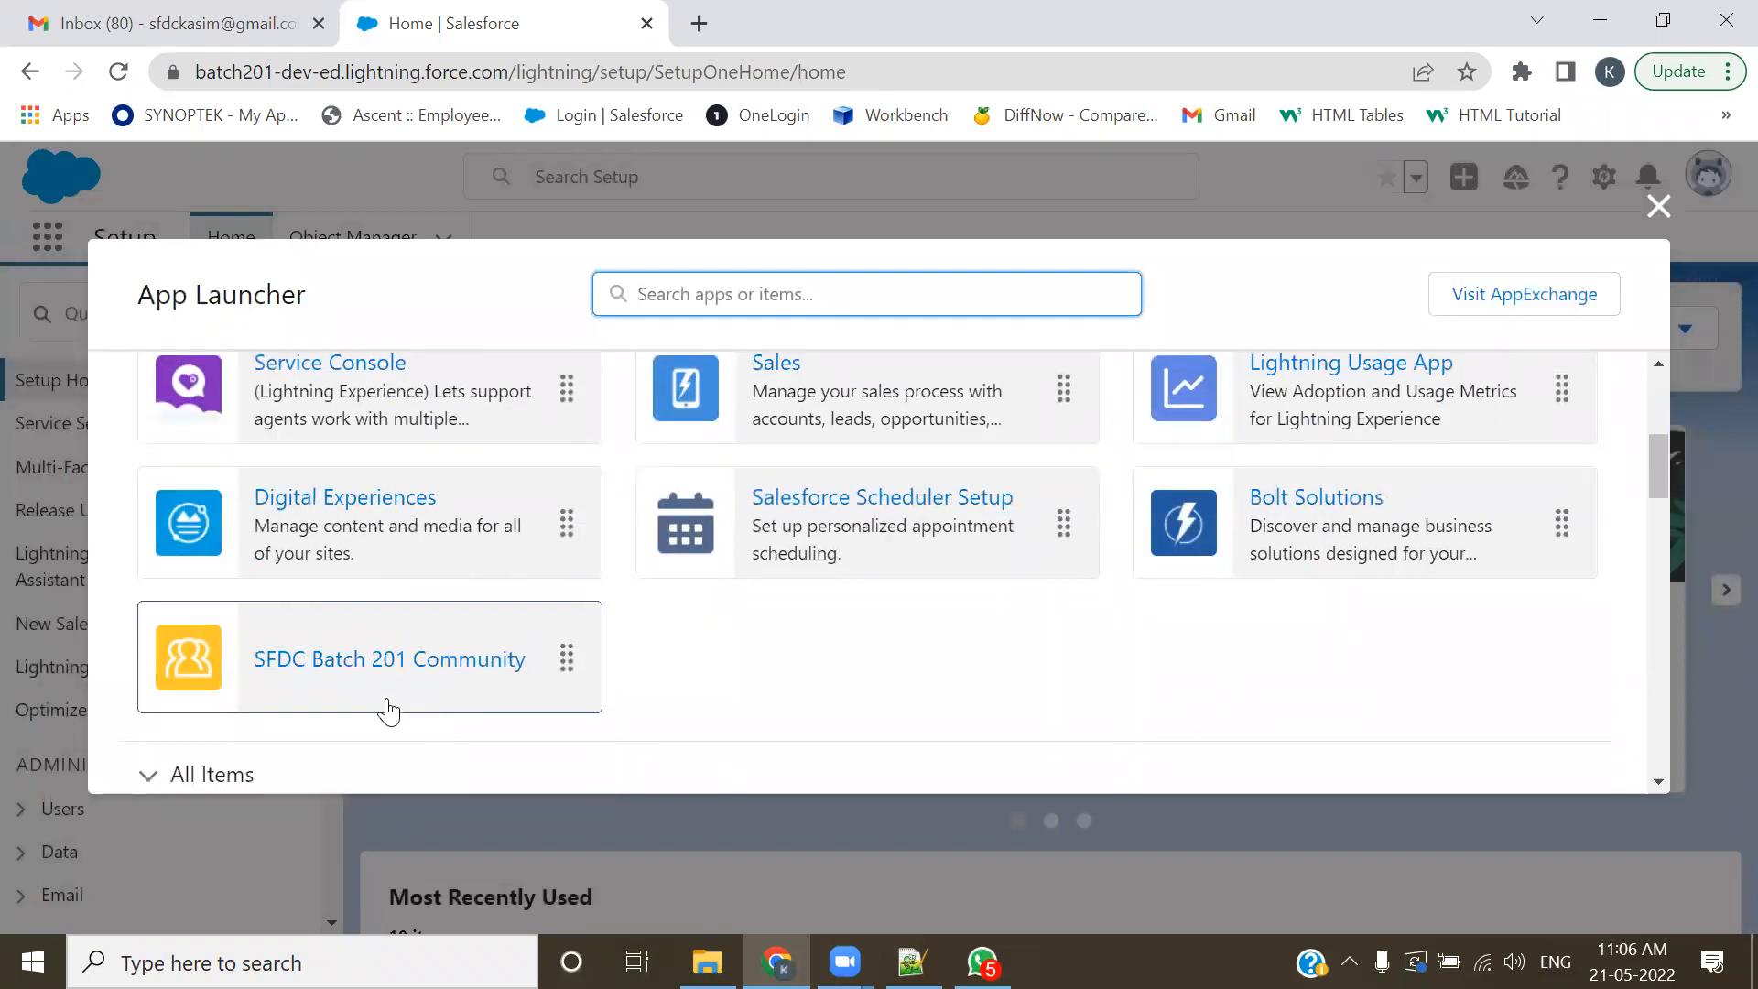
scroll(690, 573, "down", 3)
scroll(694, 568, "up", 8)
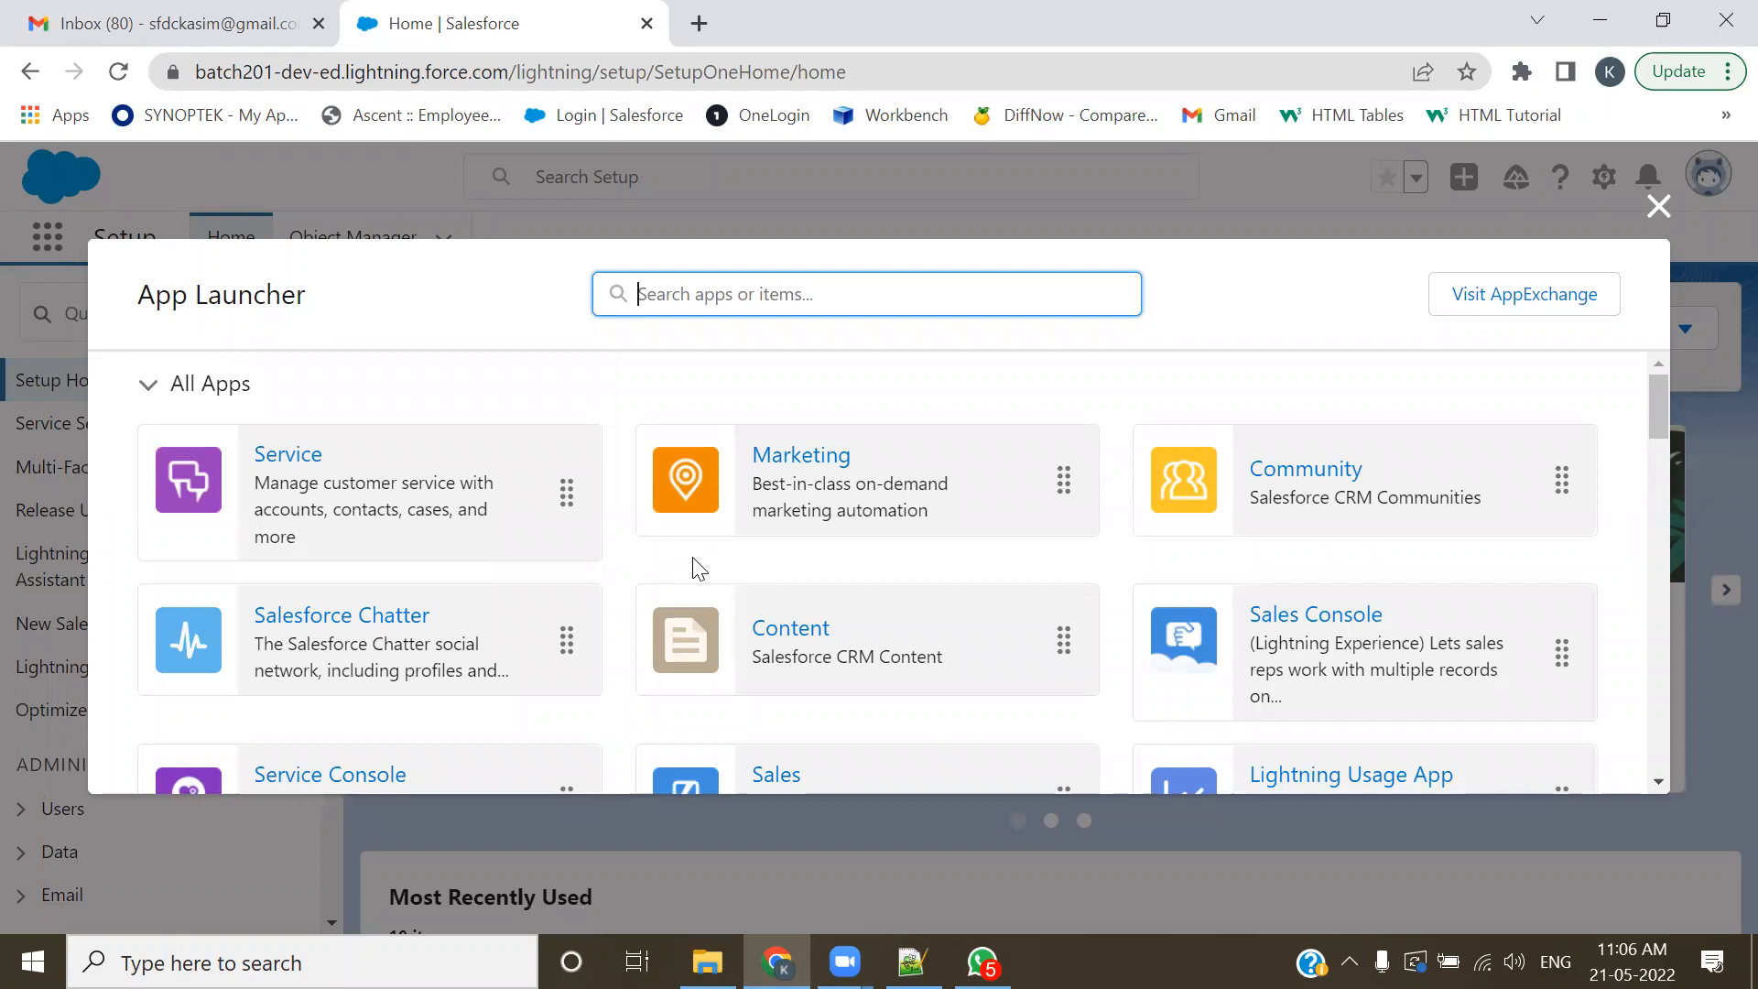
scroll(926, 579, "down", 1)
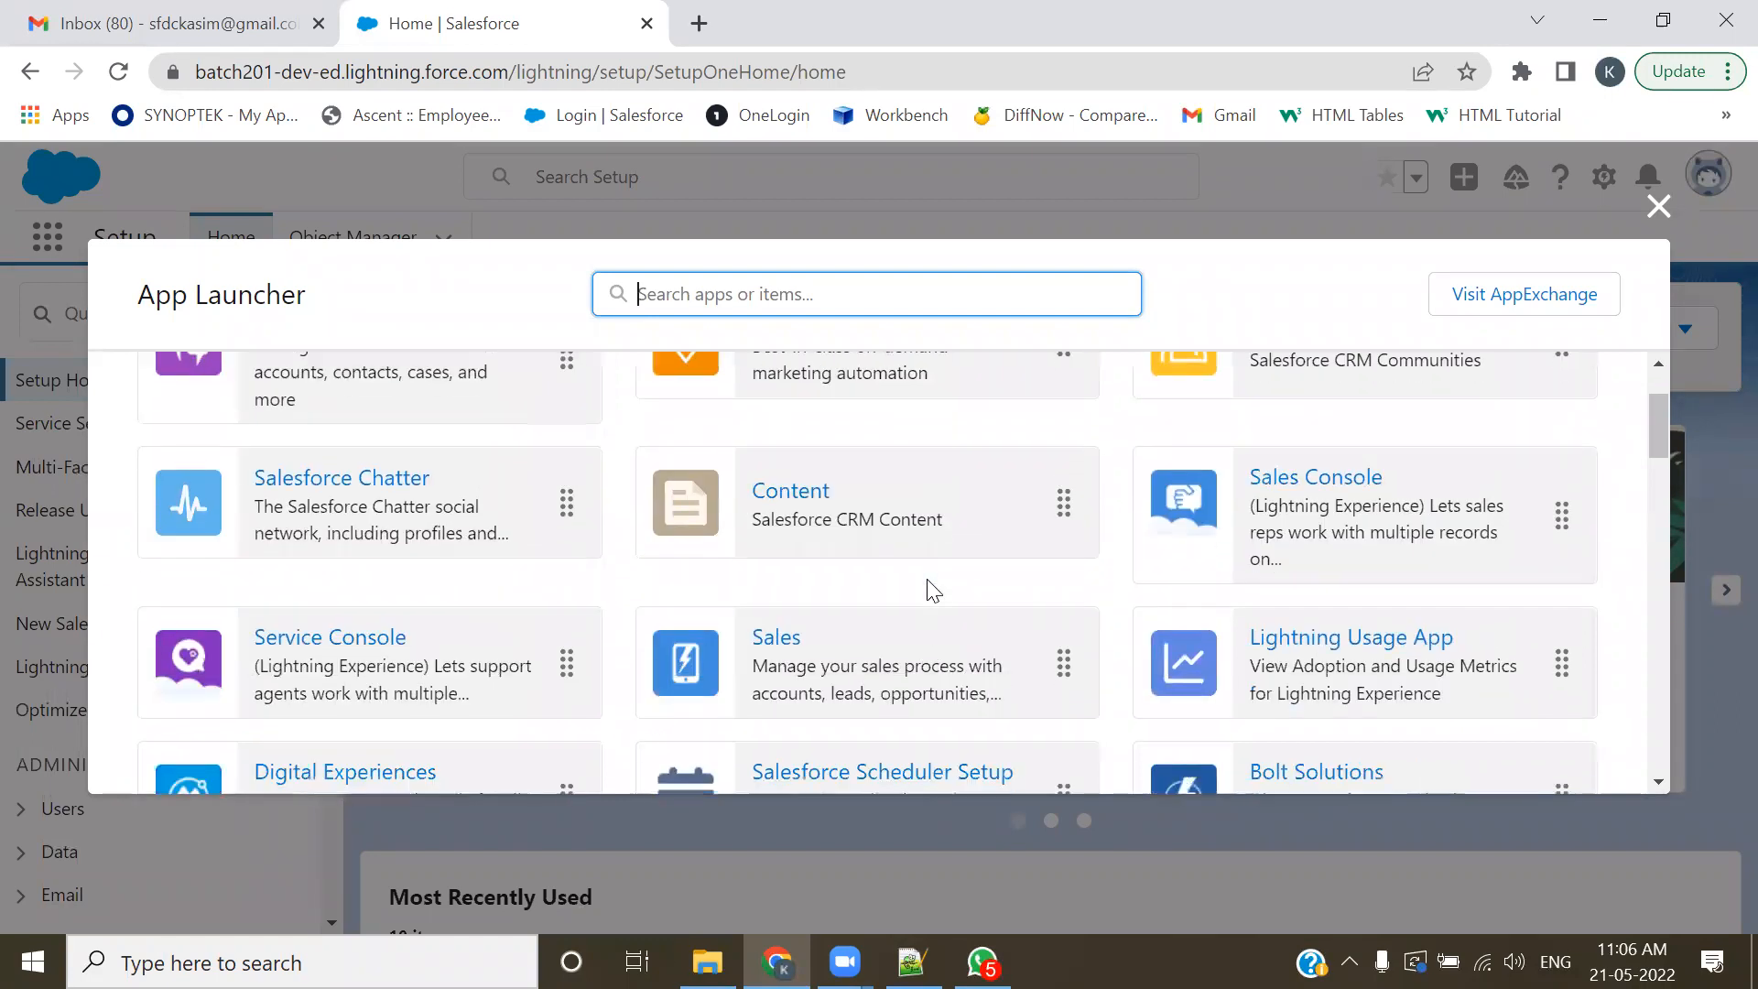
scroll(930, 591, "down", 1)
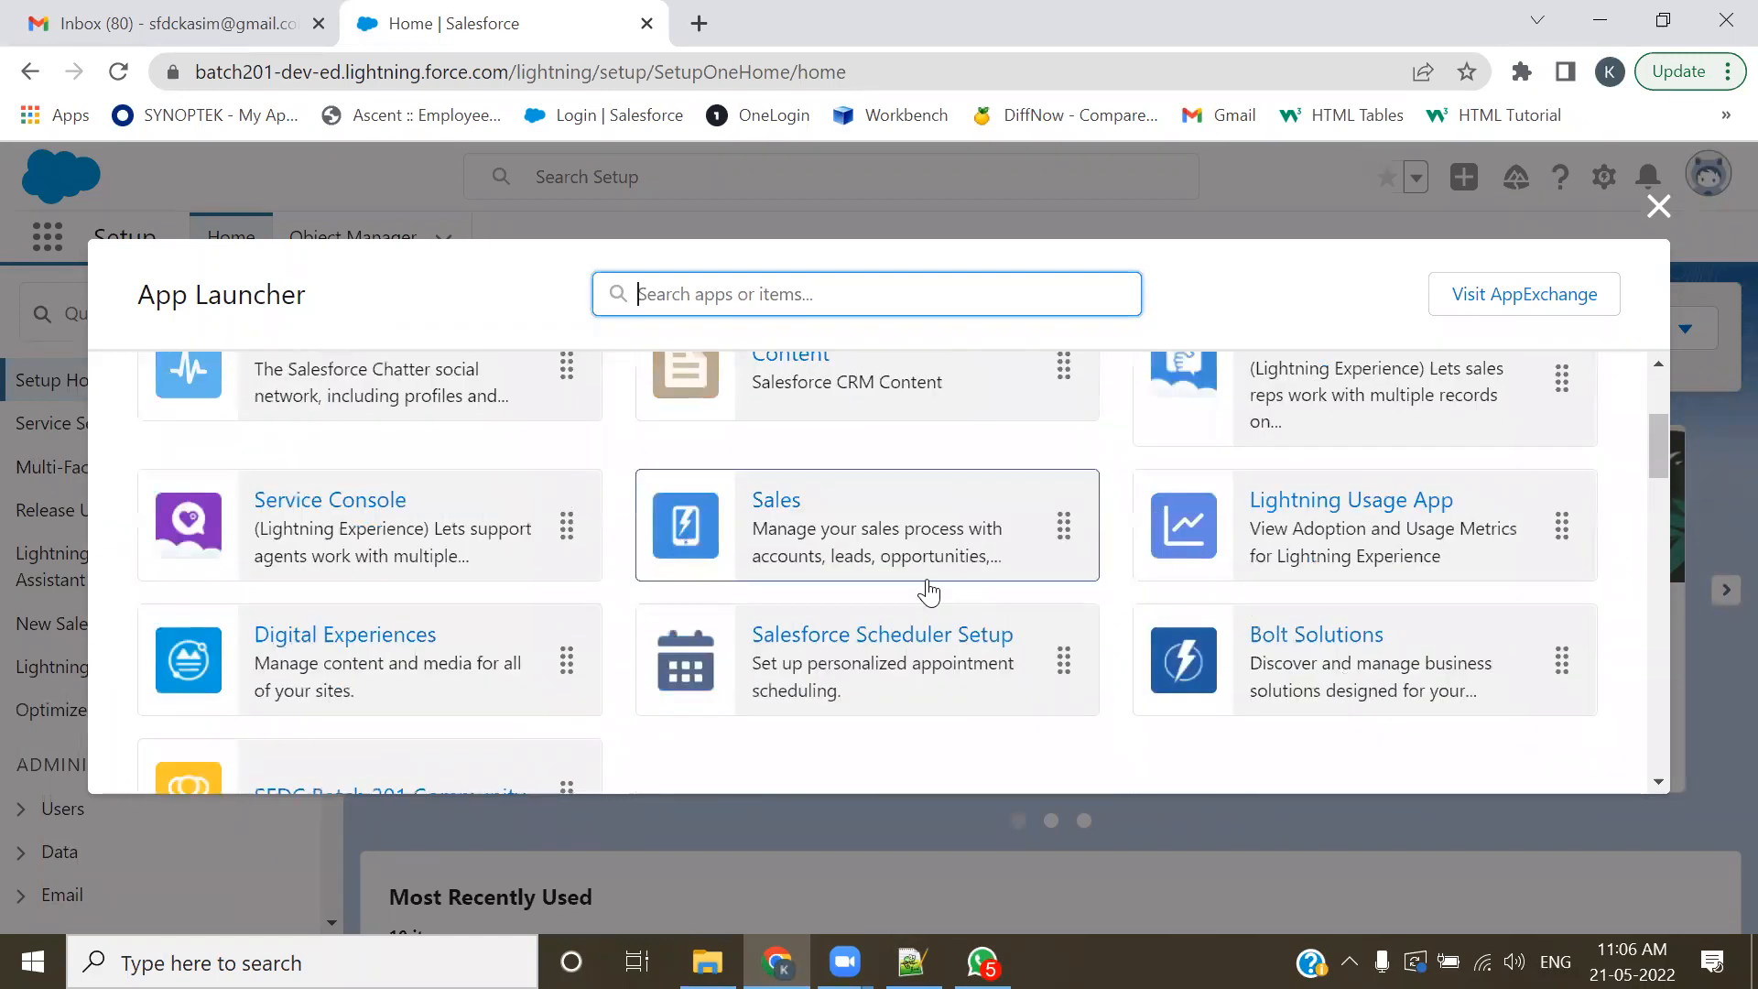
scroll(929, 593, "down", 2)
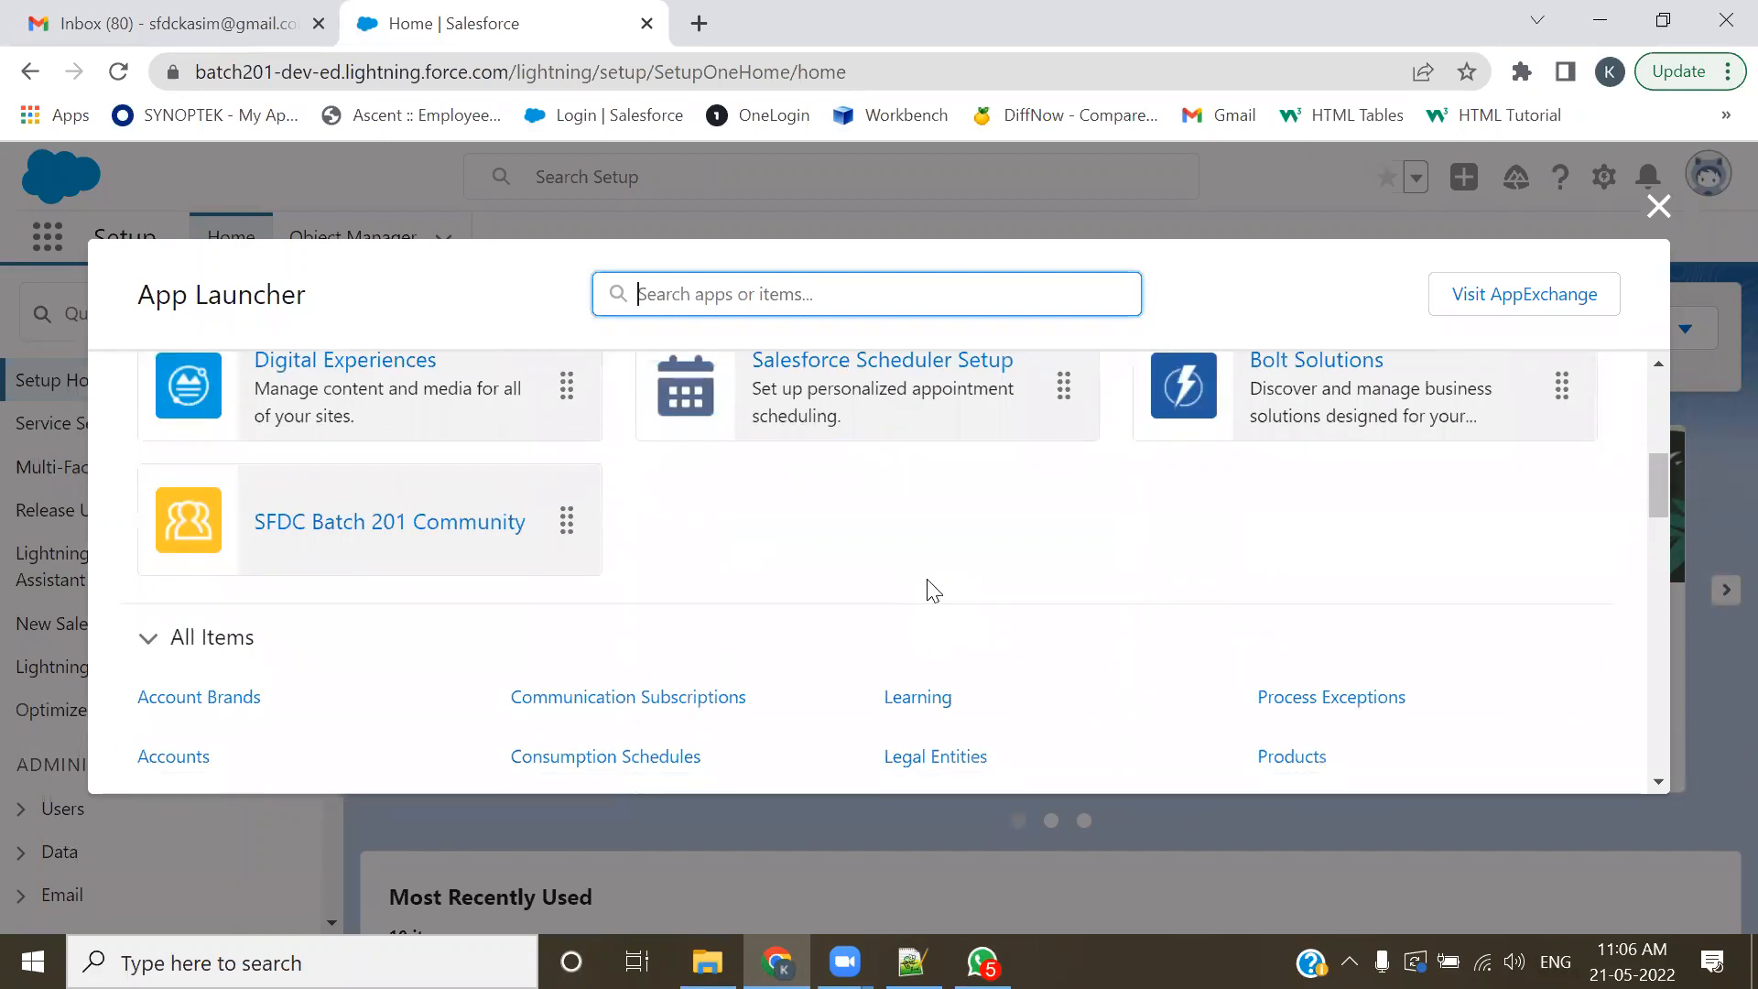
scroll(926, 590, "up", 2)
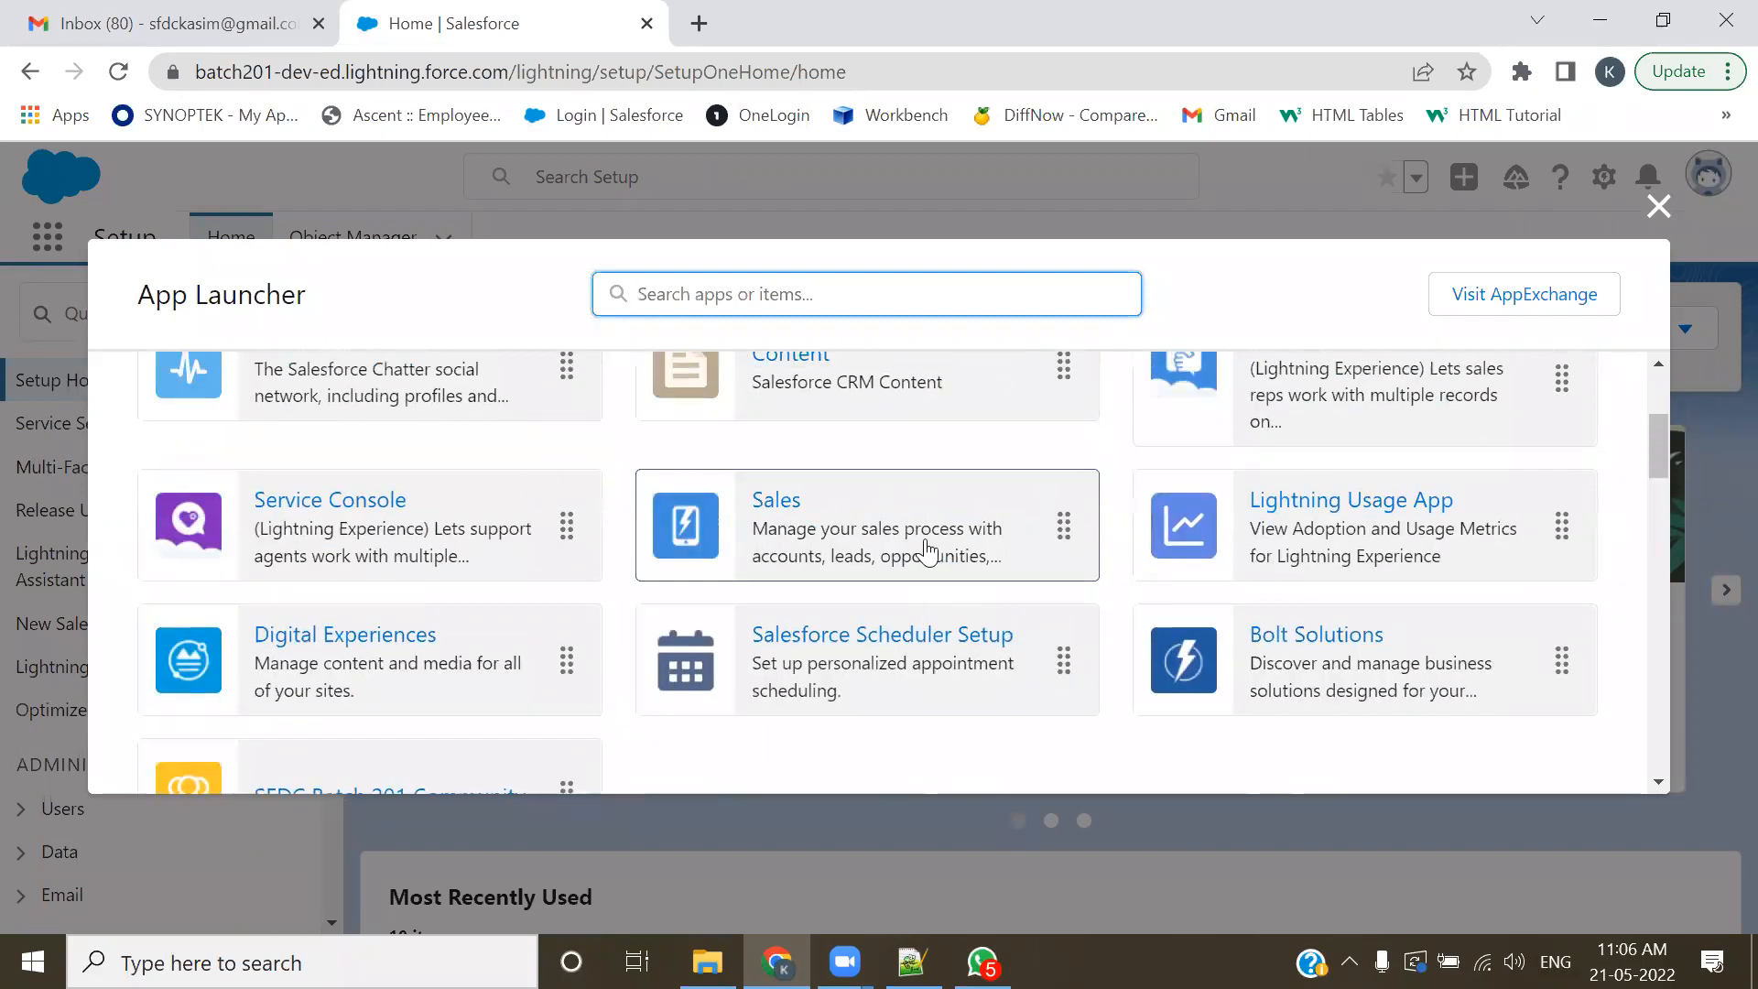
left_click(929, 550)
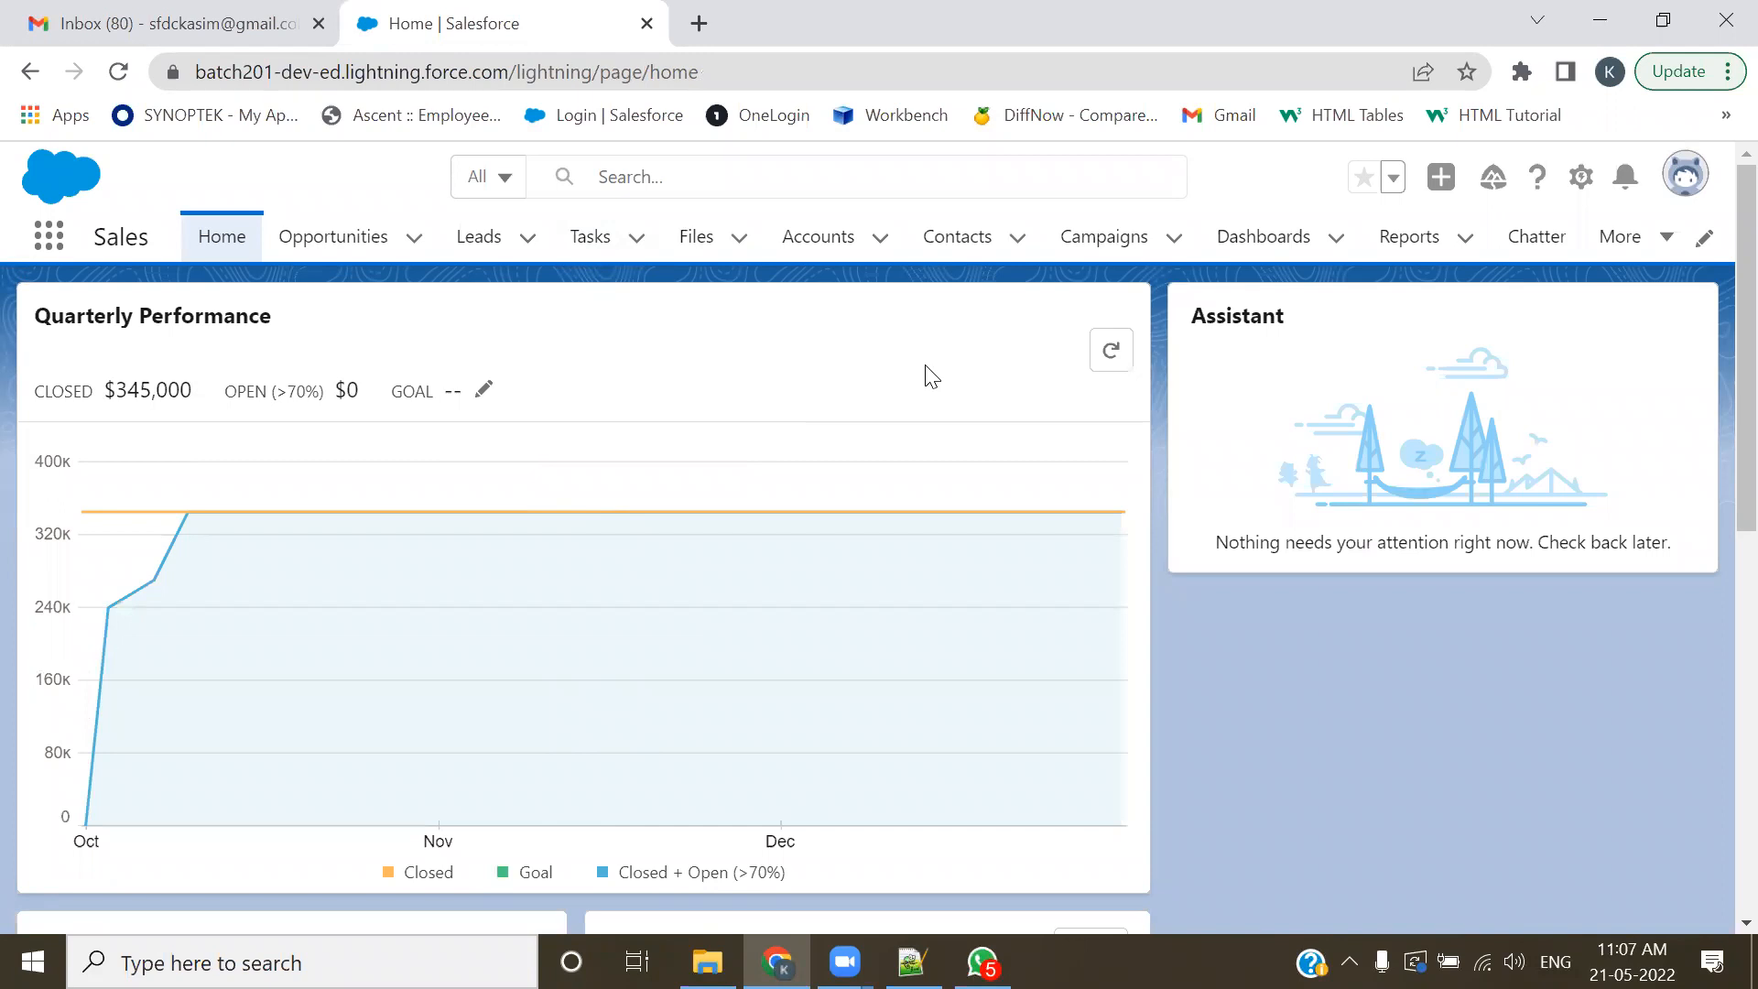
- Review all apps and items listed in the full App Launcher, including custom objects, and close it
left_click(50, 240)
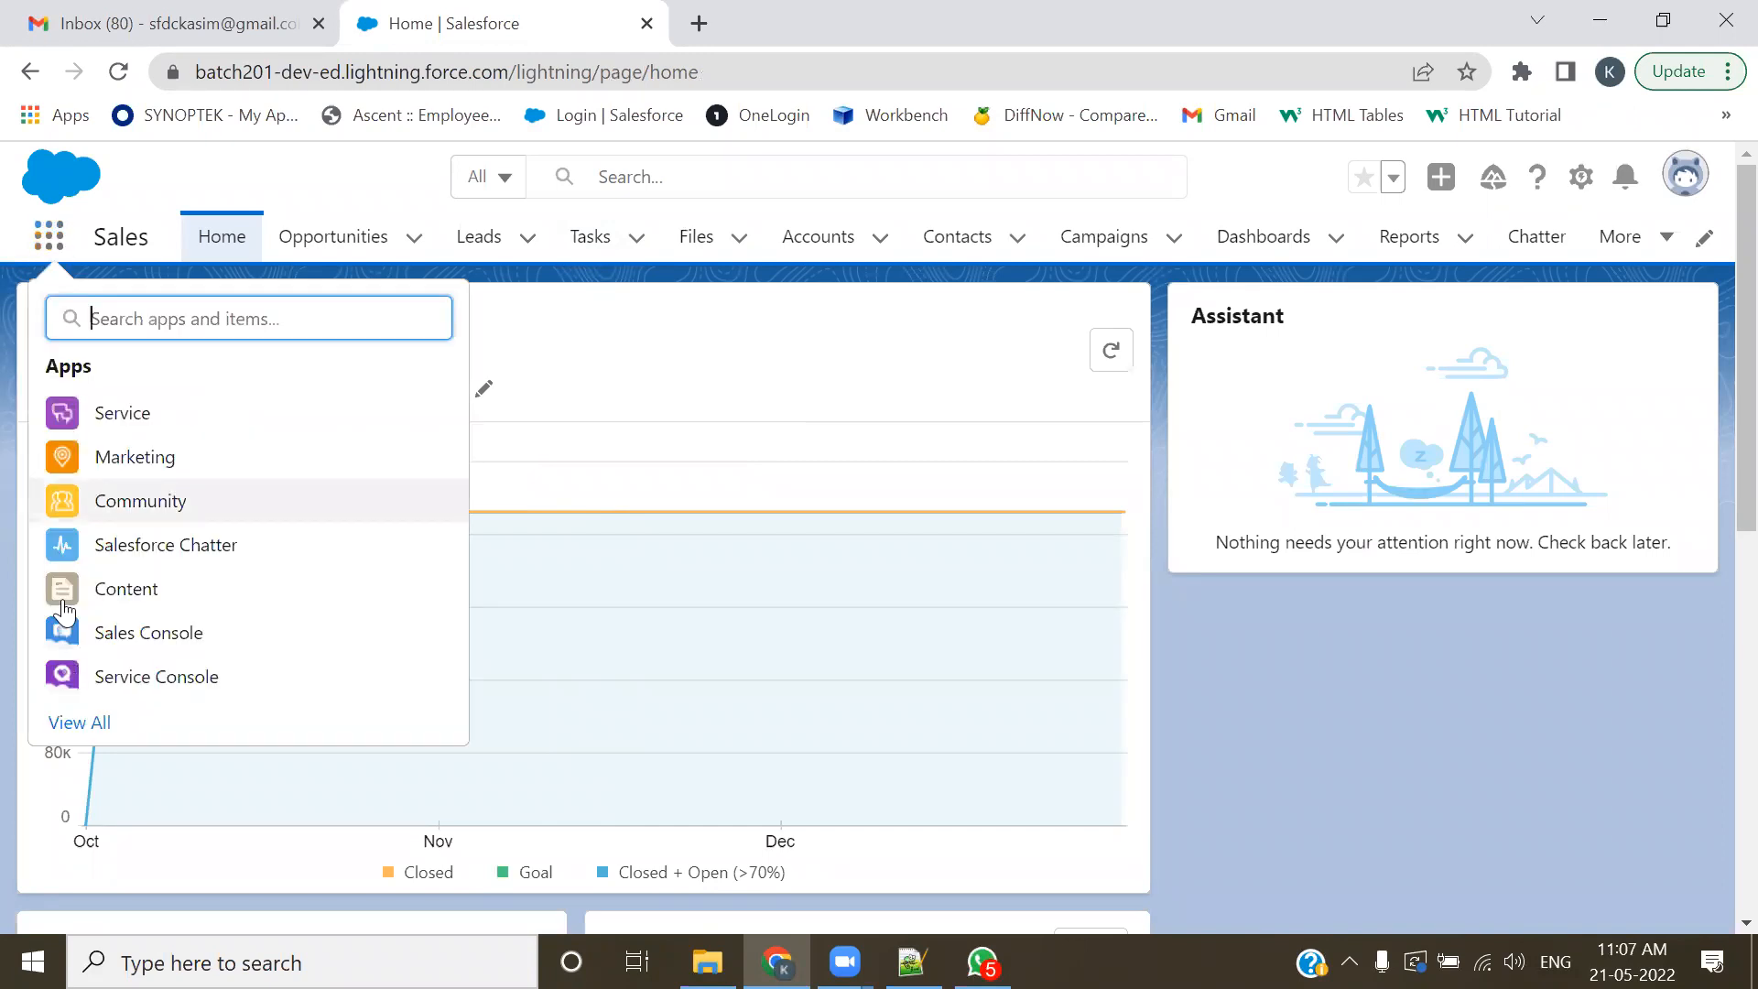
left_click(69, 723)
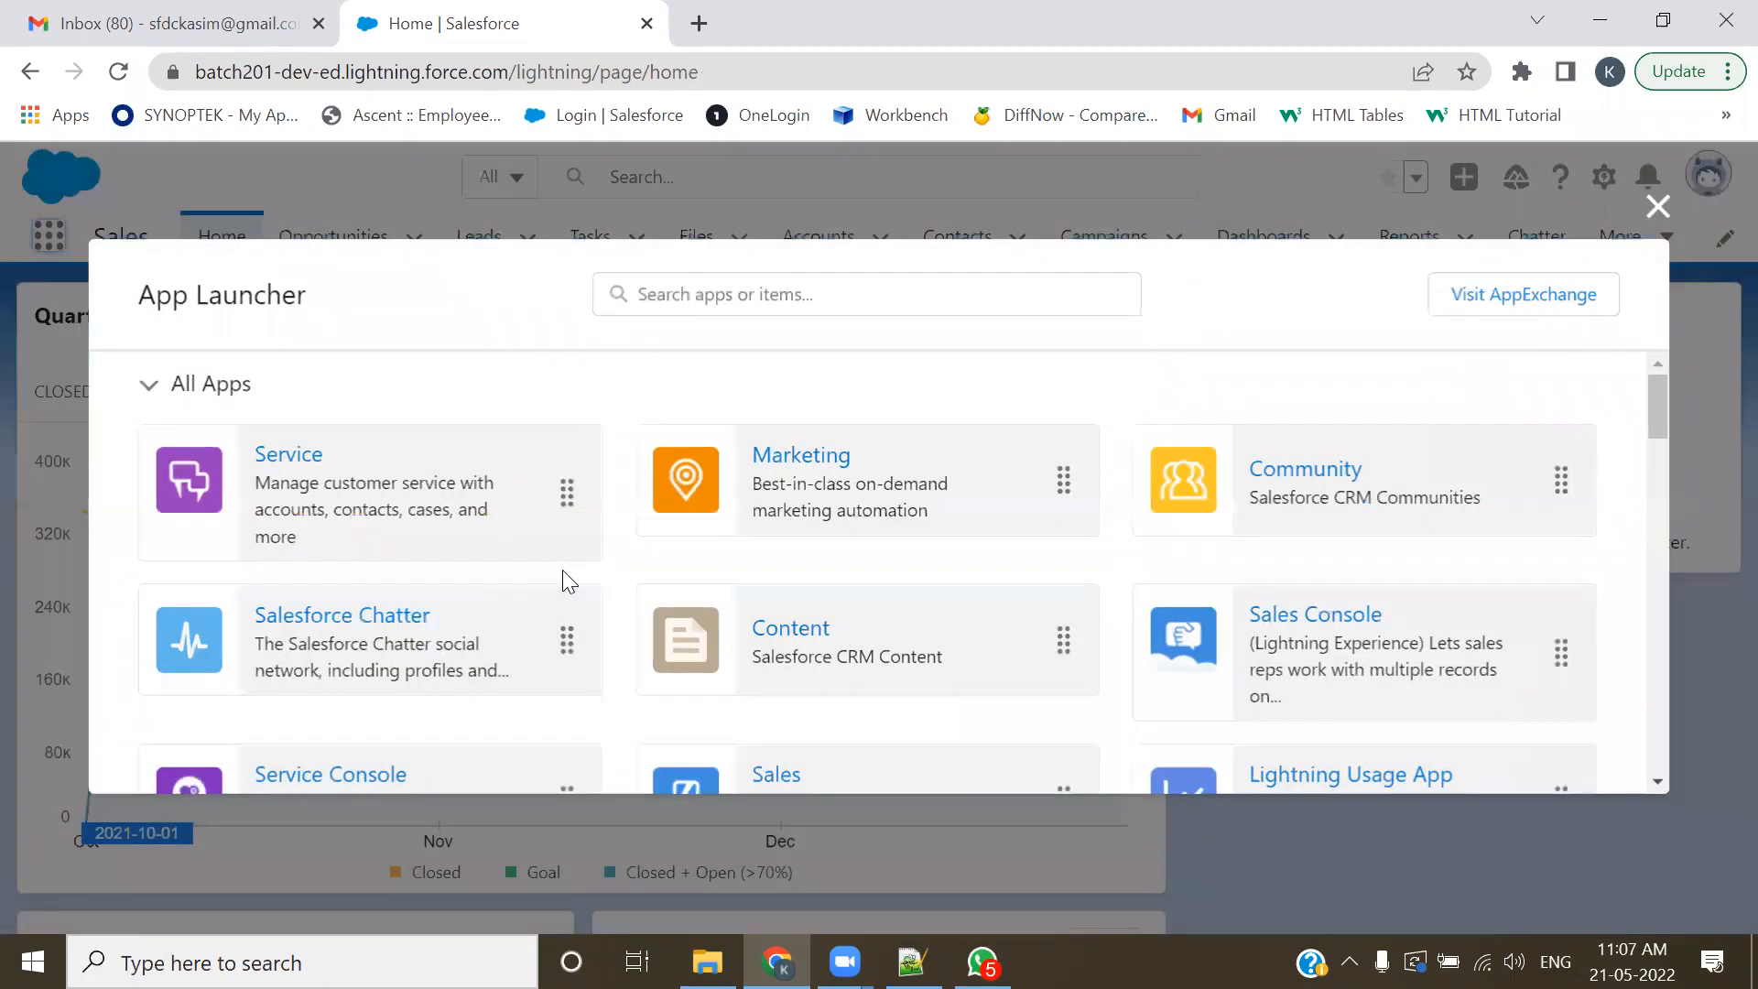
scroll(760, 672, "down", 6)
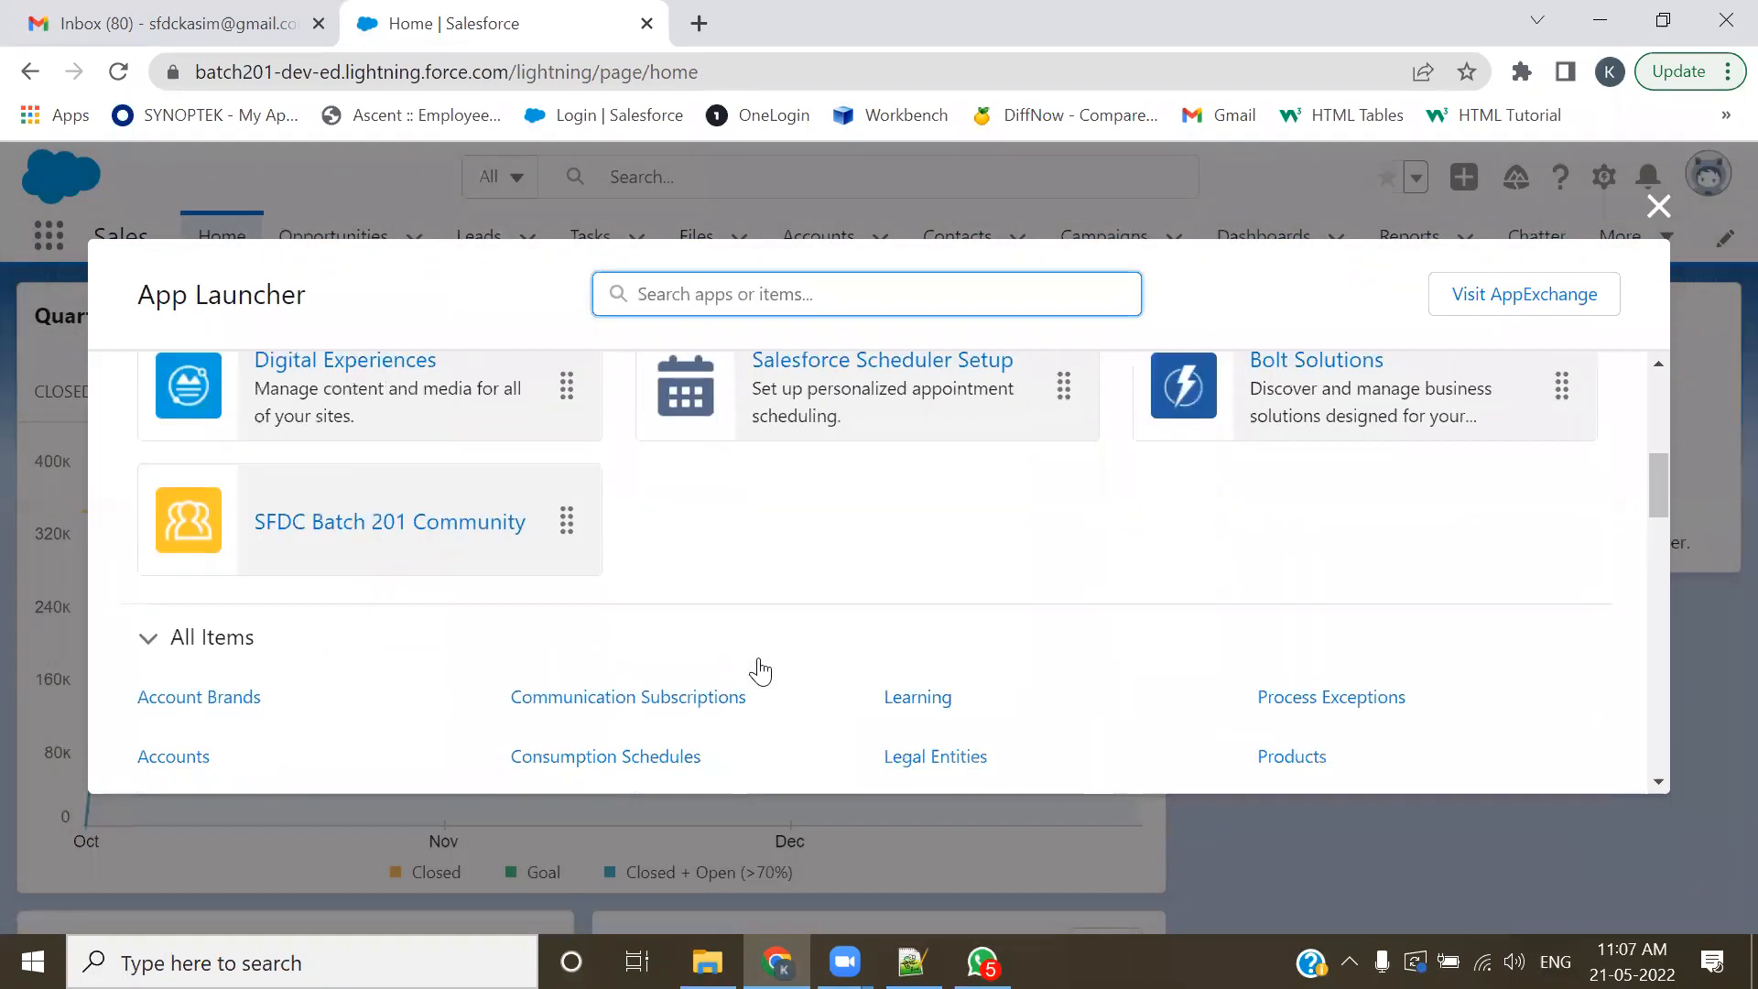
scroll(760, 671, "down", 6)
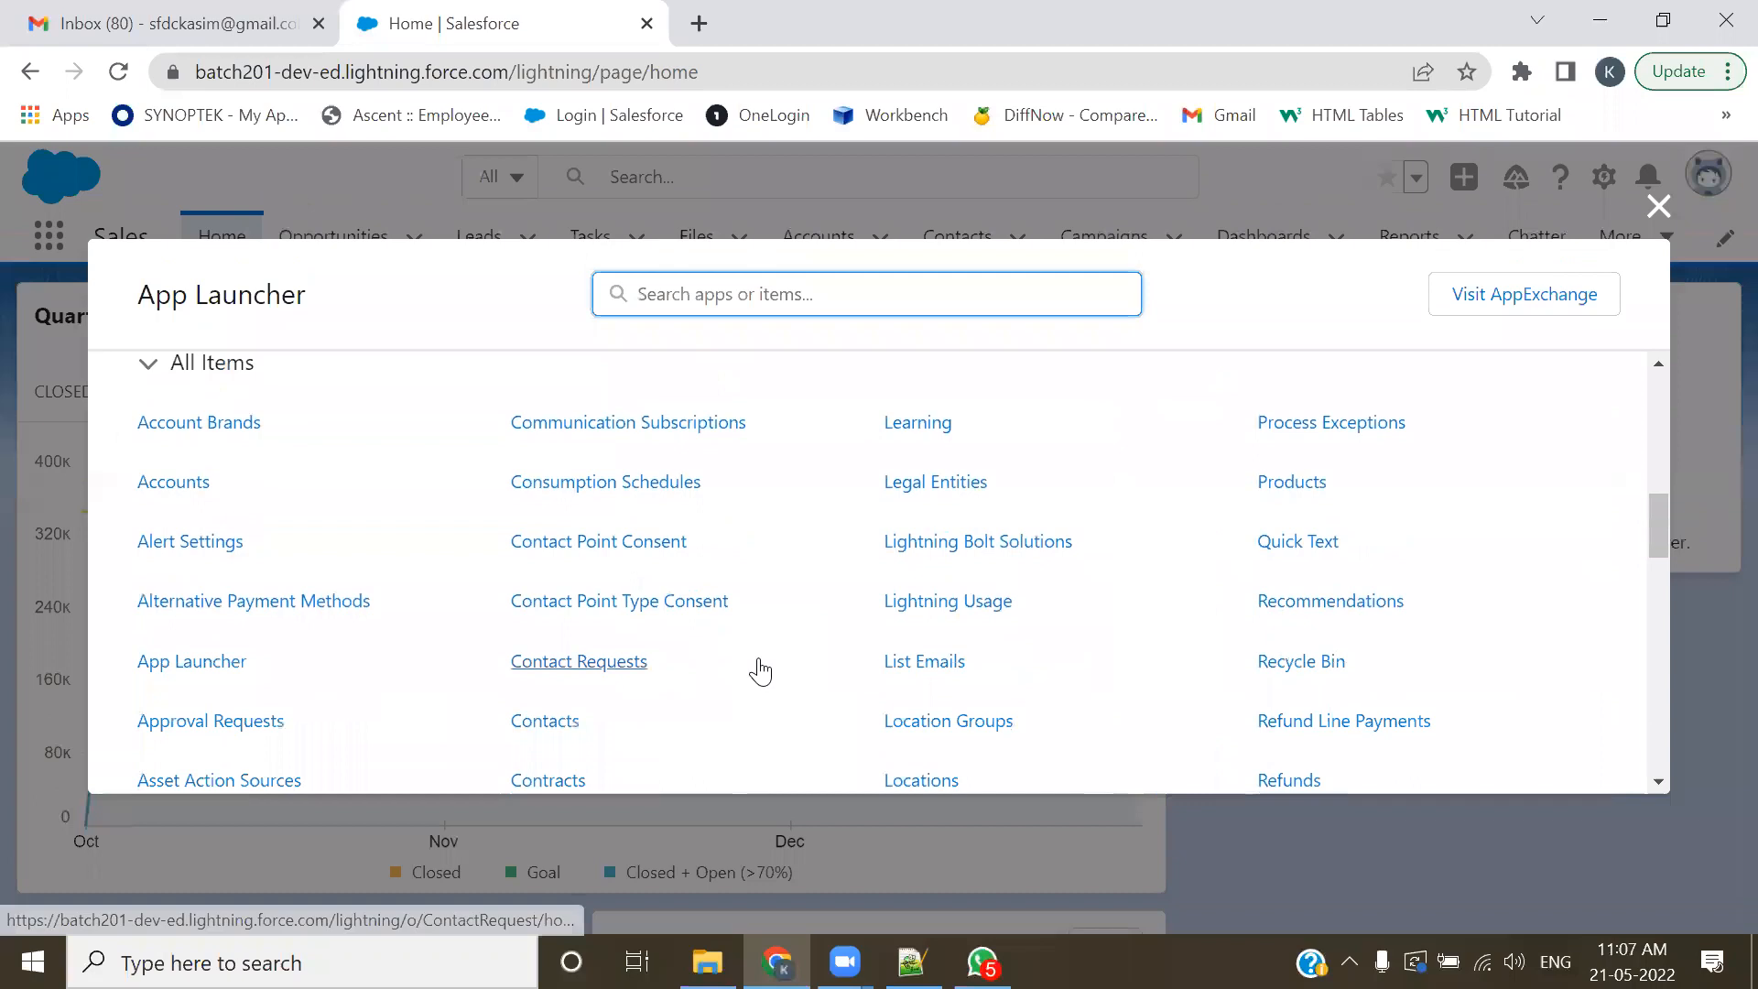
scroll(760, 671, "down", 5)
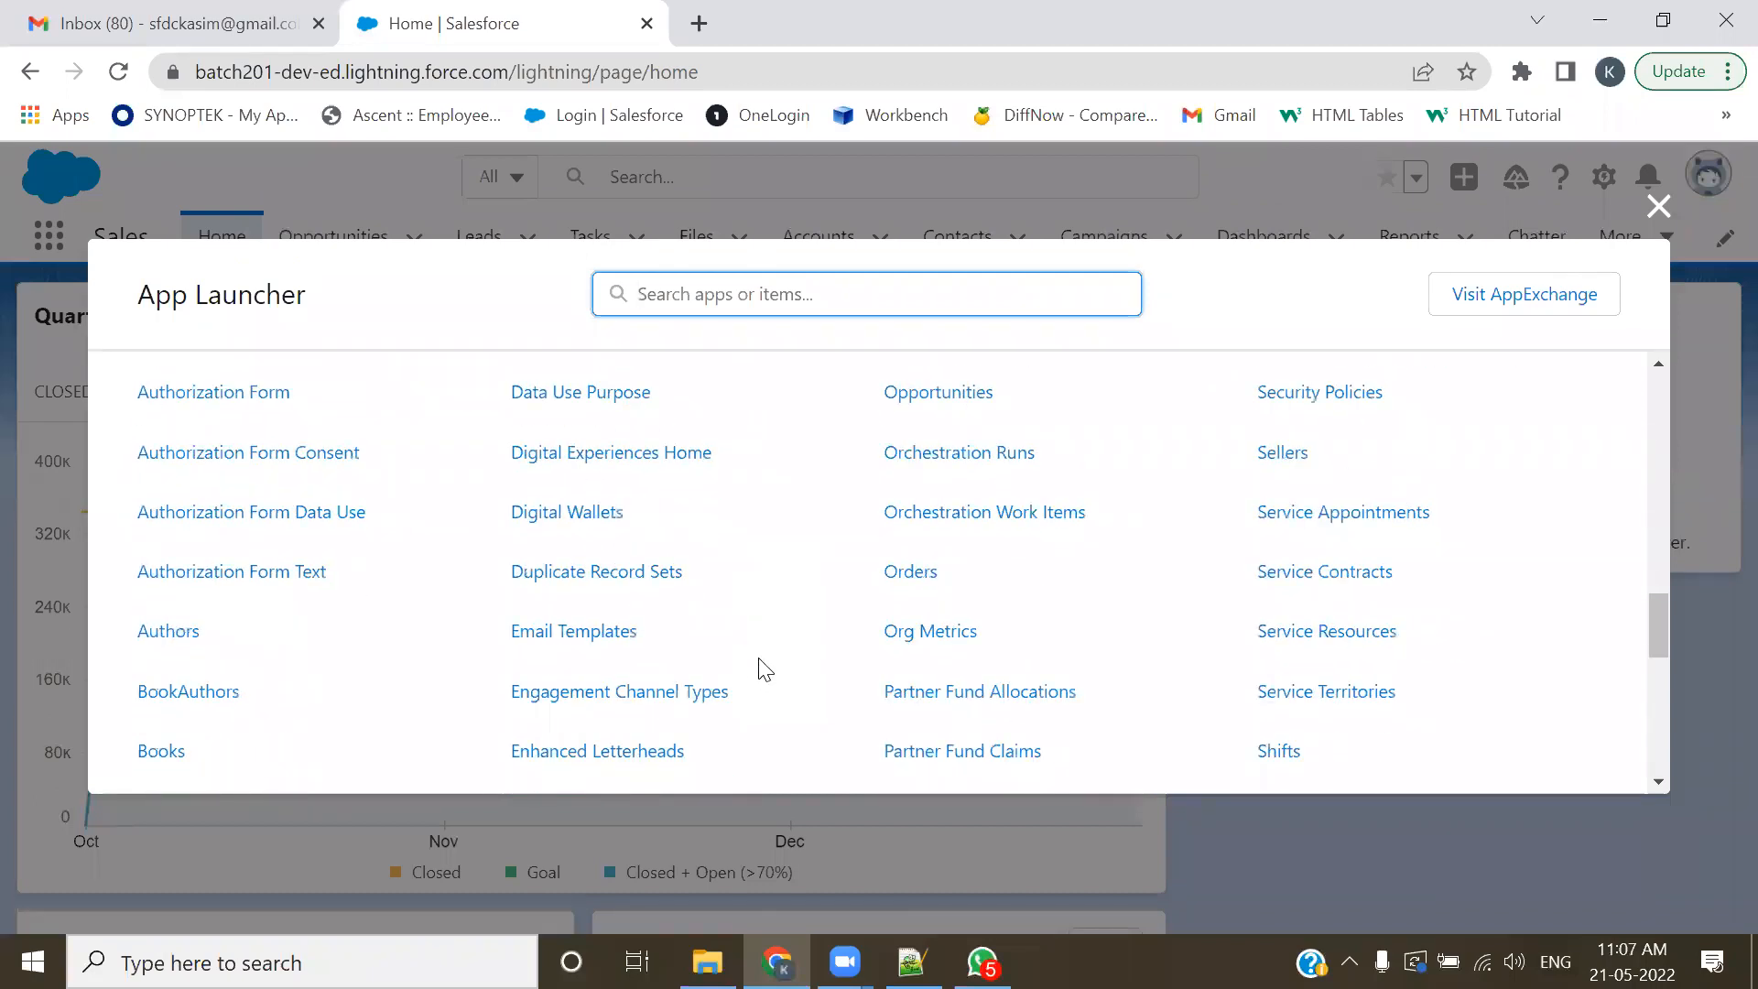
scroll(765, 672, "down", 5)
scroll(766, 671, "down", 3)
scroll(760, 671, "down", 1)
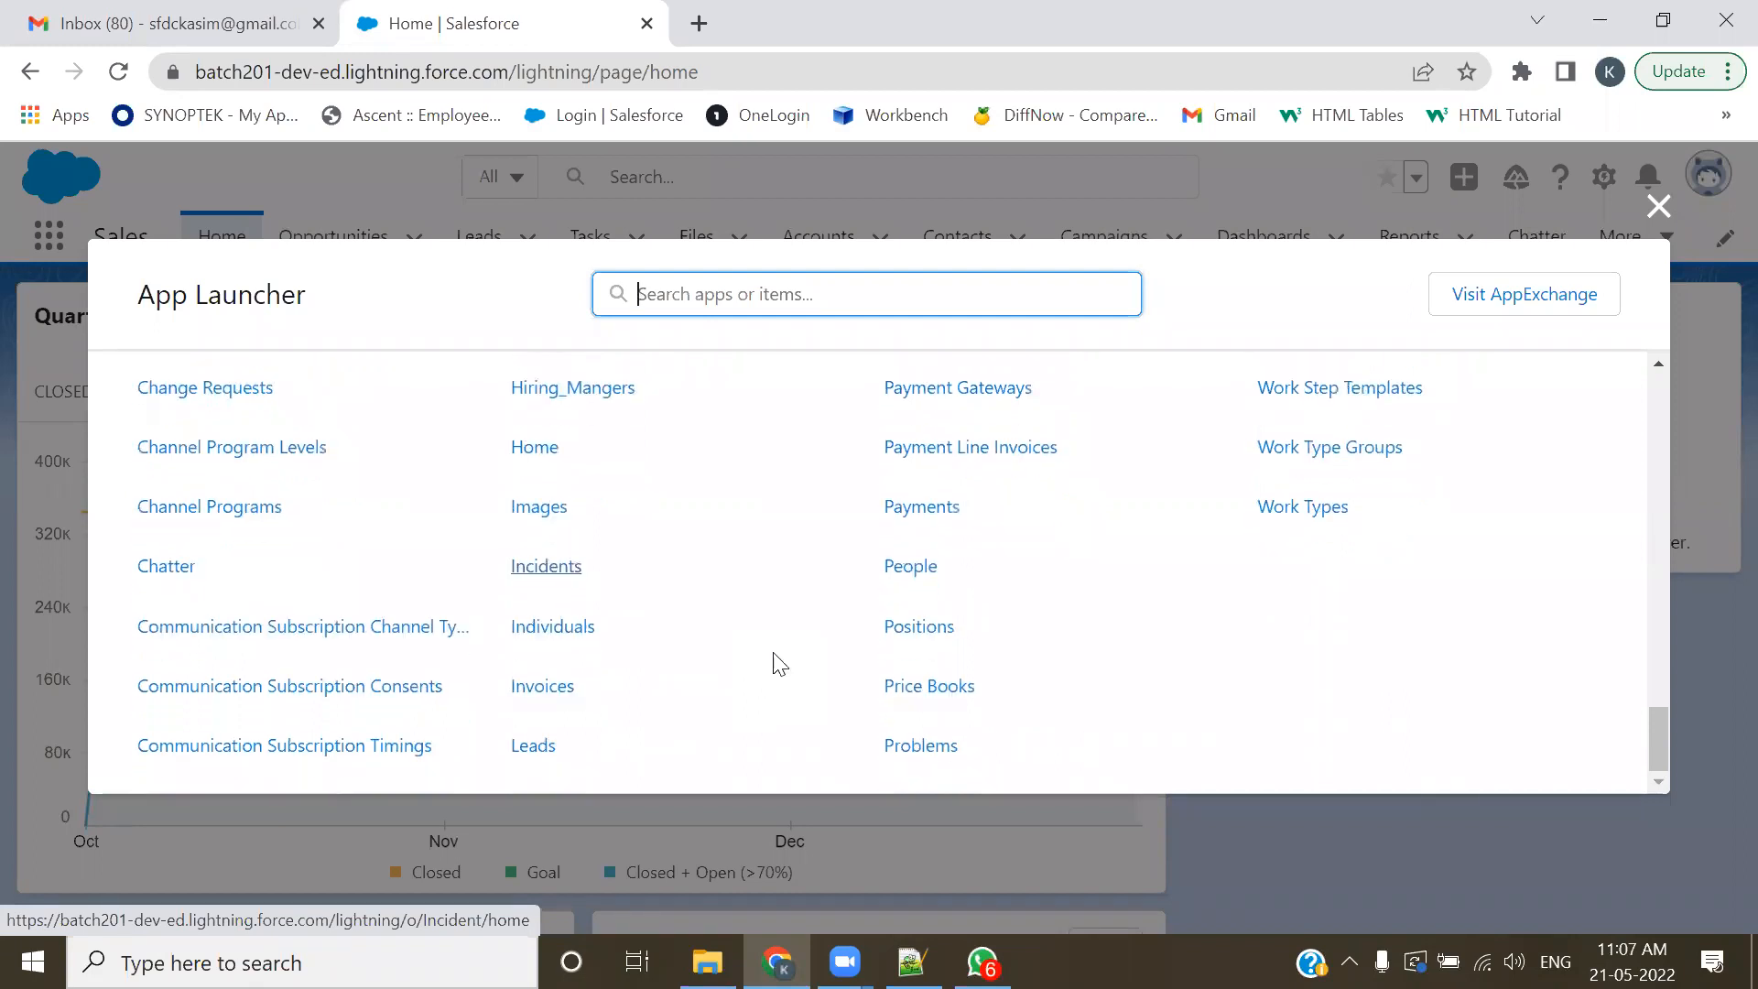
scroll(893, 601, "up", 15)
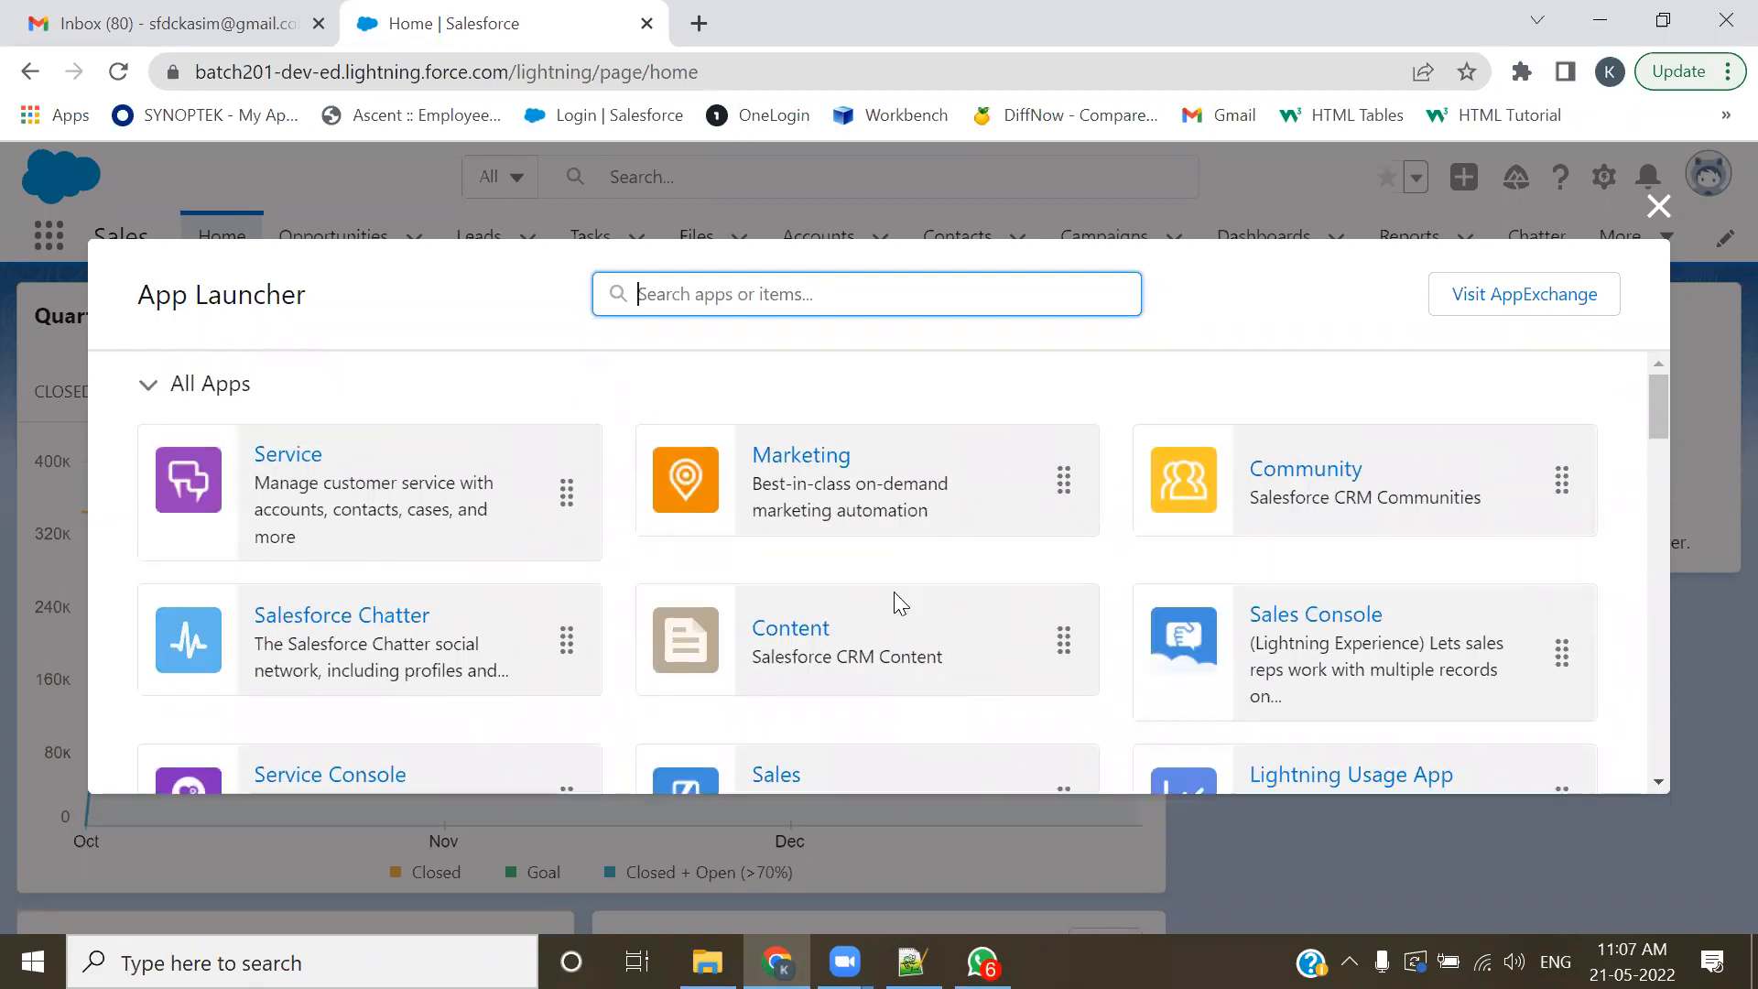
left_click(1659, 209)
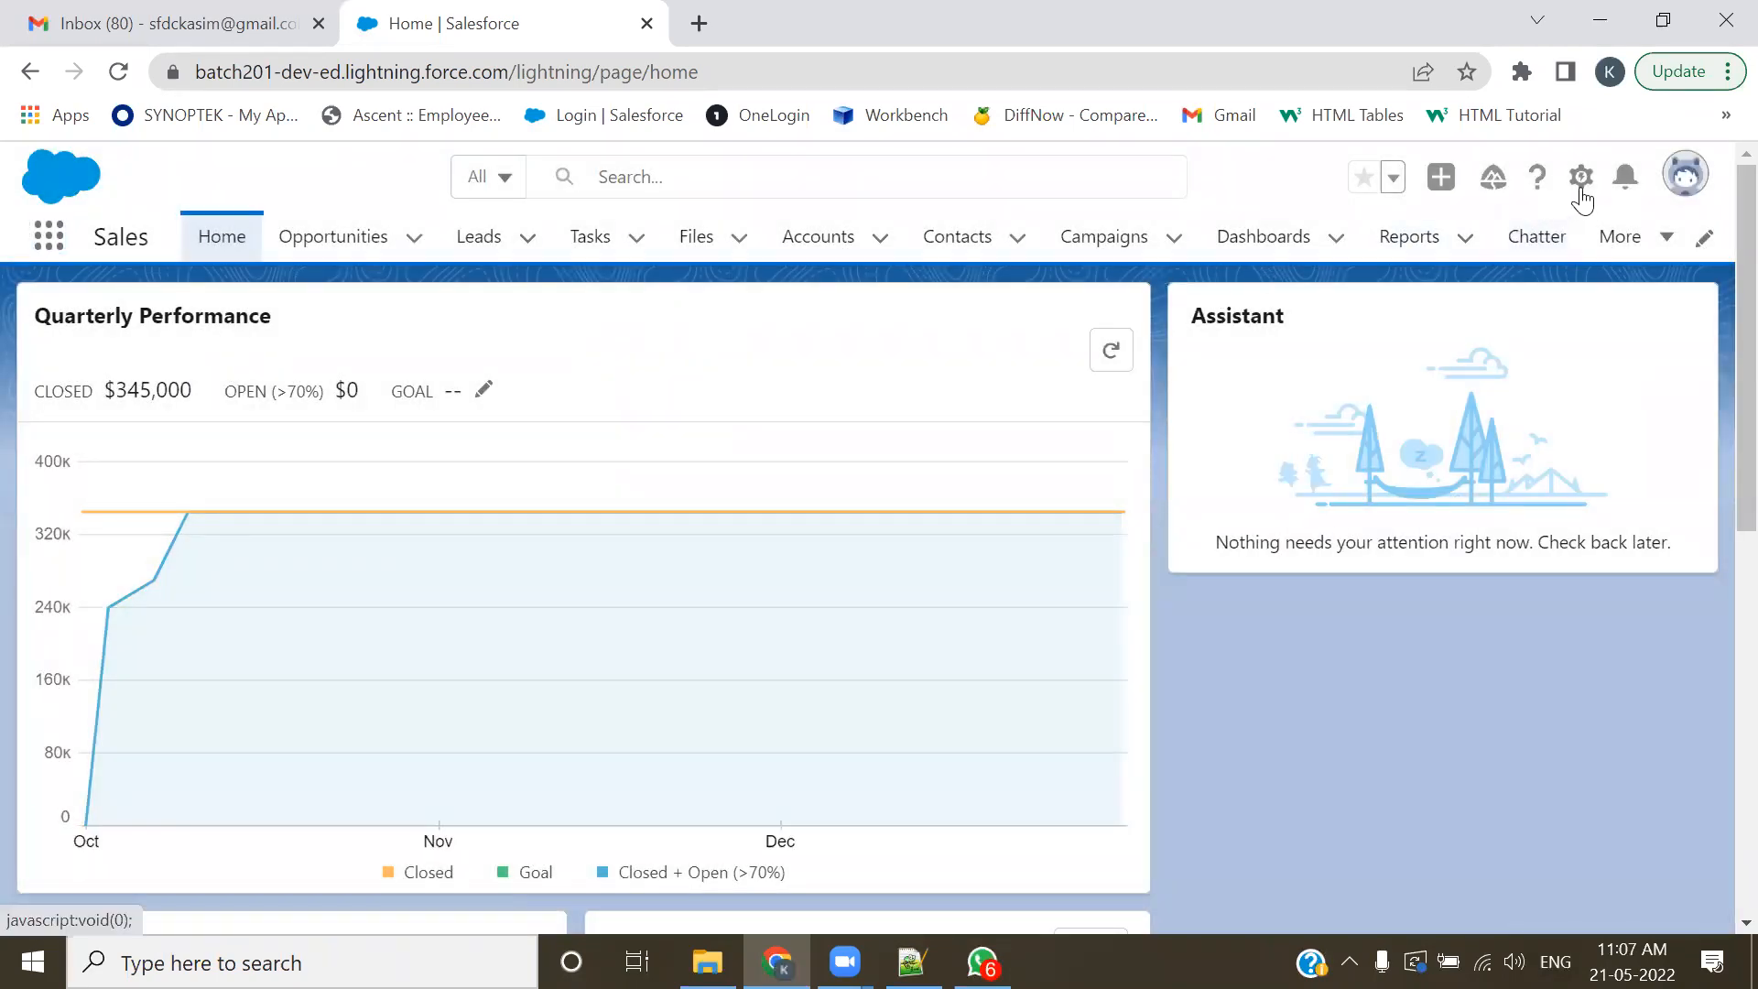
- Open Setup for the current app and go to the App Manager, using "App" as the Quick Find term
left_click(1581, 179)
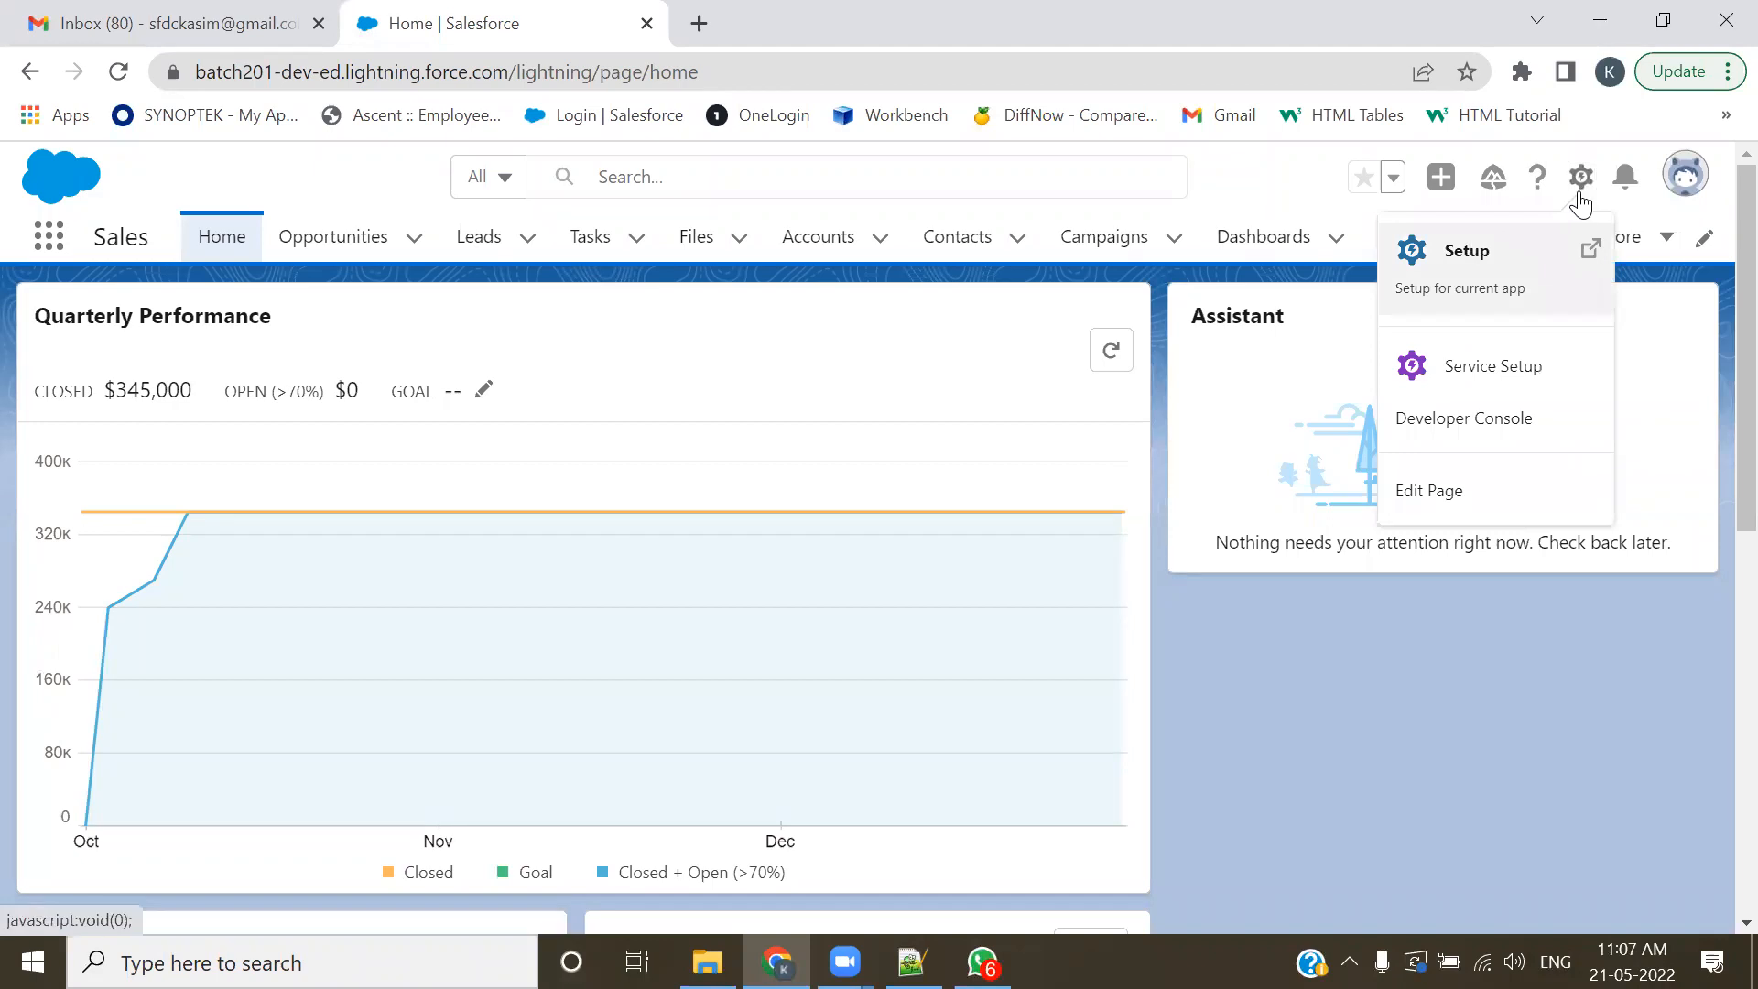
left_click(1463, 261)
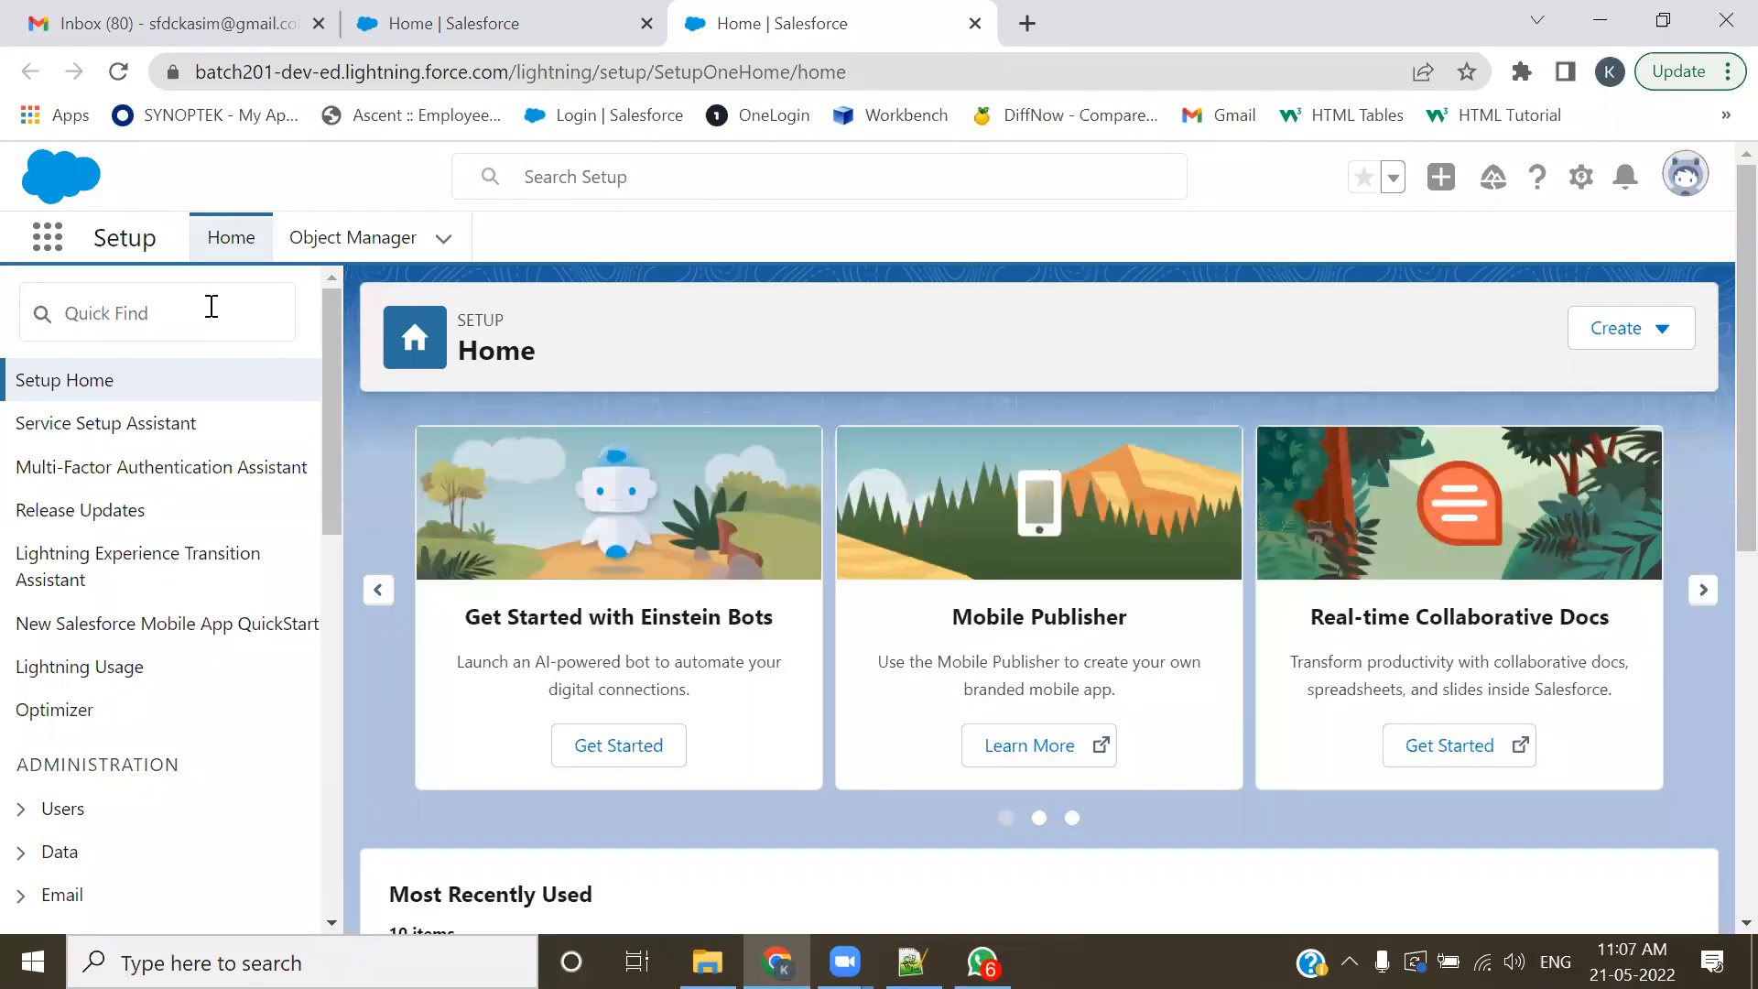
left_click(211, 308)
type("App")
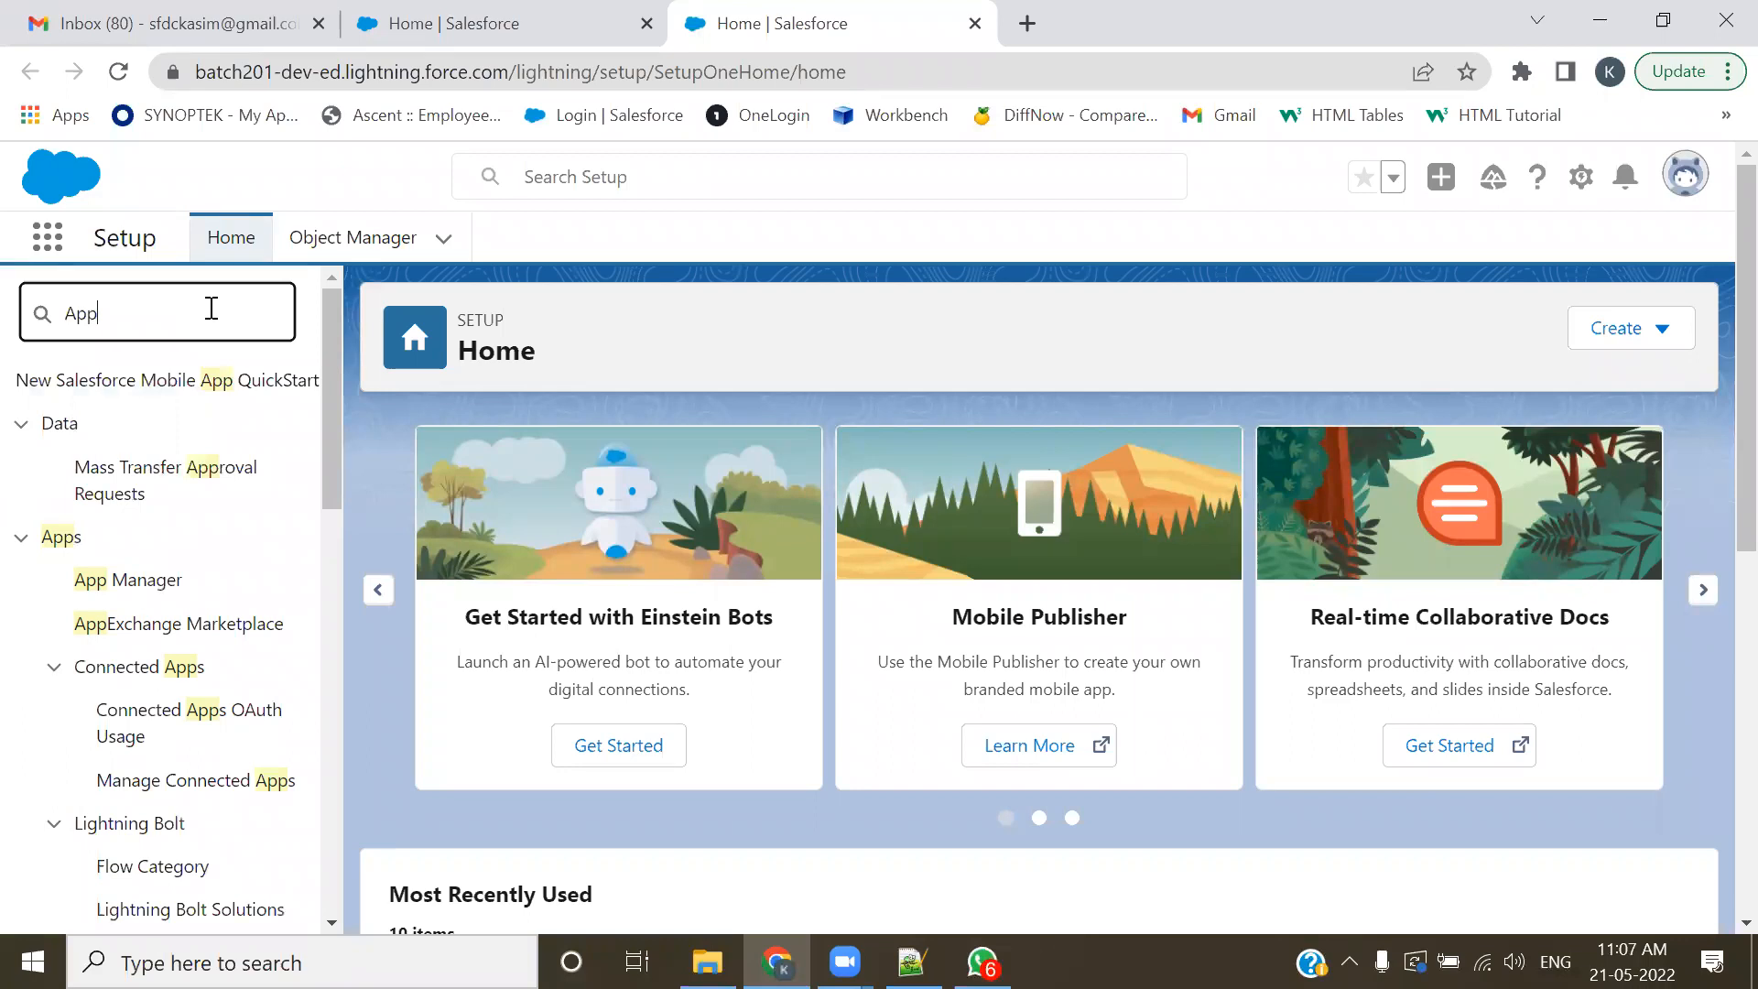
left_click(22, 541)
left_click(21, 540)
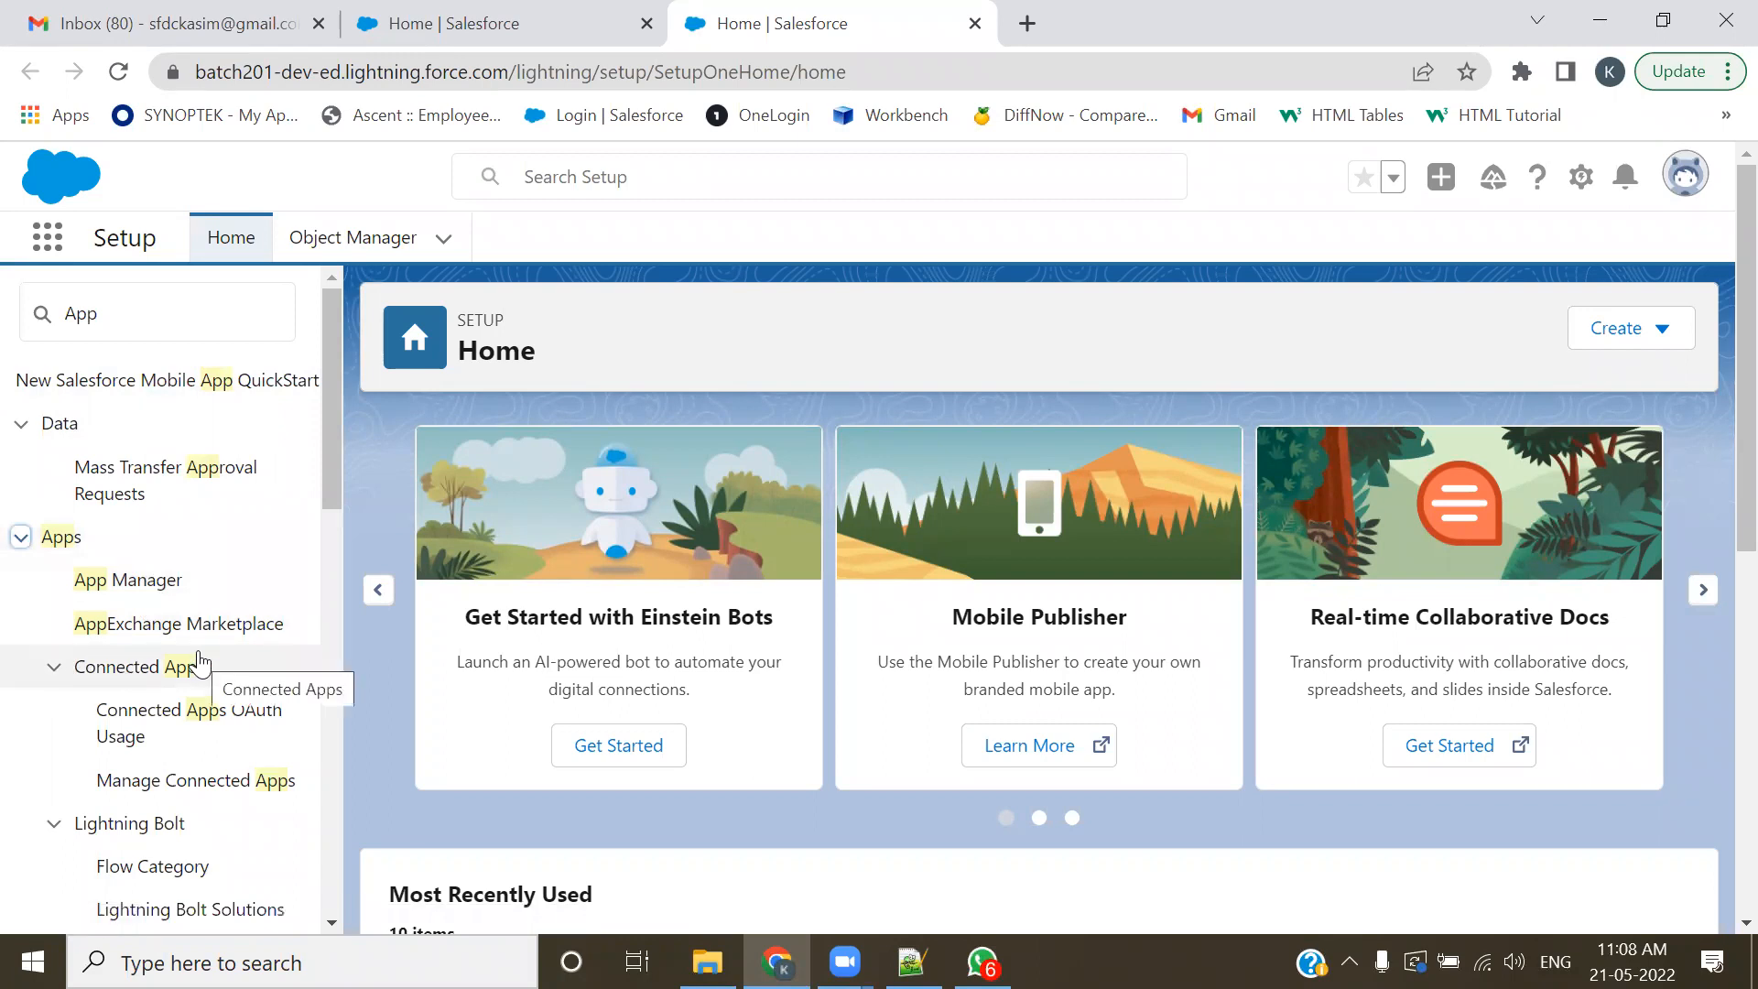
left_click(128, 582)
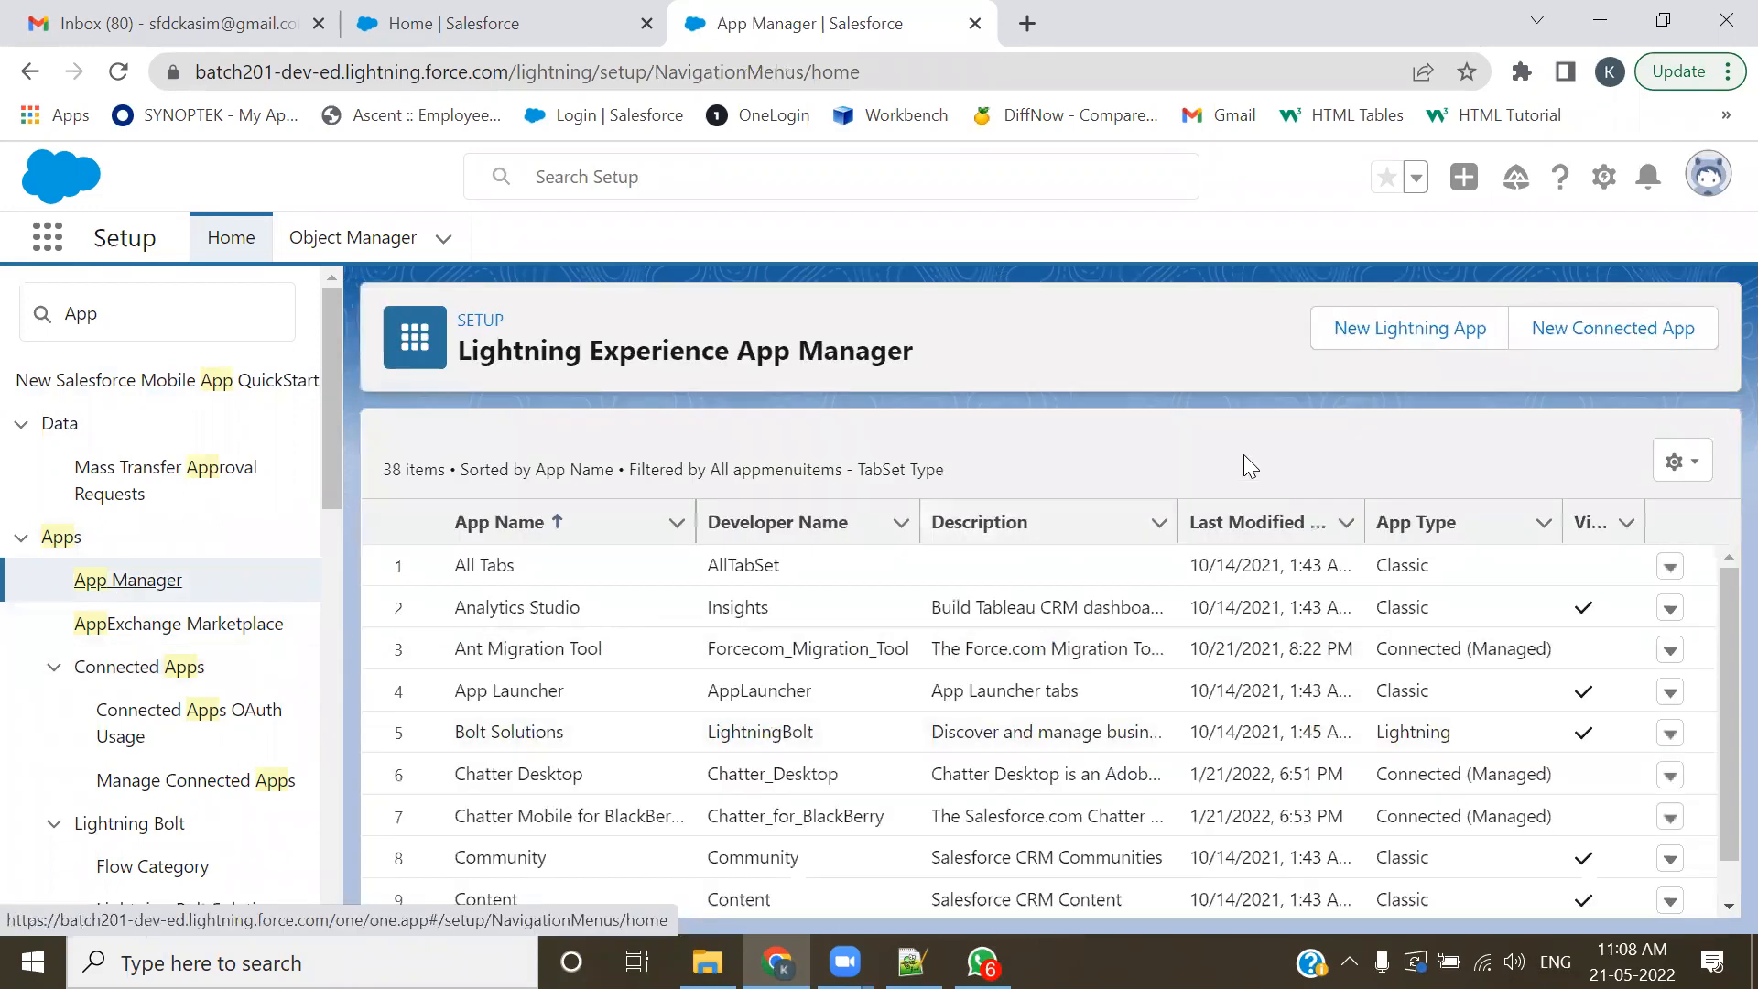
- Look through the complete list of apps and their types in the Lightning Experience App Manager
scroll(1714, 680, "down", 5)
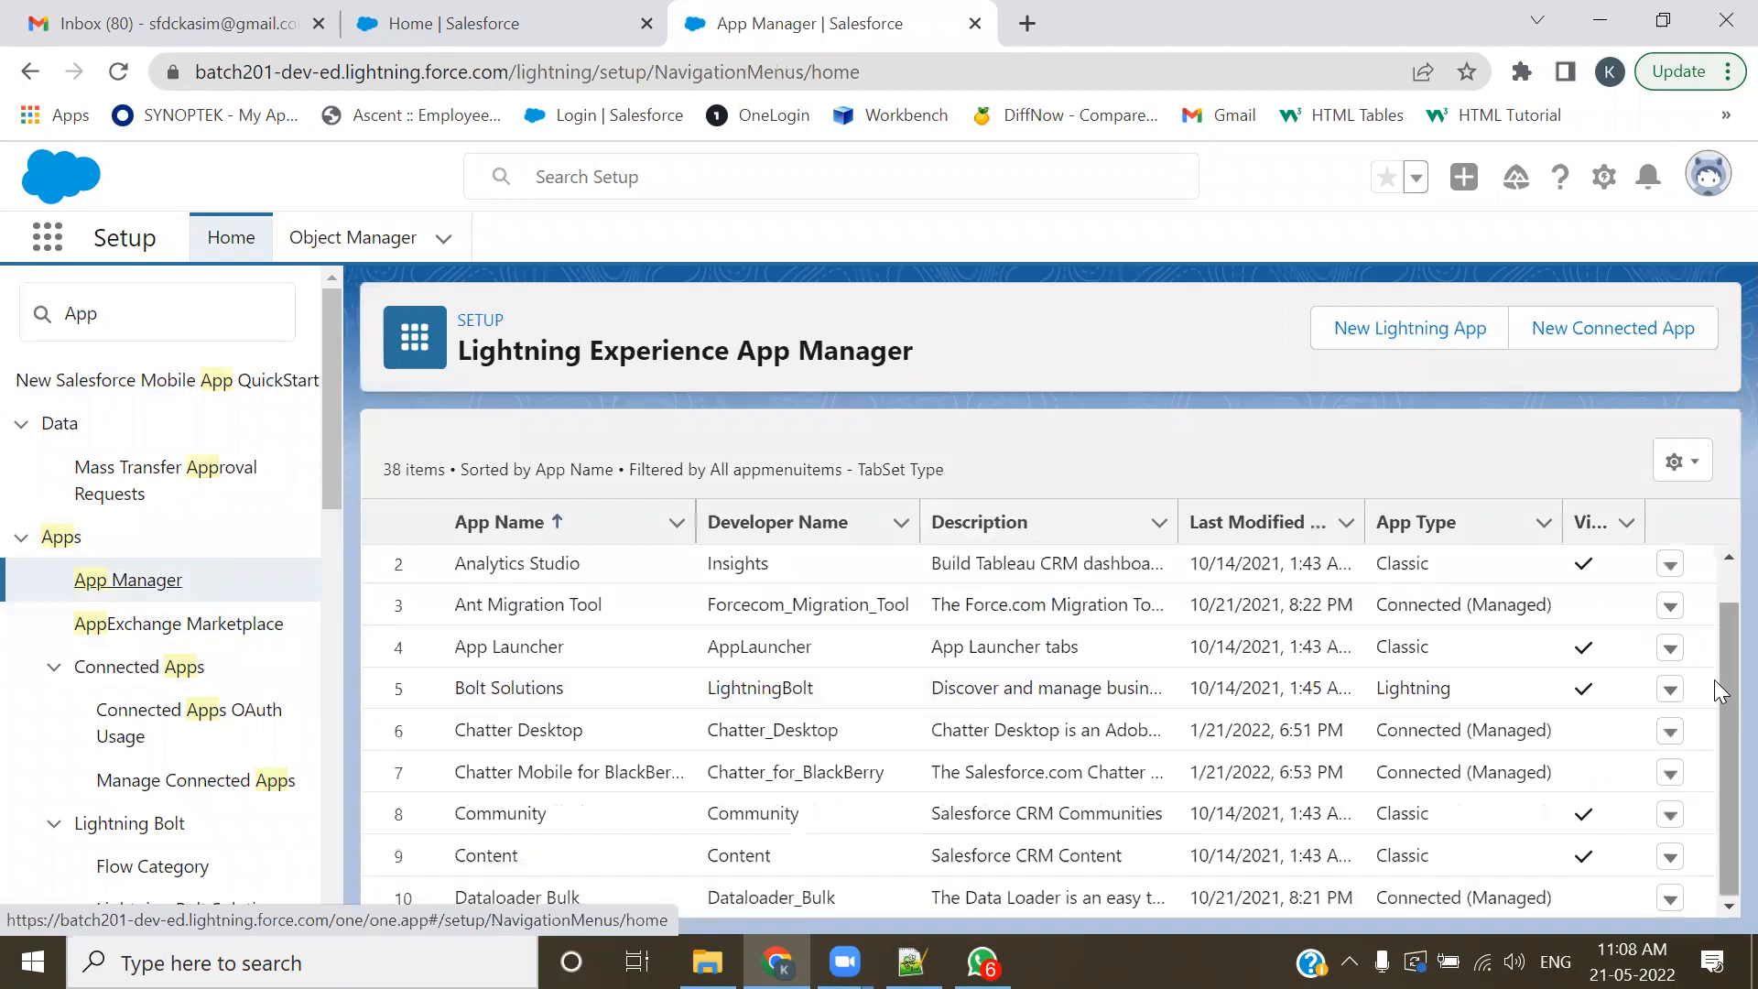
scroll(1714, 696, "down", 8)
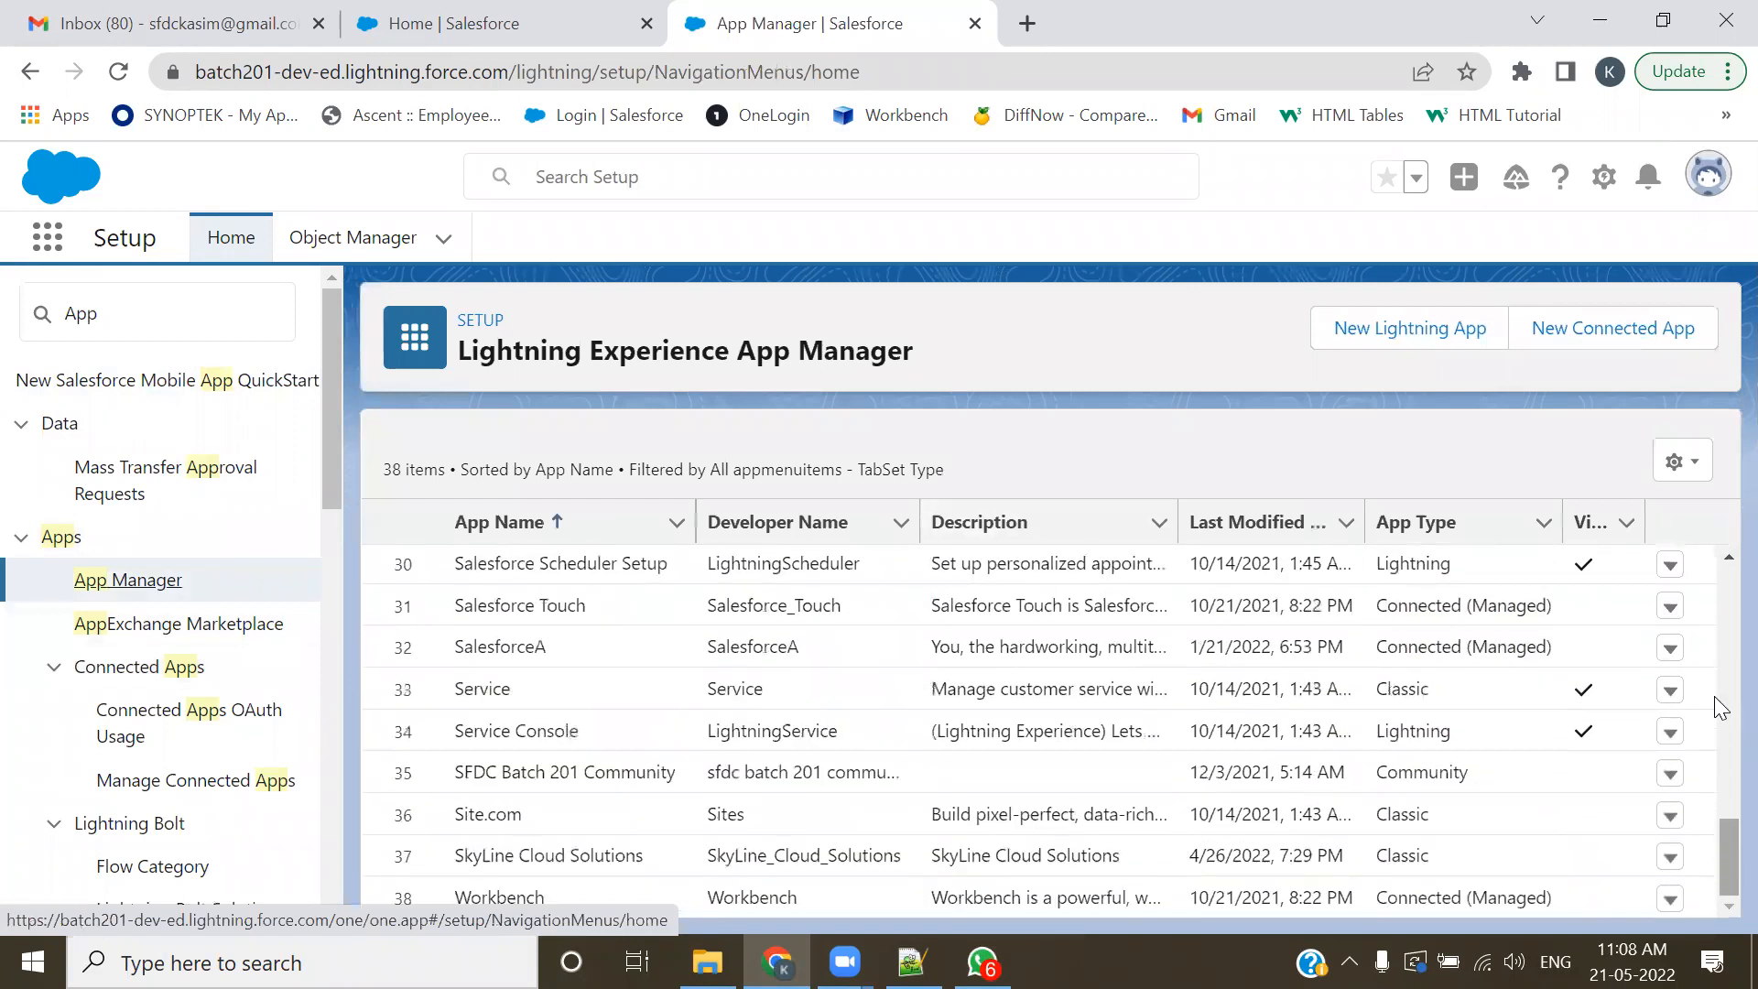
scroll(1714, 697, "up", 13)
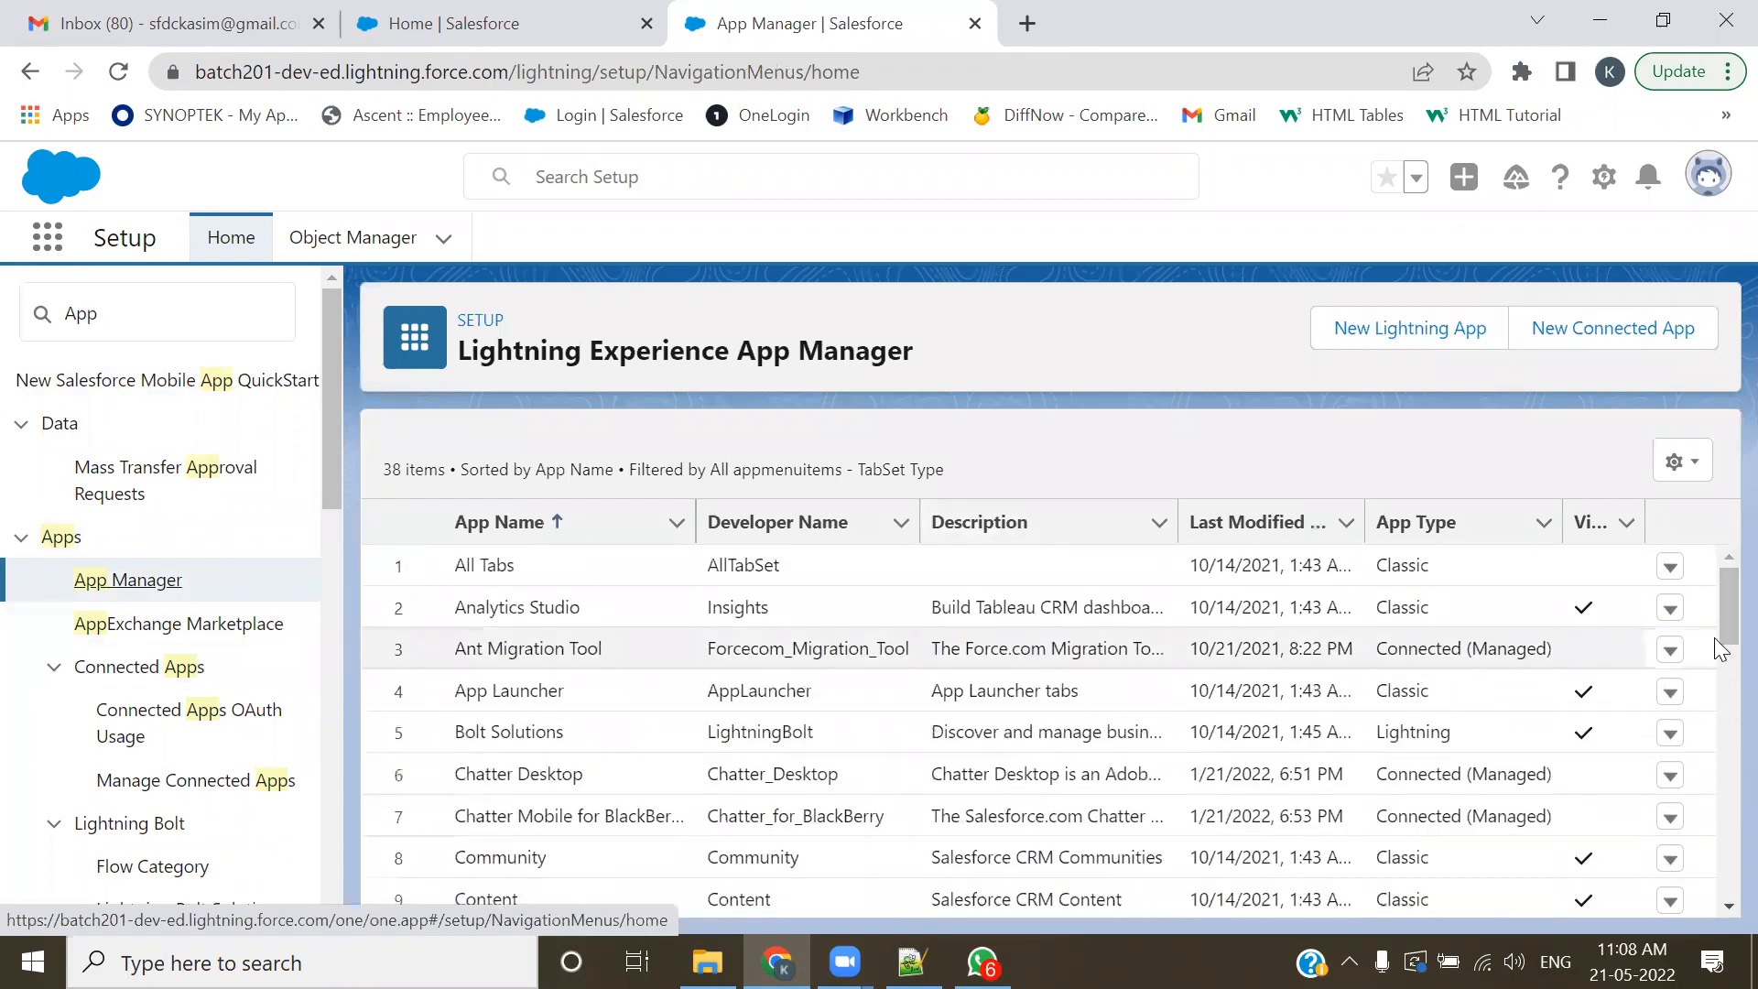
- Look at the last entries of the App Manager list, review all apps in the full App Launcher, and close it
left_click_drag(1714, 595, 1695, 893)
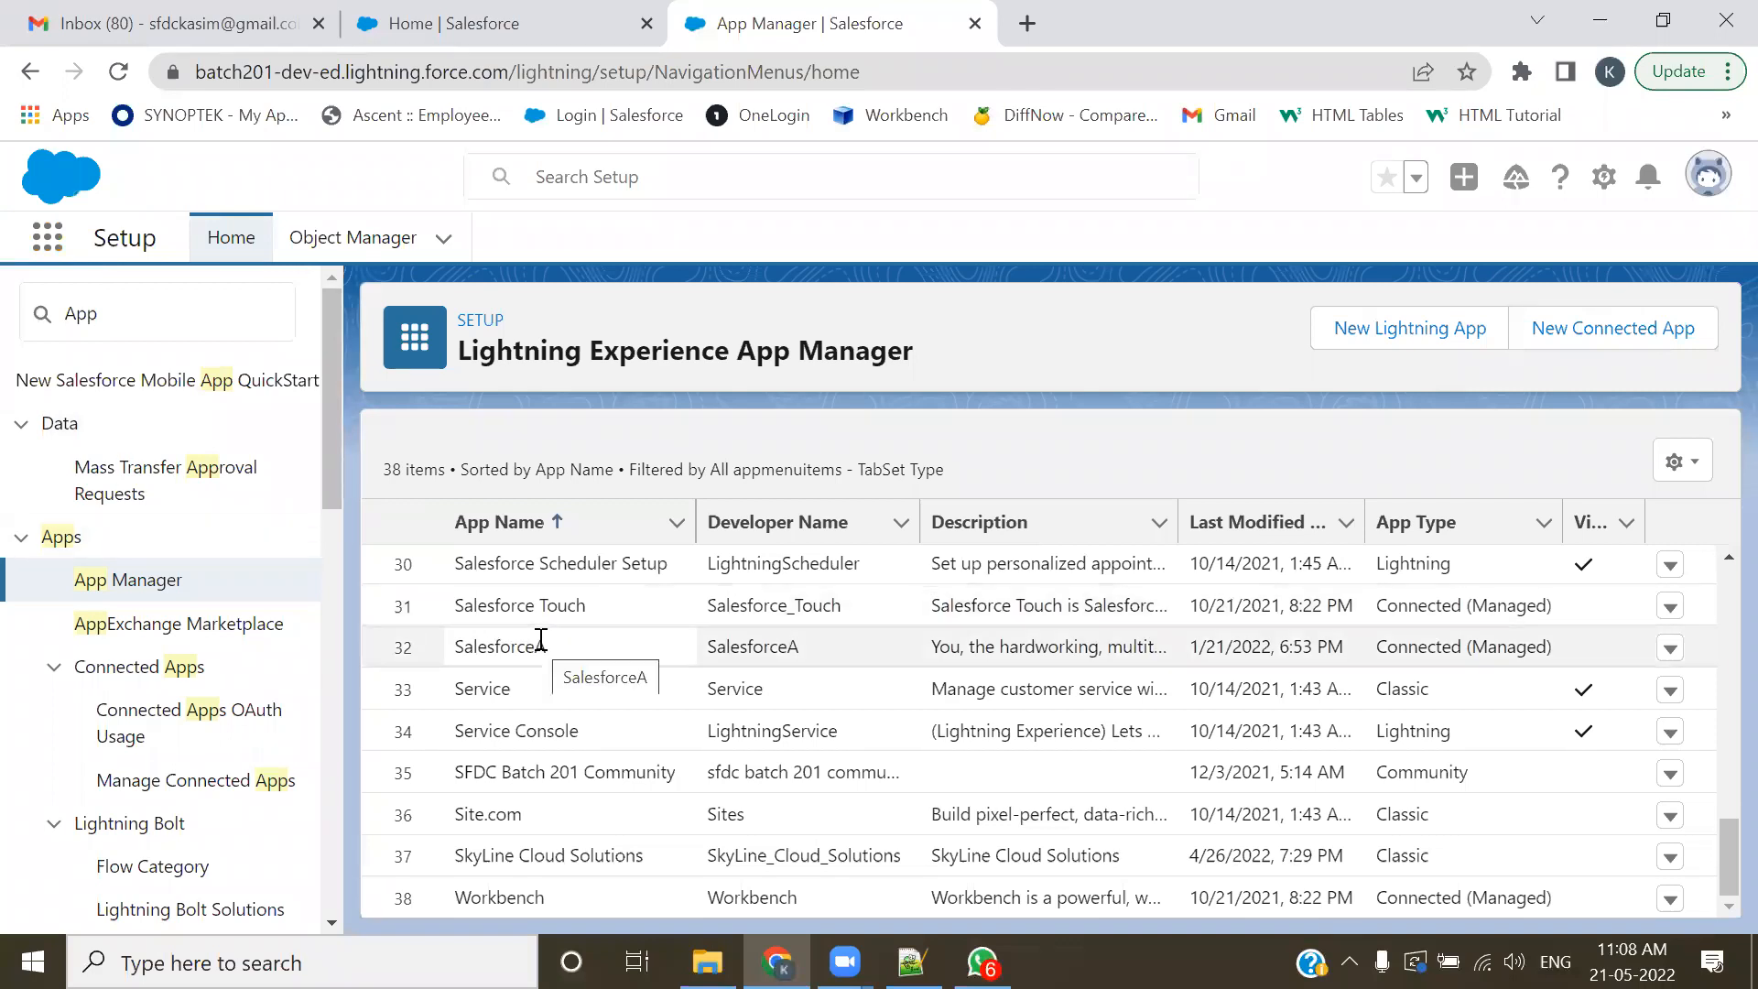
left_click(48, 238)
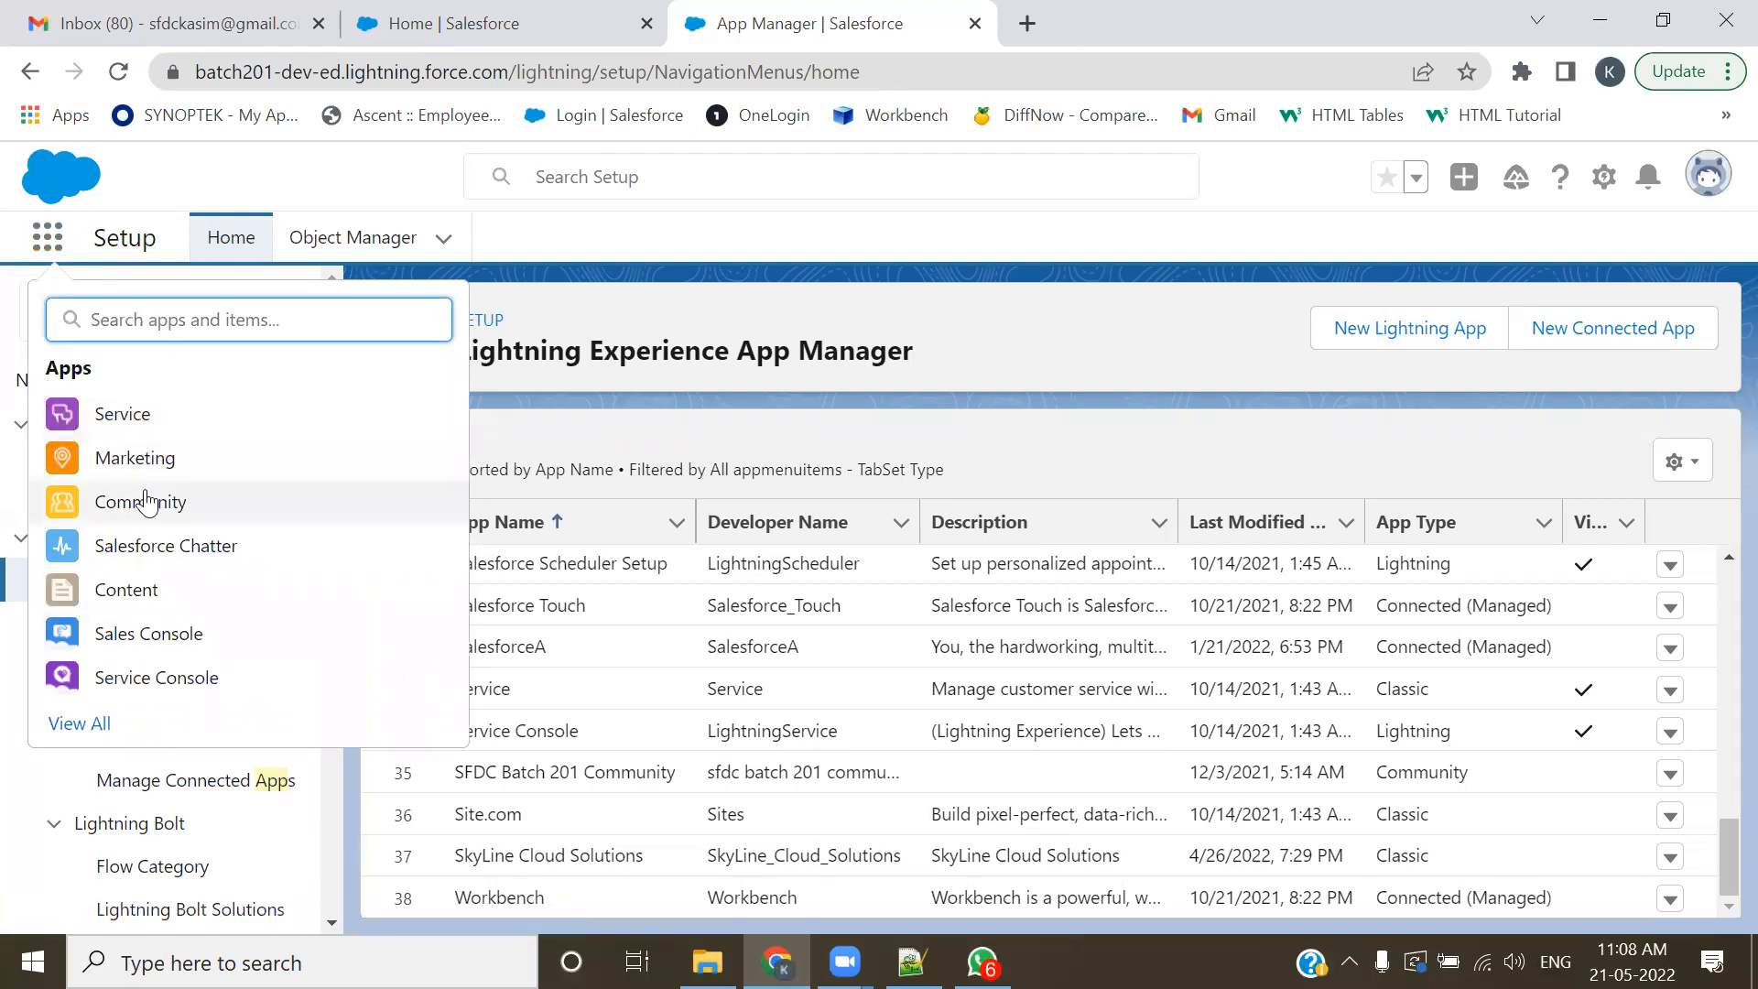
left_click(79, 723)
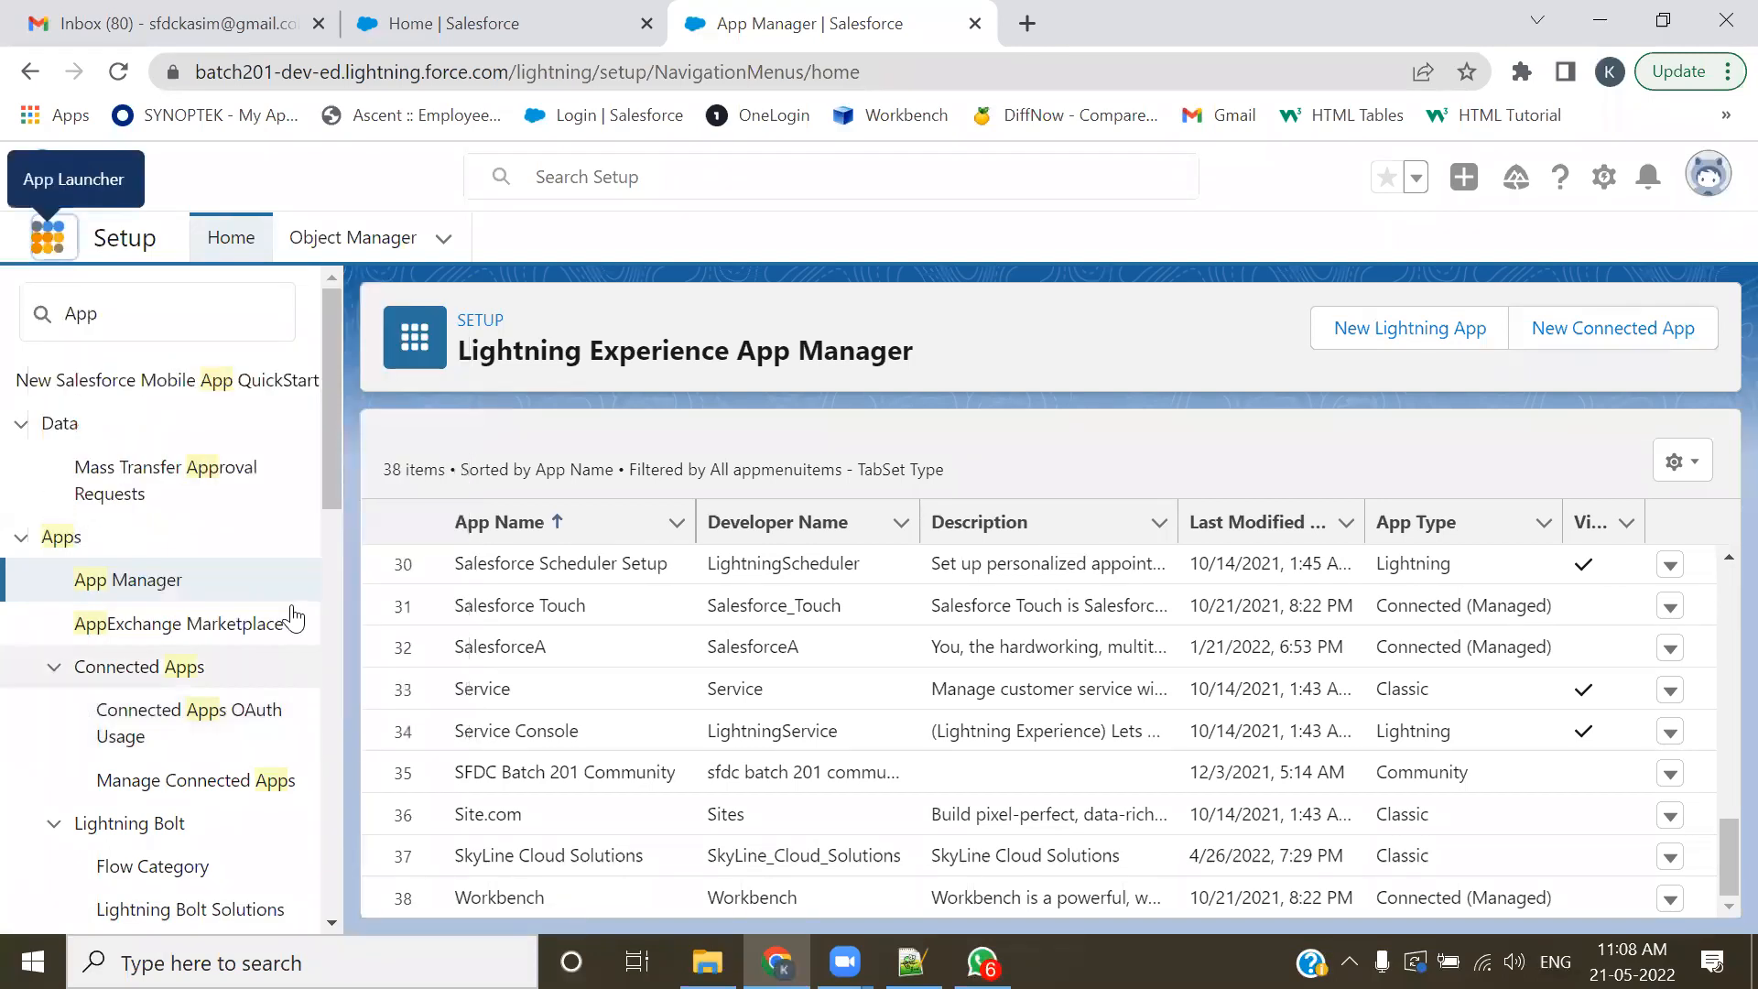
scroll(605, 625, "down", 5)
scroll(620, 616, "up", 4)
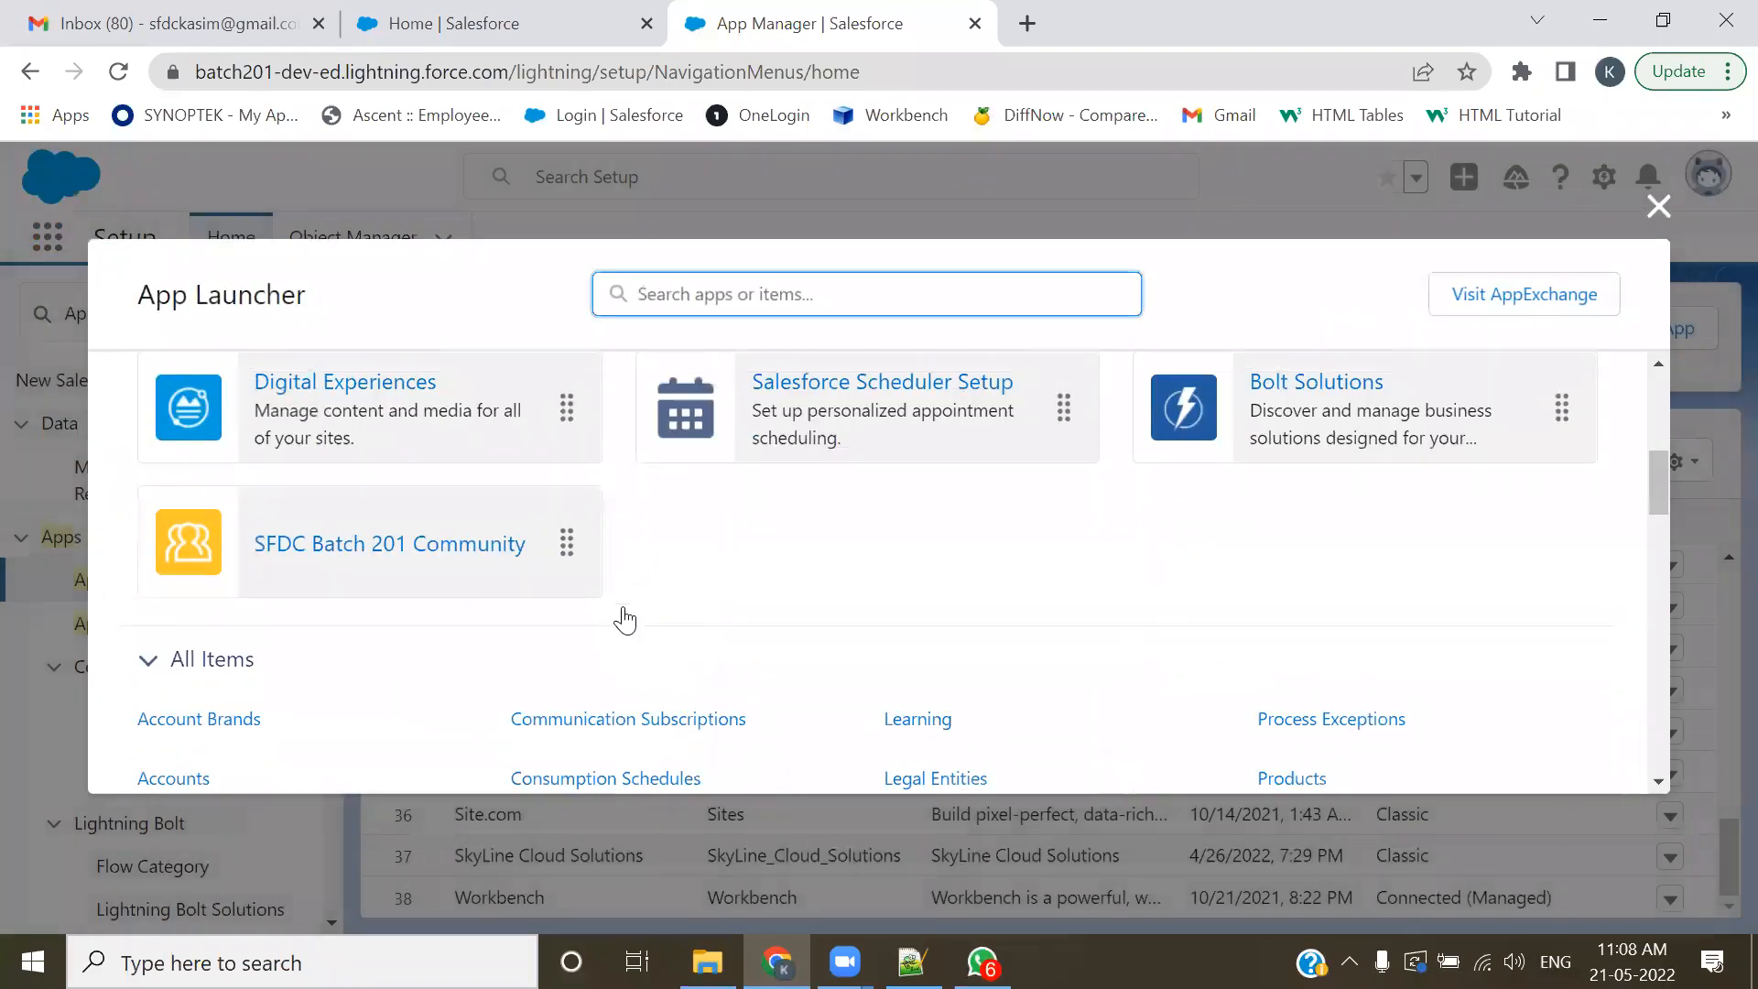
scroll(474, 580, "up", 2)
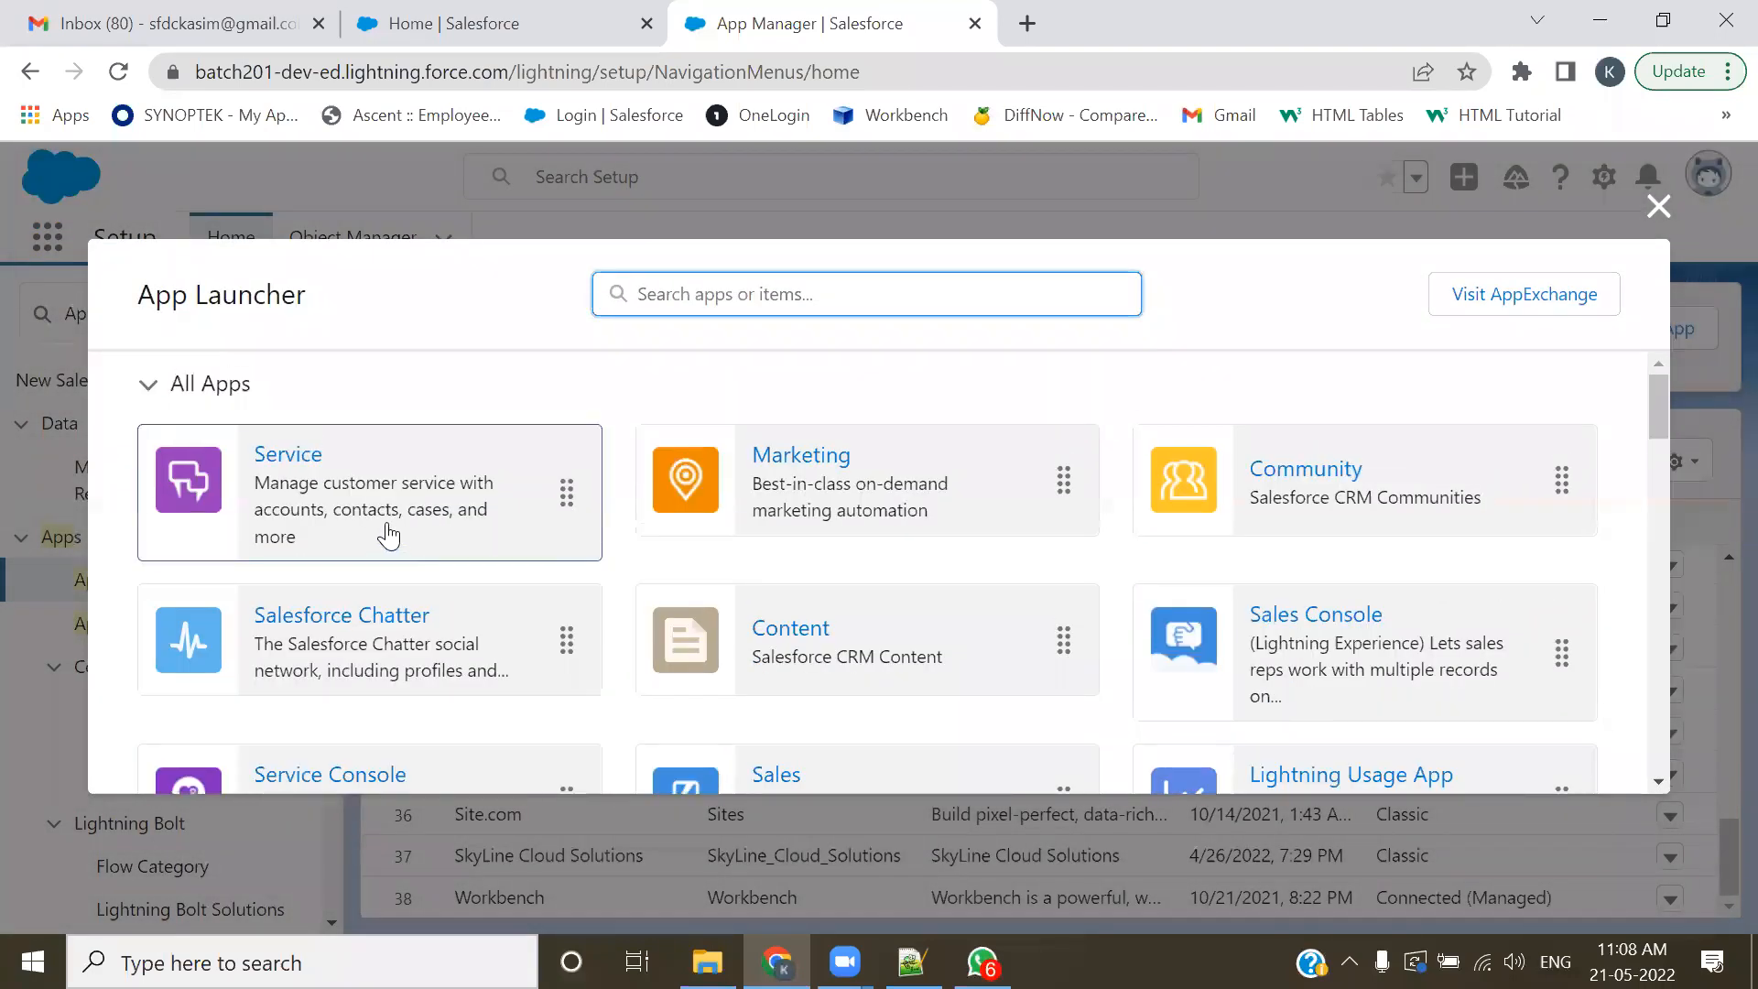
scroll(472, 661, "down", 2)
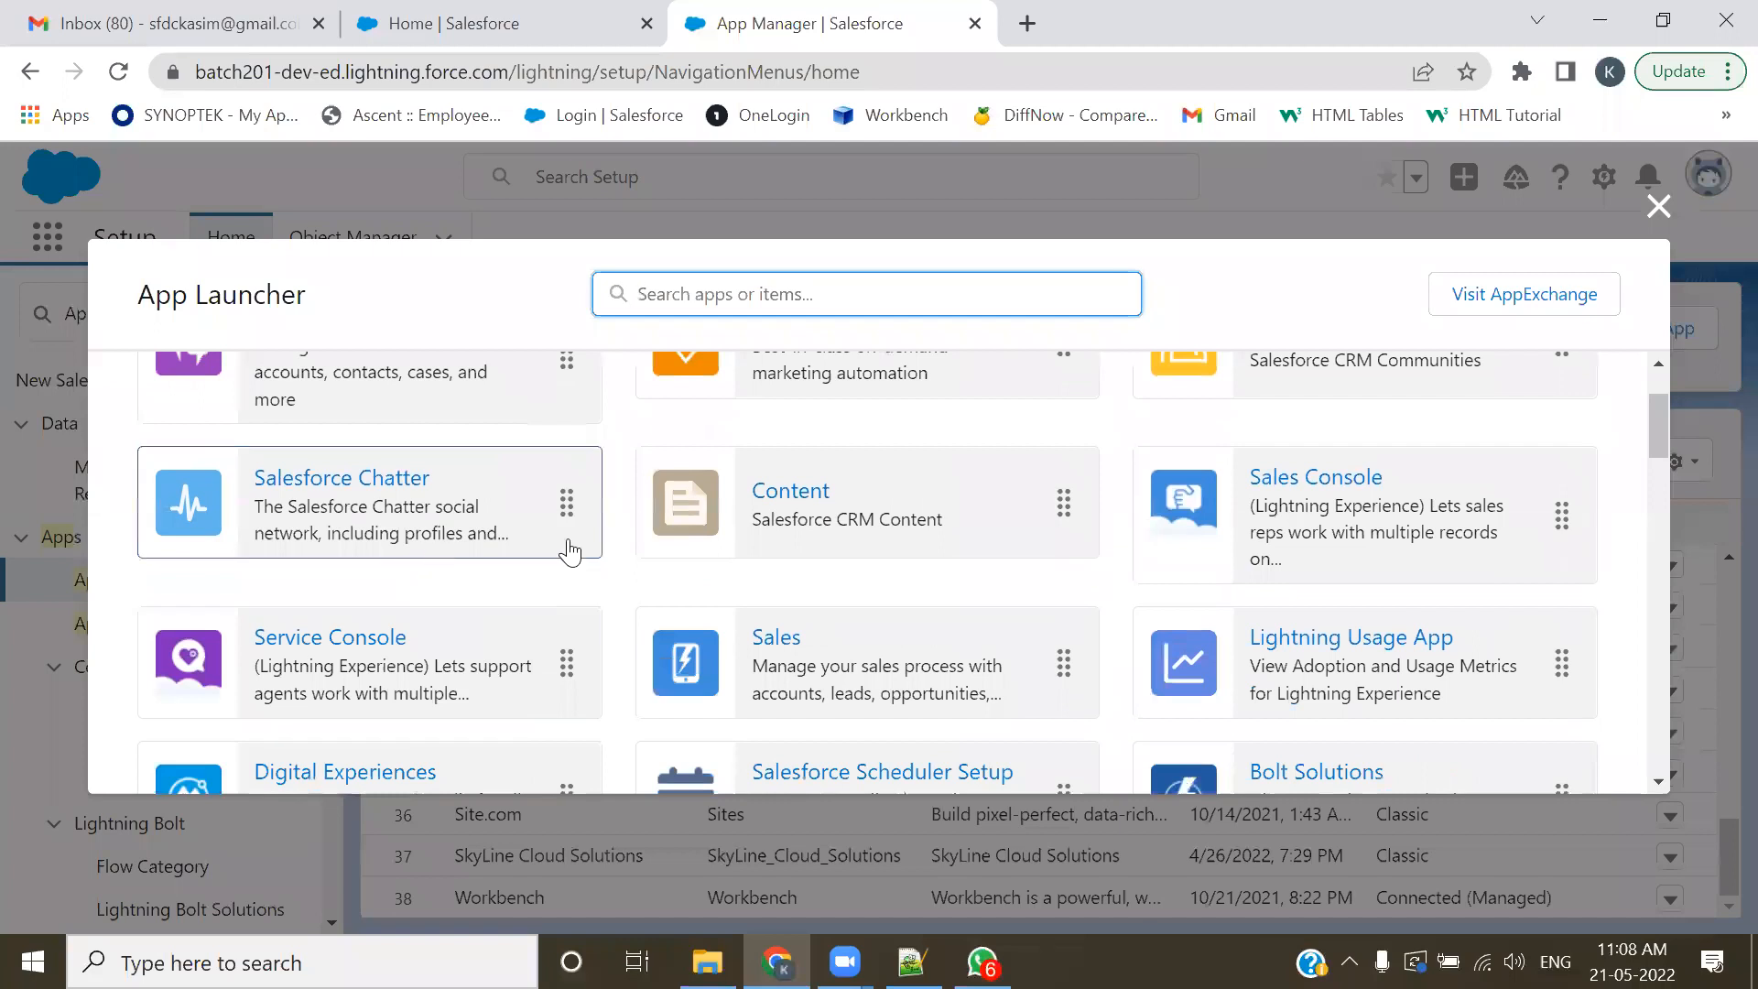
scroll(538, 596, "down", 5)
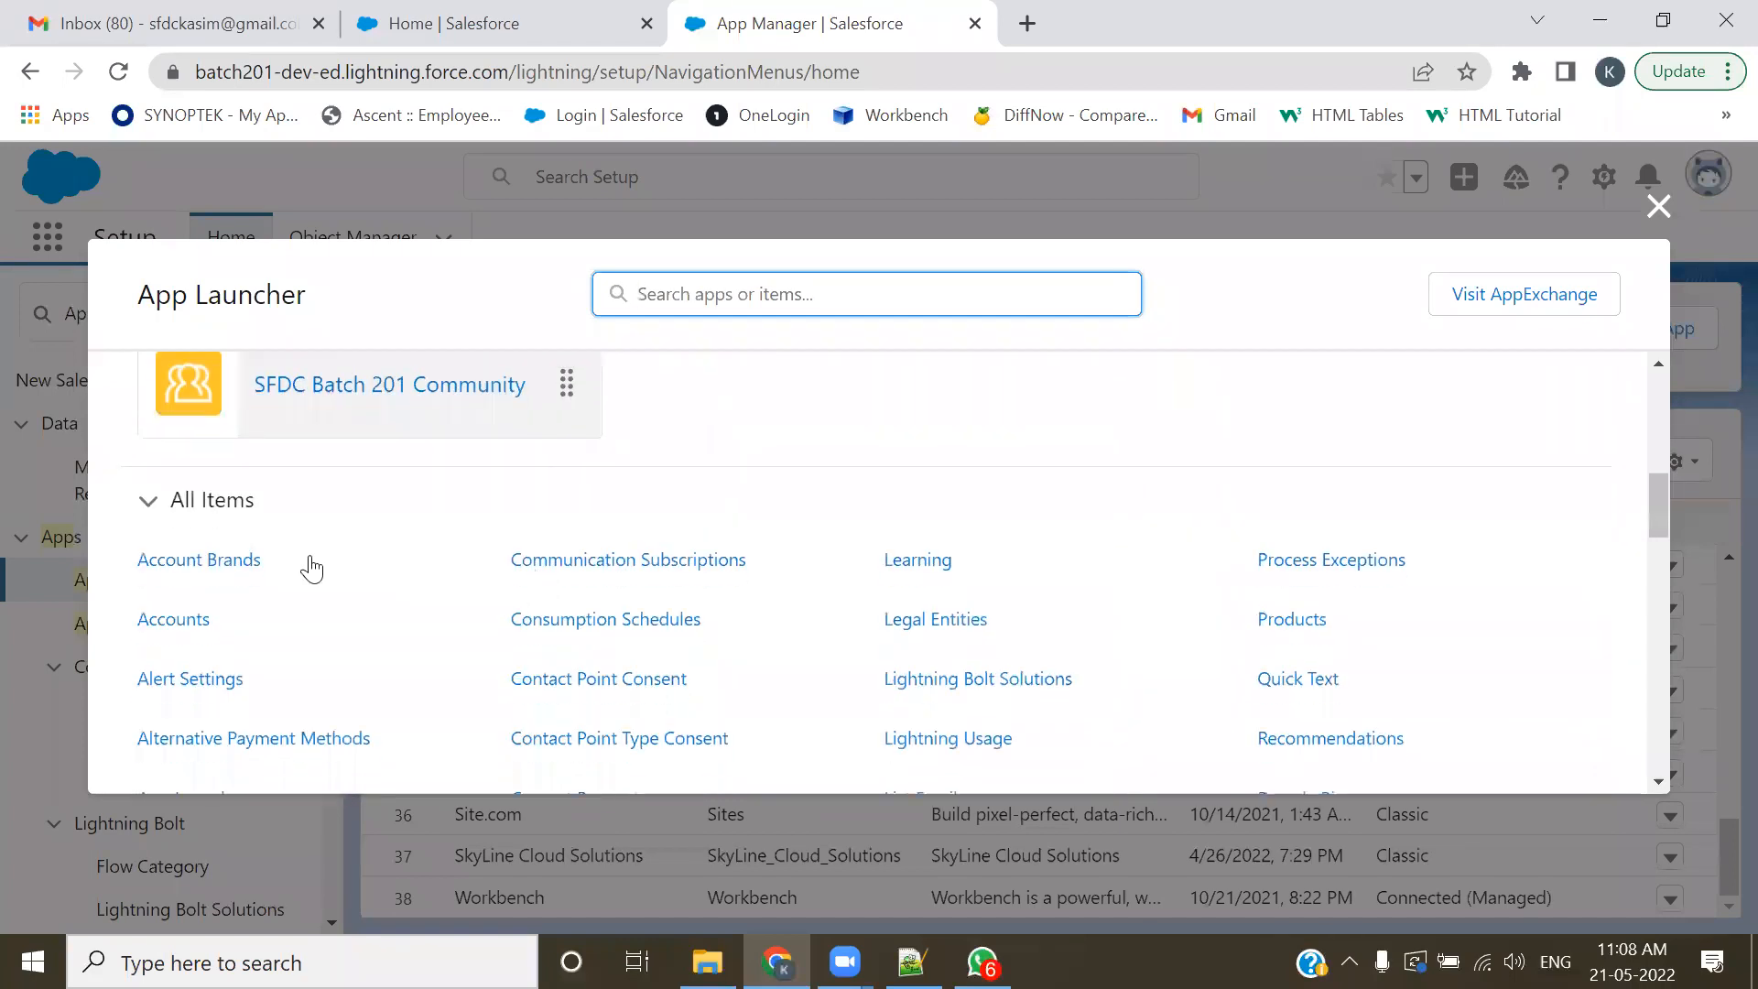
scroll(362, 520, "up", 2)
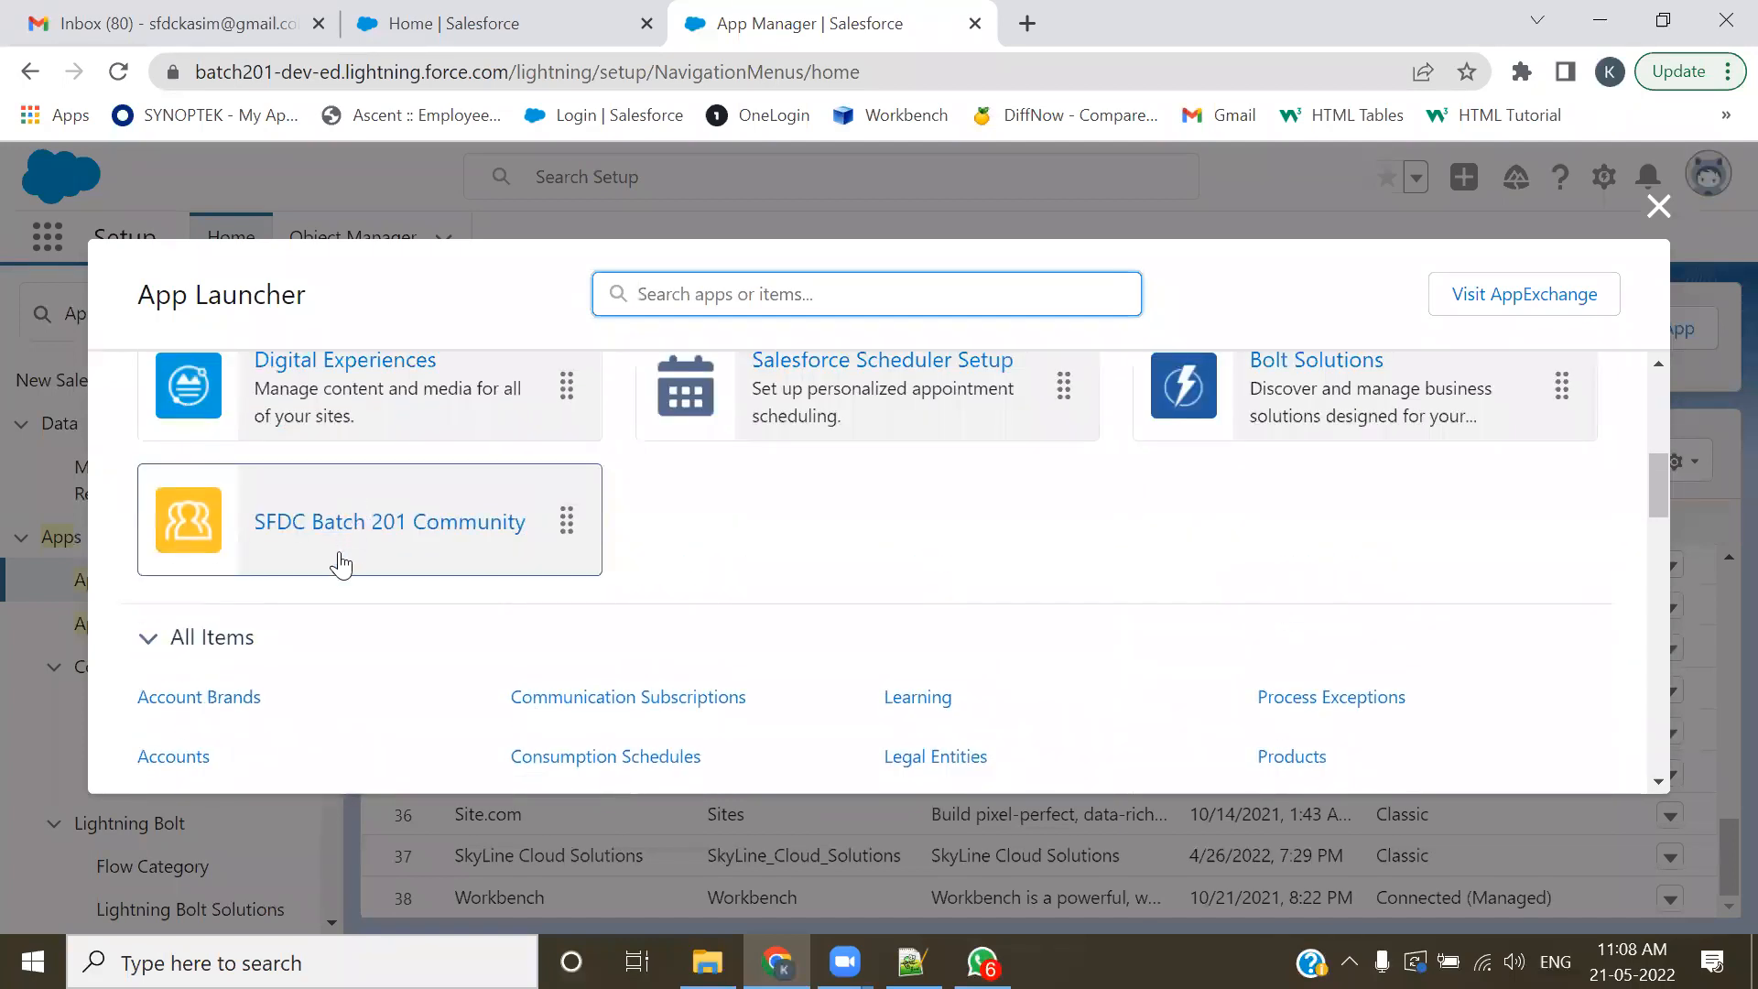
left_click(1659, 207)
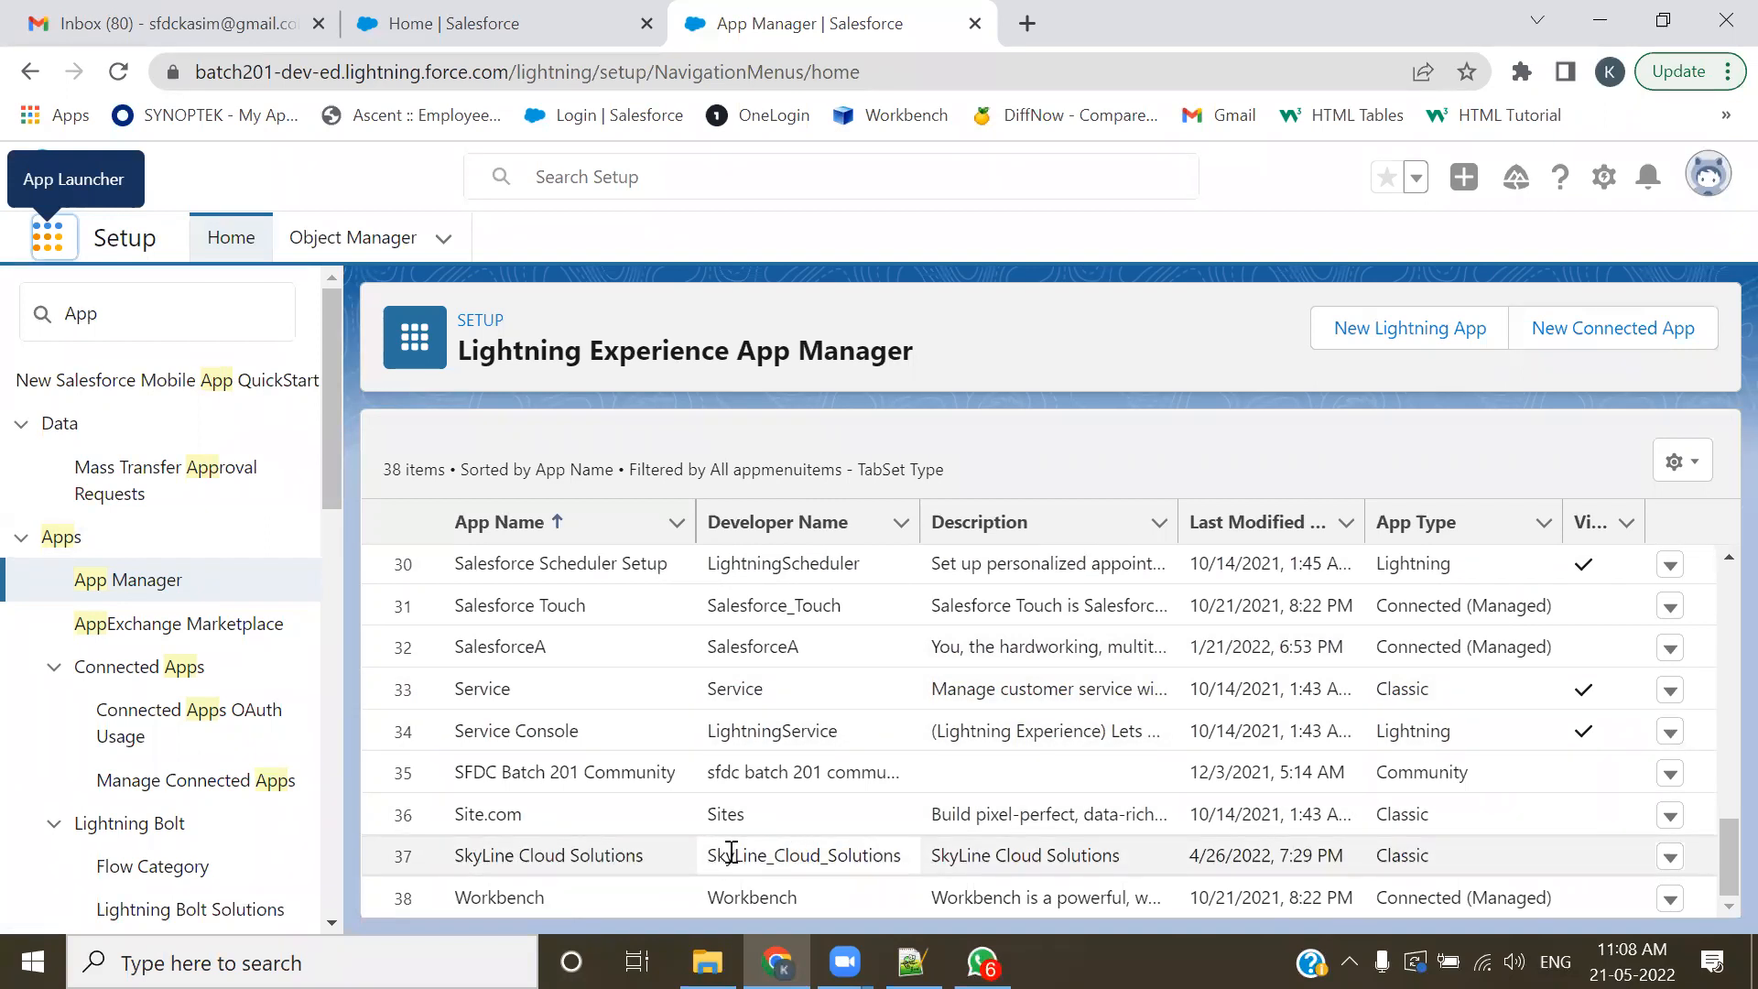
- Check the SkyLine Cloud Solutions app's entry in the App Manager, look for it in the full App Launcher, and close the launcher
left_click_drag(459, 856, 671, 855)
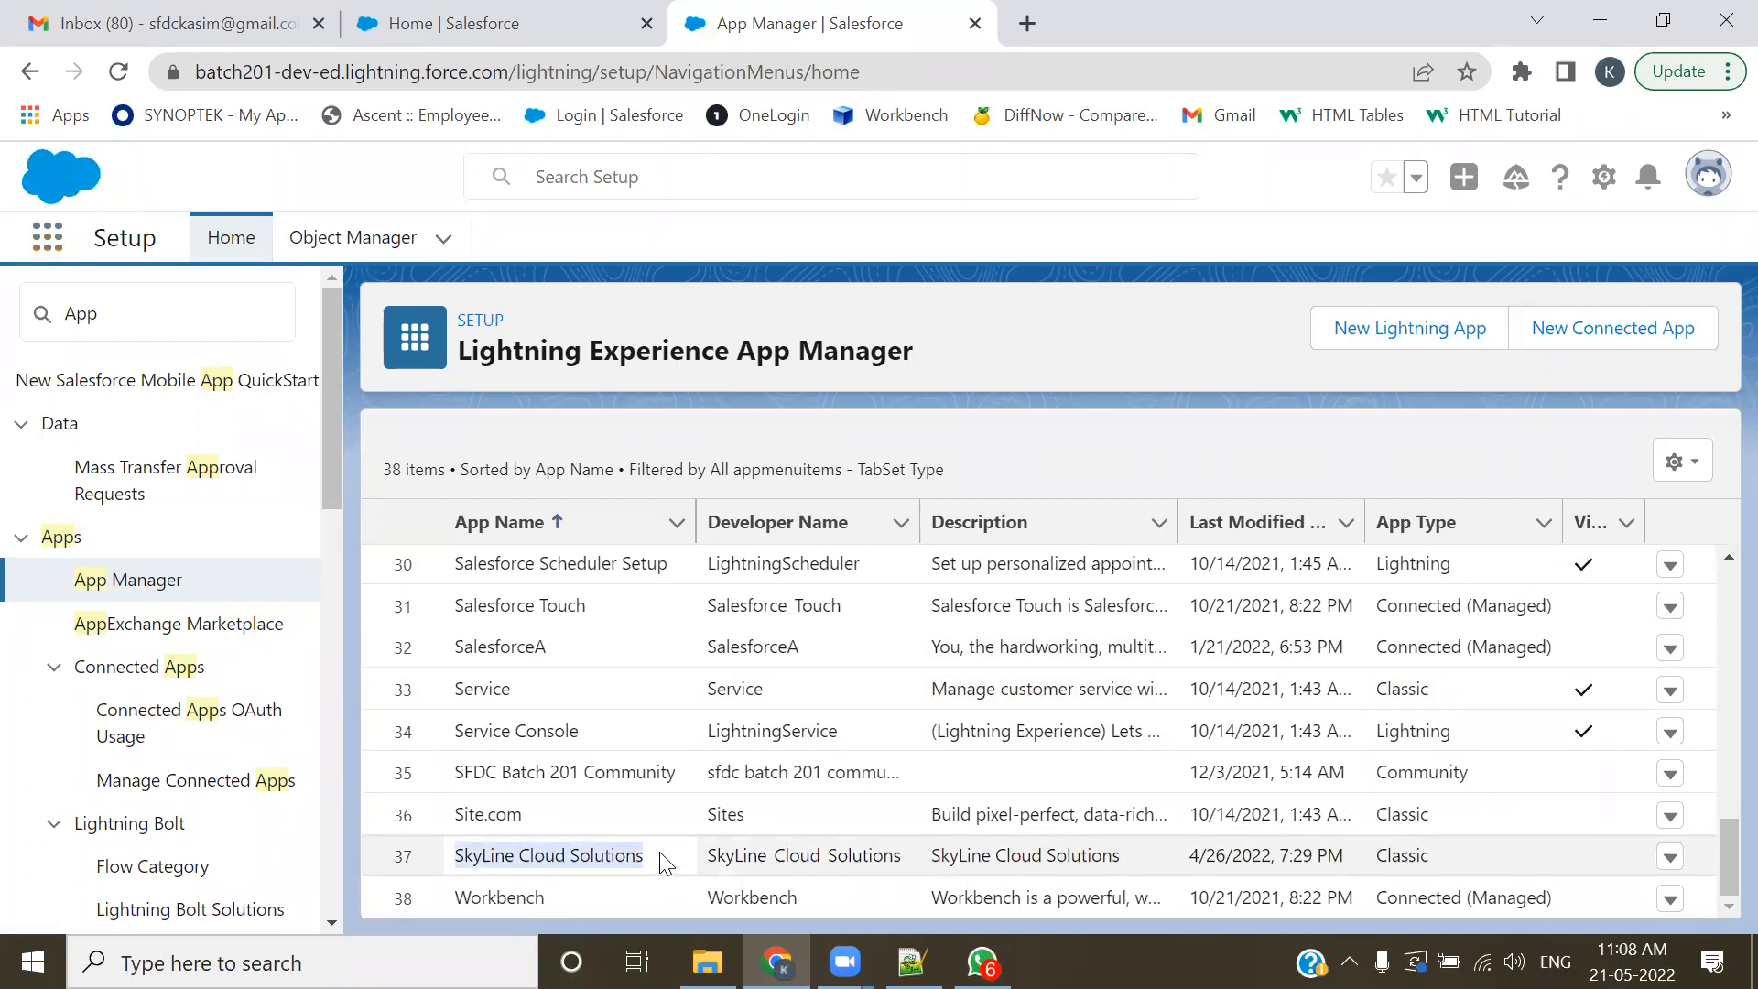
left_click_drag(1431, 858, 1378, 817)
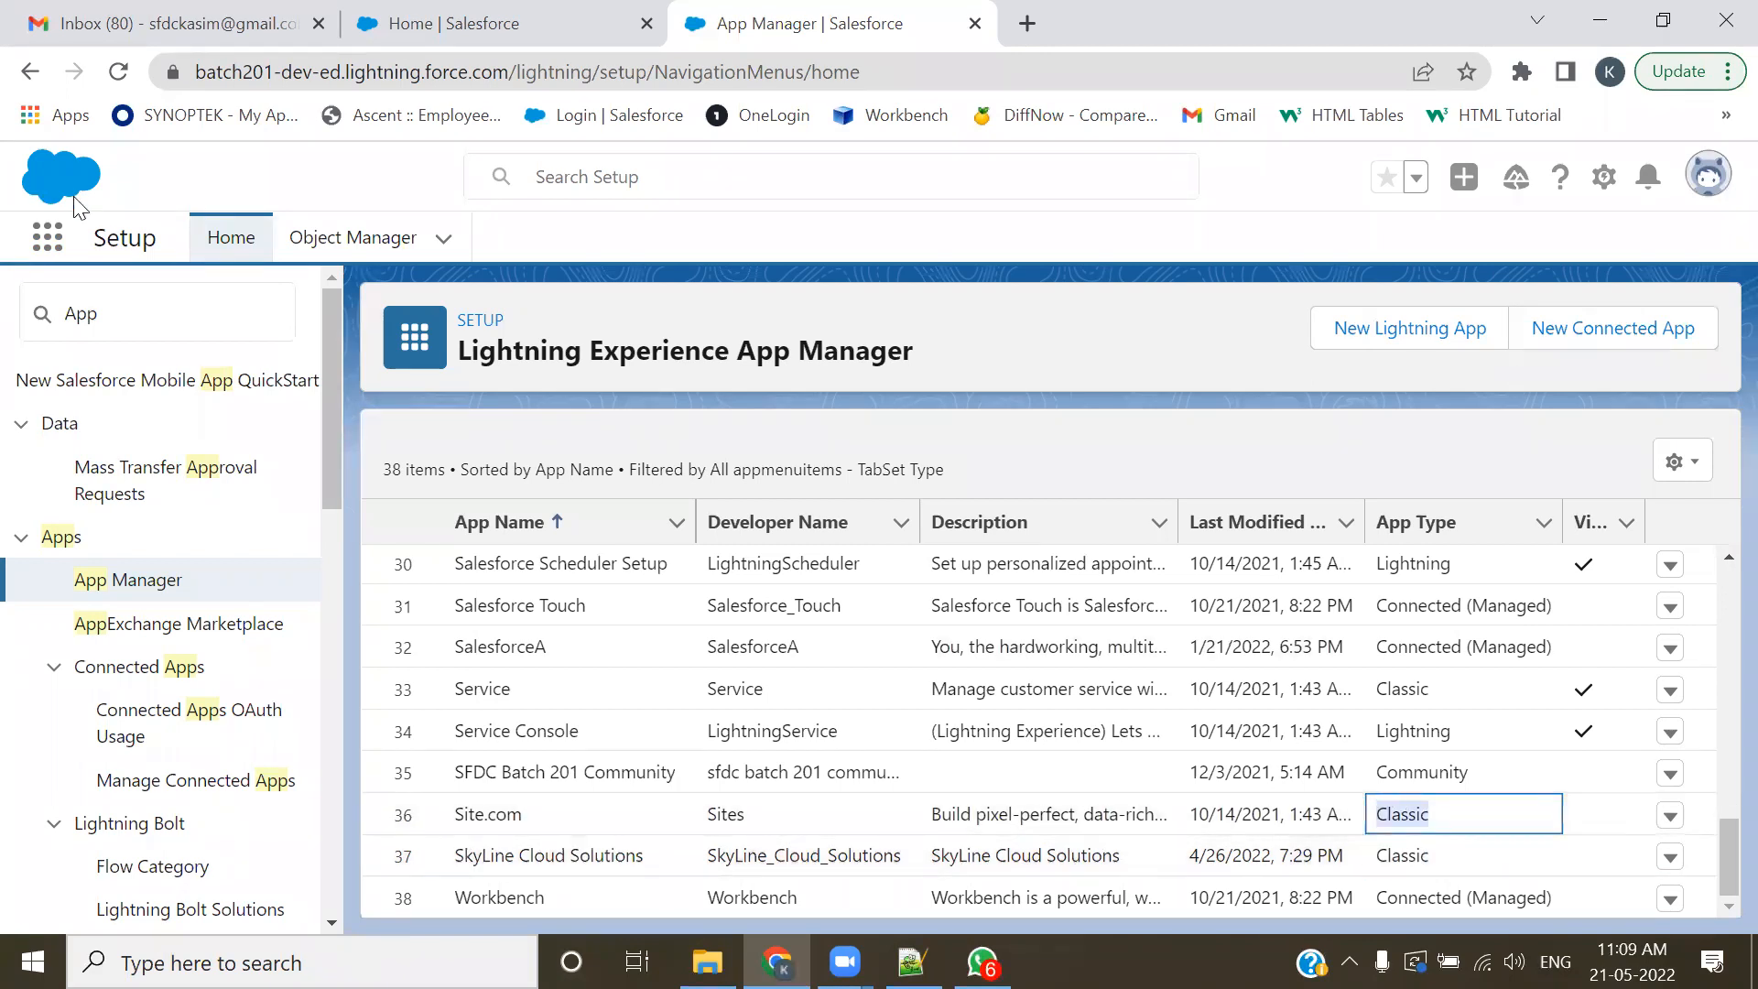
left_click(60, 240)
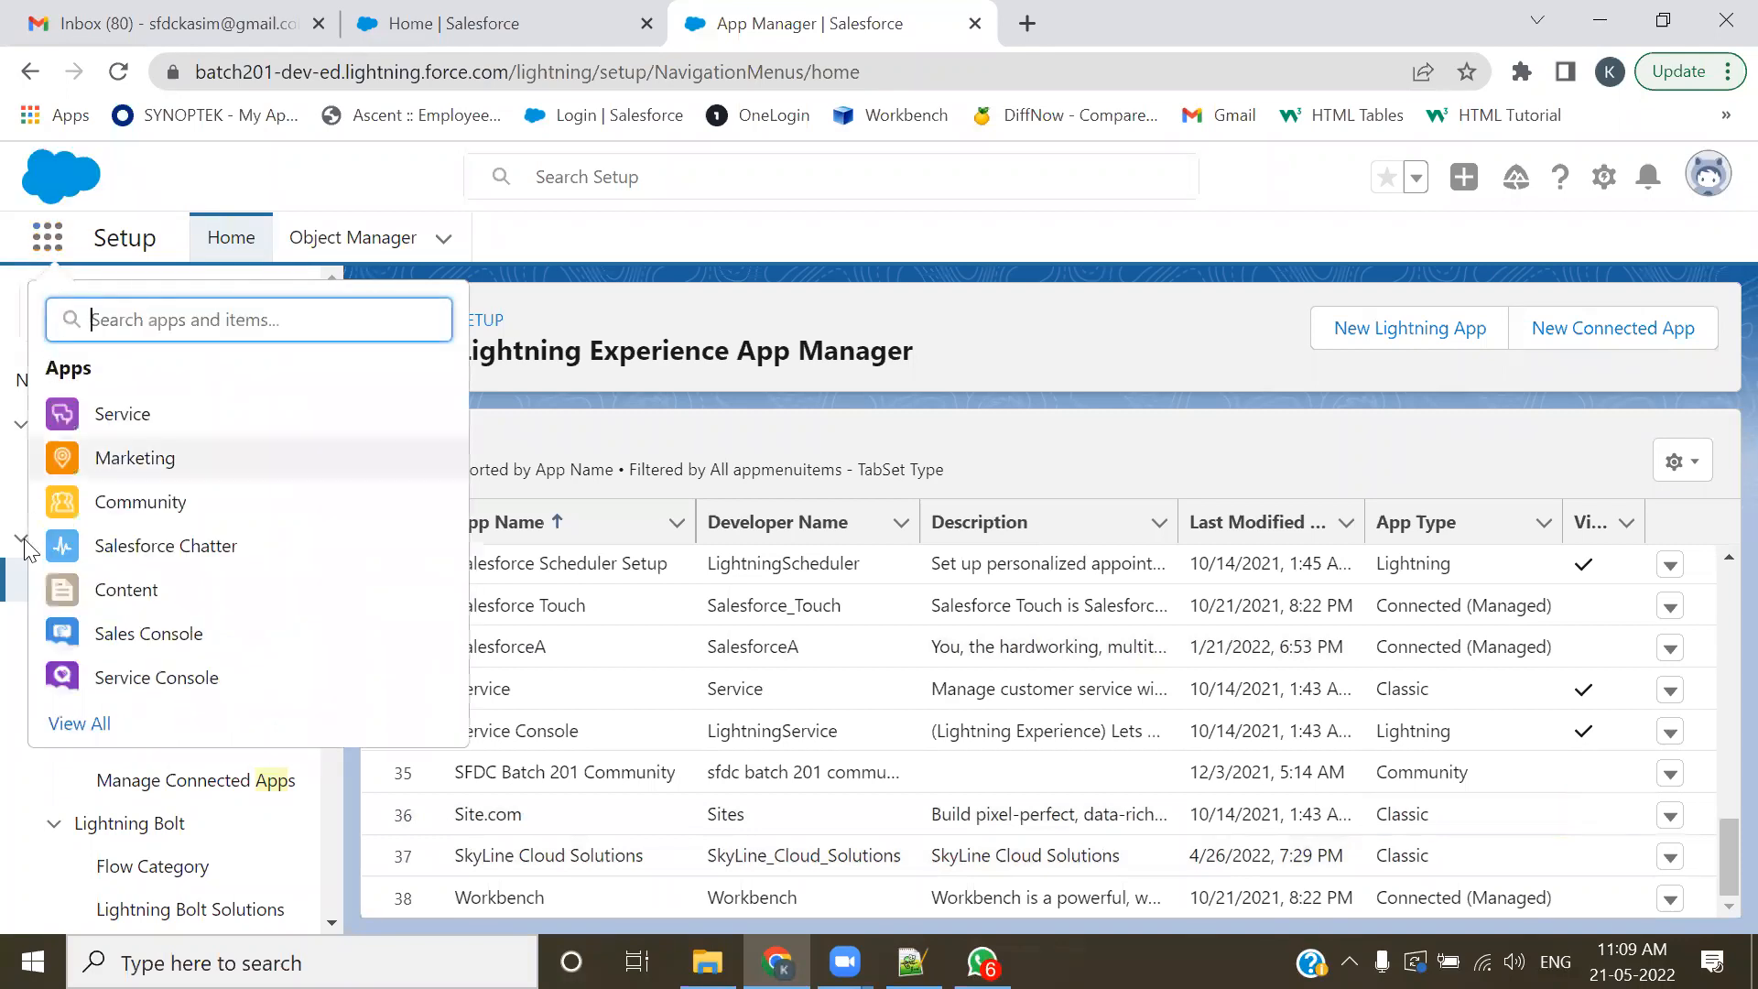
left_click(79, 724)
scroll(581, 617, "down", 3)
scroll(584, 623, "up", 3)
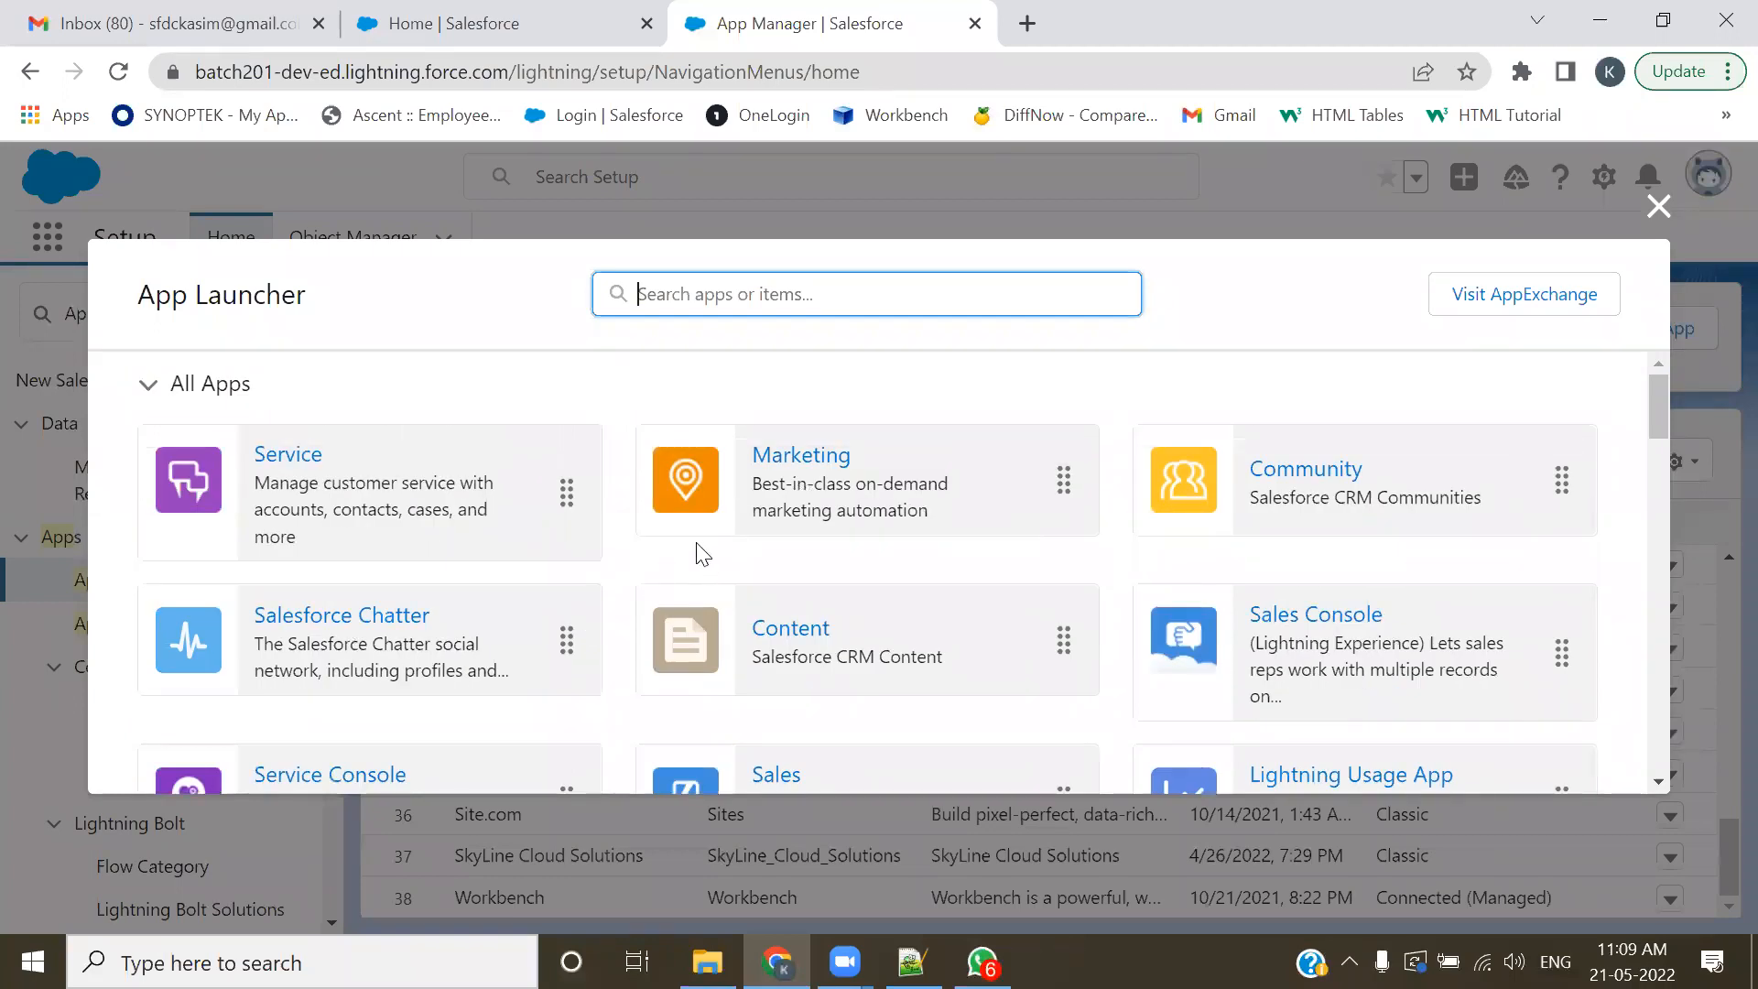
scroll(702, 554, "down", 1)
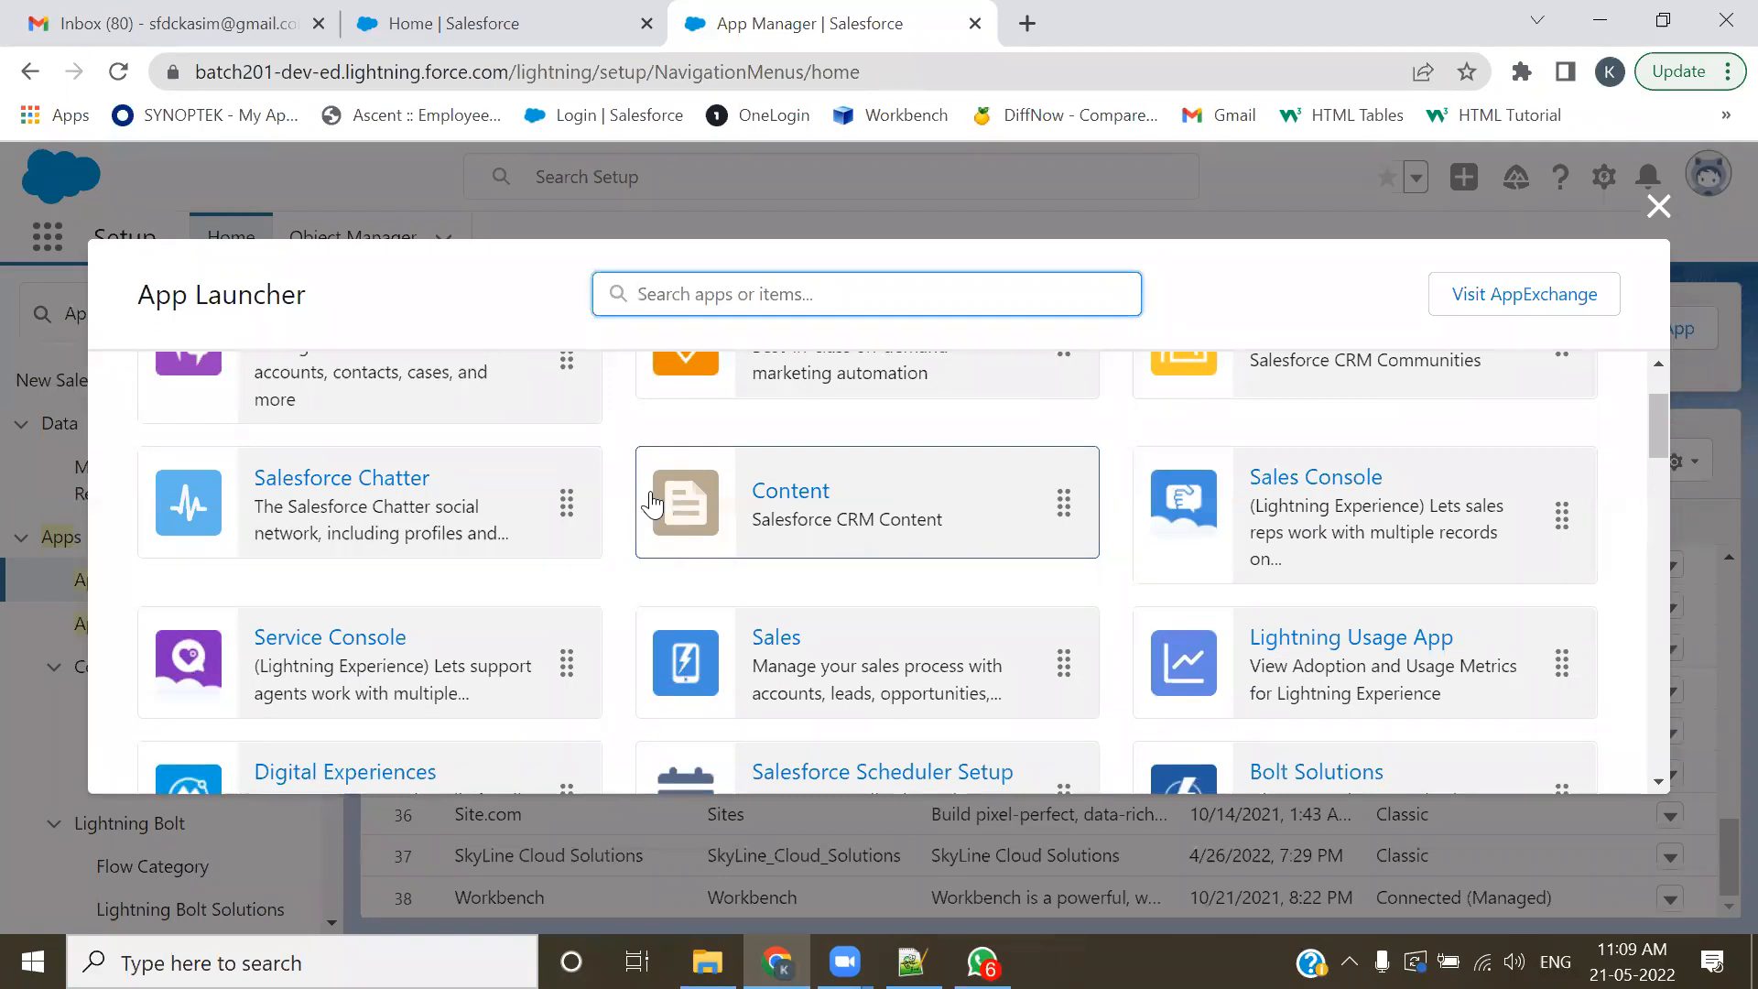
scroll(510, 553, "up", 1)
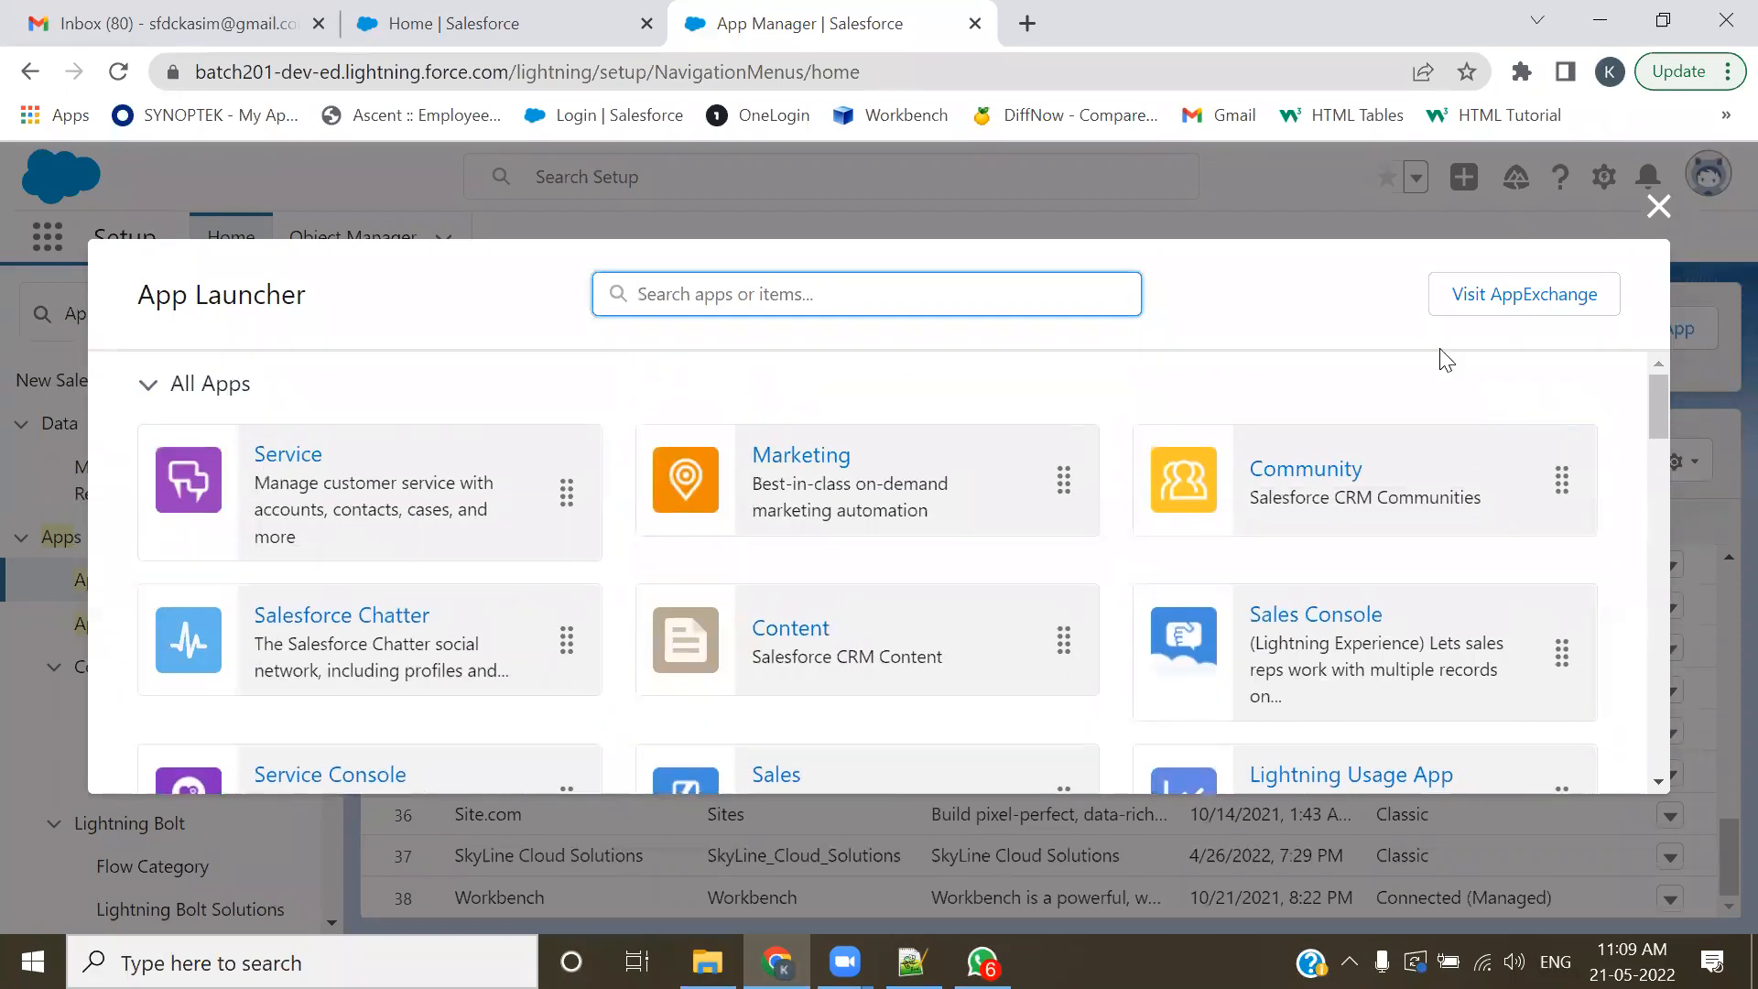
mouse_move(1655, 401)
left_mouse_down()
mouse_move(1644, 522)
mouse_move(1664, 425)
left_mouse_up()
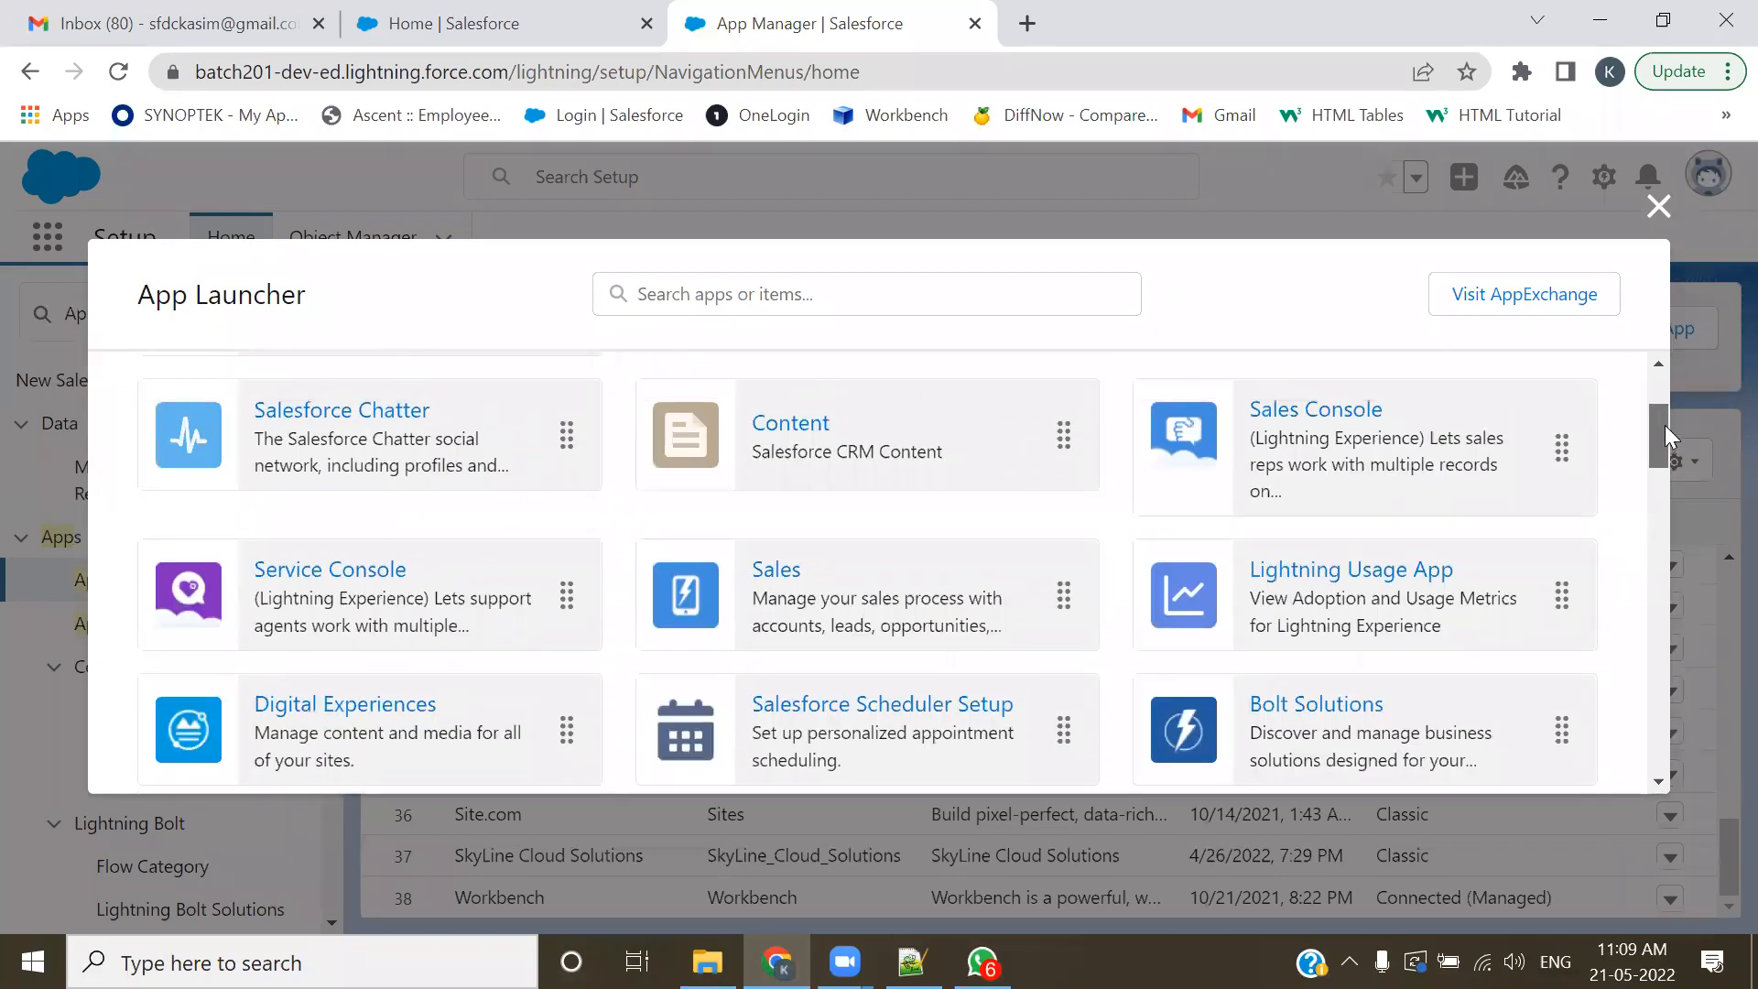
left_click(1661, 209)
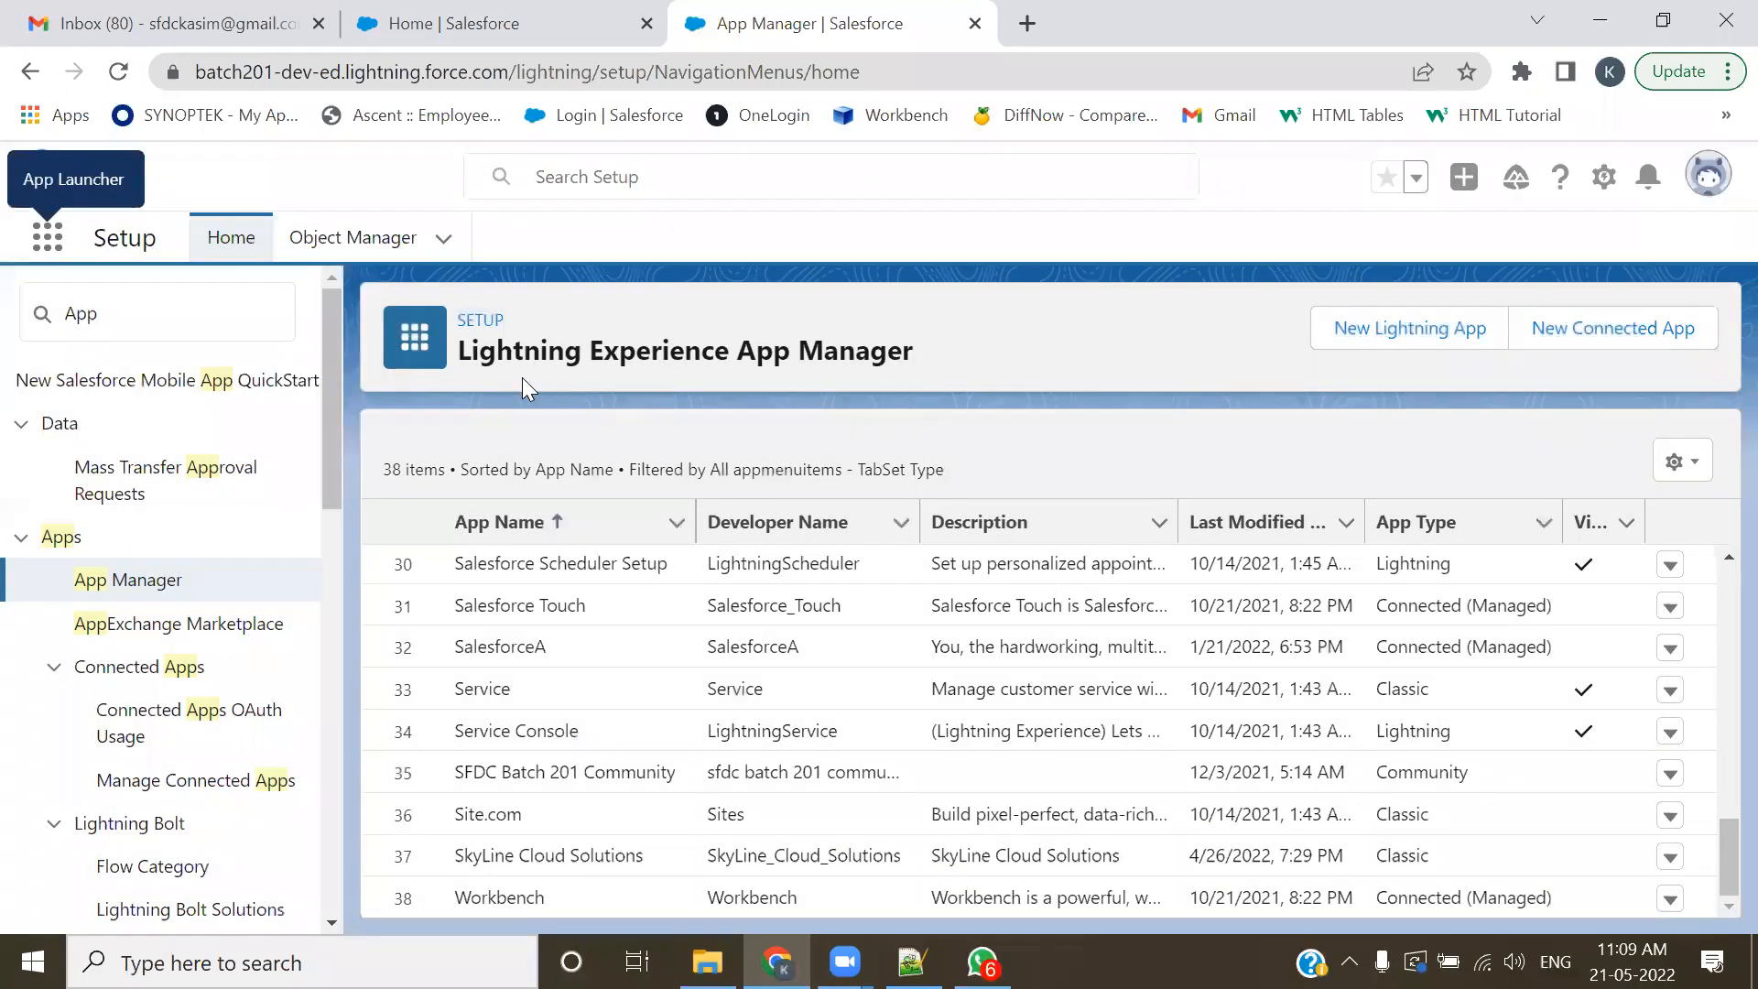
- Examine the SkyLine Cloud Solutions app's type against the Lightning Experience heading, checking the full App Launcher once more in between
left_click_drag(460, 348, 728, 351)
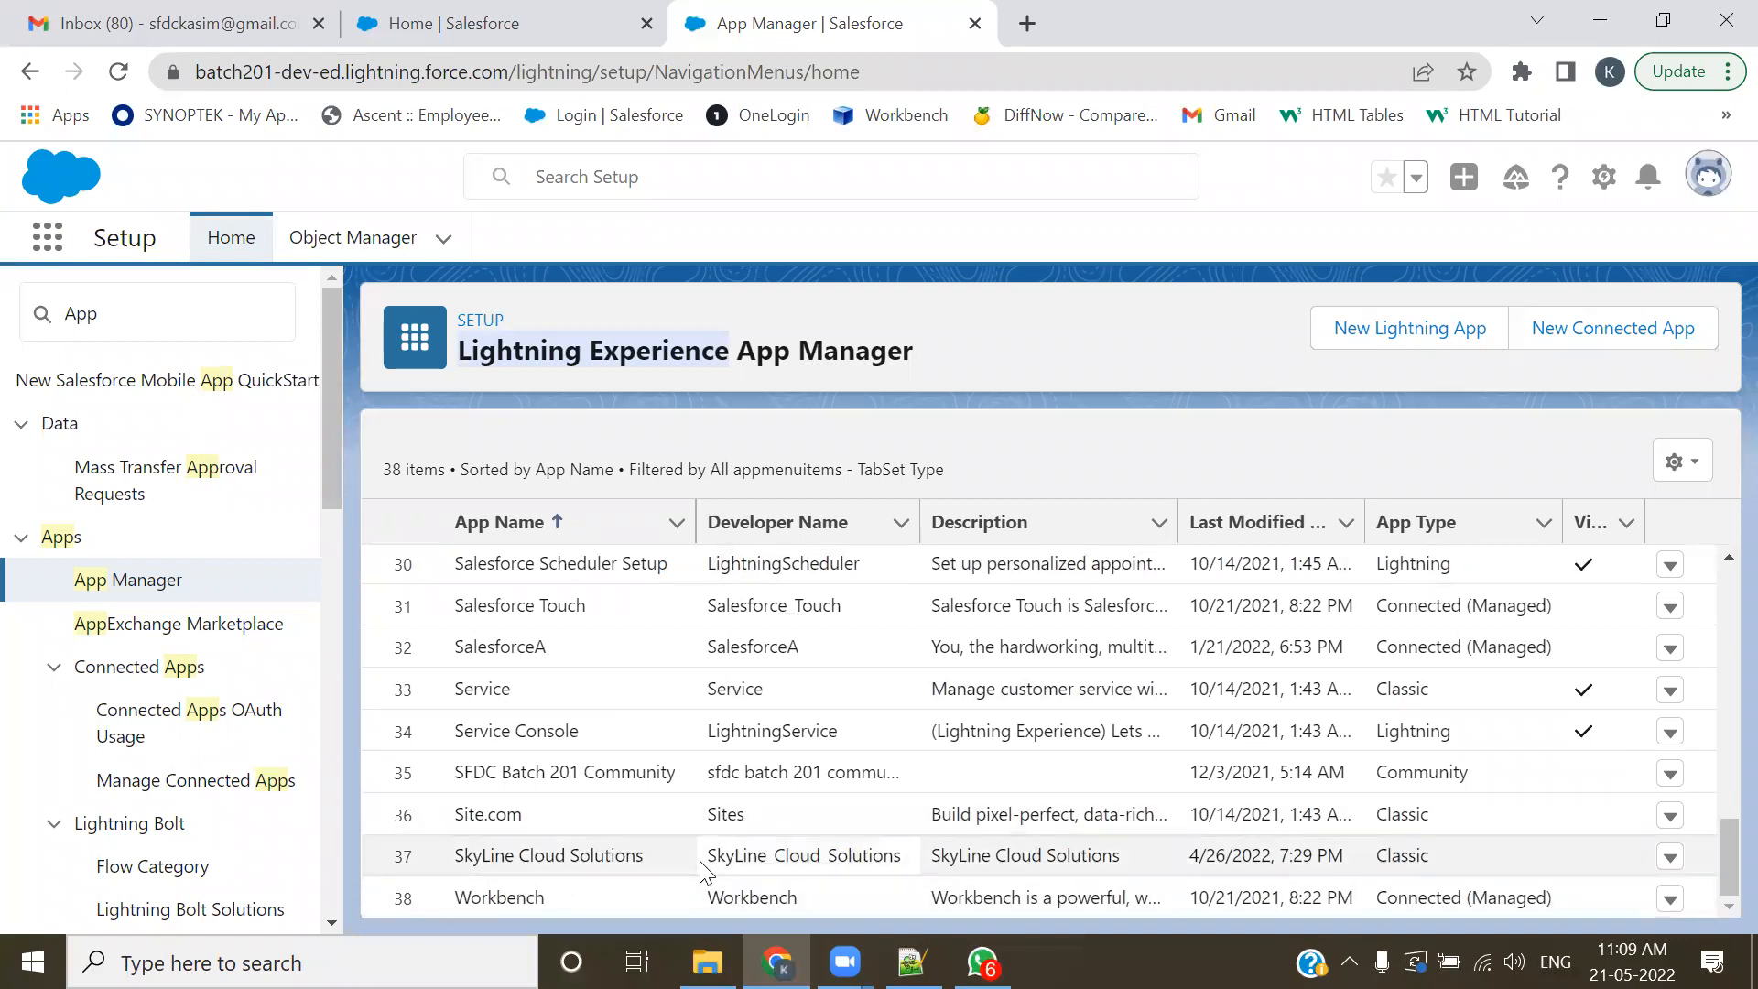
left_click_drag(1430, 859, 1380, 859)
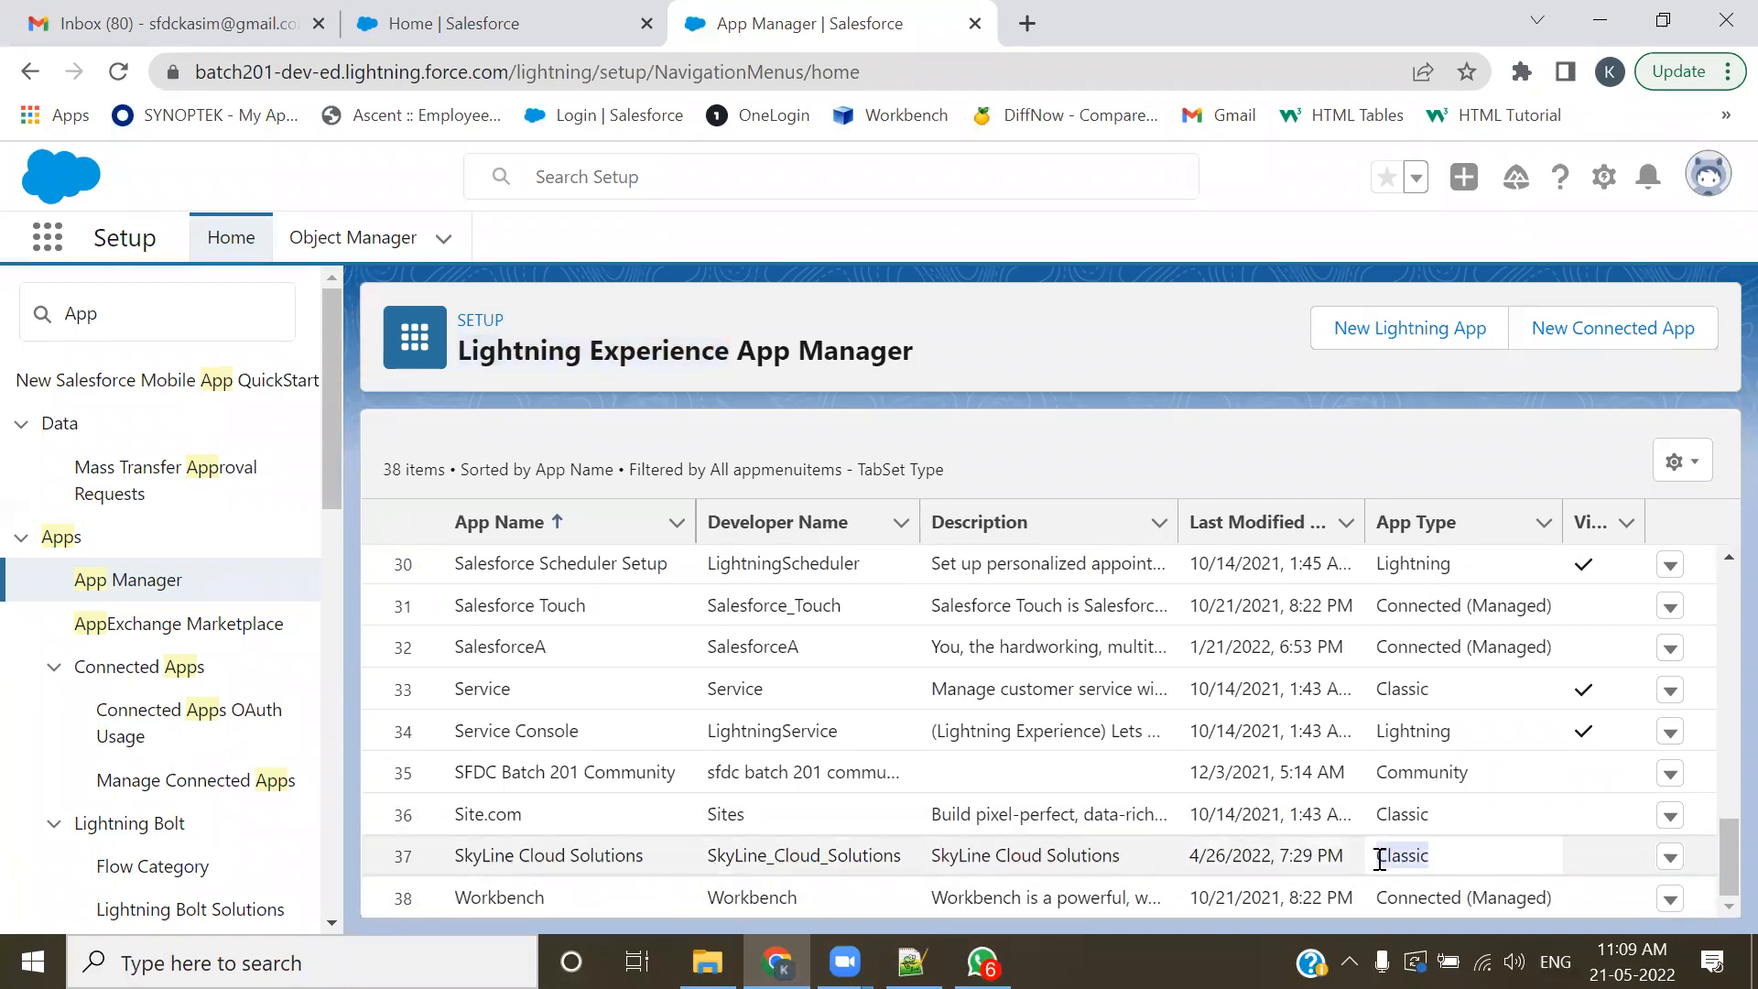
left_click(43, 274)
left_click(48, 233)
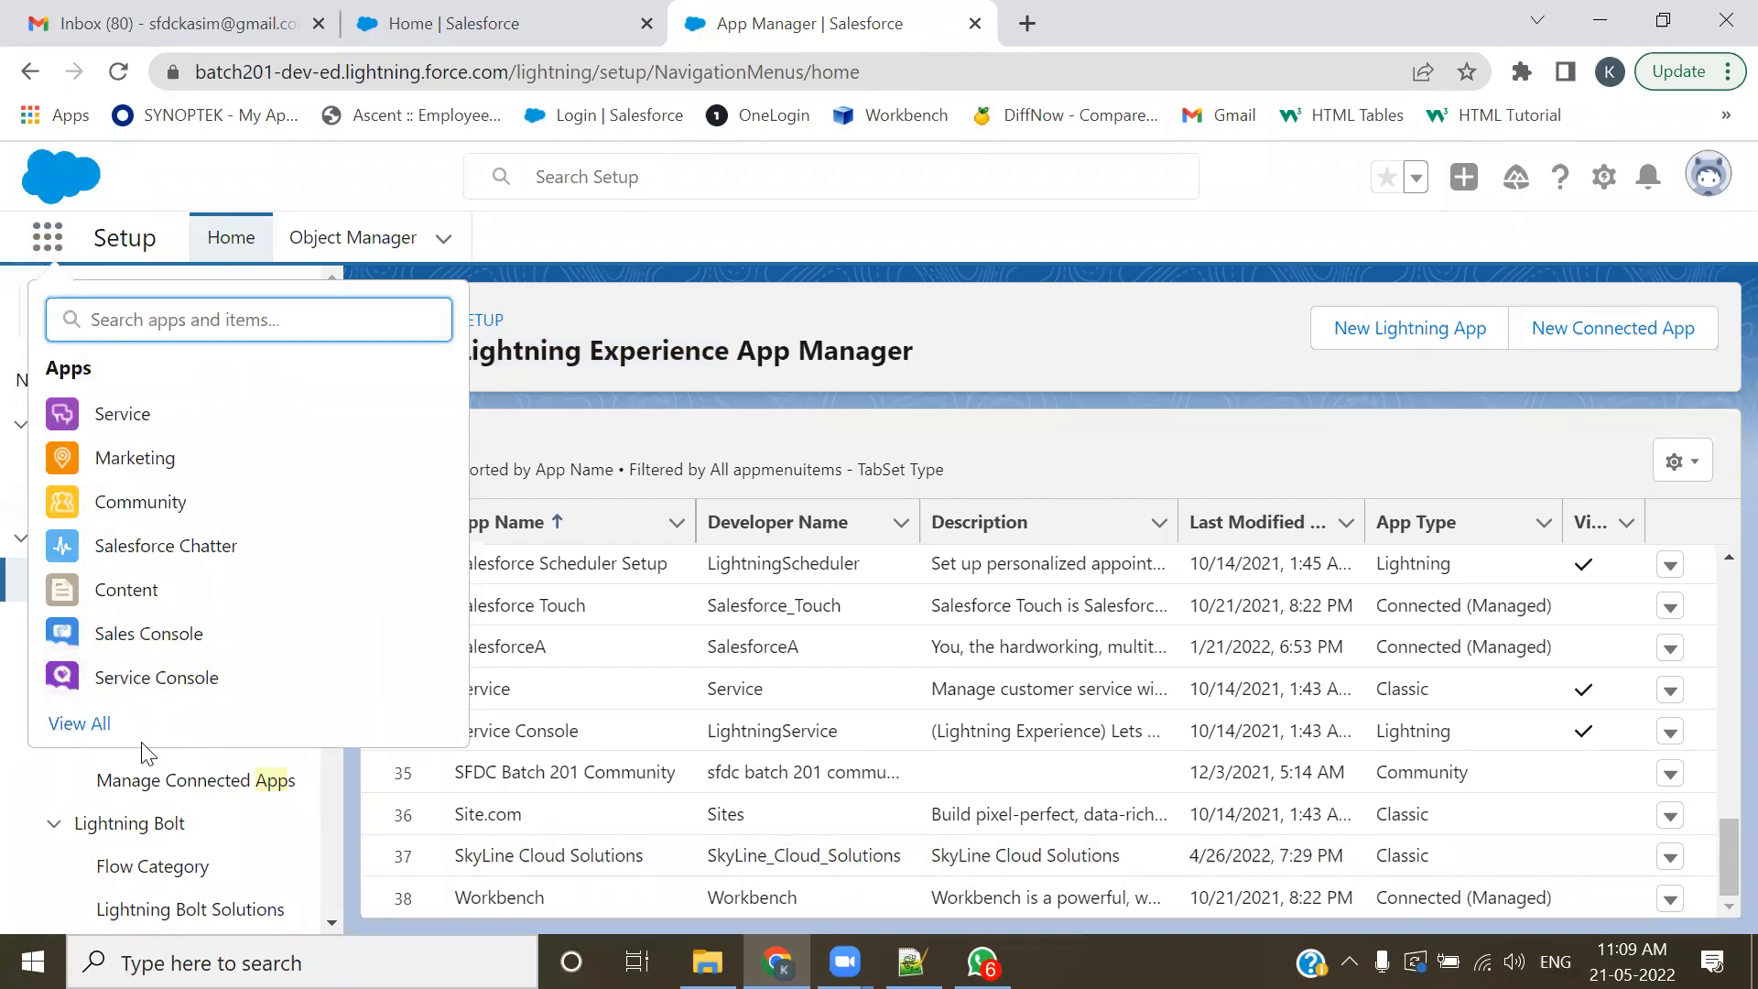
left_click(82, 729)
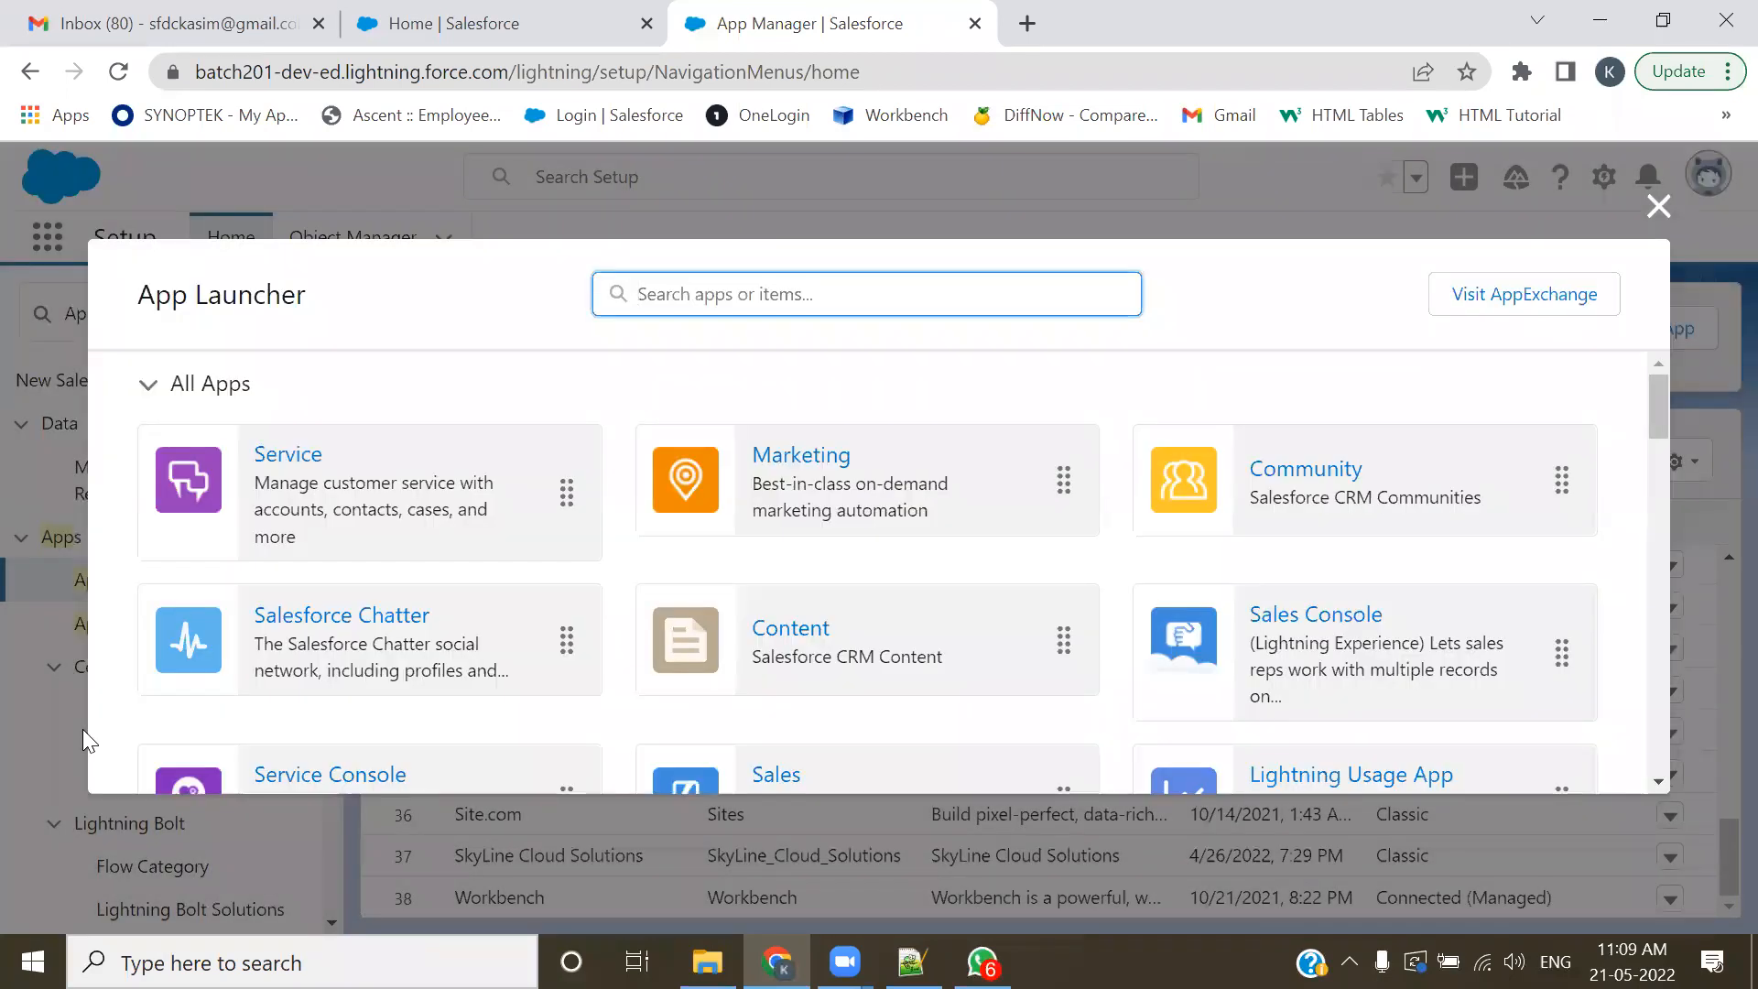
left_click(1658, 206)
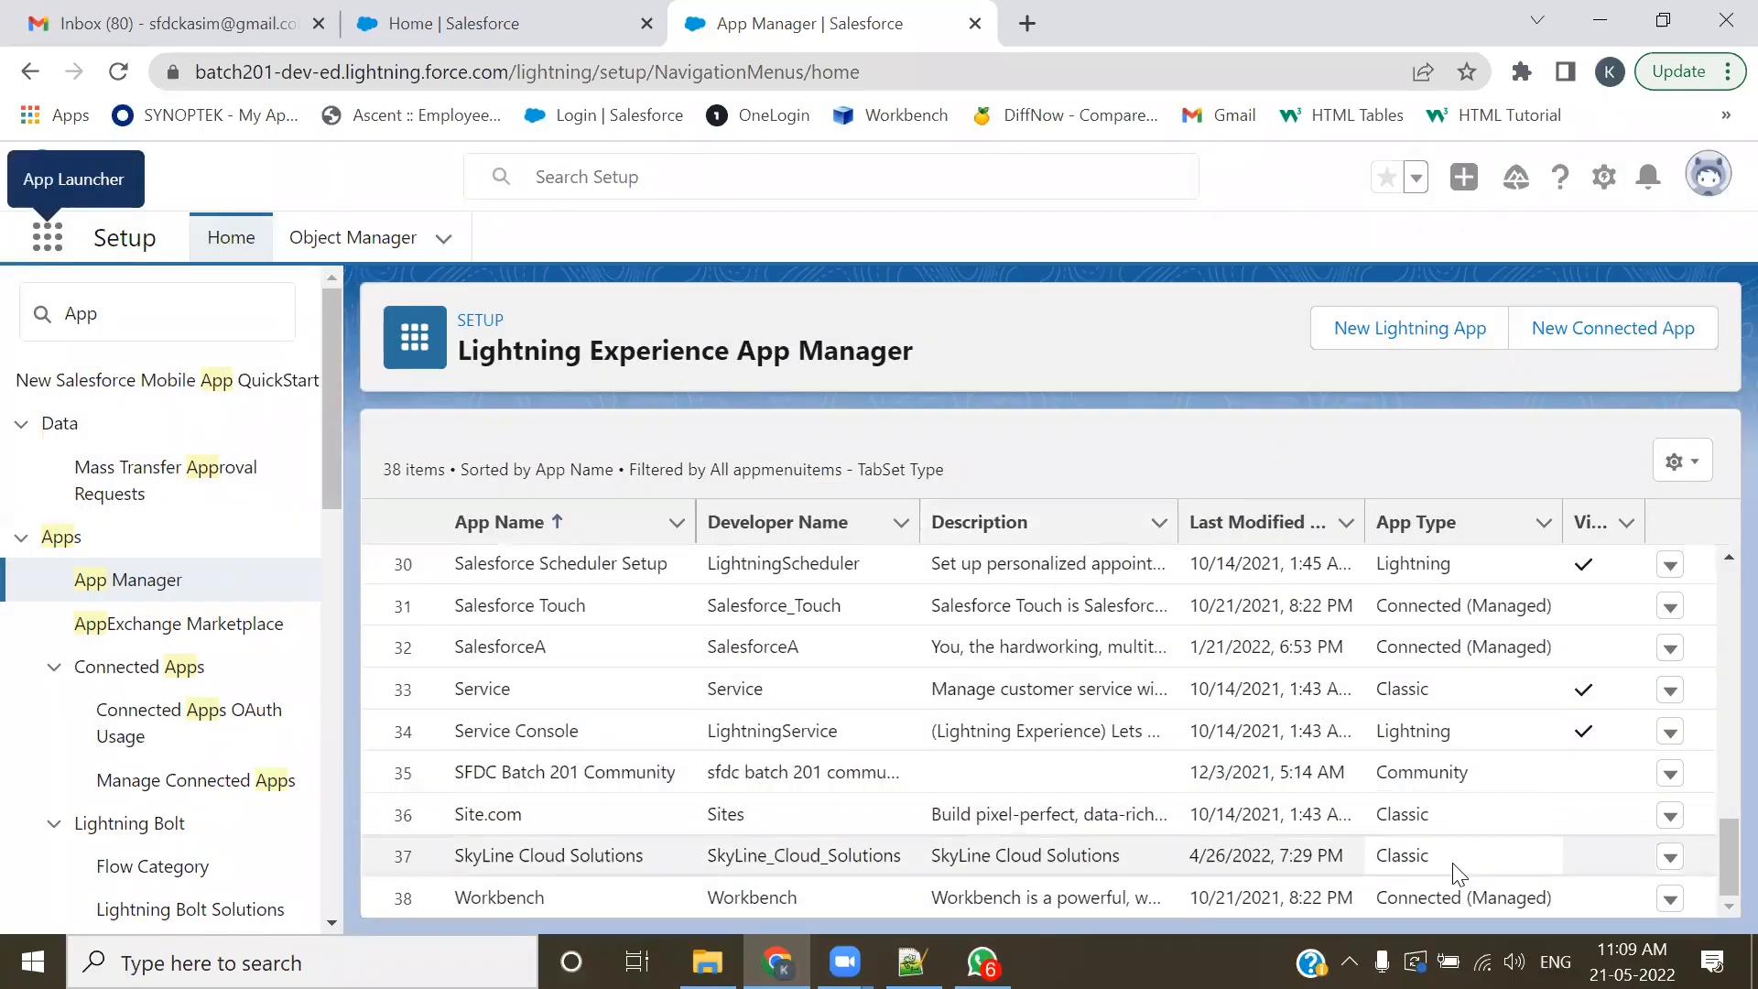
left_click_drag(1454, 869, 1363, 868)
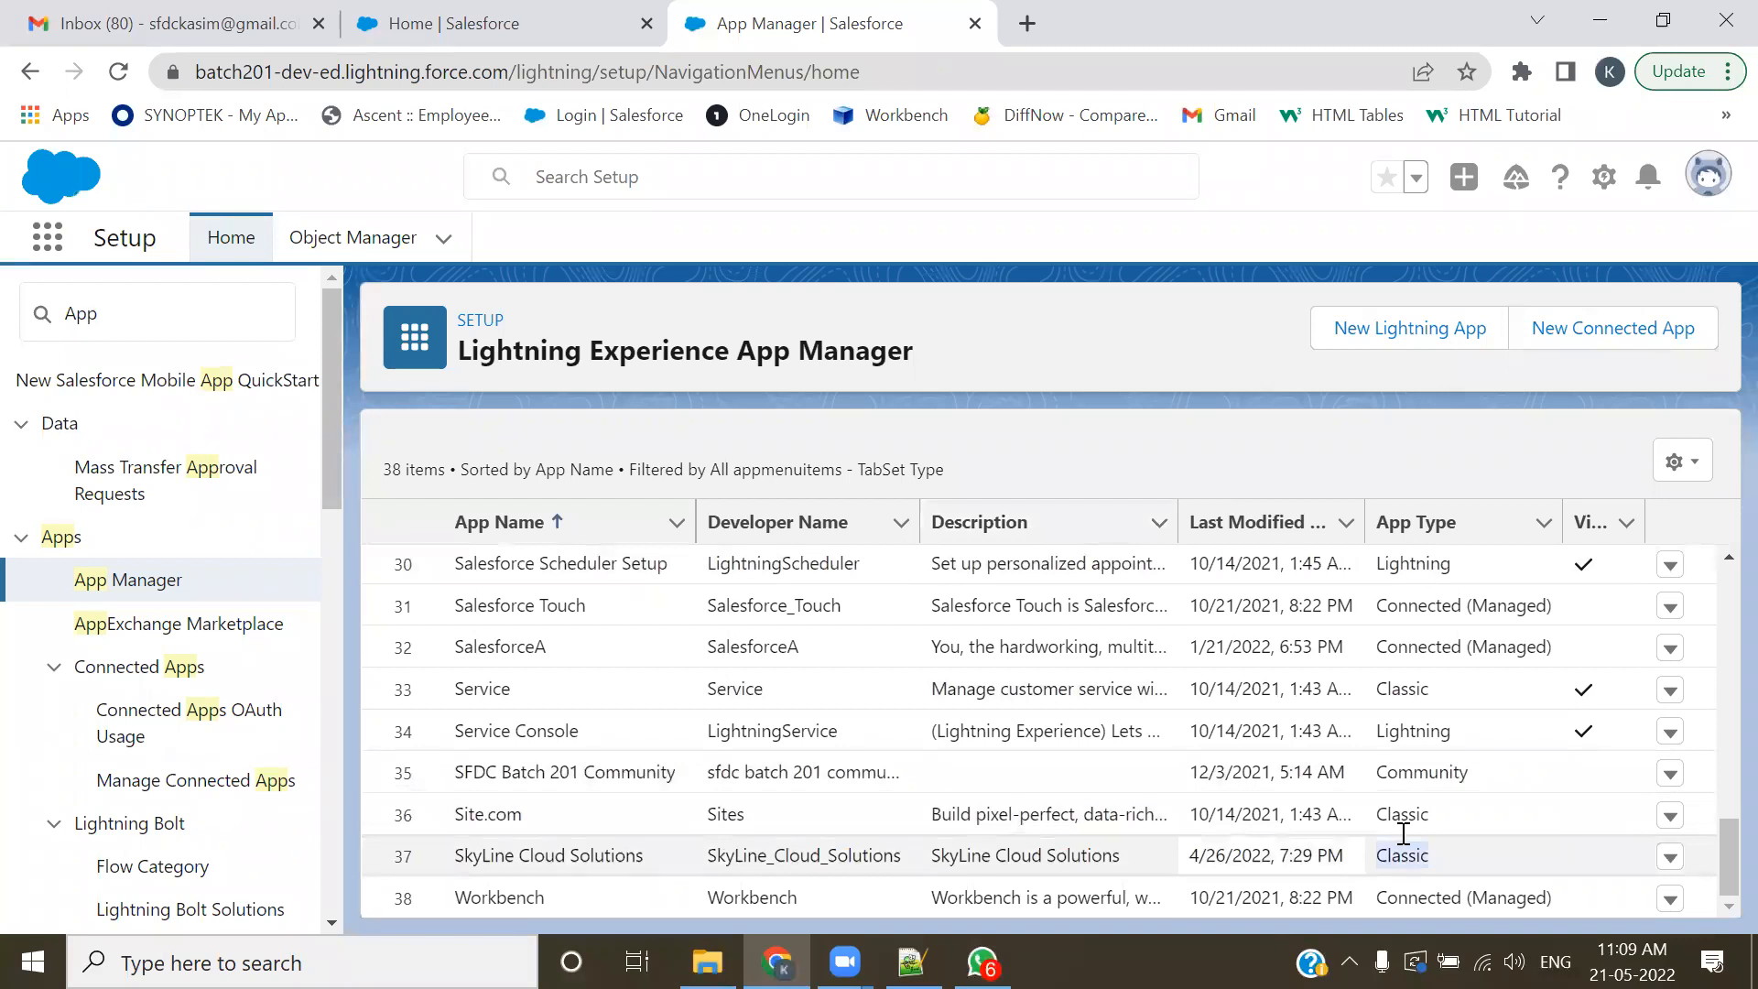
left_click(1219, 446)
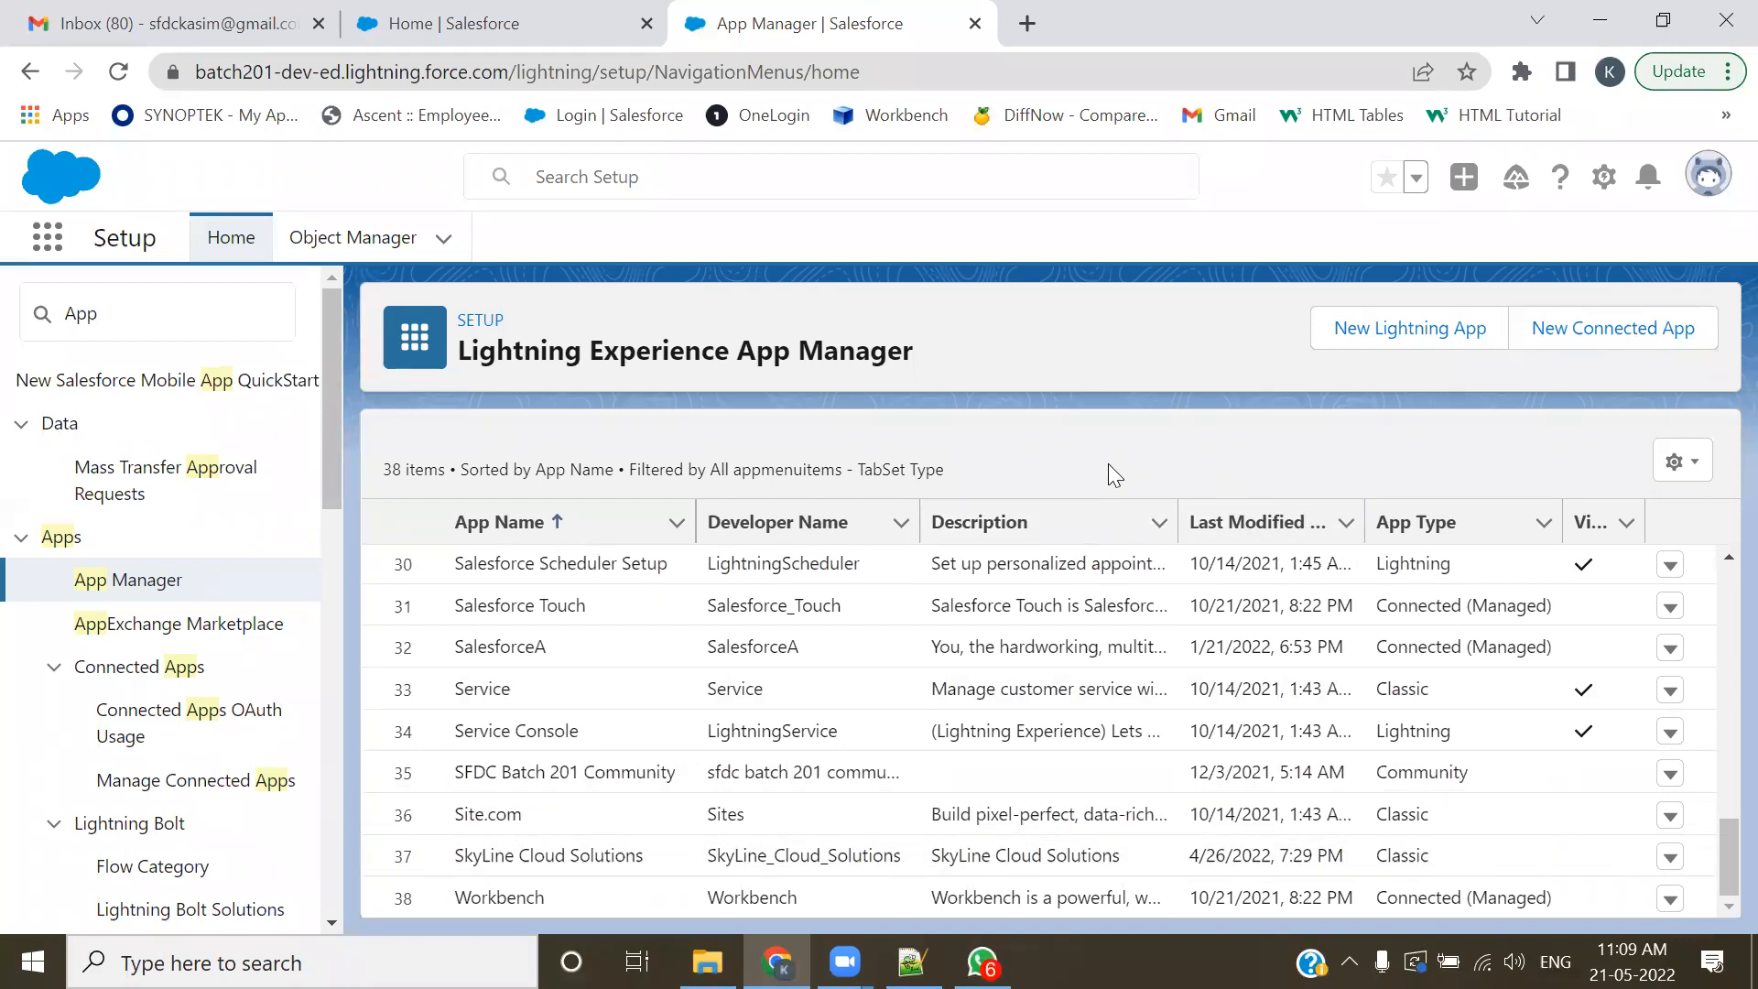
- Review how the App Manager is reached, highlighting the Quick Find term, the Setup options and the Lightning Experience App Manager heading
left_click(129, 314)
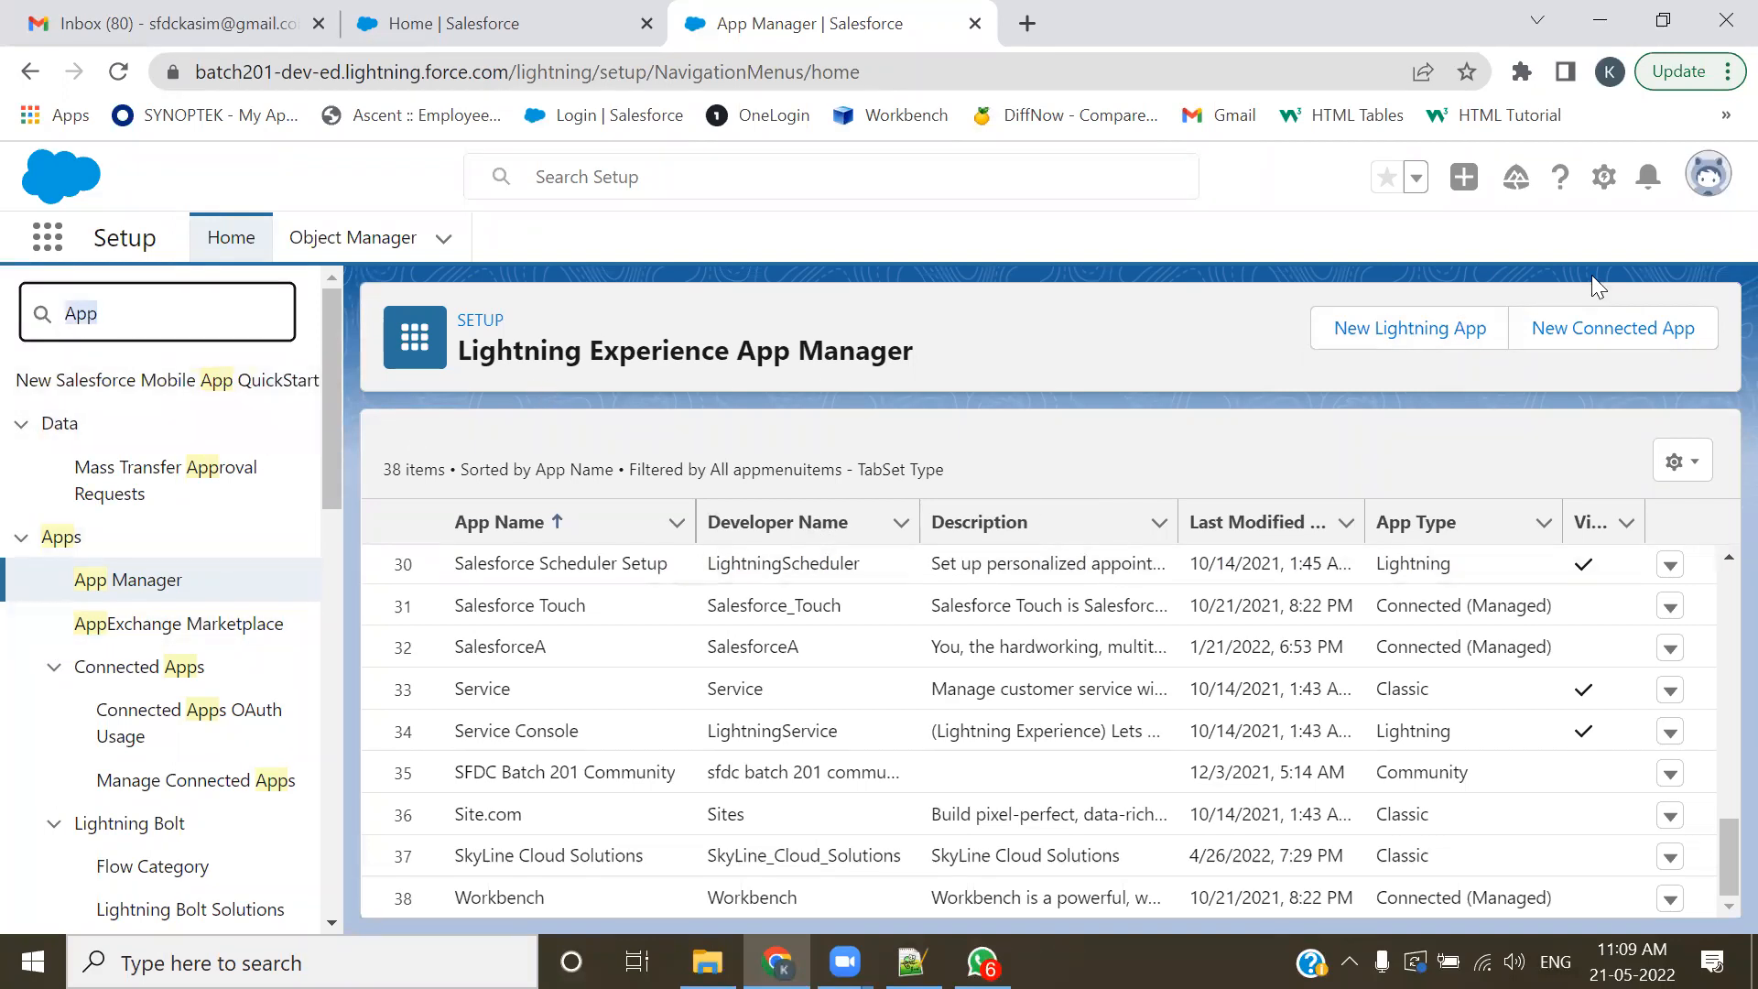
left_click(1604, 190)
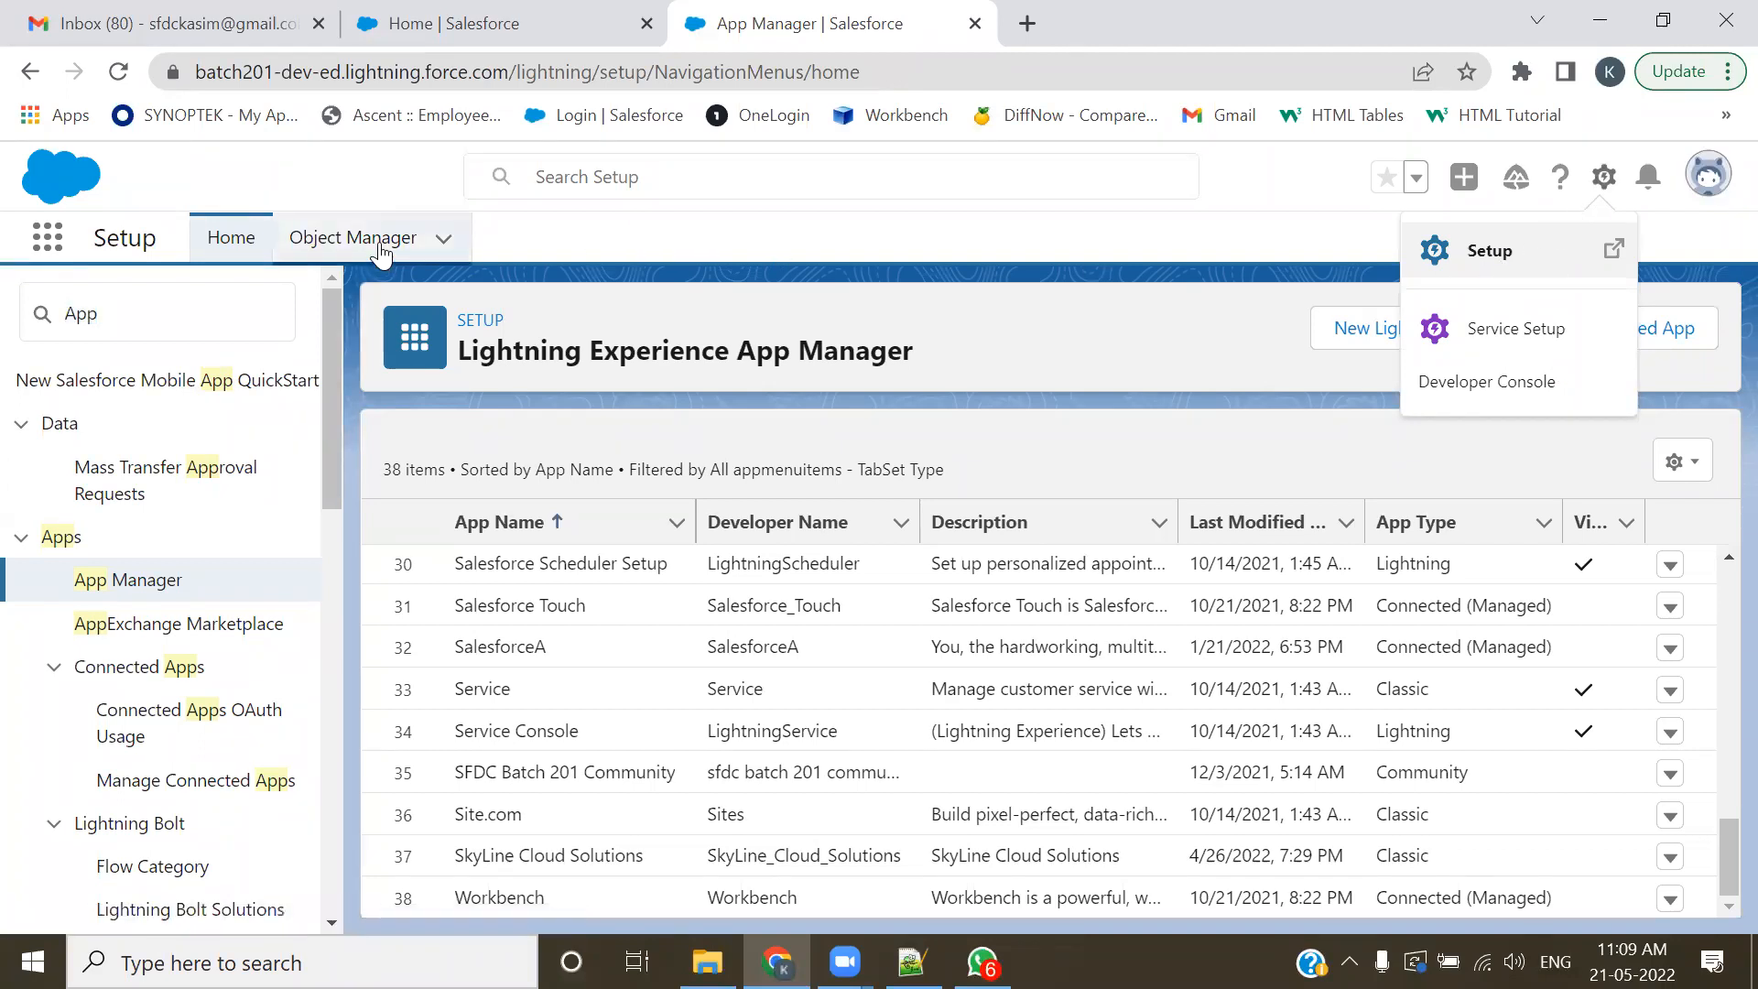
left_click(208, 210)
double_click(72, 312)
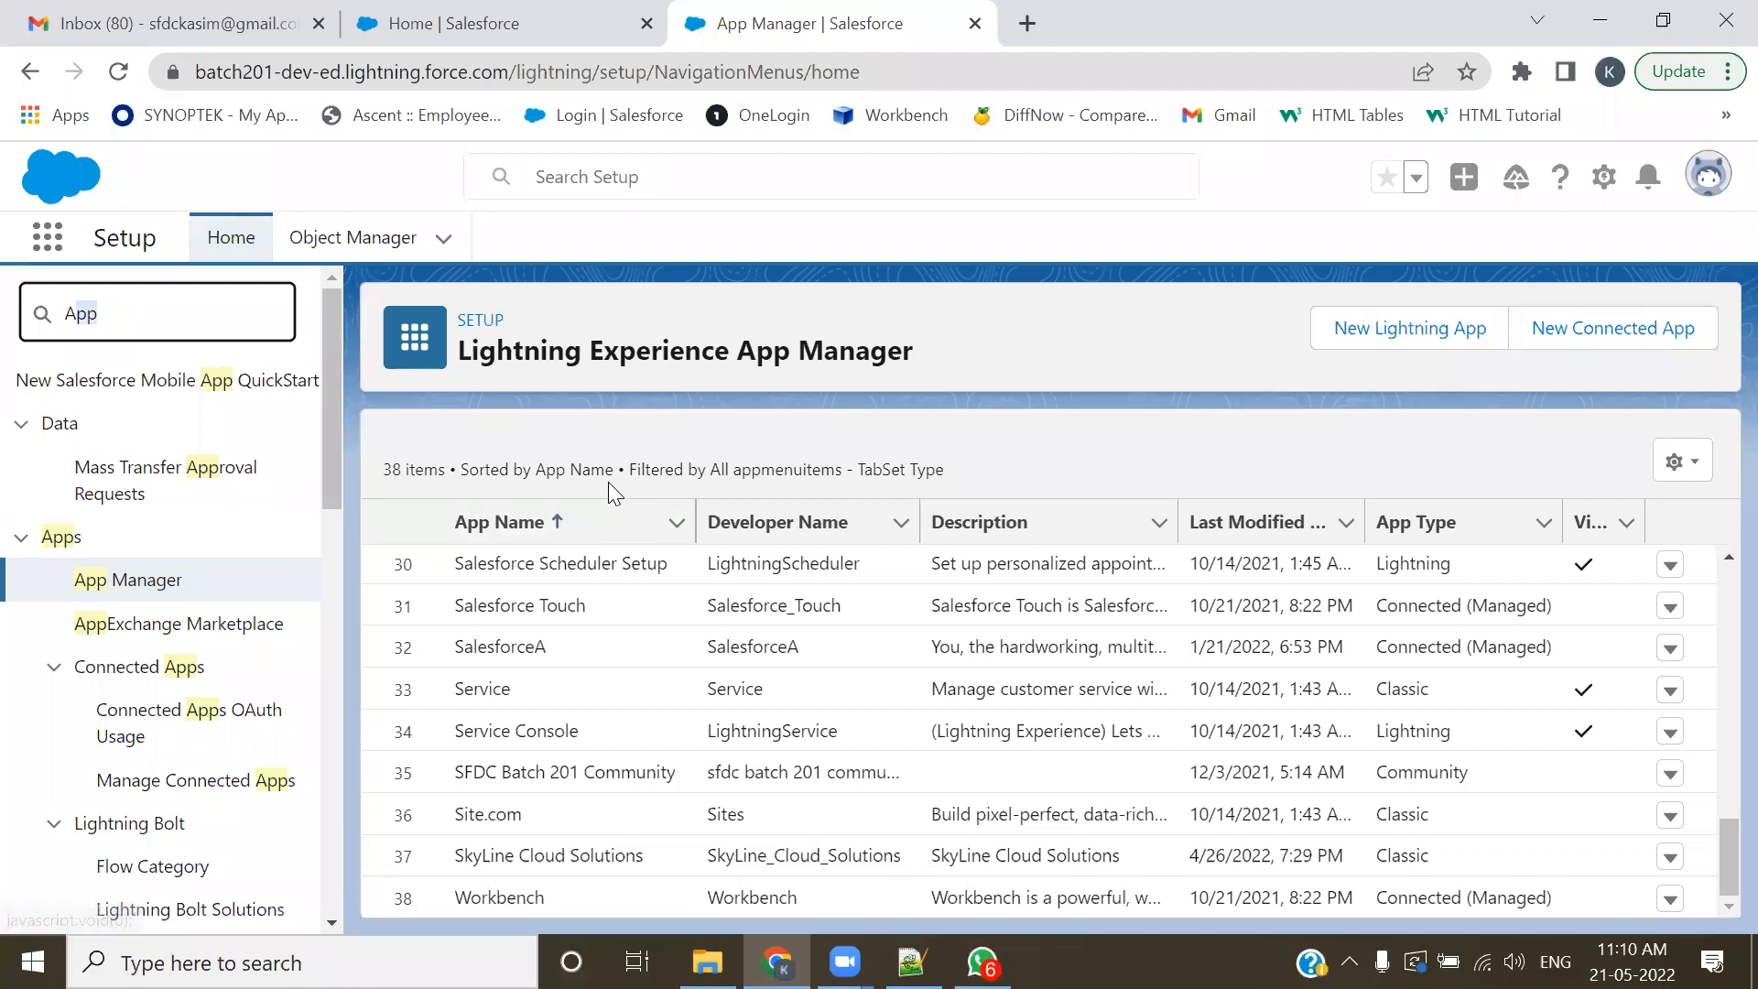
left_click_drag(454, 361, 717, 365)
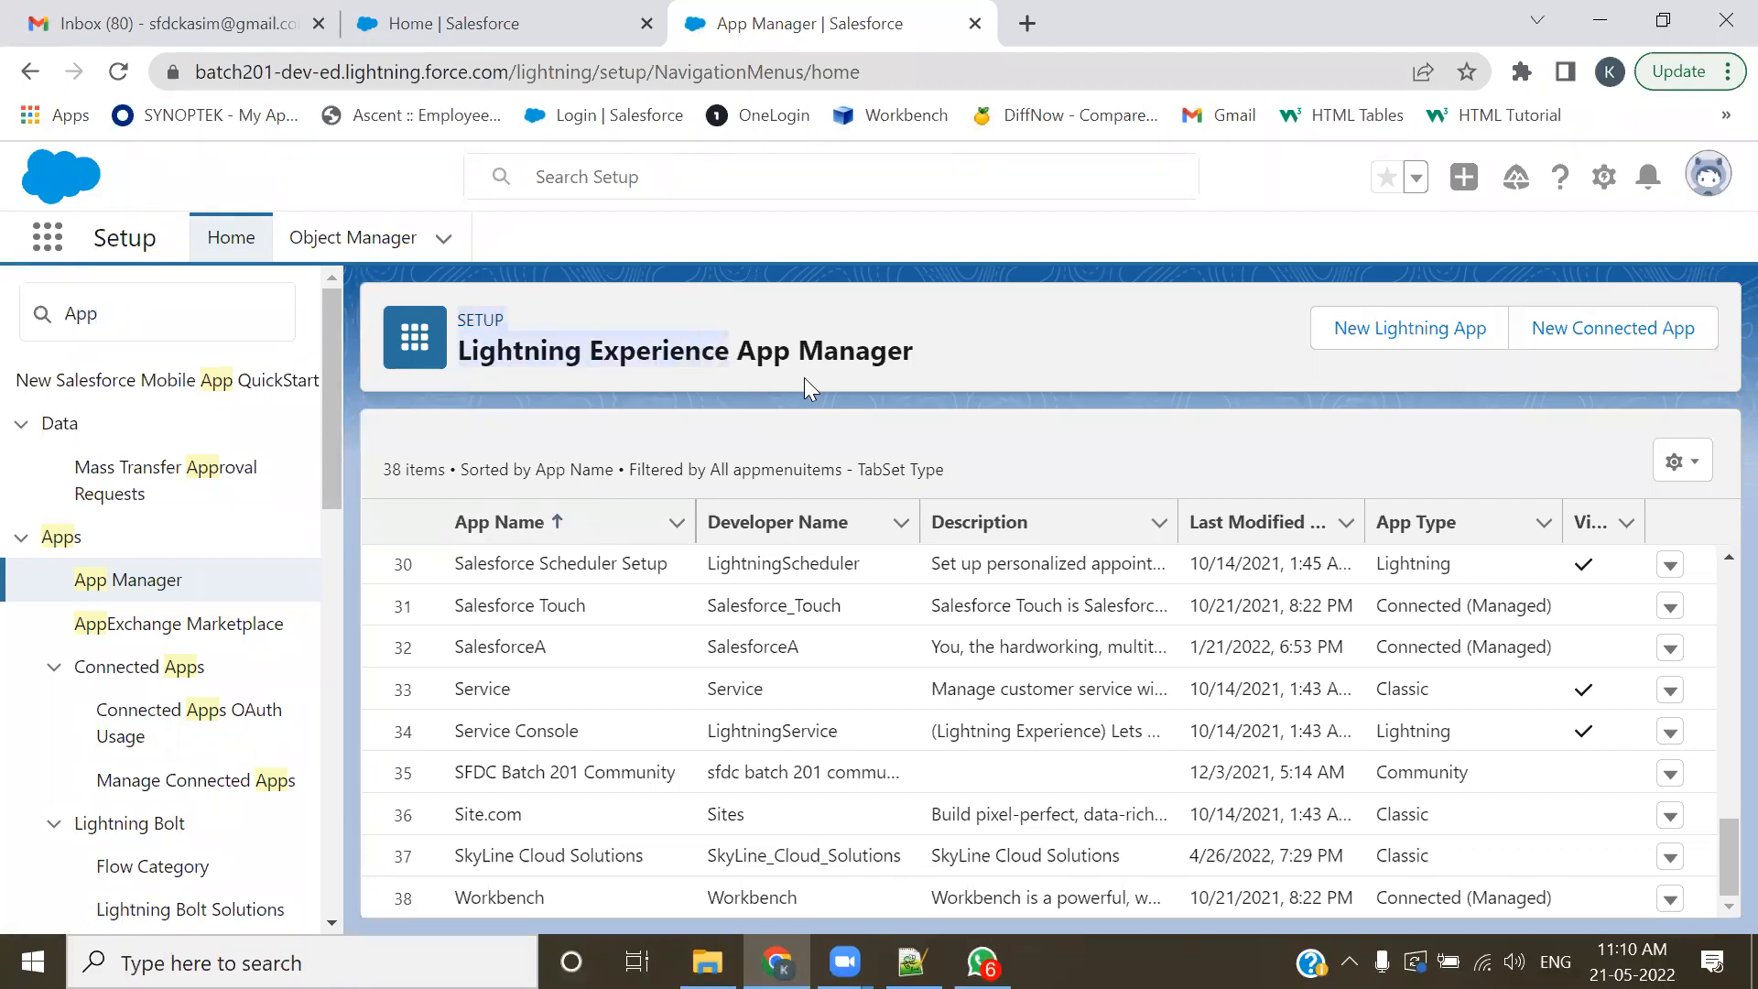
left_click_drag(923, 344, 736, 350)
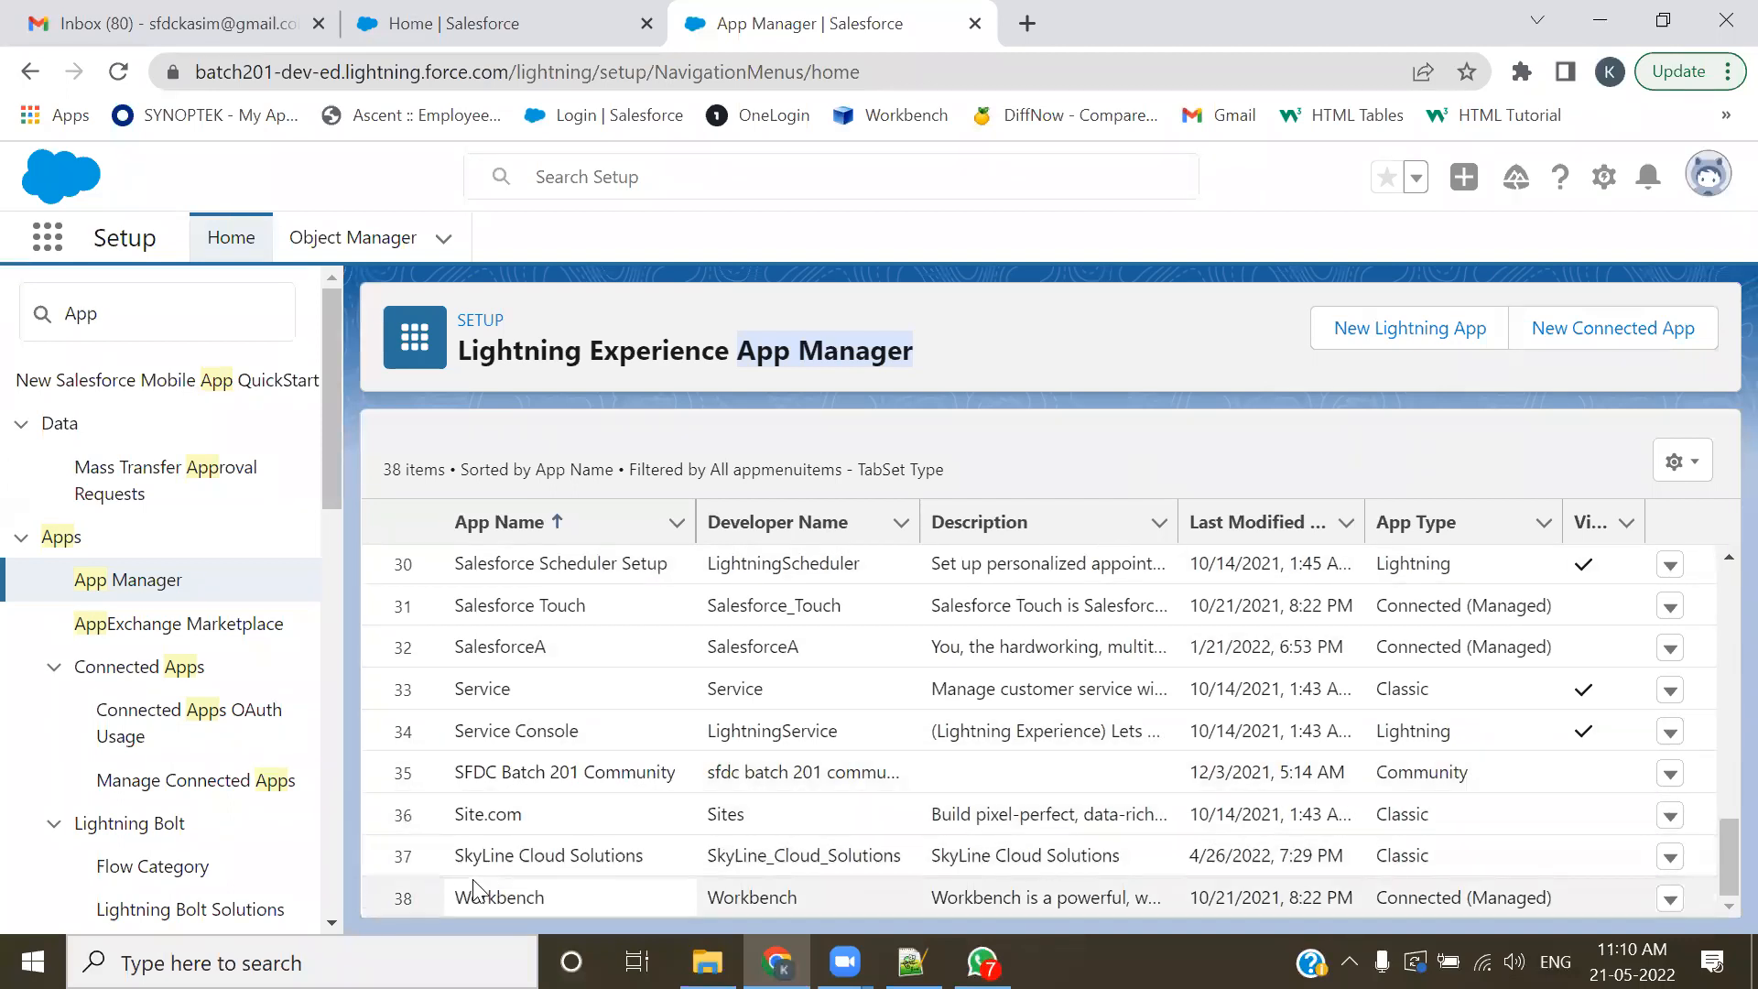
- Find the Merck Inc app in the App Manager, examine its app type, and check the App Launcher's short list of apps
scroll(666, 858, "up", 7)
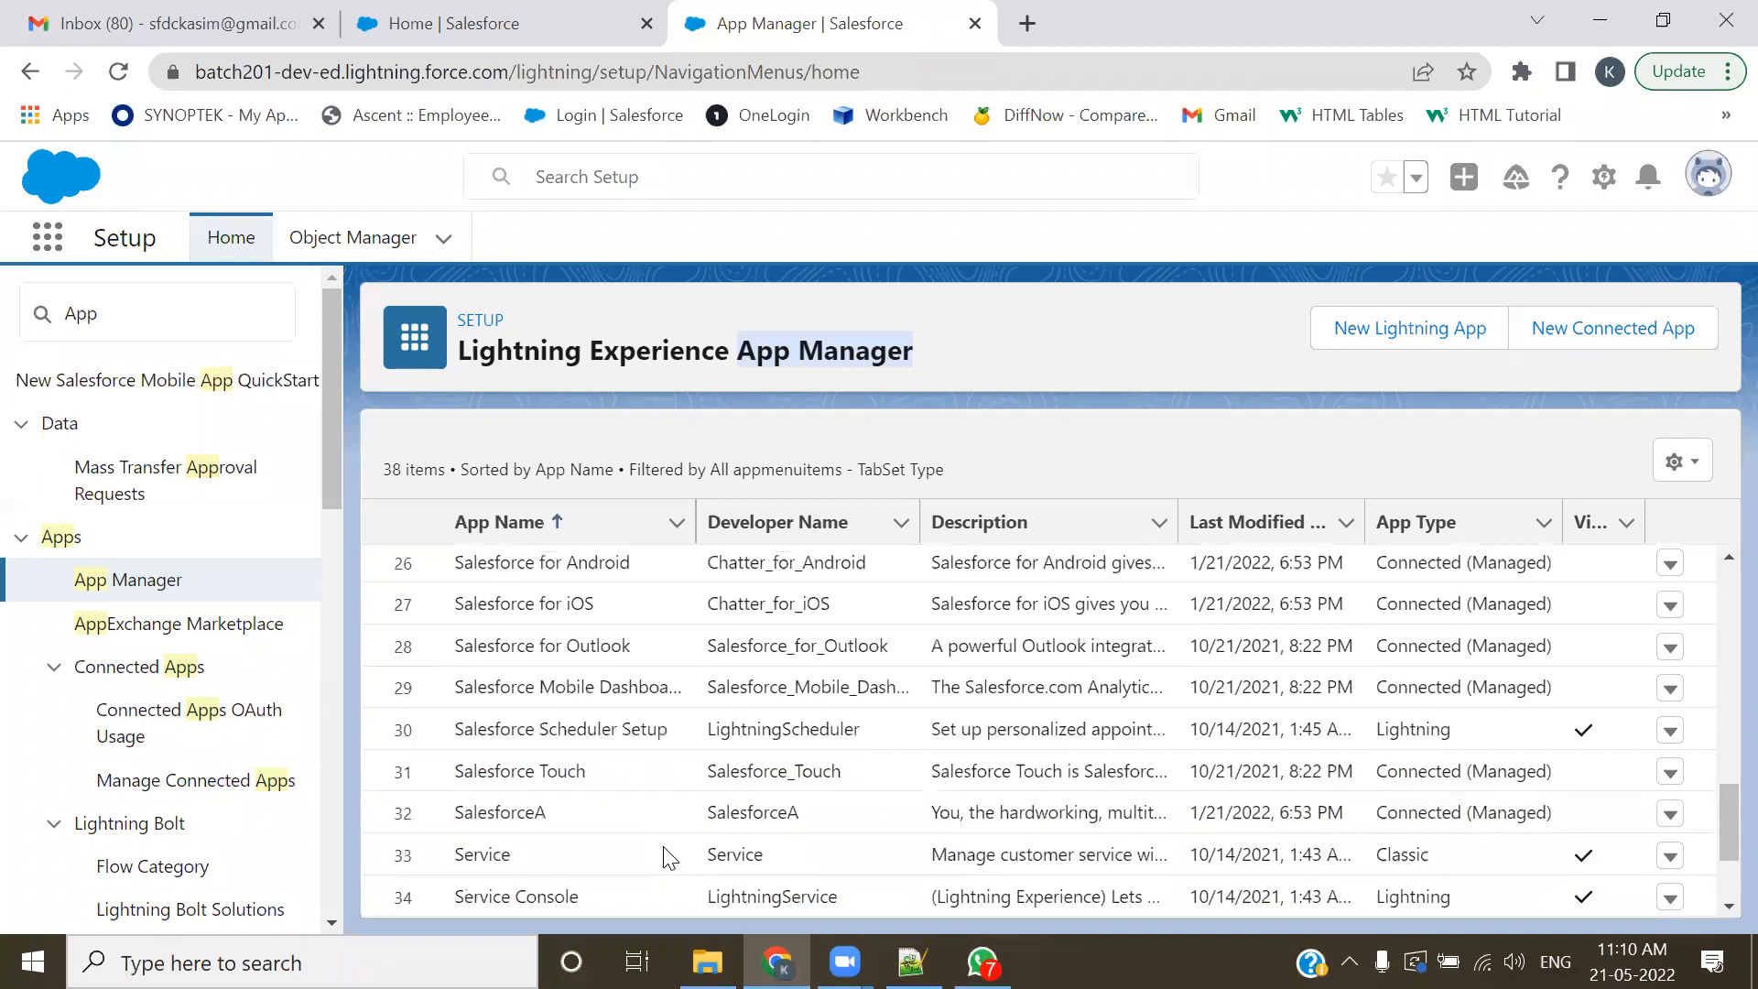
left_click_drag(449, 669, 549, 667)
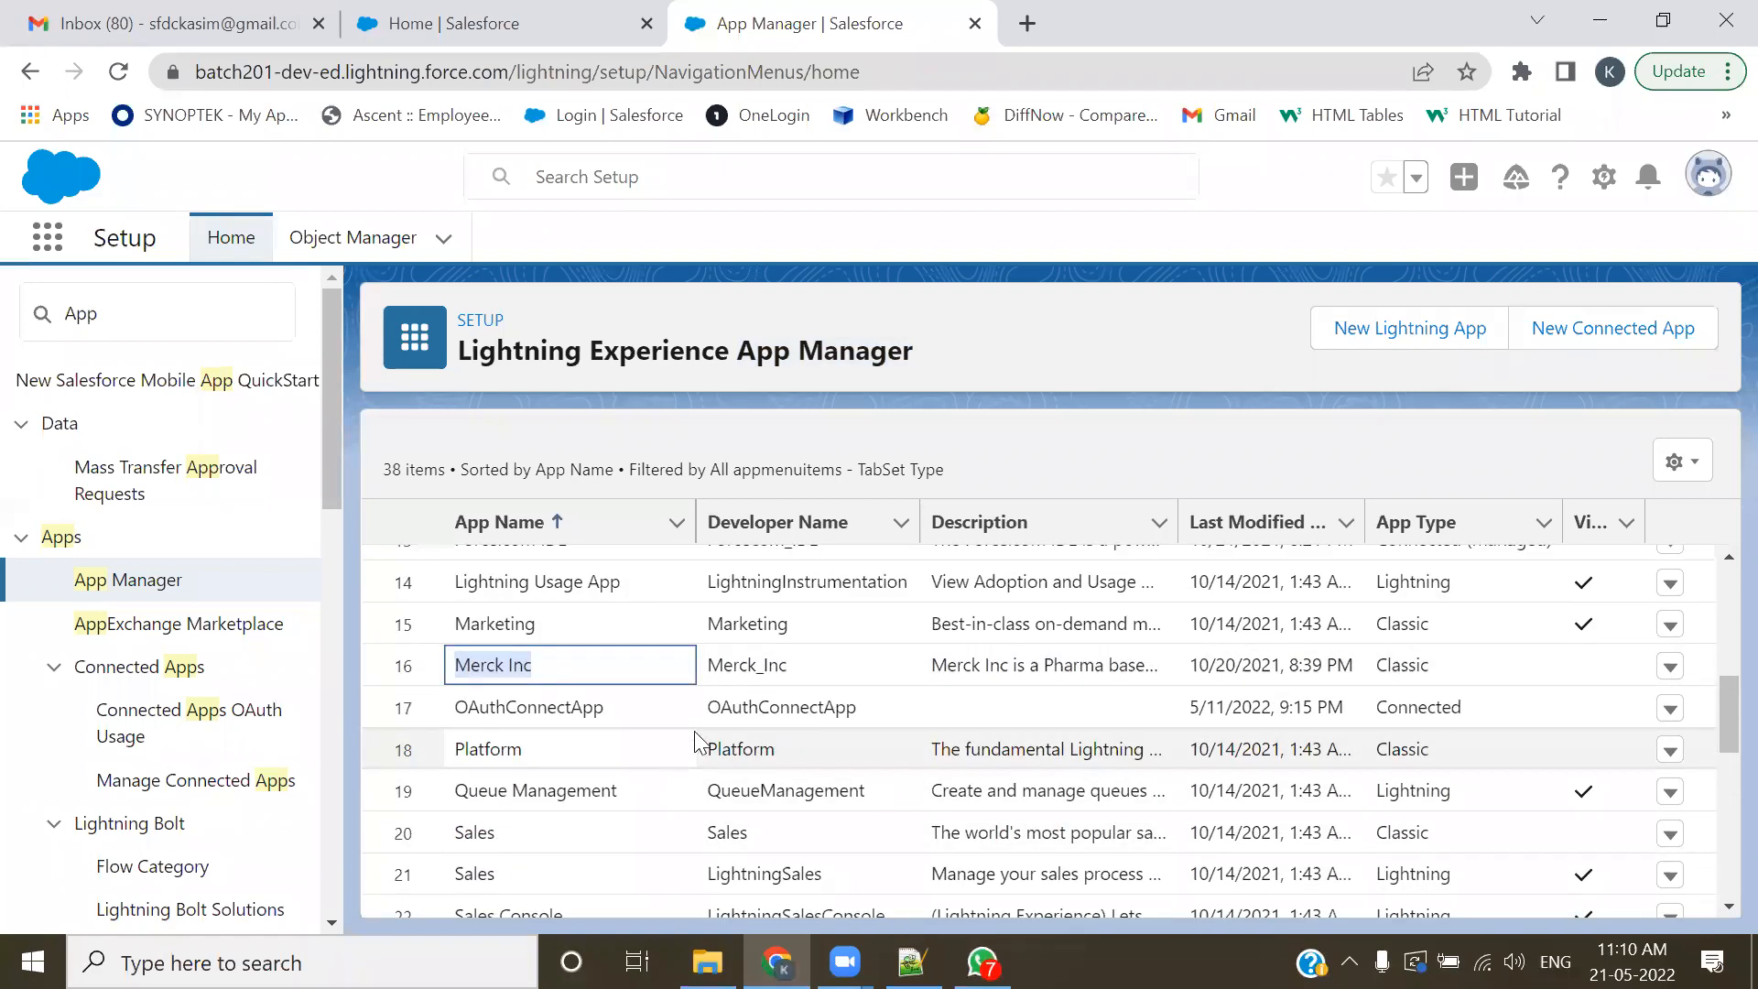
left_click_drag(1430, 664, 1368, 667)
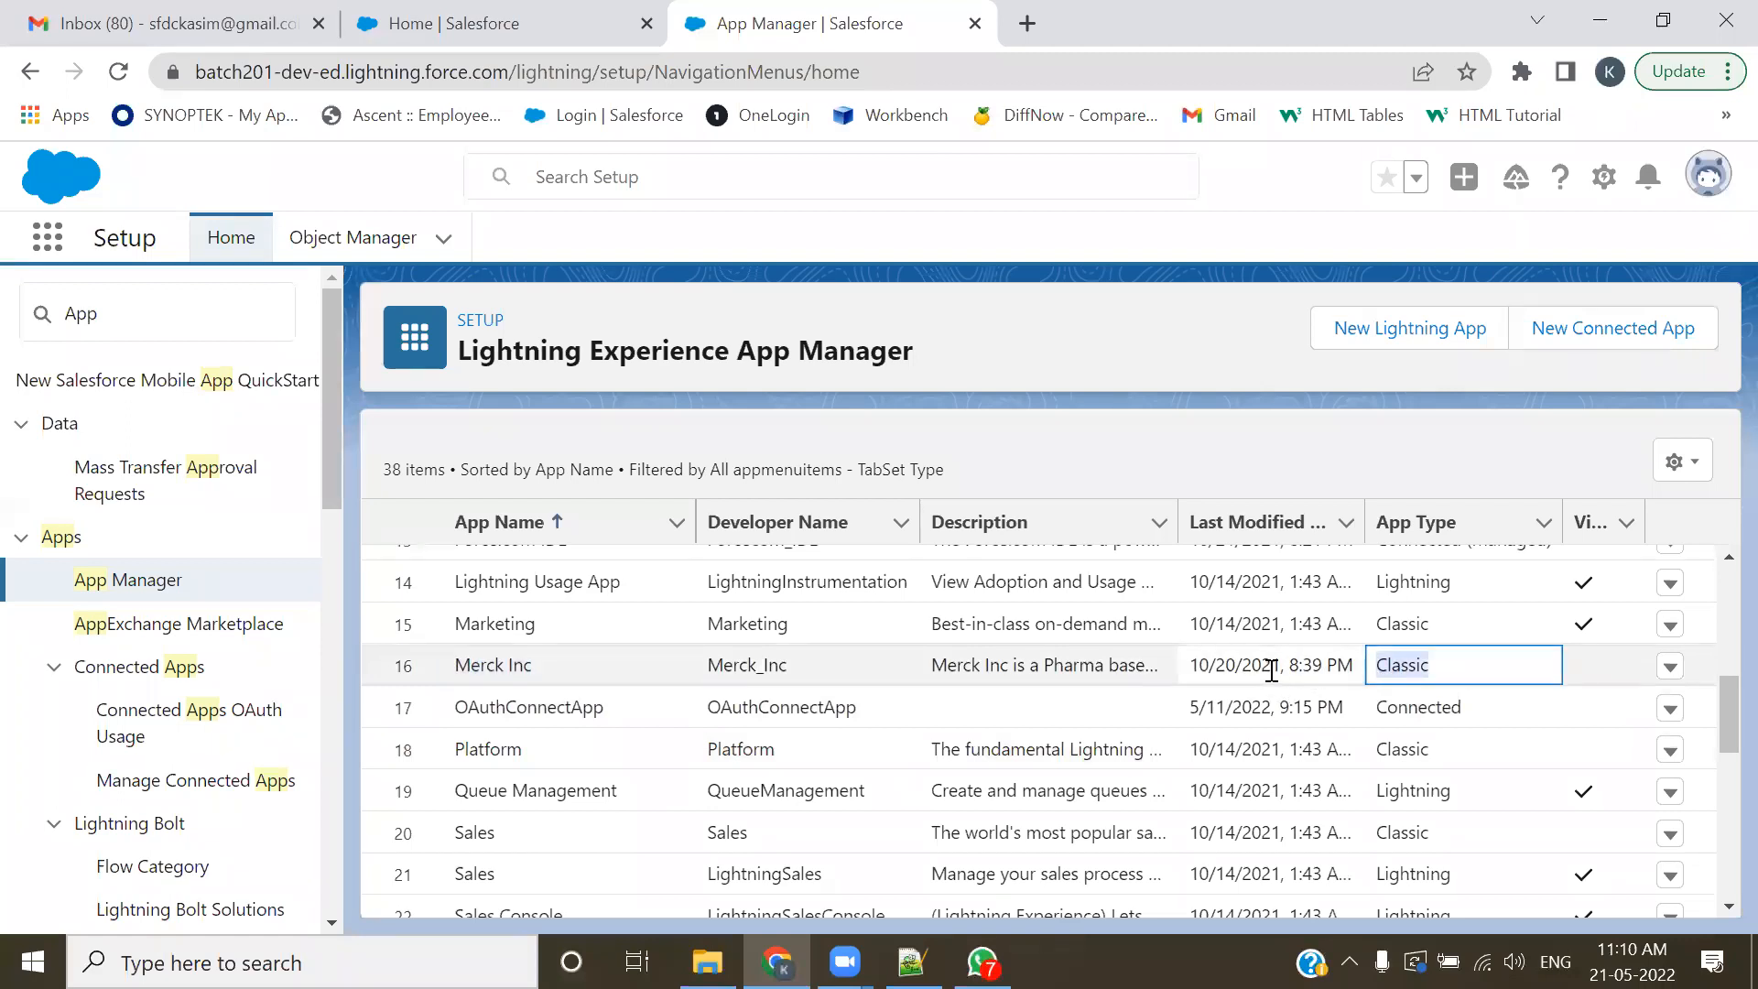
left_click(48, 237)
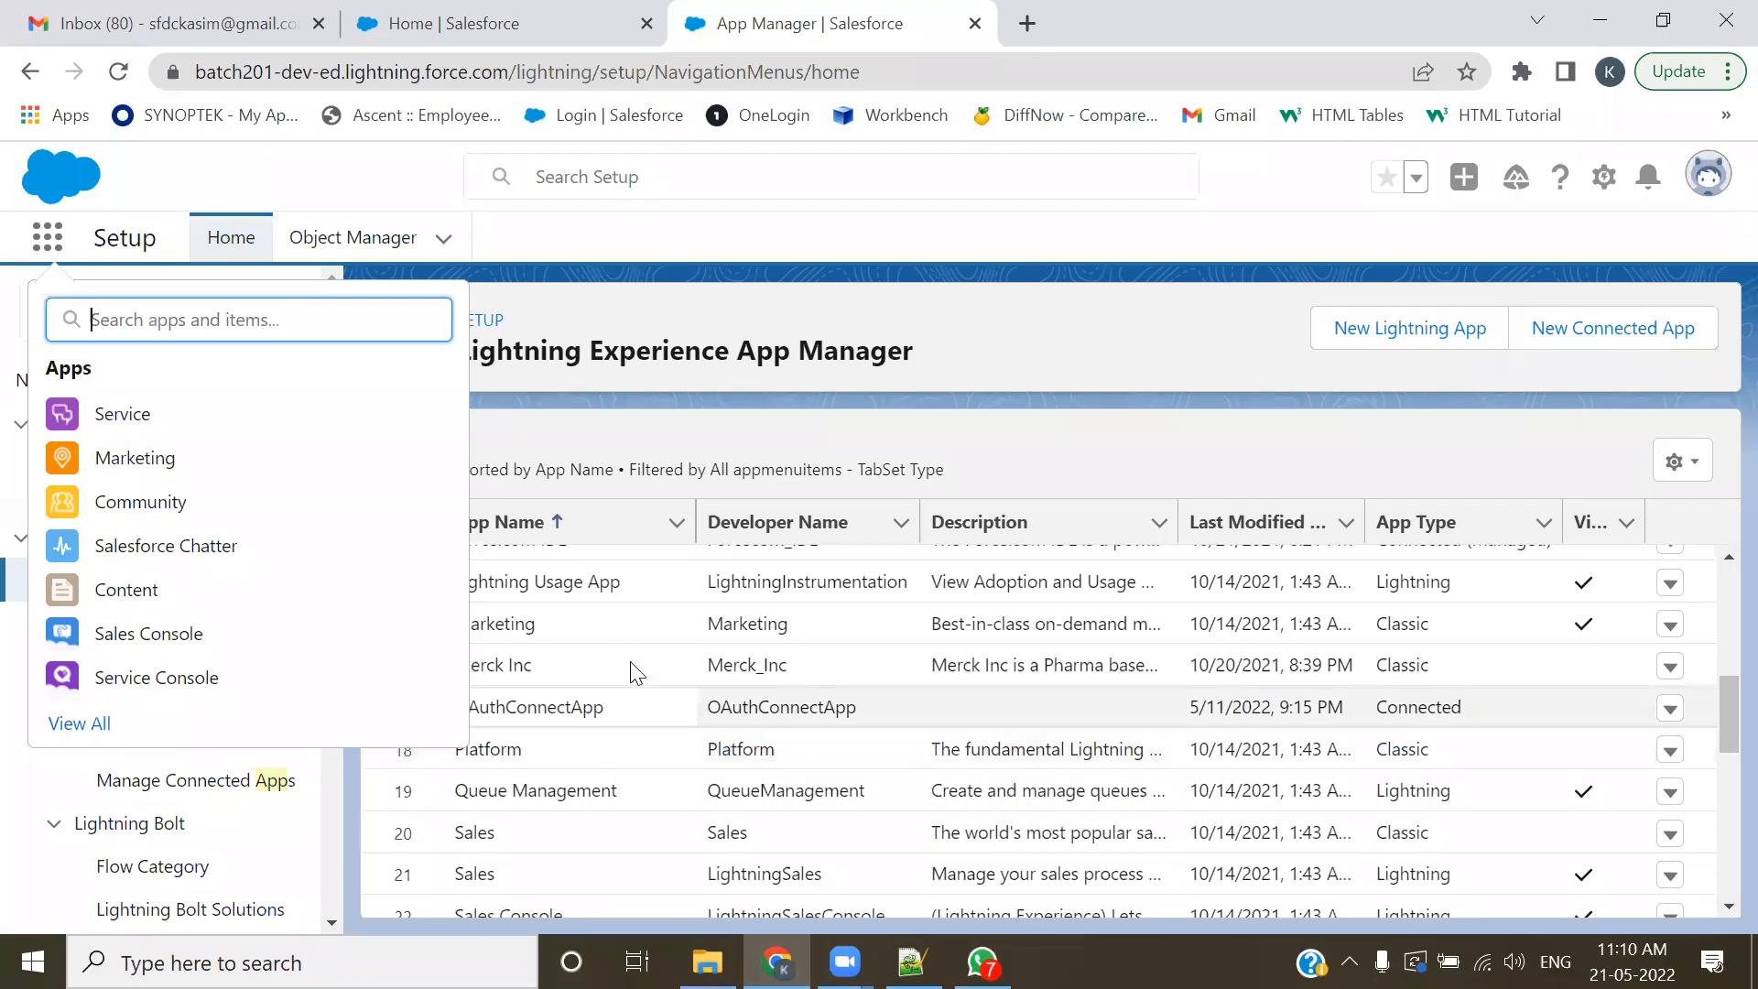
key("Escape")
- Start creating a new Lightning app from the Lightning Experience App Manager
scroll(632, 668, "down", 8)
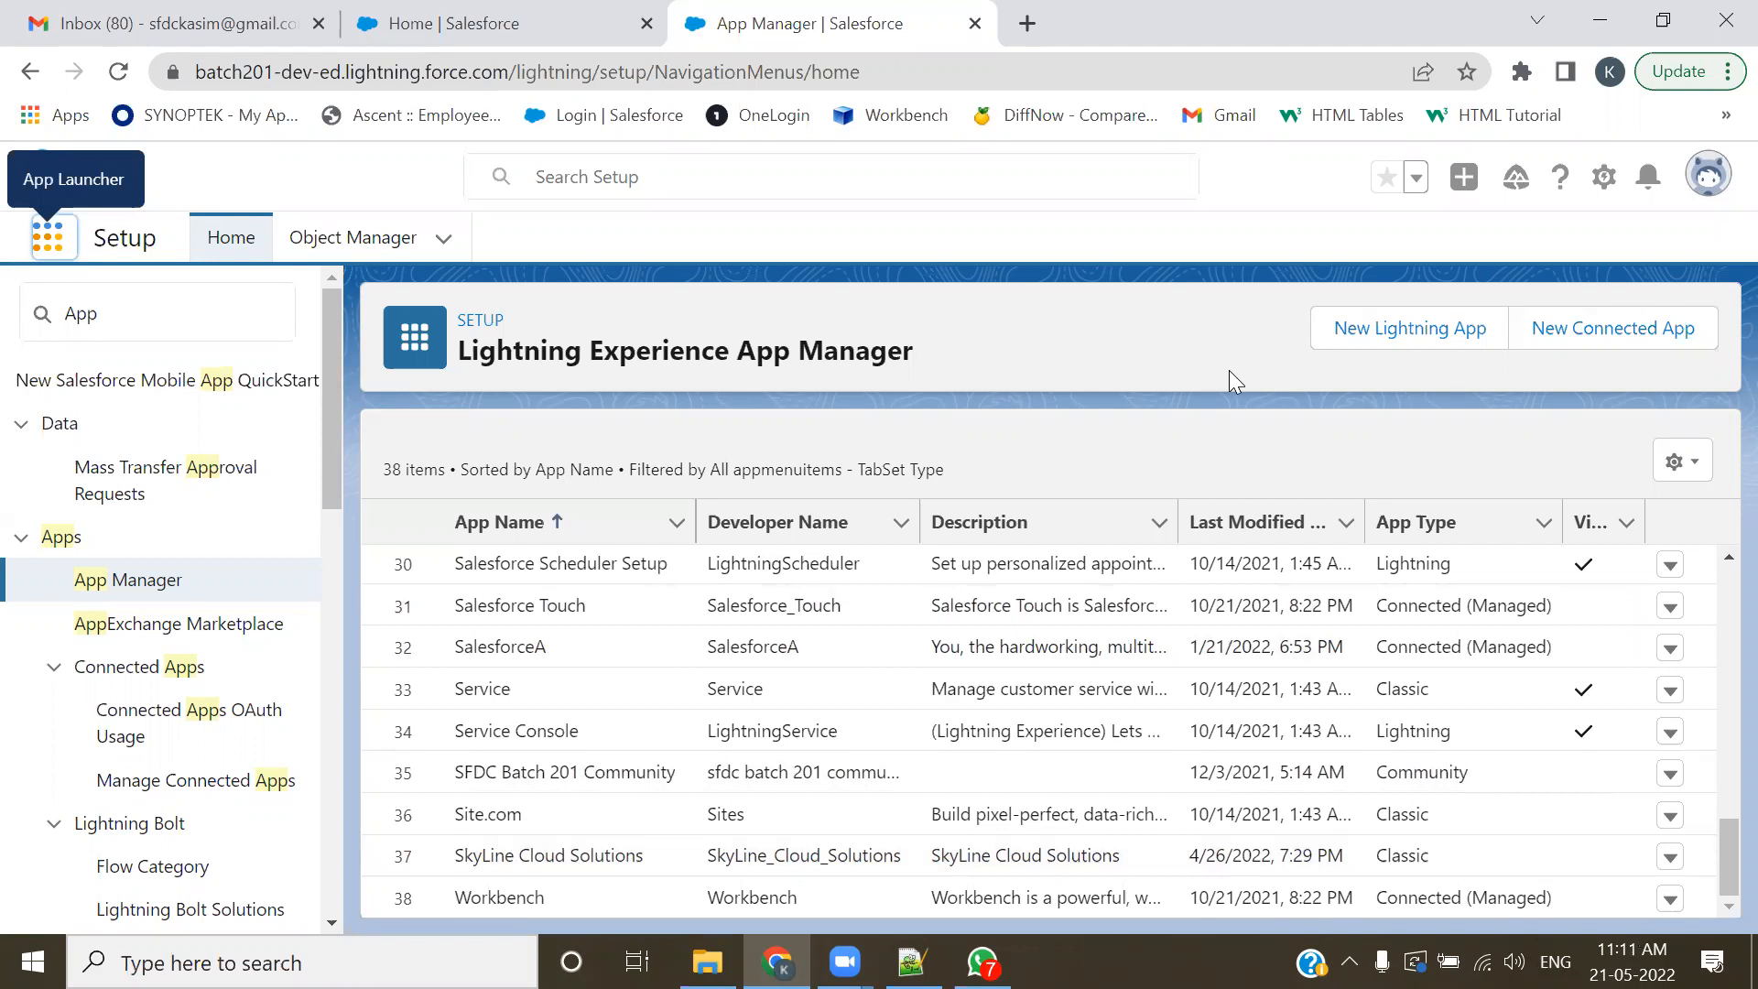
left_click(1383, 346)
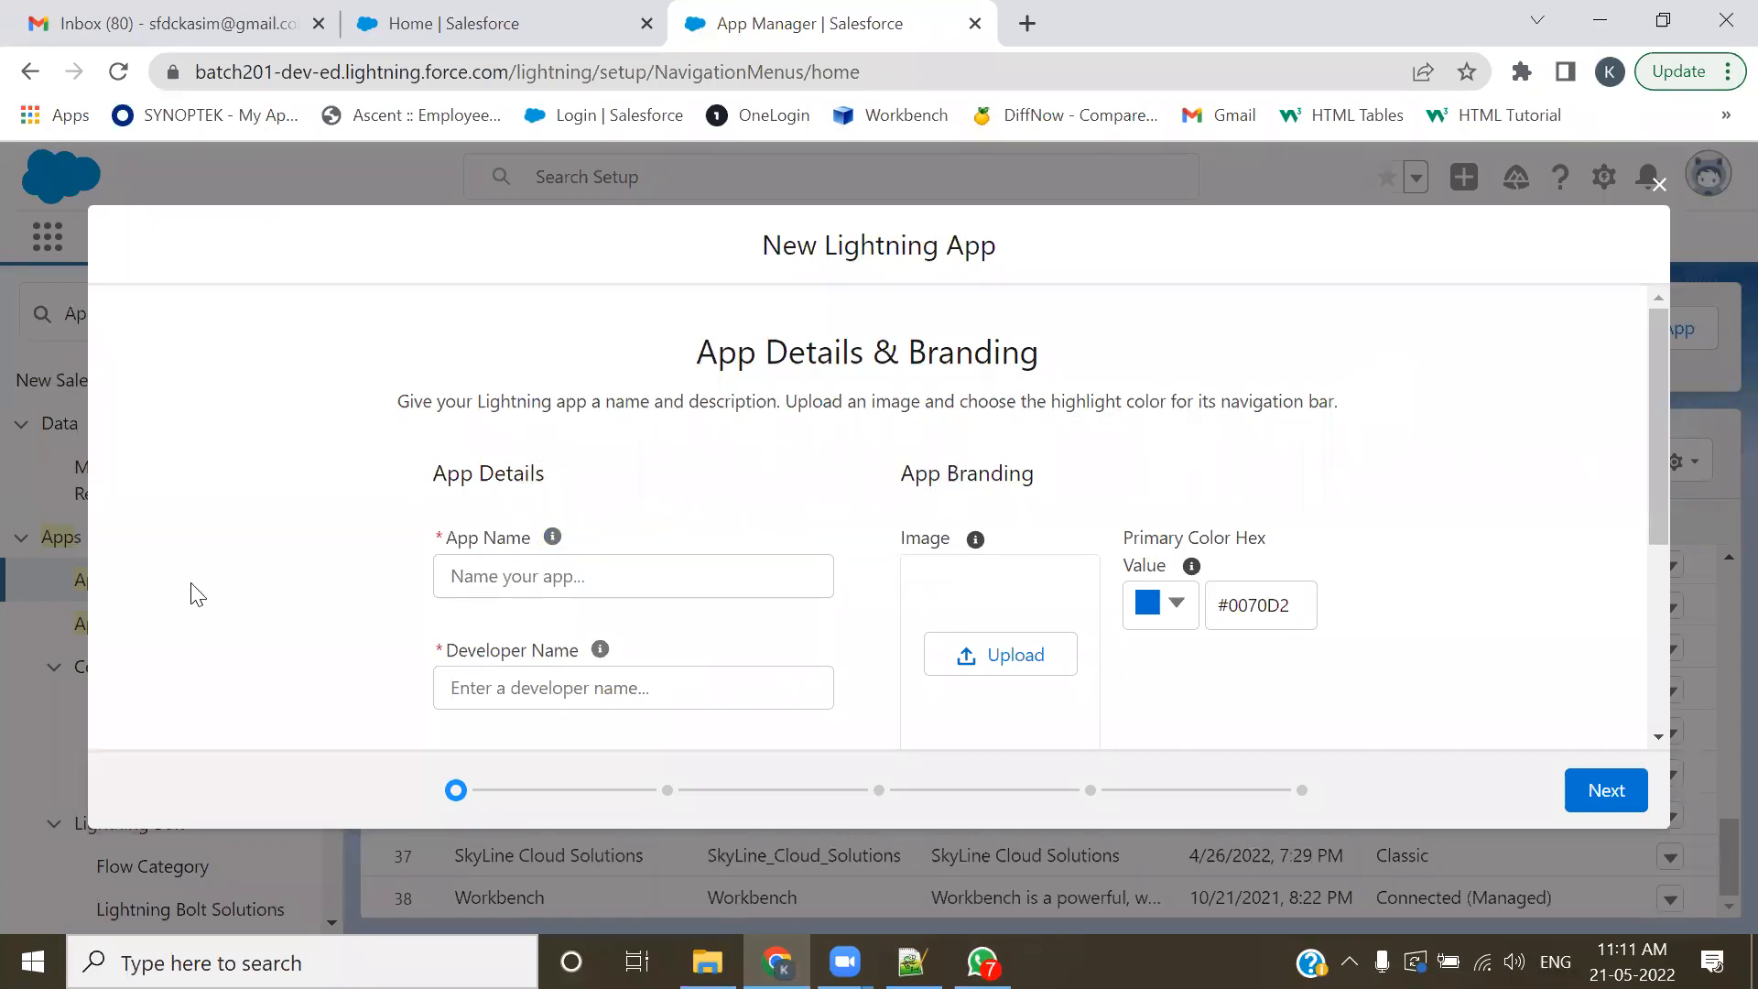
- Name the new app My First Lightning Application, with My_First_Lightning_Application as its developer name
left_click(639, 591)
type("My First Lightni")
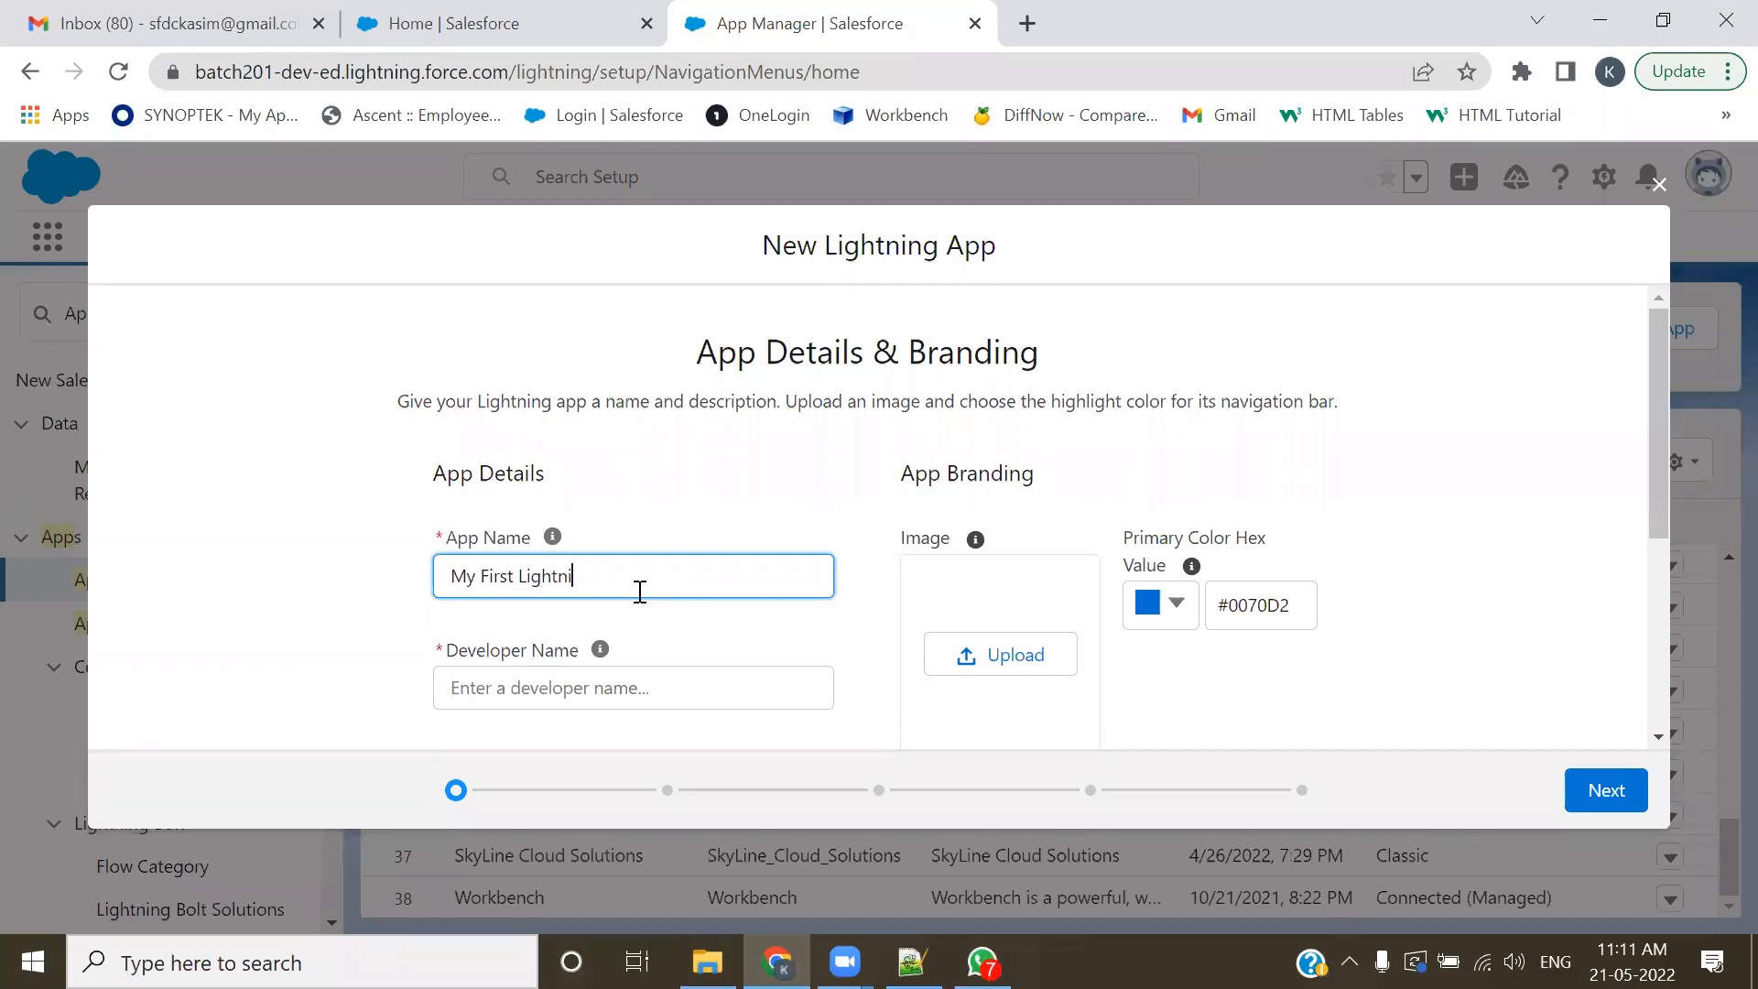
type("ng Application")
key("Tab")
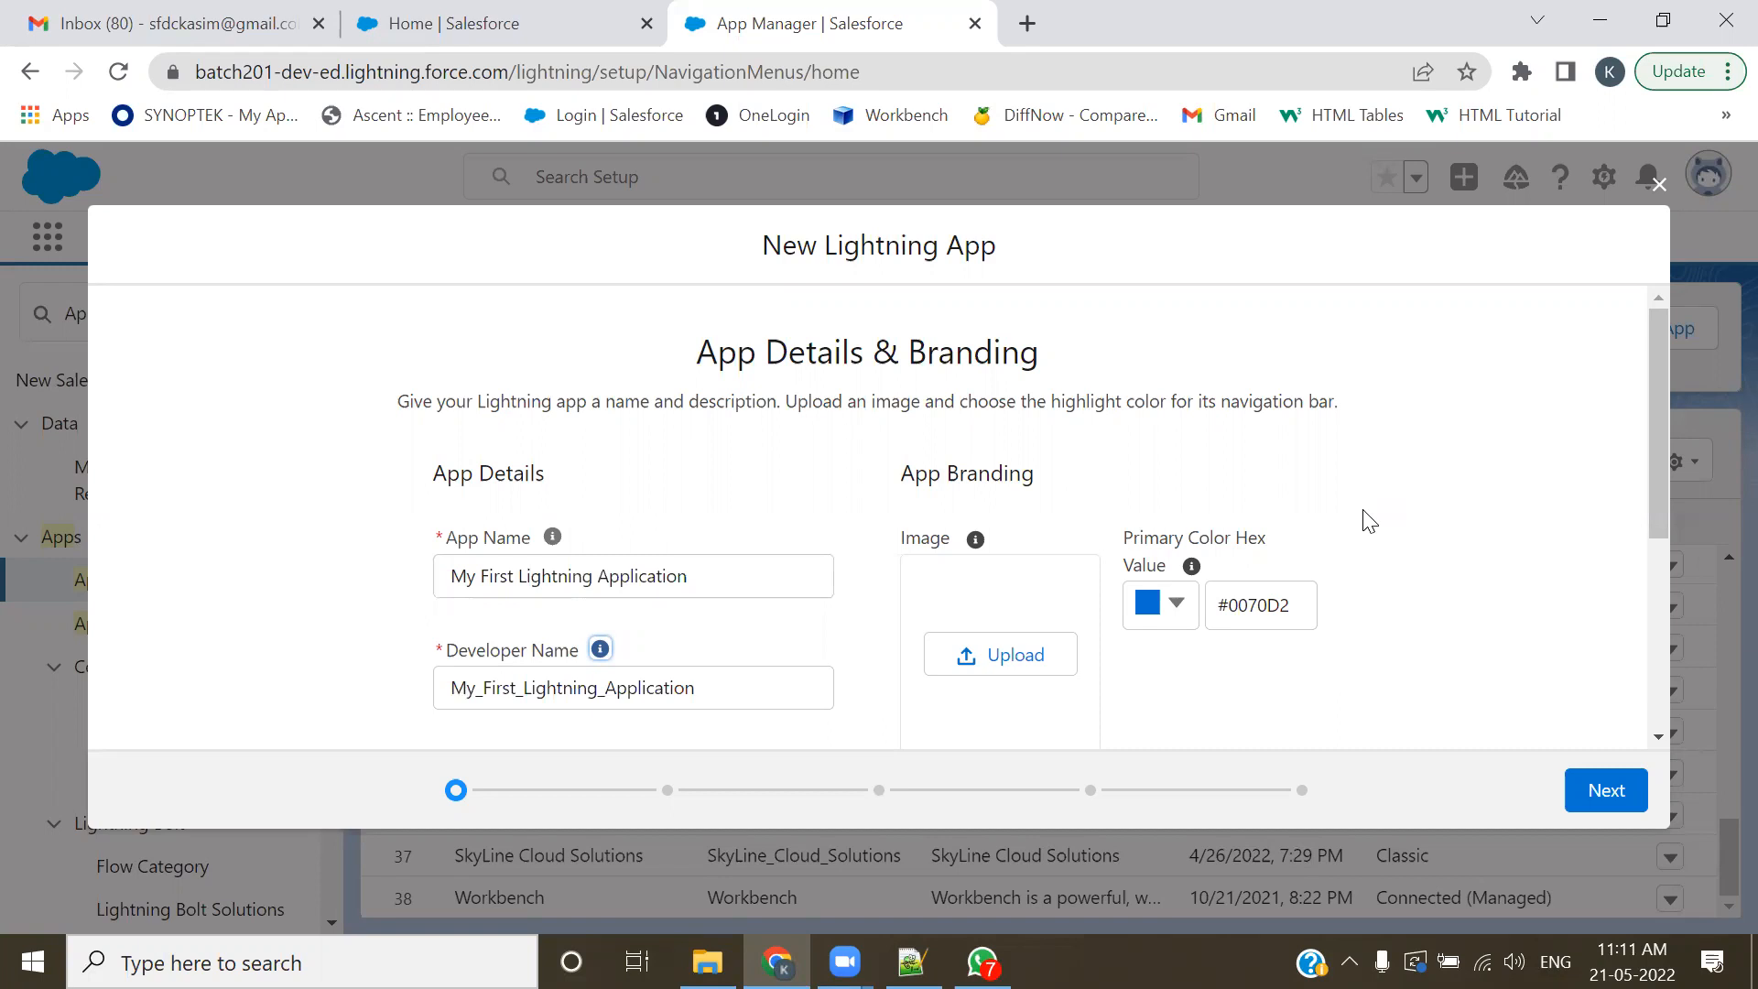
- Upload the Agile picture from the Admin folder of Batch201 as the app's branding image
scroll(1369, 520, "down", 2)
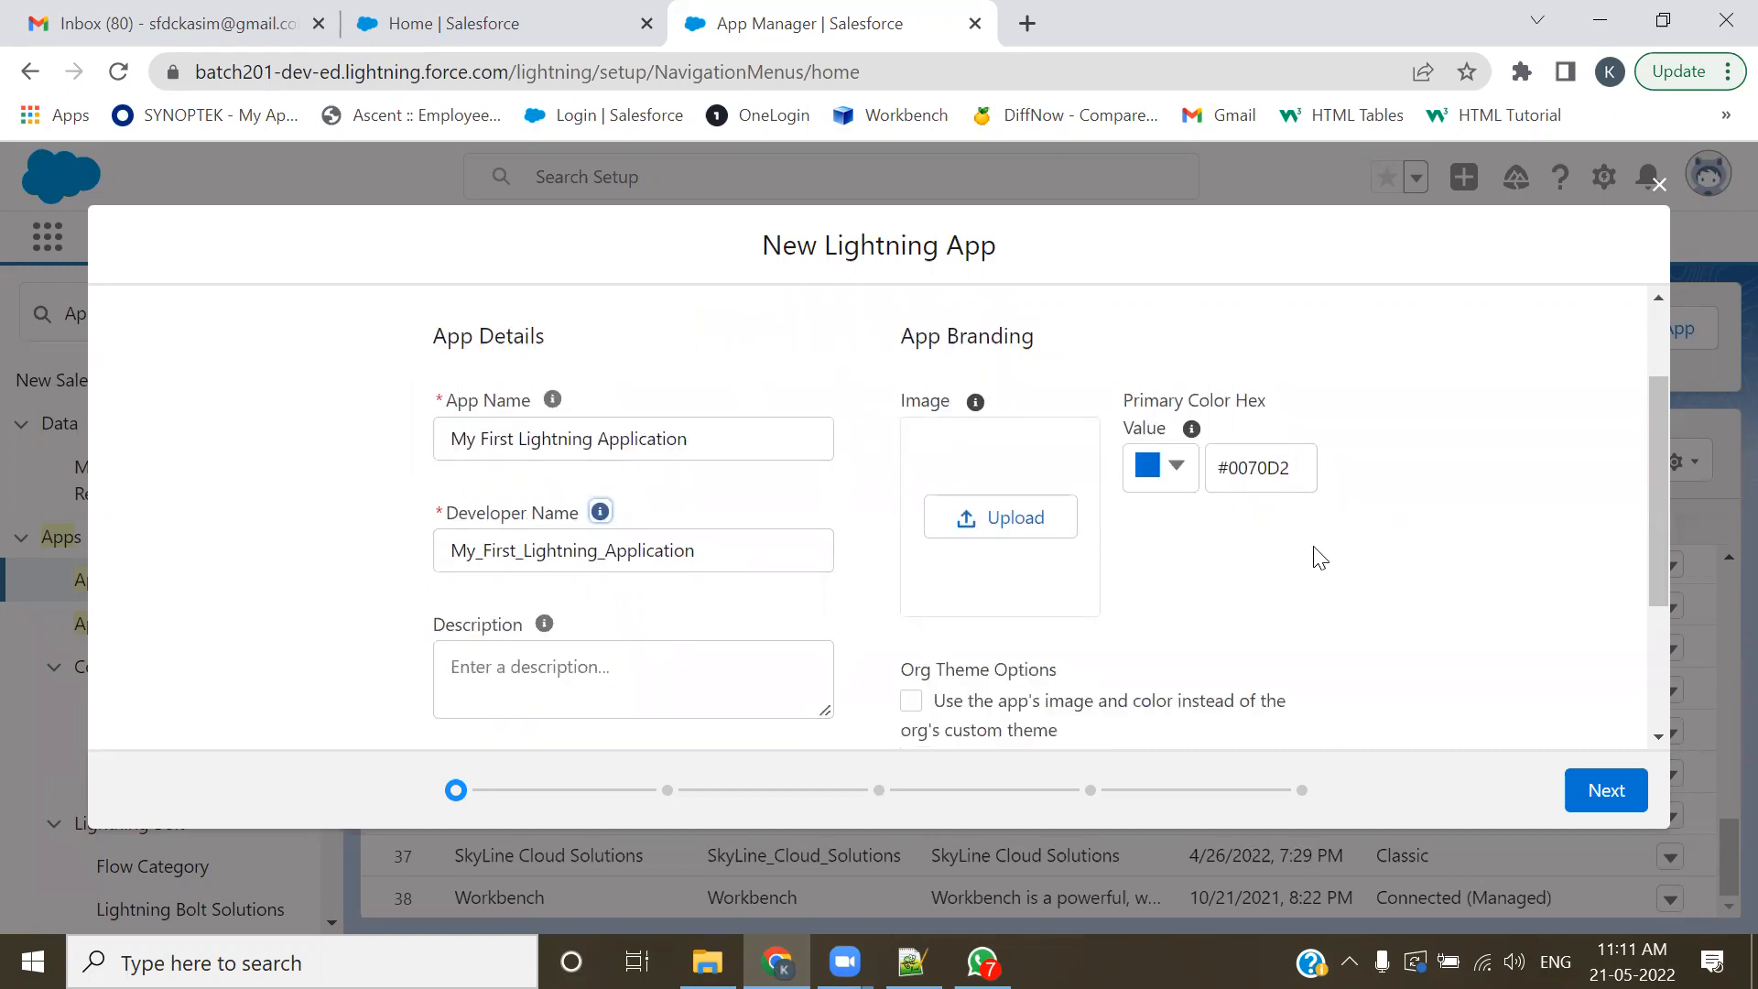
left_click(1007, 522)
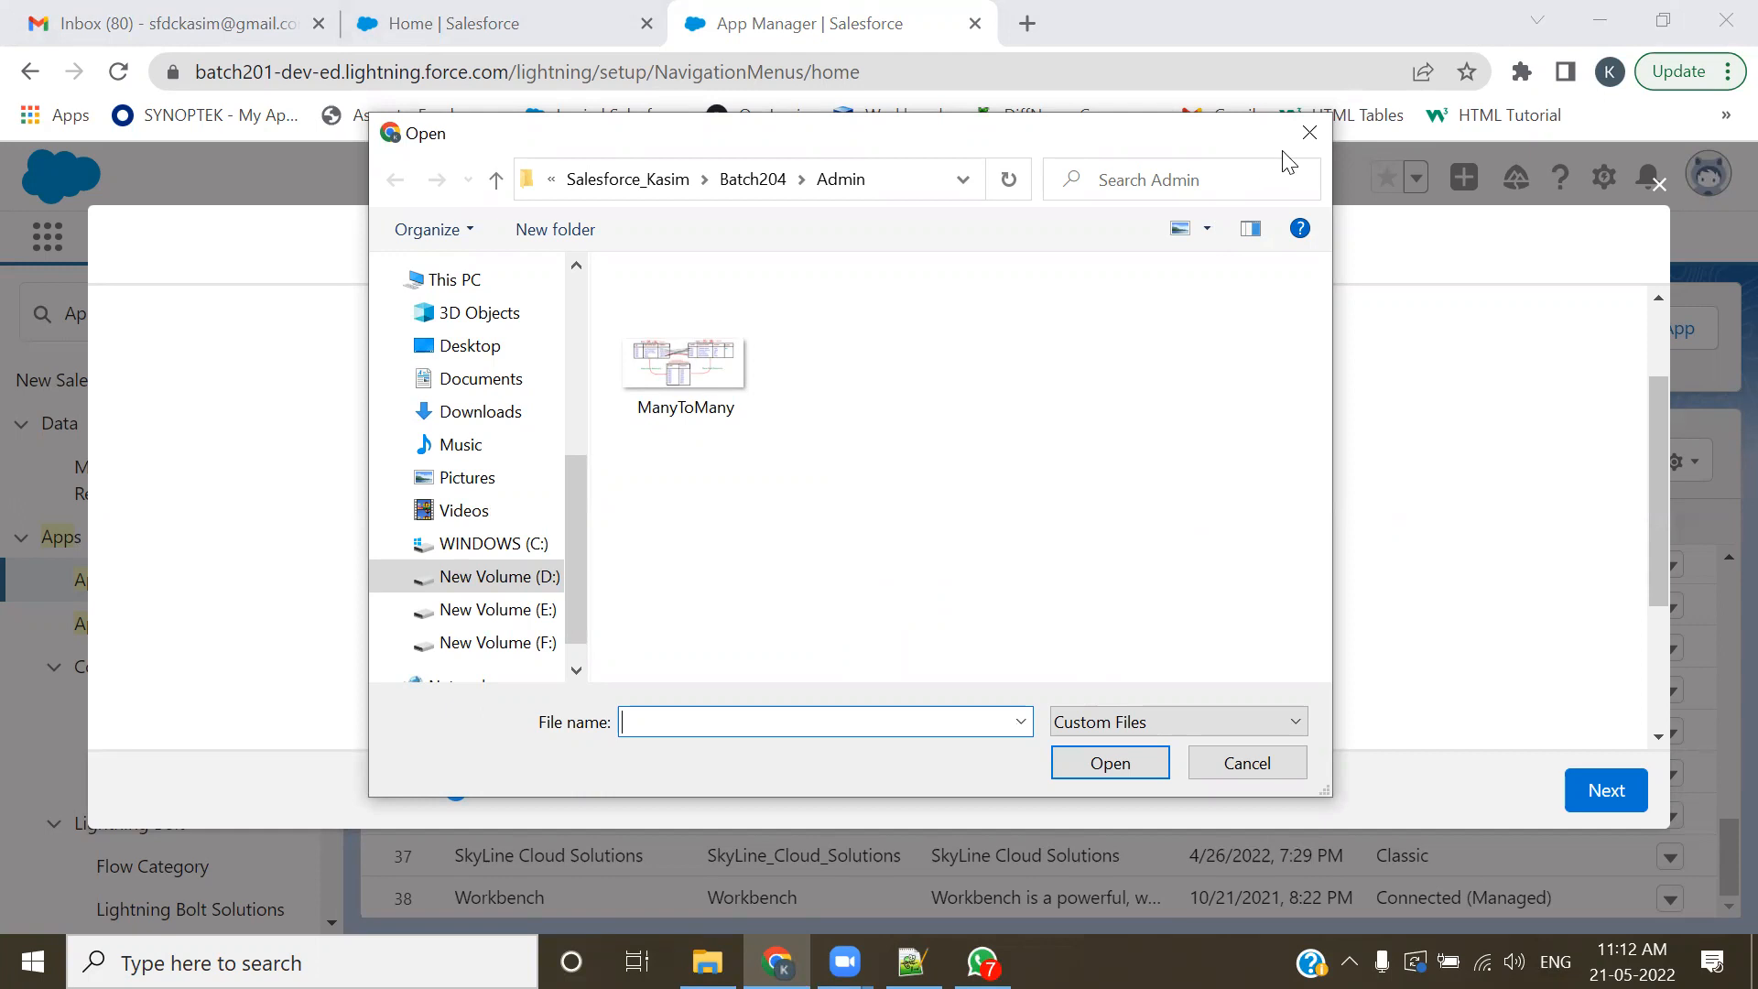
key("Escape")
left_click(1030, 519)
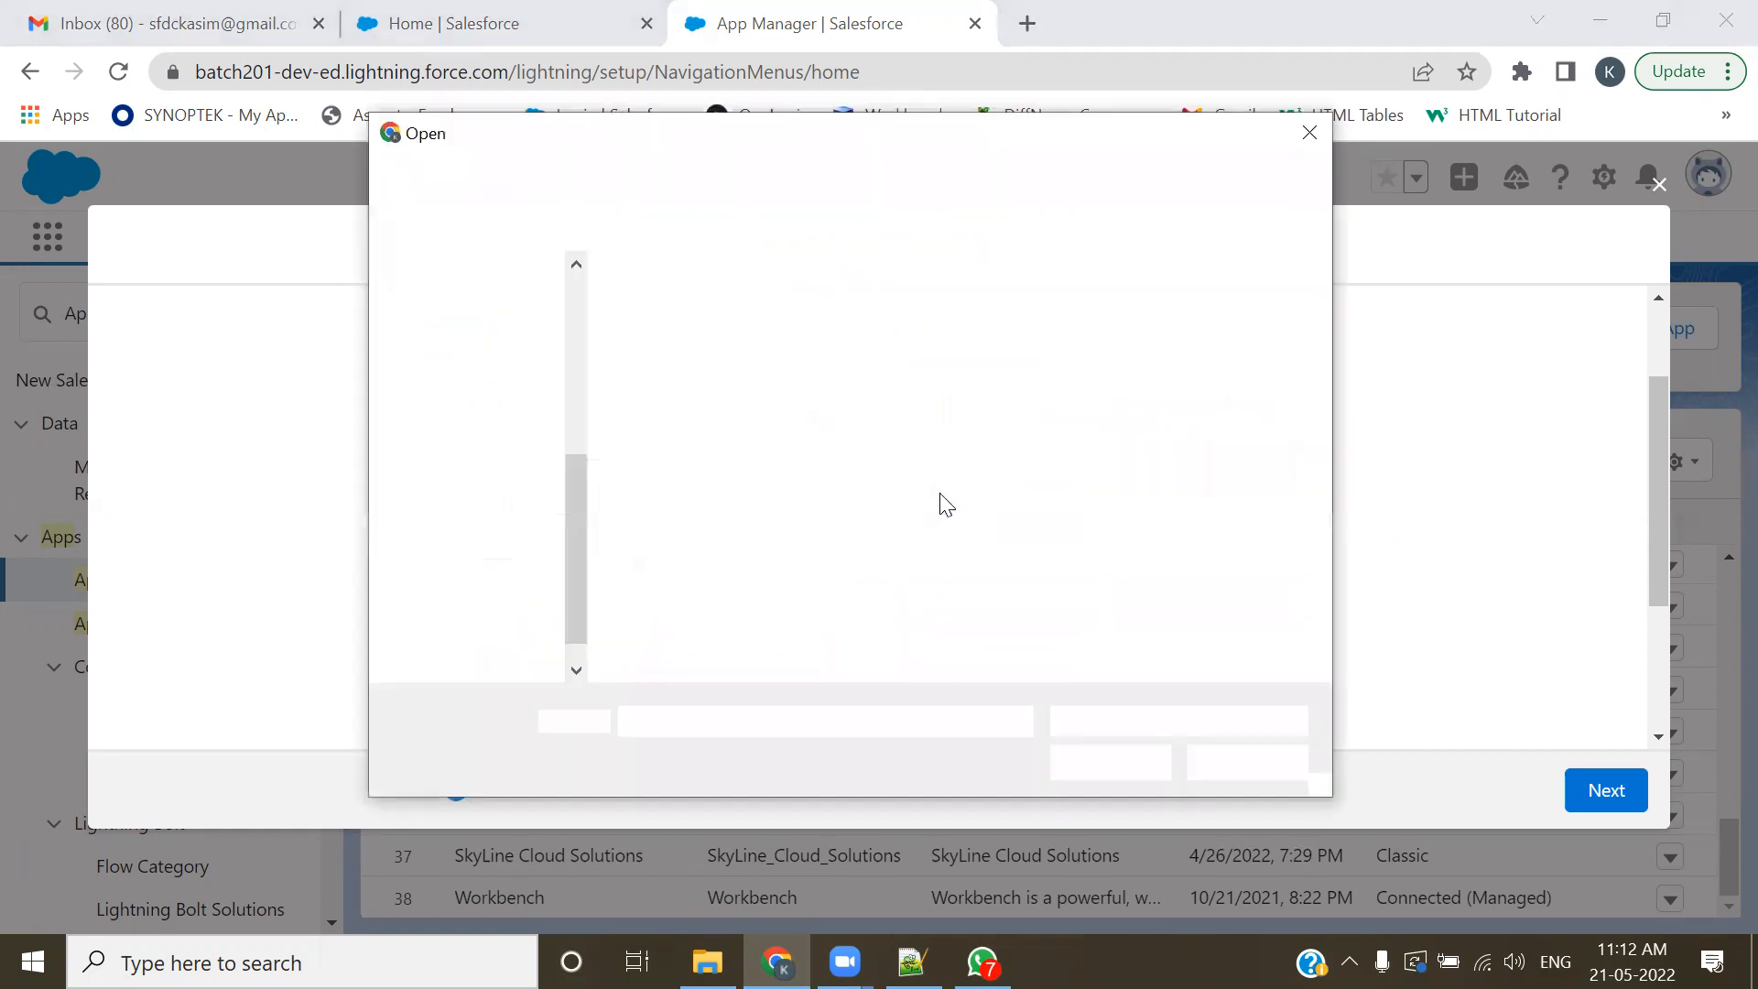
left_click(510, 576)
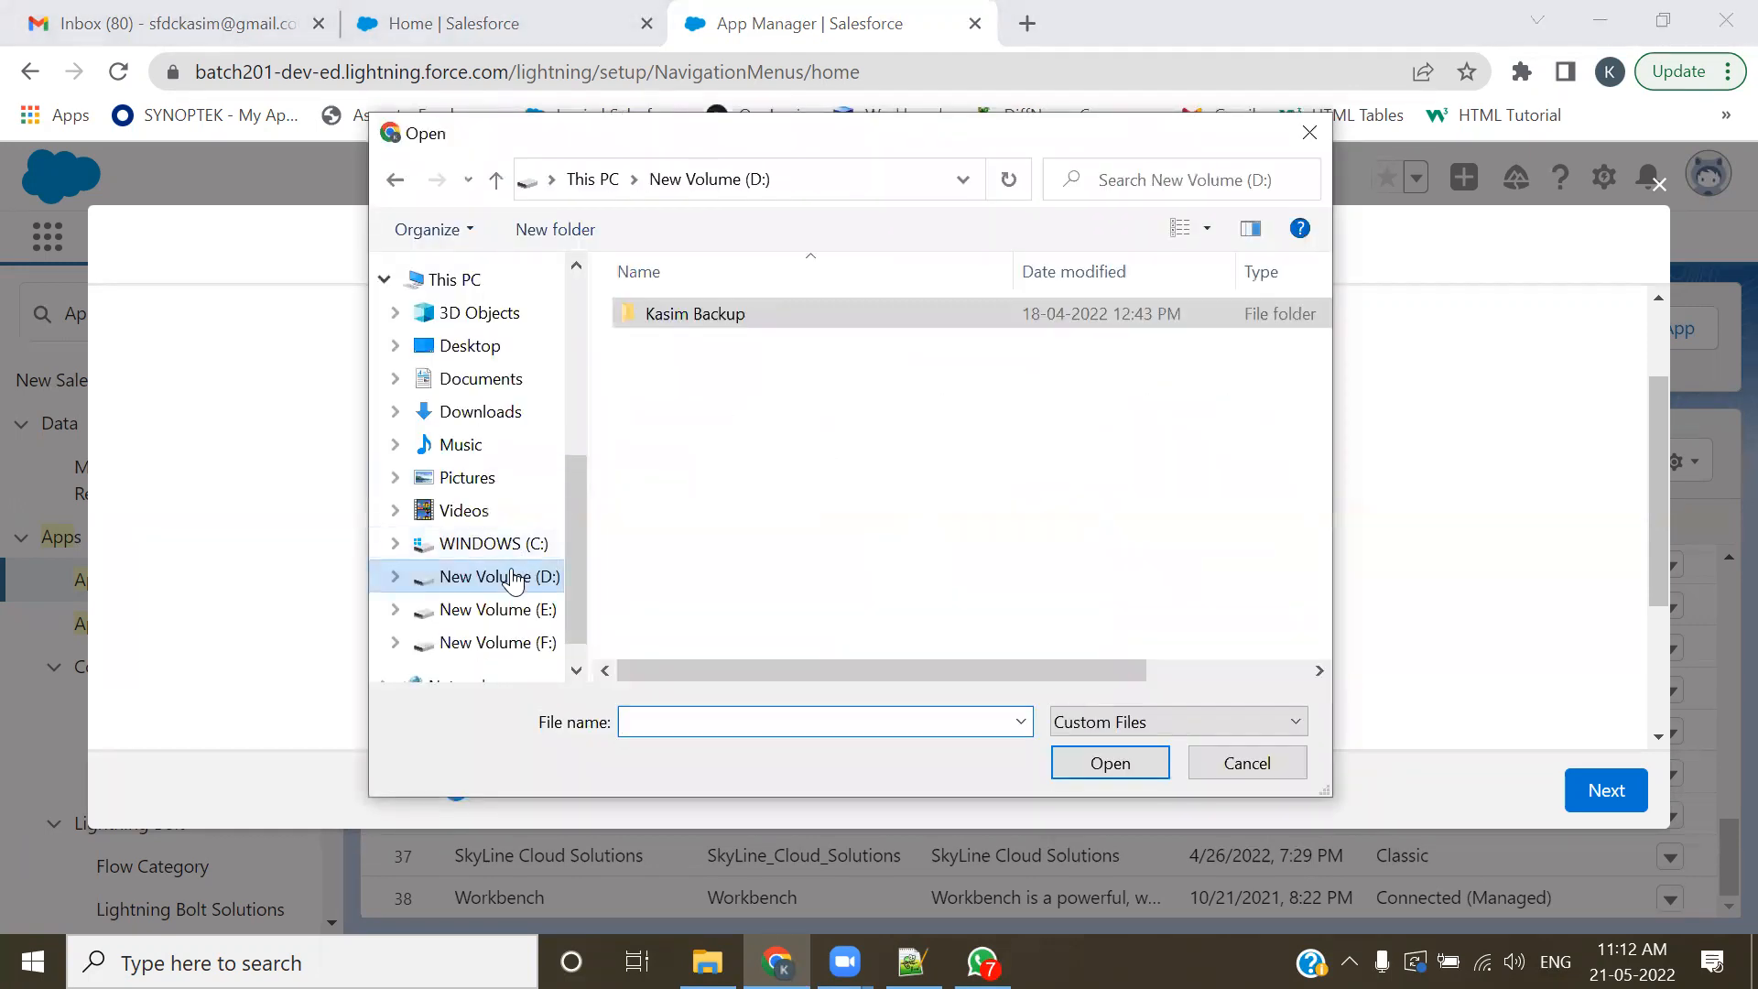
double_click(661, 316)
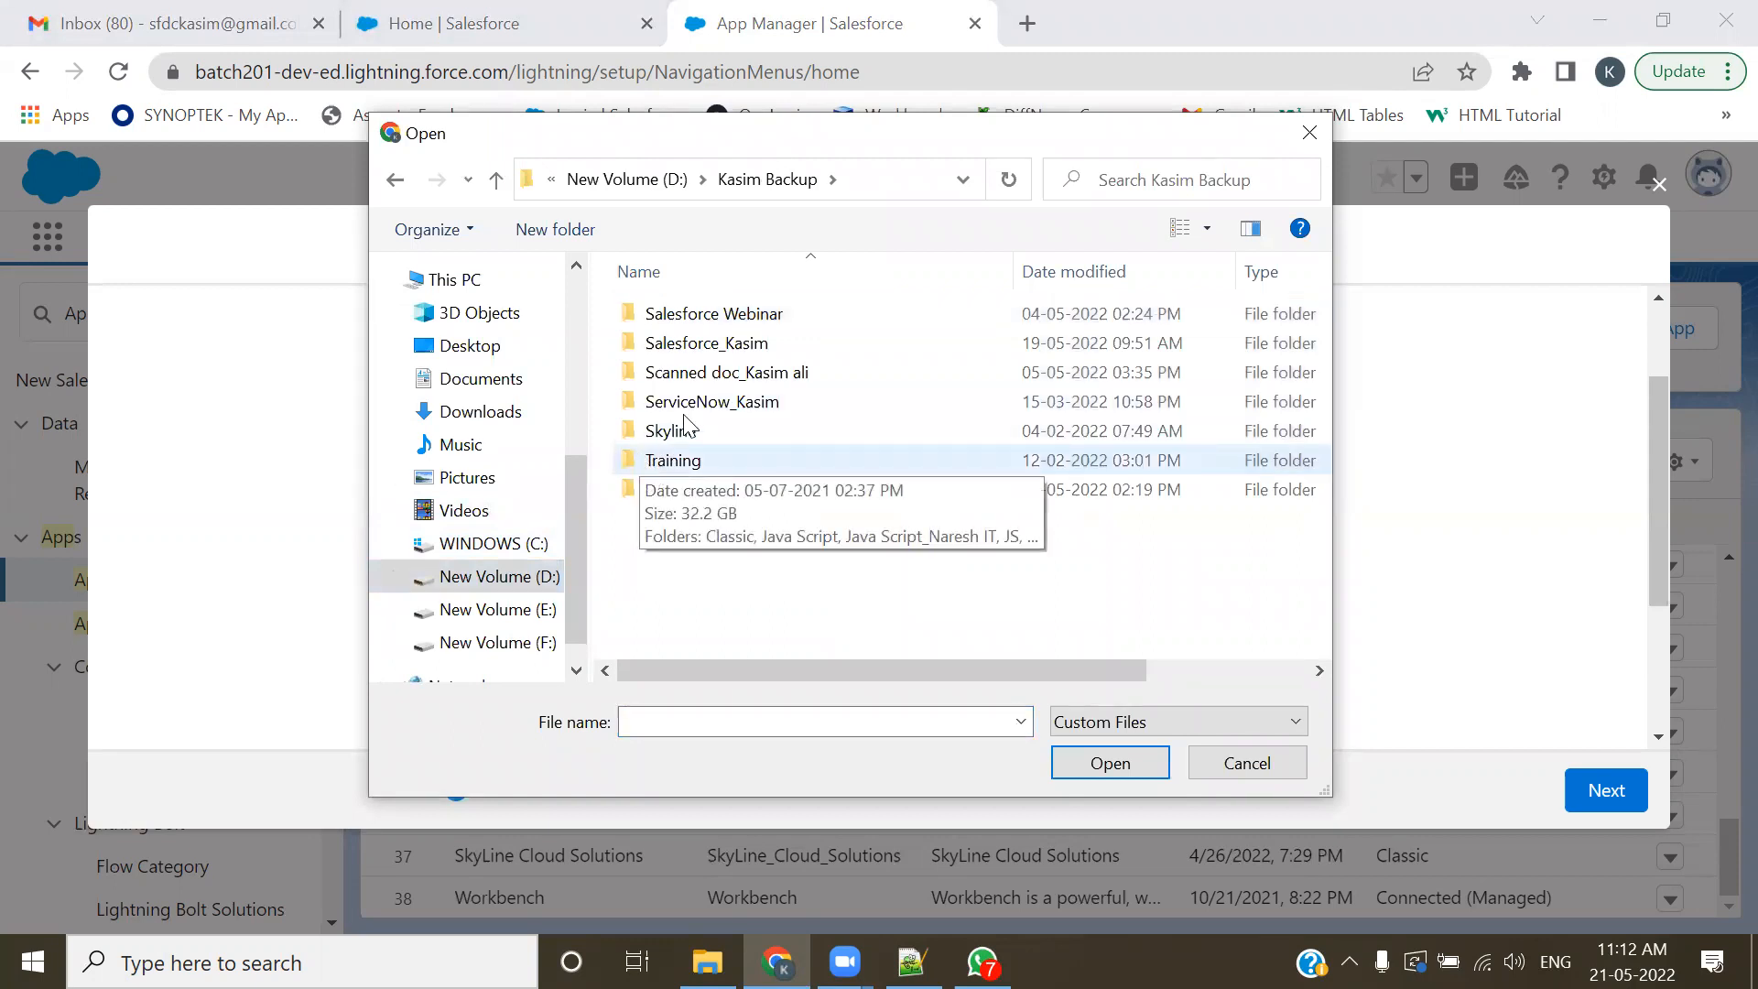
double_click(717, 345)
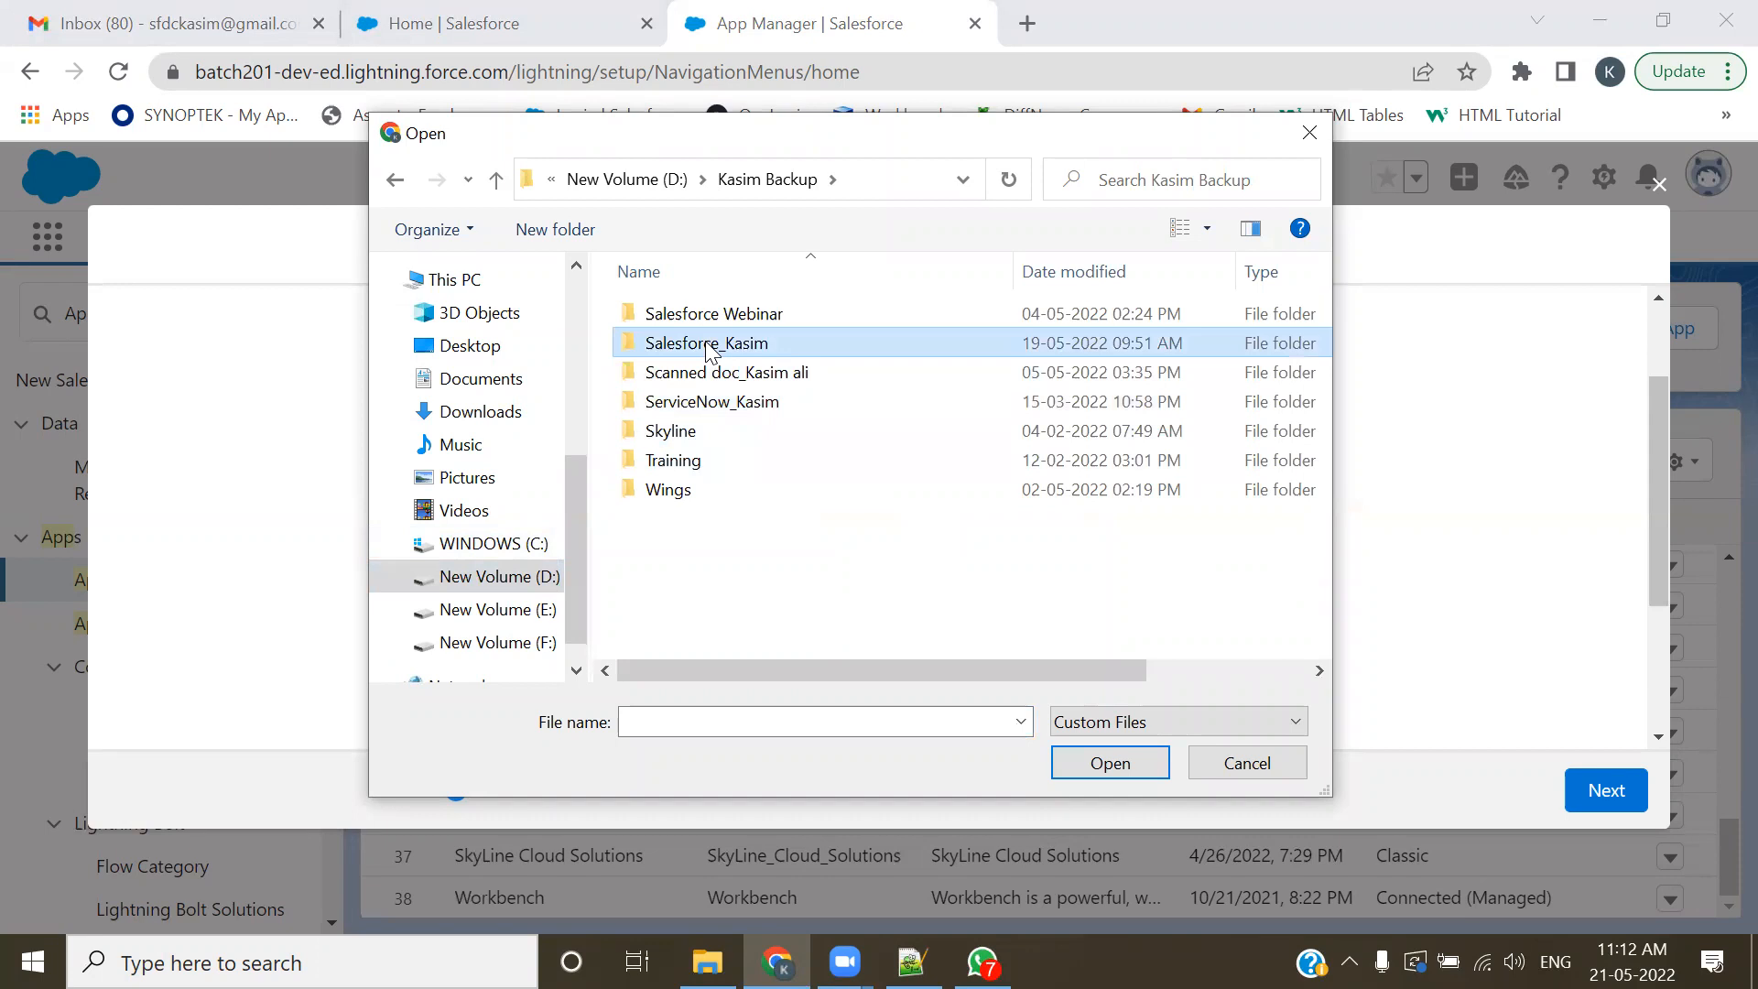
double_click(713, 321)
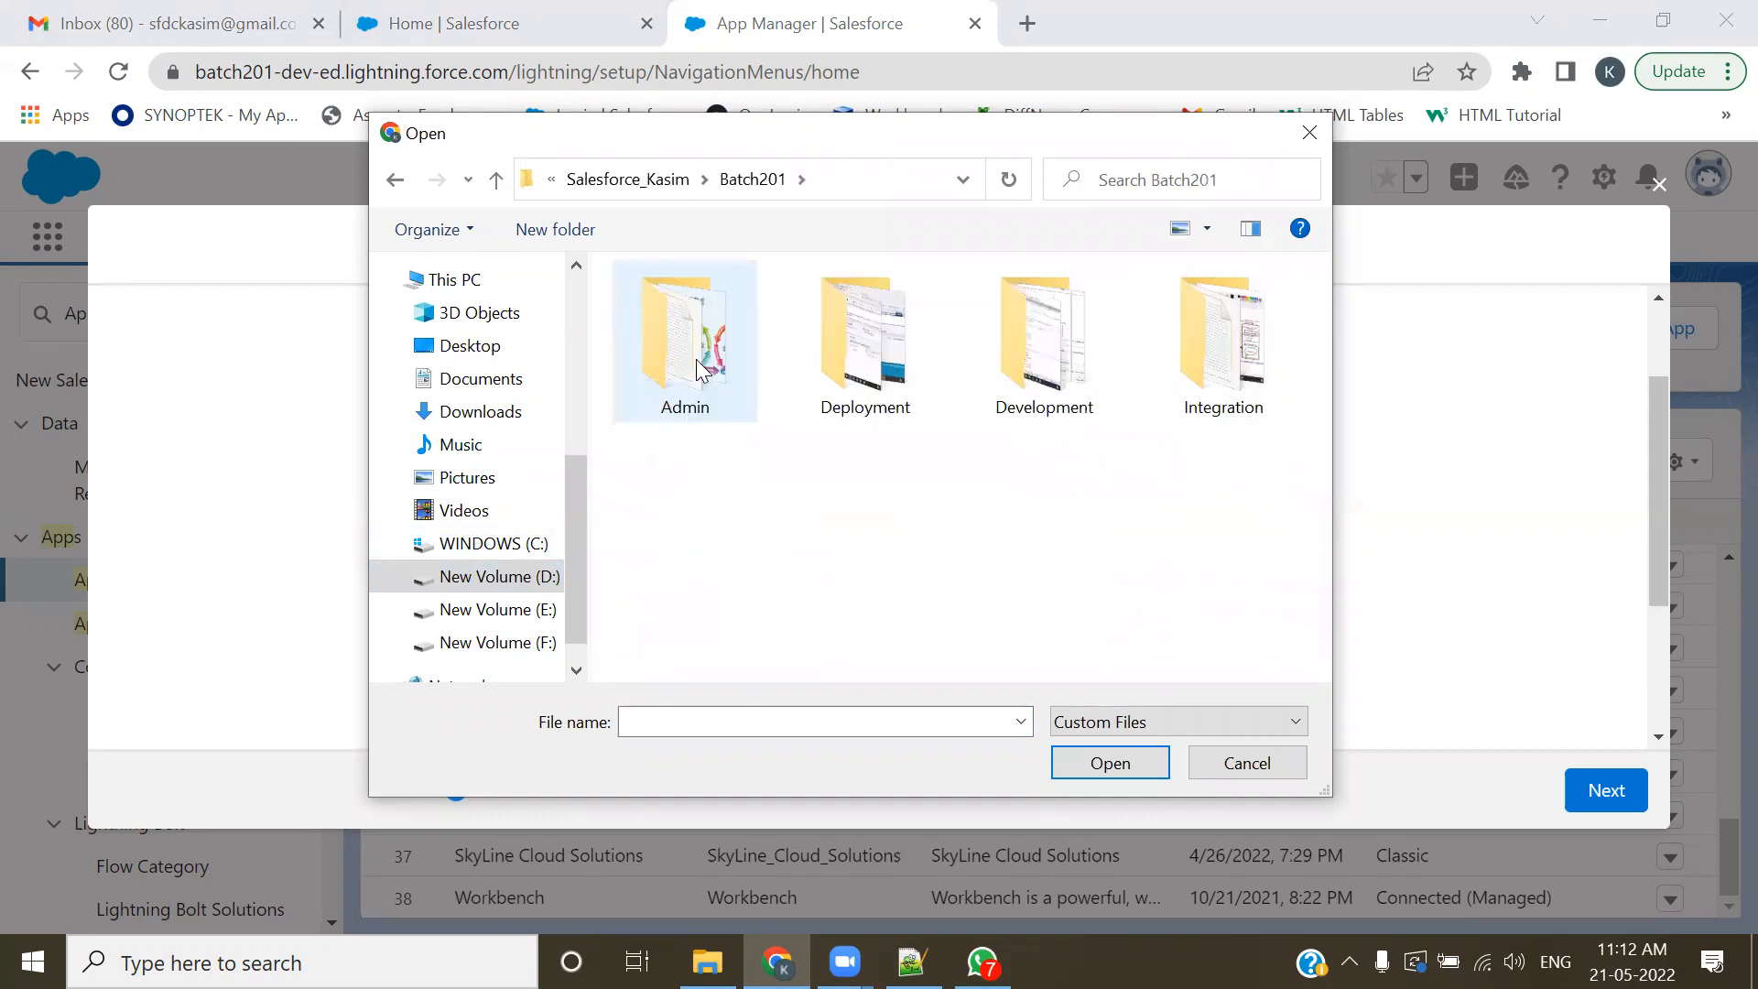
double_click(710, 344)
left_click(827, 433)
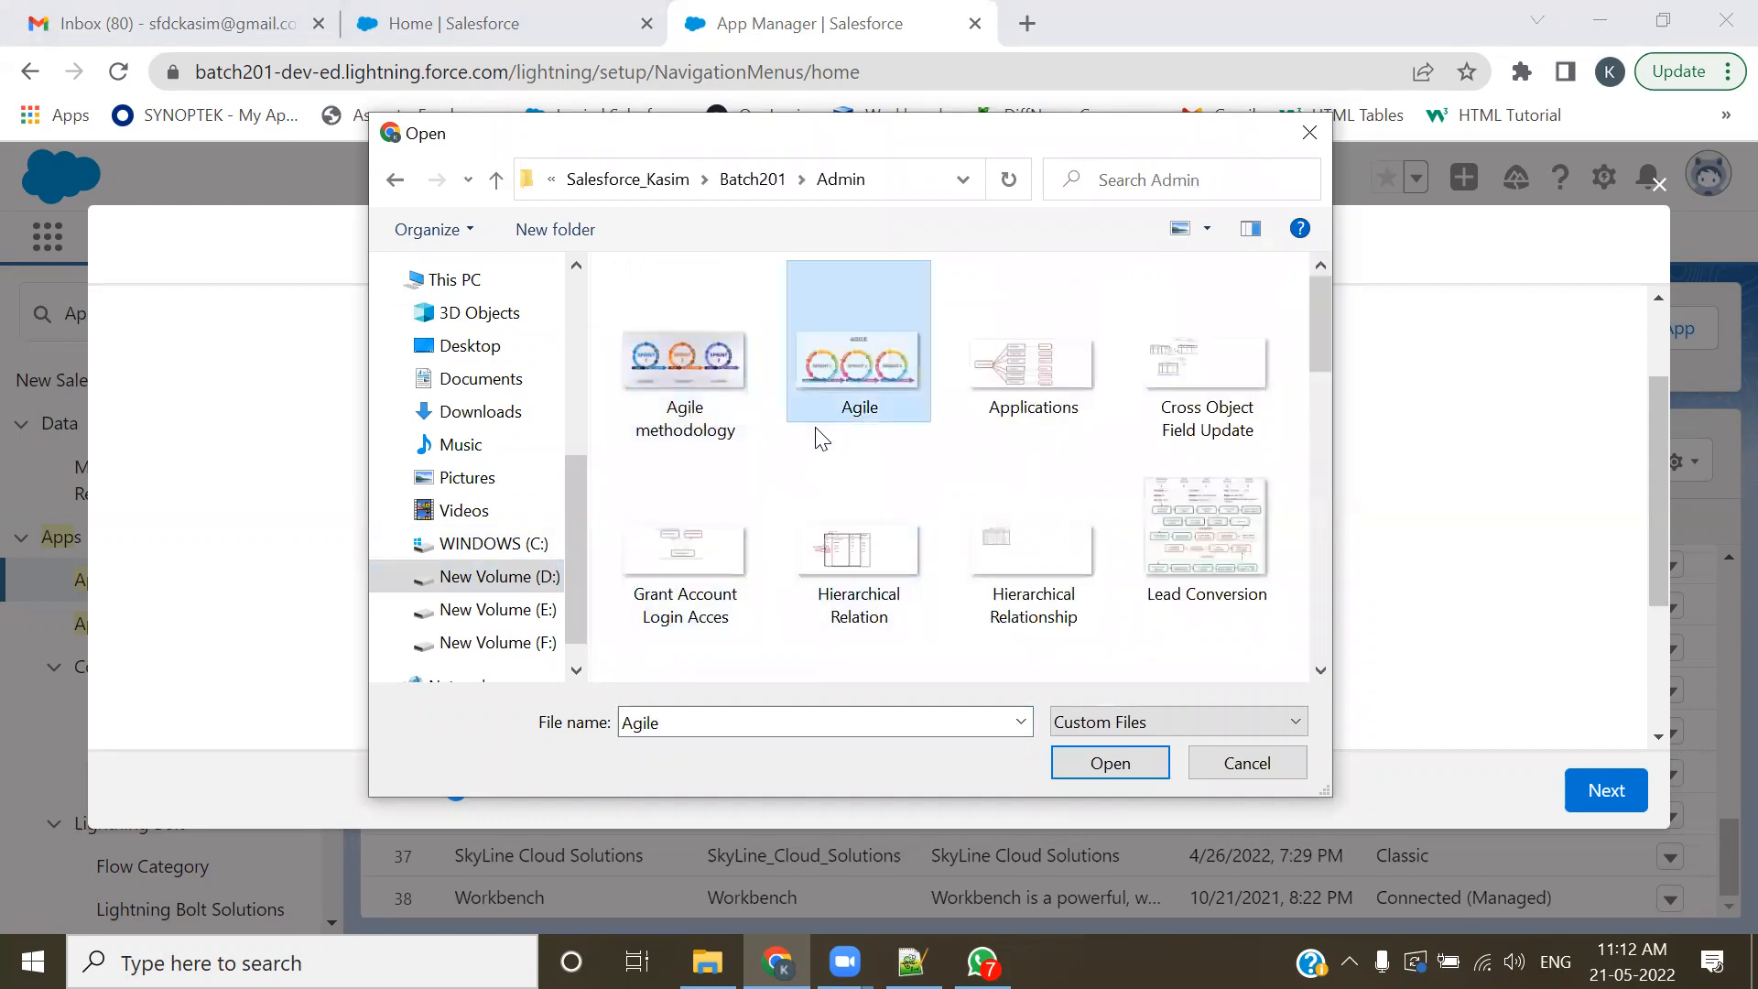
left_click(1110, 766)
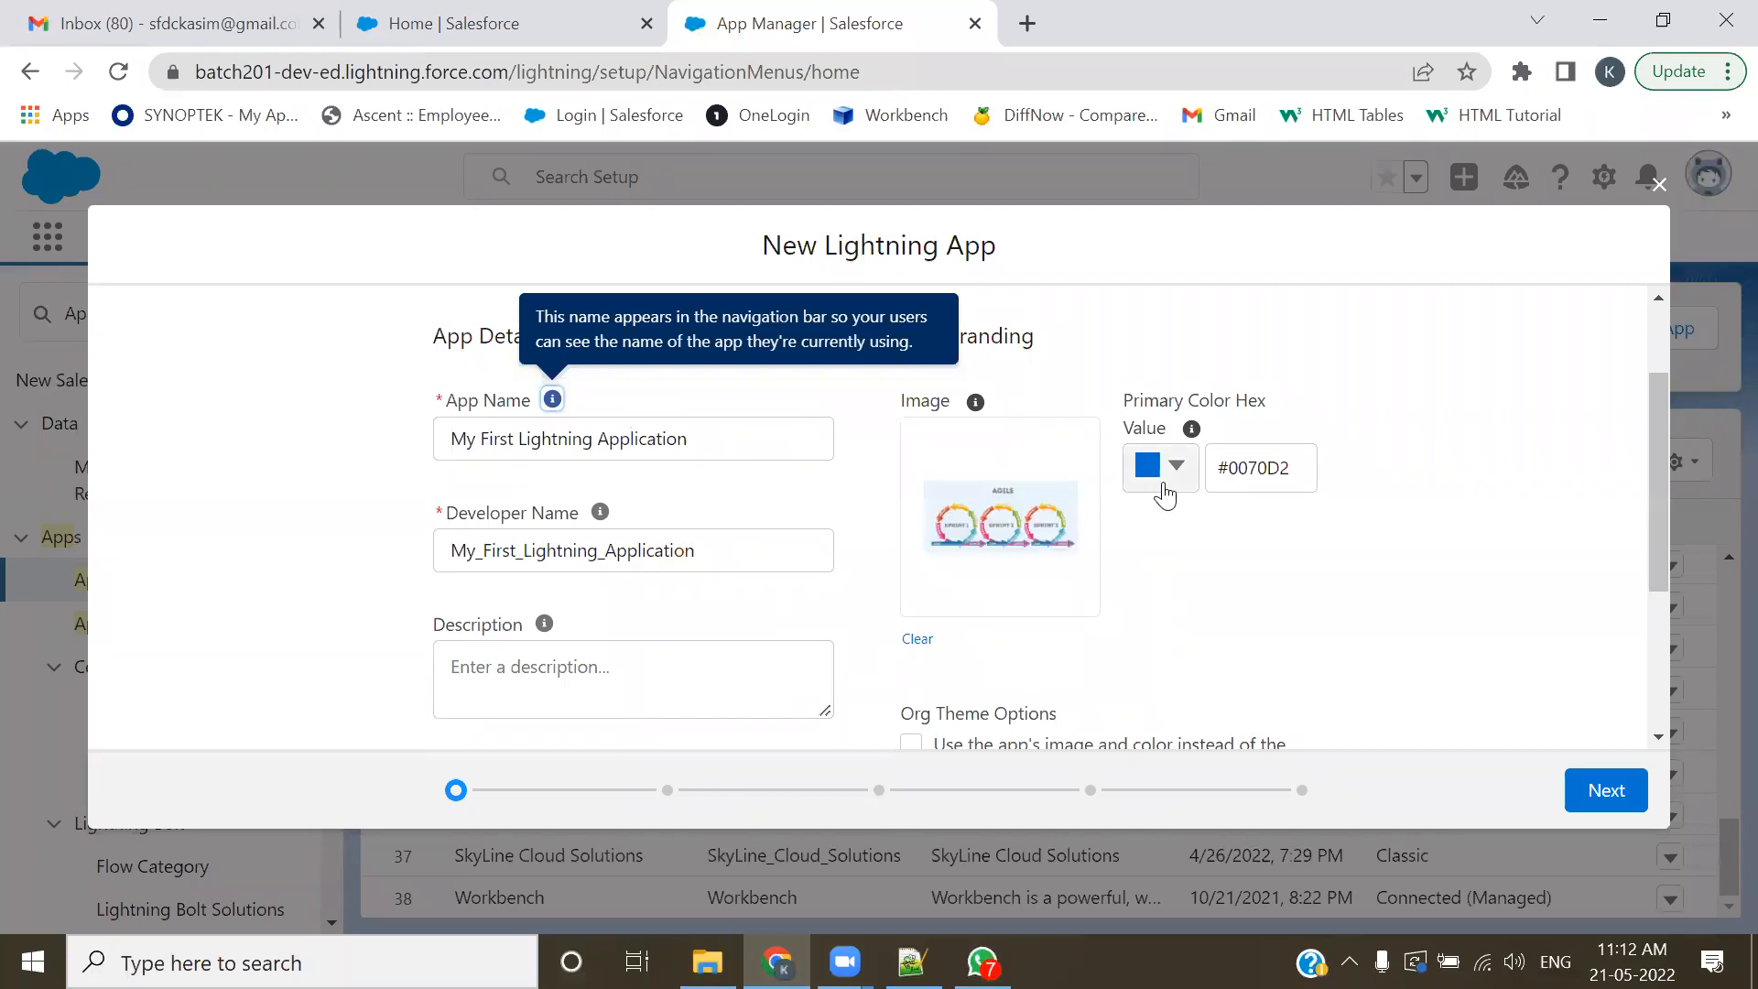
- Copy the app name into the description so it reads My First Lightning Application
scroll(1150, 585, "down", 3)
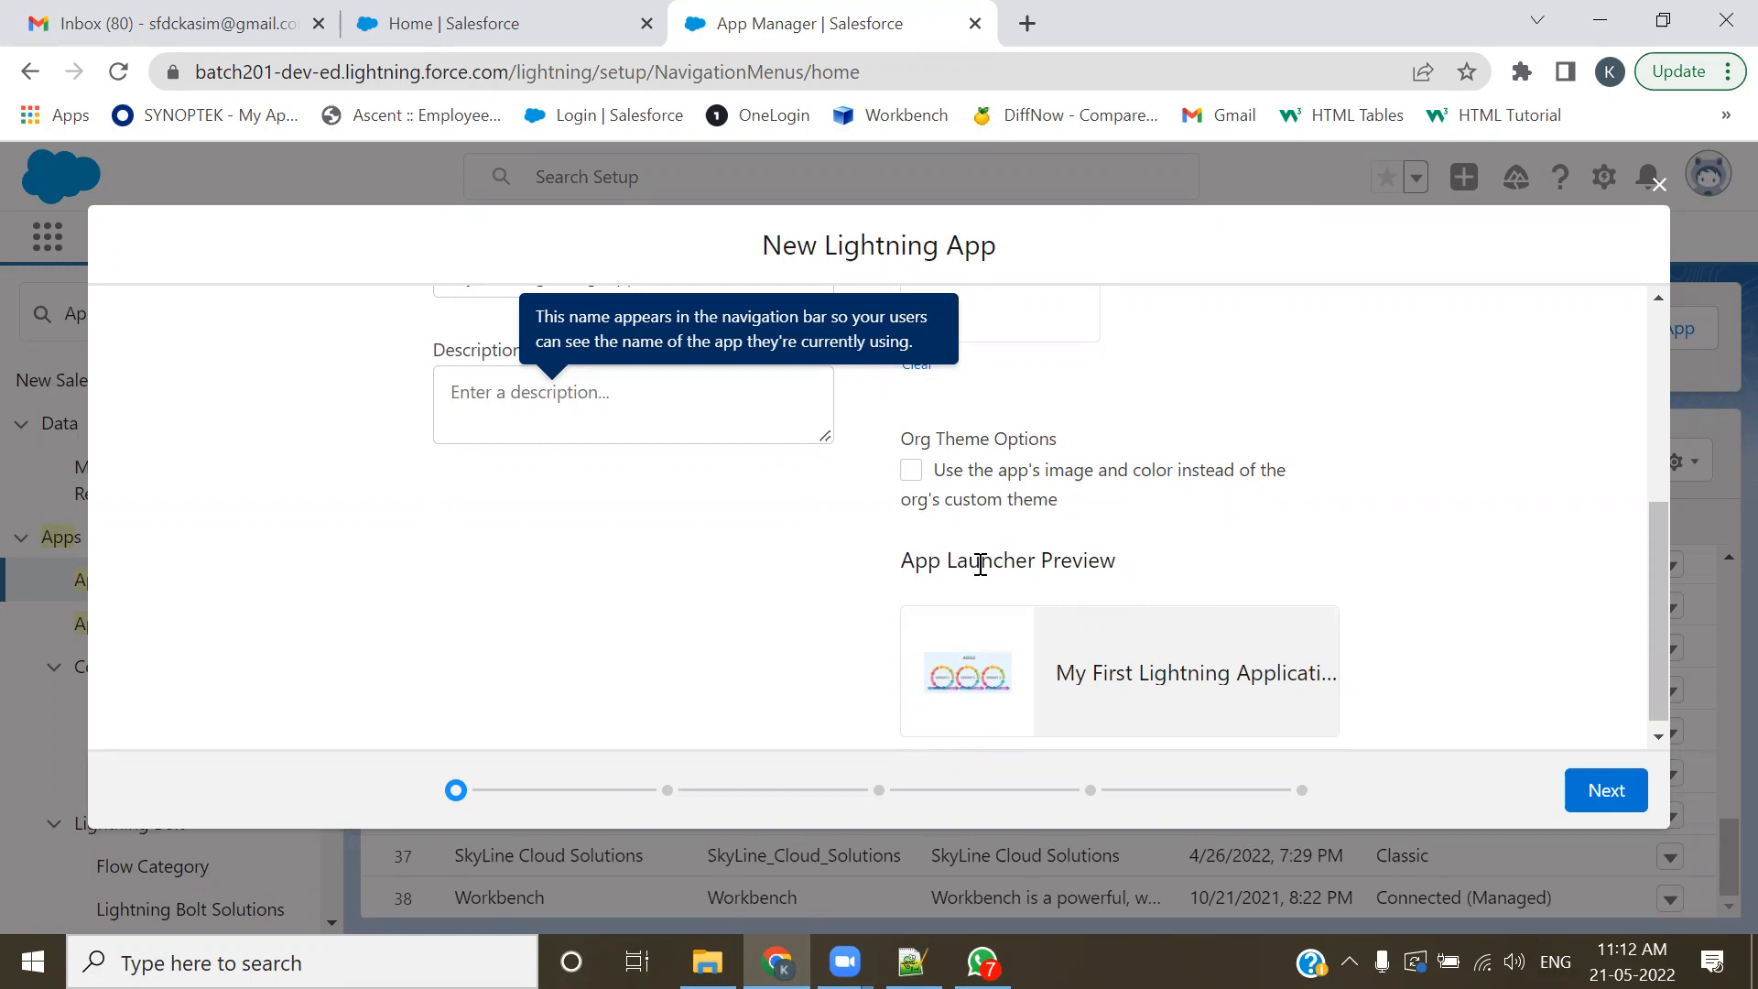
scroll(979, 561, "down", 1)
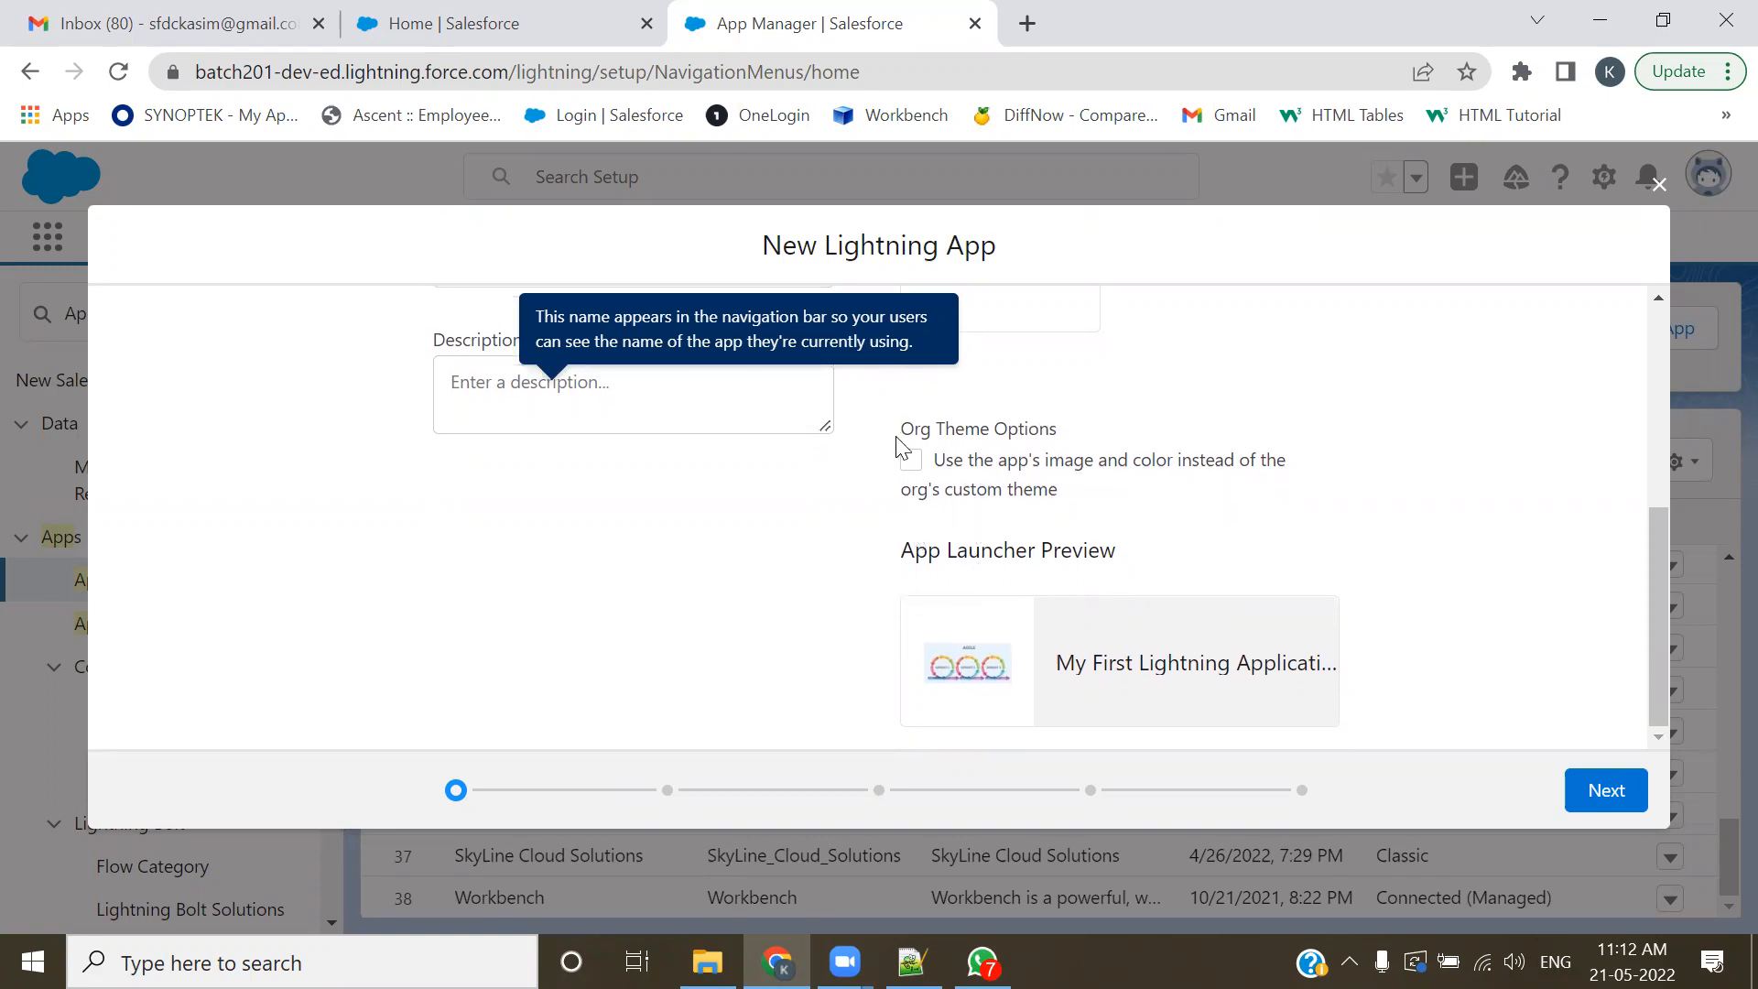
left_click(657, 394)
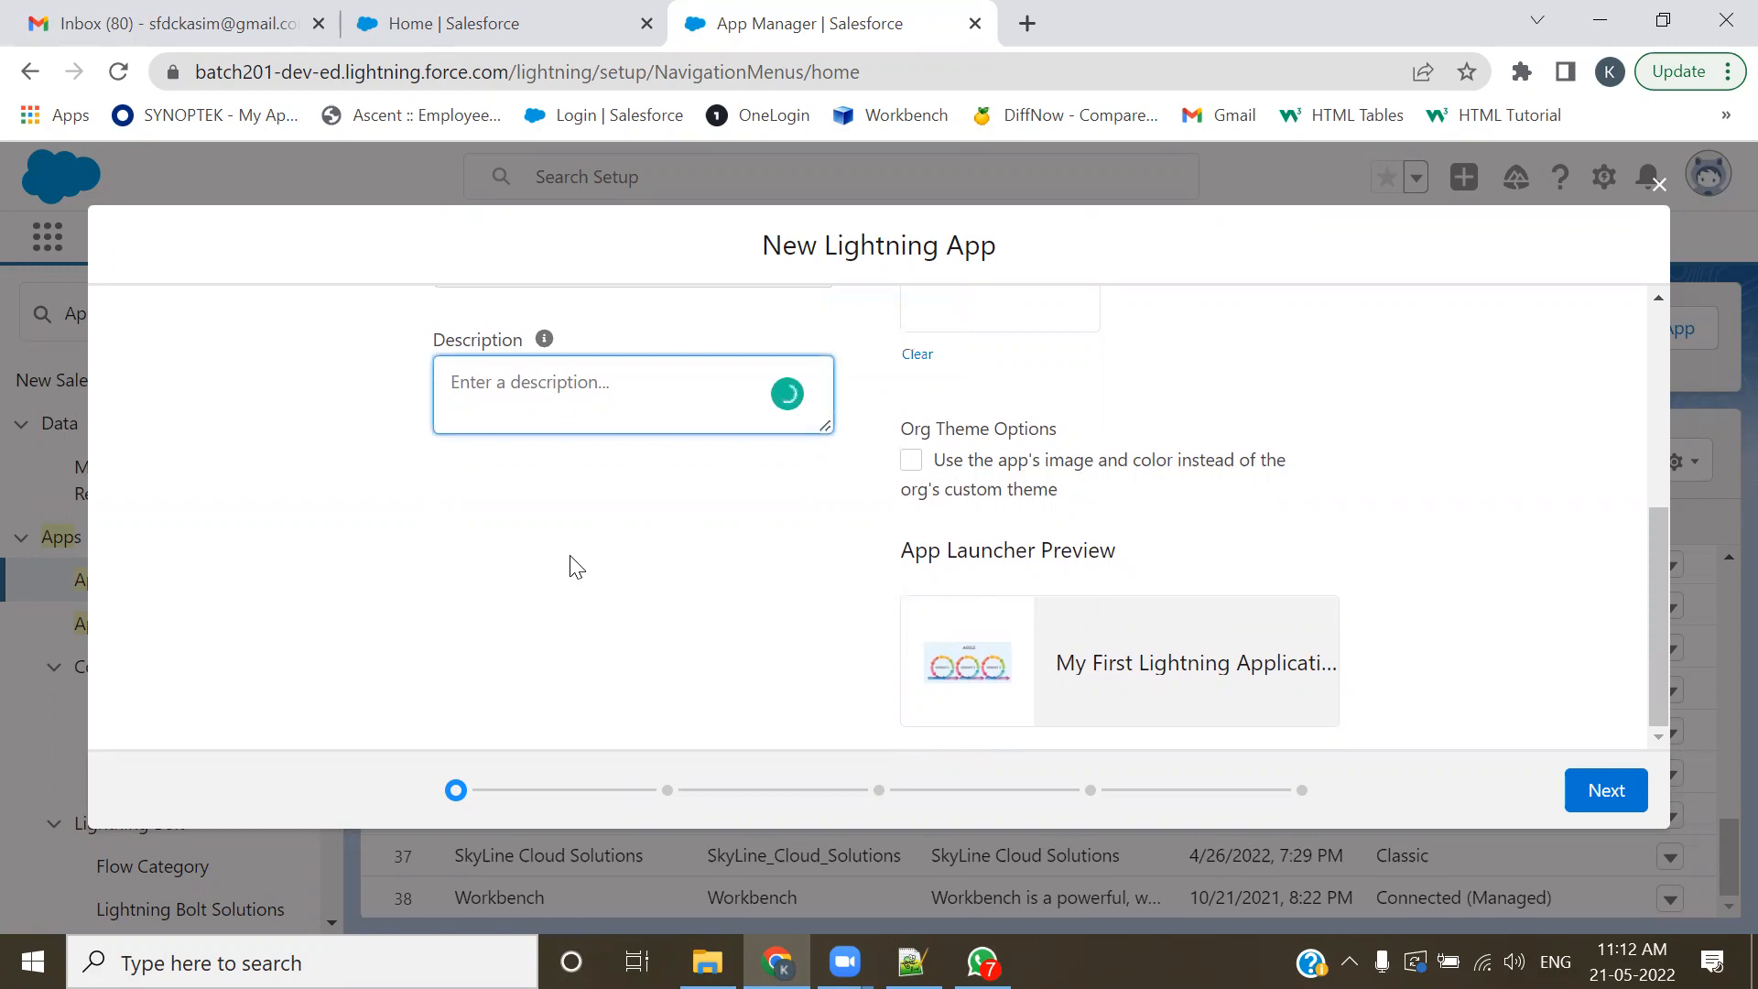
scroll(569, 556, "up", 3)
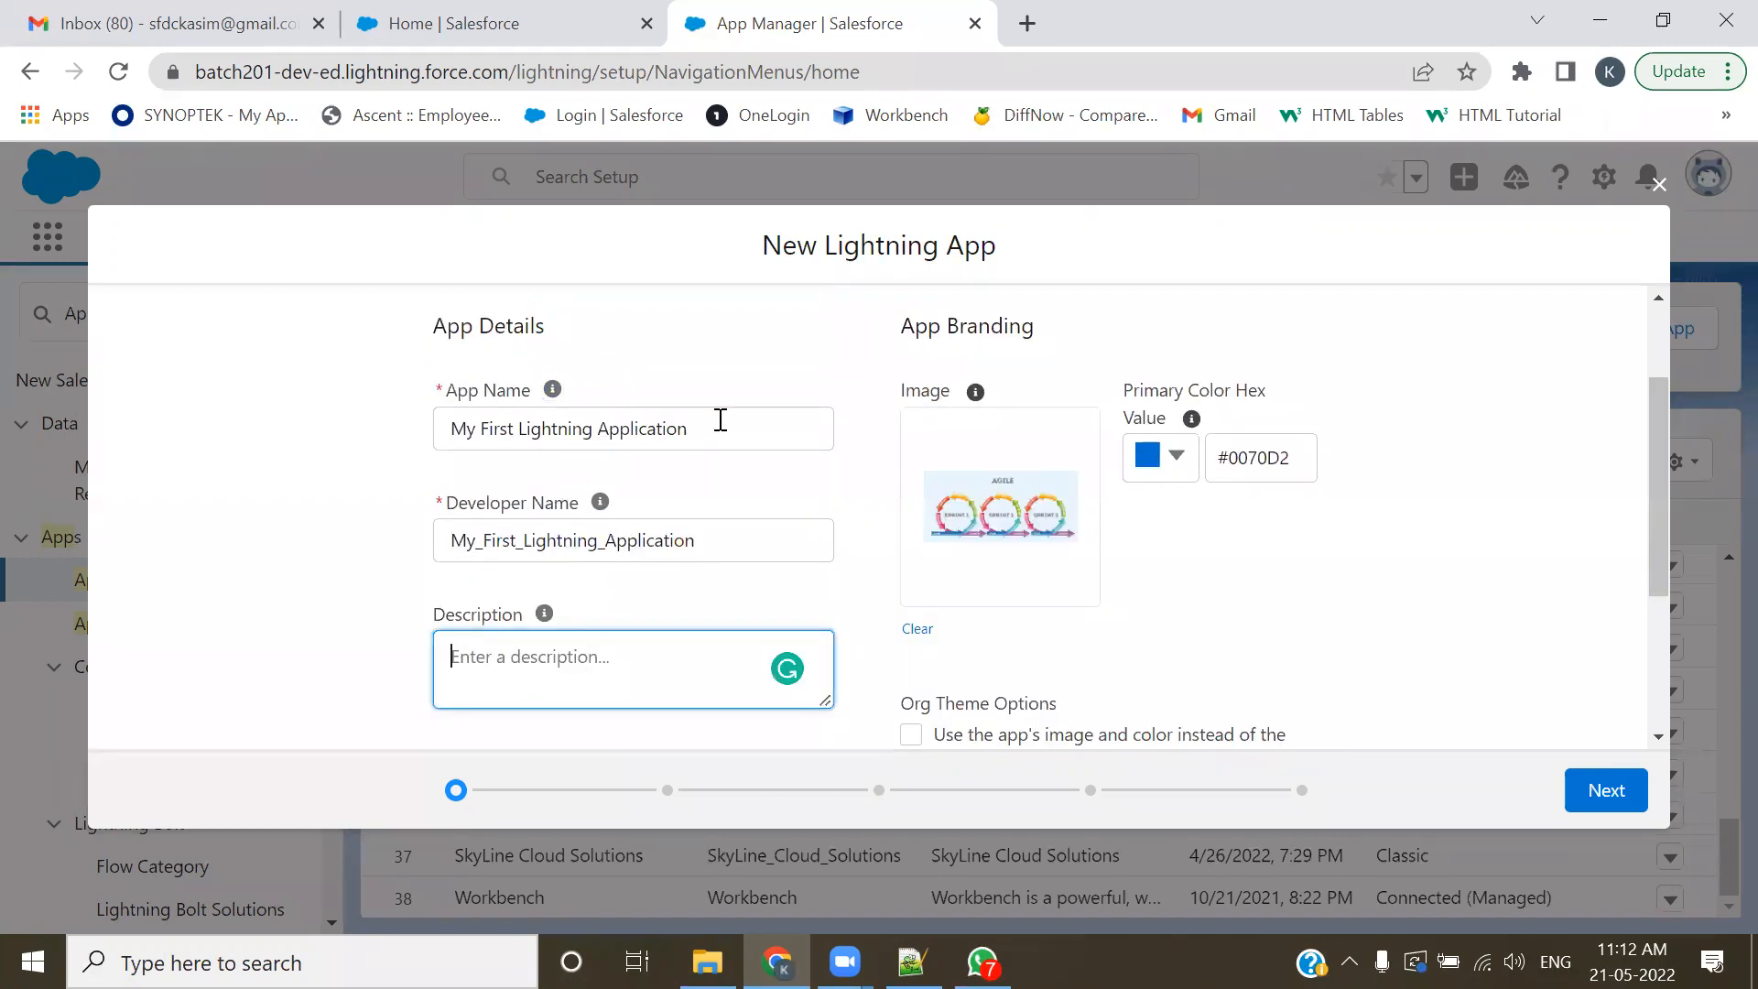
left_click_drag(717, 427, 437, 424)
key("ctrl+c")
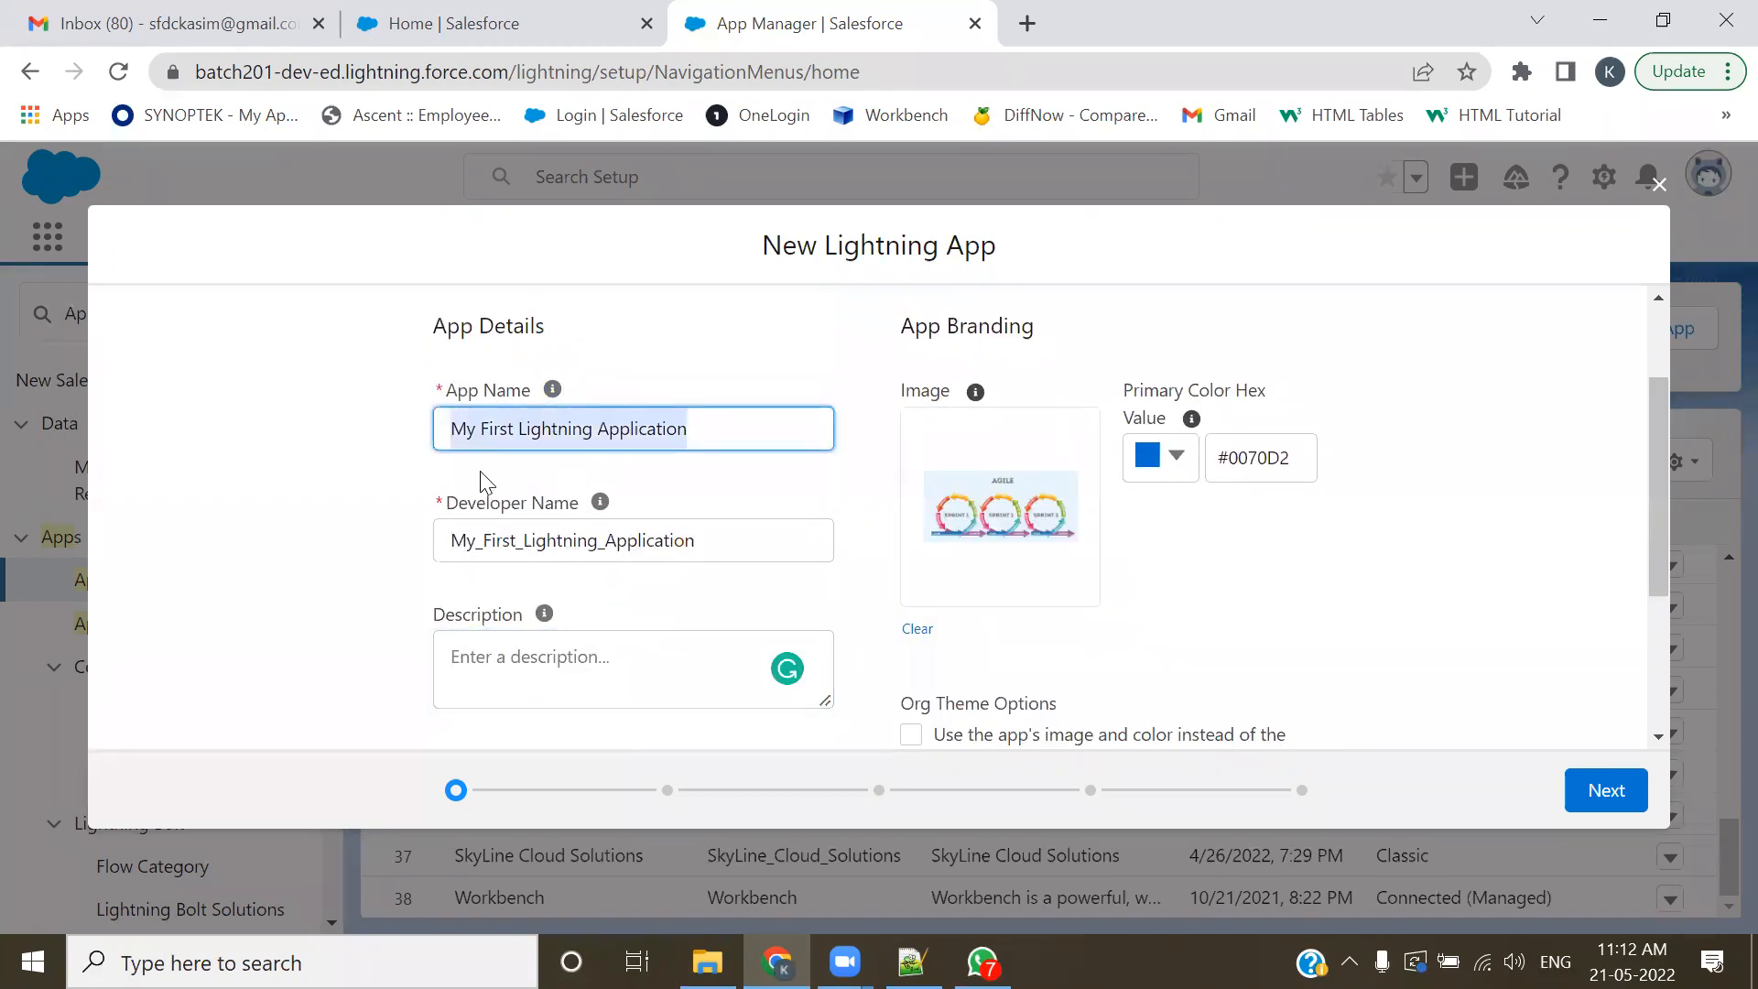
scroll(482, 479, "down", 3)
left_click(617, 392)
key("ctrl+v")
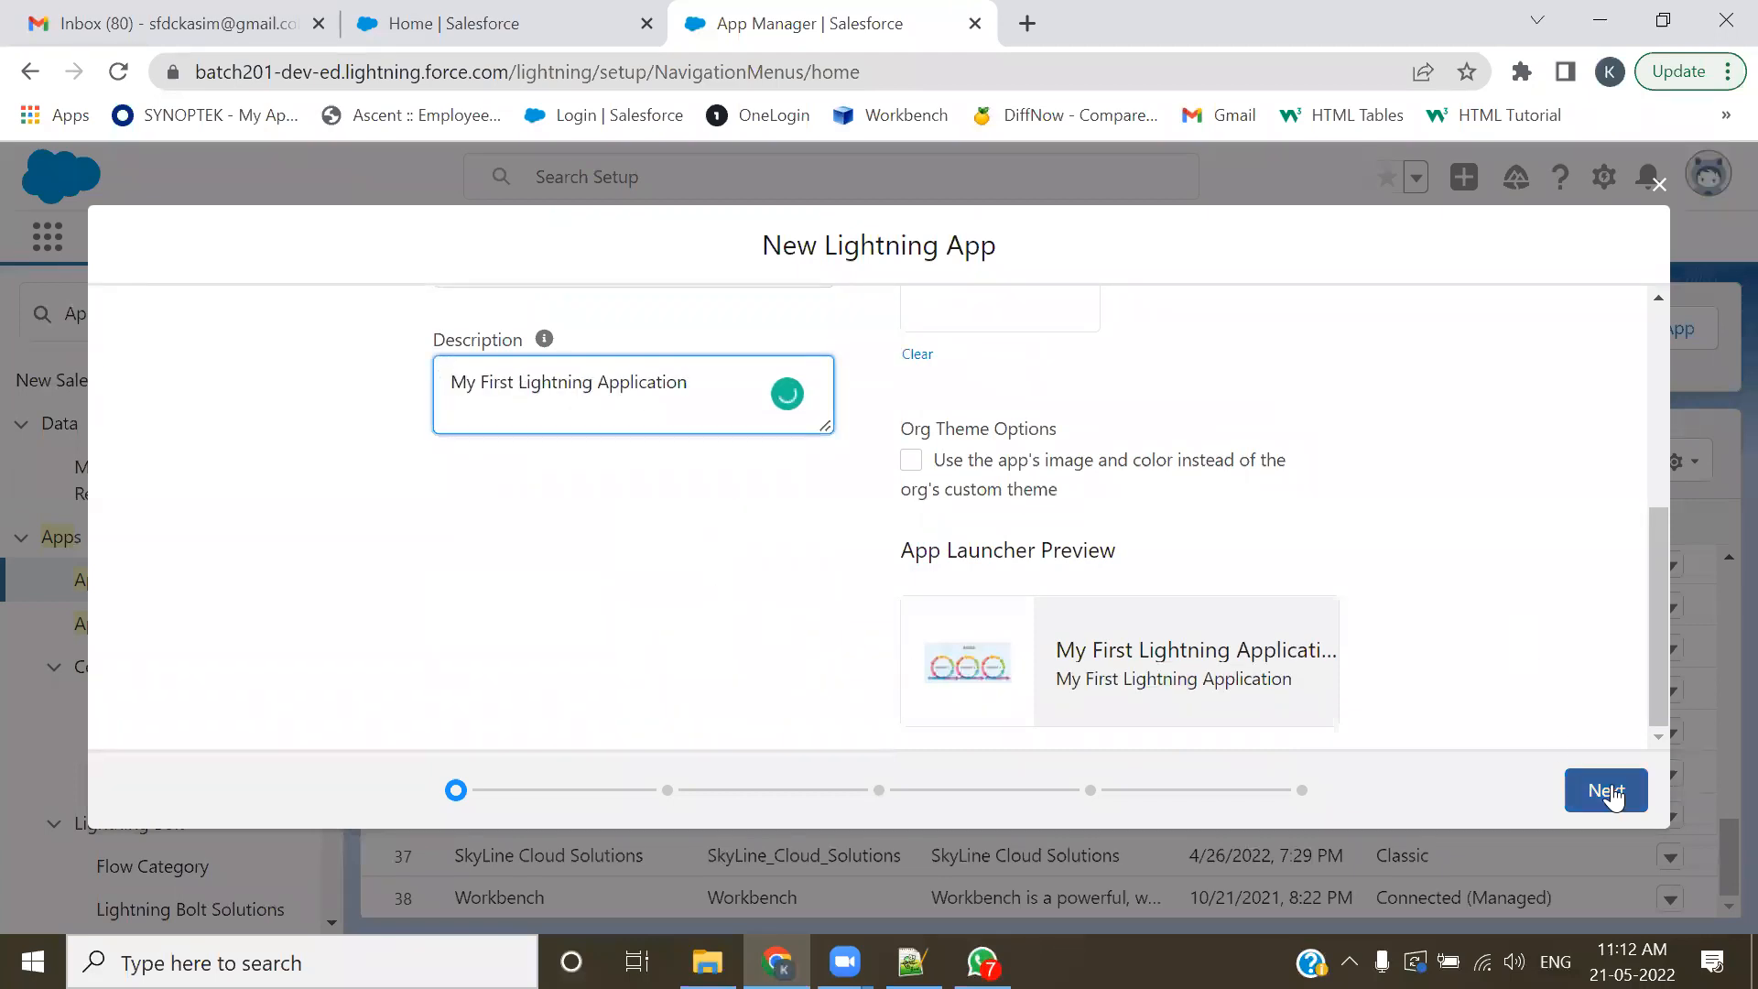
- Check the app details and branding, keep the primary color #0070D2, and continue to the app options
scroll(1502, 529, "up", 3)
scroll(1502, 529, "down", 2)
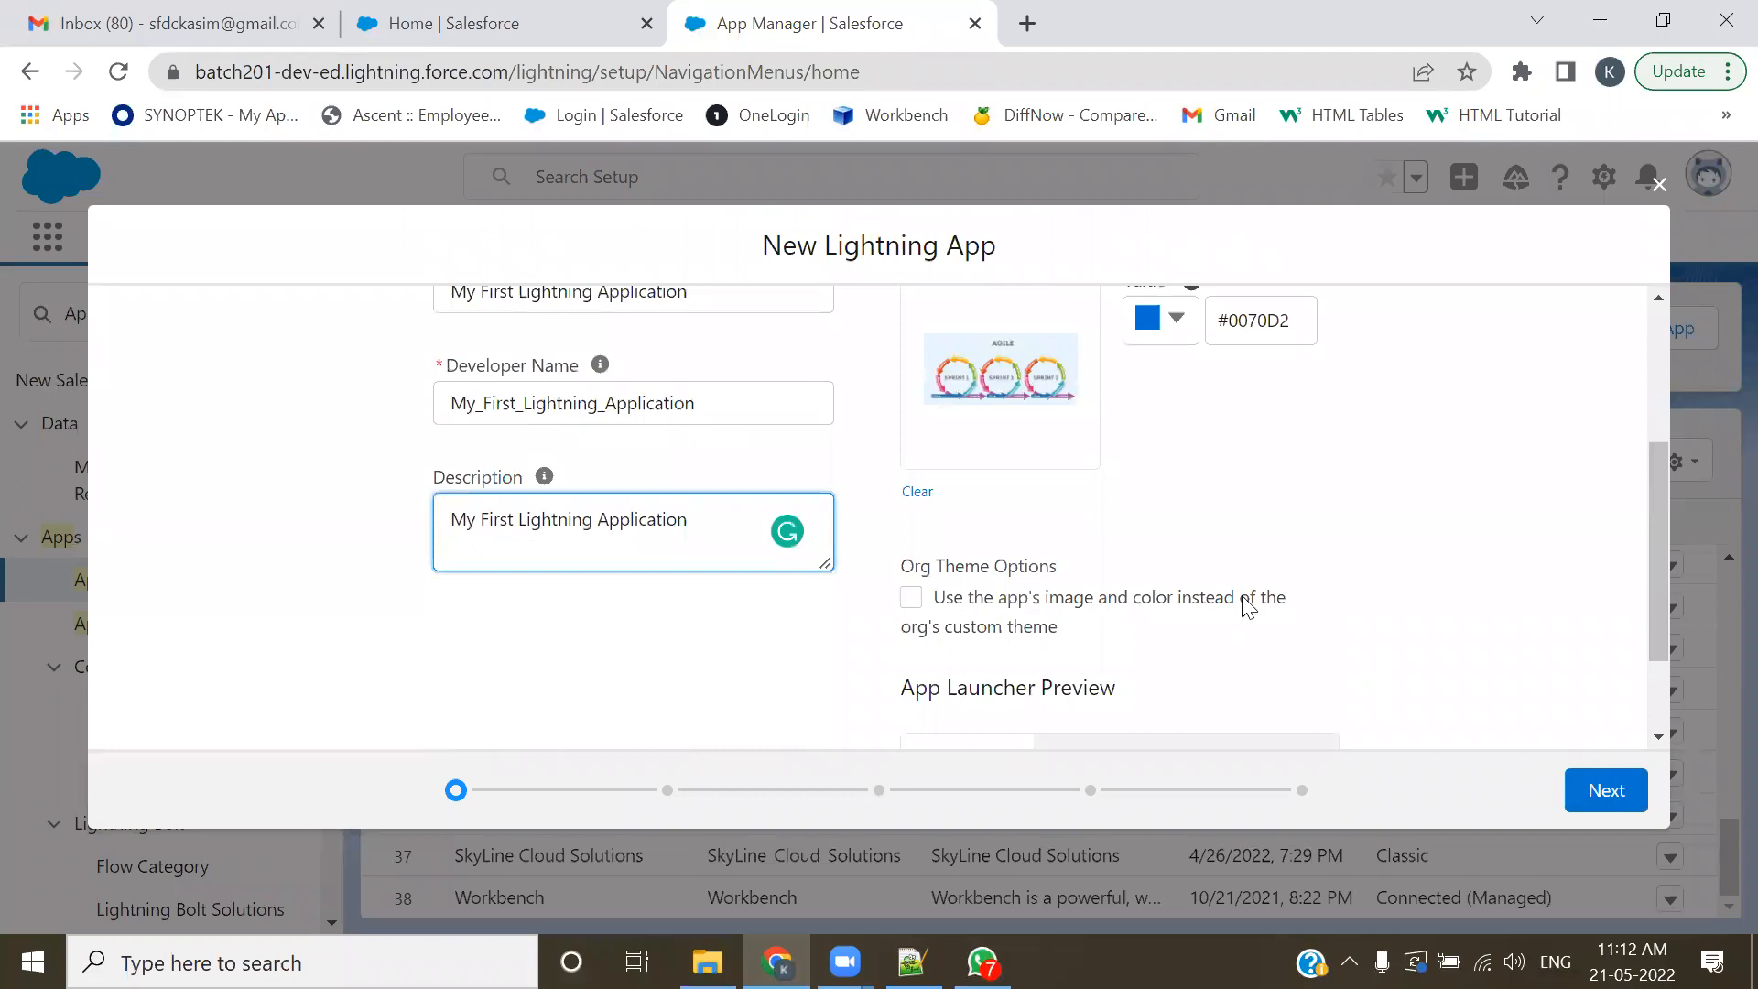
scroll(1244, 600, "up", 3)
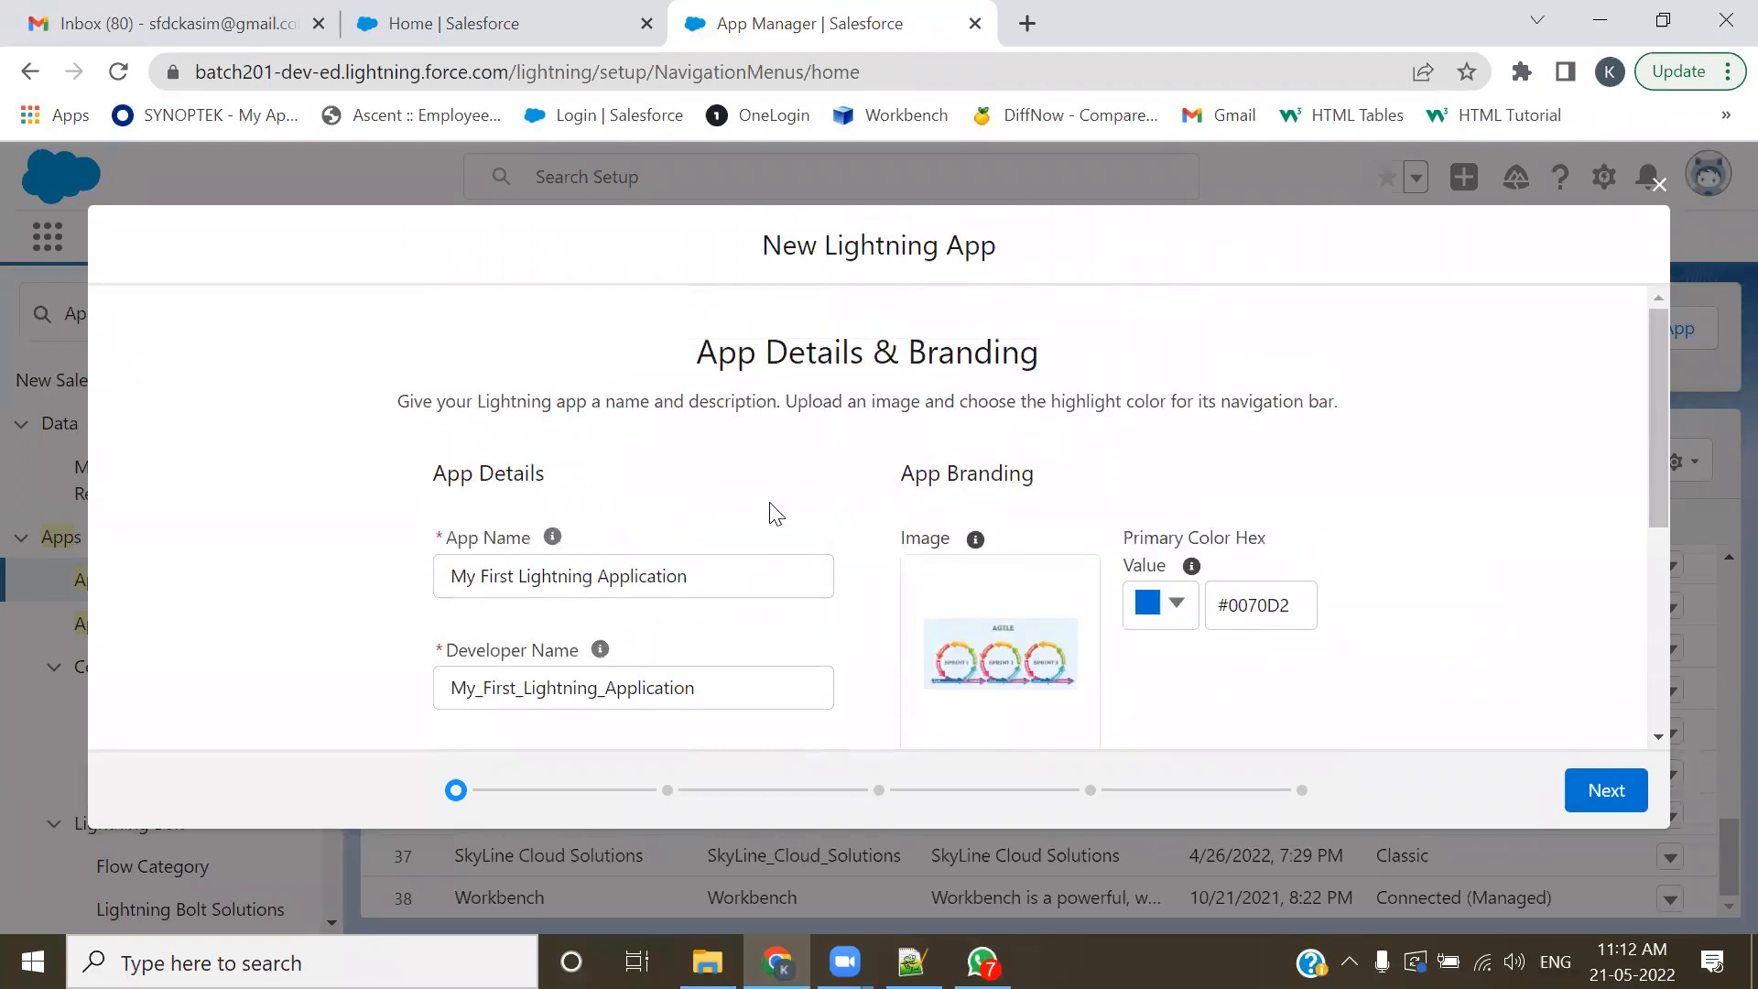
left_click(1609, 799)
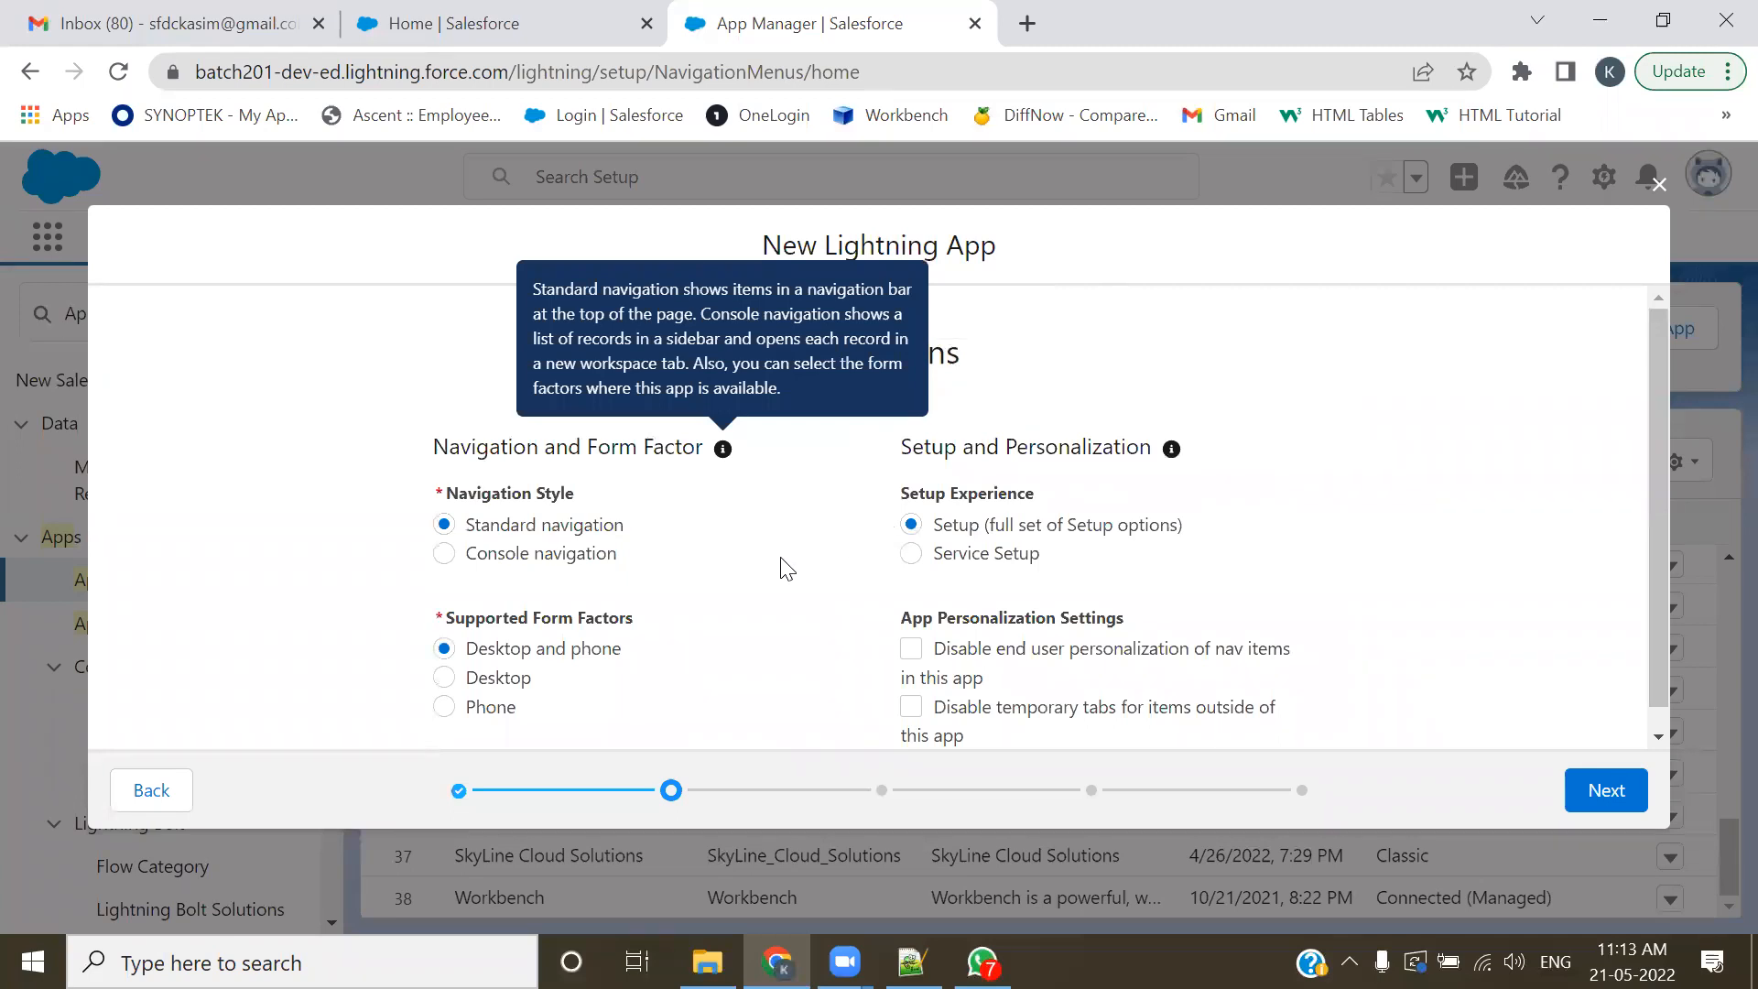
- Keep standard navigation, desktop and phone support and the full Setup experience, and continue to the utility items
left_click(367, 363)
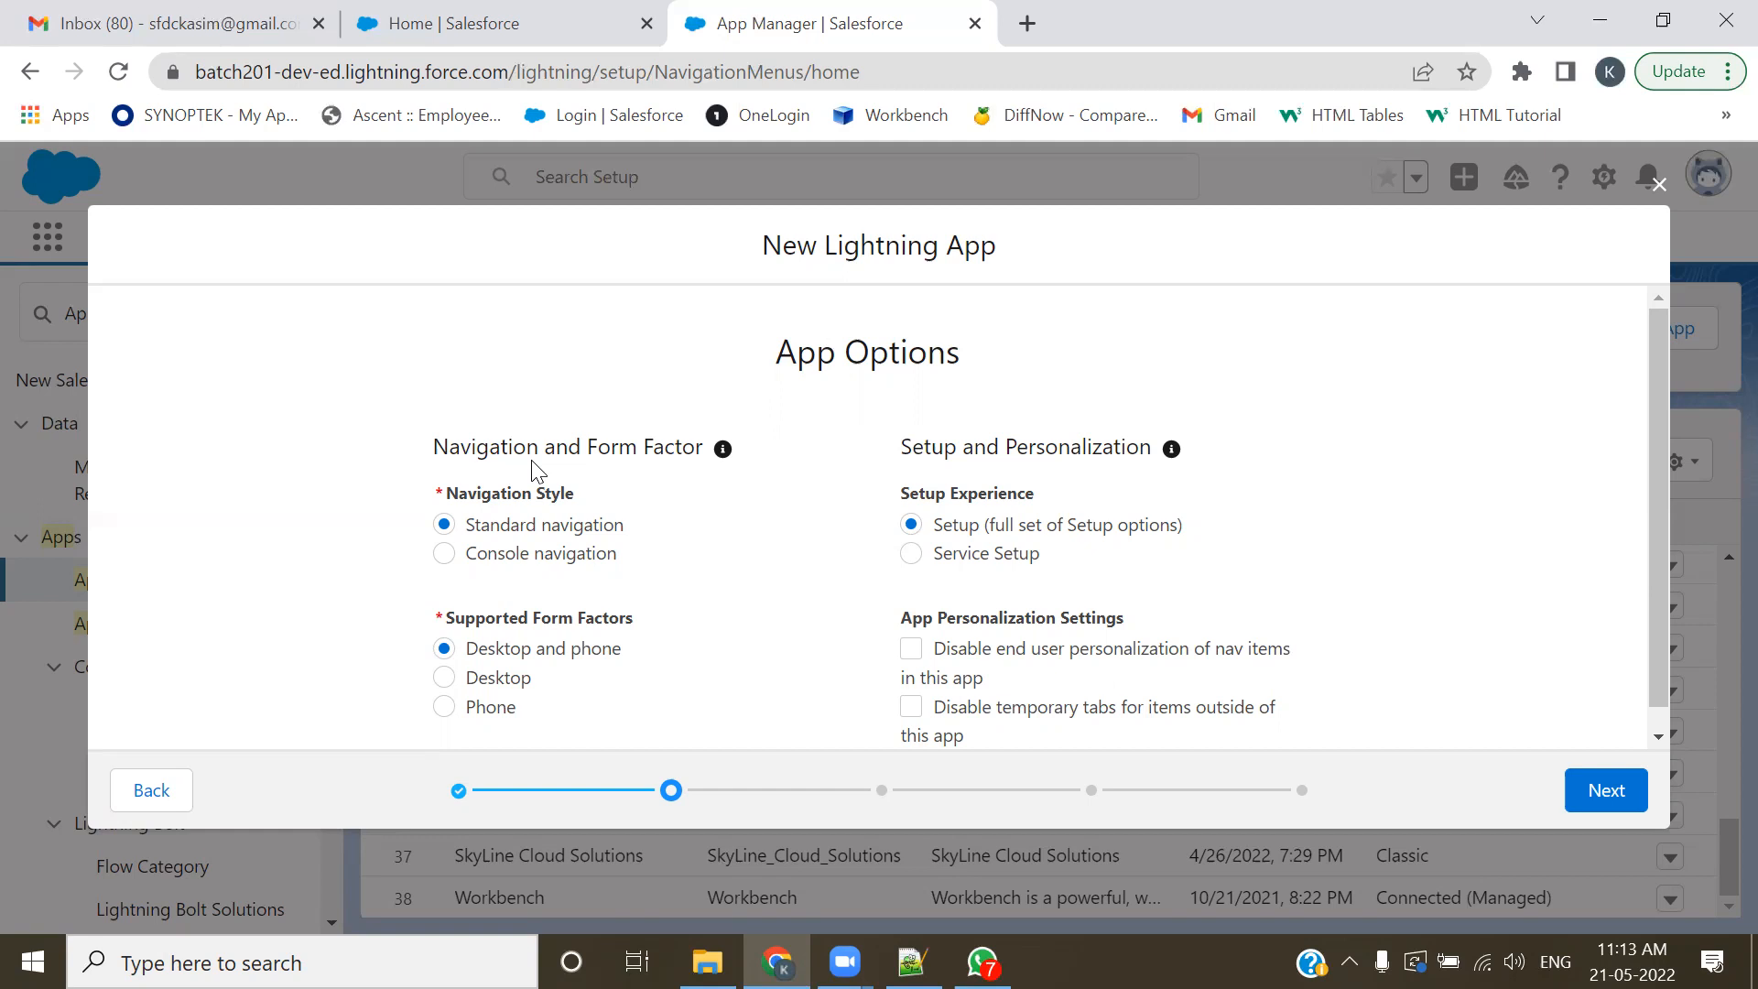
scroll(549, 517, "down", 1)
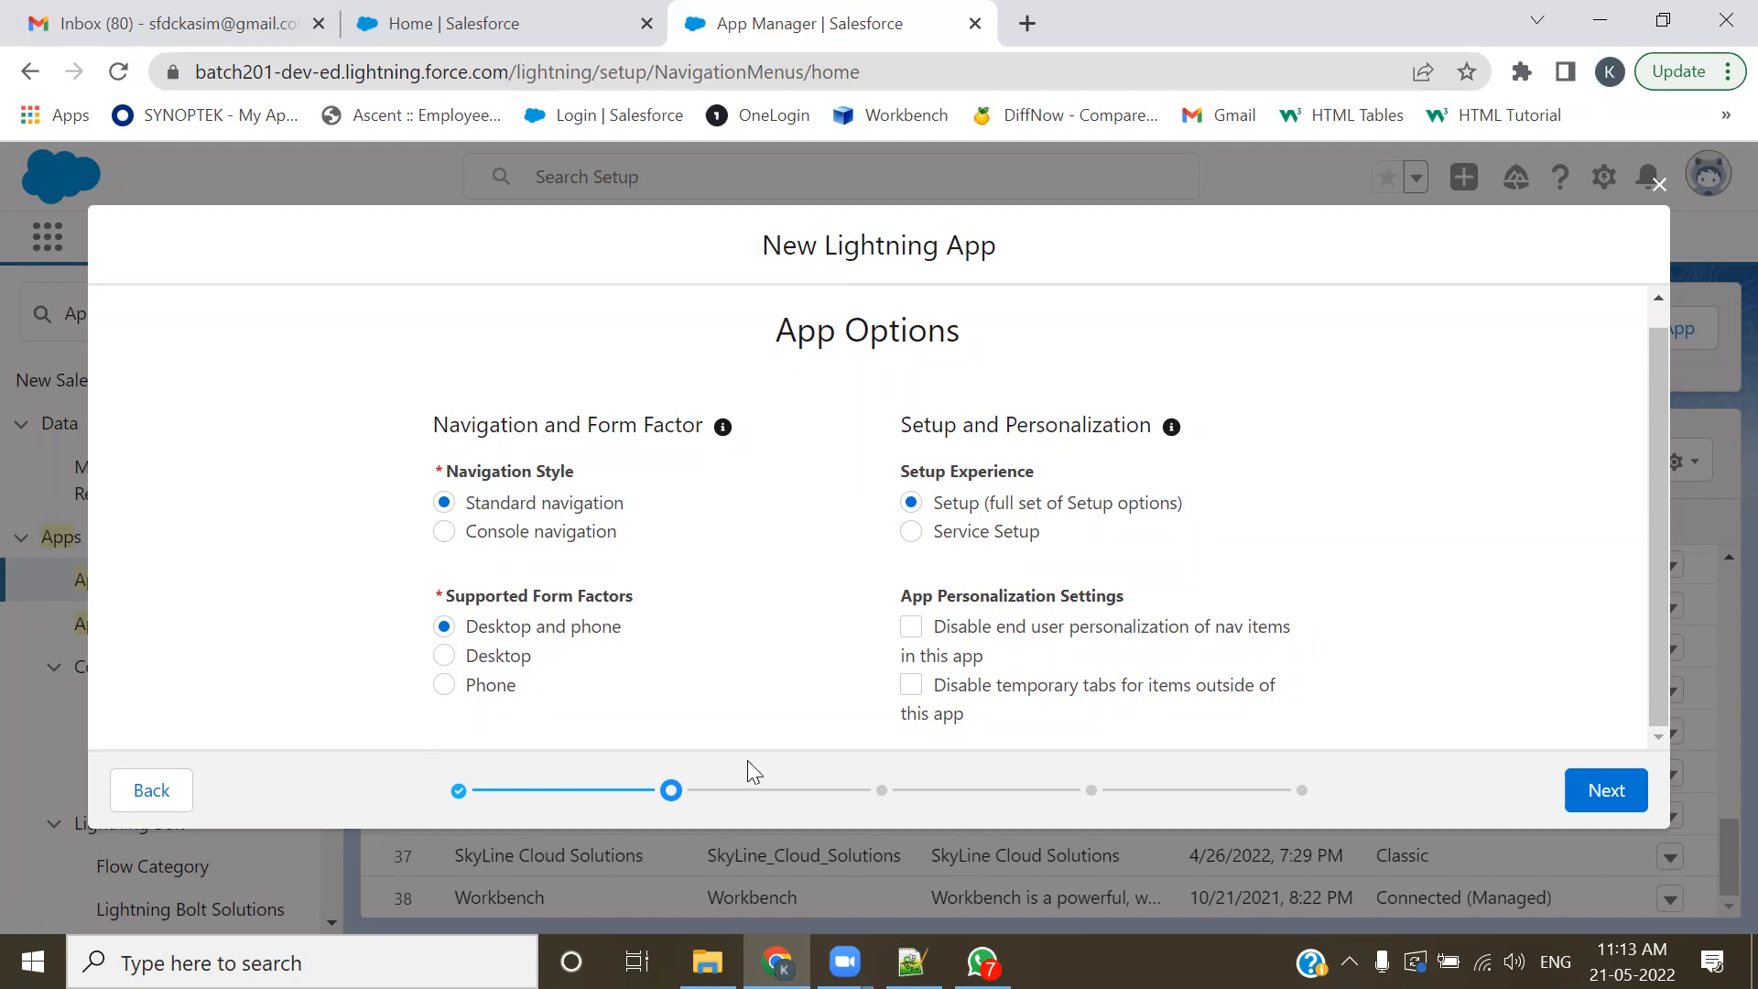
left_click(1598, 793)
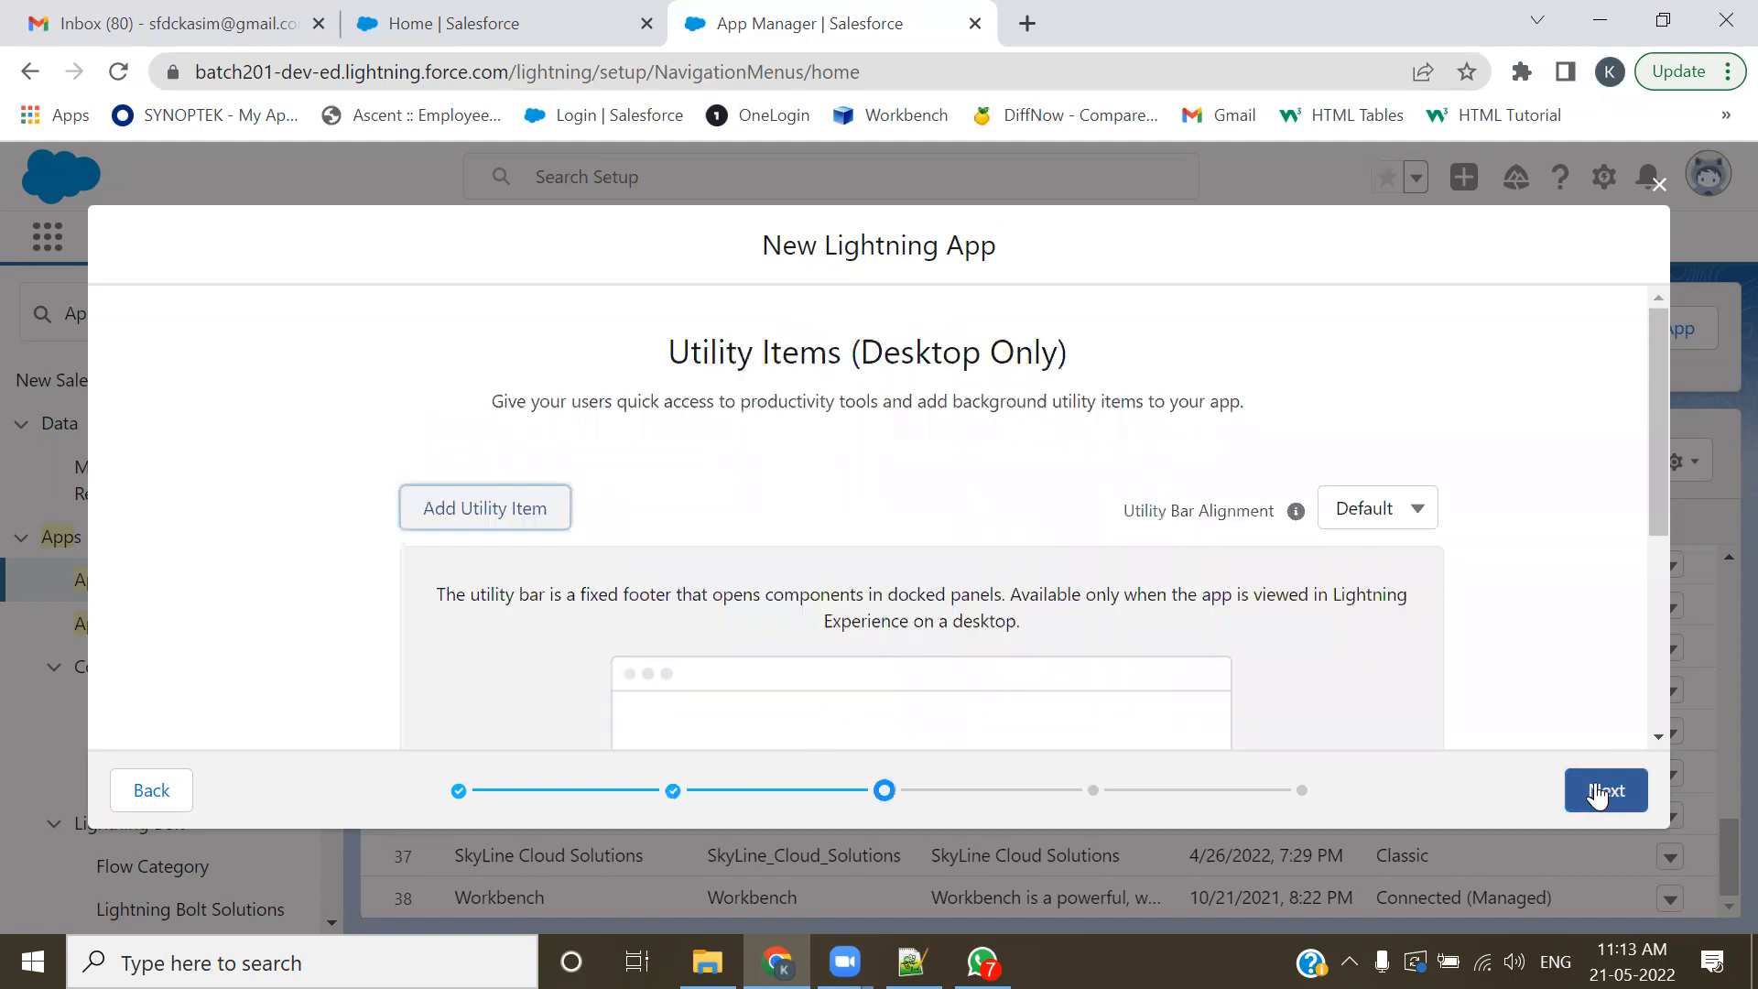
- Add the standard Notes component as a utility item of the app
scroll(1282, 670, "down", 1)
scroll(1282, 670, "up", 1)
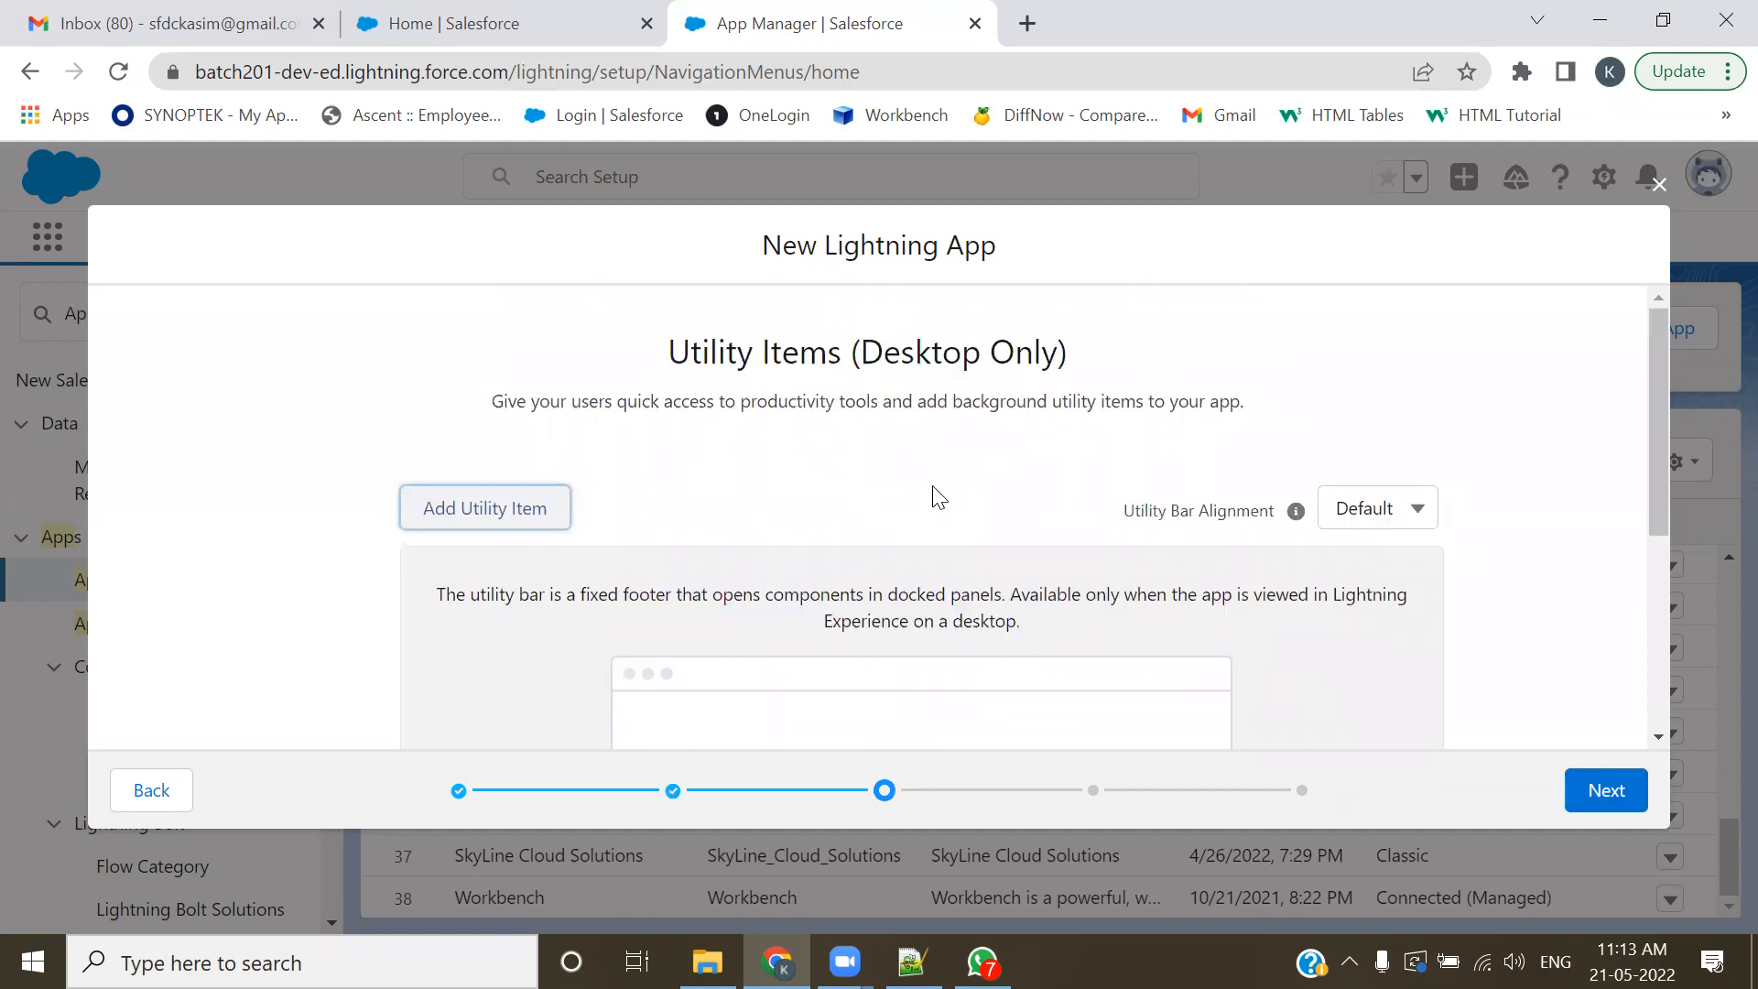
scroll(895, 533, "down", 1)
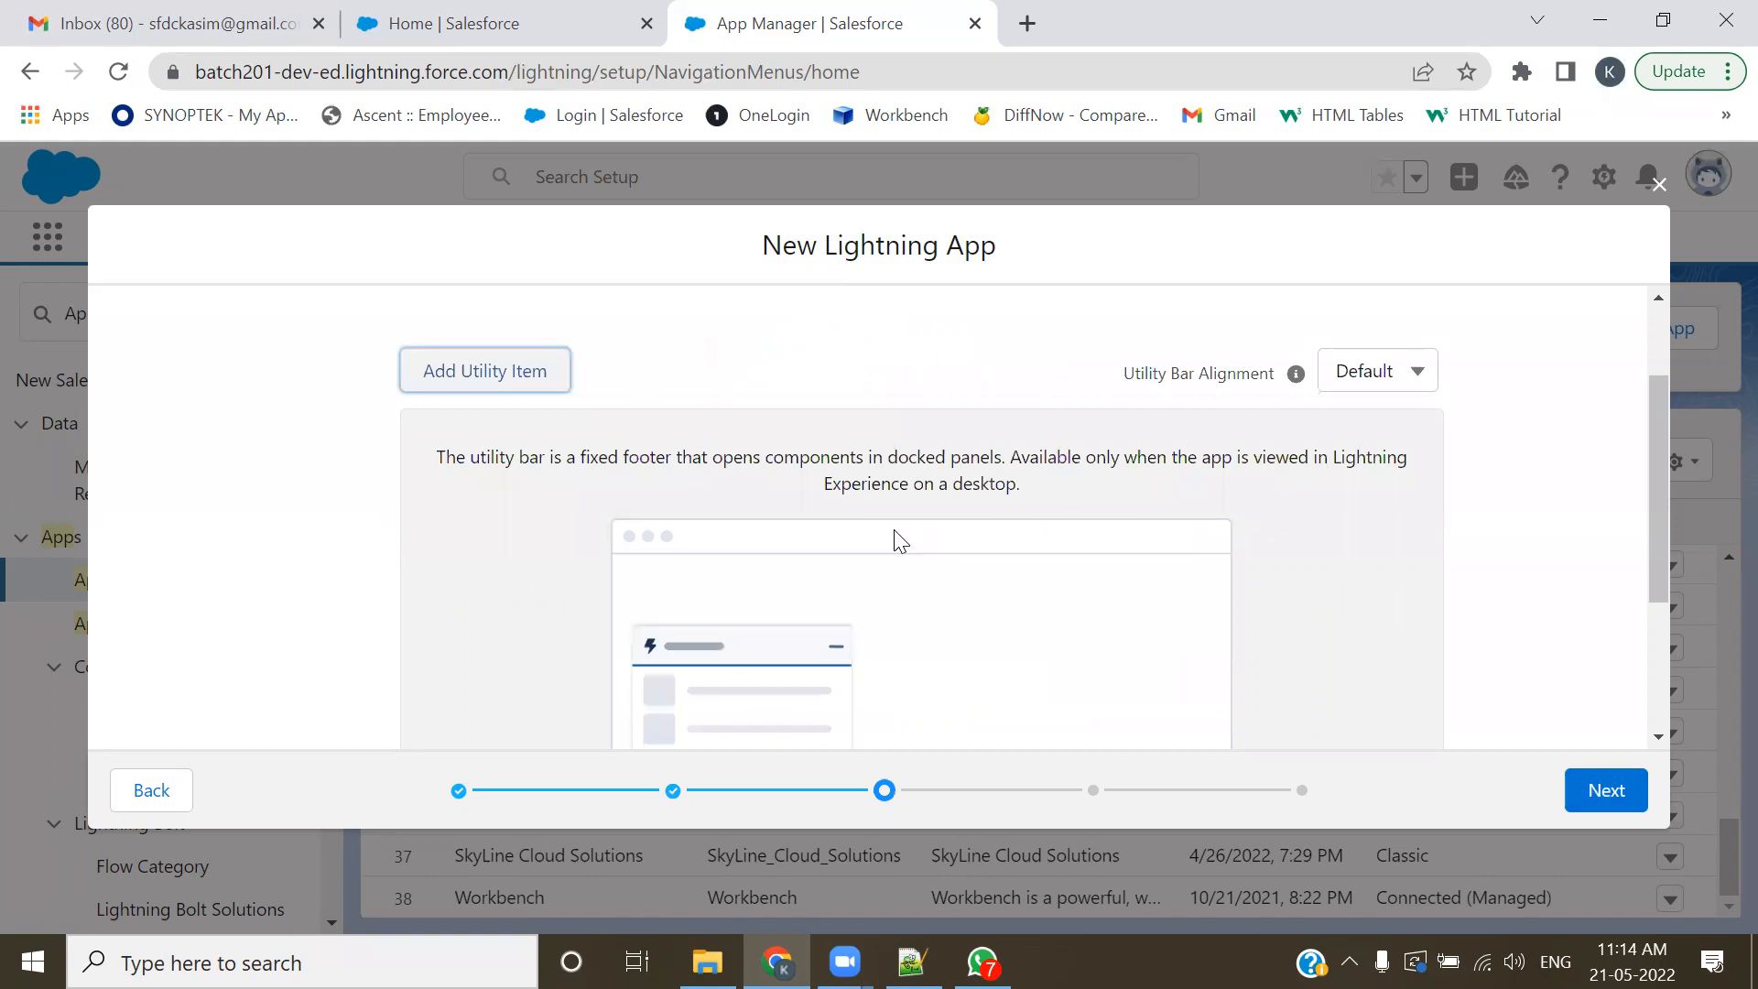
left_click(530, 372)
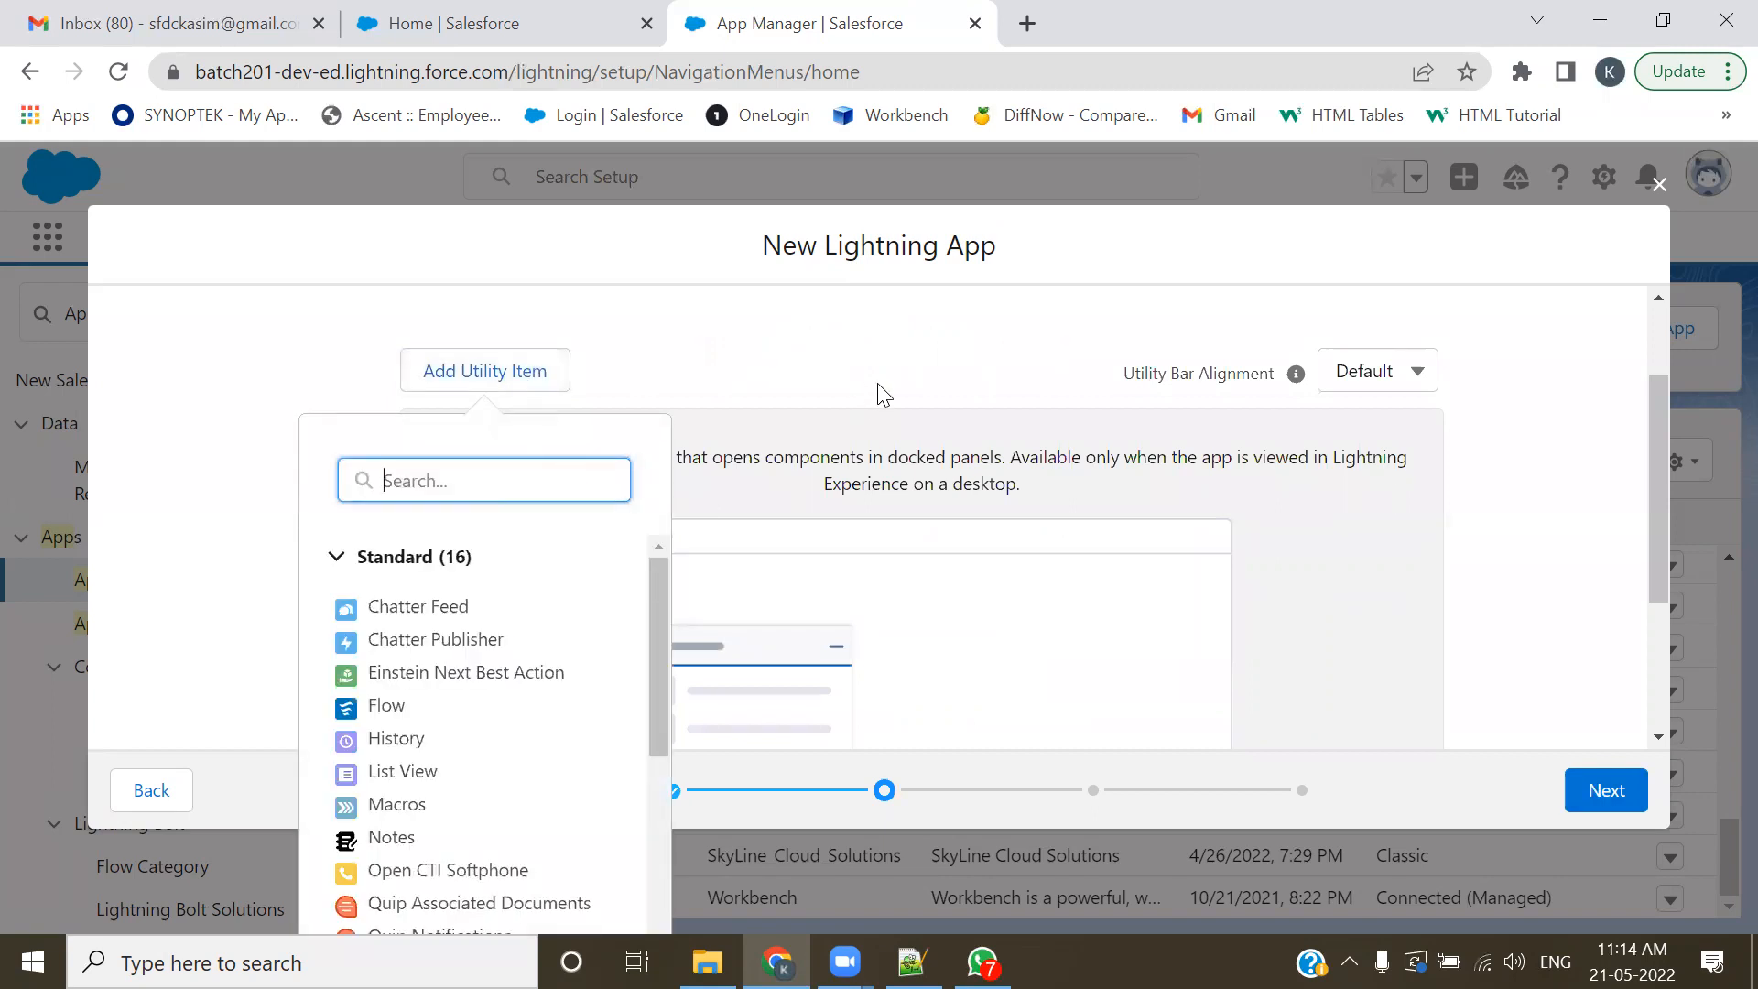
scroll(879, 394, "up", 1)
left_click_drag(1065, 354, 859, 352)
scroll(761, 475, "down", 1)
left_click(440, 388)
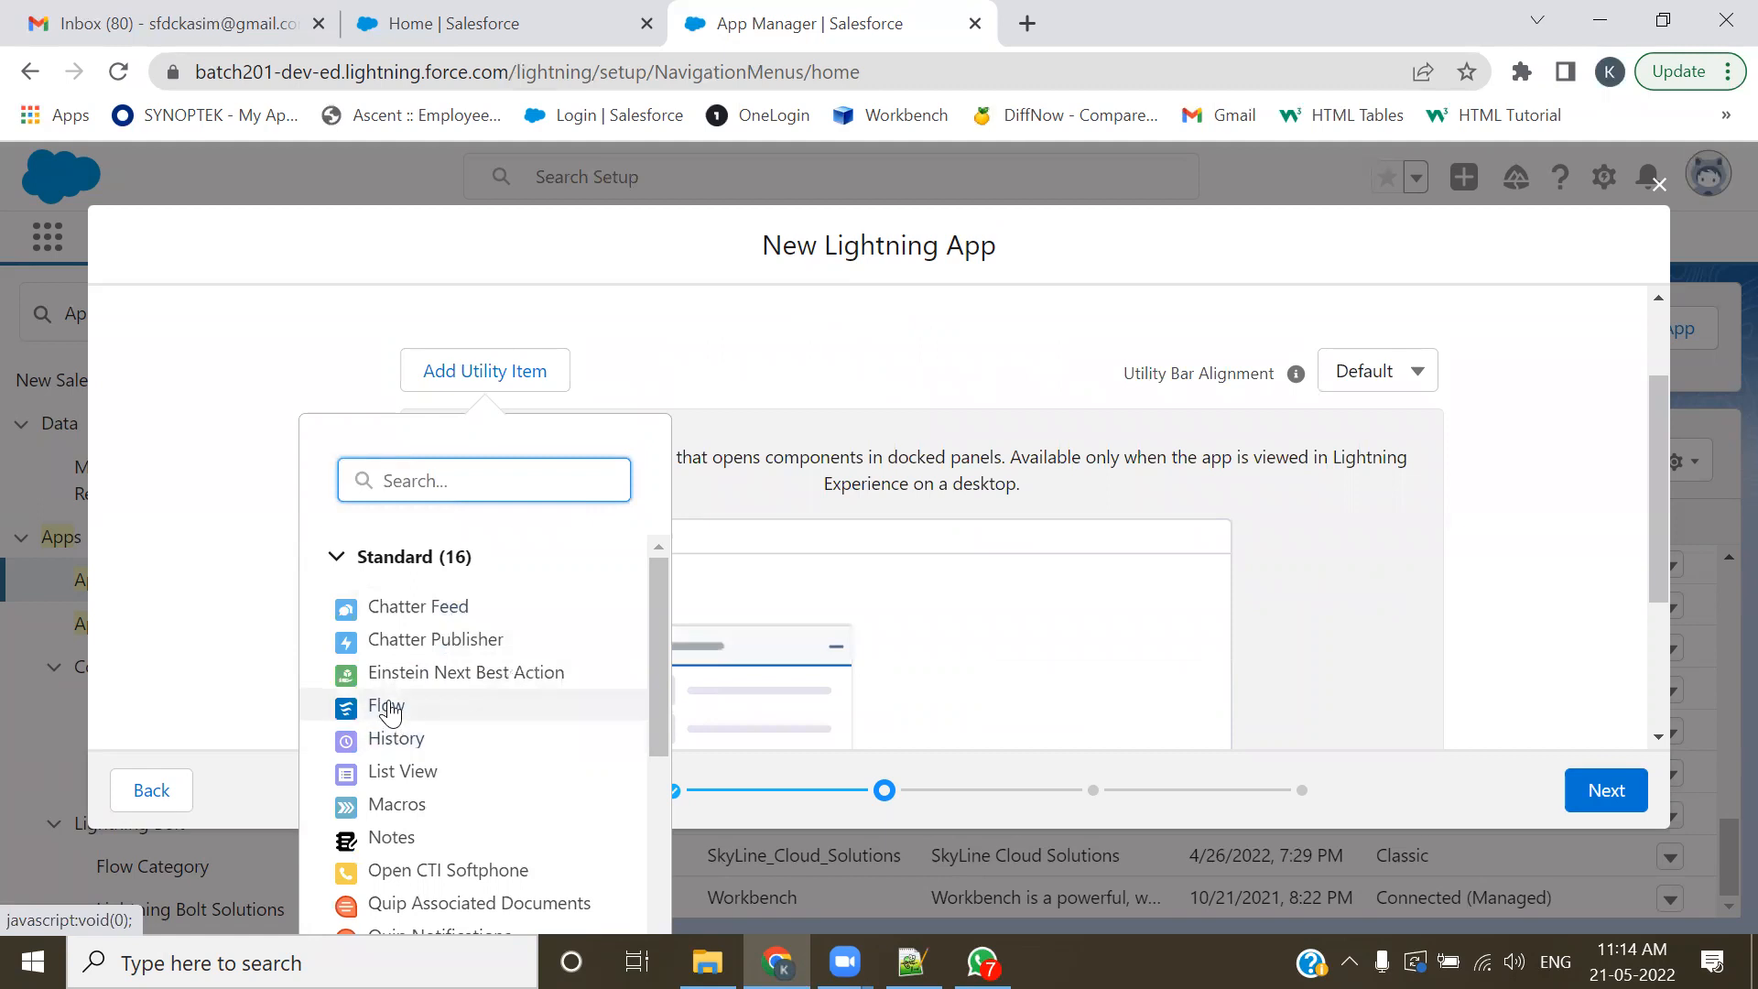
scroll(522, 686, "down", 5)
left_click_drag(659, 533, 683, 388)
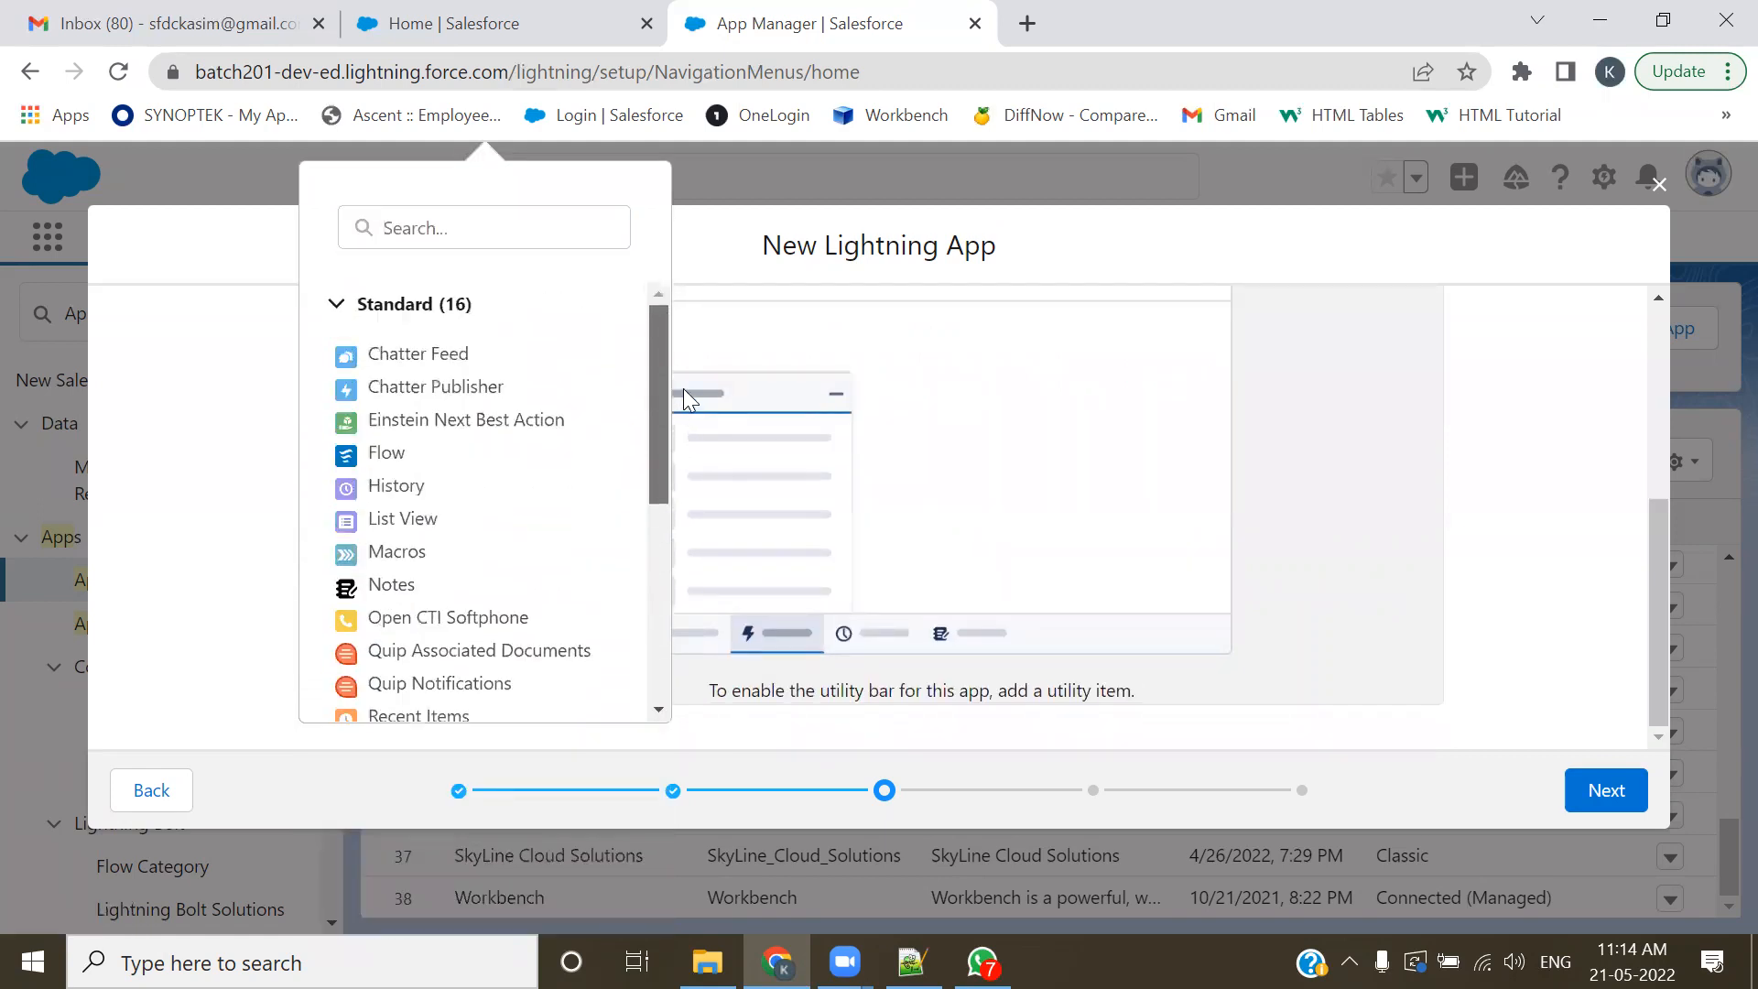
left_click(394, 585)
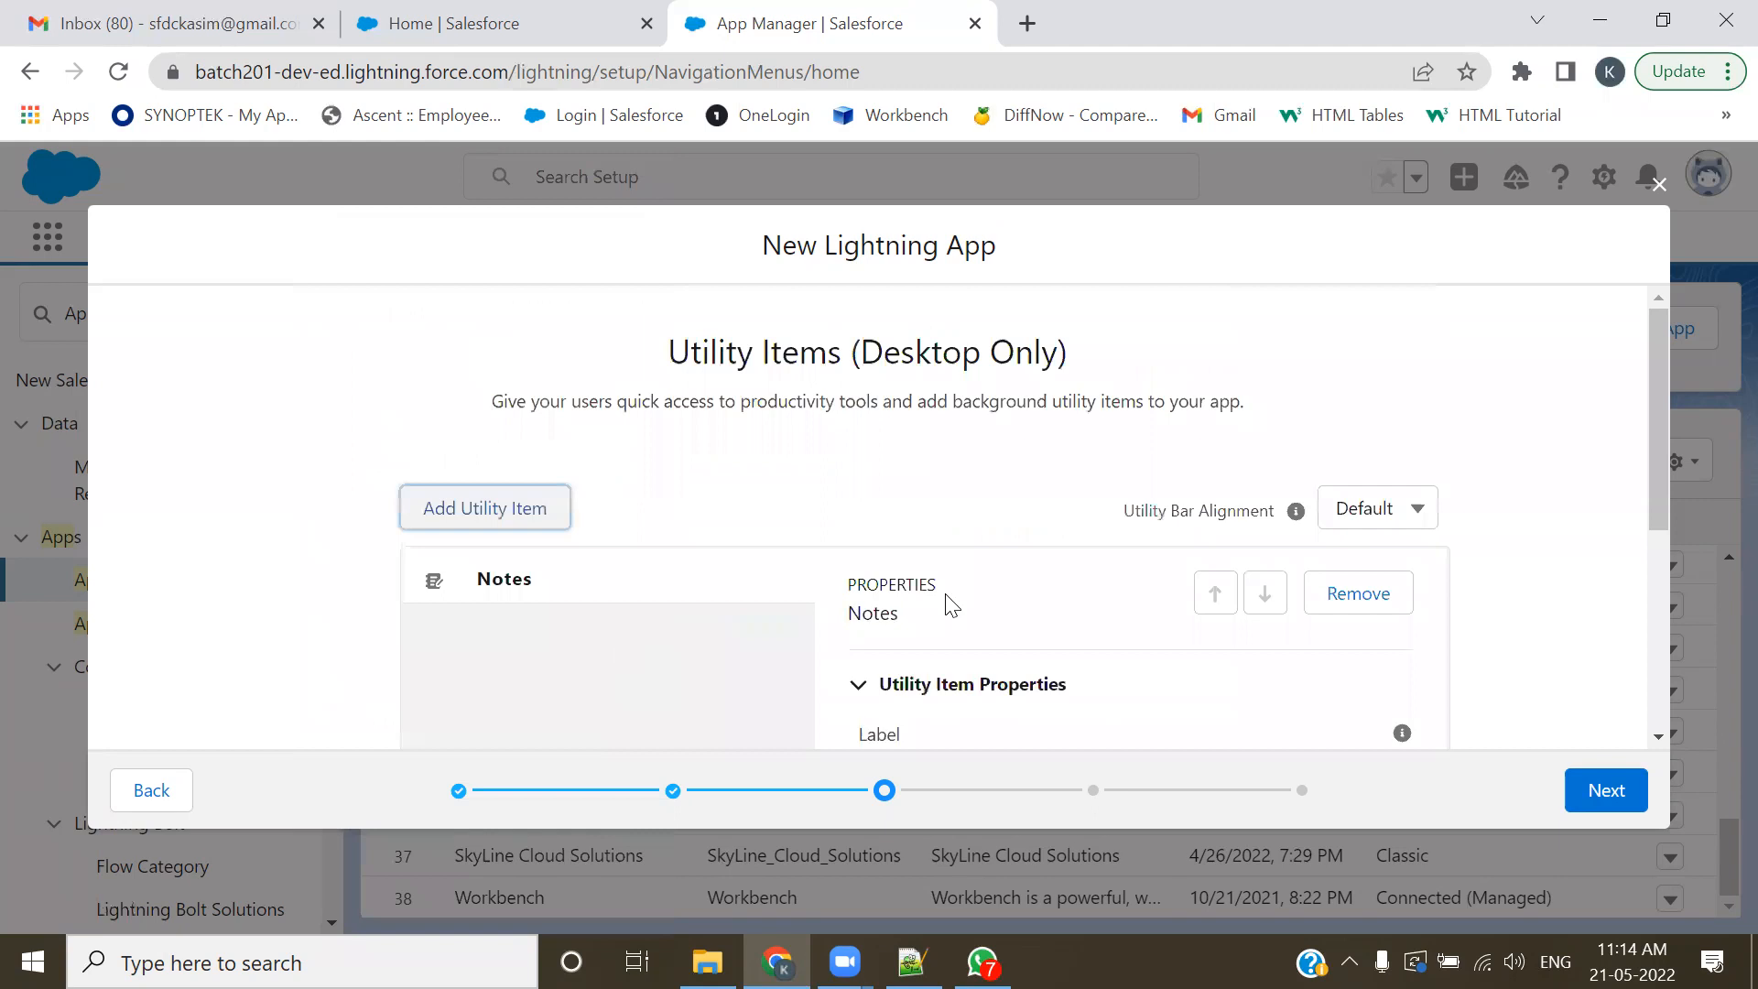
- Review the Notes utility item's properties, keep the defaults, and continue to the navigation items
scroll(1028, 616, "down", 2)
scroll(1251, 611, "down", 3)
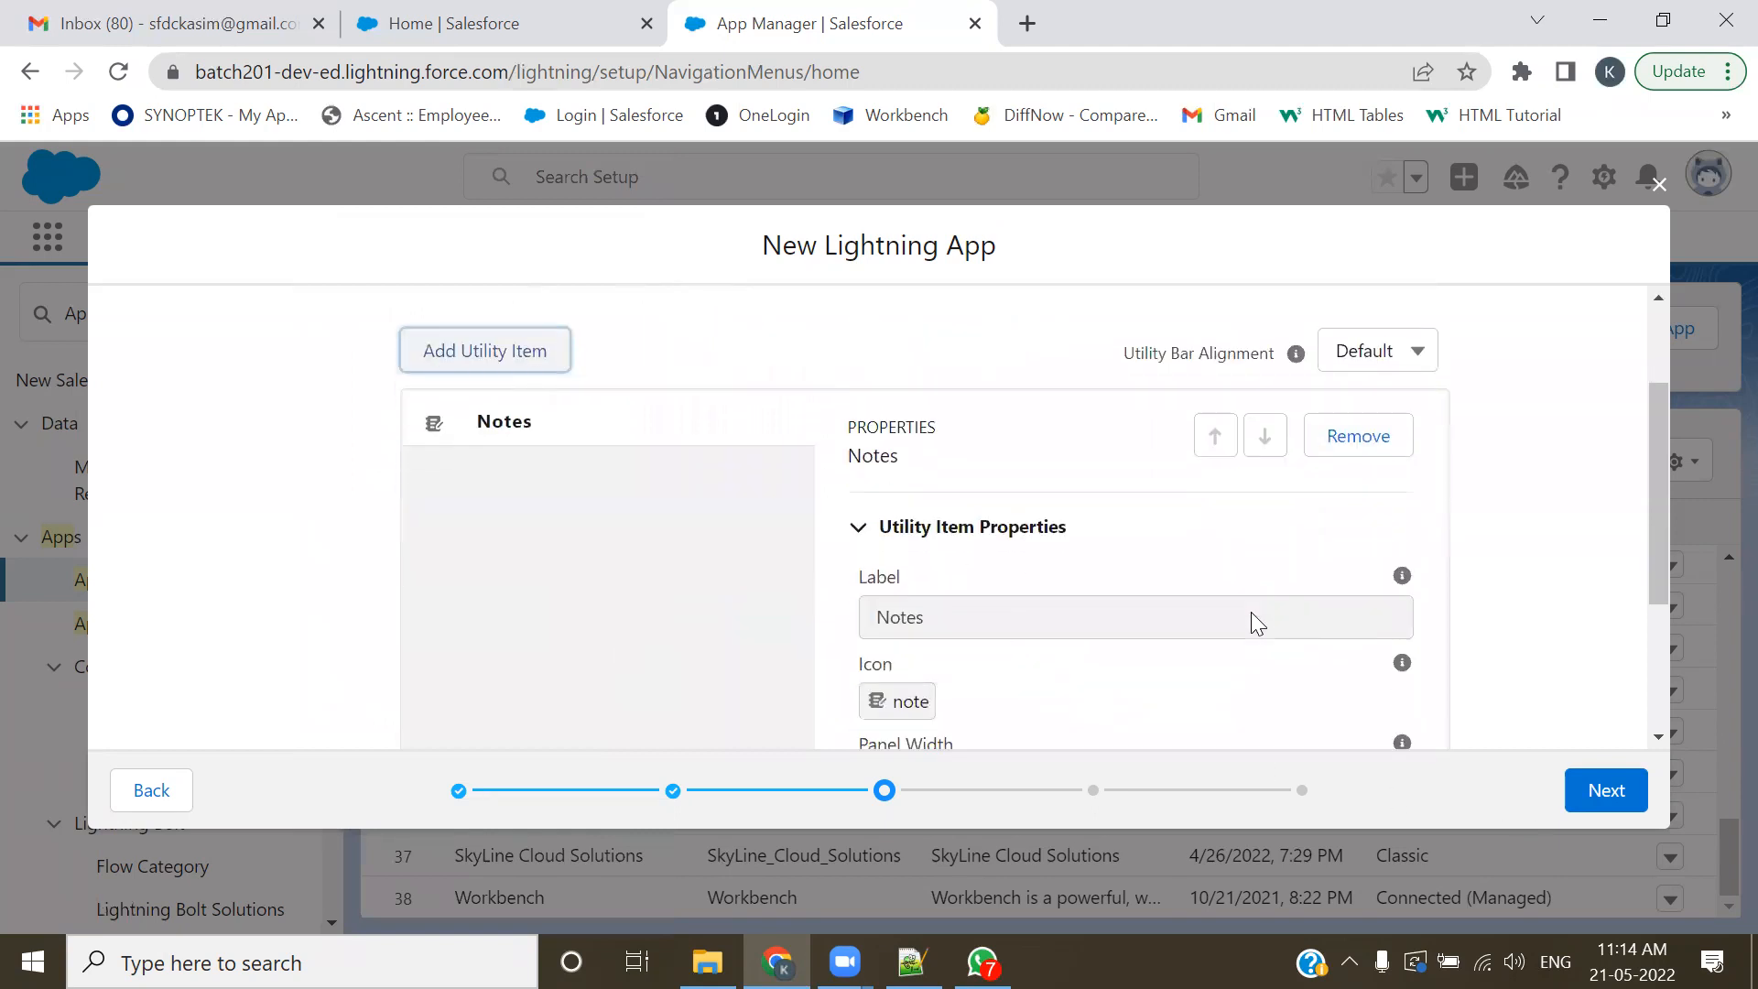
scroll(1150, 576, "up", 2)
scroll(1152, 574, "down", 2)
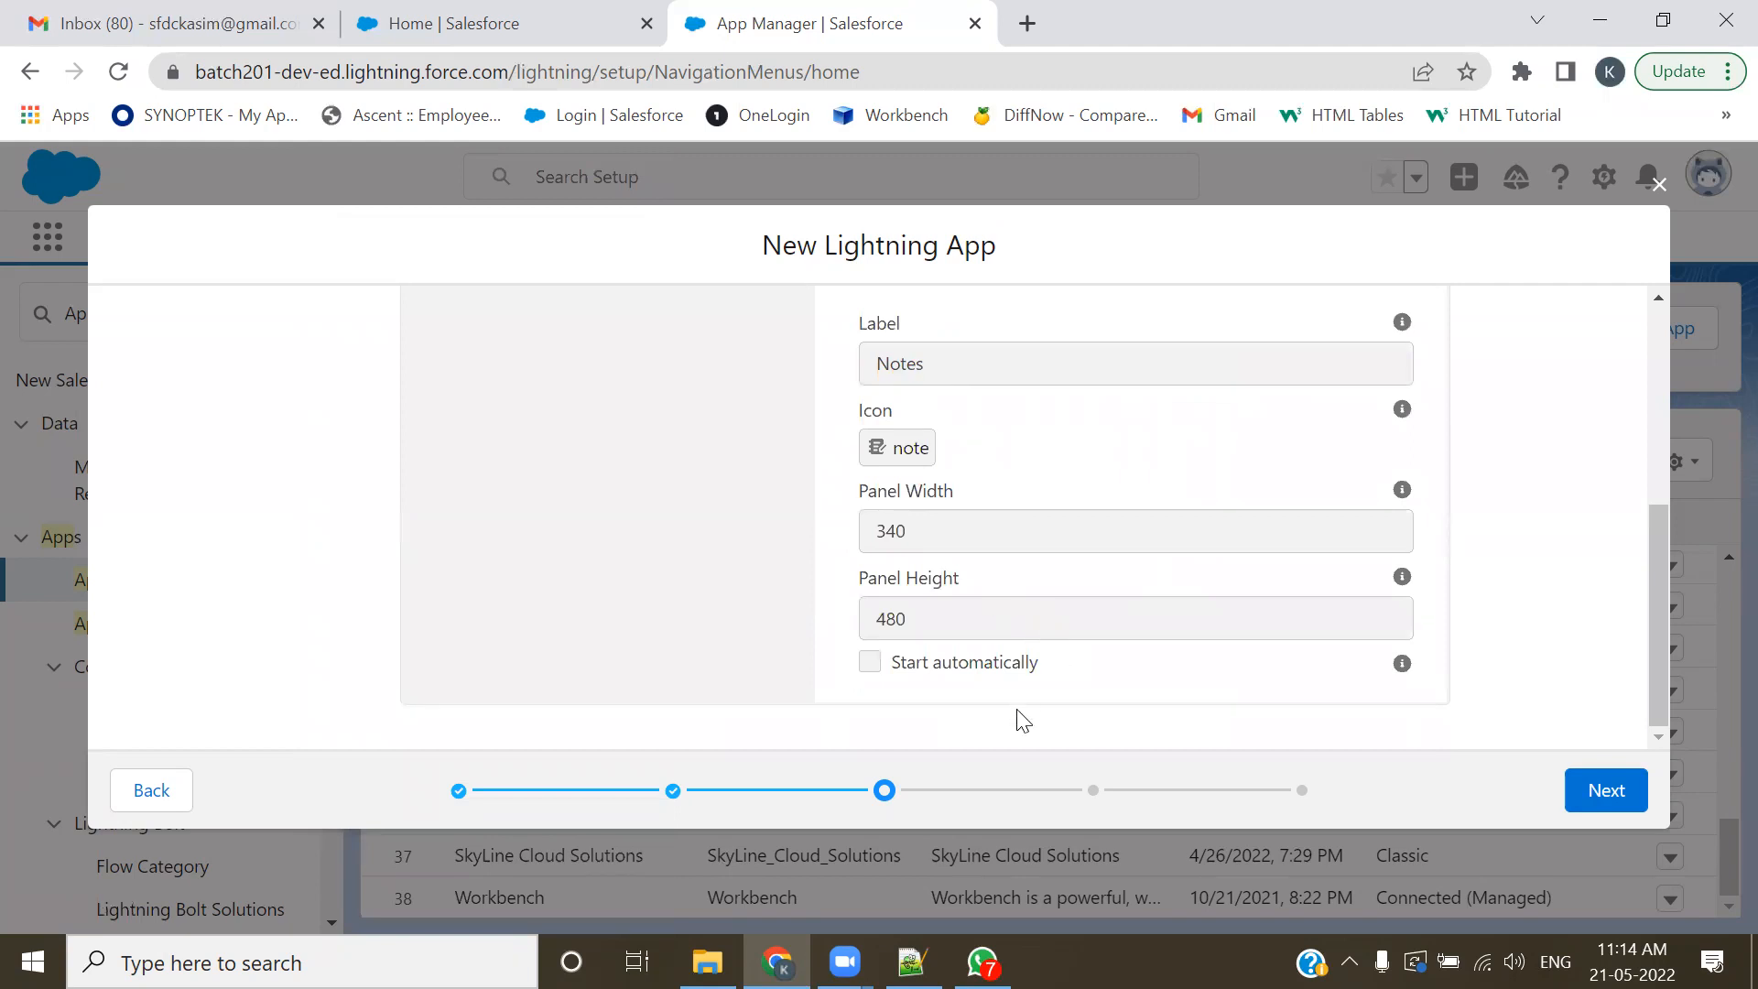
left_click(1571, 795)
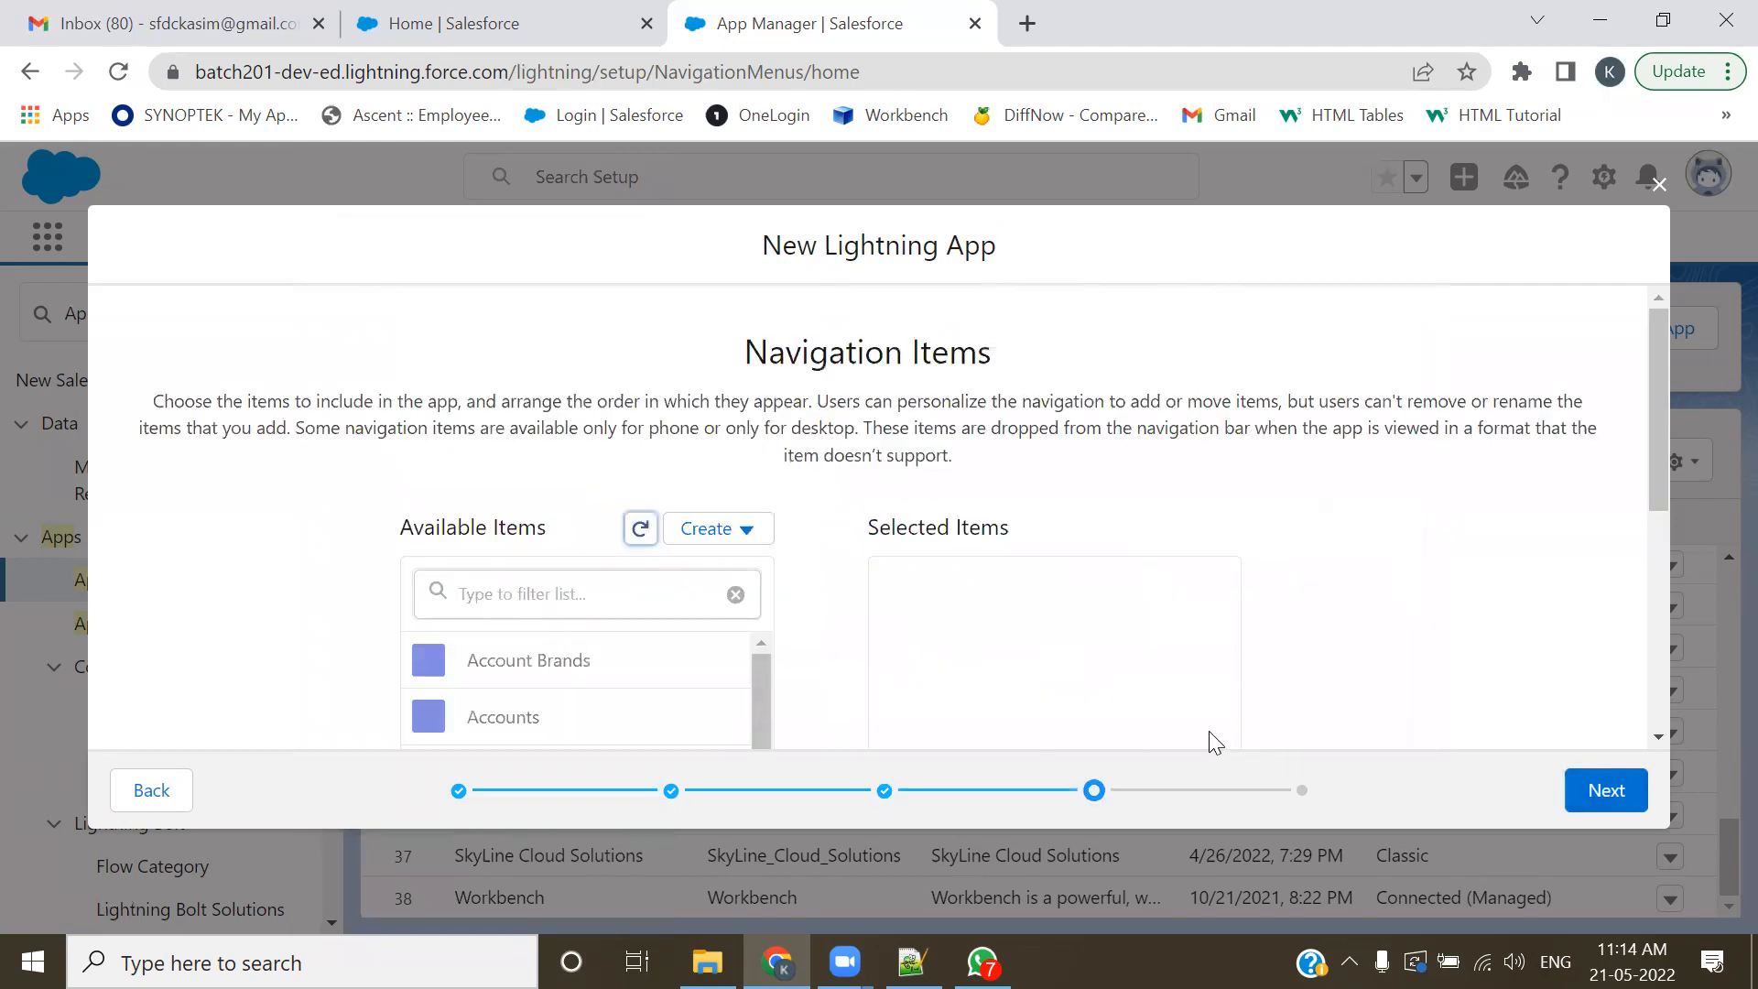
- Add Accounts, BookAuthors, Books, Campaigns, Candidates, Cases, Contacts, Customers, Hiring_Mangers and Leads to the app's selected navigation items
scroll(907, 559, "down", 3)
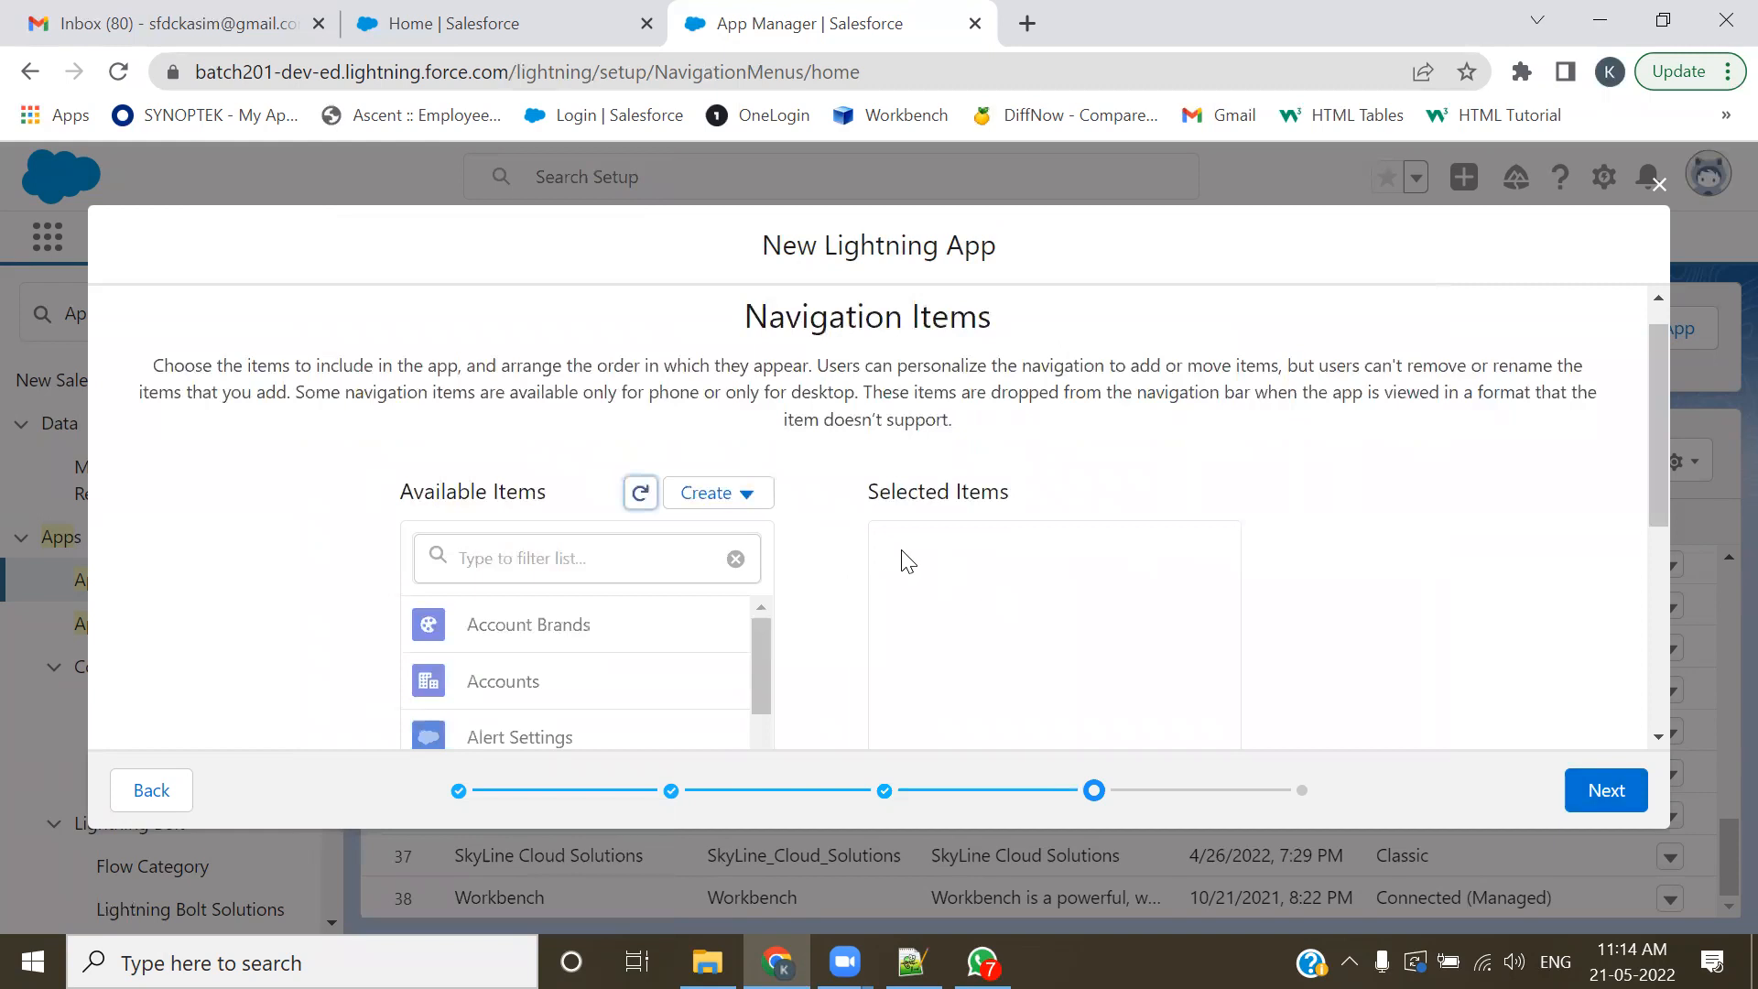
scroll(793, 548, "up", 2)
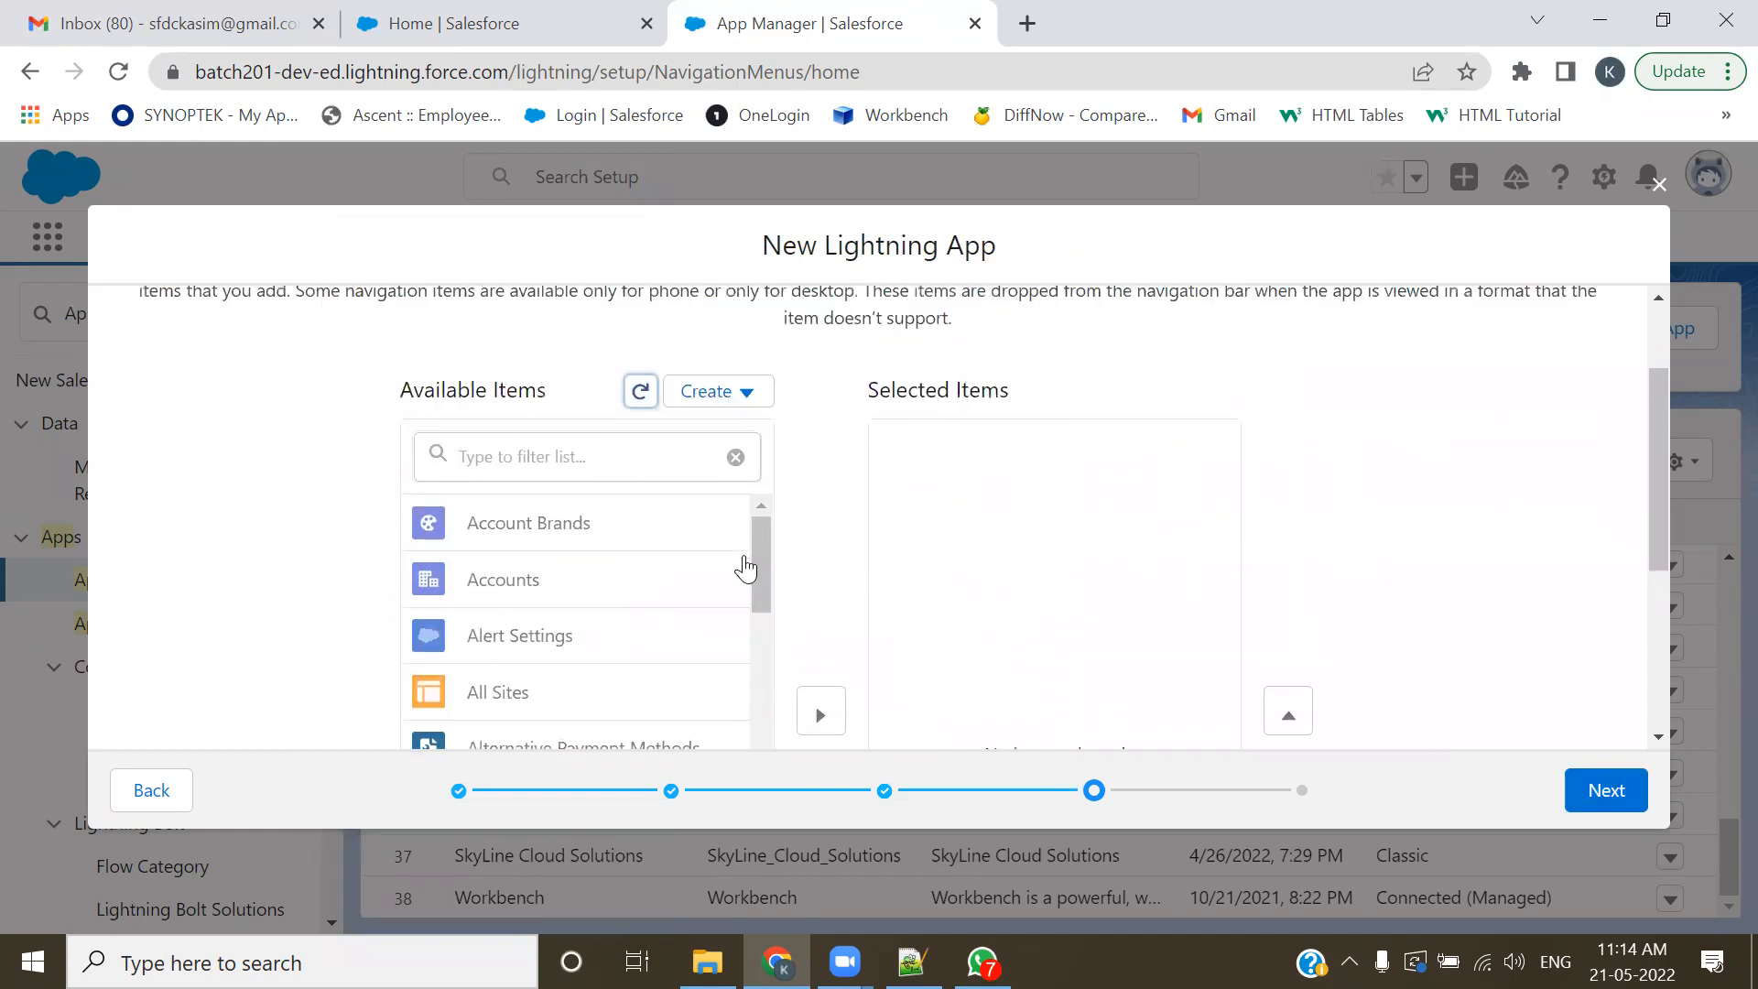
scroll(722, 568, "up", 2)
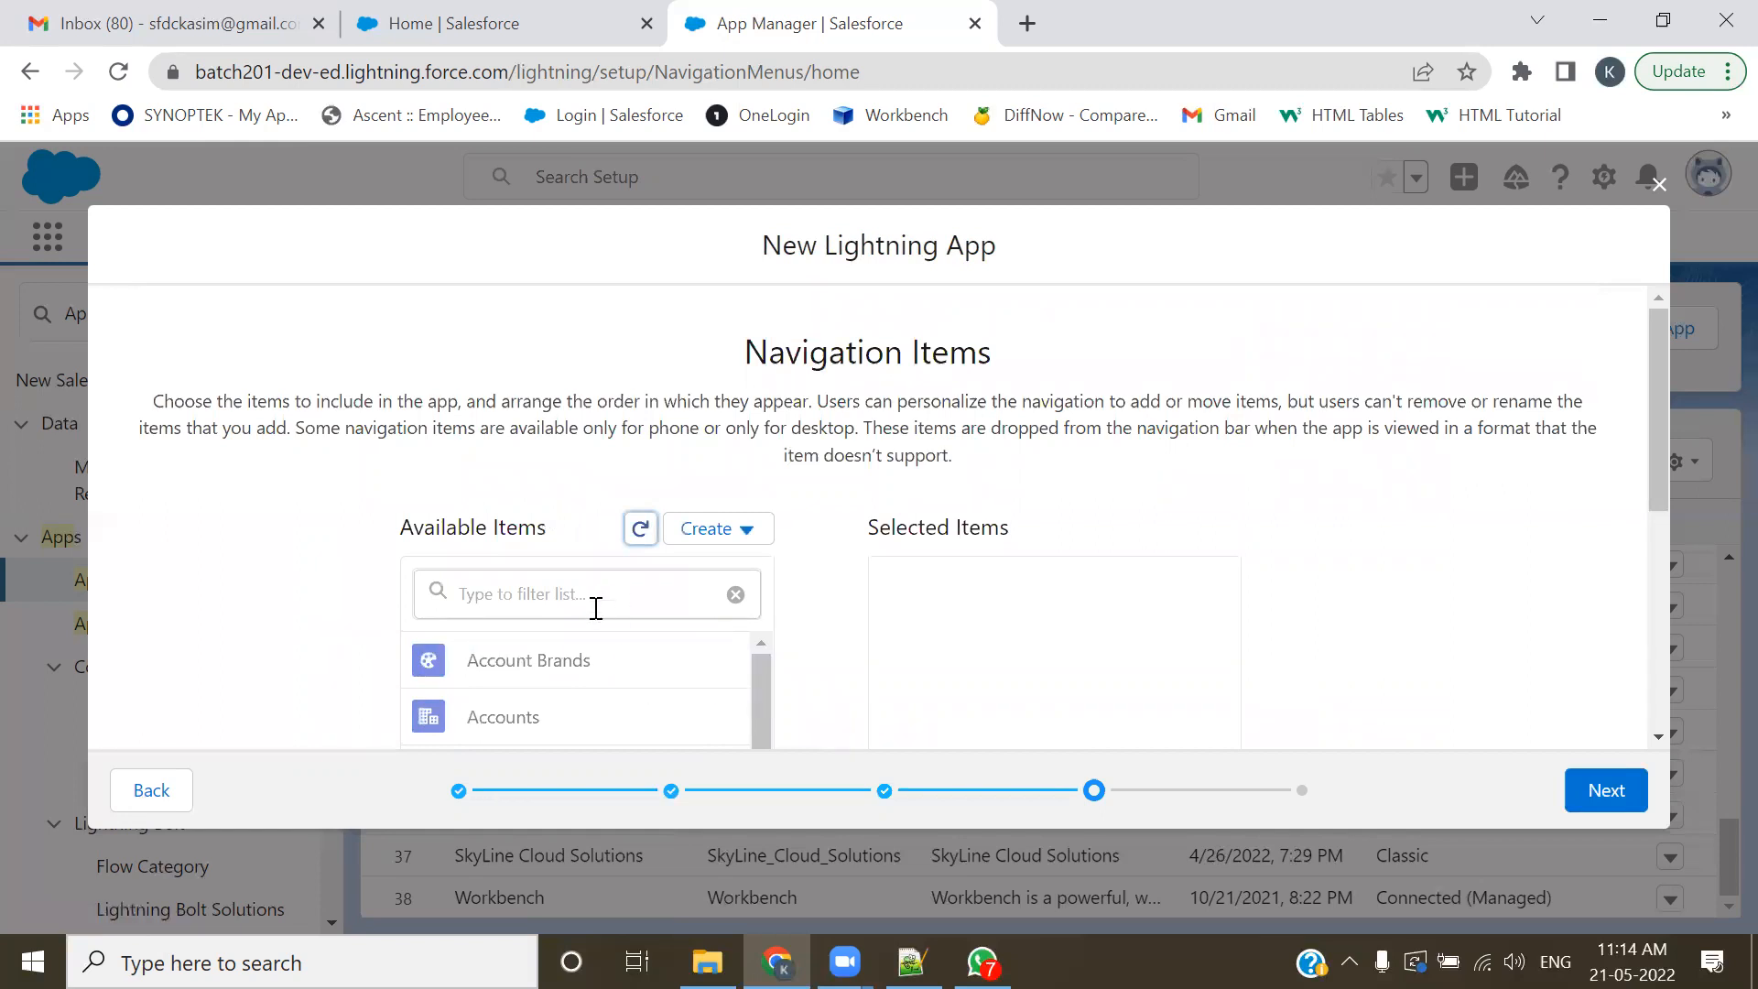
scroll(576, 682, "down", 3)
scroll(1339, 452, "down", 2)
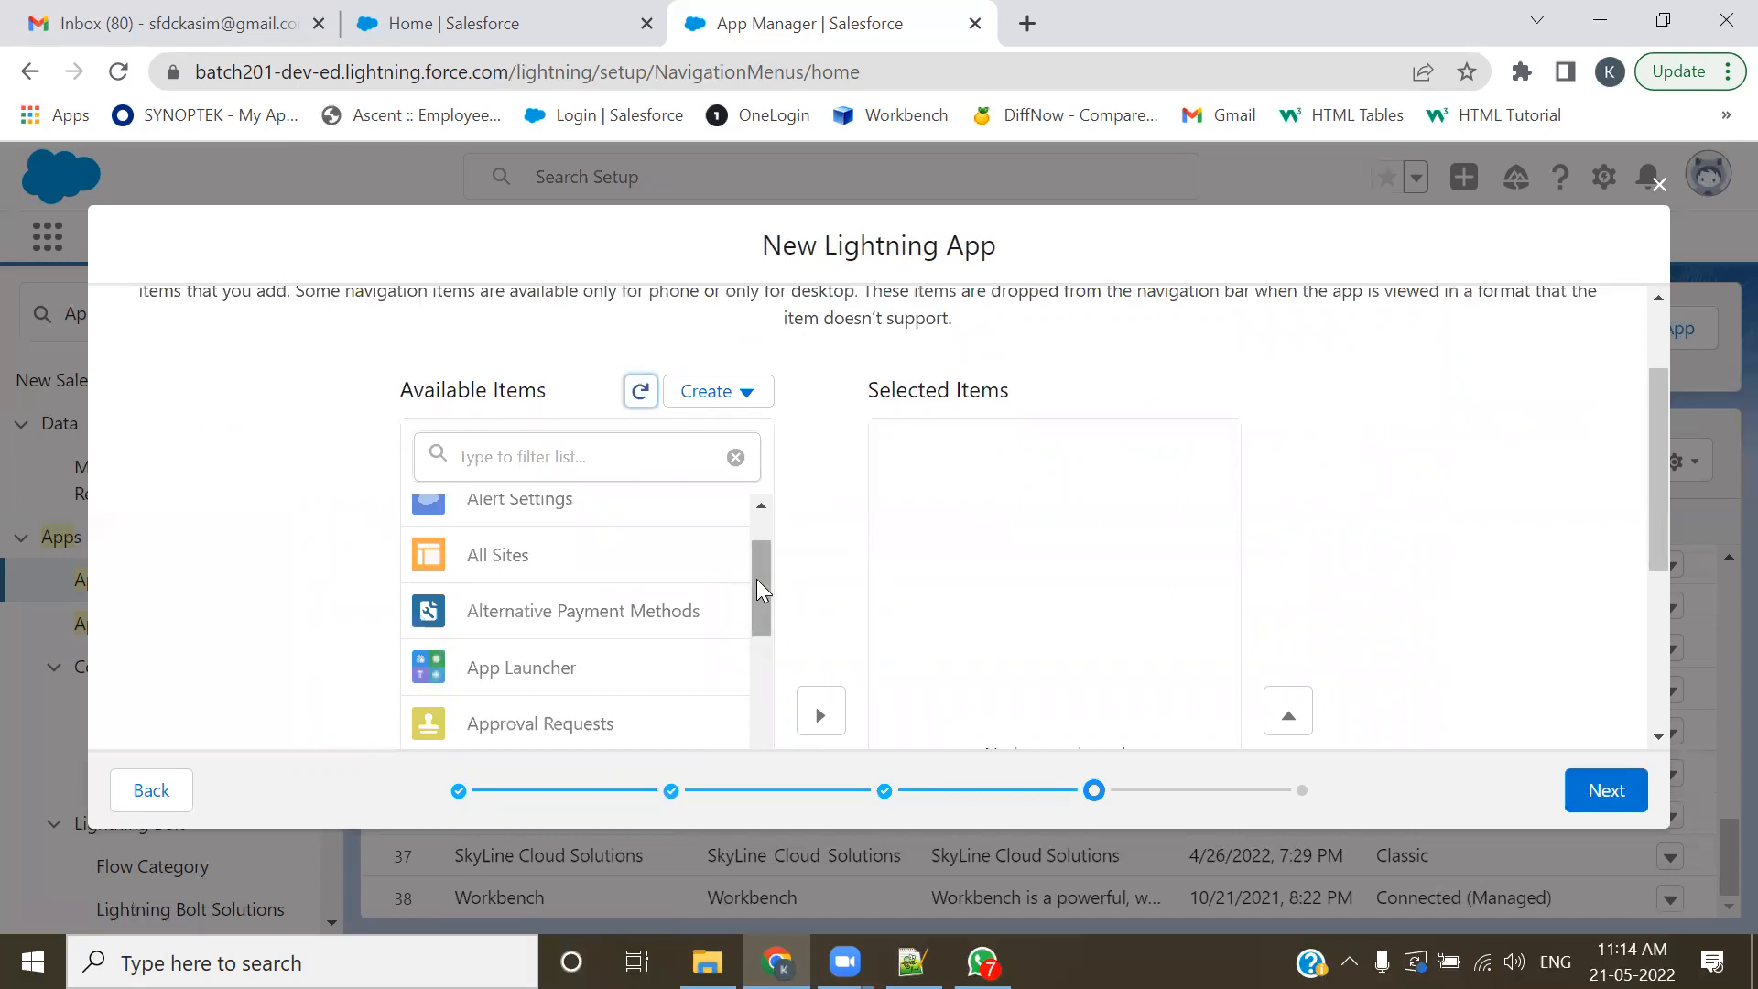
scroll(758, 588, "up", 3)
scroll(557, 589, "down", 2)
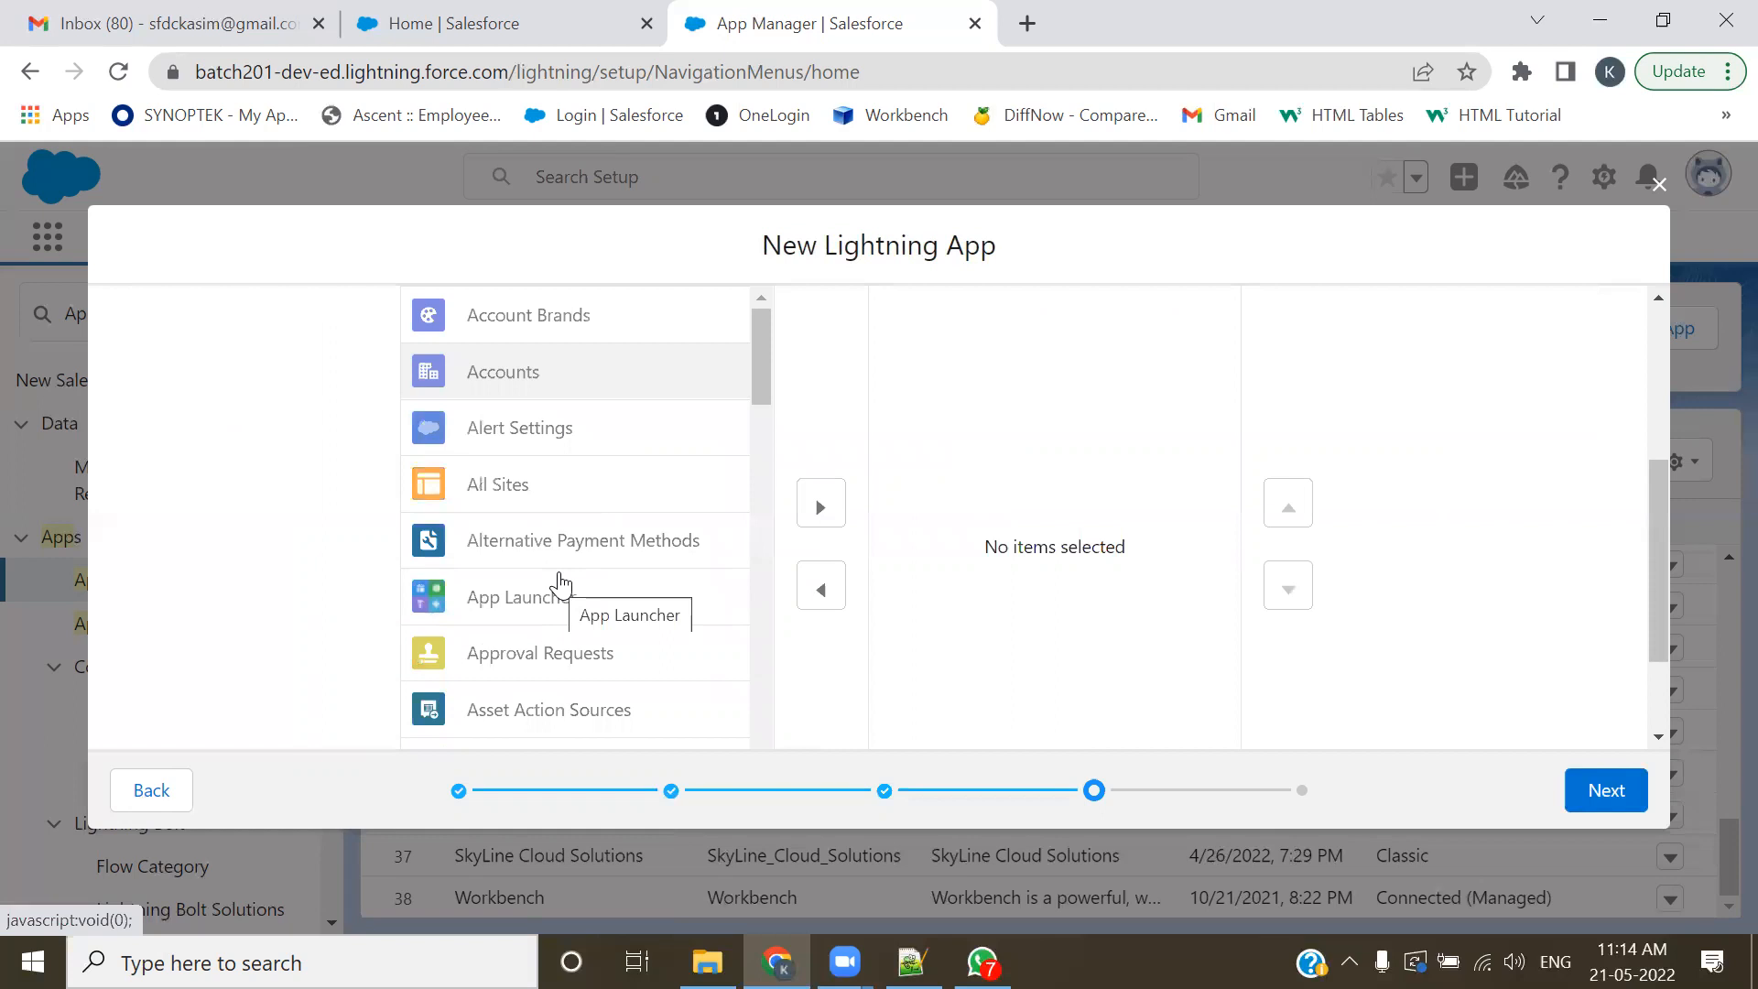
scroll(608, 542, "down", 3)
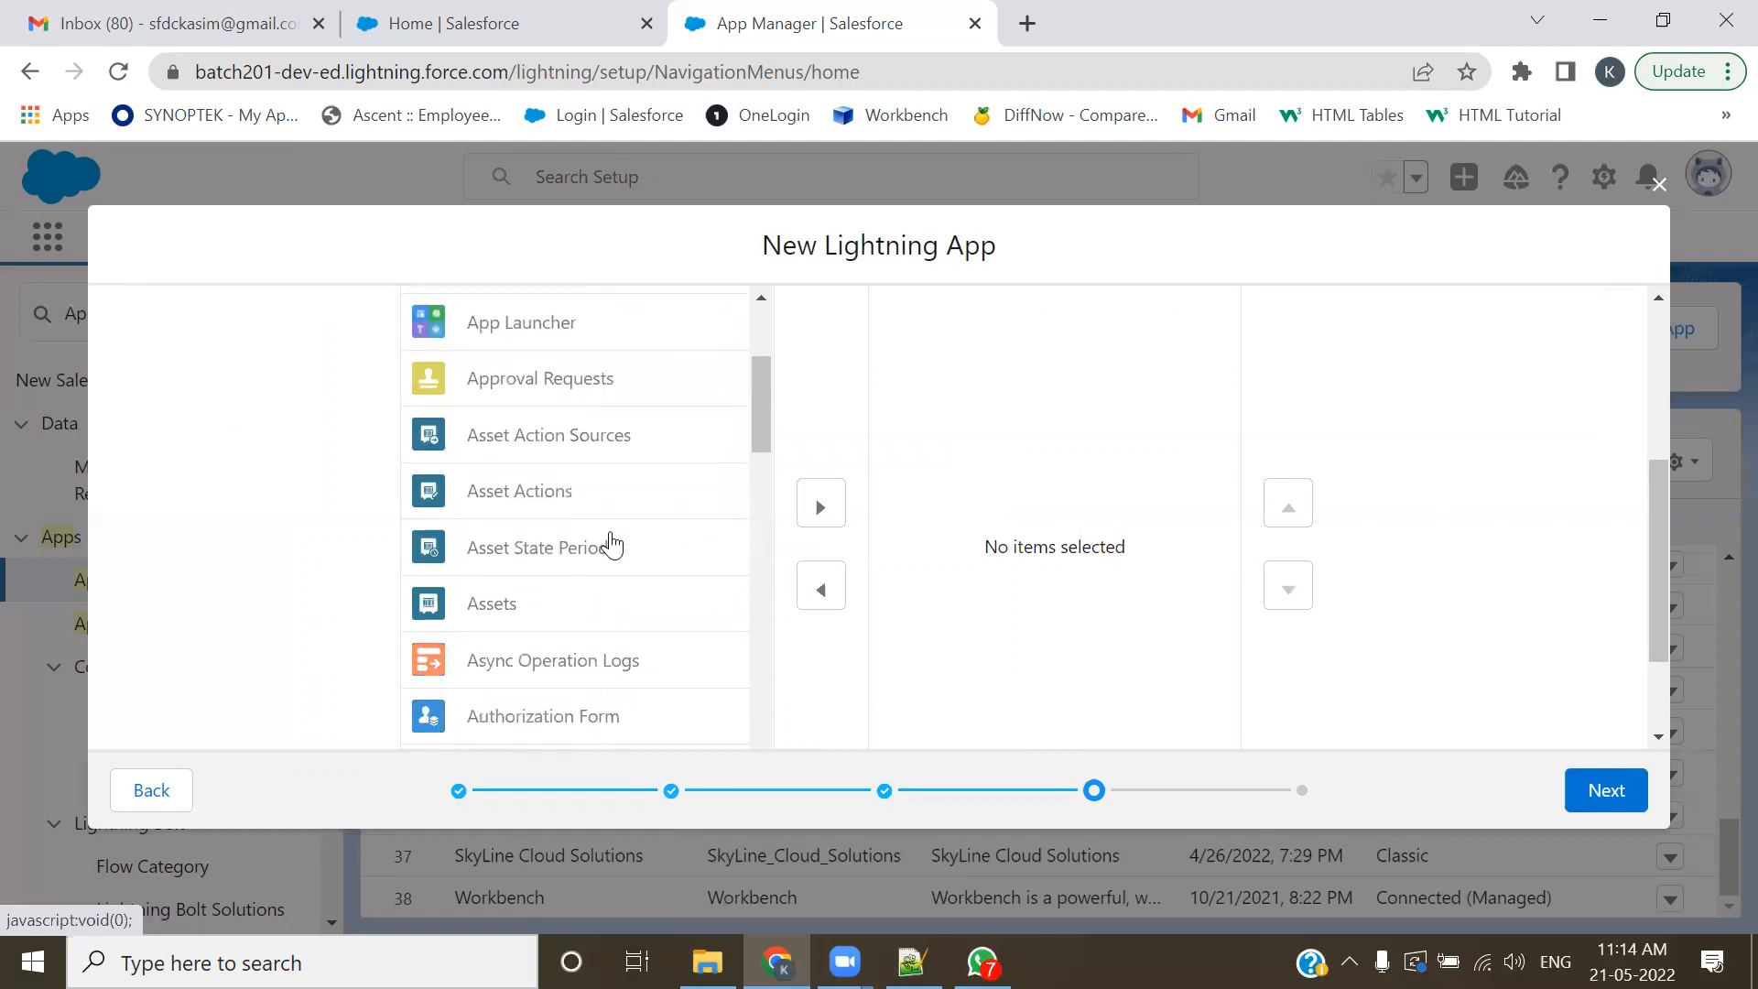
scroll(611, 545, "down", 1)
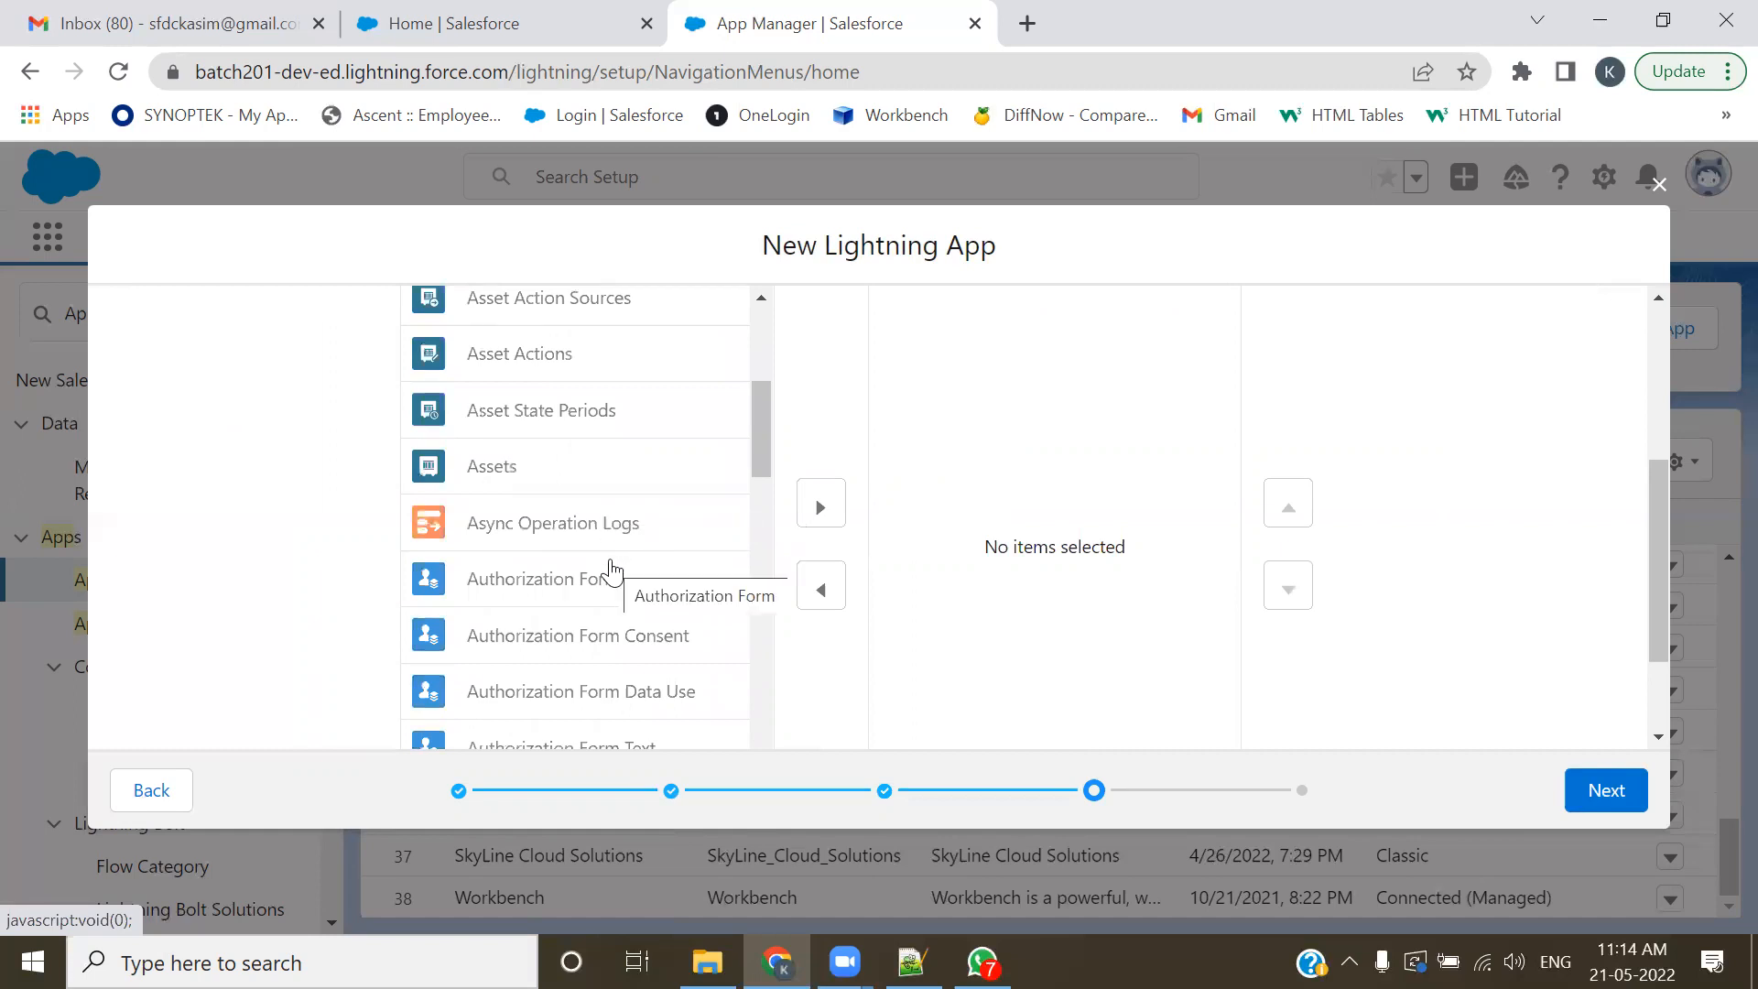
scroll(611, 569, "down", 3)
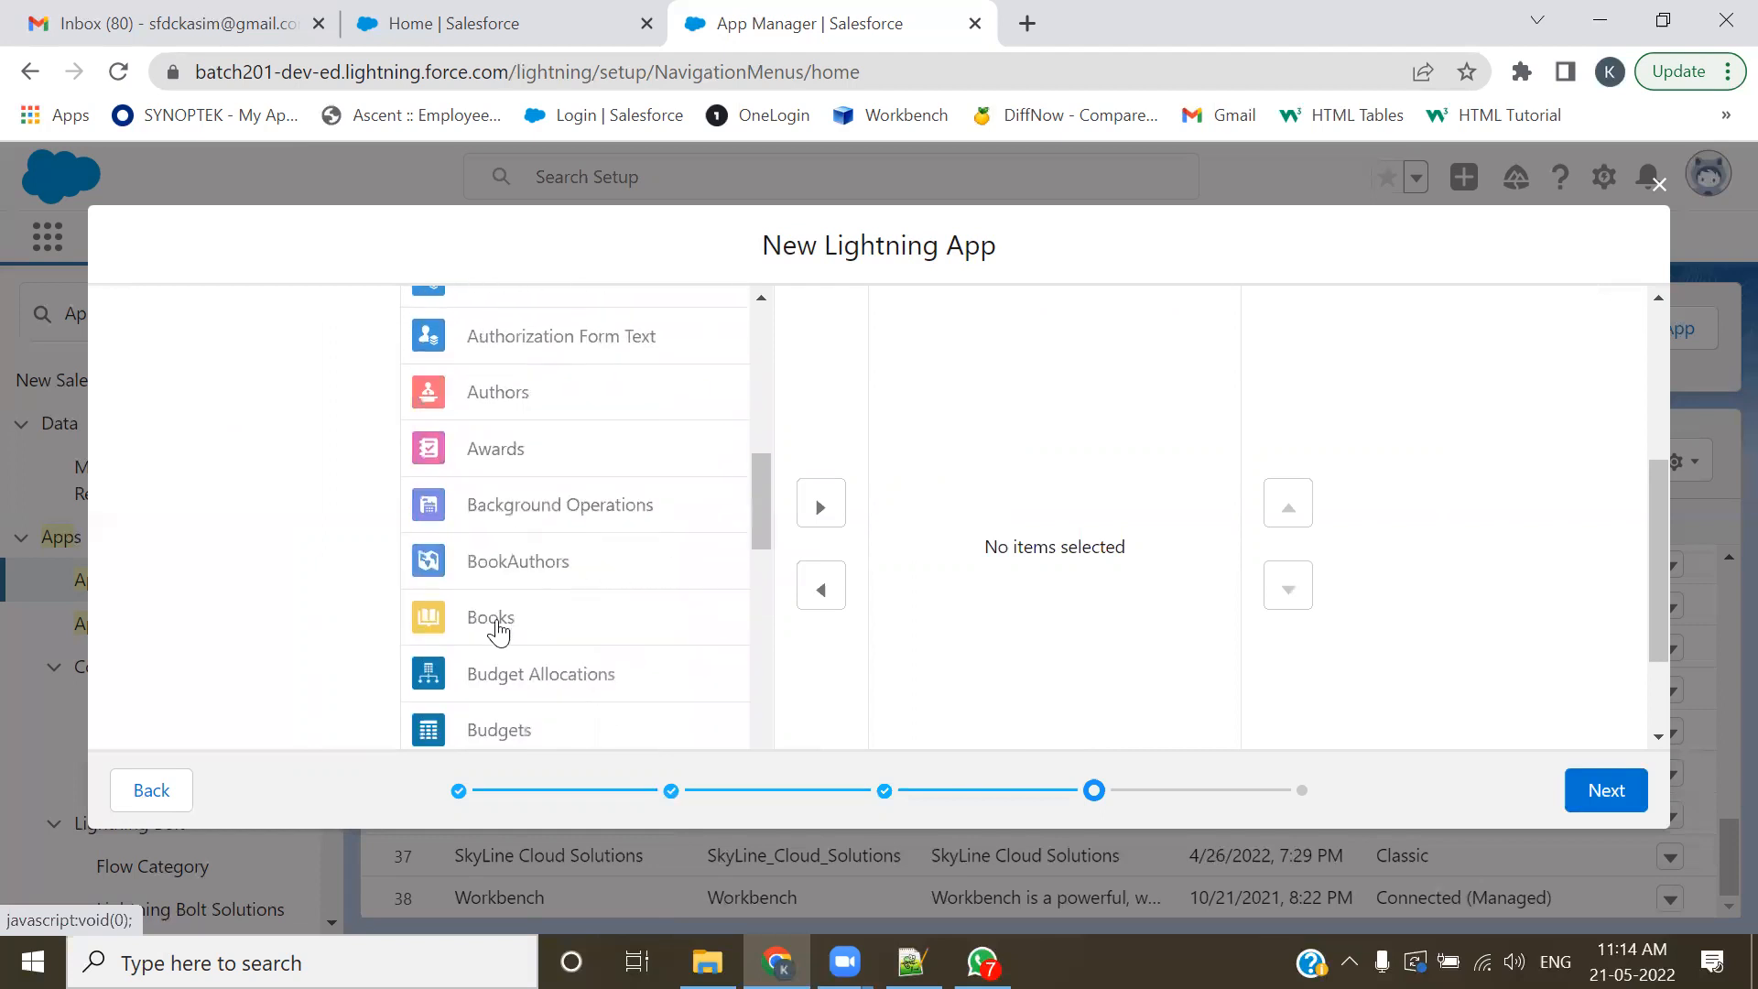
scroll(618, 573, "down", 2)
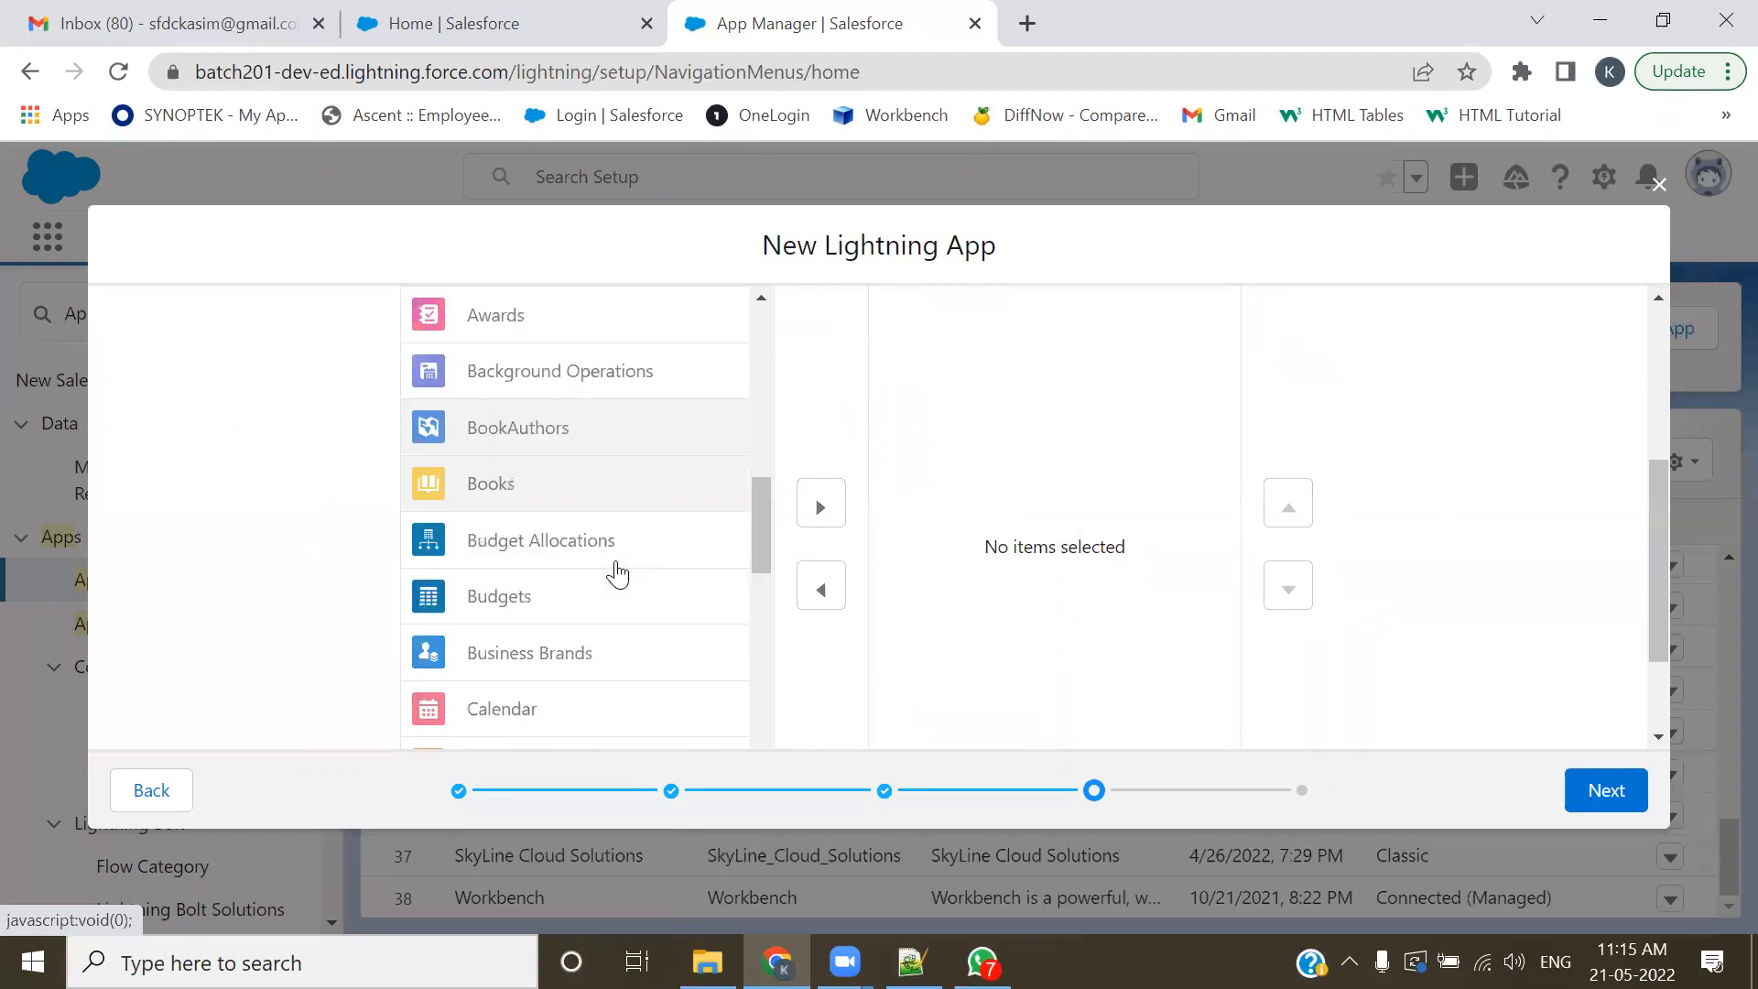
scroll(618, 572, "down", 1)
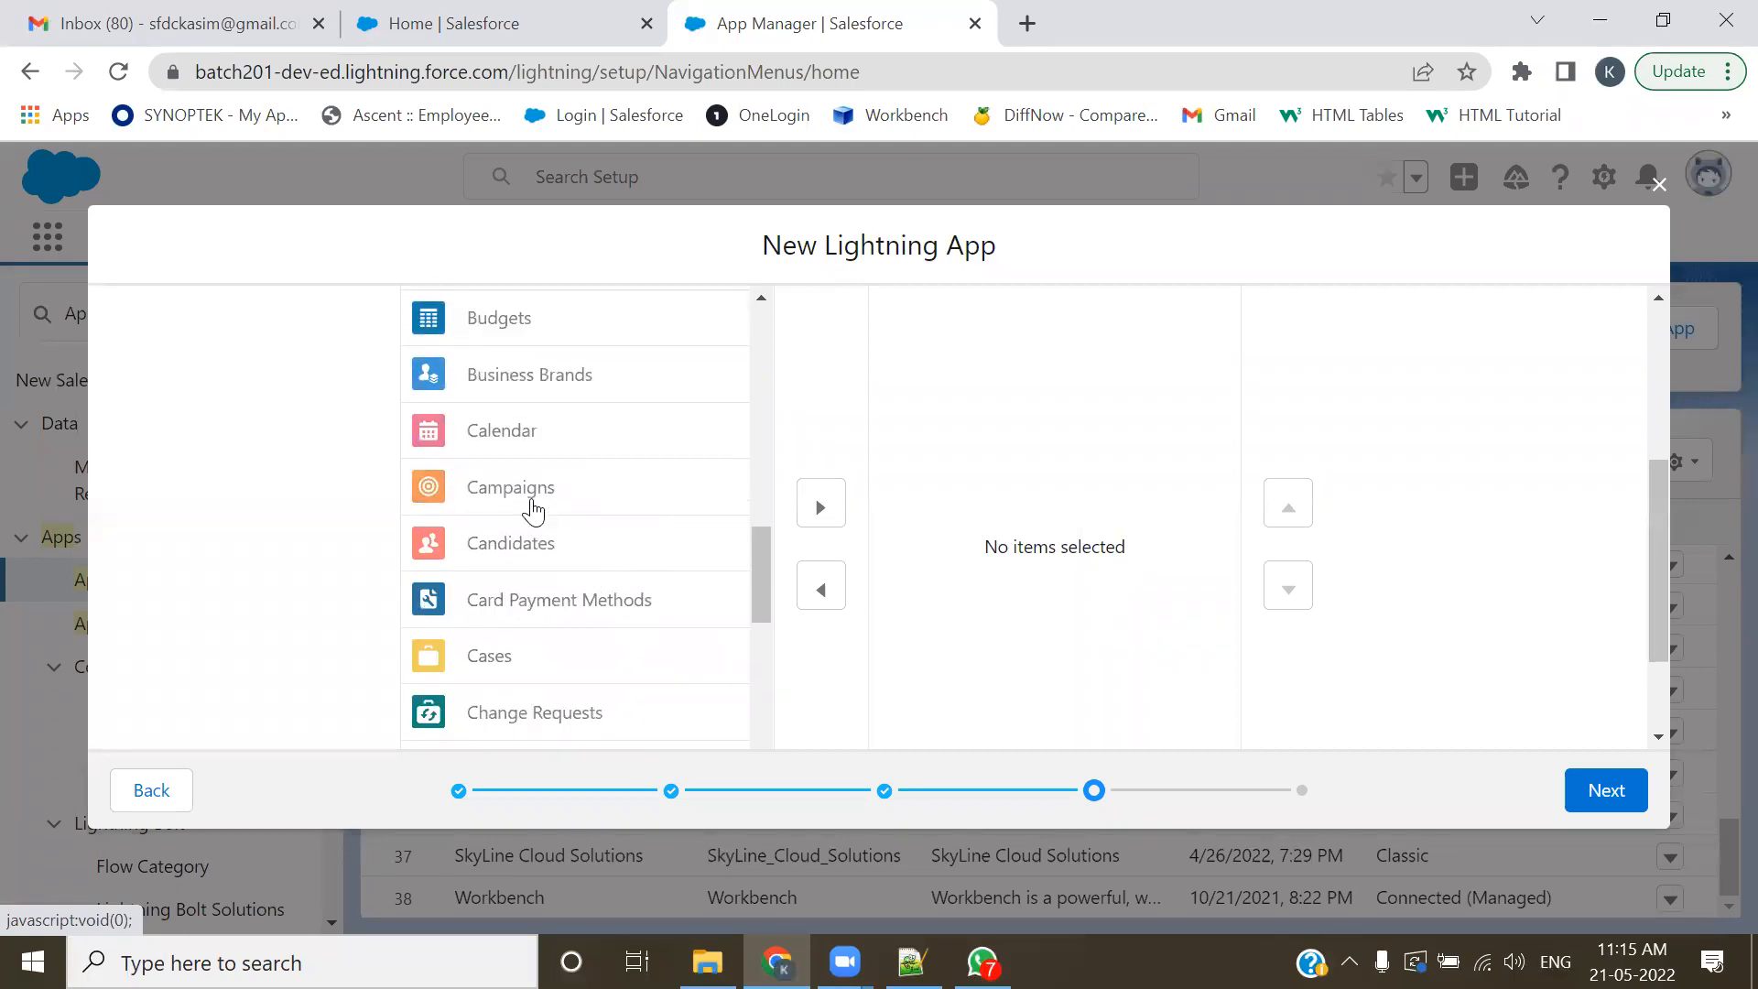
scroll(510, 546, "down", 1)
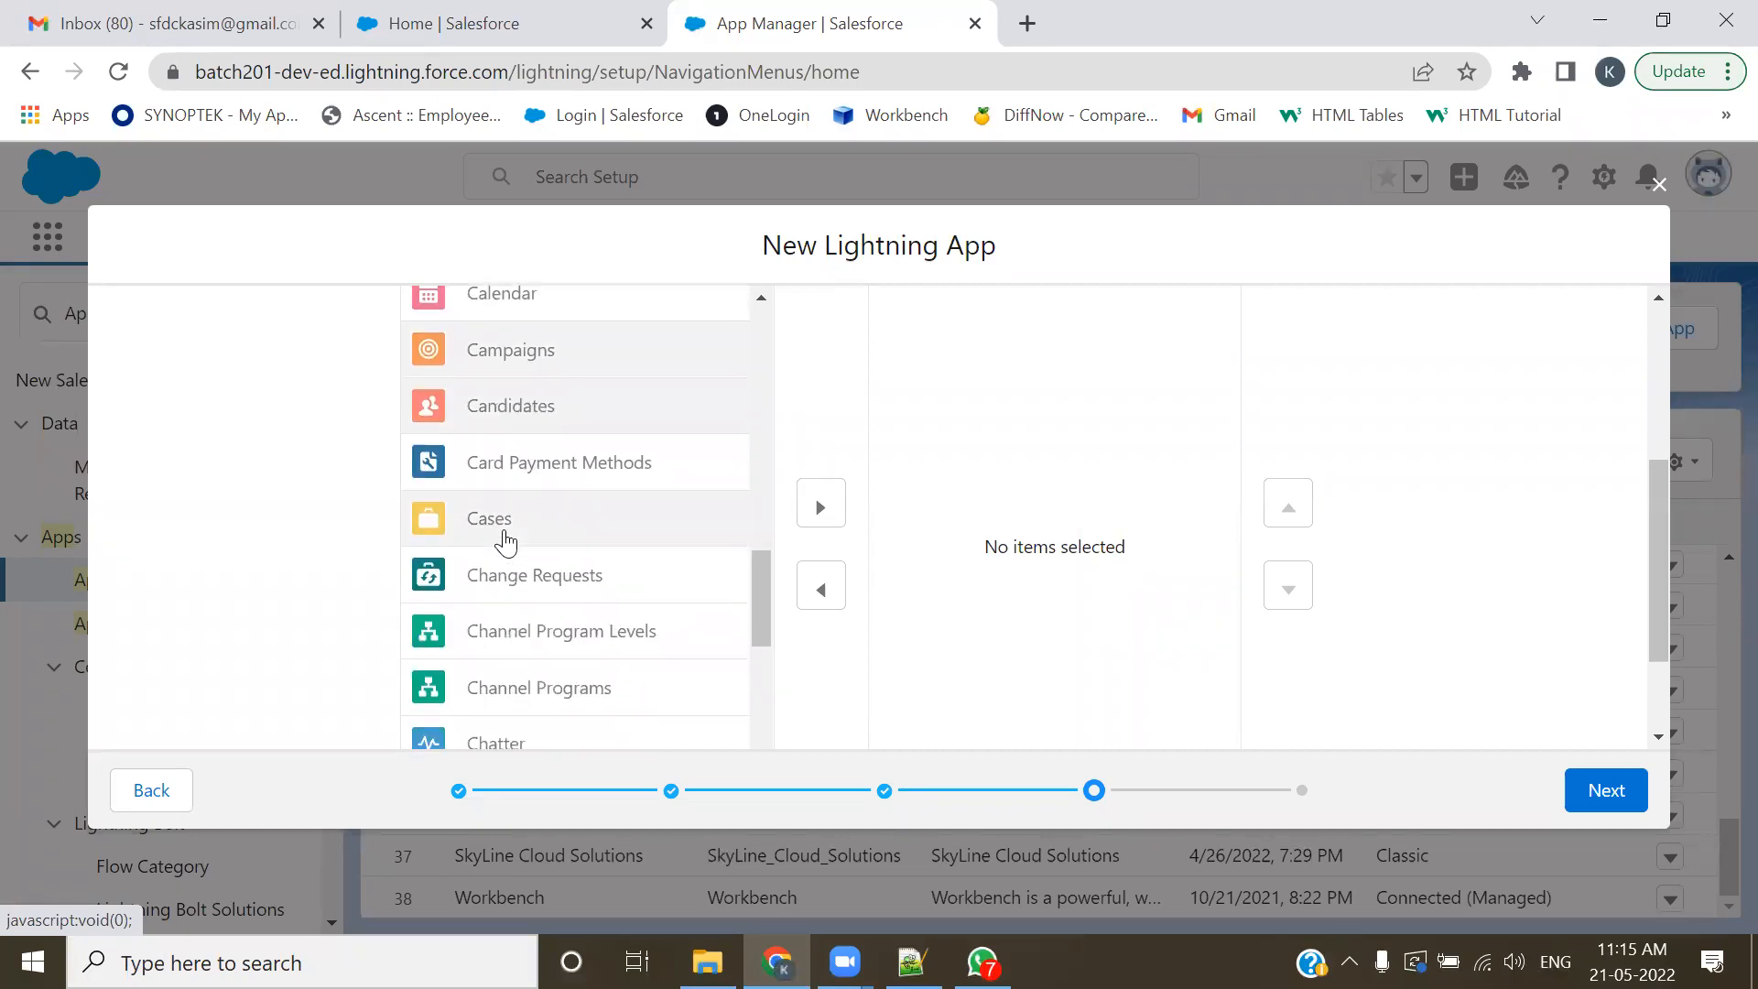
scroll(530, 561, "down", 2)
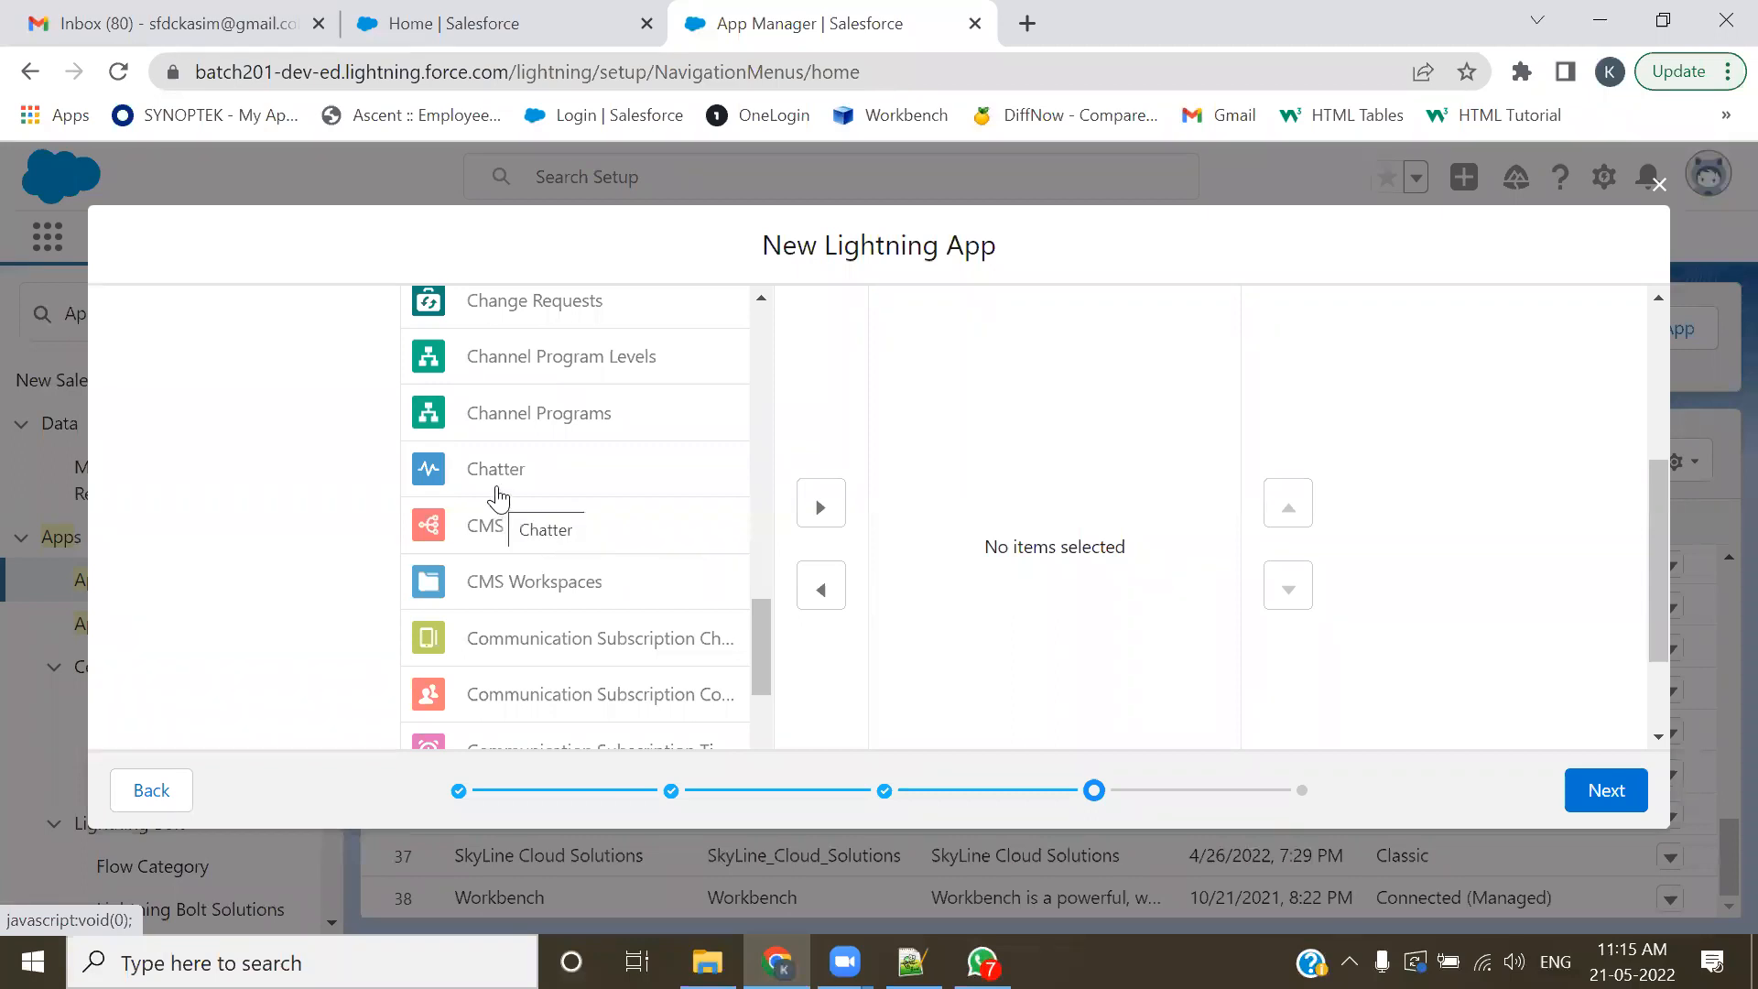
scroll(629, 616, "down", 3)
scroll(633, 622, "down", 3)
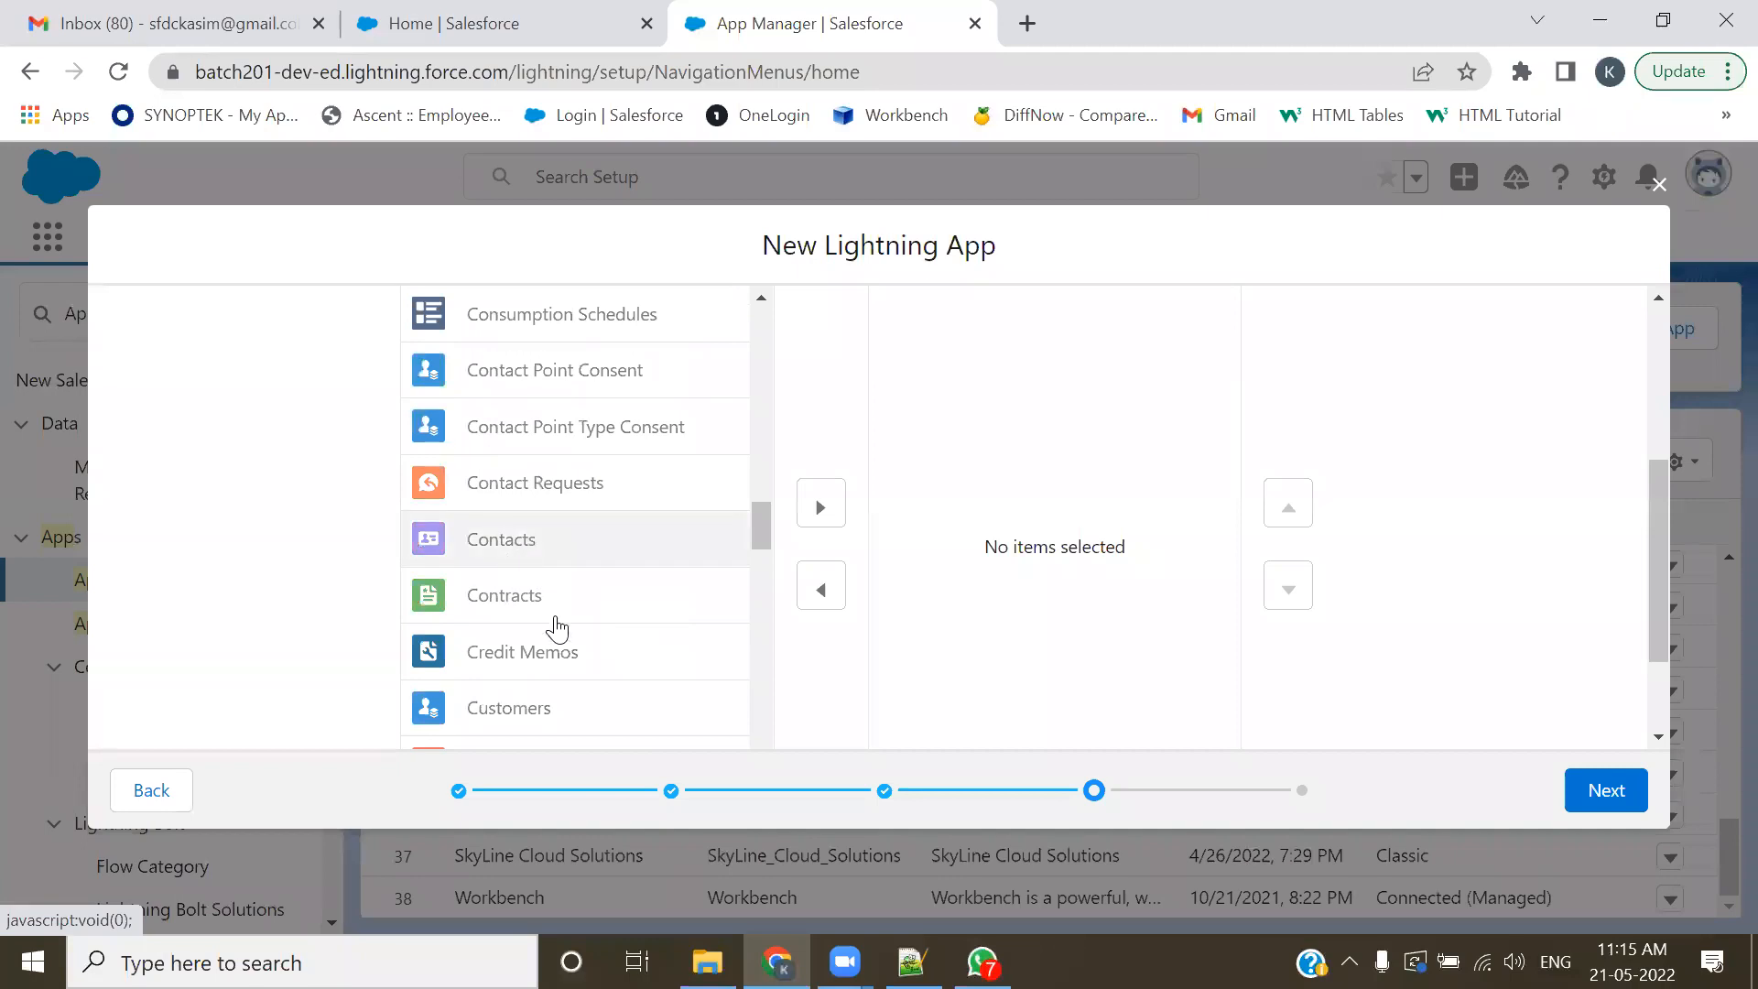
scroll(557, 630, "down", 3)
scroll(572, 553, "down", 6)
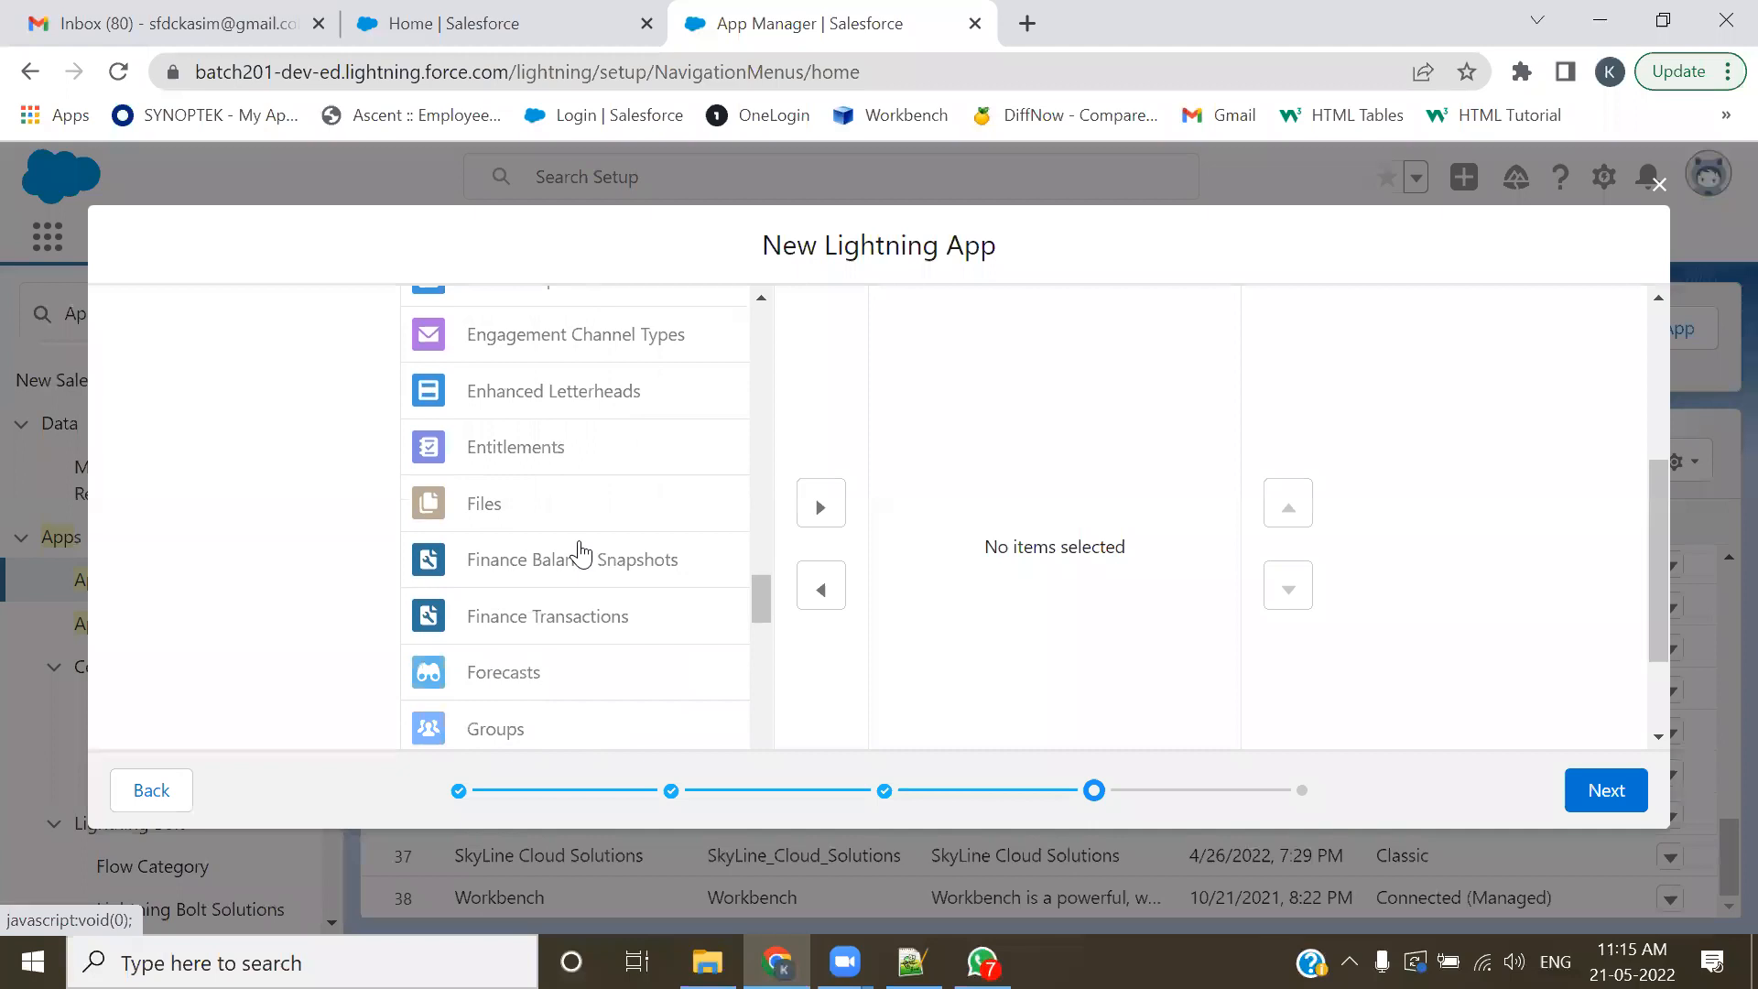
scroll(579, 553, "down", 3)
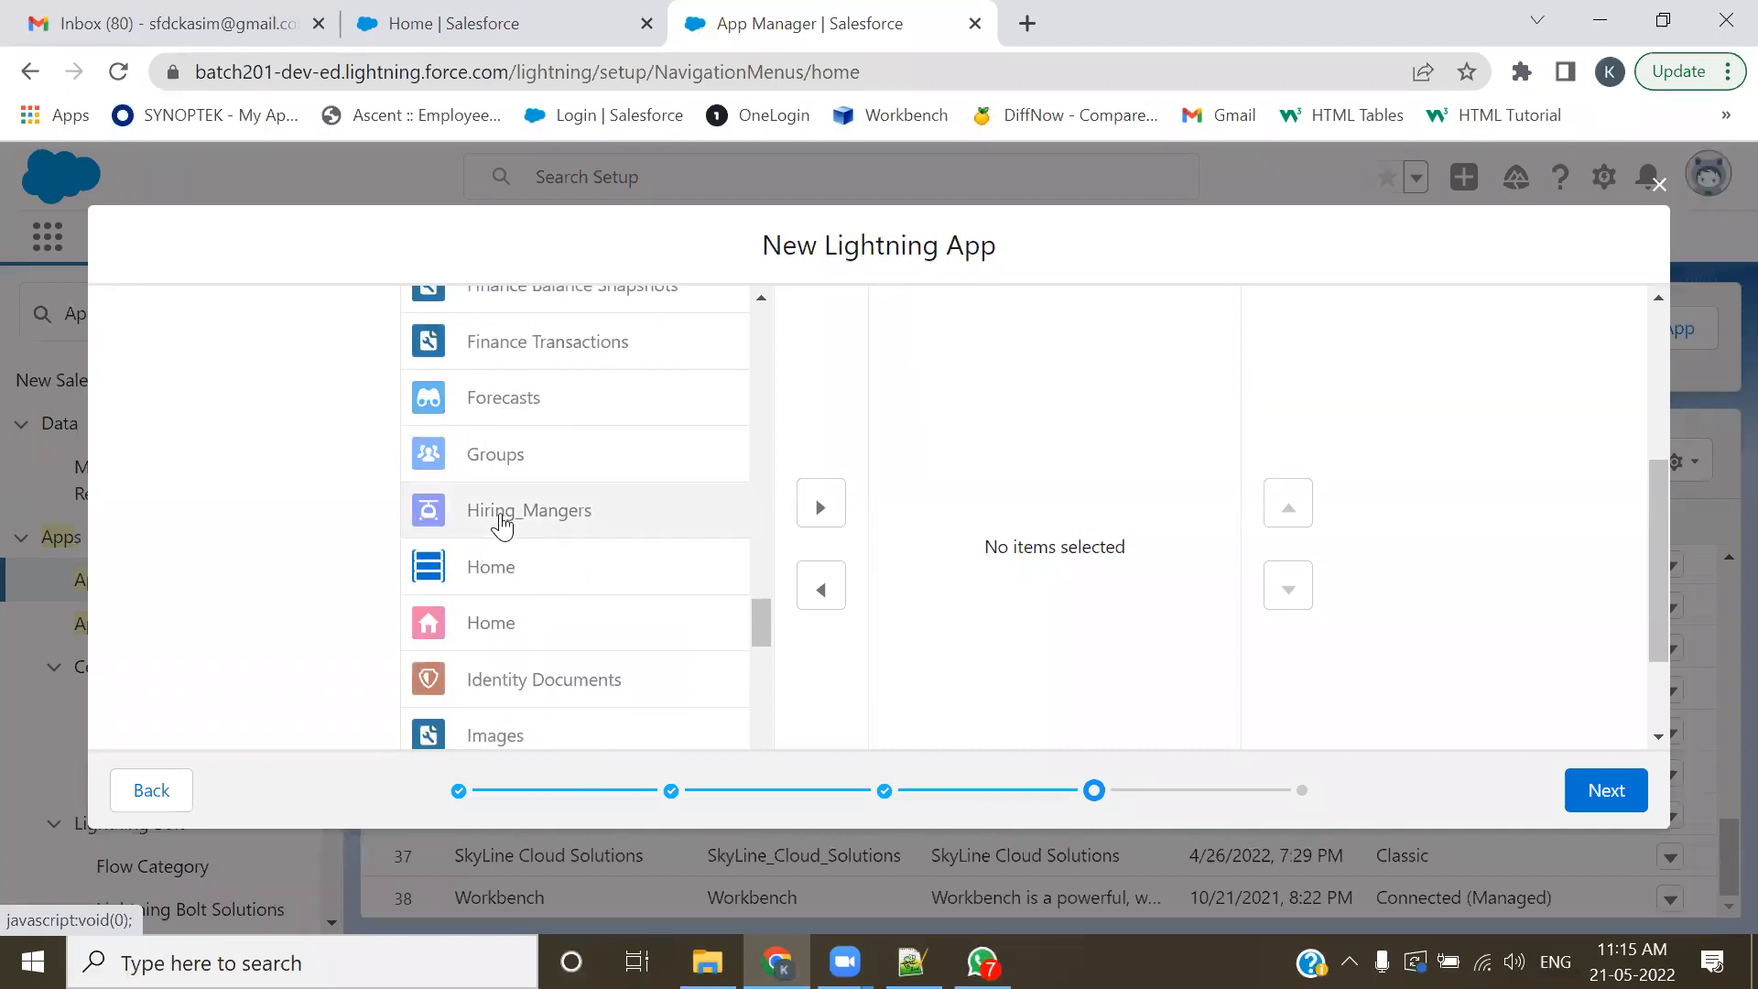
scroll(538, 554, "down", 2)
scroll(539, 556, "down", 3)
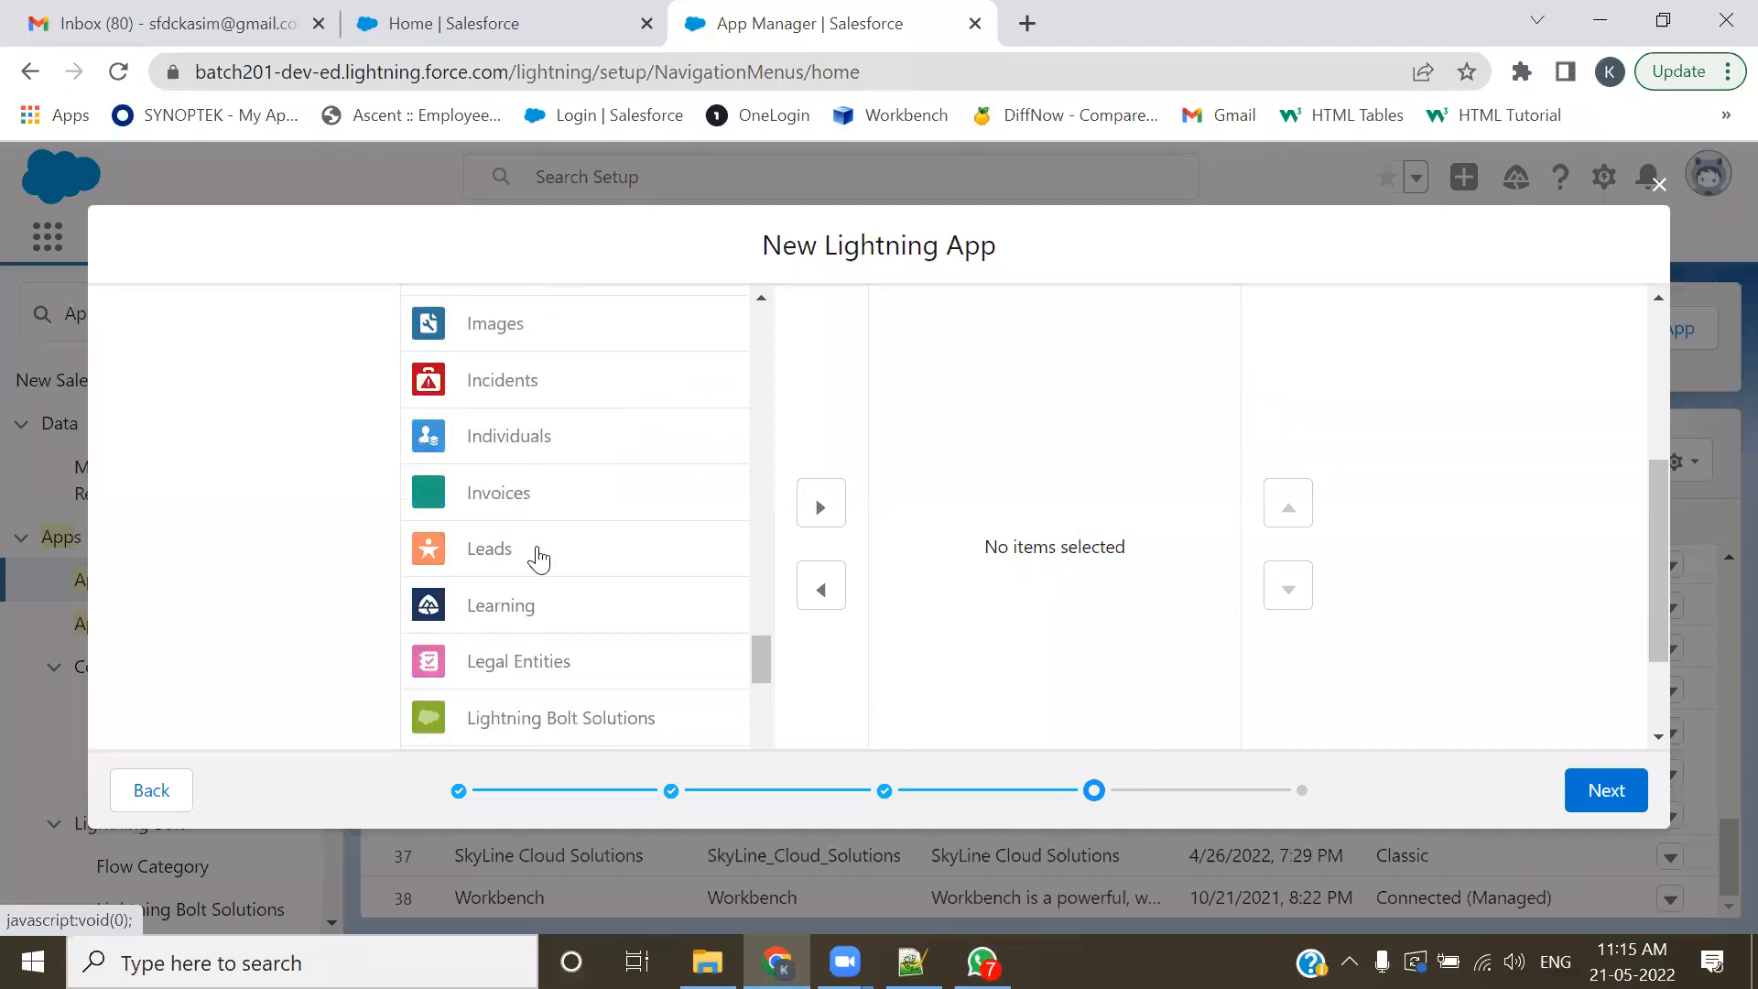
scroll(608, 546, "down", 4)
scroll(614, 547, "down", 7)
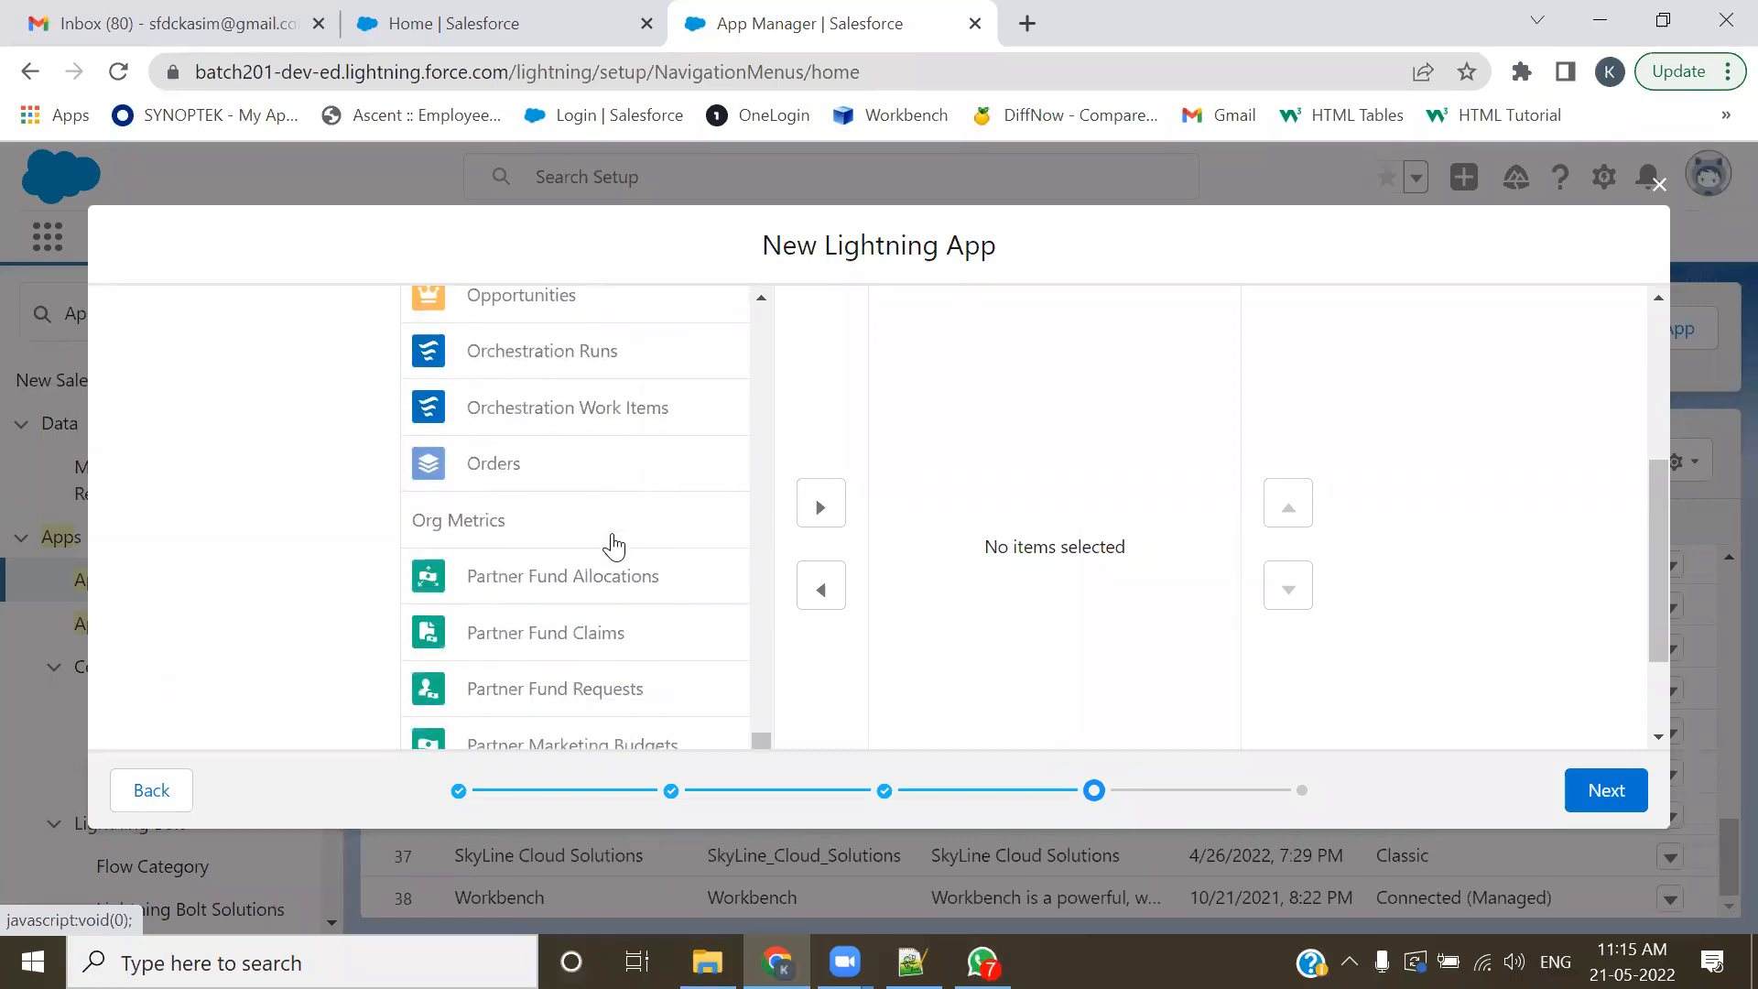
scroll(614, 547, "down", 6)
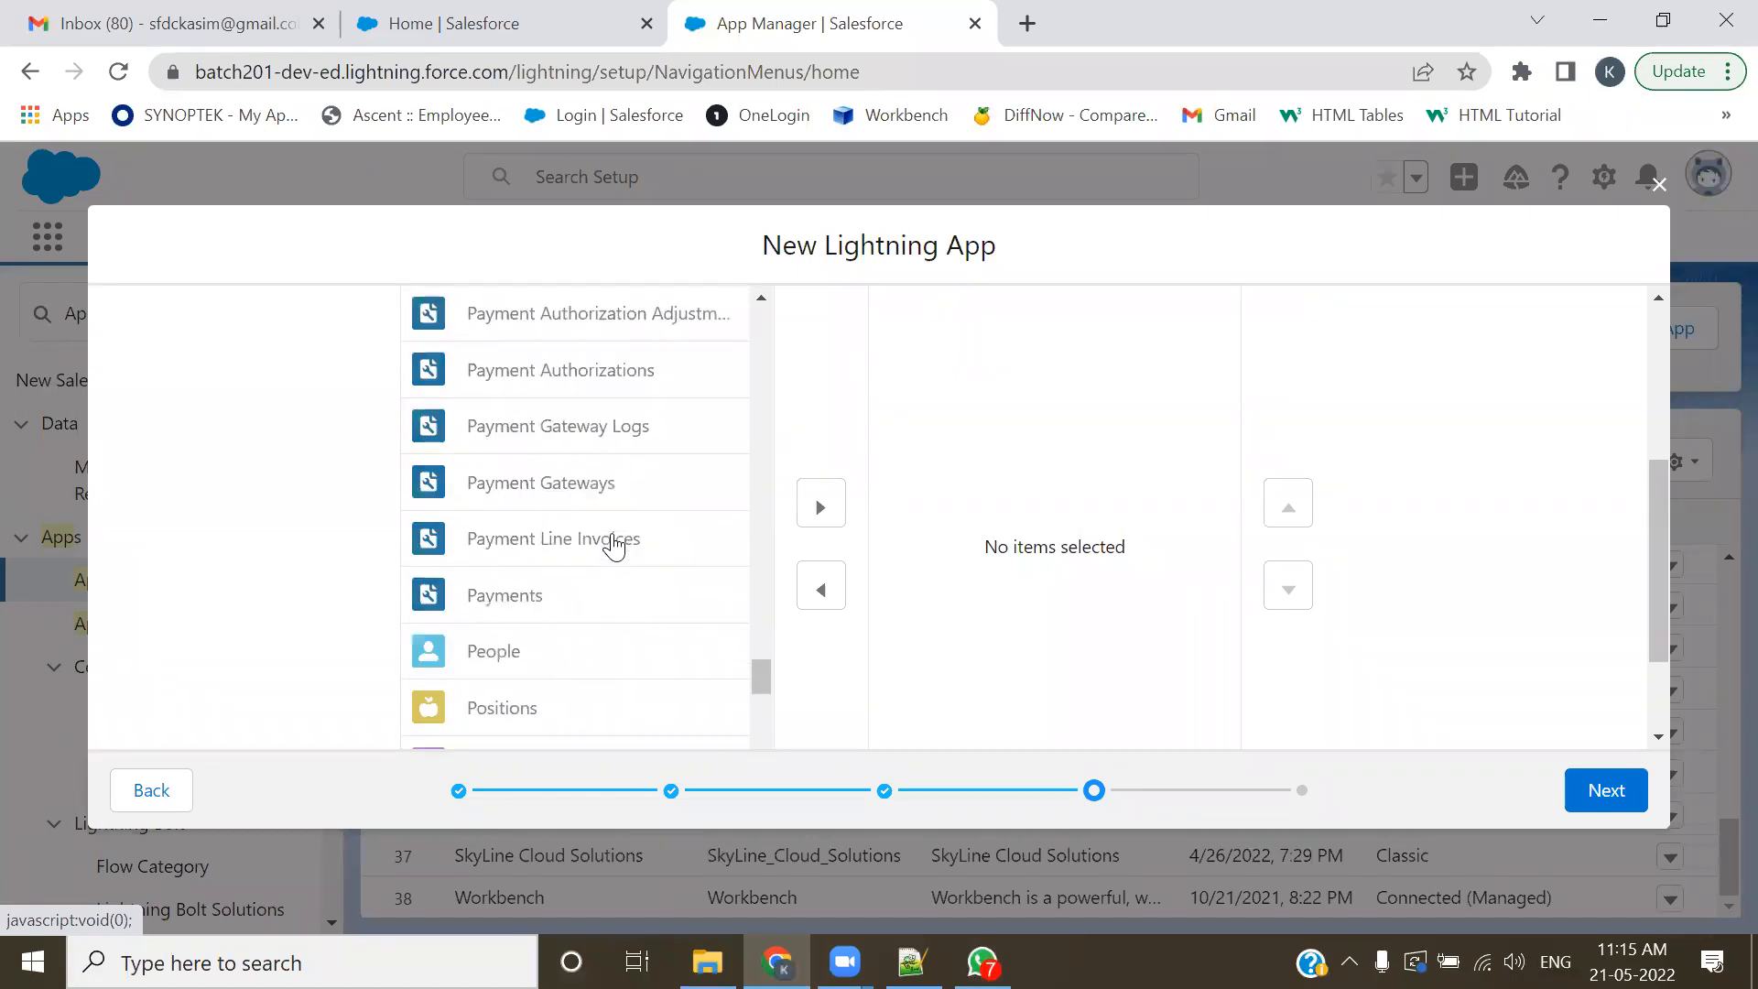
scroll(613, 546, "down", 7)
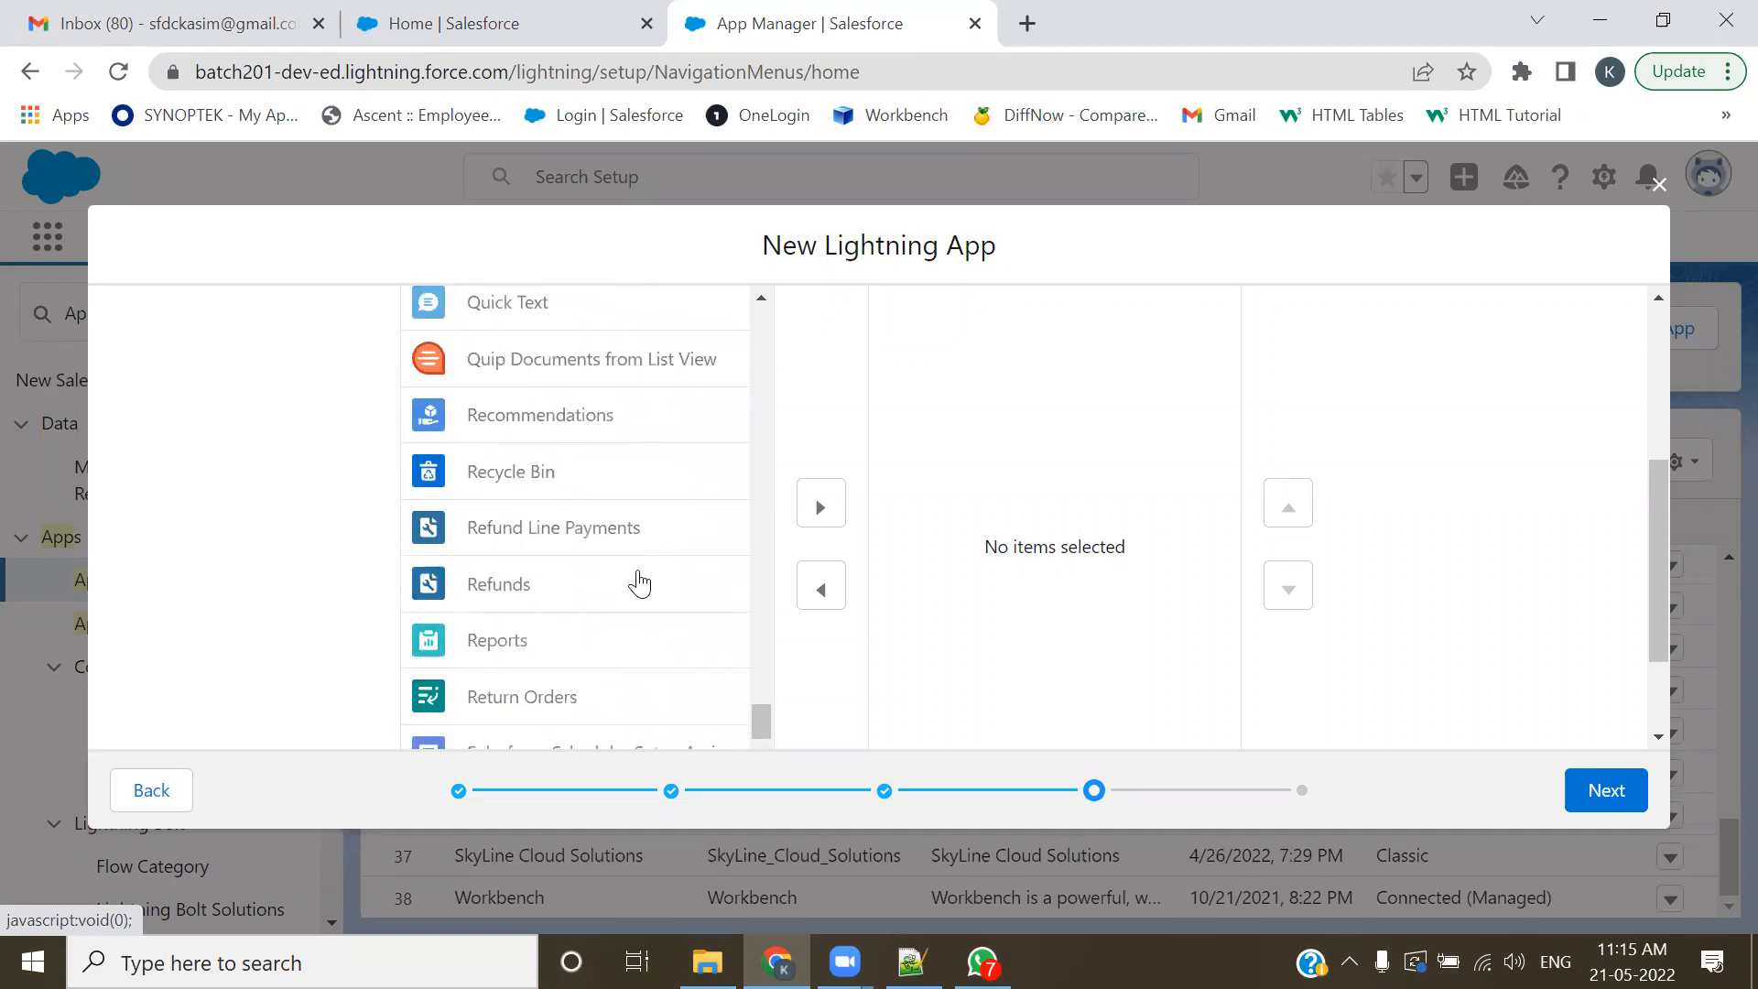
left_click(820, 508)
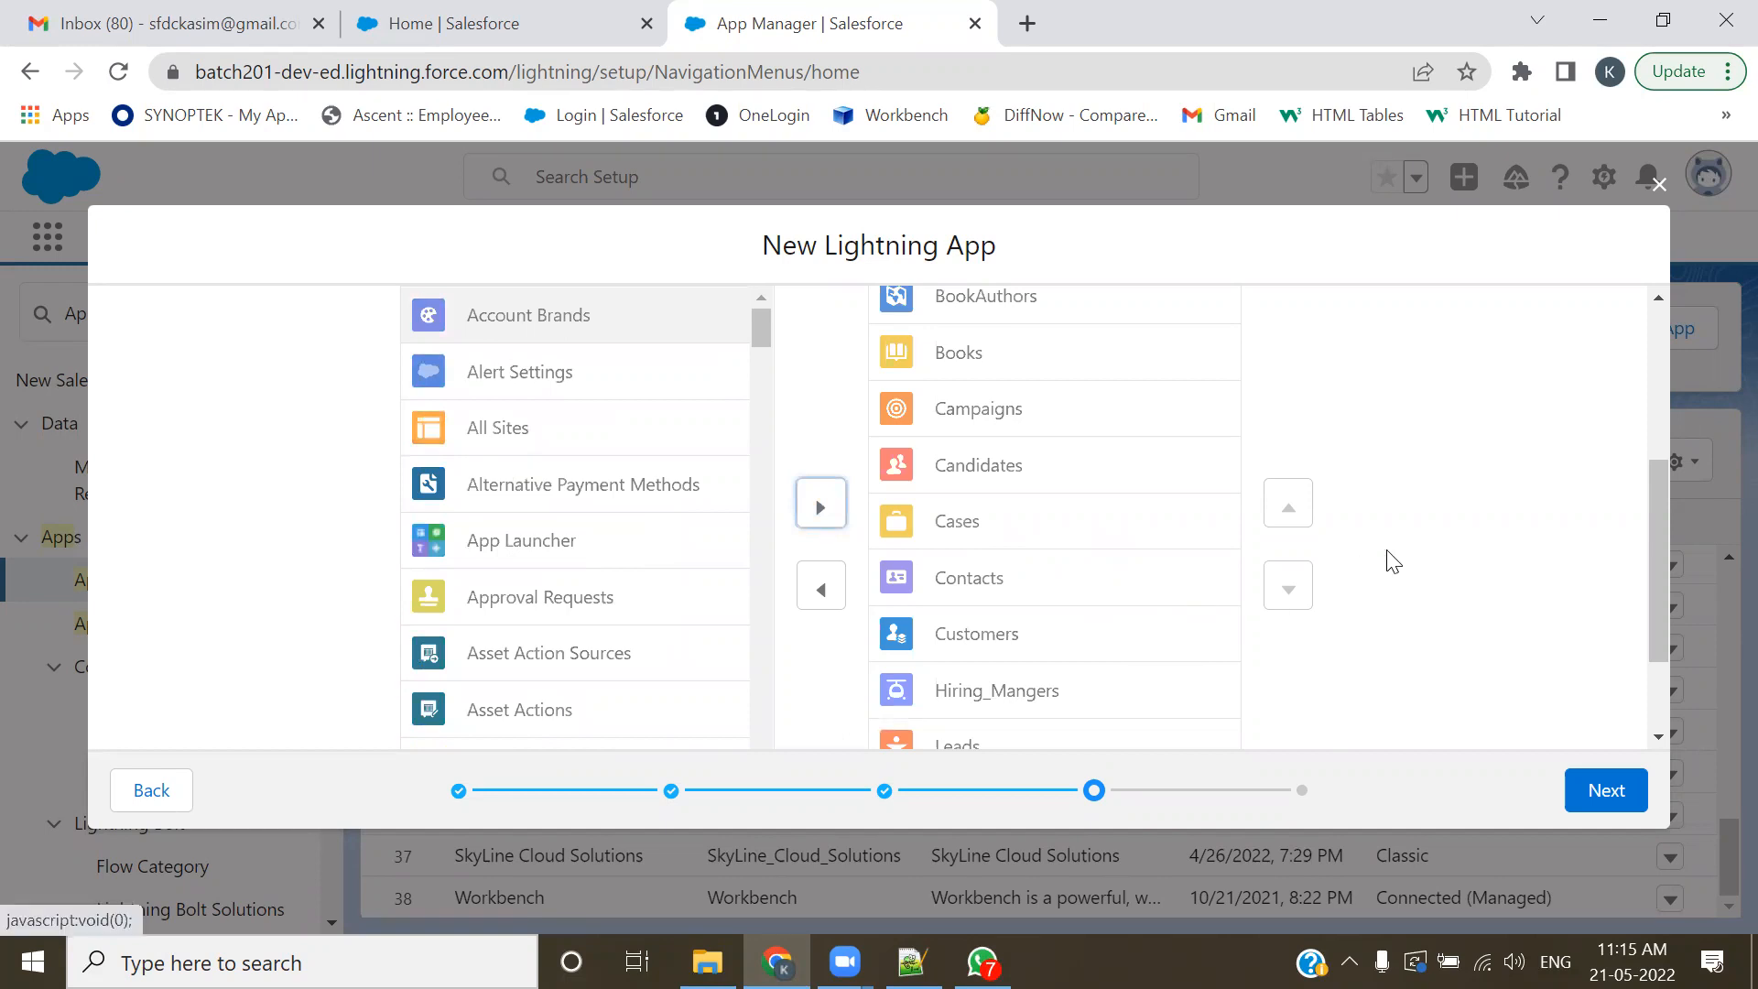
- Review the chosen navigation items and continue to the user profiles
scroll(1407, 557, "up", 4)
left_click_drag(738, 362, 982, 381)
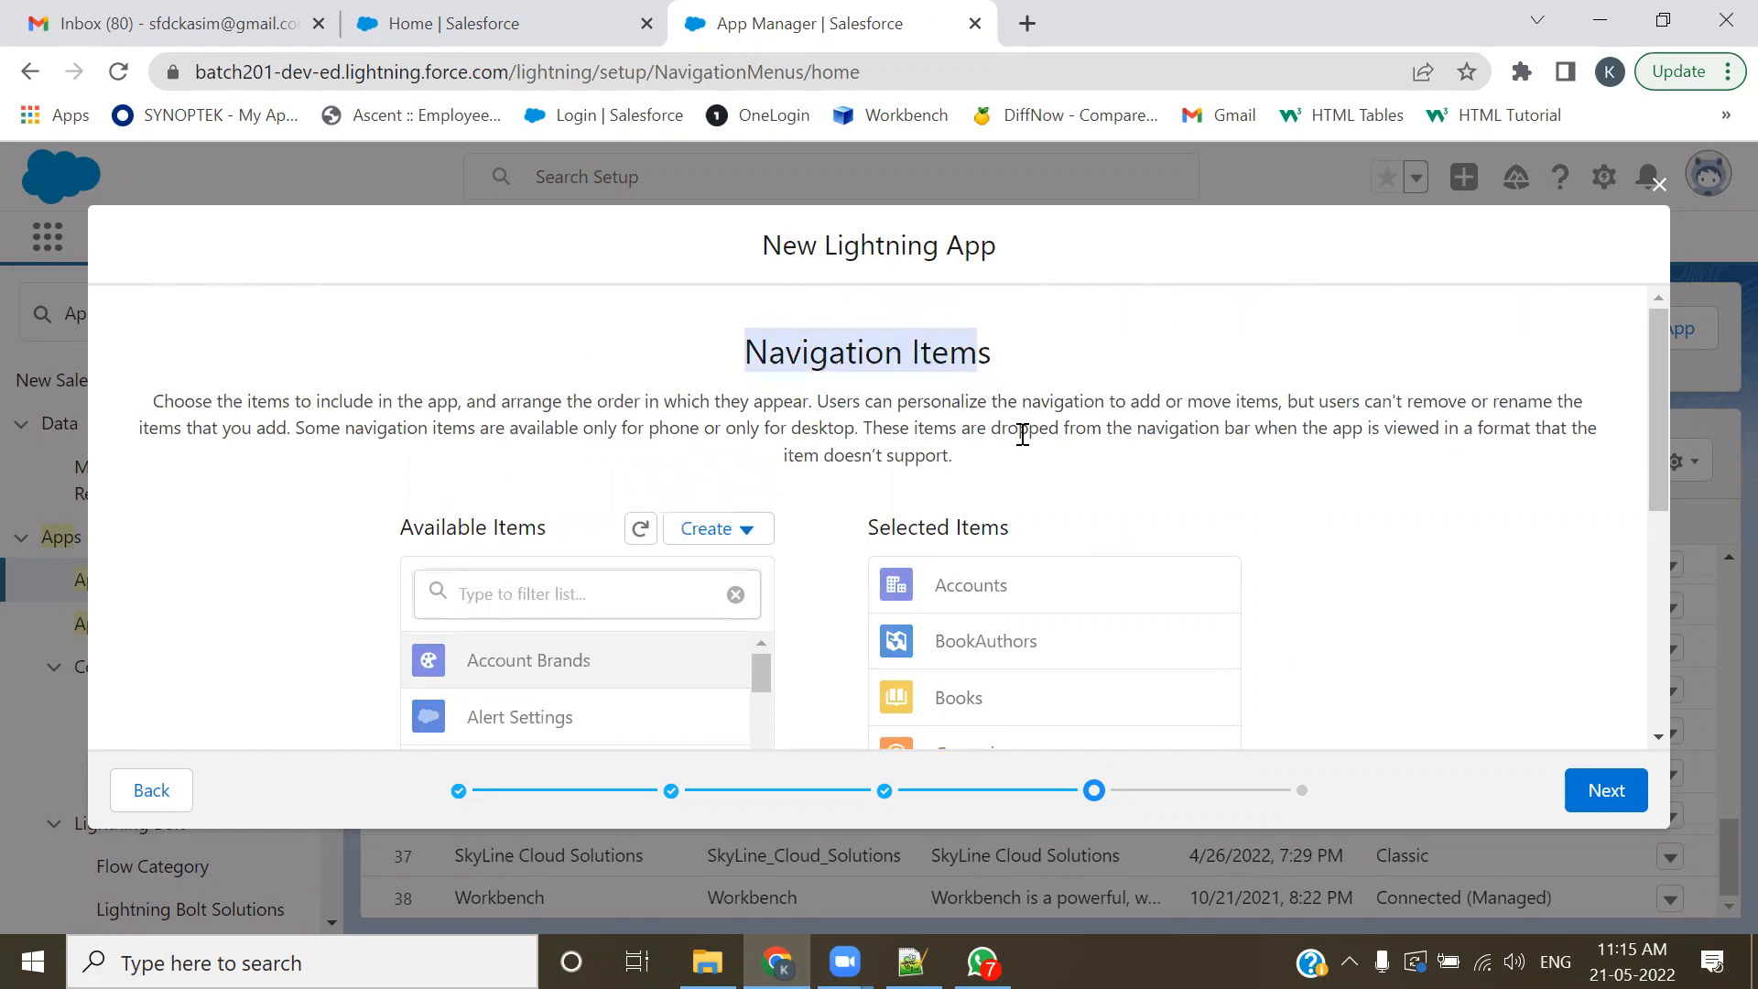
left_click(1132, 366)
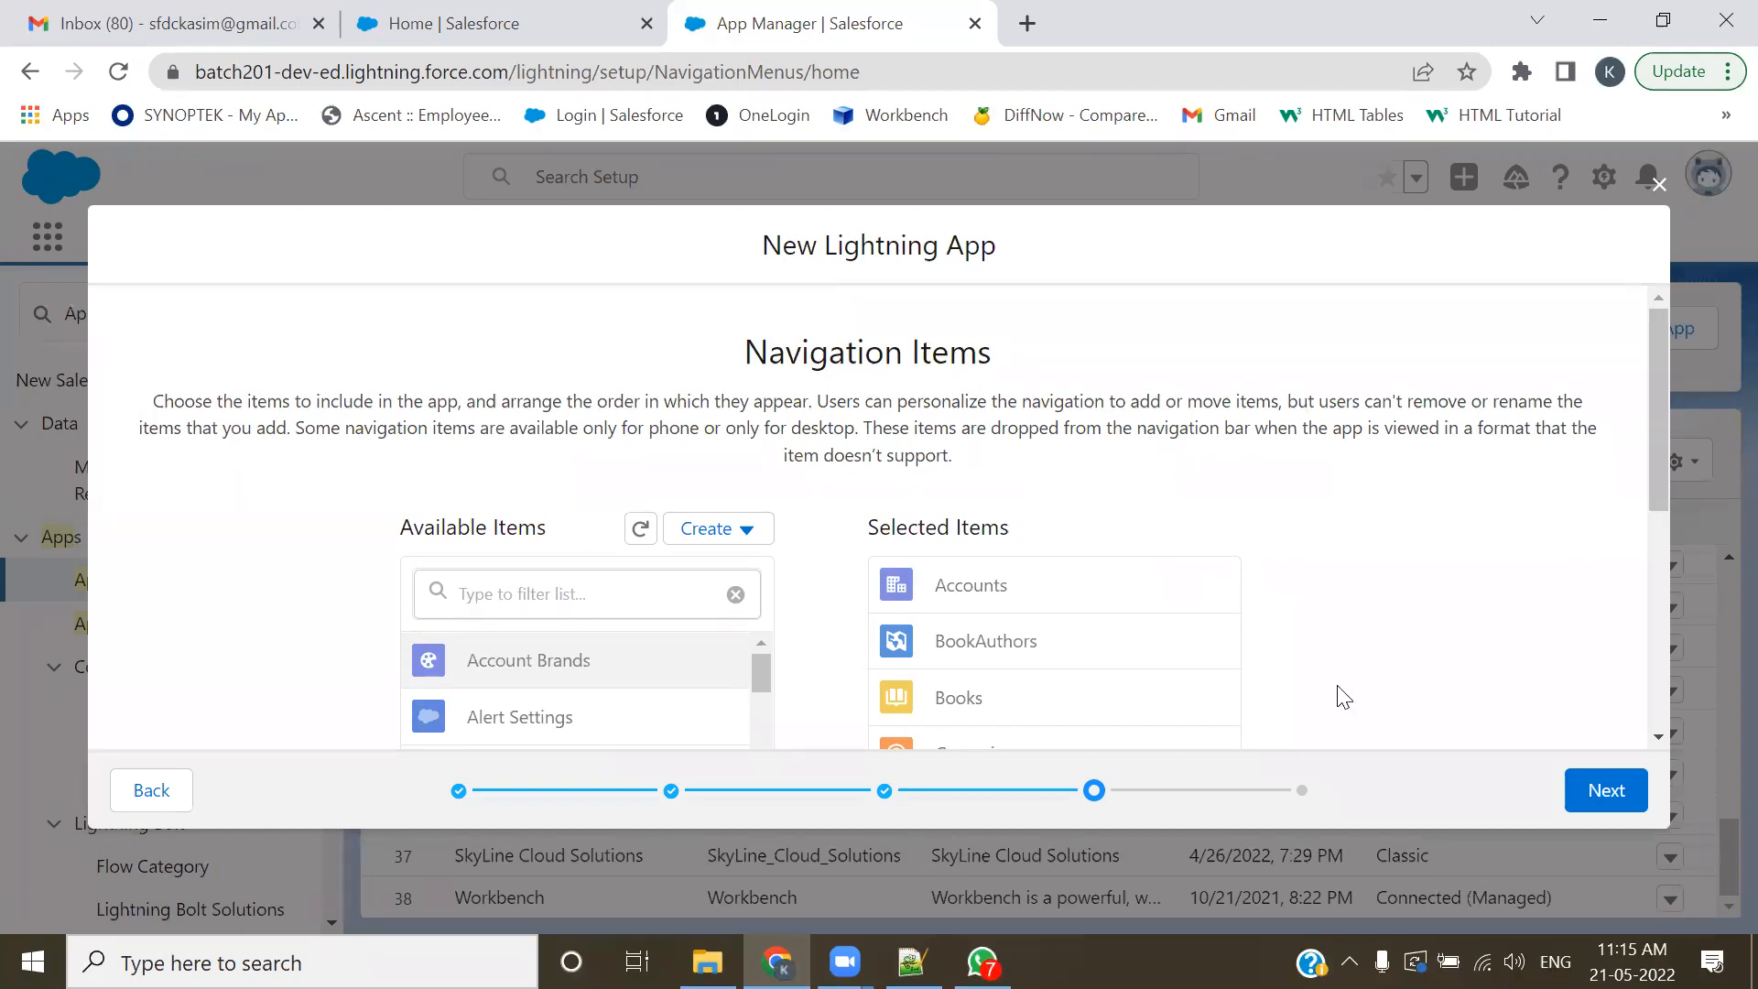
left_click(1601, 787)
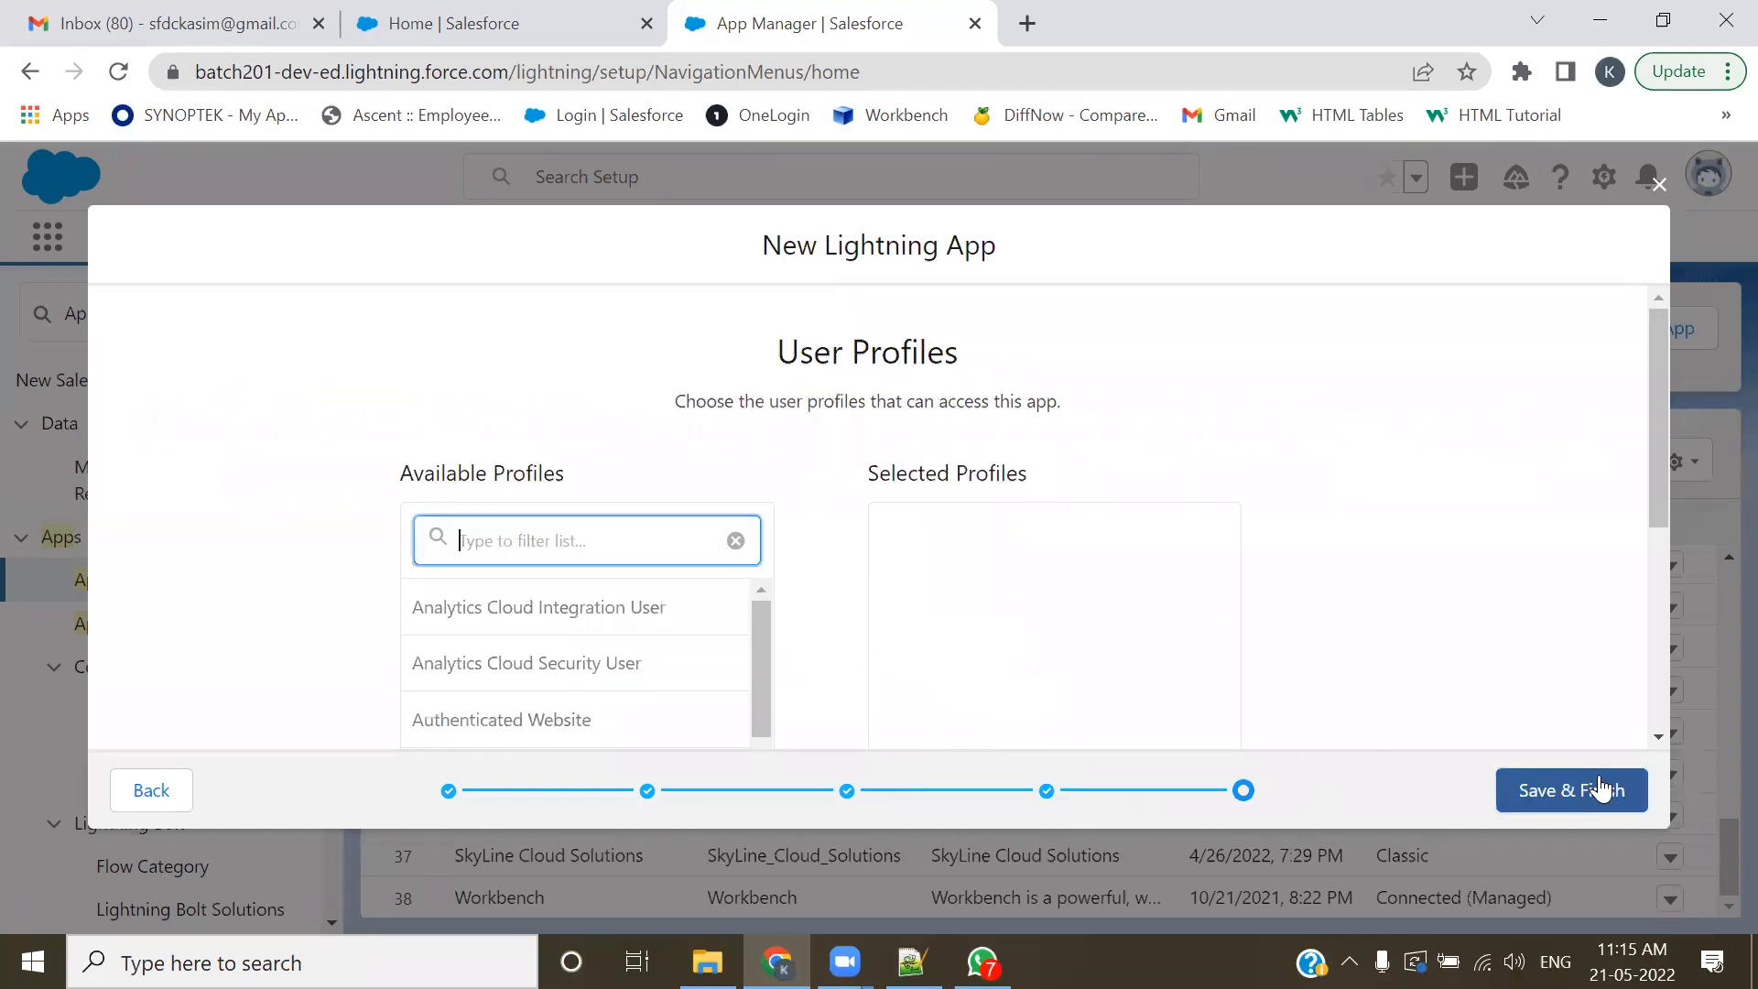
- Look through the whole list of available user profiles that can be given access to the app
scroll(1153, 596, "down", 2)
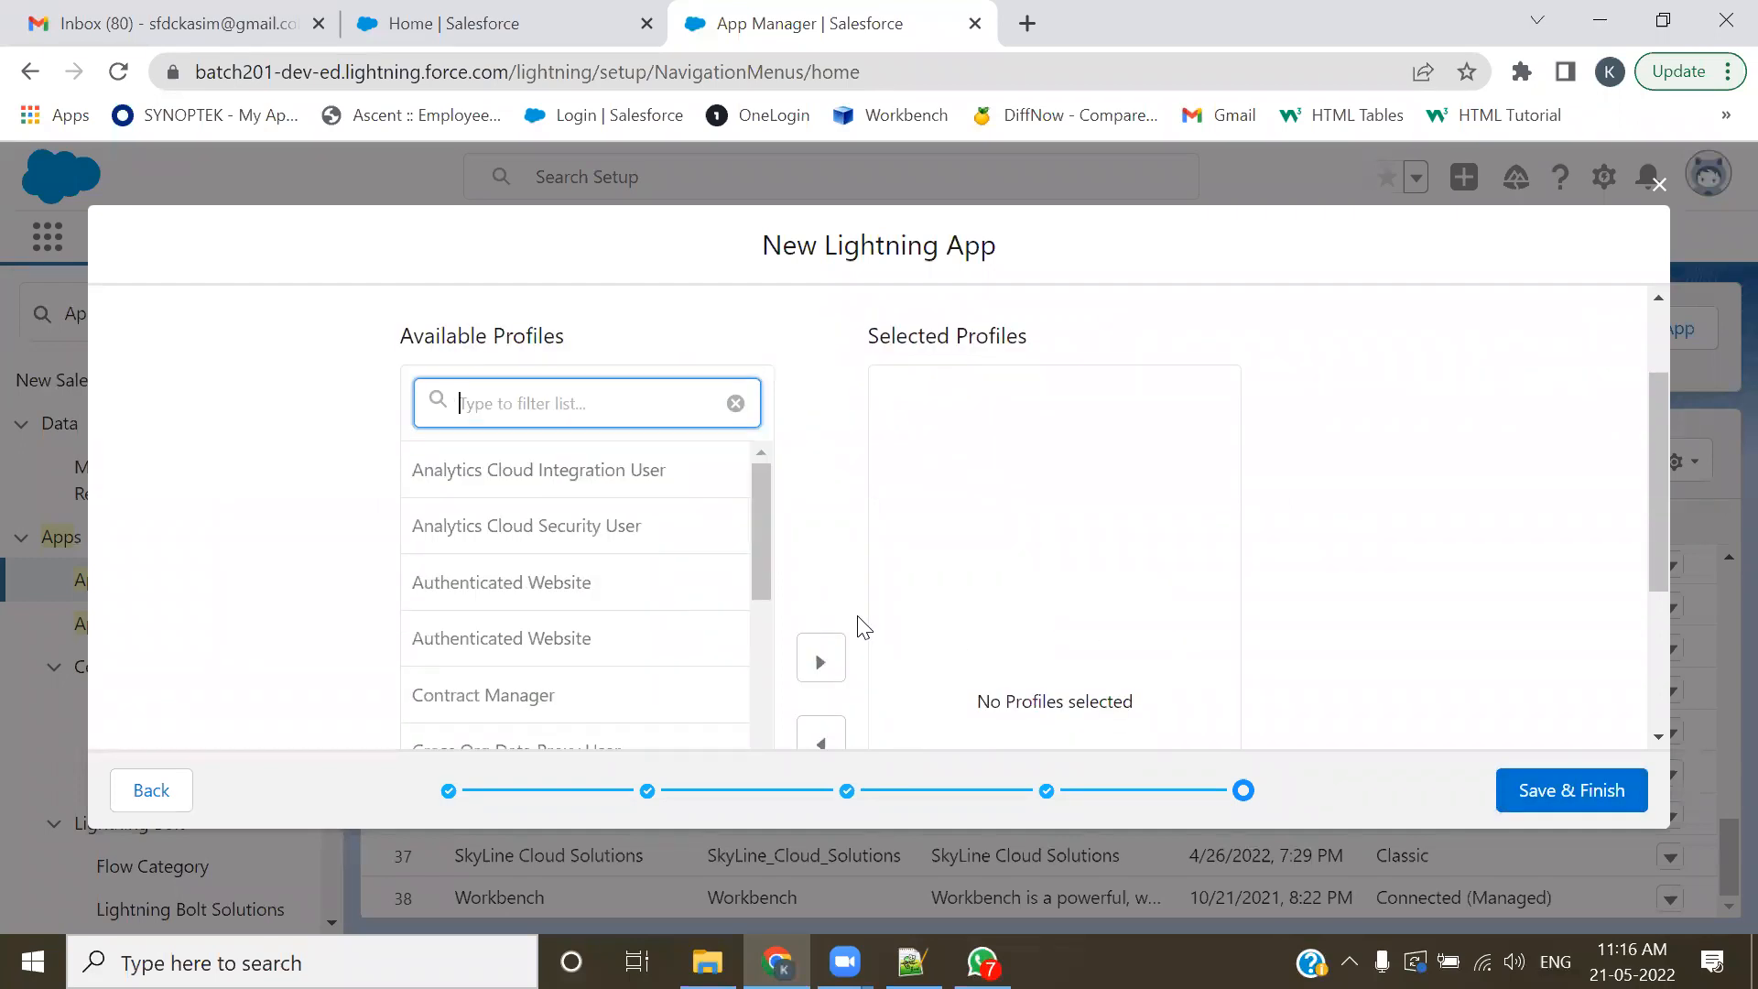
scroll(813, 600, "down", 2)
left_click_drag(751, 386, 705, 757)
scroll(711, 541, "down", 2)
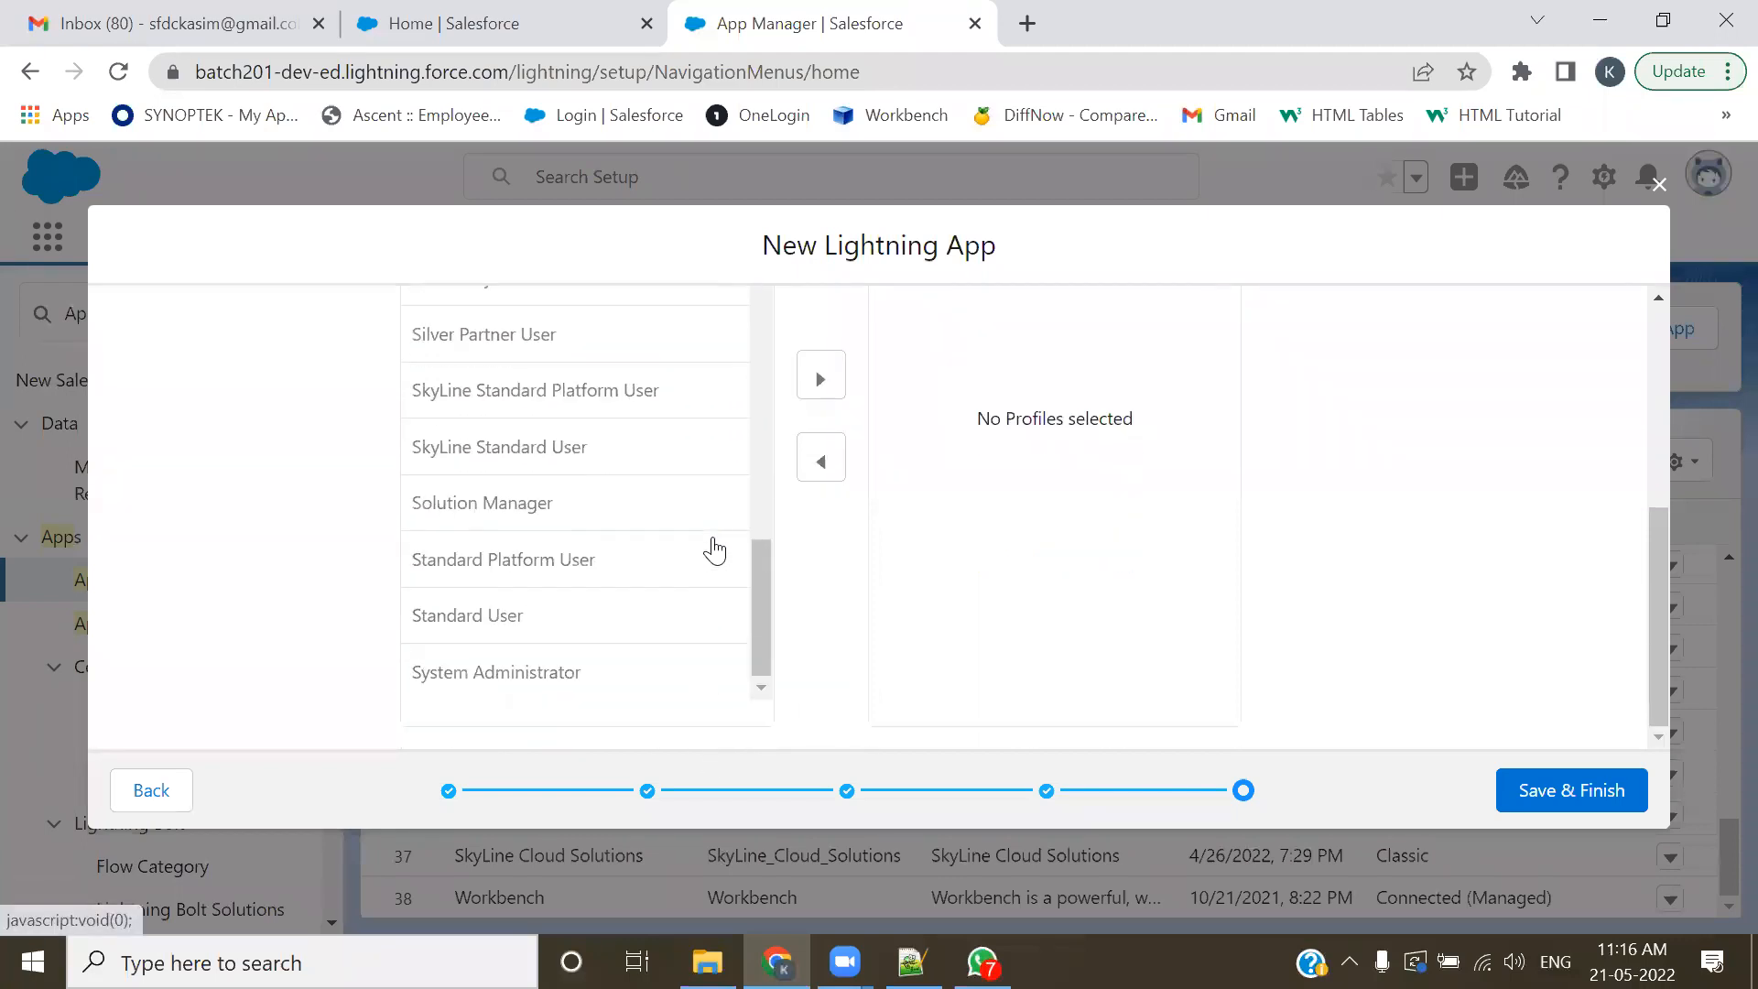
left_click_drag(766, 626, 797, 365)
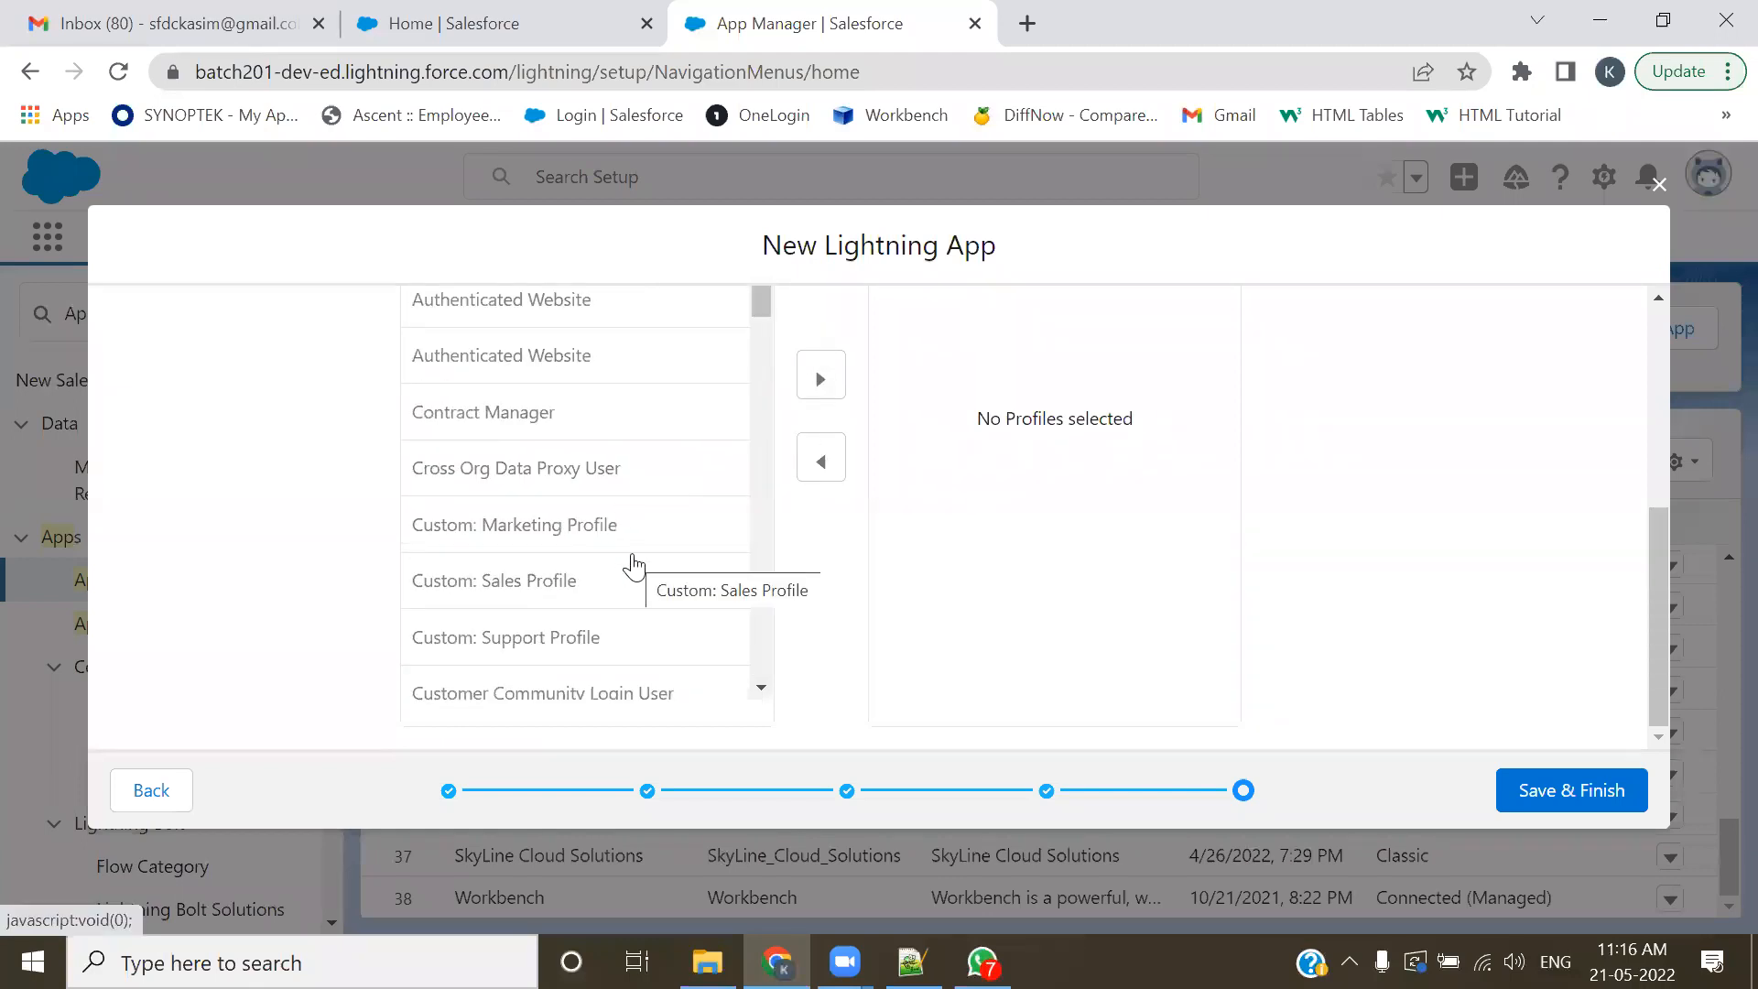
scroll(653, 552, "down", 2)
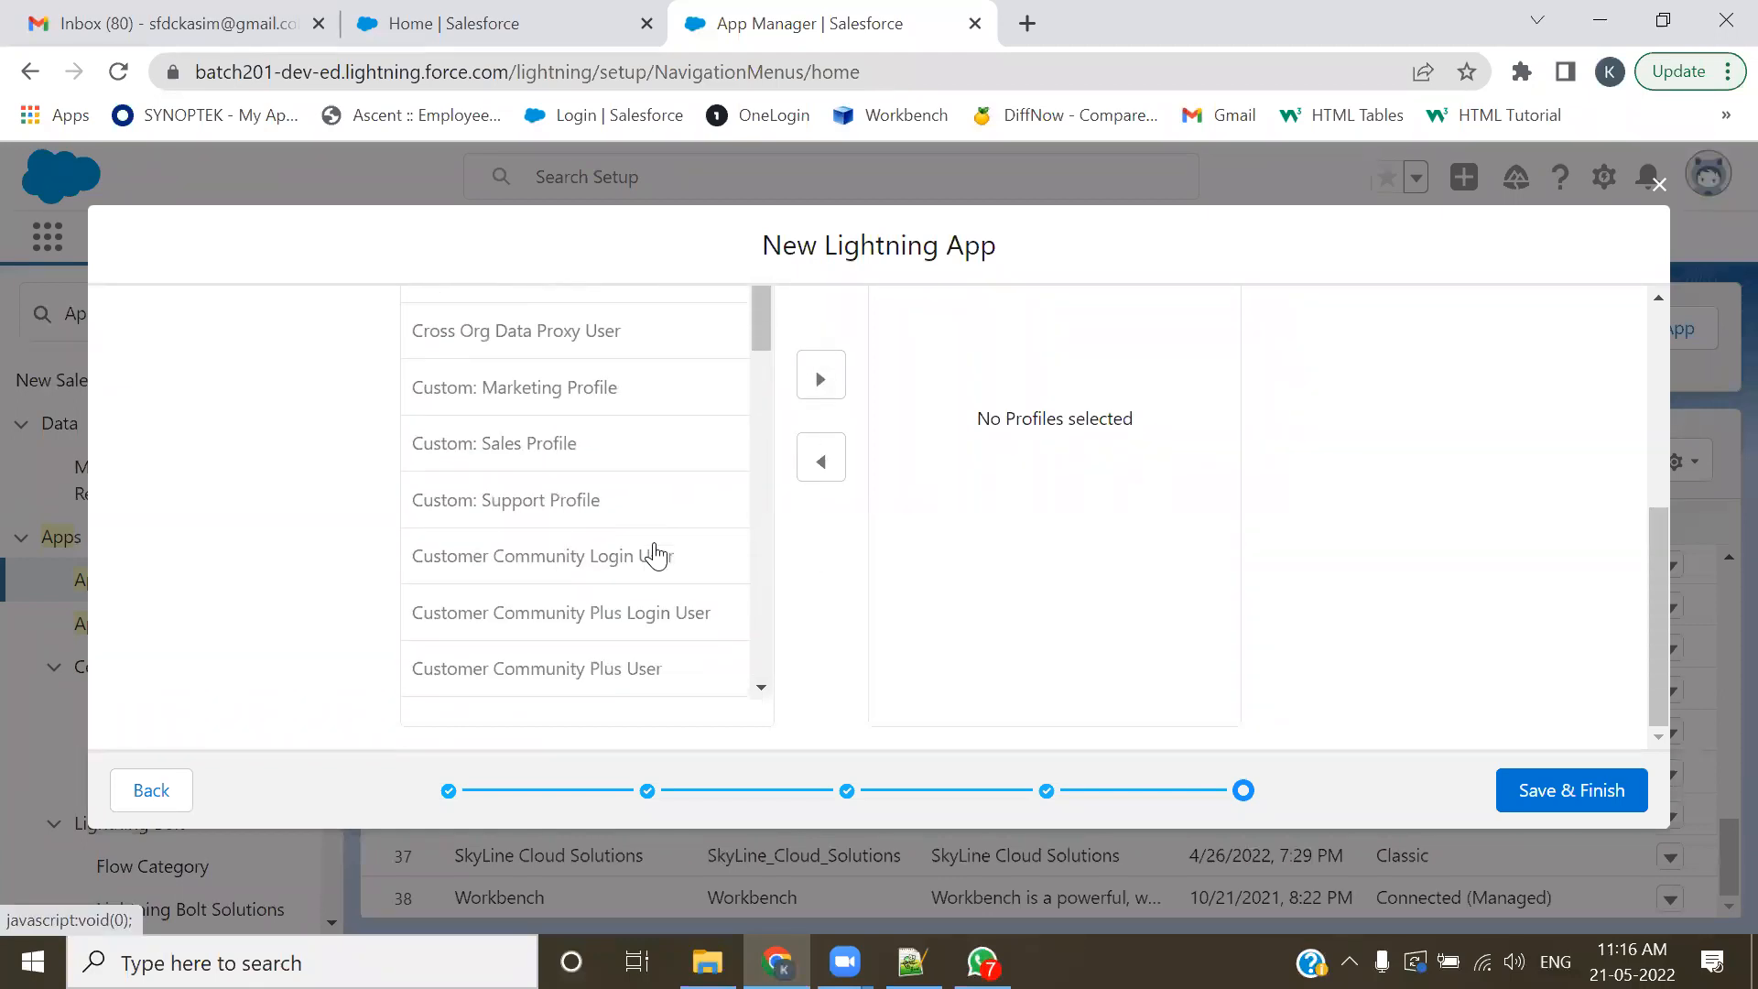
scroll(655, 554, "down", 6)
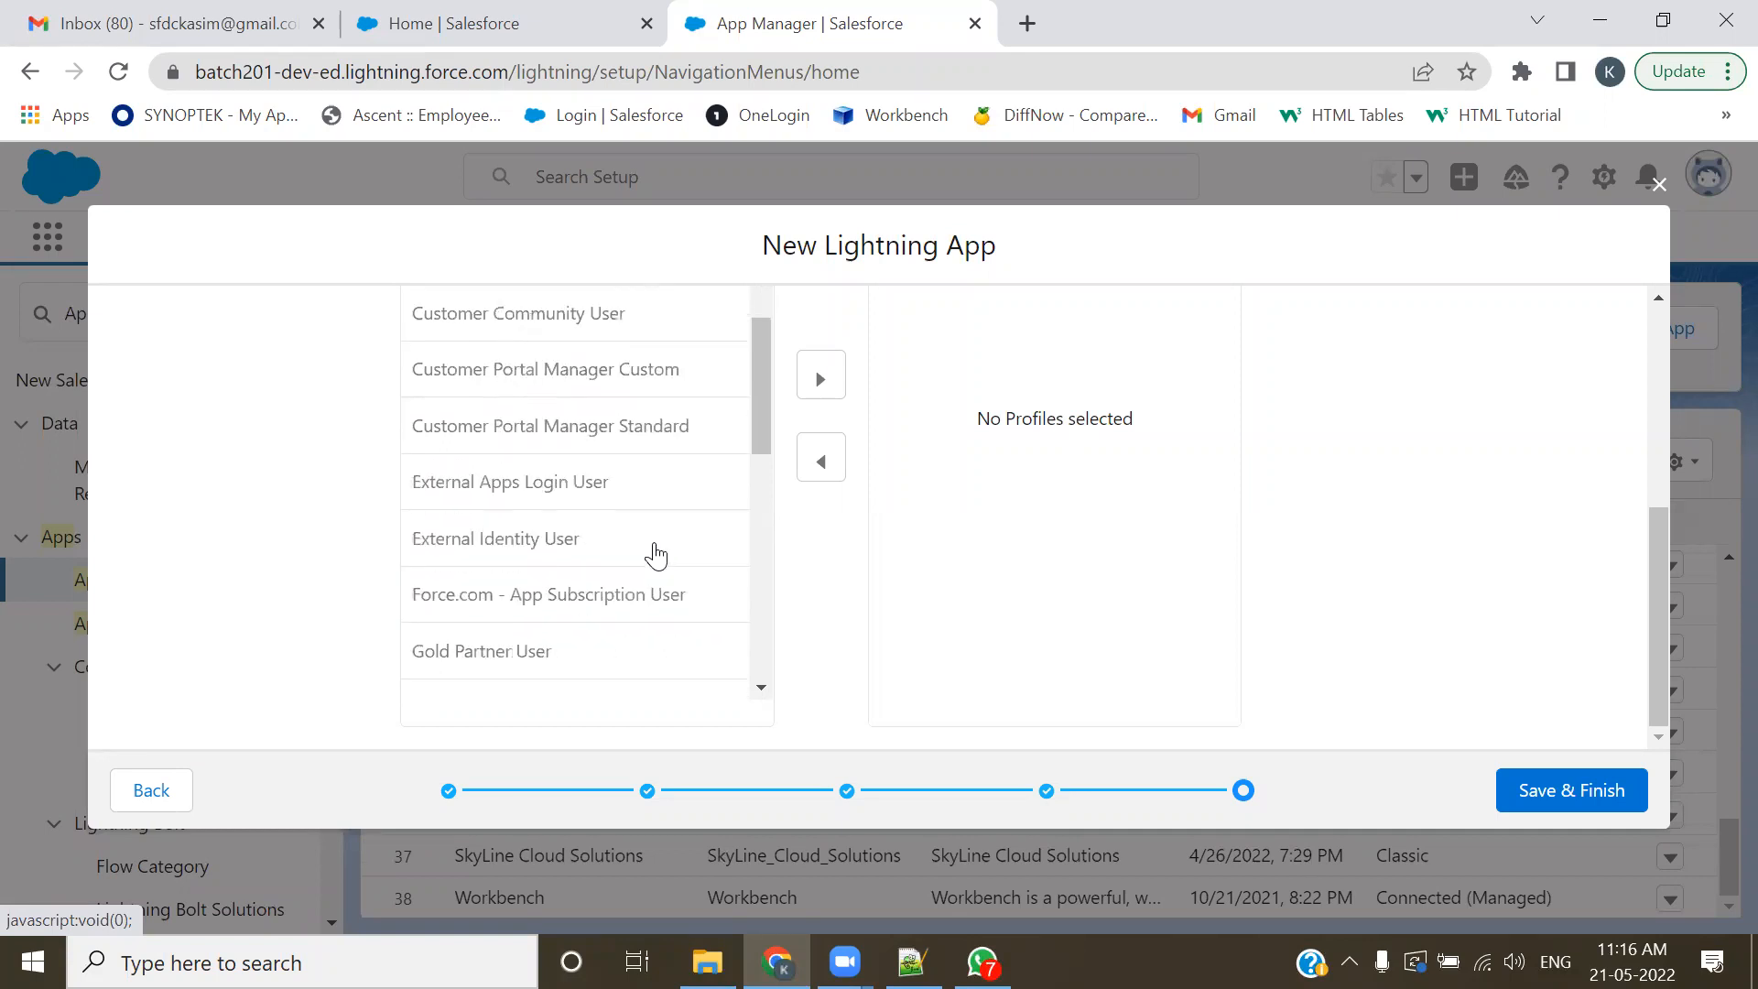
scroll(656, 555, "down", 2)
scroll(656, 555, "down", 12)
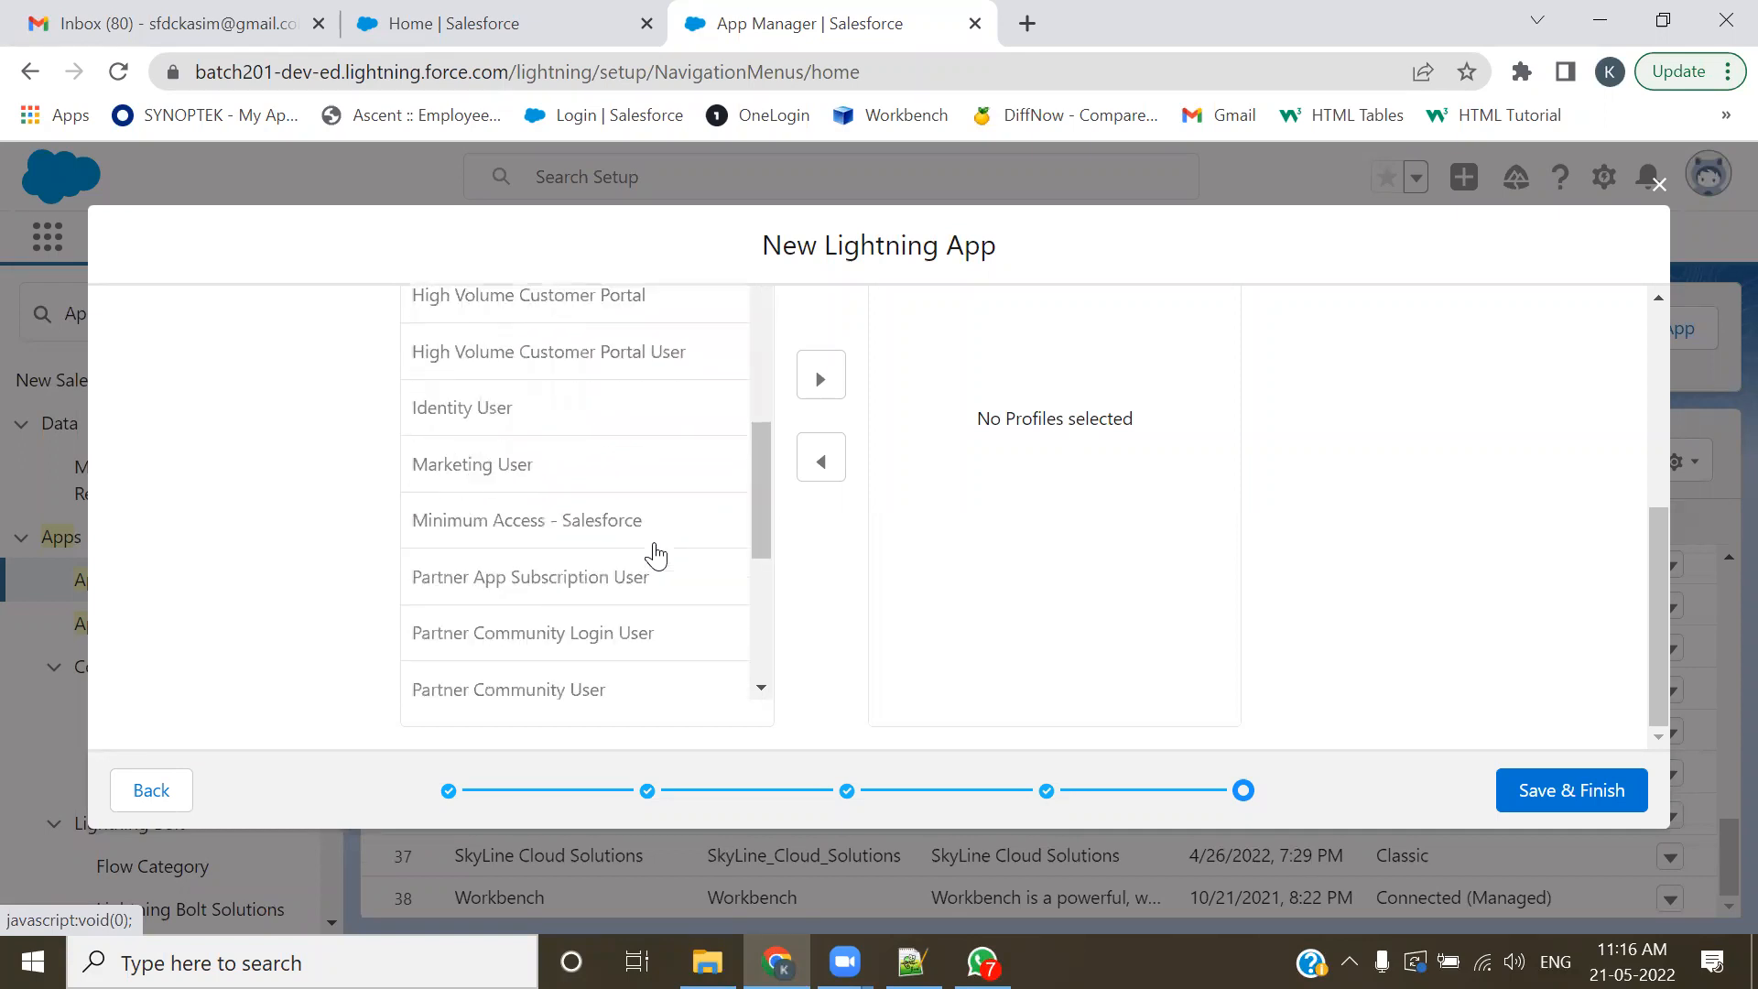
scroll(635, 561, "down", 1)
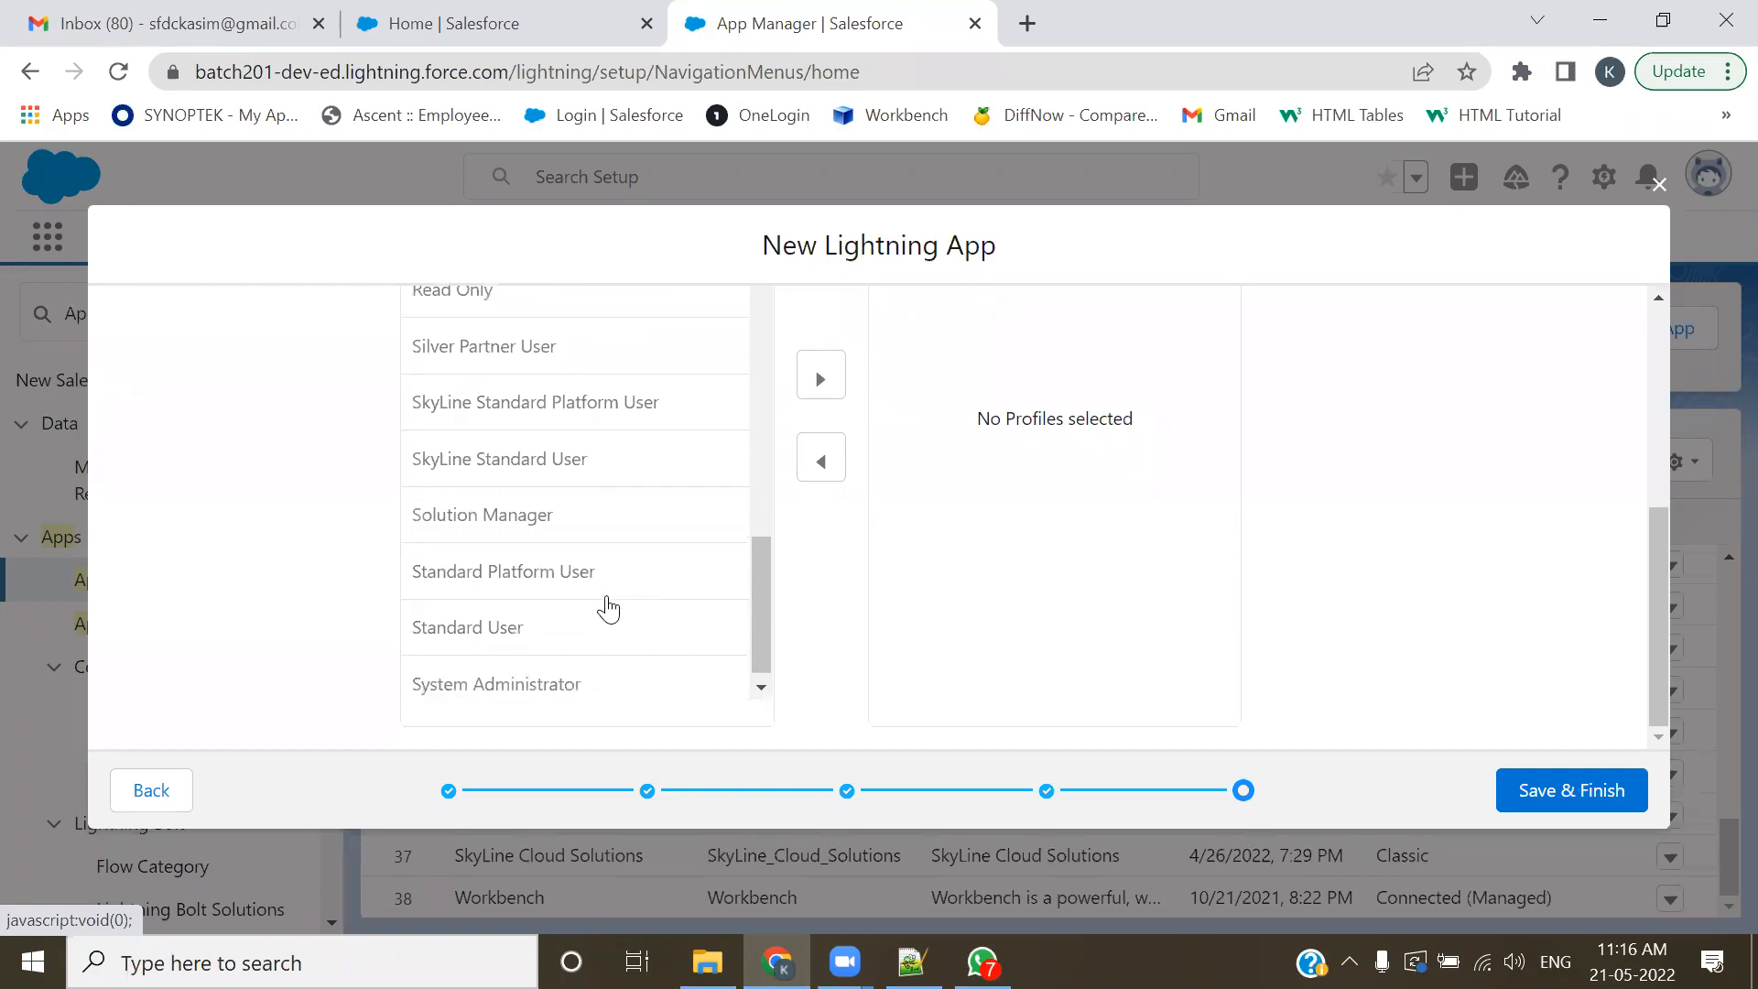
- Add System Administrator, Standard User, SkyLine Standard User and SkyLine Standard Platform User to the app's selected profiles
left_click(494, 682)
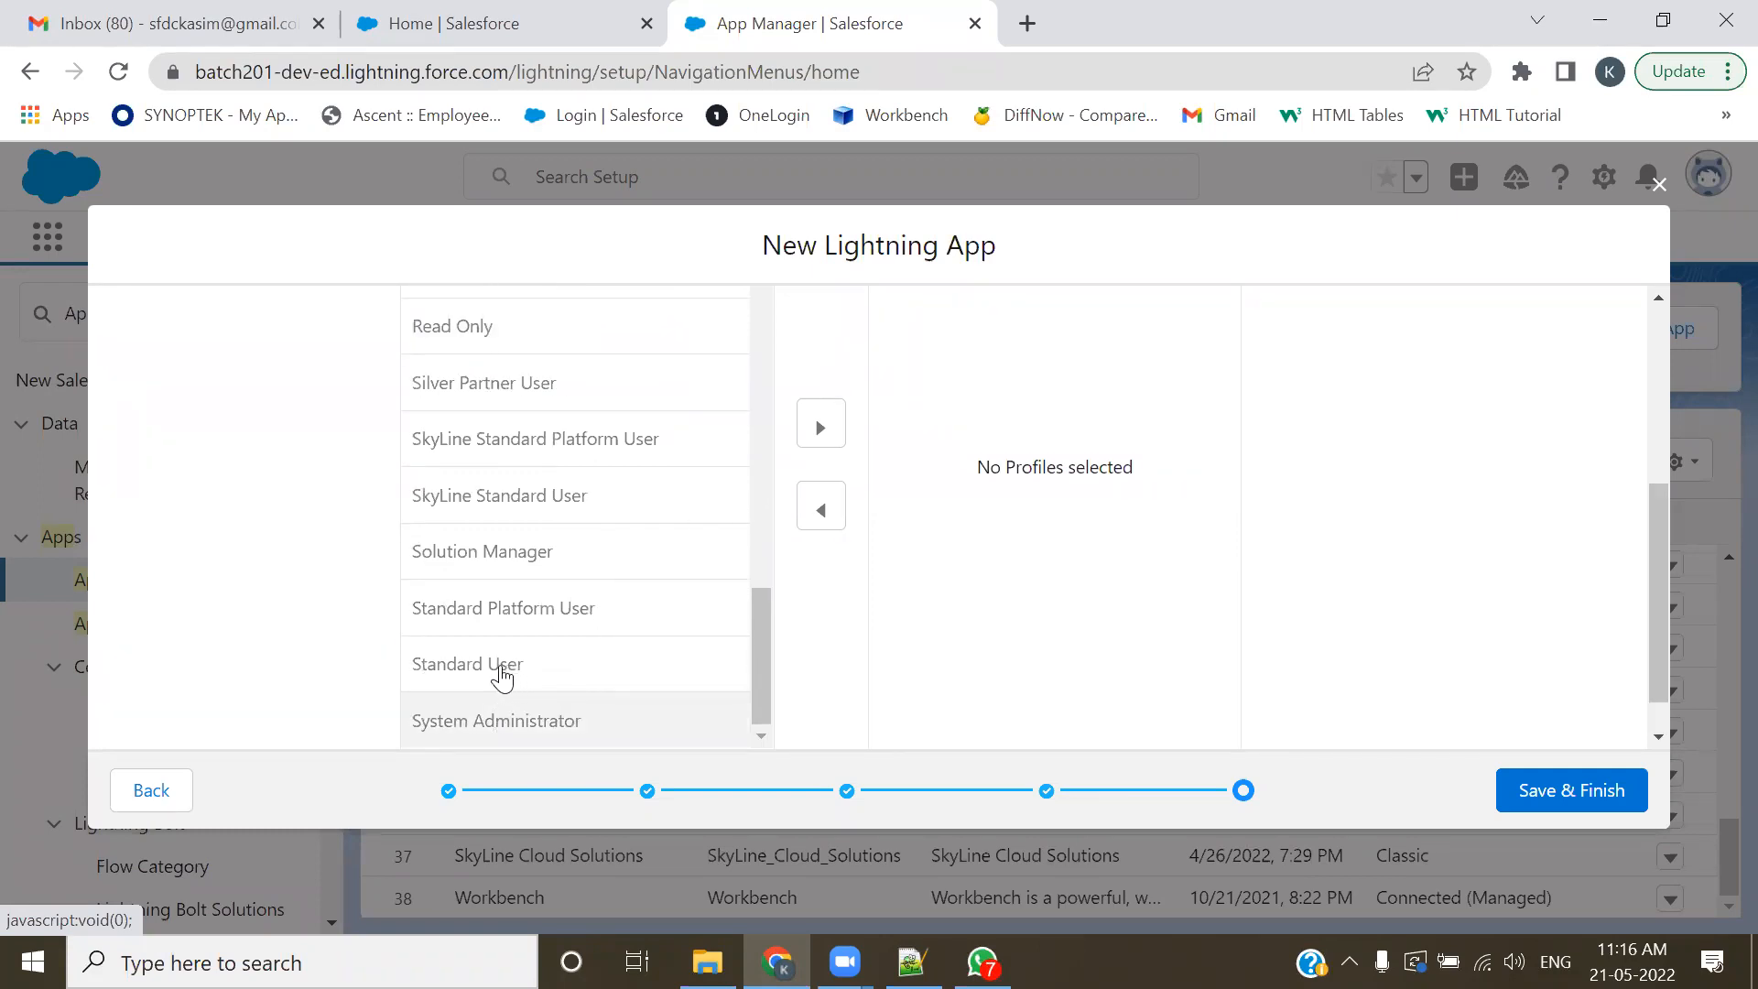
left_click(502, 678, "ctrl")
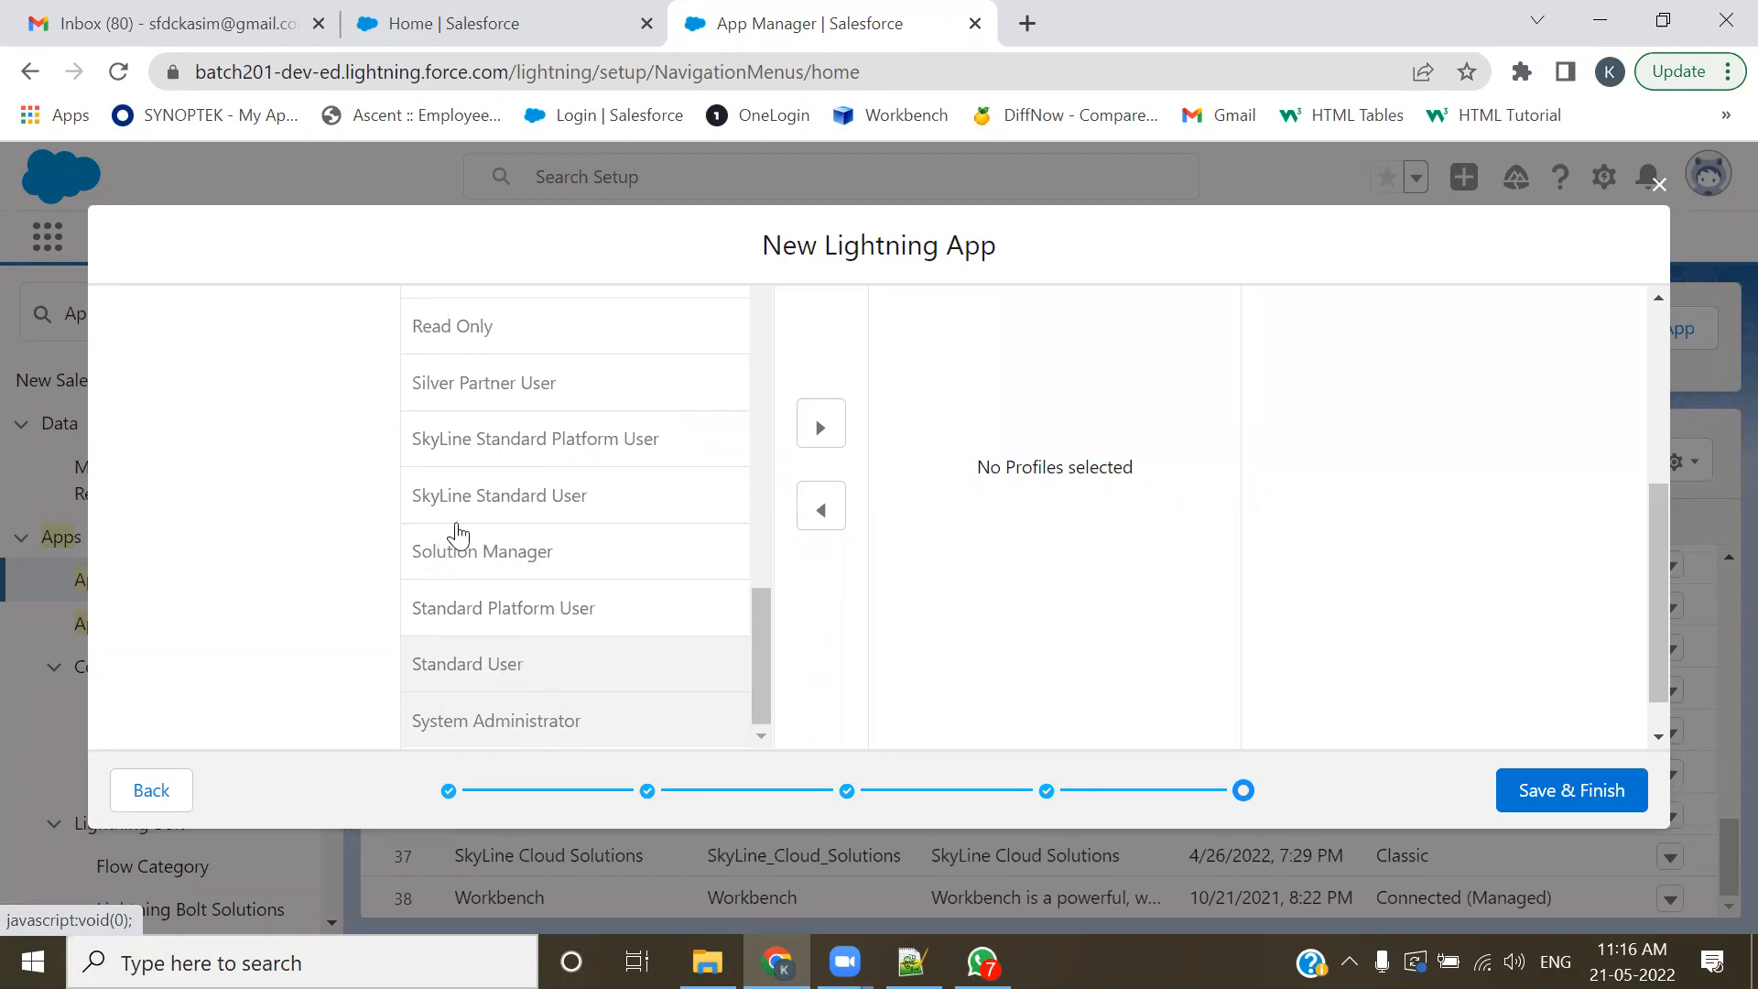
left_click(504, 505, "ctrl")
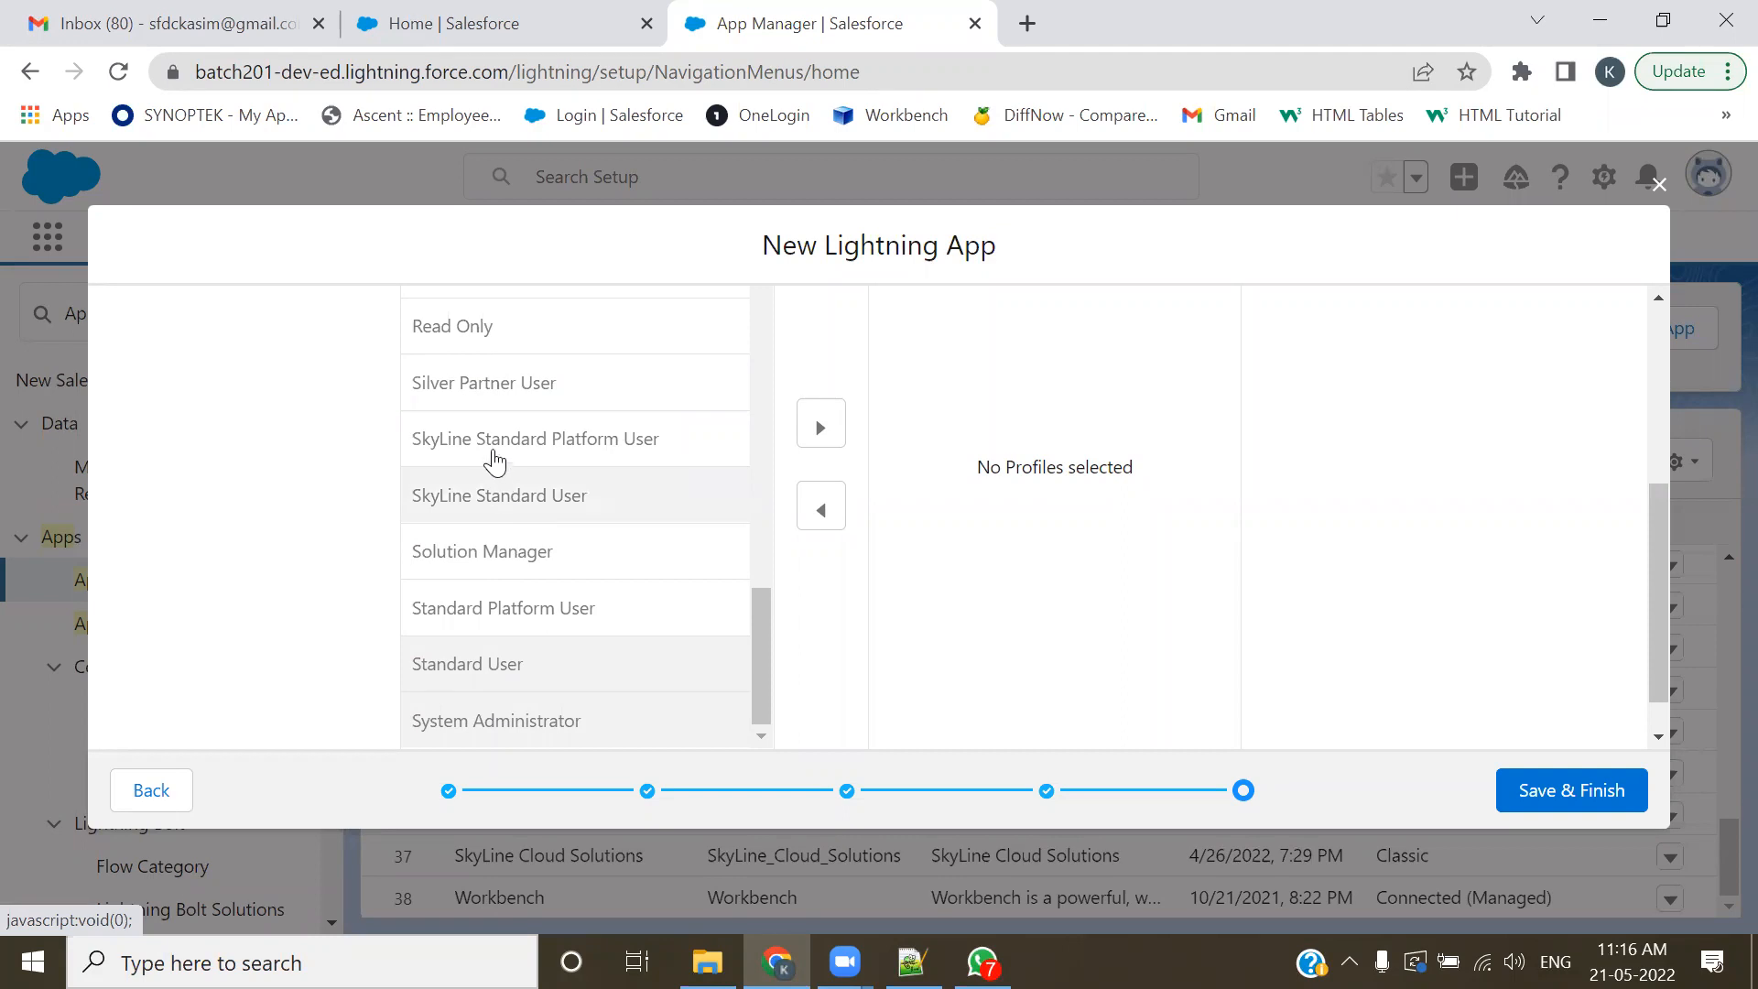
left_click(492, 453, "ctrl")
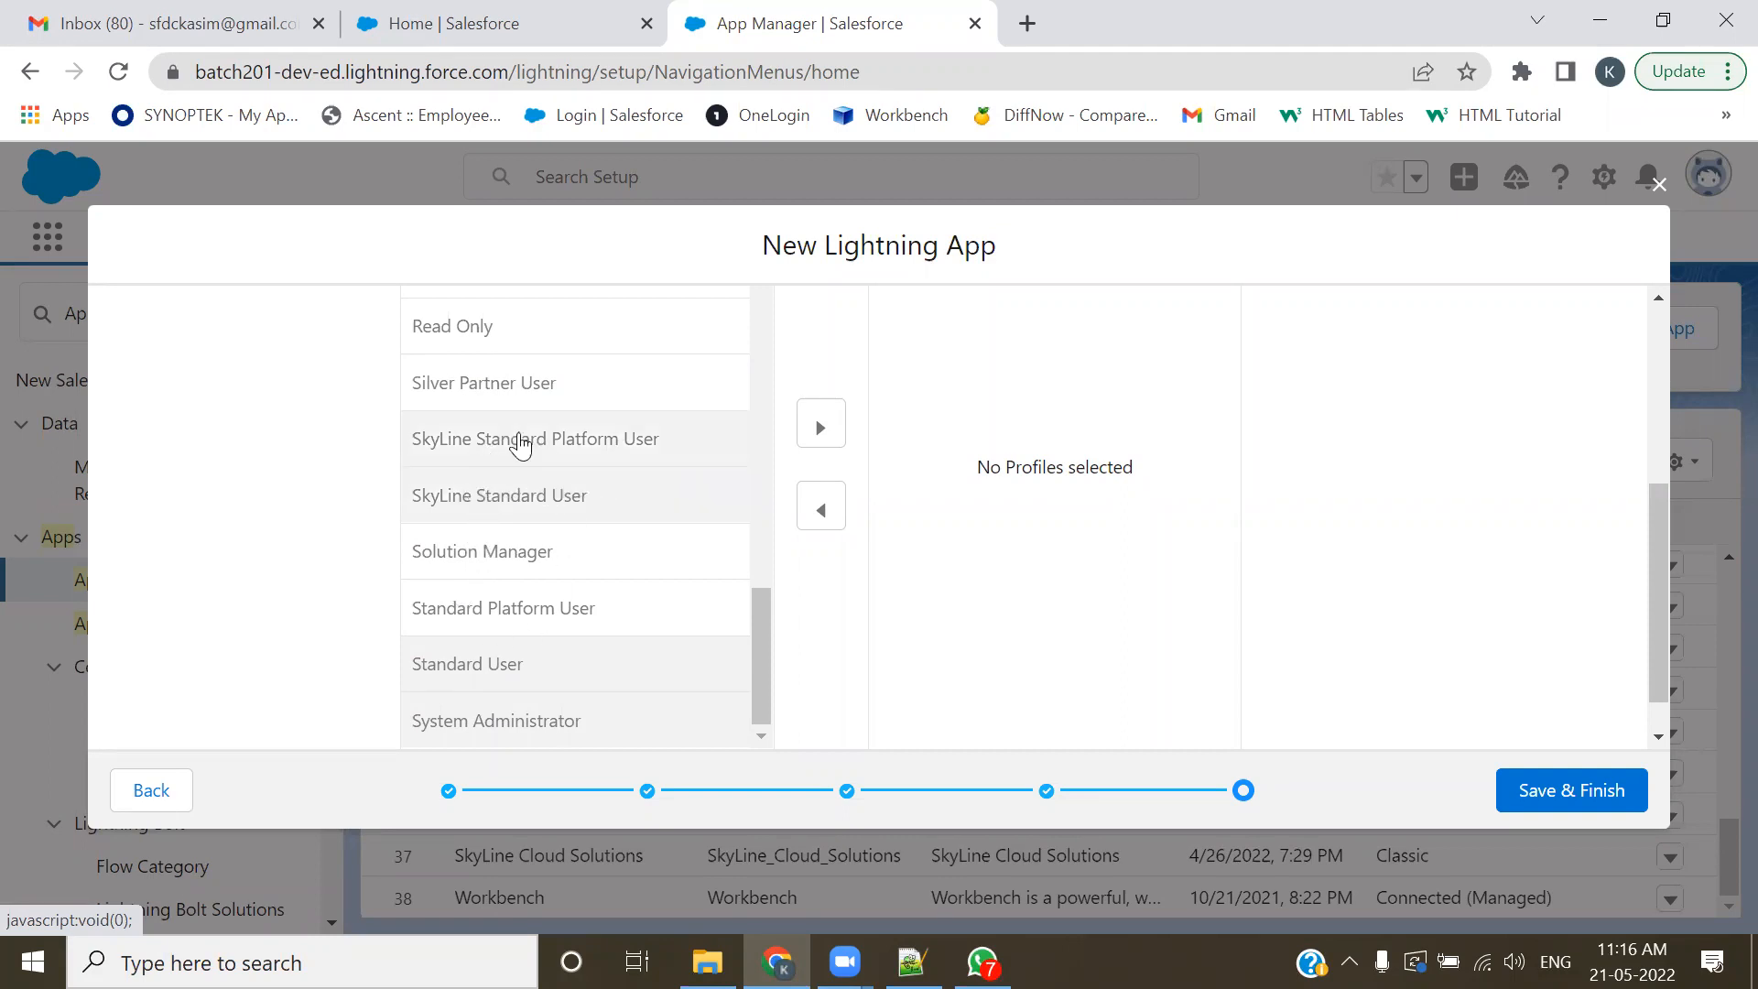
scroll(577, 560, "up", 2)
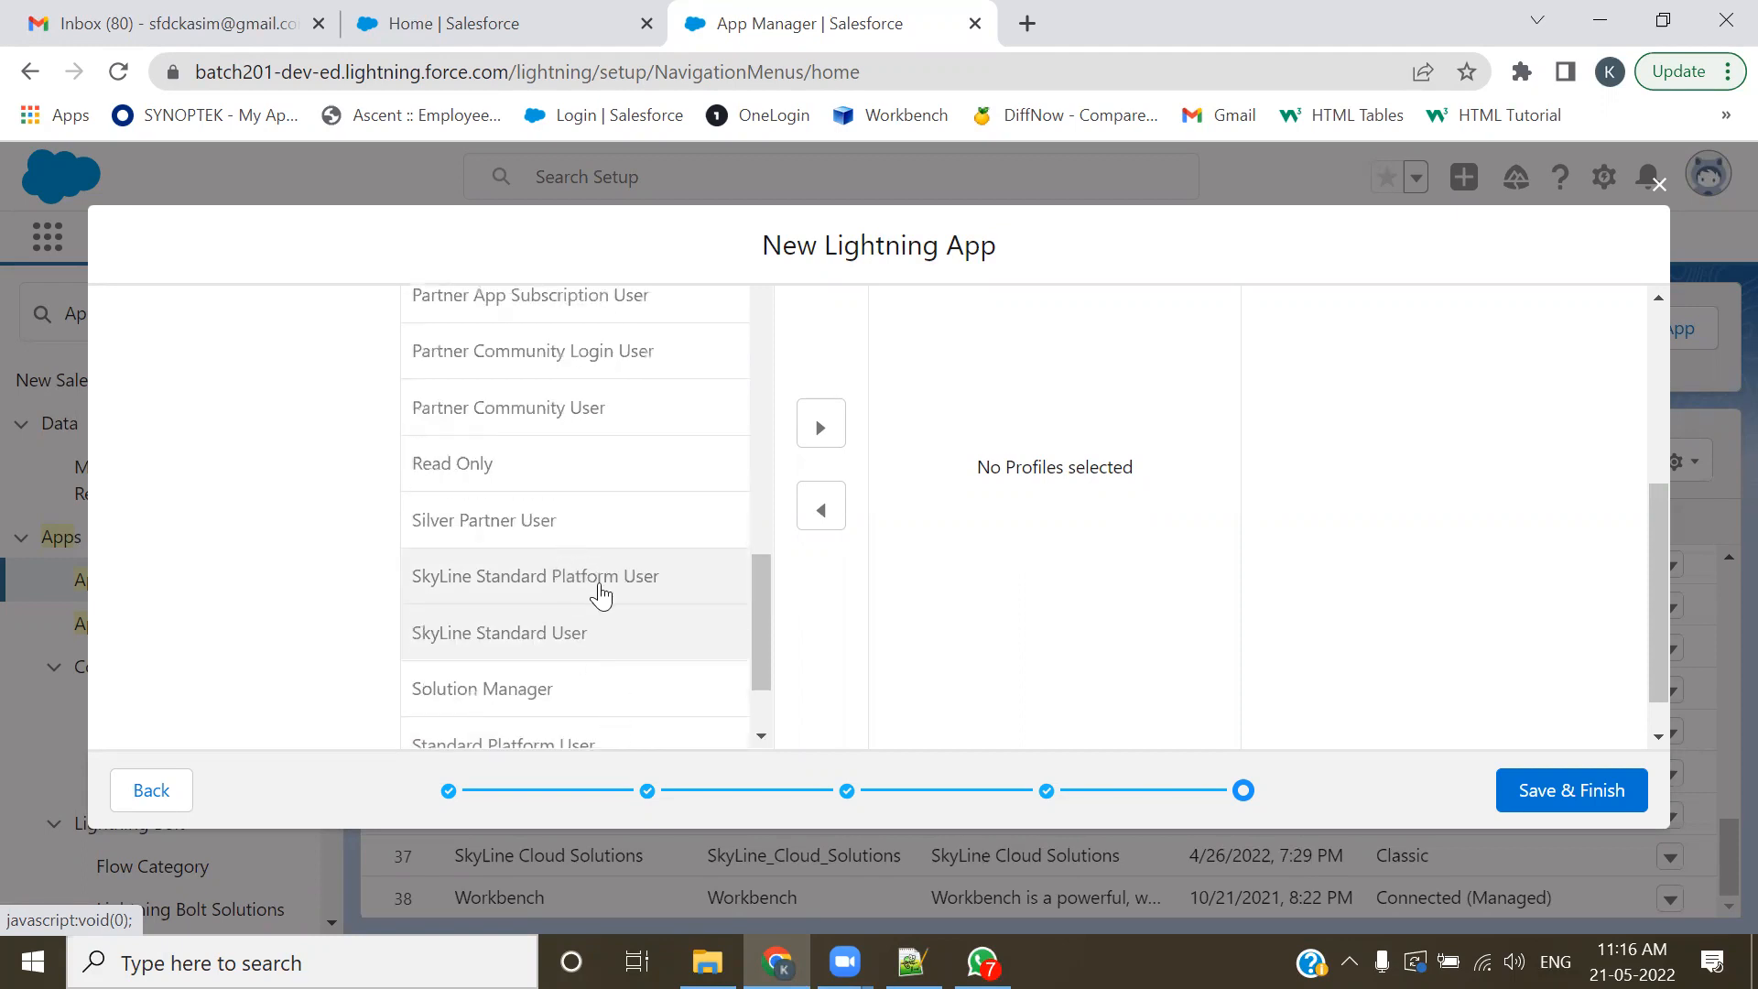
scroll(537, 606, "down", 2)
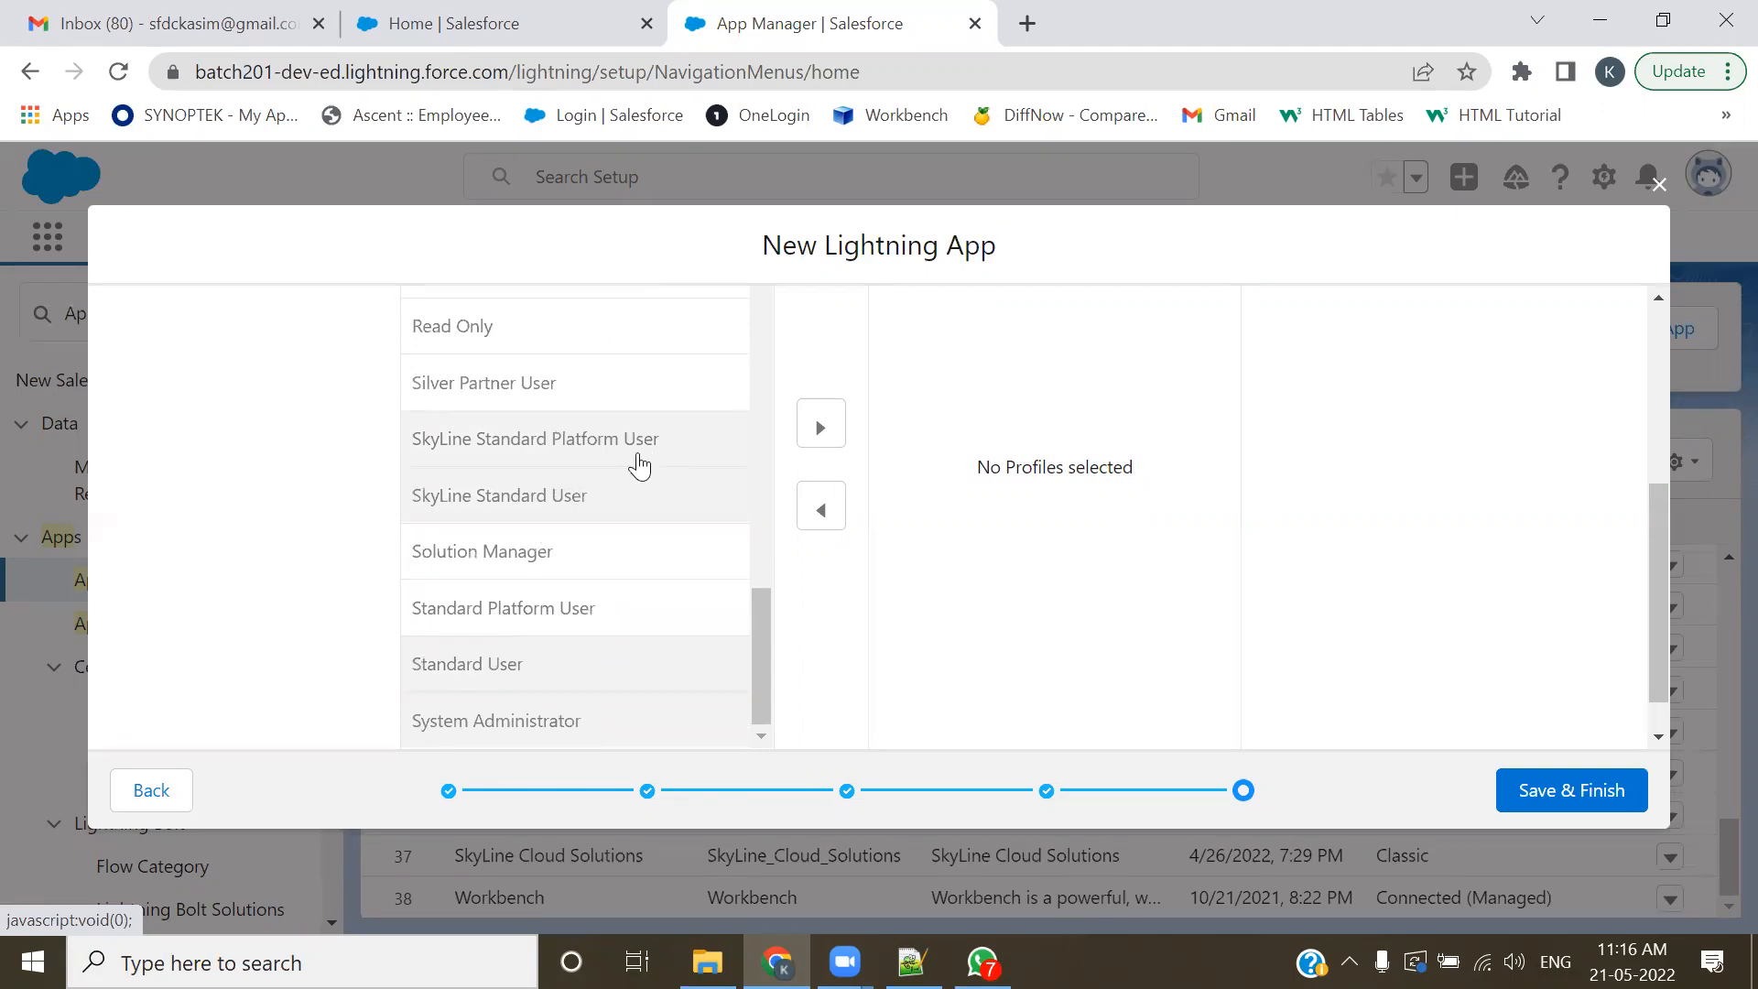
left_click(823, 428)
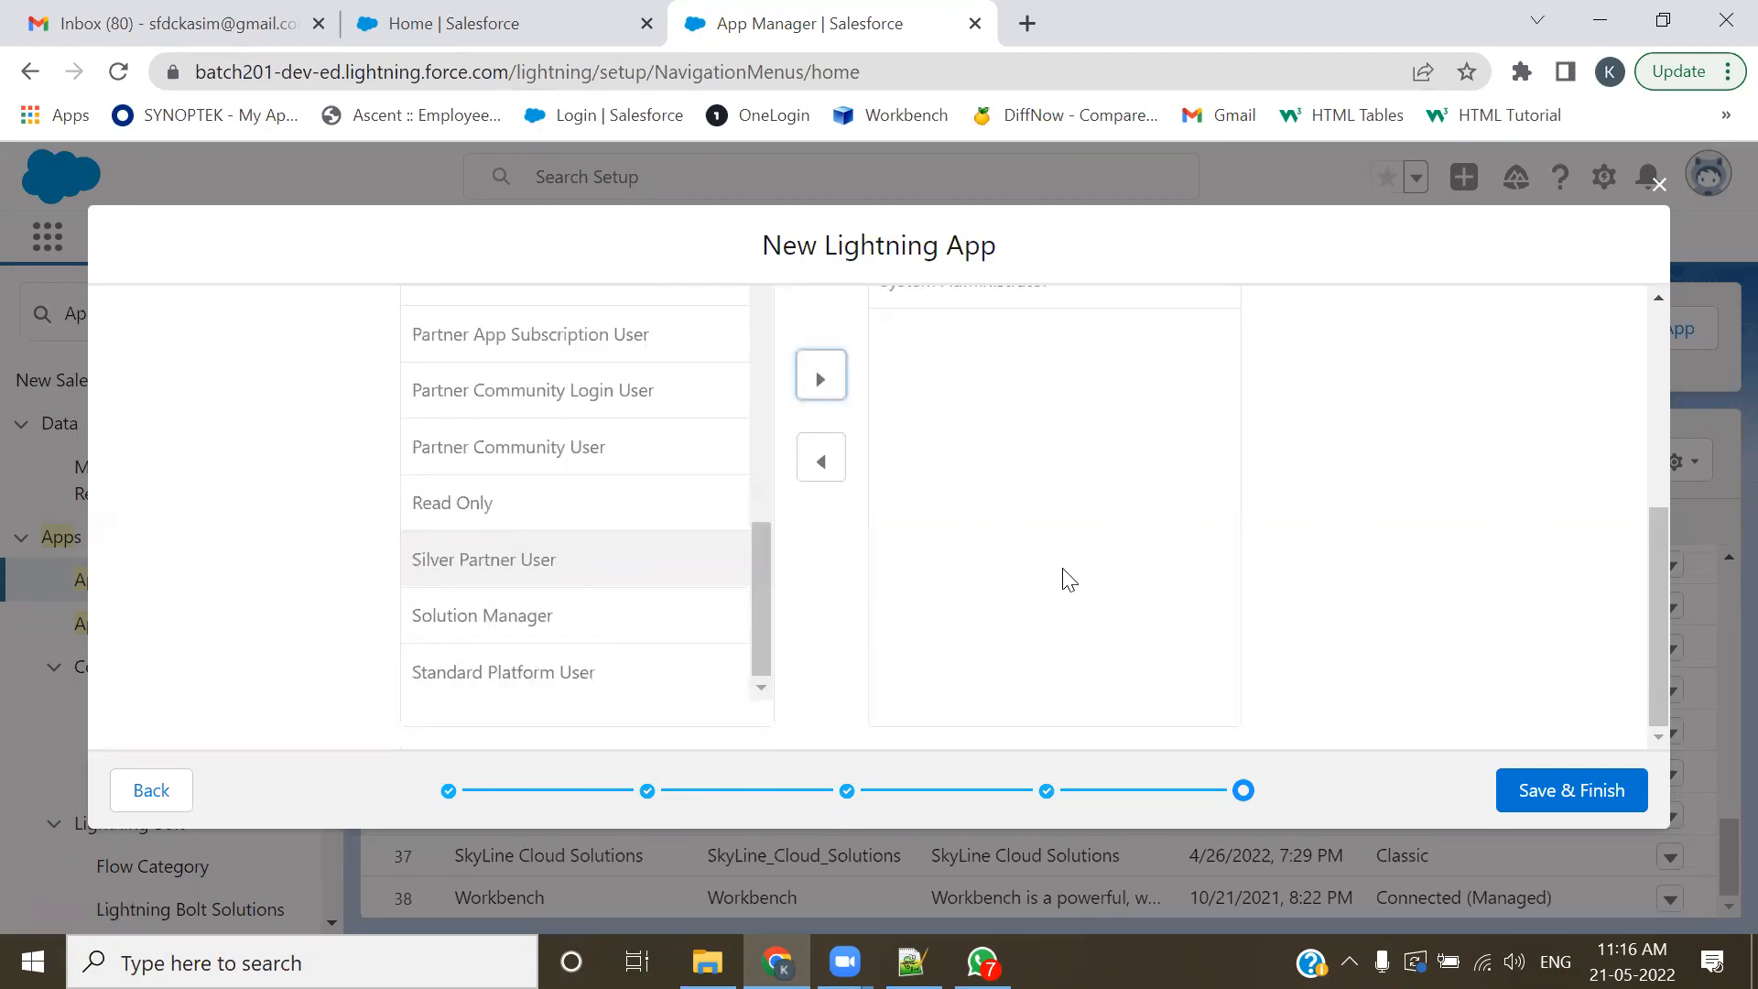
scroll(1648, 605, "up", 4)
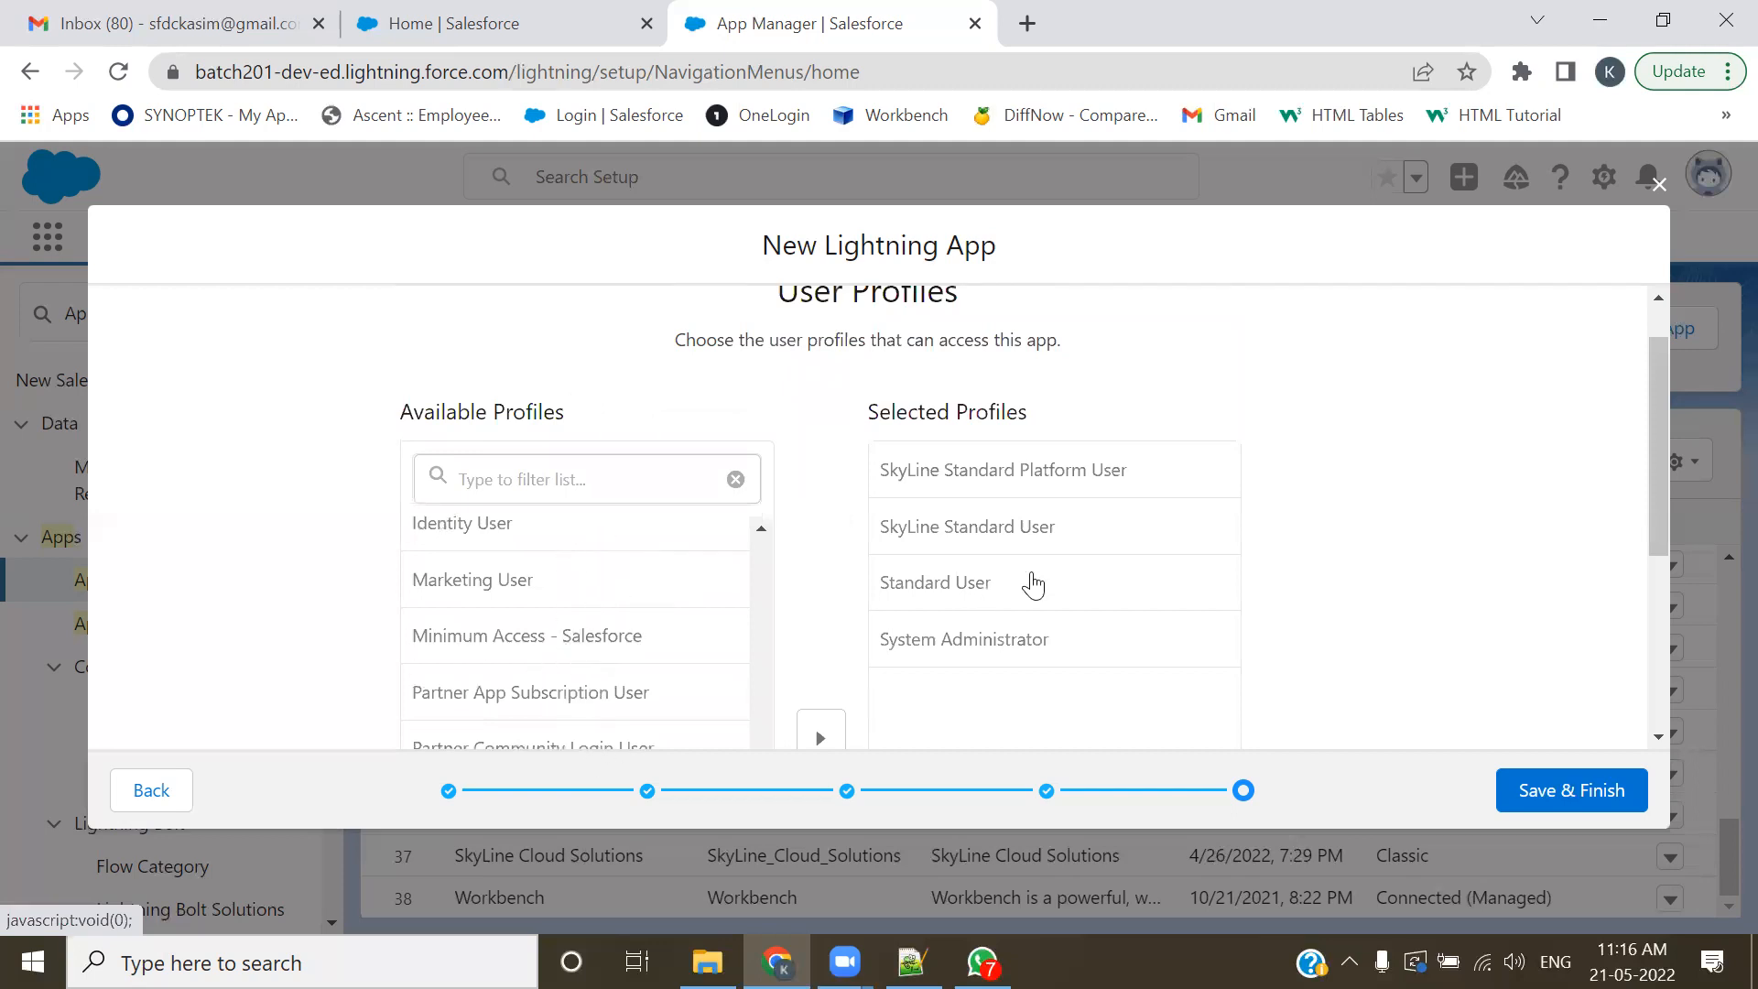
- Save and finish the new Lightning app, and check for My First Lightning Application in the App Manager list
left_click(1557, 789)
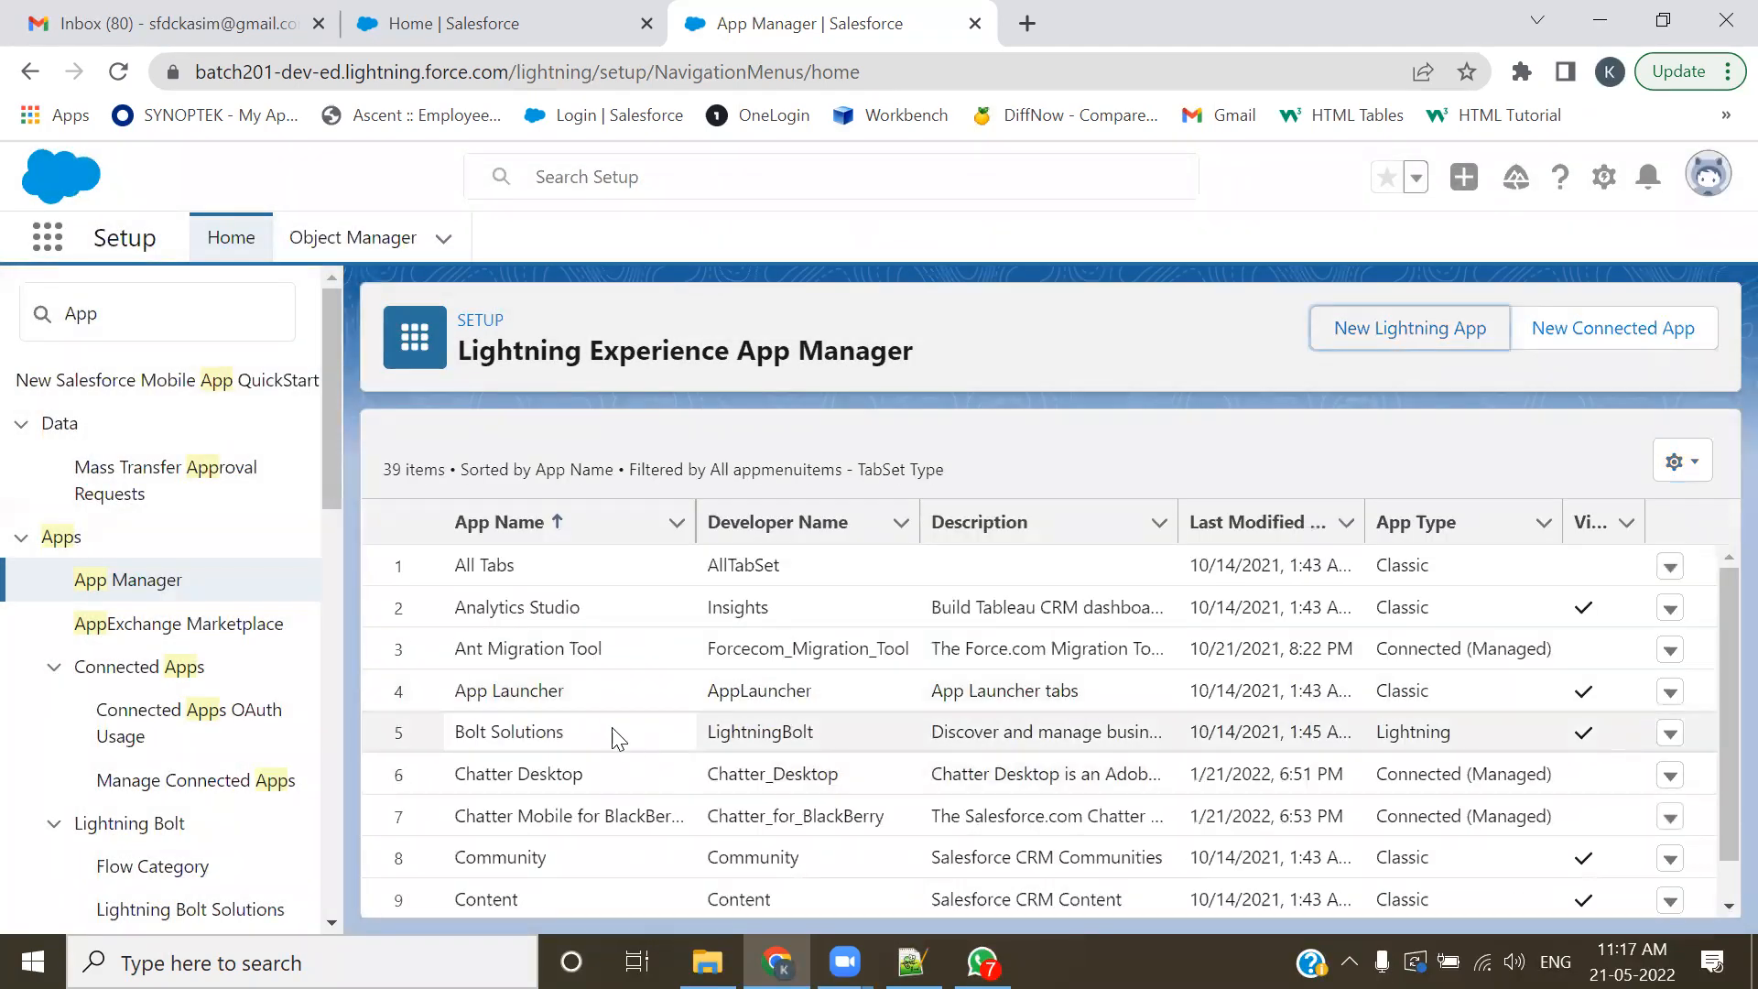
scroll(611, 738, "down", 5)
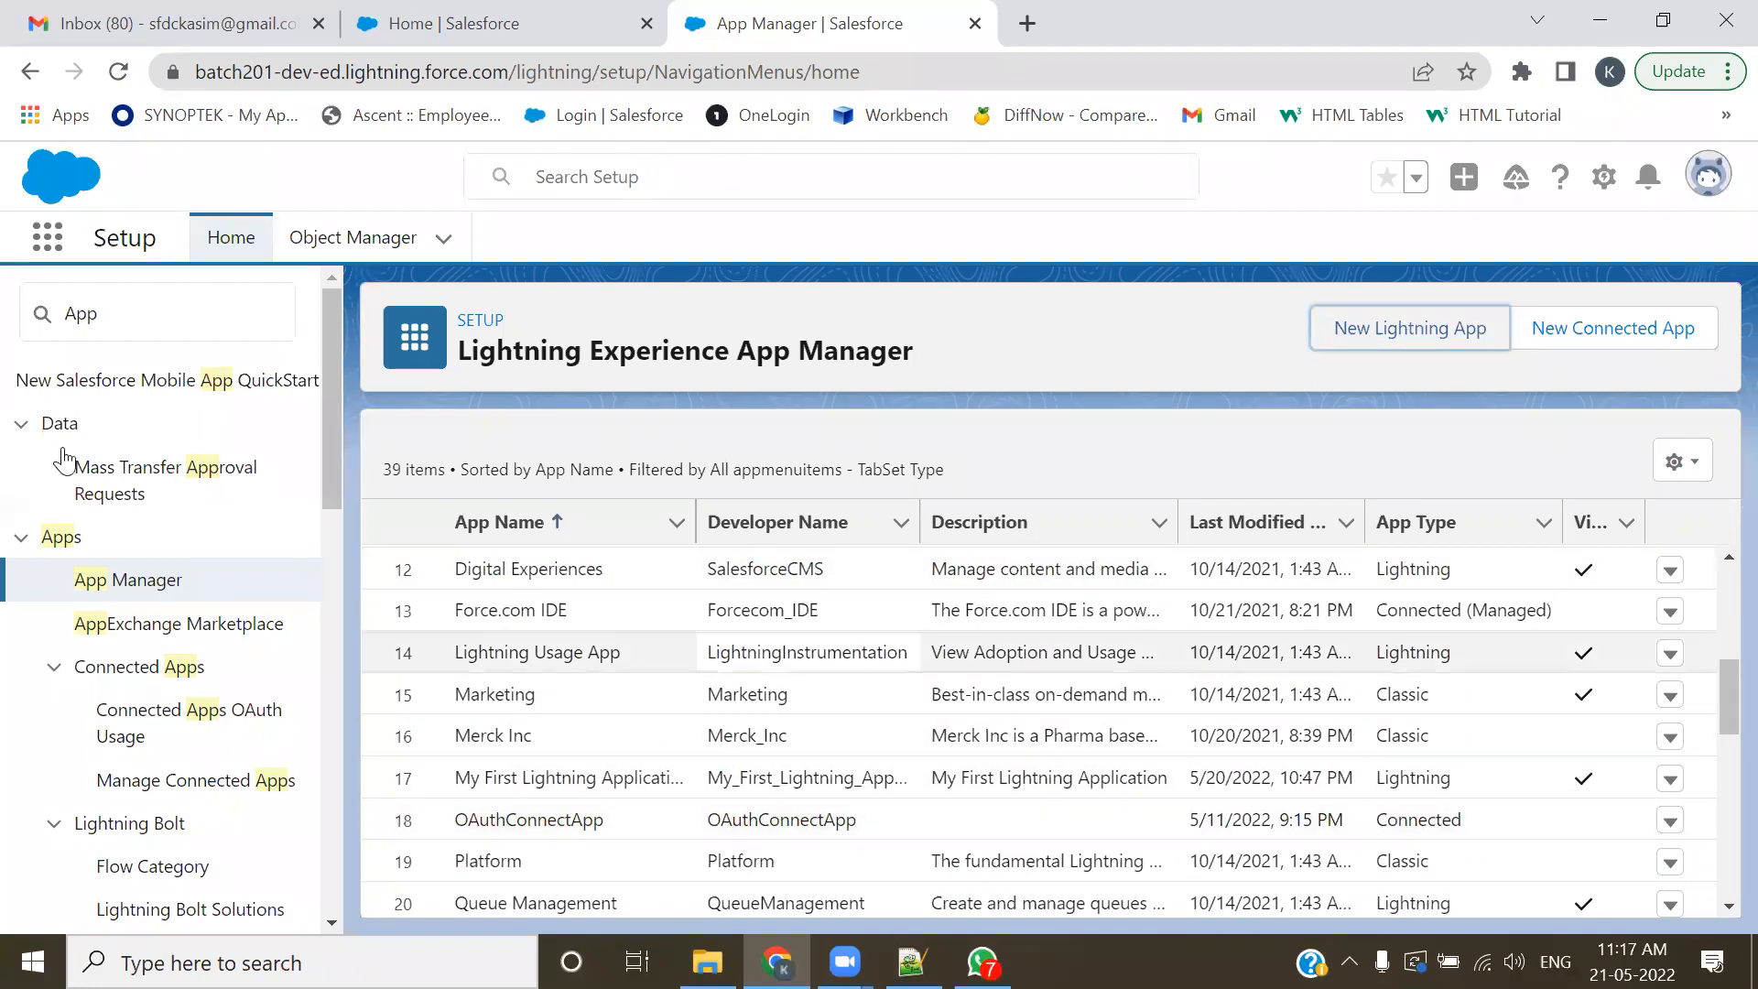
left_click(524, 11)
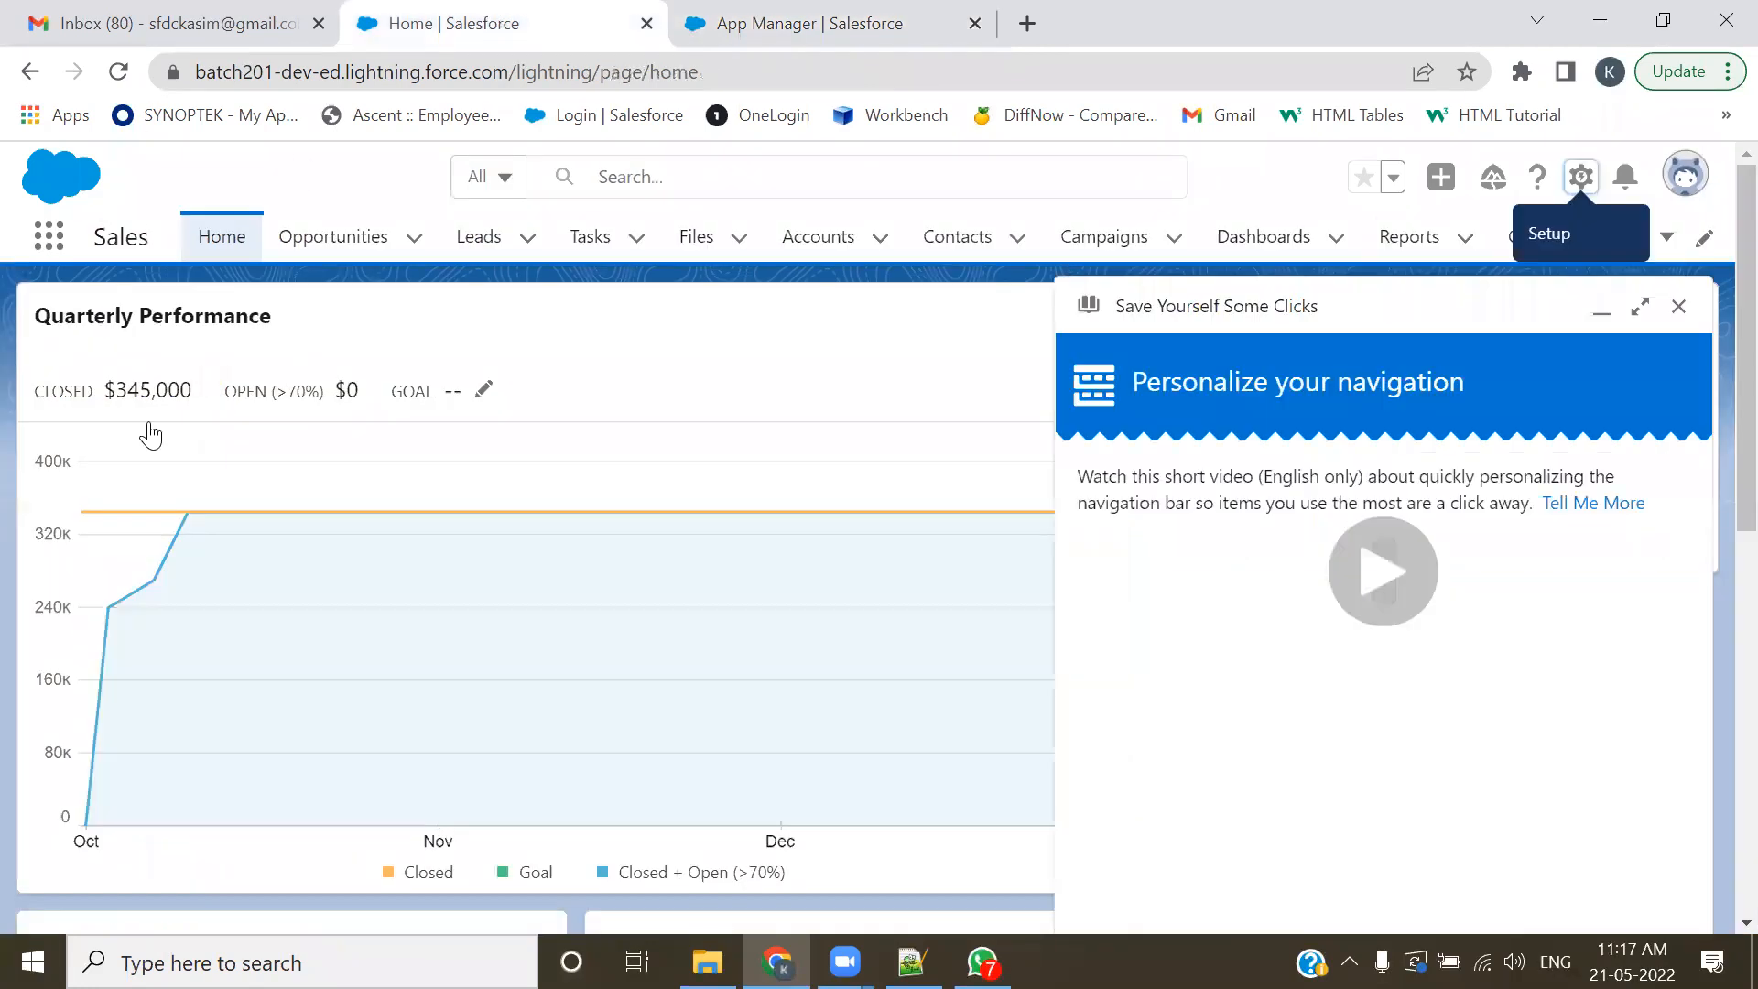
left_click(838, 24)
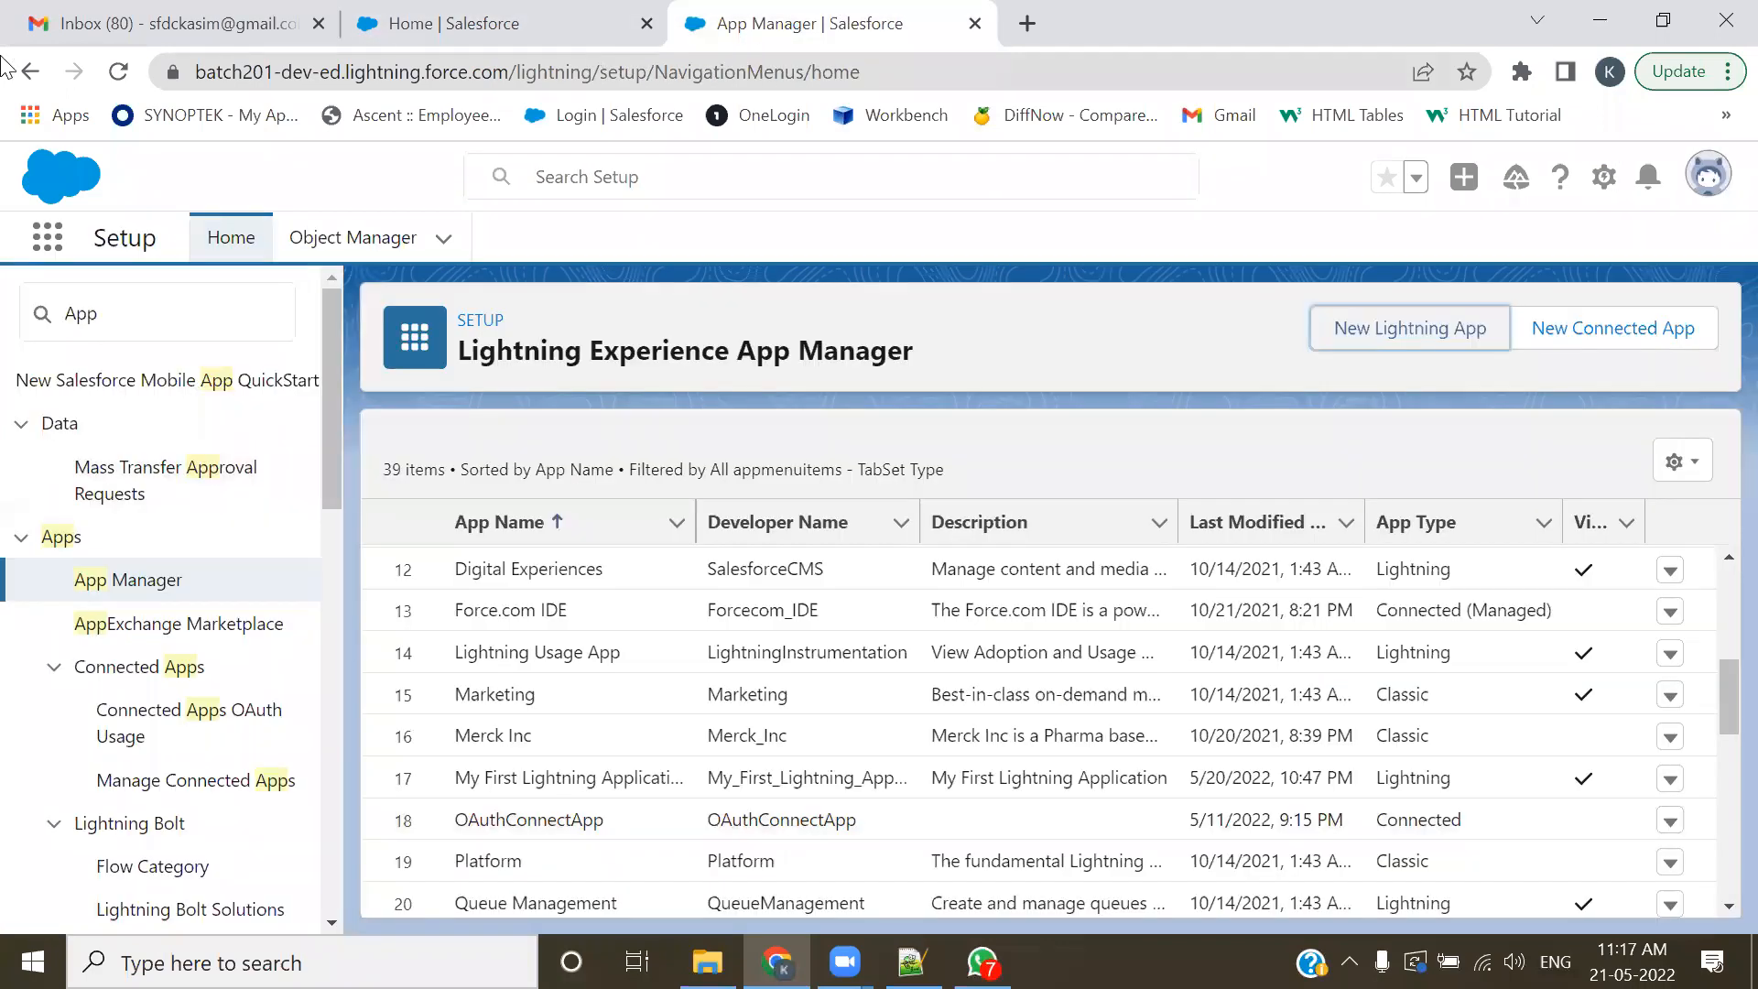
- Reload the App Manager page and look for My First Lightning Application among all apps in the App Launcher
left_click(121, 73)
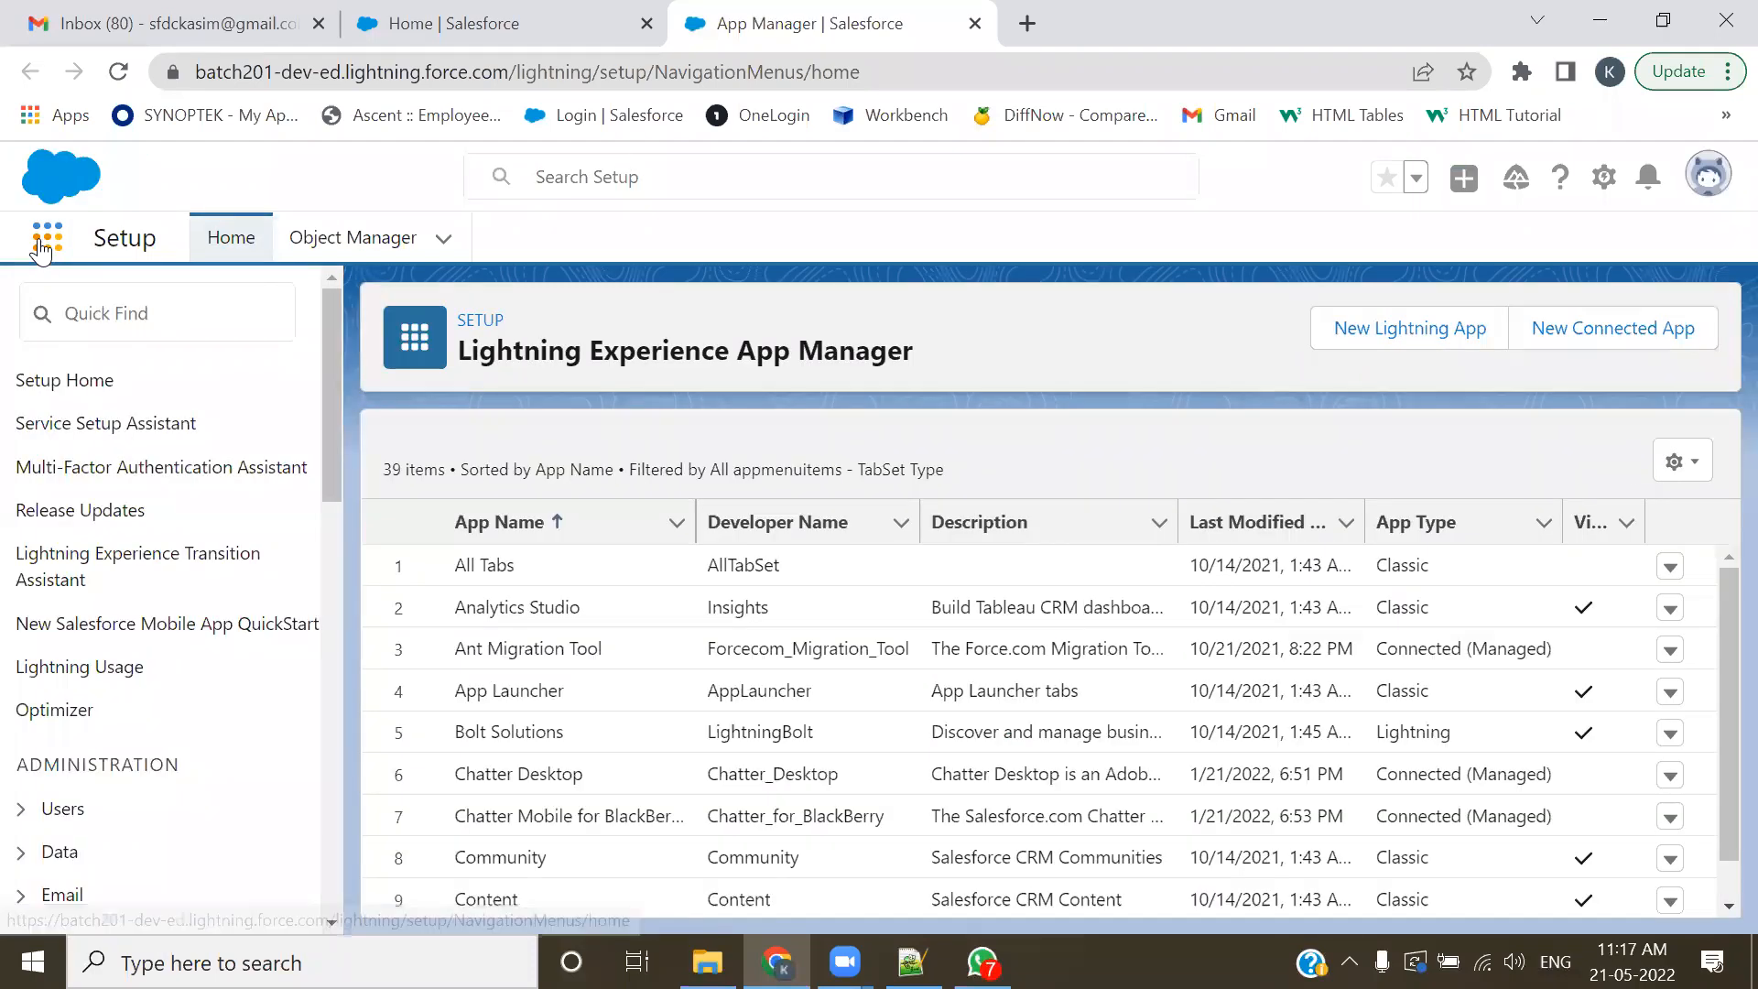
left_click(42, 245)
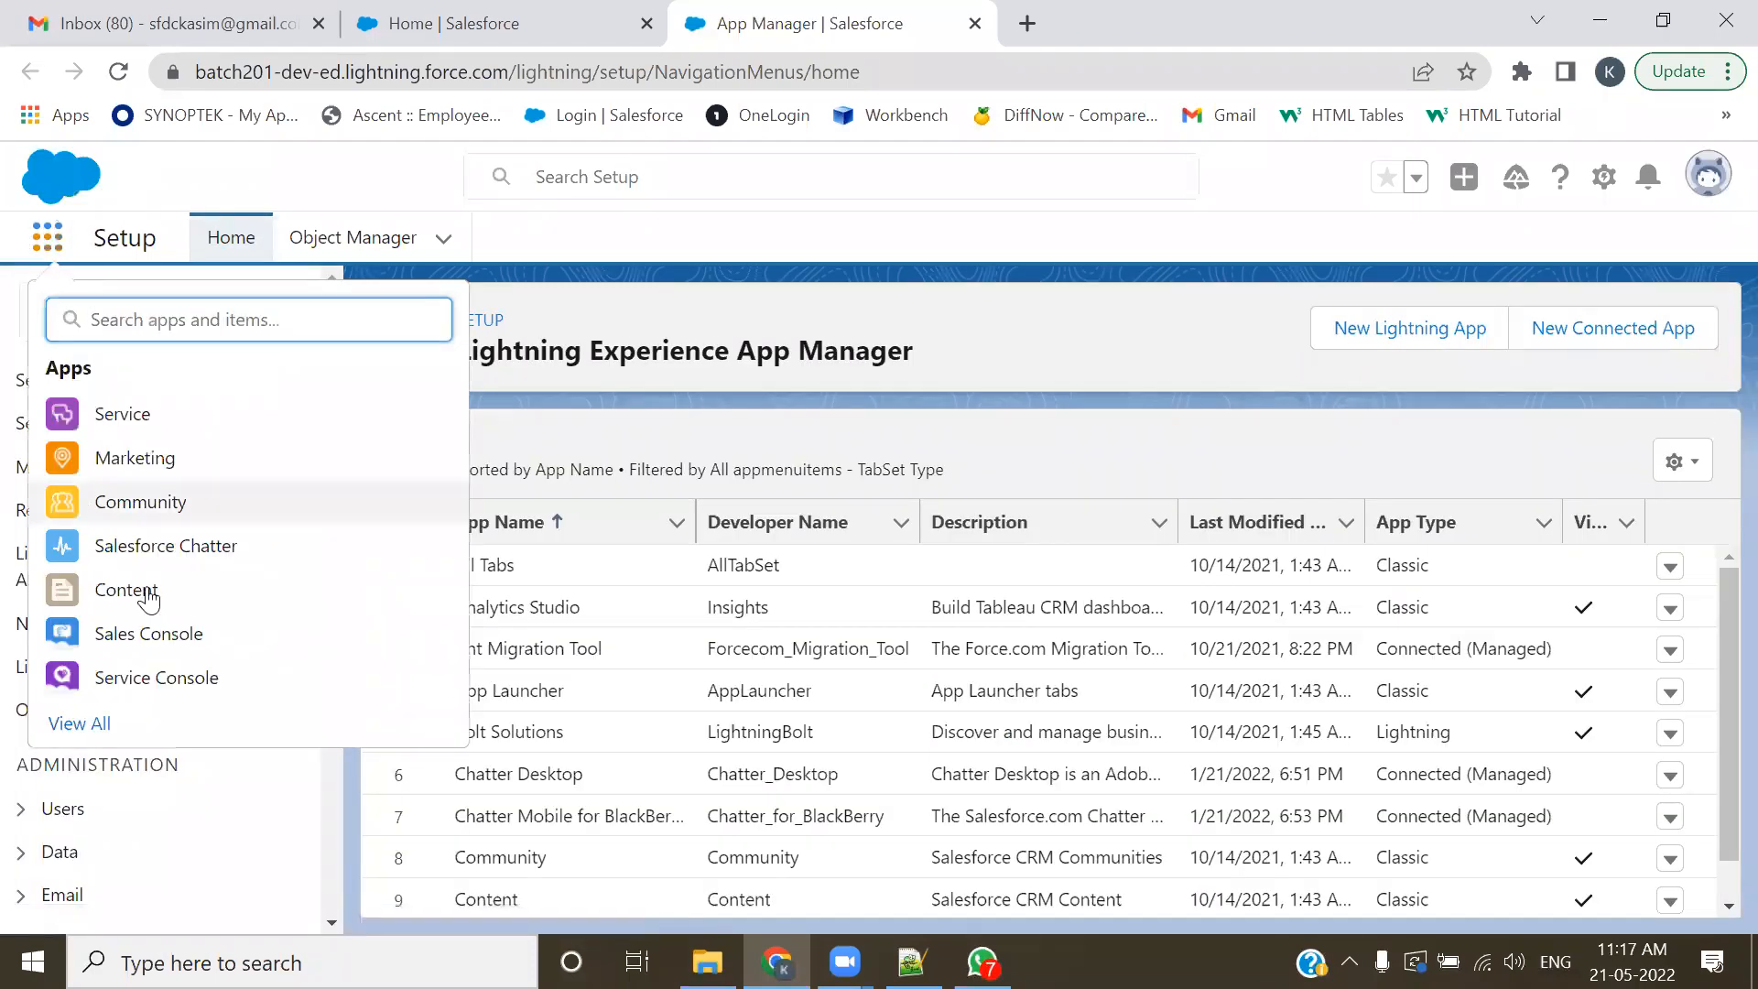
left_click(81, 726)
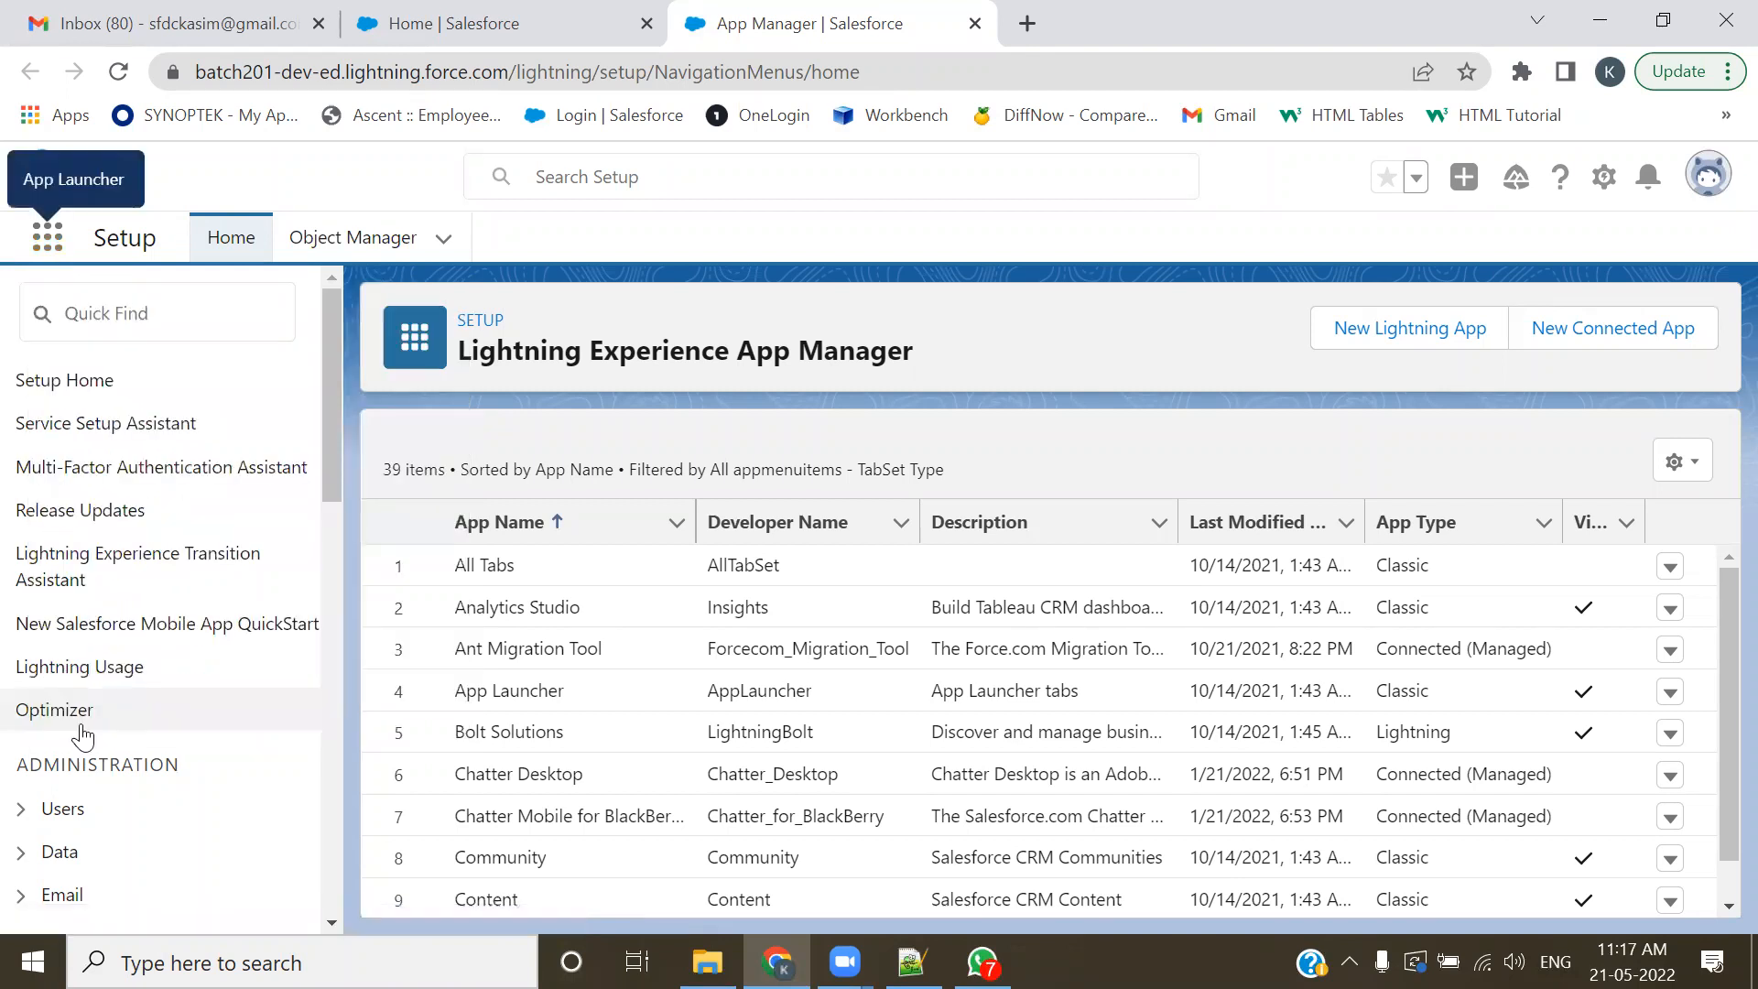
scroll(973, 629, "down", 6)
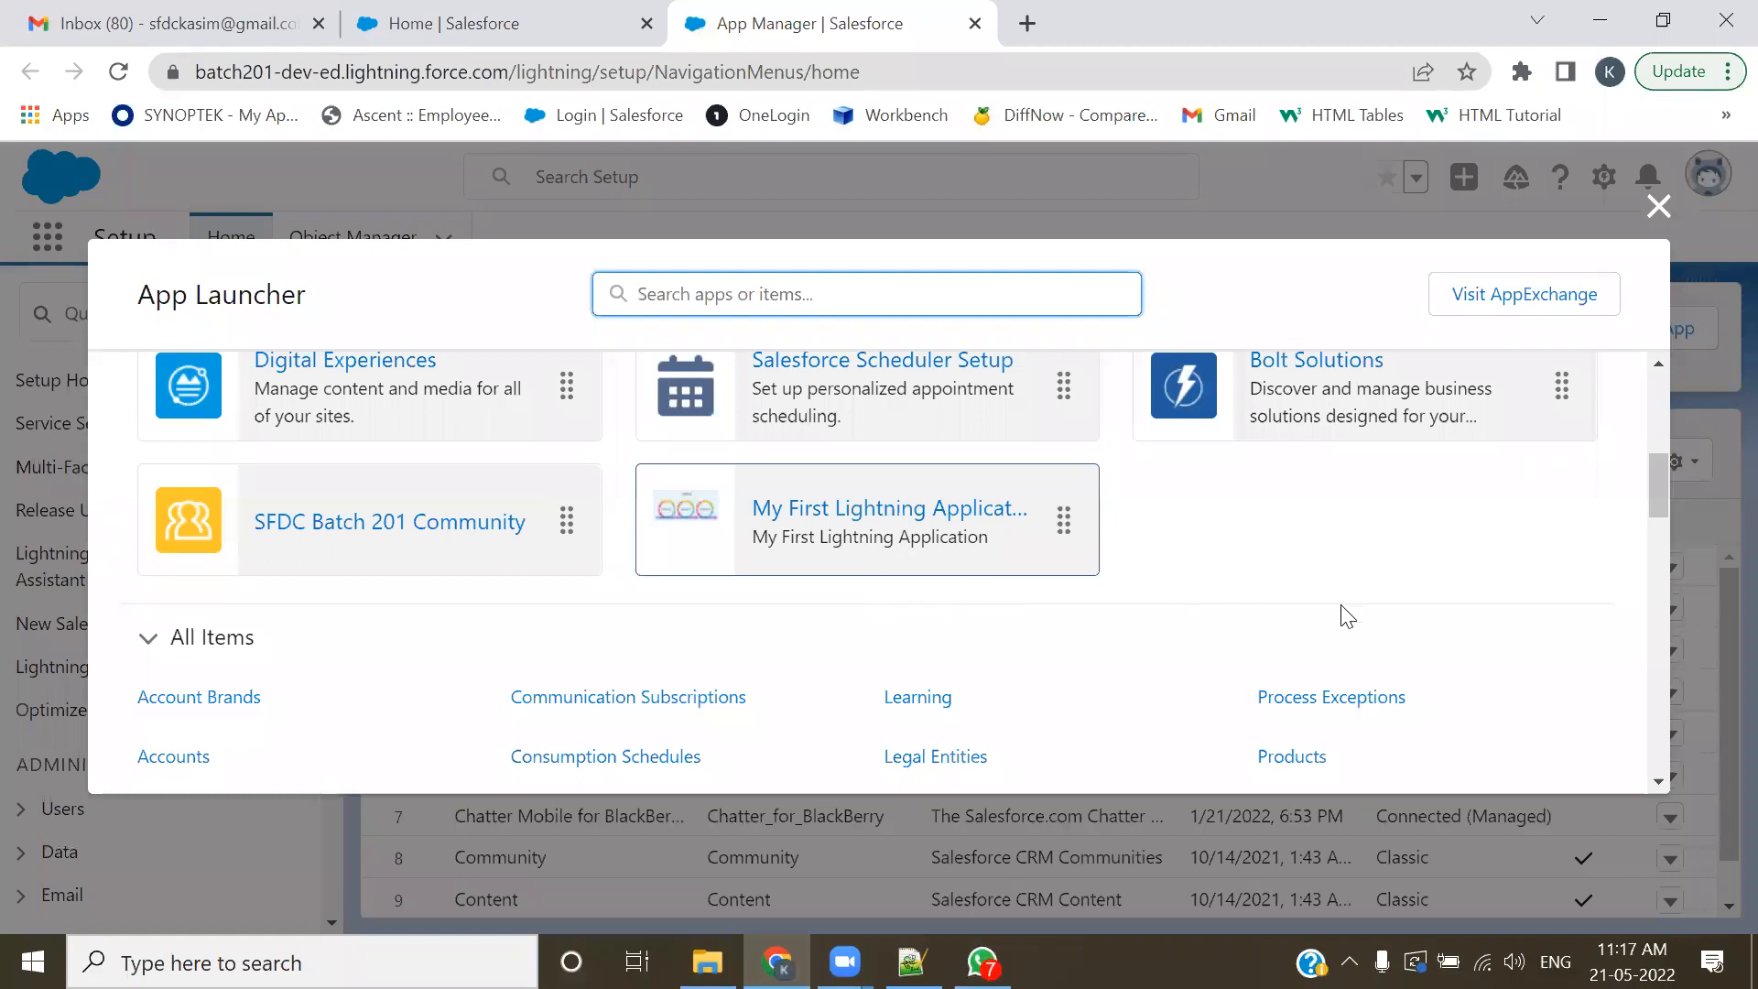
left_click(1658, 206)
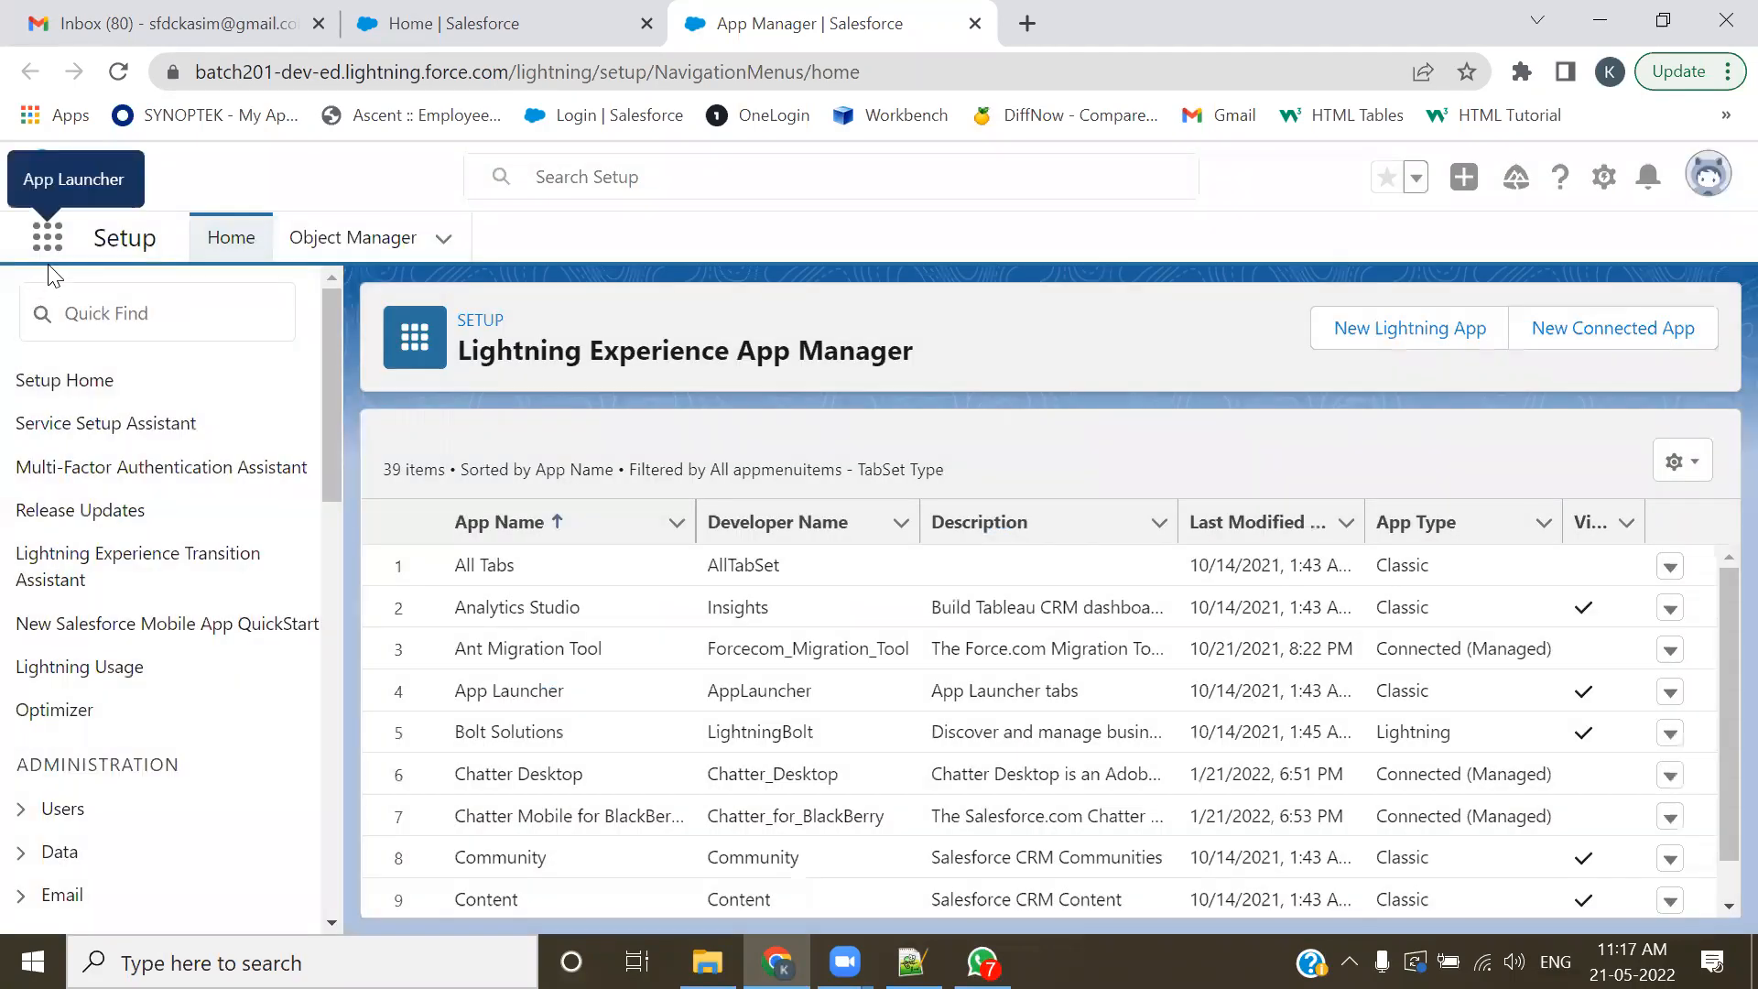
- Reorder the full App Launcher list so that My First Lightning Application comes directly before Service Console
left_click(48, 237)
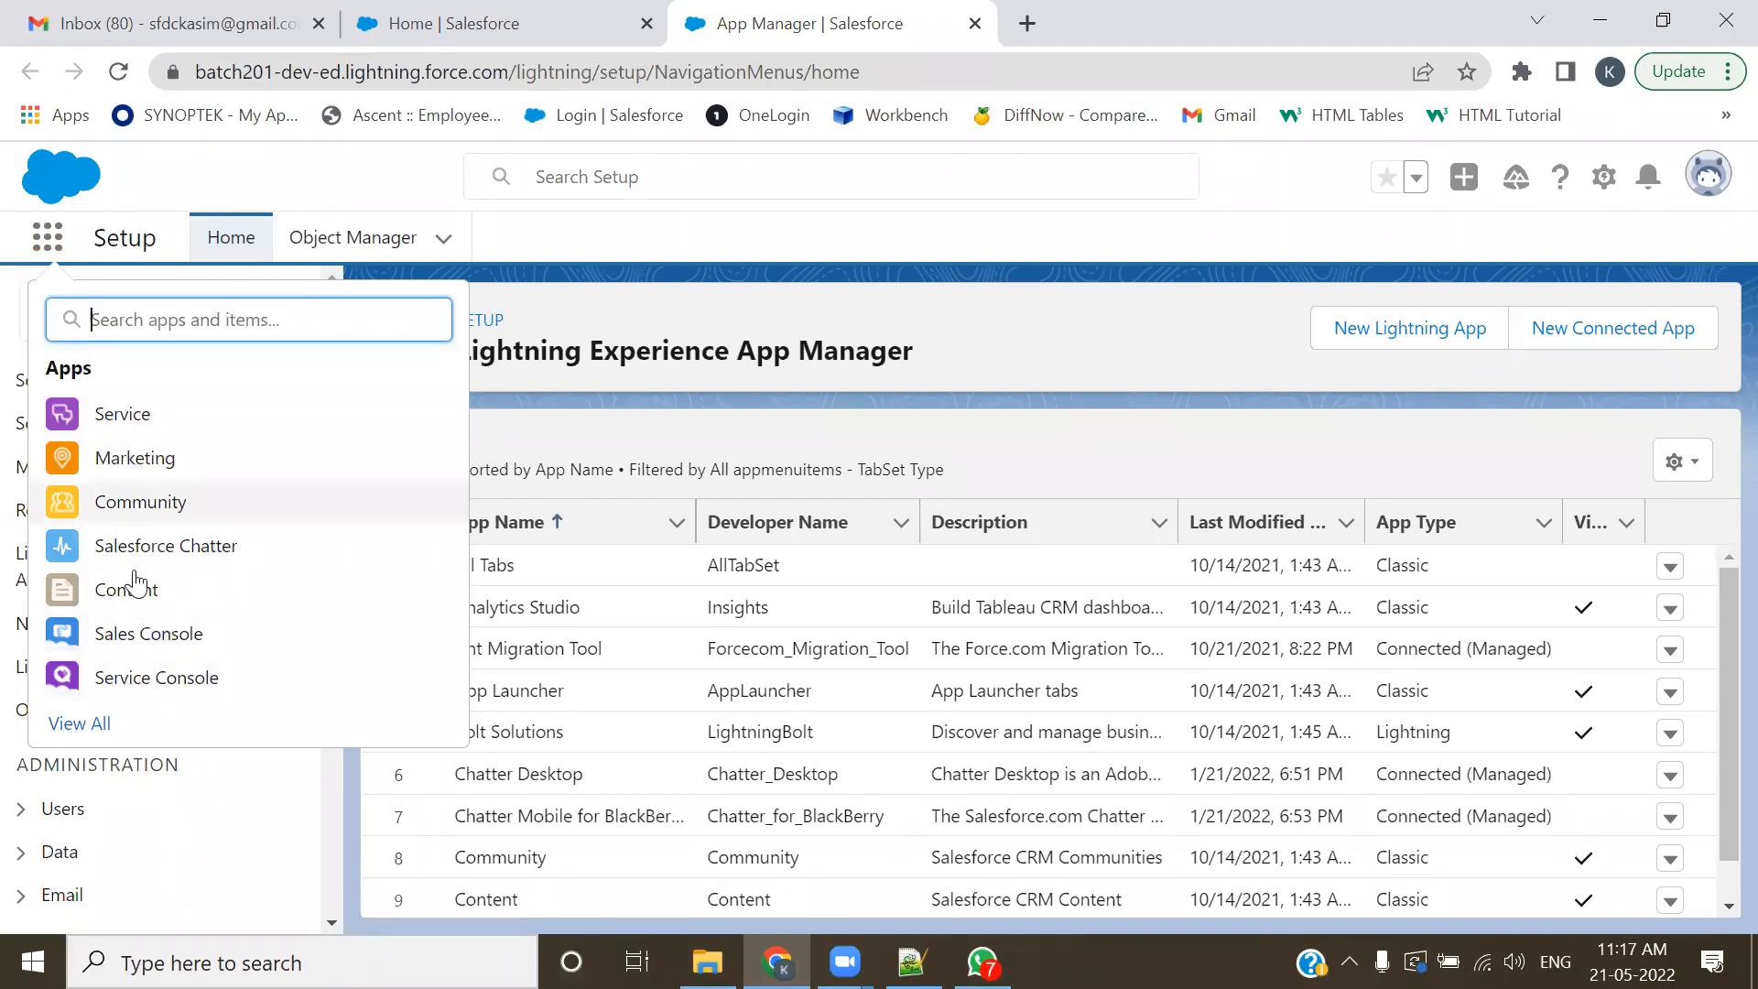
left_click(79, 724)
scroll(757, 558, "down", 2)
scroll(757, 558, "down", 3)
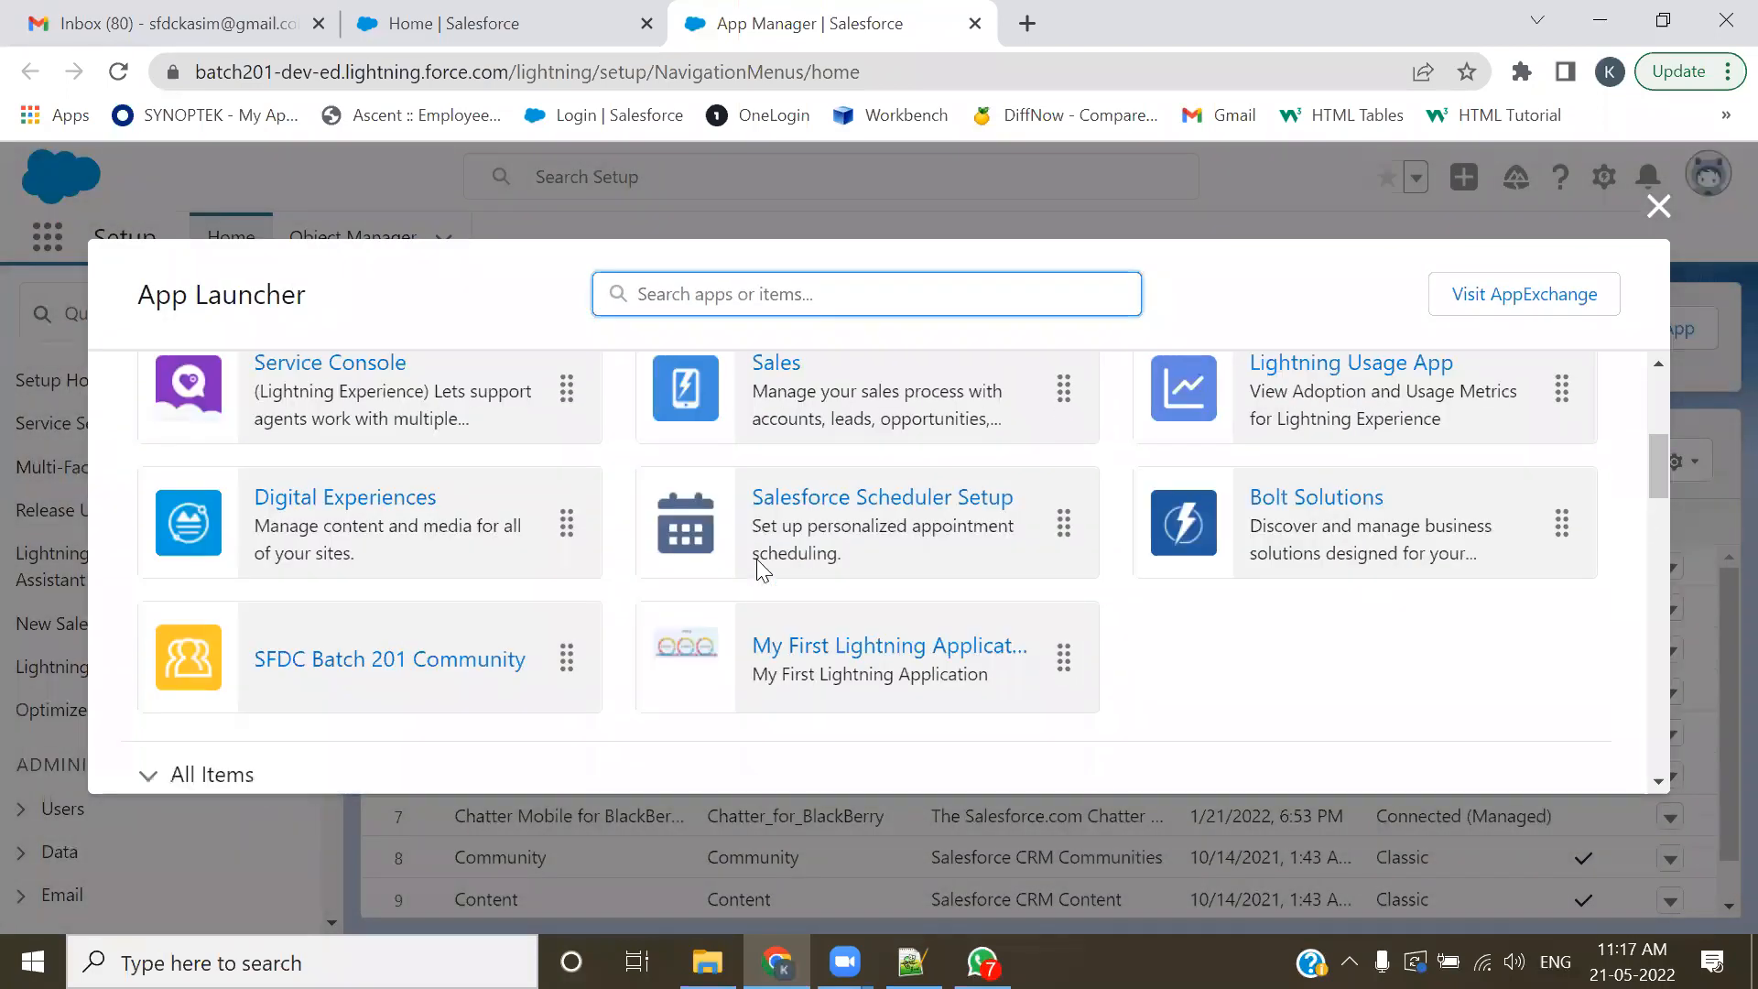
left_click(1063, 659)
left_click_drag(1063, 656, 540, 500)
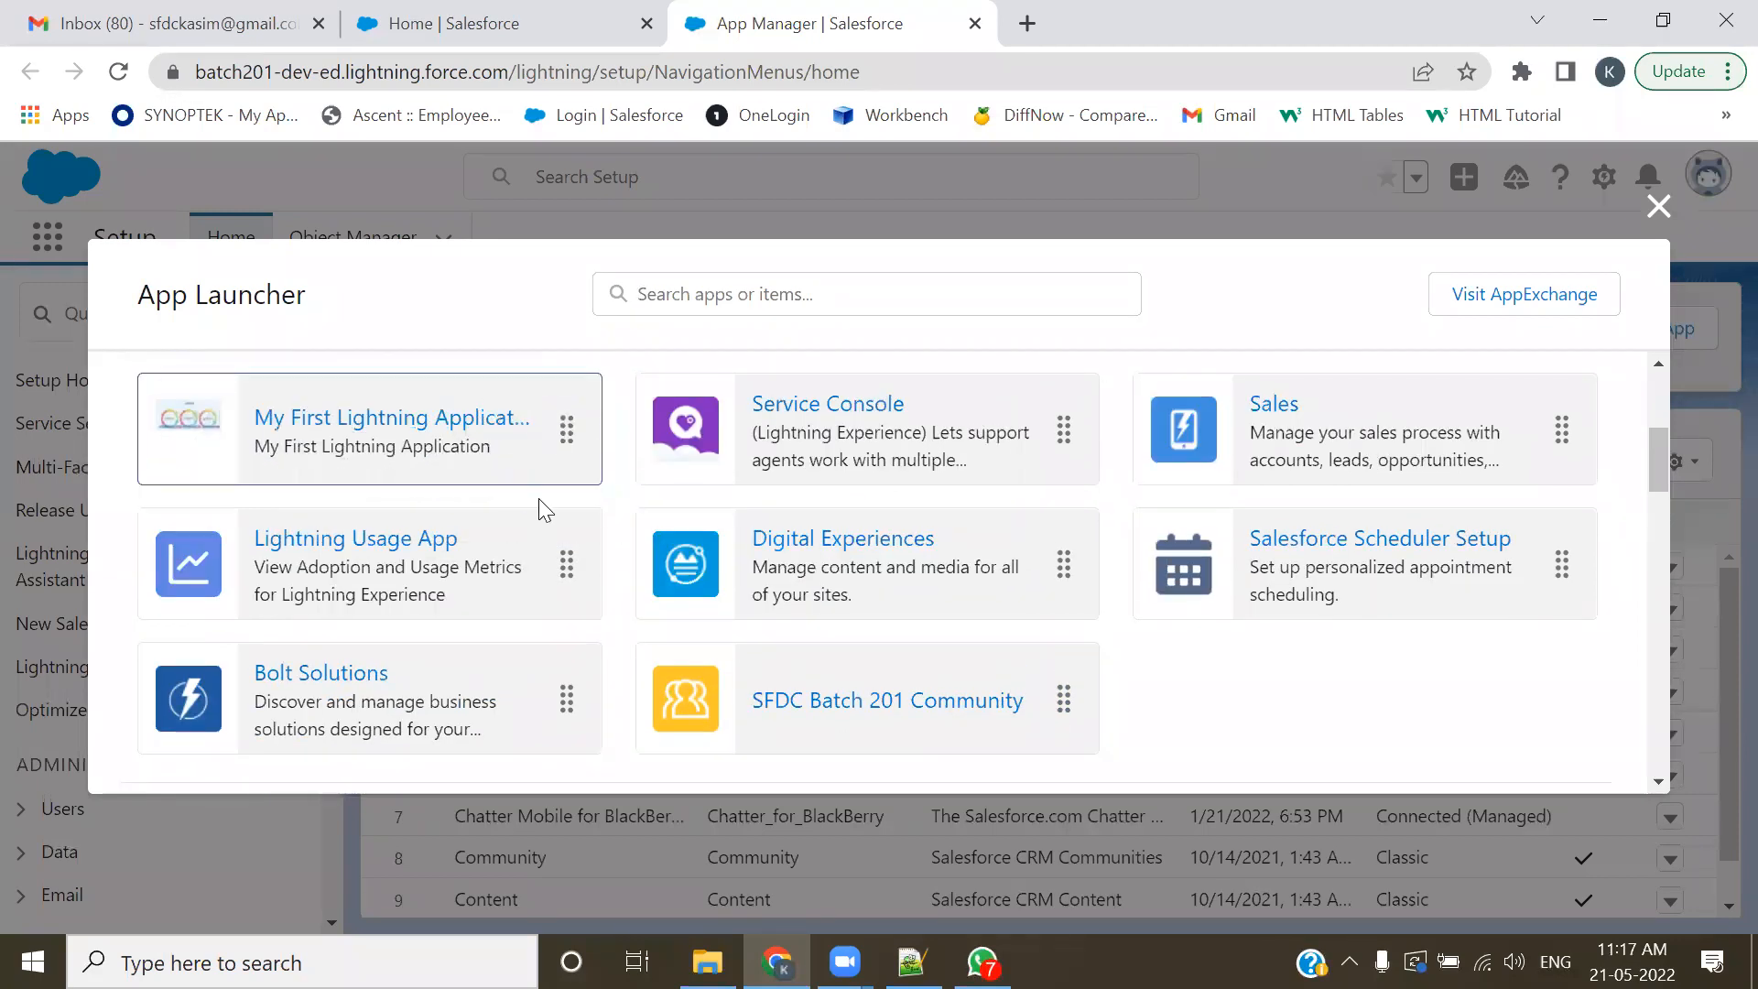
- Try to move My First Lightning Application further up the list of apps, and close the App Launcher
left_click_drag(561, 680, 551, 443)
scroll(573, 601, "up", 2)
left_click_drag(568, 714, 510, 467)
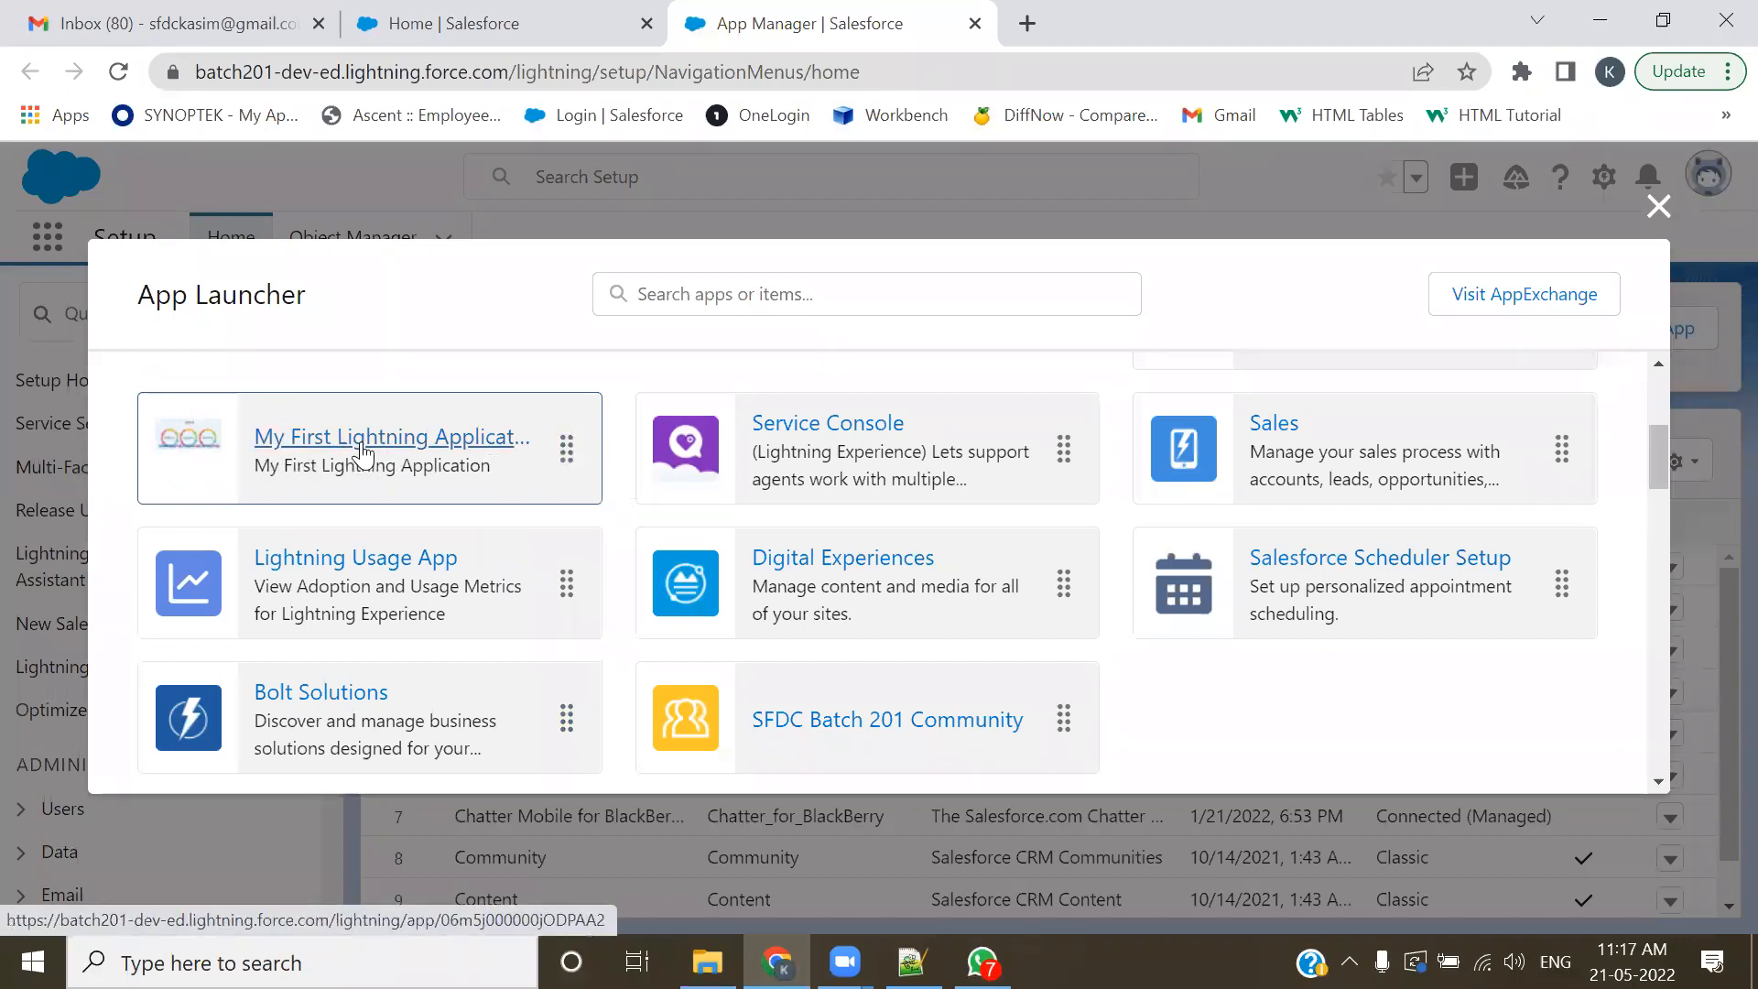
scroll(1053, 572, "down", 10)
scroll(1449, 376, "up", 4)
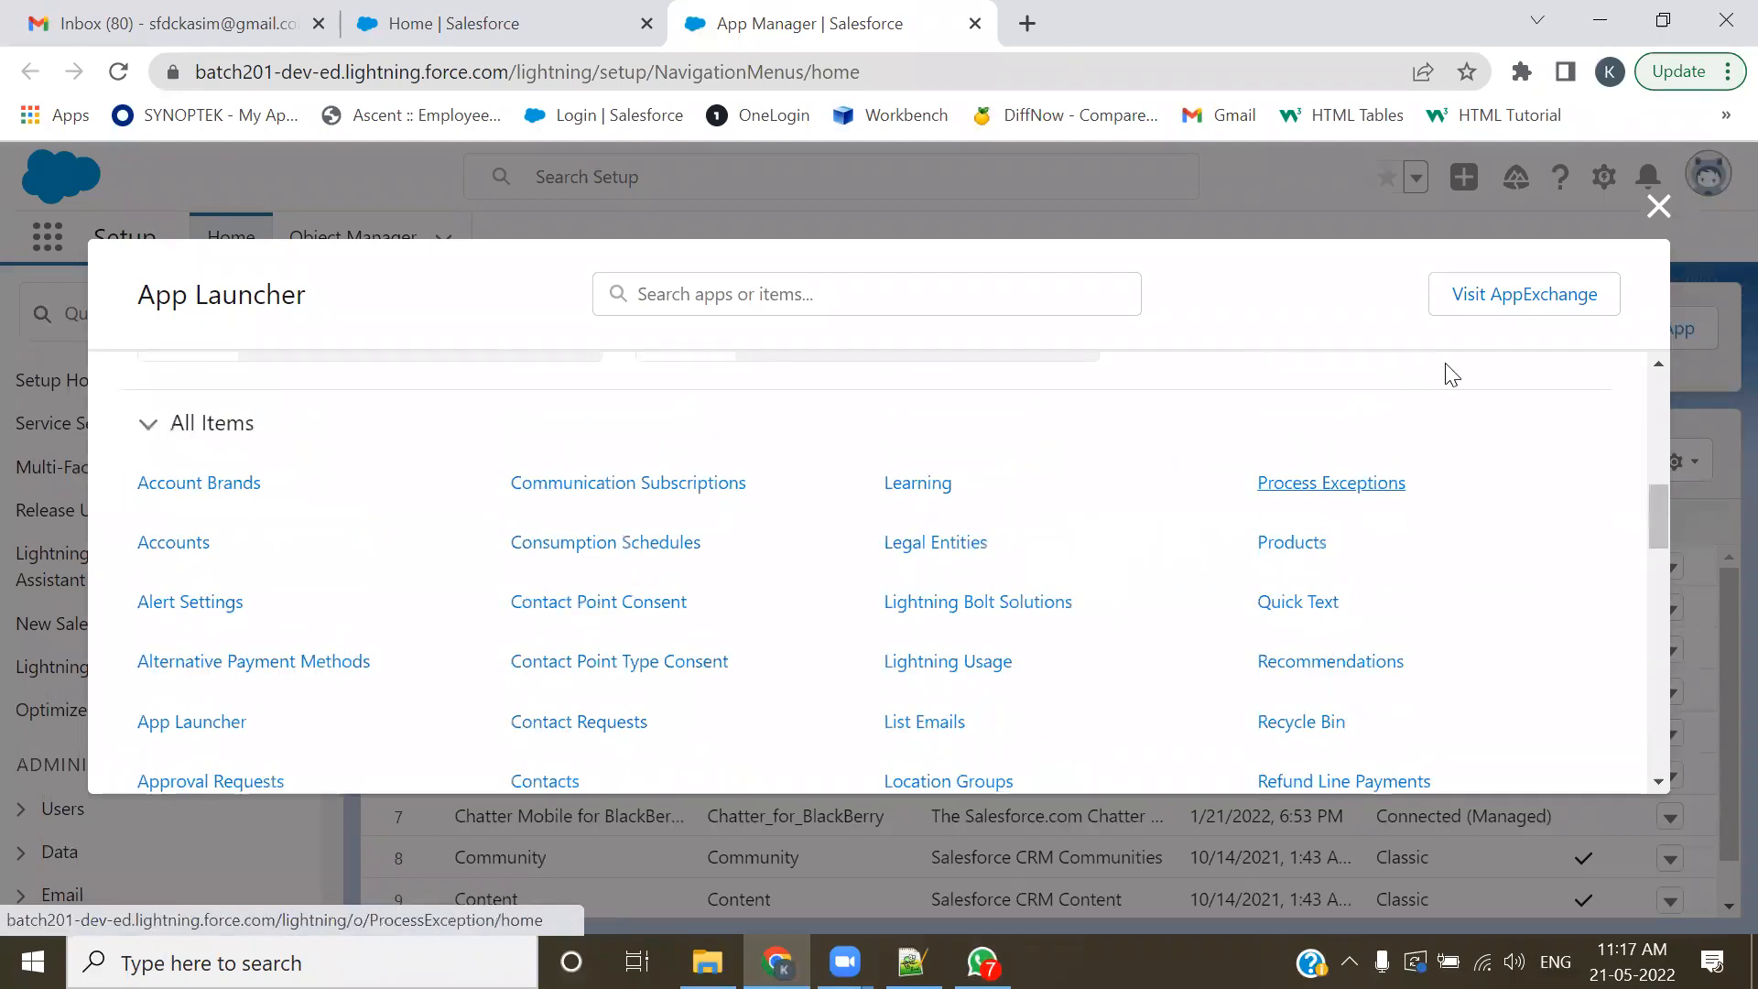
left_click(1658, 206)
- Move My First Lightning Application to first place among all apps in the App Launcher, and close the launcher
left_click(47, 240)
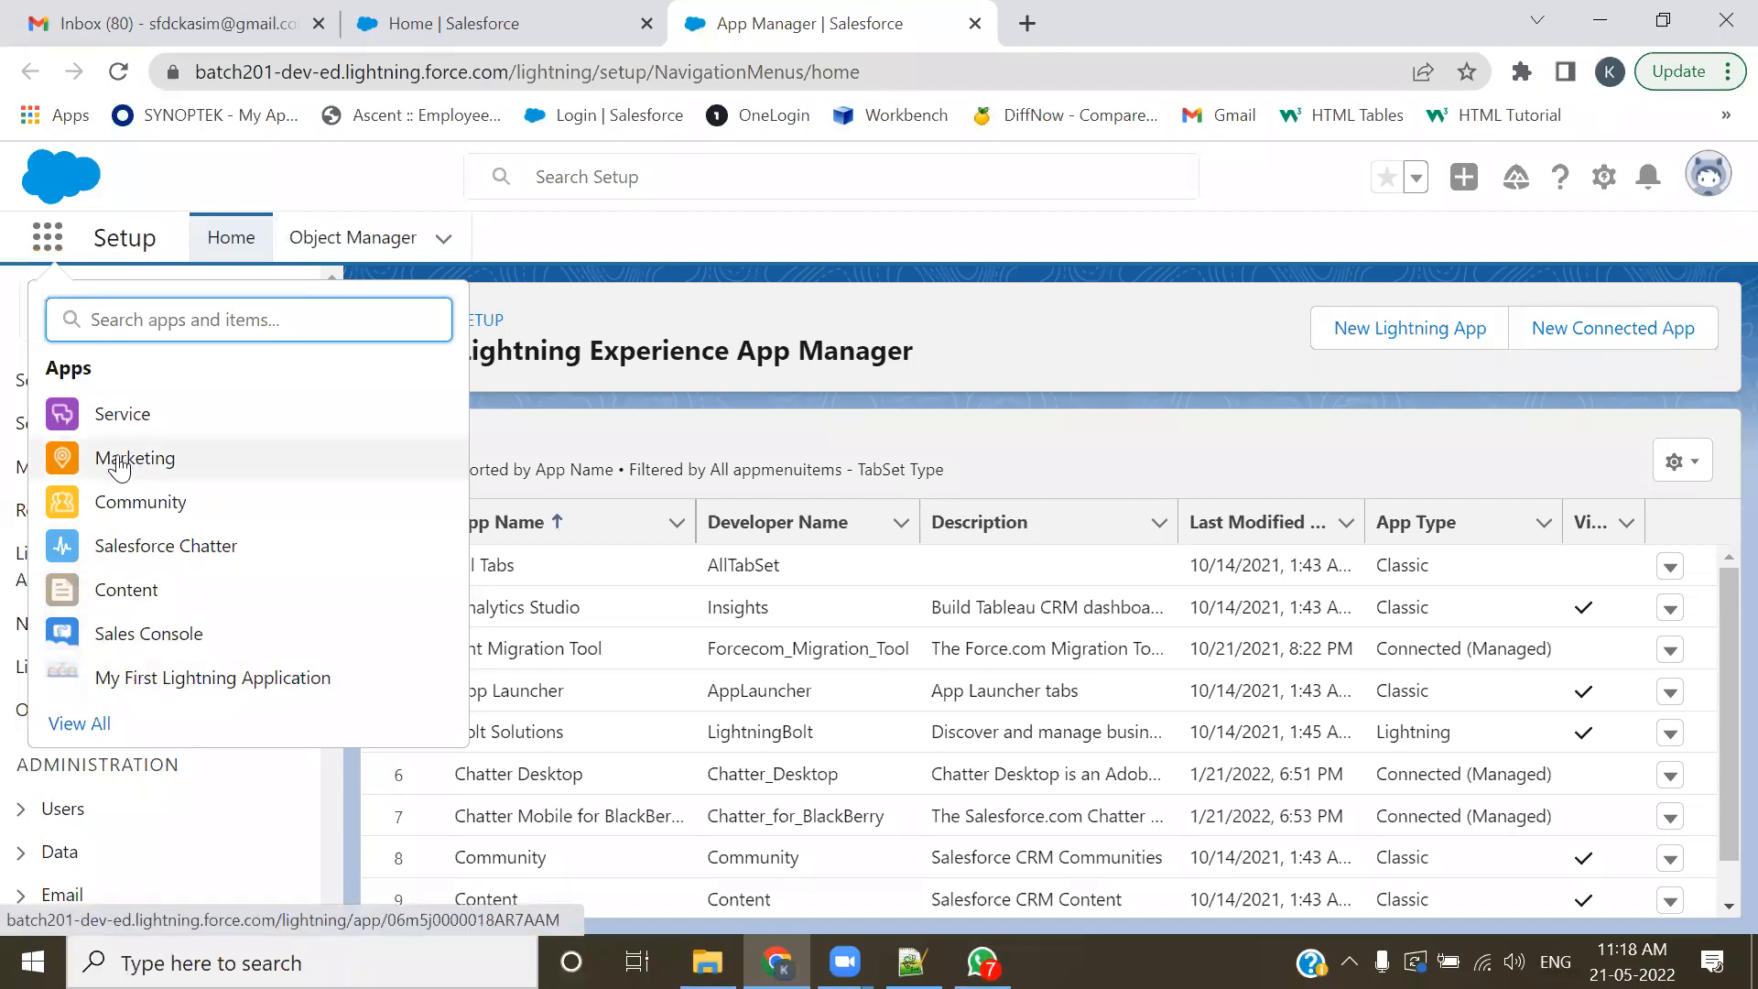
left_click(91, 723)
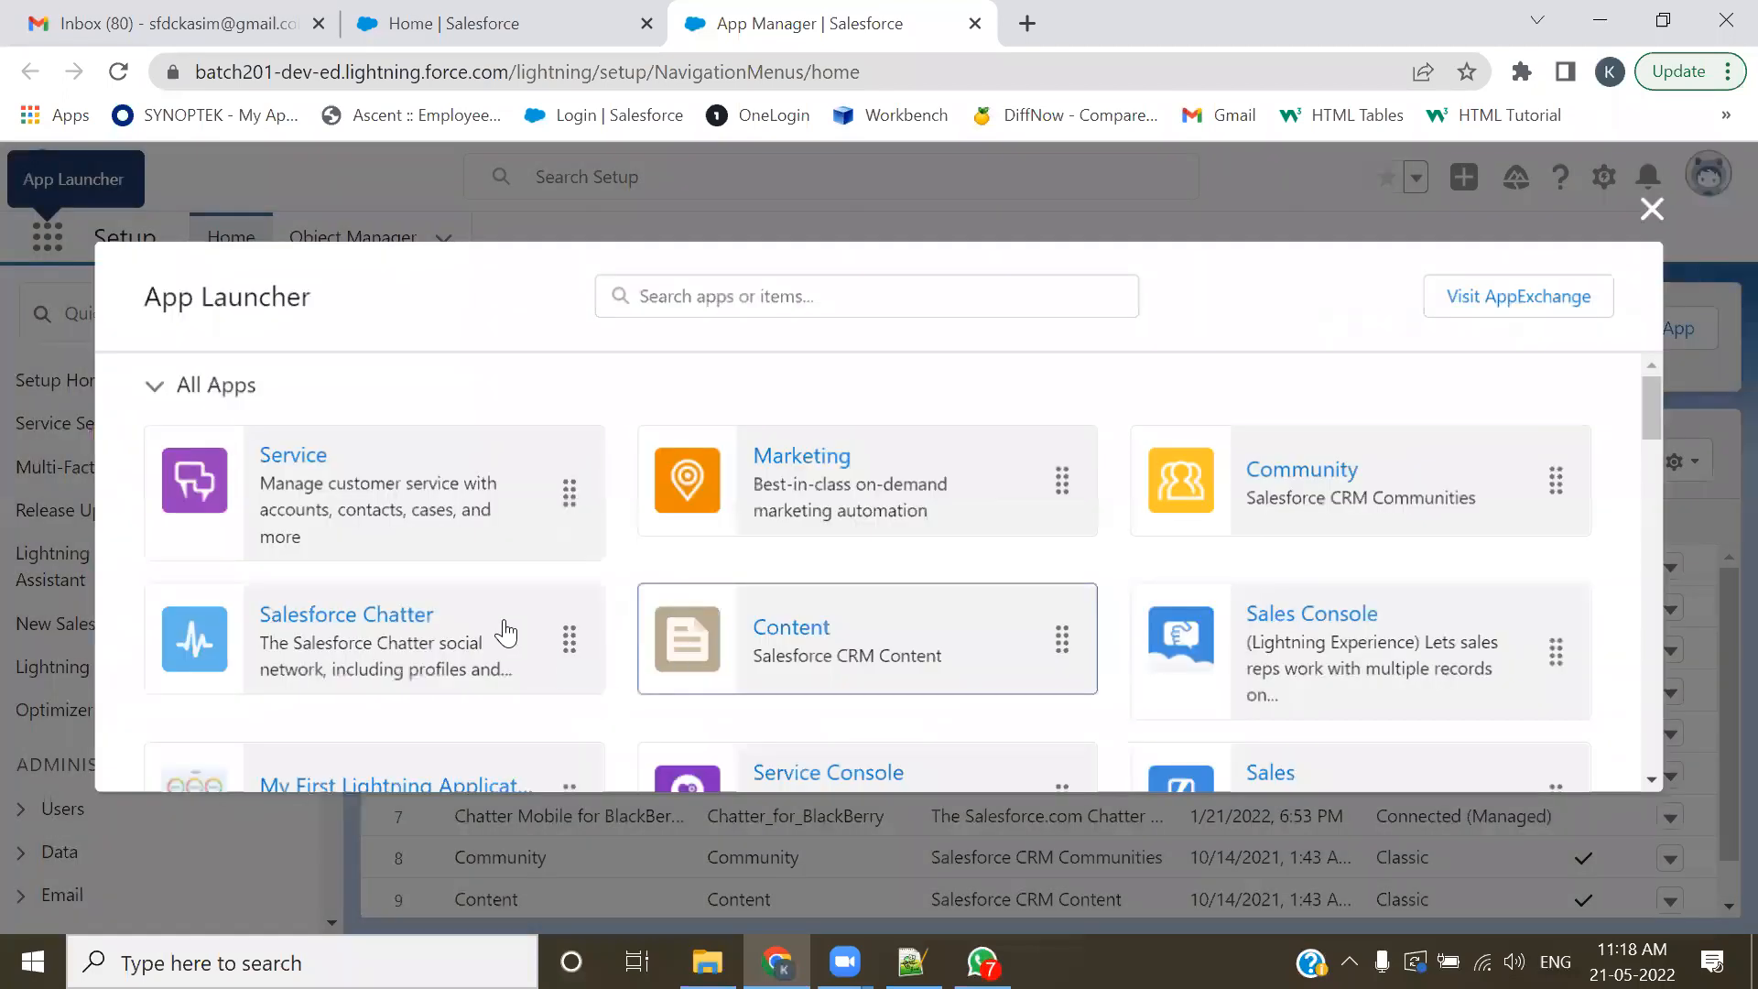
scroll(494, 617, "down", 1)
left_click_drag(549, 657, 522, 498)
scroll(503, 596, "up", 1)
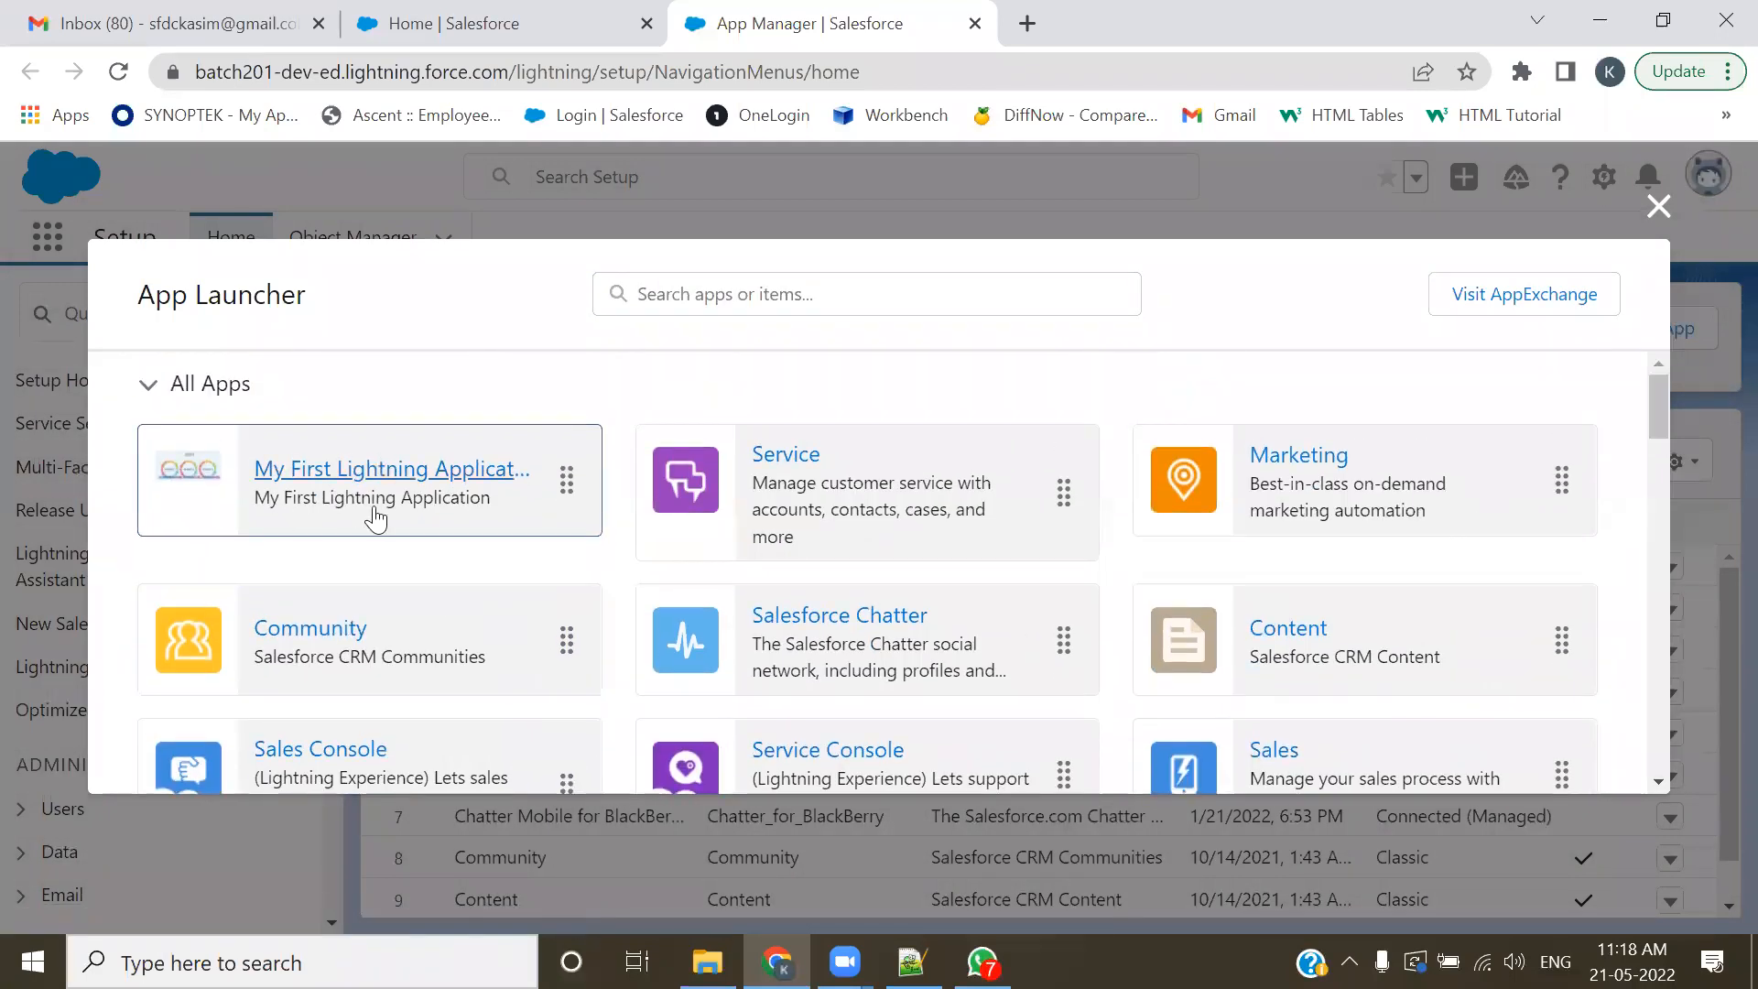
scroll(709, 582, "down", 7)
scroll(705, 577, "down", 6)
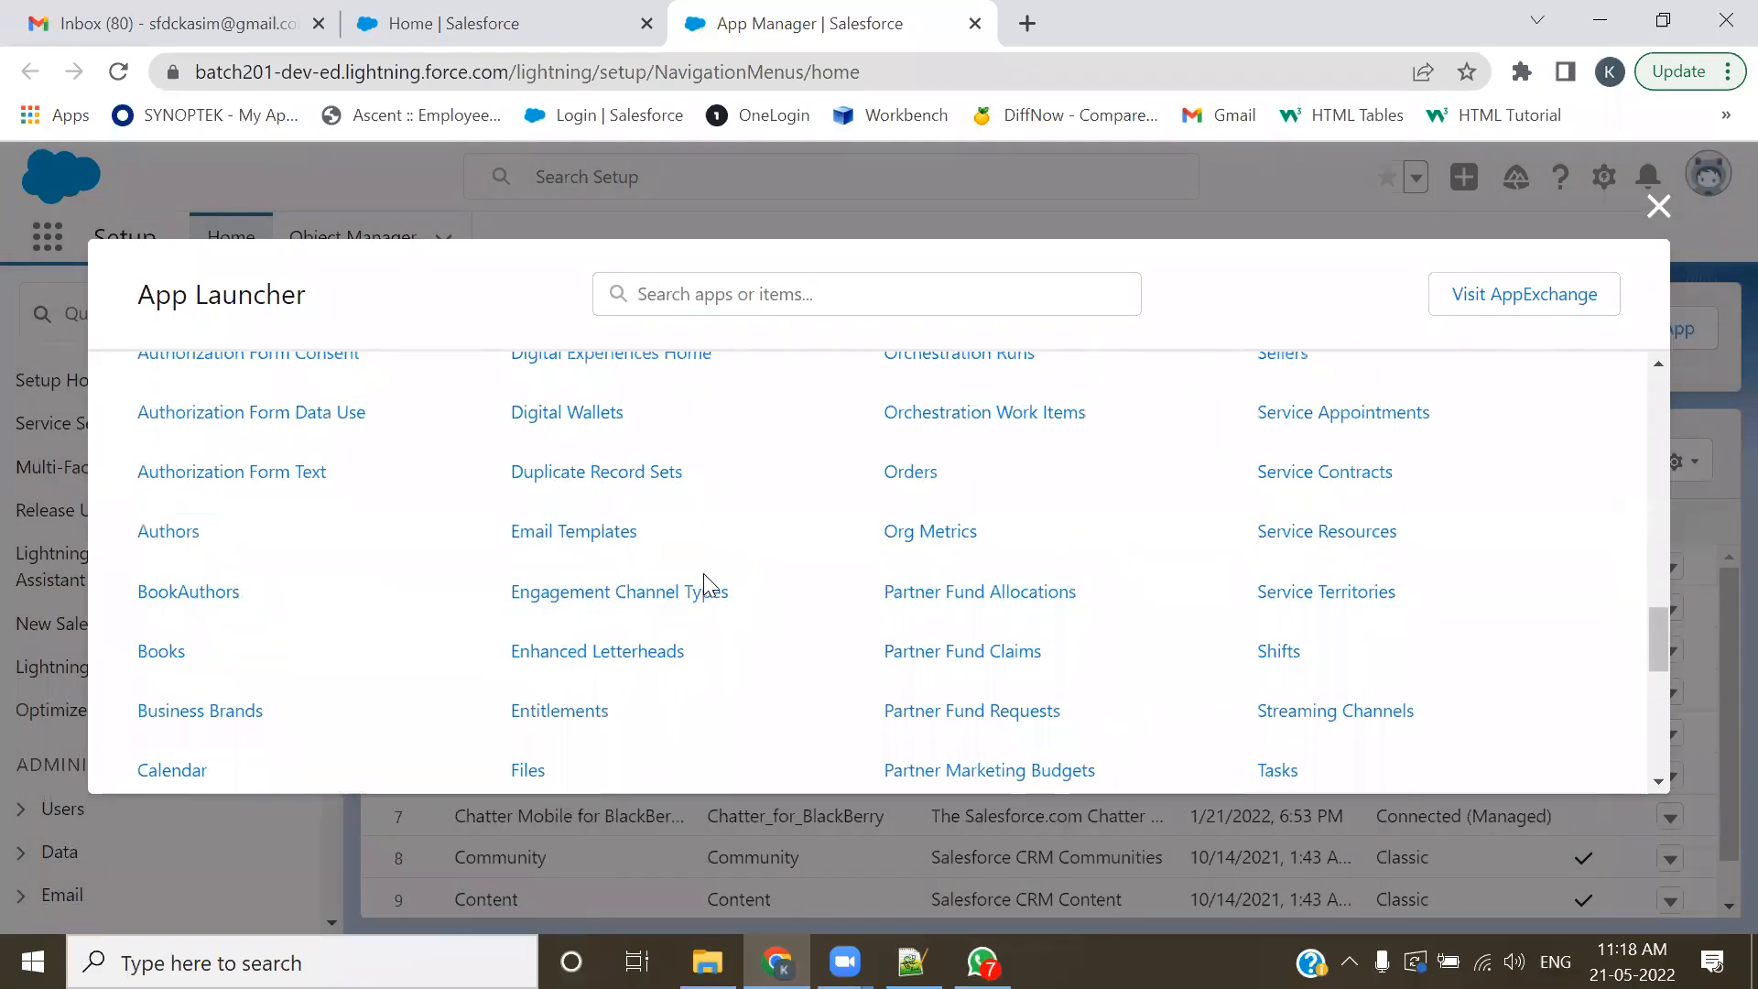
scroll(705, 583, "up", 13)
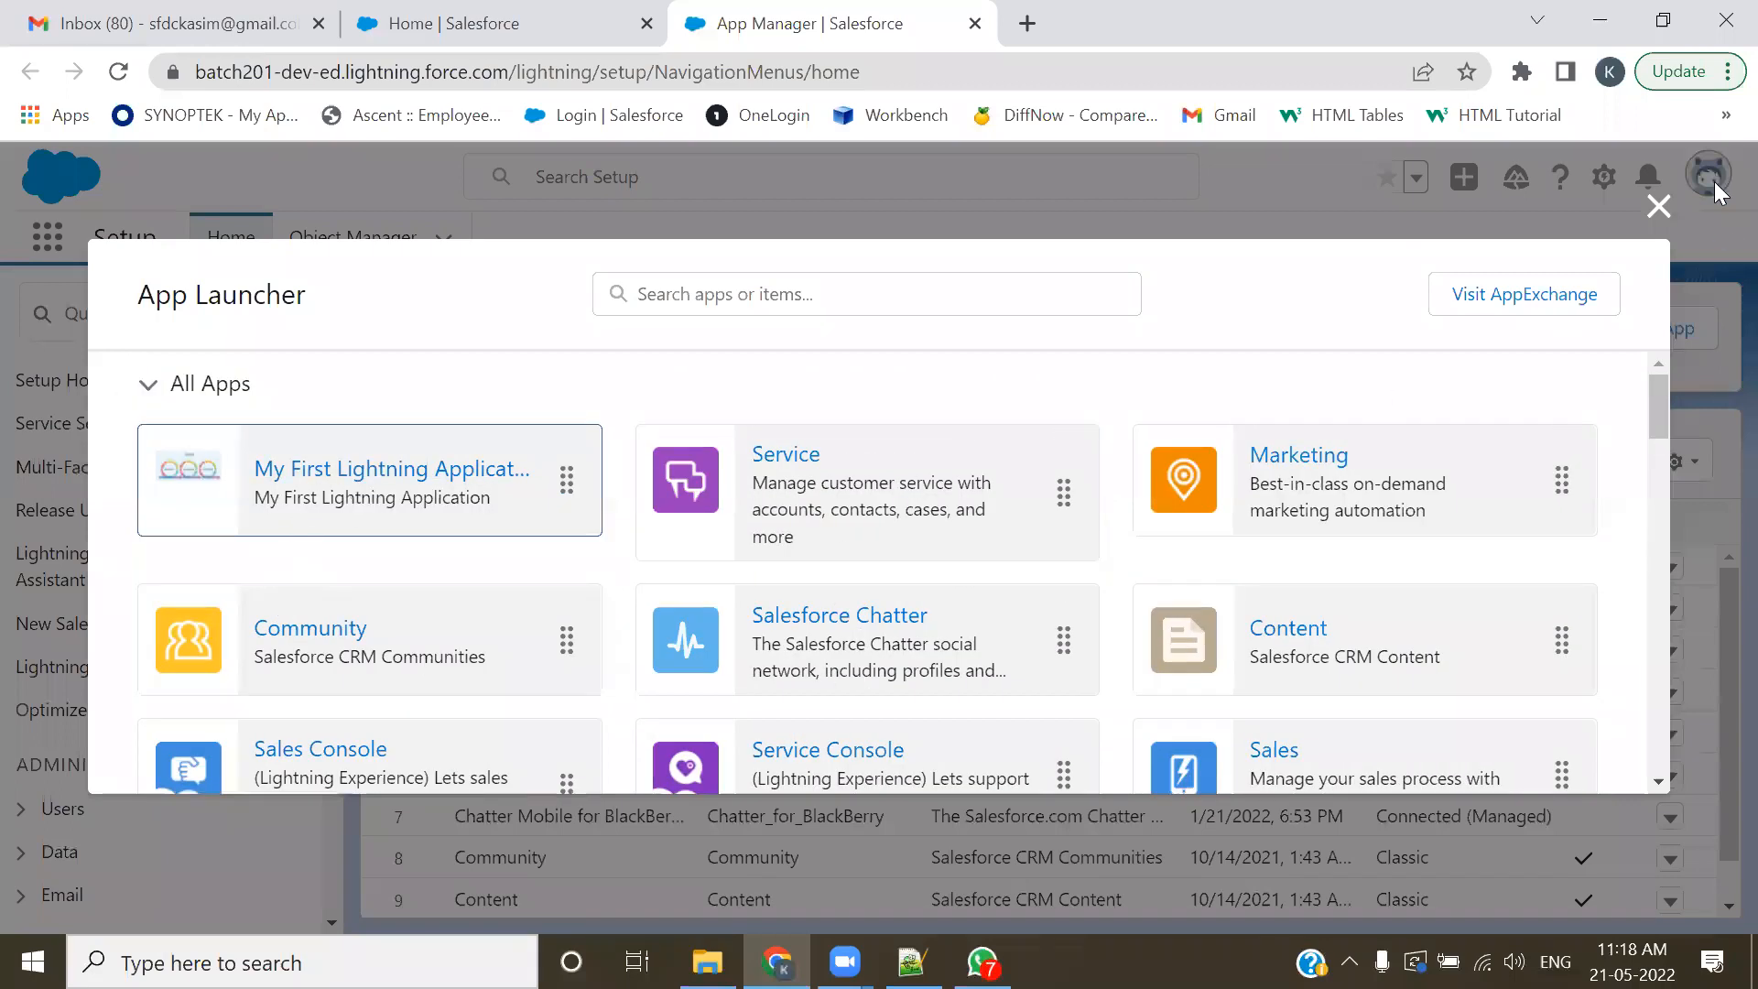
left_click(1658, 205)
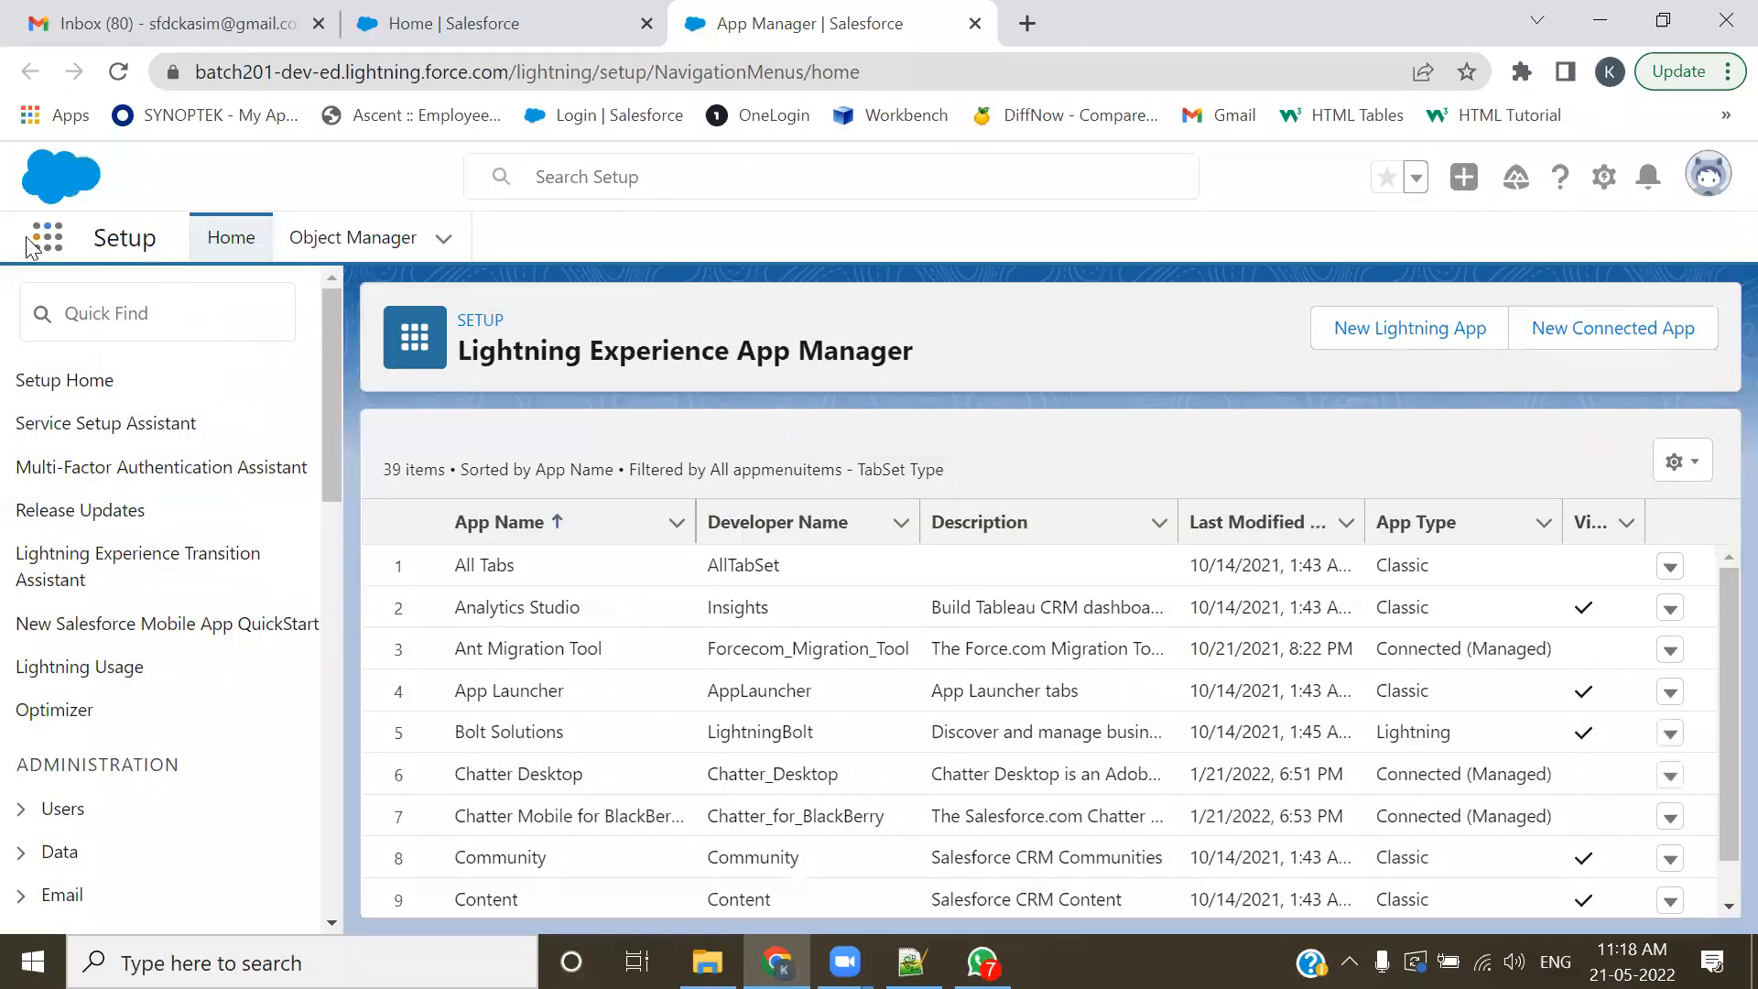
- Reload the setup page and open My First Lightning Application from the App Launcher
left_click(120, 74)
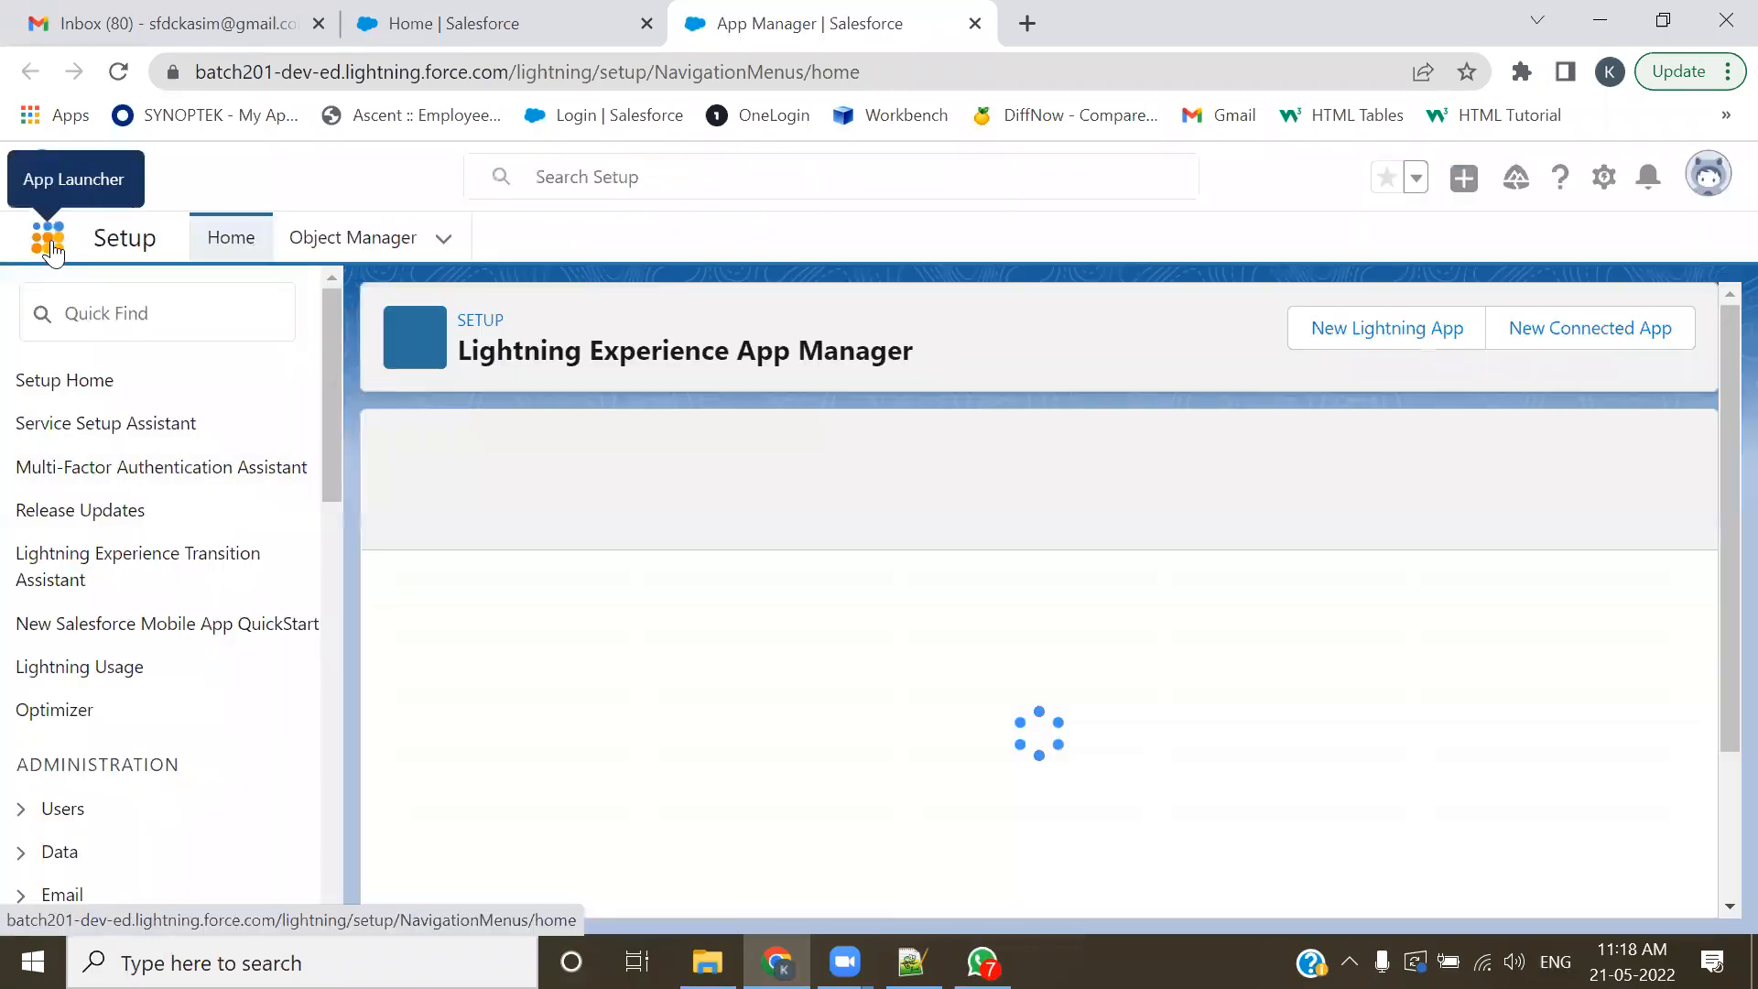
left_click(51, 242)
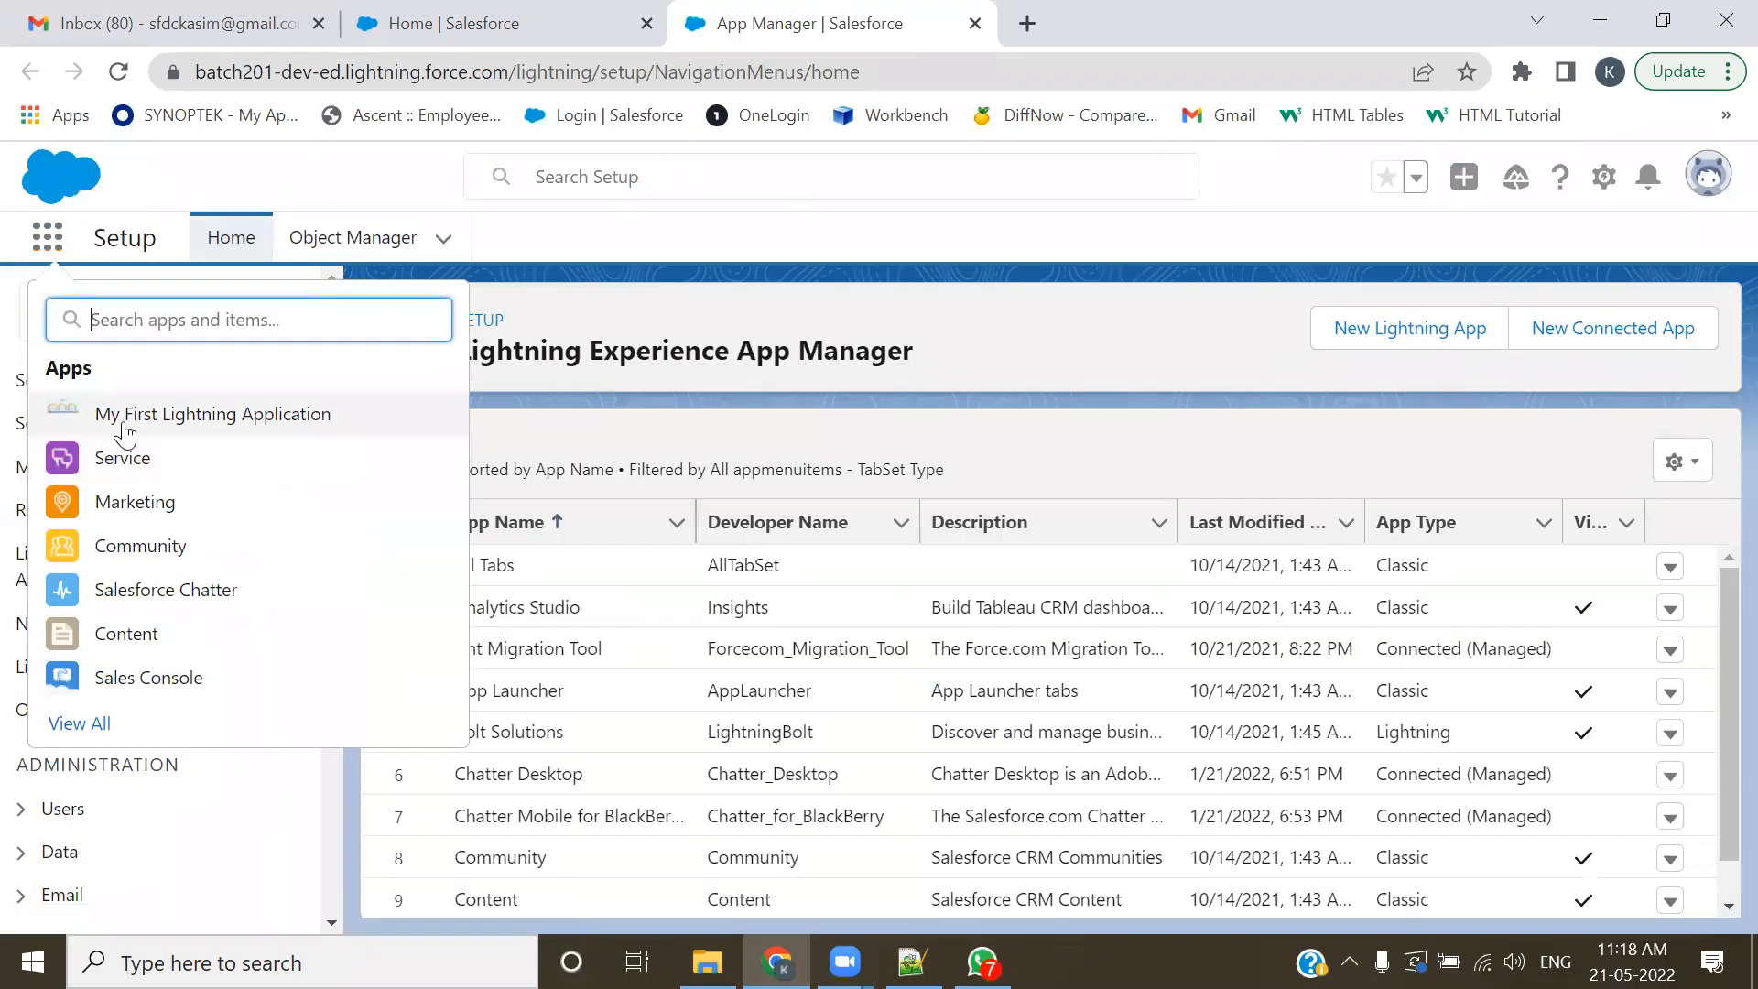
left_click(125, 426)
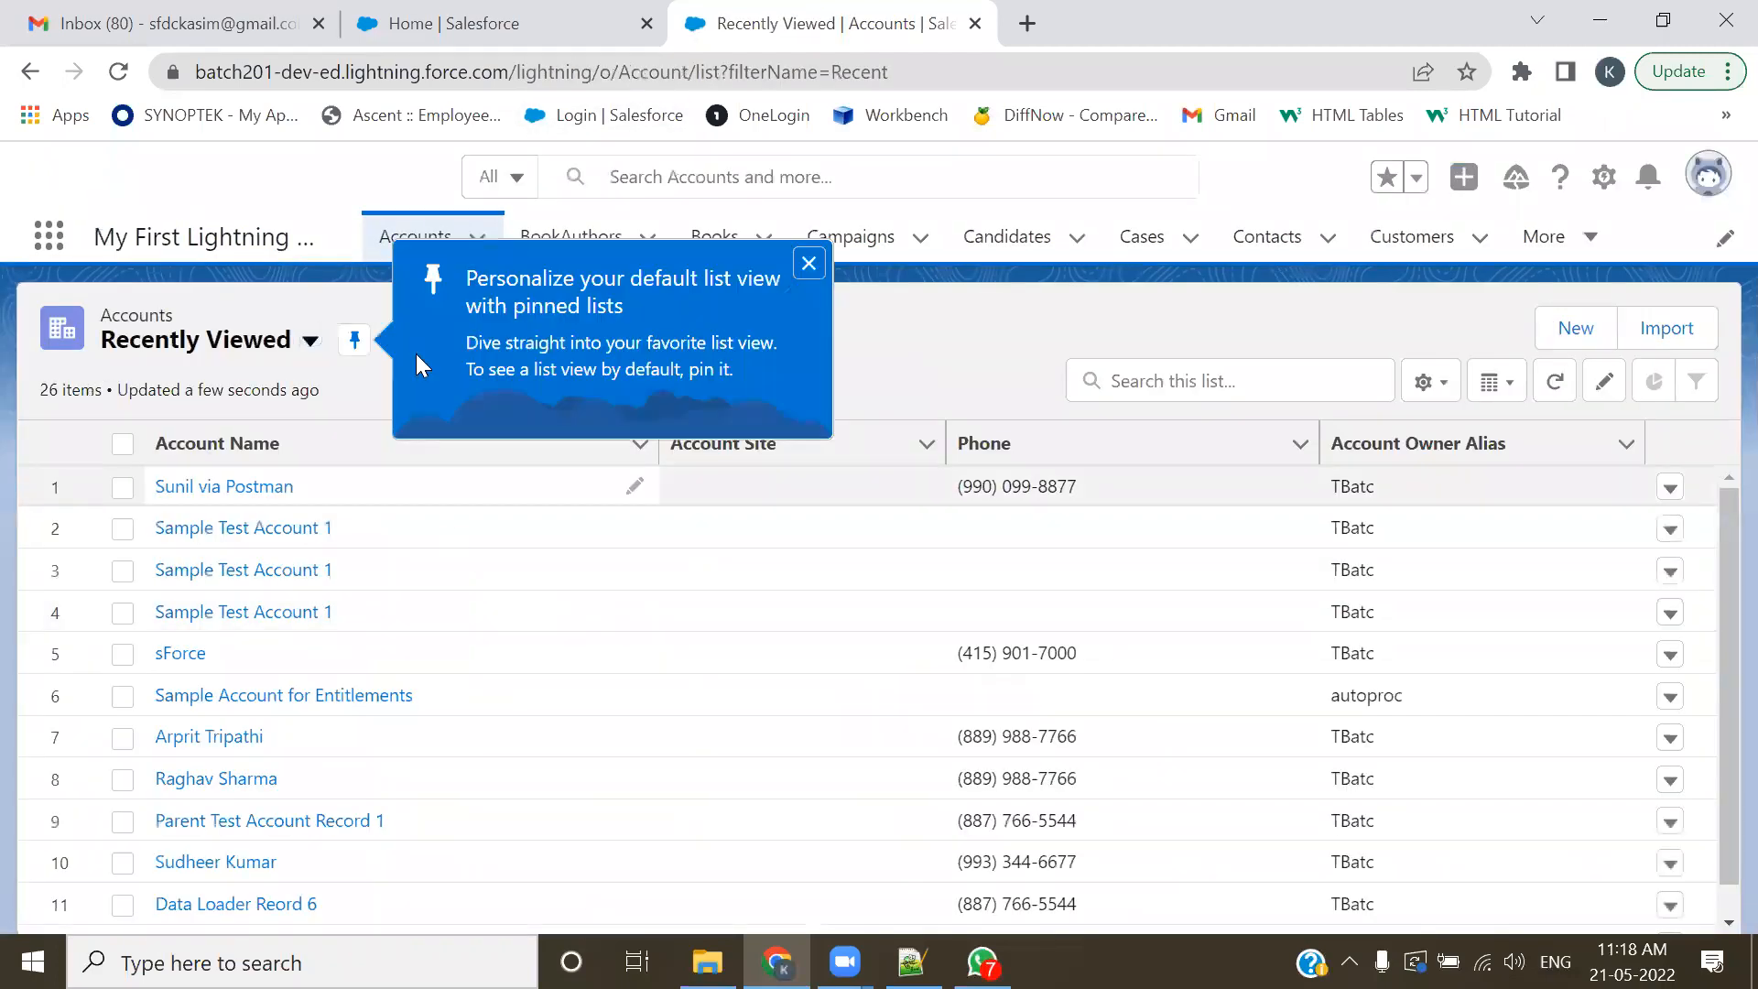
- Close the old Salesforce Home browser tab and dismiss the pinned lists tip on the Accounts list
left_click(580, 28)
left_click(647, 27)
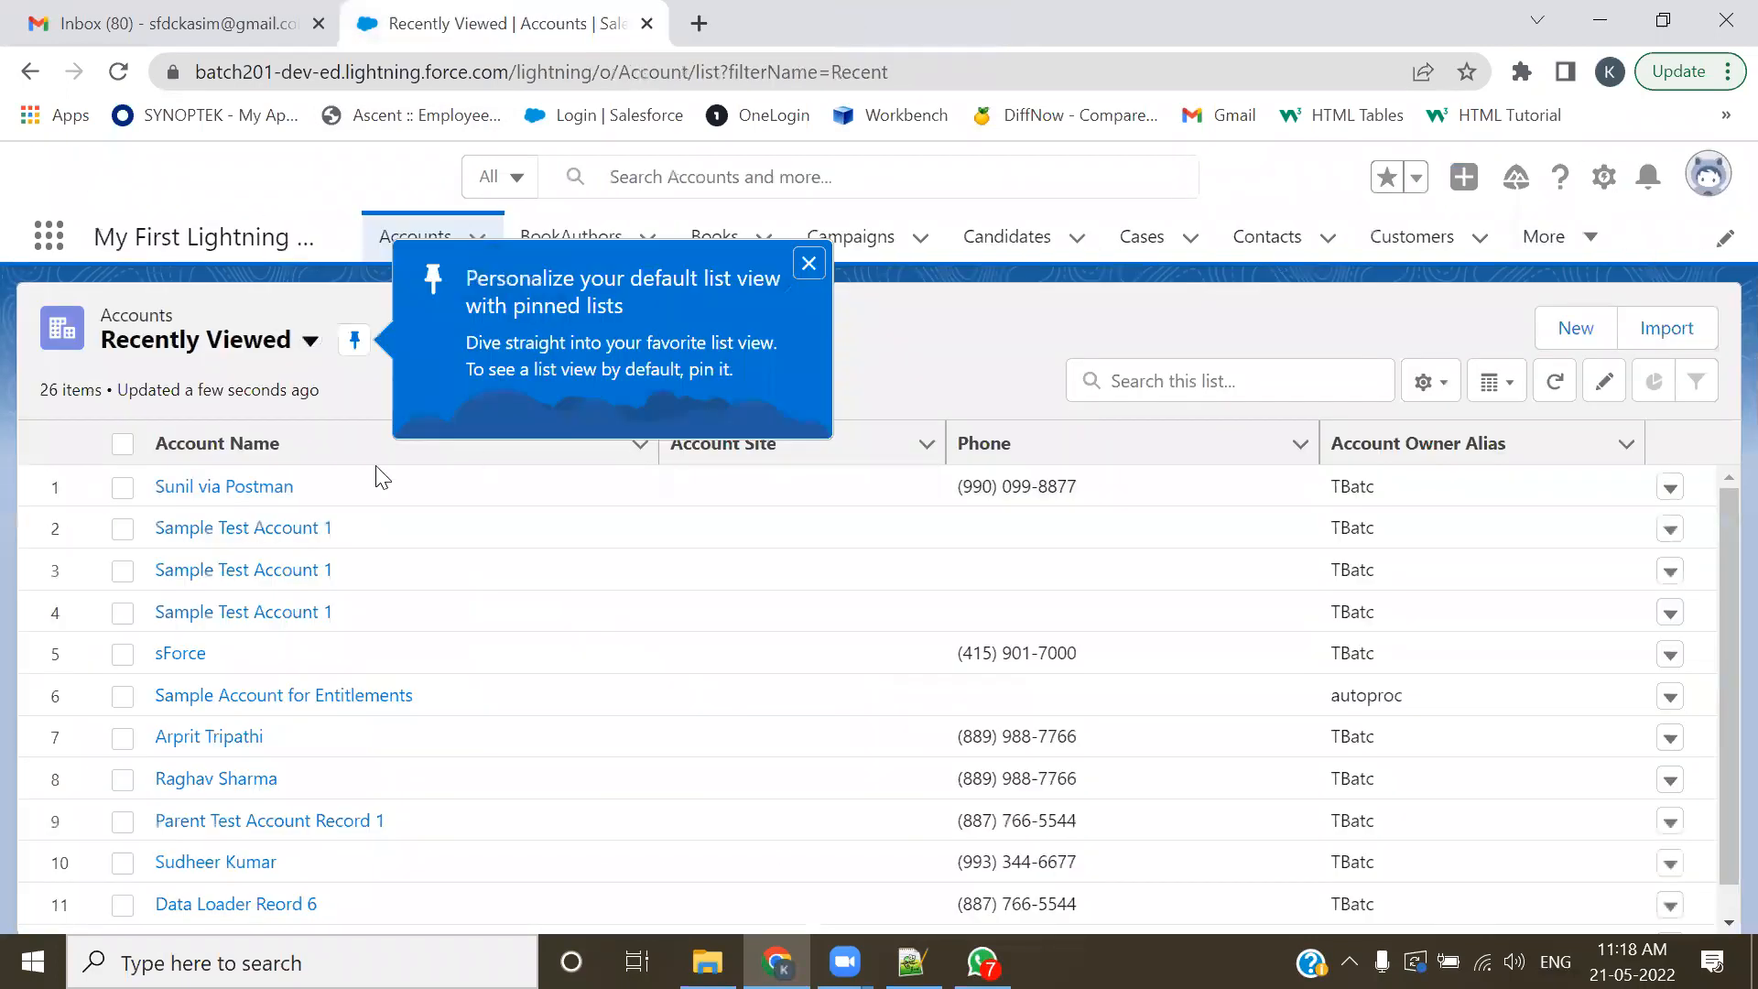
left_click(809, 261)
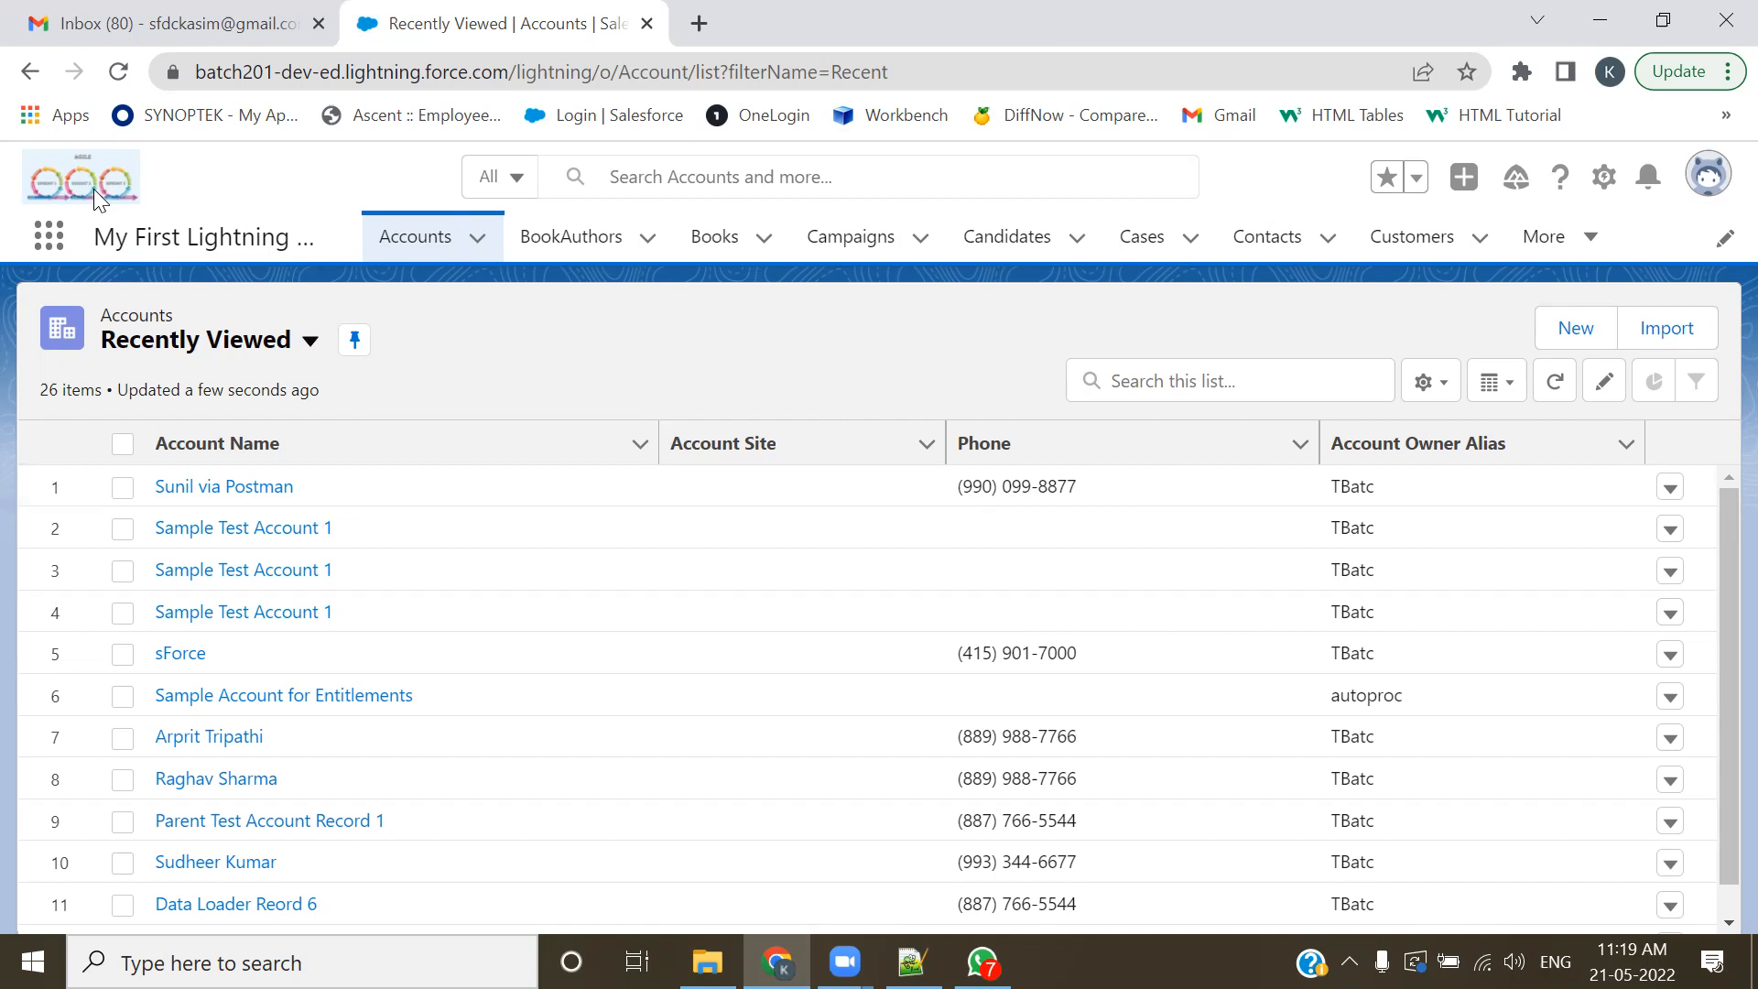
- Switch to File Explorer, browse to the Batch201 Admin folder, and inspect the properties of the Agile image
key("alt+Tab")
left_click(137, 848)
double_click(360, 183)
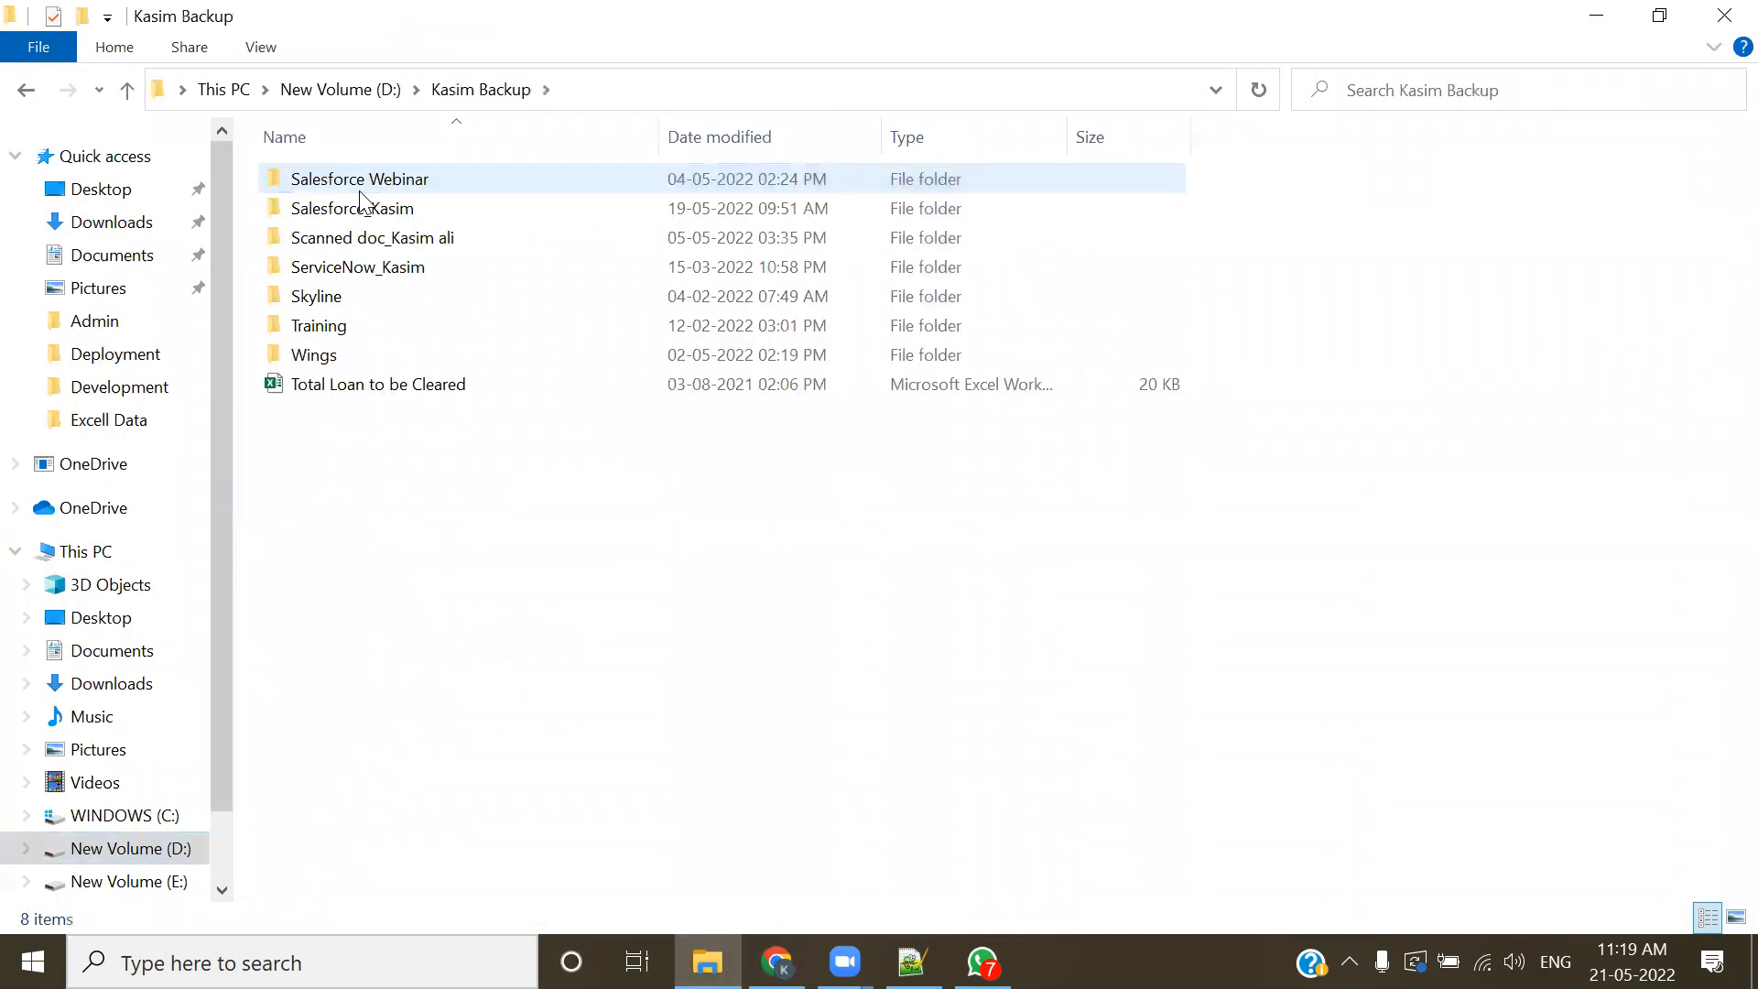
double_click(354, 198)
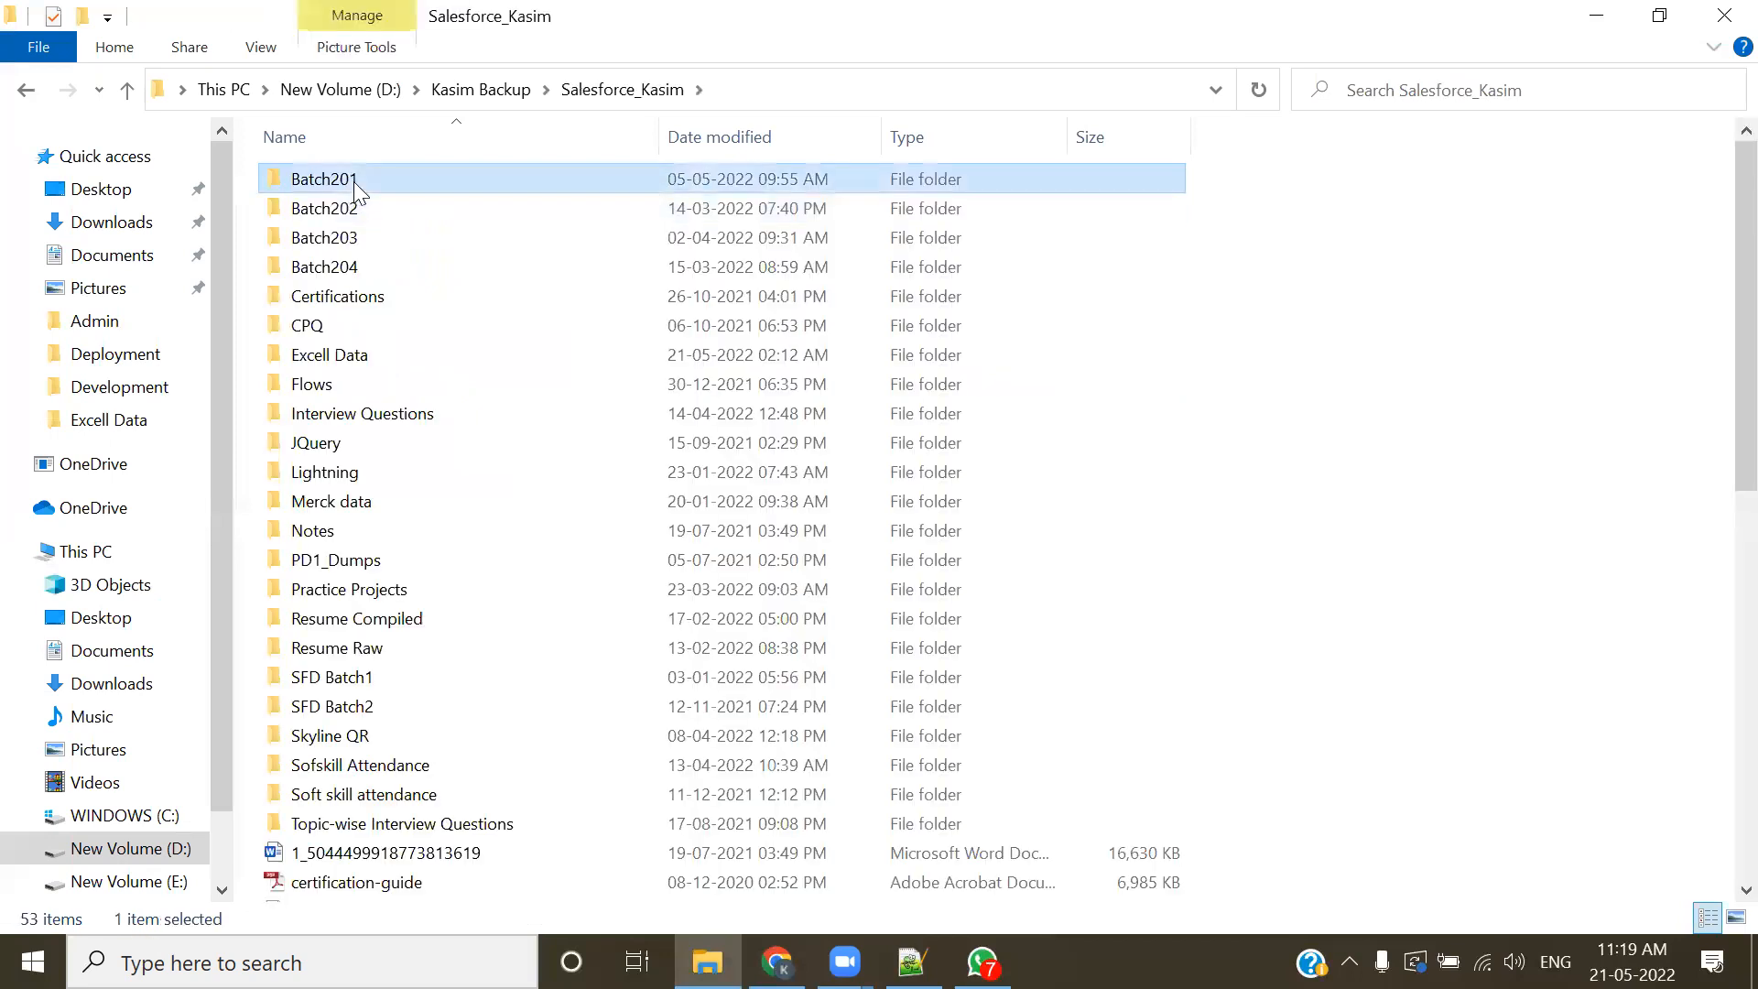
double_click(353, 181)
double_click(354, 181)
left_click(712, 247)
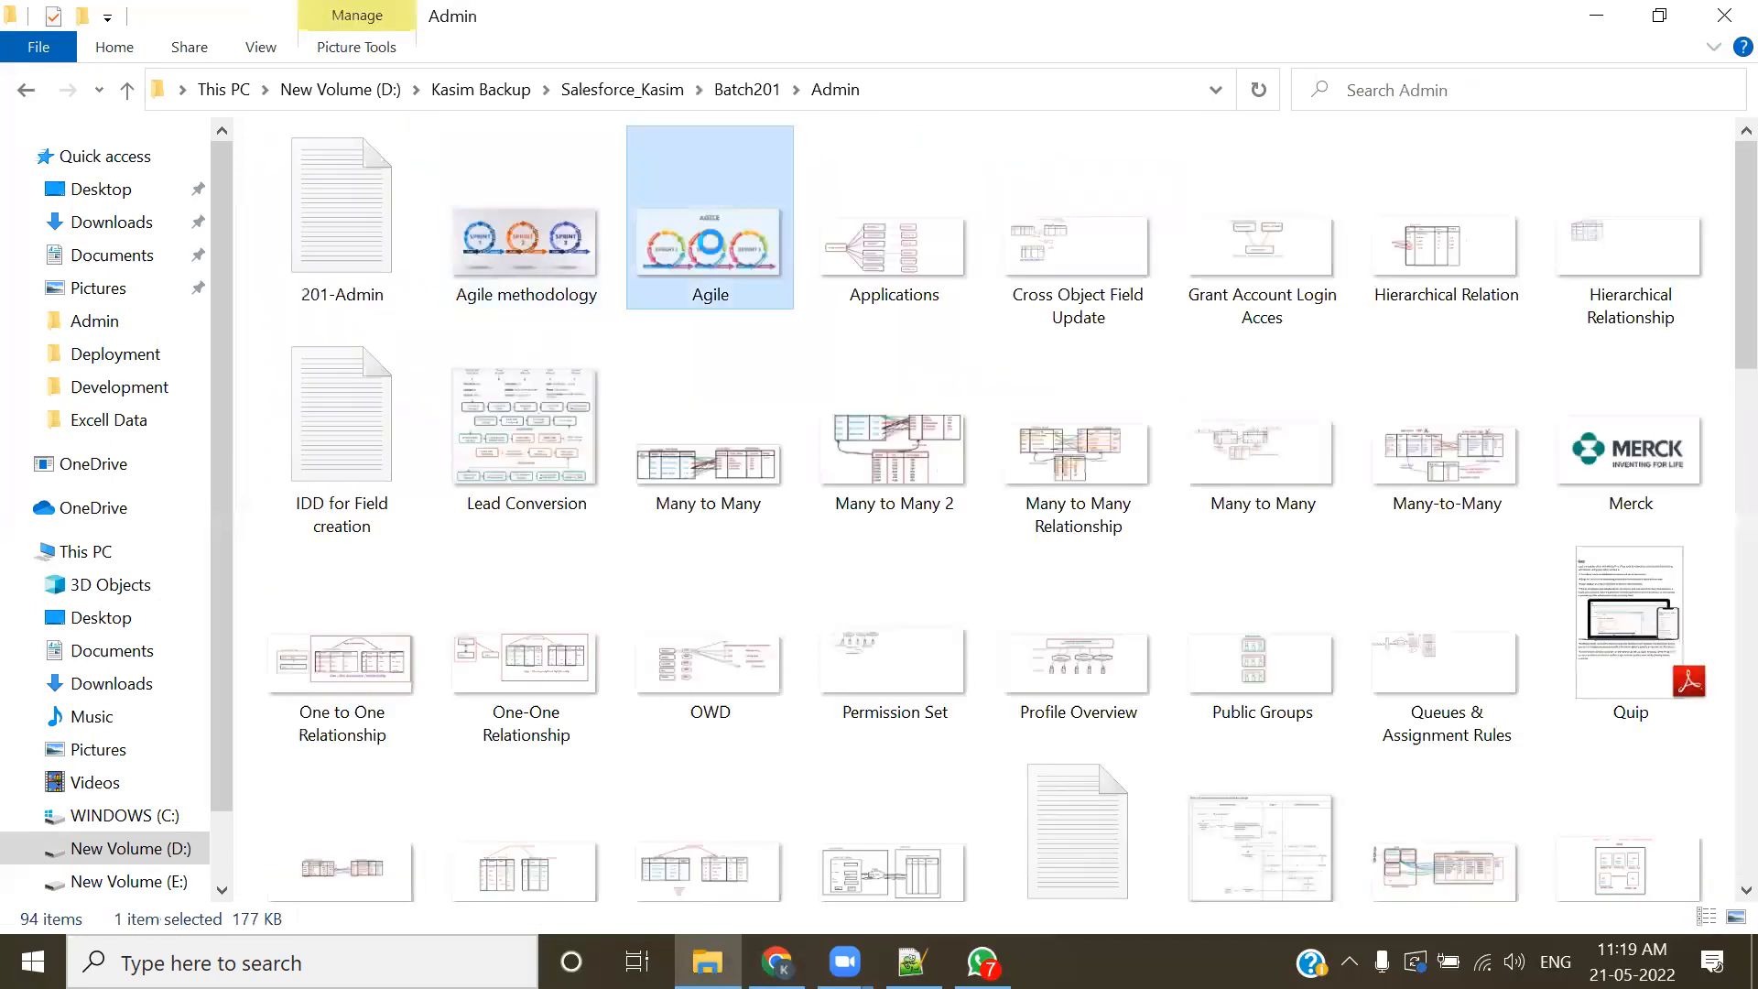
right_click(712, 247)
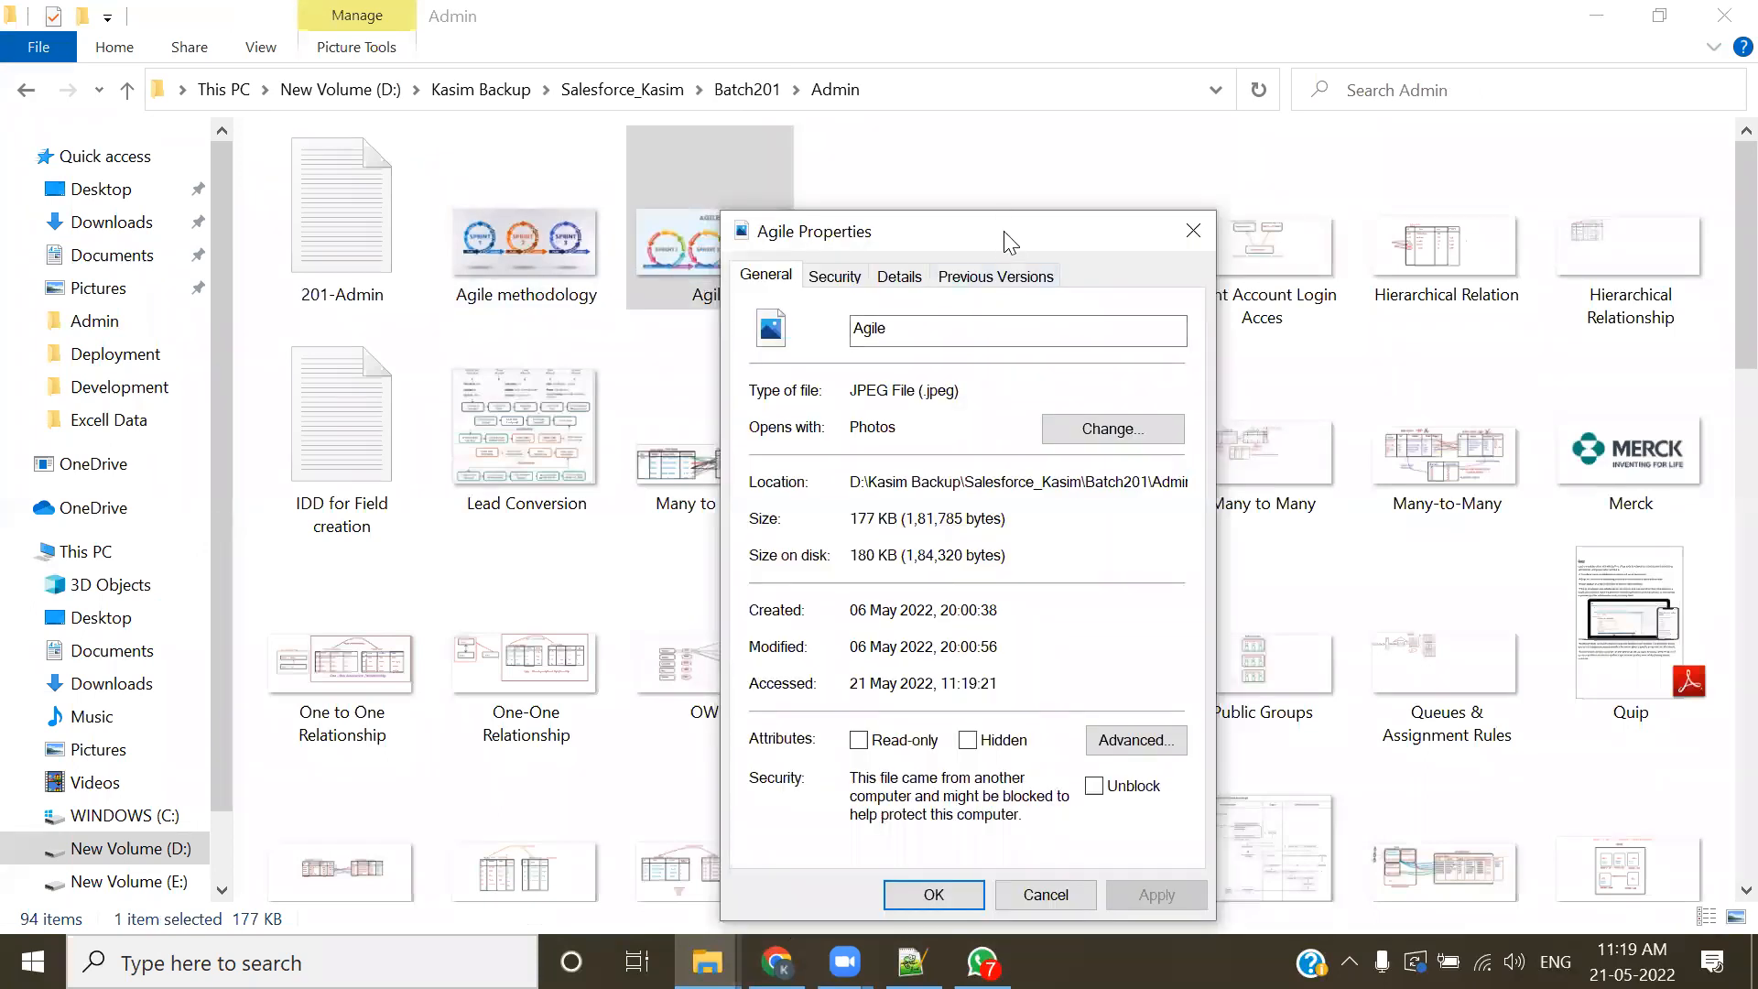
left_click_drag(1014, 236, 1061, 126)
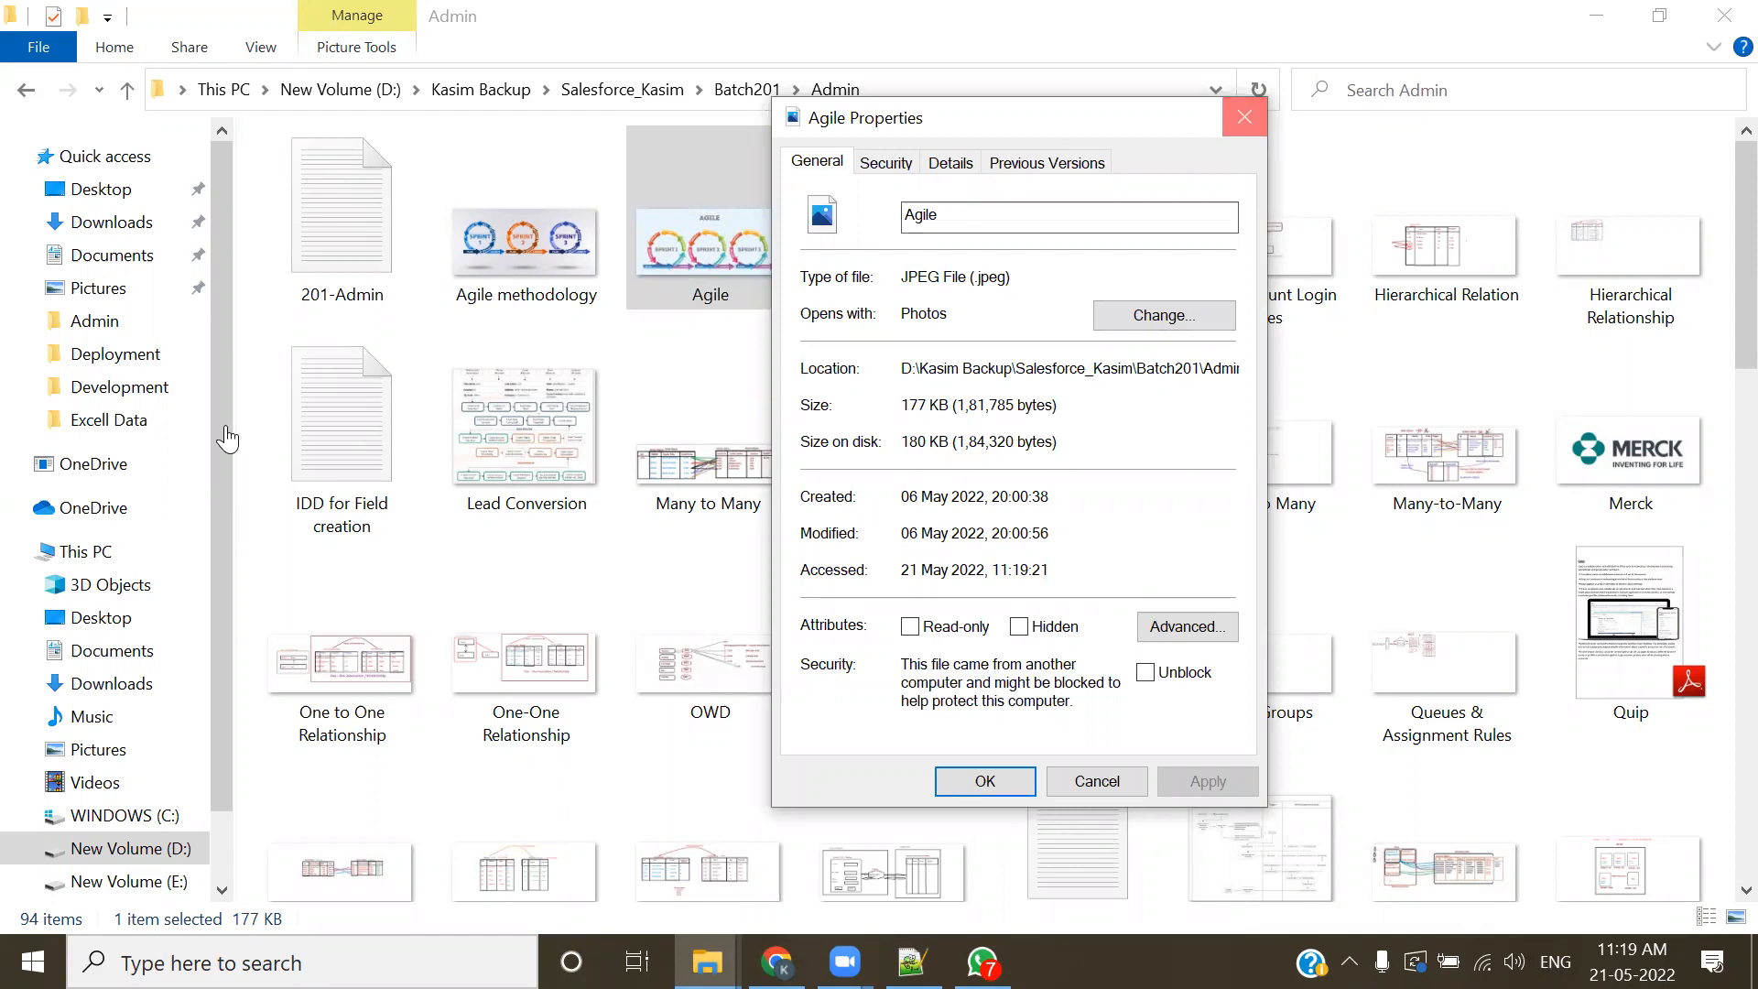
- Compare the Agile image file with the logo of My First Lightning Application, ending on the Accounts list in Chrome
key("alt+Tab")
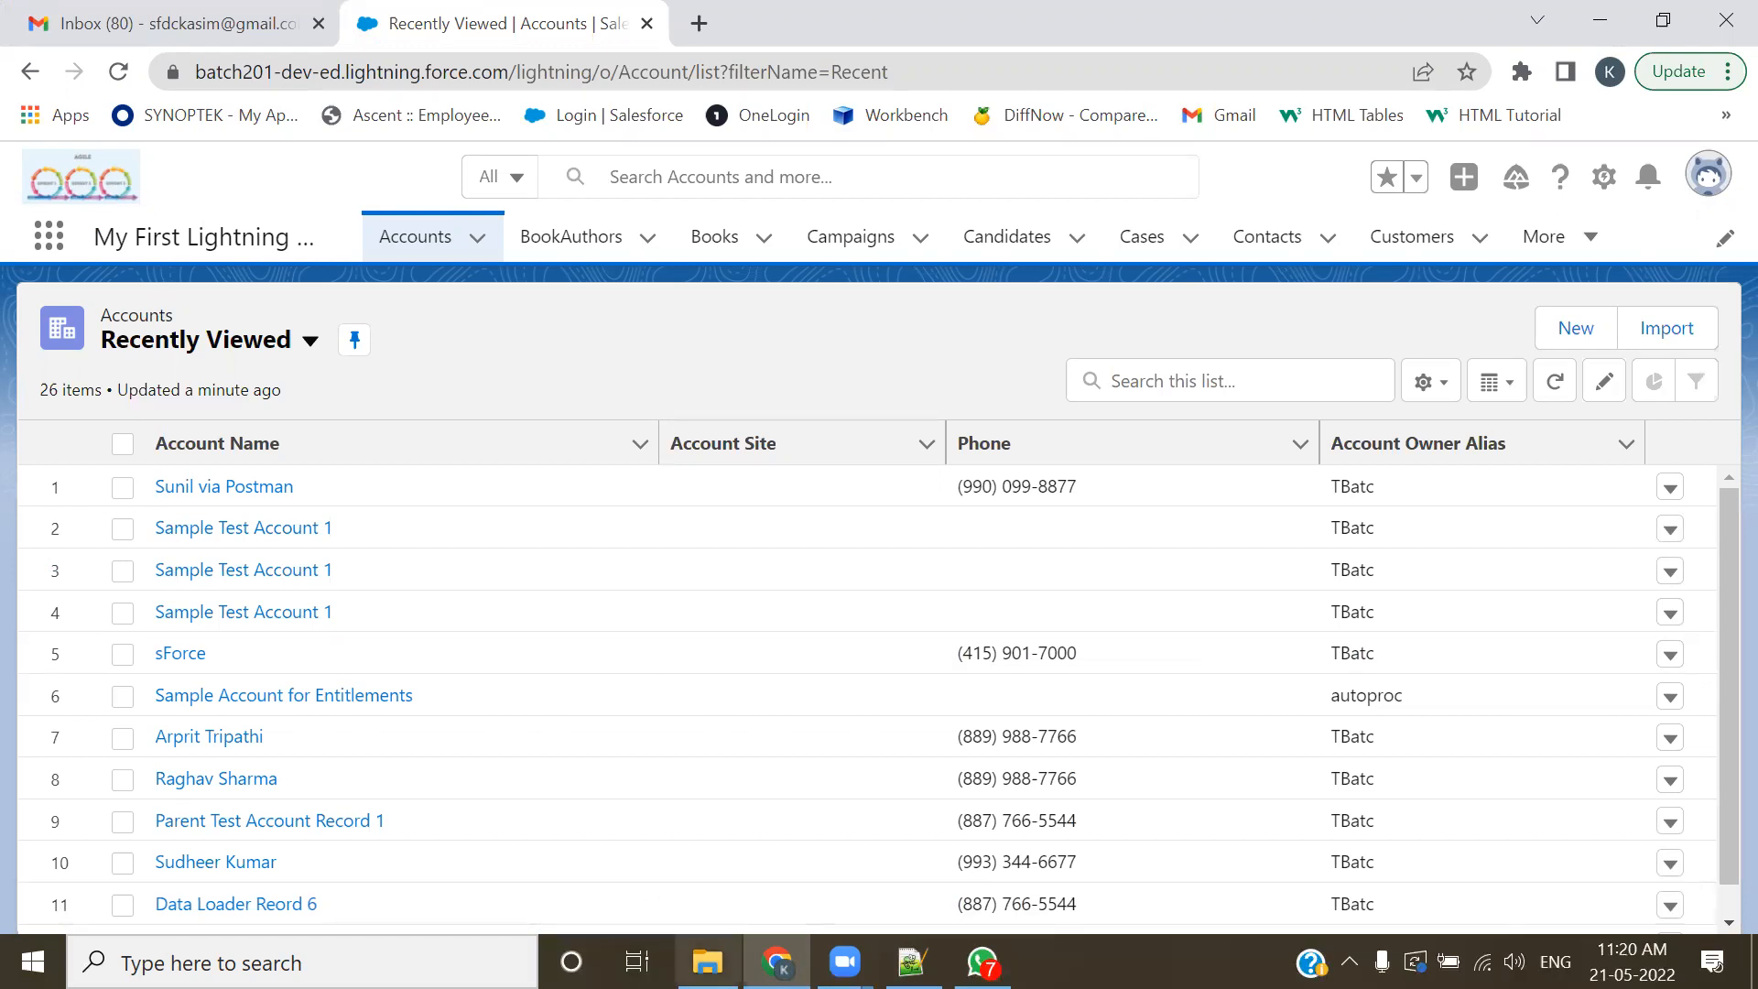
key("alt+Tab")
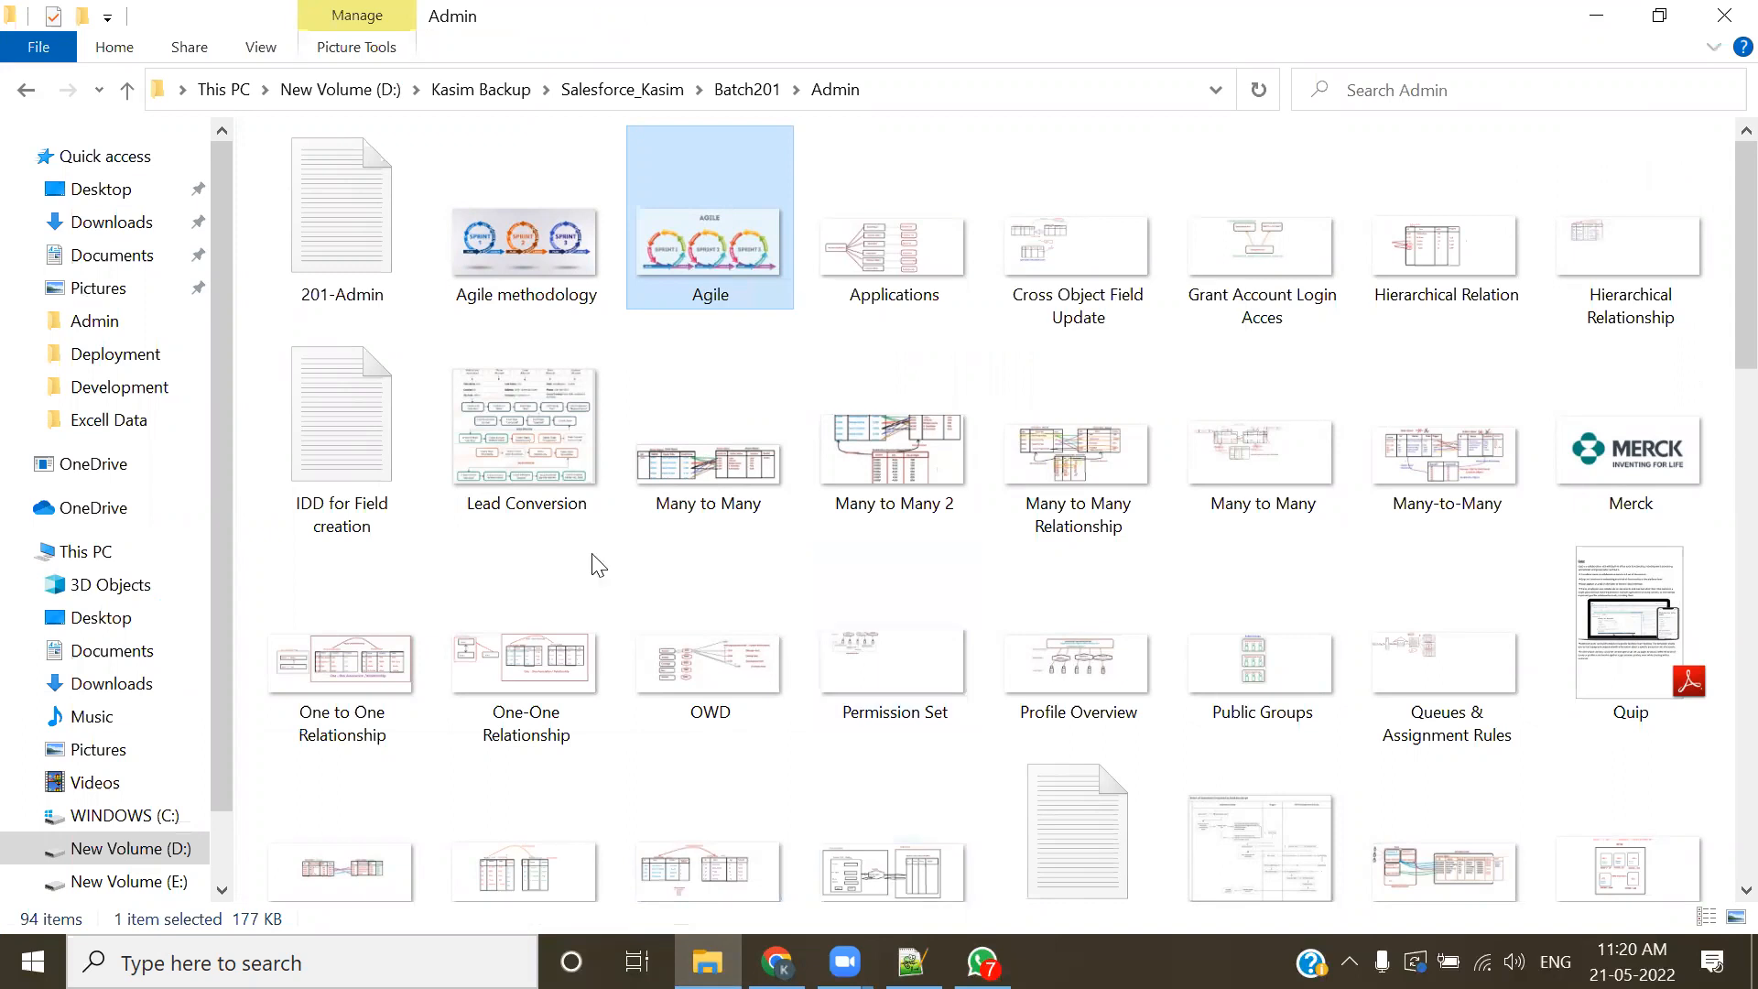
key("alt+Tab")
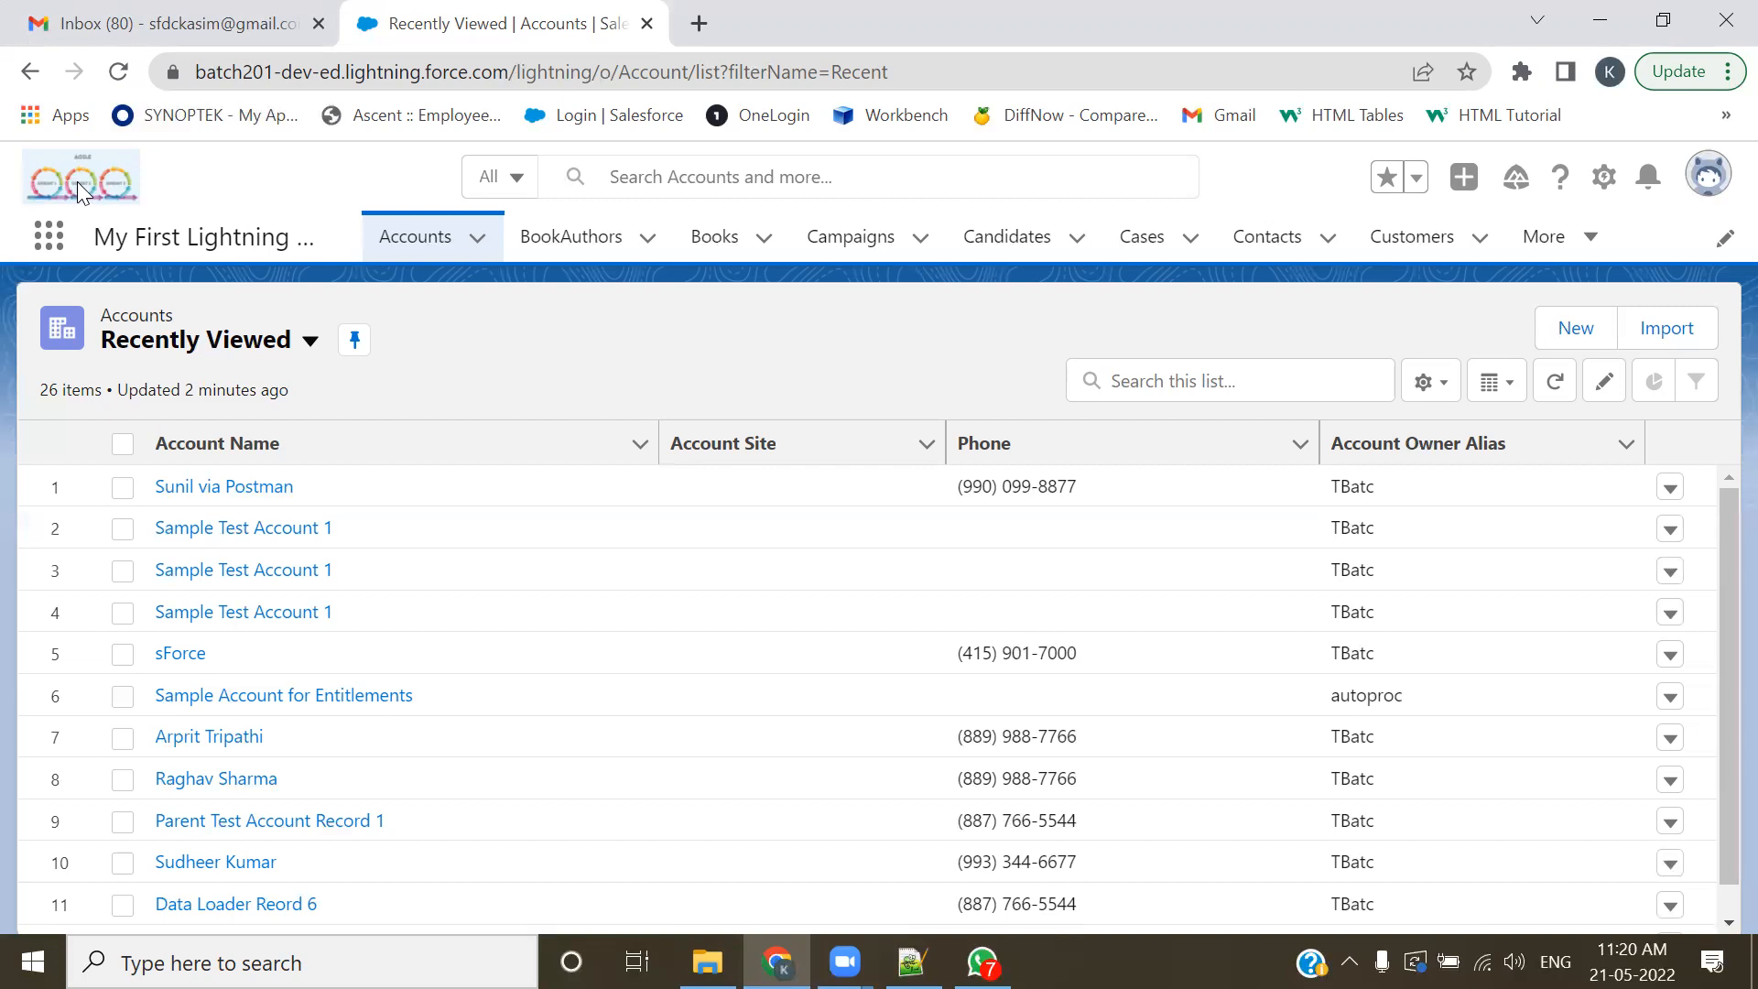
left_click(333, 443)
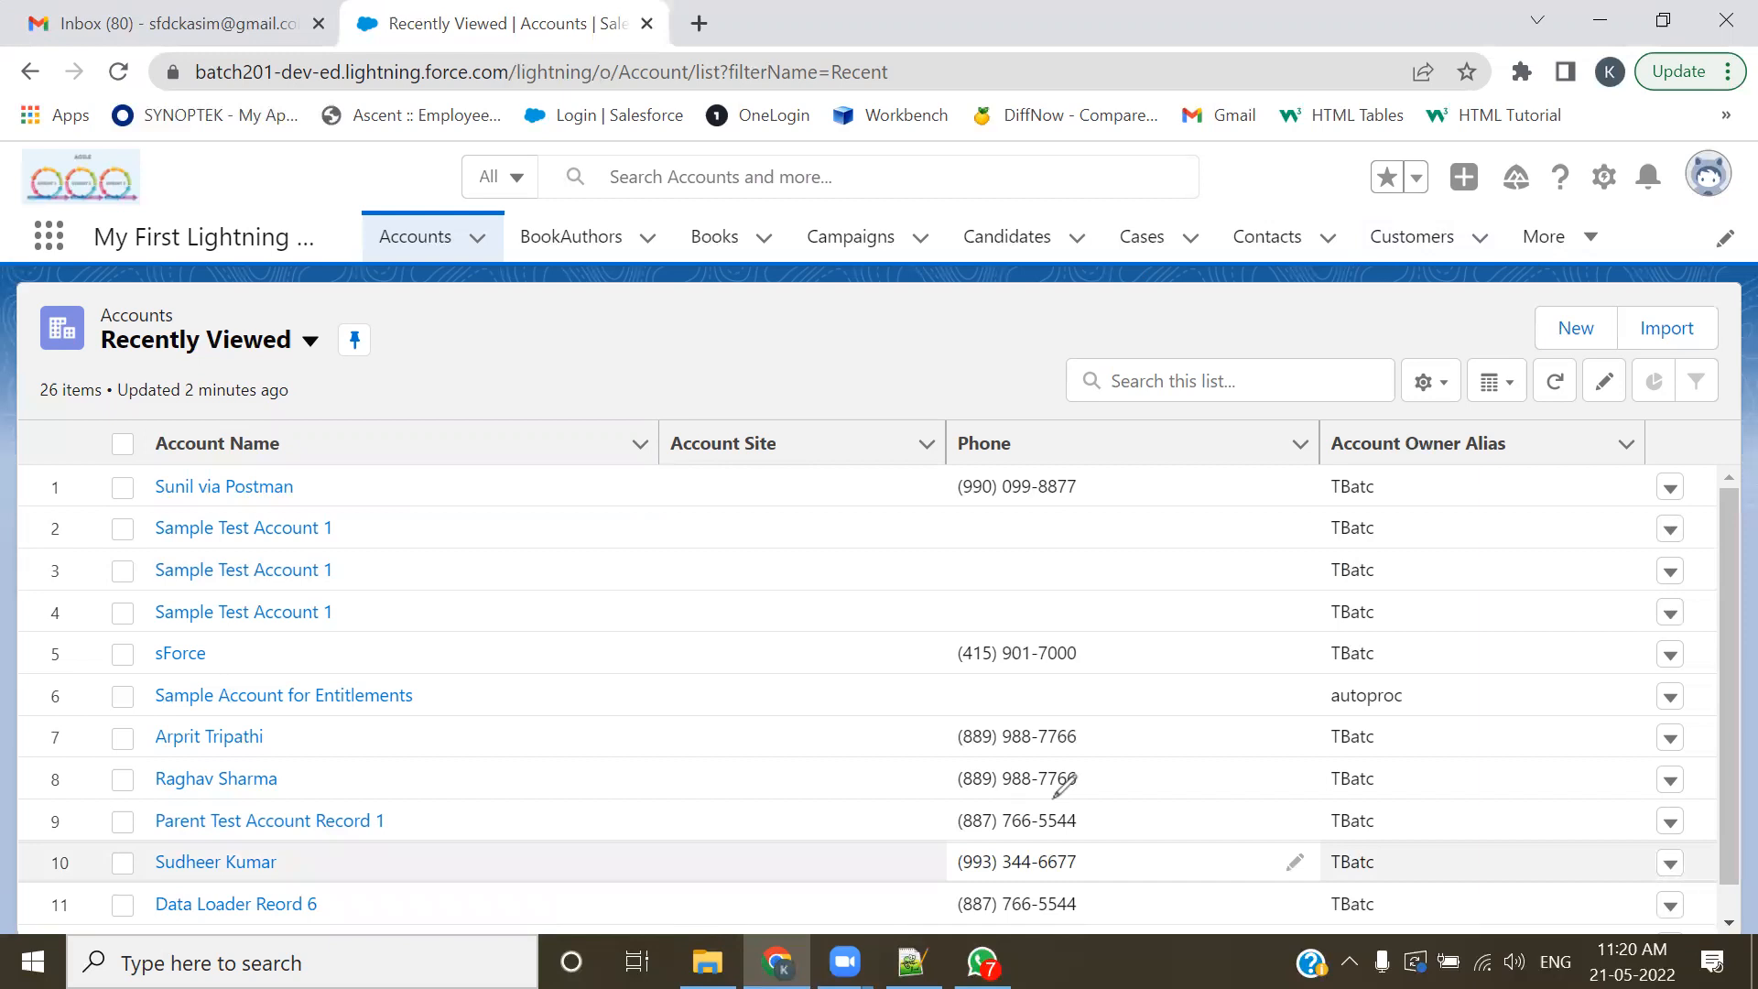
left_click_drag(368, 210, 1416, 215)
left_click_drag(1651, 247, 1647, 266)
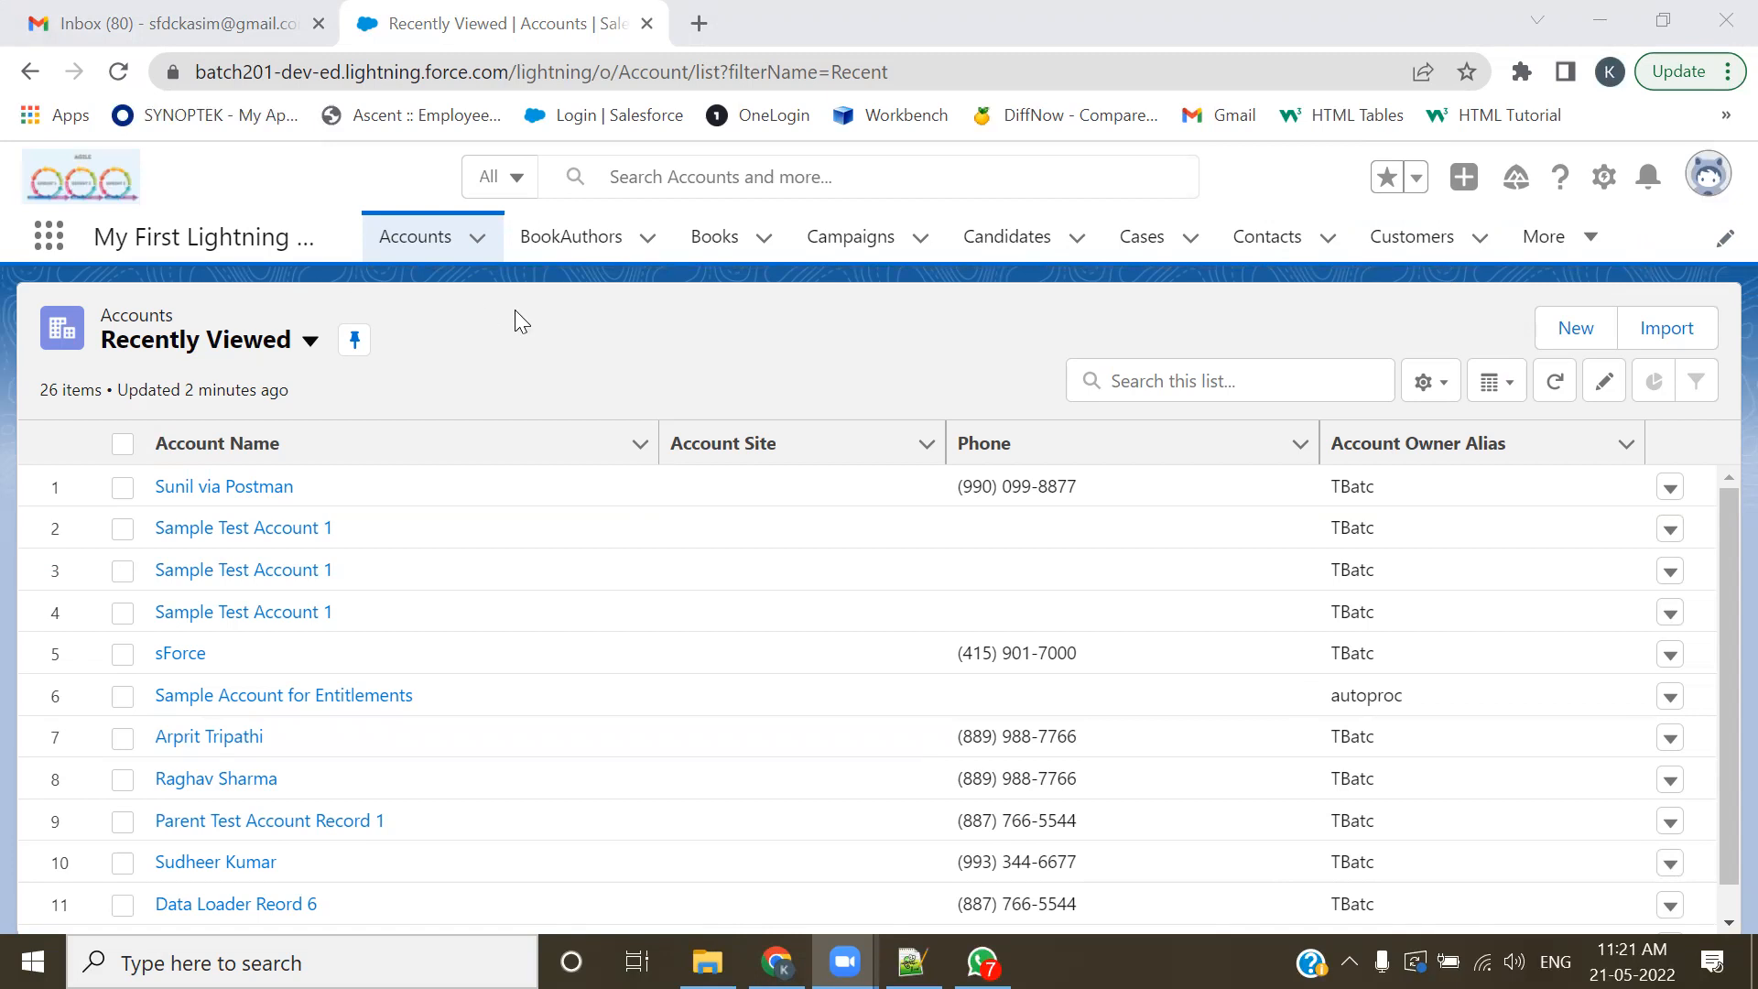
- Open the navigation items of My First Lightning Application for editing and select Dashboards from all available items
left_click(1723, 242)
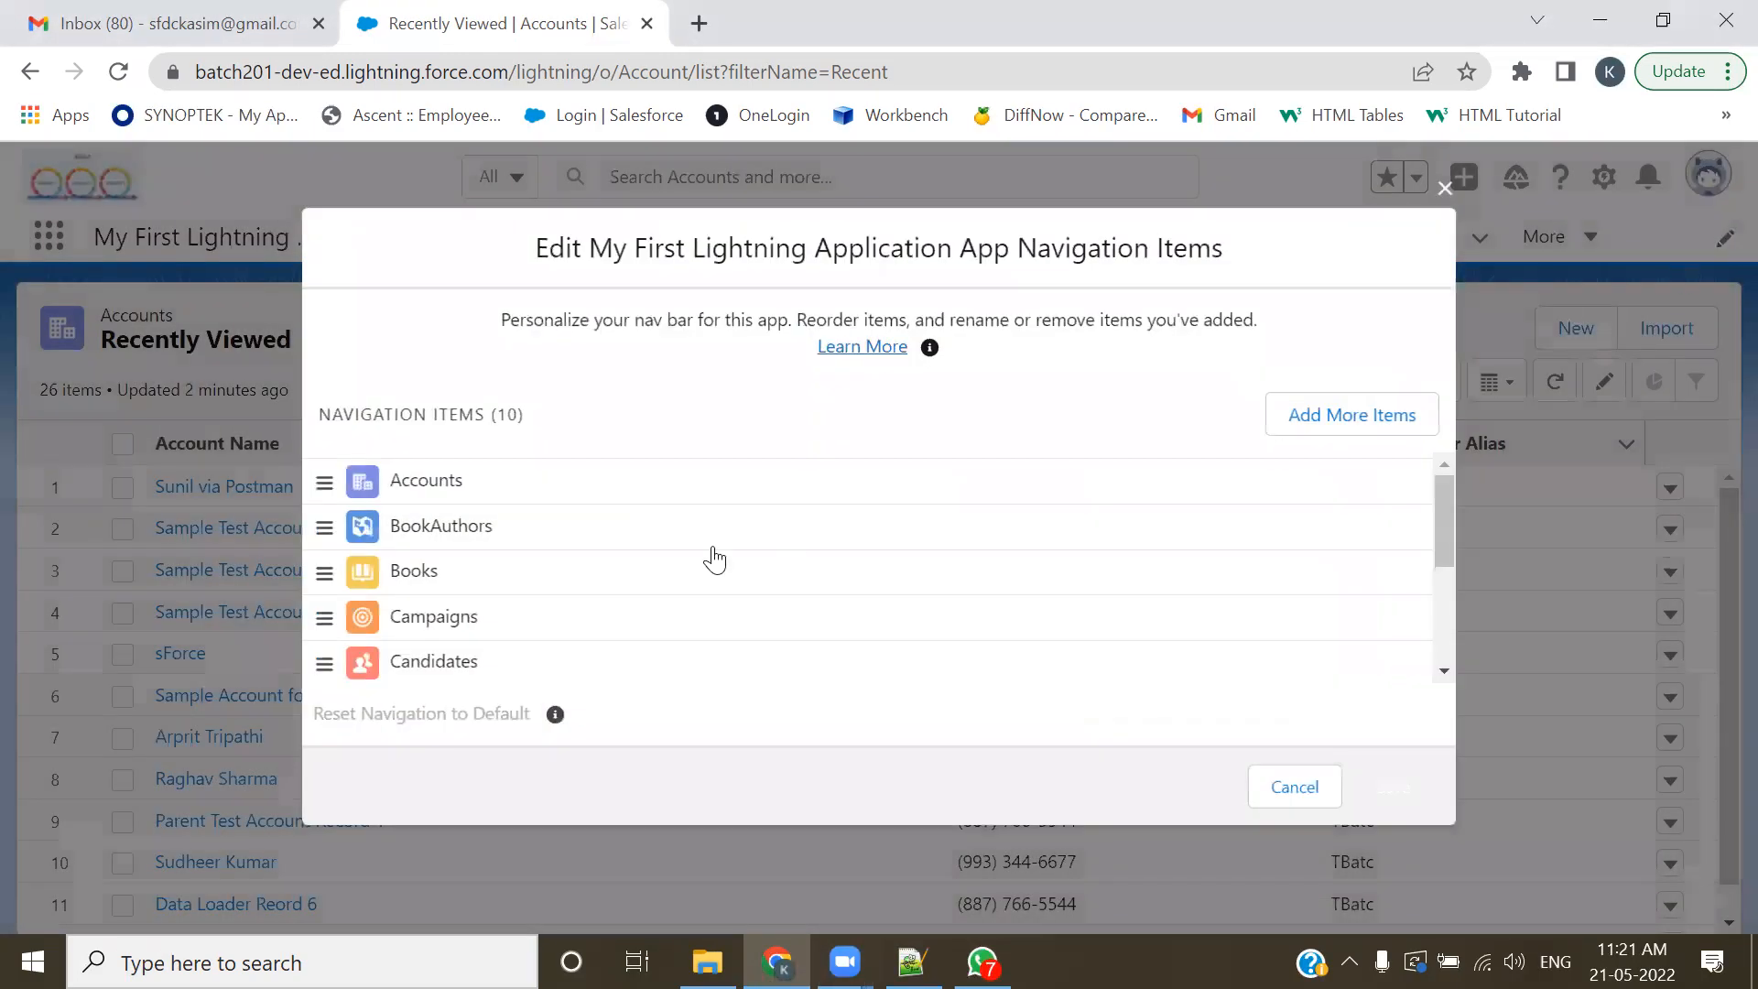
scroll(714, 558, "down", 3)
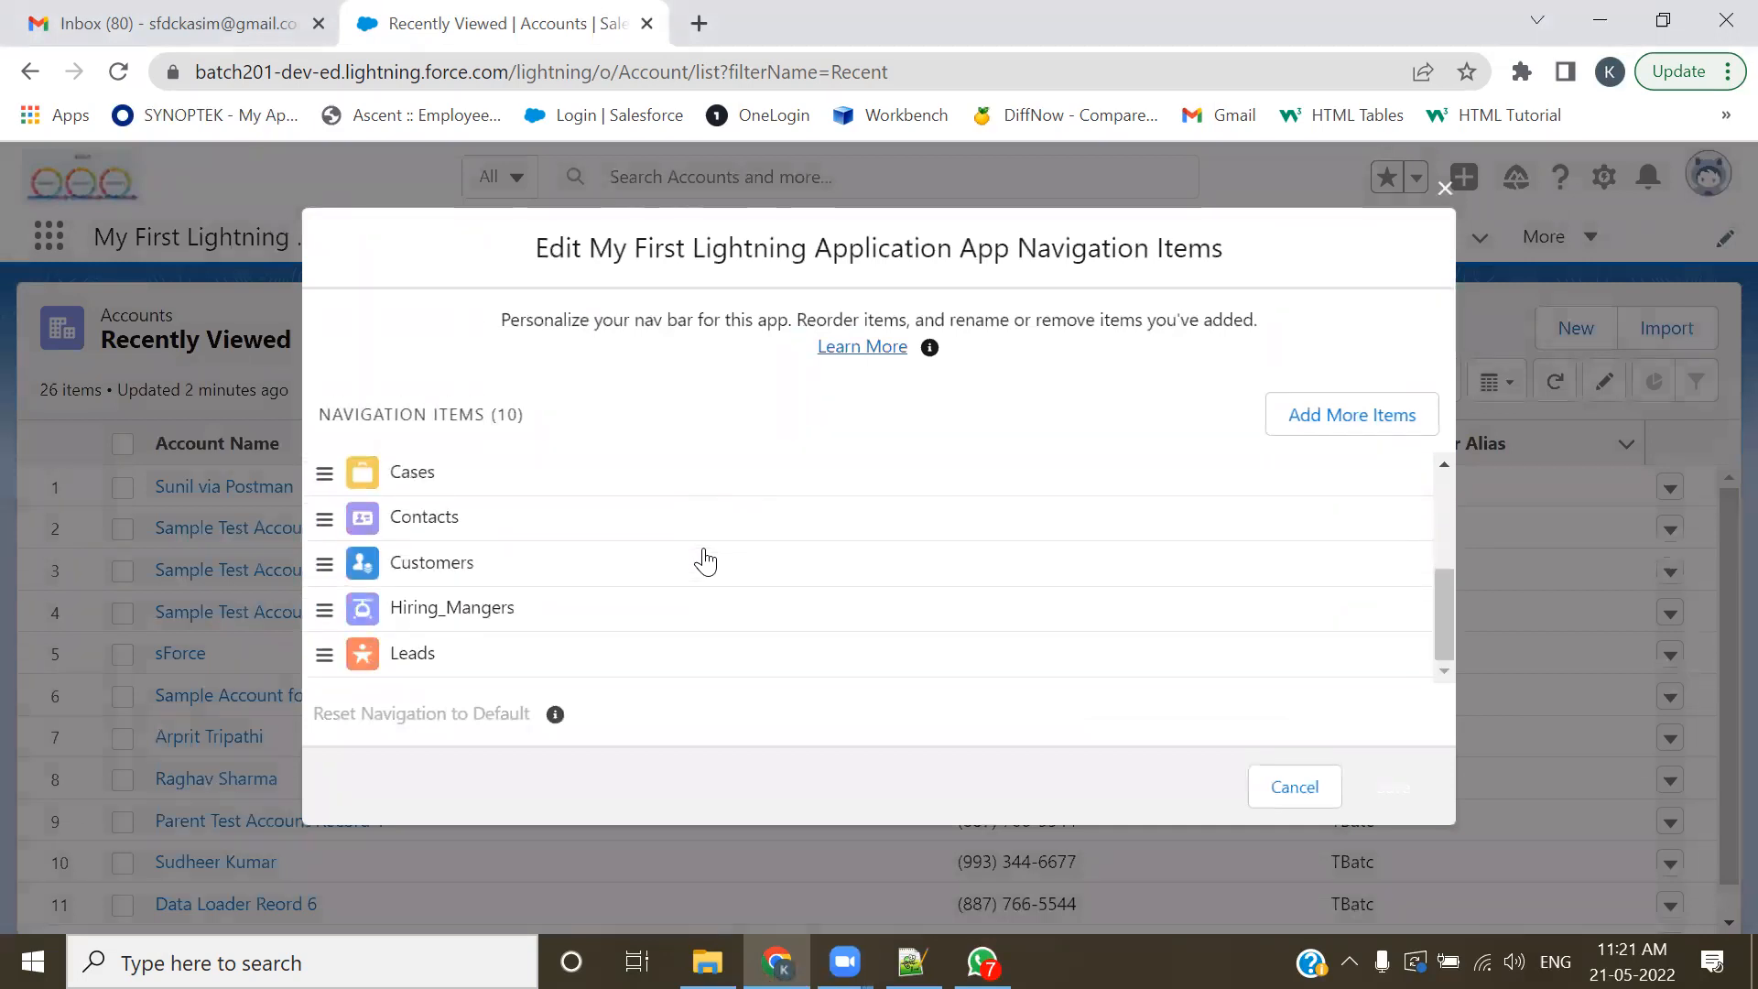
scroll(705, 561, "up", 3)
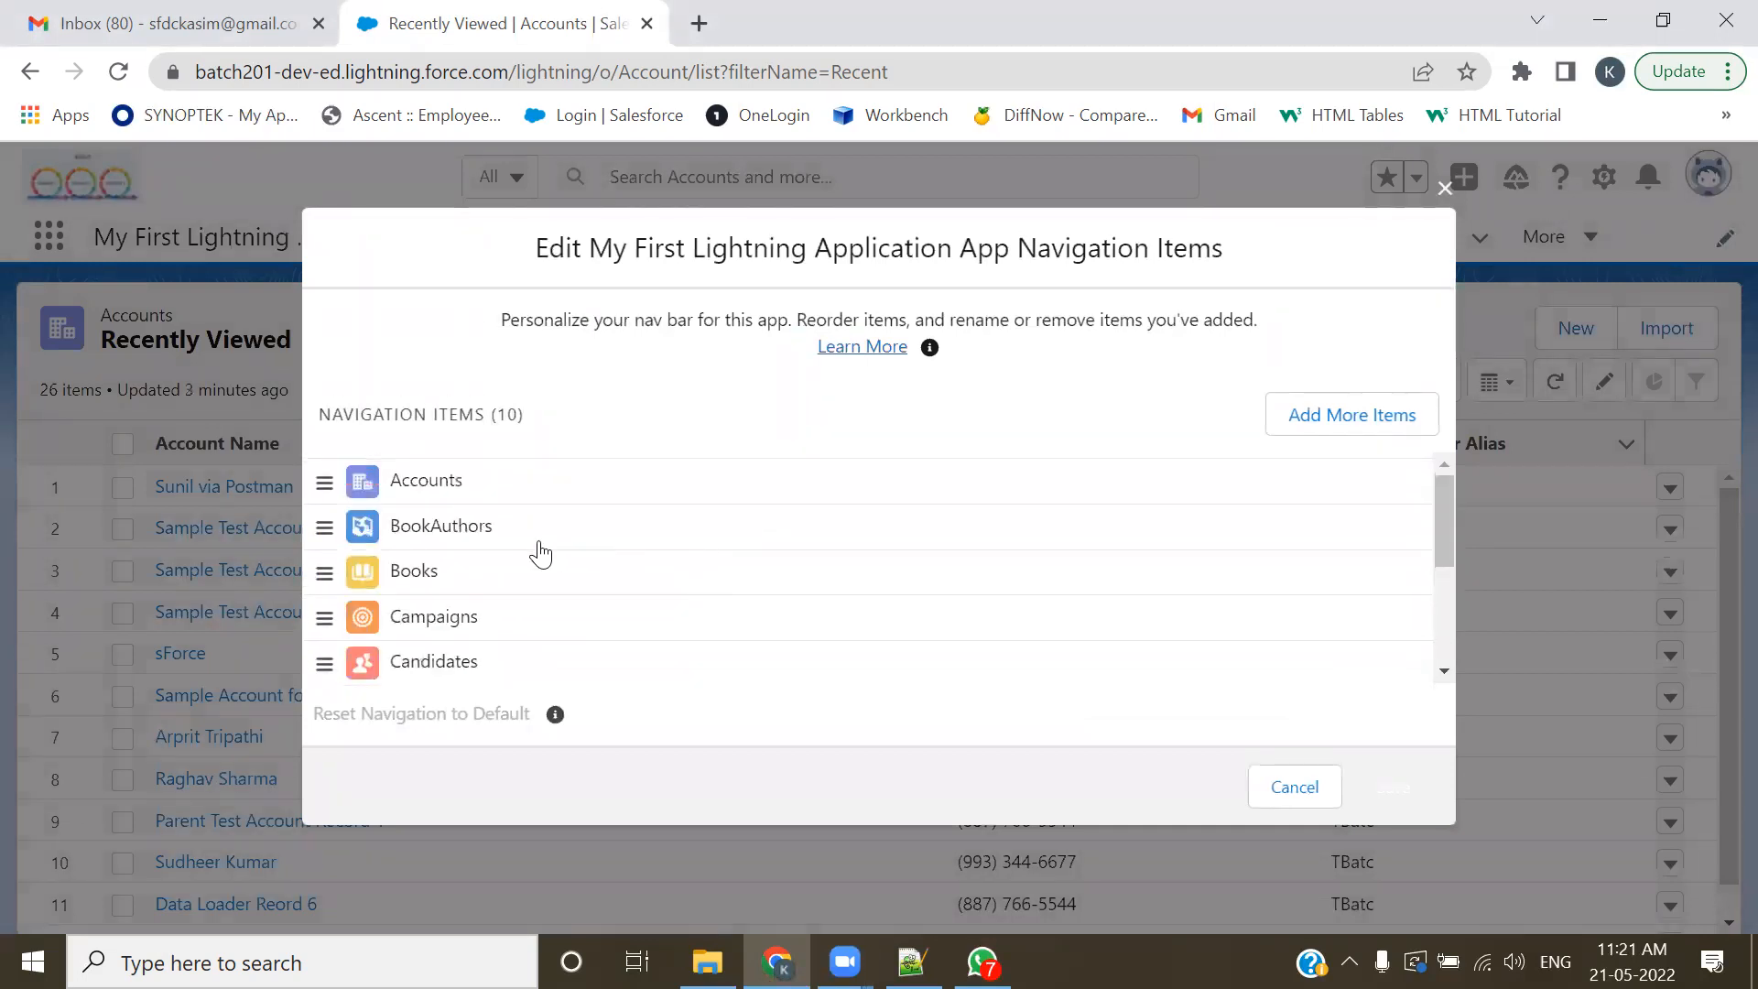
left_click(1319, 412)
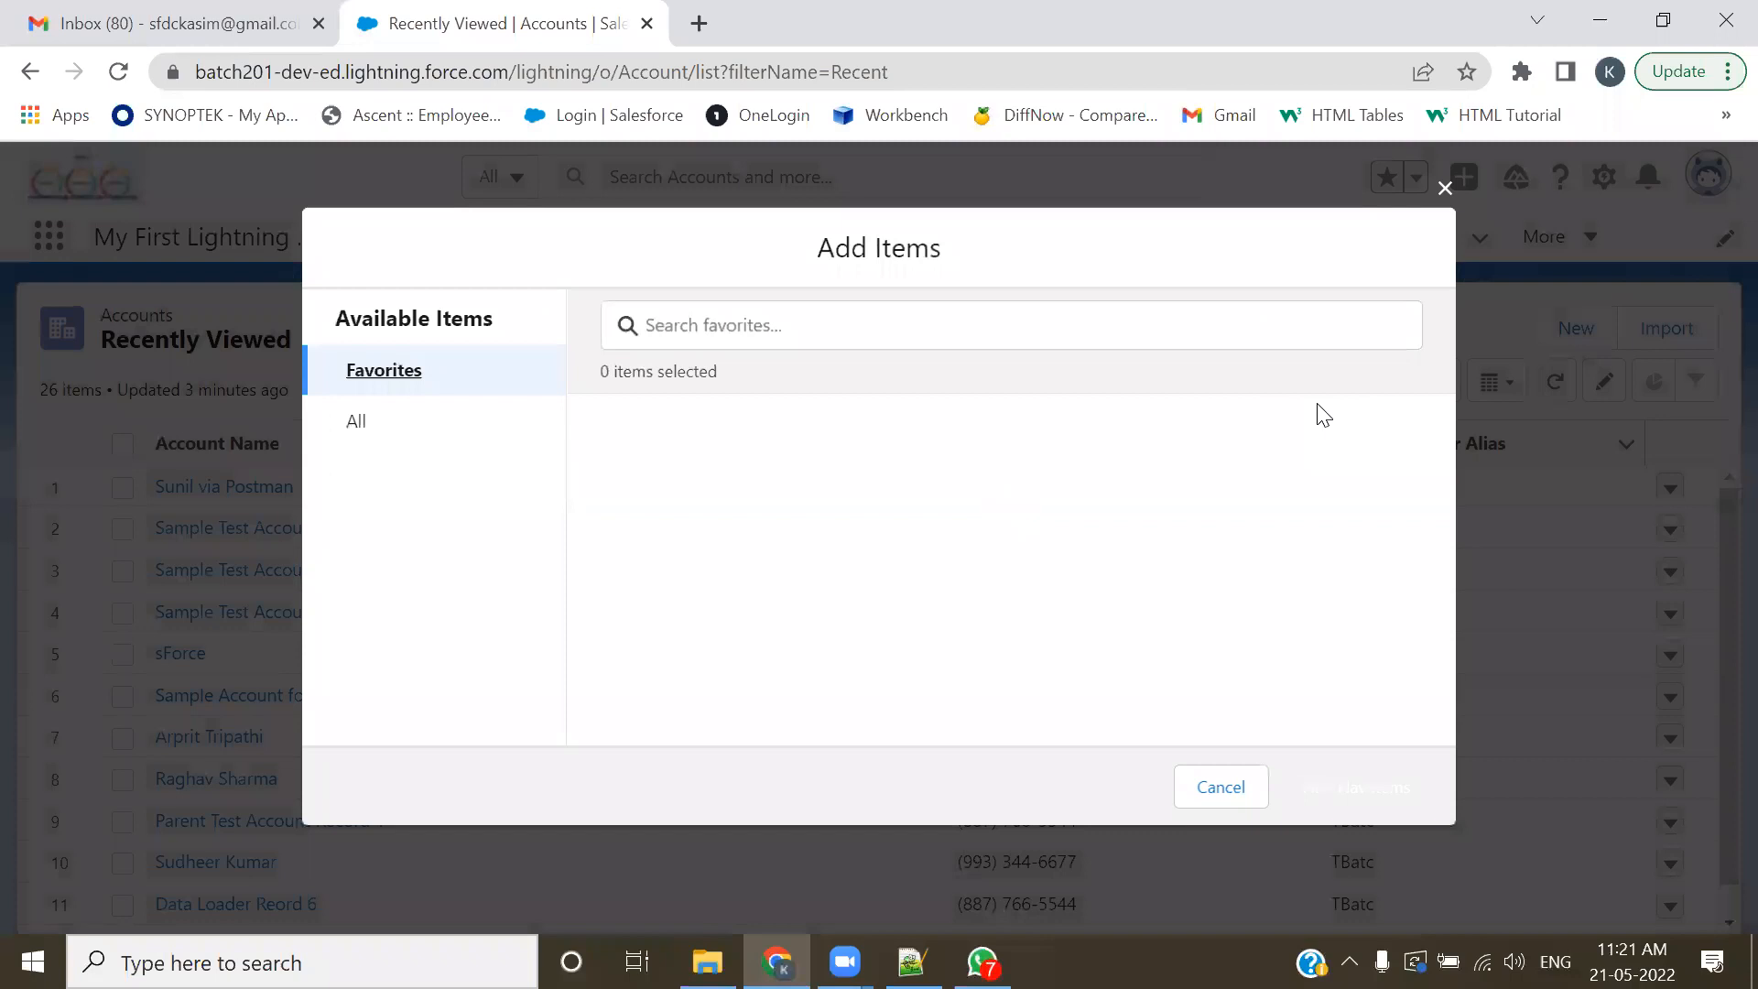
left_click(369, 430)
scroll(859, 657, "down", 15)
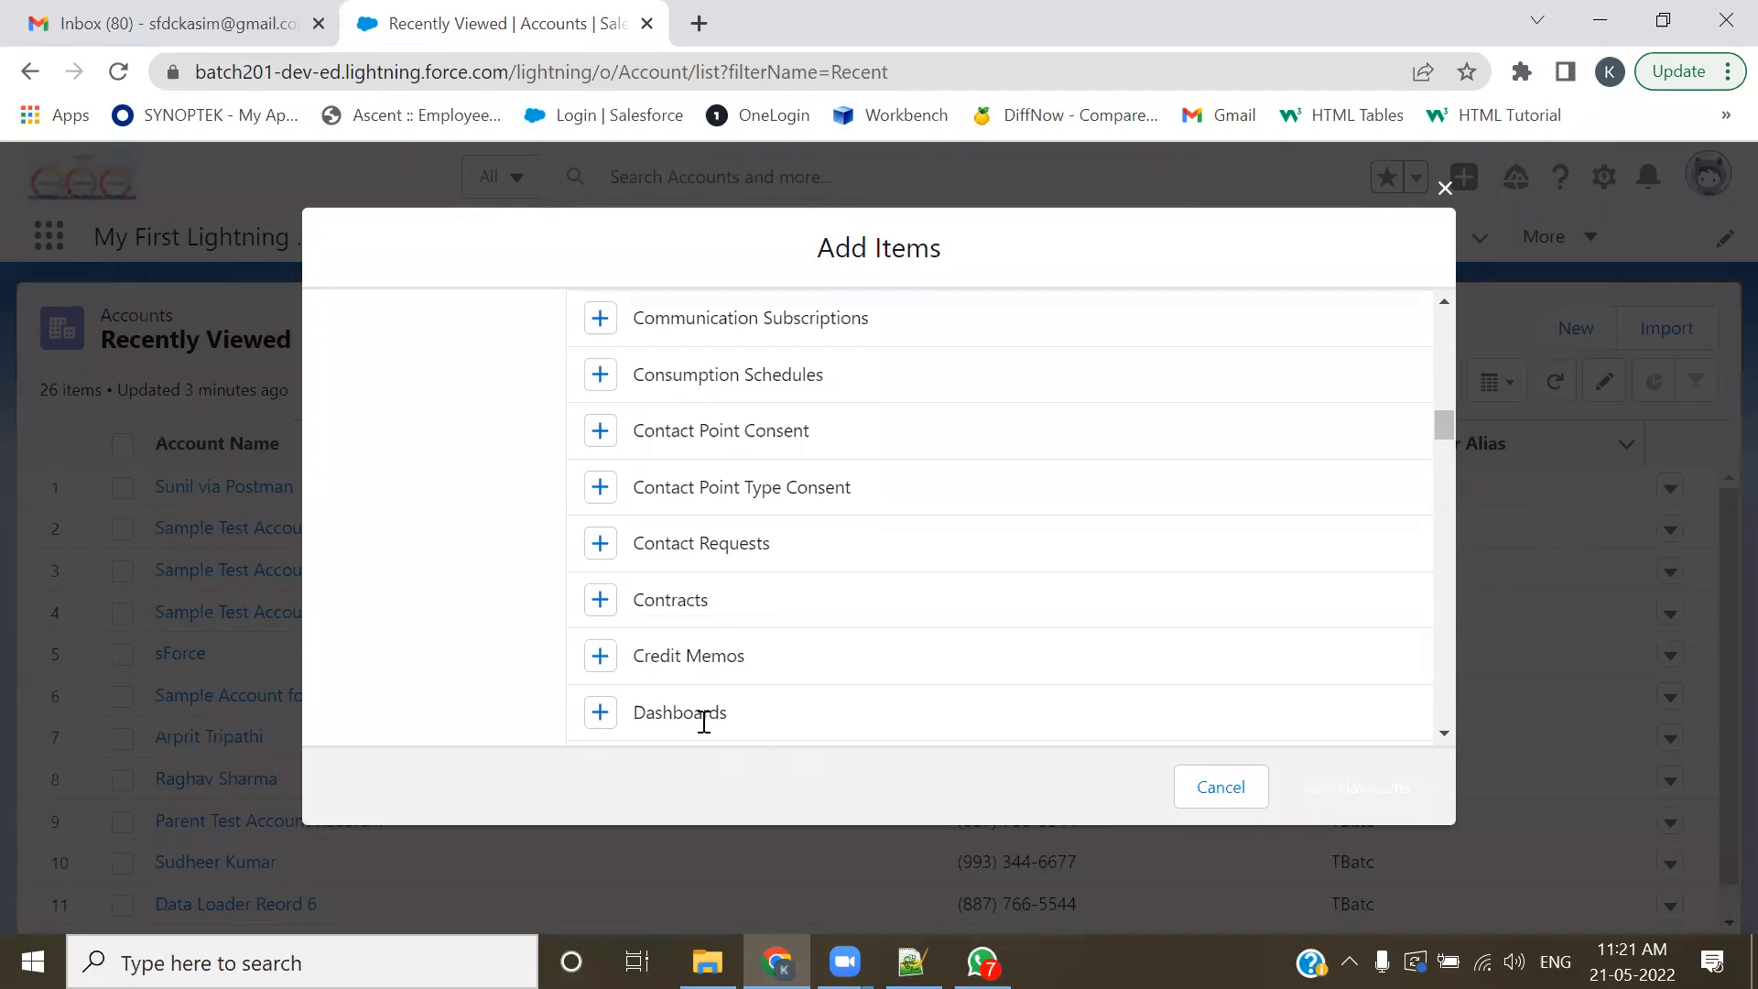
left_click(601, 719)
- Select Opportunities and Positions as further navigation items to add to the app
scroll(1078, 682, "down", 4)
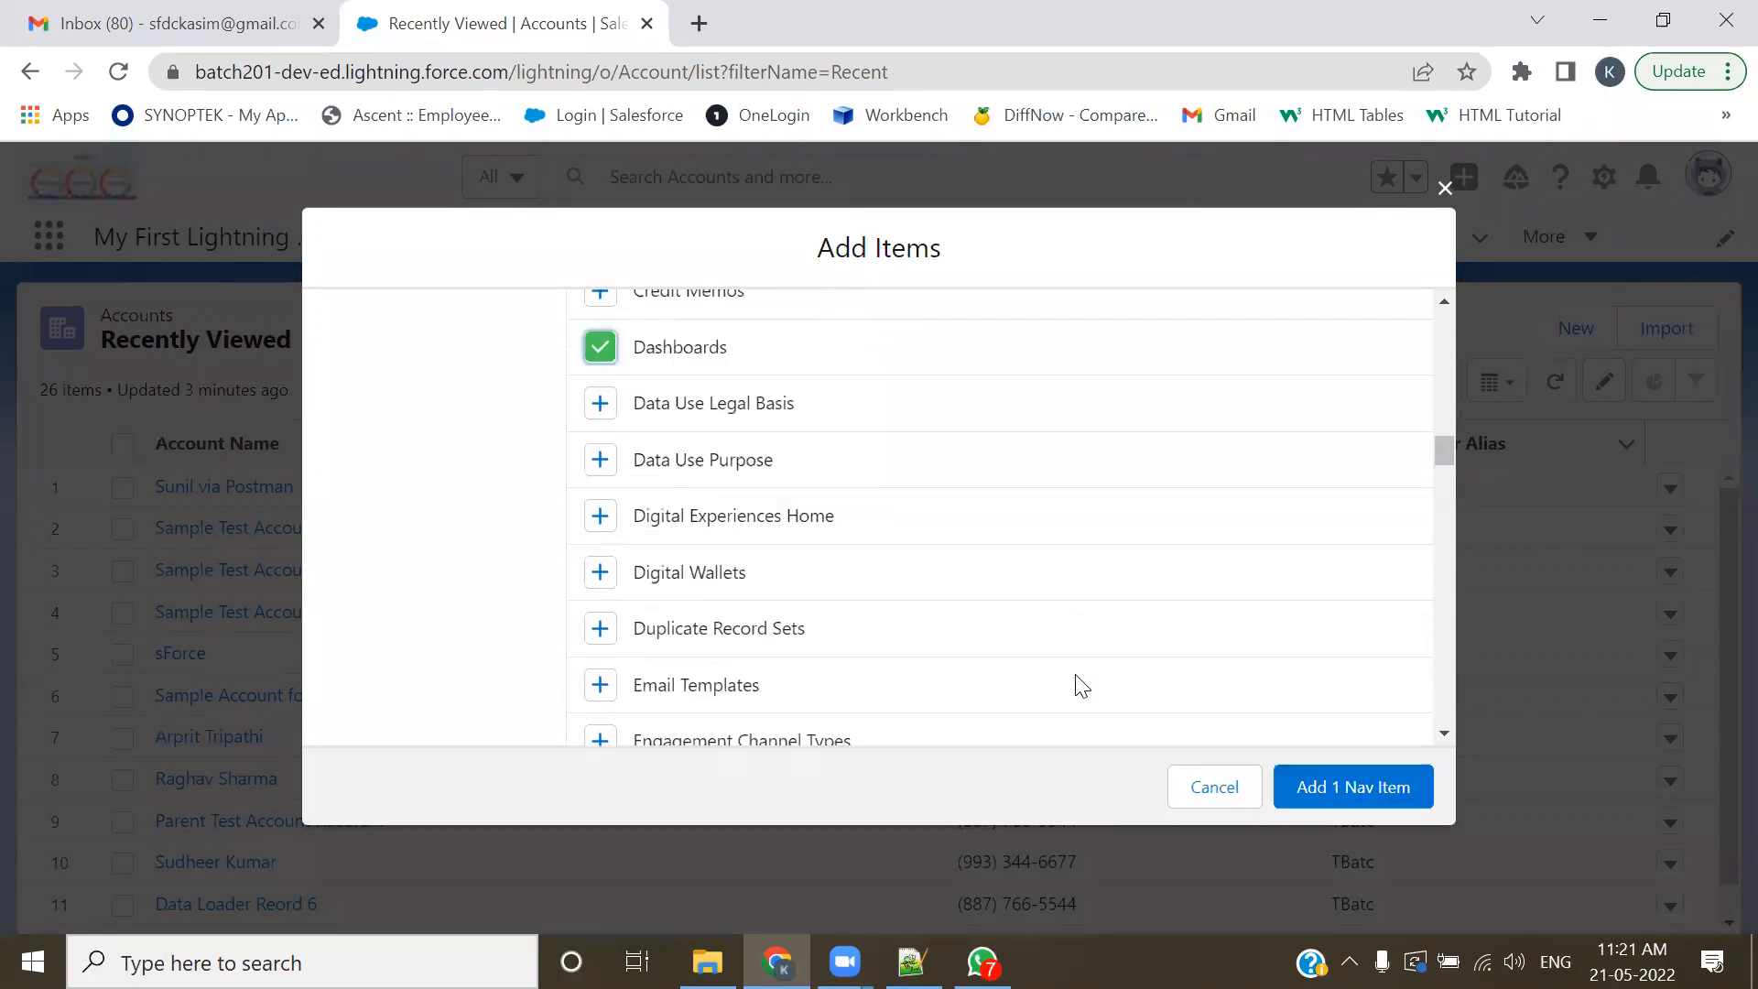
scroll(772, 573, "down", 5)
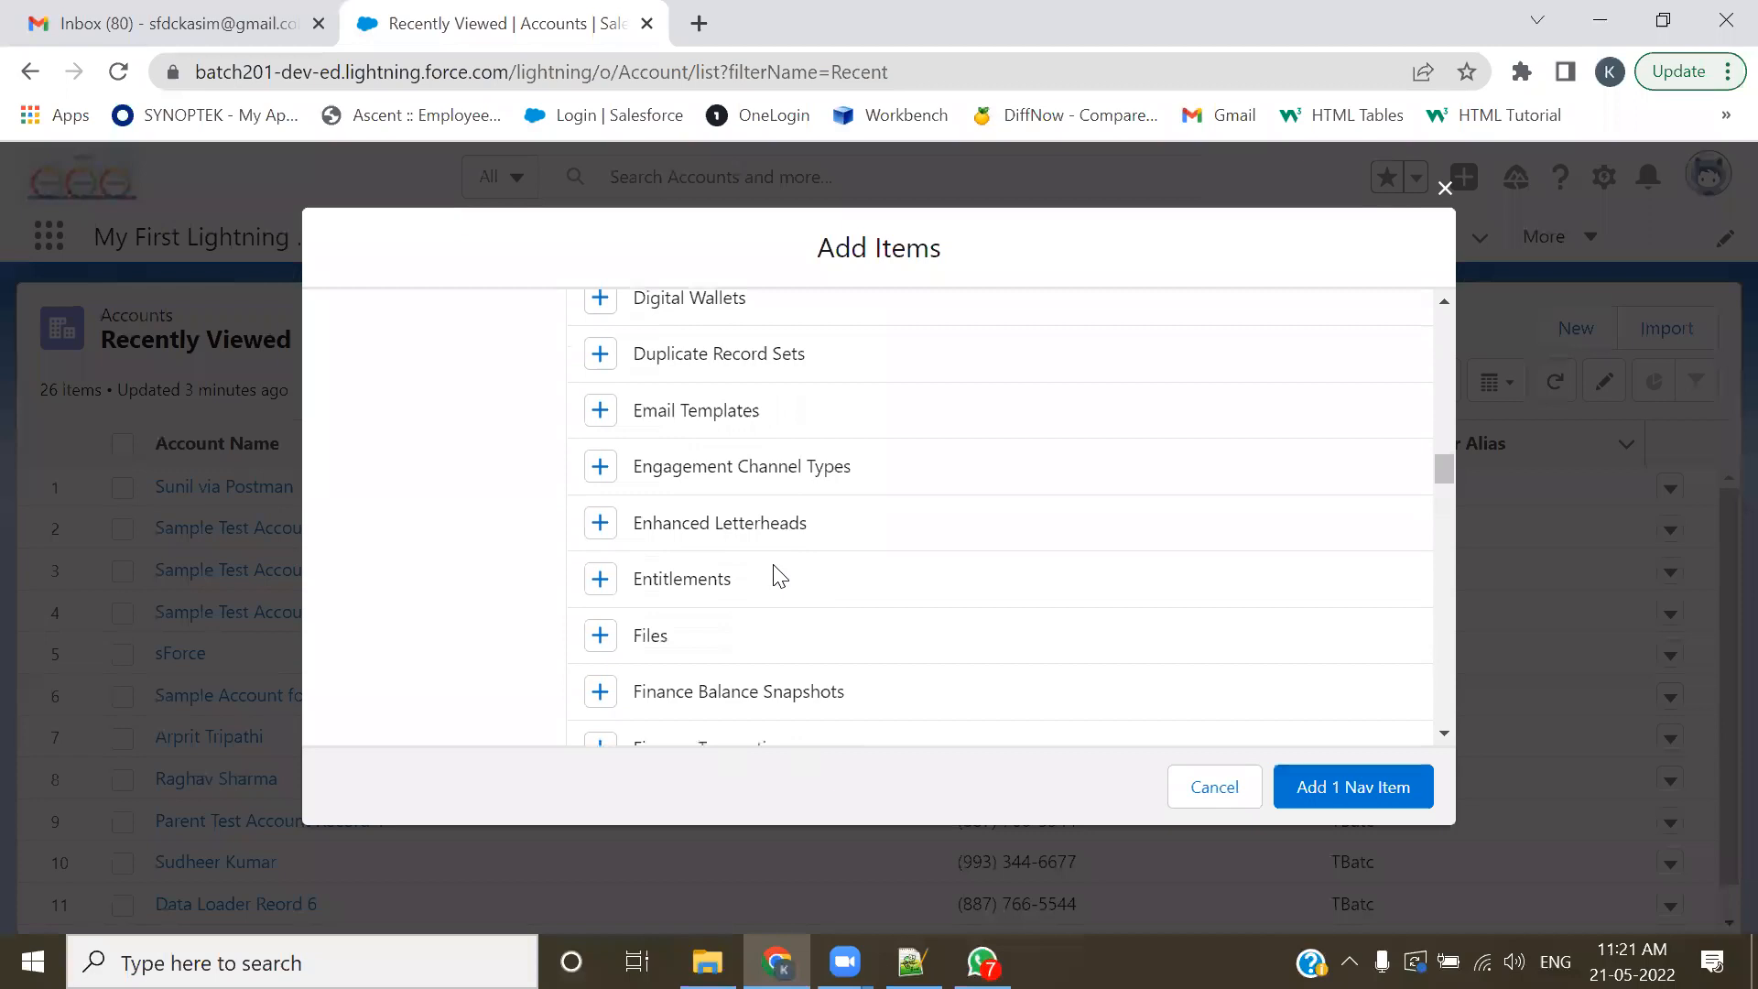
scroll(779, 575, "down", 5)
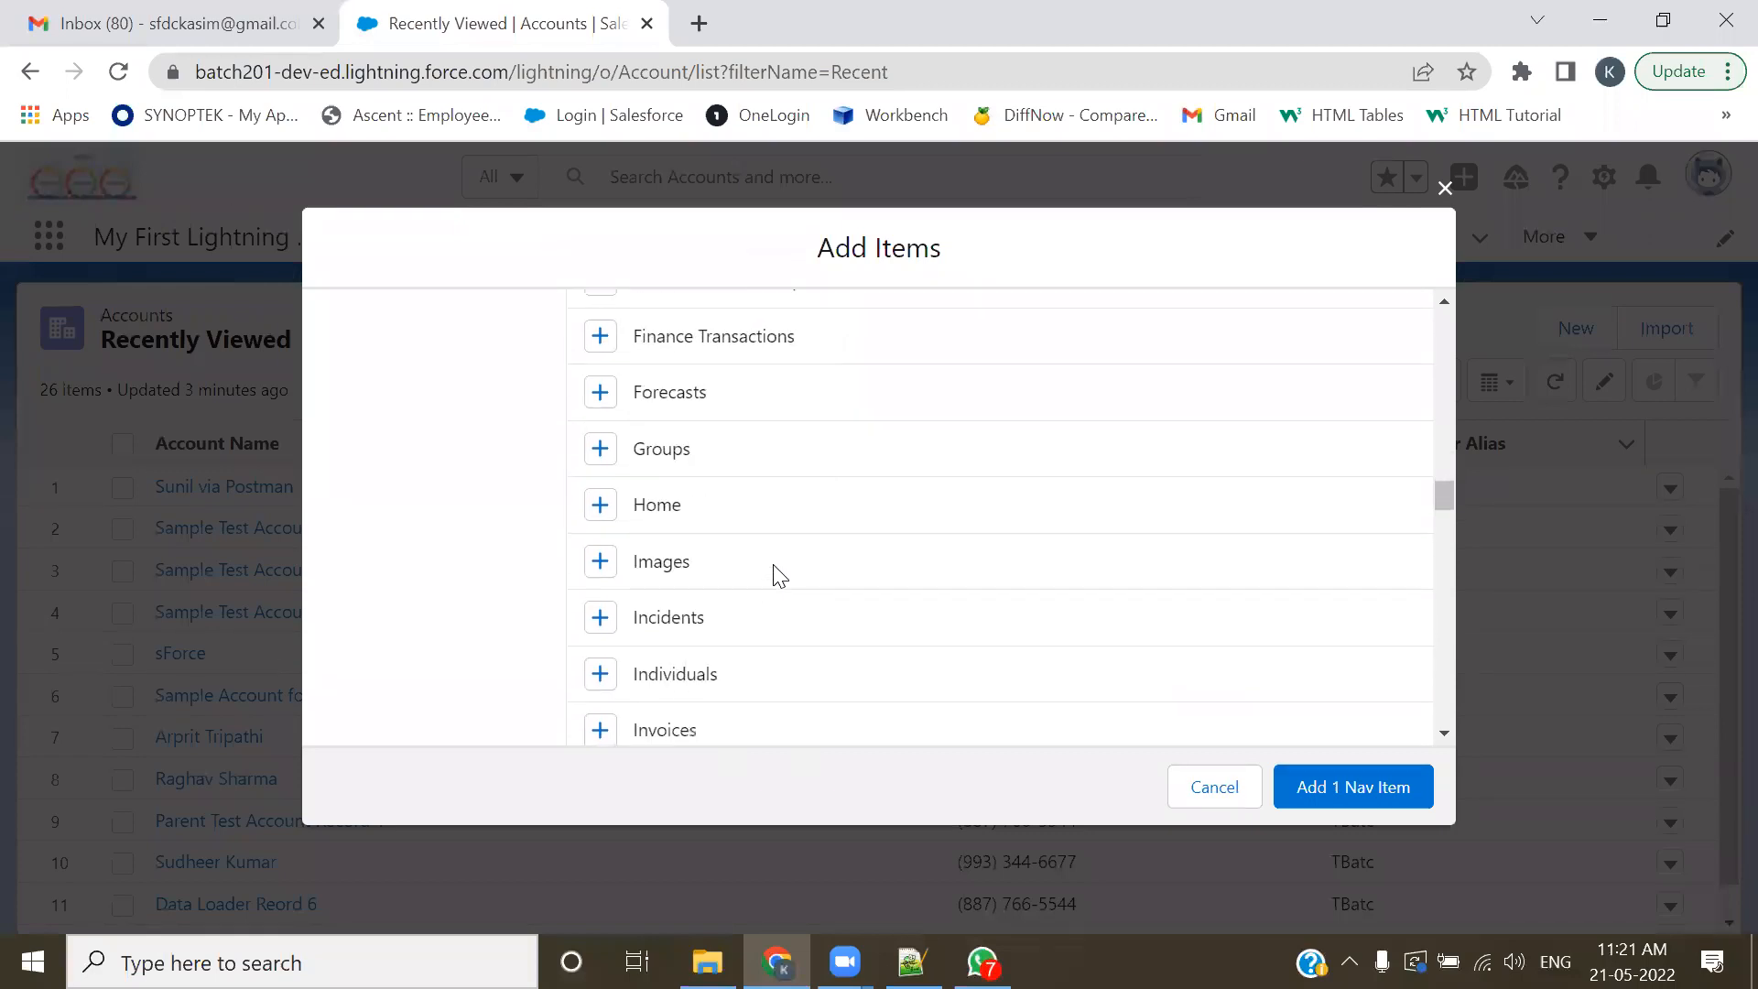
scroll(779, 575, "down", 1)
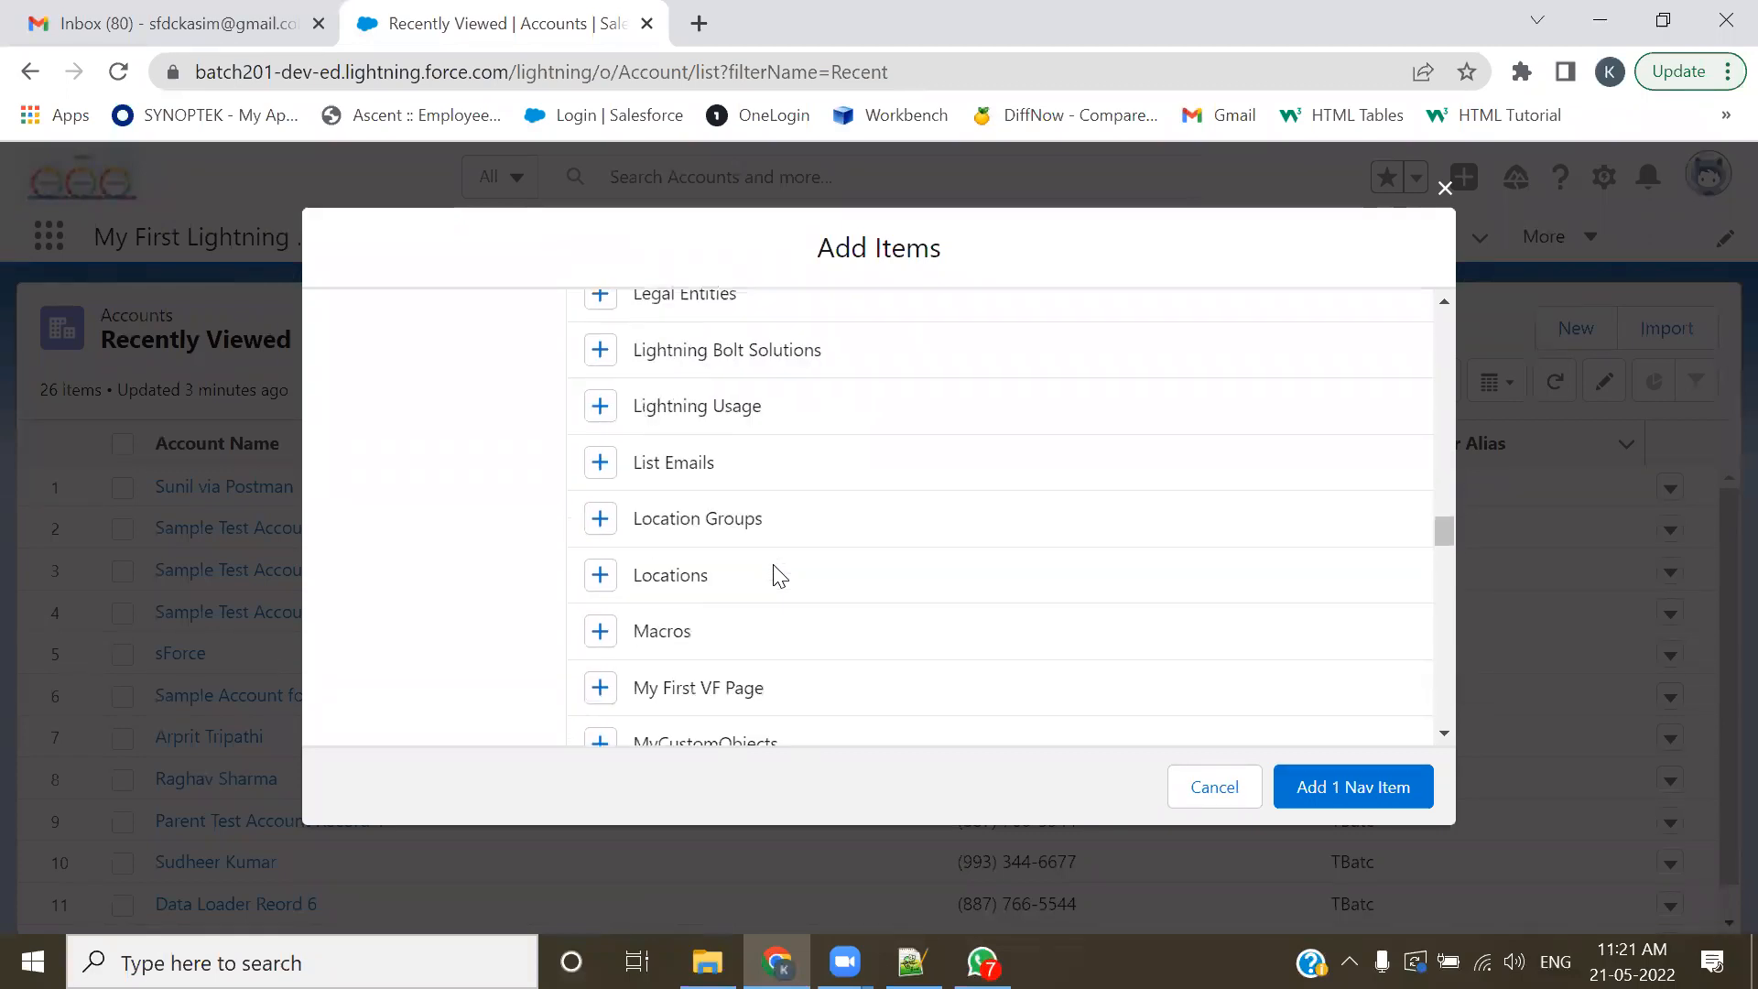
scroll(779, 575, "down", 2)
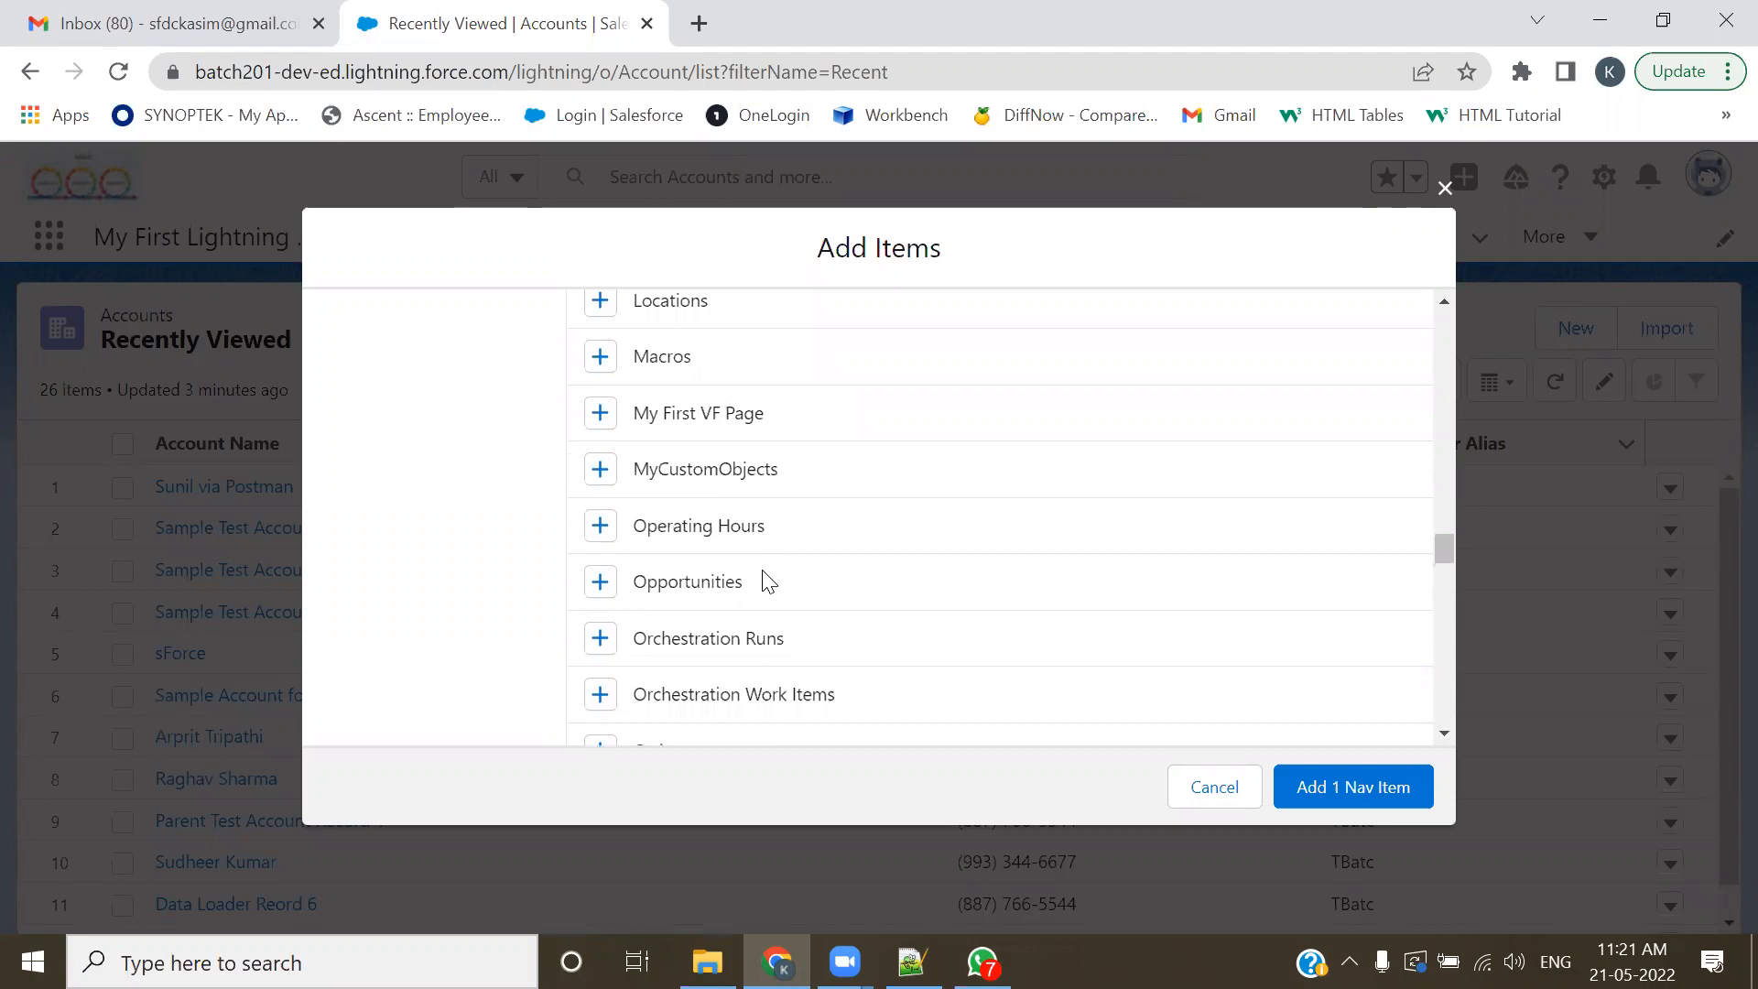
left_click(599, 583)
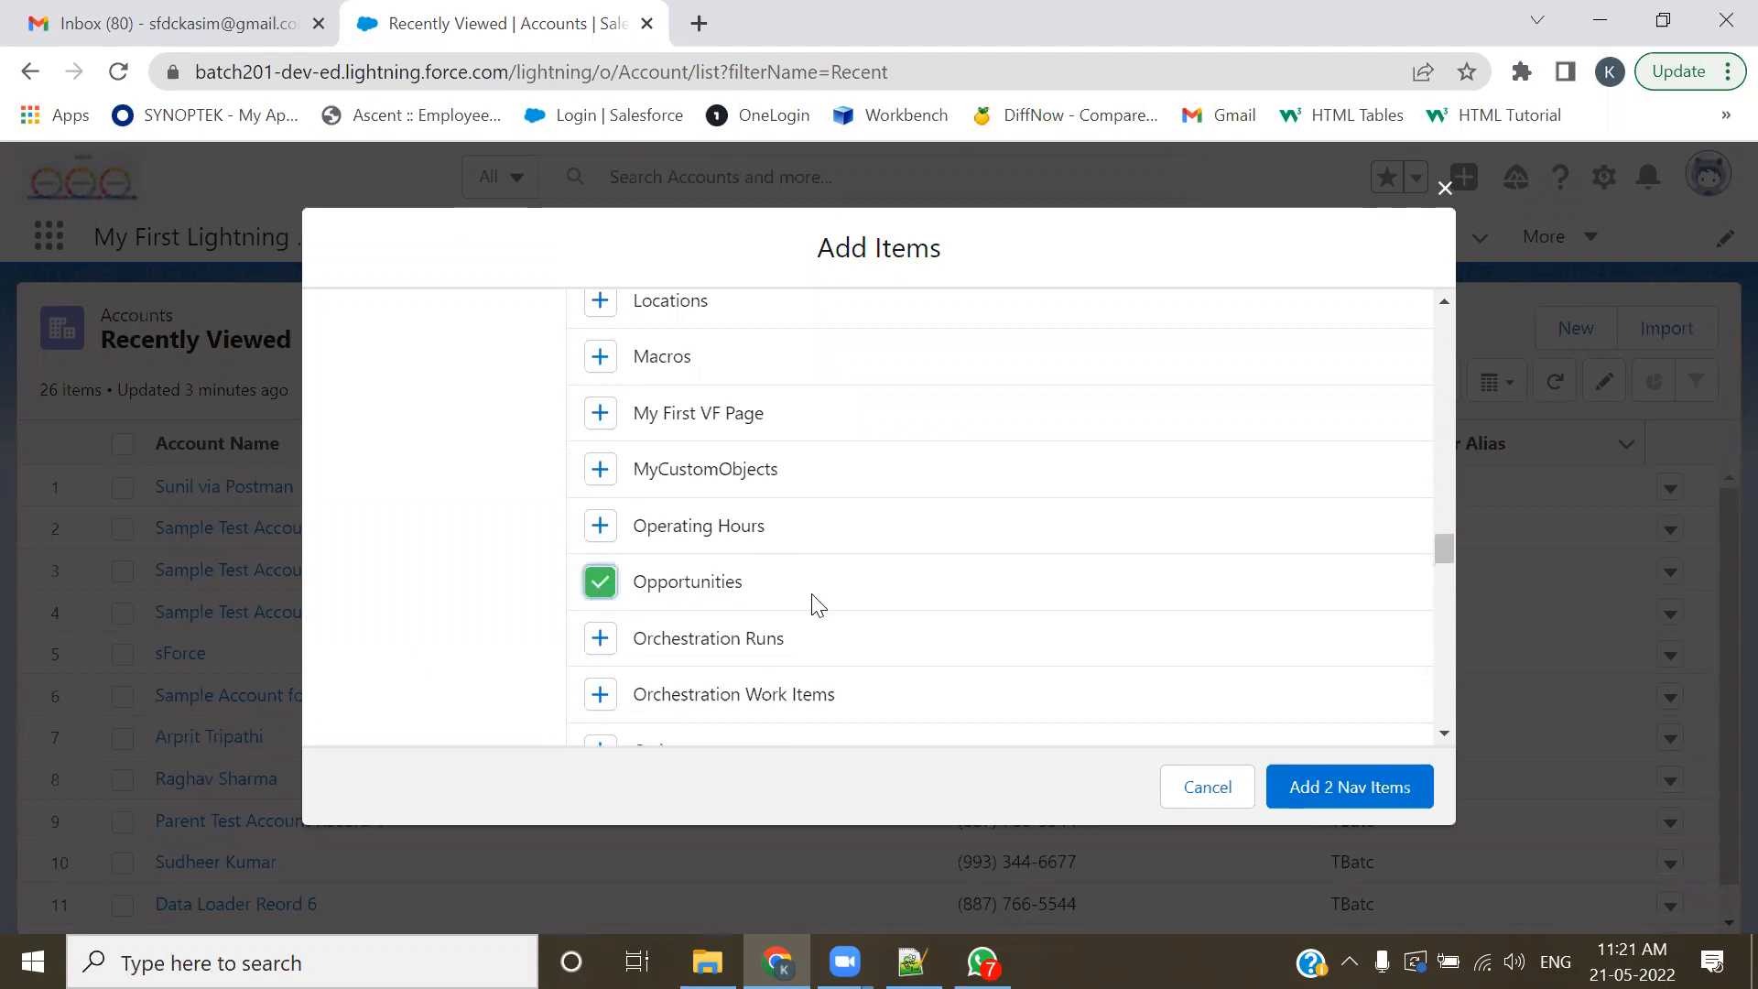
scroll(813, 593, "down", 2)
scroll(813, 594, "down", 4)
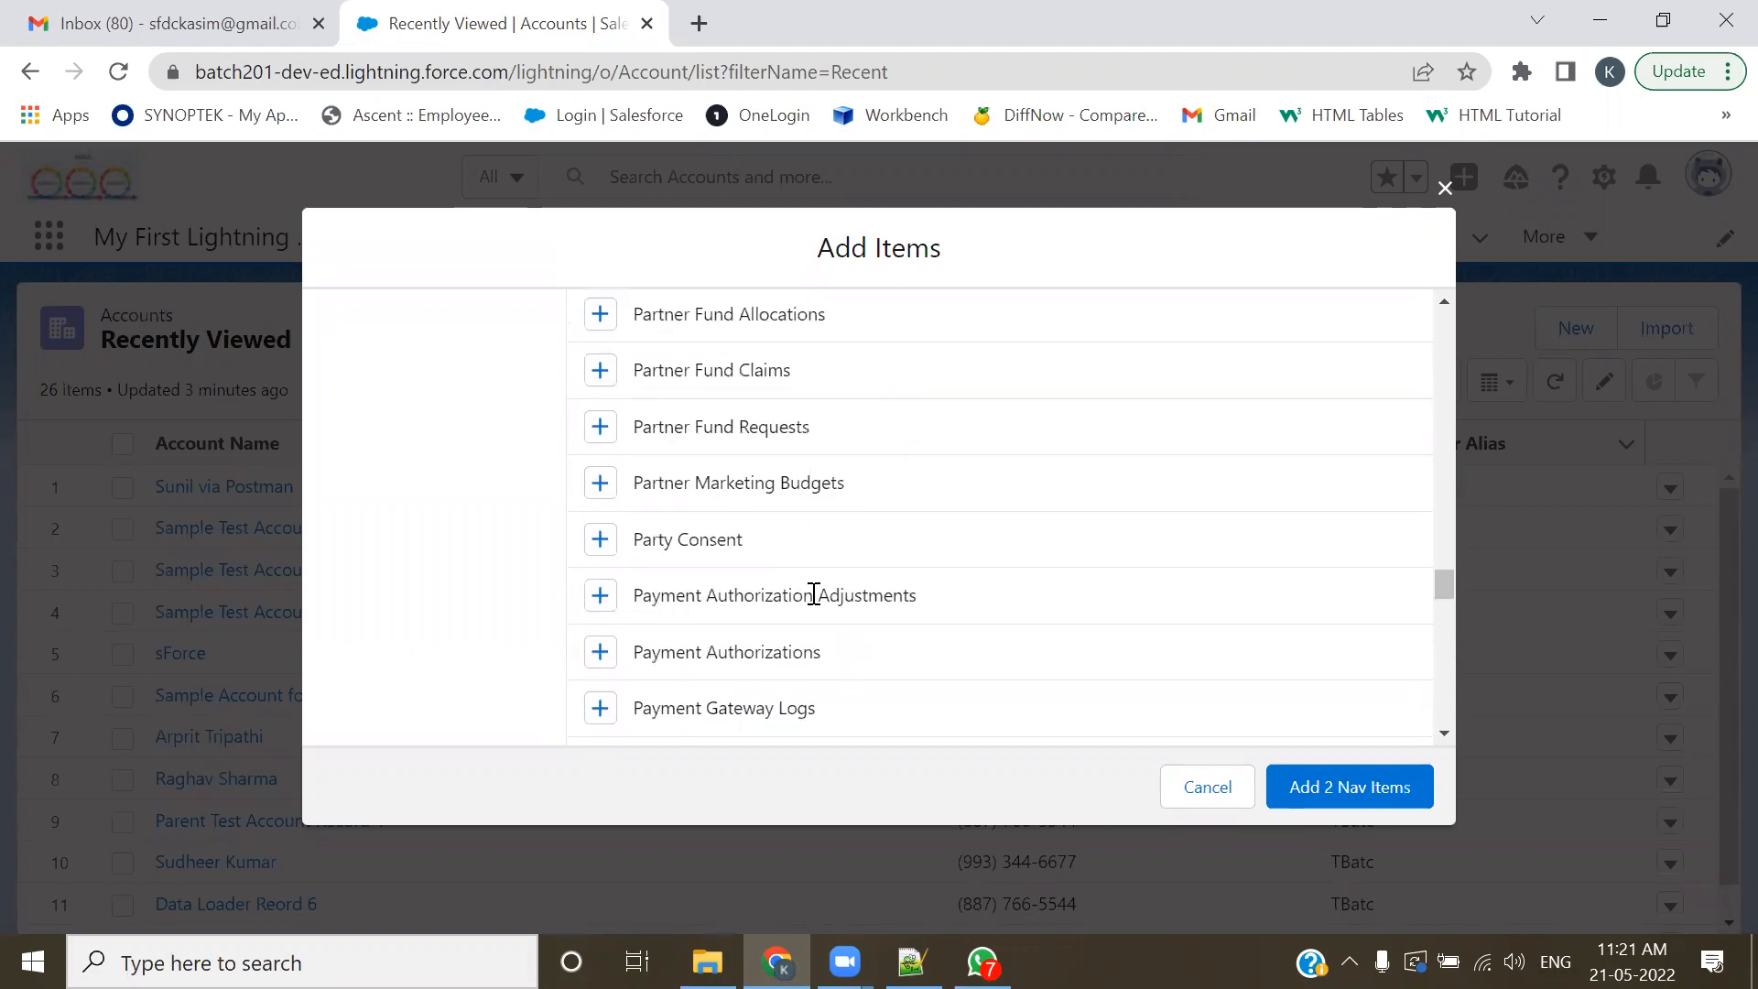
scroll(812, 604, "down", 4)
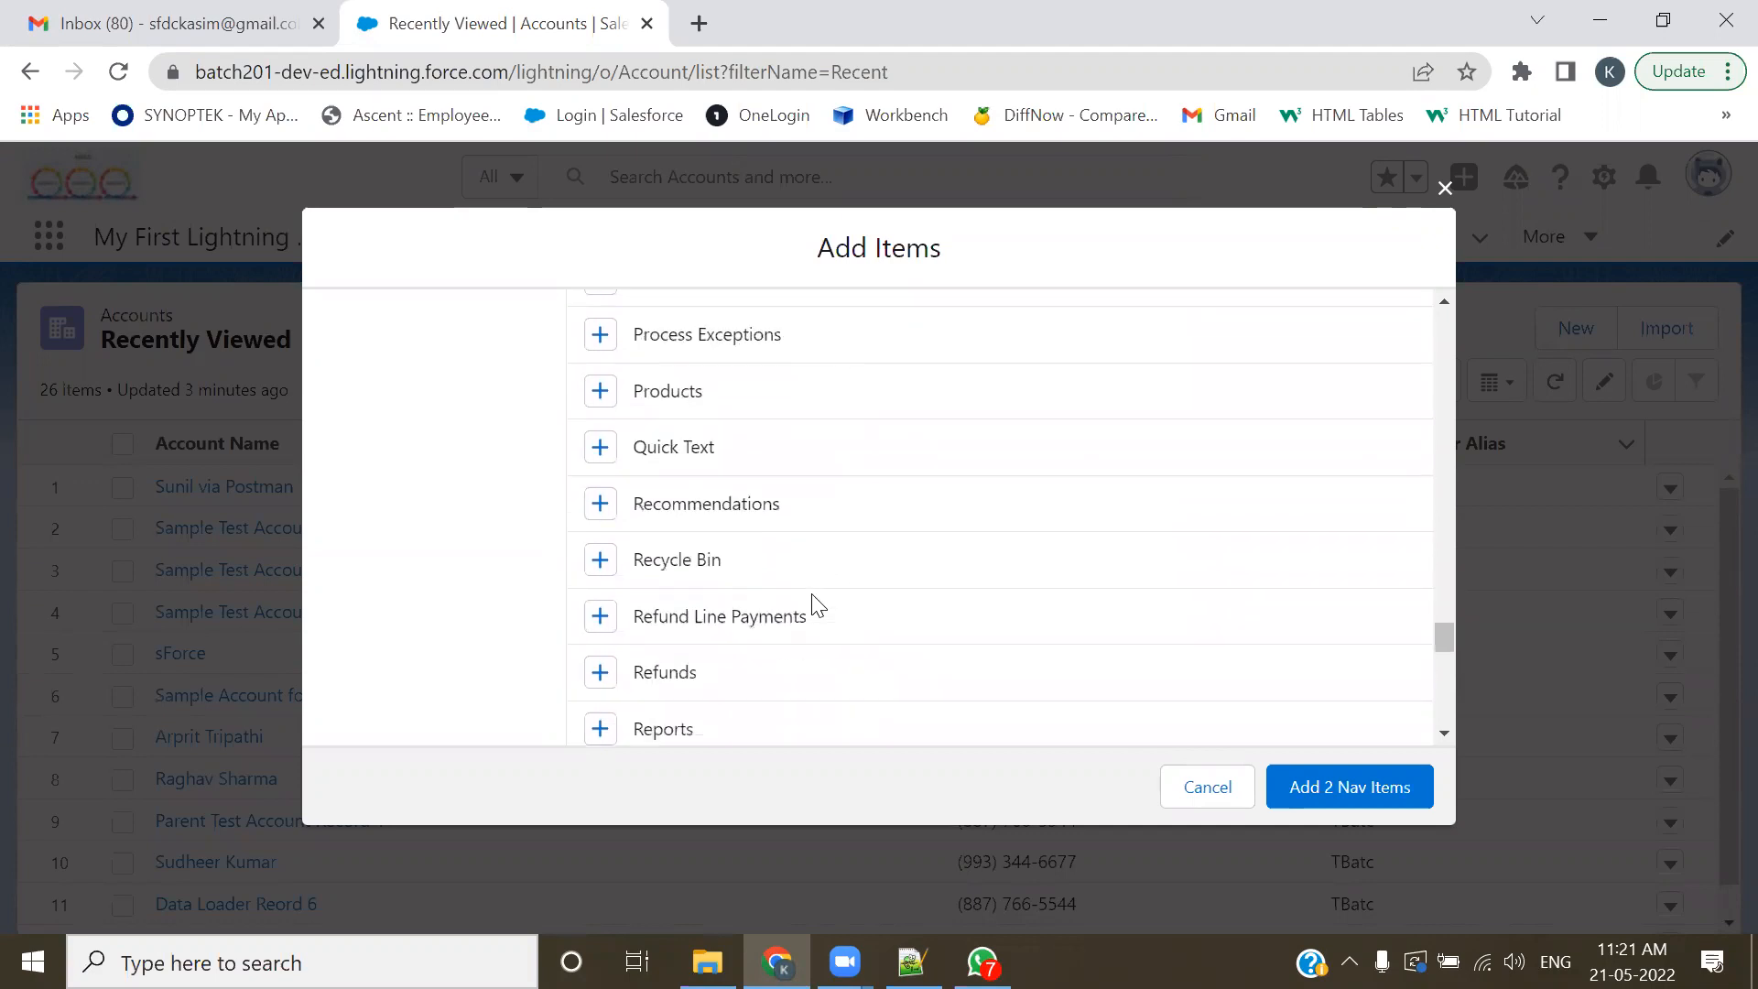
scroll(813, 604, "up", 3)
left_click(602, 572)
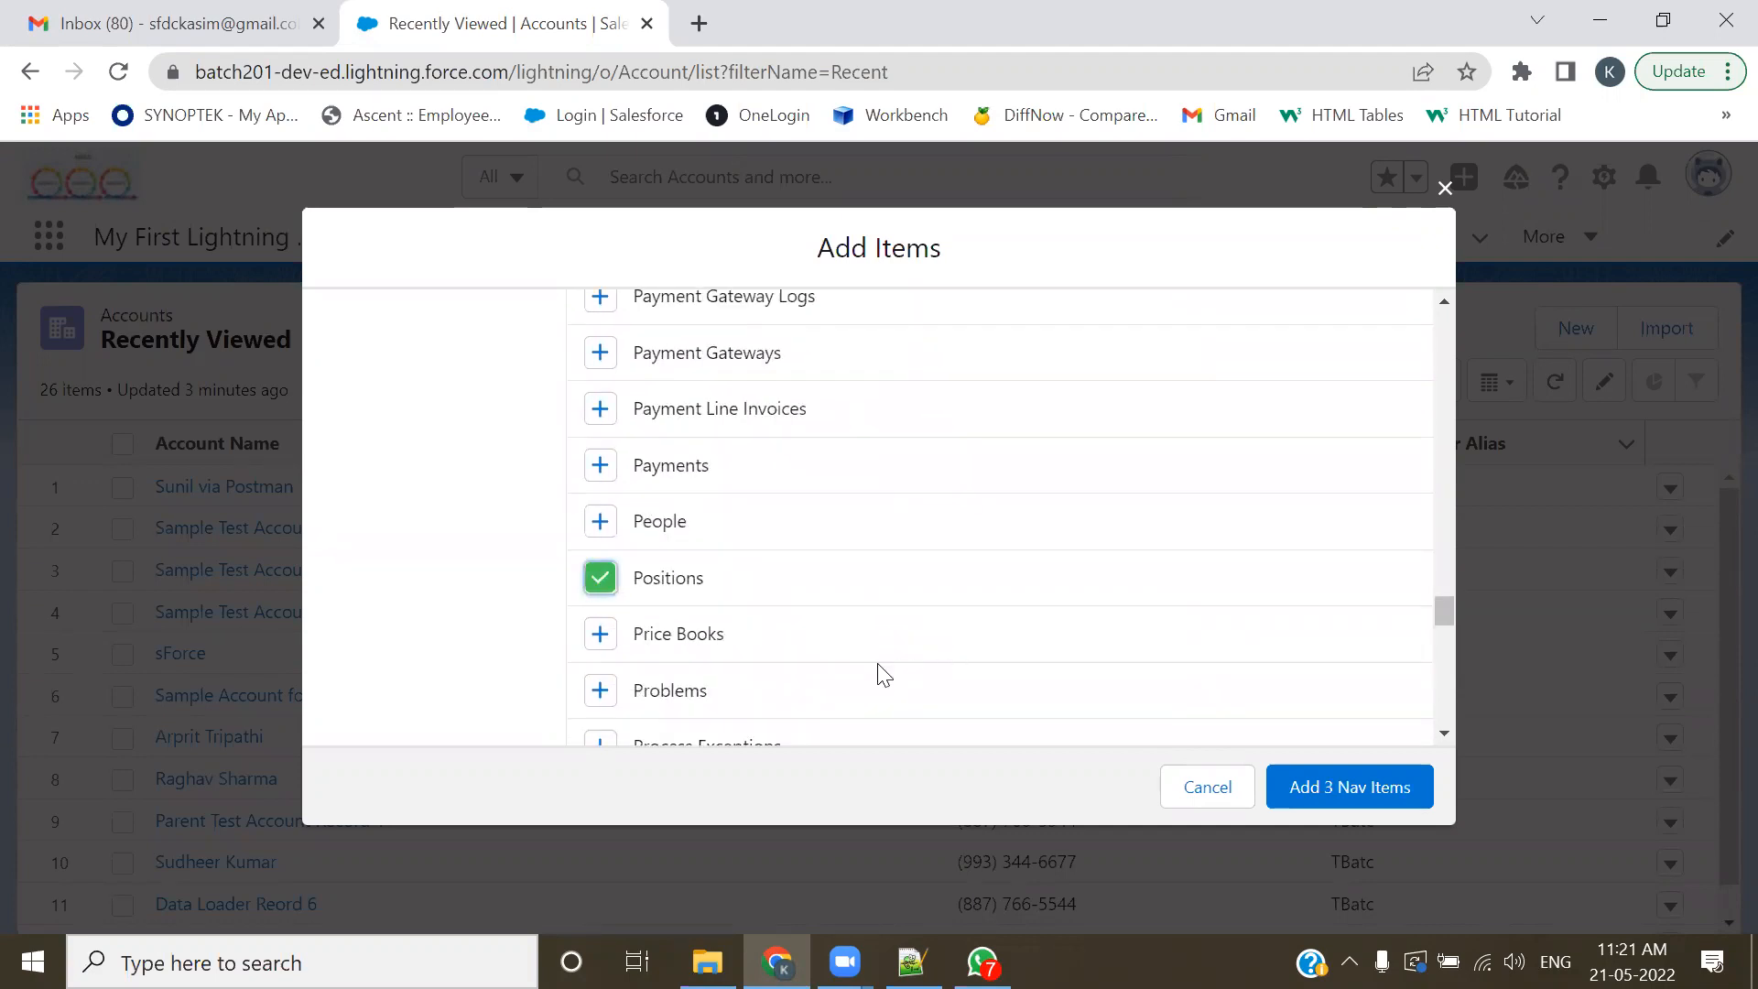
- Add the three selected items to the app's navigation list and save the updates
left_click(1319, 786)
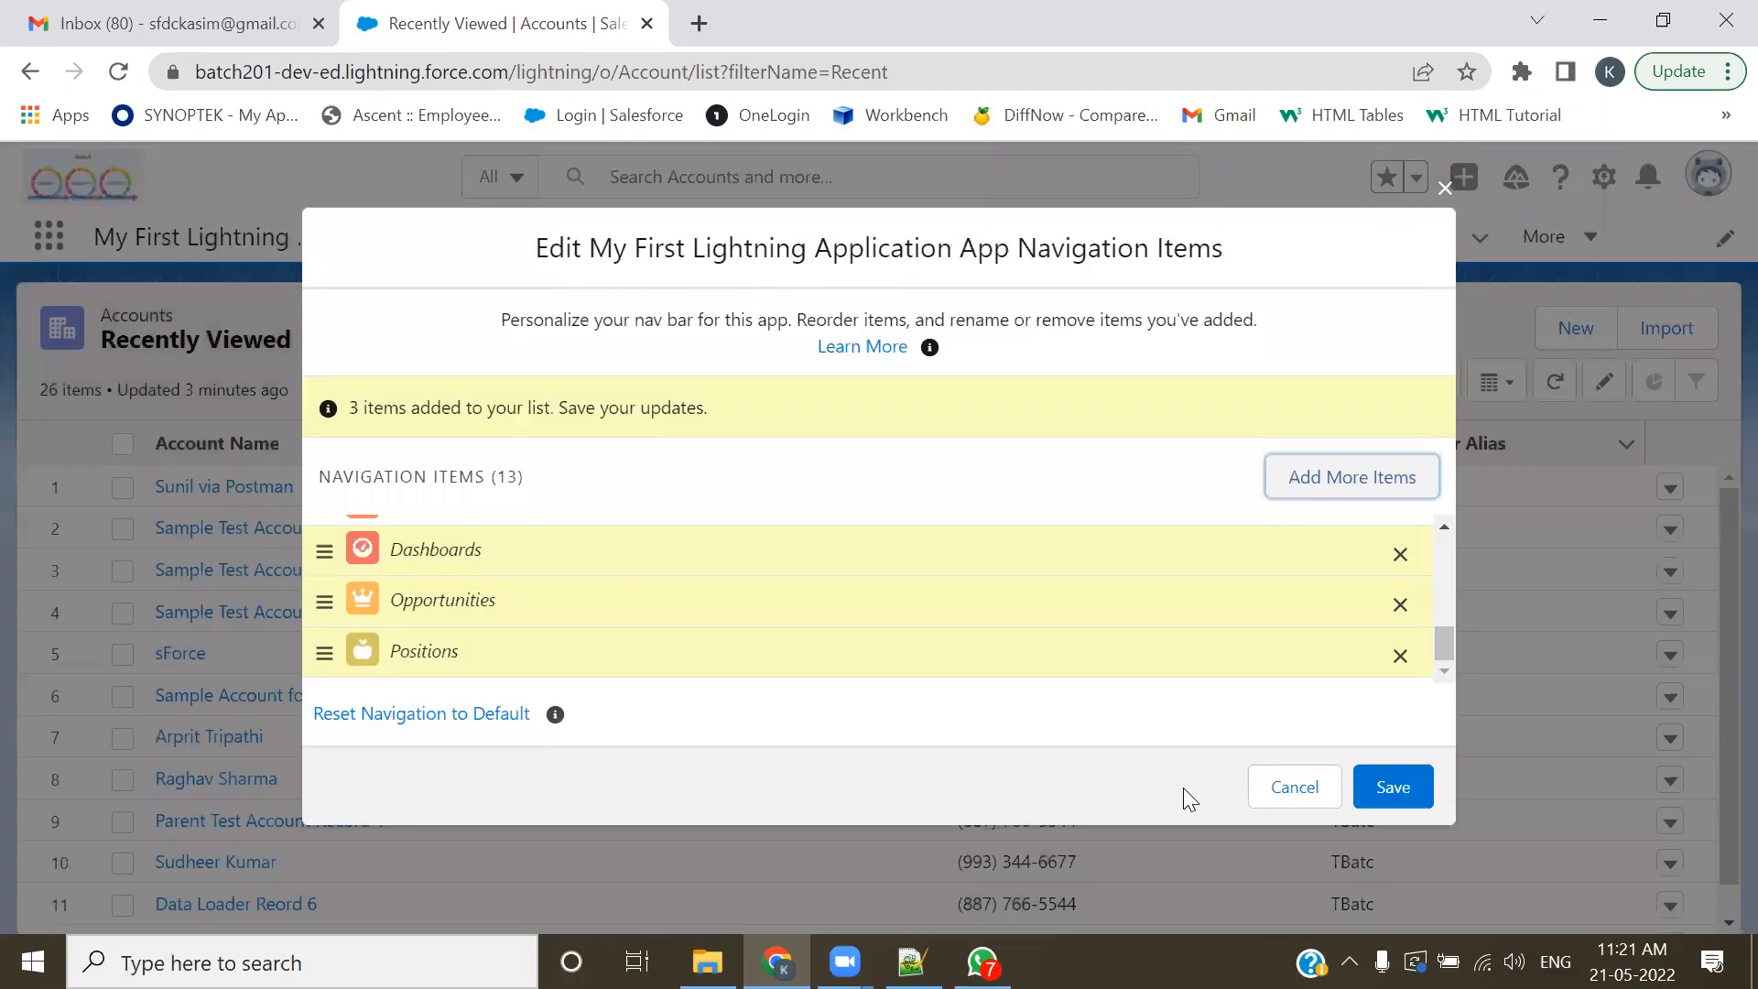
left_click_drag(764, 407, 400, 410)
left_click(1424, 795)
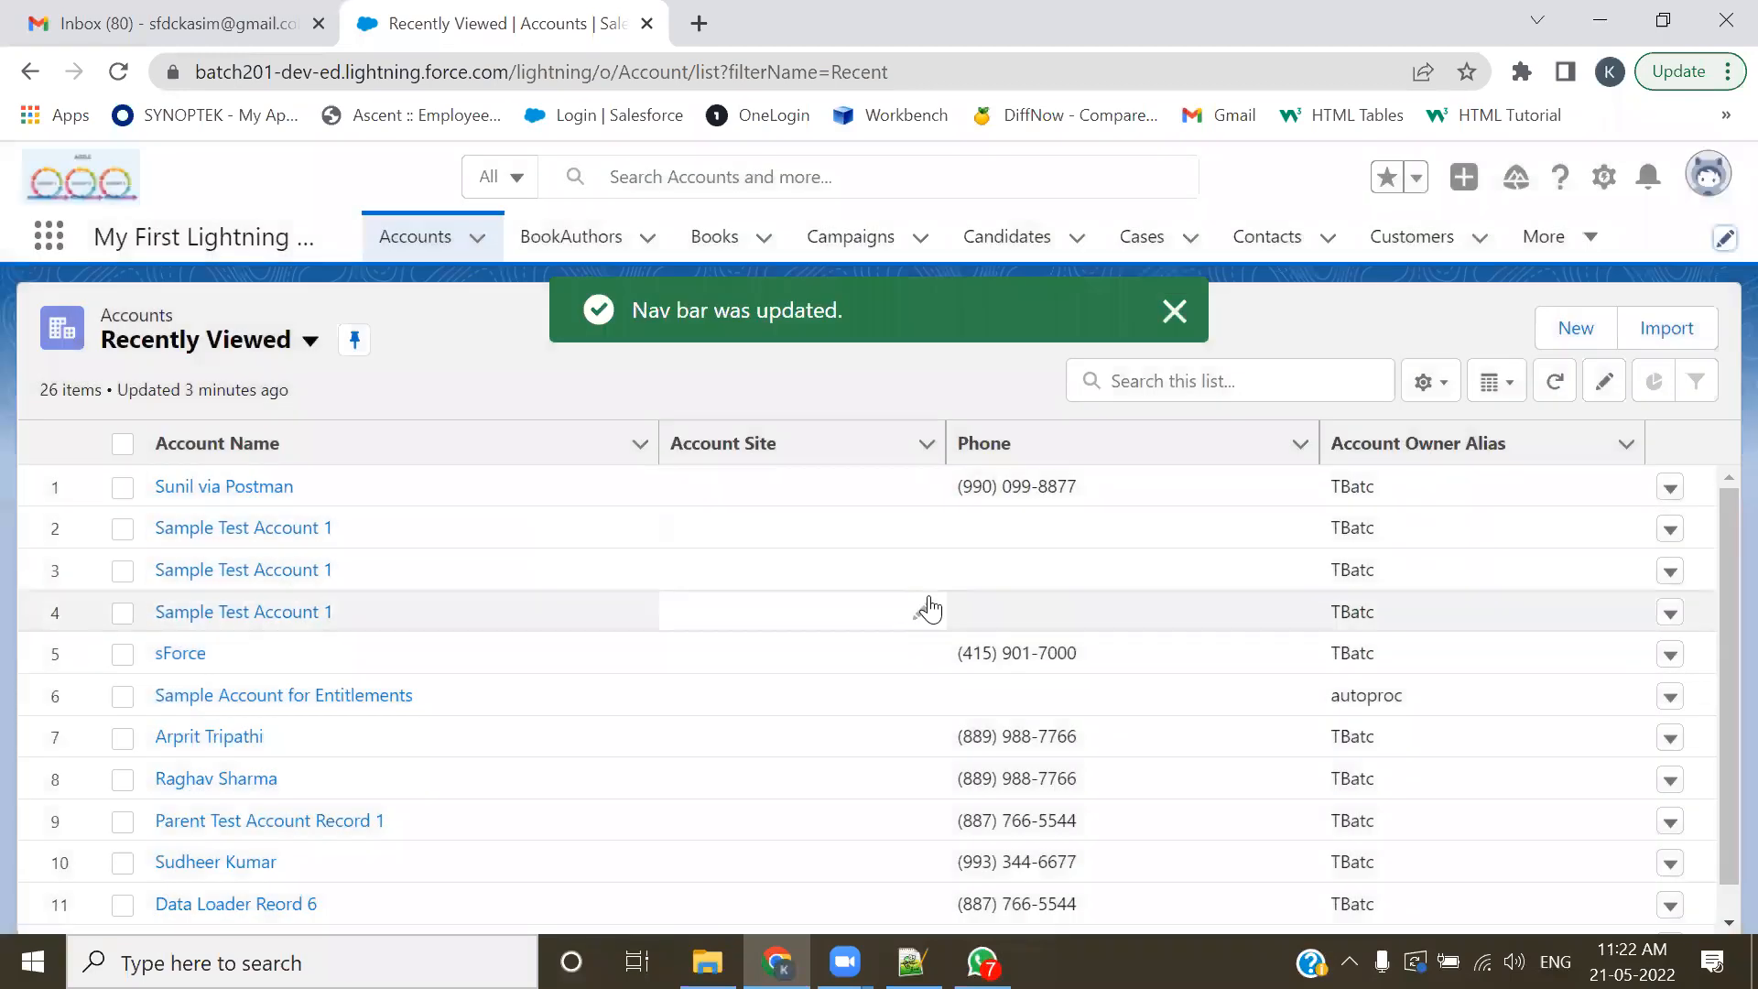
- Reopen the app's navigation items for editing and move Positions up to around Leads
left_click(1723, 238)
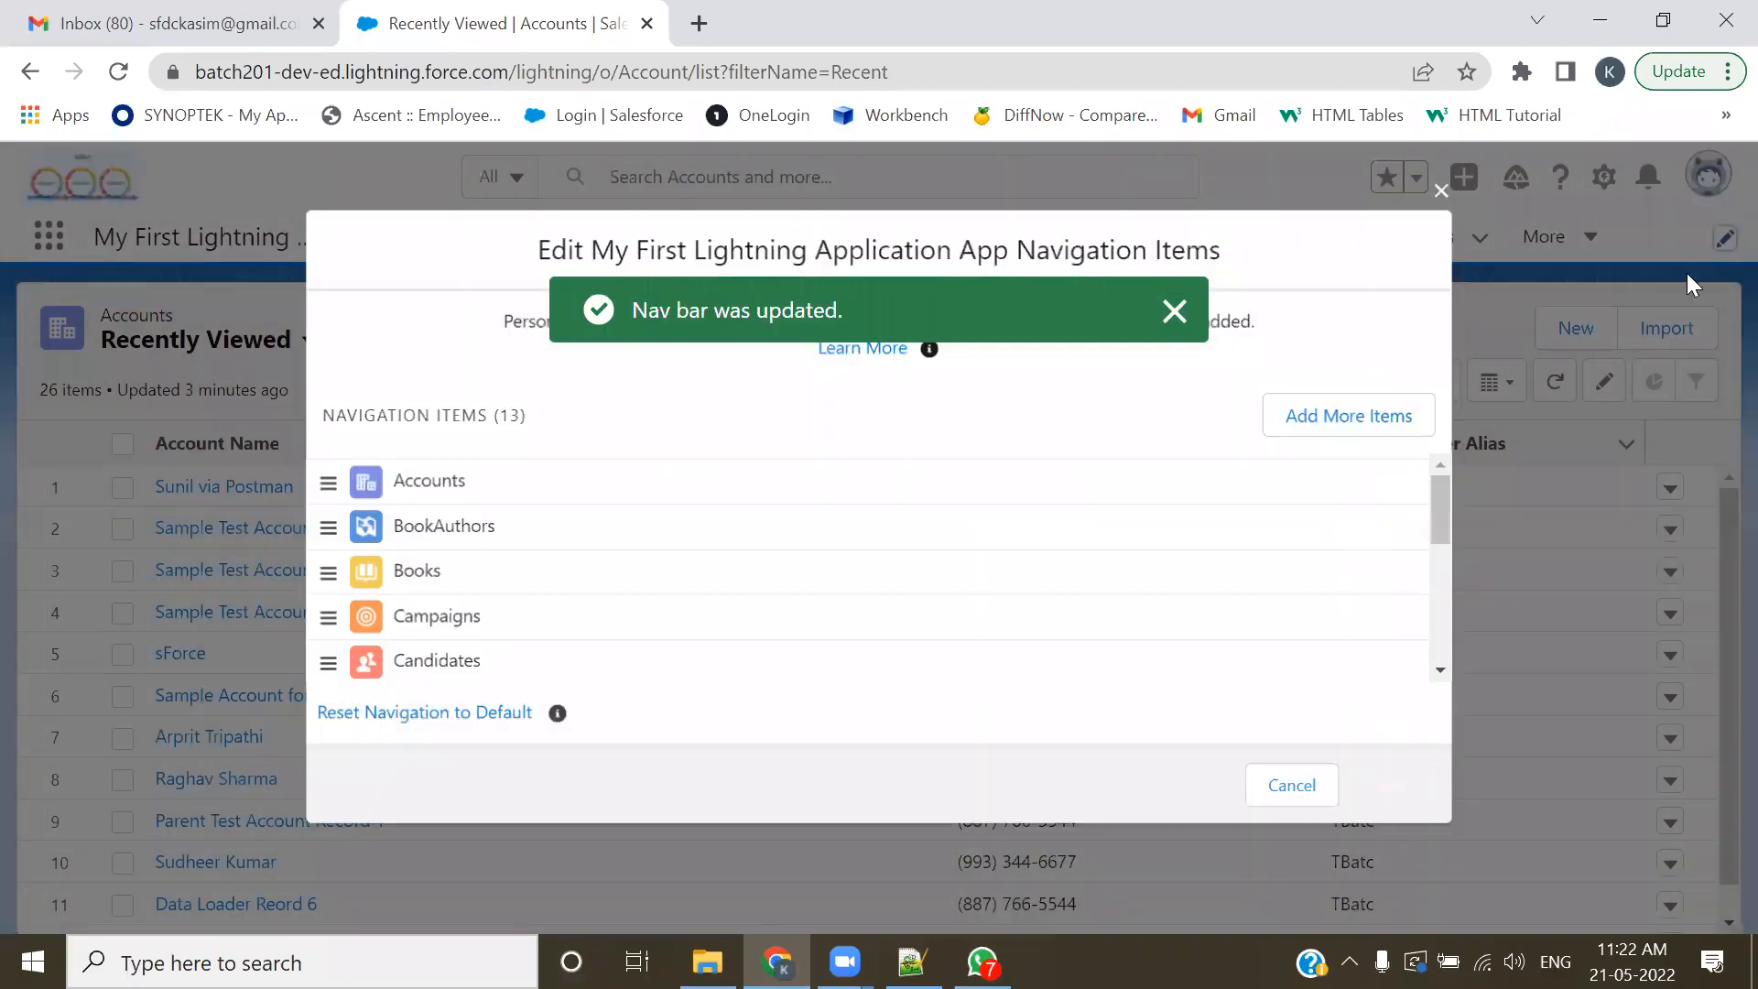
scroll(549, 591, "down", 5)
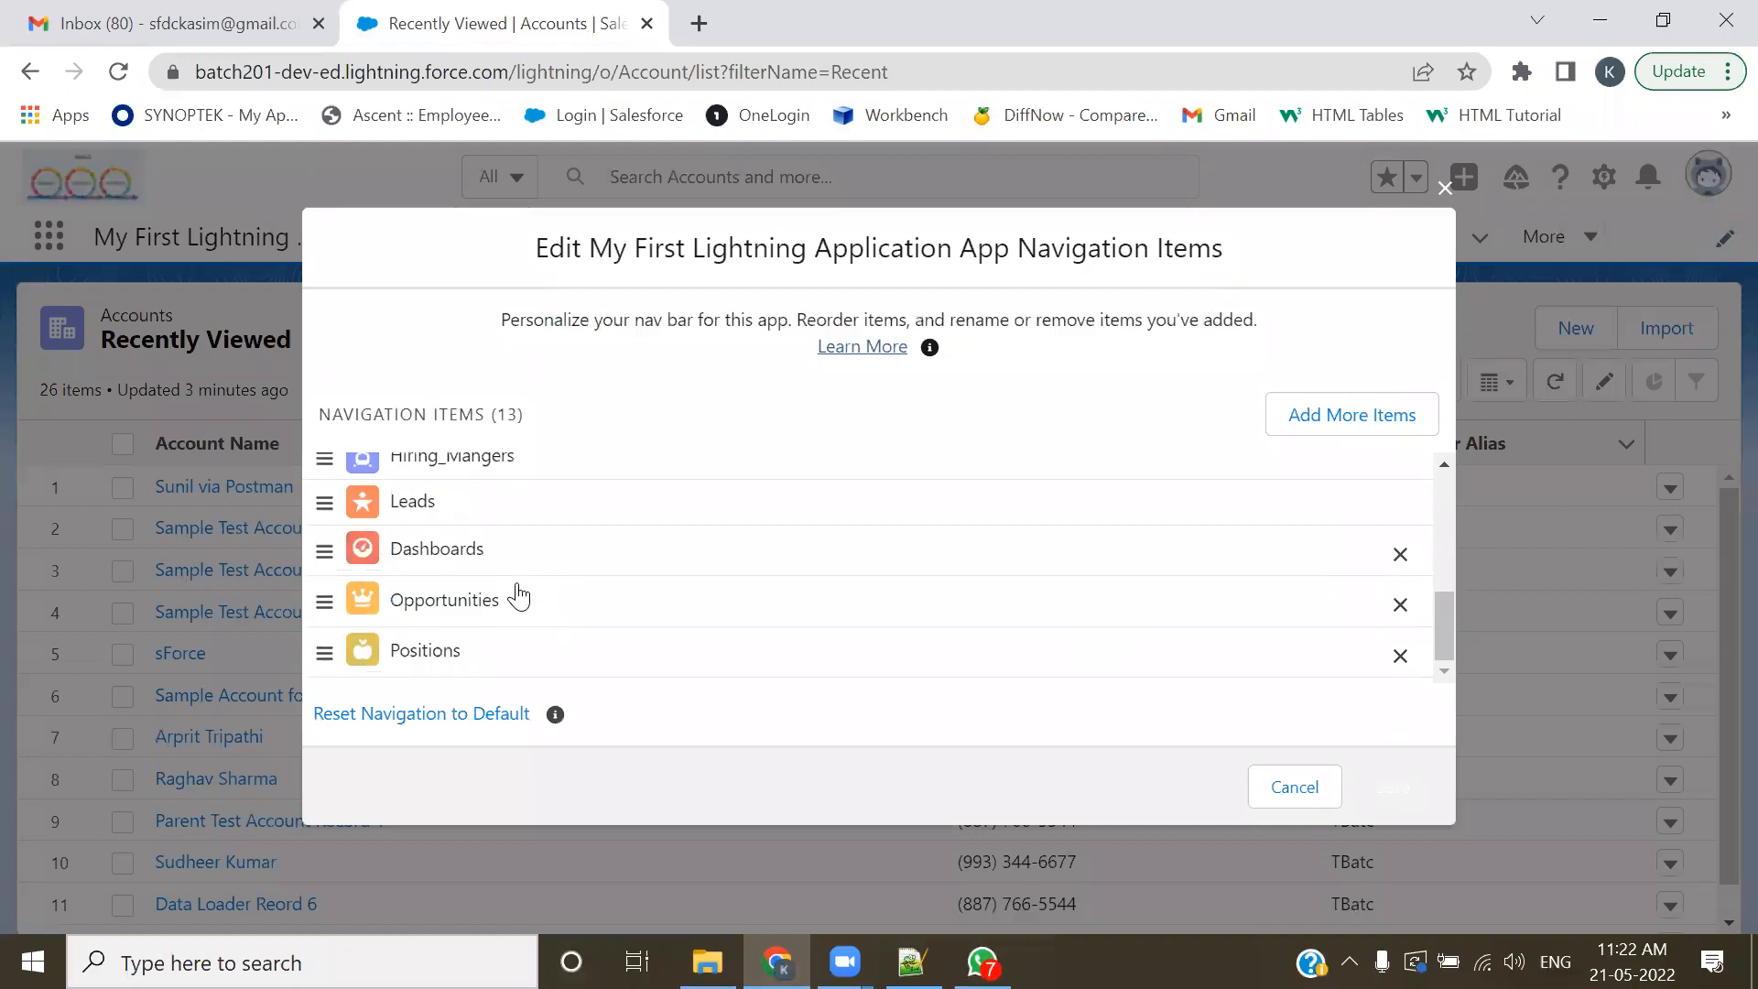
left_click_drag(326, 655, 366, 508)
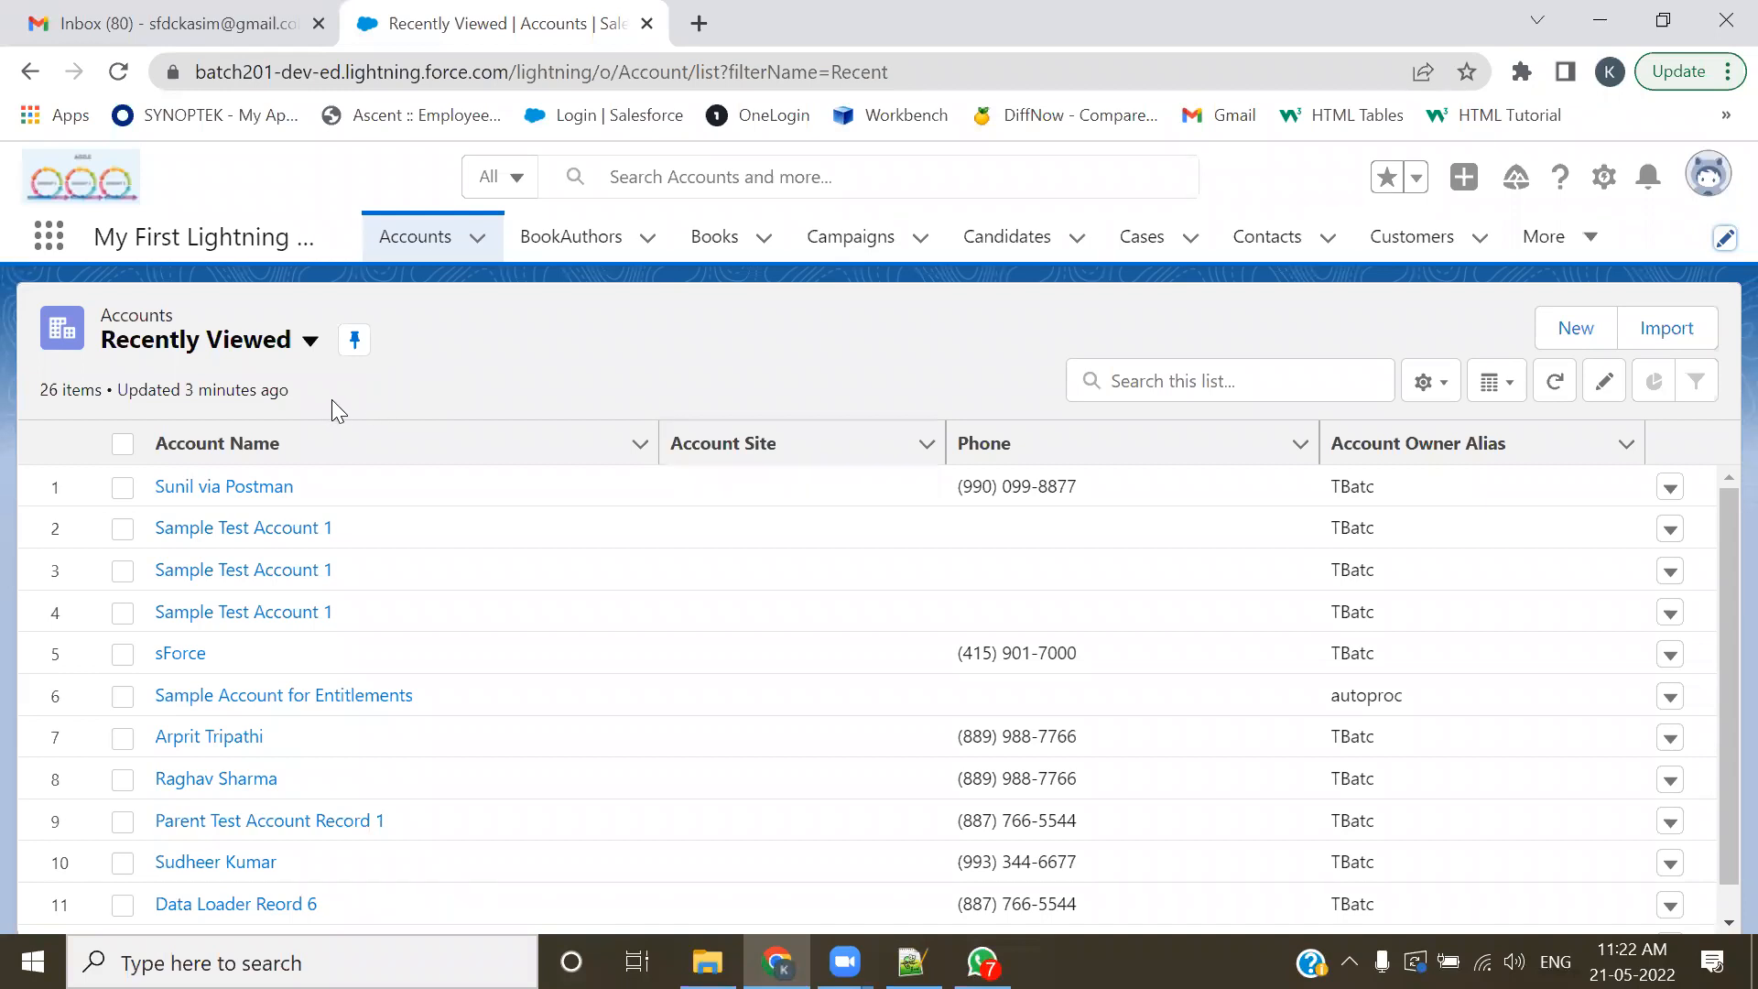
- Review the list views available for Accounts and the display options for the list
left_click(311, 341)
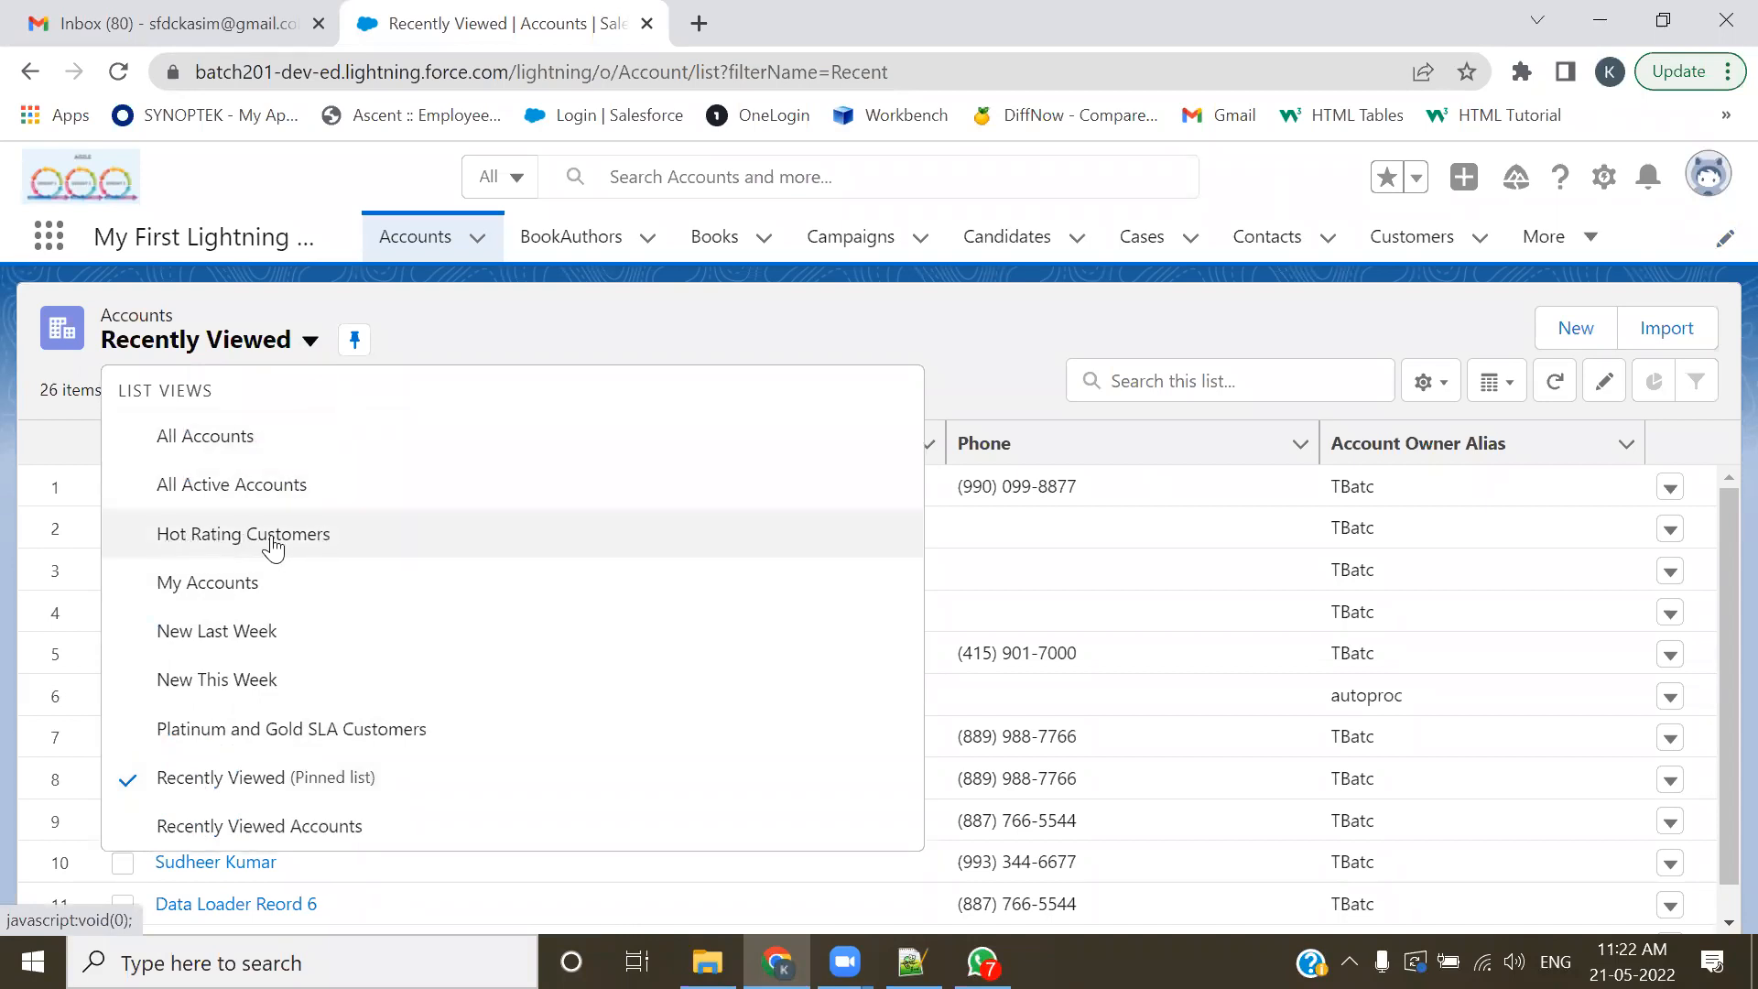
left_click(540, 321)
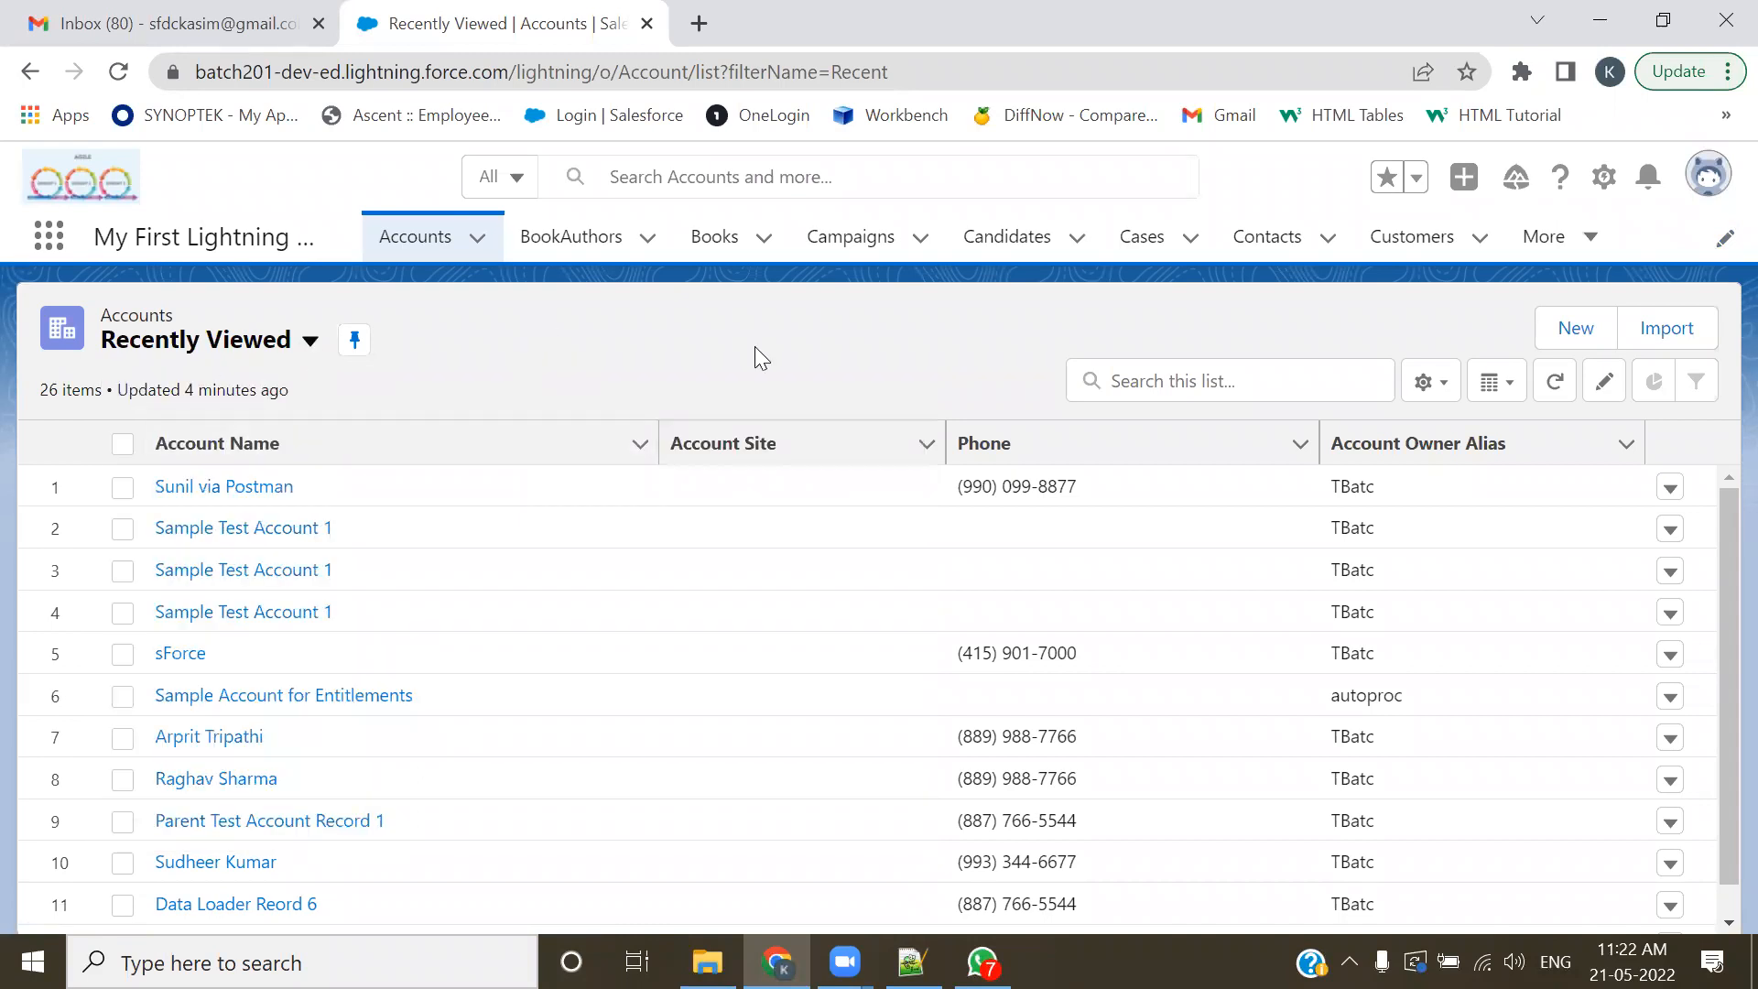
left_click(1505, 387)
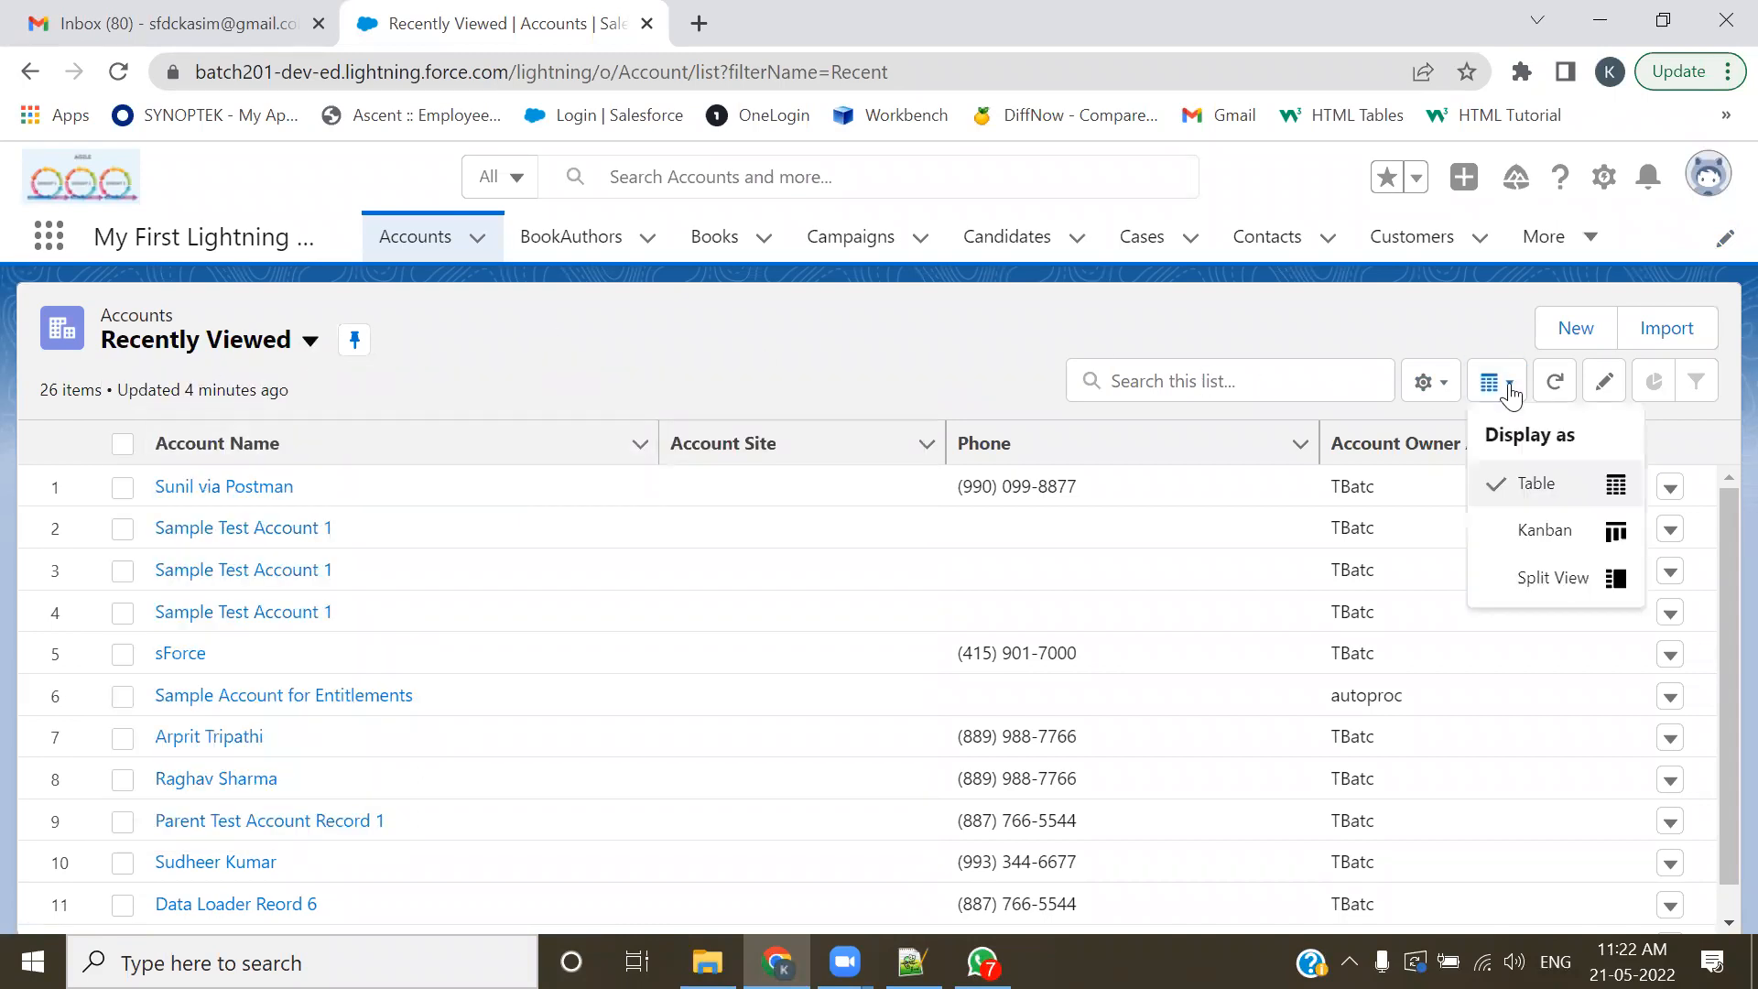
- Create an Accounts list view named "New Enhanced List View" that all users can see, and check it in the list of views
left_click(1431, 387)
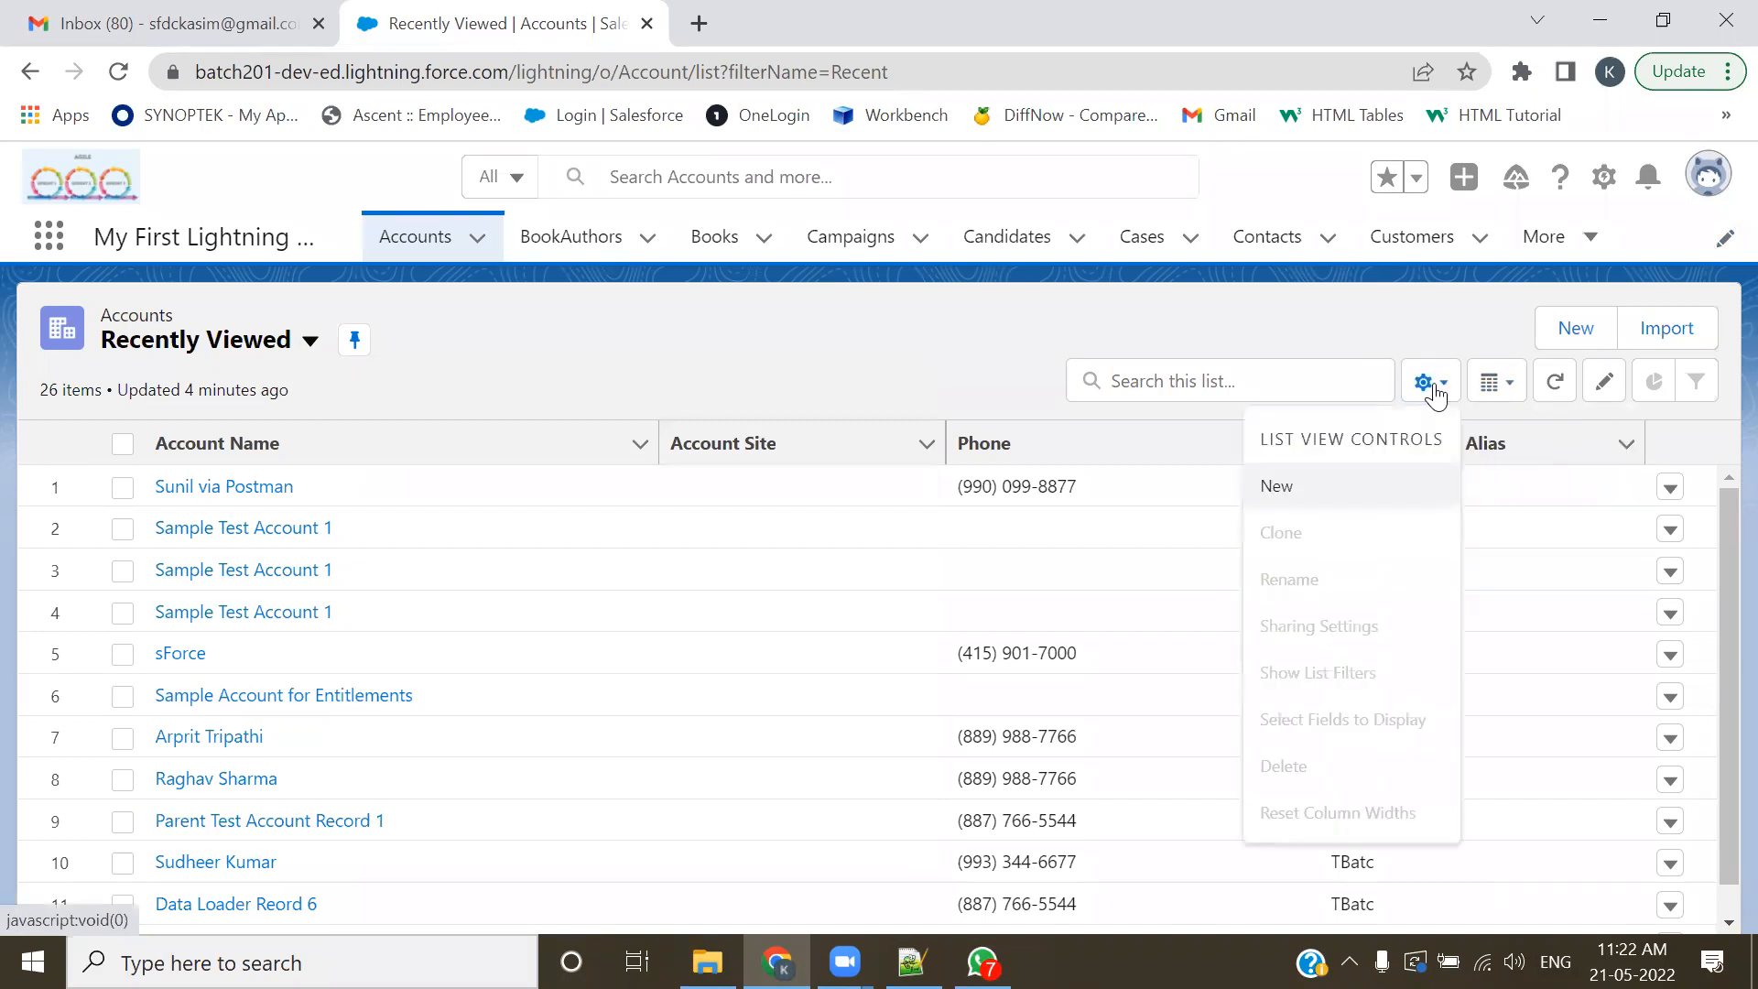
left_click(1279, 488)
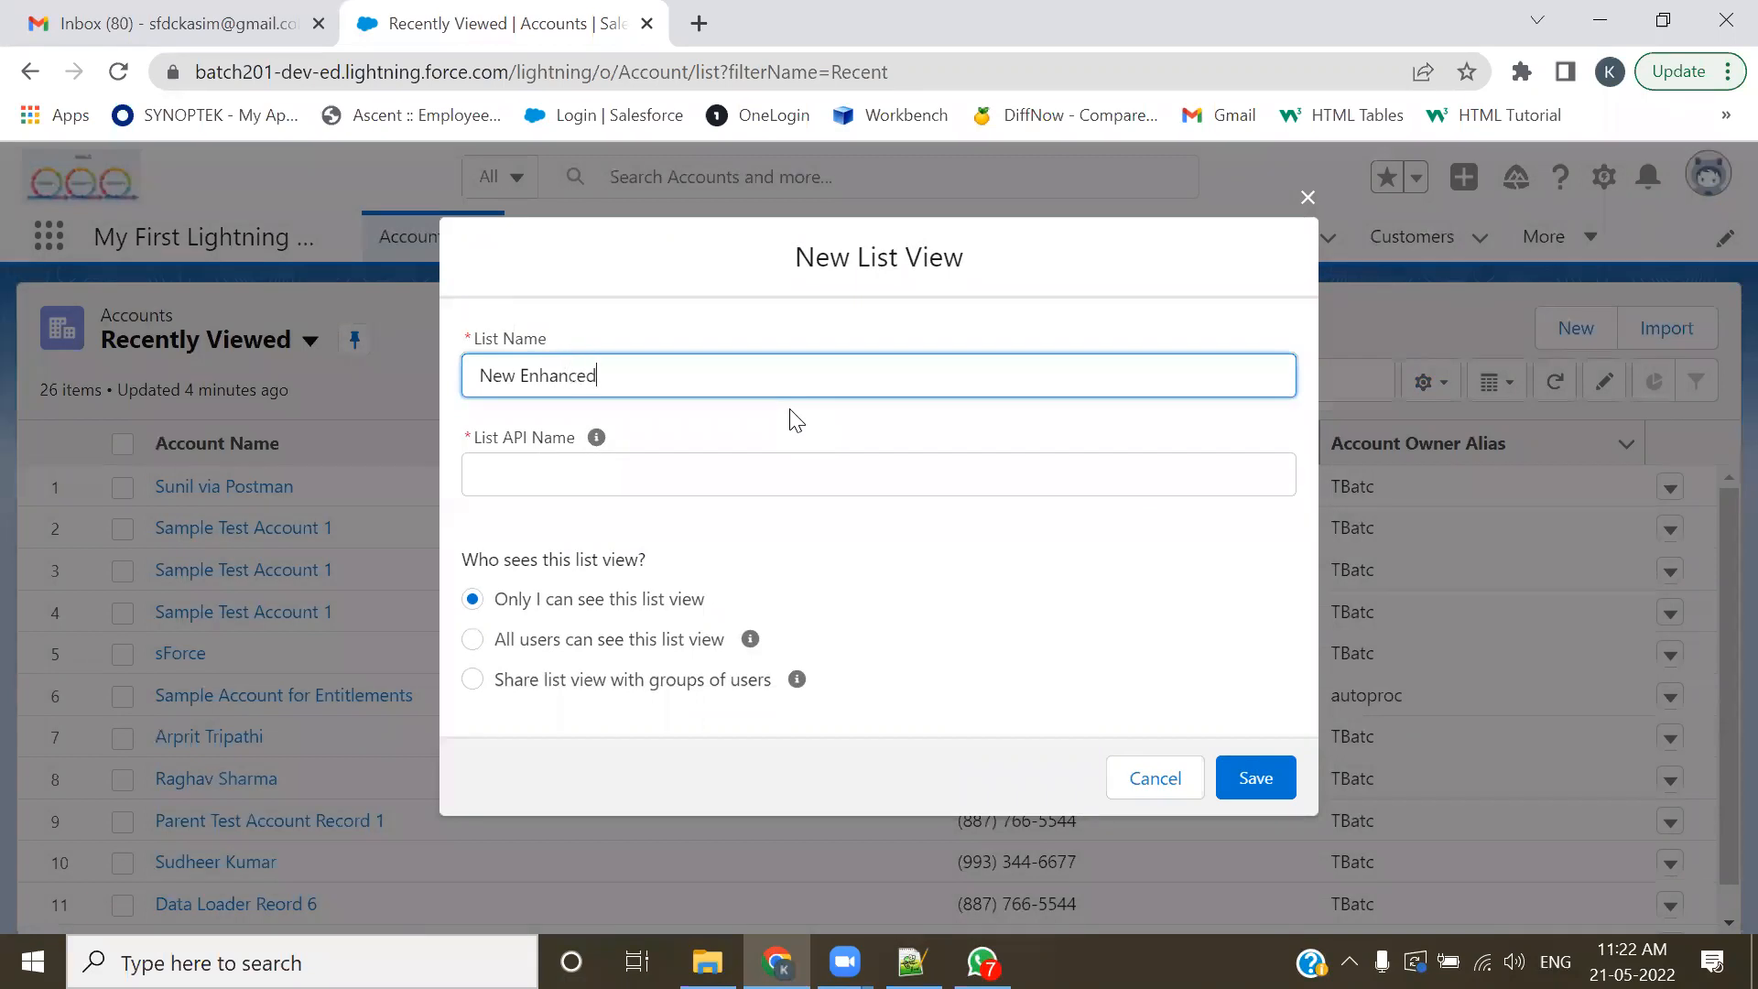
type("View")
key("Tab")
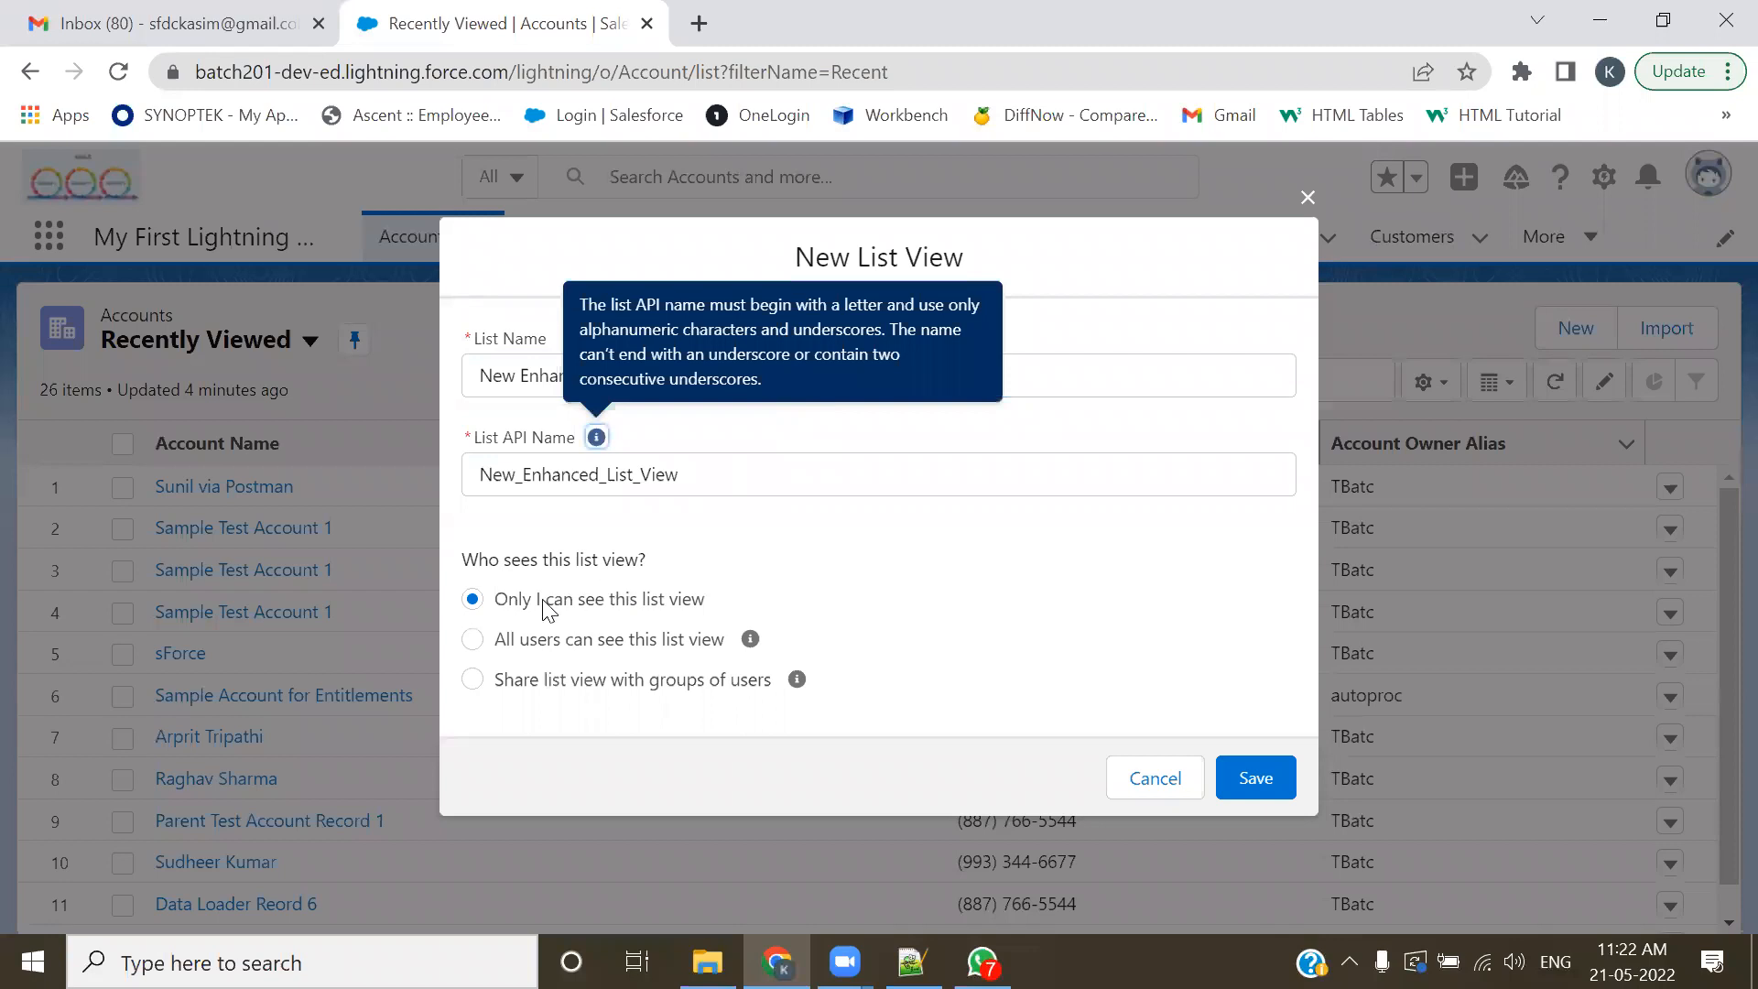
left_click(472, 639)
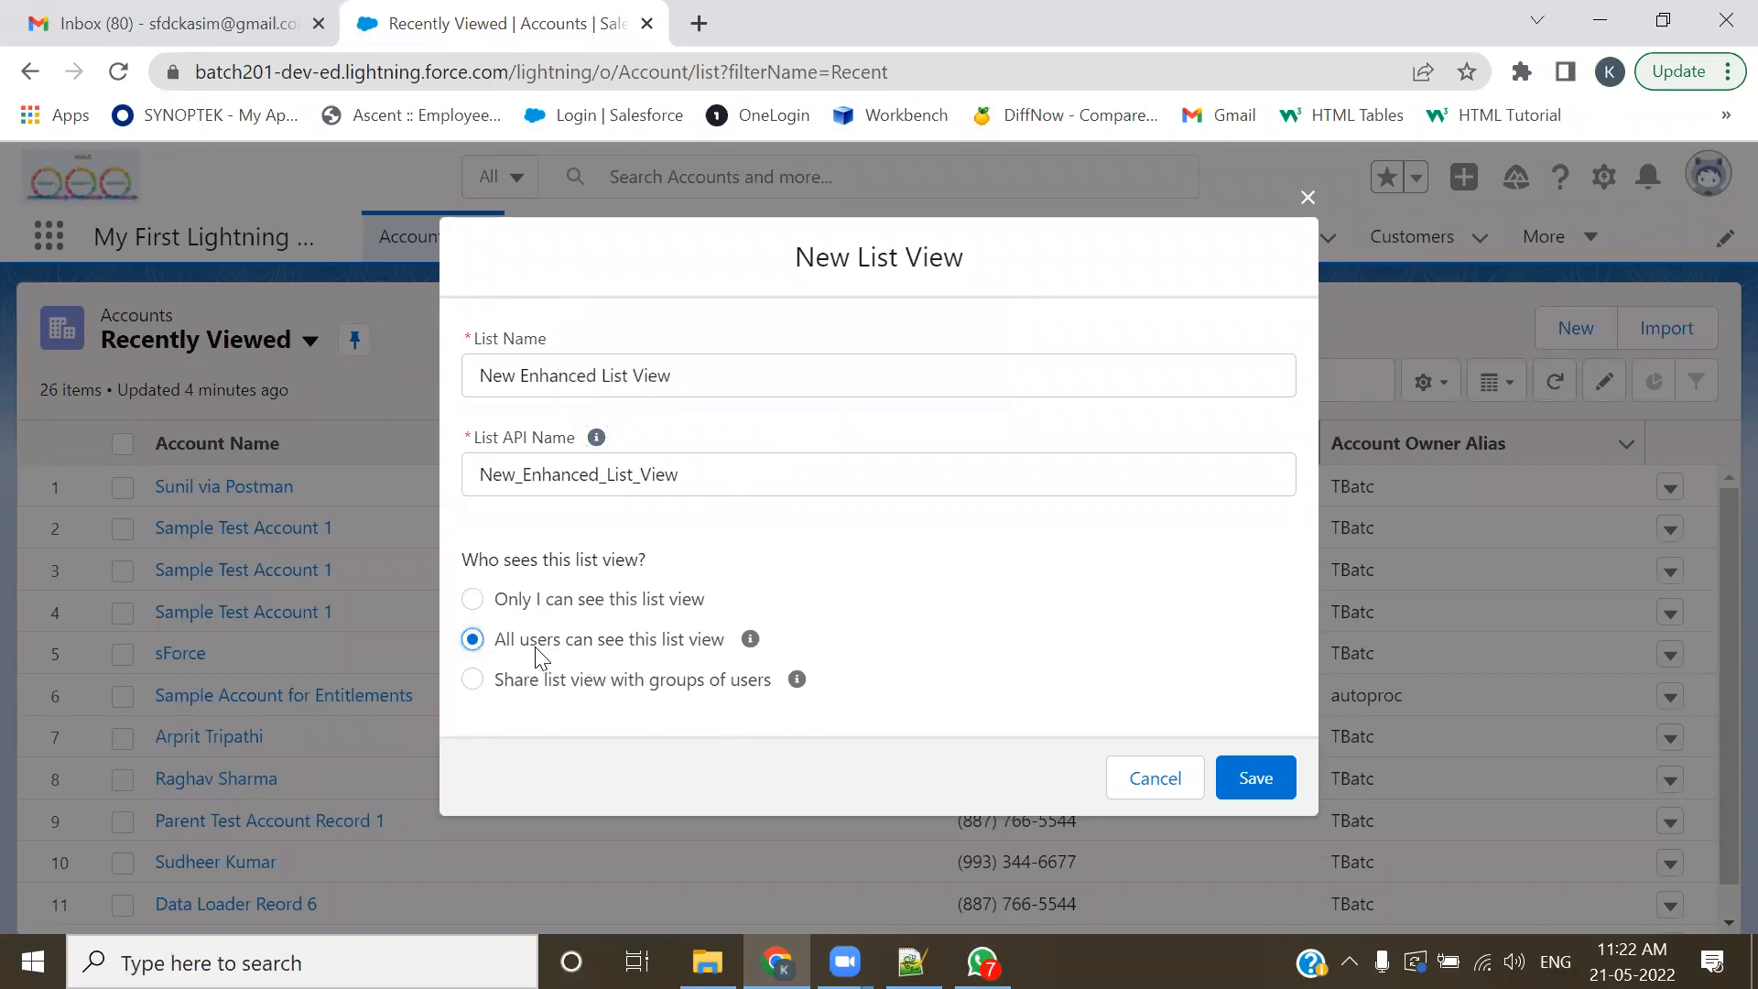
left_click(1247, 779)
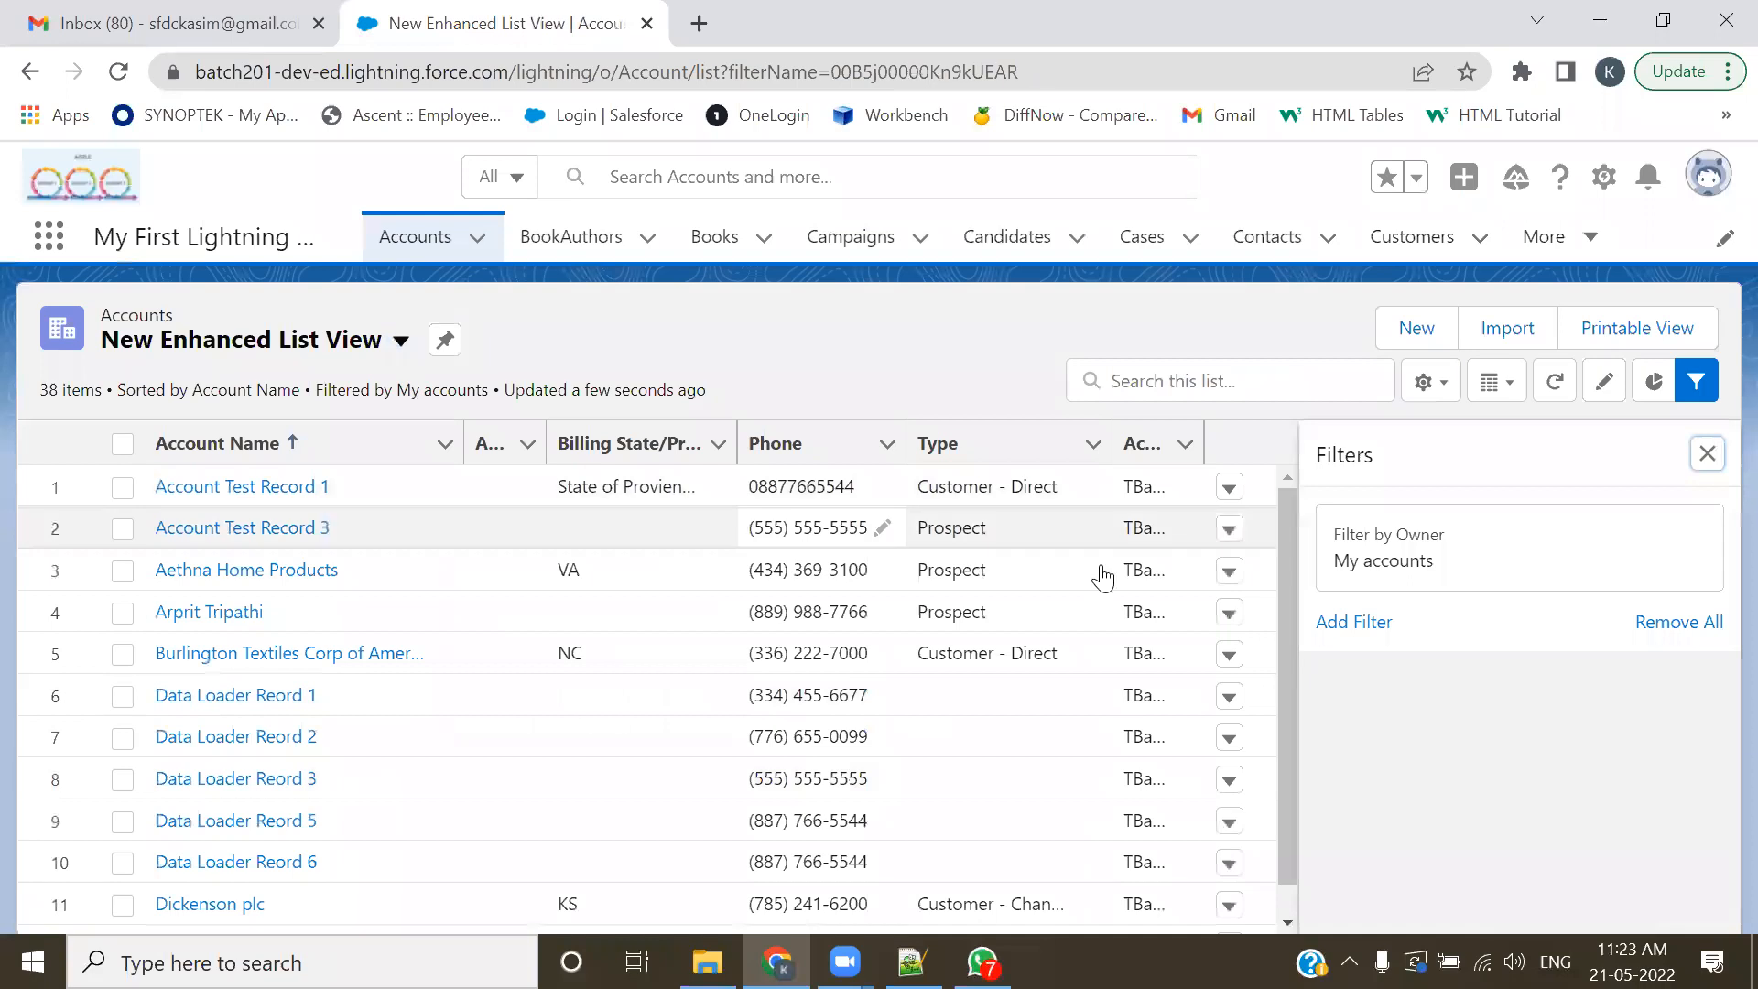
left_click(401, 341)
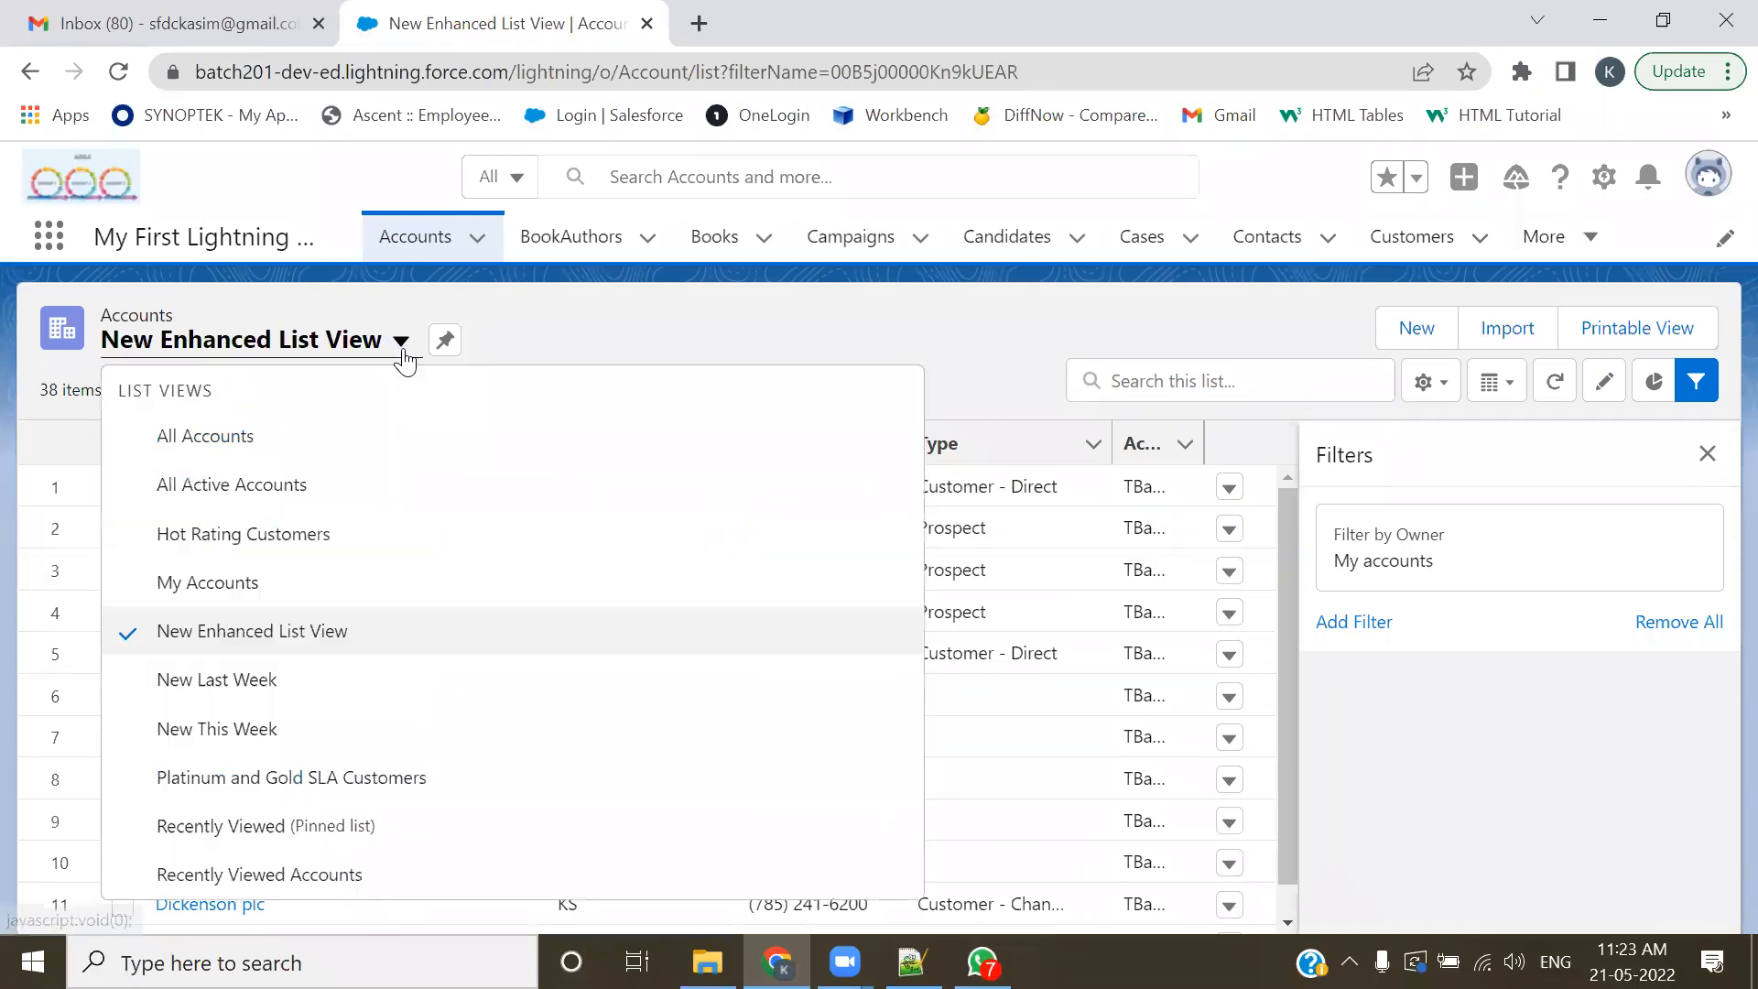
left_click(403, 353)
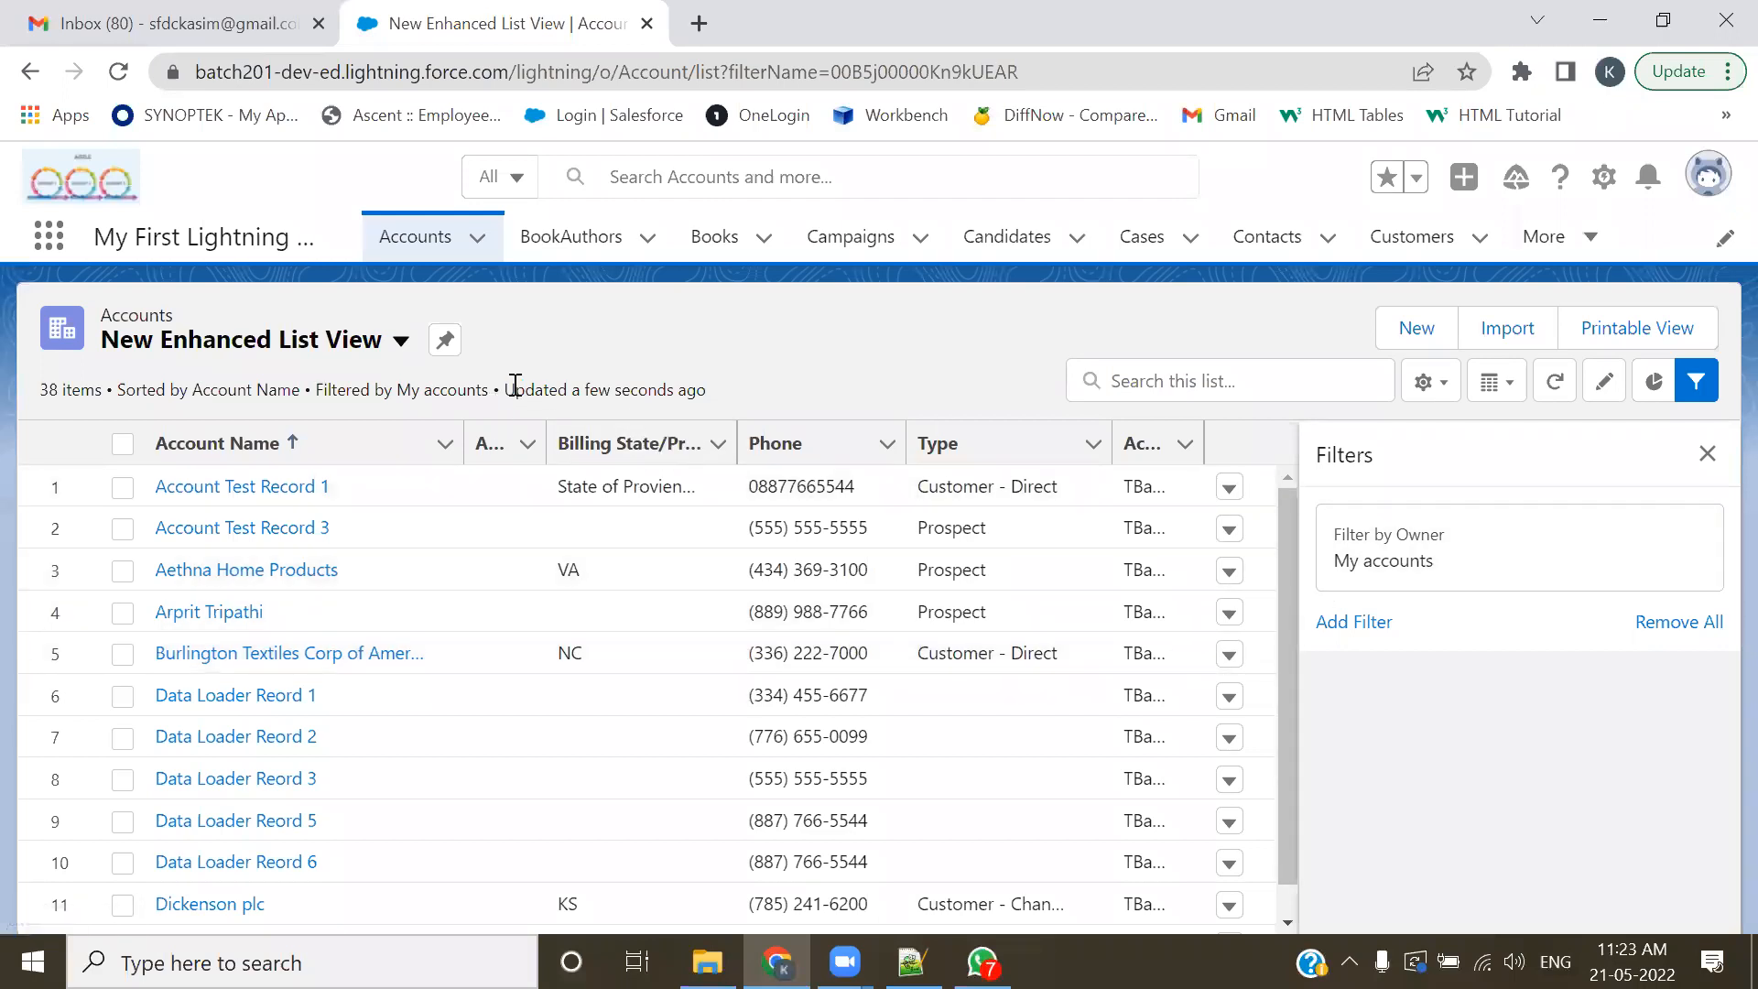
- Add a filter to the new list view where Active equals Yes
left_click(1352, 622)
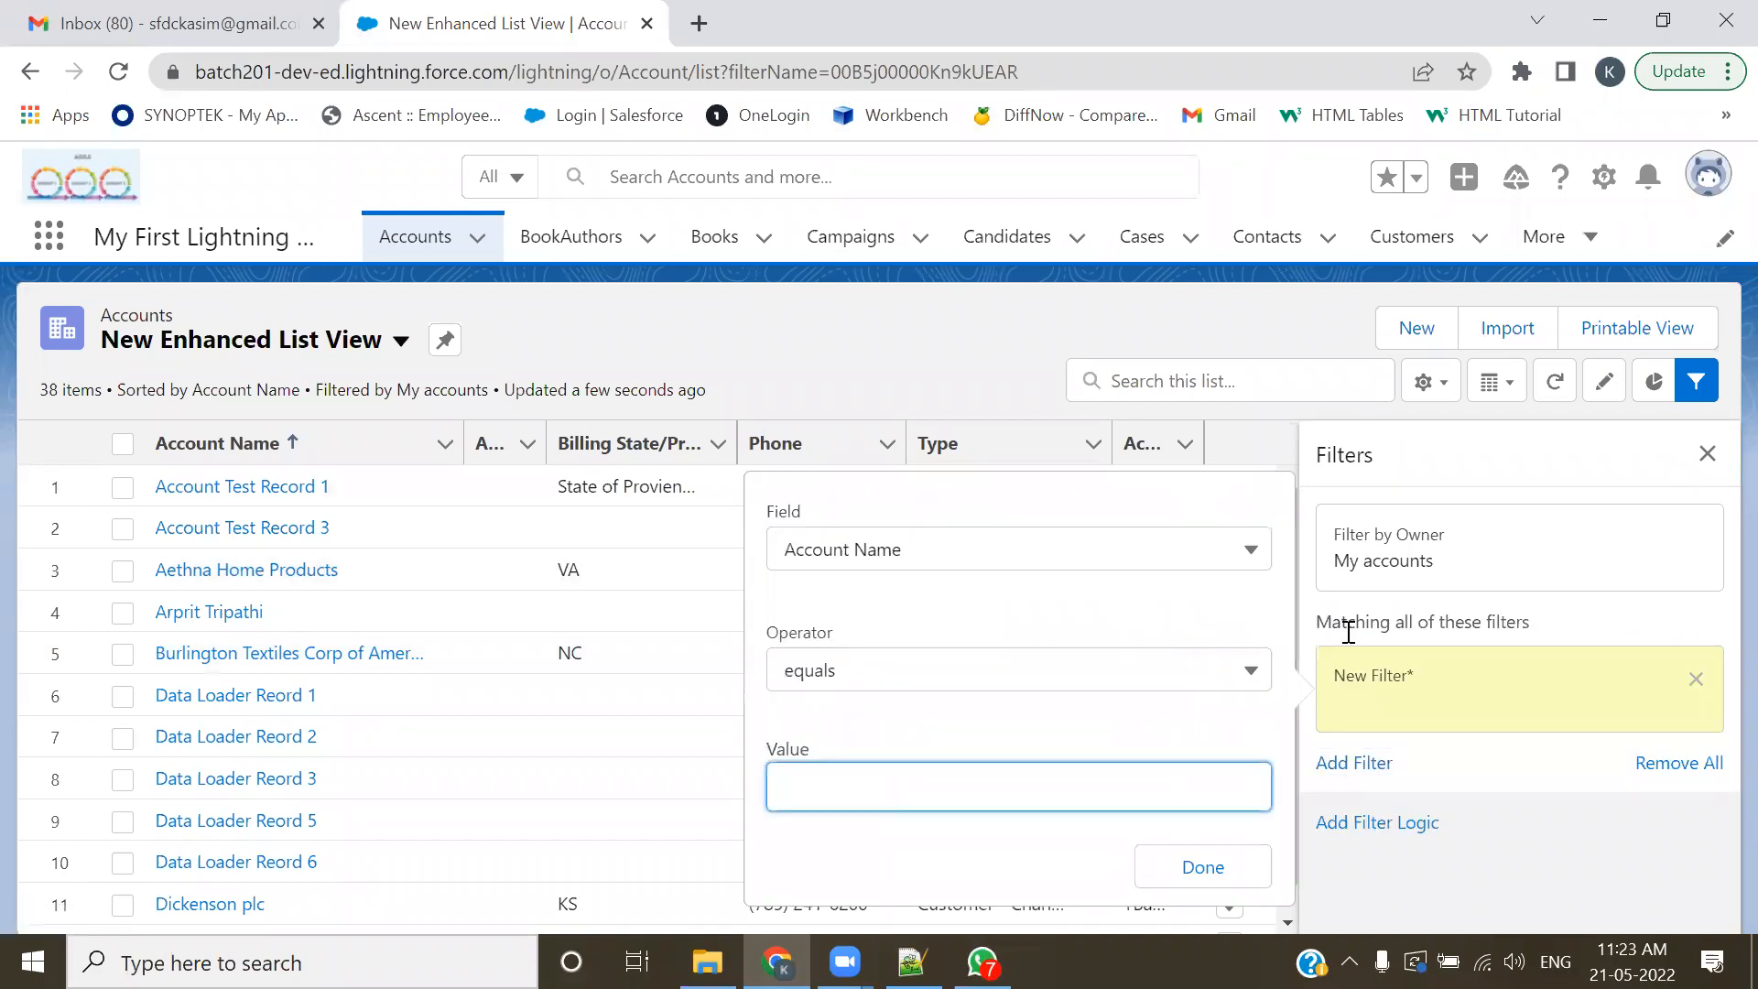
left_click(1223, 554)
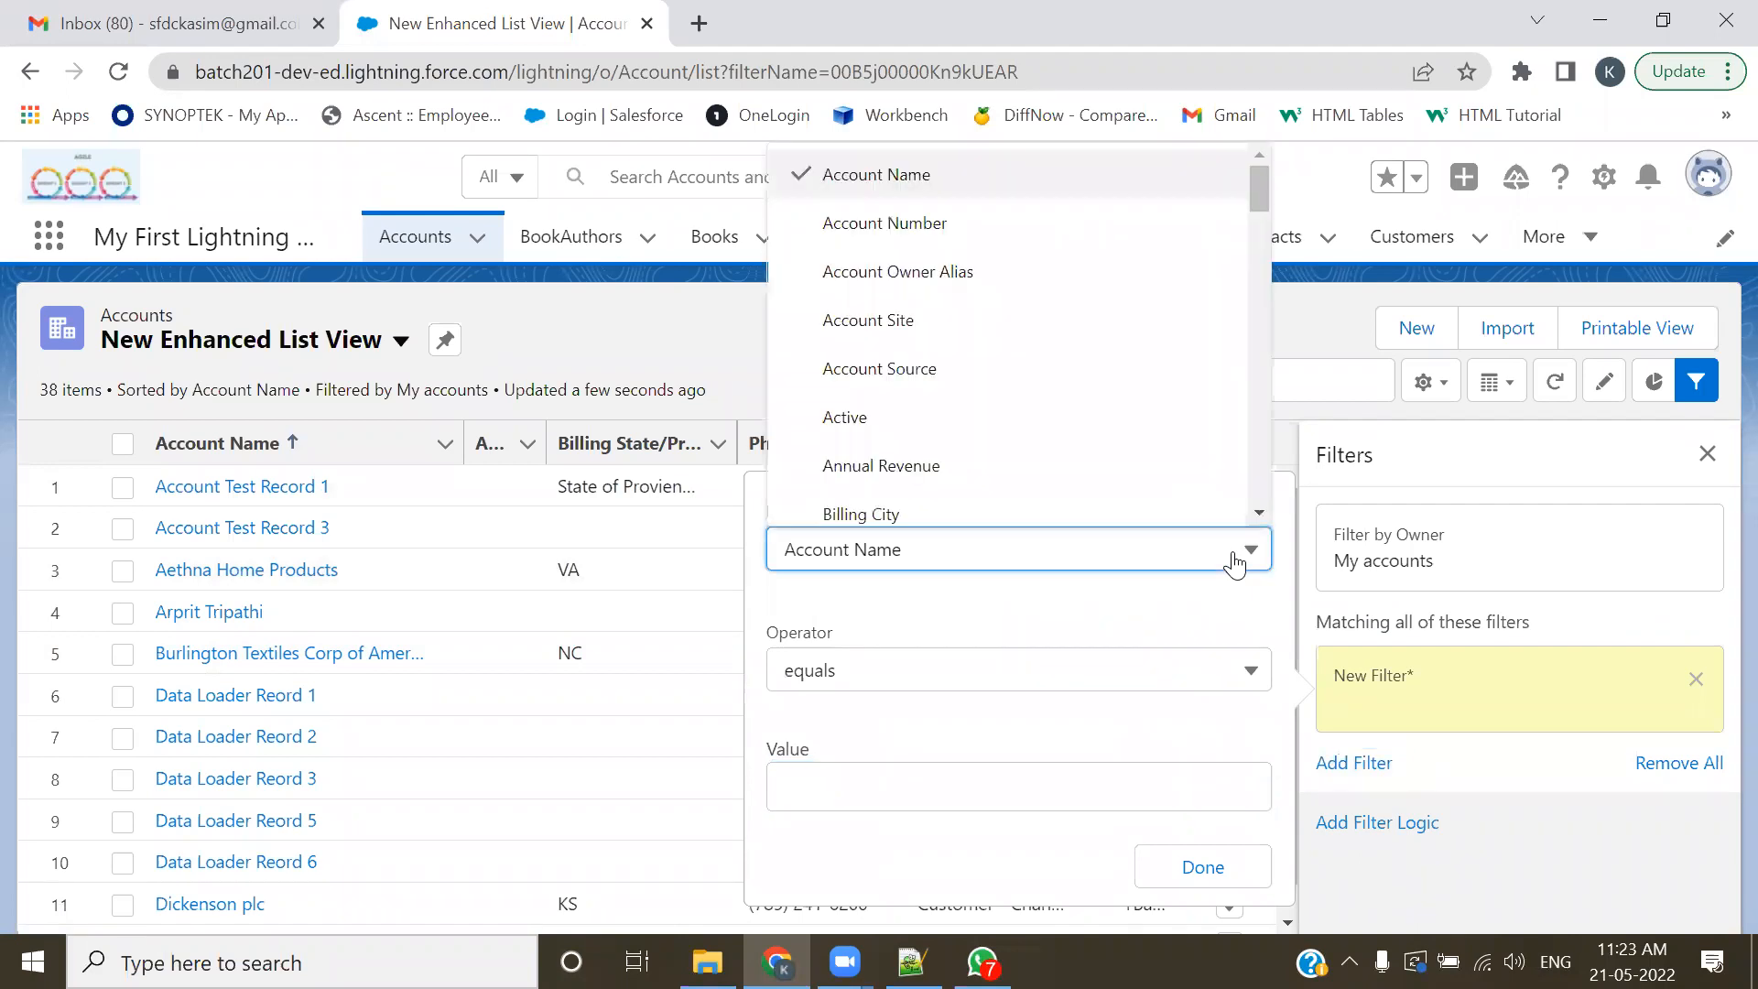
left_click(1130, 417)
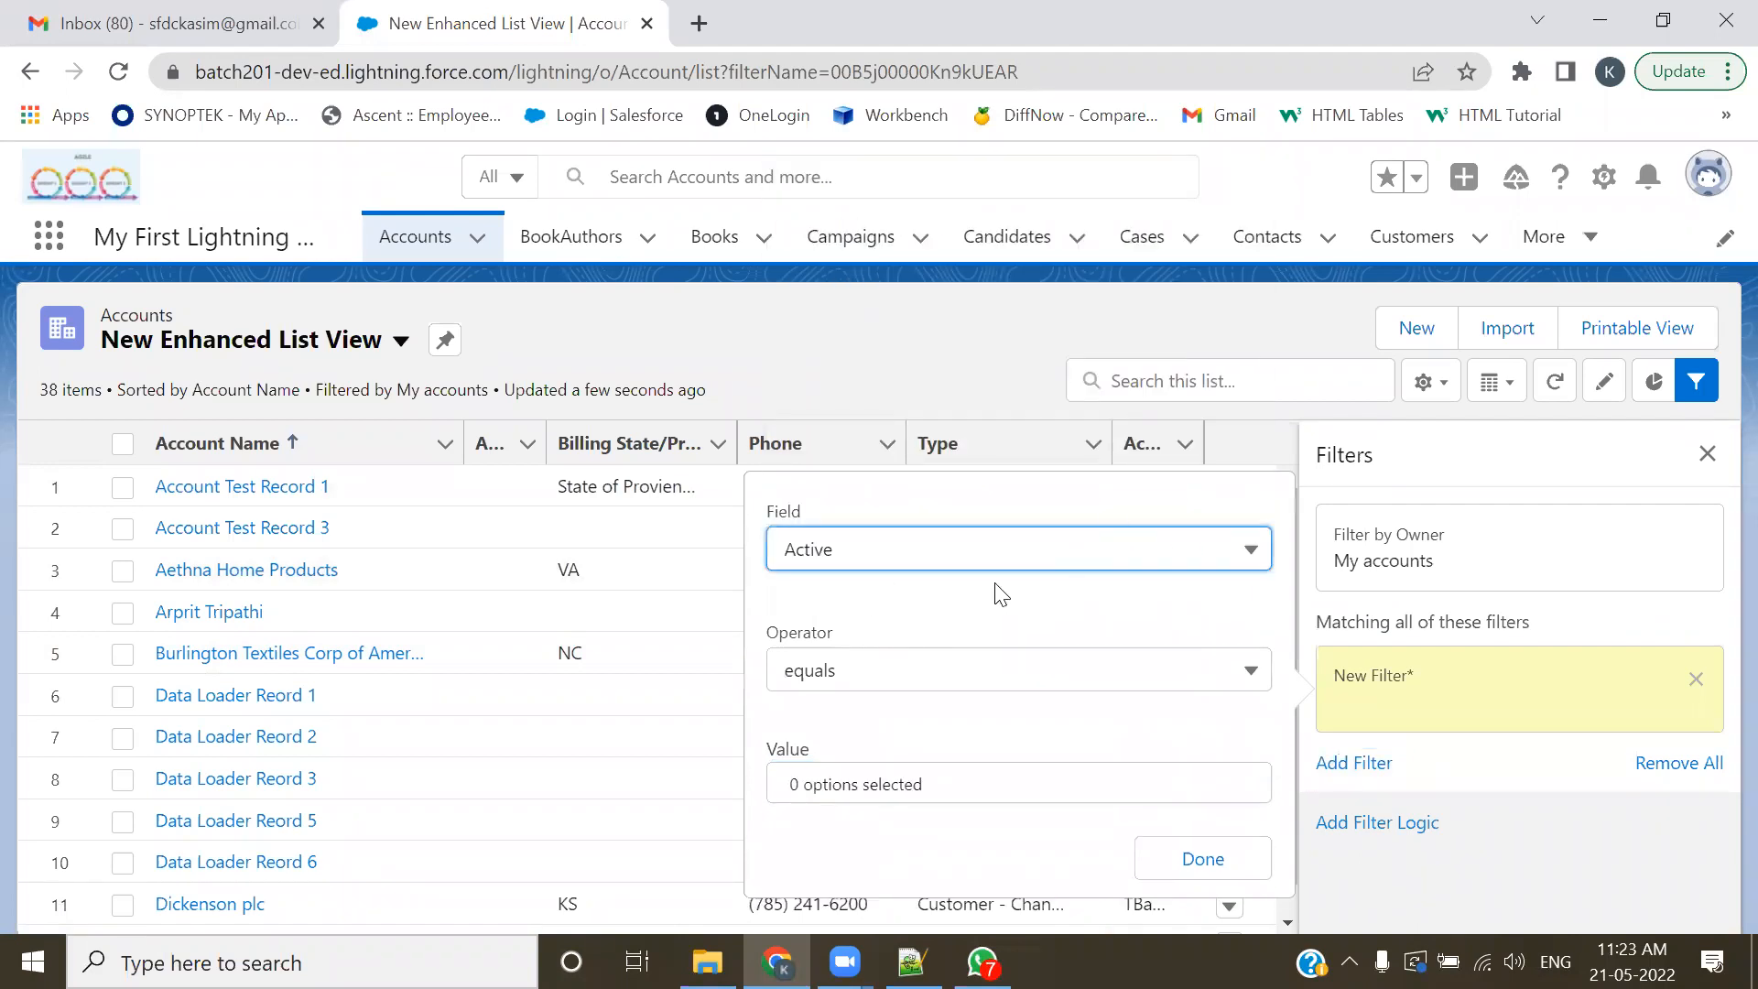
left_click(1159, 786)
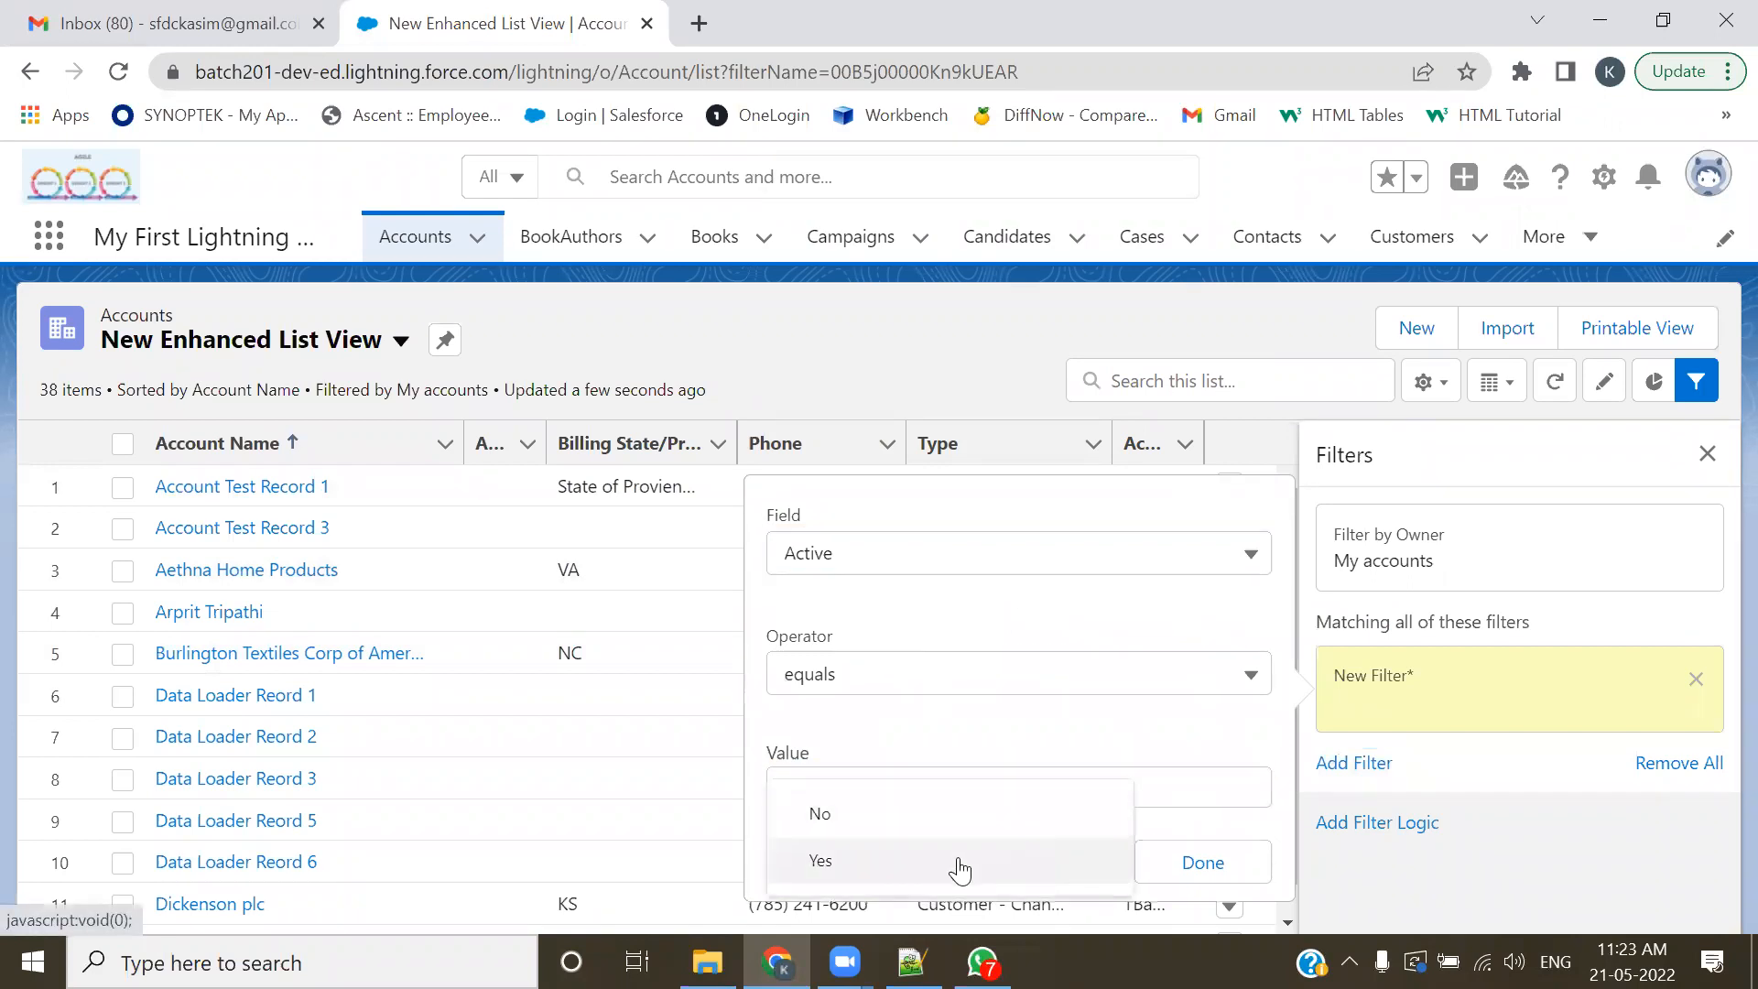
left_click(1190, 866)
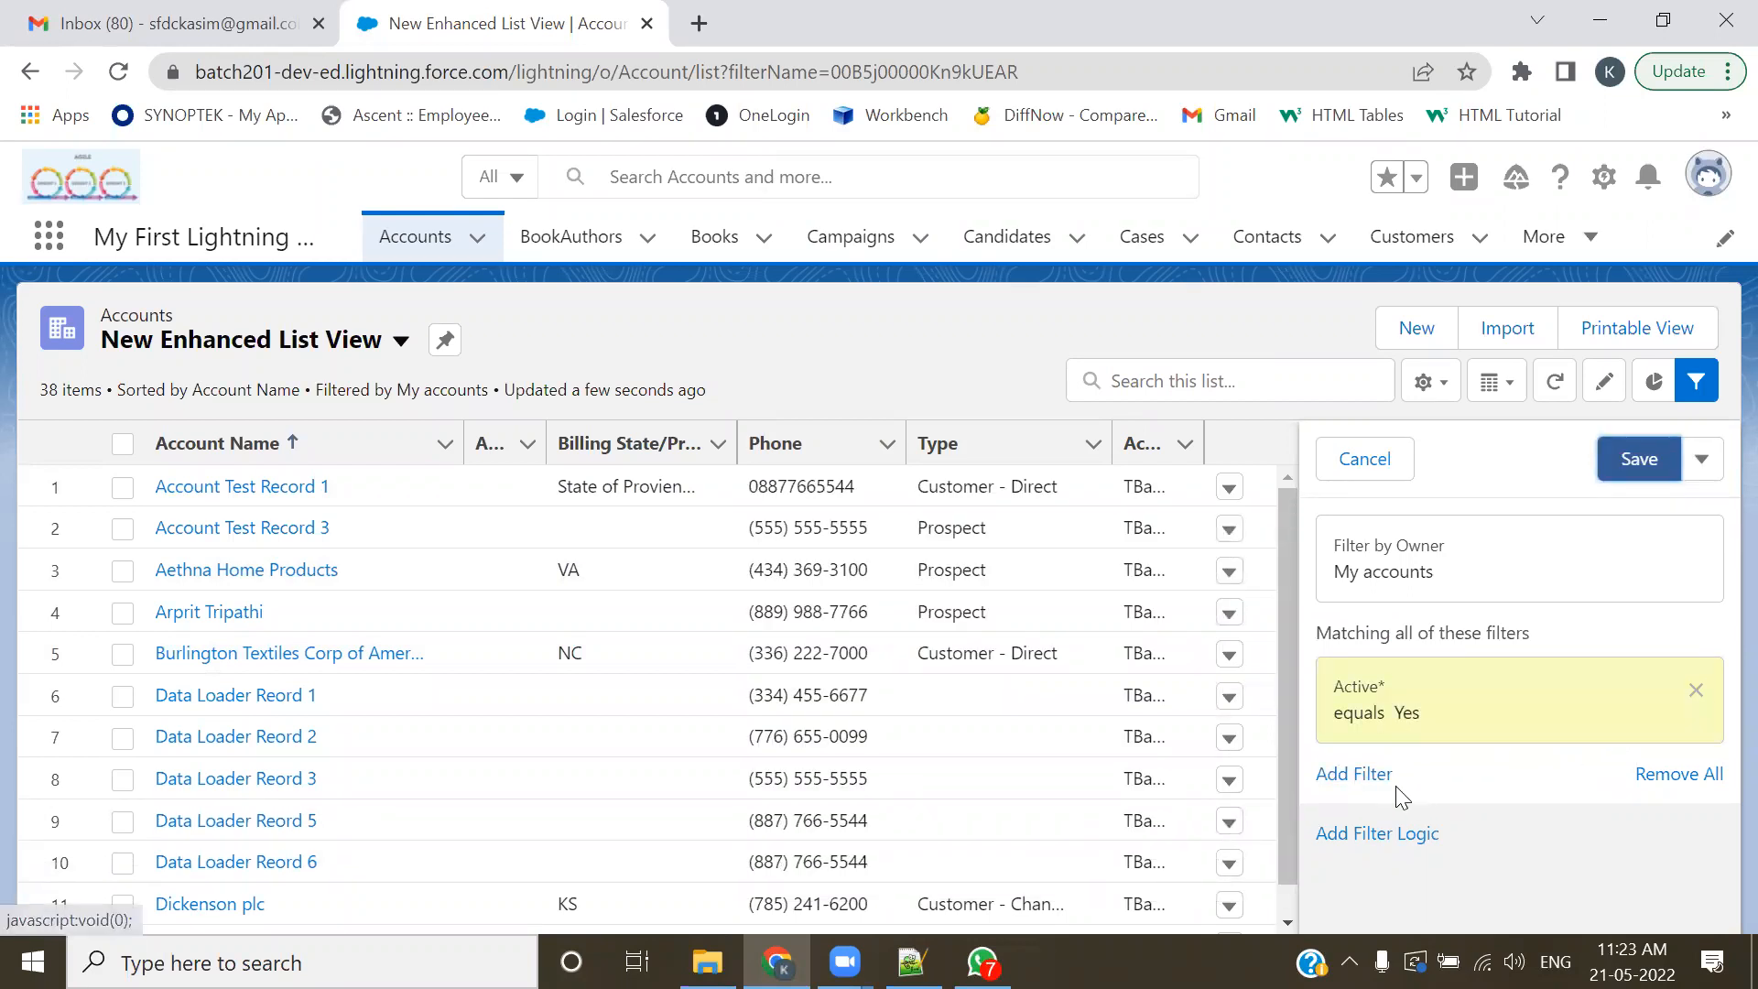
- Add a second filter to the list view where Rating equals Hot
left_click(1361, 778)
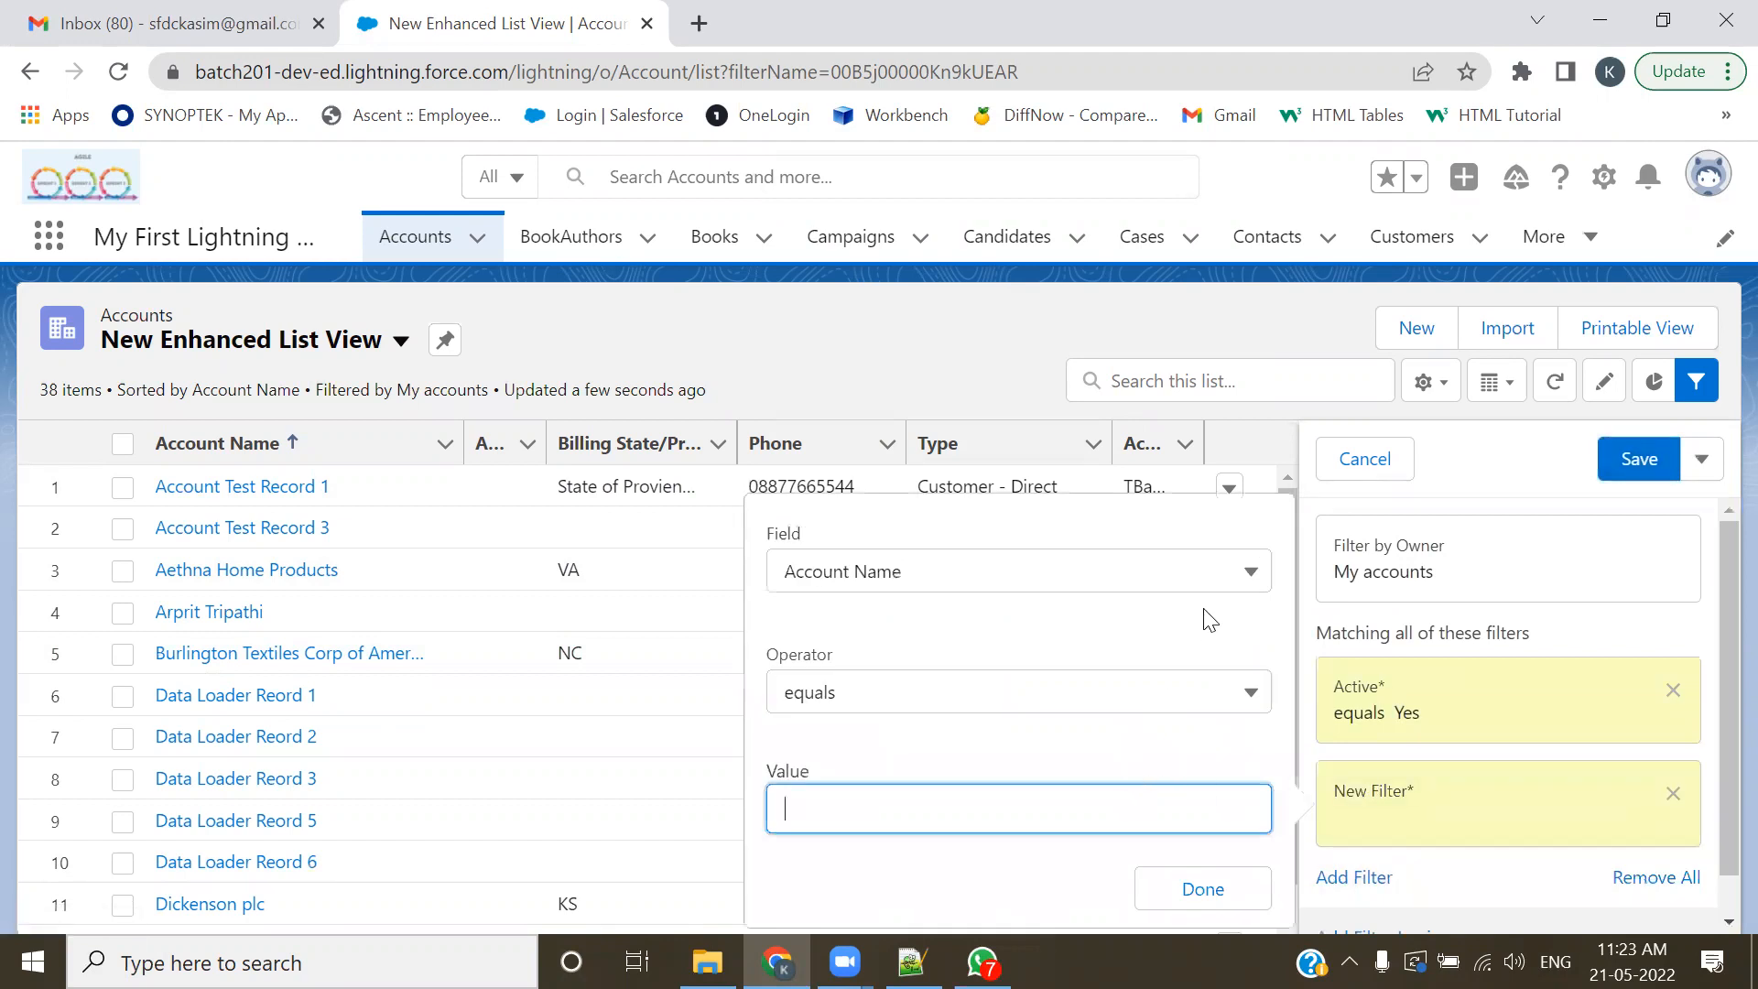
left_click(1207, 579)
scroll(1113, 461, "down", 7)
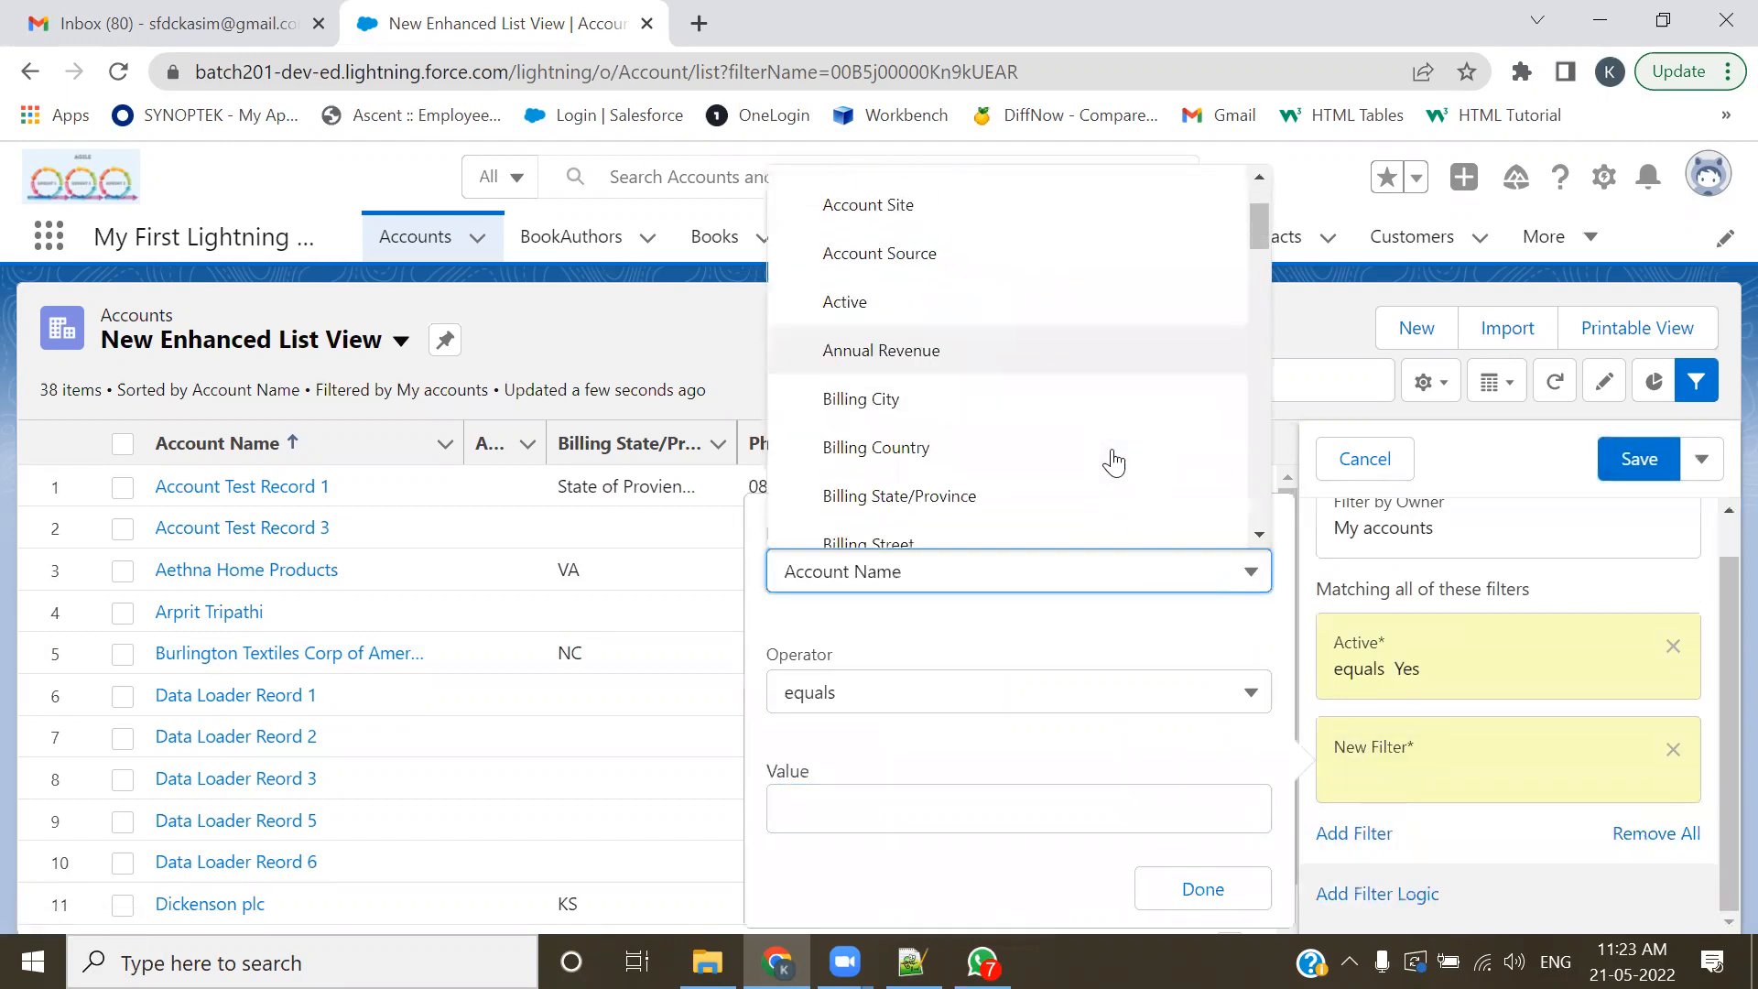
scroll(1114, 461, "down", 3)
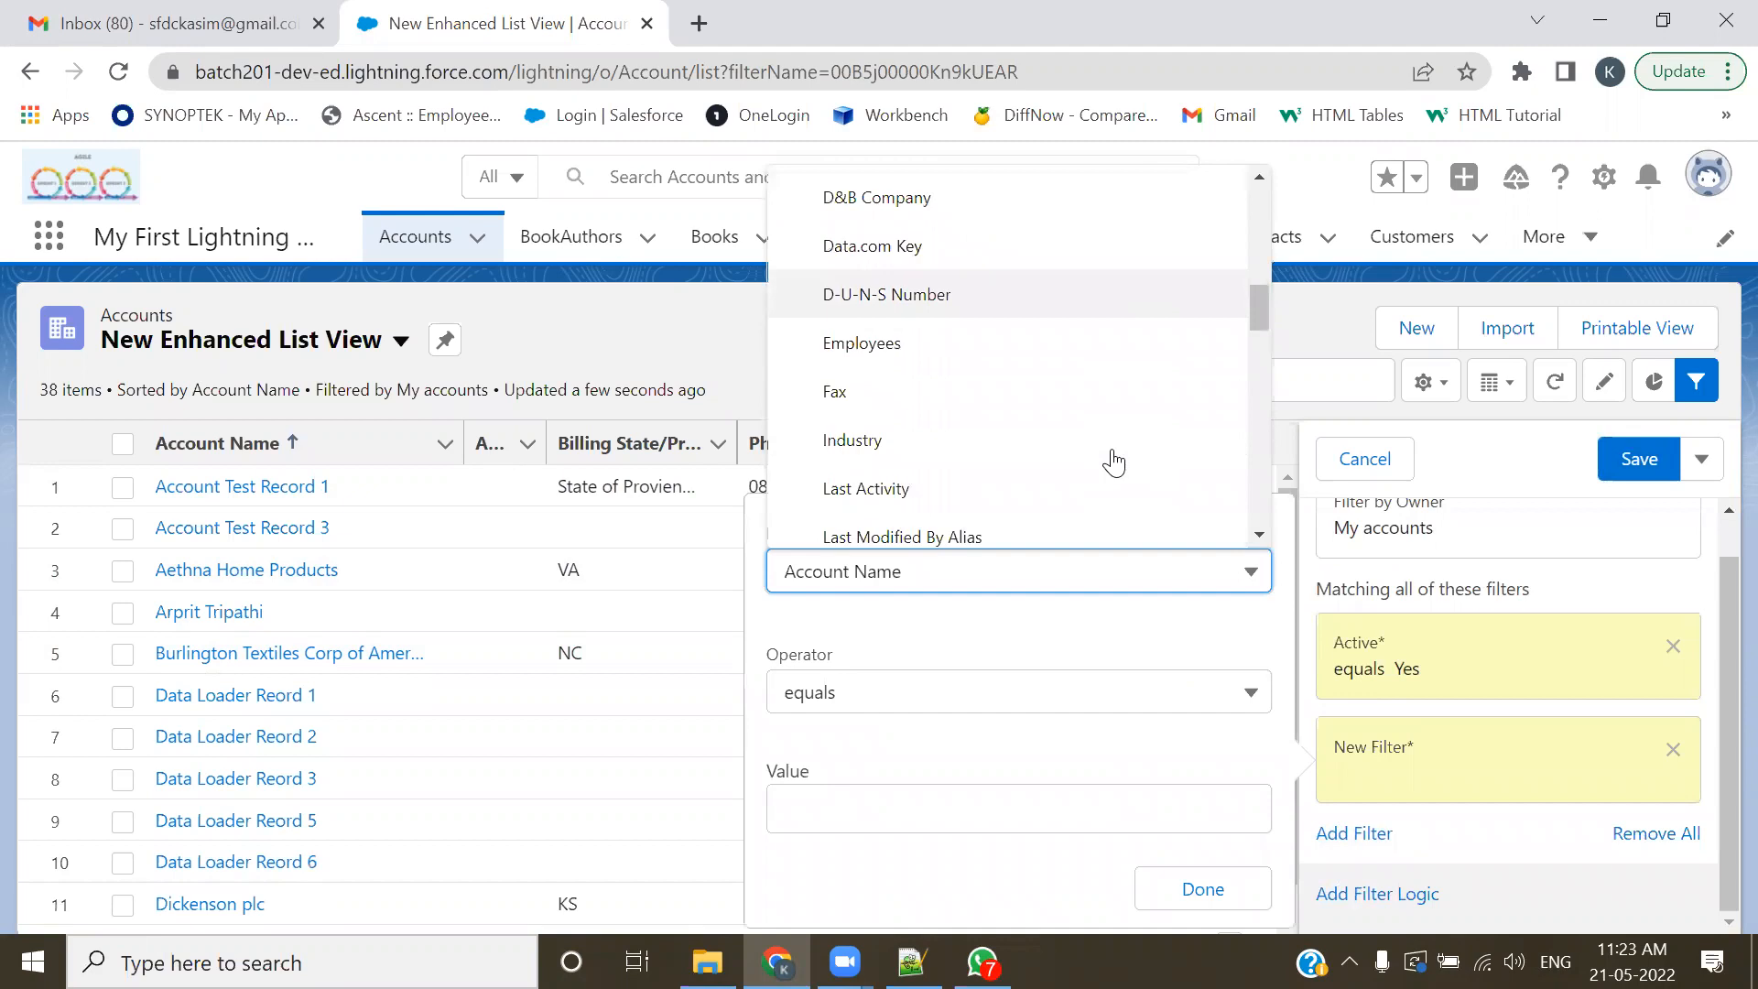
left_click(1113, 440)
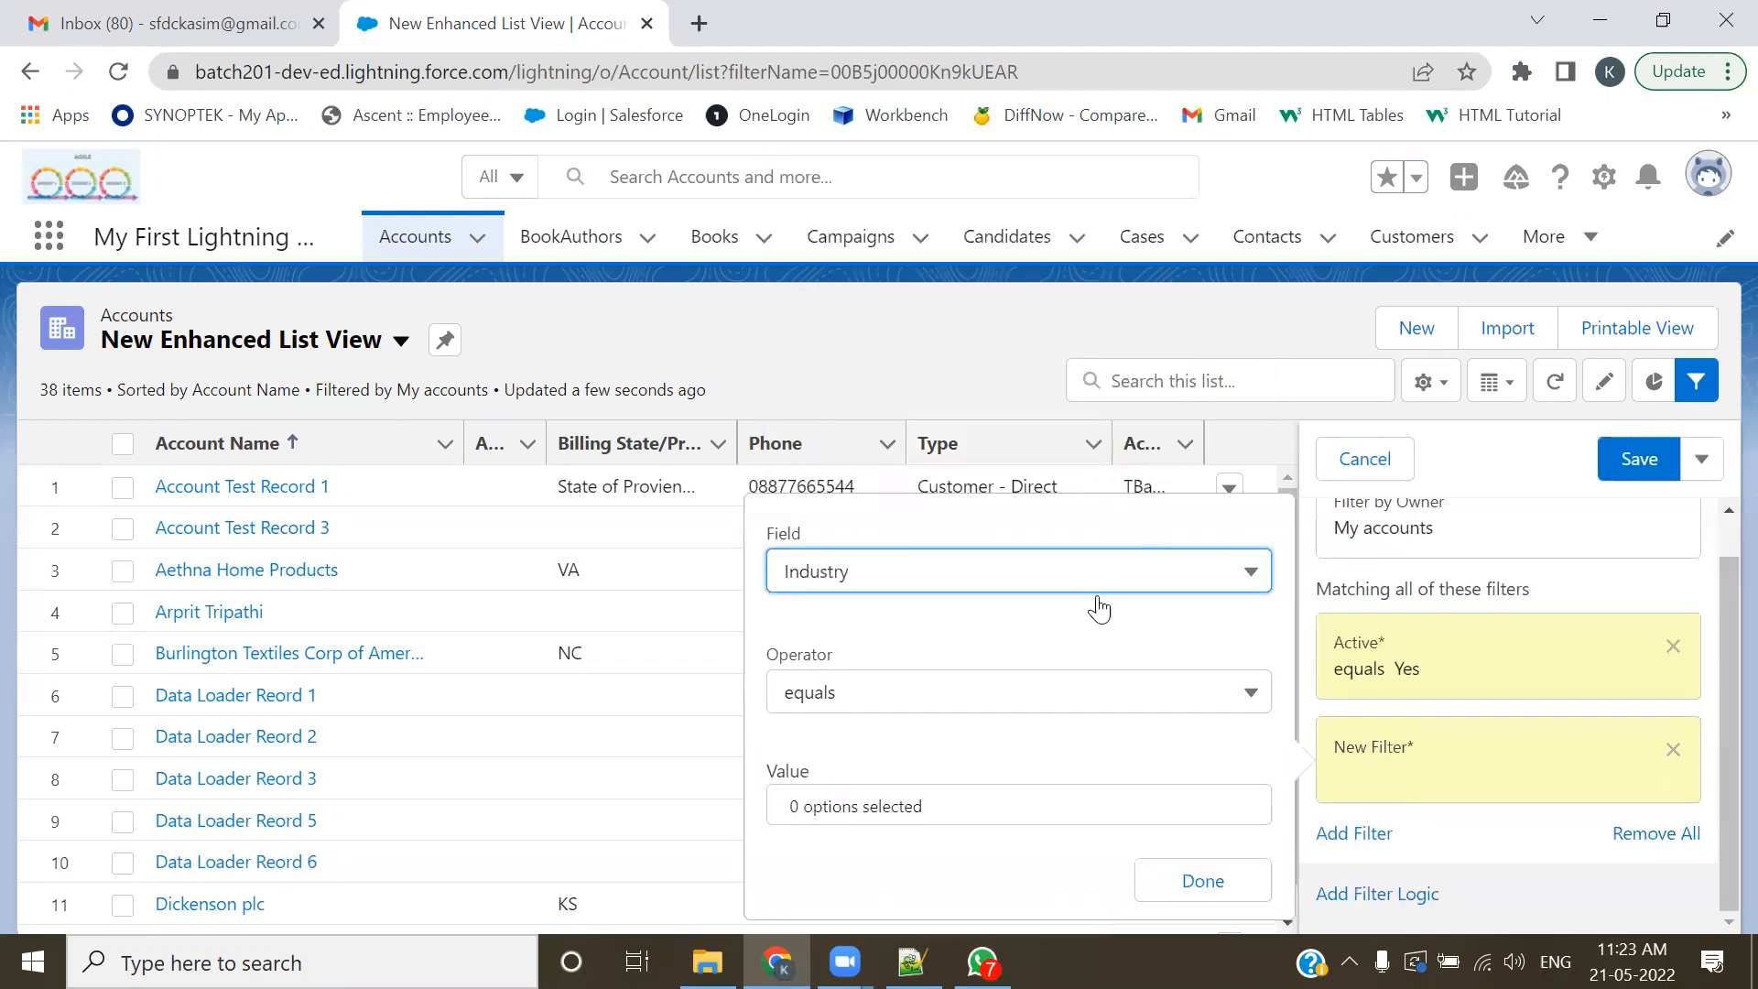
left_click(1227, 563)
scroll(961, 353, "up", 10)
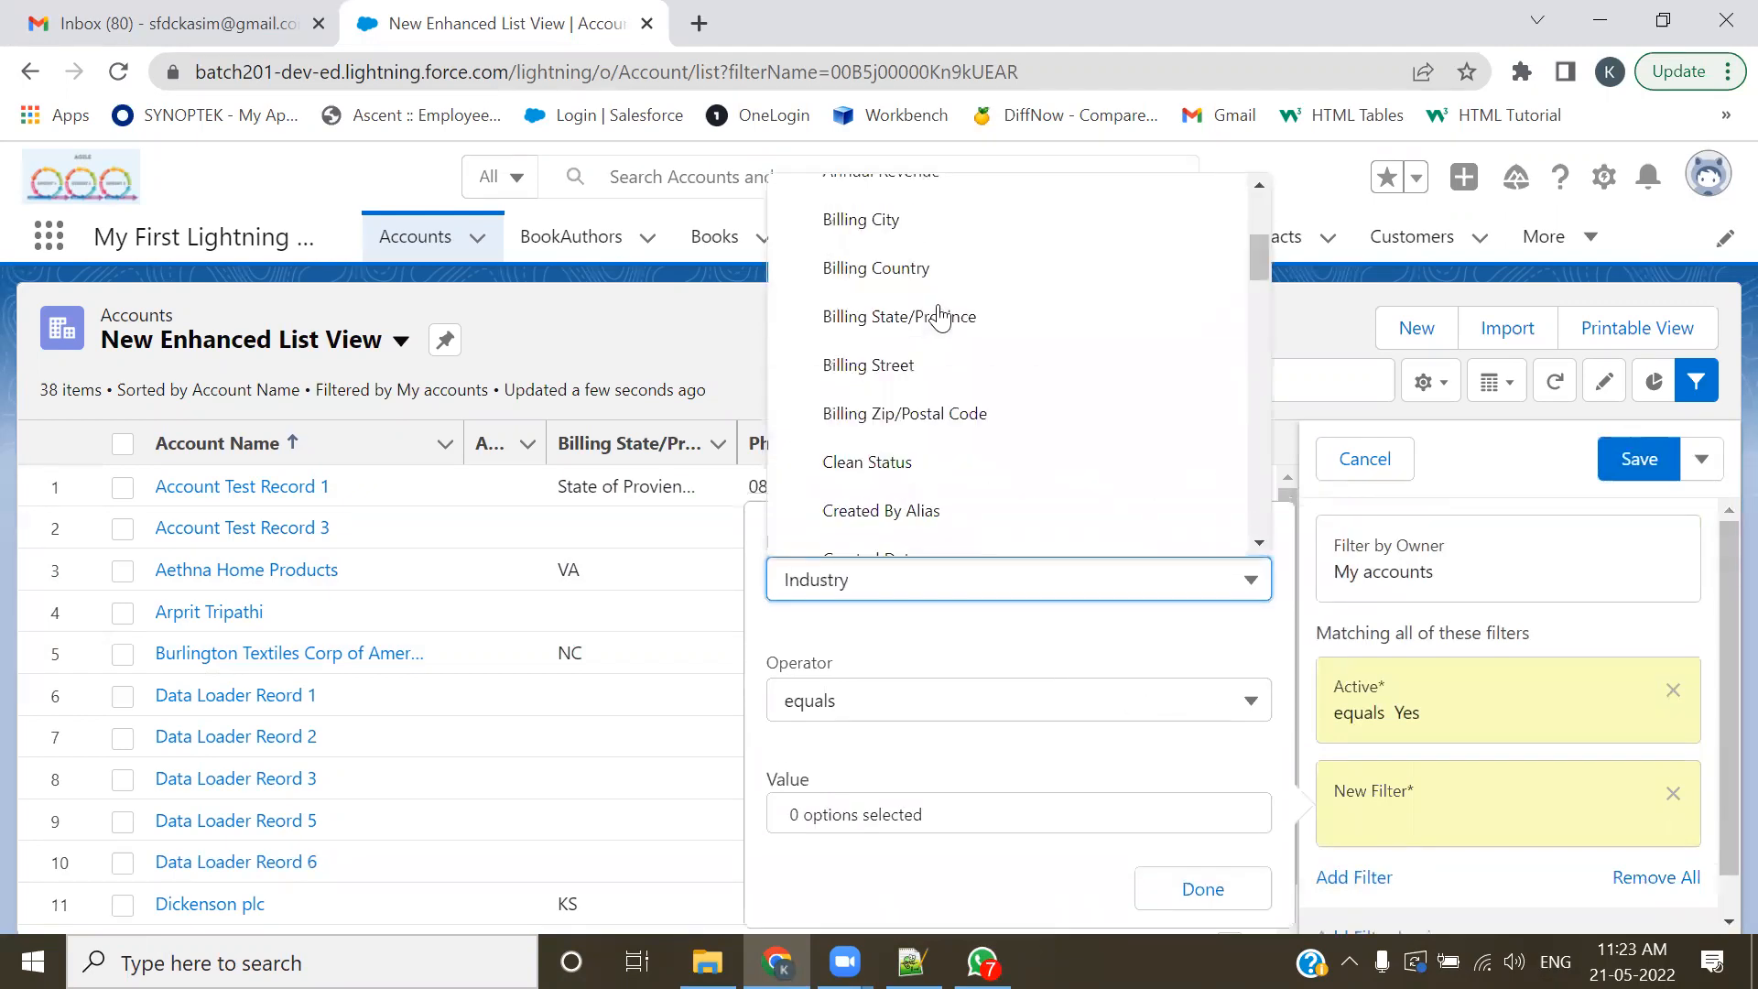
scroll(969, 357, "down", 15)
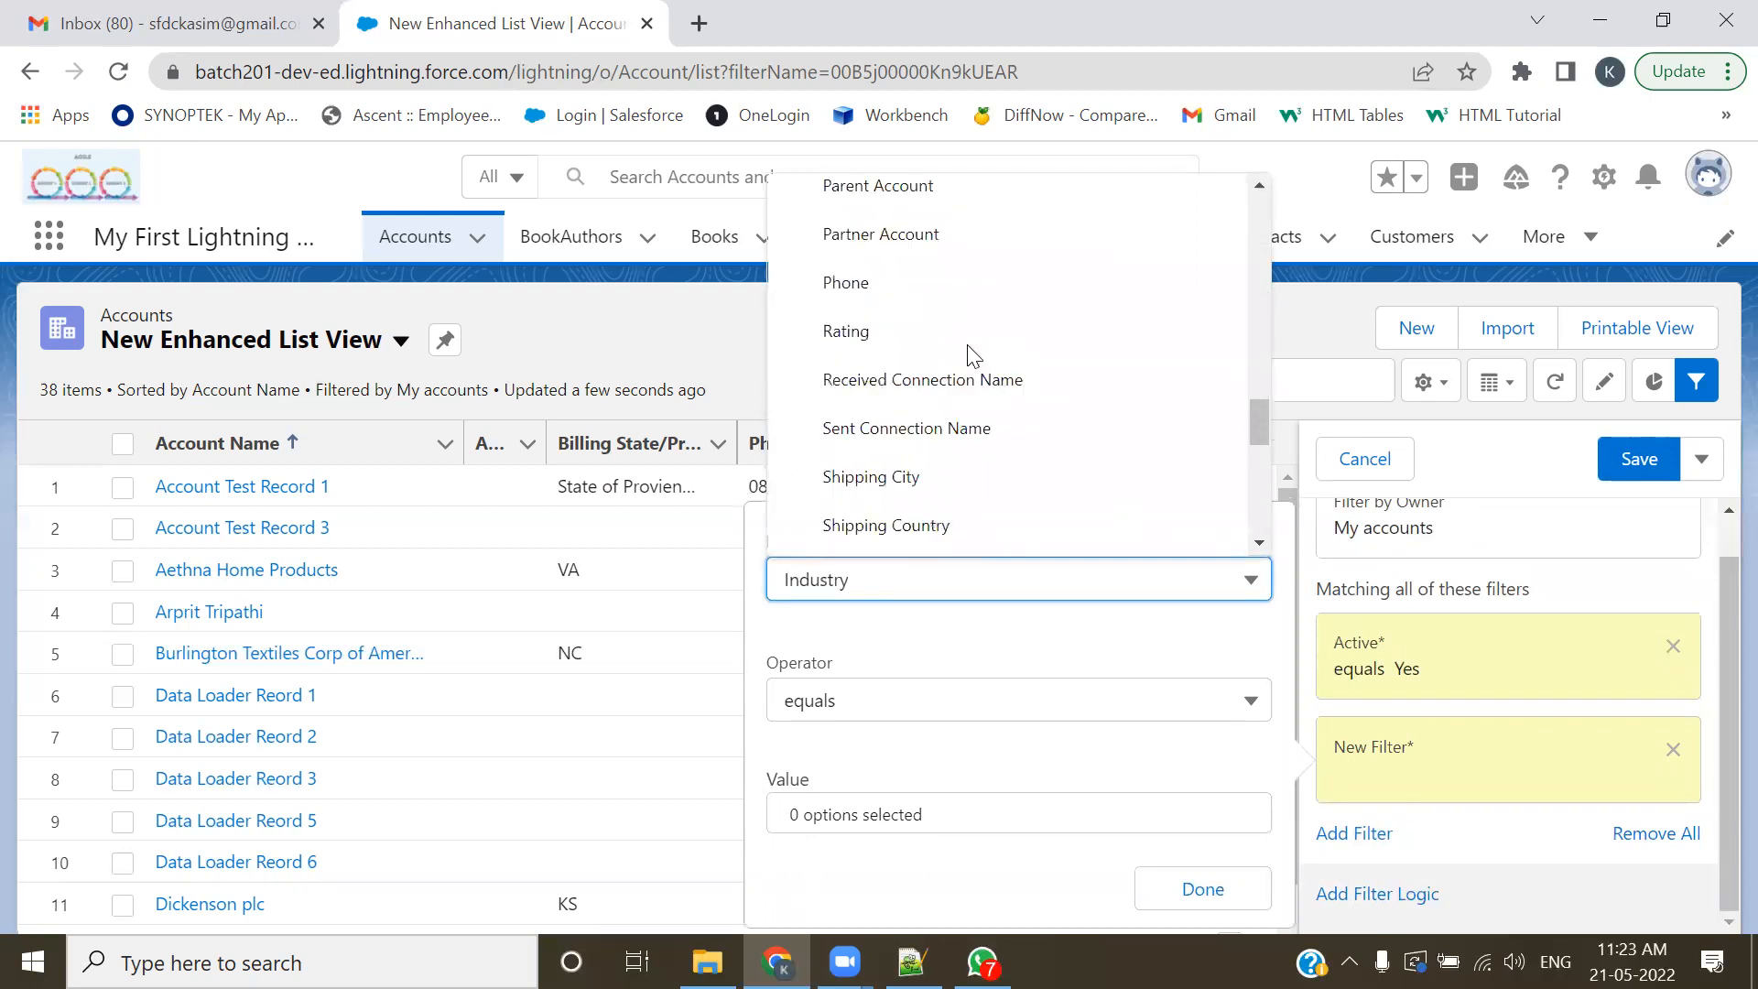
left_click(822, 267)
left_click(930, 812)
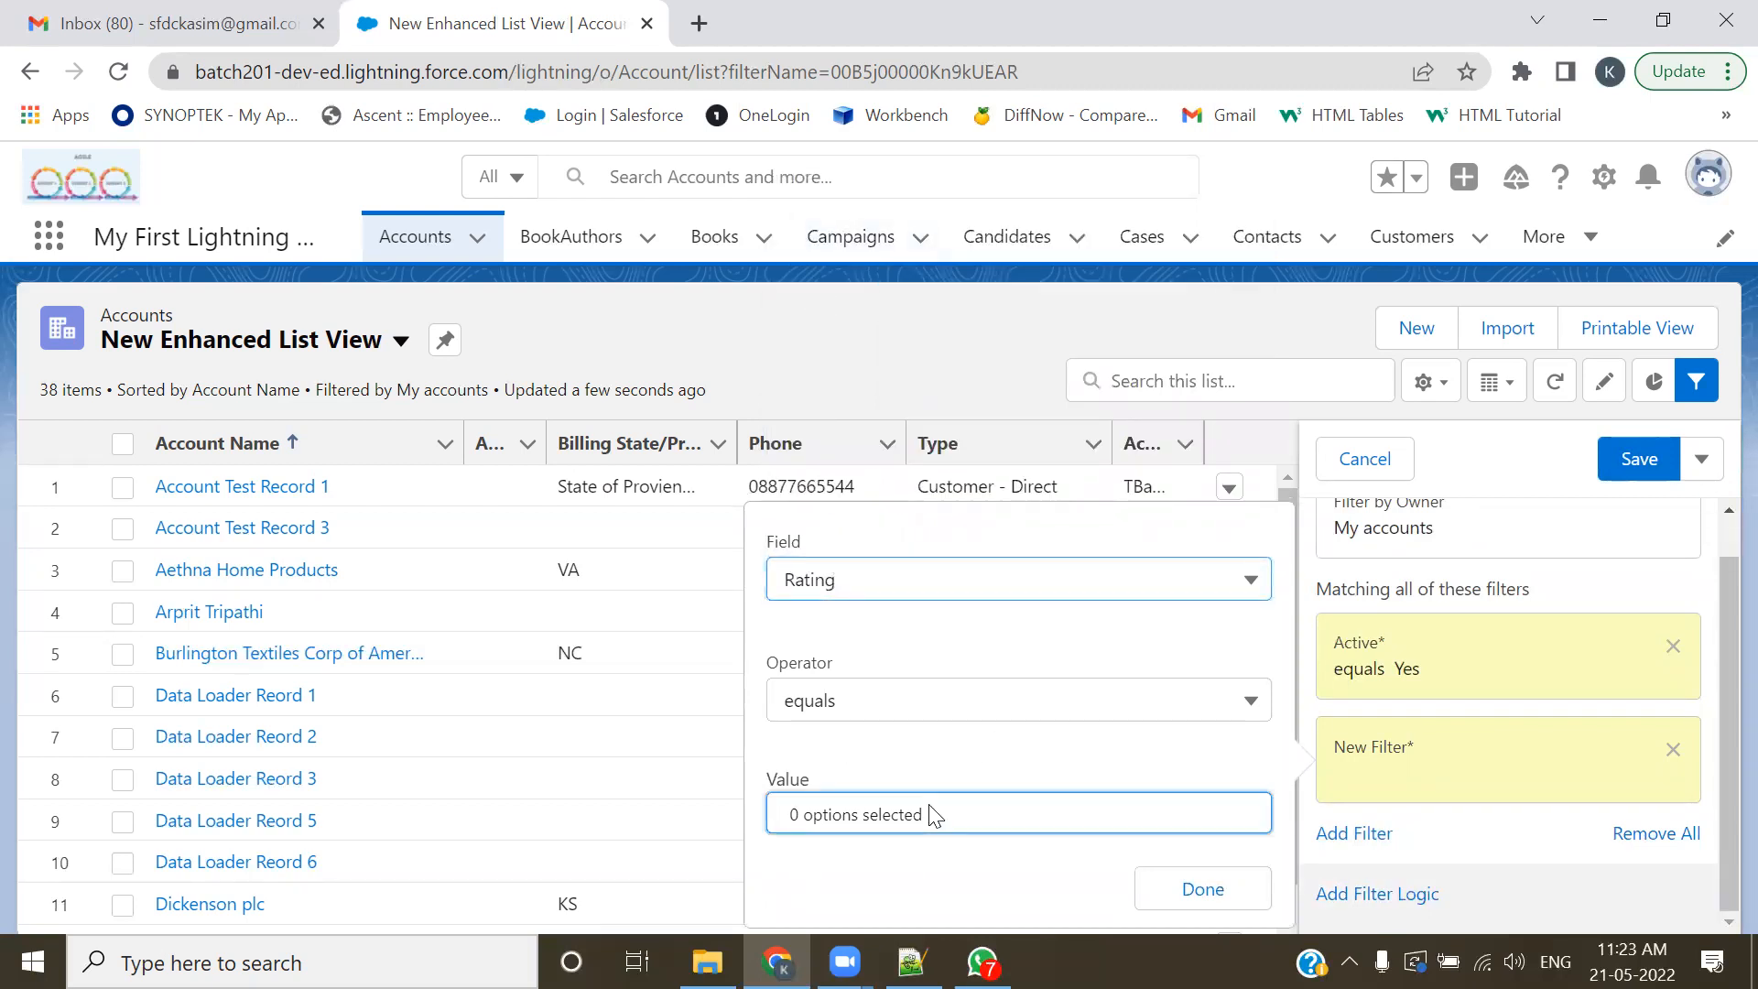
left_click(877, 666)
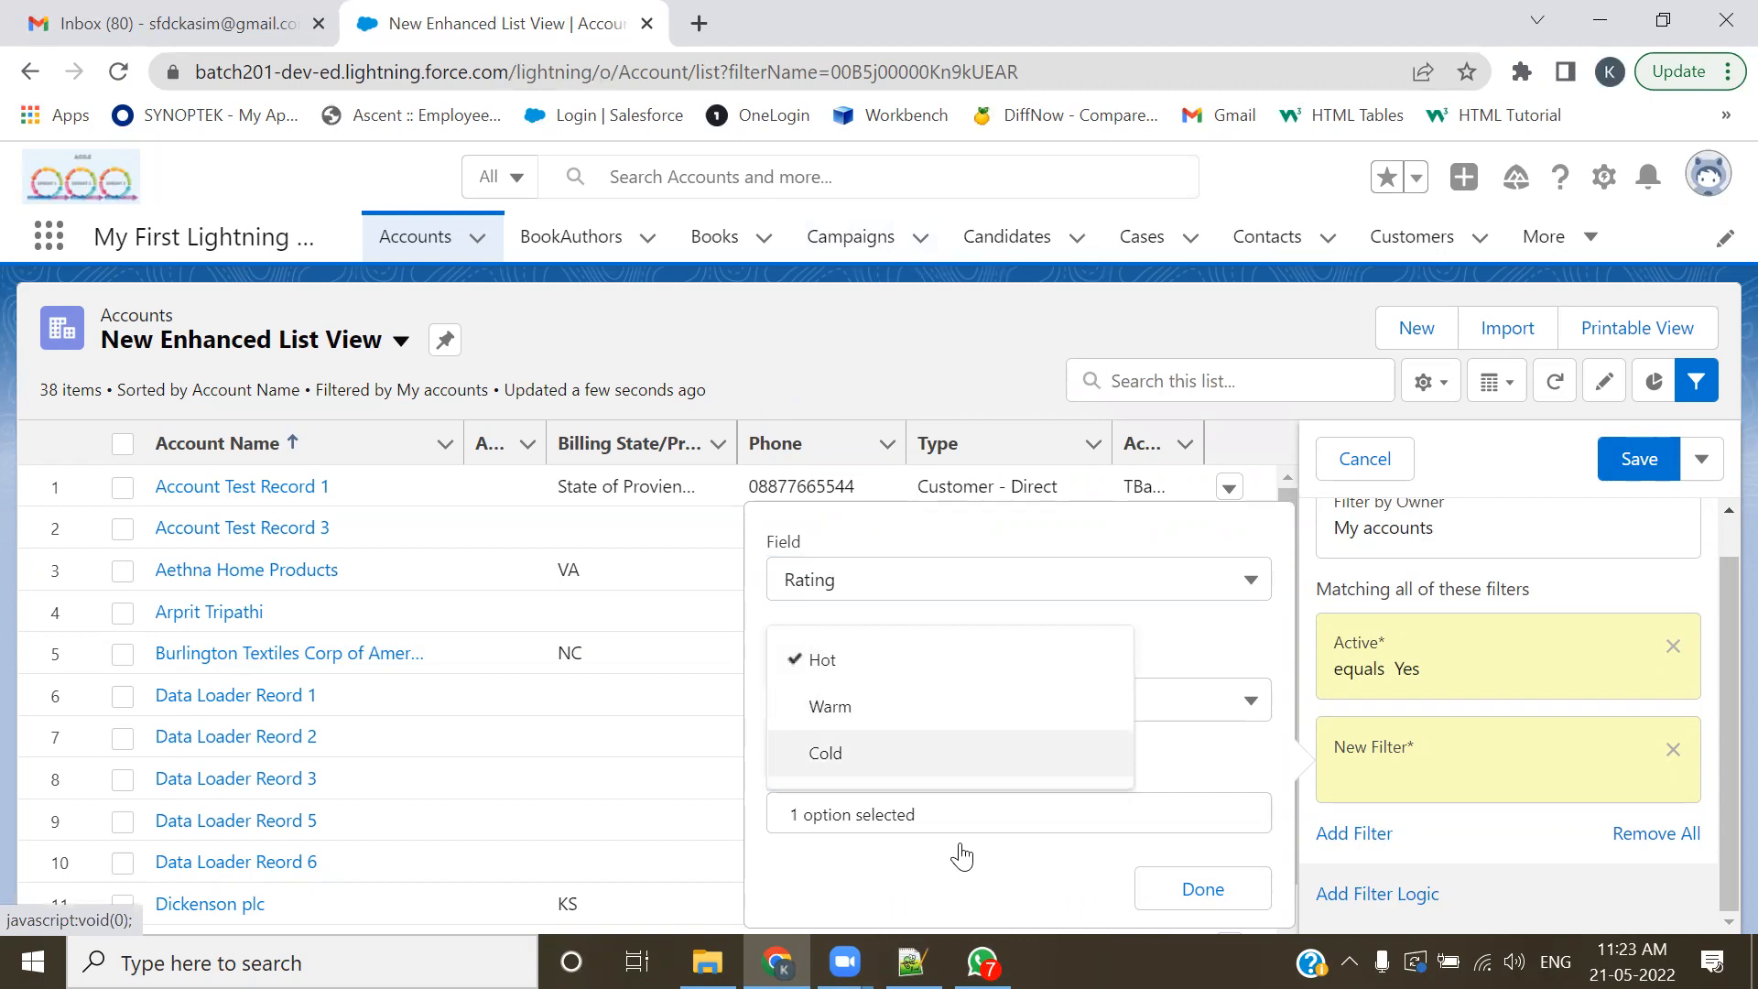
left_click(1500, 473)
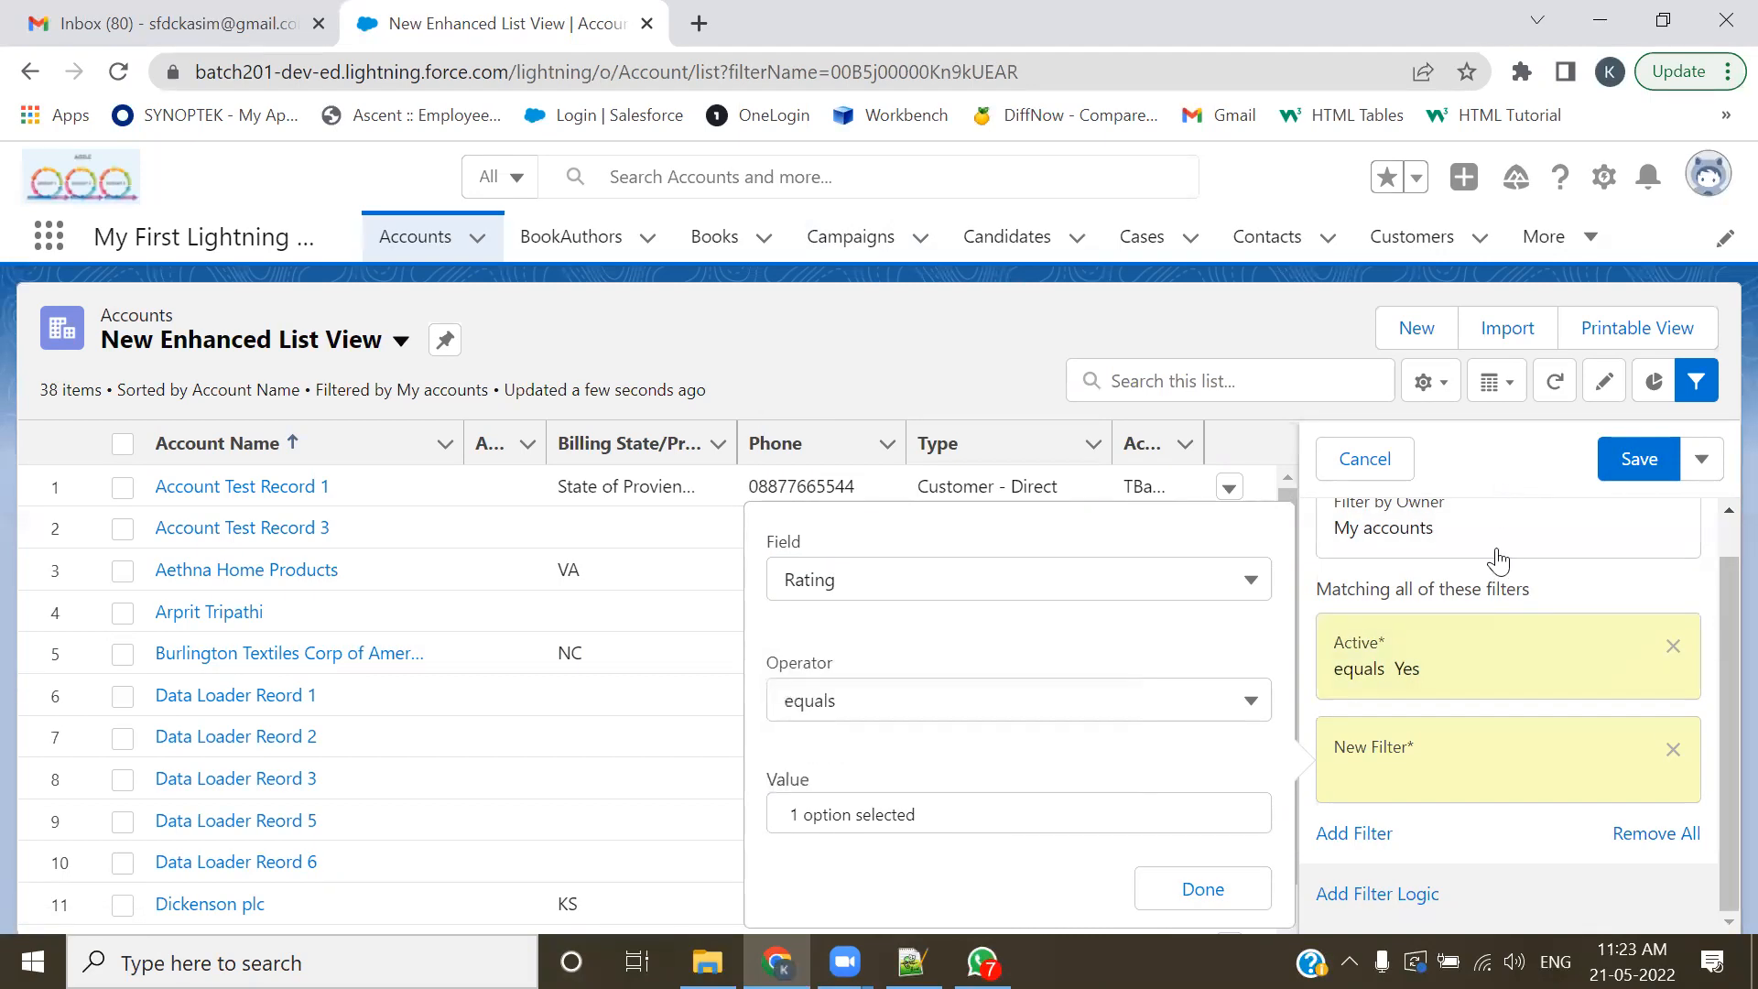
left_click(1157, 886)
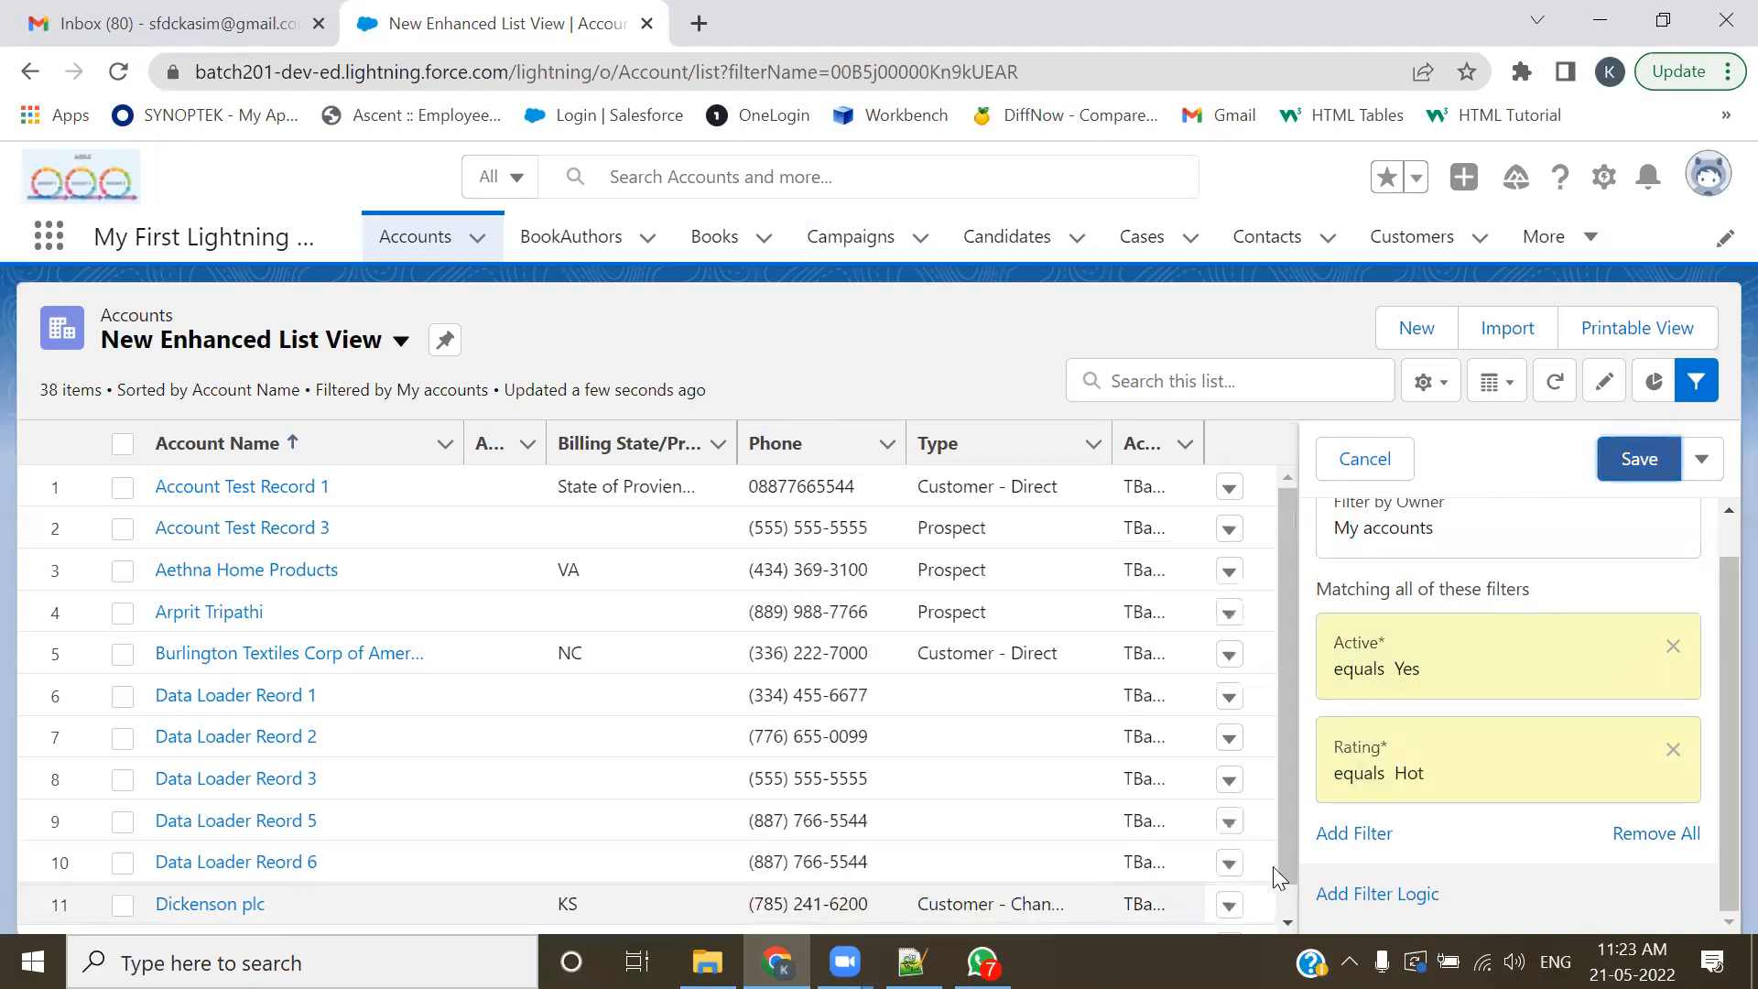
- Save the list view's filters and close the filter settings
left_click(1607, 455)
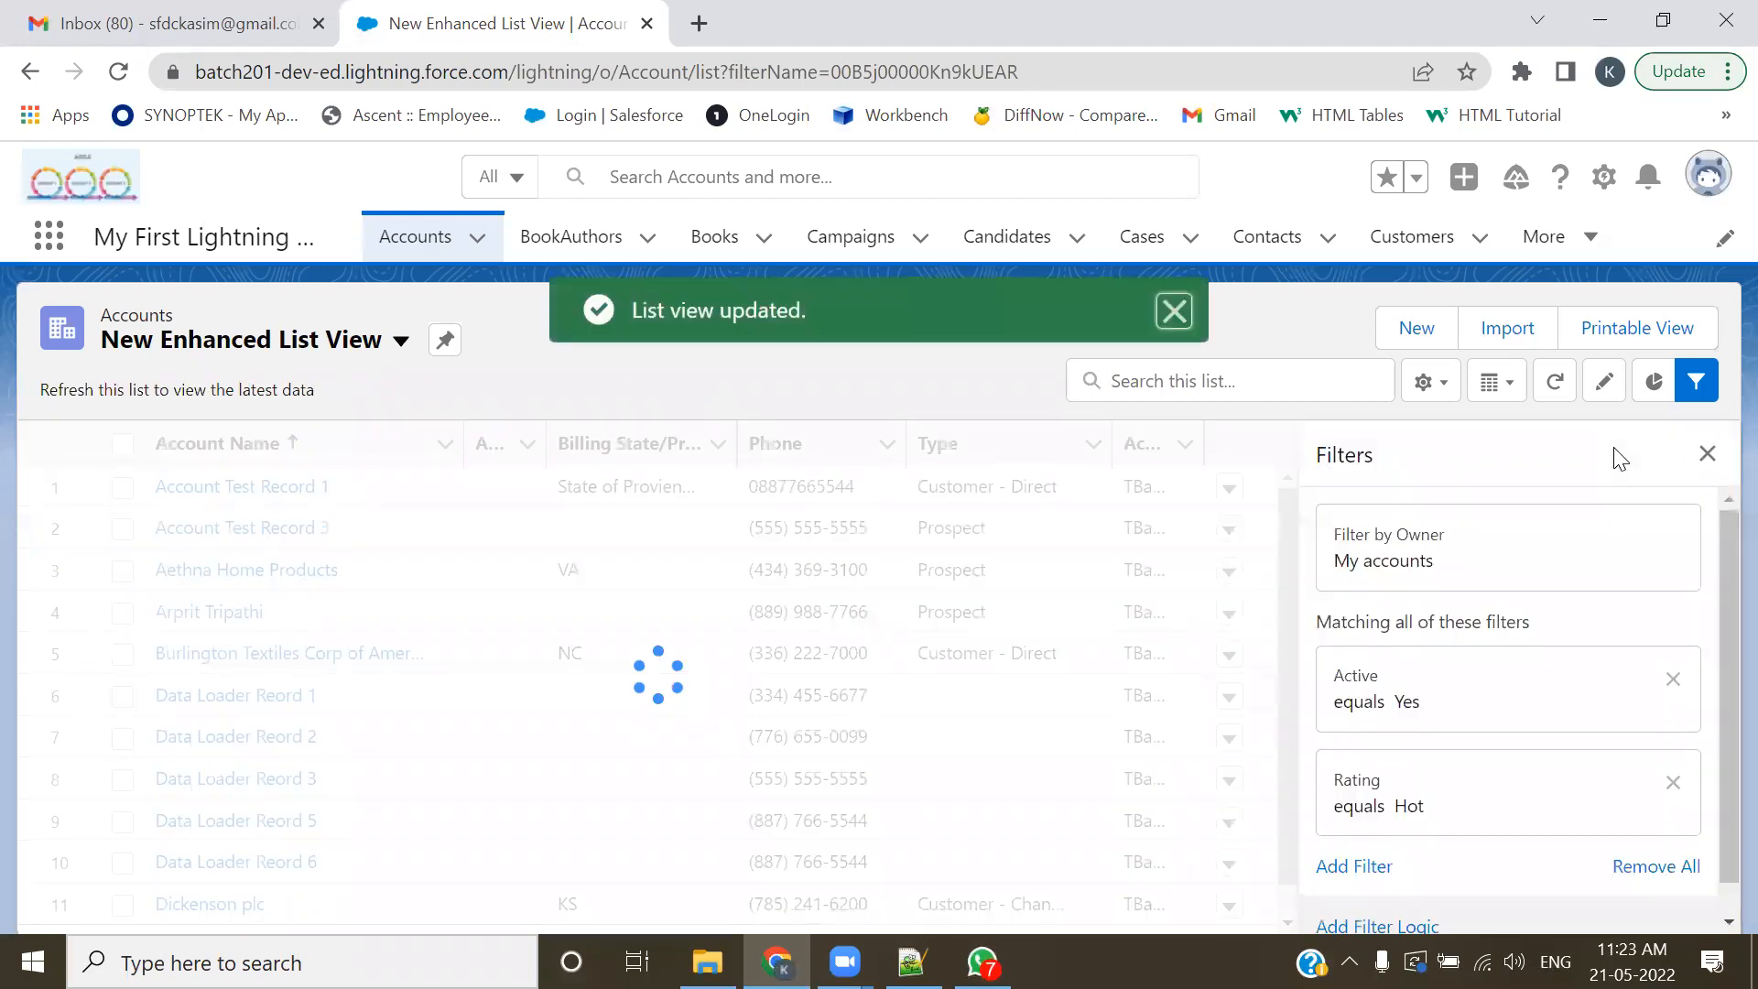
left_click(1178, 321)
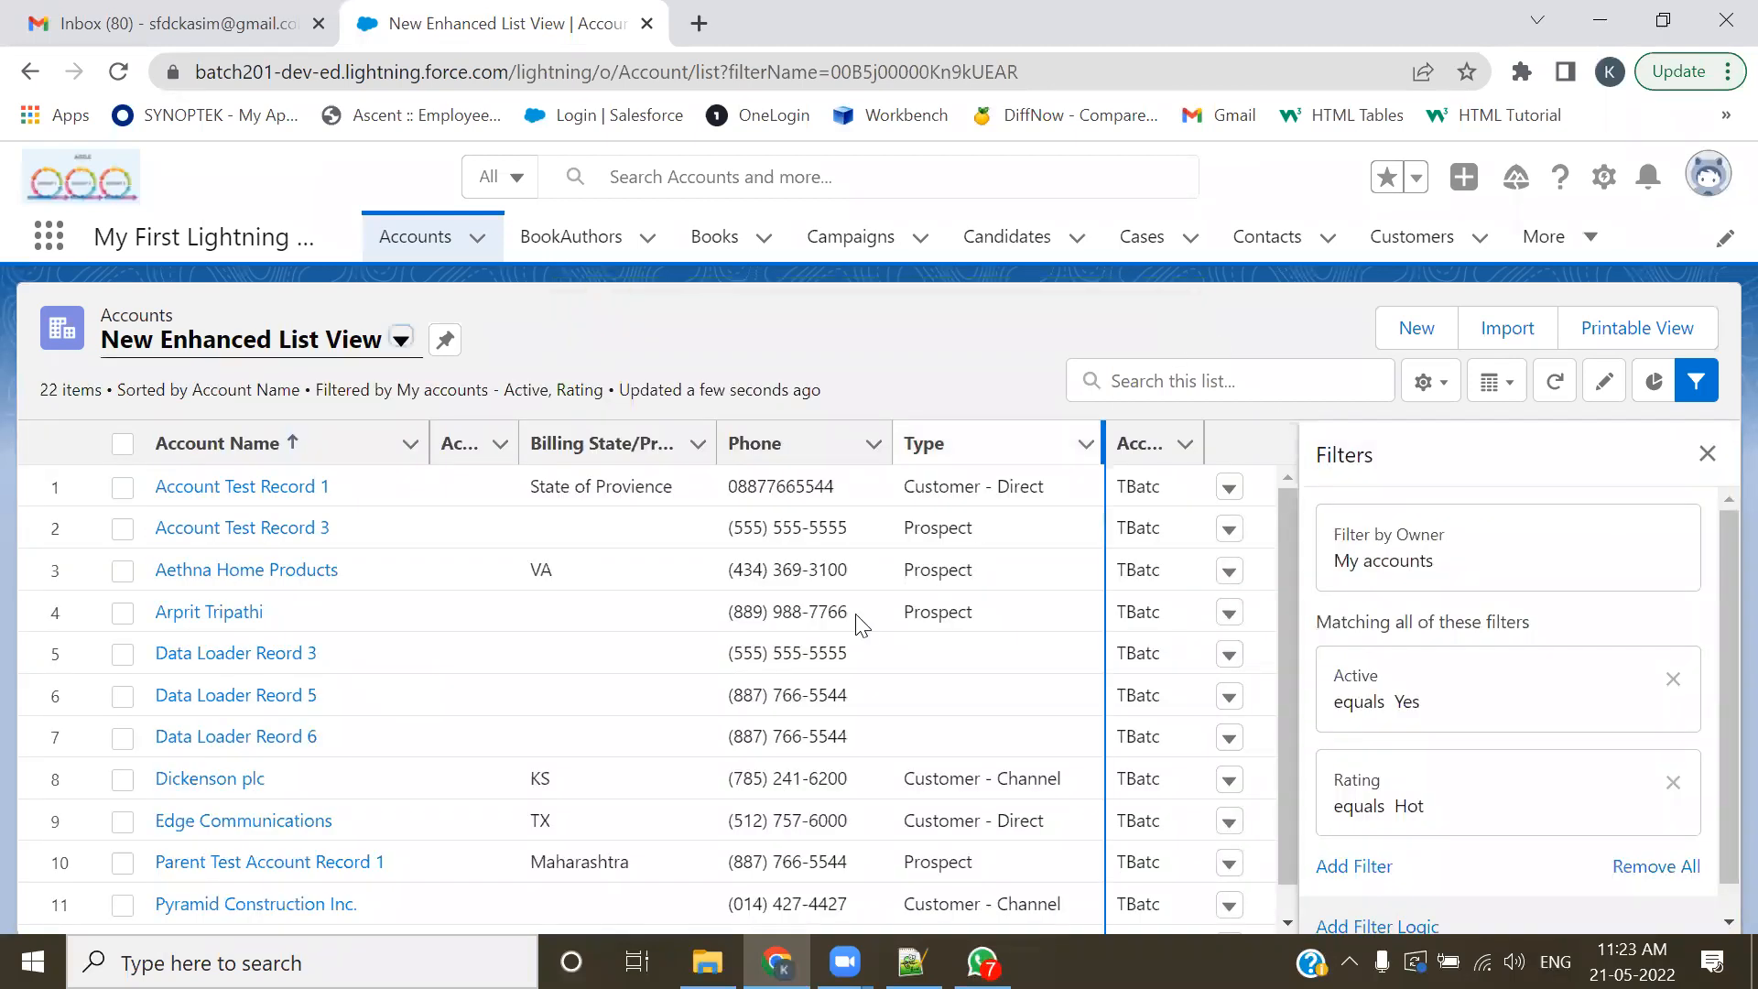
left_click(1706, 455)
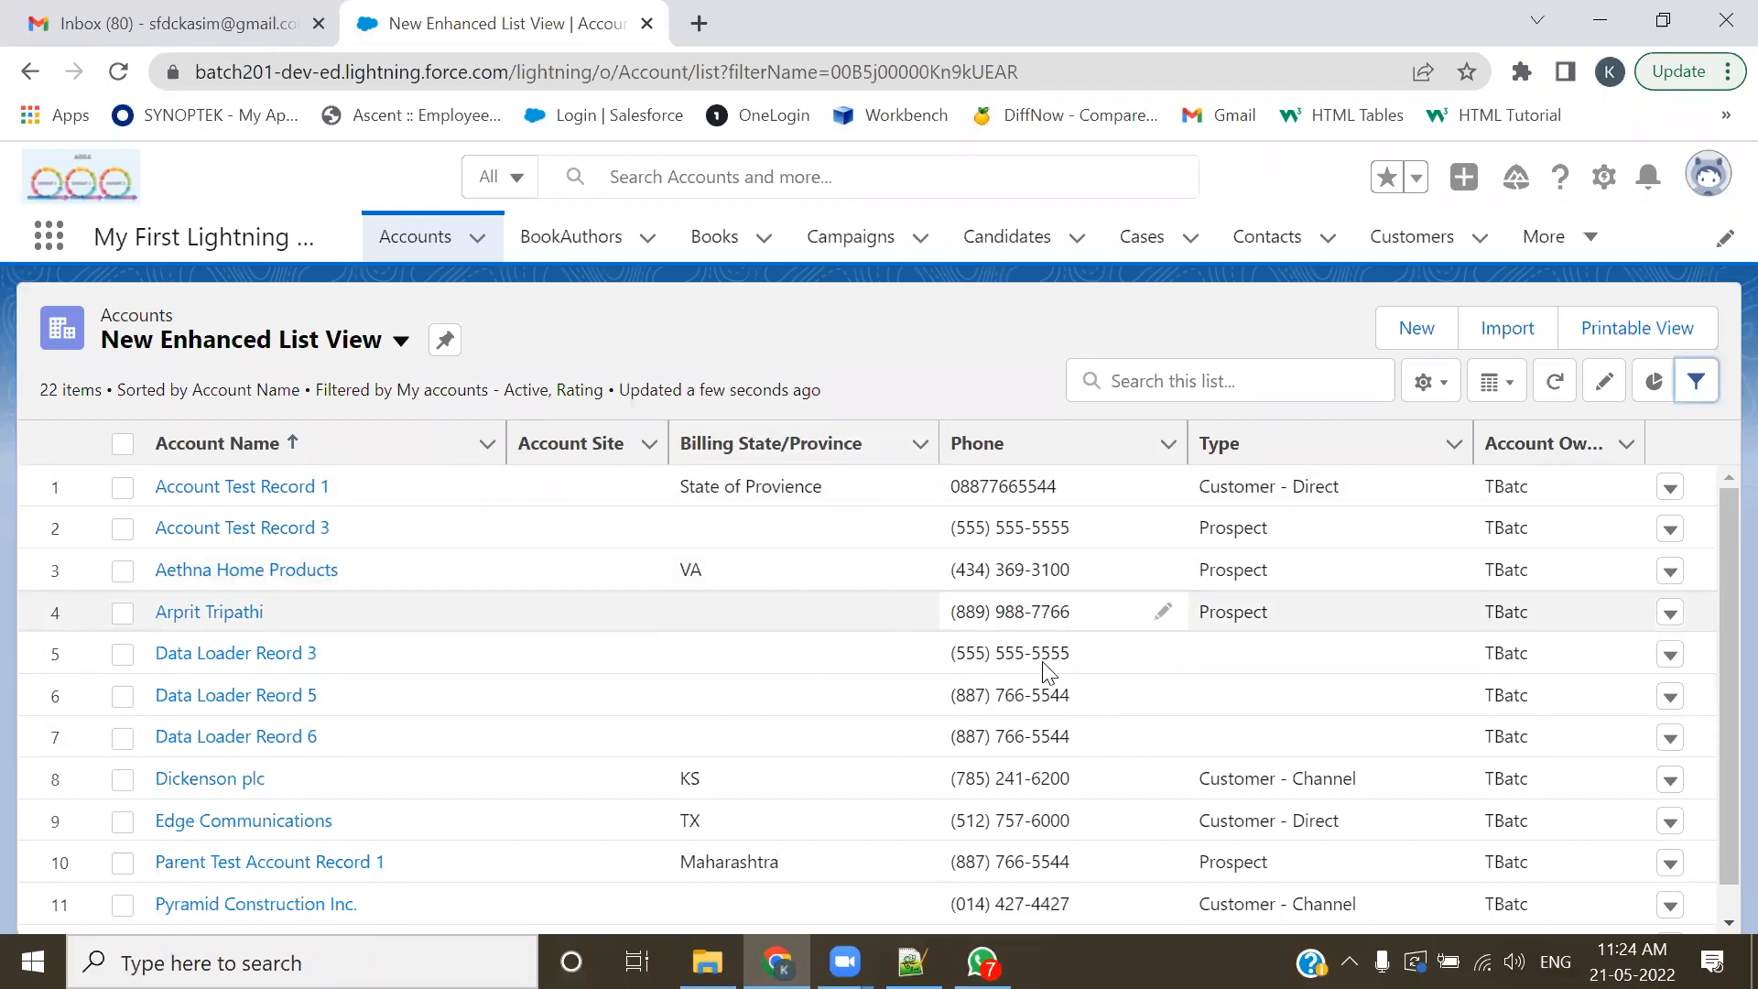
- Review the list's display options and reopen the saved filters of New Enhanced List View
left_click(1506, 389)
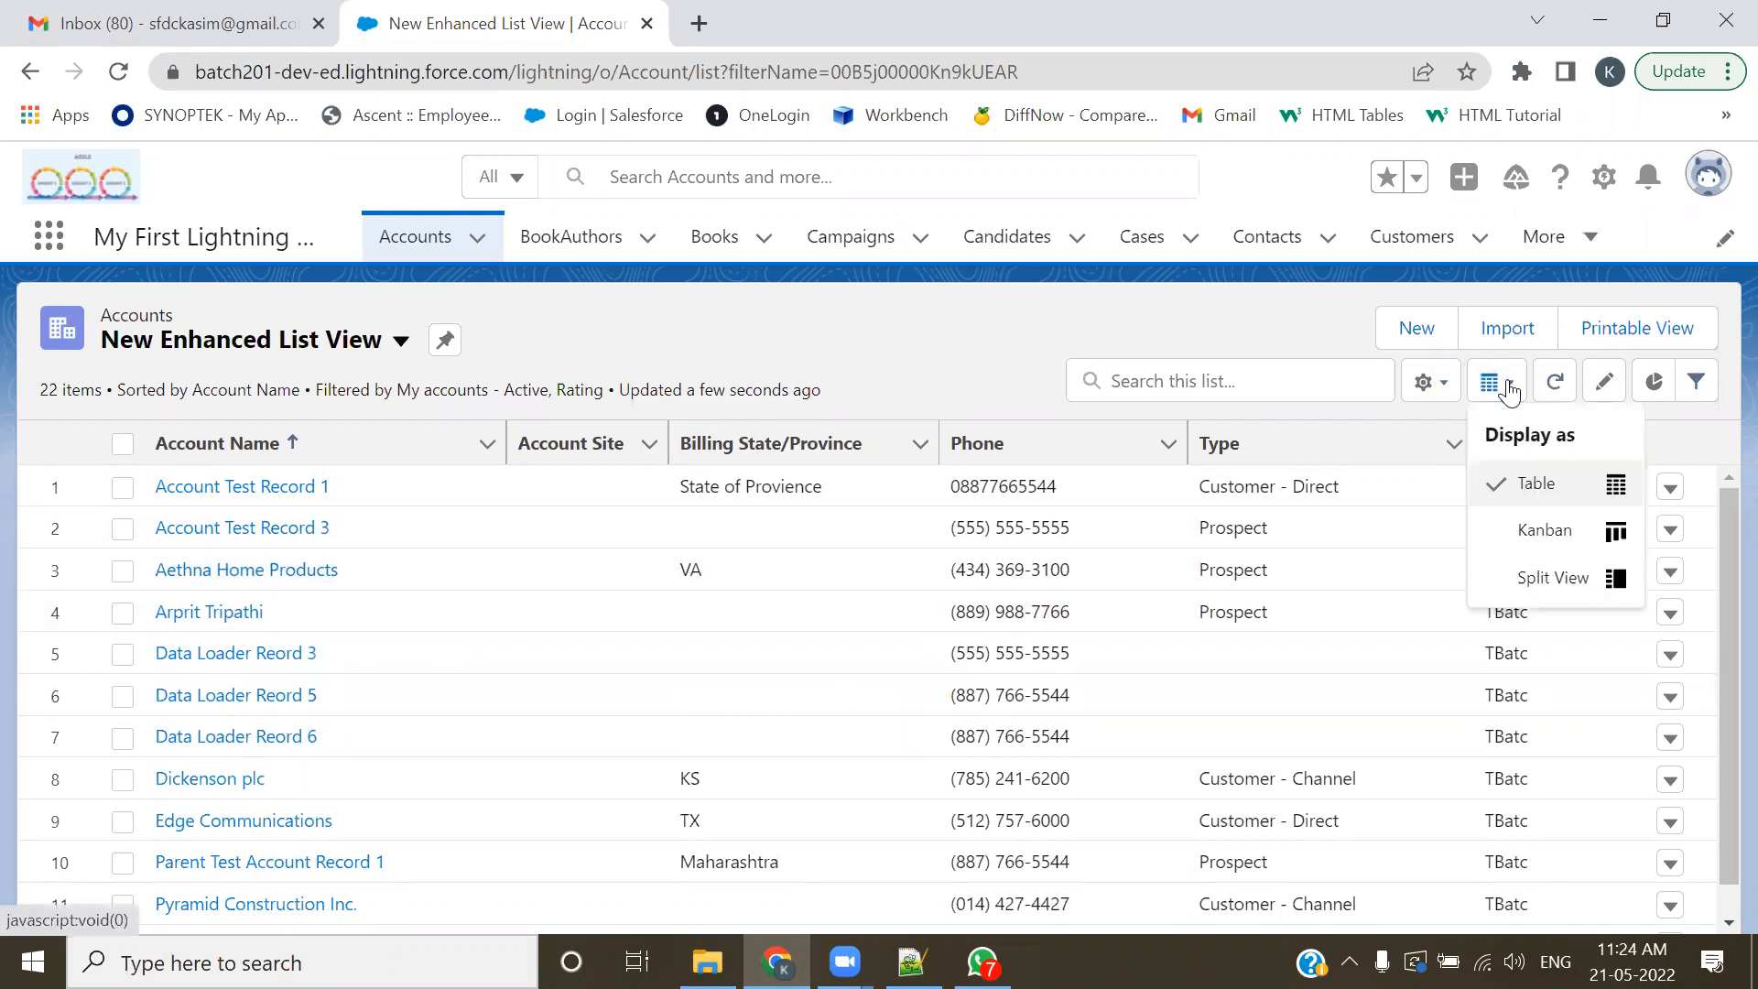
left_click(1444, 382)
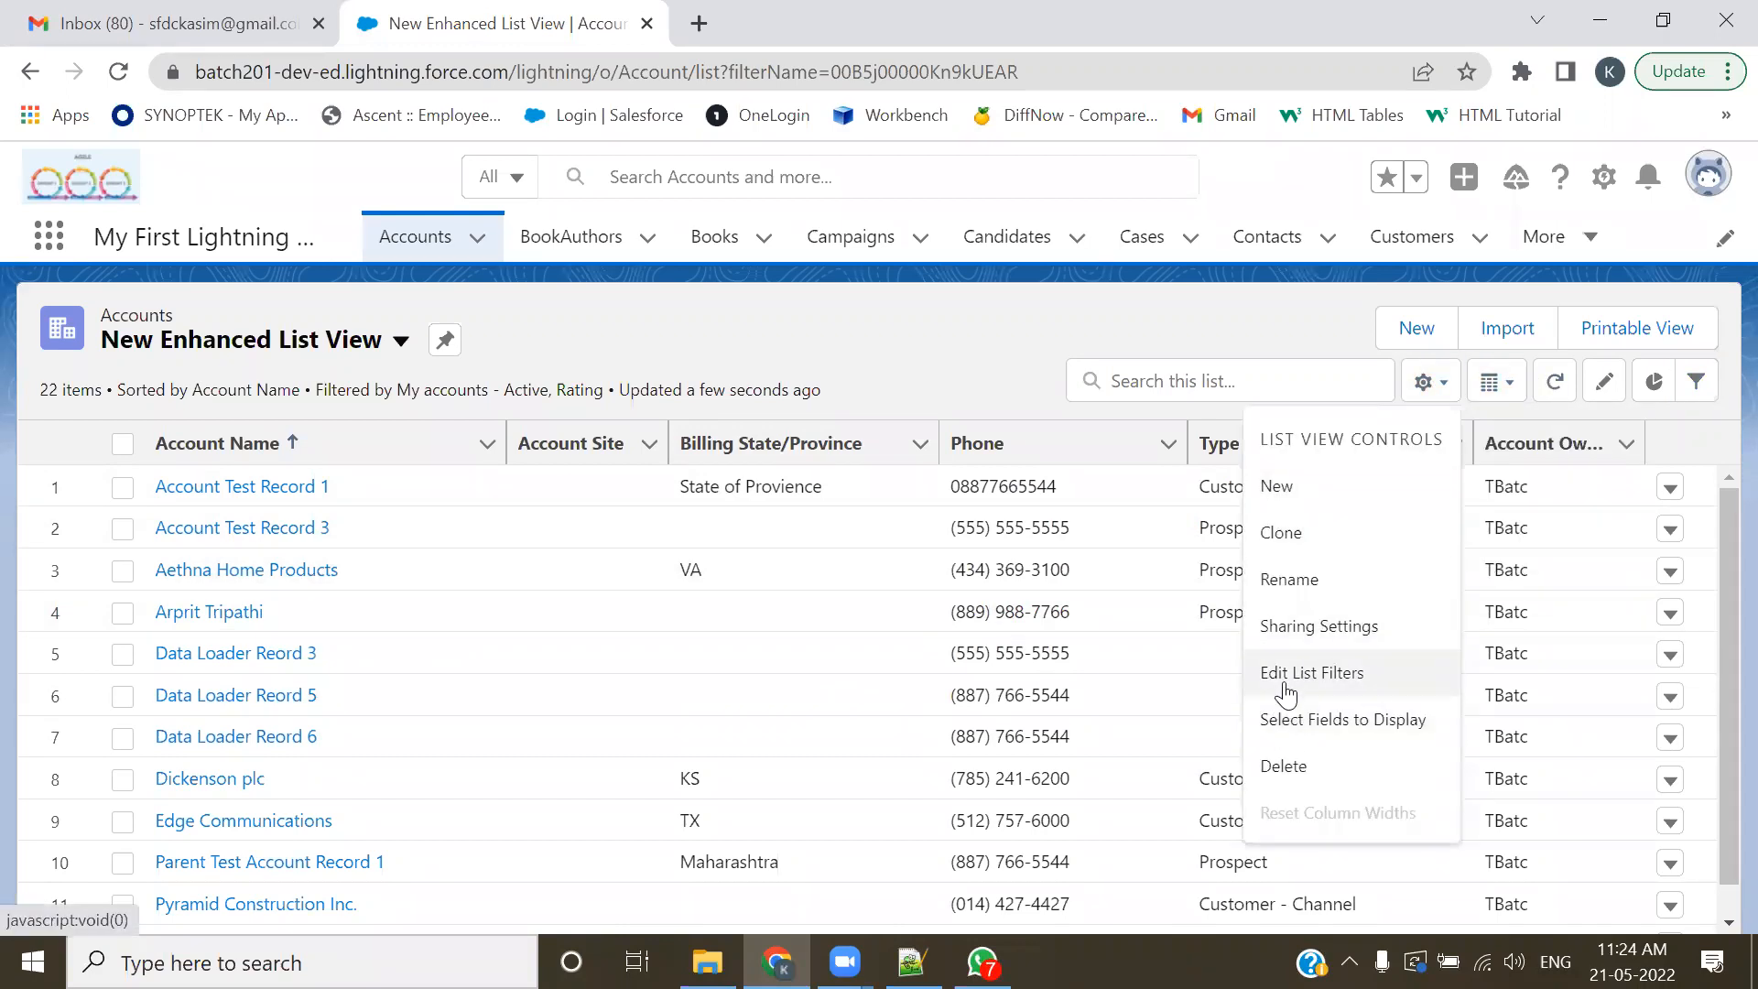
left_click(1286, 677)
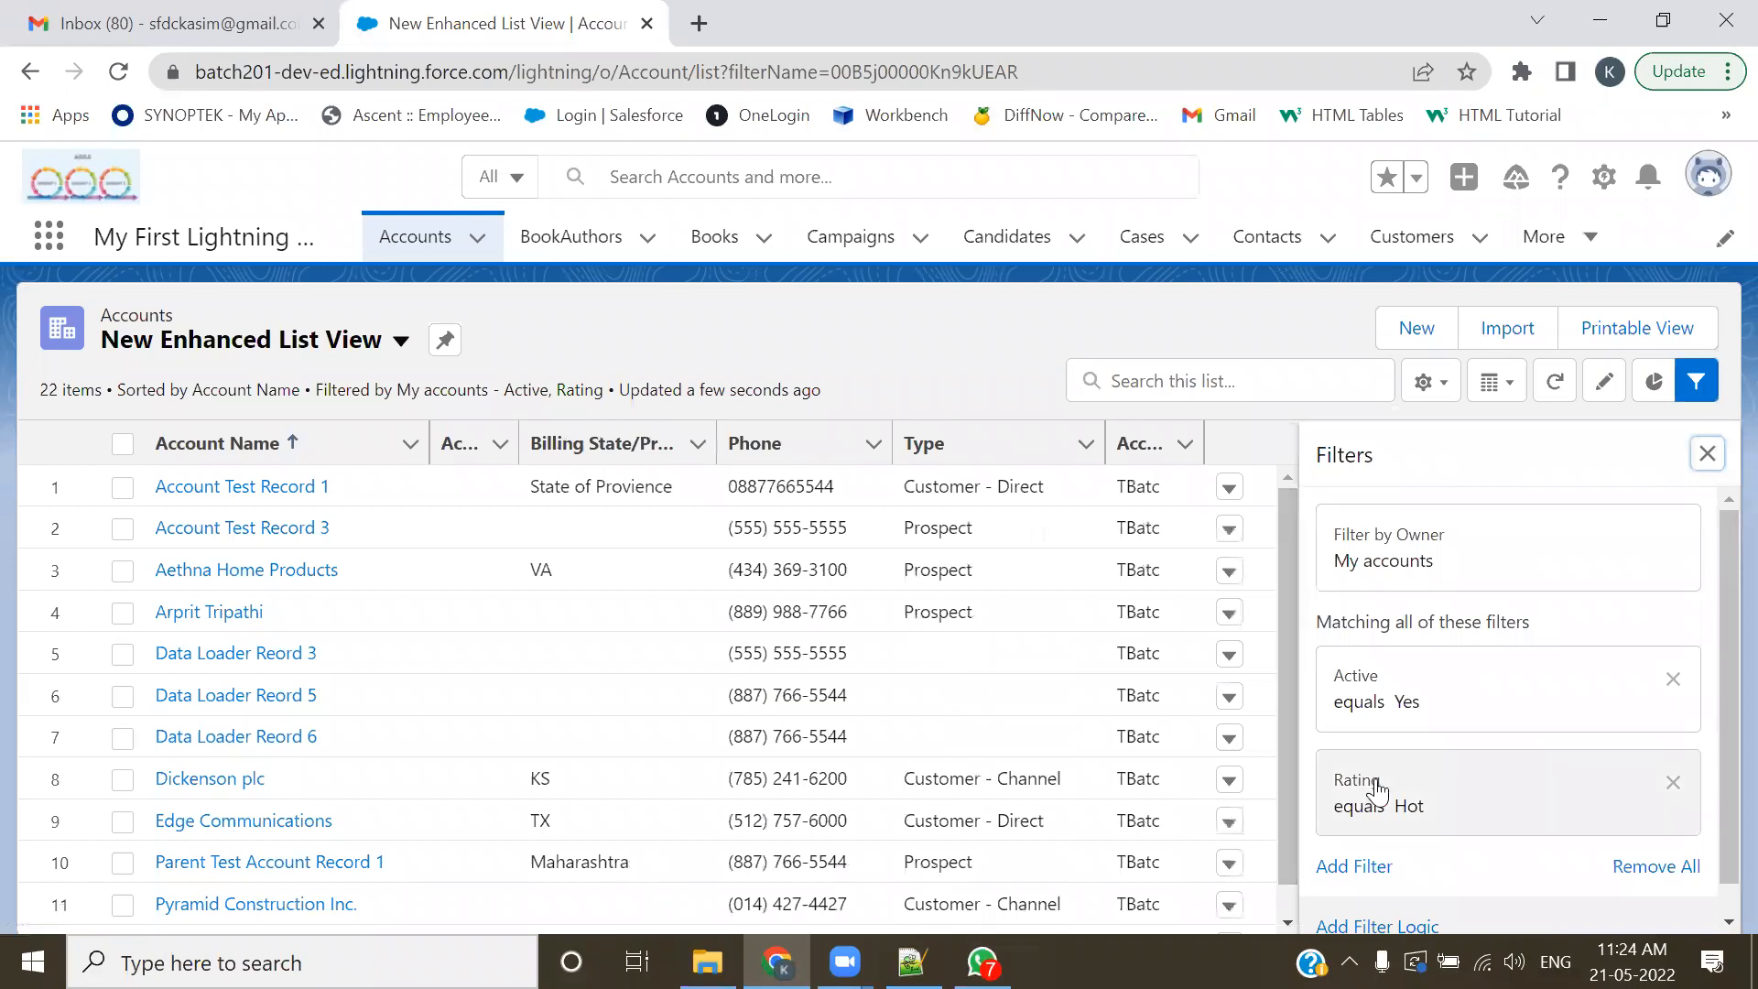
scroll(1378, 789, "down", 1)
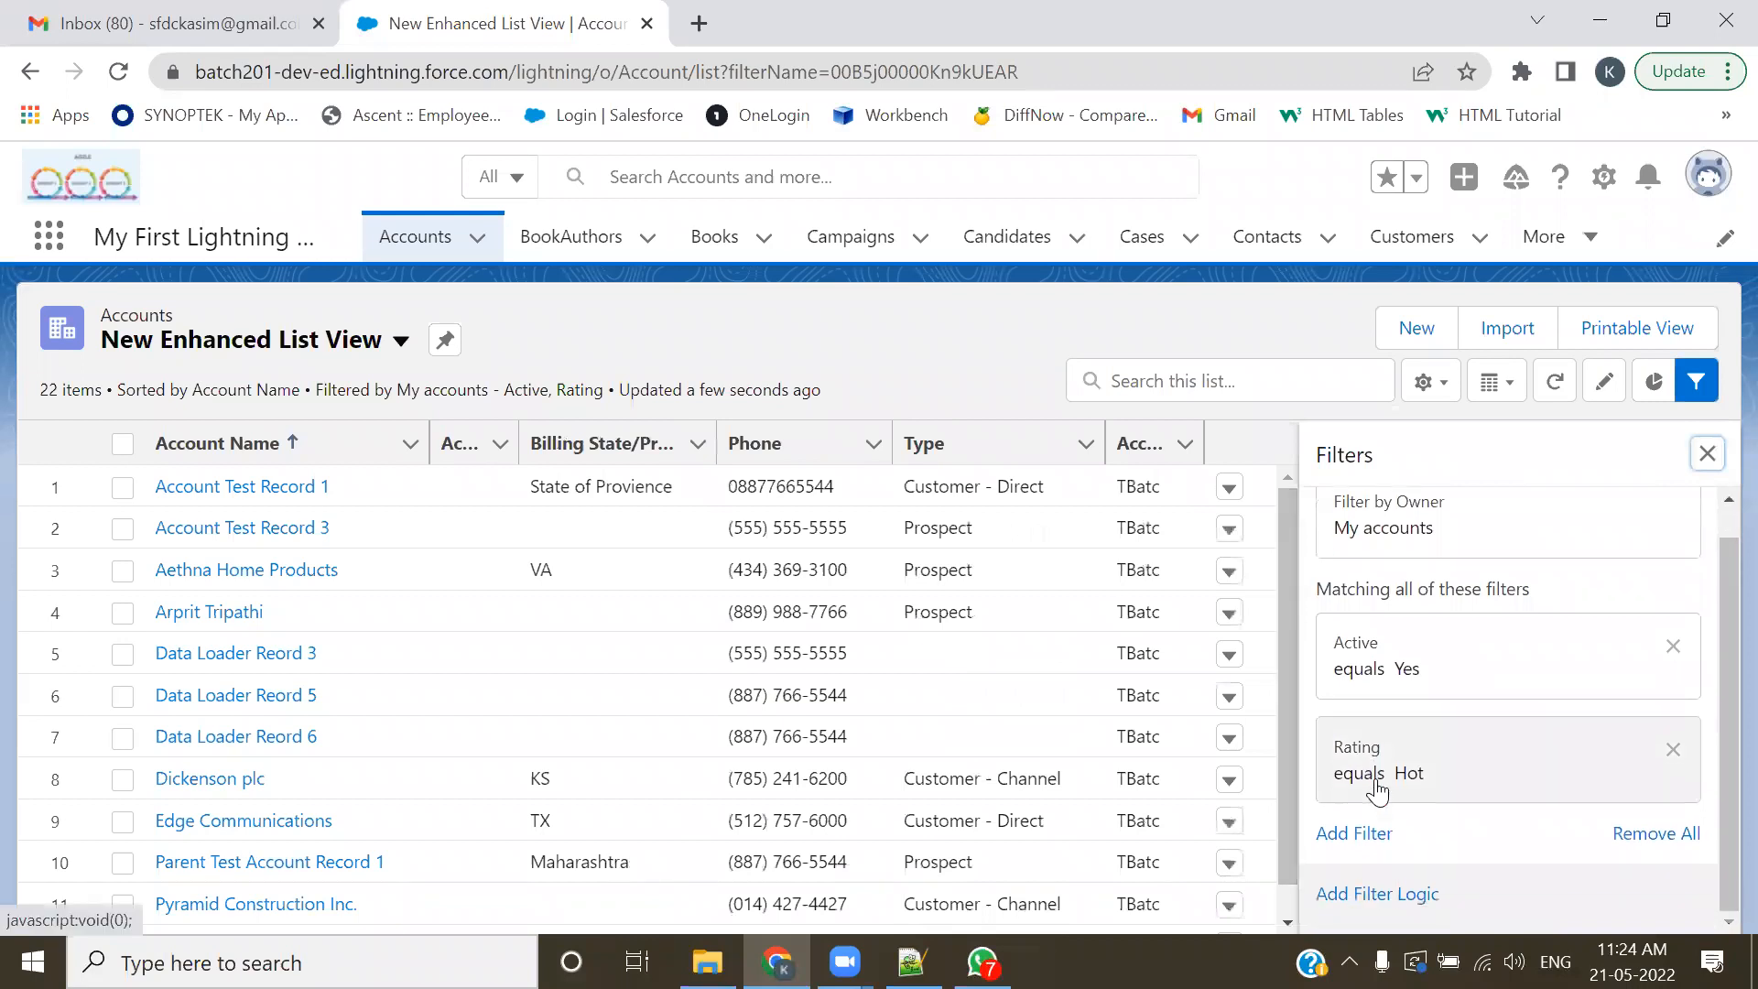
- Remove Account Site, Billing State/Province and Account Owner Alias from the list view's visible fields
left_click(1437, 380)
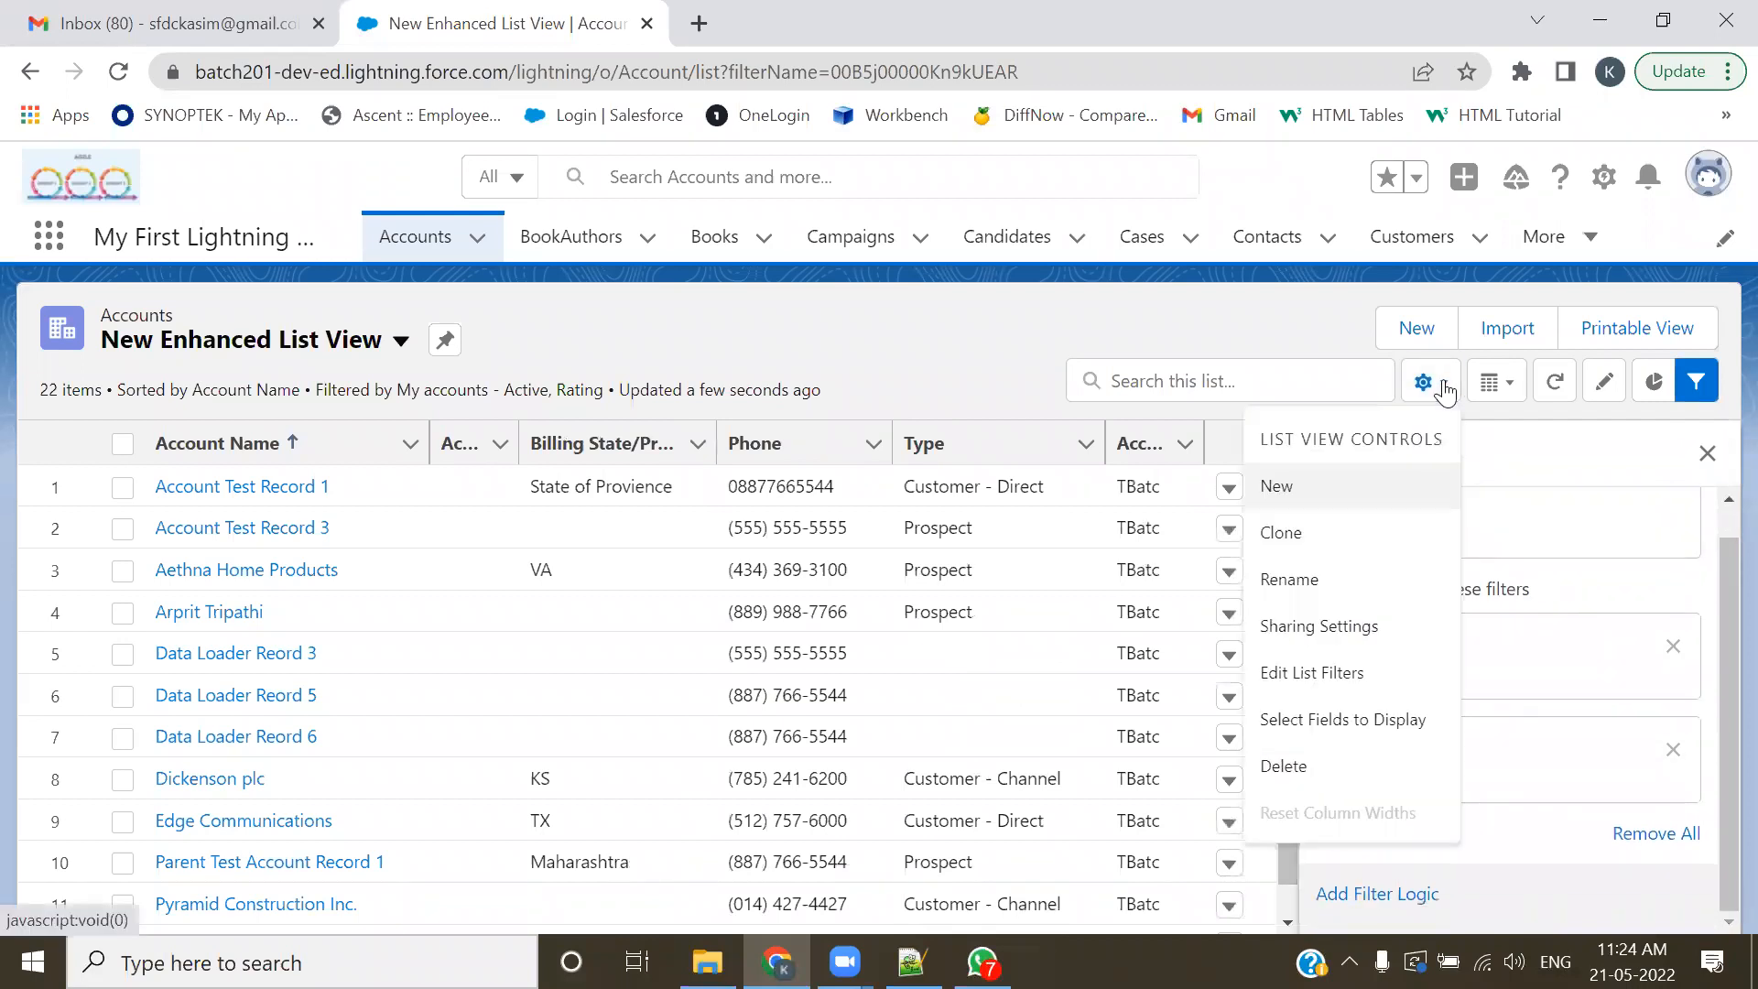
left_click(1355, 721)
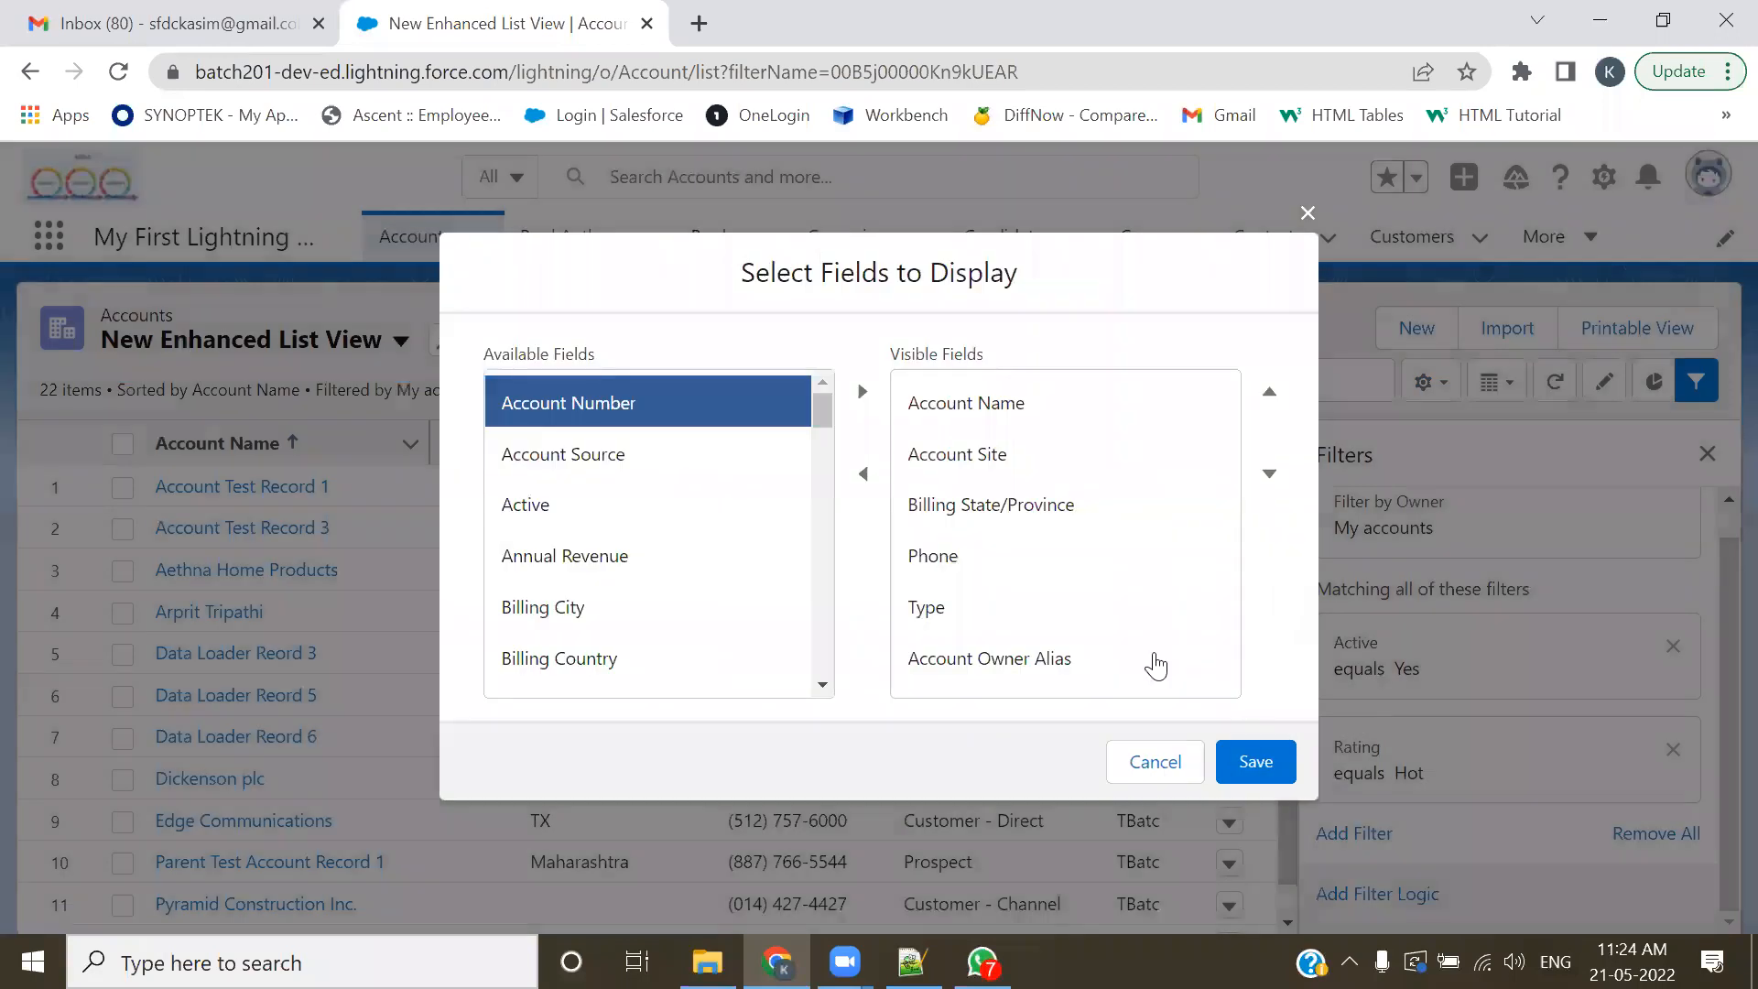
left_click(981, 467)
left_click(978, 507, "ctrl")
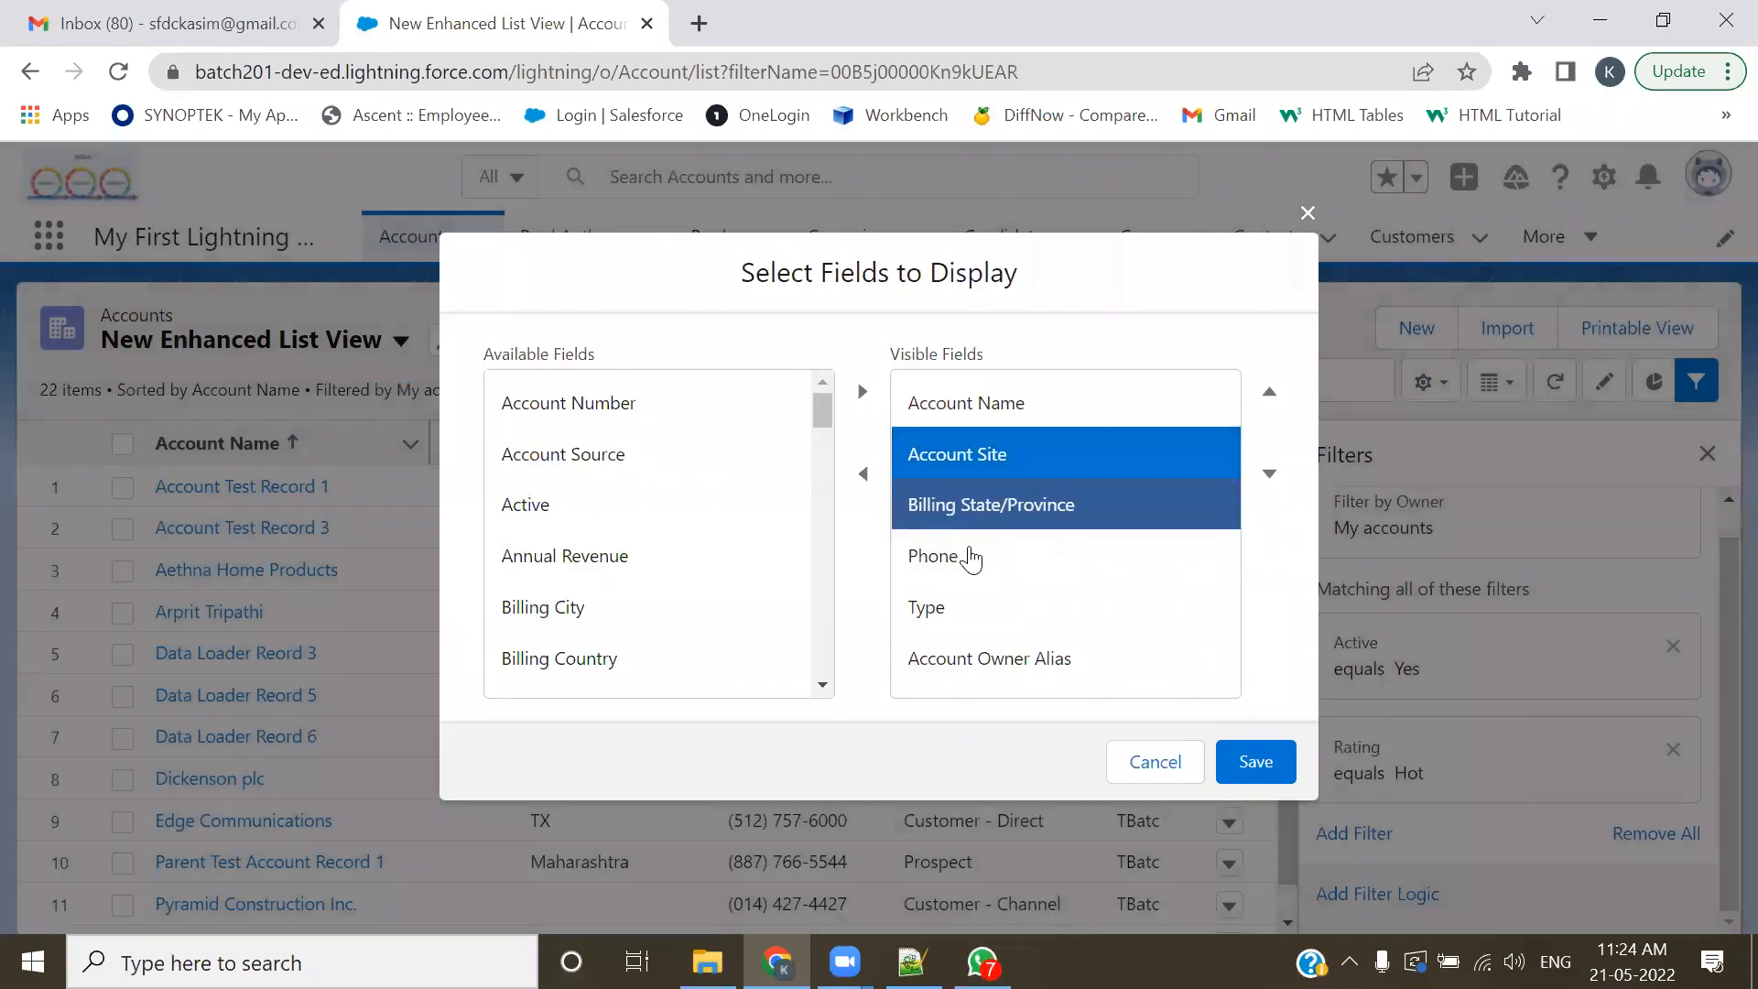
left_click(964, 659, "ctrl")
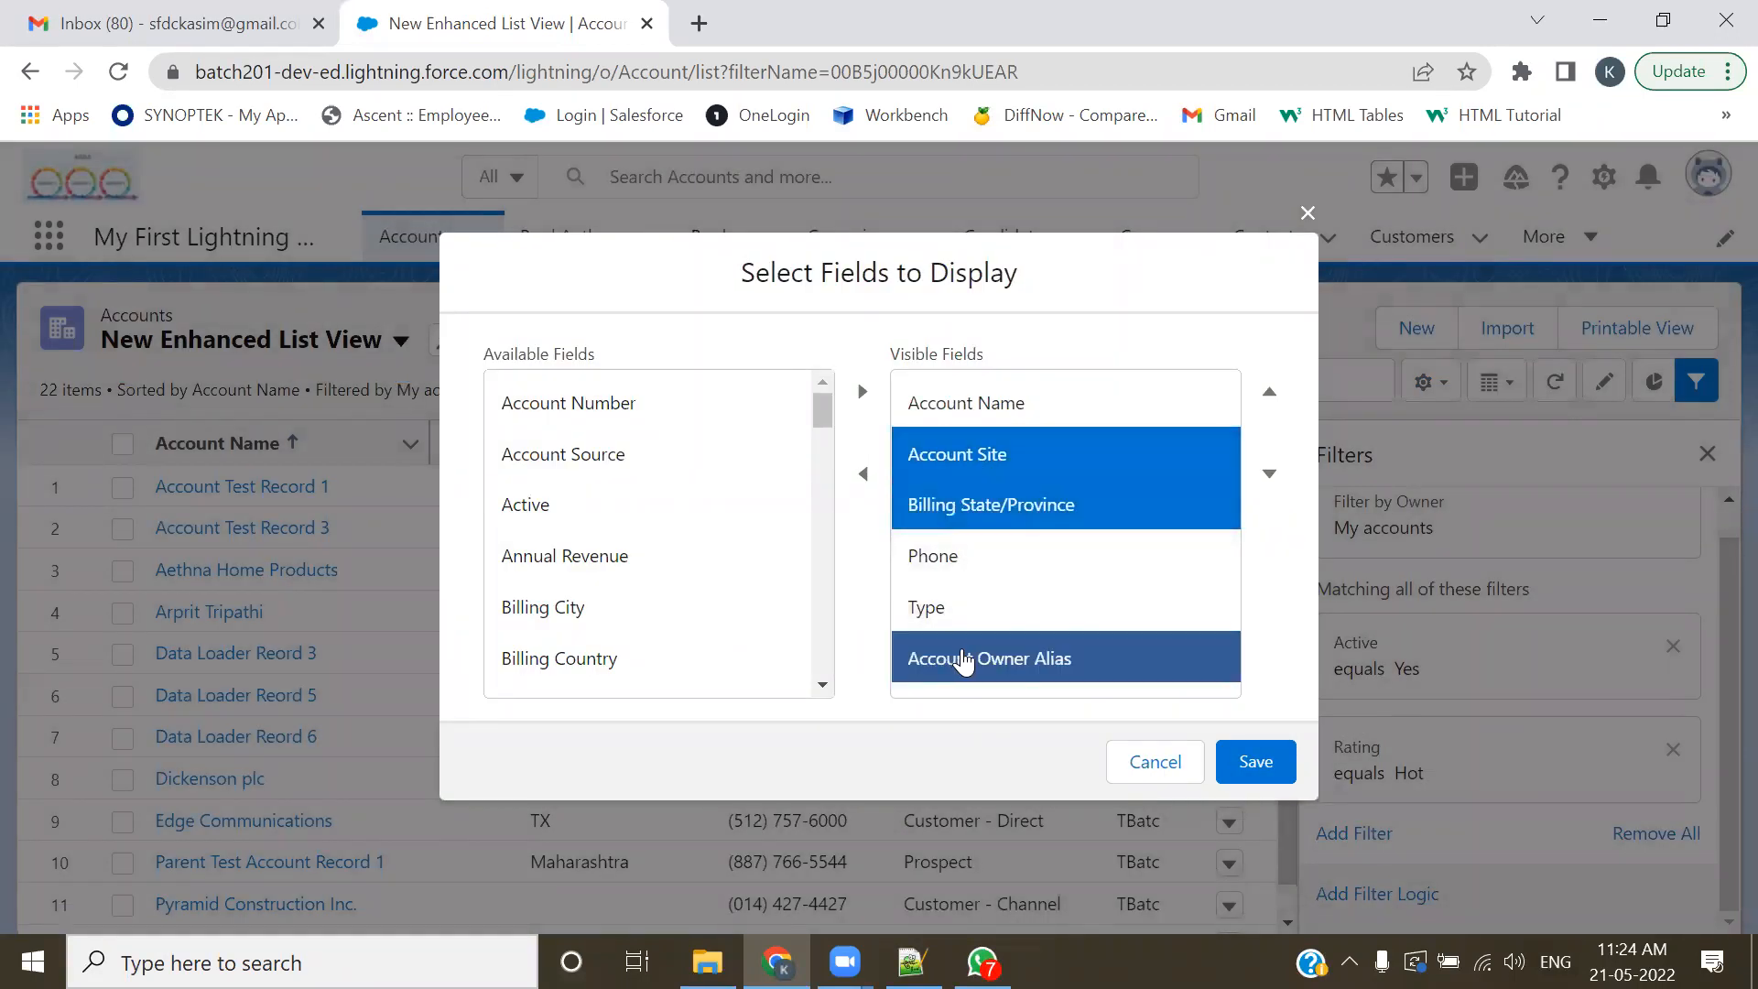
left_click(863, 474)
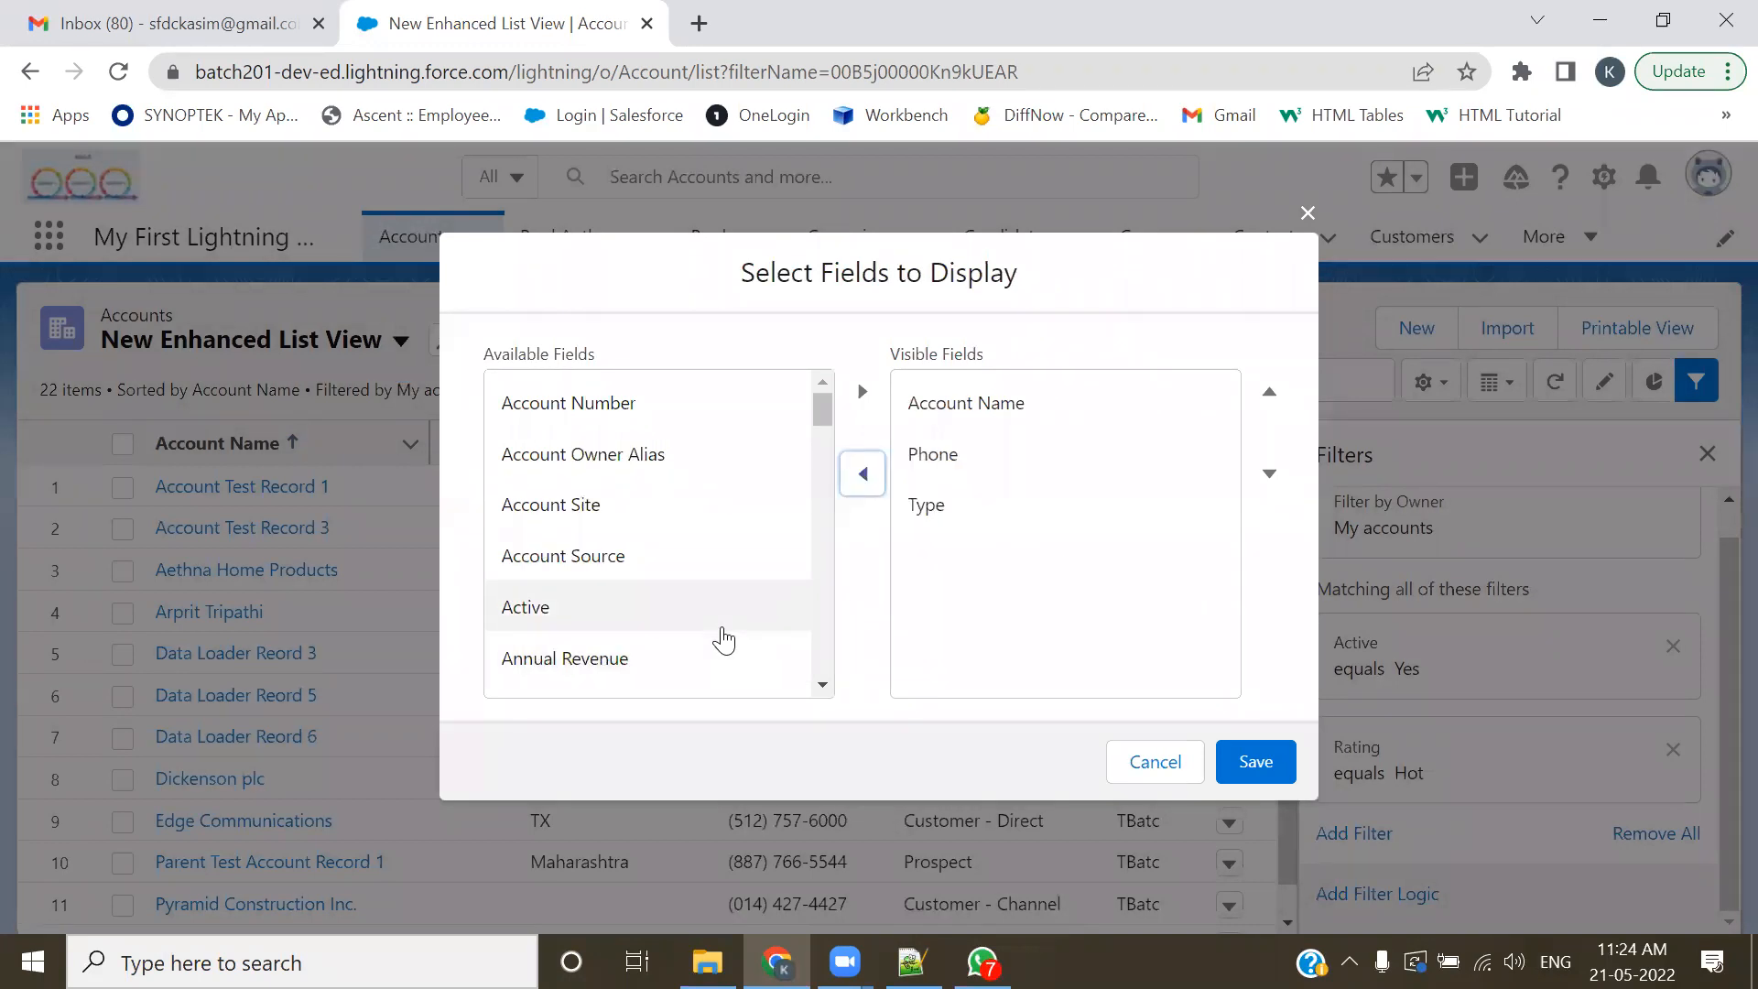
- Add Active and Rating to the list view's visible fields, save the selection and close the filter settings
left_click(569, 611)
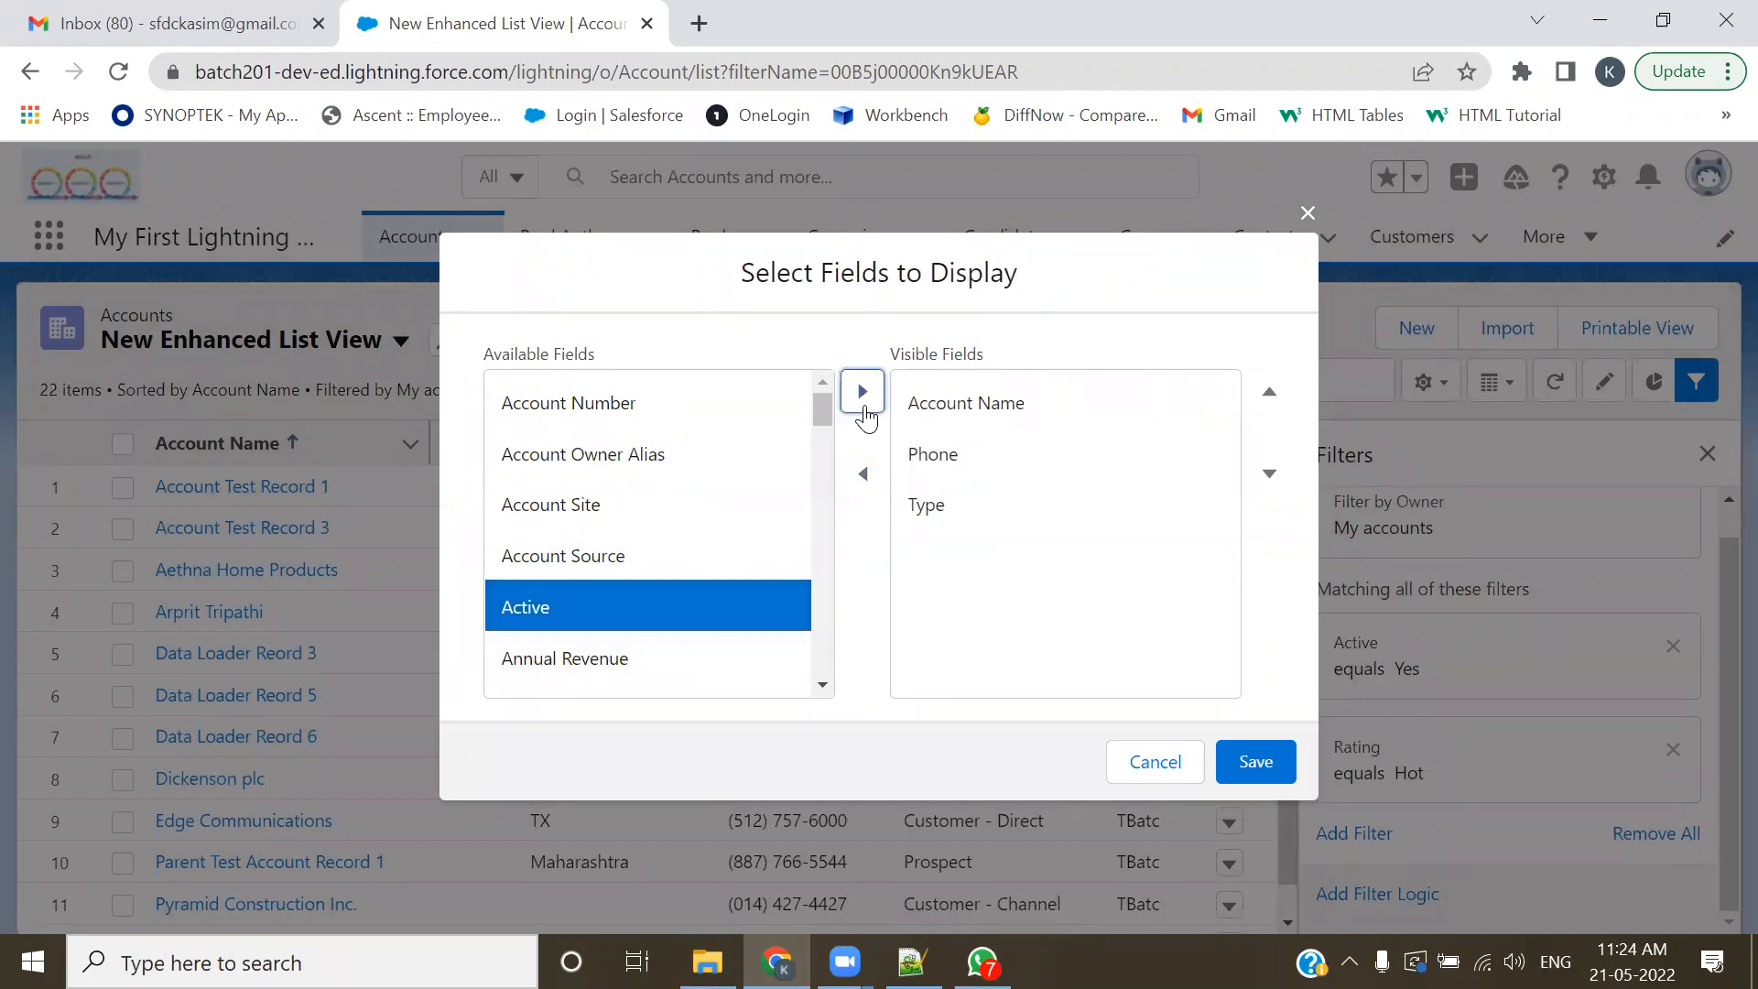
left_click(862, 392)
scroll(608, 603, "down", 9)
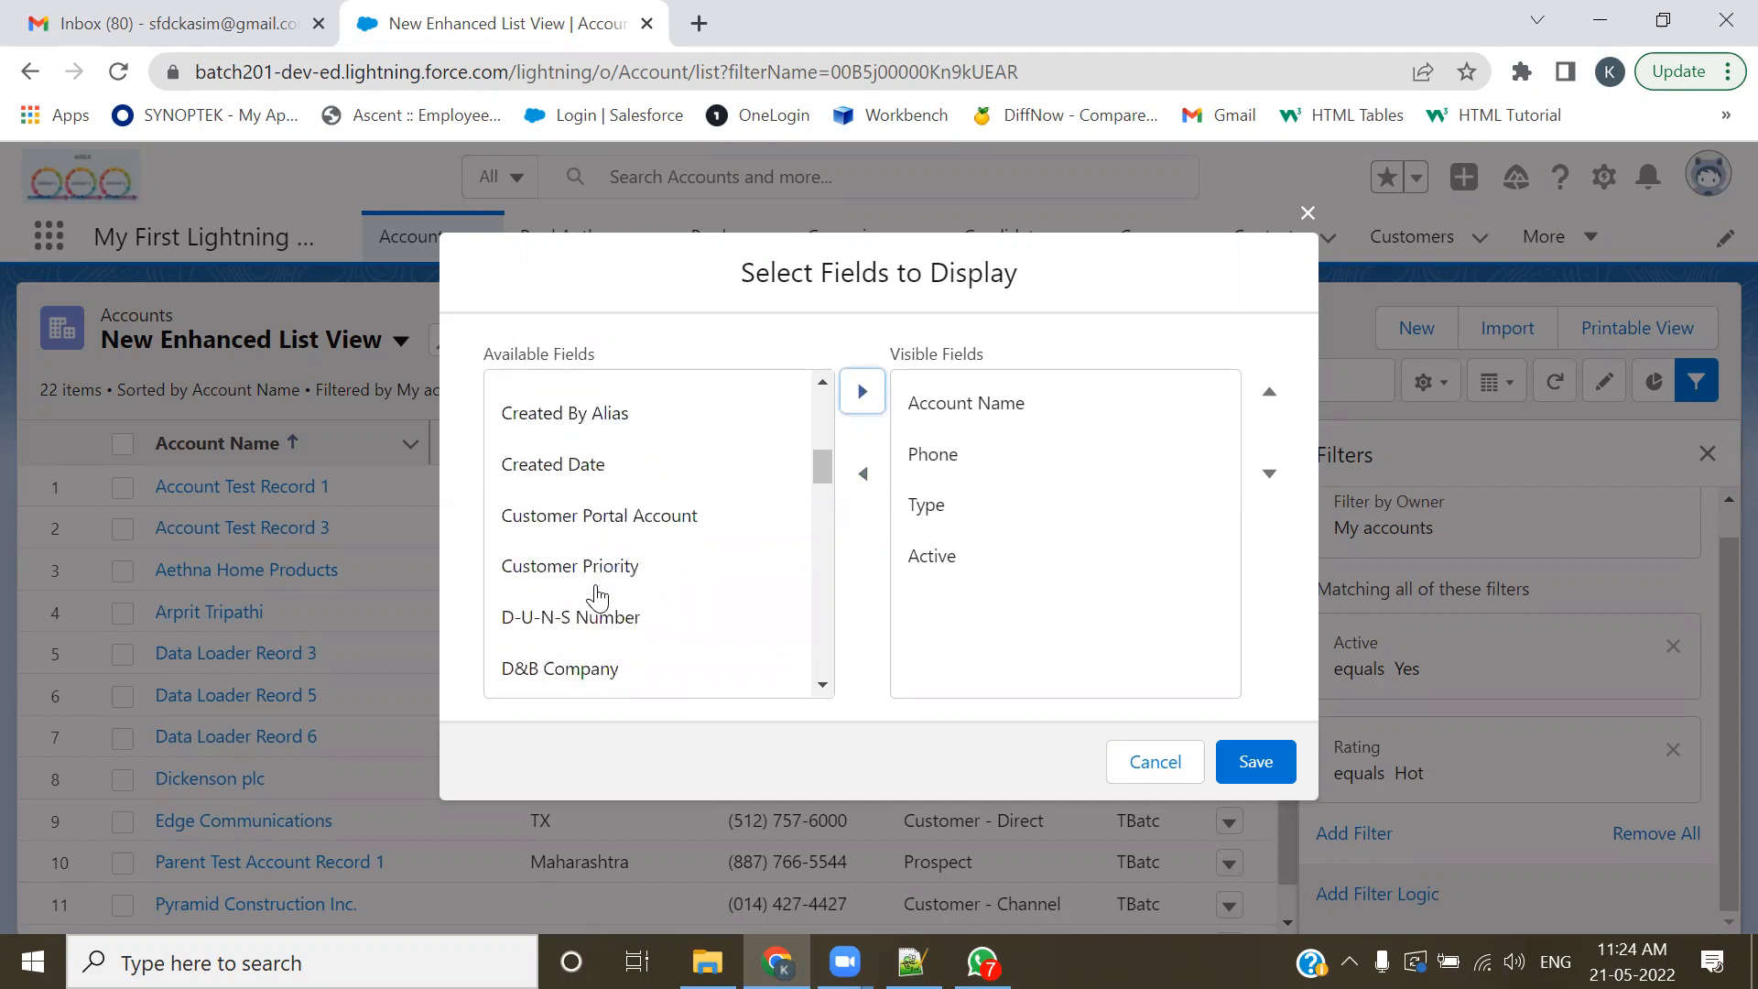
scroll(597, 597, "down", 9)
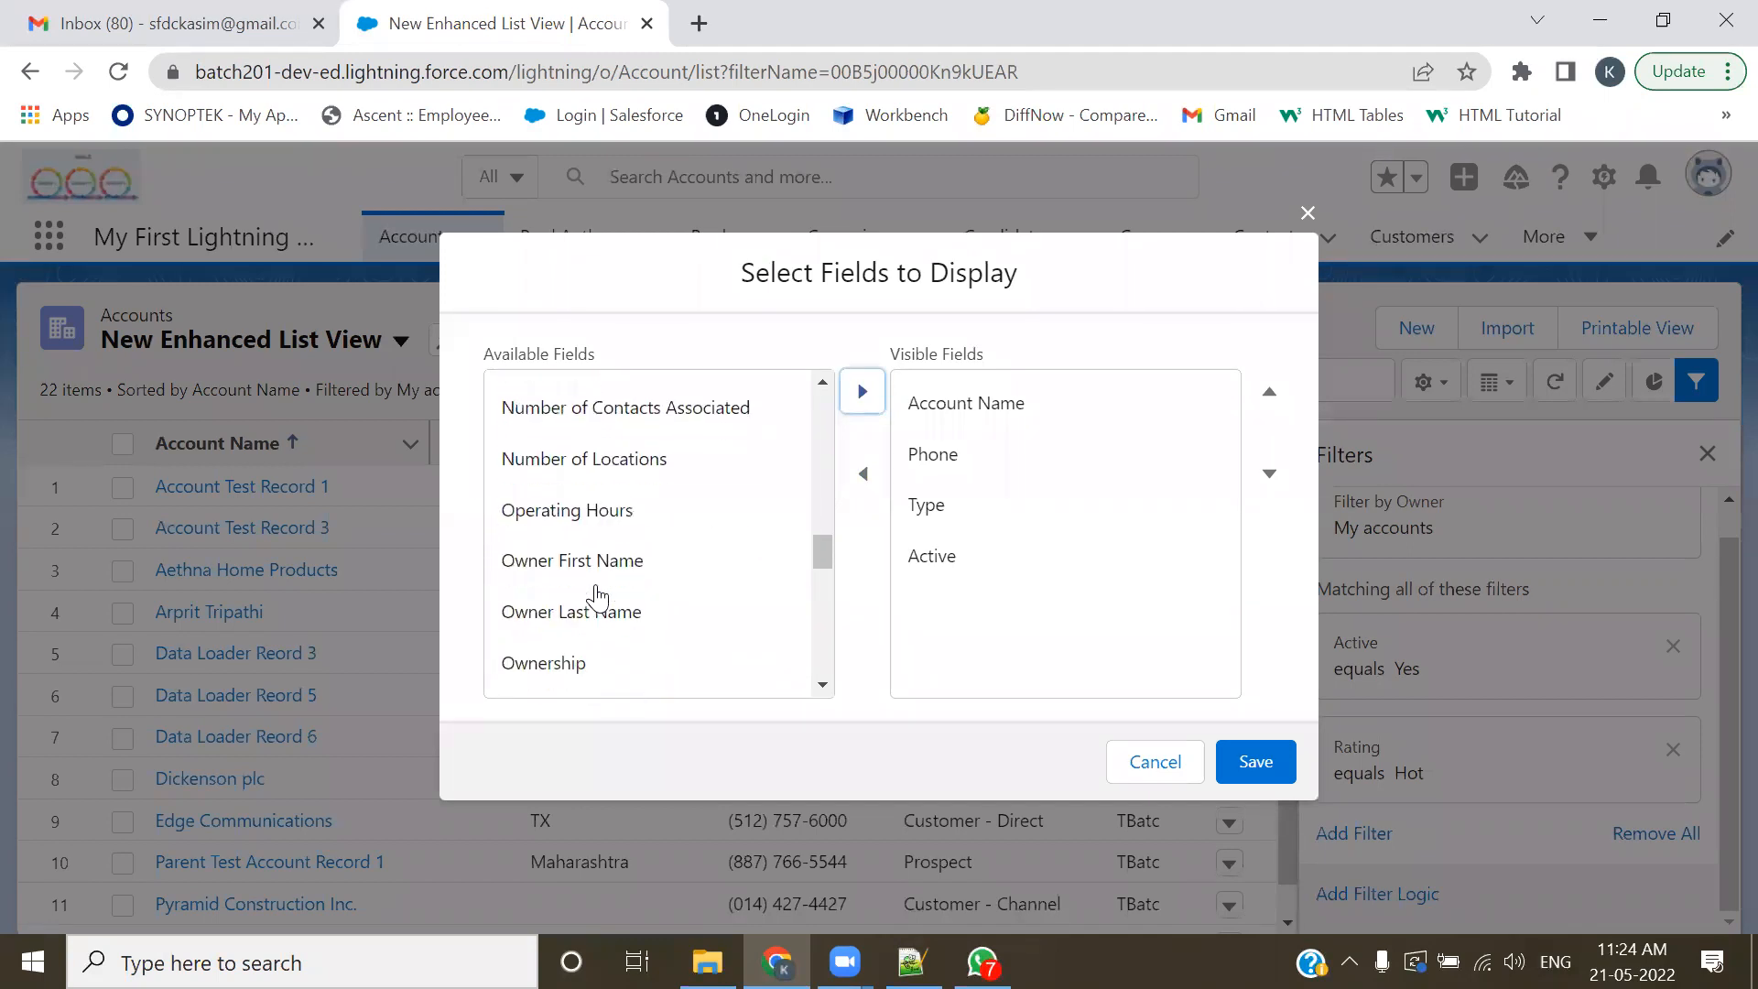
left_click(554, 545)
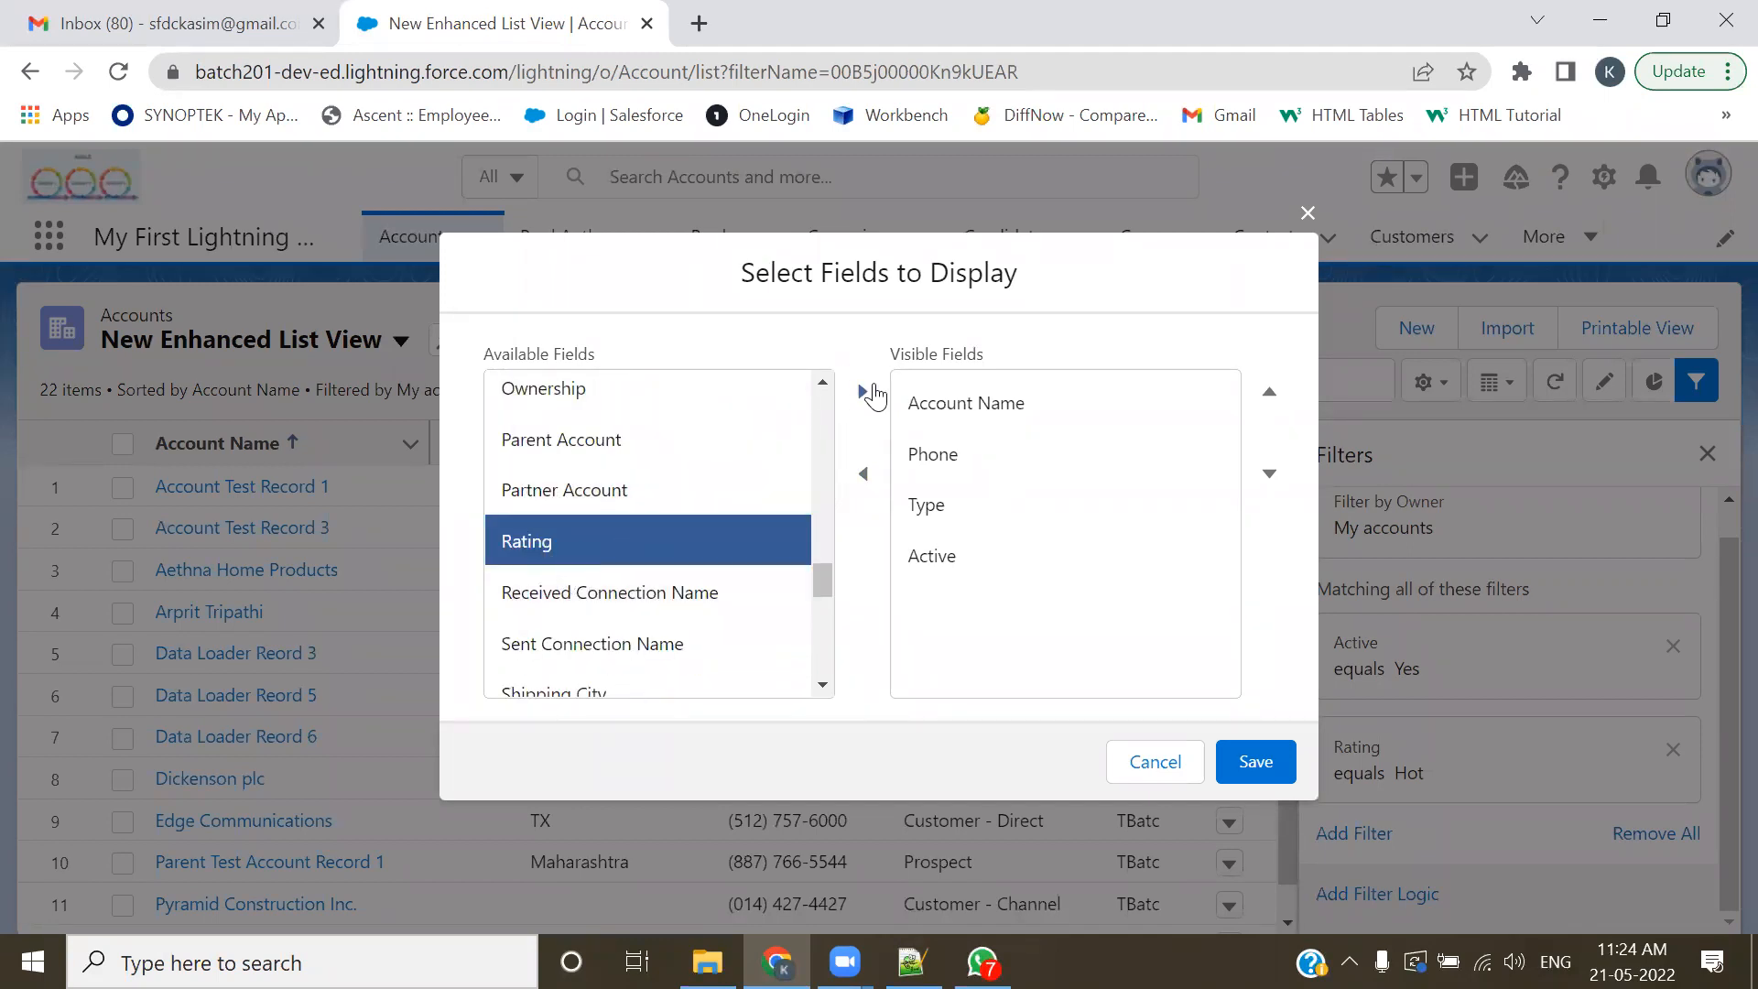
left_click(862, 392)
left_click(1227, 771)
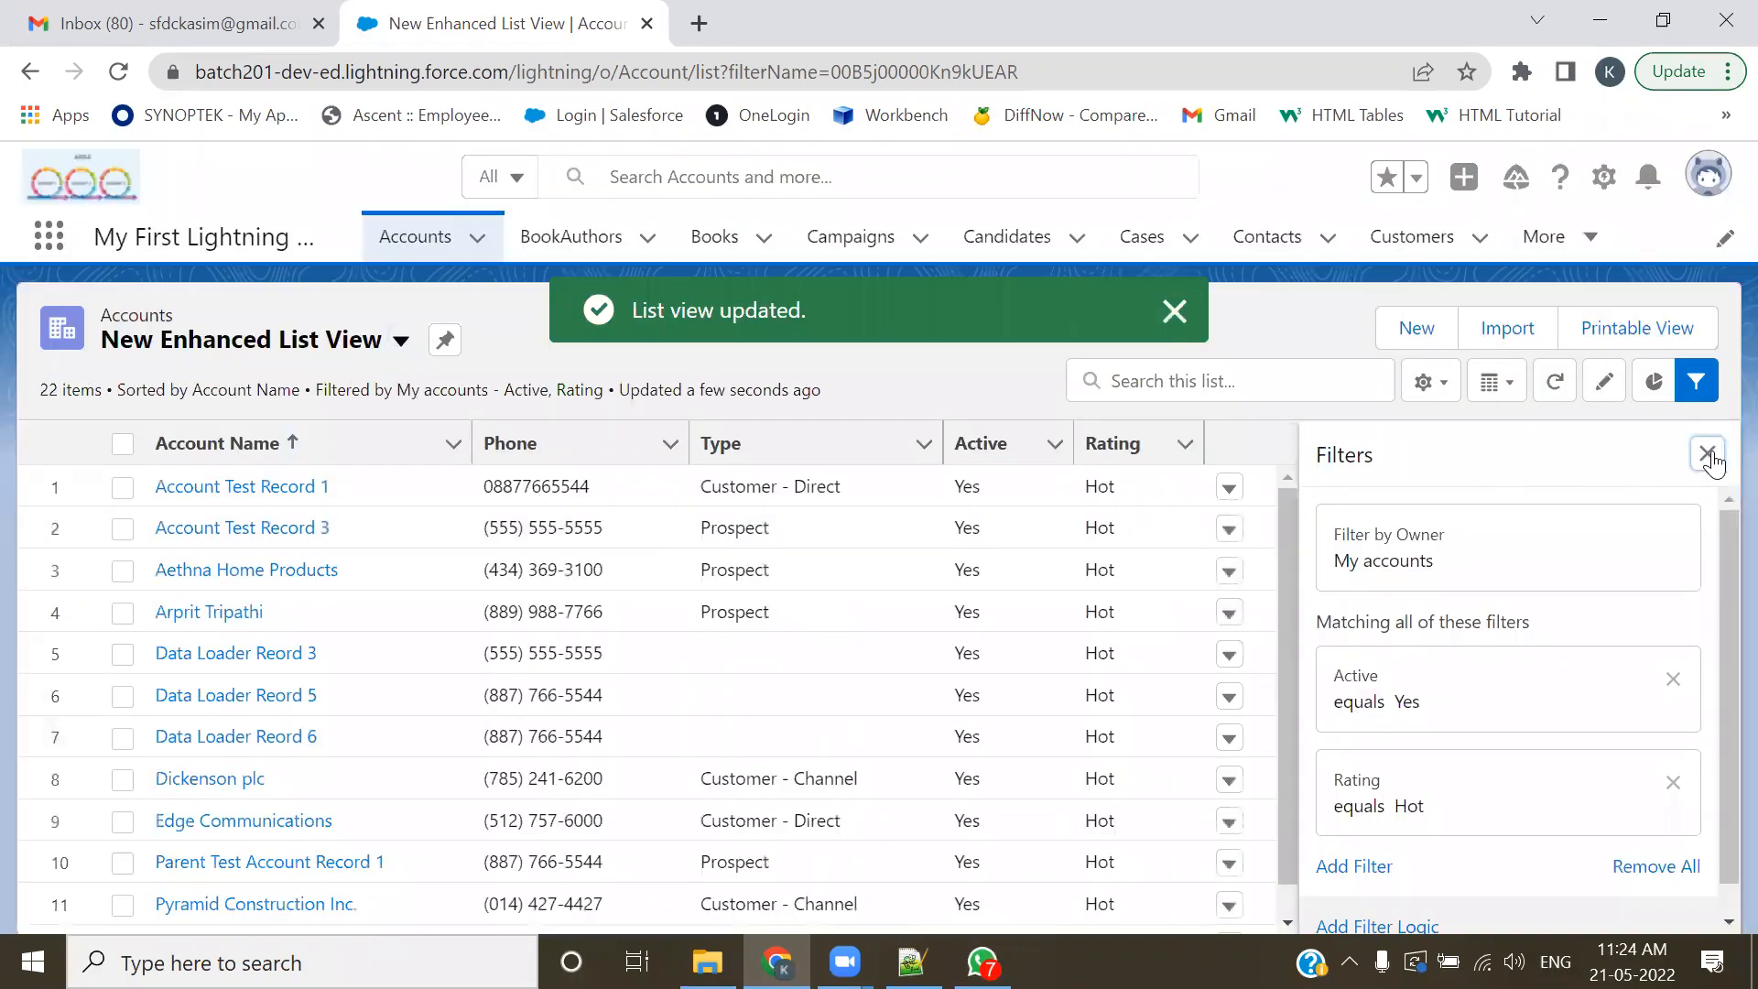
left_click(1707, 454)
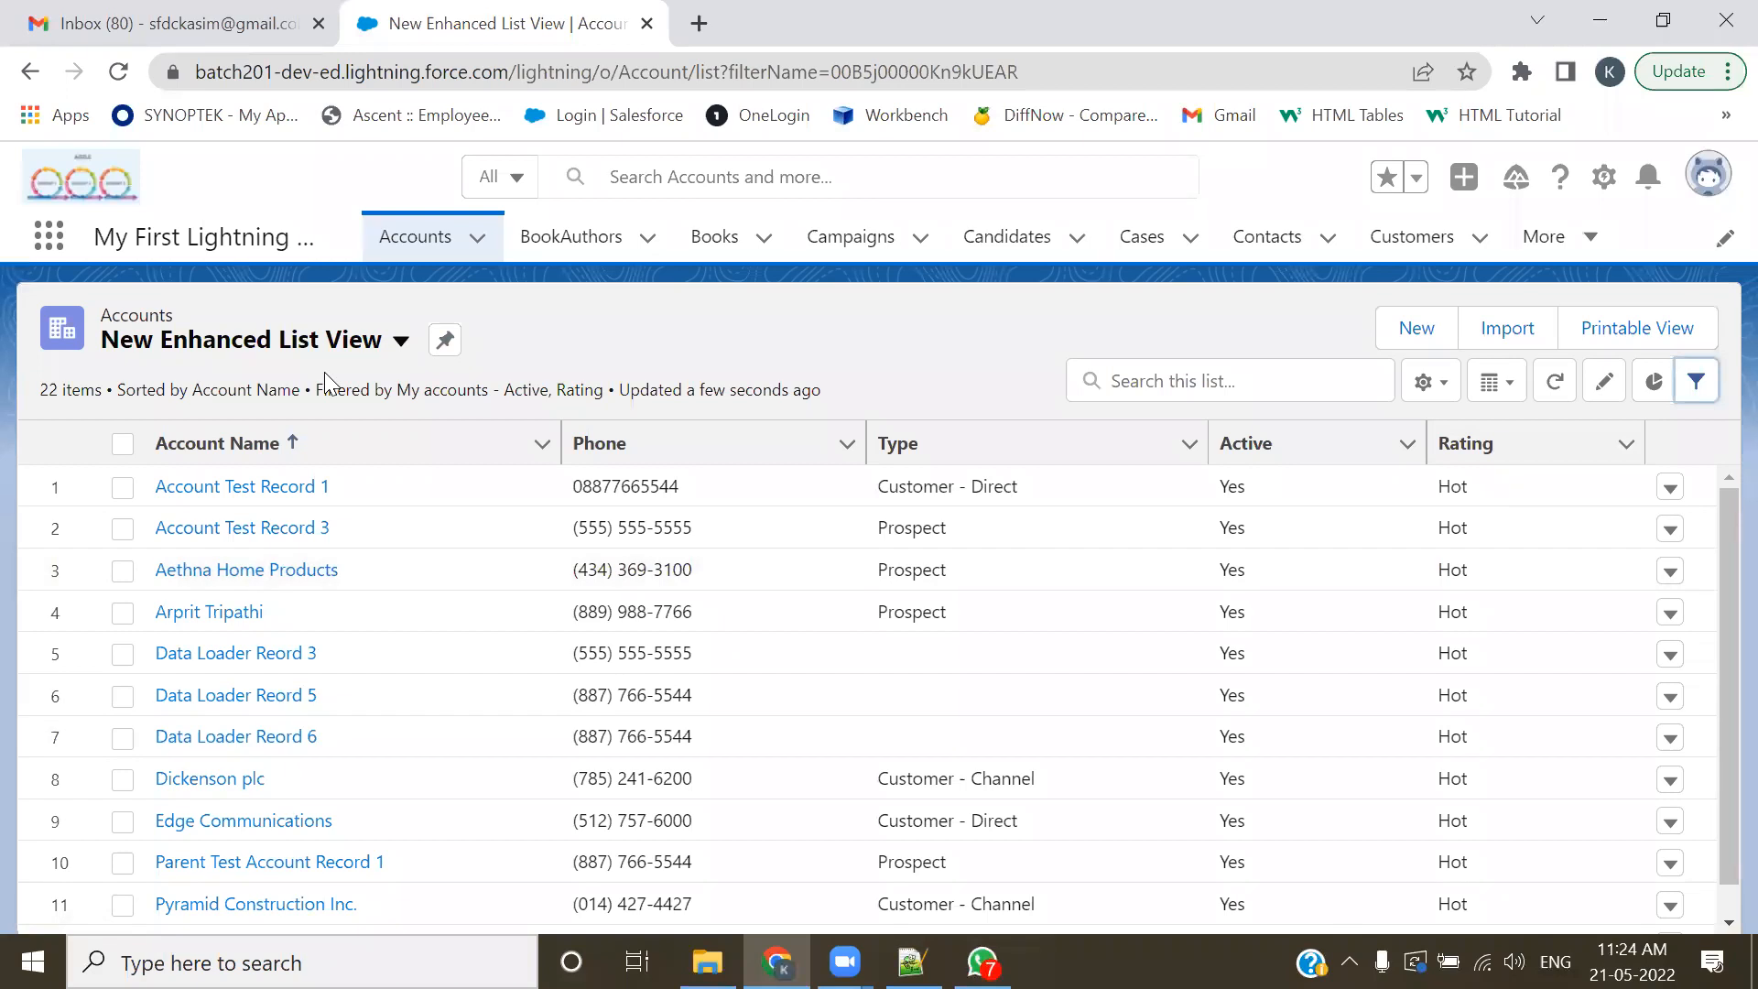
left_click(401, 340)
left_click(401, 340)
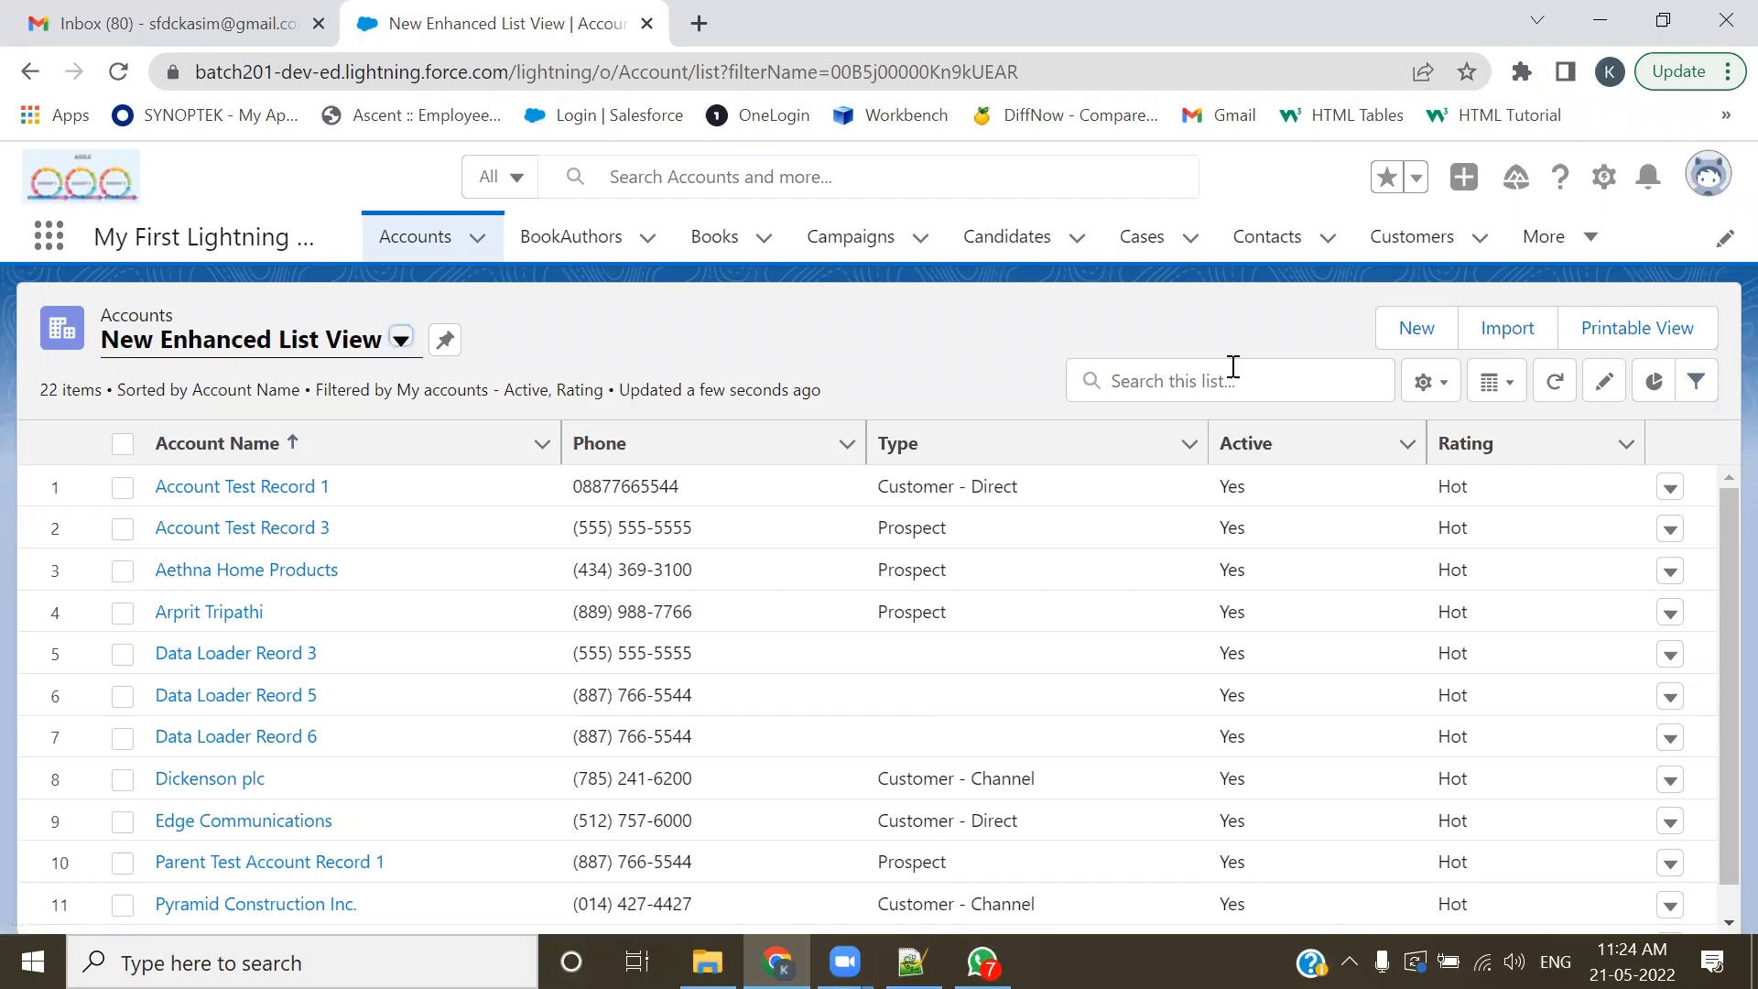
left_click(1499, 382)
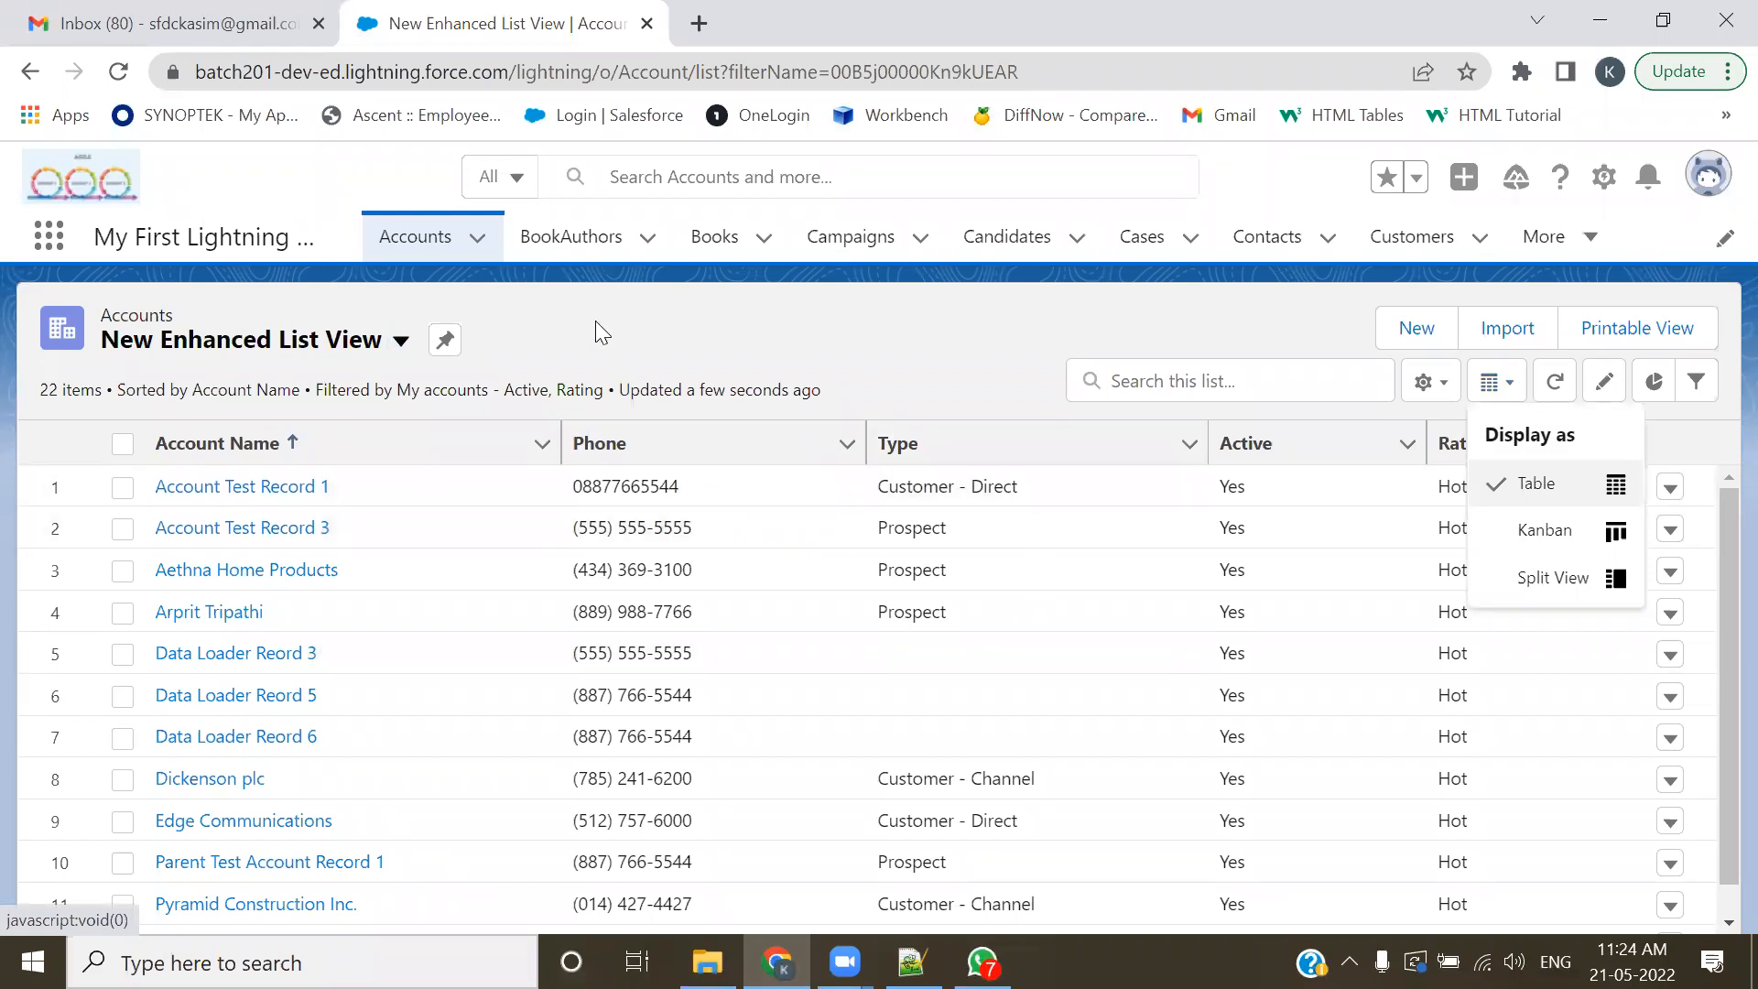
- Open the Leads list and display its Recently Viewed records in Split View
left_click(1567, 240)
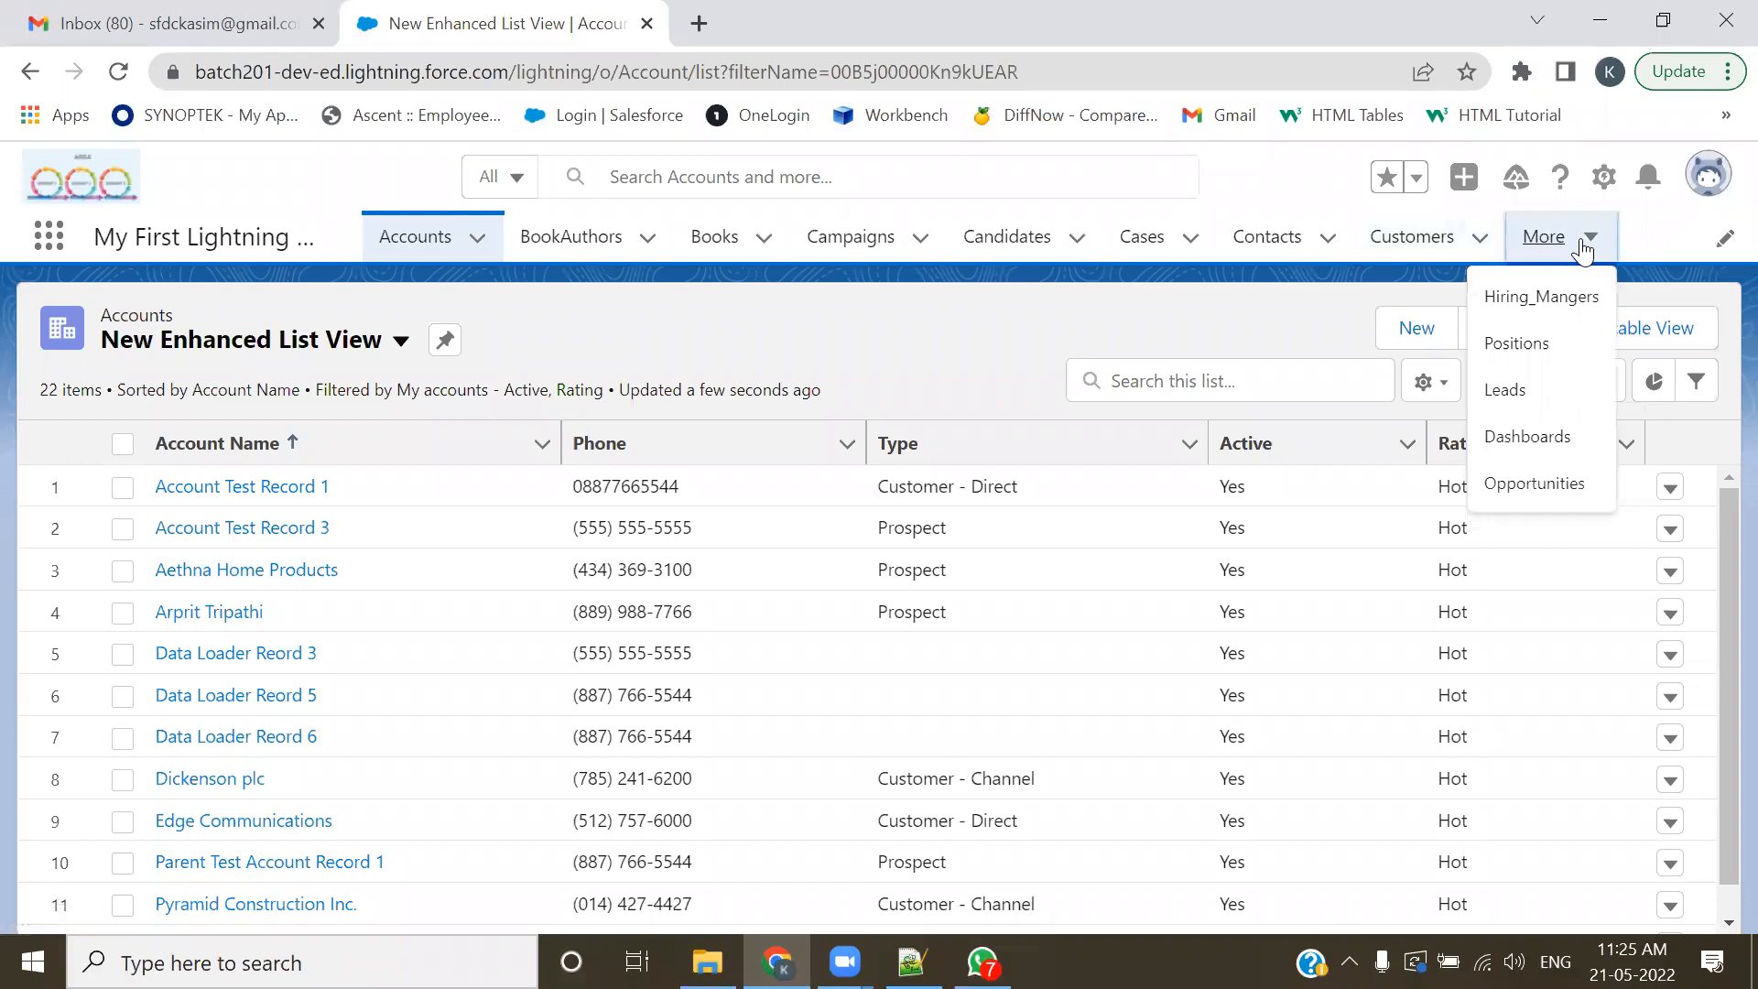
left_click(1506, 388)
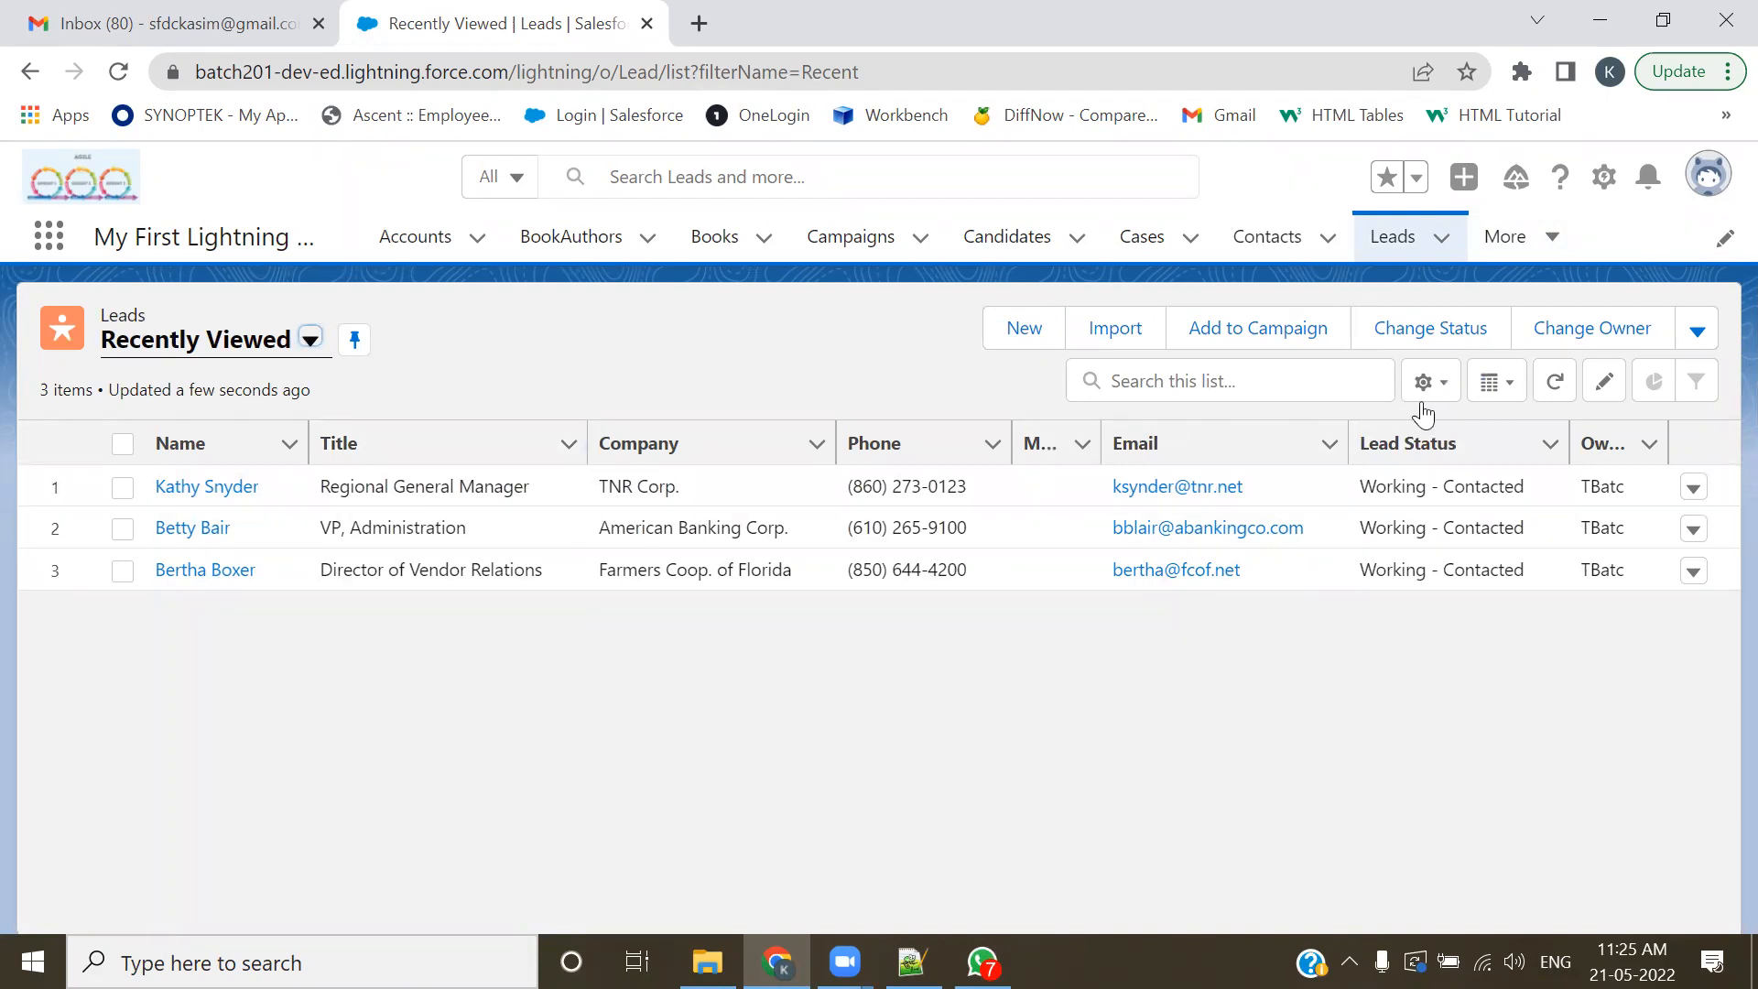
left_click(1503, 394)
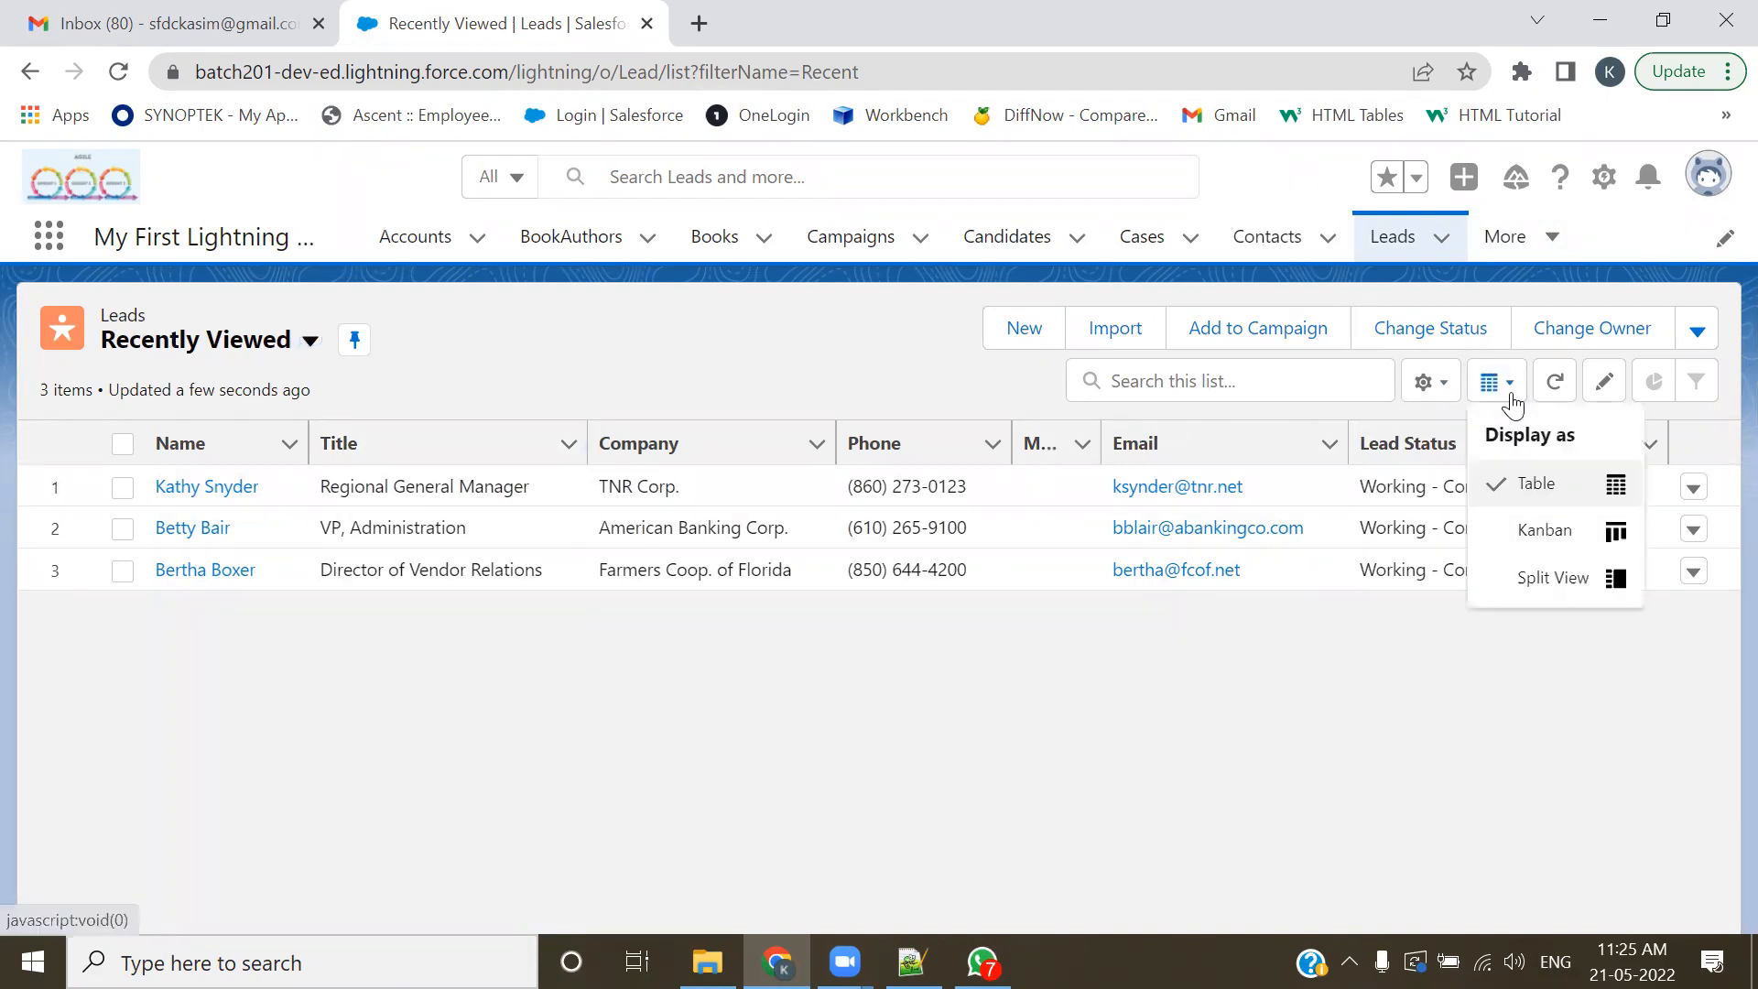
left_click(1532, 579)
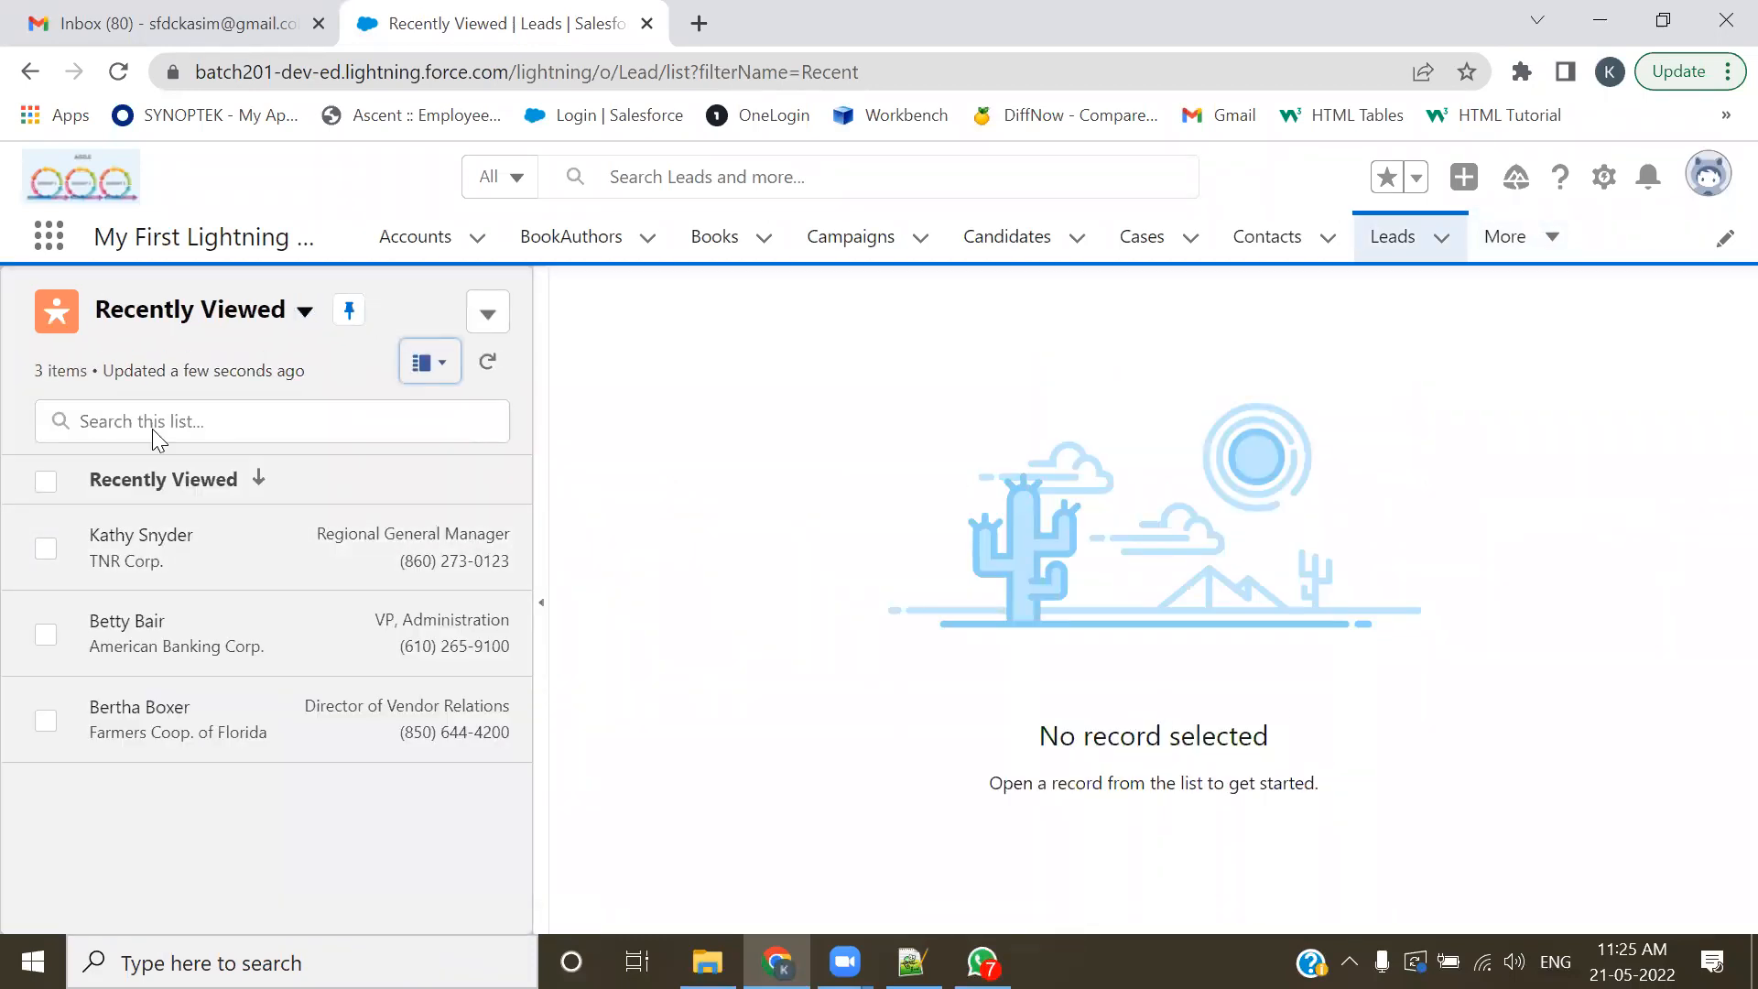
- Go back to the Accounts list, reopen Leads and review the list actions available in Split View
left_click(30, 72)
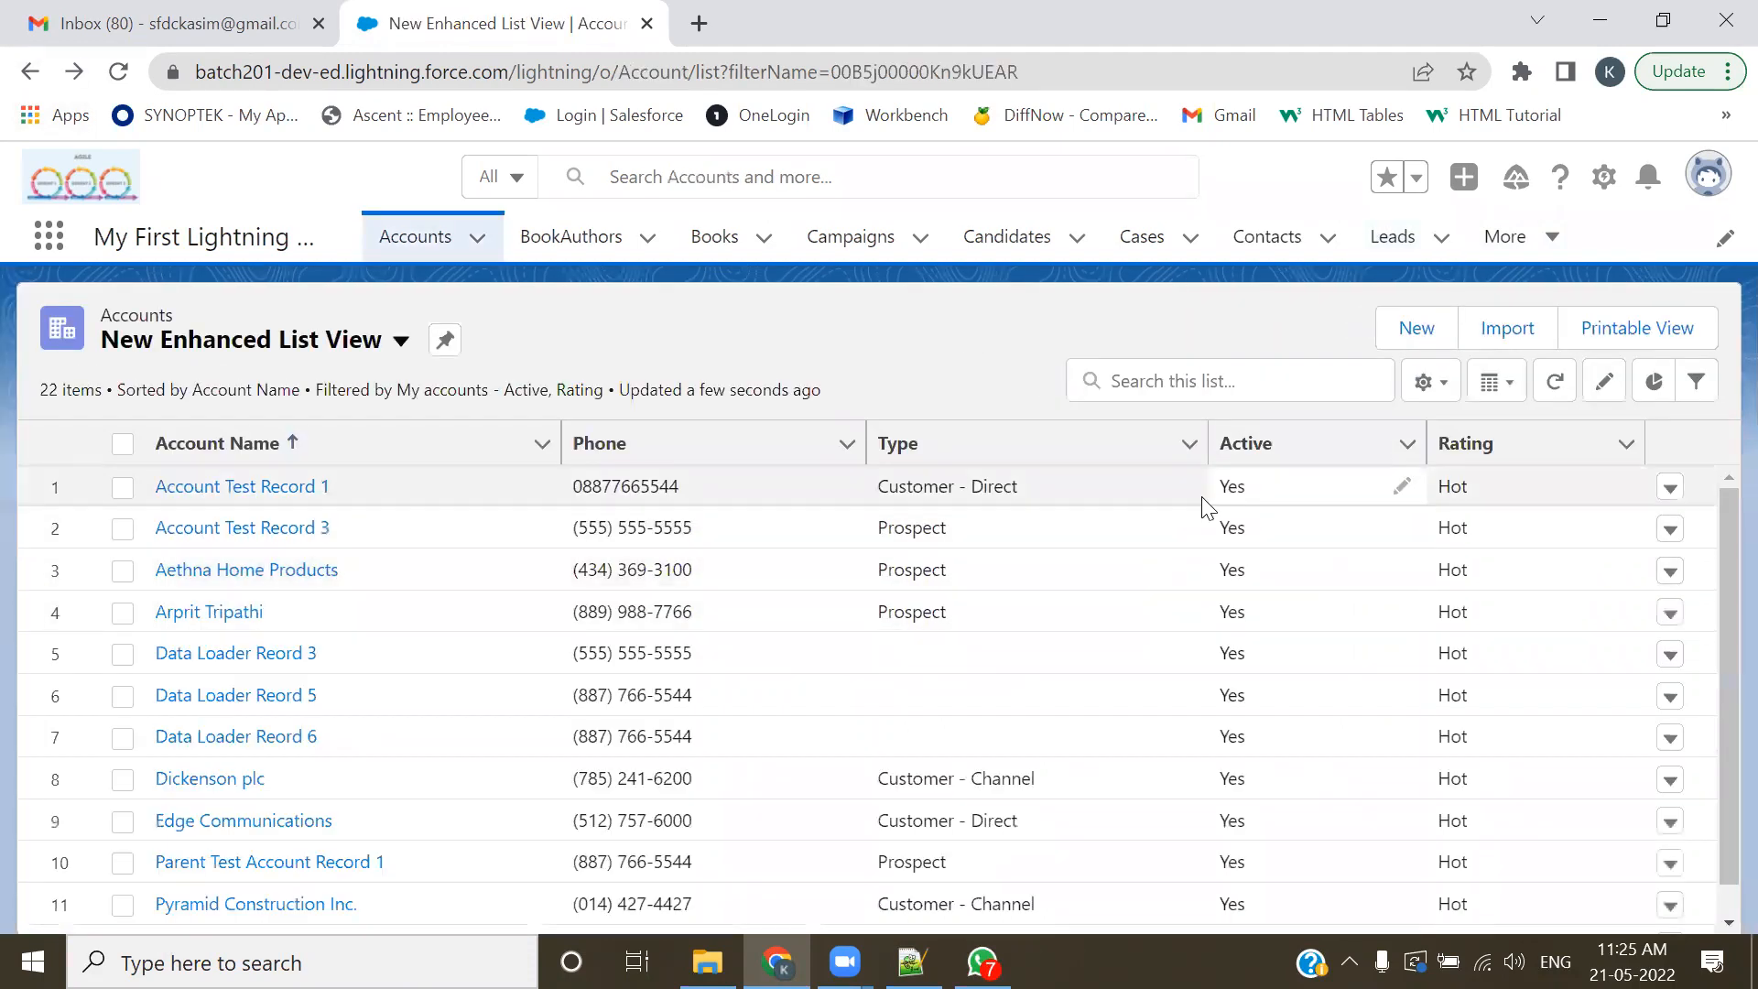
left_click(1393, 239)
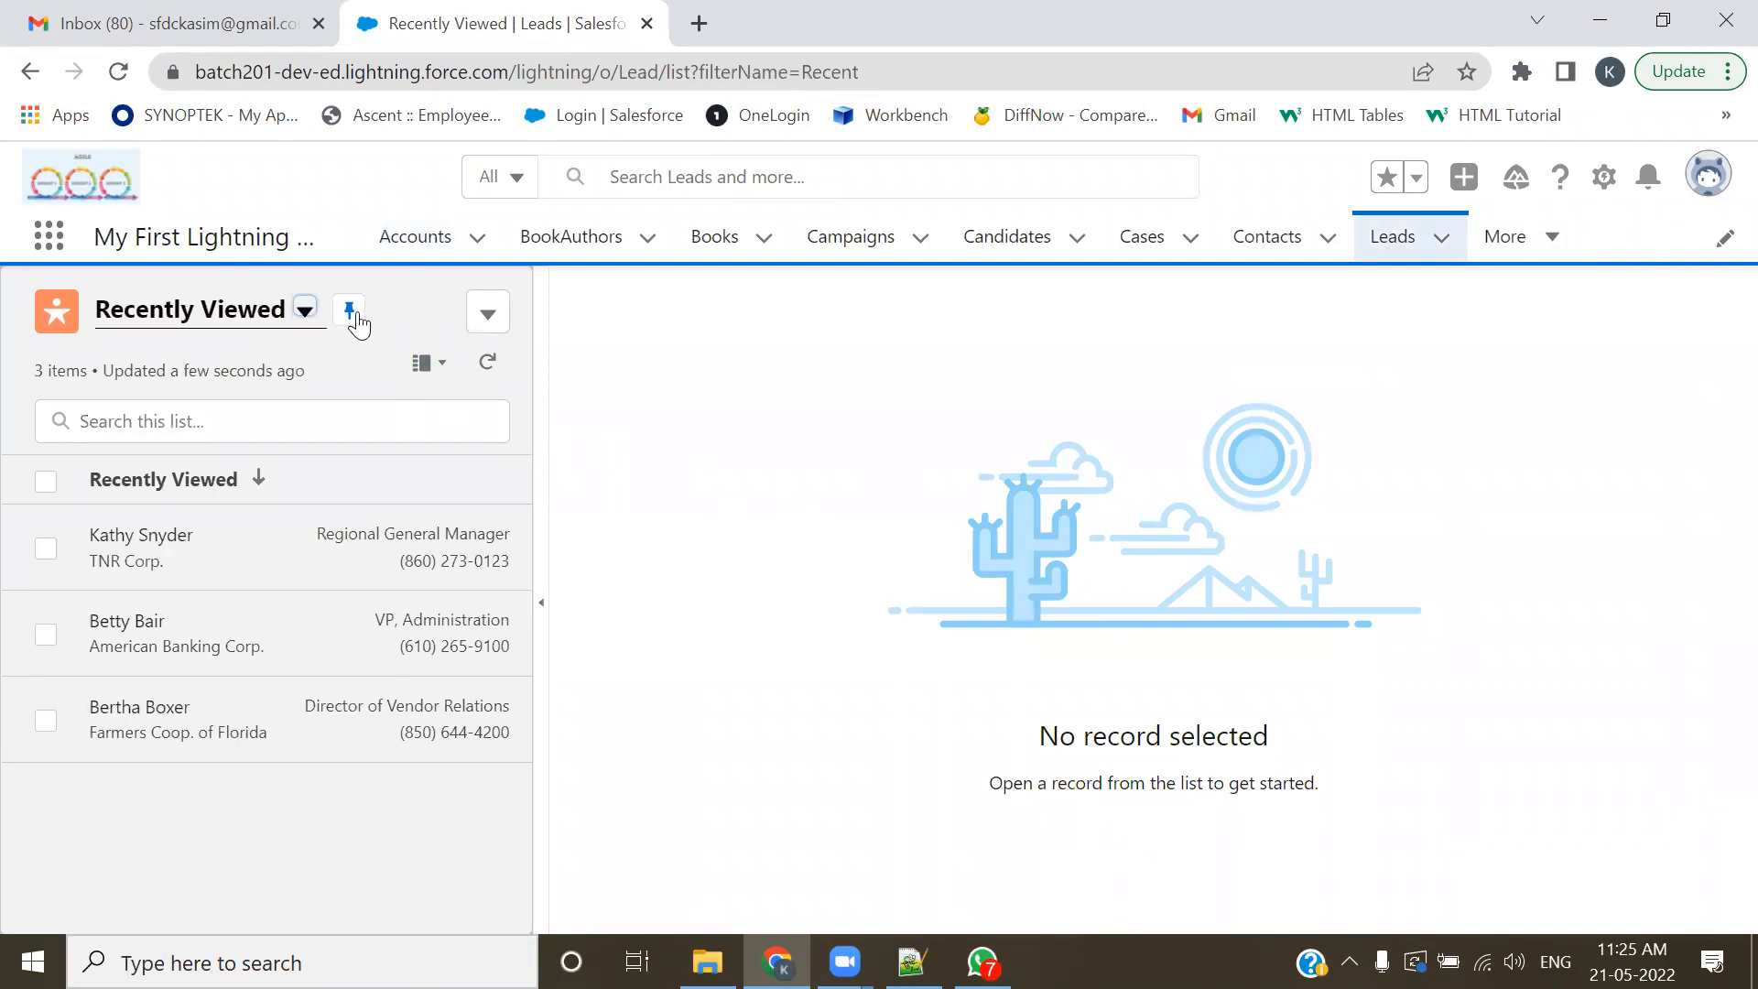
left_click(488, 310)
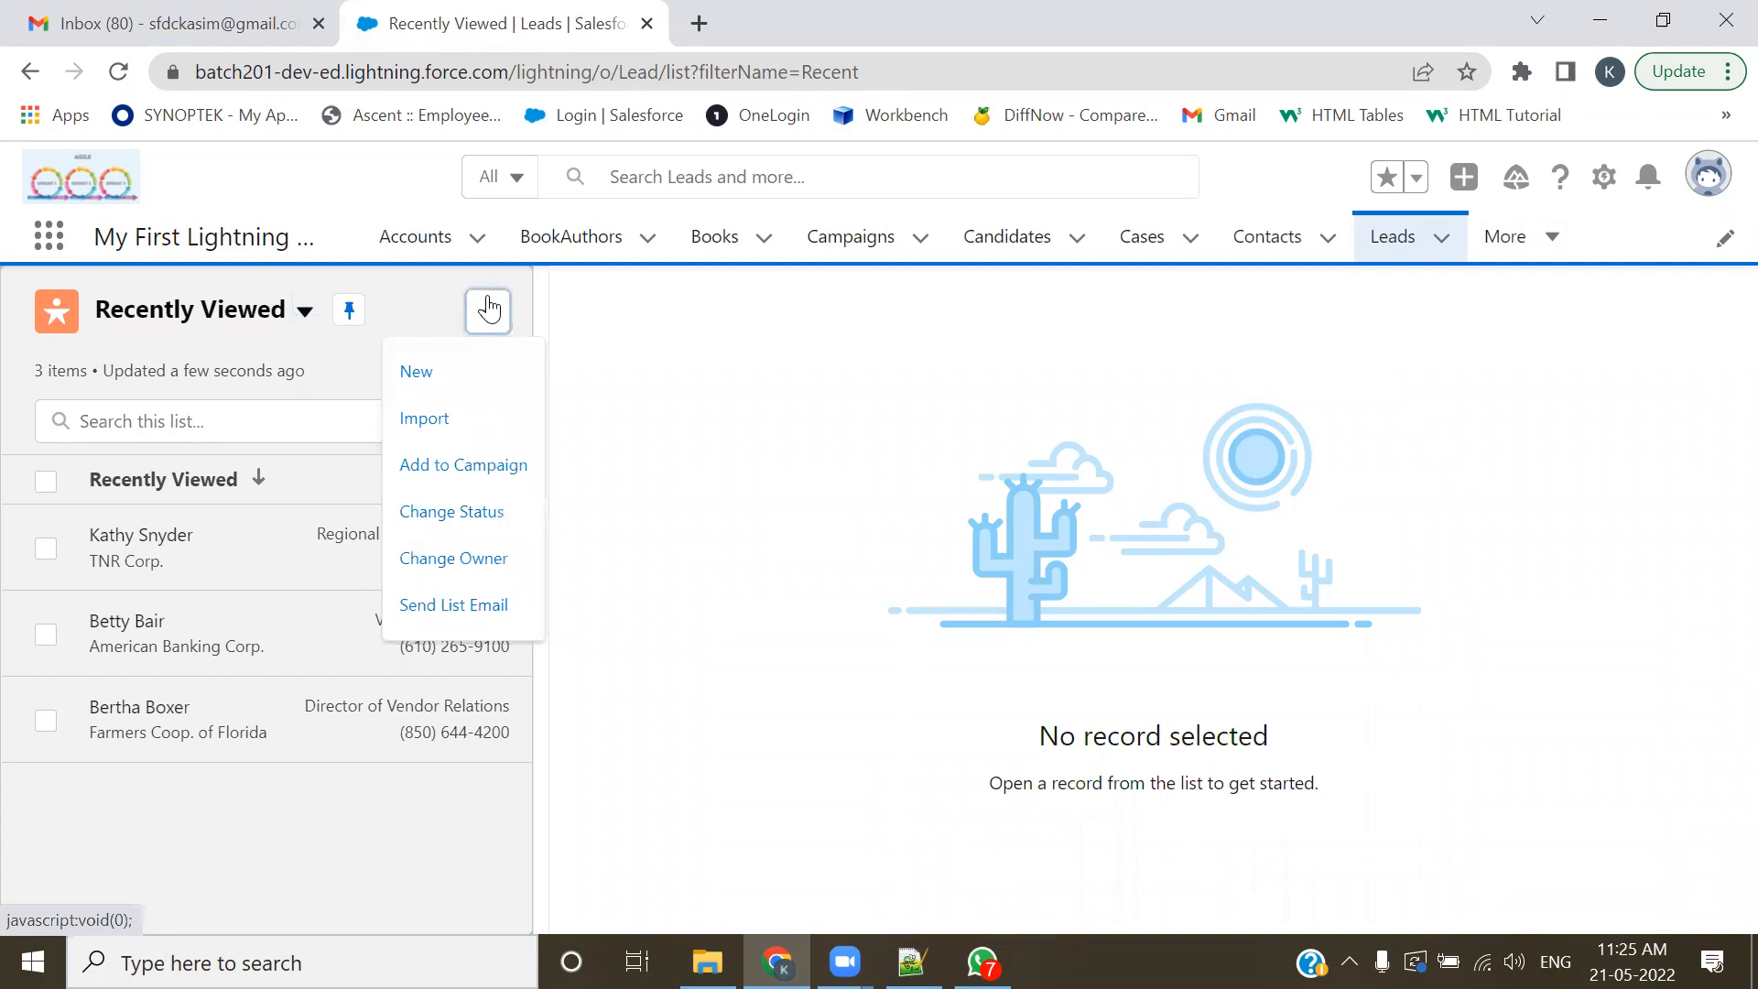
left_click(385, 299)
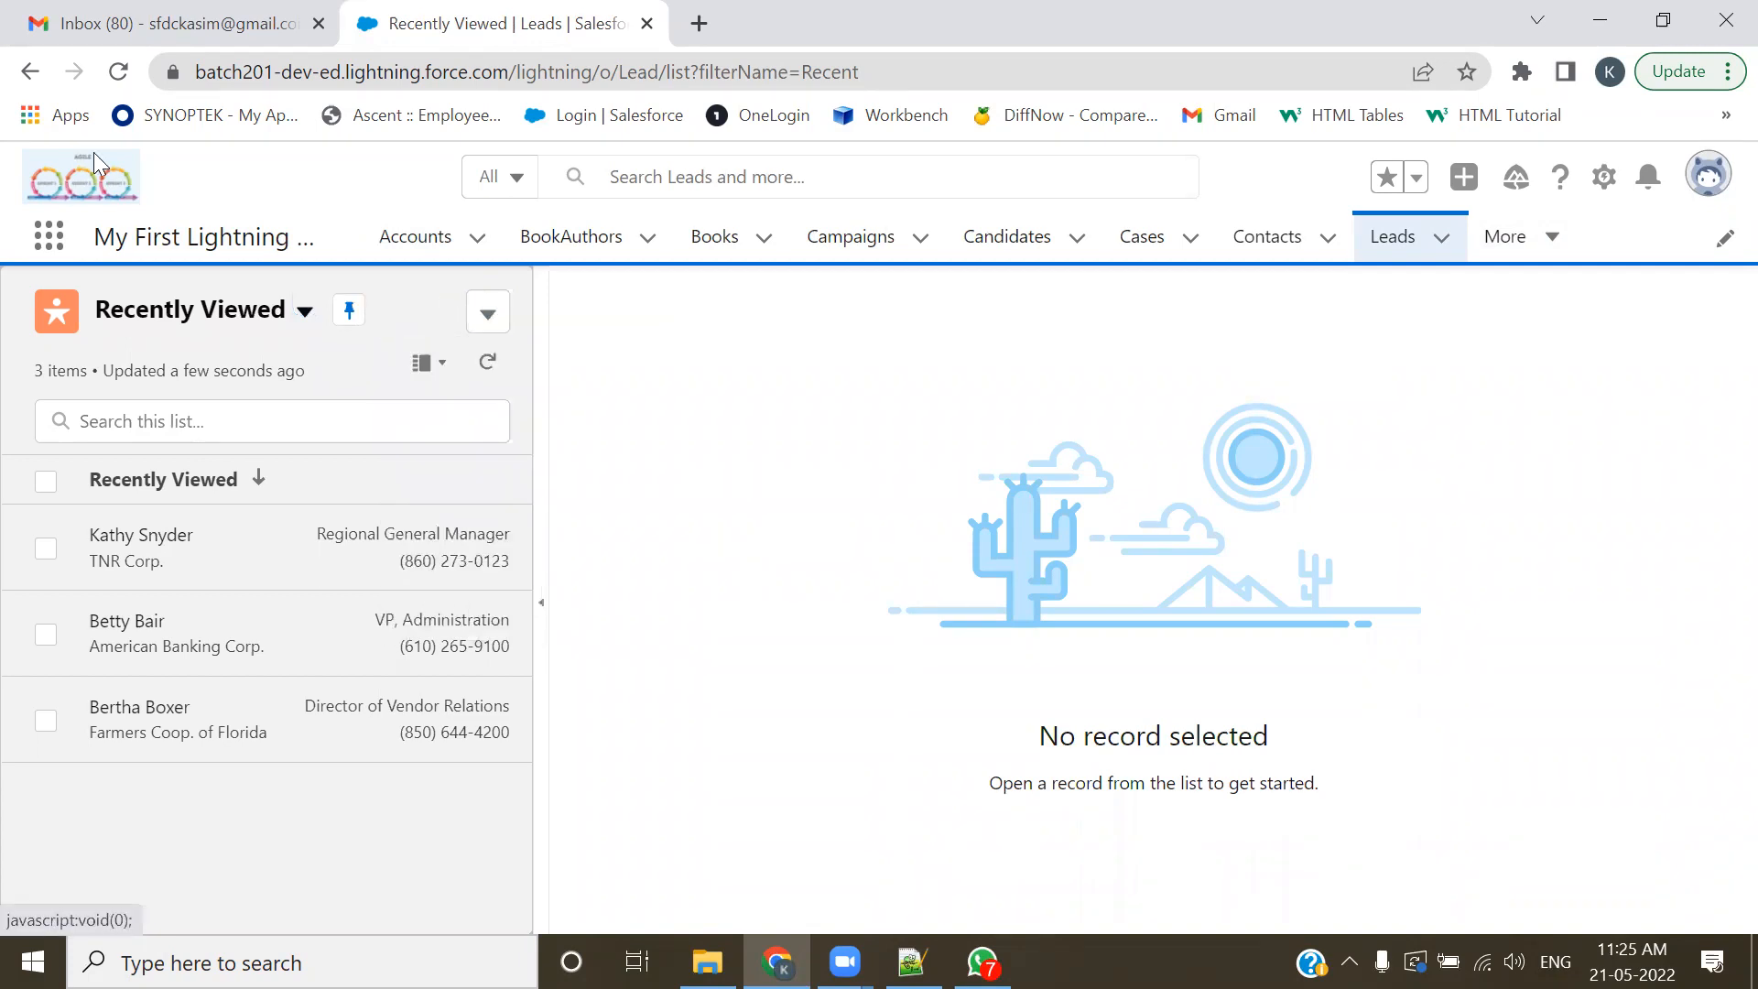
- Reload the Leads page and display its Recently Viewed list as Kanban
left_click(118, 73)
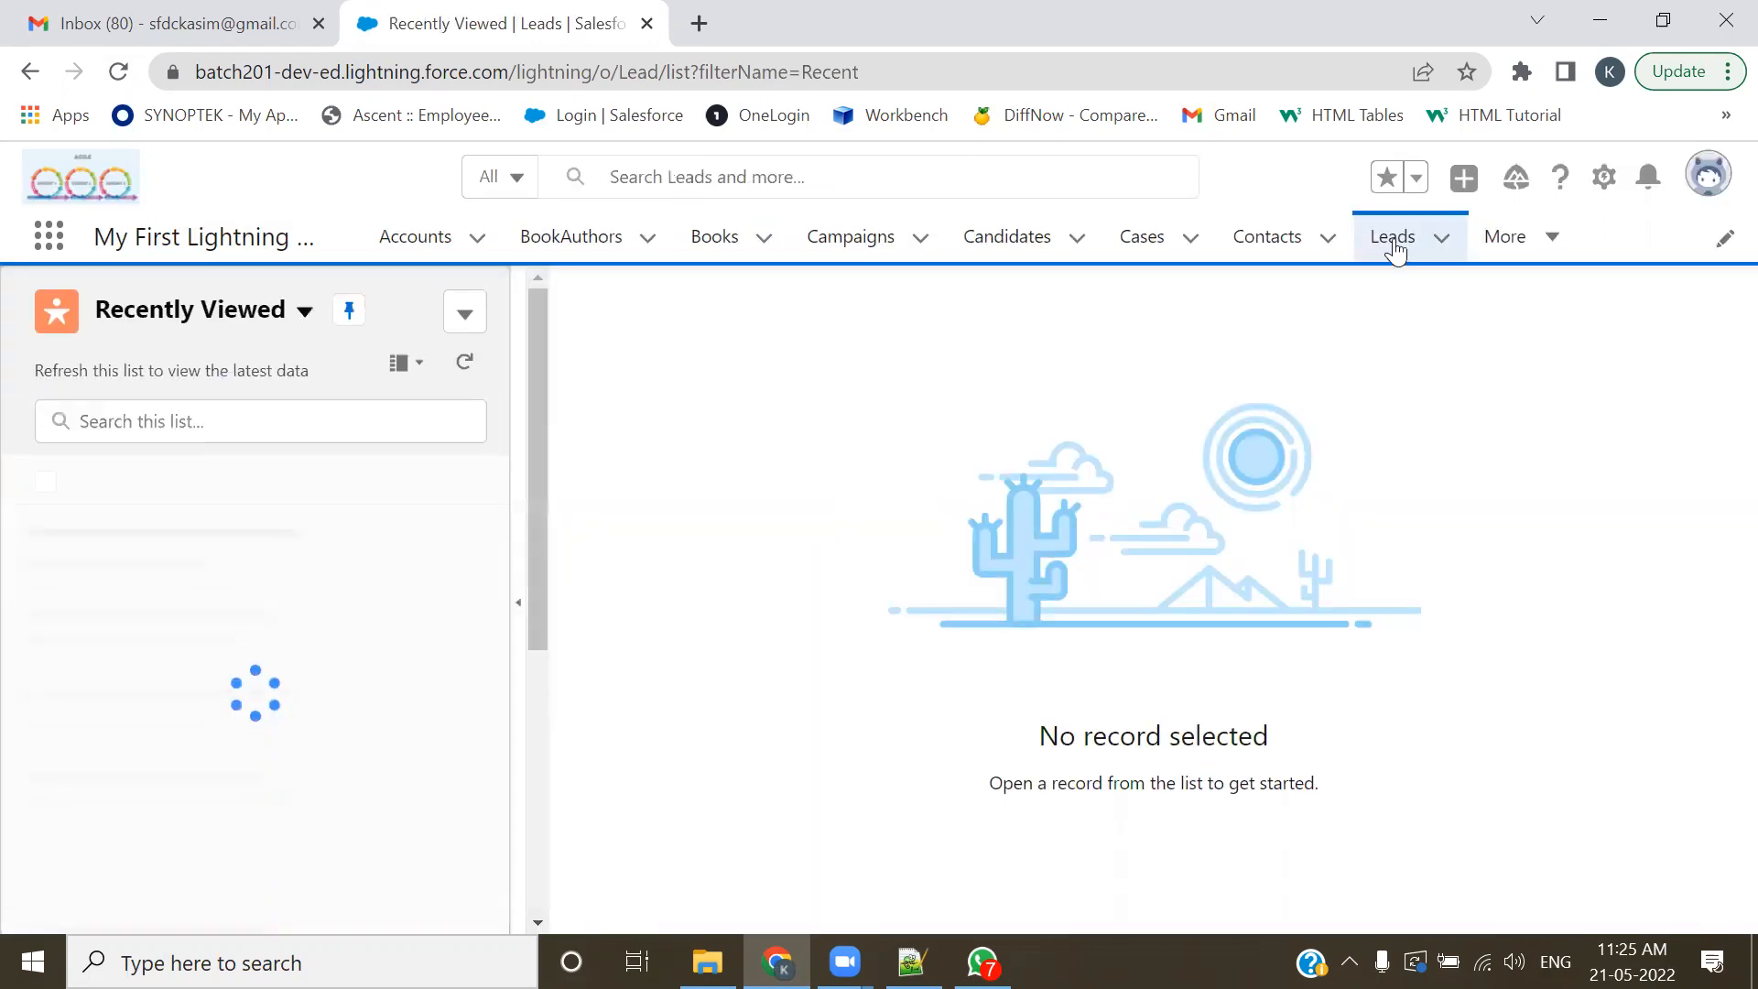
left_click(1396, 243)
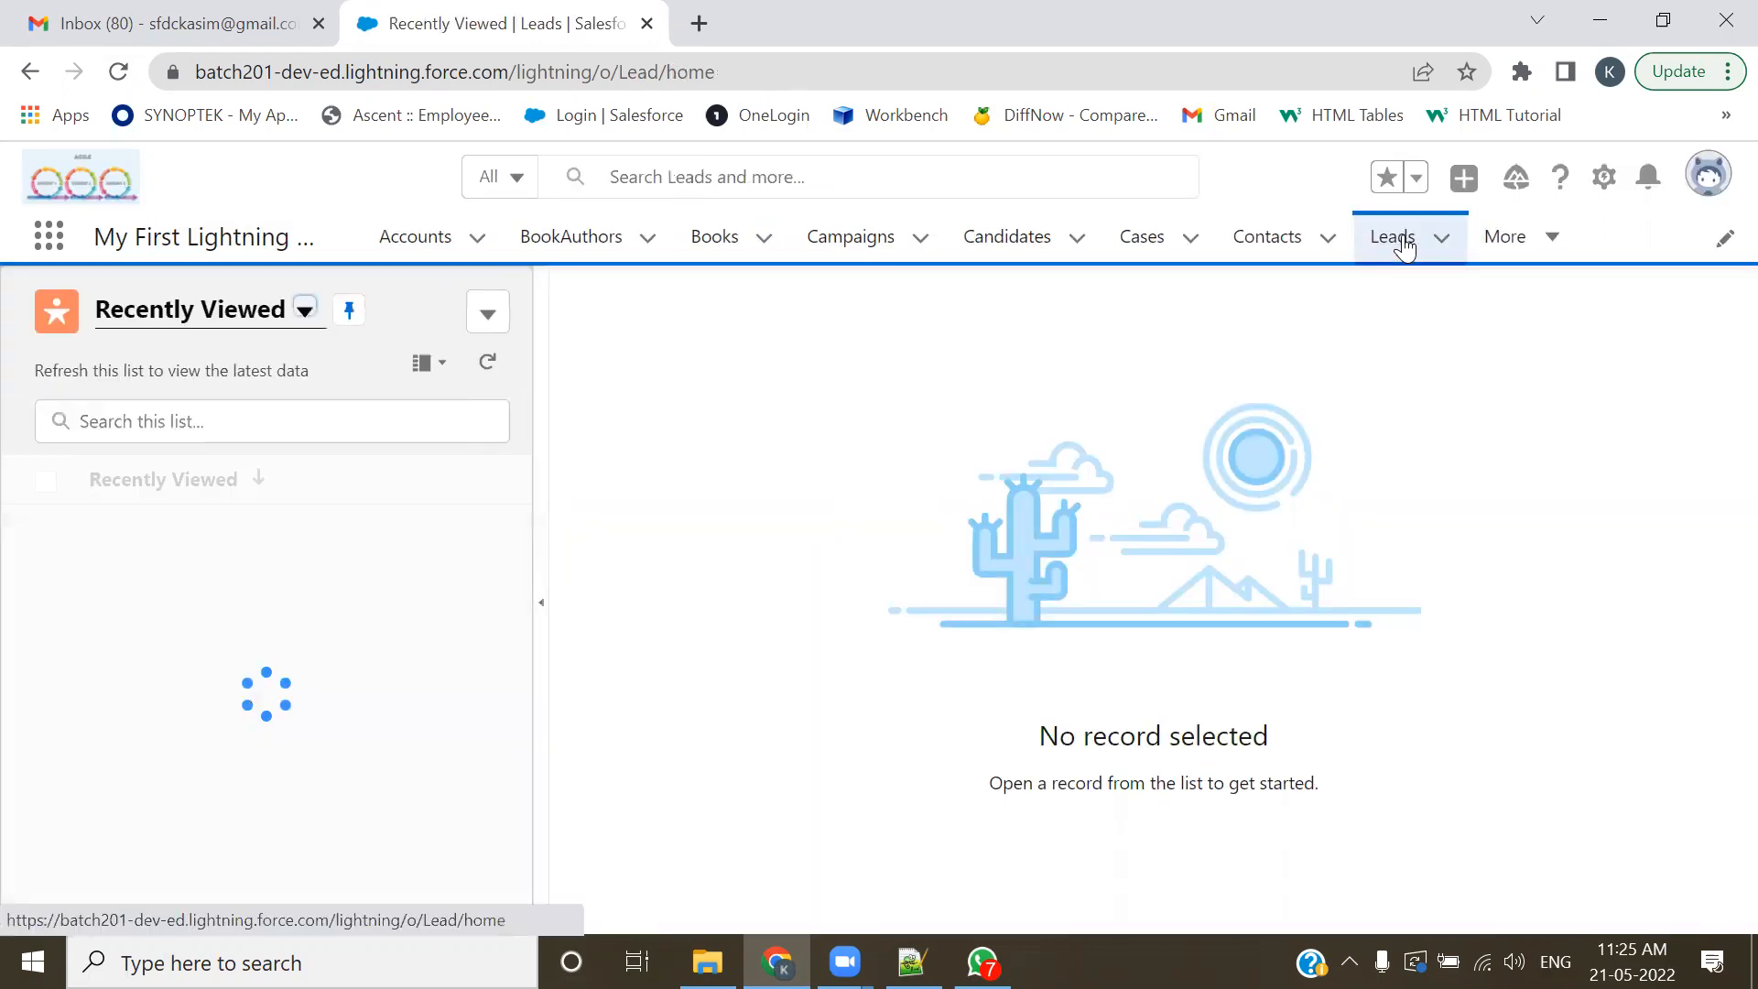
left_click(425, 364)
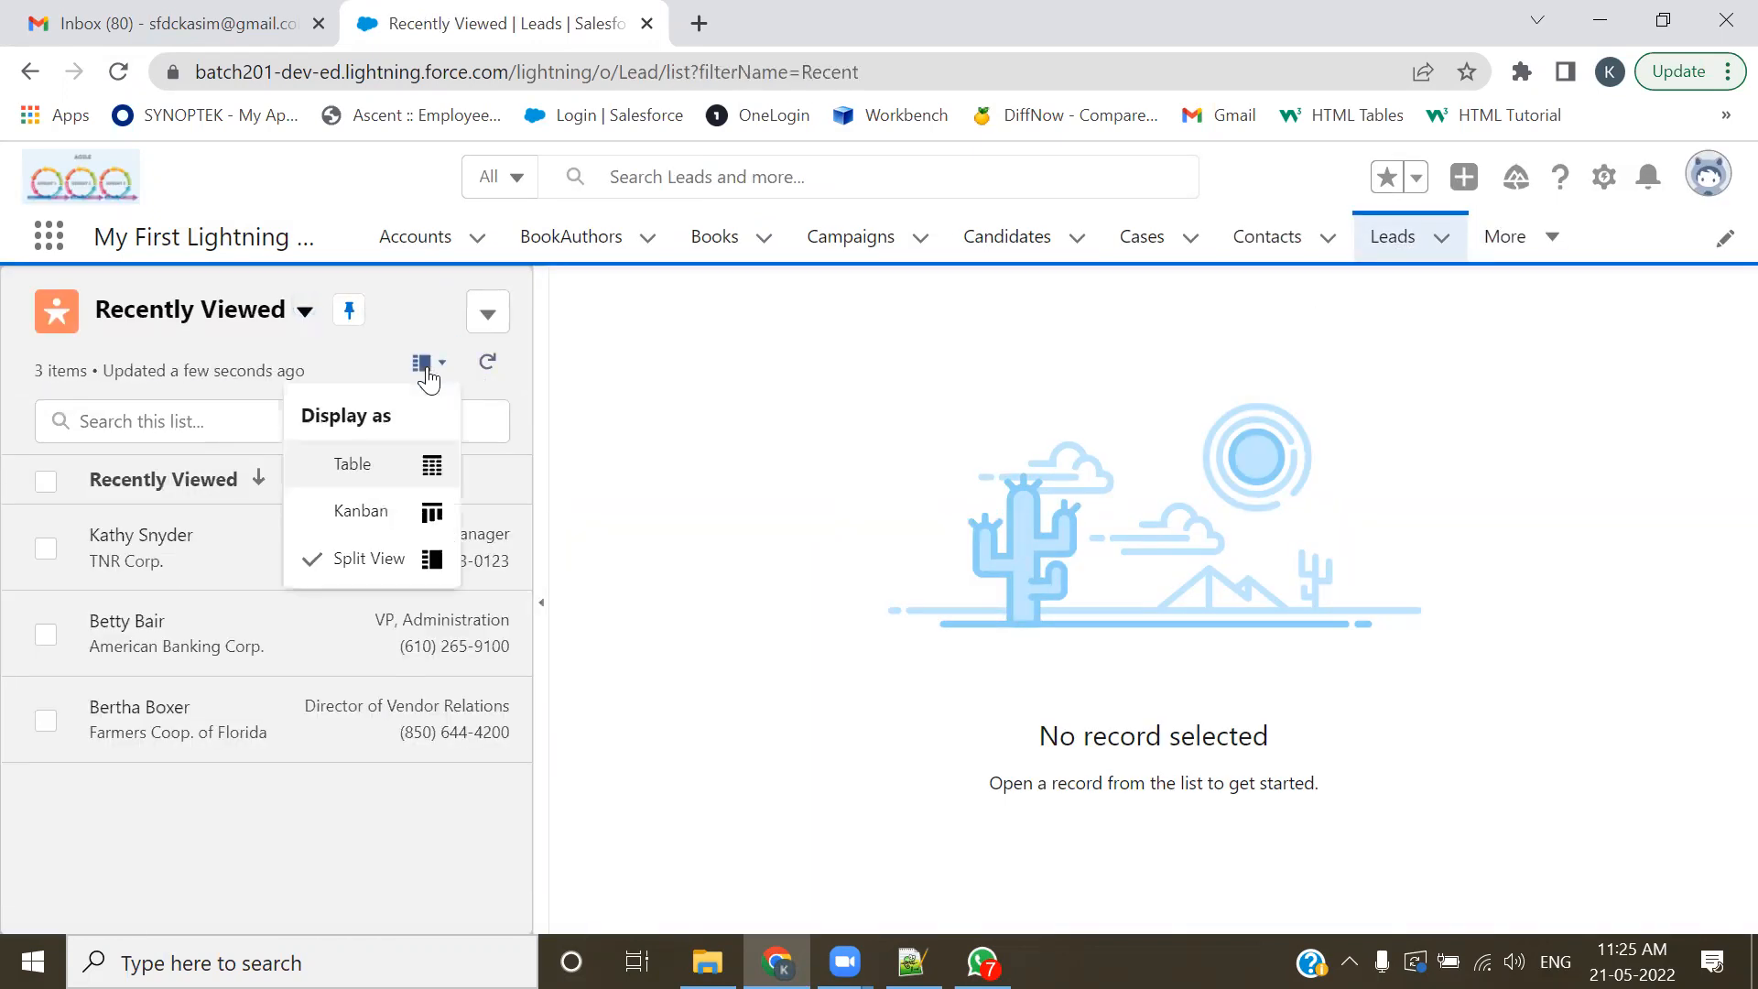
left_click(364, 512)
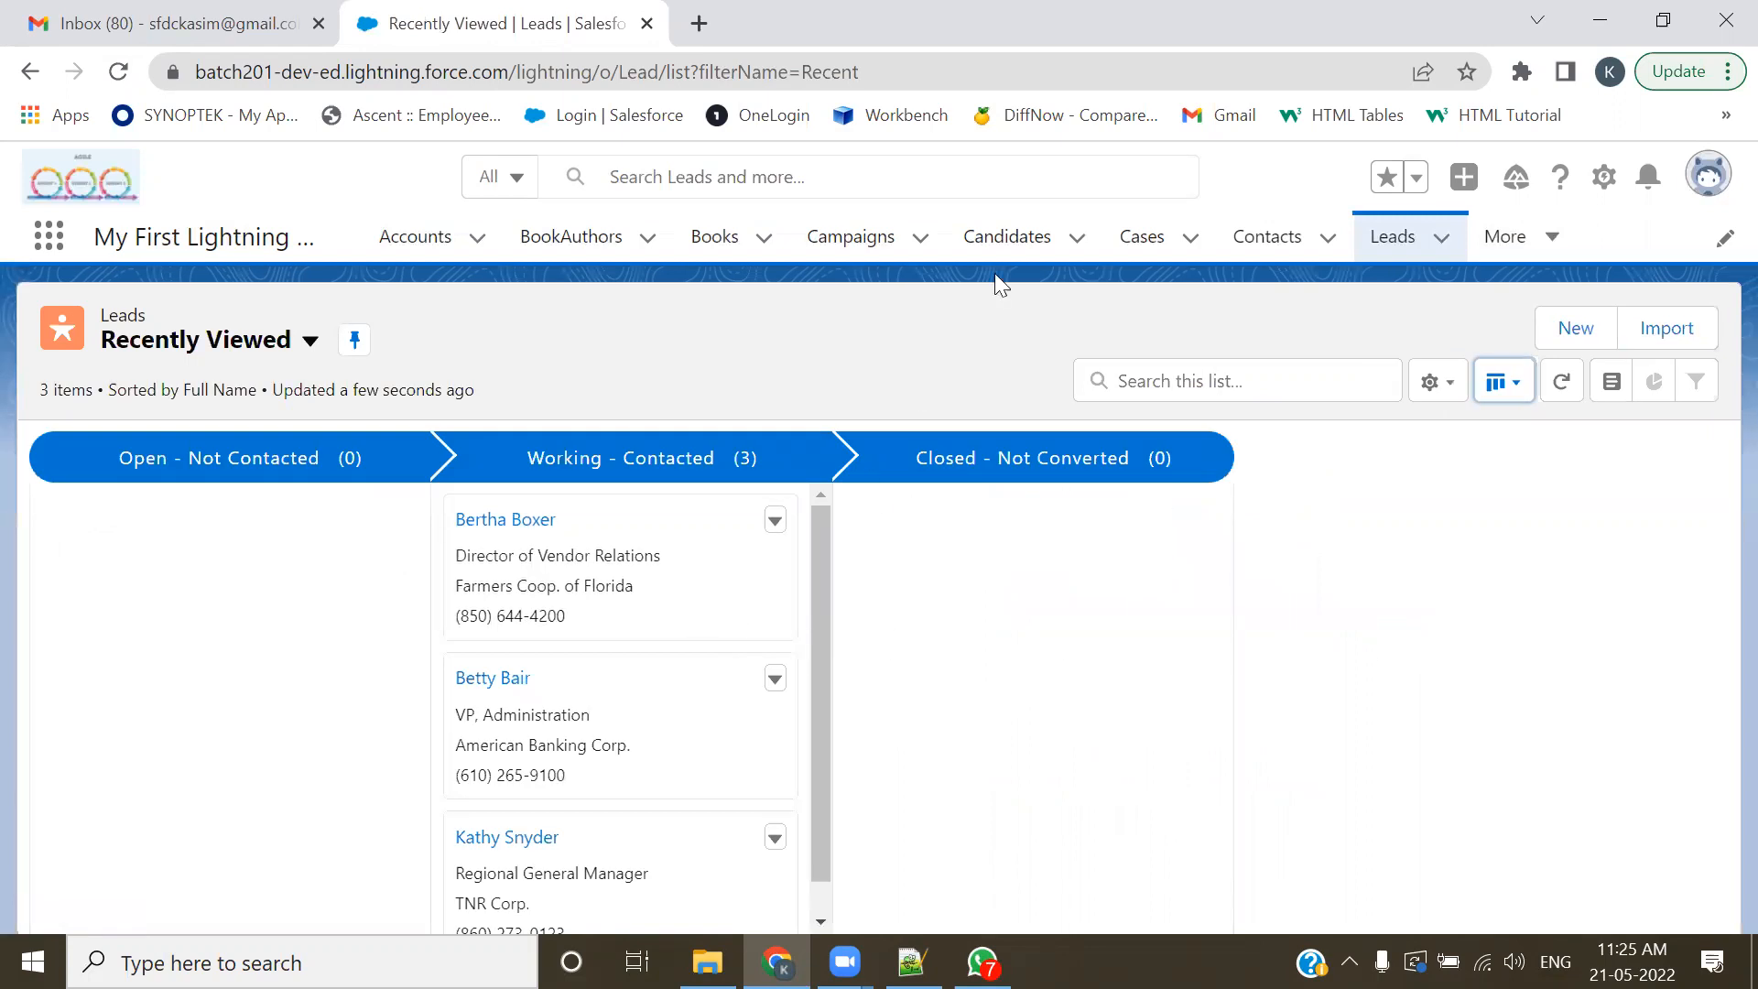
- Open Cases, view the All Closed Cases list and switch to the All Open Cases list view
left_click(1142, 236)
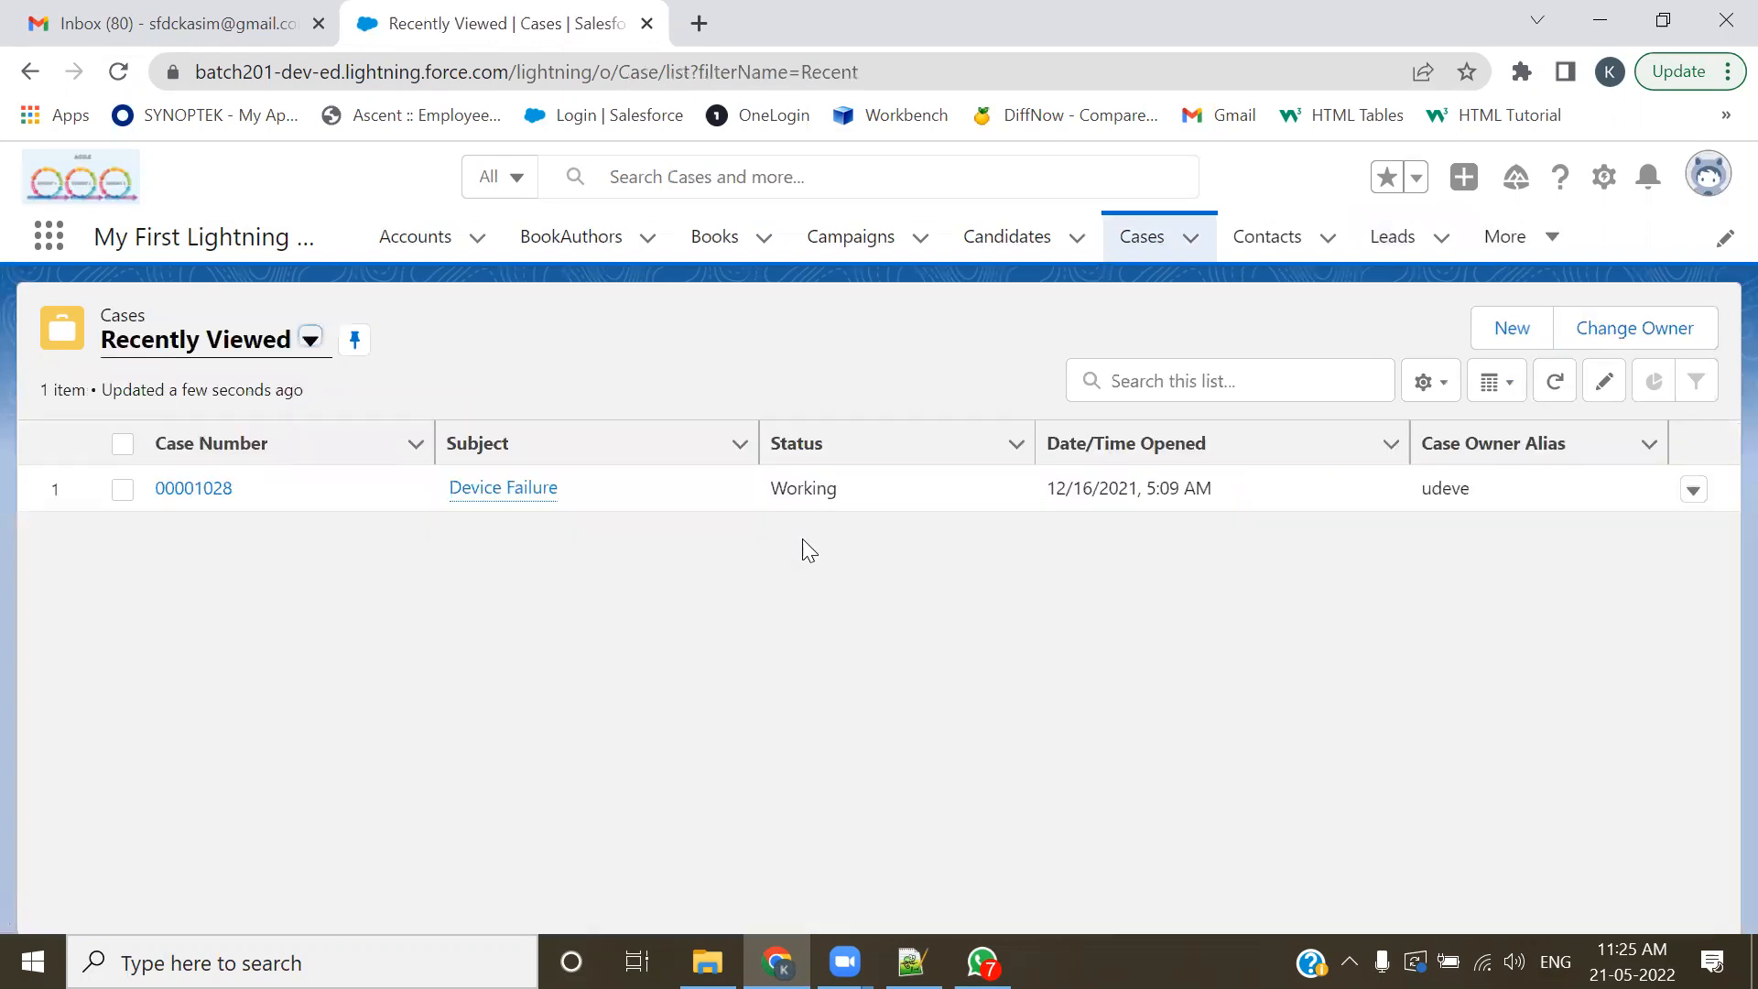
left_click(311, 342)
left_click(247, 437)
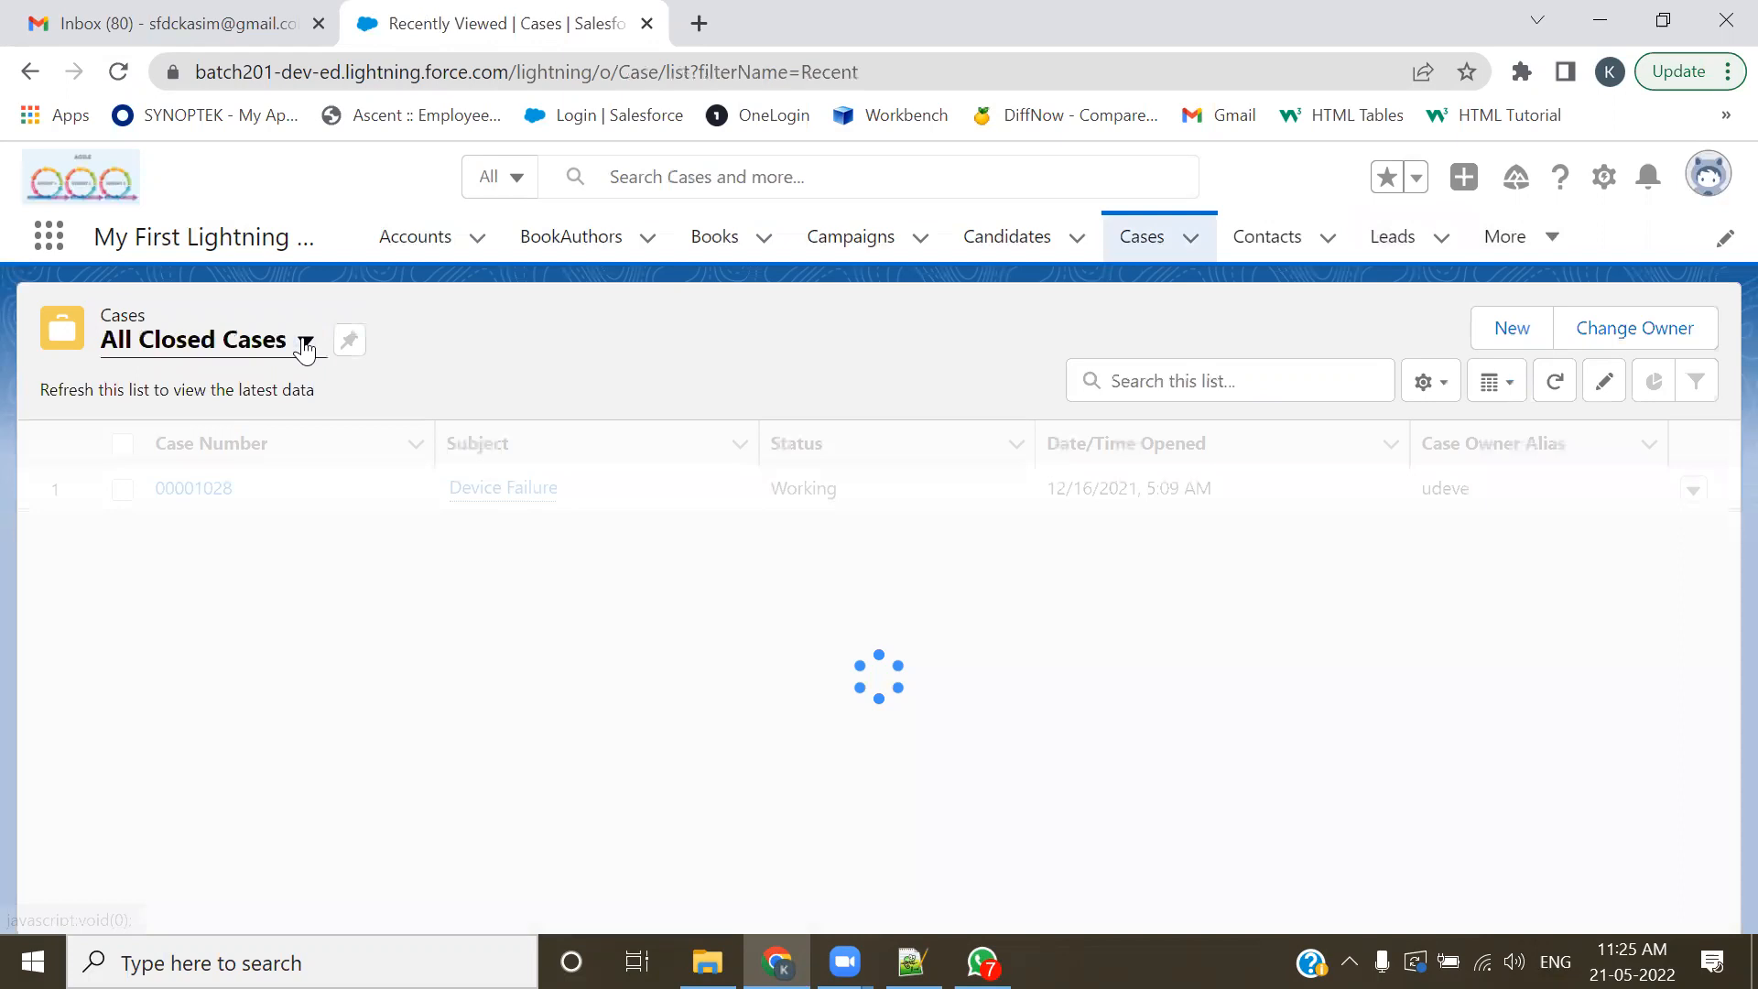
left_click(307, 342)
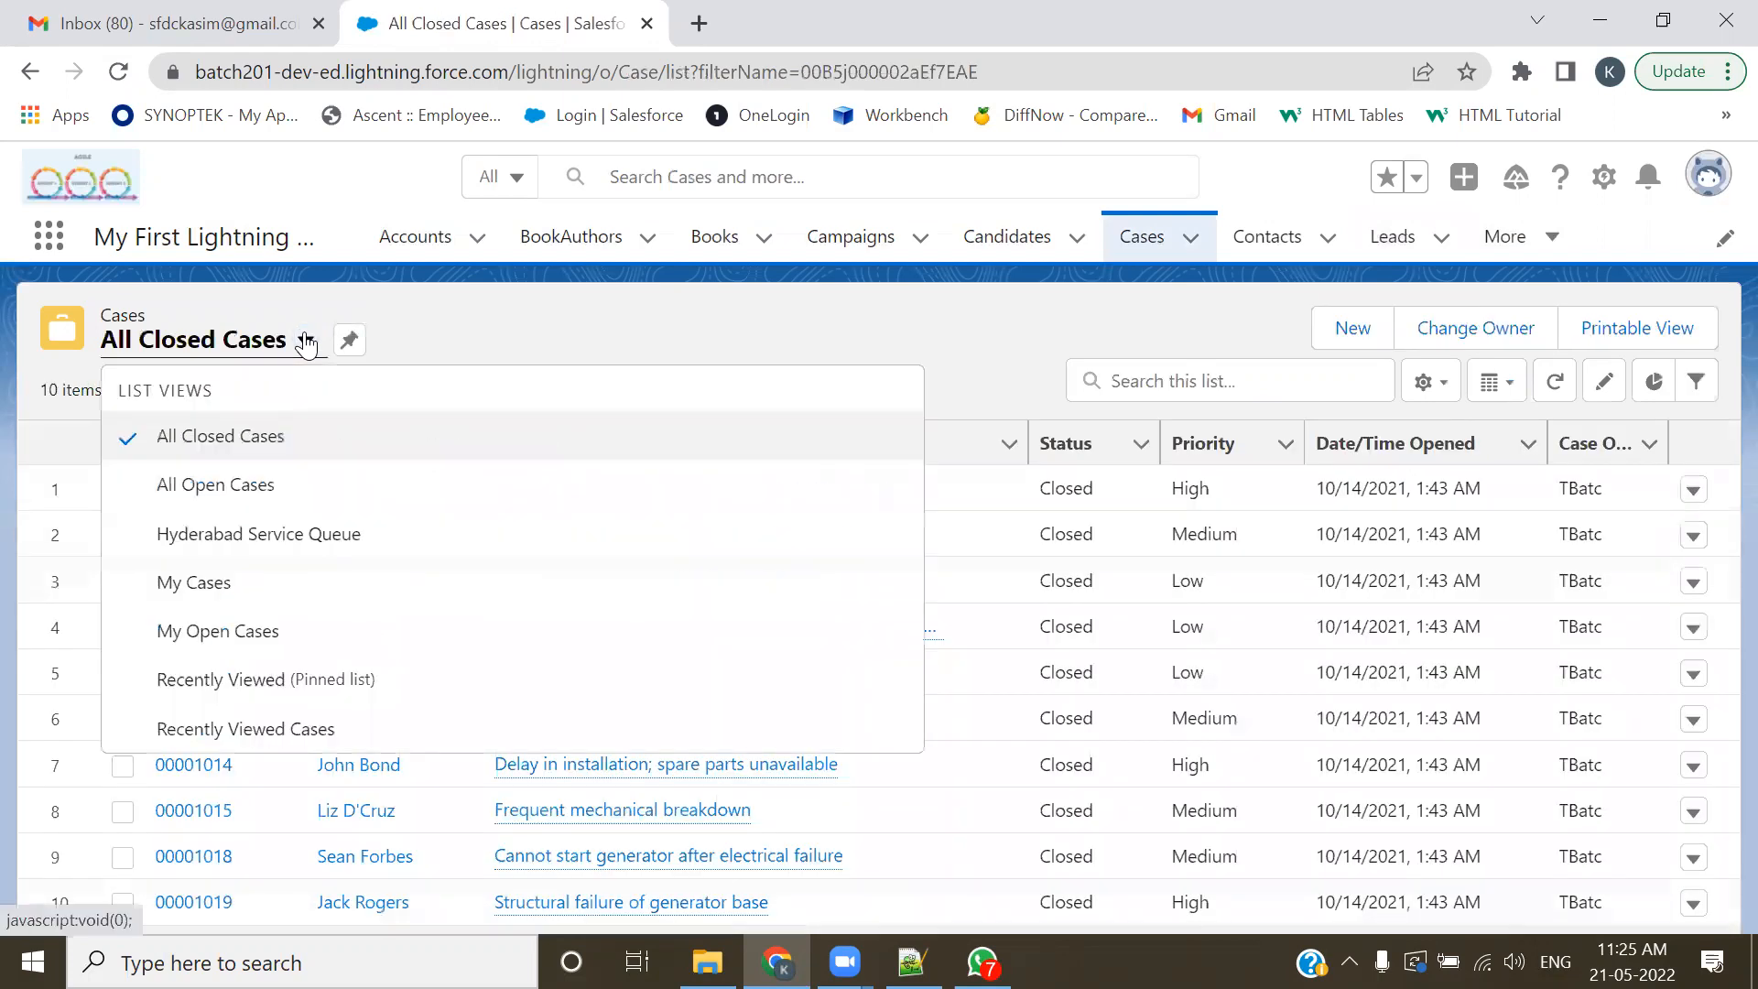
left_click(277, 485)
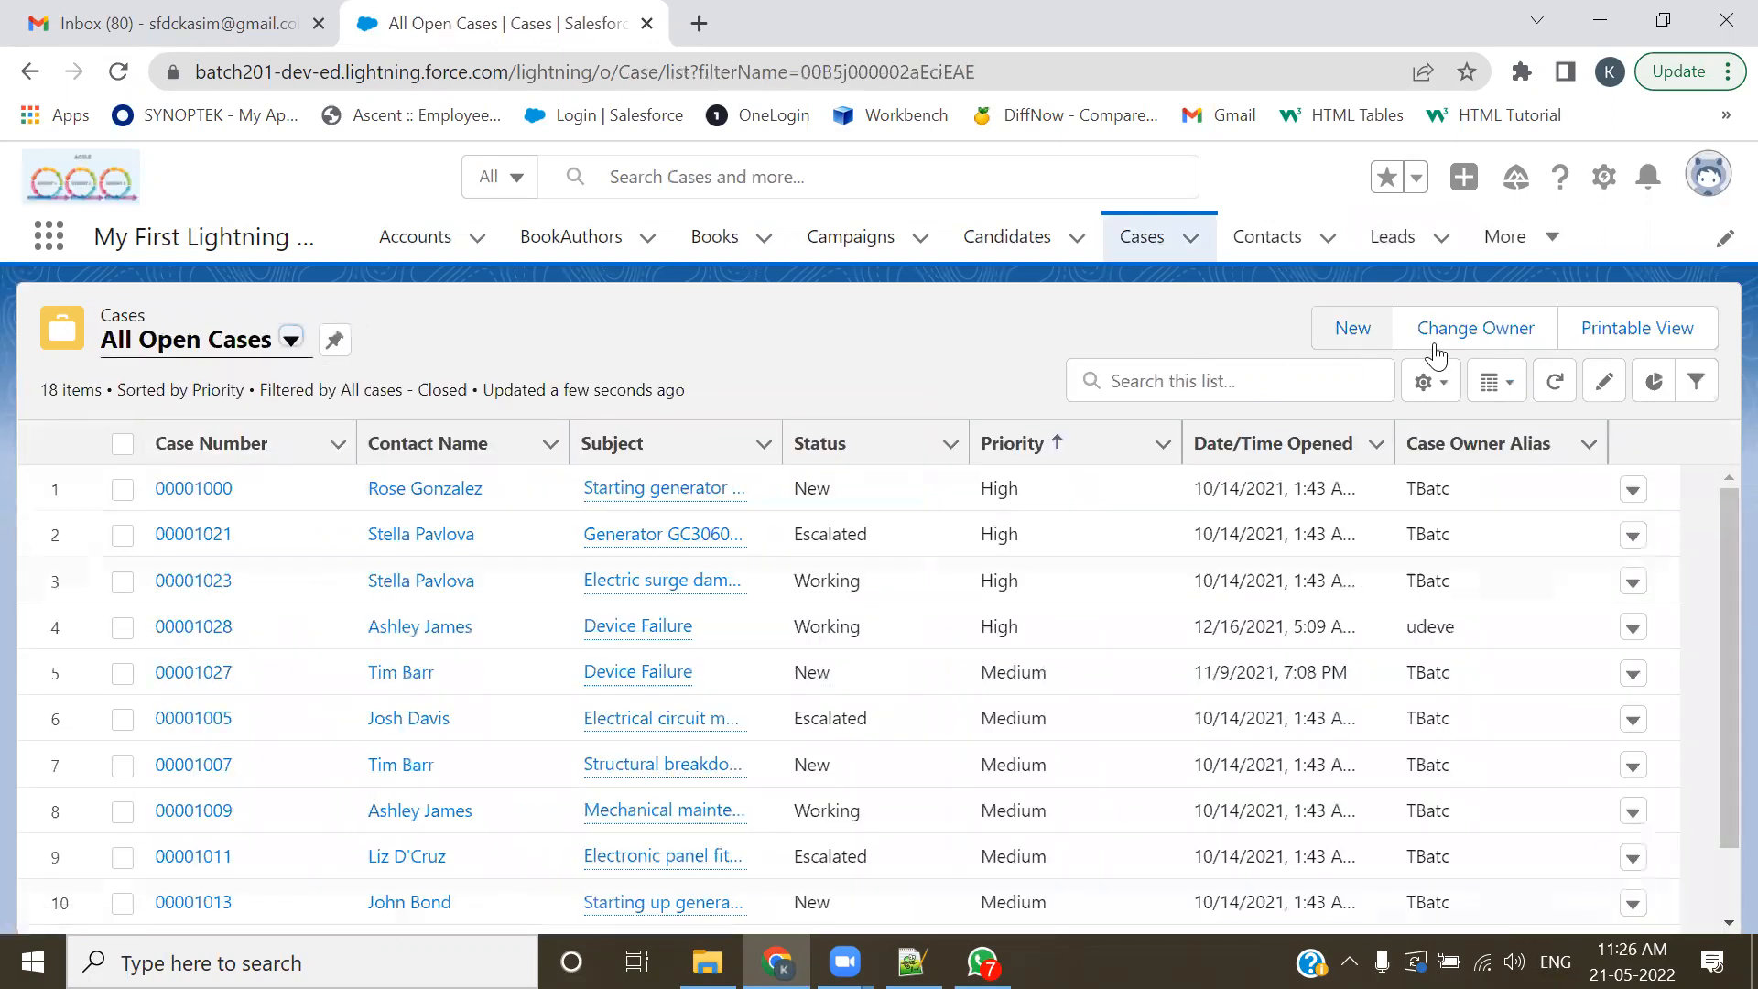
- Display All Open Cases as Kanban, grouped by Status, and save the Kanban settings
left_click(1509, 386)
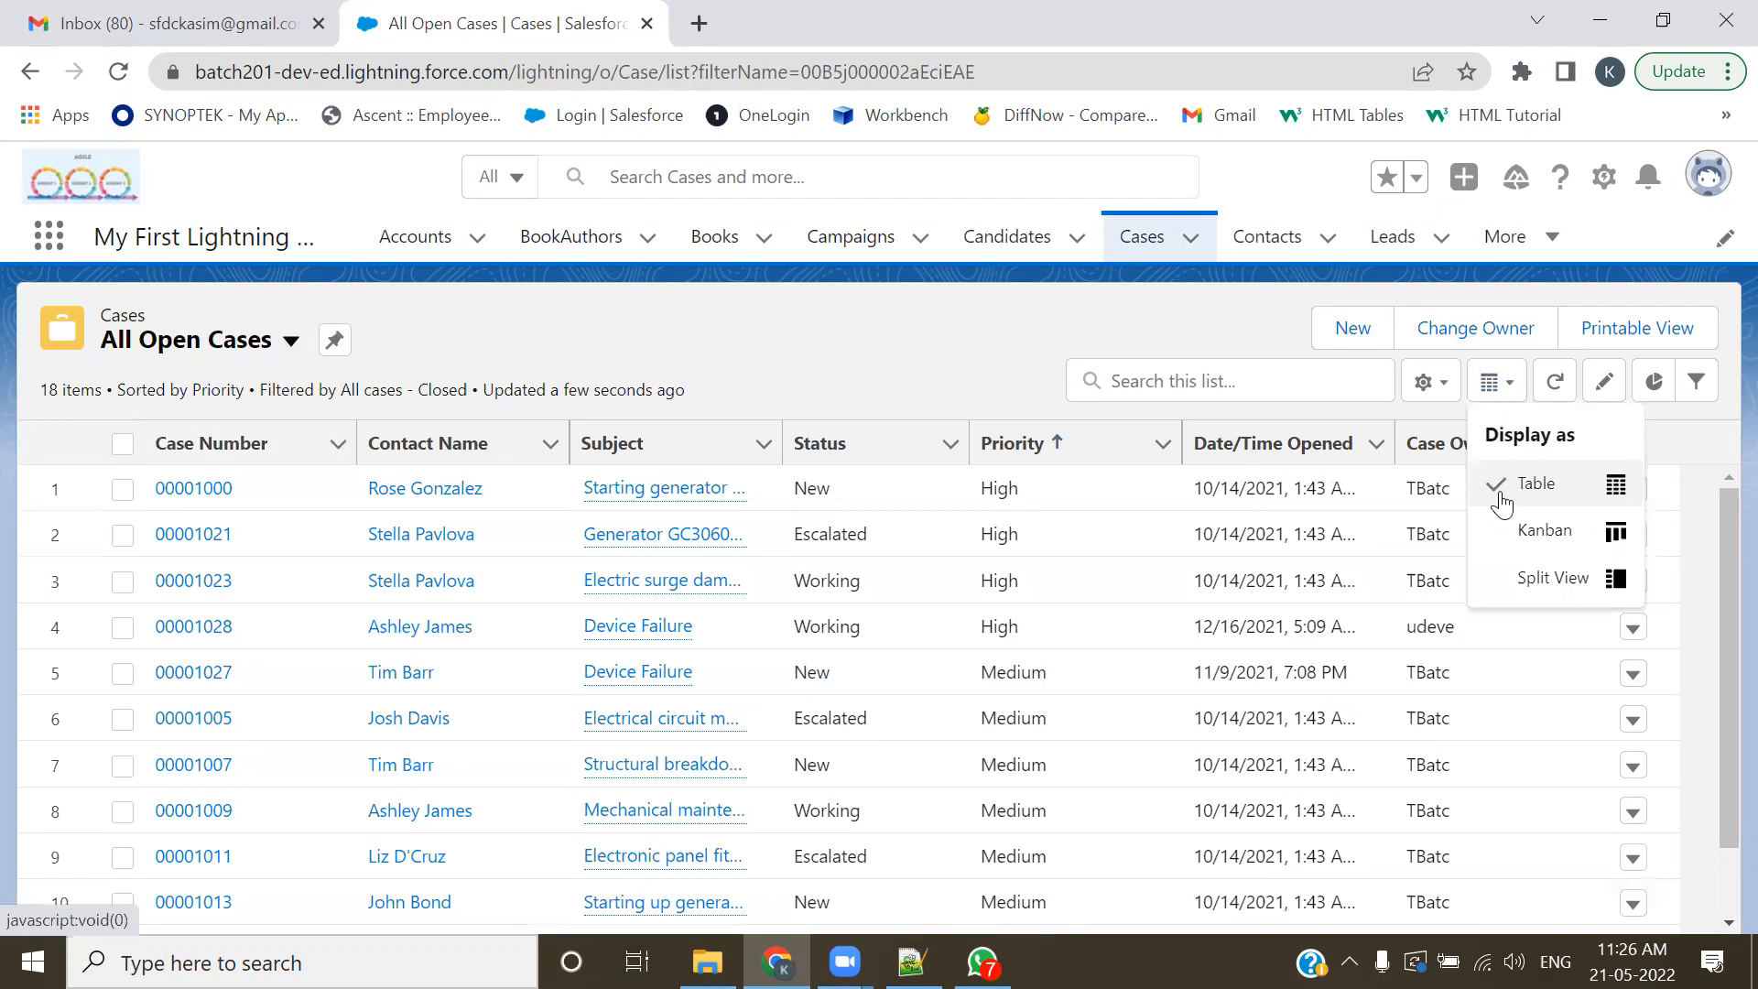
left_click(1545, 530)
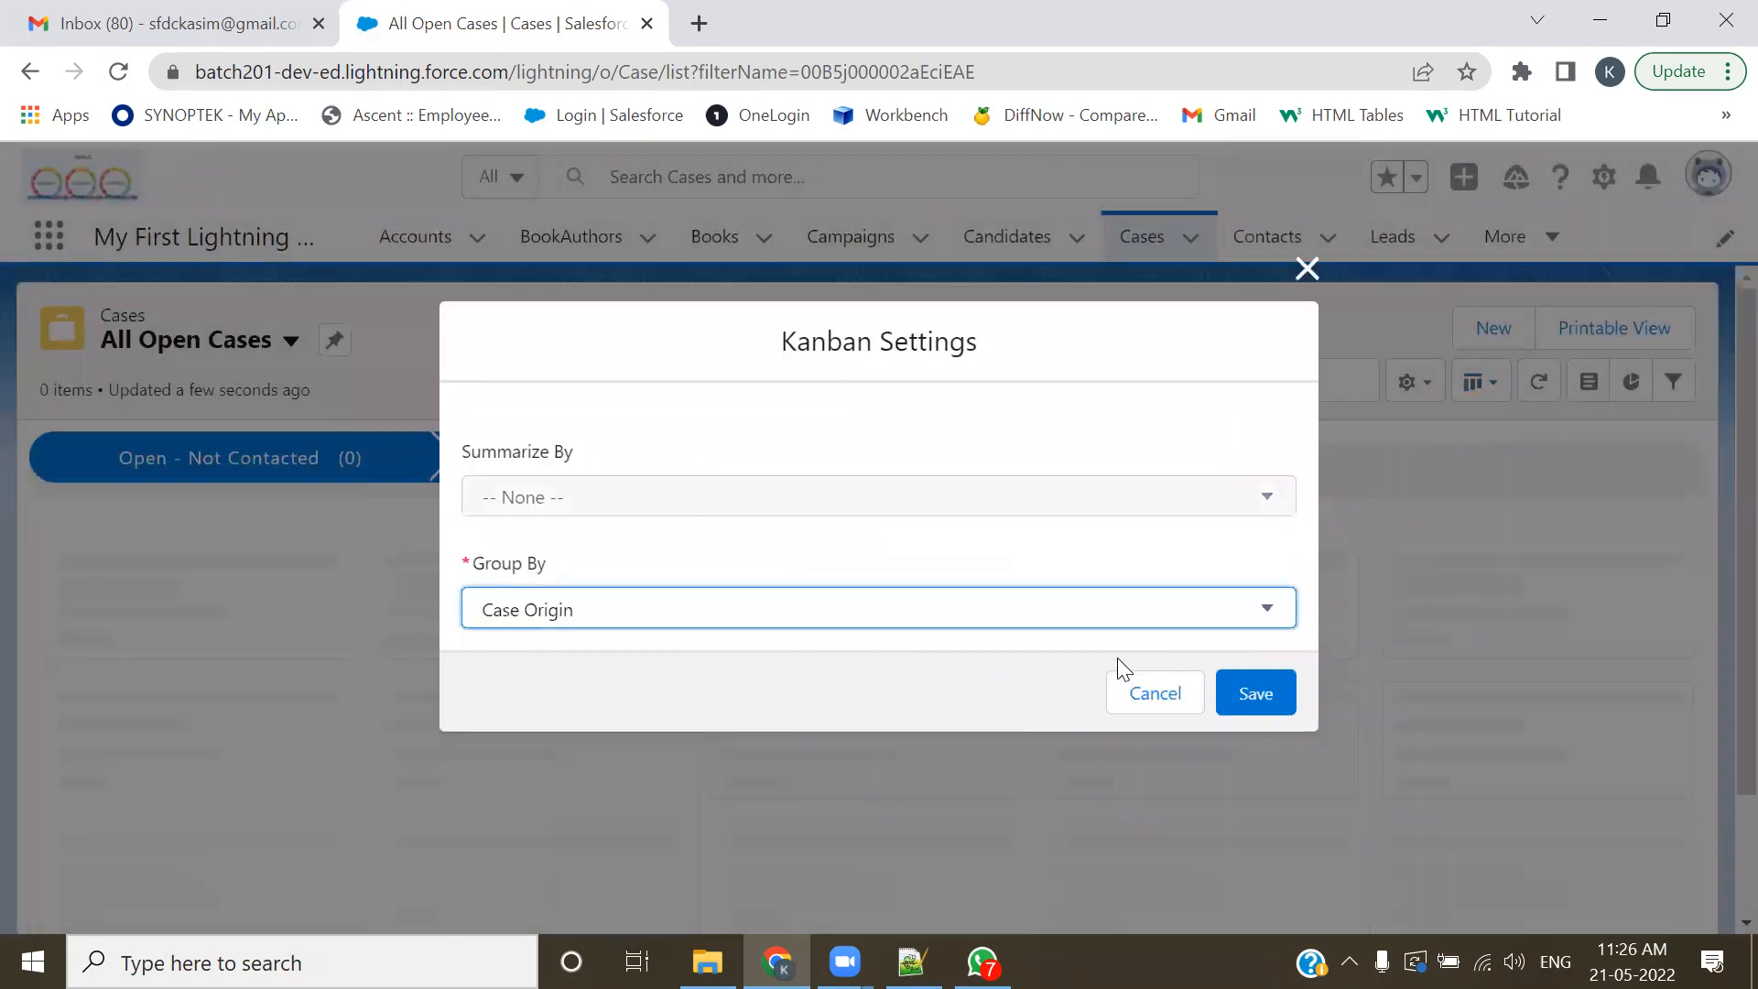
left_click(863, 603)
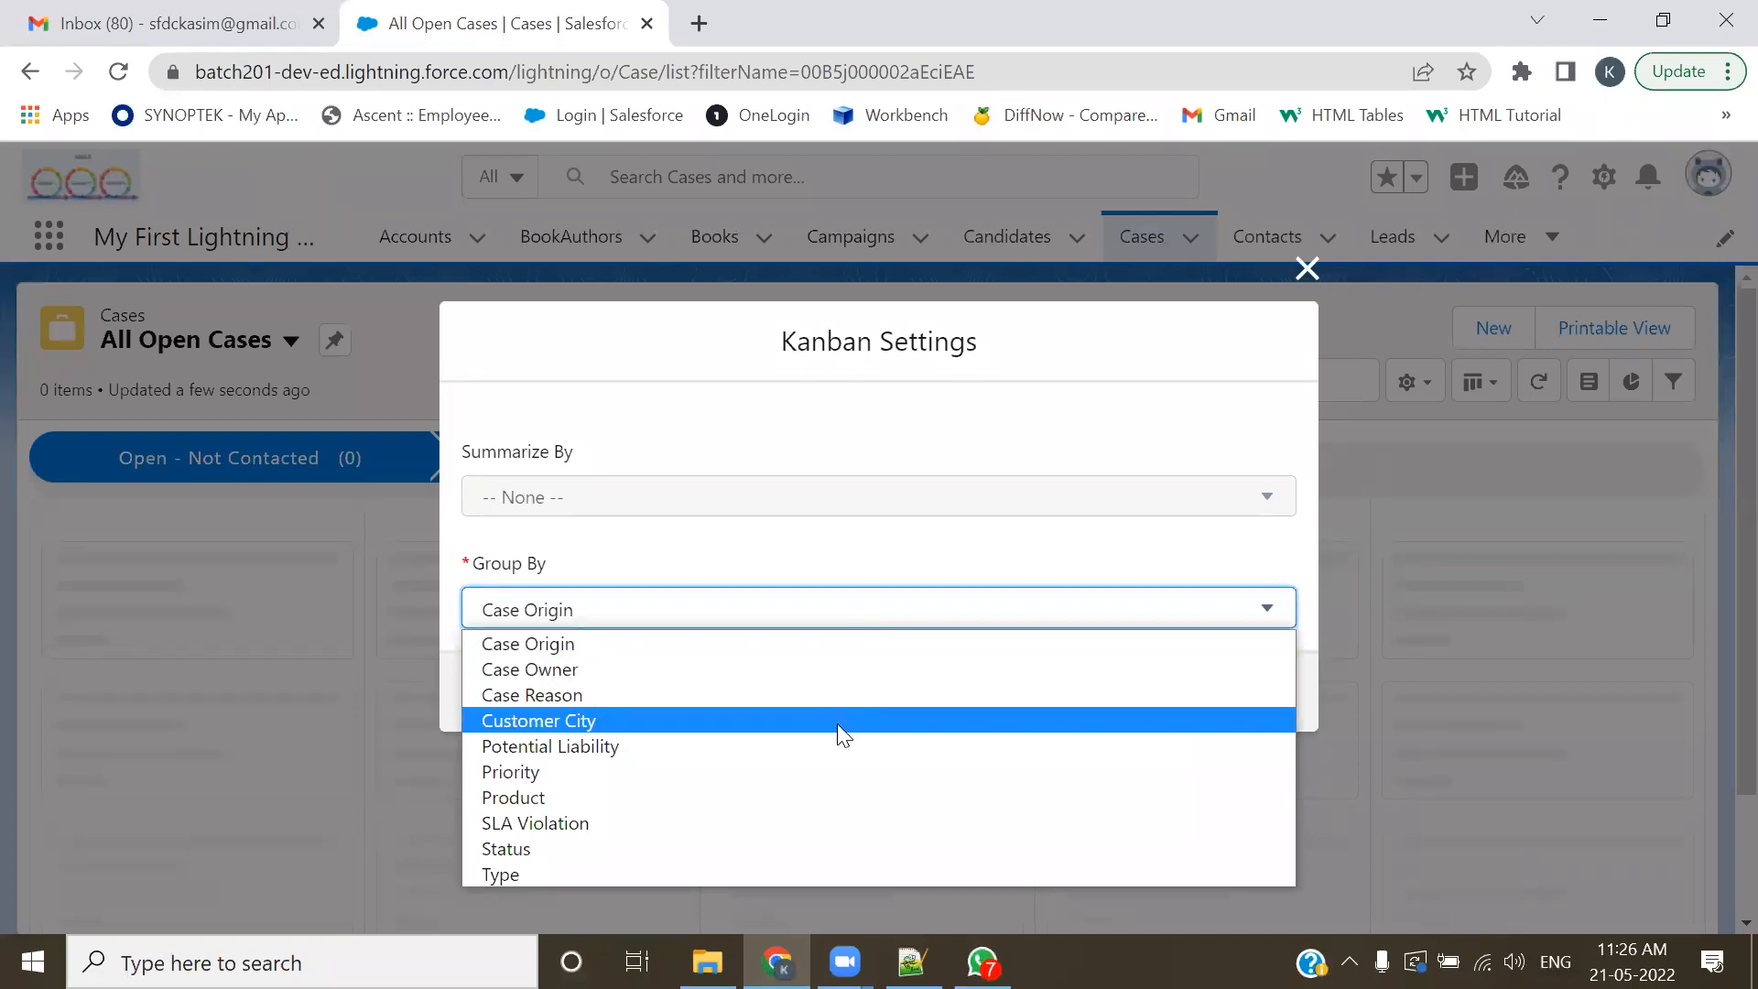
left_click(743, 850)
left_click(1253, 693)
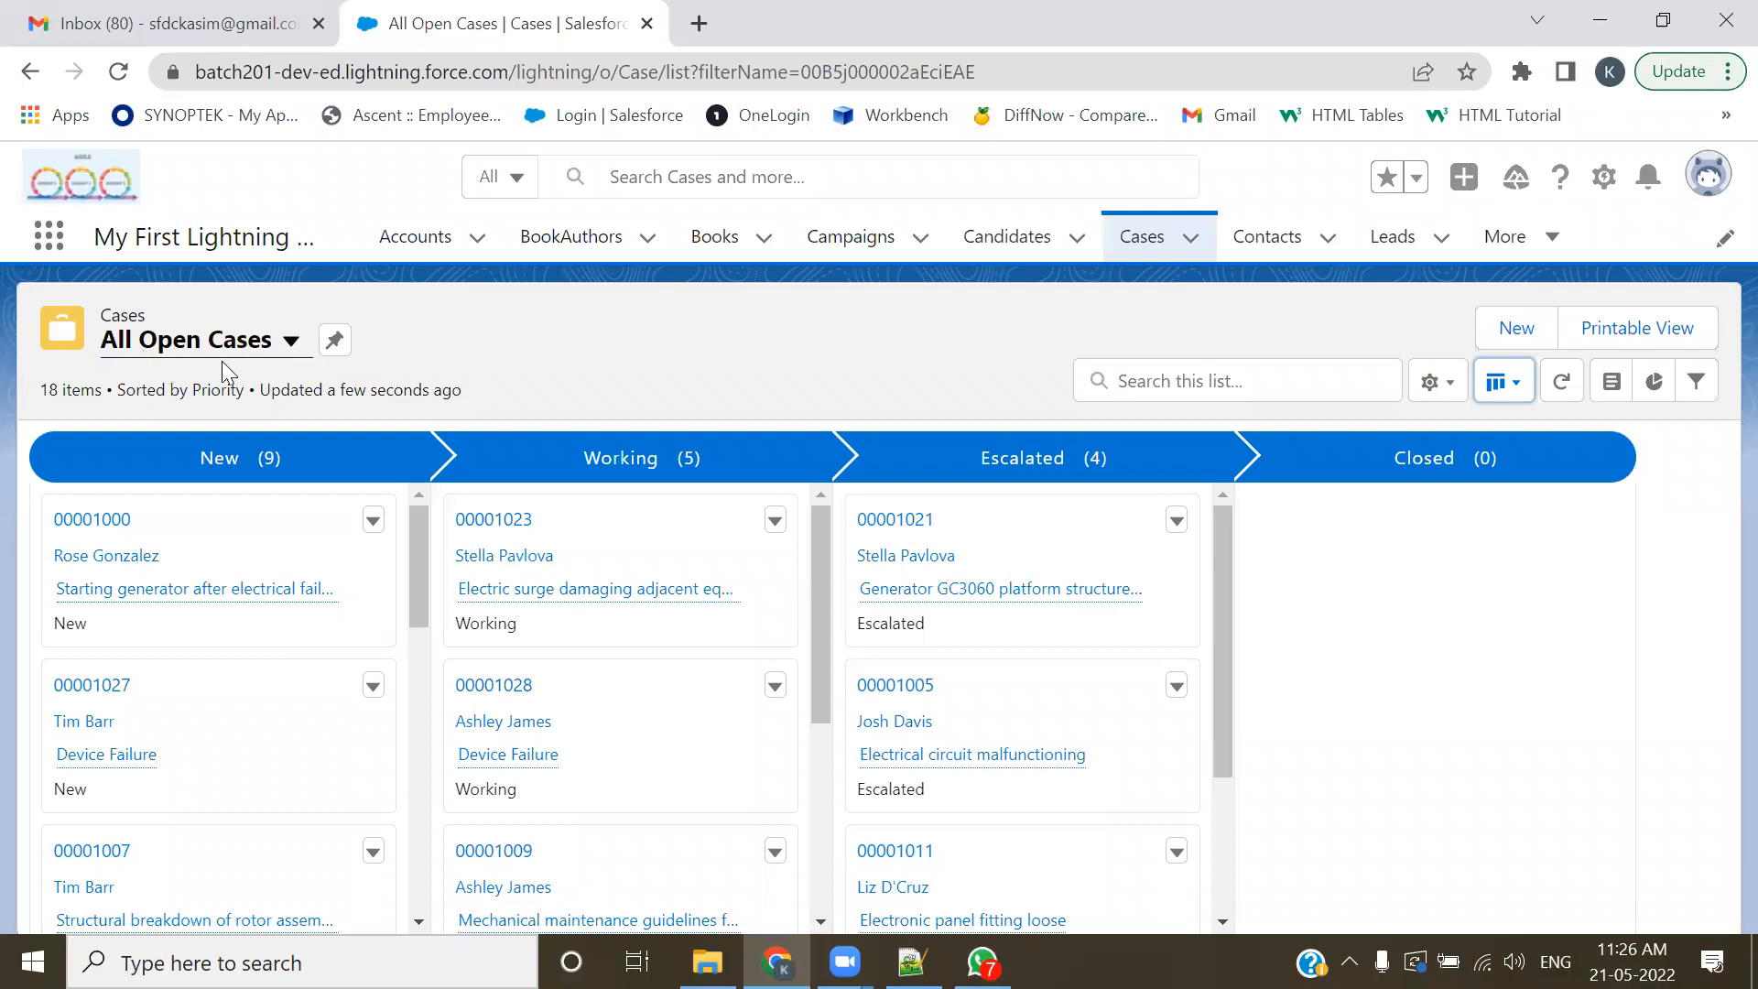
- Examine the item count and the case cards in the status columns of the All Open Cases Kanban board
double_click(50, 391)
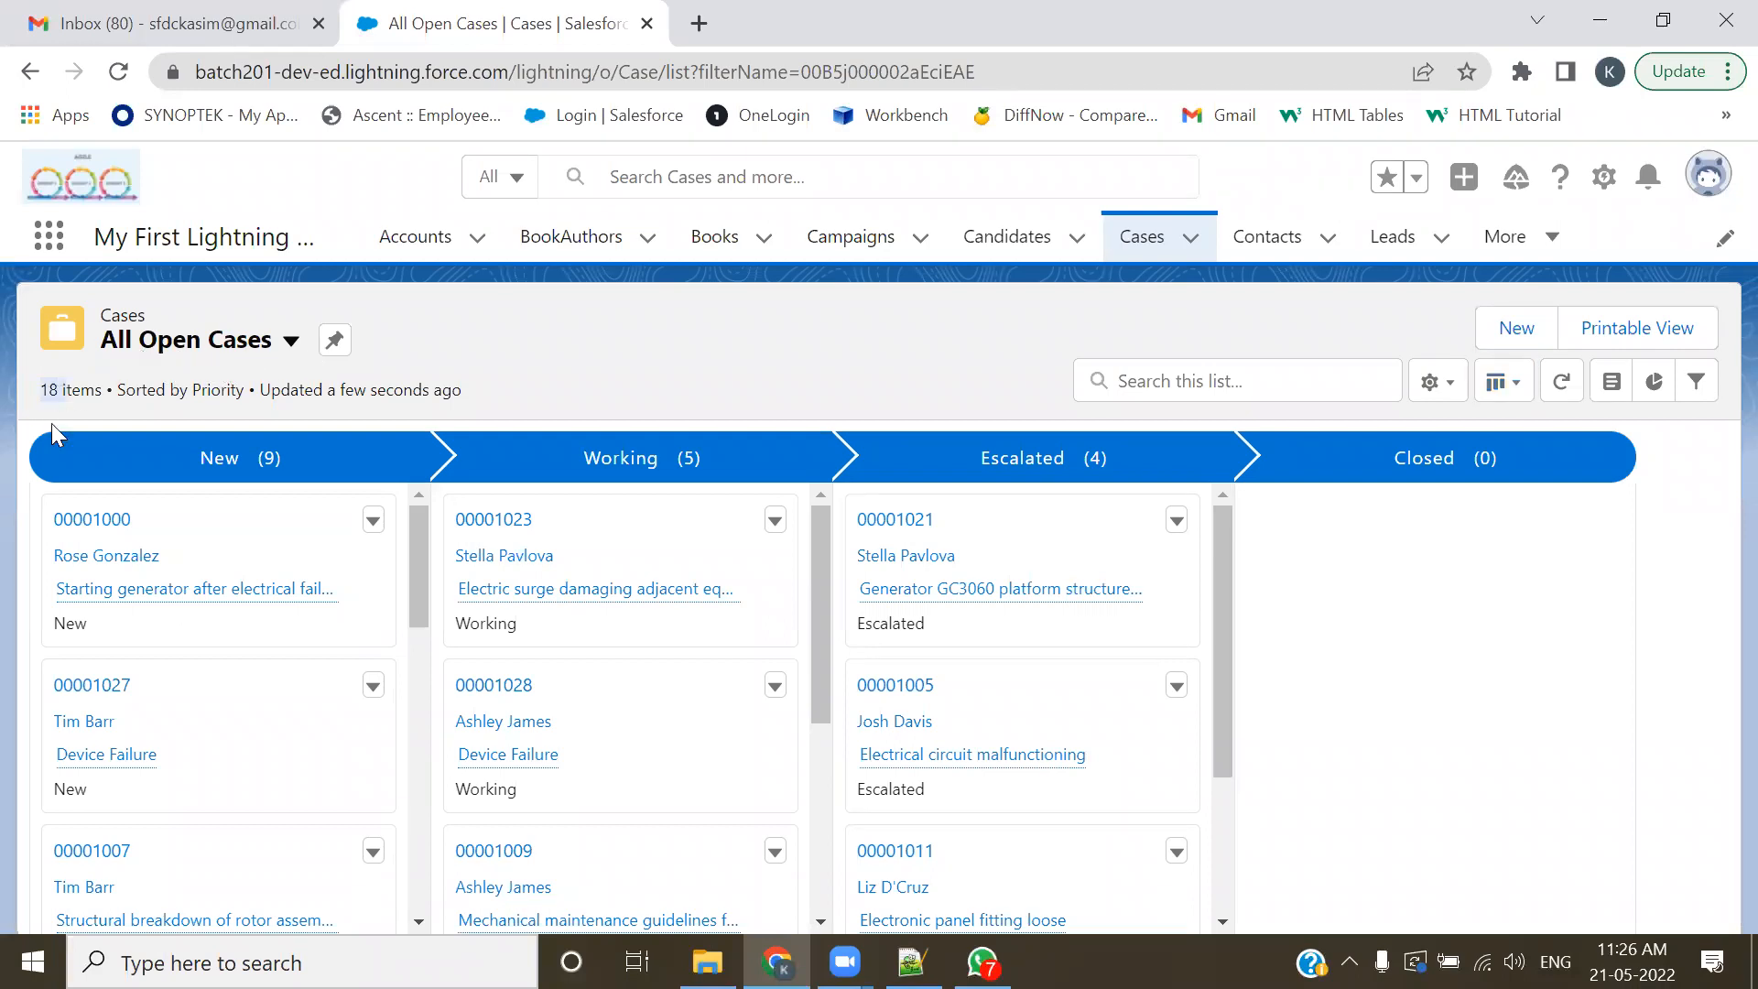
left_click(139, 362)
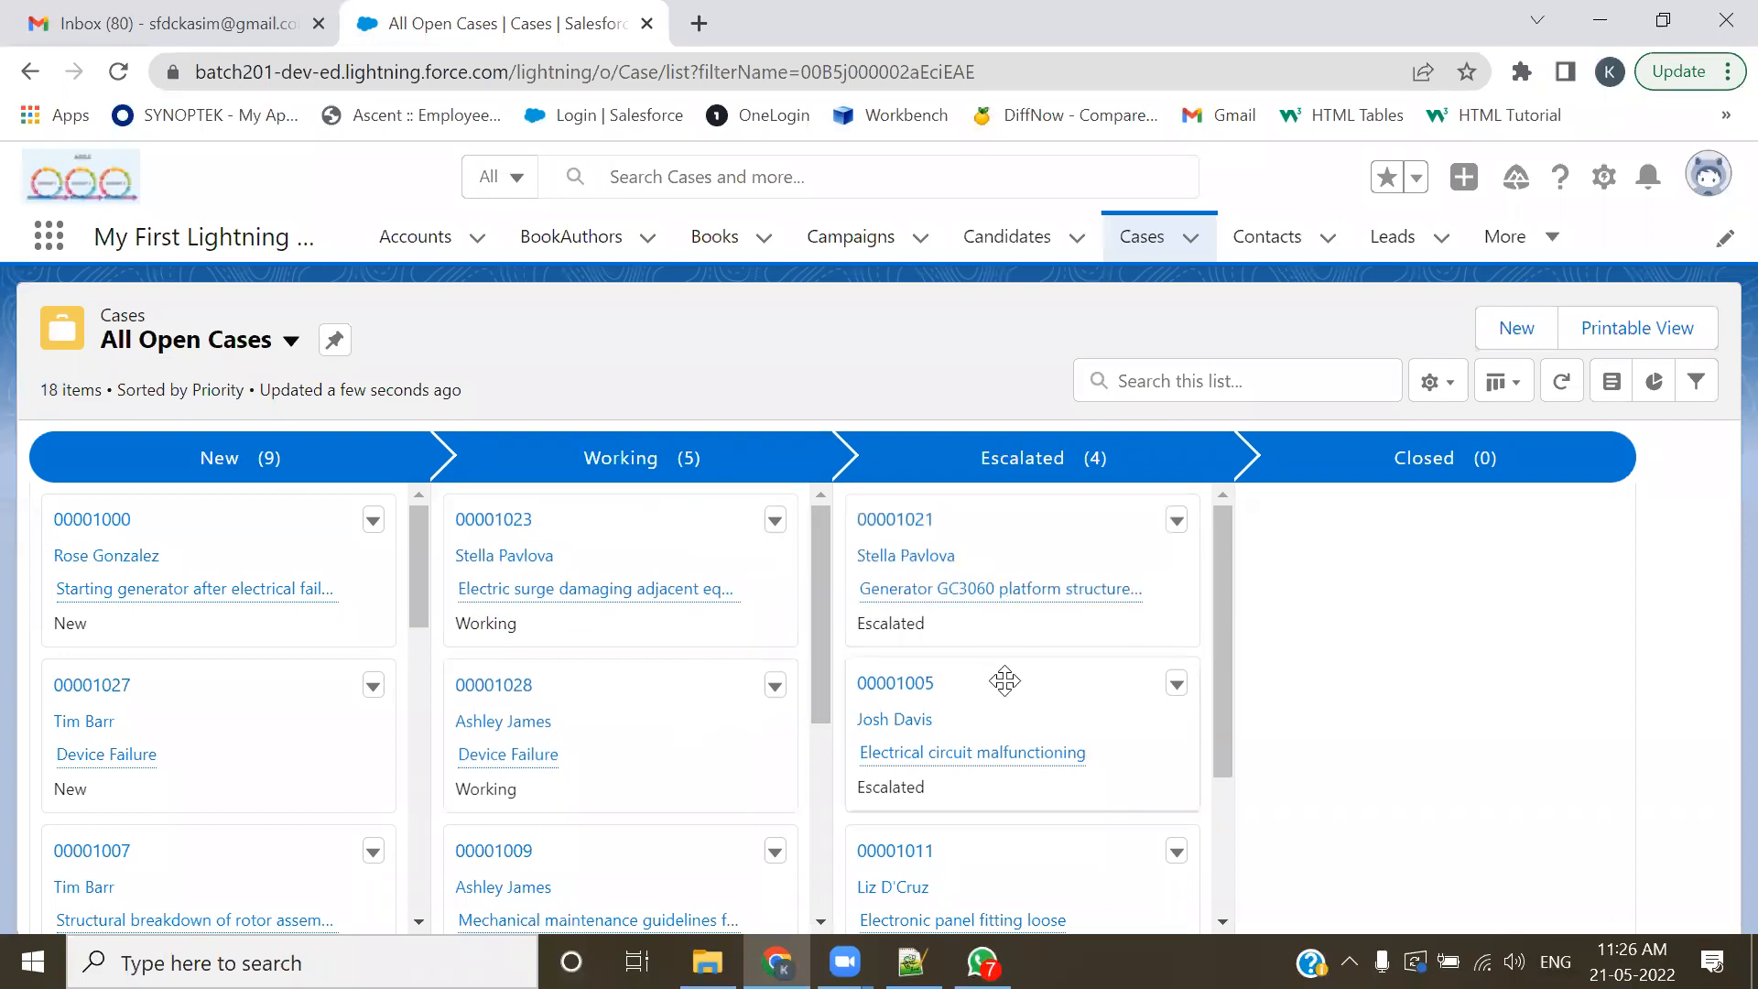
scroll(1003, 680, "down", 3)
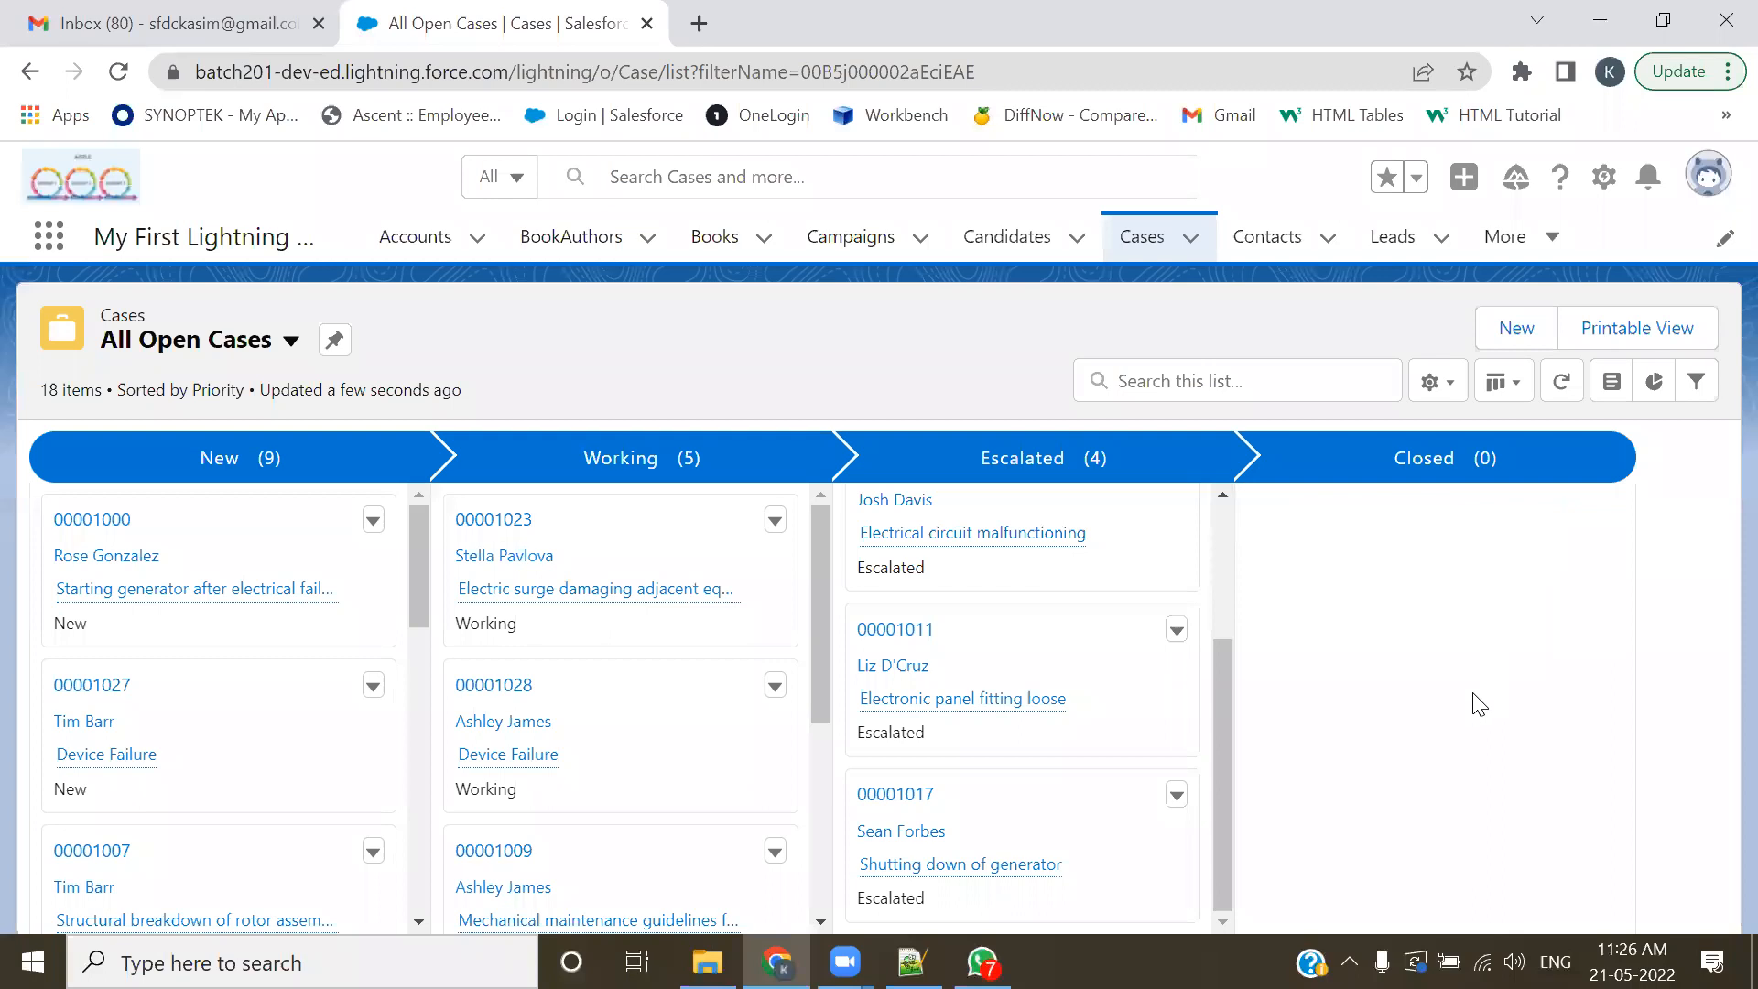
scroll(1202, 741, "up", 3)
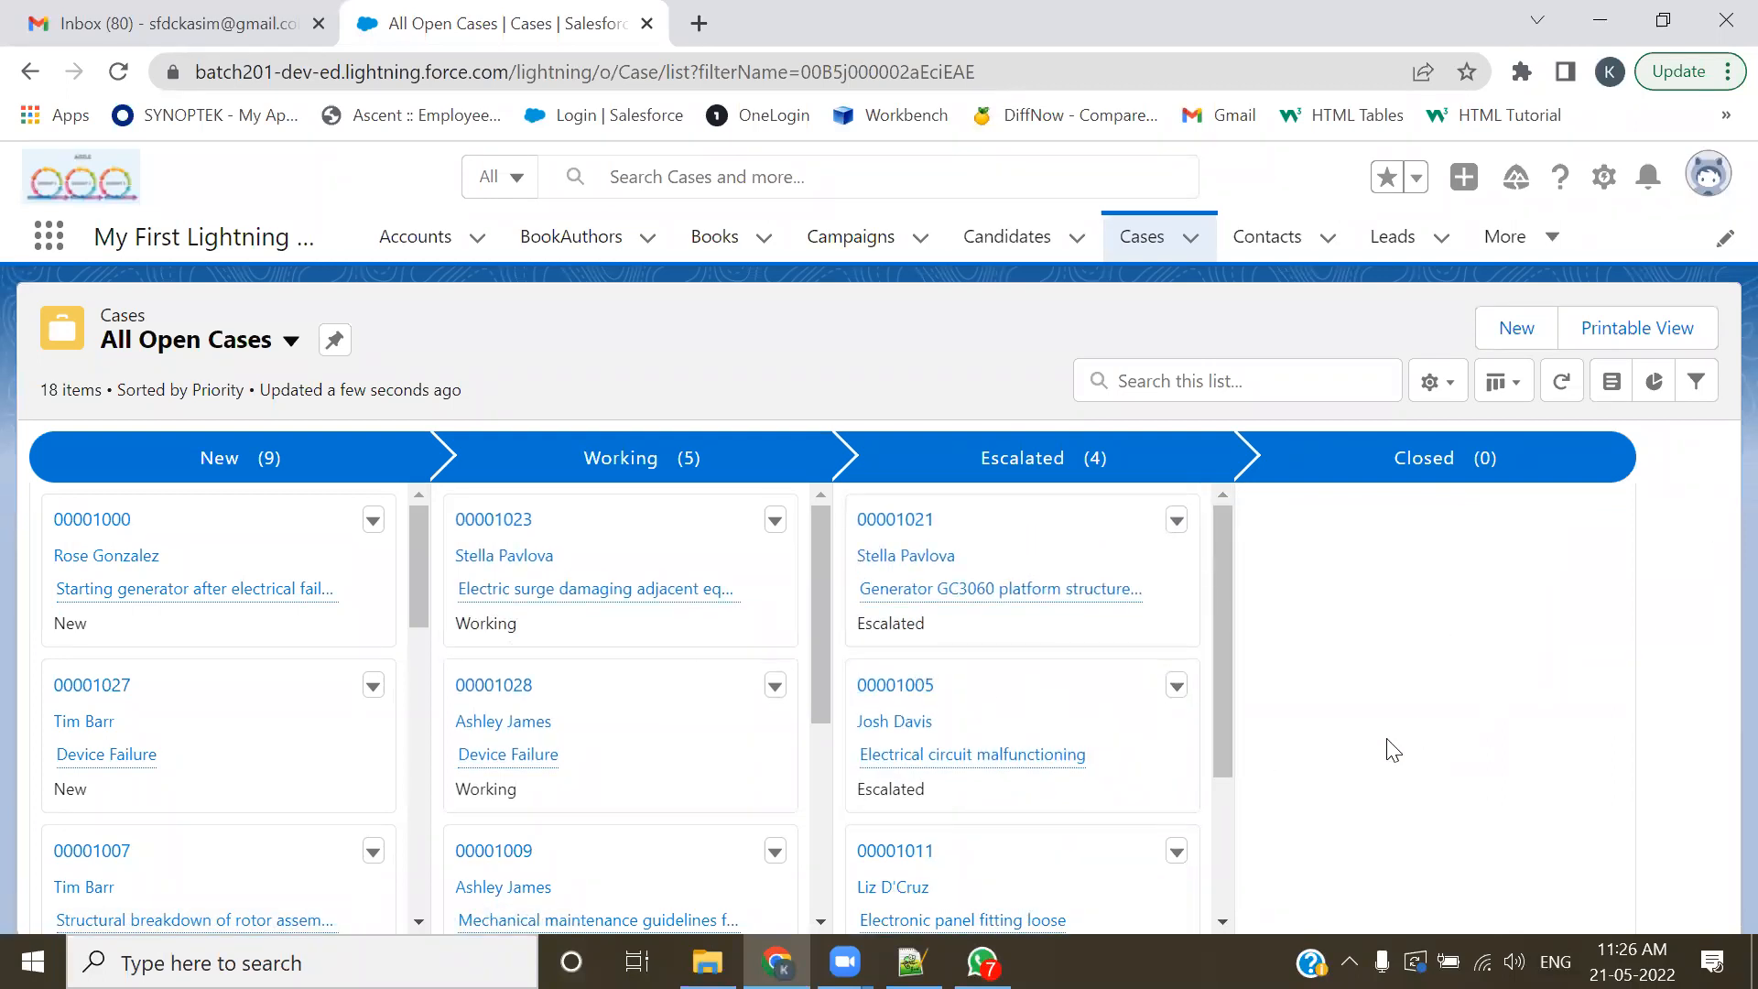
scroll(421, 586, "down", 3)
left_click_drag(421, 604, 452, 477)
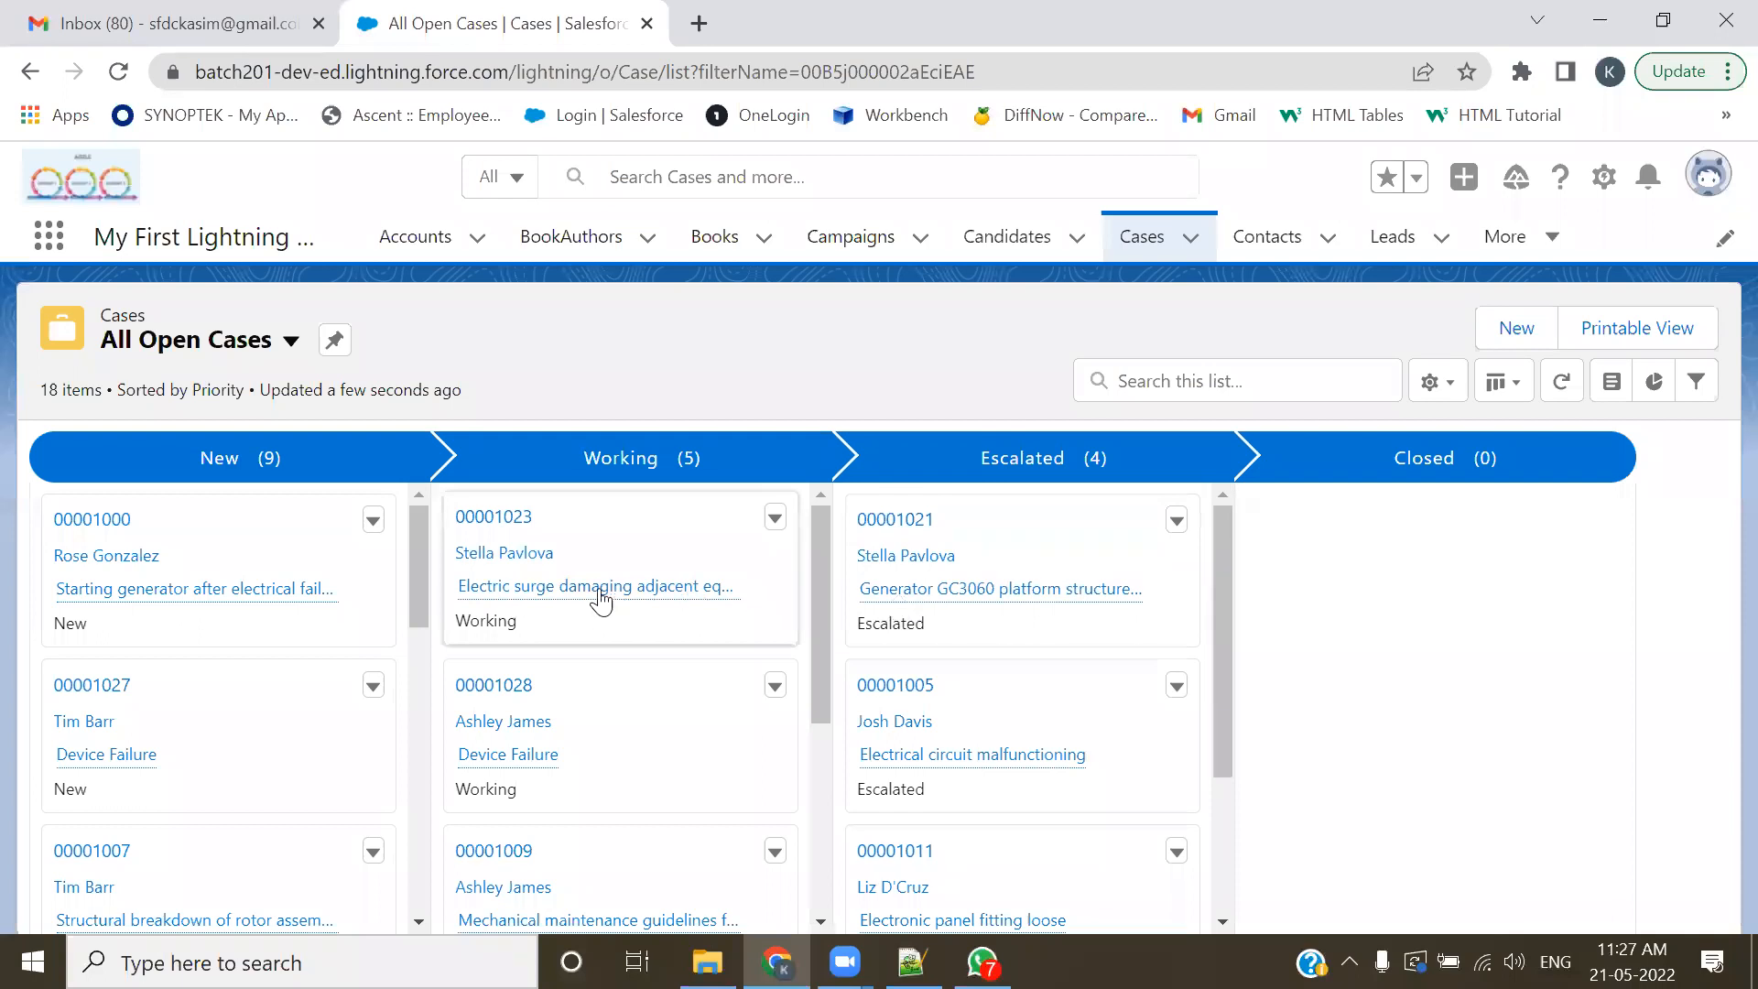
- Move the case about an electric surge damaging adjacent equipment from the Working column to Closed
mouse_move(575, 601)
mouse_move(536, 565)
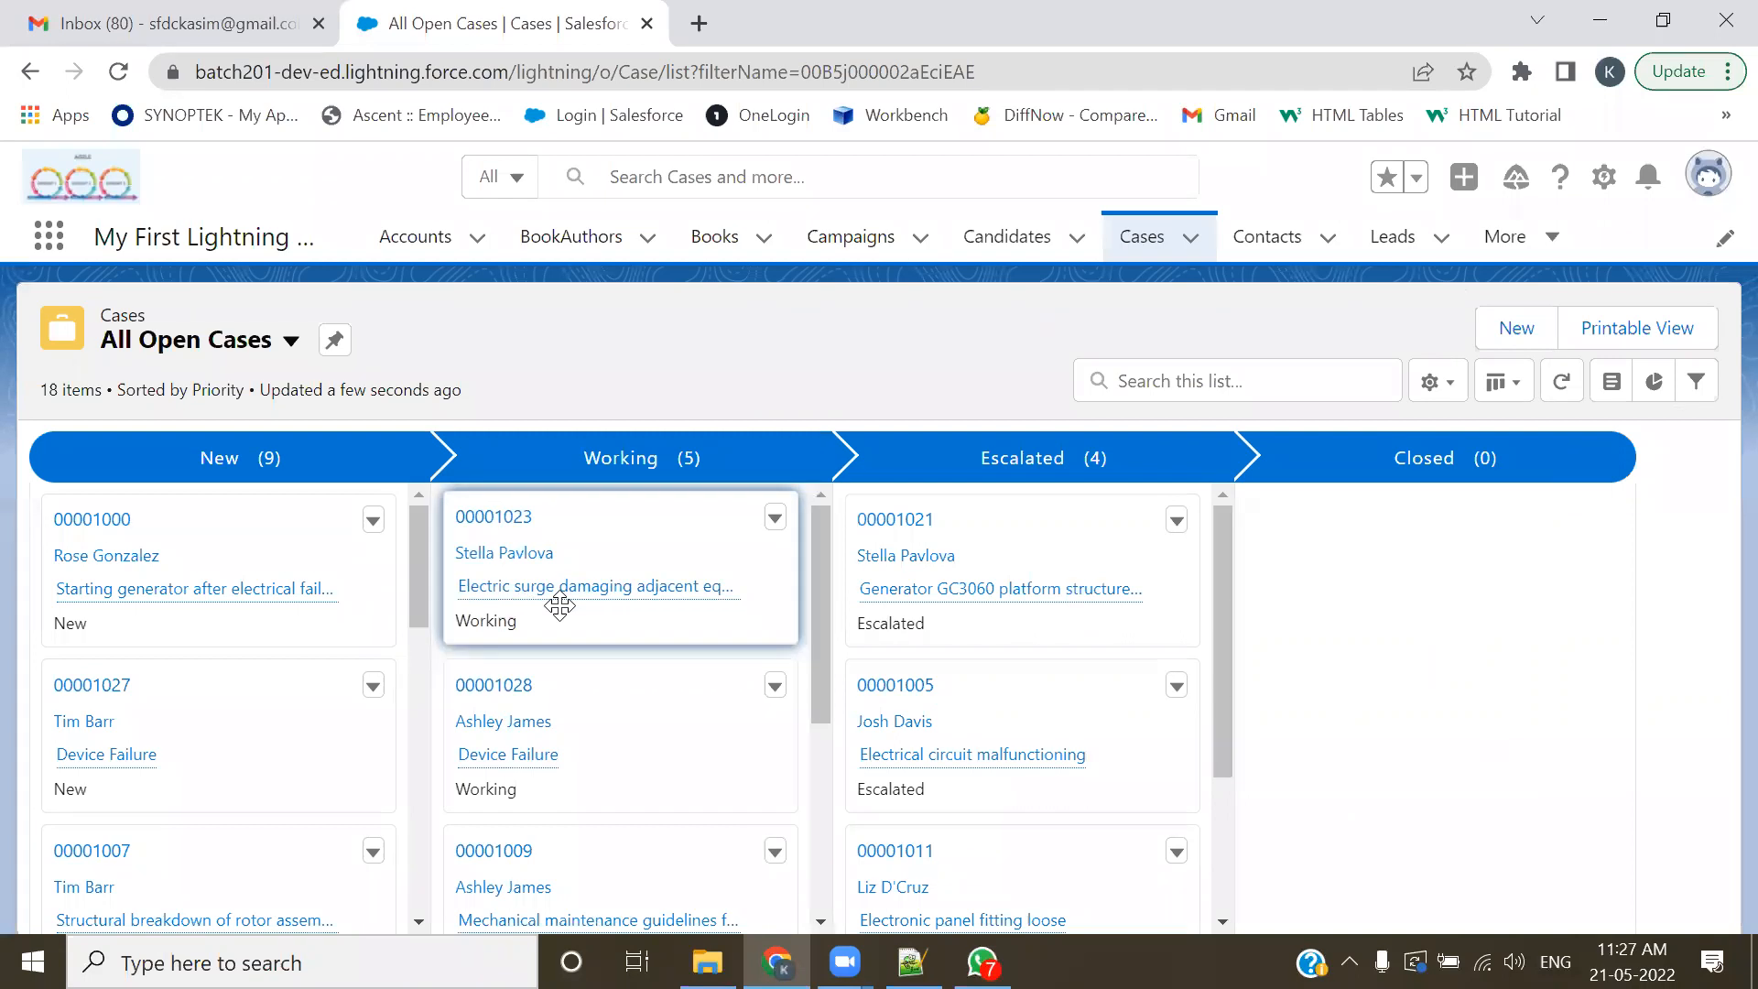
left_click_drag(596, 638, 1322, 506)
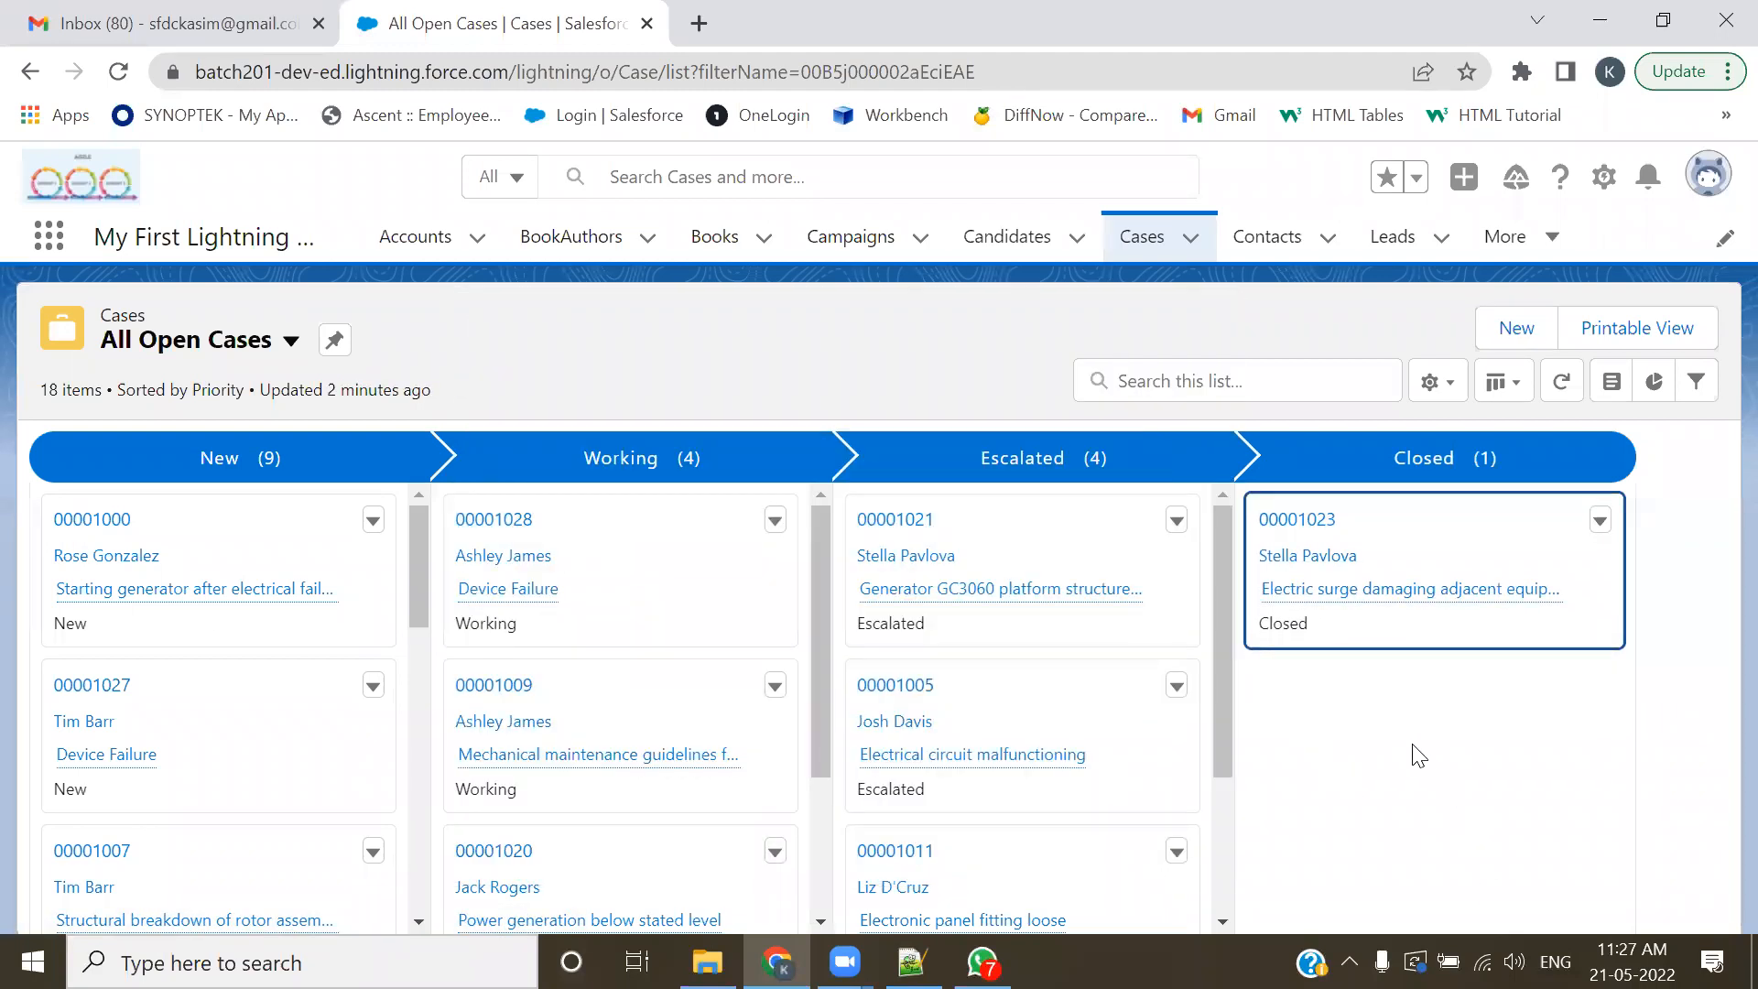
- Move the electric surge case from Closed to New, and move the "Starting generator after electrical failure" case from New to Closed
left_click_drag(1459, 553, 233, 603)
mouse_move(233, 603)
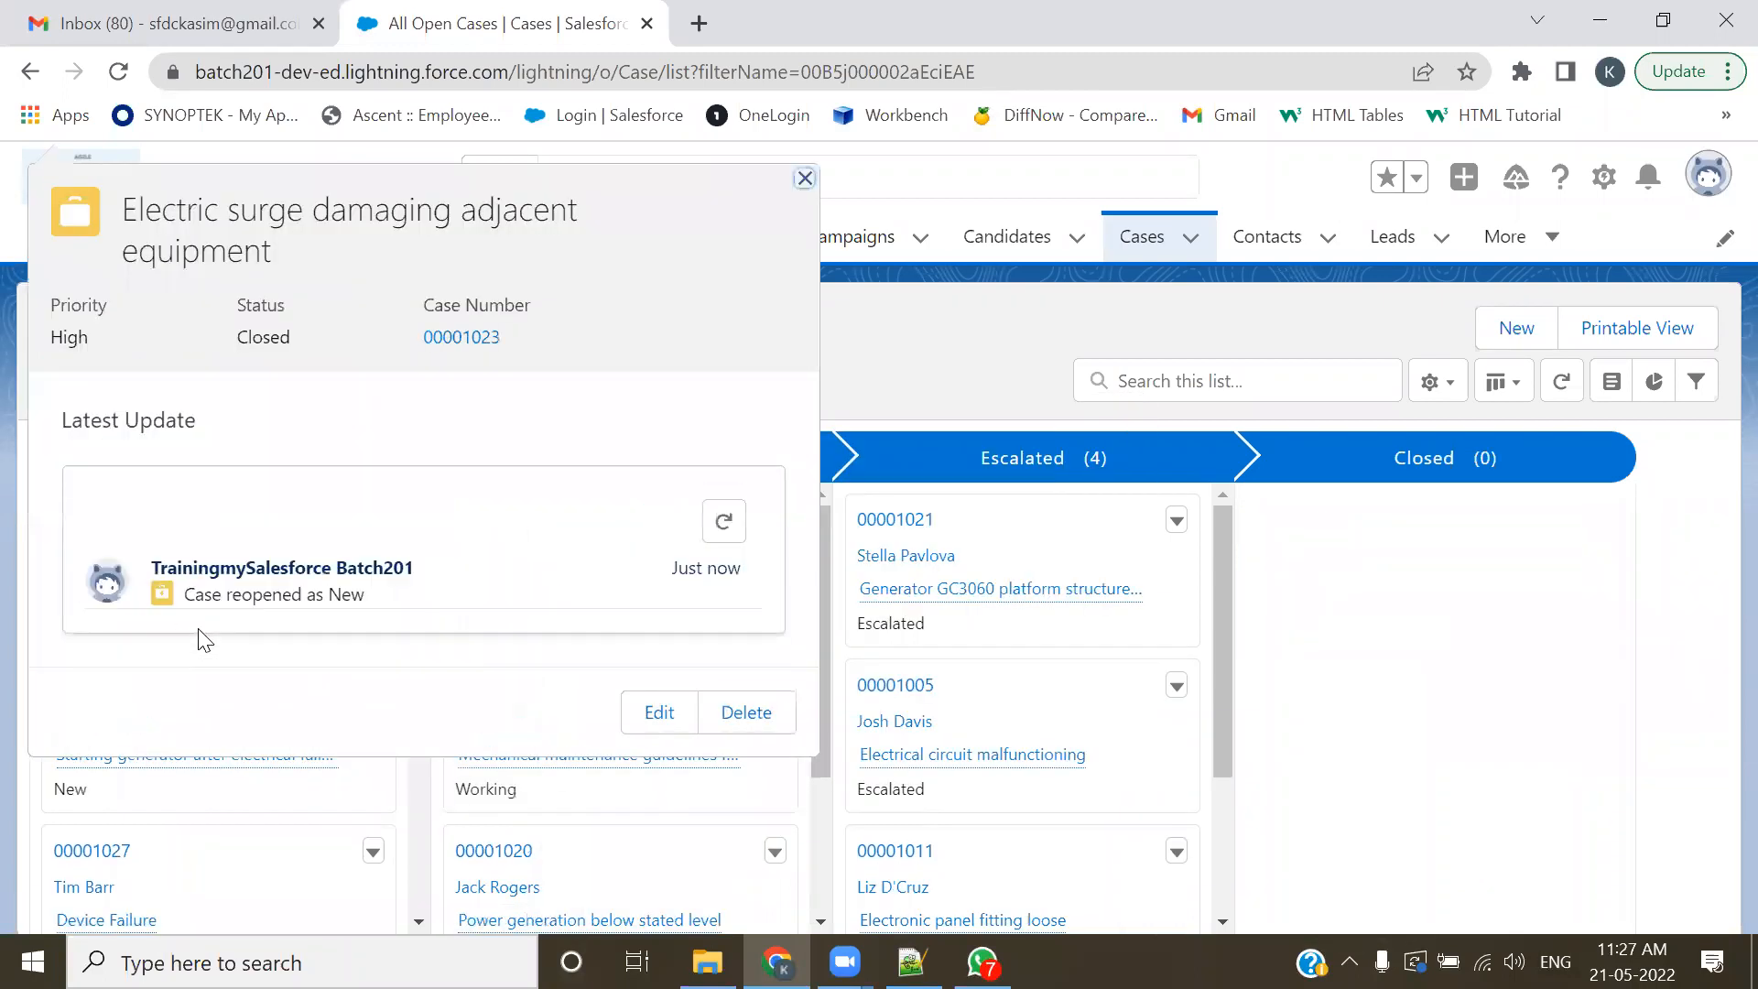
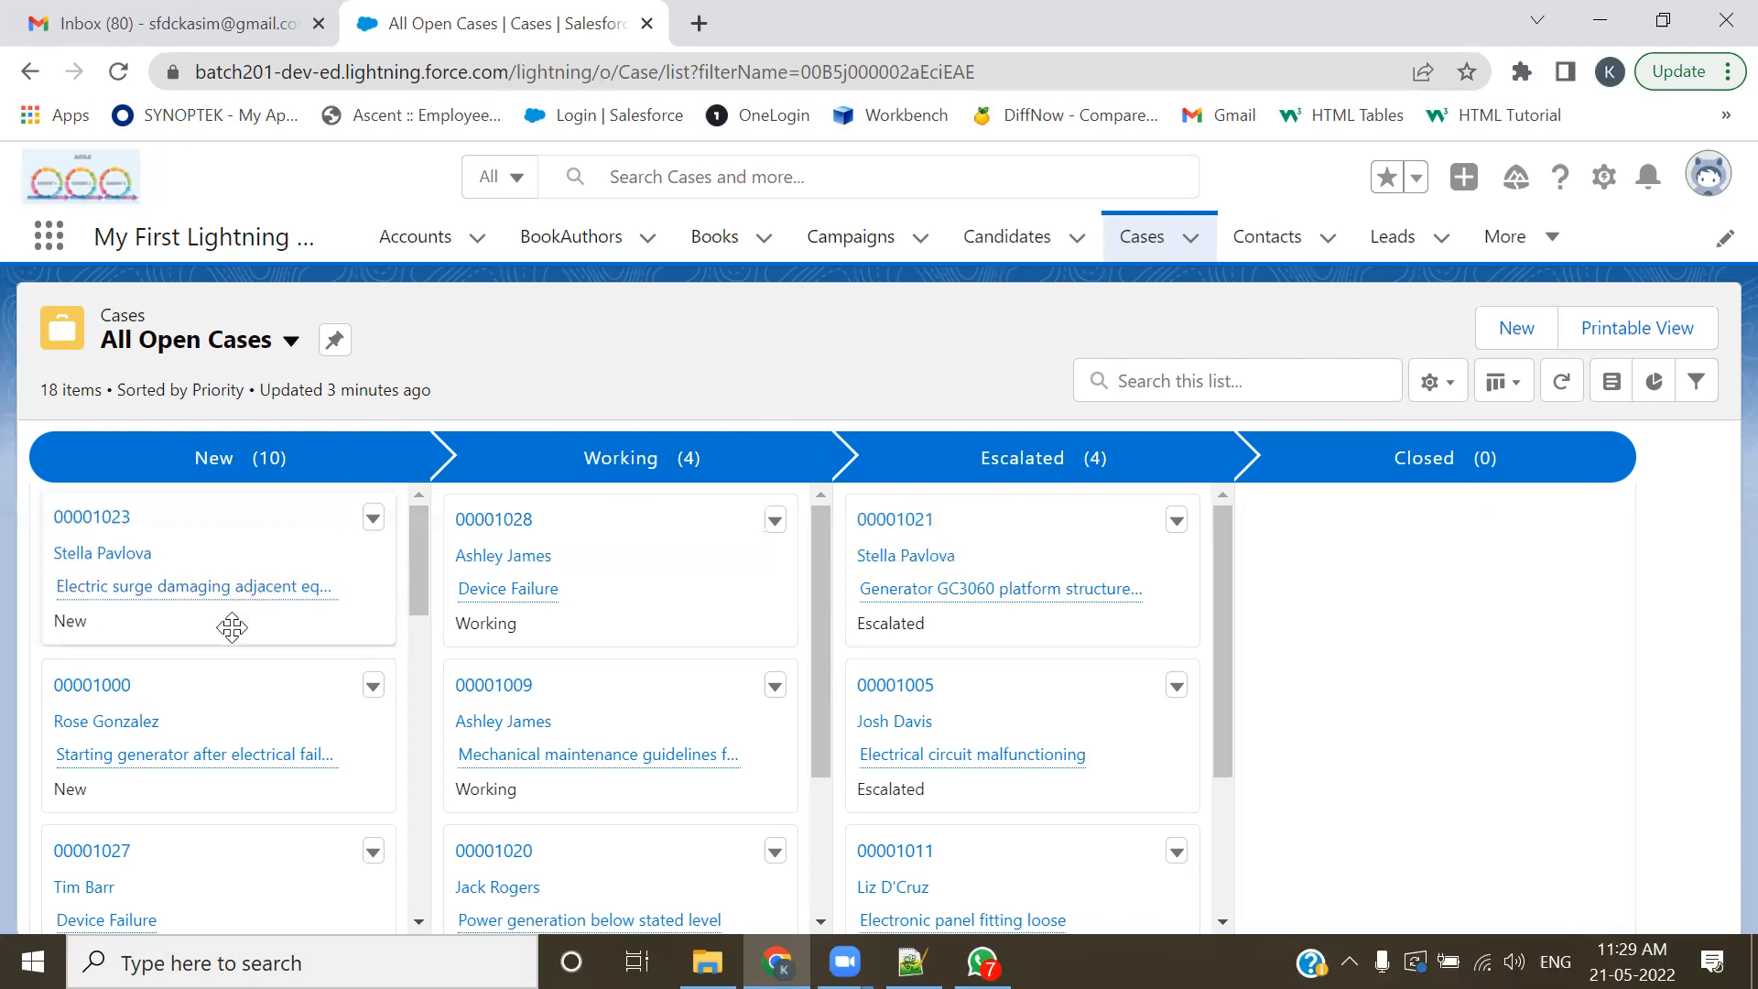
left_click_drag(200, 713, 1309, 563)
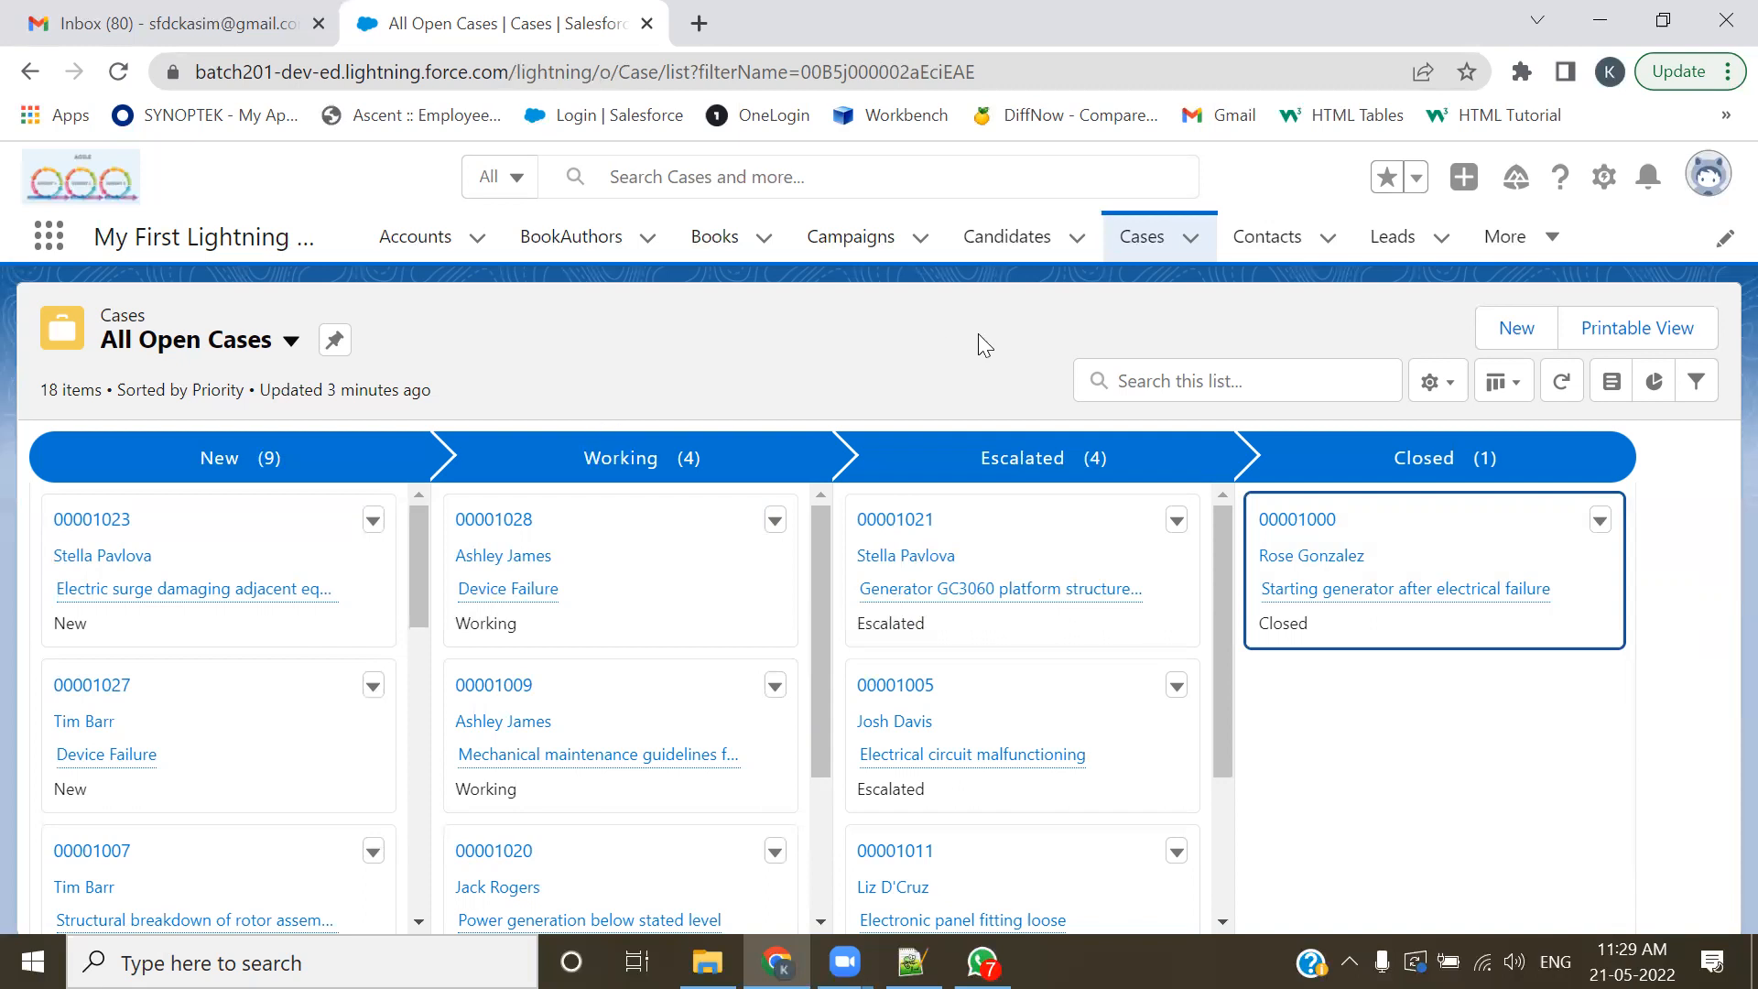
- Open Setup, search its navigation for "object" and go to the Object Manager
left_click(1604, 179)
left_click(1432, 248)
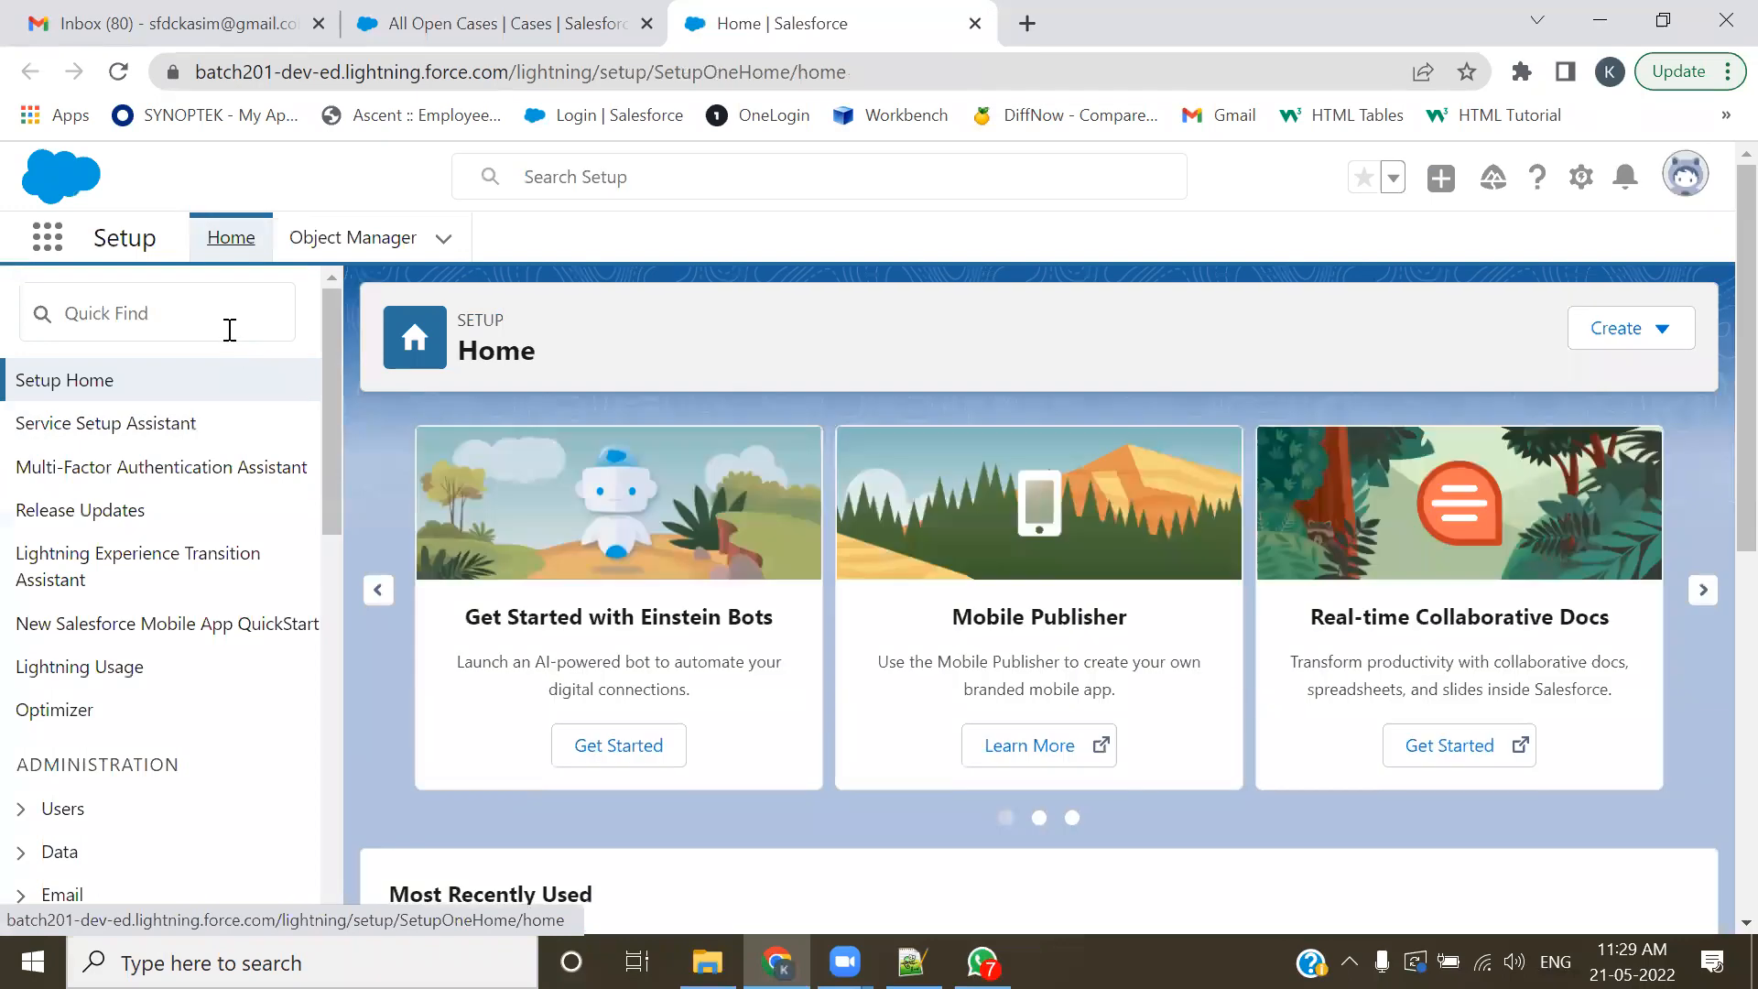
left_click(226, 320)
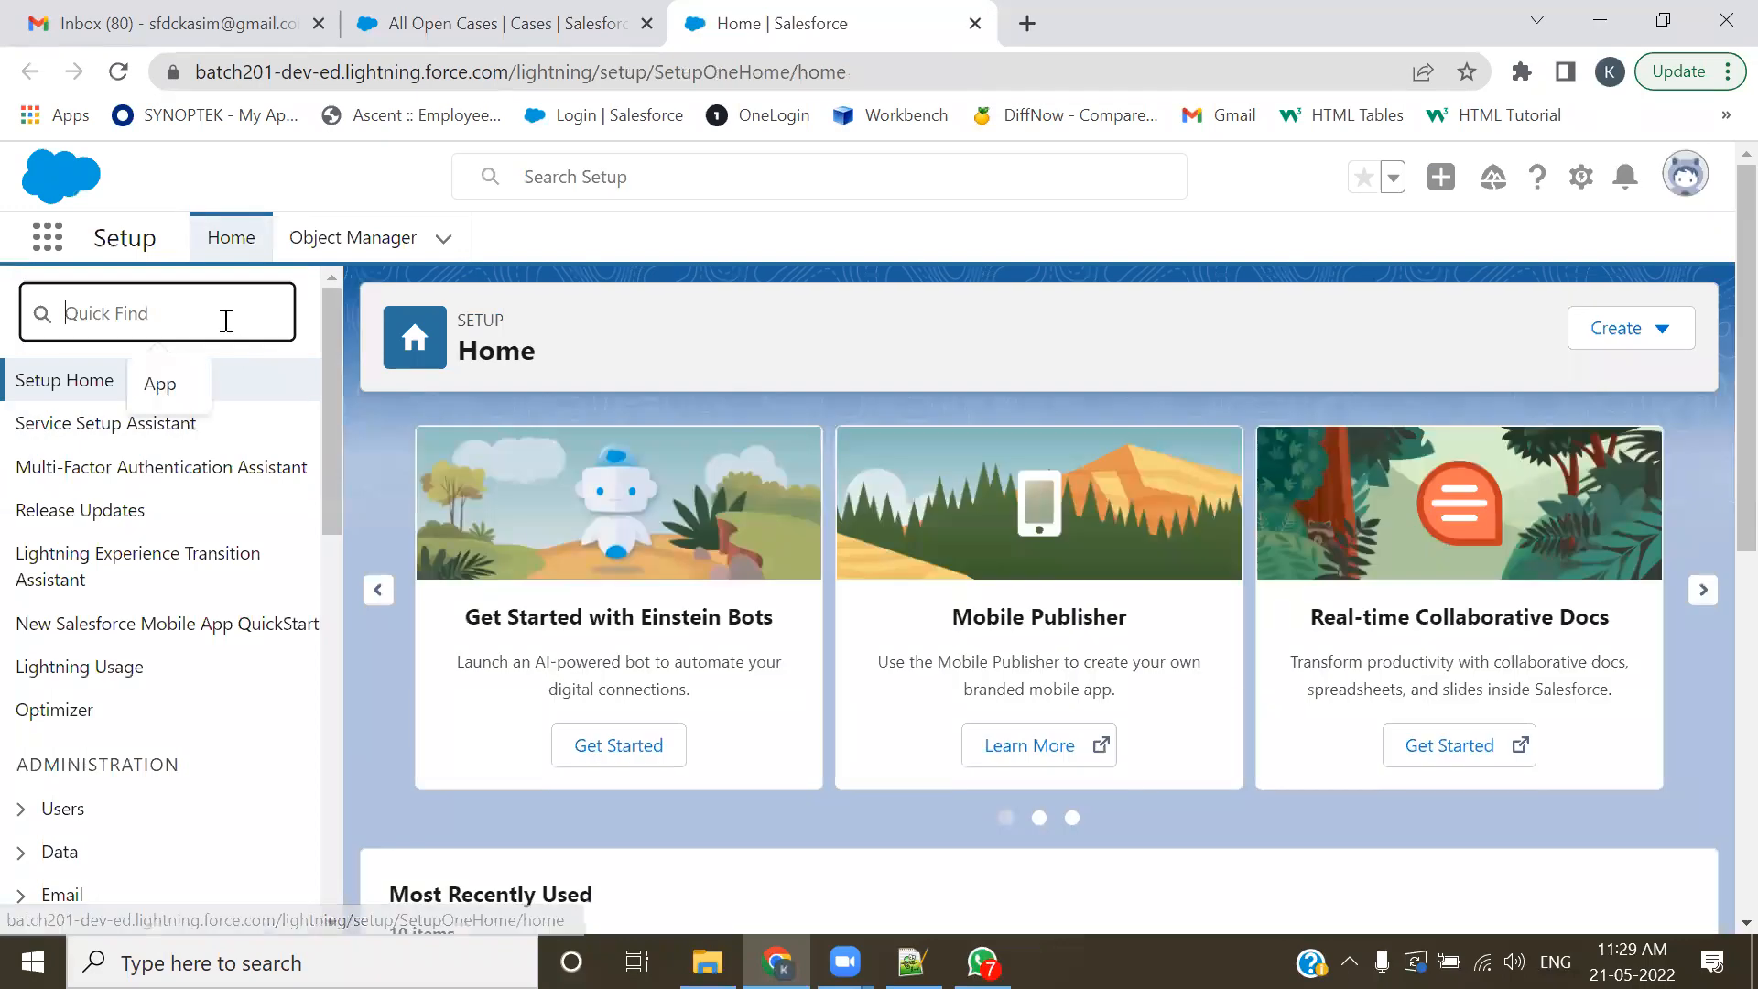
type("o")
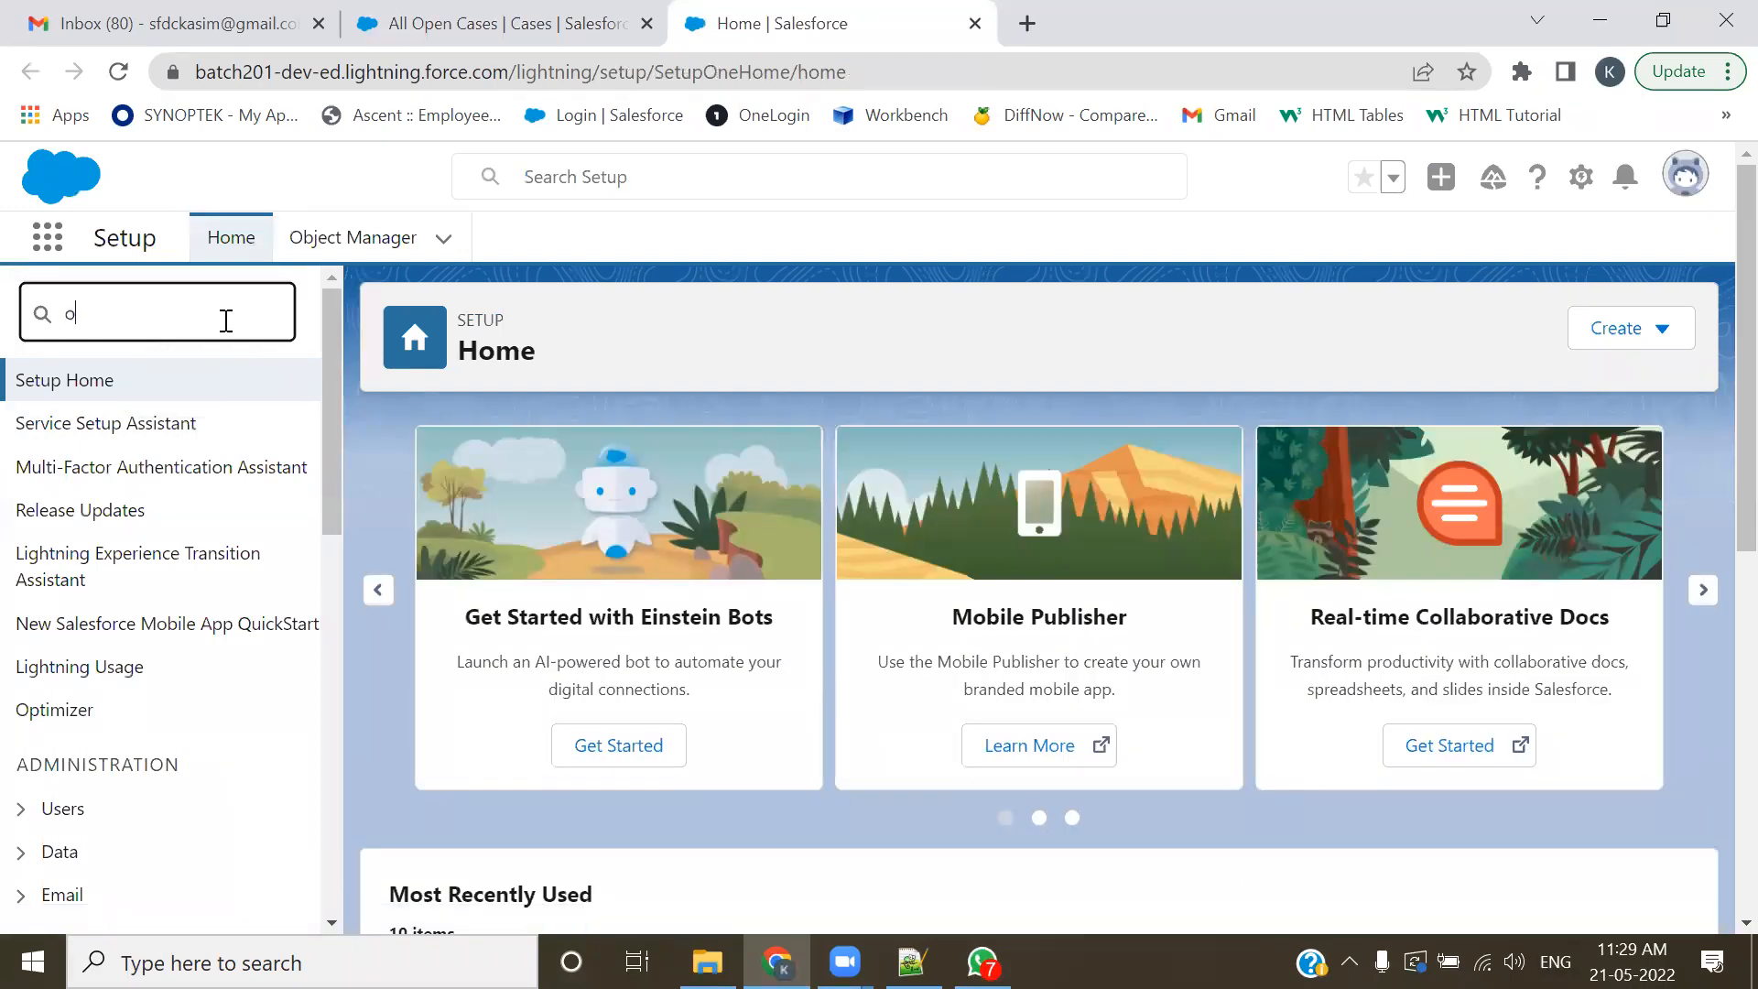
type("bject")
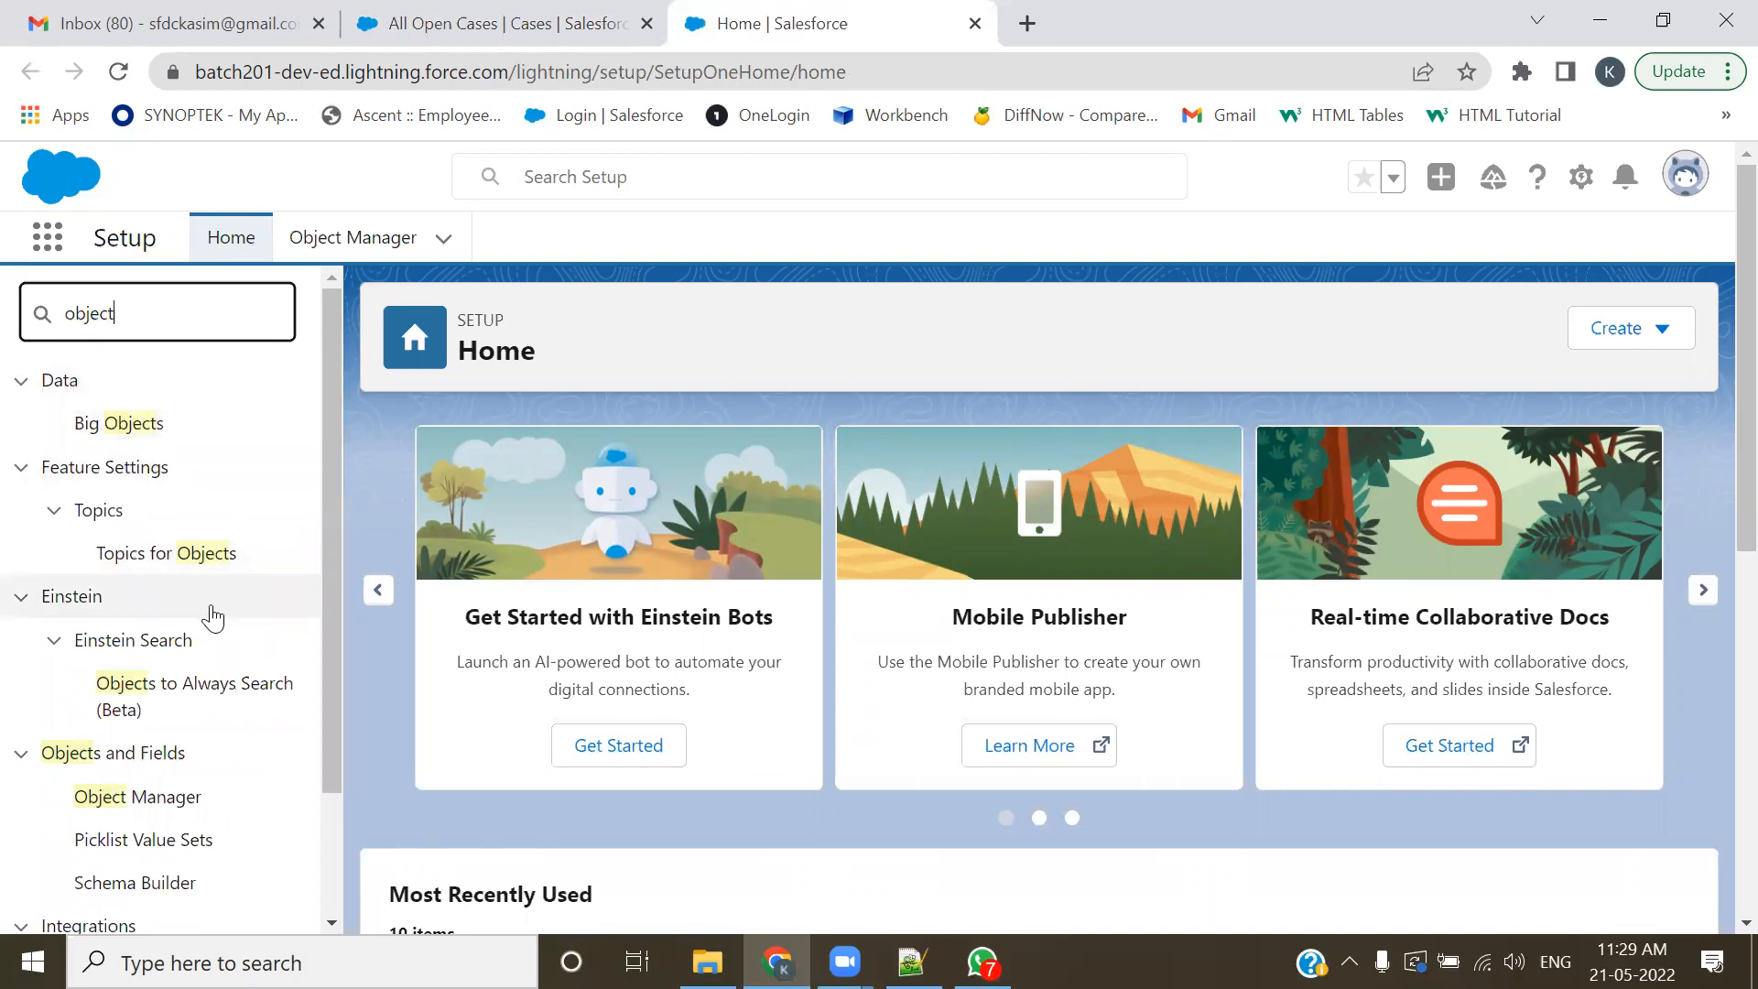
scroll(217, 616, "down", 2)
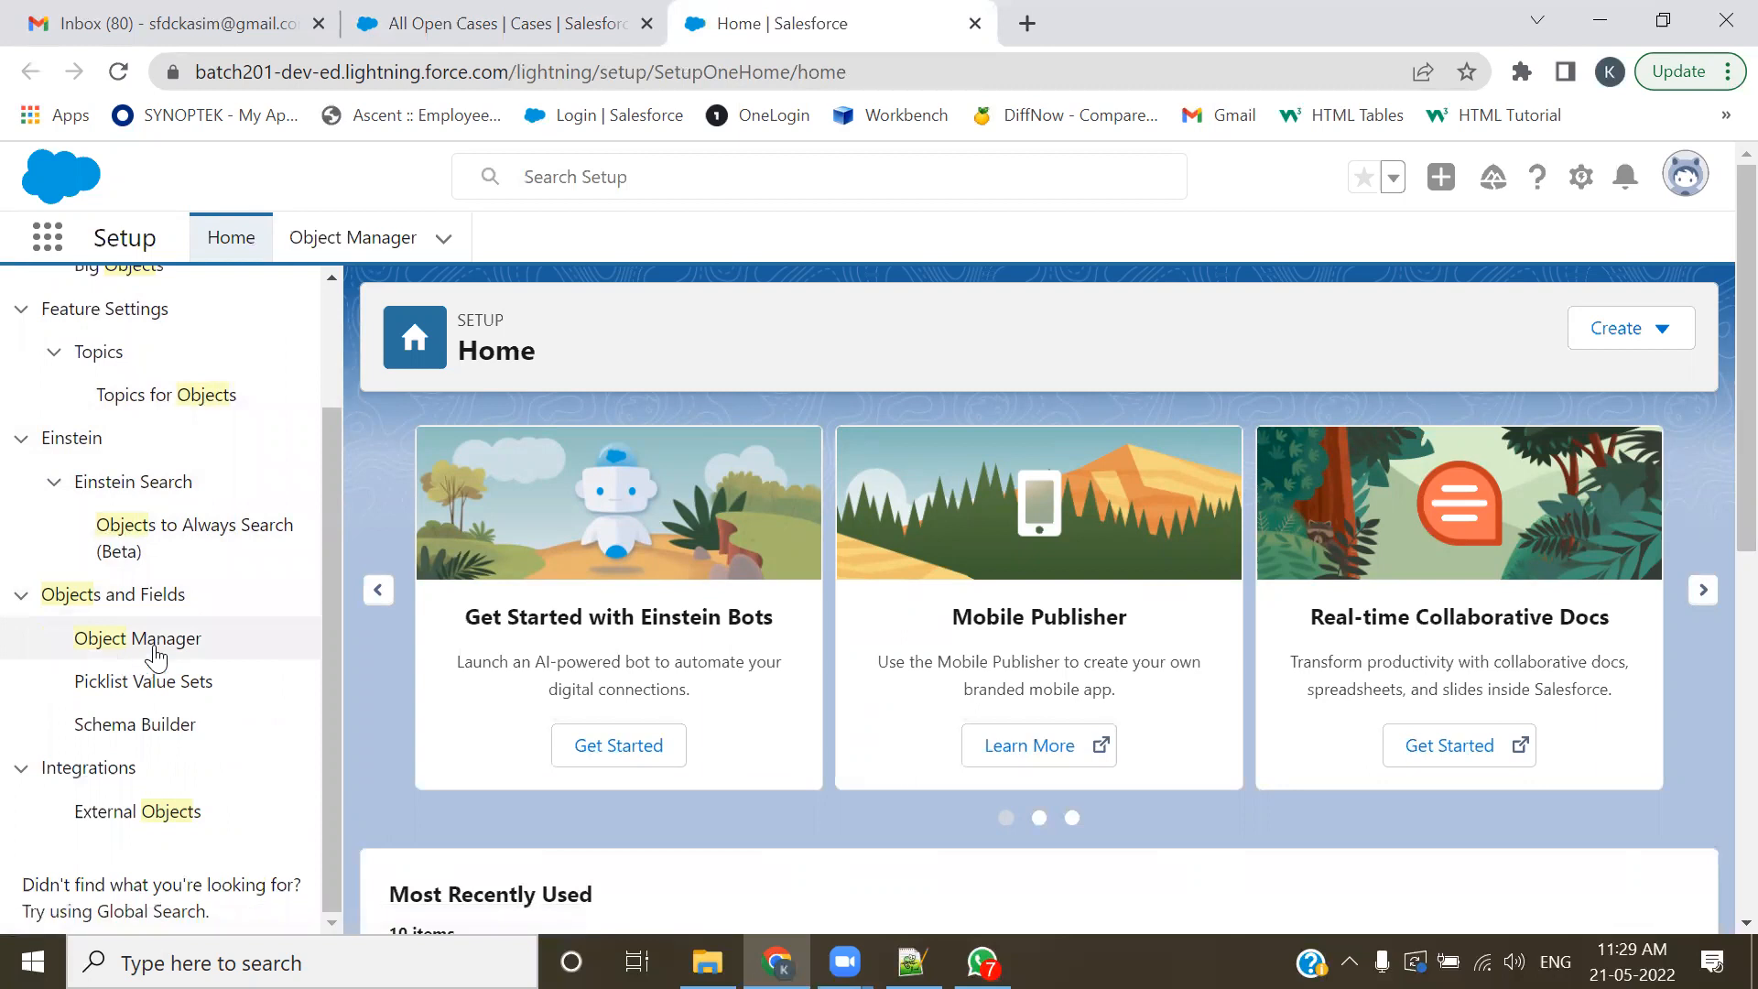
scroll(189, 639, "up", 2)
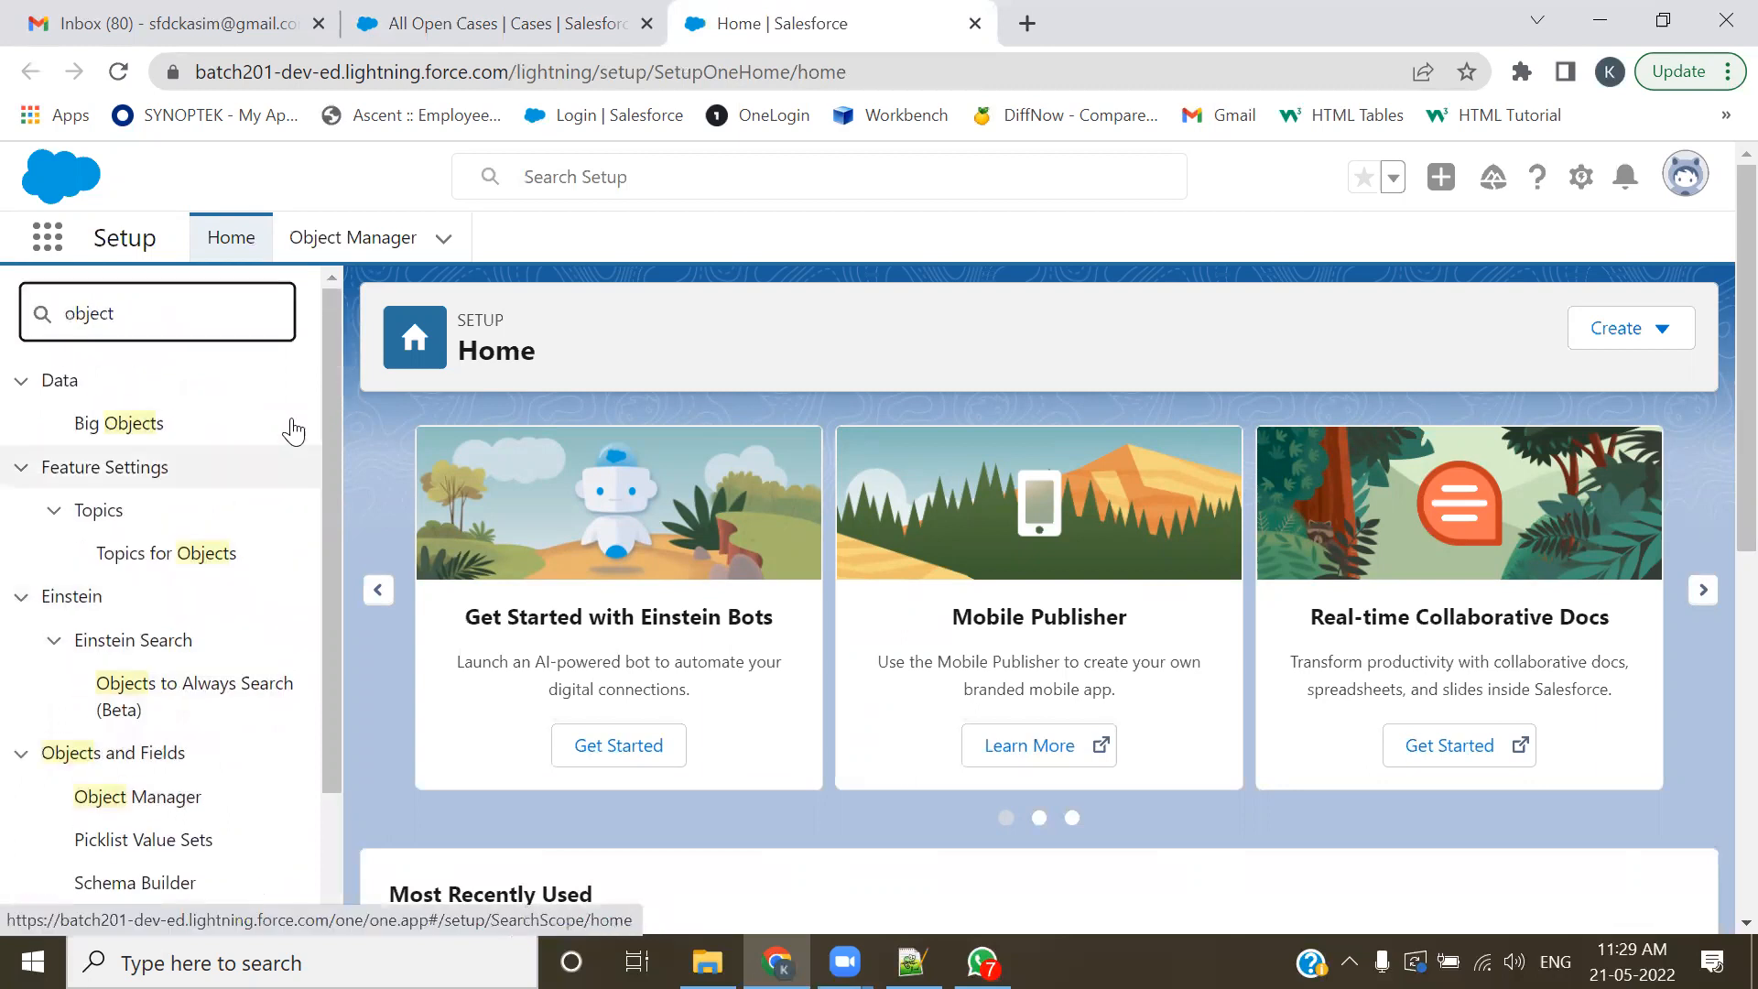
left_click(340, 246)
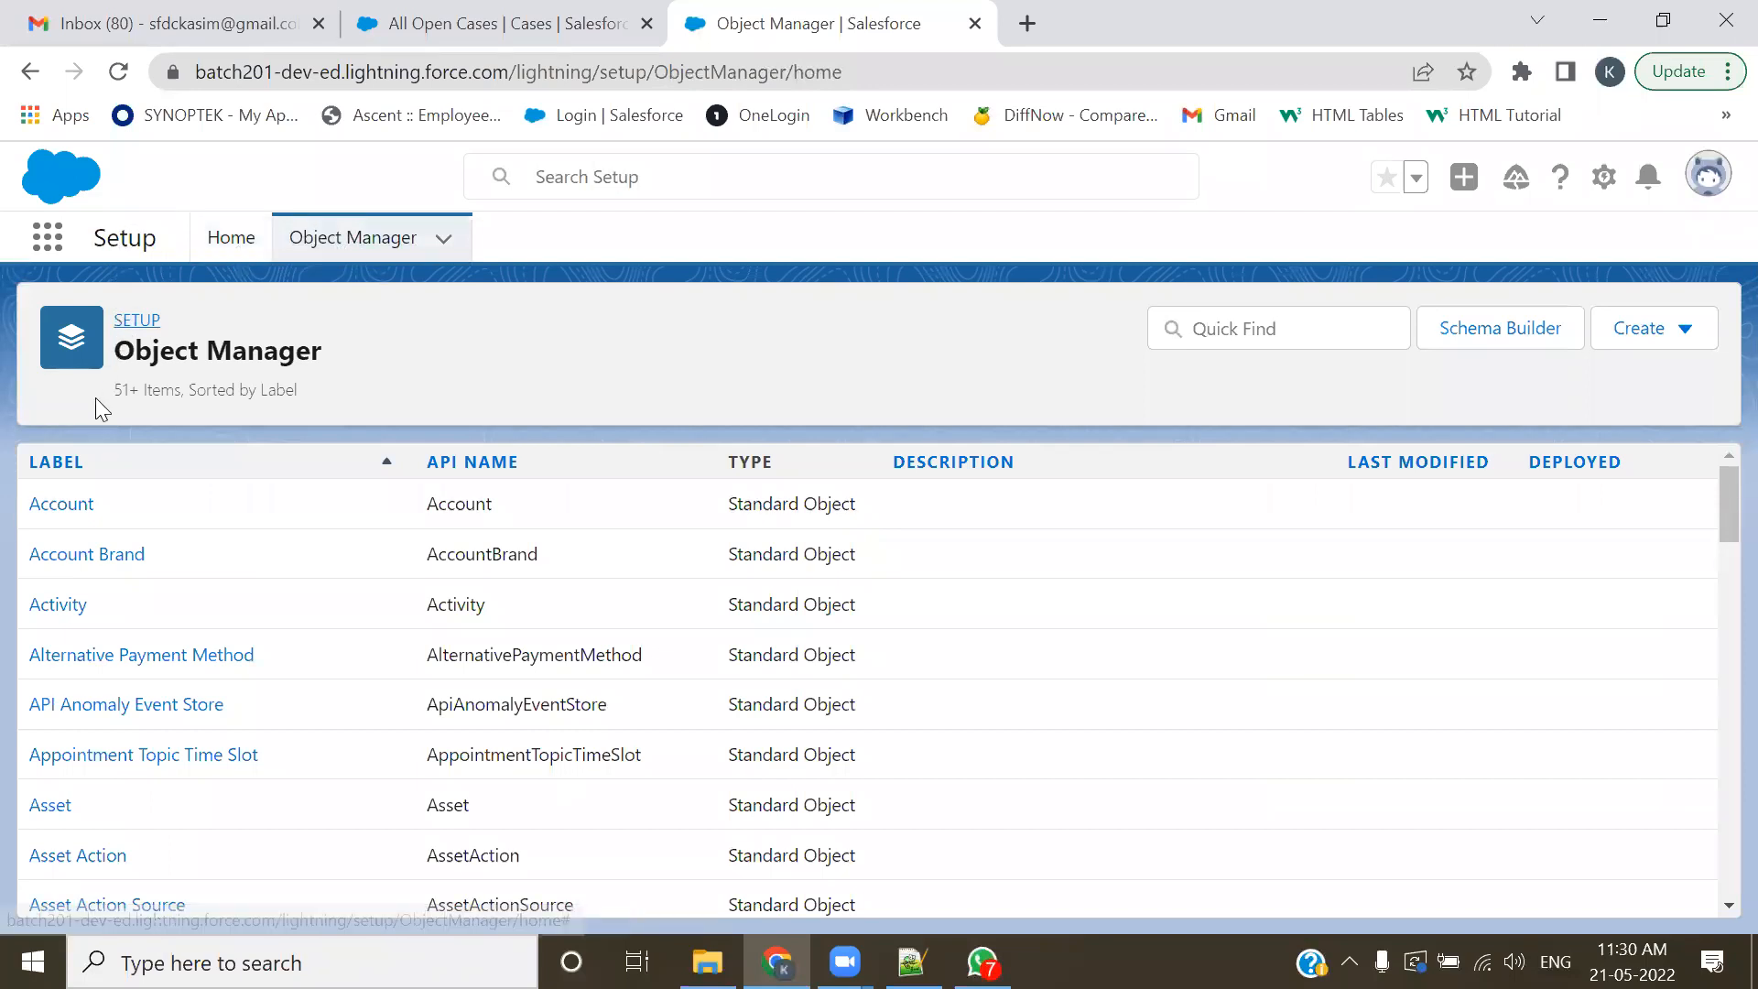
- Return to the Setup home page, reopen the Object Manager and examine its options for creating a new object
left_click(231, 238)
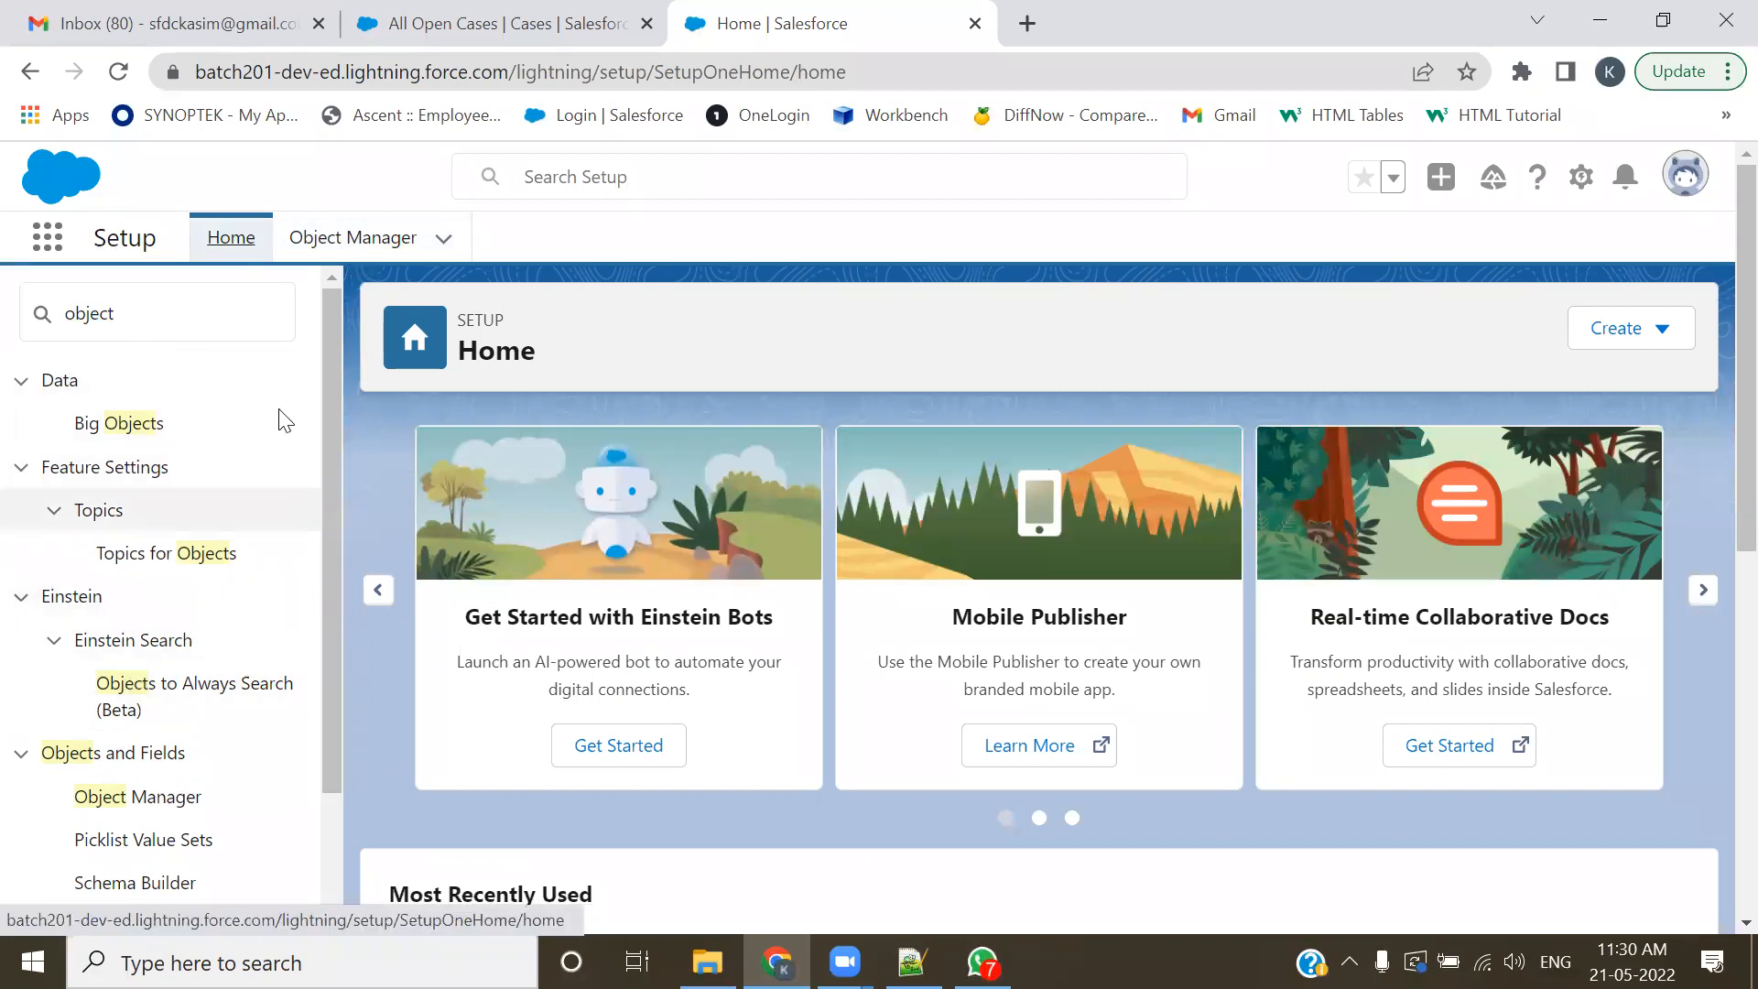
left_click(377, 237)
left_click(442, 240)
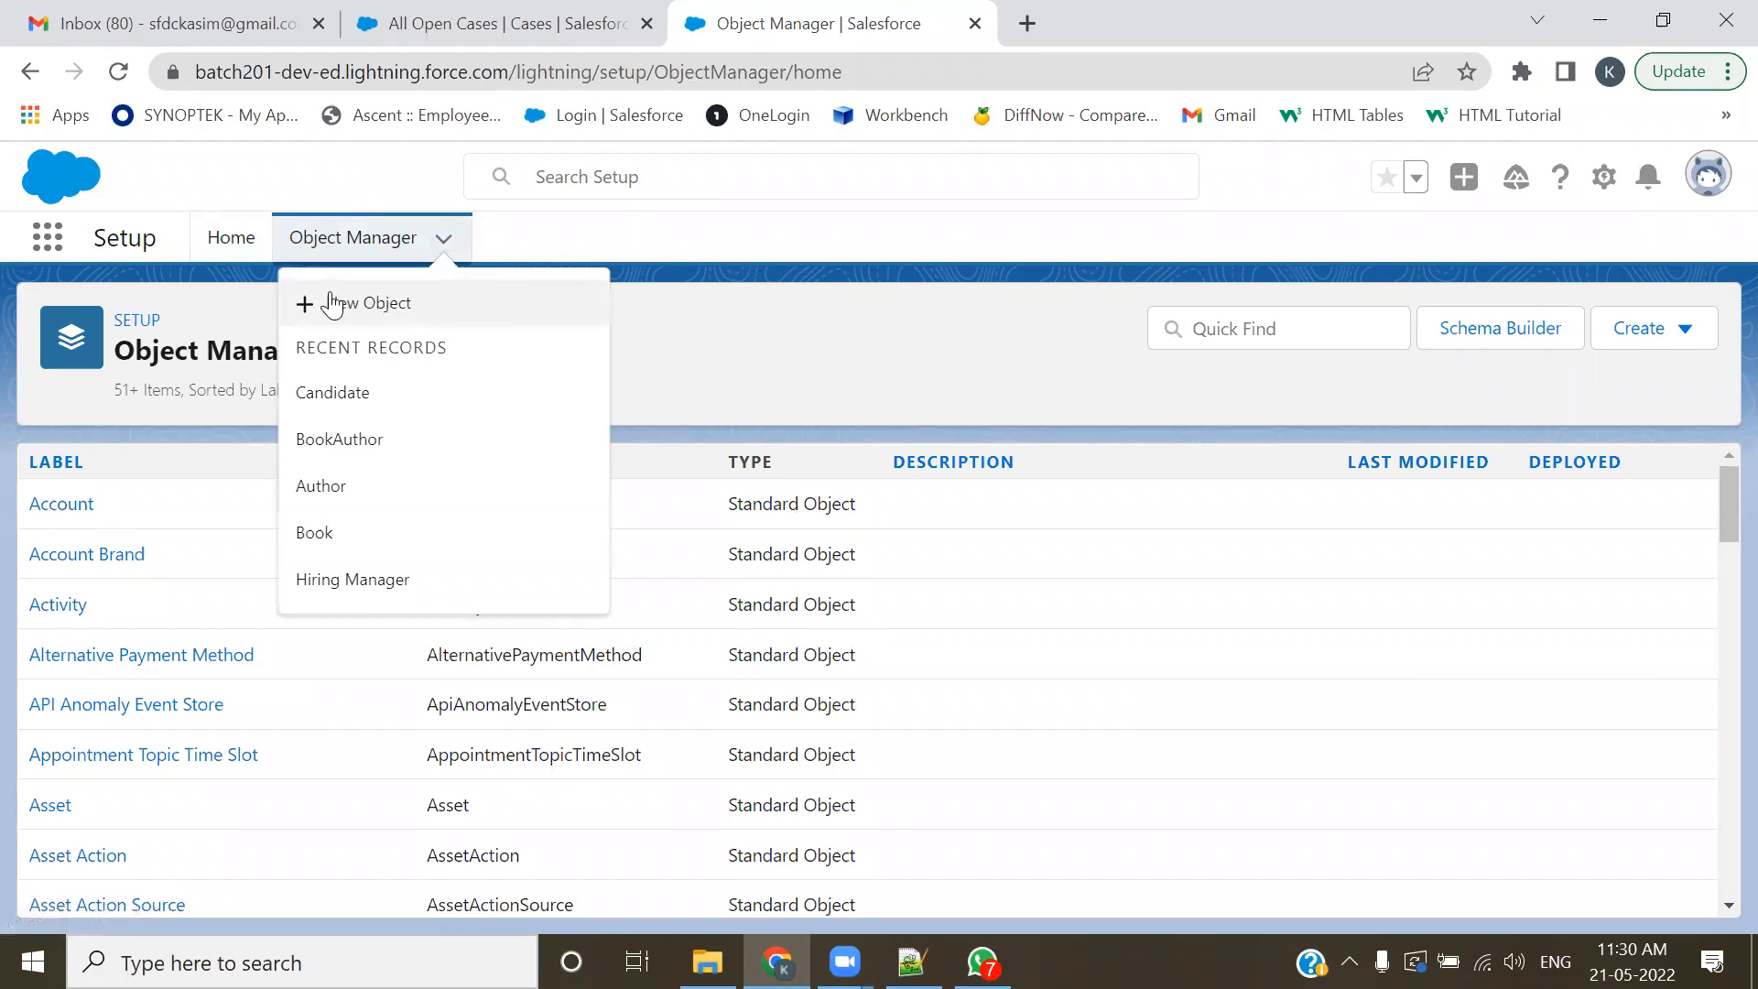
left_click(1693, 334)
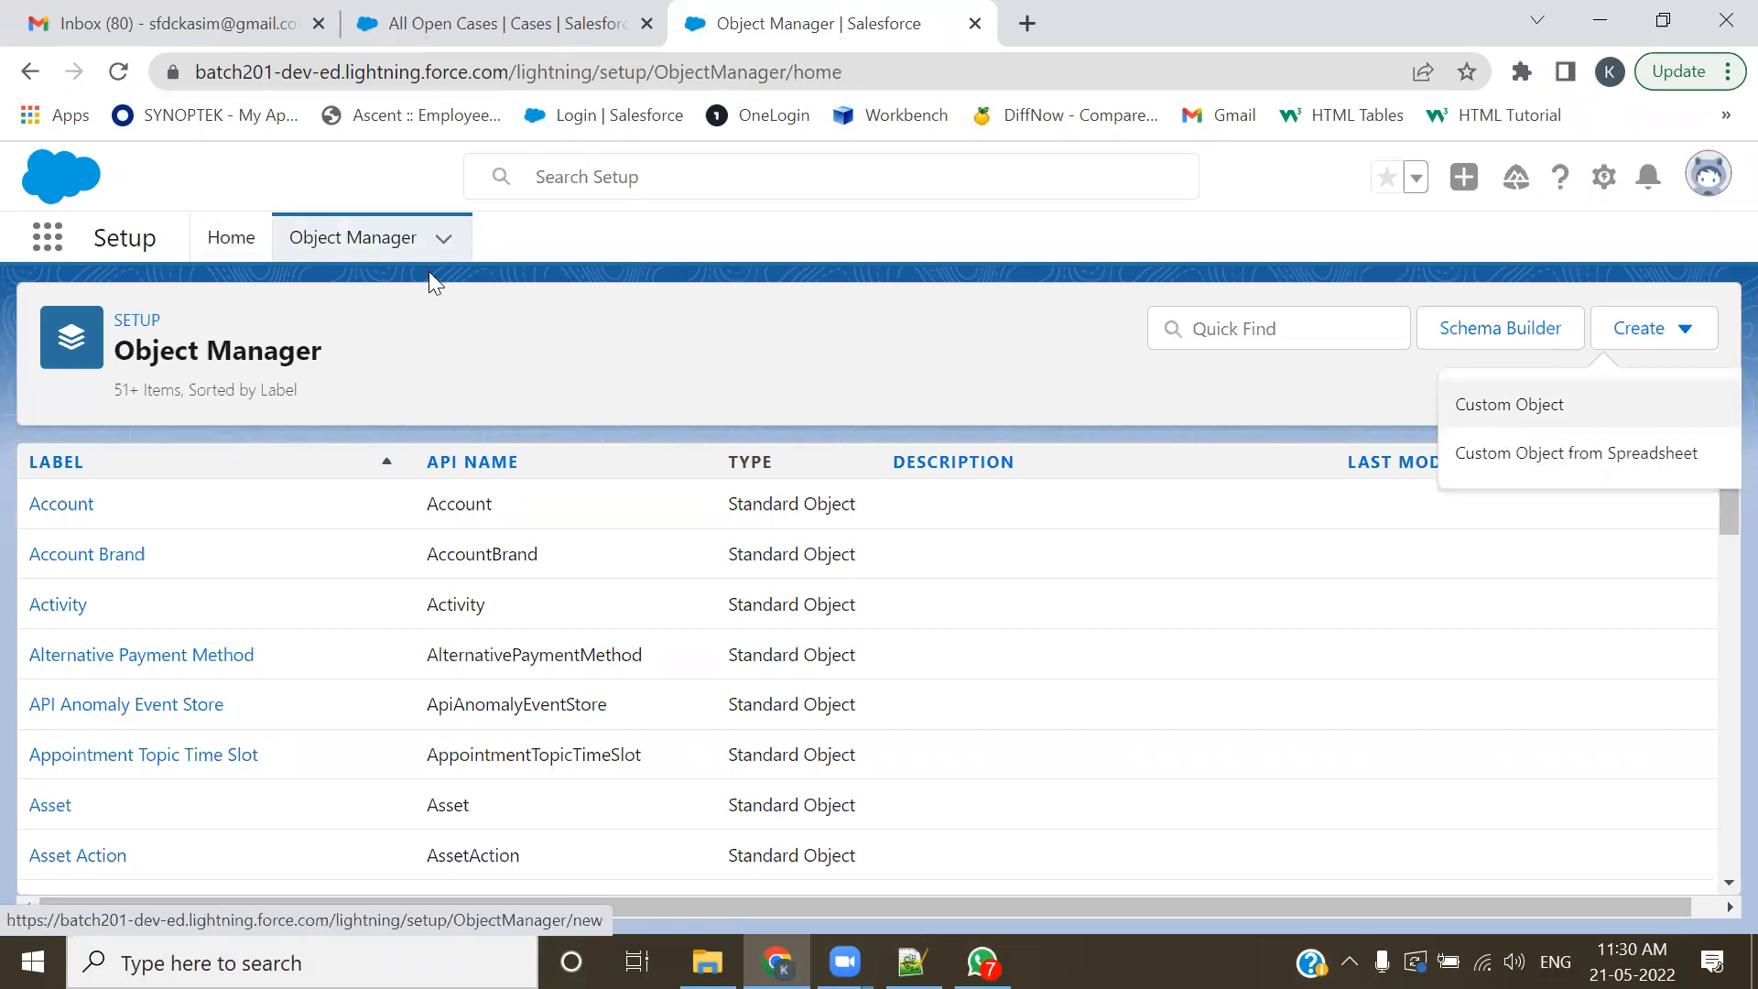
left_click(443, 240)
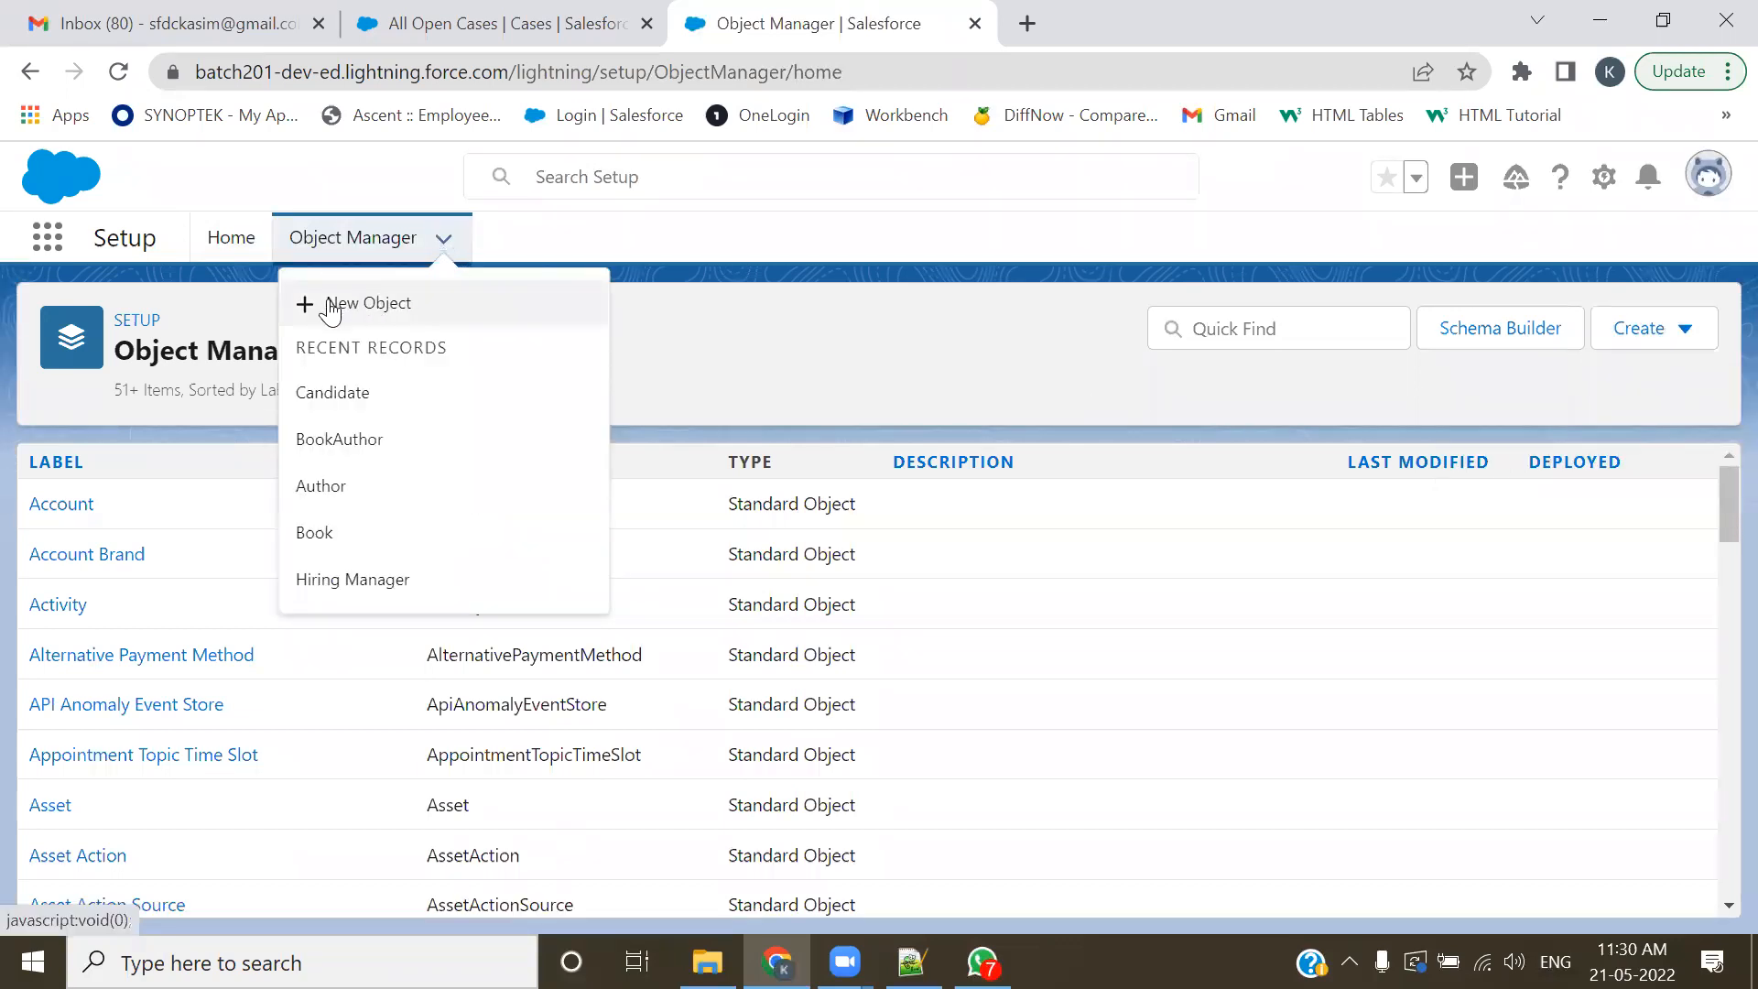
- Start a new custom object definition from the Object Manager
left_click(1649, 334)
left_click(1545, 420)
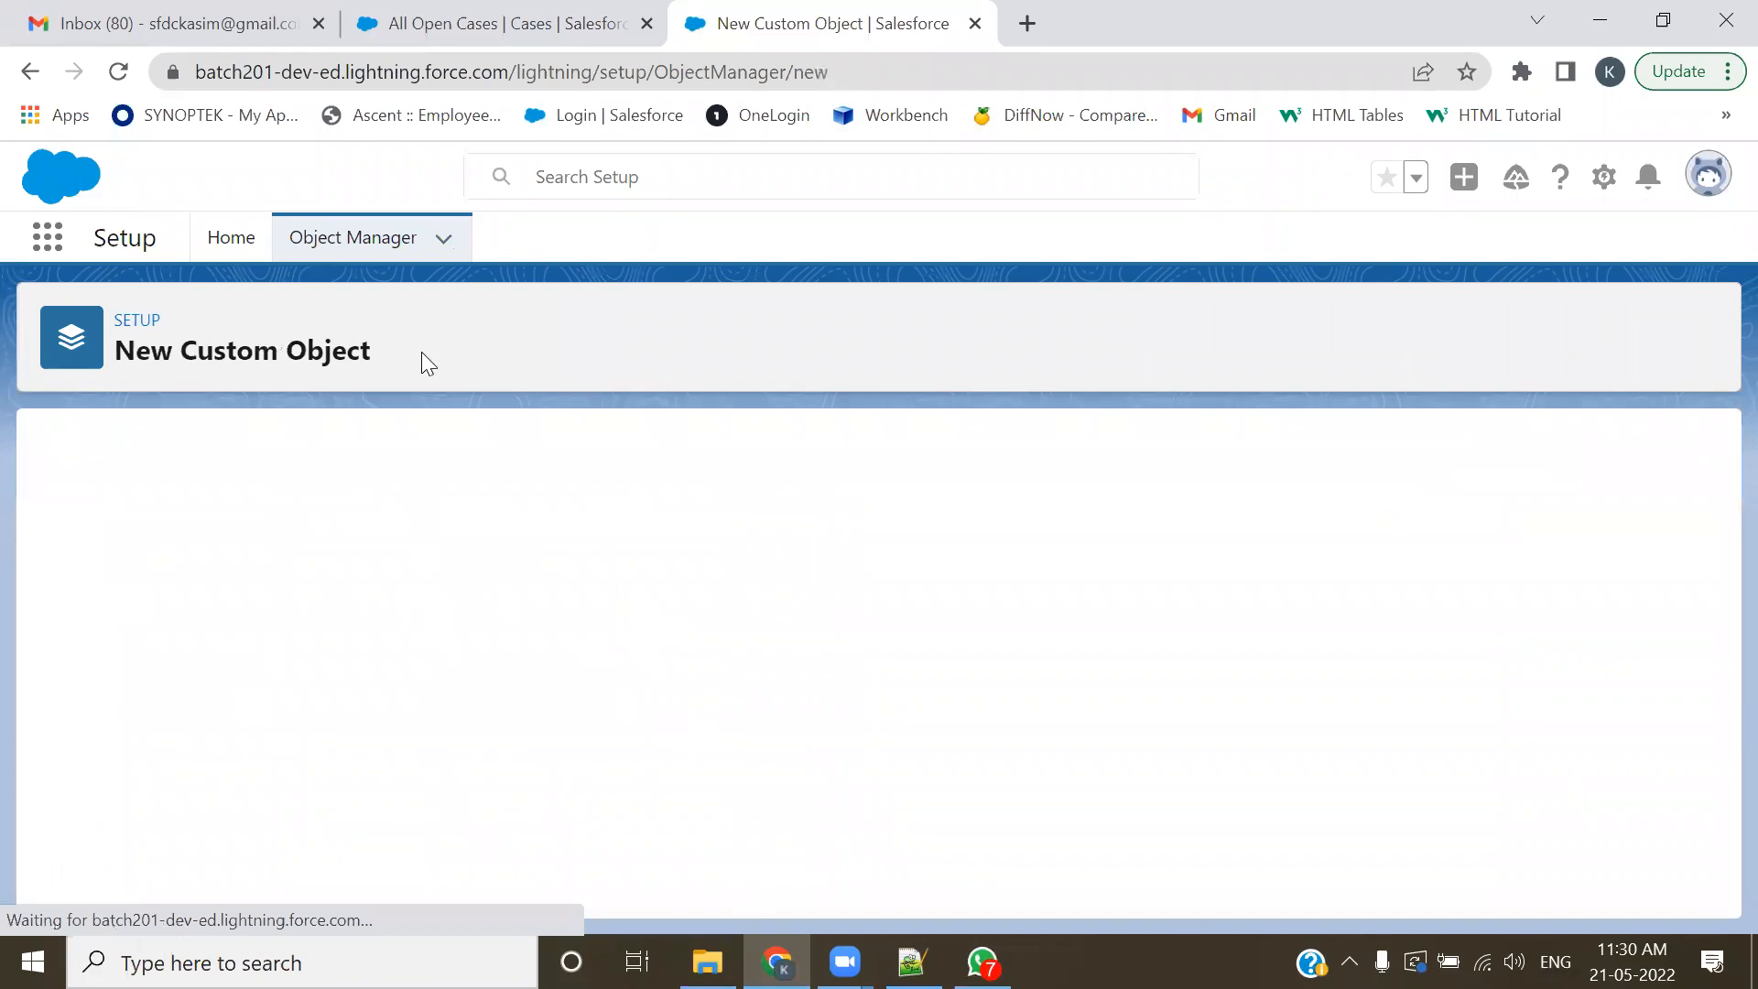
left_click(443, 242)
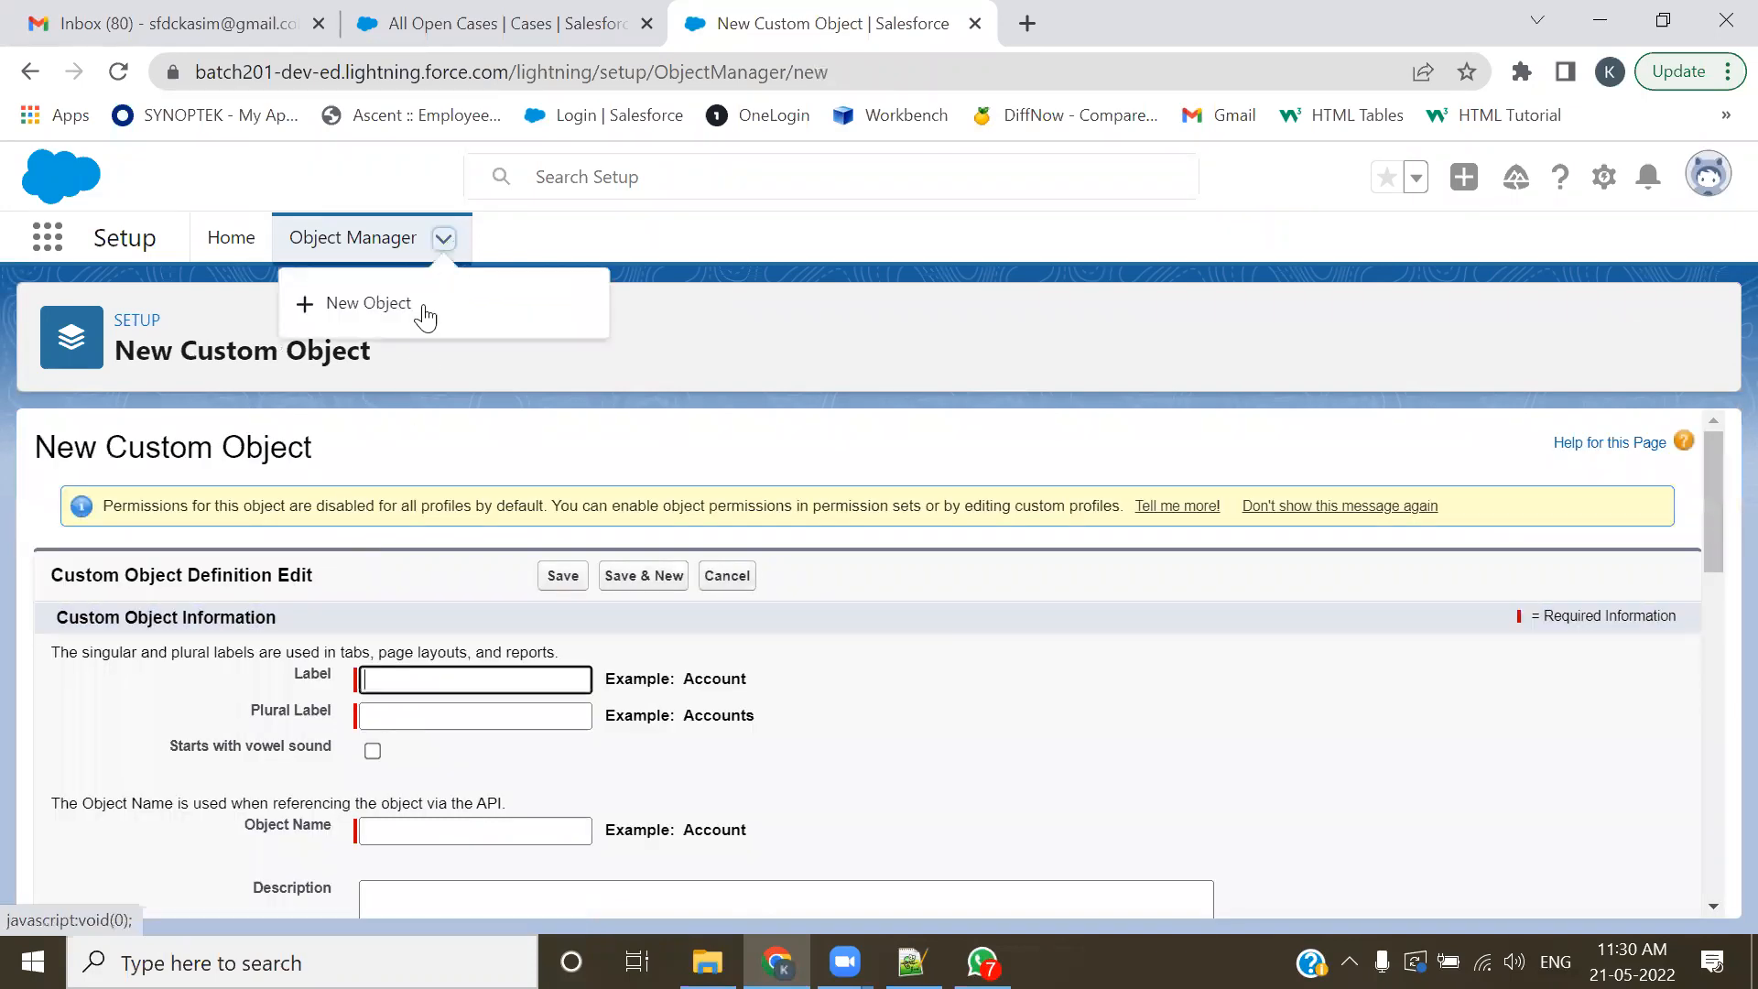
left_click(444, 242)
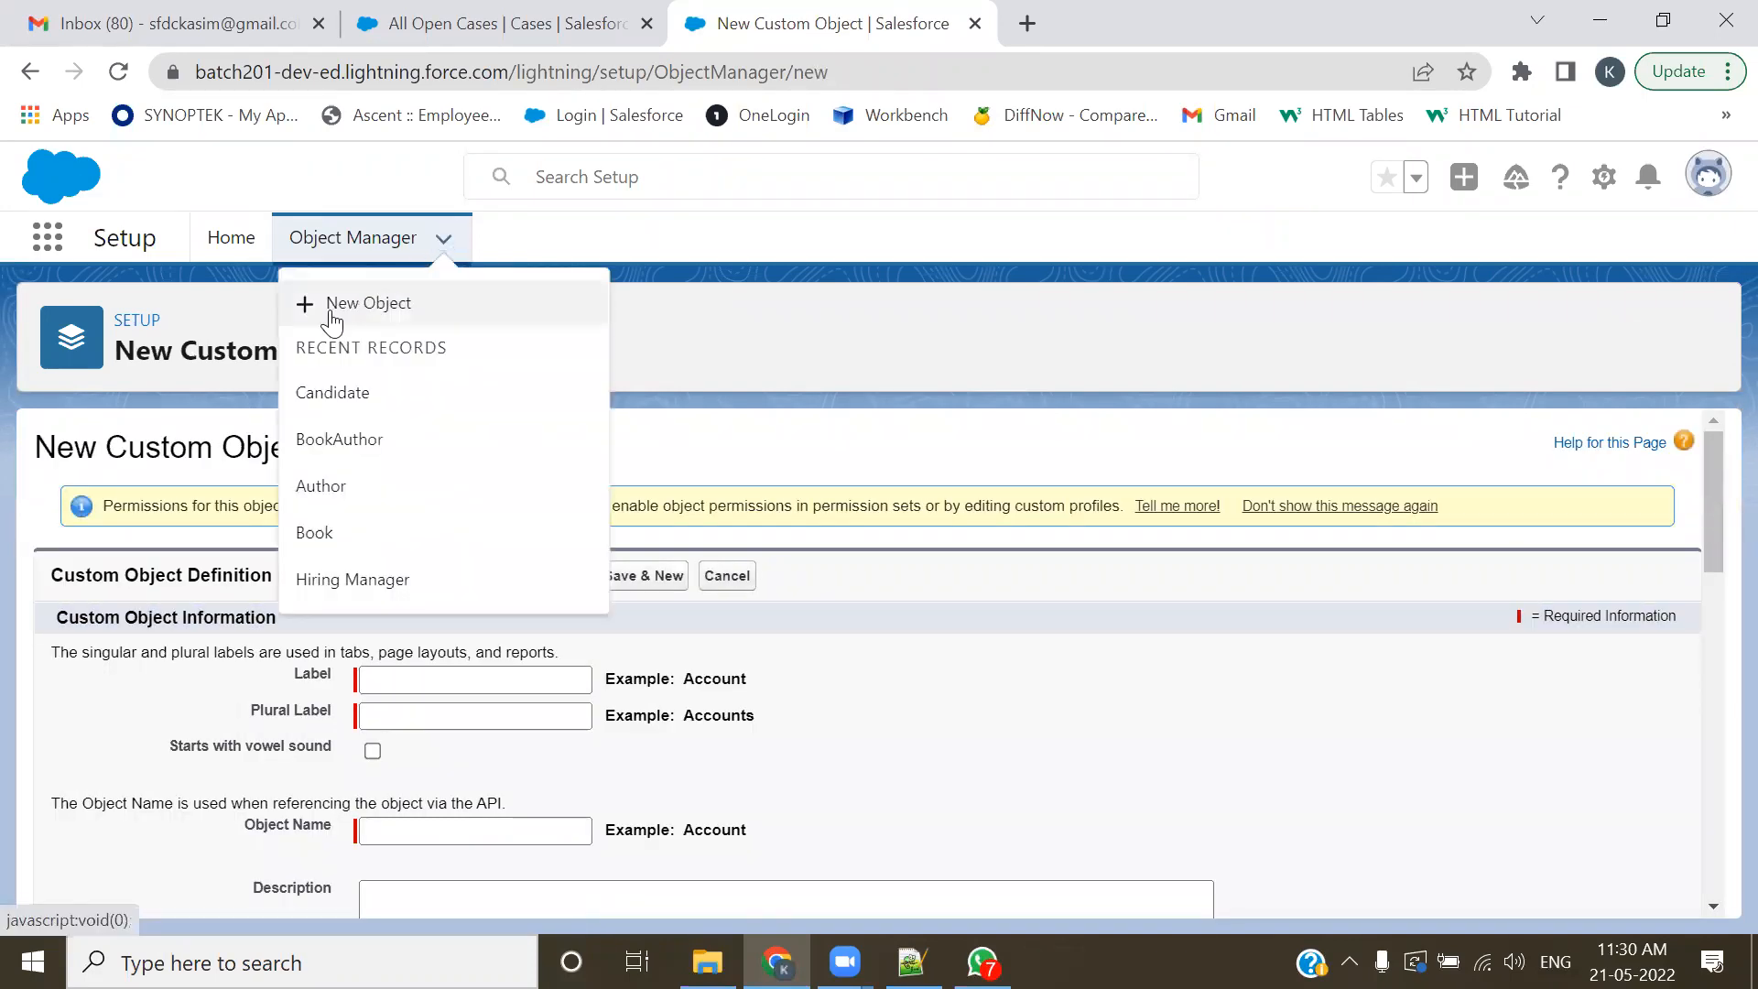
left_click(330, 310)
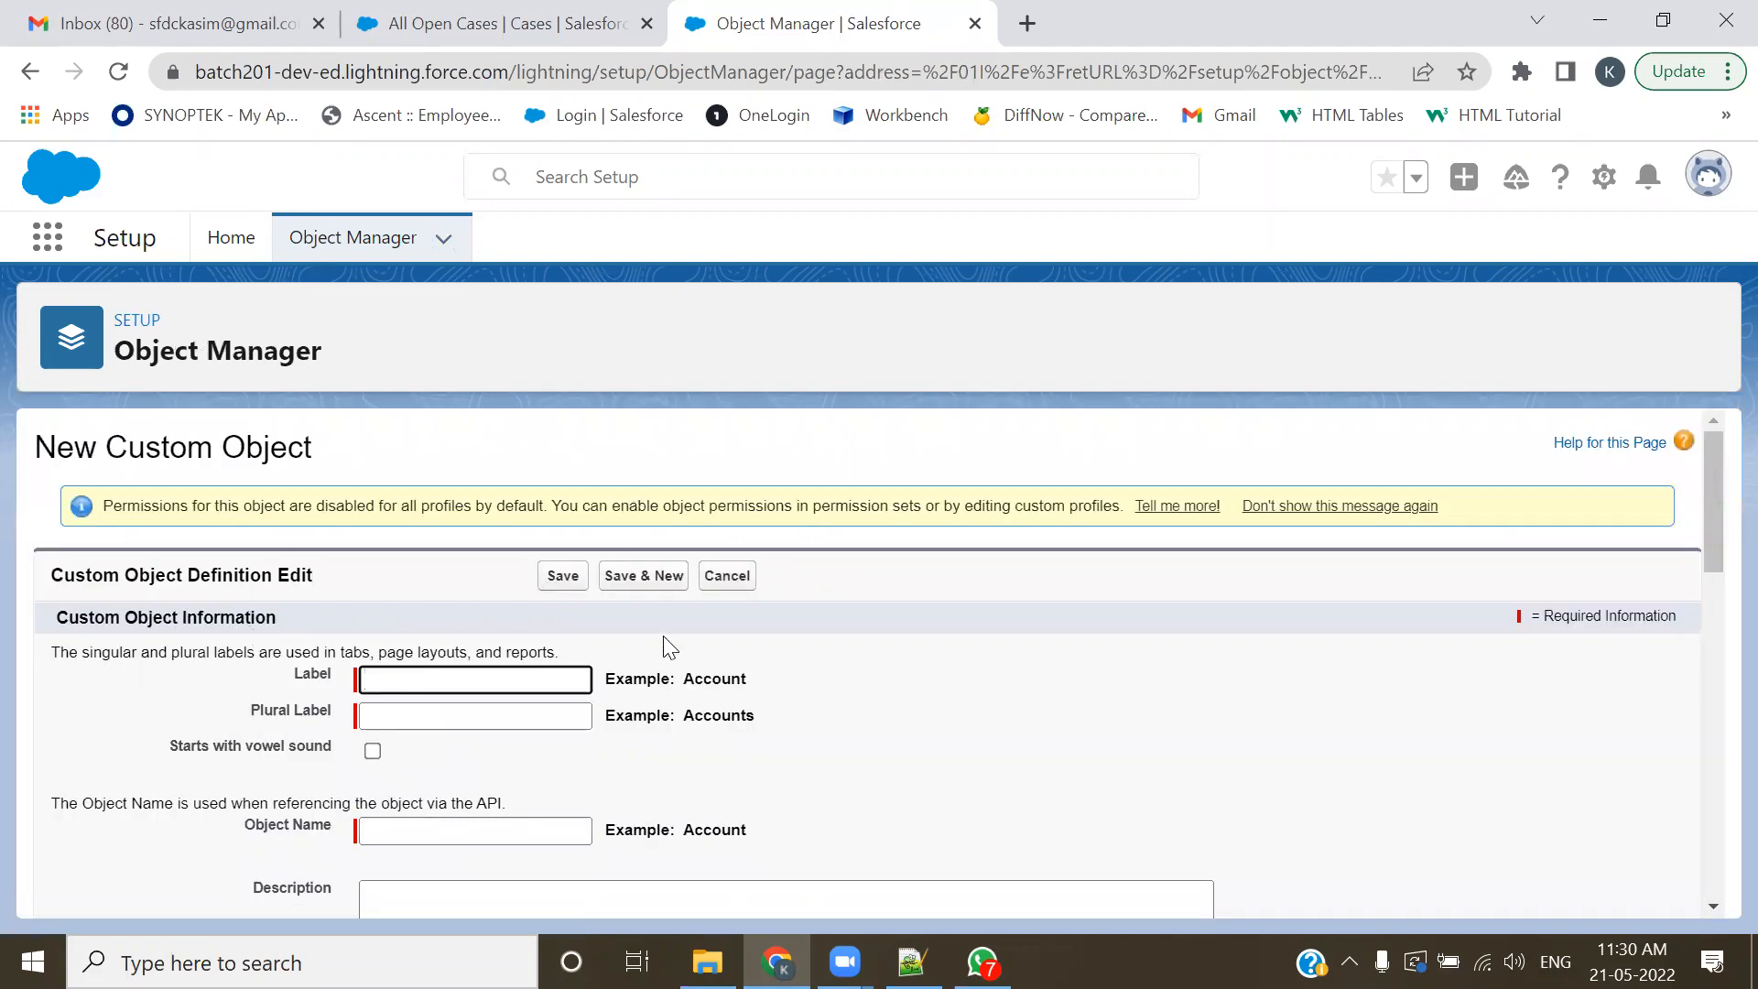
- Set the new custom object's label to "My first Lightning Object" and let its object name fill in from it
left_click(552, 678)
type("M")
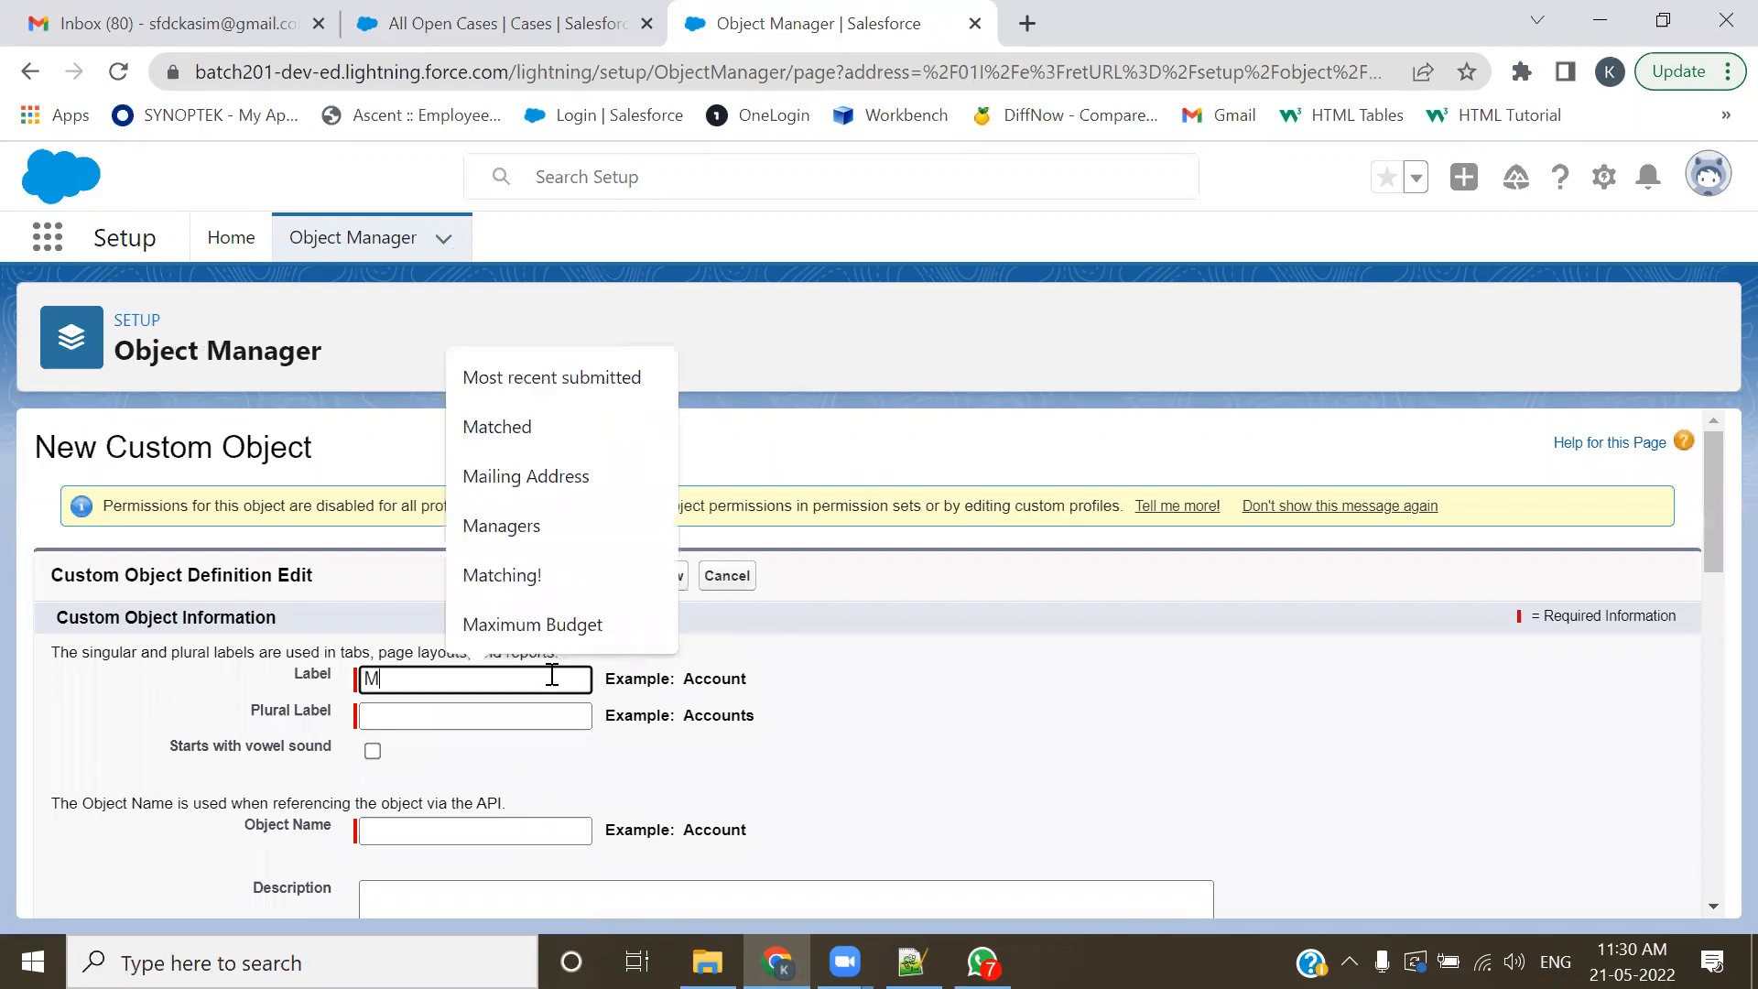
type("y first ")
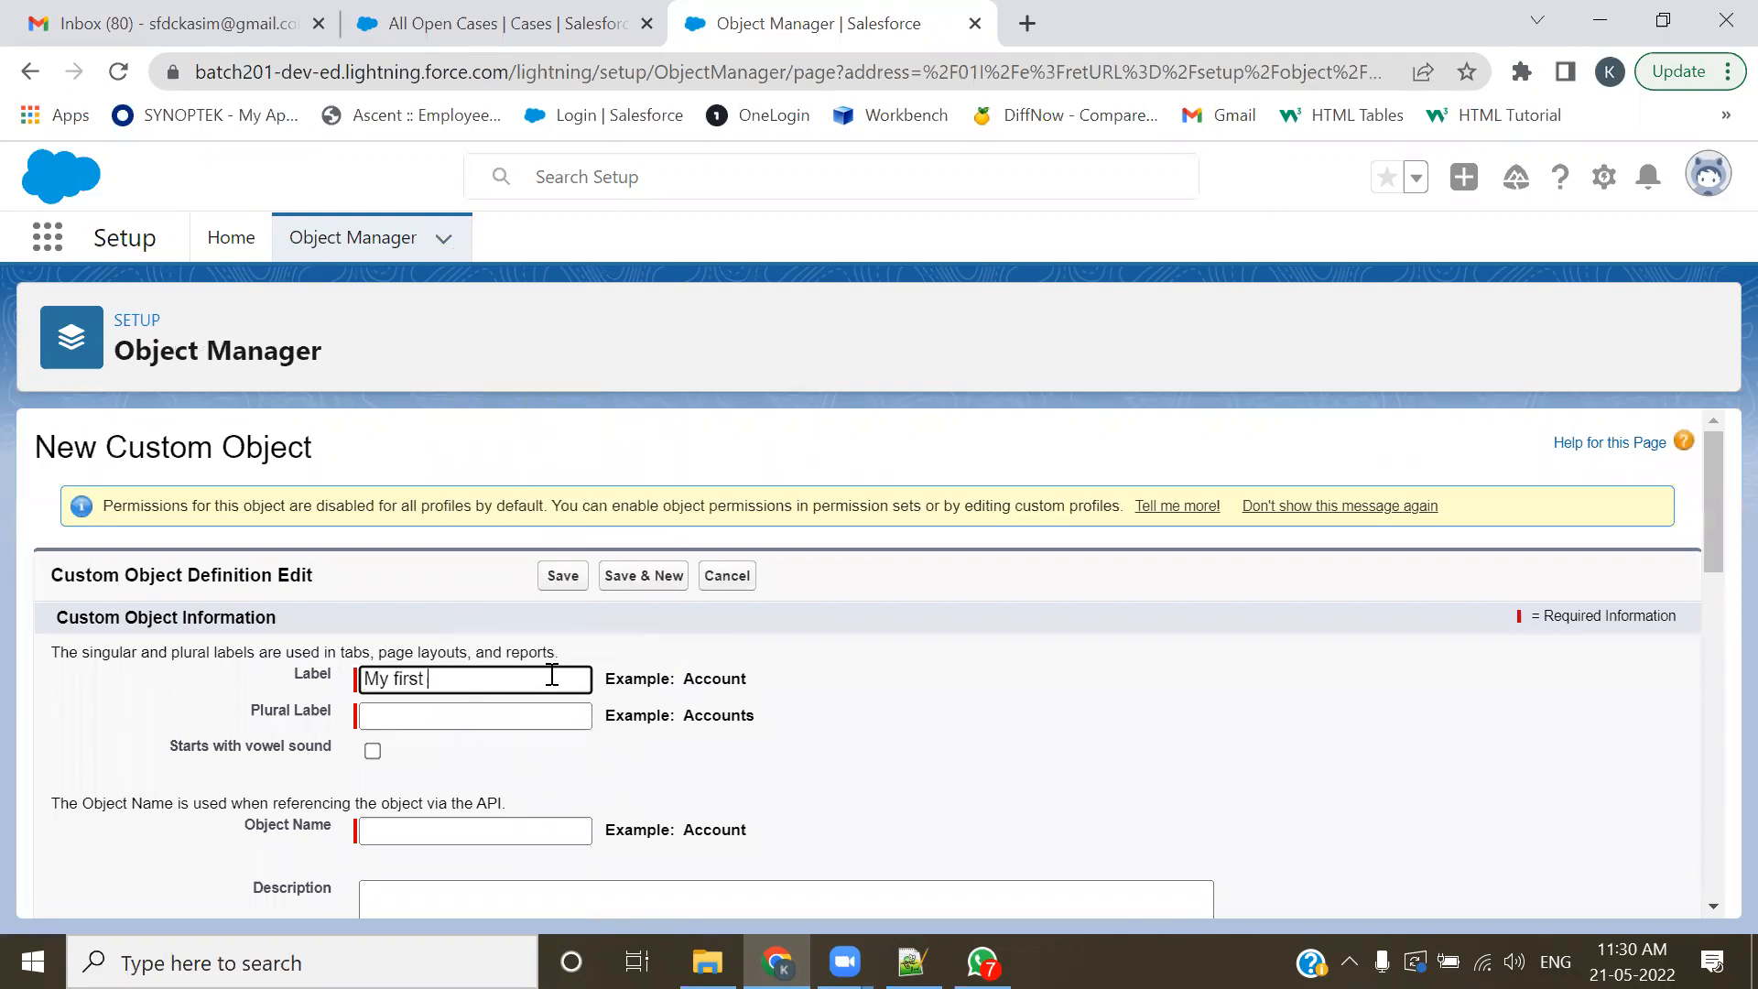
type("Lightni")
type("nhg")
key("BackSpace")
key("BackSpace")
key("BackSpace")
key("BackSpace")
key("Tab")
- Set the custom object's plural label to "Lightning_Objects"
scroll(824, 745, "down", 1)
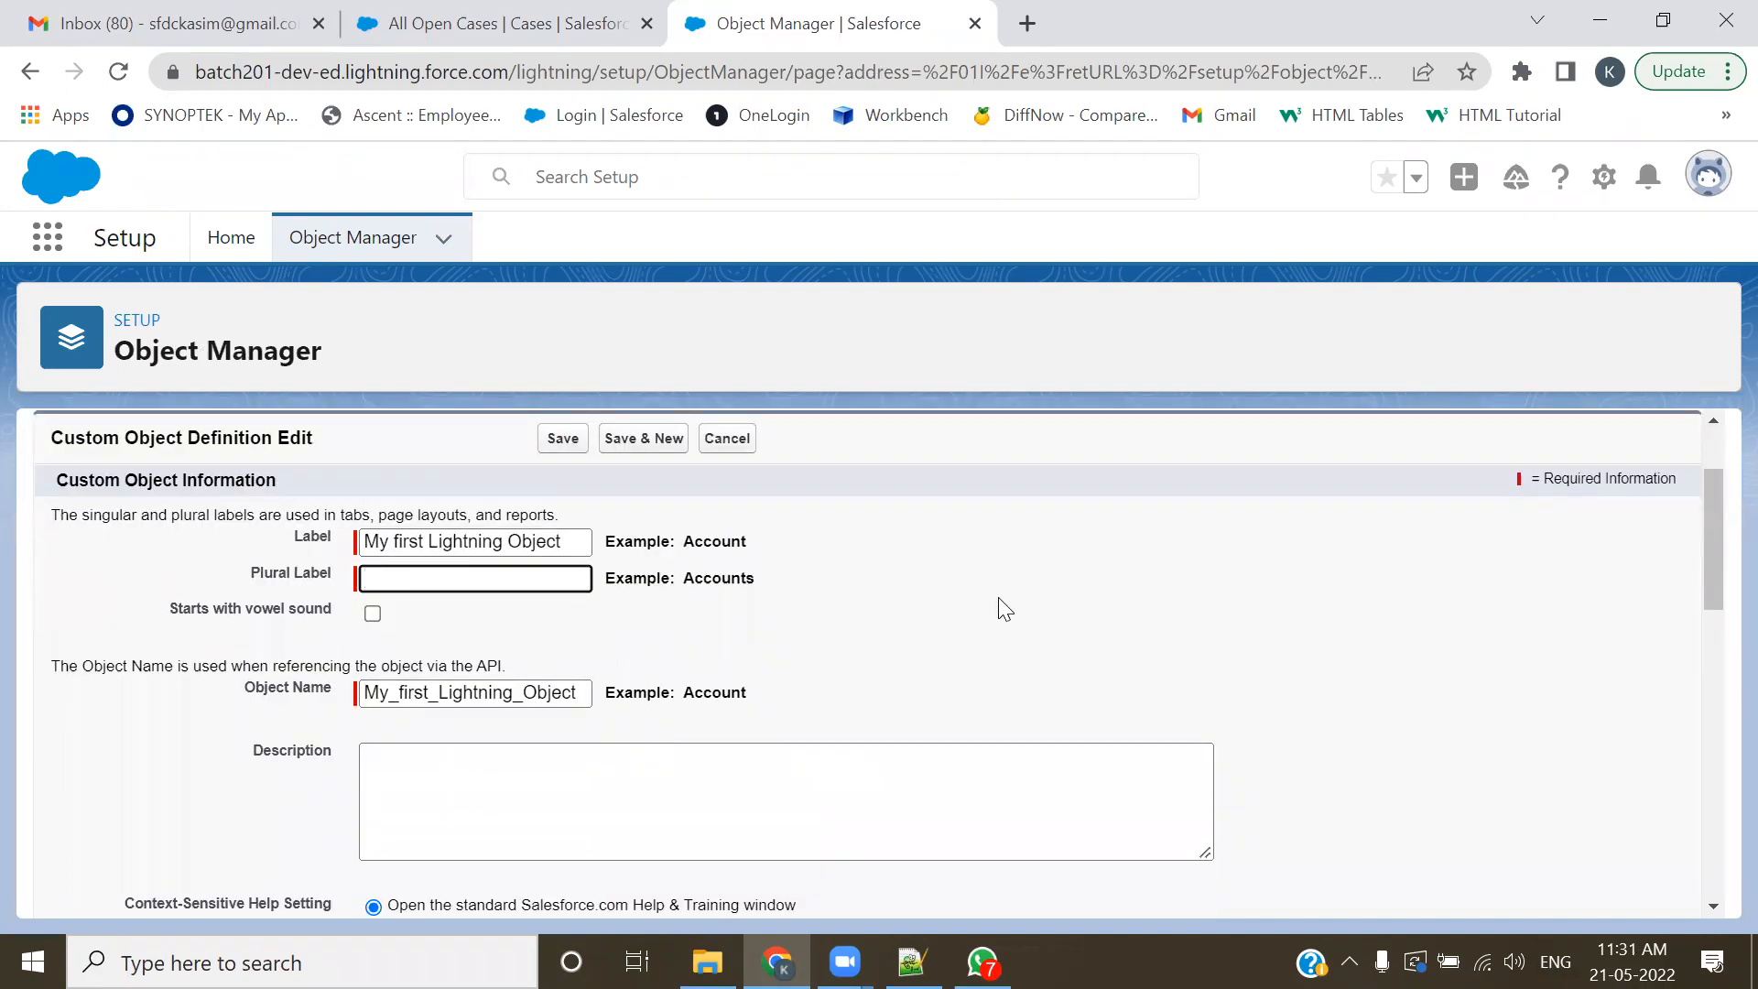
scroll(945, 622, "down", 1)
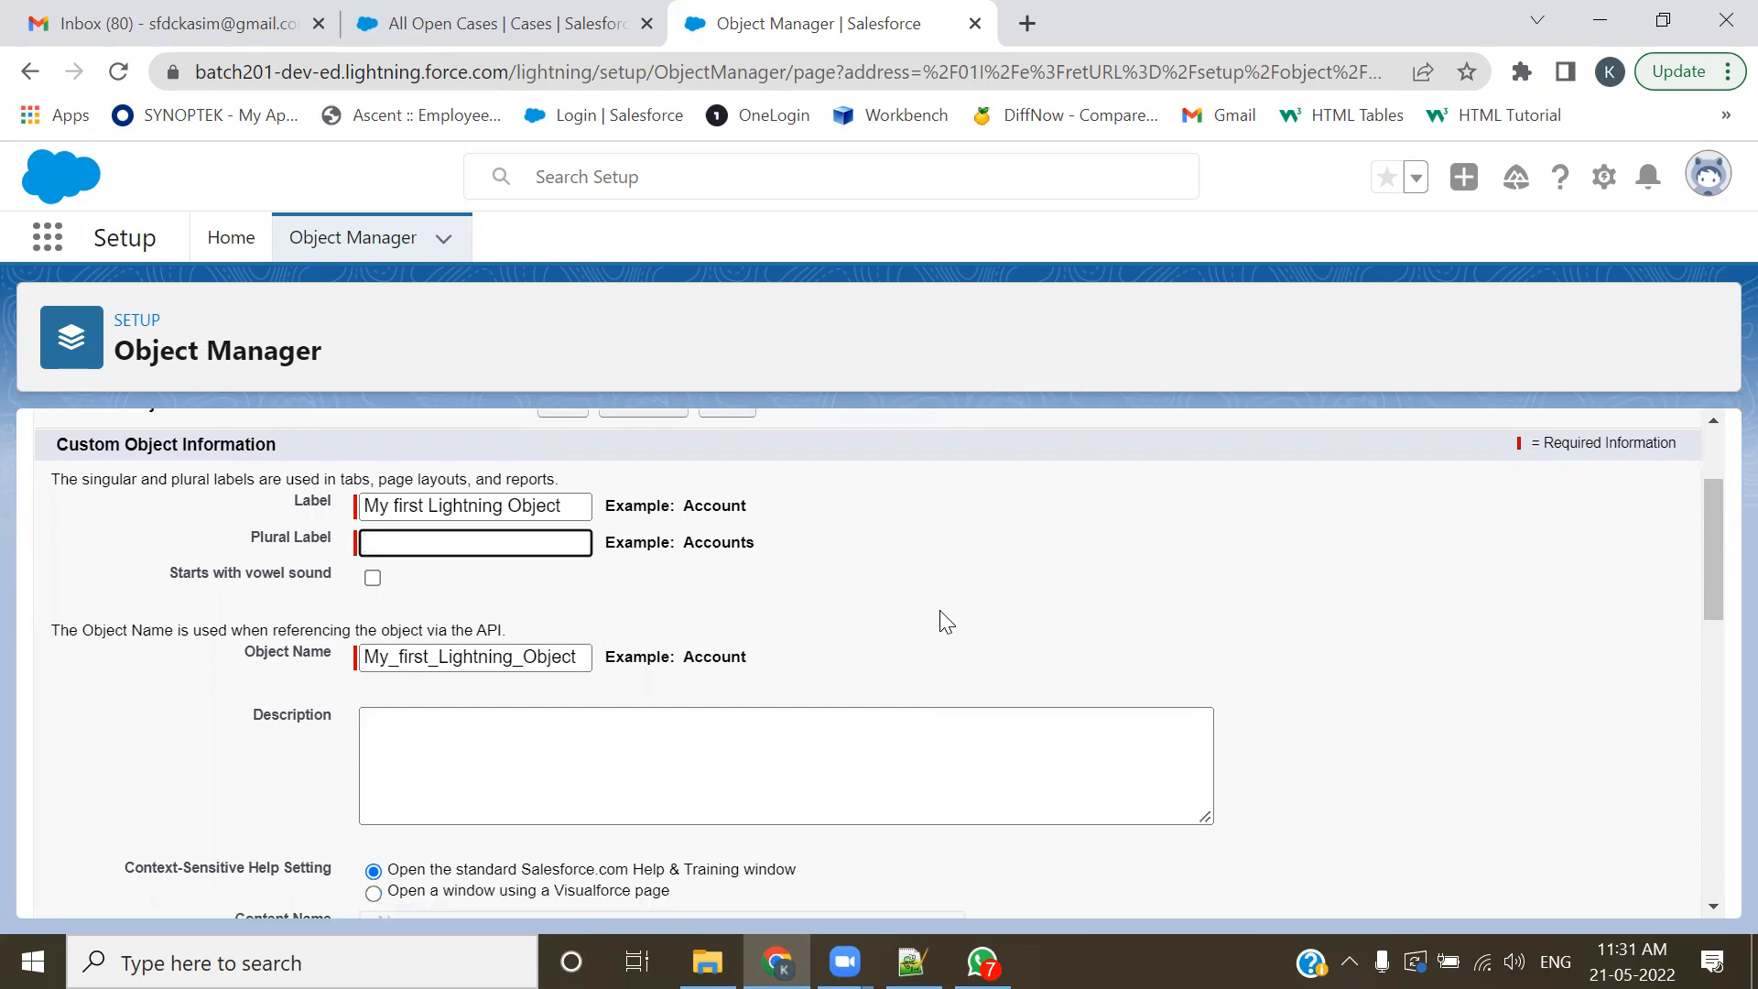
scroll(636, 550, "up", 1)
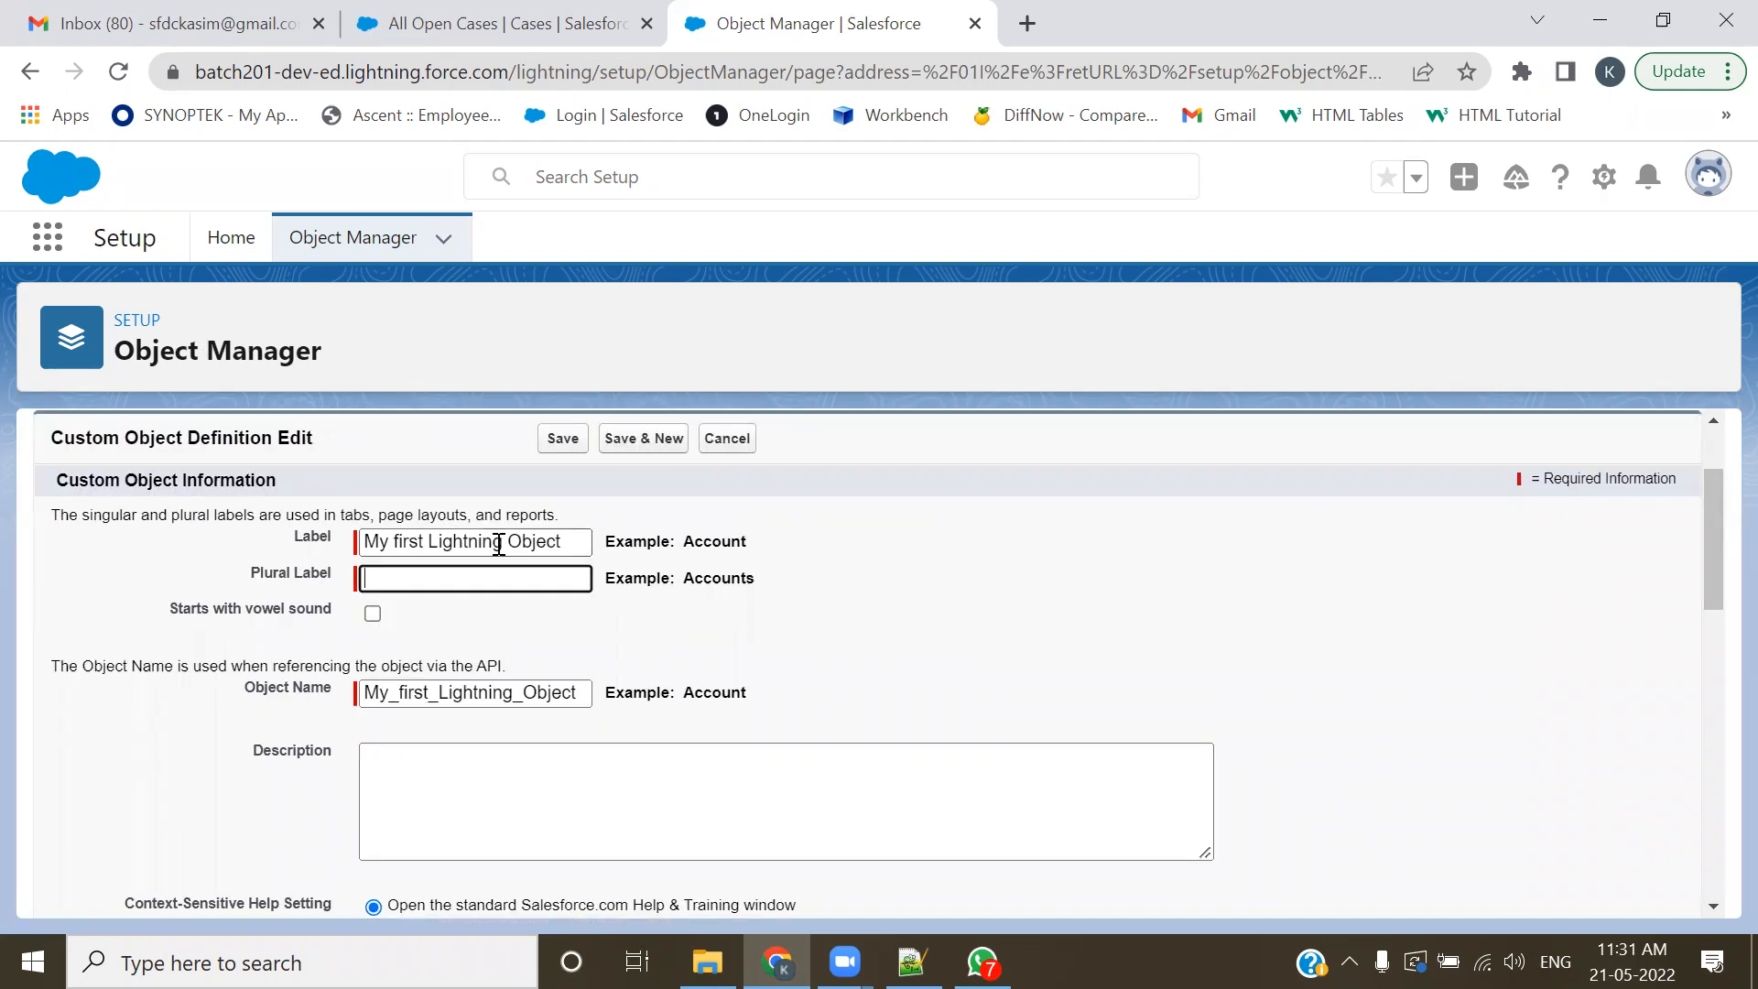
left_click_drag(572, 544, 373, 544)
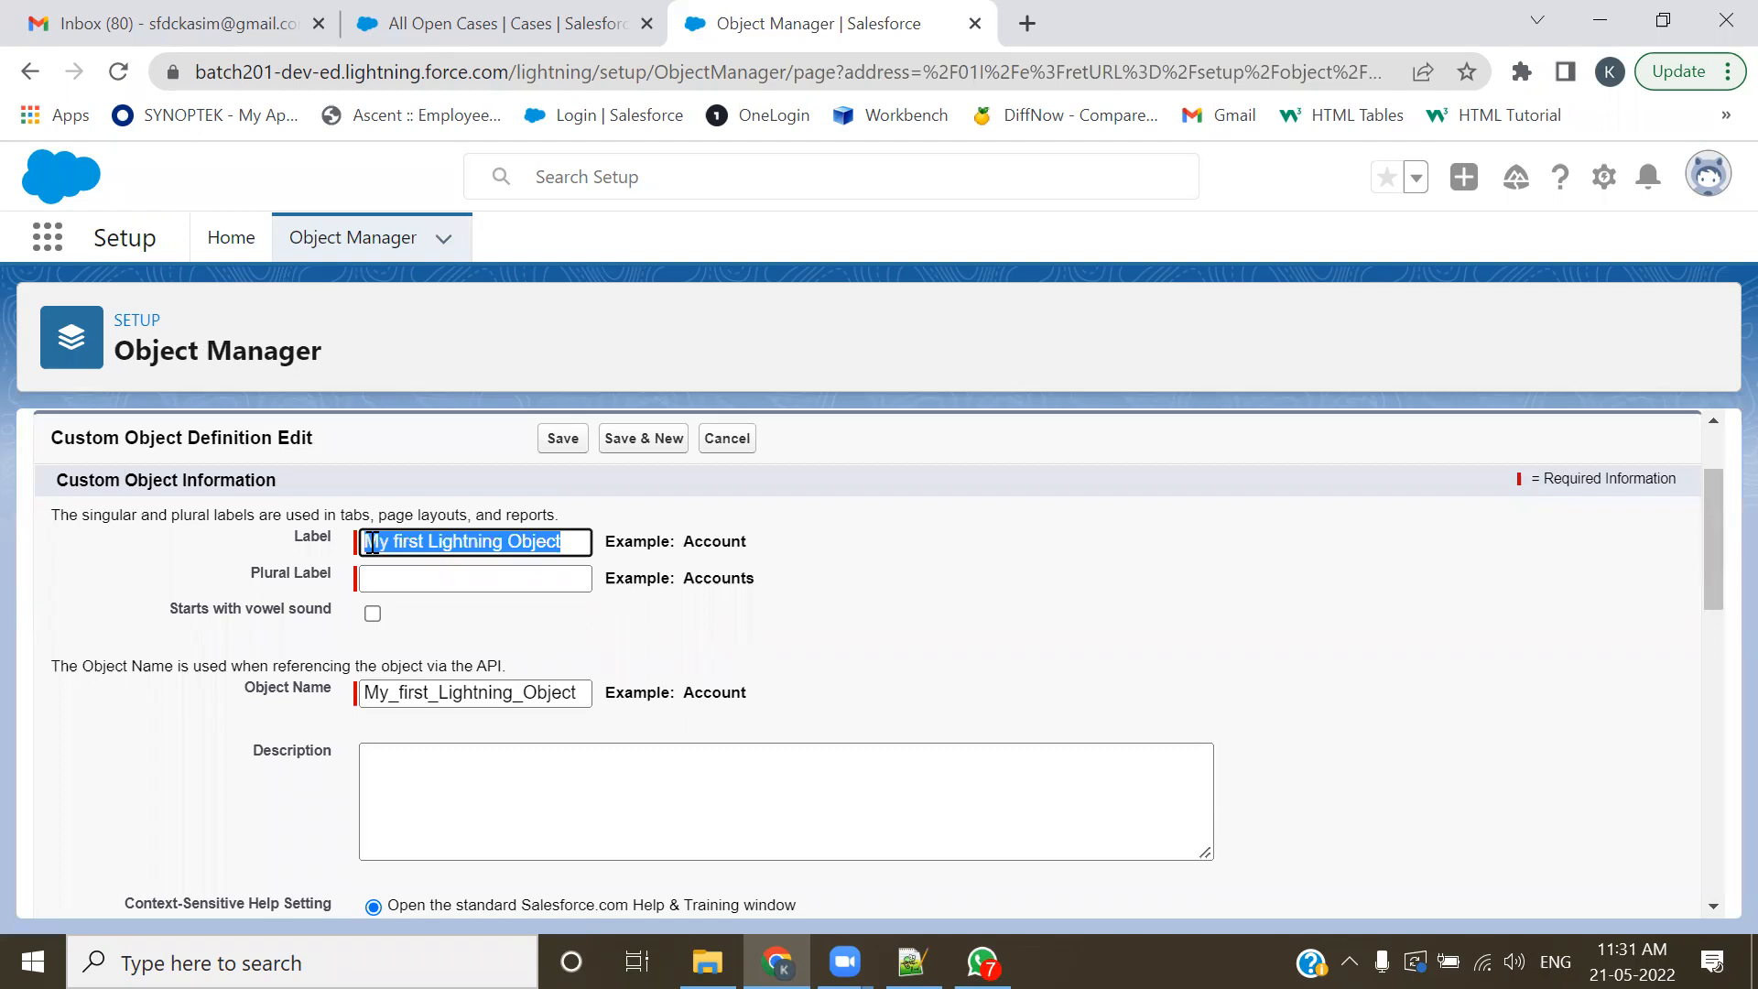
left_click(397, 577)
type("LightningObject")
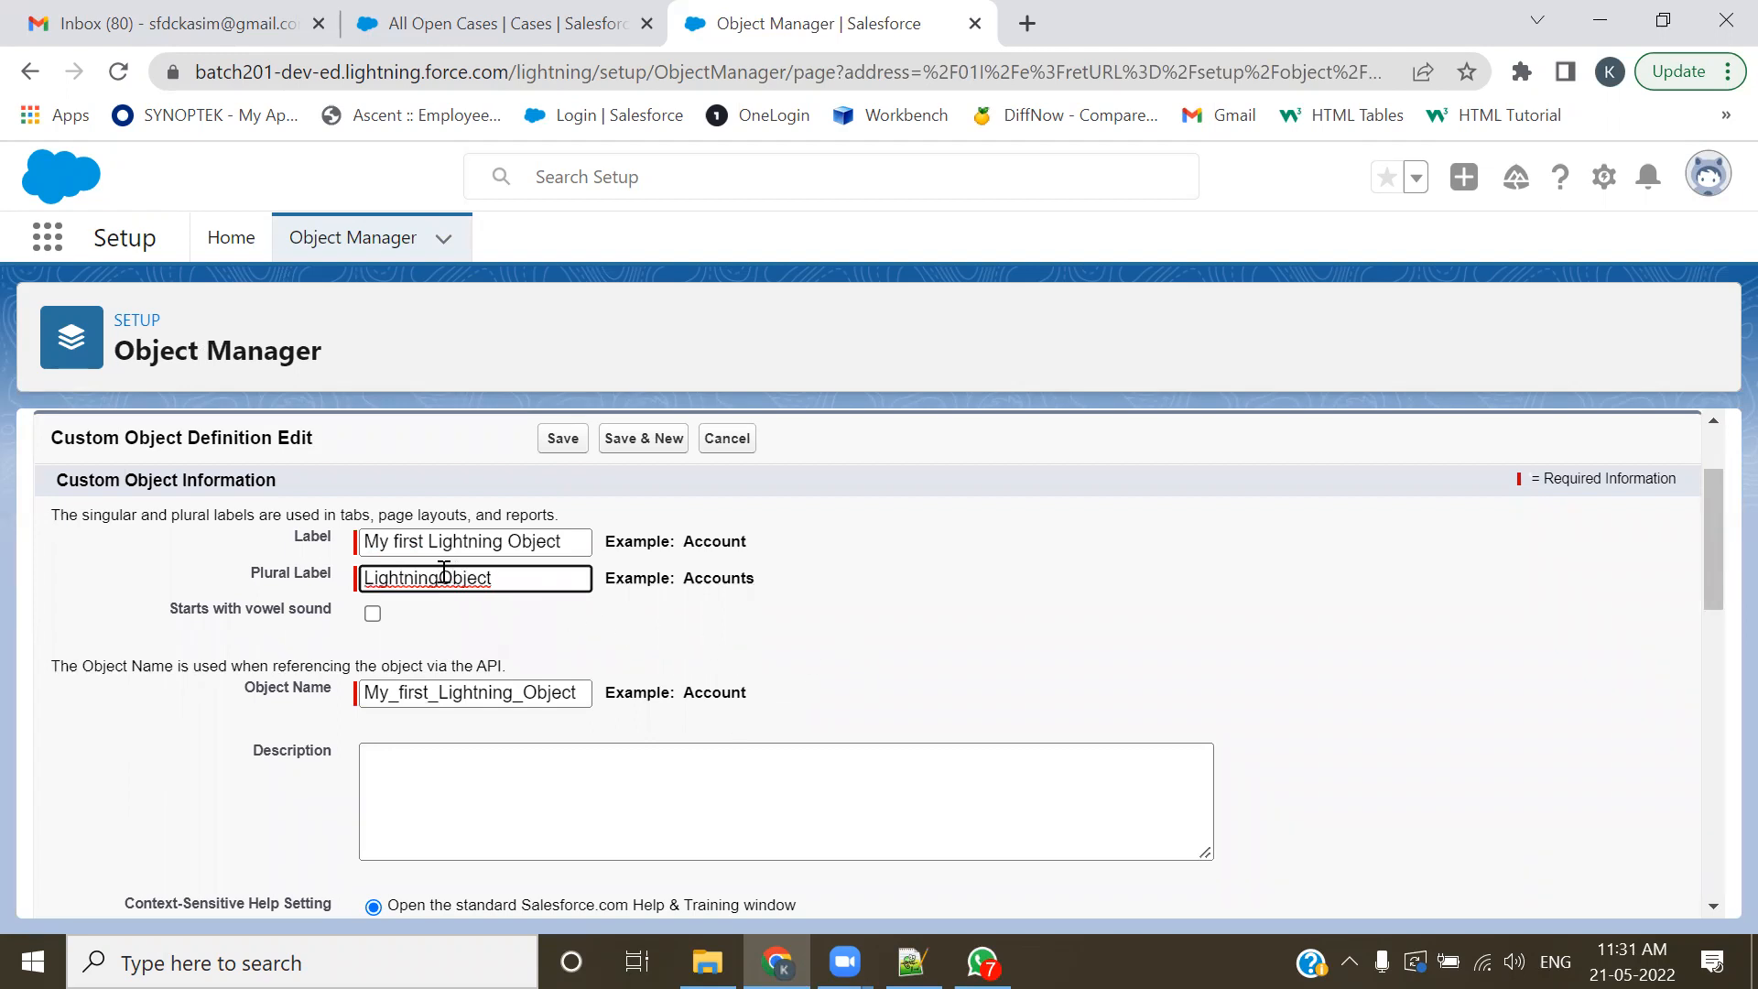
type("_")
left_click(548, 578)
type("s")
left_click(693, 616)
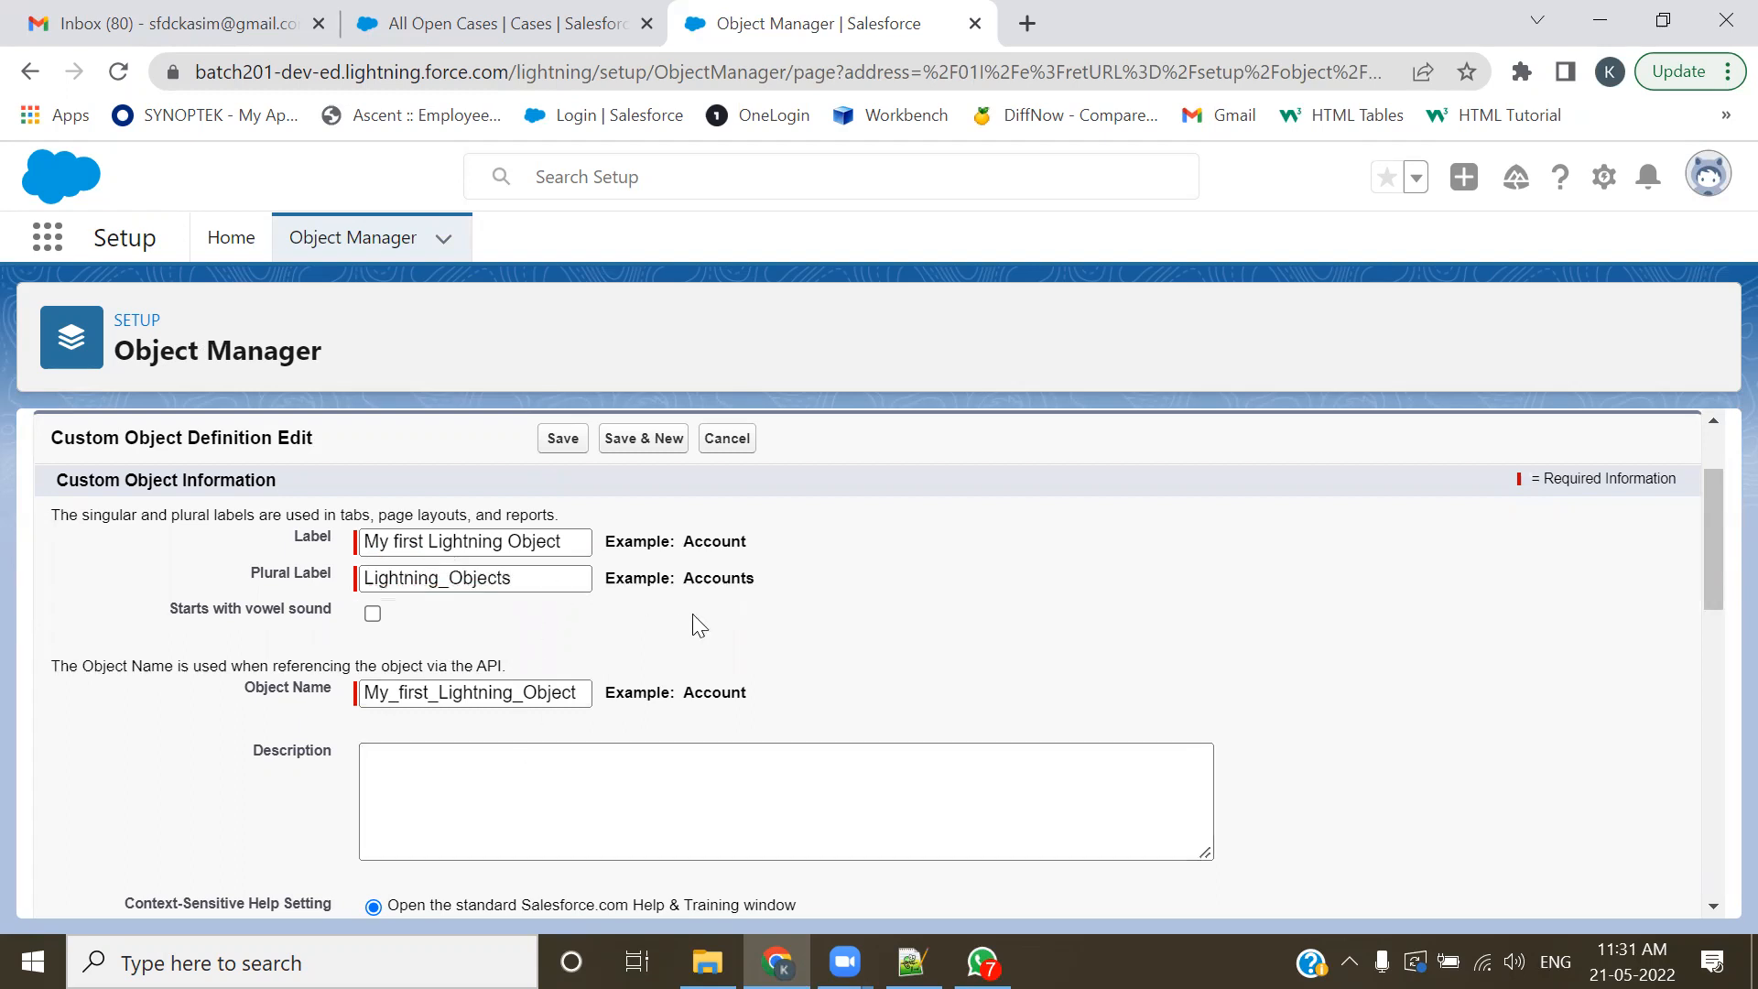
- Enable the optional features Allow Reports, Allow Activities, Track Field History and Allow in Chatter Groups for the object
scroll(693, 623, "down", 5)
scroll(395, 713, "down", 2)
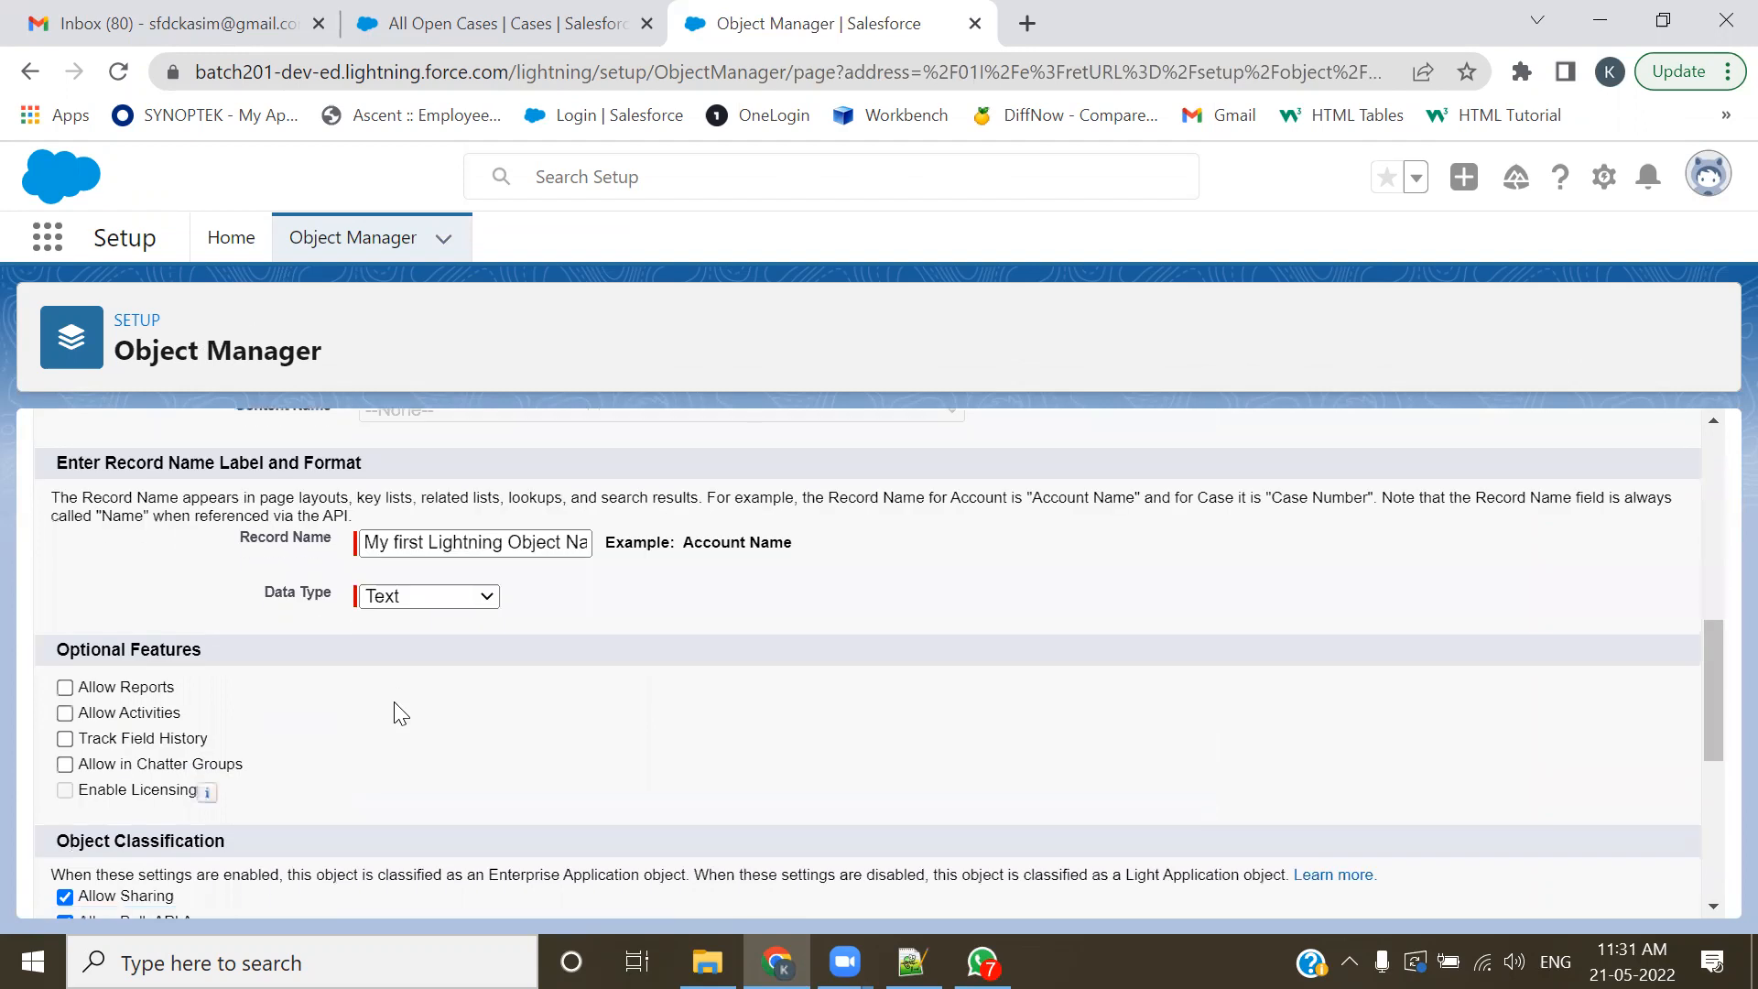
left_click(64, 687)
left_click(64, 712)
left_click(64, 738)
scroll(270, 741, "down", 2)
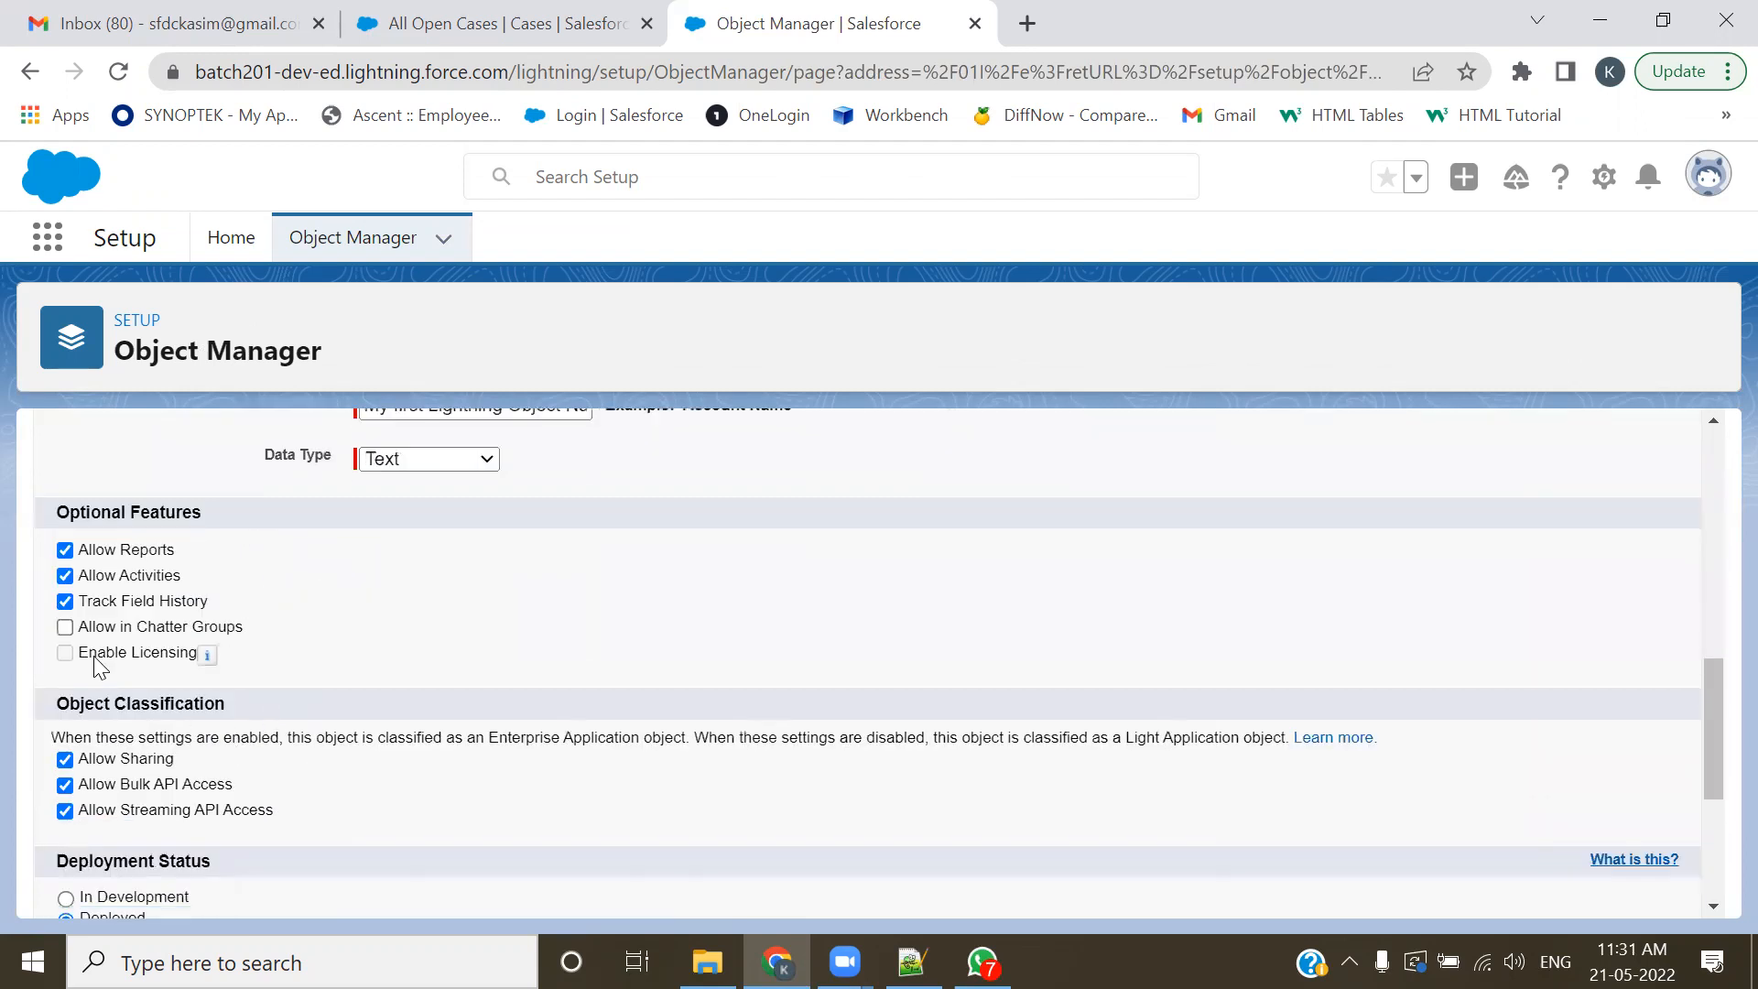
left_click(64, 627)
- Enable Allow Search, the Notes and Attachments related list and the New Custom Tab Wizard launch, and save the custom object
scroll(283, 576, "down", 4)
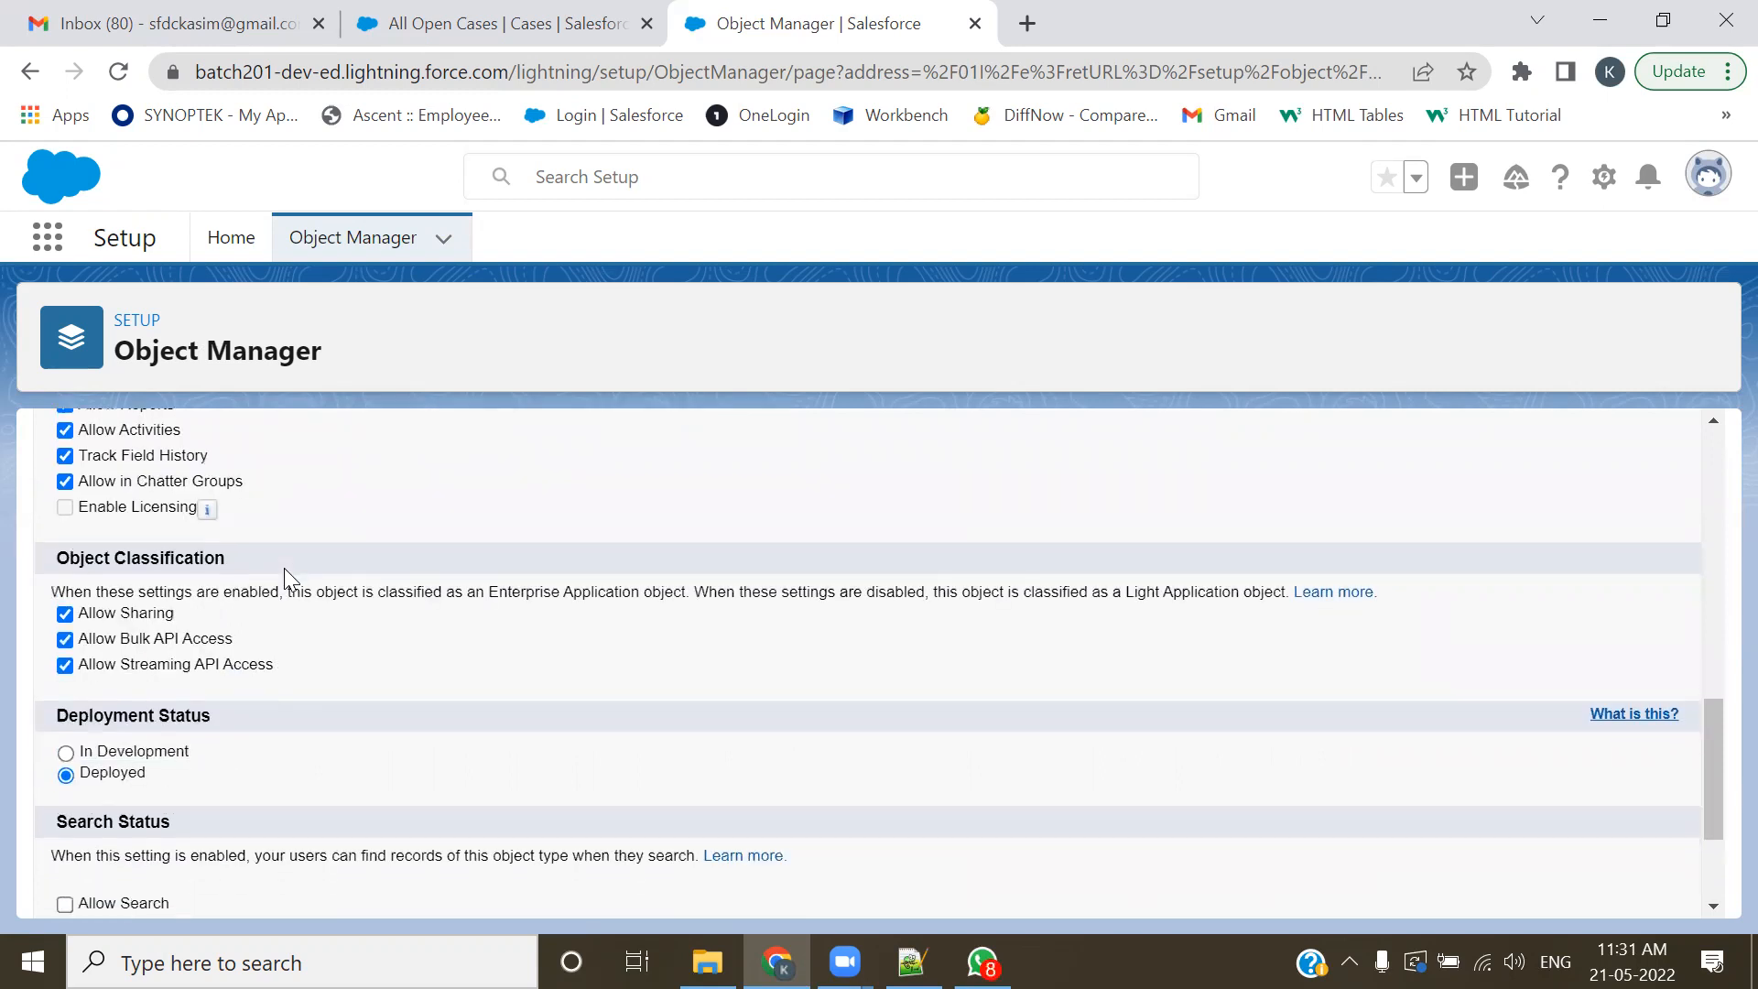
left_click(64, 701)
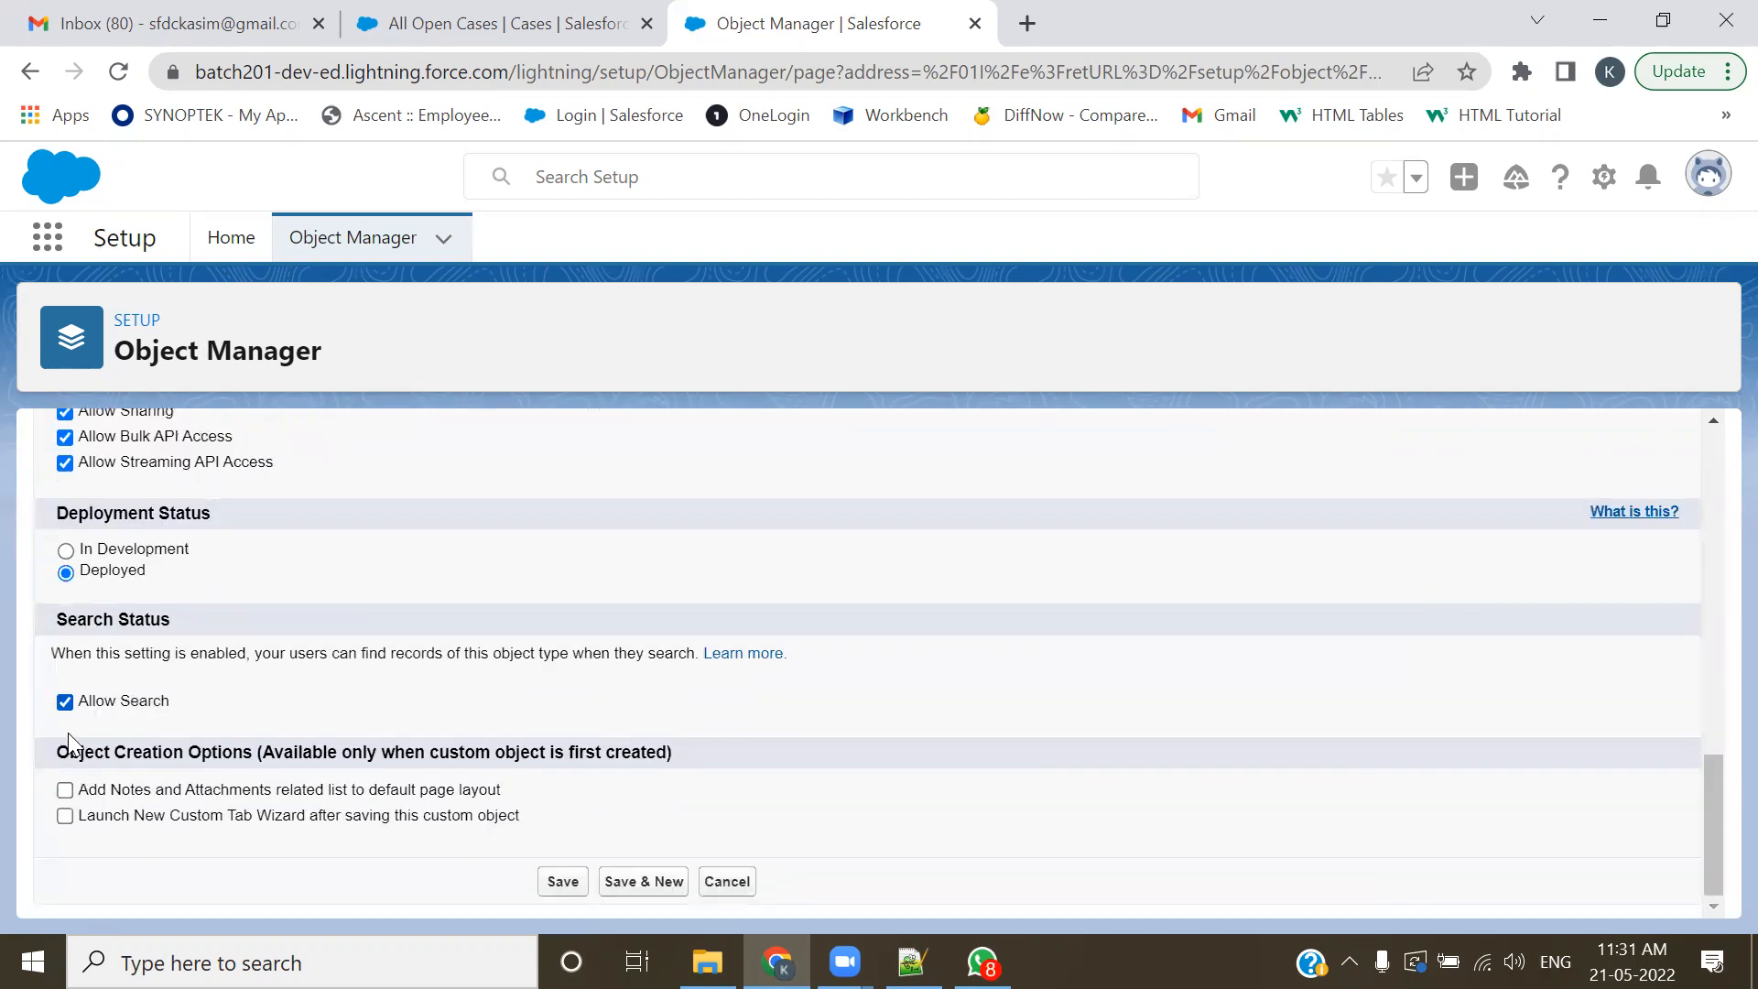
left_click(64, 790)
left_click(65, 816)
left_click(577, 883)
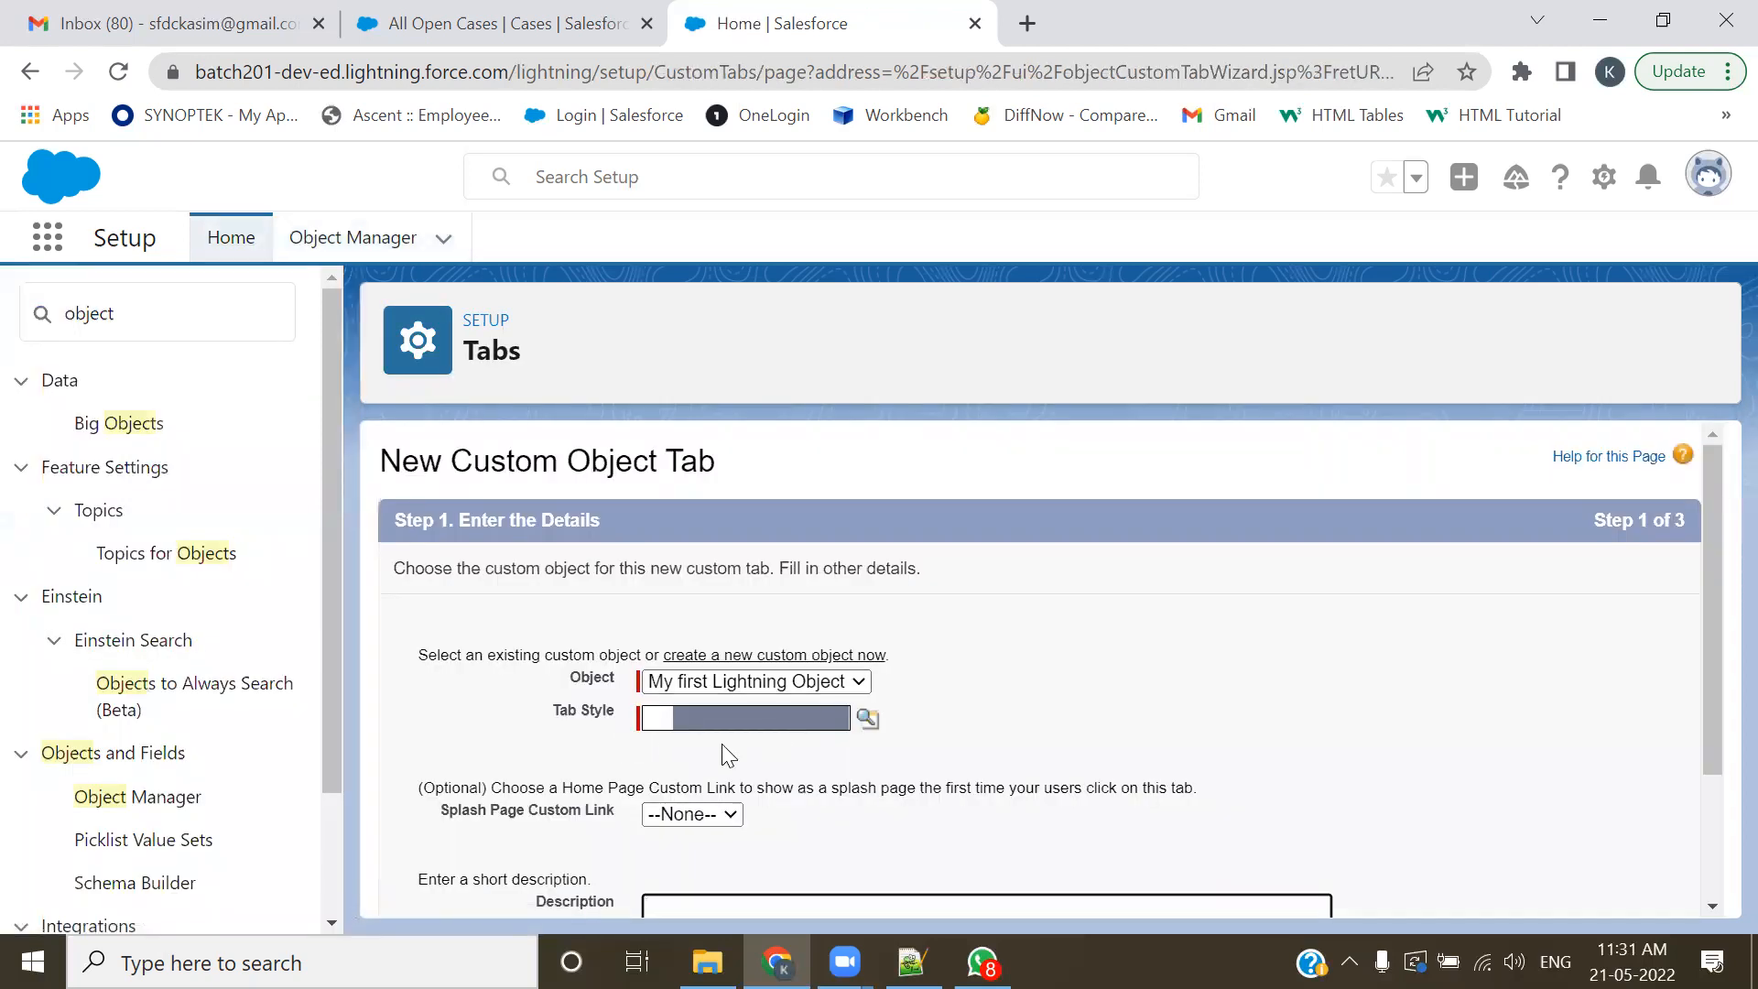
- Assign the Alarm clock tab style to the My first Lightning Object tab and continue to the wizard's second step
left_click(868, 718)
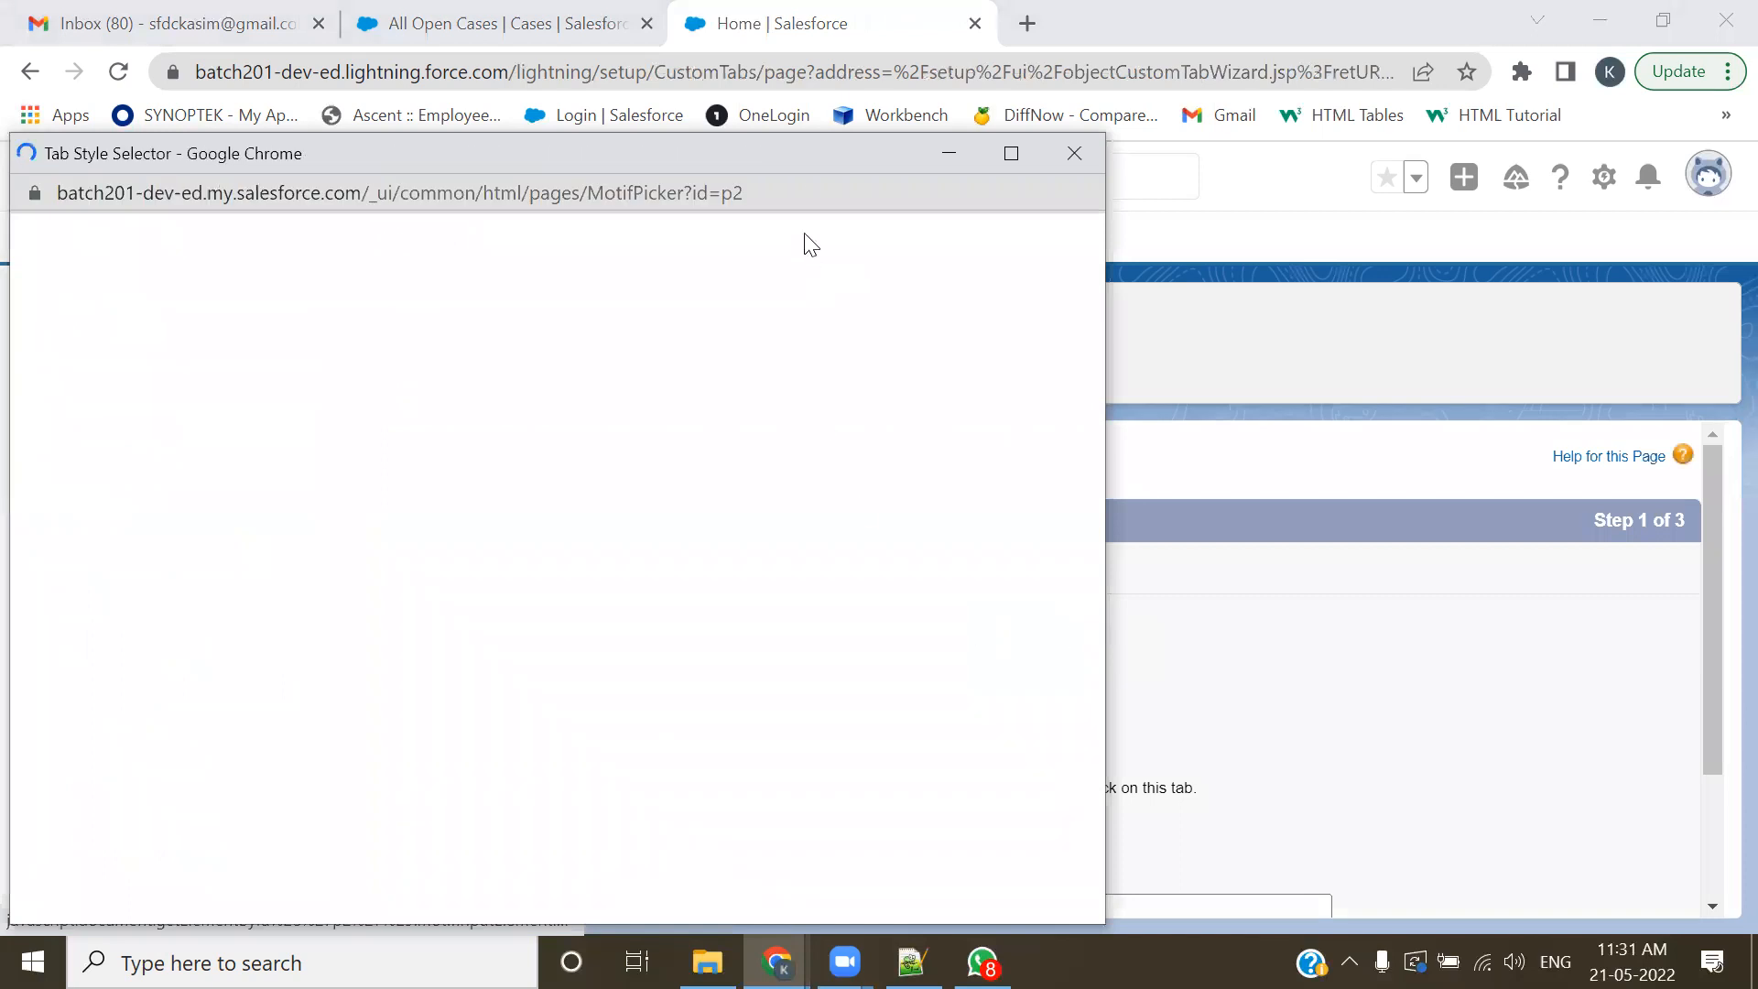
left_click_drag(788, 161, 1046, 101)
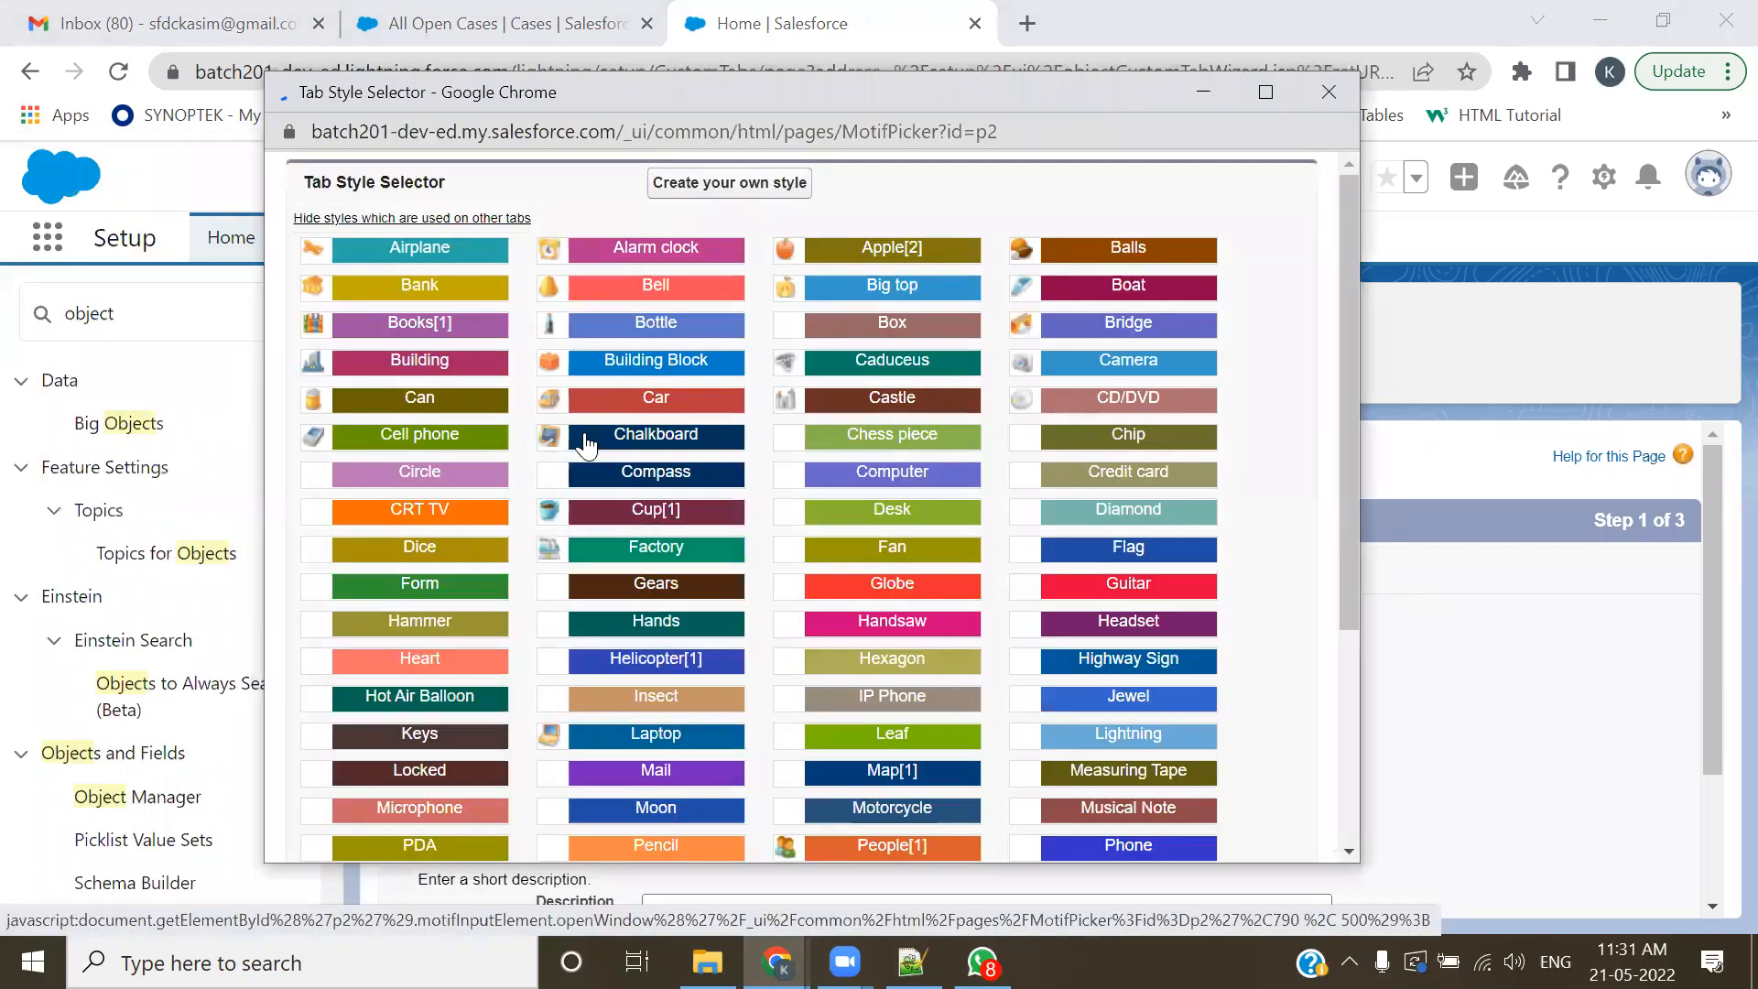
left_click(663, 249)
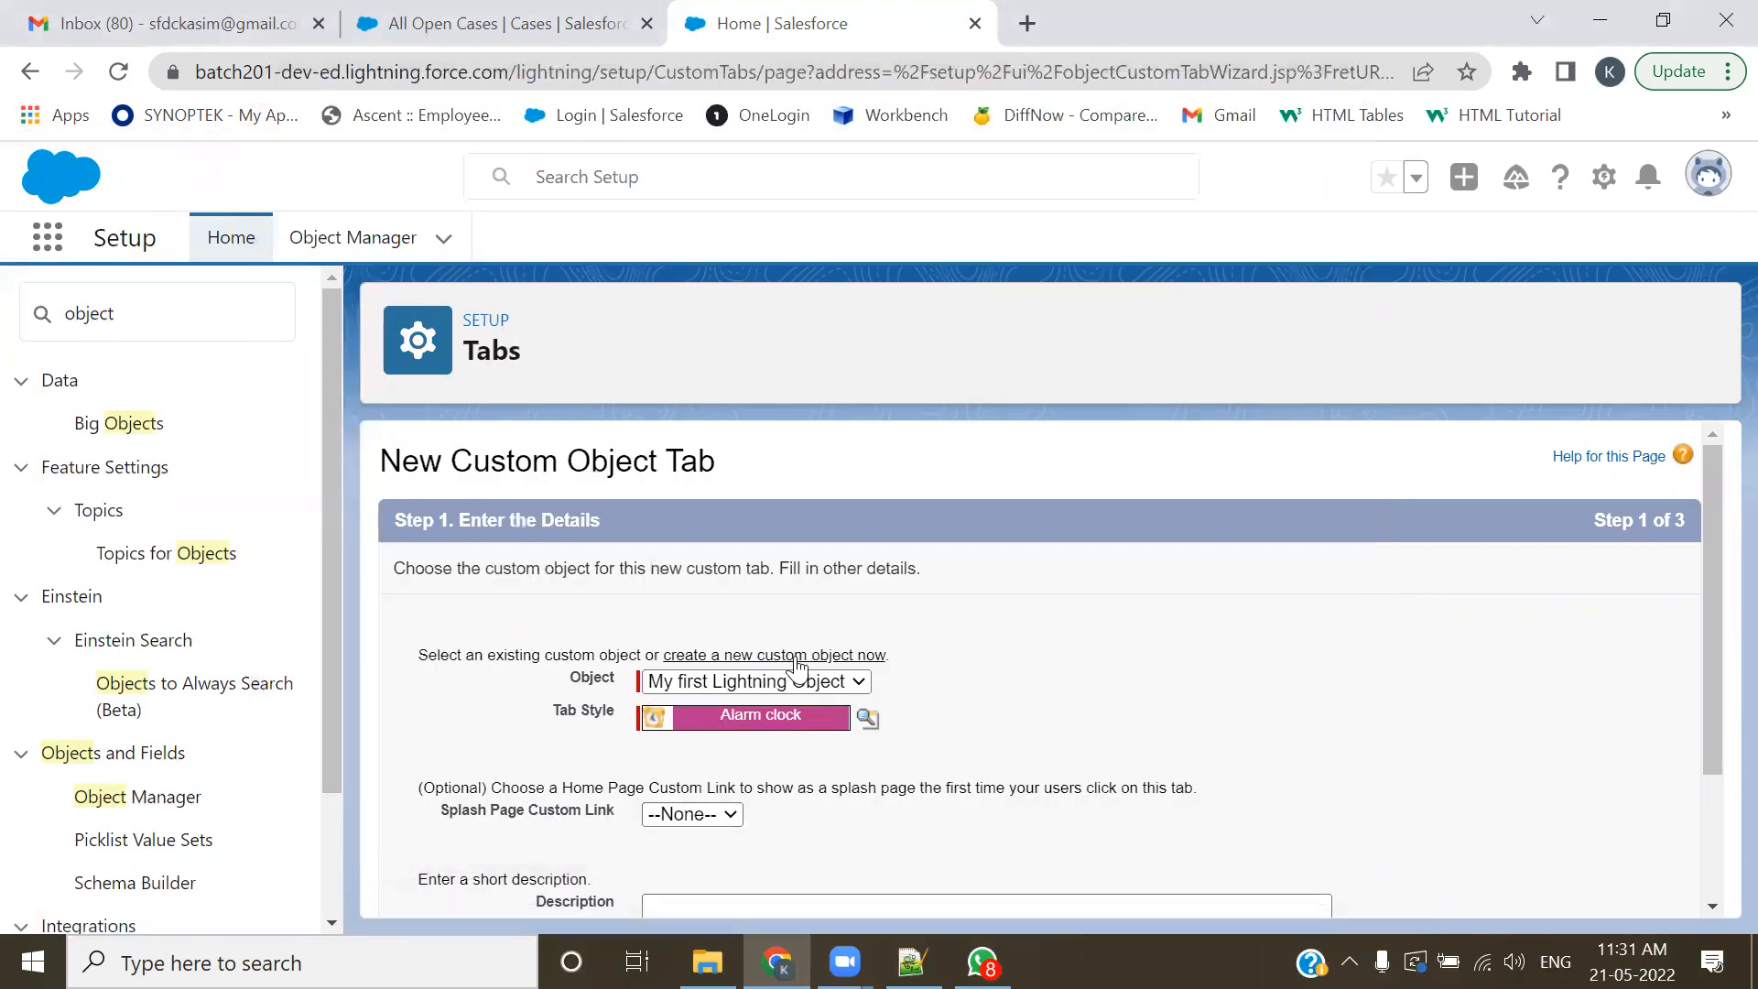
scroll(865, 670, "down", 2)
left_click(1603, 885)
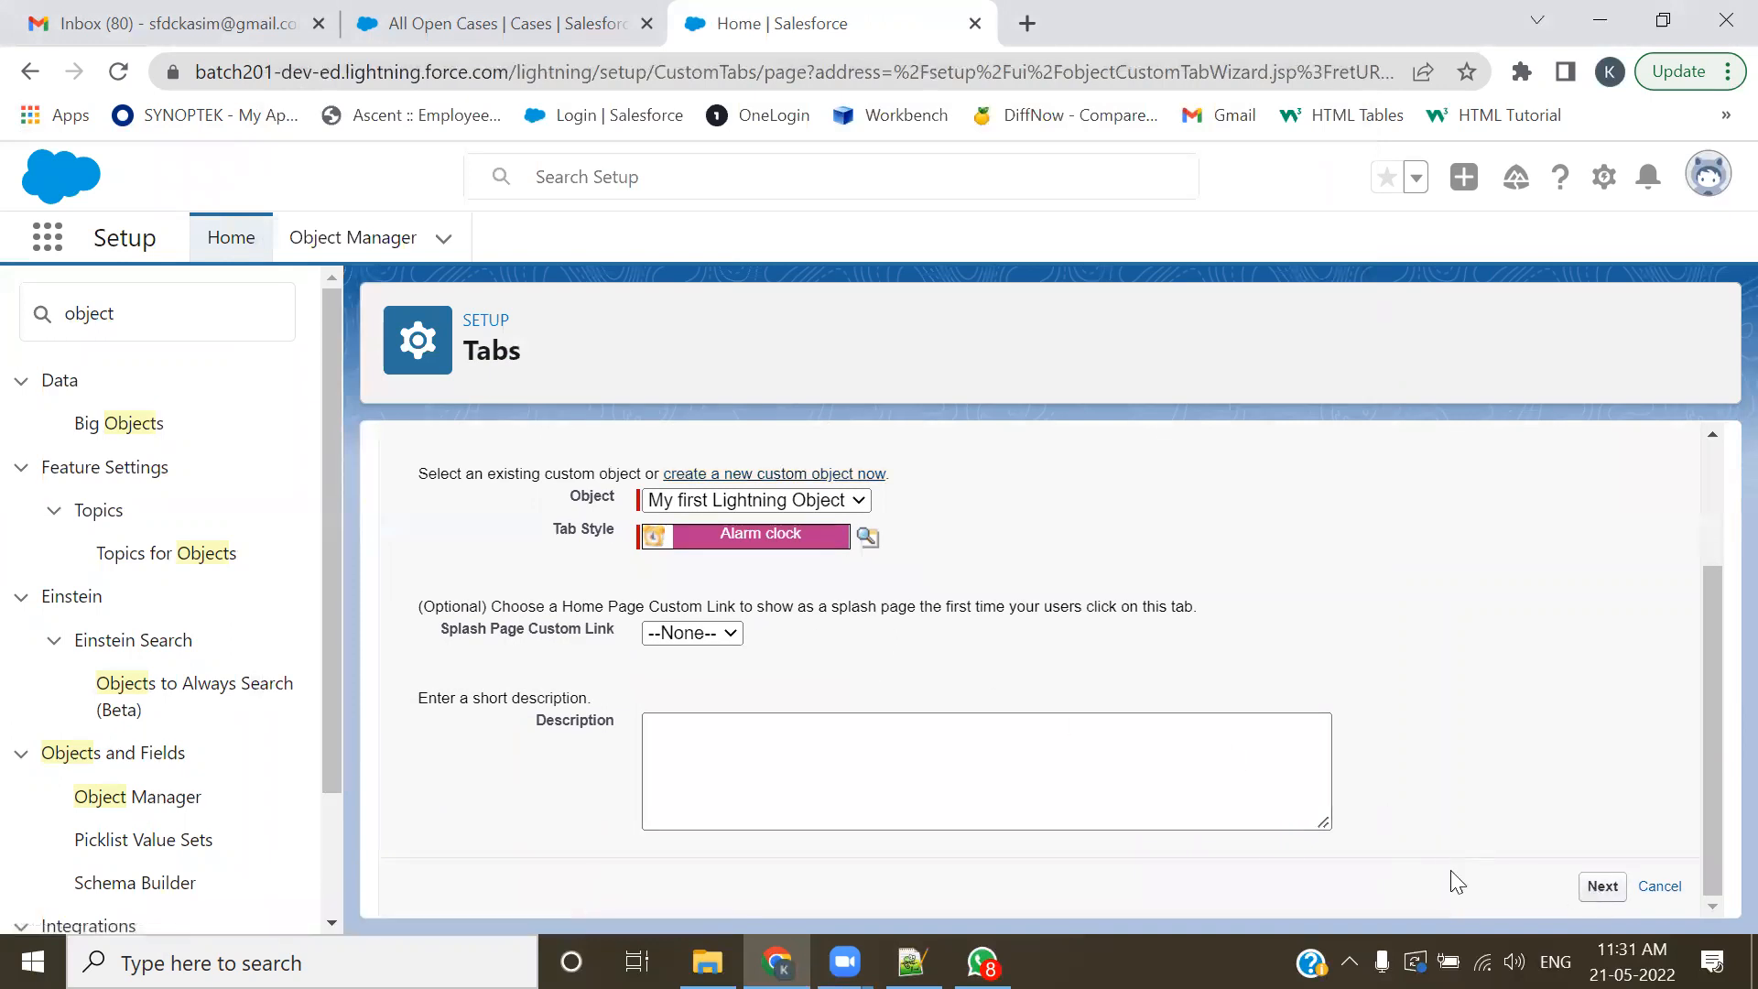
- Keep the tab Default On for all profiles and included in all custom apps, and save the new custom tab
scroll(1044, 725, "down", 5)
scroll(1000, 655, "up", 5)
scroll(1307, 745, "down", 3)
scroll(1207, 765, "down", 10)
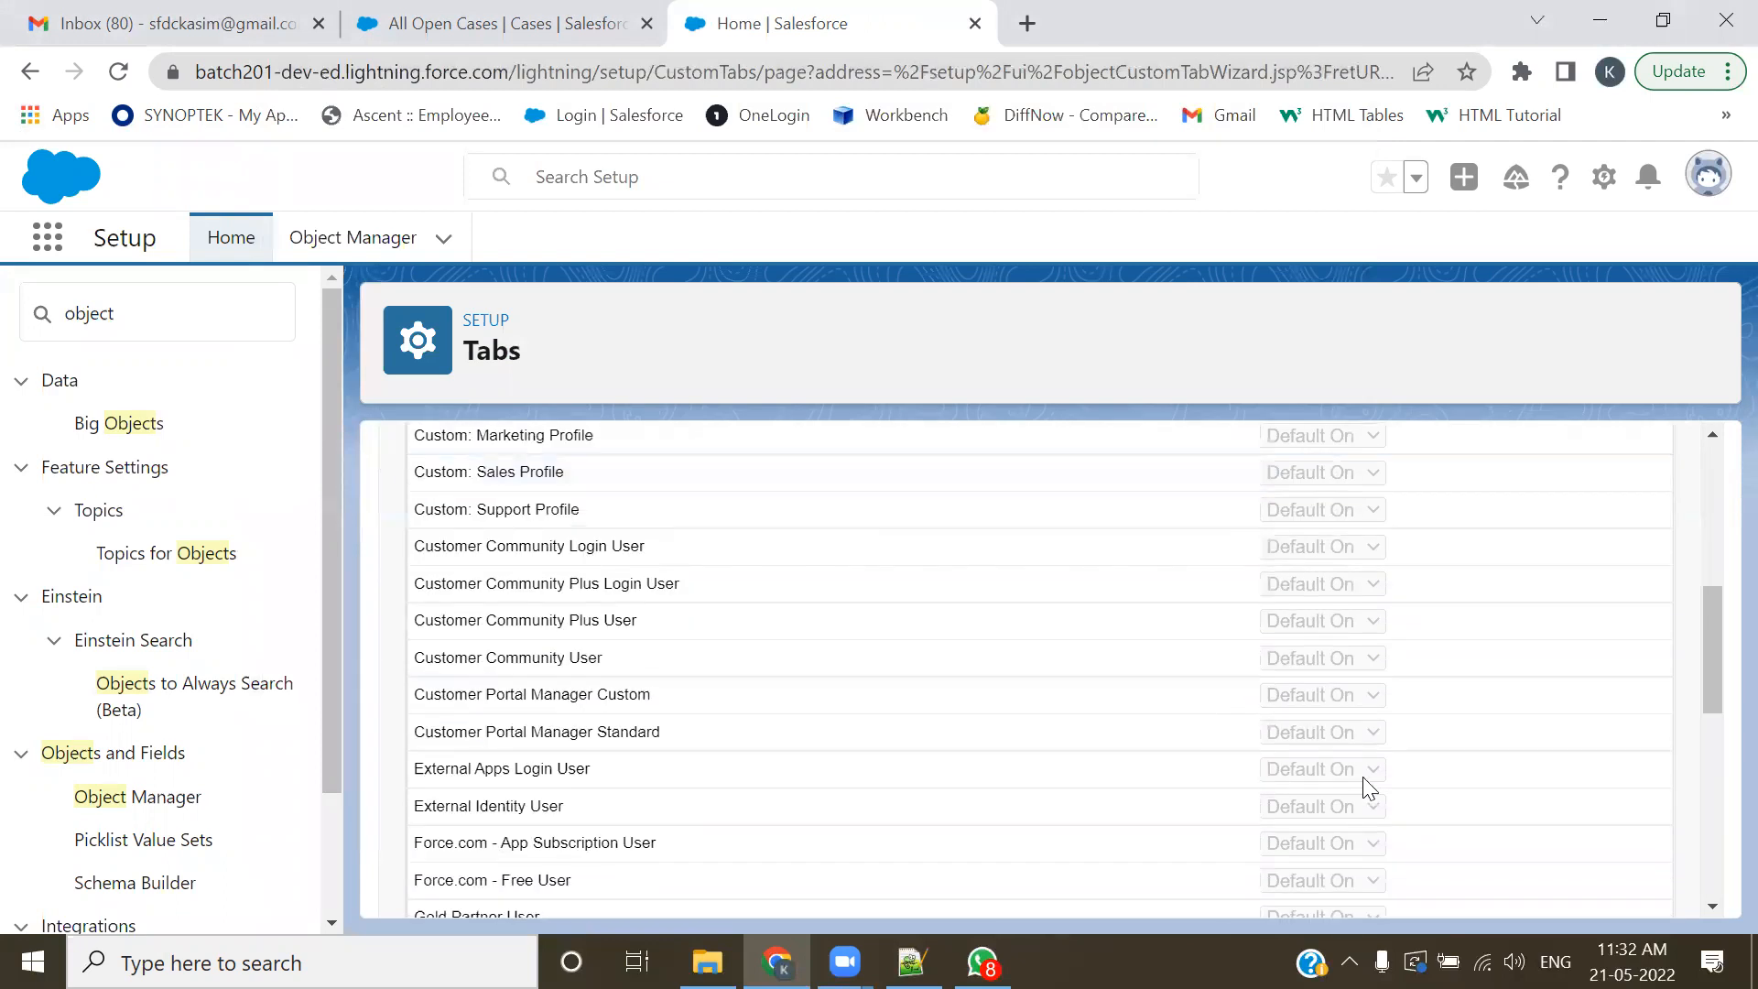
left_click(1604, 888)
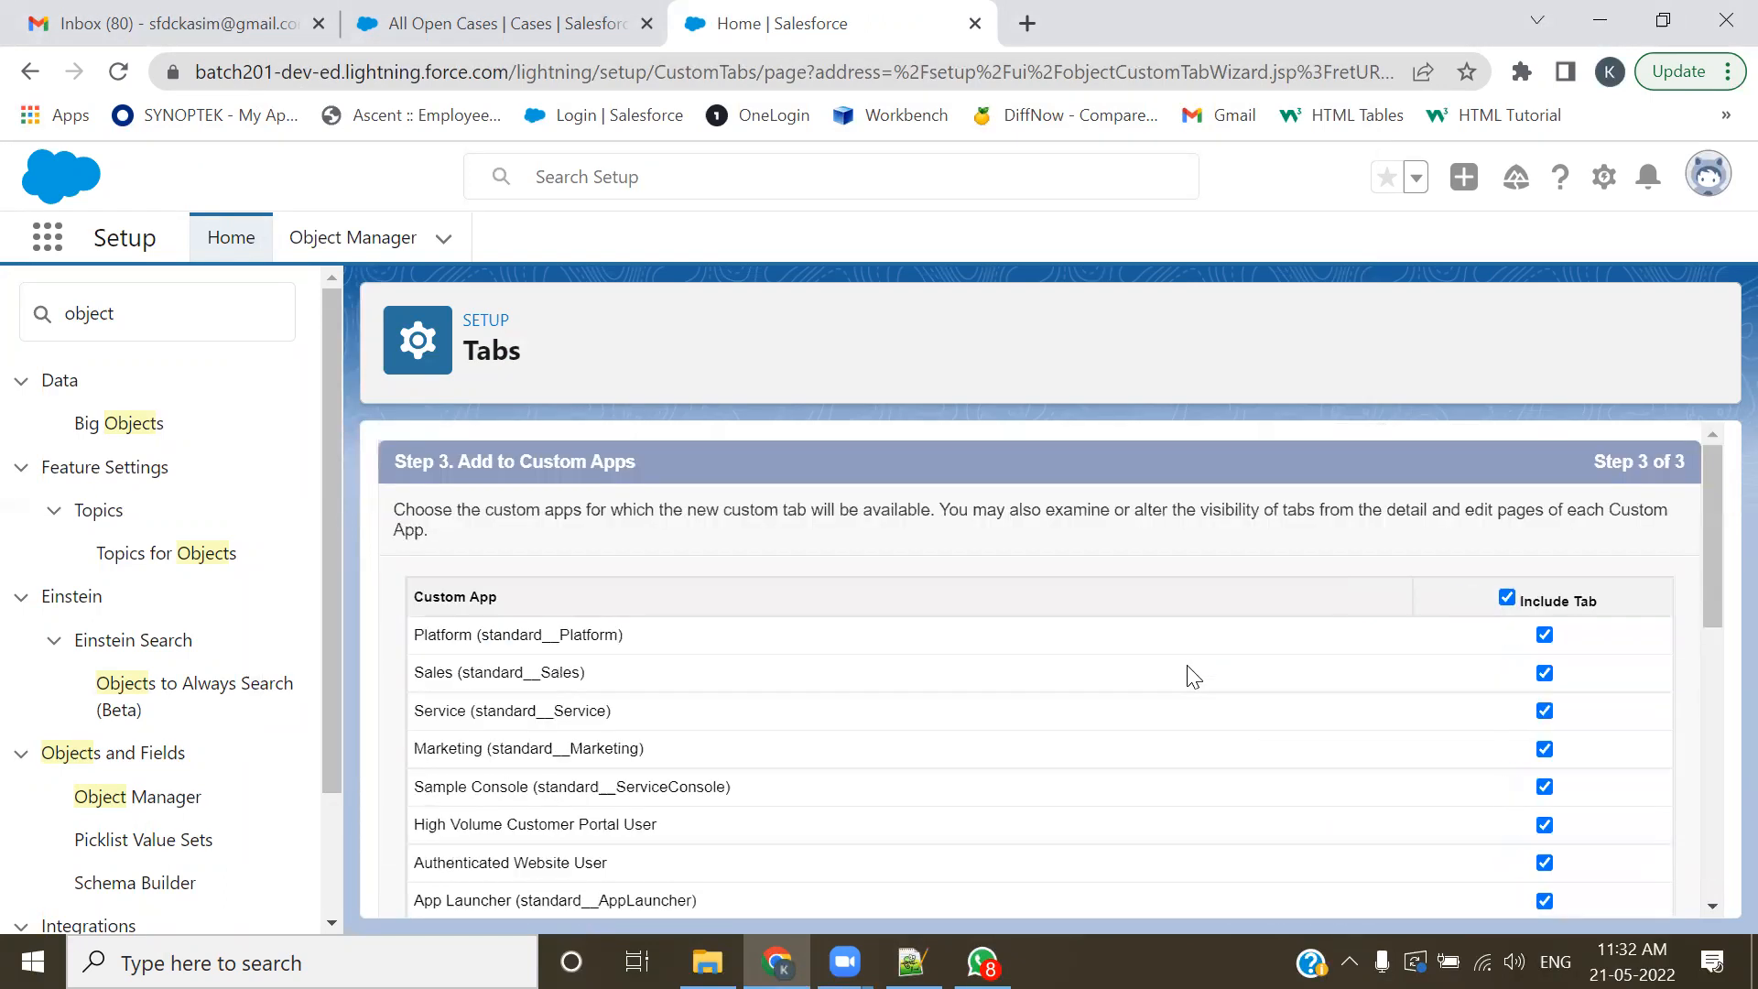
scroll(1334, 660, "down", 5)
scroll(1254, 689, "down", 4)
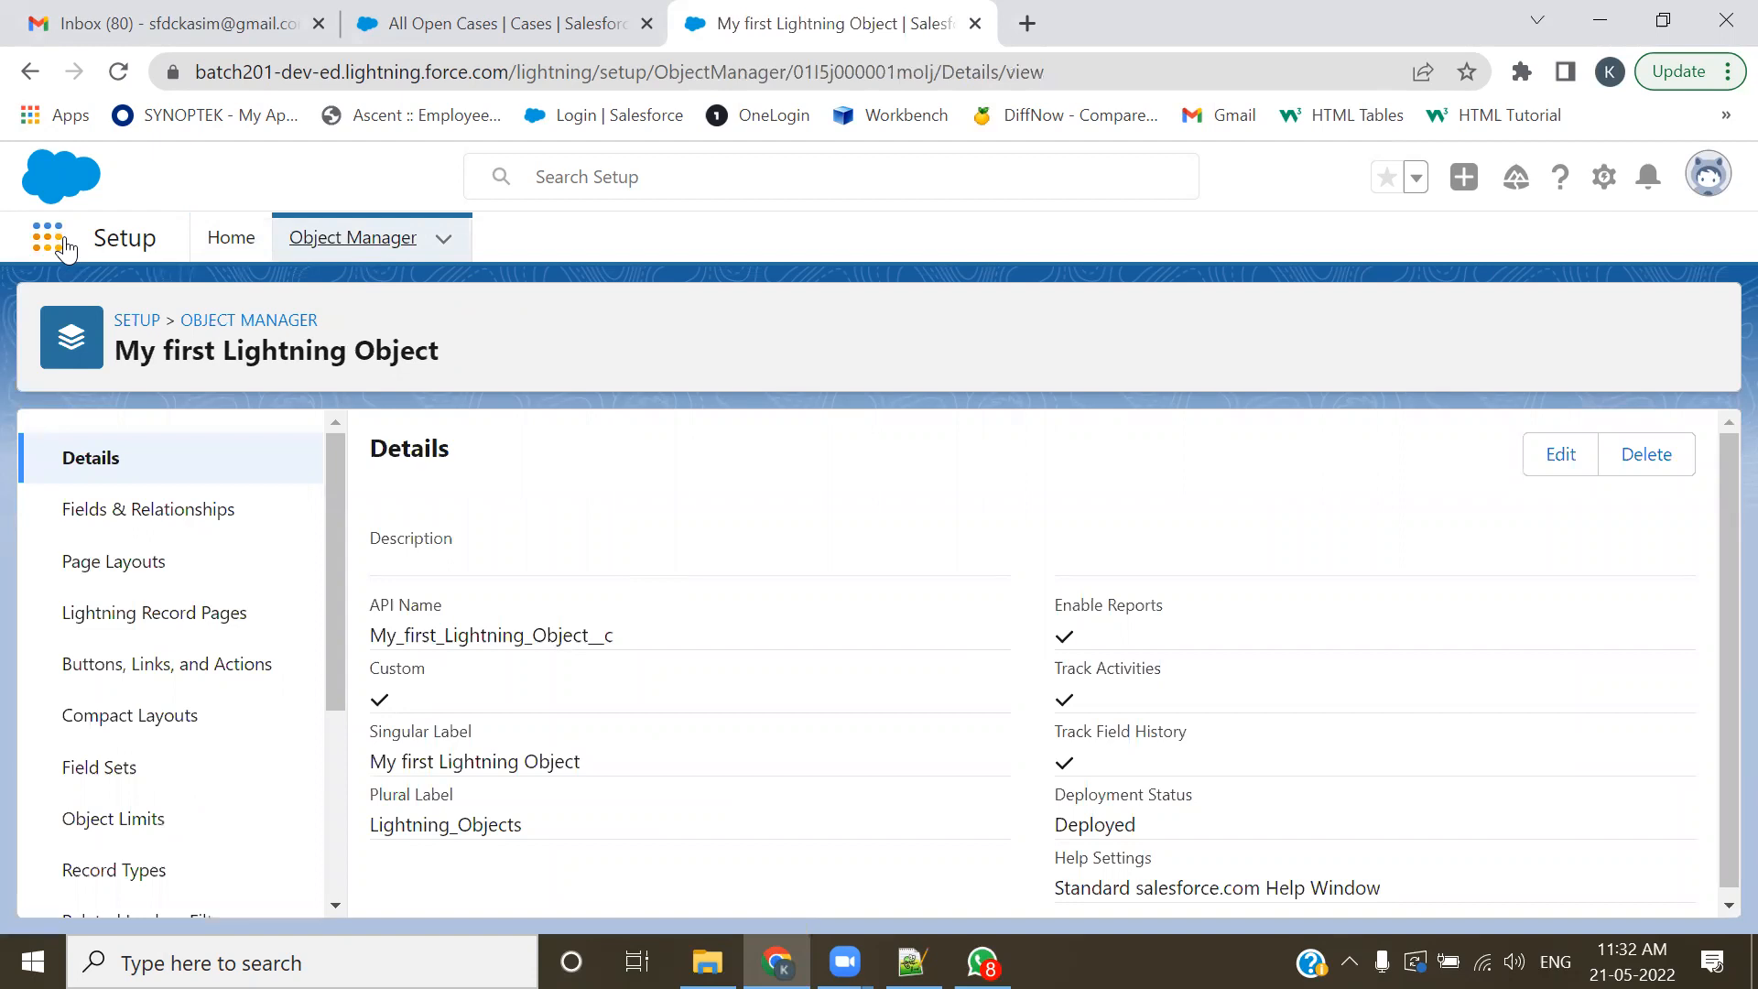
- Reload My First Lightning Application and browse all items available for its navigation bar for Lightning_Objects
left_click(499, 23)
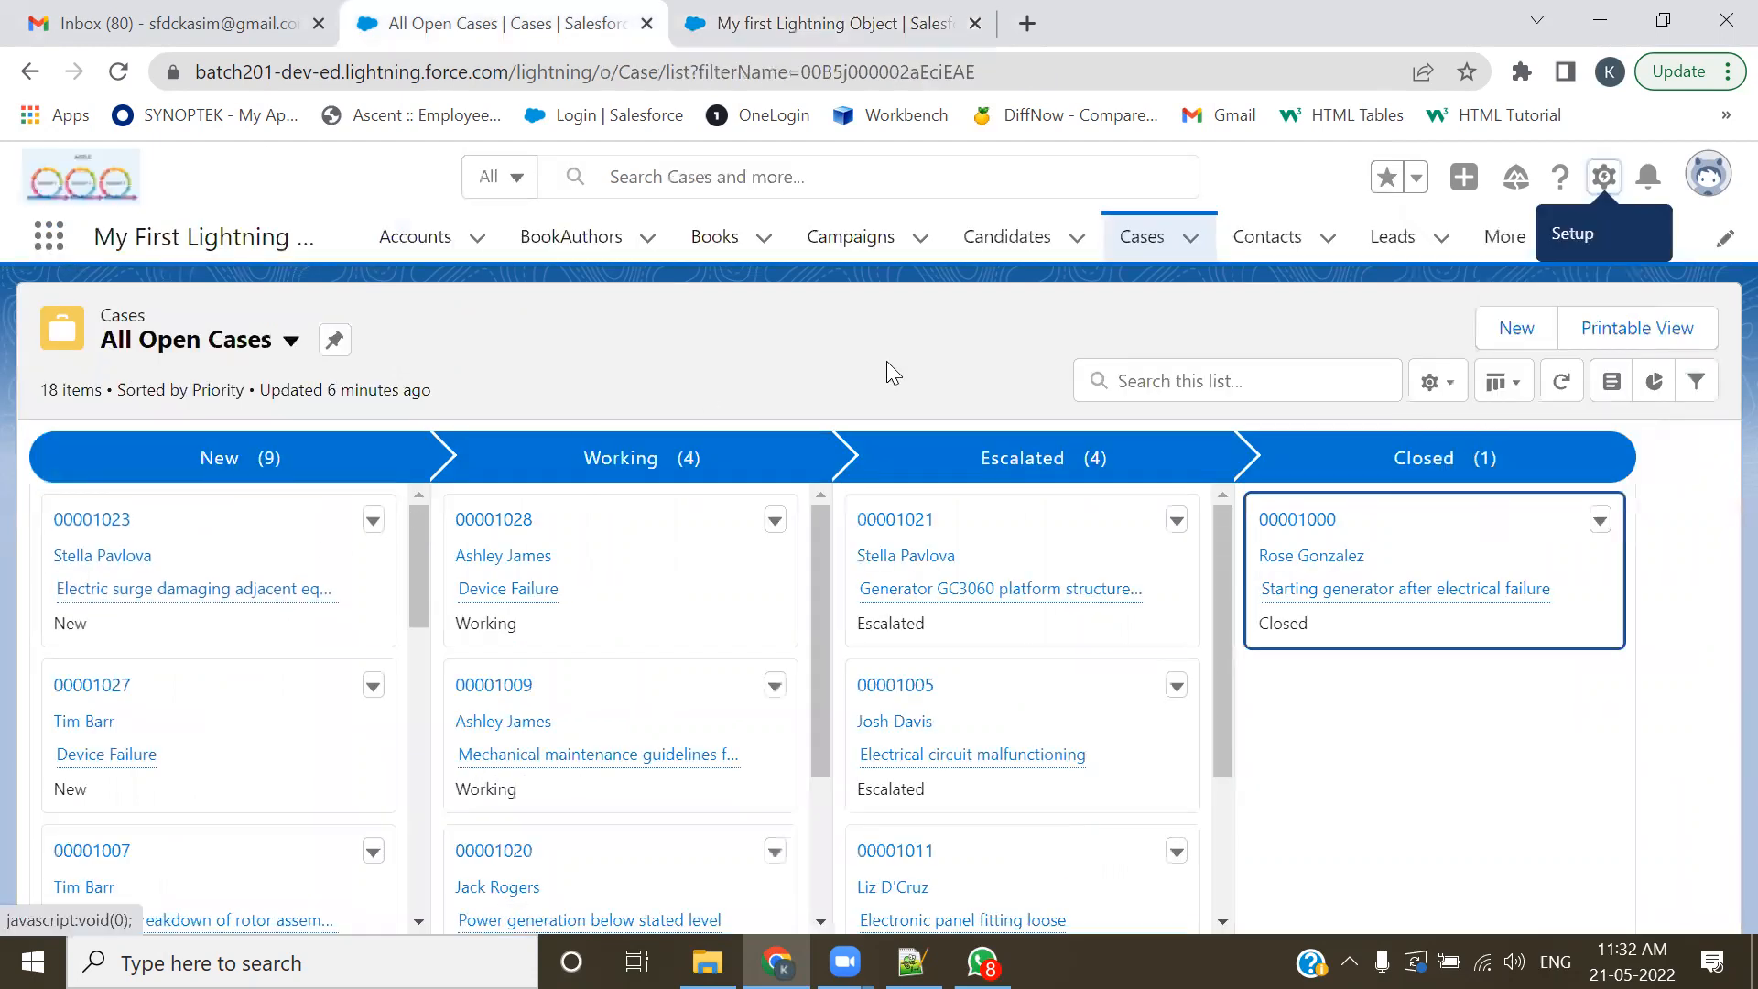
left_click(118, 71)
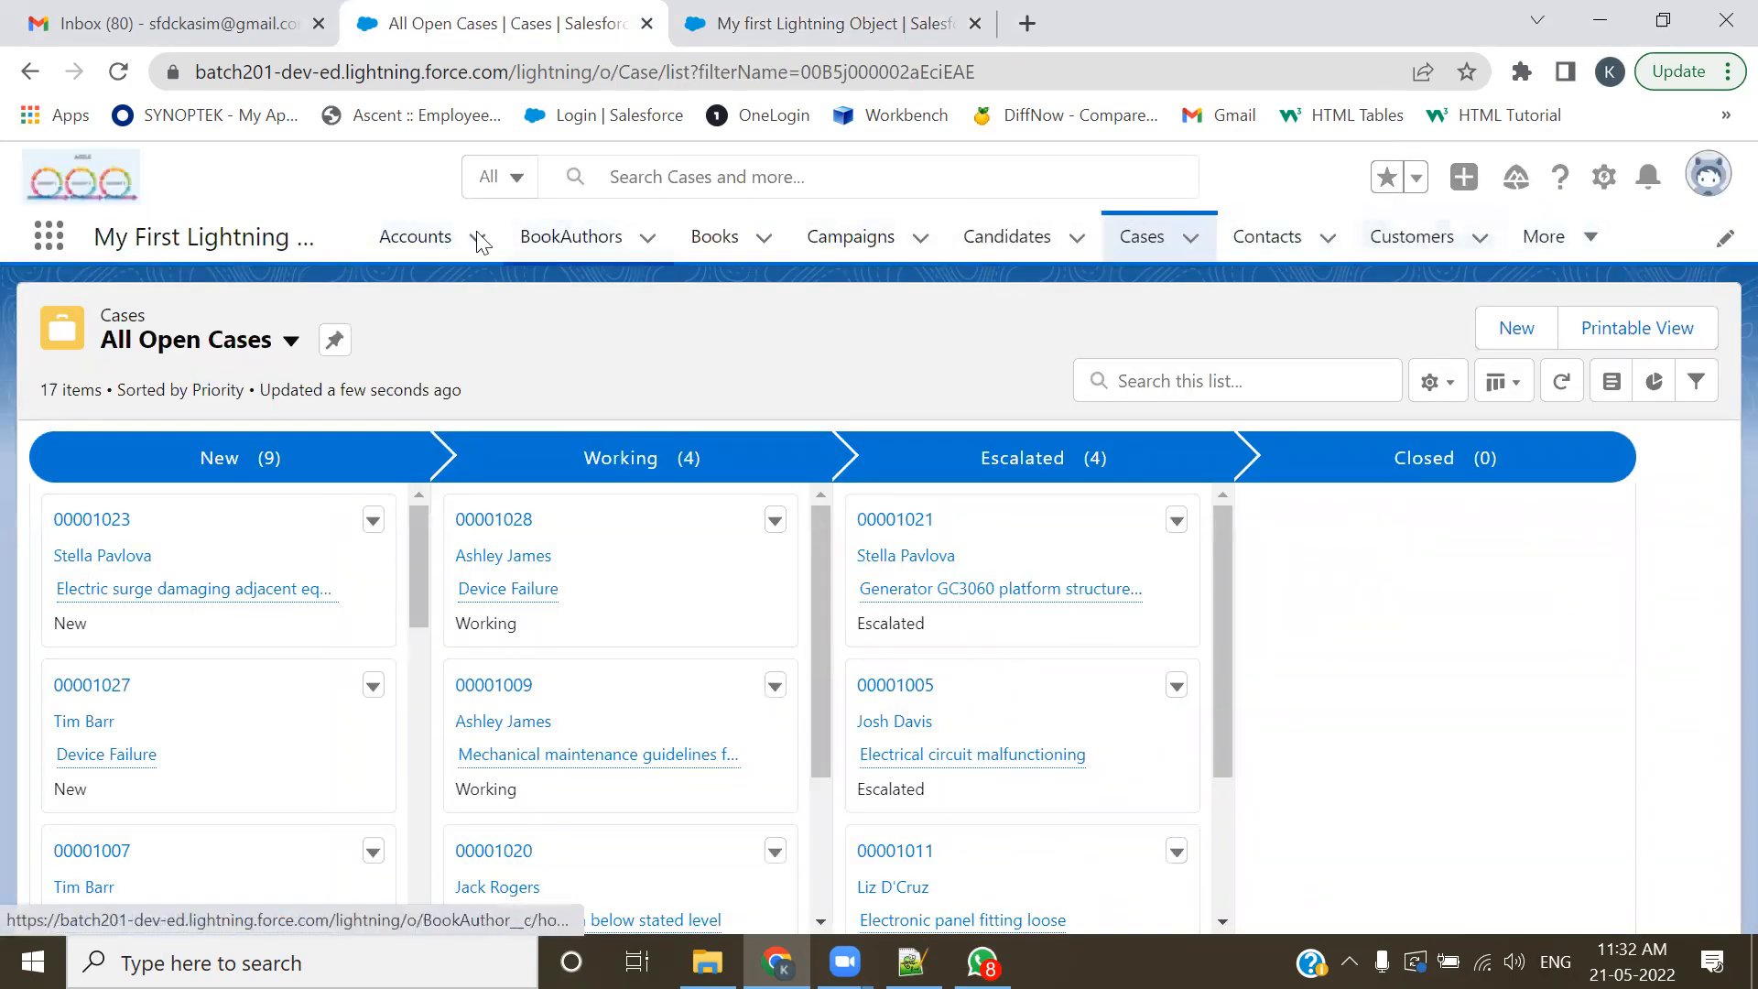
left_click(1725, 238)
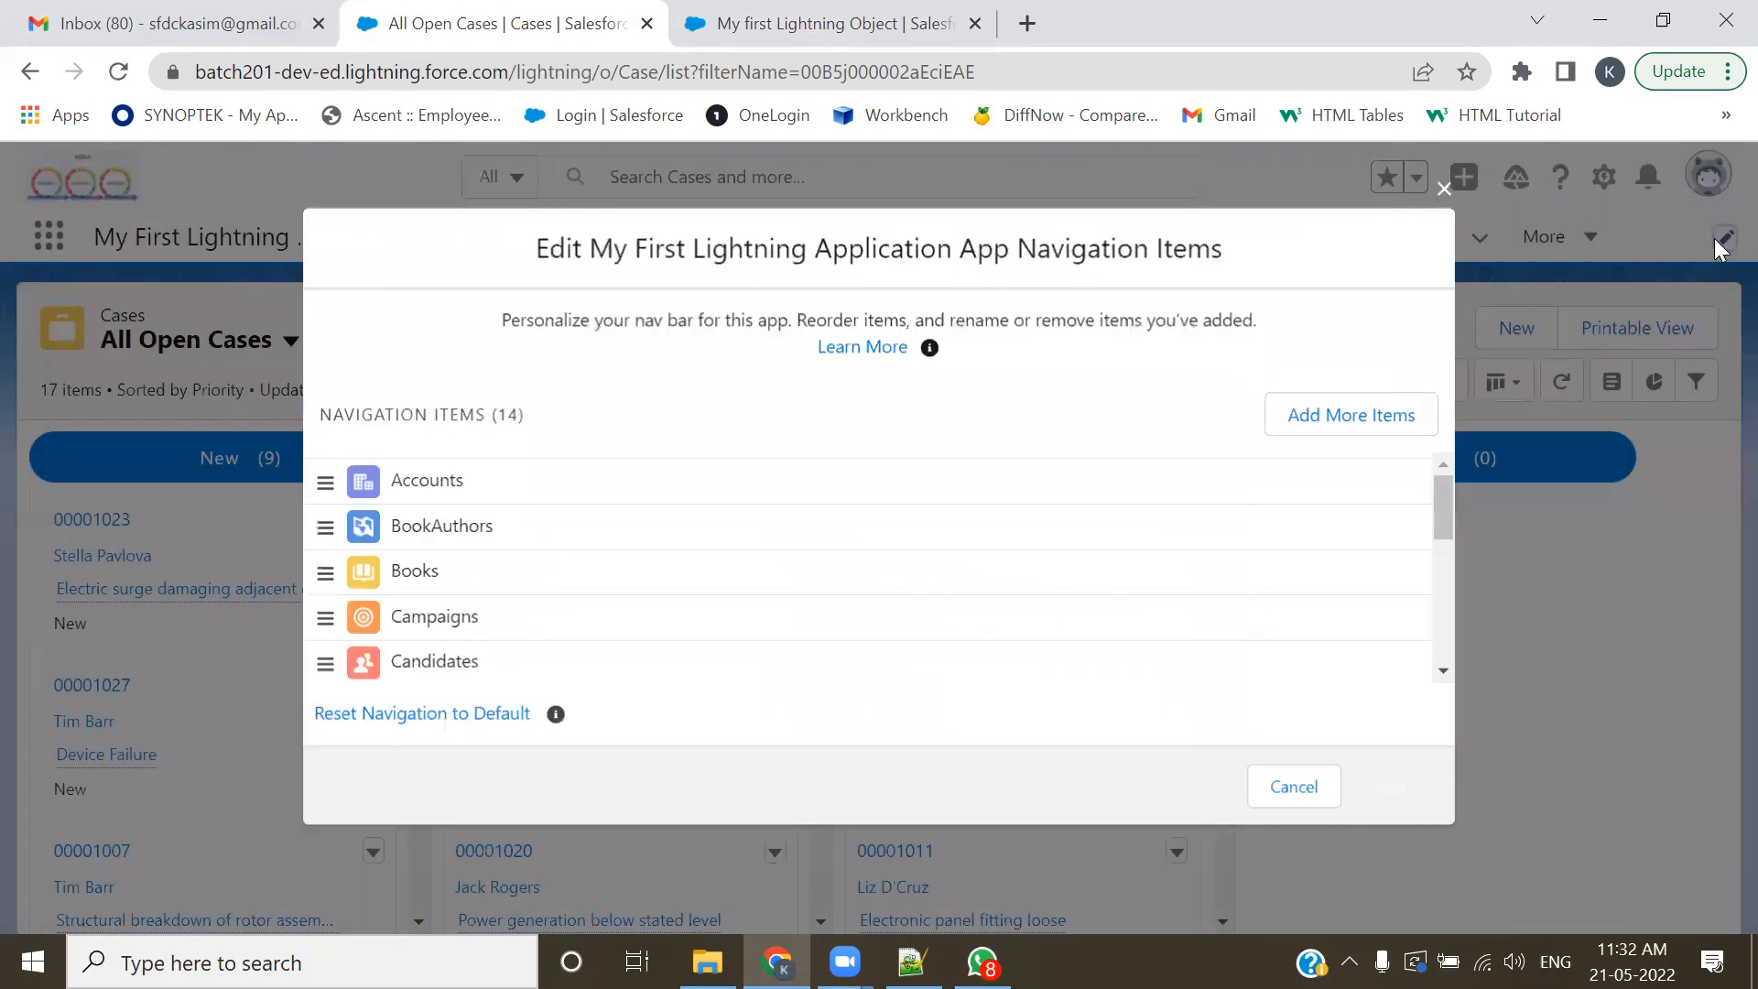
left_click(1299, 429)
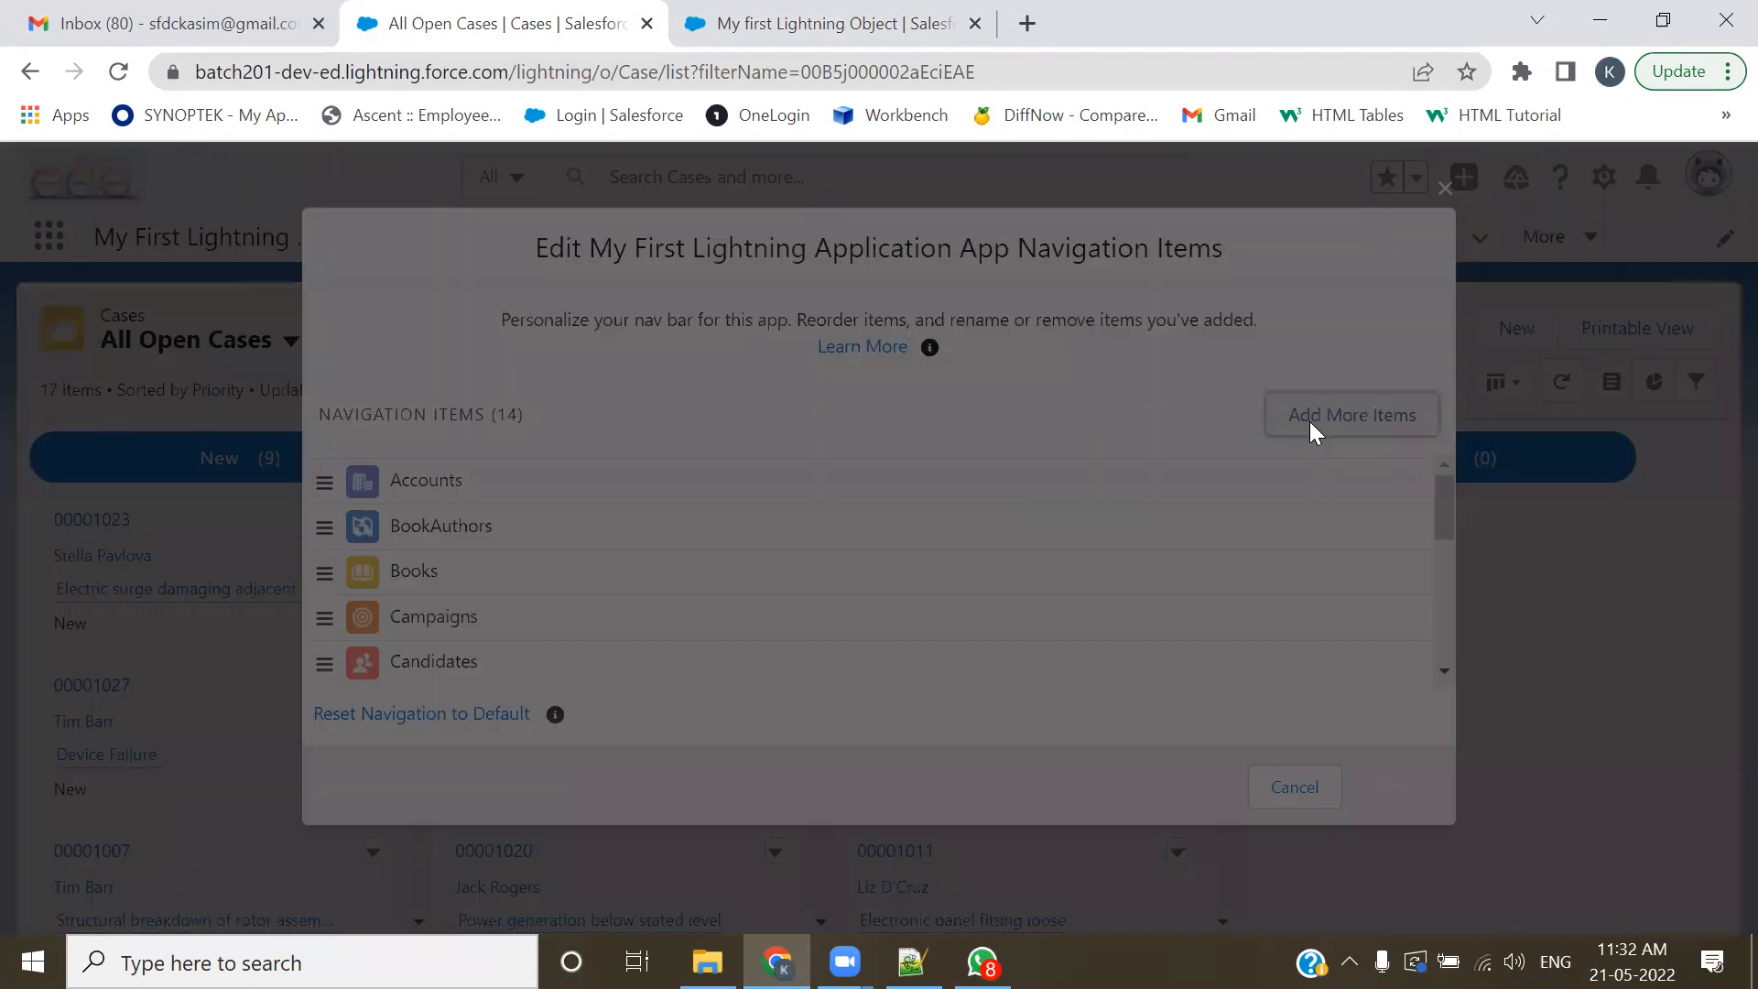
left_click(357, 421)
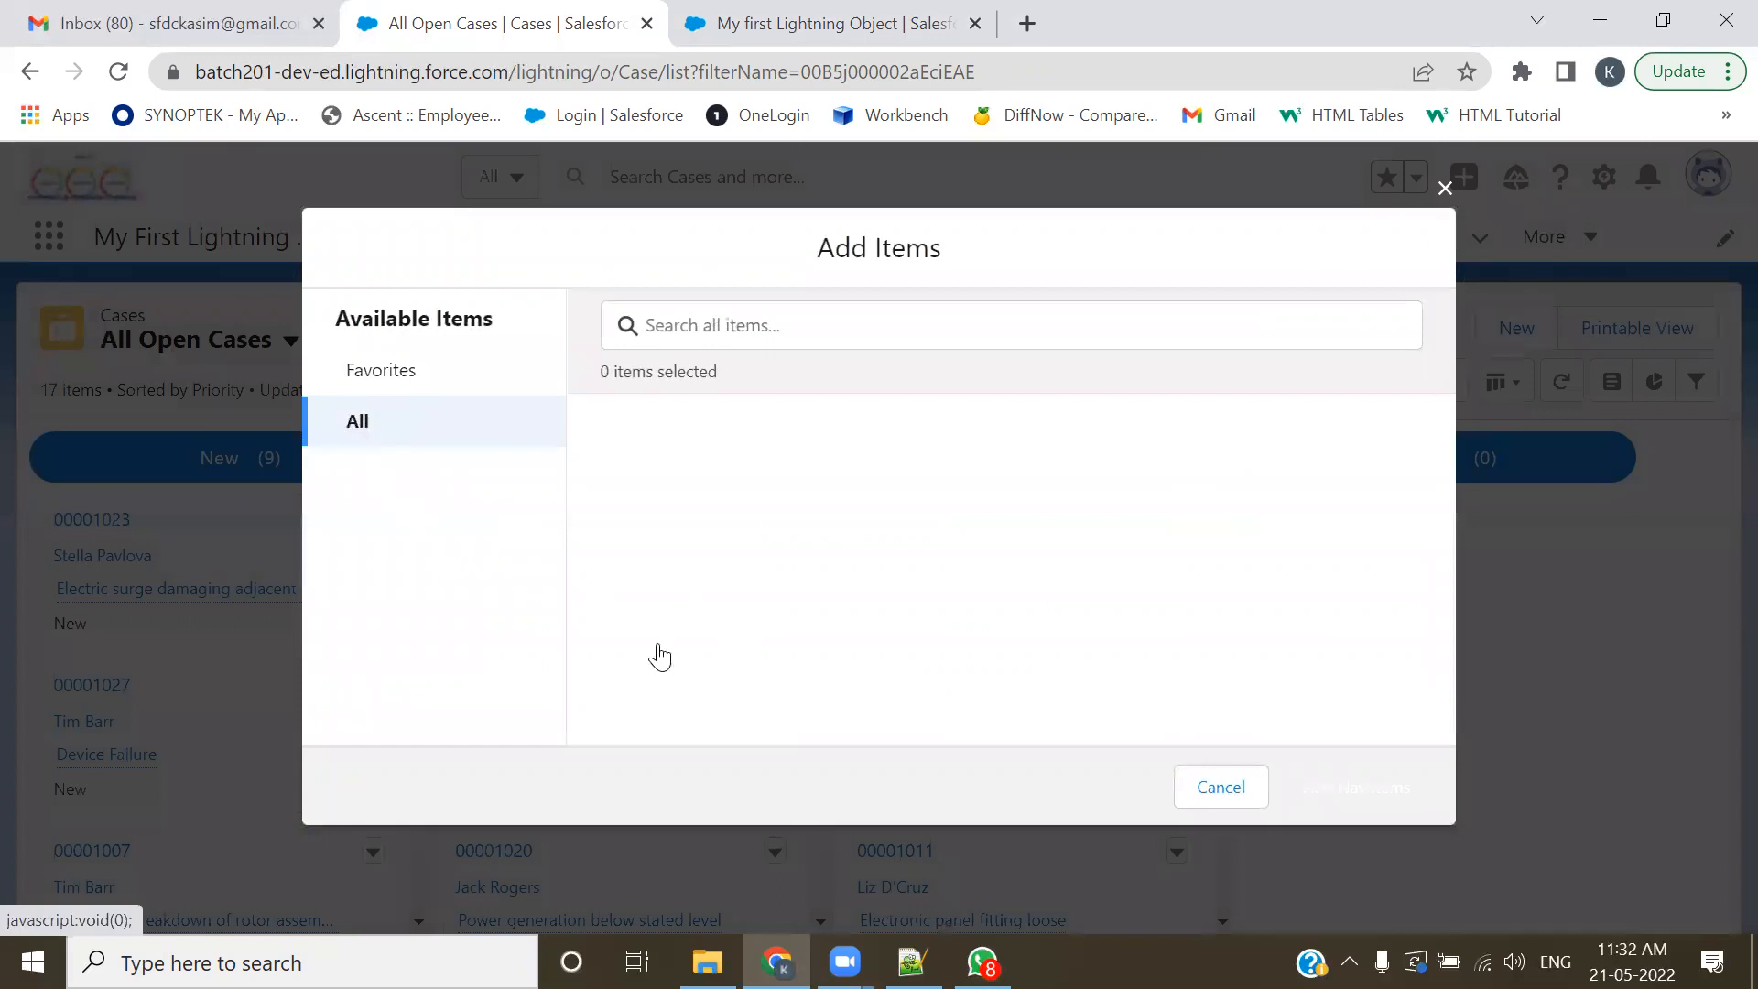
scroll(723, 478, "down", 15)
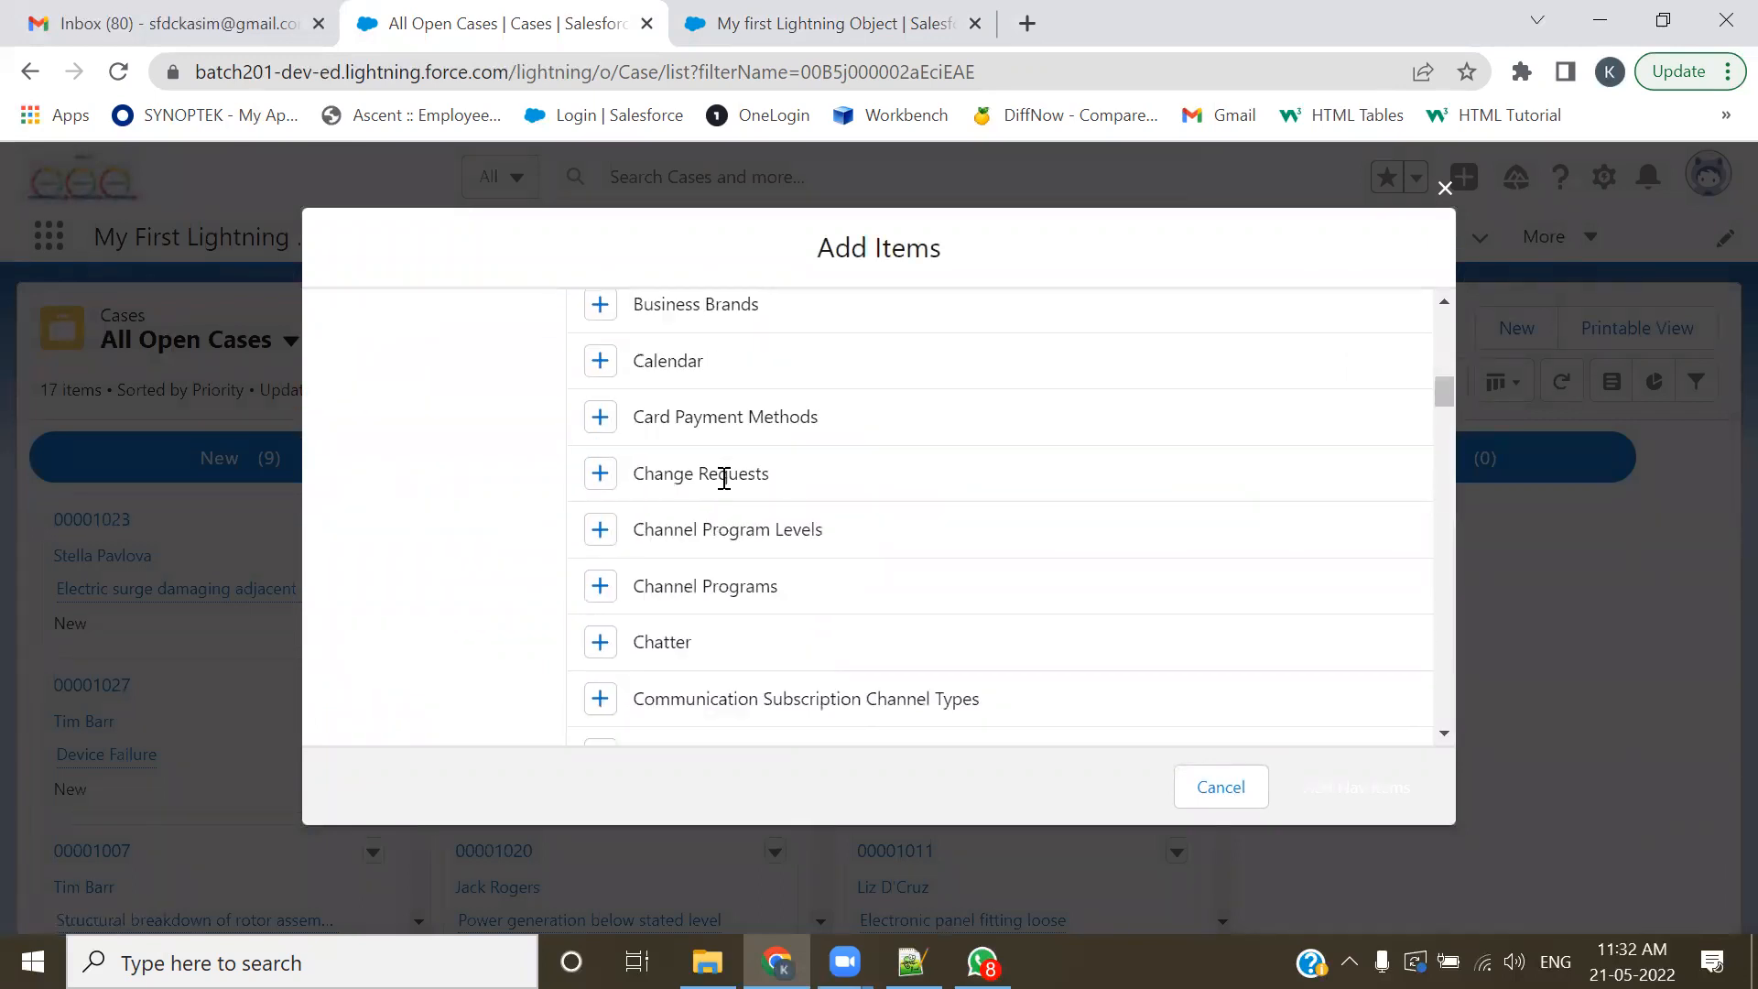
scroll(724, 478, "down", 10)
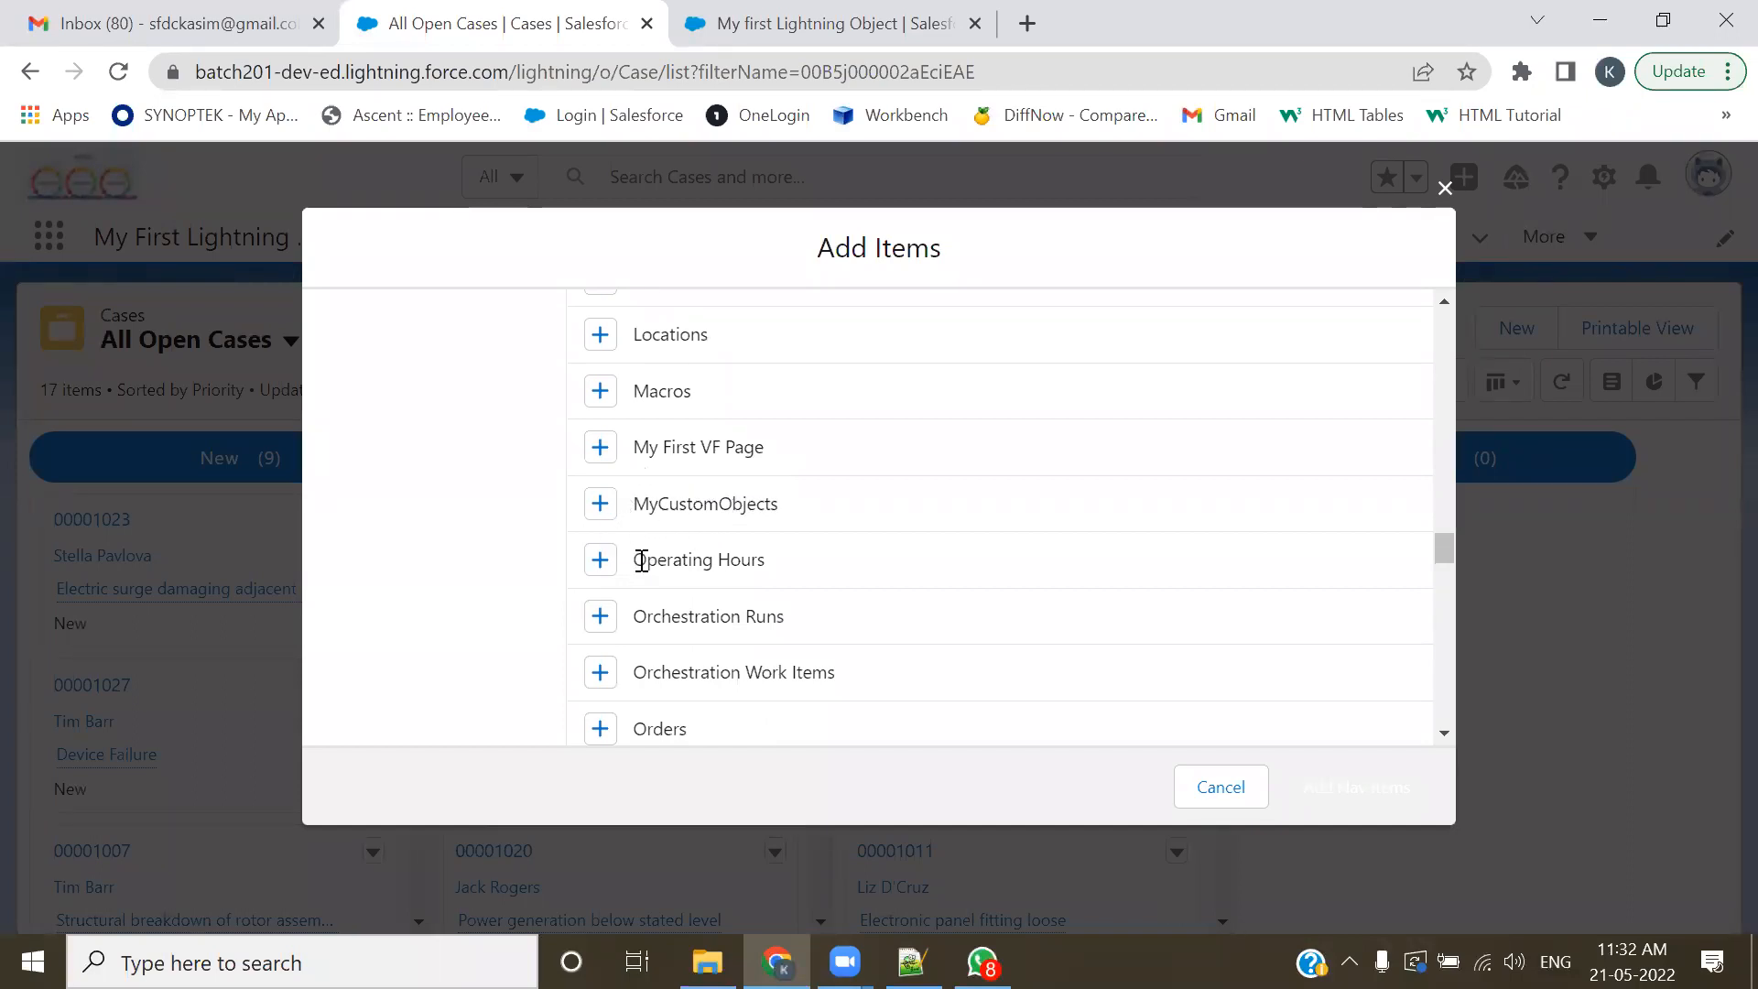
scroll(667, 581, "down", 3)
scroll(667, 581, "down", 3)
scroll(668, 573, "up", 2)
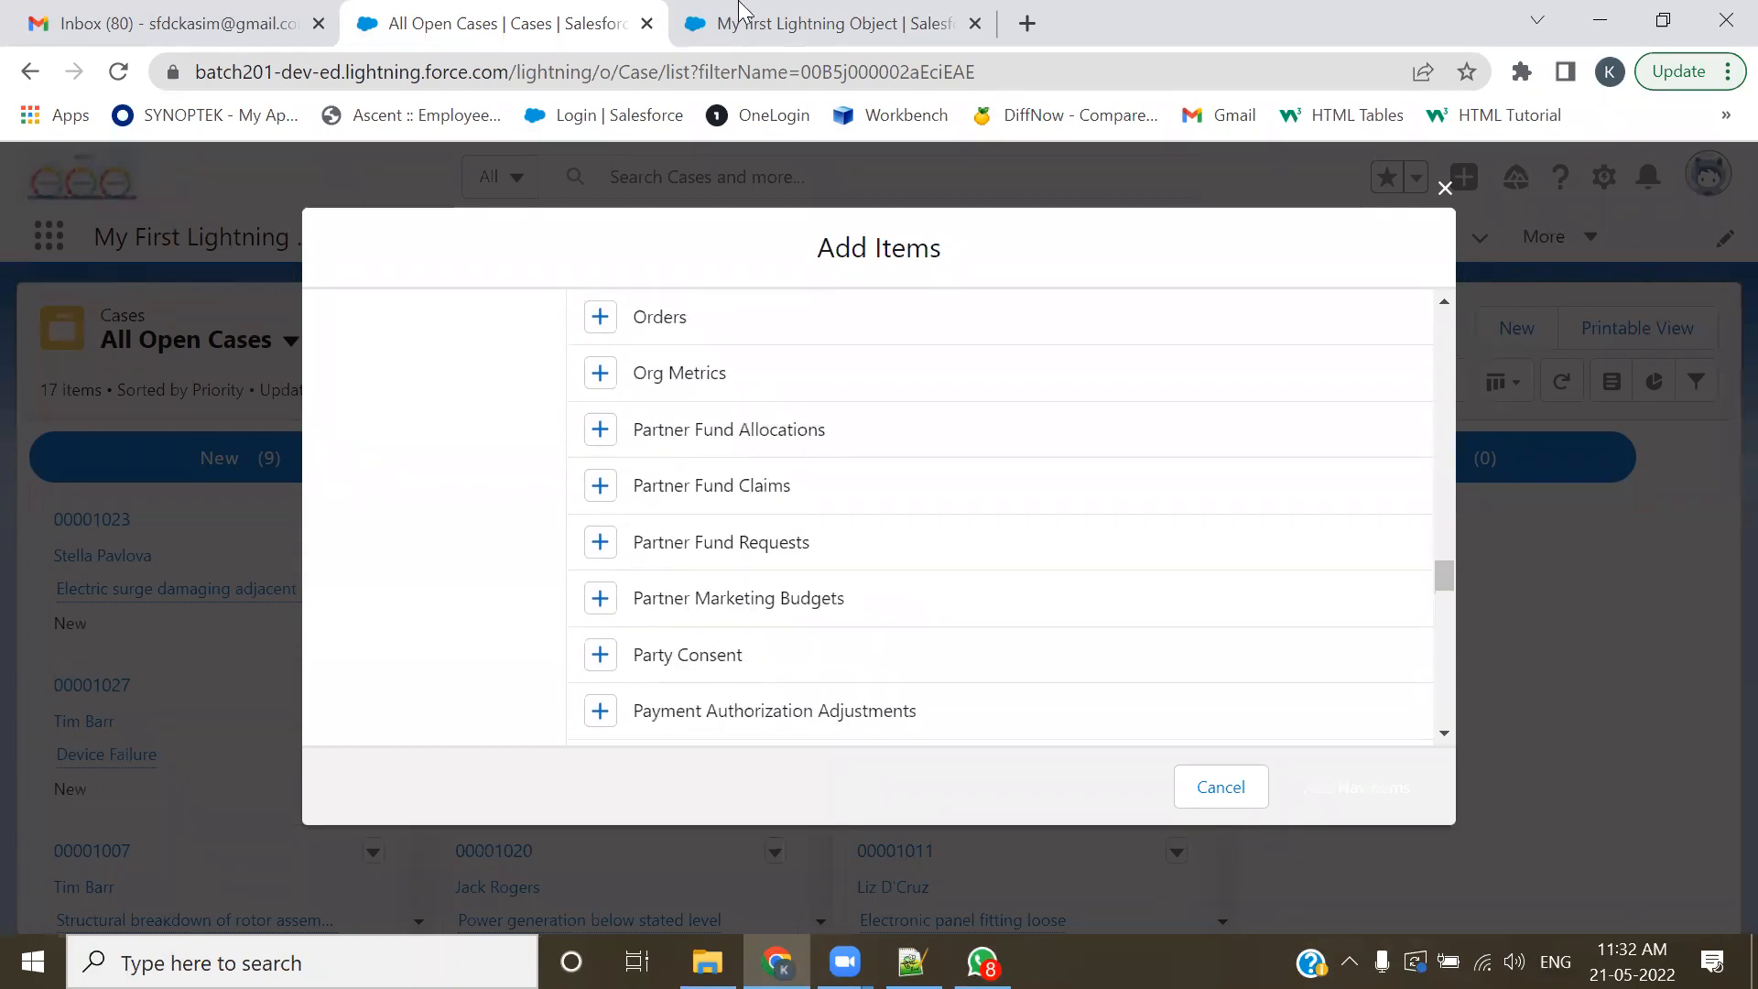
- Check the custom object's plural label in its setup details and browse the available navigation items for it again
key("ctrl+Tab")
scroll(560, 661, "down", 1)
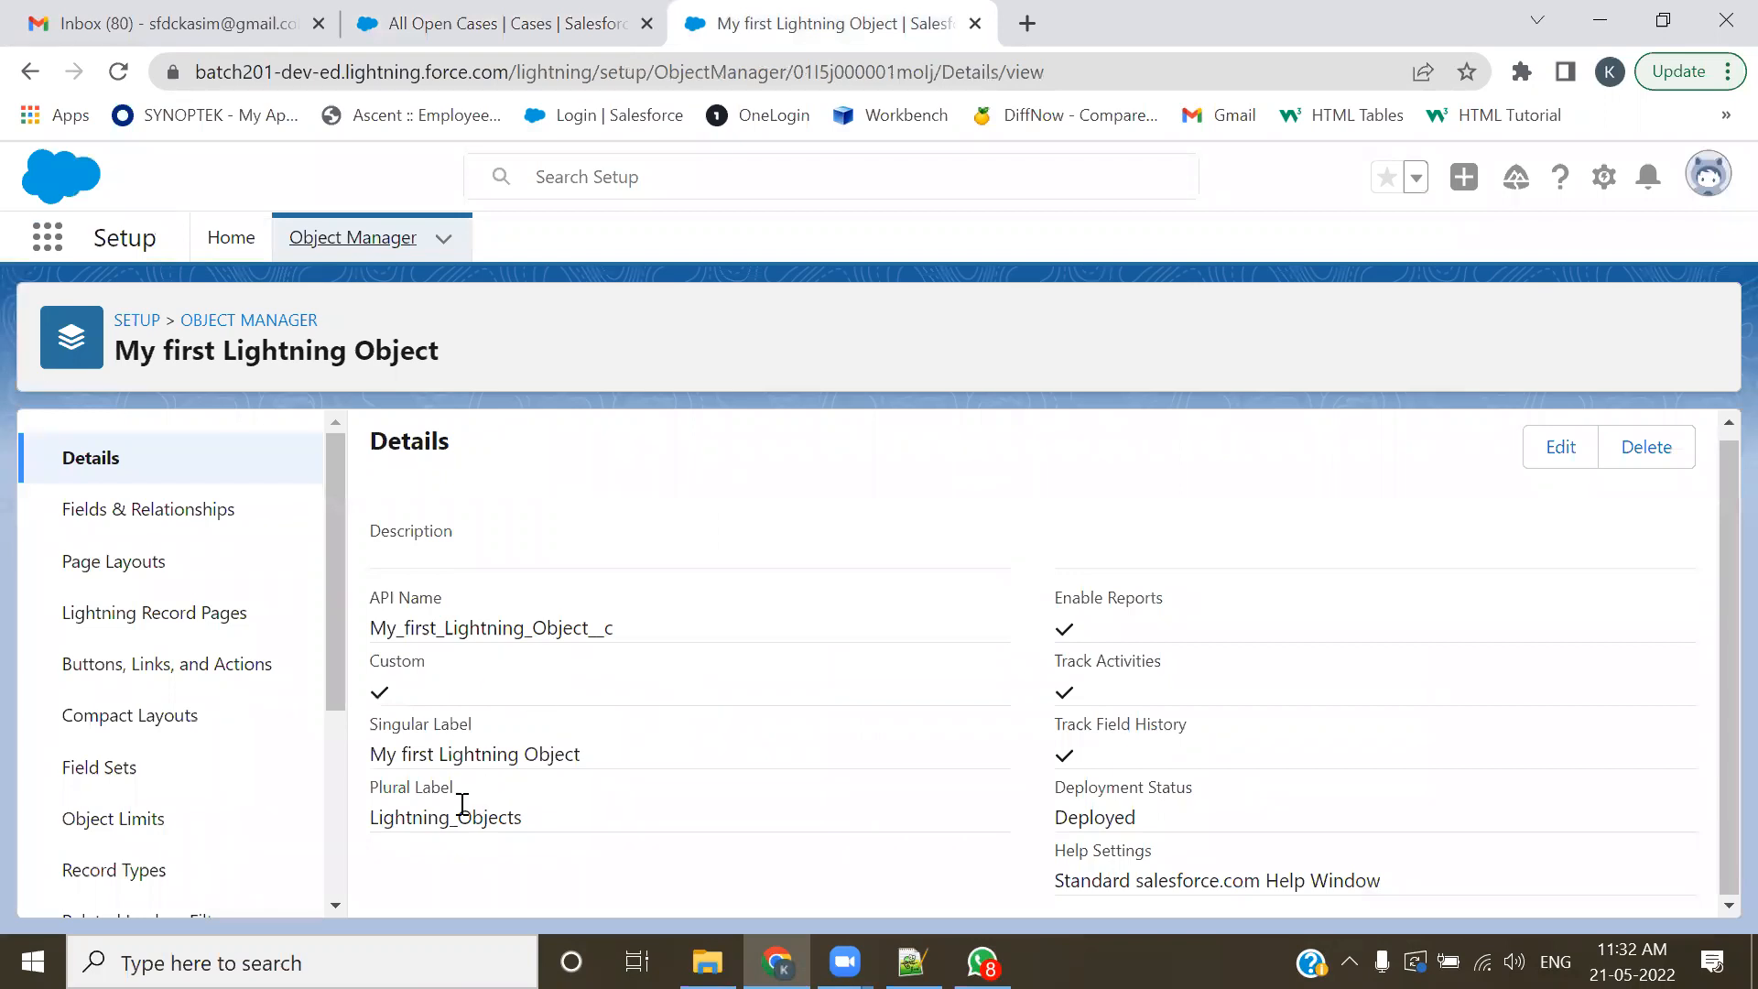
left_click(502, 18)
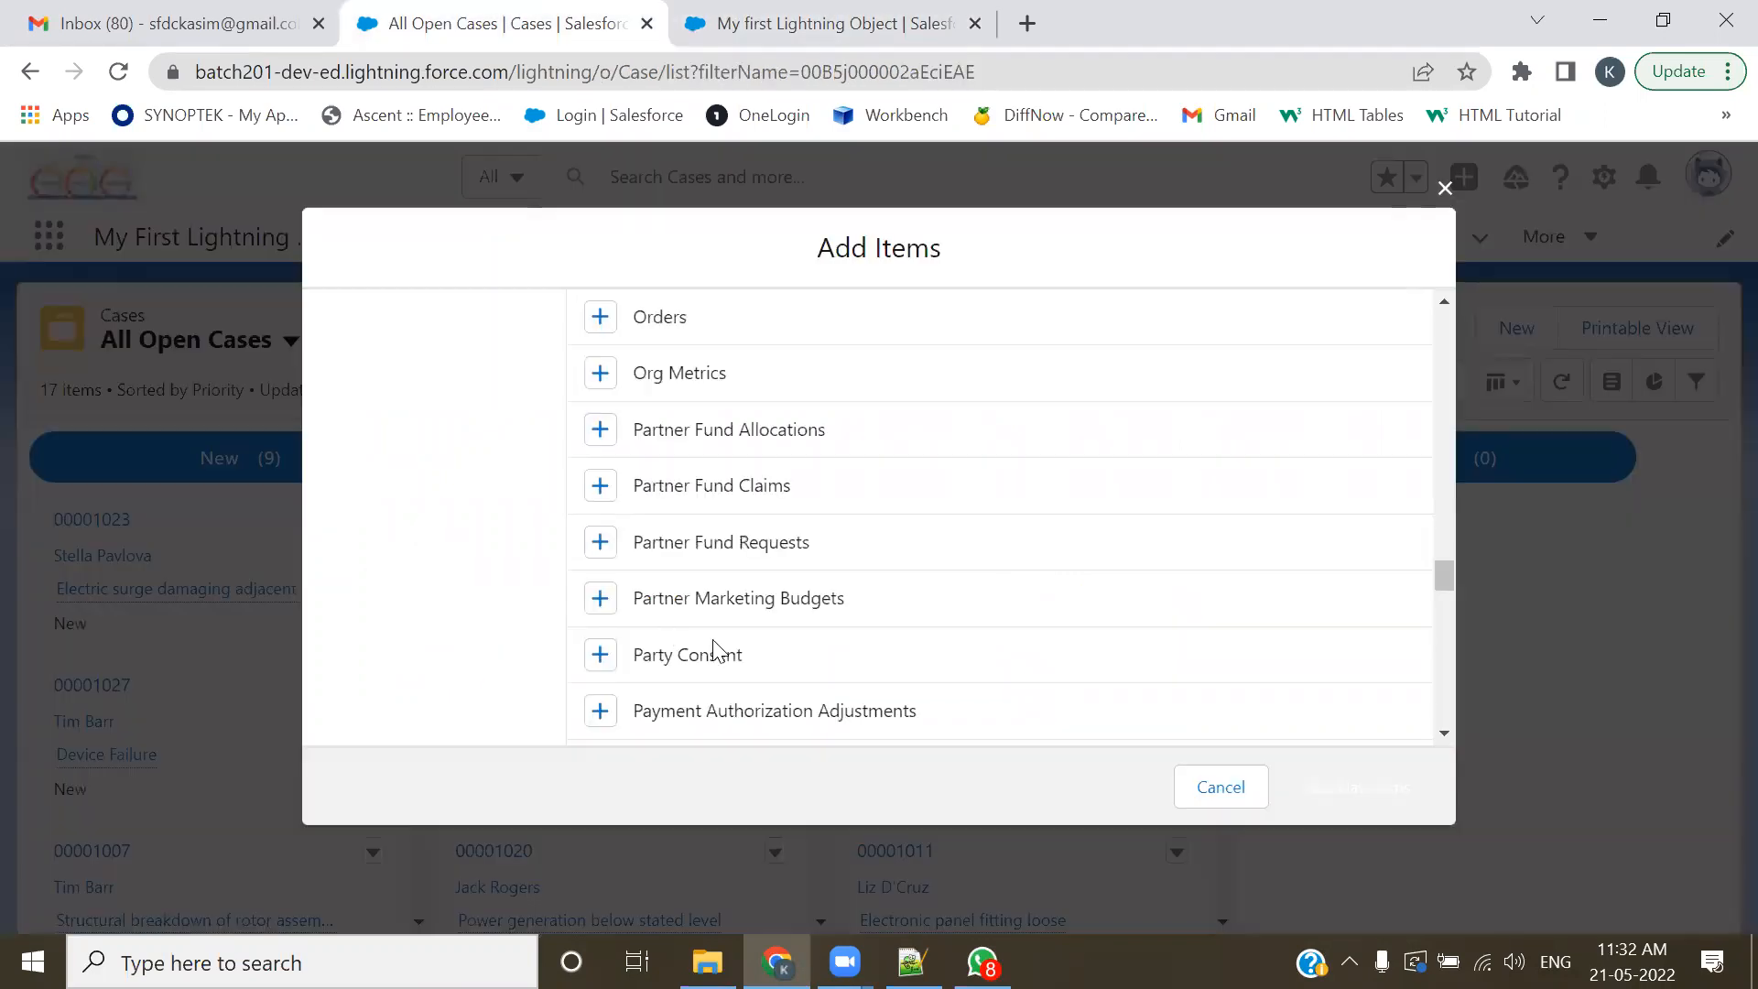
scroll(732, 636, "down", 5)
scroll(750, 632, "up", 15)
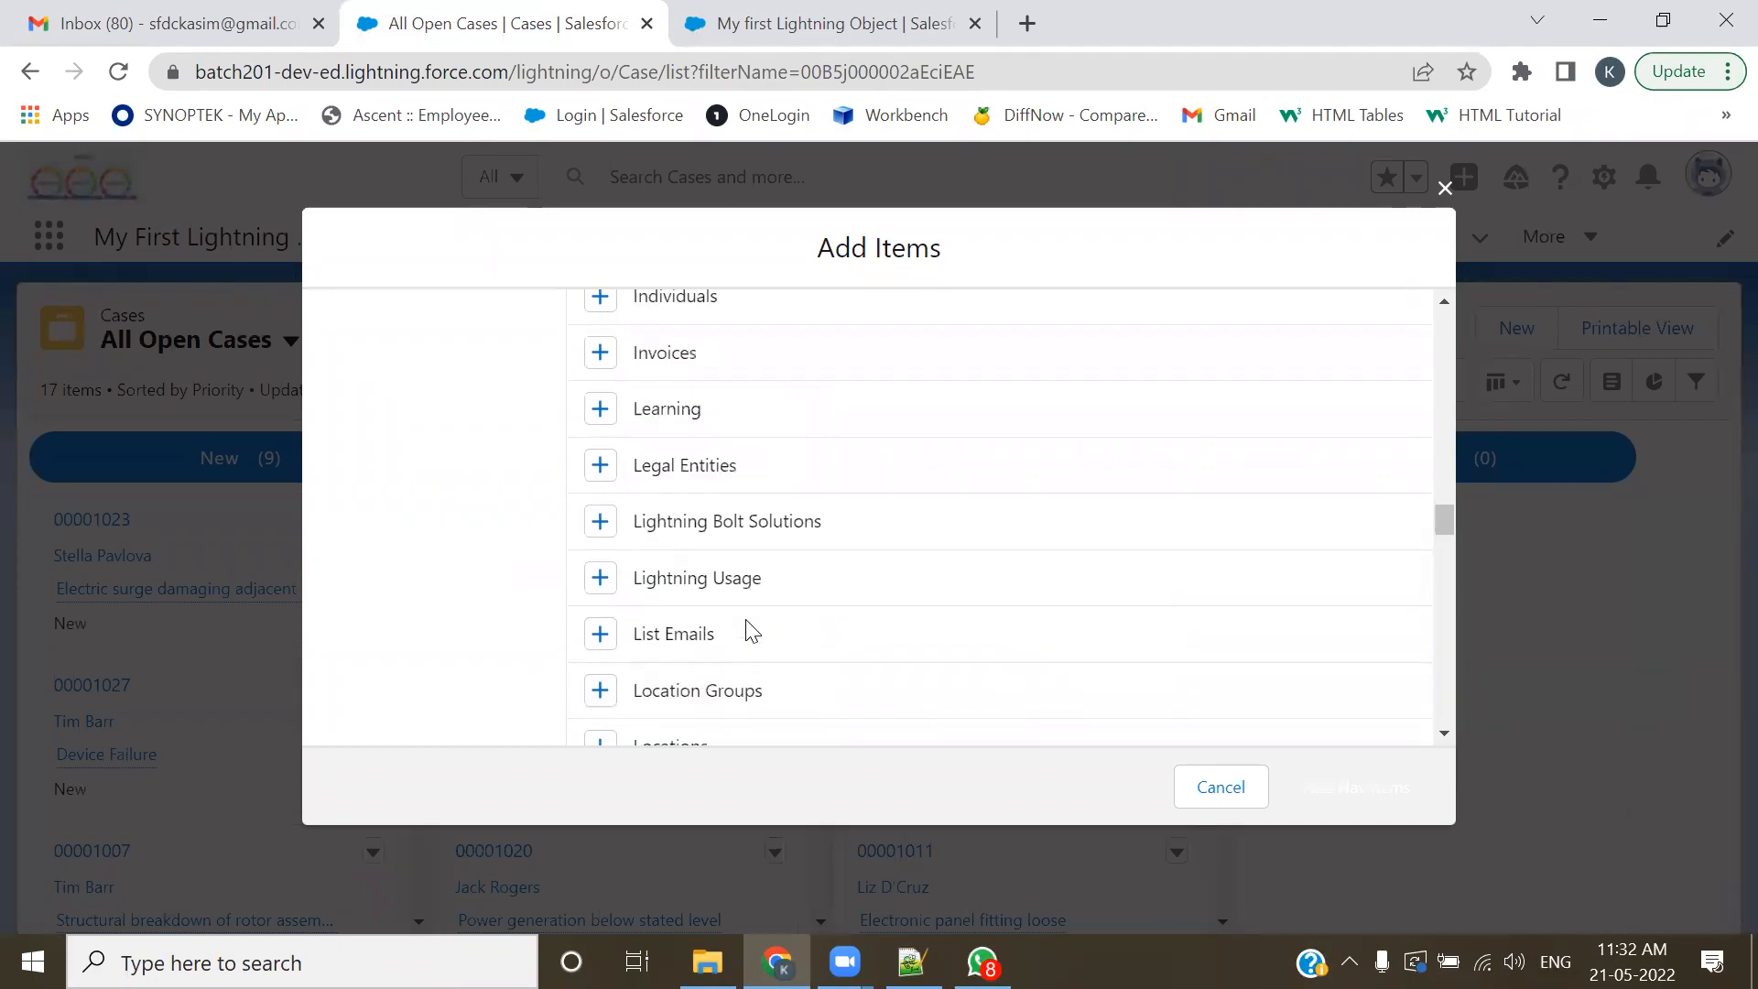
scroll(750, 630, "up", 3)
scroll(750, 630, "down", 3)
scroll(751, 632, "down", 5)
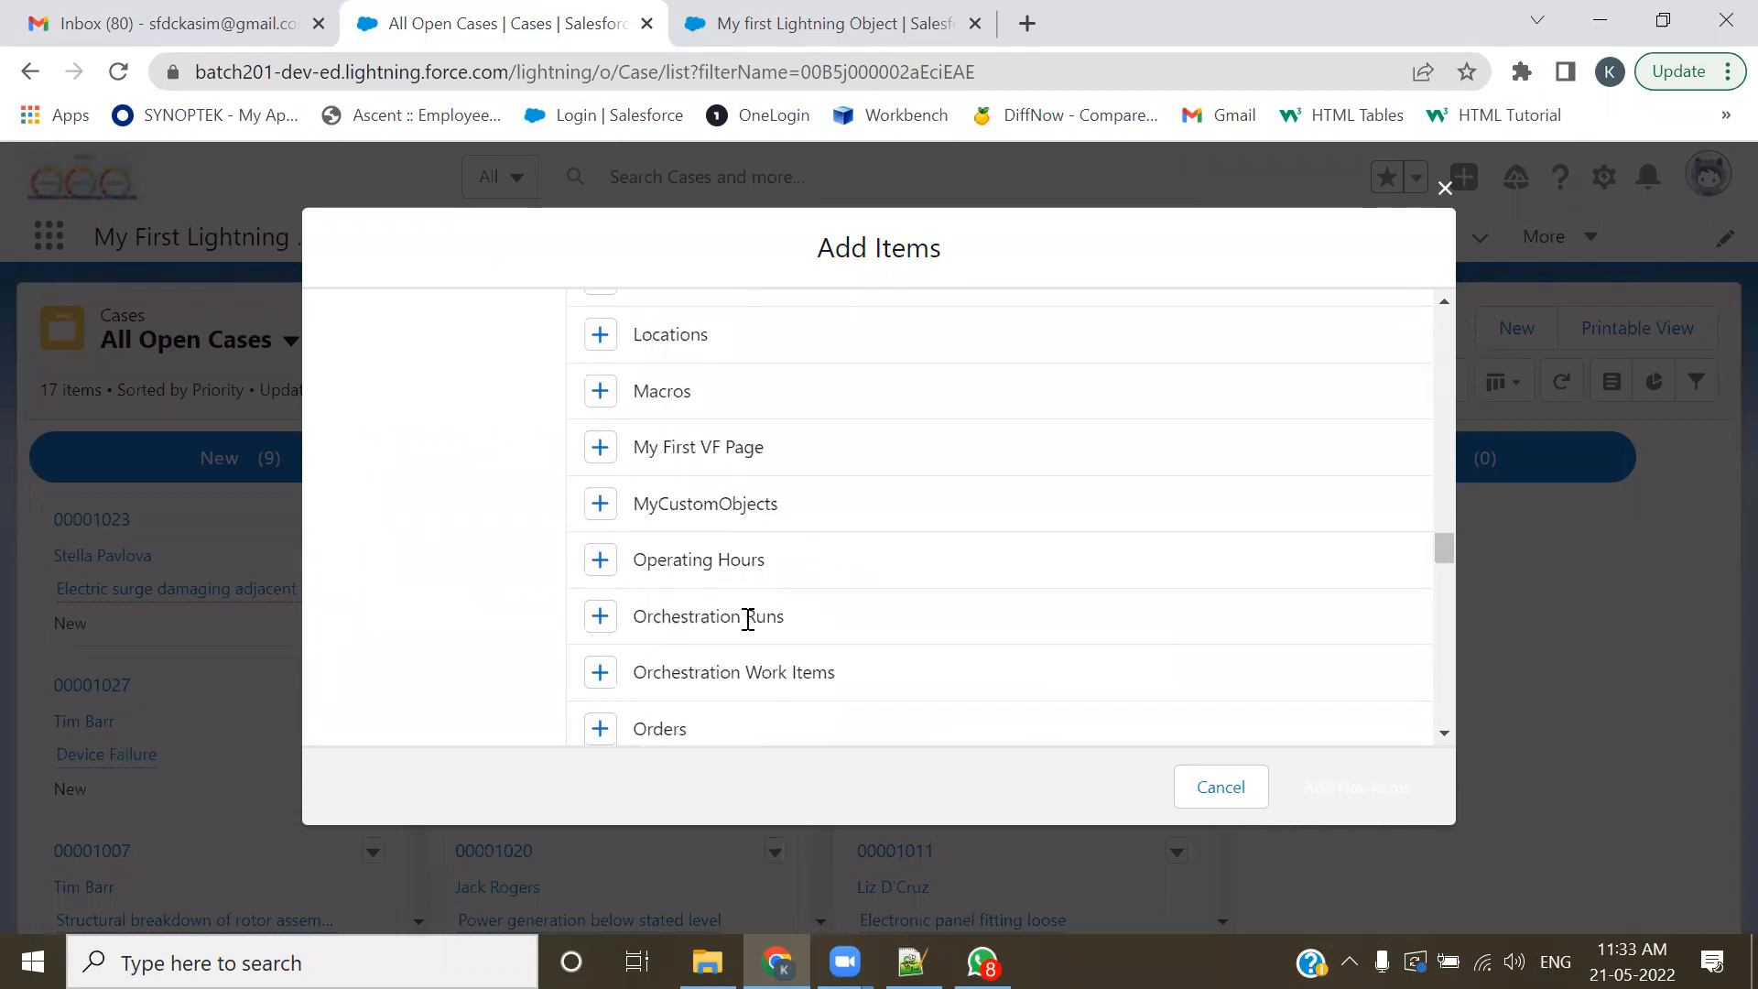
scroll(748, 618, "down", 20)
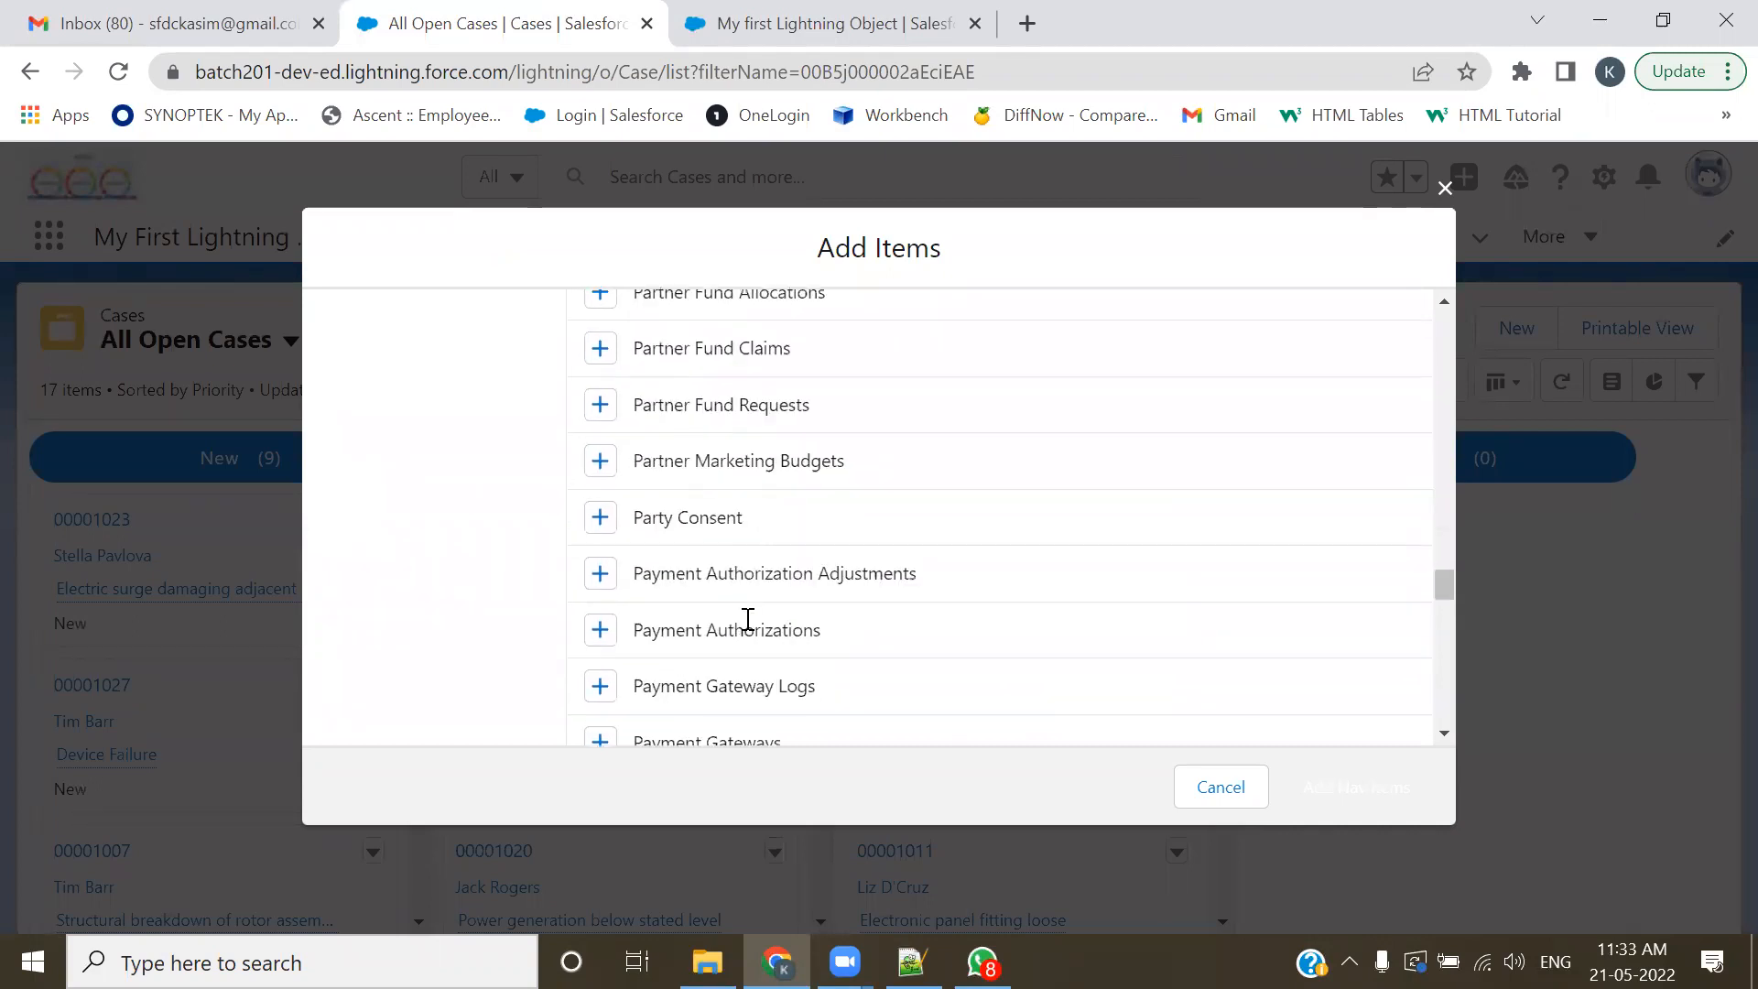
scroll(748, 619, "down", 10)
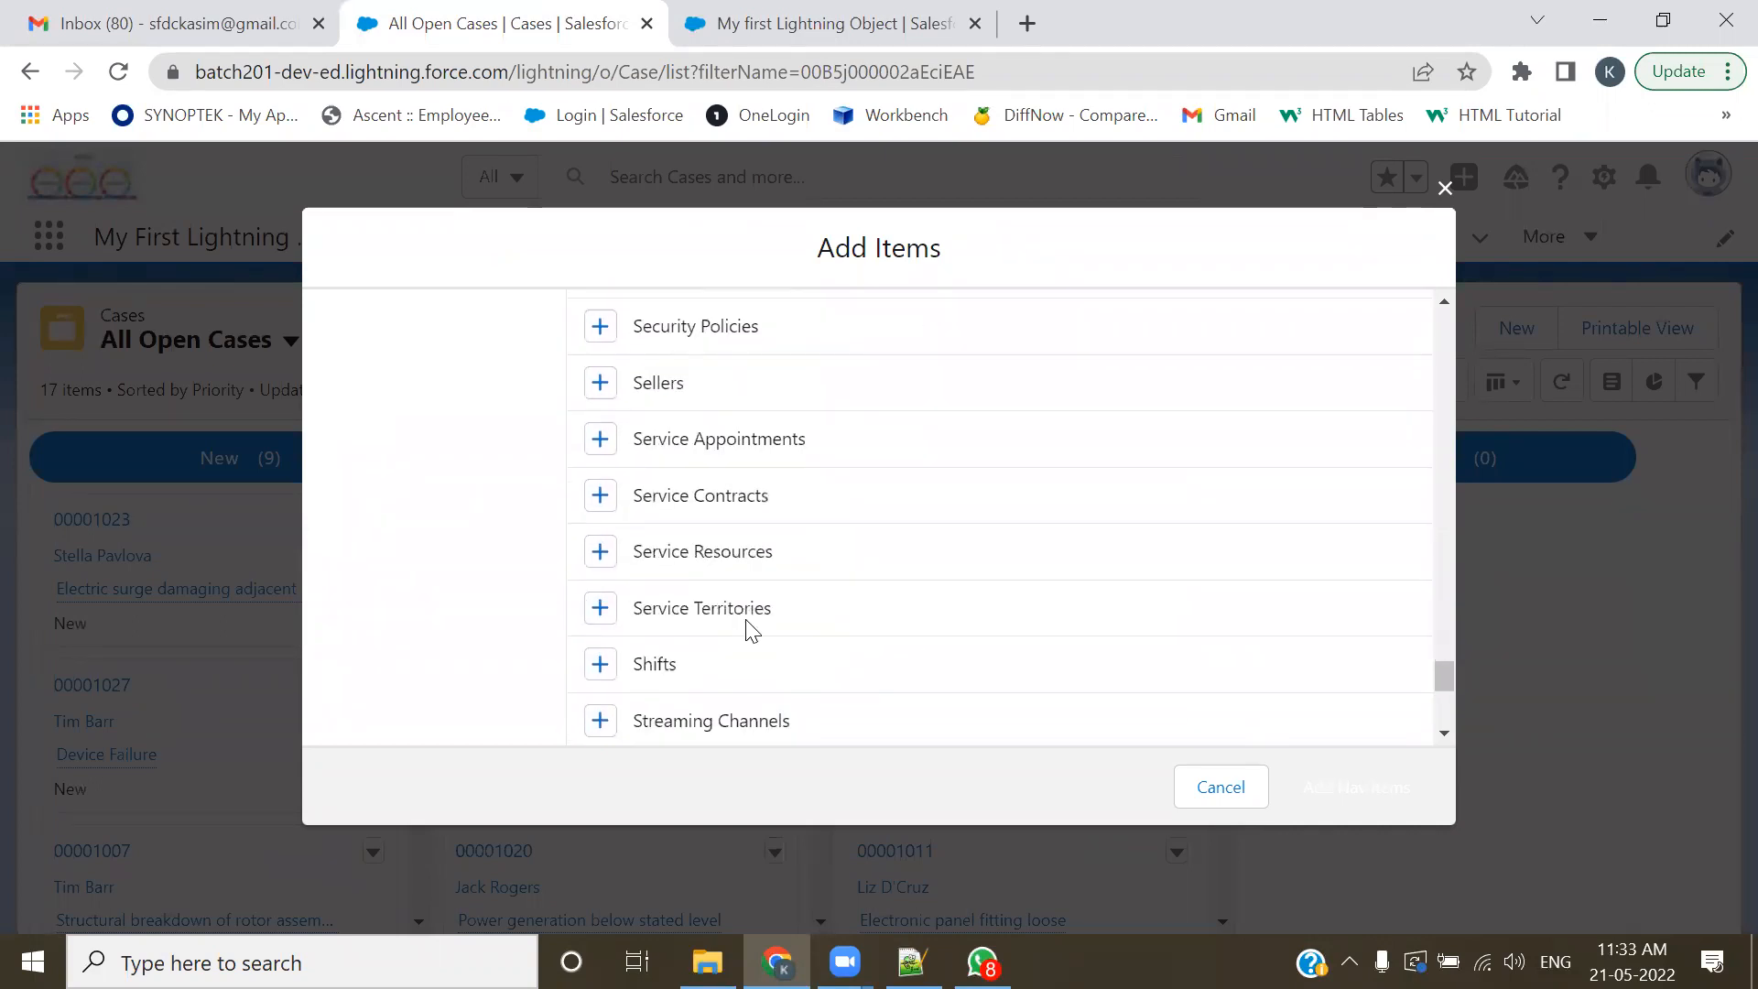
scroll(751, 630, "down", 1)
scroll(750, 630, "up", 20)
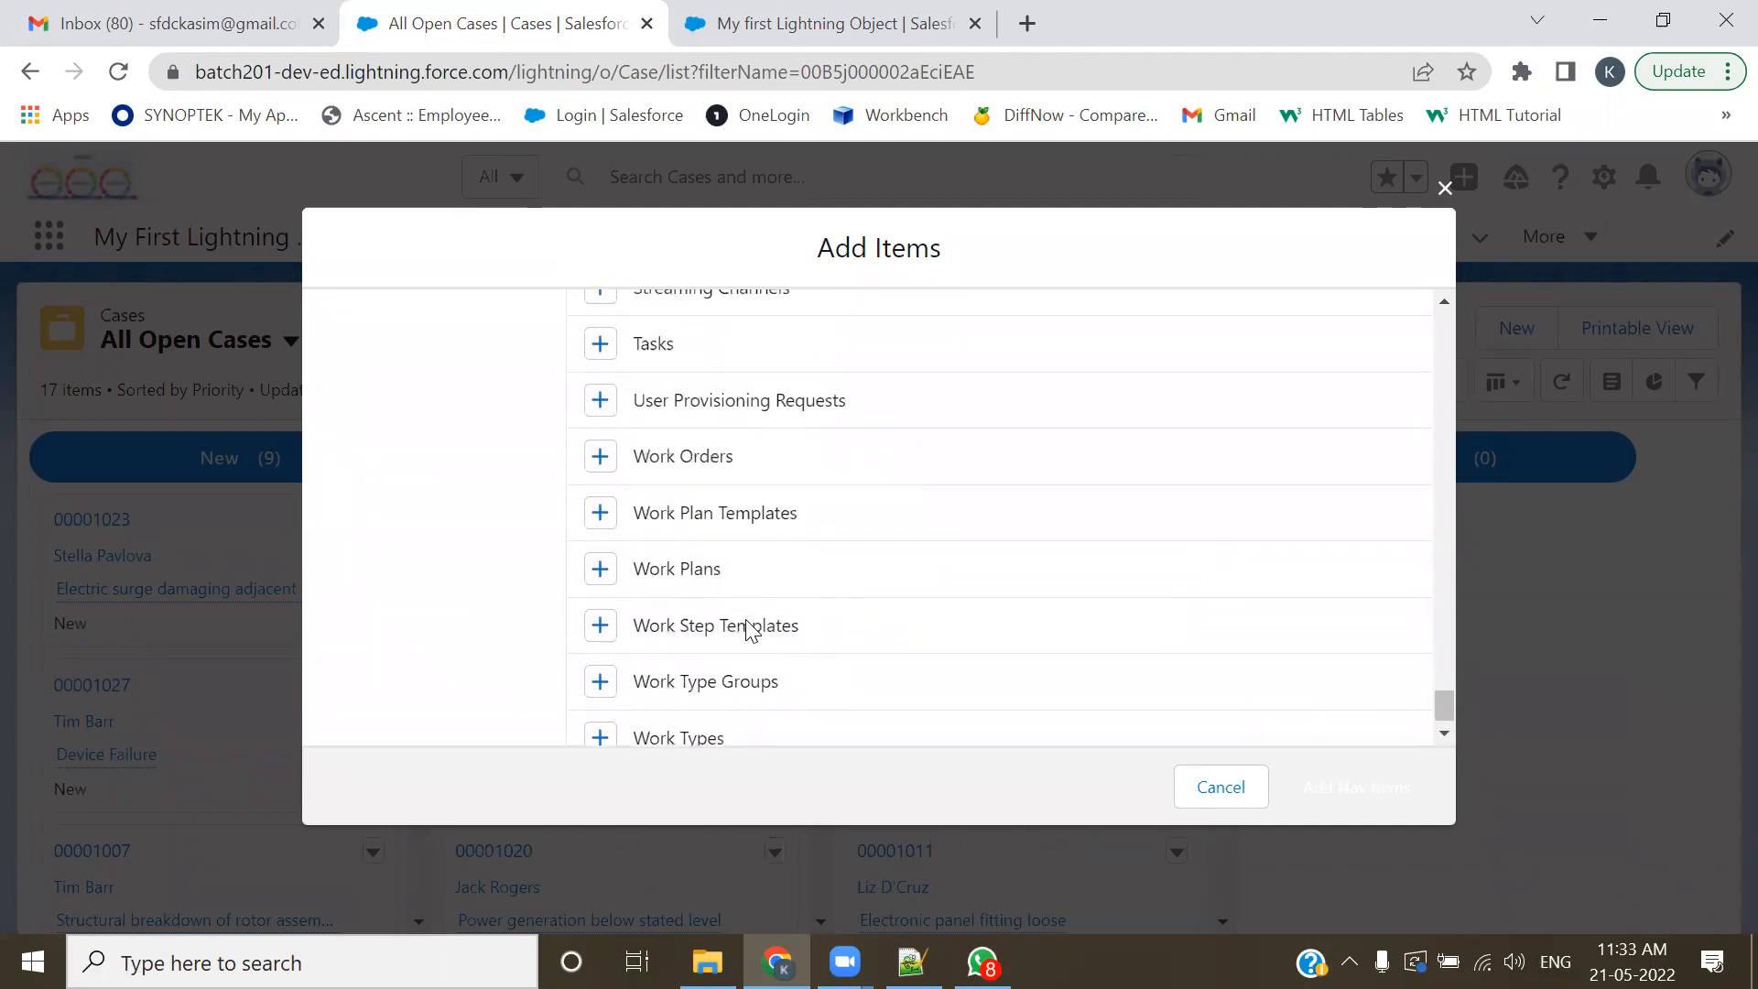
scroll(751, 630, "up", 10)
- Search the available navigation items for "ligh" and for "Object", and close the item selection without adding anything
left_click(891, 327)
type("ligh")
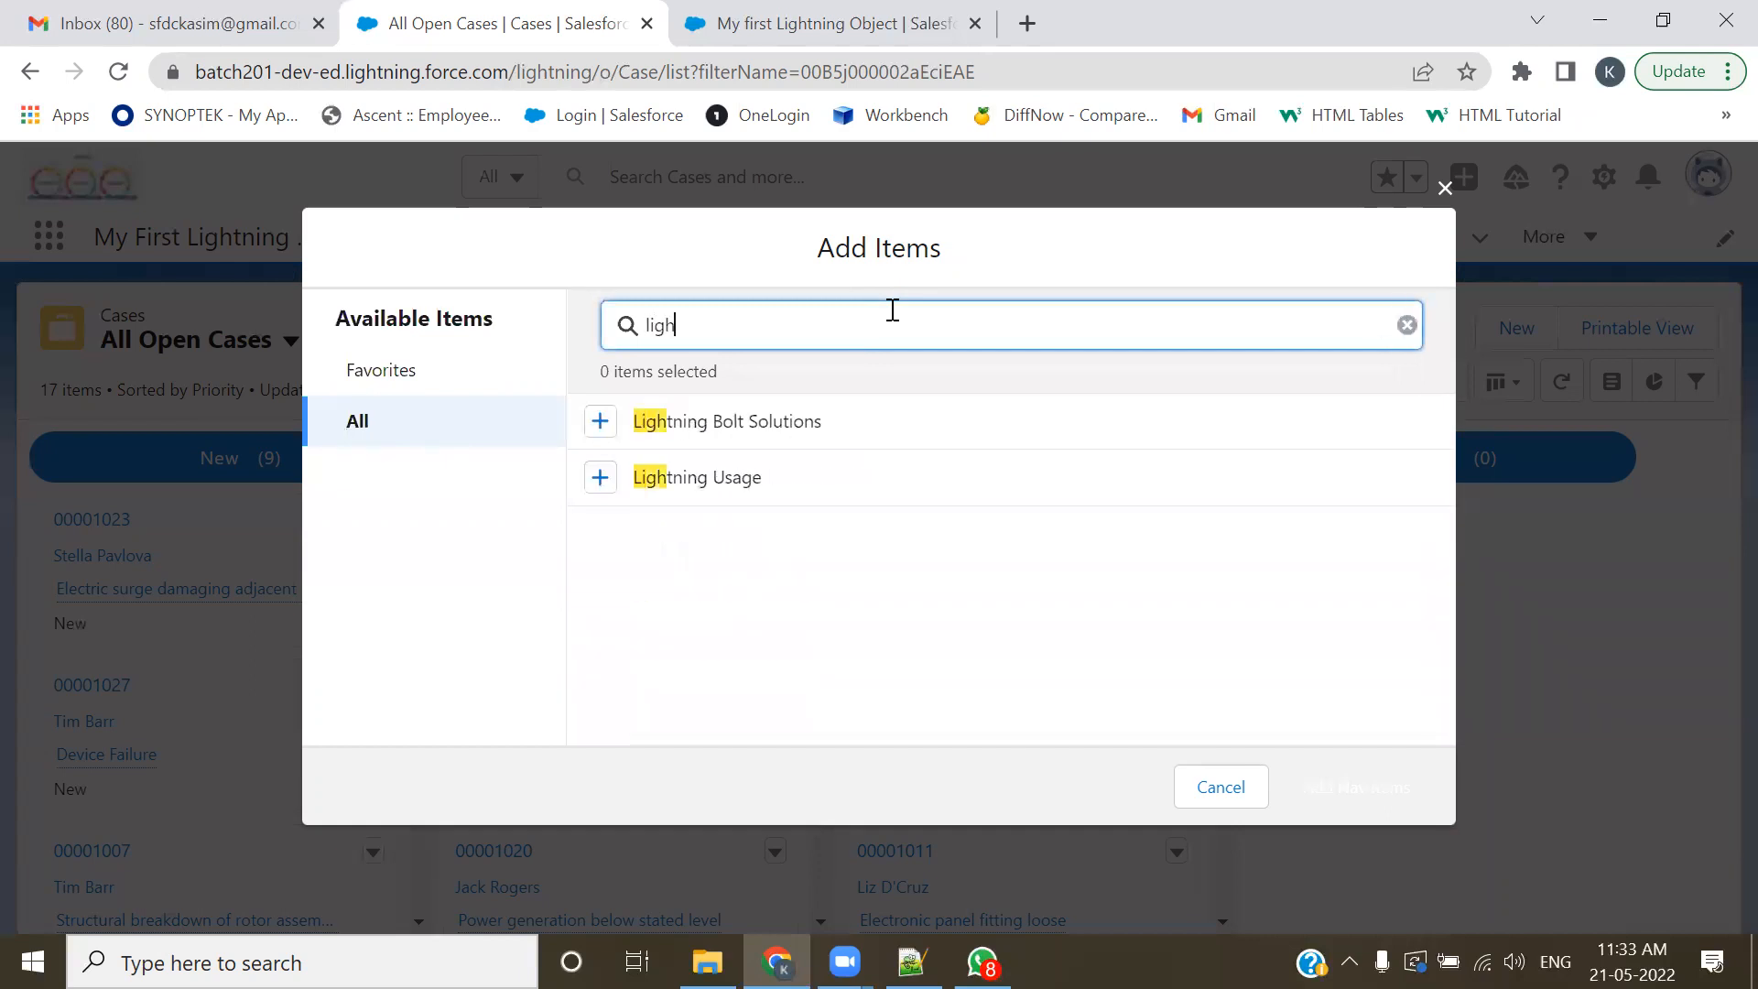
key("BackSpace")
key("BackSpace")
key("BackSpace")
key("BackSpace")
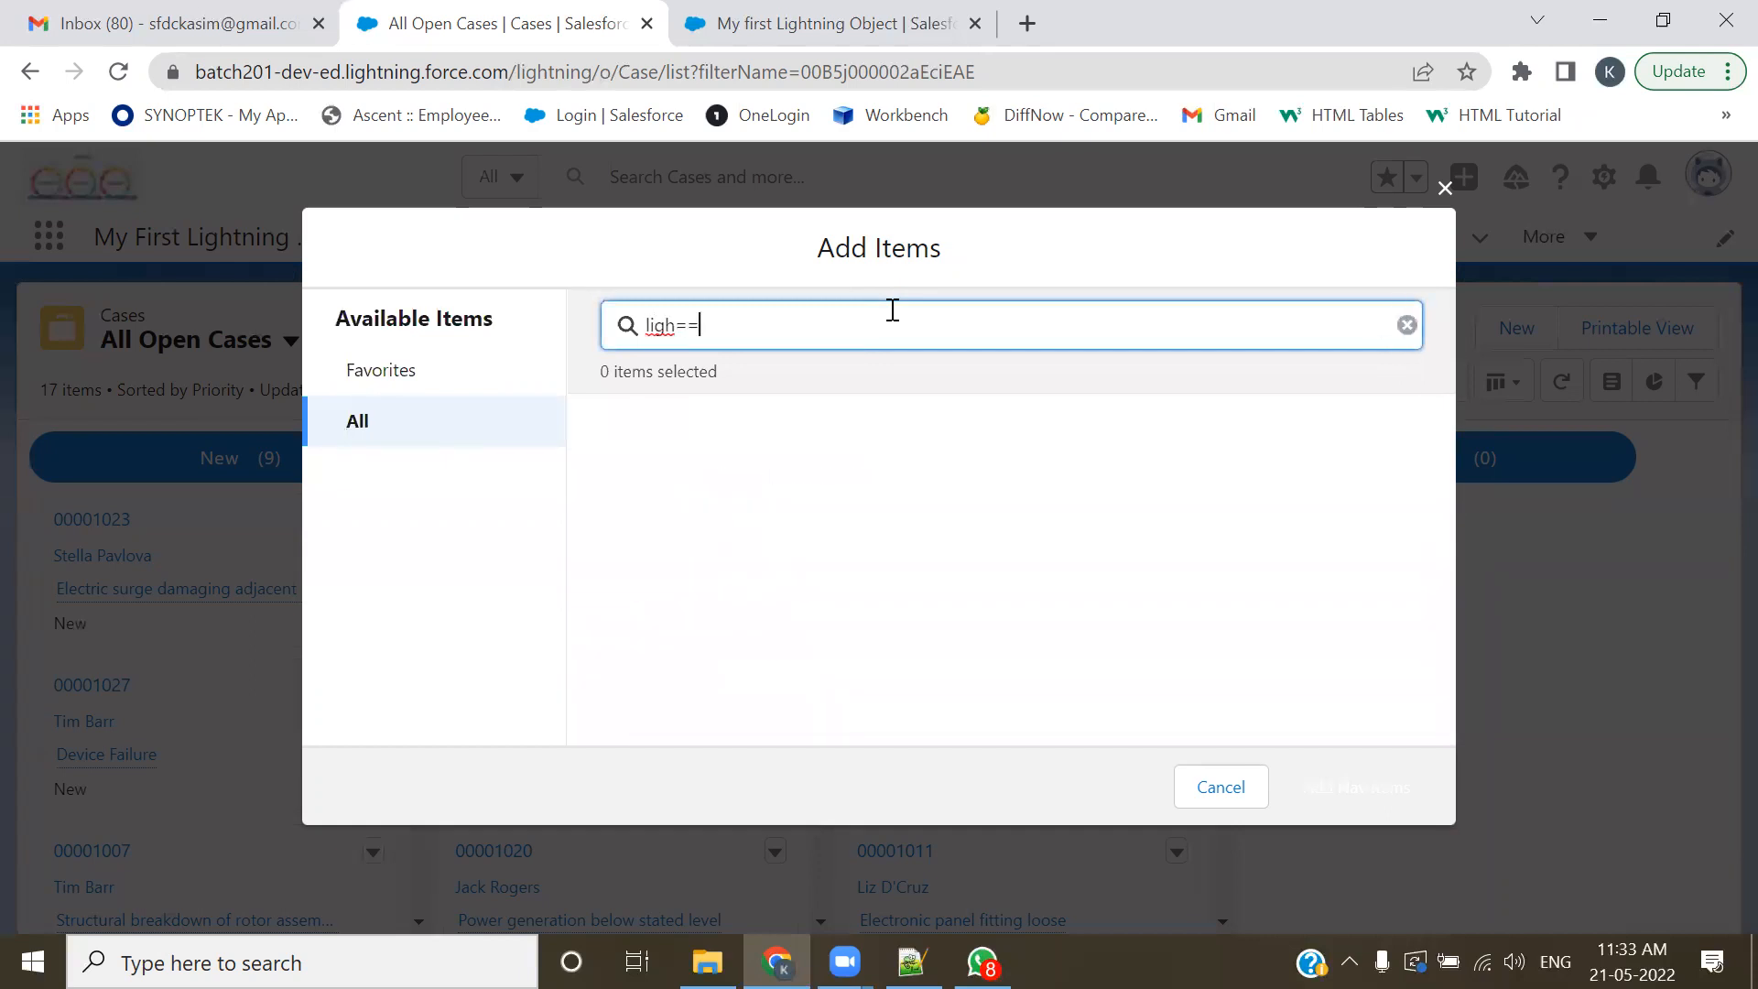
type("Object")
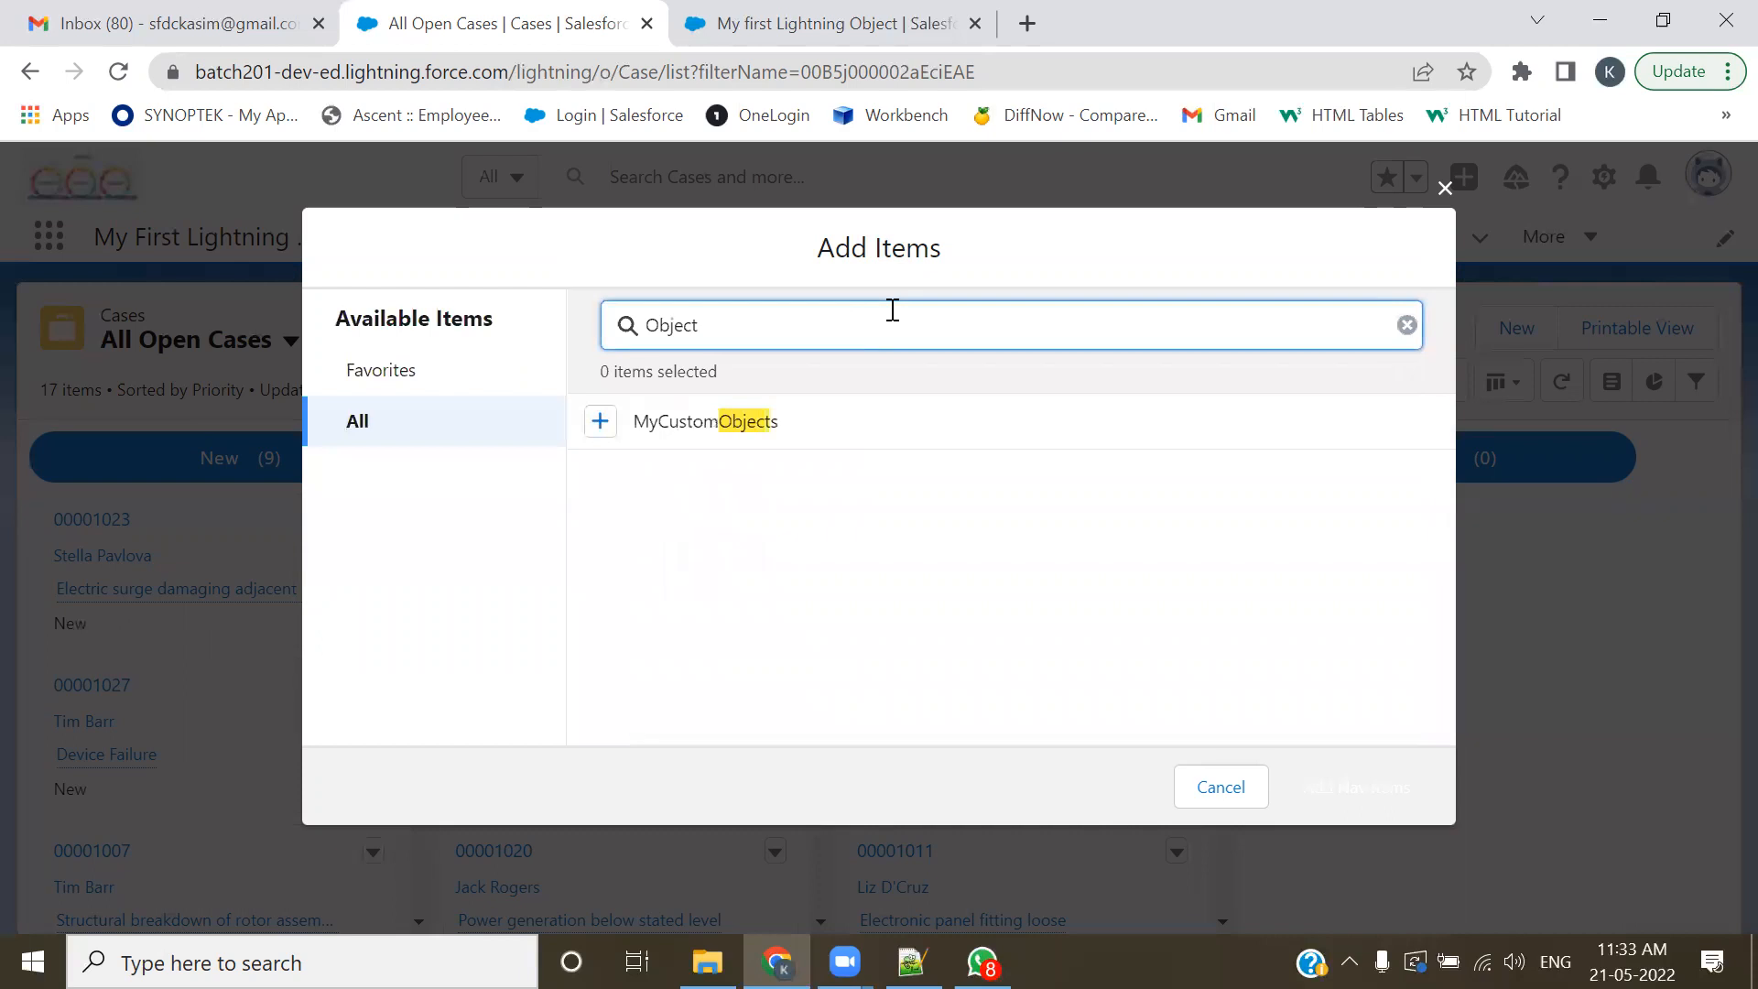
left_click(1445, 187)
- Reload the app and check its current navigation items and overflow entries for Lightning_Objects
left_click(118, 72)
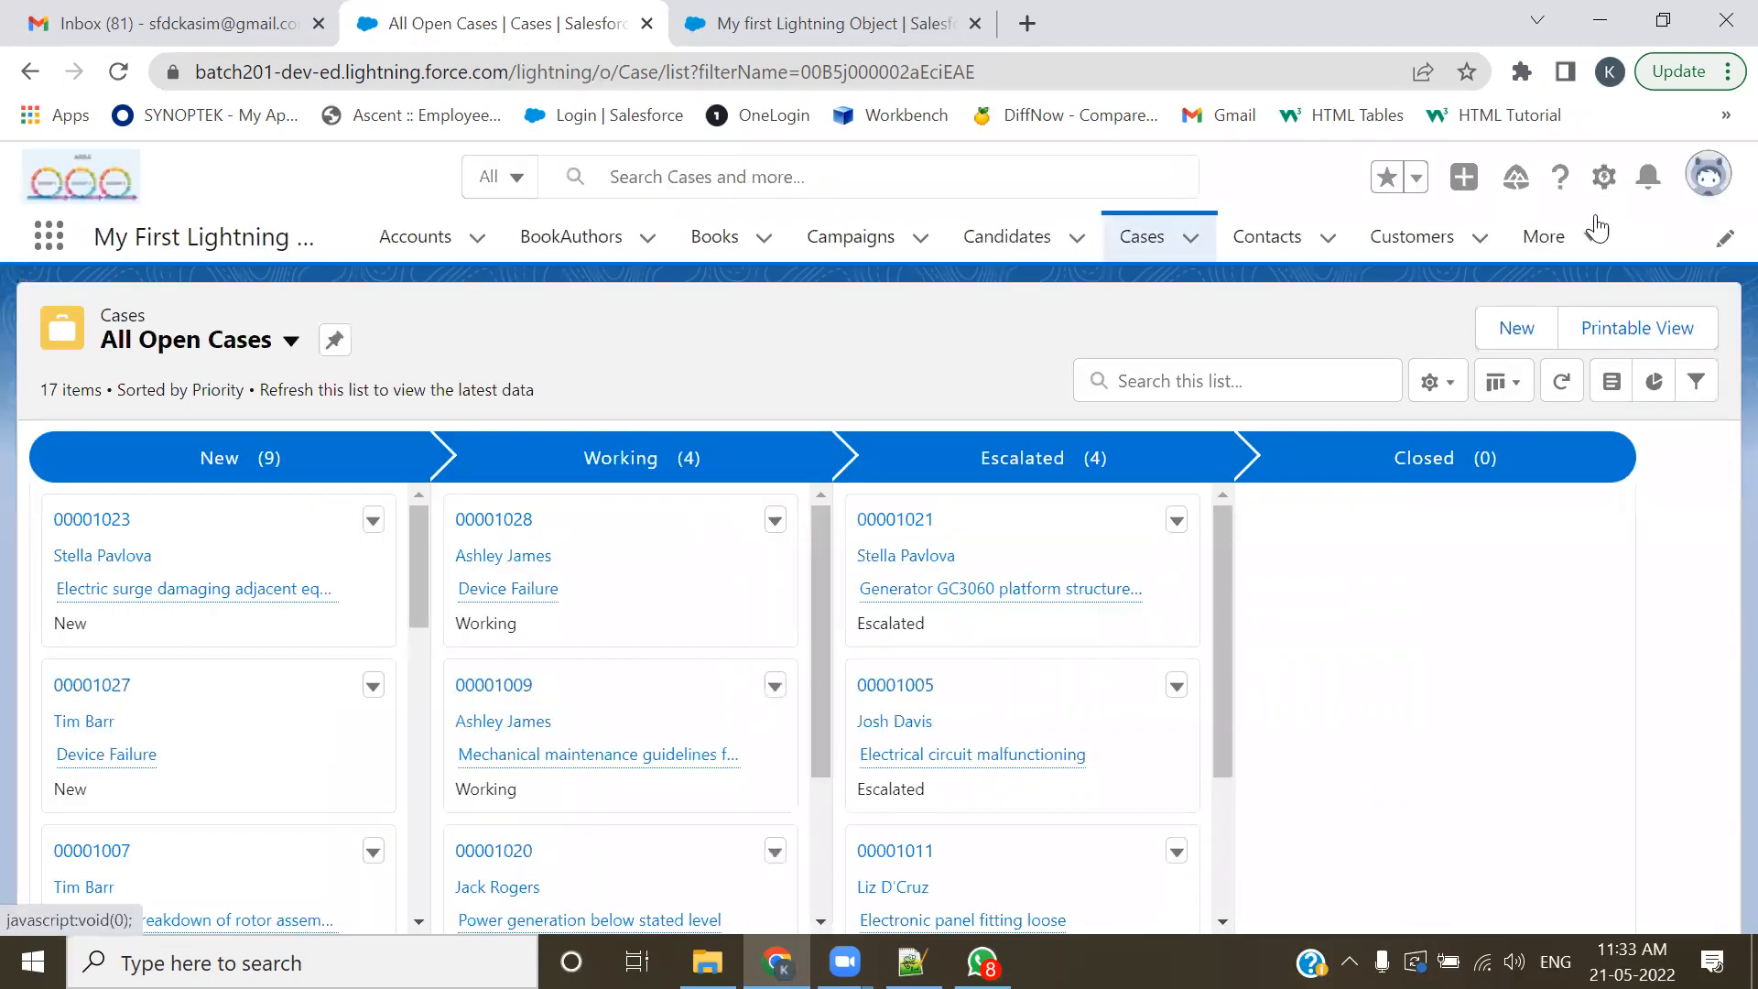
left_click(1724, 239)
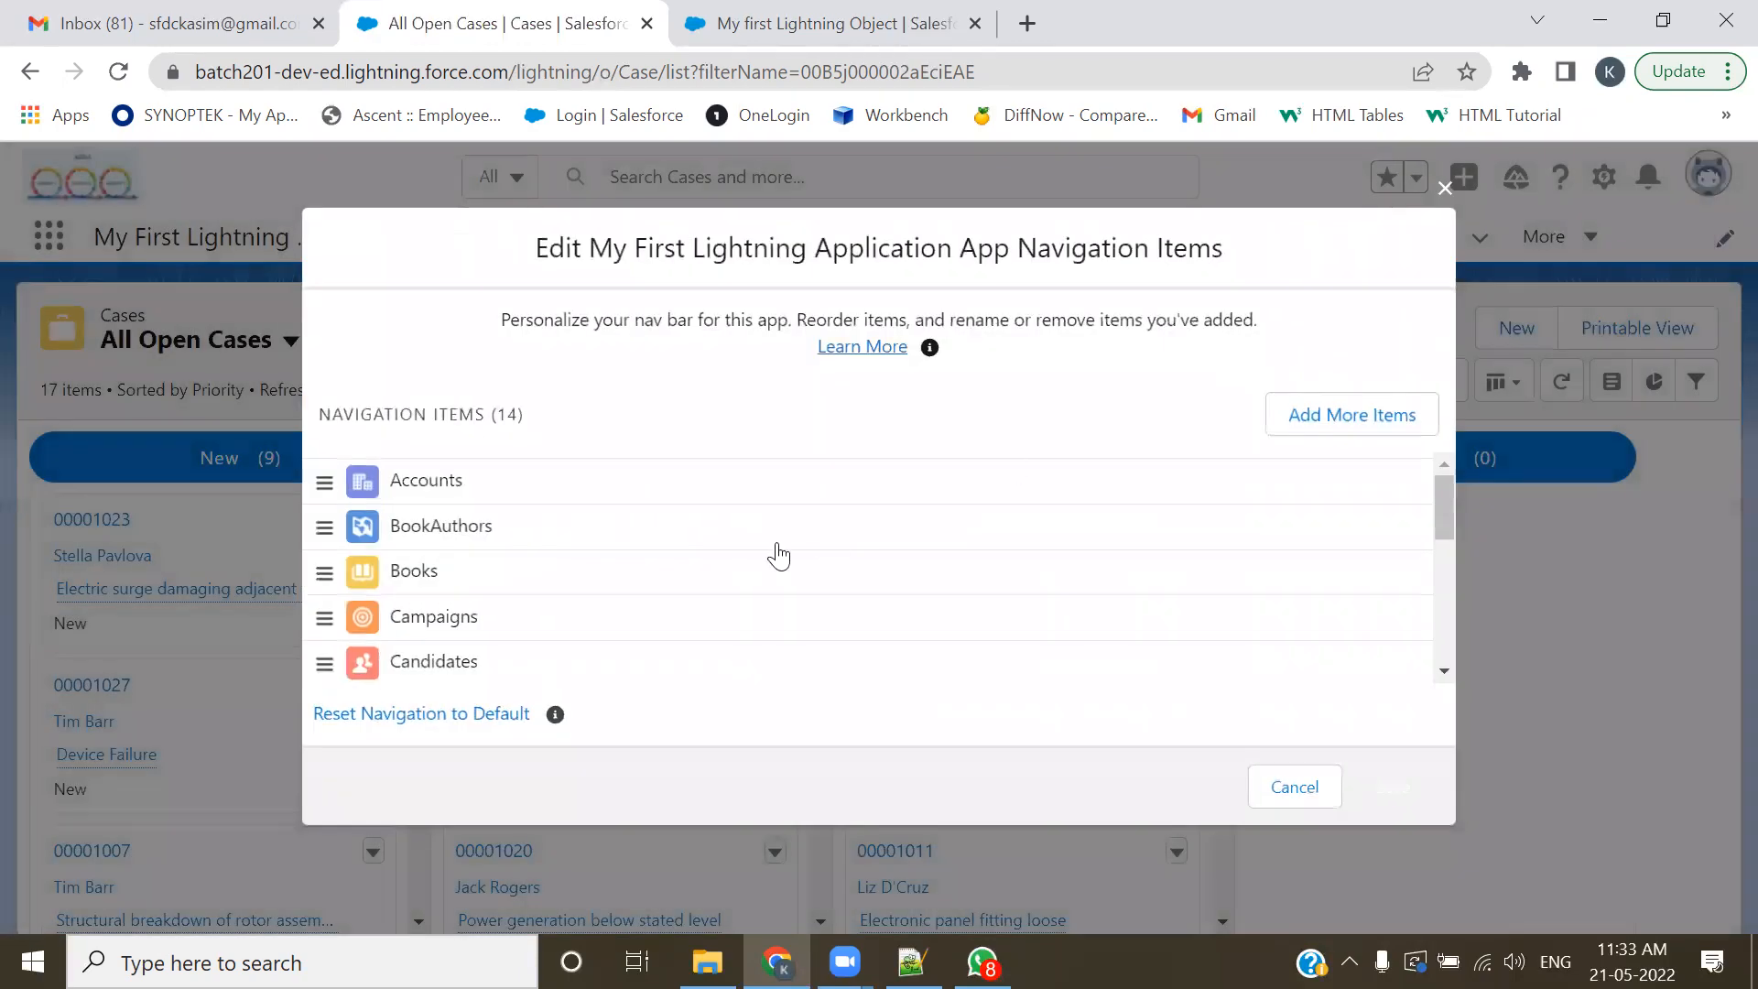
scroll(1236, 506, "down", 5)
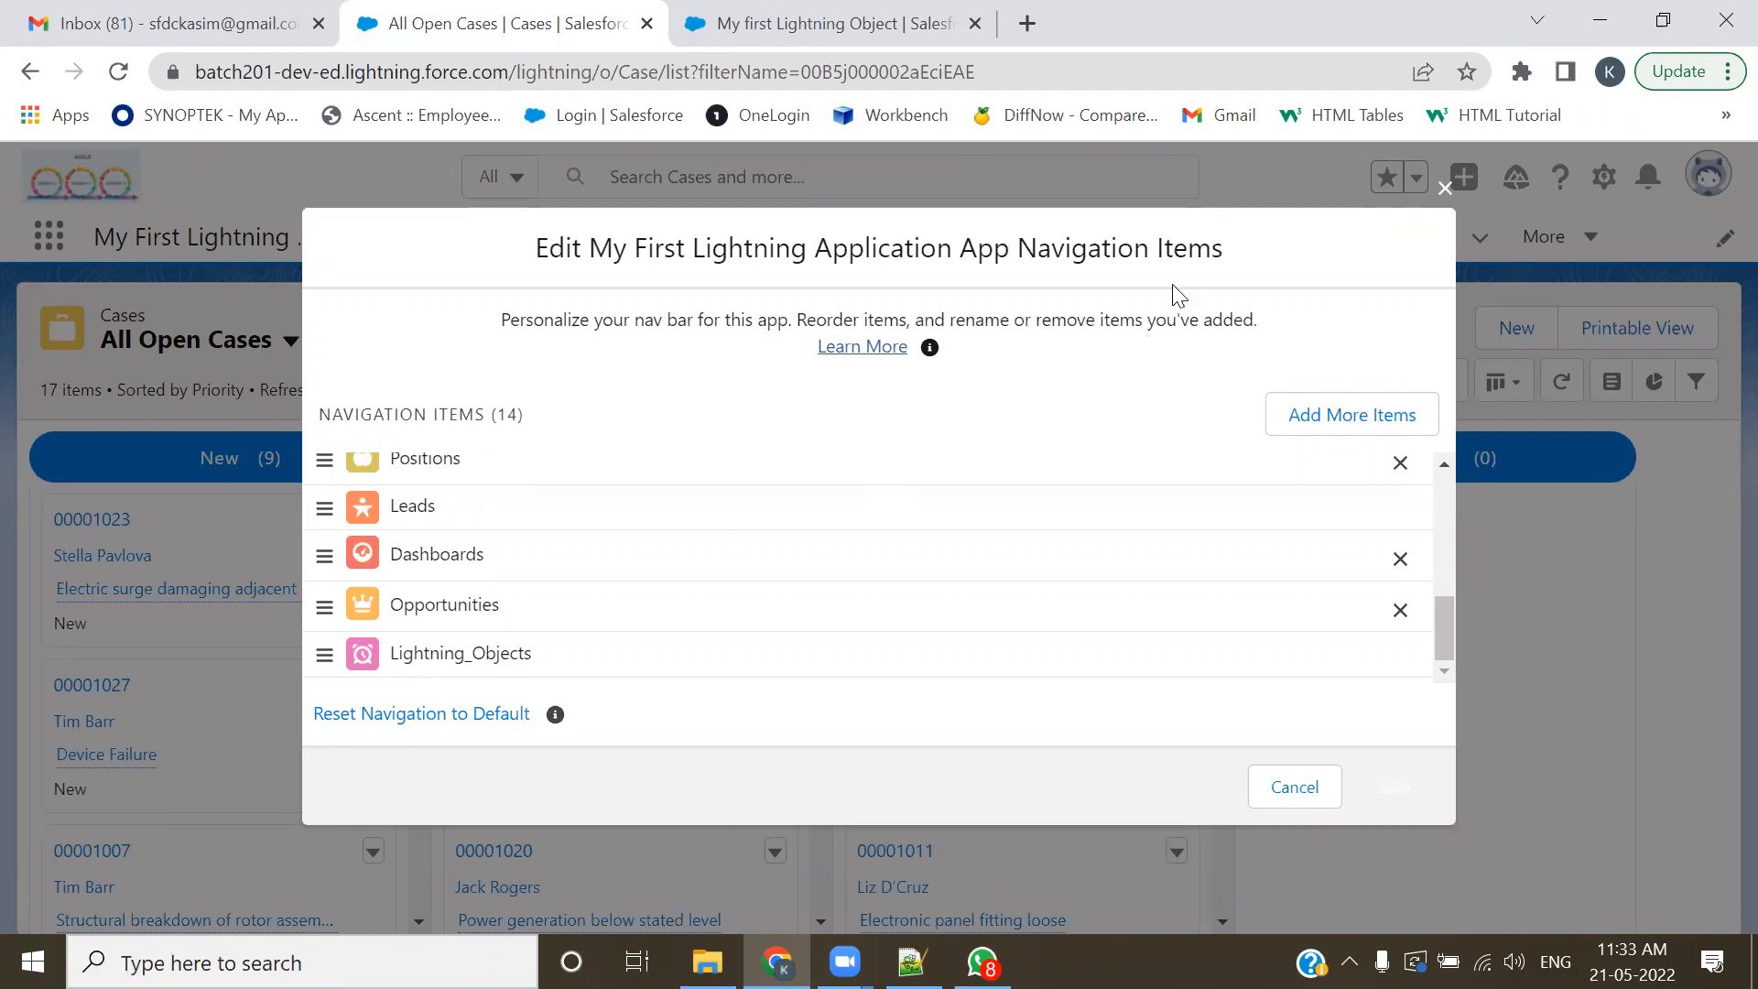
left_click_drag(610, 253, 954, 254)
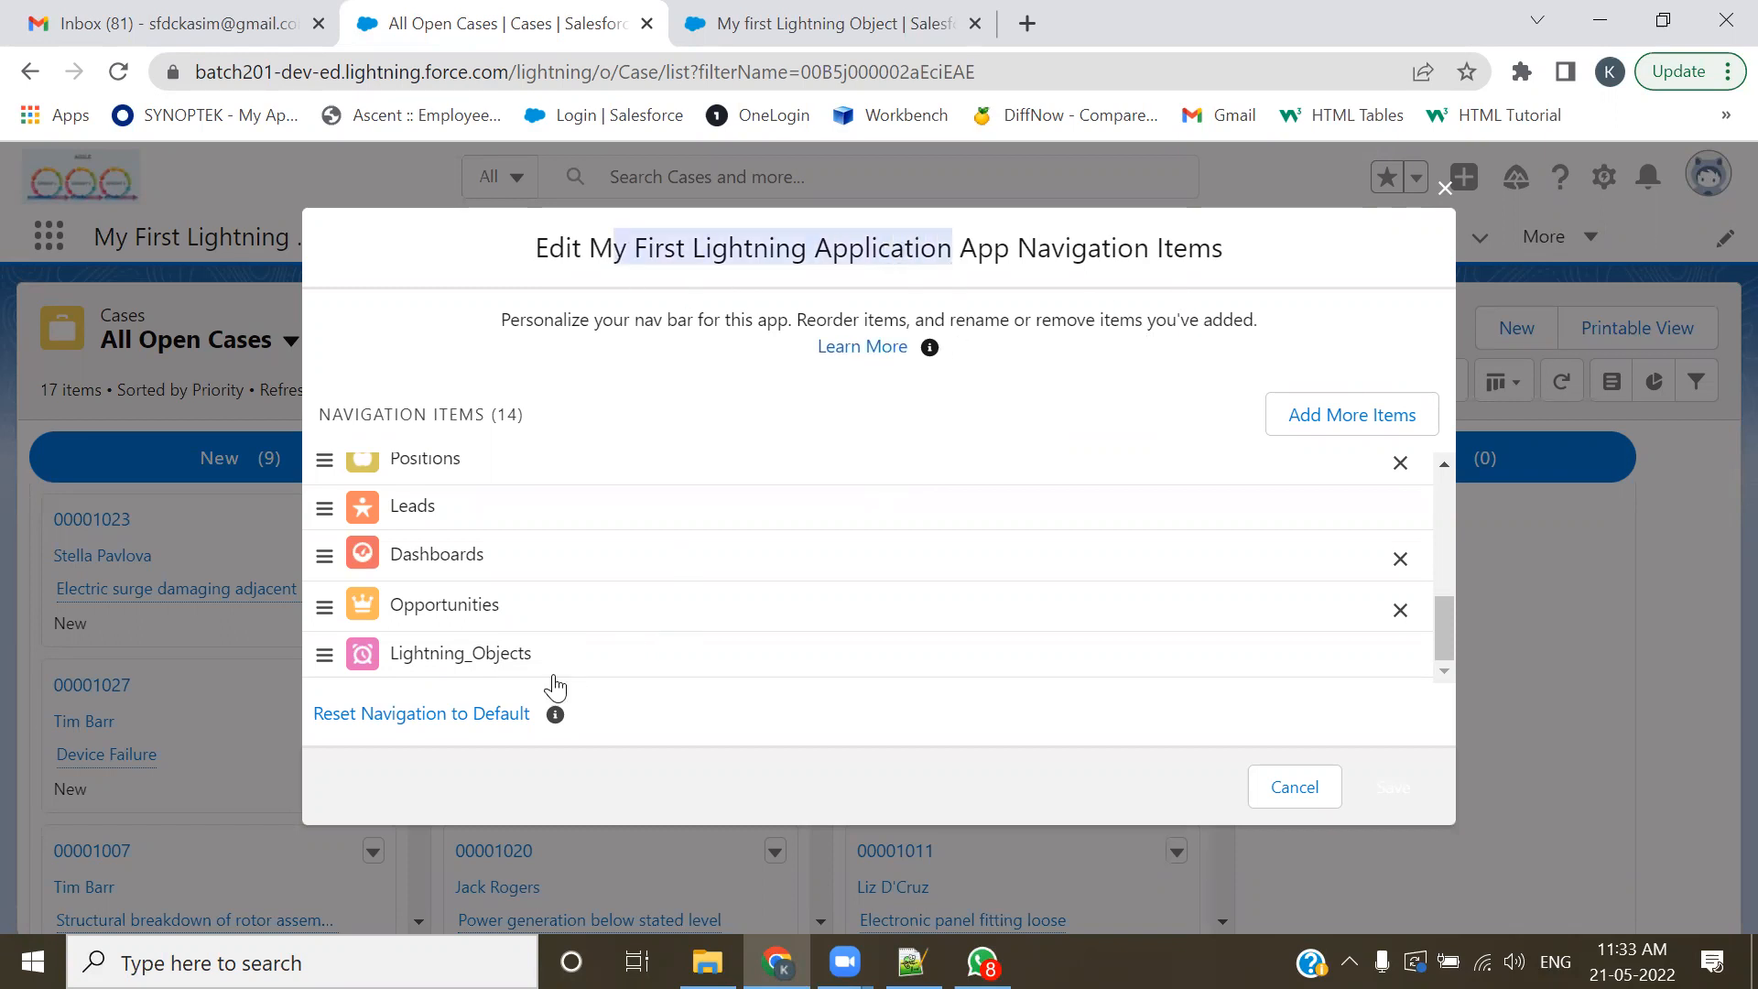
left_click(1445, 188)
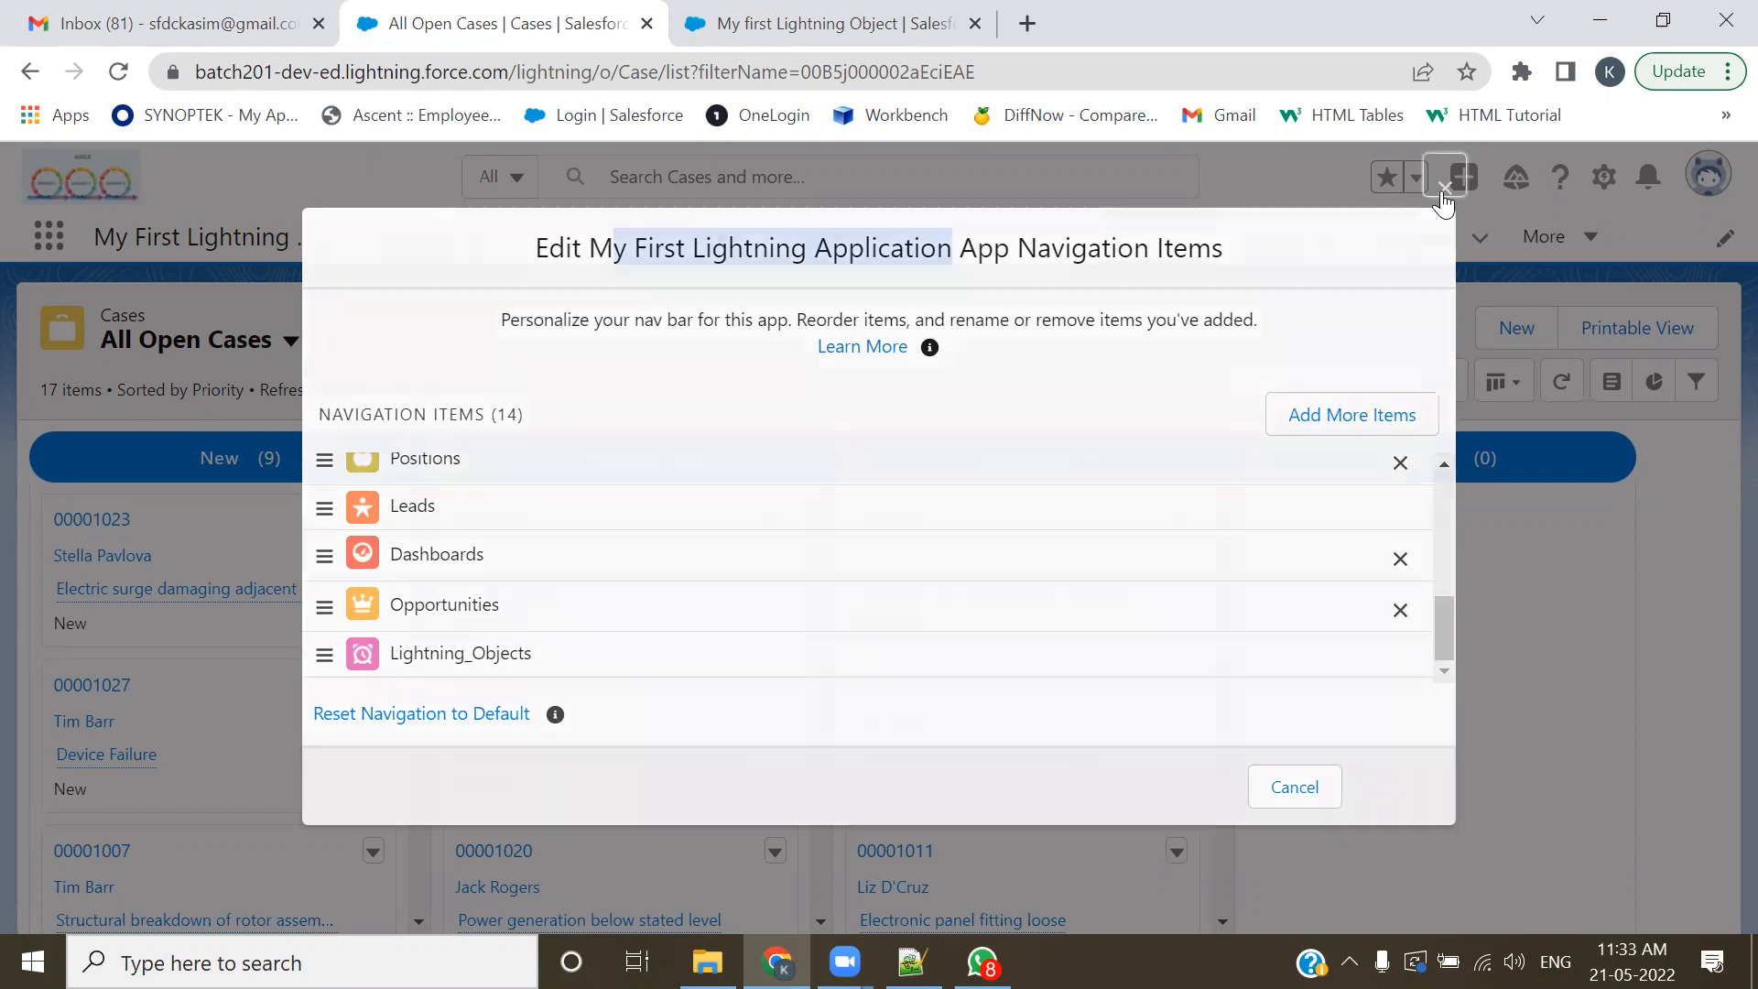
left_click(1586, 242)
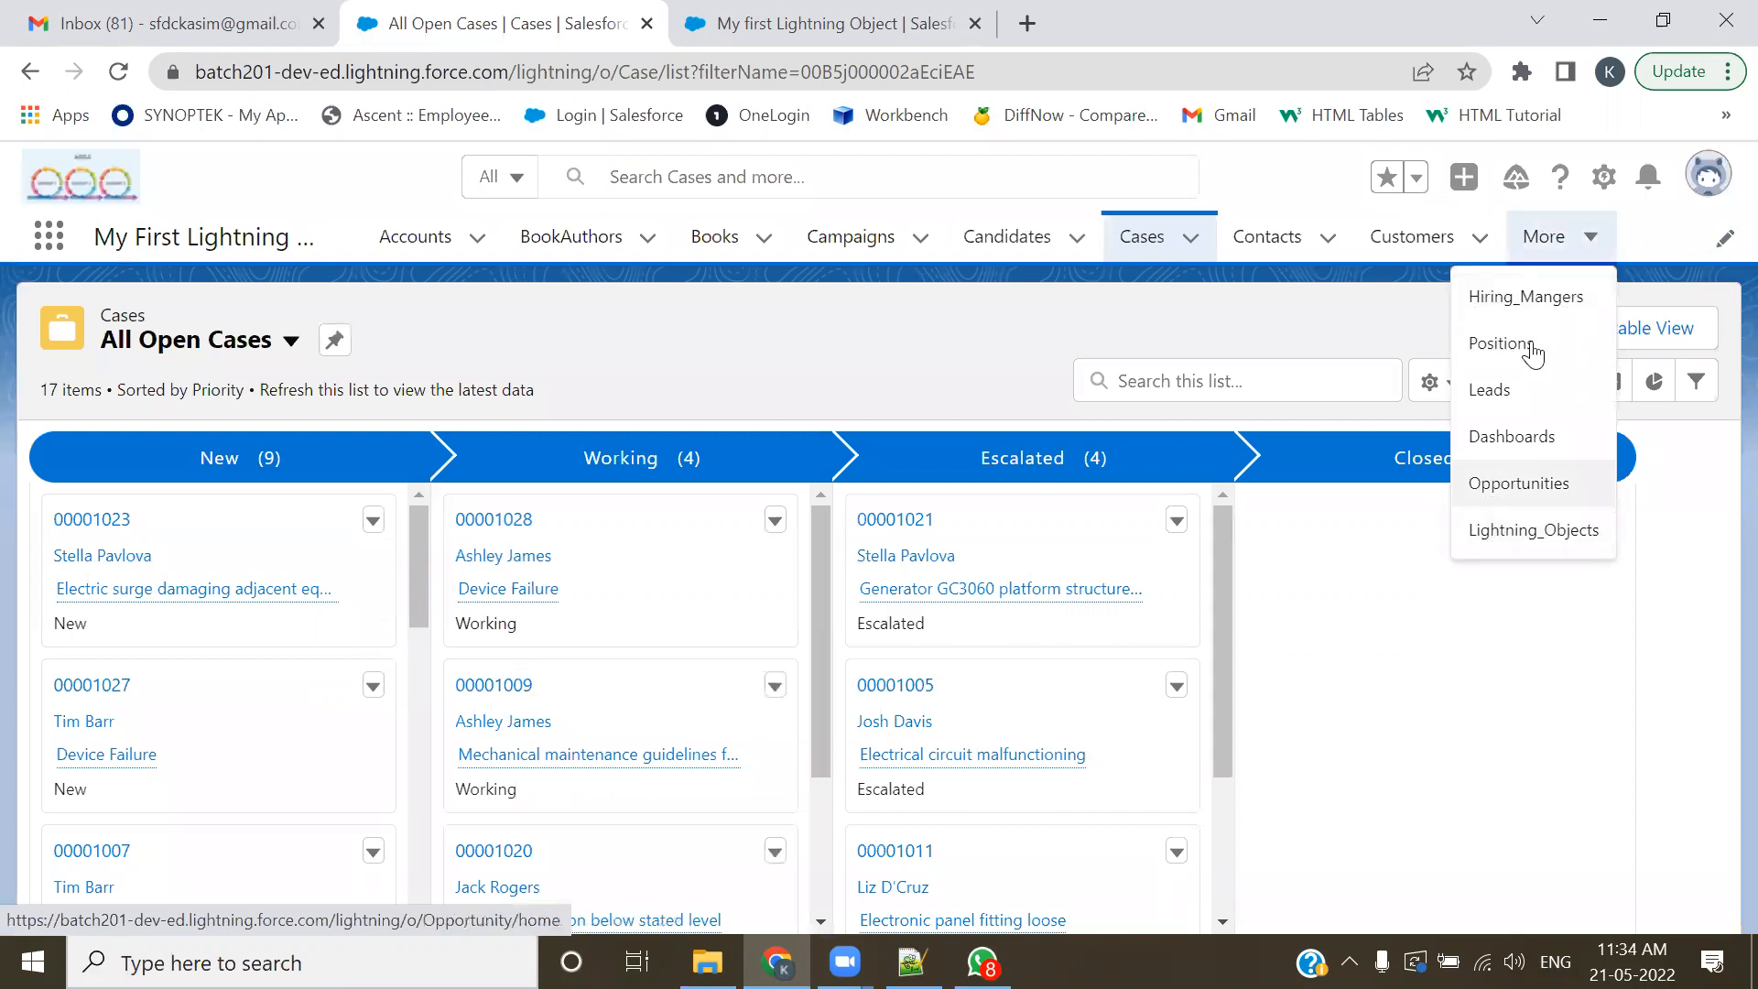
- Move Lightning_Objects between Books and Campaigns in the app's navigation items and save the navigation bar
left_click(1725, 239)
scroll(440, 674, "down", 5)
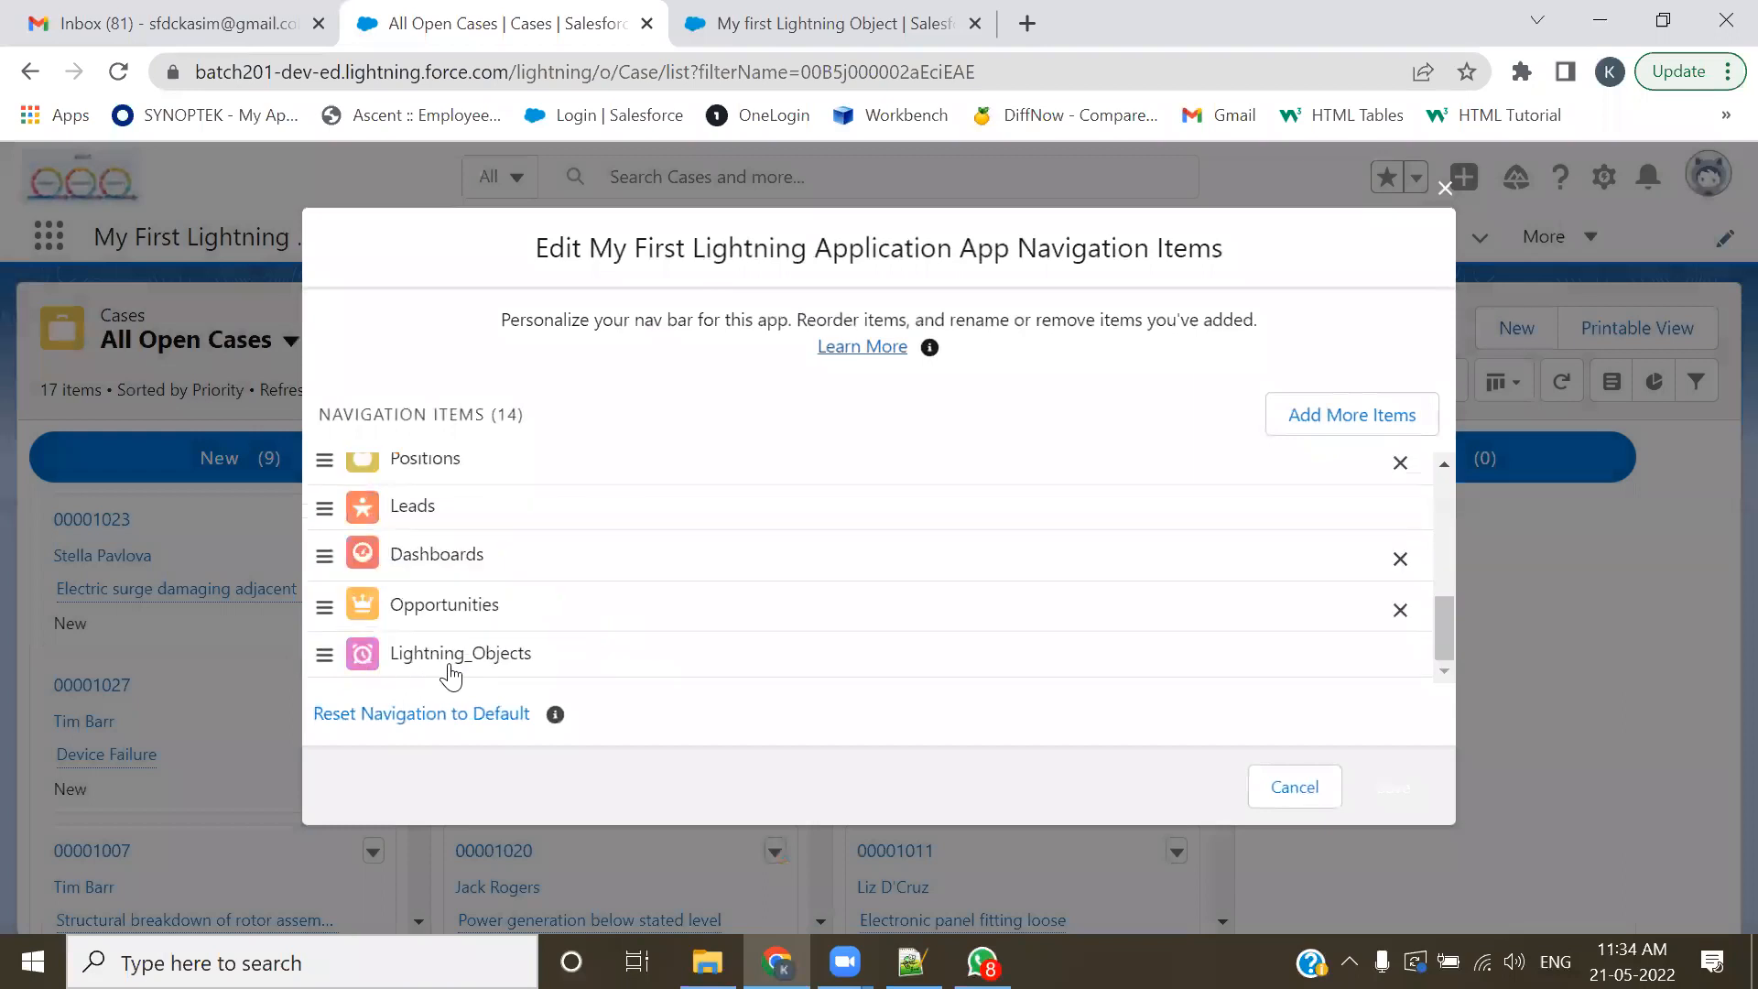
left_click_drag(322, 663, 342, 472)
scroll(335, 550, "up", 2)
scroll(339, 554, "down", 2)
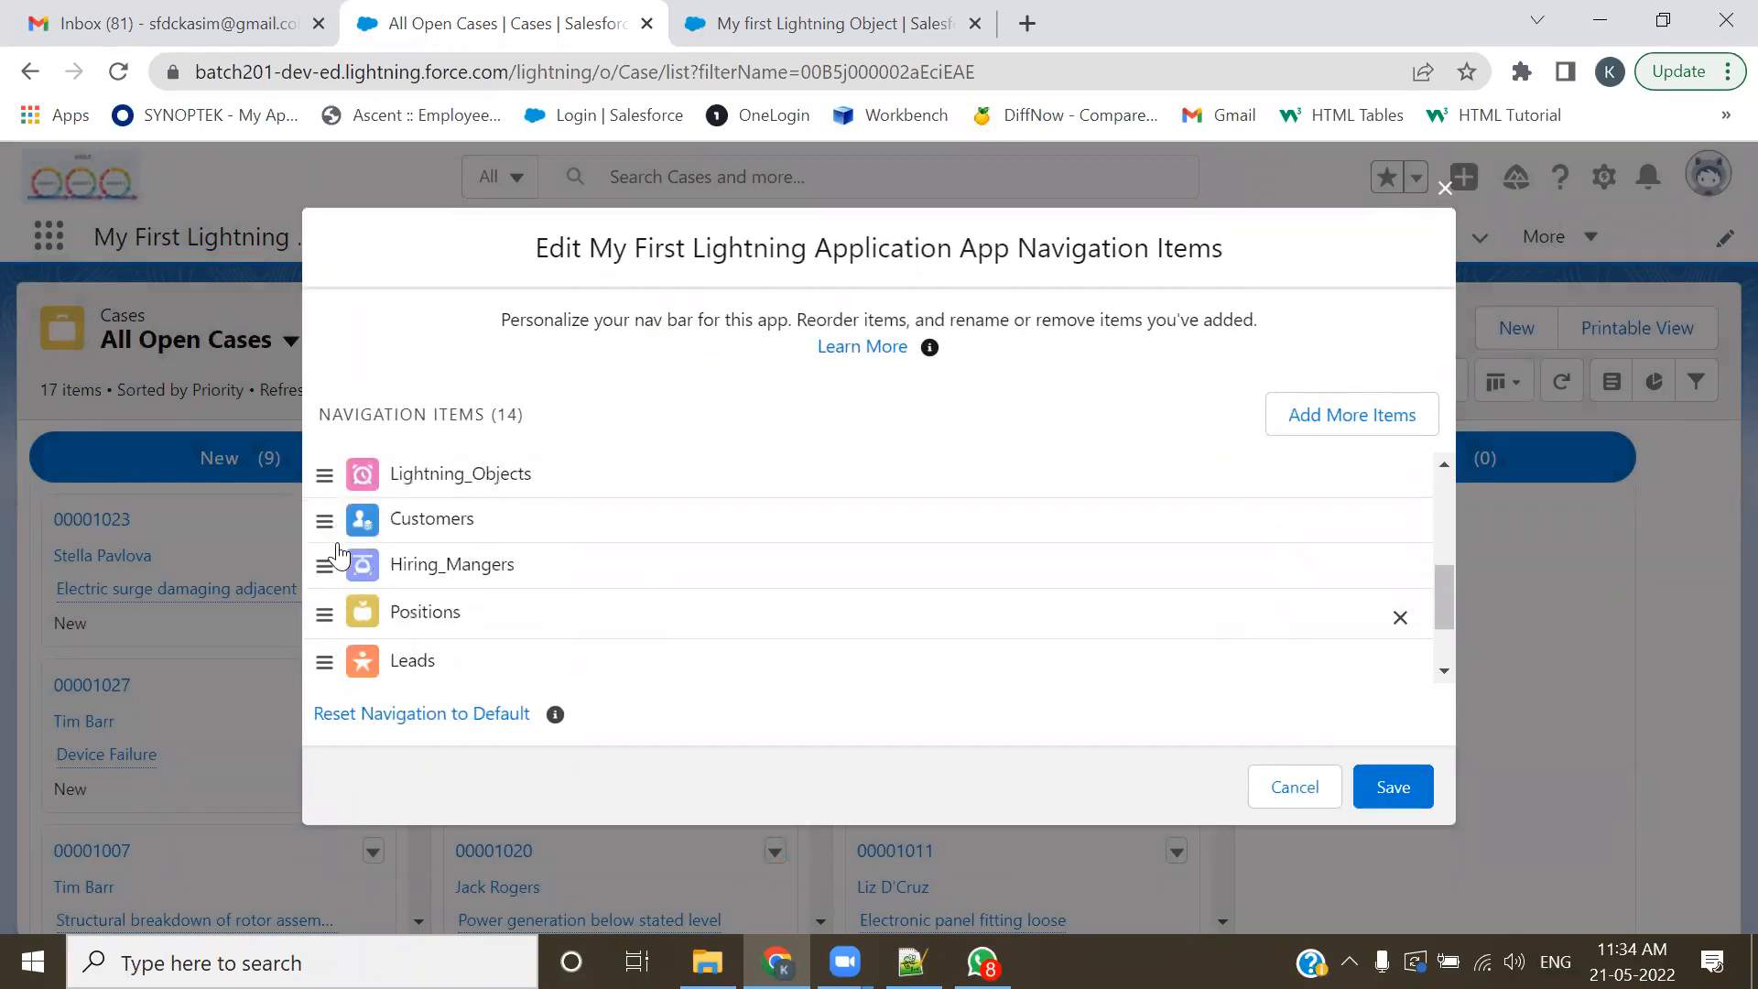
scroll(325, 550, "up", 2)
left_click_drag(324, 612, 325, 462)
left_click_drag(322, 438, 330, 494)
scroll(374, 631, "up", 3)
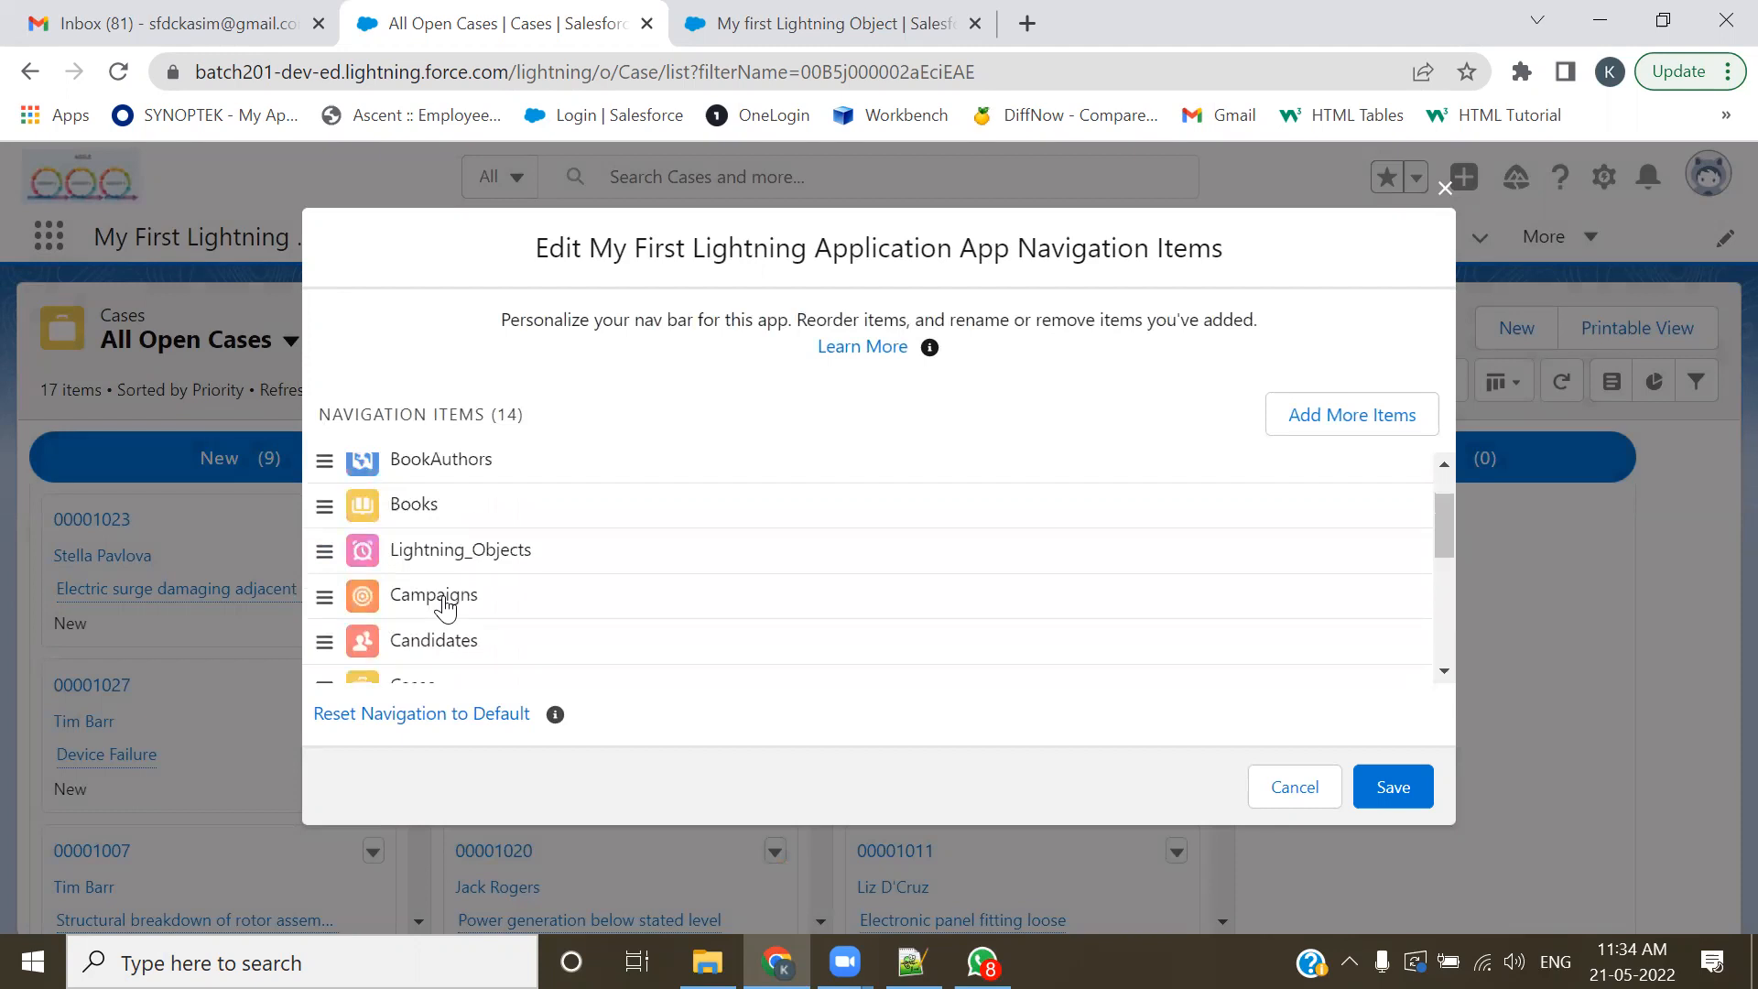
left_click(1402, 802)
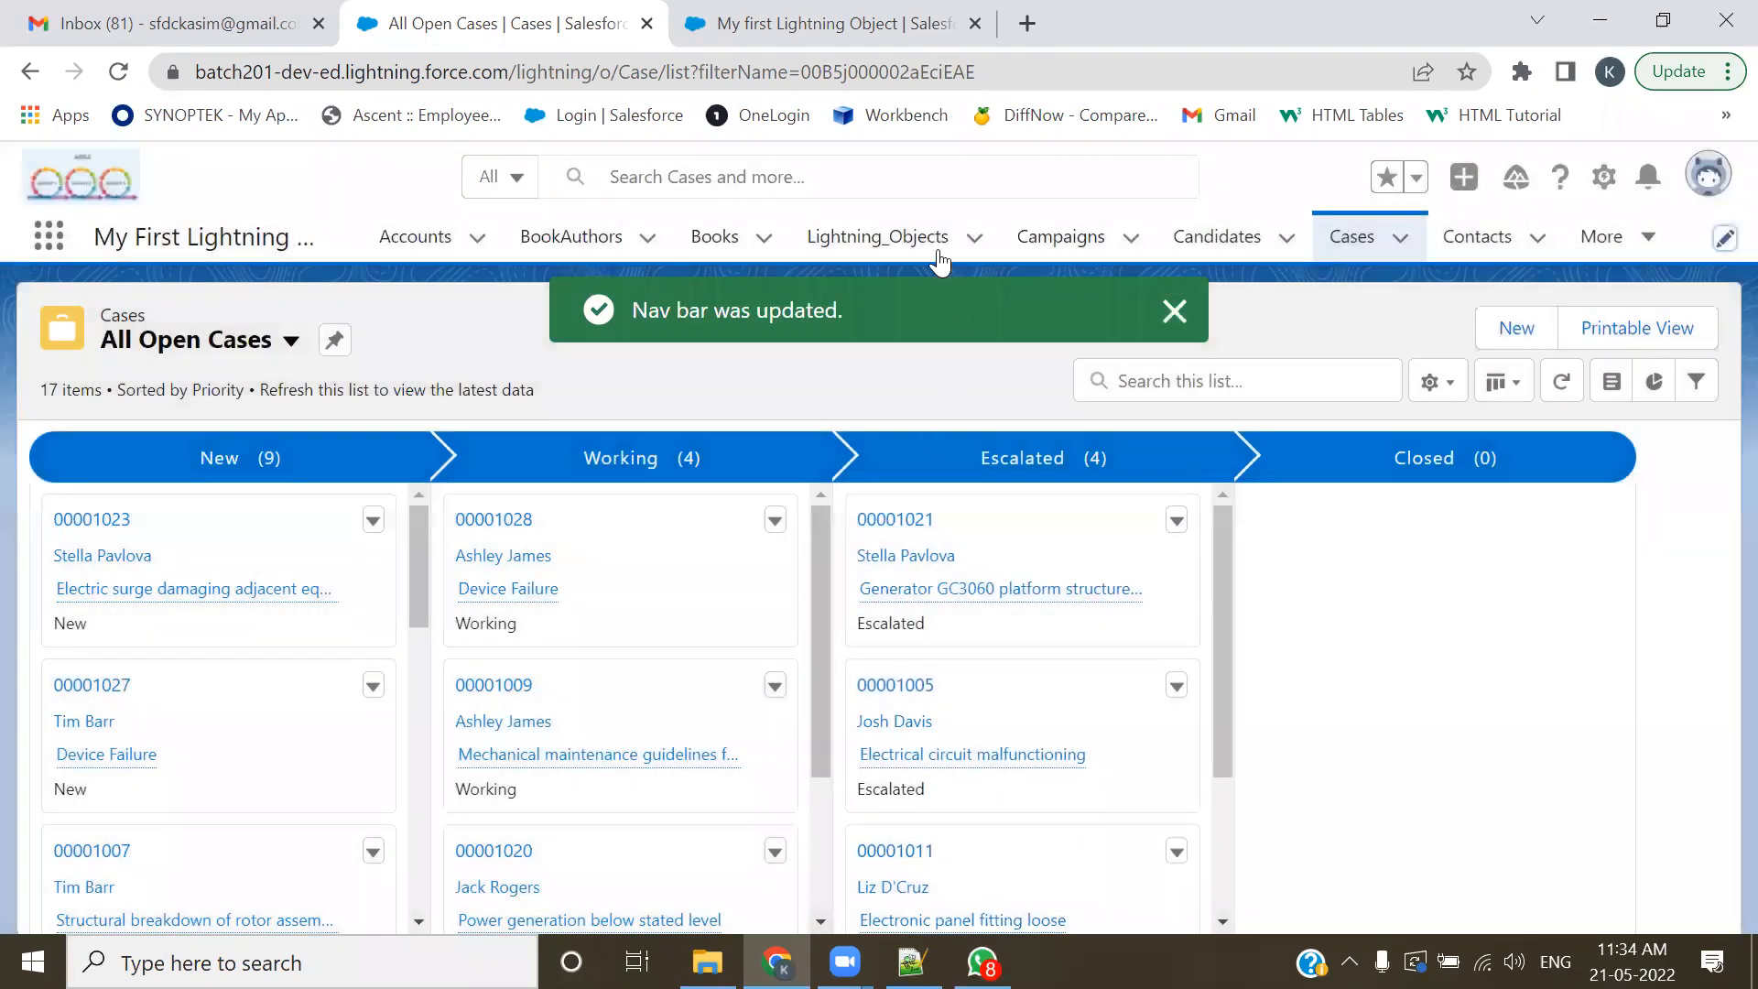
- Open the Lightning_Objects list from the navigation bar and view the actions offered for its tab
left_click(911, 236)
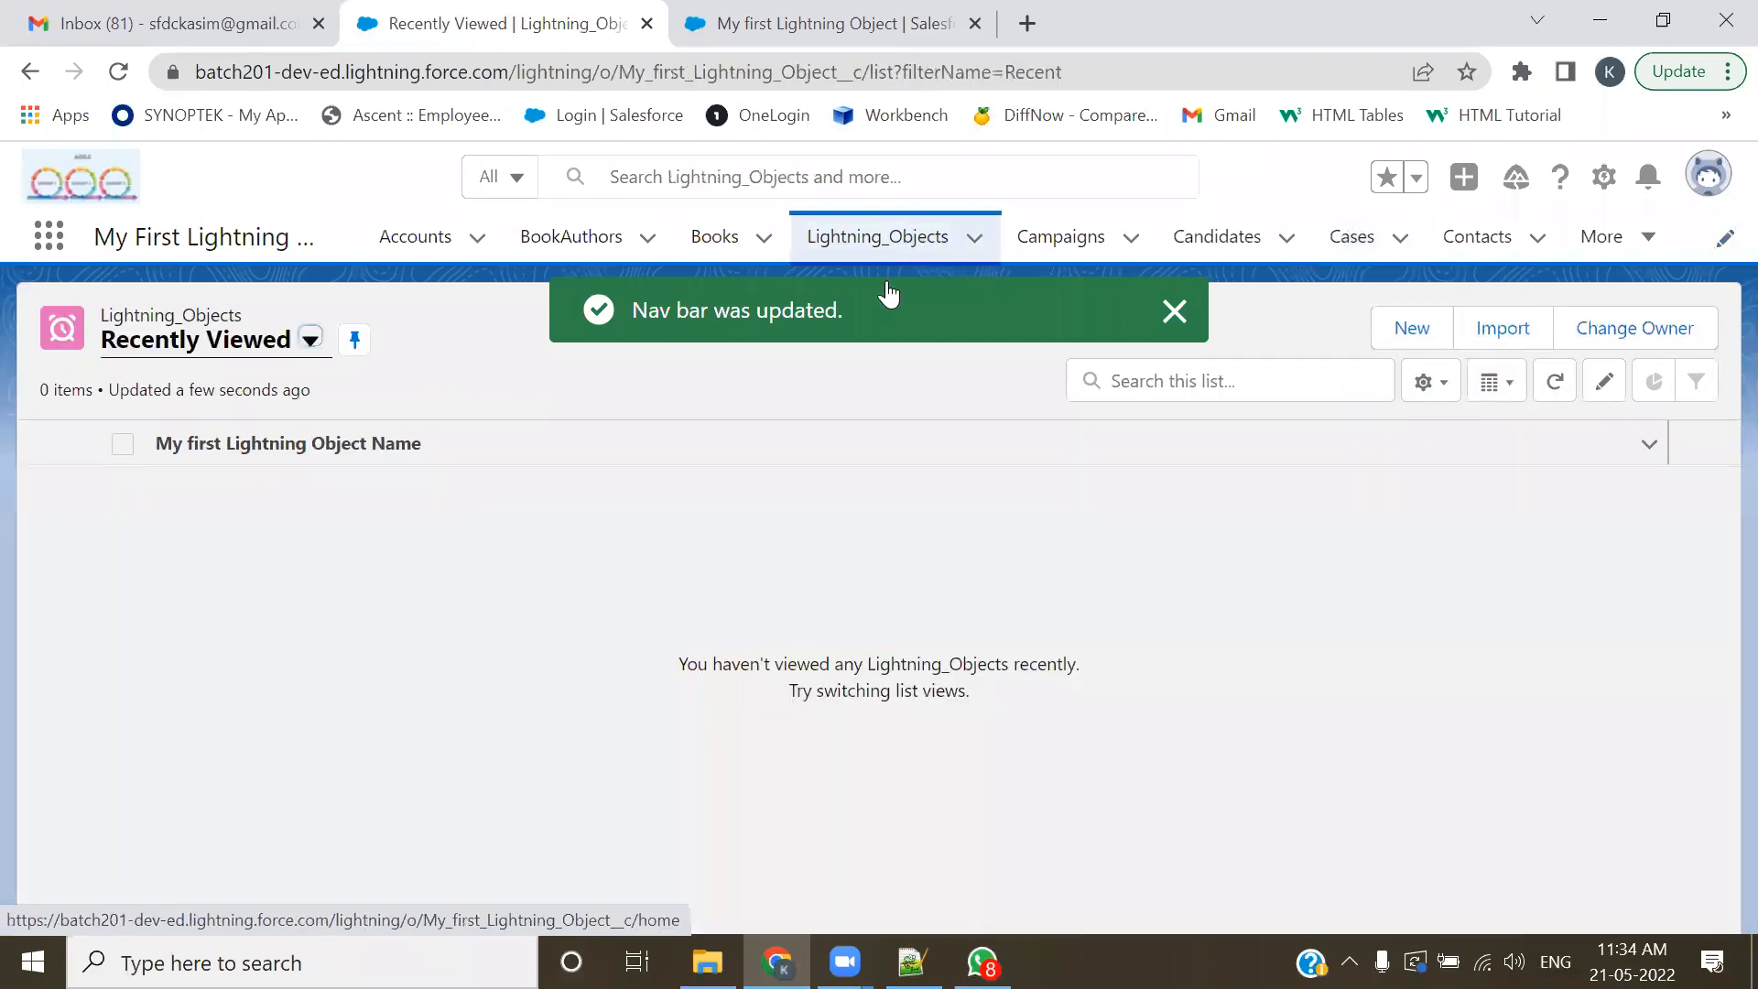
left_click(1175, 310)
left_click(974, 239)
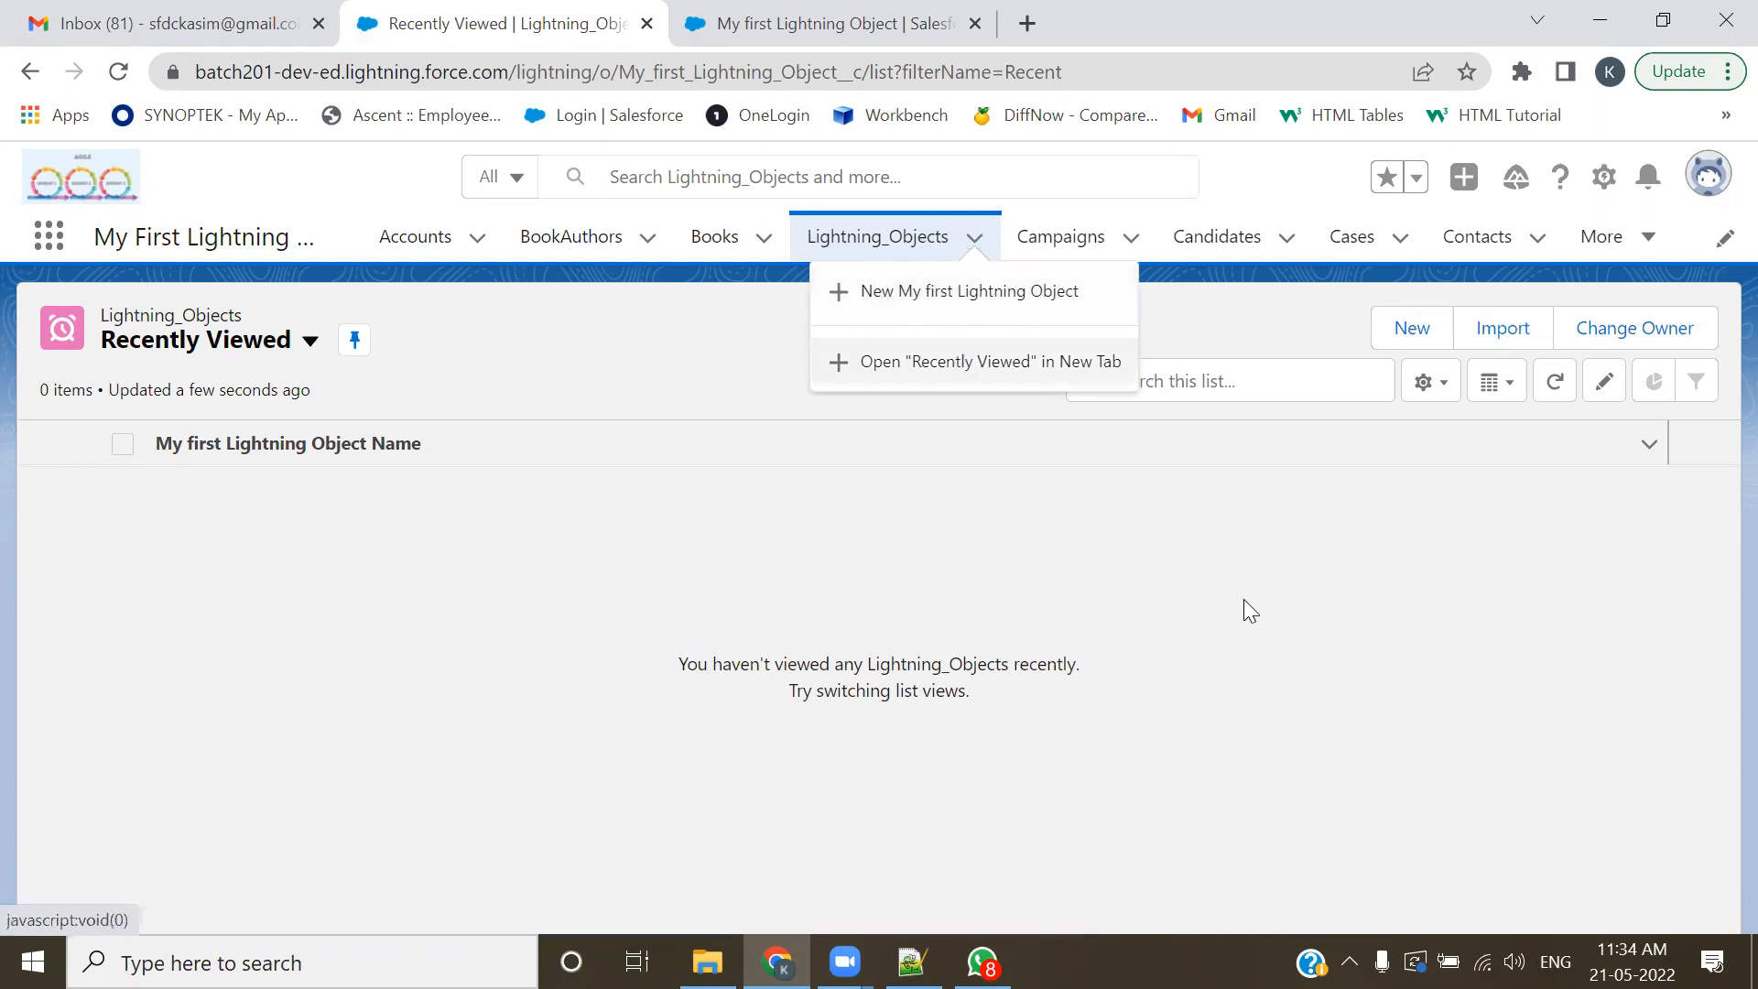
- View the new record form for My first Lightning Object, close it unsaved, and return to the object's setup details
left_click(1403, 331)
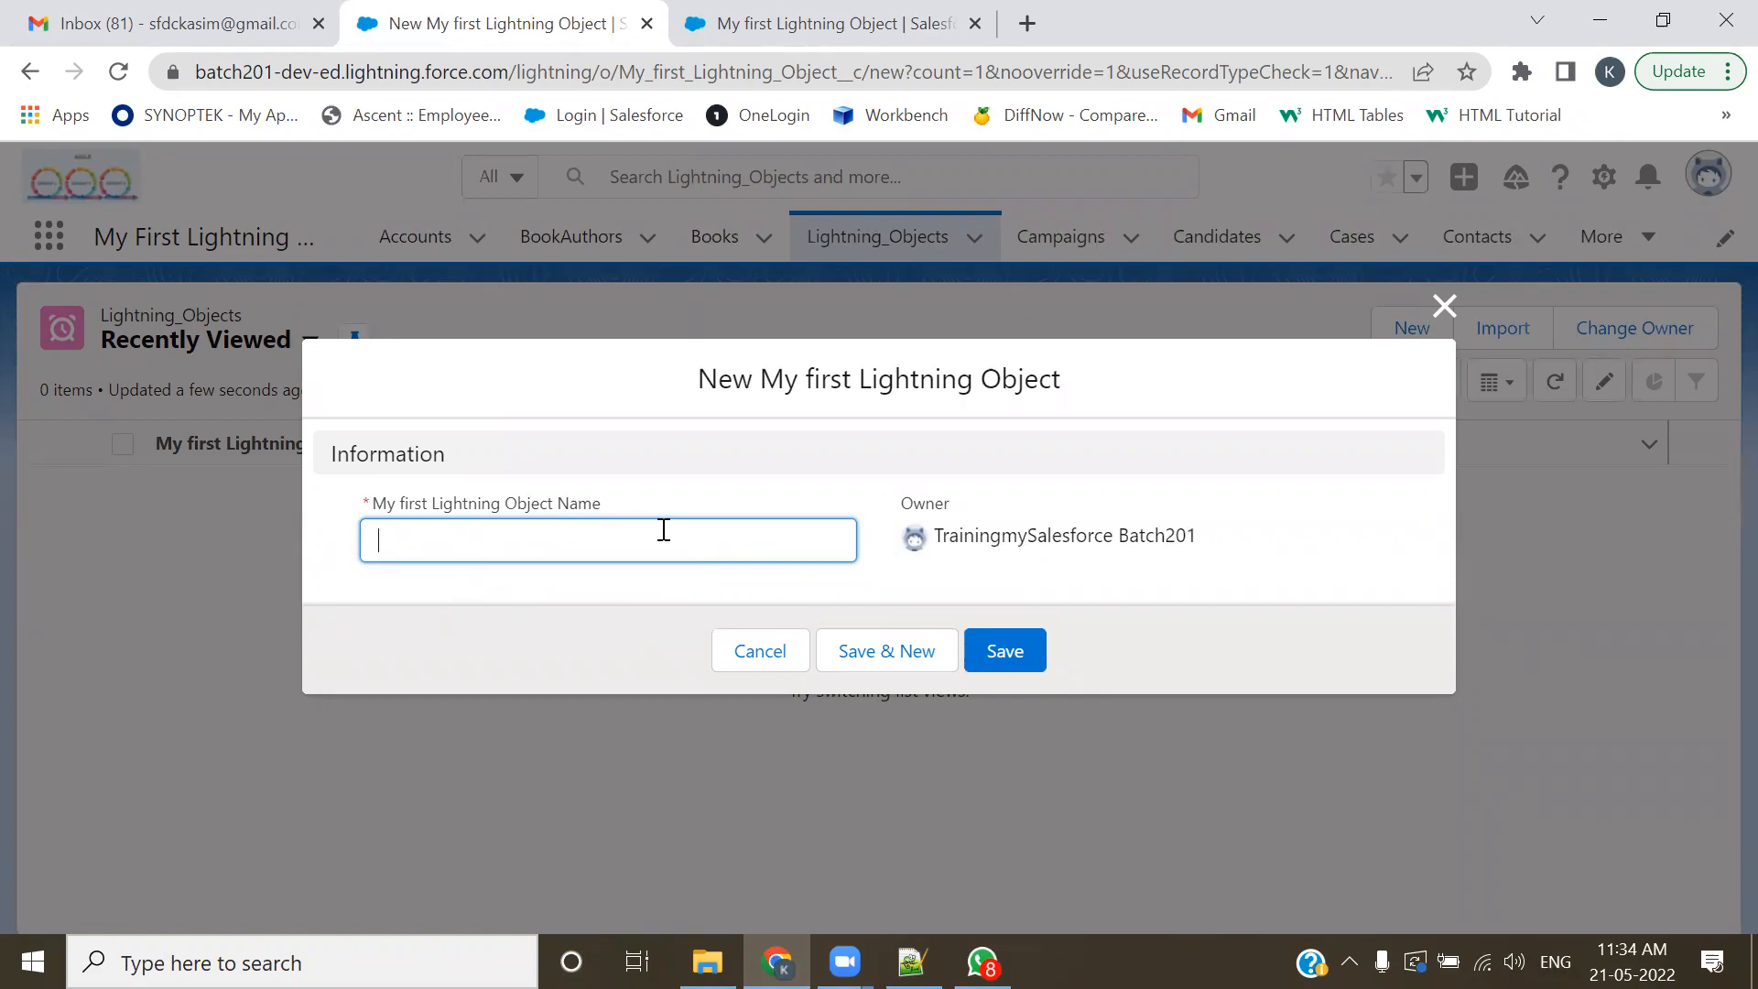
left_click(1442, 310)
key("ctrl+Tab")
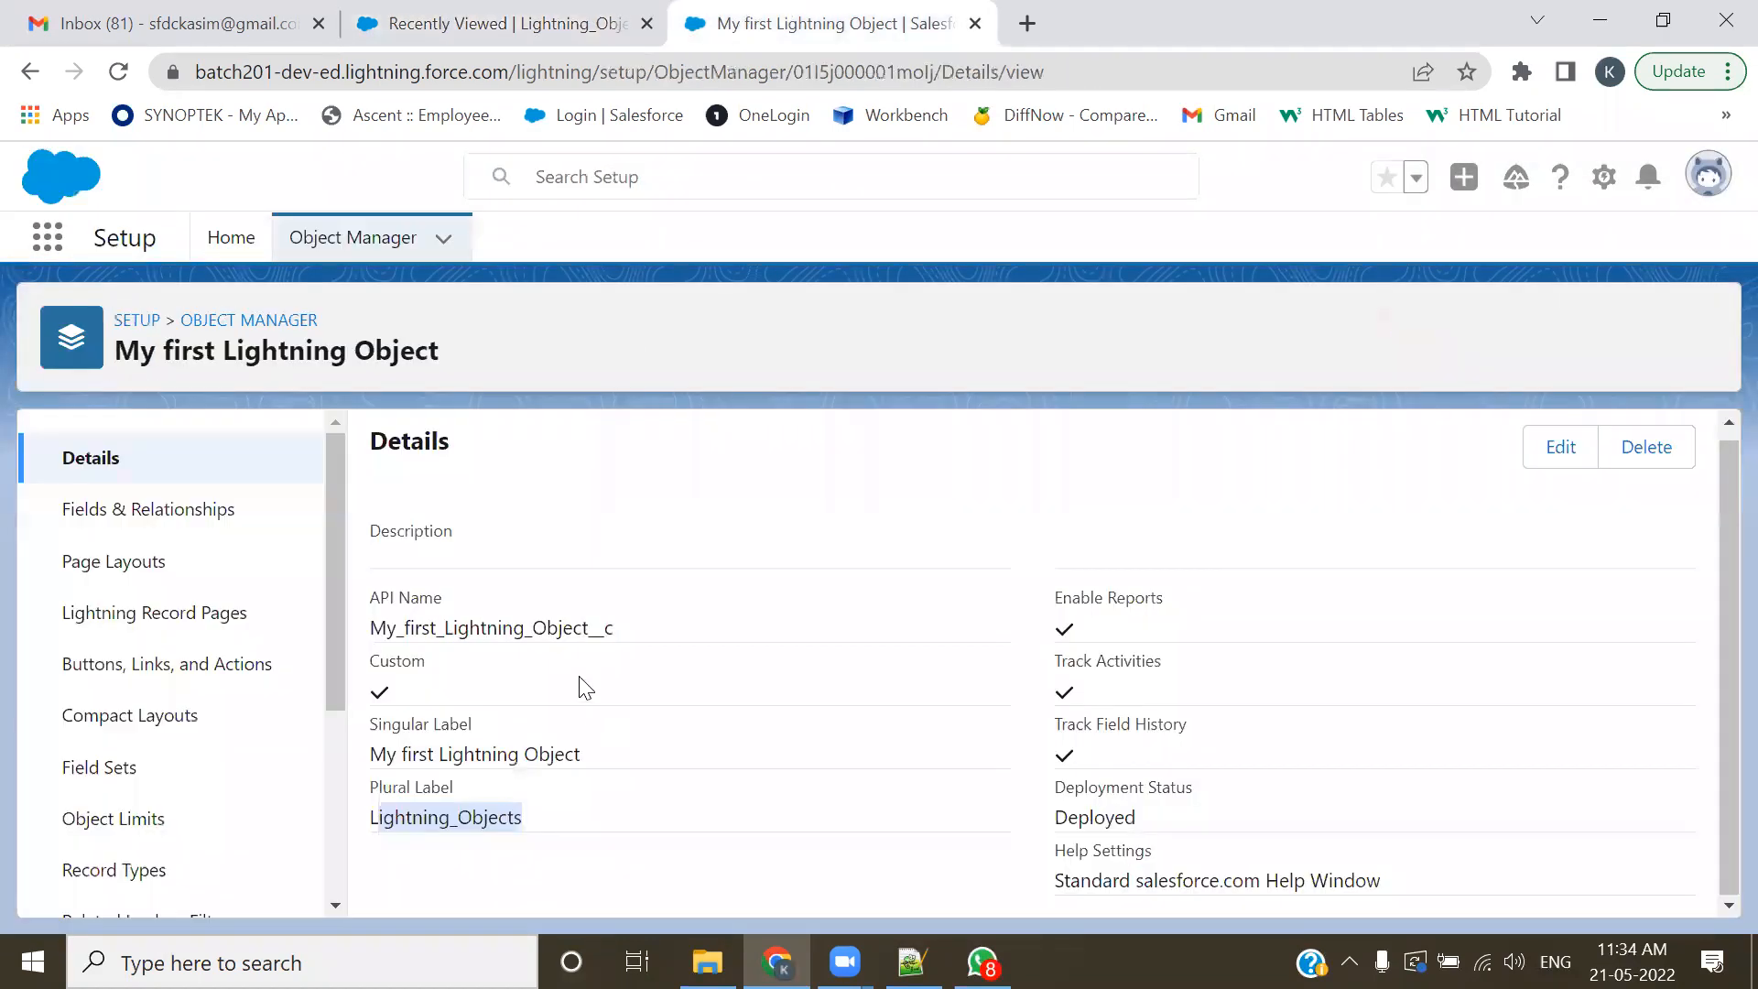
- Close the current object setup page, reopen Setup, search the Object Manager for "lig" and open My first Lightning Object
left_click(723, 316)
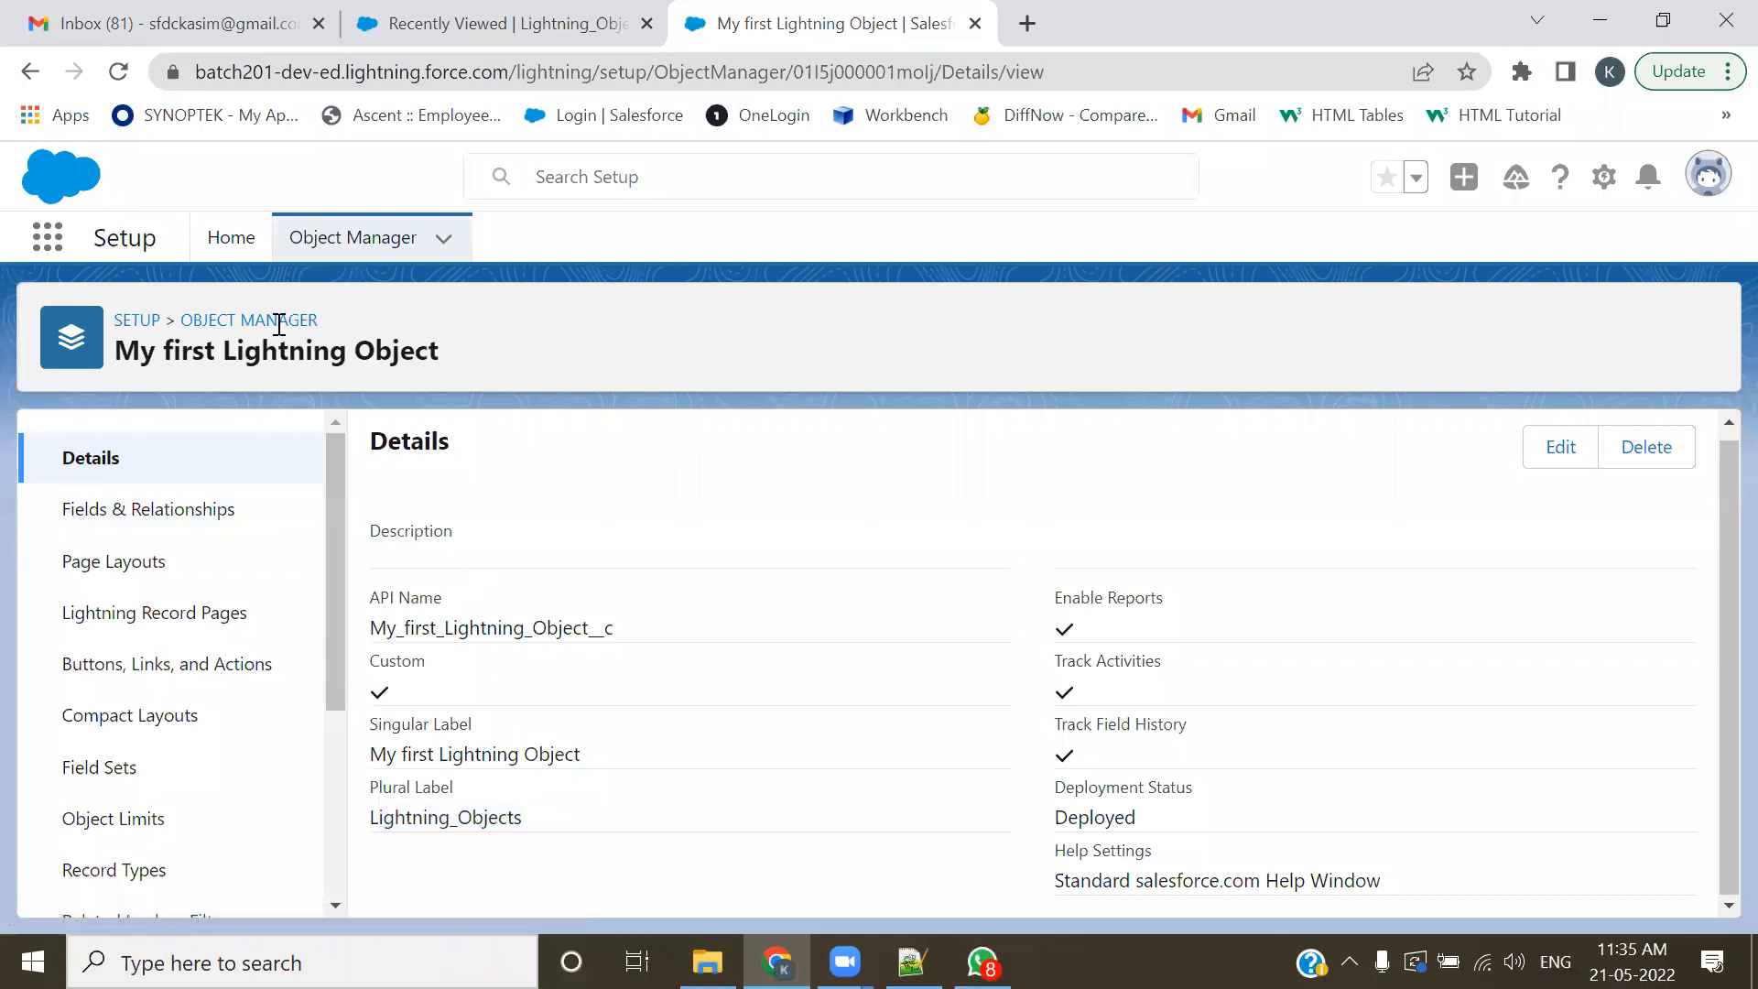
left_click(973, 25)
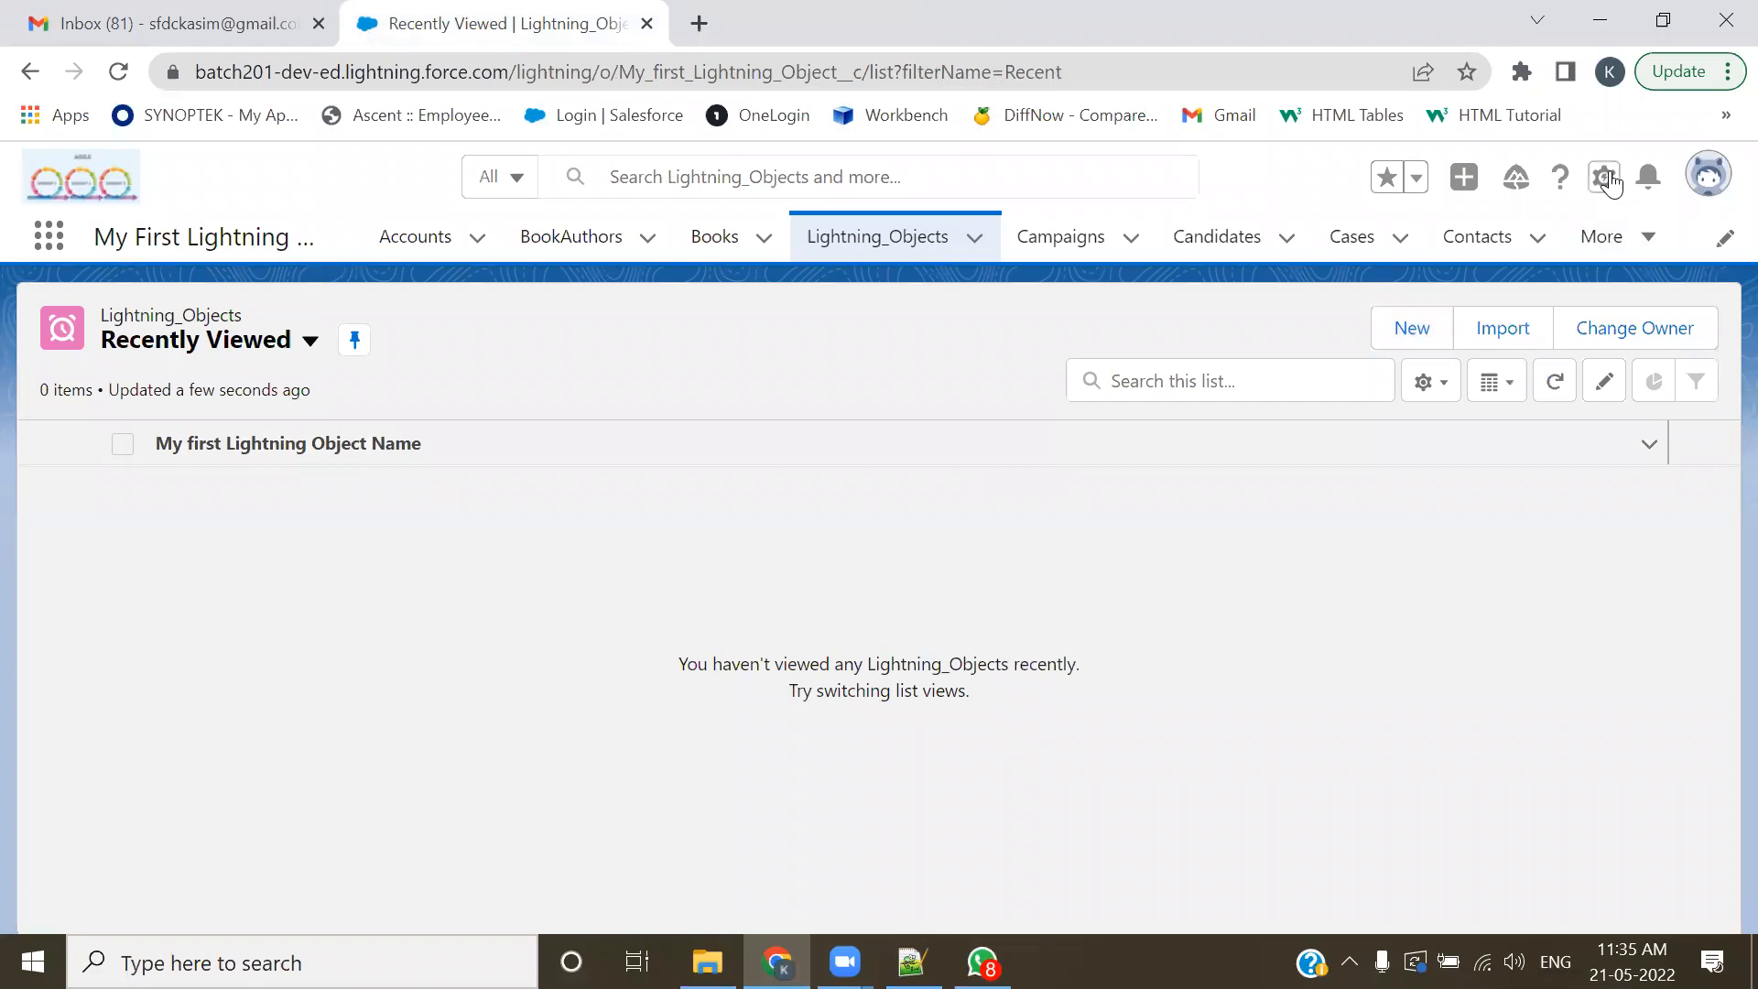
left_click(1603, 177)
left_click(1473, 268)
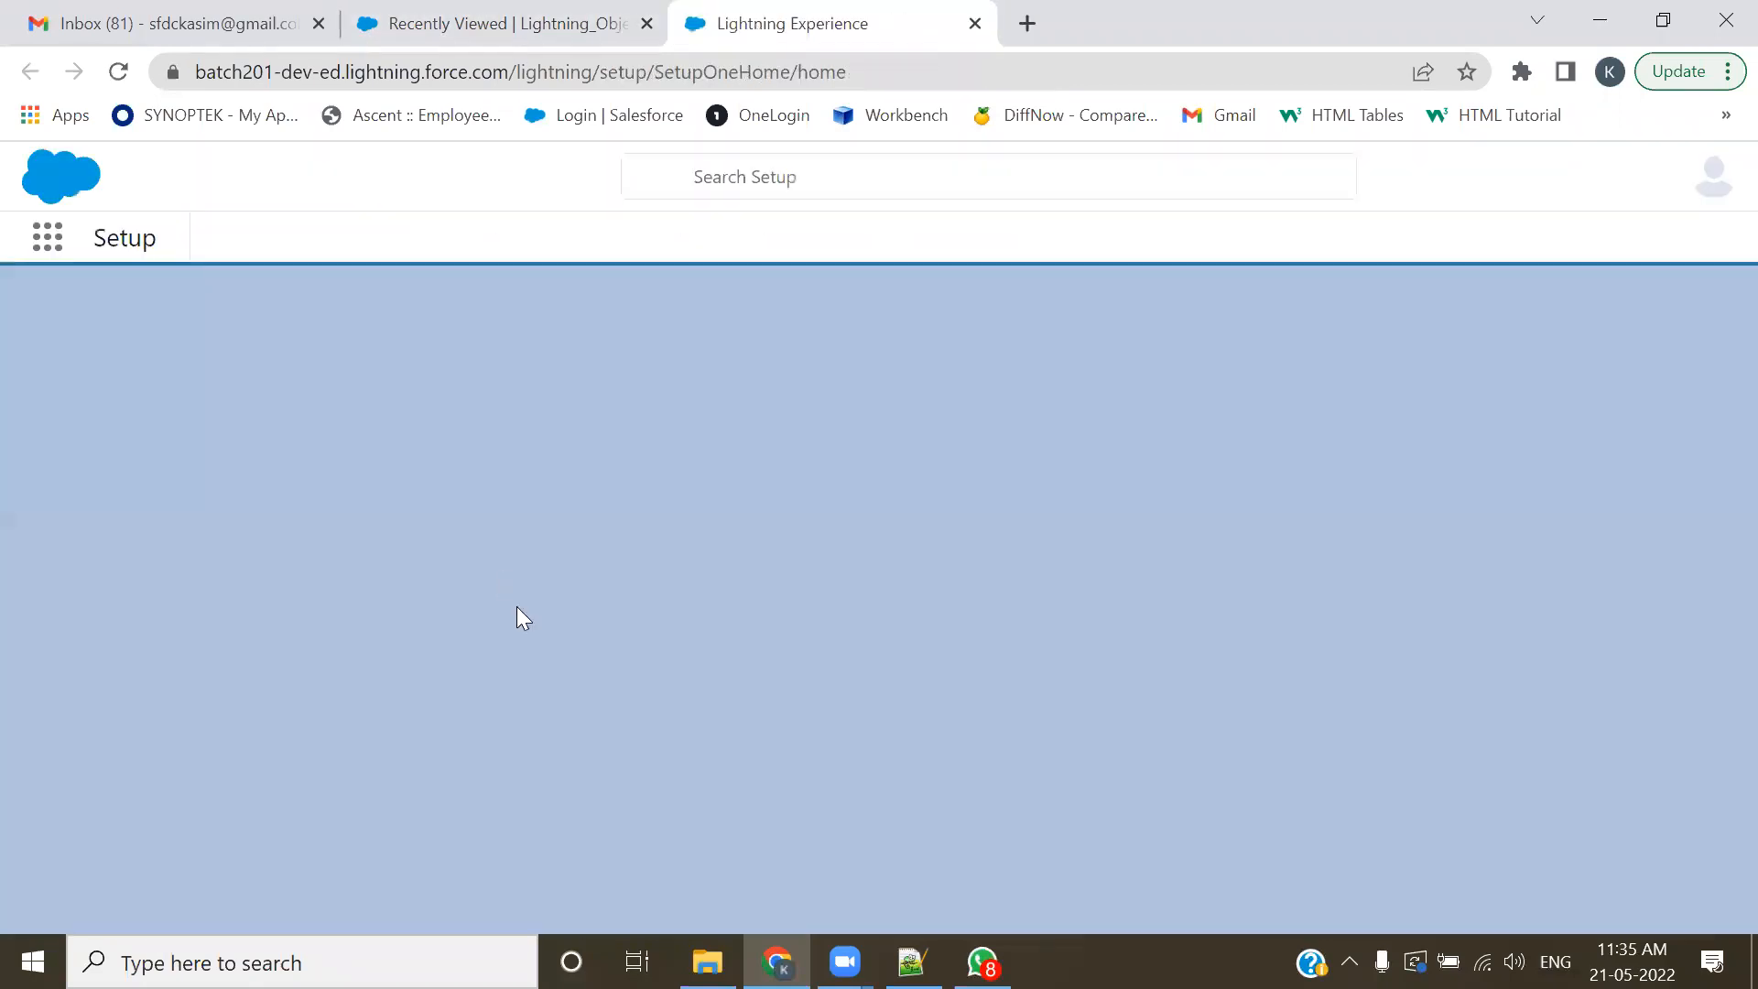
left_click(377, 240)
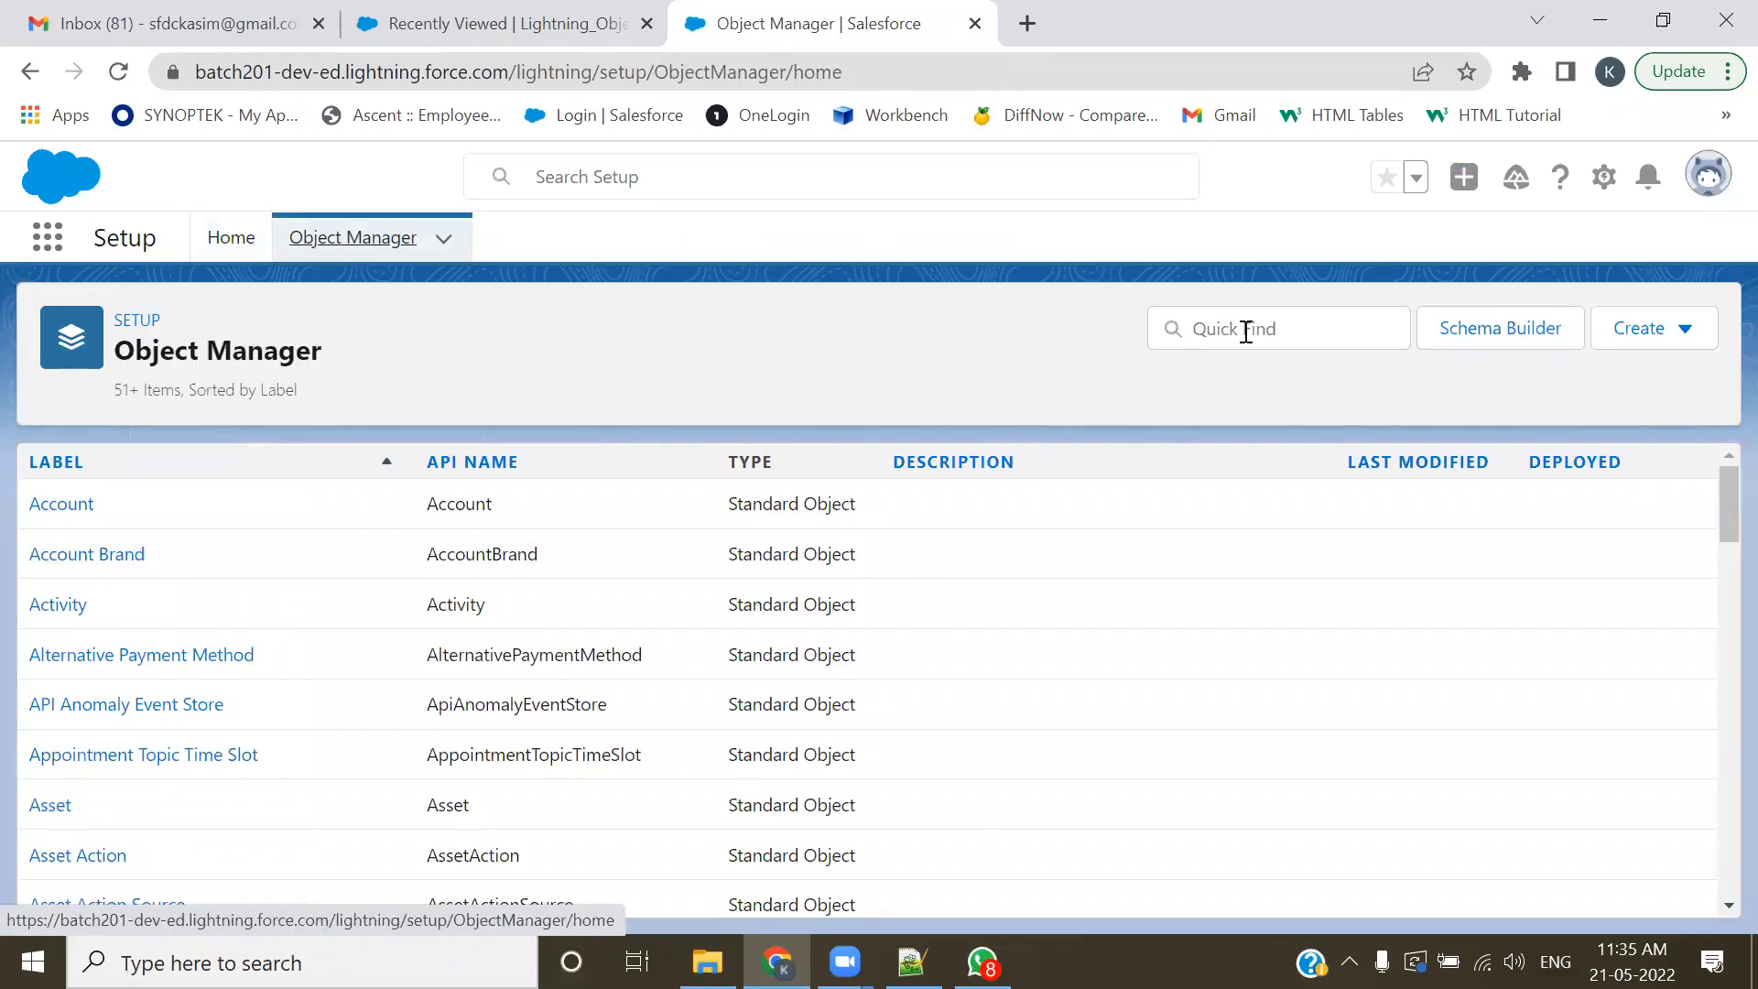
left_click(1247, 329)
type("lig")
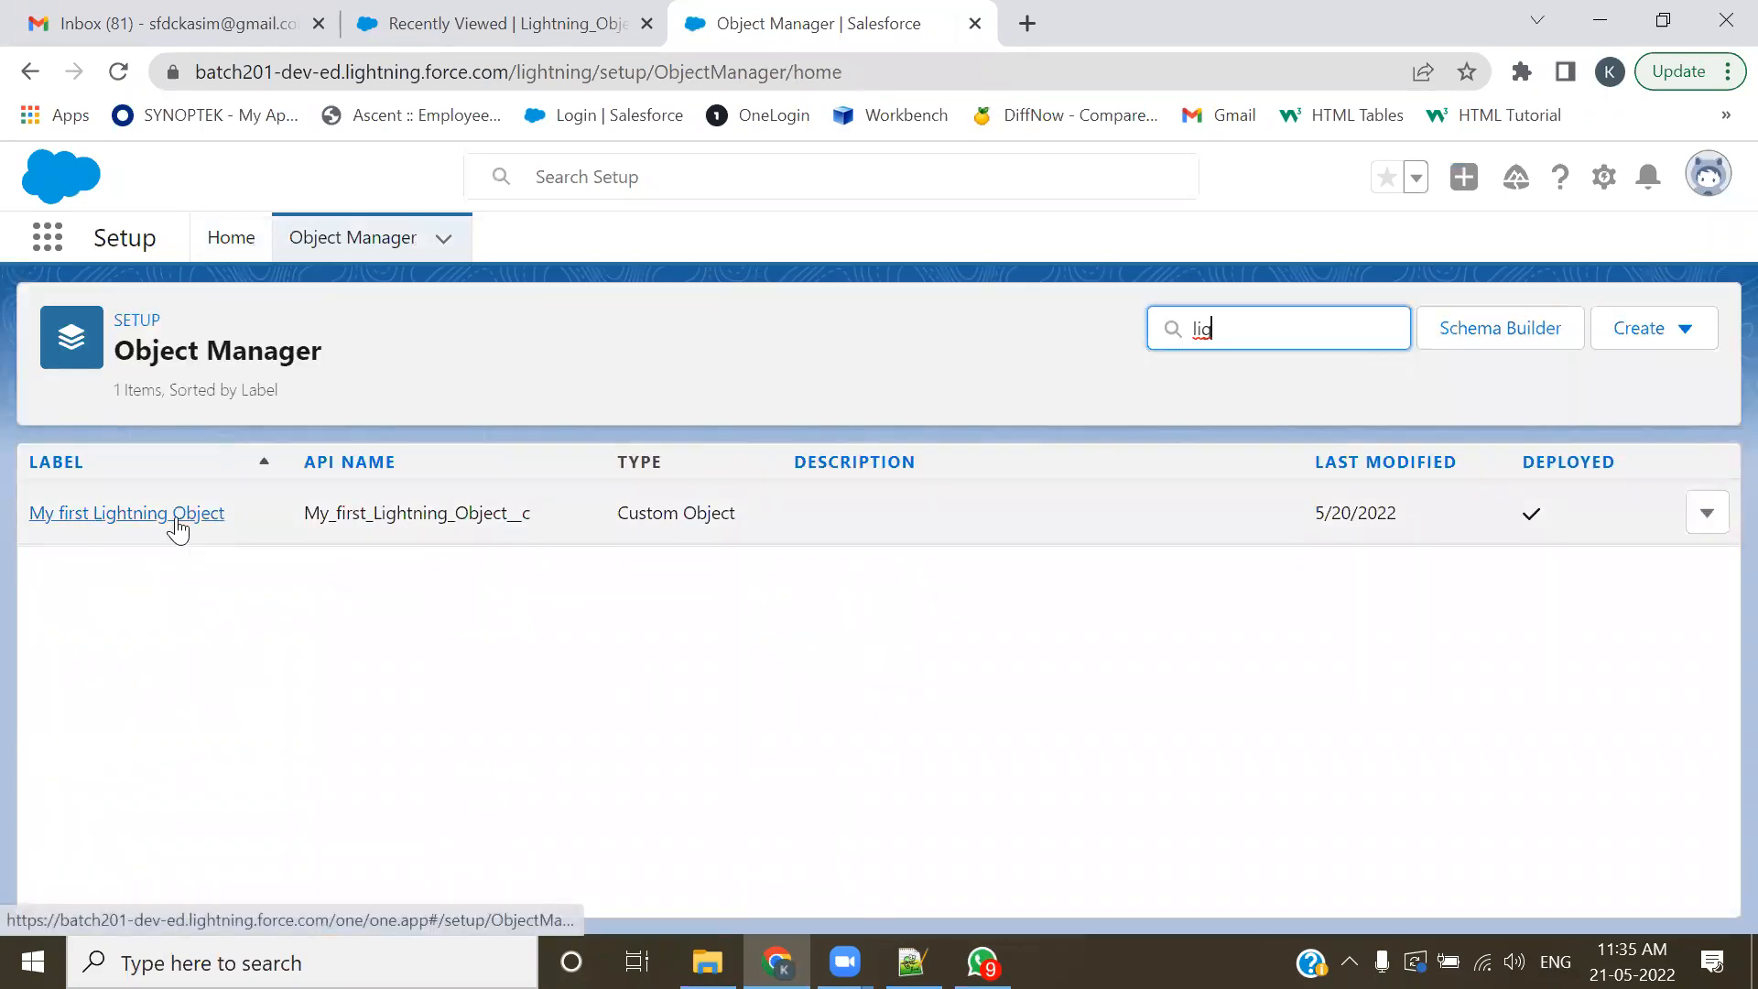
left_click(177, 520)
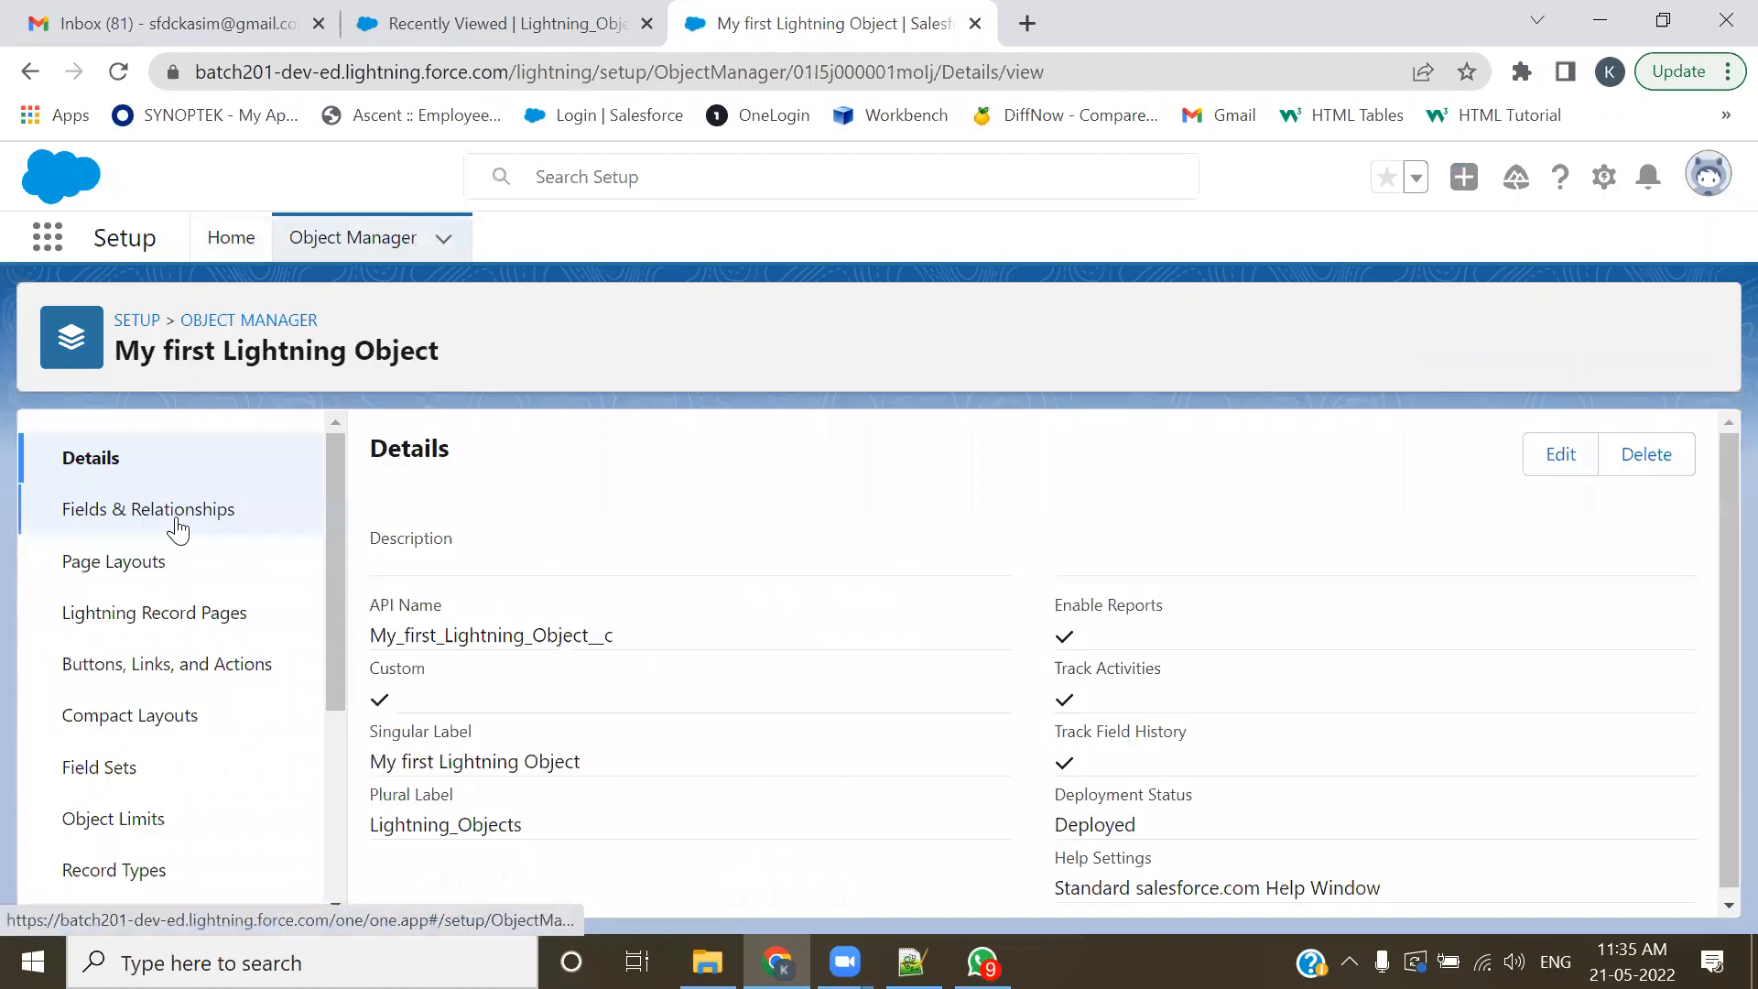
- Examine the setup sections of My first Lightning Object, including Fields & Relationships, Page Layouts and the remaining entries through Validation Rules
left_click(129, 519)
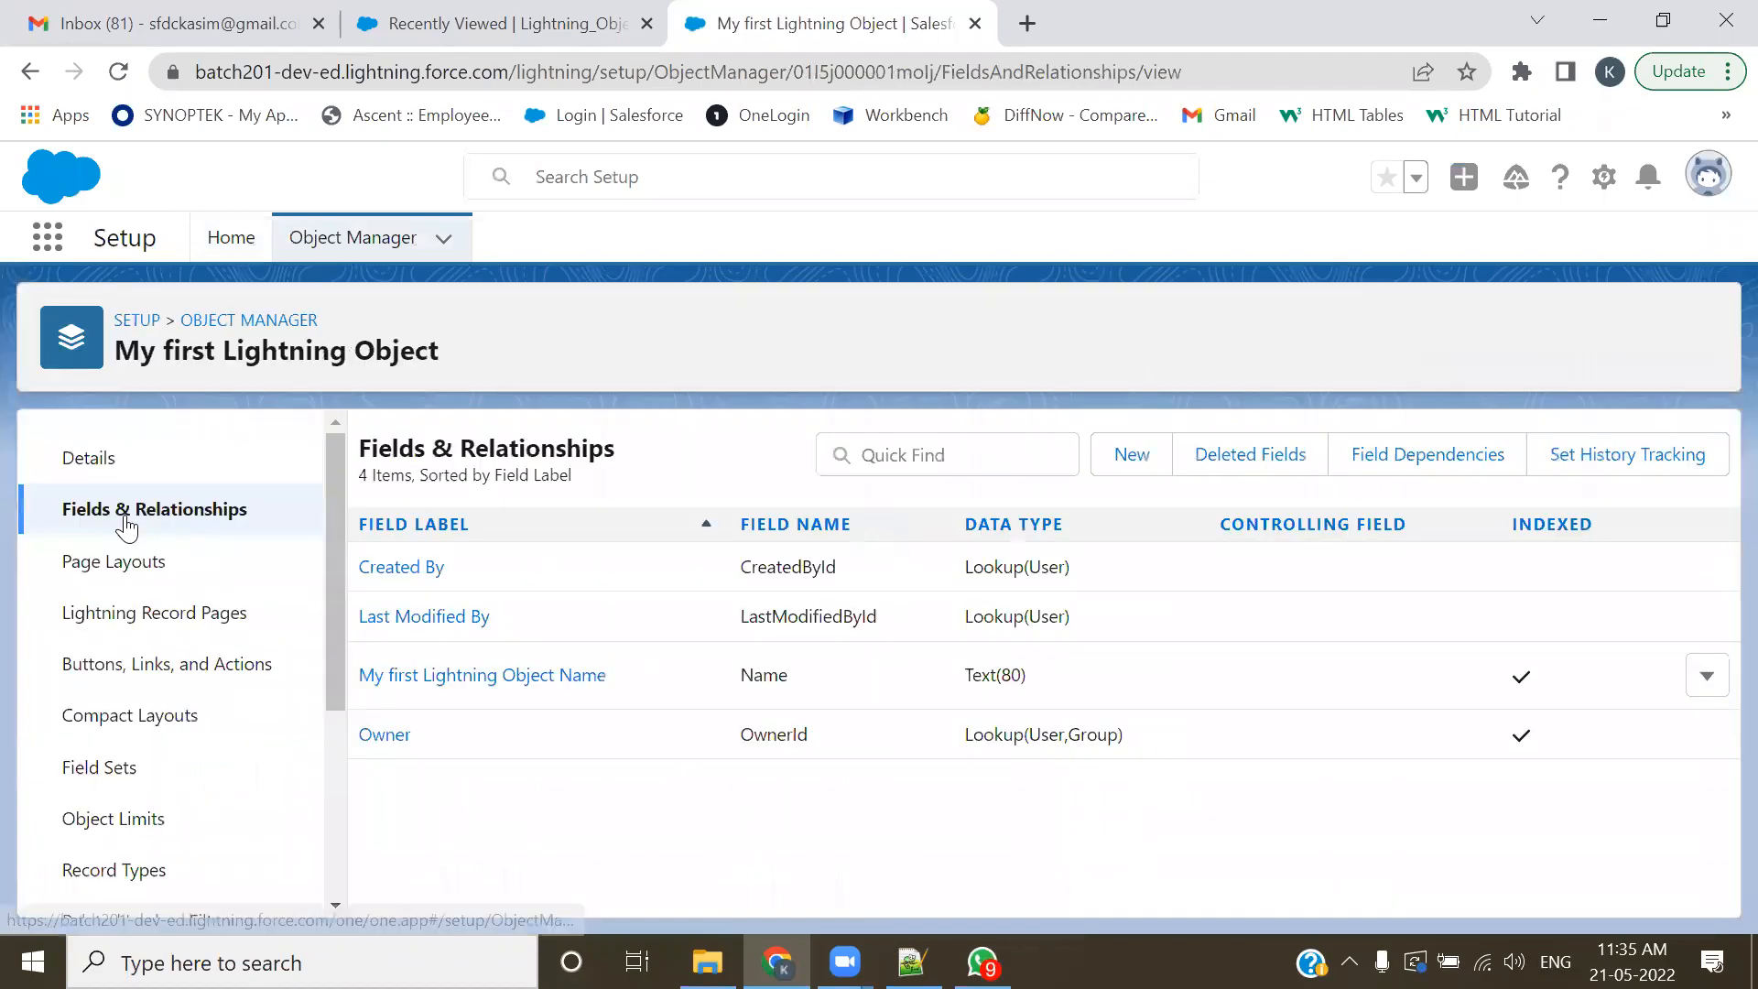
left_click(117, 575)
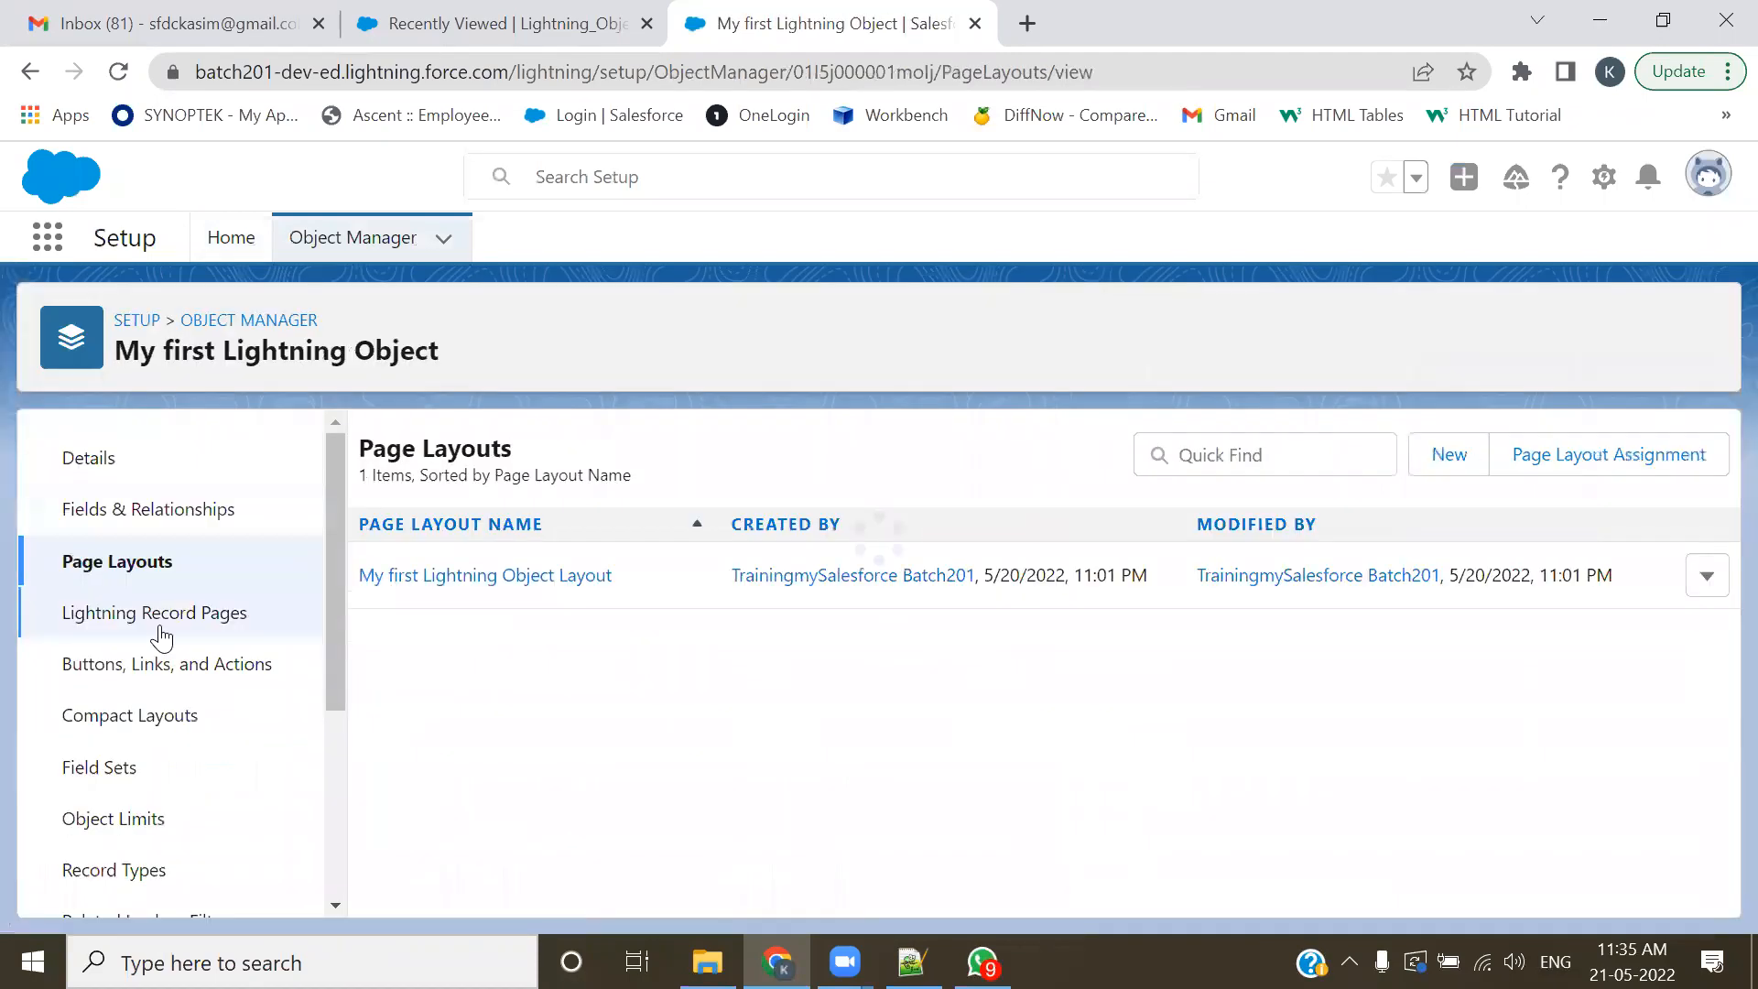
scroll(174, 673, "down", 2)
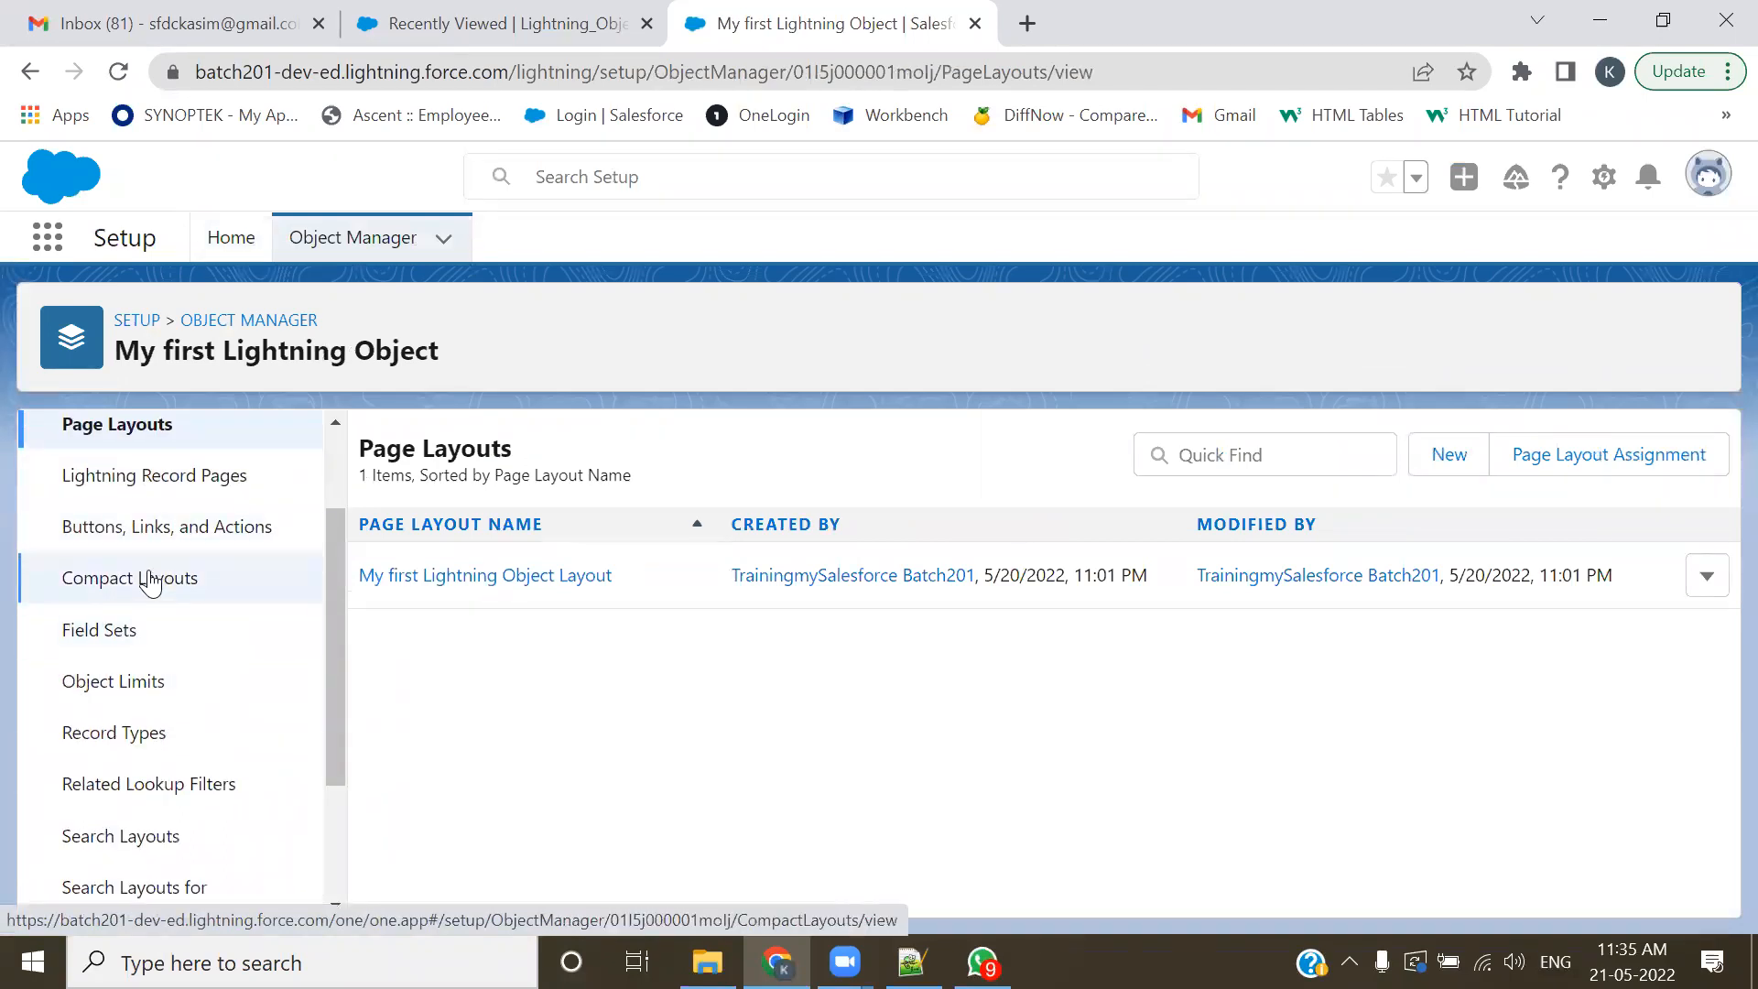
left_click(508, 20)
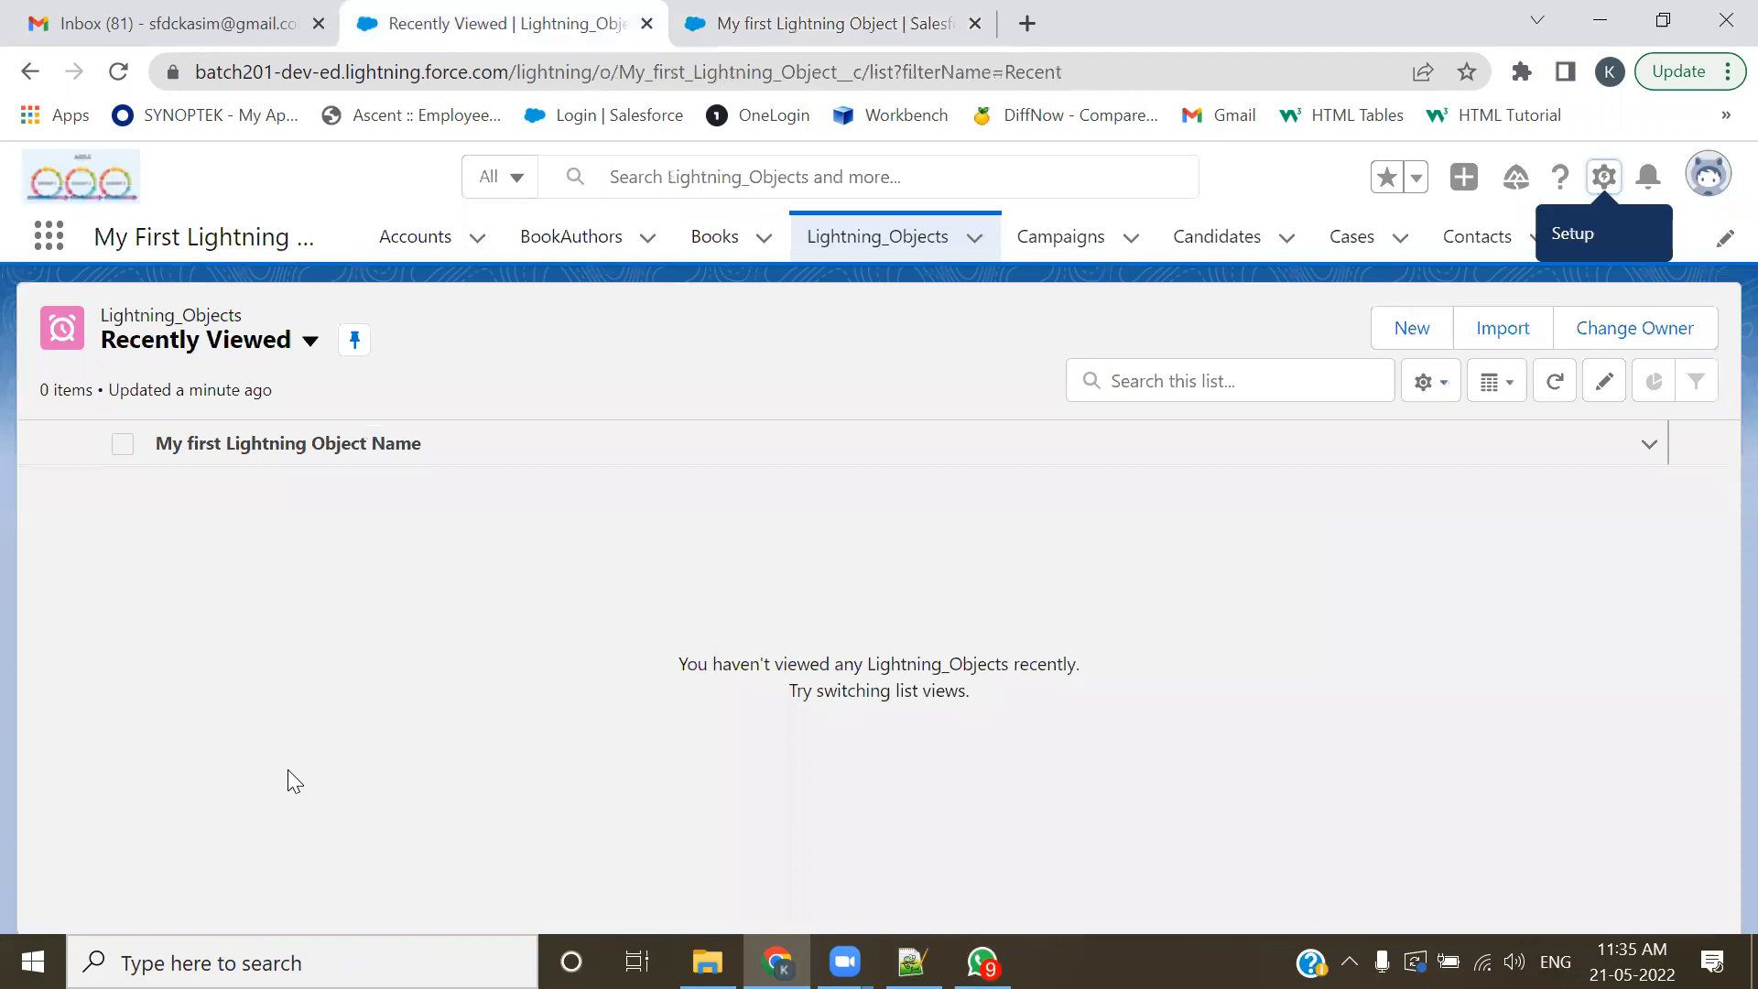
left_click(732, 20)
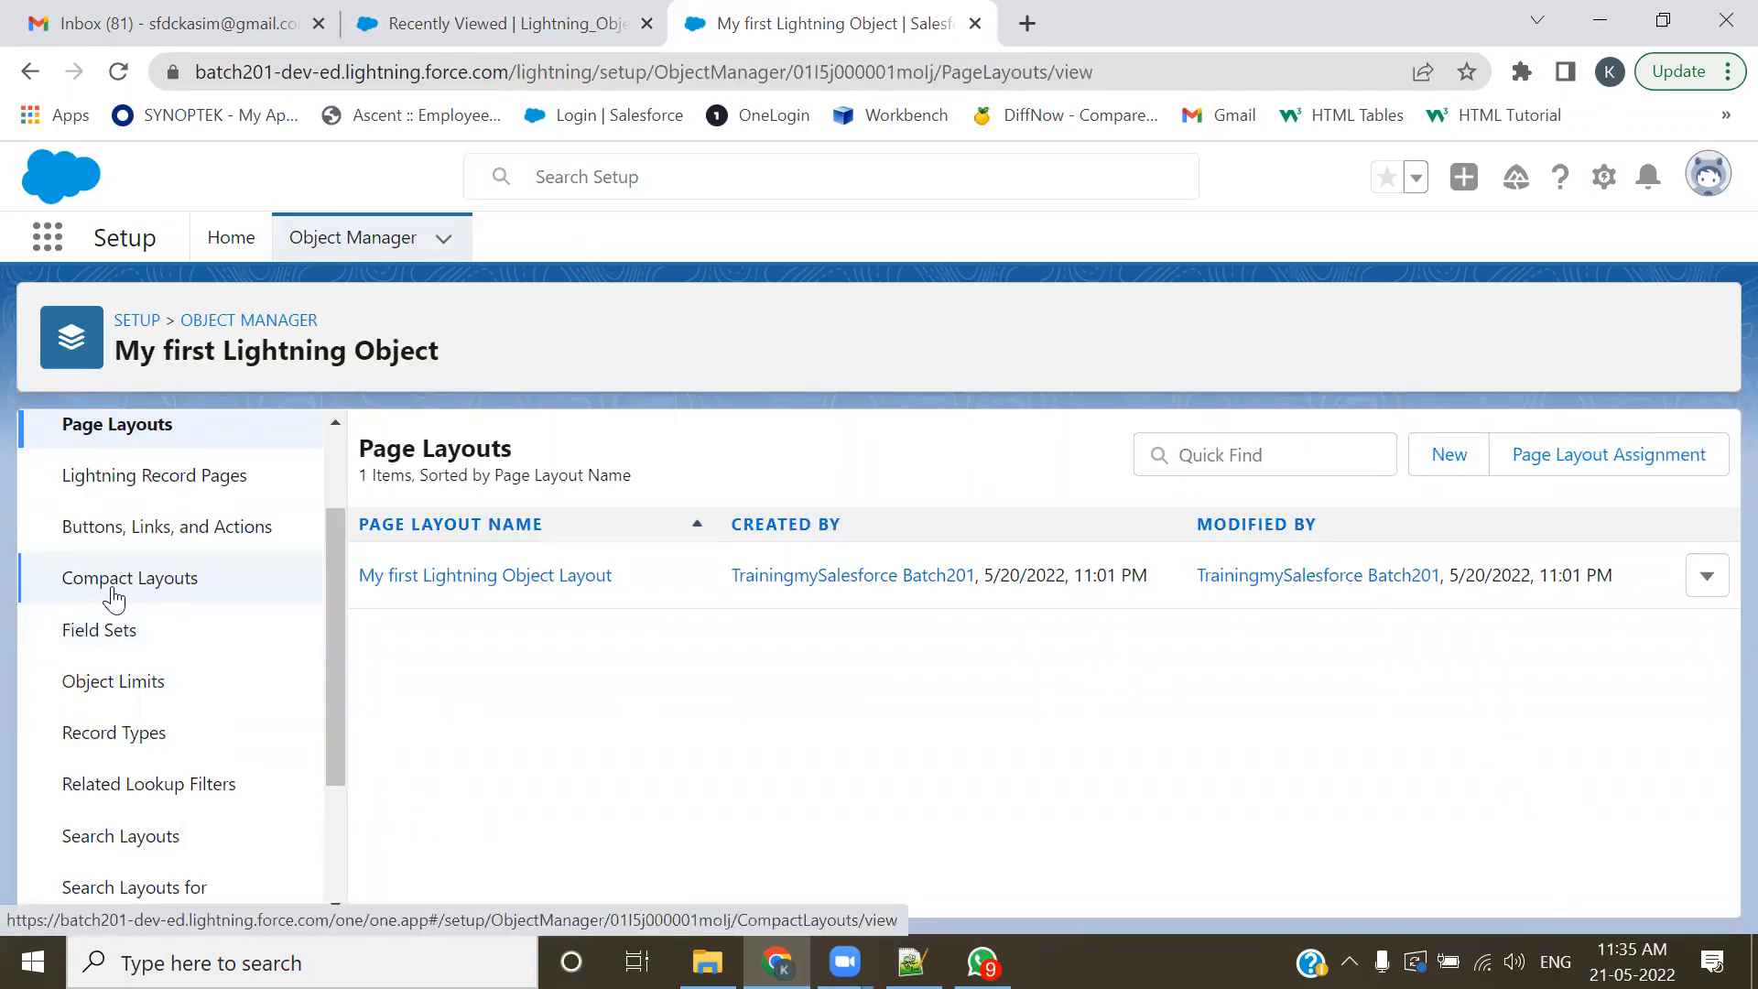
scroll(114, 604, "down", 3)
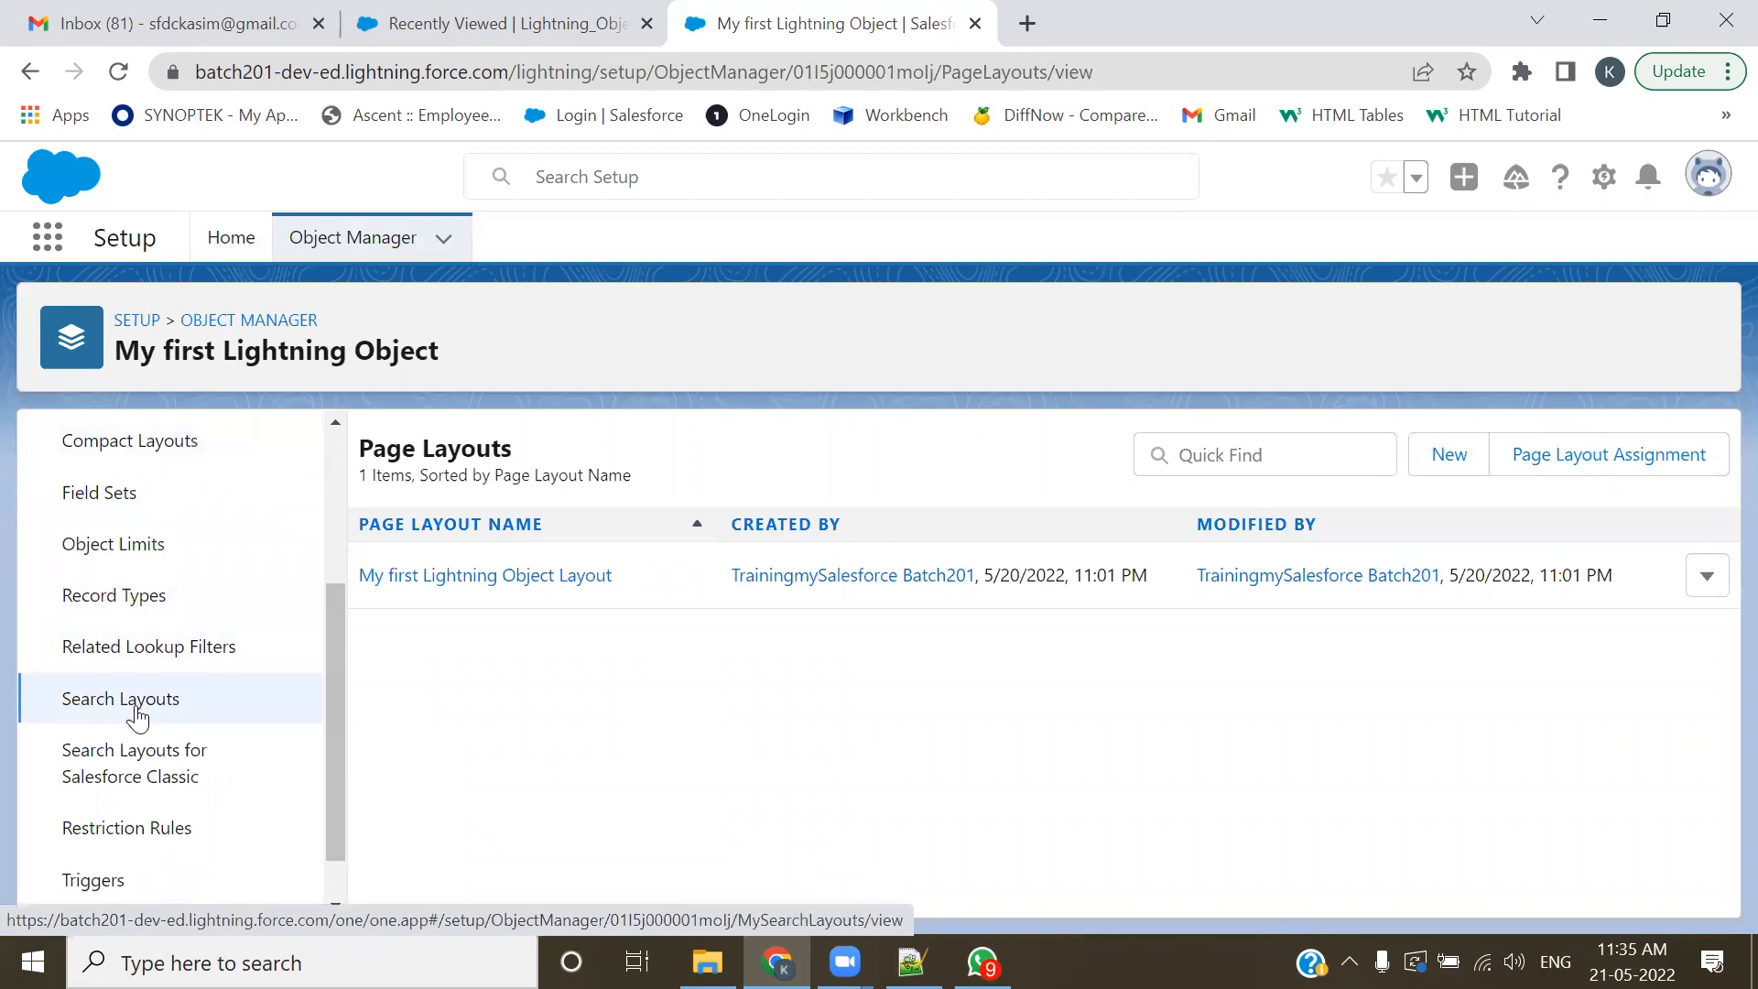
scroll(138, 778, "down", 1)
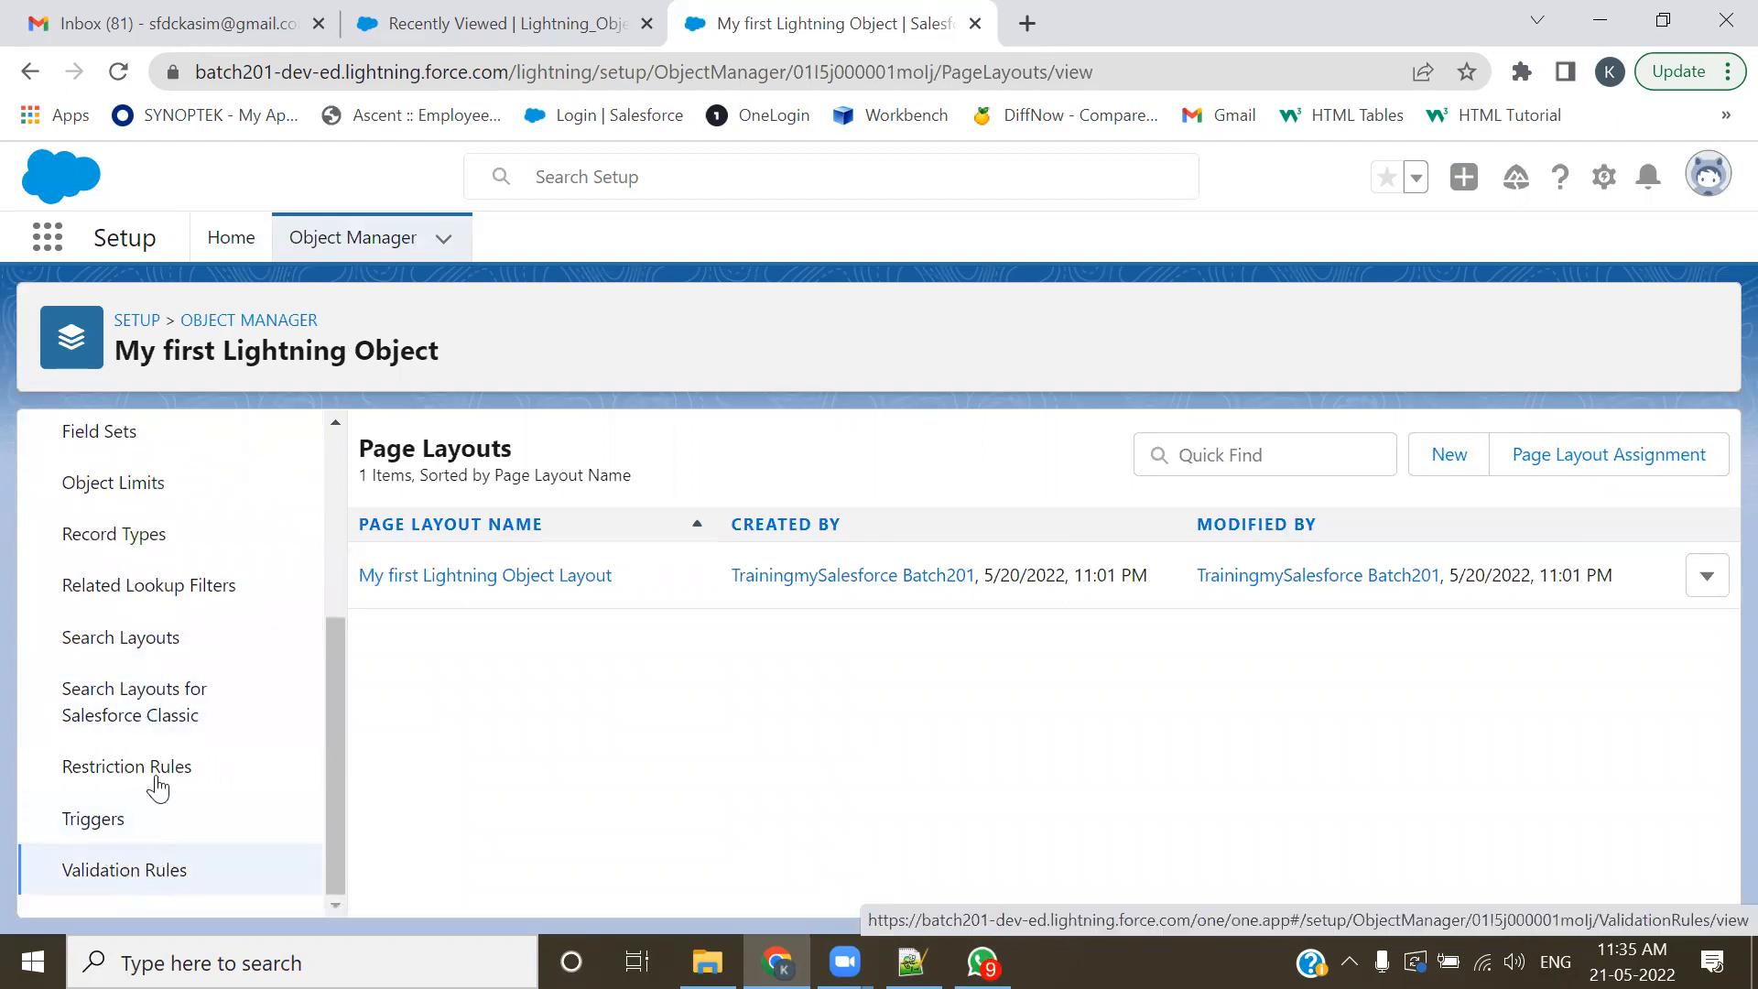
scroll(238, 687, "up", 5)
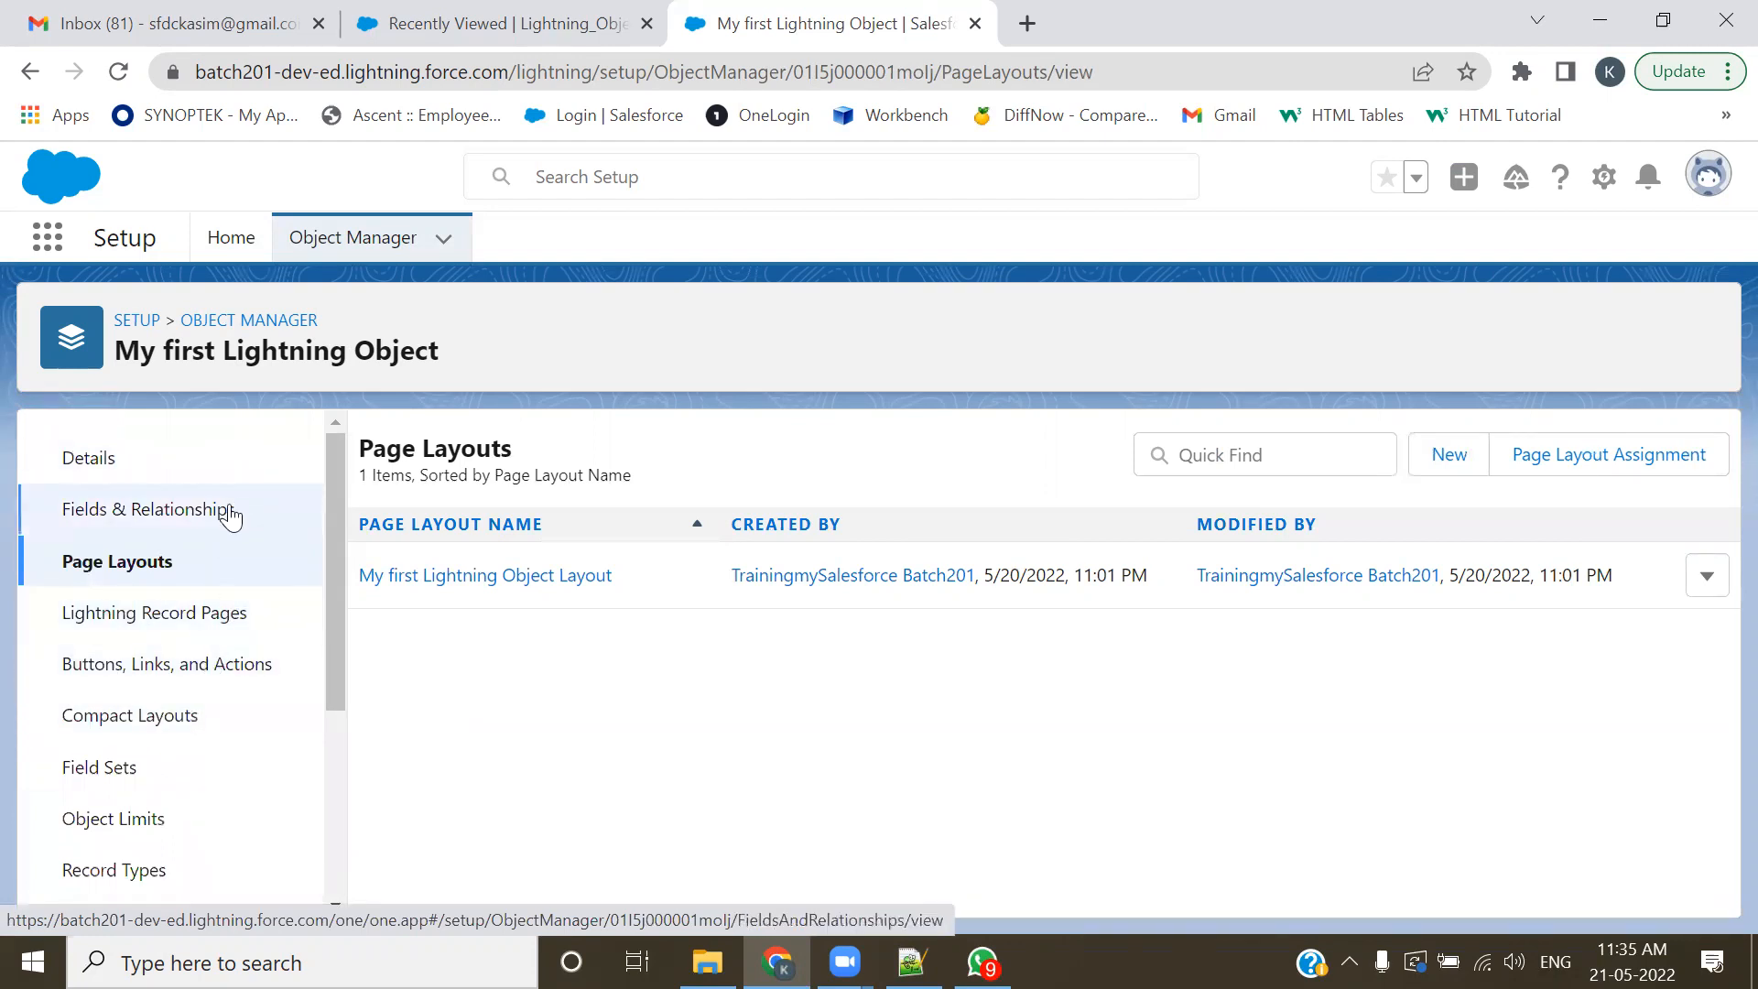
- Start a new custom field on My first Lightning Object with the Date data type
left_click(229, 512)
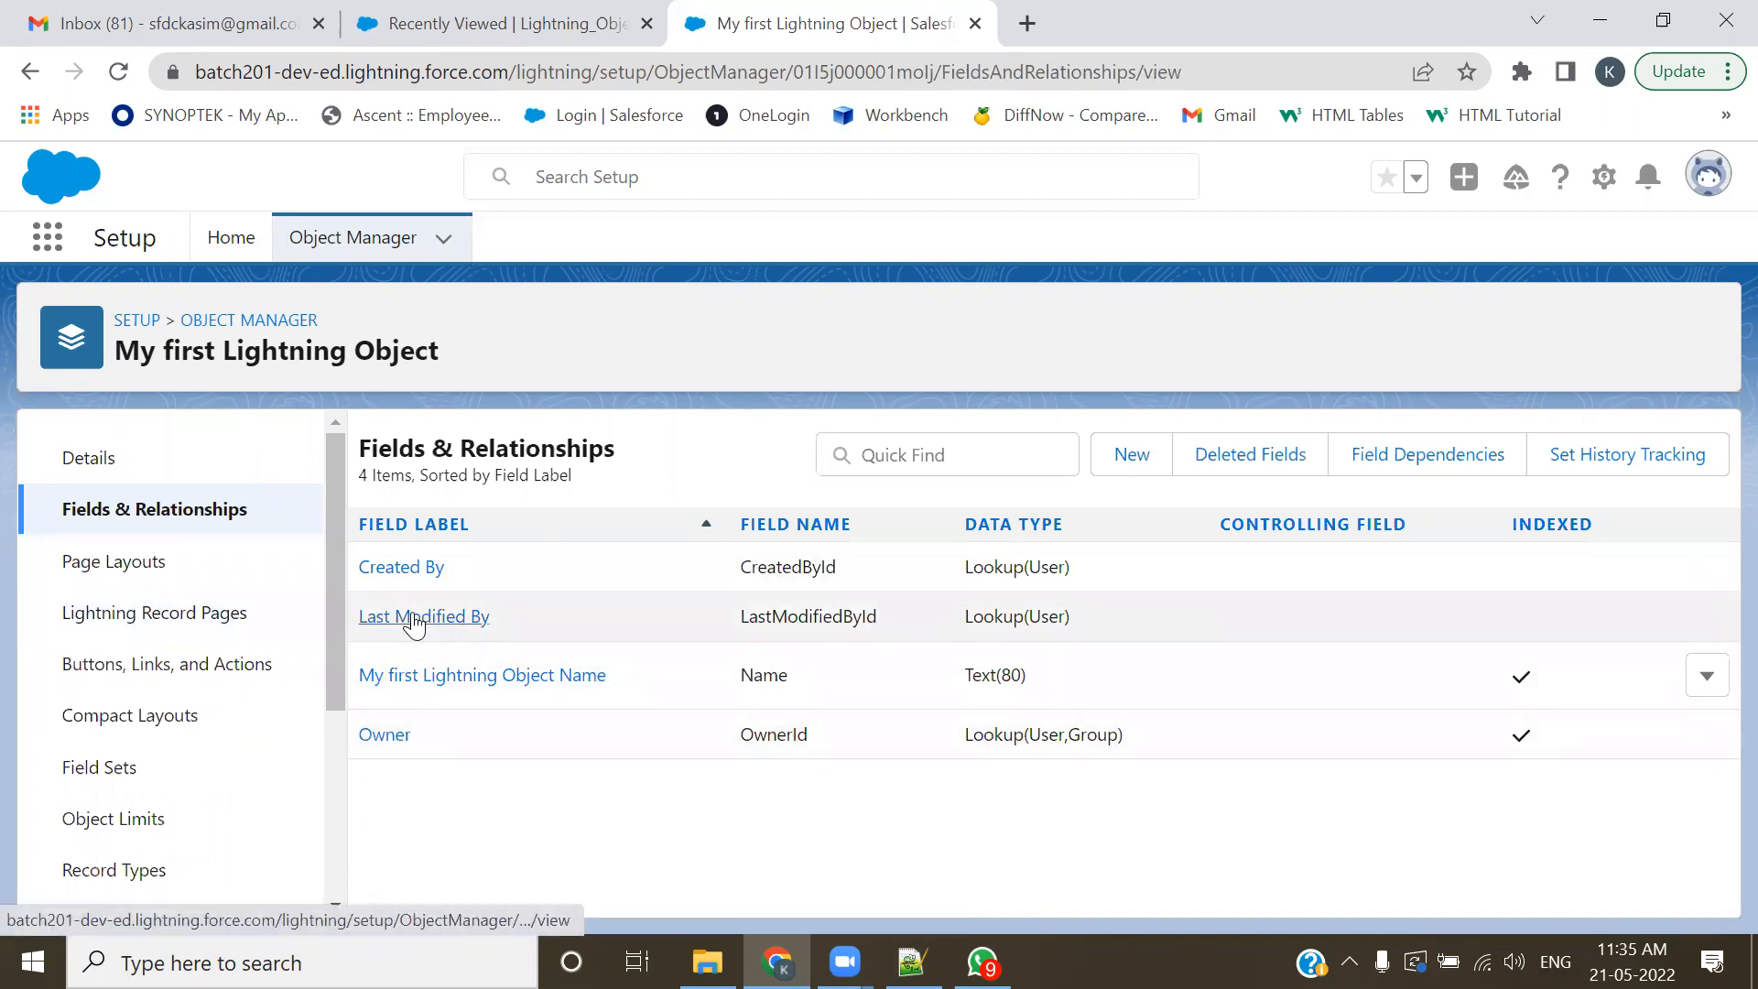
left_click(1133, 457)
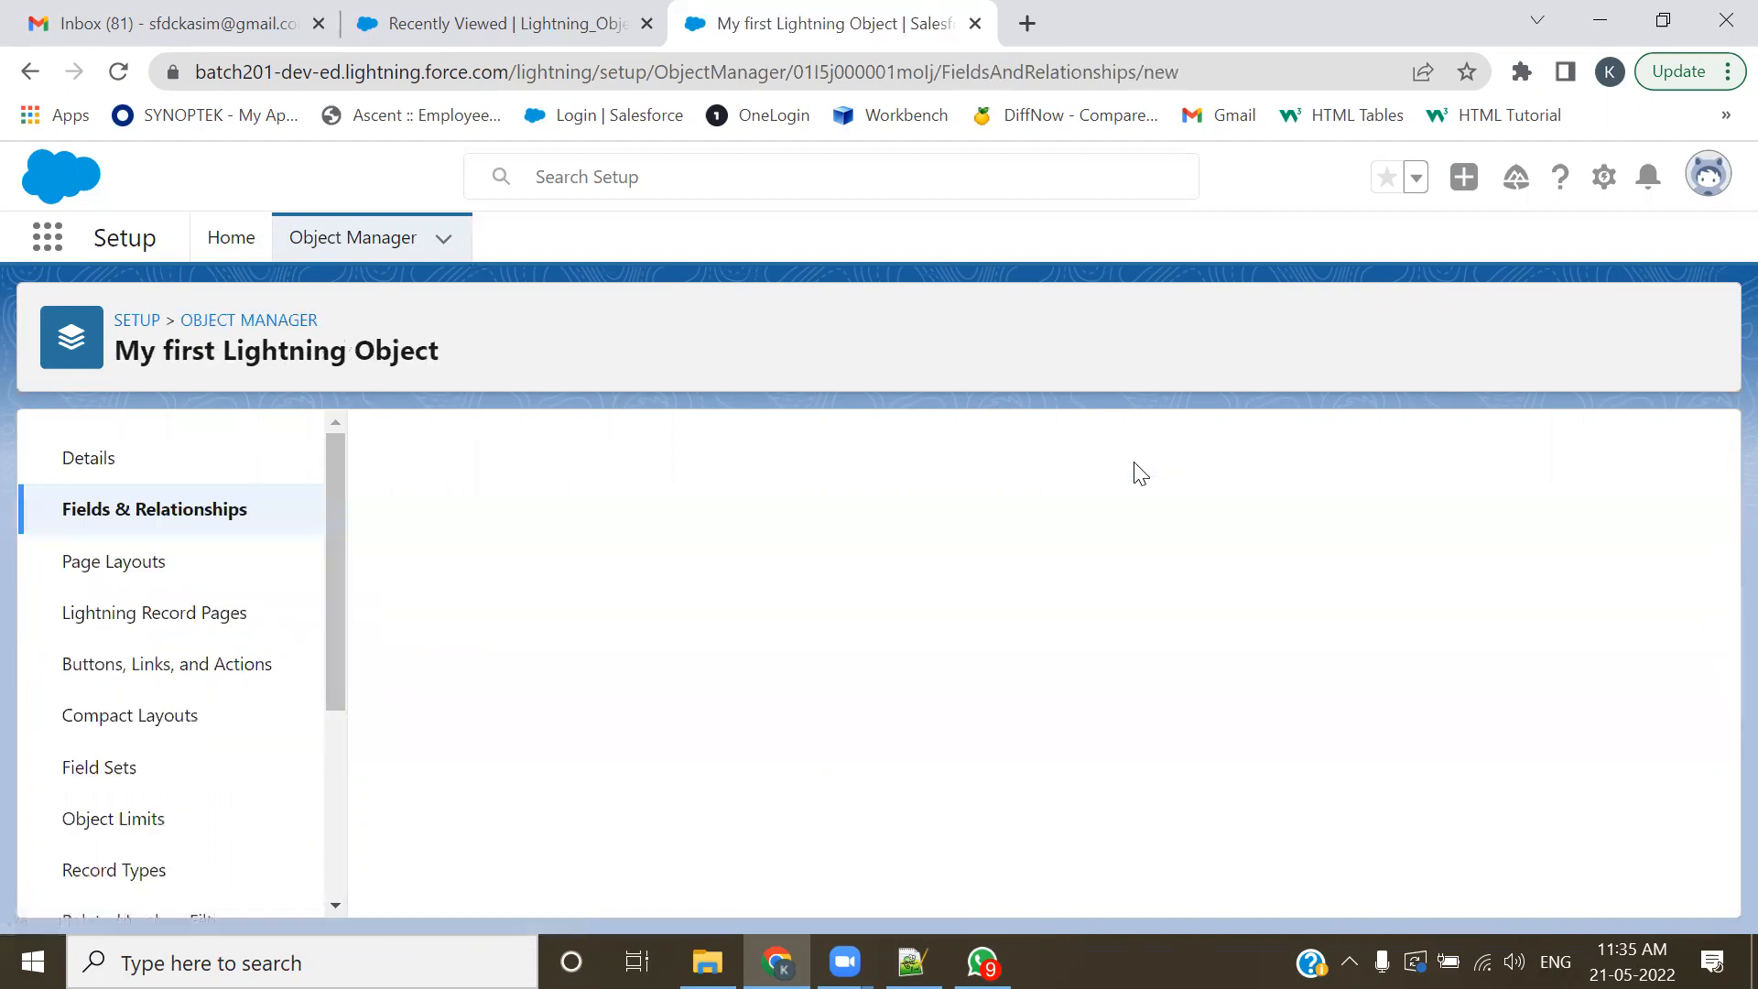
scroll(1087, 514, "down", 10)
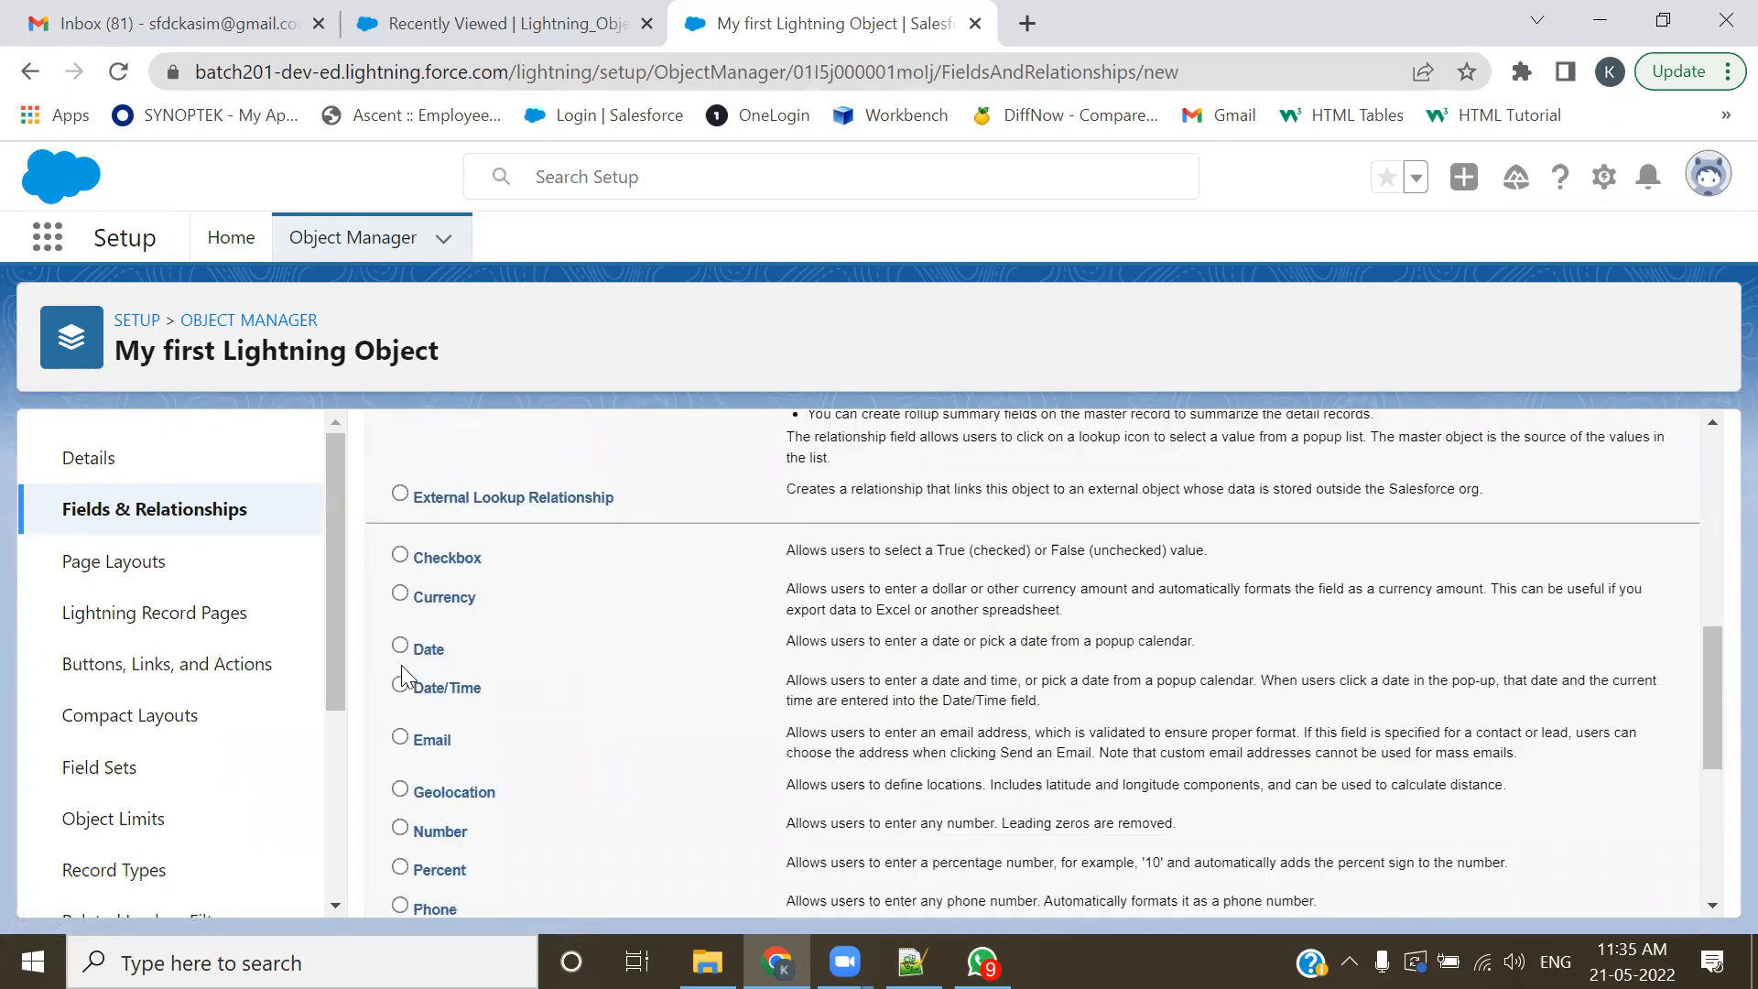
scroll(1216, 722, "up", 10)
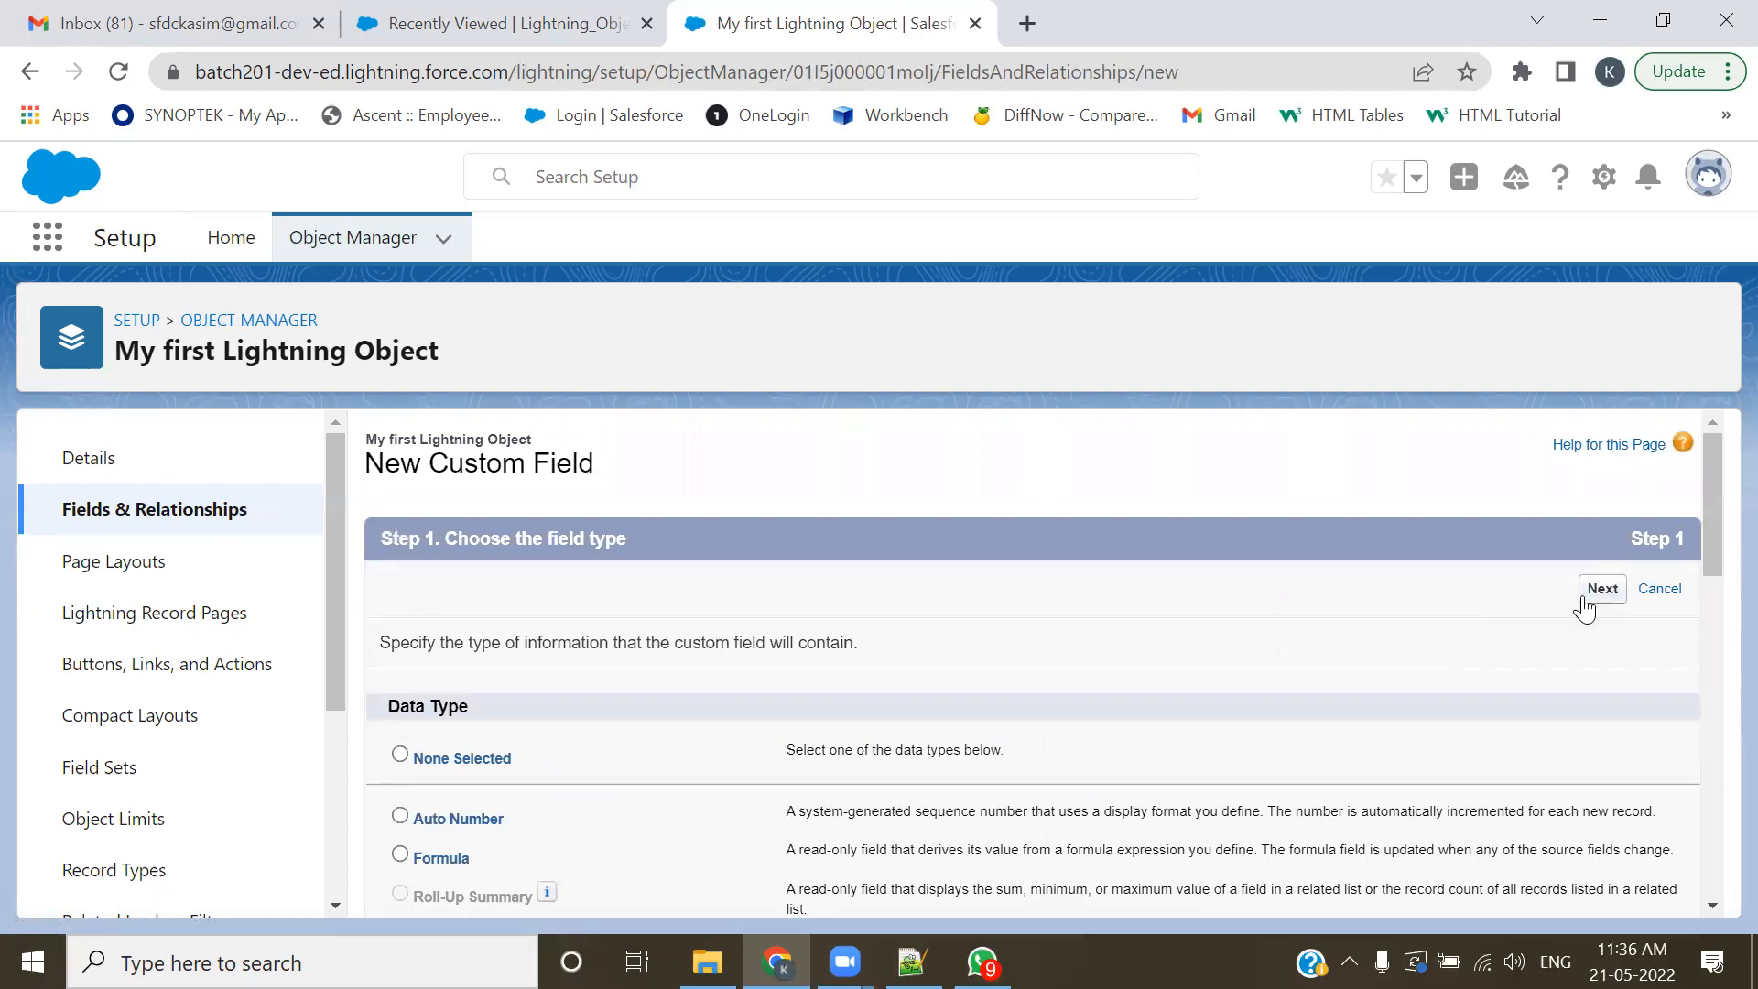
left_click(1584, 604)
left_click(1582, 601)
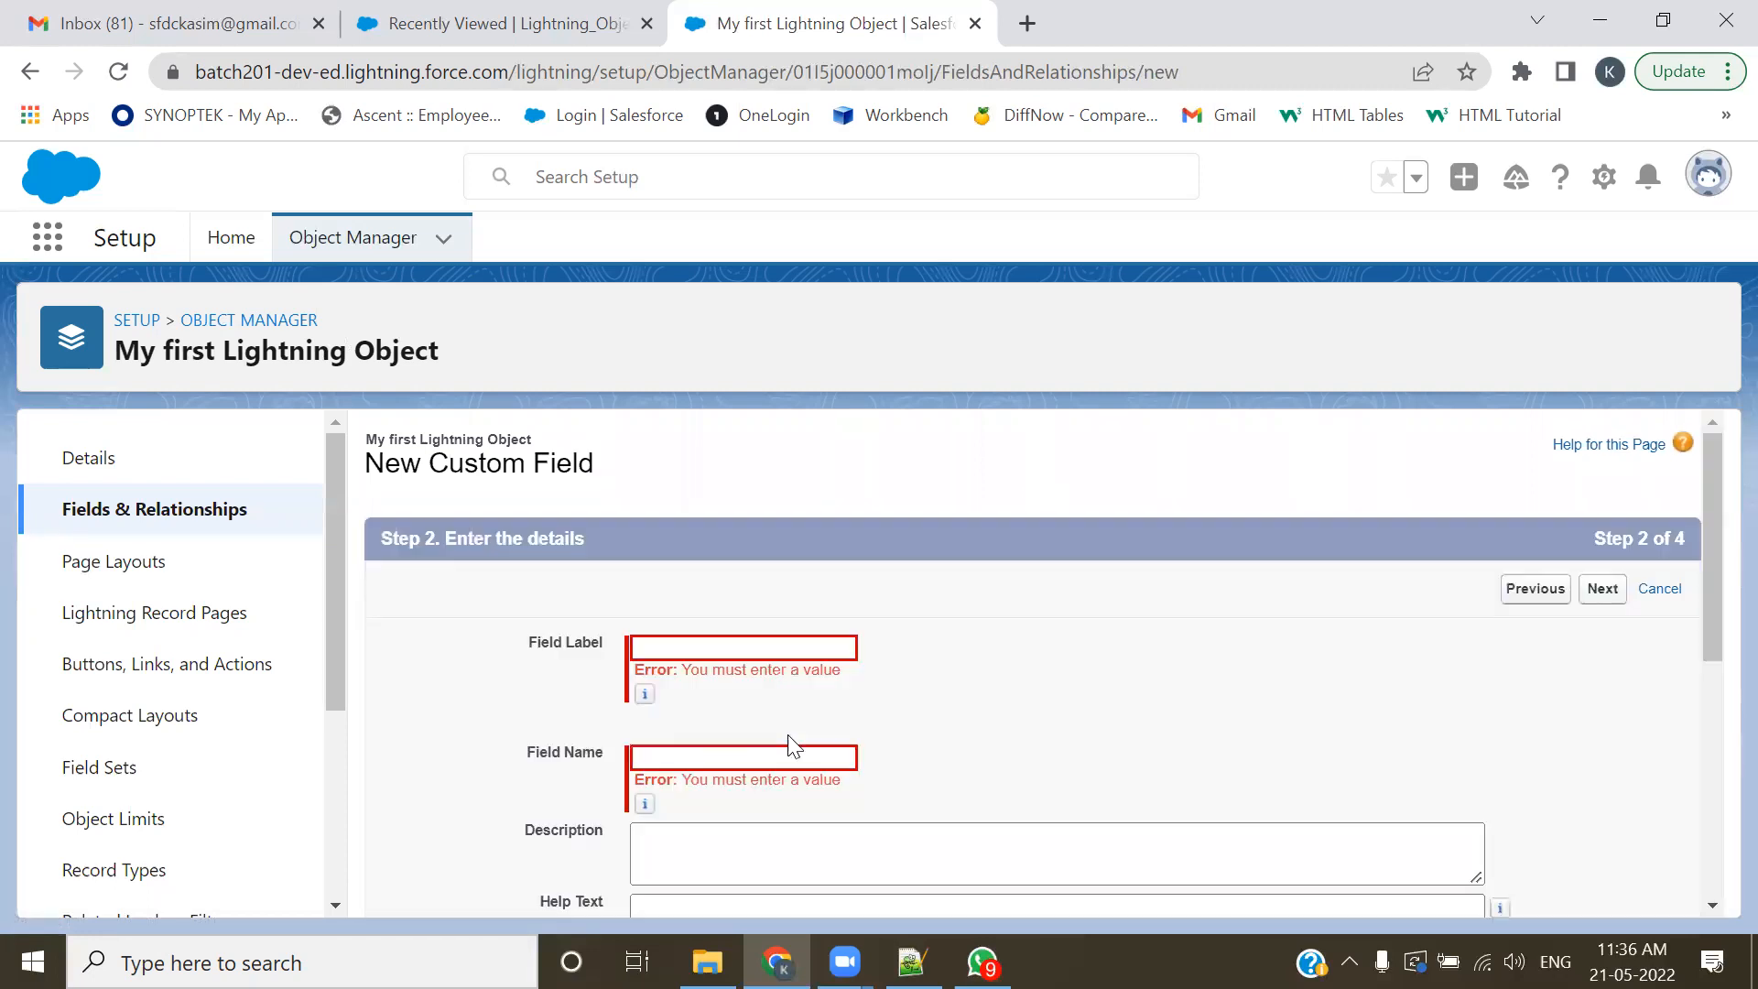
- Label the date field Entry Date with the field name Entry_Date and continue to field-level security
left_click(666, 643)
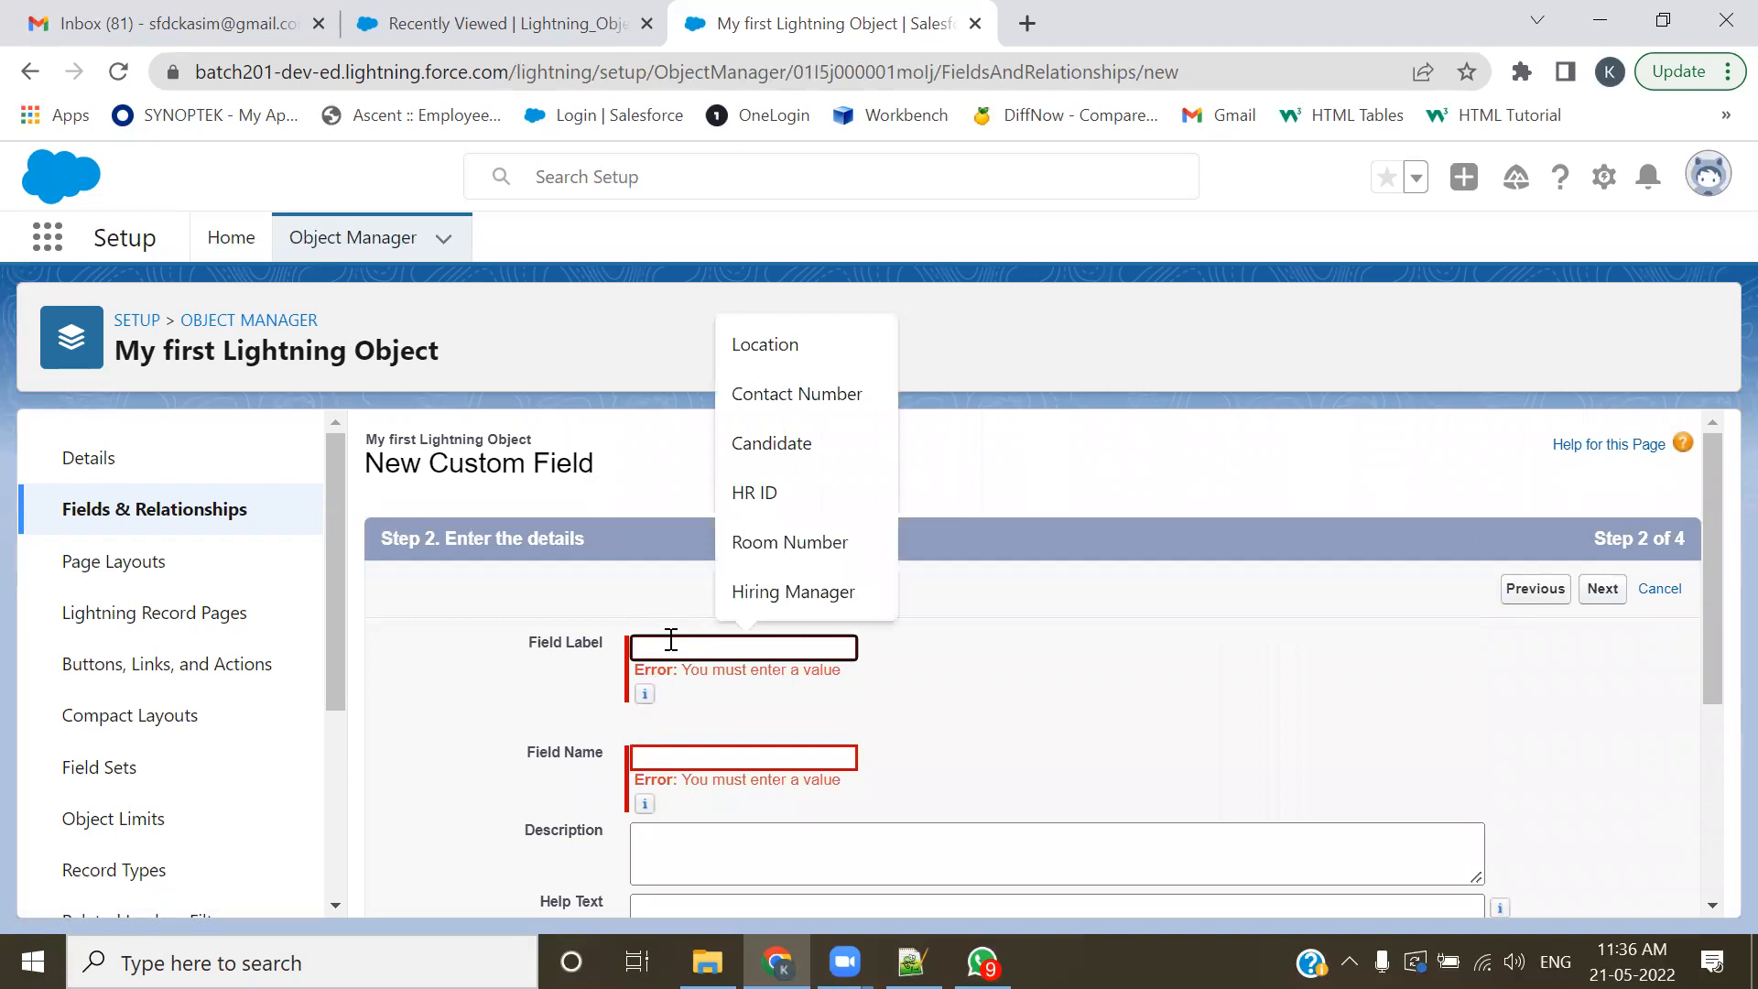
type("Entery D")
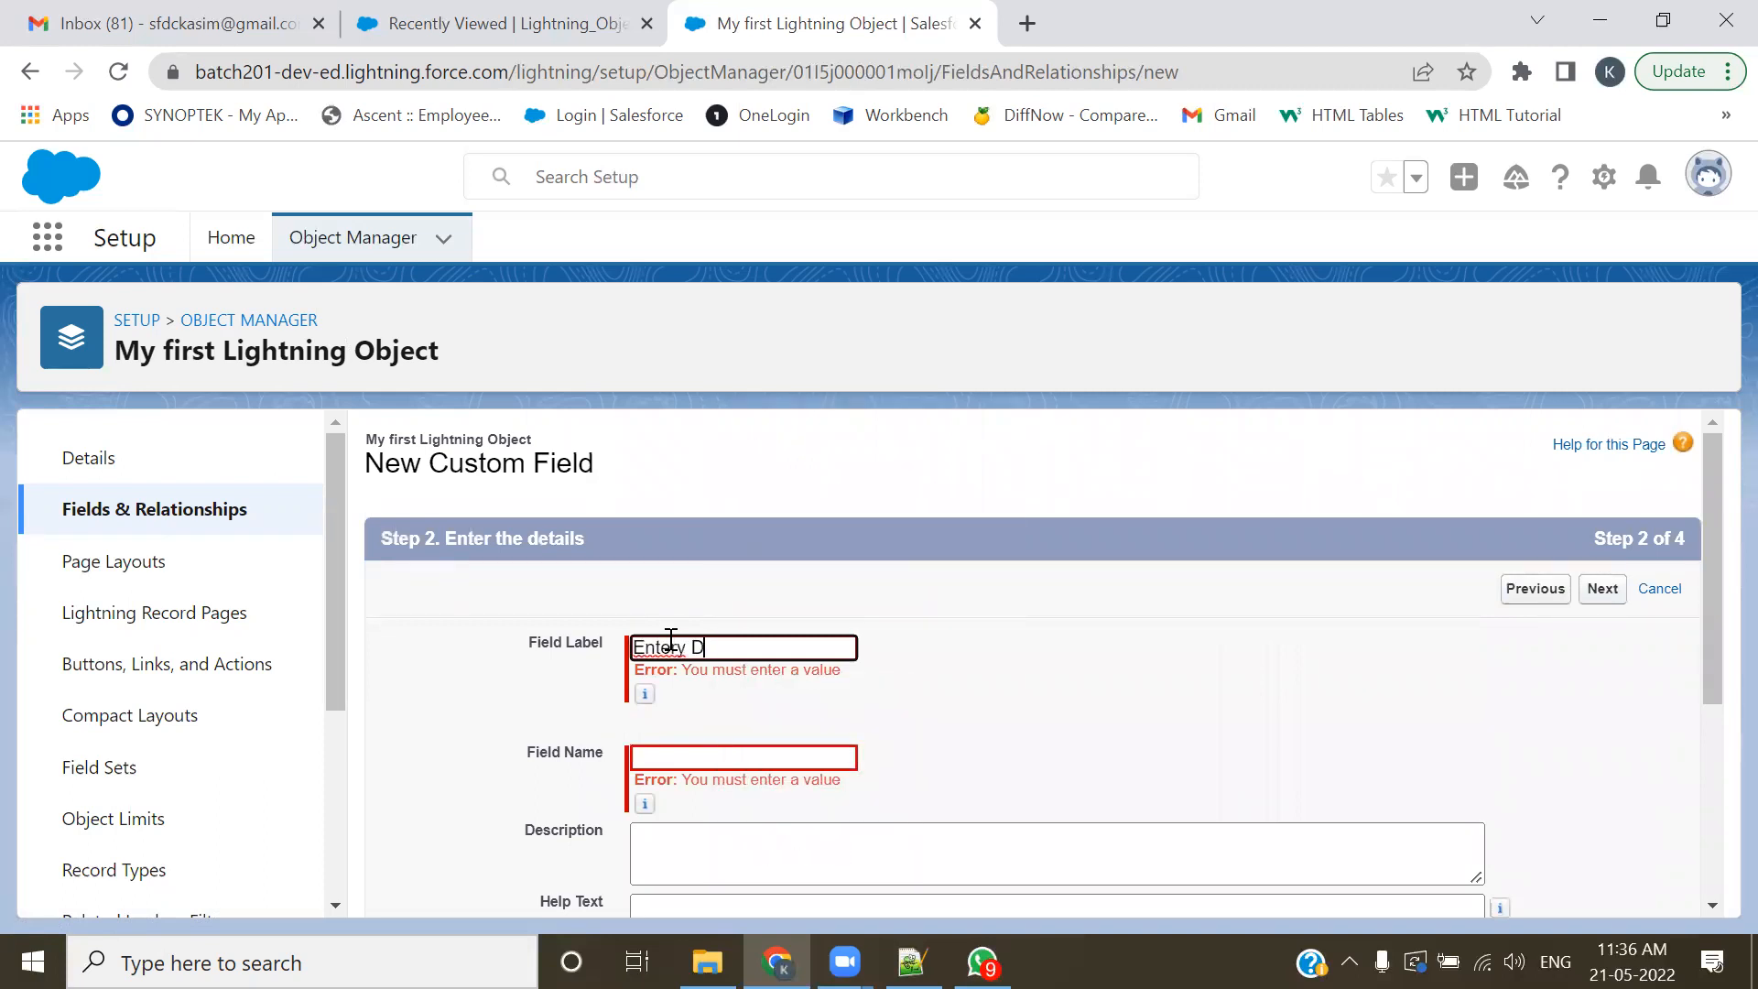
type("y")
key("BackSpace")
key("BackSpace")
key("BackSpace")
type("ry")
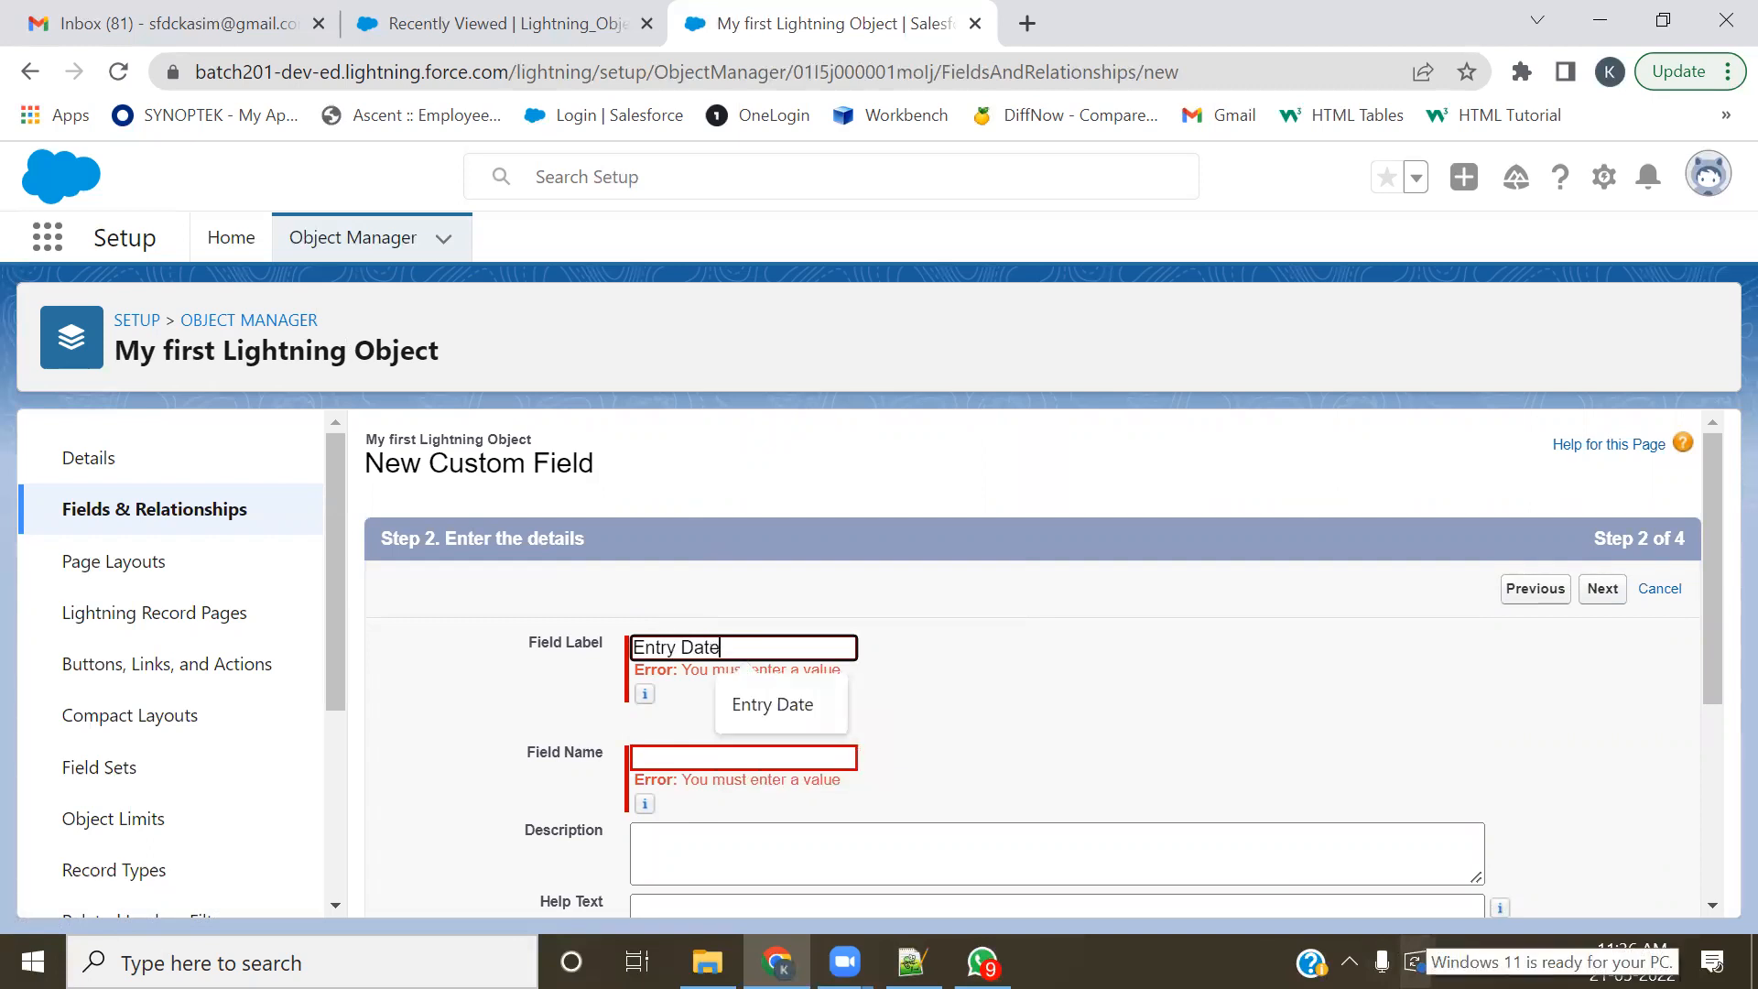
key("Tab")
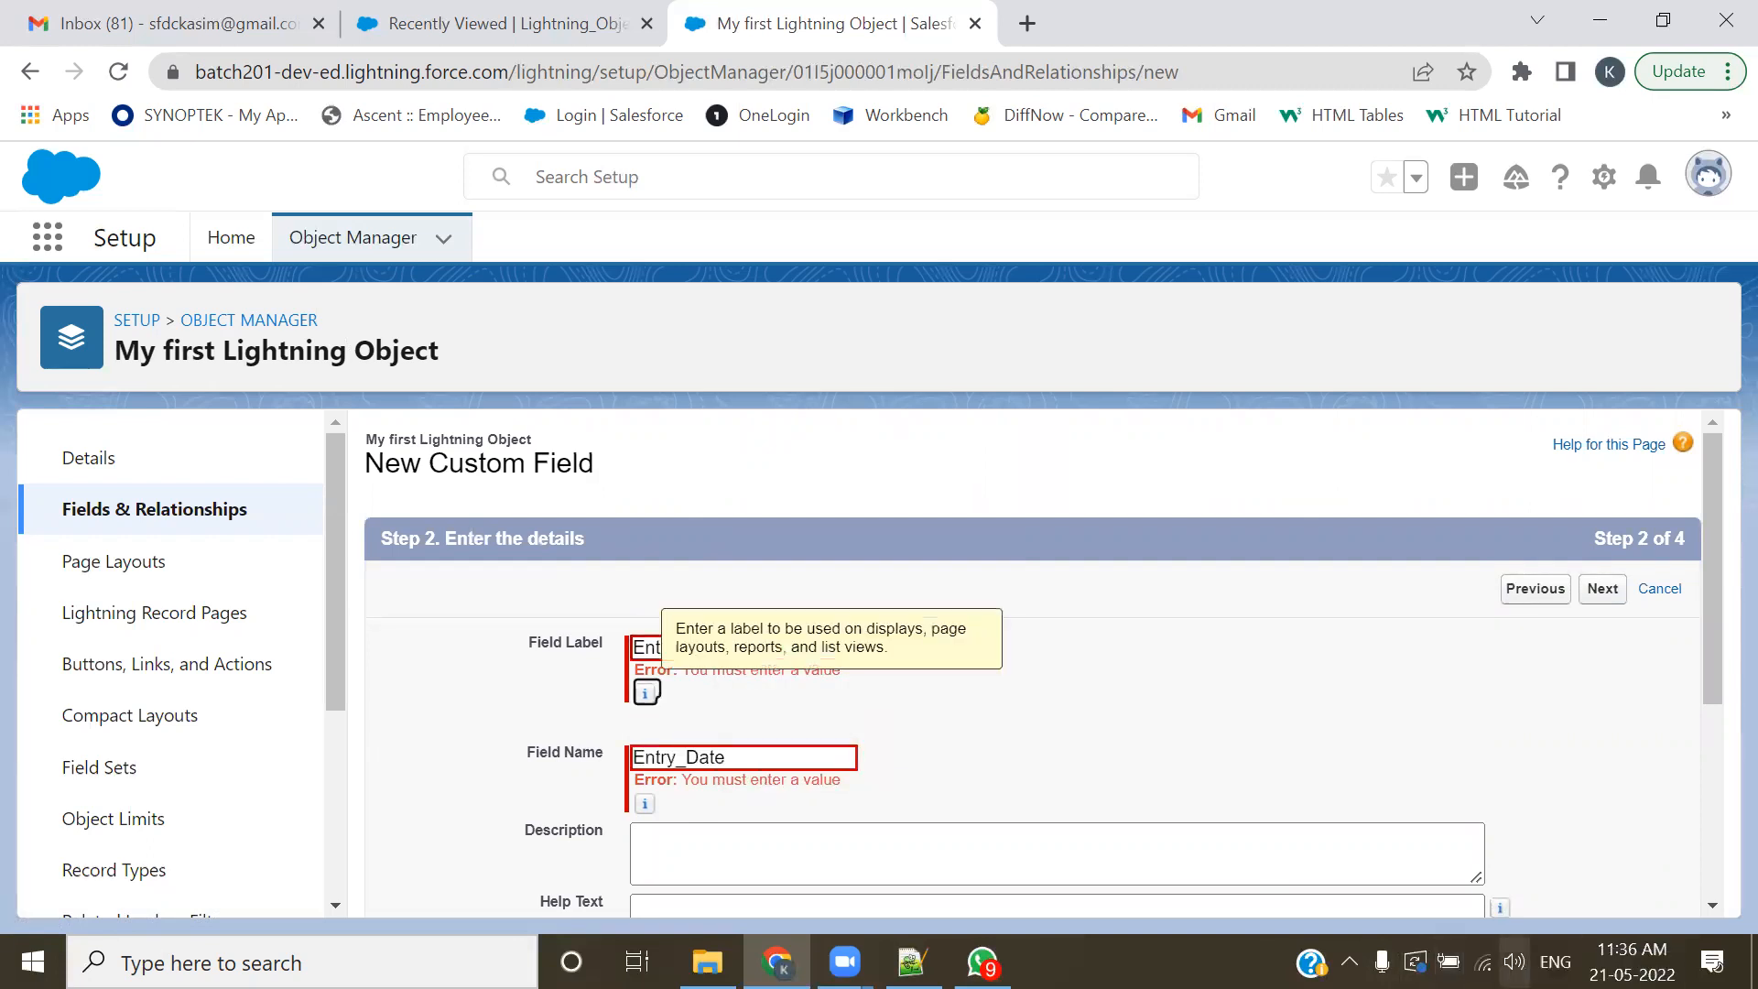
scroll(1196, 725, "down", 3)
scroll(1202, 737, "down", 1)
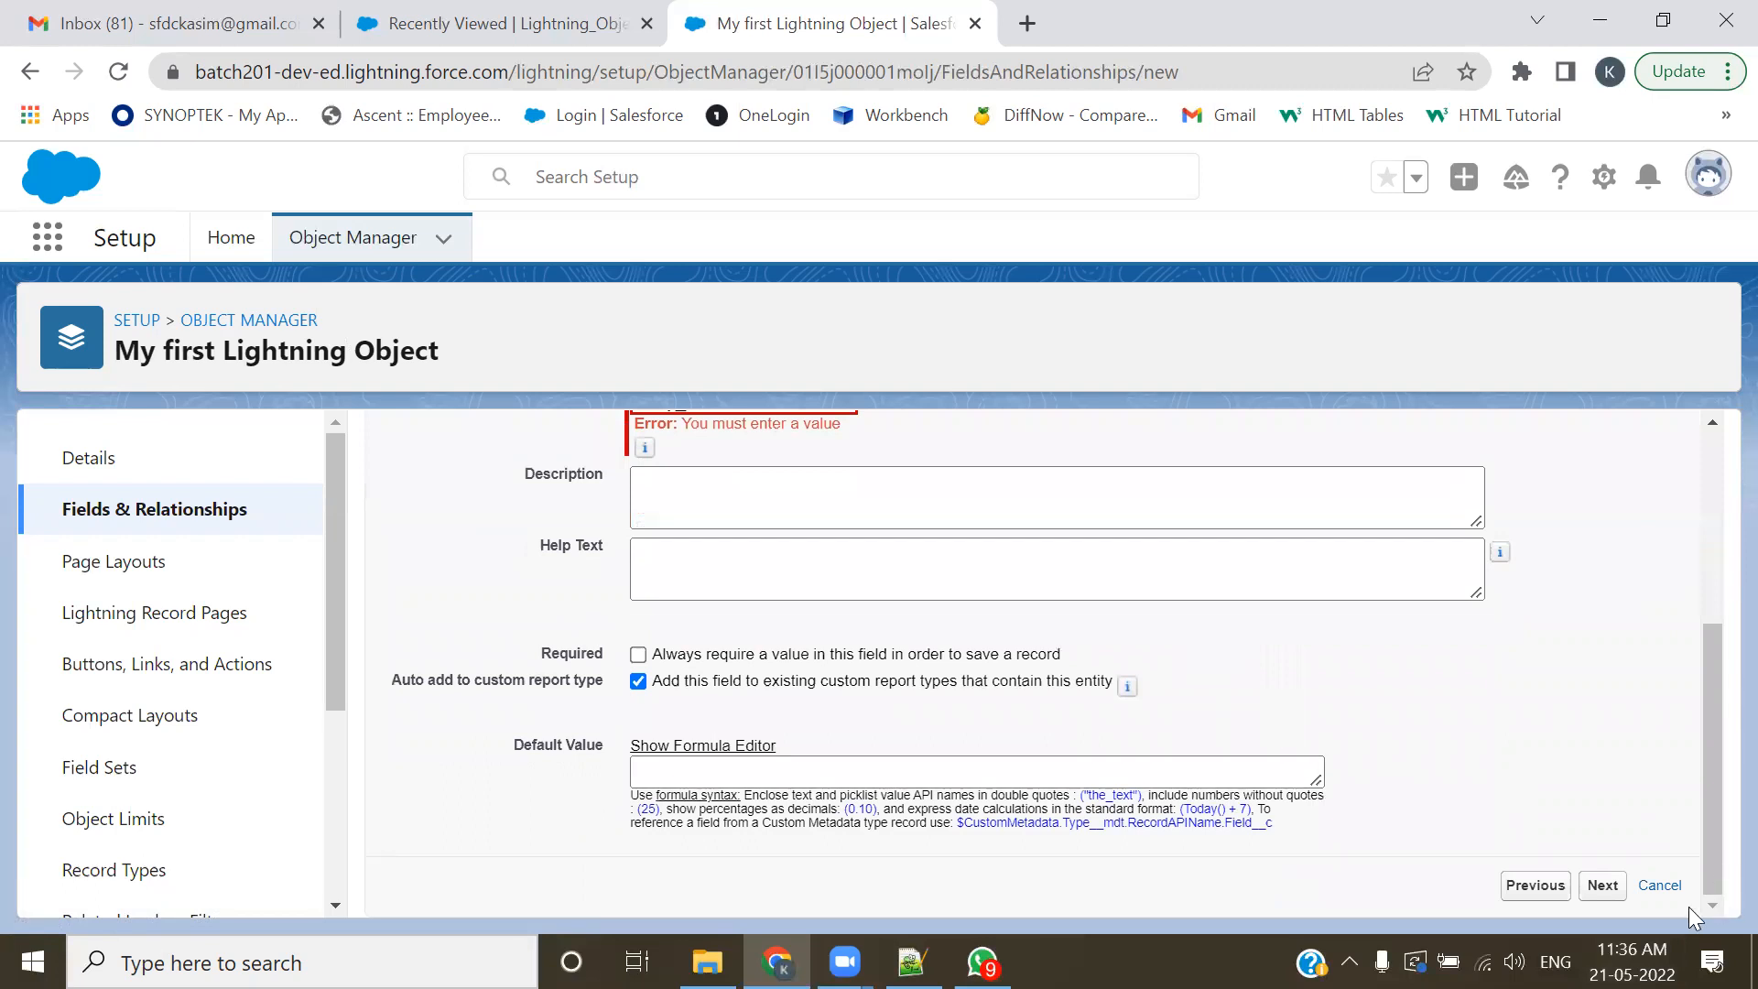
left_click(1602, 884)
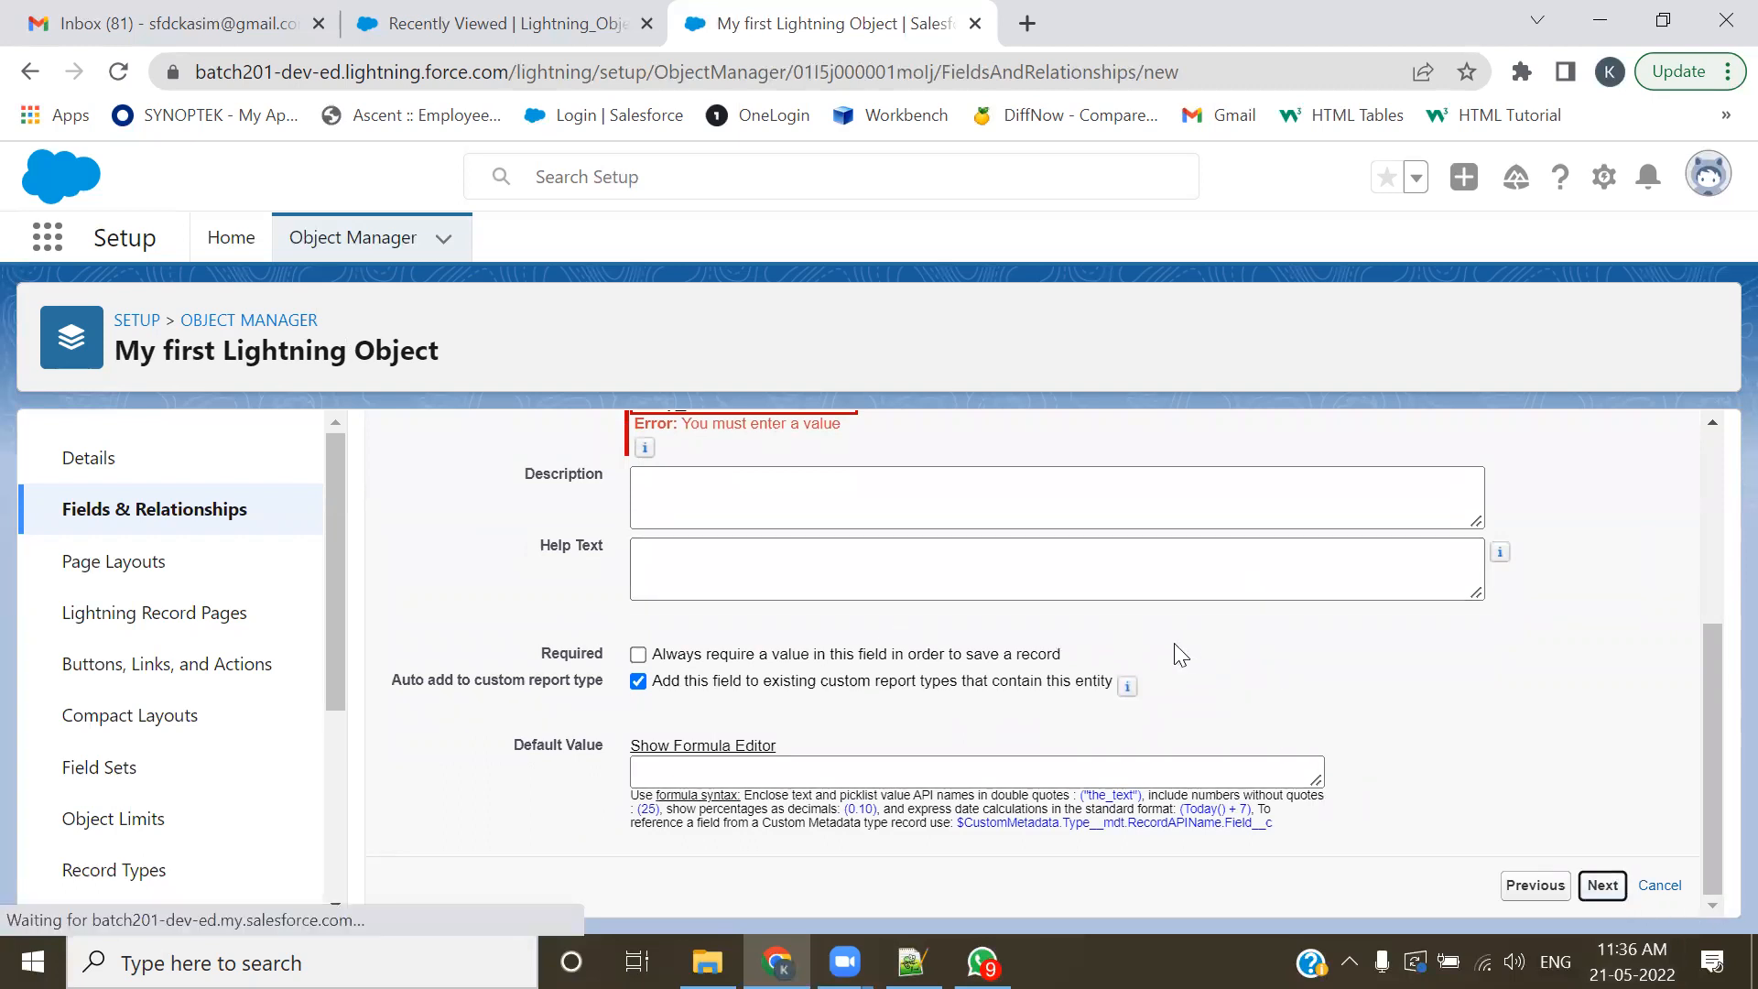
- Make the Entry Date field visible to all profiles and continue past field-level security
scroll(1052, 647, "down", 2)
left_click(1243, 688)
left_click(1603, 451)
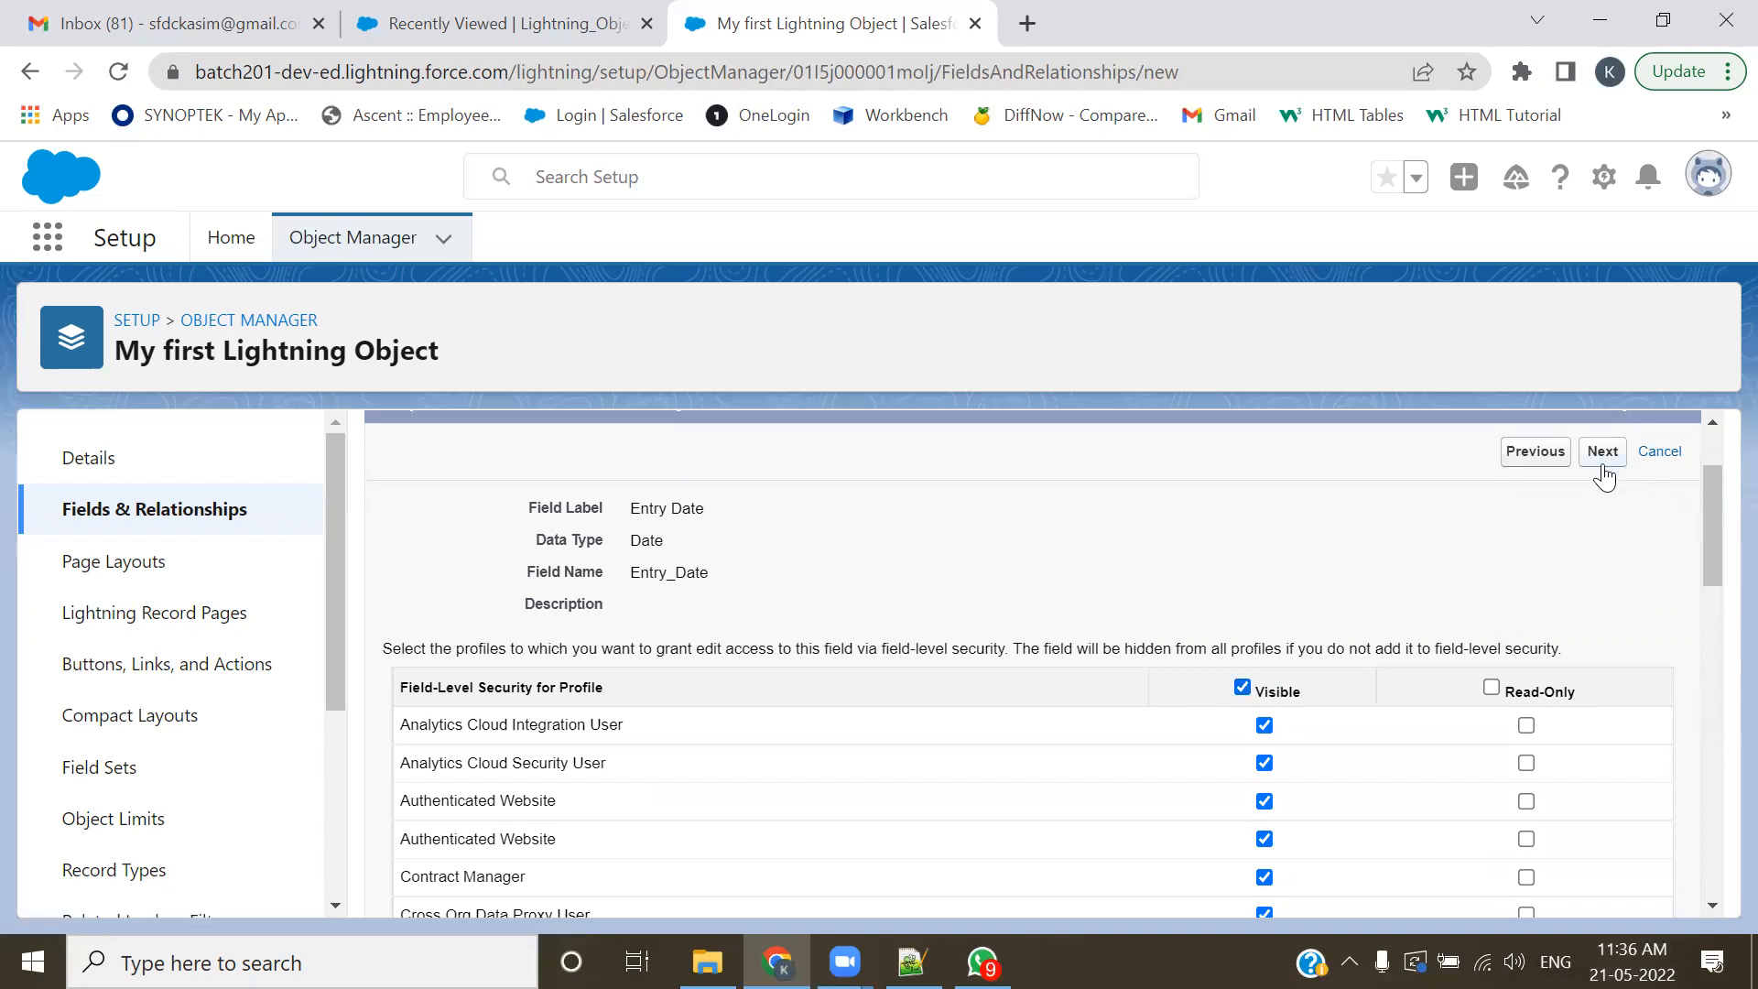
- Finish creating the Entry Date field, keeping the default field-level security and page layout settings
scroll(1478, 548, "down", 2)
left_click(1596, 885)
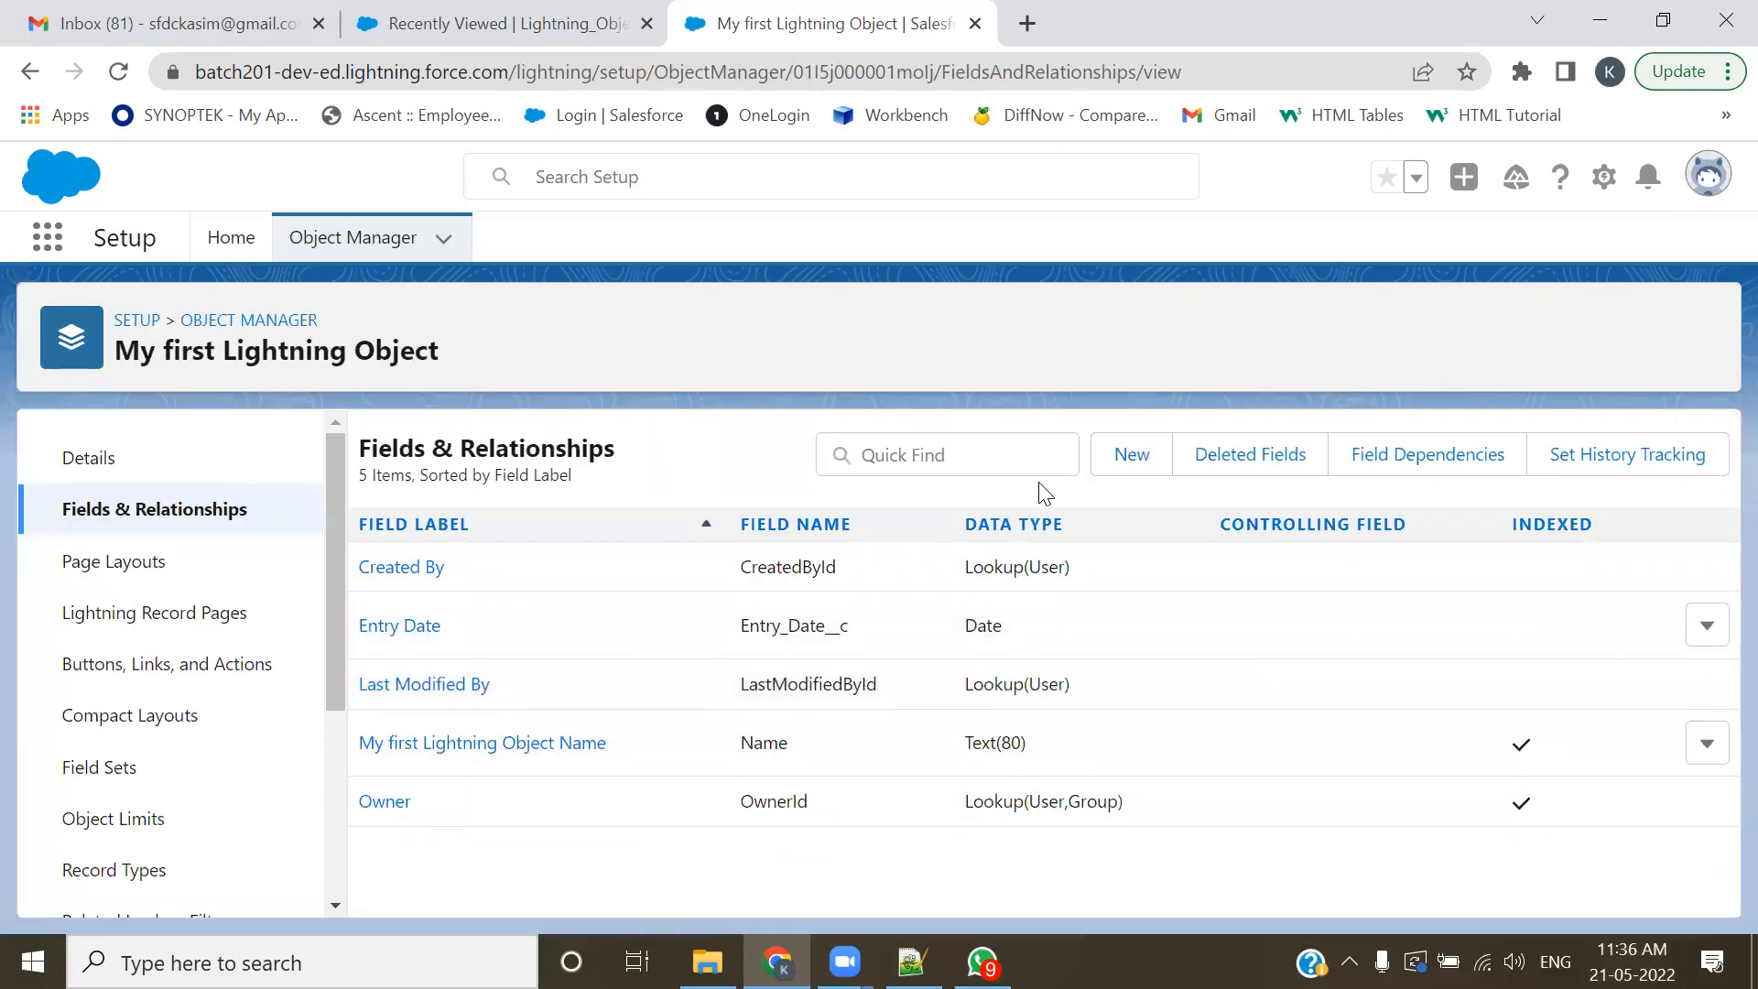
- Start another custom field on My first Lightning Object with the Picklist data type and proceed to its details
left_click(1134, 455)
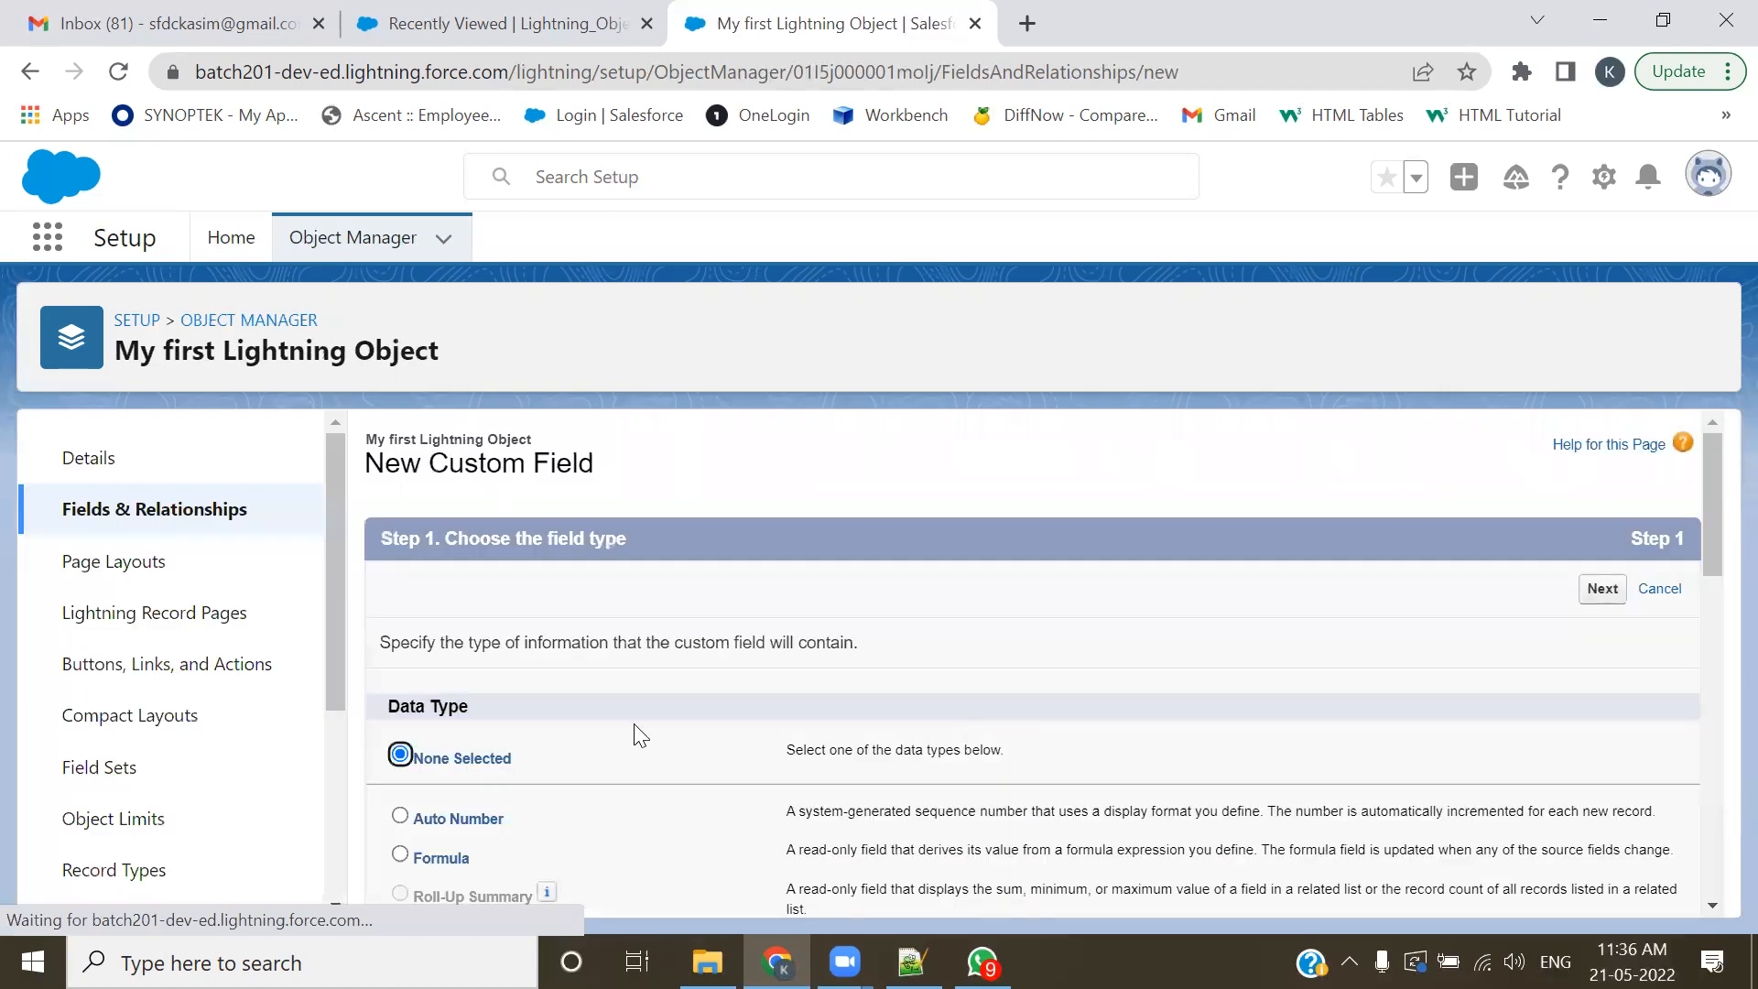
scroll(637, 731, "down", 6)
scroll(638, 733, "down", 5)
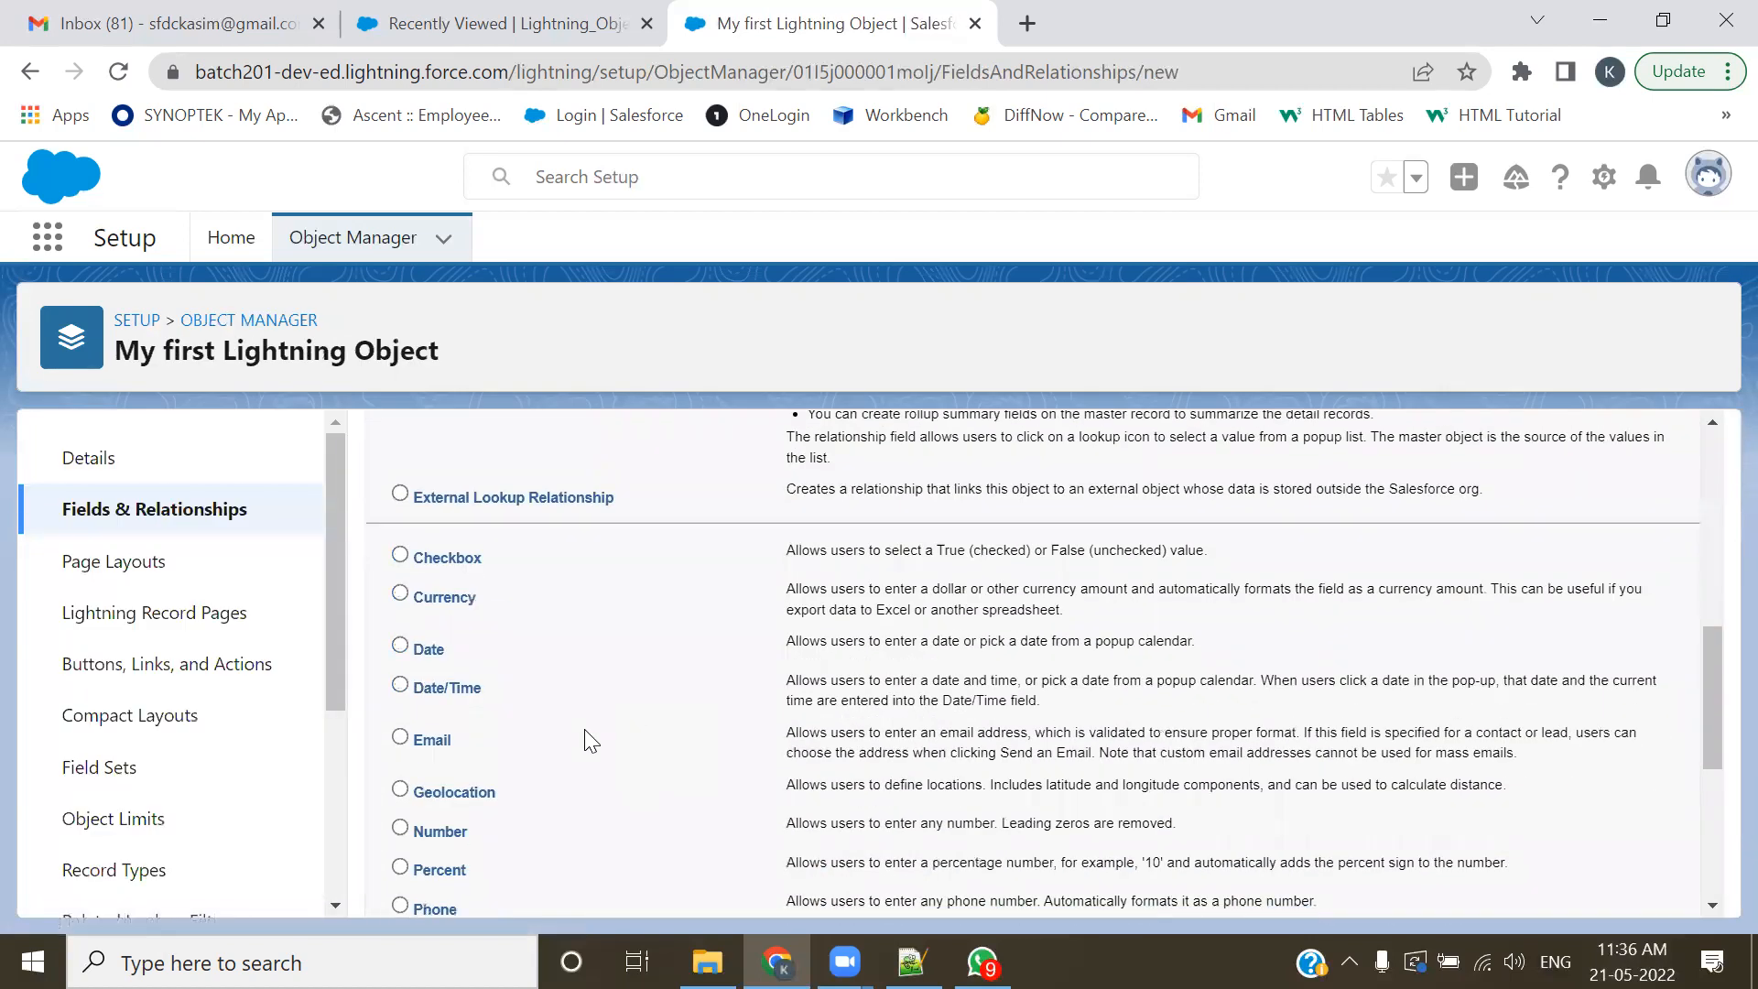
left_click(400, 669)
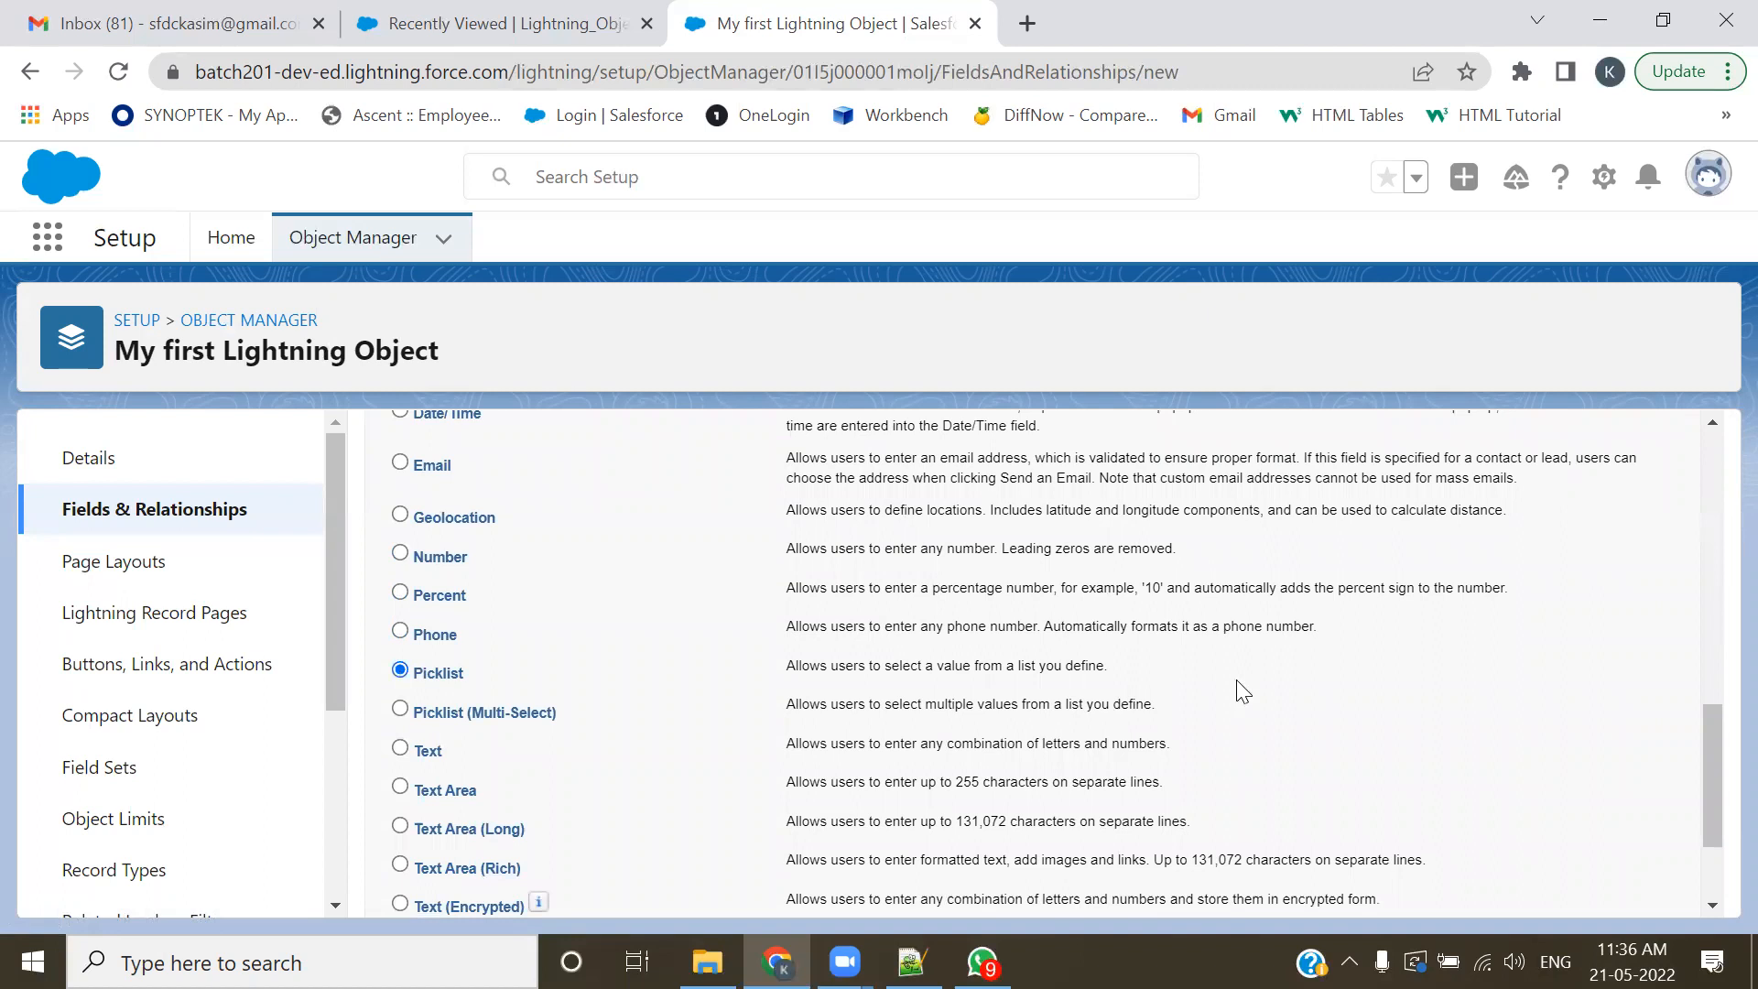
scroll(1236, 687, "up", 10)
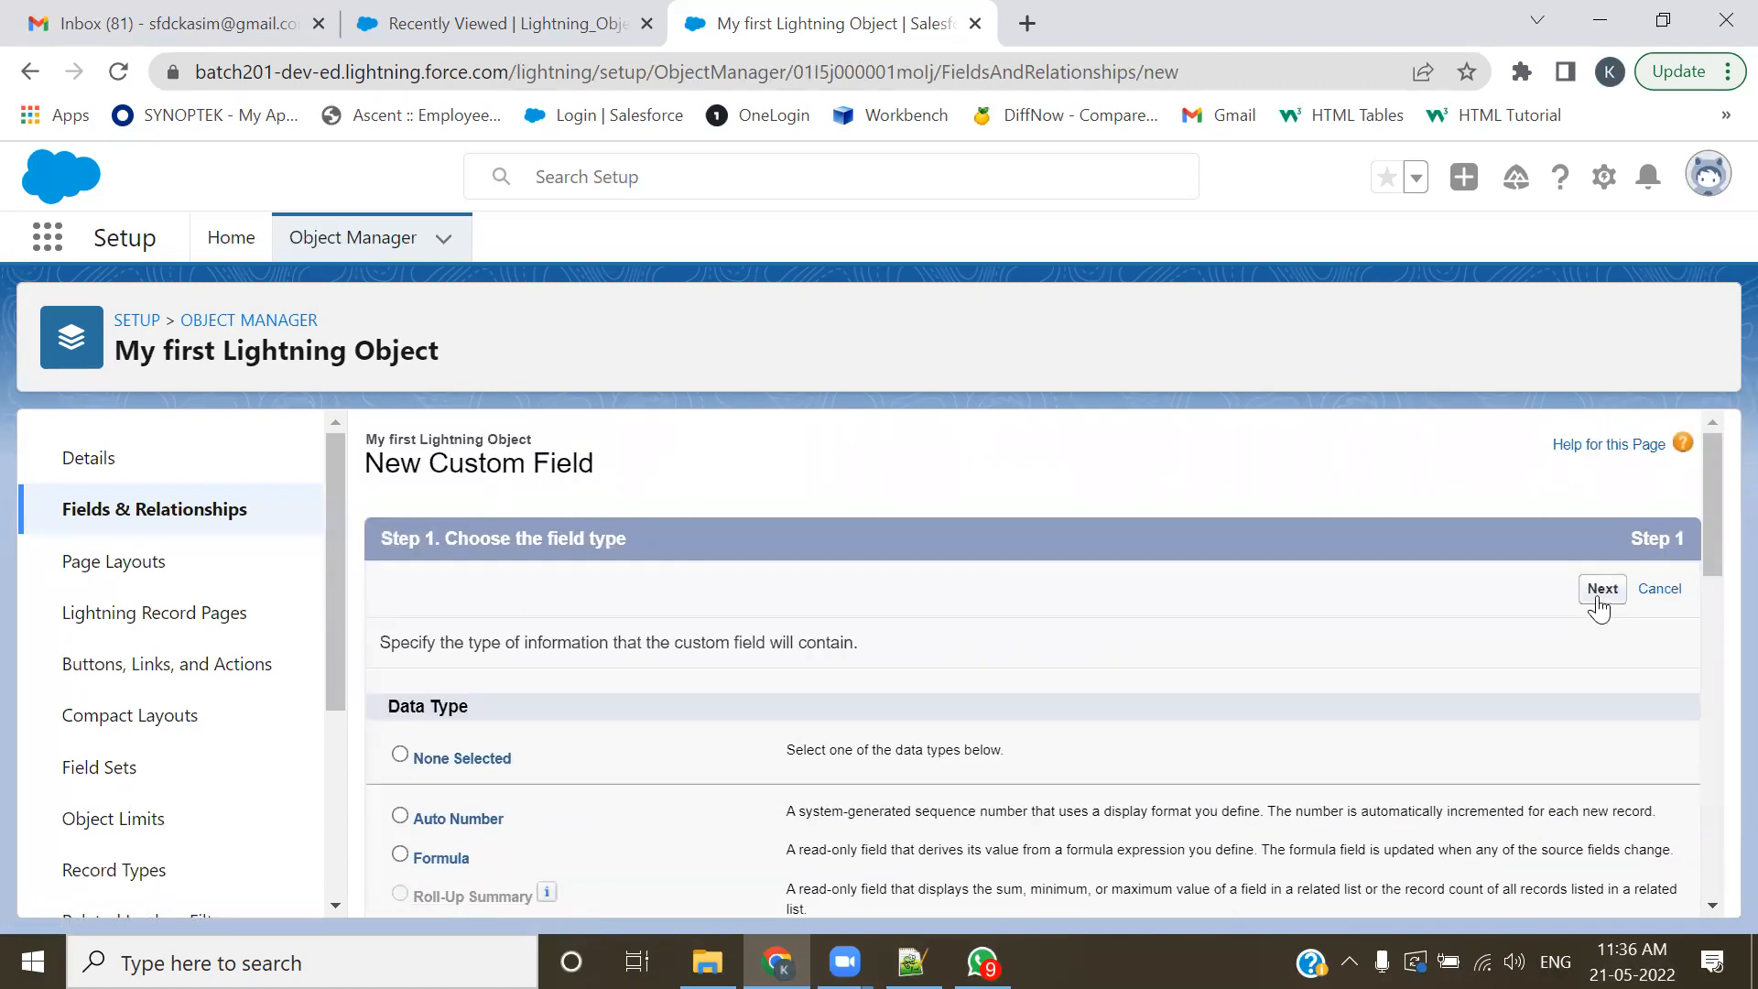
left_click(1600, 590)
- Label the picklist field City and enter Nagpur, Pune and Mumbai as its own values, one per line
type("Ci")
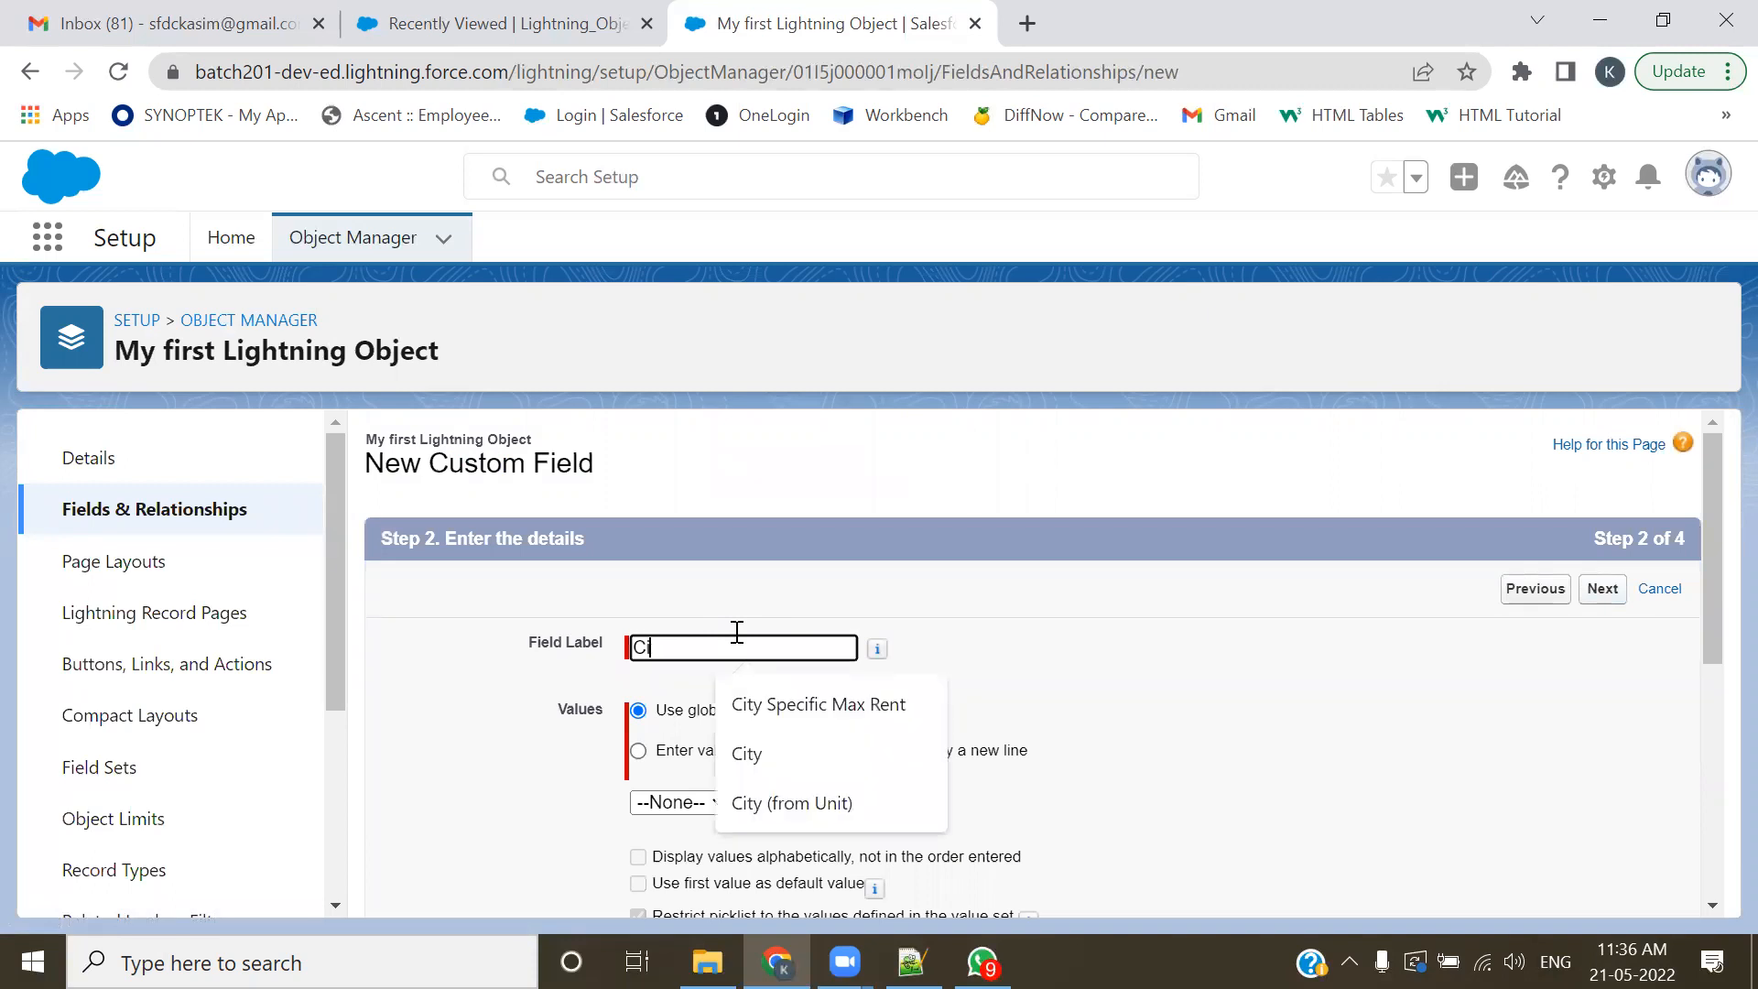
key("Down")
key("Down")
key("Return")
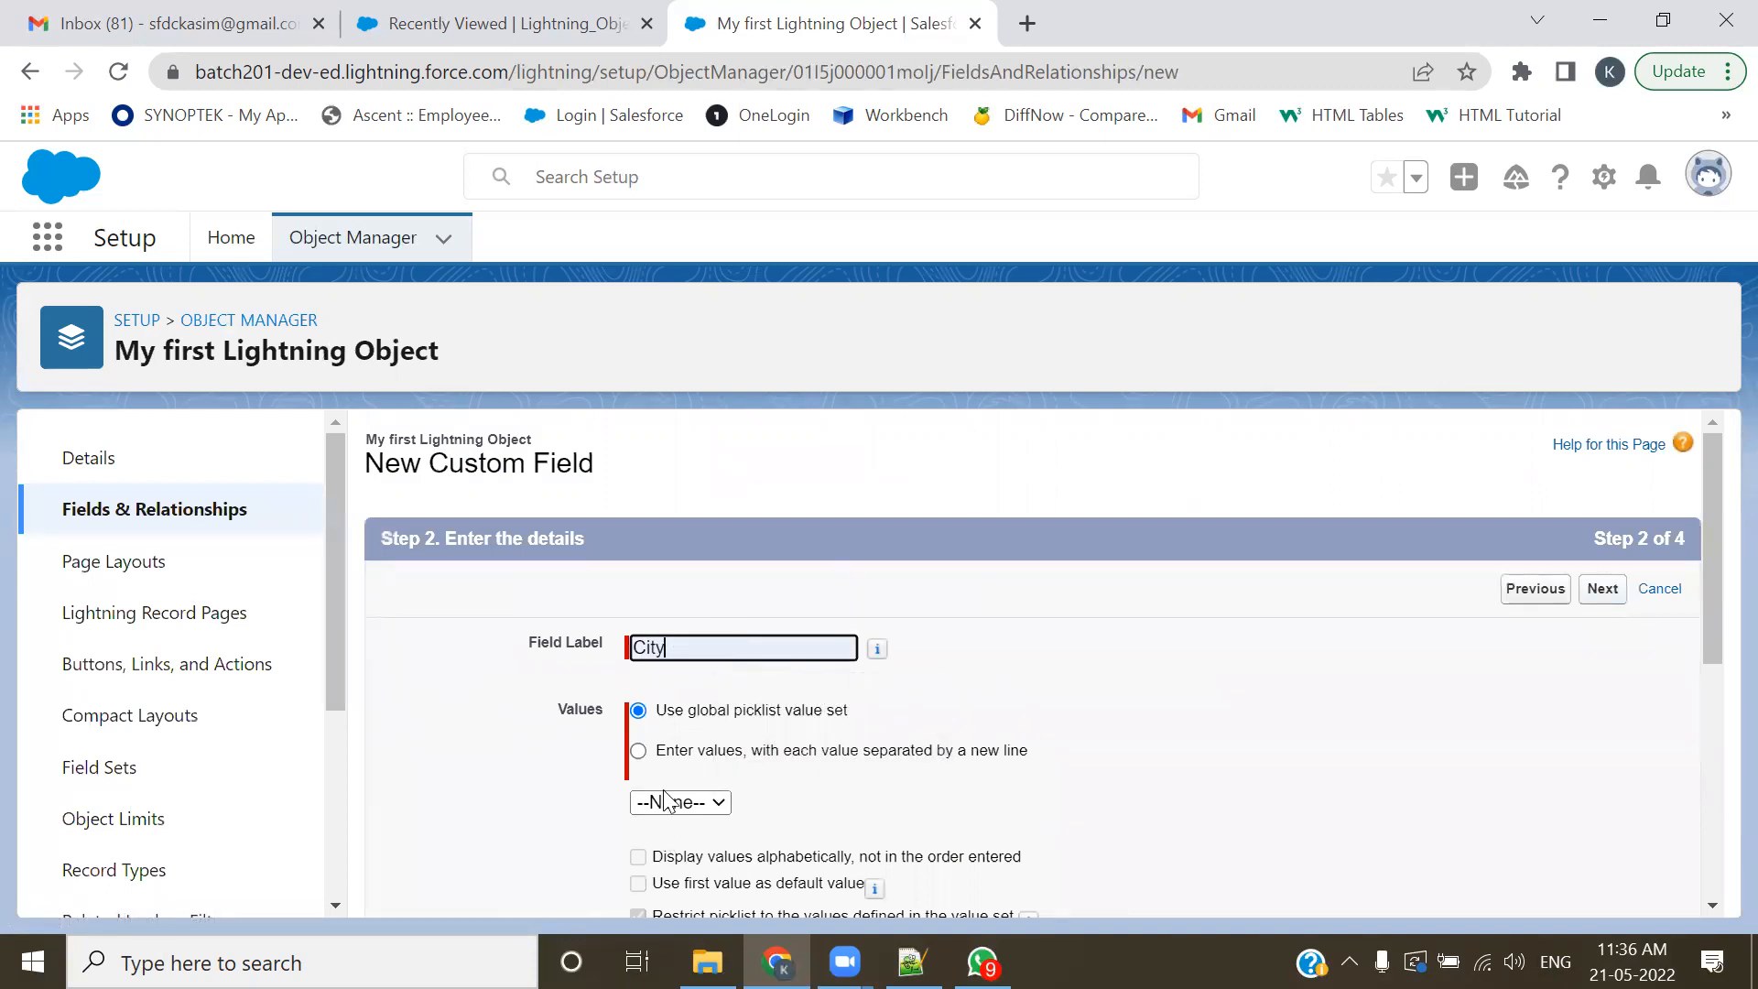
left_click(638, 750)
scroll(760, 746, "down", 2)
left_click(757, 710)
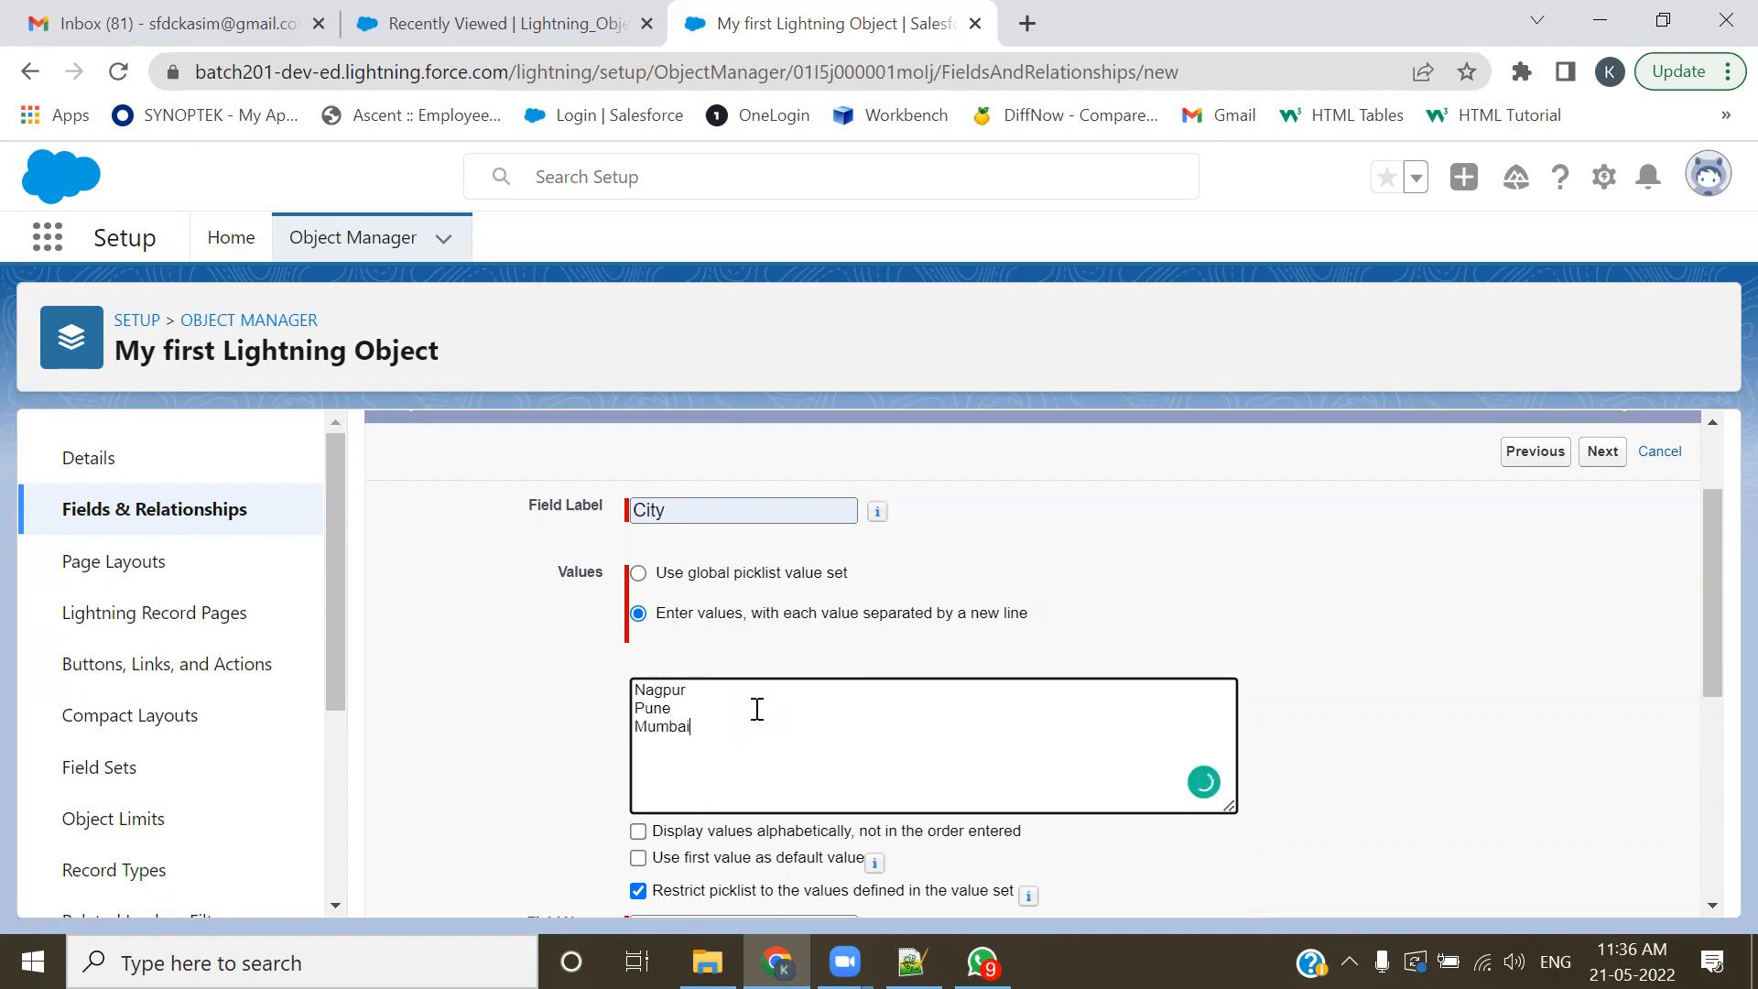
- Complete the City field's name and save the field with the default field-level security and page layouts
left_click(1593, 449)
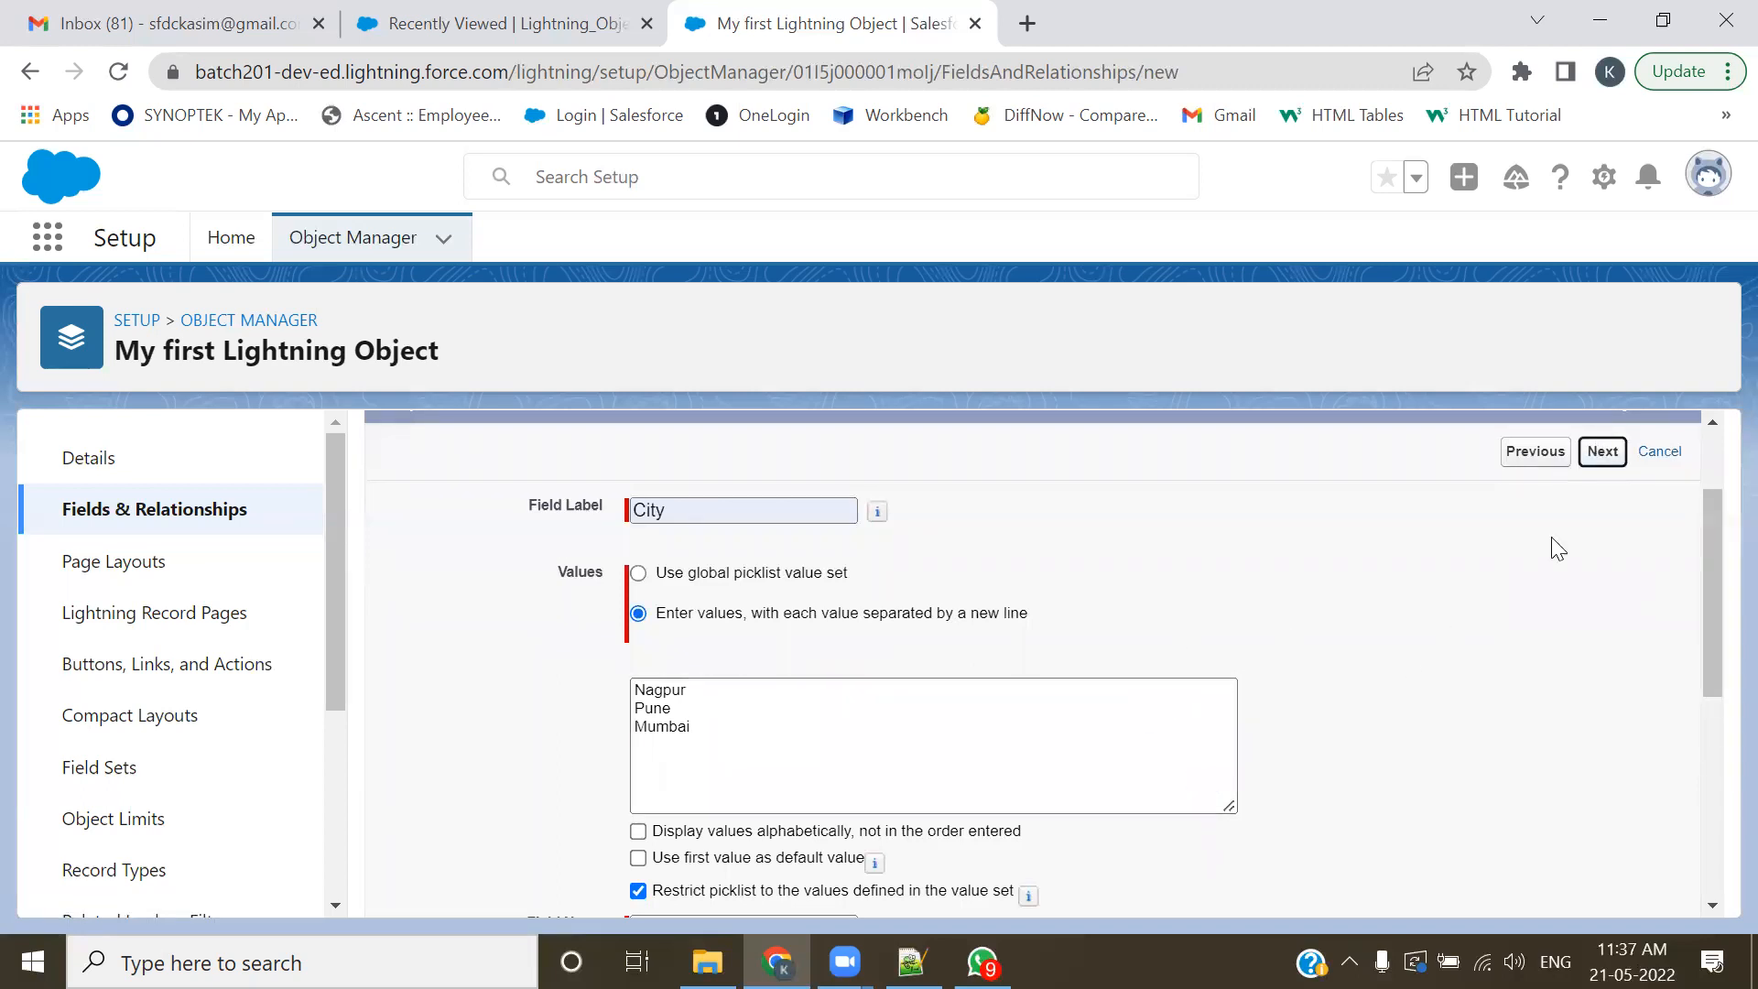
scroll(1067, 651, "down", 3)
left_click(1242, 550)
scroll(1465, 604, "up", 3)
left_click(1577, 590)
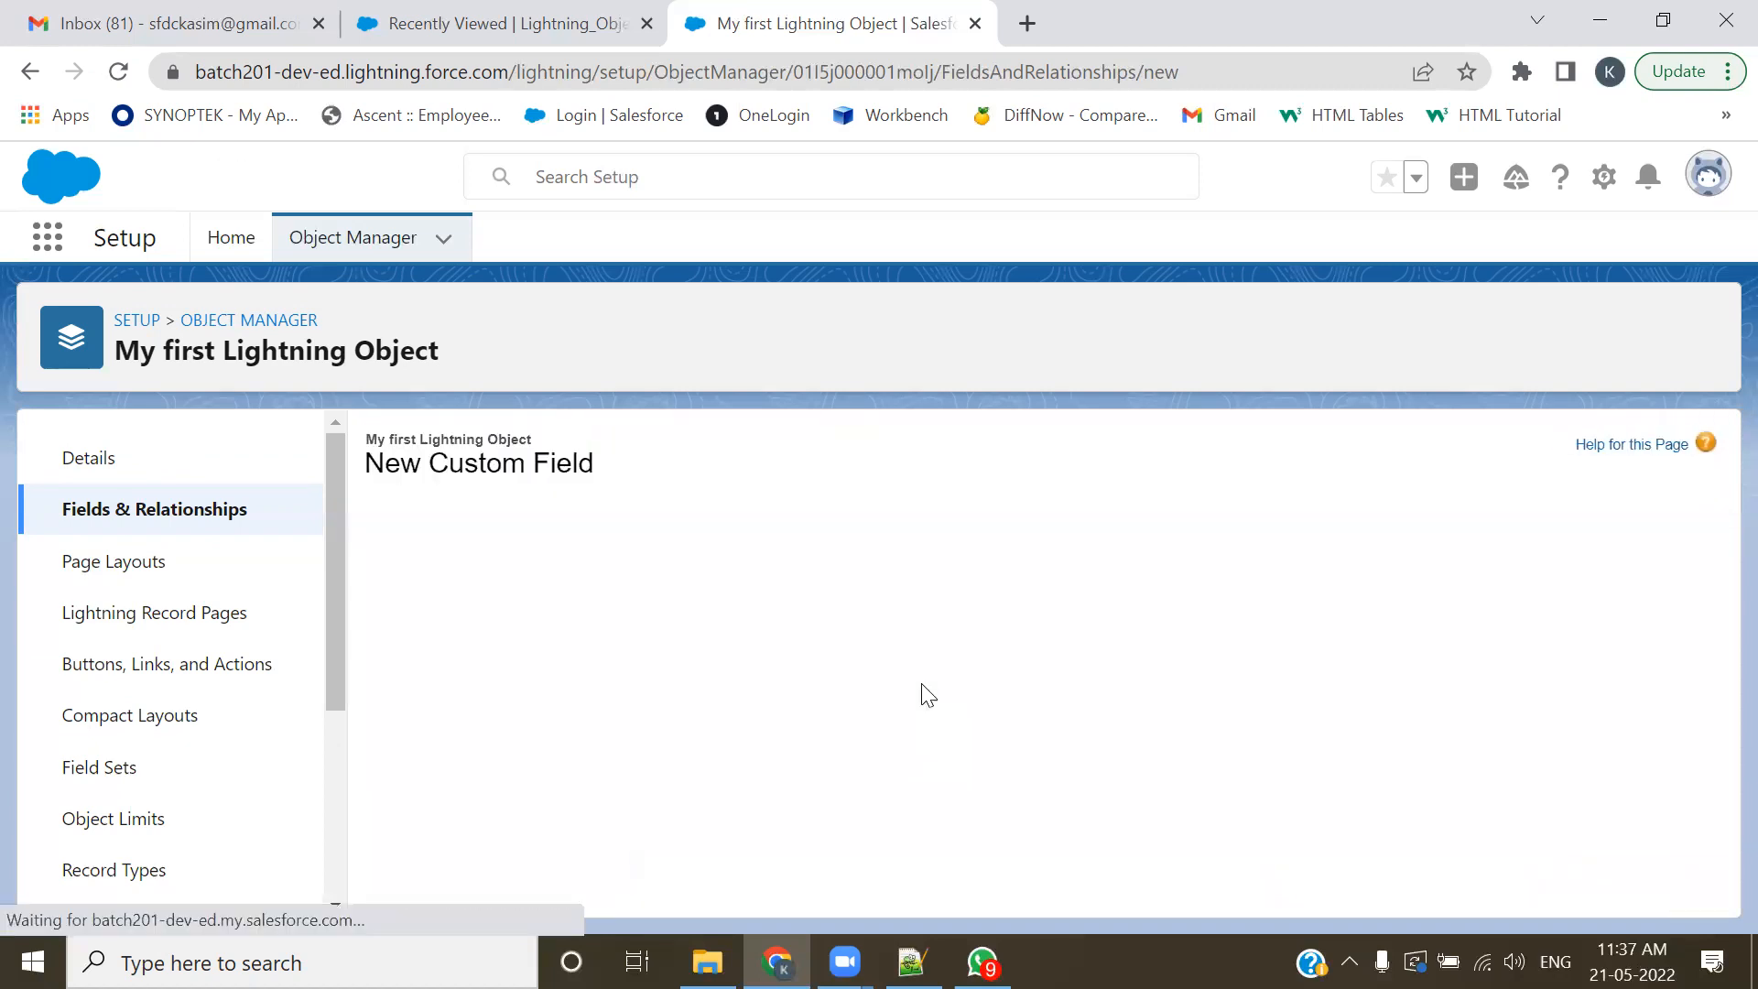
scroll(1323, 626, "down", 2)
left_click(1590, 467)
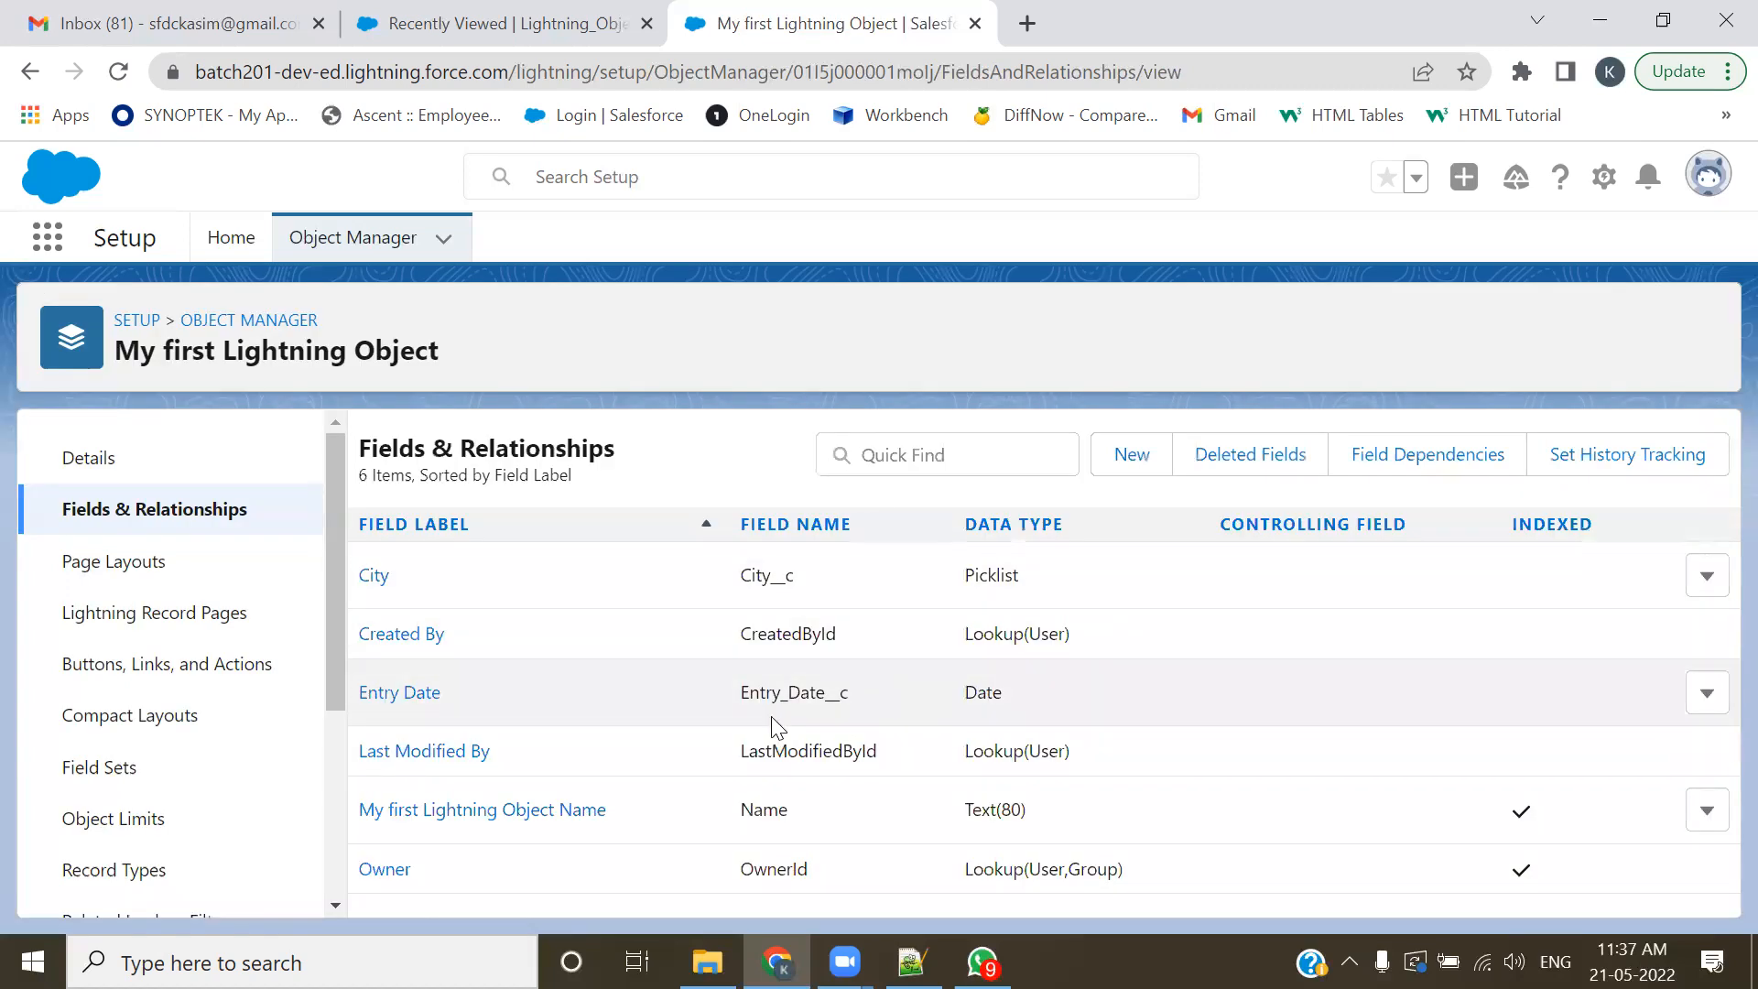
- Check the new-record form from the Lightning_Objects list in the Lightning app for the custom fields, closing it without saving
left_click(472, 22)
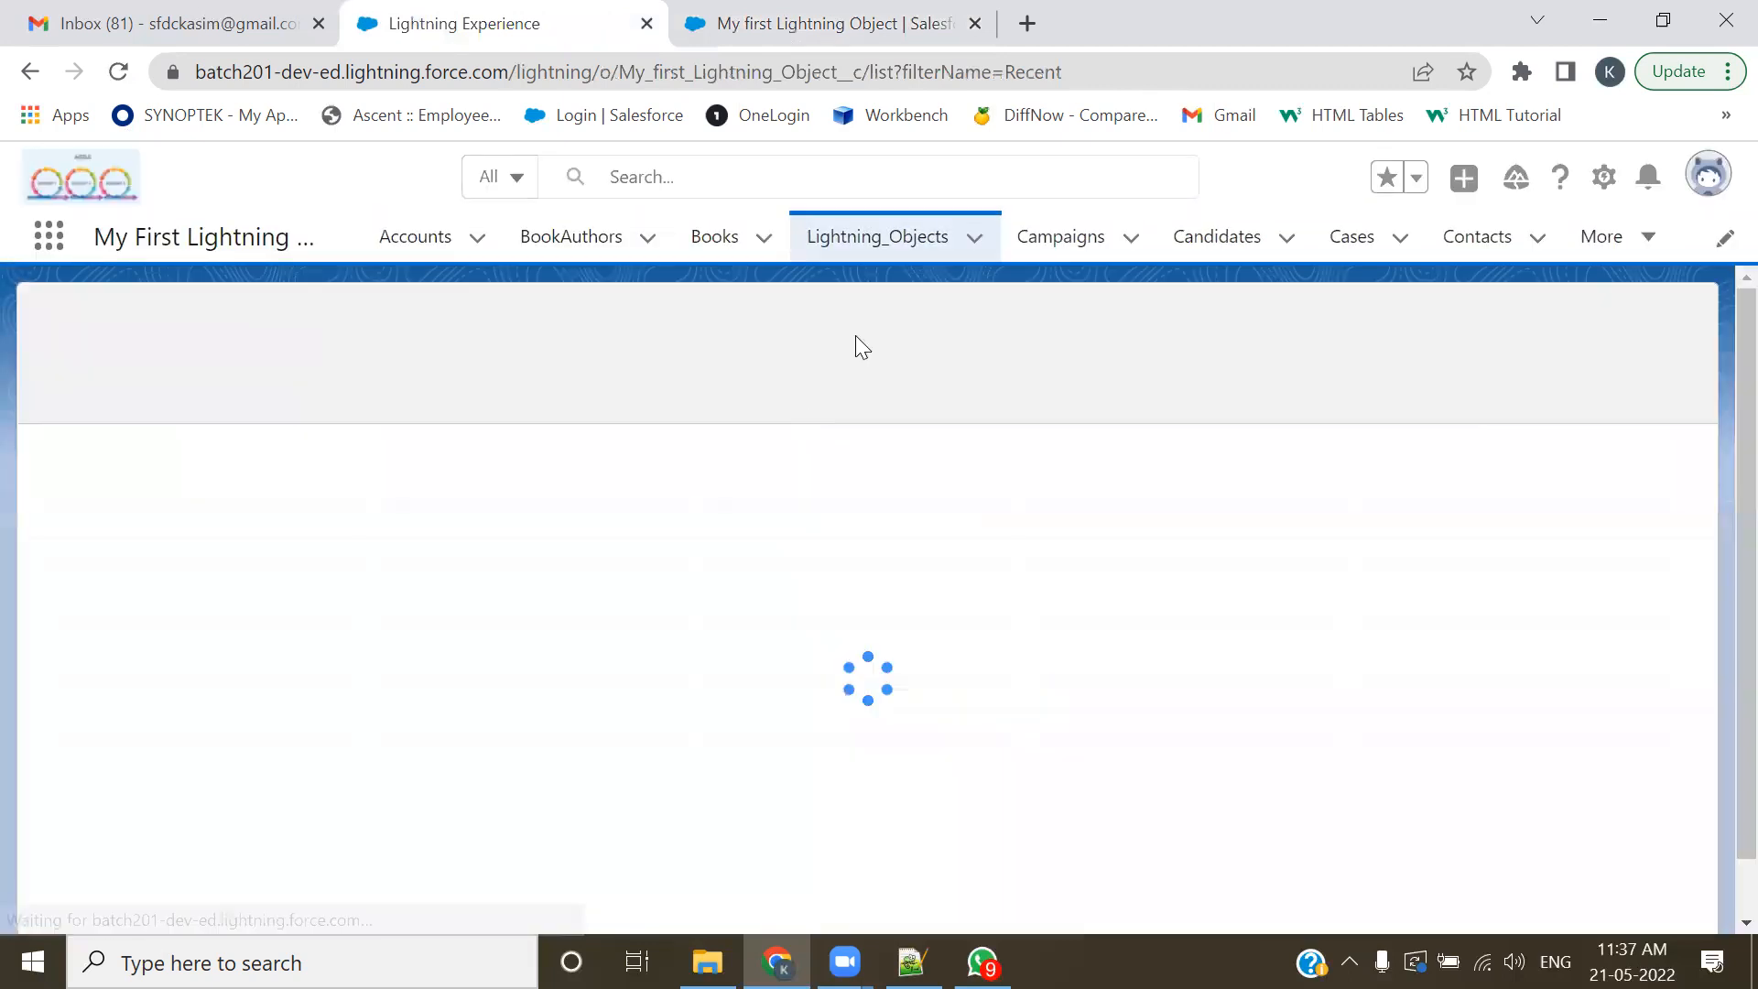
left_click(884, 264)
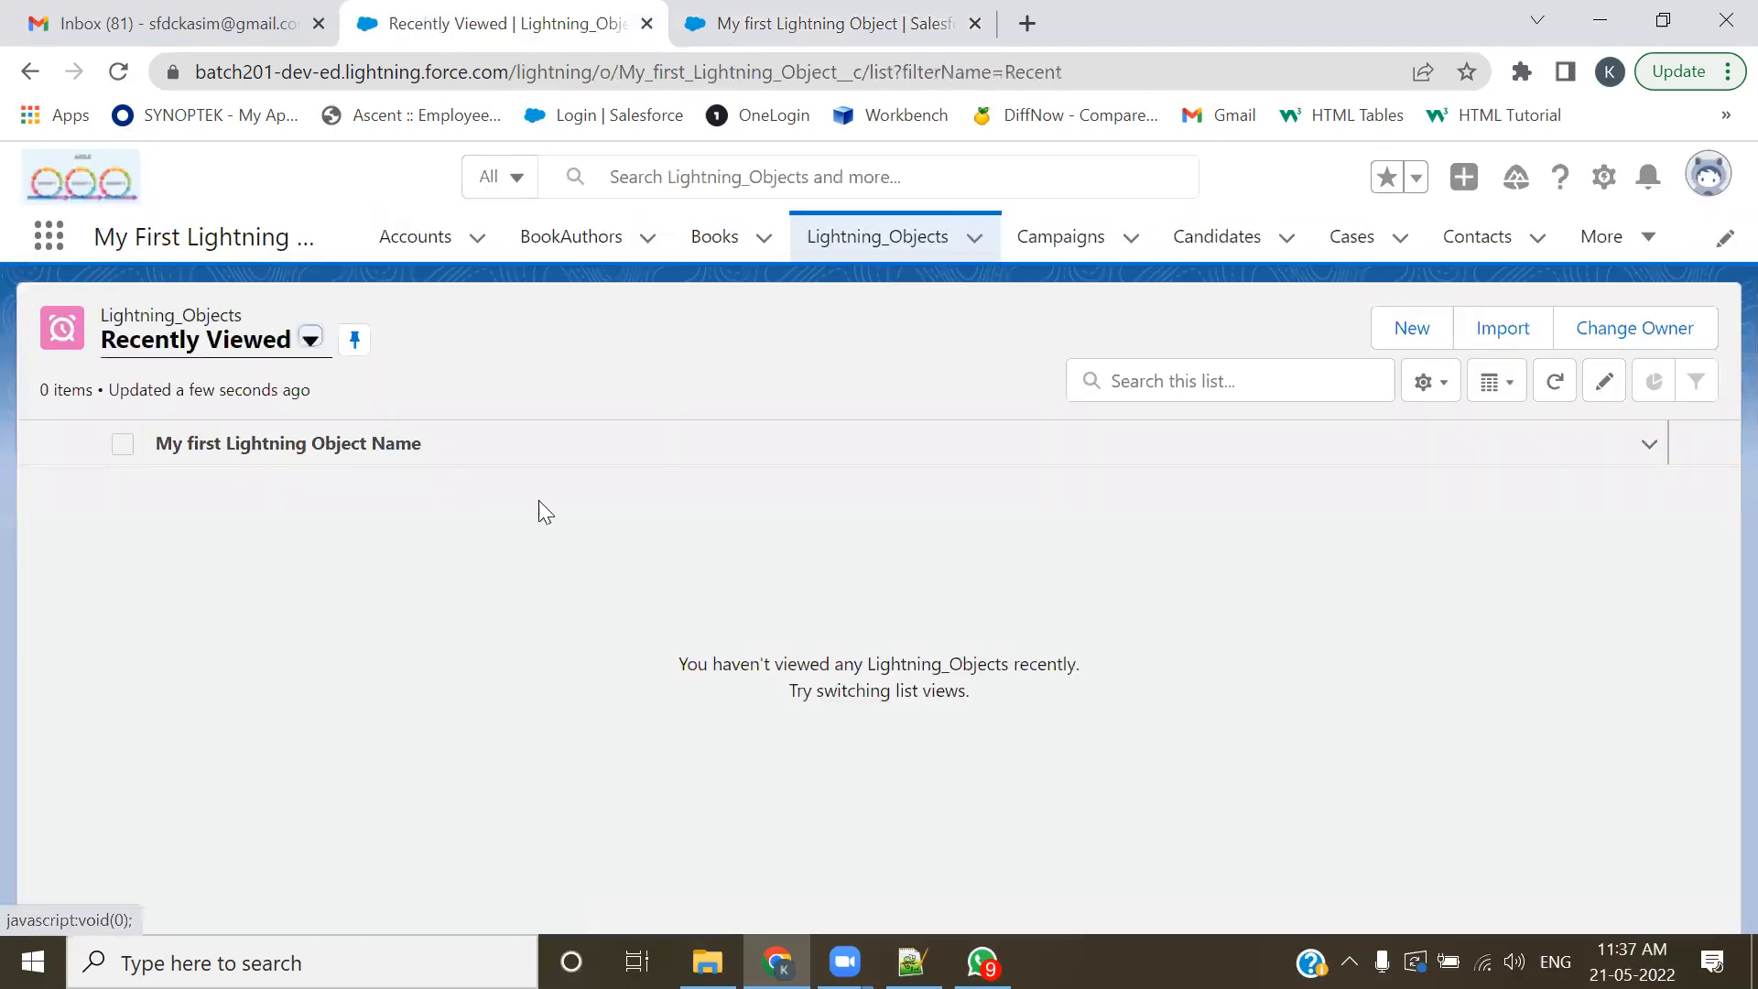
left_click(973, 239)
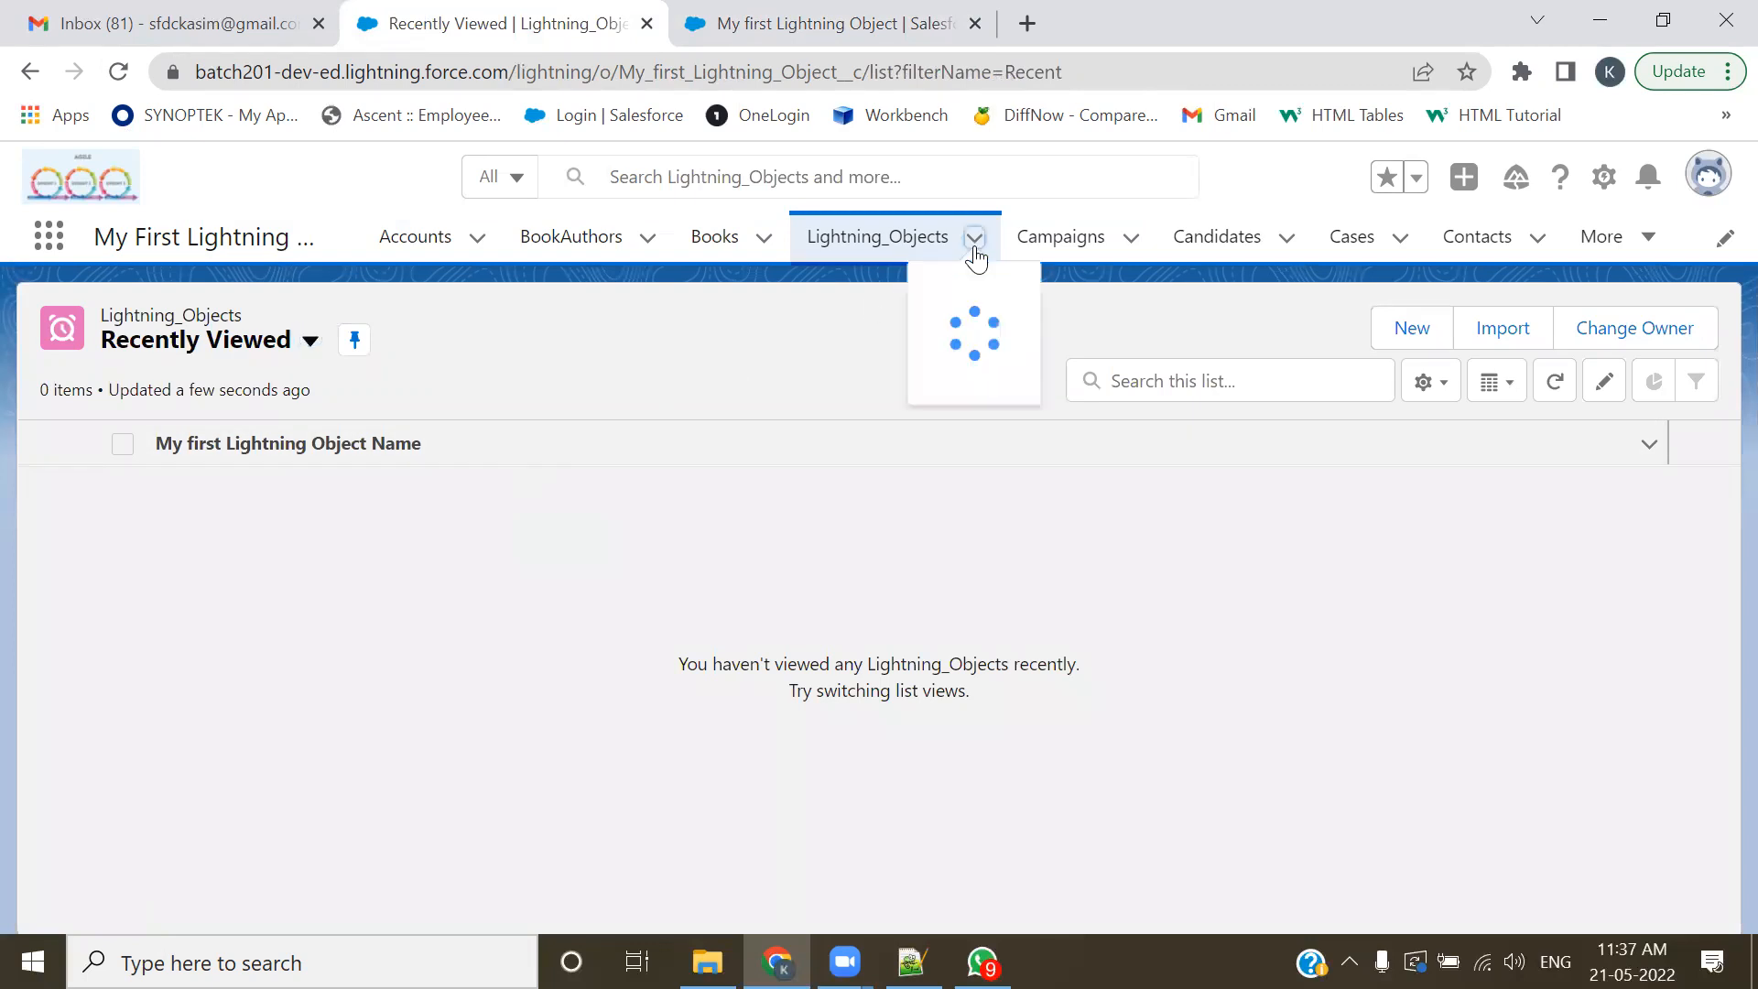
left_click(843, 297)
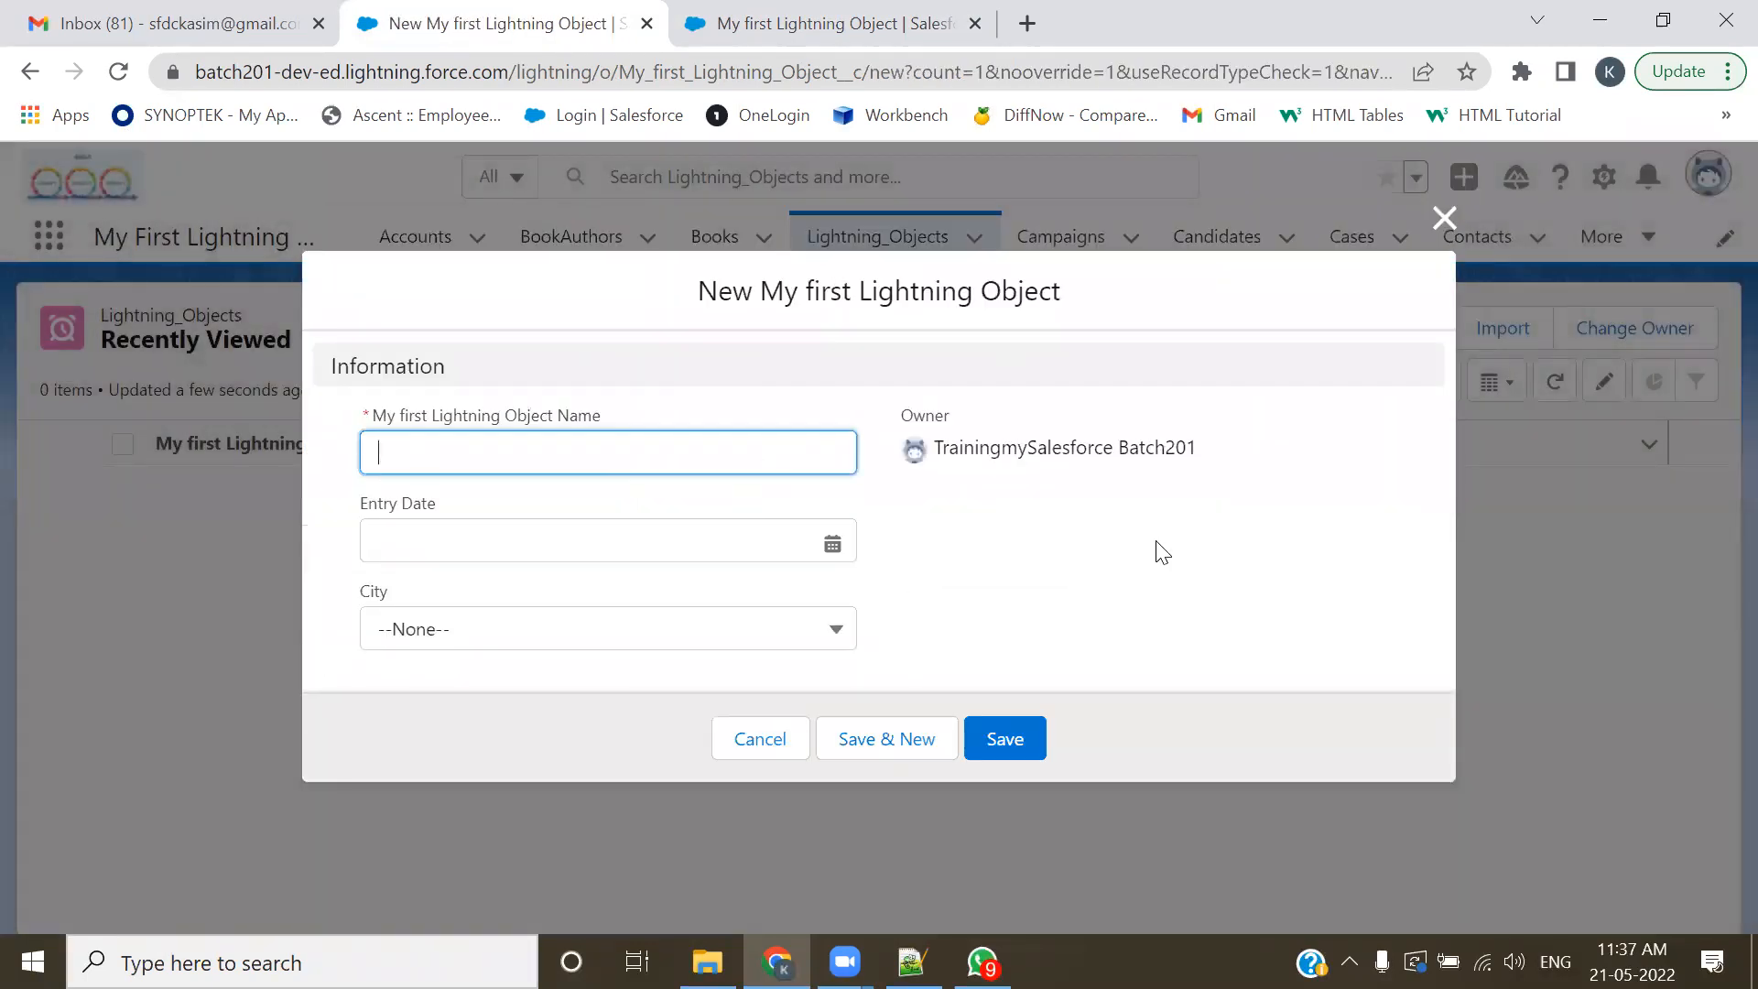
left_click(1444, 218)
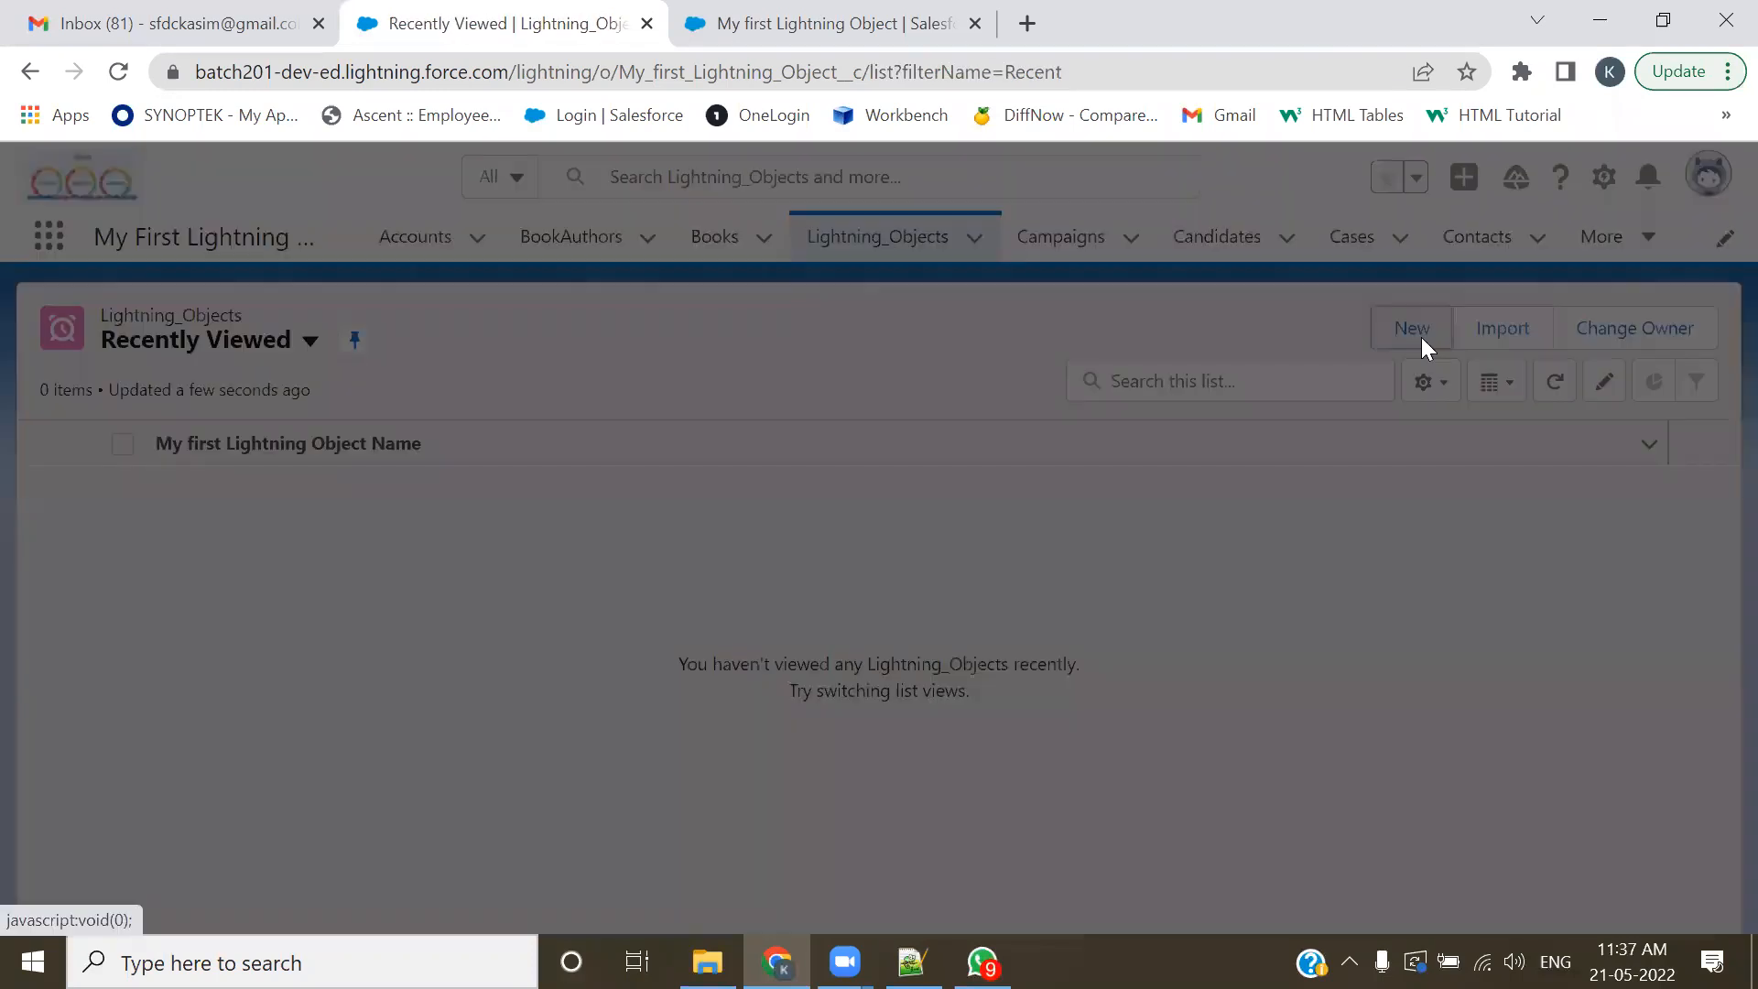
left_click(1421, 337)
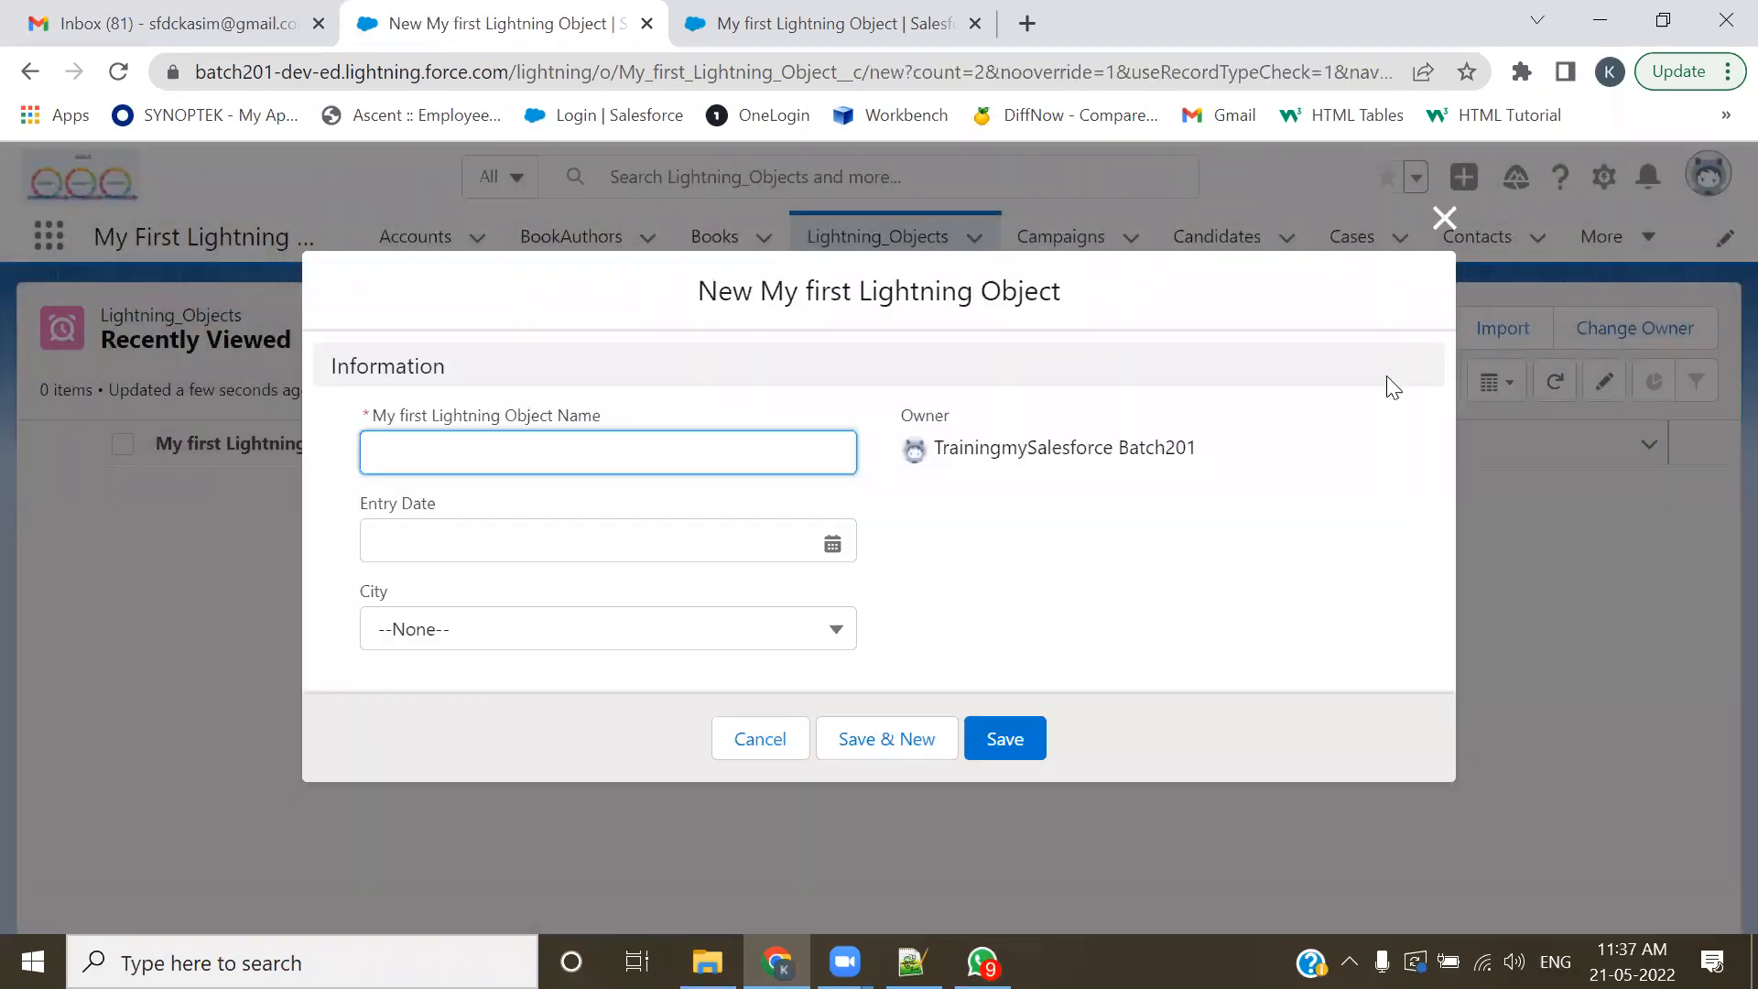
left_click(1443, 219)
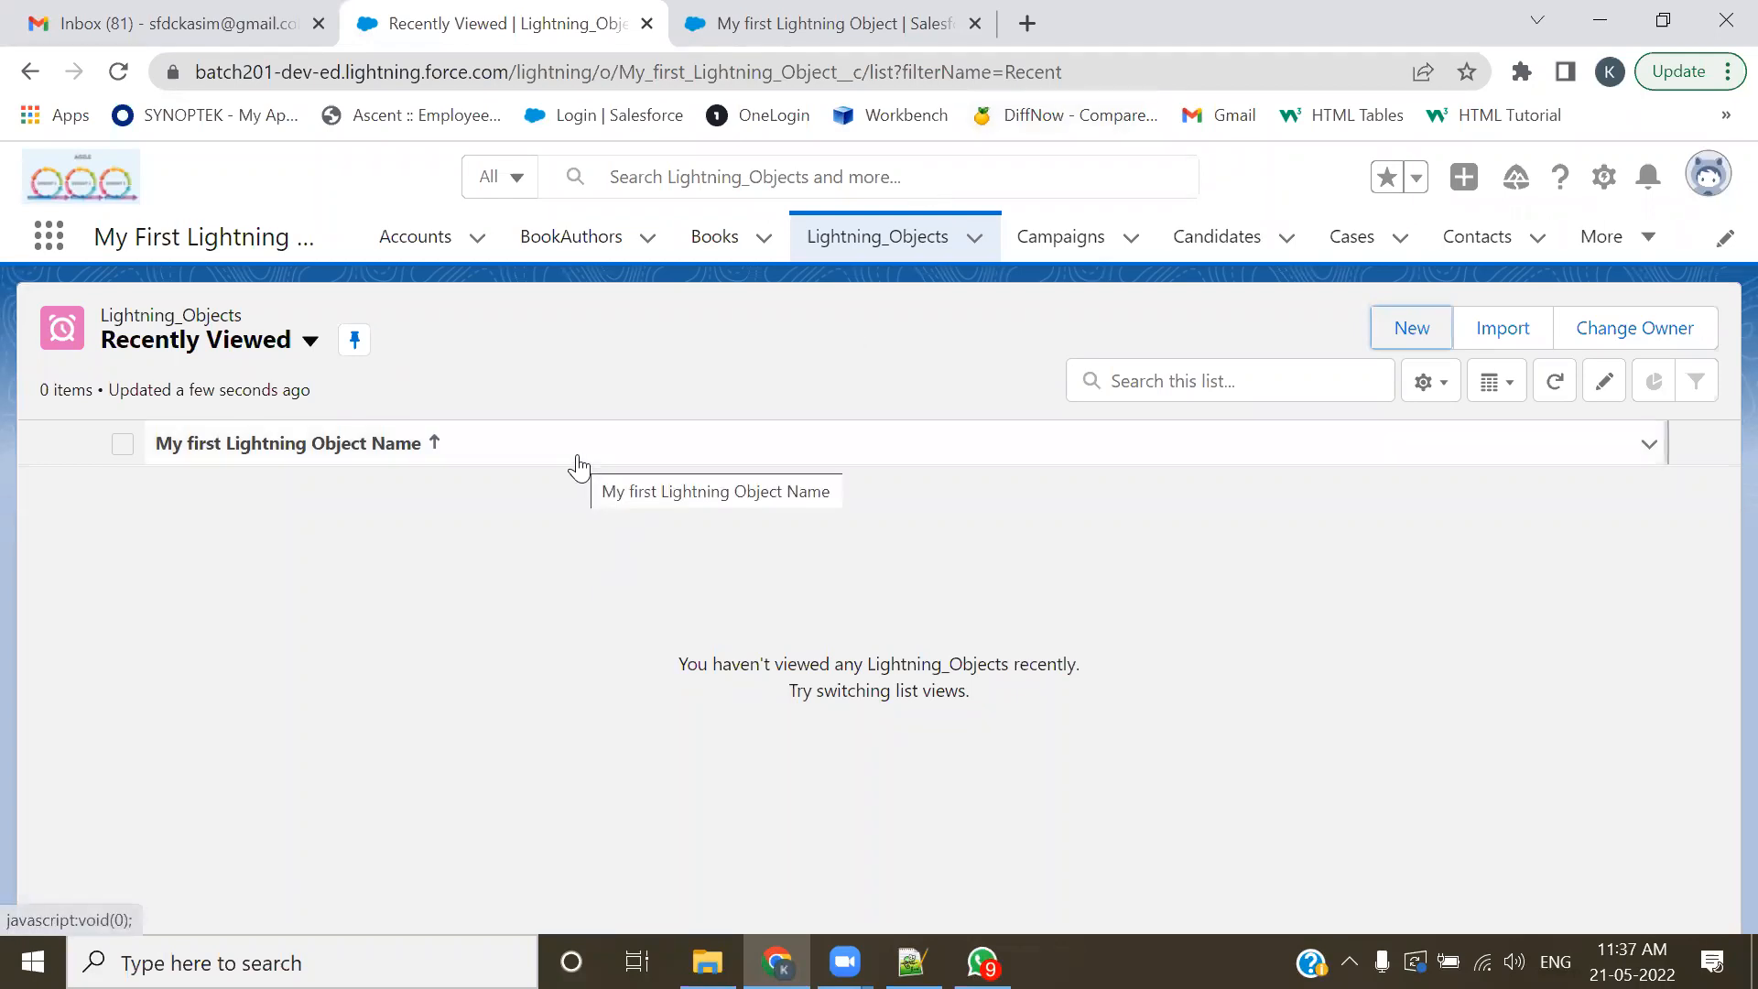
- Switch to Salesforce Classic from the user profile options and open the Lightning_Objects home page
left_click(1689, 194)
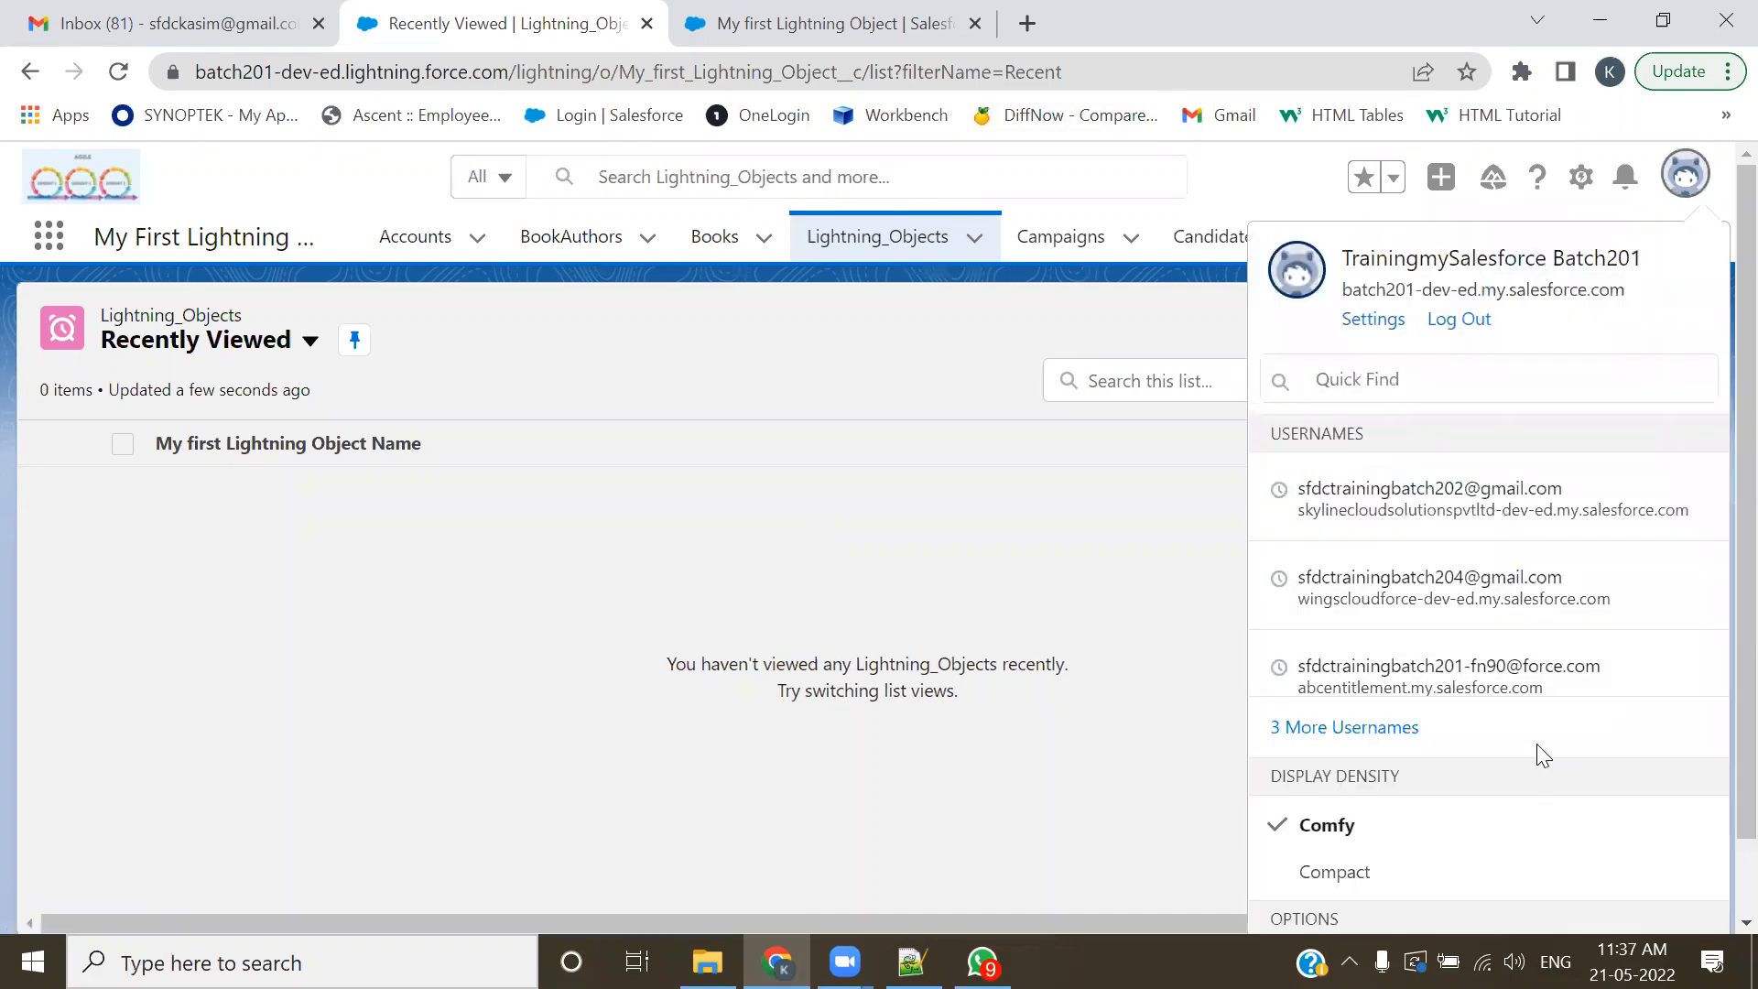
left_click(1351, 381)
type("clas")
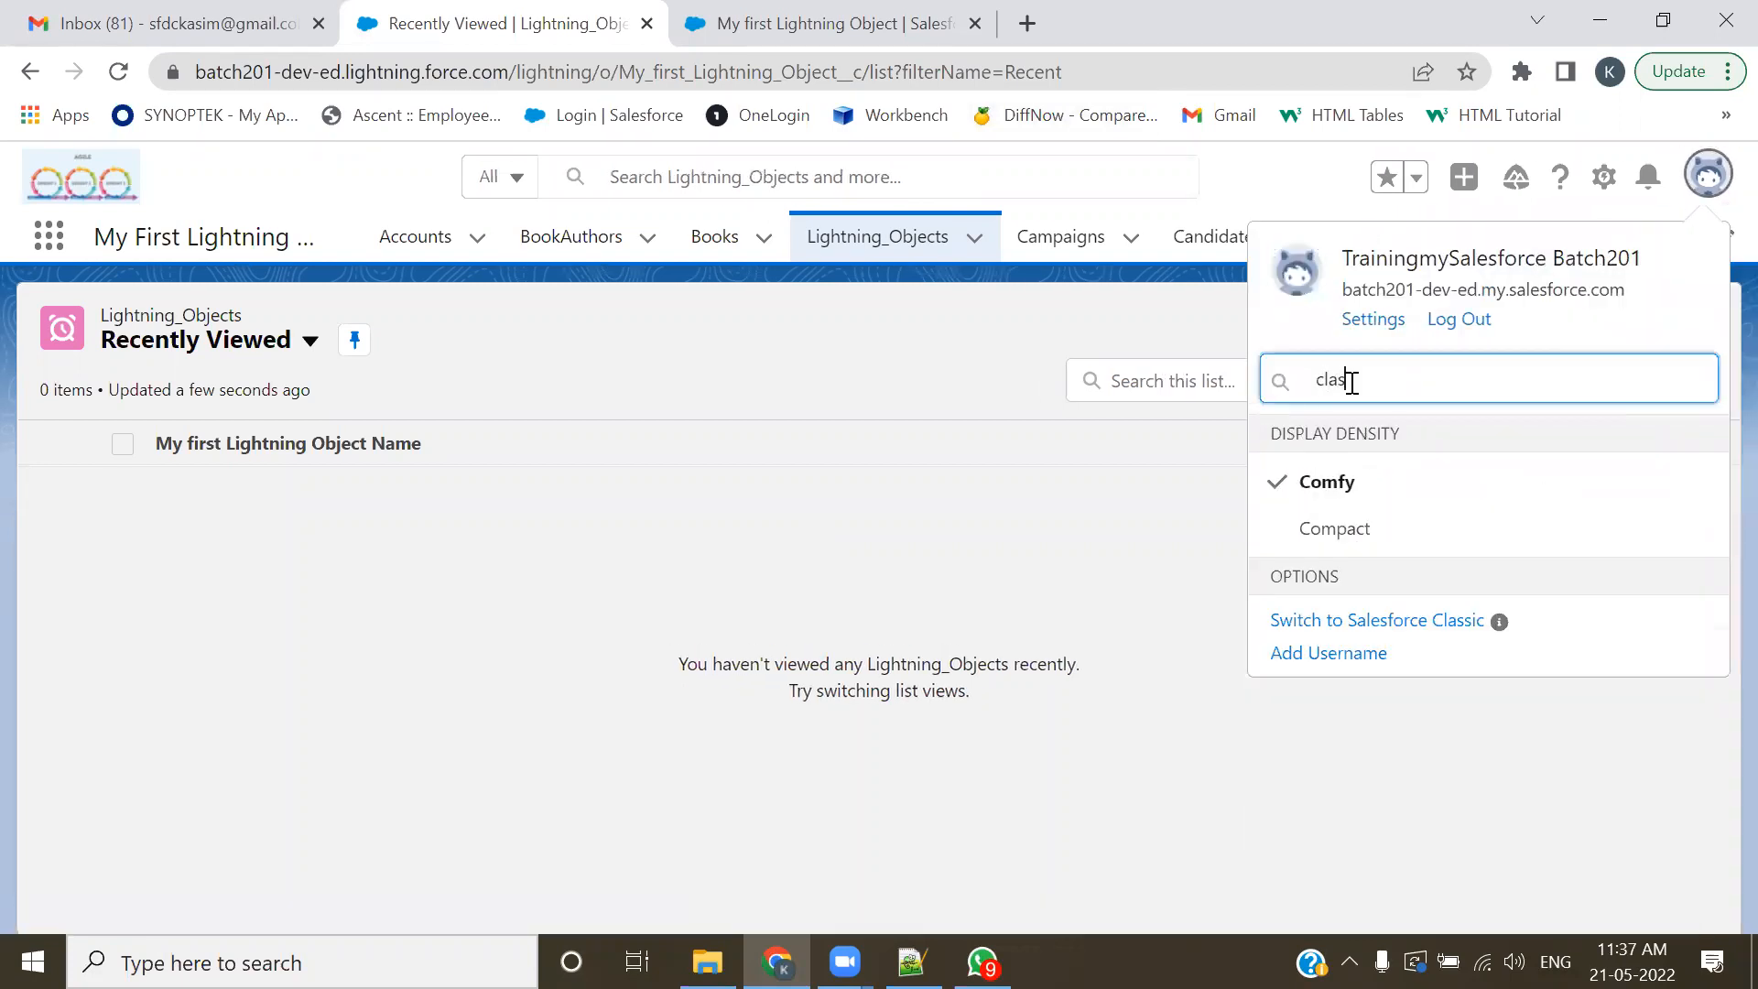
left_click(1348, 622)
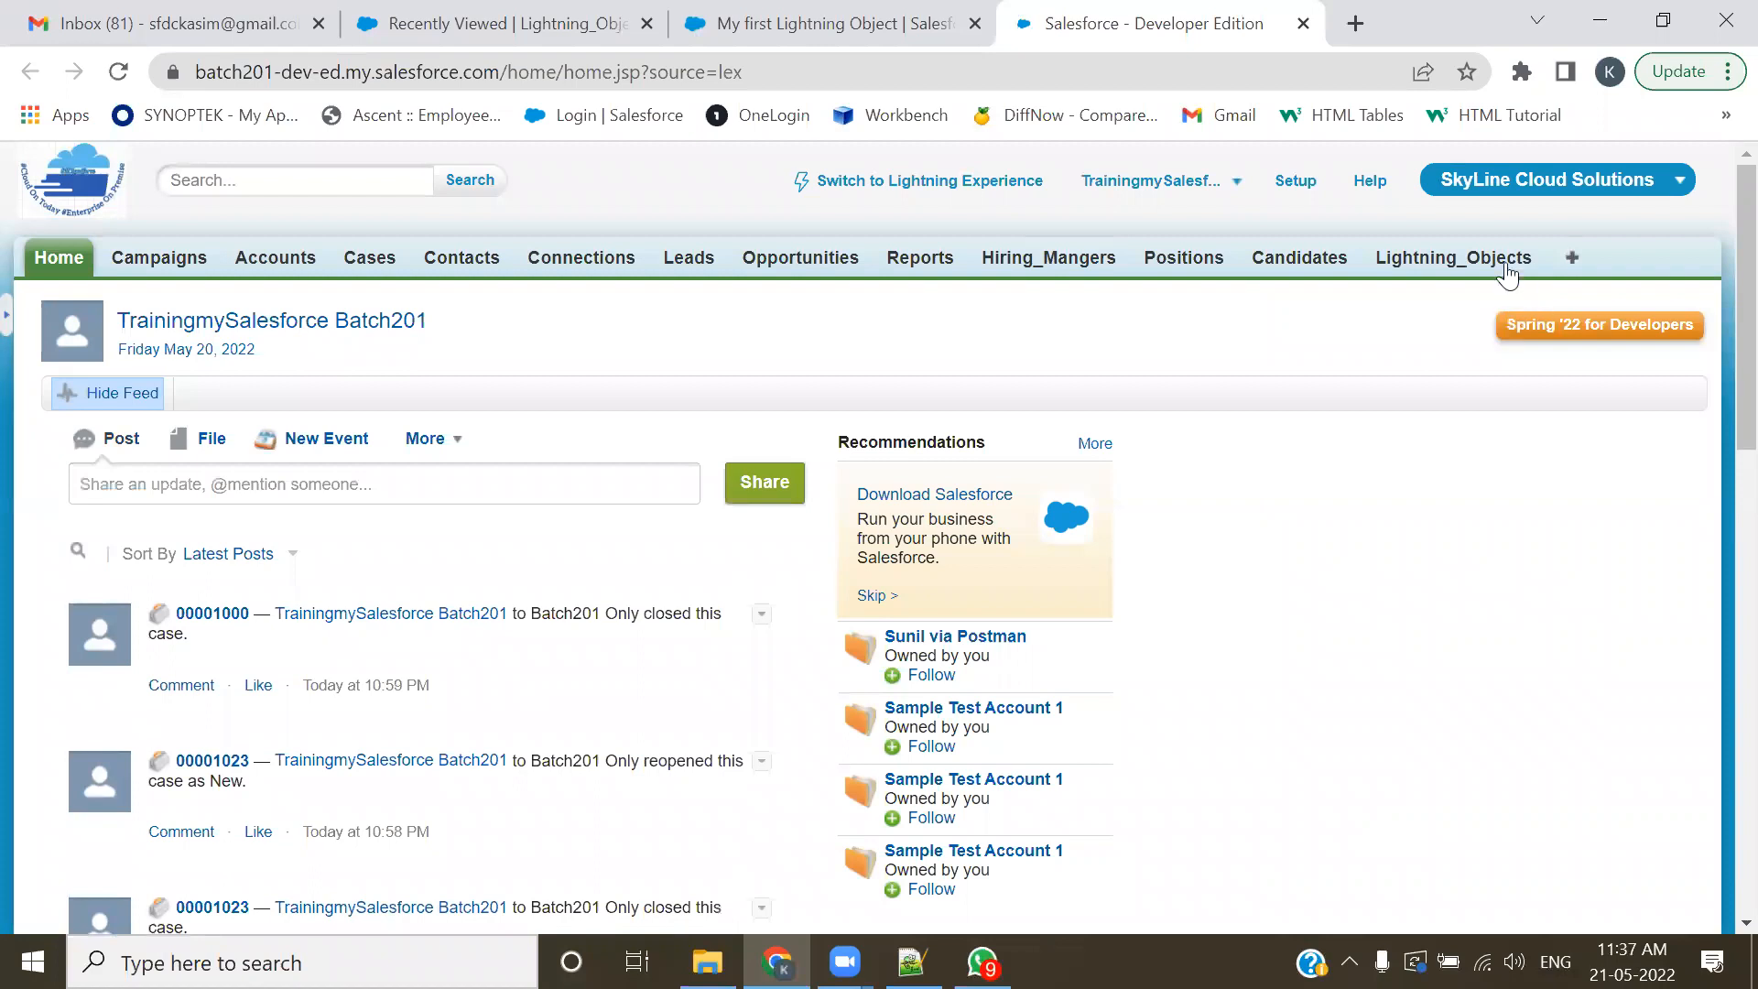
left_click(1506, 274)
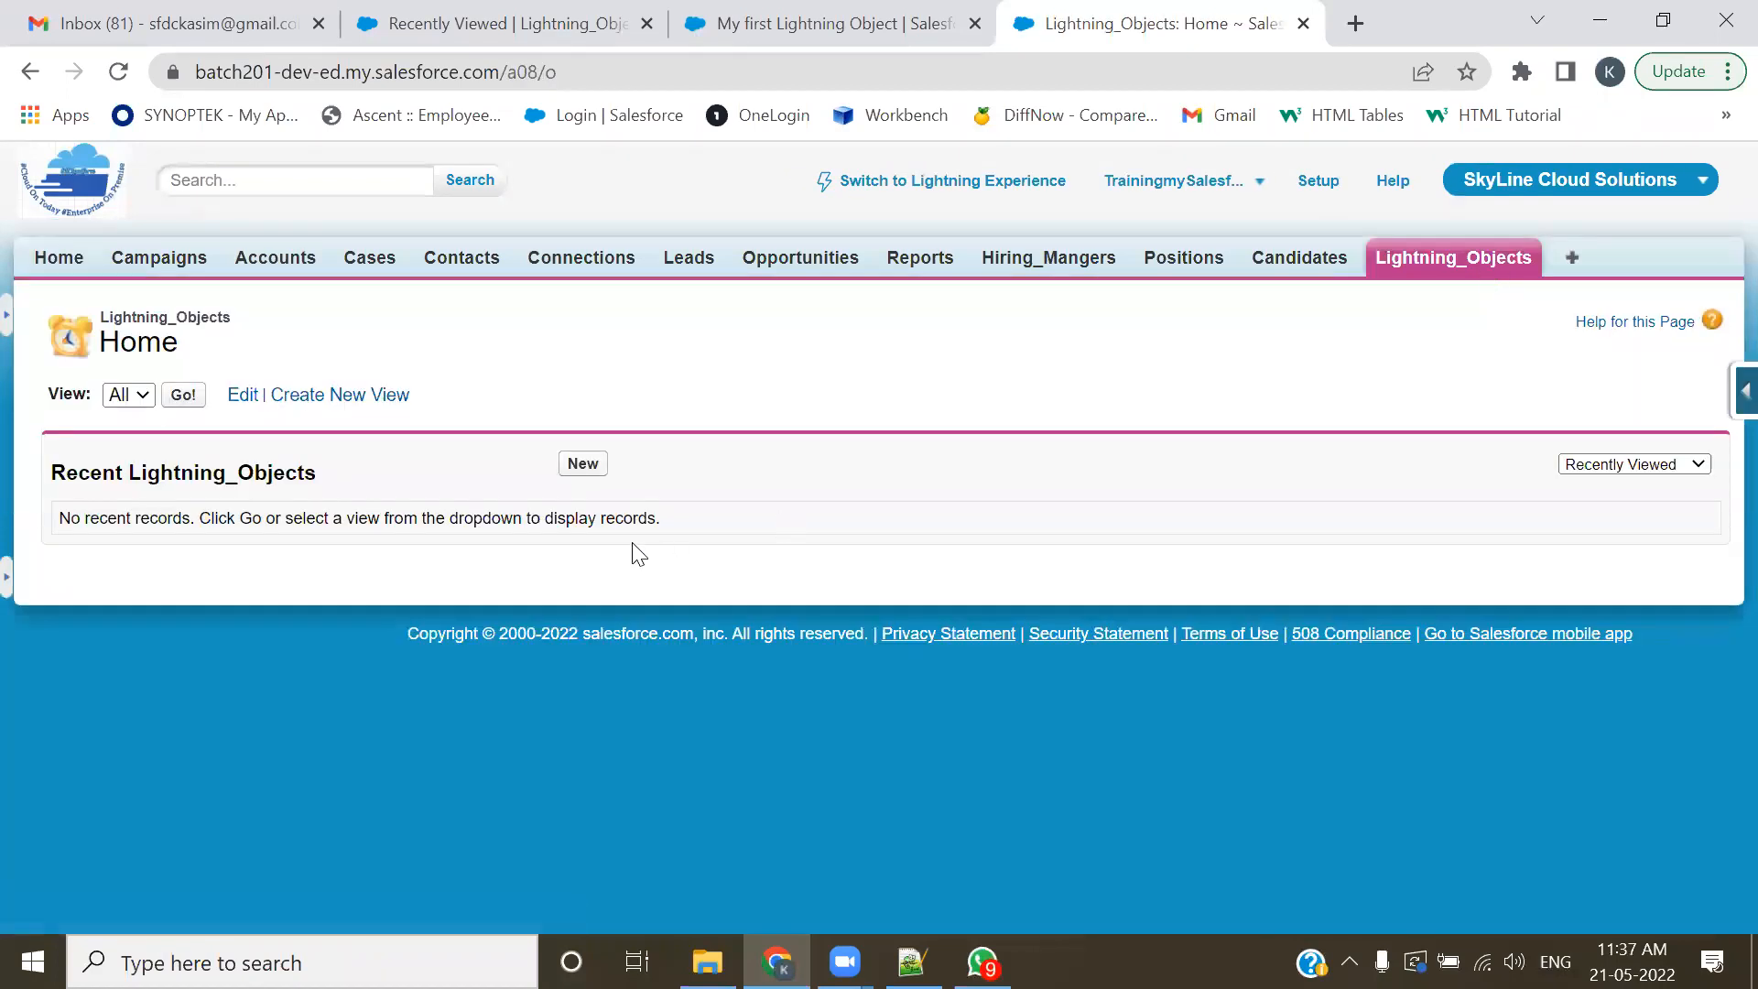
- Examine the page addresses of the Classic Lightning_Objects home page and its new-record form
left_click(595, 74)
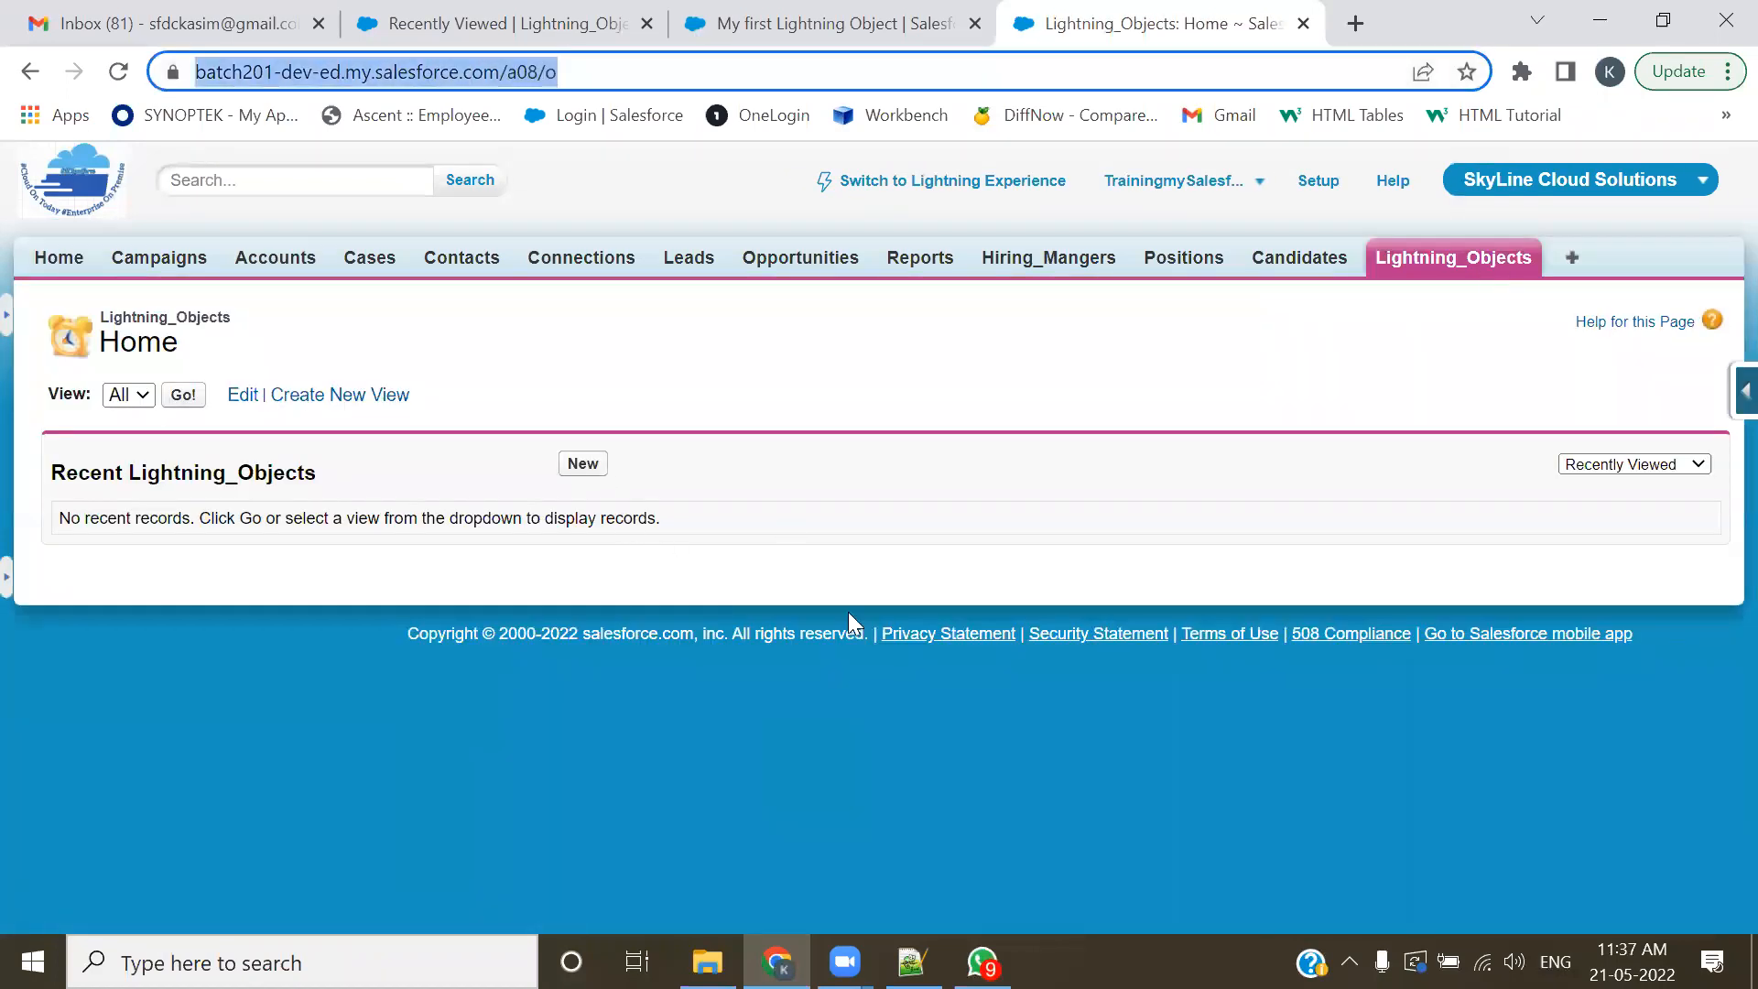
left_click(584, 473)
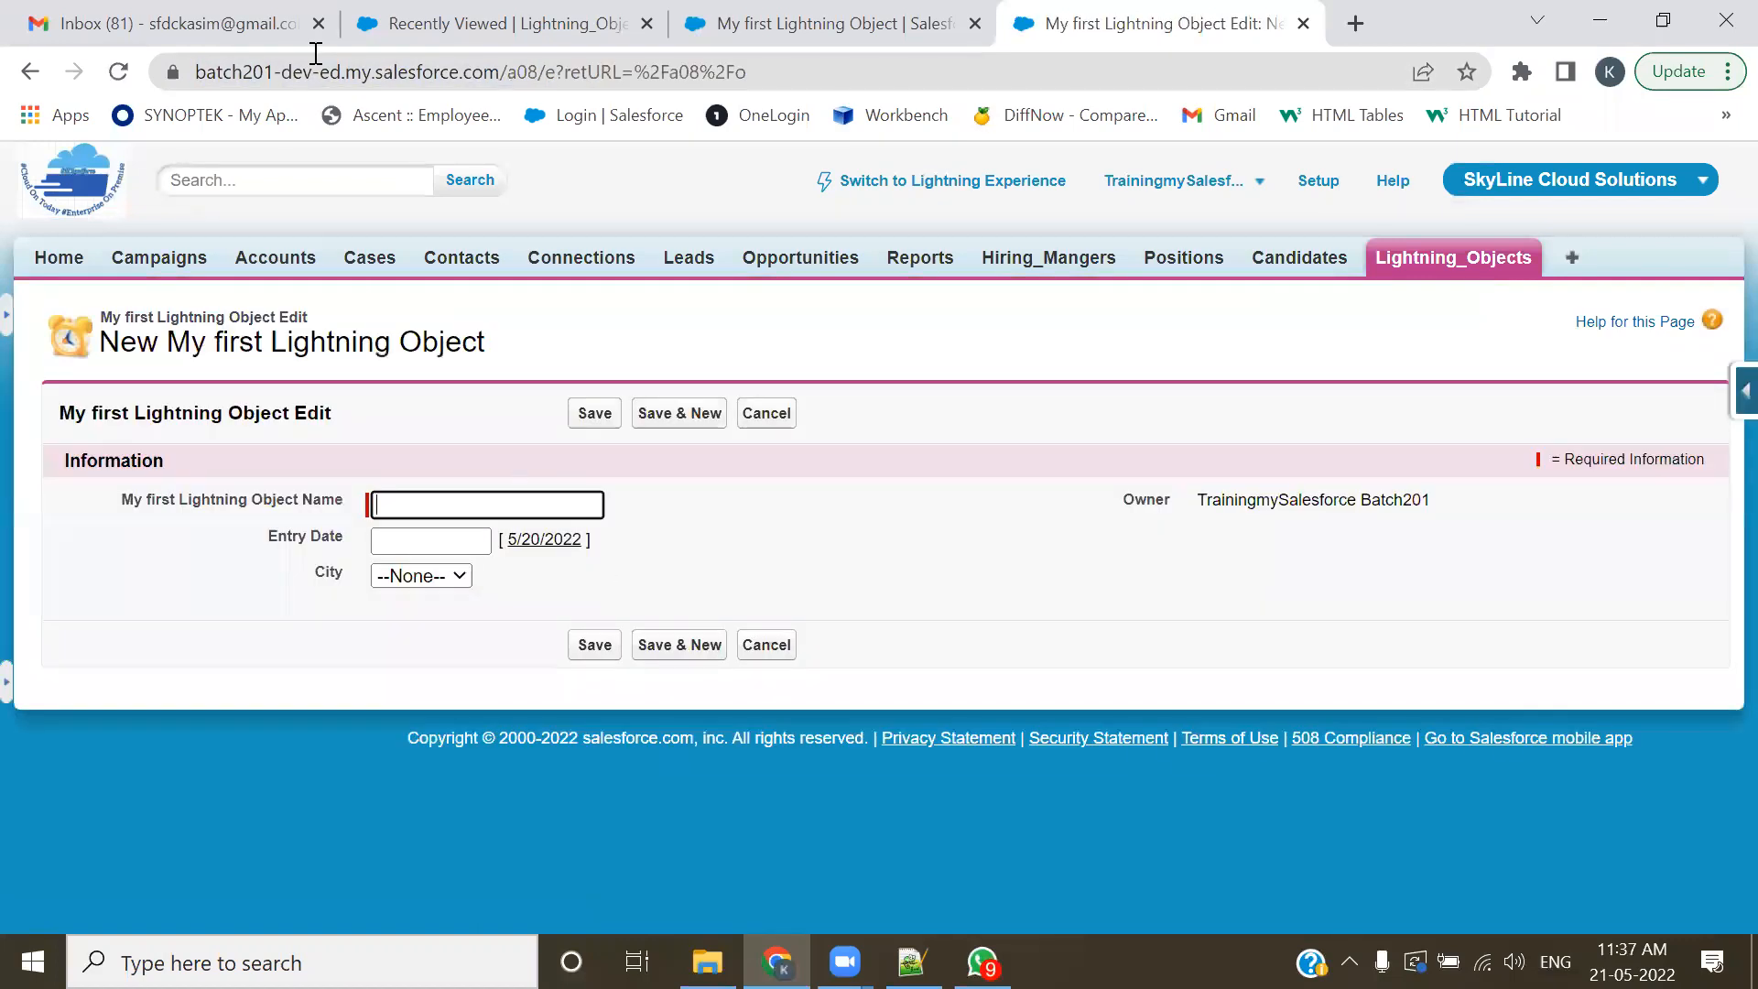
left_click_drag(813, 78, 184, 74)
left_click(802, 213)
left_click_drag(795, 68, 164, 68)
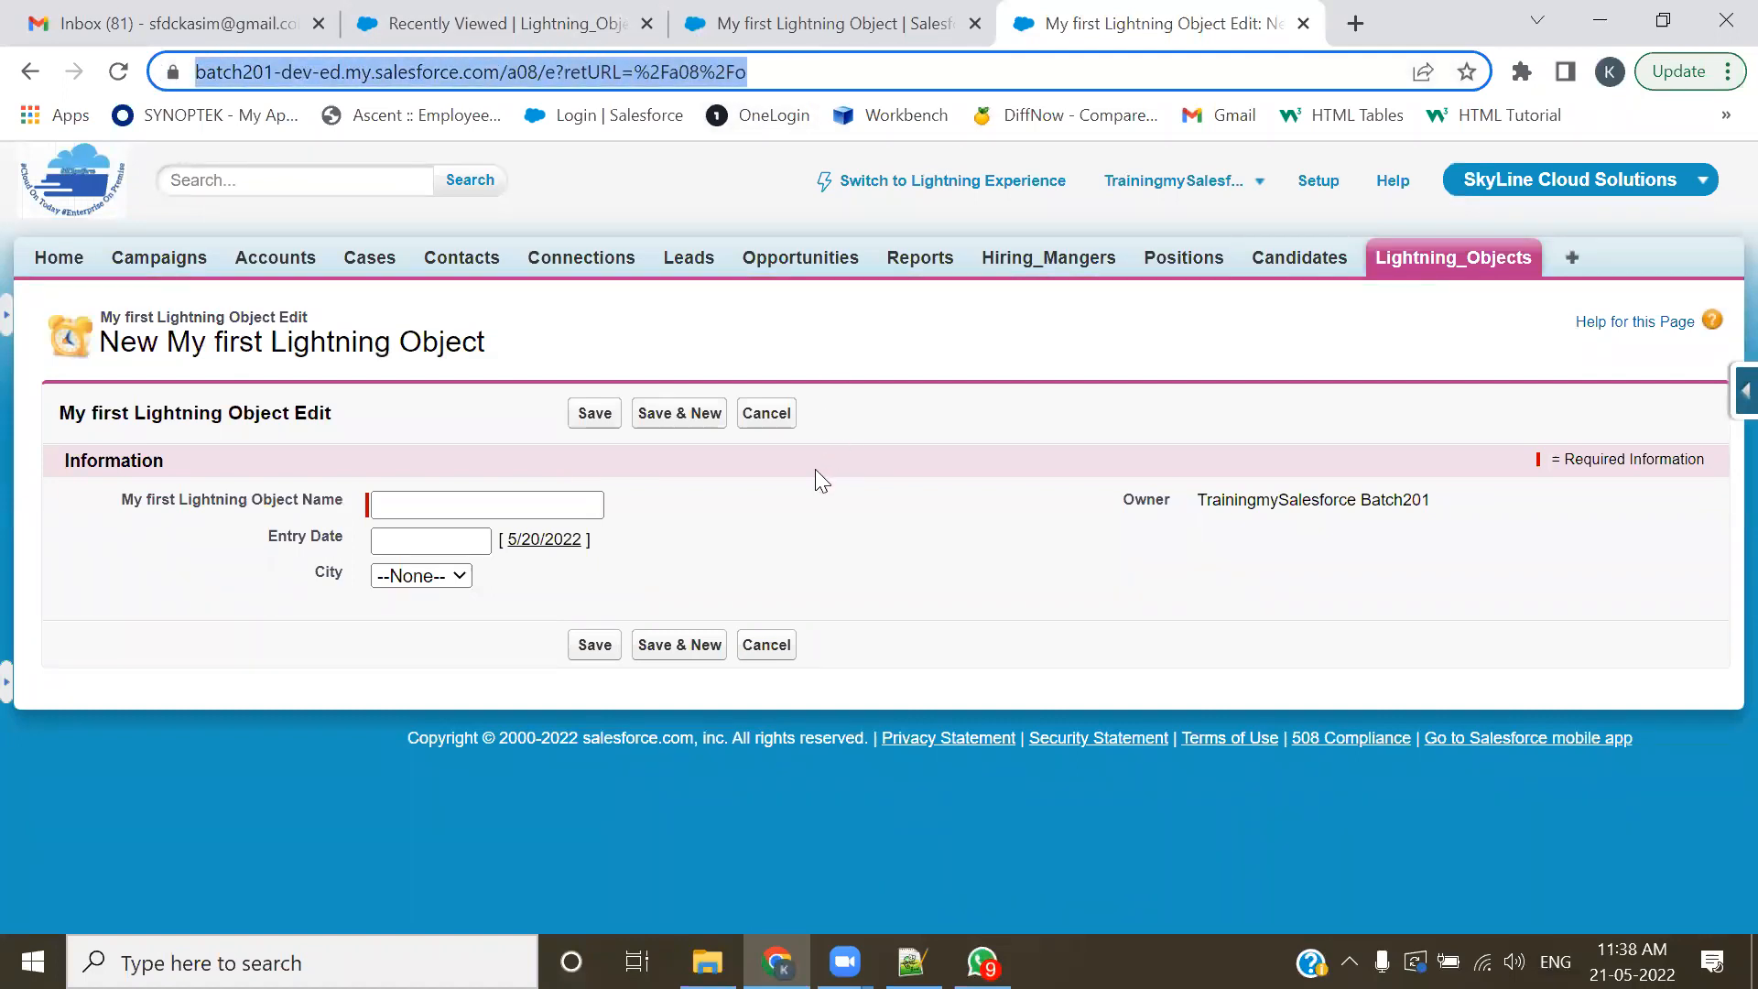
- Return to the Lightning_Objects list in Lightning, view and dismiss the new-record form, and examine the list page's address
left_click(507, 20)
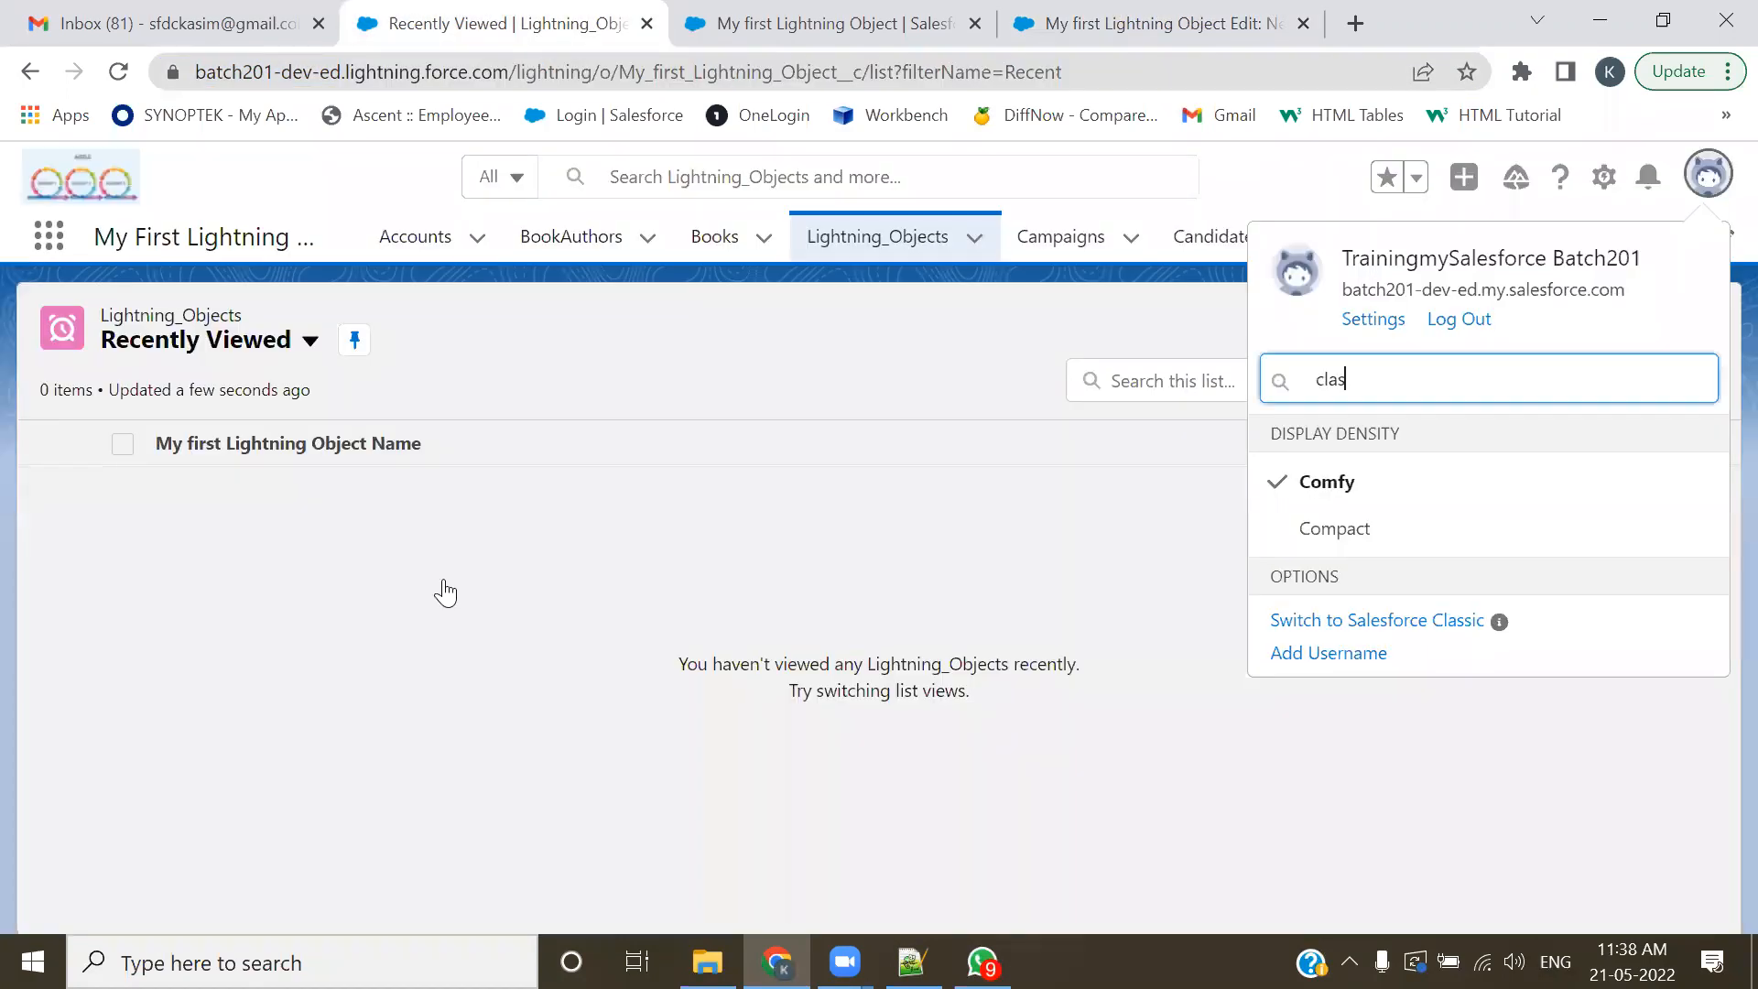
left_click(1034, 344)
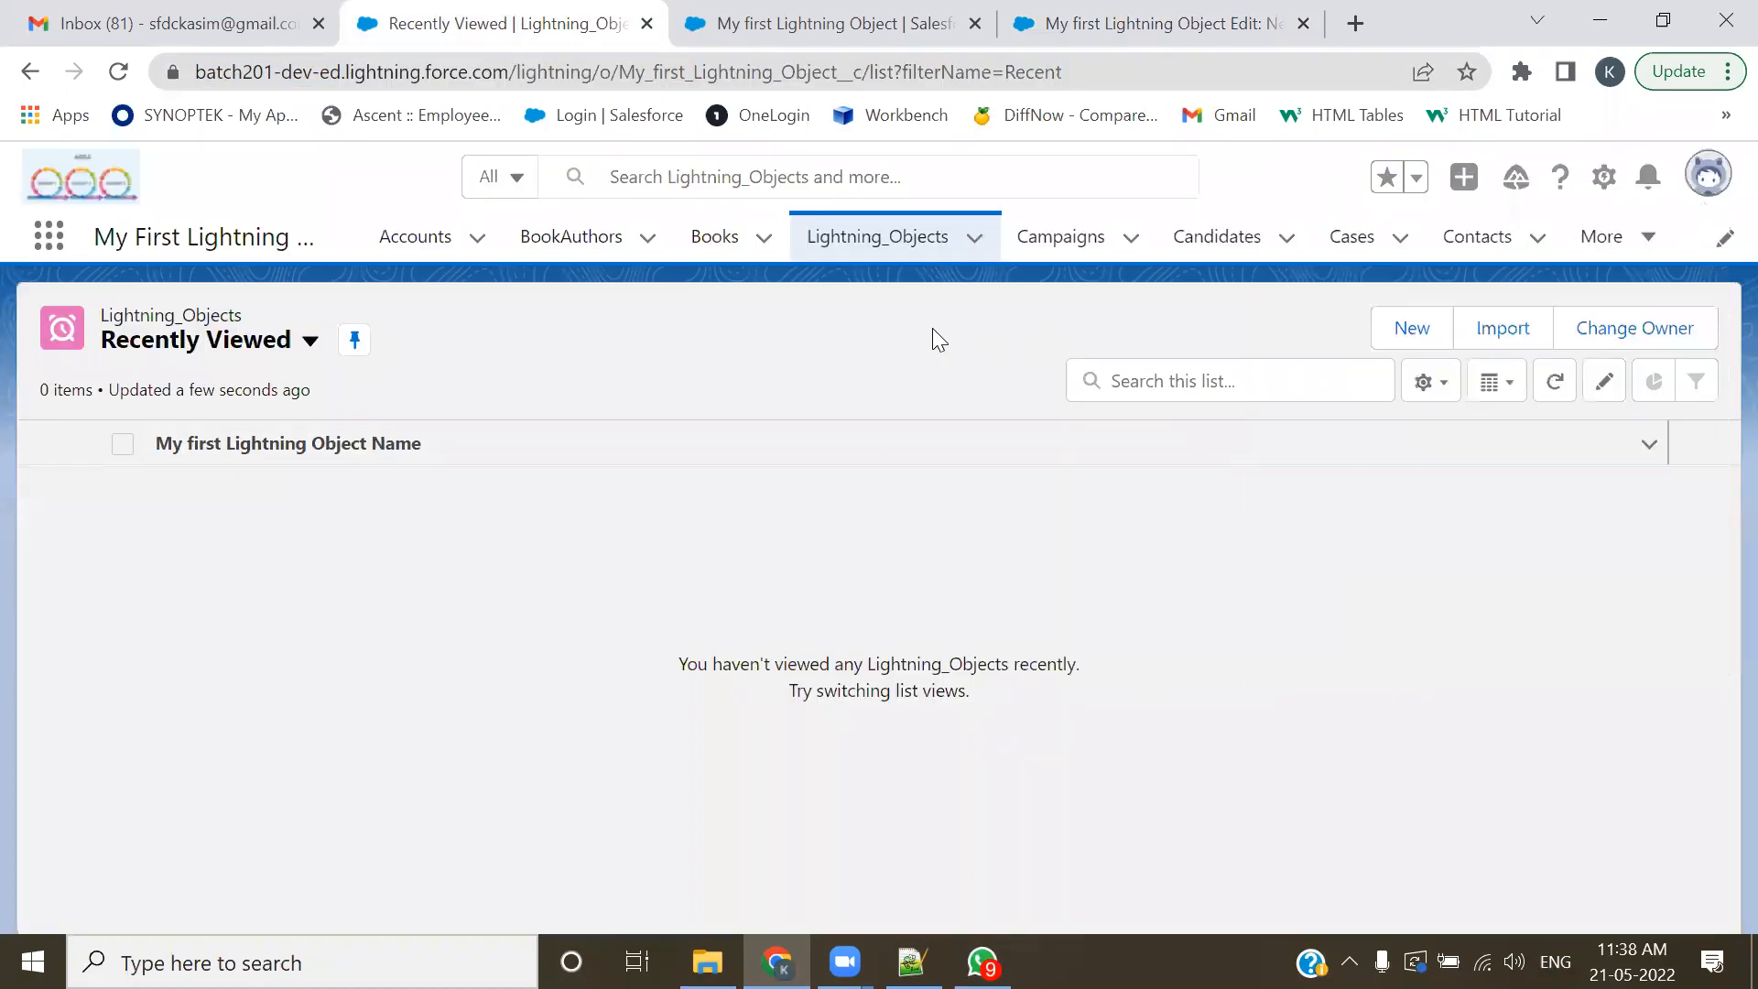
left_click(1434, 330)
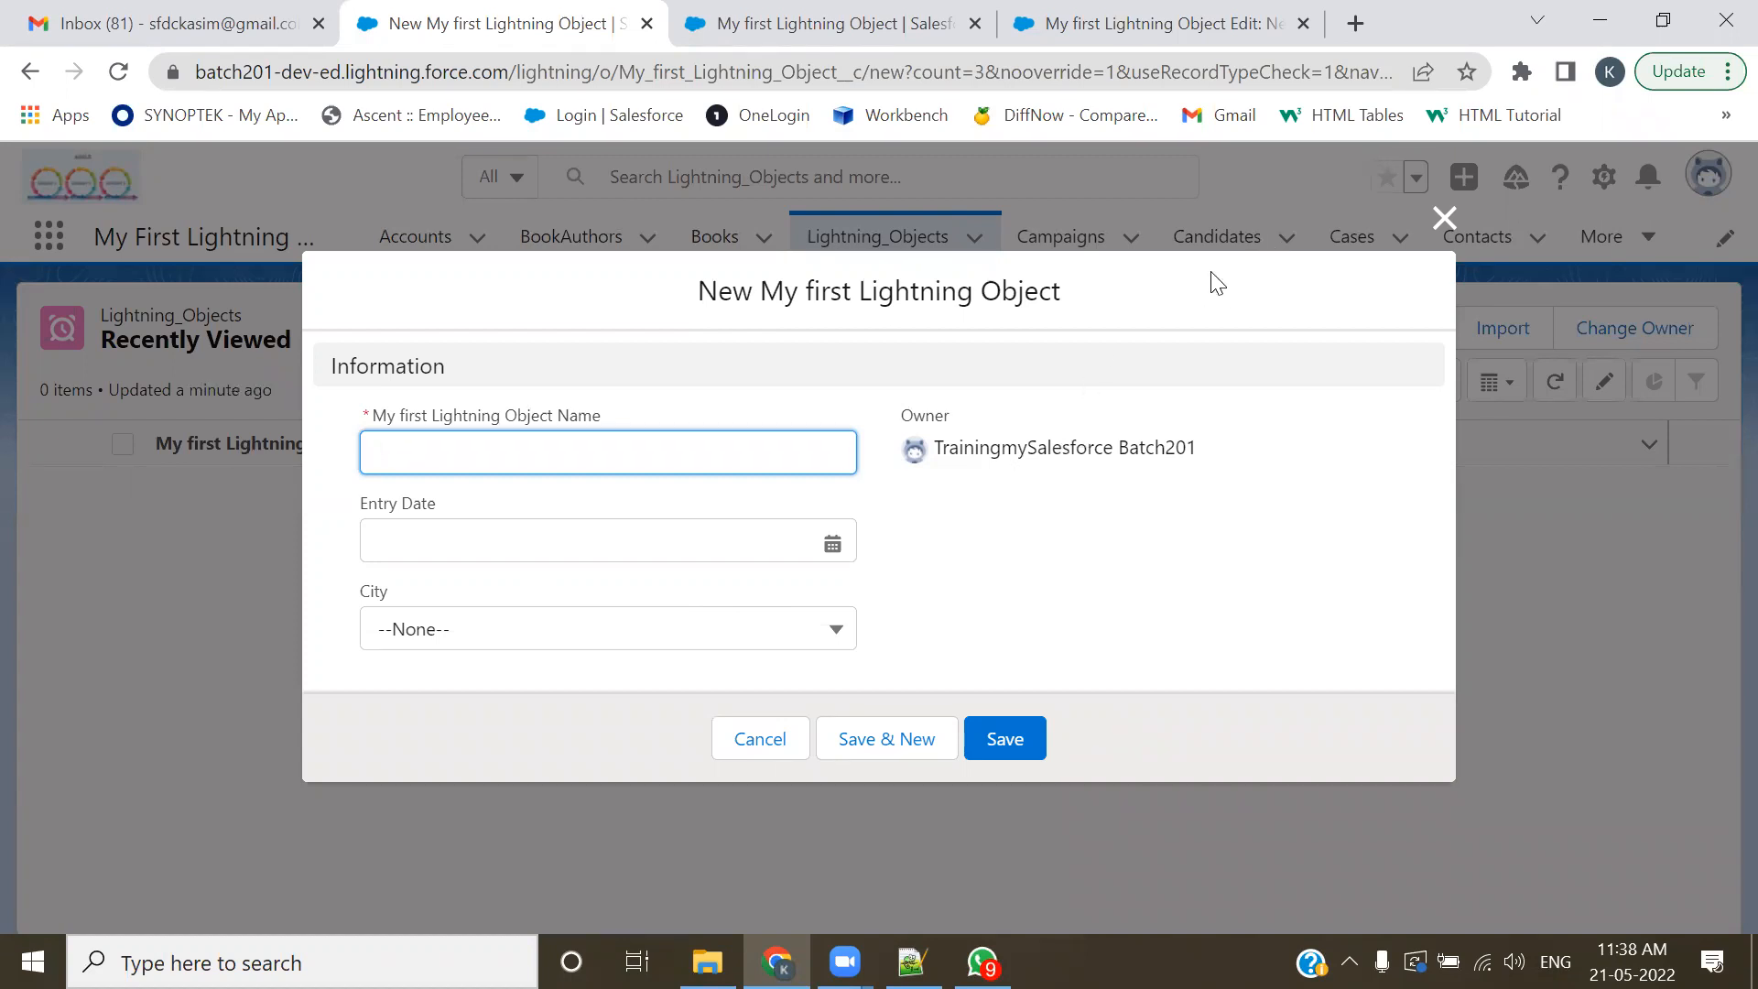
left_click(1445, 238)
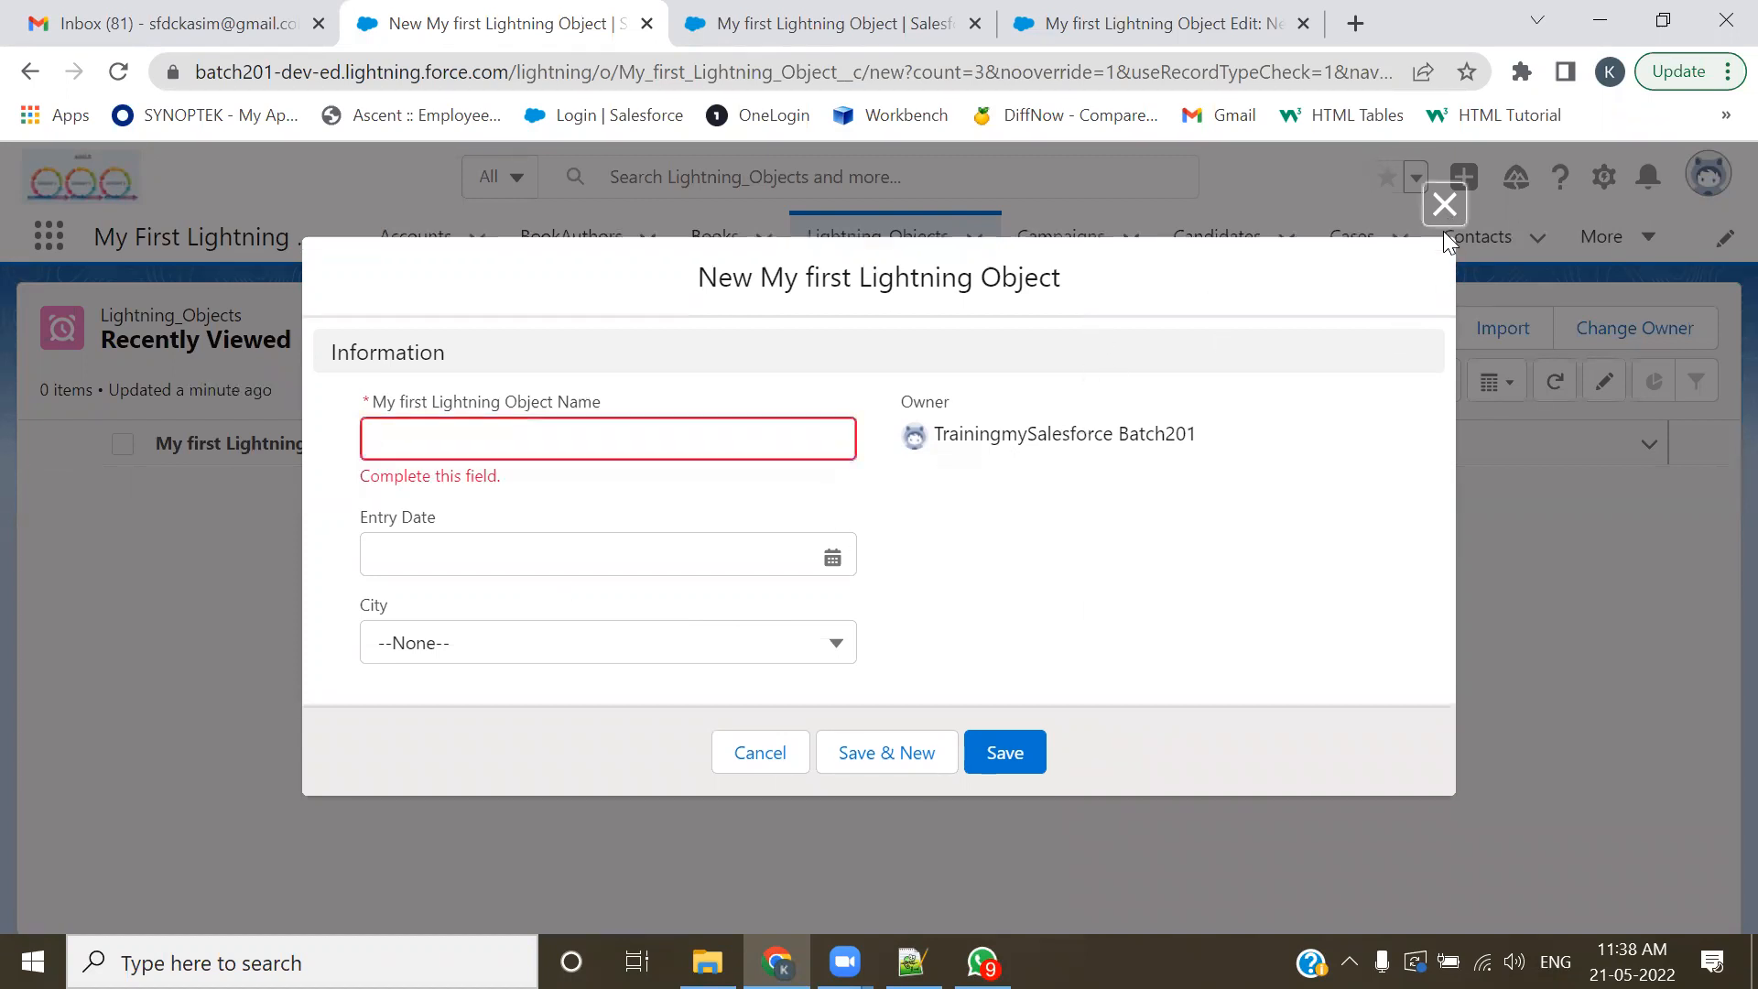
left_click(1443, 207)
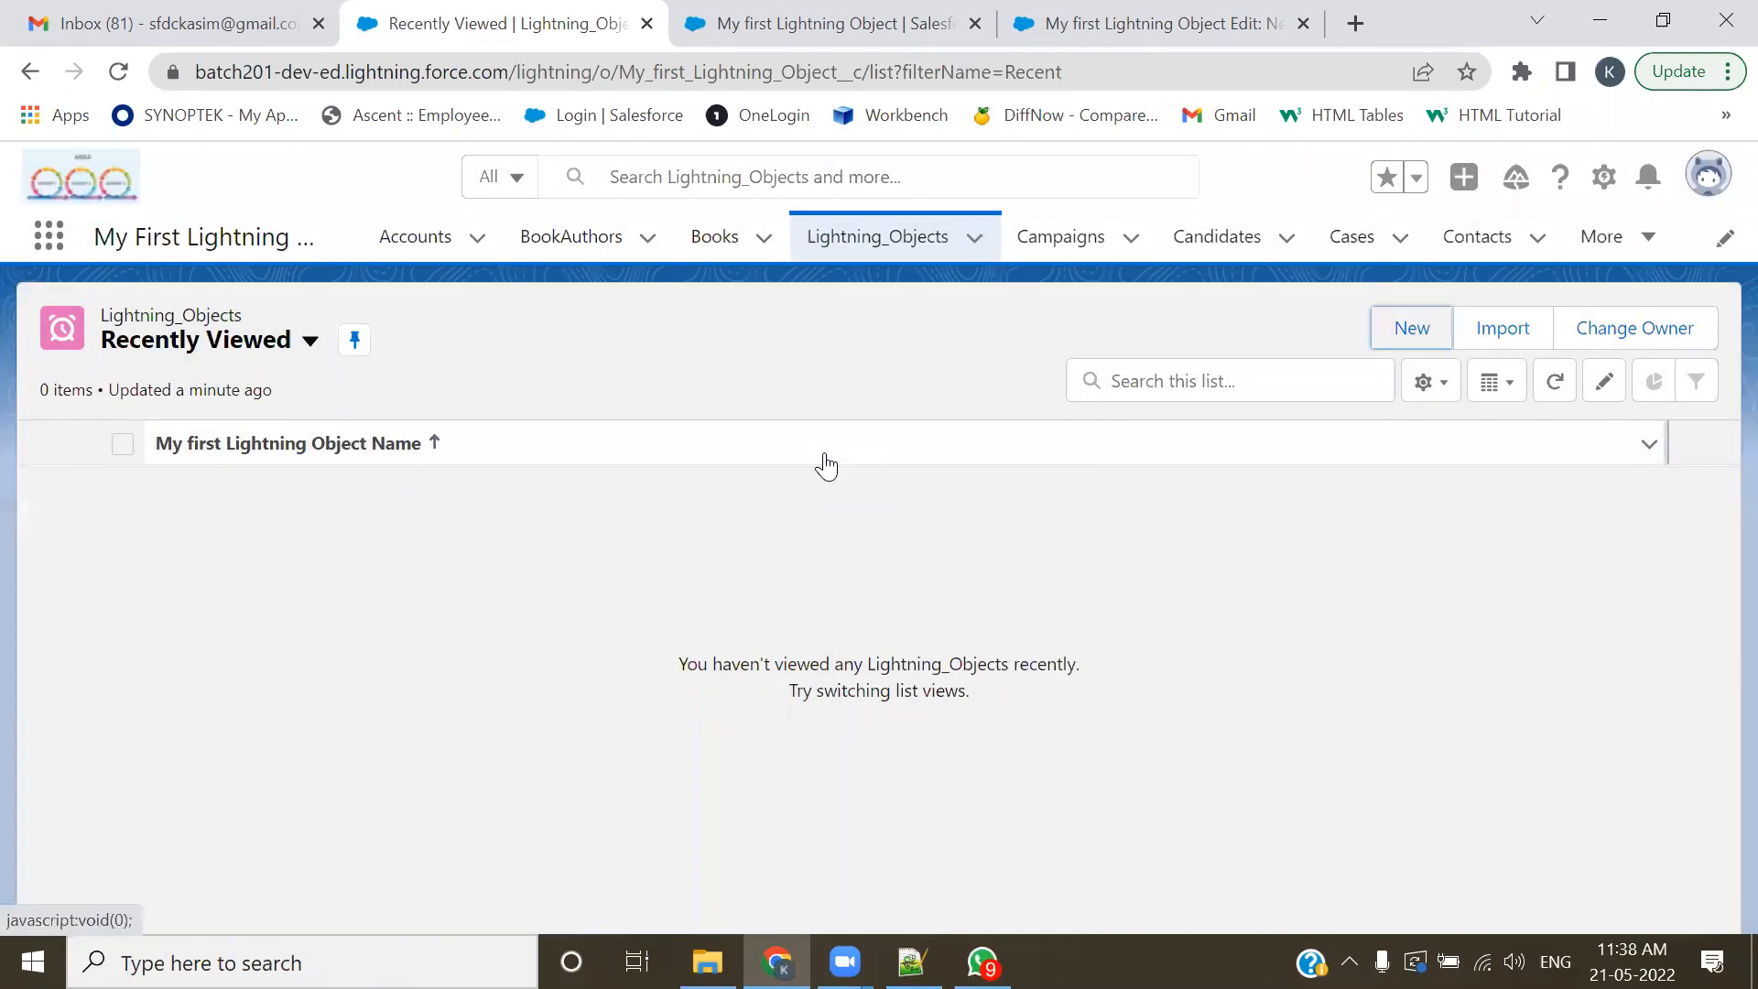
left_click(650, 68)
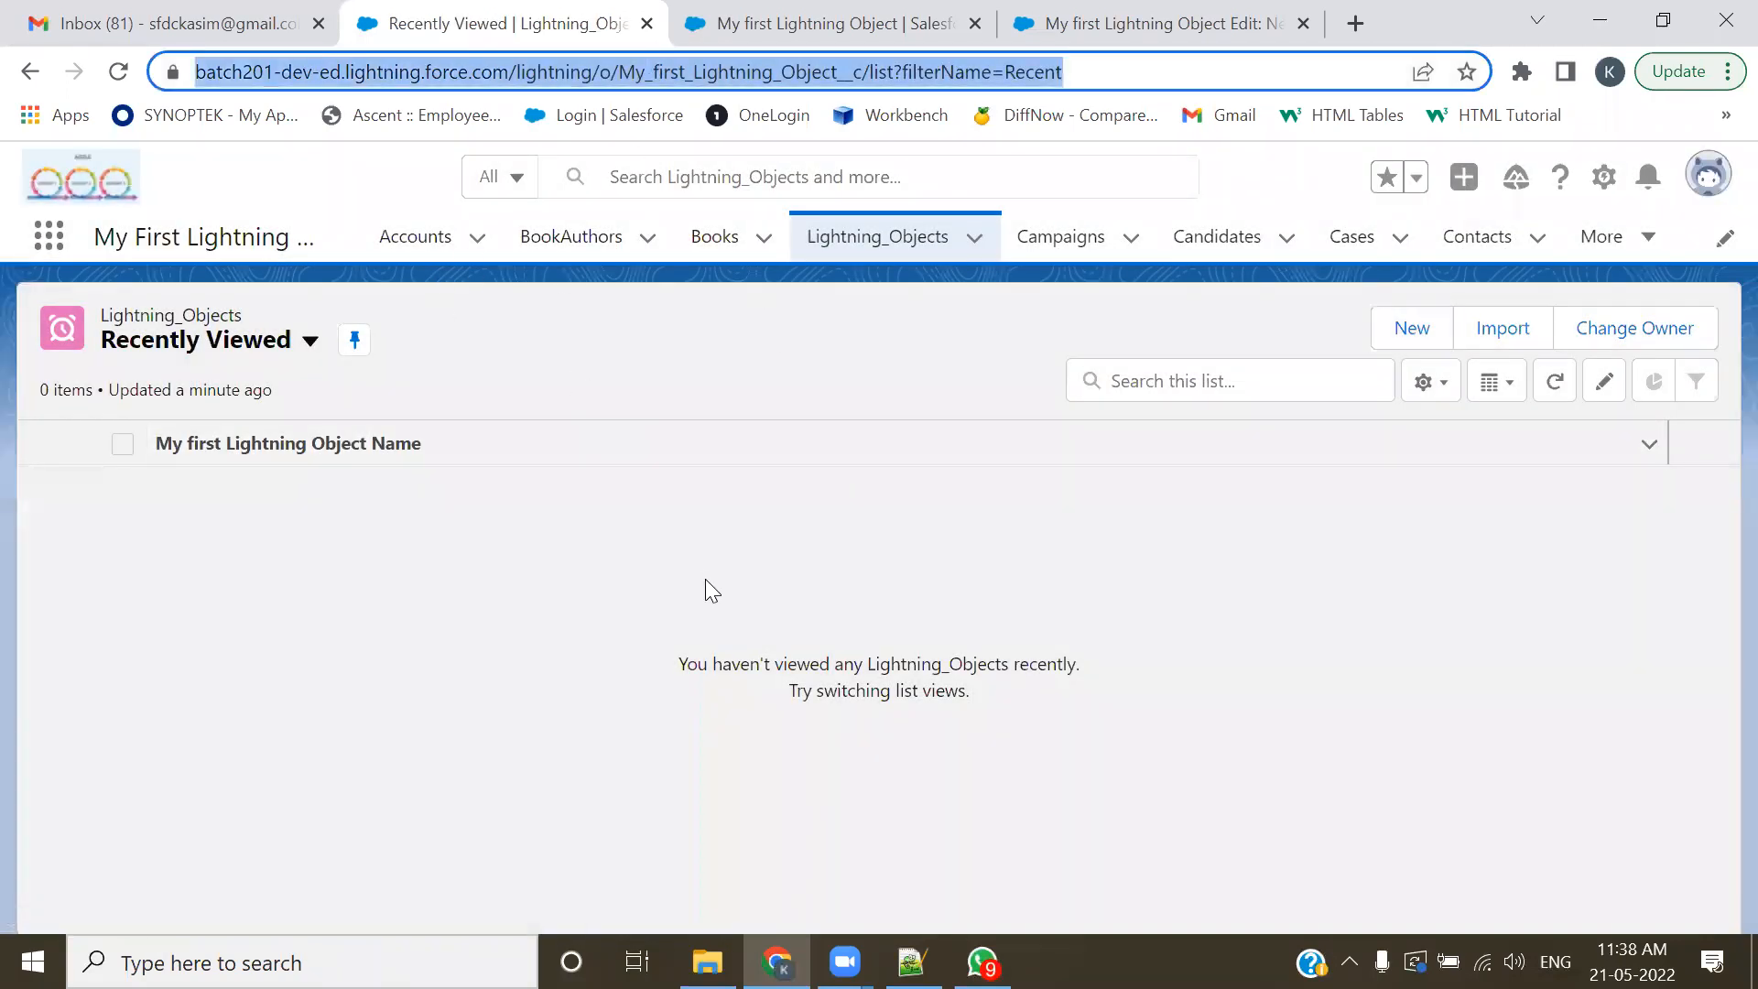
- Start a new My first Lightning Object record in Lightning and compare its form with the Classic new-record form
left_click(1435, 334)
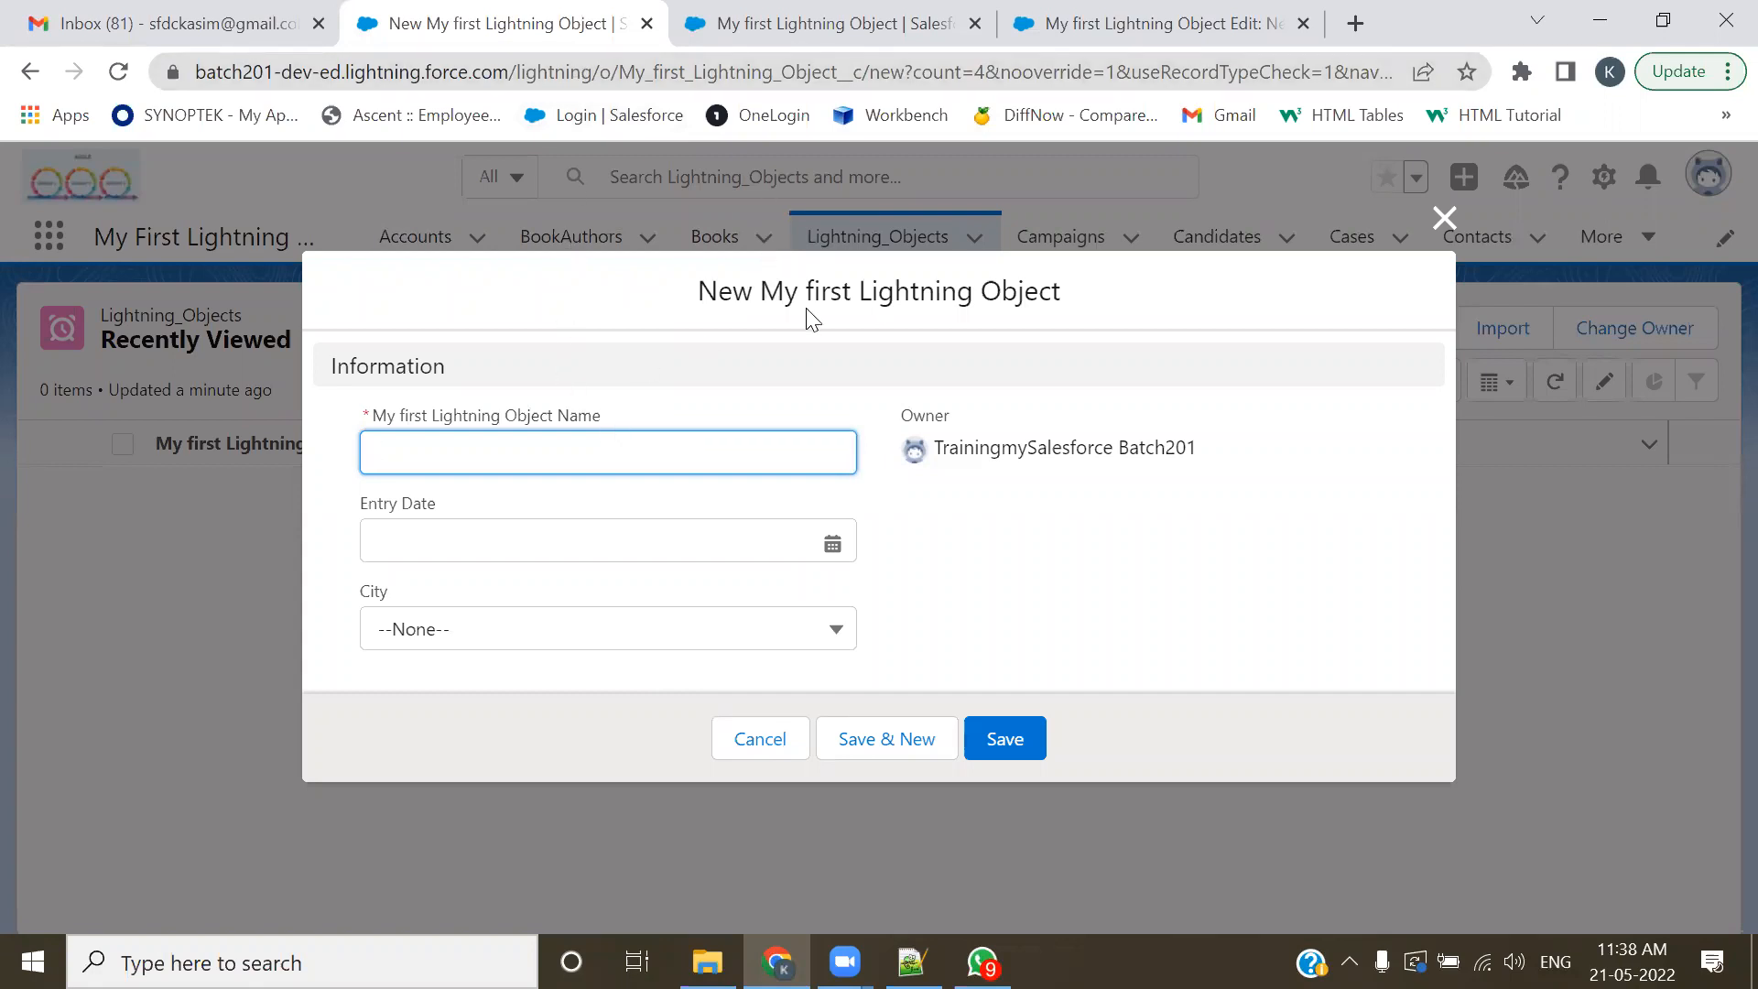
left_click(1242, 28)
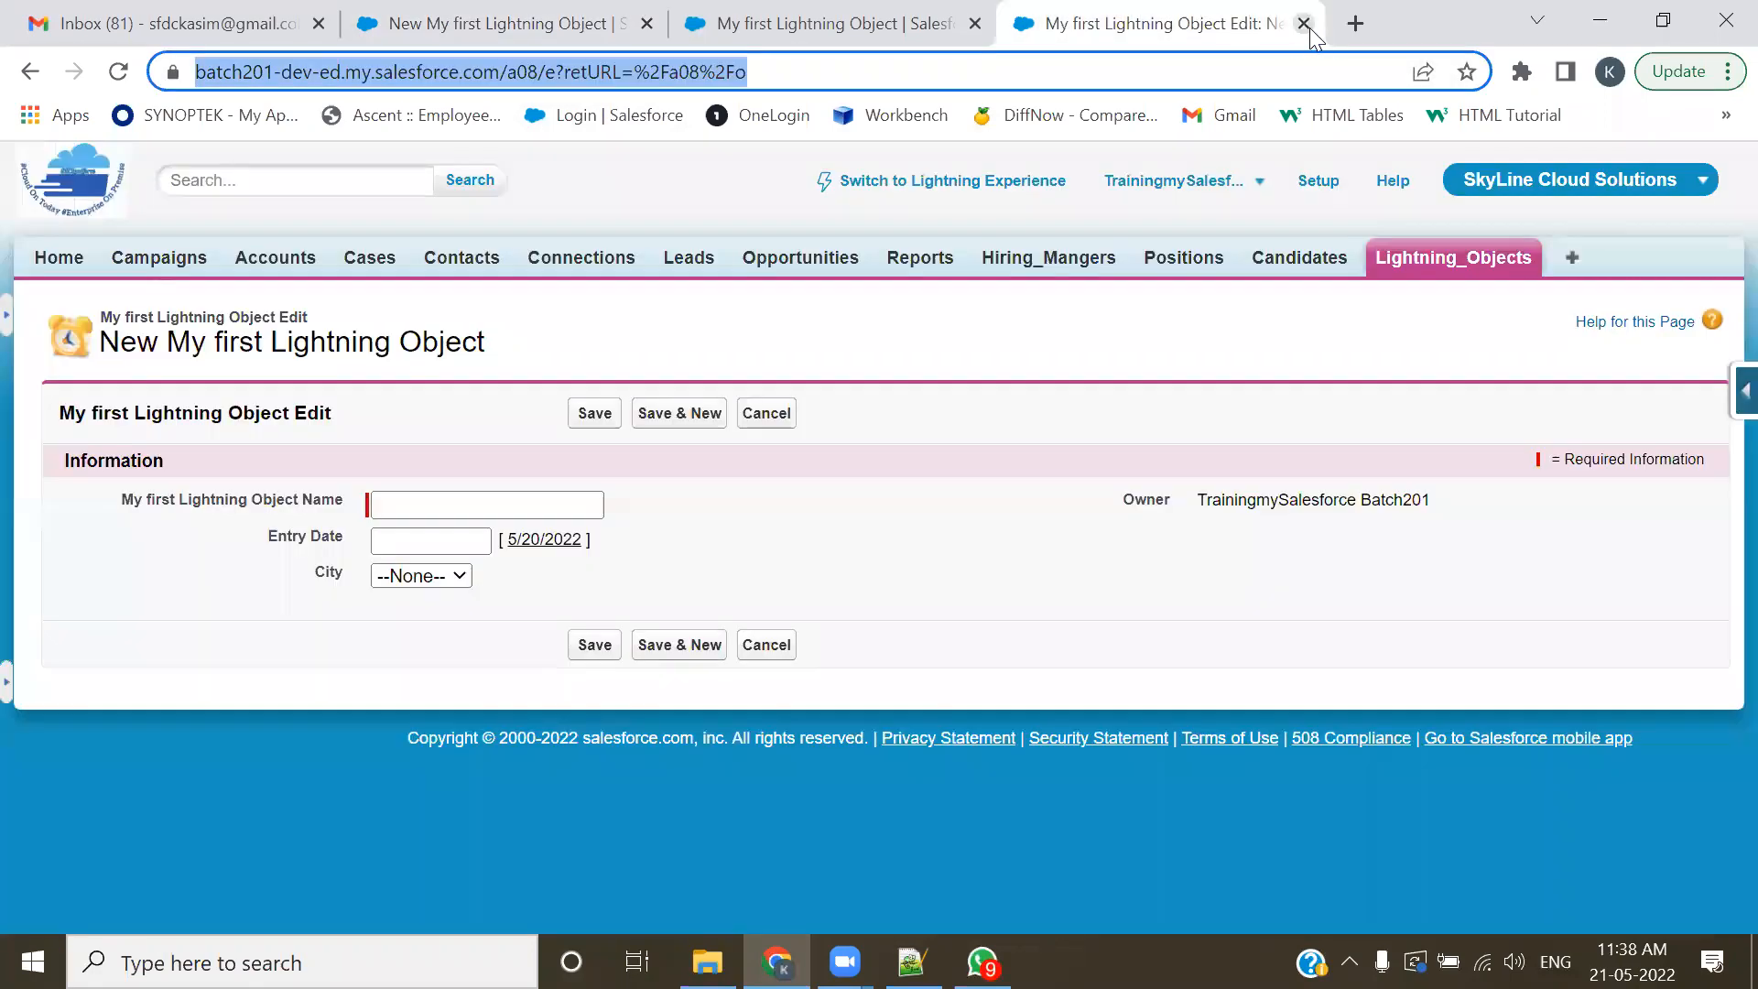
left_click(550, 23)
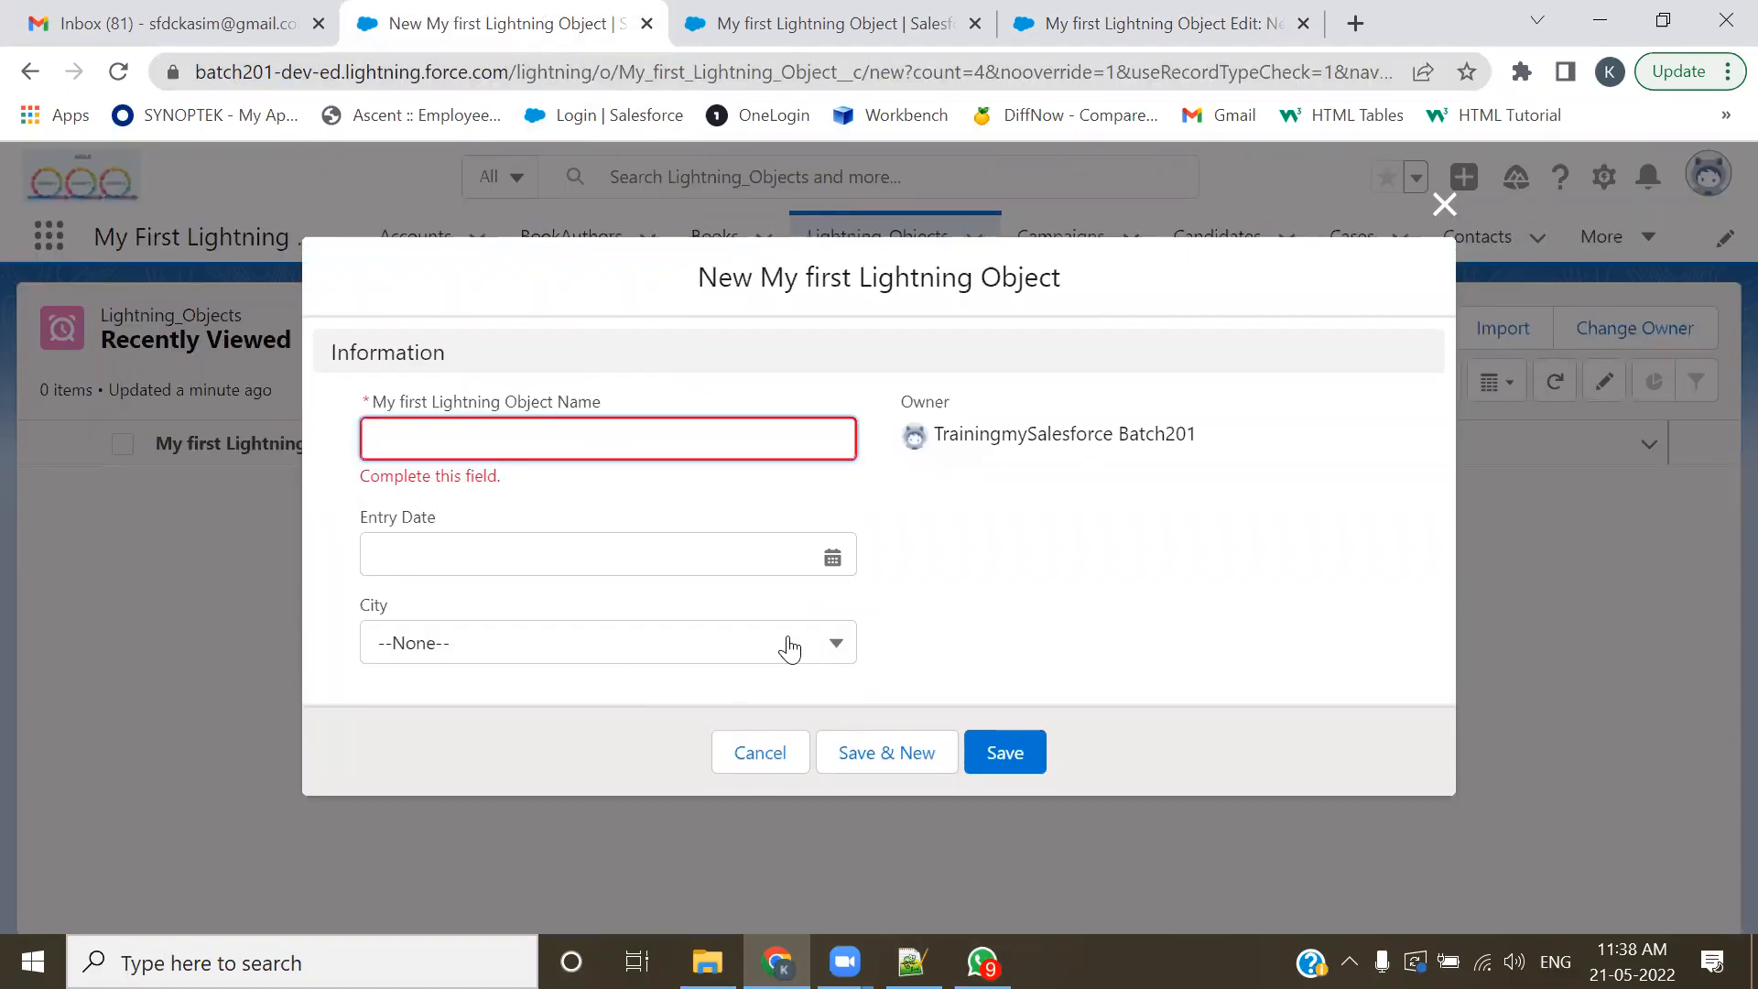
- Name the record Record 1, set Entry Date to 5/20/2022 and City to Nagpur, and save it
type("REc")
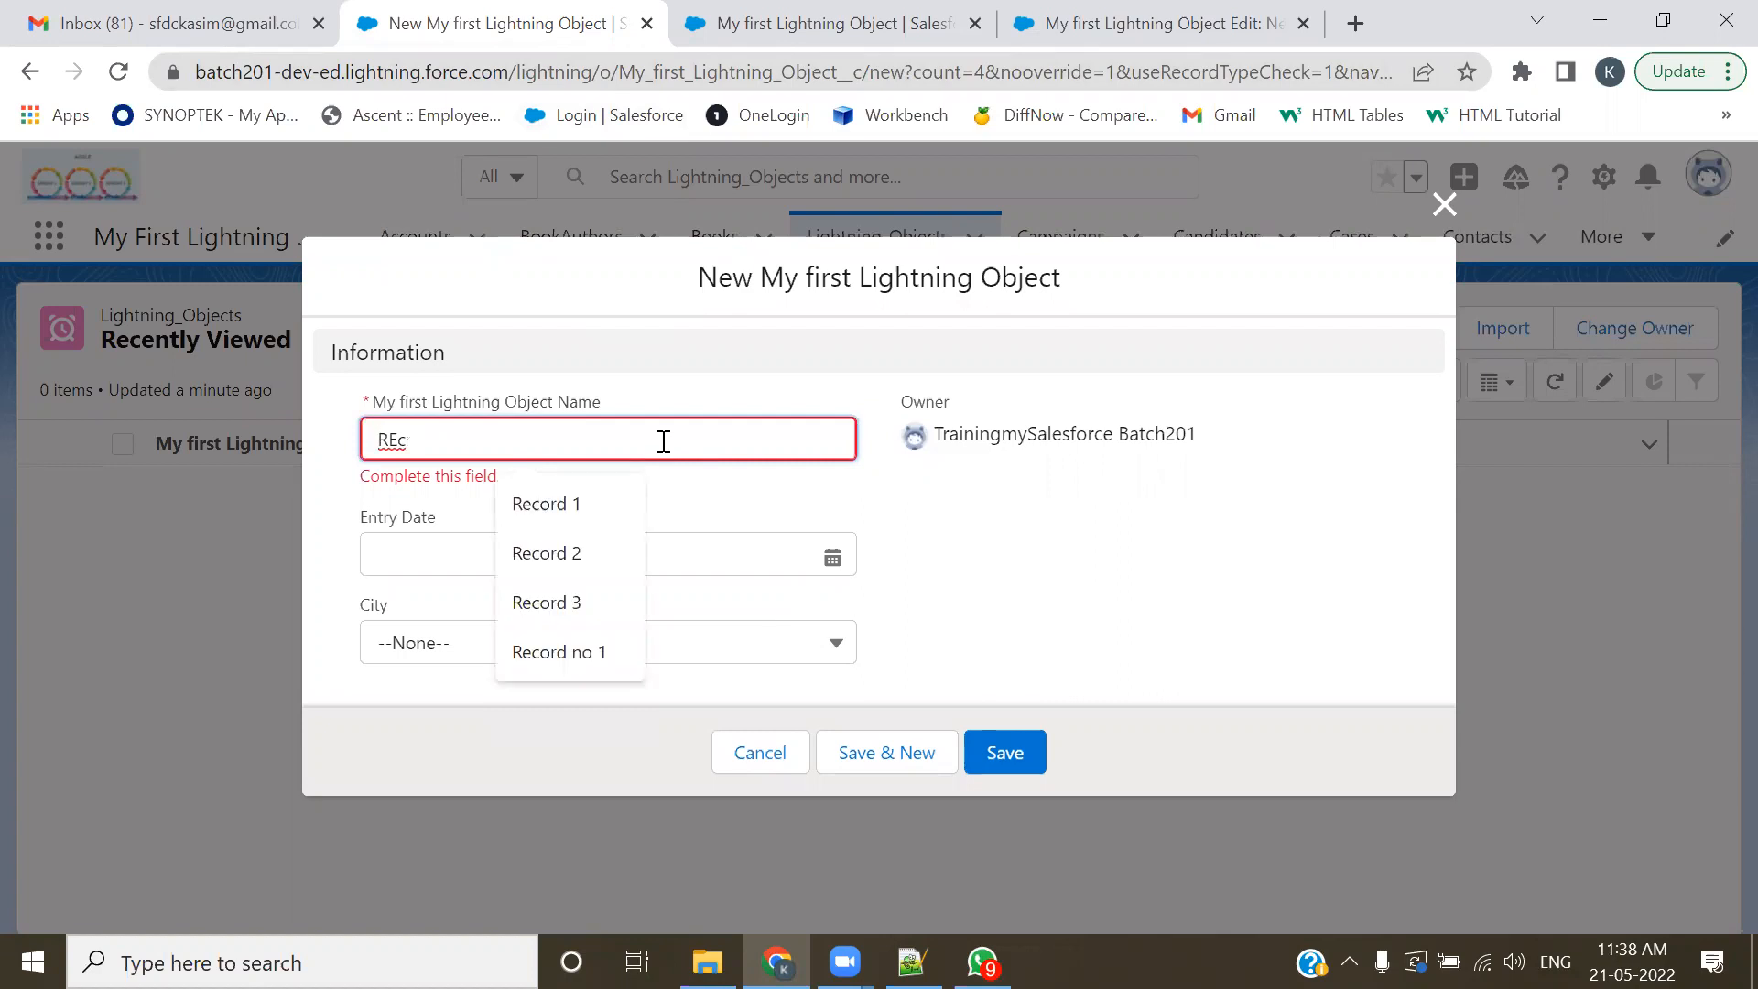
key("Down")
key("Return")
left_click(833, 558)
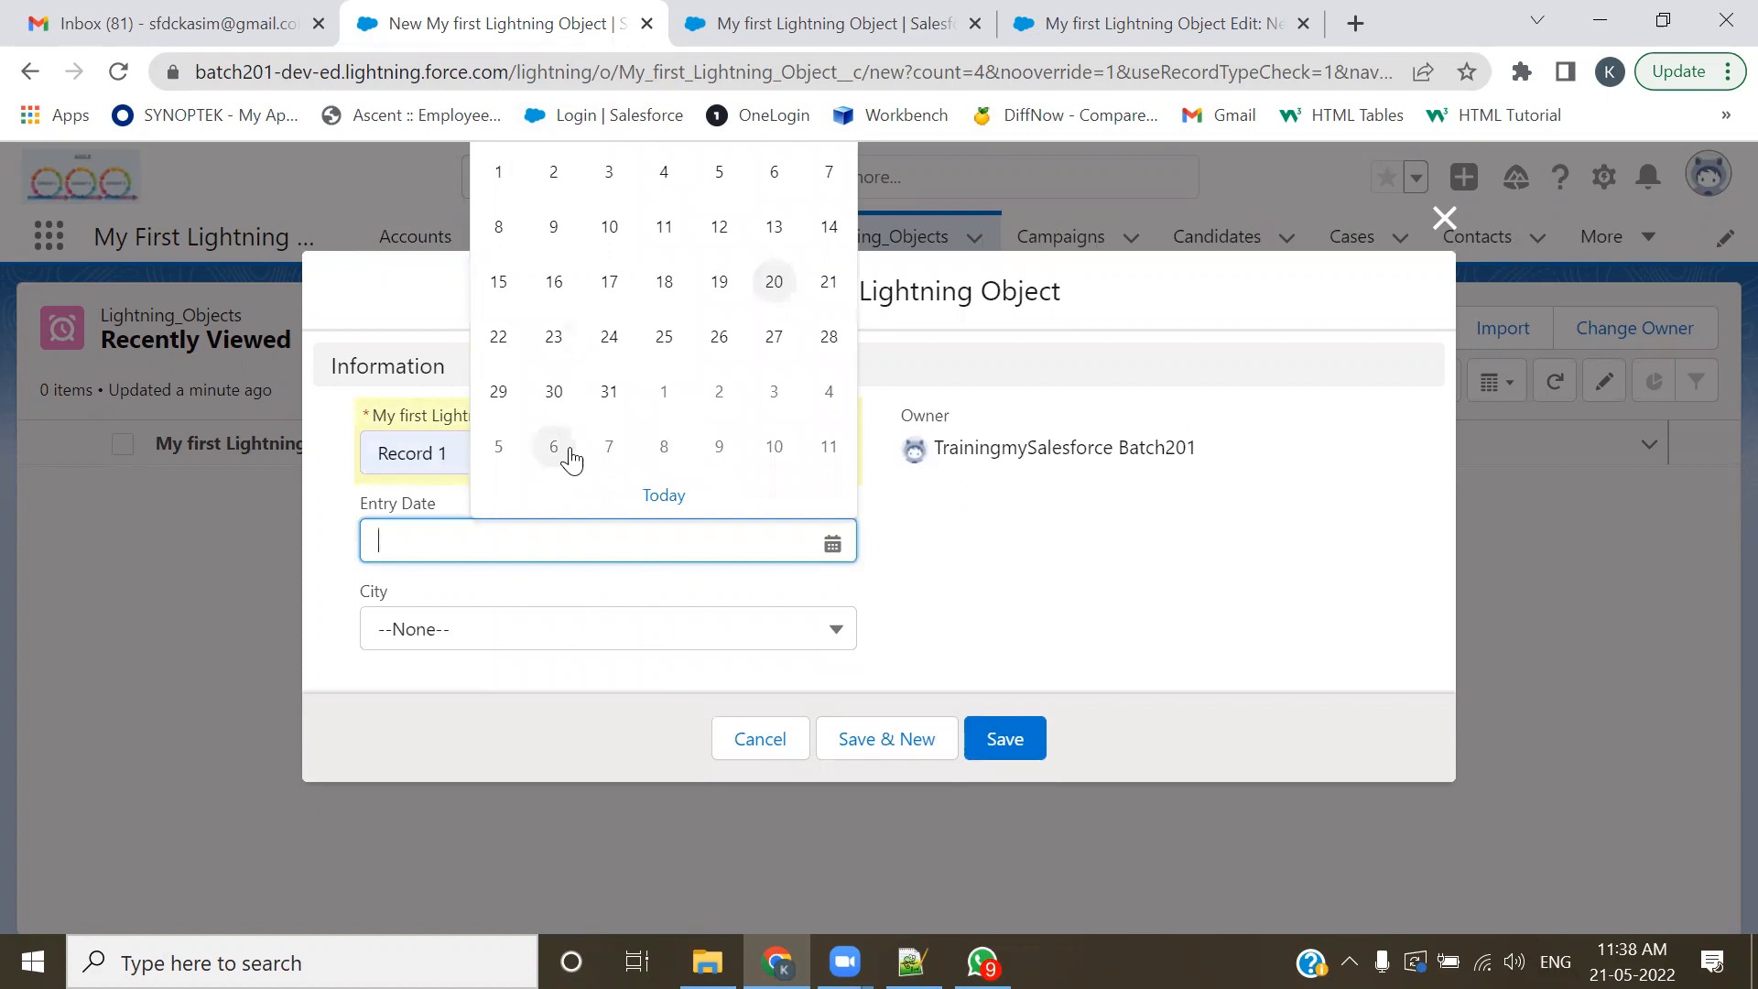
left_click(777, 281)
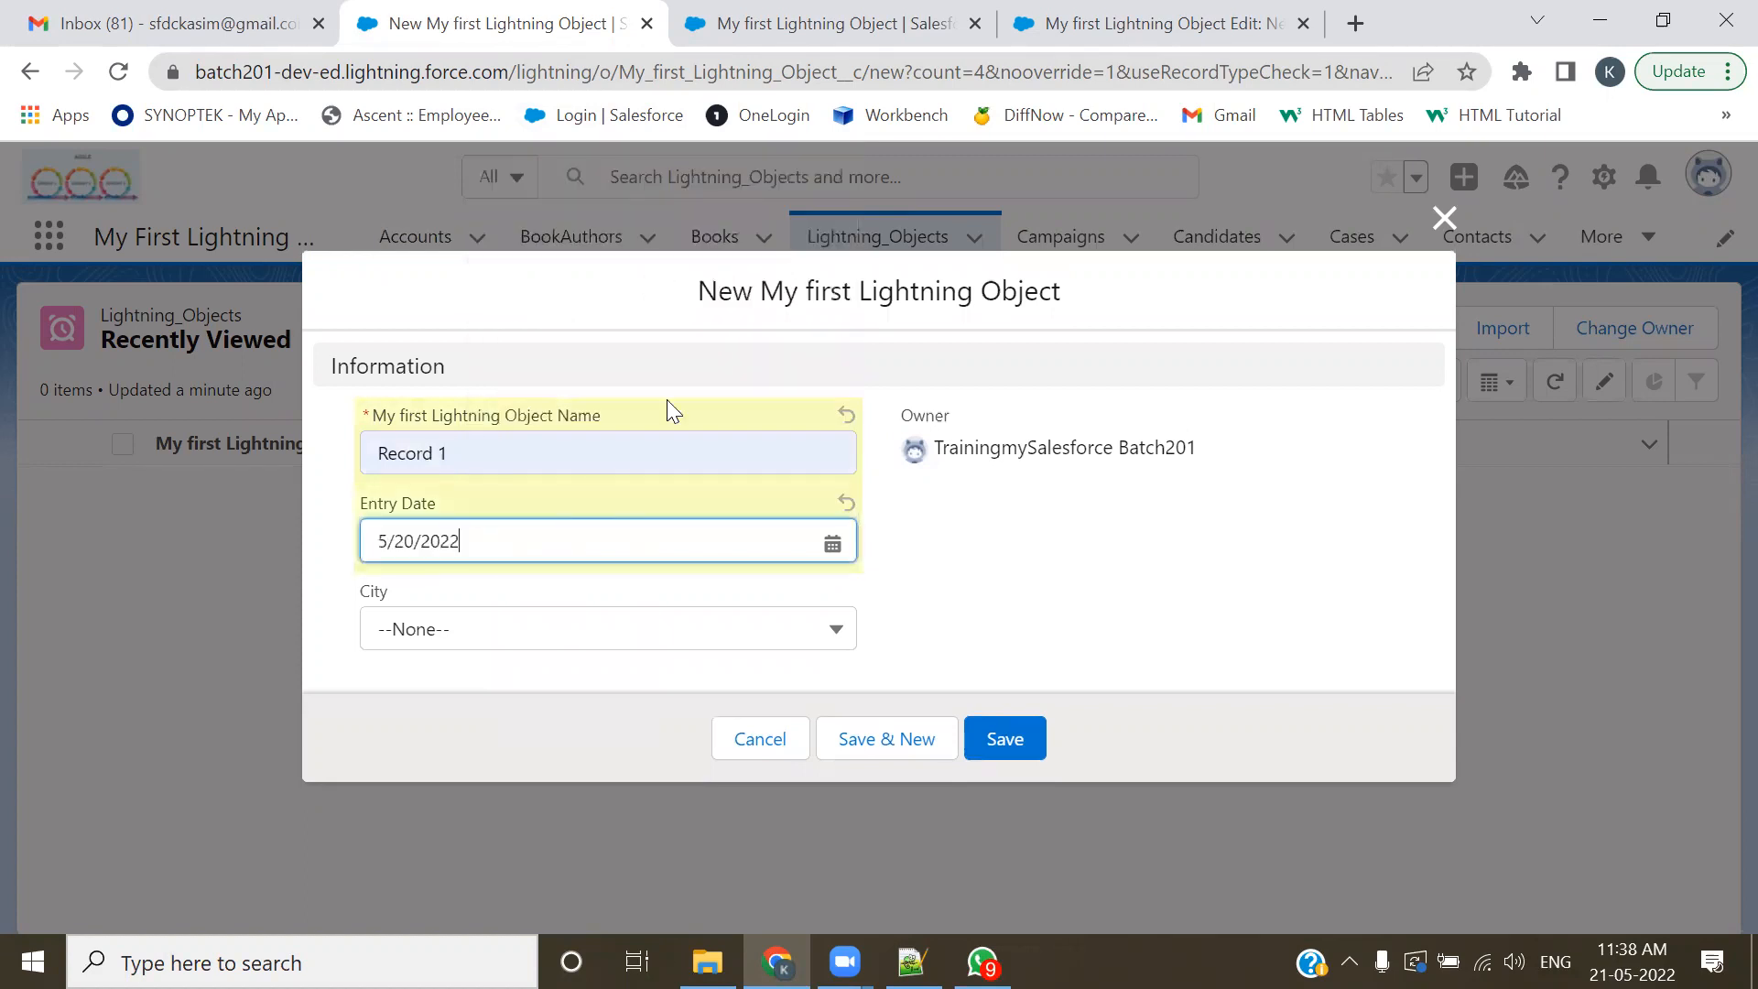
left_click(519, 640)
left_click(514, 730)
left_click(1035, 744)
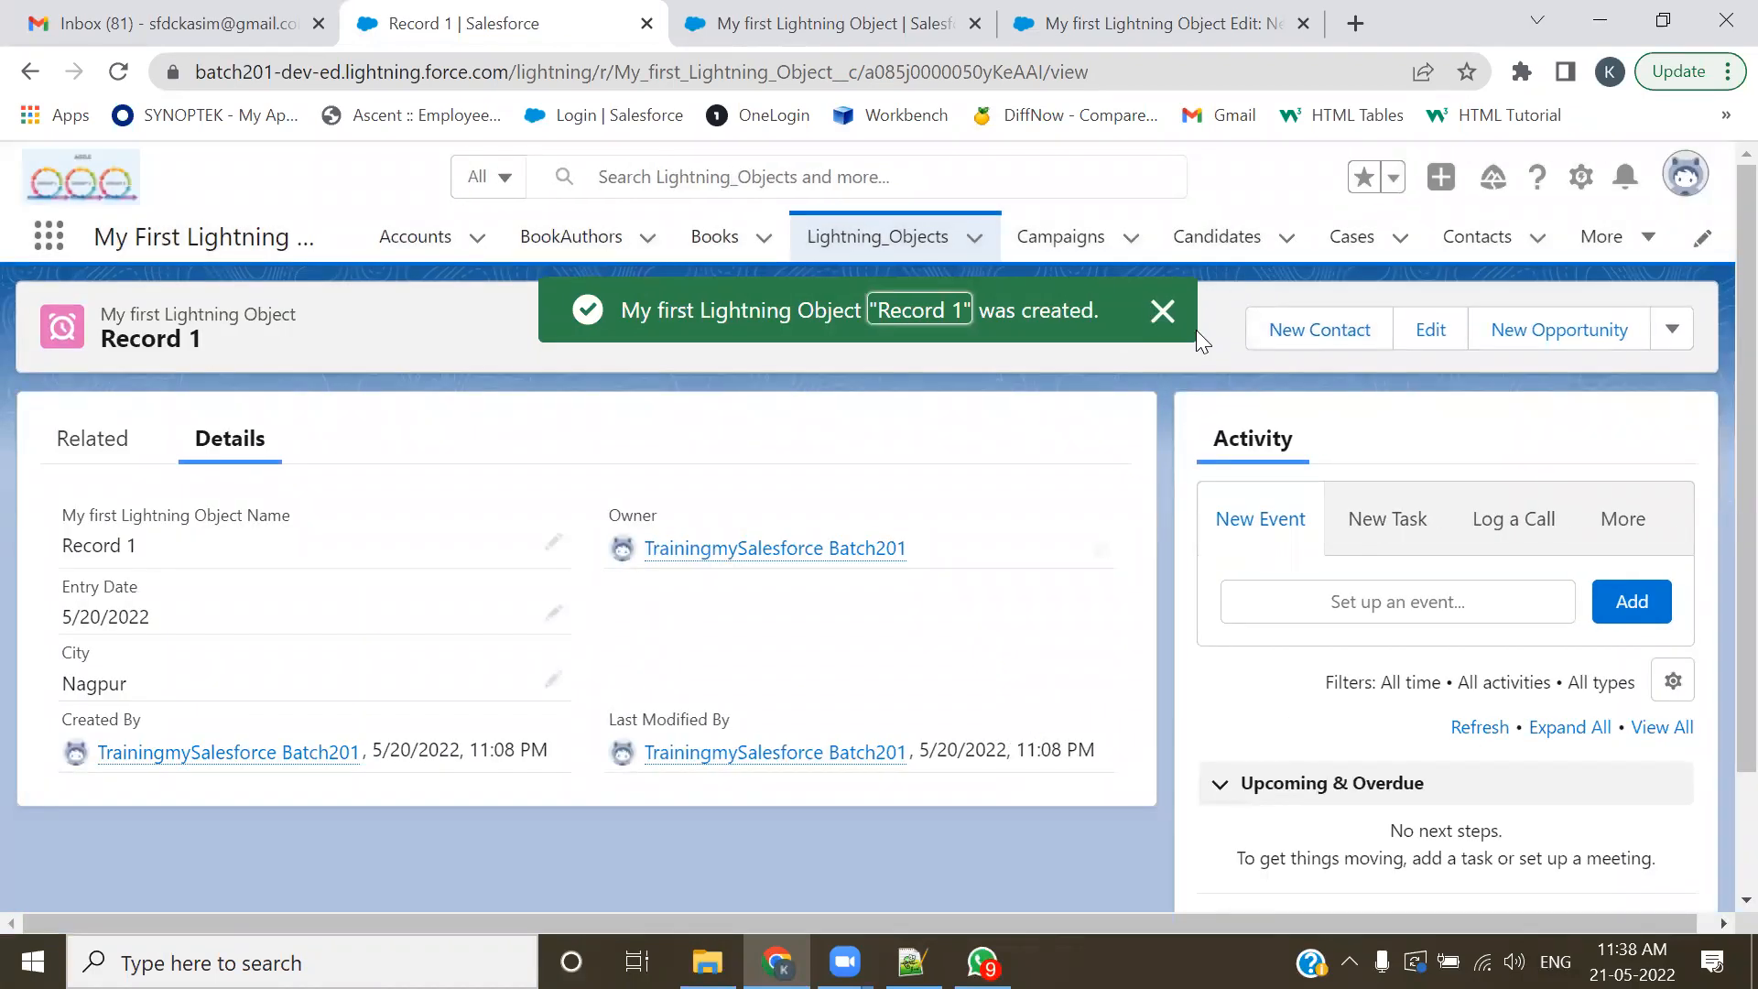
- Reload the Classic page and open Record 1 from the Lightning_Objects home page to view its details
left_click(1092, 27)
left_click(118, 71)
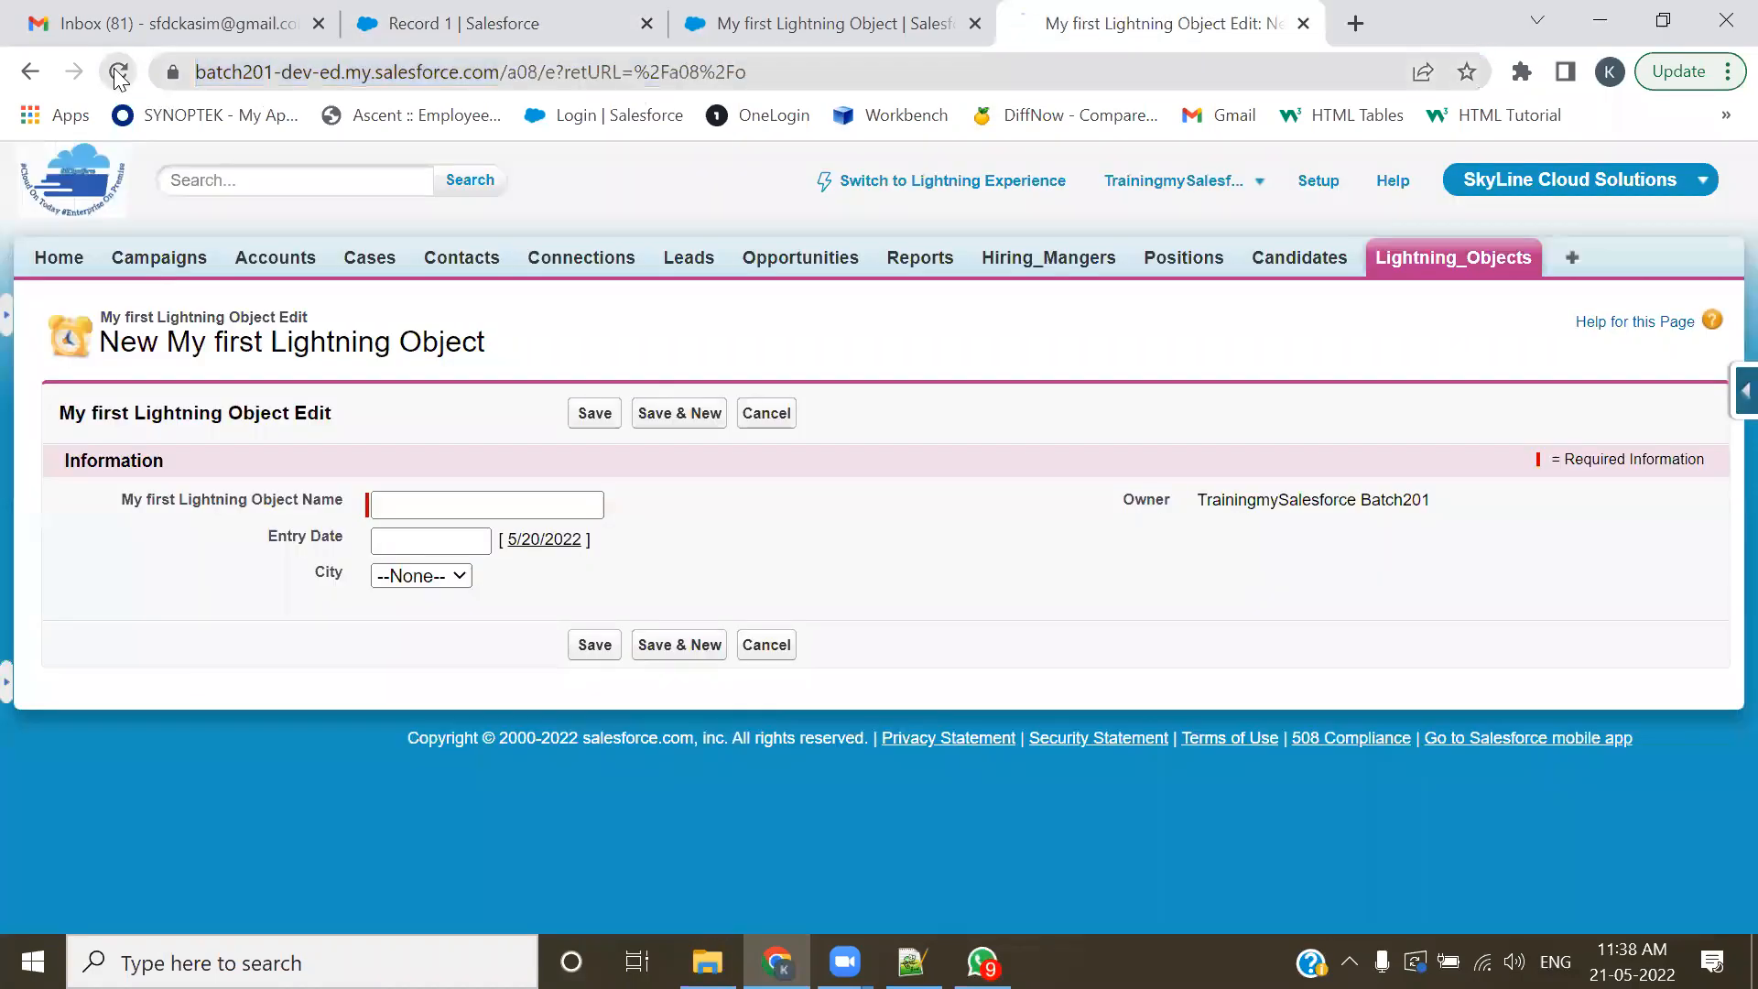
left_click(1480, 258)
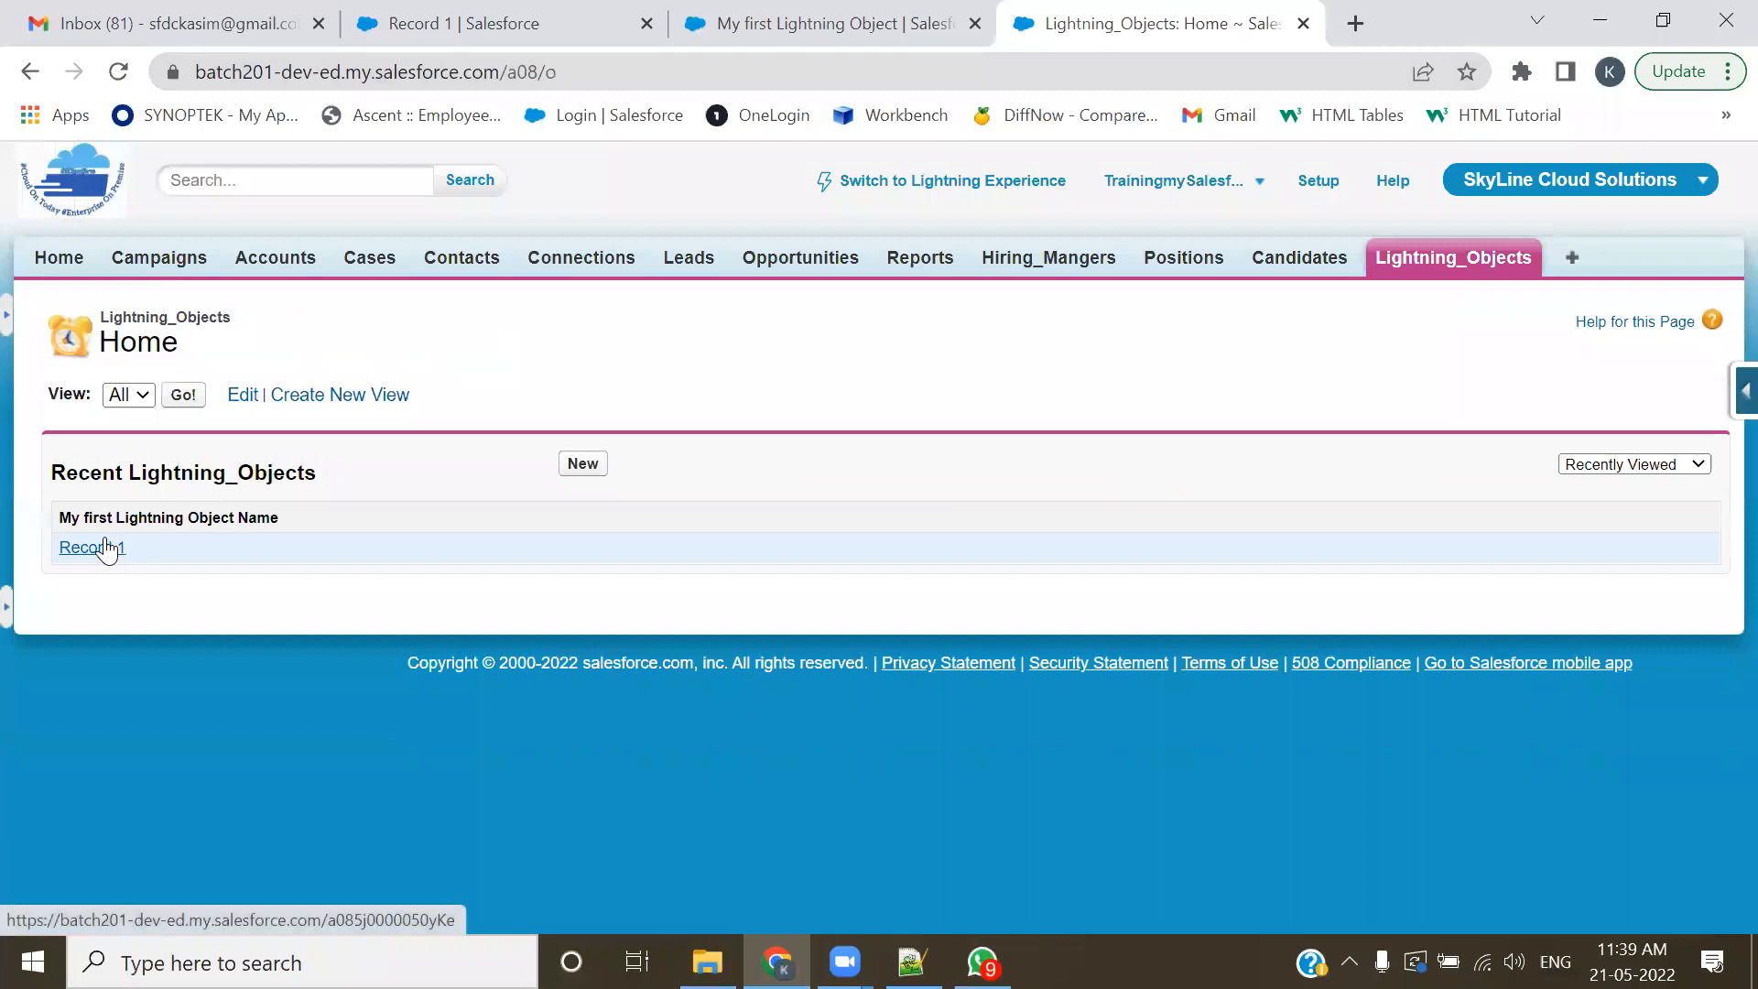
left_click(632, 72)
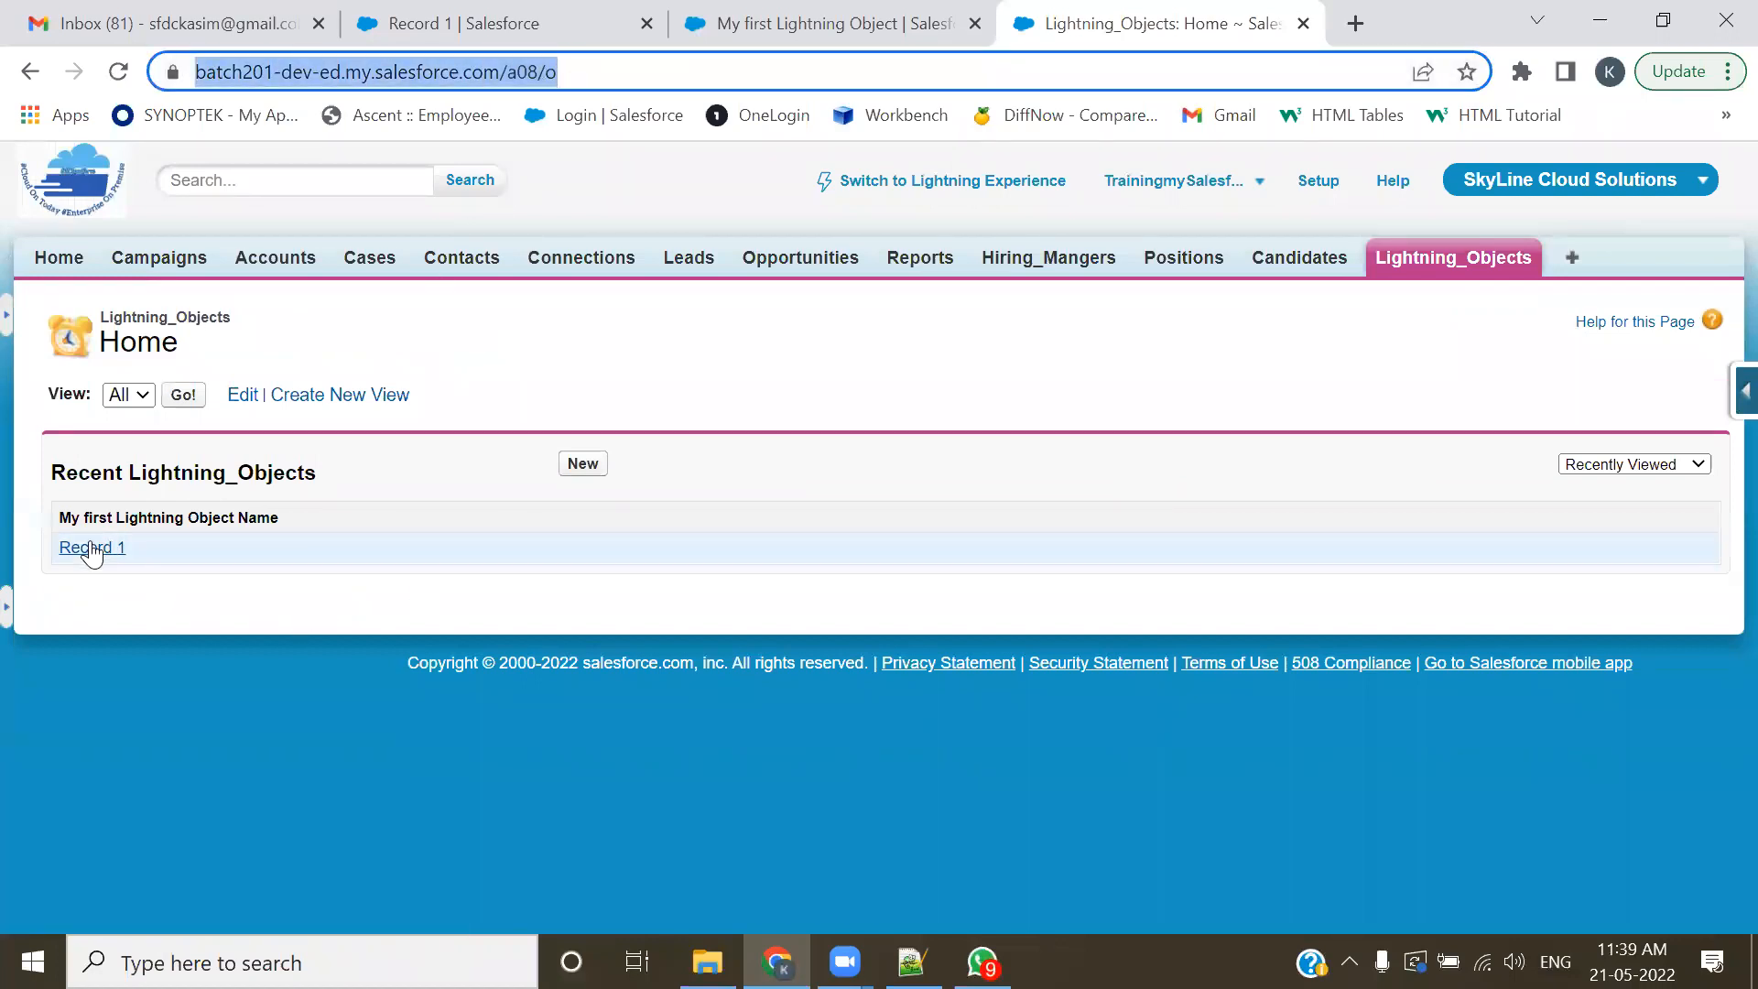
left_click(92, 547)
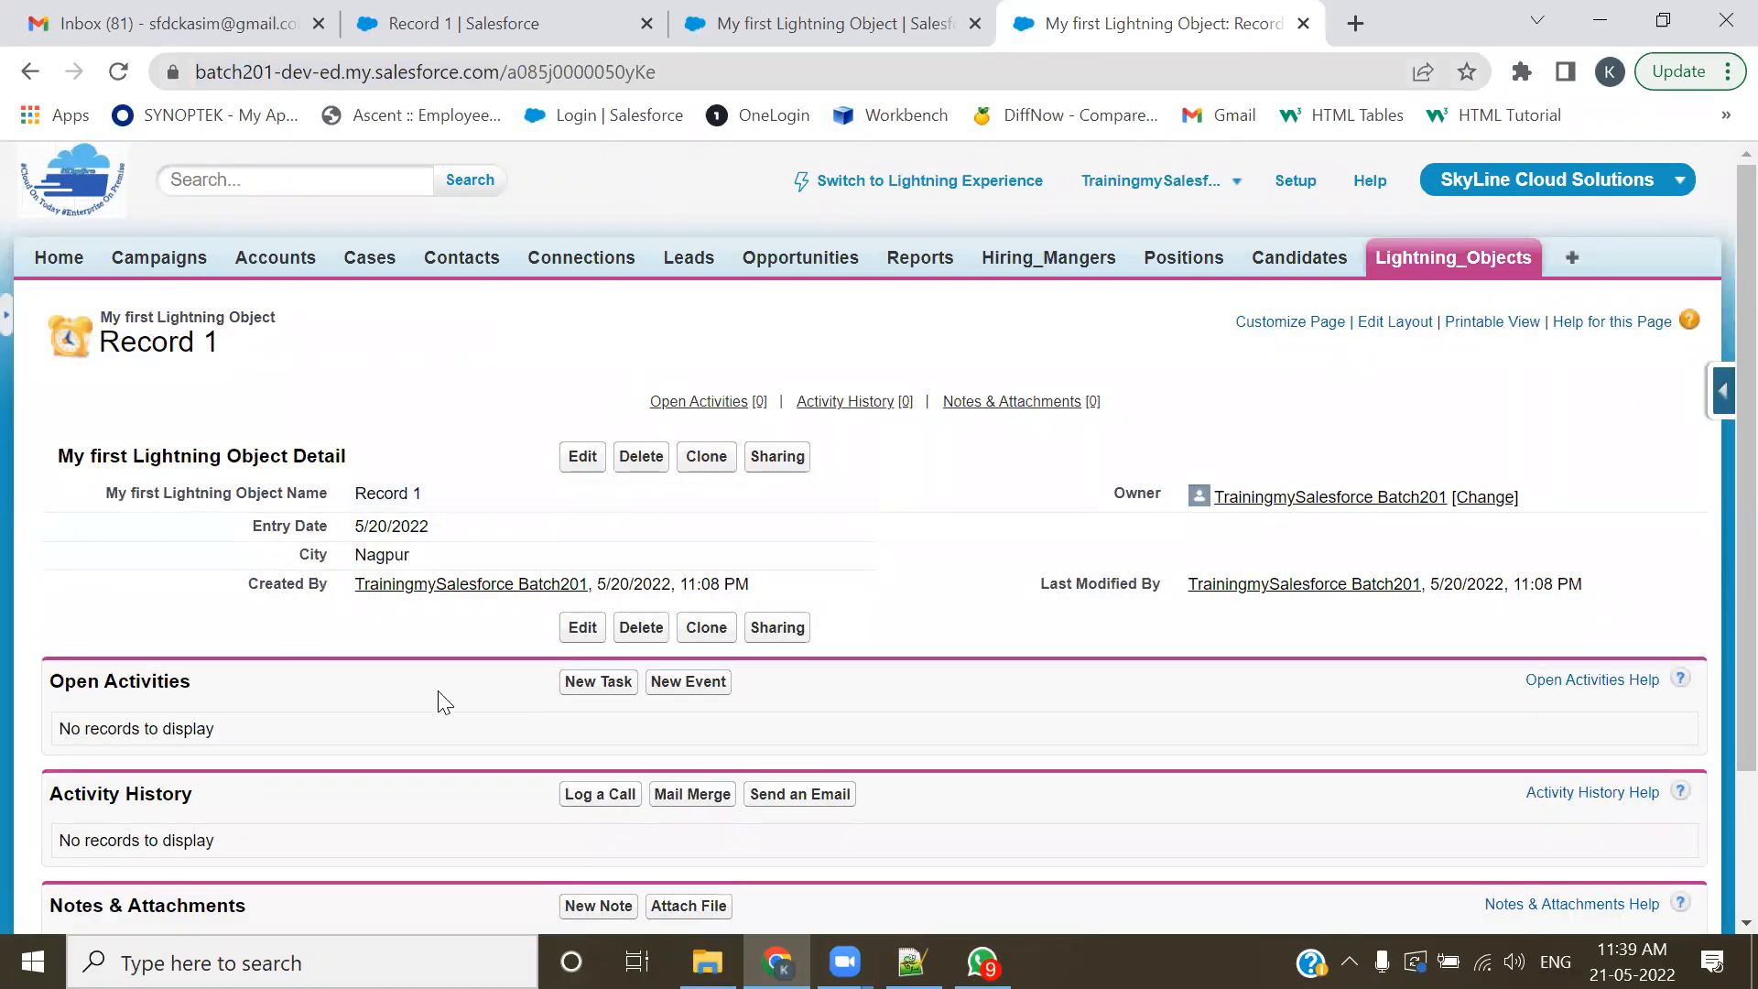
- Return to the Lightning Experience, reopen Record 1 from the Lightning_Objects list, and view its details and related lists
left_click(462, 23)
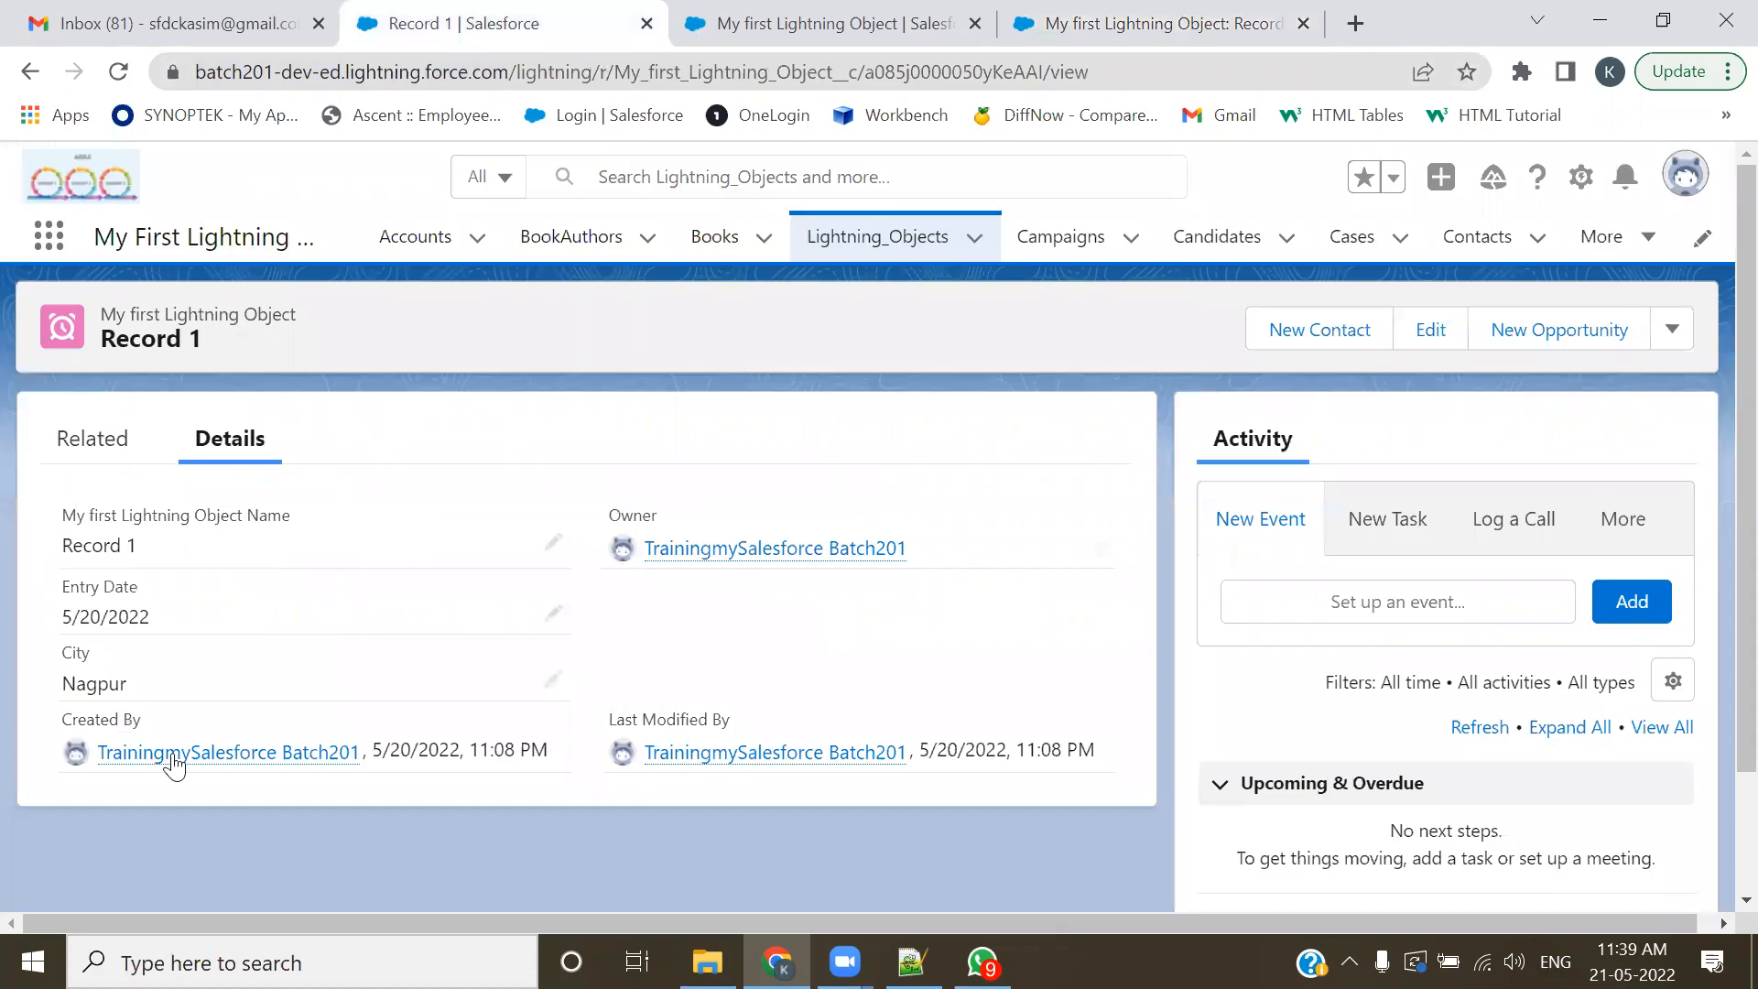
mouse_move(174, 763)
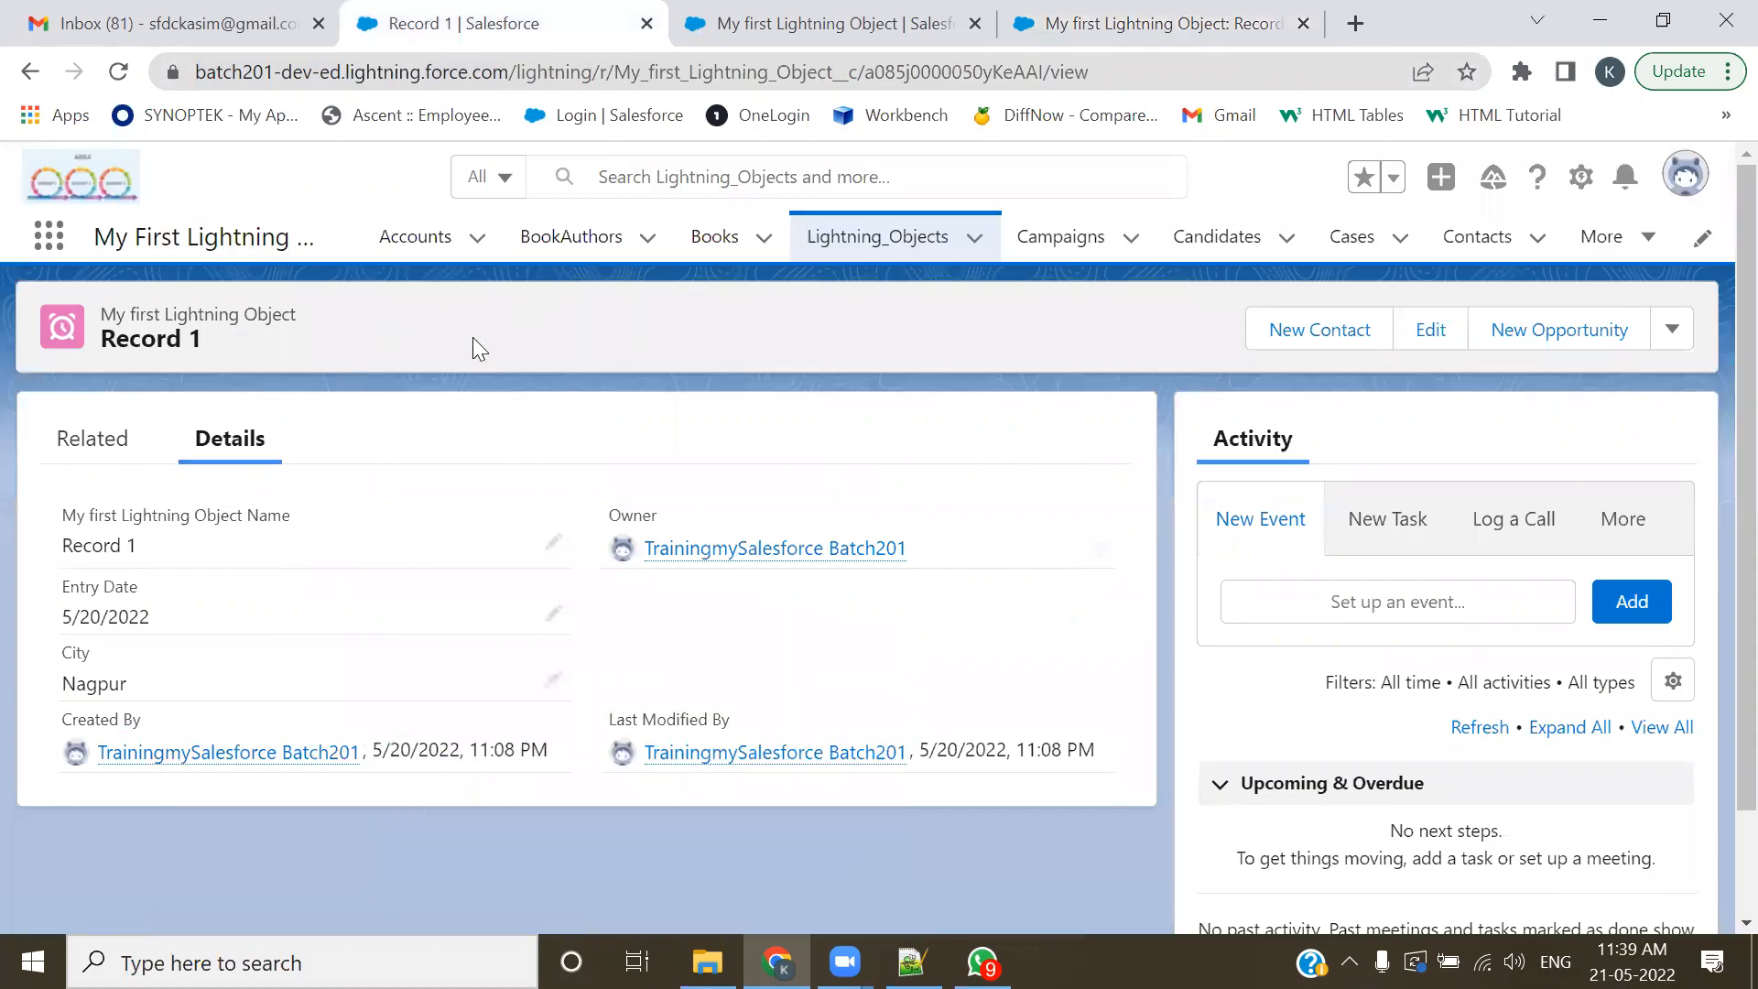
left_click(892, 253)
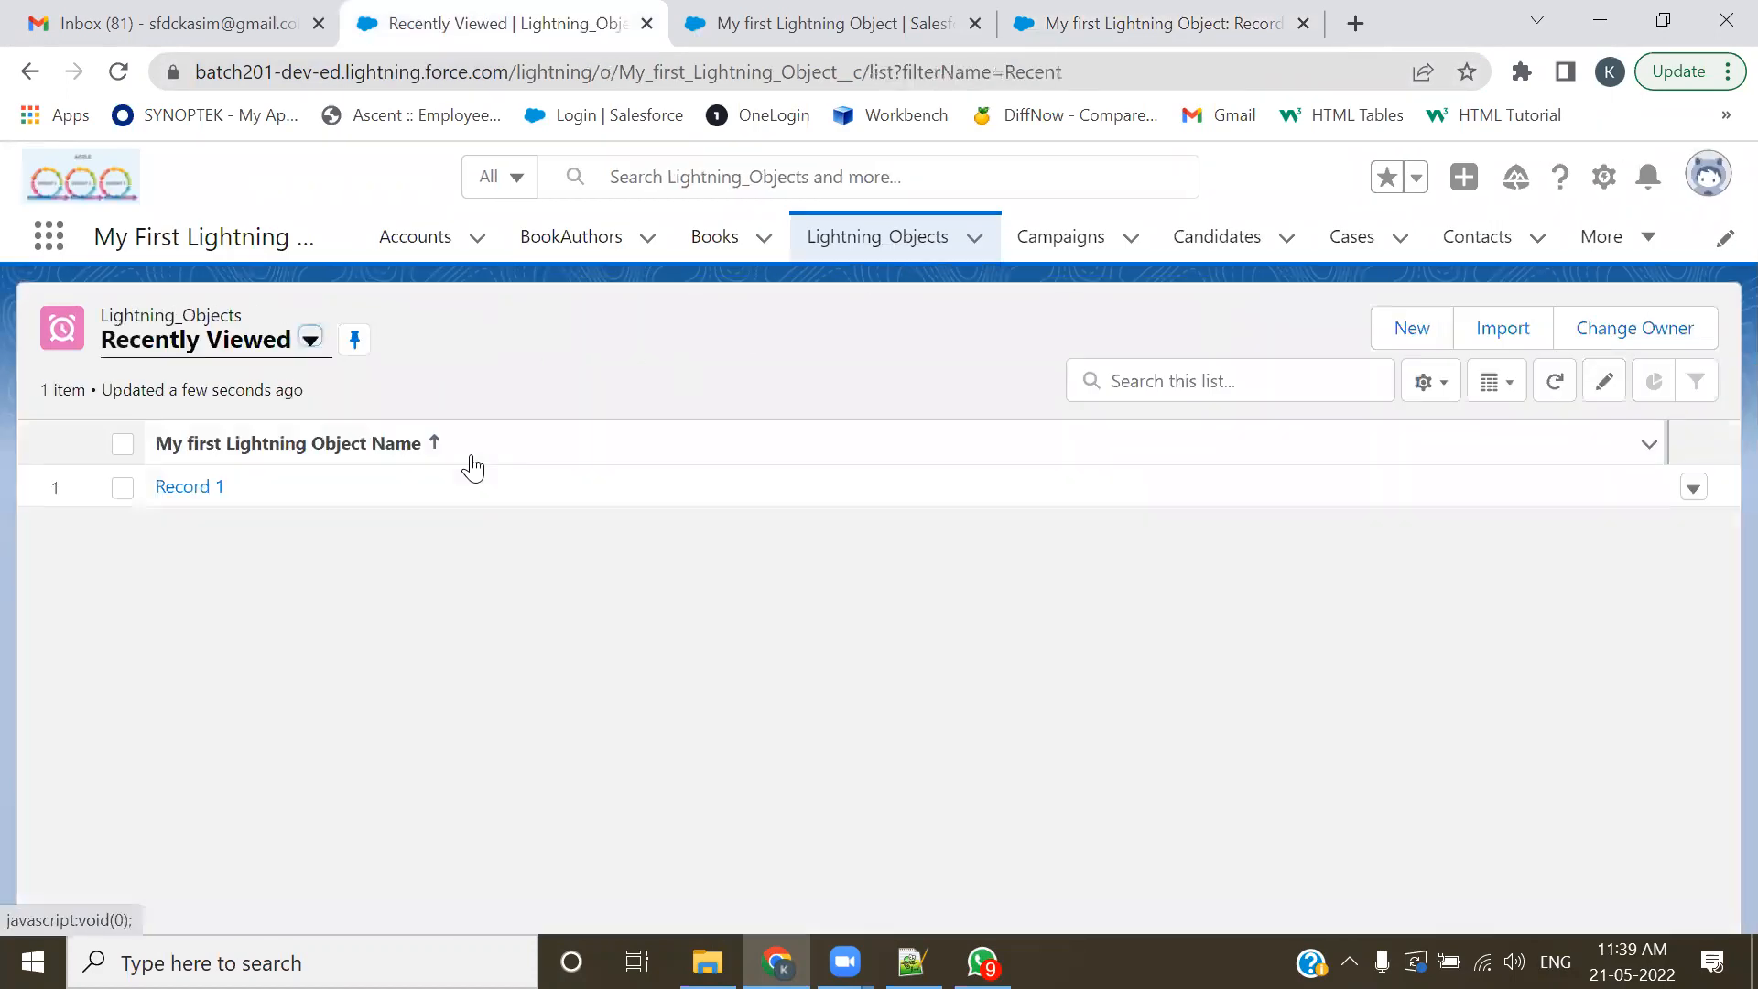
left_click(205, 495)
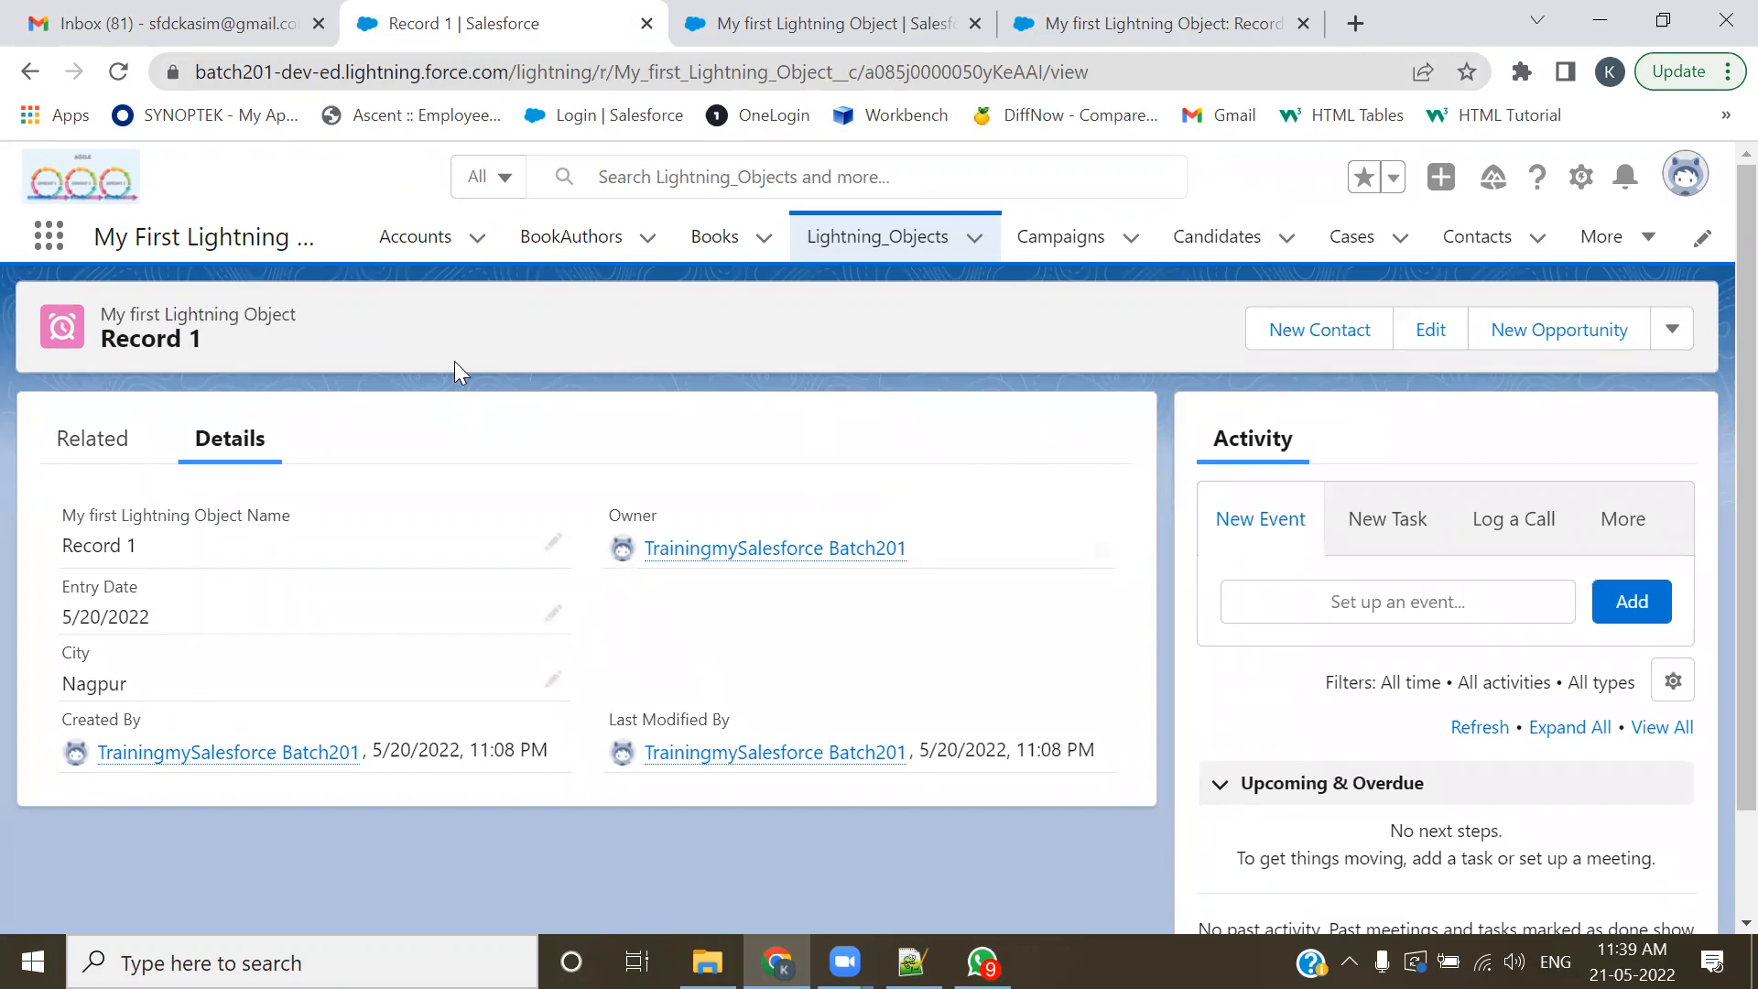
left_click(129, 447)
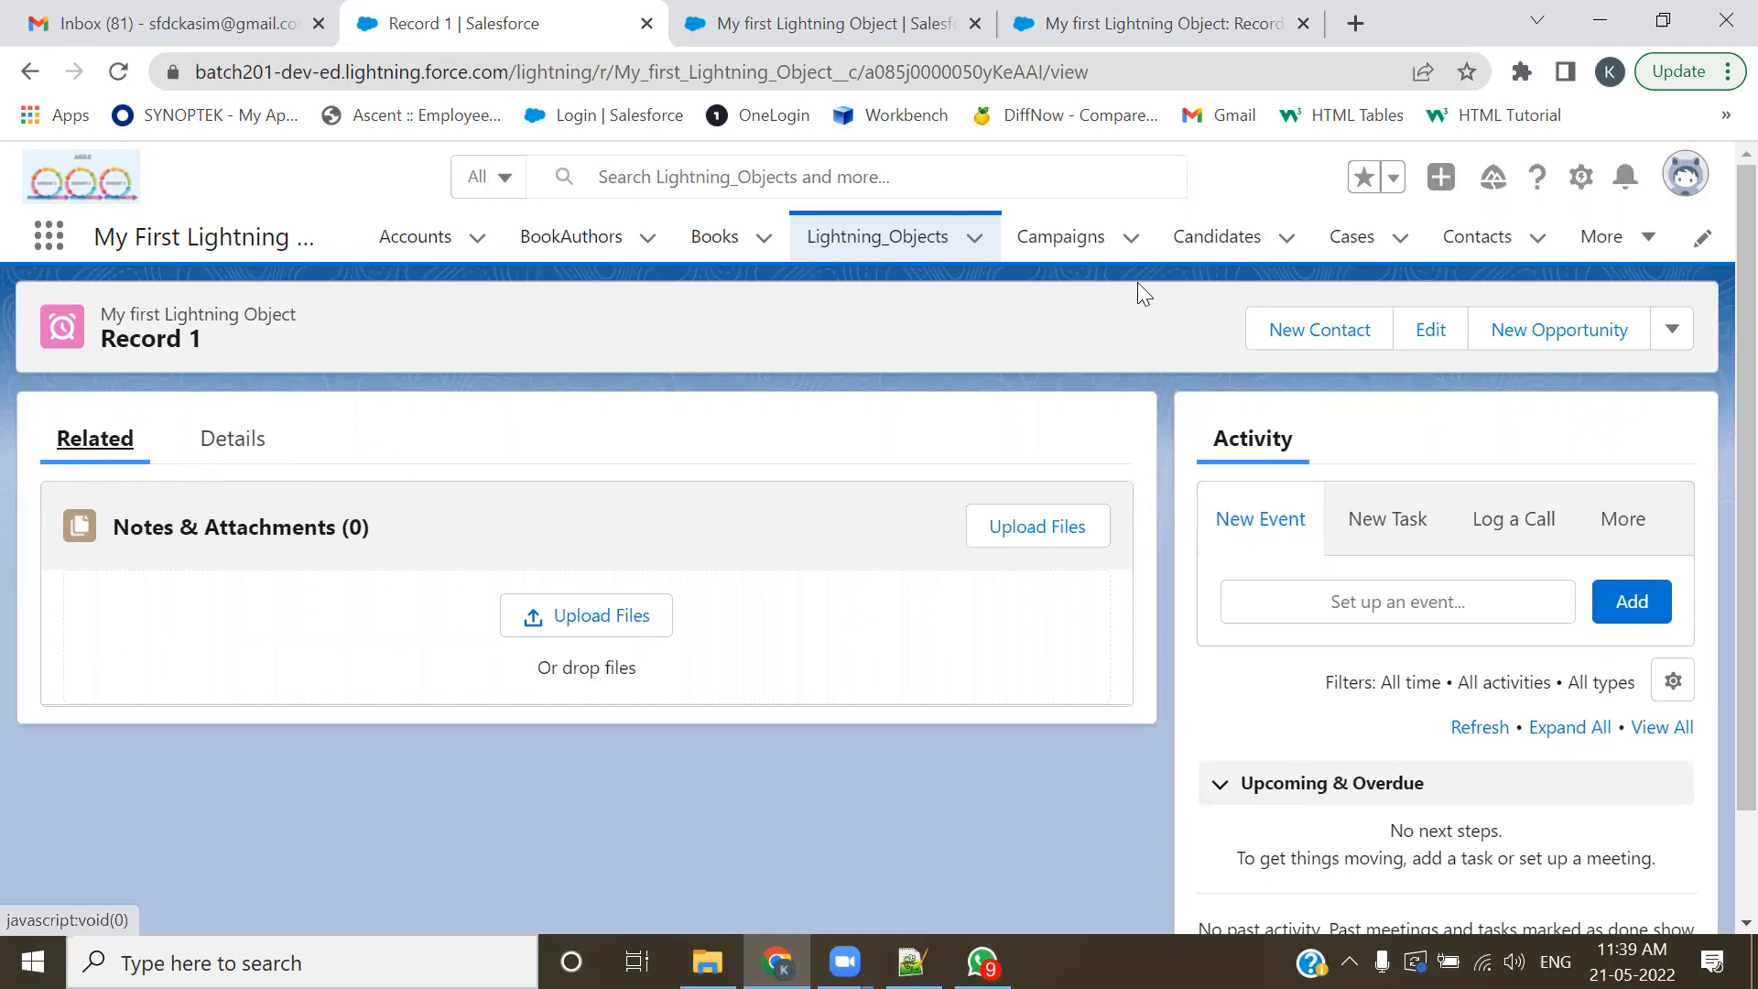
- Open the first recently viewed candidate record and view its related lists
left_click(1209, 242)
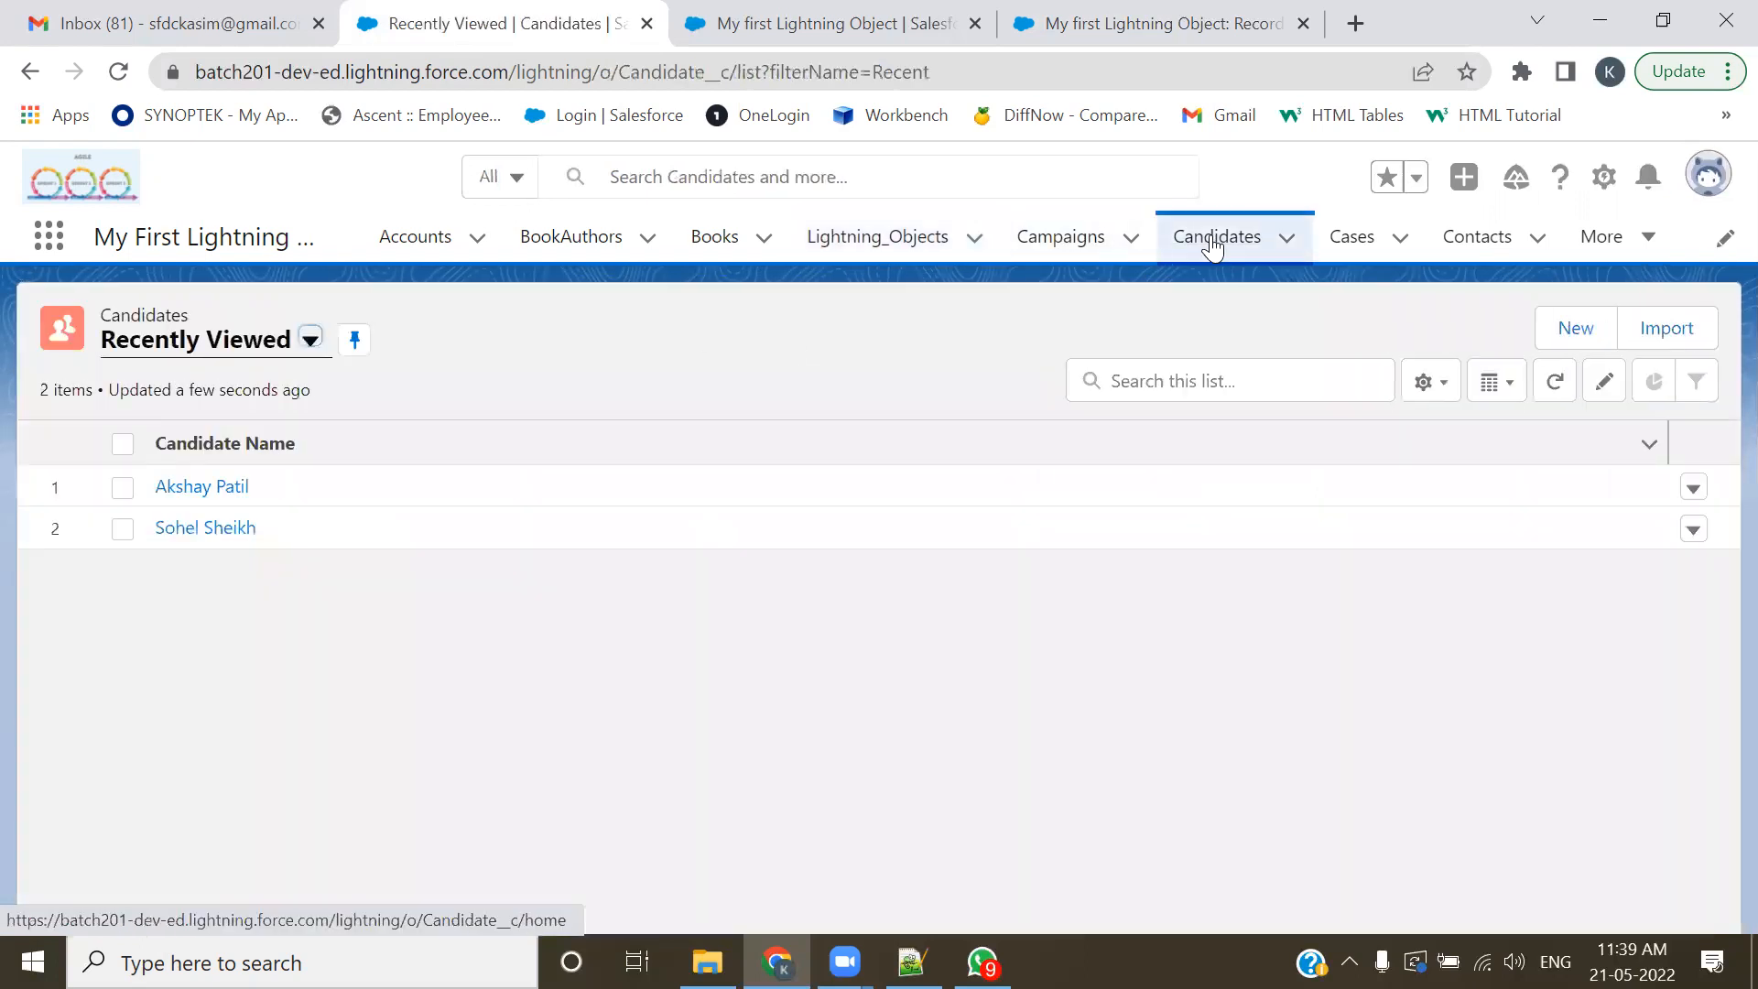
left_click(229, 487)
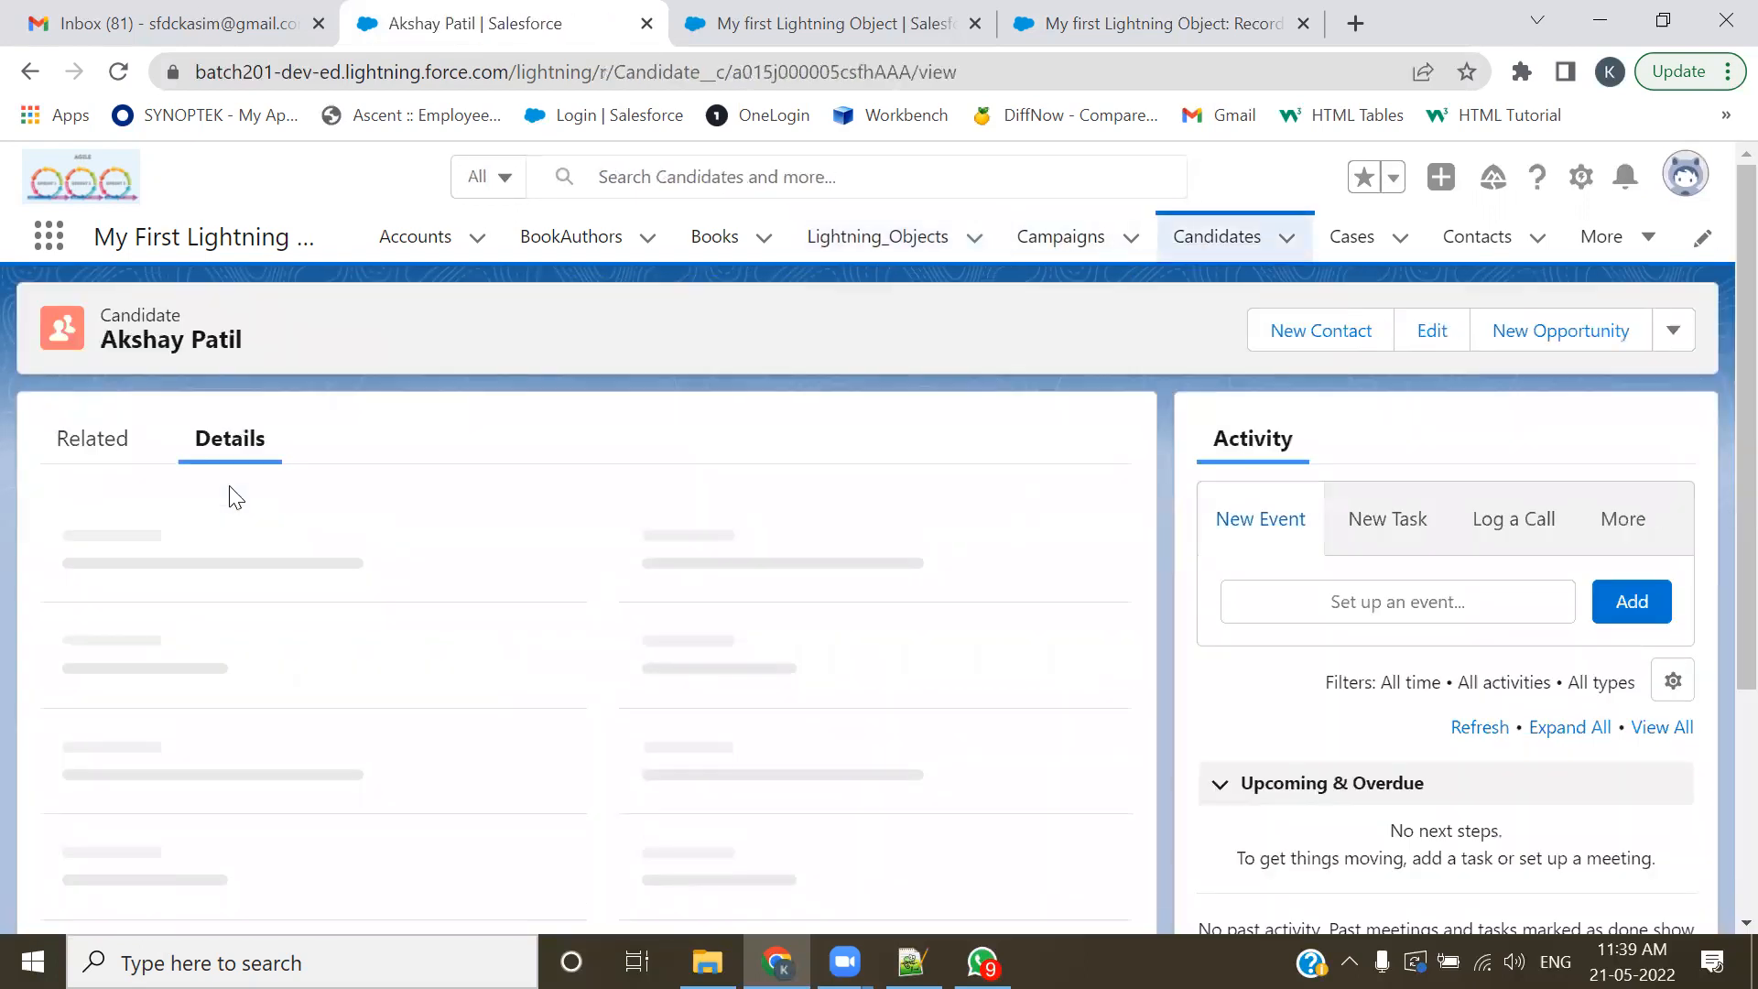
left_click(92, 458)
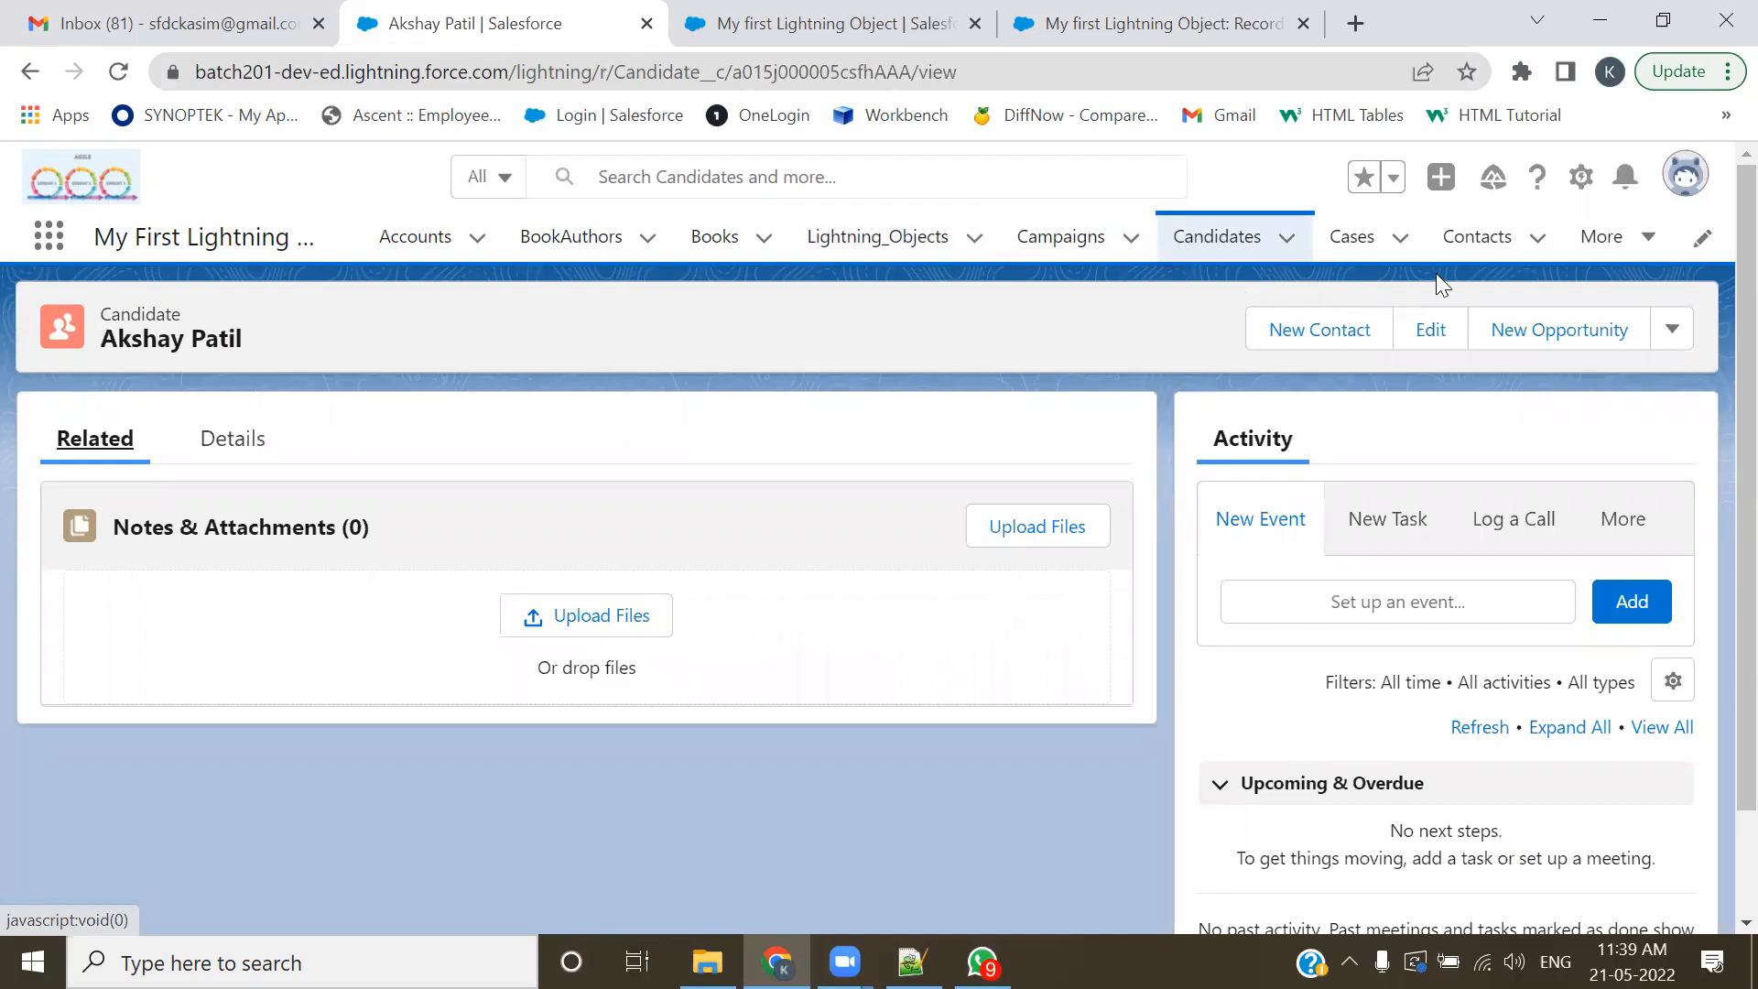
- Open the Sales Manager record from the Positions list and view its related lists
left_click(1648, 240)
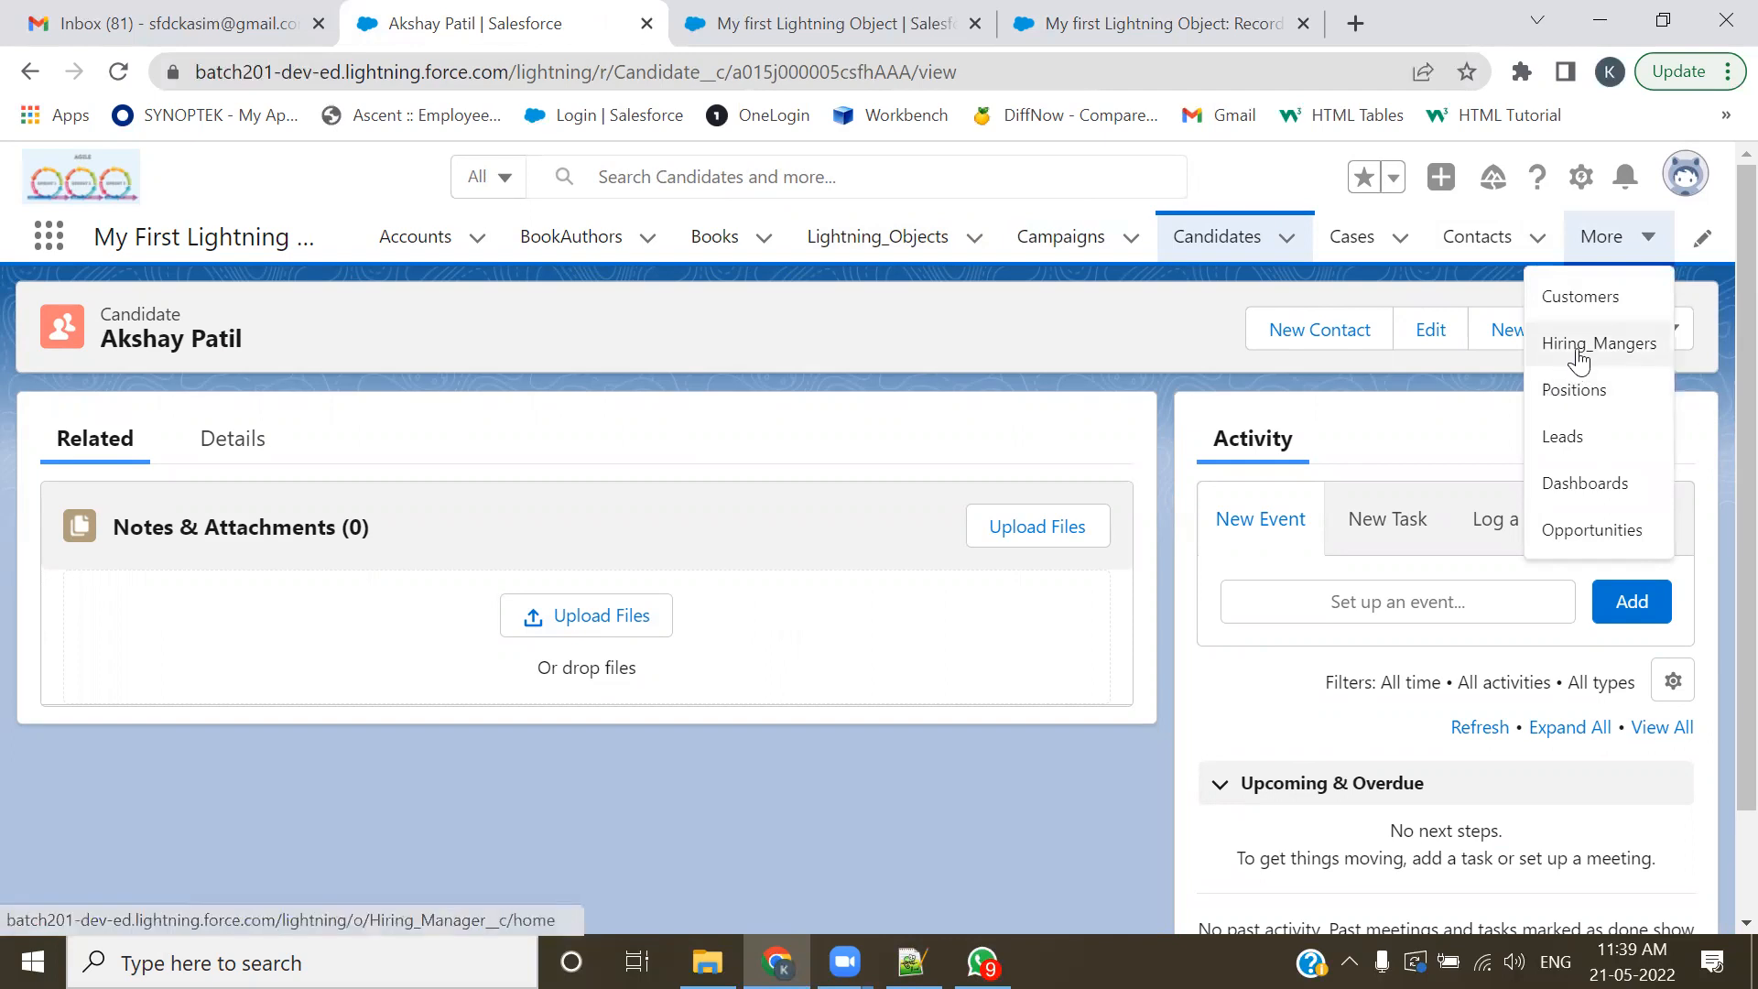
left_click(1573, 388)
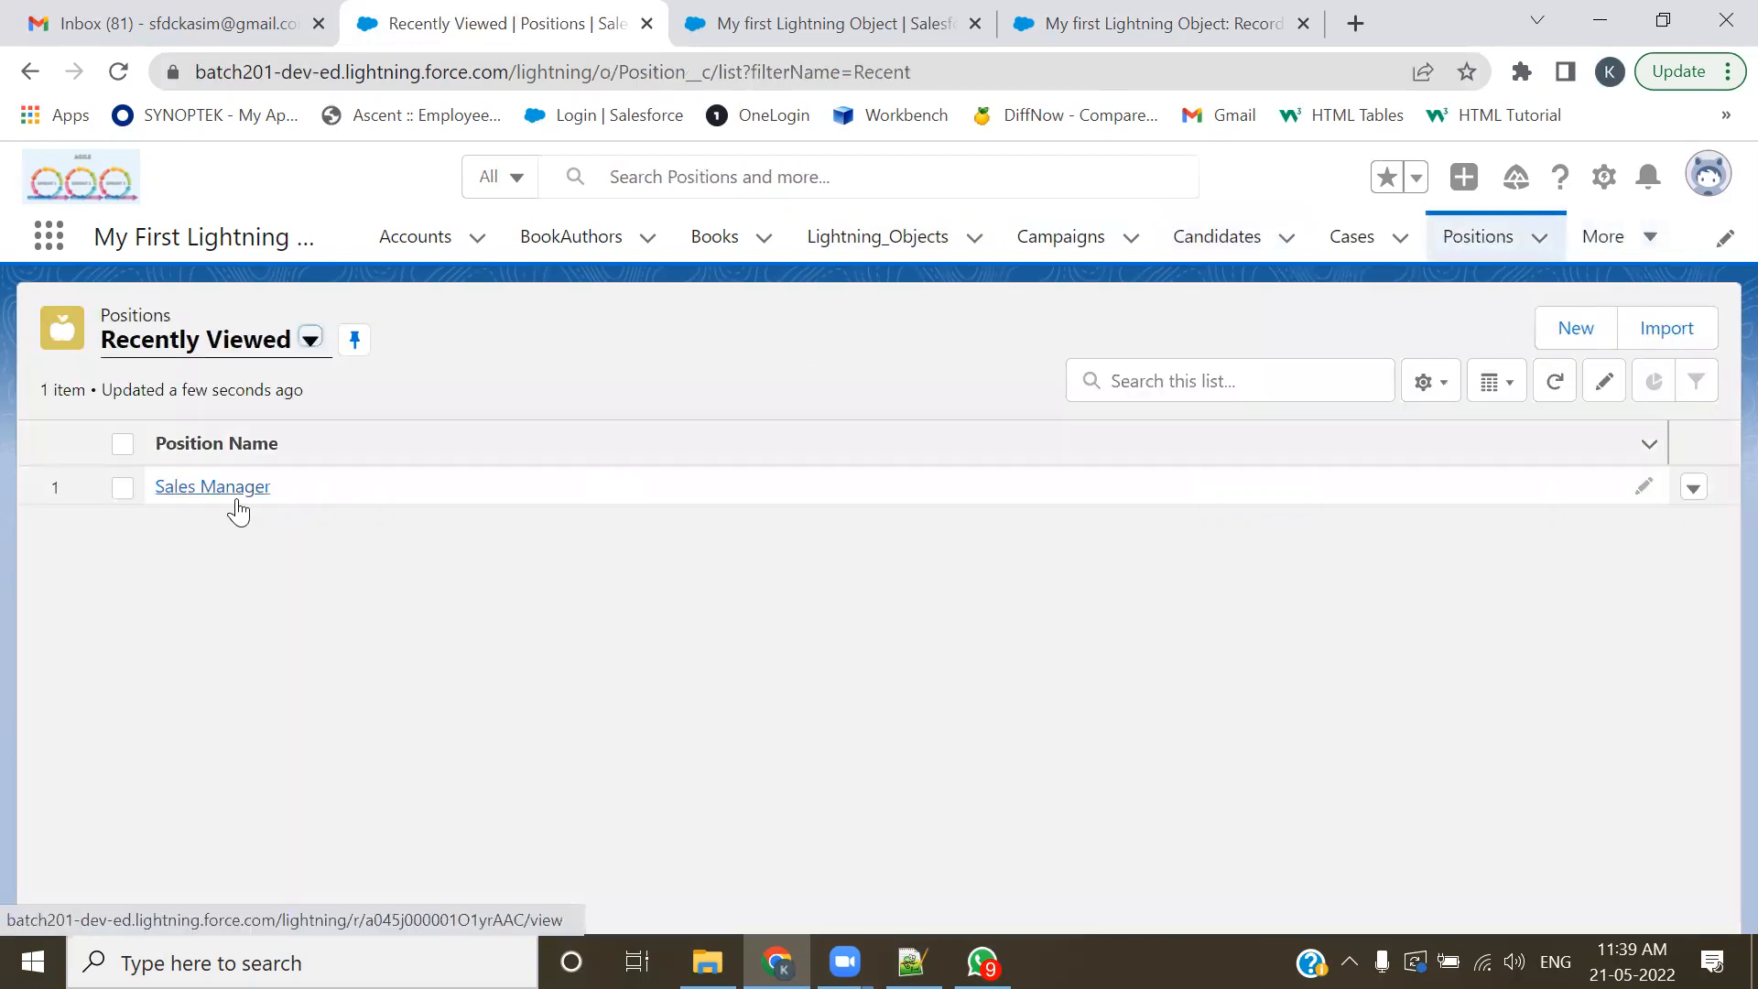
left_click(212, 487)
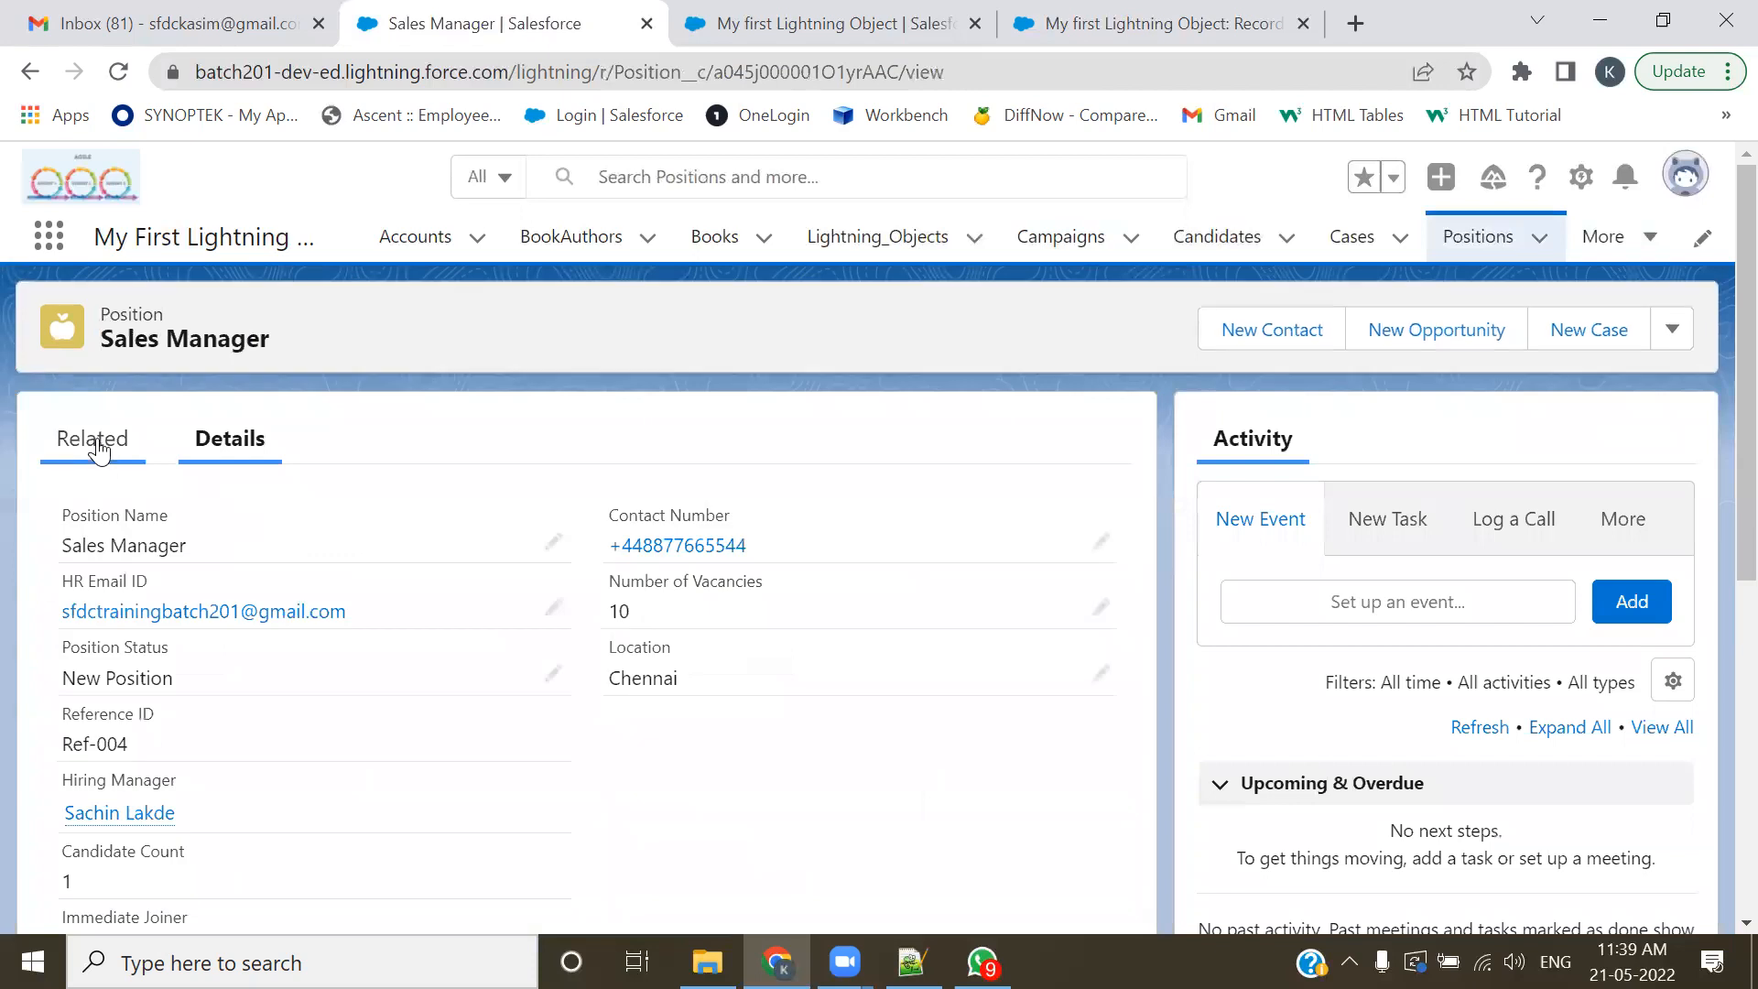
left_click(95, 444)
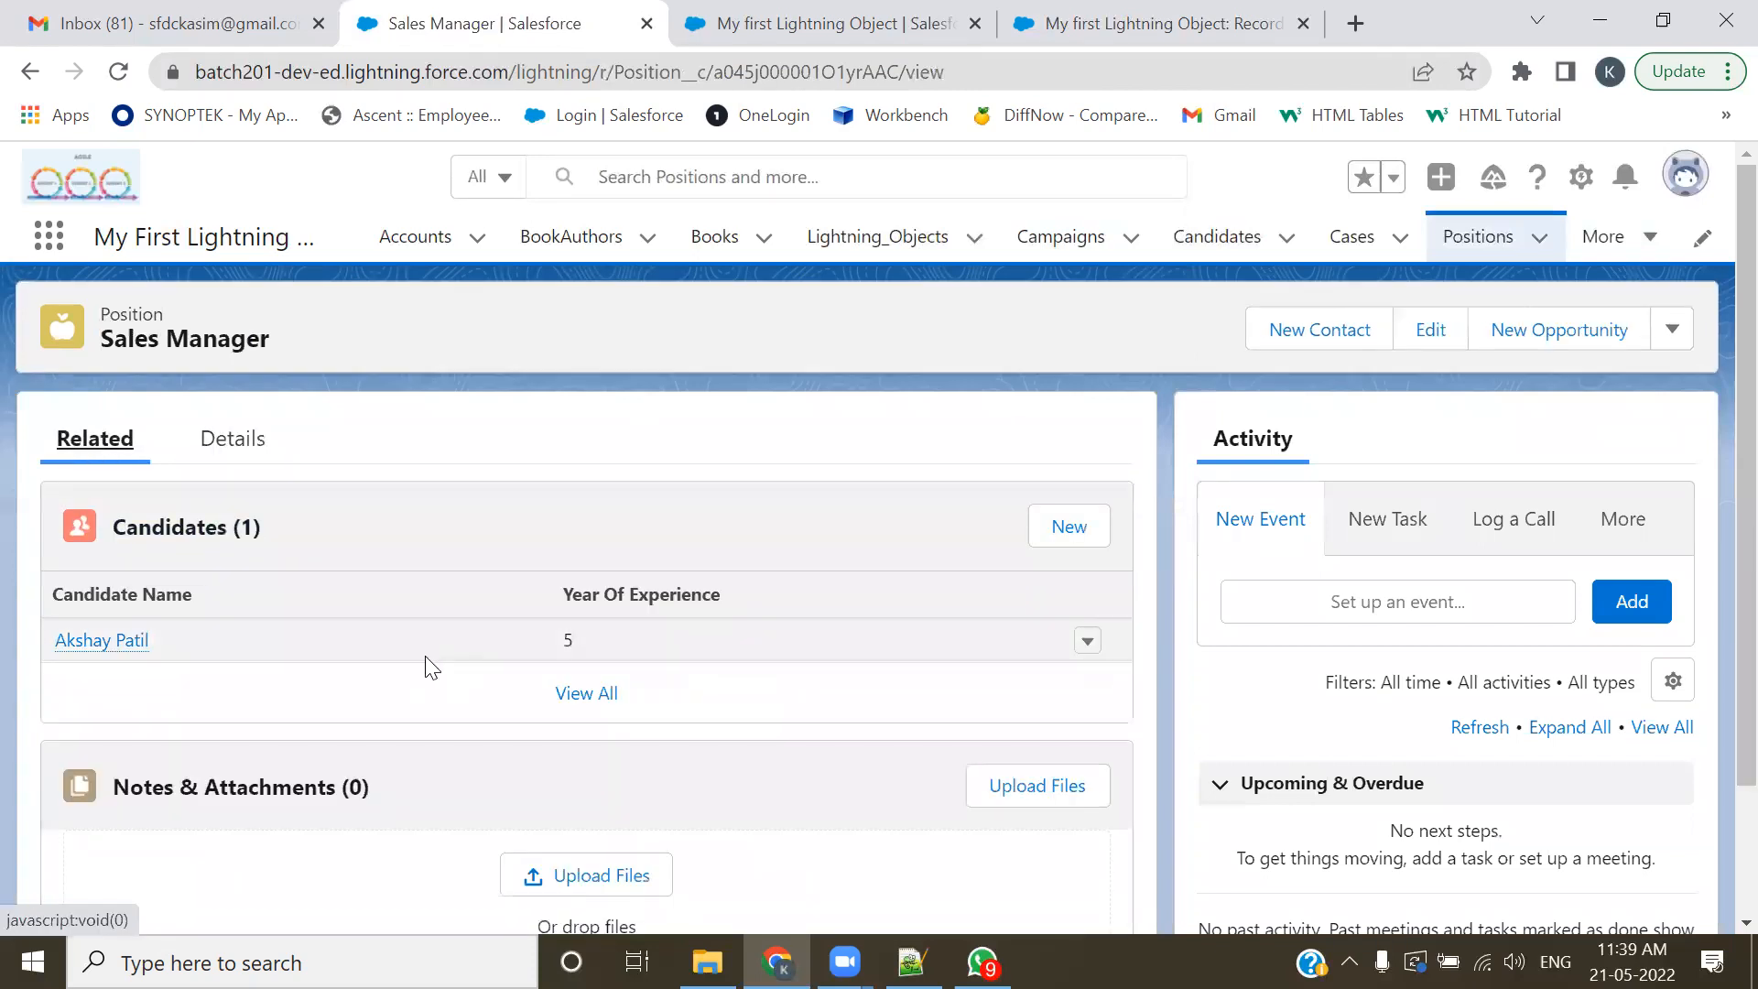
- Compare the field details of the Sales Manager position with its related lists, ending on the related lists
left_click(234, 440)
left_click_drag(183, 547, 133, 485)
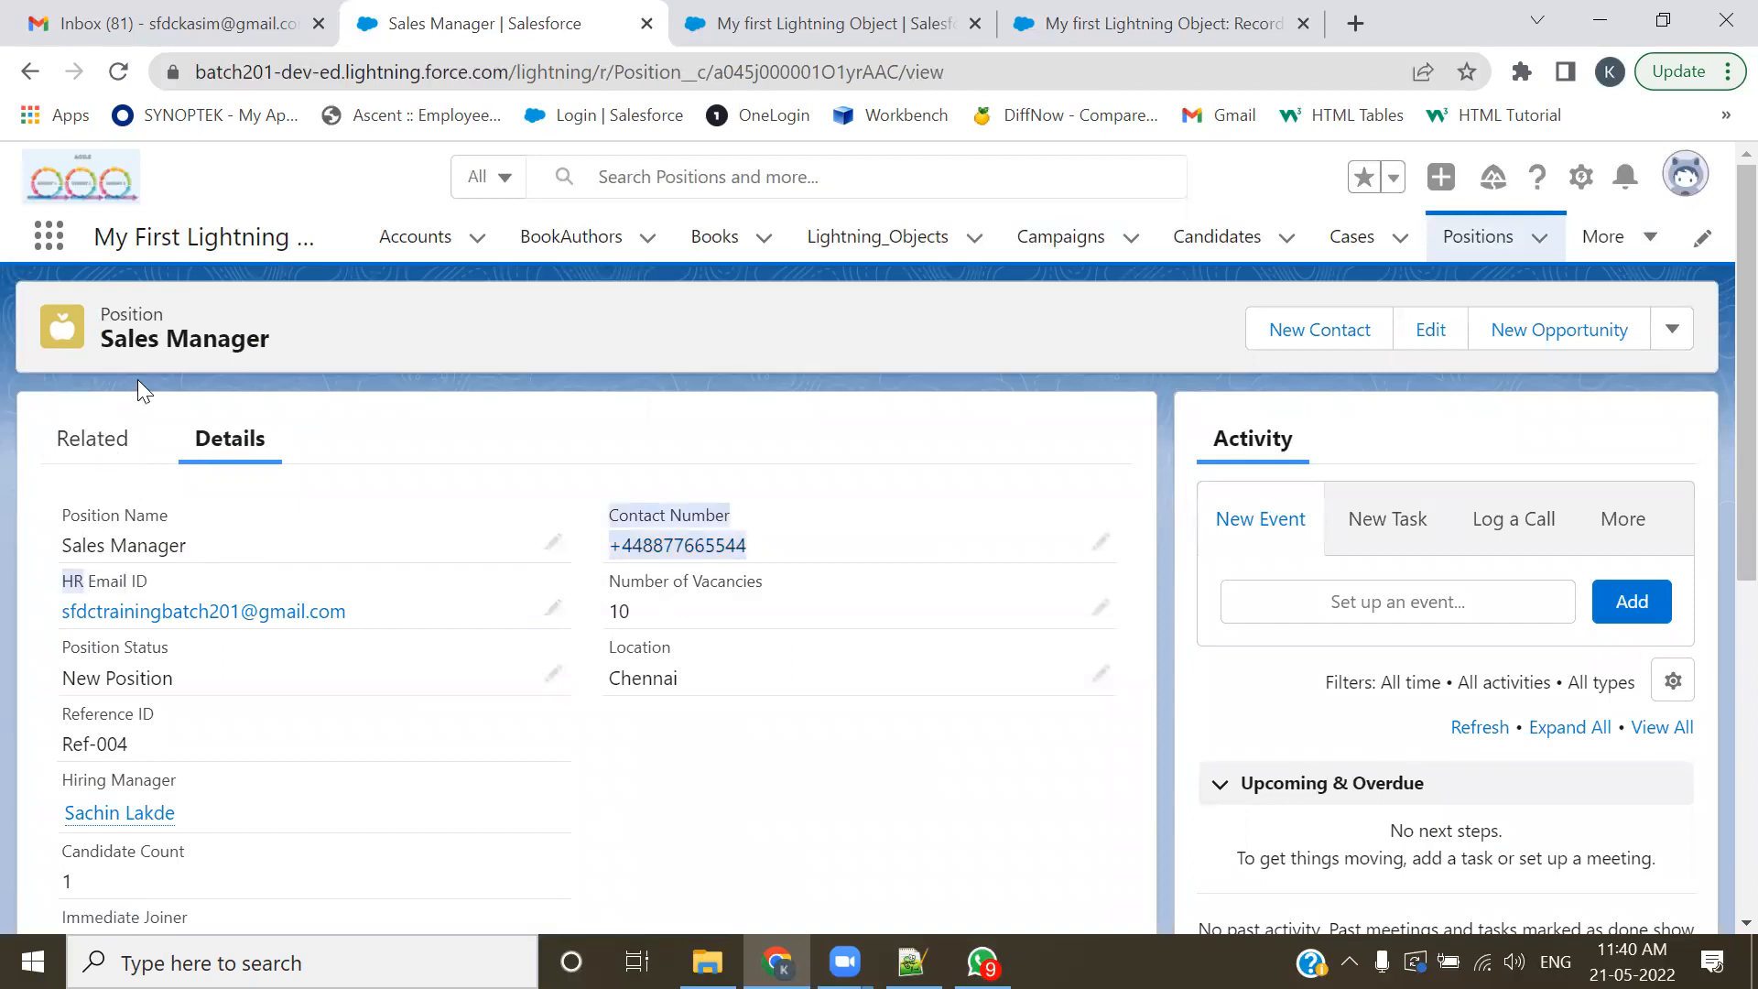
left_click(95, 441)
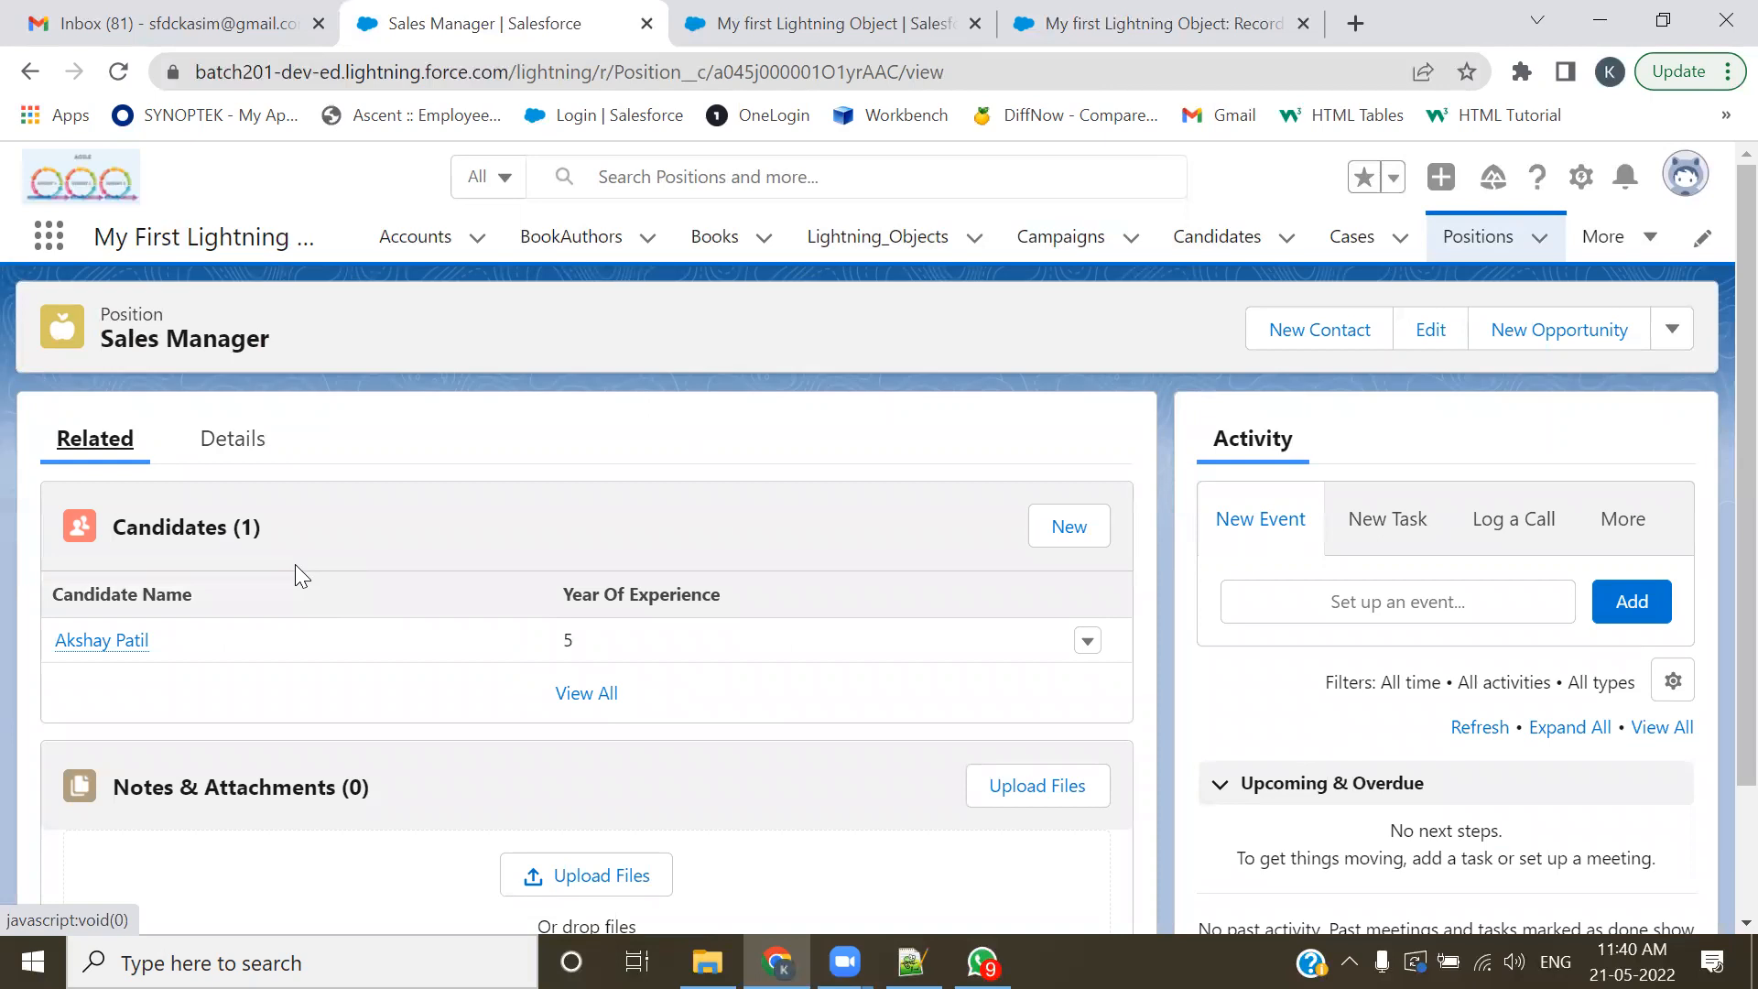
scroll(295, 564, "down", 1)
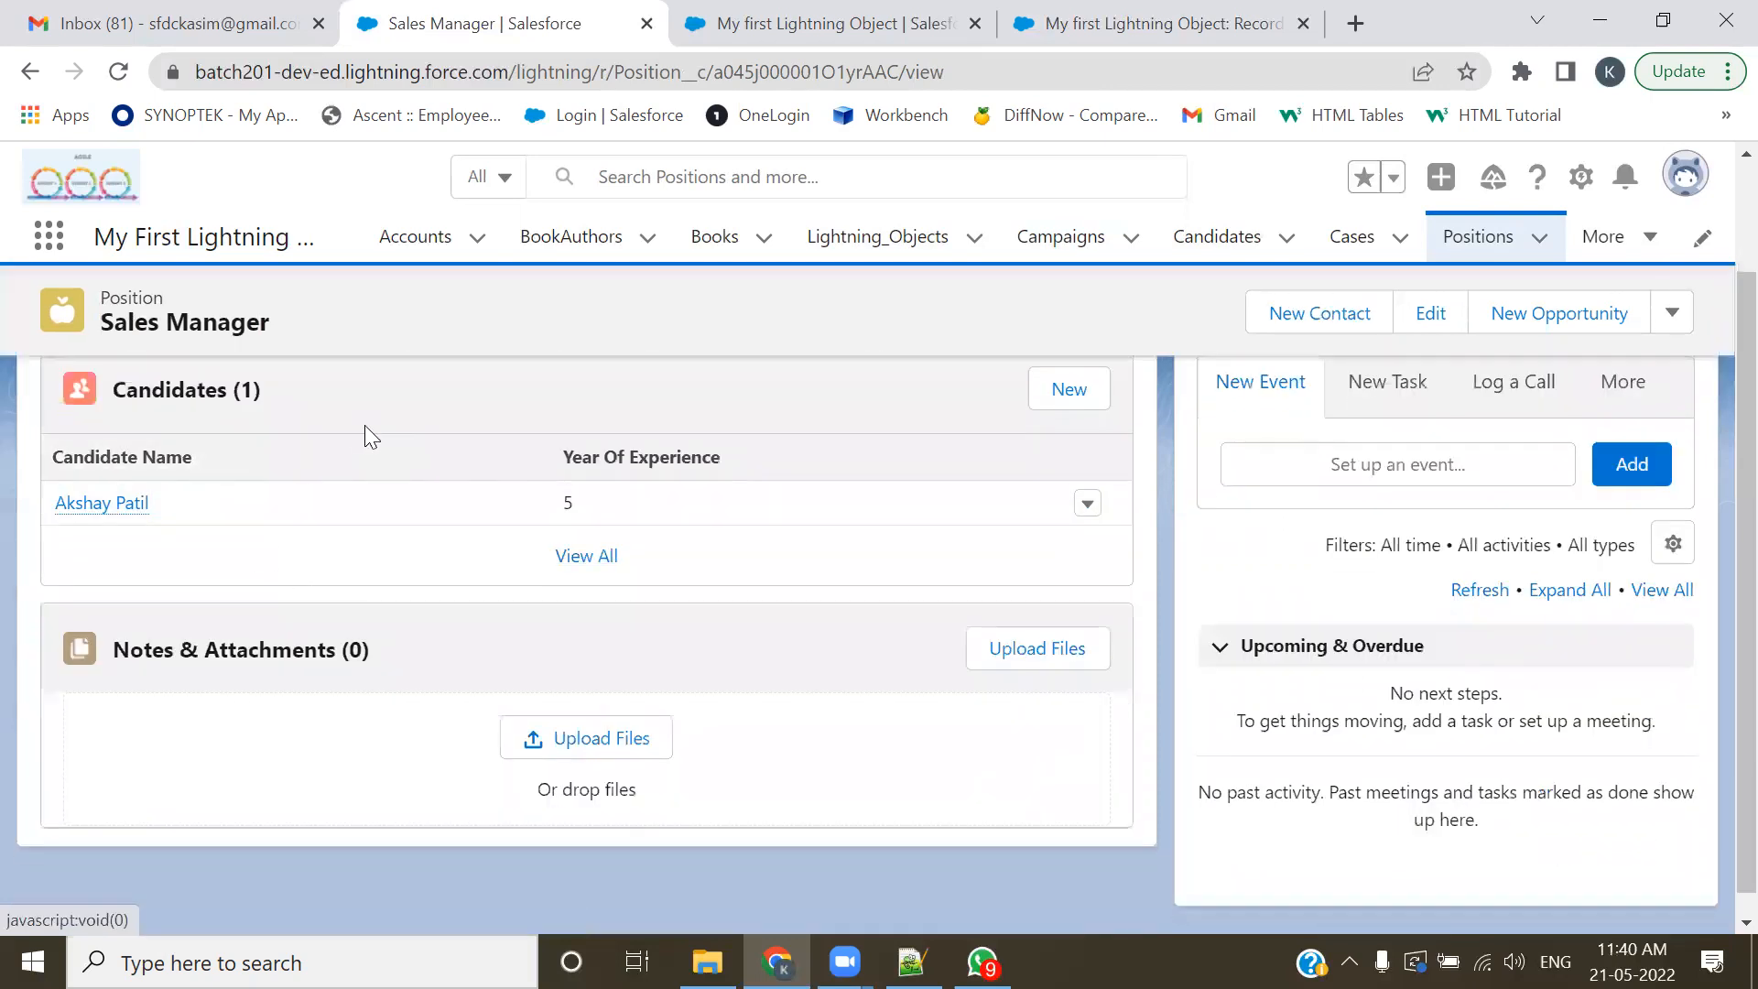
scroll(428, 644, "up", 1)
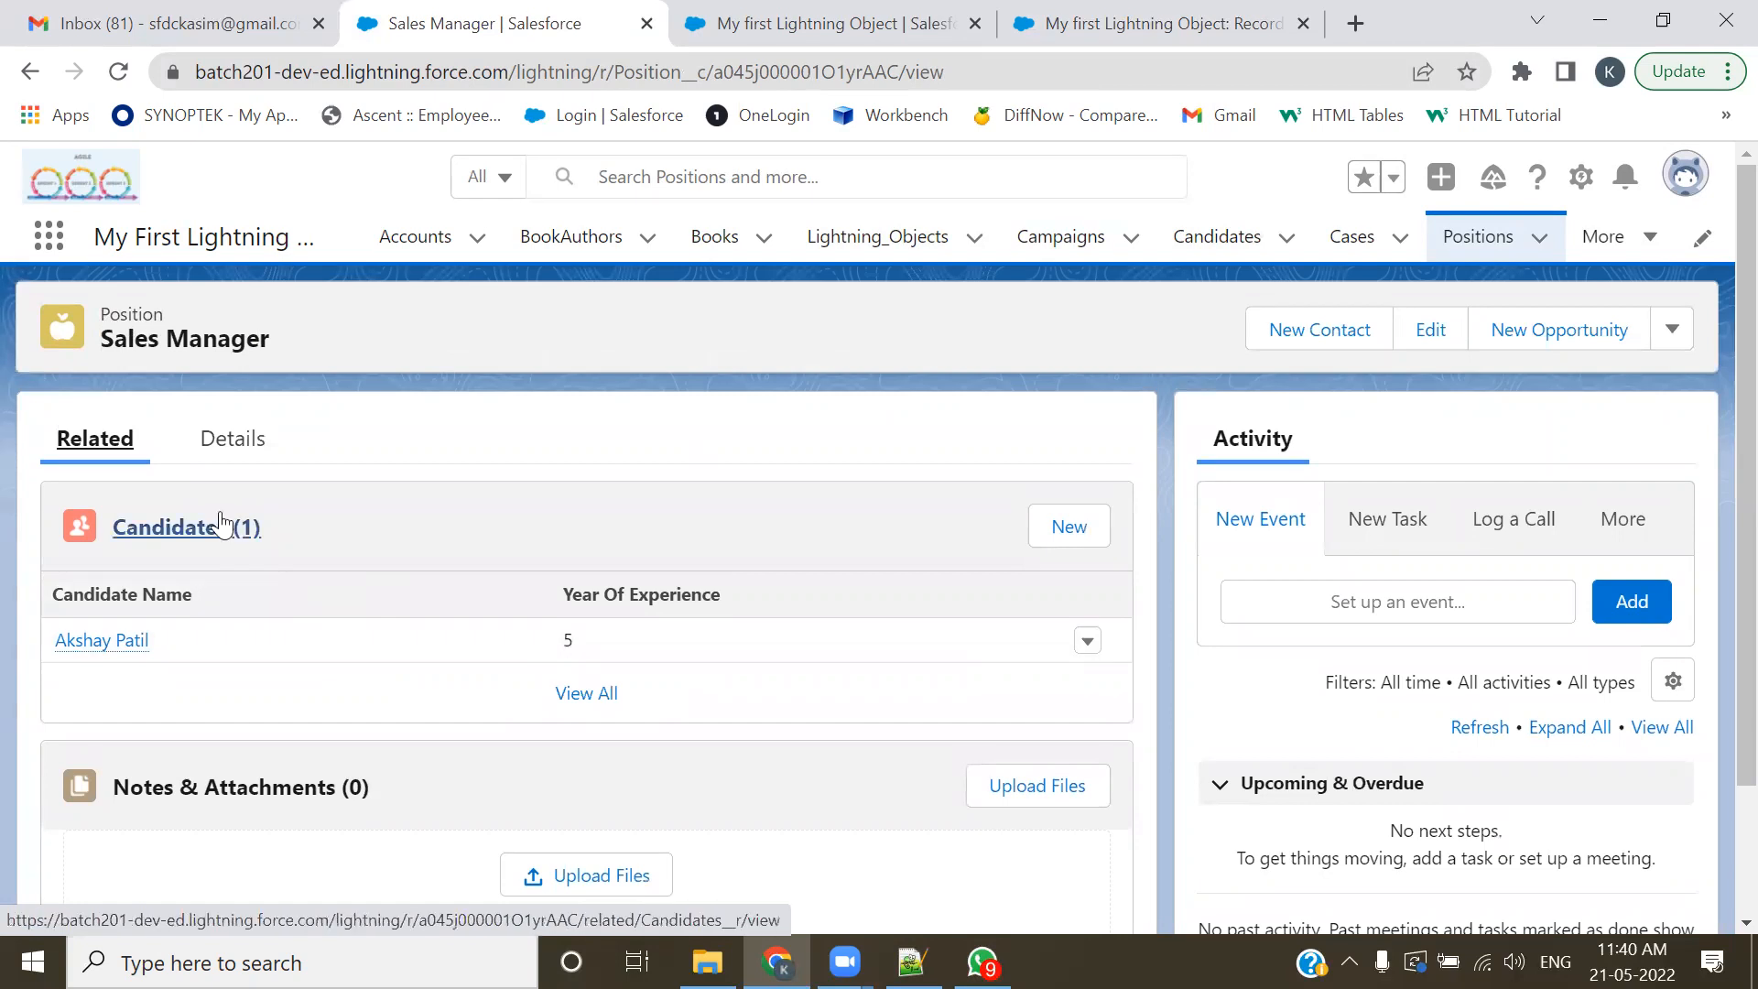
double_click(229, 439)
left_click(392, 475)
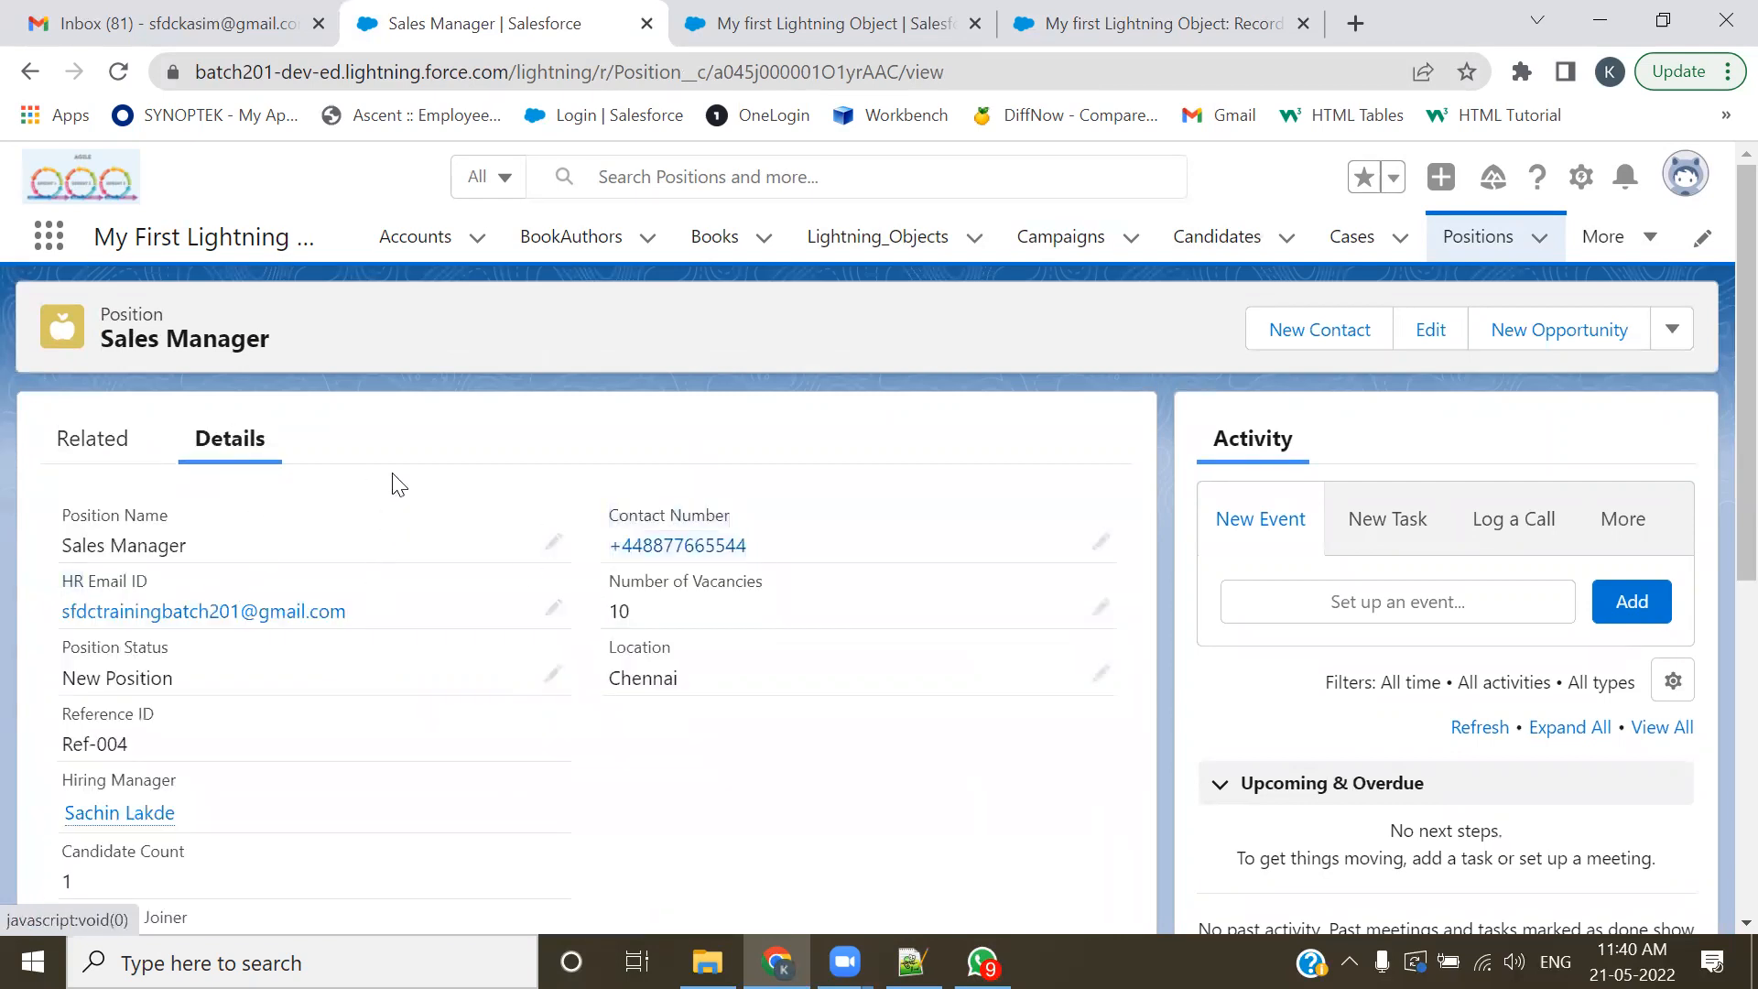
left_click(81, 437)
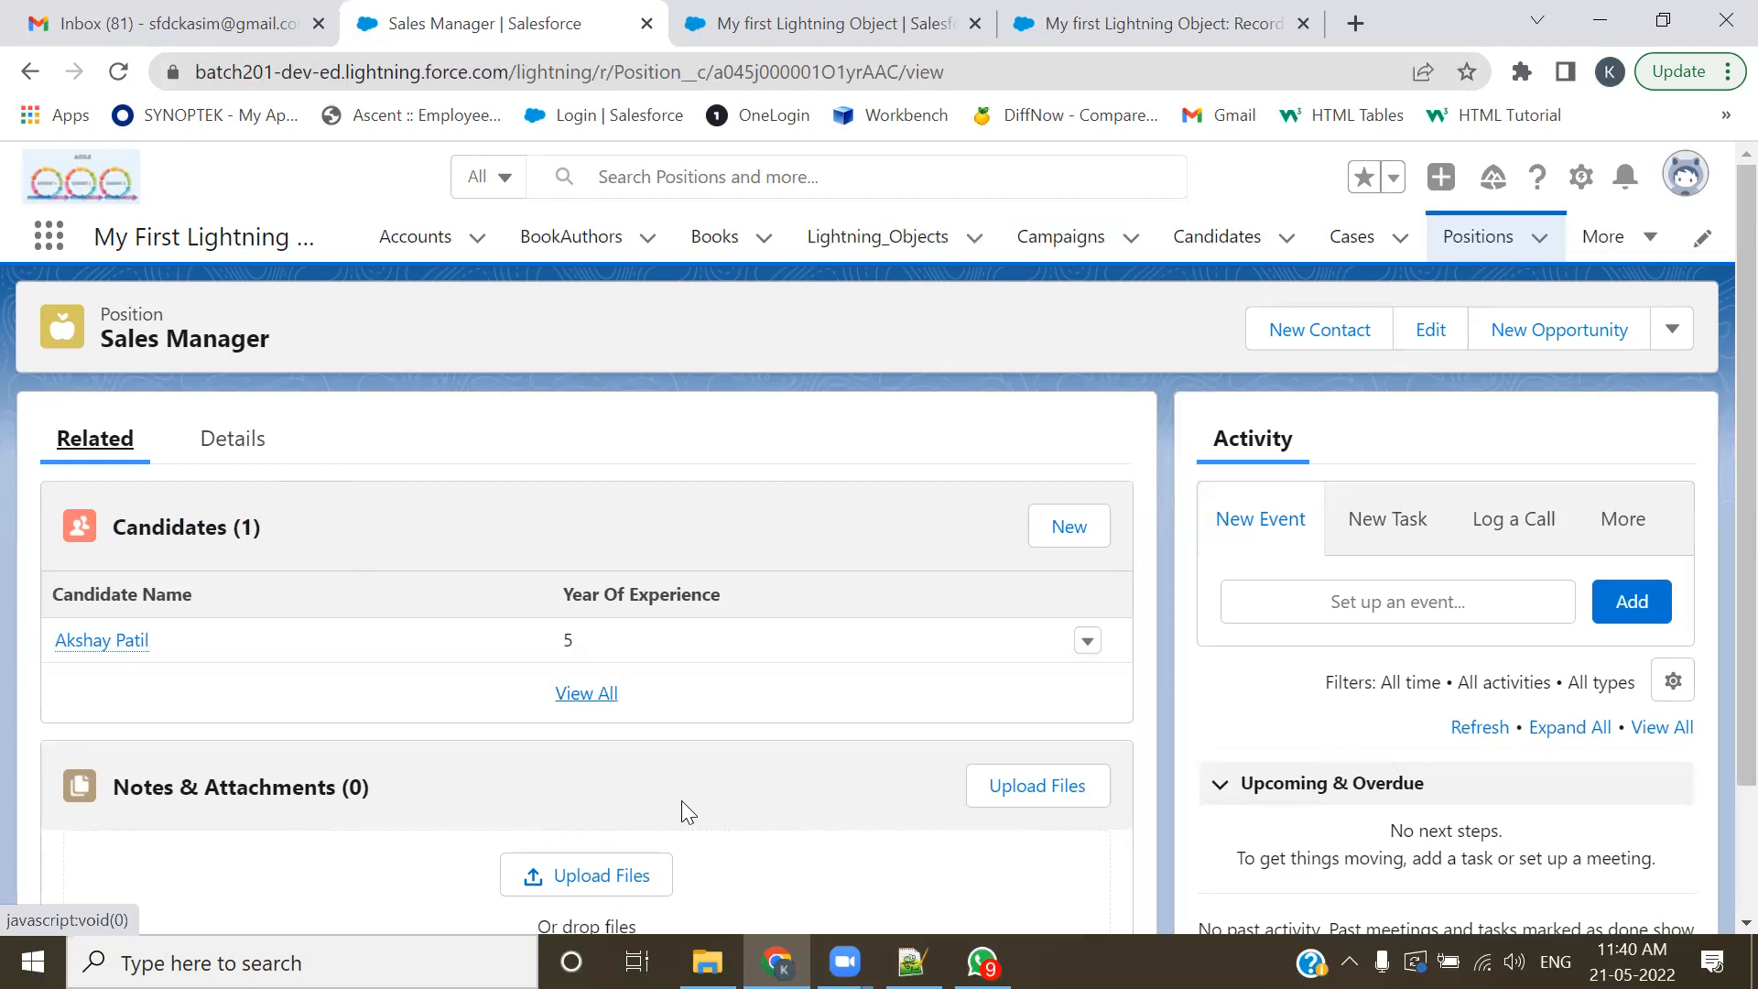
mouse_move(19, 273)
left_mouse_down()
mouse_move(1666, 266)
mouse_move(1, 245)
left_mouse_up()
mouse_move(20, 396)
left_mouse_down()
mouse_move(989, 395)
mouse_move(1142, 417)
left_mouse_up()
mouse_move(1159, 705)
left_mouse_down()
mouse_move(161, 884)
mouse_move(108, 725)
mouse_move(88, 430)
left_mouse_up()
mouse_move(1211, 401)
left_mouse_down()
mouse_move(1245, 824)
mouse_move(1619, 892)
left_mouse_up()
left_click_drag(1694, 625, 1162, 388)
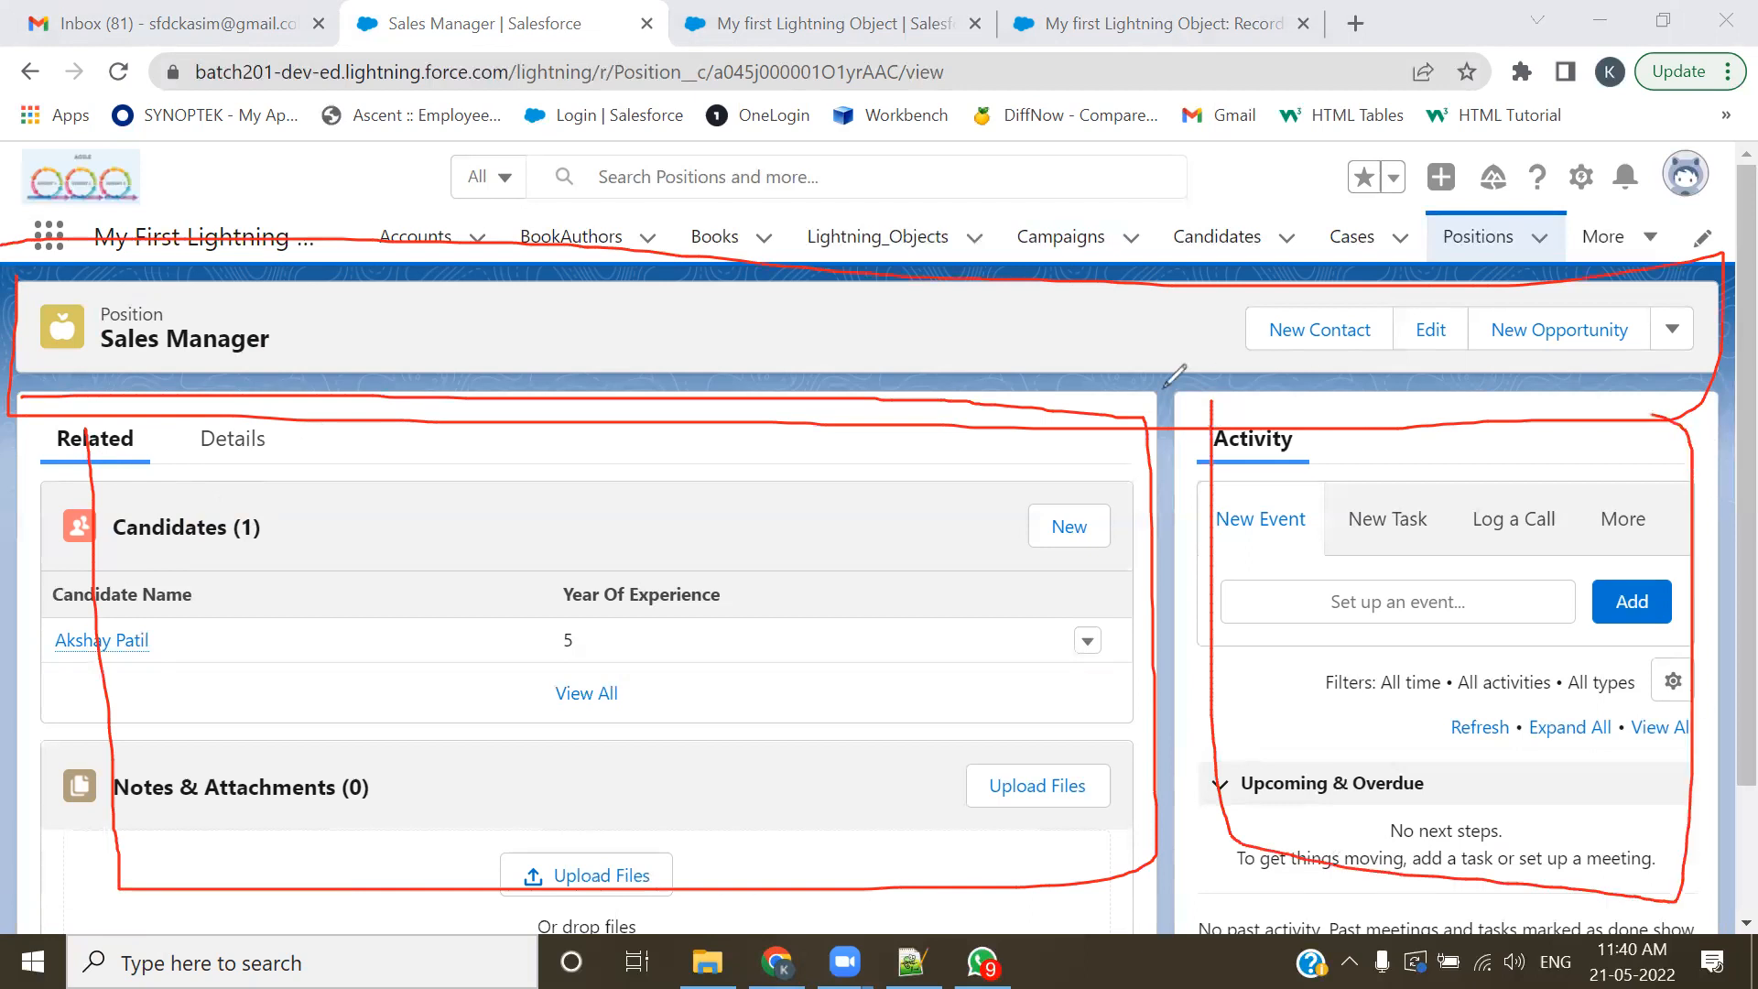
left_click(1236, 257)
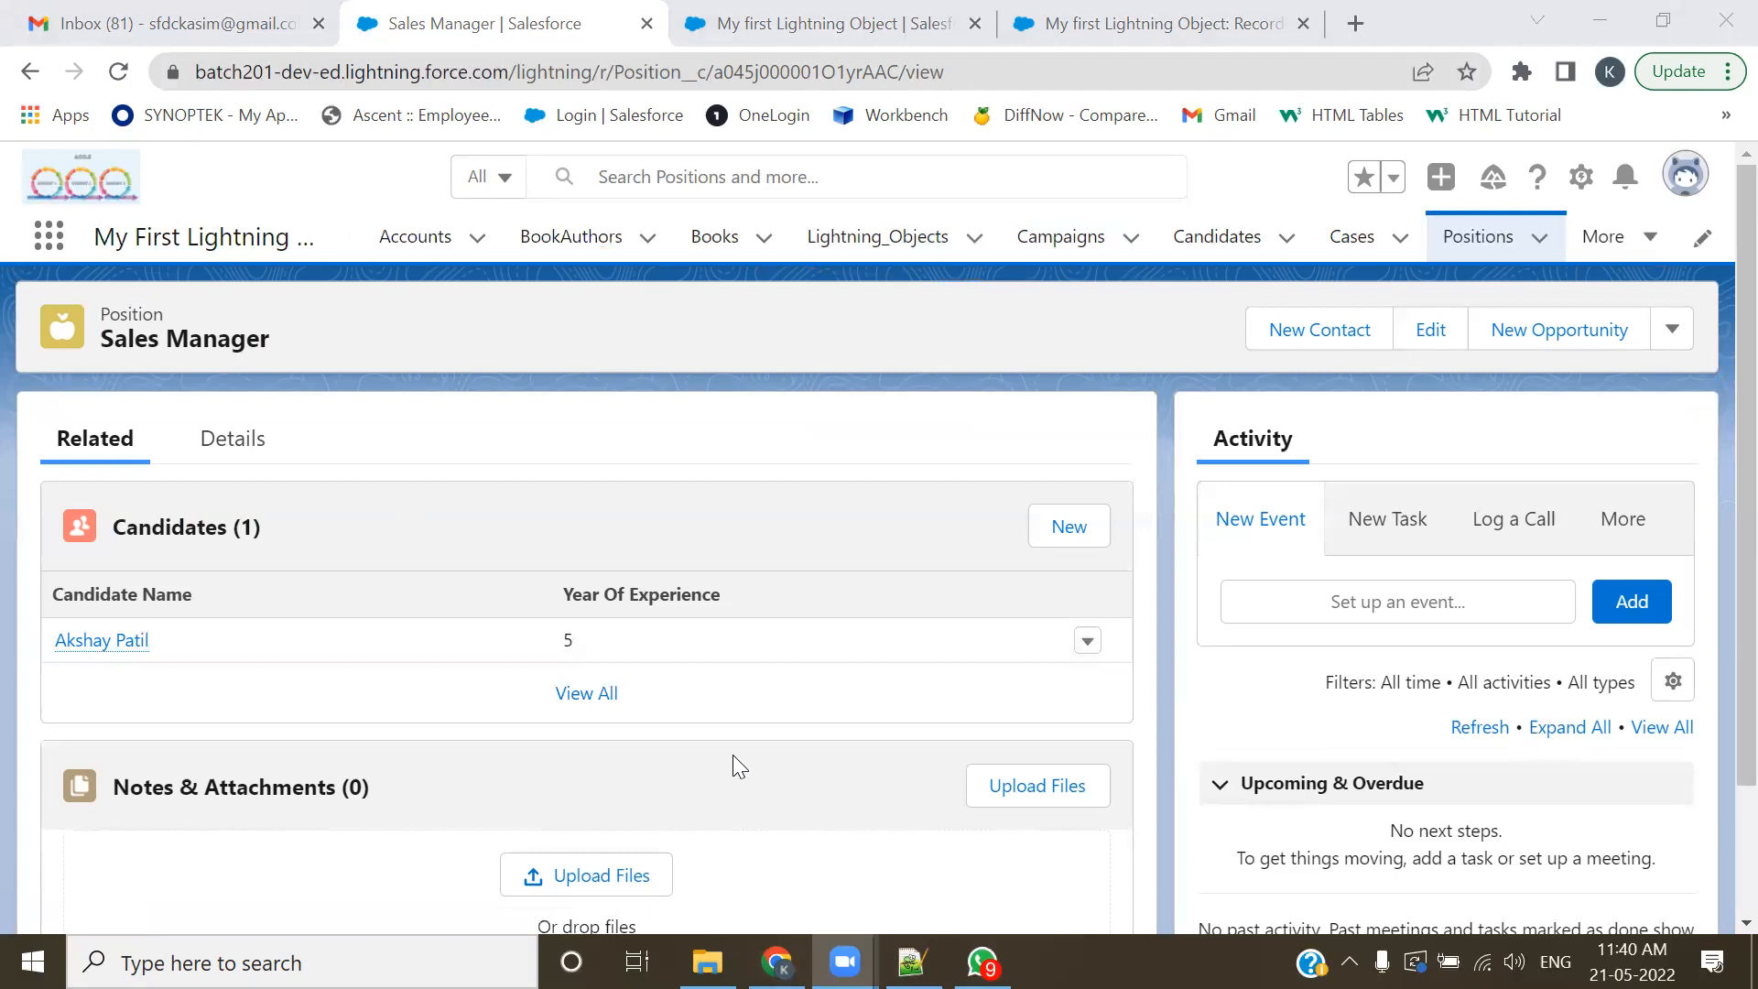
mouse_move(1186, 391)
left_mouse_down()
mouse_move(1177, 844)
mouse_move(1557, 905)
mouse_move(1727, 410)
mouse_move(1312, 406)
left_mouse_up()
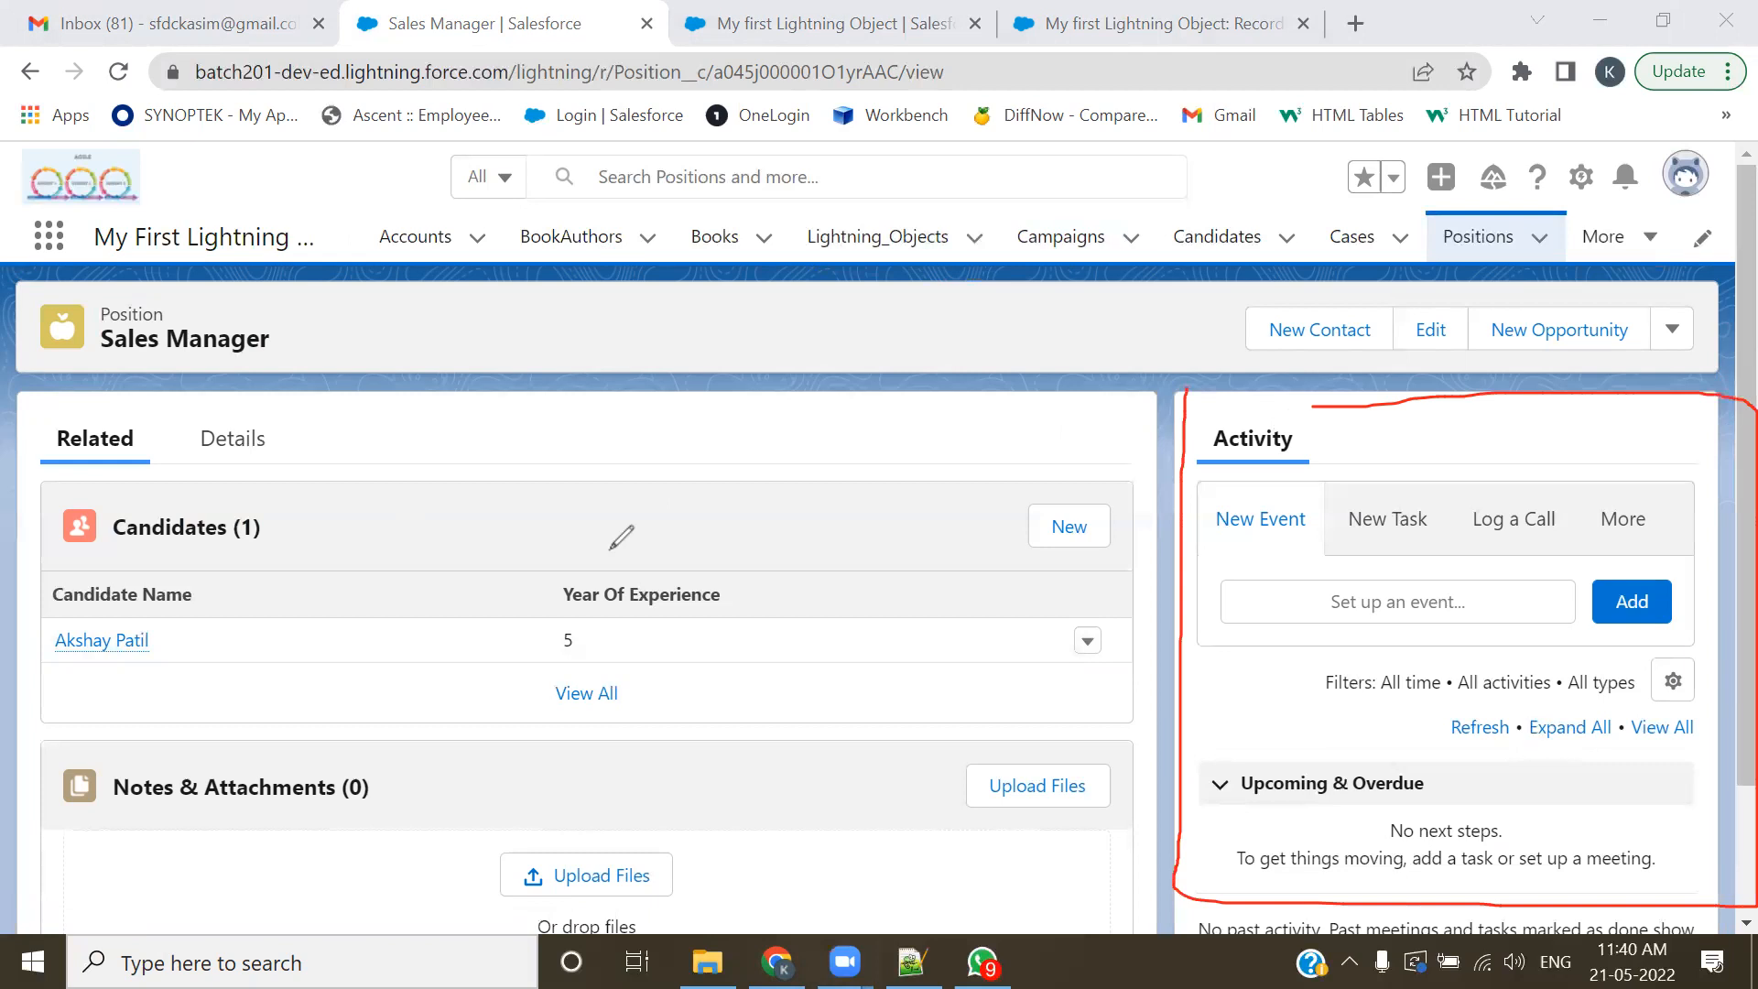
mouse_move(1183, 545)
left_mouse_down()
mouse_move(1675, 553)
mouse_move(1485, 480)
left_mouse_up()
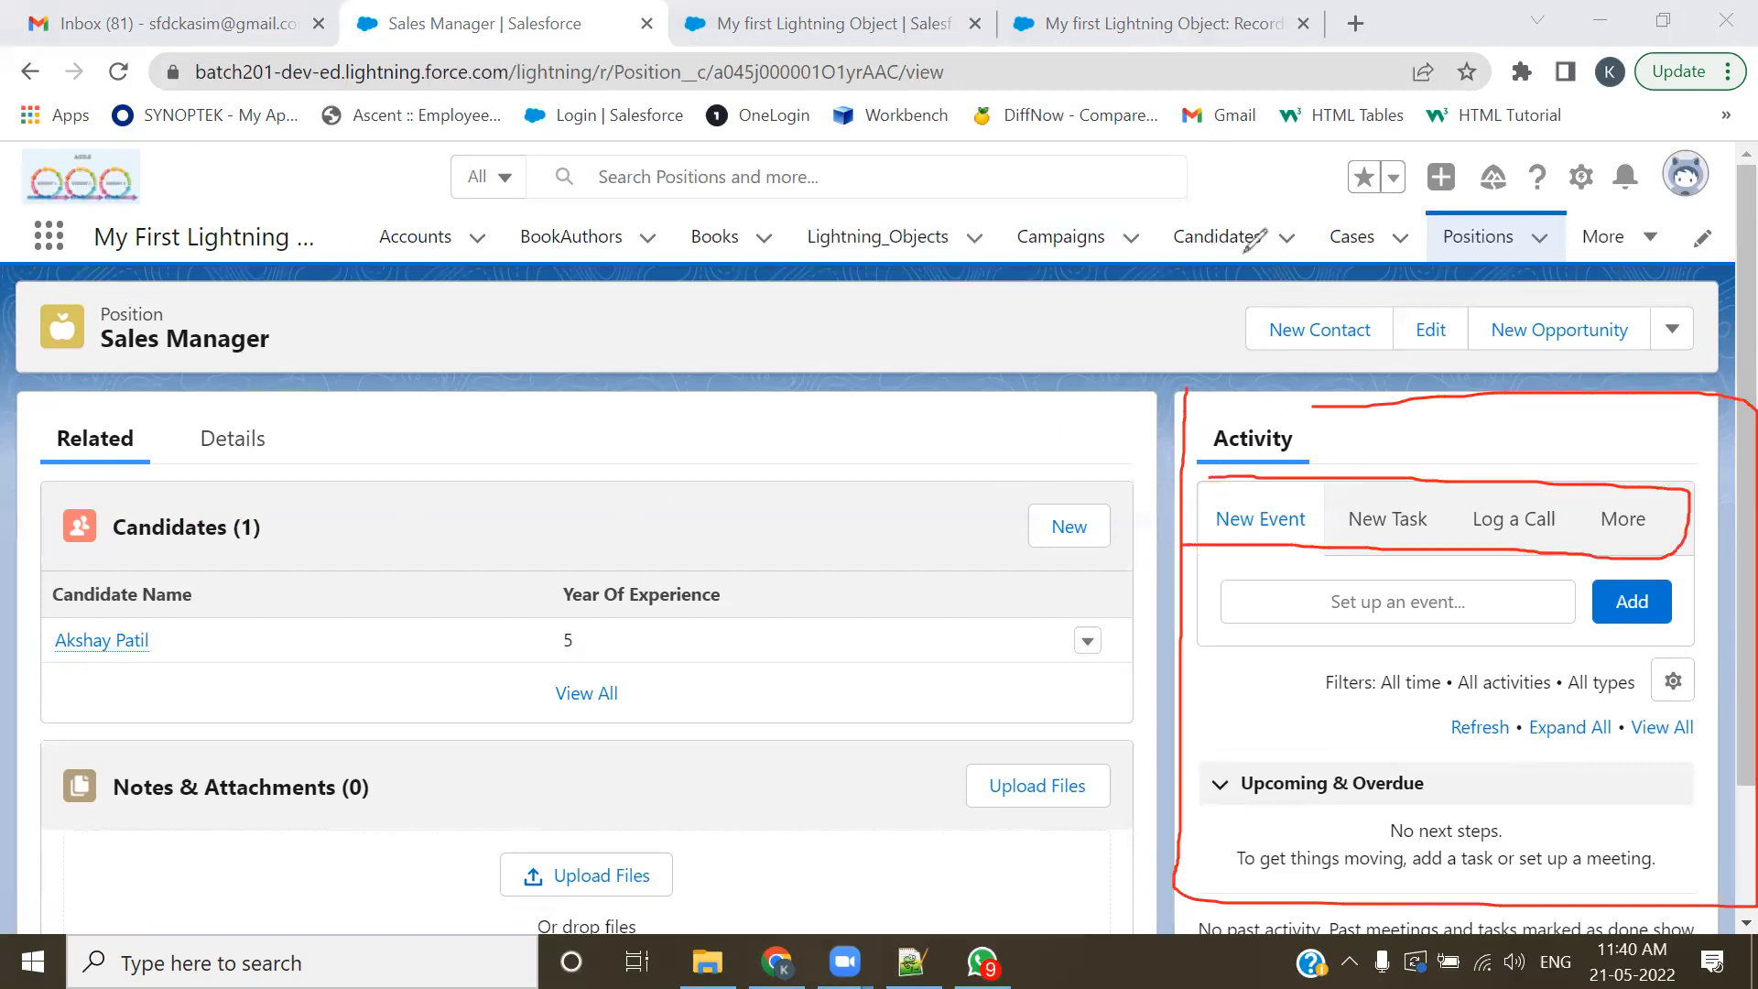
- Check the additional activity options on the Sales Manager record without choosing one
left_click(1633, 529)
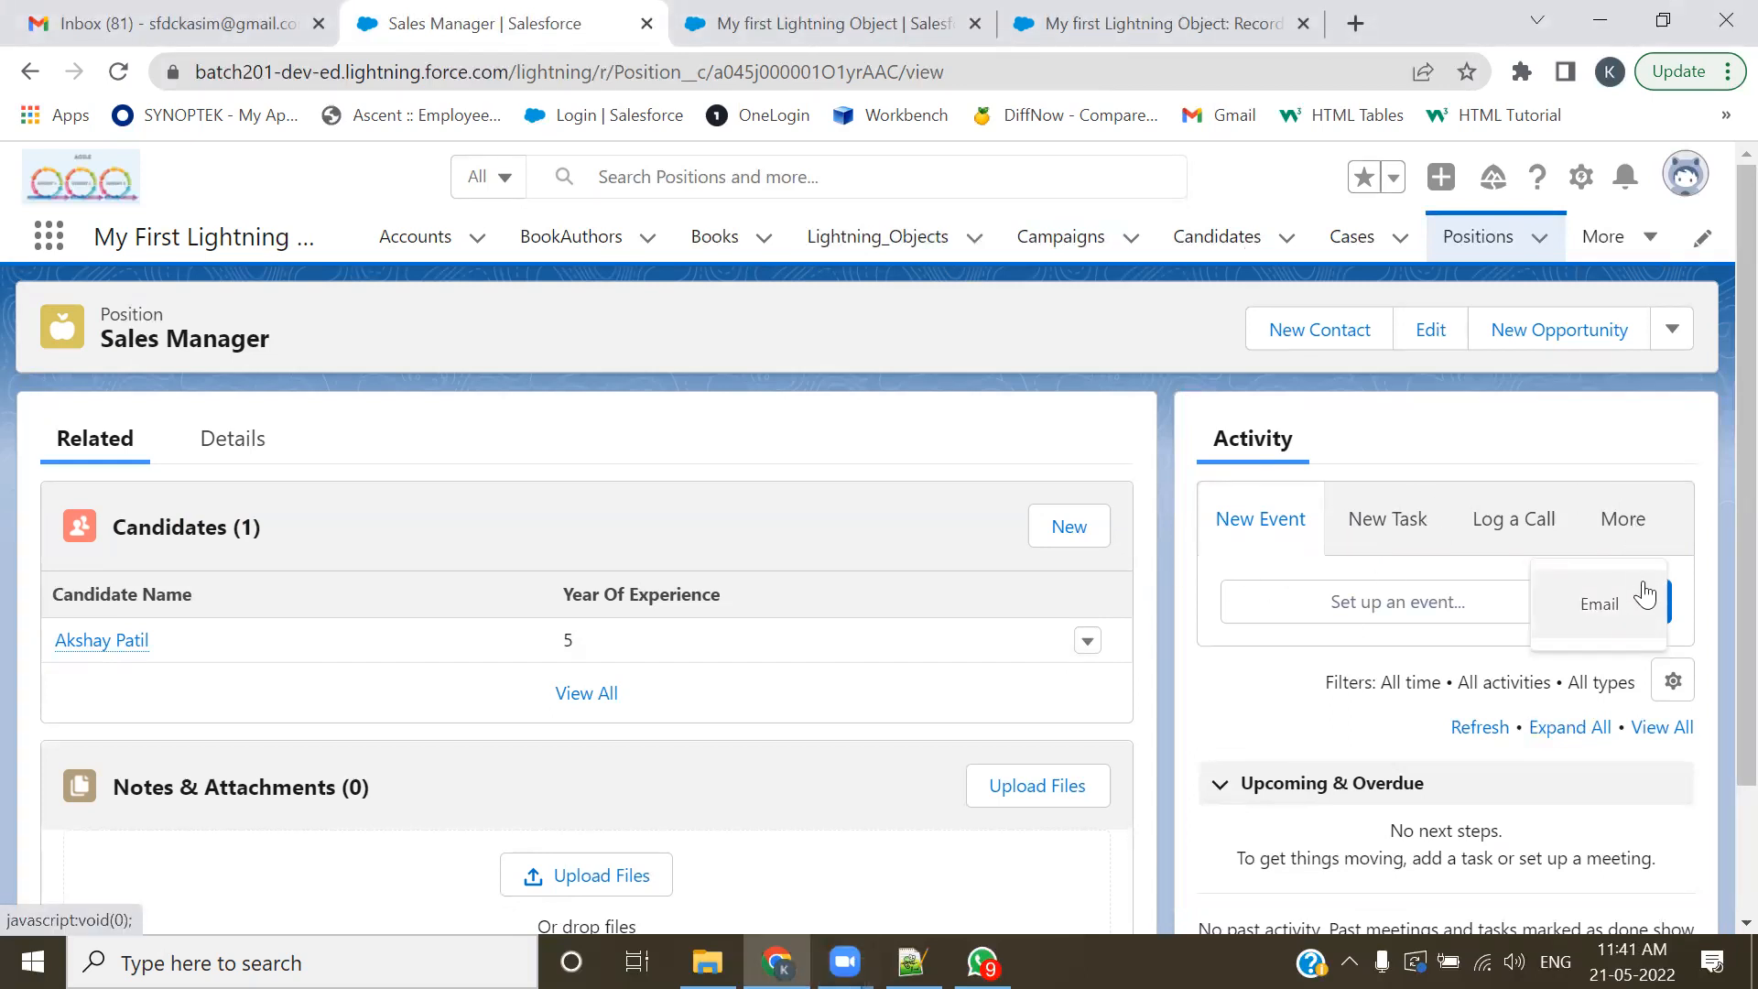
left_click(1159, 368)
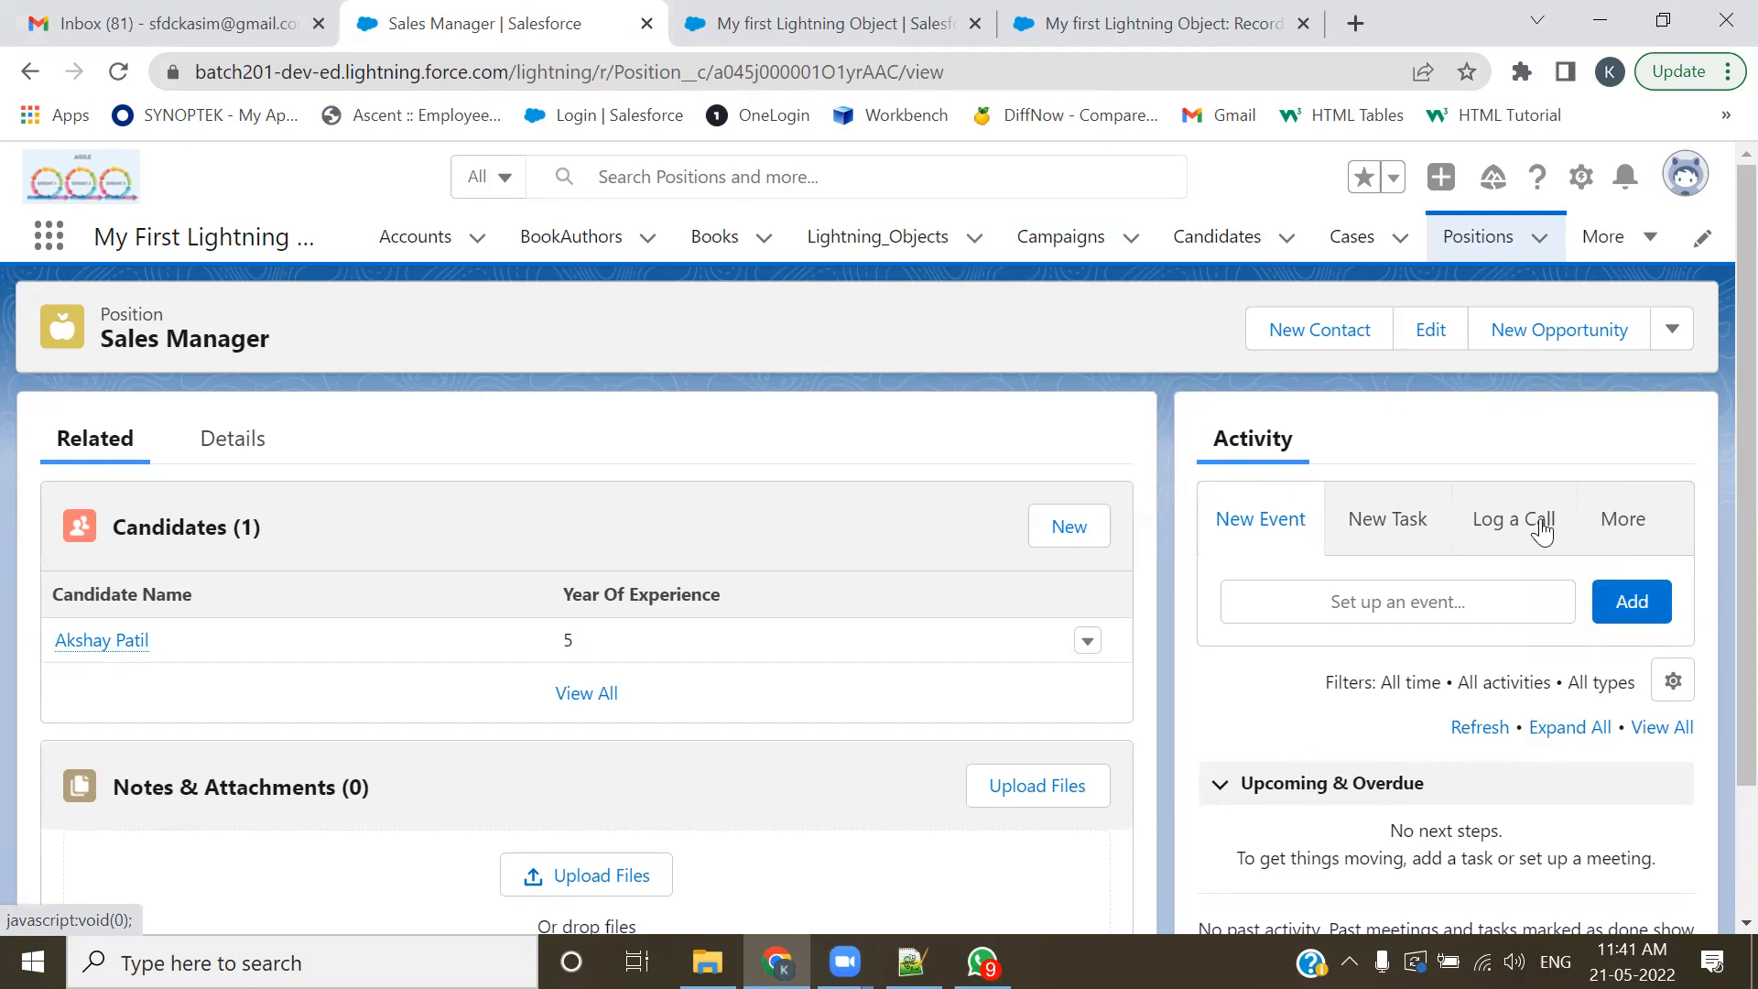
left_click(1675, 329)
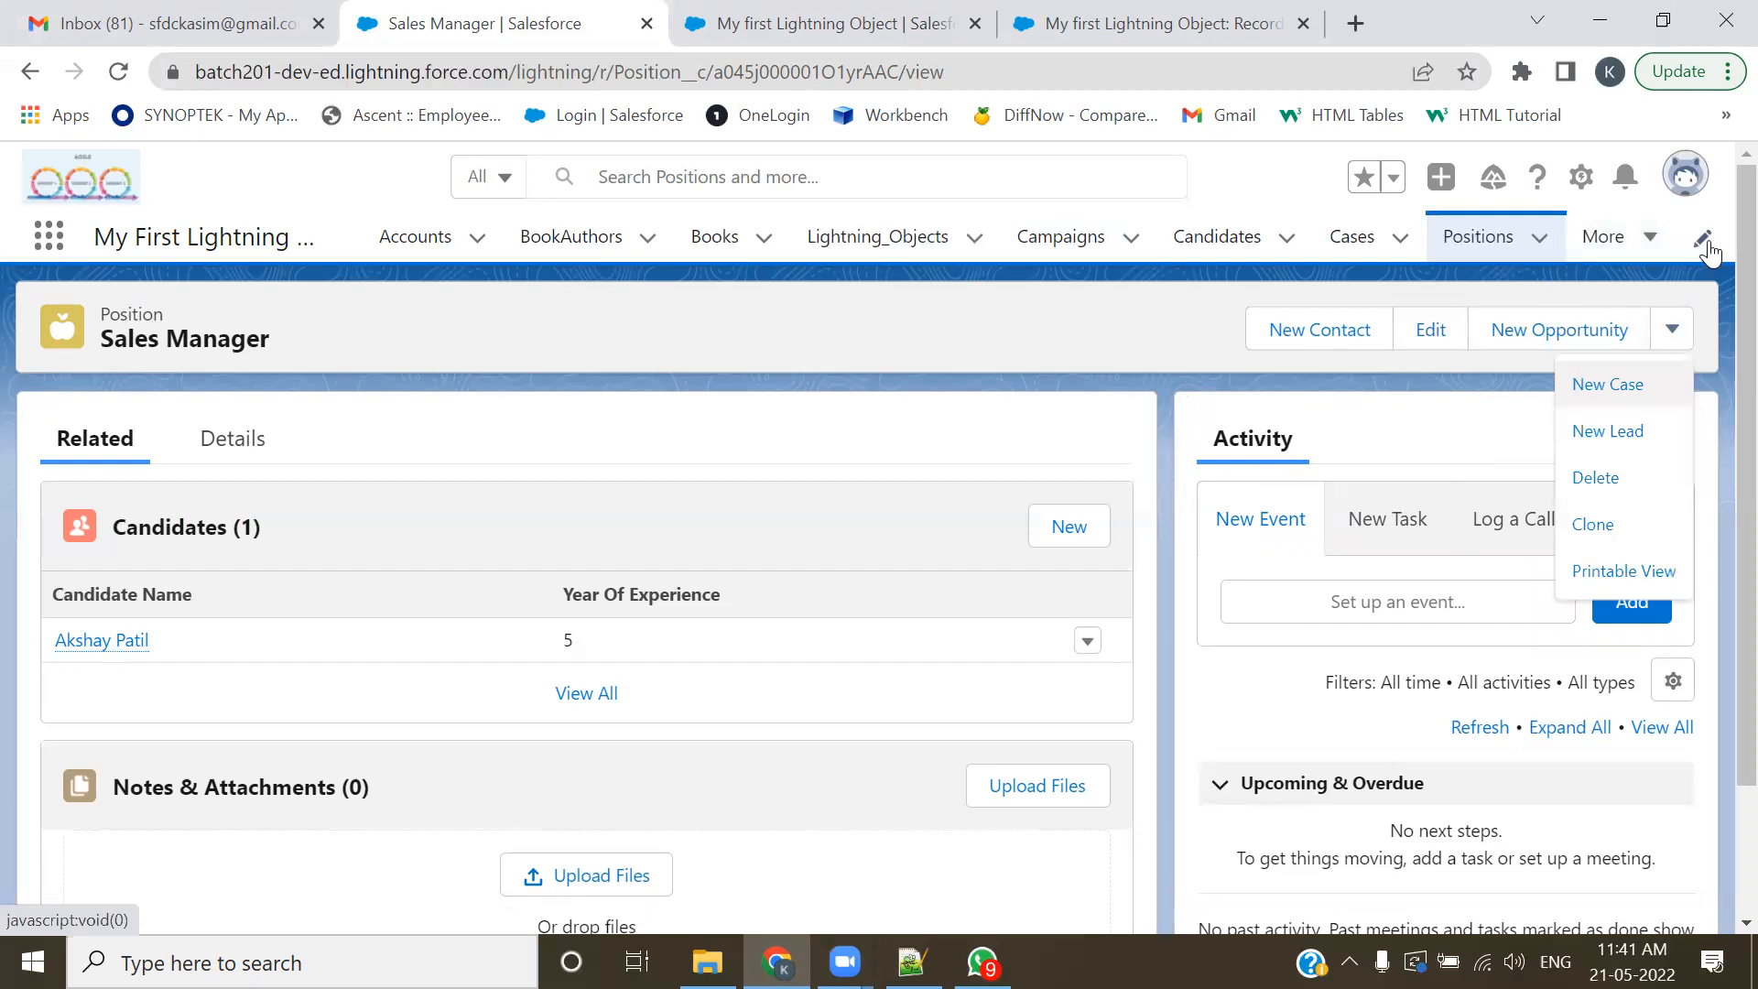
left_click(1321, 395)
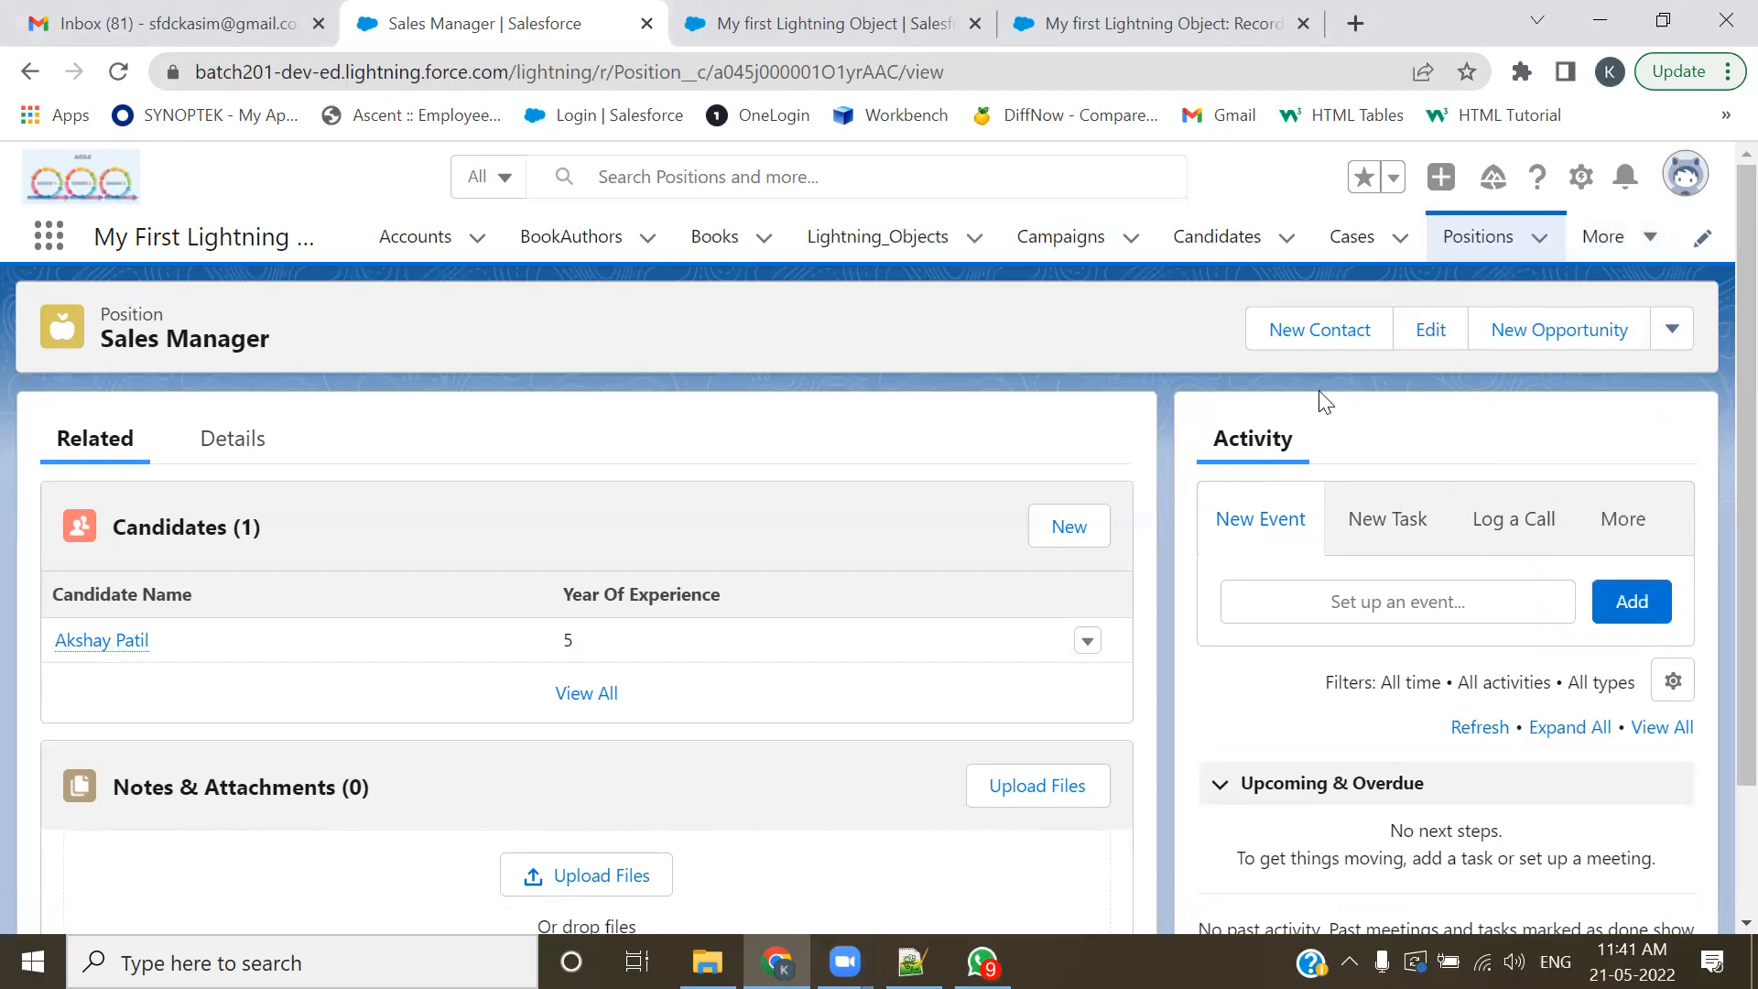
- Open the Sales Manager position's record page for editing in Lightning App Builder and dismiss the walkthrough and release-note messages
left_click(1580, 181)
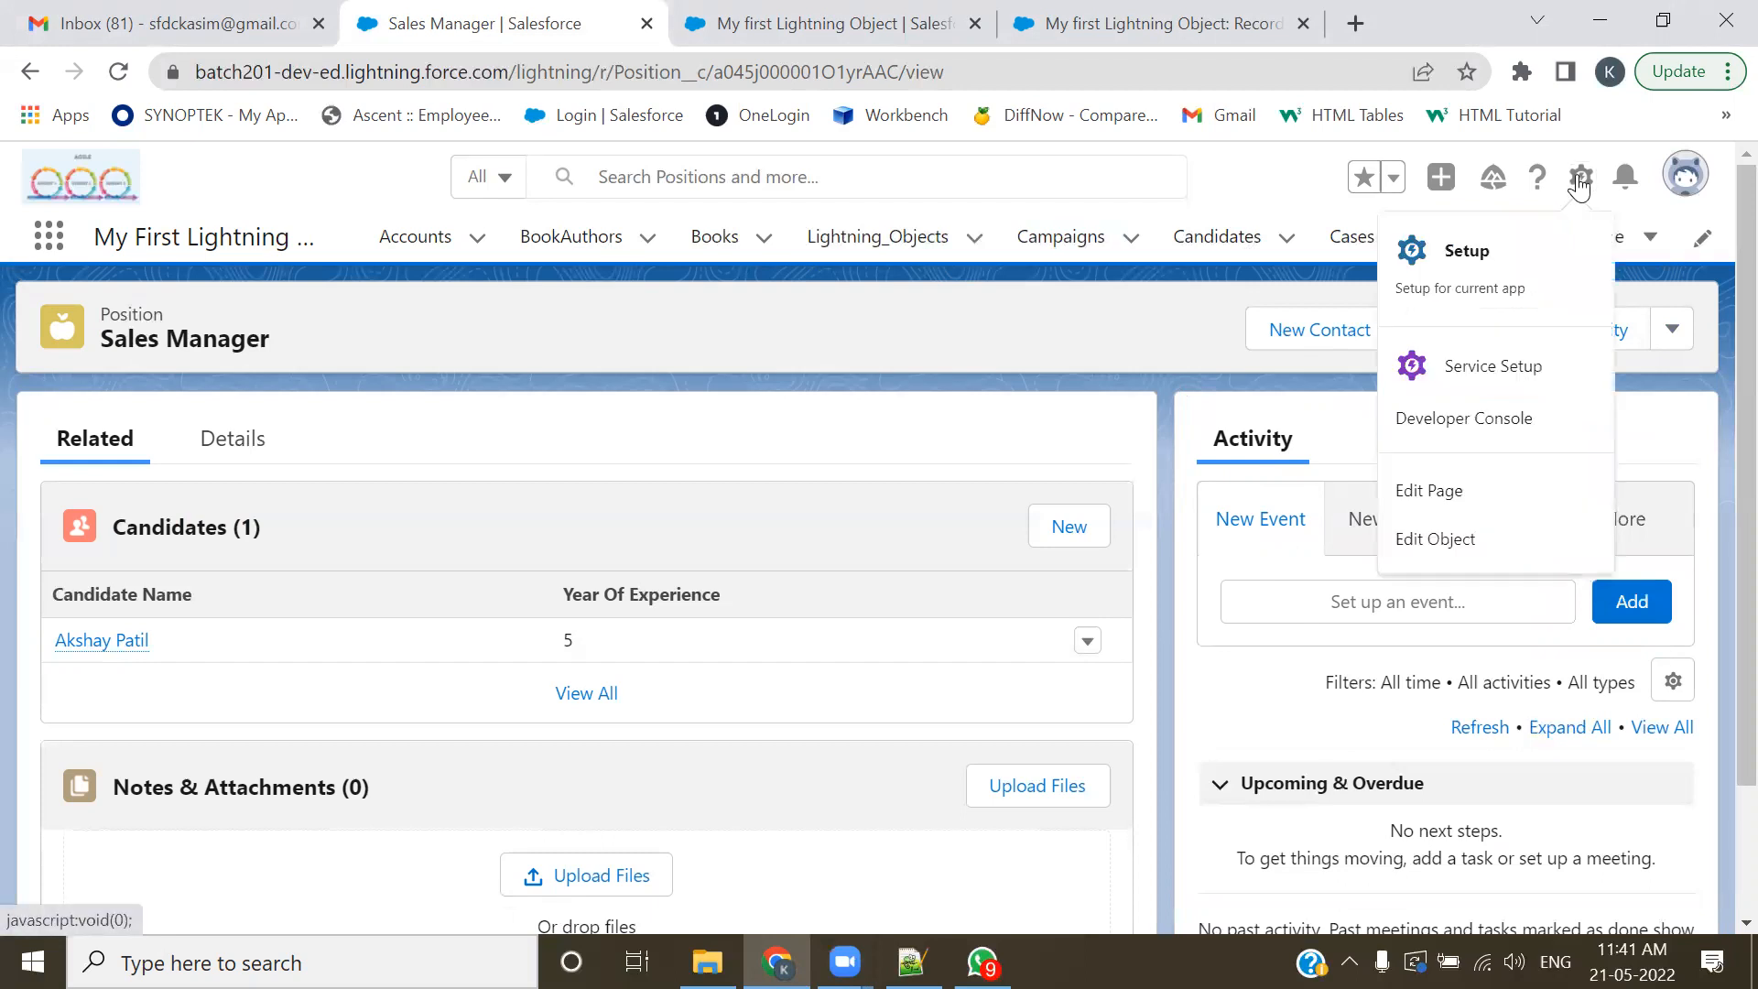
left_click(1410, 504)
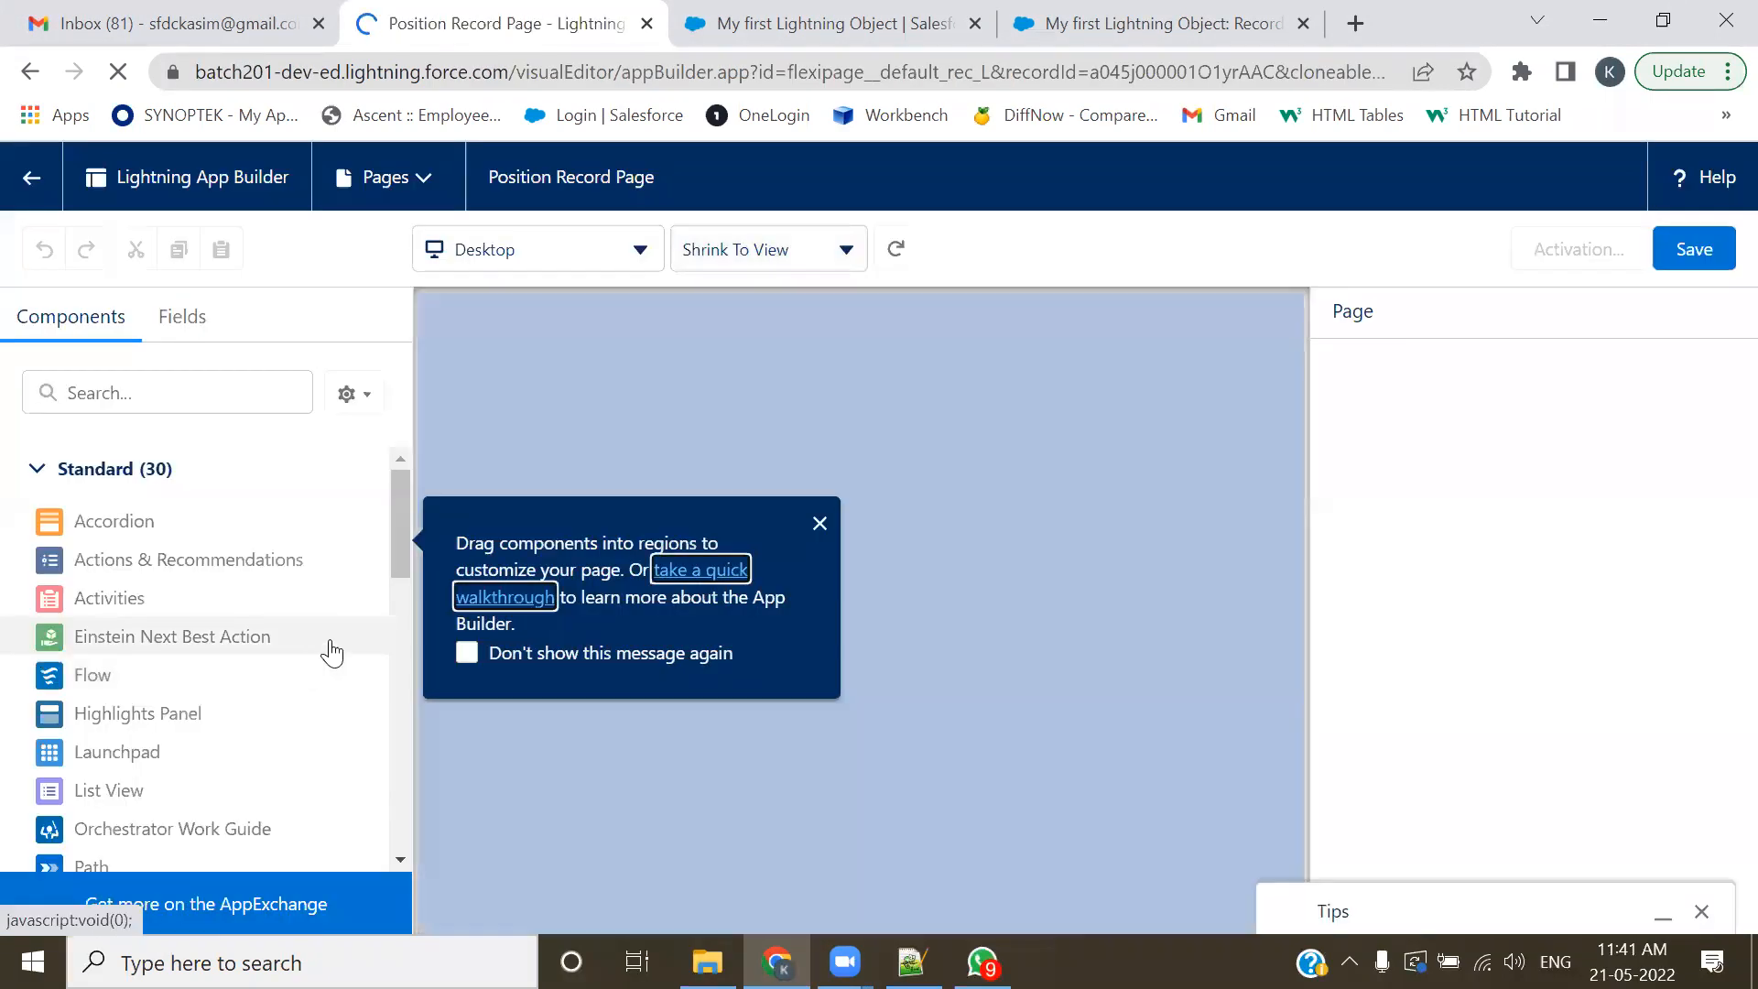
left_click(821, 520)
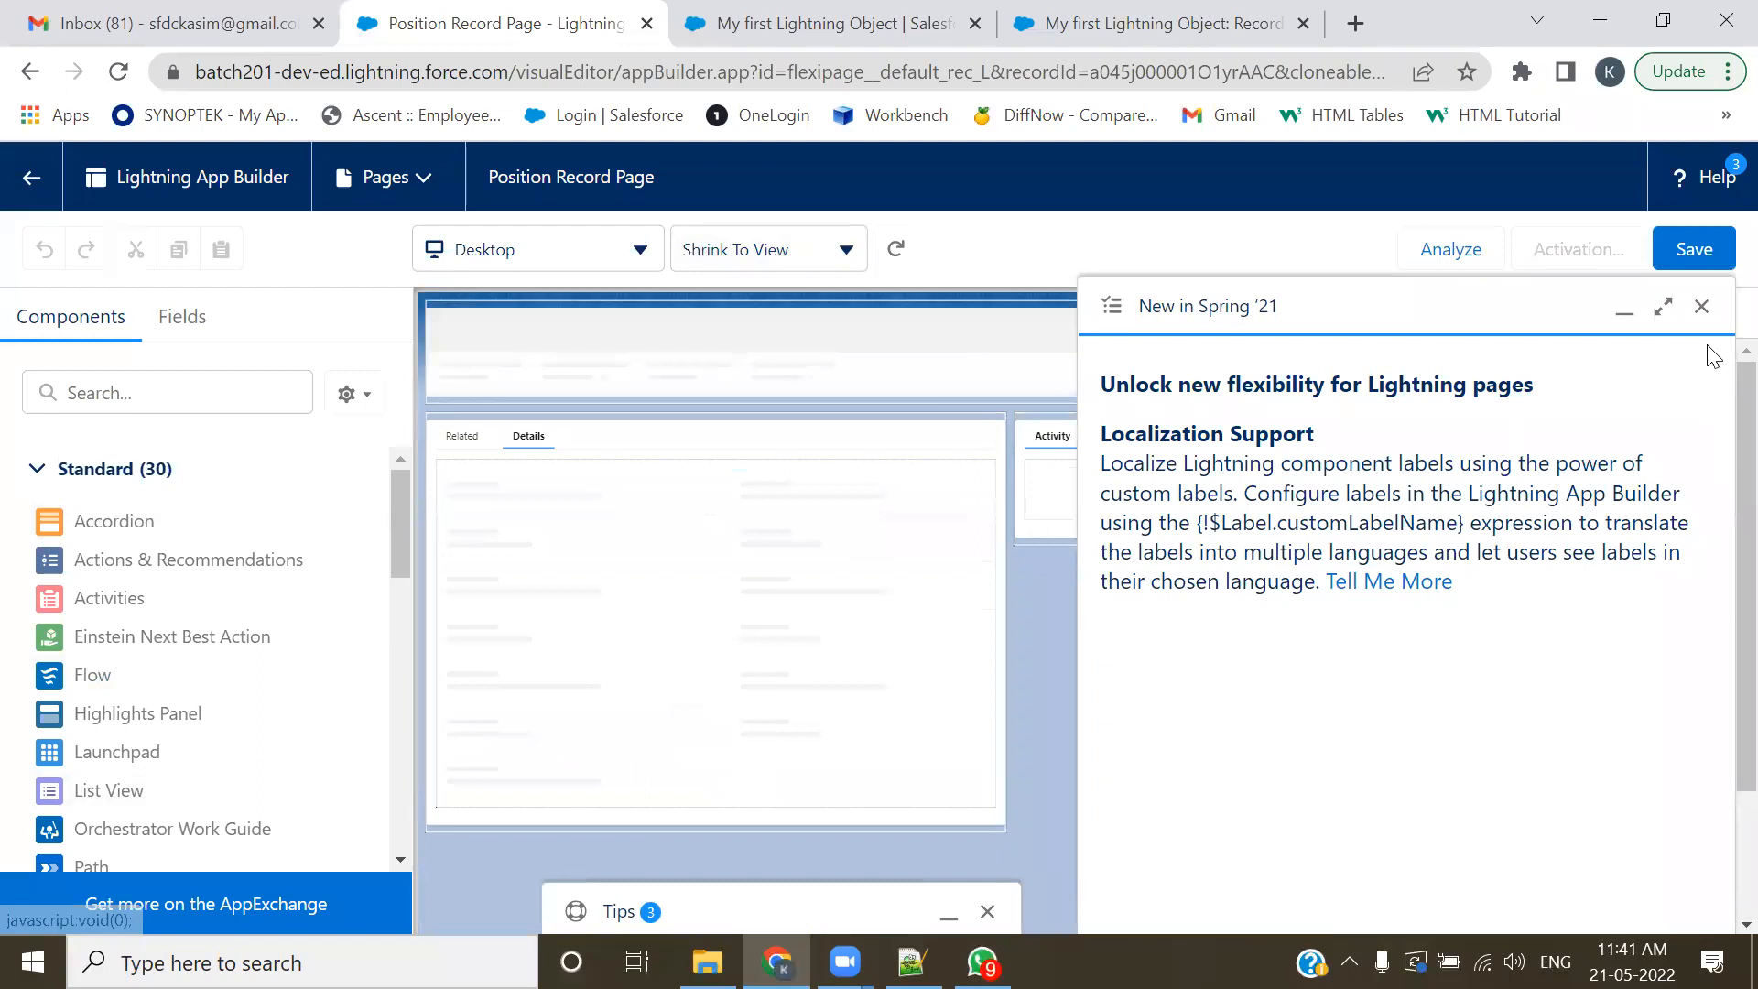
left_click(1703, 305)
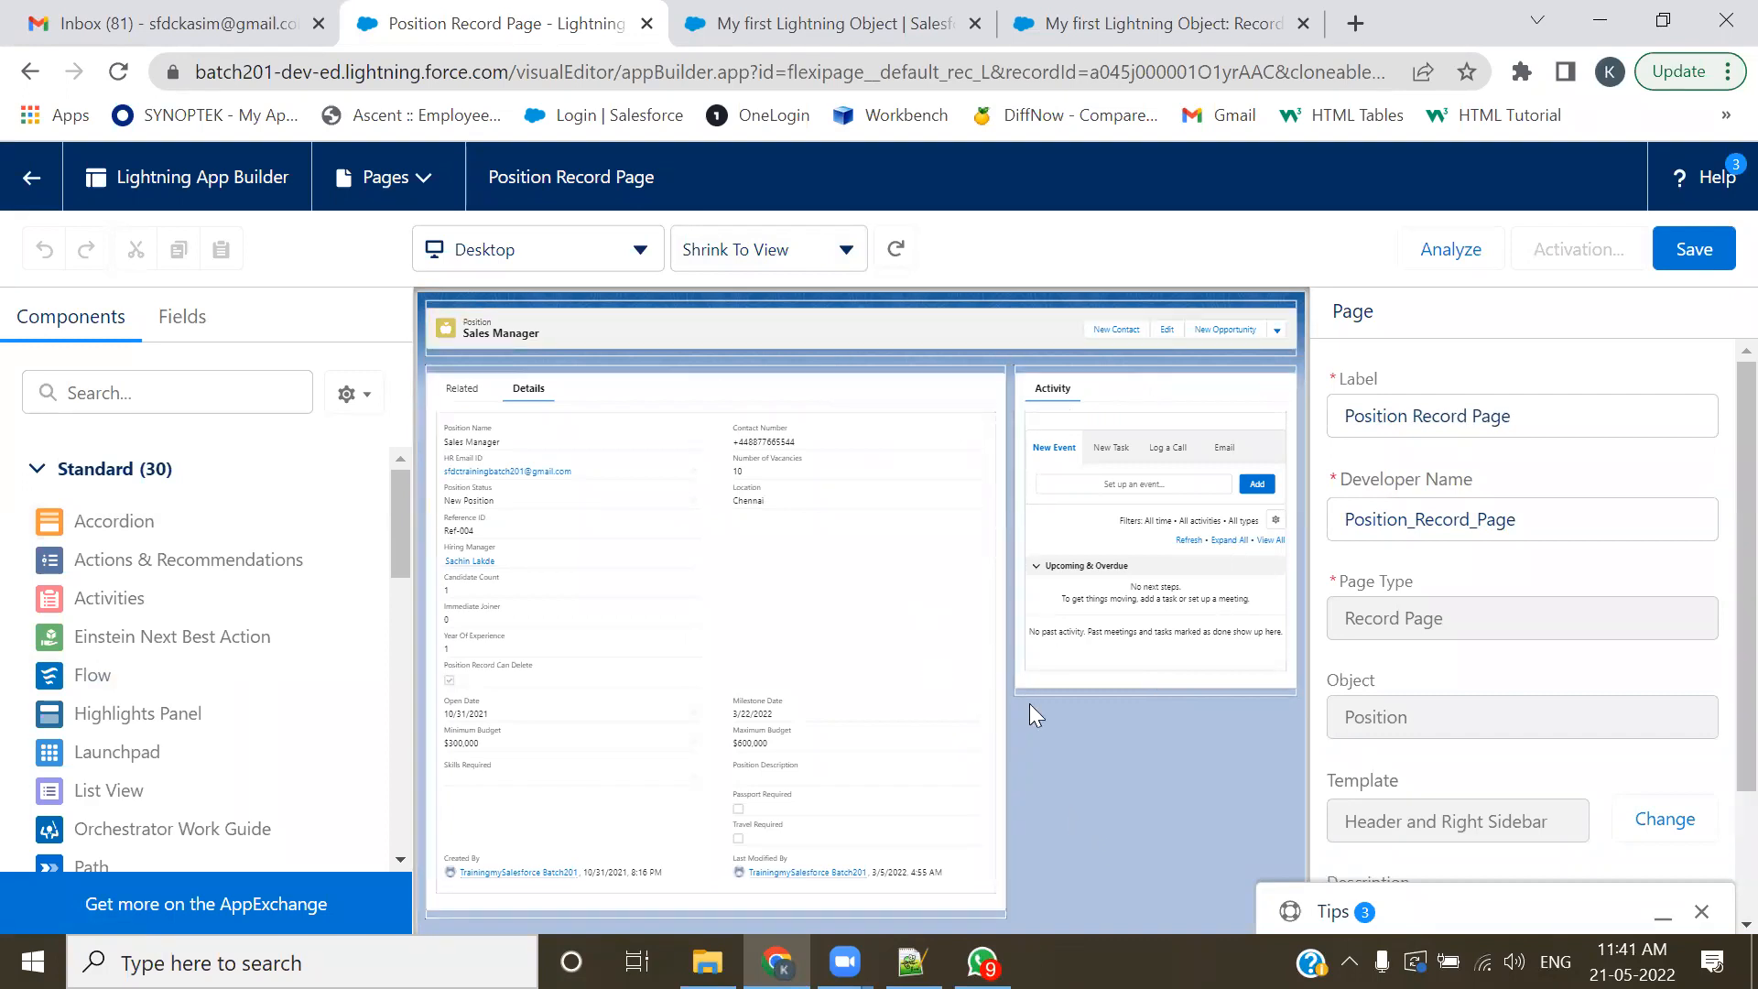
- Open the template choices for the Position record page and preview Header and Left Sidebar, Header and One Region, and Header and Two Equal Regions
scroll(1509, 719, "down", 1)
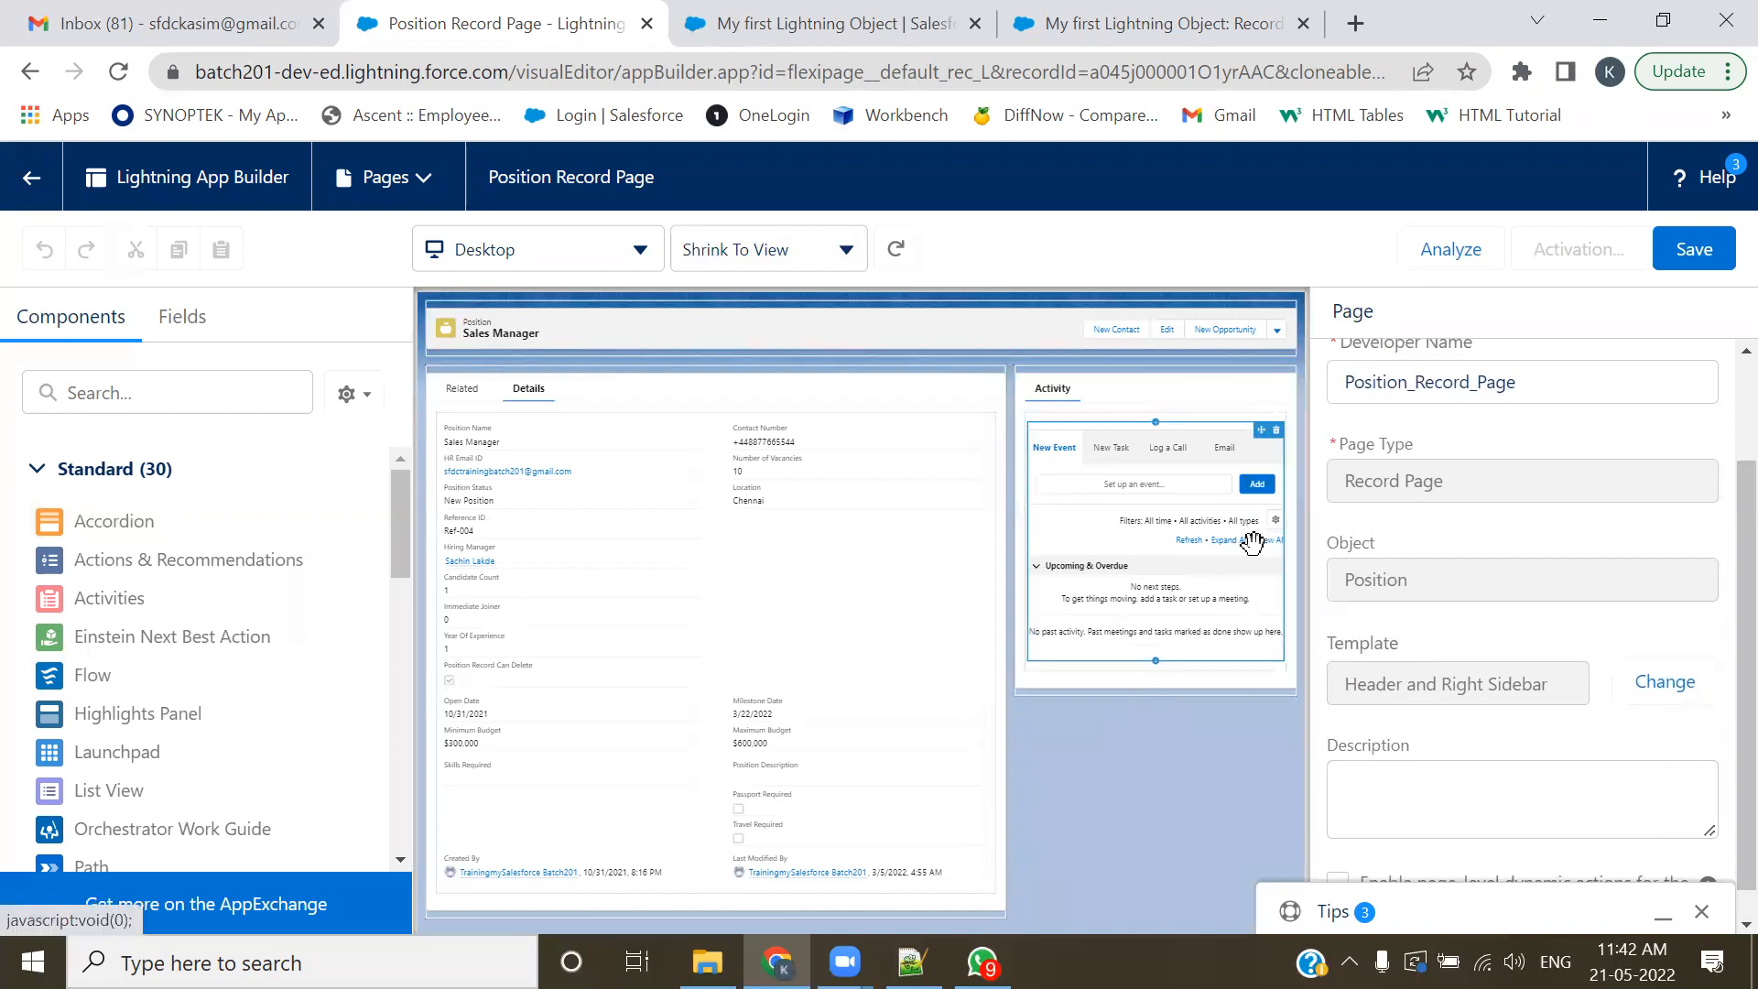
left_click(1682, 699)
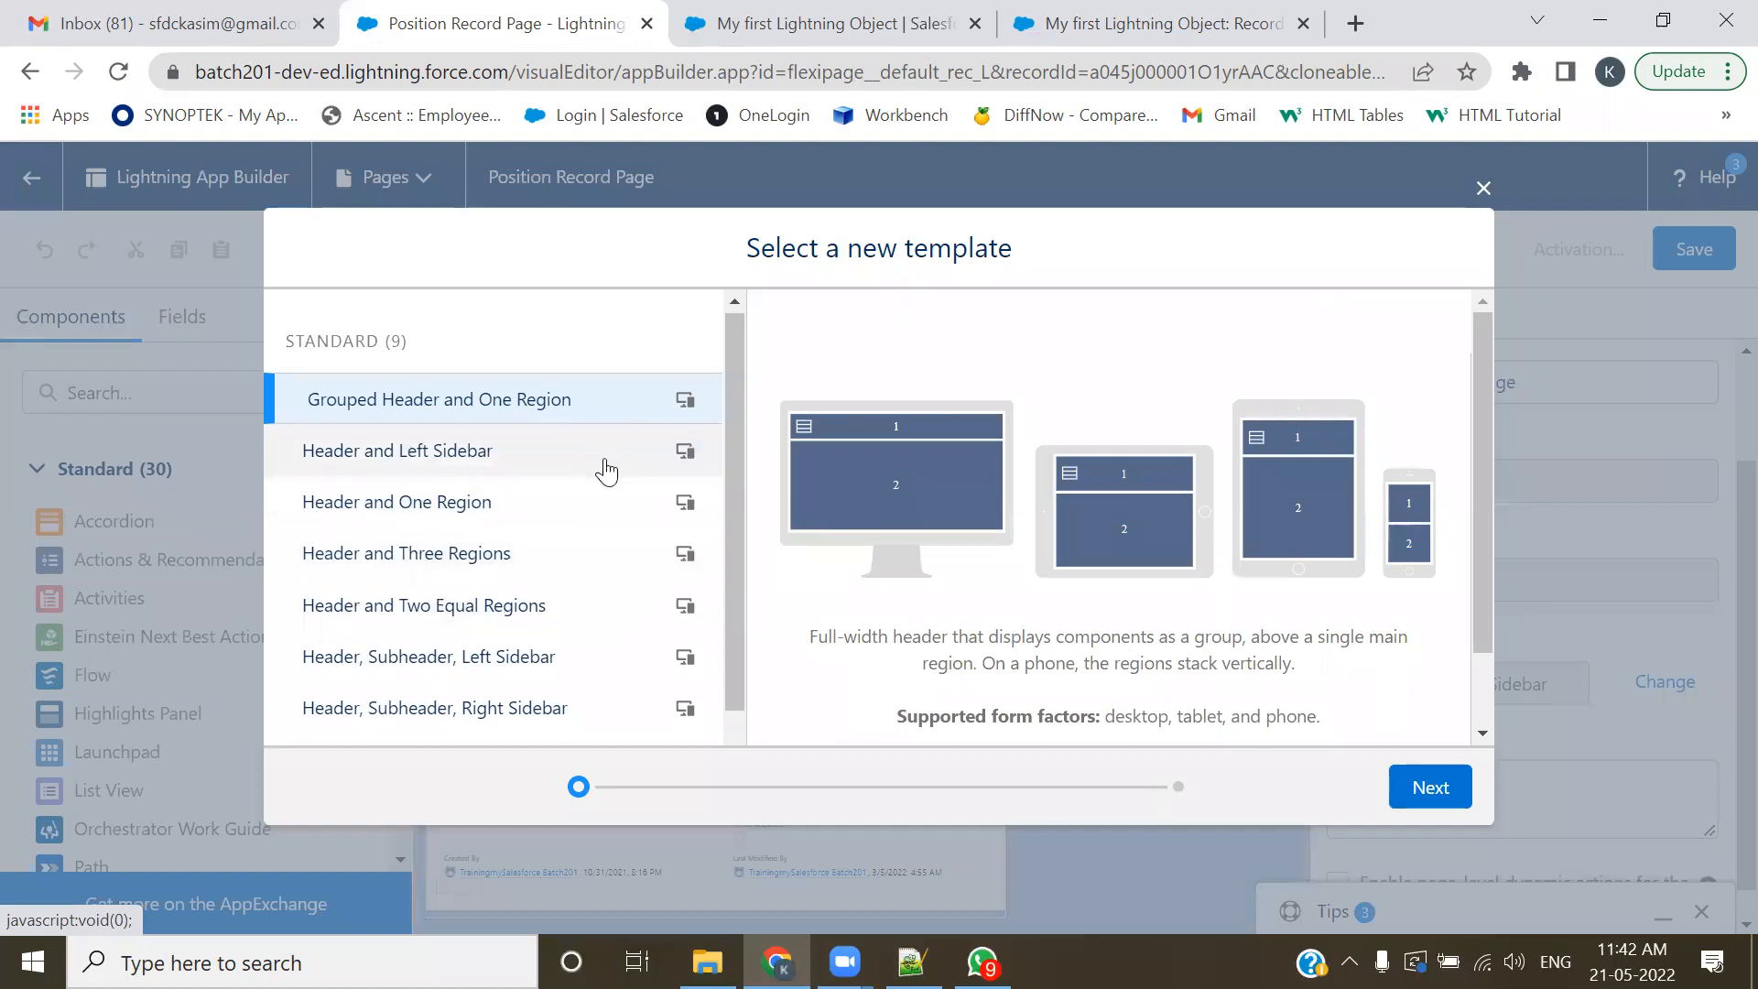
scroll(602, 512, "down", 2)
scroll(602, 540, "up", 2)
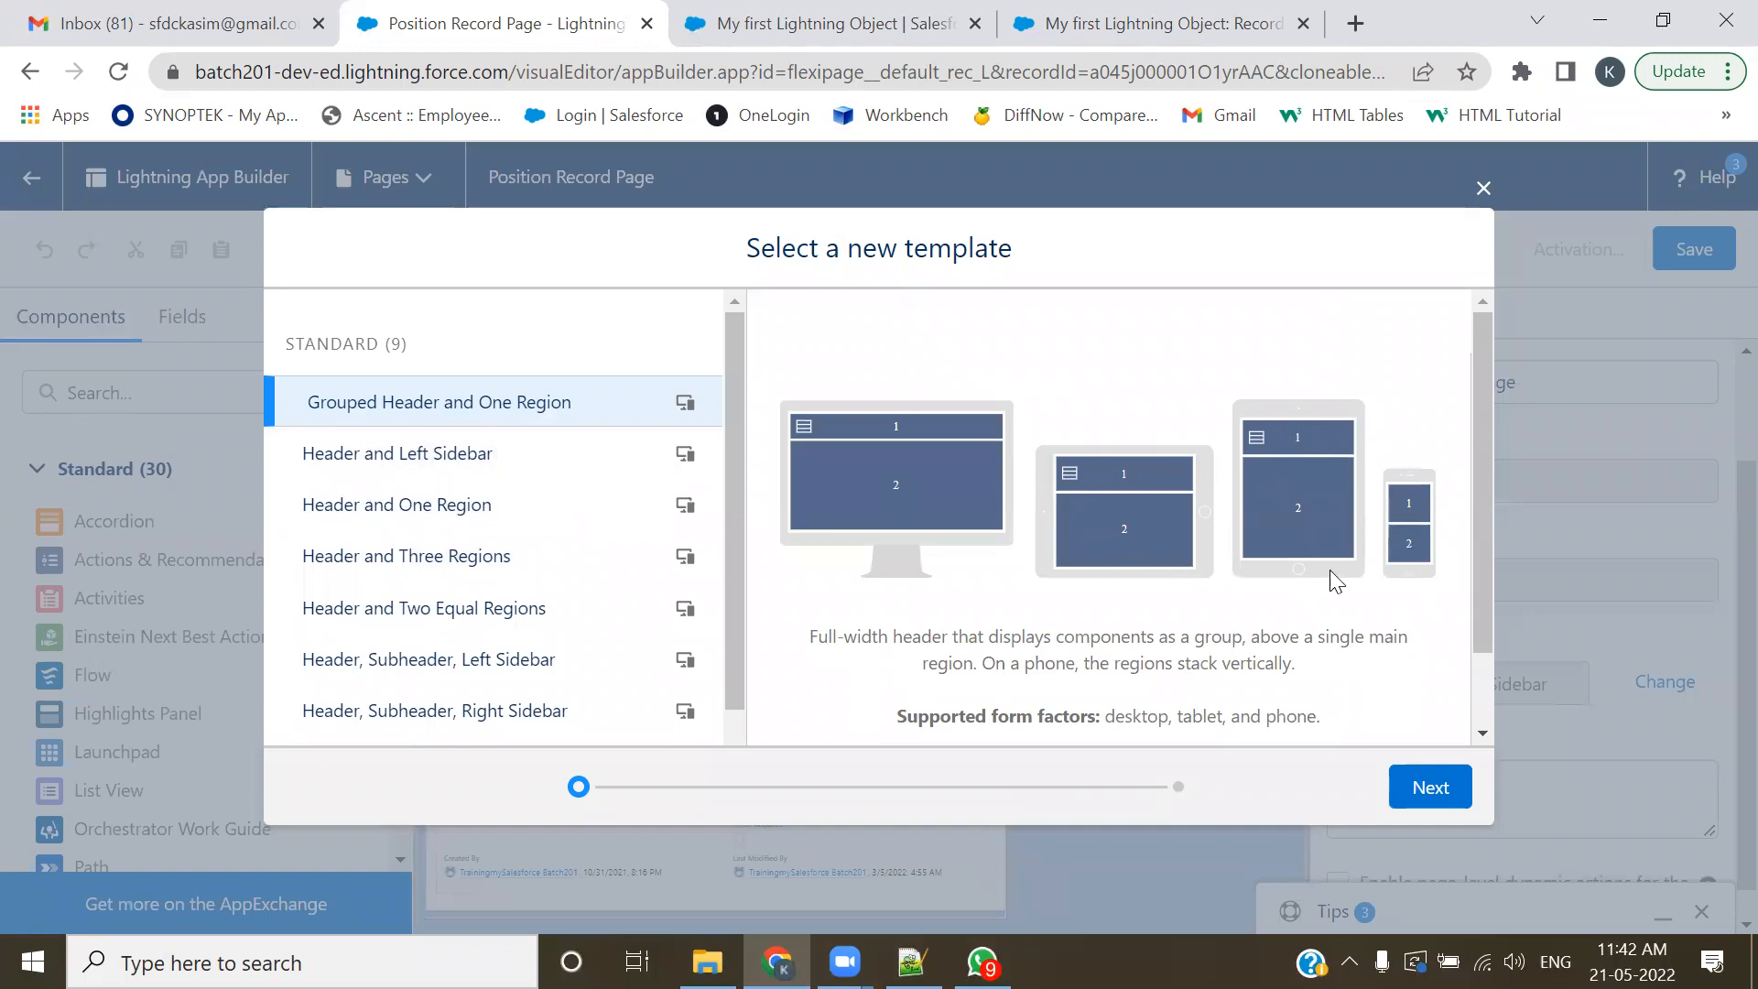
left_click_drag(1487, 450, 1507, 368)
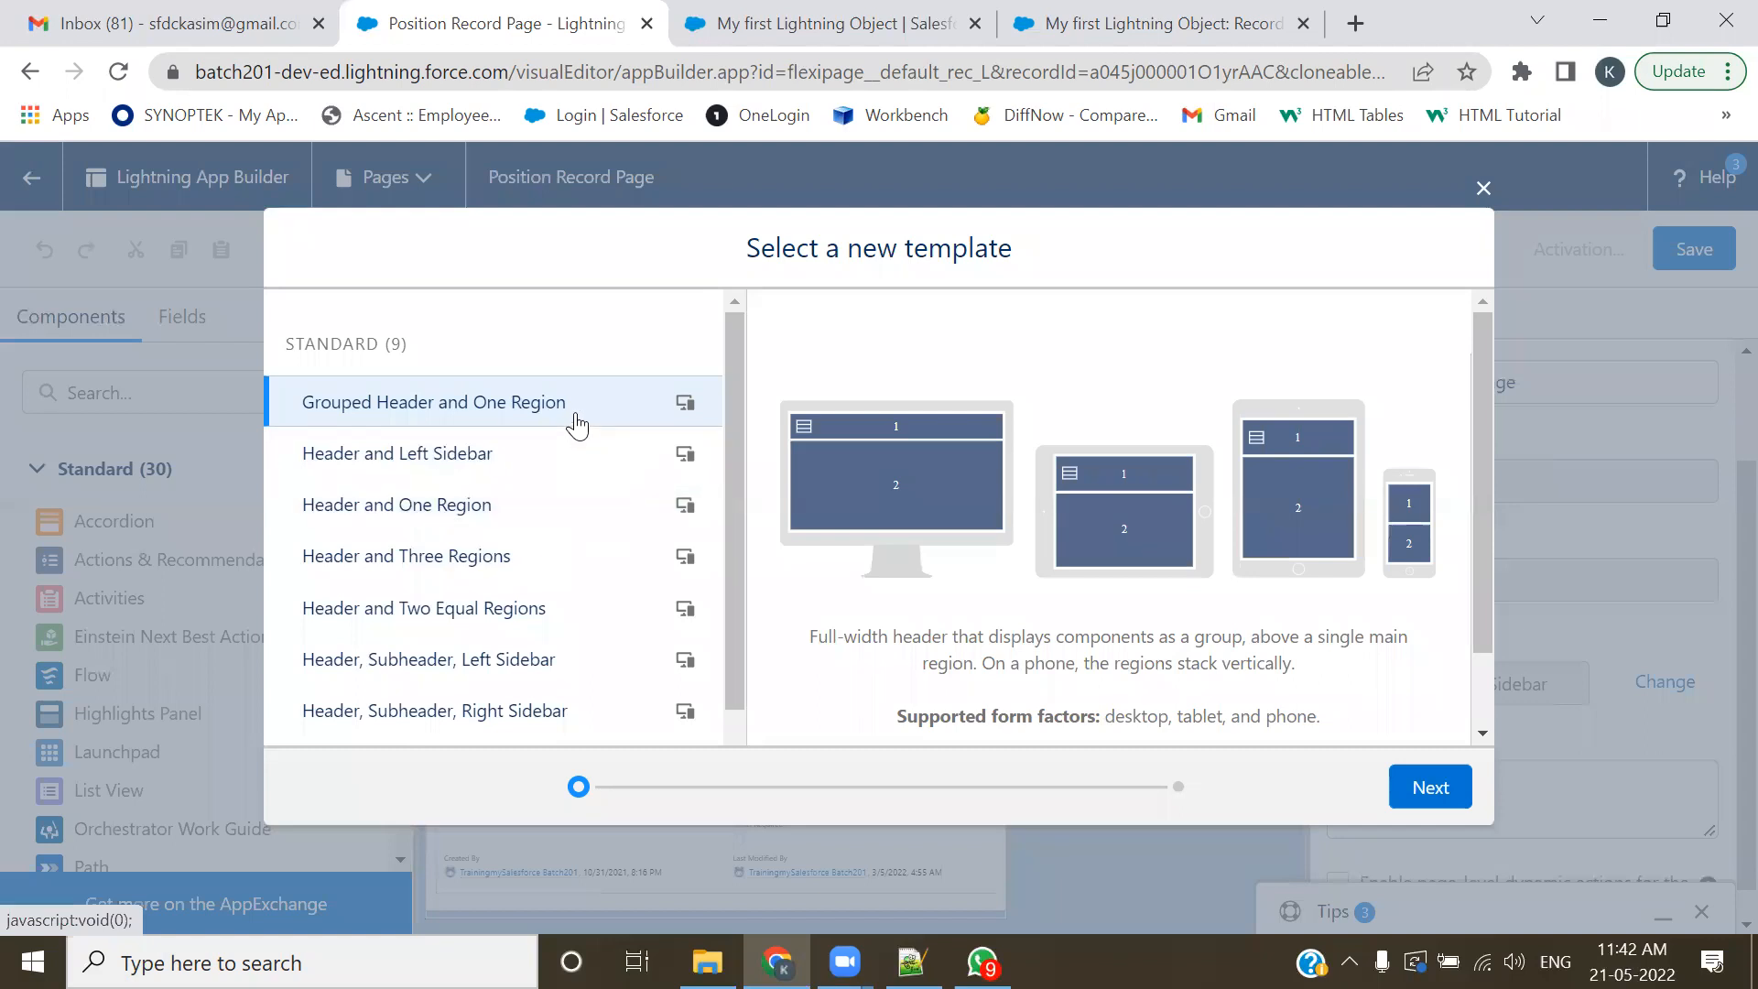
left_click(455, 455)
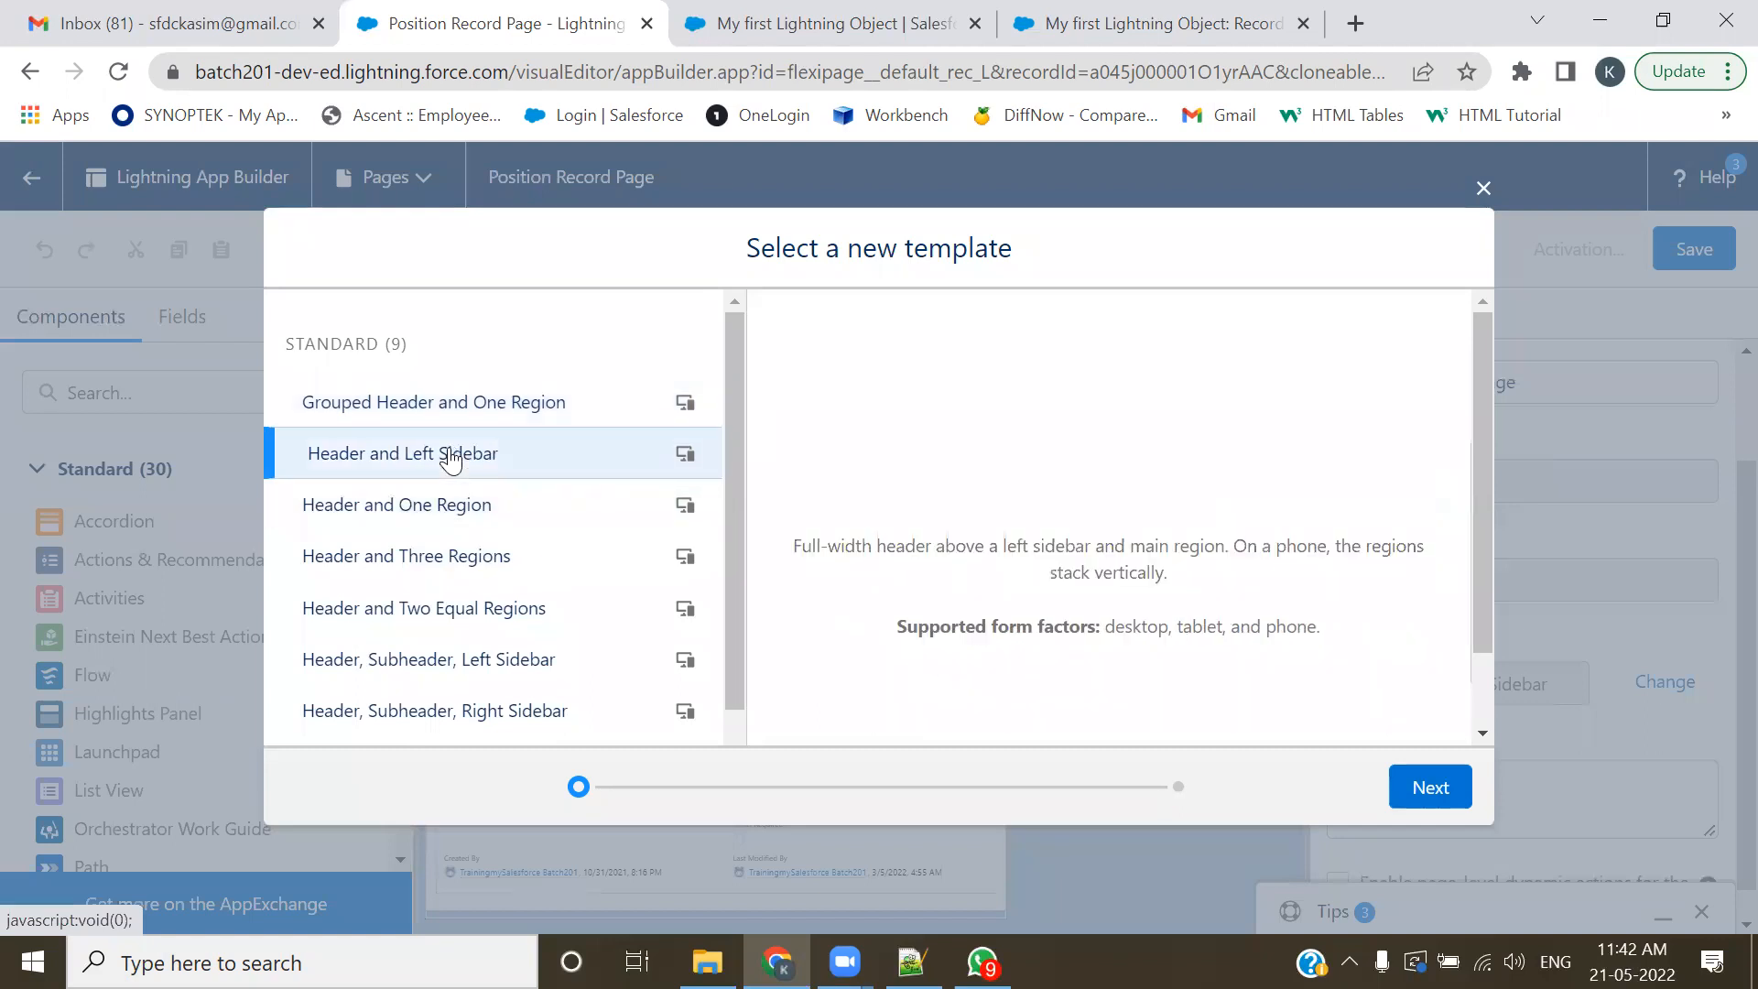
left_click(442, 504)
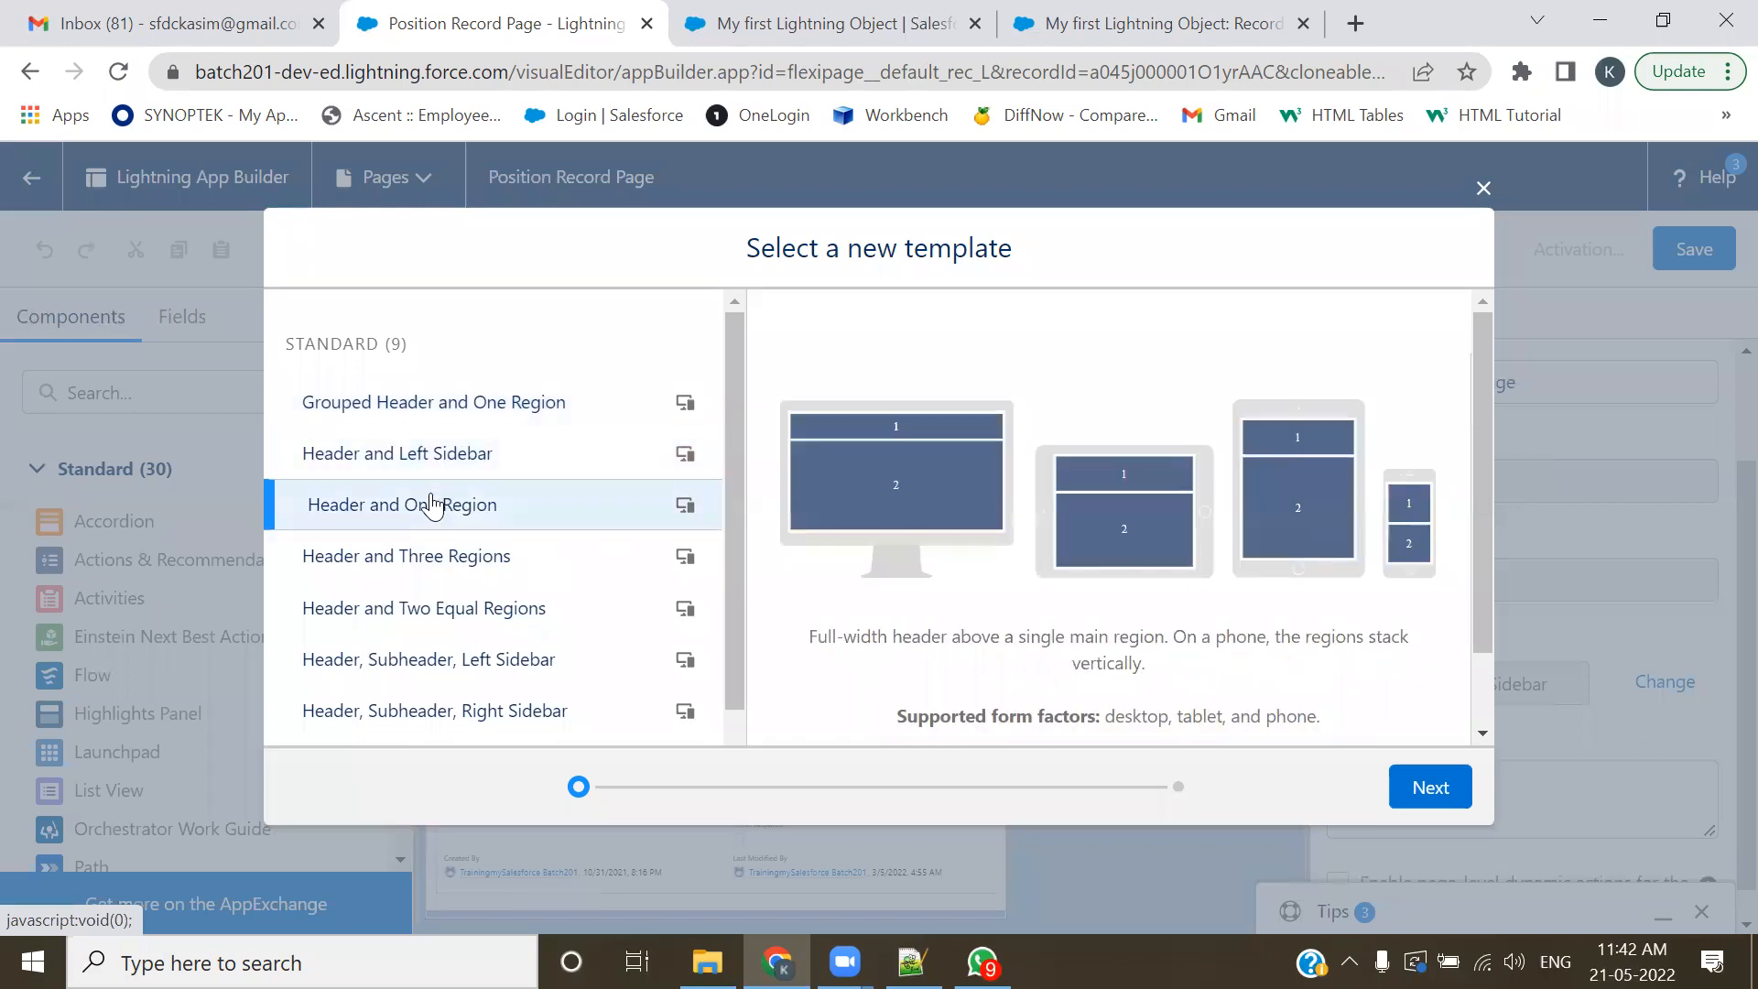
left_click(421, 613)
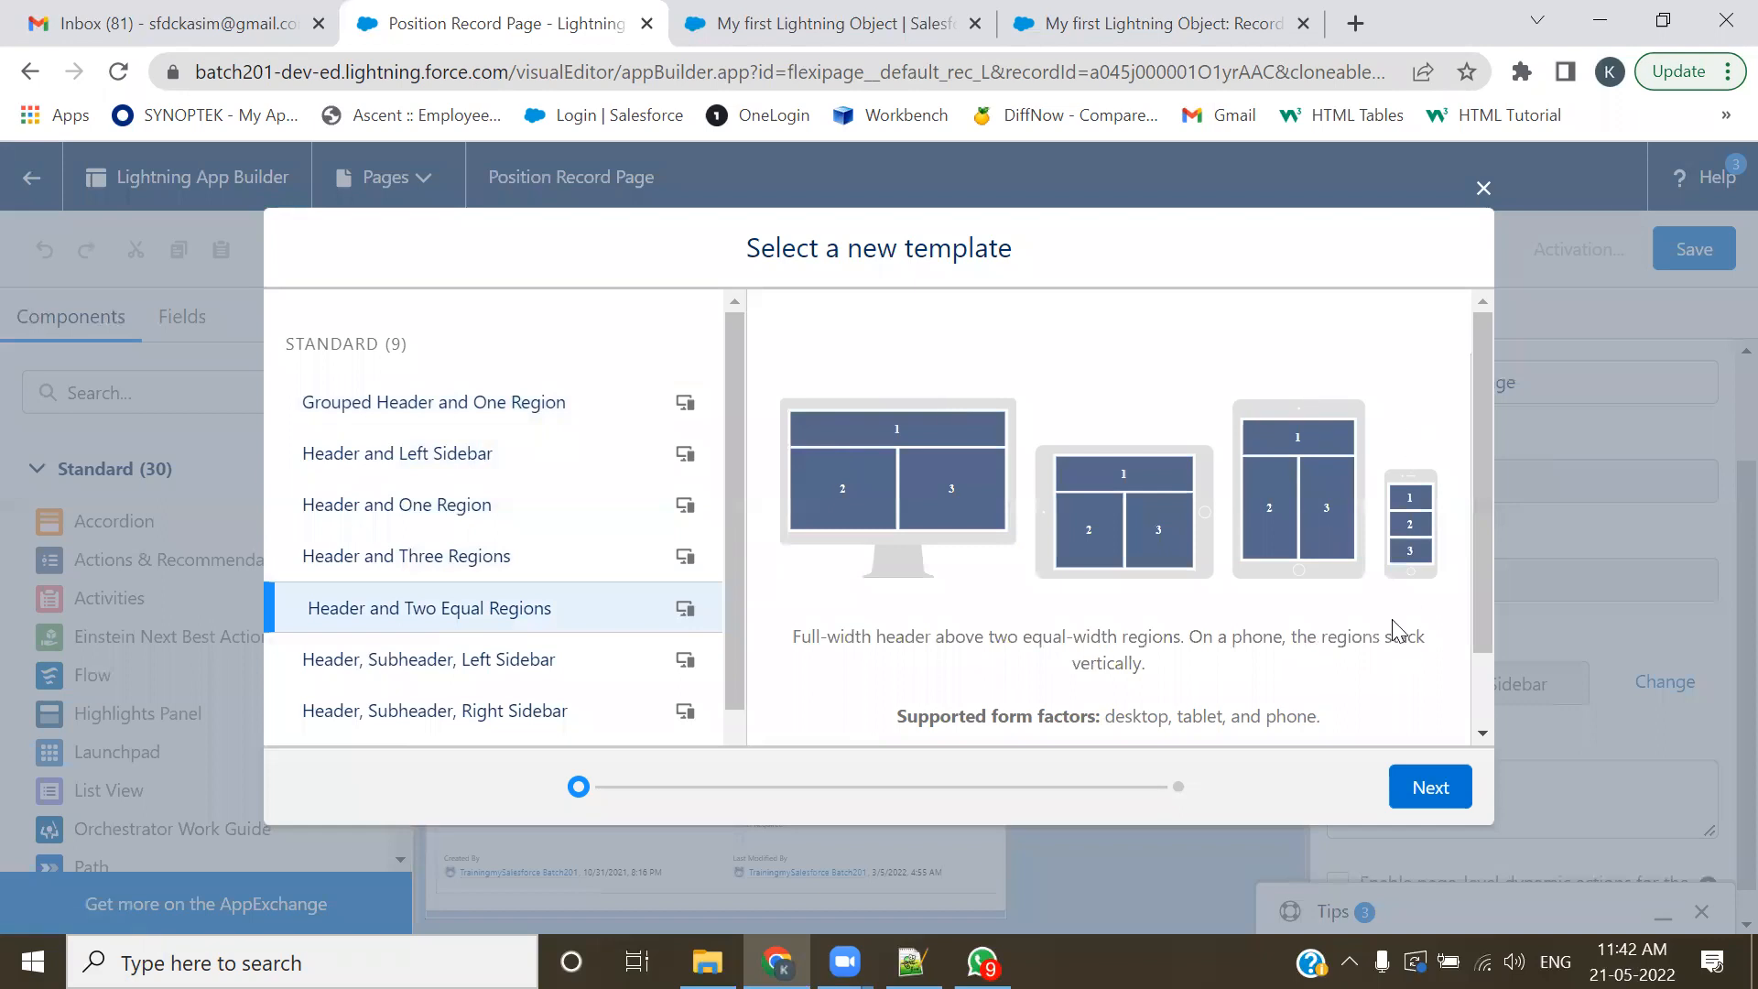
- Switch the Position record page to the Grouped Header and One Region template, accepting the suggested region mapping
left_click(449, 412)
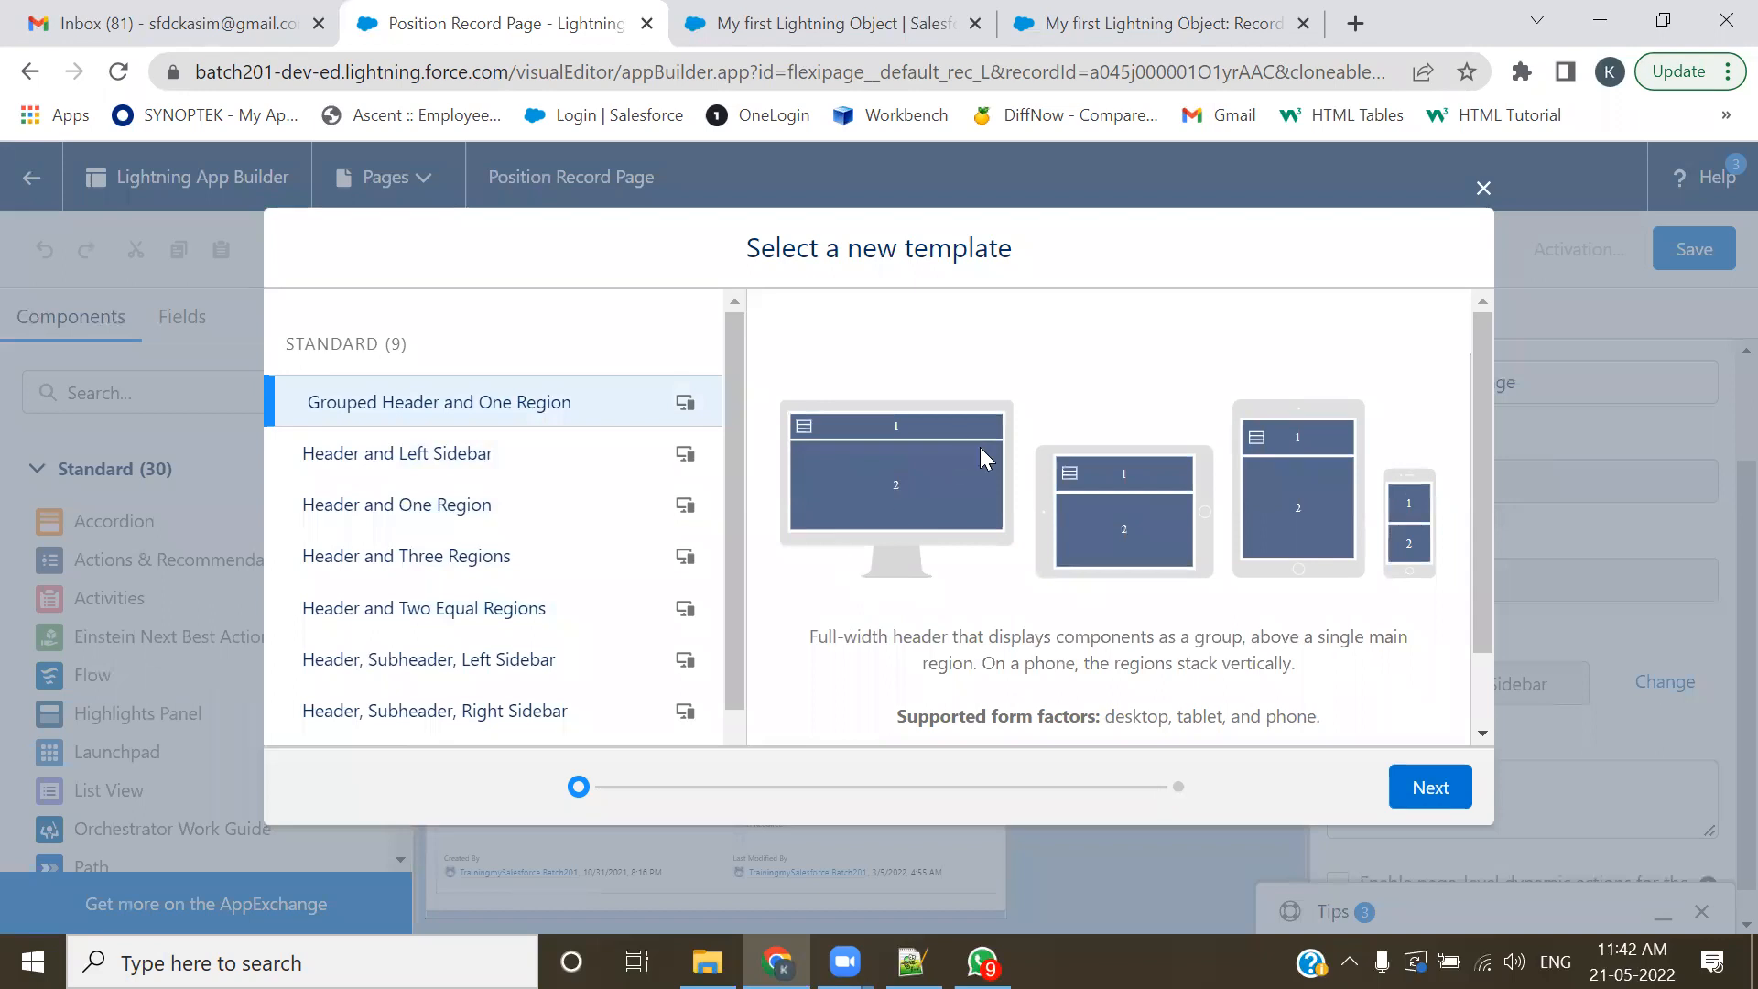
left_click(1418, 783)
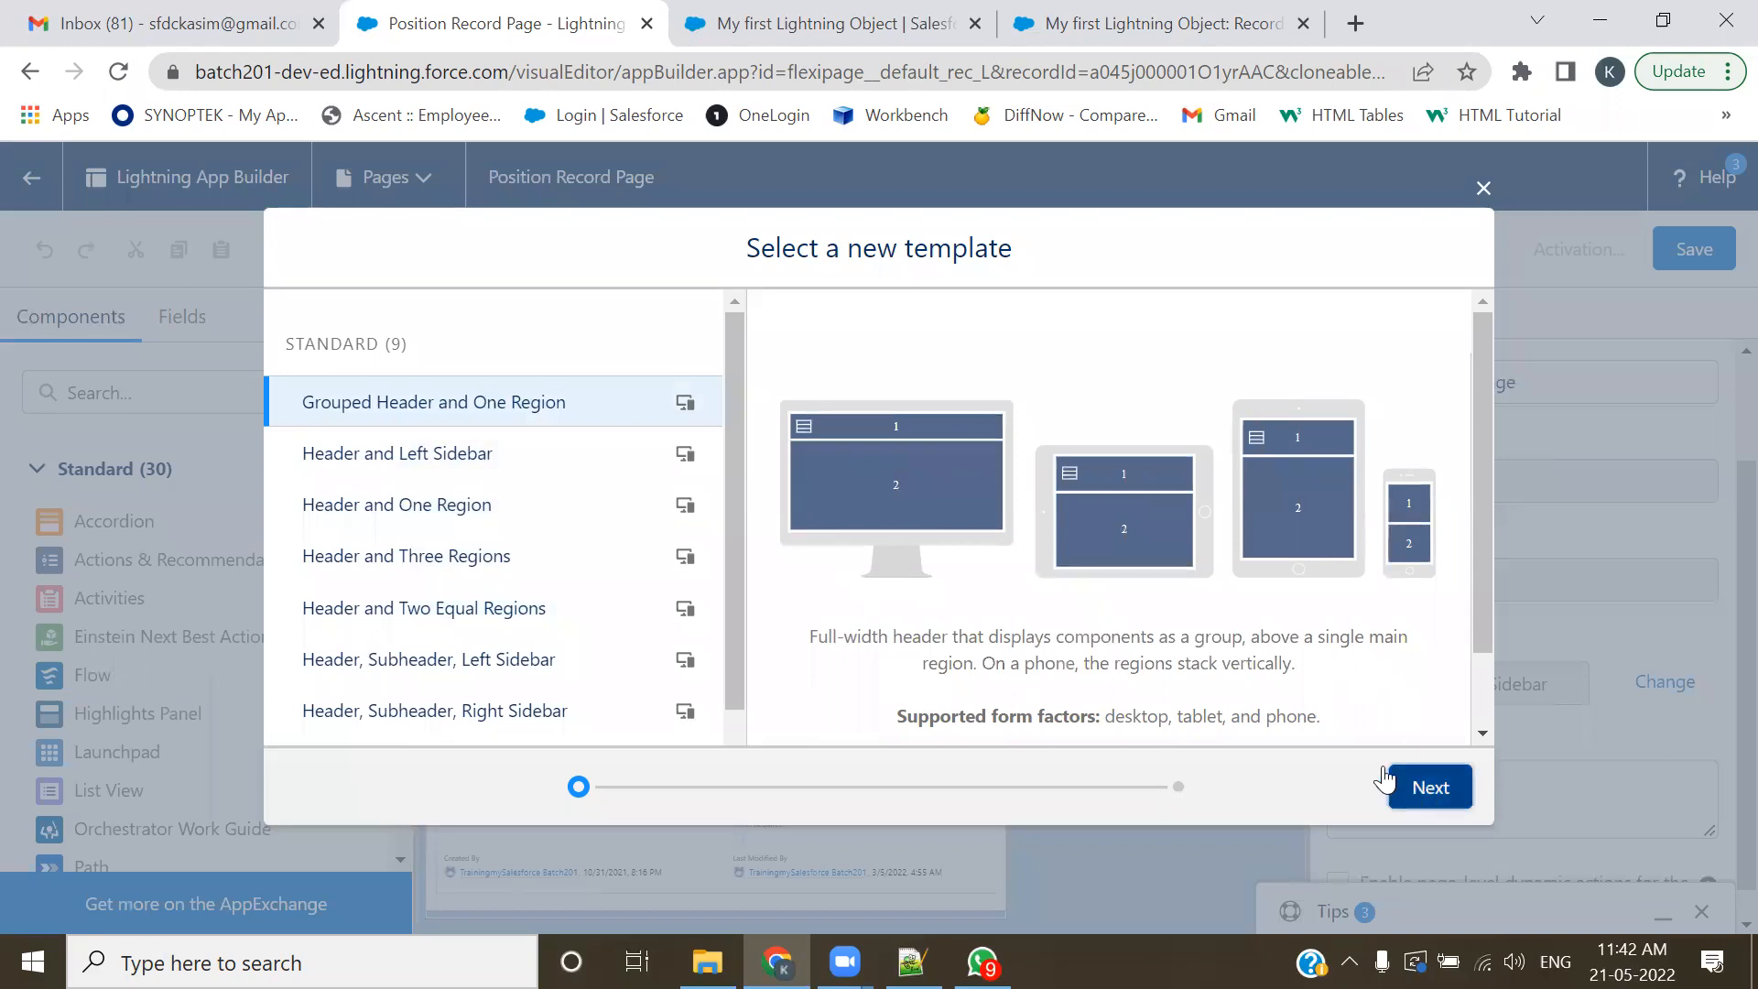
scroll(1053, 705, "down", 1)
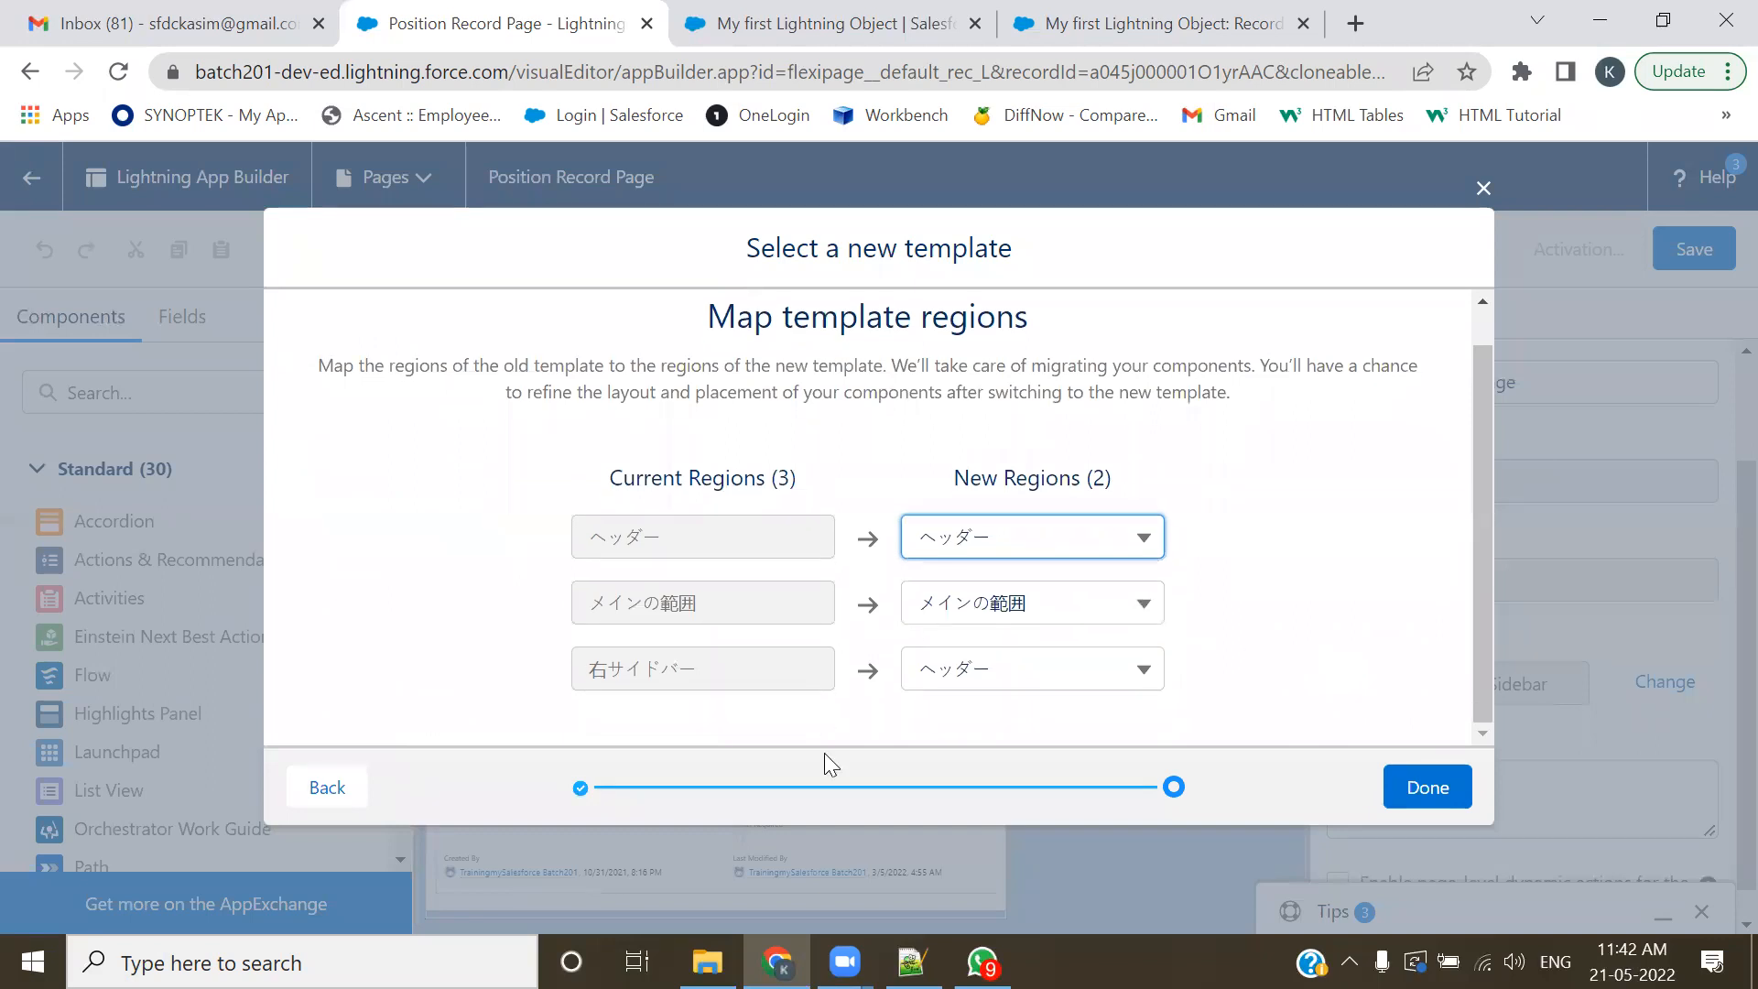
left_click(368, 772)
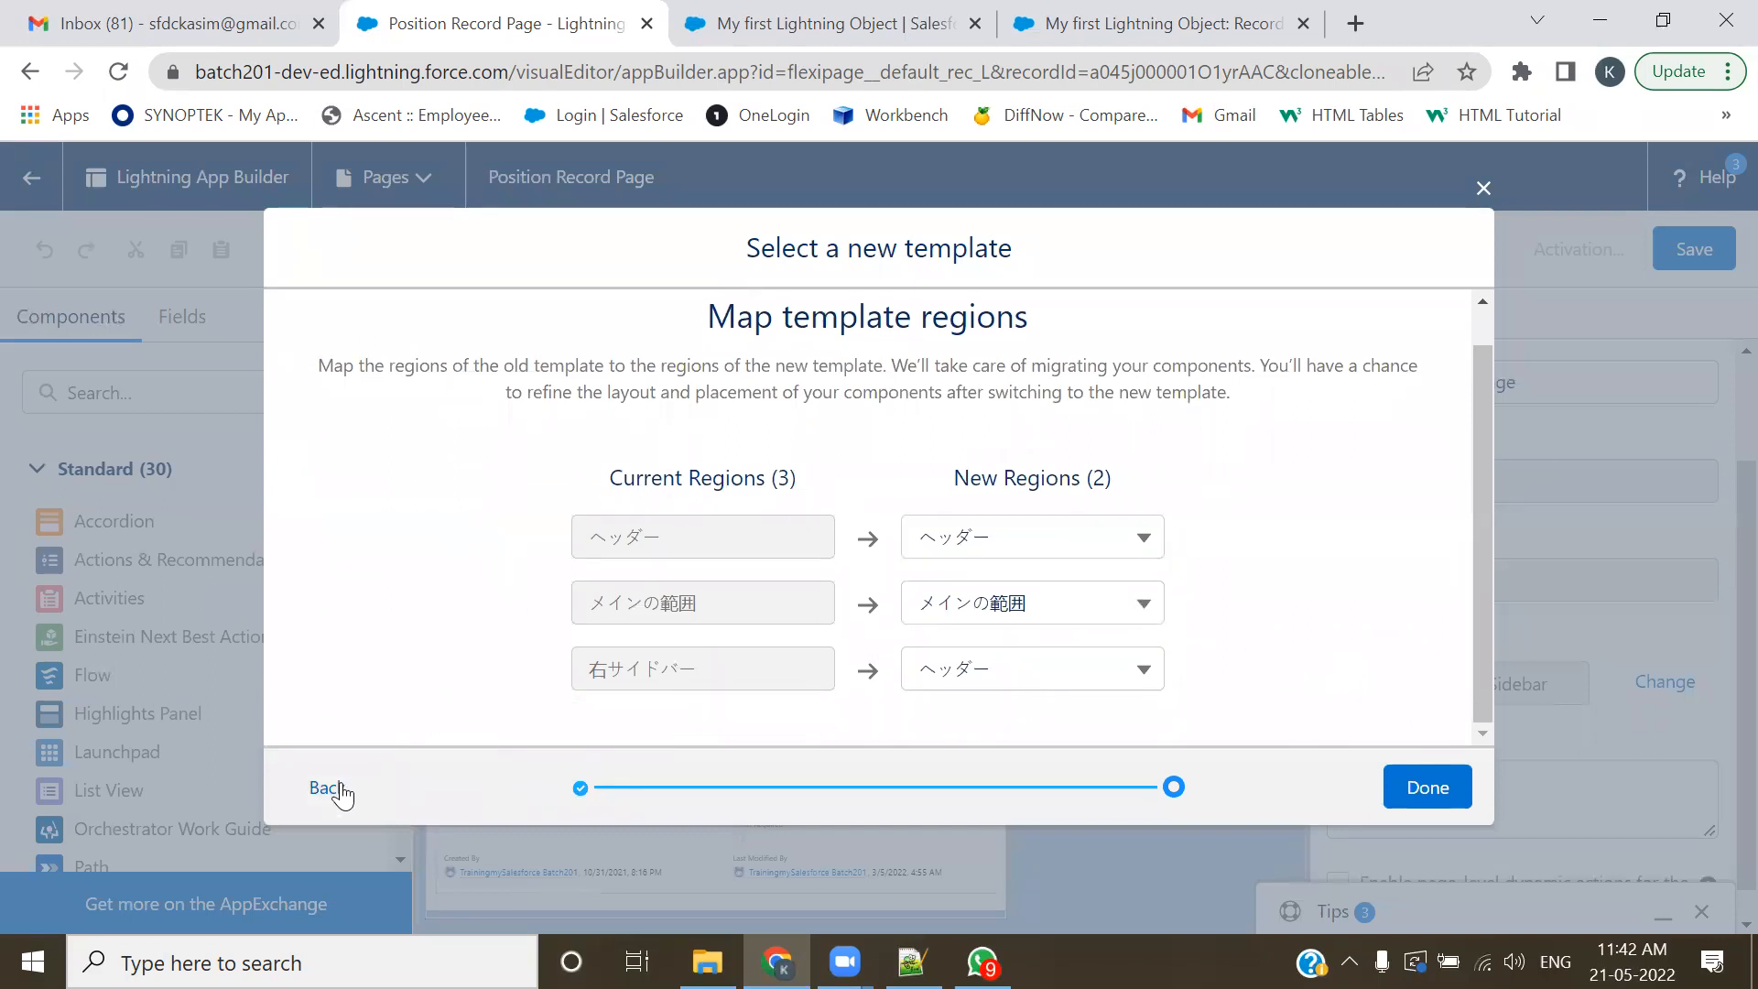
left_click(339, 787)
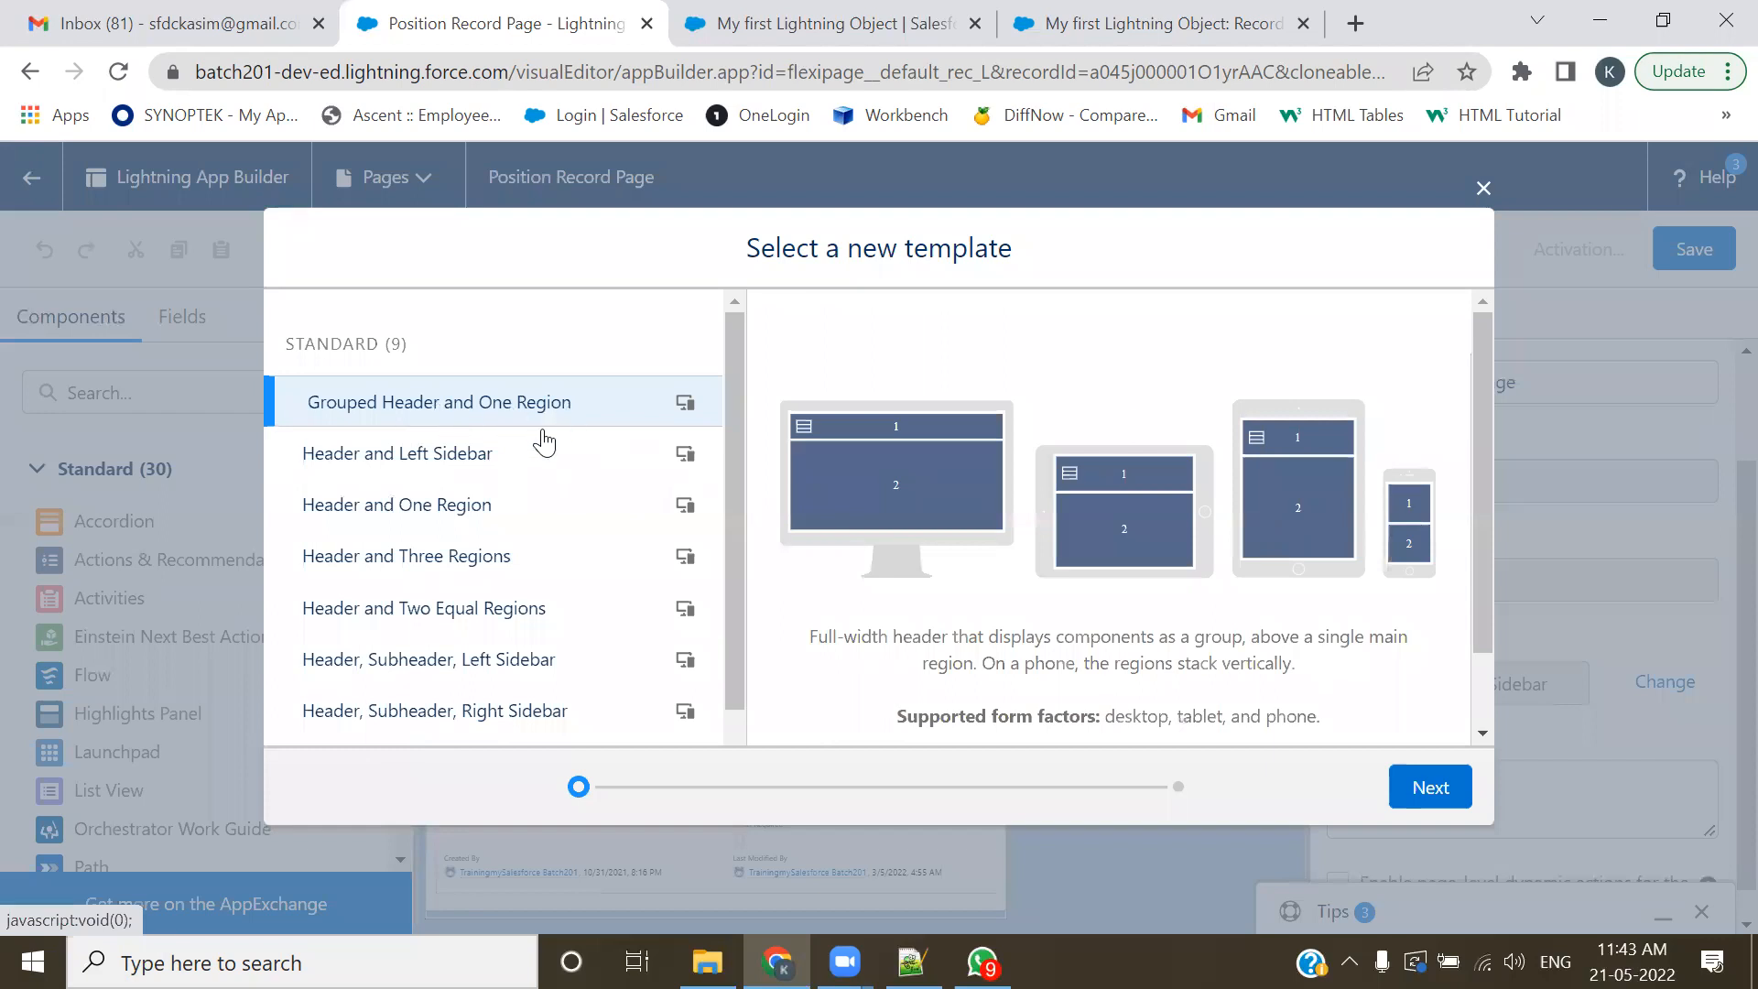
left_click(1430, 788)
scroll(1211, 719, "down", 1)
left_click(1419, 787)
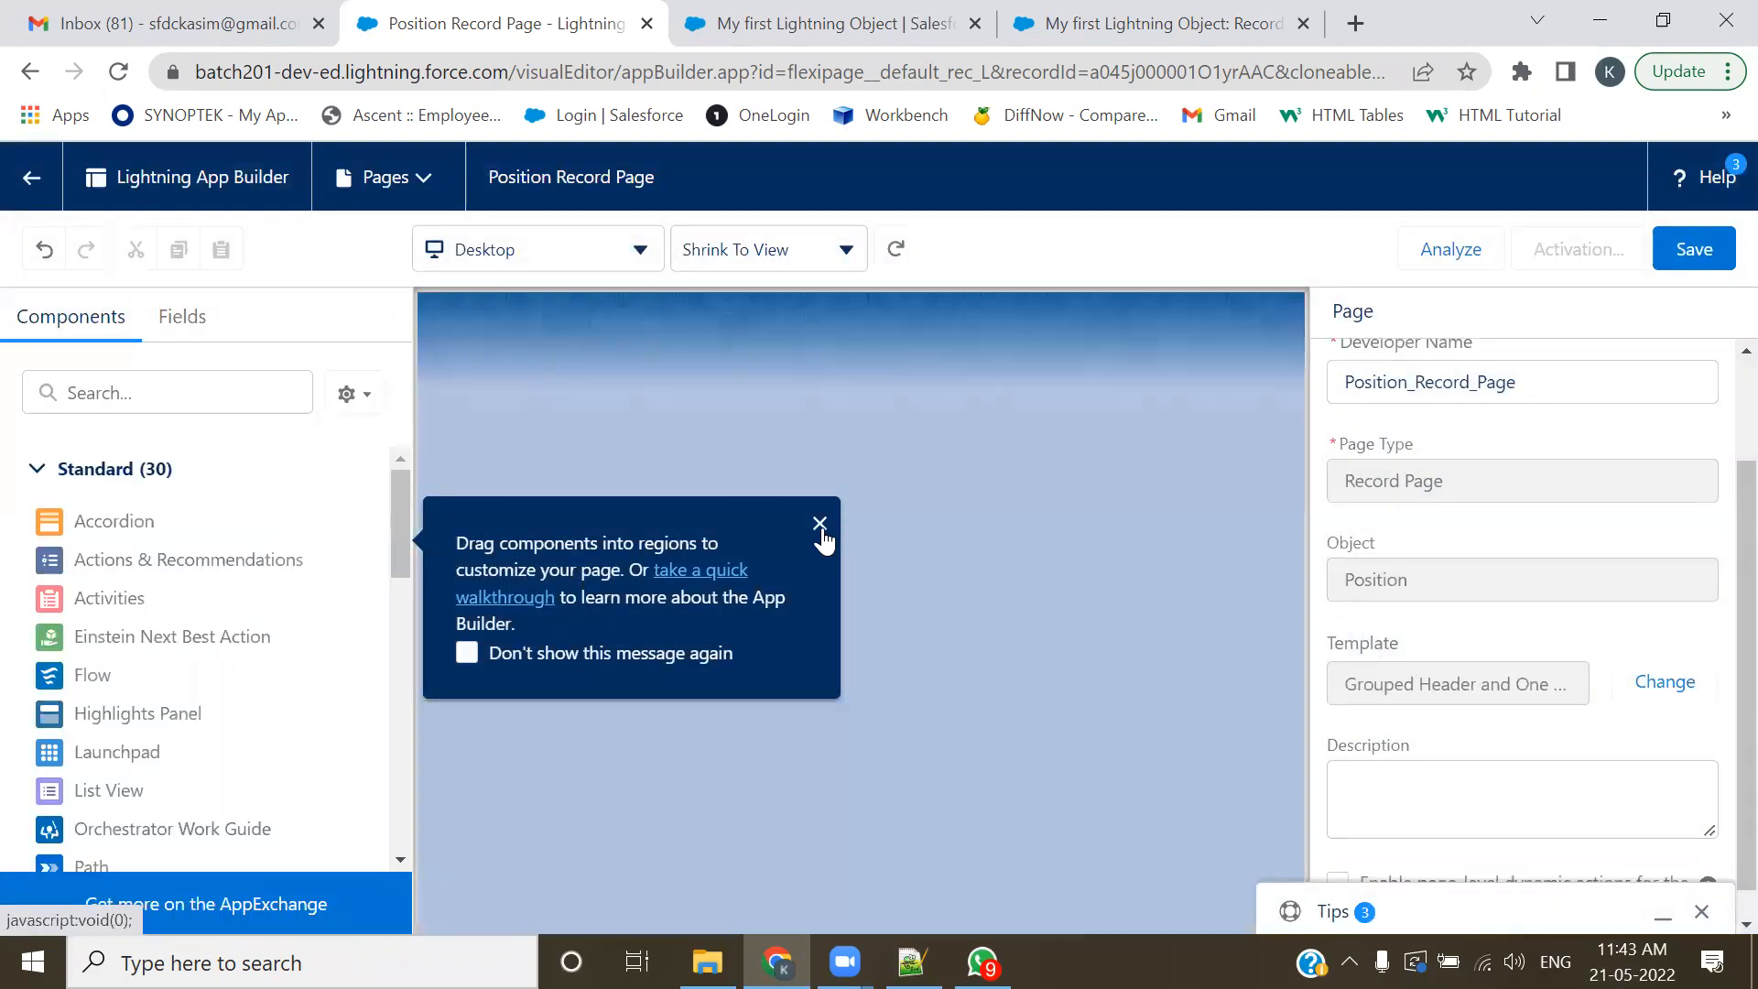
- Remove the Activity section from the page, trying a standalone Activities component above the Related and Details tabs before deleting it too
left_click(820, 525)
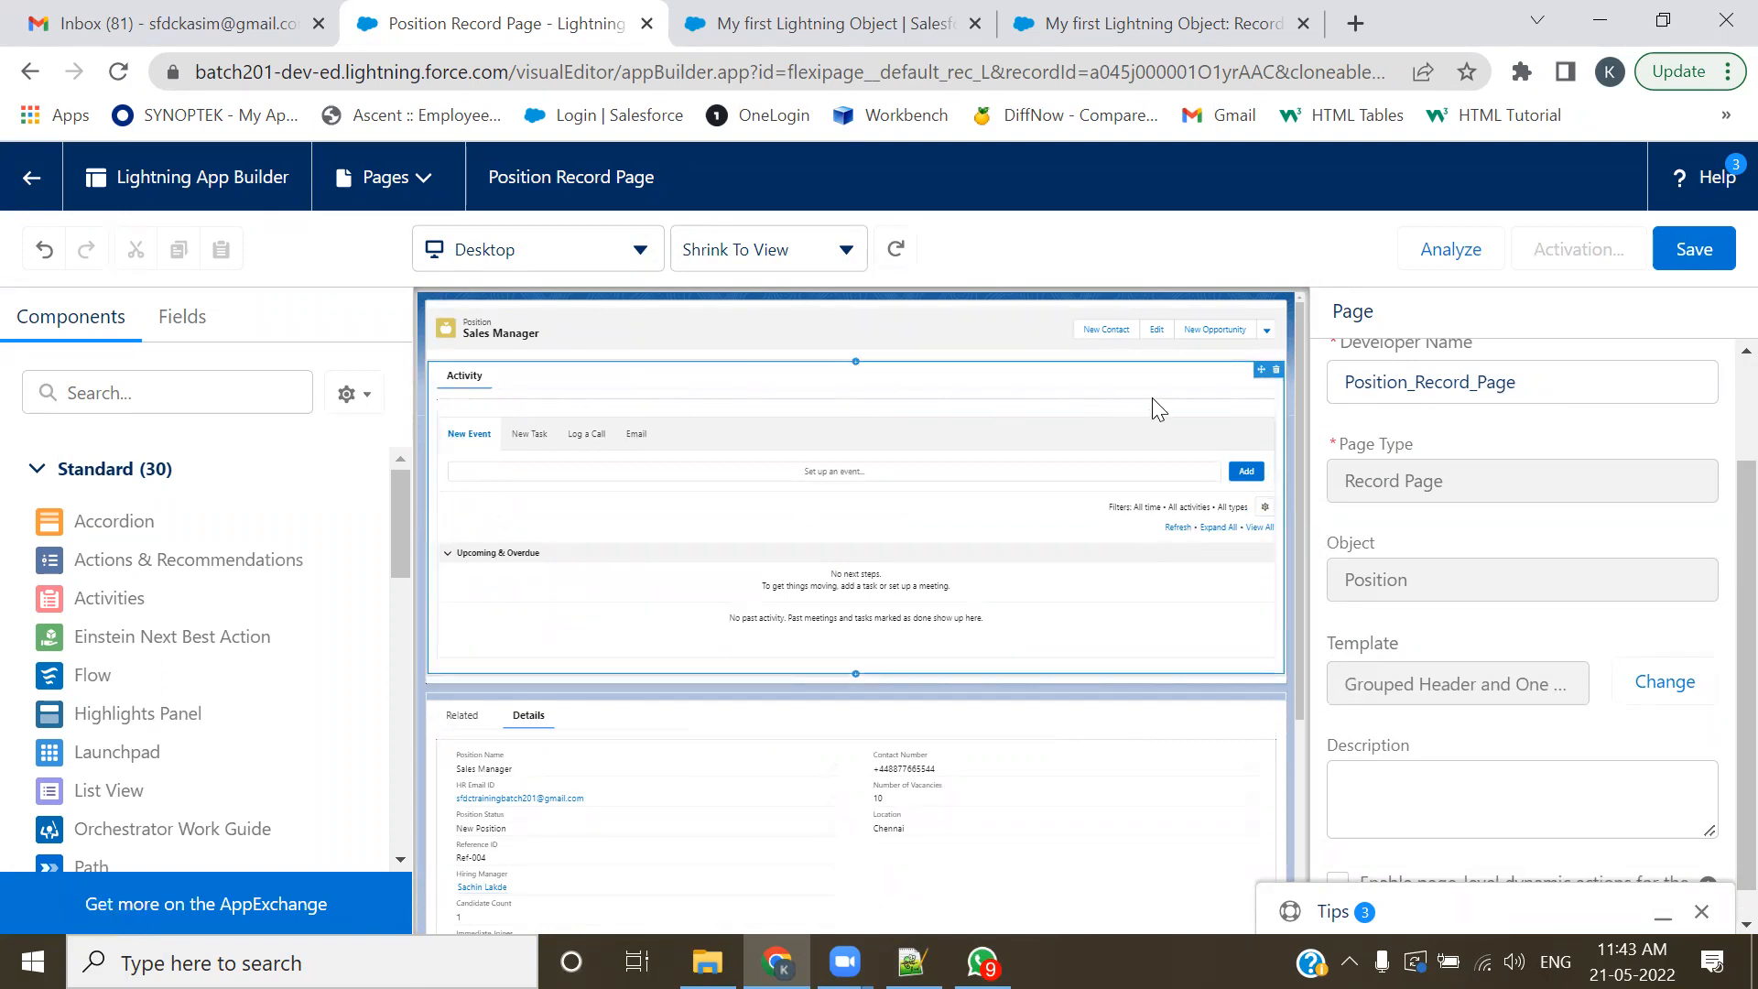
left_click(1276, 370)
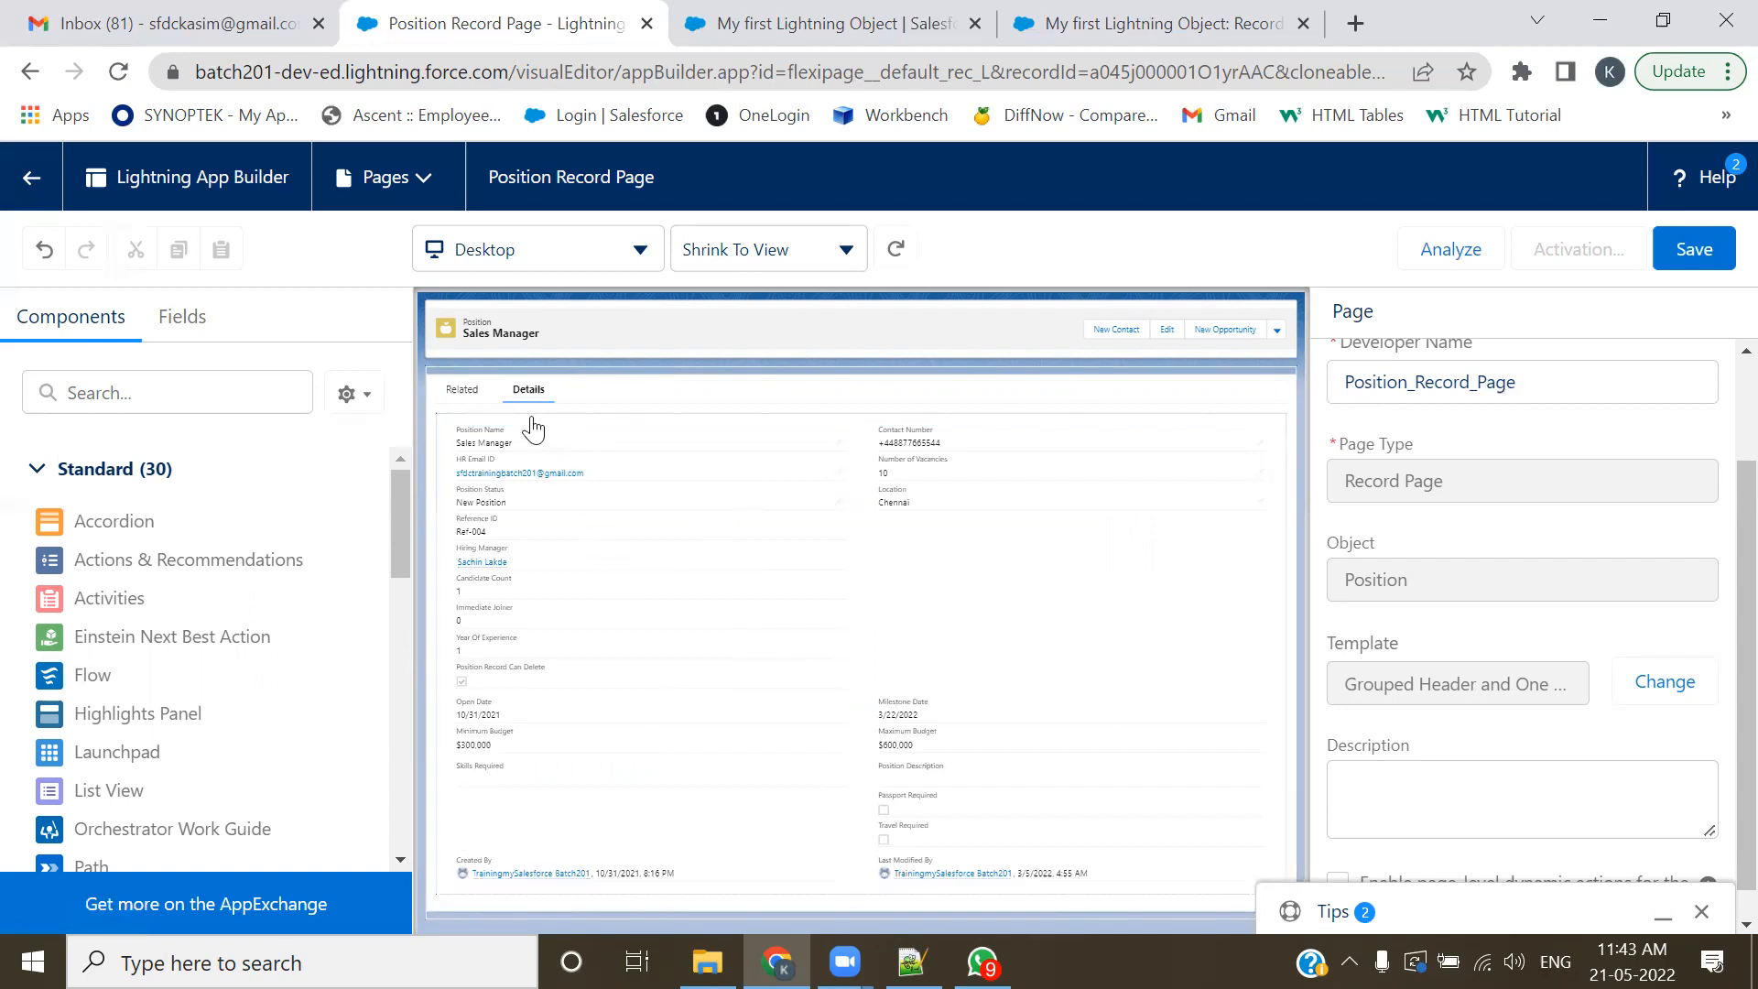
left_click_drag(103, 609, 563, 368)
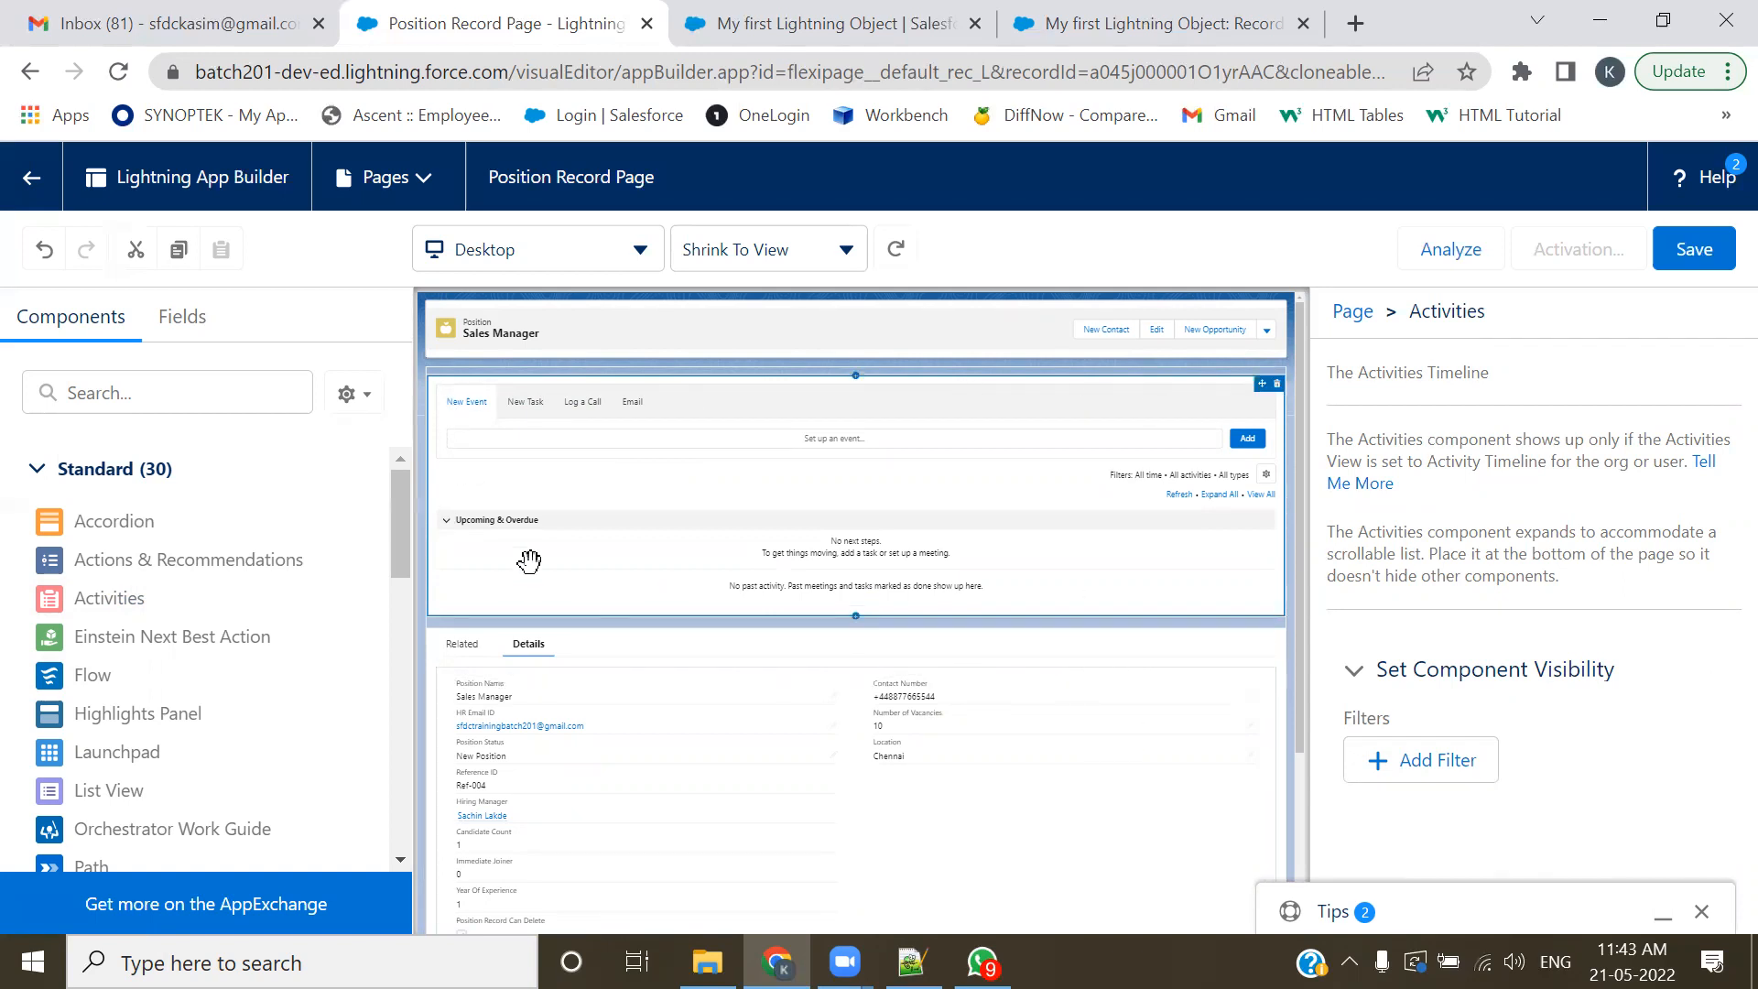
left_click(1279, 384)
- Examine the full list of available standard, custom and custom-managed components for the Position record page
scroll(151, 586, "down", 2)
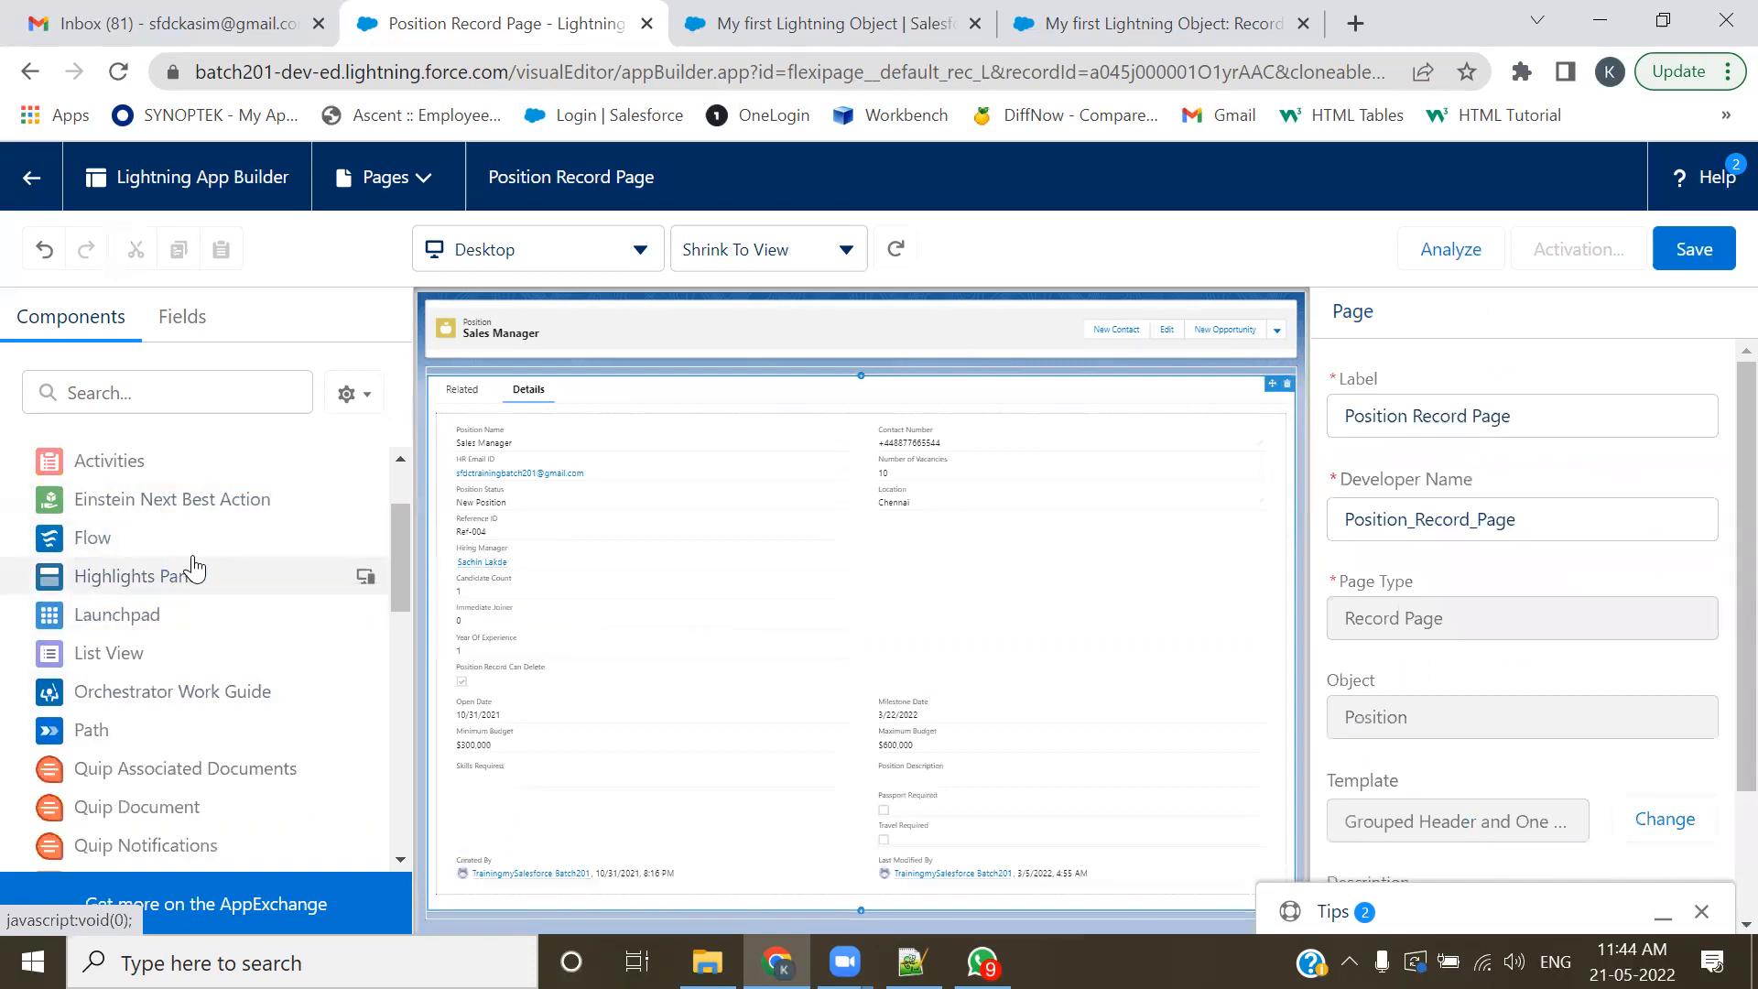
scroll(194, 568, "down", 3)
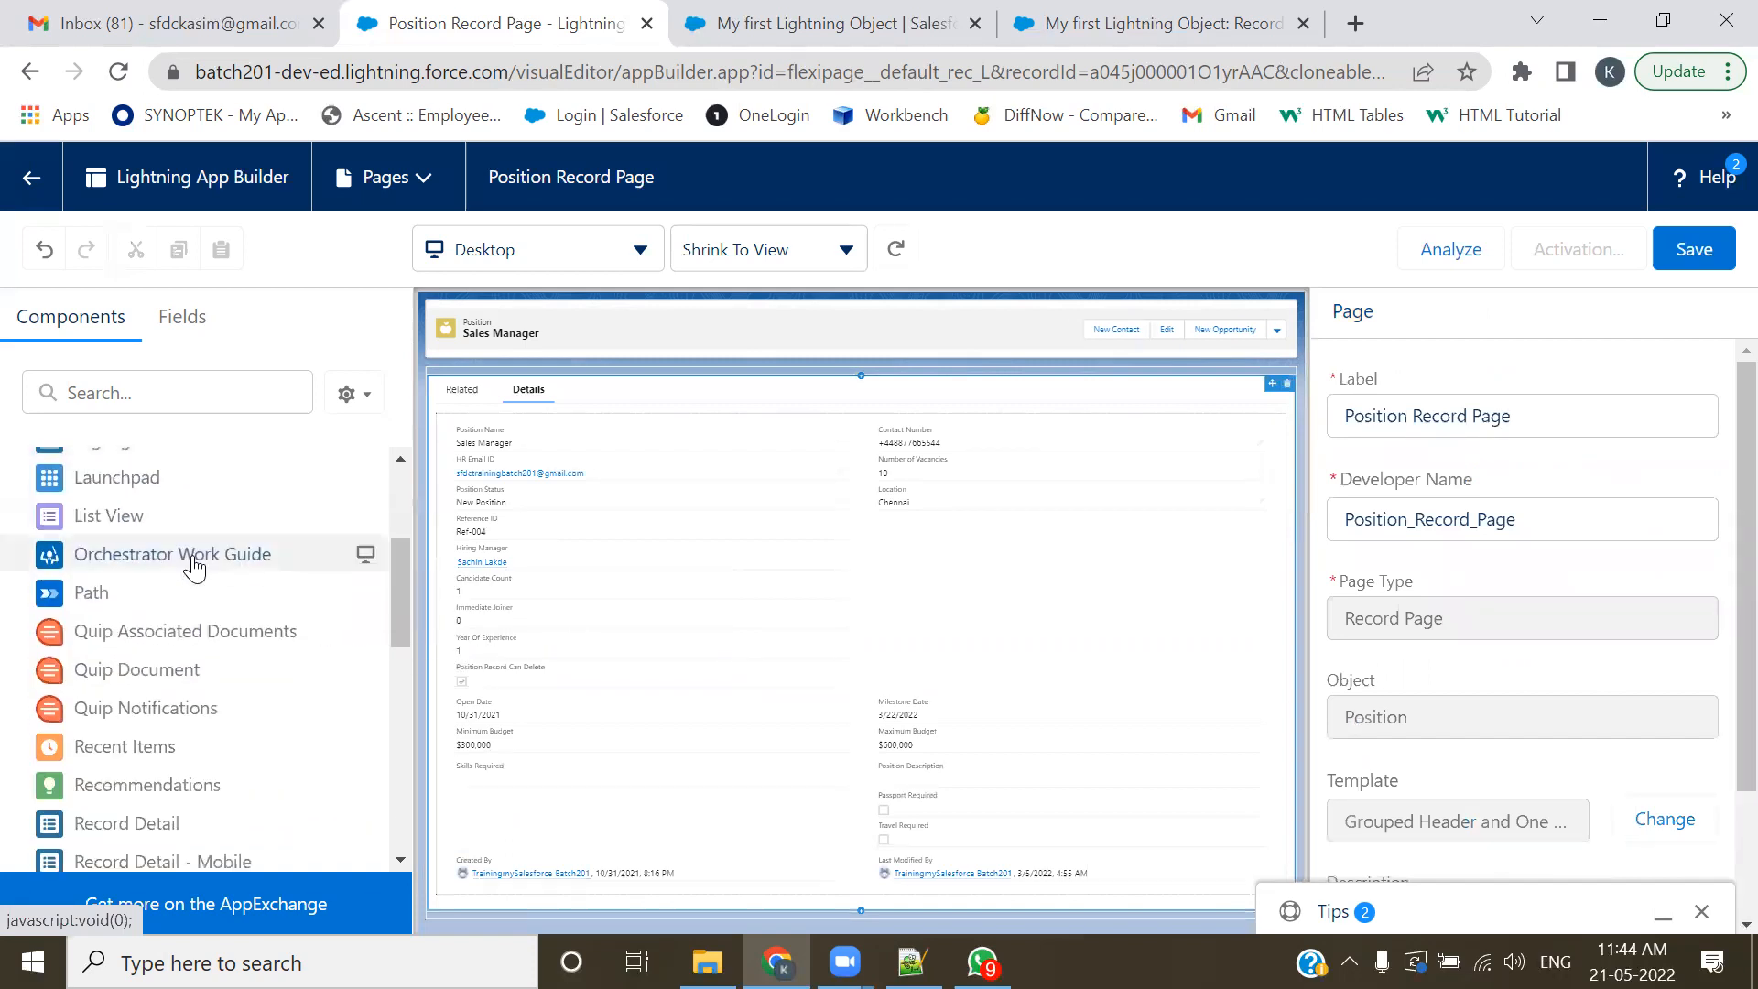
scroll(194, 570, "down", 2)
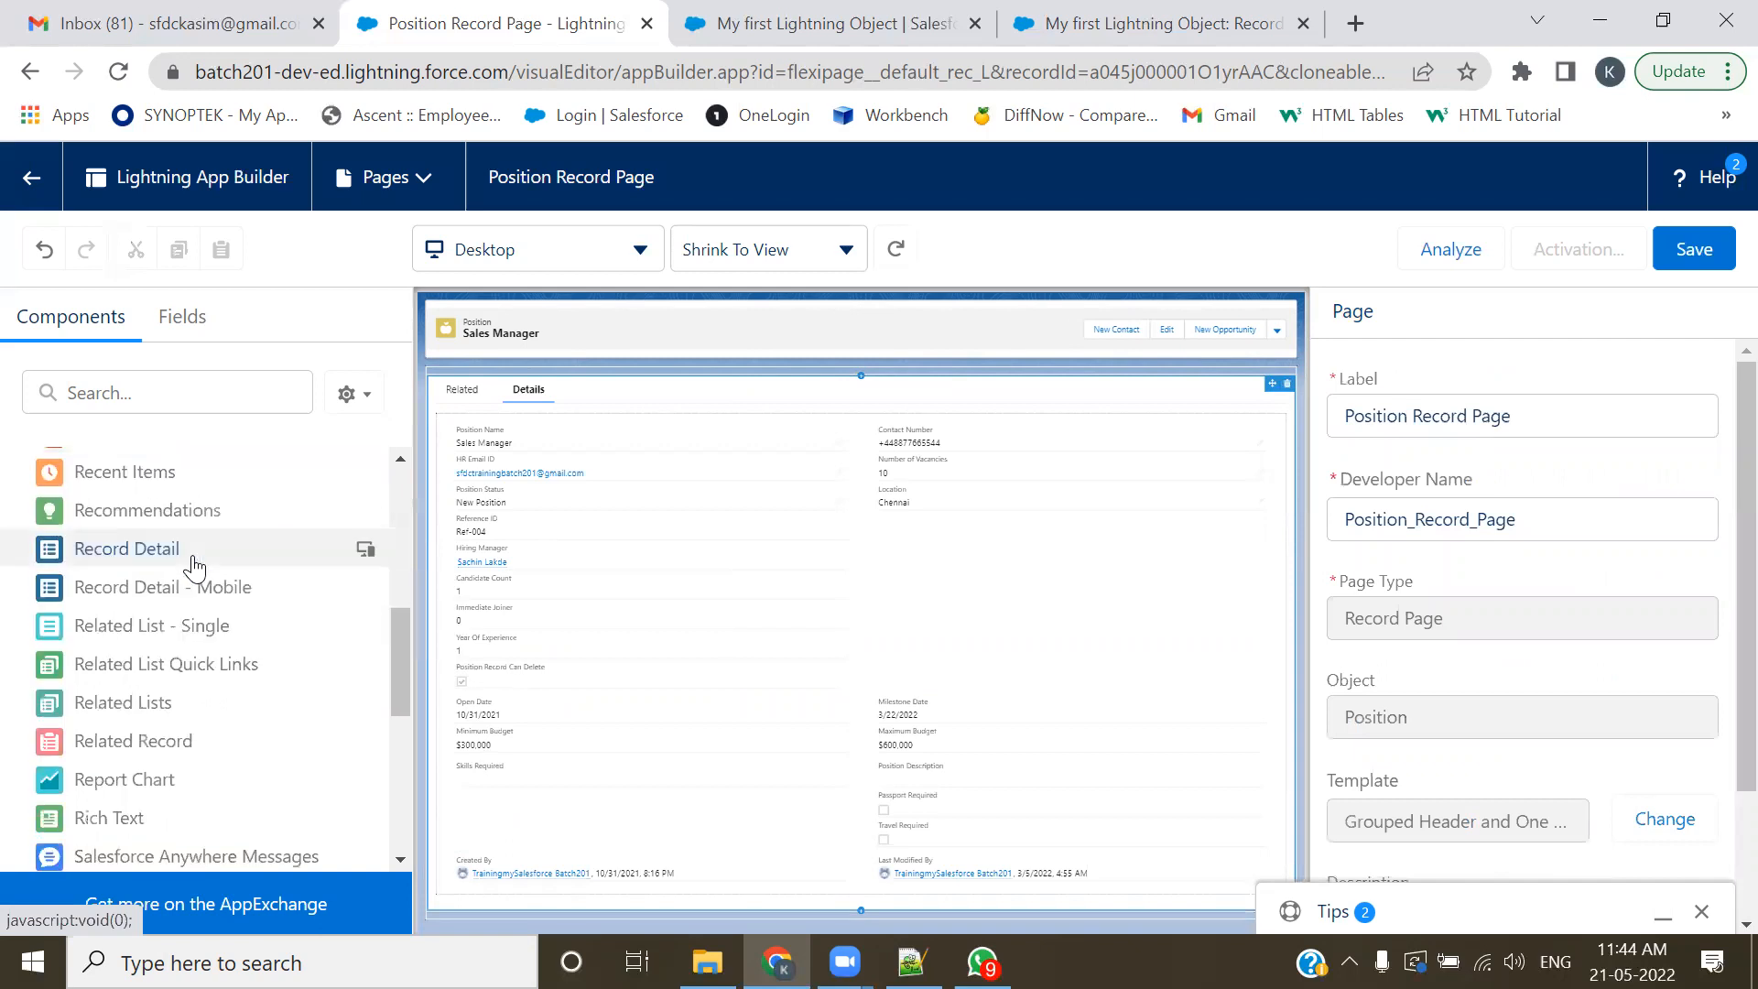
scroll(194, 568, "down", 2)
scroll(194, 568, "down", 2)
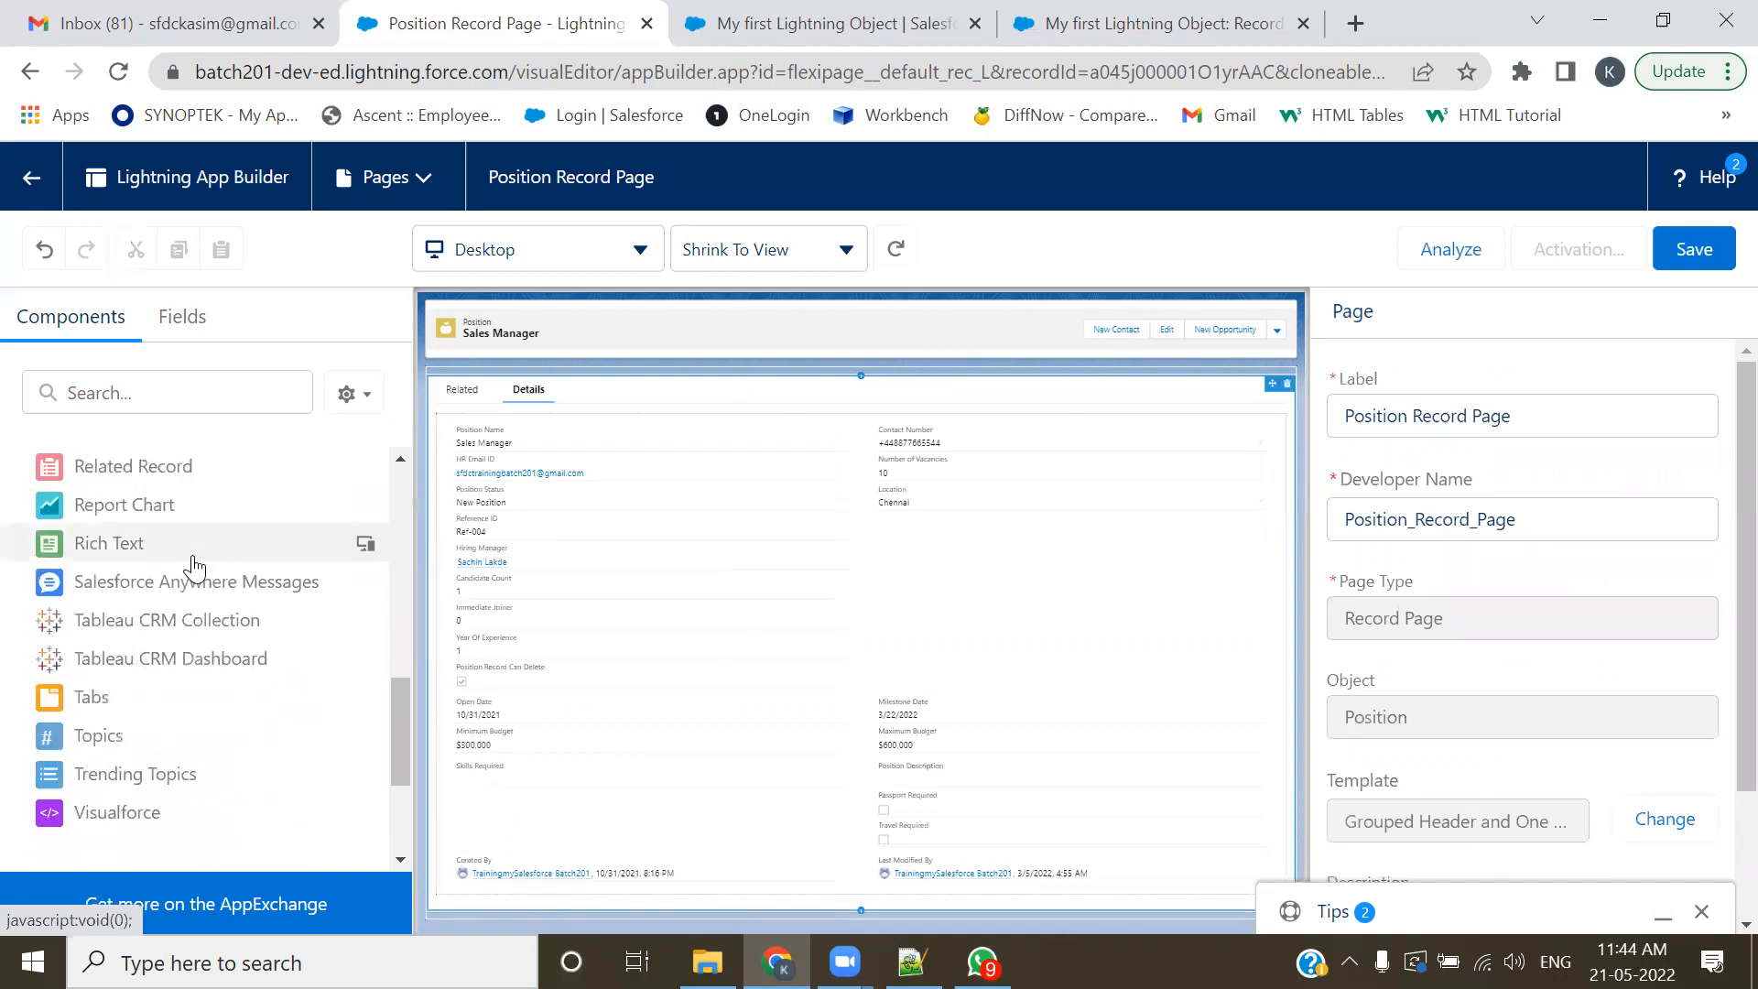
scroll(192, 571, "down", 3)
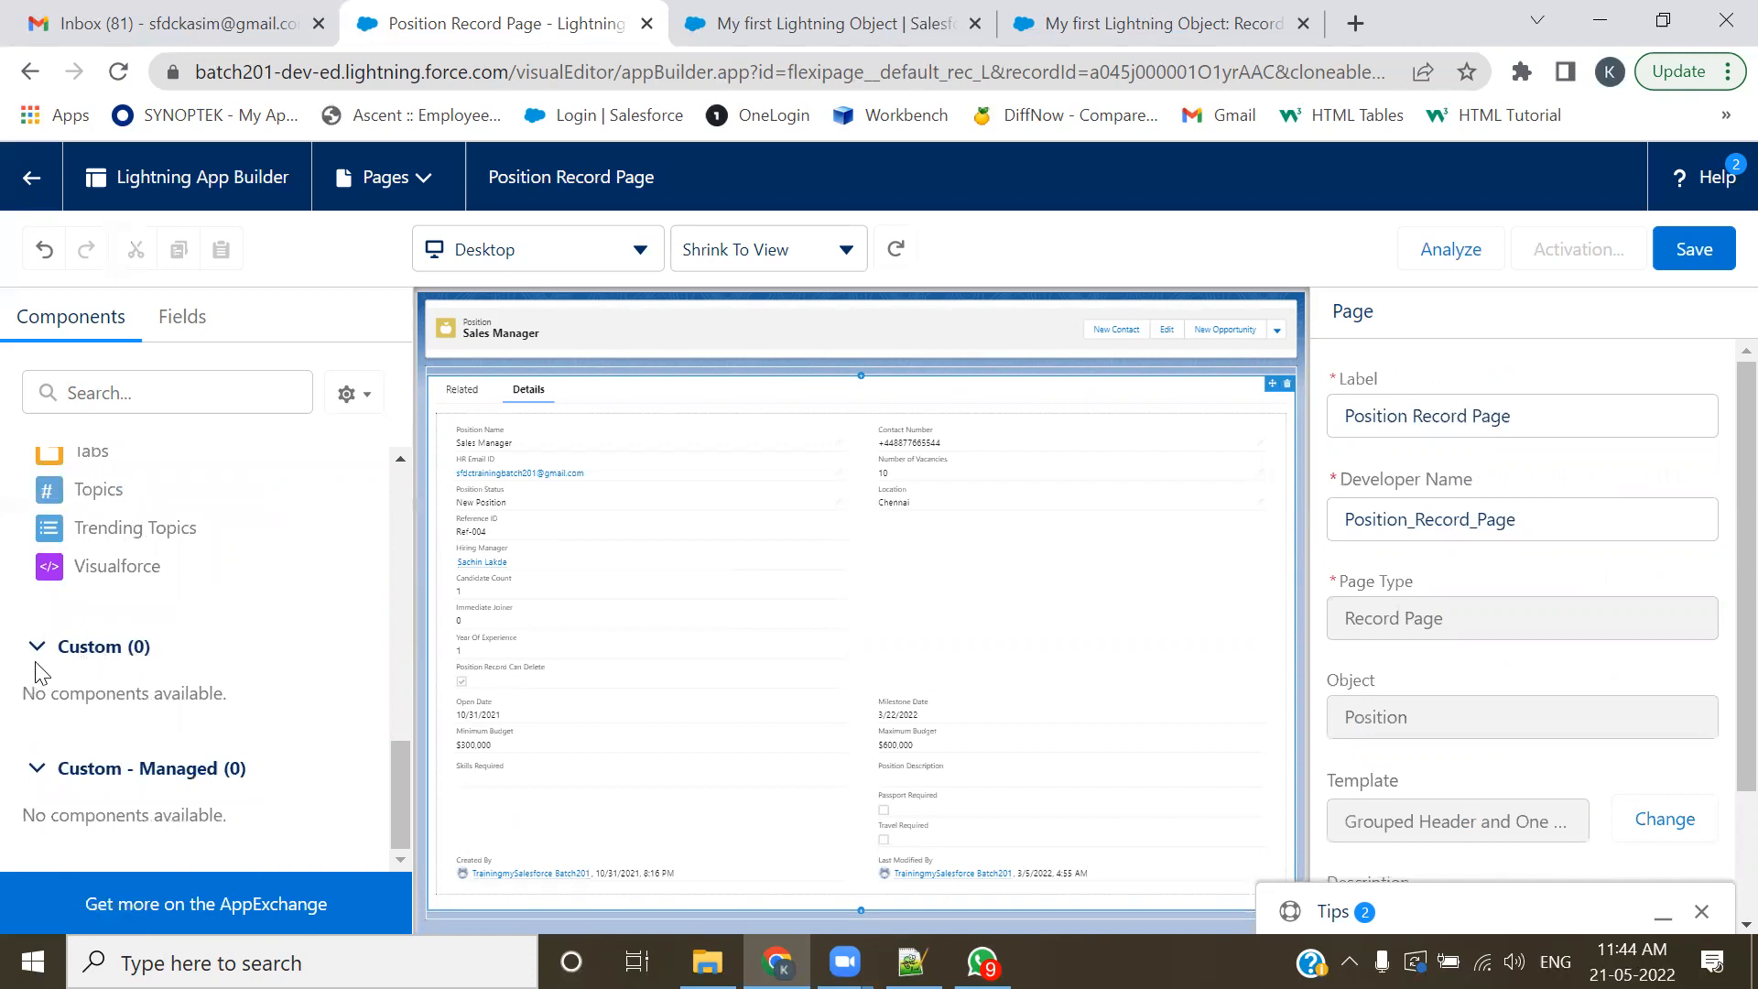
- Log in to the orangecountyunitedway--devpro Salesforce sandbox in a new browser tab, keeping the Position record page open in its own tab
left_click(1356, 23)
type("or")
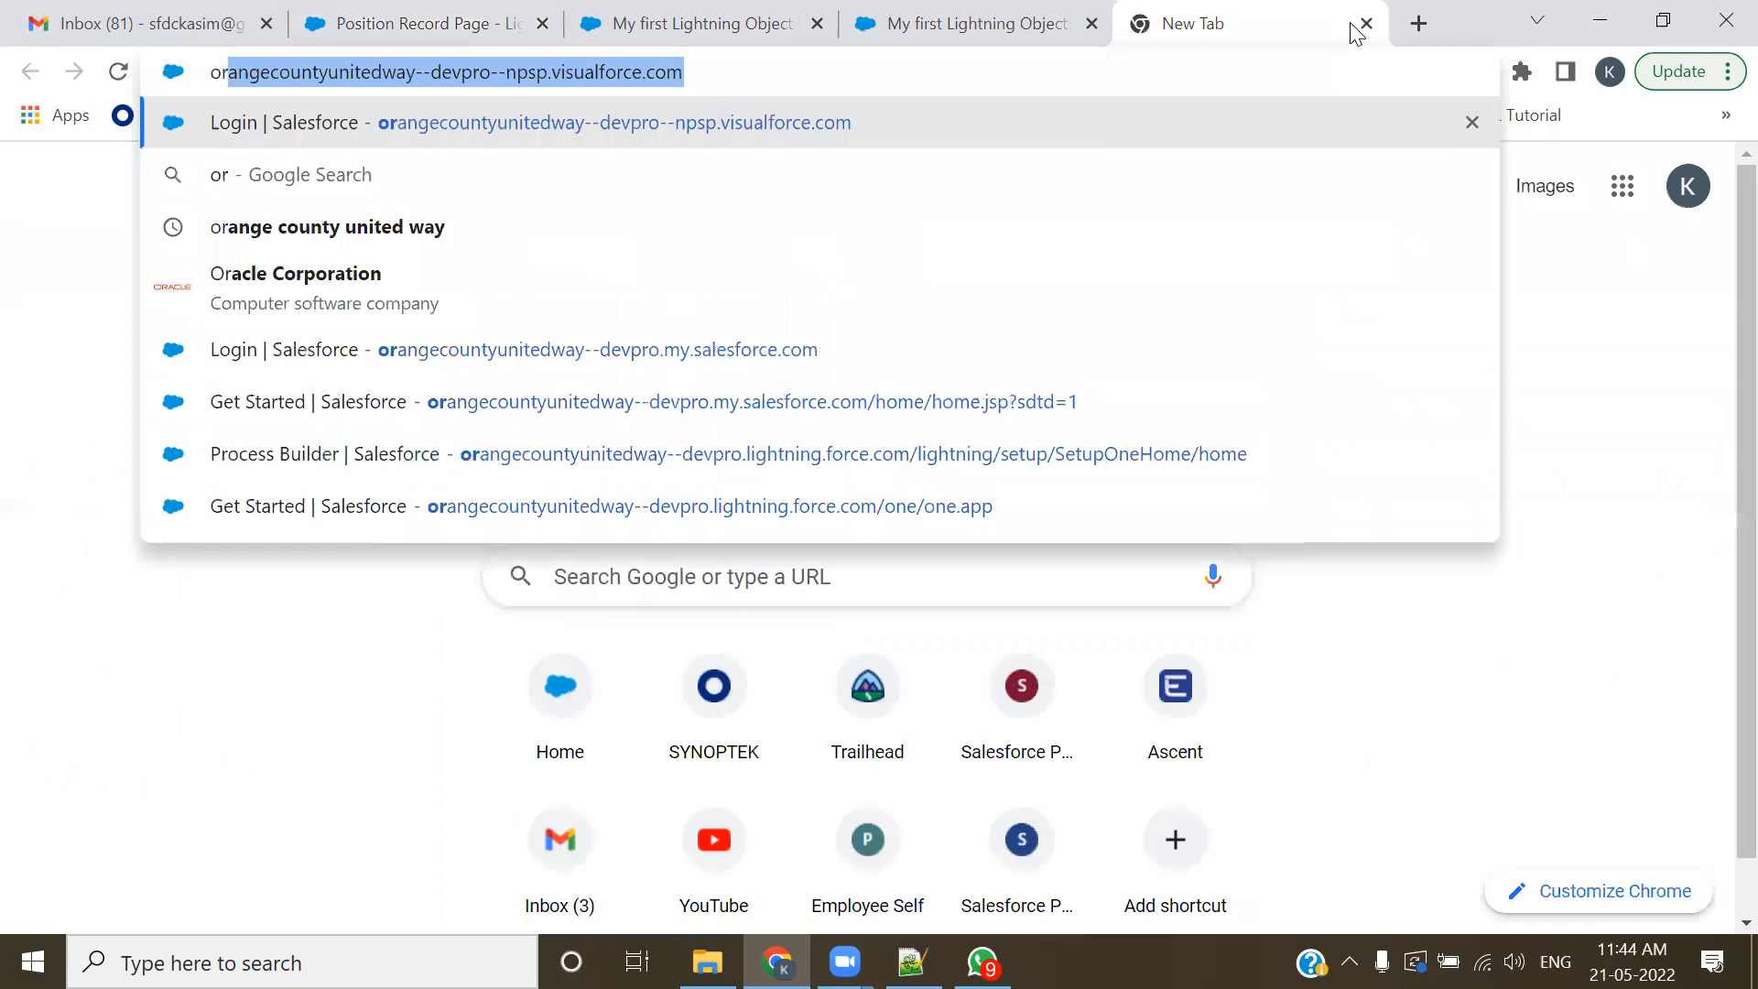
key("Return")
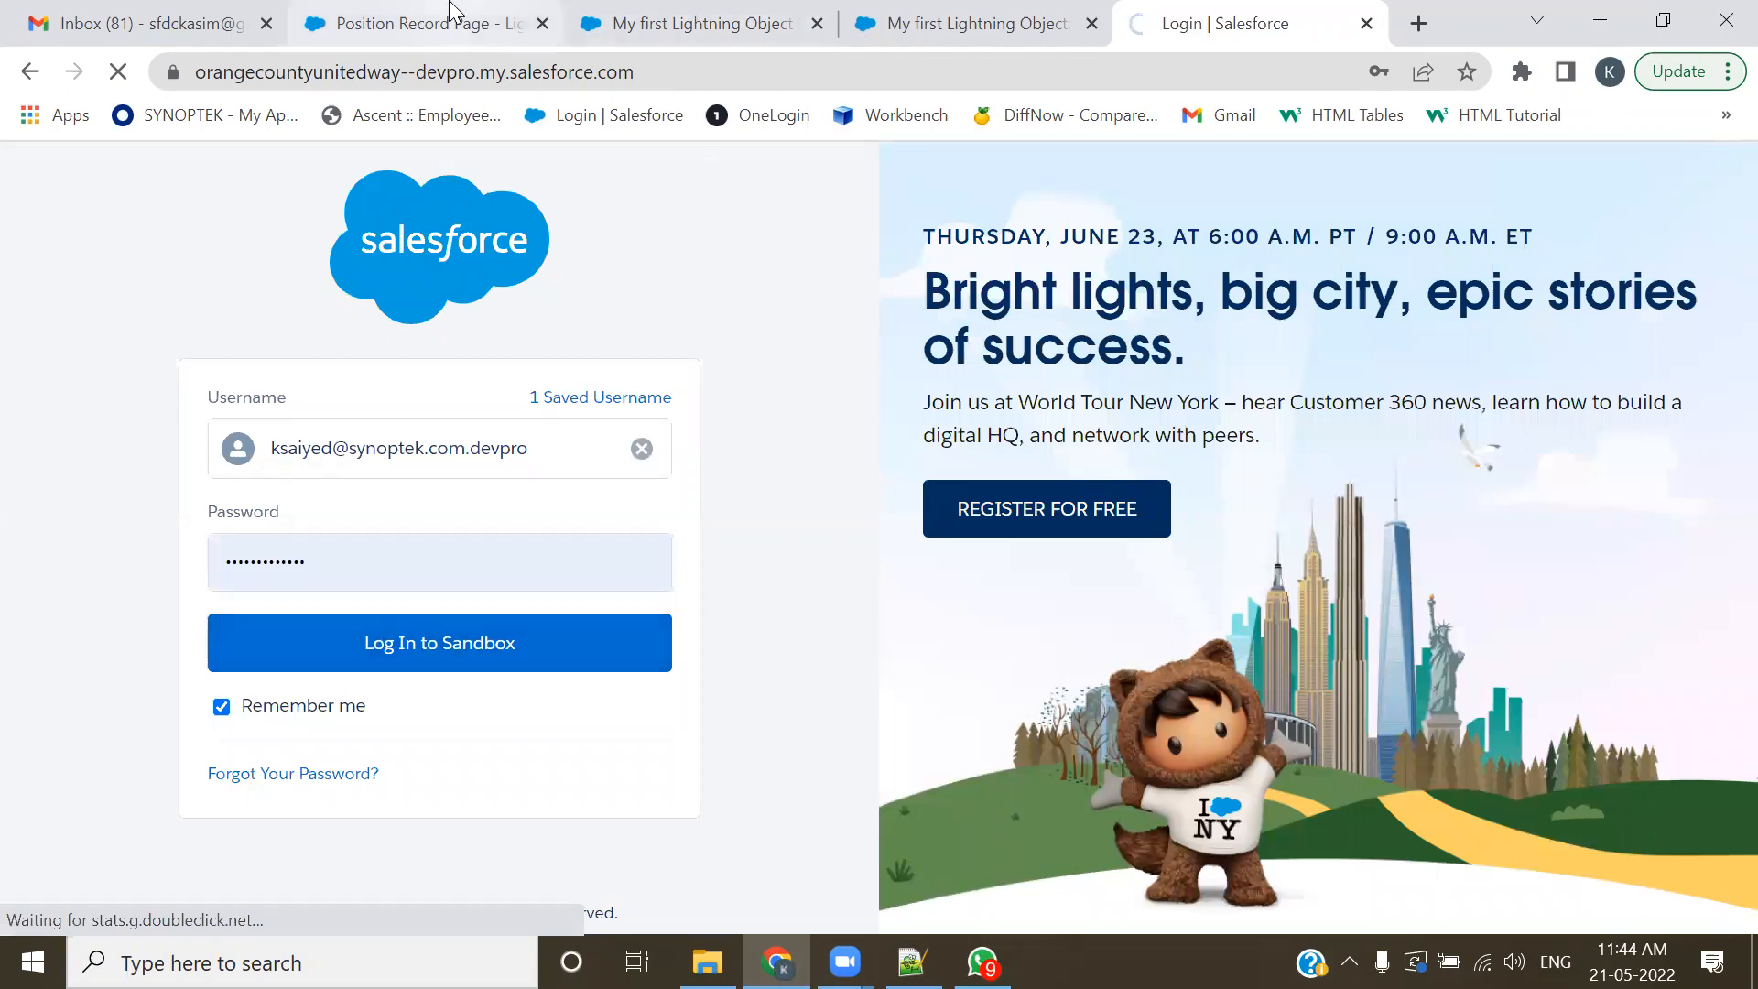
left_click(412, 23)
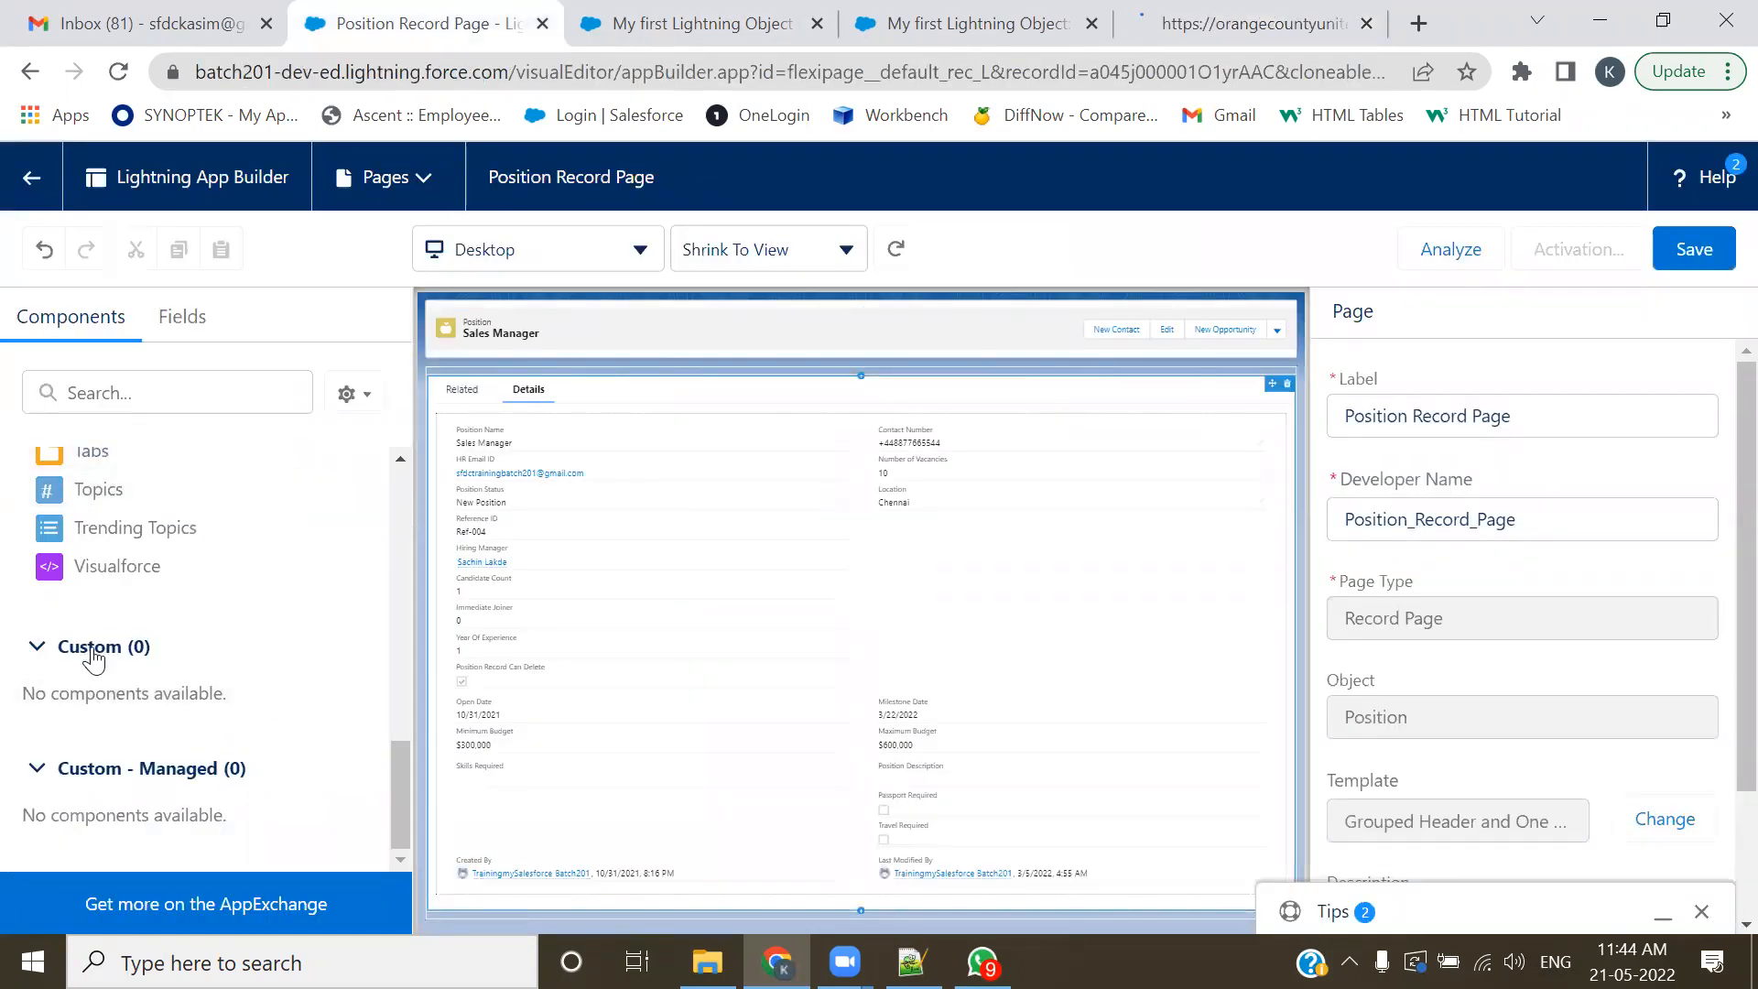
left_click(1261, 8)
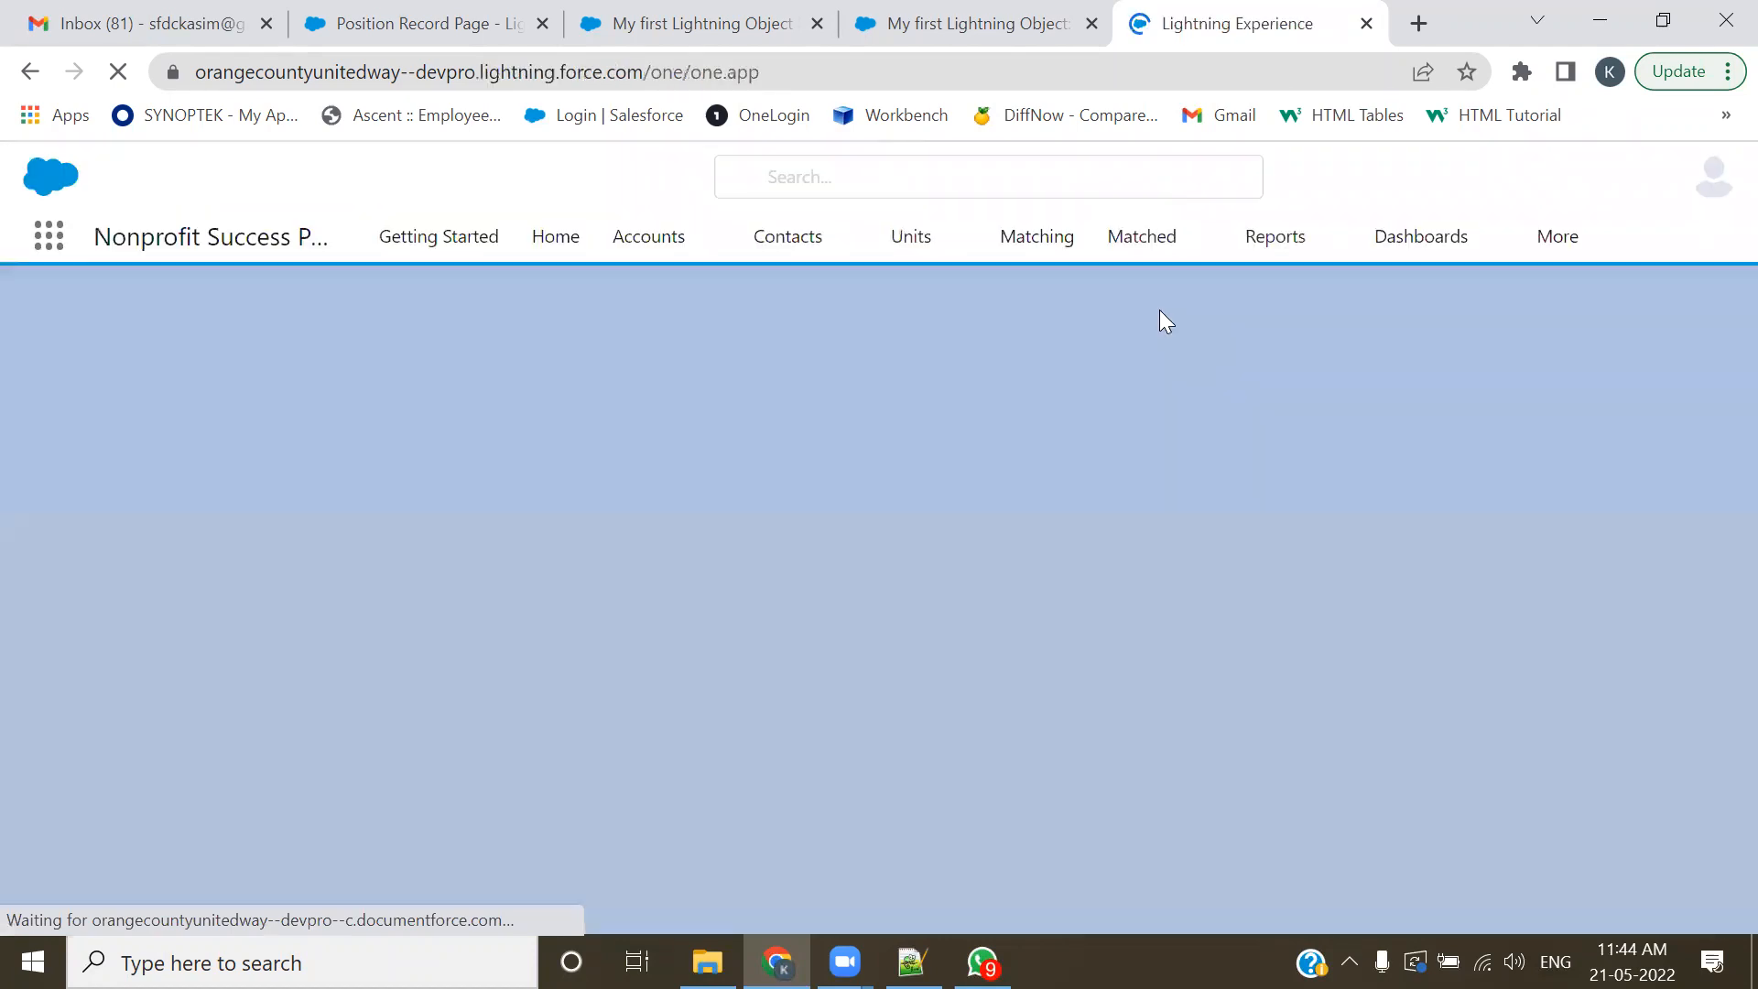
left_click(1648, 229)
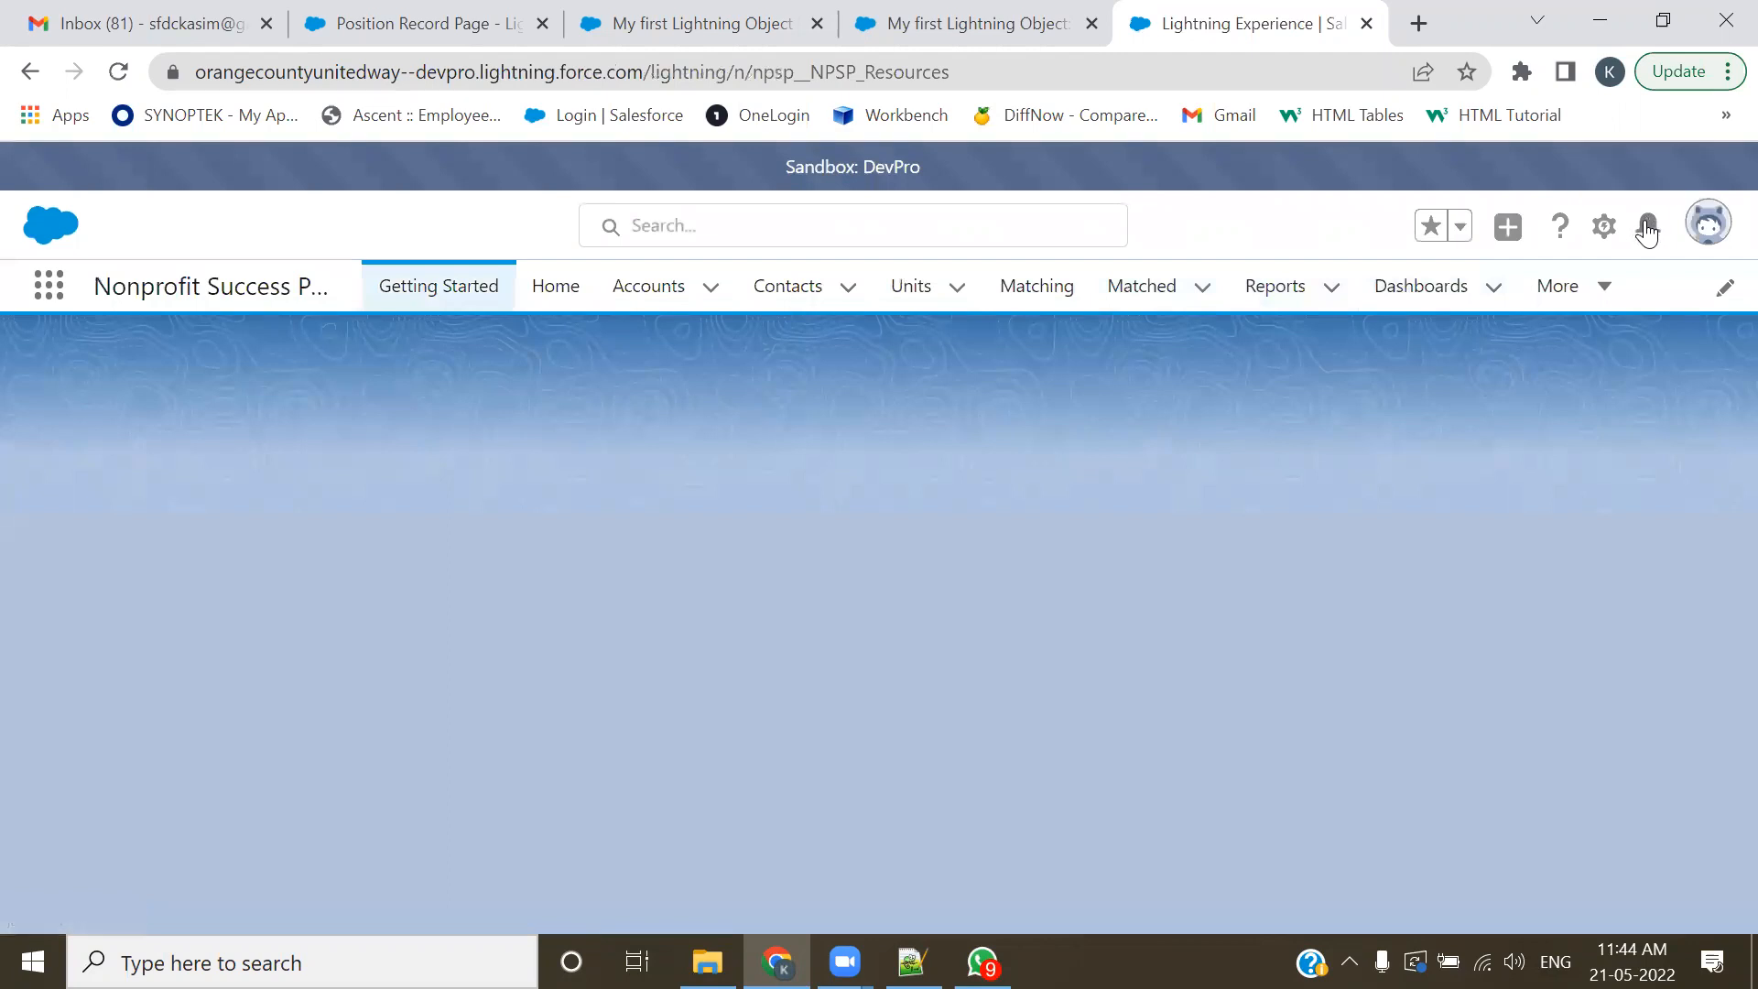
left_click(1602, 229)
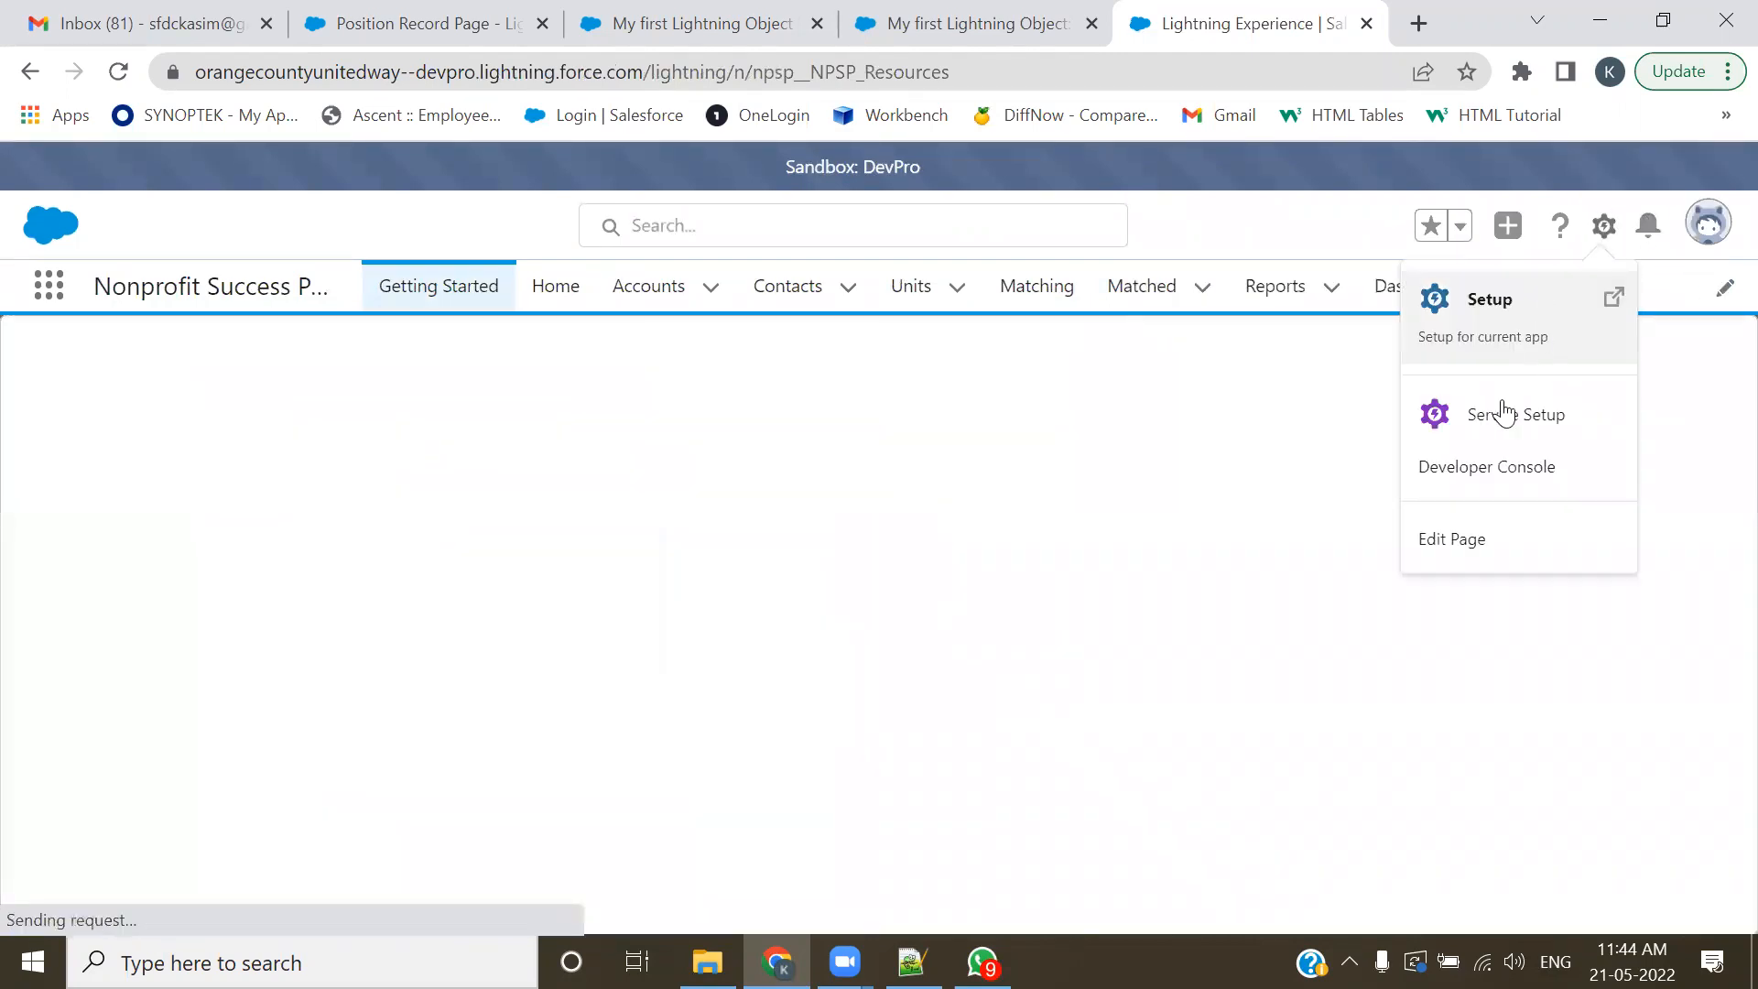
left_click(1457, 541)
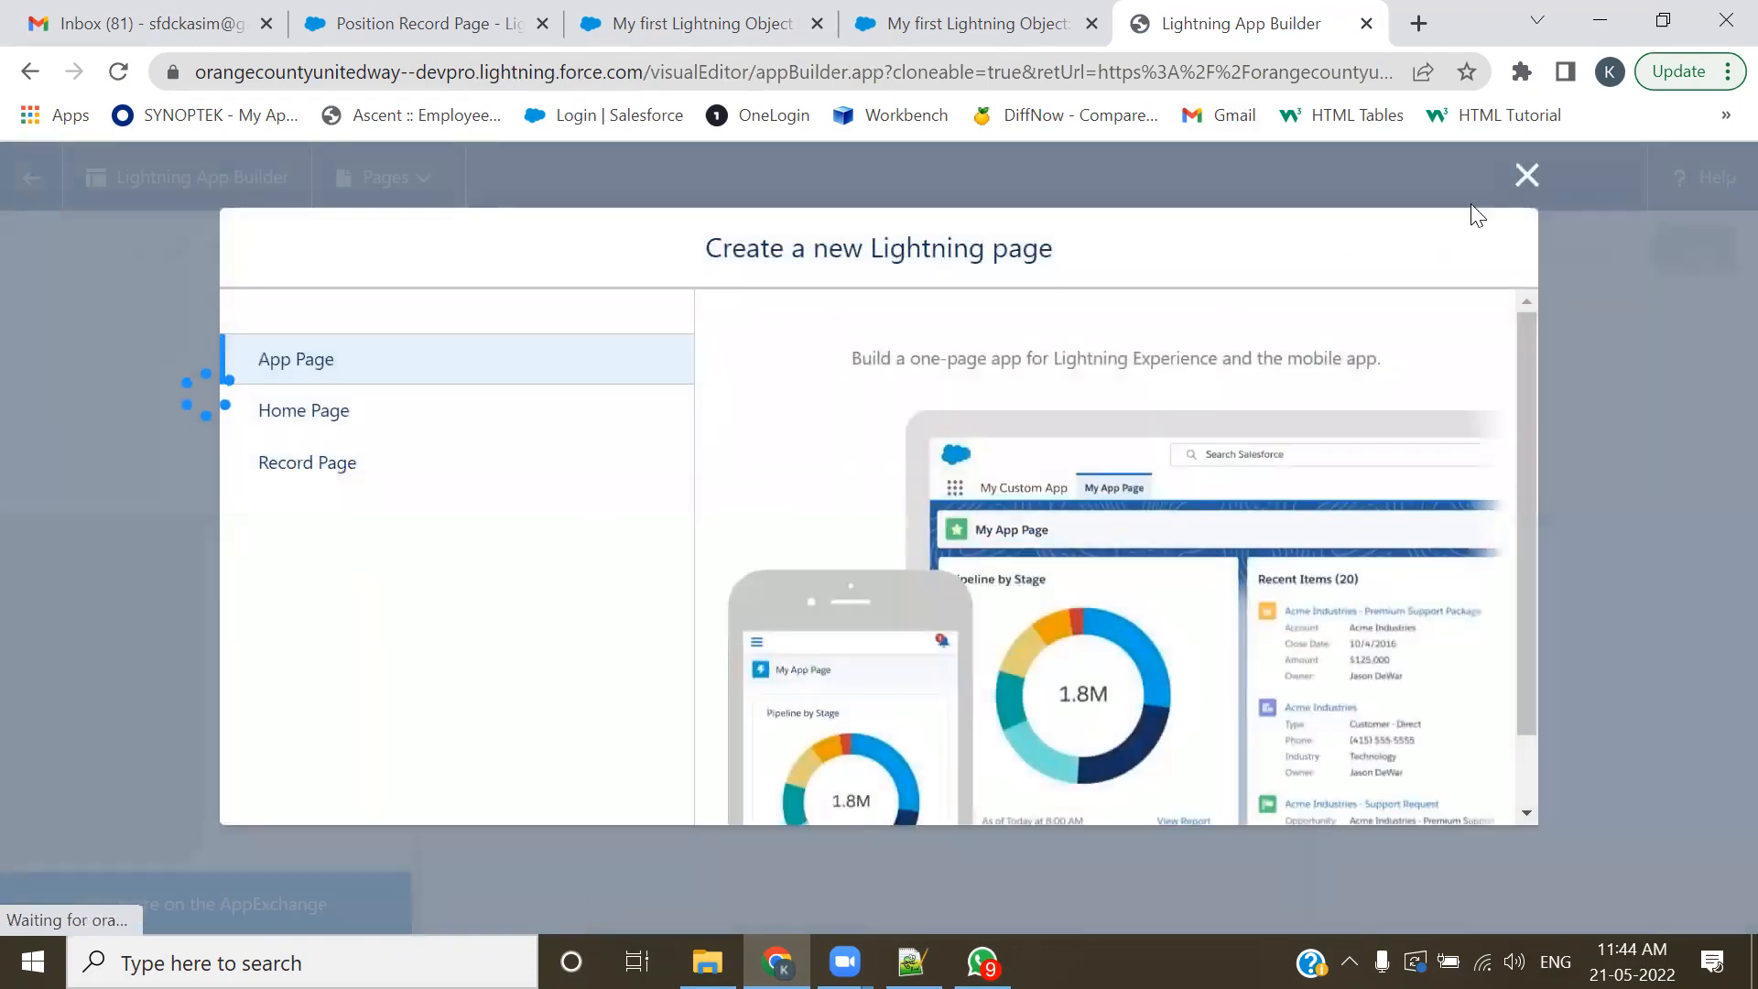
left_click(1526, 175)
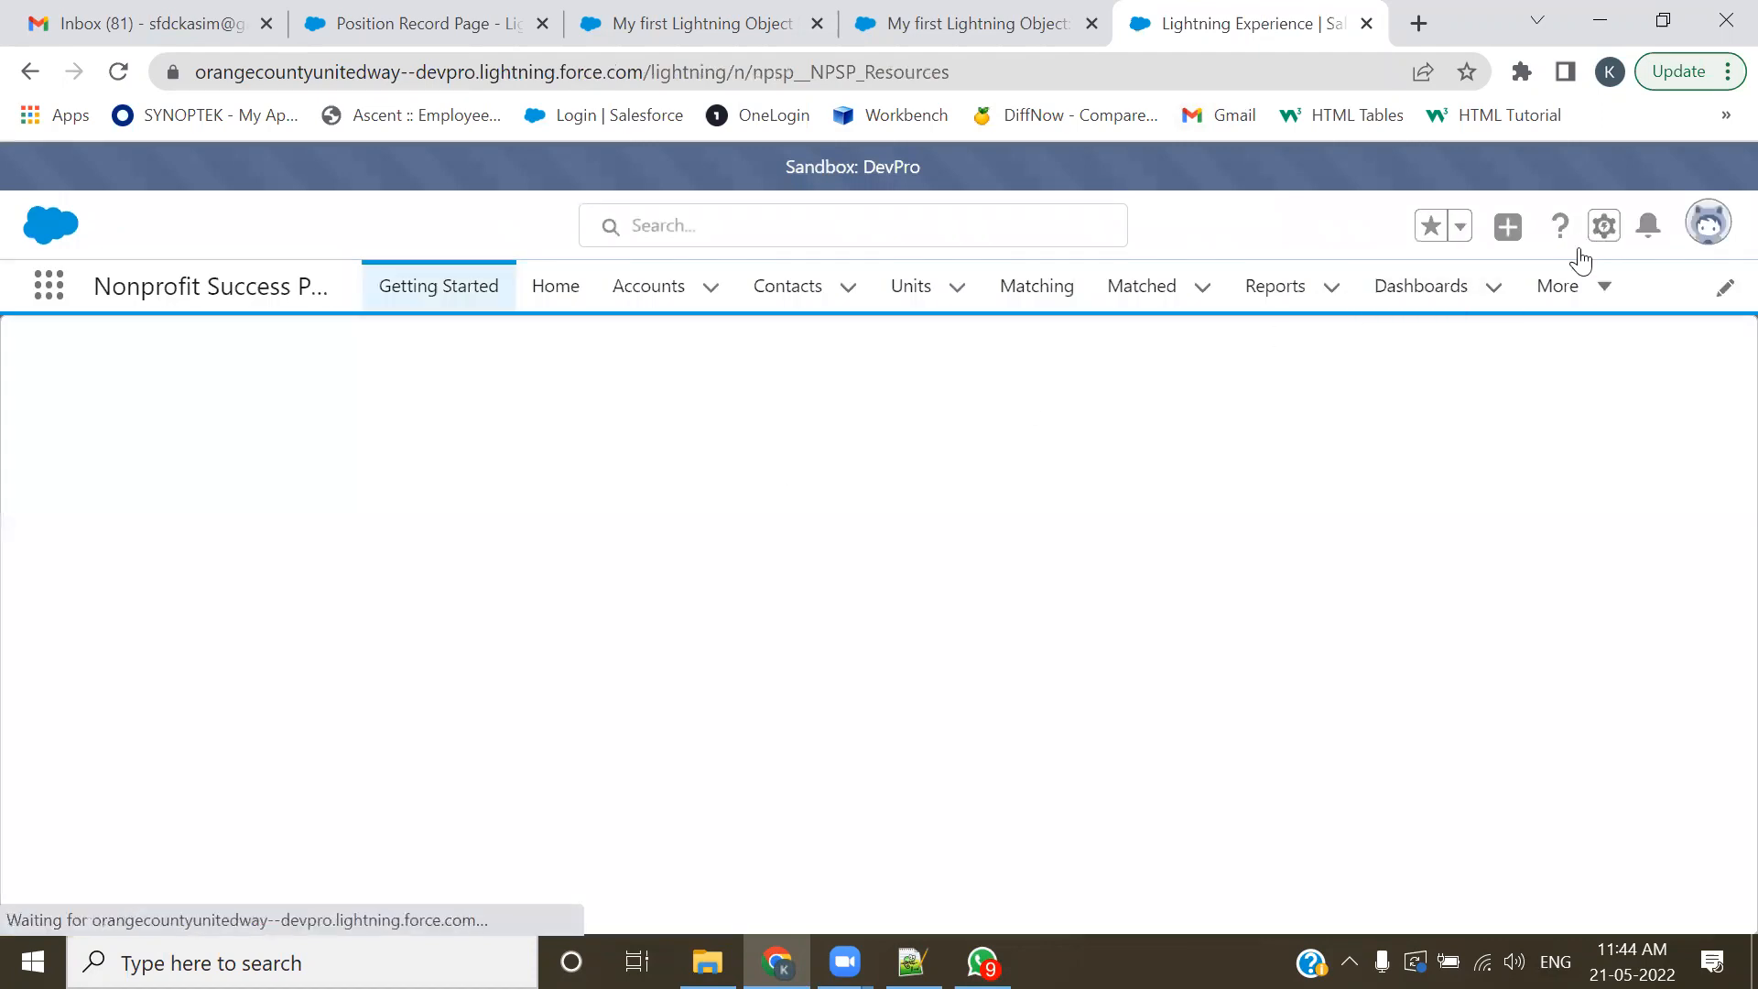
left_click(1604, 225)
left_click(1448, 547)
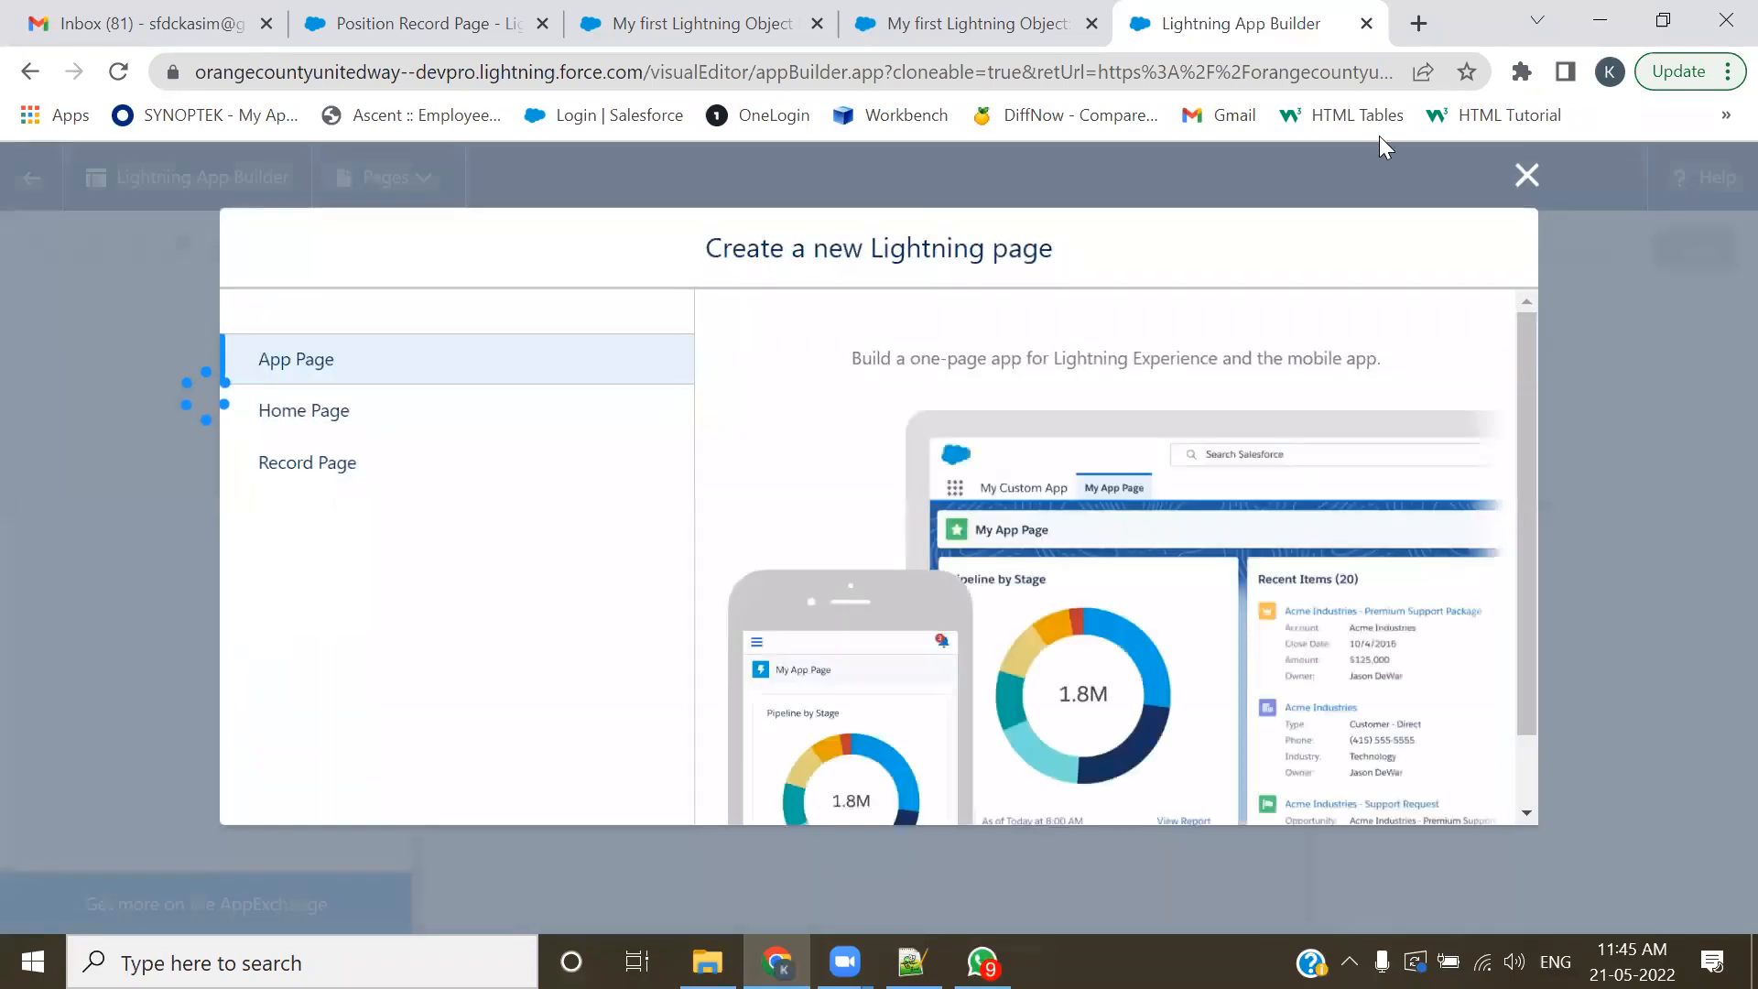
left_click(1527, 176)
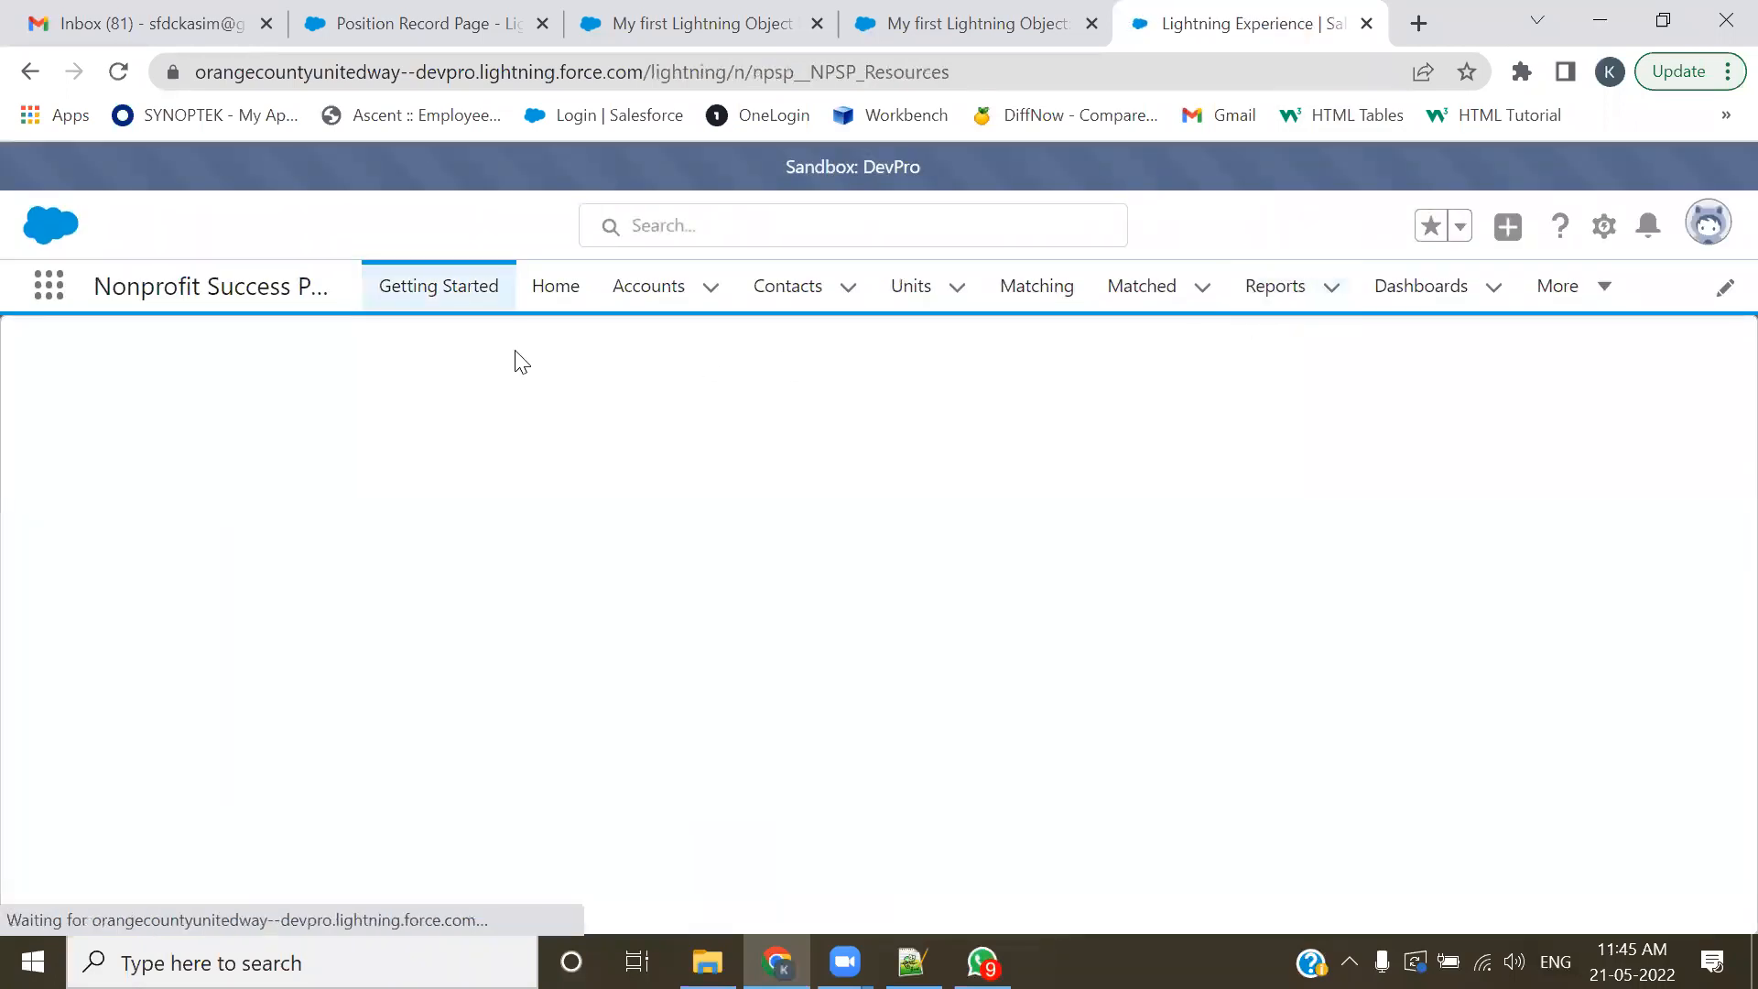
- Open the list of recently viewed accounts in the sandbox
left_click(49, 289)
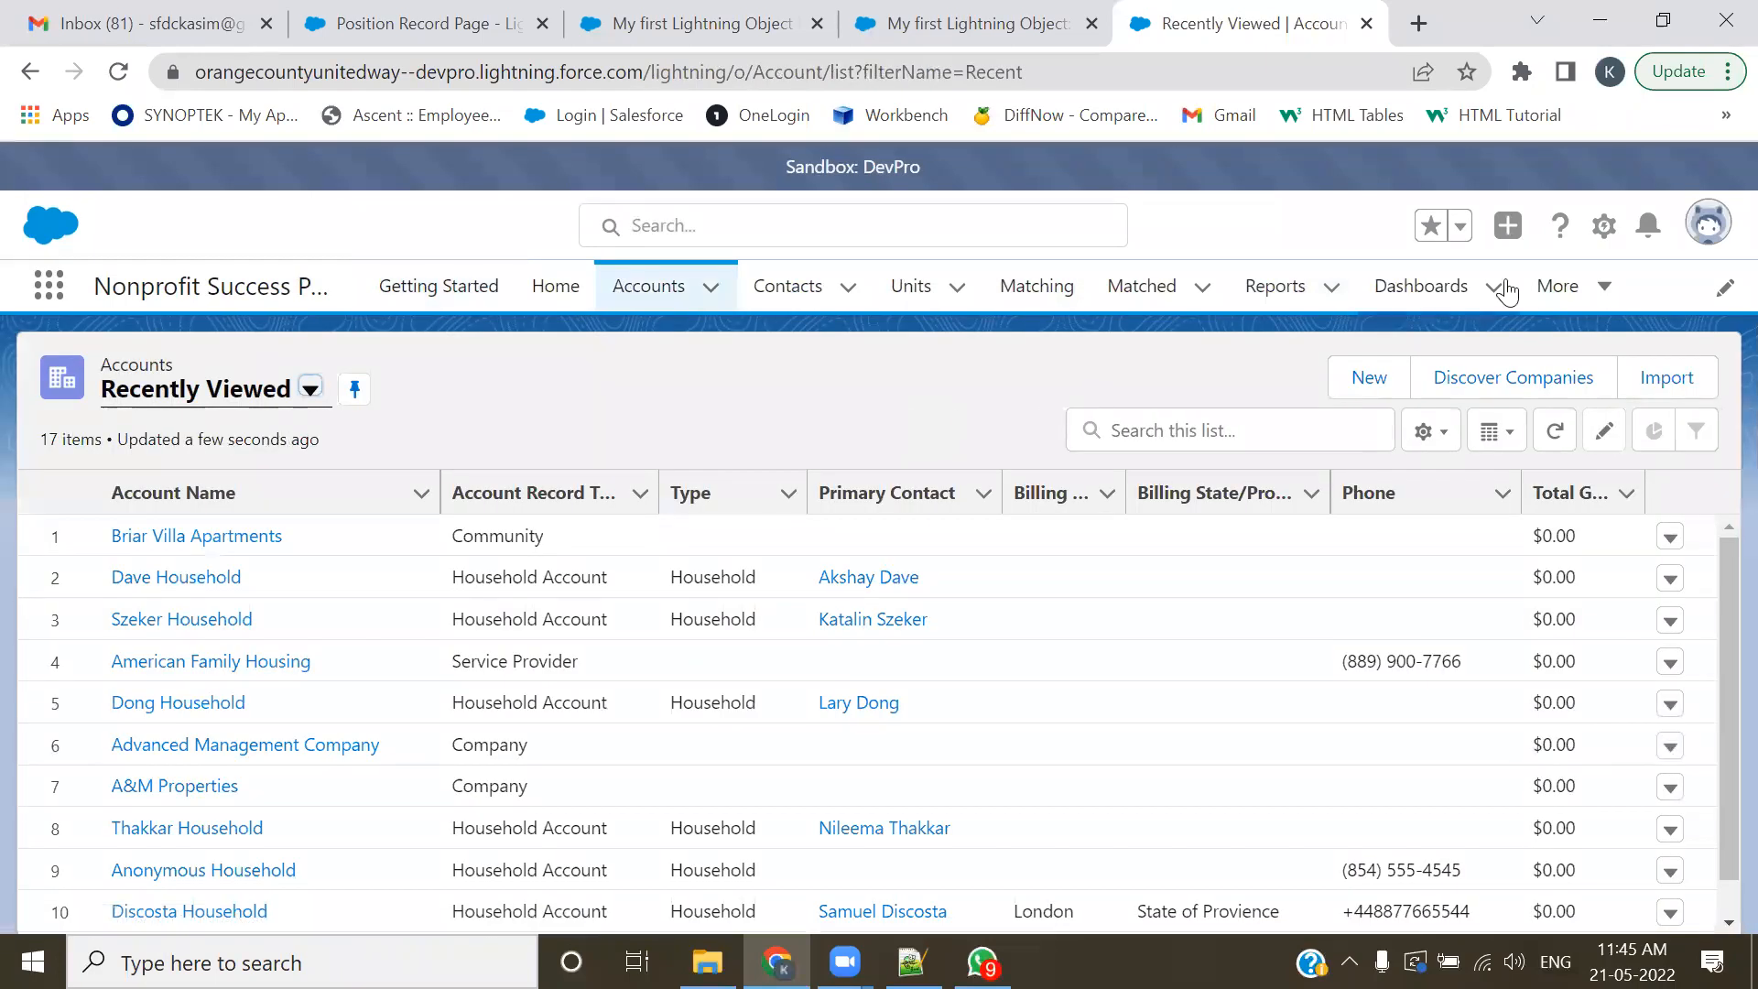
left_click(1604, 225)
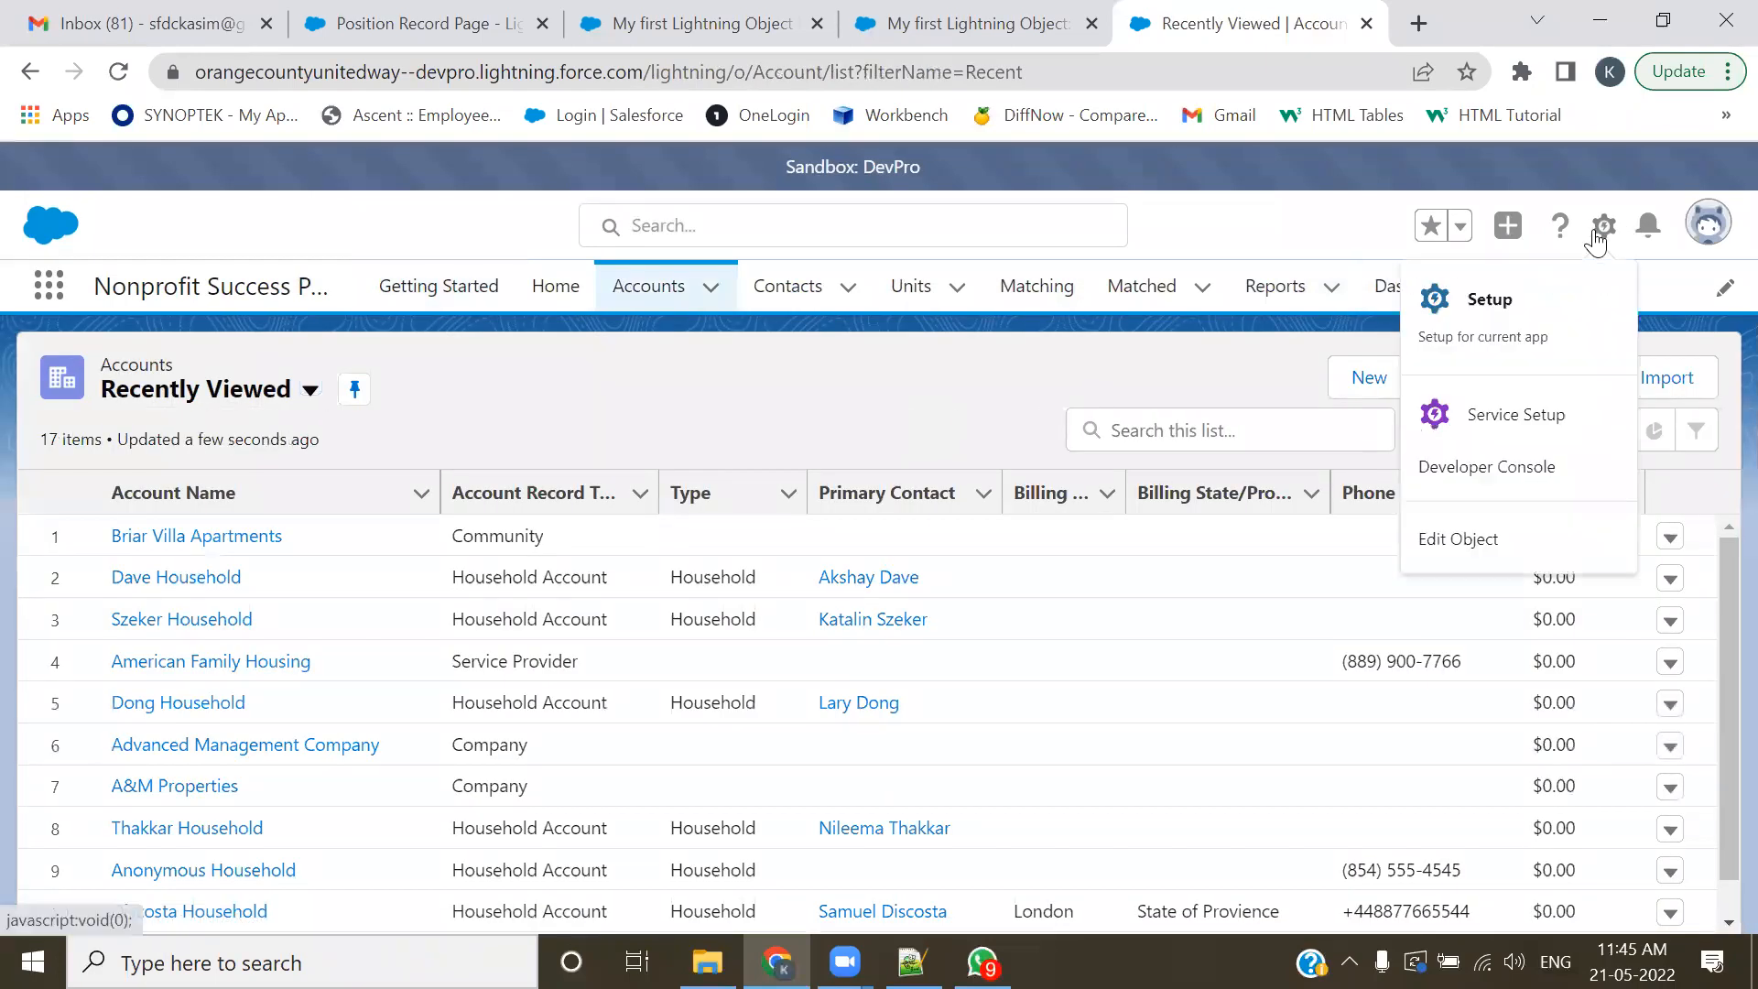
left_click(1463, 542)
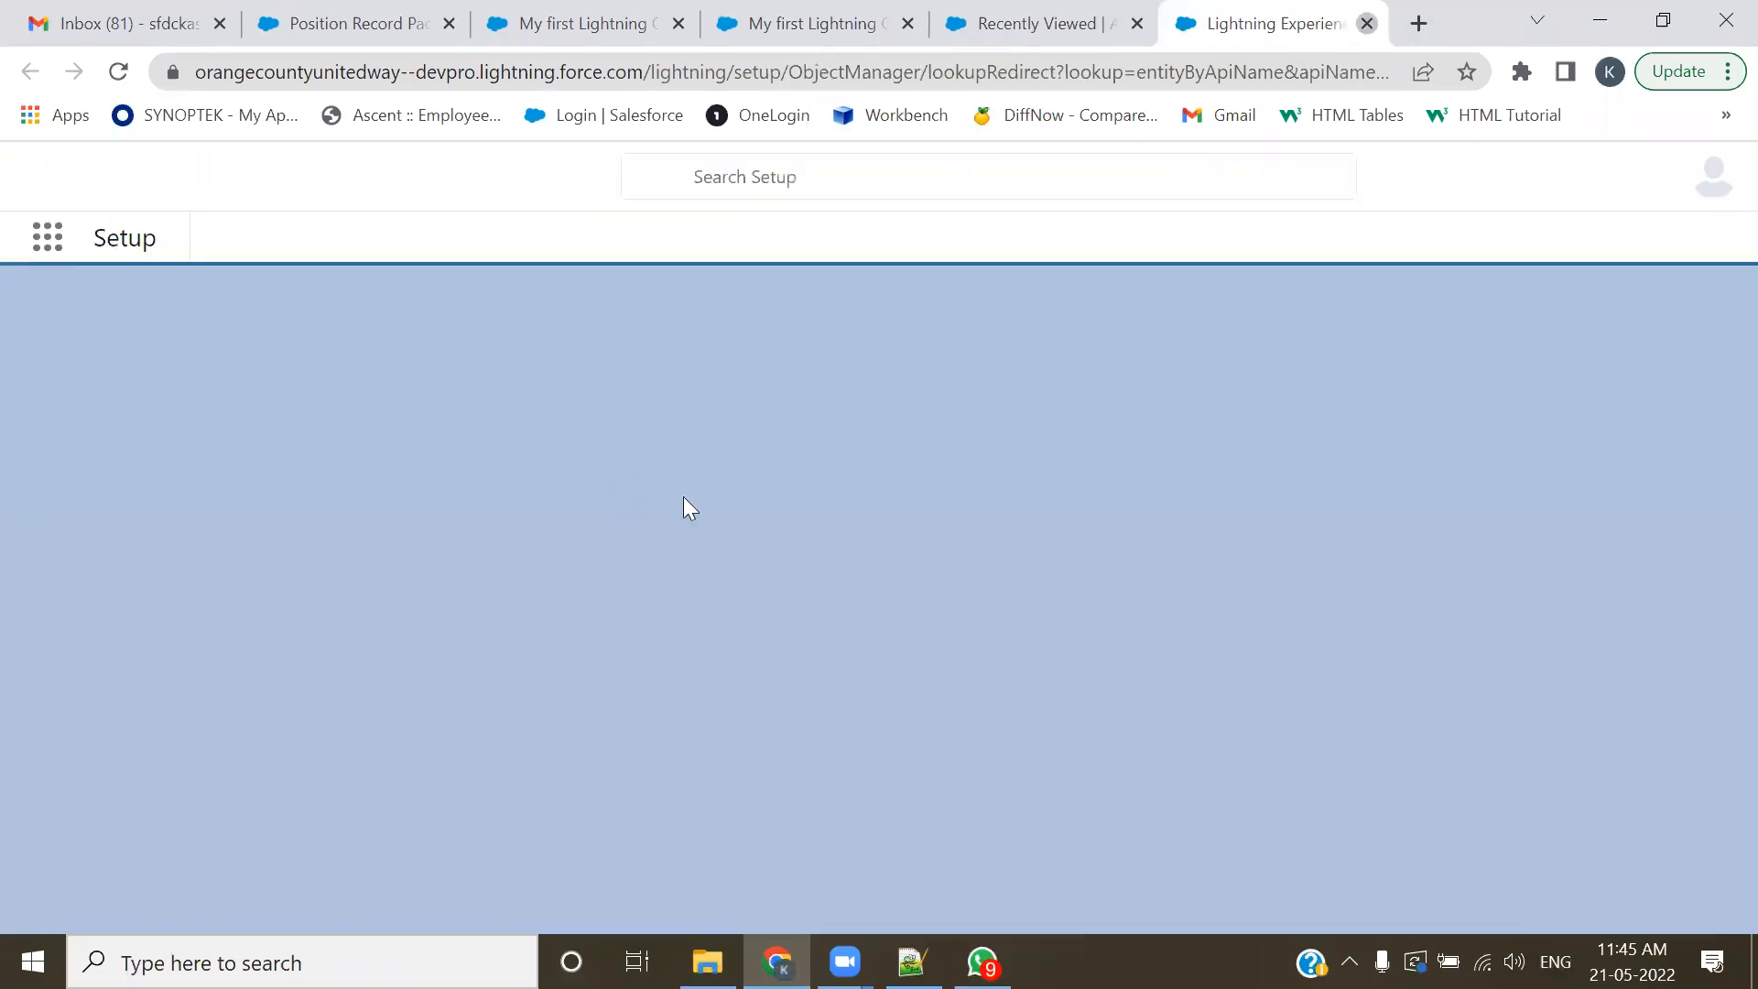
key("ctrl+w")
- Open the Briar Villa Apartments account and start editing its record page in Lightning App Builder
left_click(228, 535)
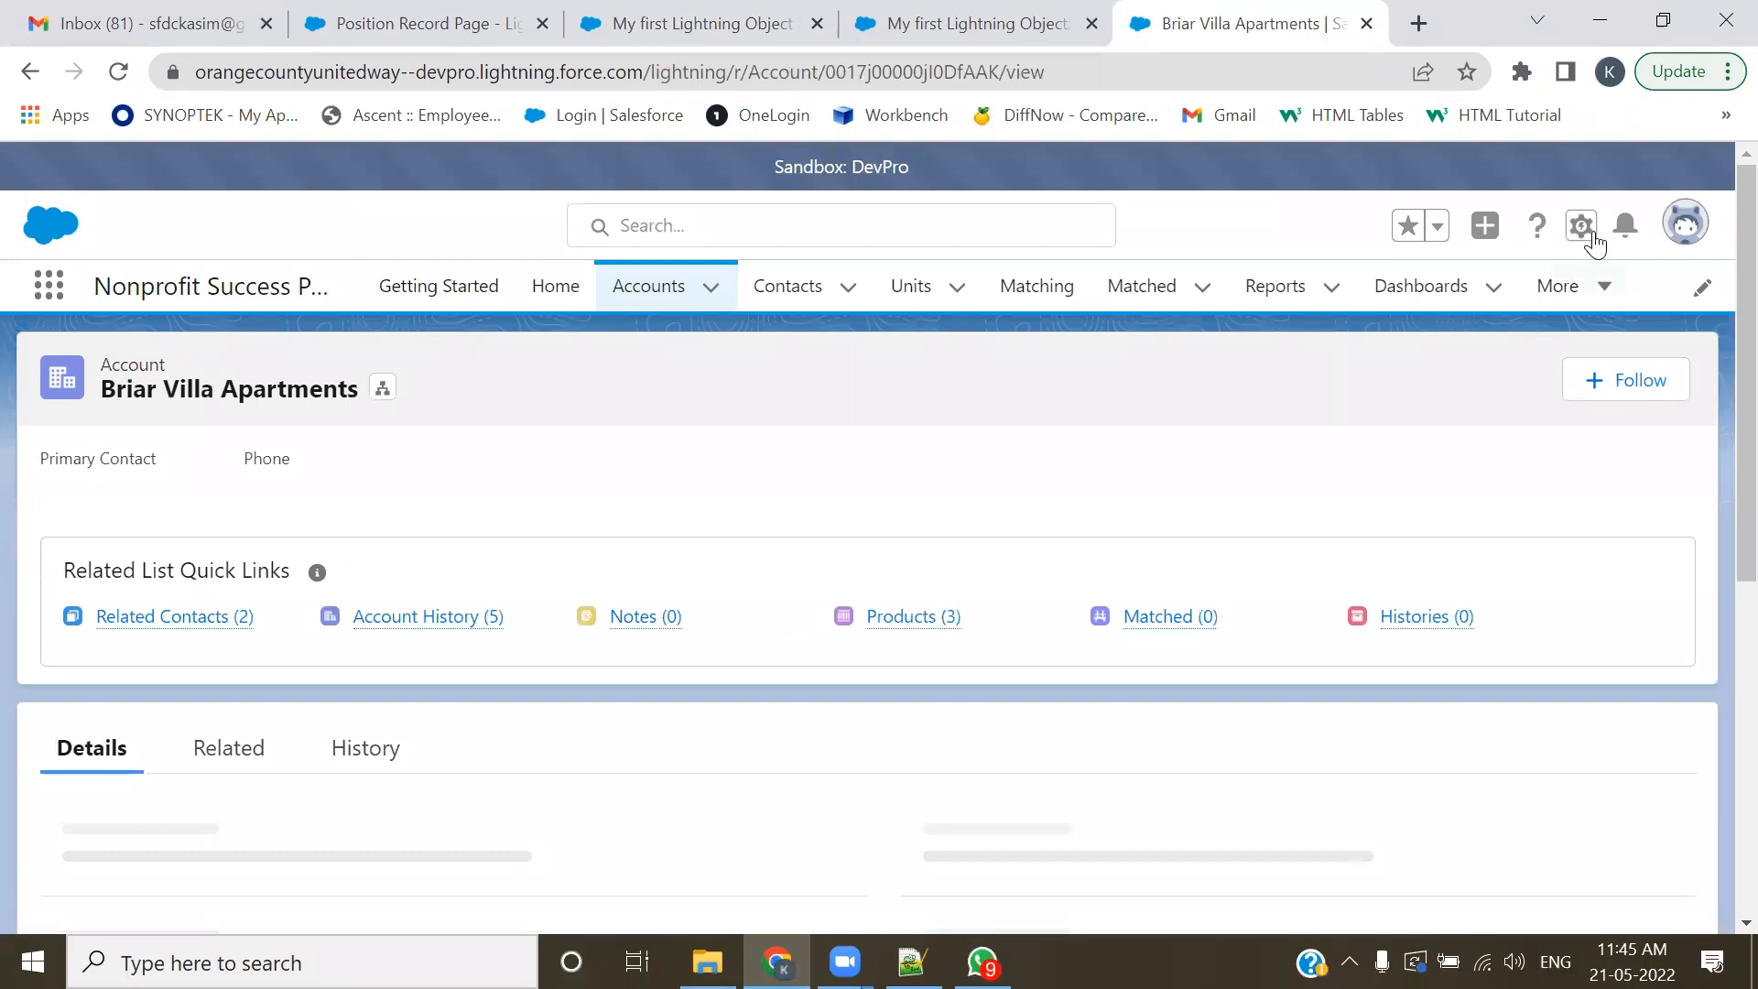
left_click(1581, 226)
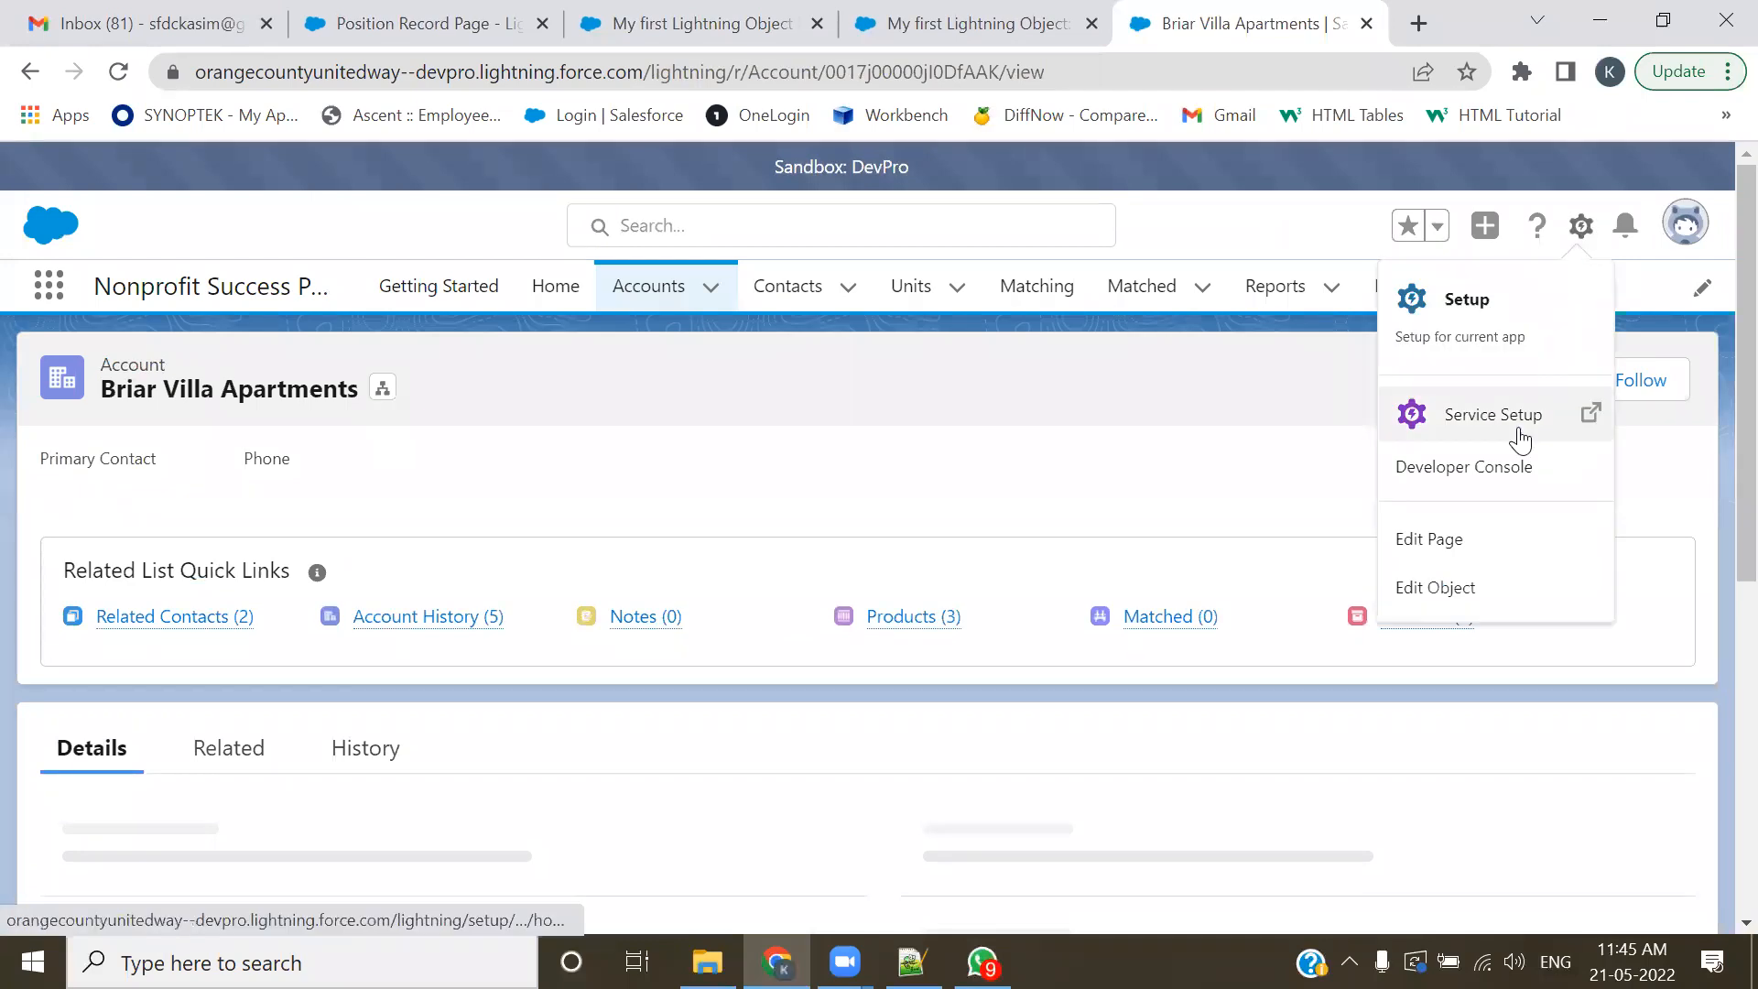
left_click(1435, 548)
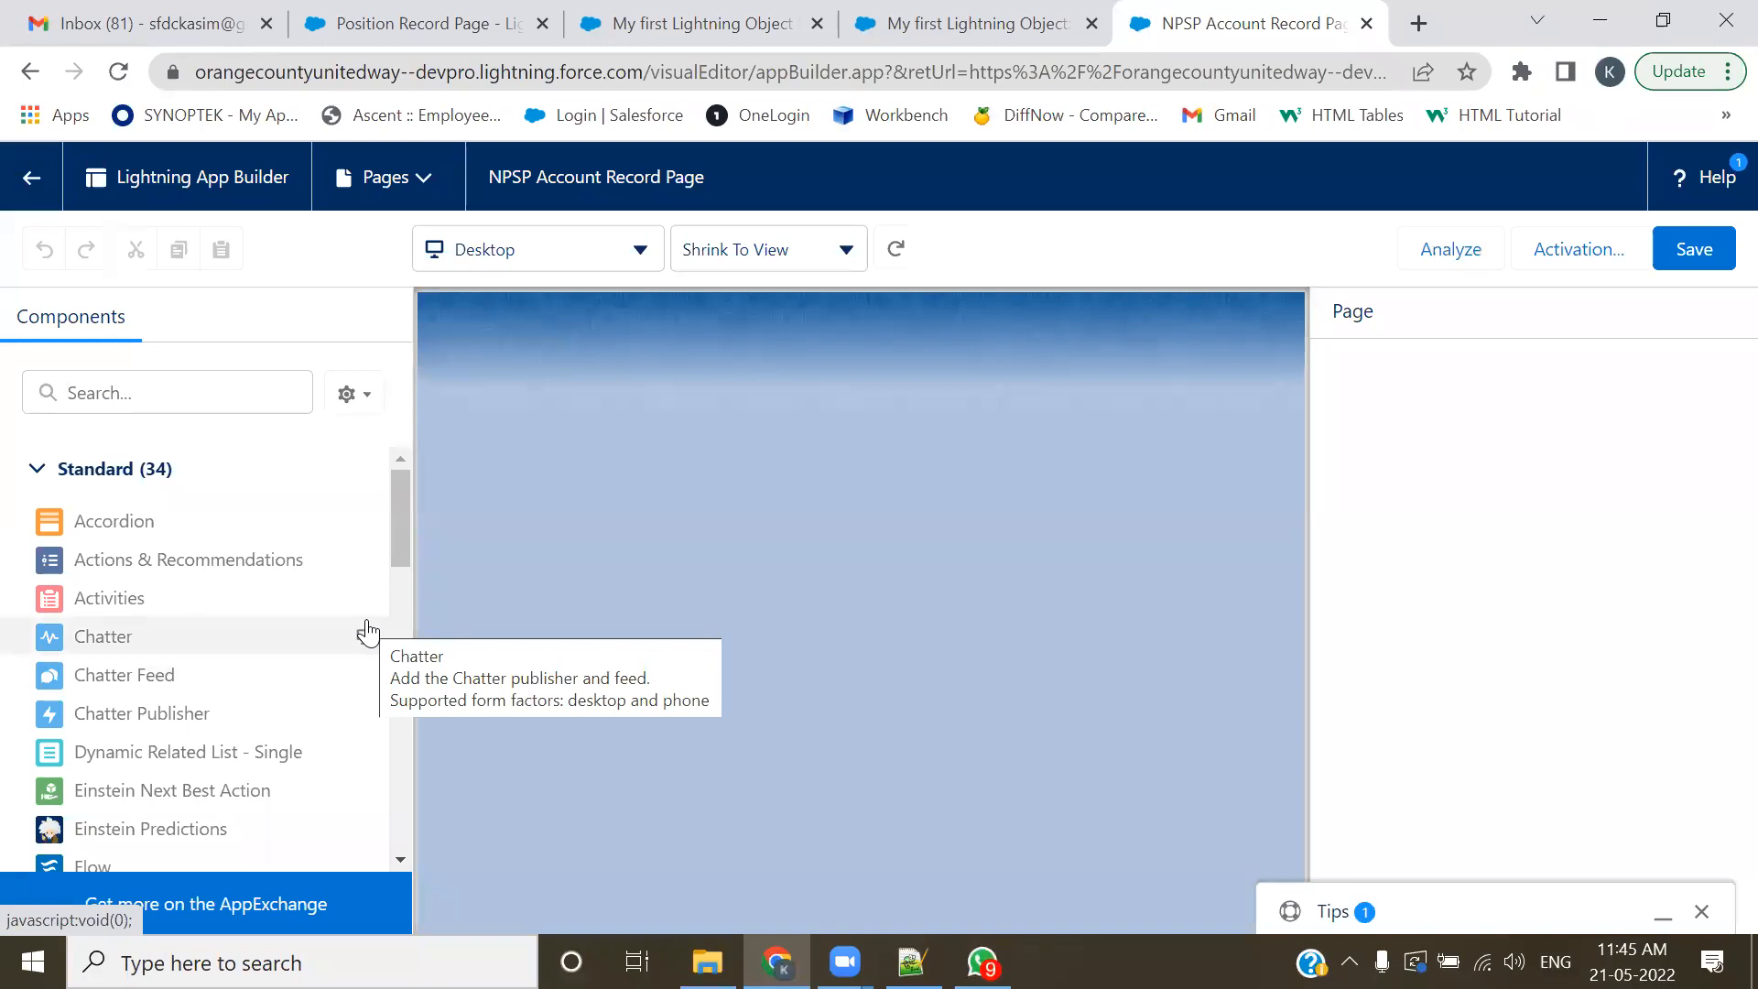
- Examine the standard, custom and custom-managed components available for the NPSP Account Record Page
scroll(369, 632, "down", 4)
scroll(369, 632, "down", 10)
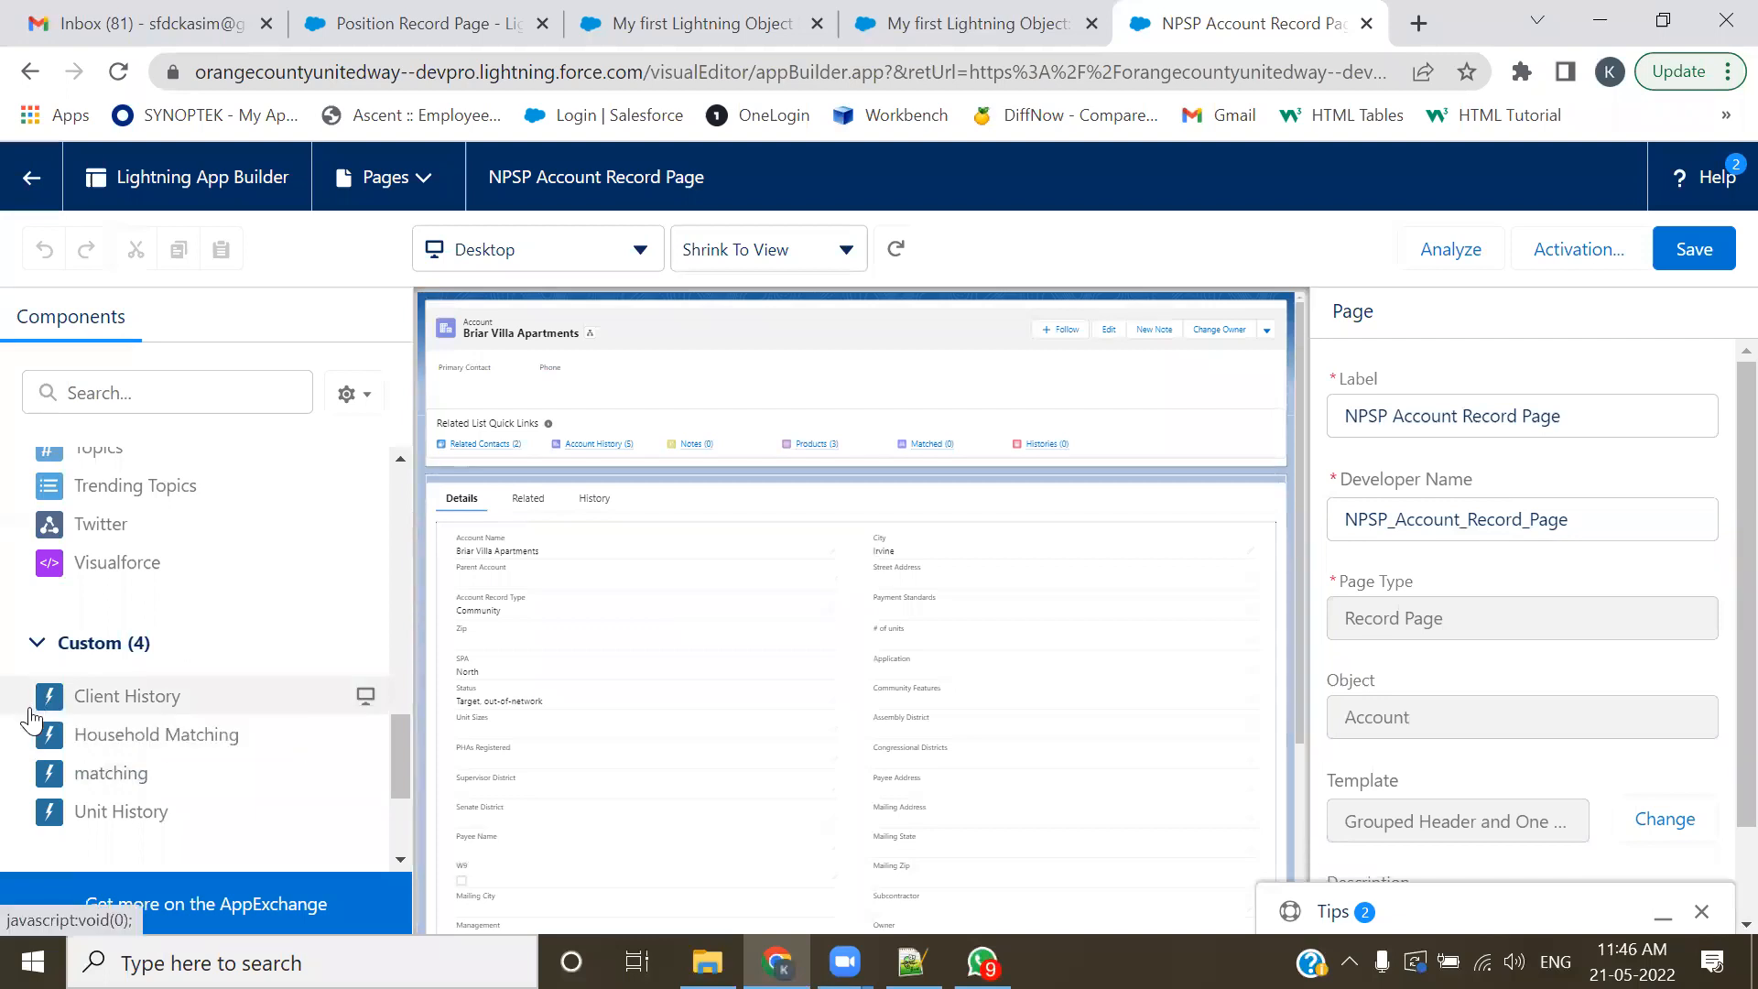
scroll(82, 723, "down", 2)
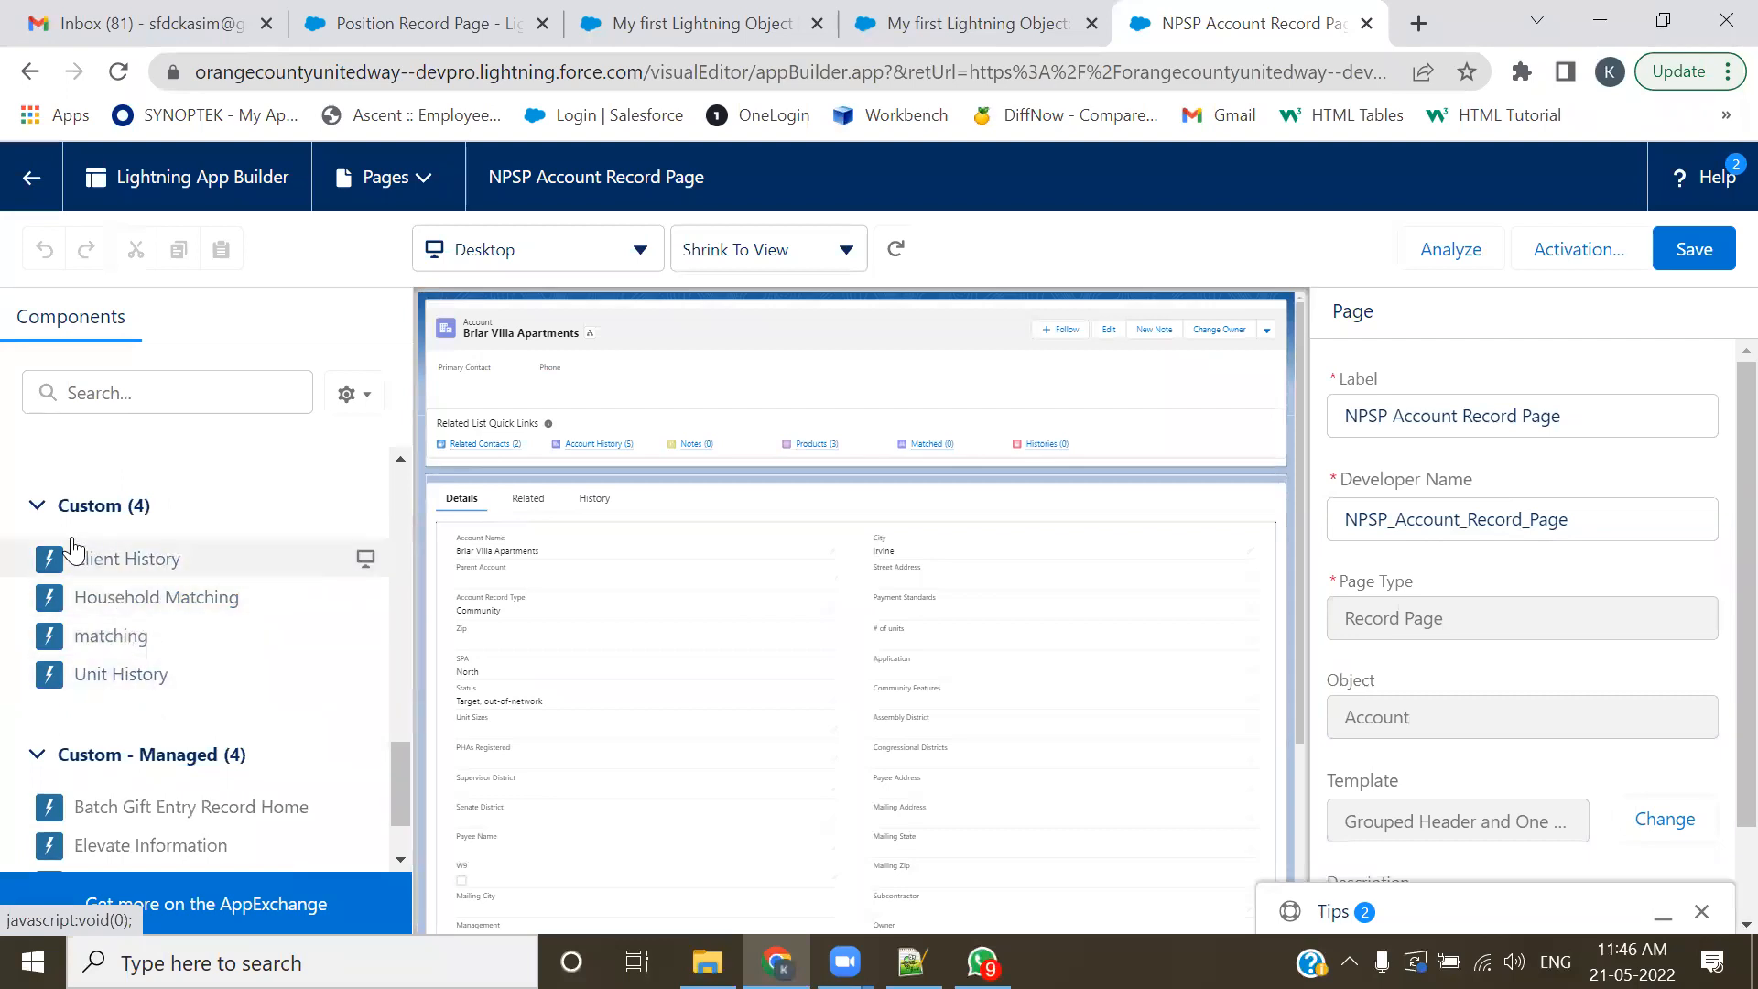
scroll(117, 678, "down", 1)
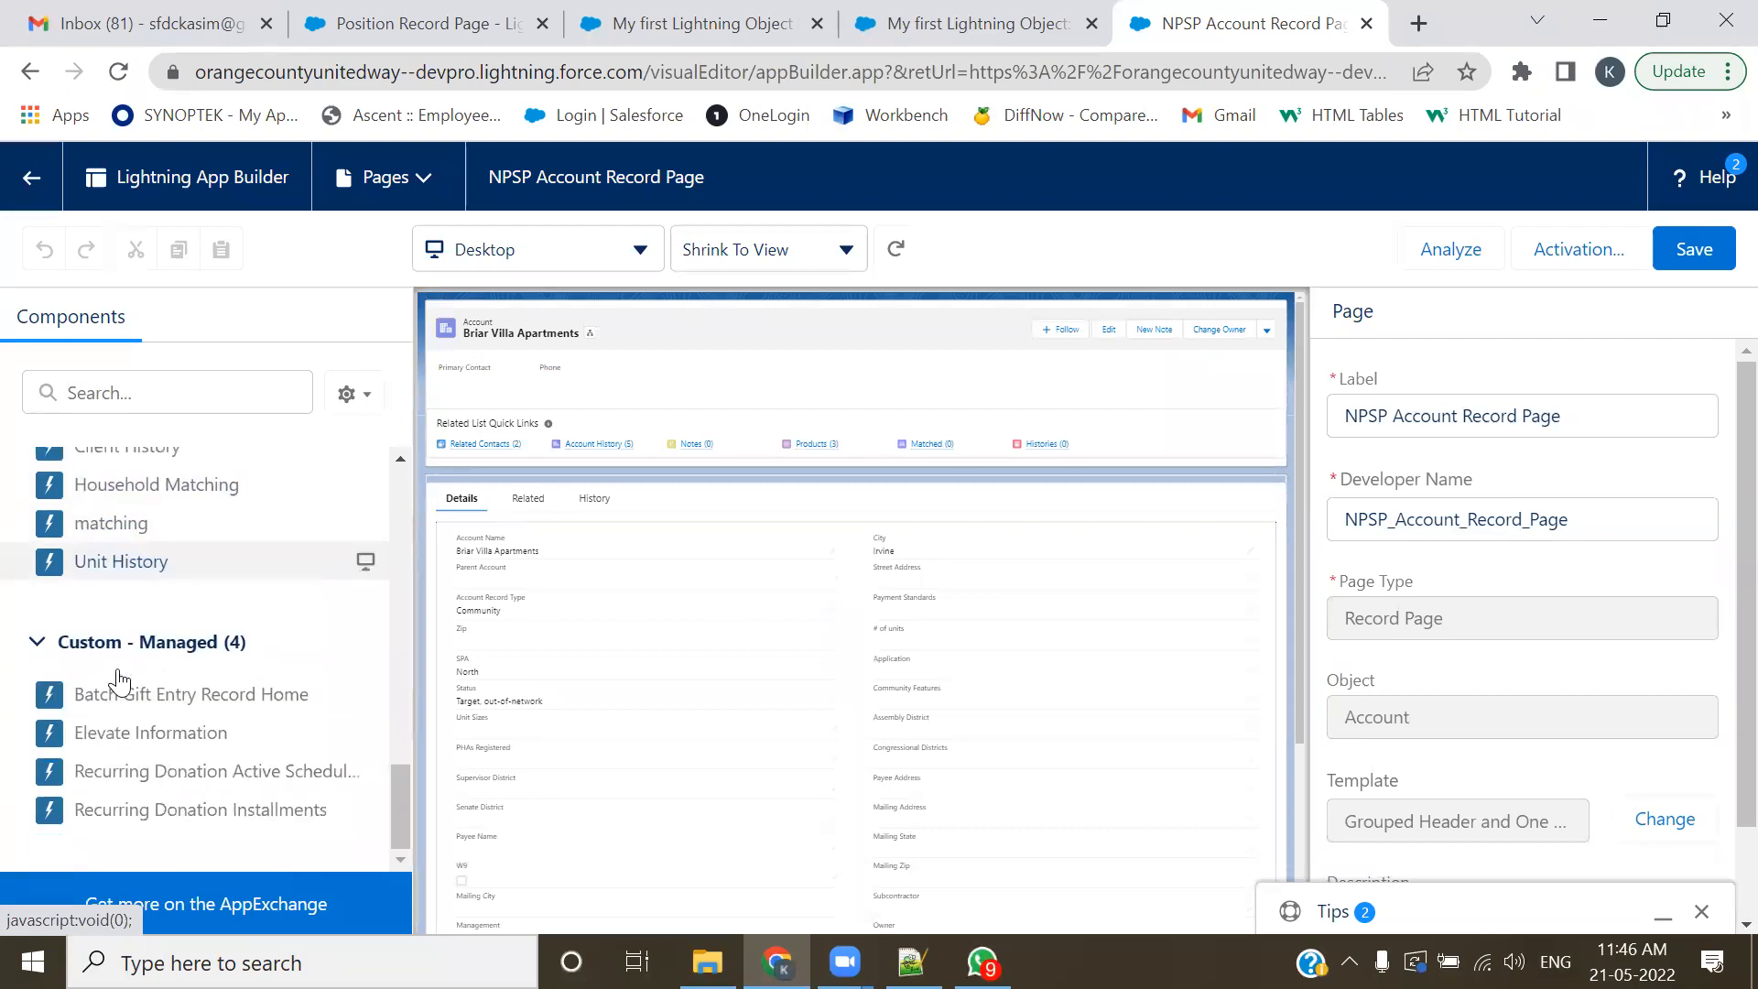
scroll(117, 678, "up", 4)
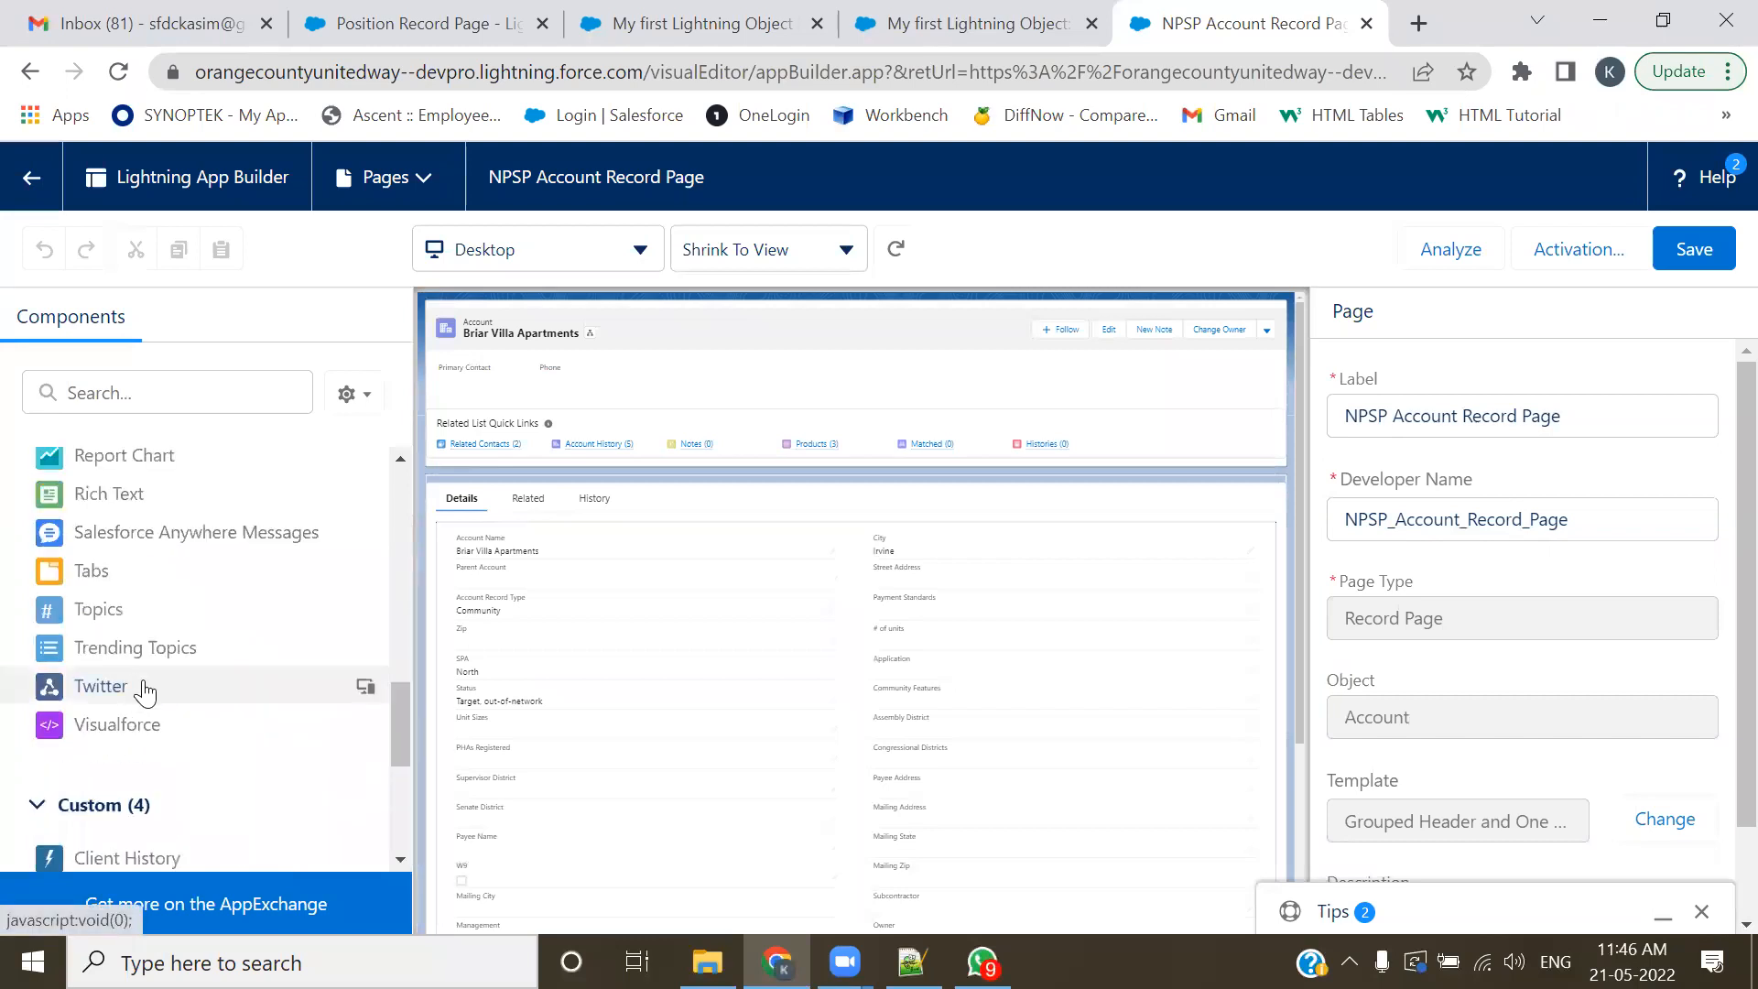
scroll(98, 683, "up", 4)
scroll(219, 651, "up", 1)
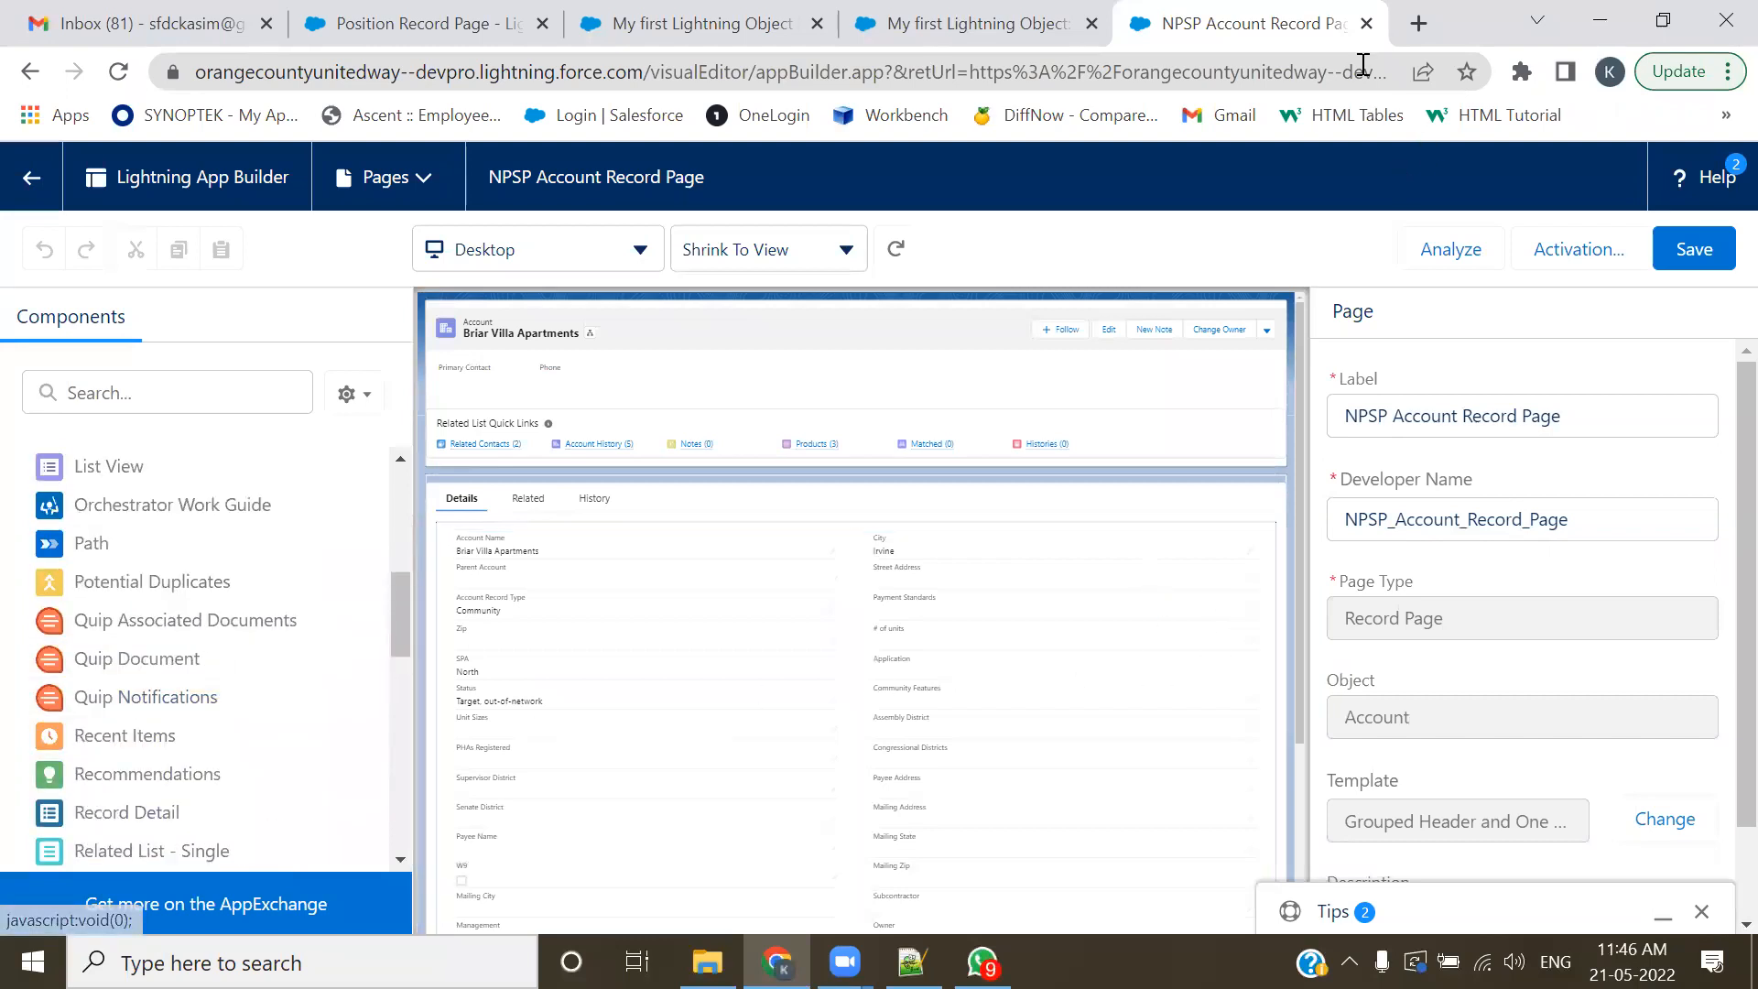
- Return to the Briar Villa Apartments account and view the contents of its History section
left_click(31, 177)
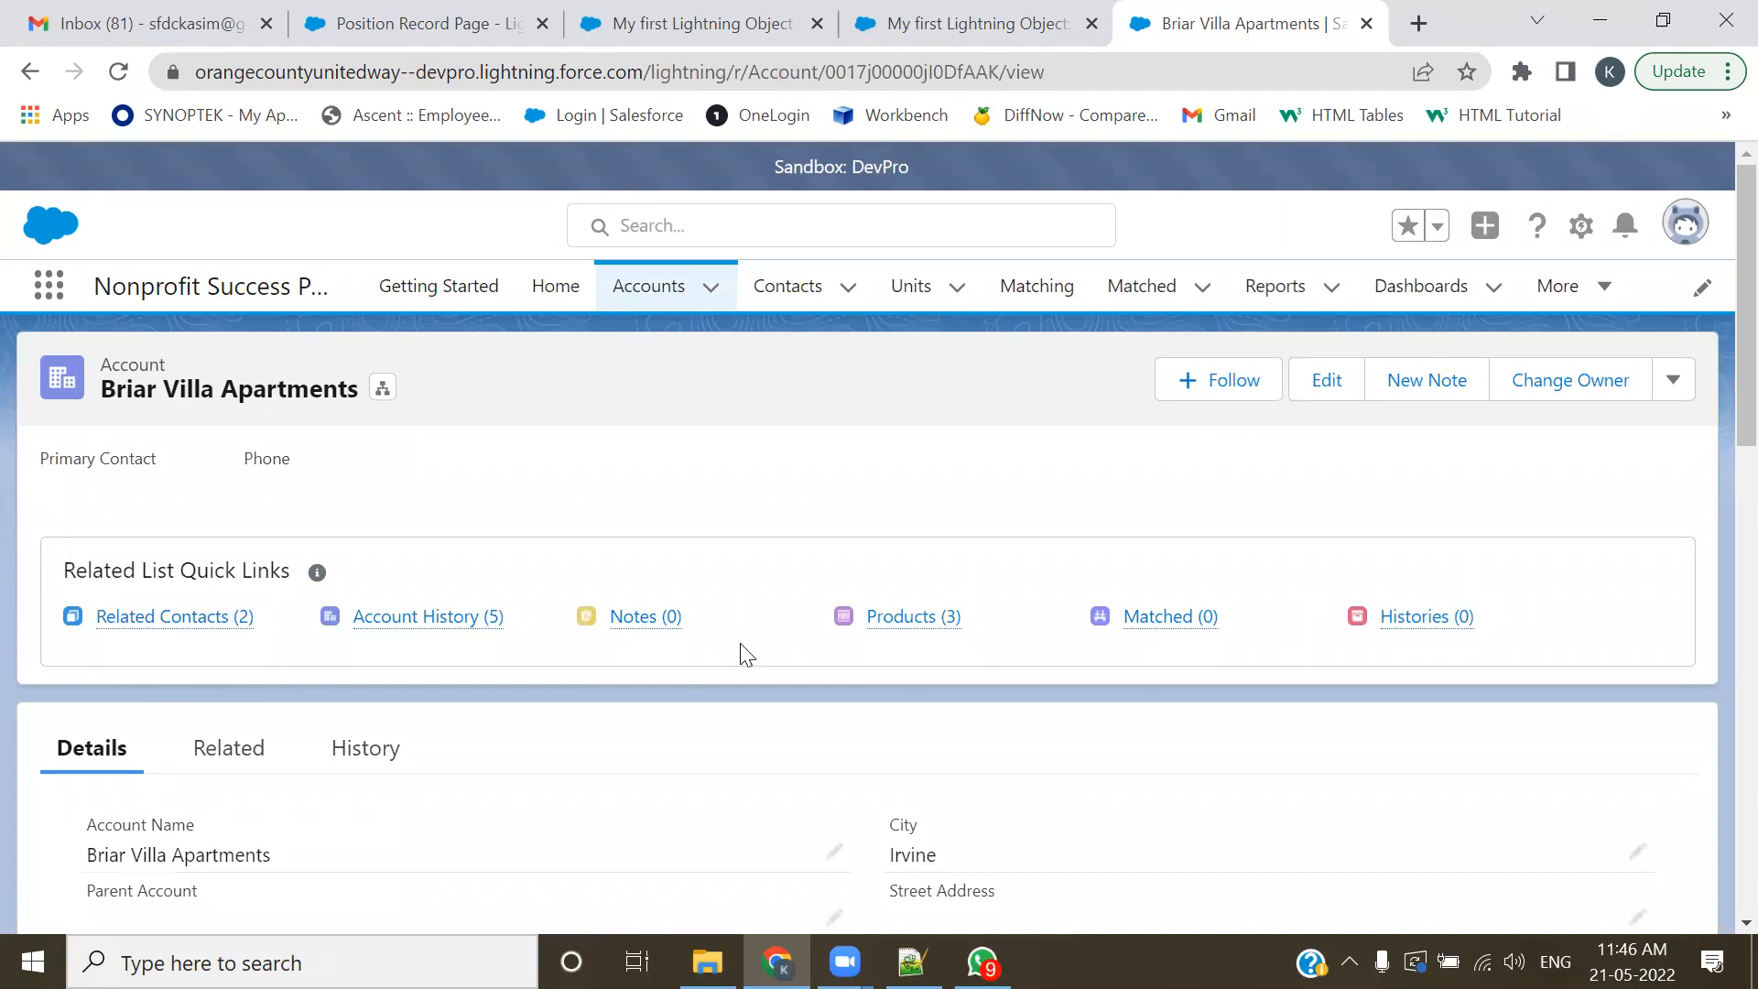
scroll(439, 750, "down", 2)
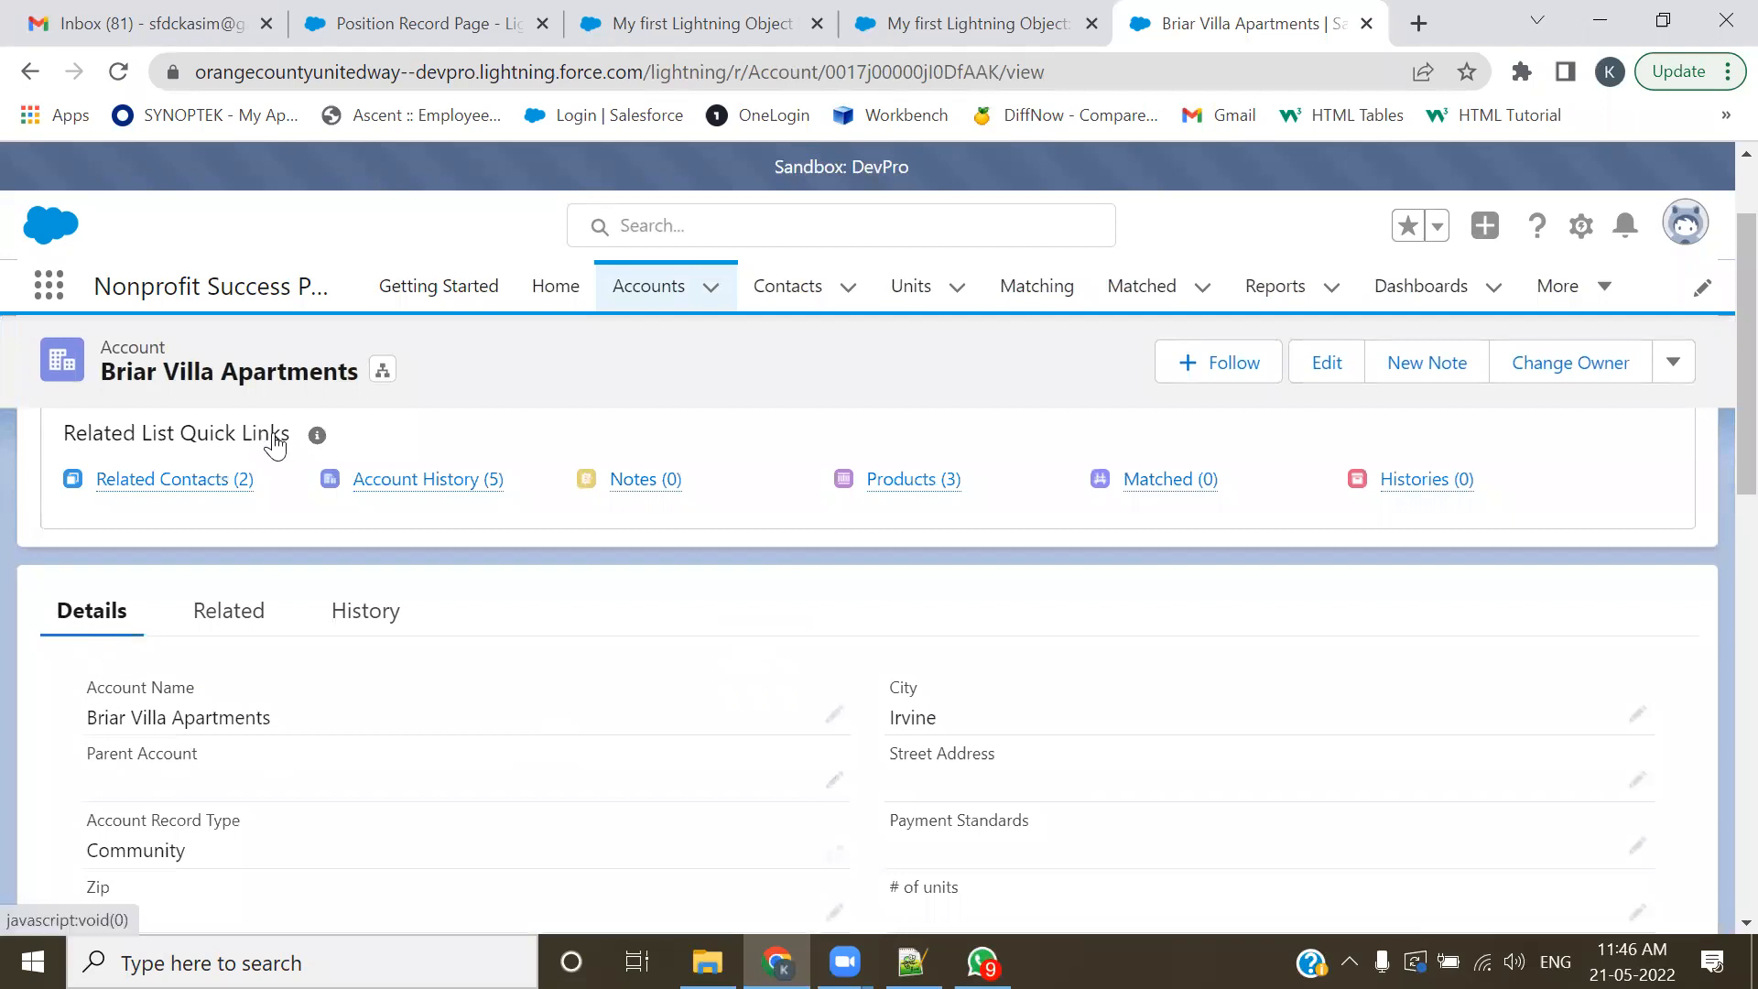
left_click(682, 23)
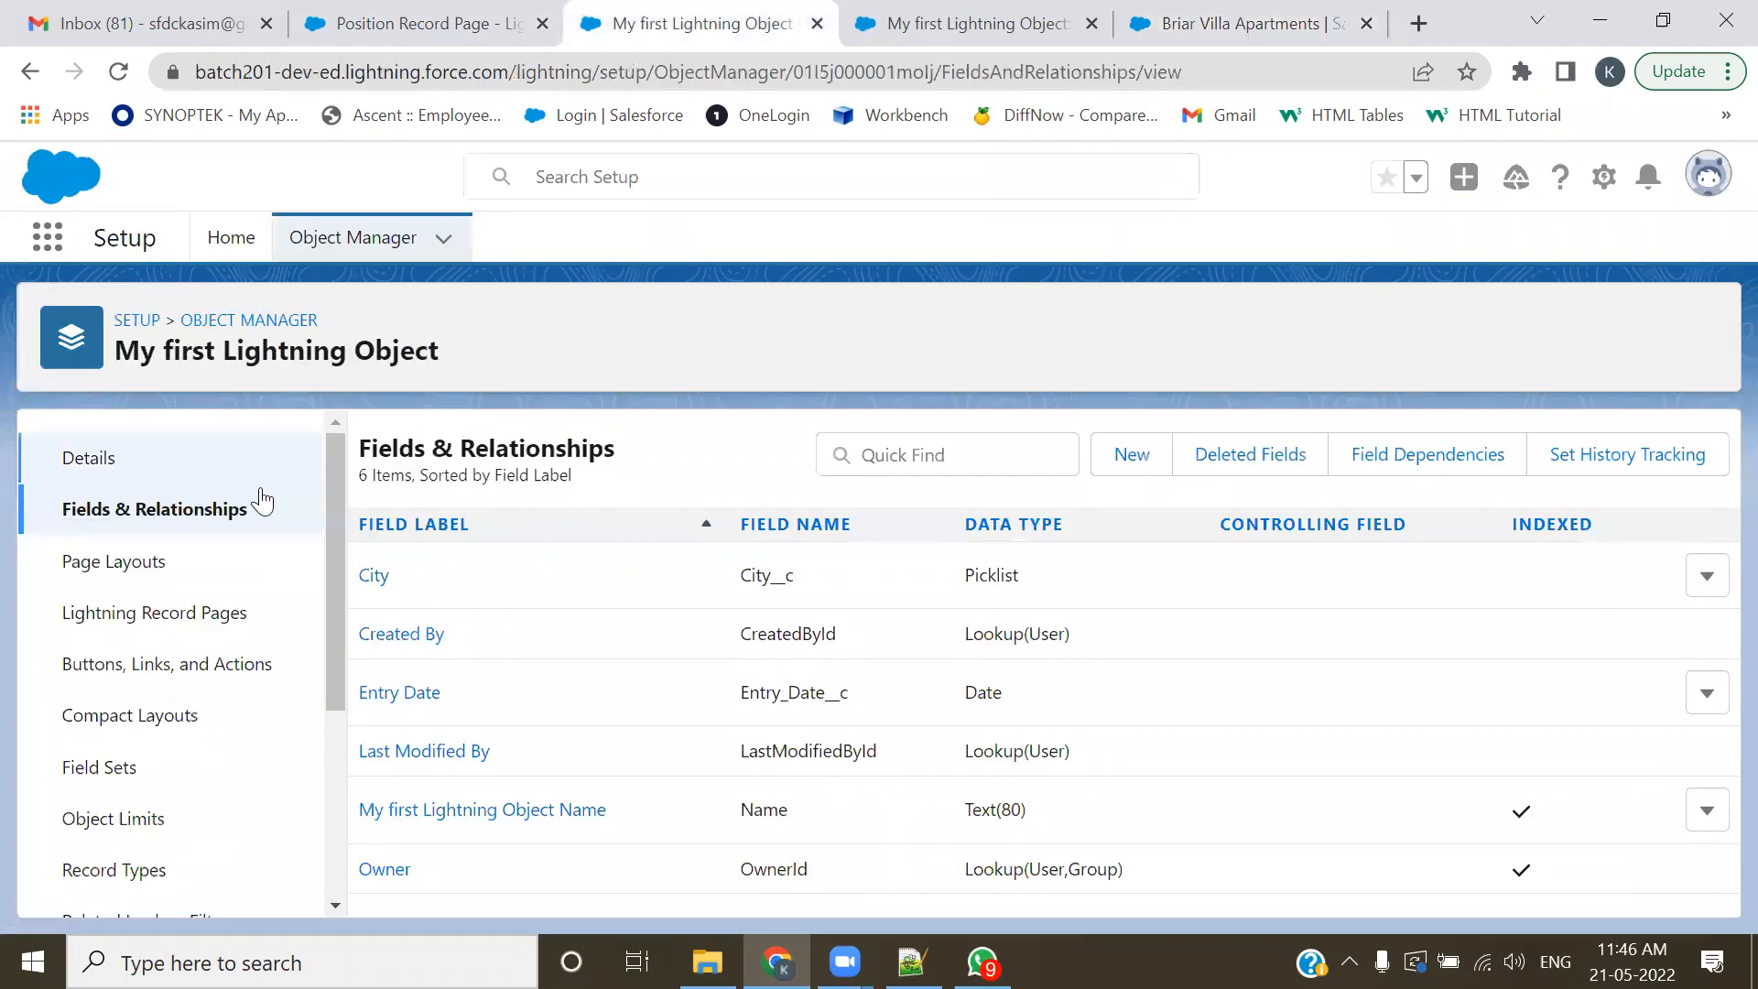
left_click(929, 14)
left_click(441, 25)
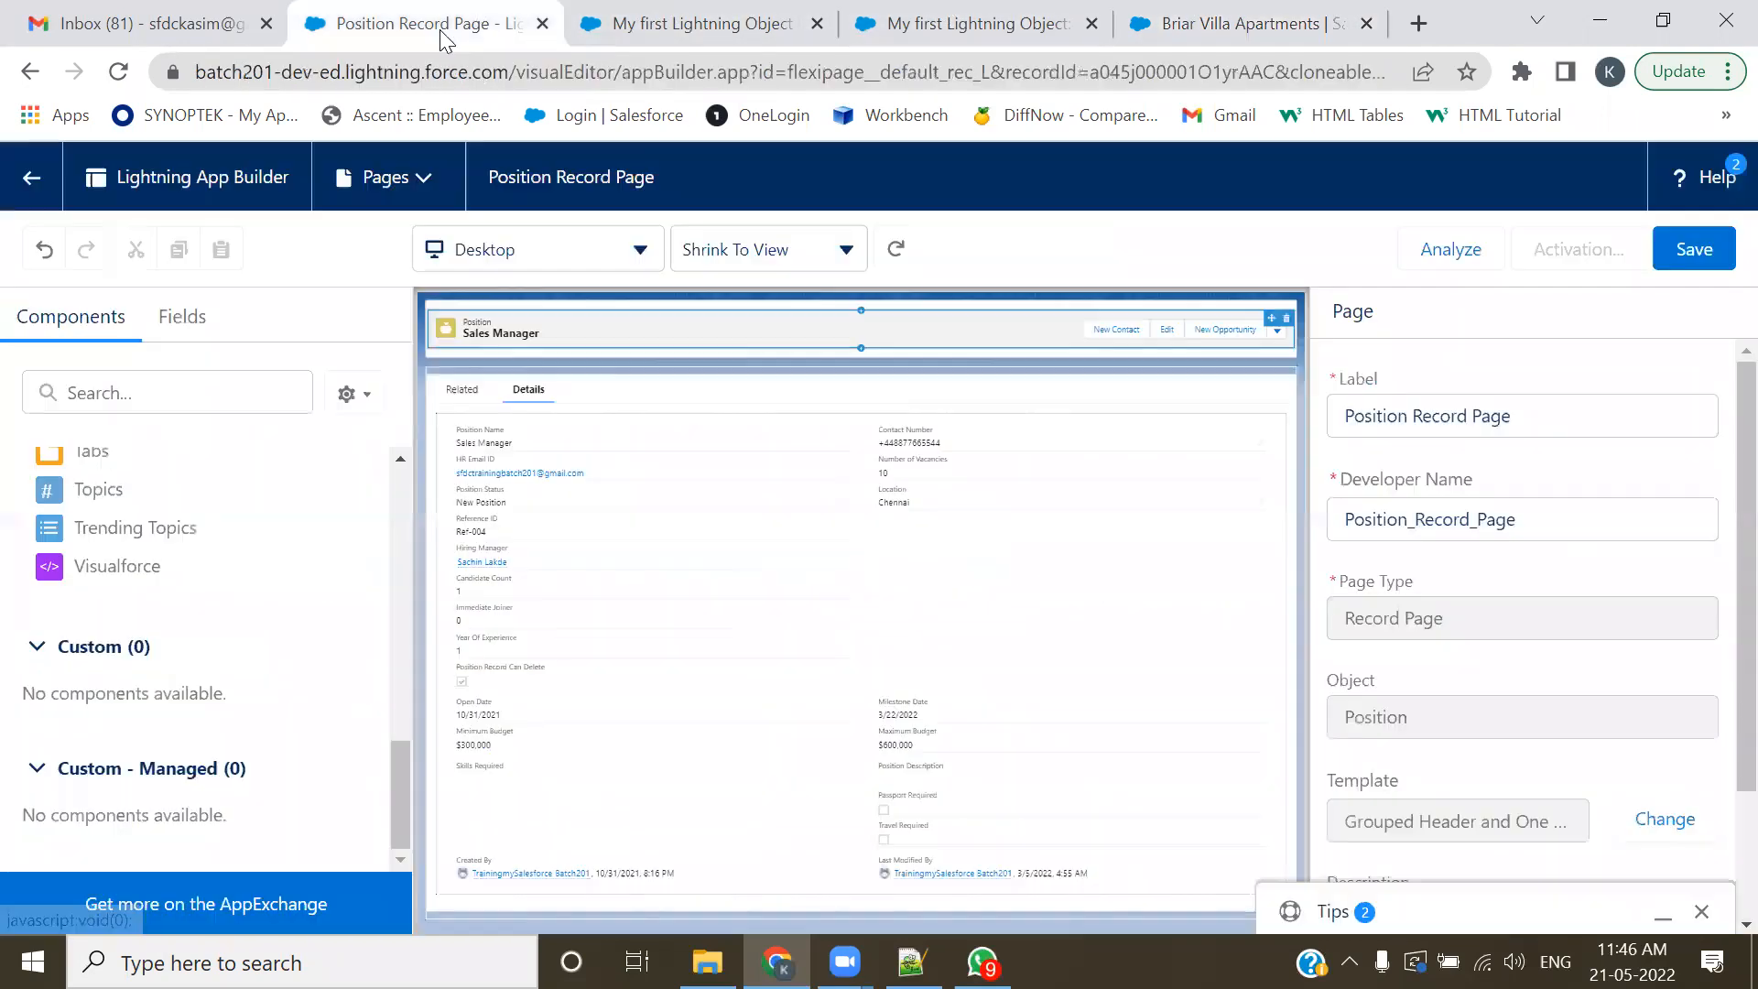
left_click(1246, 16)
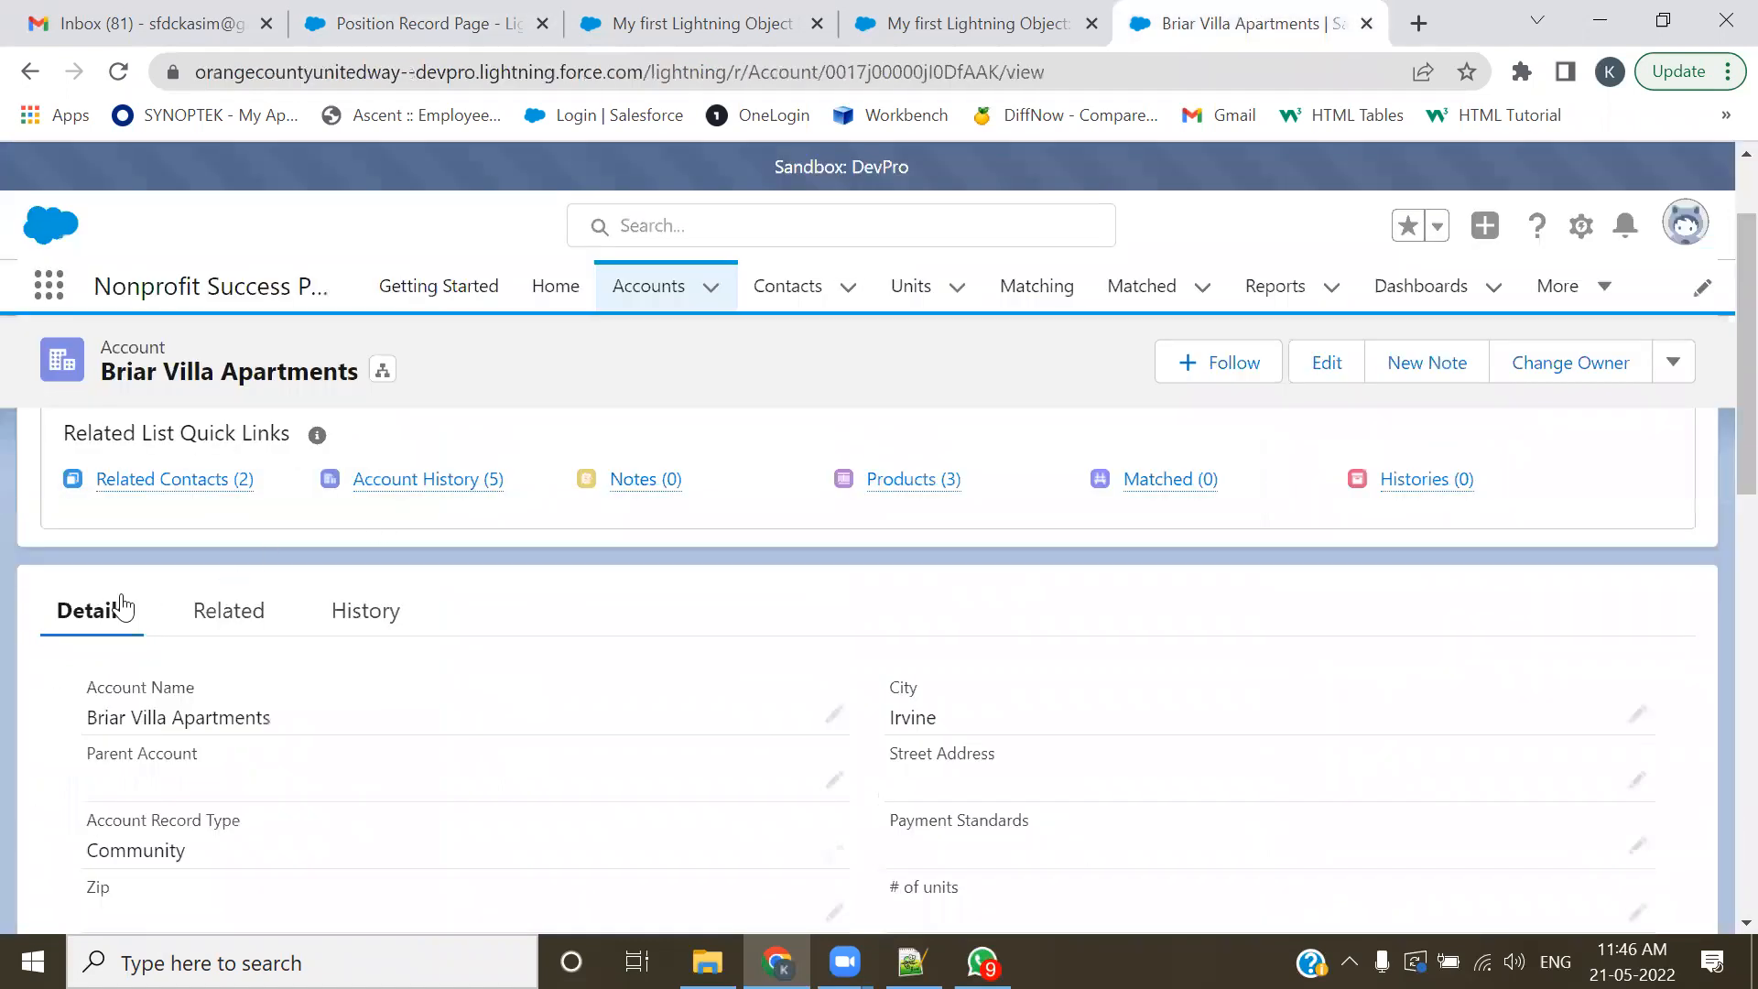
left_click(382, 611)
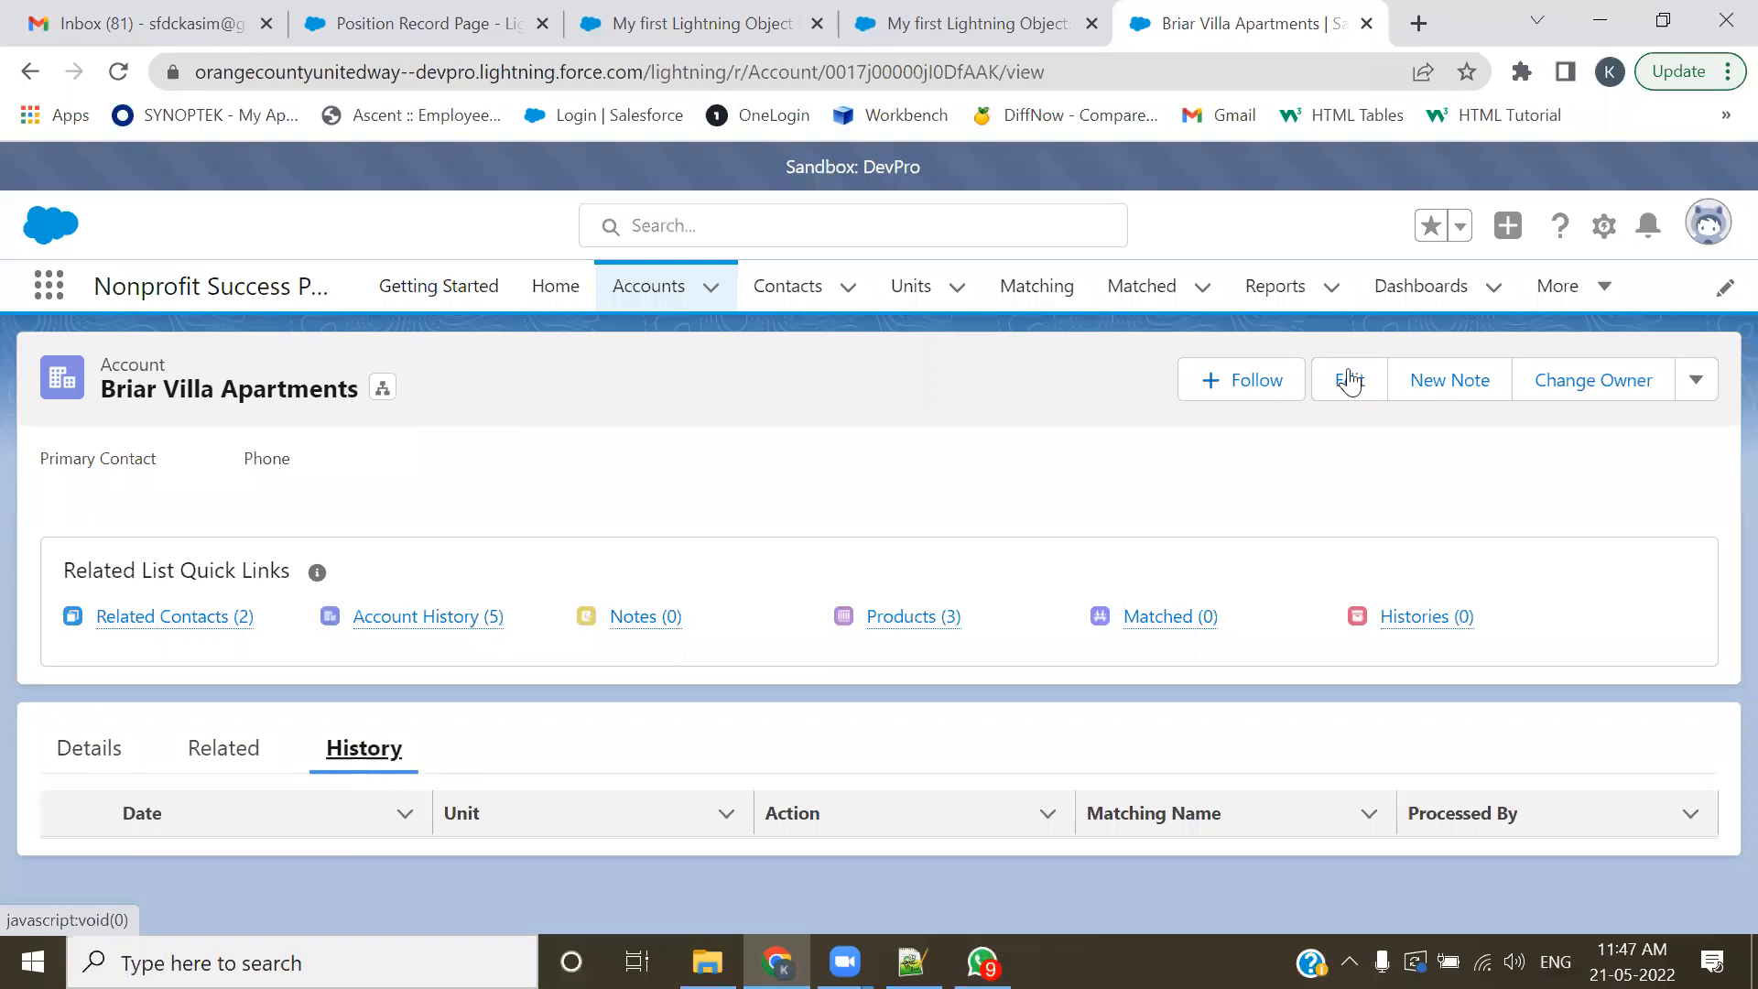
- Reopen the account's record page for editing and inspect its History section and the available custom components
left_click(1603, 225)
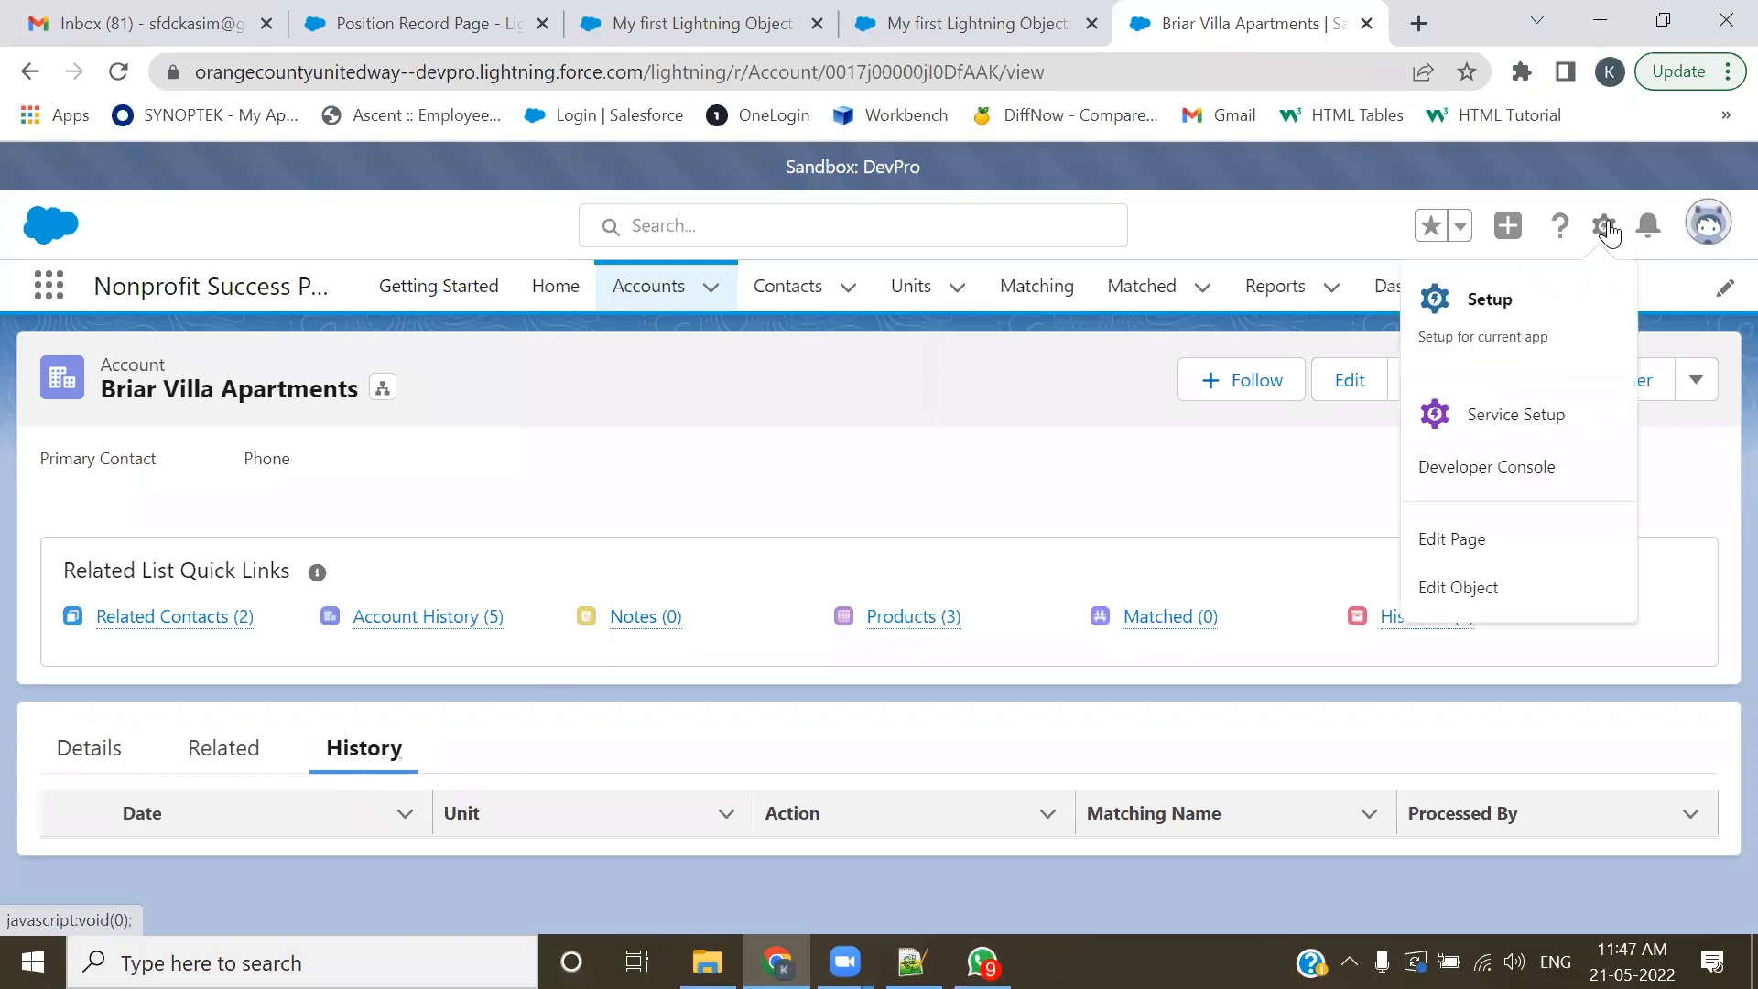
left_click(1447, 542)
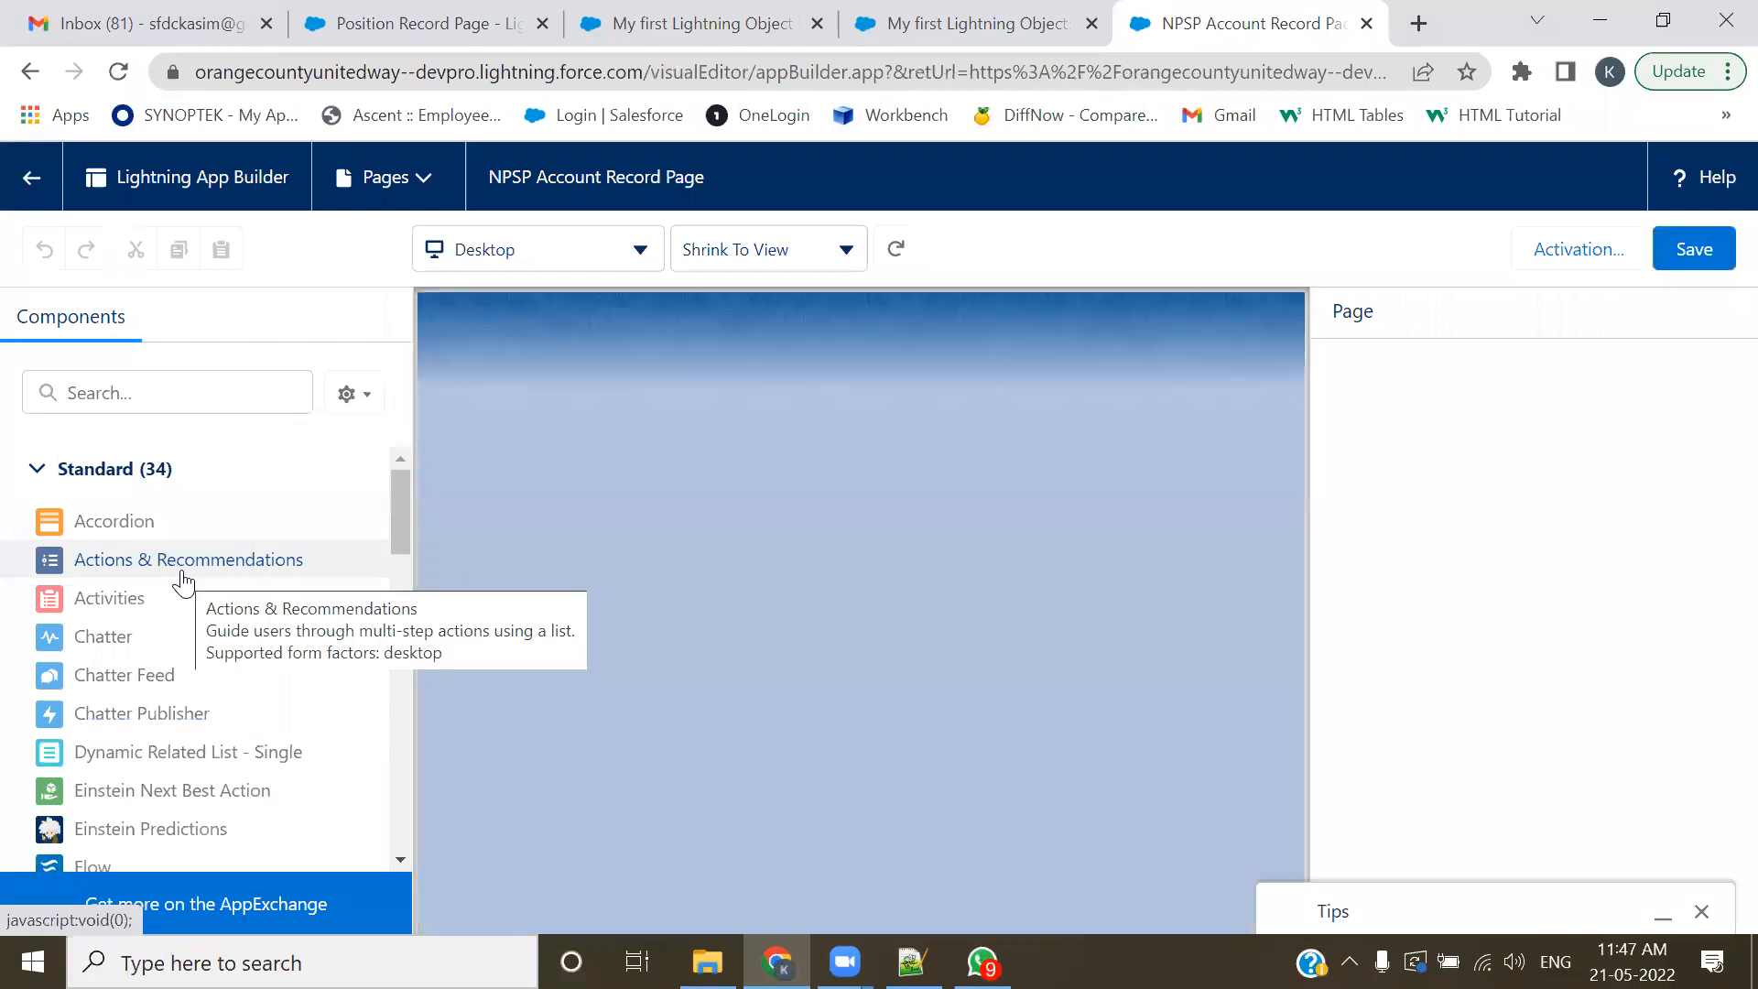
scroll(183, 581, "down", 10)
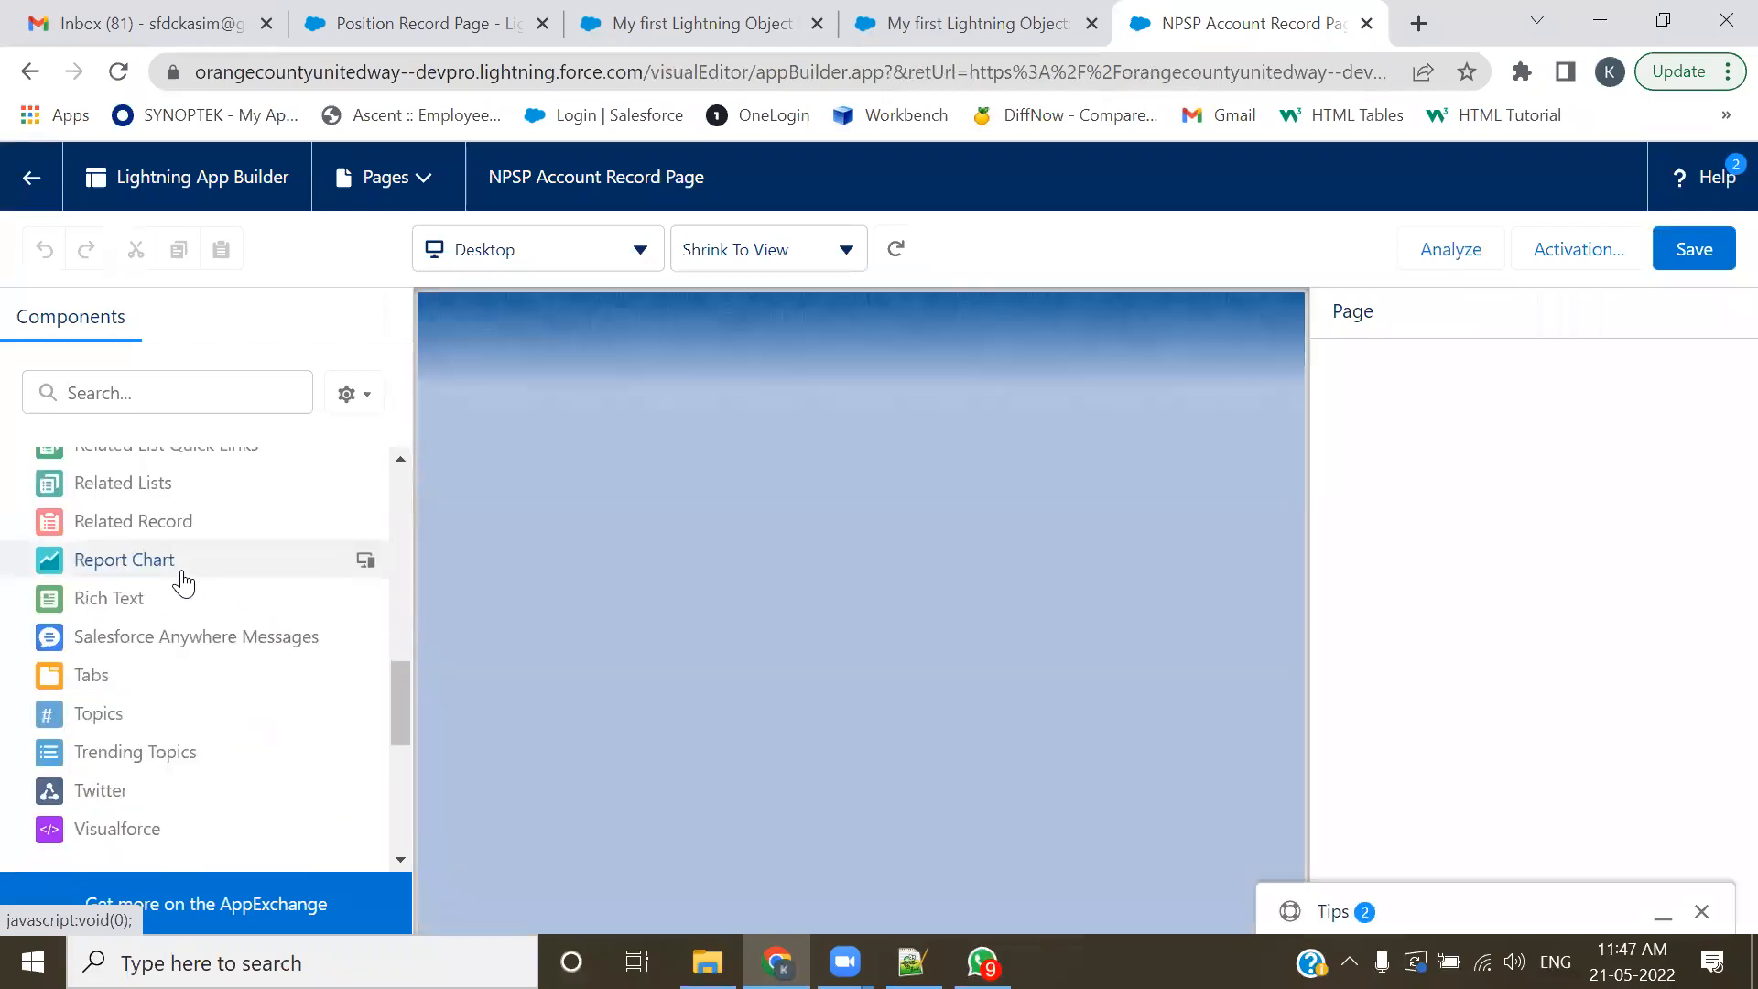
scroll(183, 582, "down", 3)
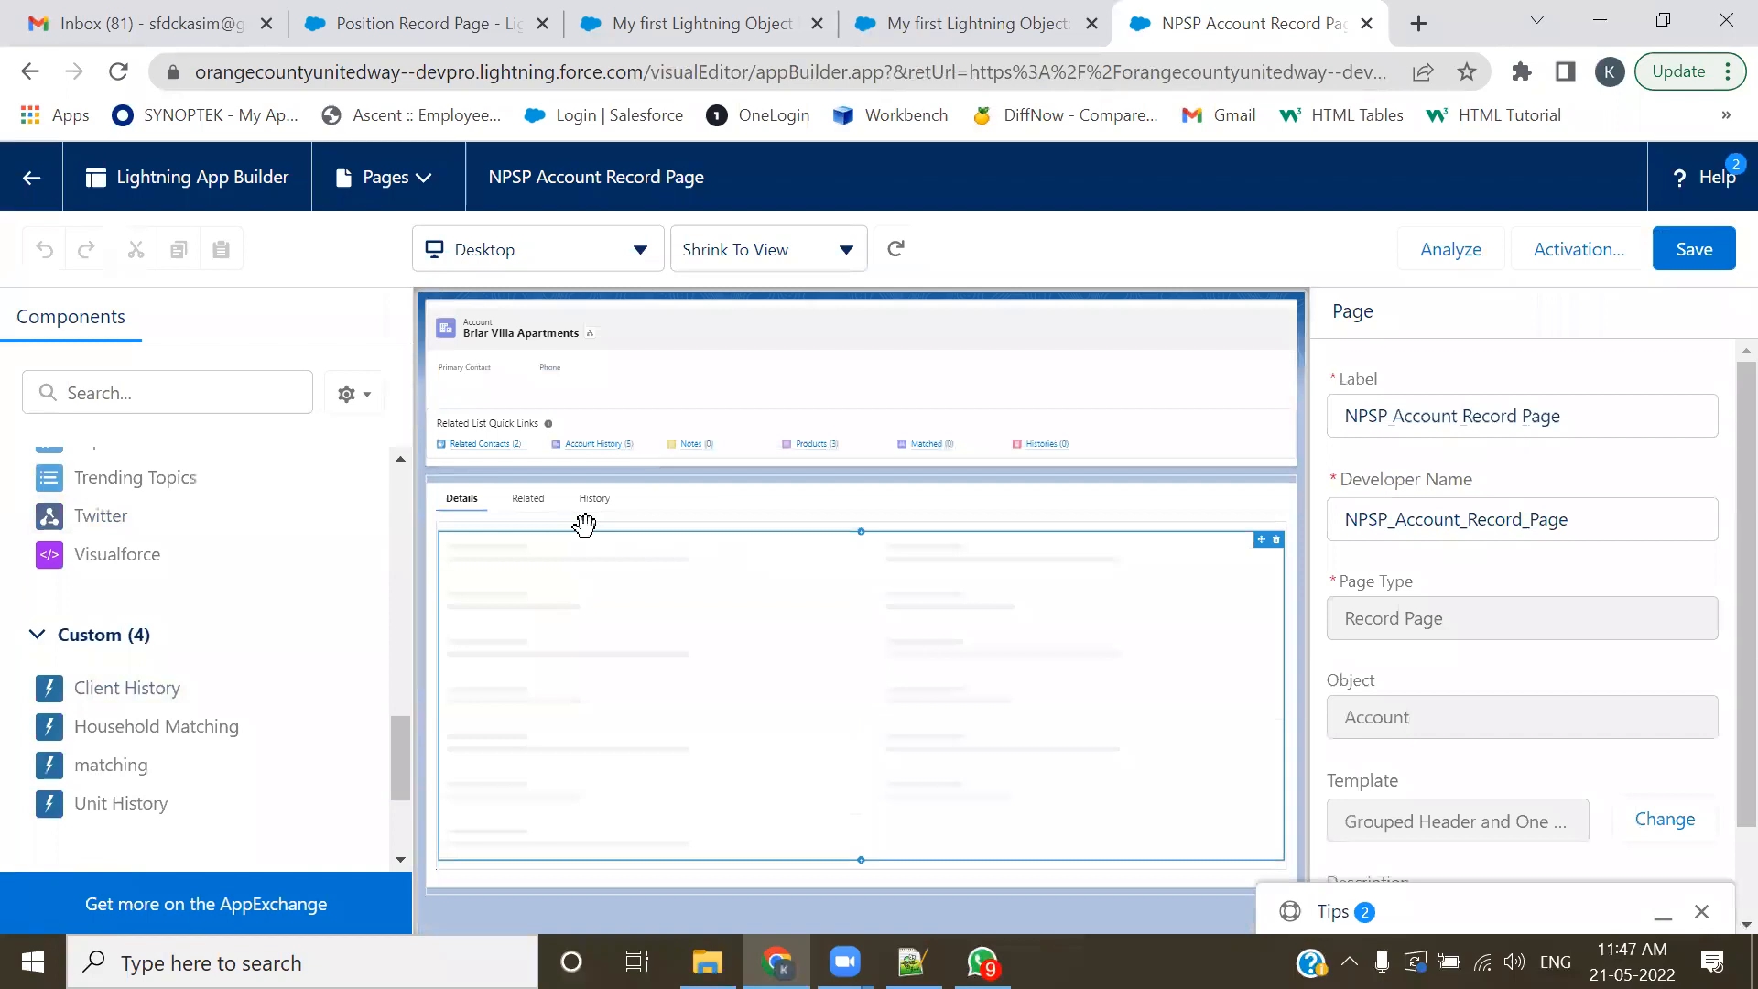
left_click(594, 503)
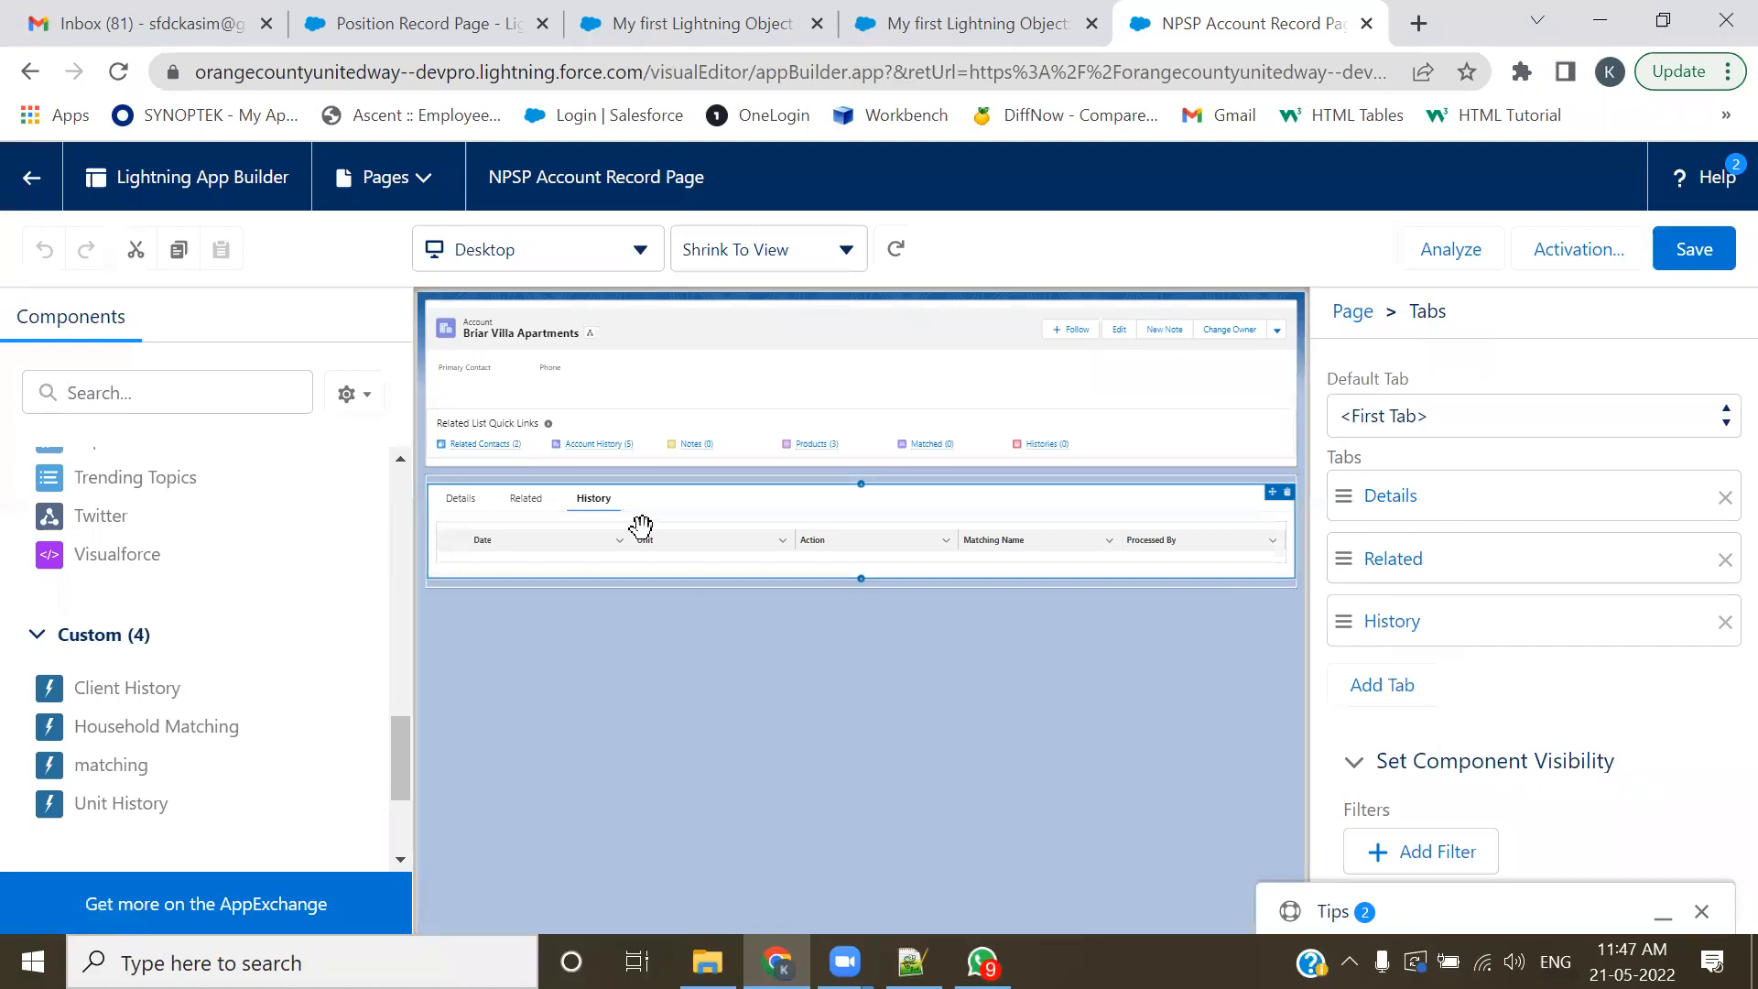
scroll(207, 685, "down", 2)
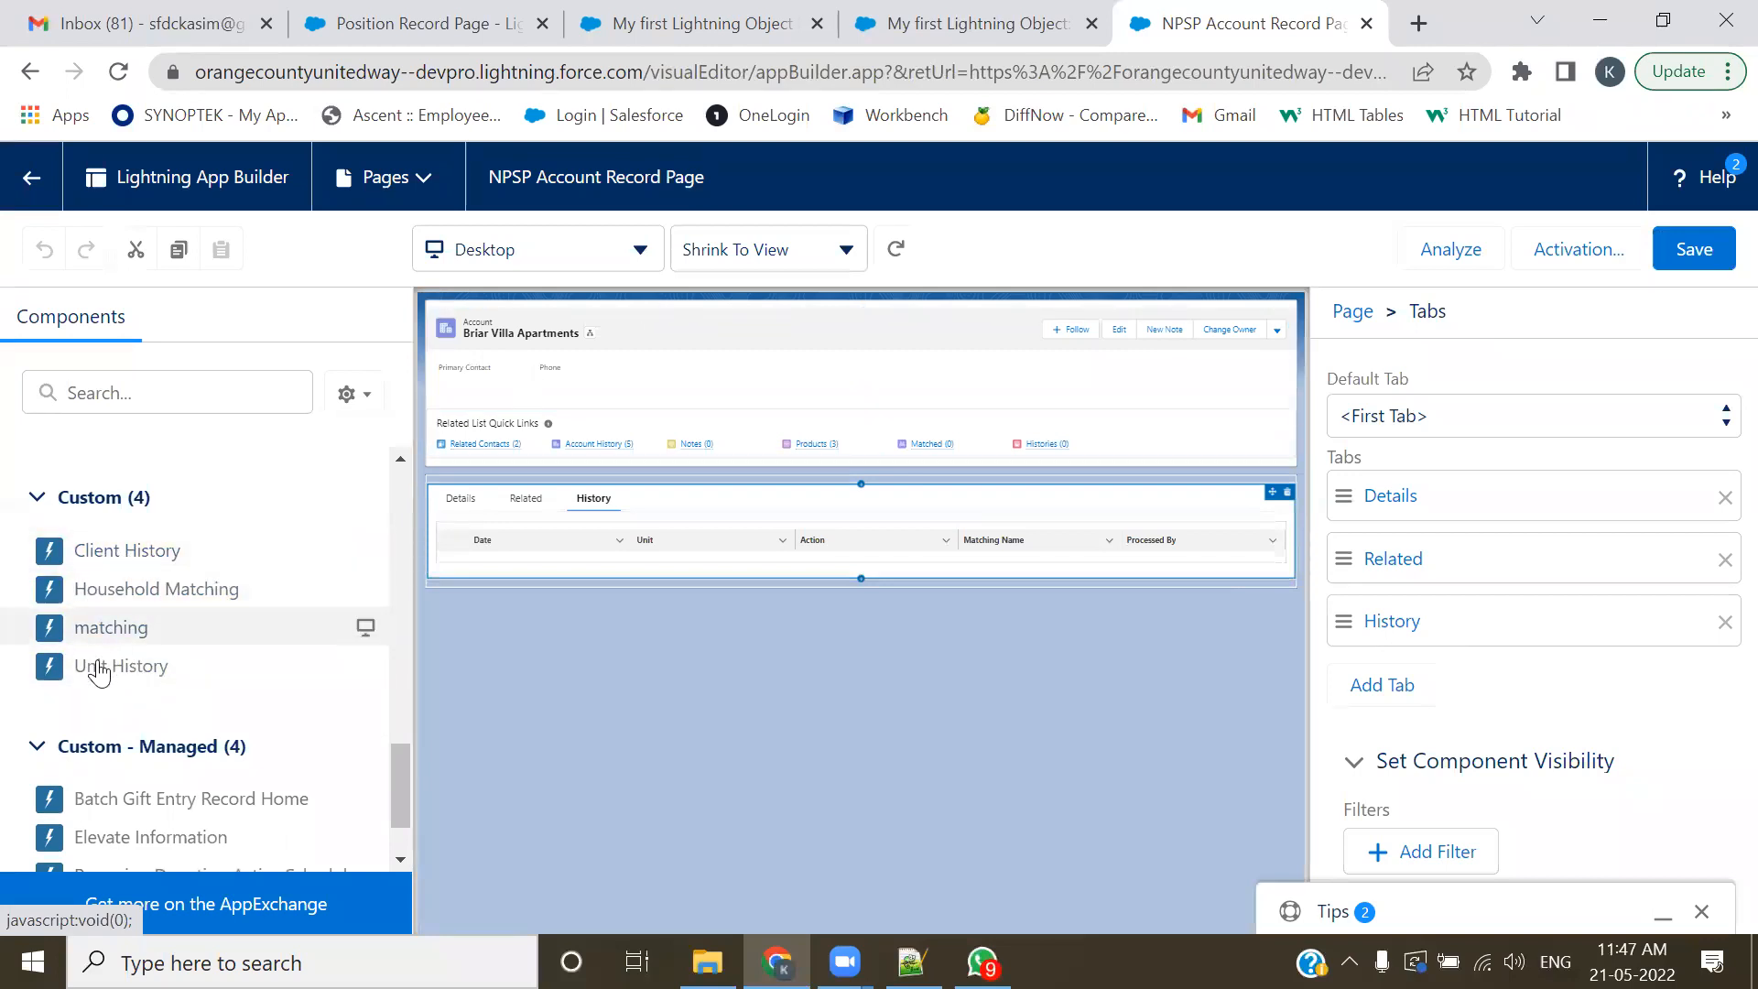
left_click_drag(97, 678, 160, 655)
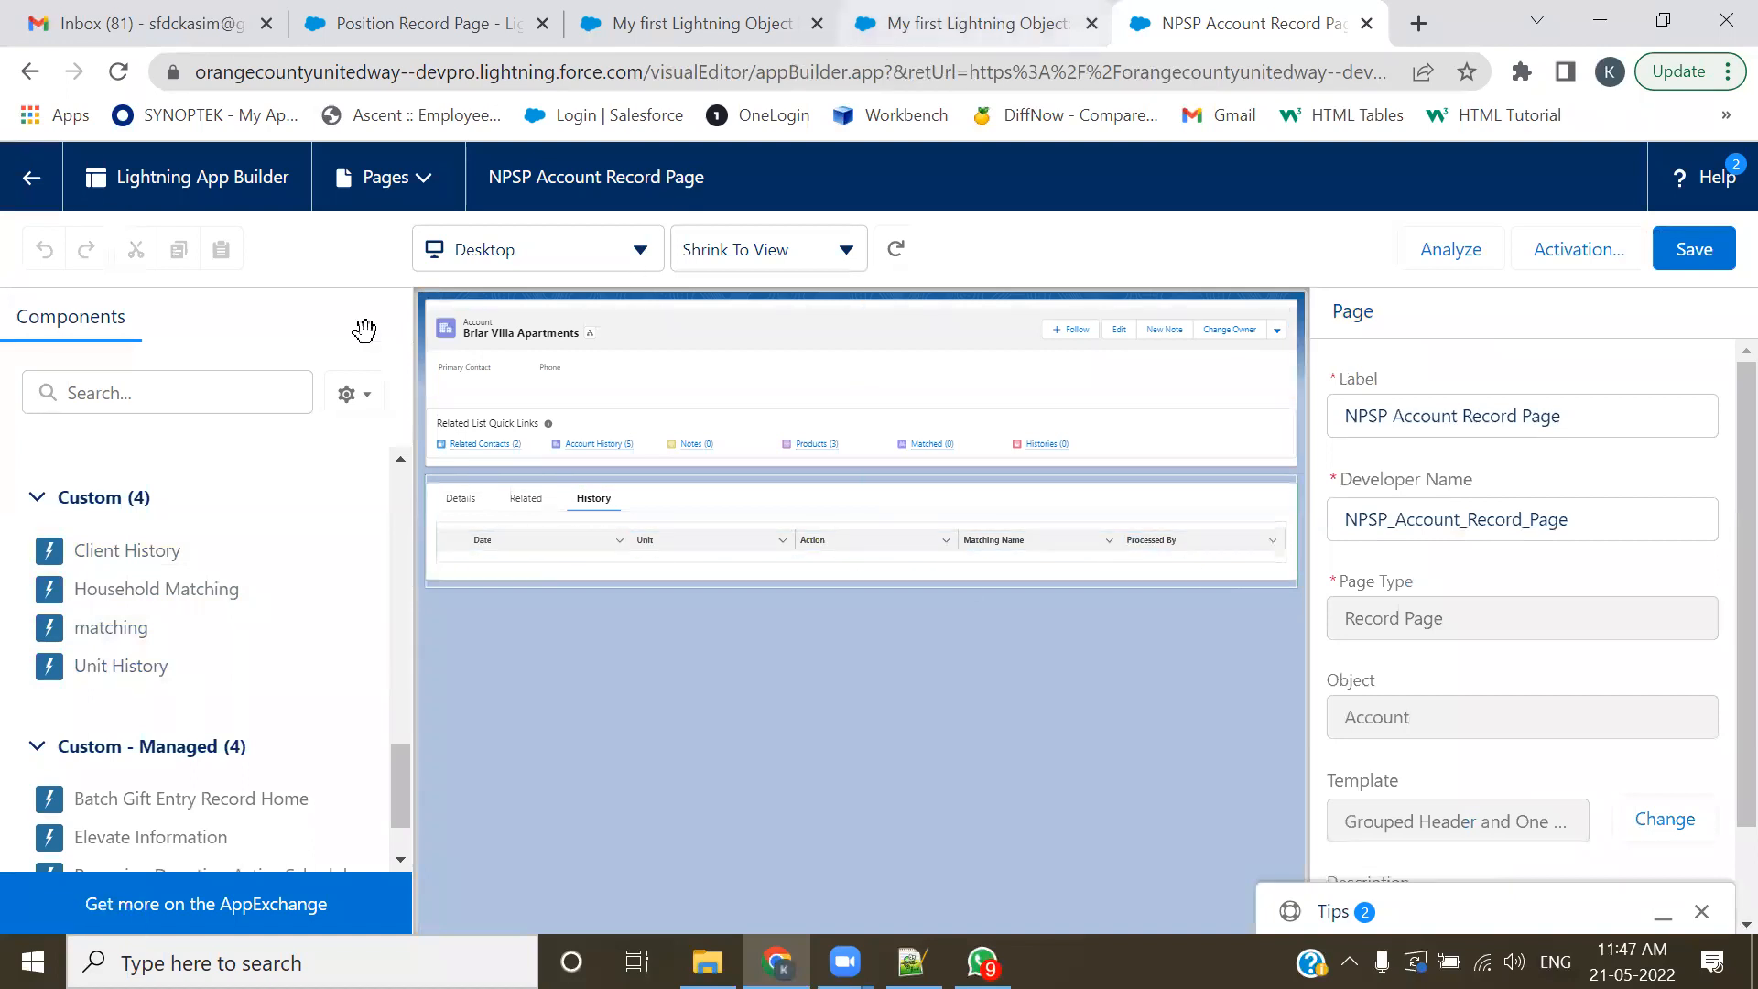
- Leave the account page editor, close the sandbox, and return to the Position Record Page in Lightning App Builder
left_click(32, 179)
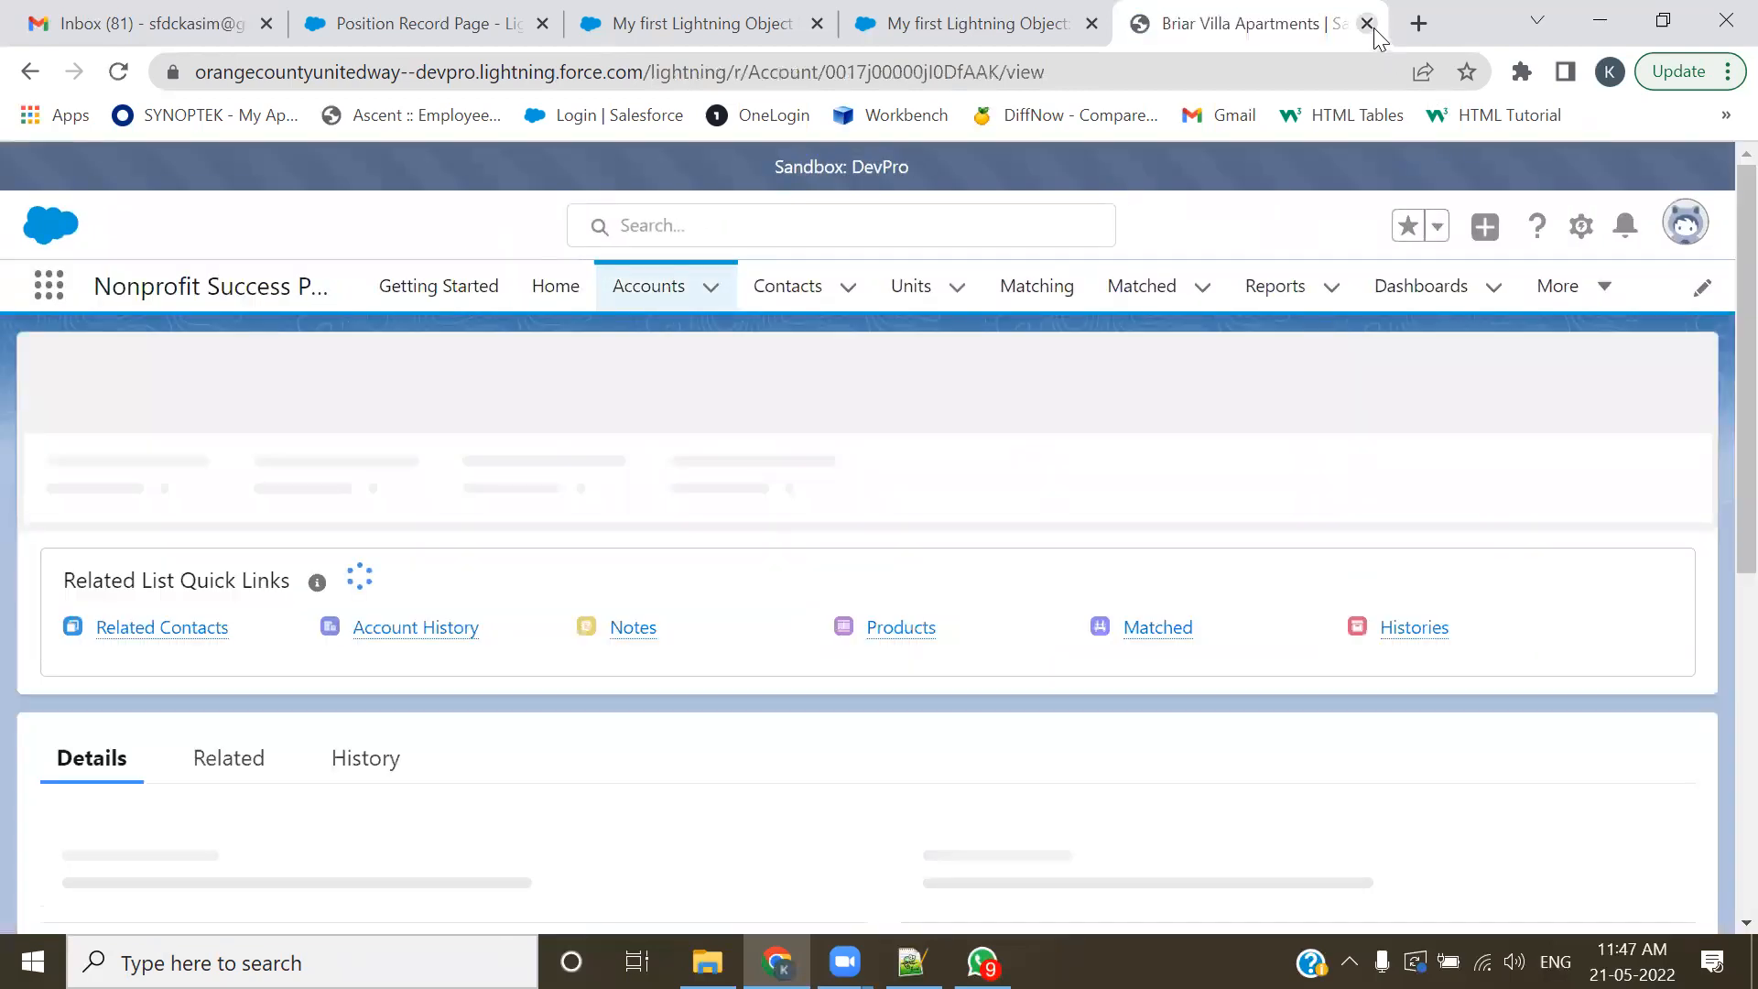
left_click(1367, 23)
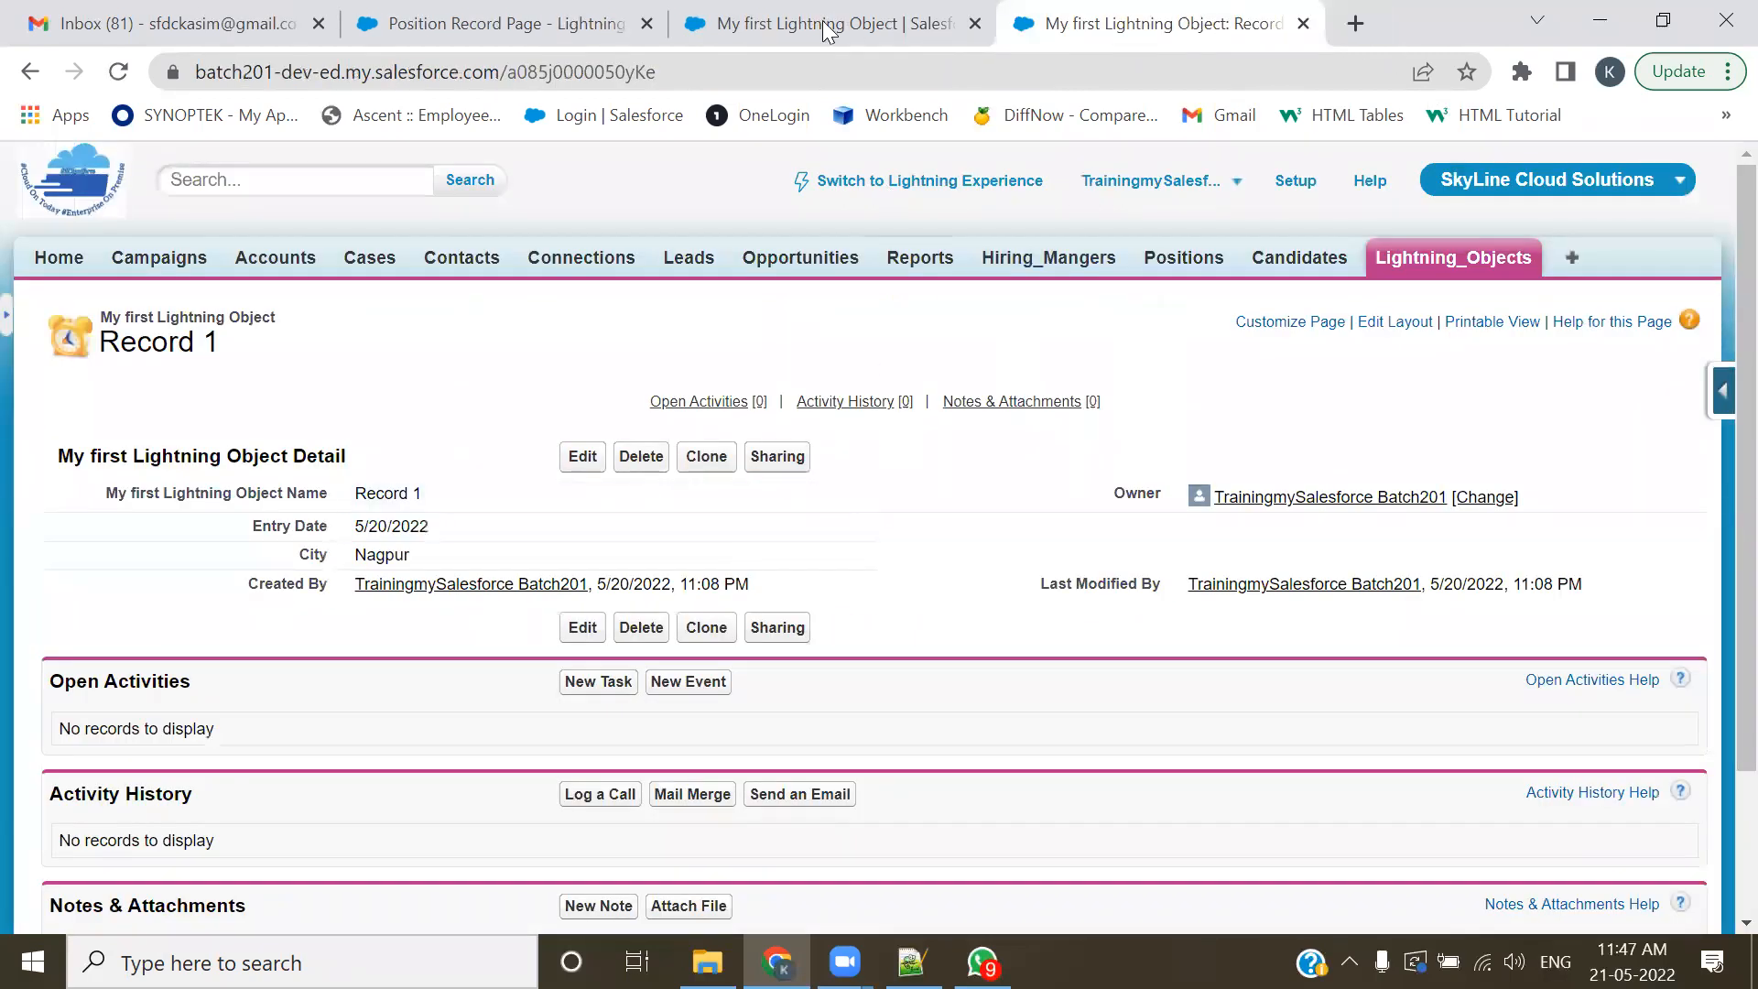
left_click(462, 22)
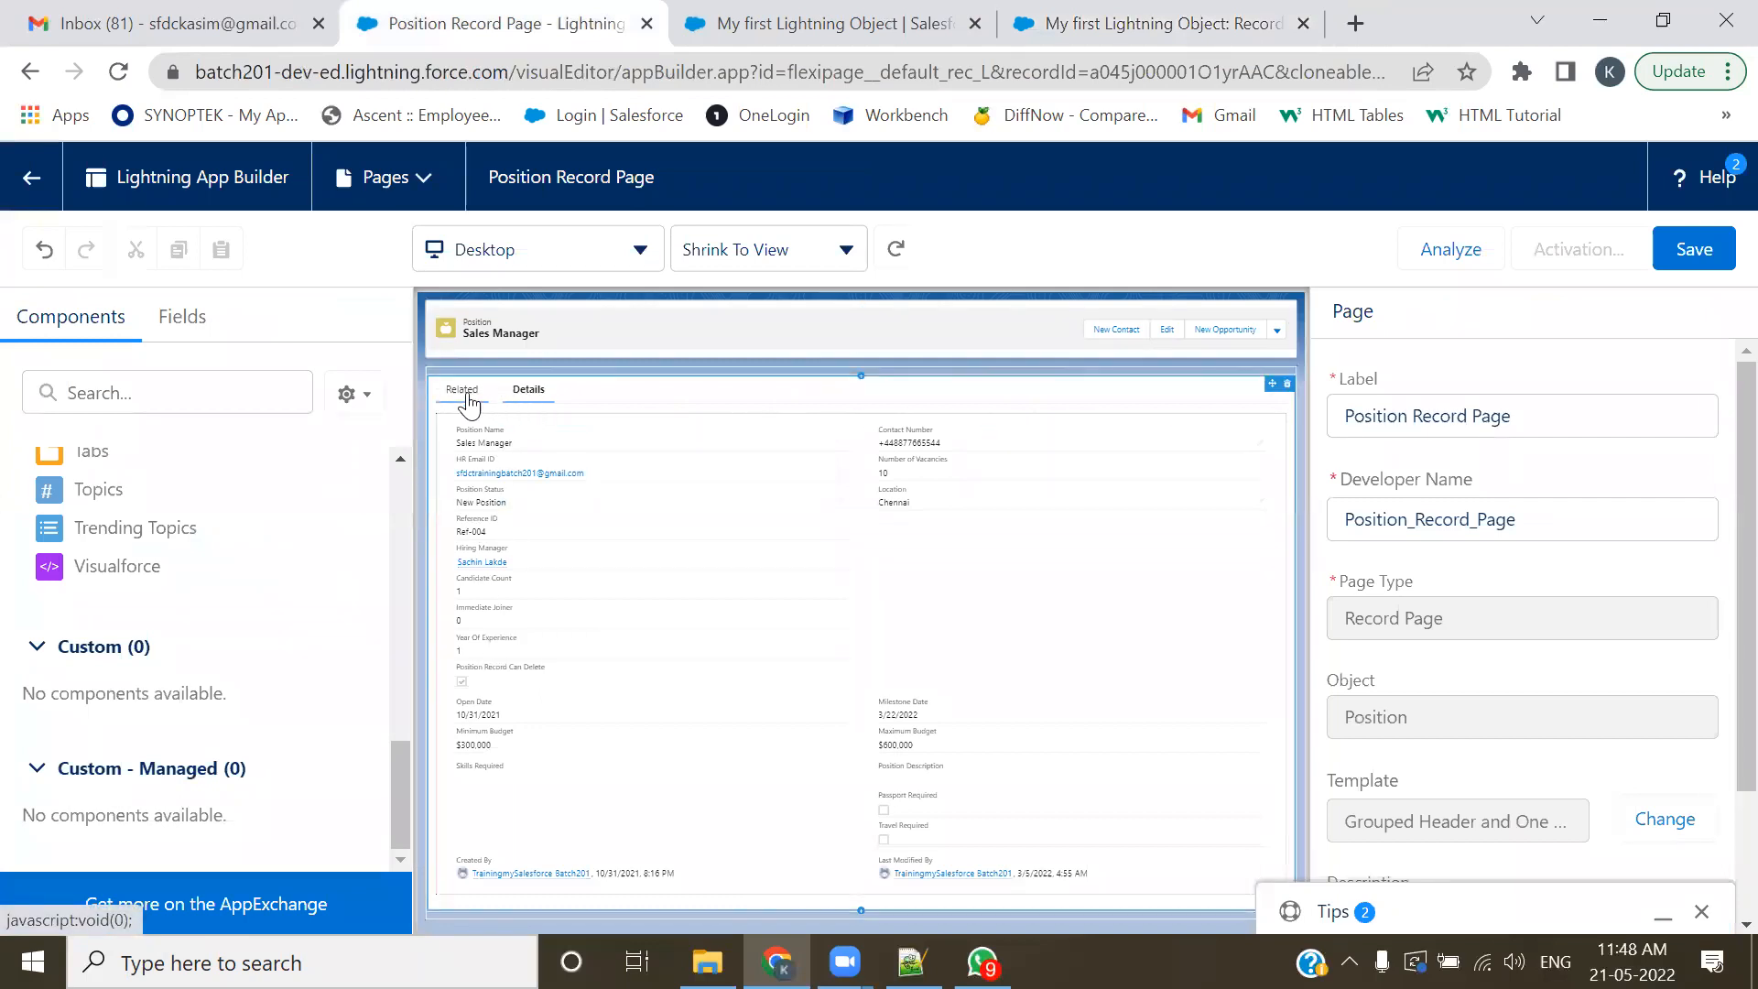
- Reorder the Tabs component on the Position record page so that Details comes before Related
mouse_move(470, 402)
left_mouse_down()
mouse_move(530, 381)
mouse_move(577, 396)
mouse_move(447, 393)
mouse_move(455, 409)
left_mouse_up()
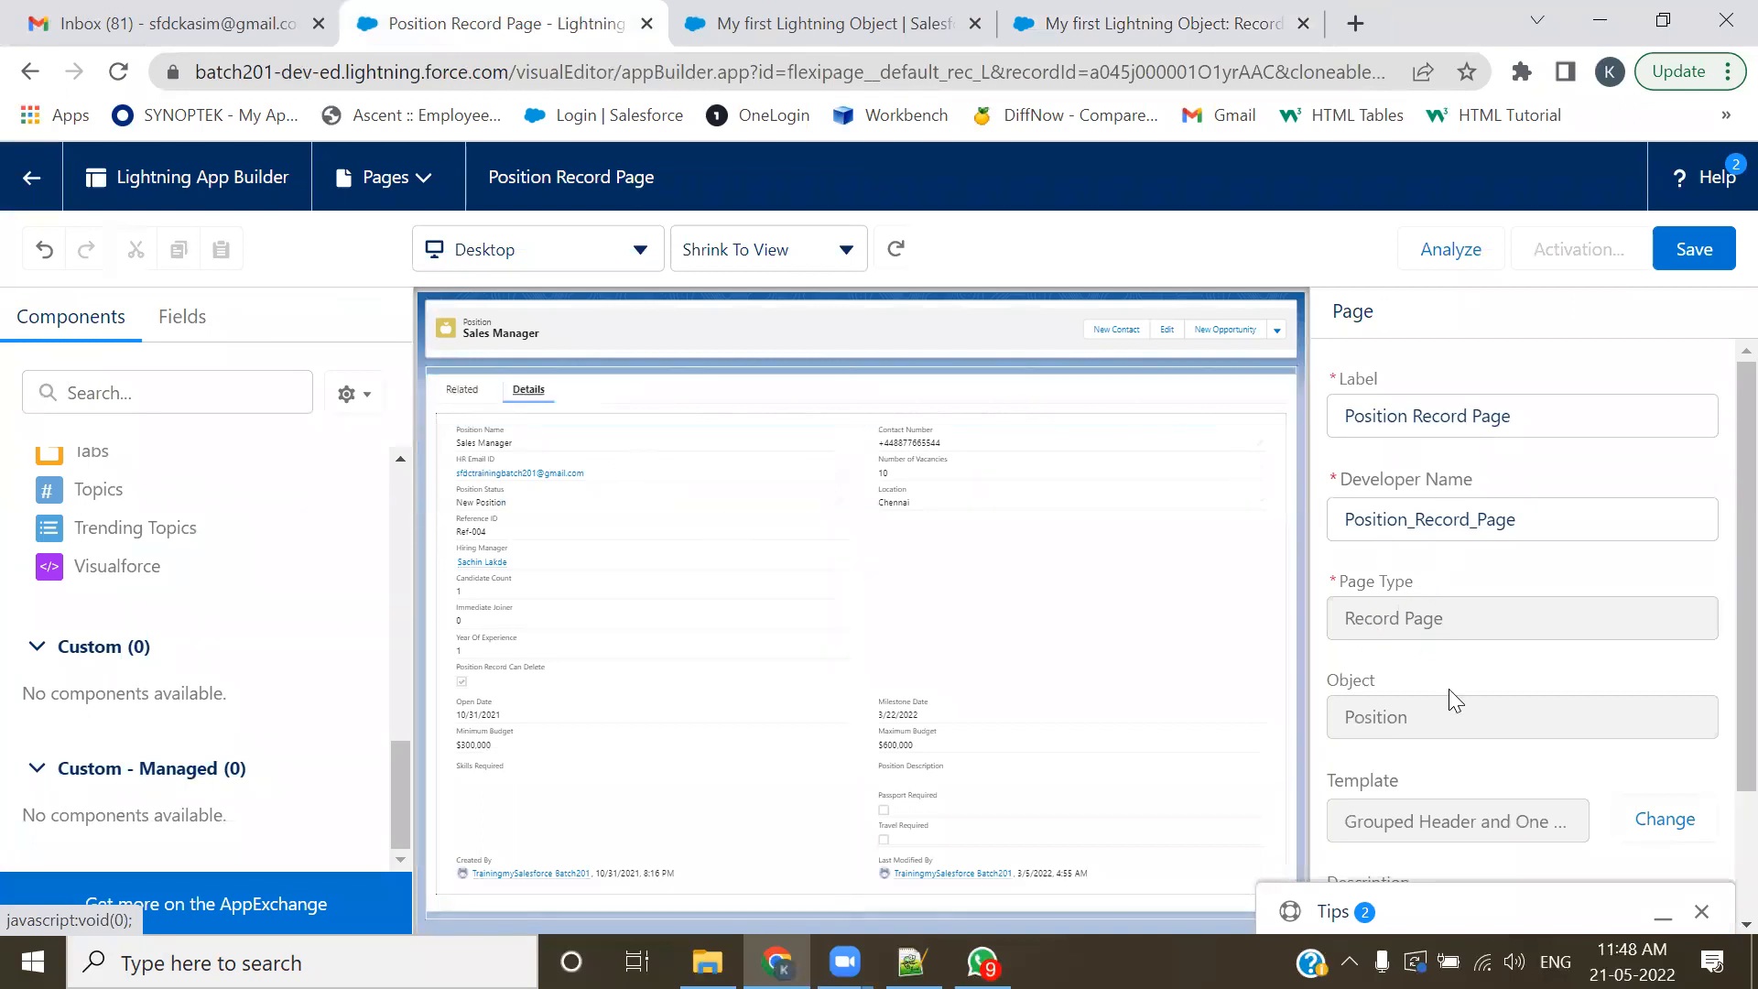
left_click(529, 394)
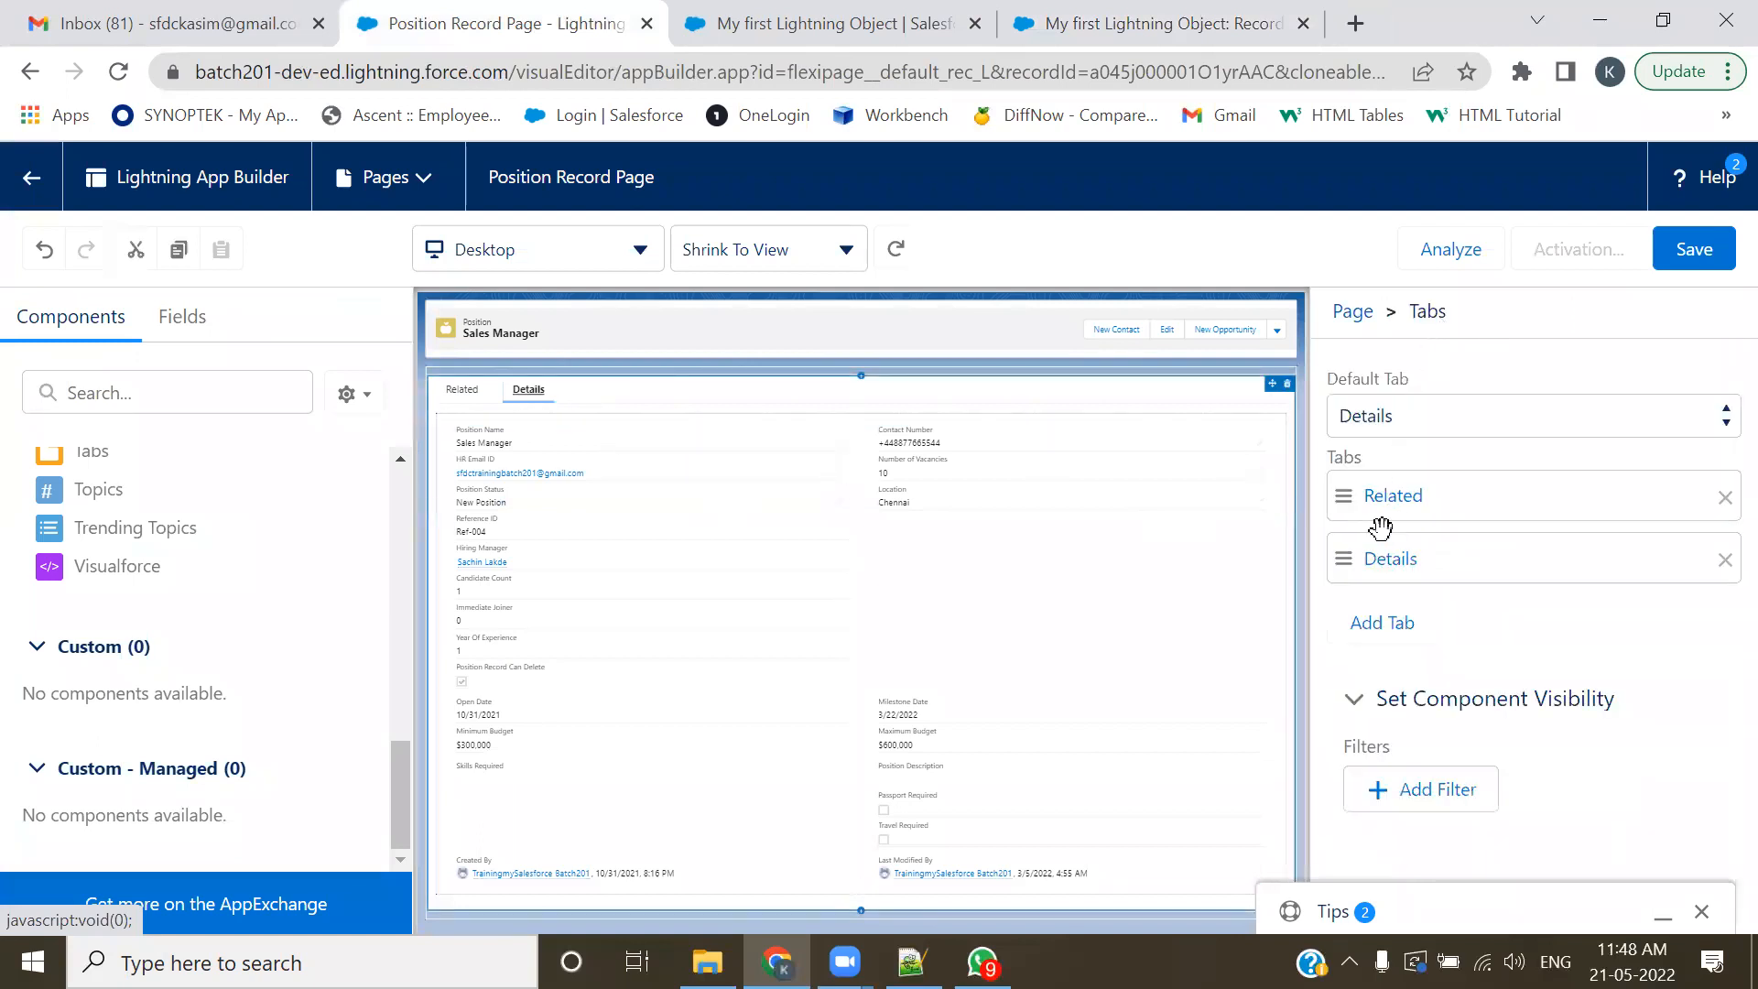
left_click_drag(1344, 503, 1343, 561)
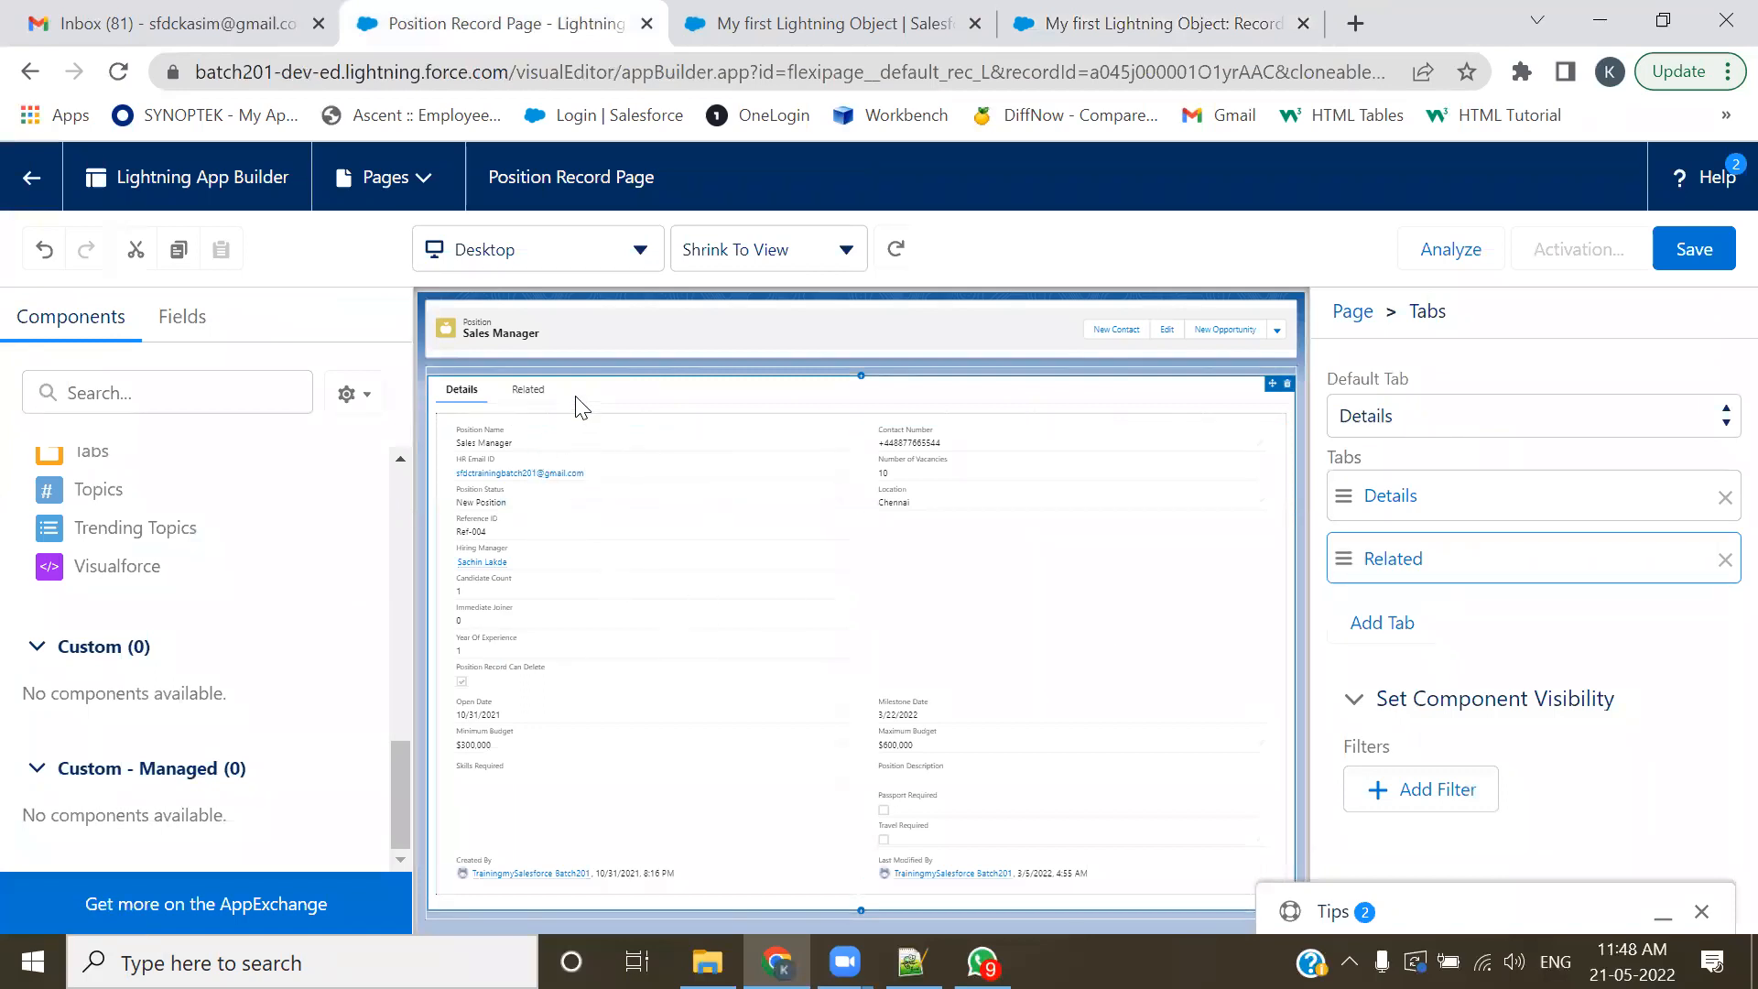
- Add a third tab to the Tabs component and open its label choices
left_click(1380, 624)
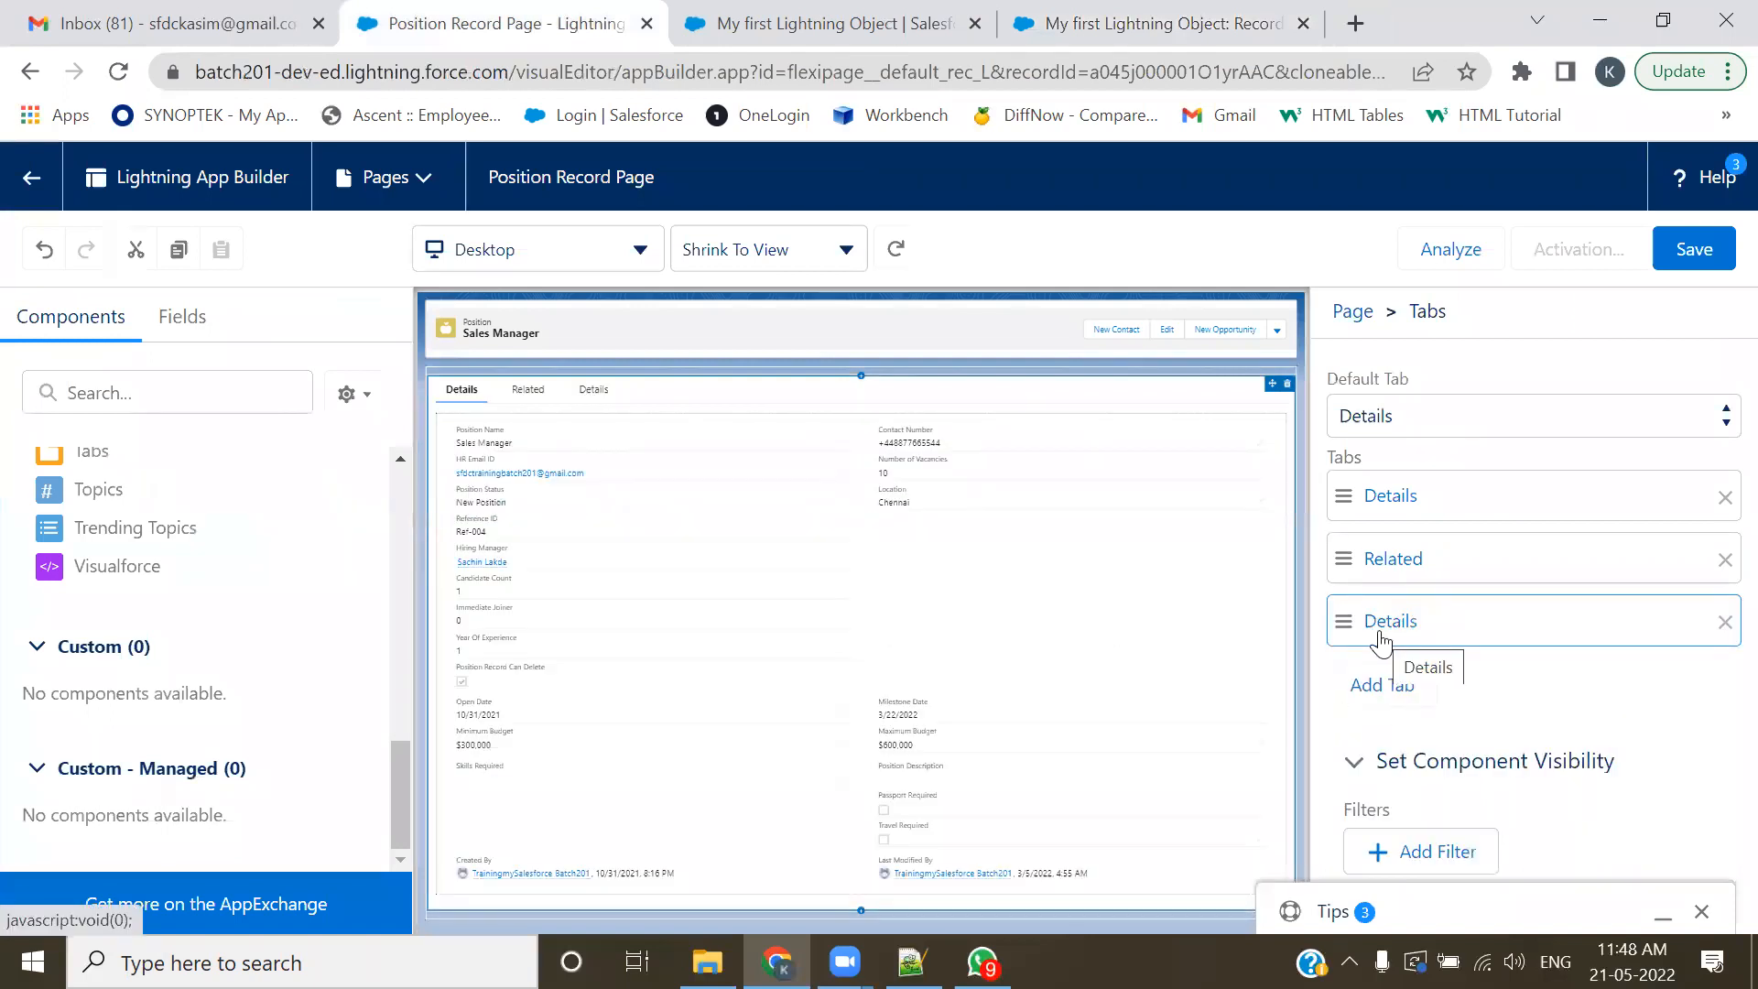
left_click(1379, 646)
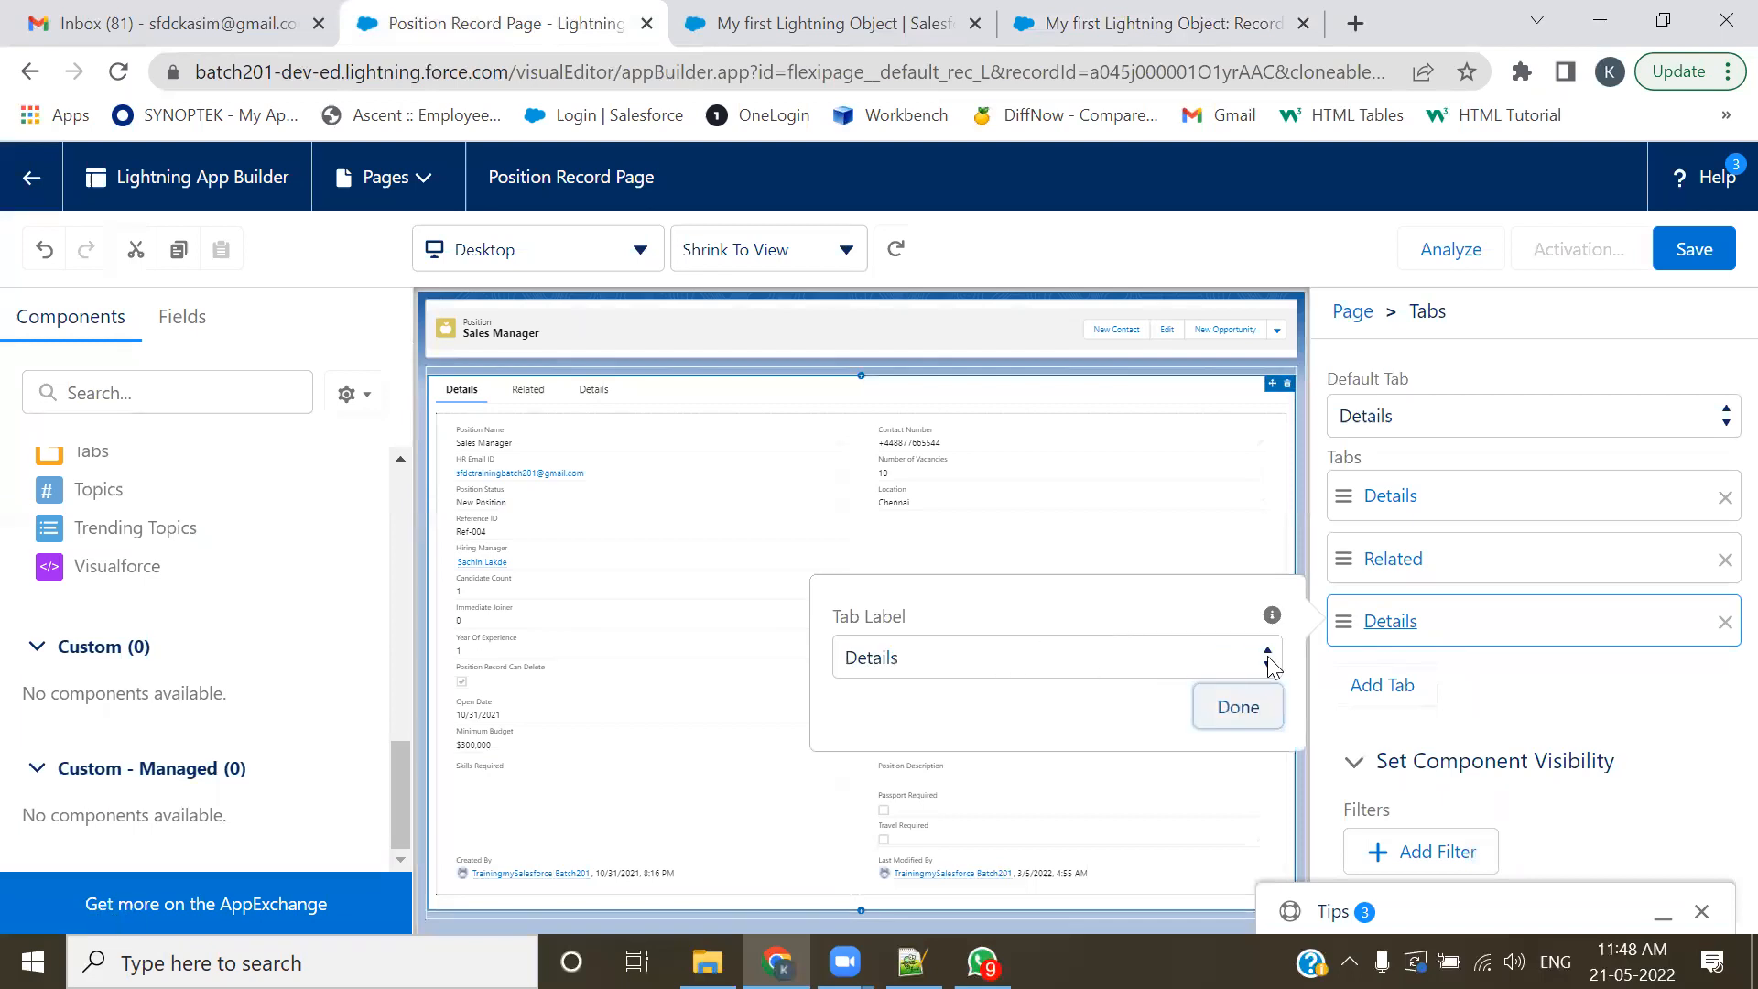
left_click(1270, 666)
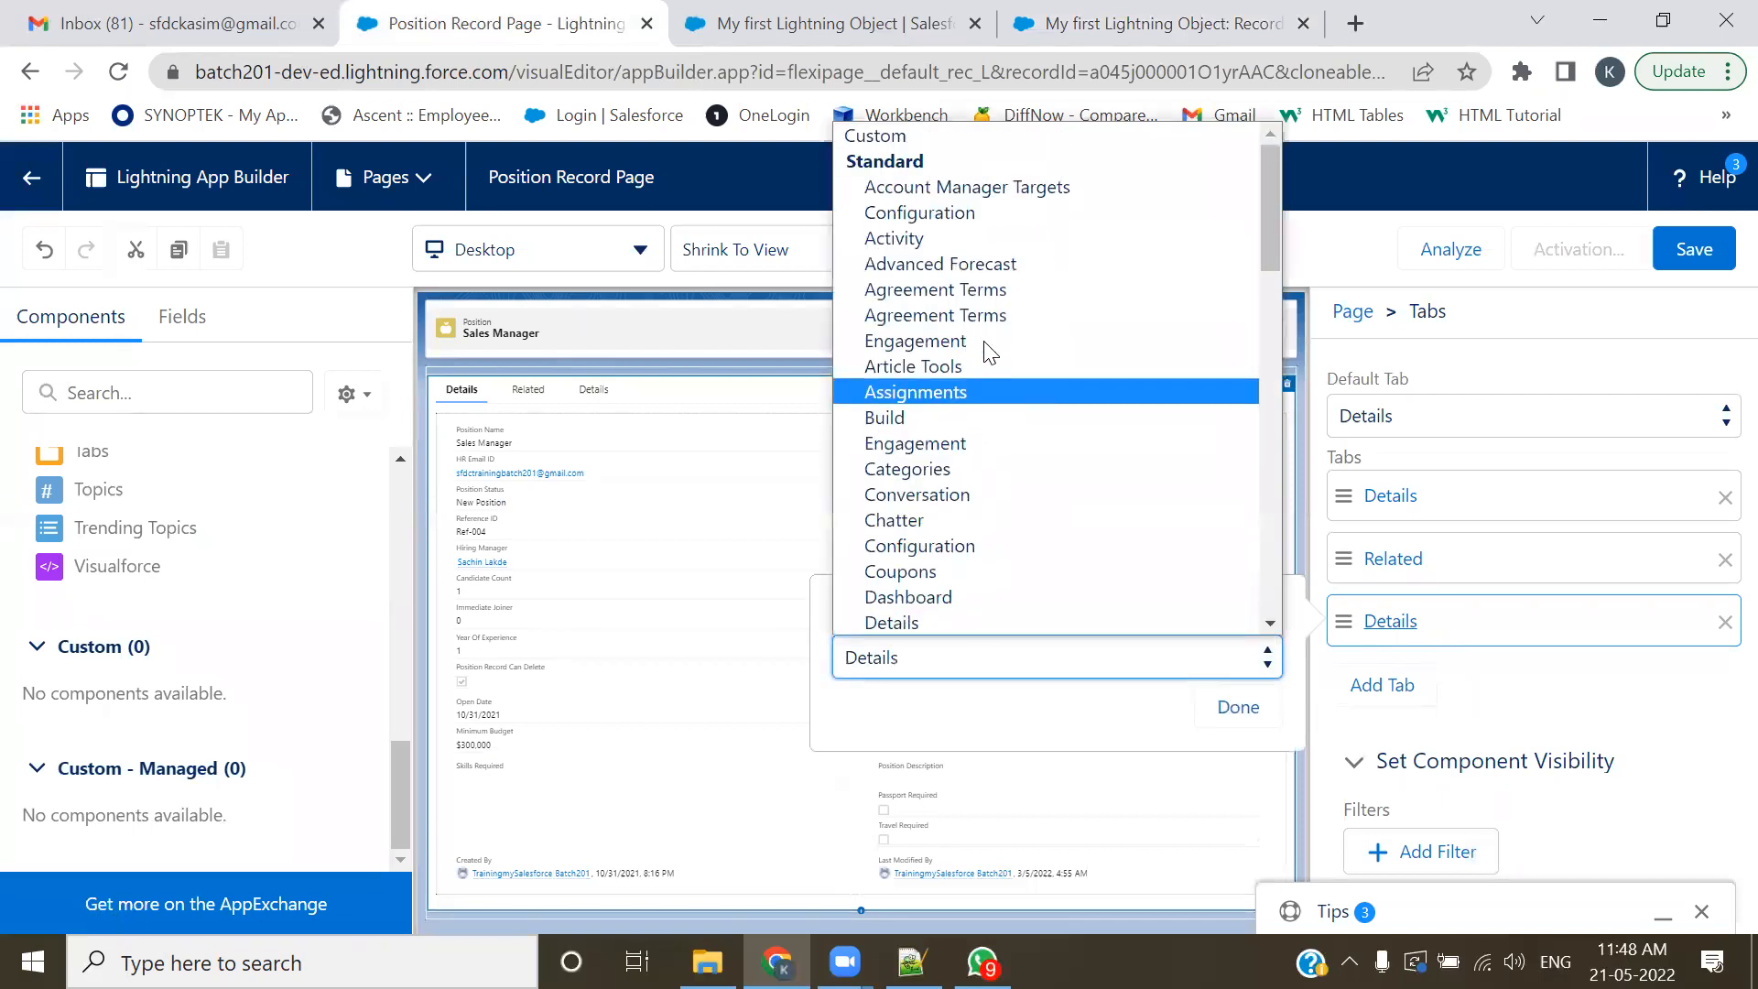
- Look through the standard labels available for the new tab
scroll(989, 353, "down", 9)
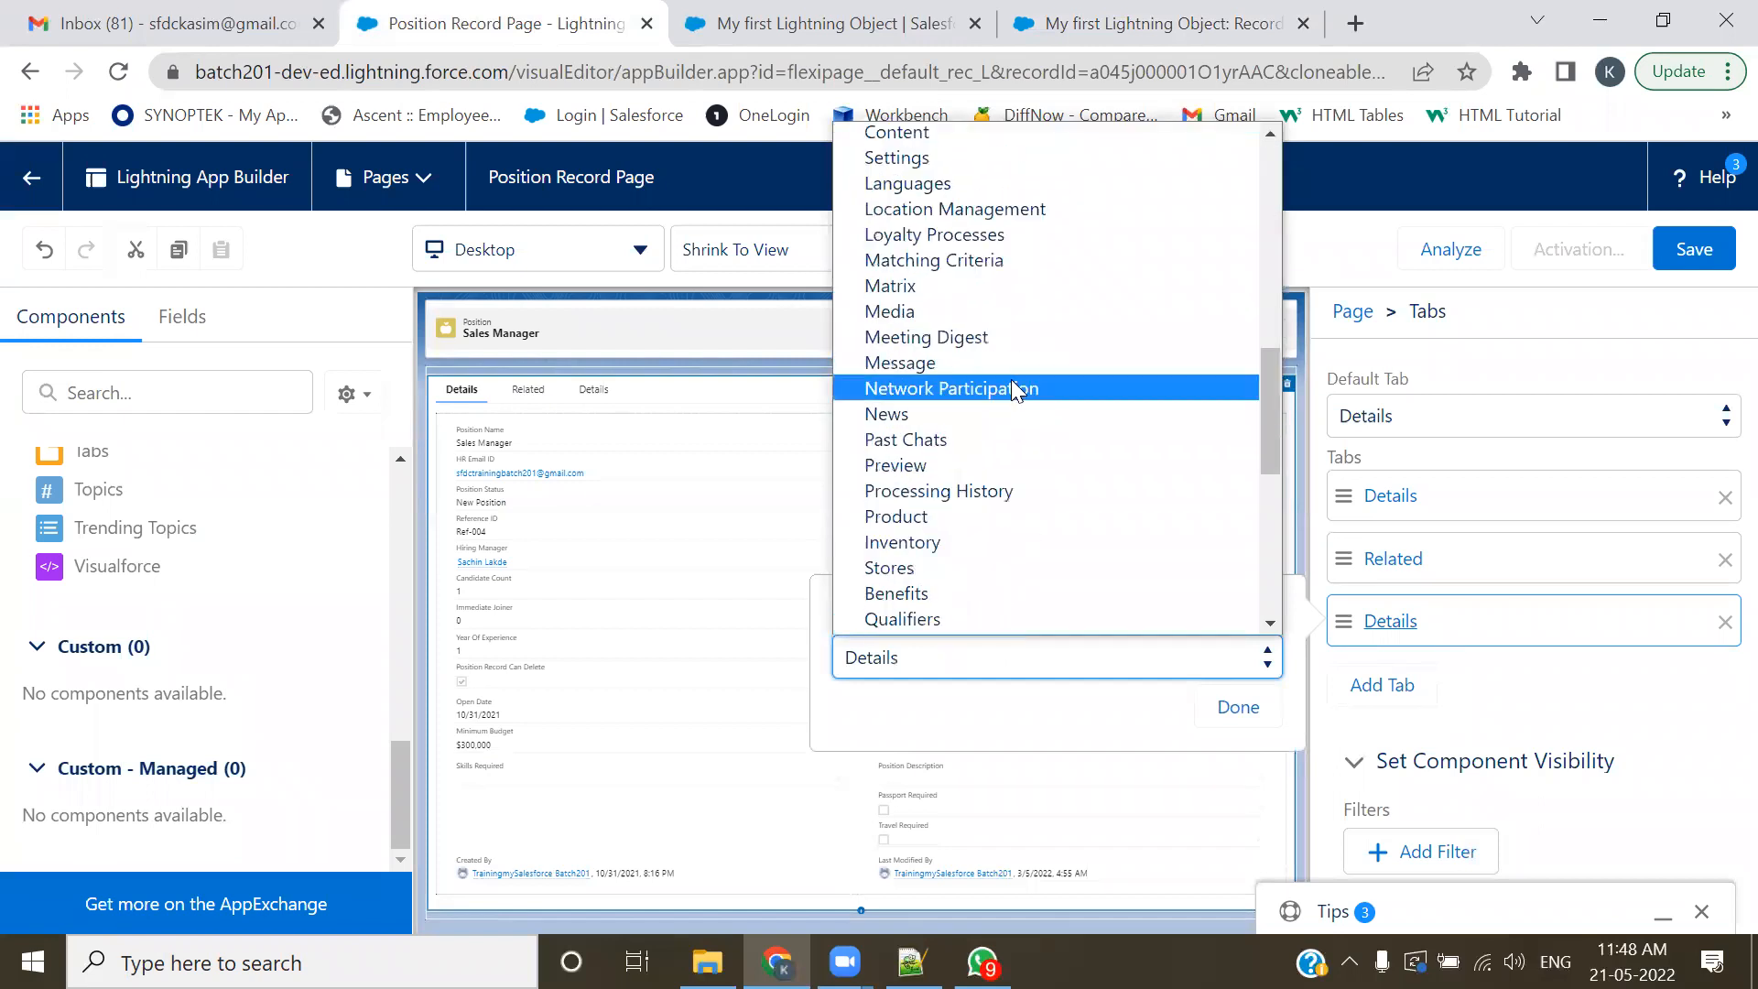
scroll(1011, 388, "down", 6)
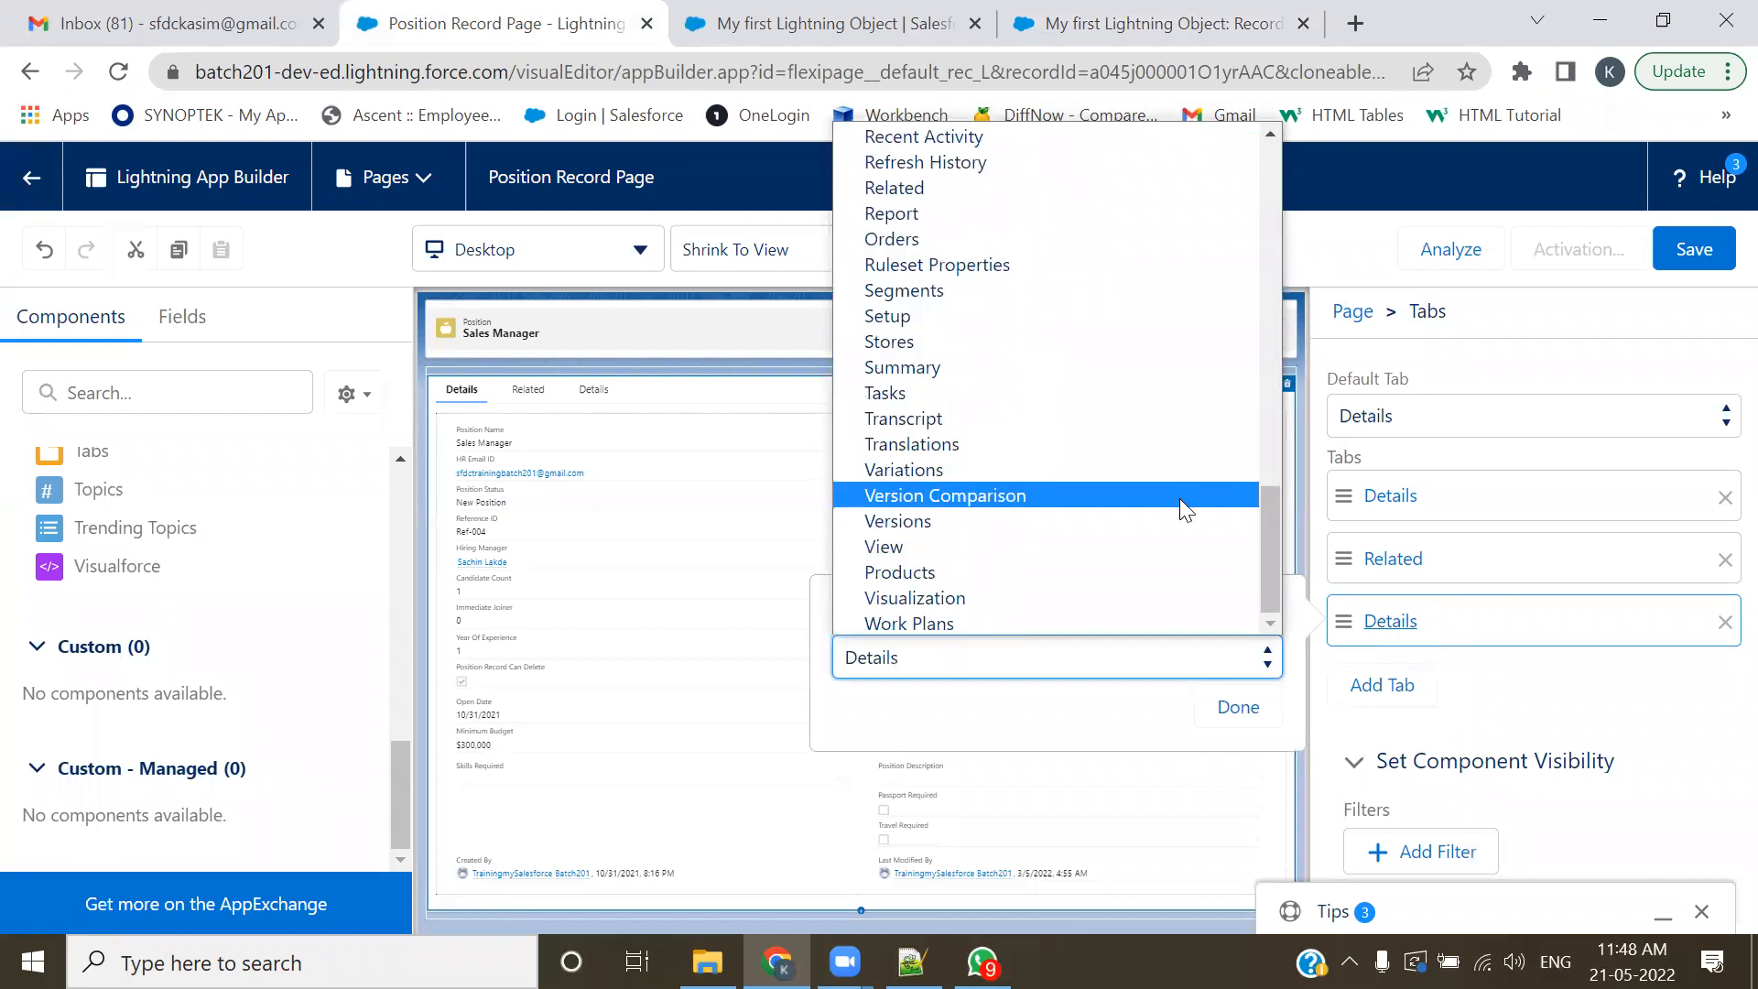
left_click_drag(1267, 584, 1300, 268)
scroll(1163, 238, "up", 3)
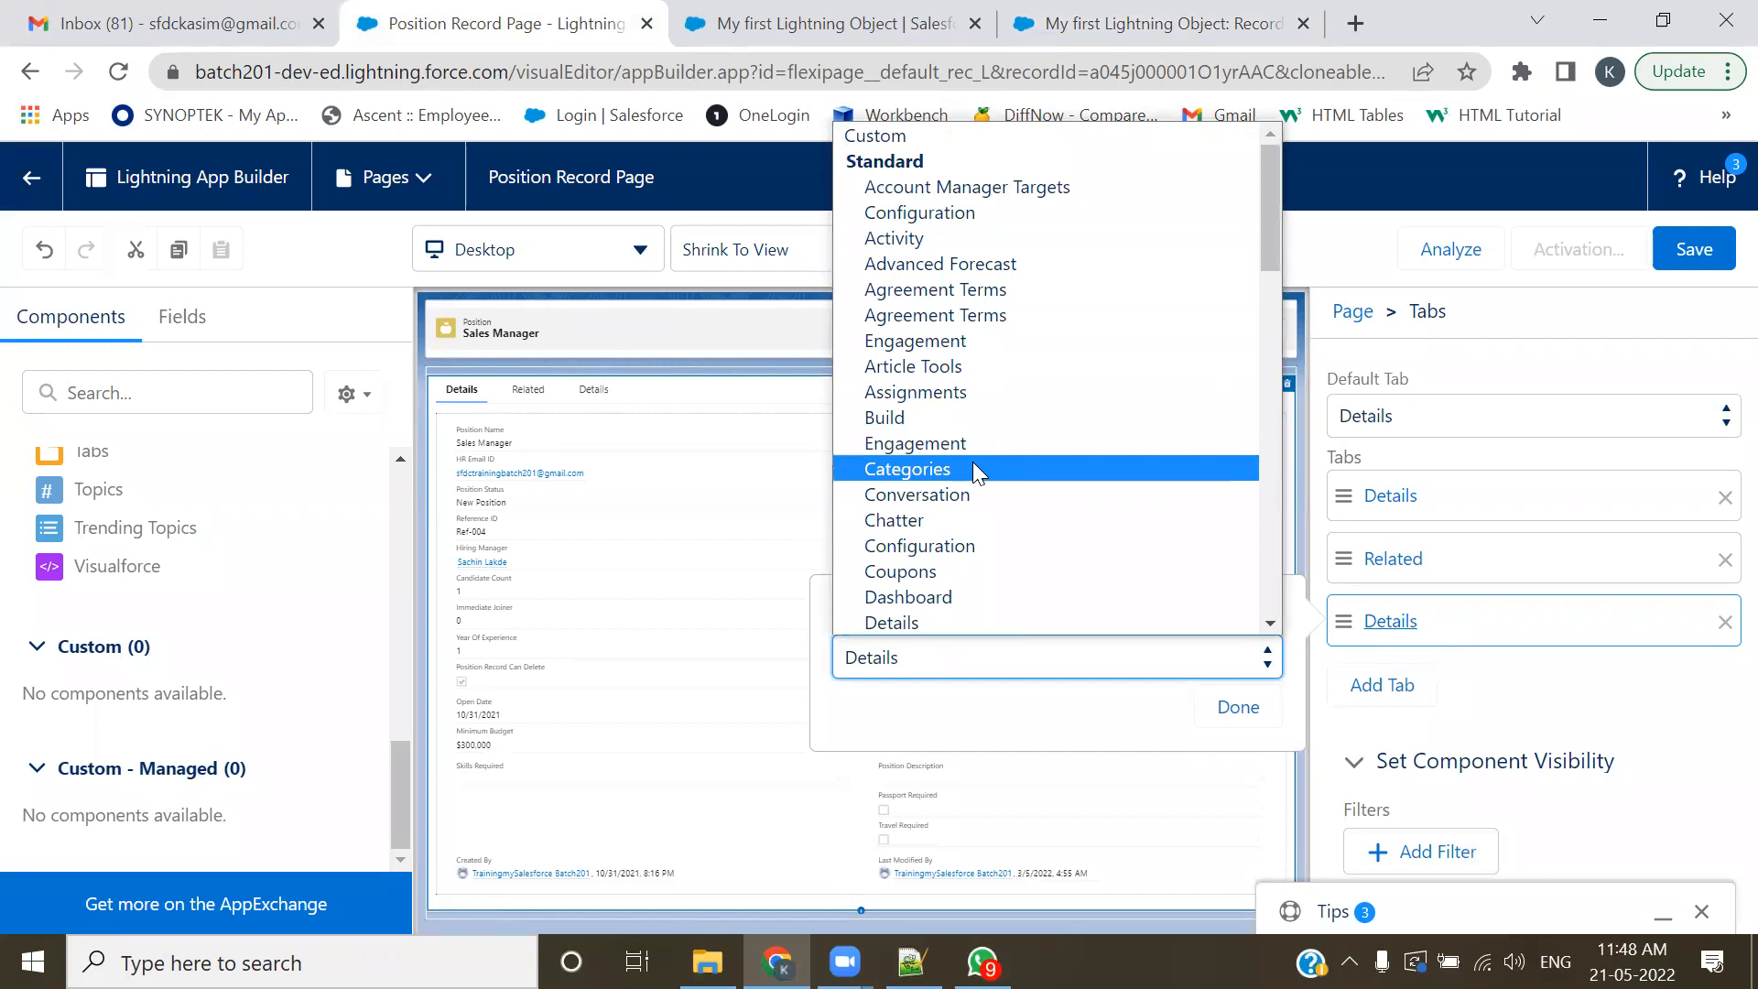
scroll(972, 461, "down", 3)
scroll(949, 487, "down", 9)
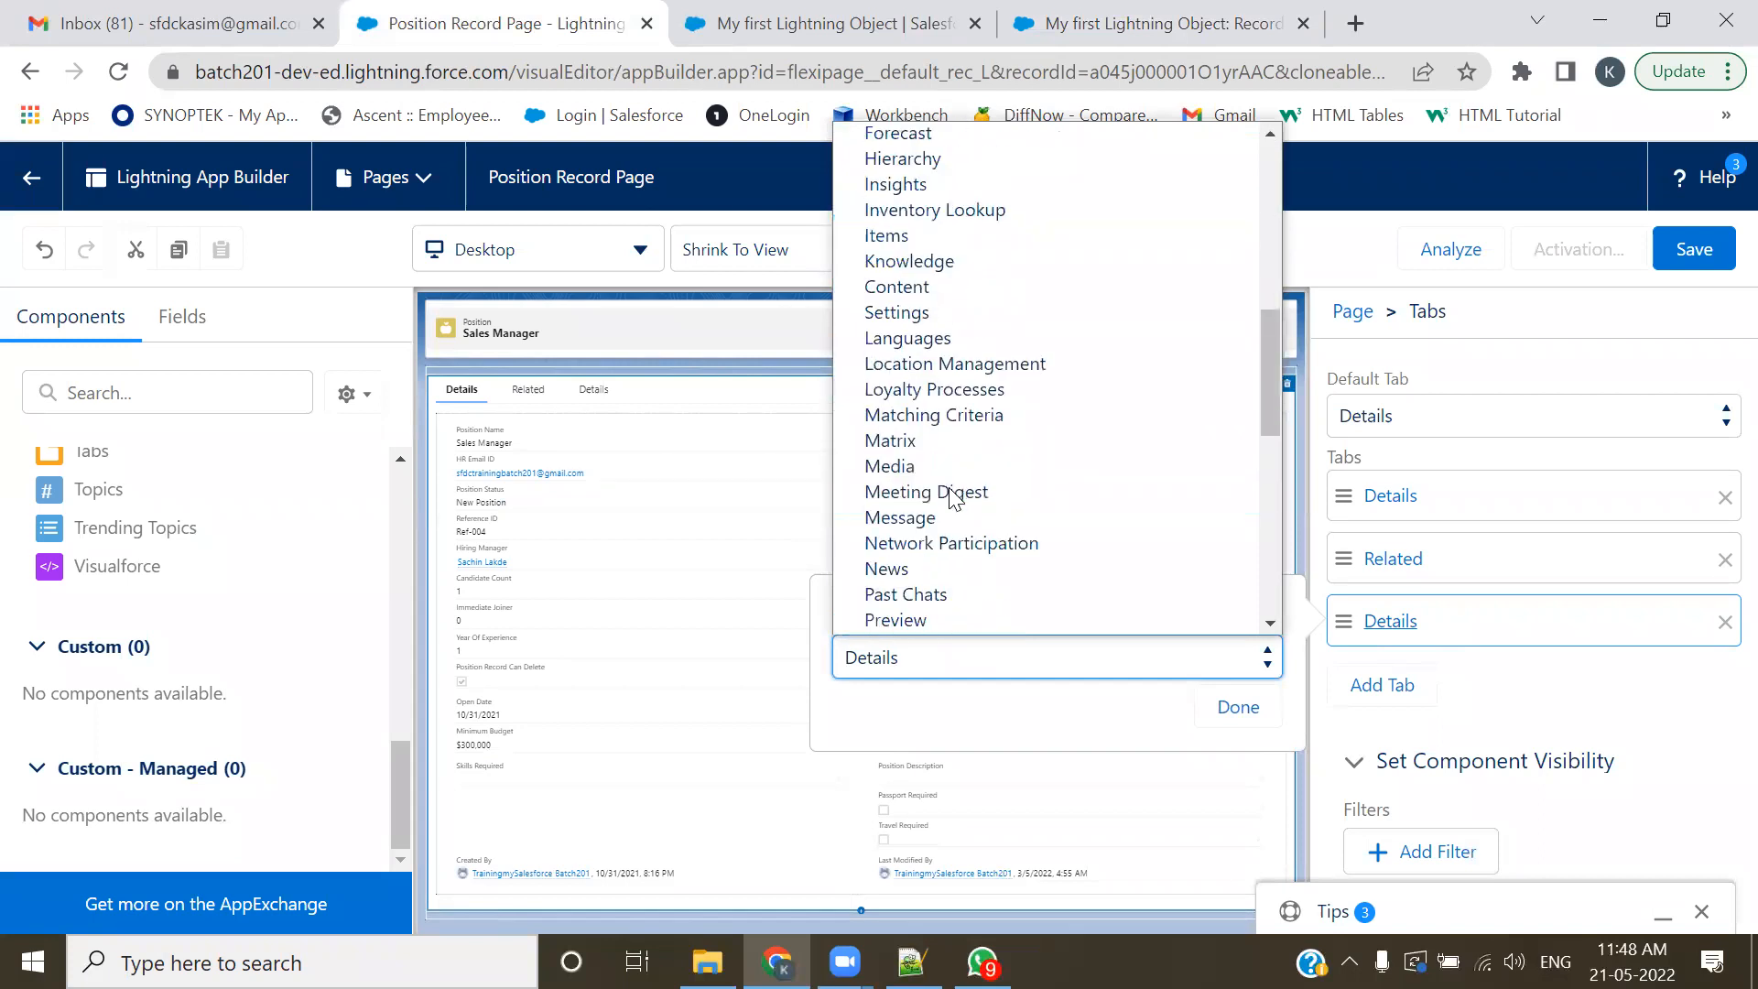
scroll(952, 499, "up", 12)
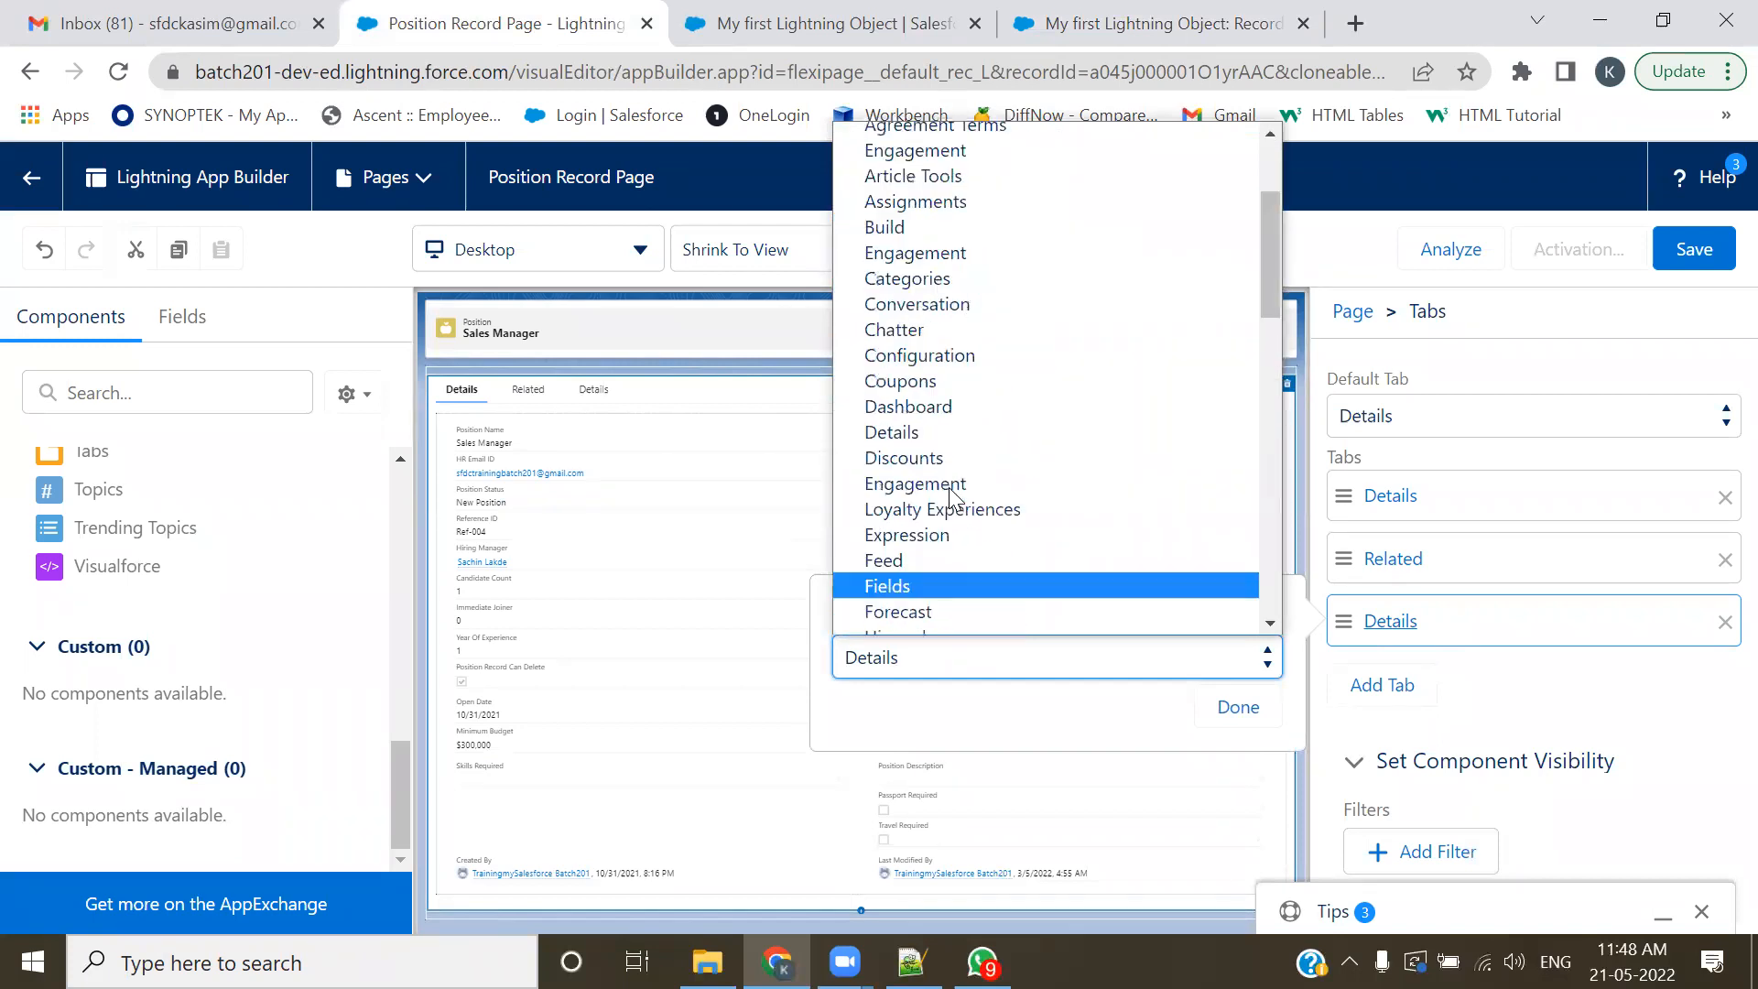
scroll(970, 540, "down", 10)
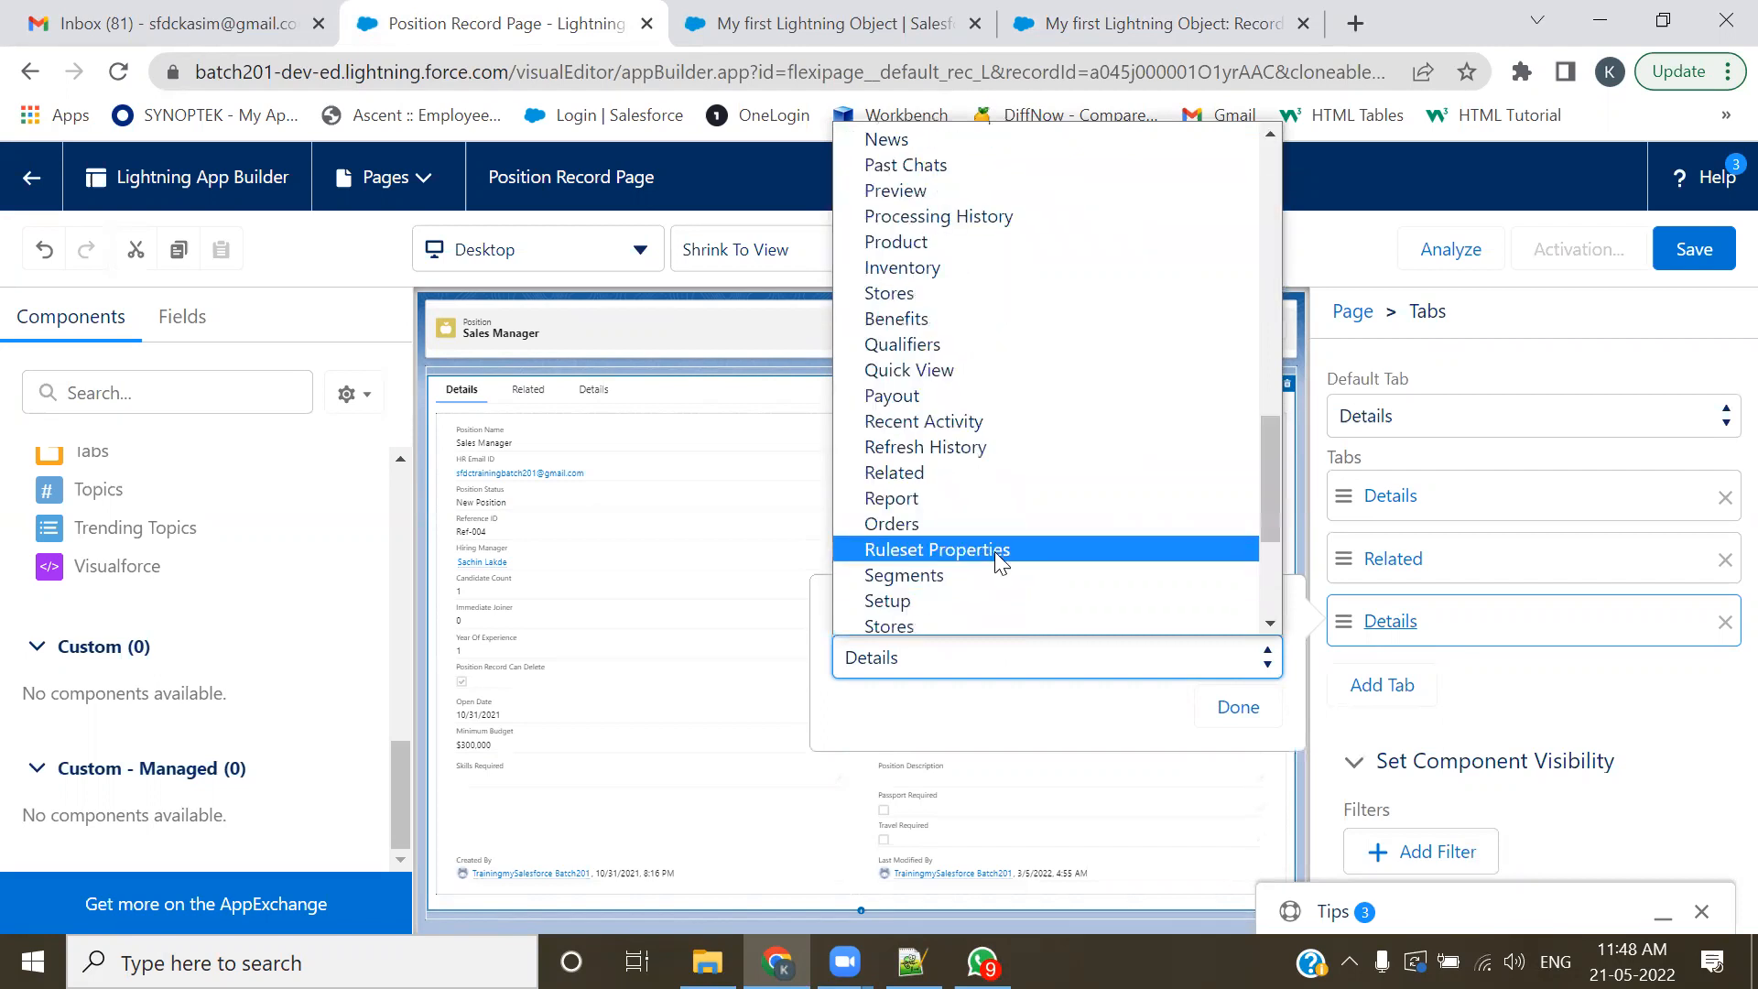
scroll(1019, 509, "down", 3)
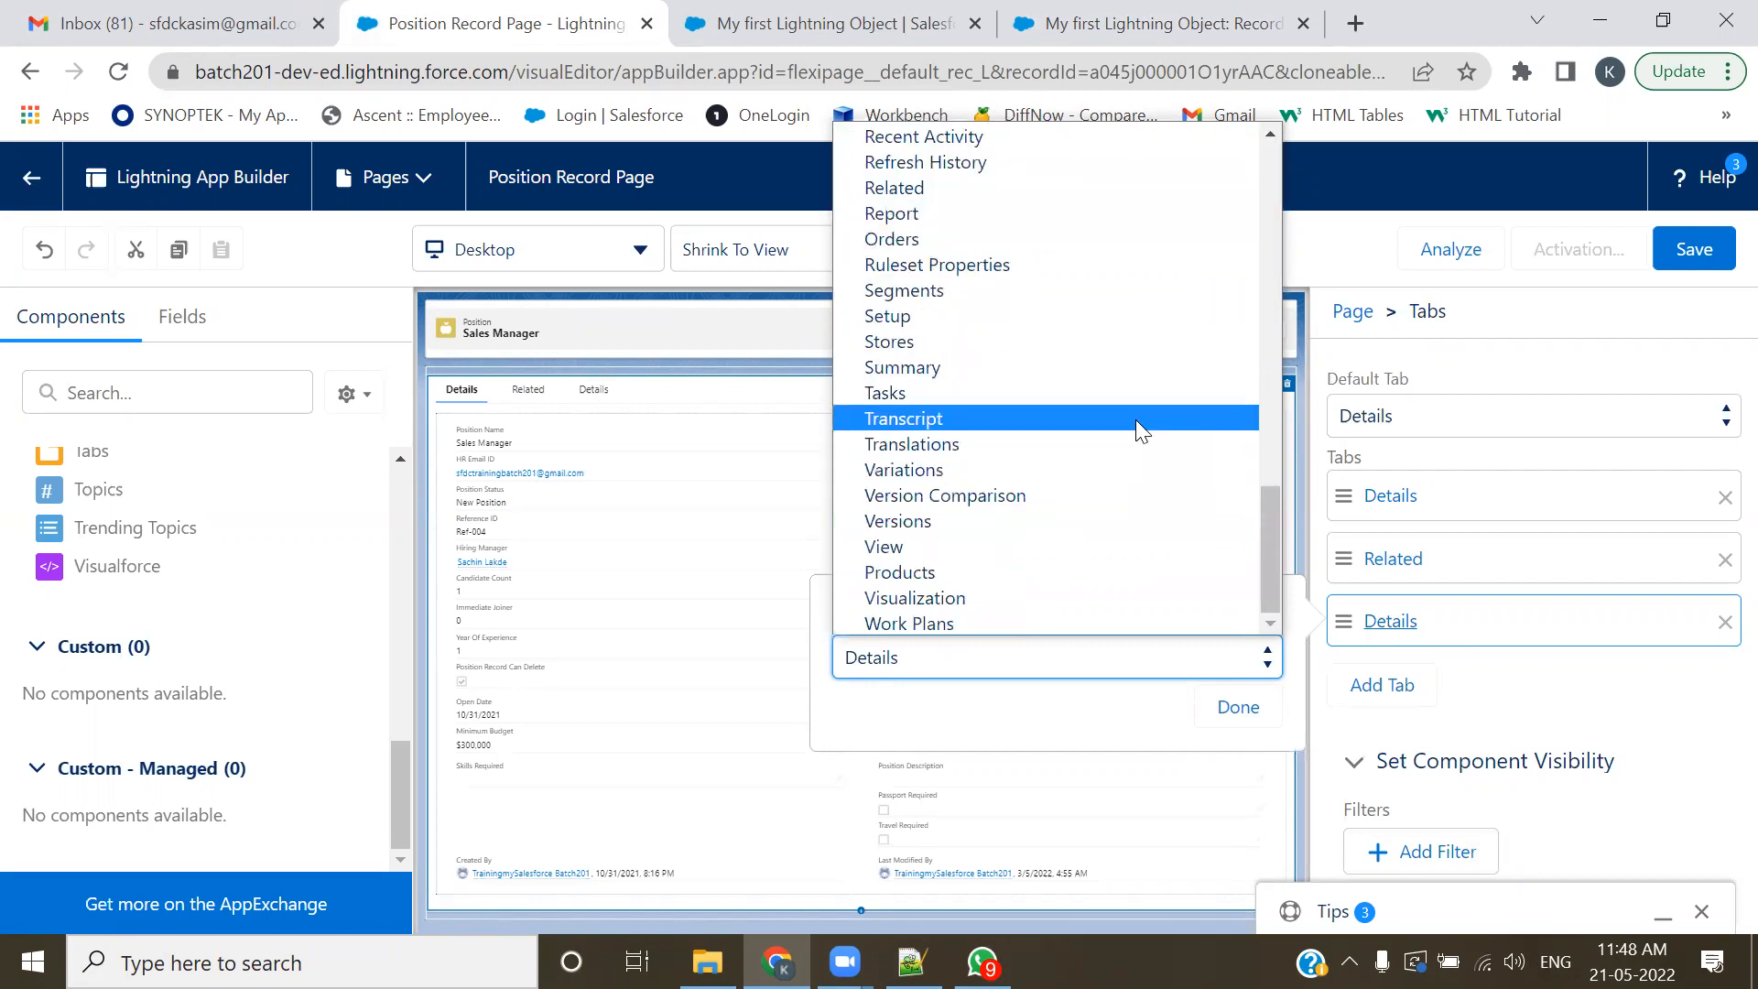
scroll(1164, 415, "up", 15)
left_click(888, 122)
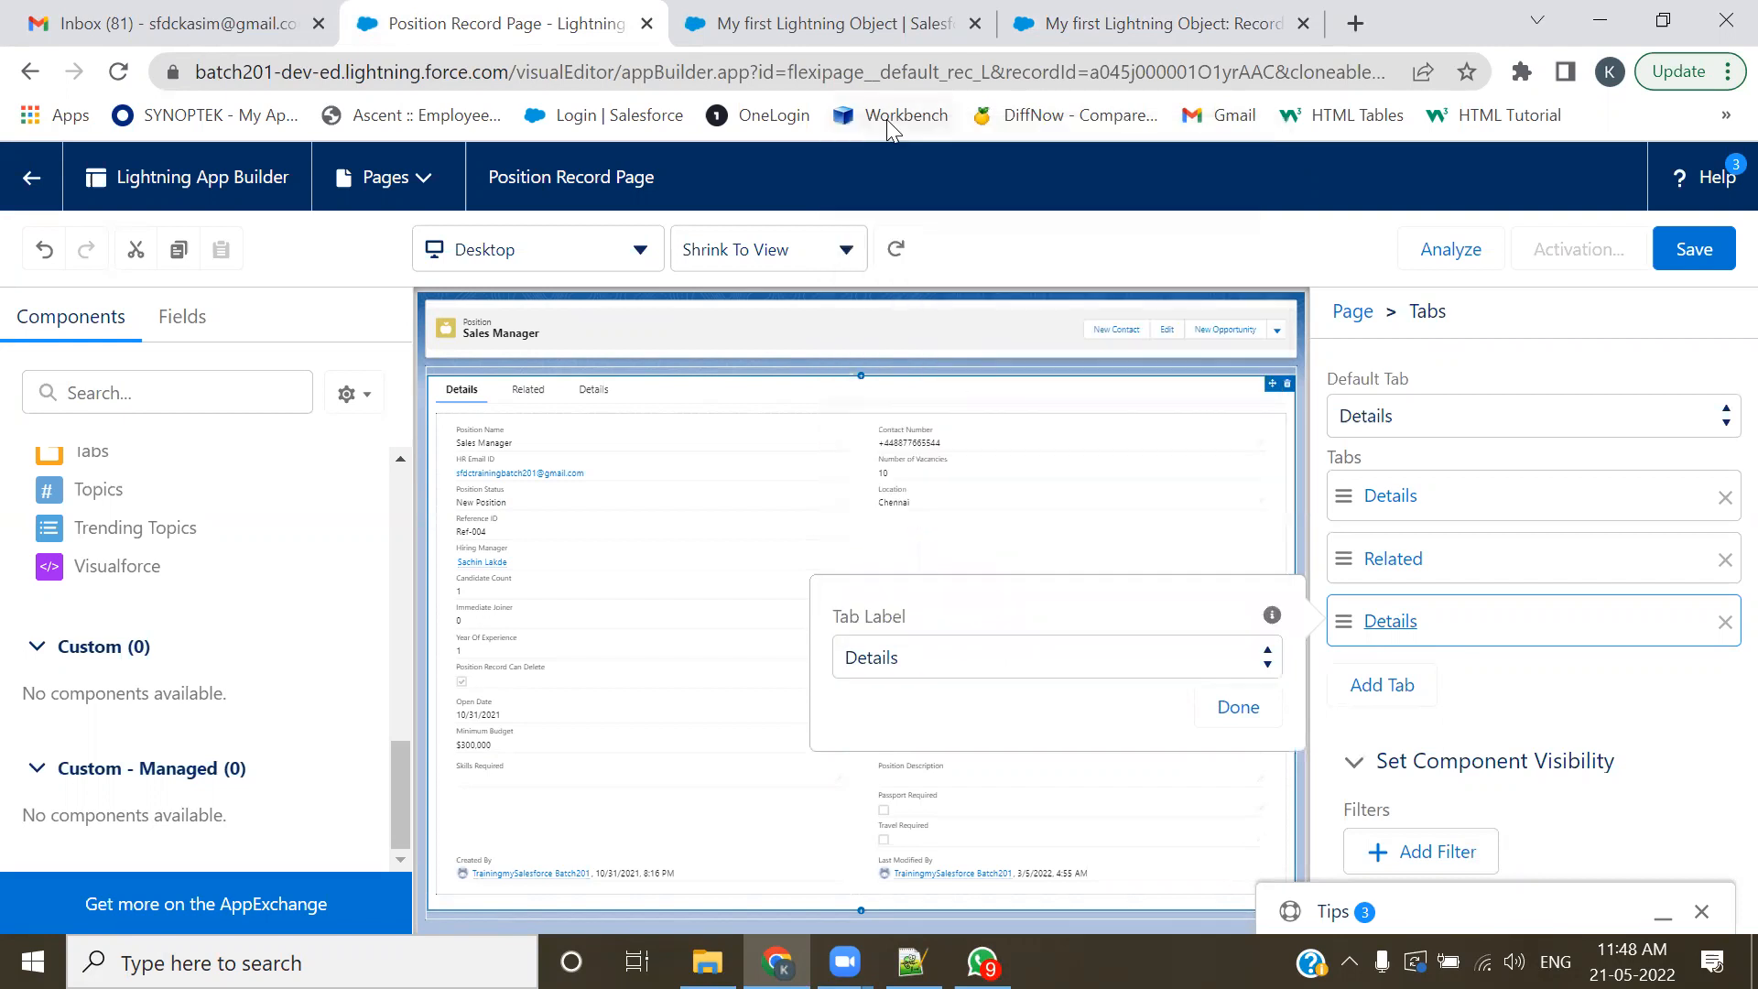
- Give the new third tab the custom label MyCustomTab
left_click(1192, 675)
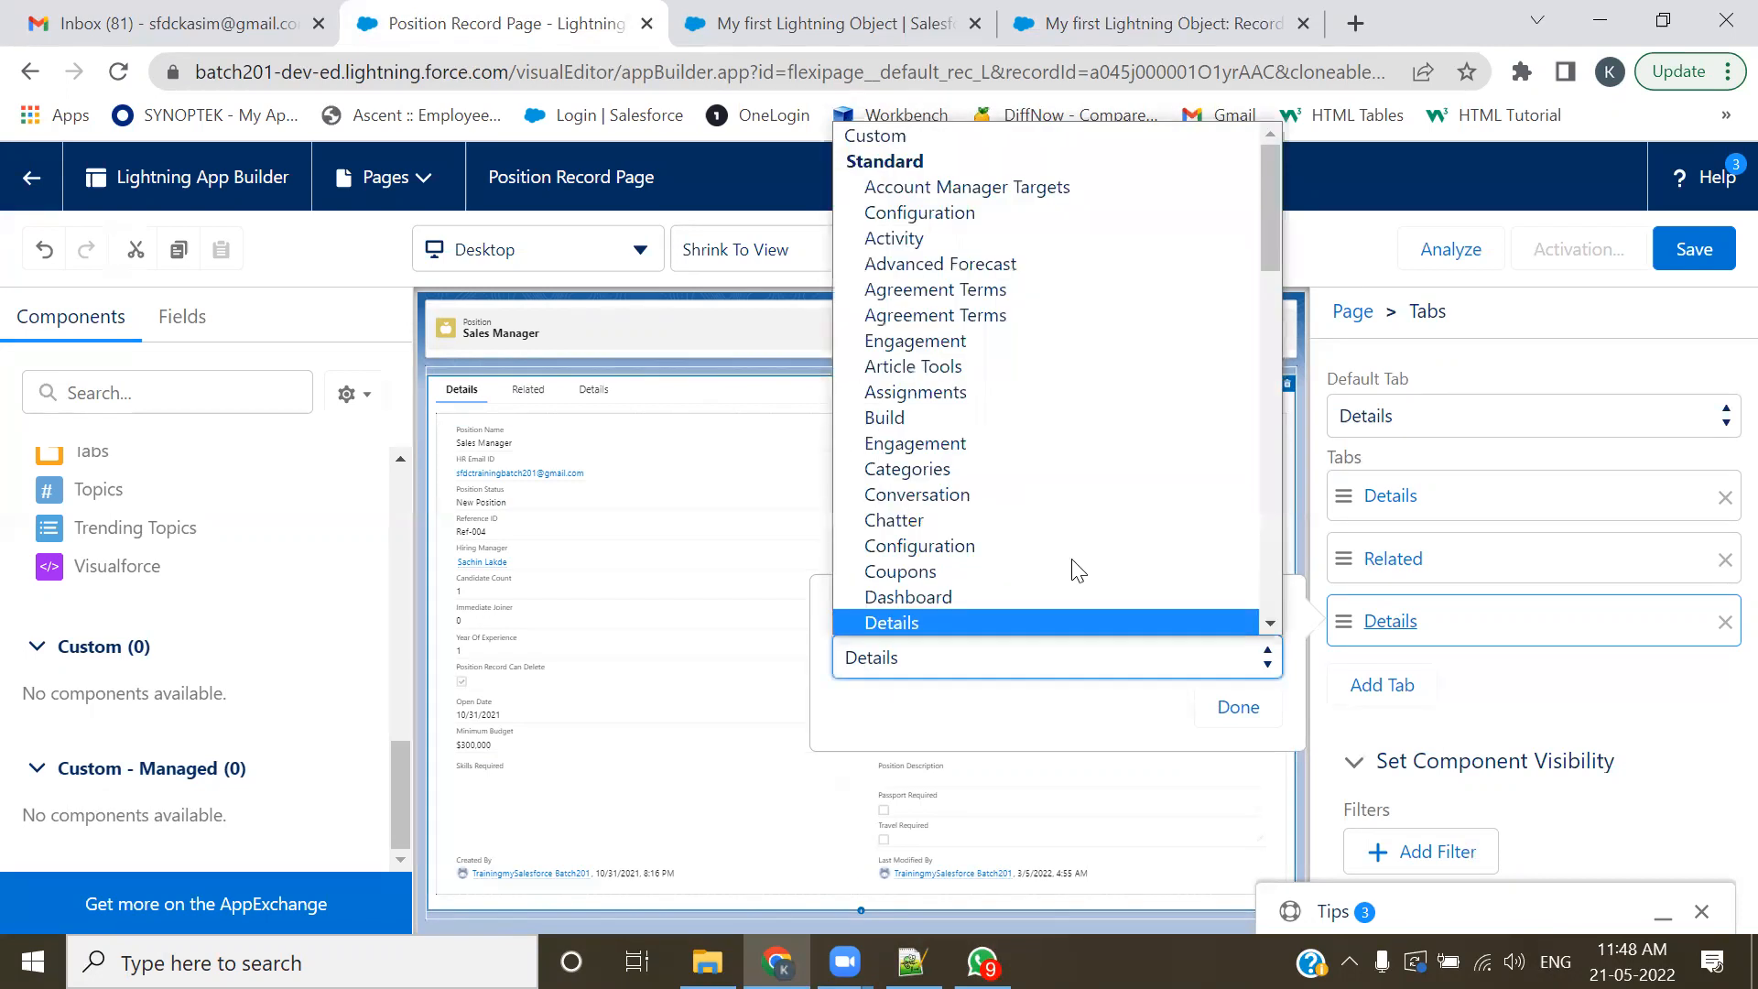
left_click(872, 137)
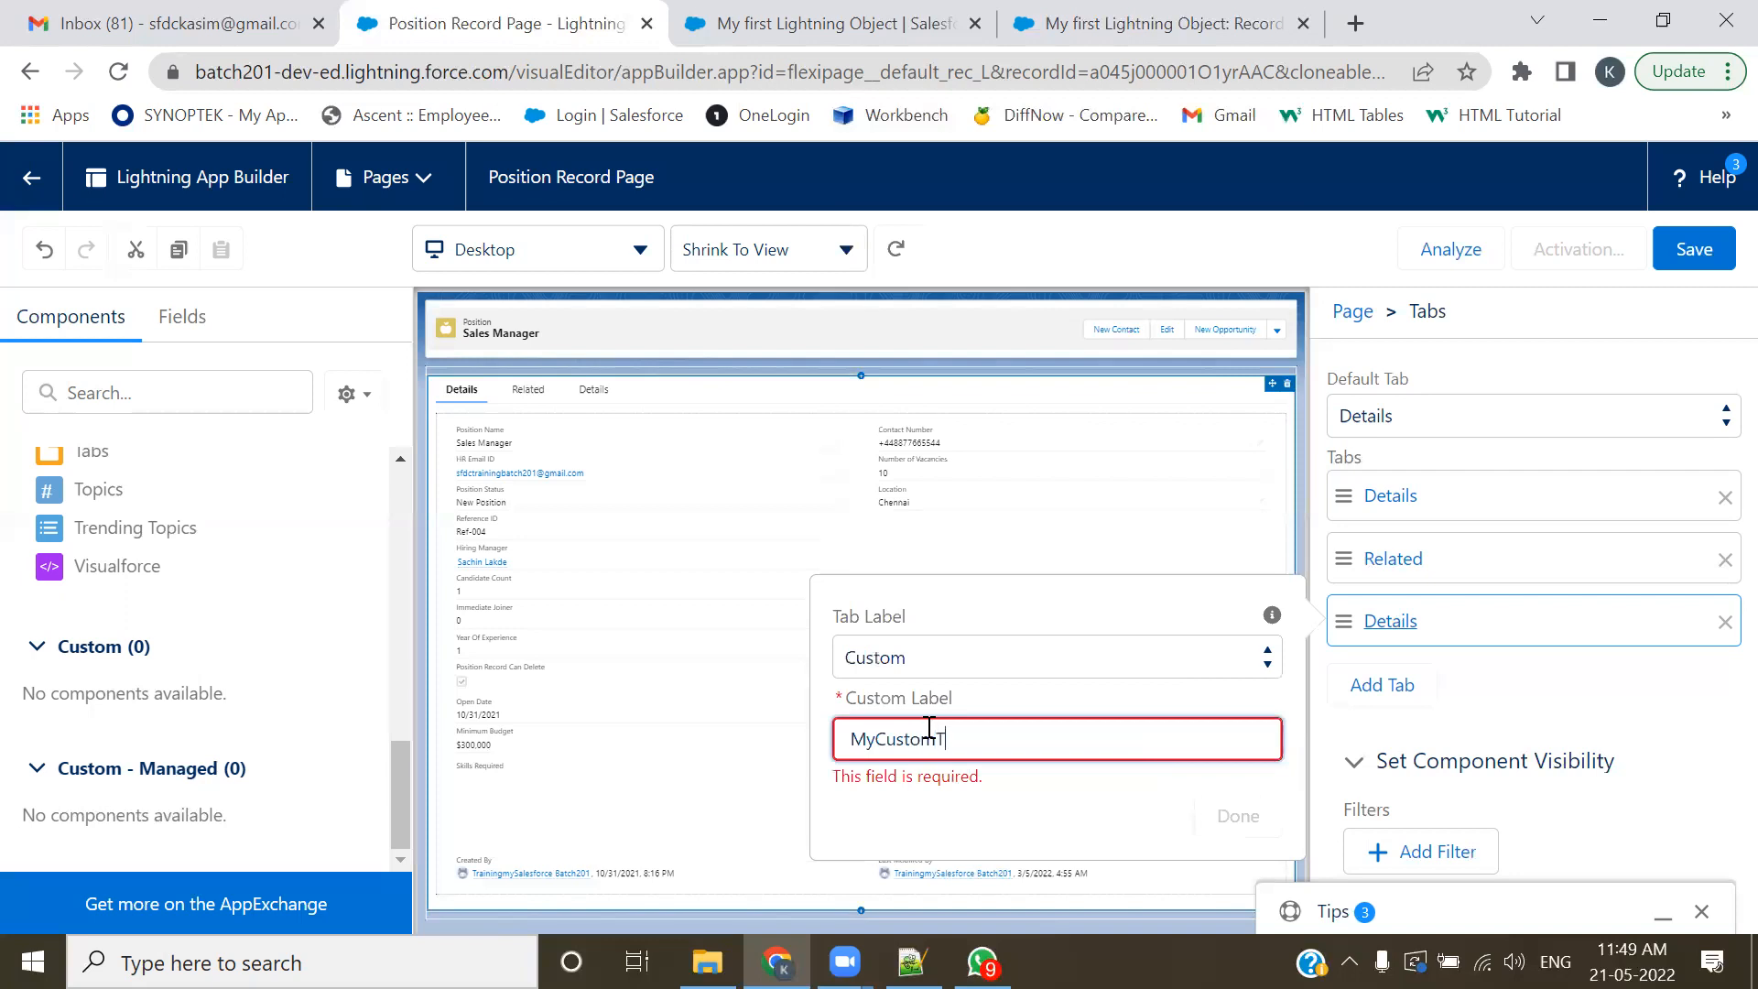
type("MyCustomTab")
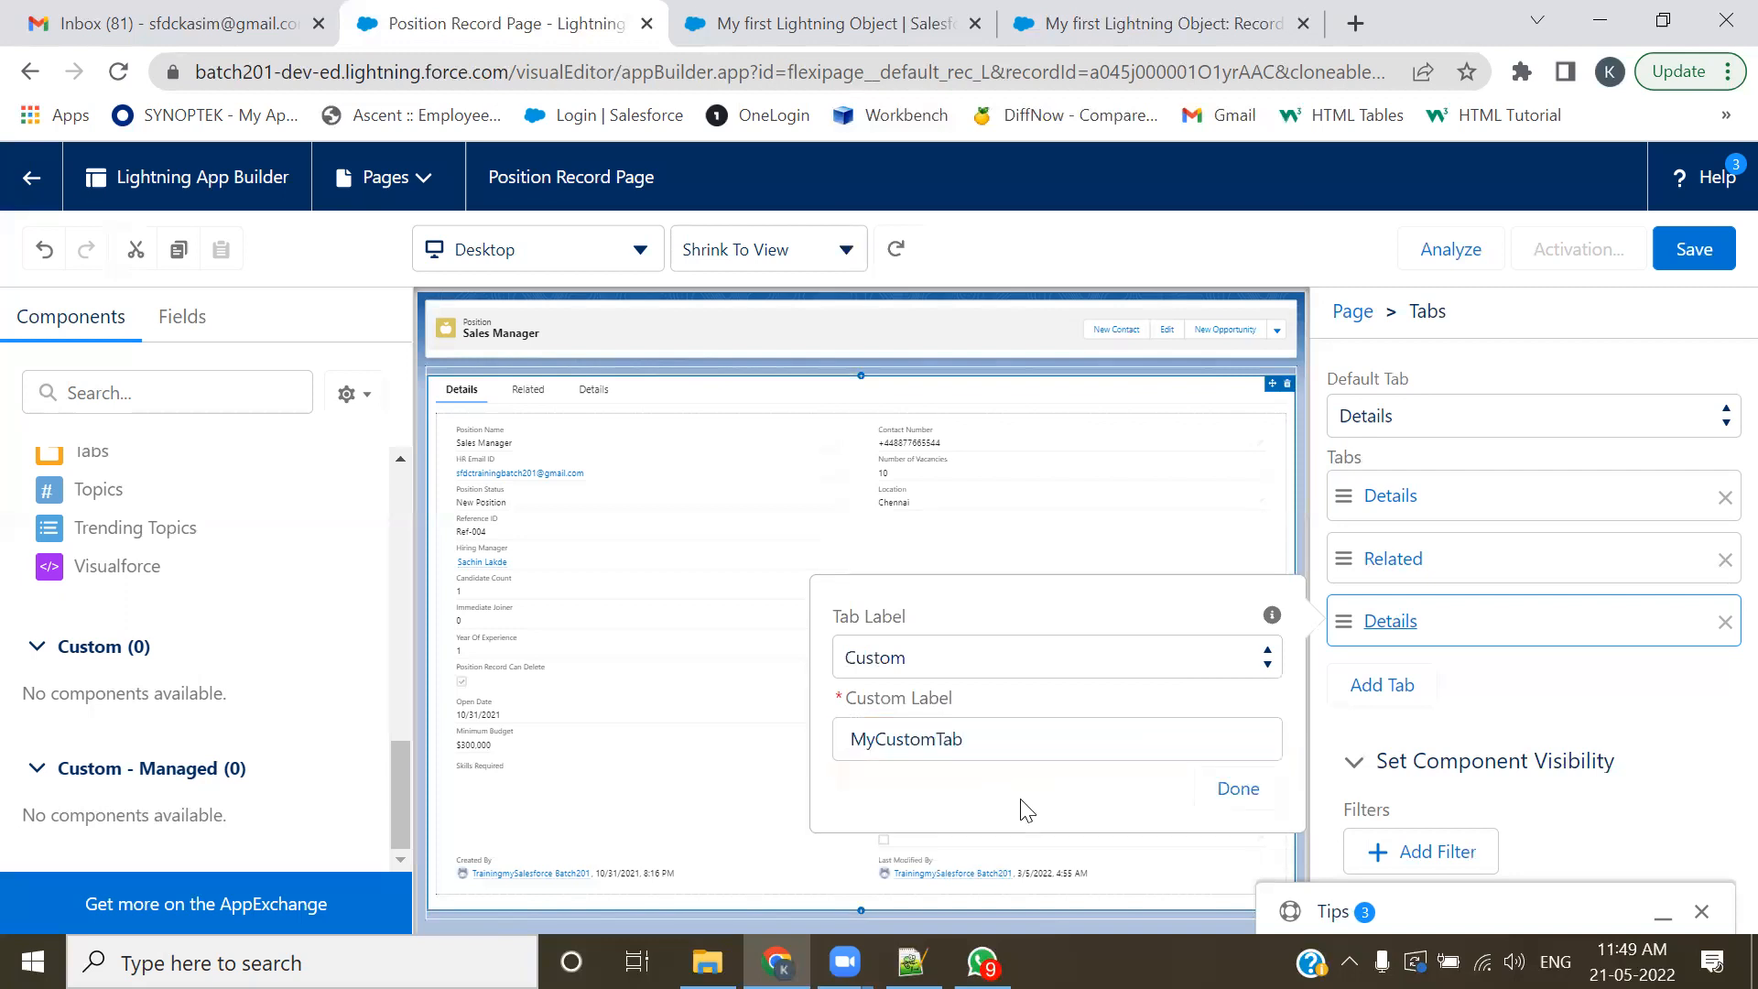
left_click(1236, 813)
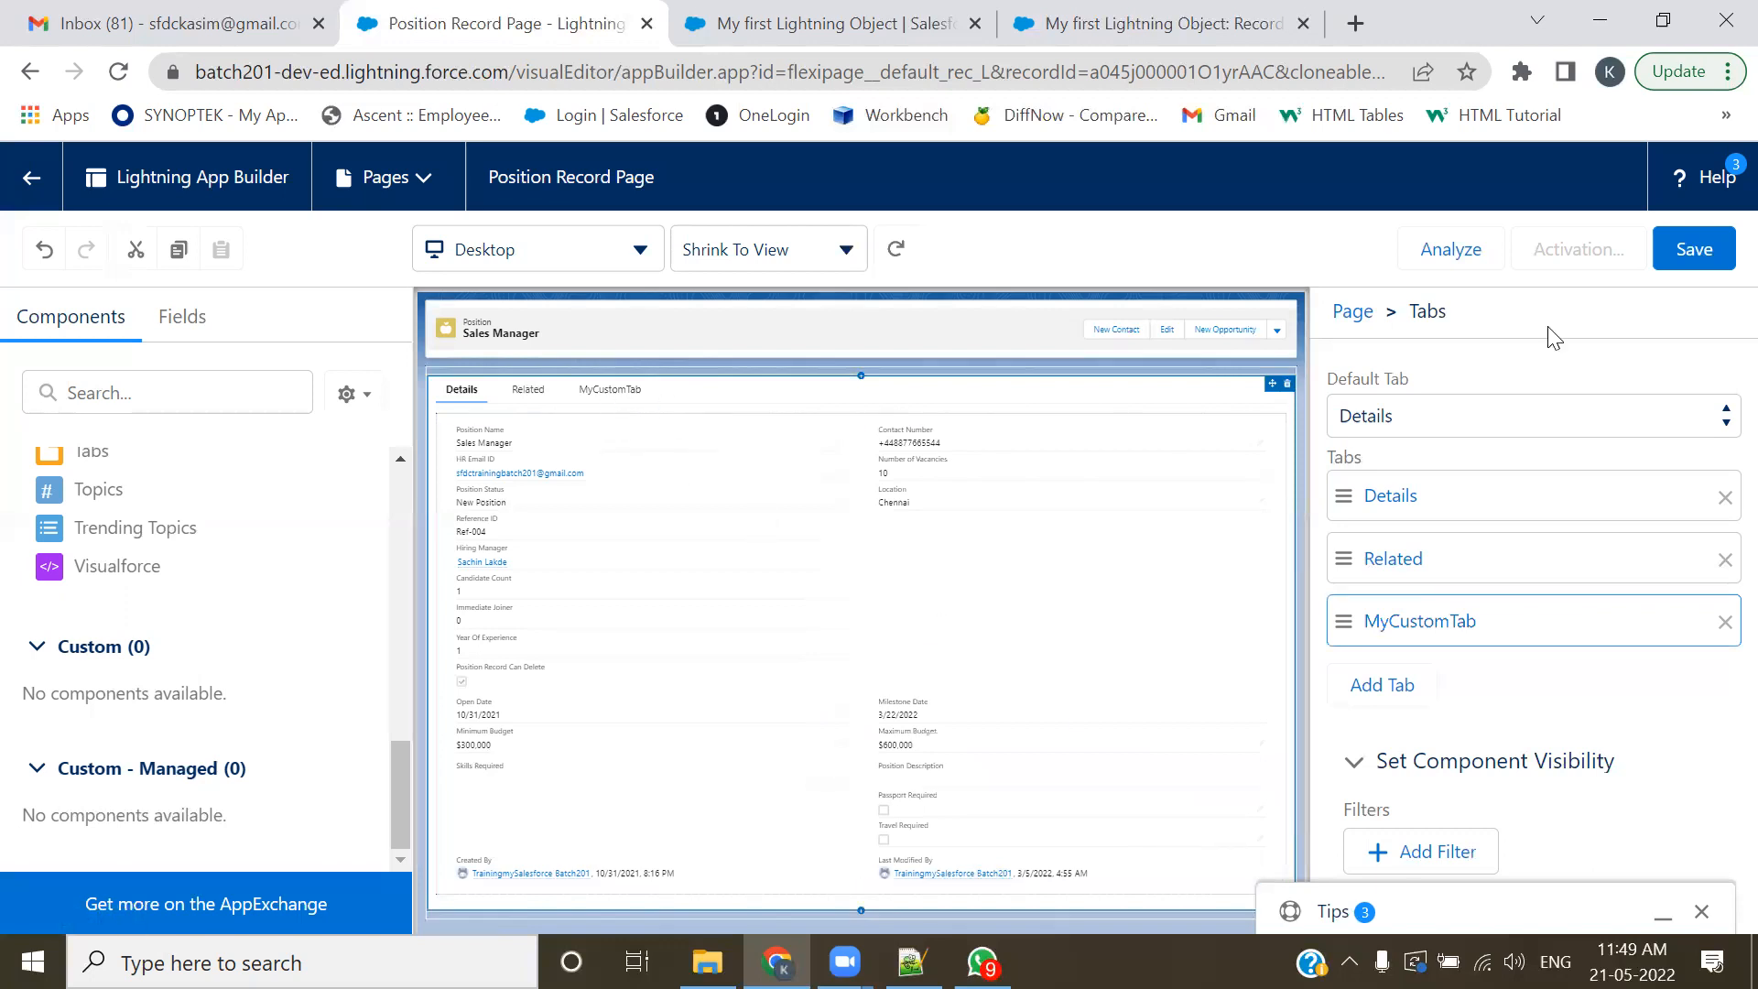
- Save the Position record page and activate it as the org default for desktop and phone
left_click(1695, 261)
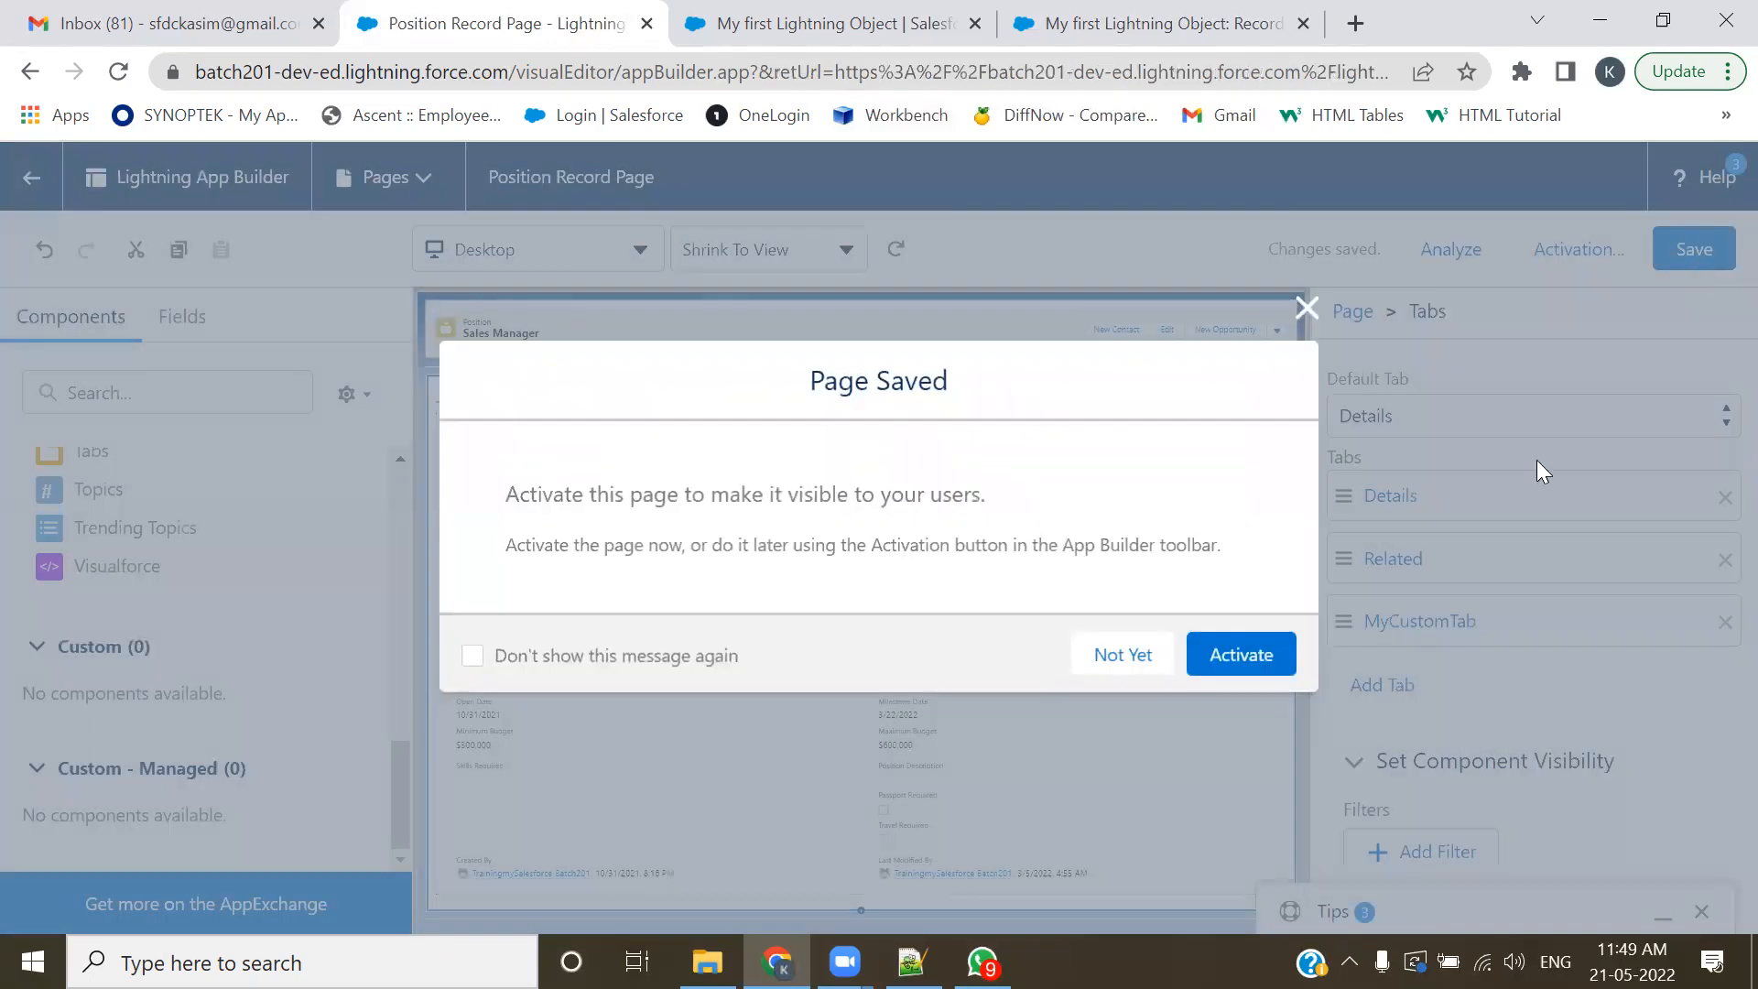
left_click(1242, 663)
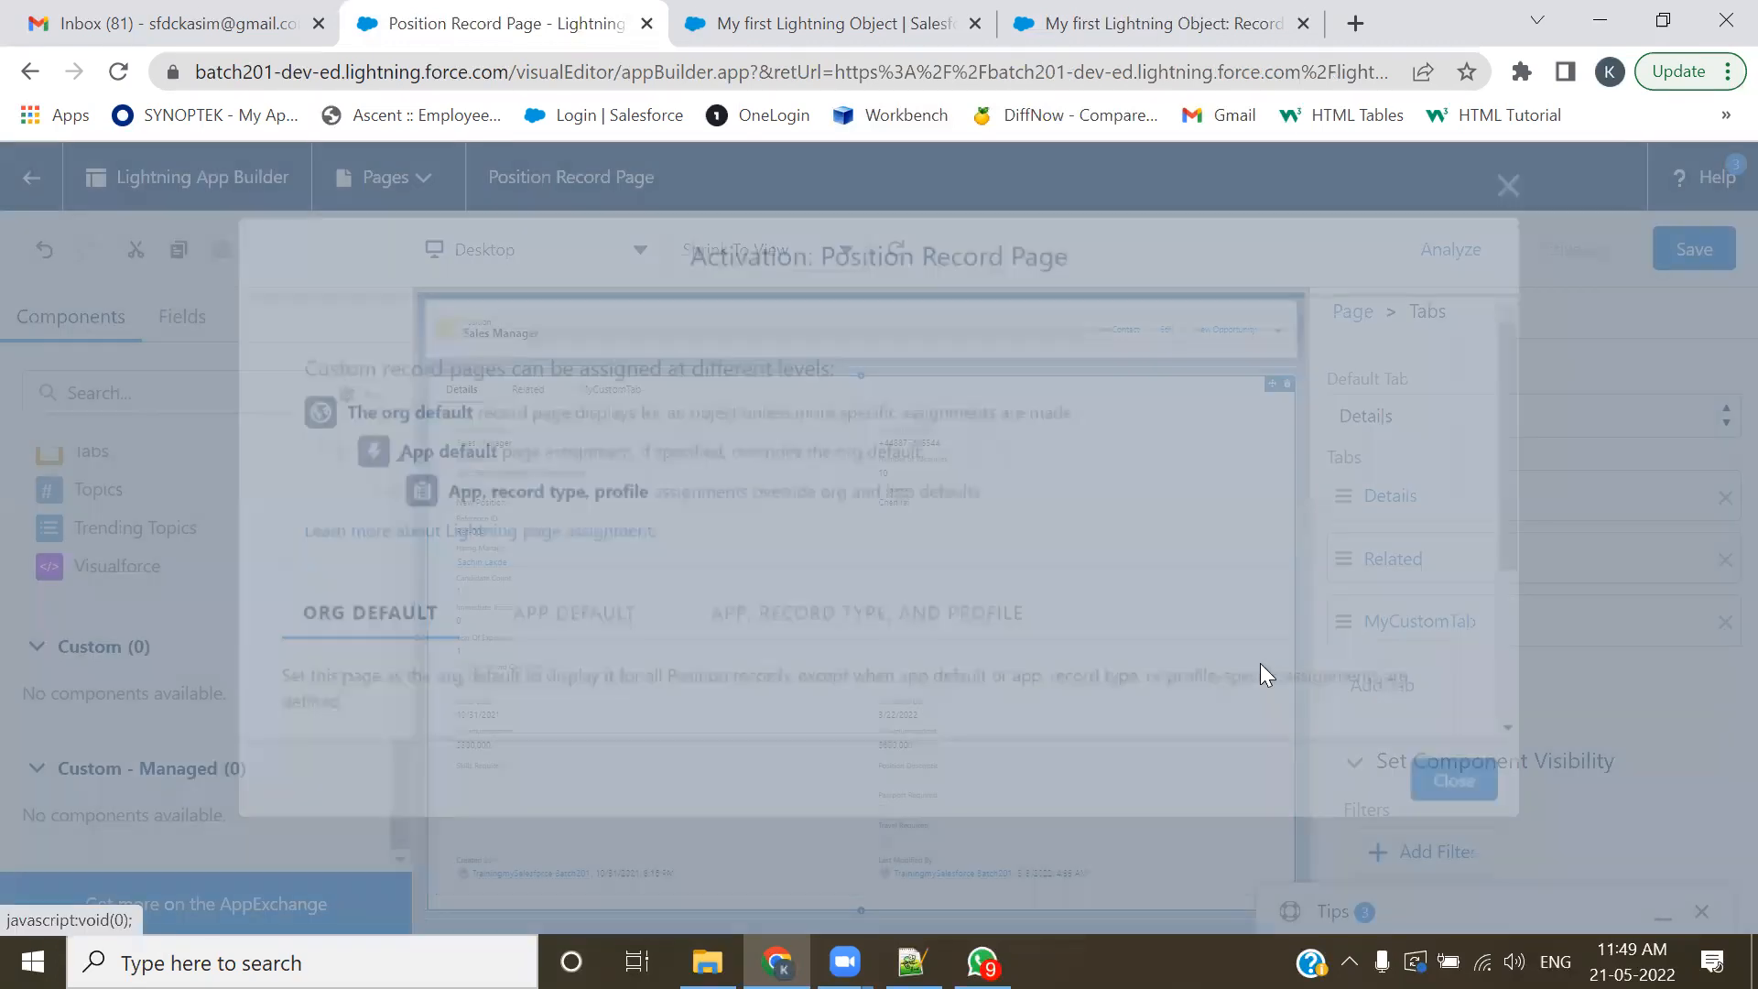
scroll(1348, 559, "down", 3)
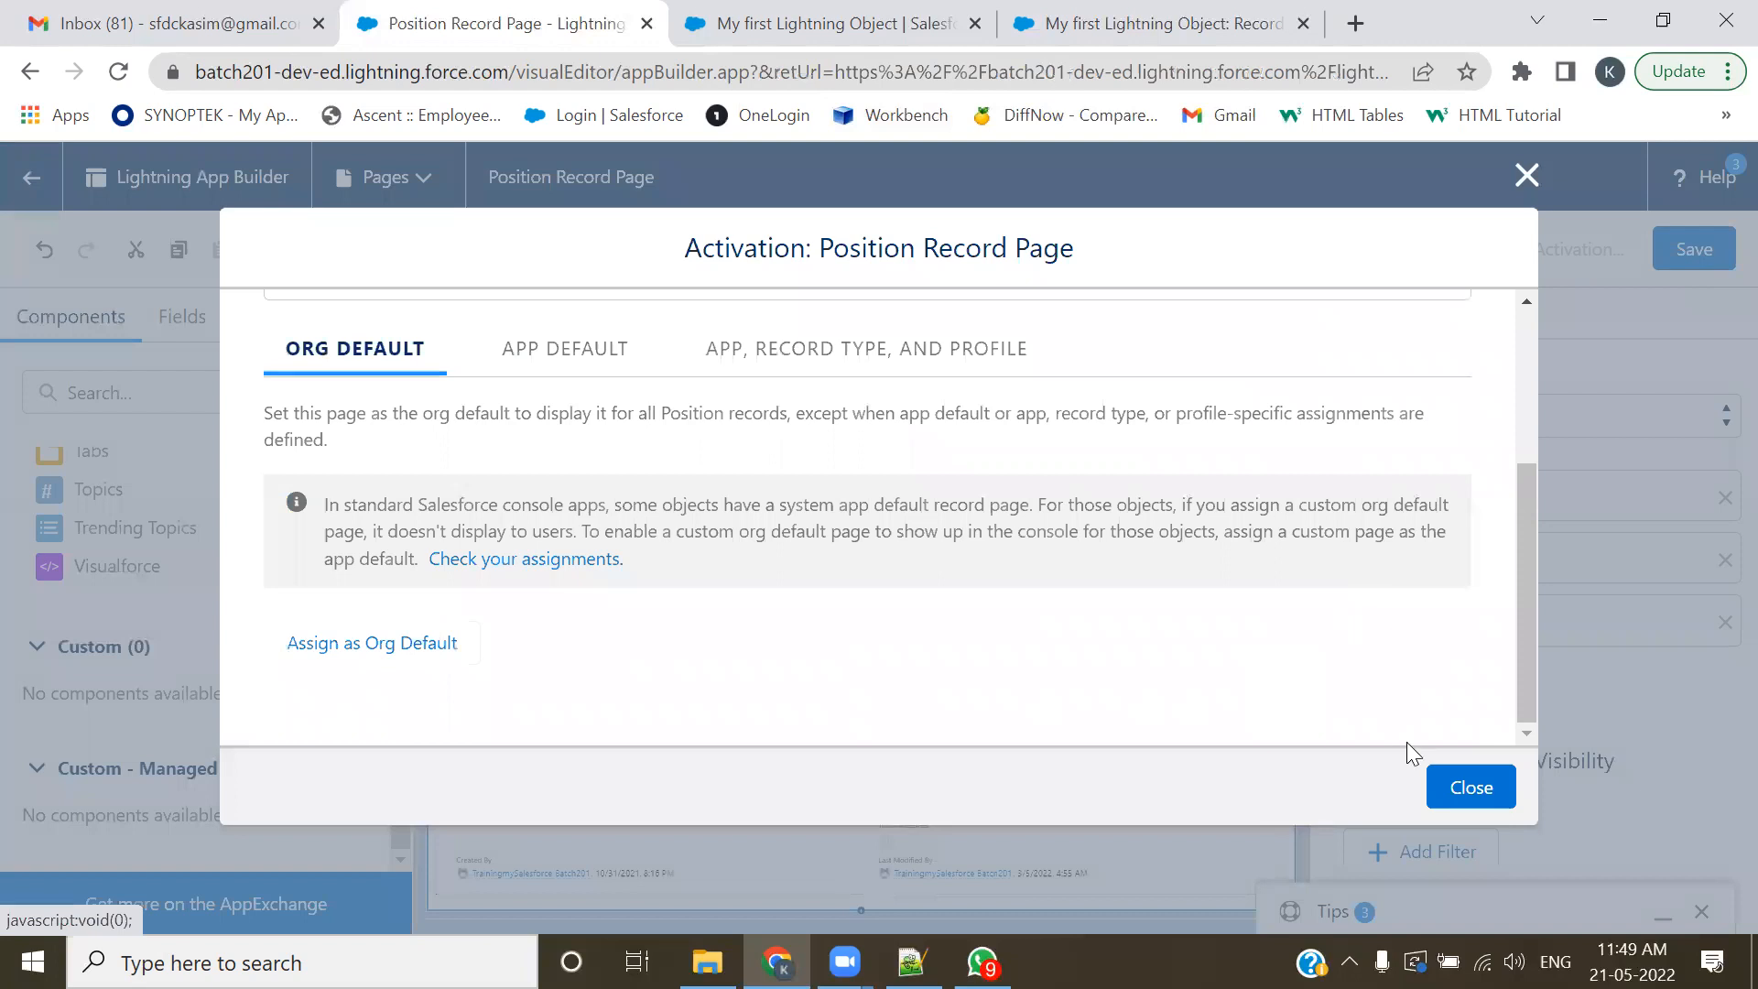
scroll(540, 596, "up", 3)
scroll(426, 646, "down", 3)
left_click(426, 645)
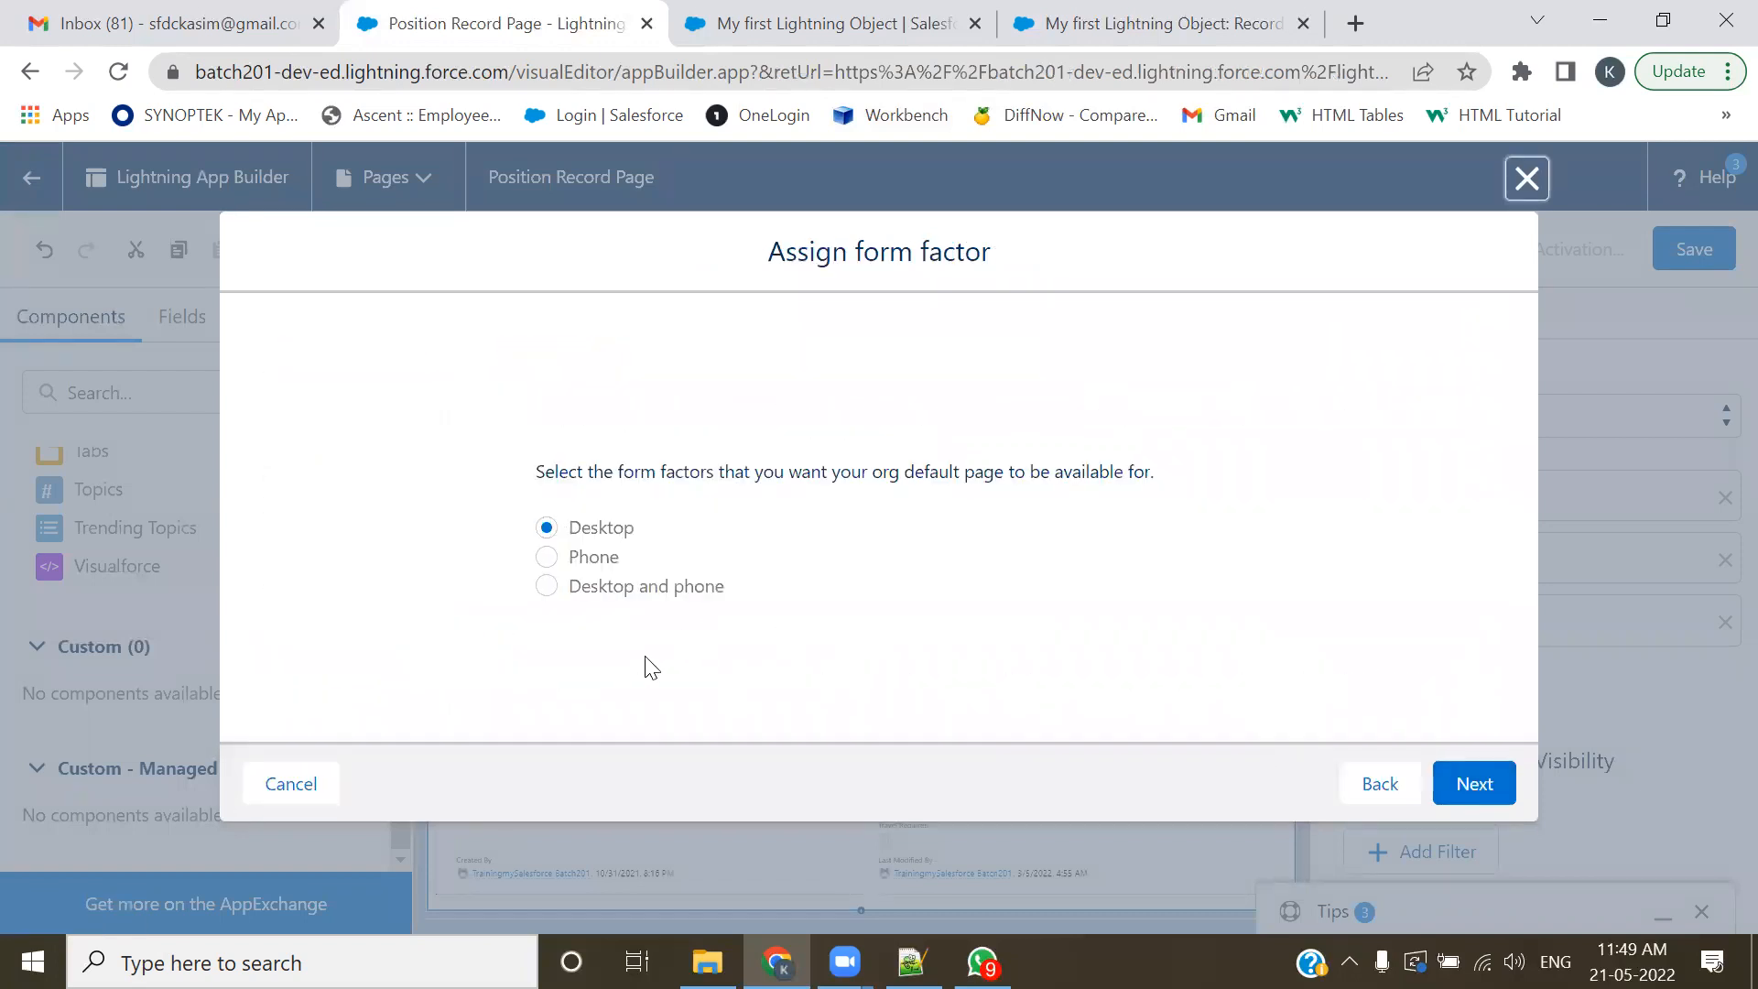
left_click(549, 587)
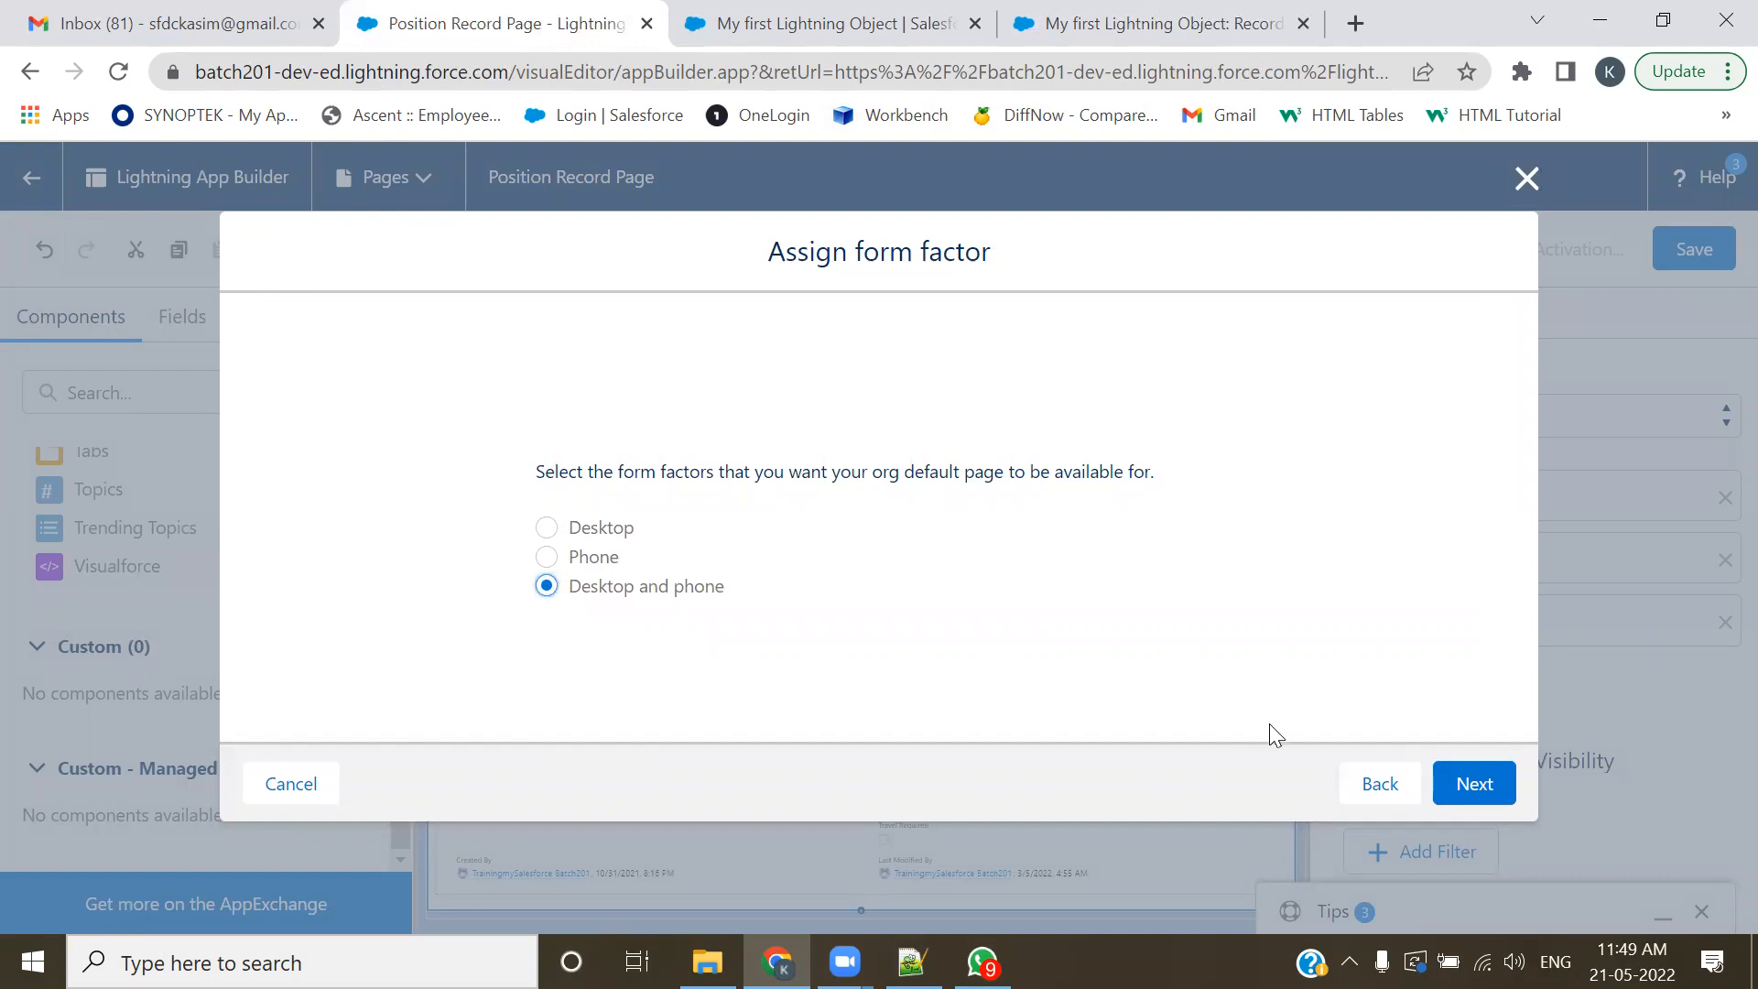
left_click(1468, 786)
left_click(1475, 724)
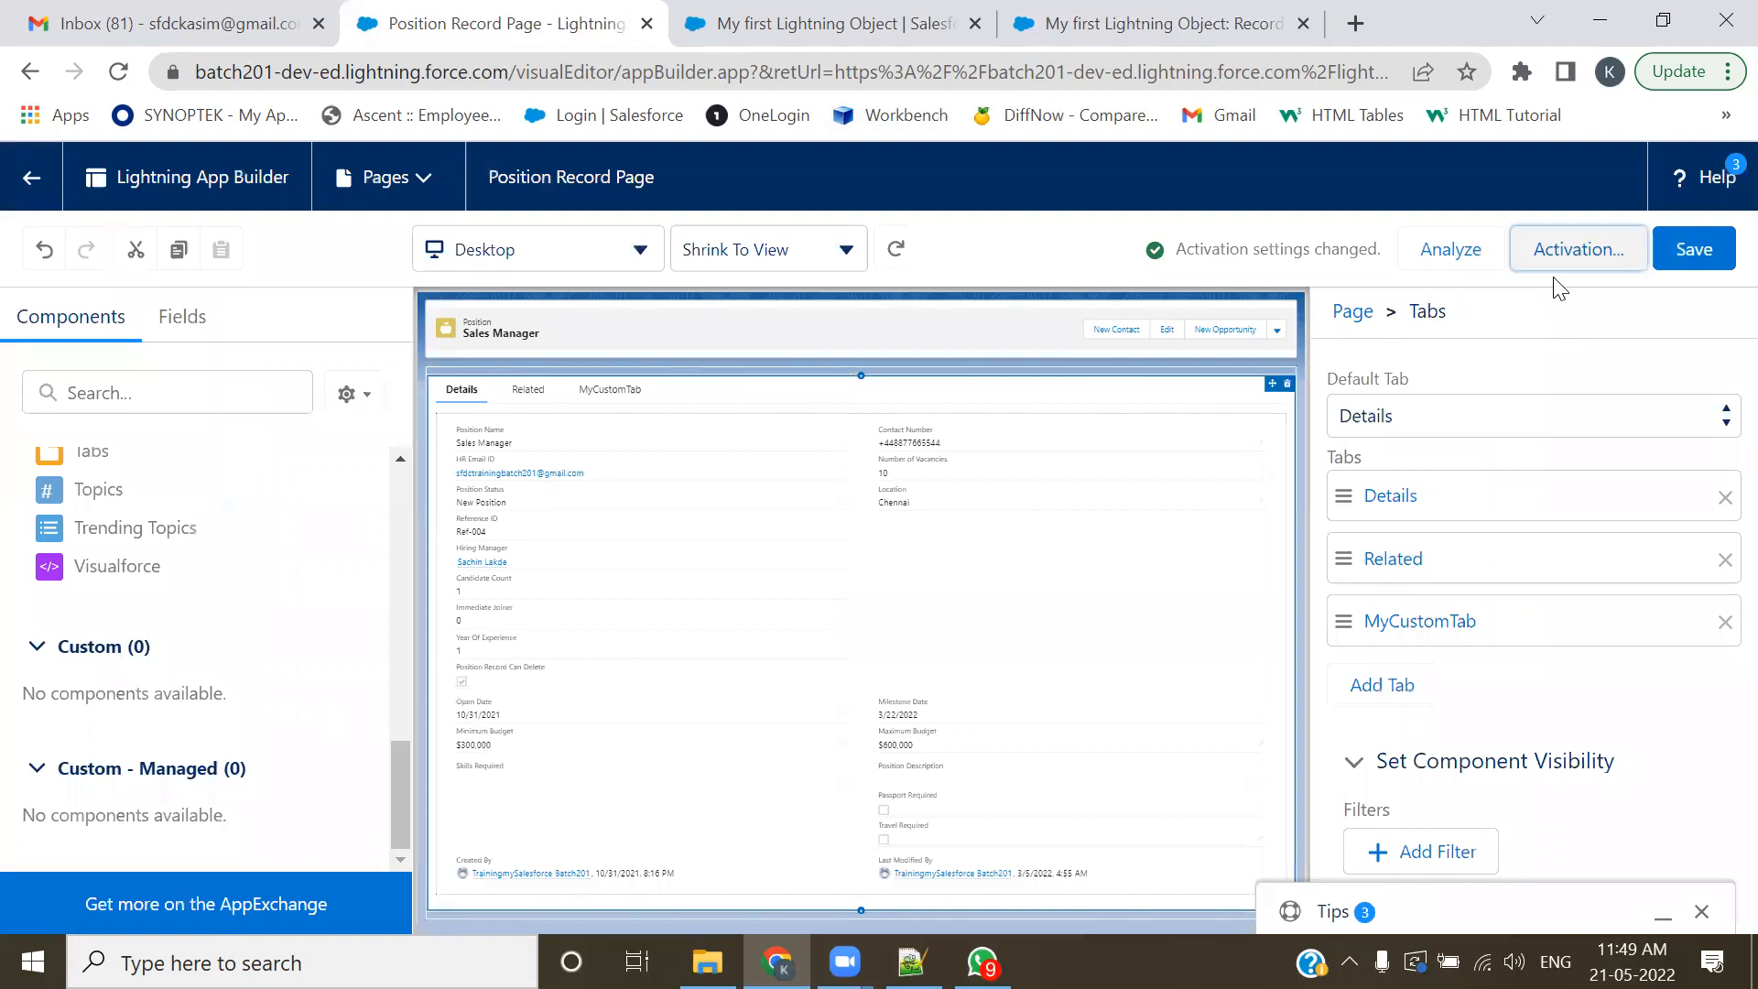
left_click(1704, 256)
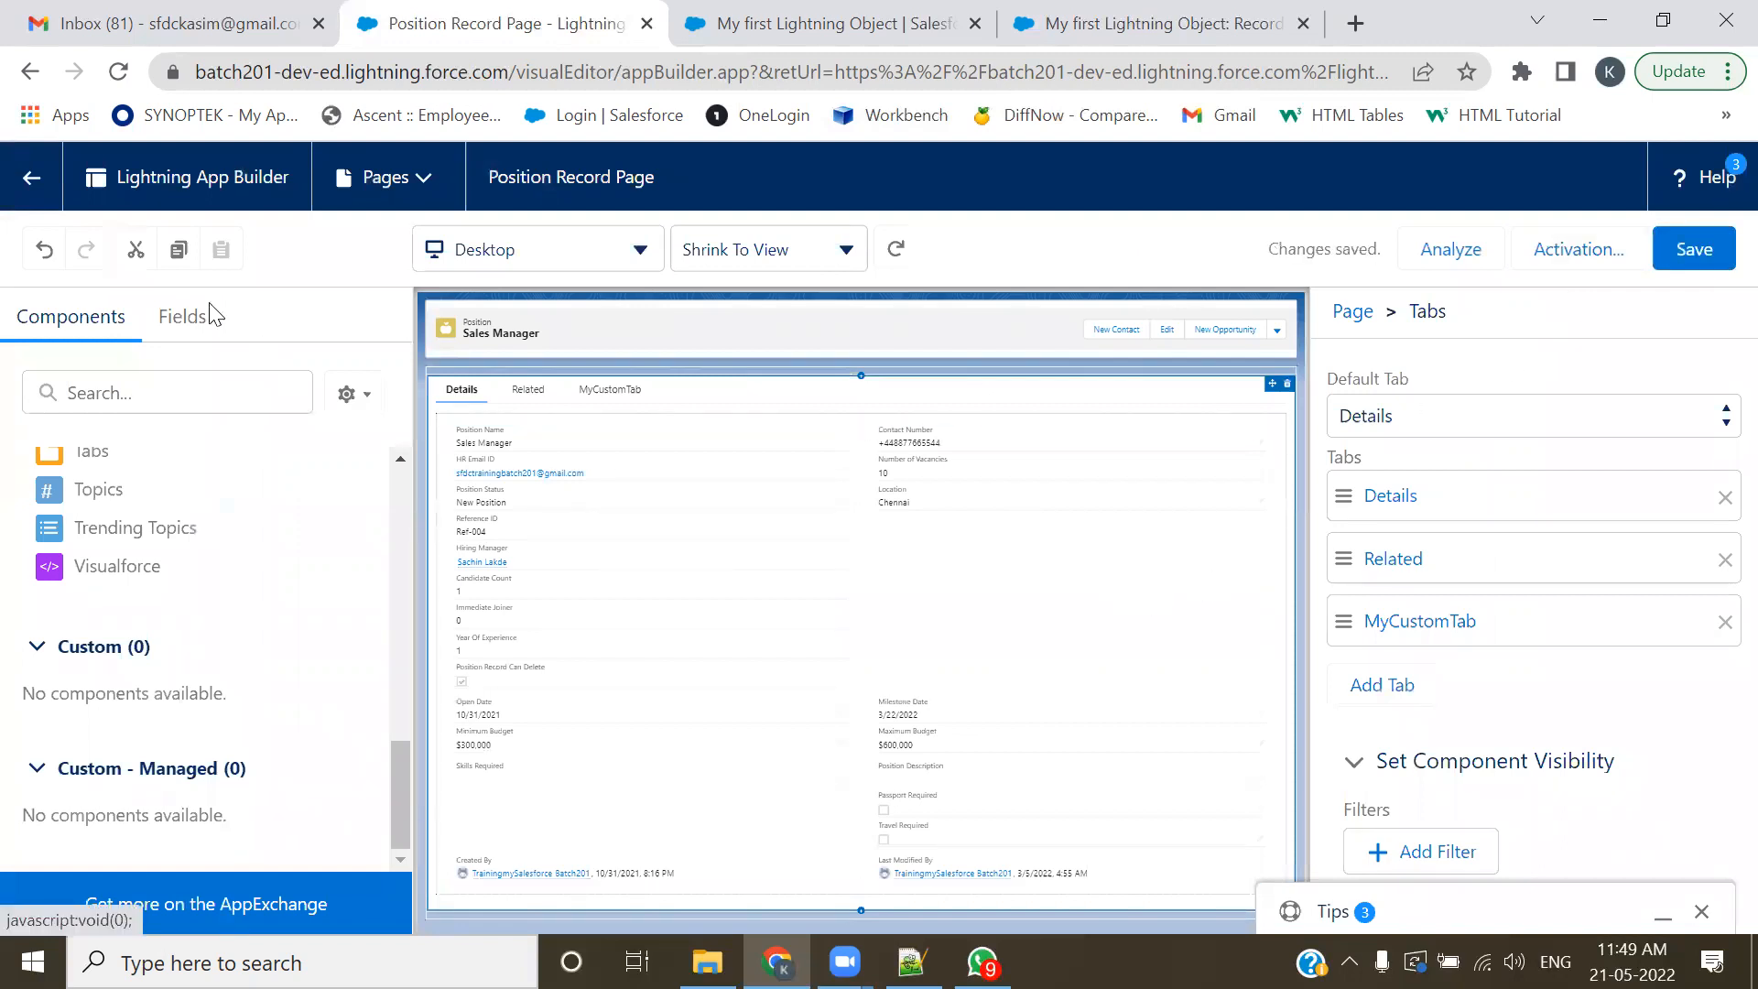
- Leave the page editor and compare the Sales Manager position record's layout with a candidate record
left_click(28, 183)
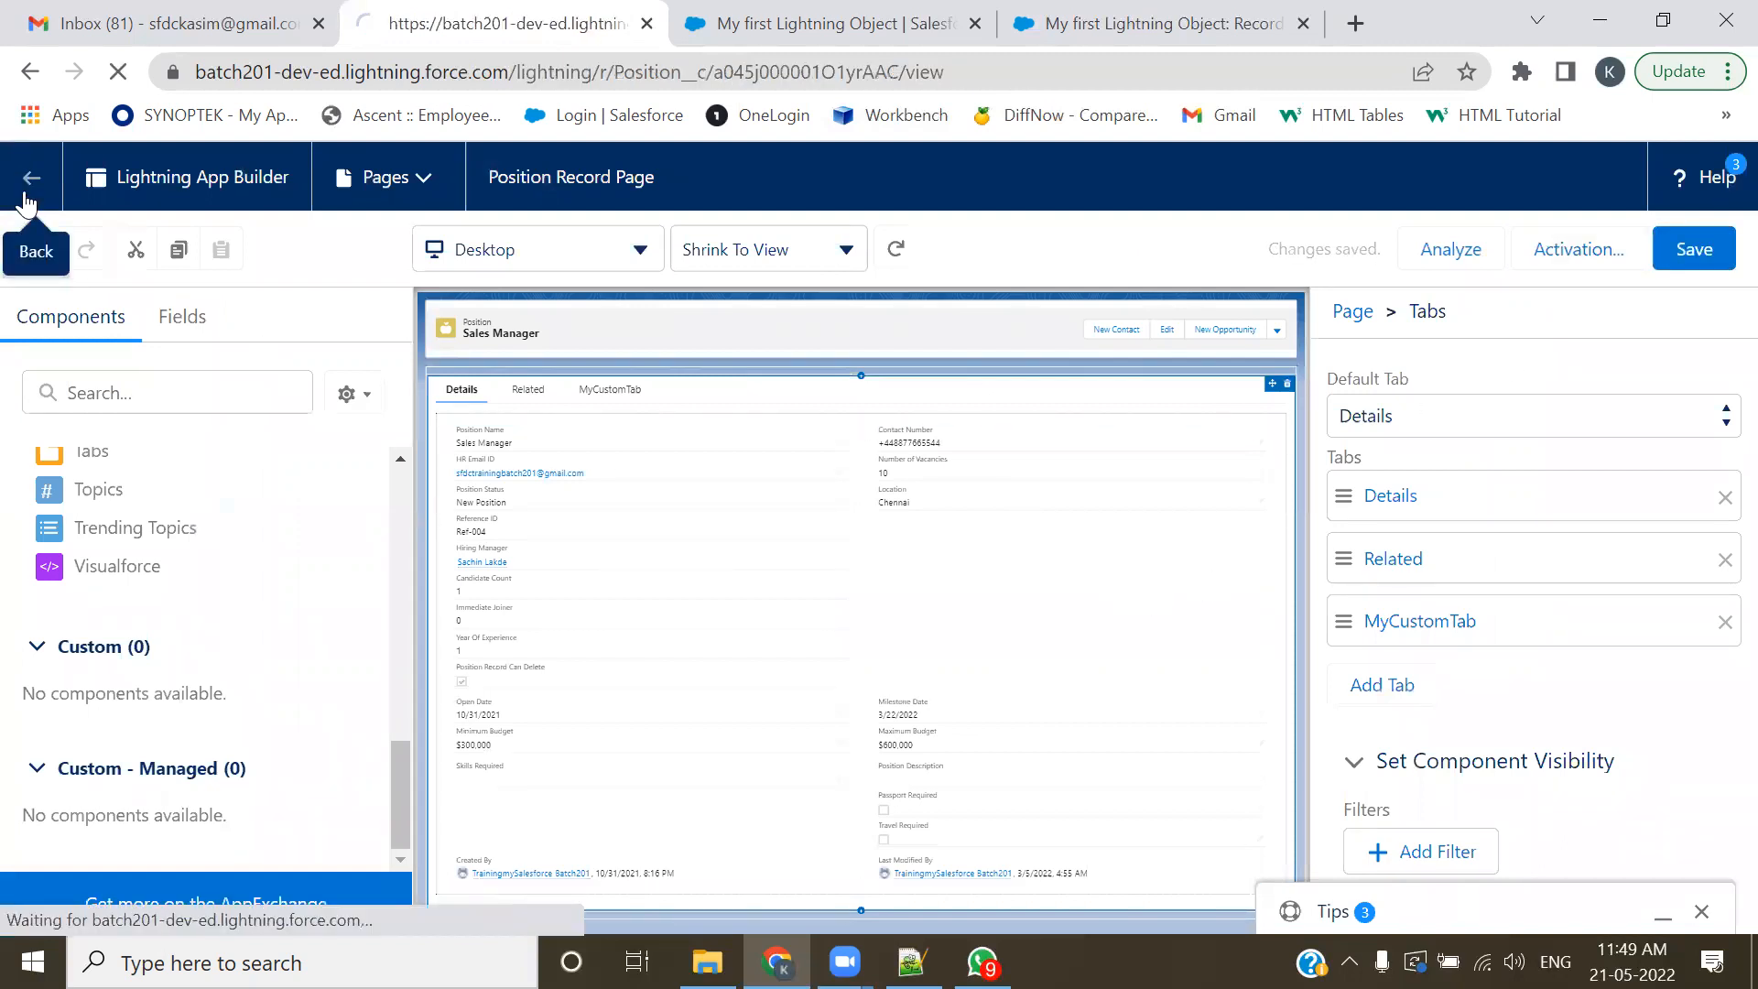
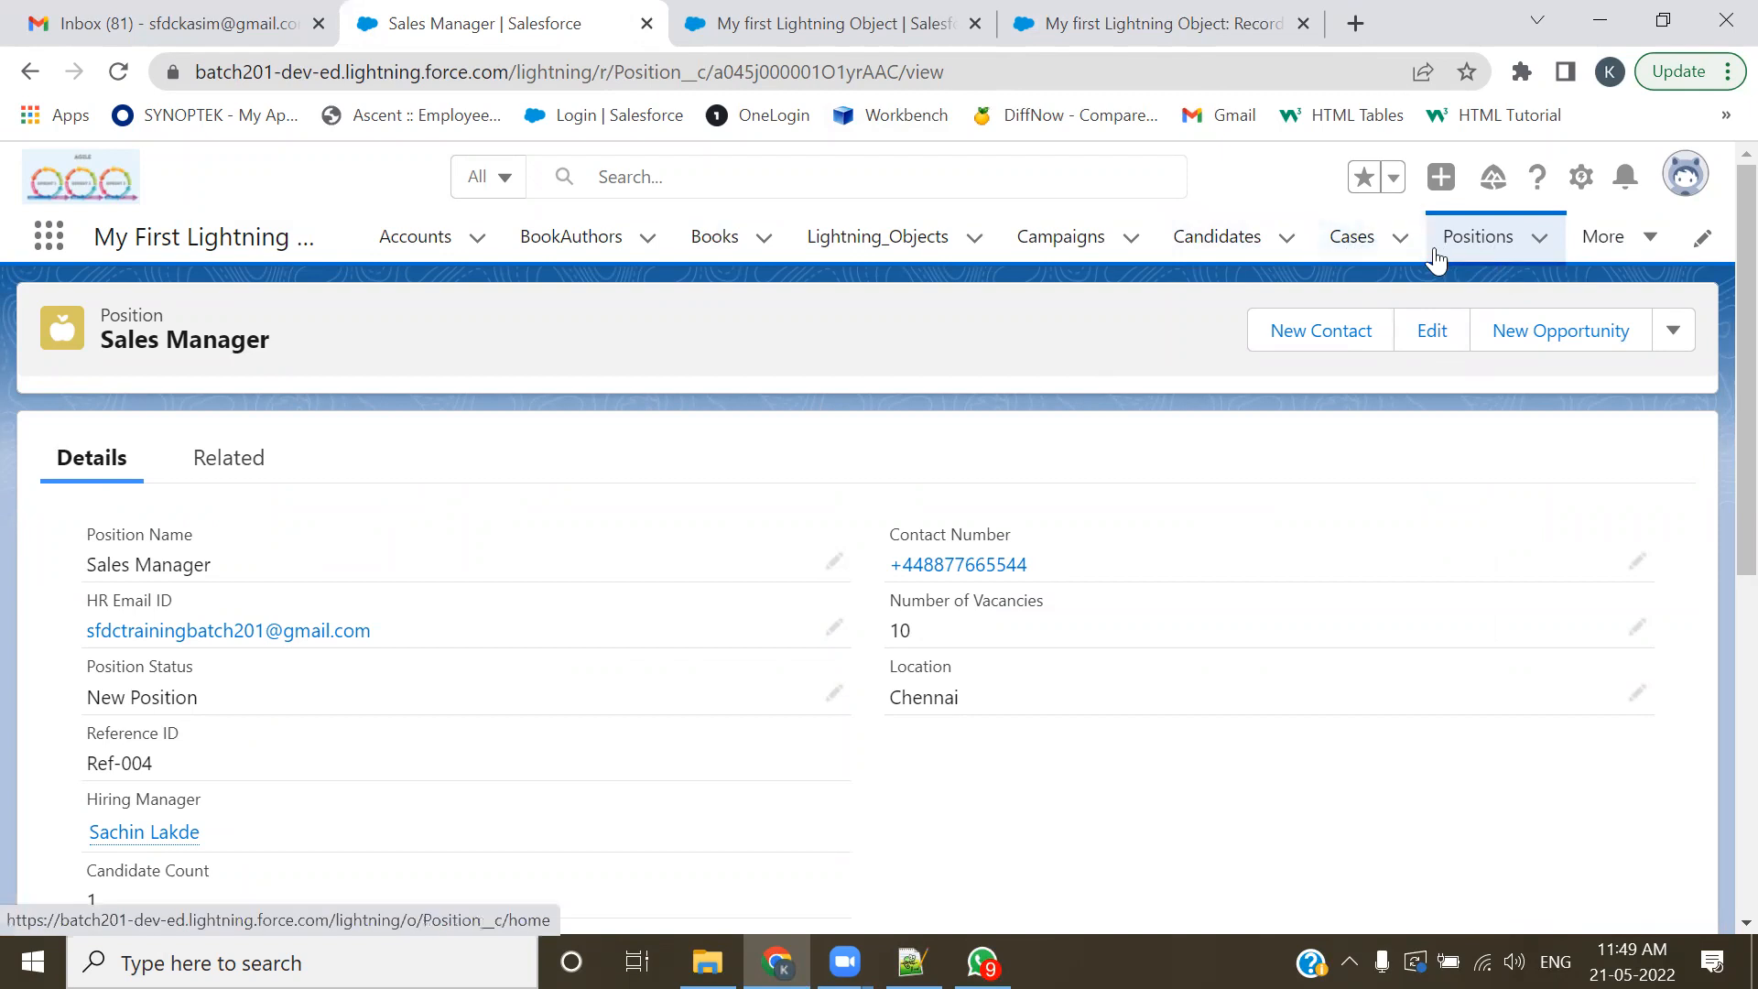
left_click(1221, 239)
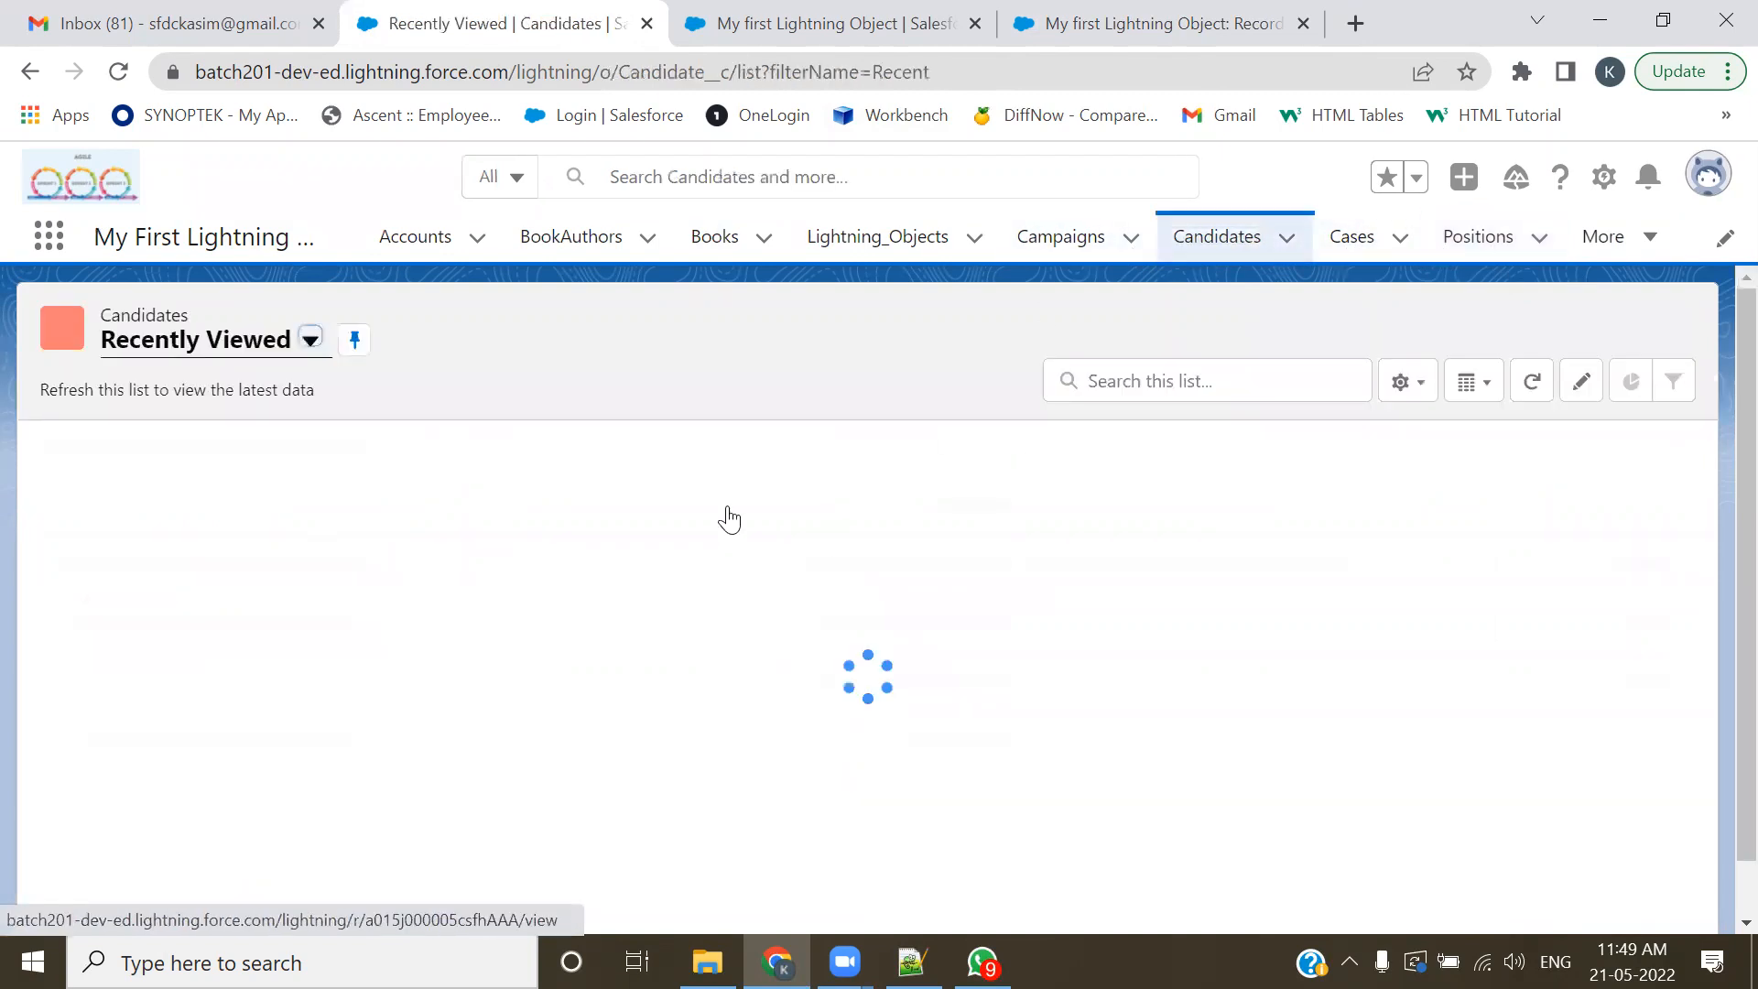
left_click(228, 488)
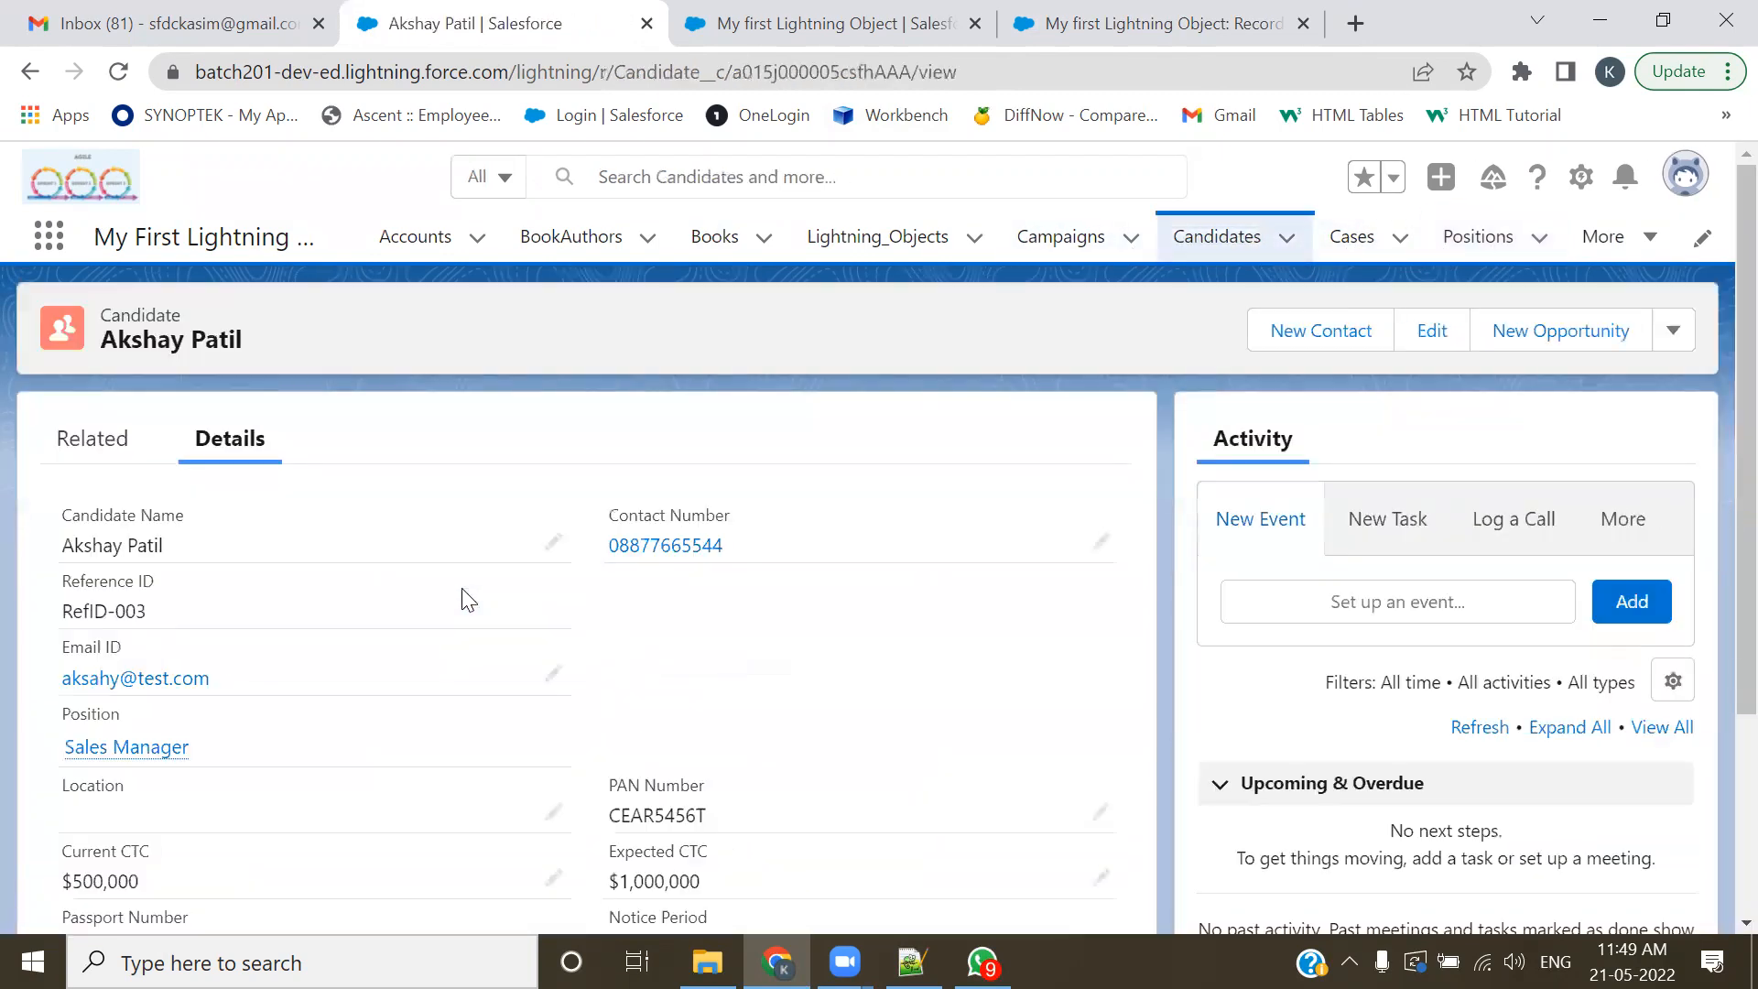
left_click(1478, 236)
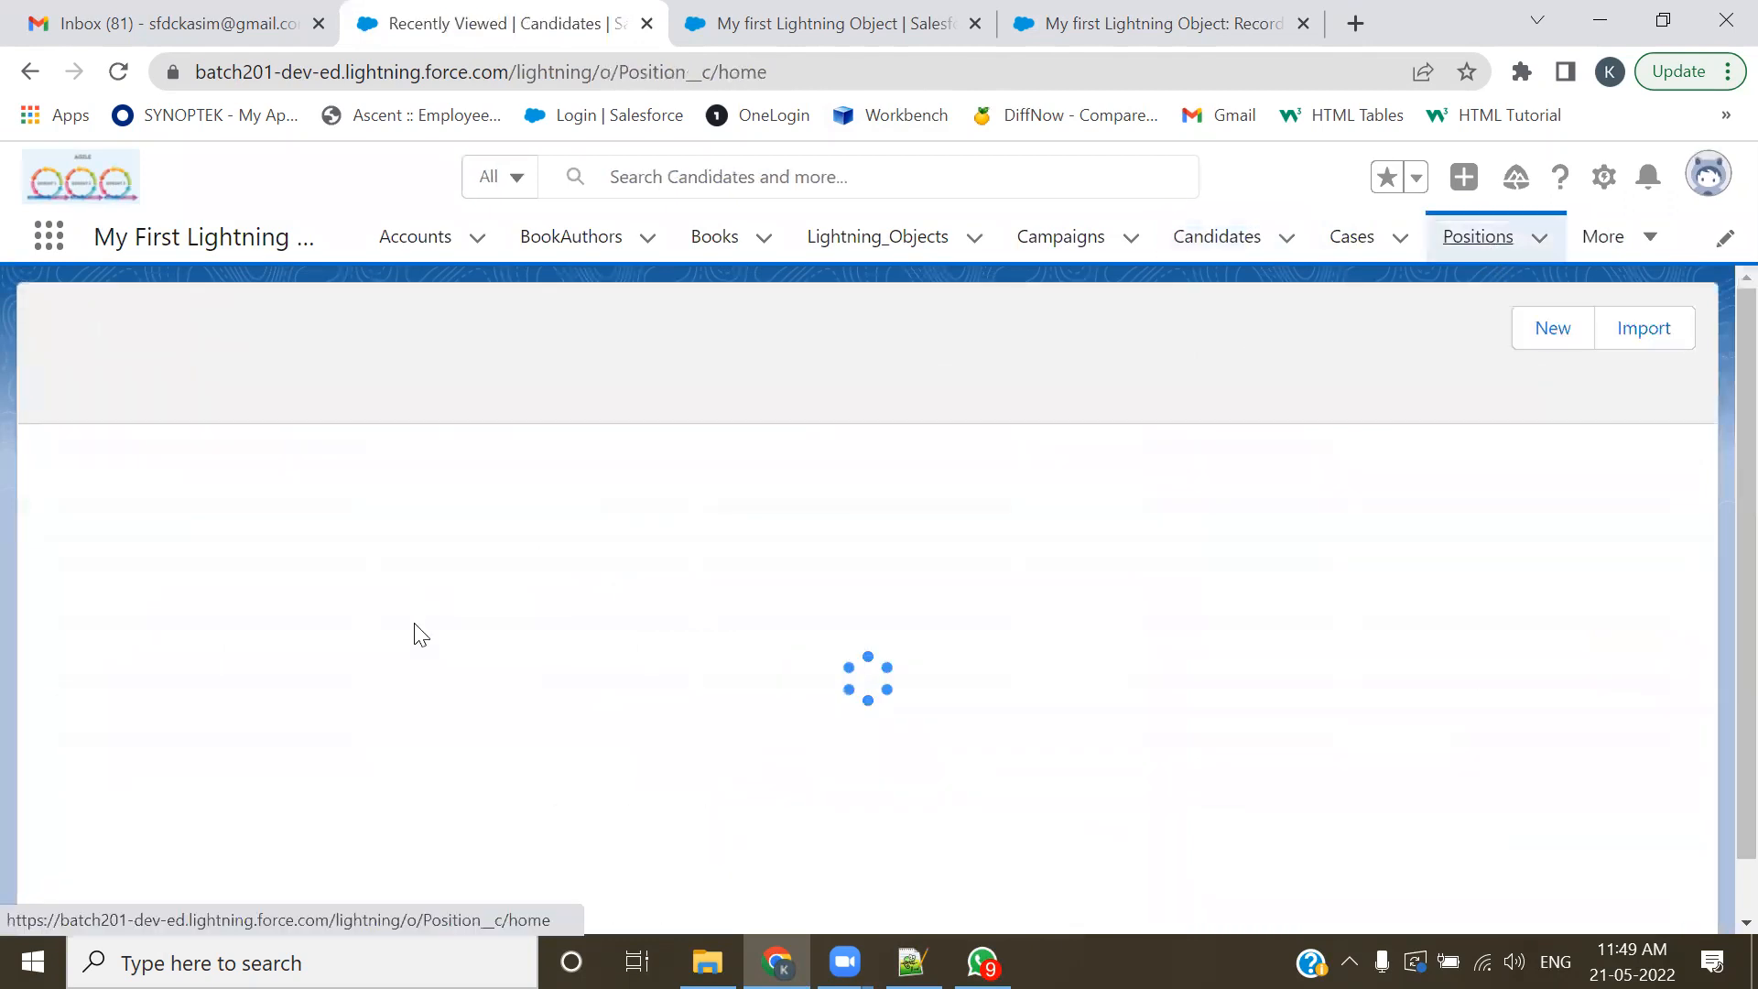
left_click(219, 486)
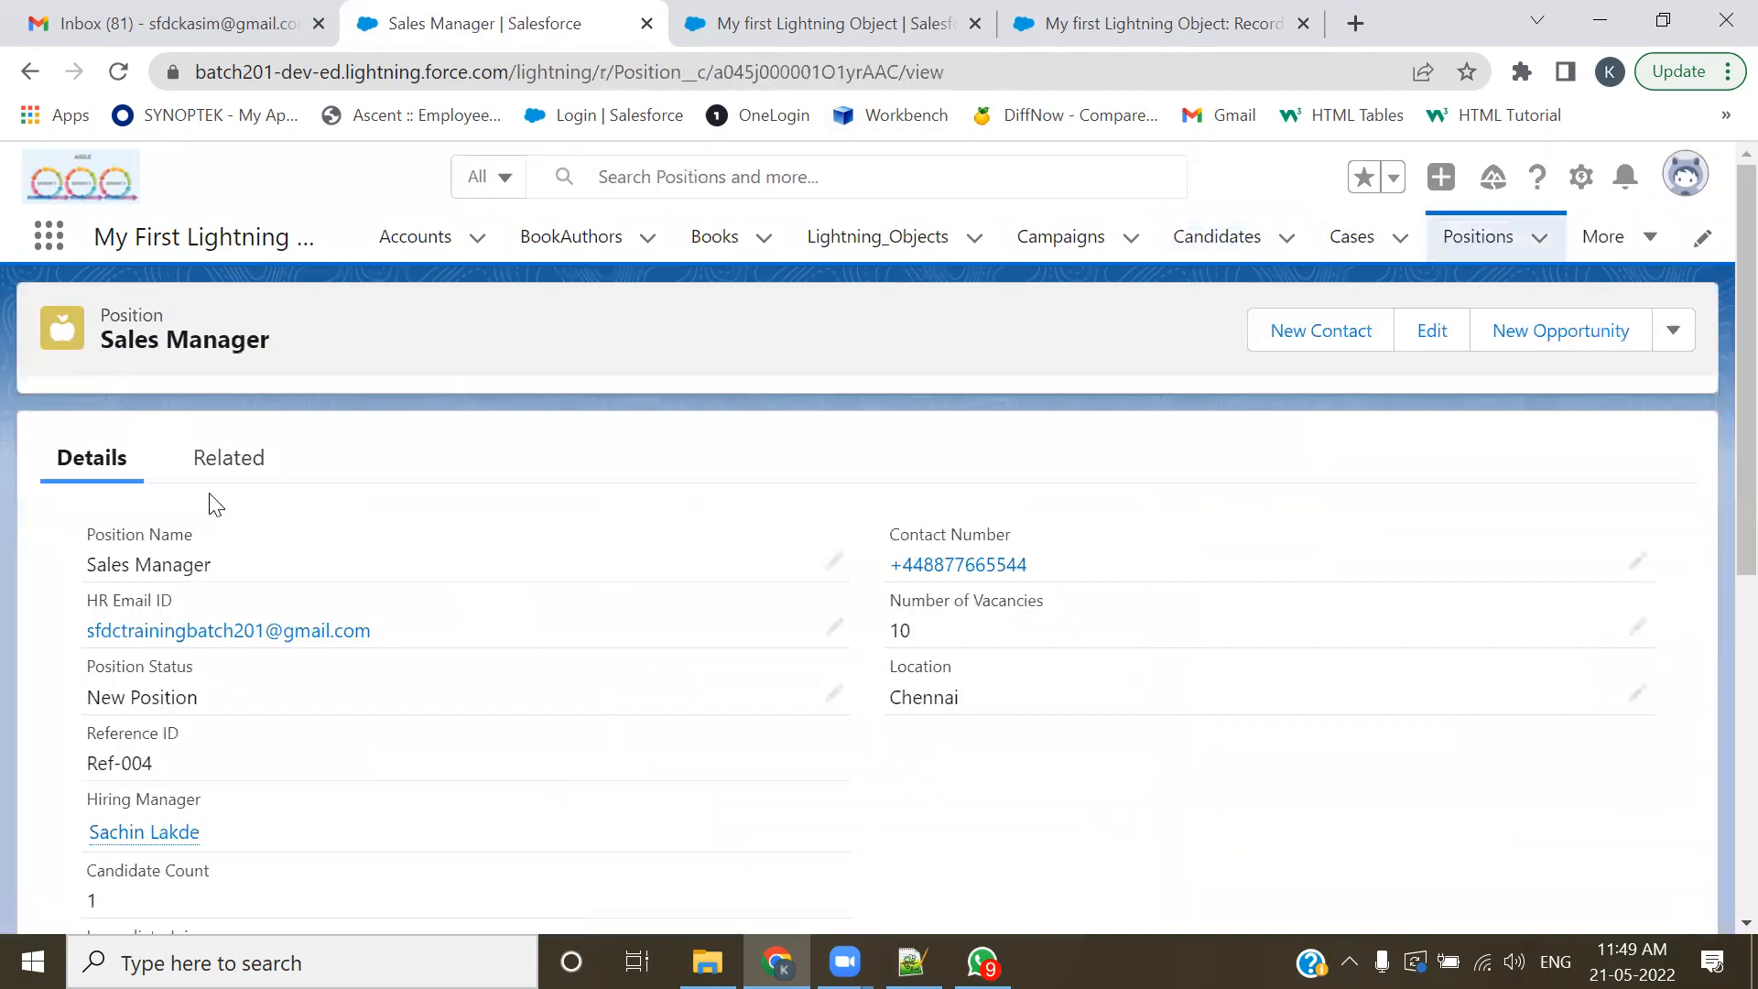
- Reopen the Sales Manager record's page for editing and select the Related tab in its Tabs component
left_click(1581, 179)
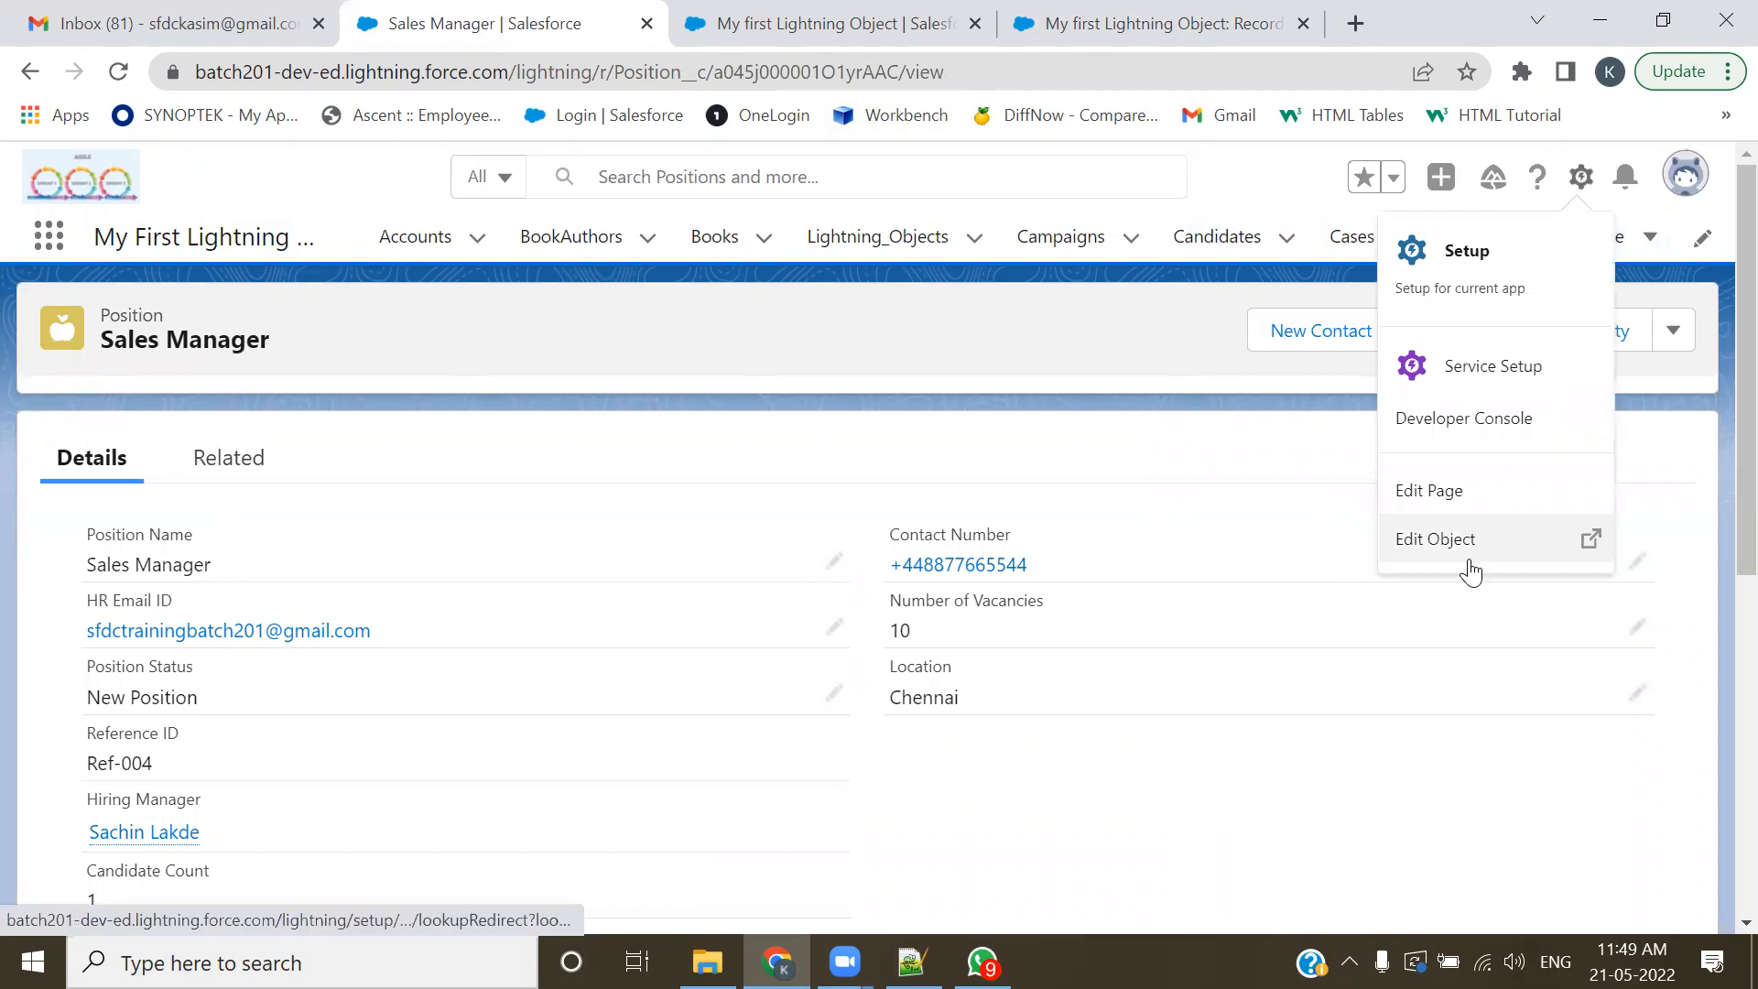
left_click(1425, 494)
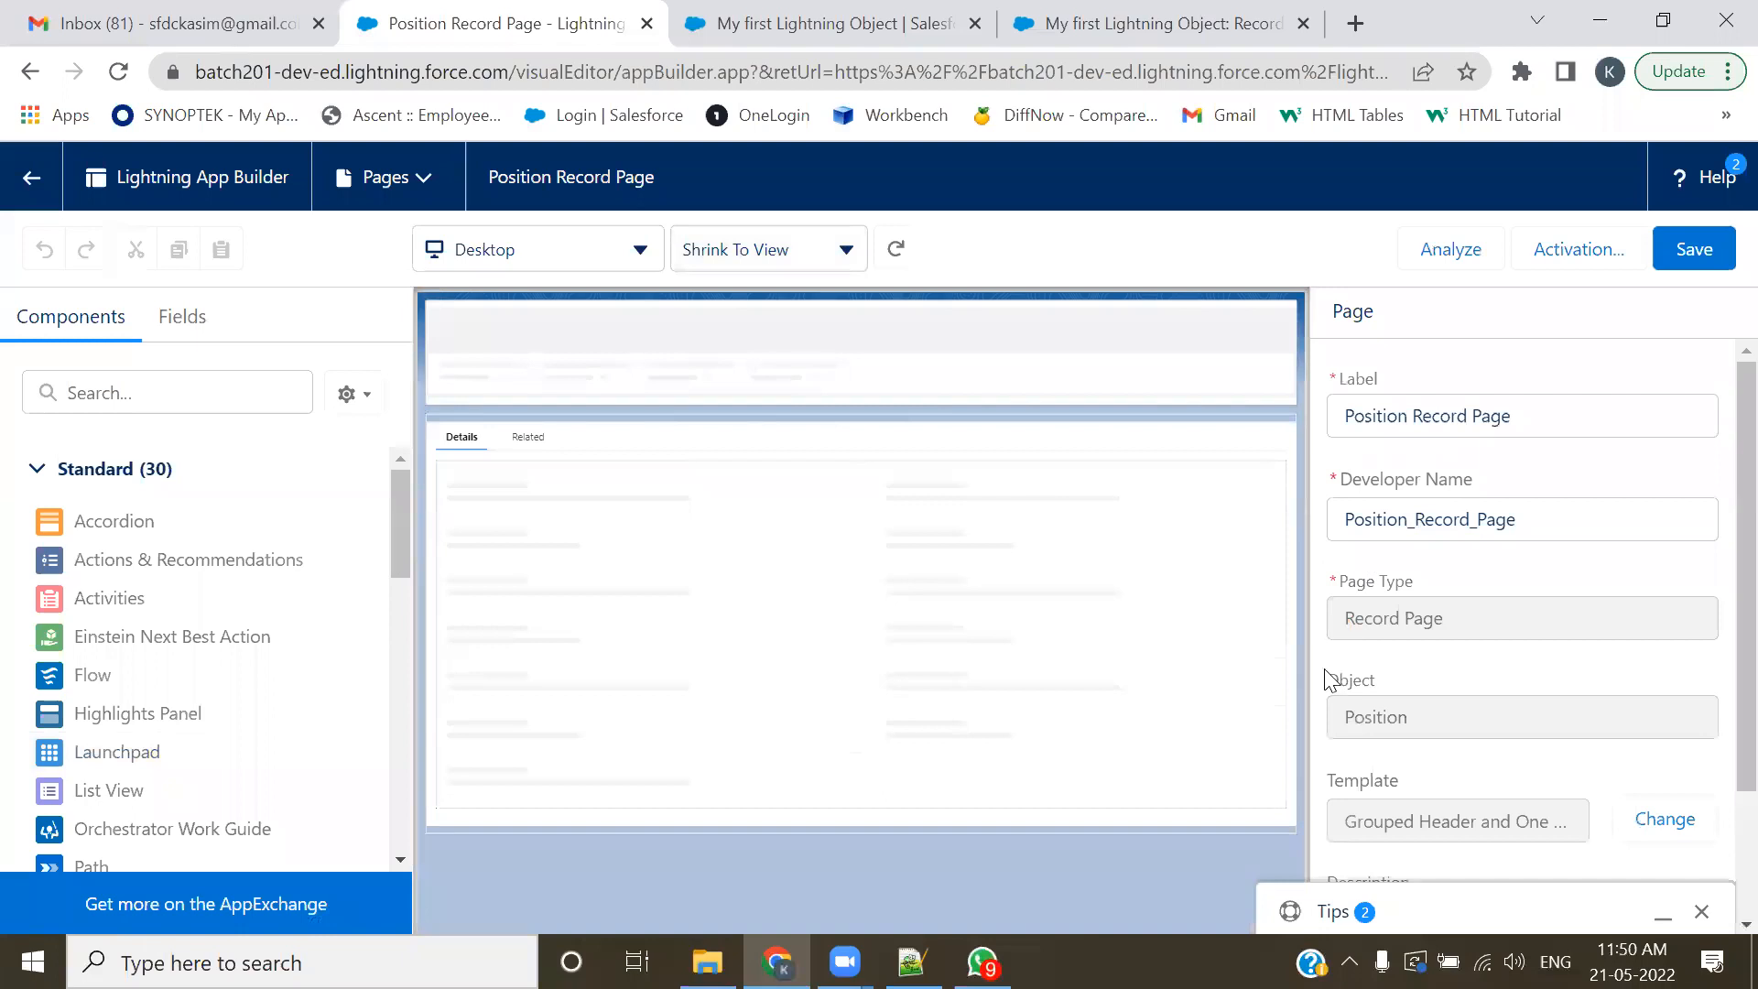
left_click(527, 439)
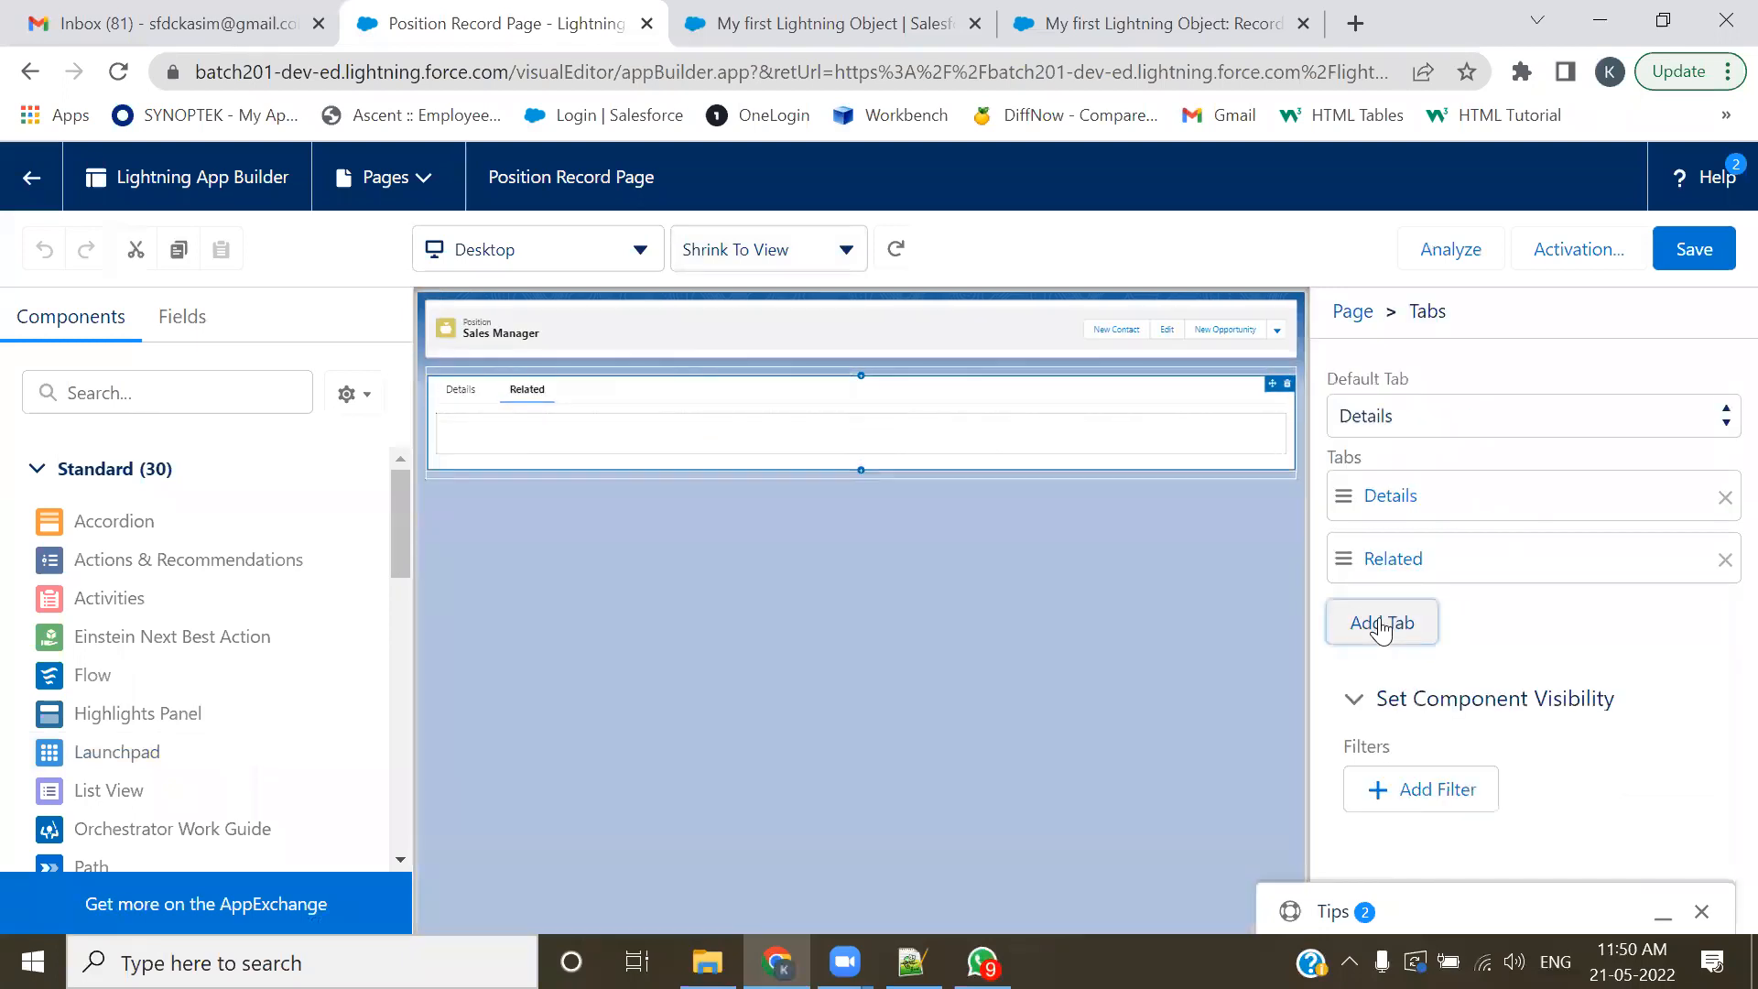
- Add a third tab with the custom label MyCustomTab to the Tabs component and save the page
left_click(1382, 621)
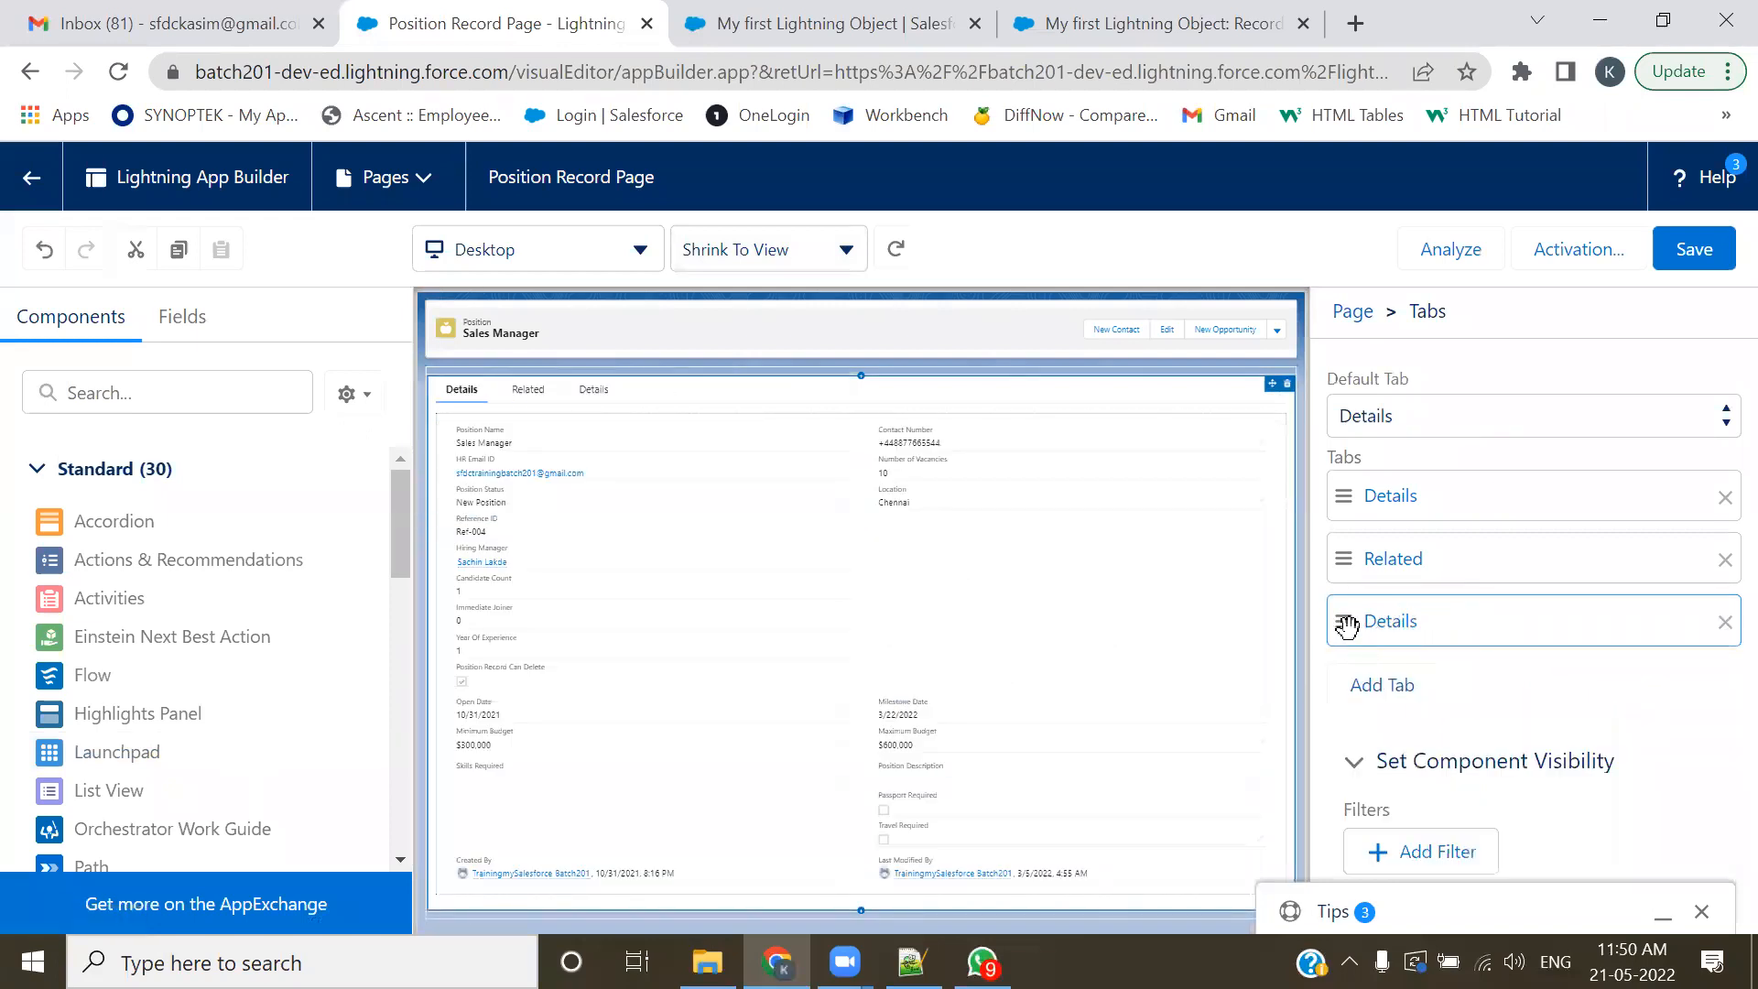
left_click(1387, 632)
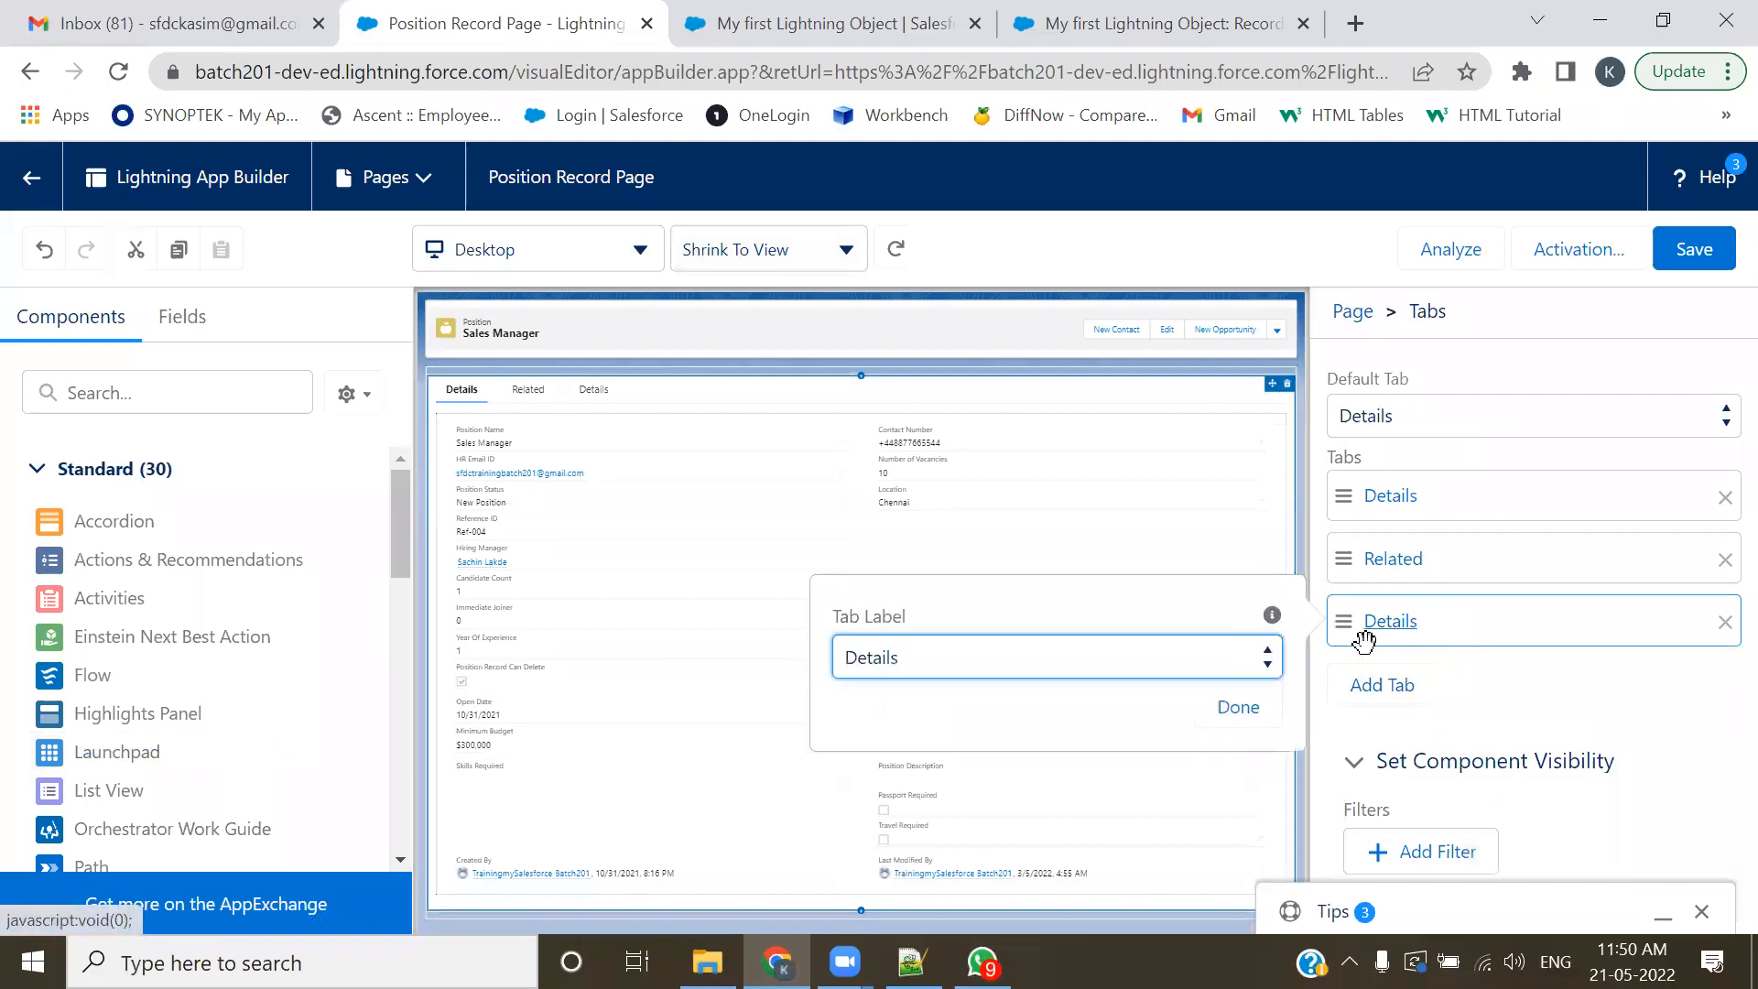
left_click(1209, 664)
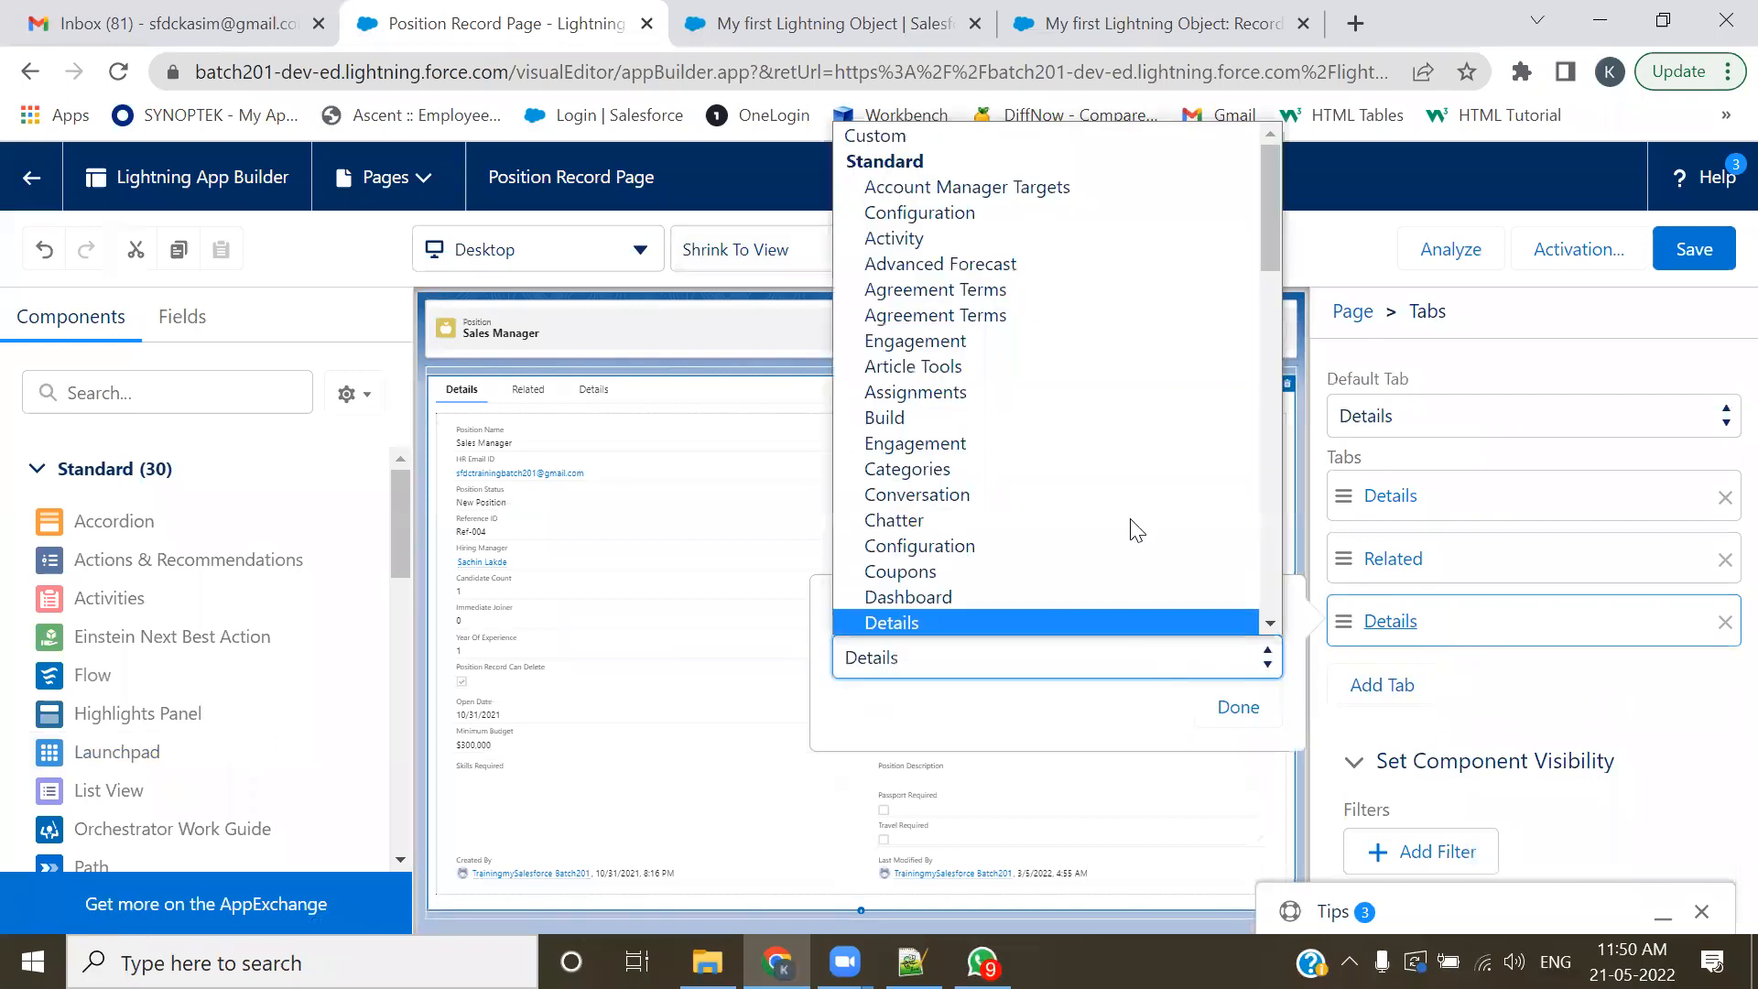
left_click(879, 135)
type("M")
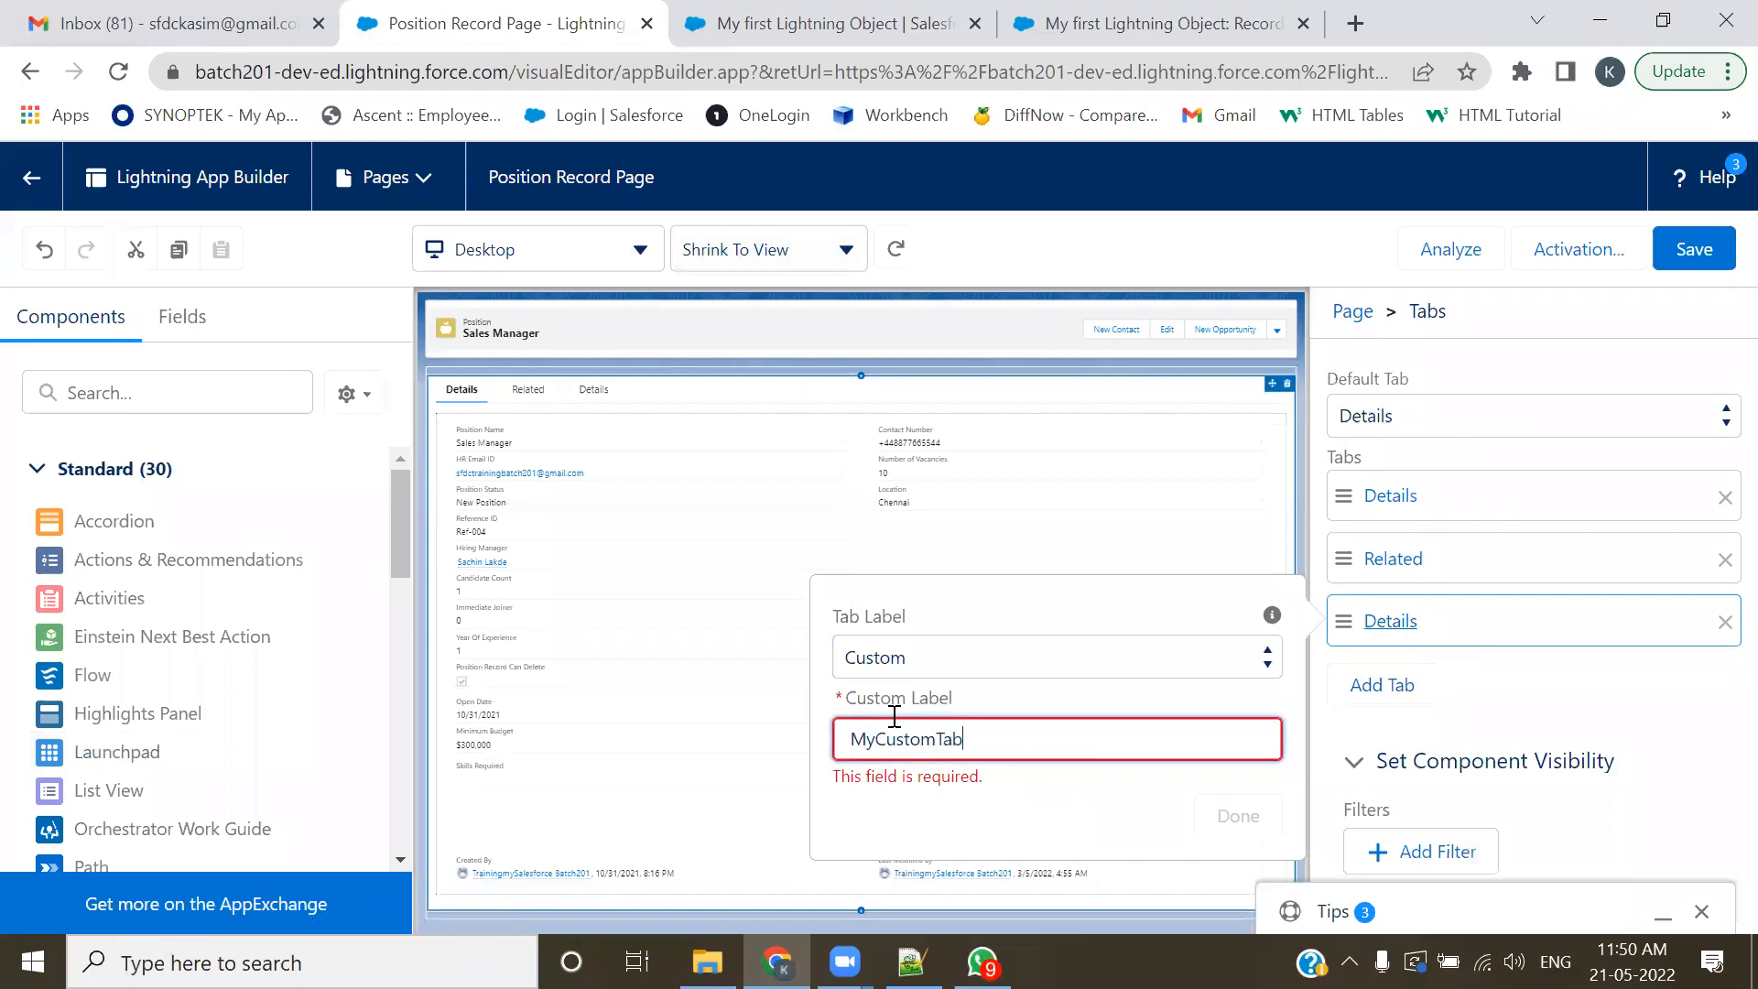
type("yCustomTab")
left_click(1201, 811)
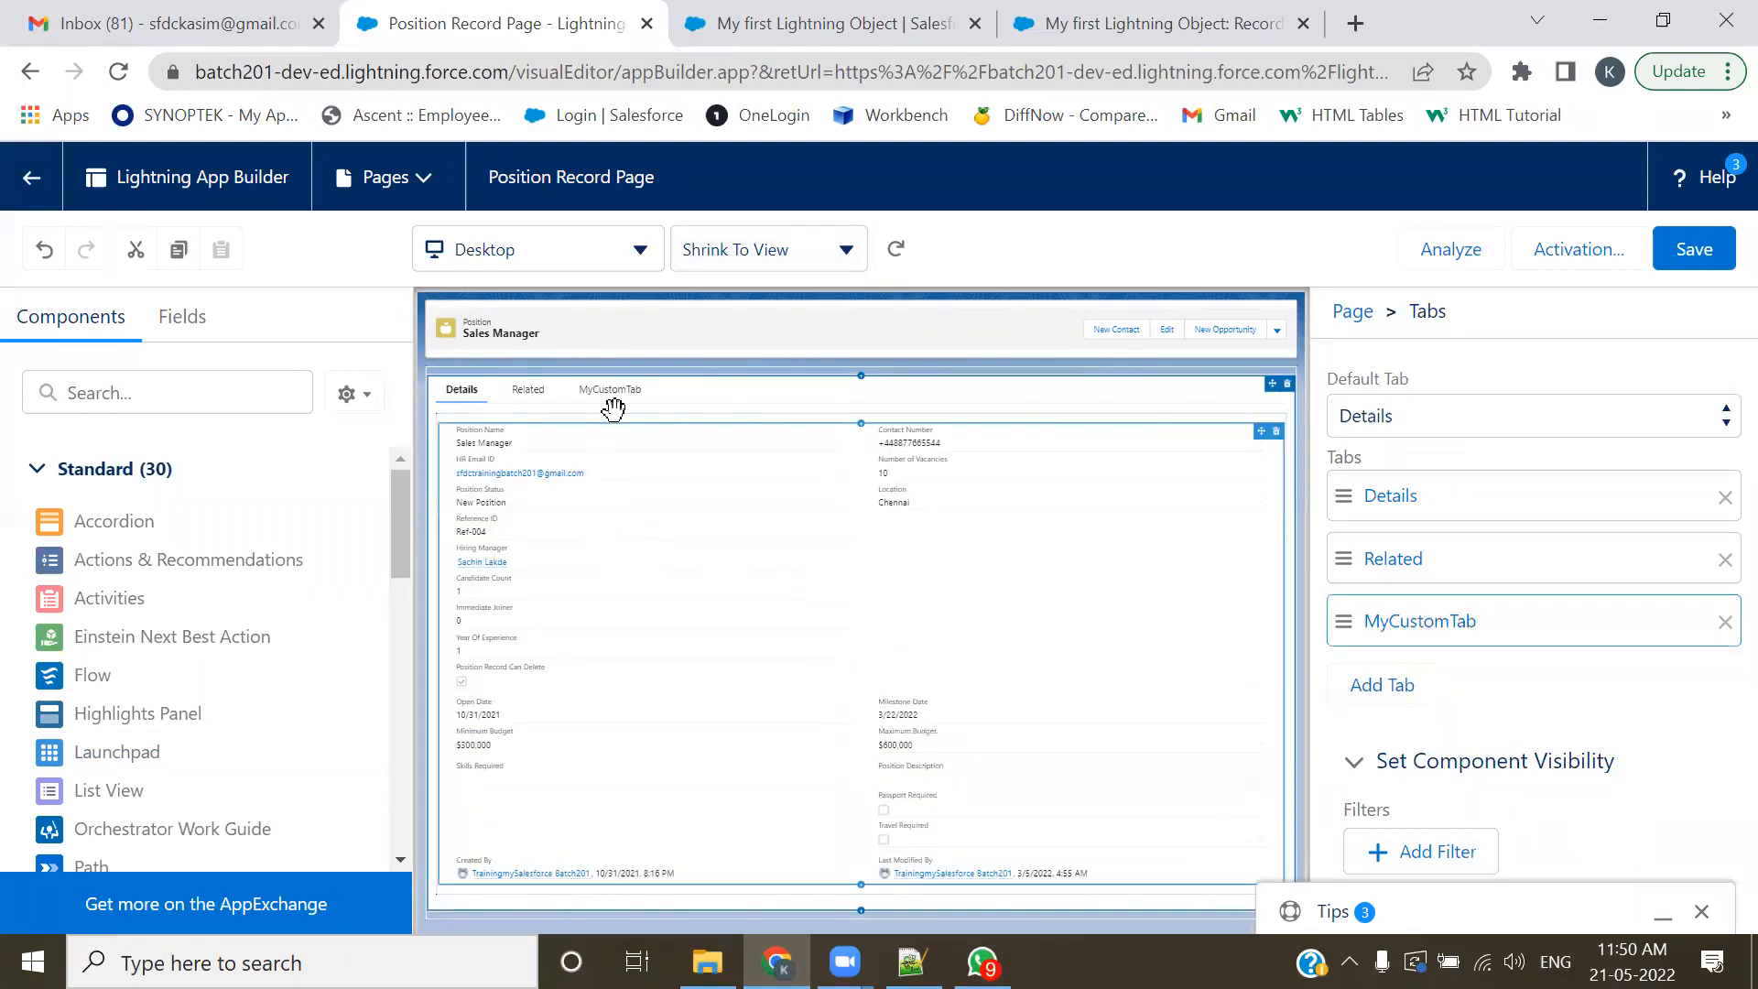
left_click(1693, 253)
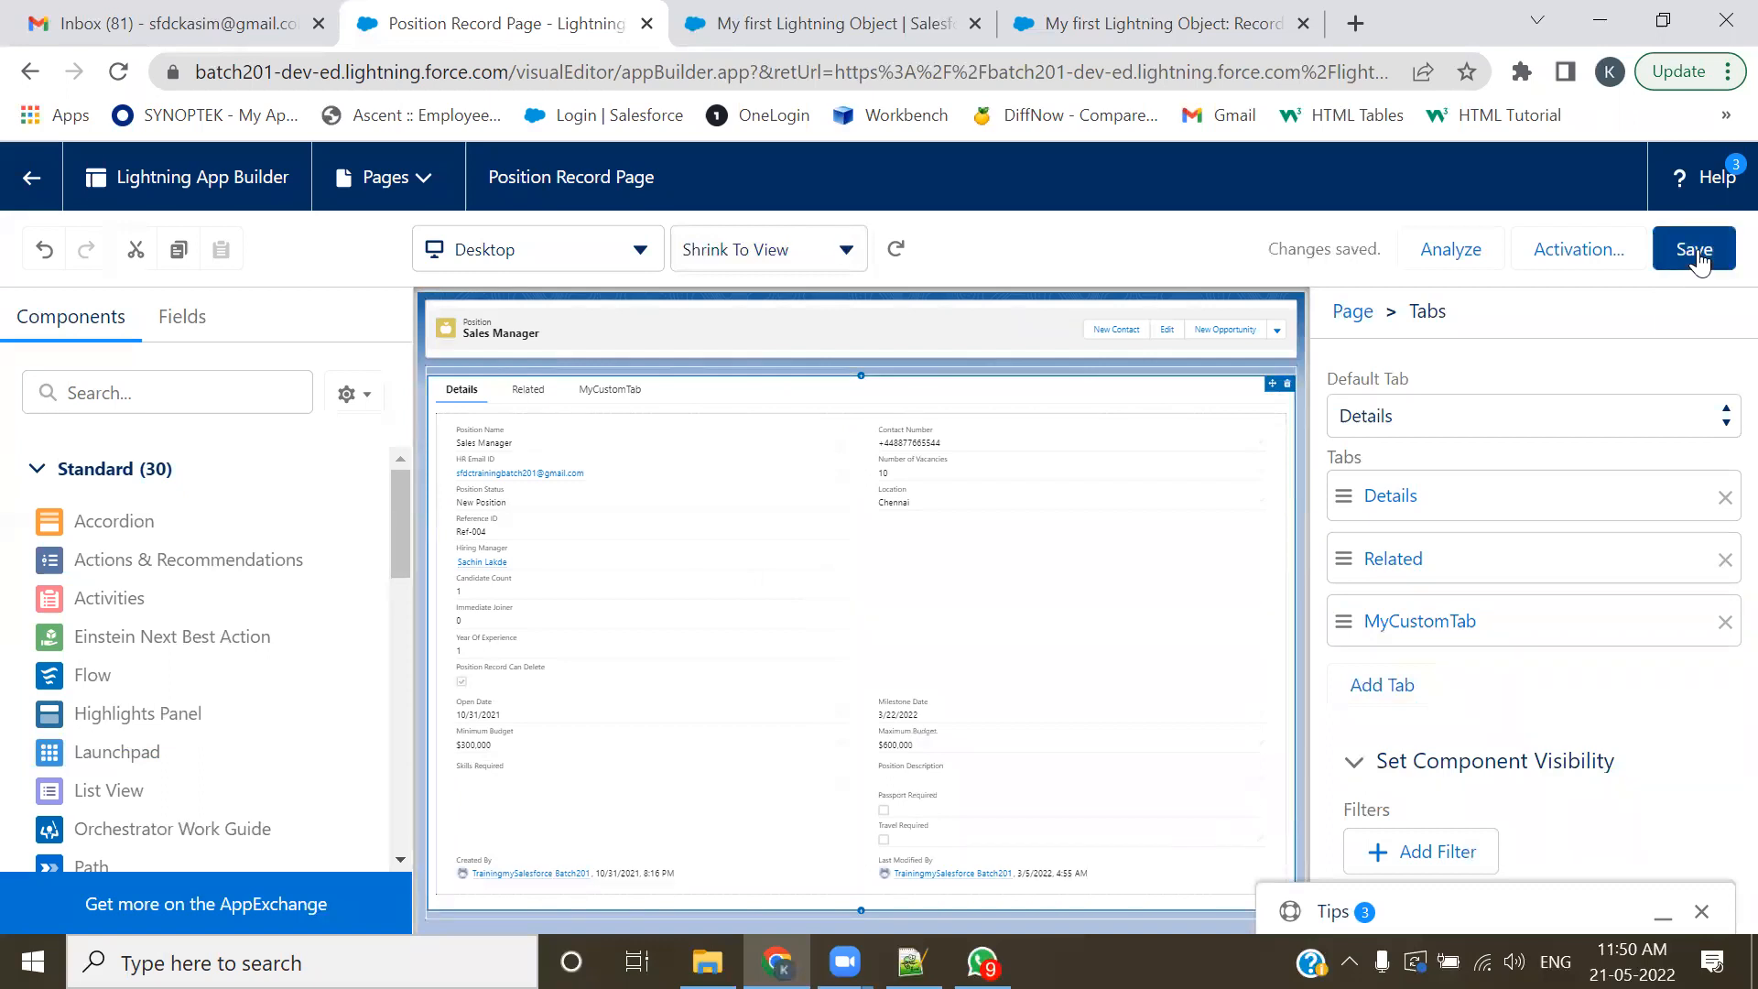
- Switch to the other Salesforce browser tab and open the Sales Manager position record in My First Lightning Application to check its tabs
left_click(753, 13)
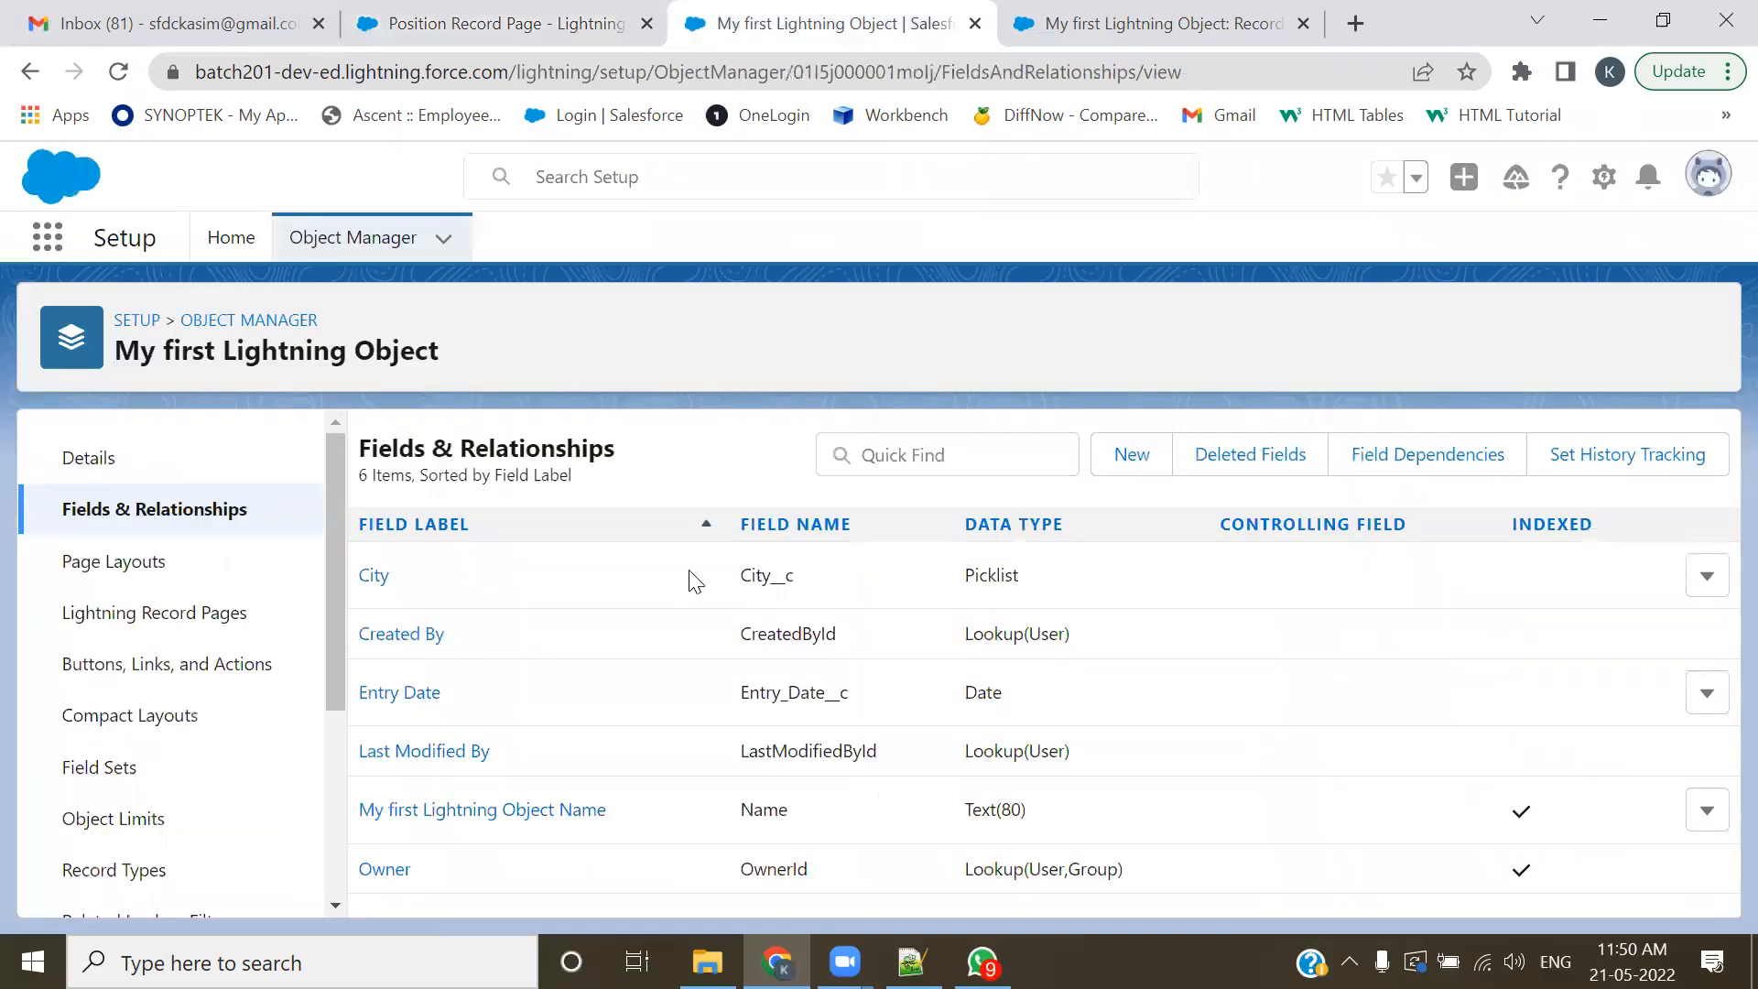
left_click(47, 237)
left_click(197, 419)
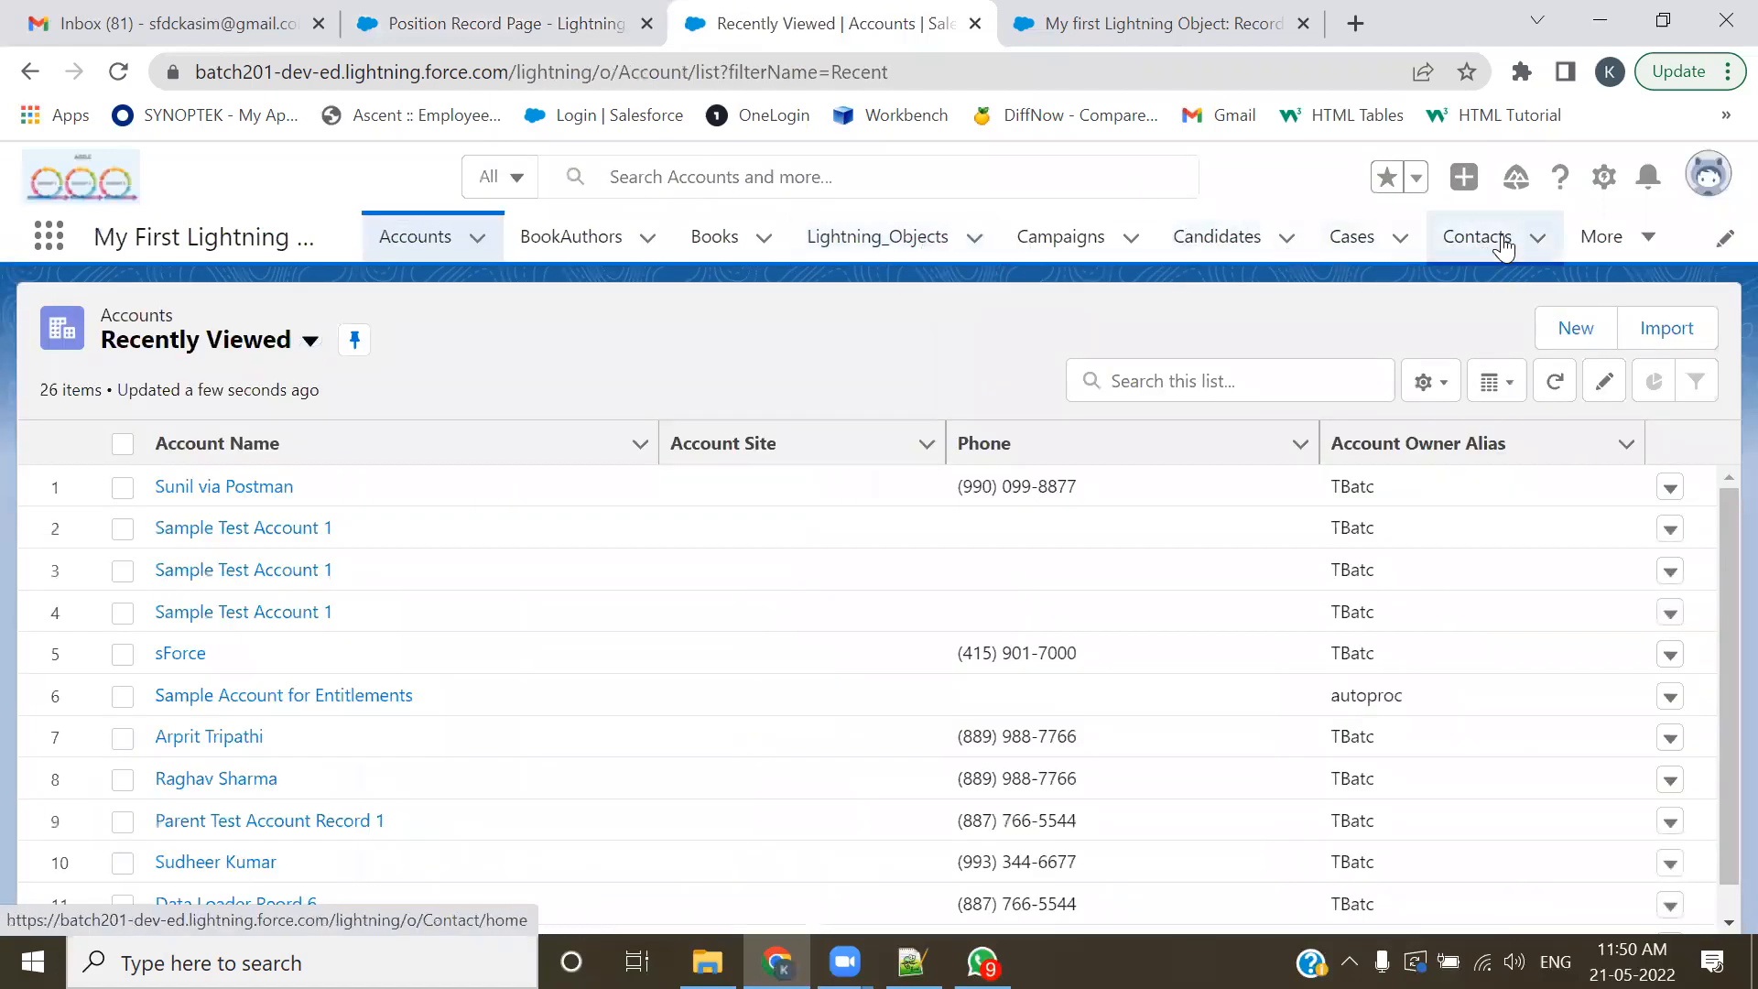
left_click(1648, 240)
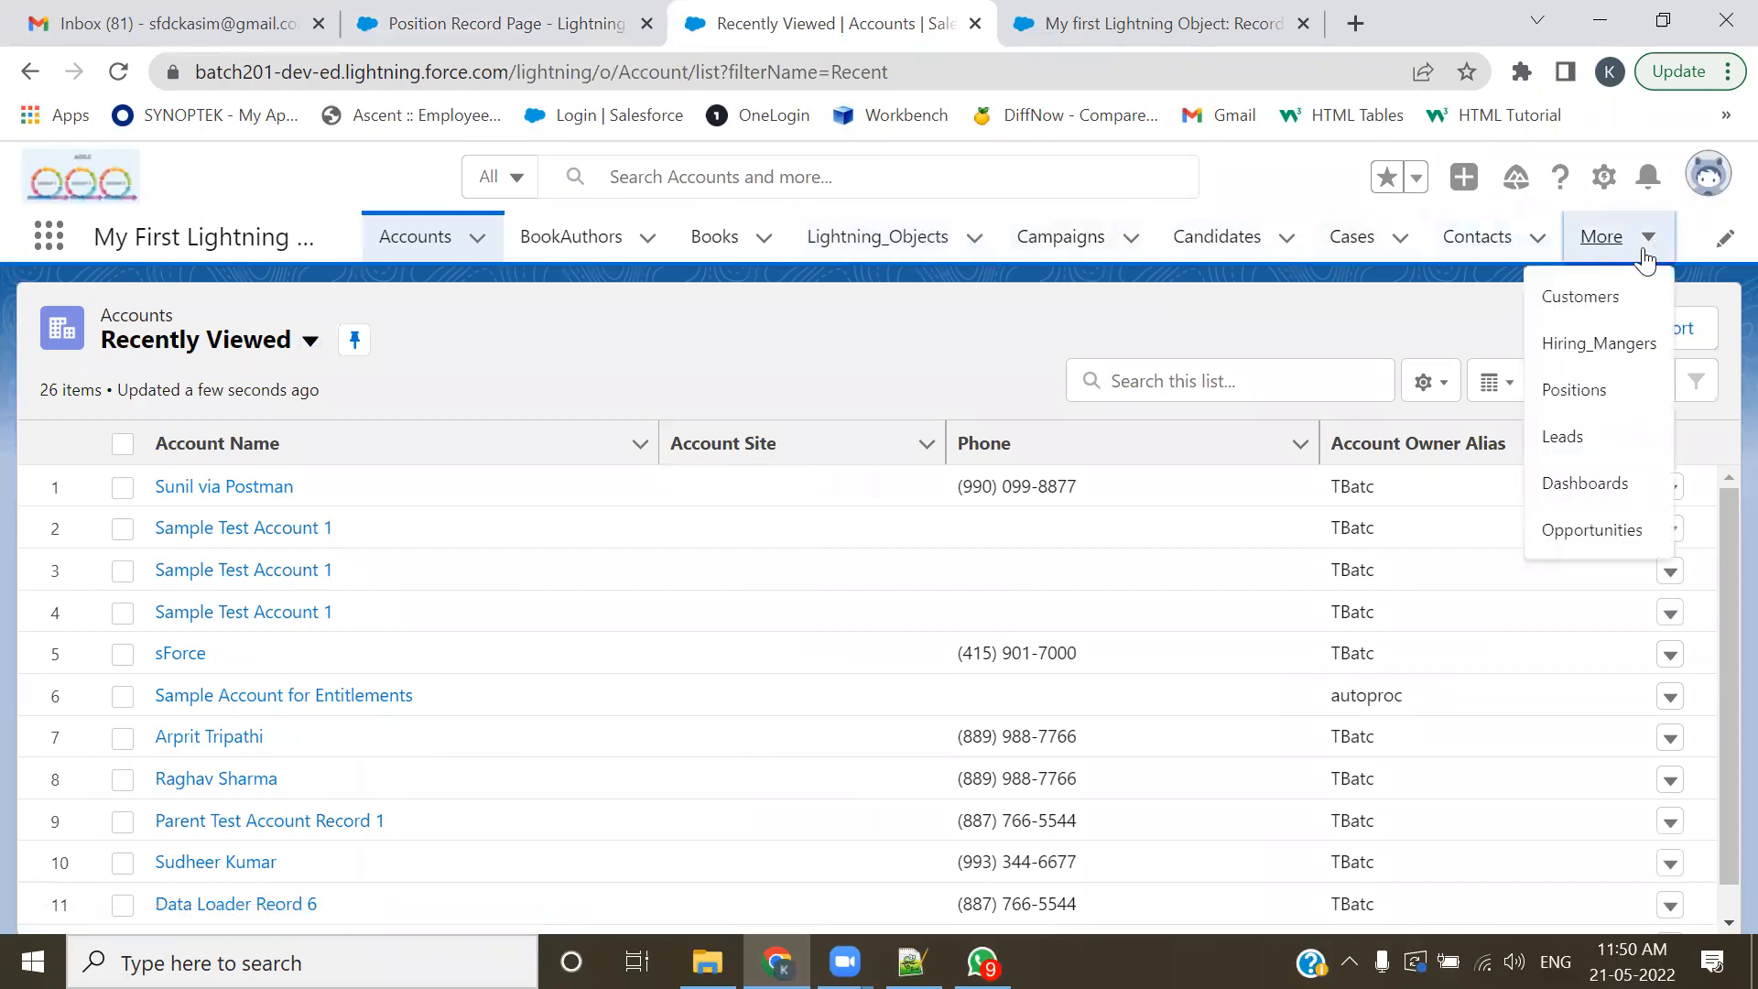
left_click(1571, 390)
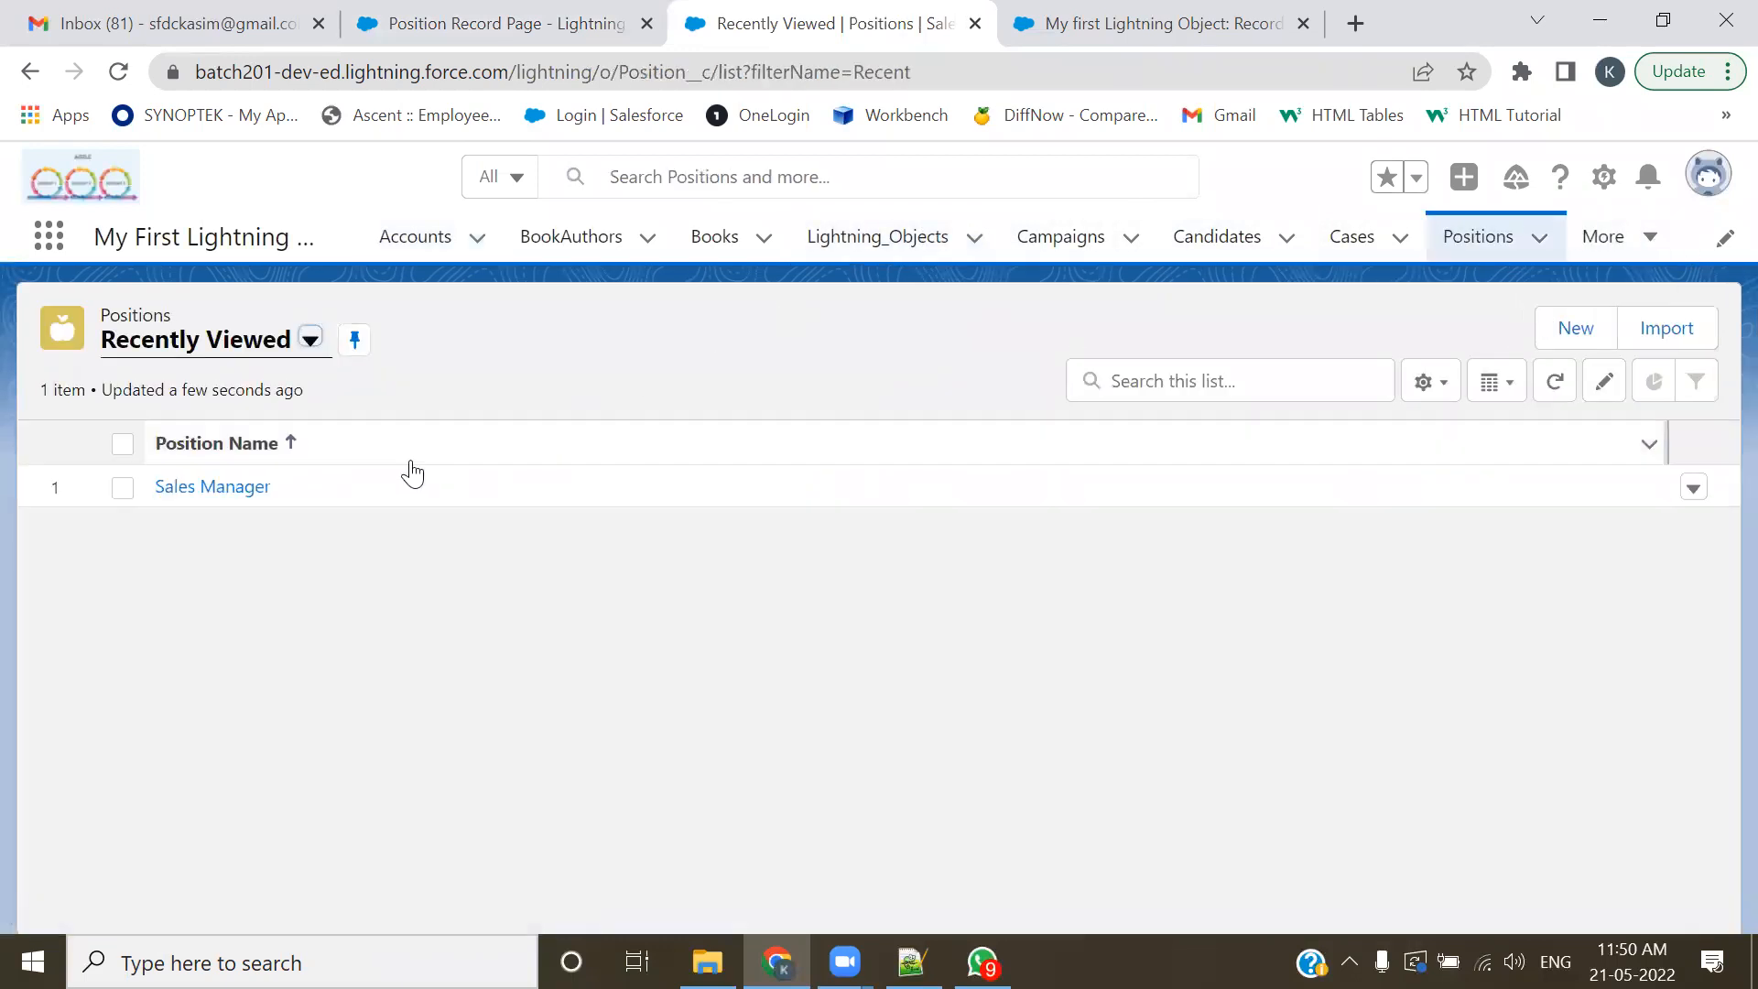
left_click(190, 487)
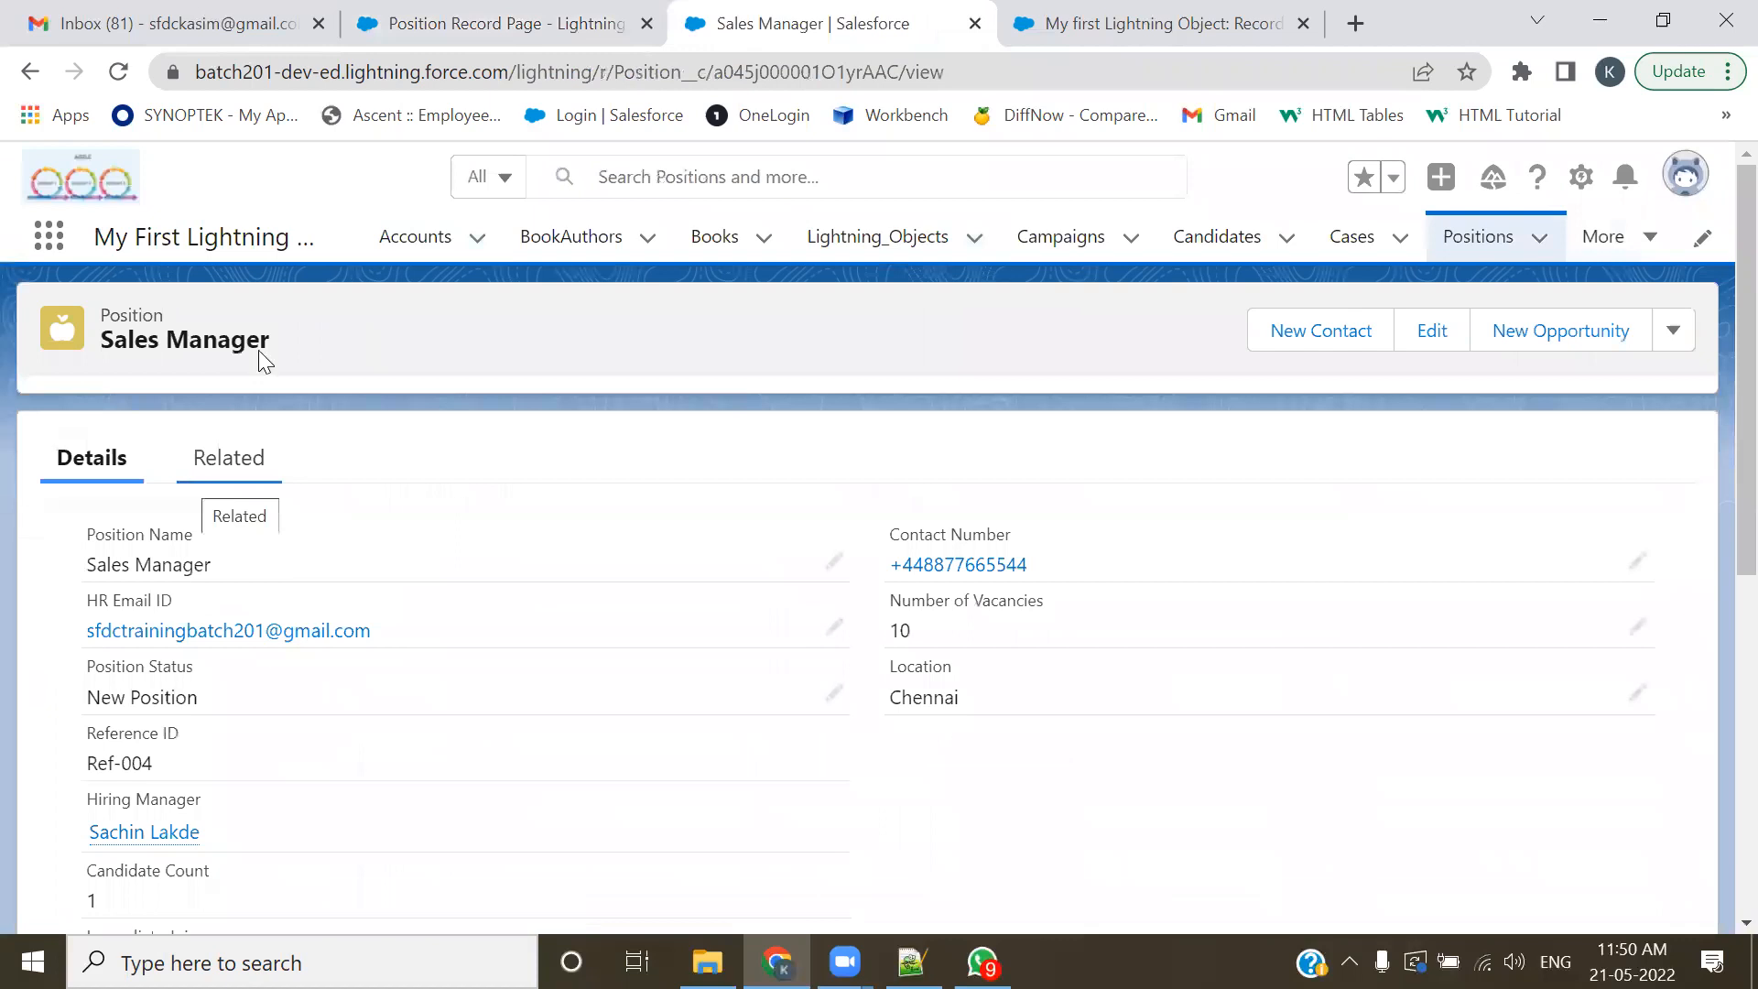
- Return to the Position Record Page editor and review the page's org default activation settings
key("ctrl+shift+Tab")
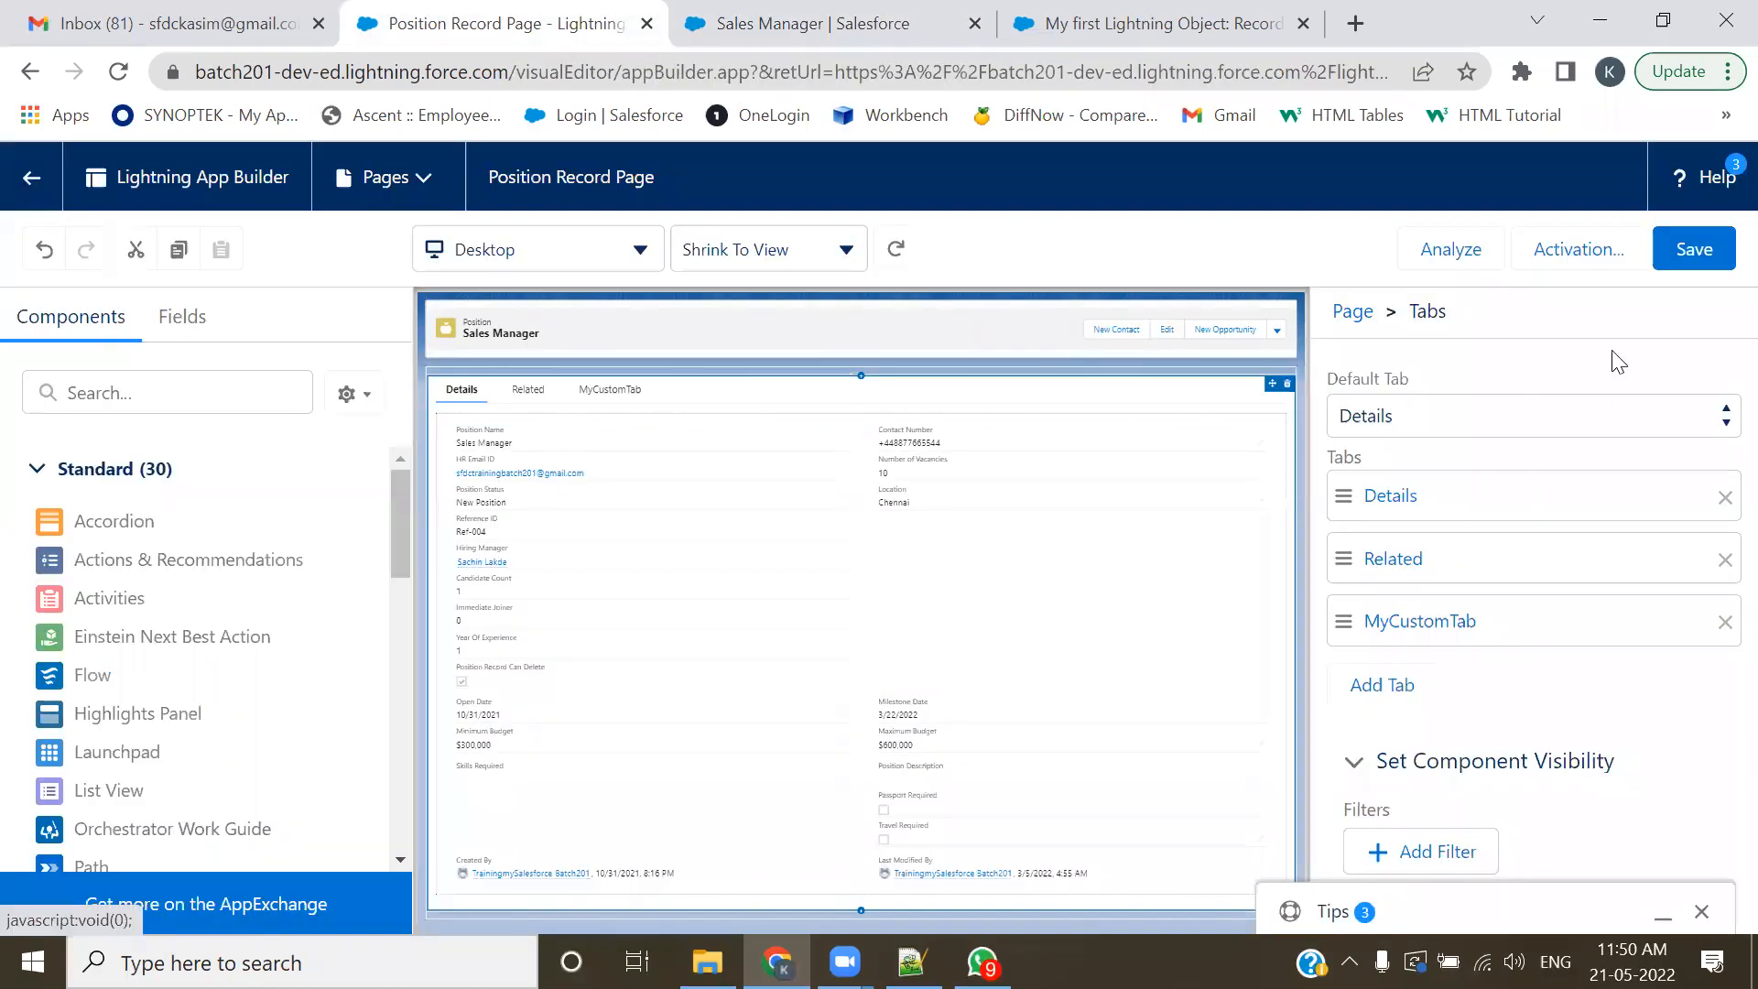
left_click(1456, 260)
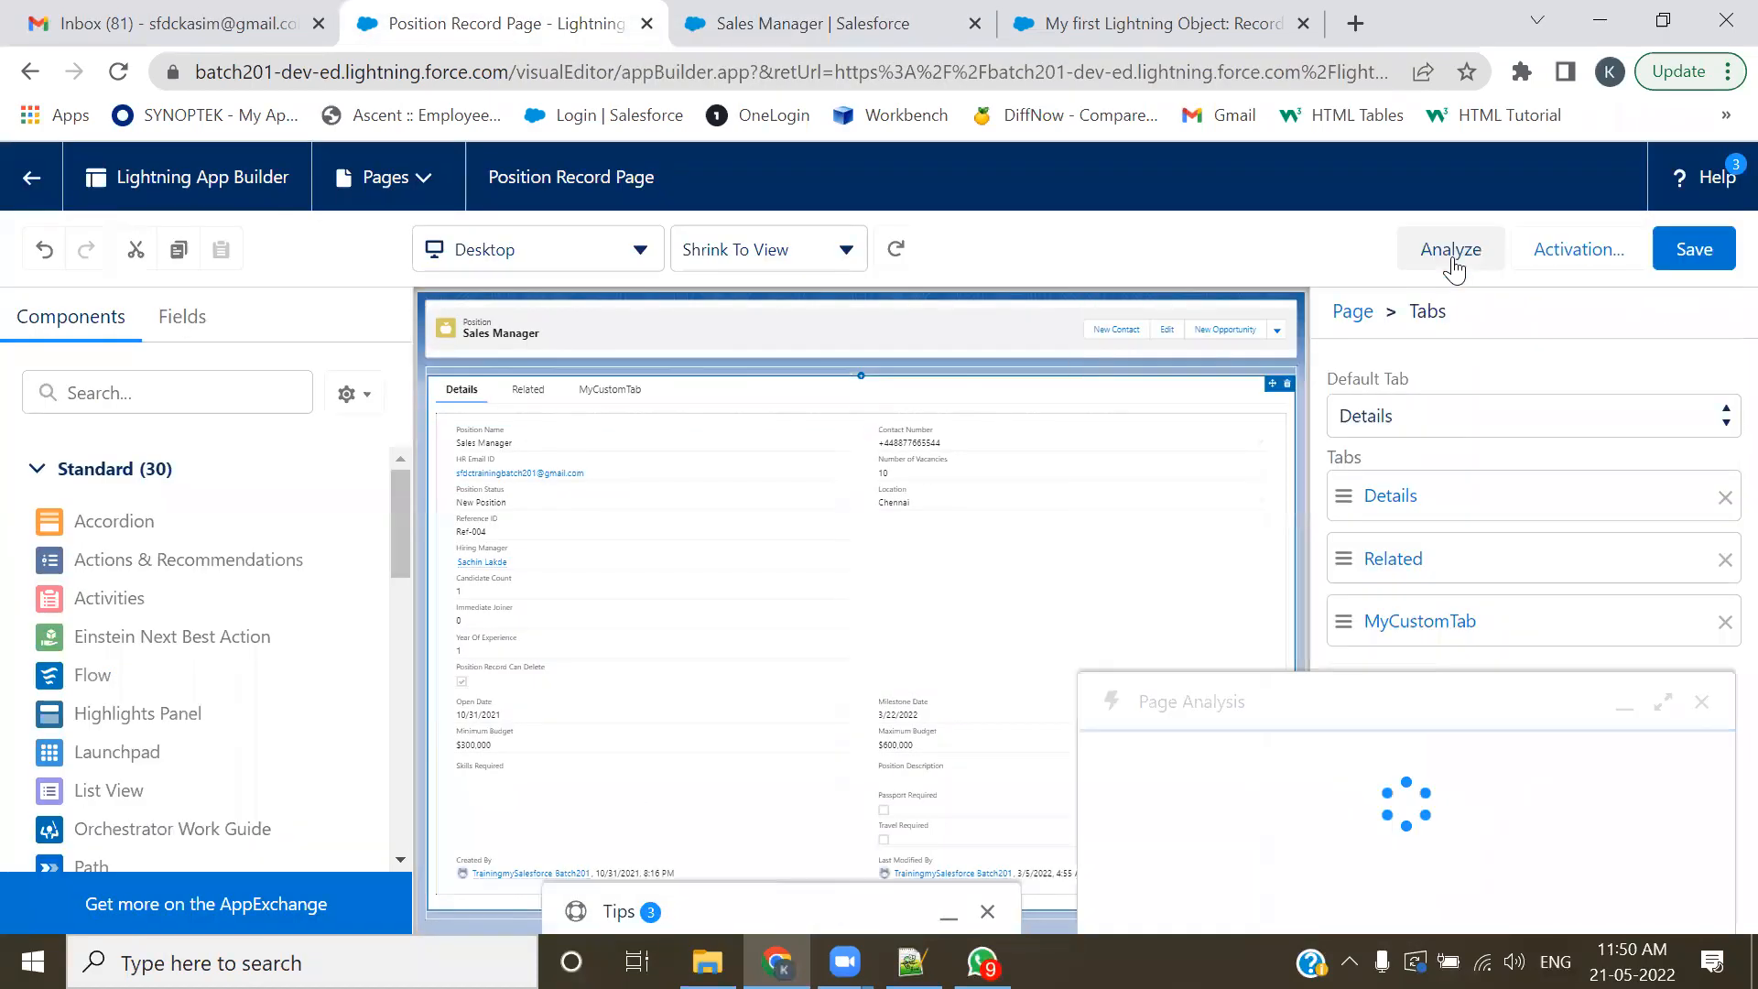
left_click(1703, 538)
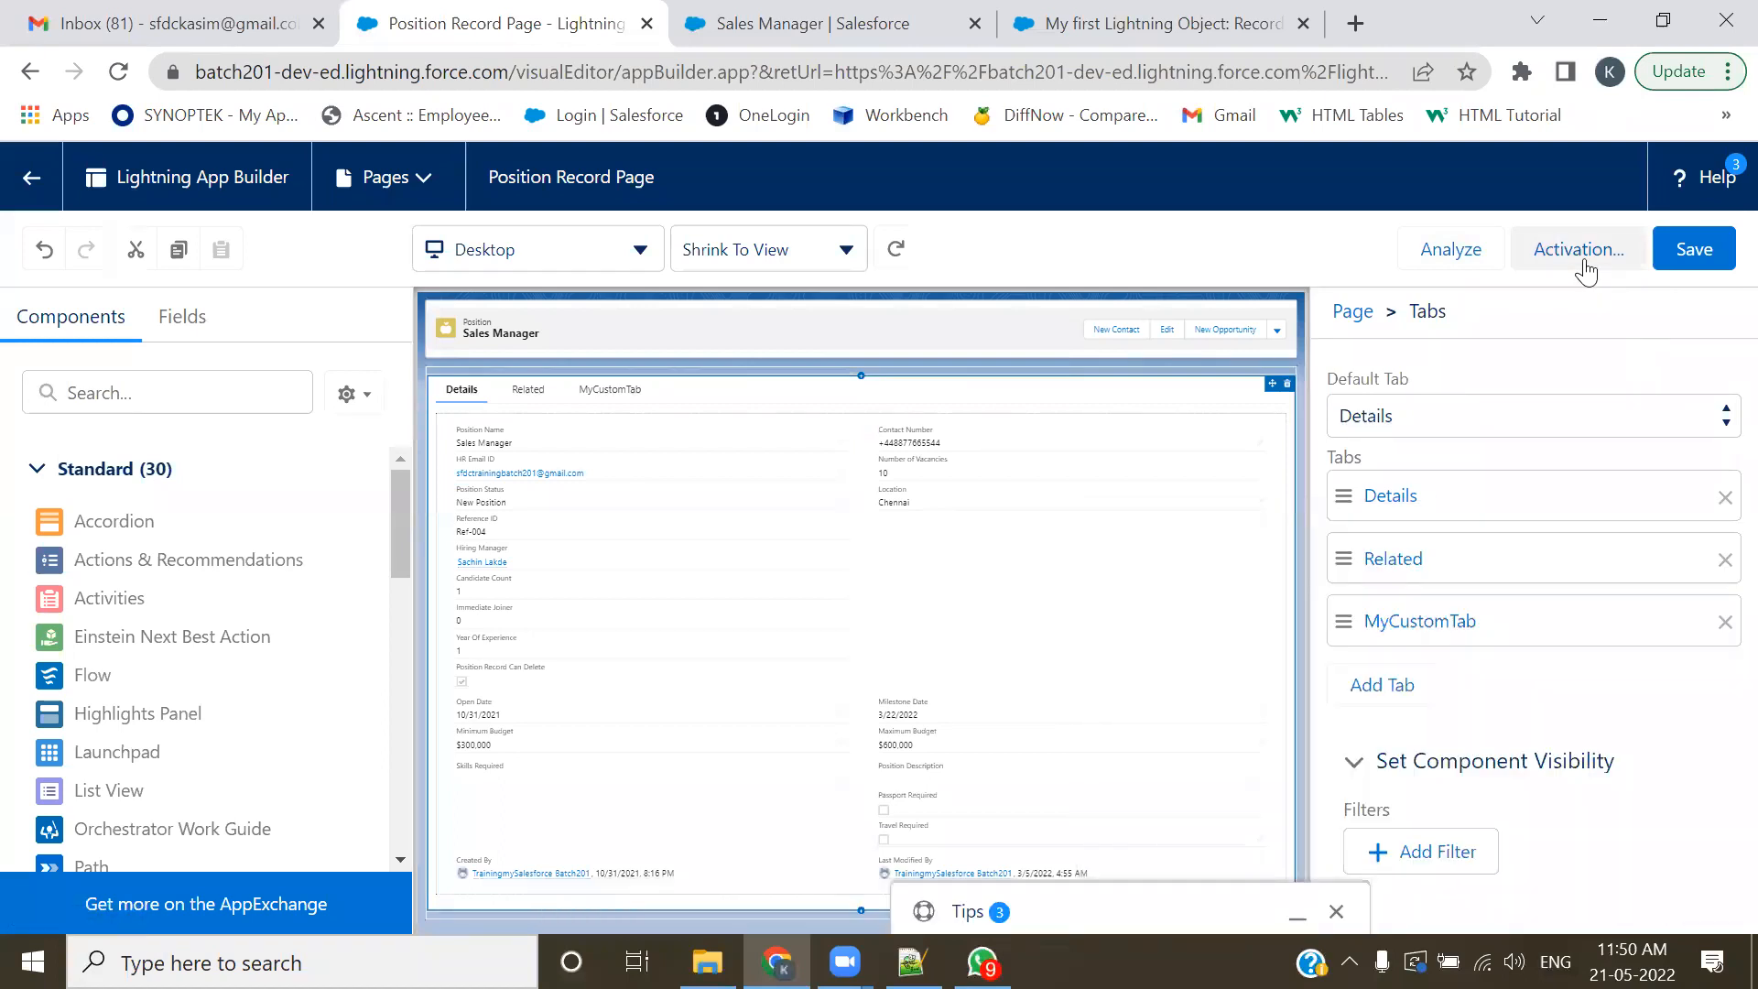
left_click(1585, 255)
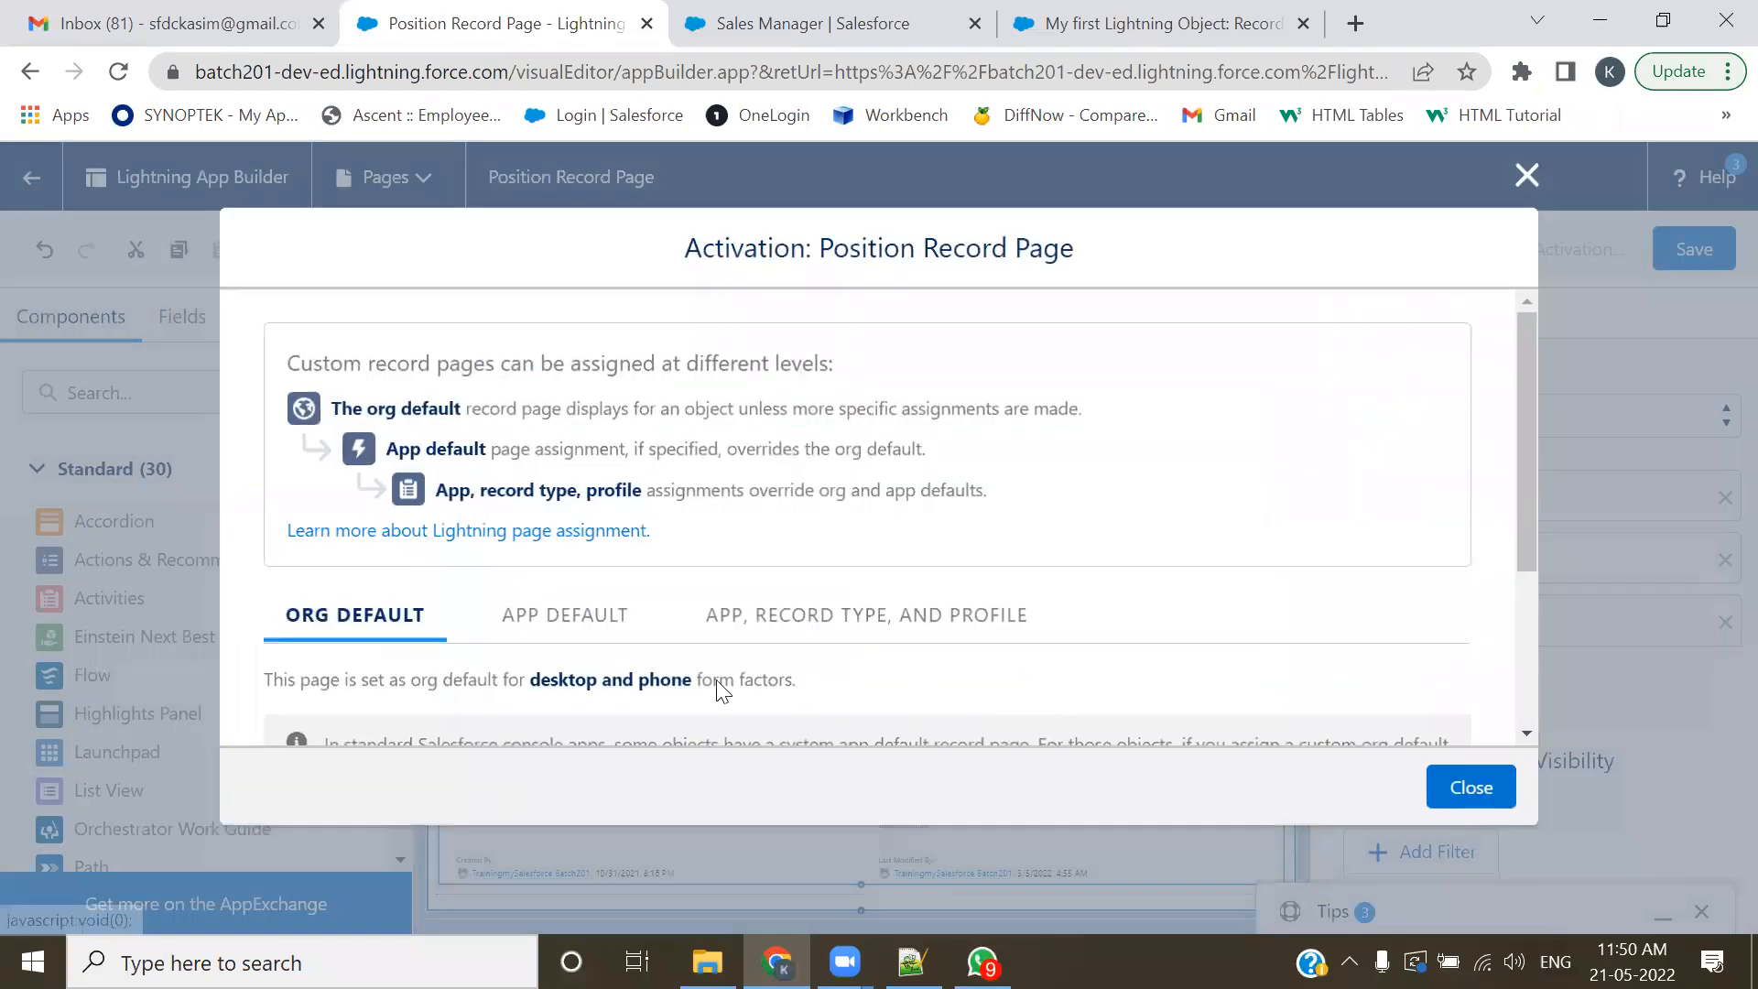
scroll(629, 664, "down", 3)
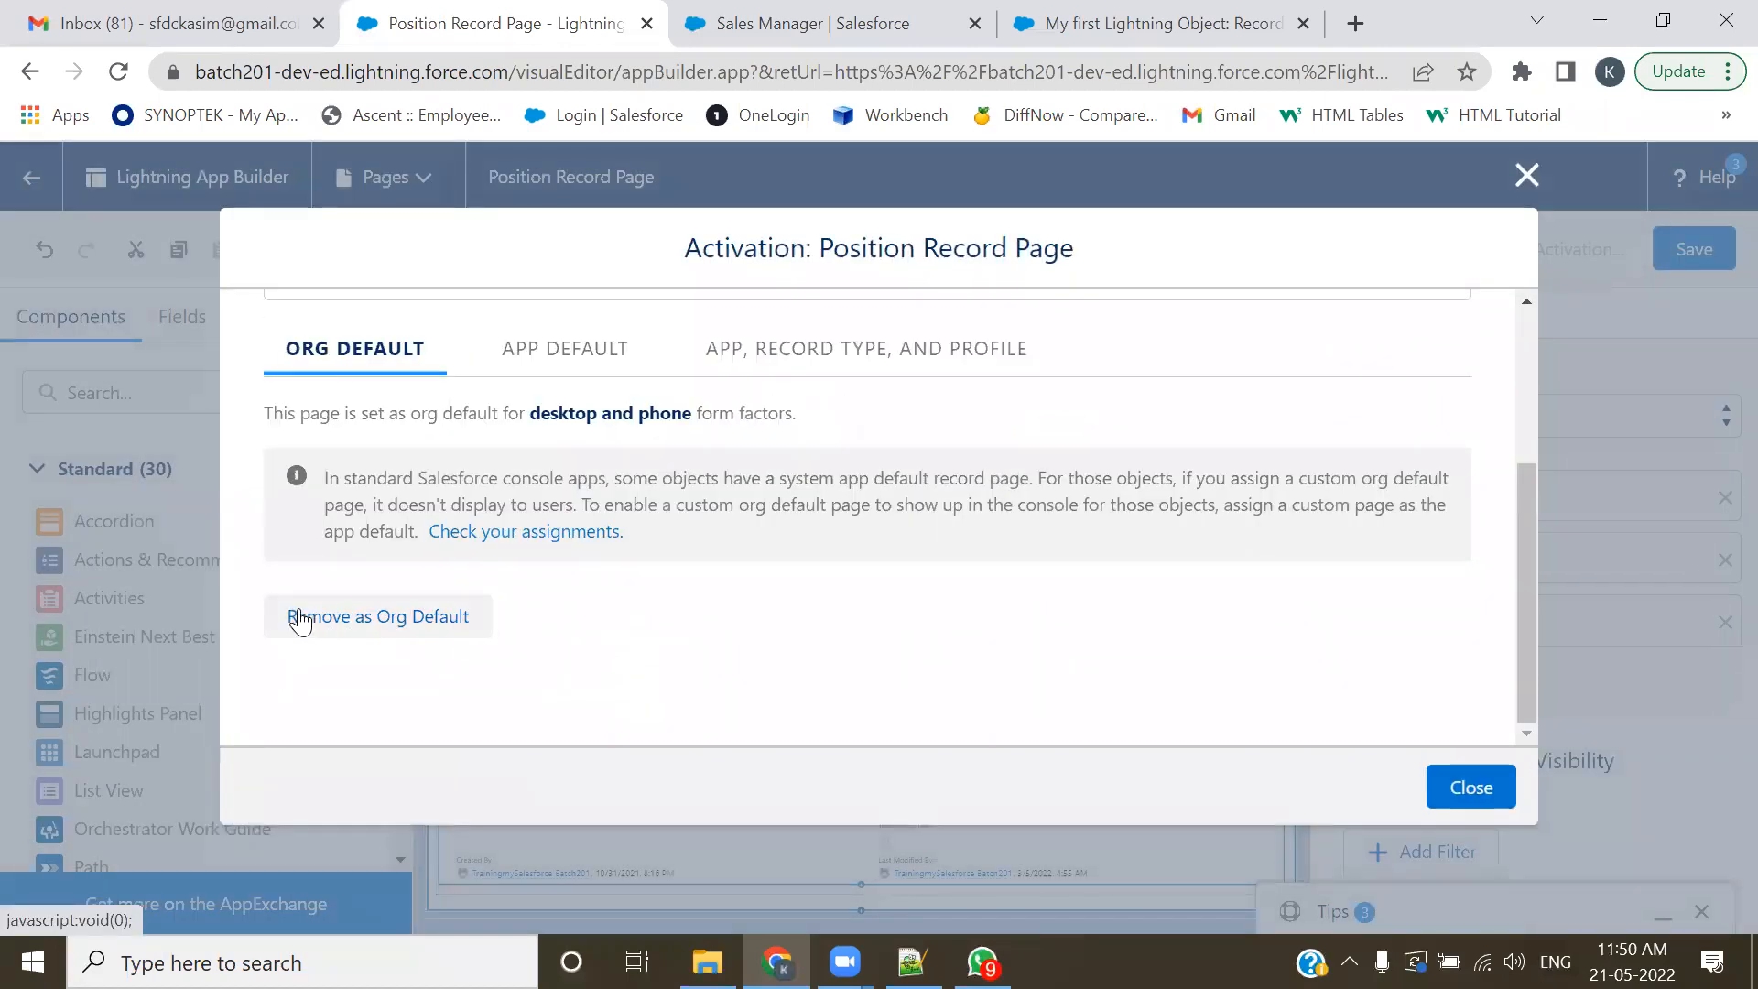
- Assign the Position Record Page as app default for My First Lightning Application on desktop and phone, and save the assignment
left_click(595, 362)
left_click(401, 506)
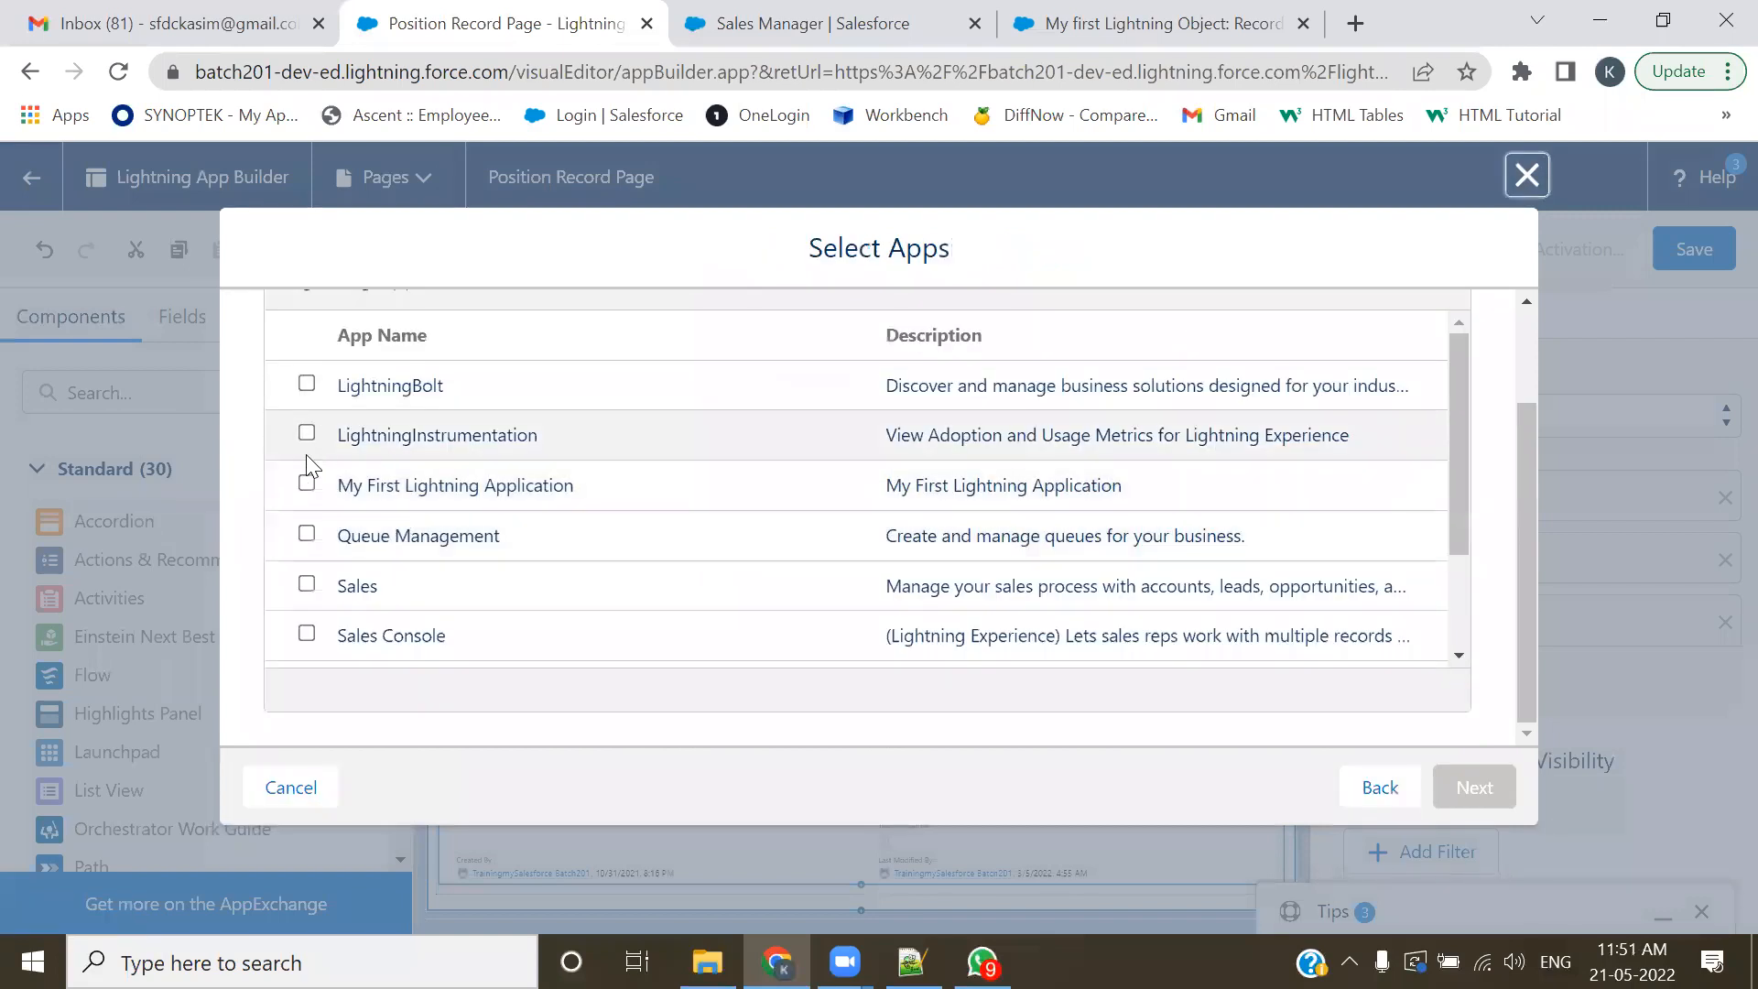
left_click(303, 492)
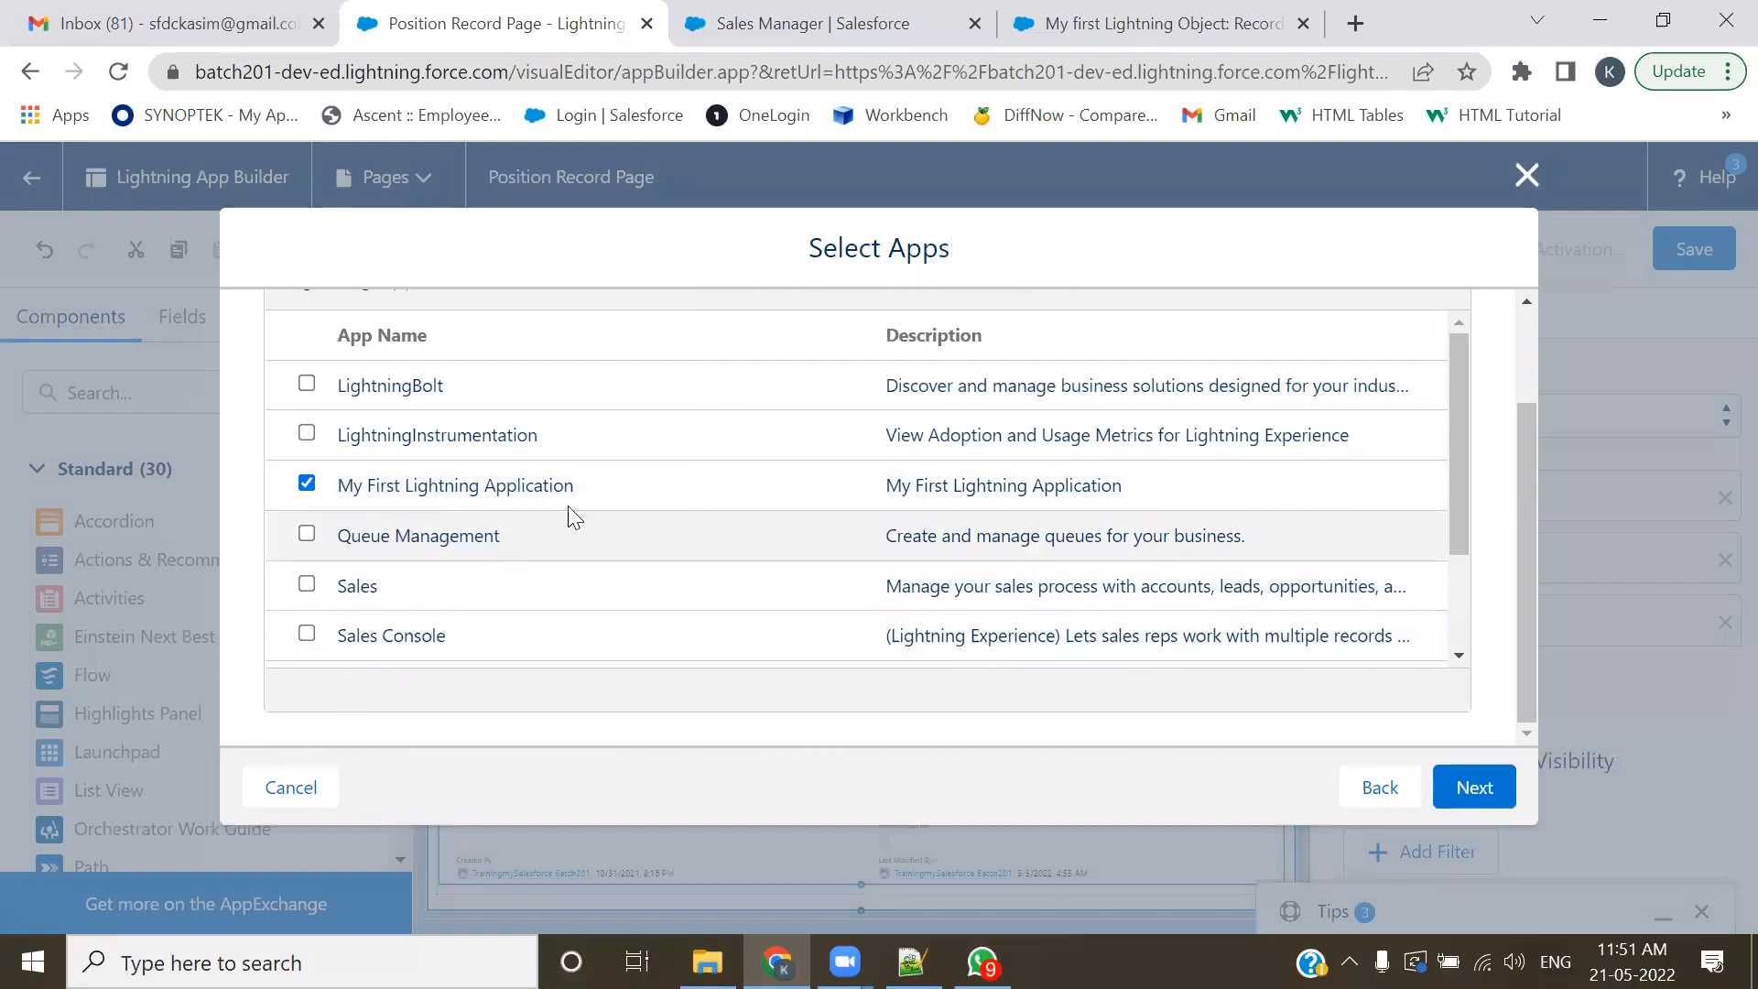
scroll(599, 544, "up", 2)
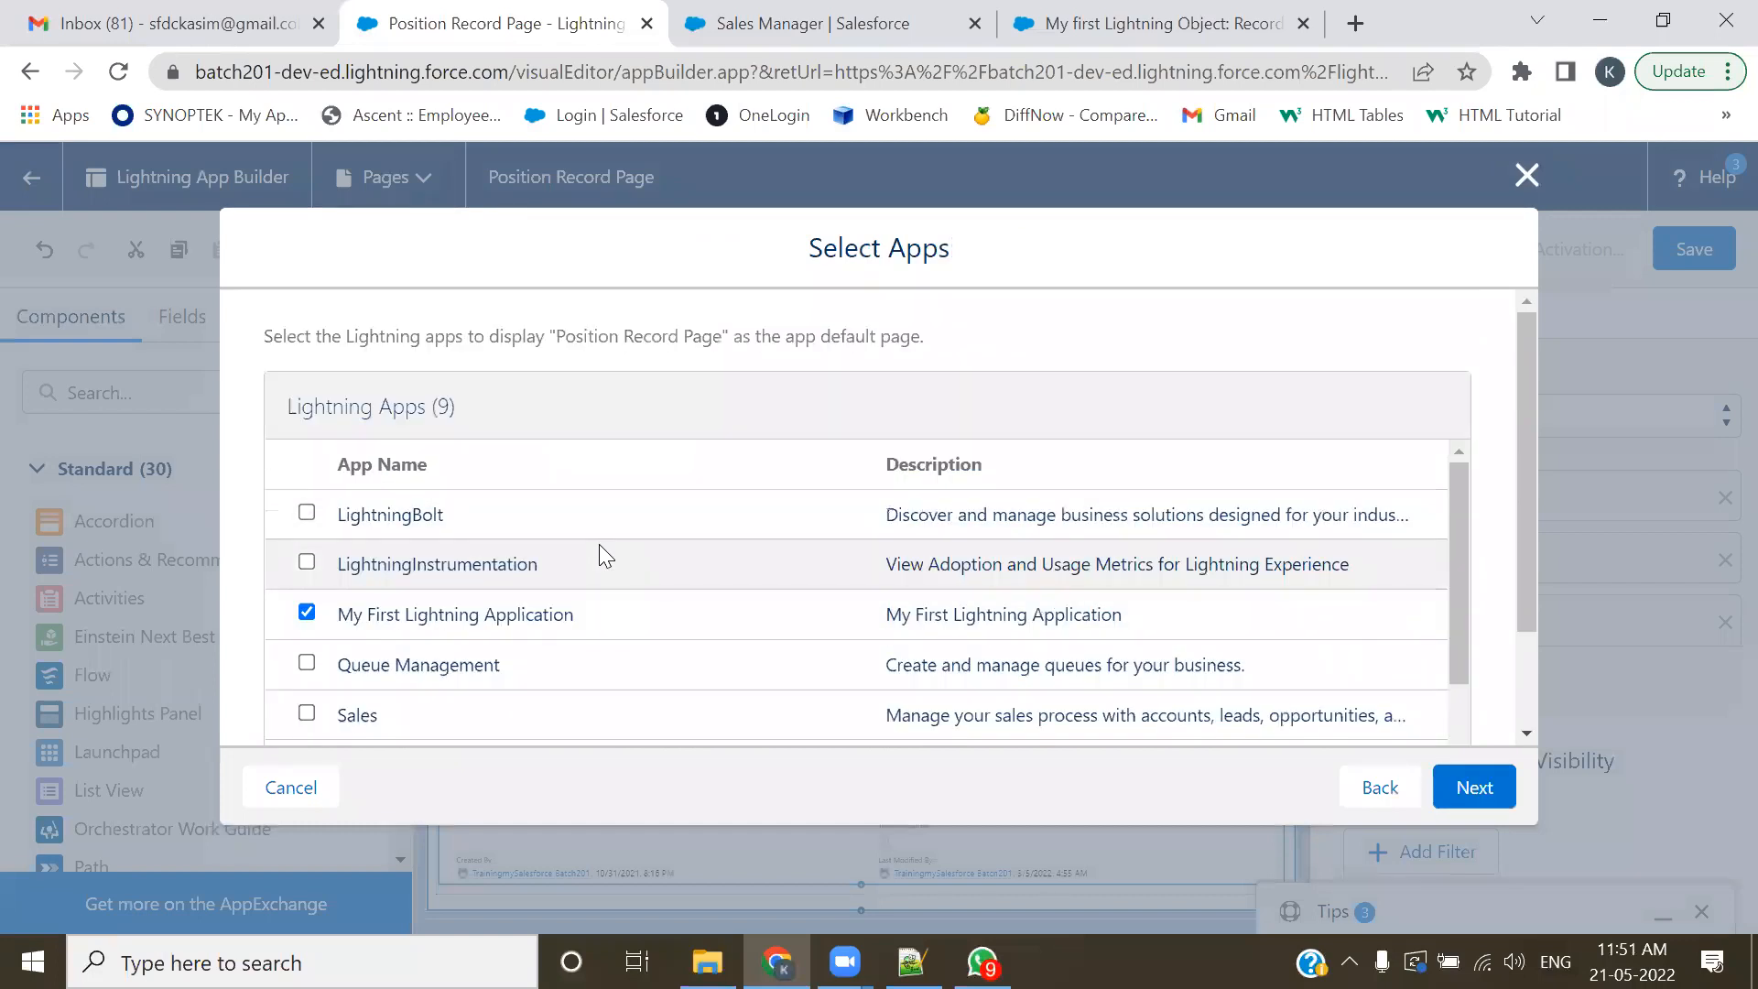
scroll(357, 549, "down", 2)
scroll(360, 552, "up", 2)
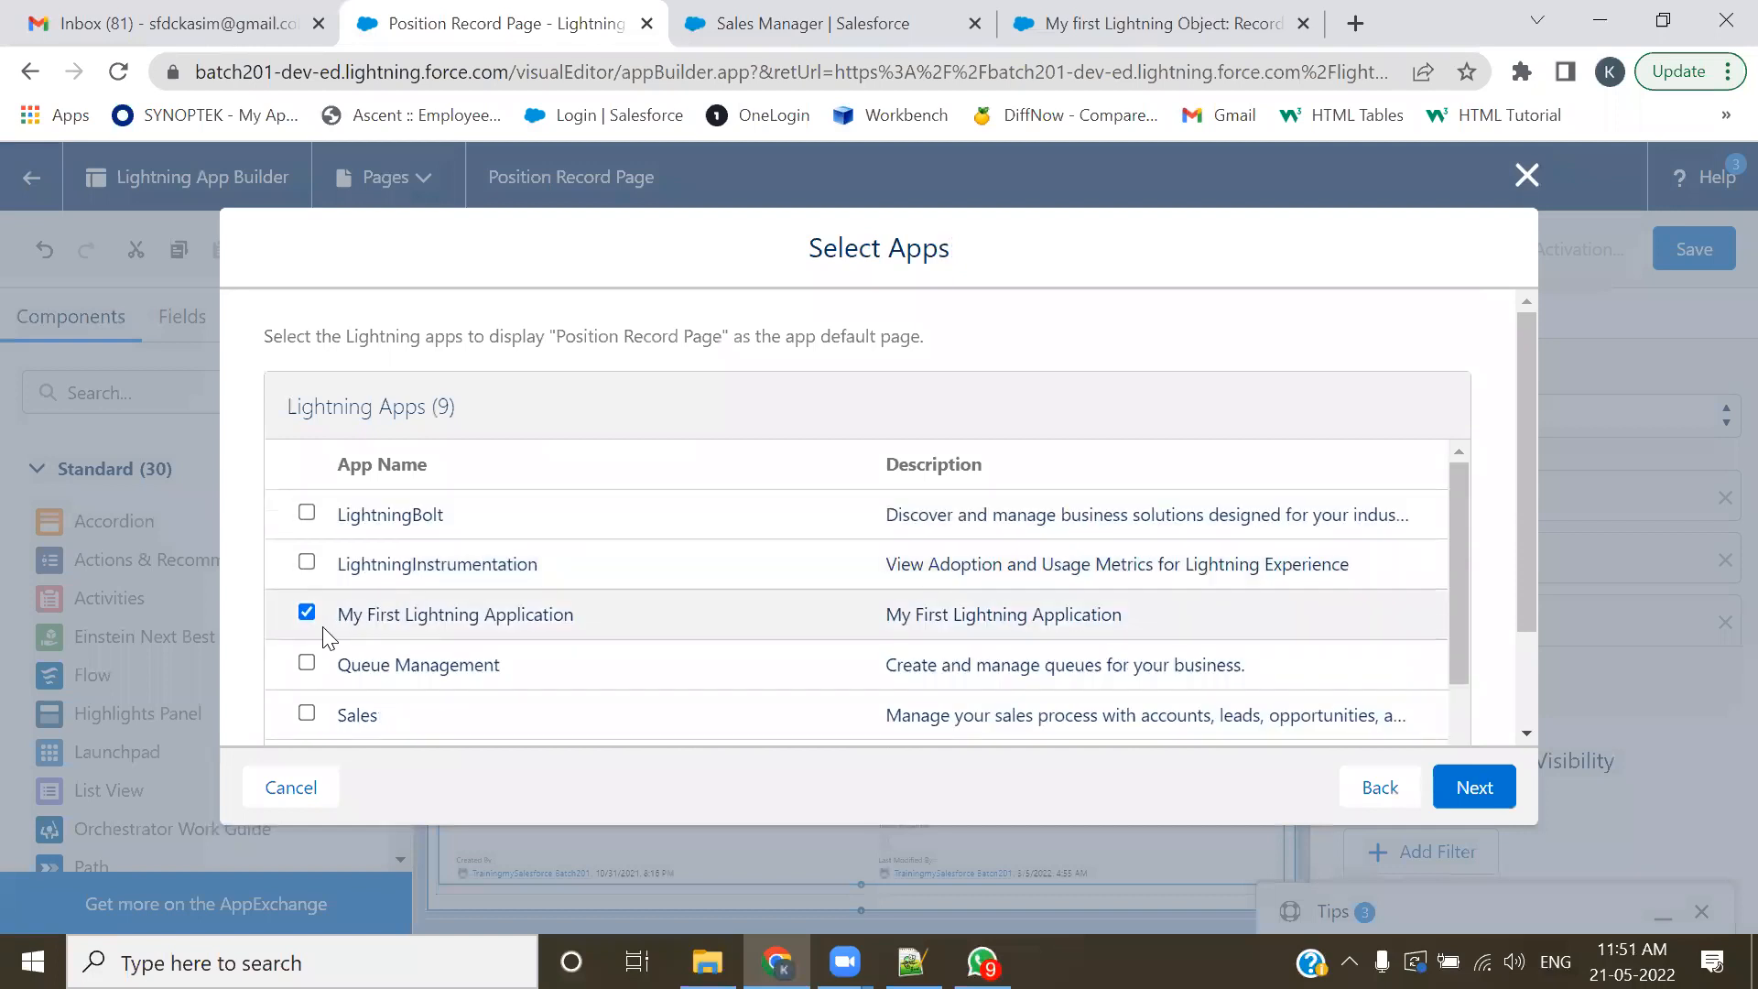
left_click(1481, 786)
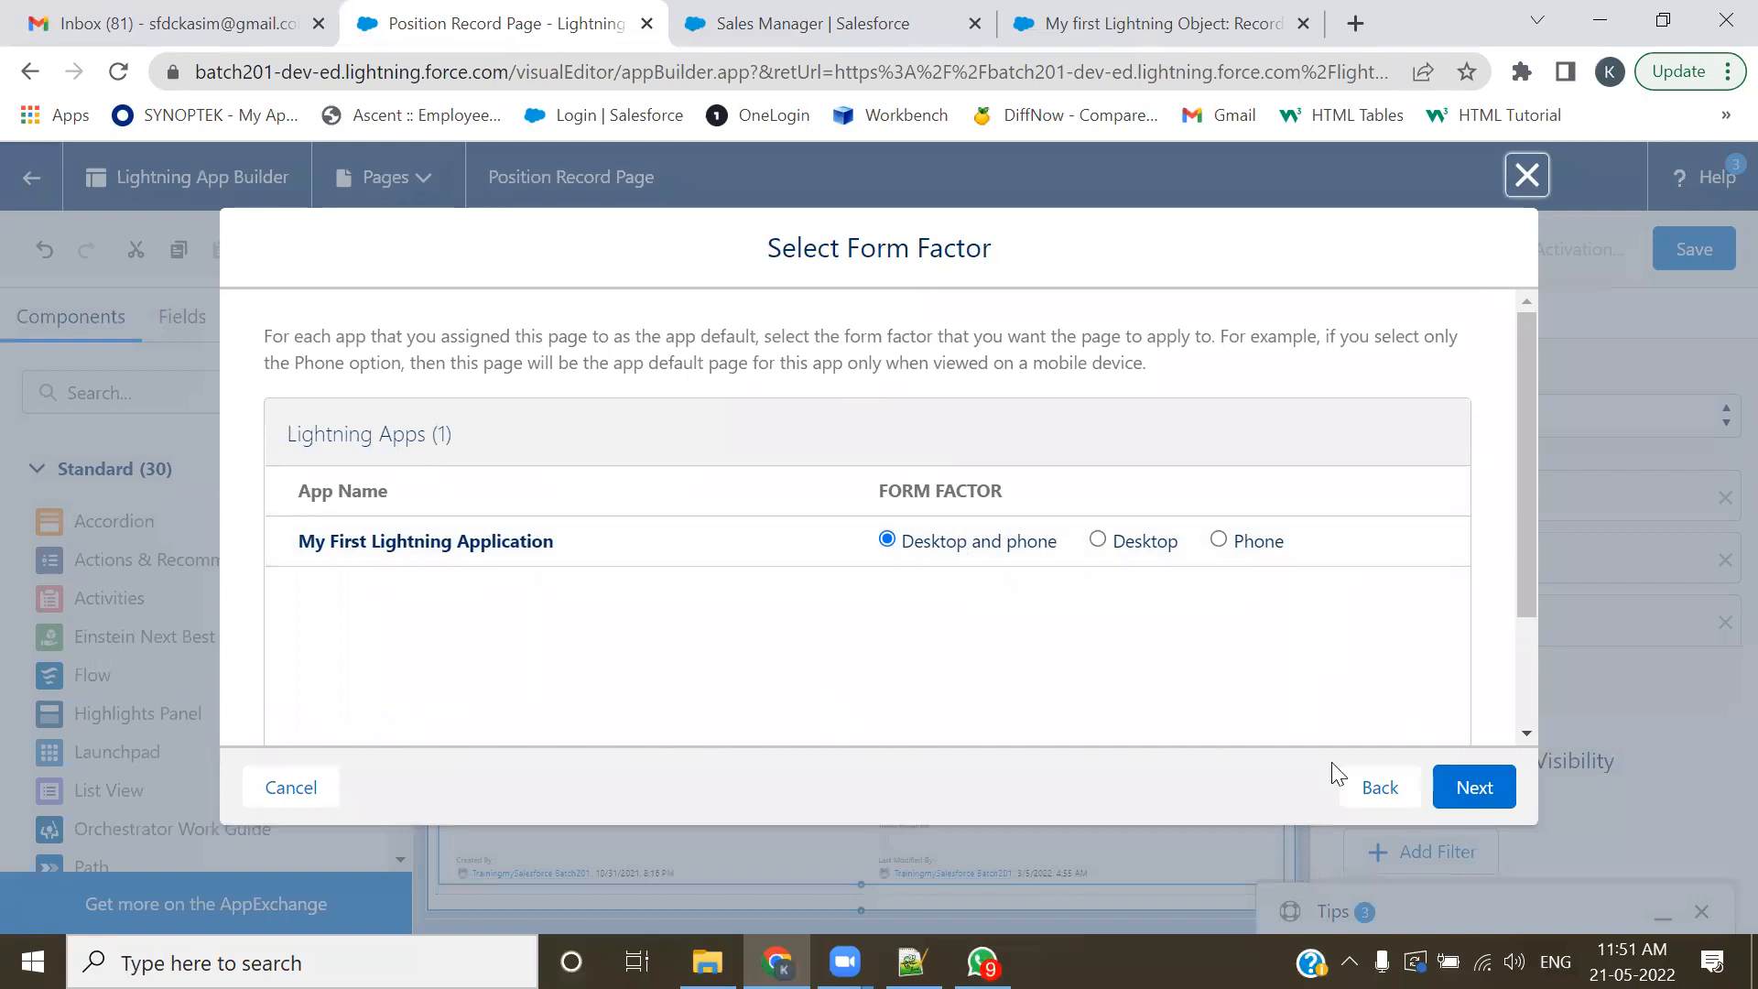
left_click(1473, 785)
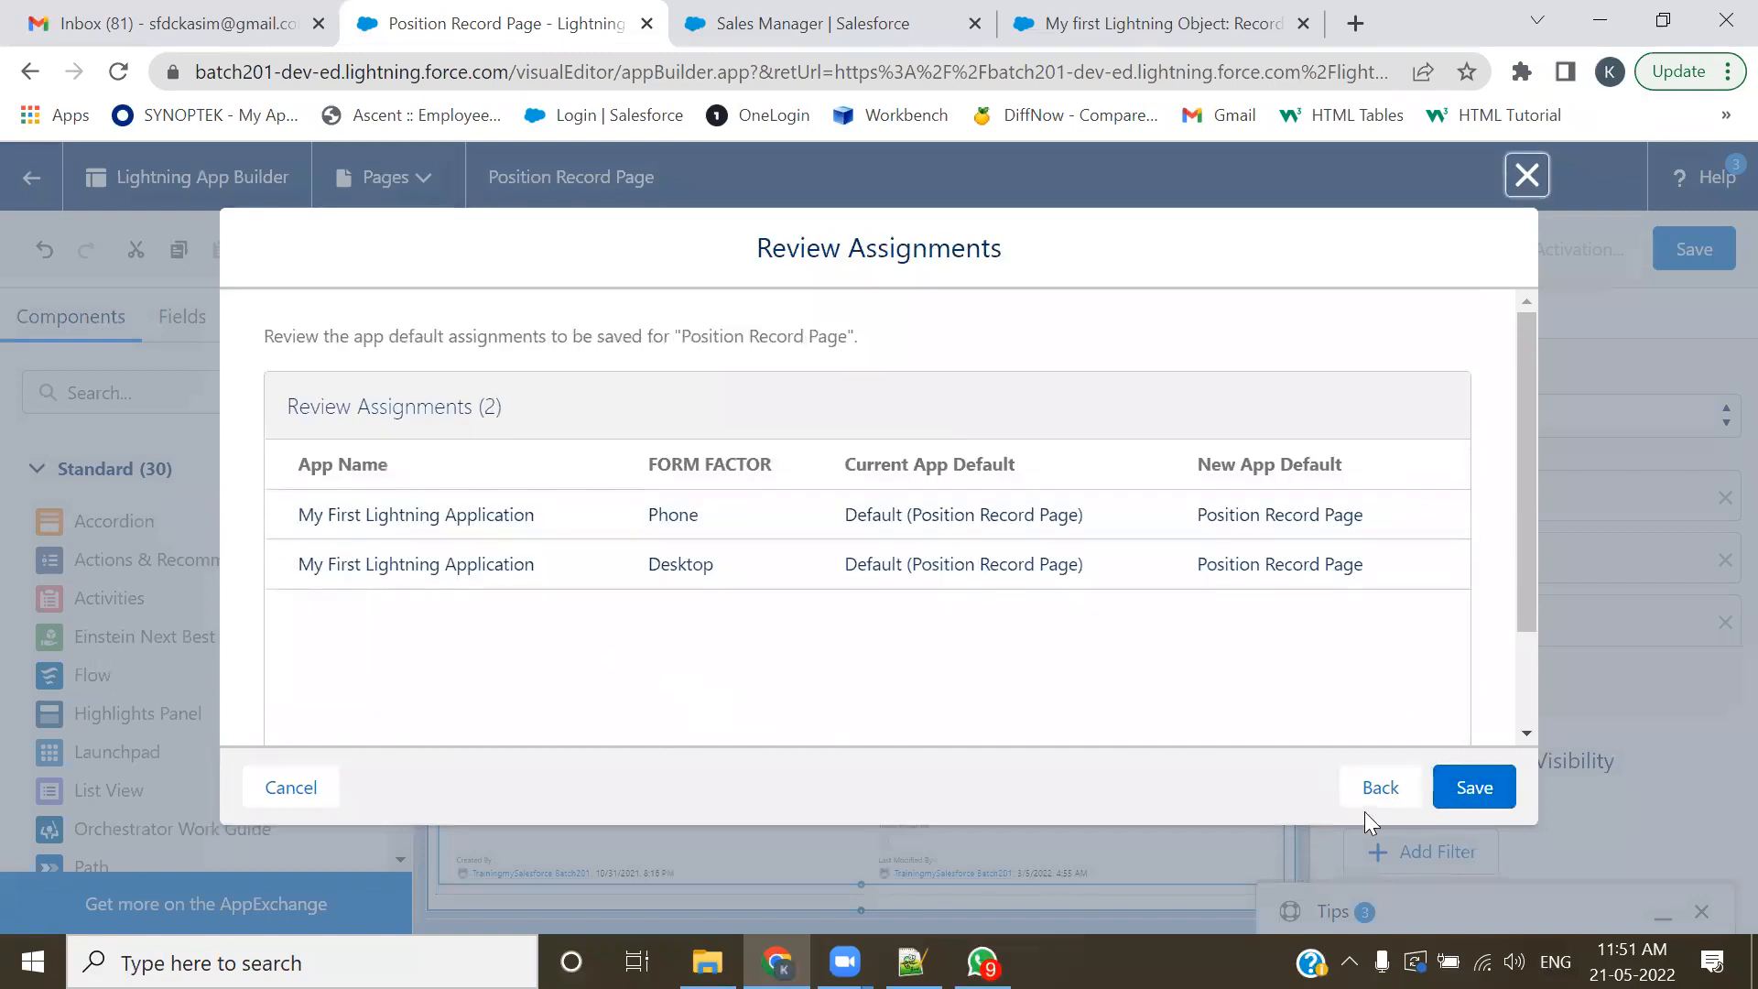
left_click(1459, 800)
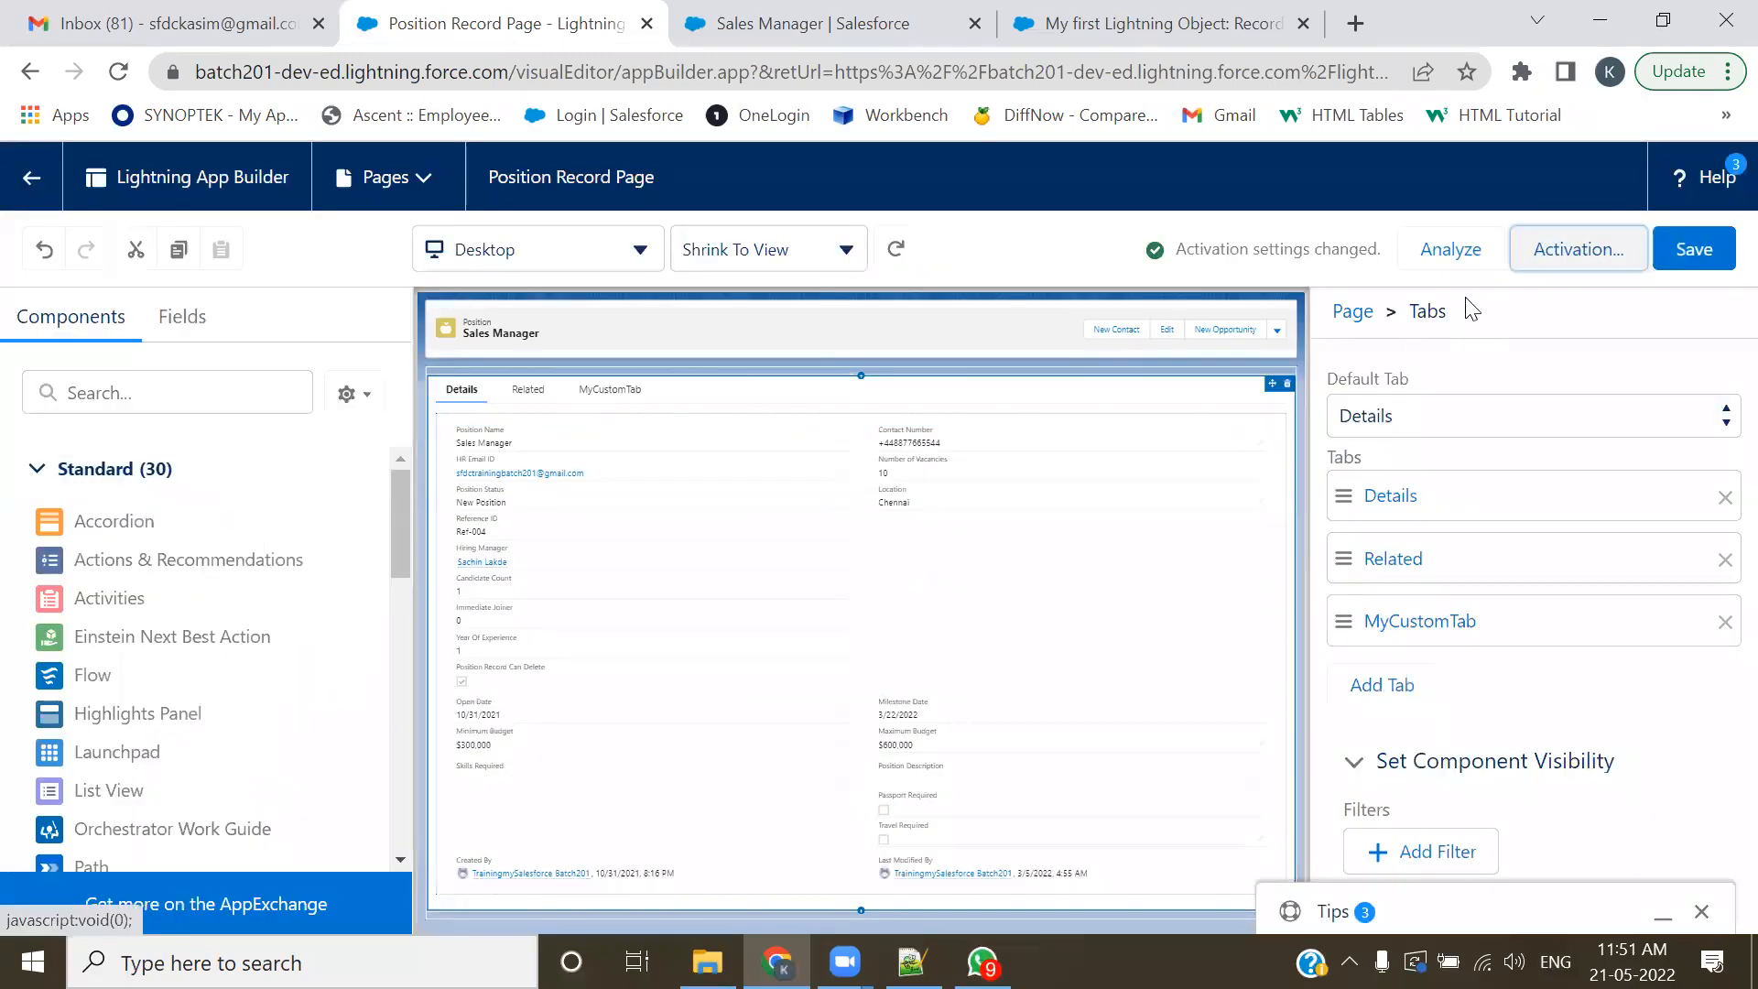
- Reopen the page's activation settings and review the org default and app default assignment options
left_click(1533, 265)
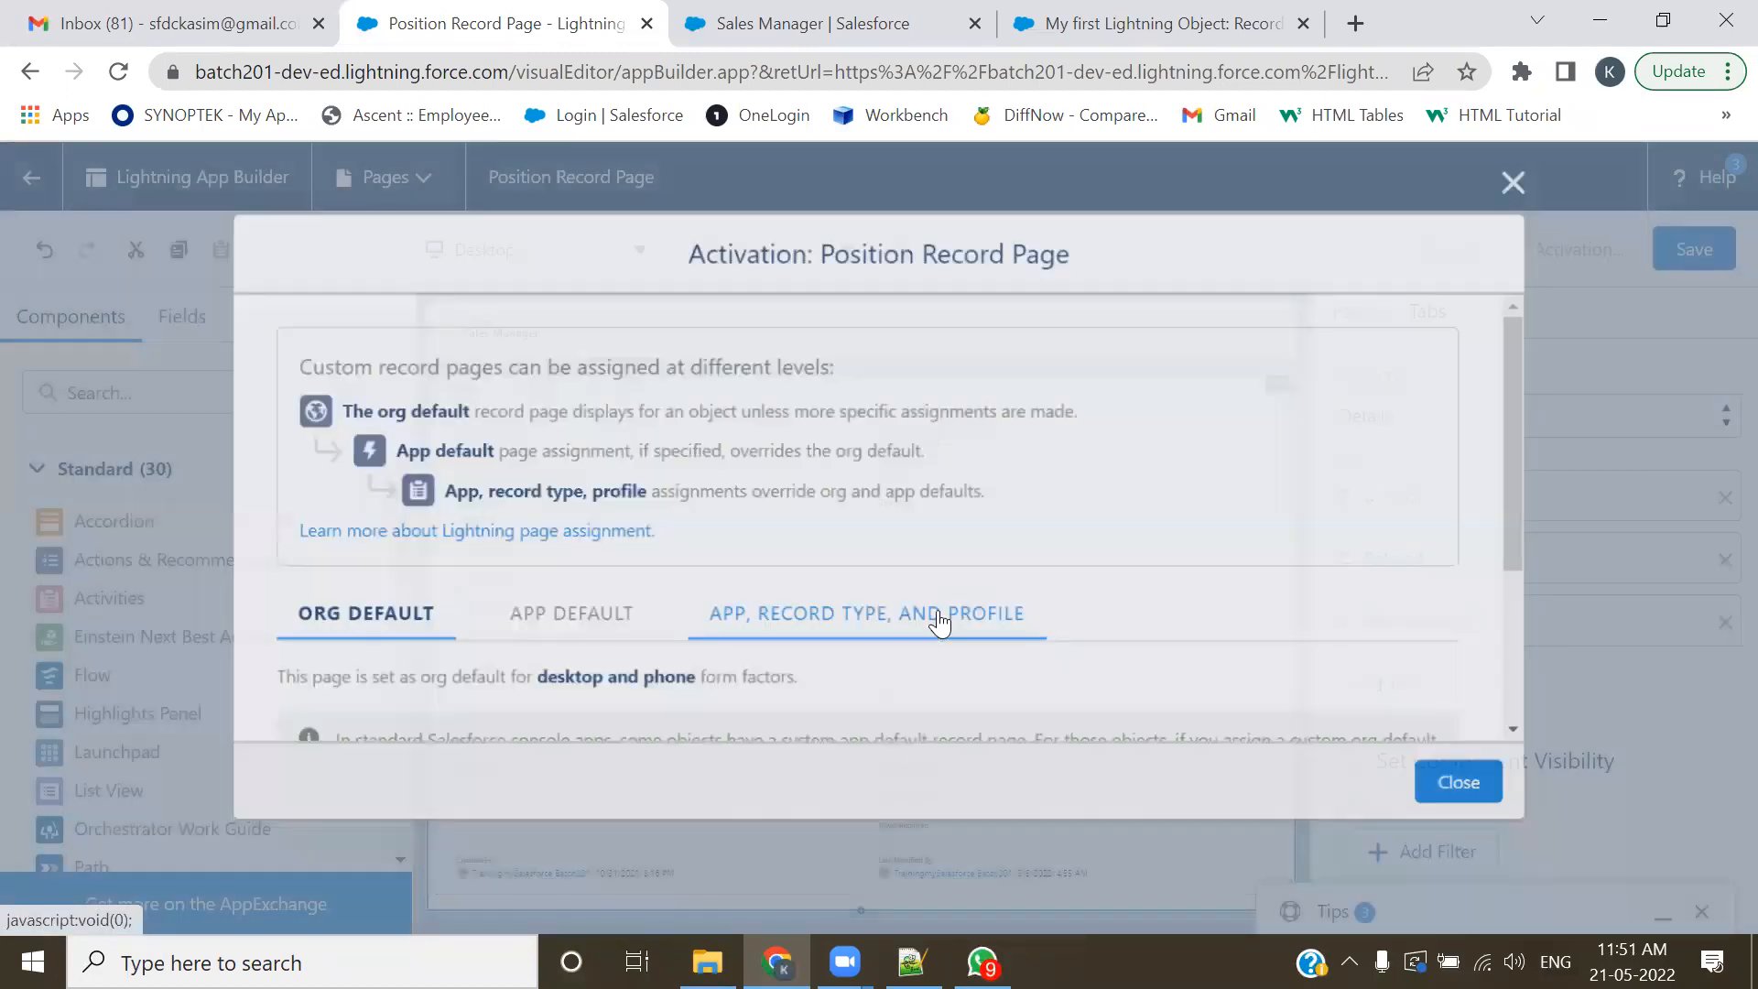
scroll(403, 641, "down", 2)
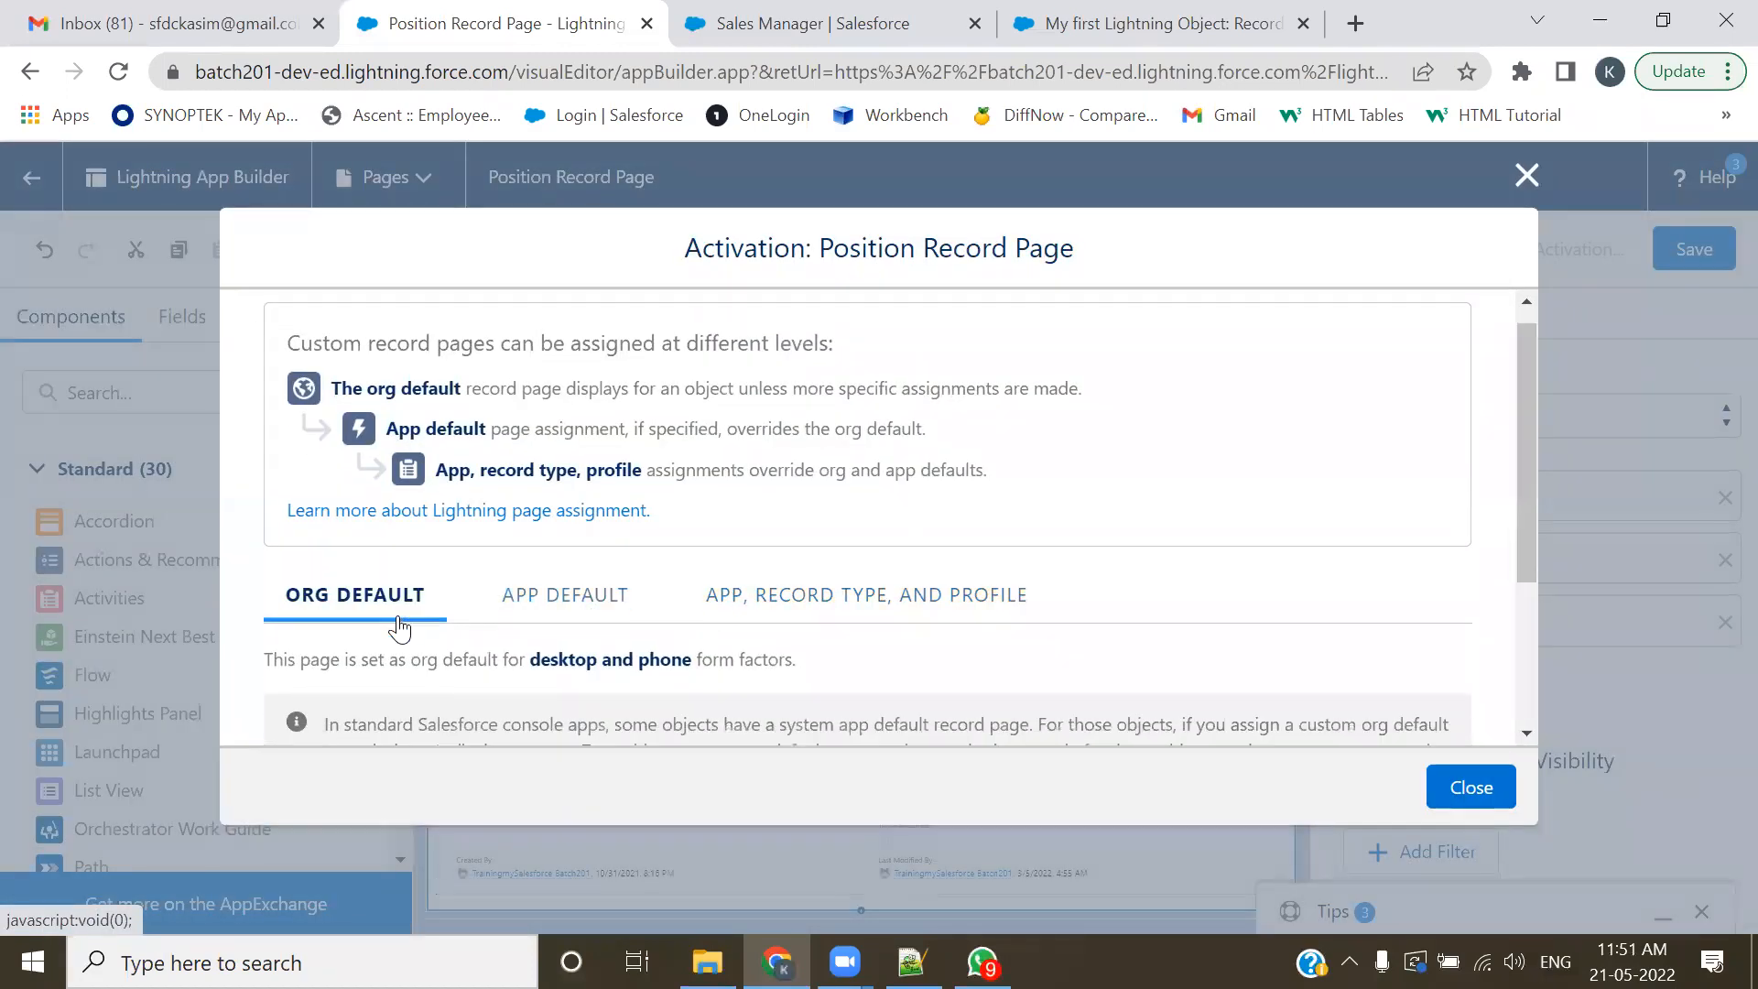
scroll(430, 646, "down", 2)
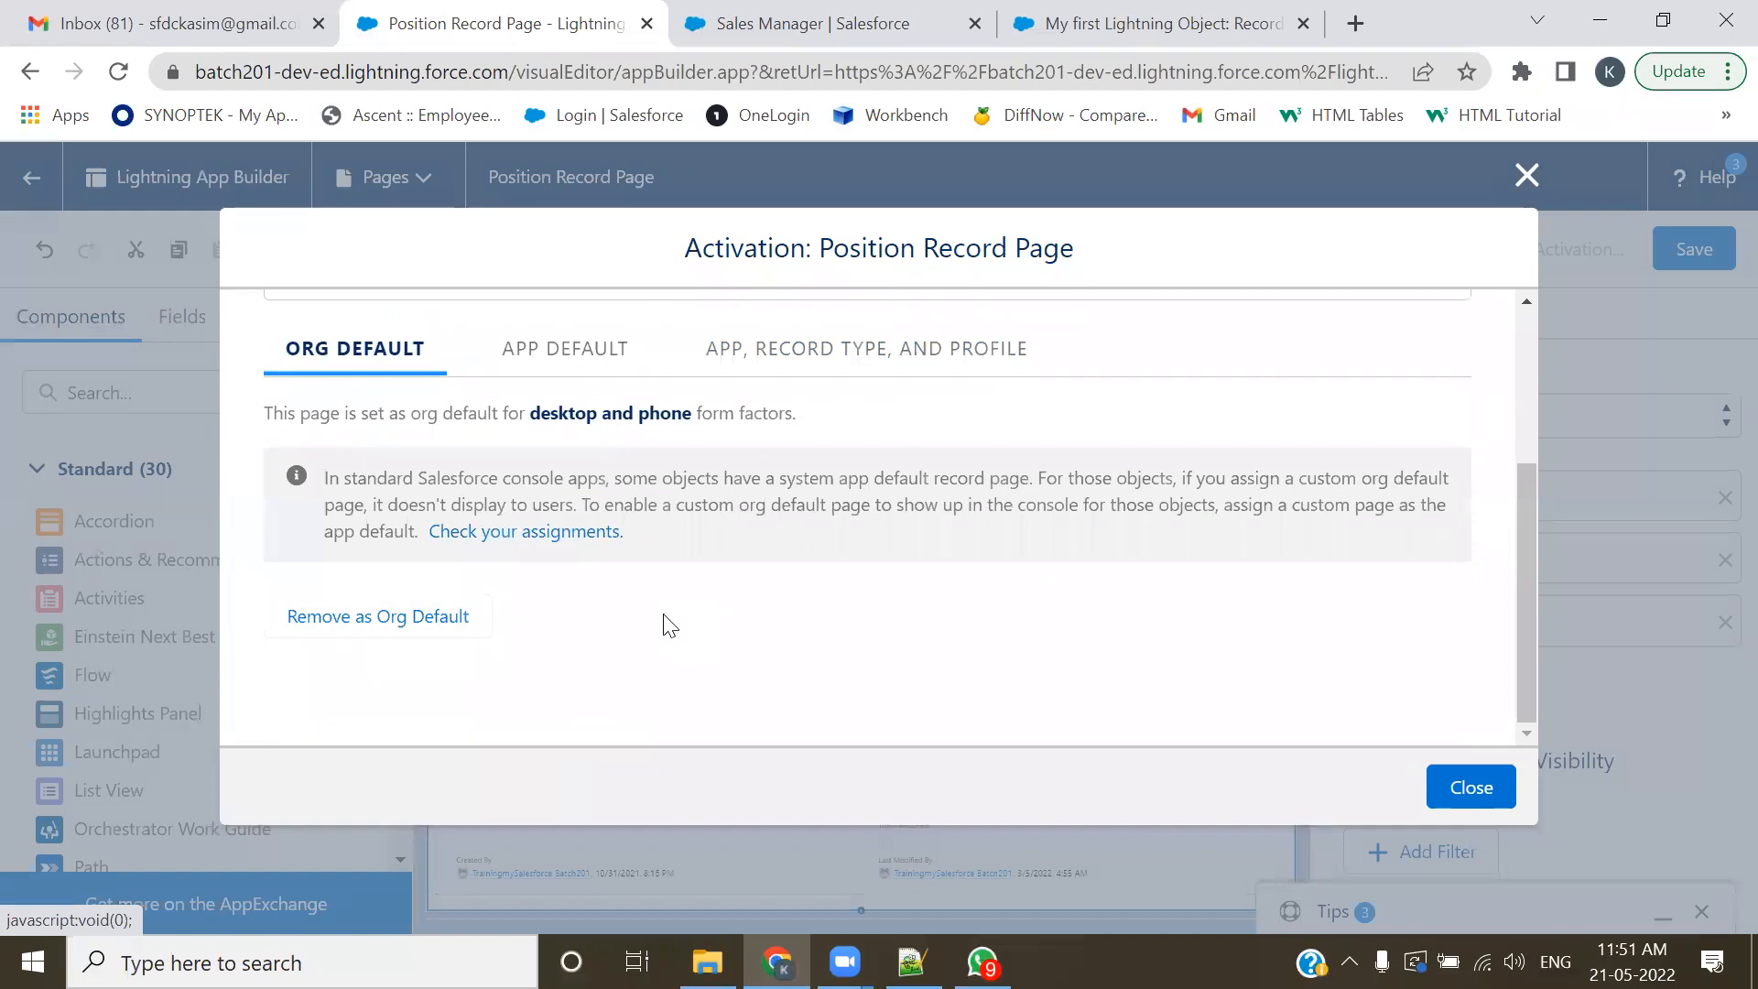
scroll(667, 621, "up", 4)
left_click(560, 641)
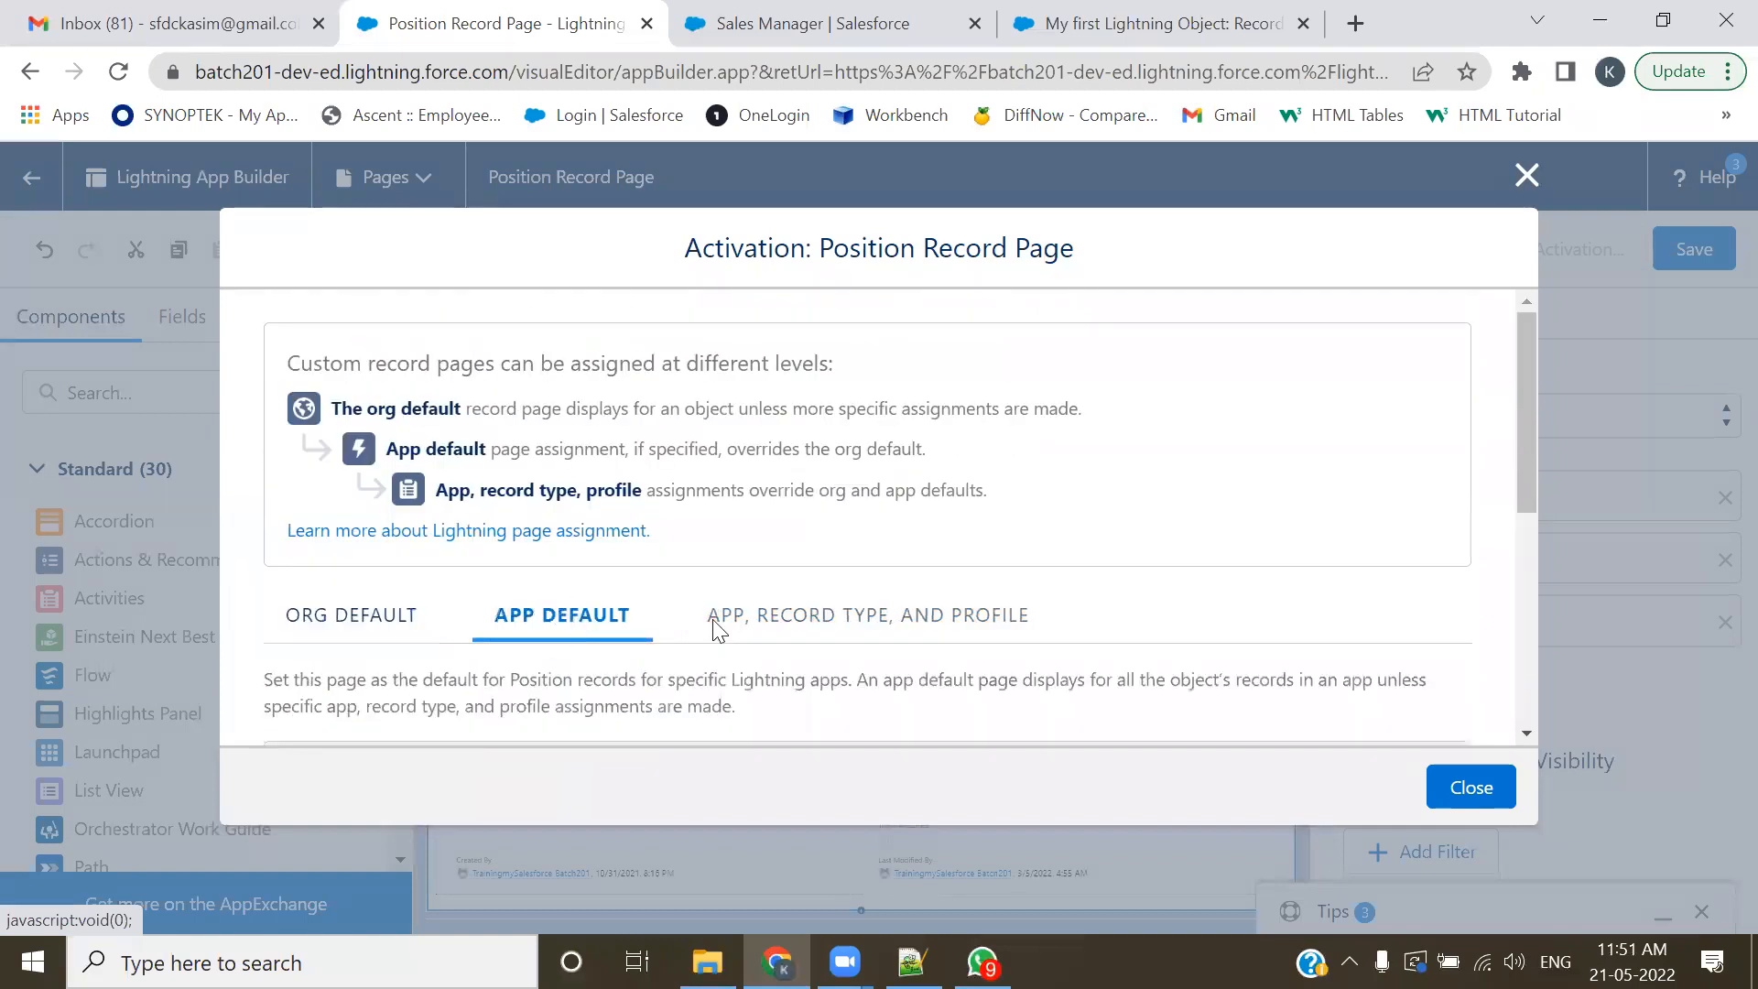
- Start an assignment by app, record type and profile, selecting My First Lightning Application as the app
left_click(812, 626)
scroll(812, 632, "down", 3)
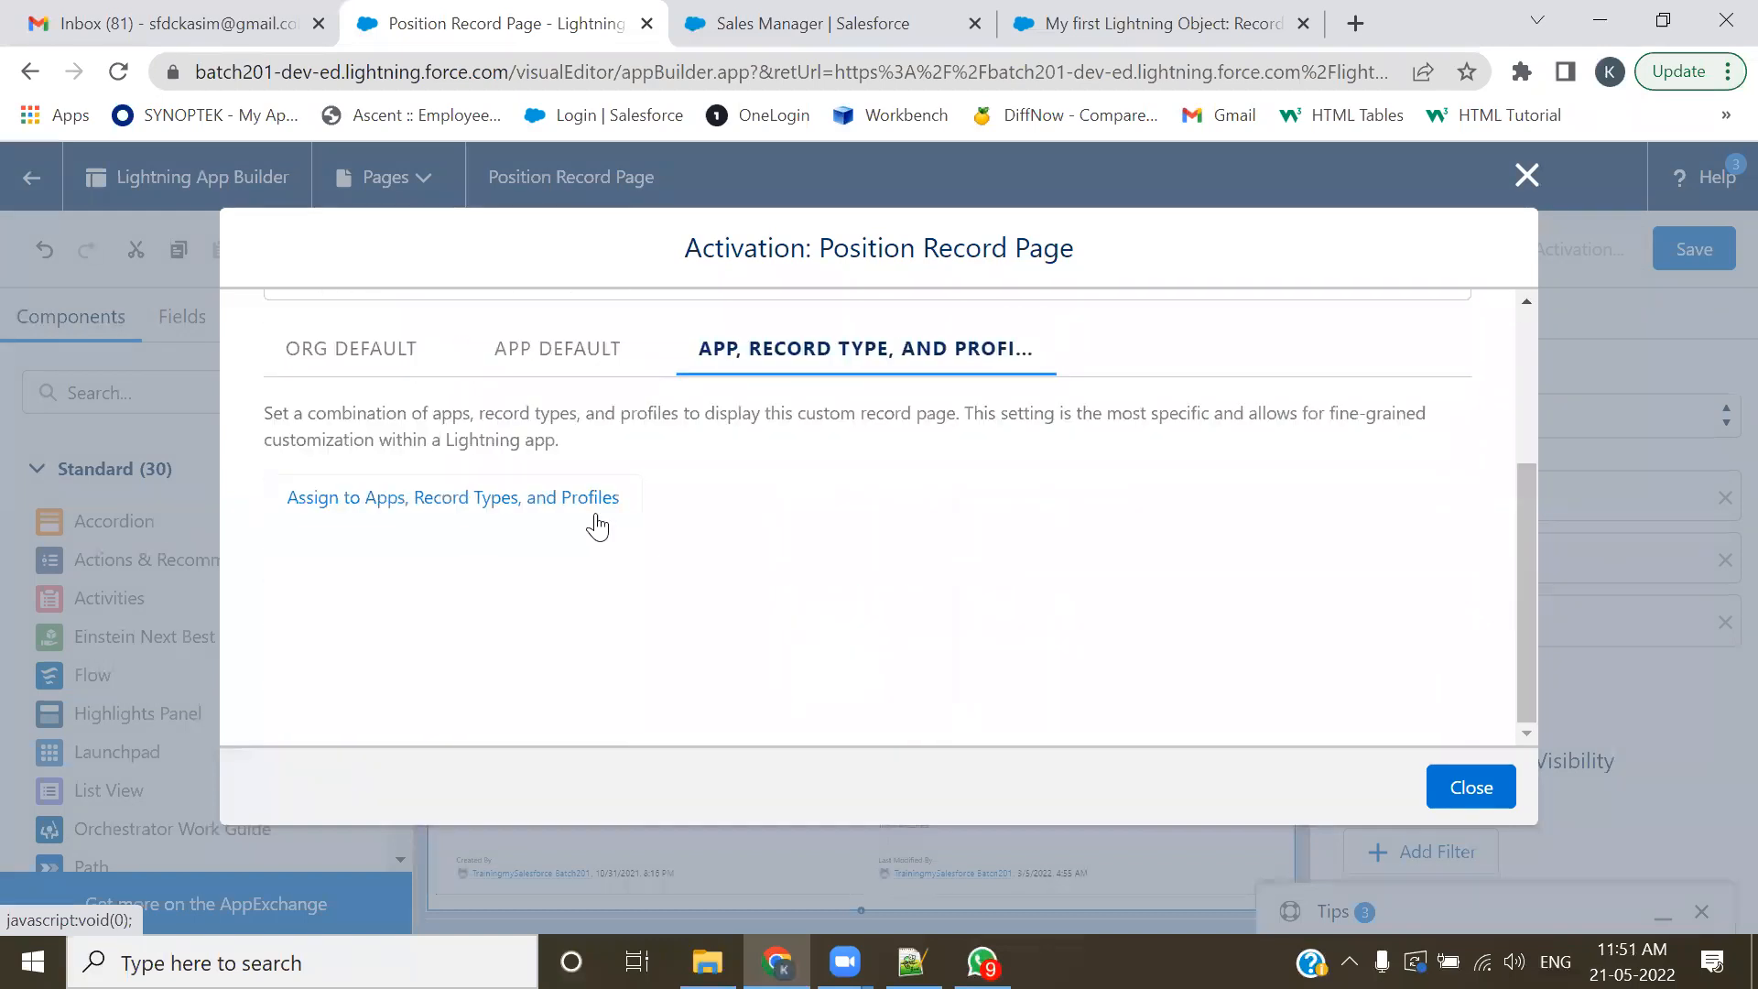
left_click(595, 513)
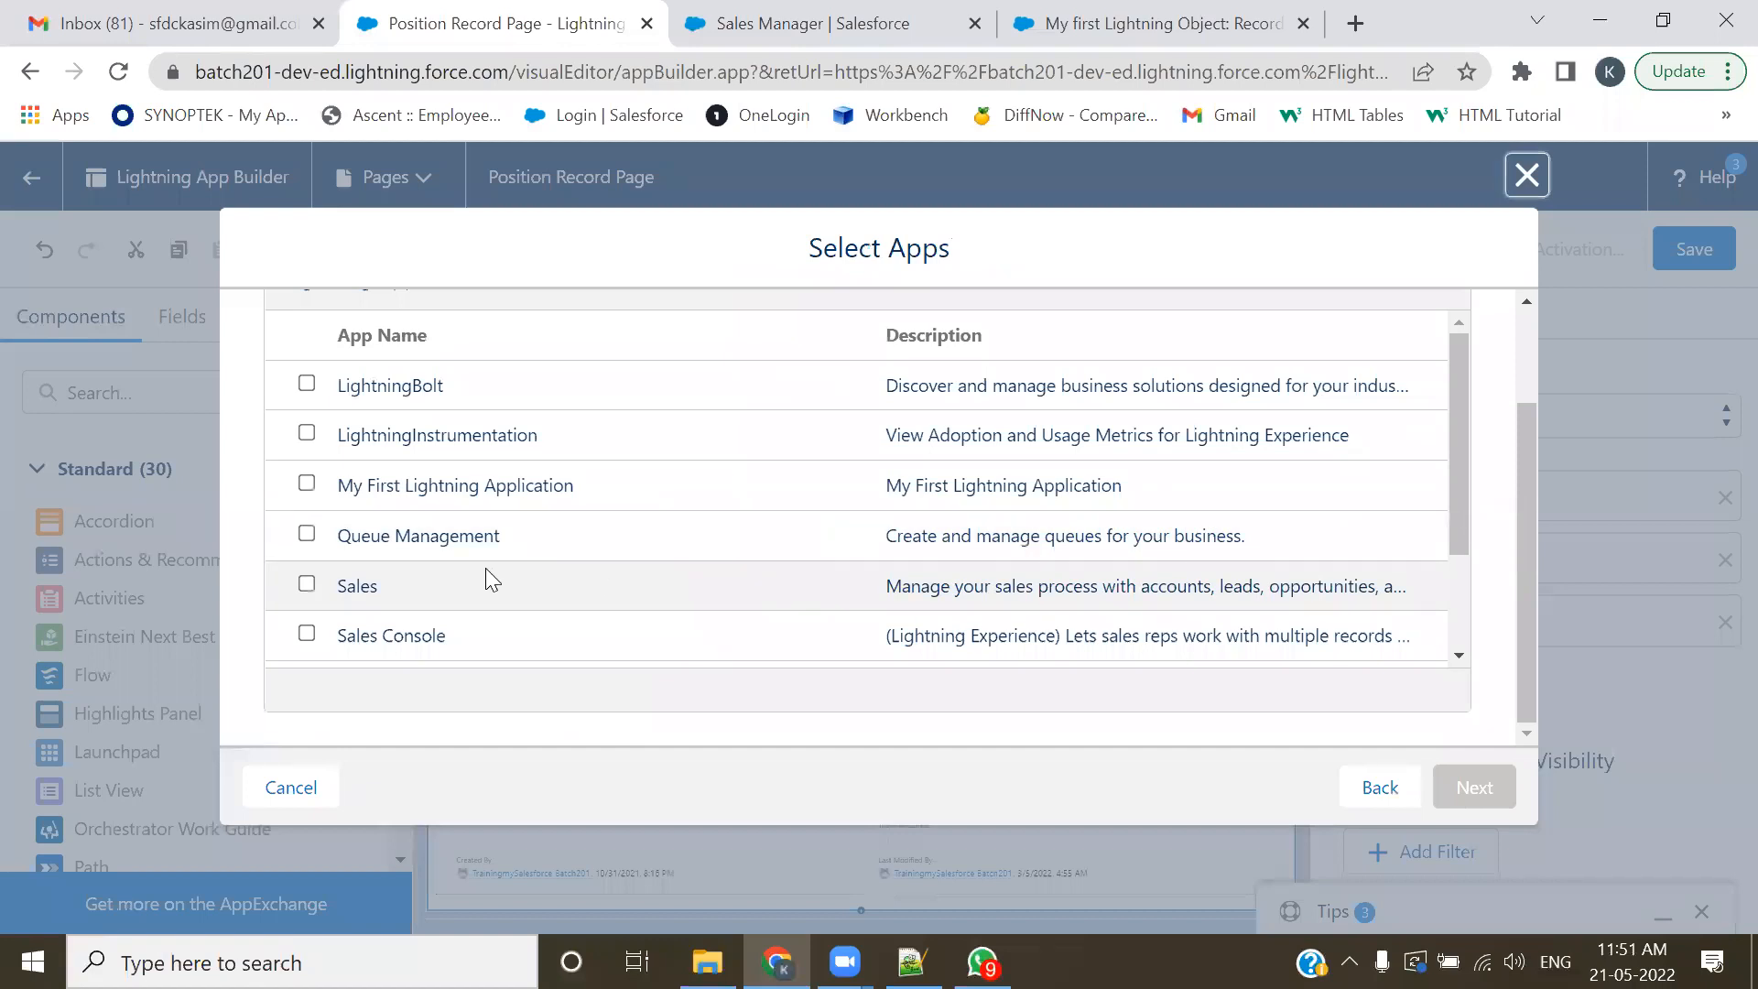
scroll(402, 439, "up", 2)
scroll(308, 593, "down", 2)
scroll(307, 604, "up", 2)
left_click(307, 613)
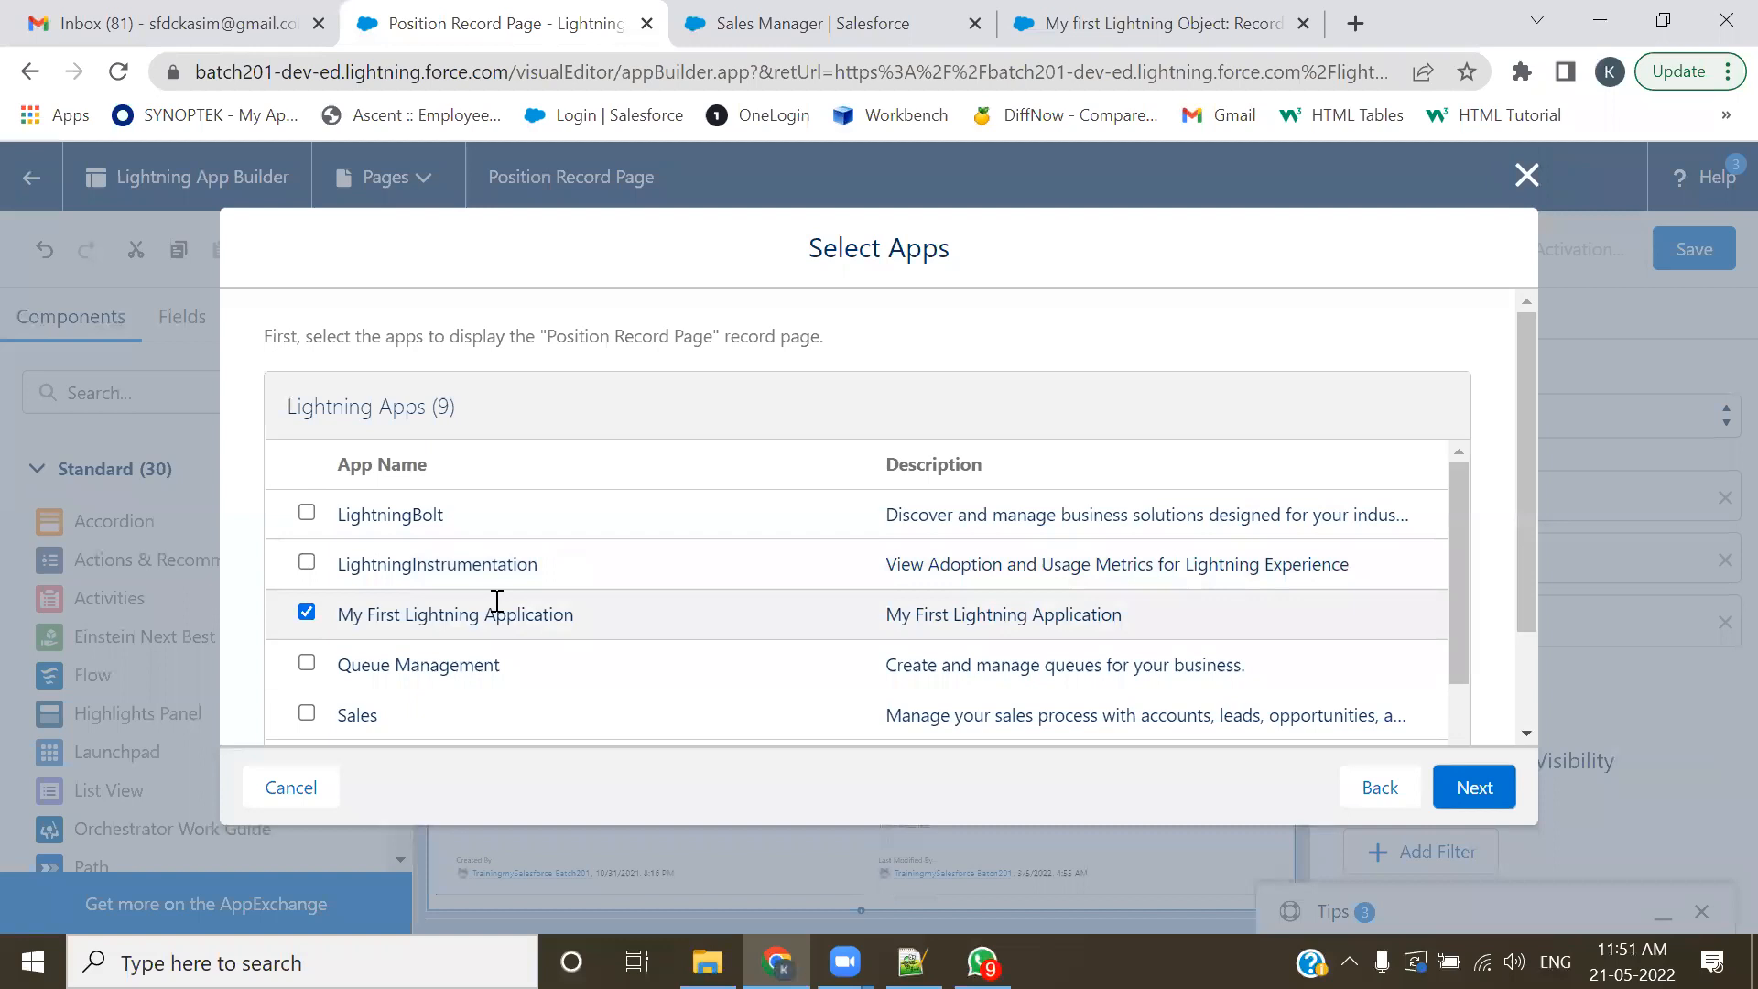
- Select the first listed record type for the assignment and proceed to the profile selection
scroll(498, 608, "down", 2)
left_click(1468, 785)
left_click(1469, 786)
left_click(306, 512)
left_click(1472, 784)
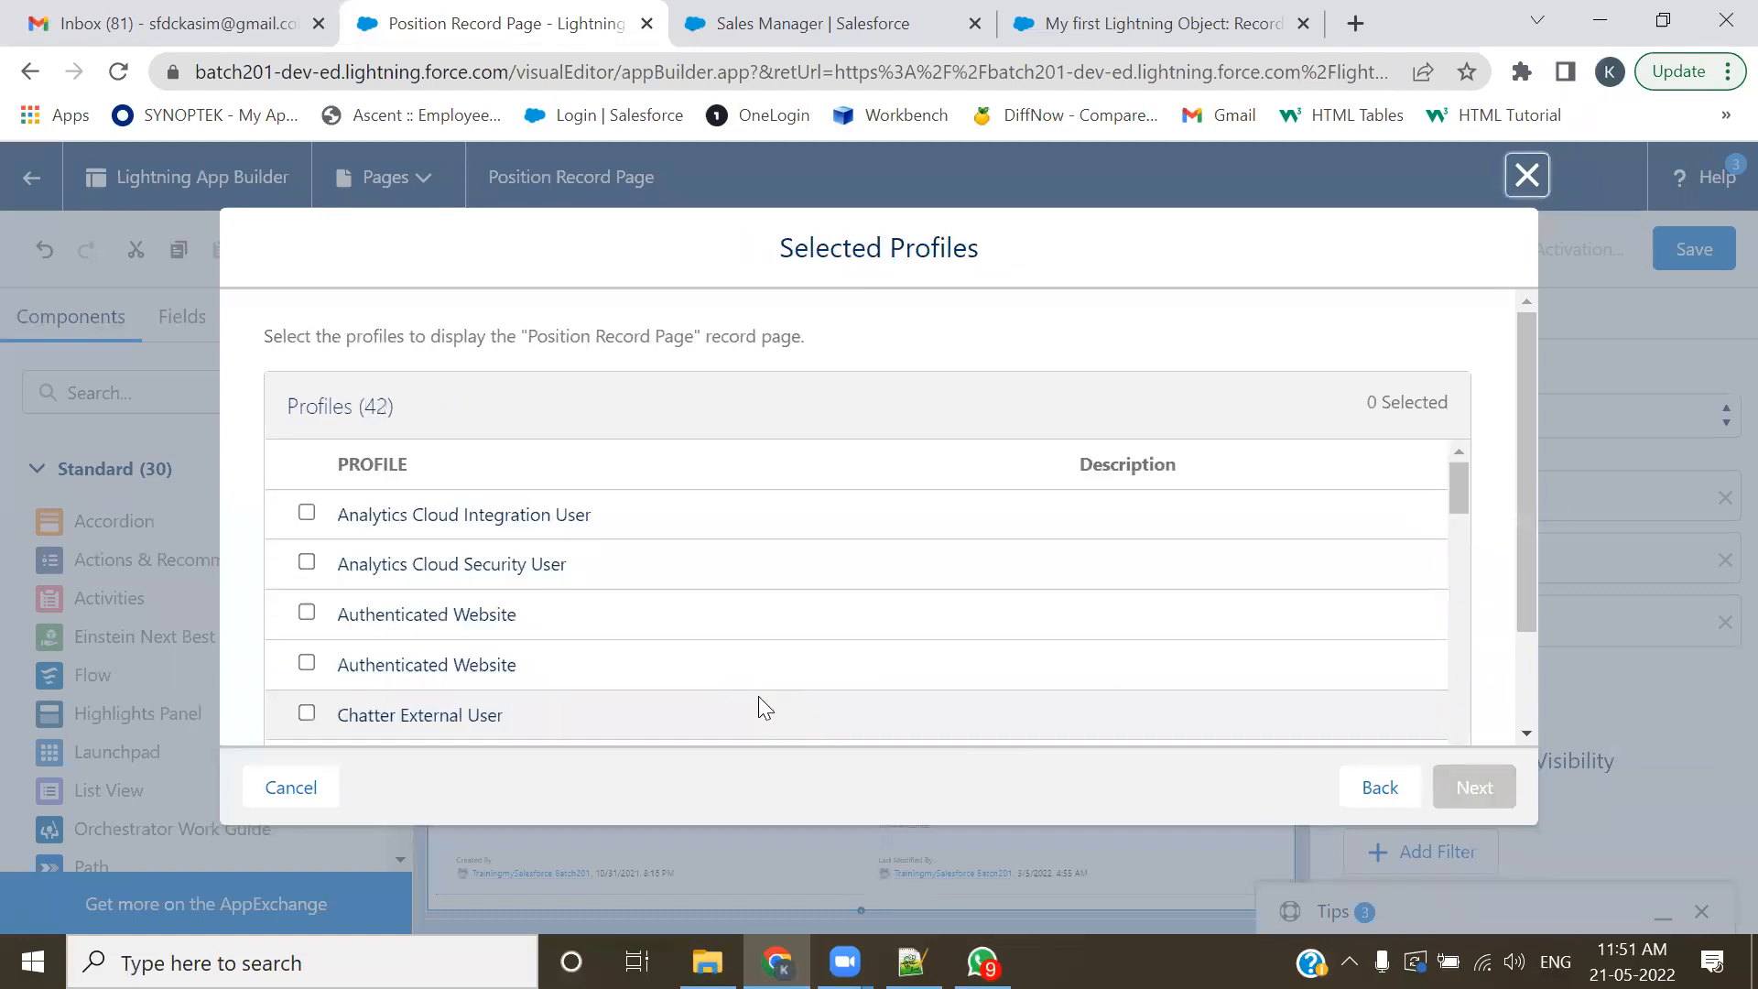
- Select the SkyLine Standard Platform User and SkyLine Standard User profiles for the page assignment
scroll(423, 586, "down", 5)
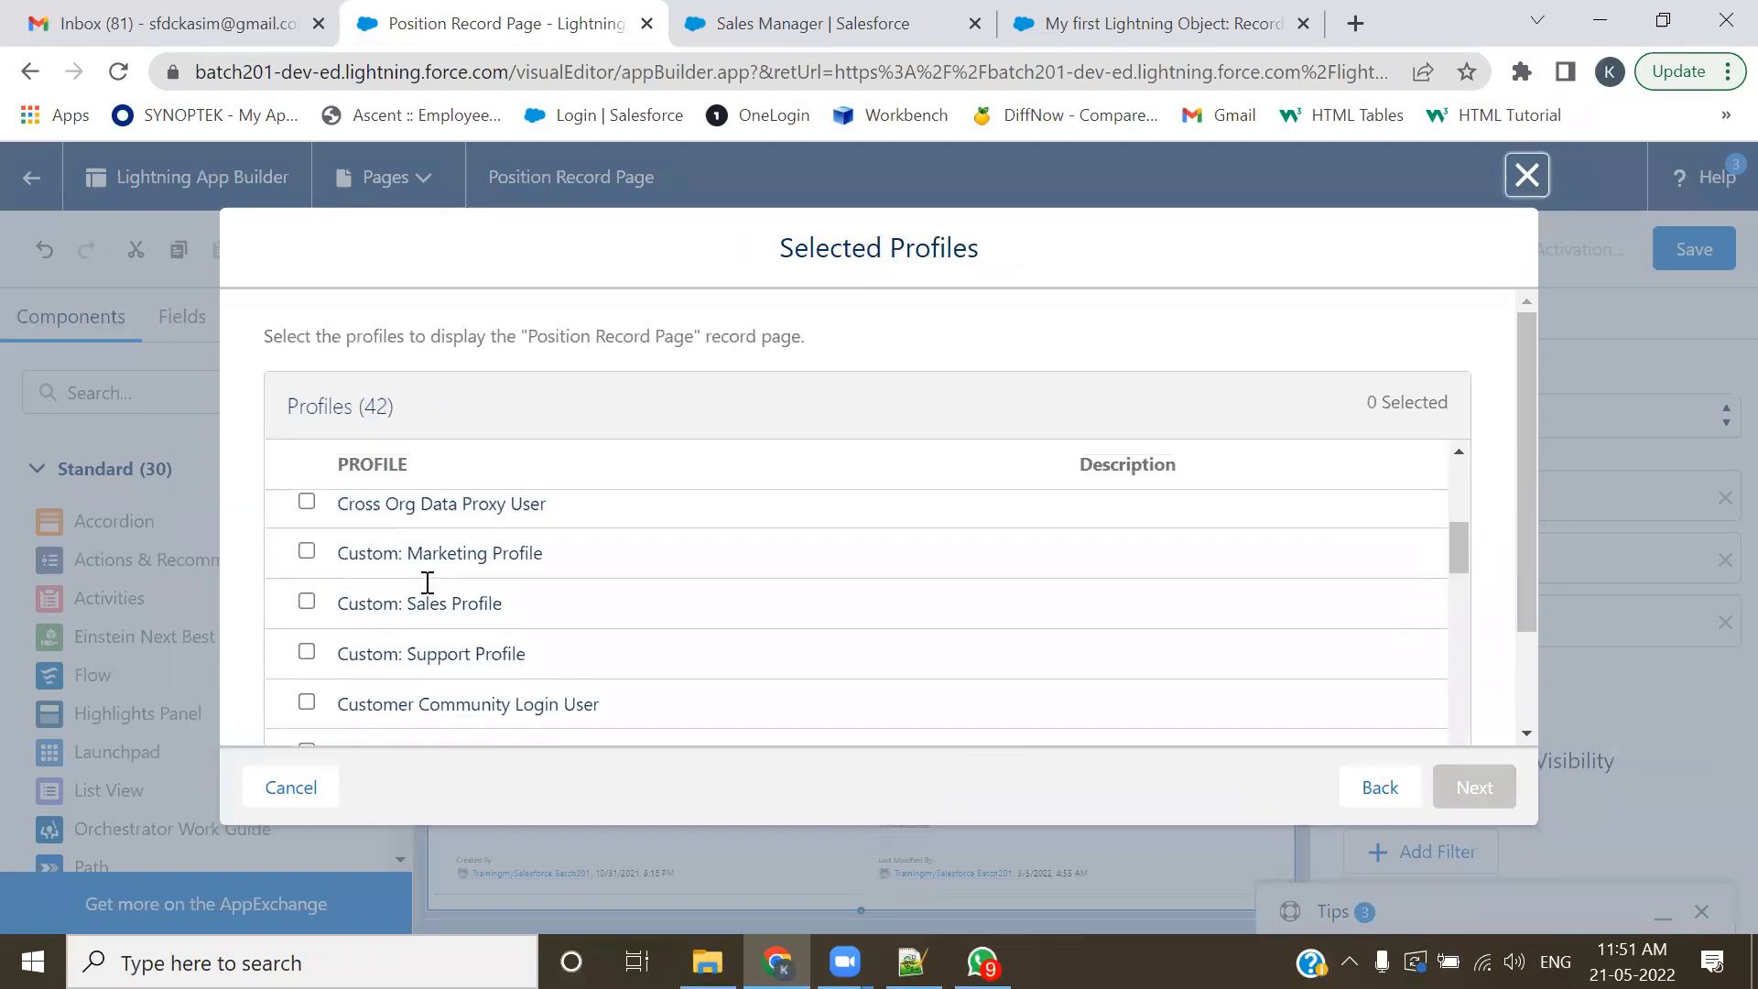
scroll(428, 582, "down", 2)
scroll(432, 592, "down", 8)
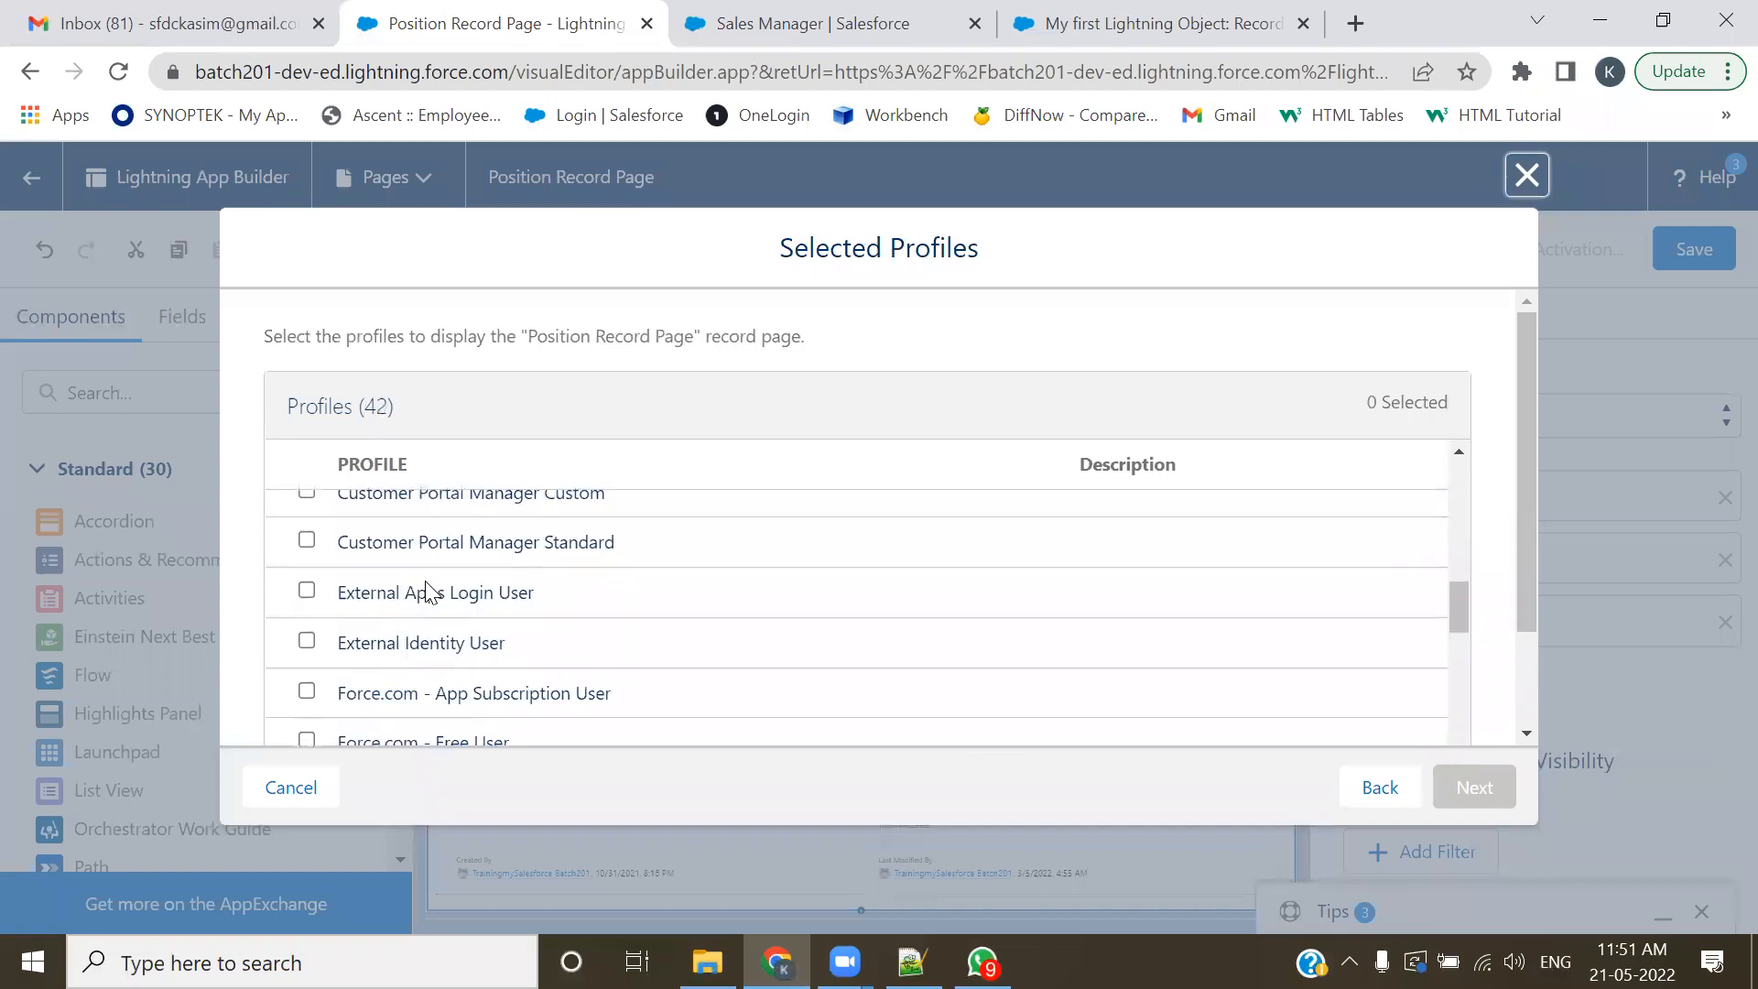
scroll(428, 582, "down", 5)
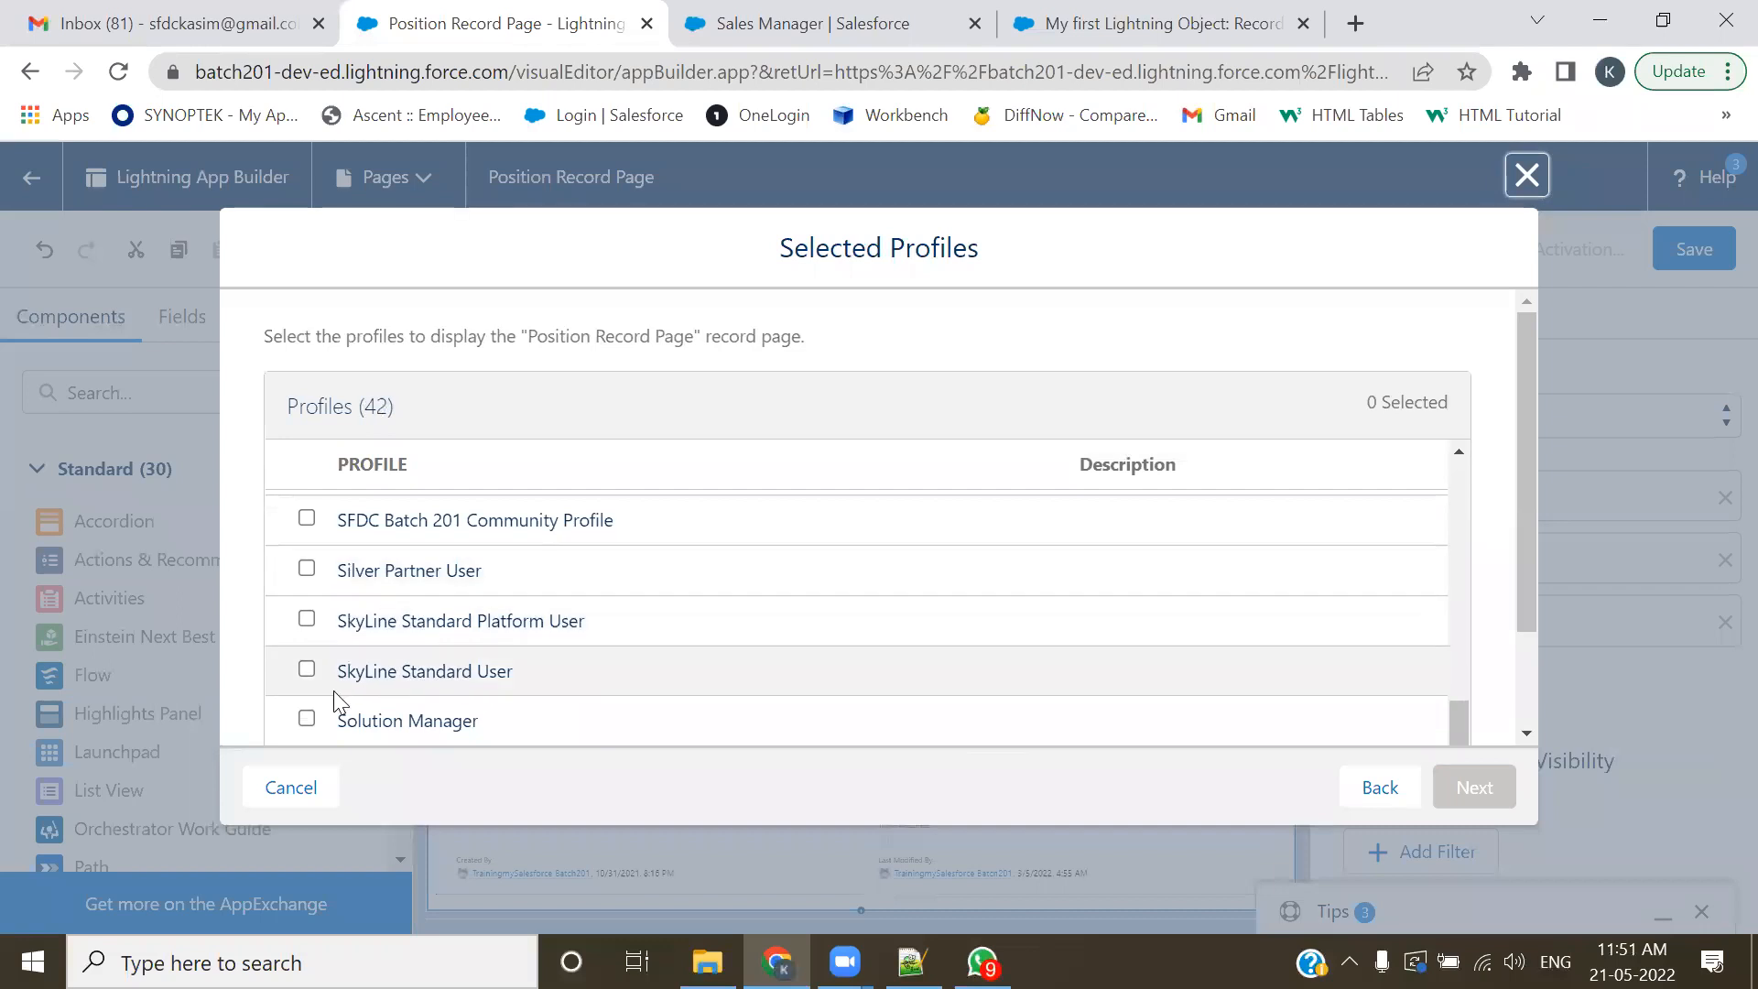
left_click(308, 716)
left_click(307, 720)
left_click(306, 619)
left_click(307, 670)
scroll(463, 666, "down", 1)
scroll(347, 679, "down", 1)
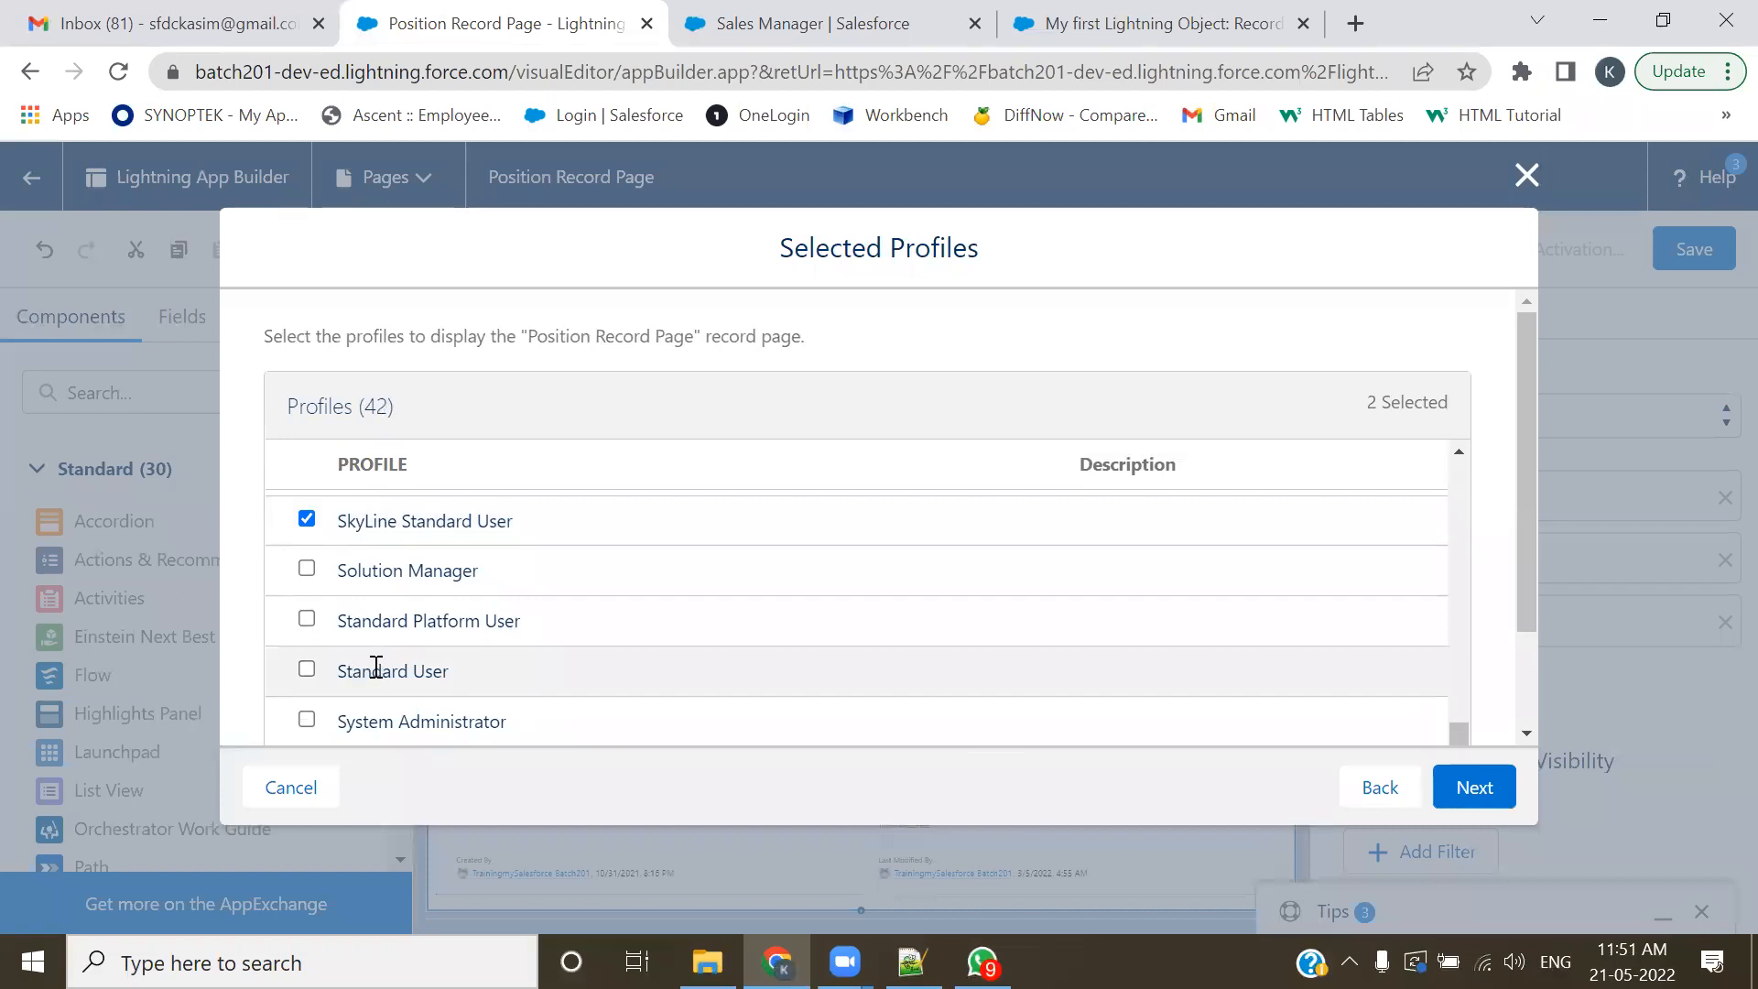
- Add the Standard User and System Administrator profiles to the selection, leaving Standard Platform User unselected
left_click(307, 621)
left_click(307, 618)
left_click(307, 669)
left_click(308, 720)
scroll(483, 693, "down", 1)
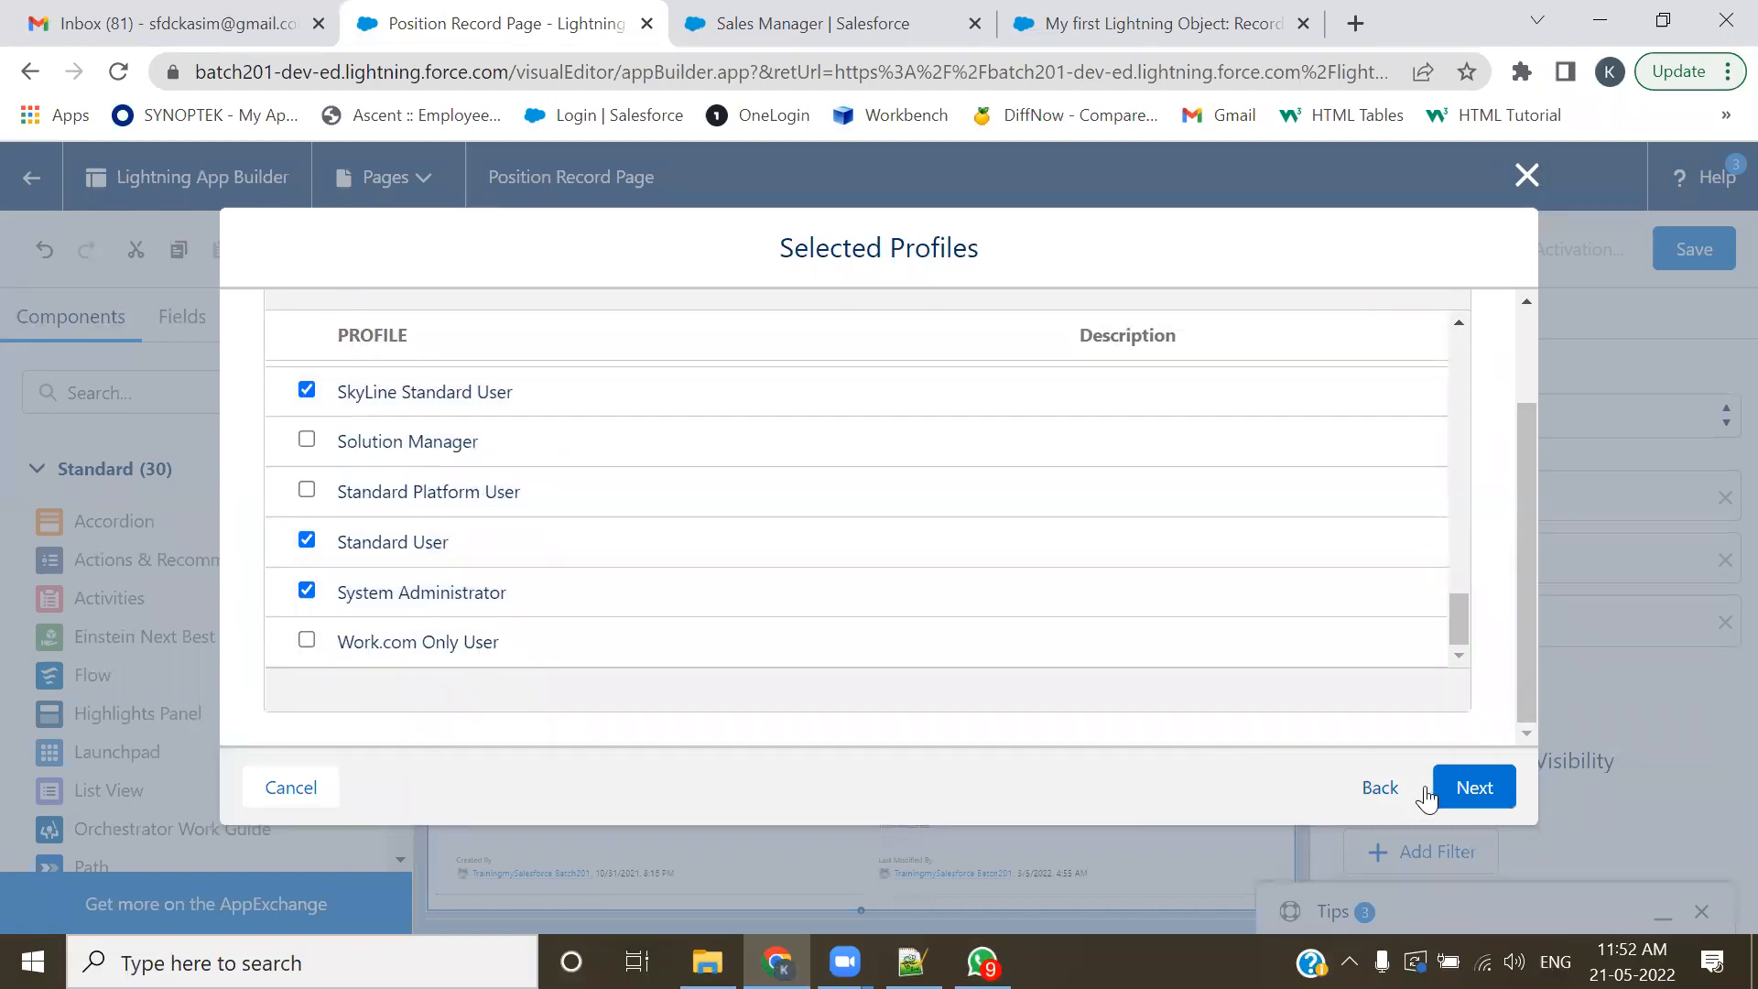
- Proceed to the assignment review, save the assignments and save the Position Record Page
left_click(1472, 789)
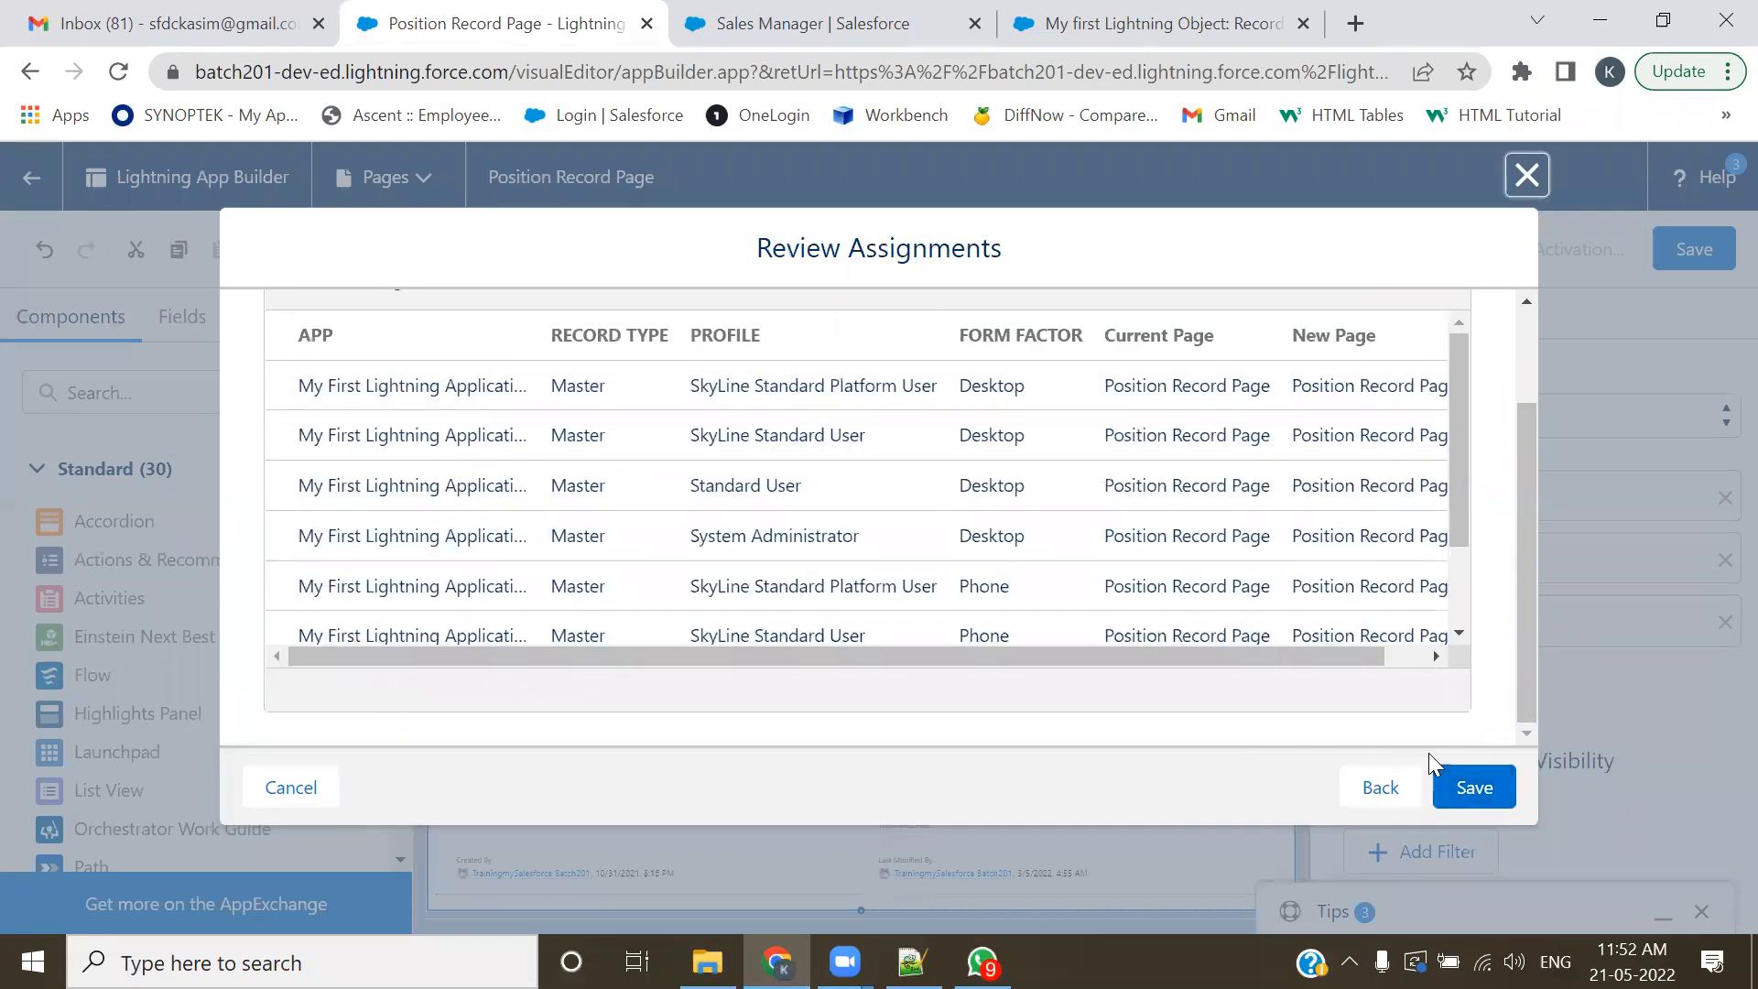
left_click(1440, 775)
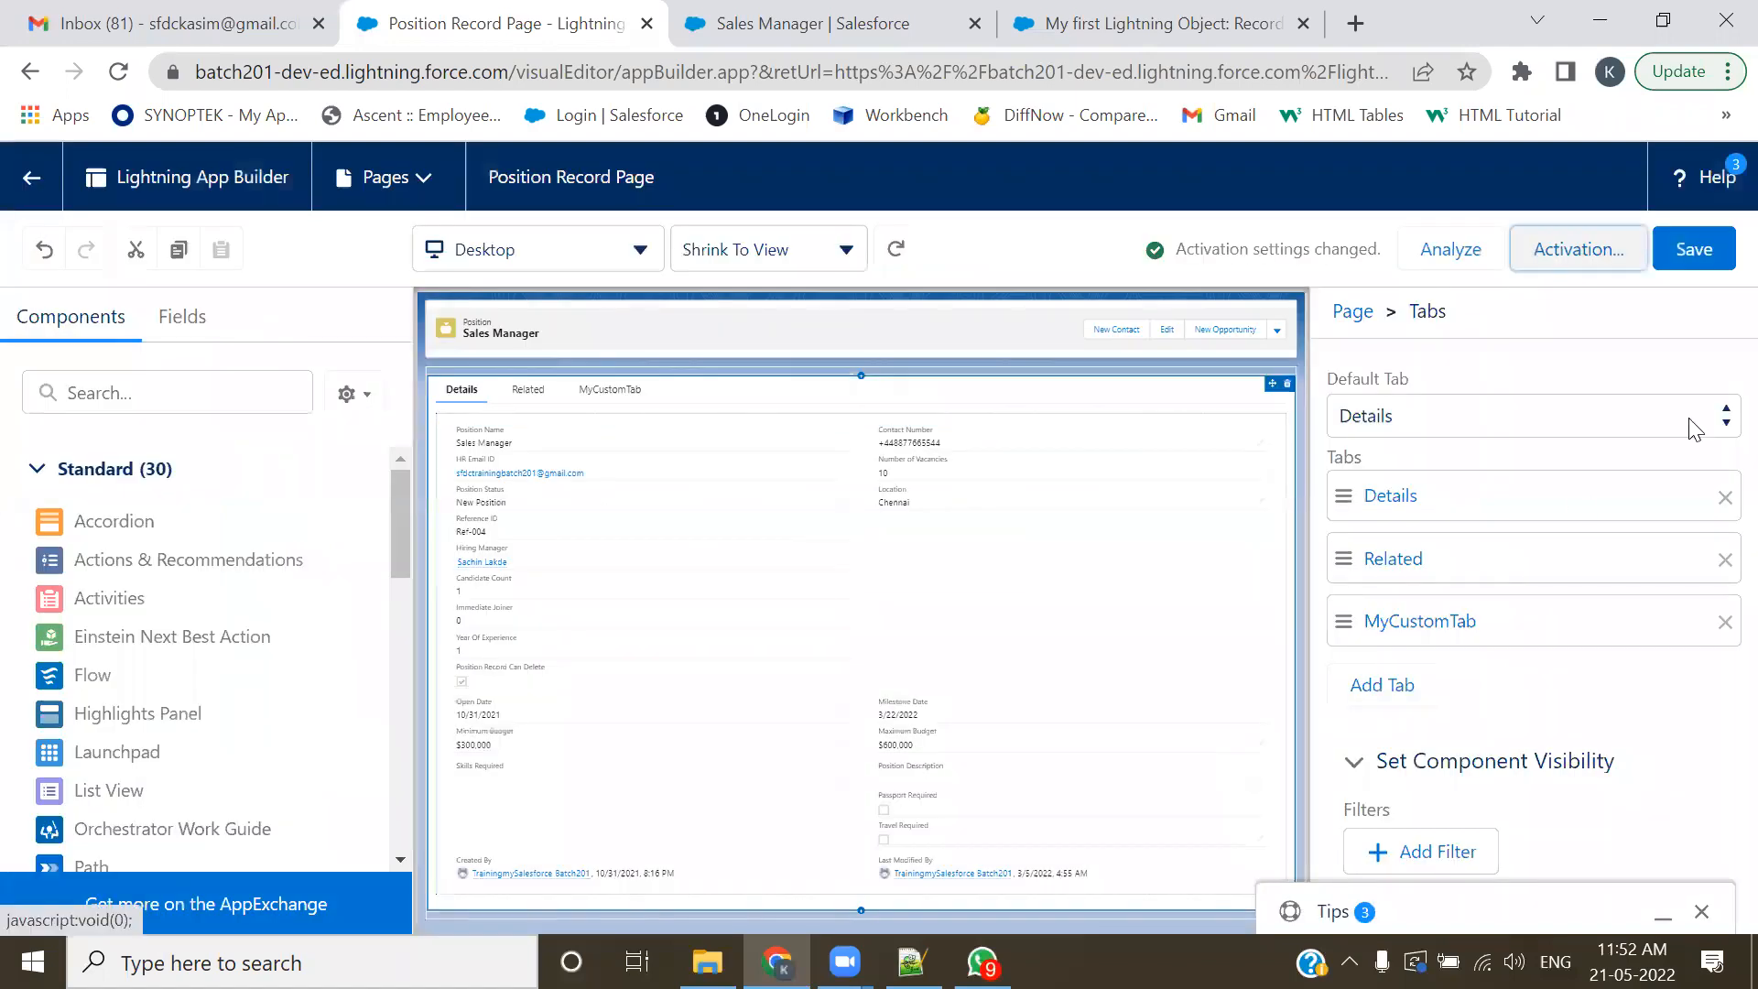
left_click(1696, 256)
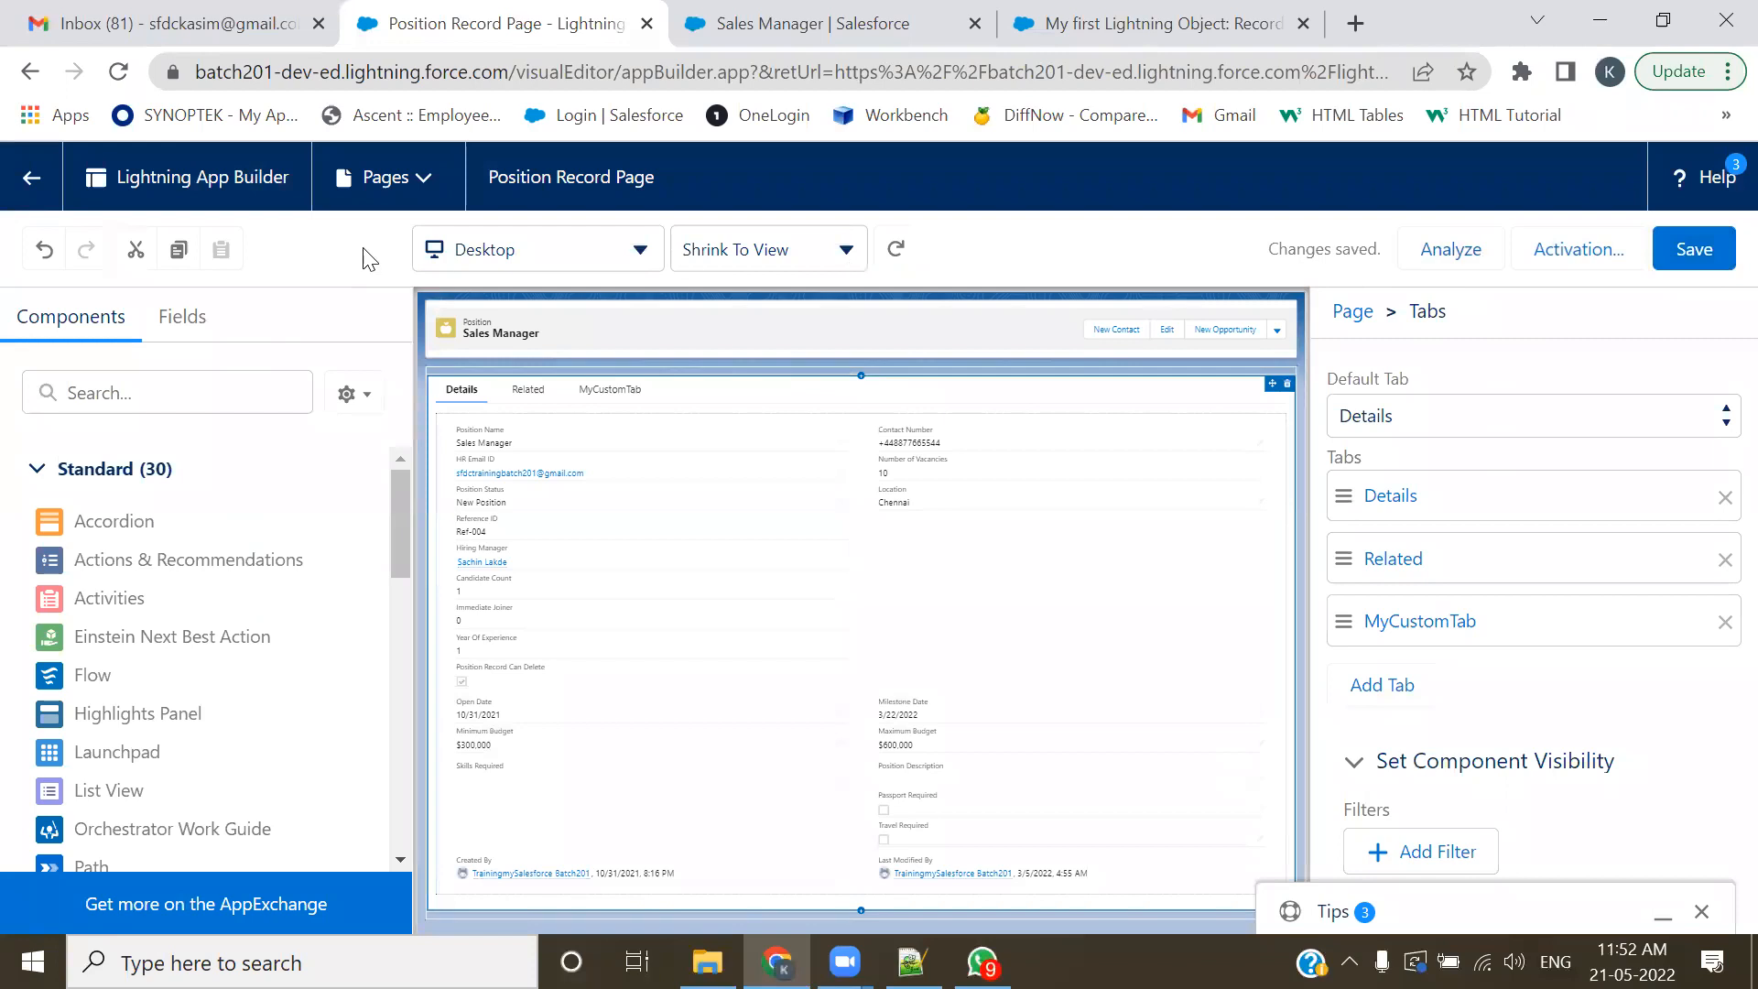
- Return to the Sales Manager position record and check the tabs and details on its page
left_click(31, 178)
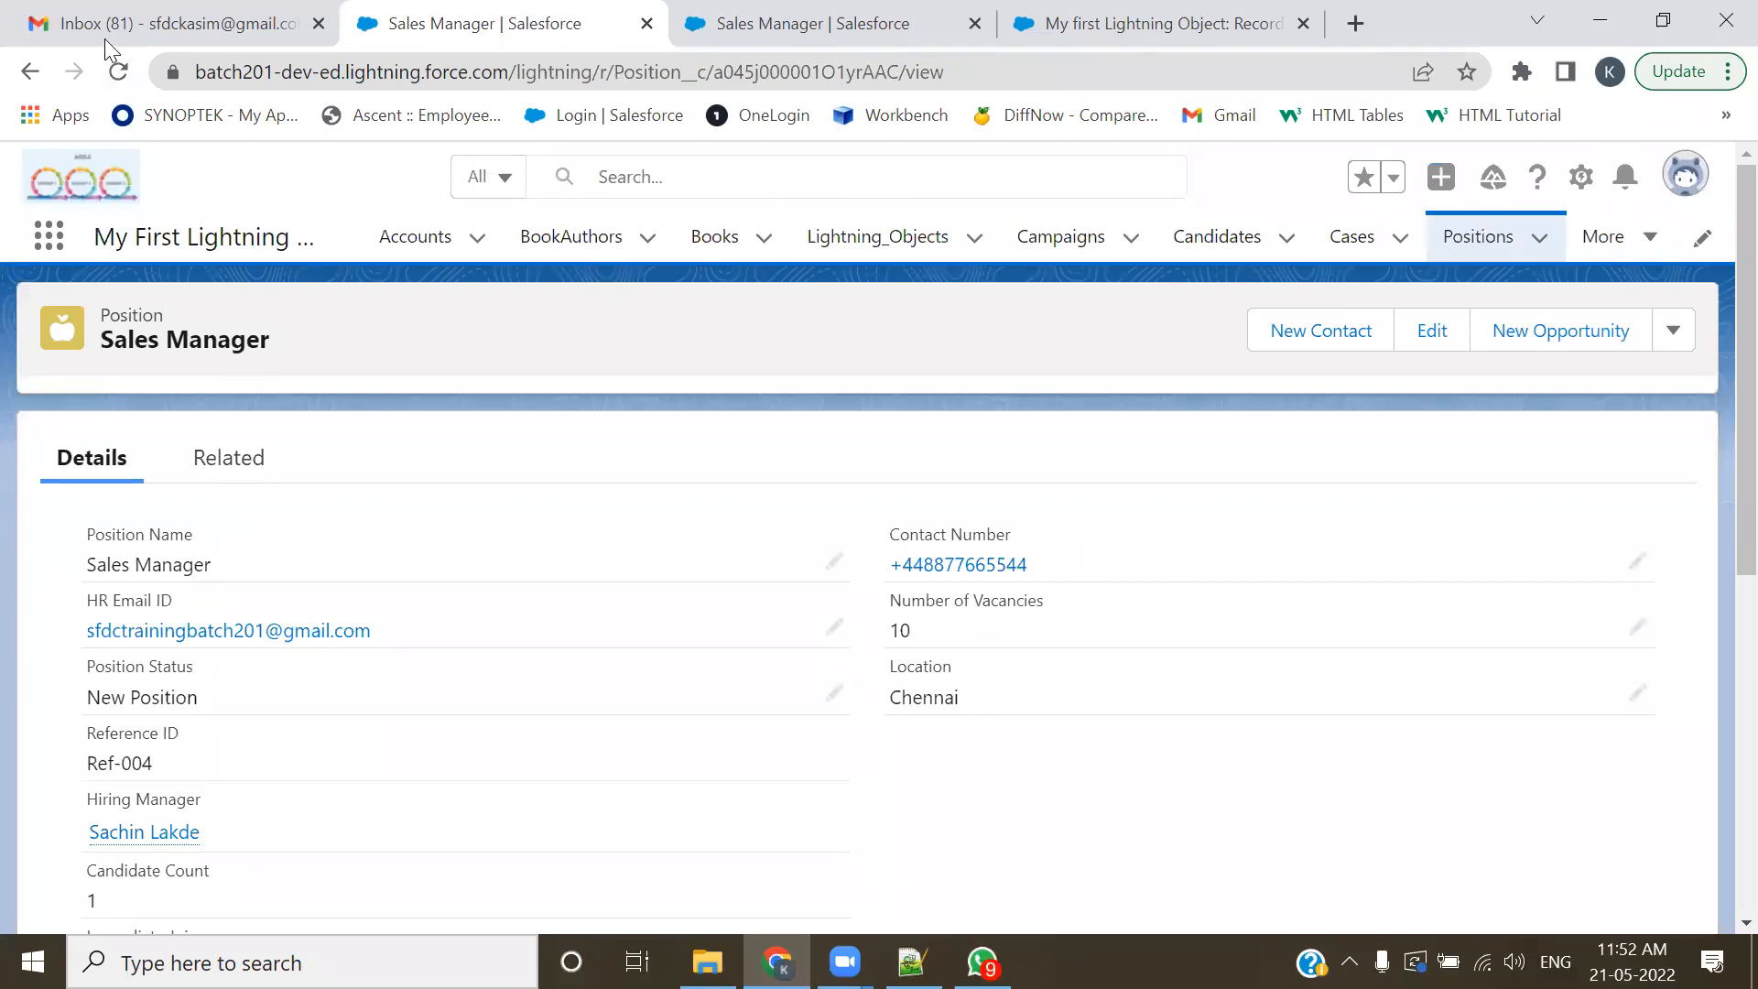
left_click(104, 28)
left_click(521, 32)
scroll(381, 537, "down", 3)
scroll(393, 510, "up", 3)
- Reopen the position record's page for editing and add a third tab to its Tabs component
left_click(1581, 179)
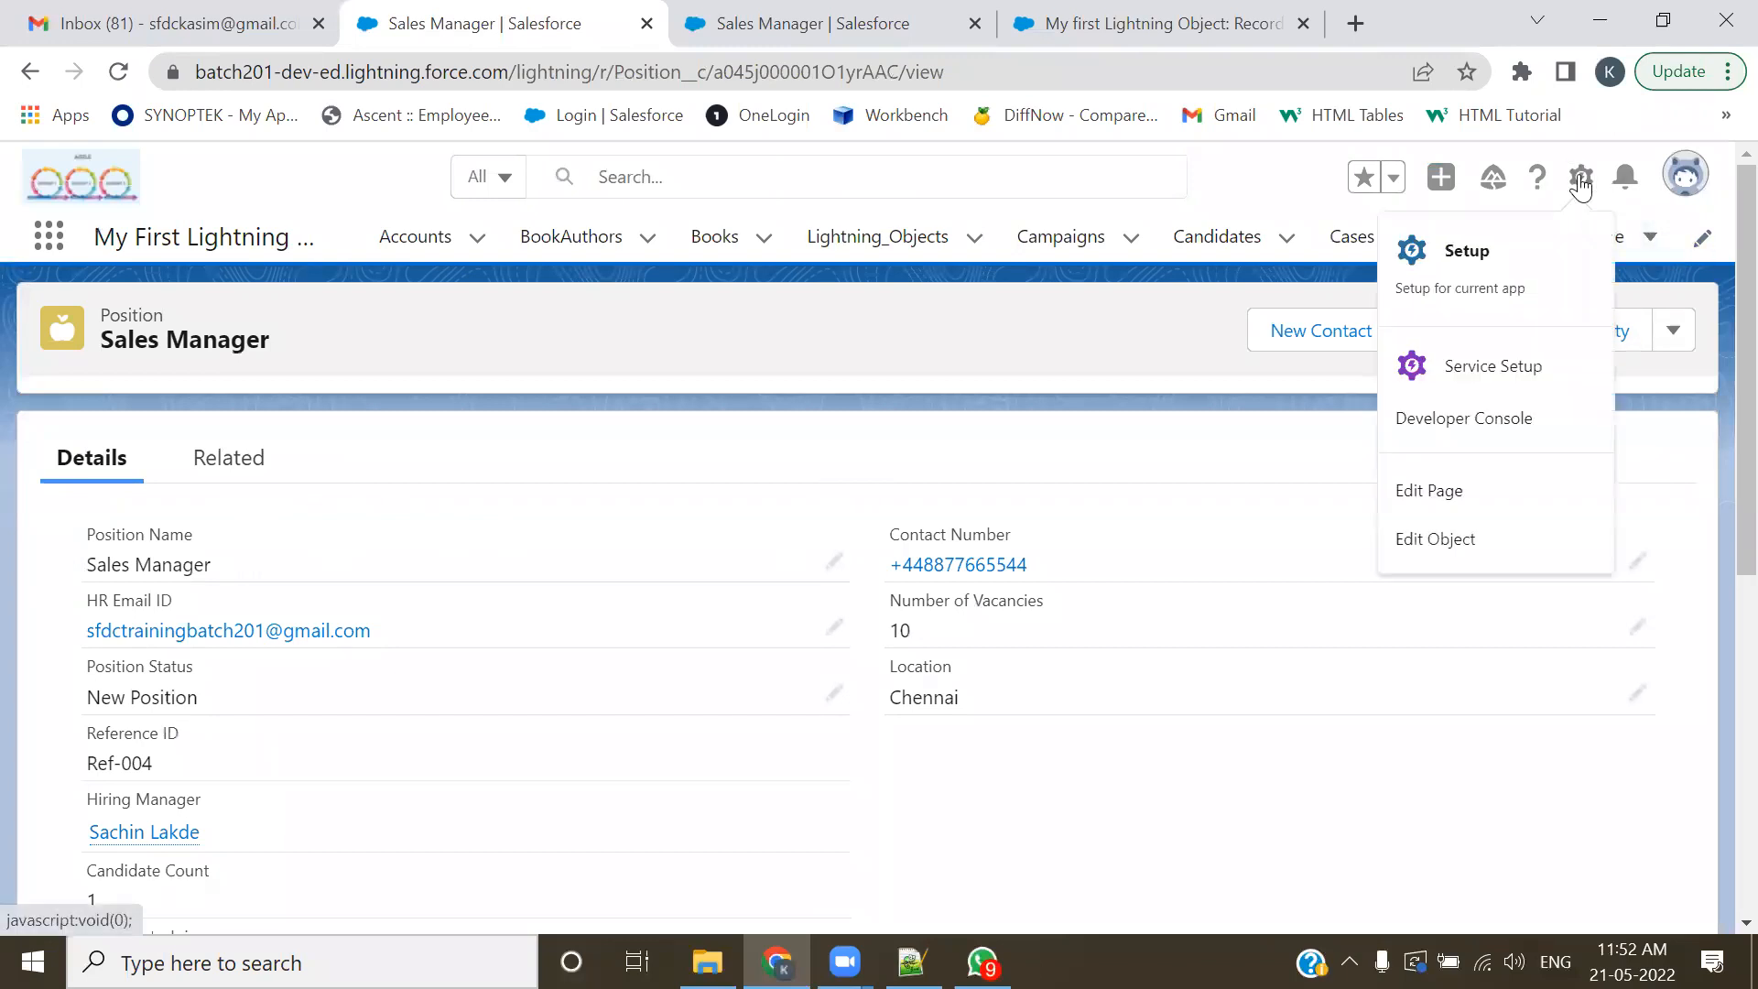
left_click(1422, 491)
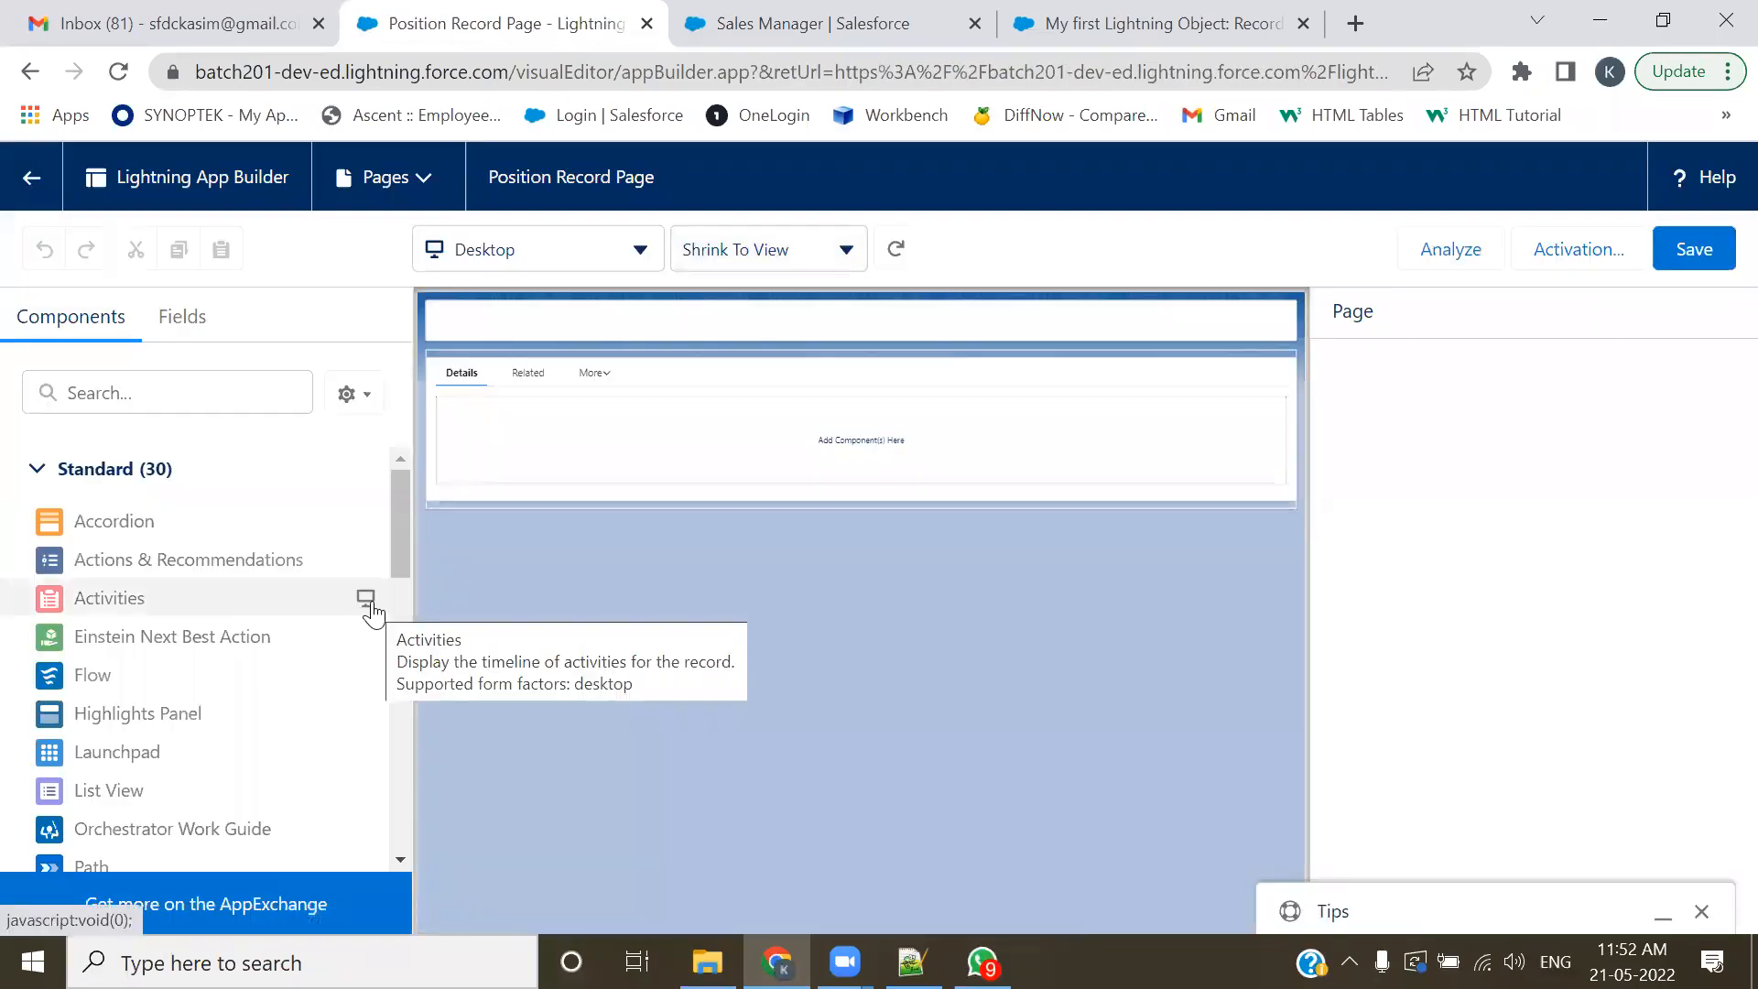
scroll(204, 612, "down", 3)
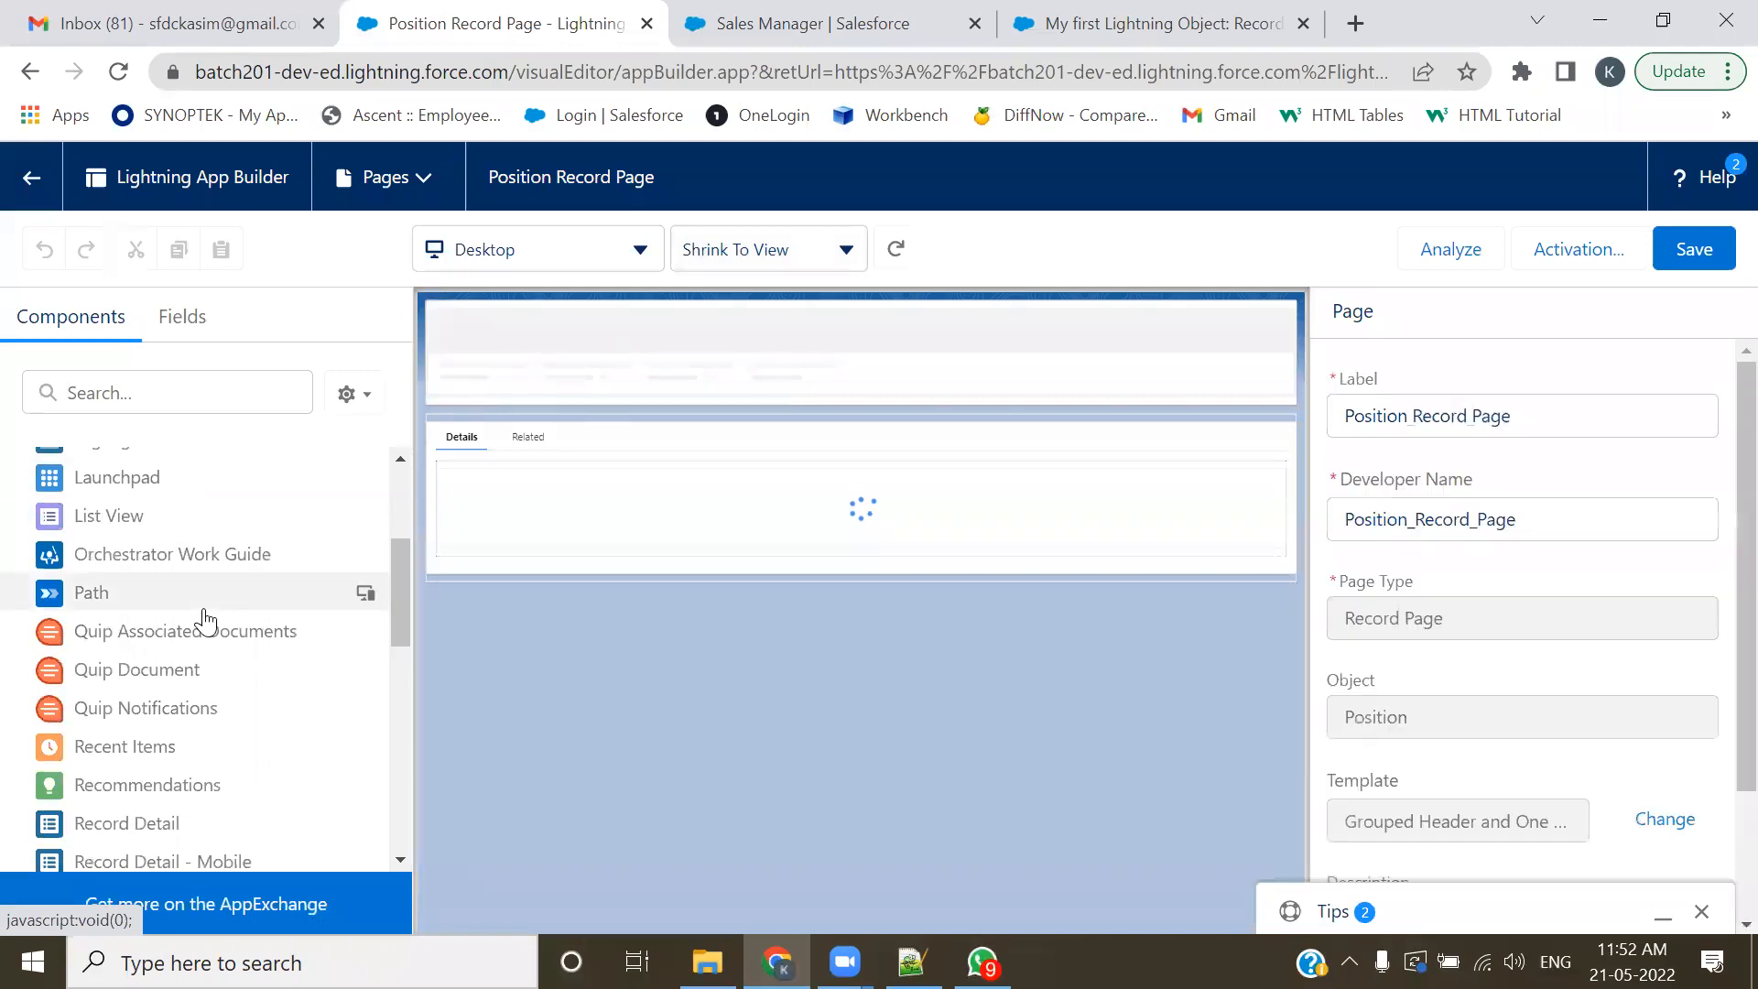
left_click(536, 392)
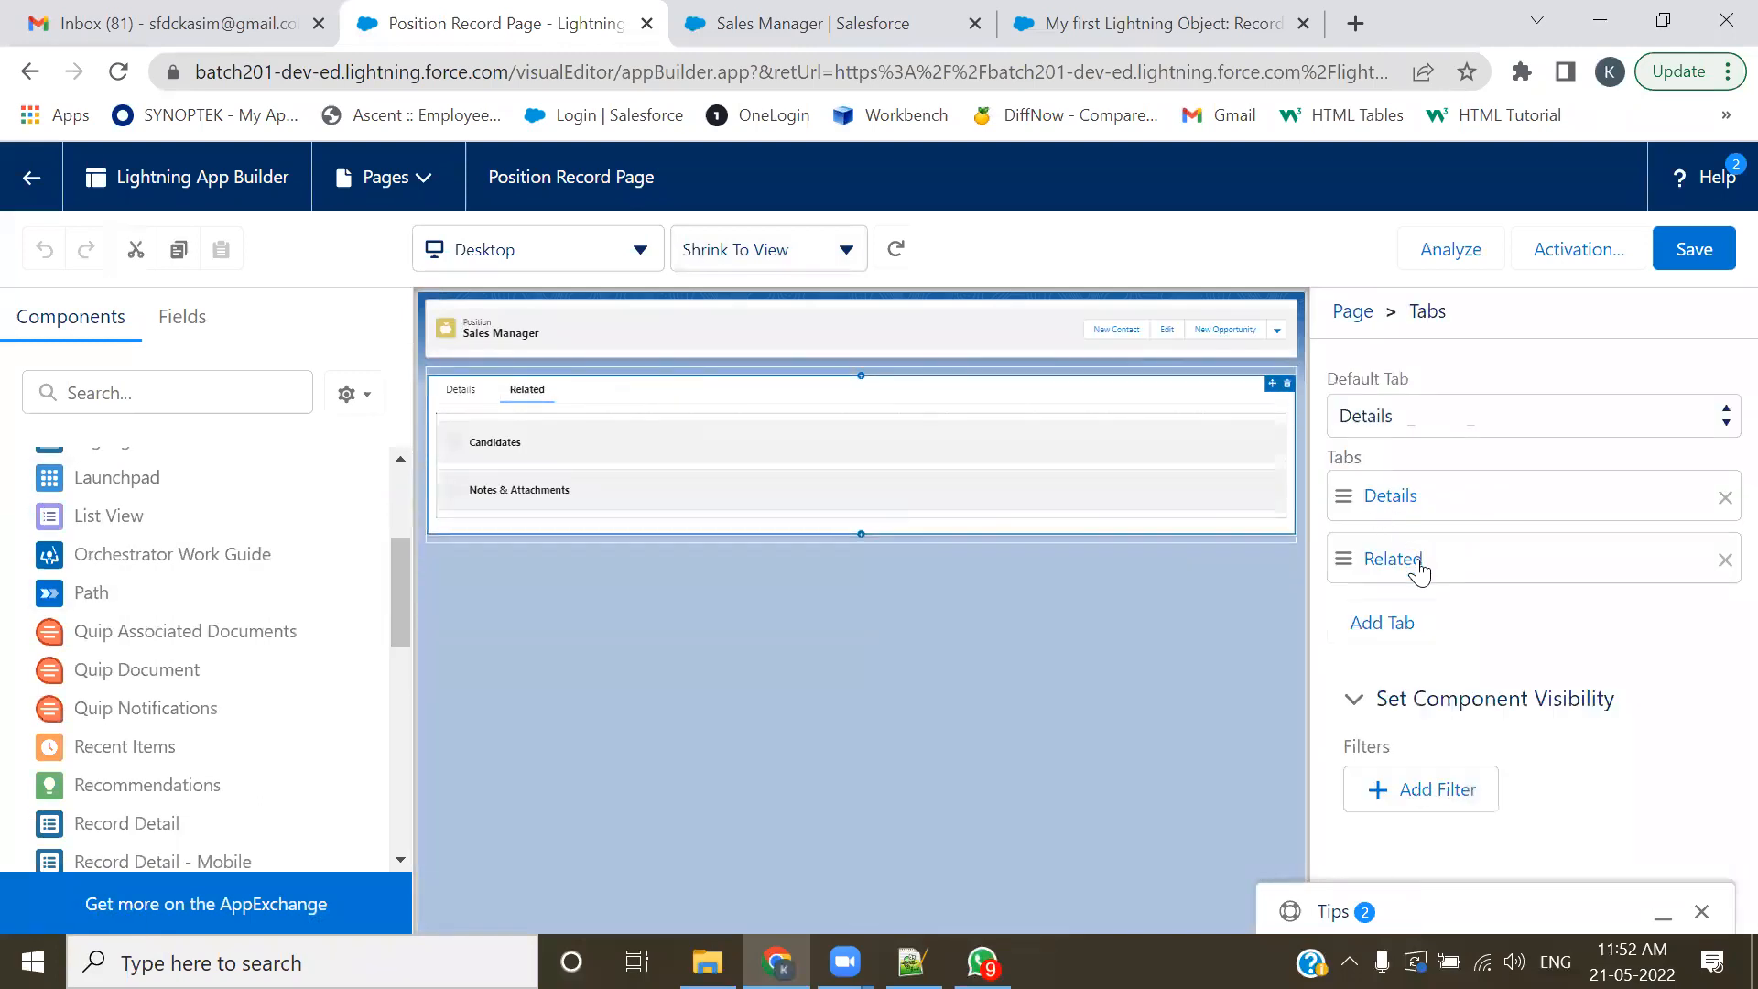
left_click(1370, 625)
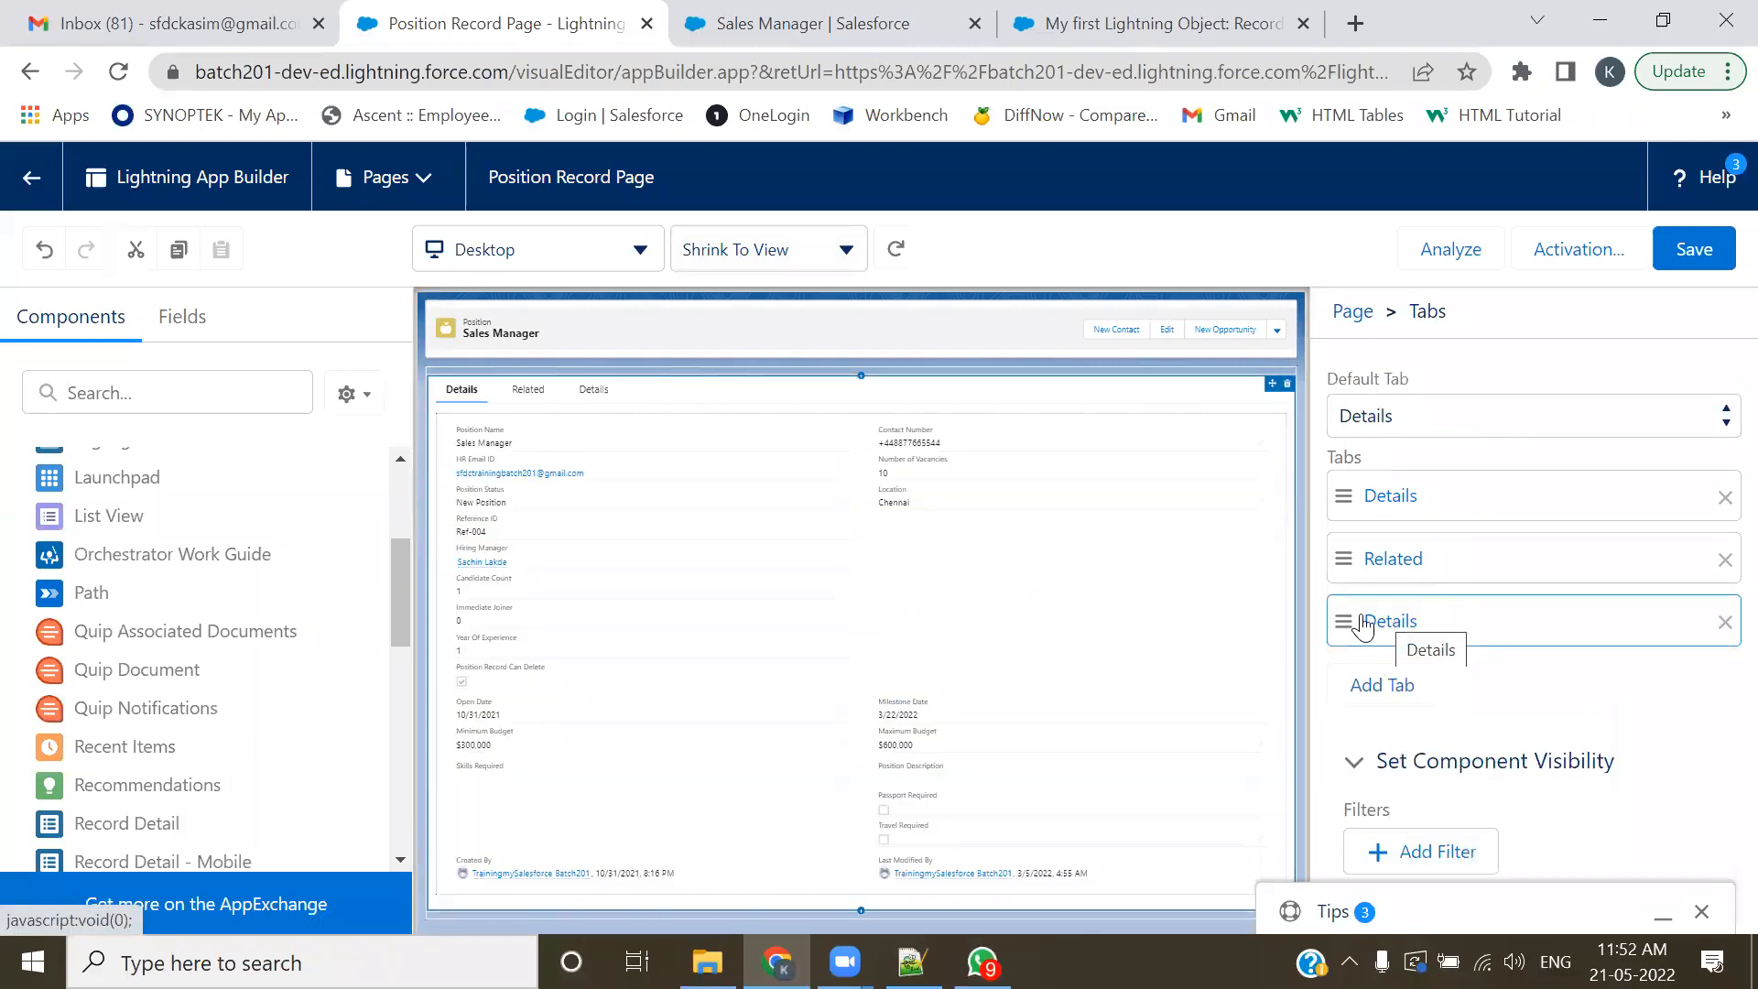
- Give the newly added third tab the custom label CutomTab
left_click(1397, 641)
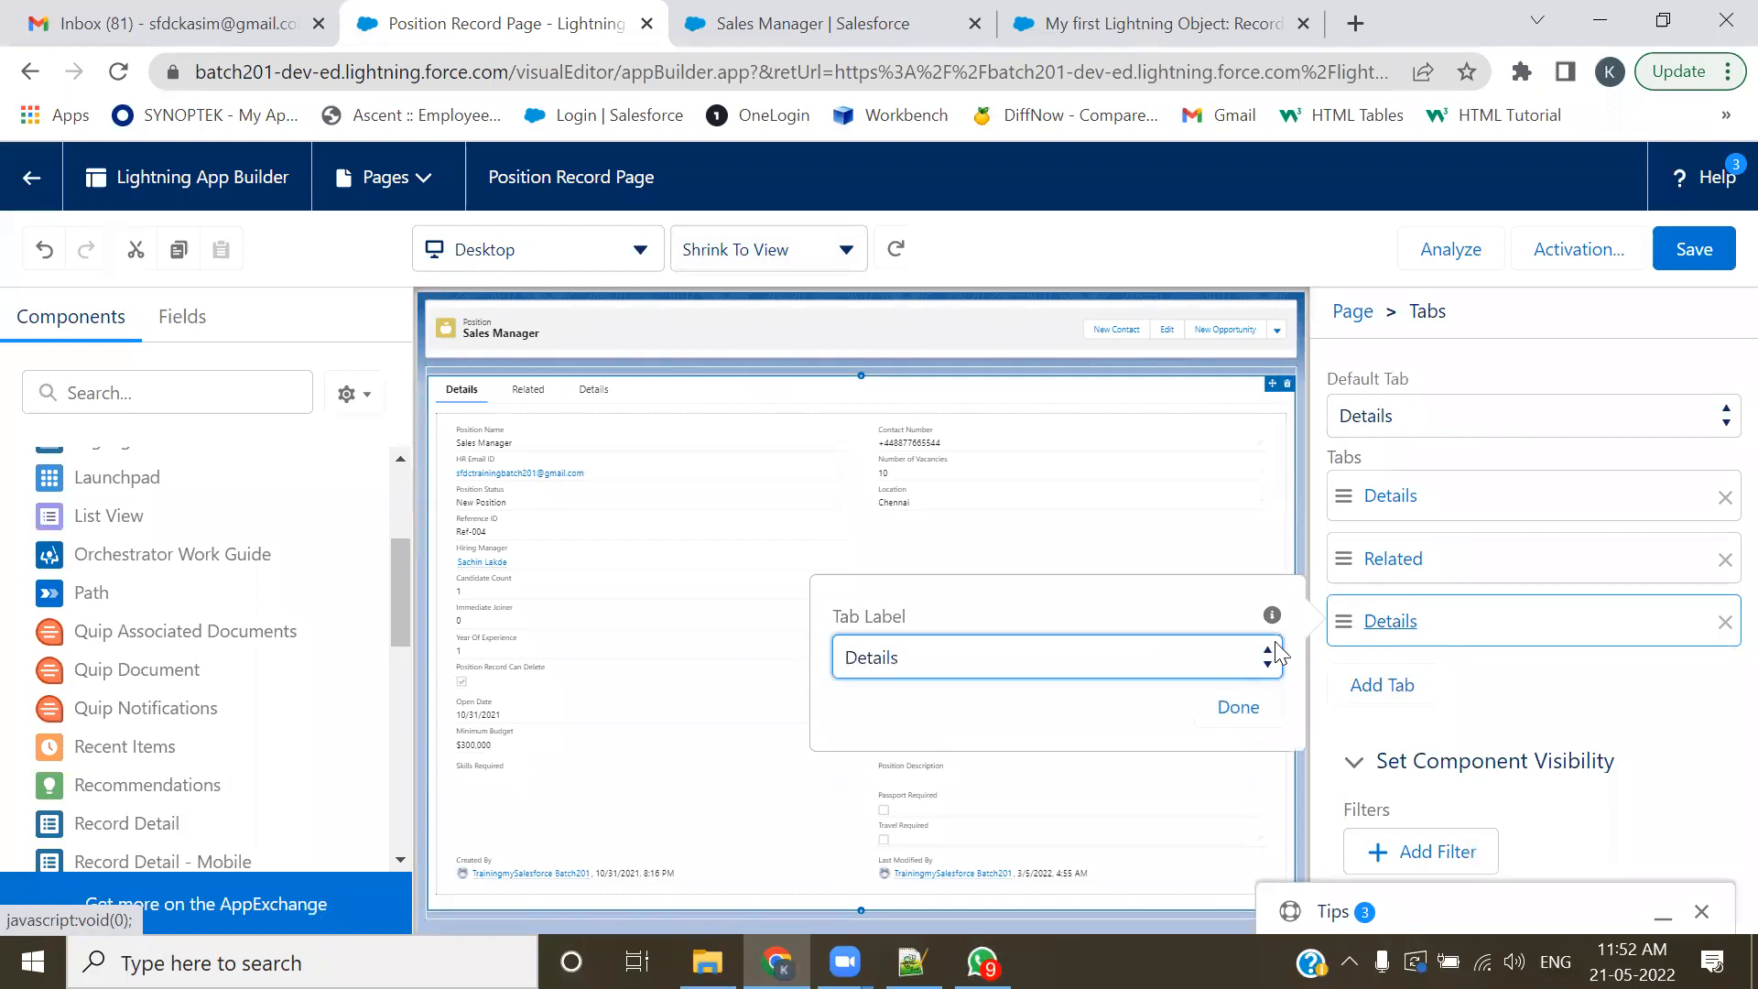
left_click(1189, 663)
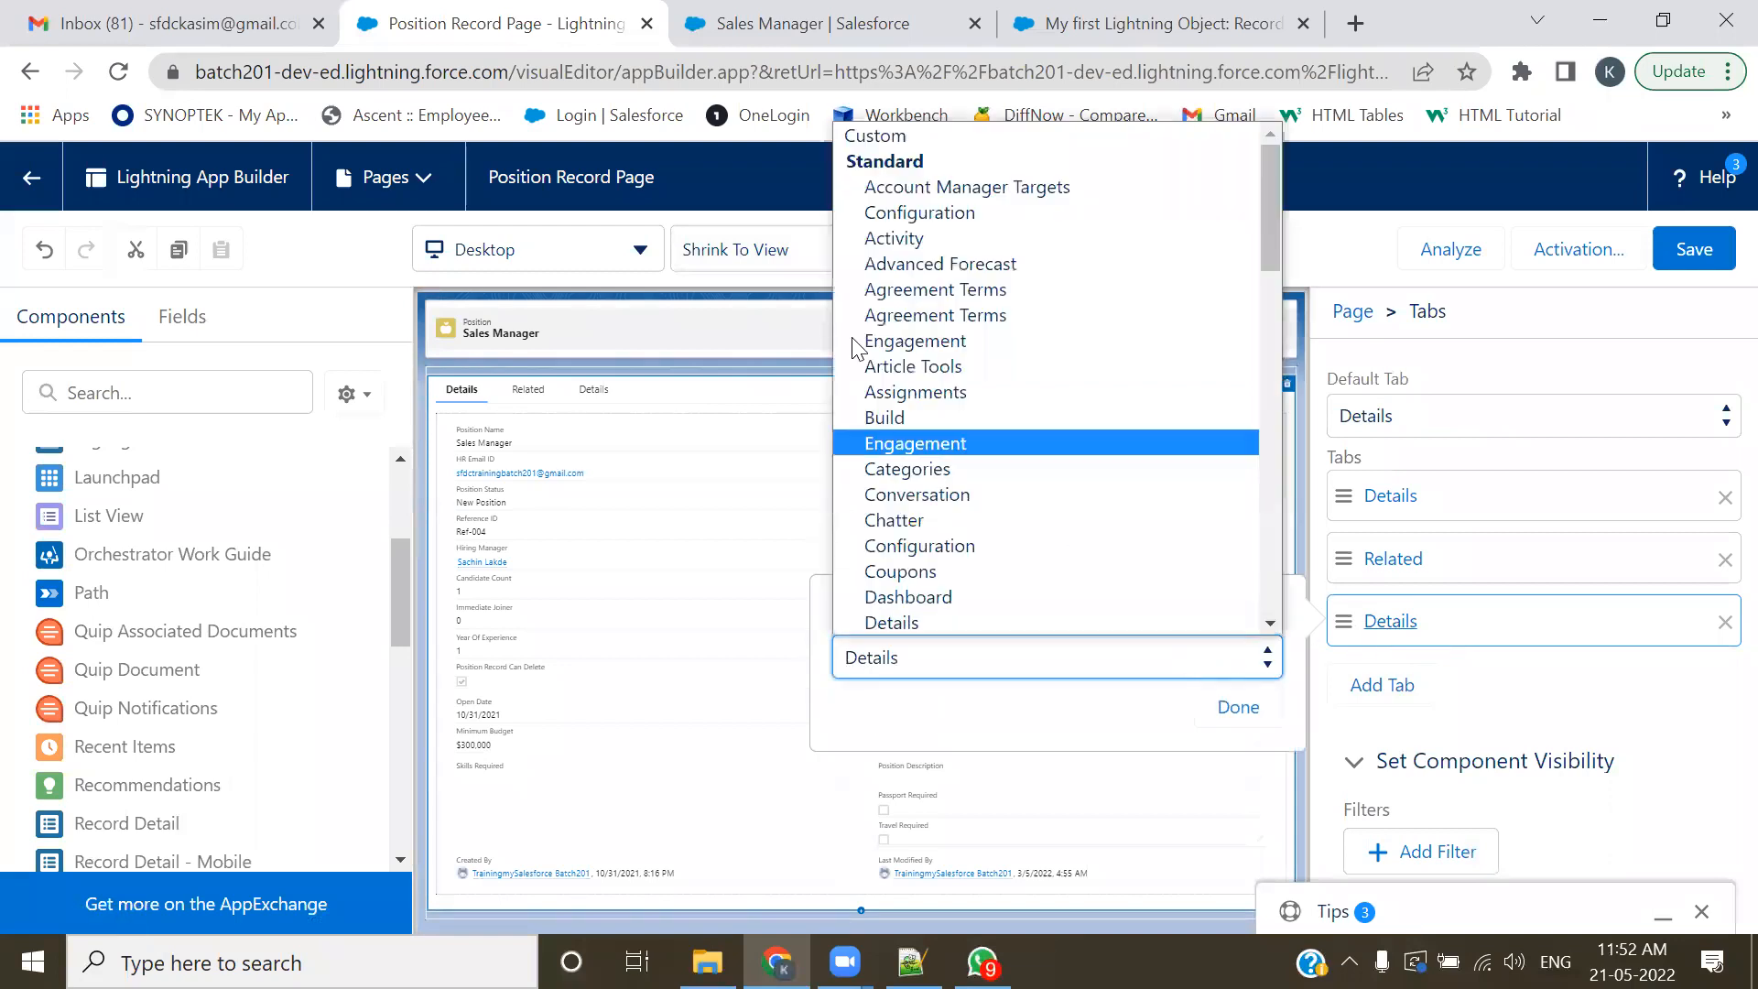
left_click(847, 135)
left_click(949, 728)
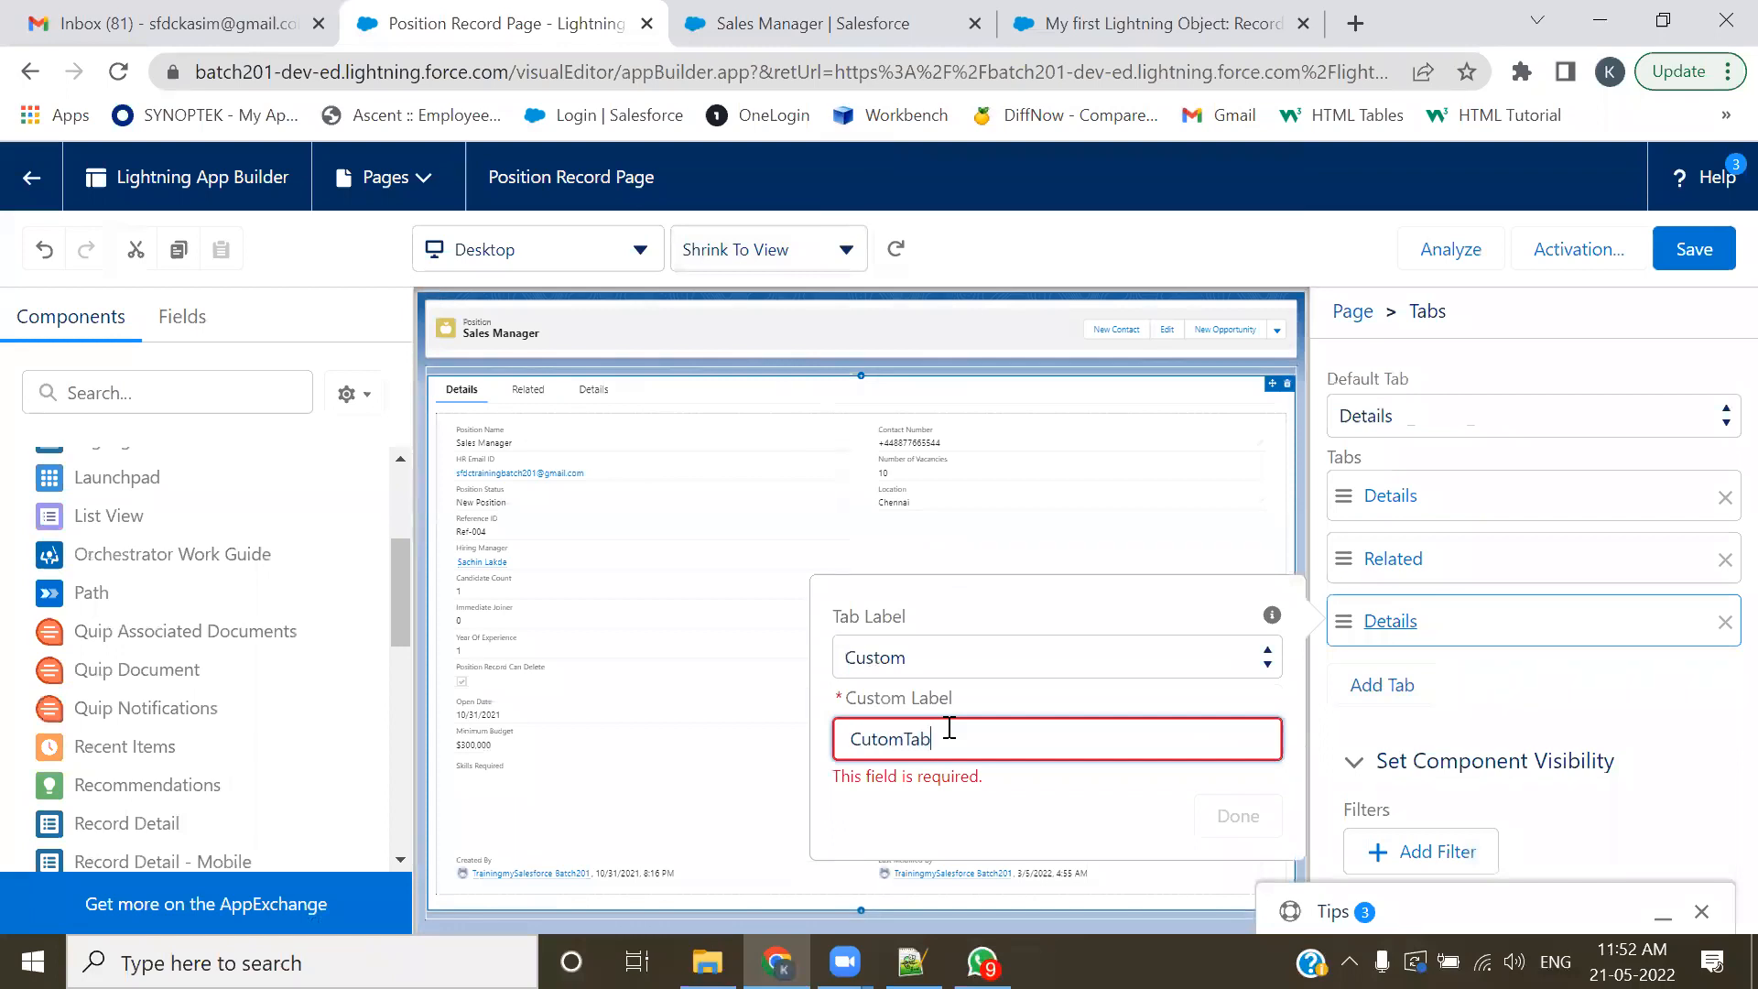
left_click(1089, 830)
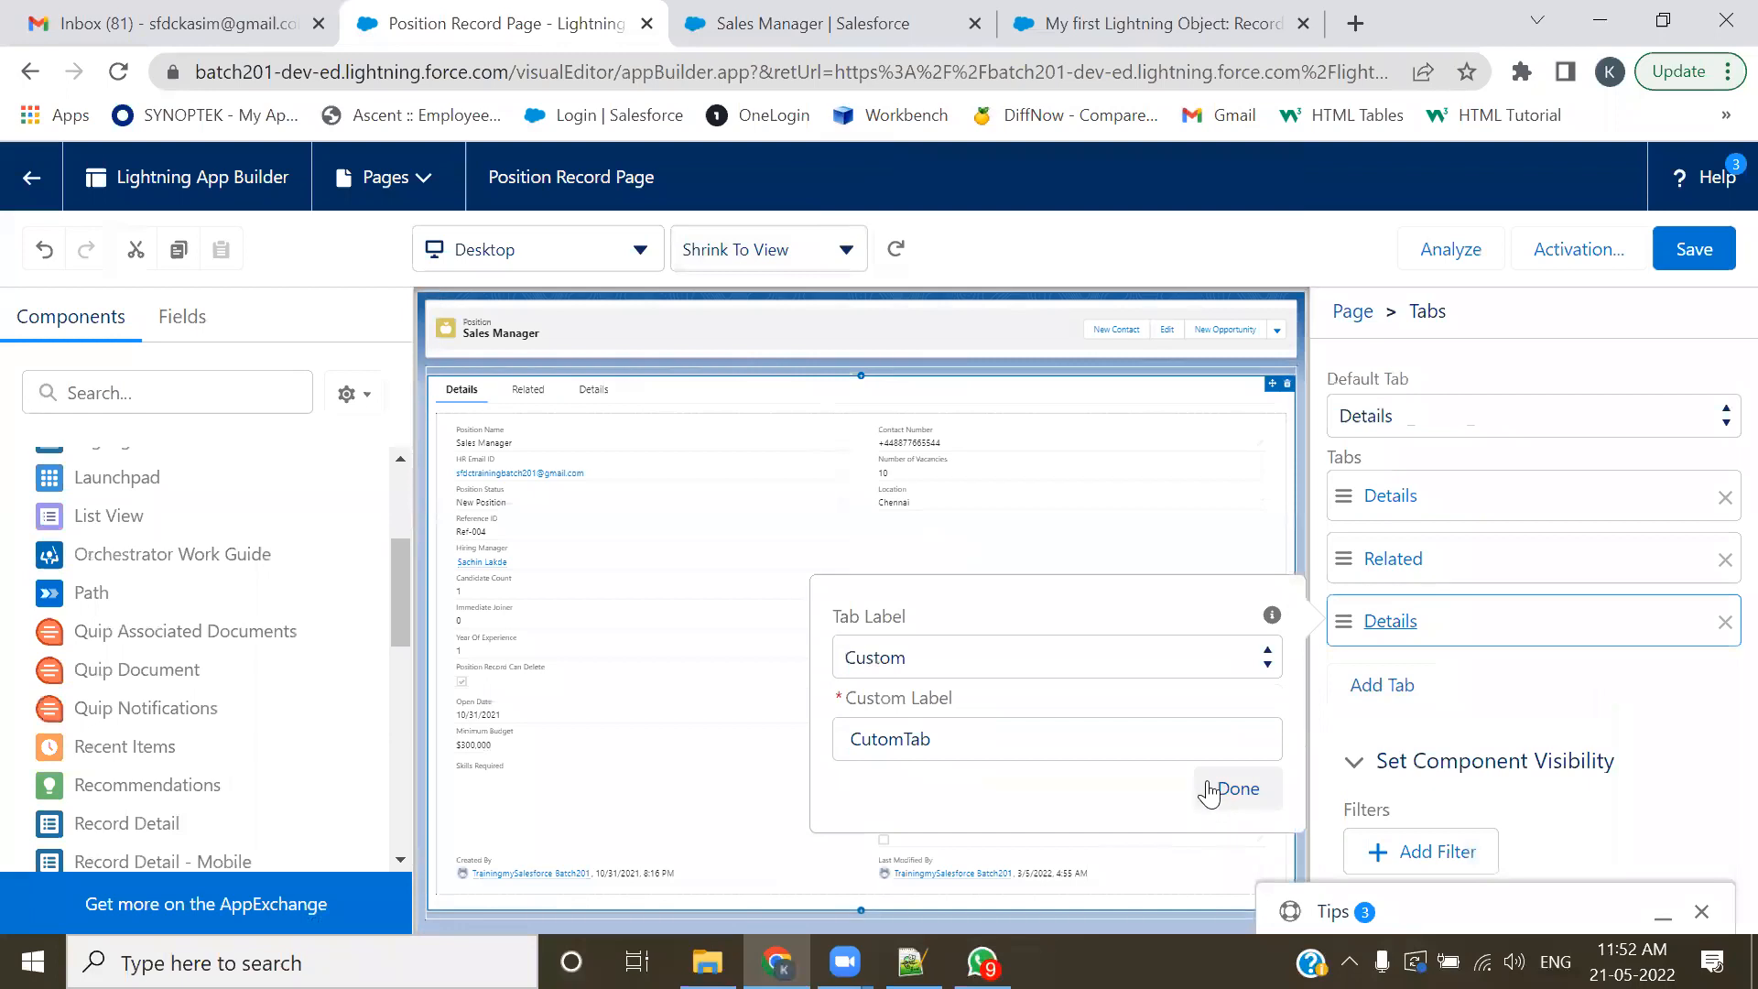
left_click(1240, 788)
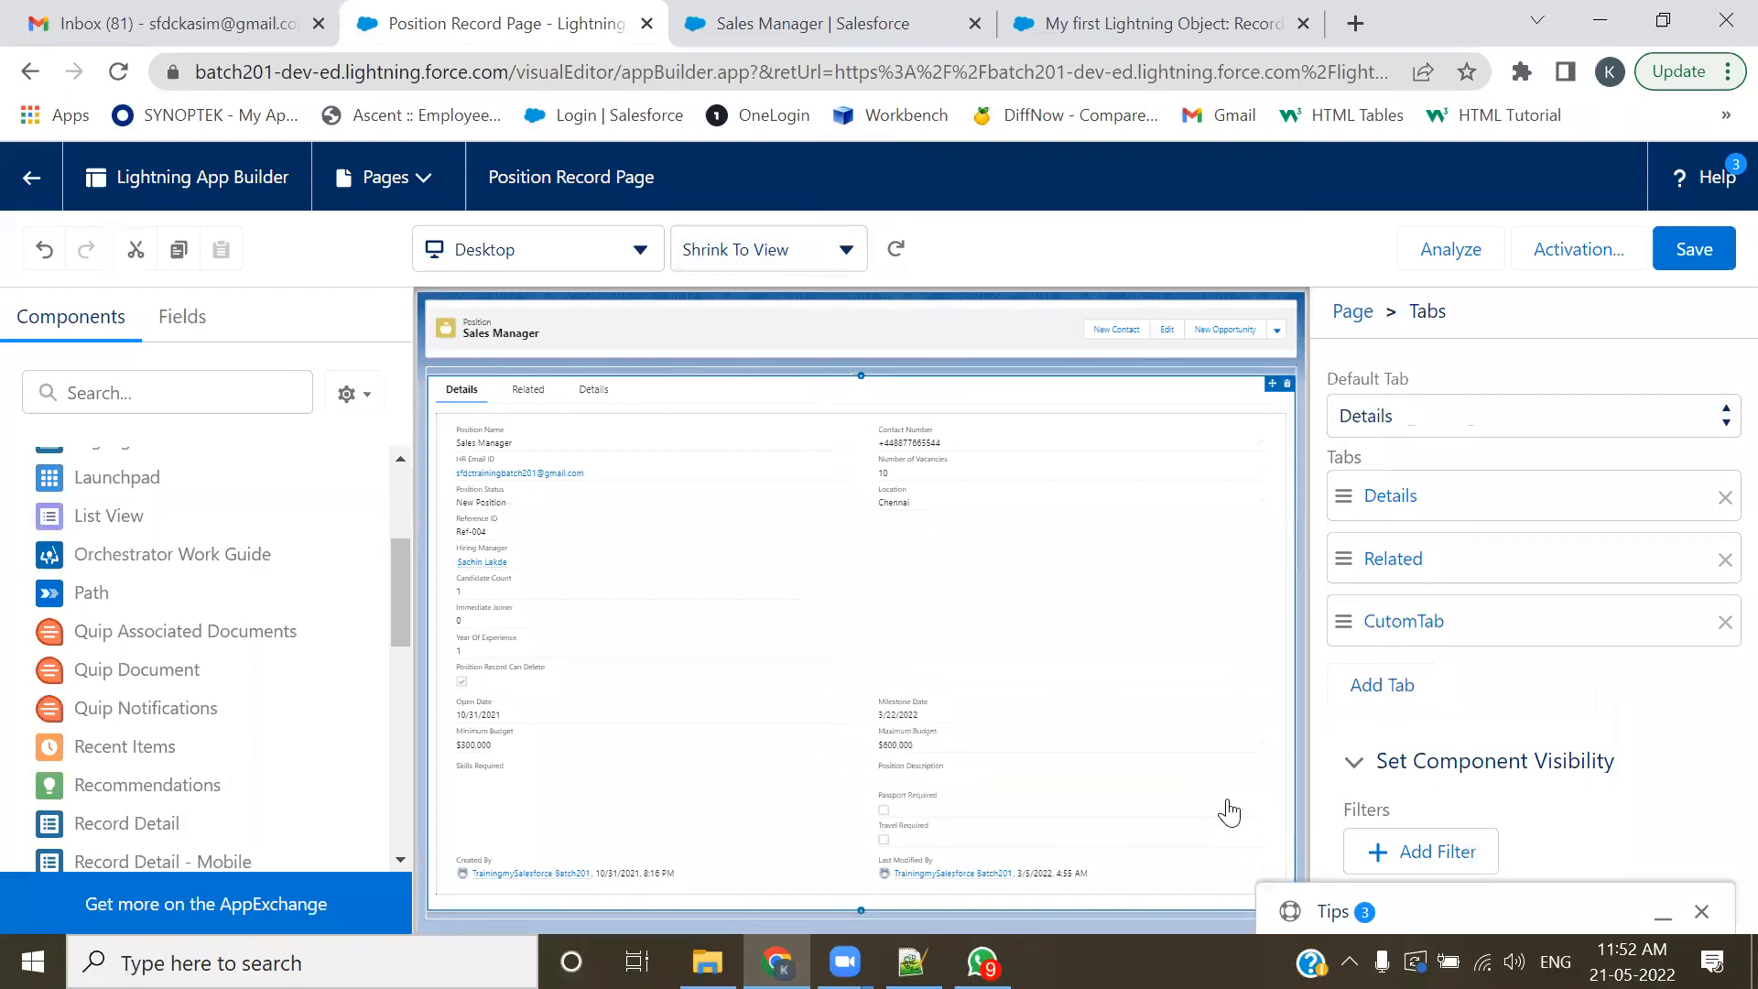
- Review the page's activation assignments for org default, app default, and app, record type and profile, then close them
left_click(1663, 256)
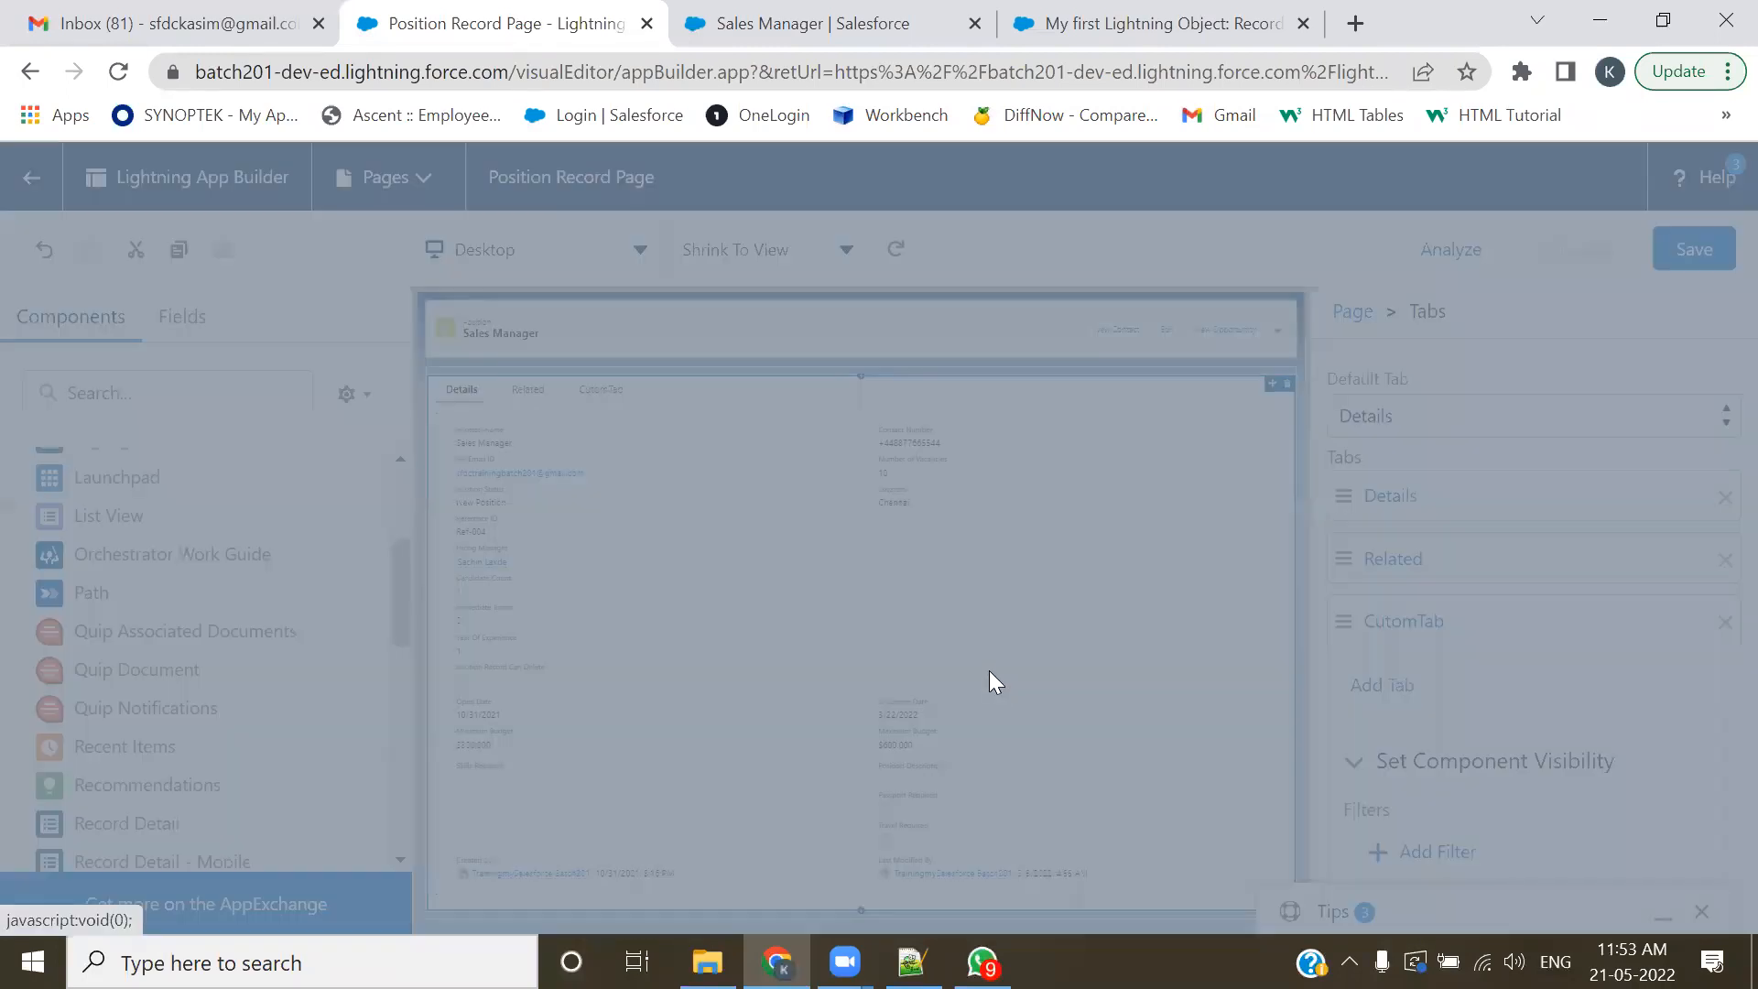
scroll(565, 578, "down", 3)
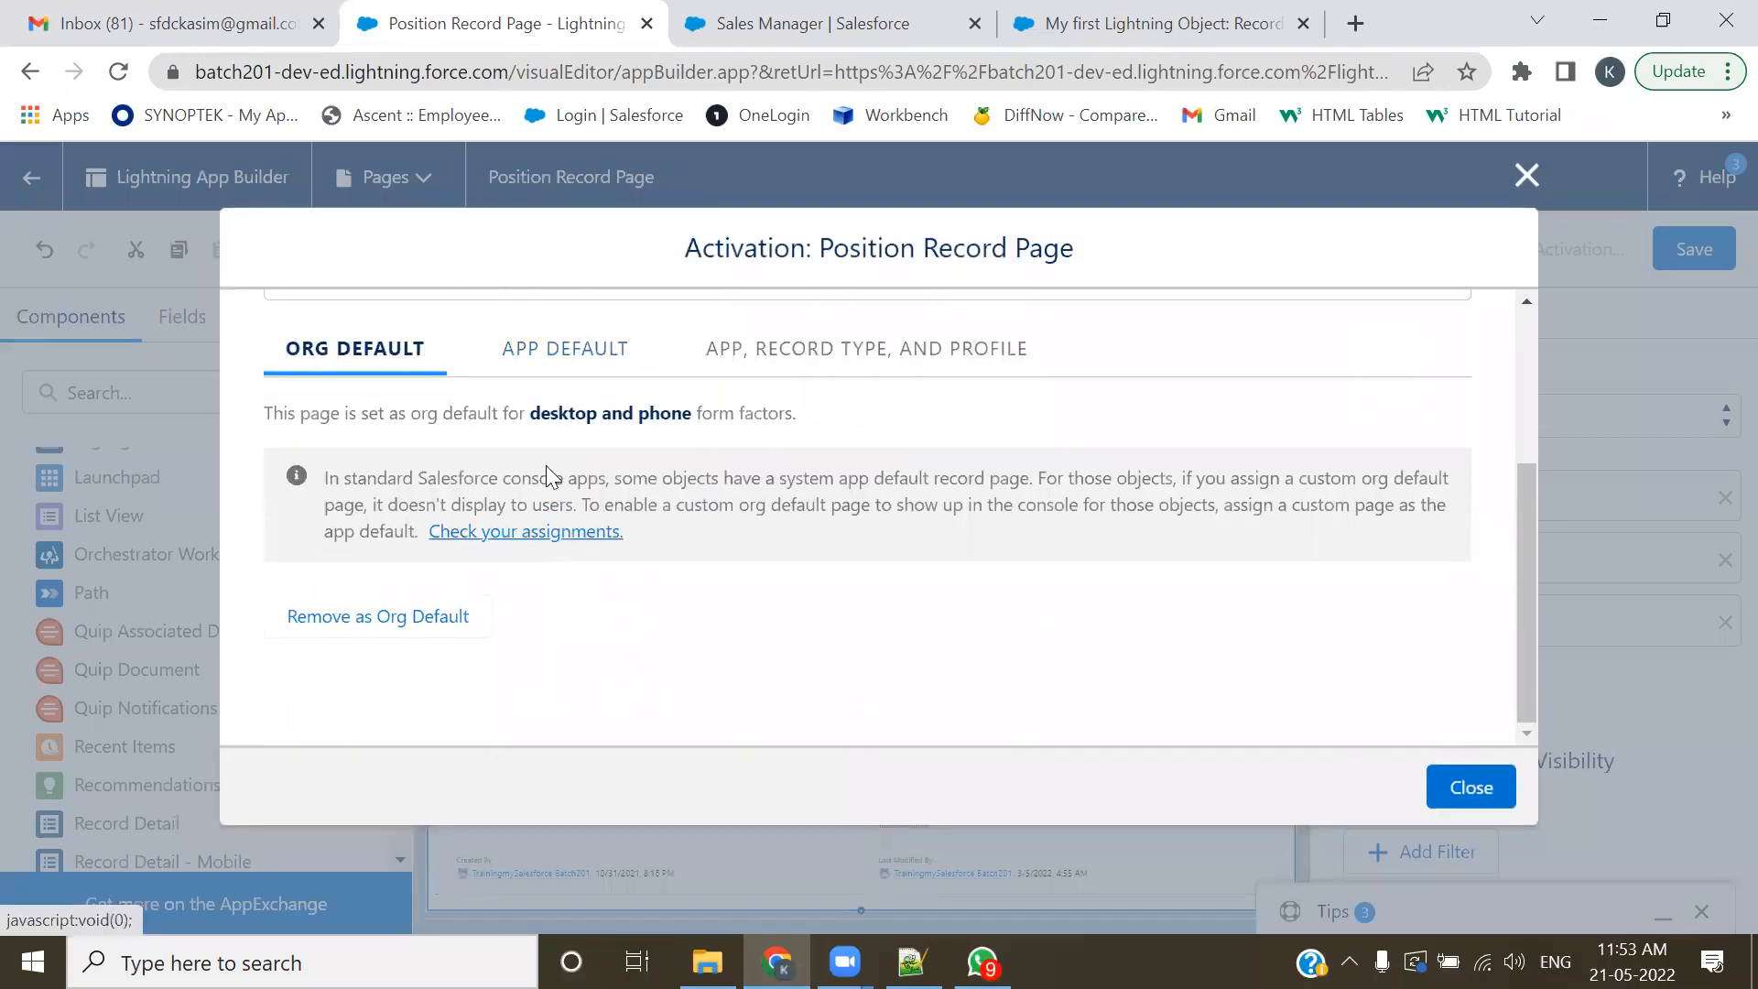
left_click(561, 346)
scroll(641, 458, "down", 1)
scroll(702, 549, "down", 2)
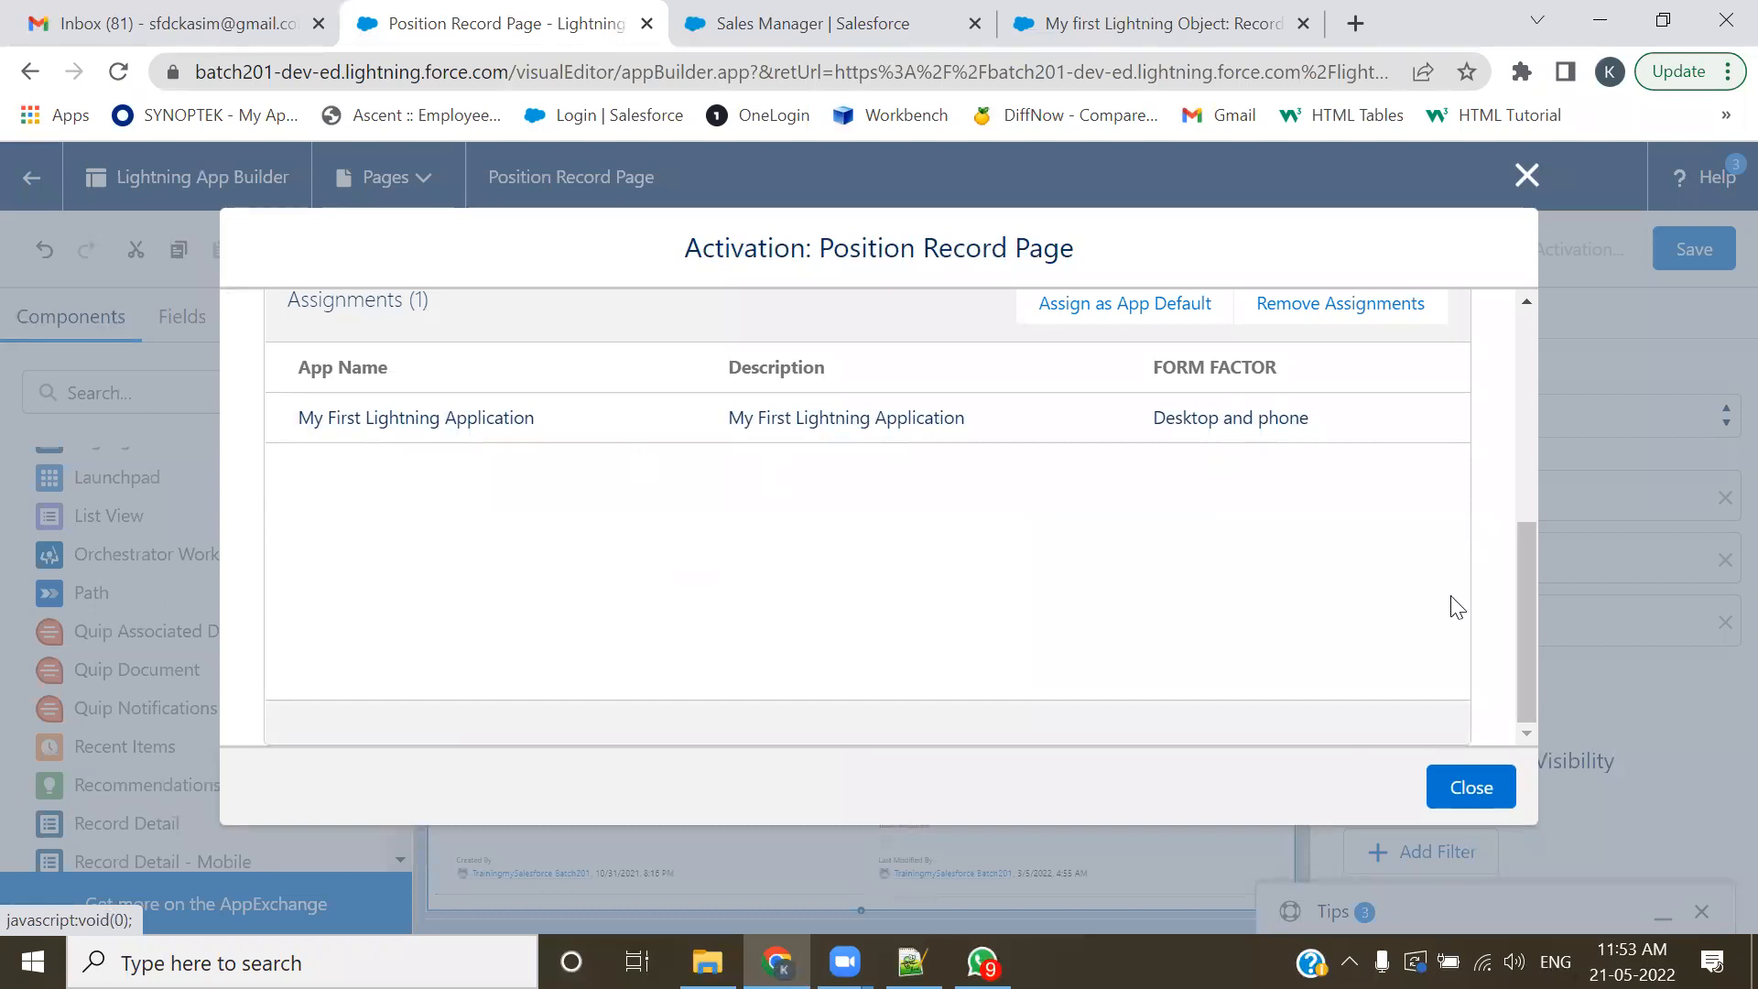
scroll(1527, 580, "up", 5)
left_click(767, 595)
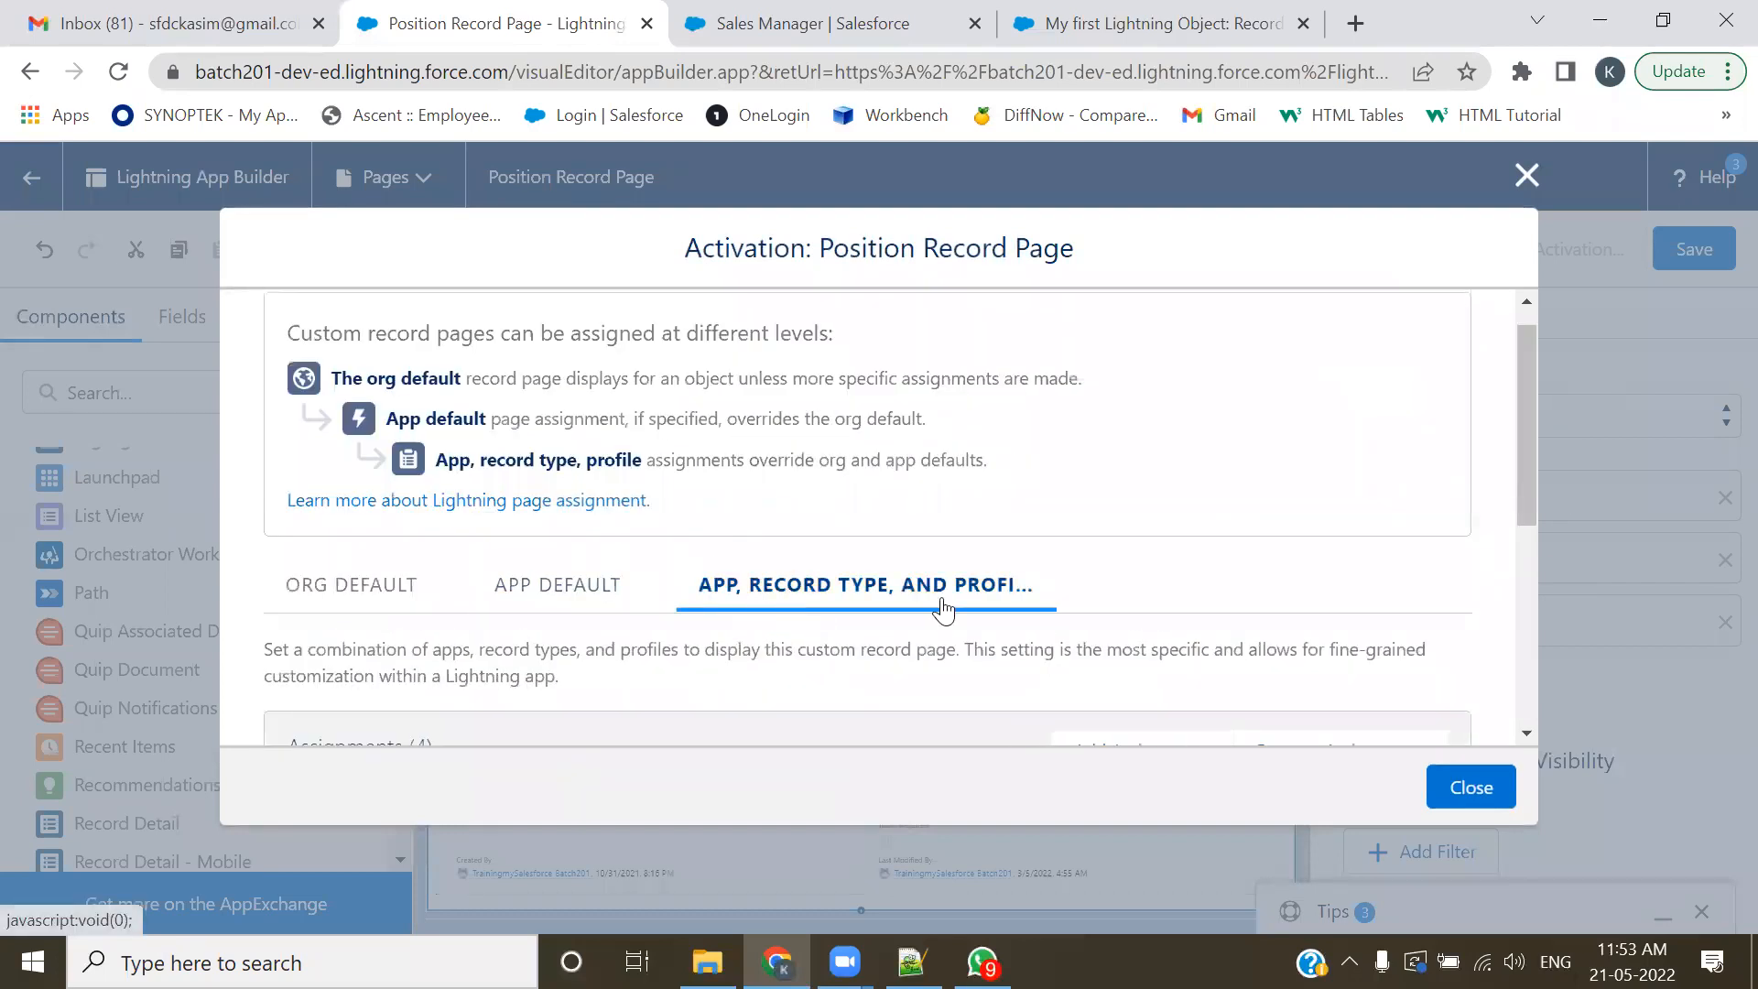
scroll(1007, 620, "down", 5)
left_click(1469, 788)
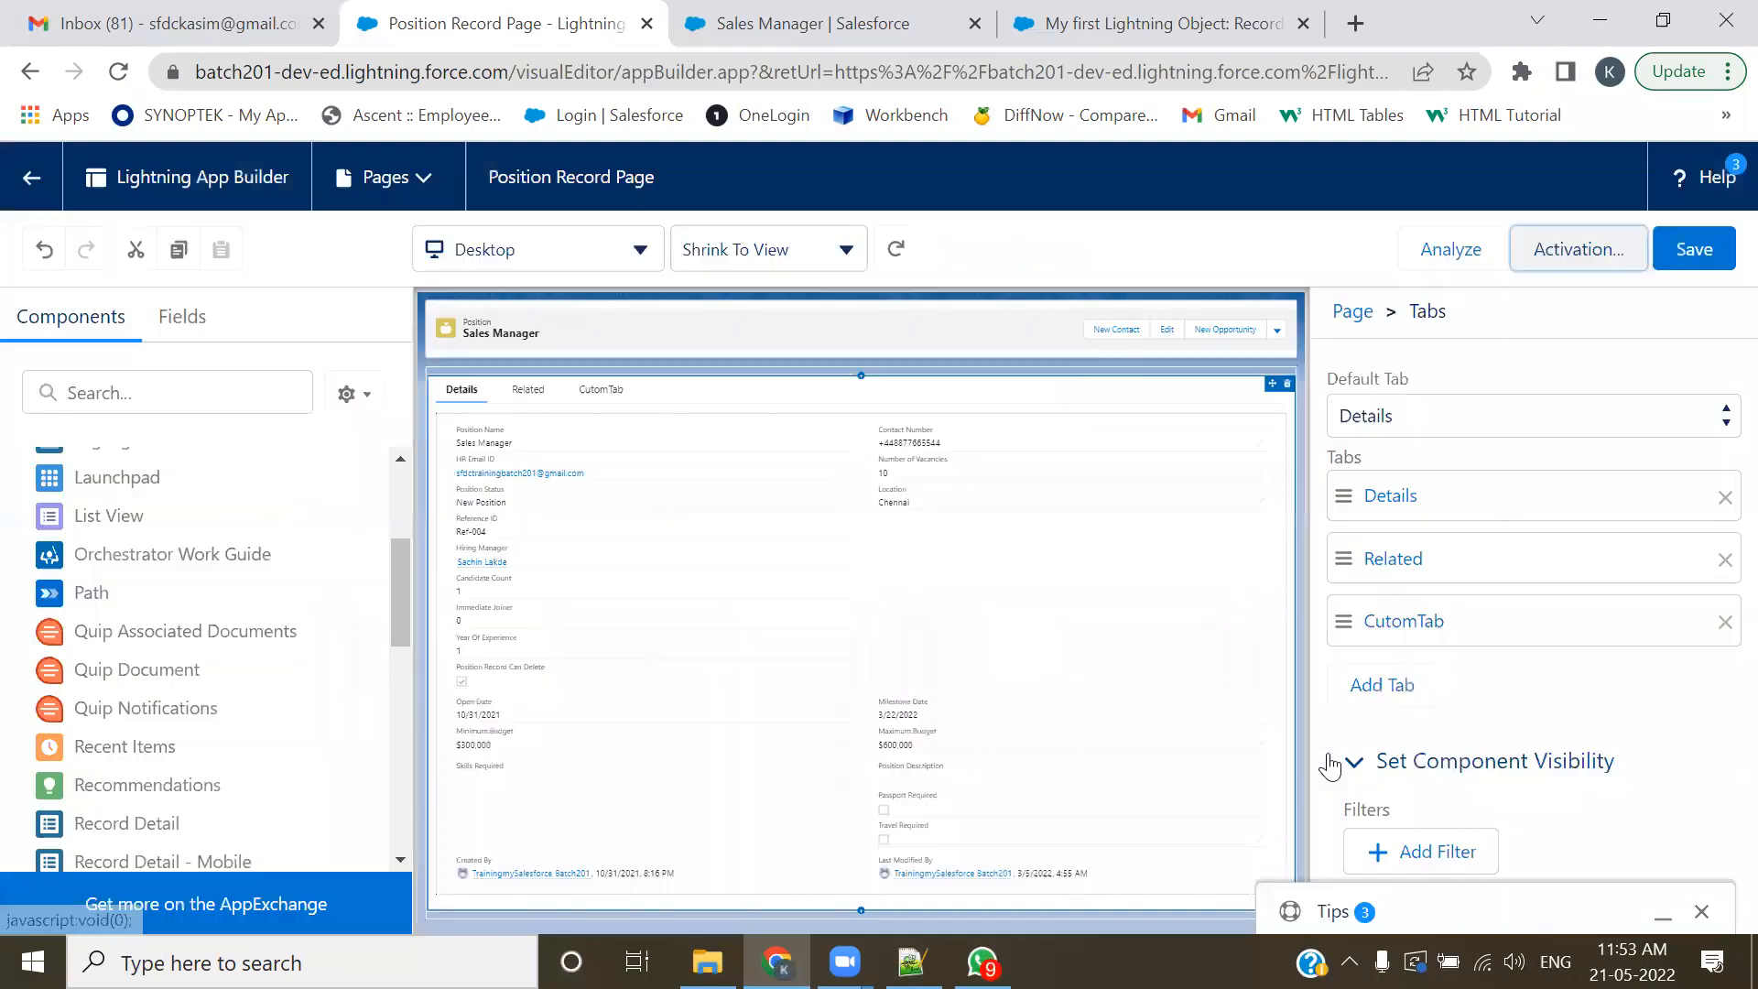
- Save the Position Record Page and return to the Sales Manager record
left_click(1722, 245)
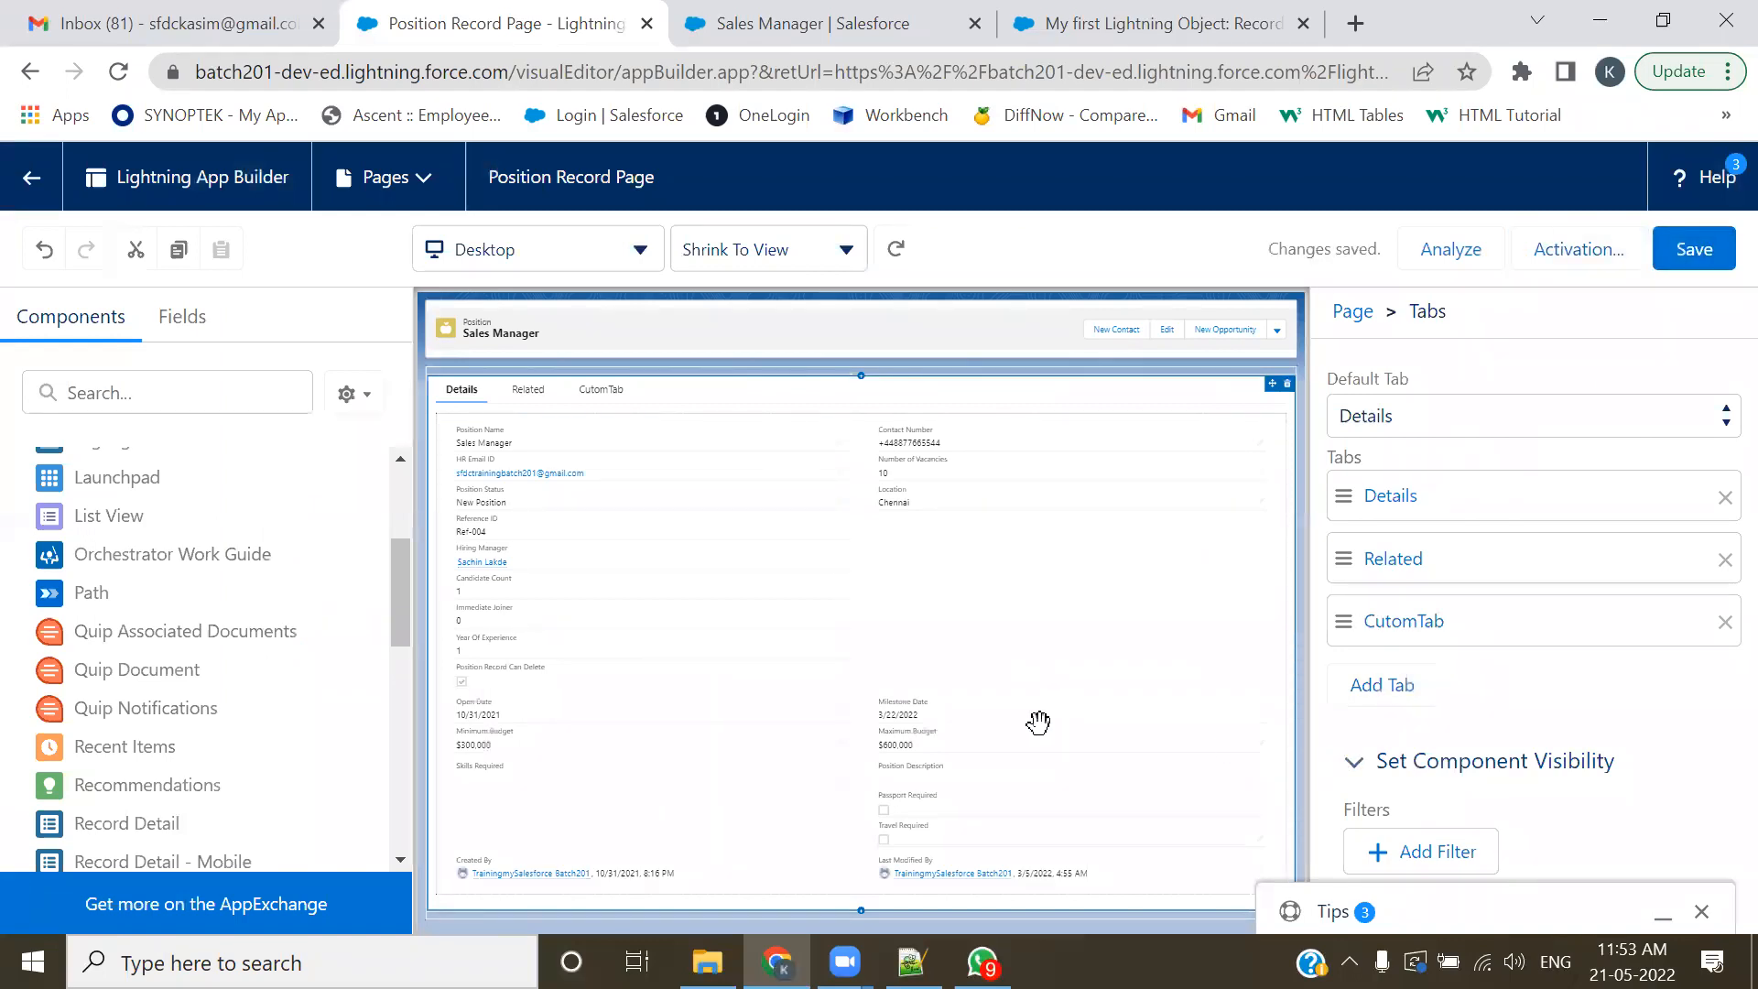
left_click(33, 178)
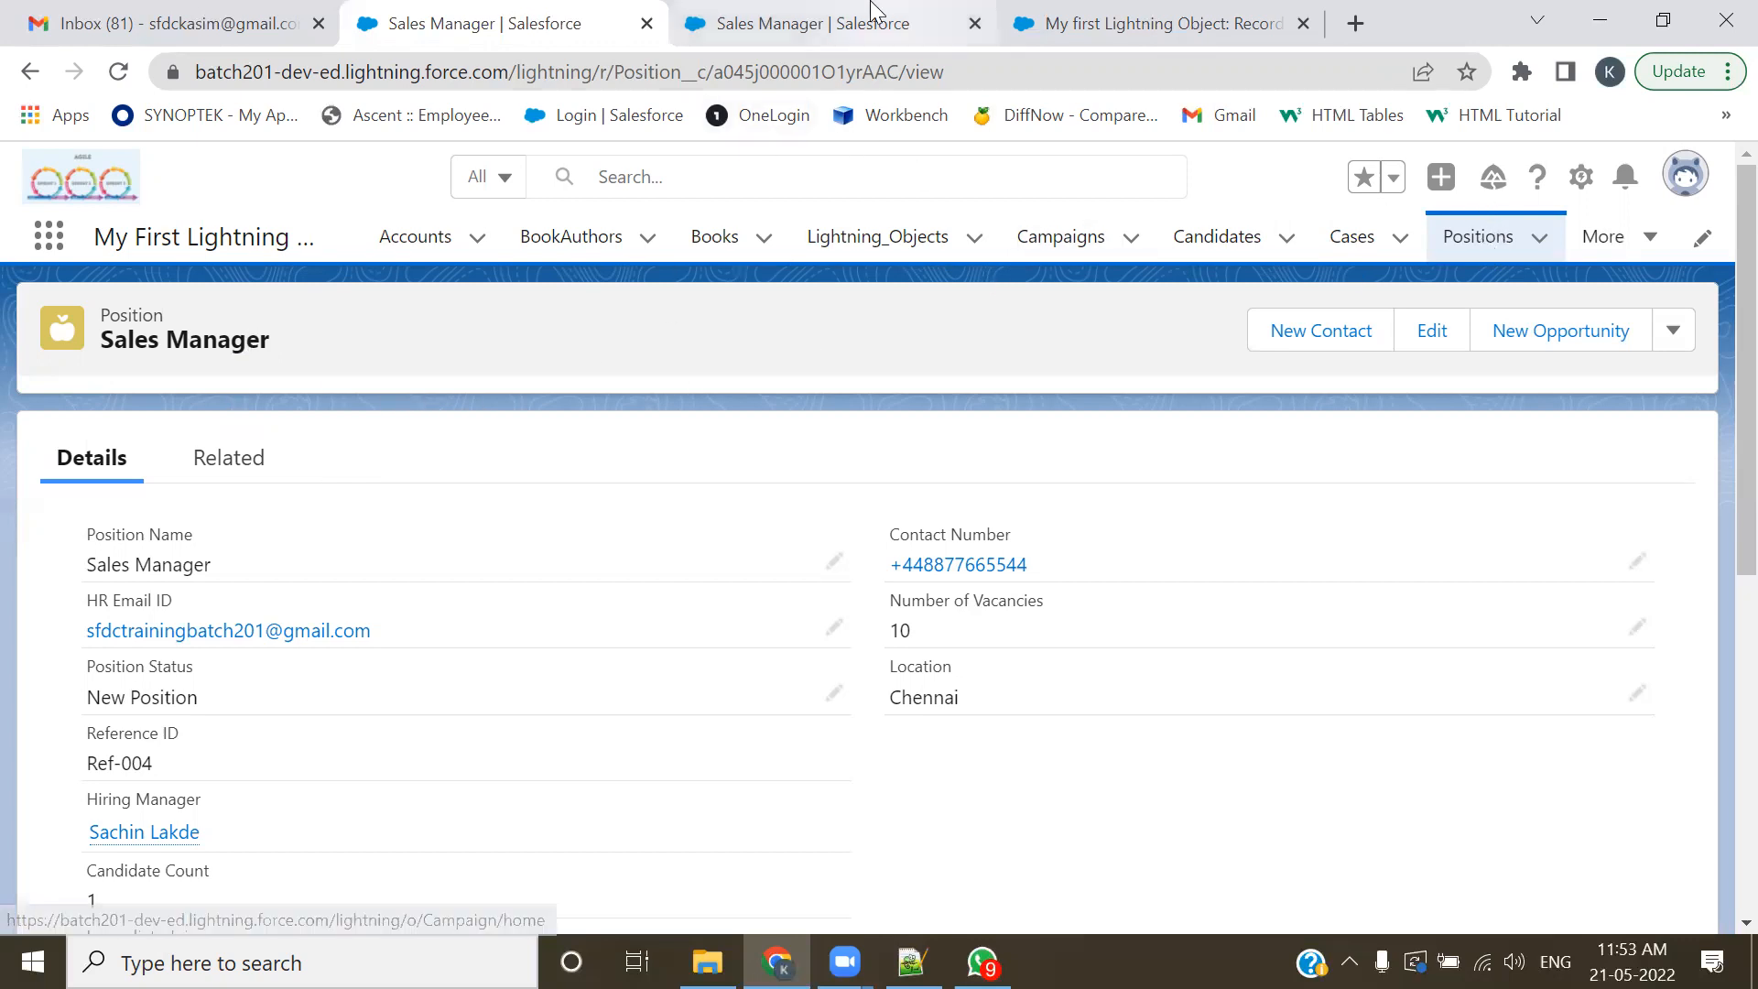
- Open Record 1 from the Lightning_Objects list and close the extra browser tabs
left_click(914, 236)
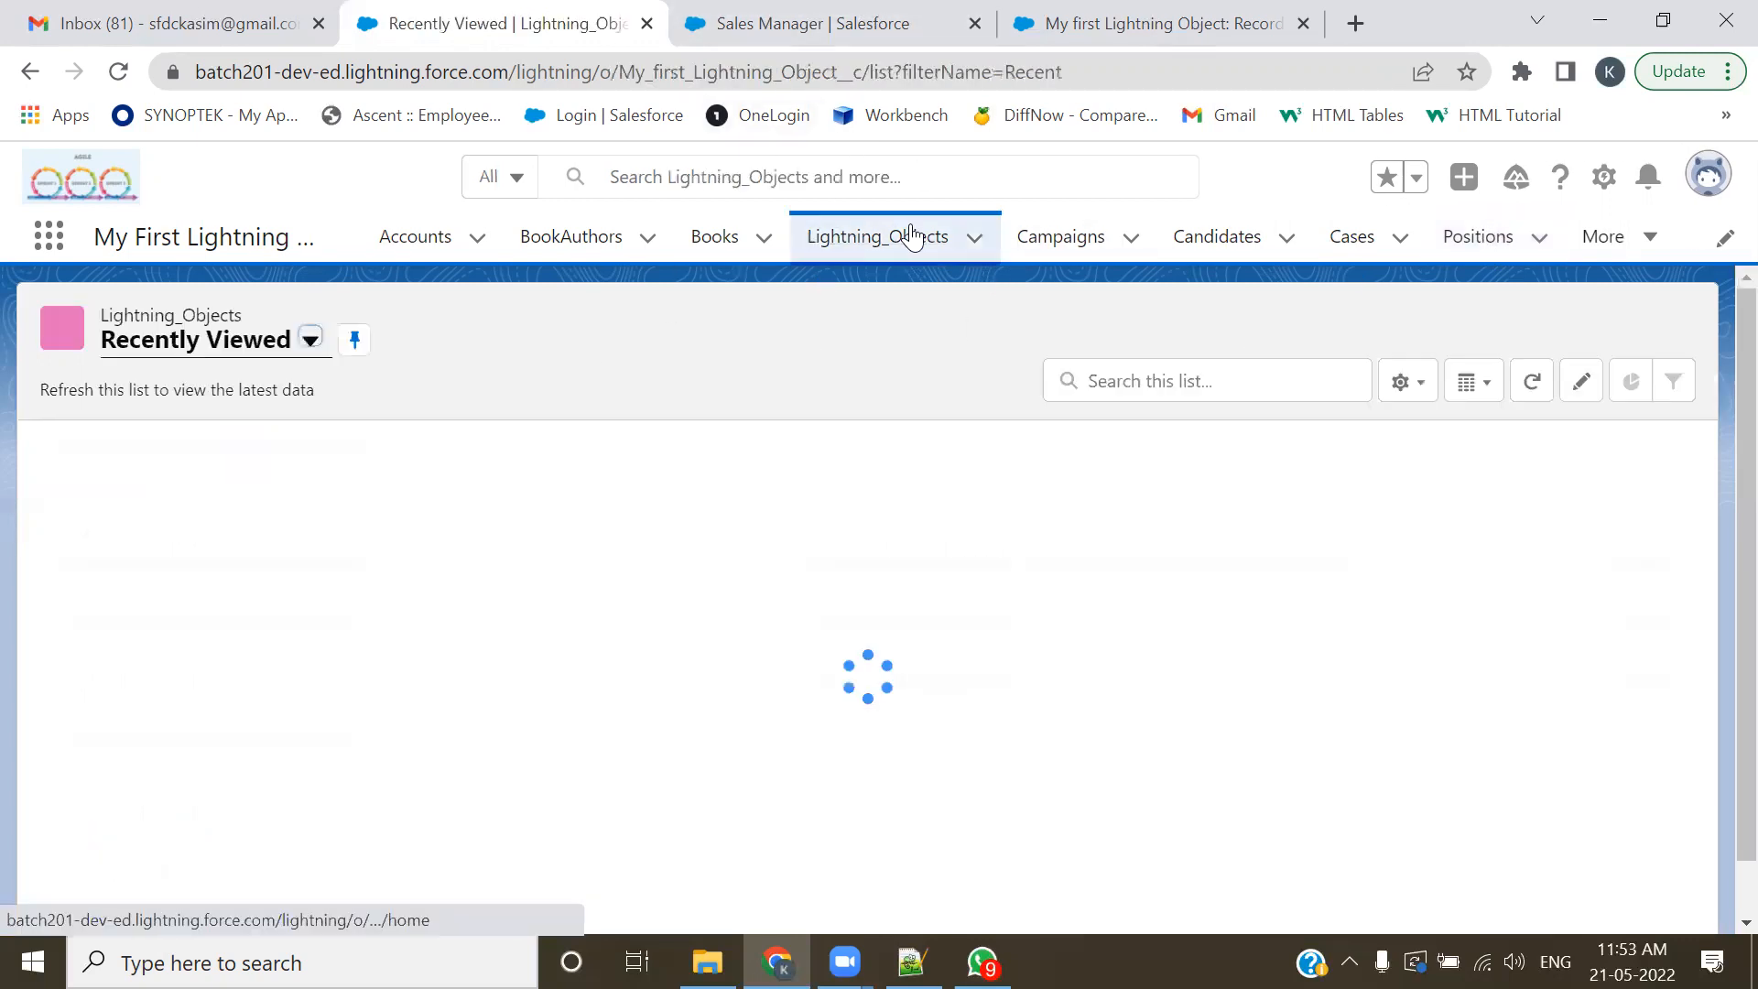
left_click(169, 488)
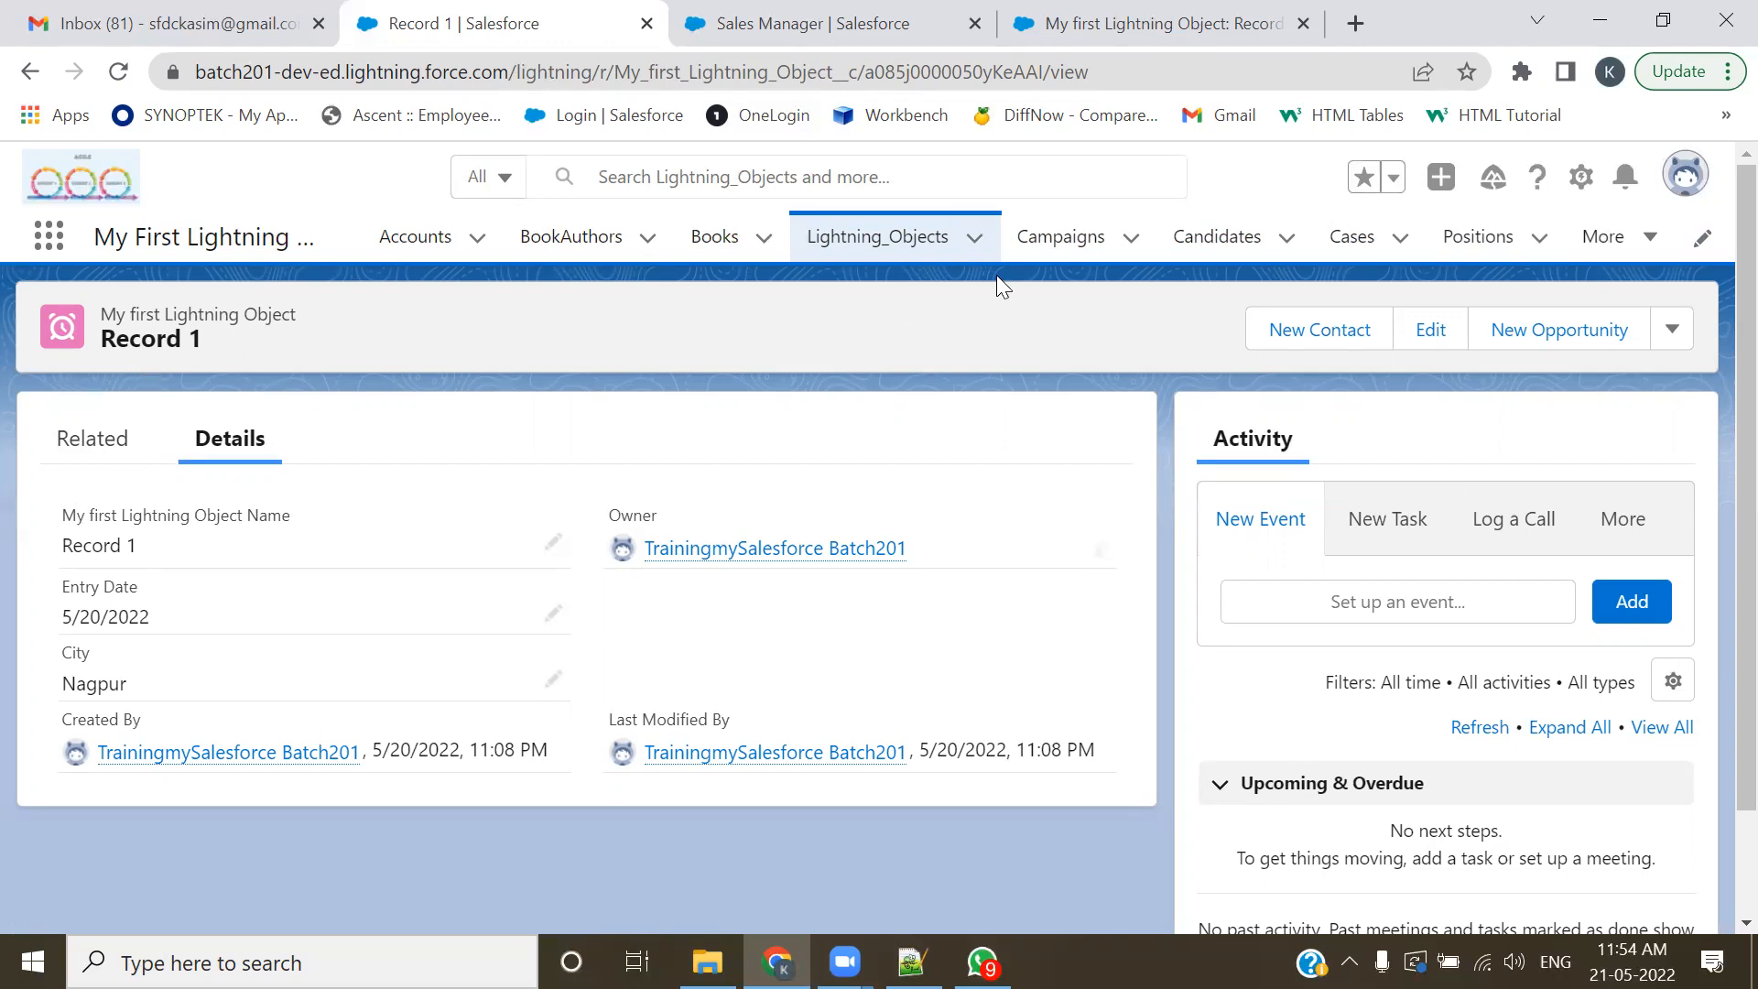
left_click(974, 23)
- Open Setup from the record and go to the Object Manager
left_click(1582, 179)
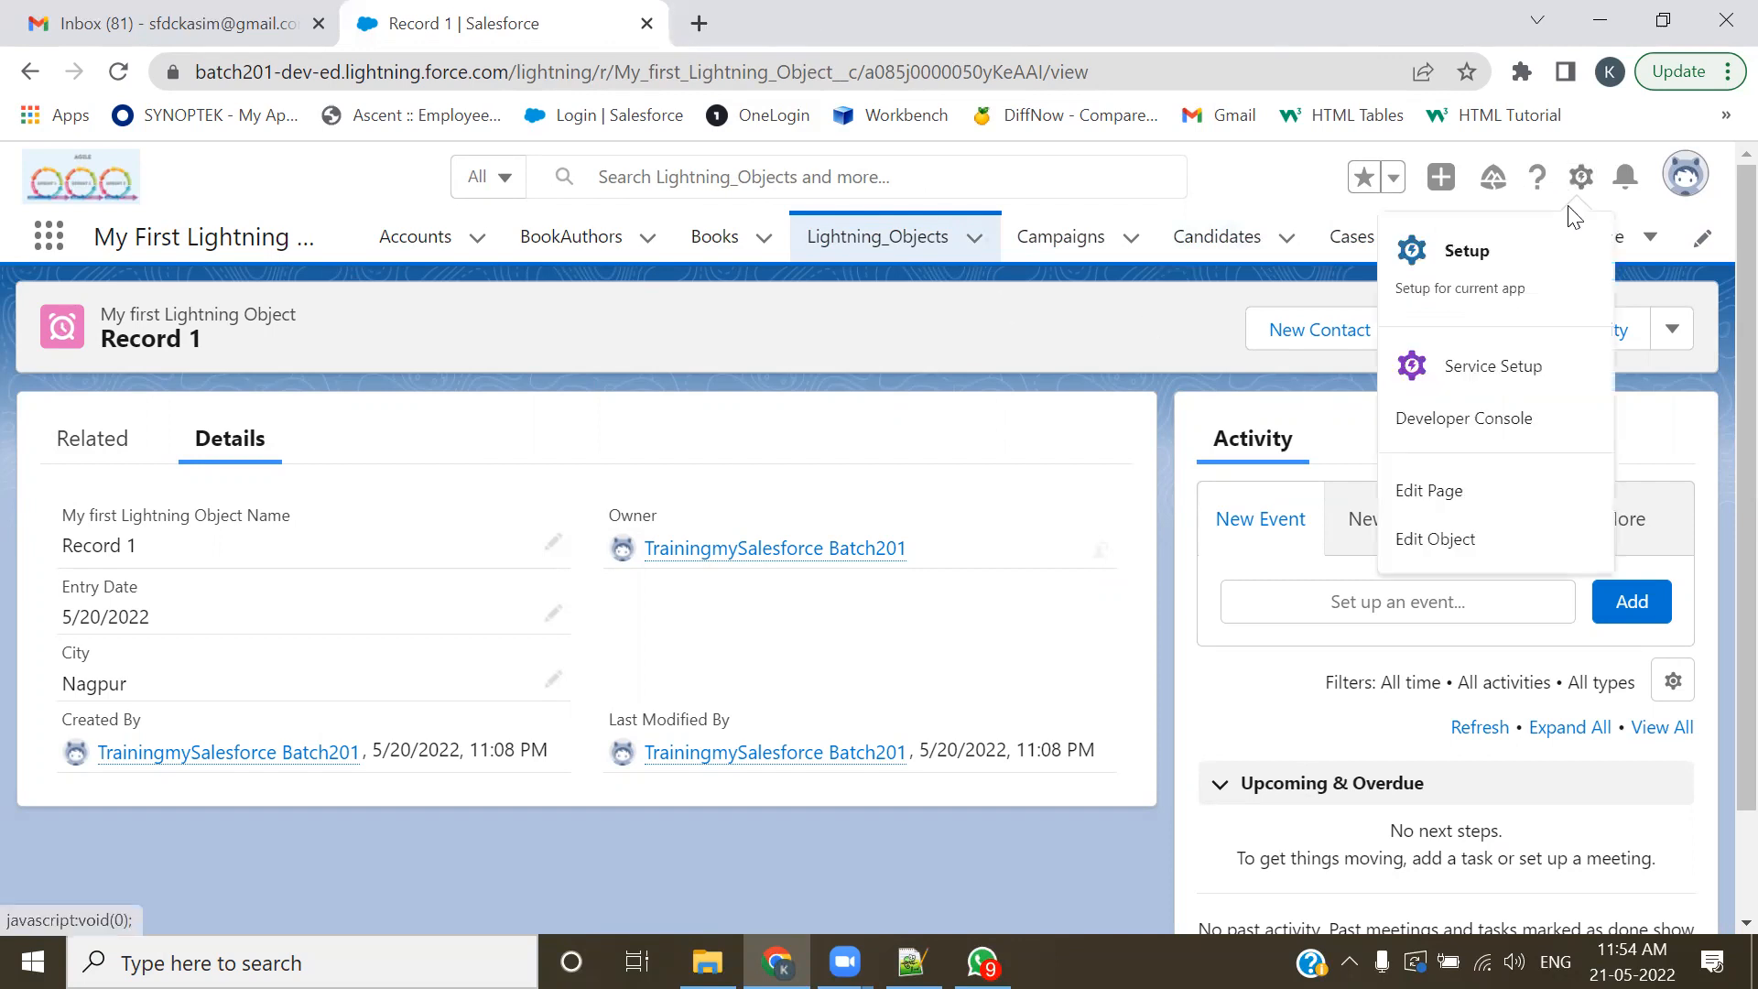
left_click(1466, 253)
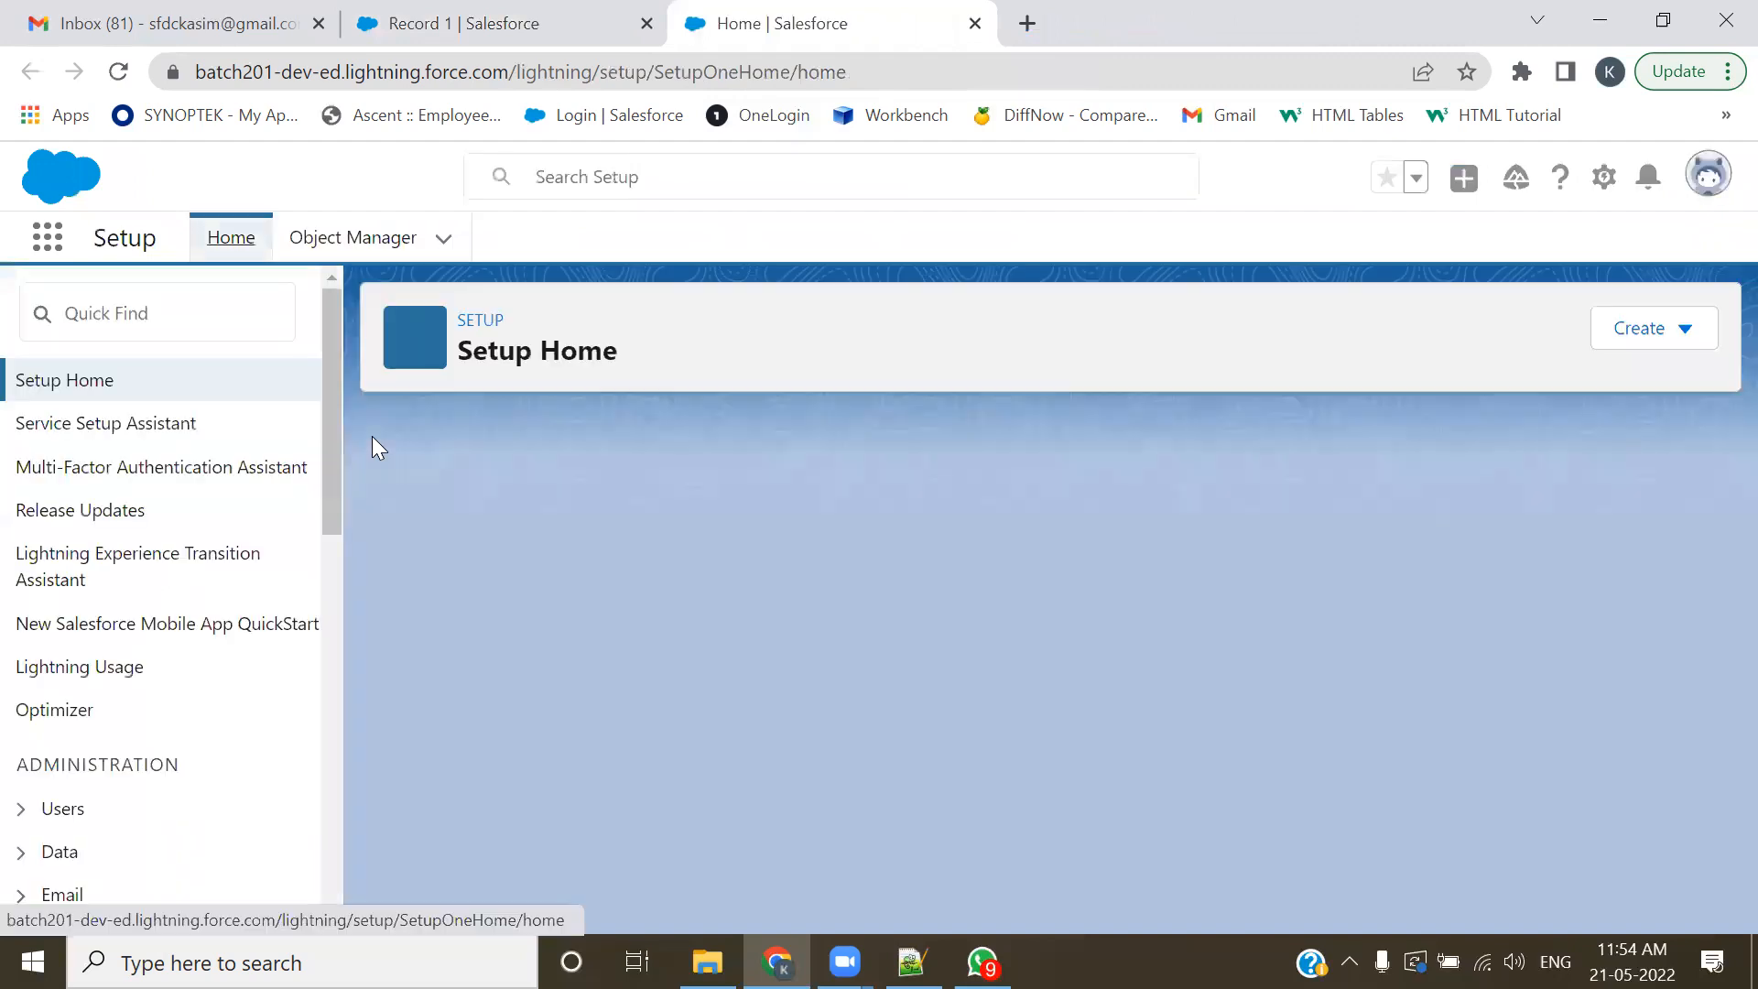
left_click(363, 234)
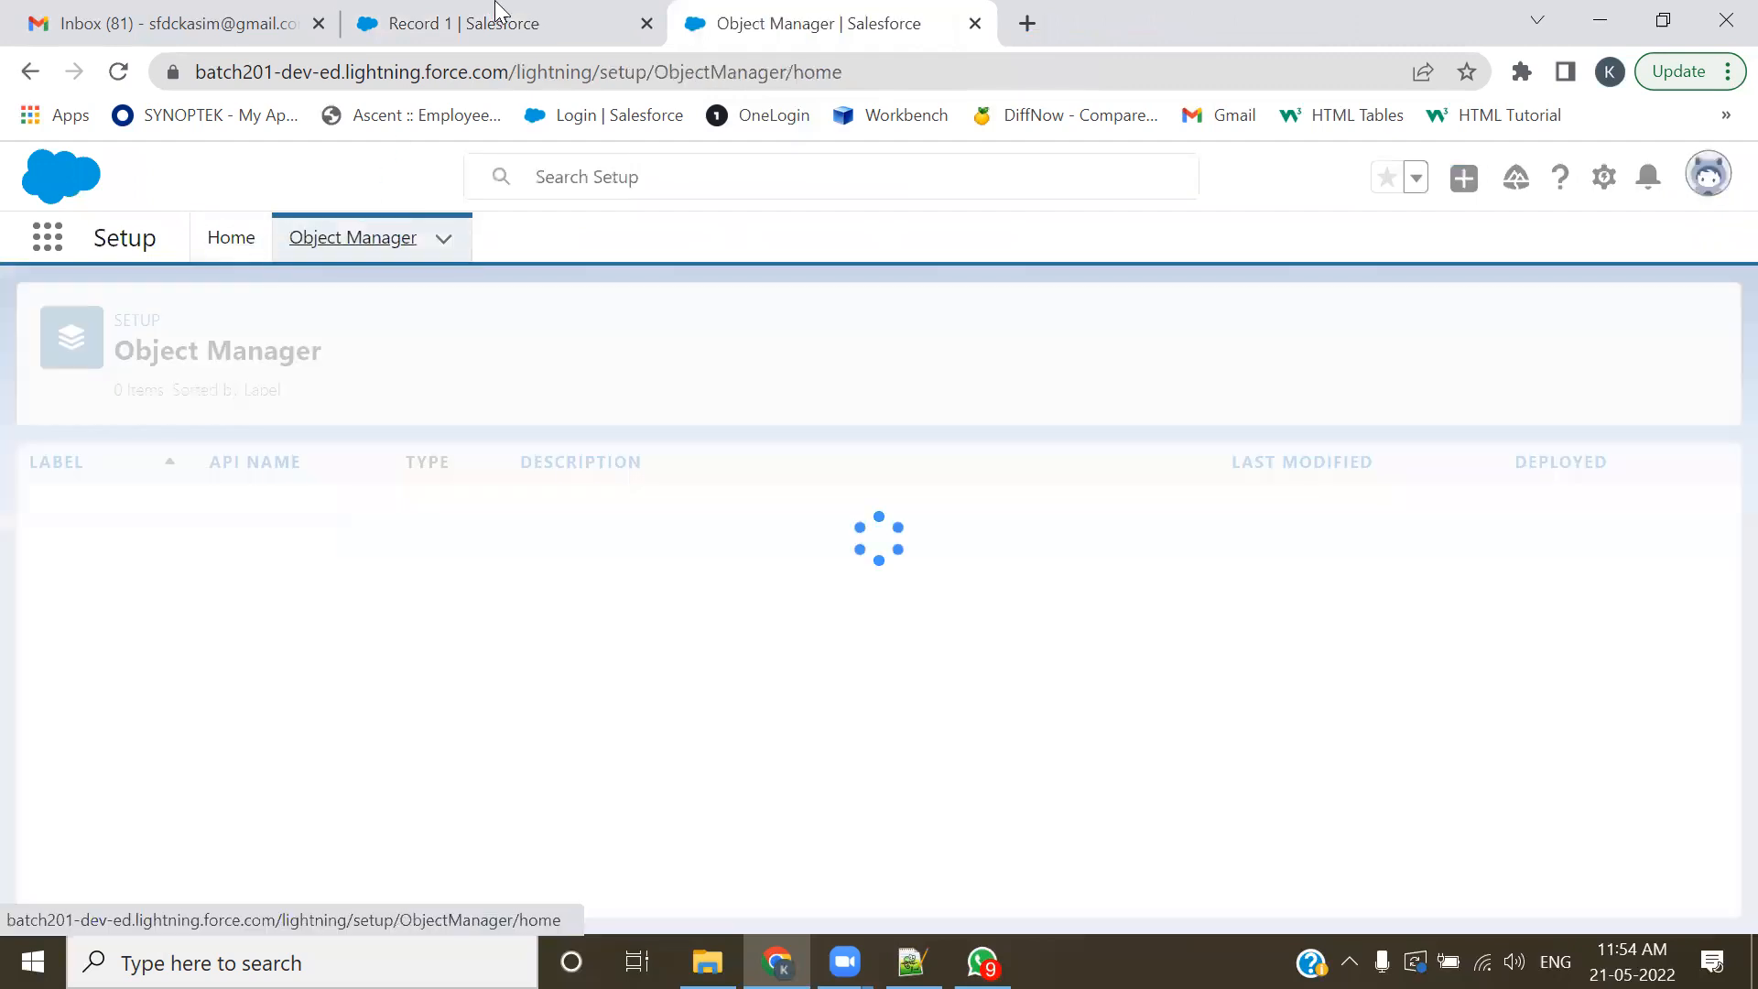
left_click(499, 17)
left_click(842, 16)
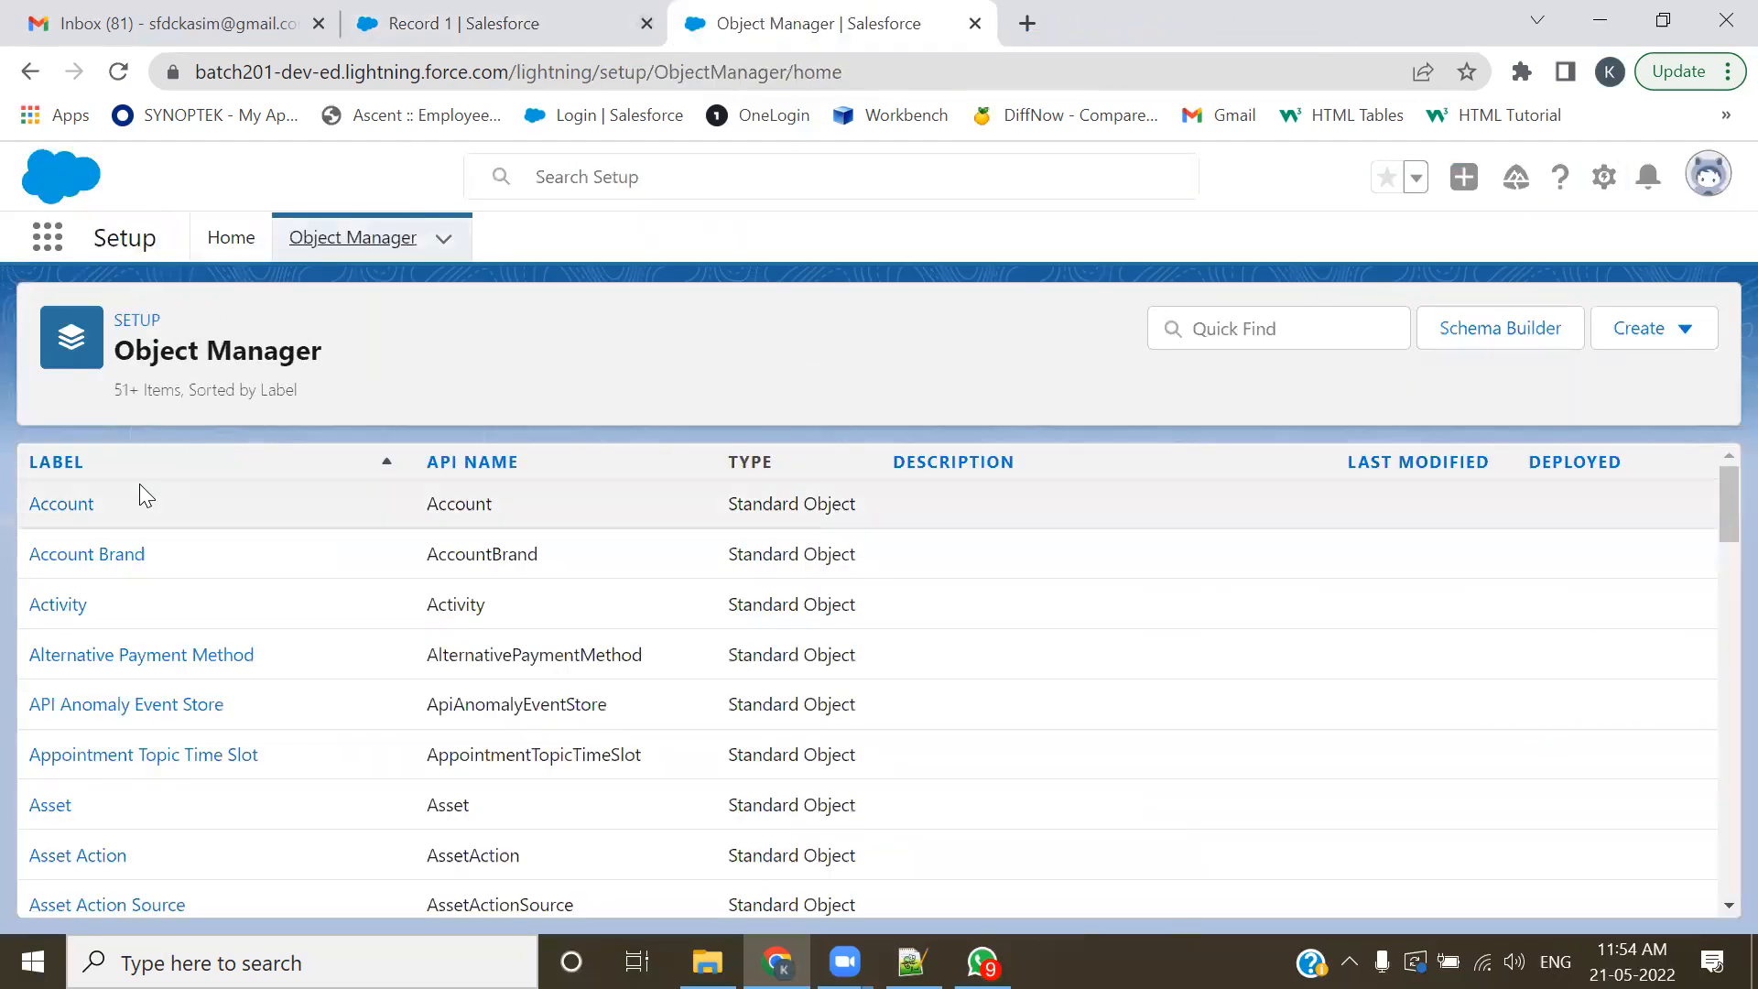
- Search the Object Manager for "lig" and open My first Lightning Object
left_click(1213, 326)
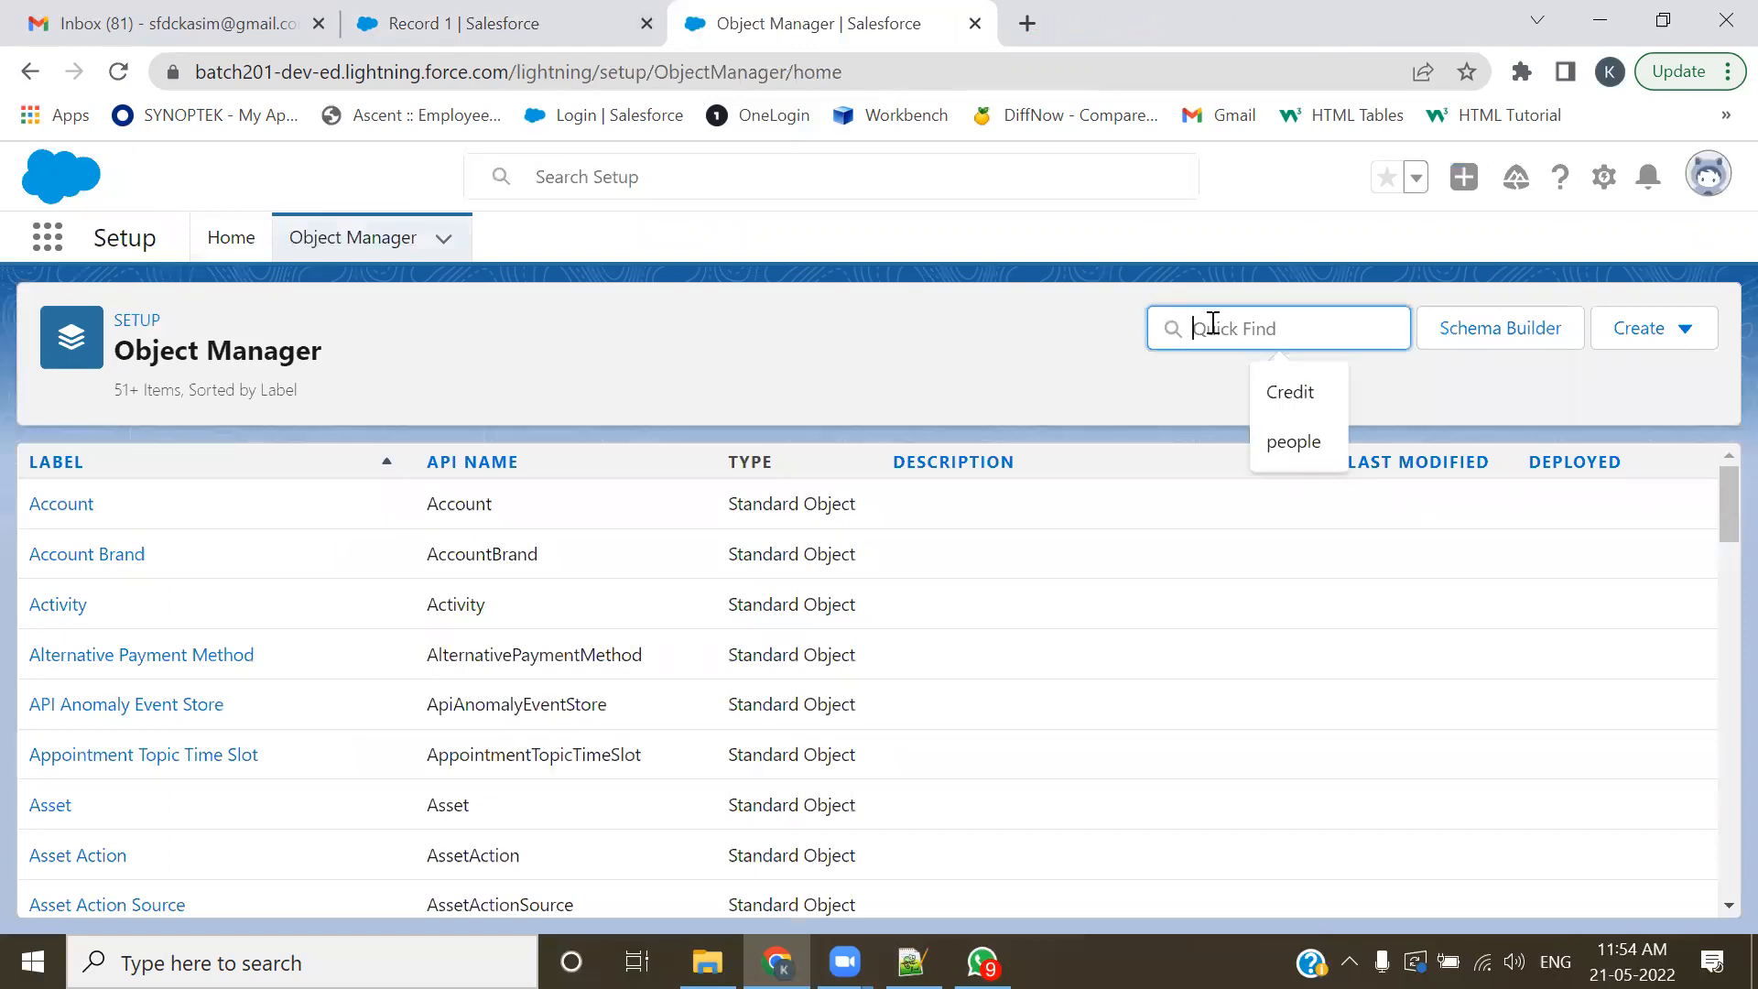
type("lig")
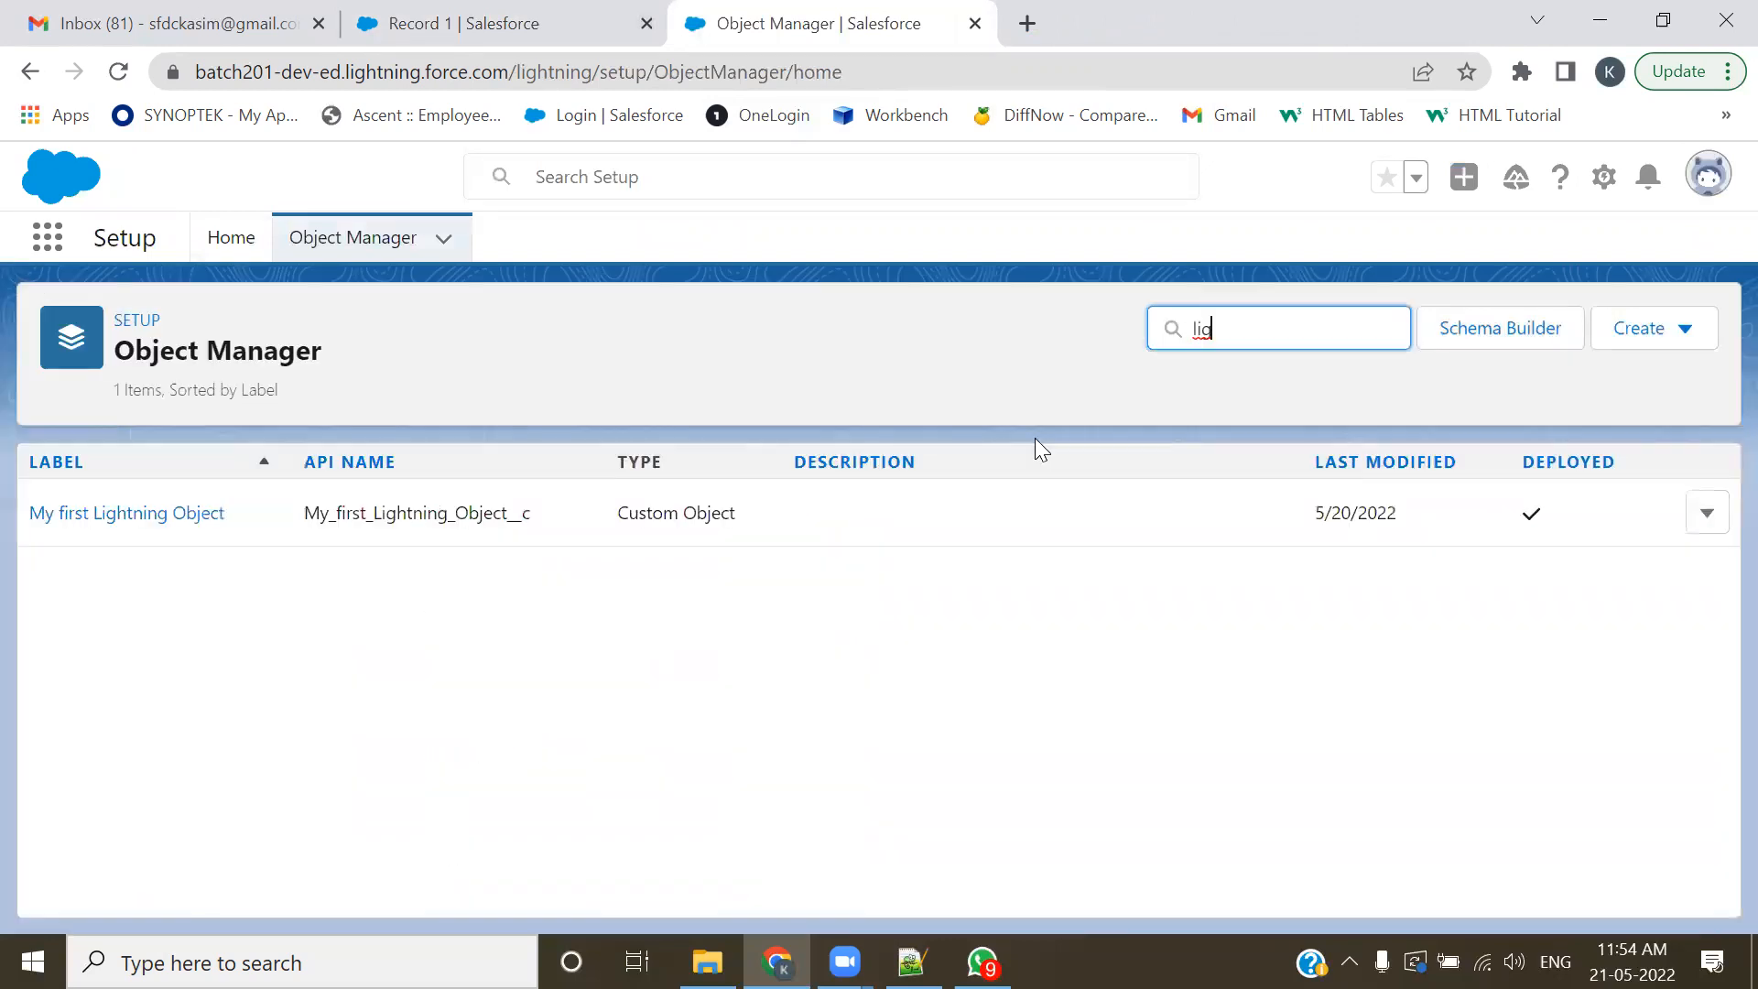
left_click(64, 511)
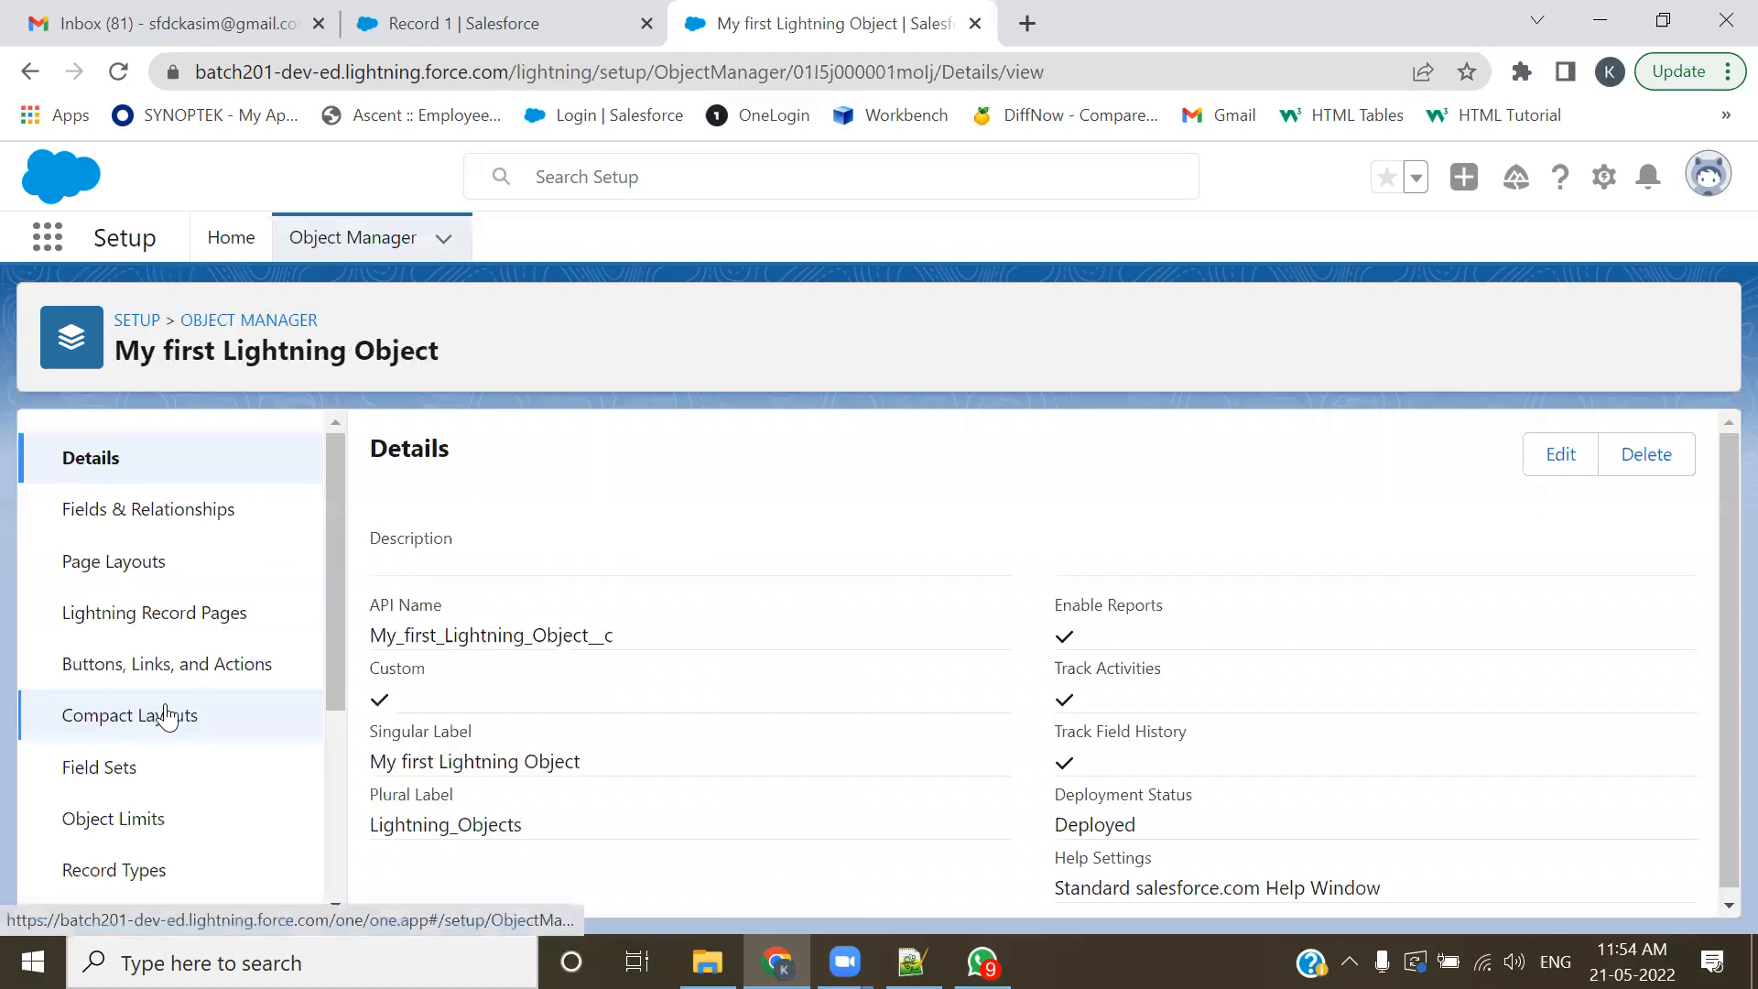
- Open My first Lightning Object Layout from the object's page layouts and review its sections
left_click(130, 522)
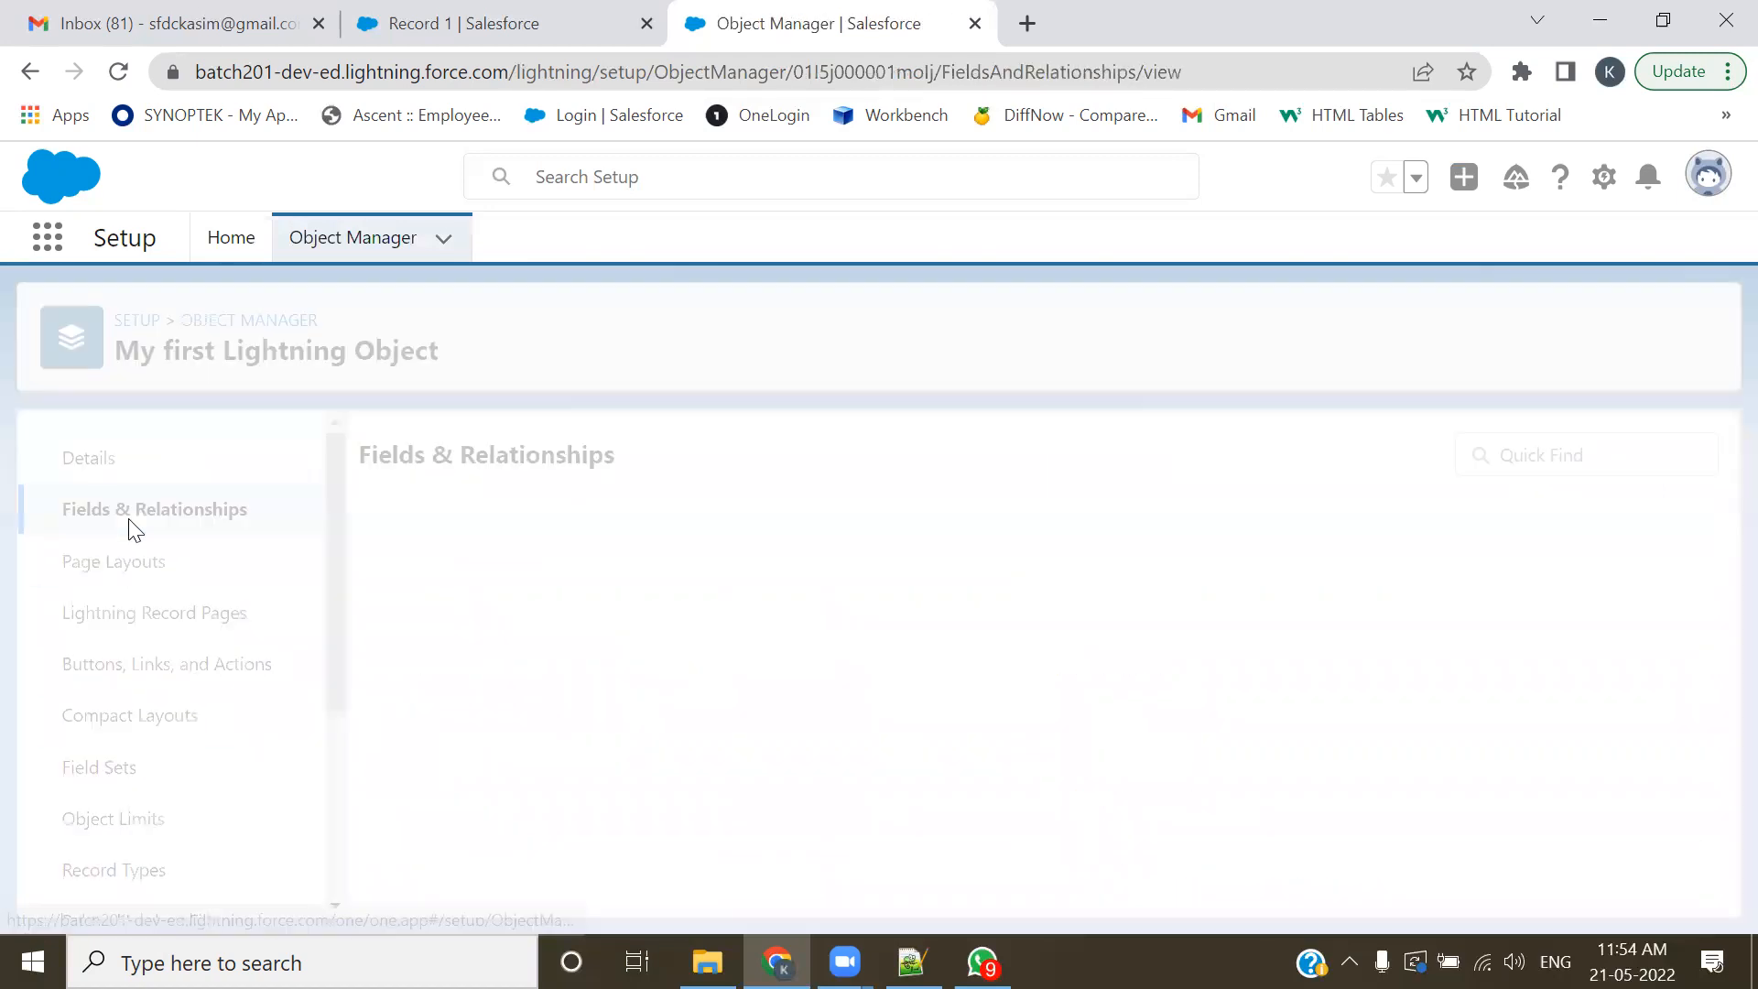
left_click(130, 578)
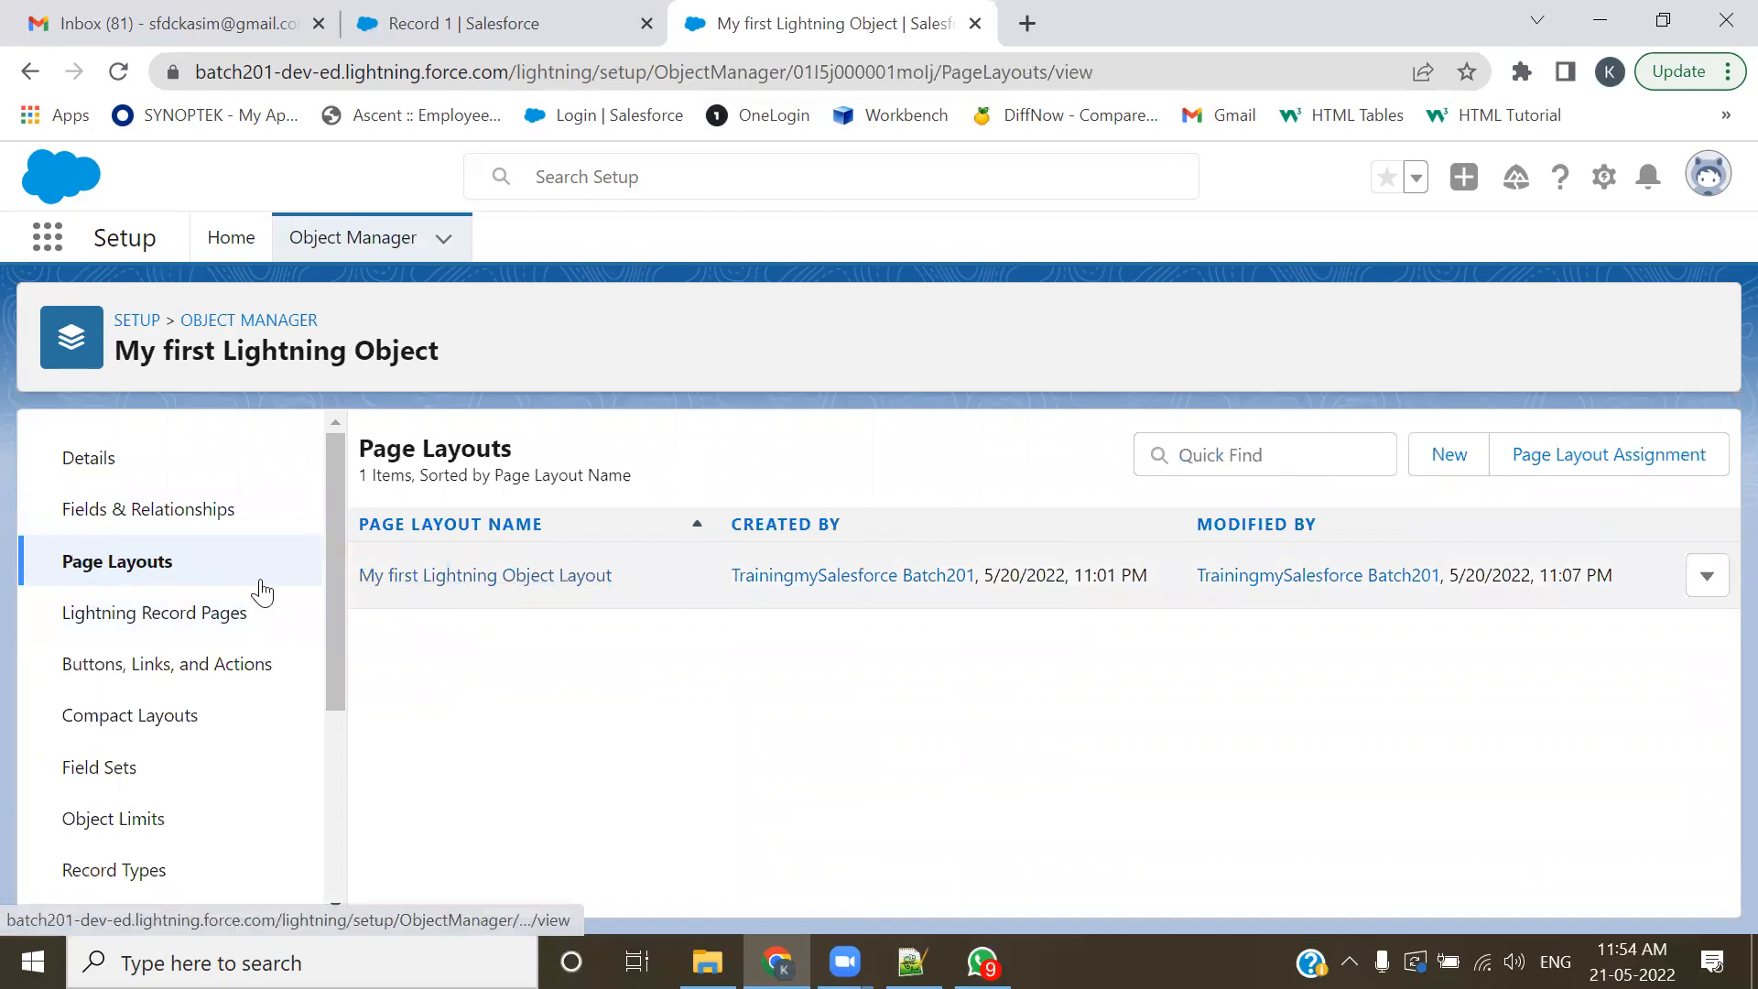
left_click(453, 577)
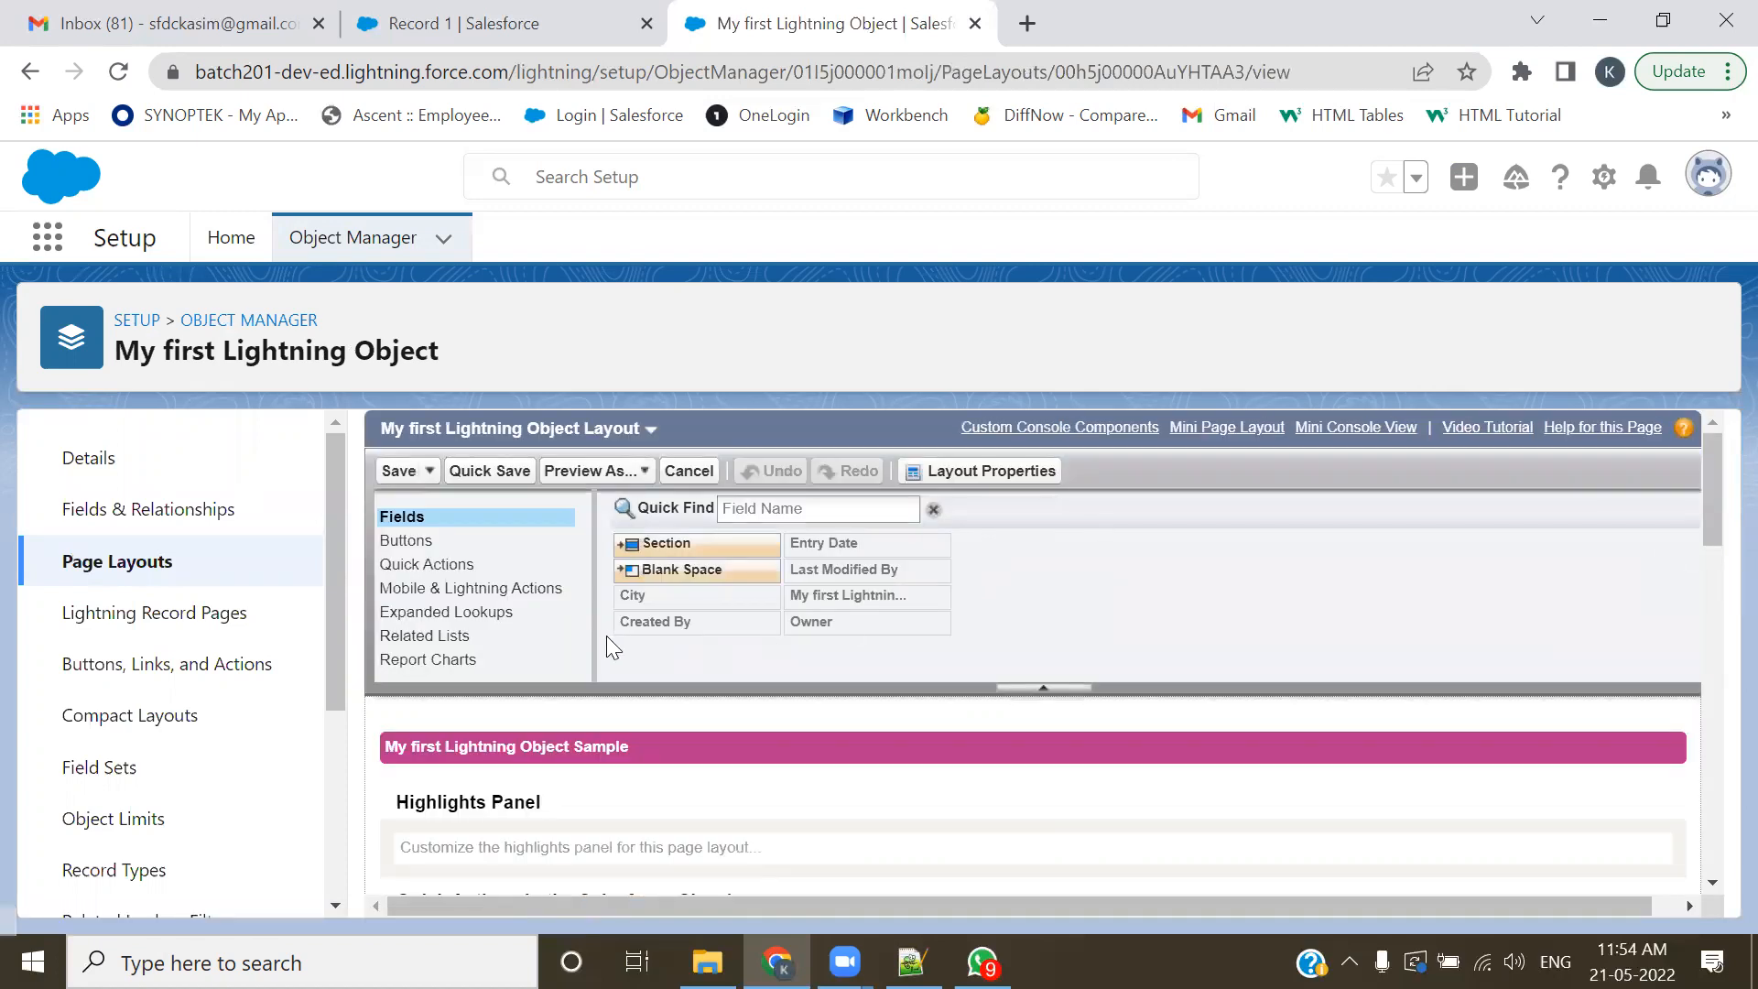
scroll(606, 635, "down", 5)
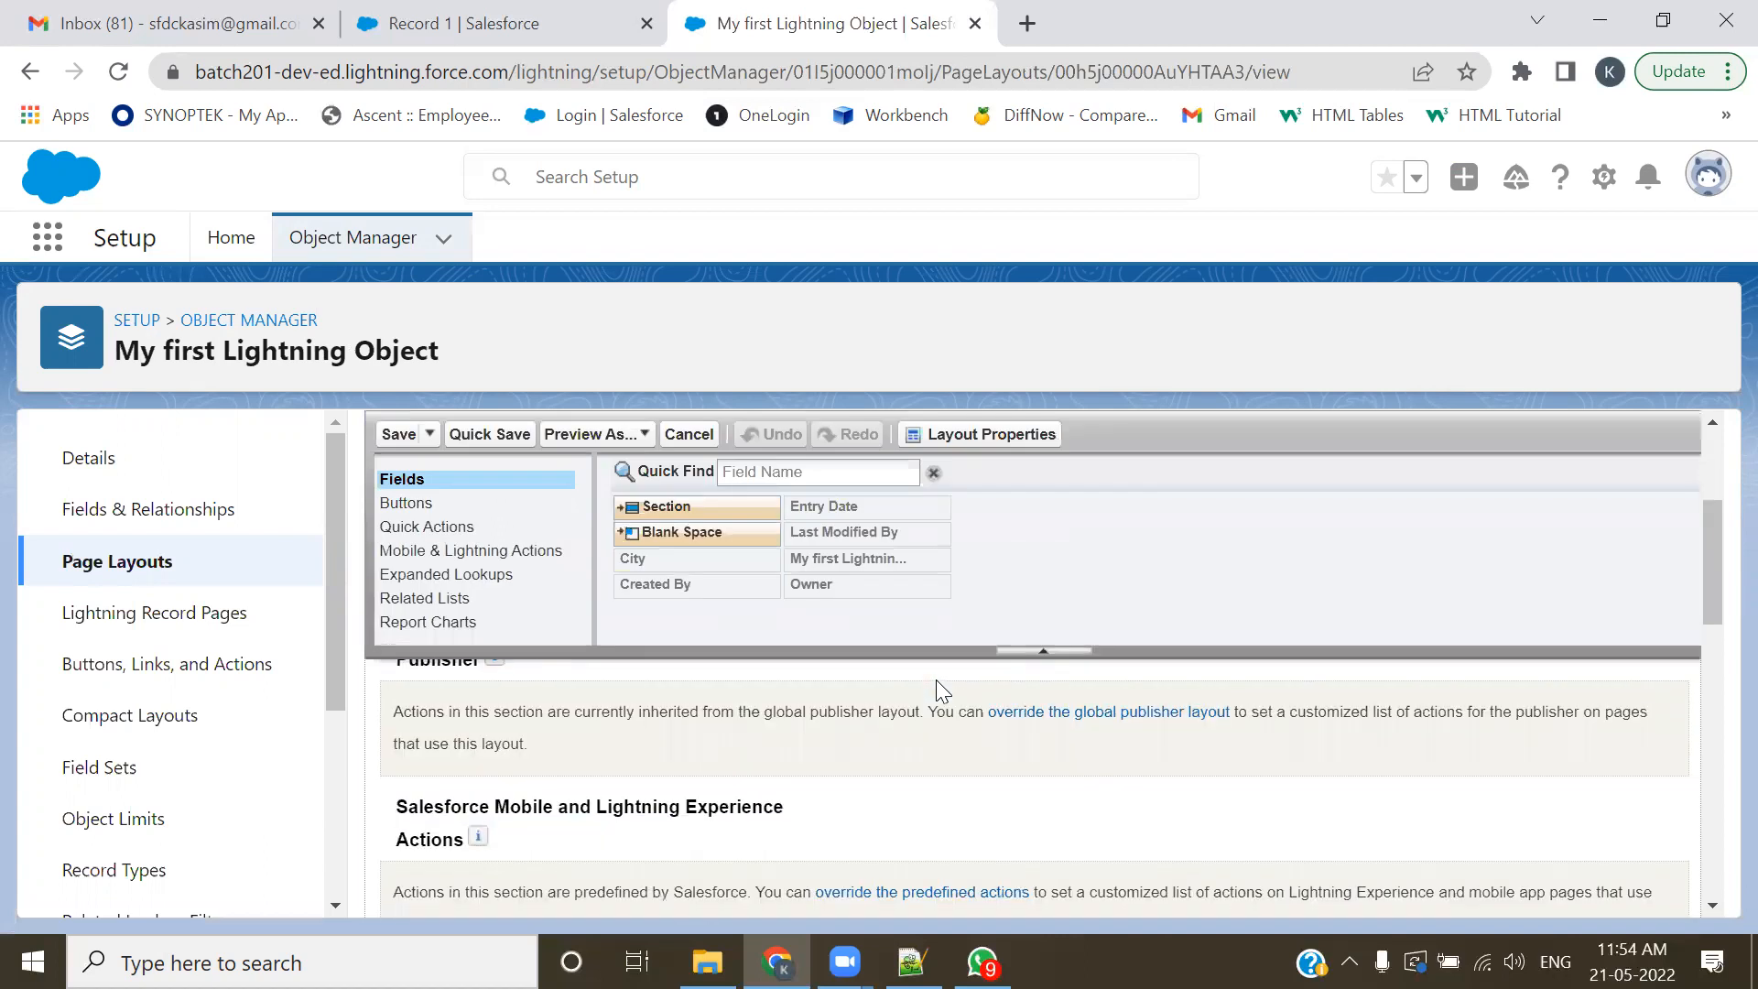
scroll(936, 679, "down", 5)
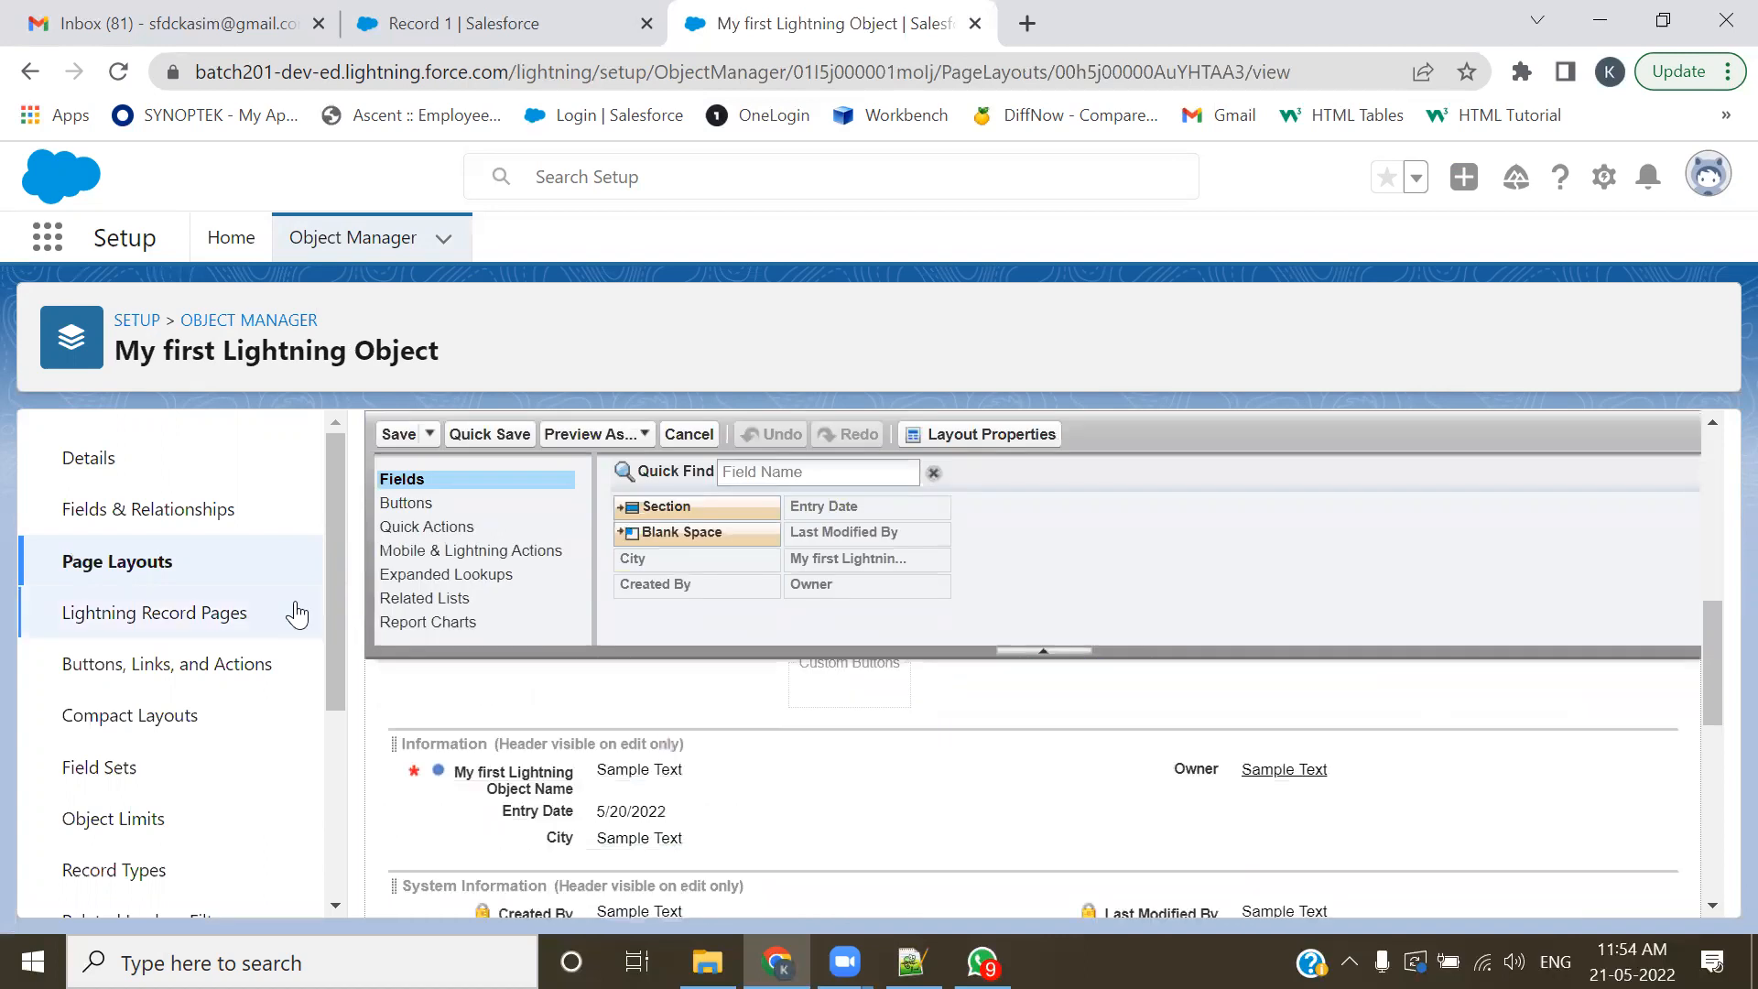
- Examine the related lists, fields, buttons and quick actions offered in the page layout editor
left_click(420, 600)
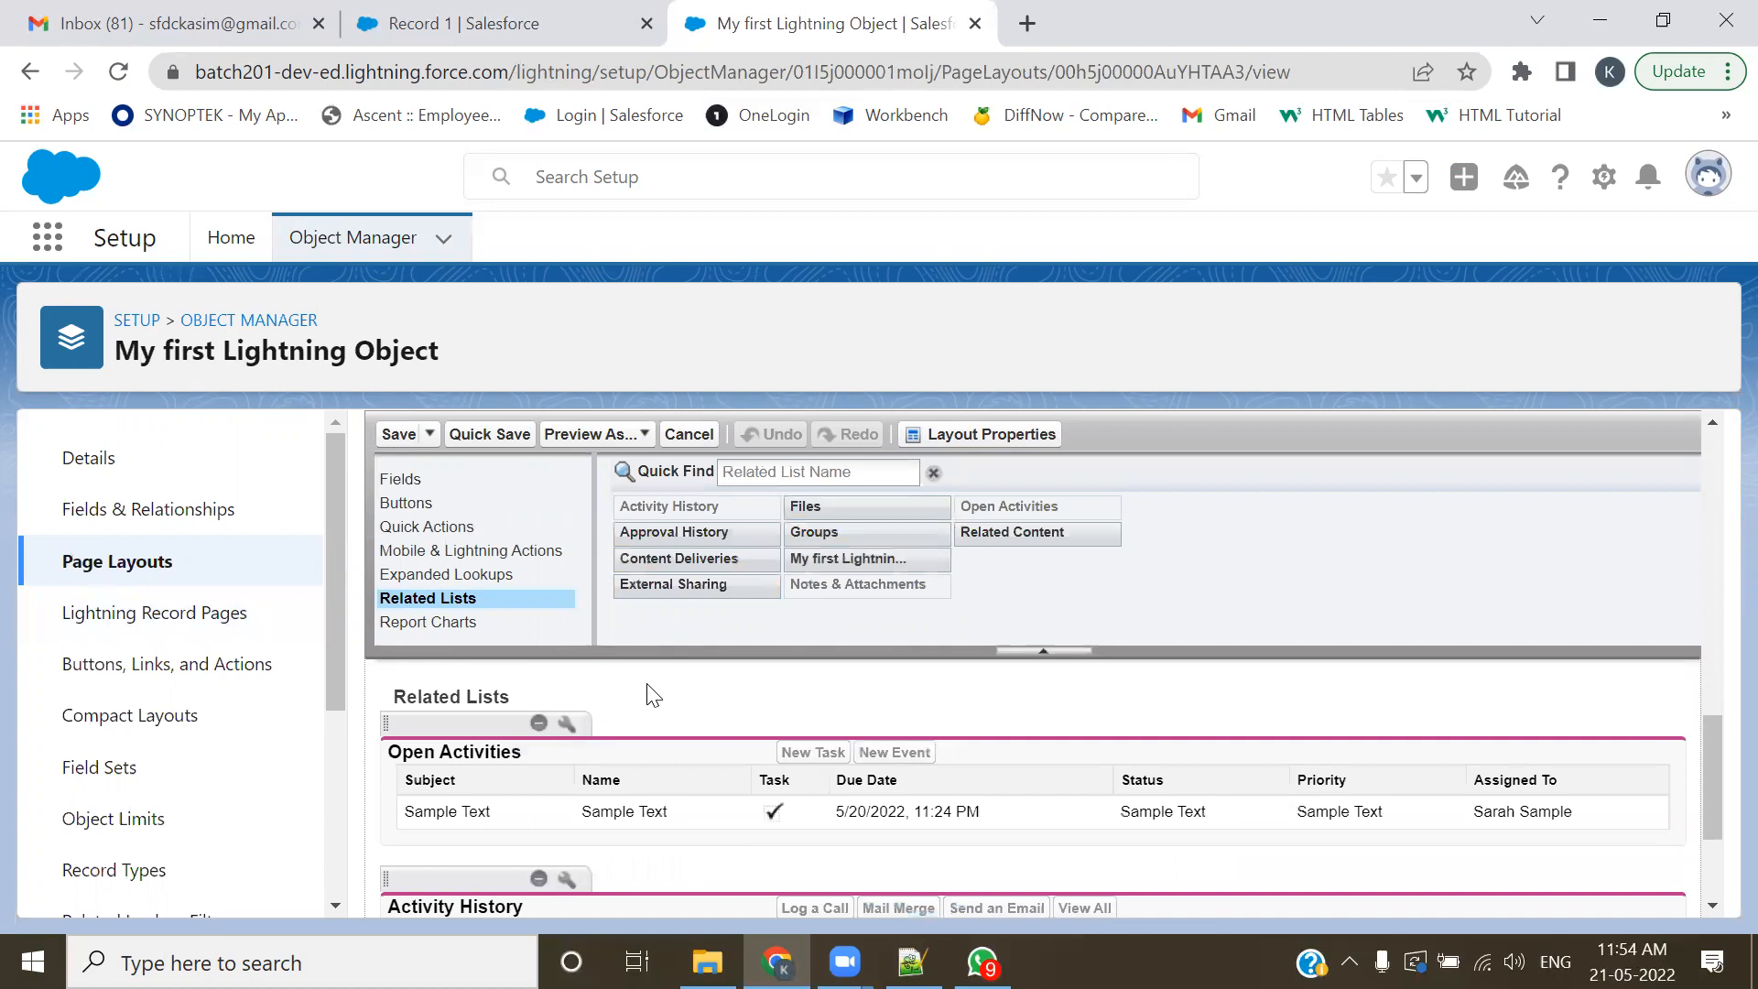
scroll(650, 693, "down", 3)
scroll(591, 793, "up", 4)
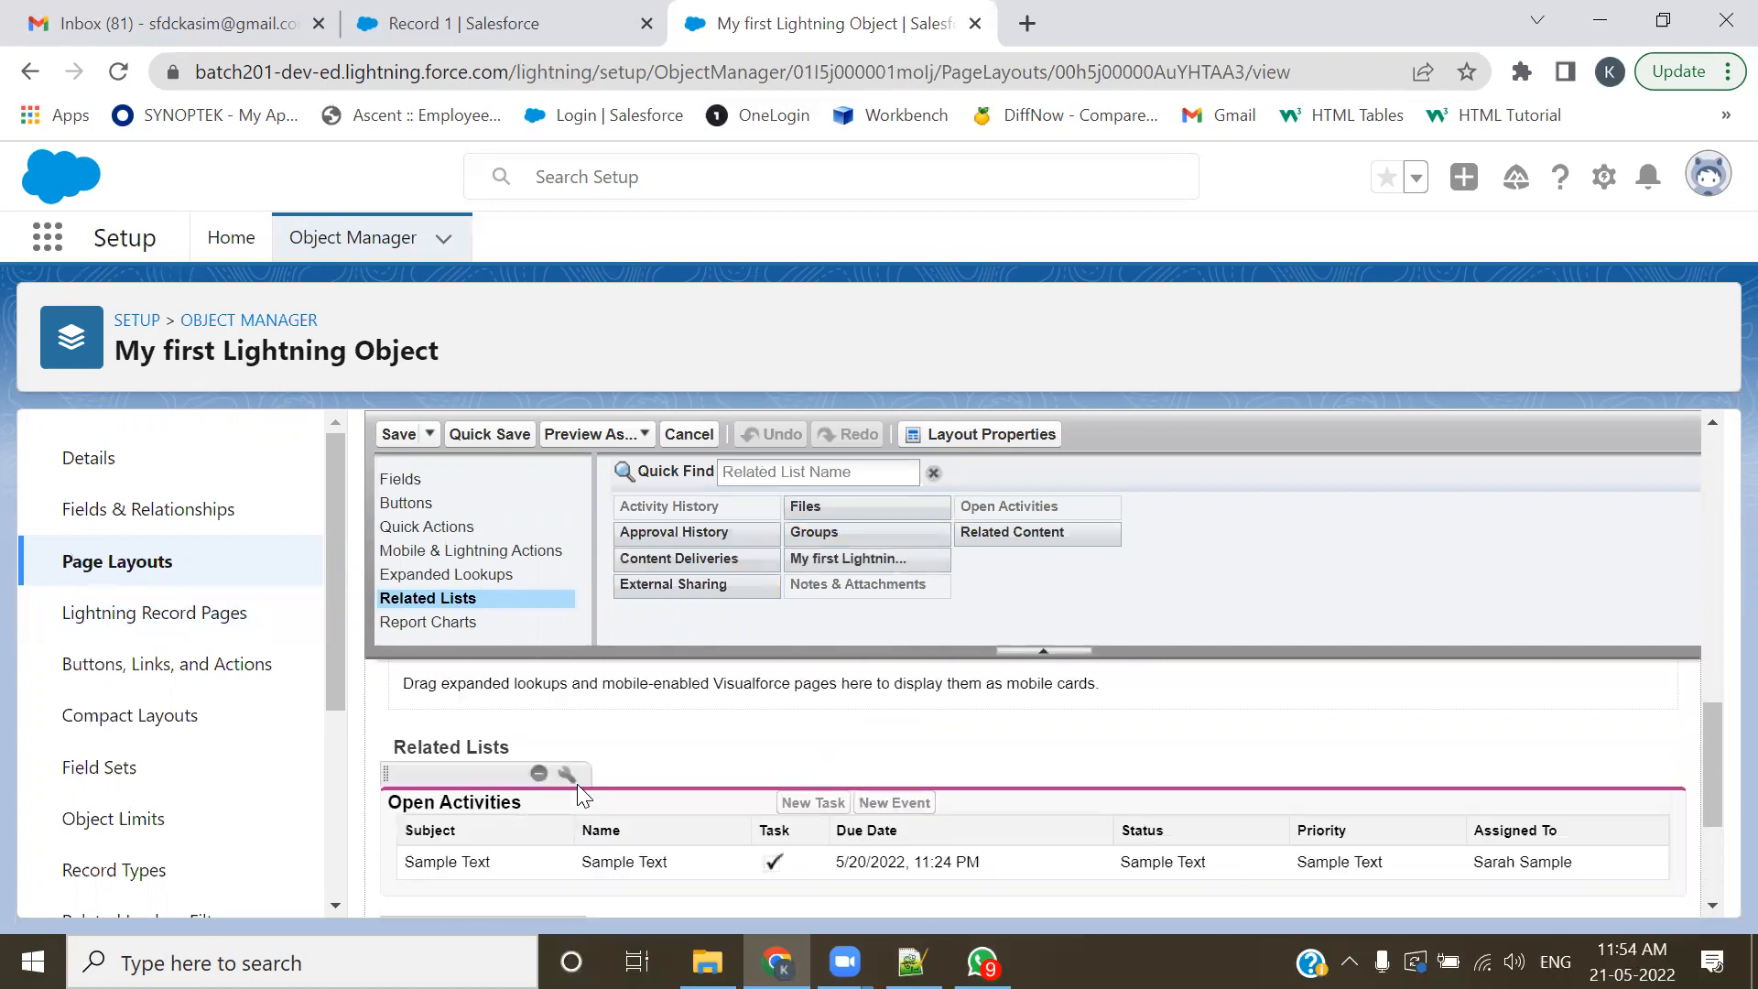
scroll(580, 792, "down", 3)
scroll(571, 764, "up", 3)
scroll(717, 541, "down", 1)
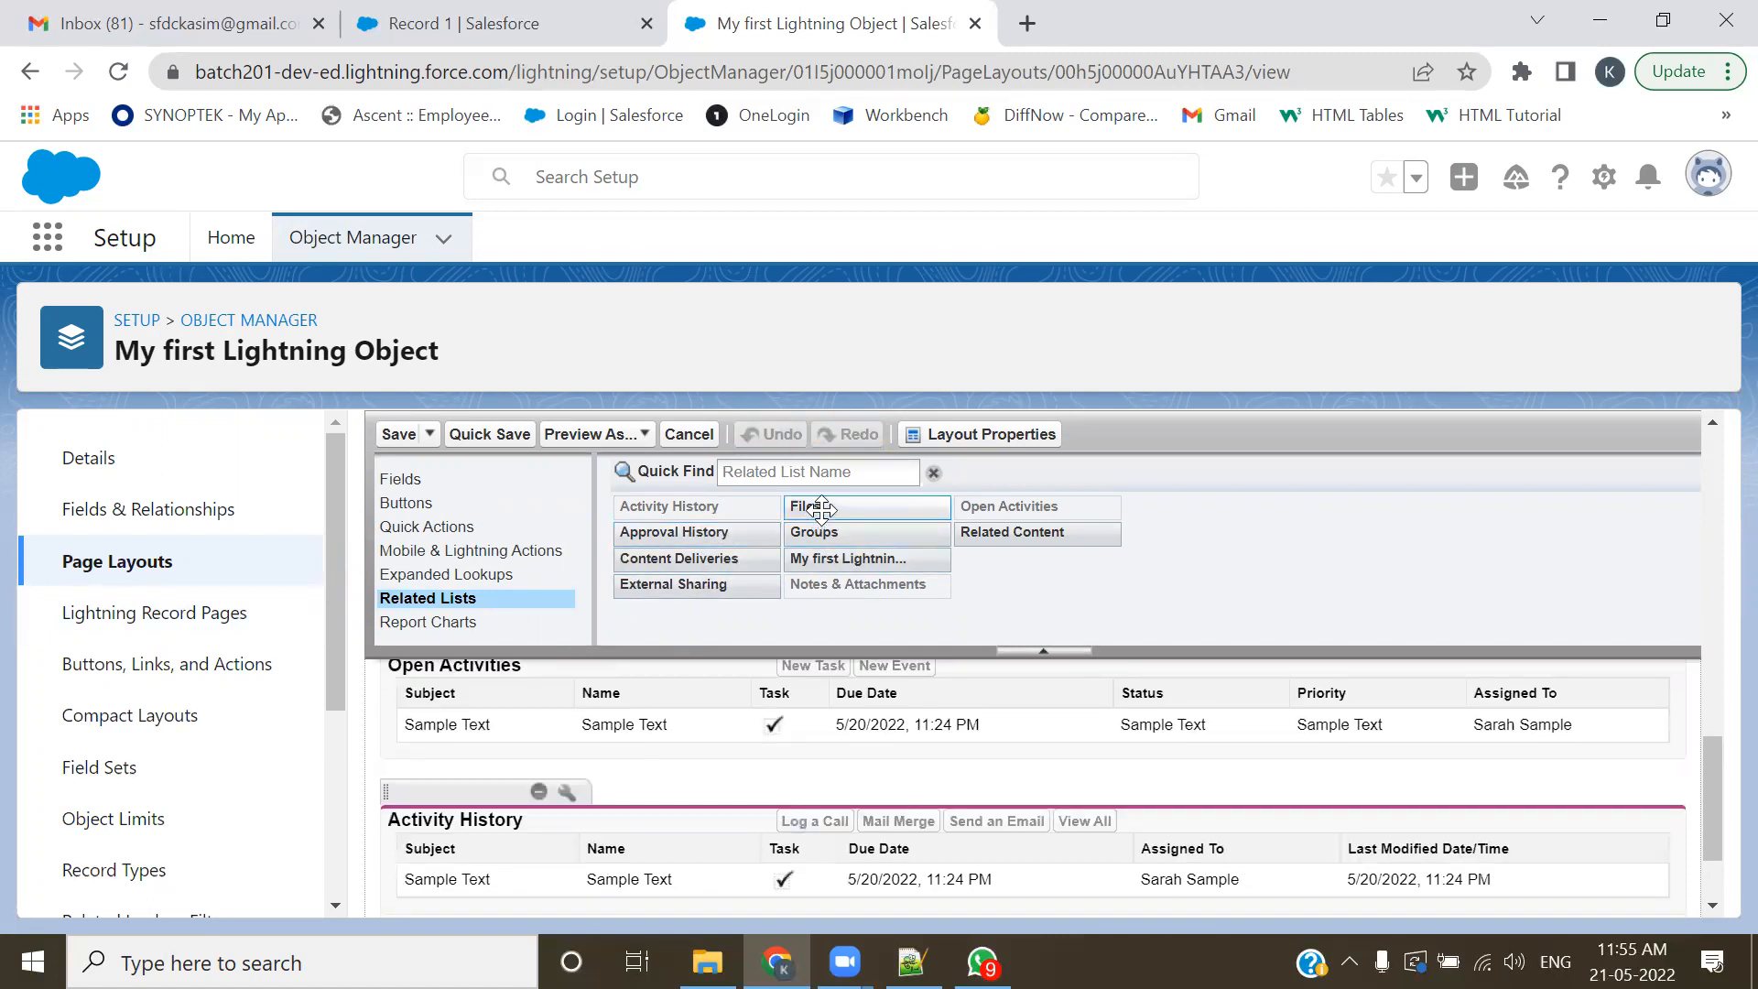
scroll(502, 632, "up", 3)
left_click(384, 478)
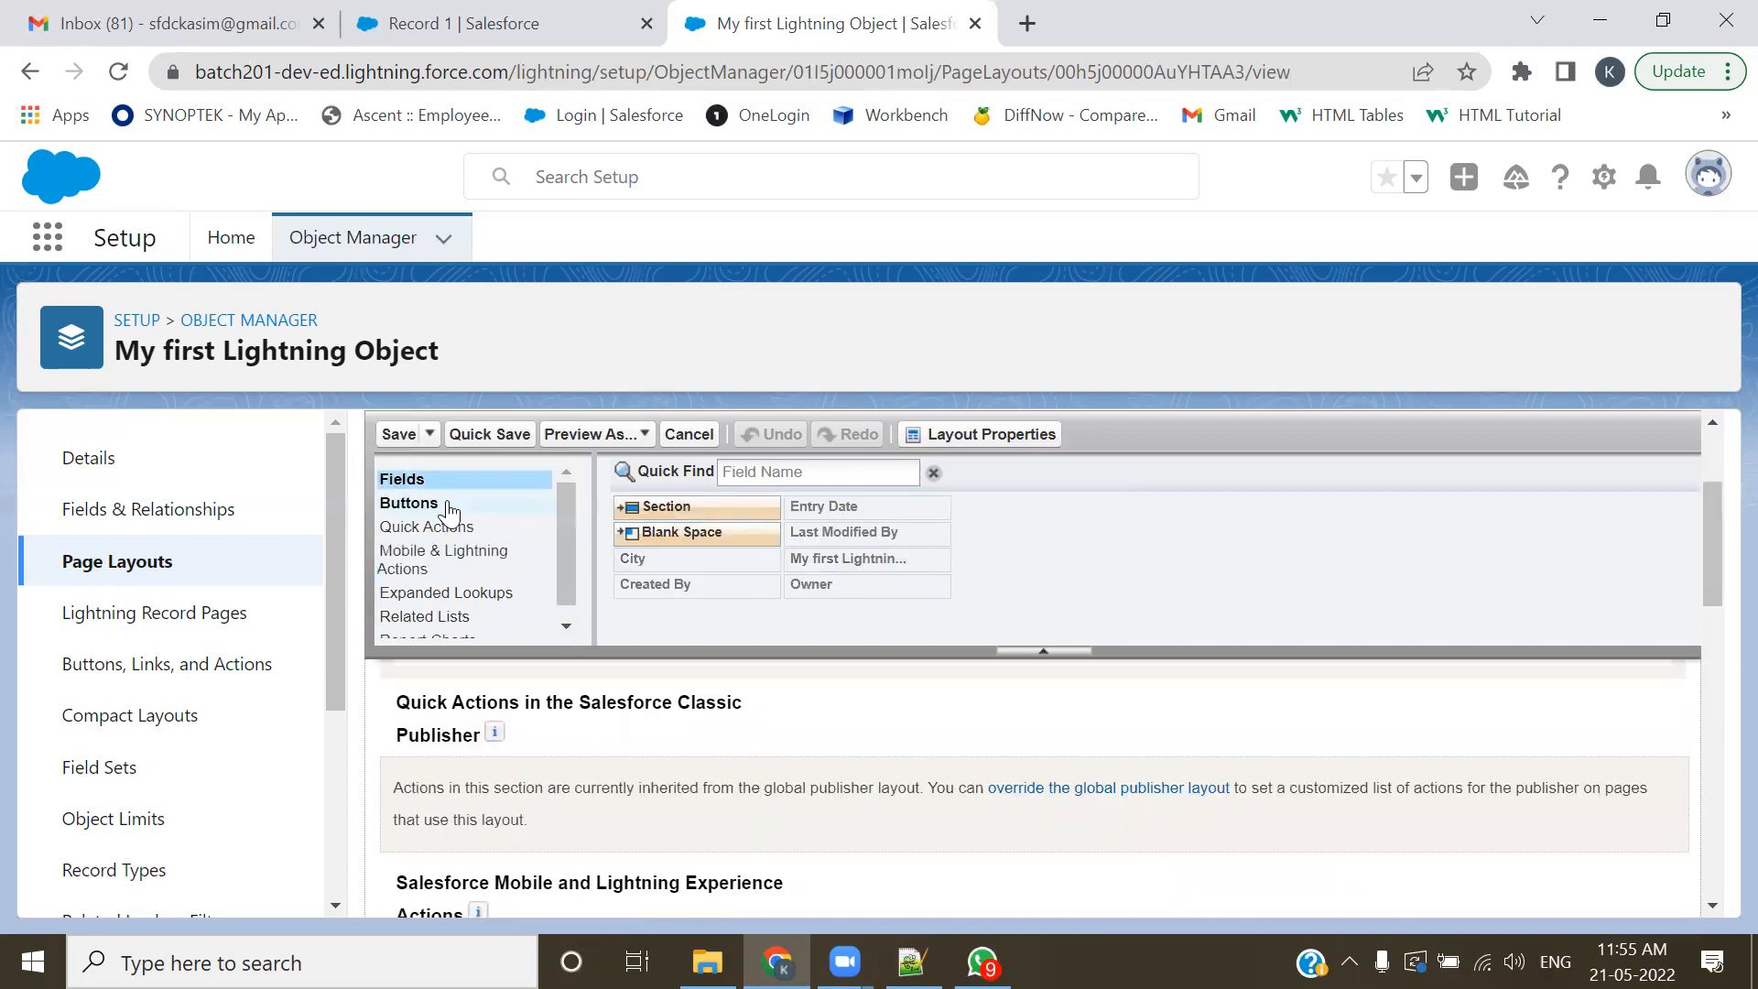
left_click(449, 506)
left_click(436, 529)
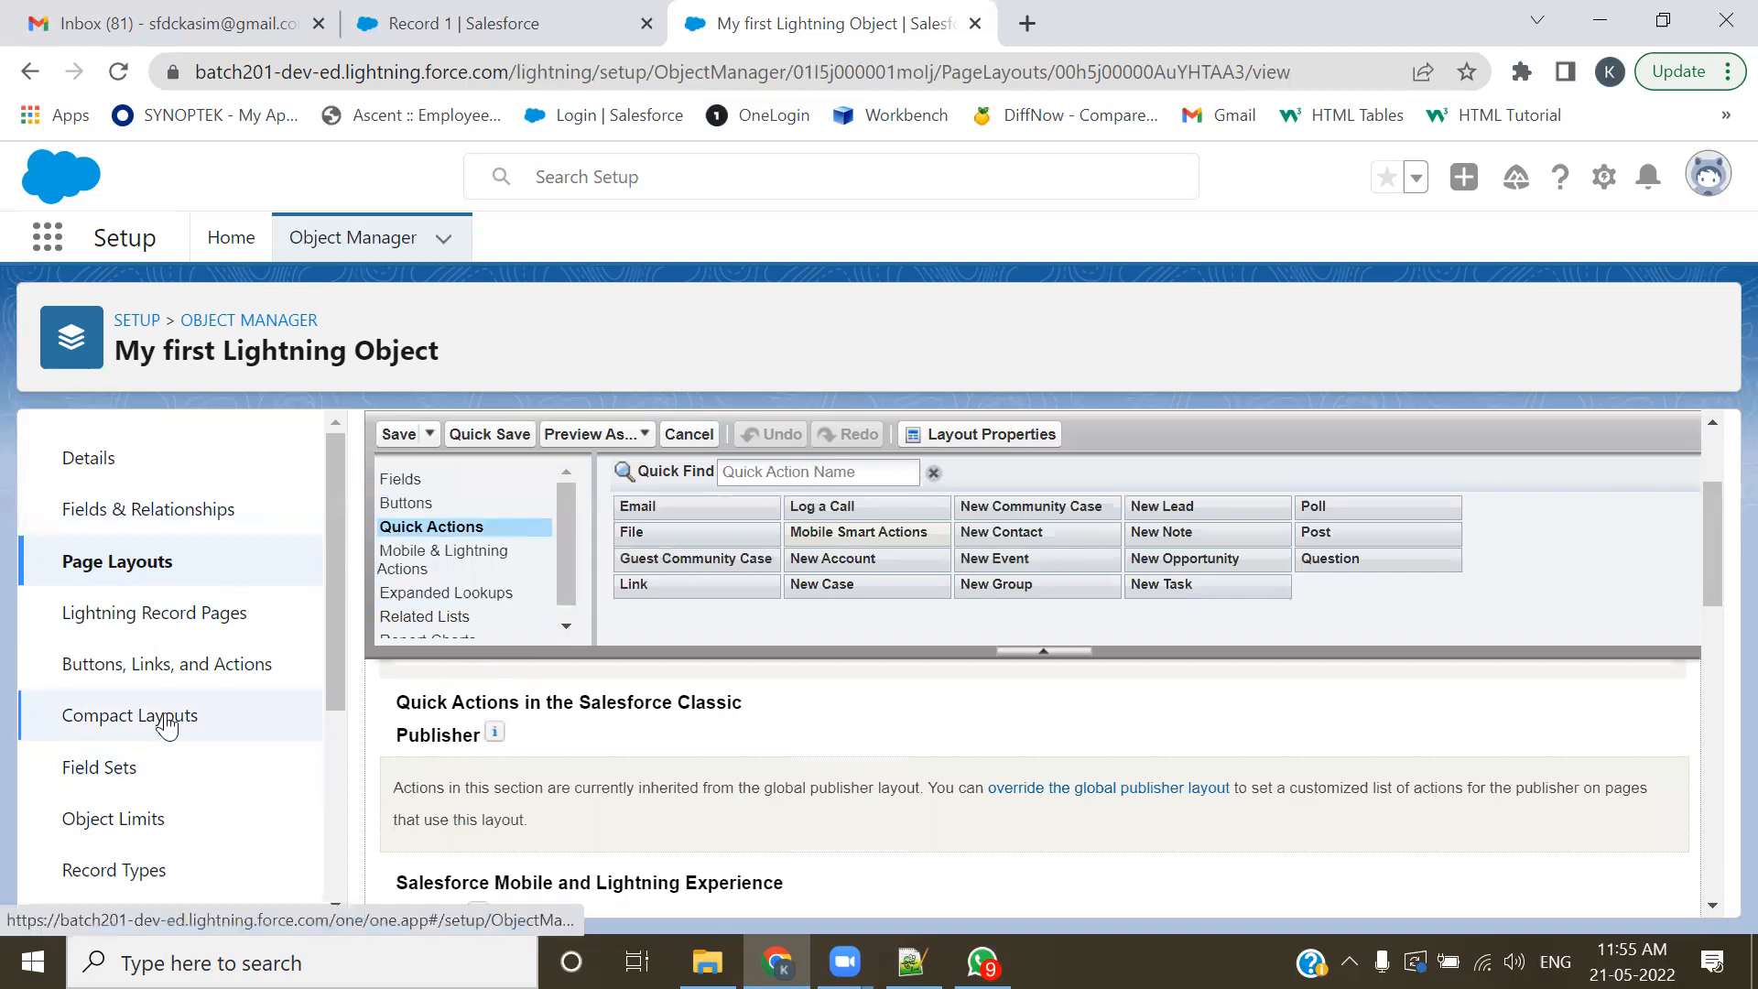
- Review the object's Lightning record pages, its System Default compact layout and its list of fields
left_click(183, 614)
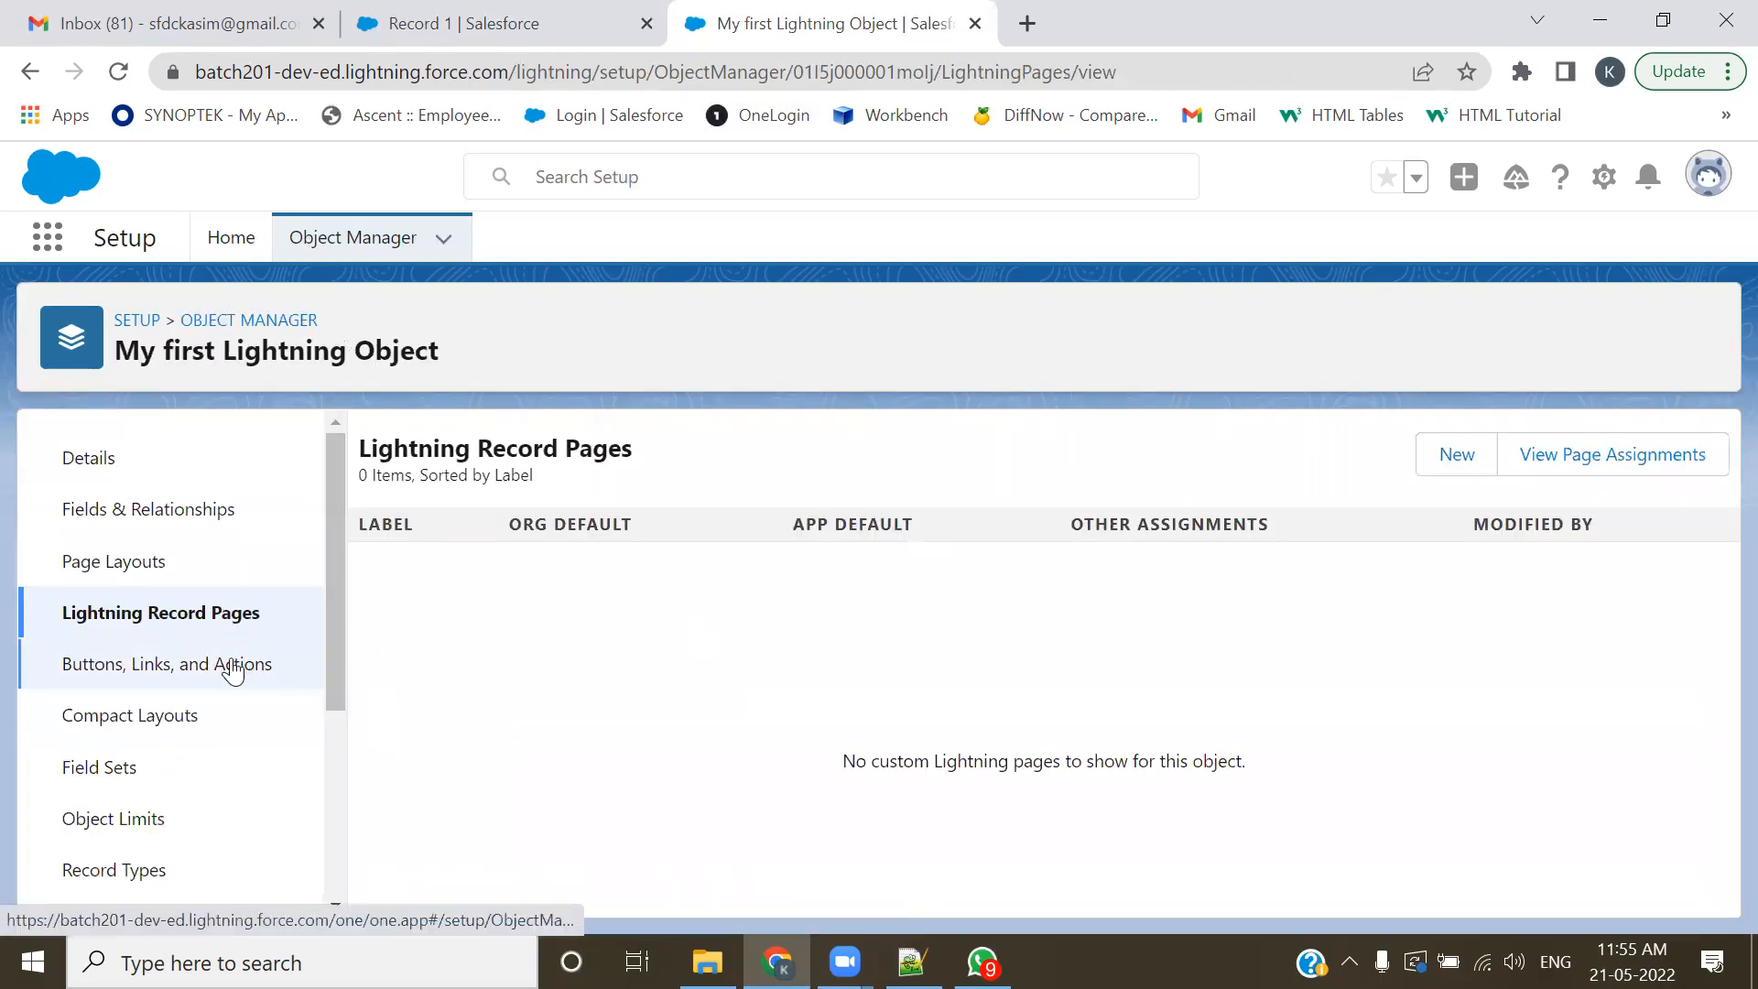
left_click(121, 723)
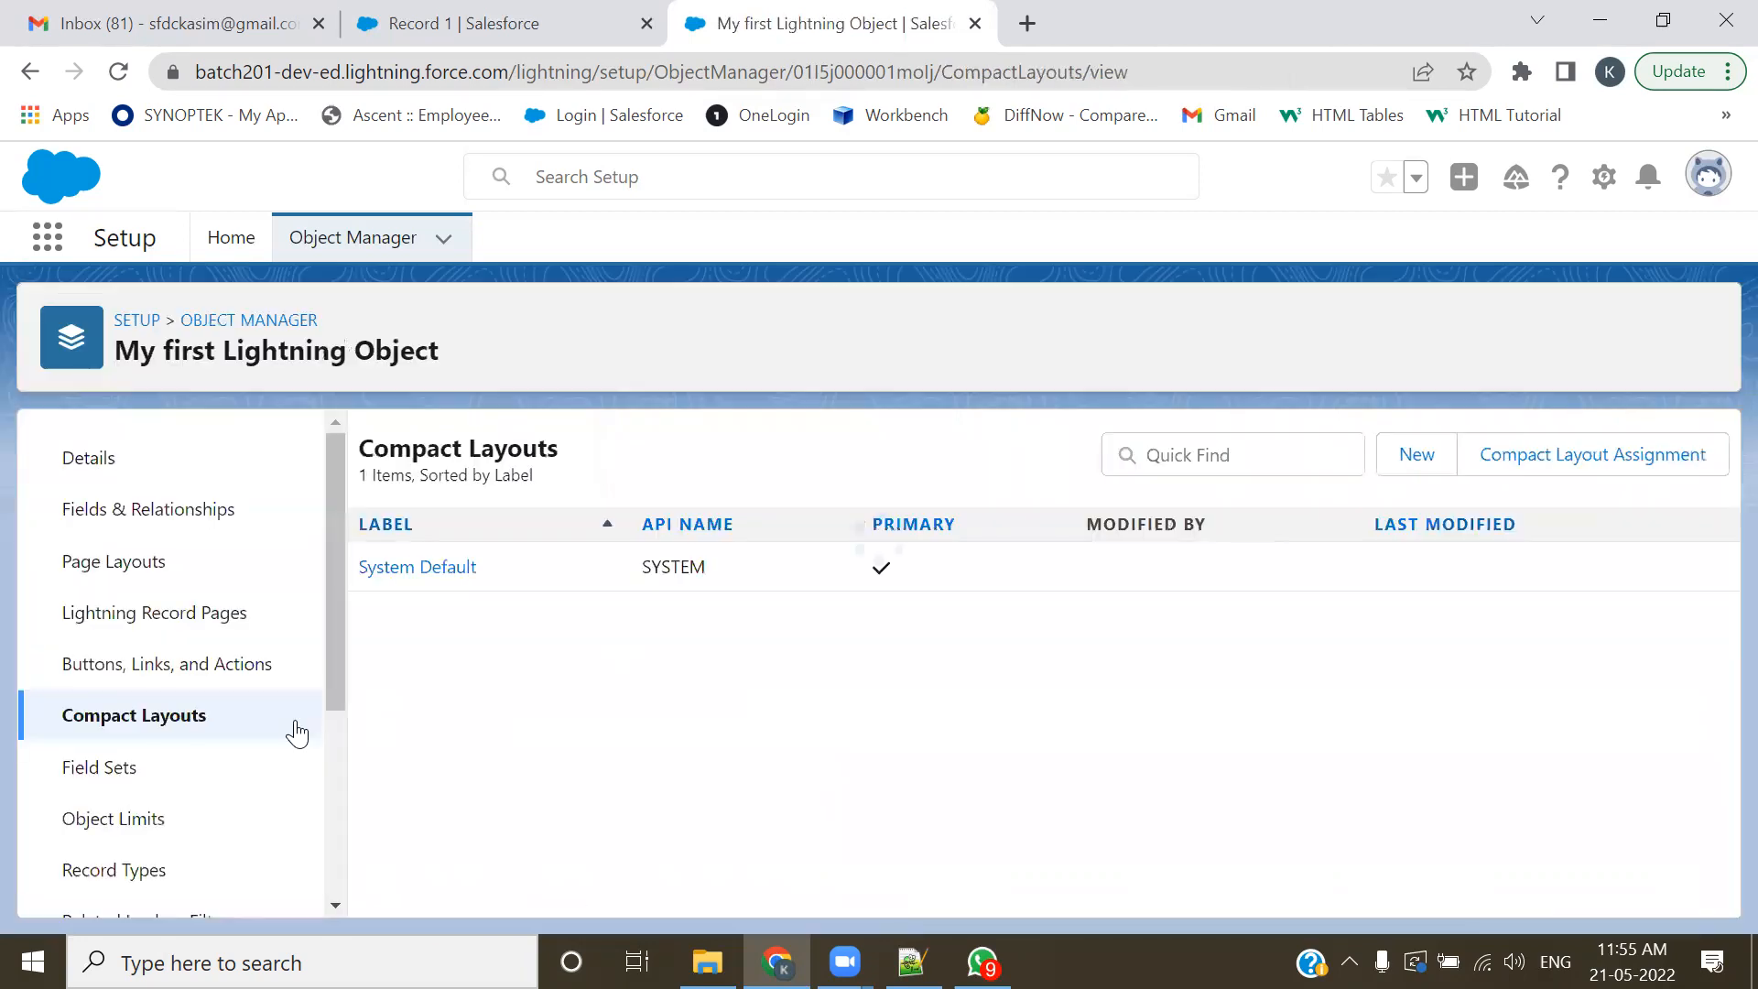
left_click(485, 26)
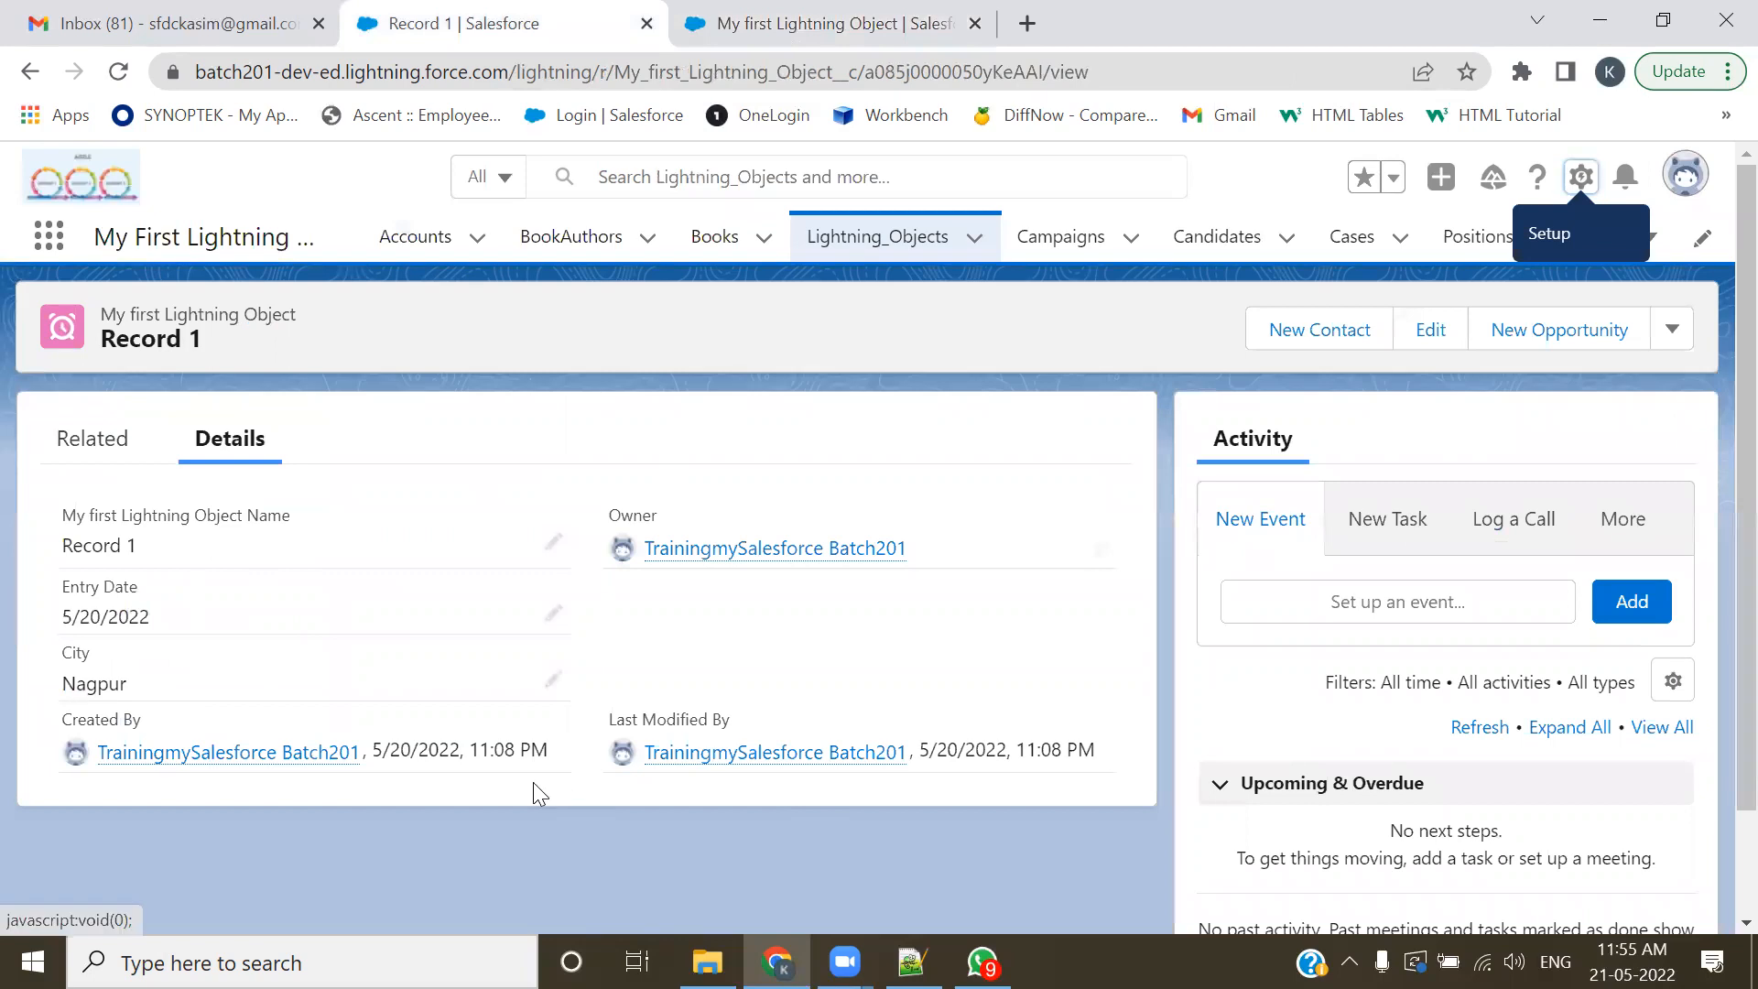
left_click(902, 20)
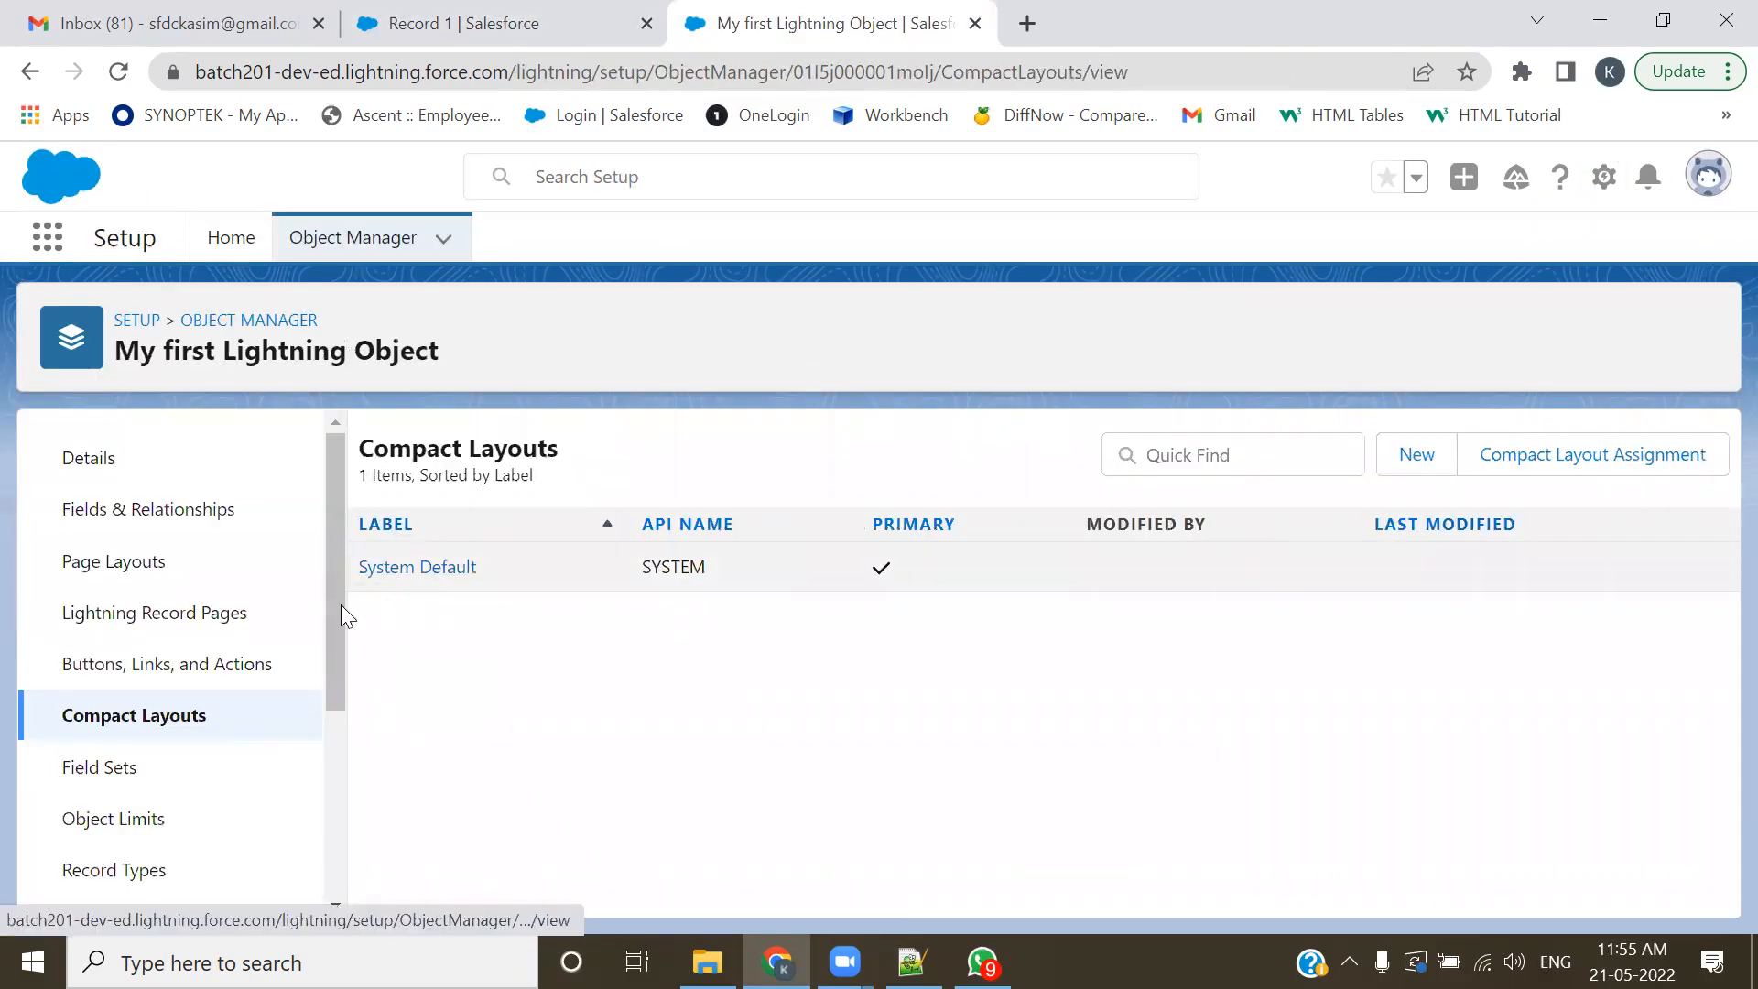
left_click(396, 567)
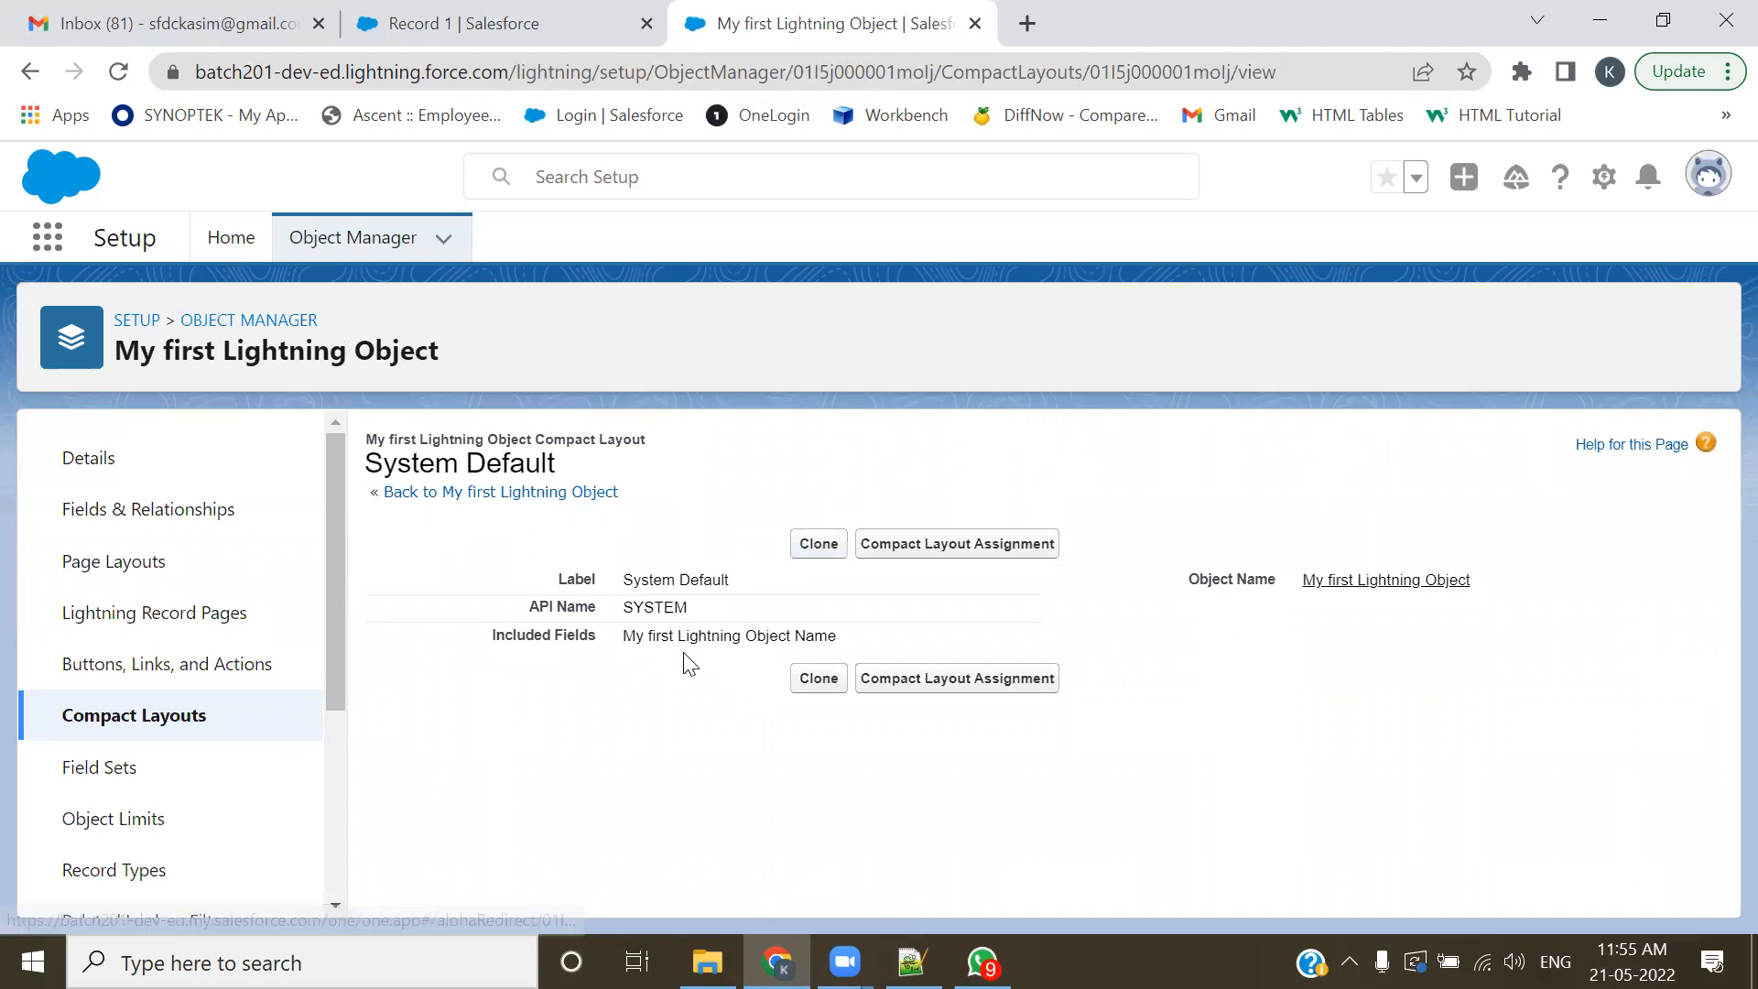
left_click(149, 509)
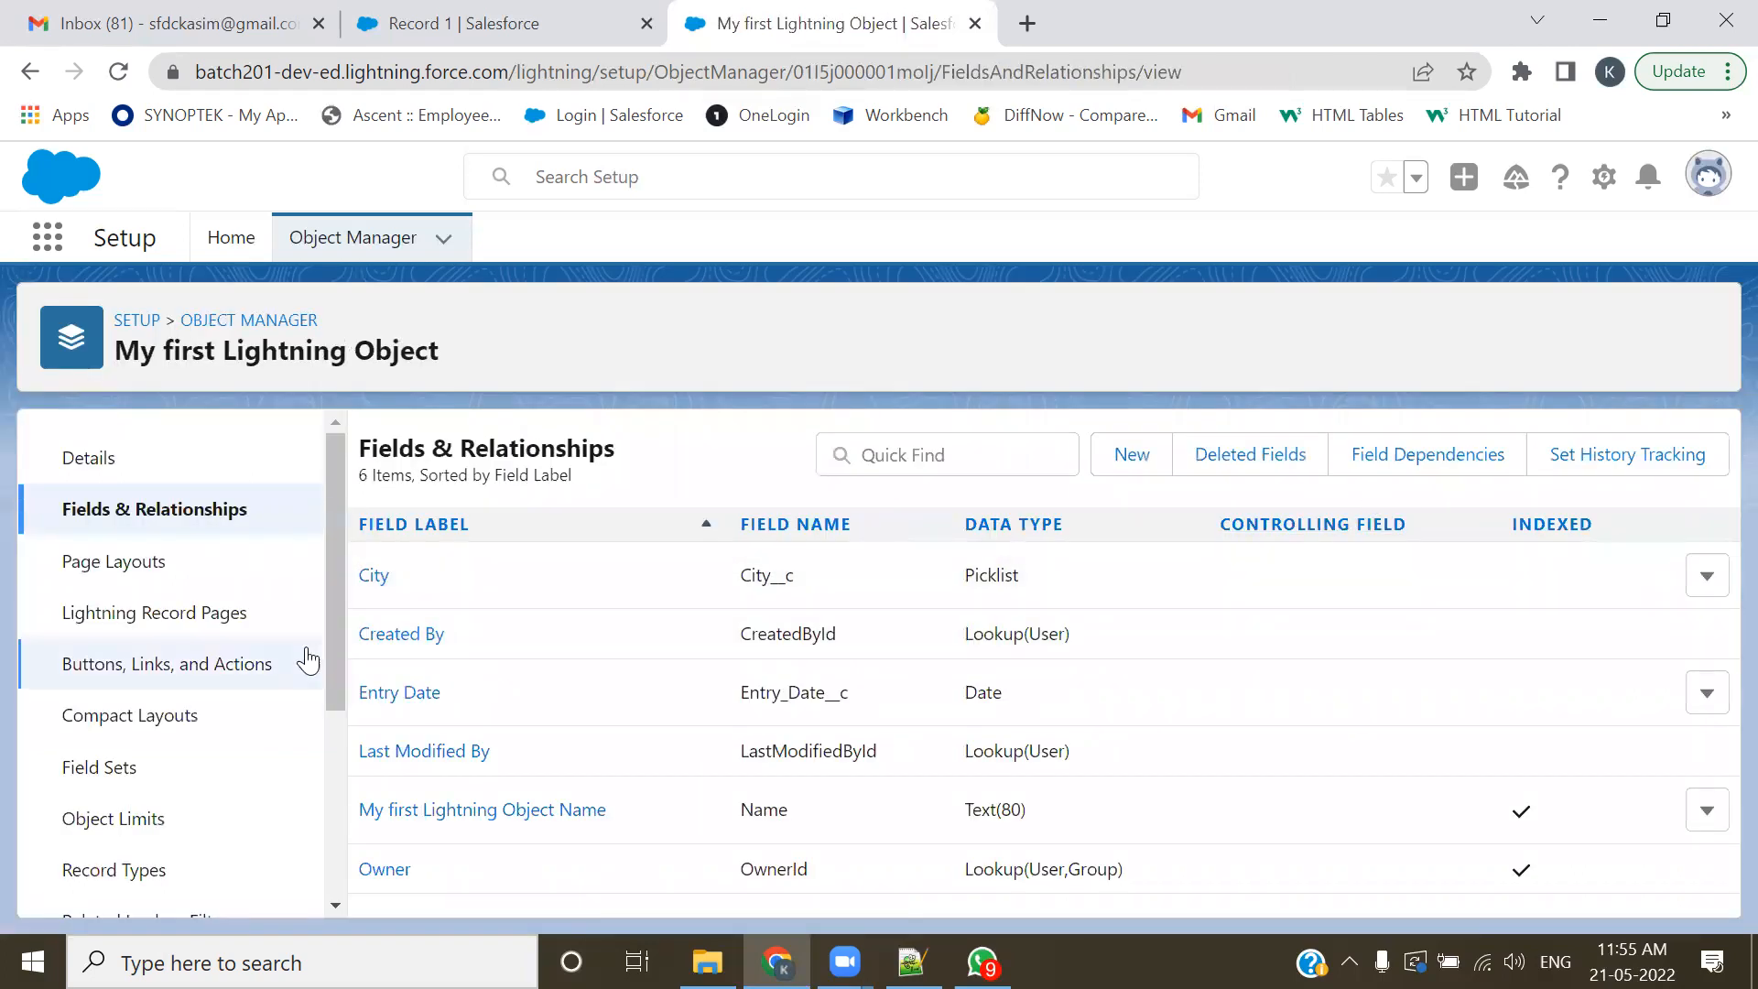
- Start a new compact layout for the object with the label LightningObject_CompactLayout and the matching auto-filled name
left_click(109, 719)
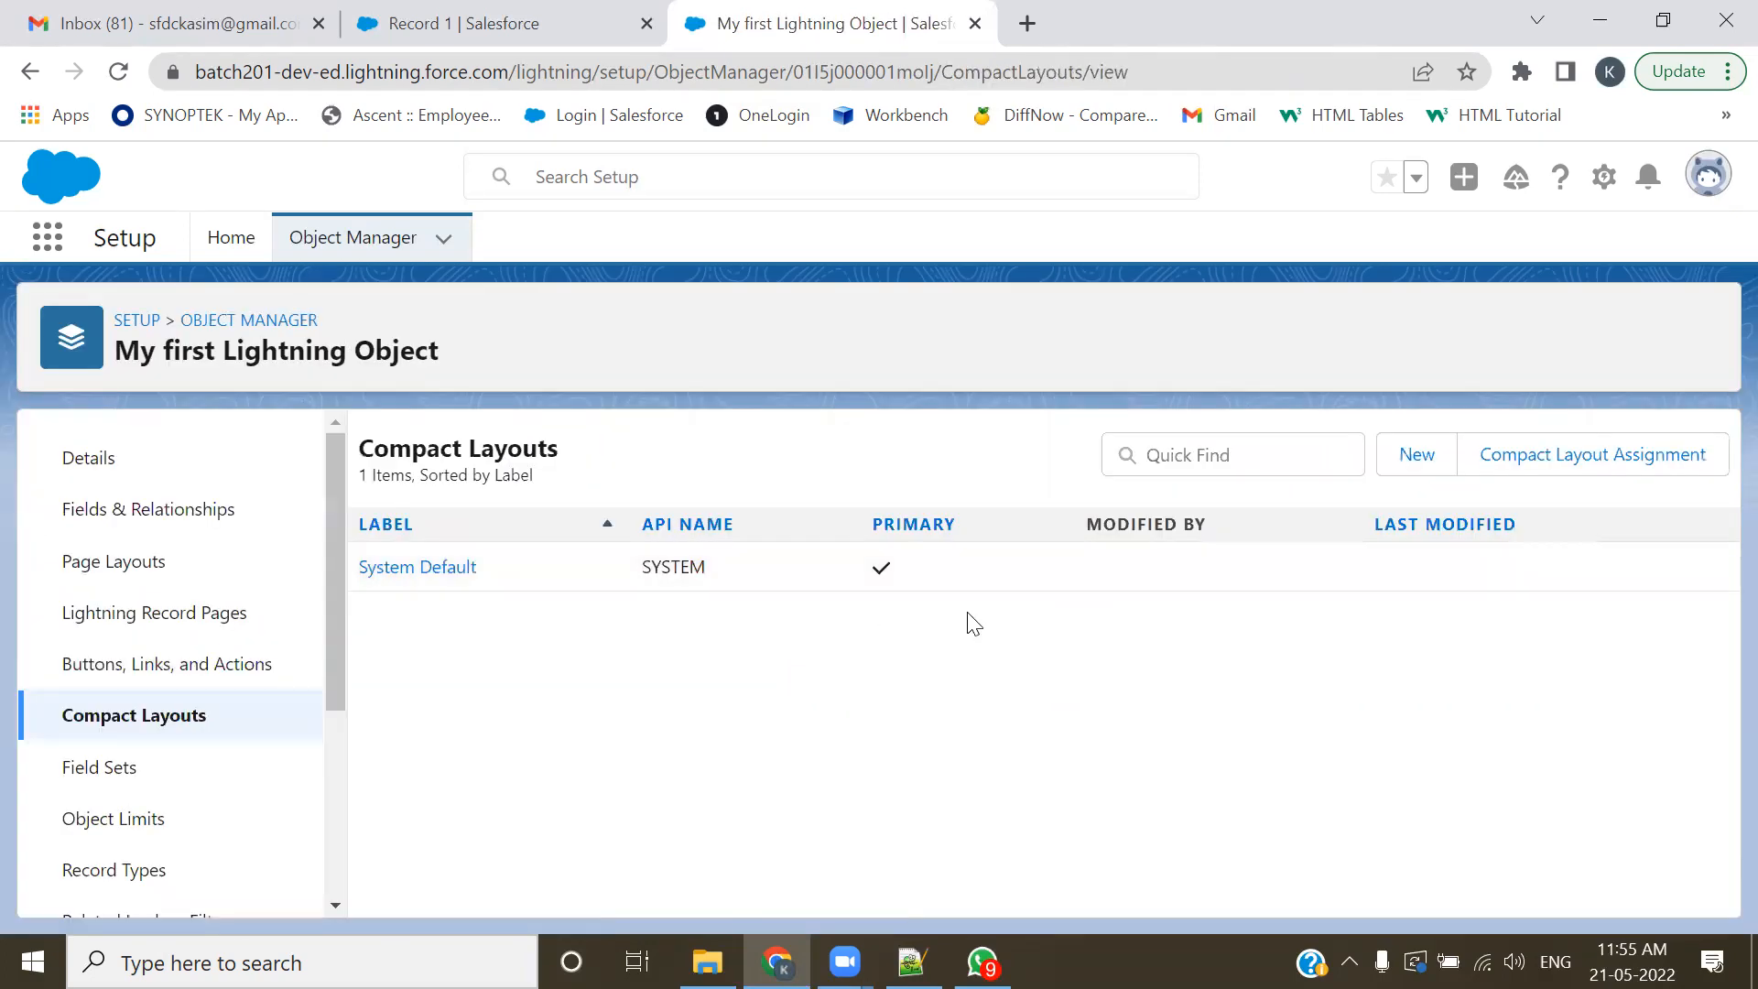
left_click(1430, 466)
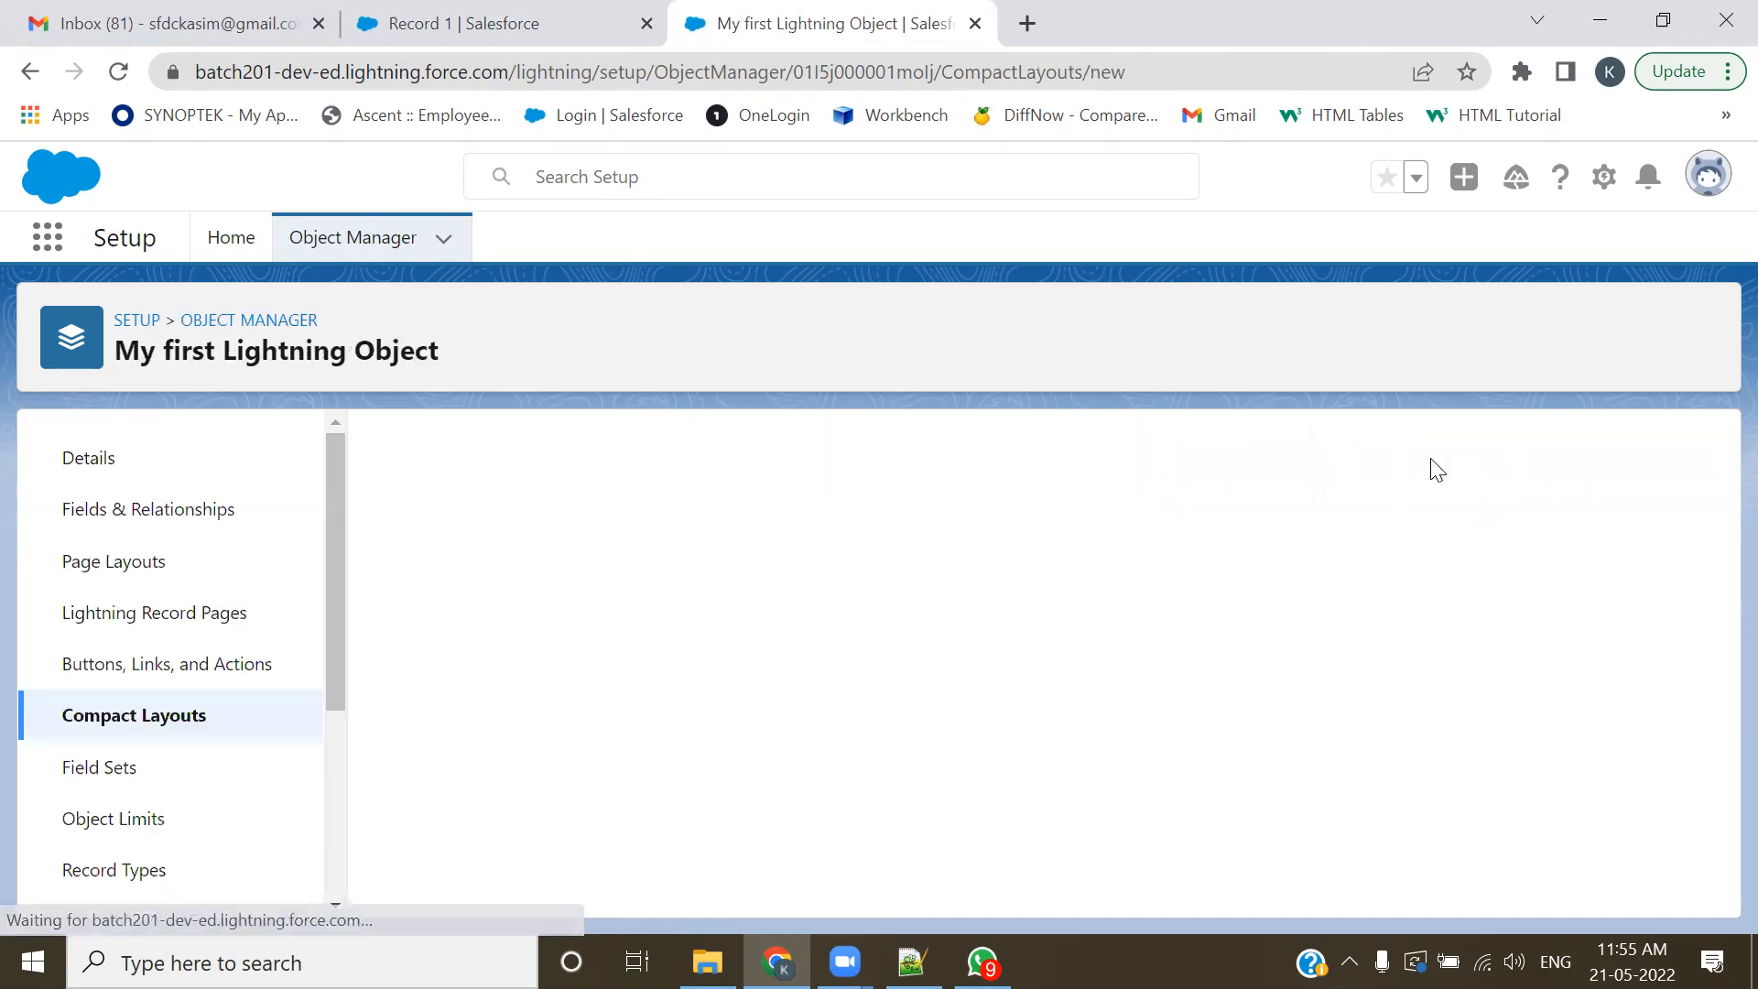
type("My")
key("BackSpace")
key("BackSpace")
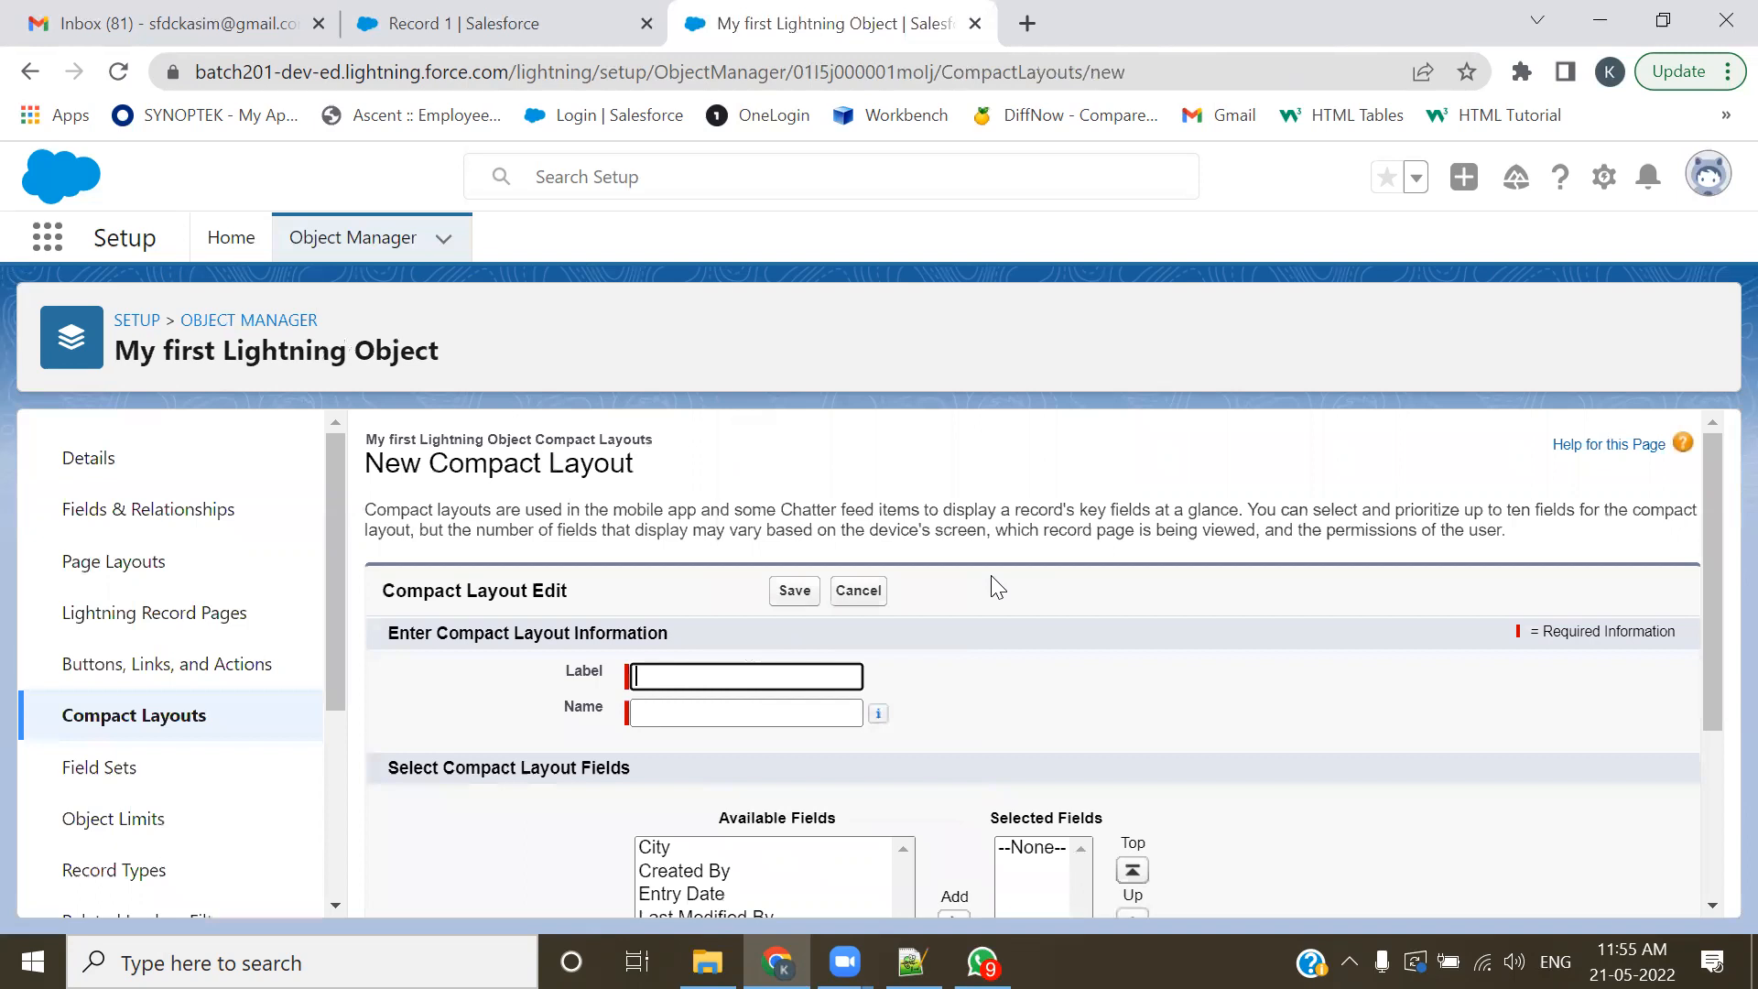
type("Lig")
type("htningObject_Comp")
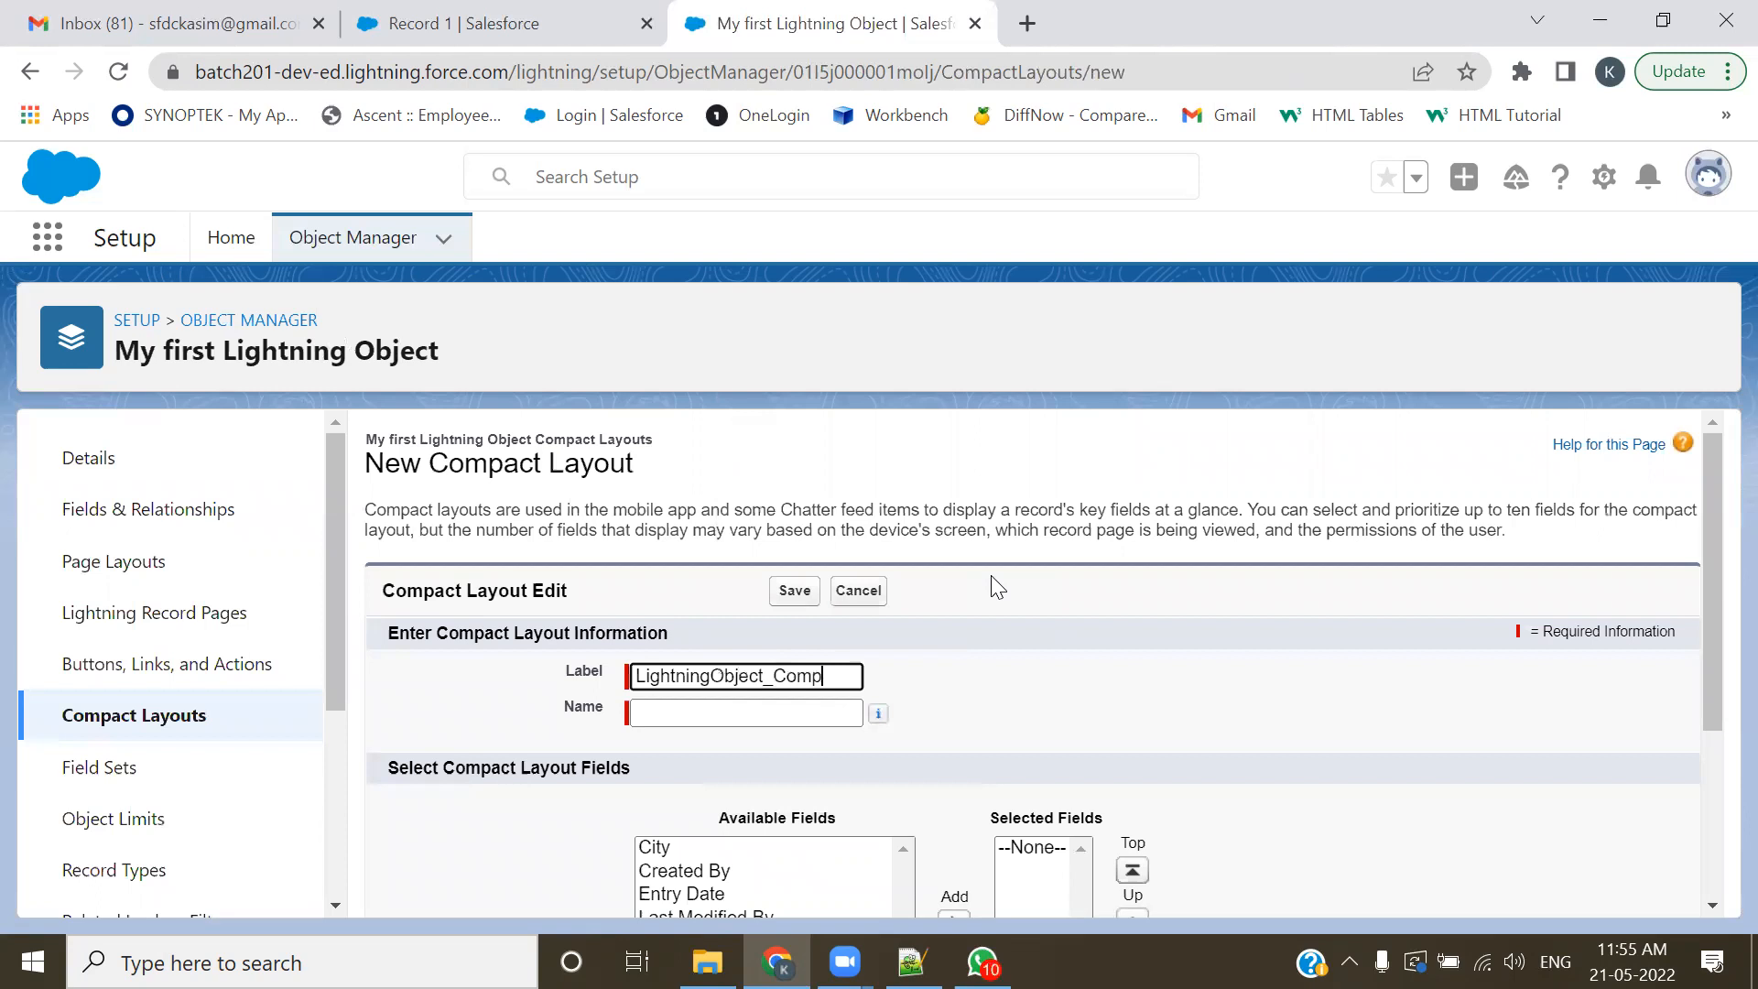
type("actLayout")
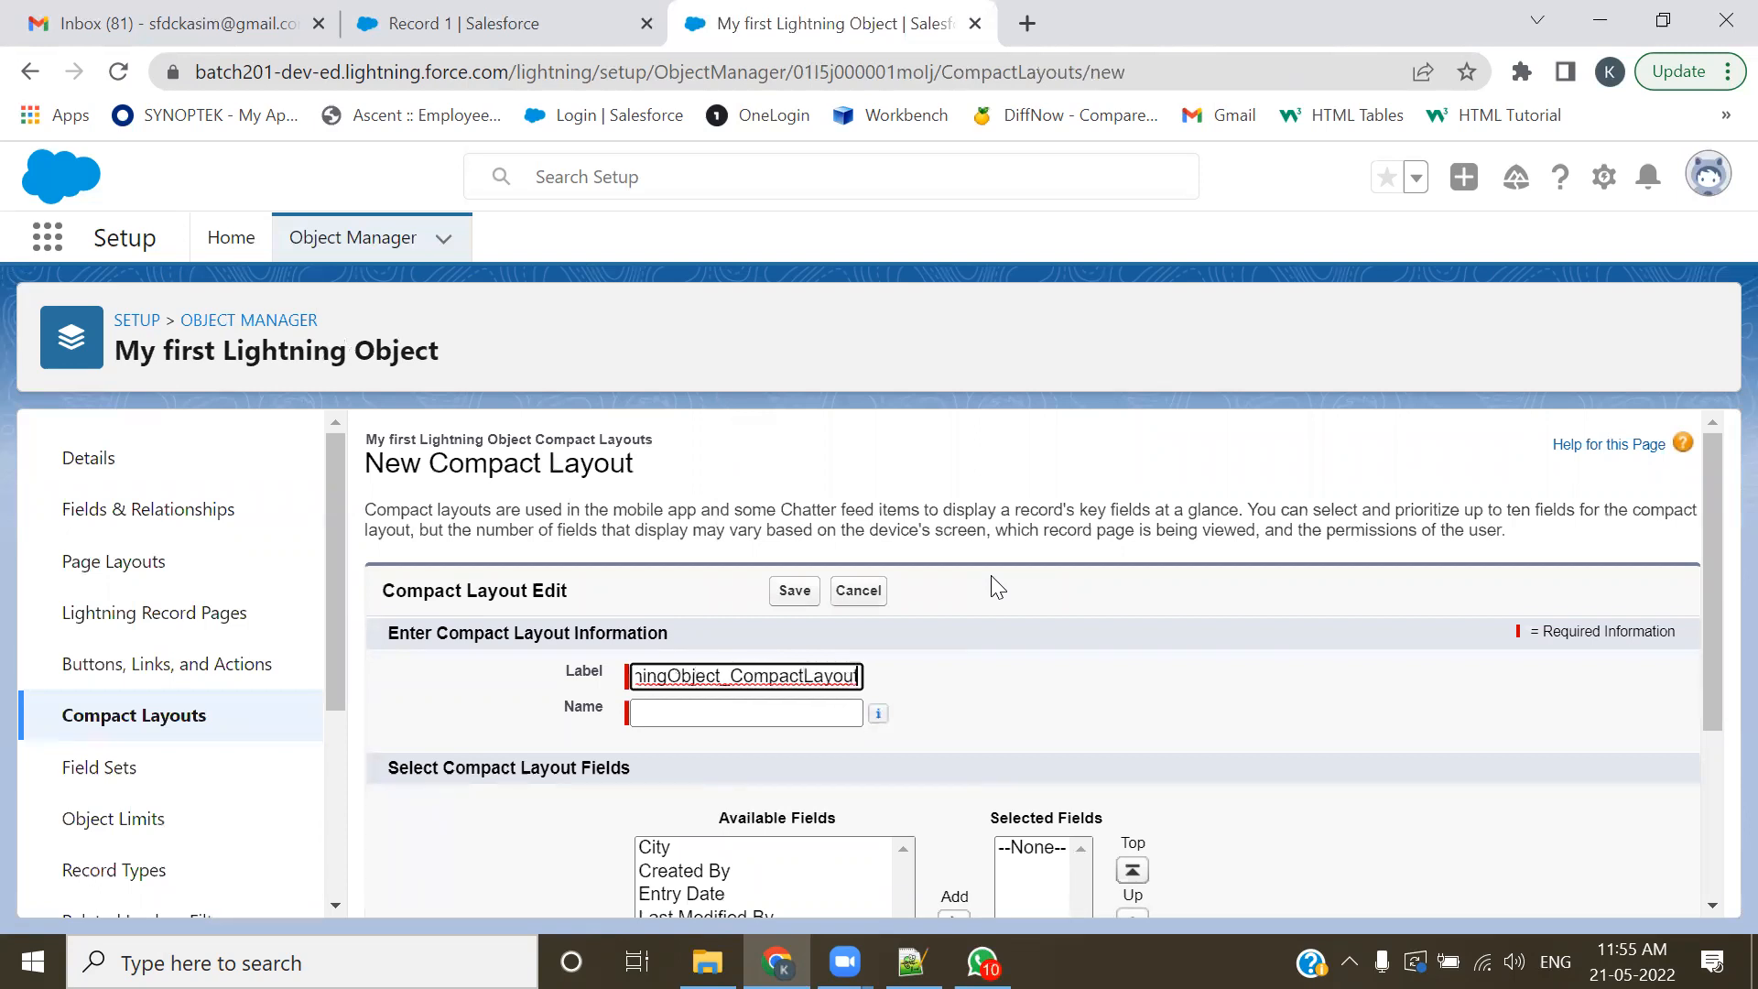
key("Tab")
- Add the City, Entry Date and Owner fields to the compact layout and save it
scroll(1082, 675, "down", 3)
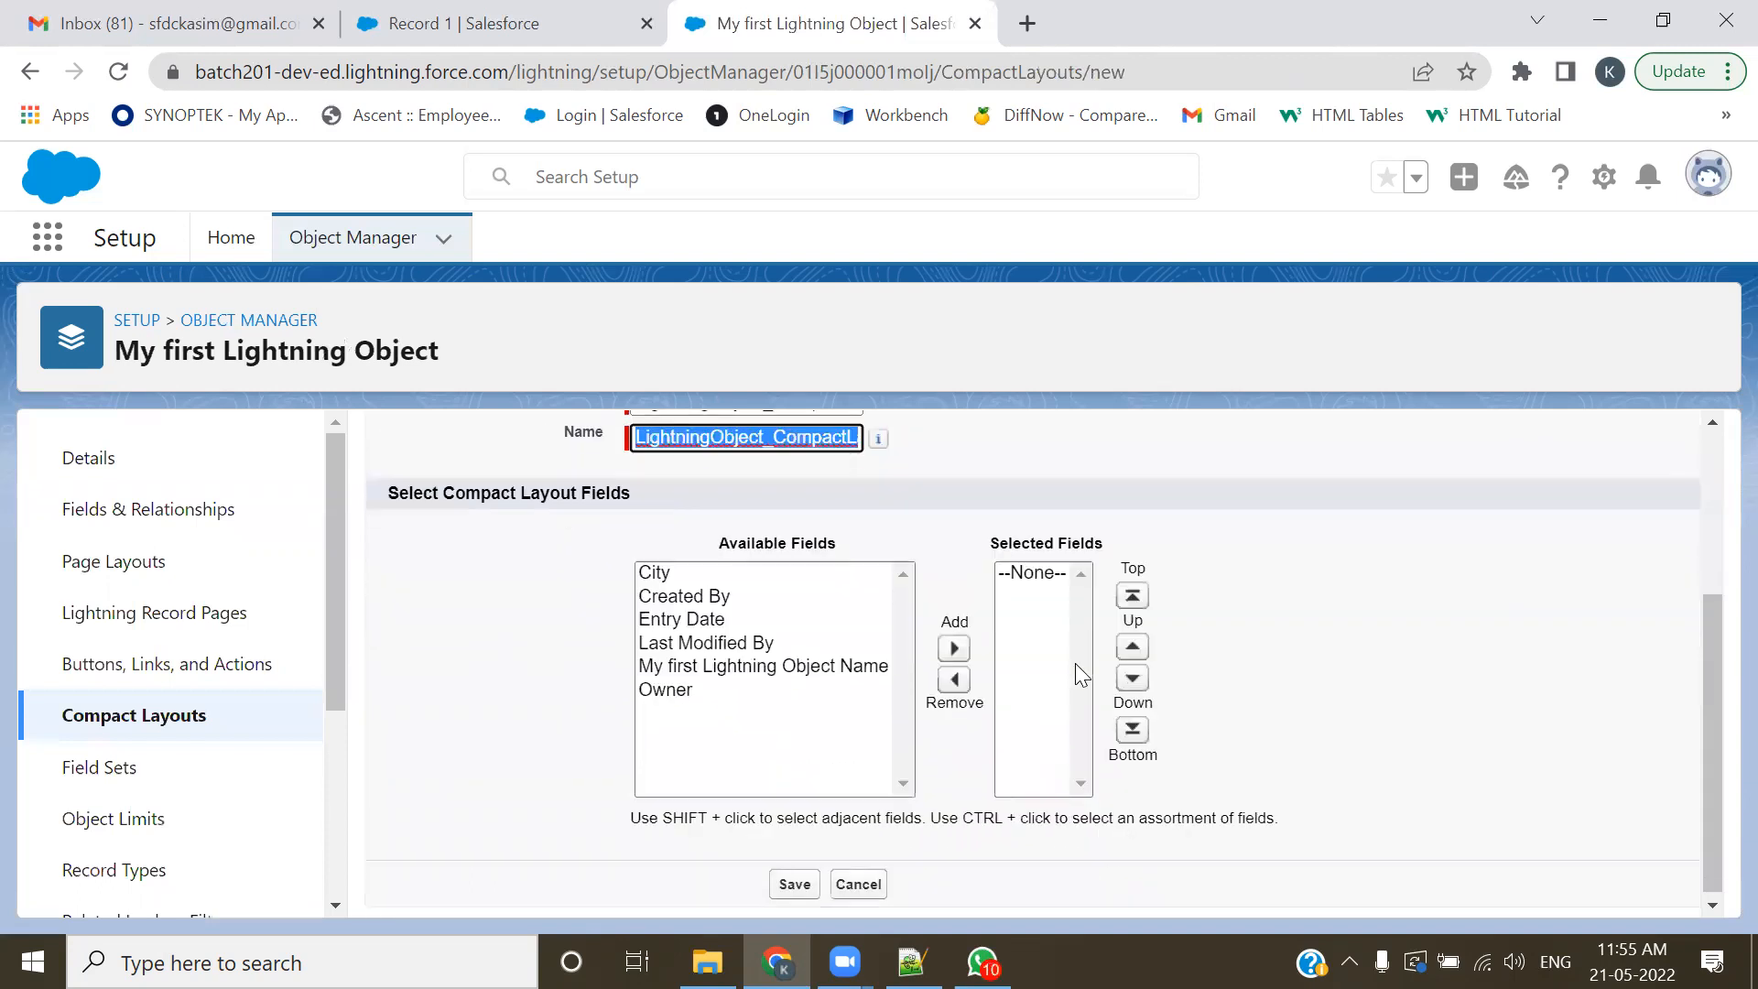
left_click(655, 574)
left_click(652, 620, "ctrl")
left_click(656, 693, "ctrl")
left_click(953, 650)
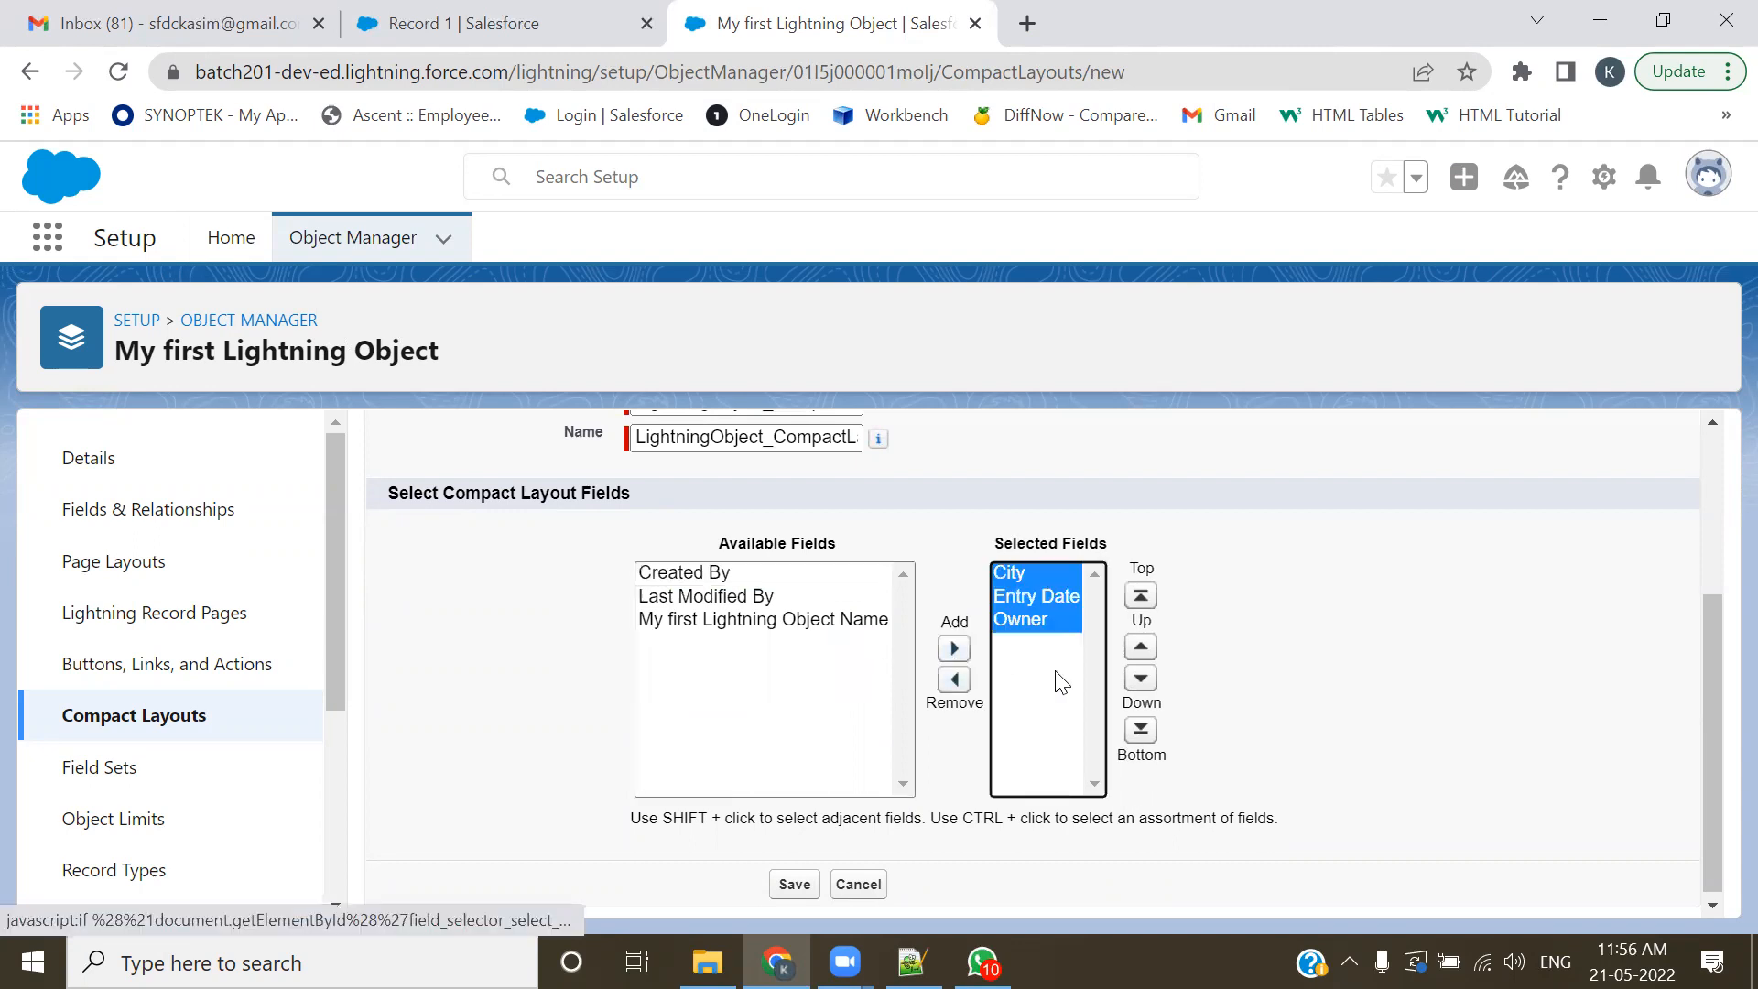
left_click(795, 880)
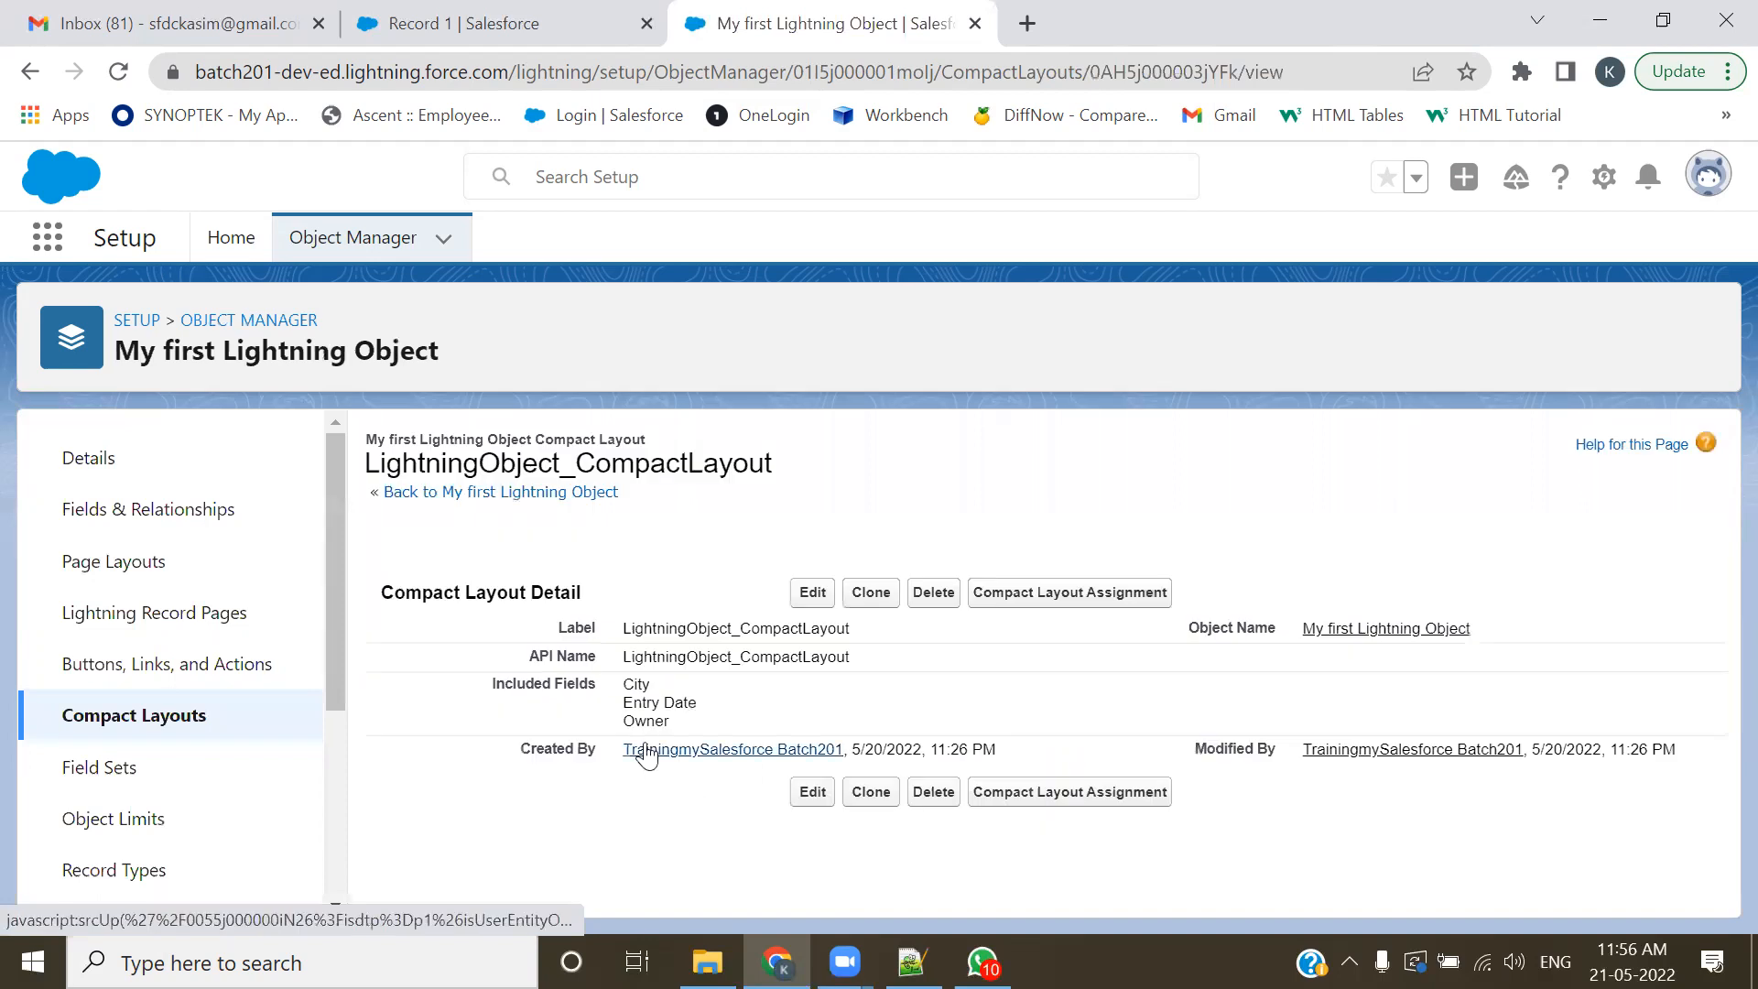
- Assign LightningObject_CompactLayout as the object's primary compact layout and save the assignment
left_click(1033, 604)
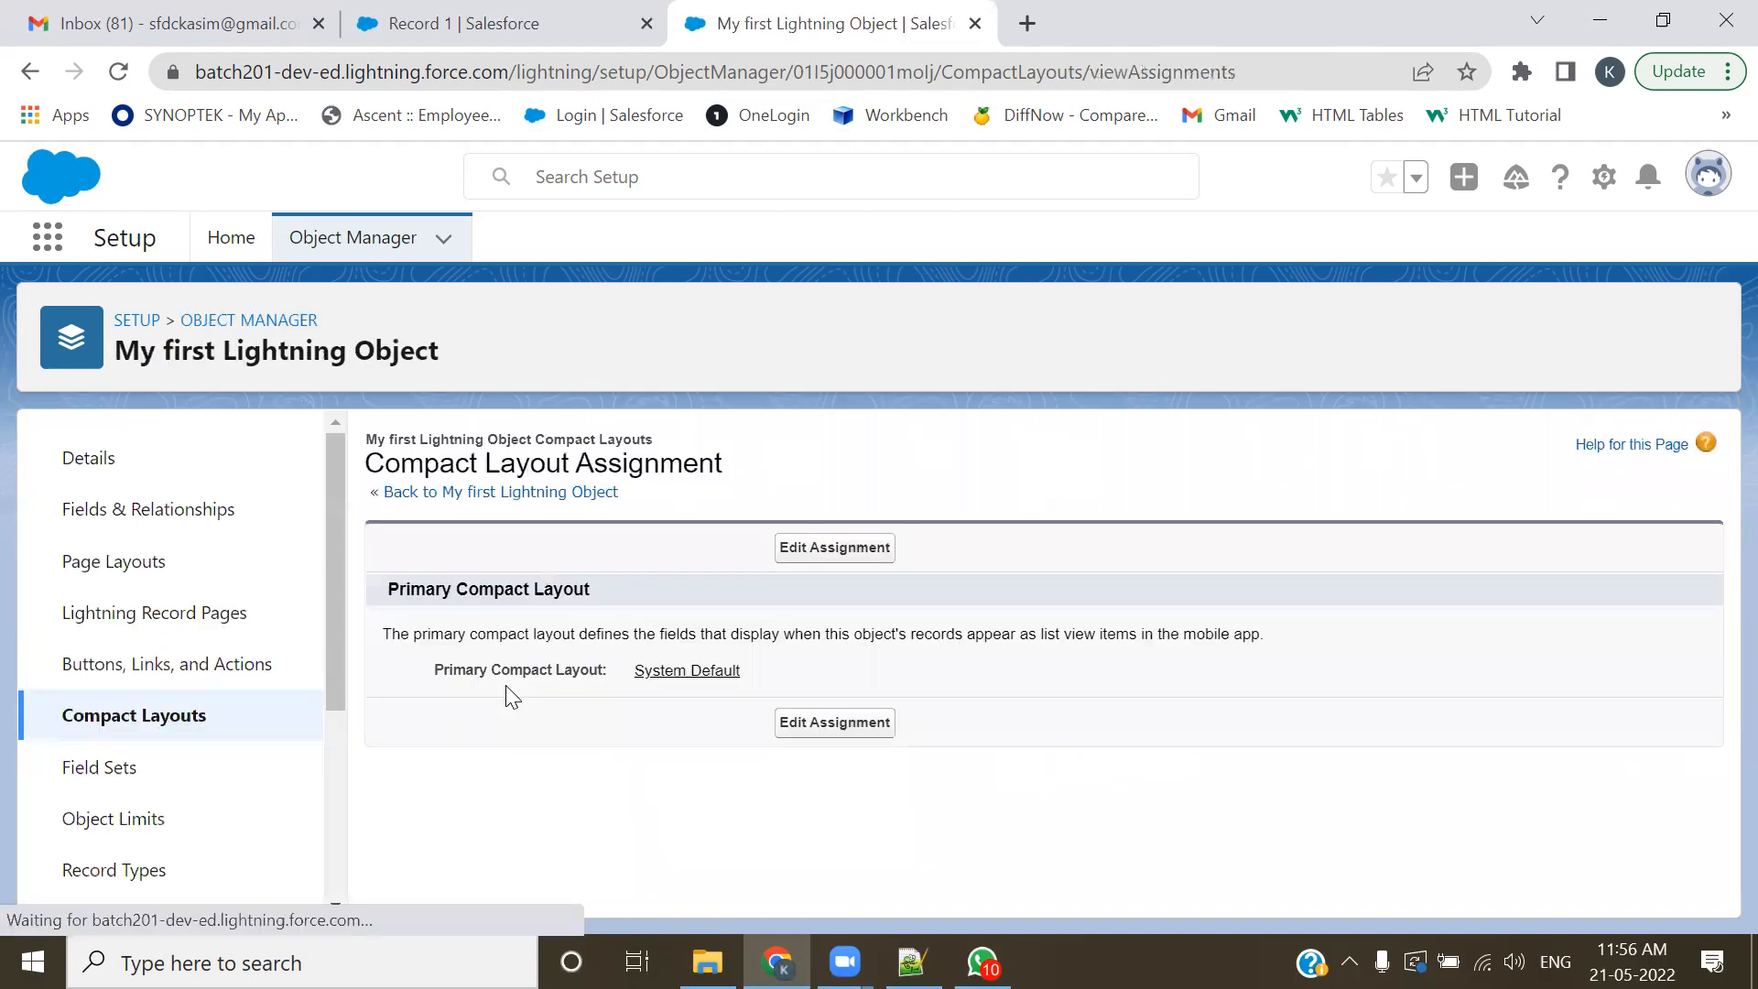
left_click(817, 727)
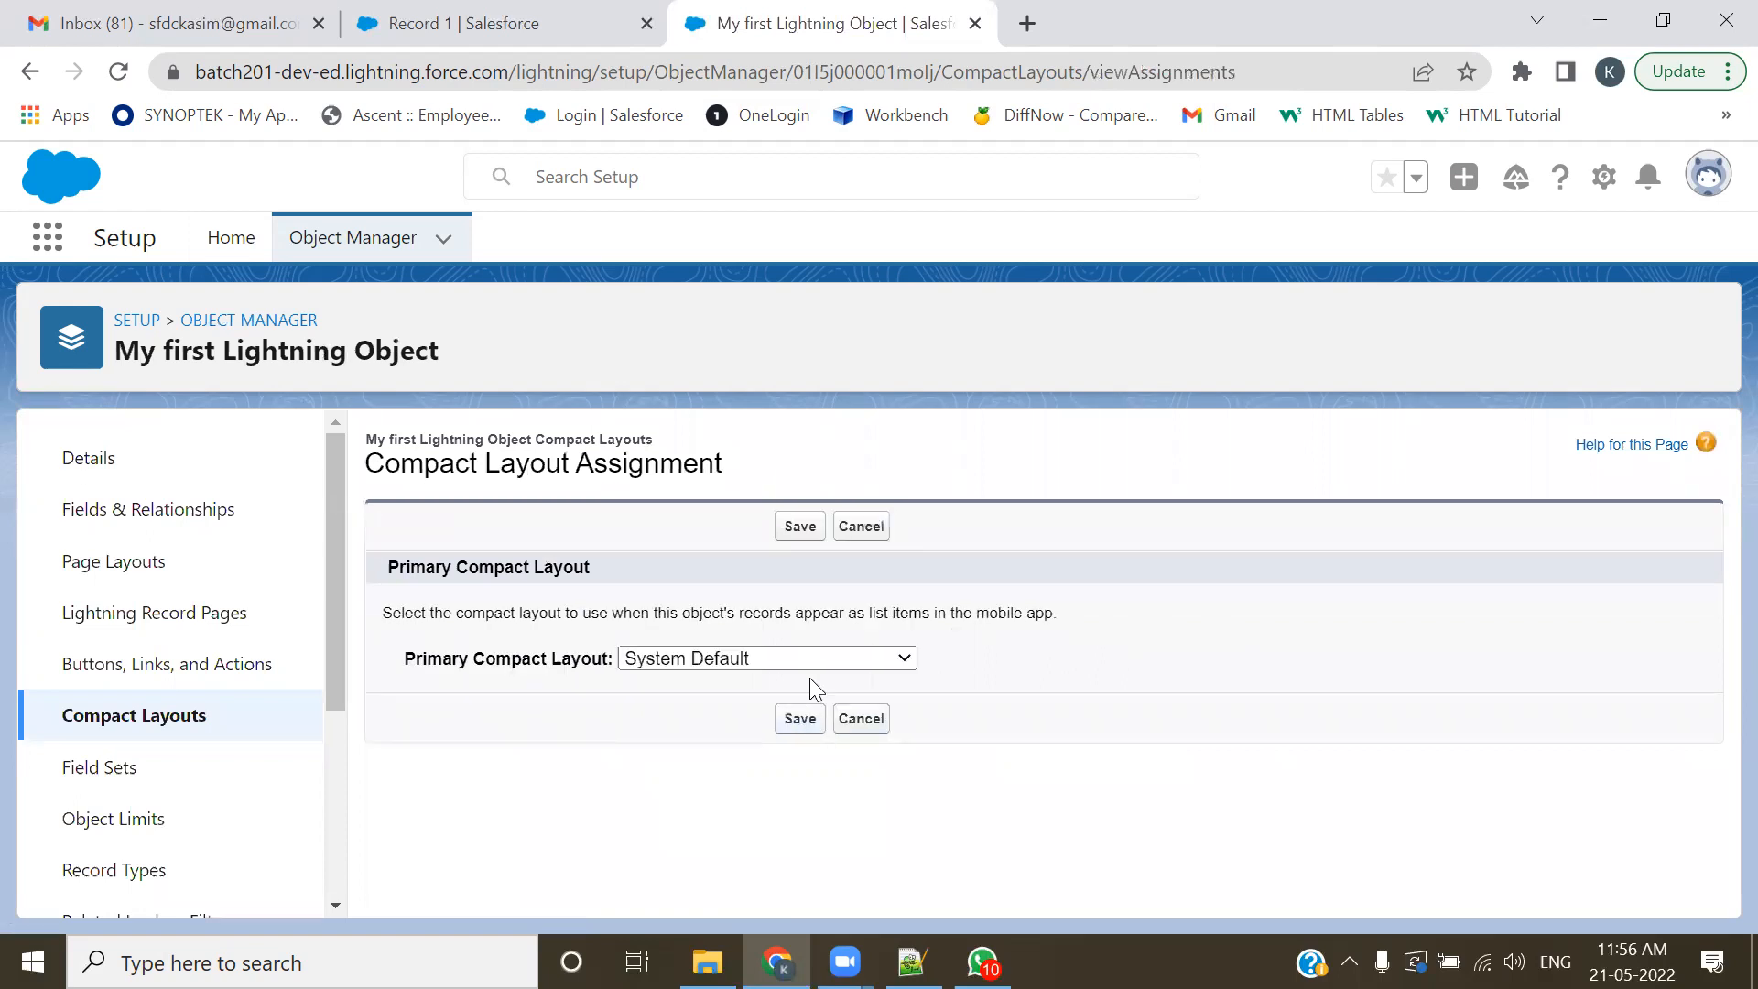
left_click(827, 659)
left_click(704, 704)
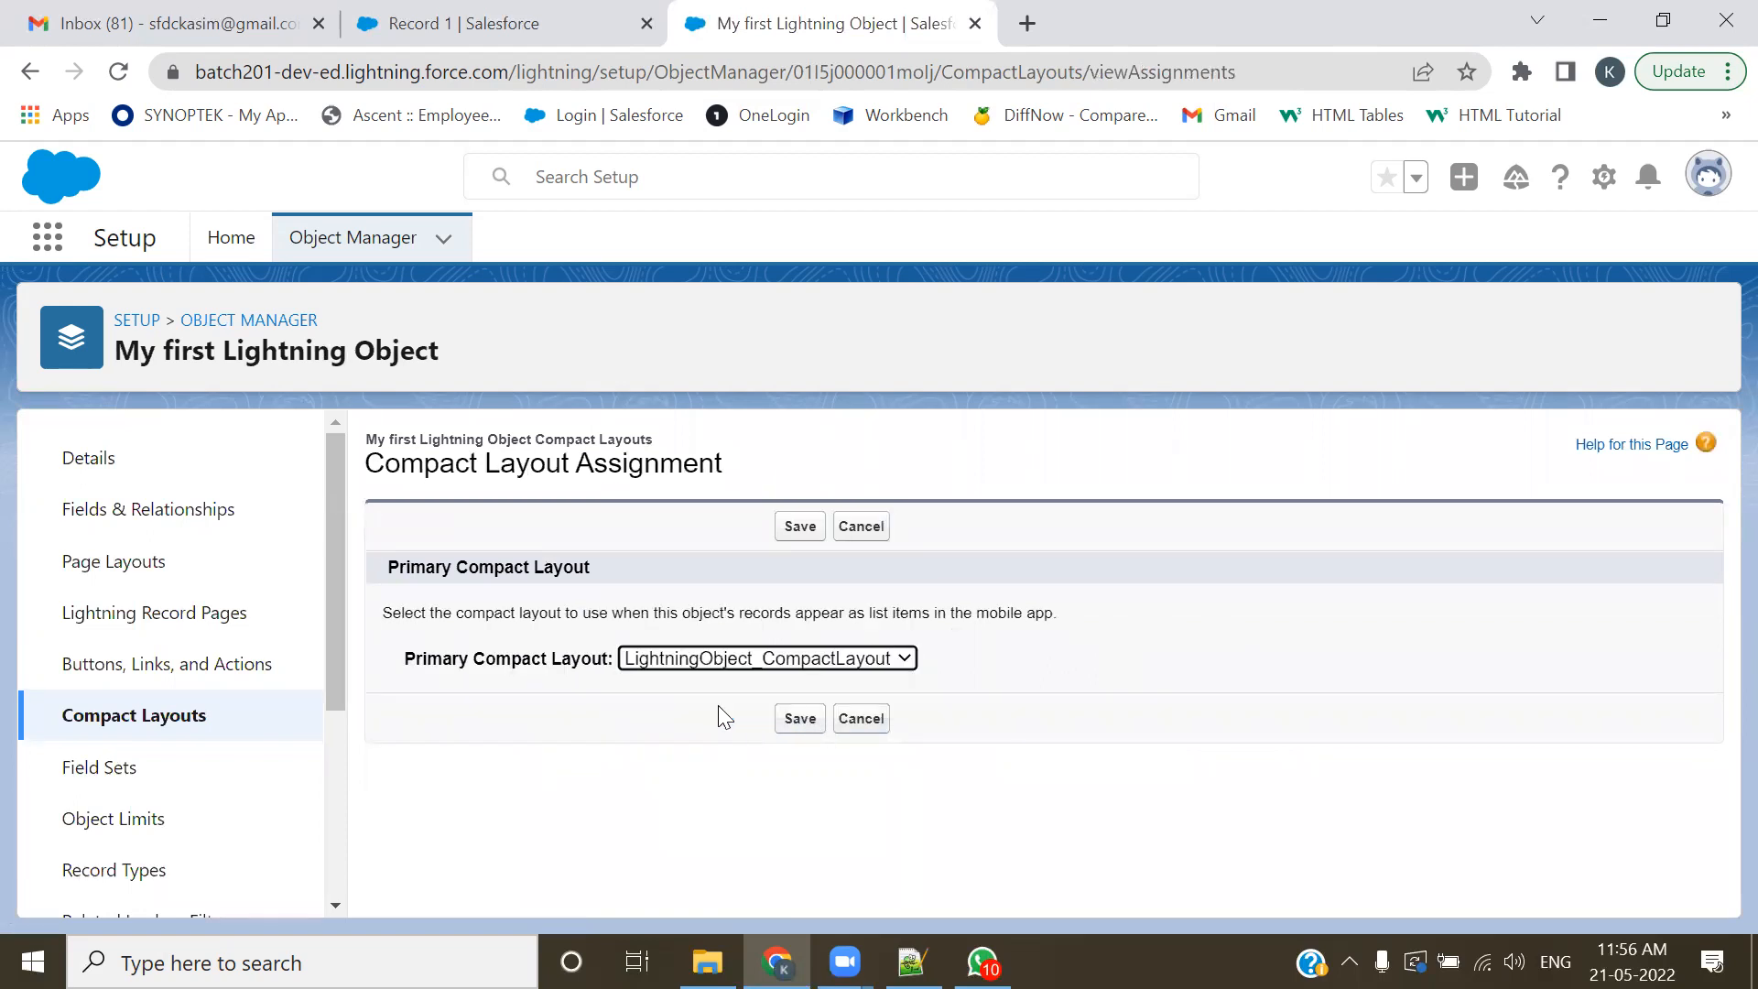
left_click(472, 20)
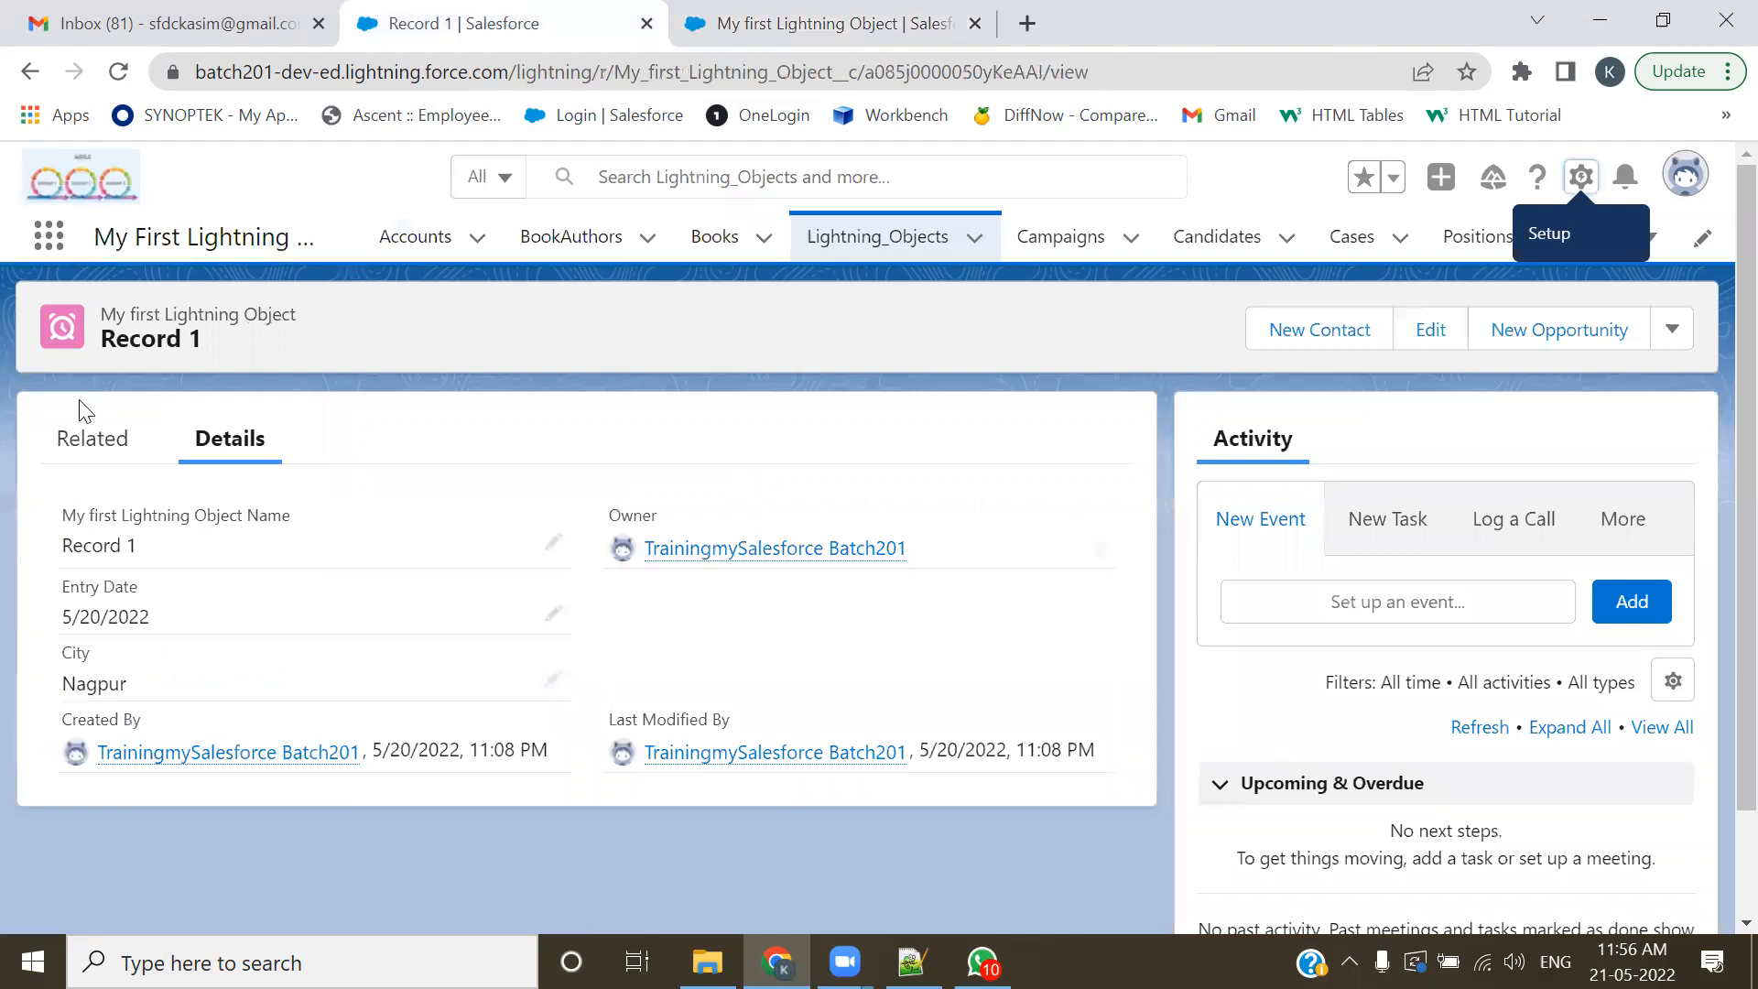
left_click(833, 23)
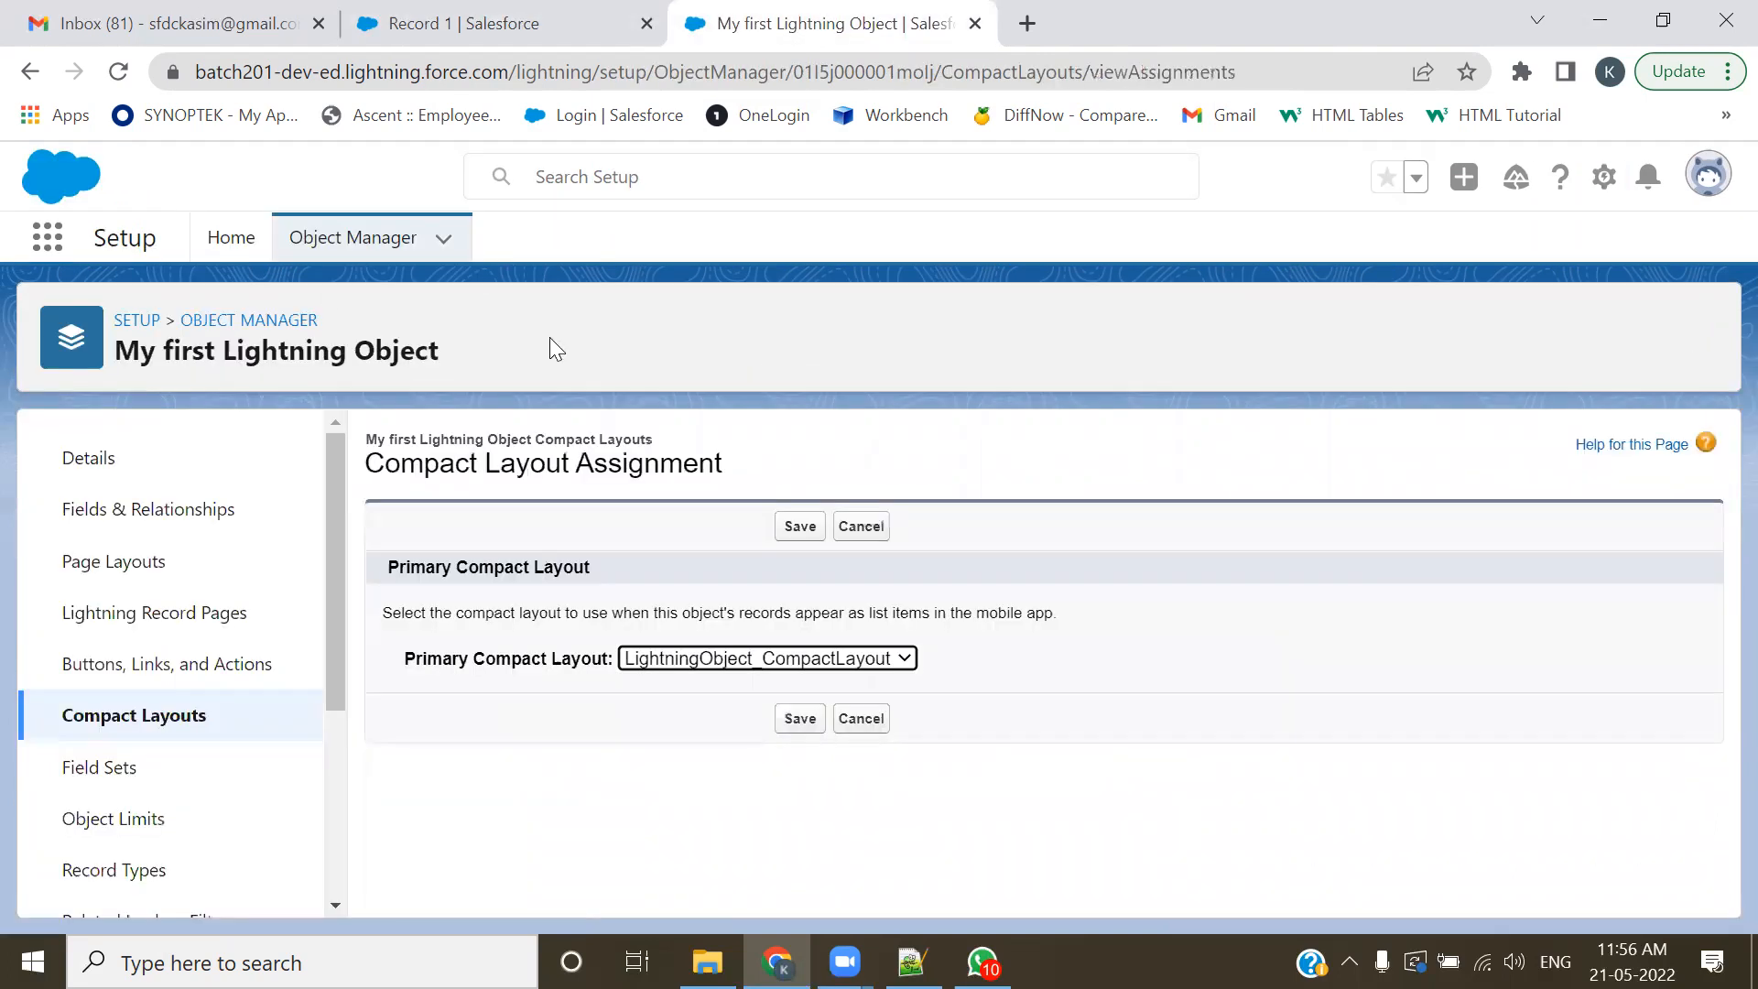
left_click(733, 658)
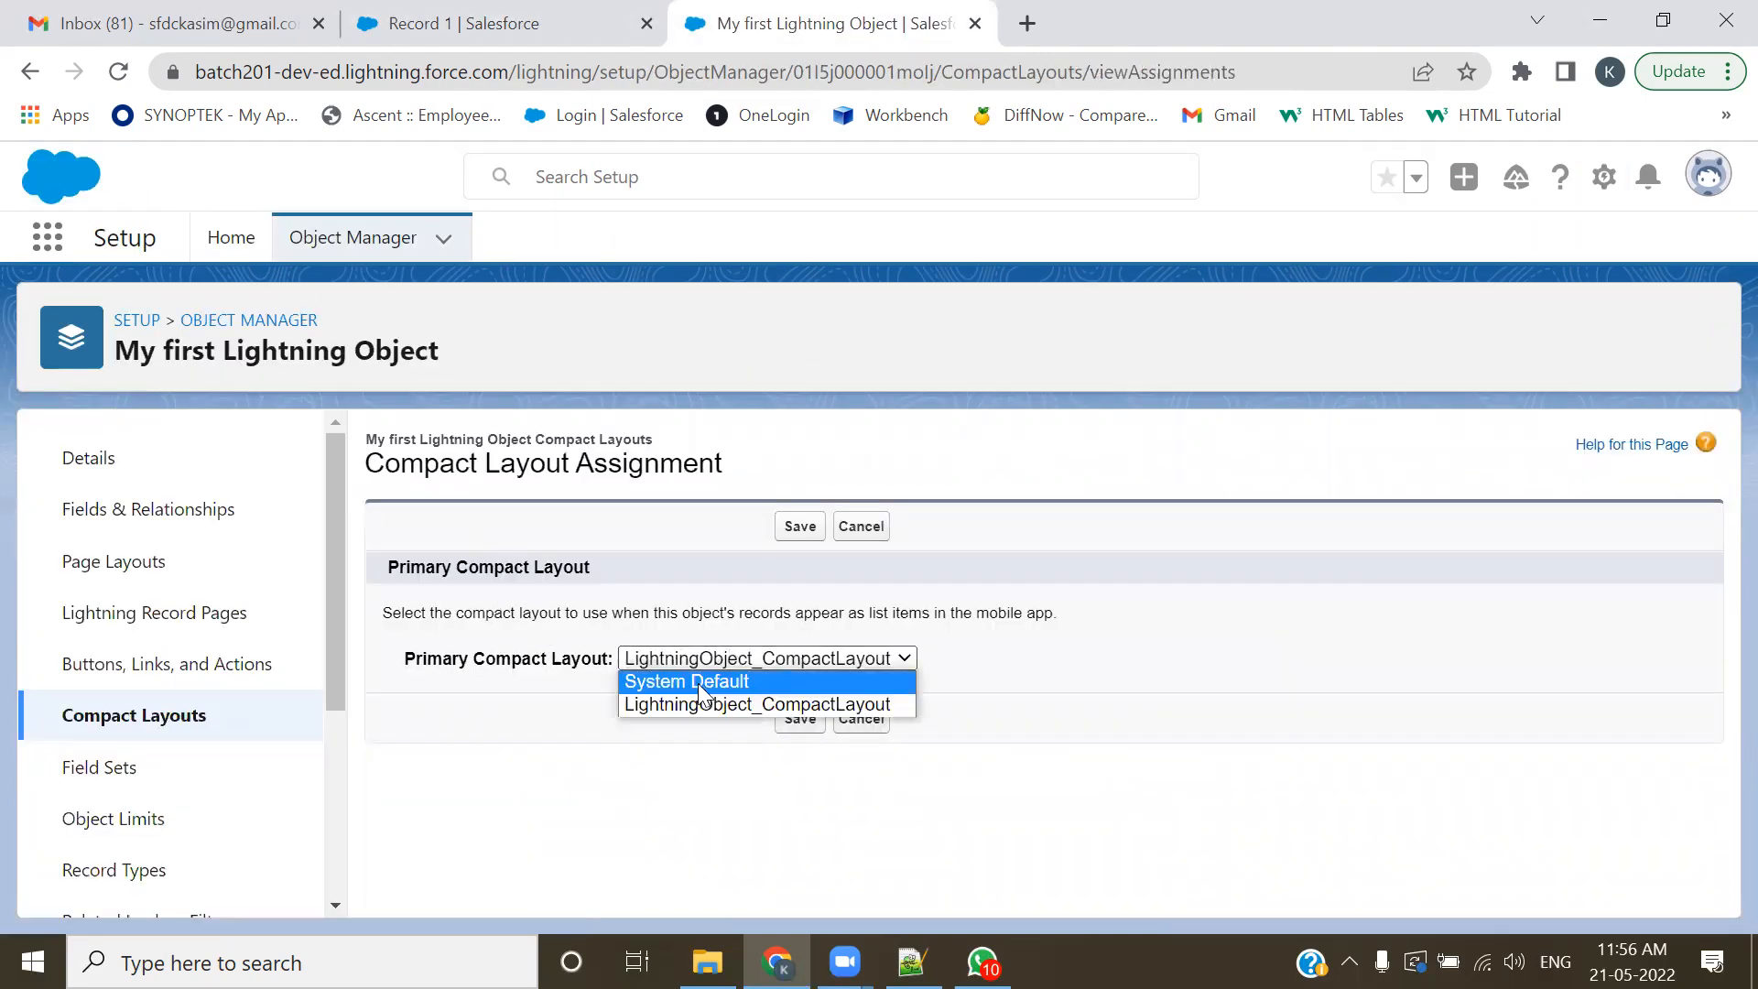
left_click(676, 705)
left_click(797, 721)
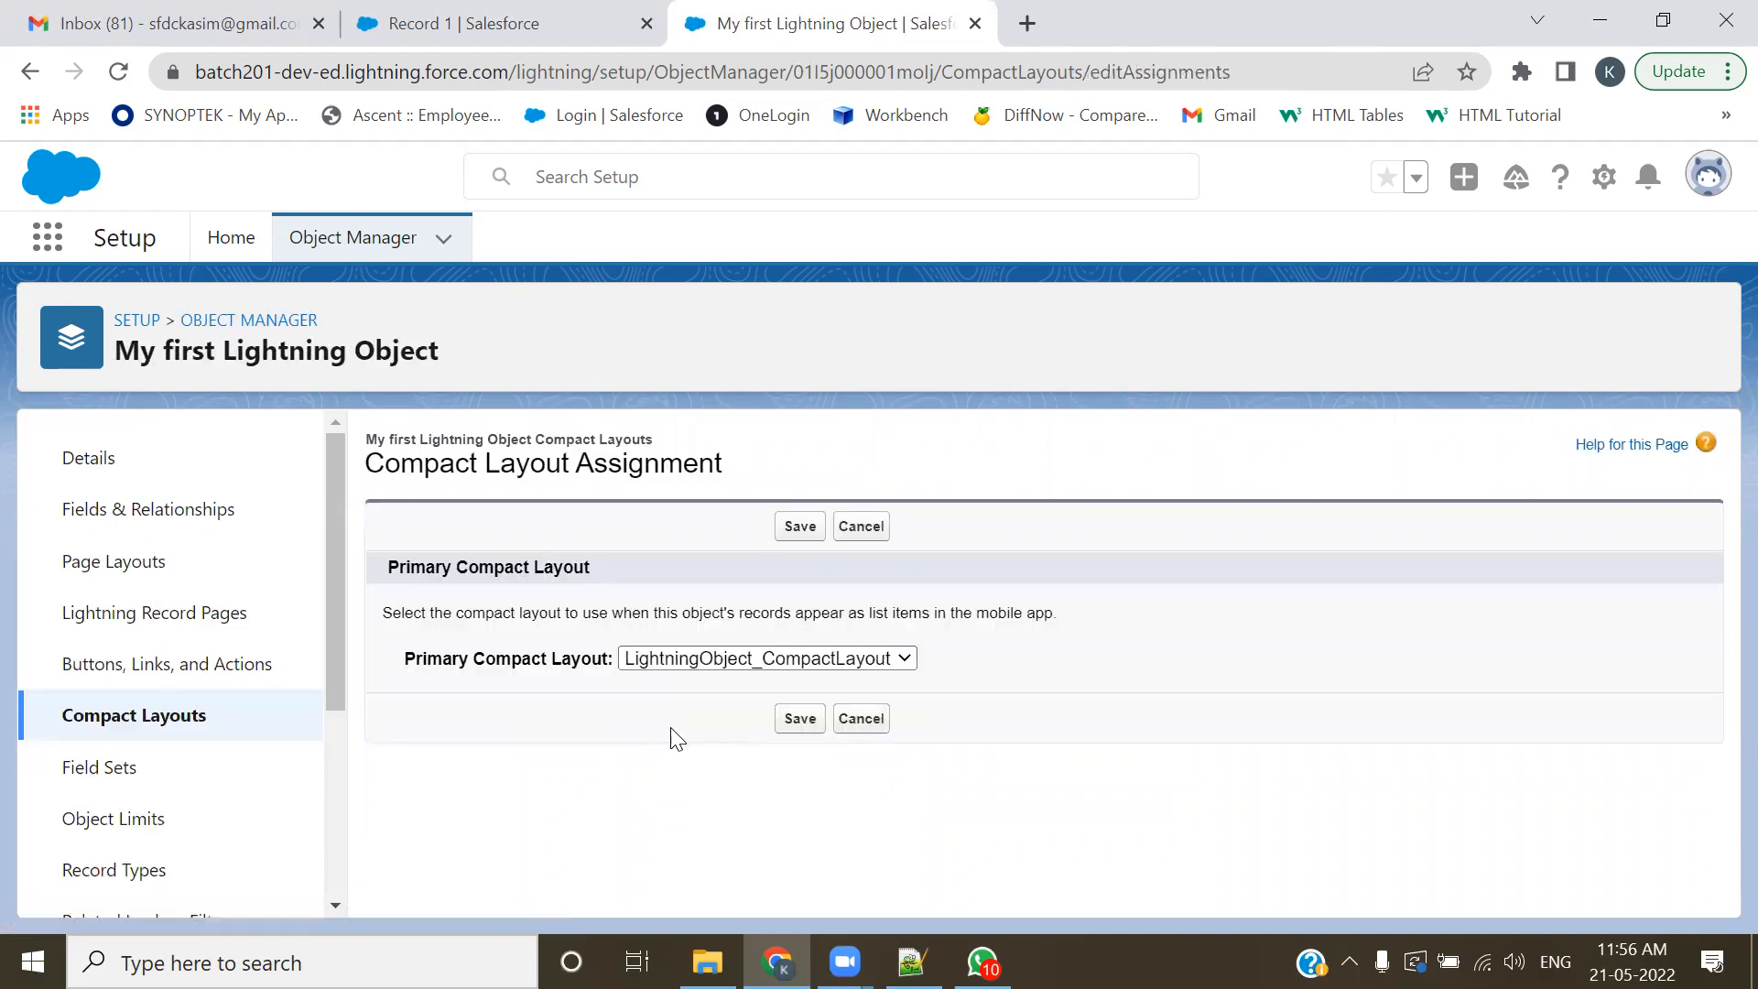
- Reload the Record 1 page and examine the compact layout fields in its header
left_click(412, 23)
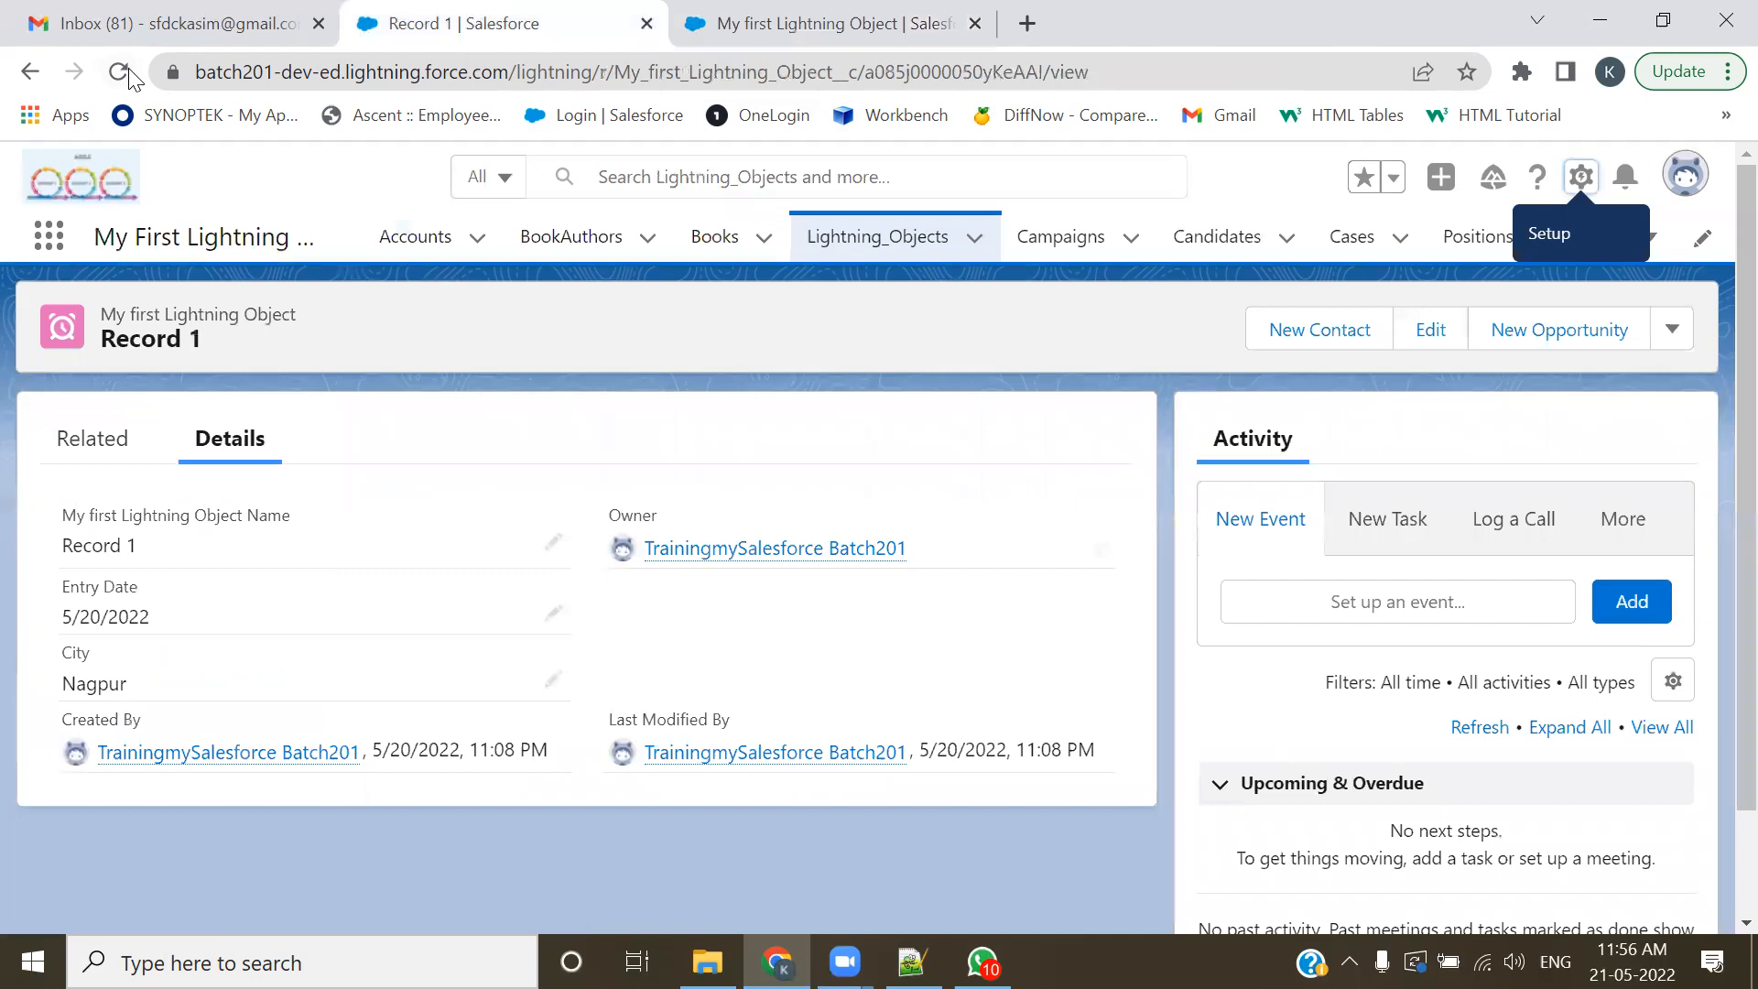
left_click(129, 73)
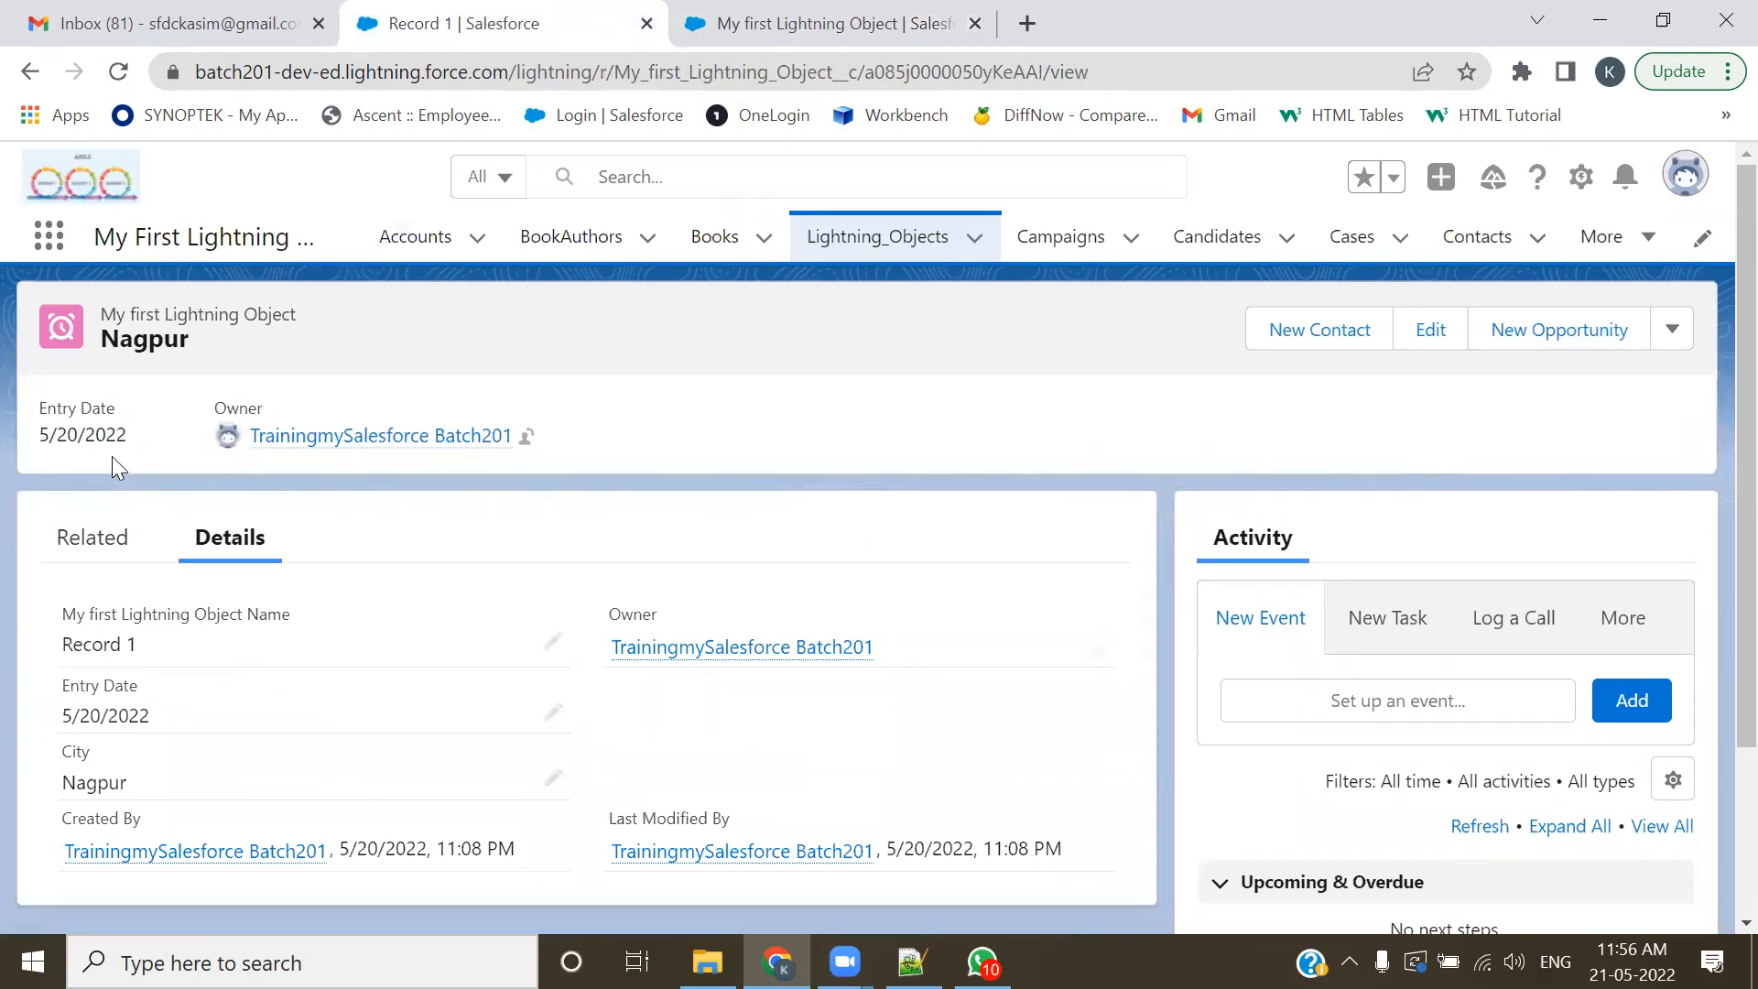
left_click_drag(135, 424, 42, 412)
double_click(229, 409)
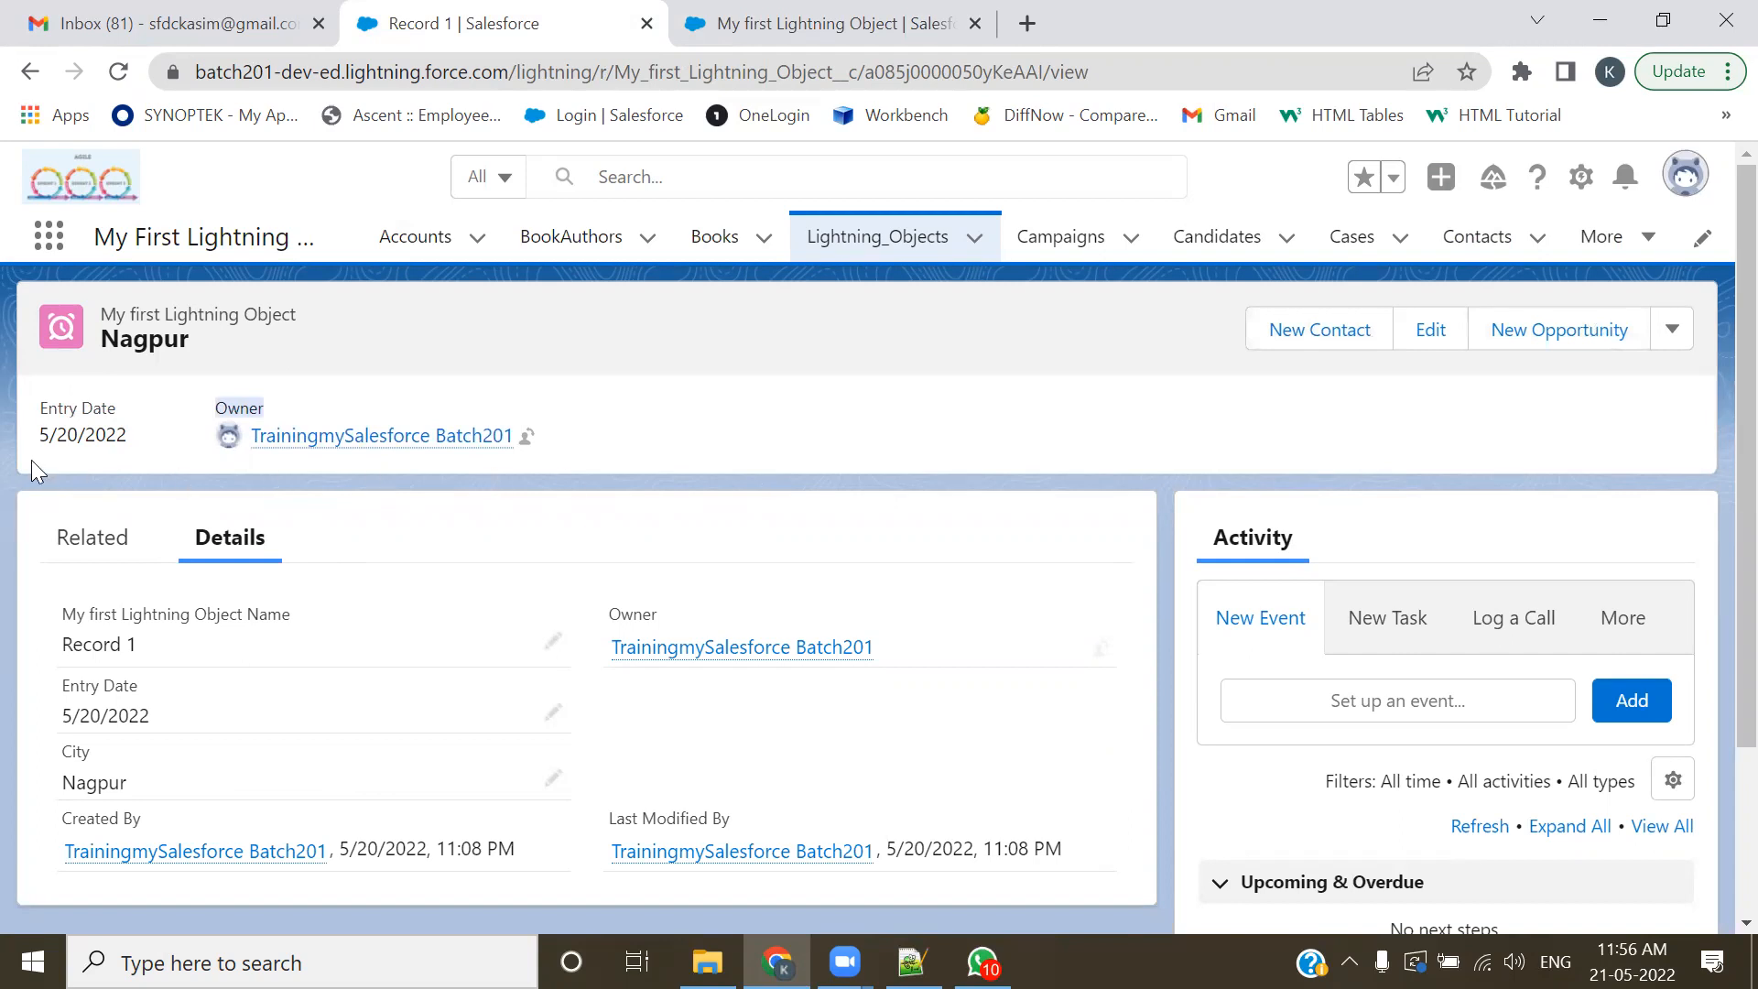
left_click(206, 345)
left_click_drag(128, 420, 73, 410)
left_click_drag(284, 409, 295, 380)
left_click(197, 414)
scroll(229, 824, "down", 3)
scroll(194, 714, "up", 3)
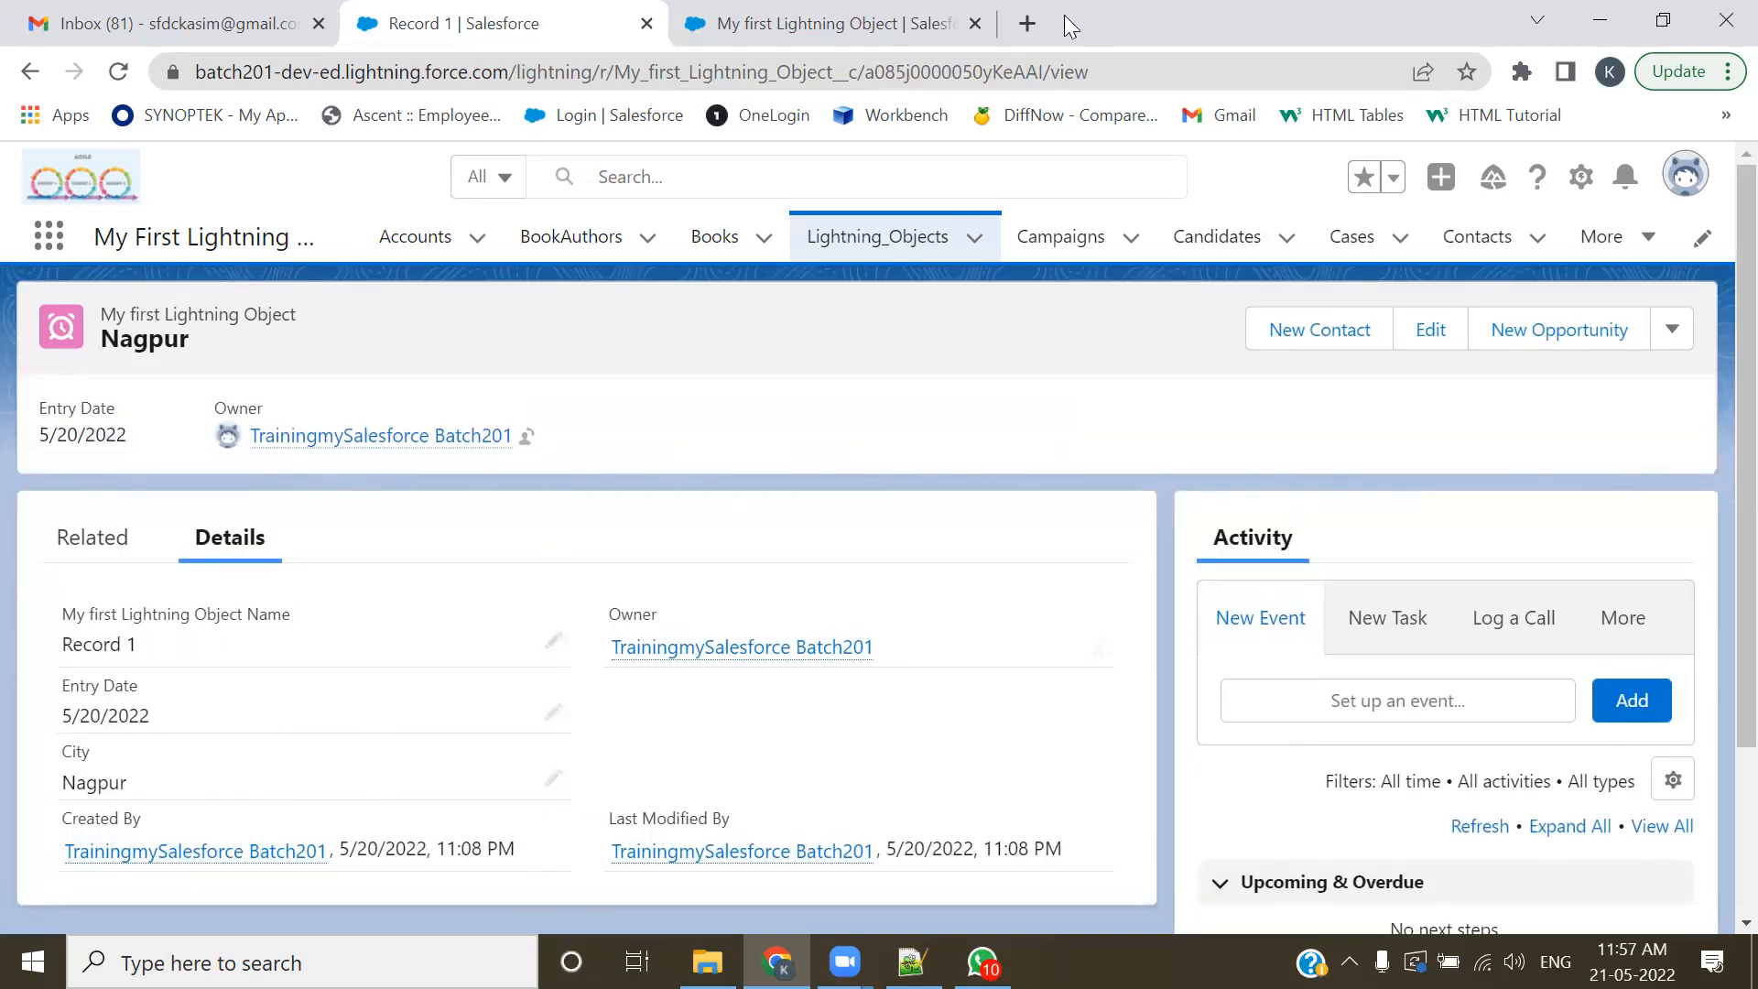
- Open the Orange County United Way DevPro sandbox in a new browser tab and show the Community Account list of accounts
left_click(1026, 23)
type("ora")
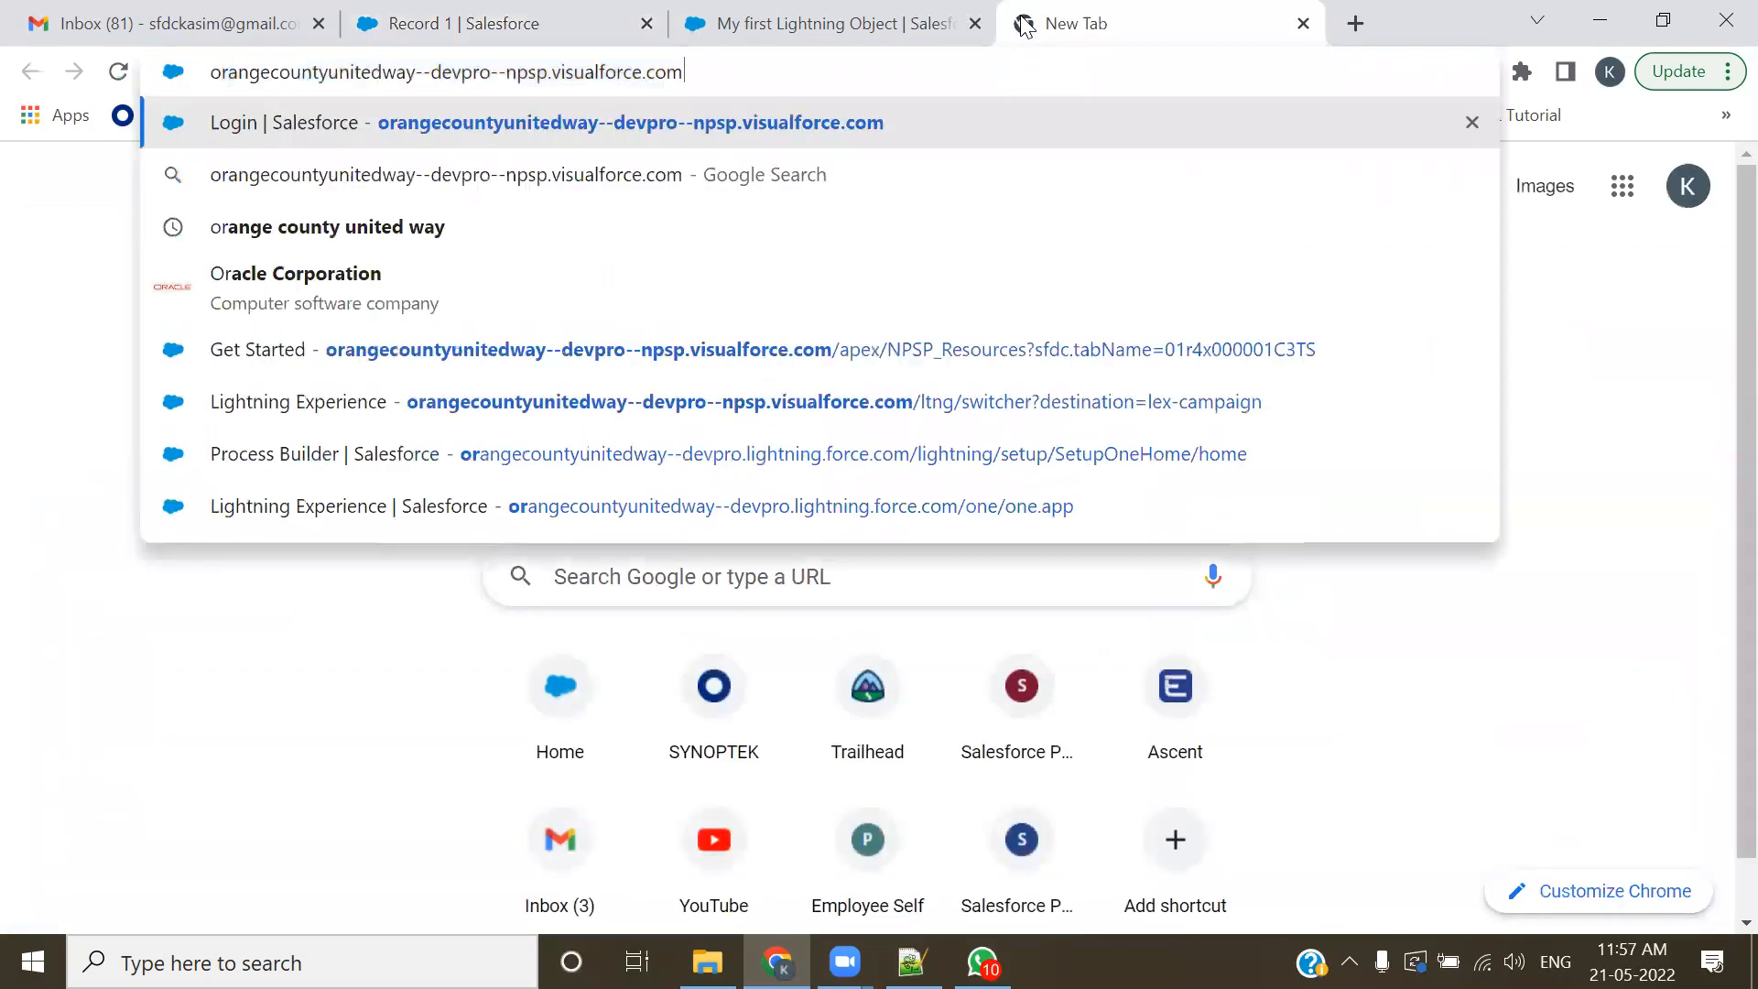
key("Return")
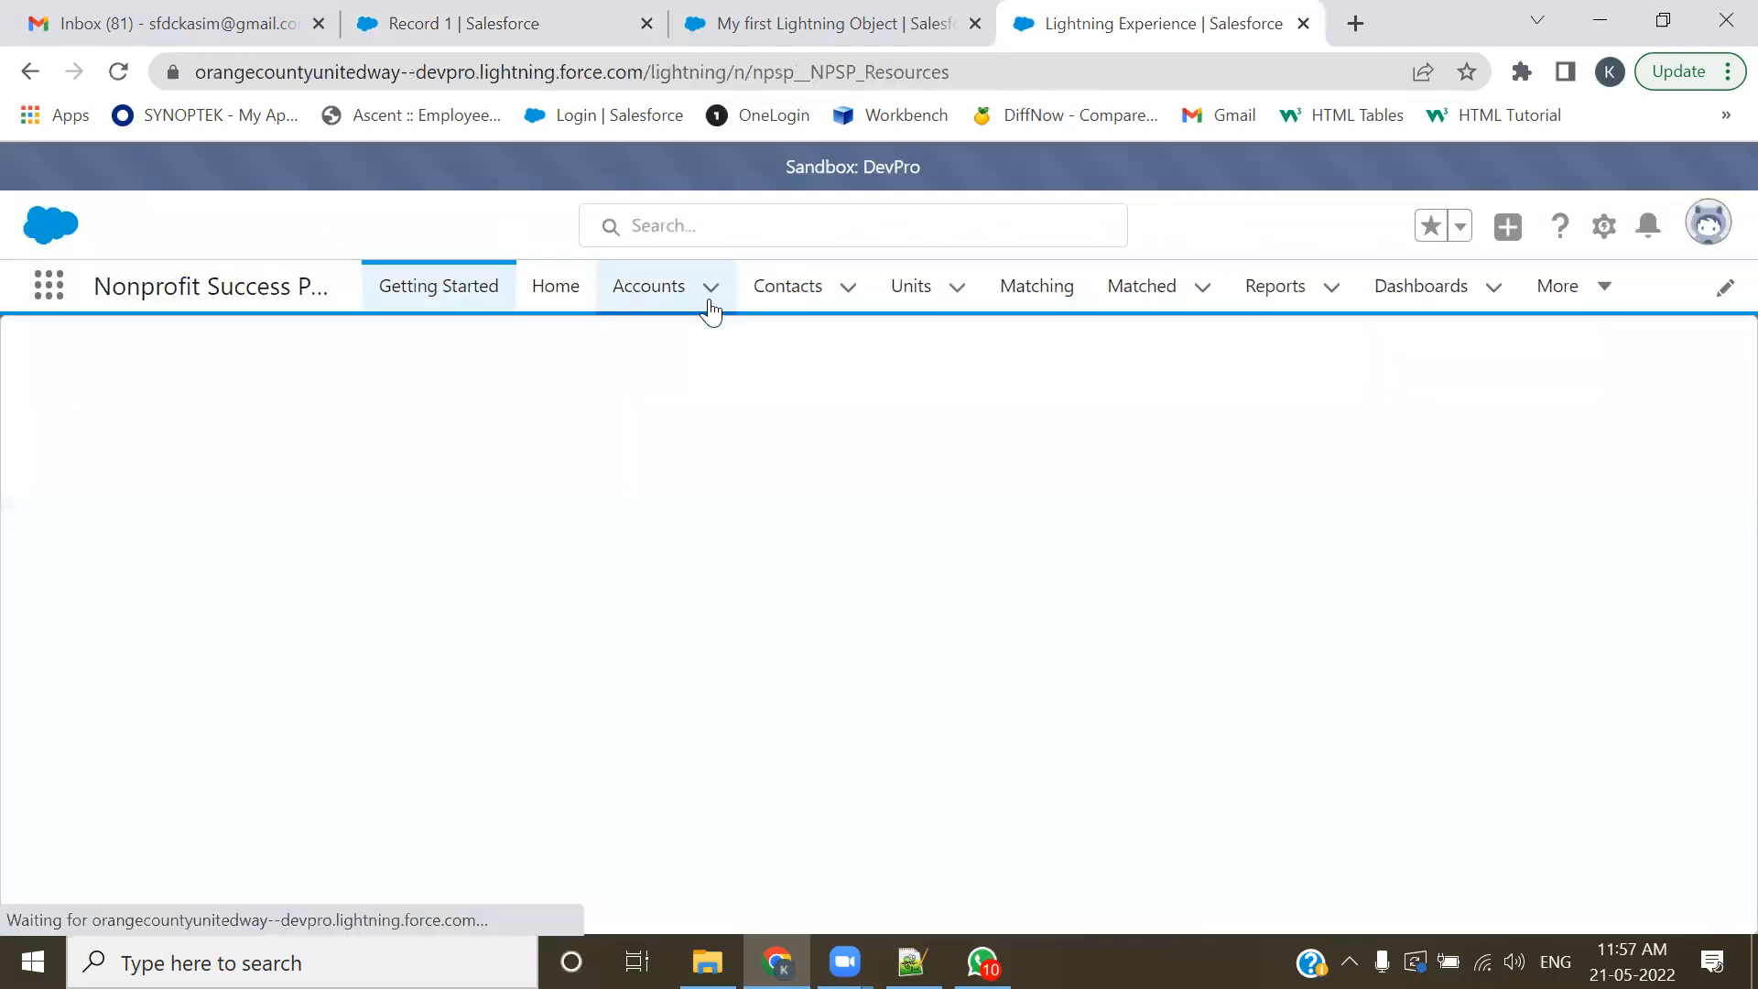
left_click(711, 289)
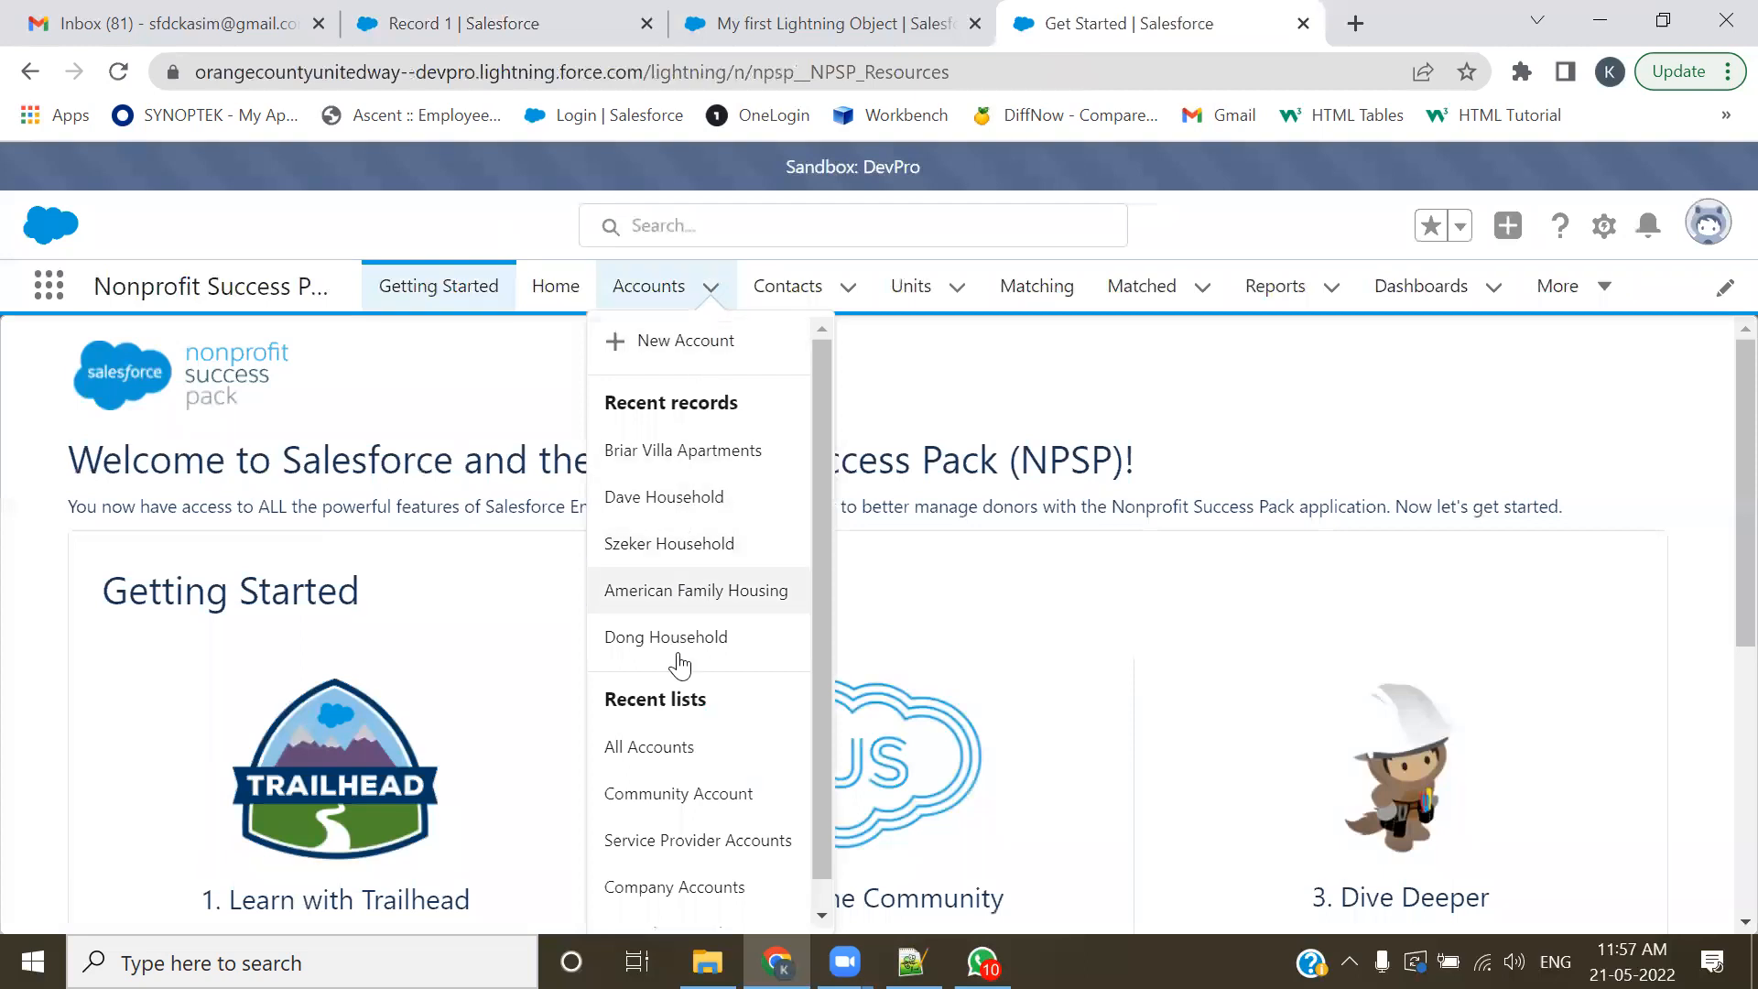
left_click(682, 793)
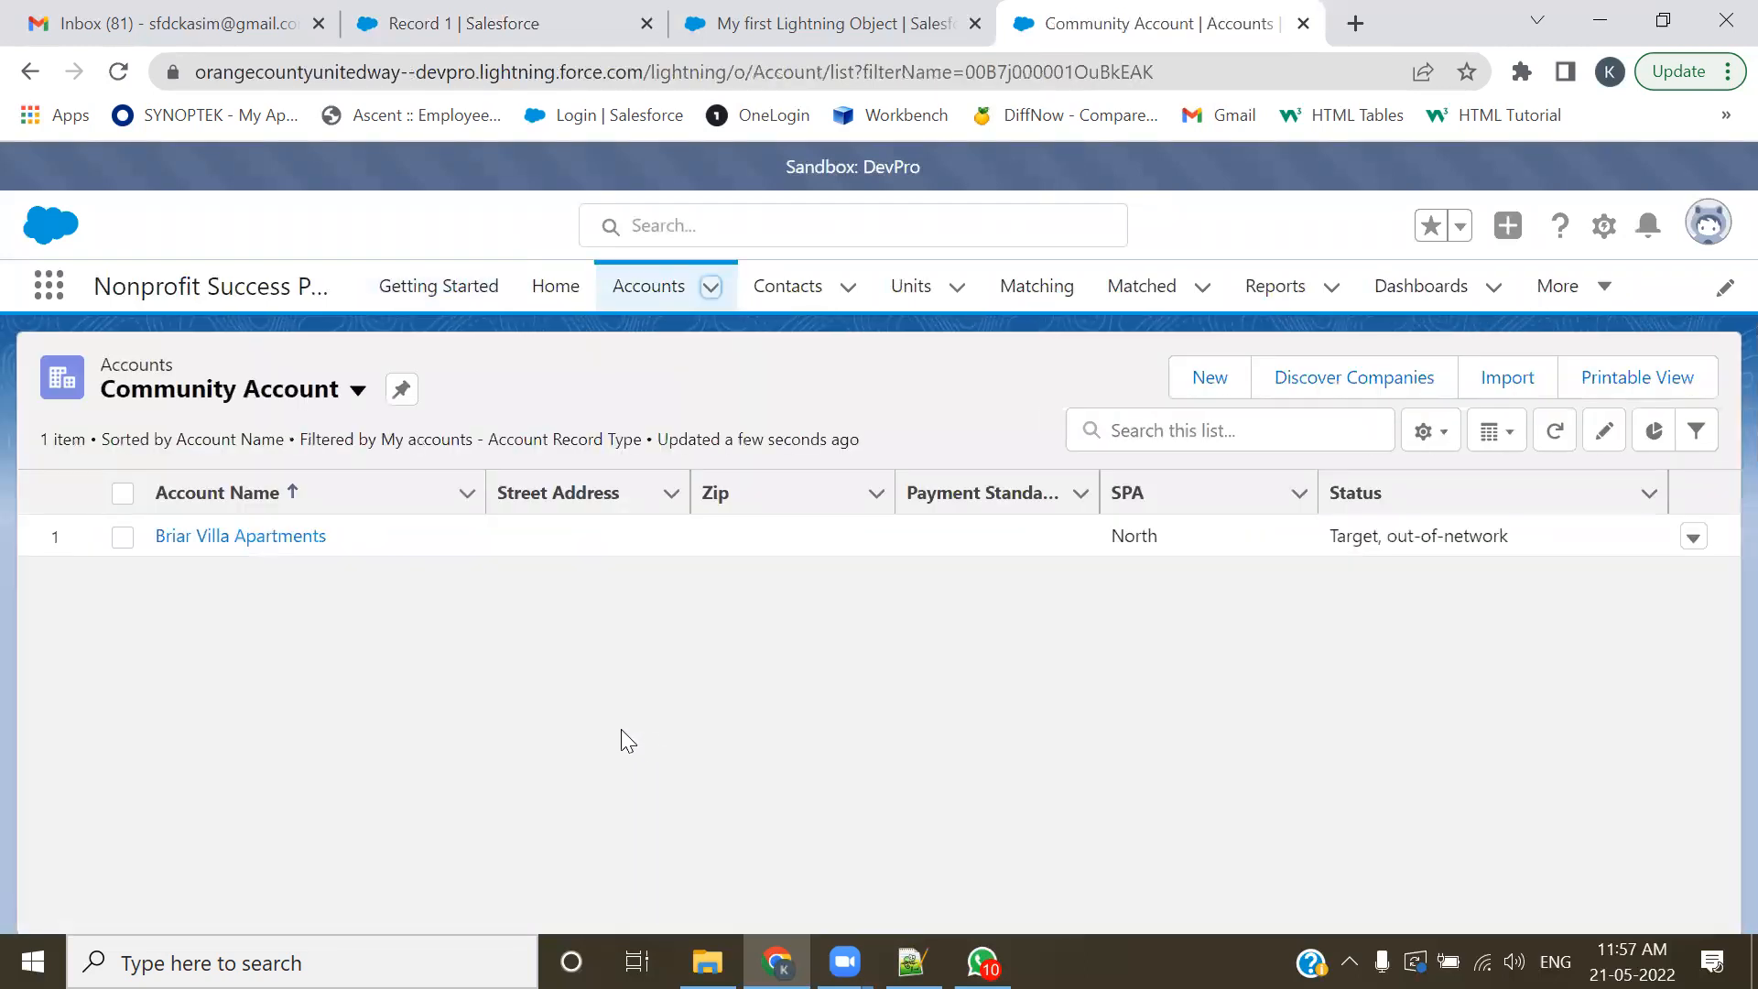
- Open the Briar Villa Apartments account and compare its header fields with the full field list in its details
left_click(255, 536)
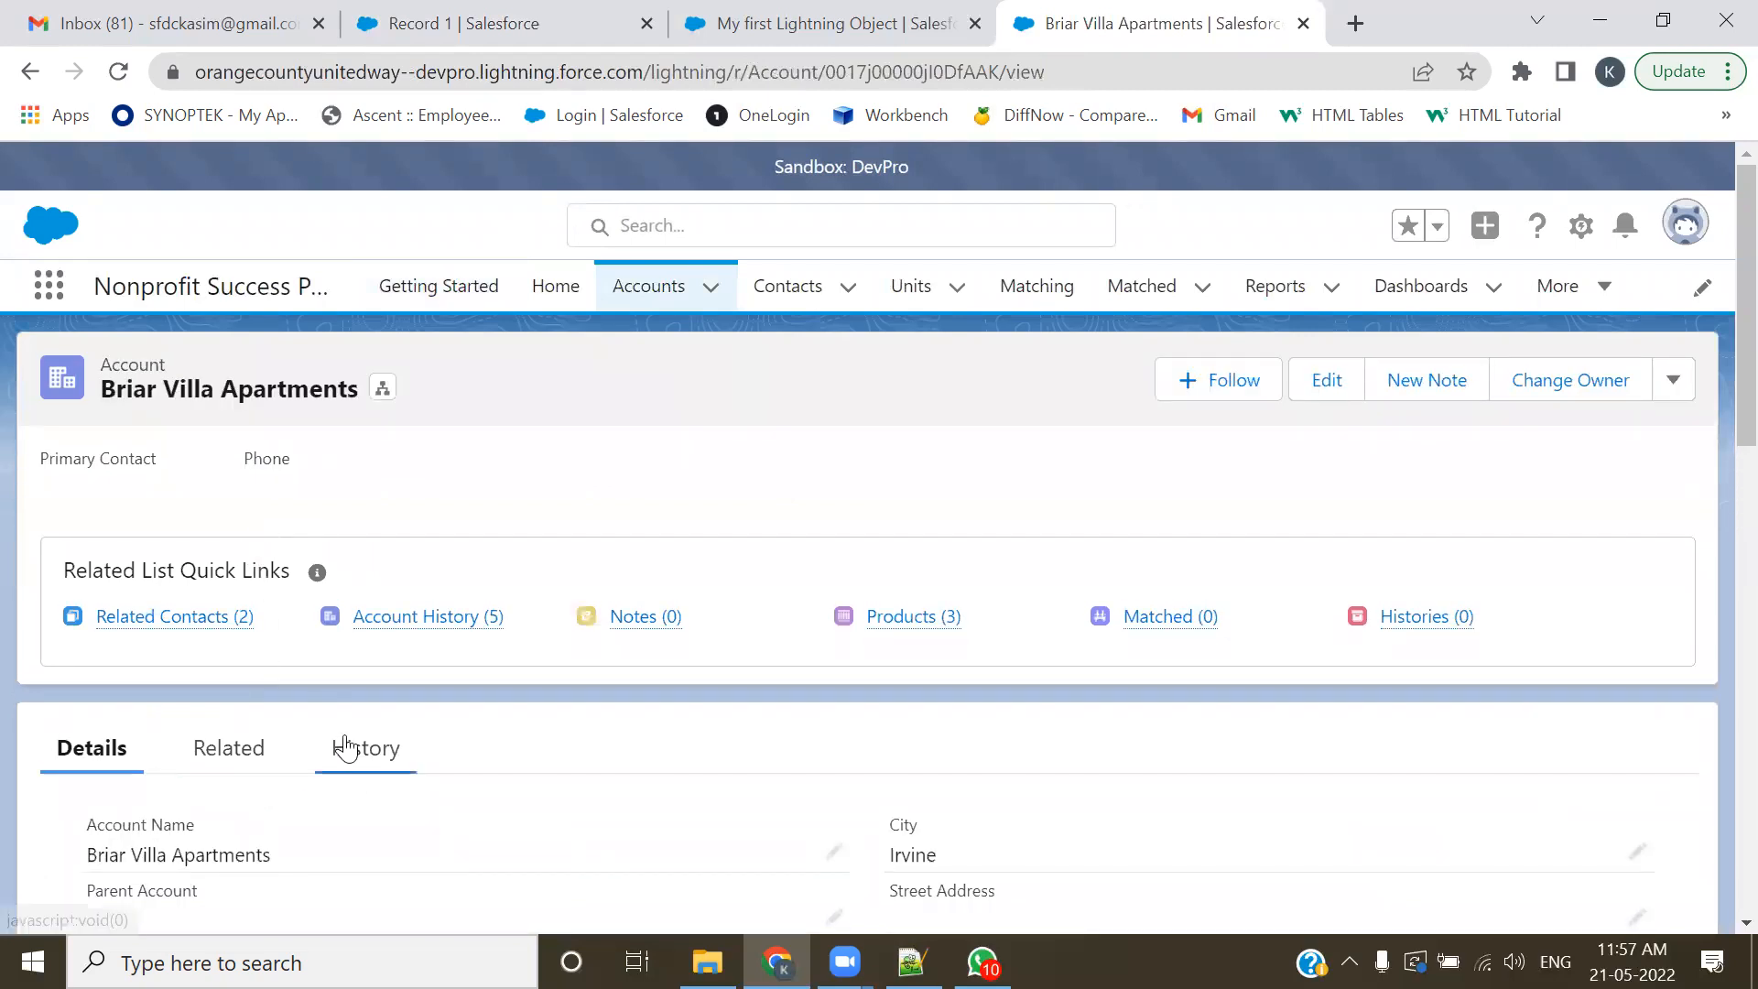
scroll(345, 745, "down", 3)
scroll(723, 697, "down", 1)
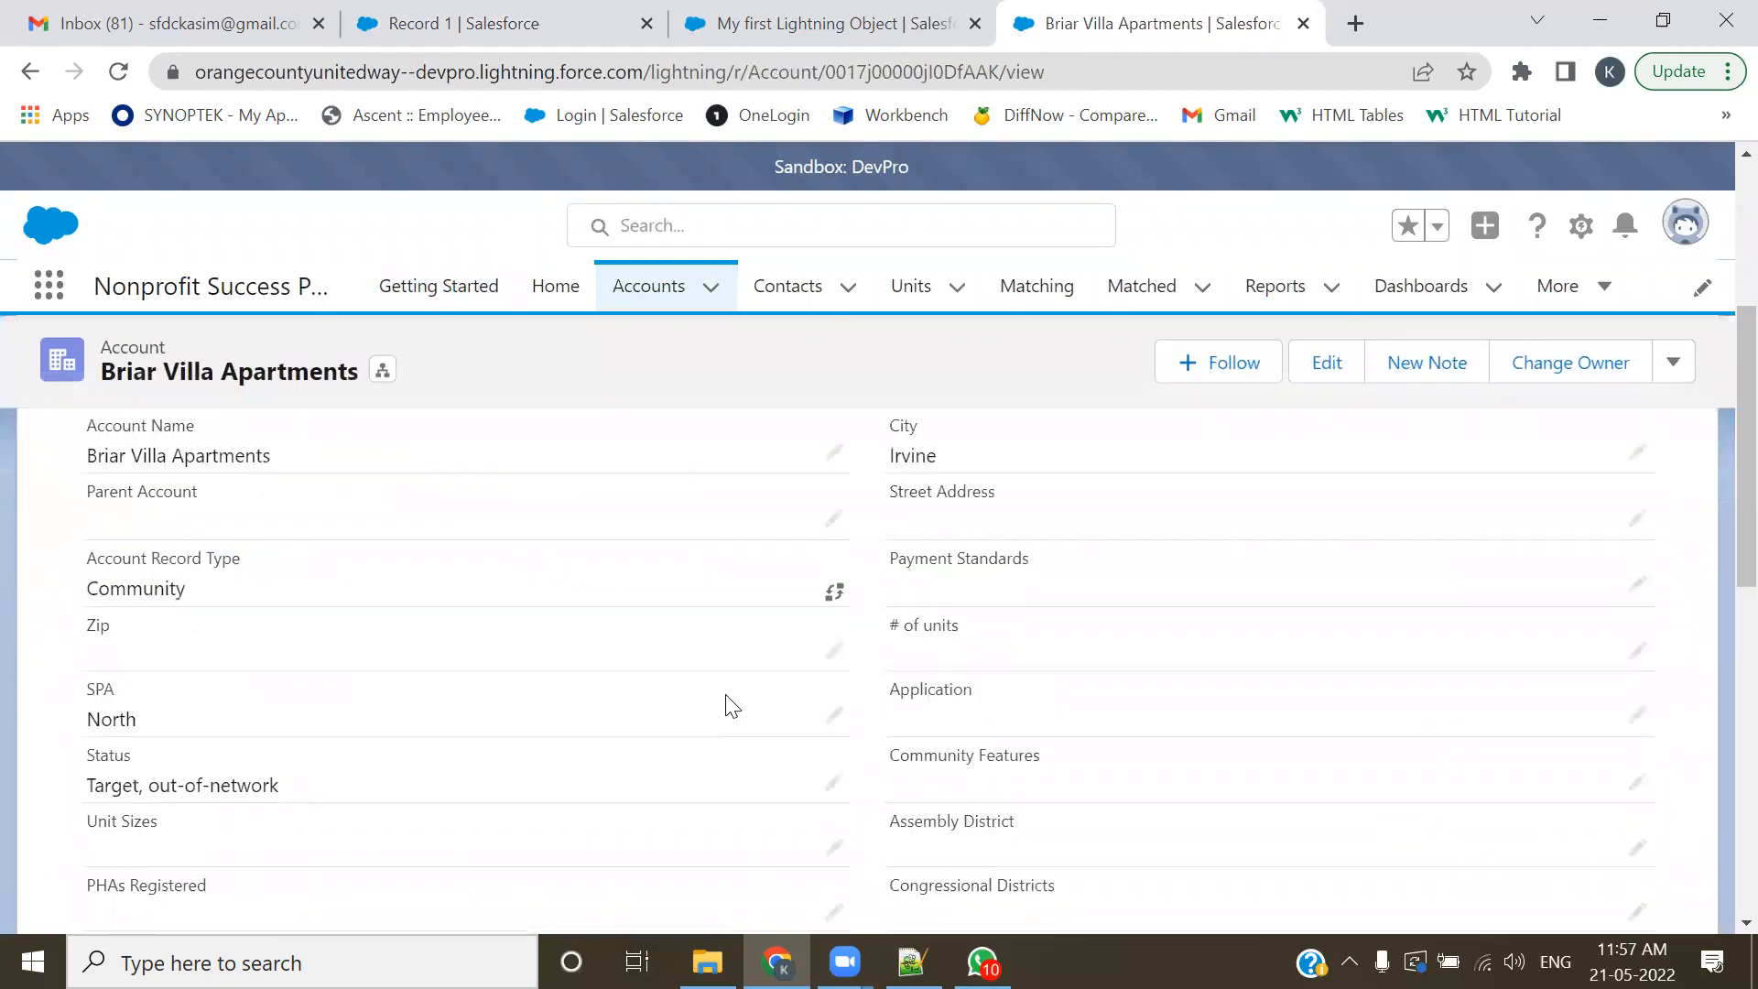
scroll(266, 600, "up", 1)
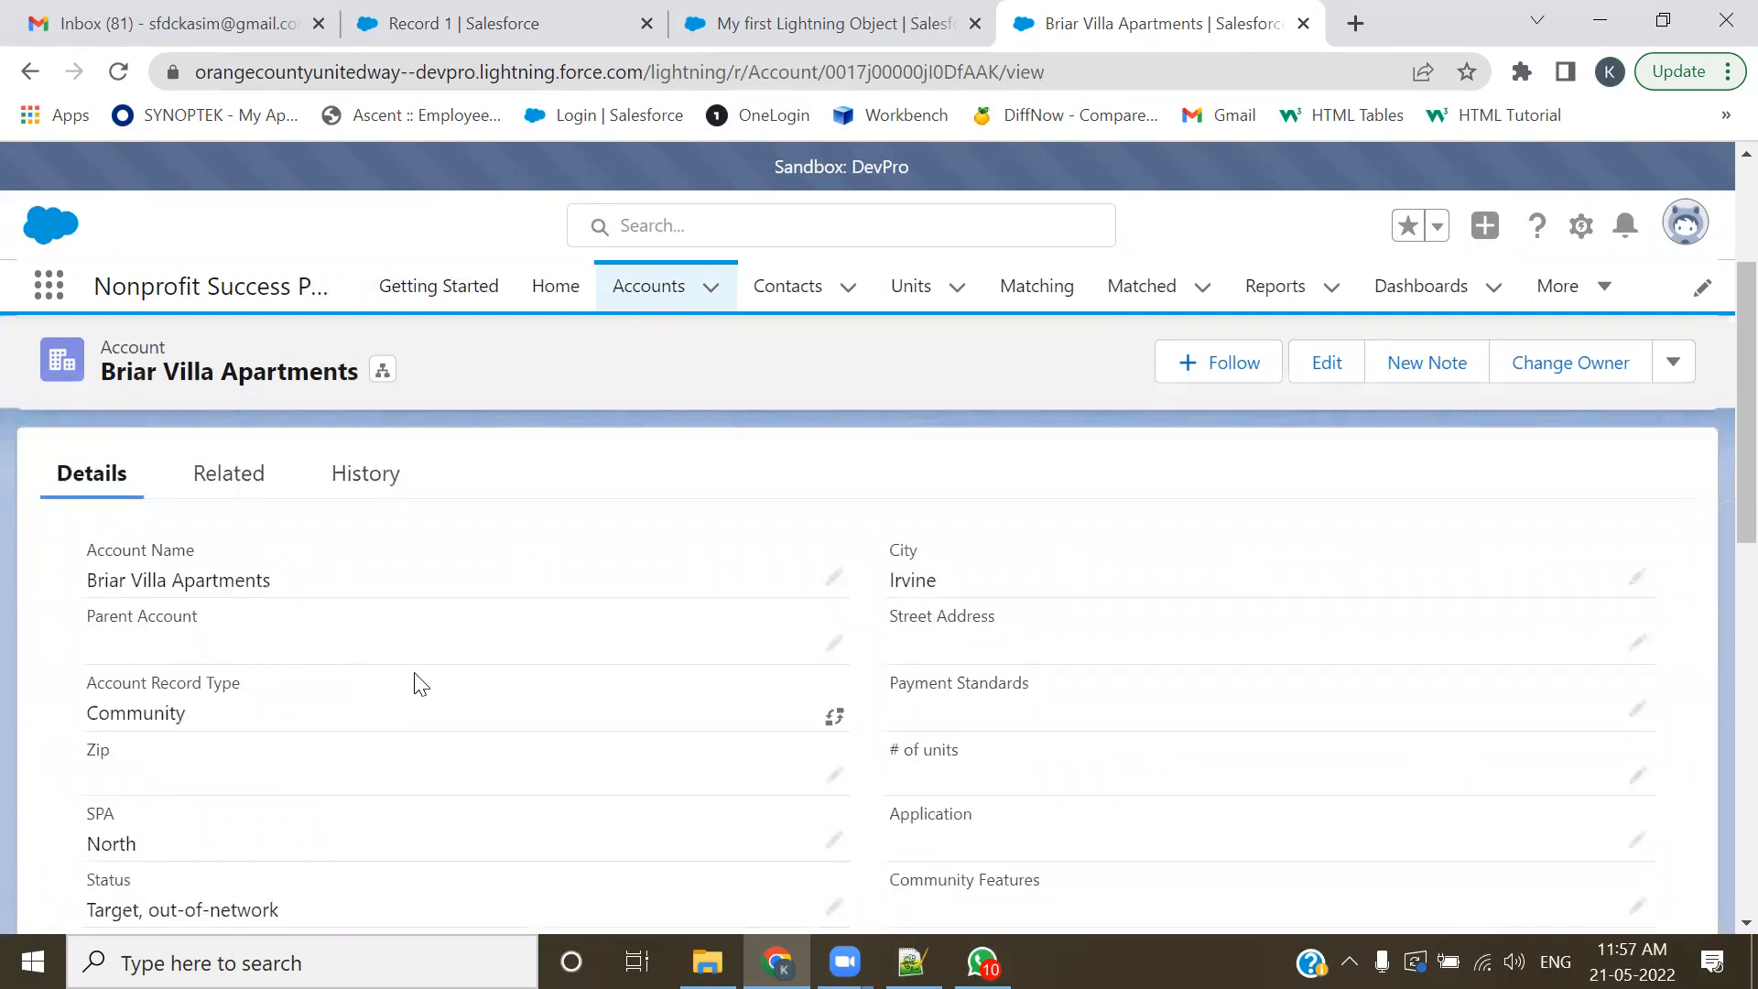
scroll(953, 719, "down", 10)
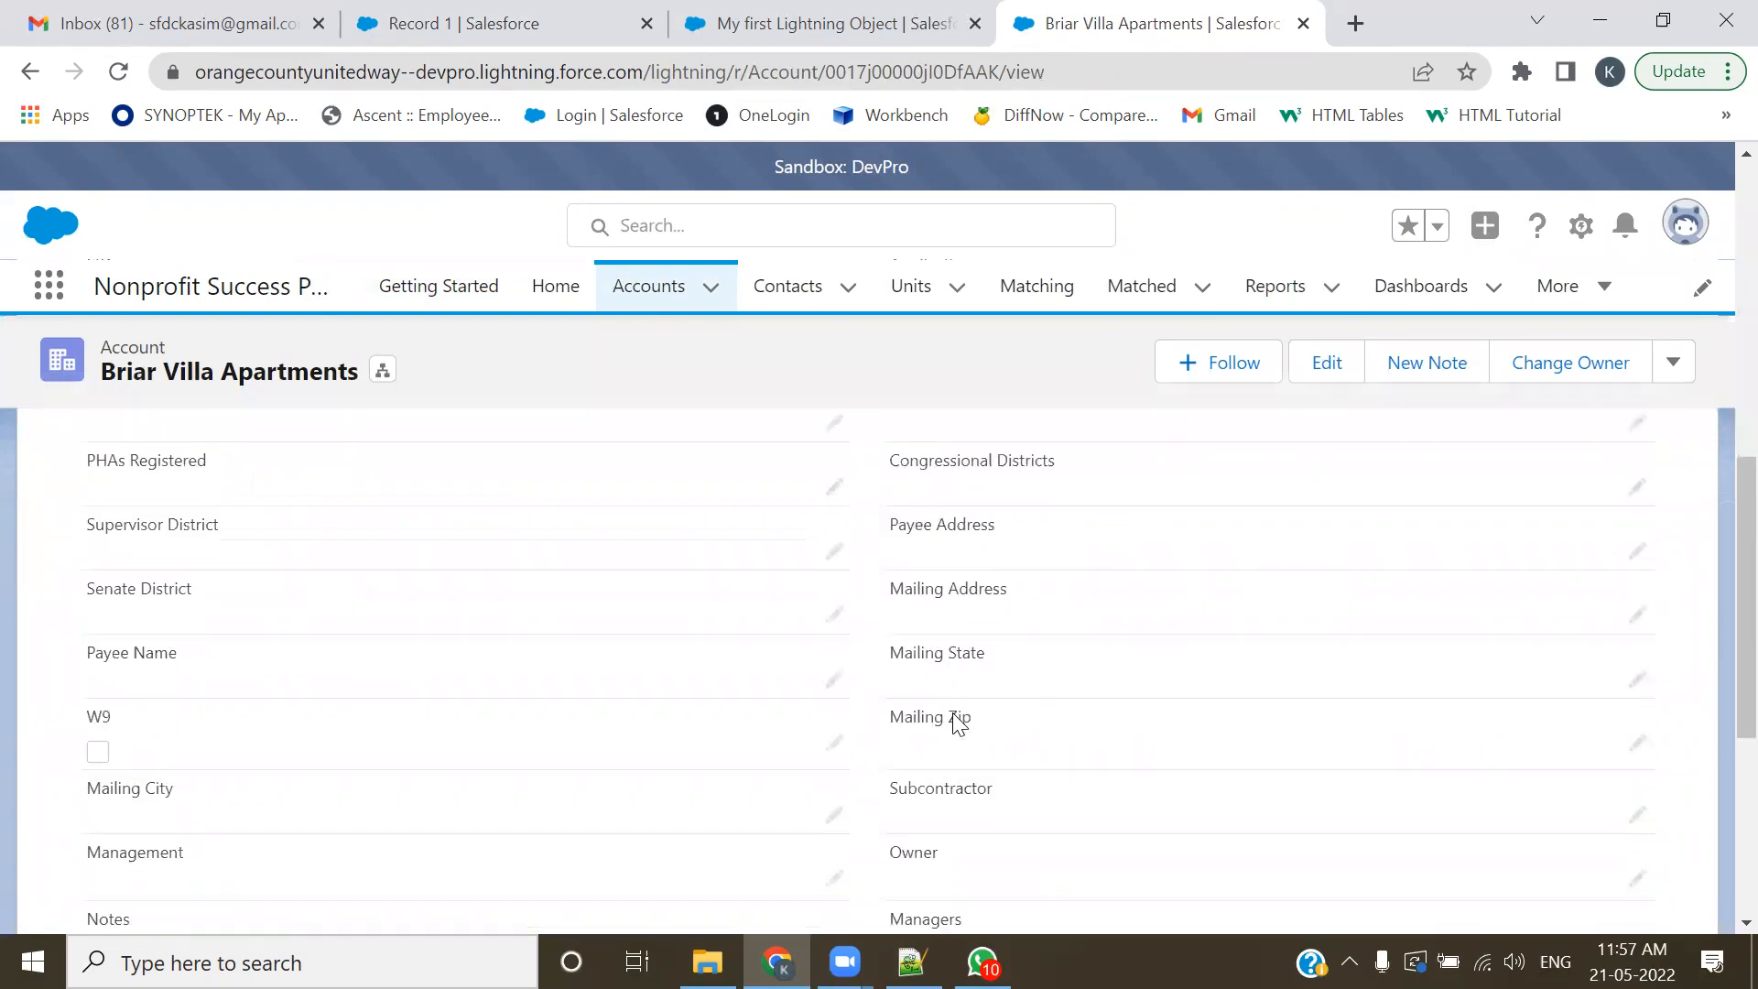
scroll(953, 712, "up", 10)
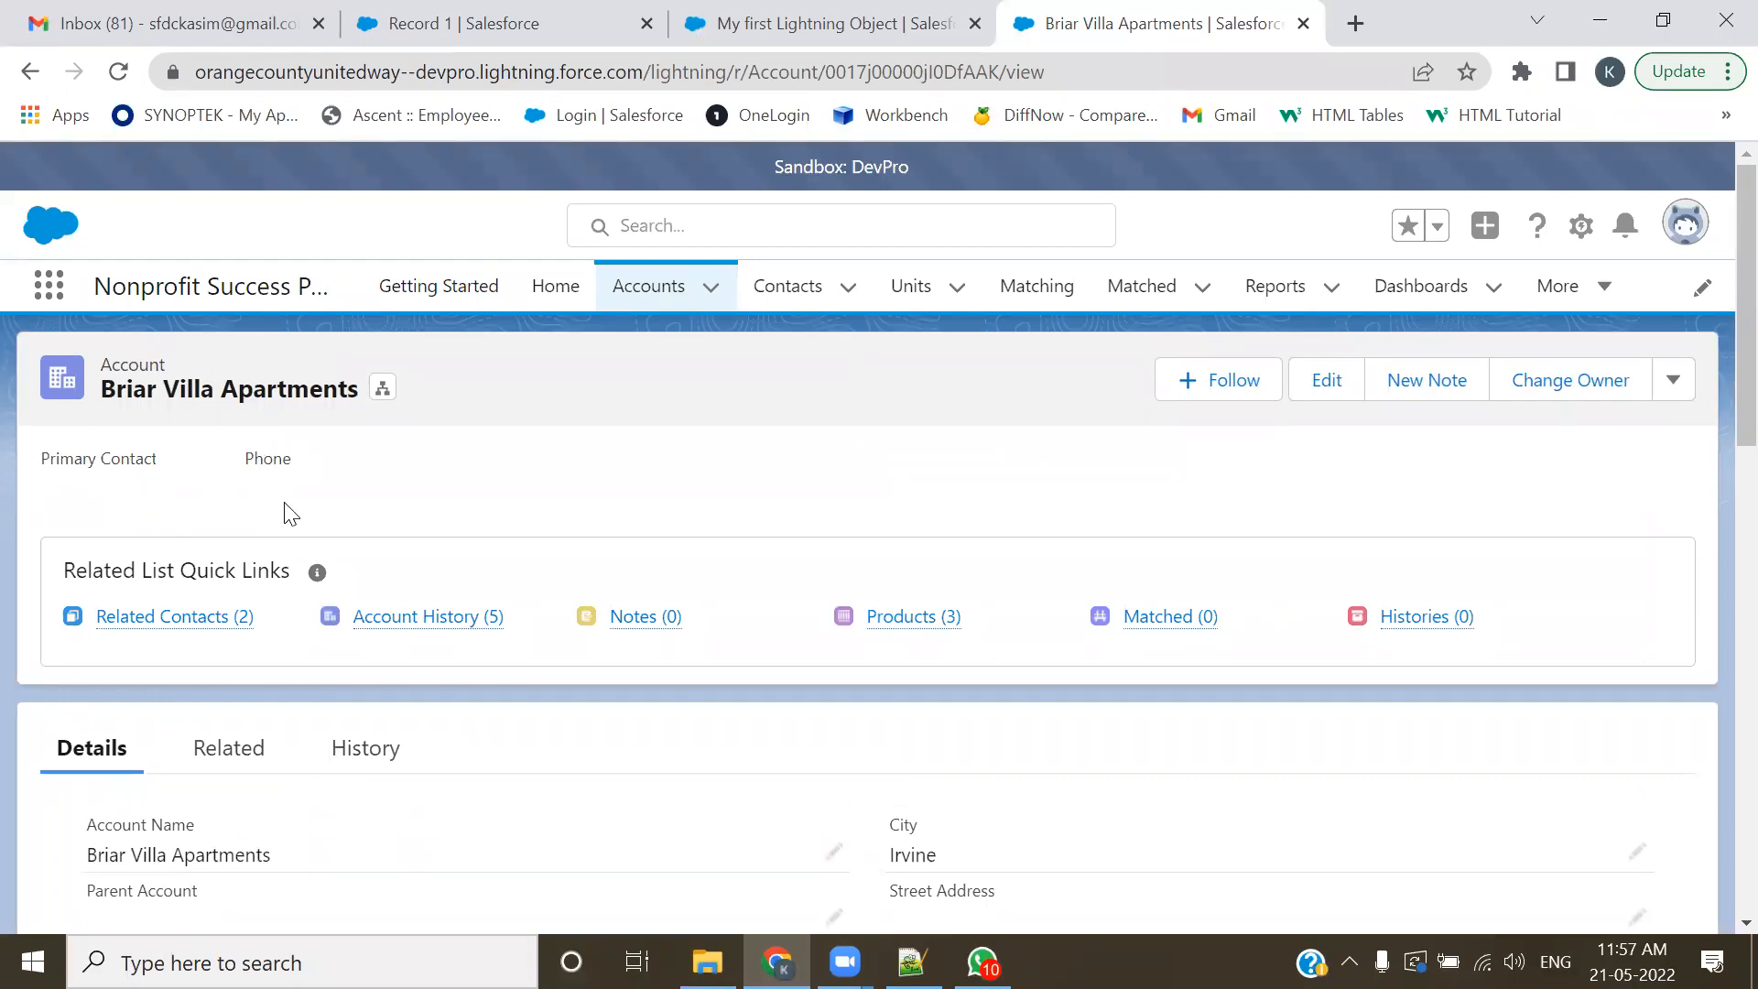
- Open the first listed contact, examine its header's gift fields against its long details section, and close the sandbox page
left_click(793, 291)
left_click(188, 540)
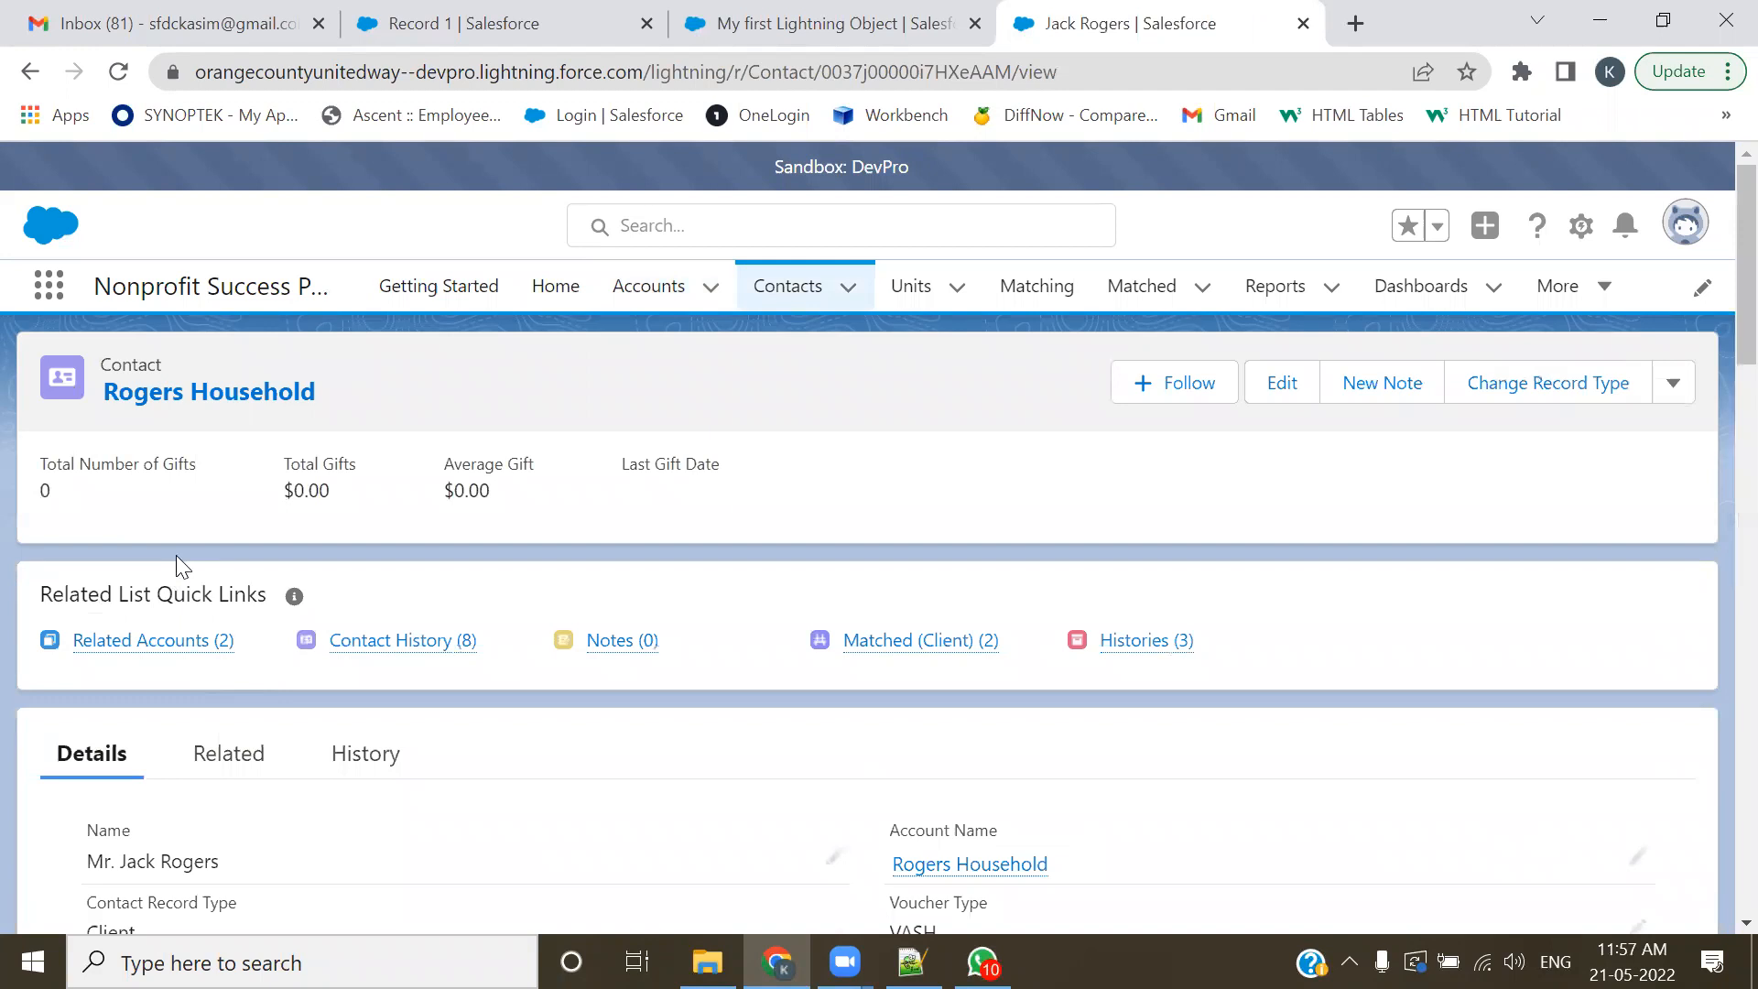
left_click_drag(732, 476, 160, 485)
left_click(841, 481)
scroll(383, 529, "down", 7)
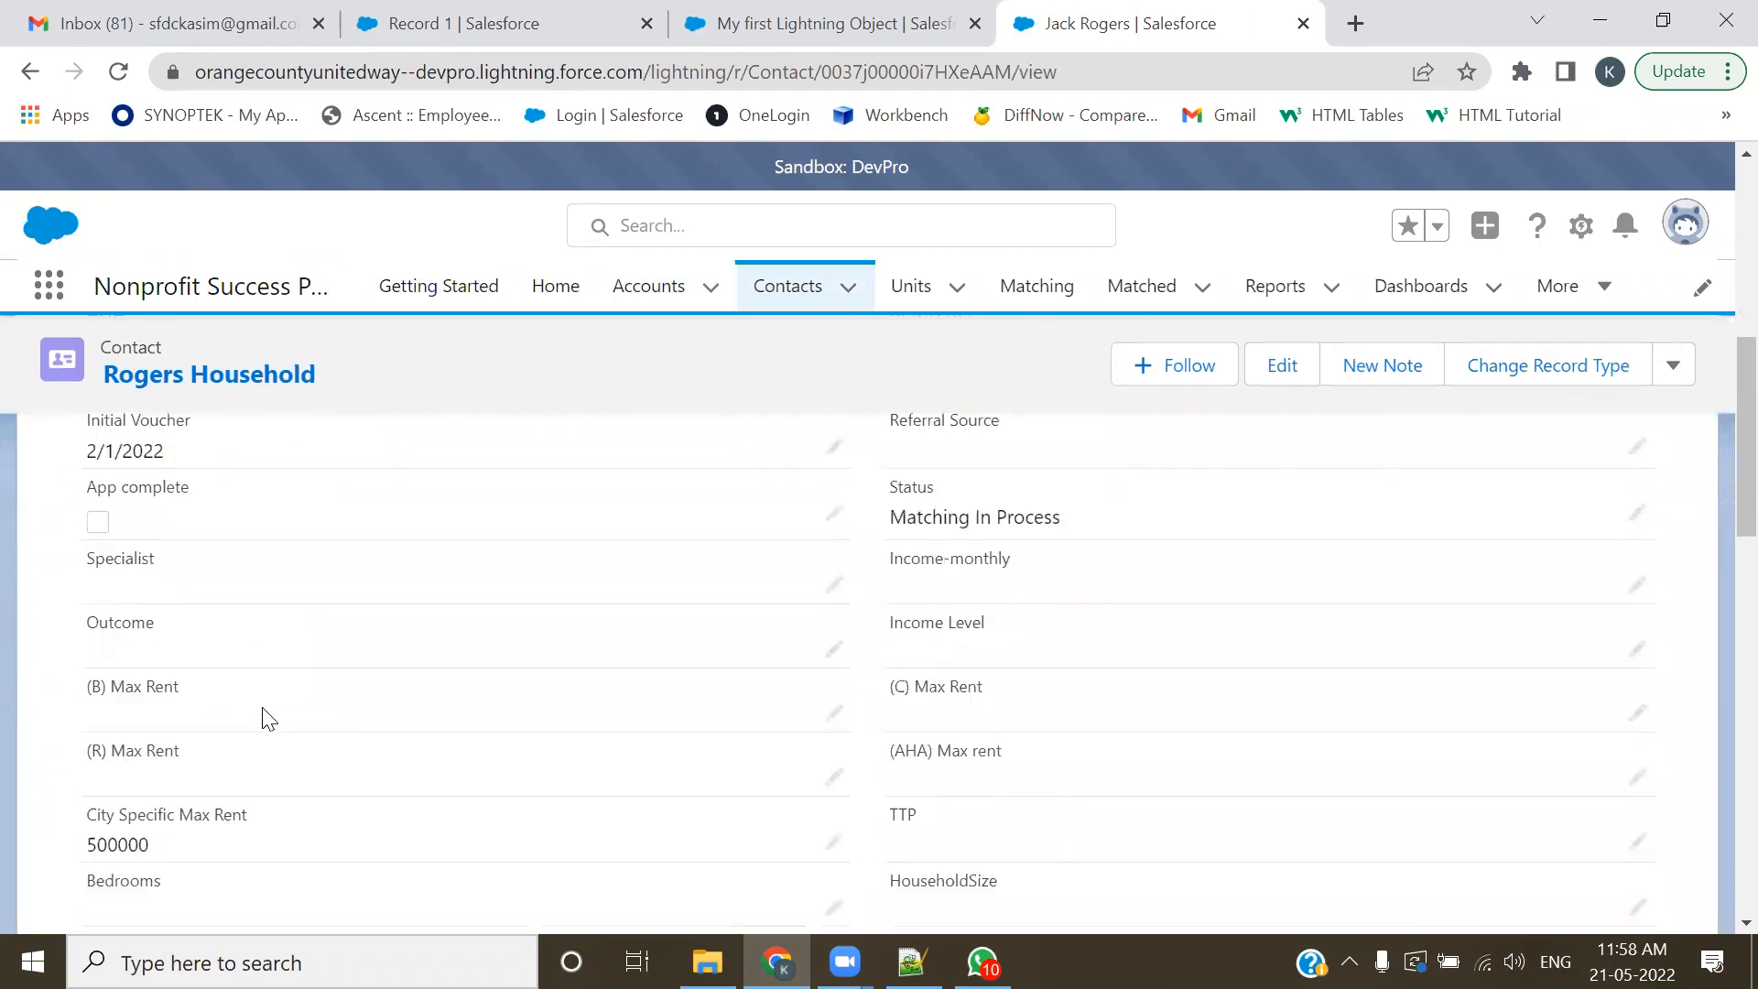
scroll(265, 719, "down", 10)
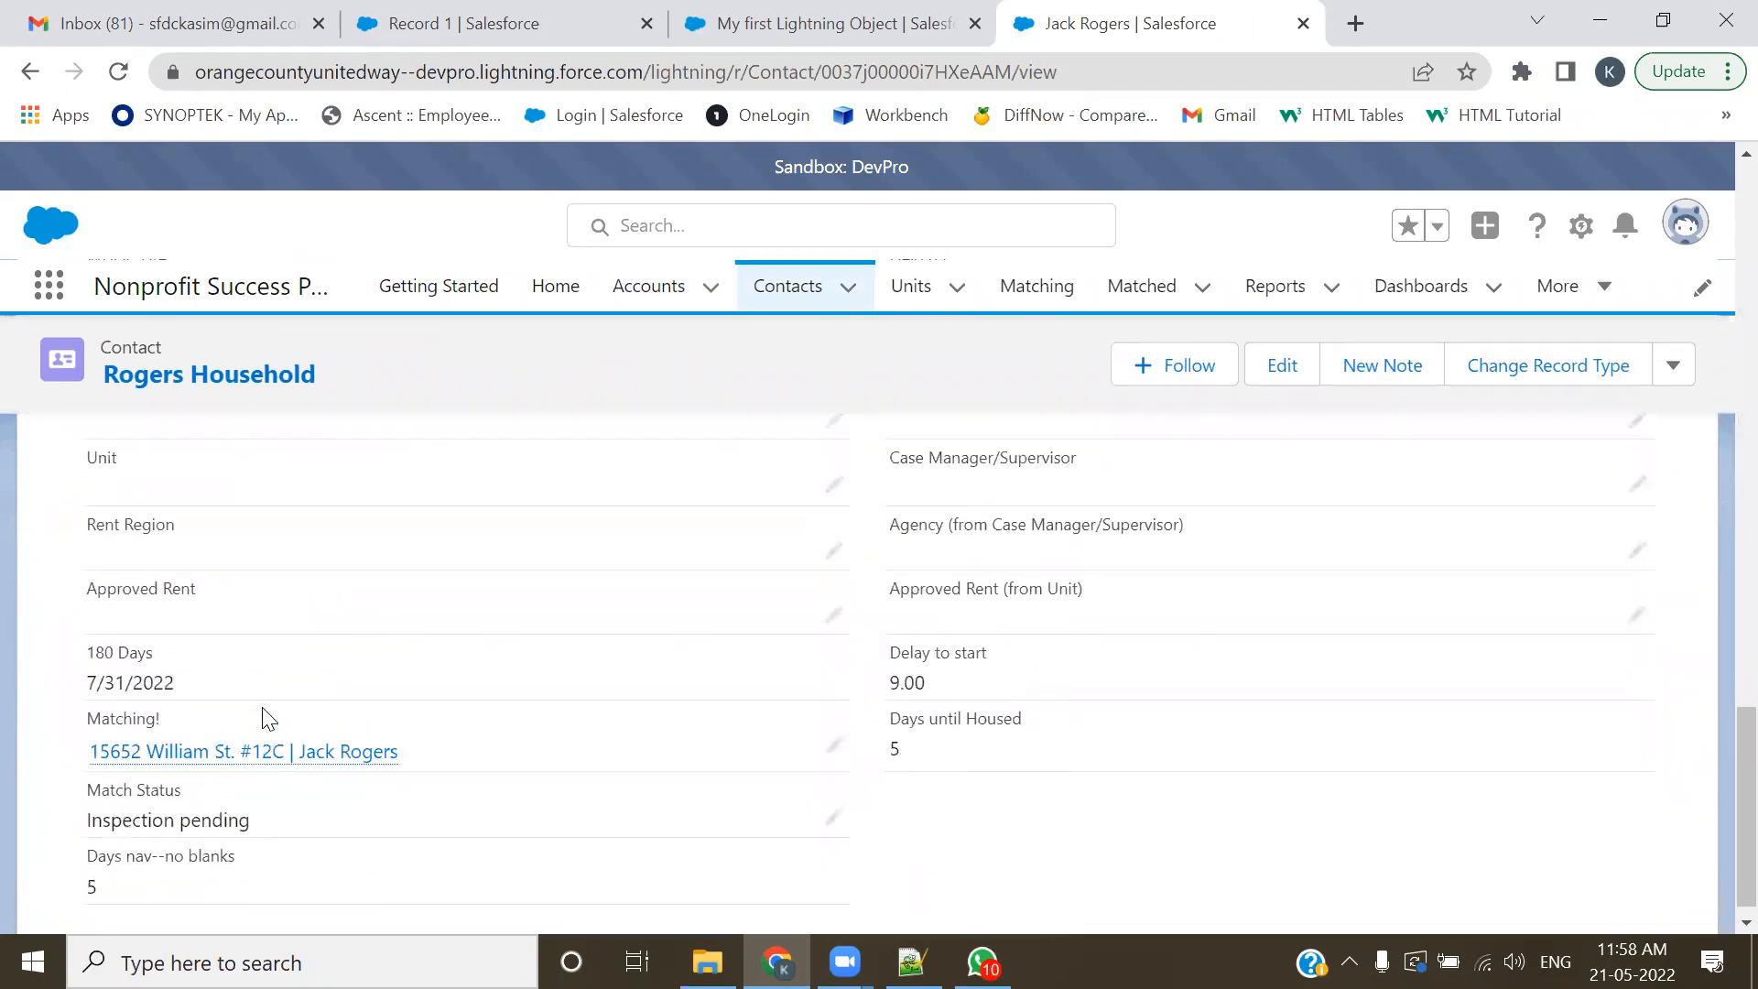
scroll(262, 719, "up", 15)
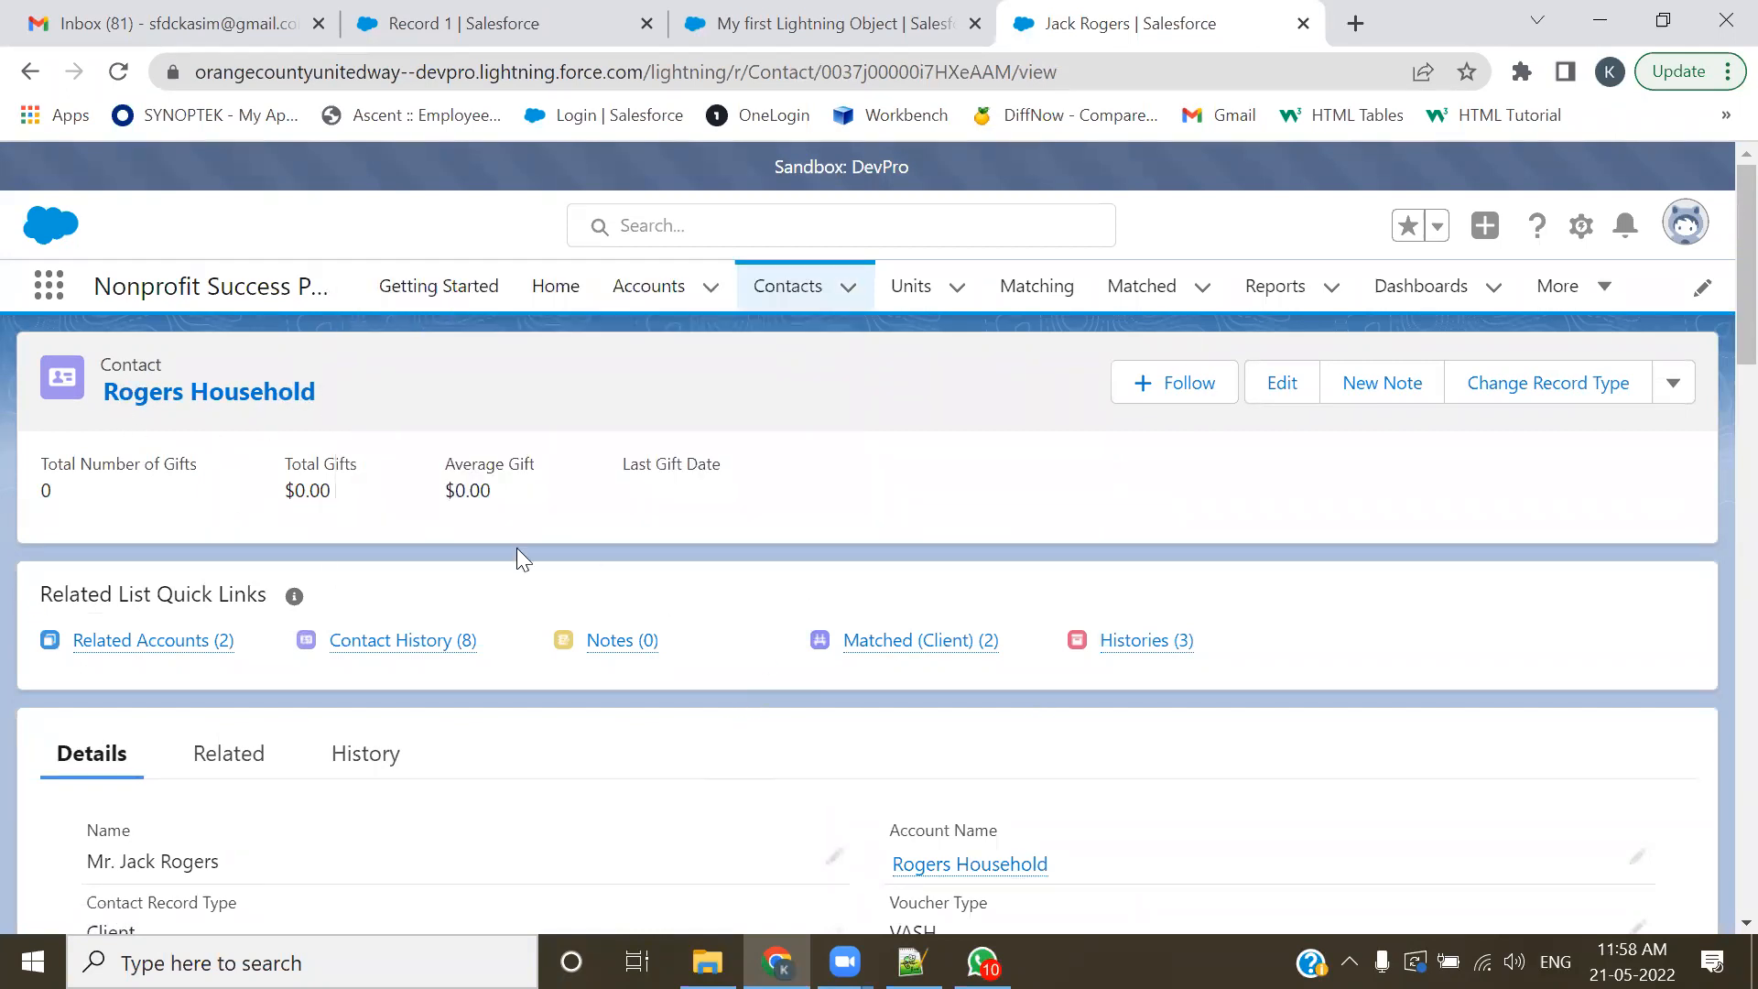
left_click_drag(34, 471, 733, 461)
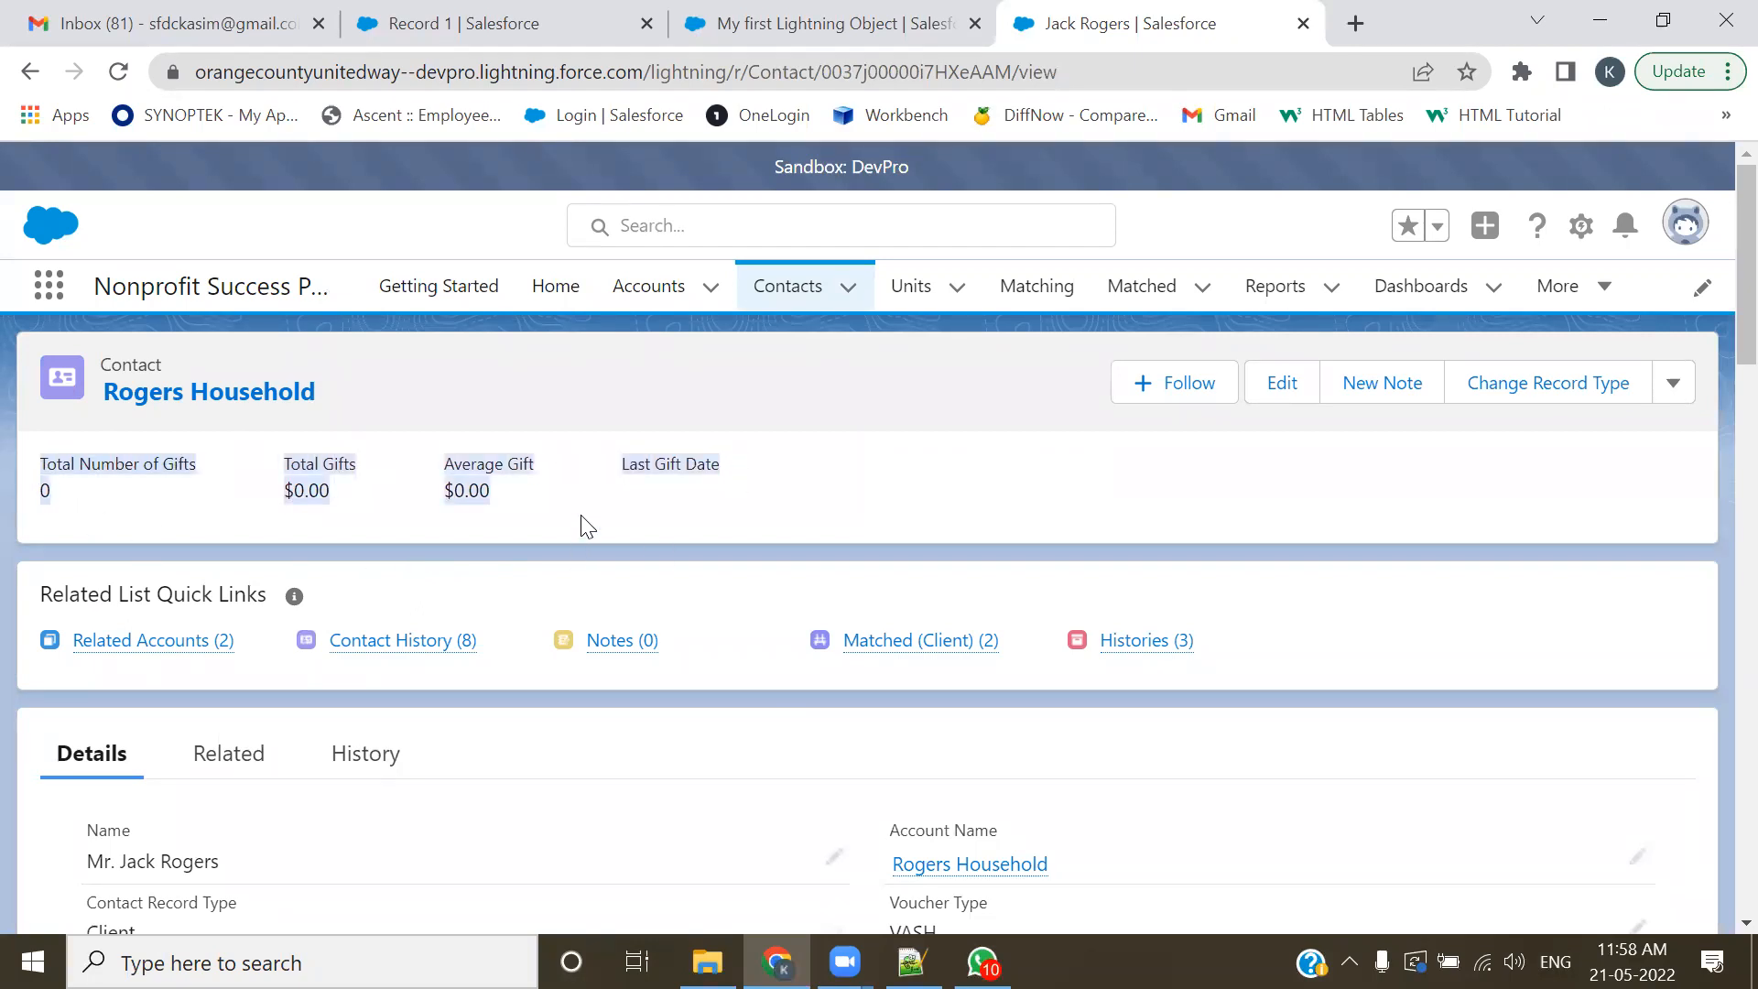
left_click(542, 525)
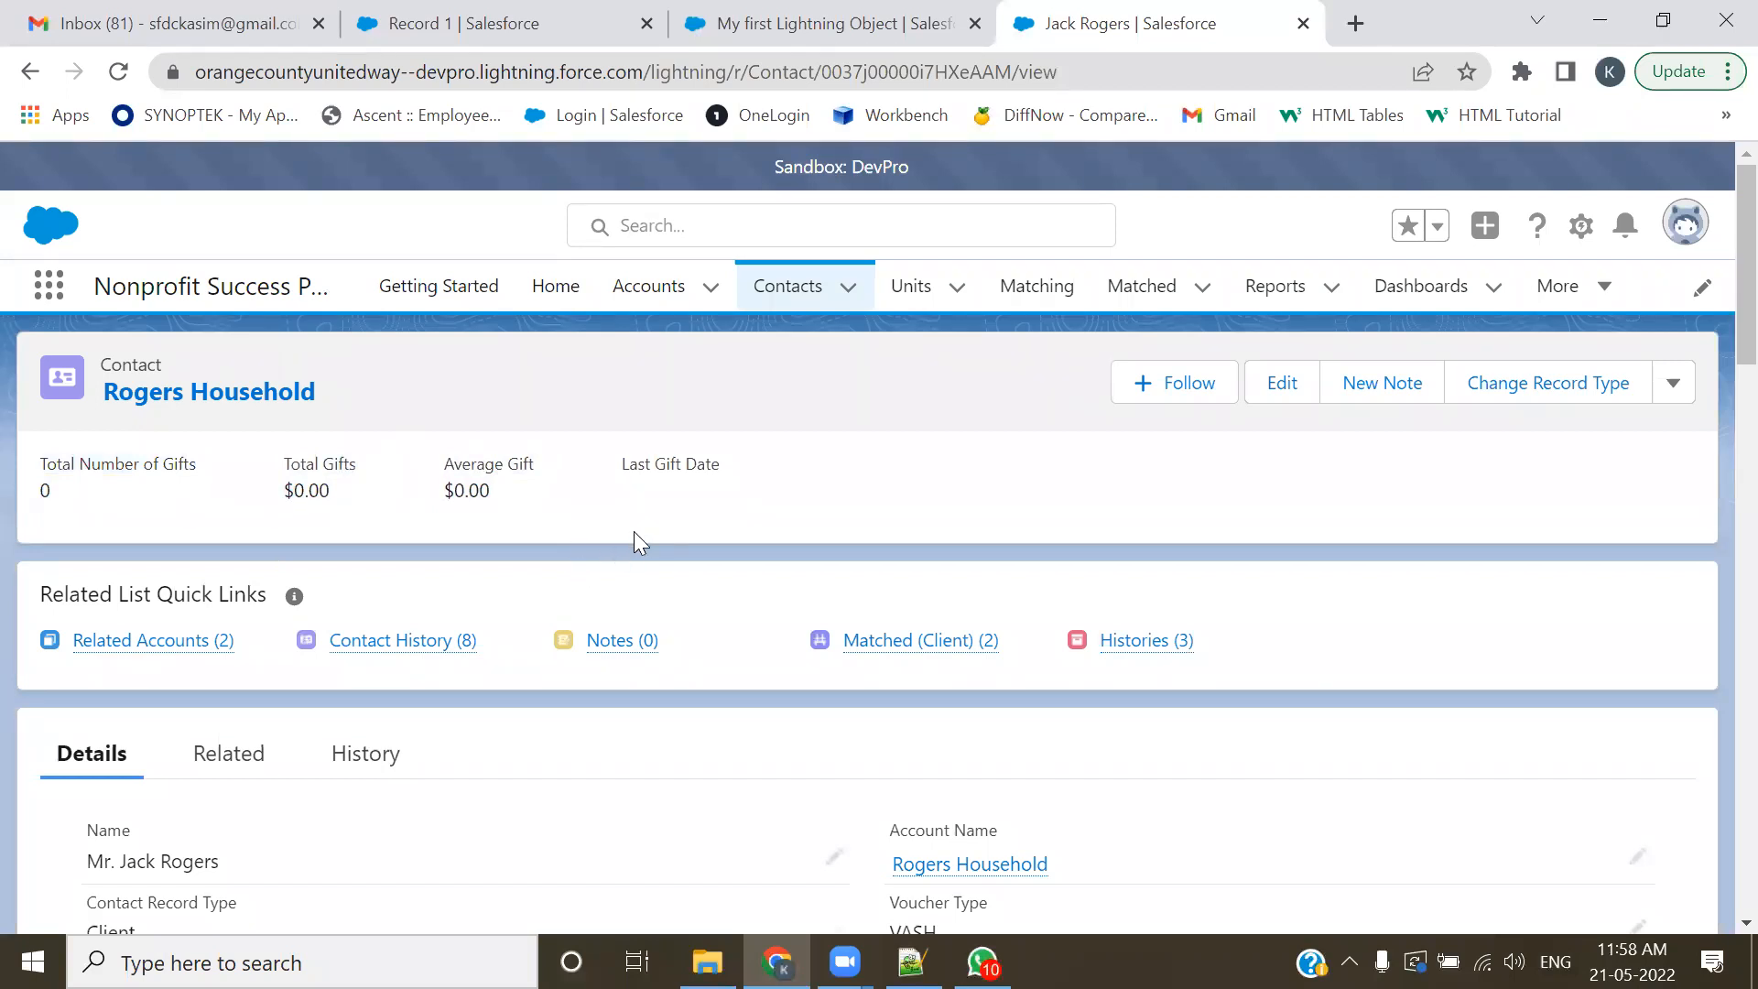
left_click(1302, 26)
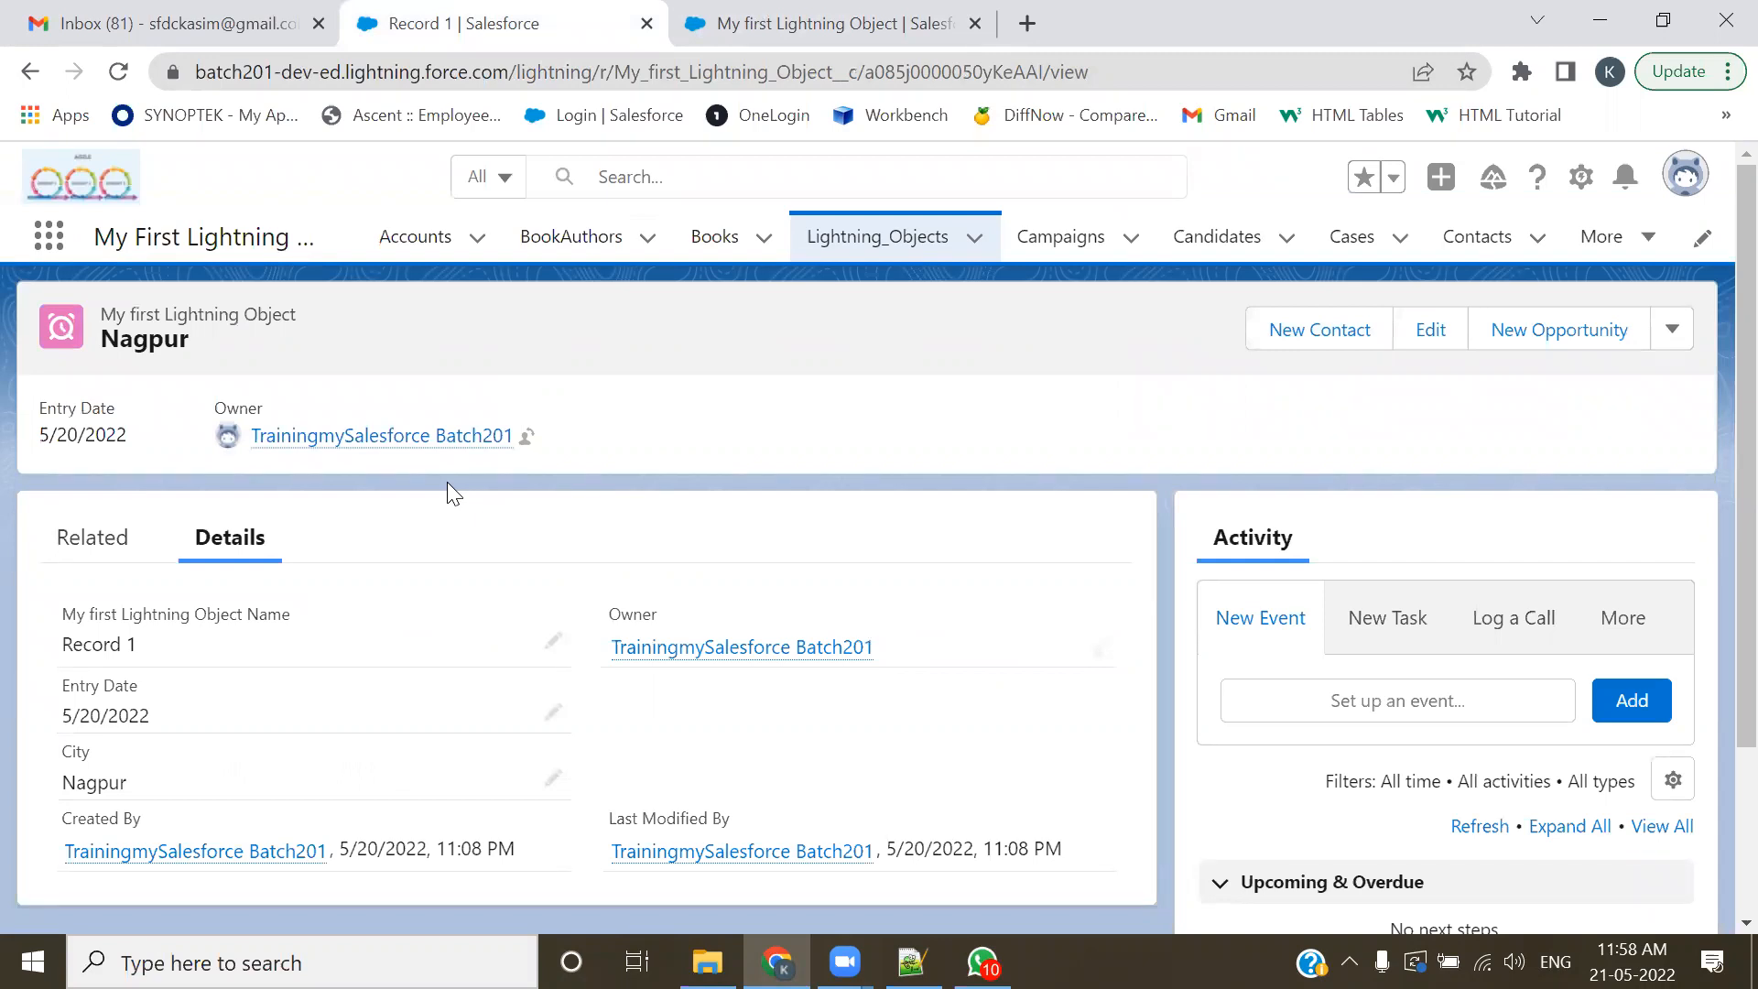
- Review Record 1's related lists and details, including the pop-up preview of the record owner
left_click(107, 546)
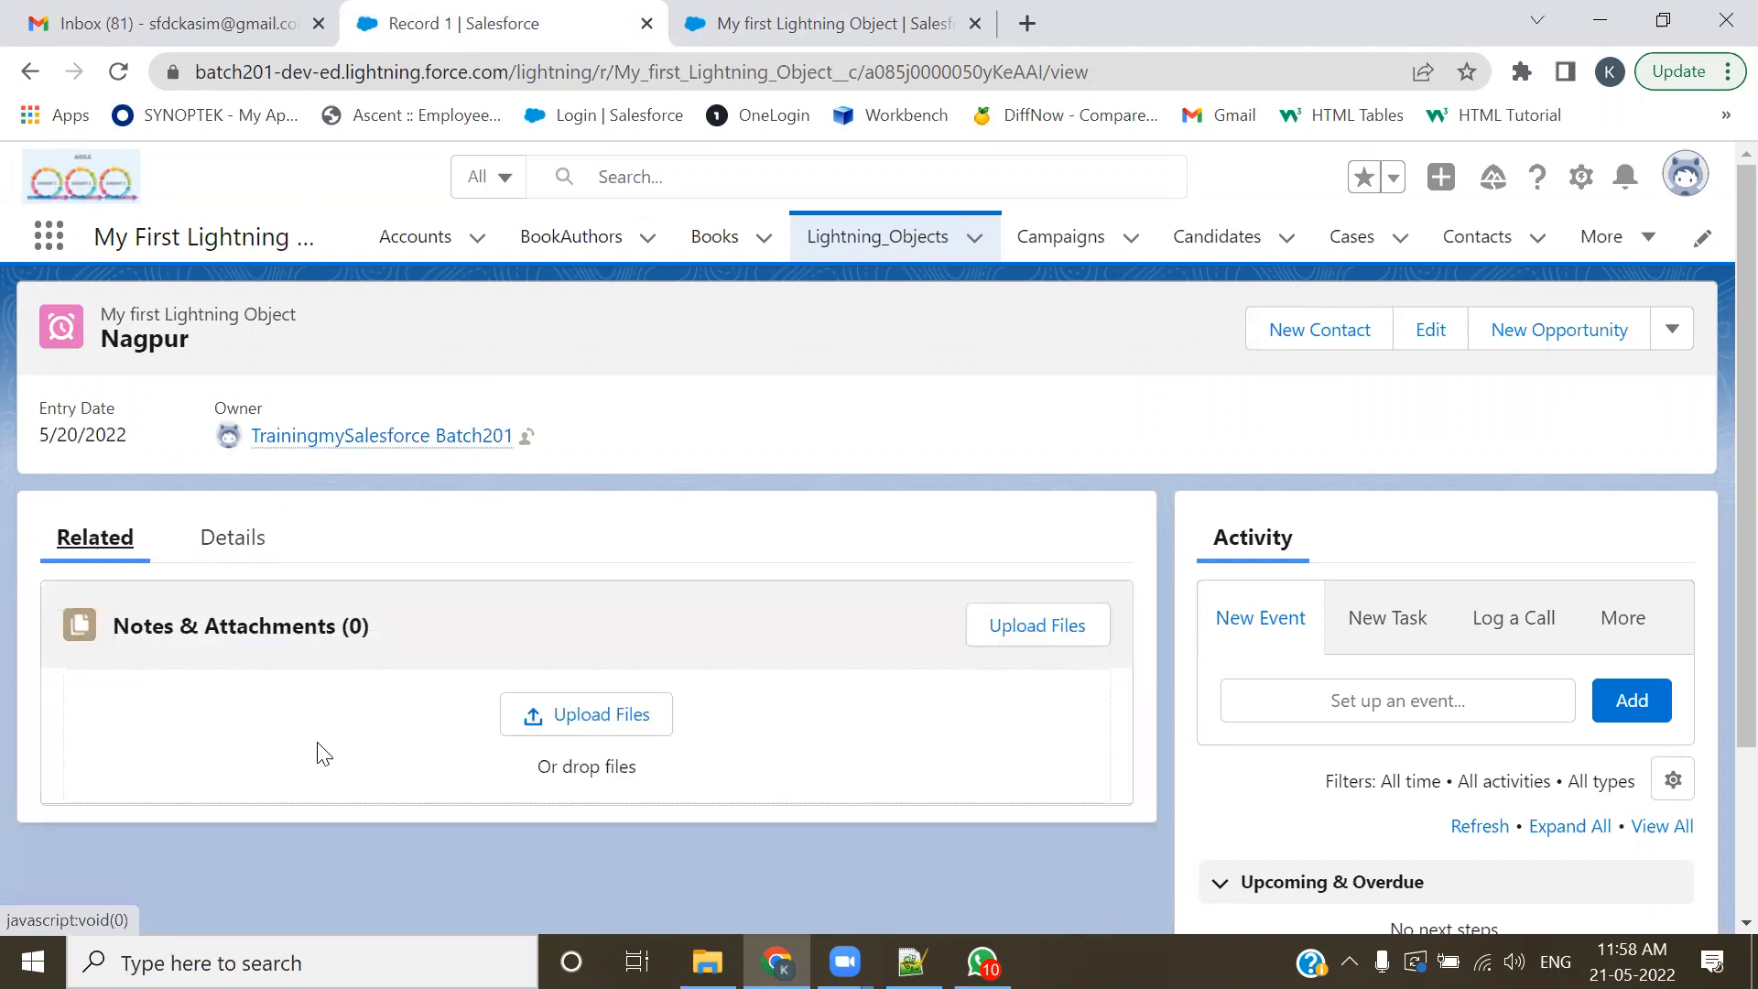
left_click(554, 722)
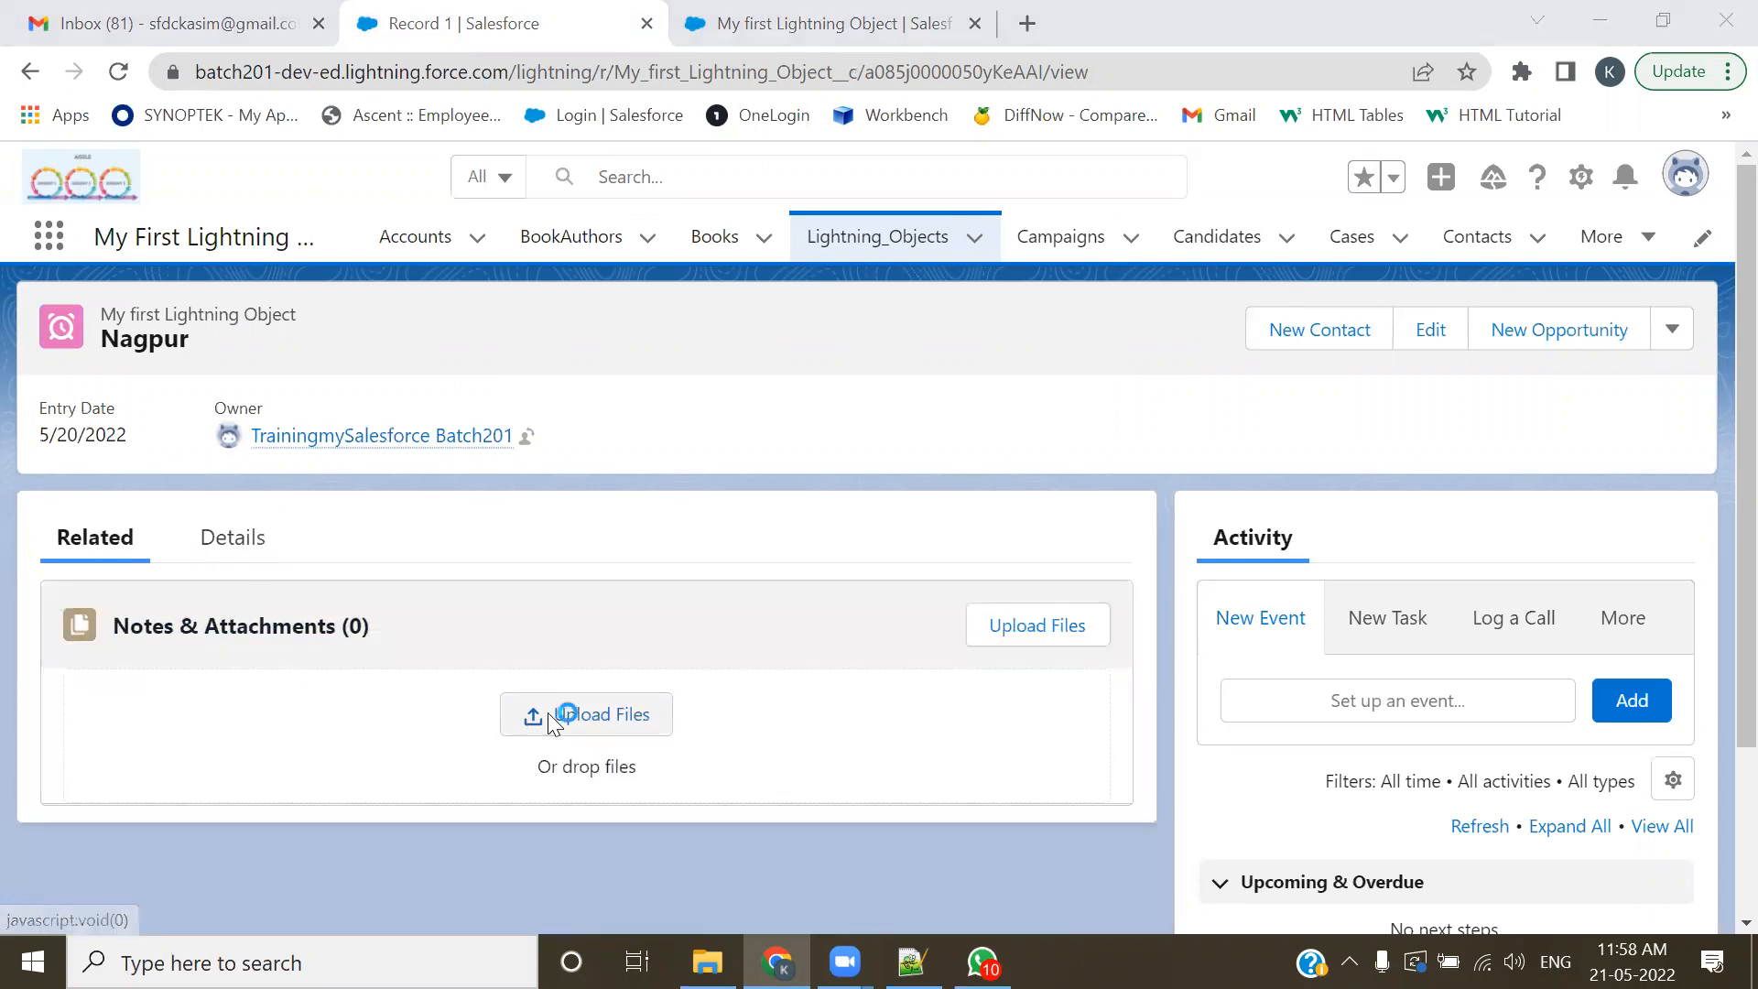
key("Escape")
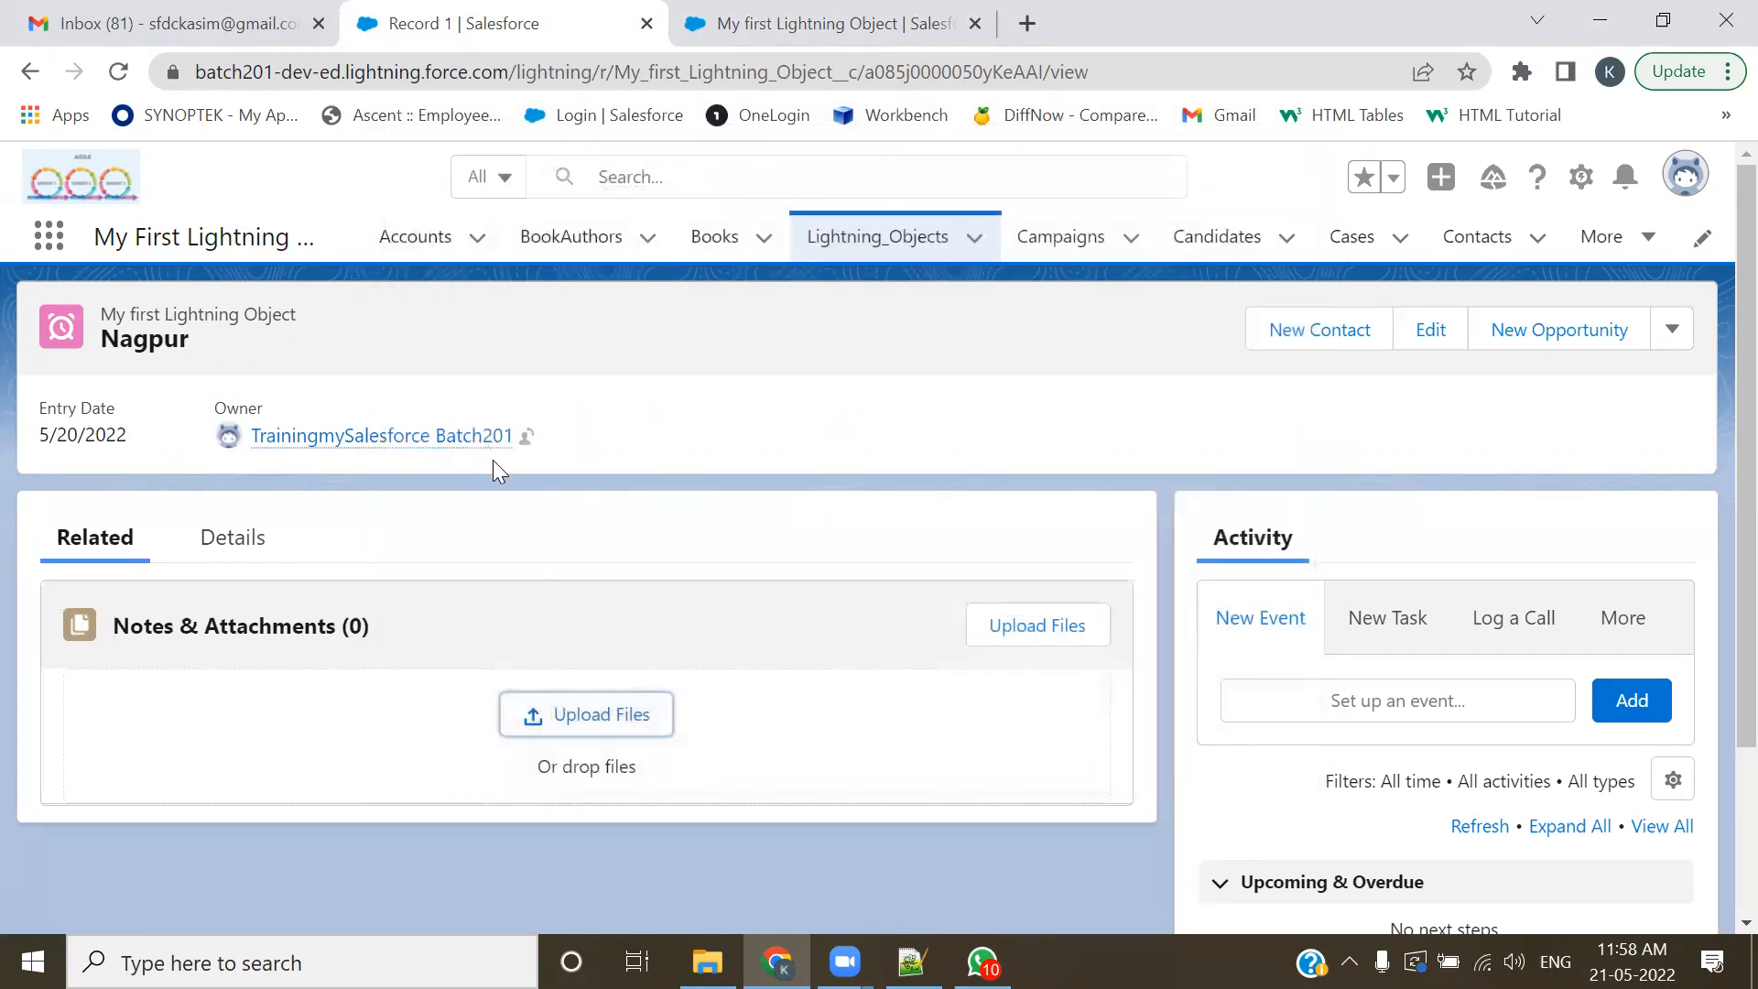
left_click(237, 542)
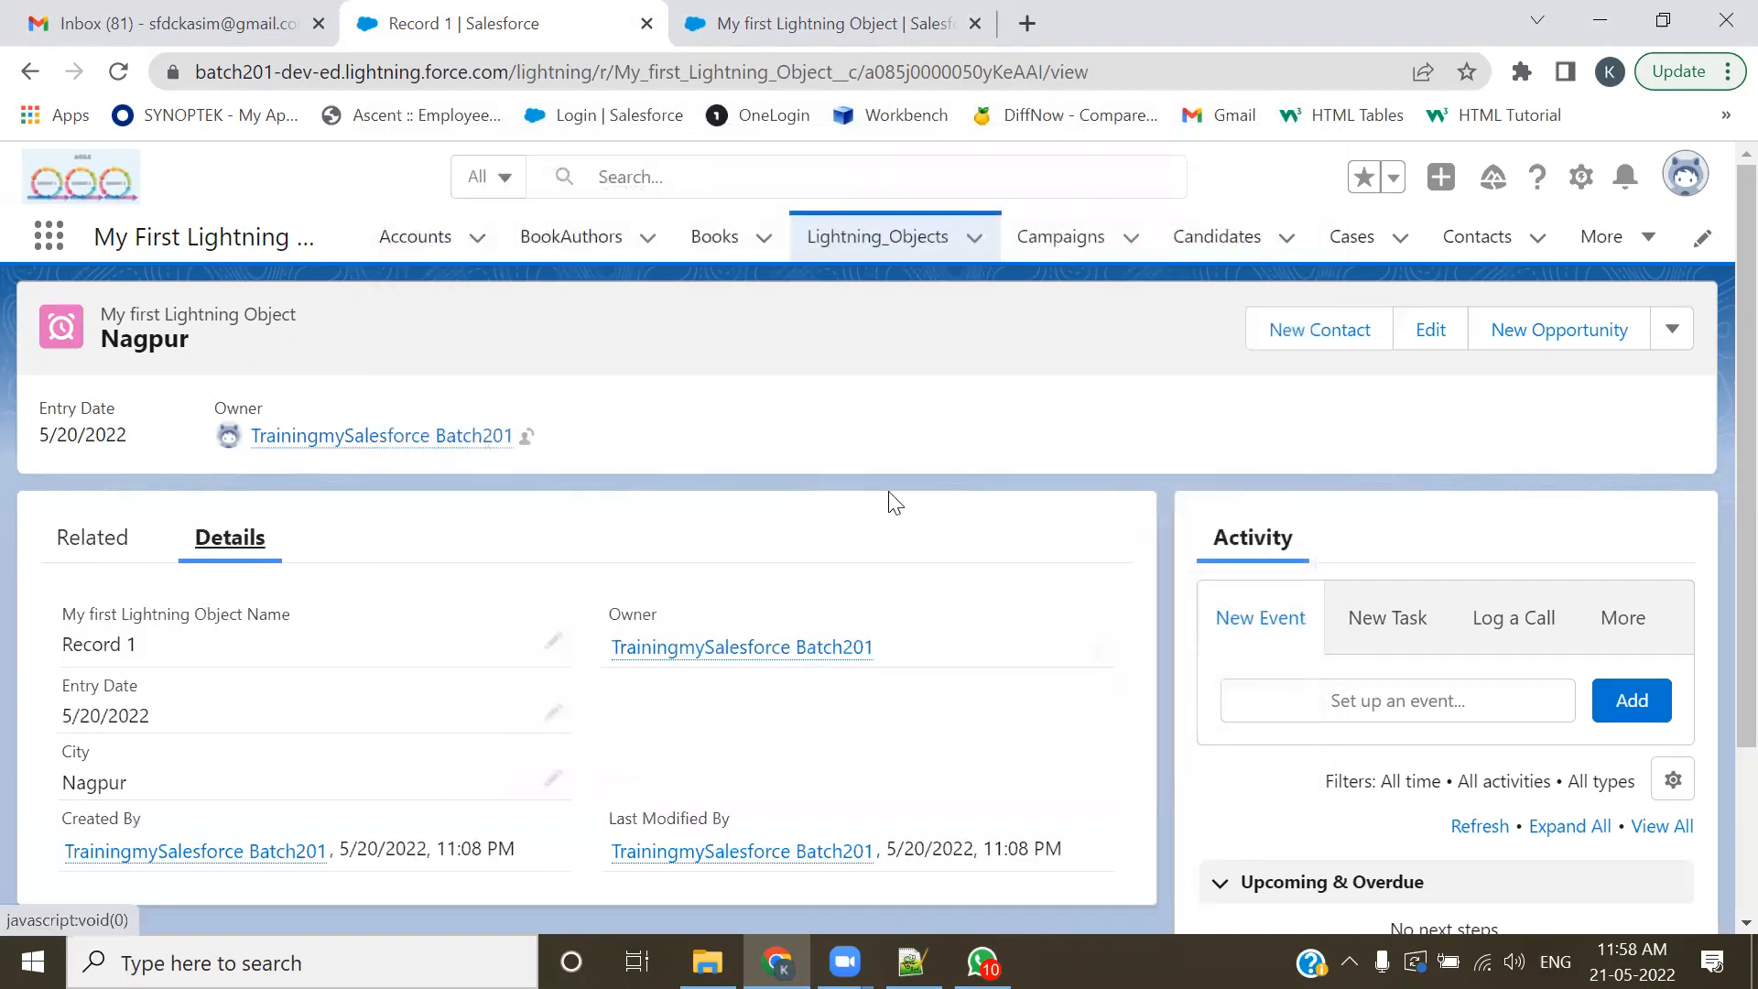
scroll(448, 664, "down", 1)
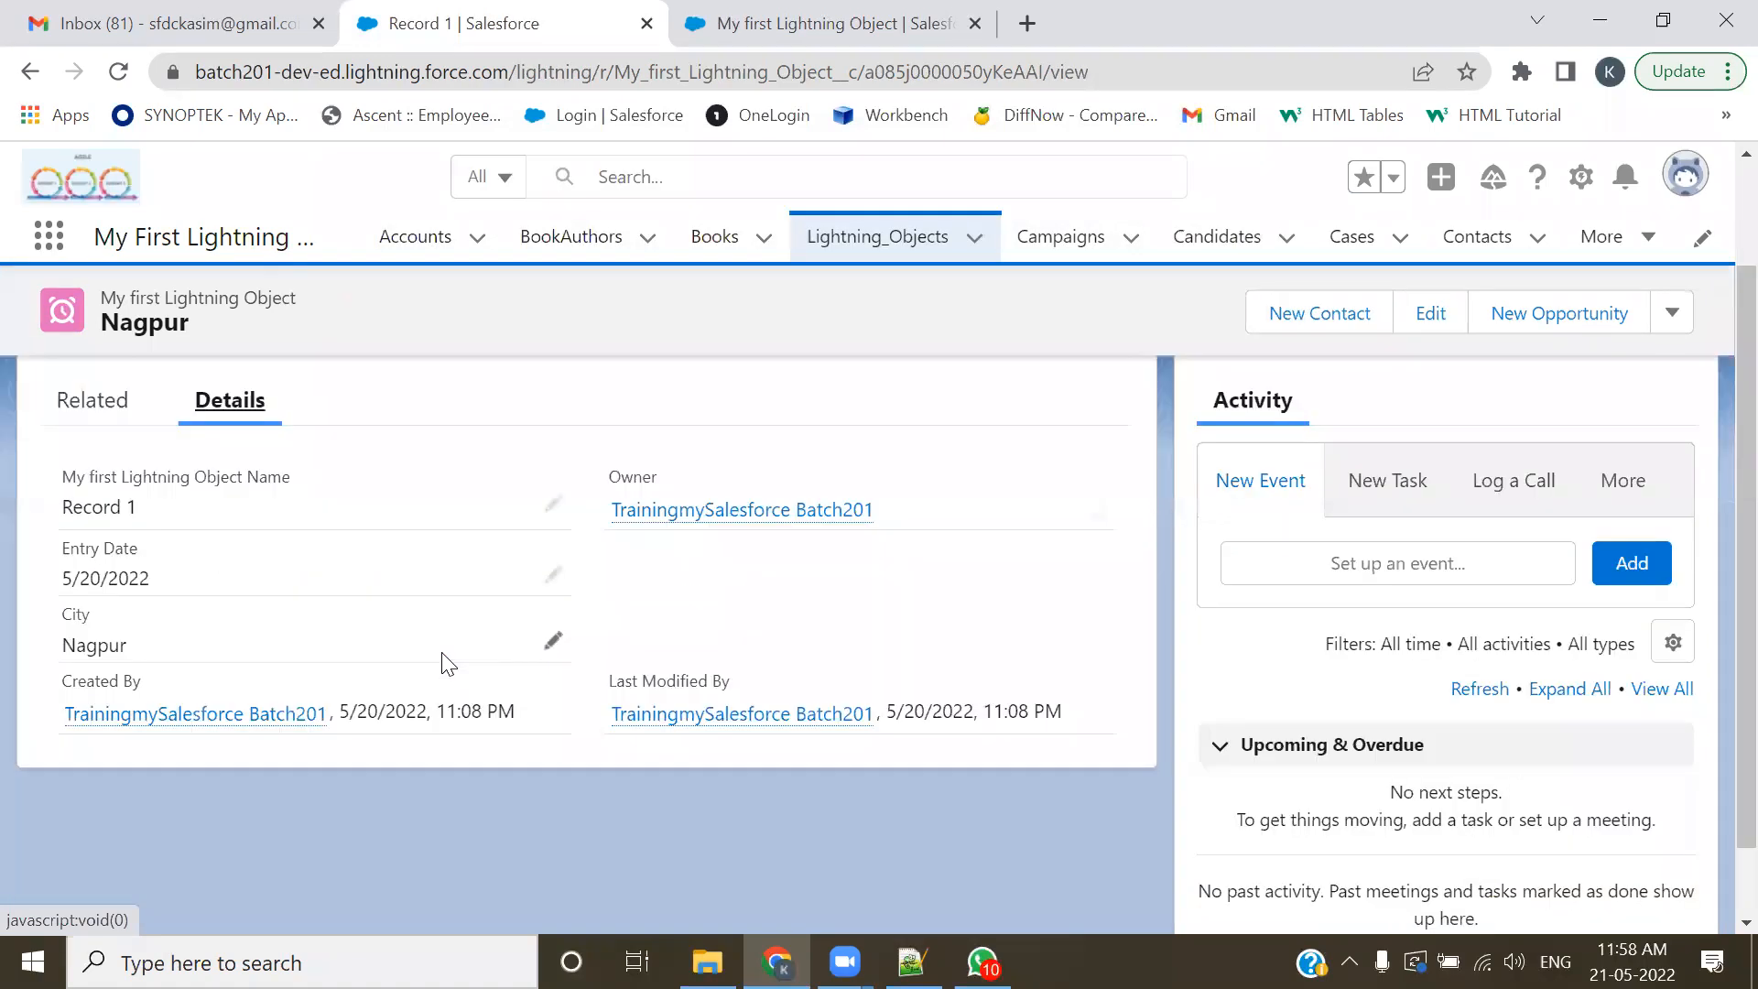
mouse_move(652, 519)
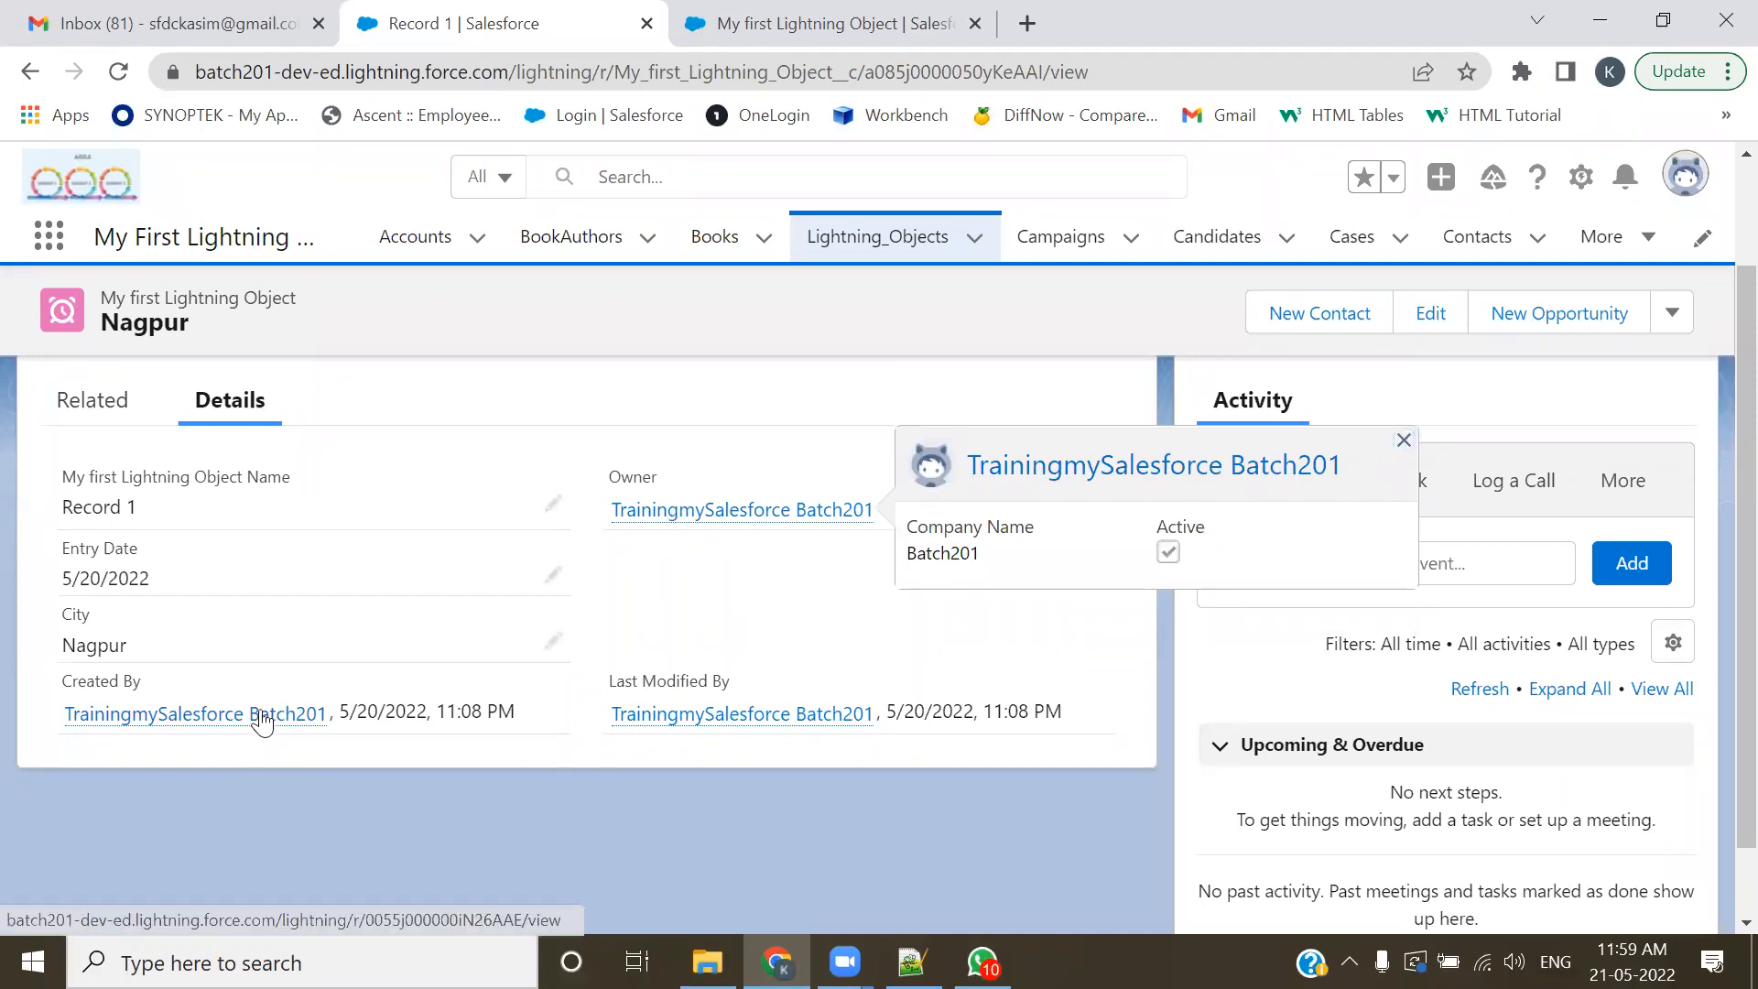
mouse_move(261, 721)
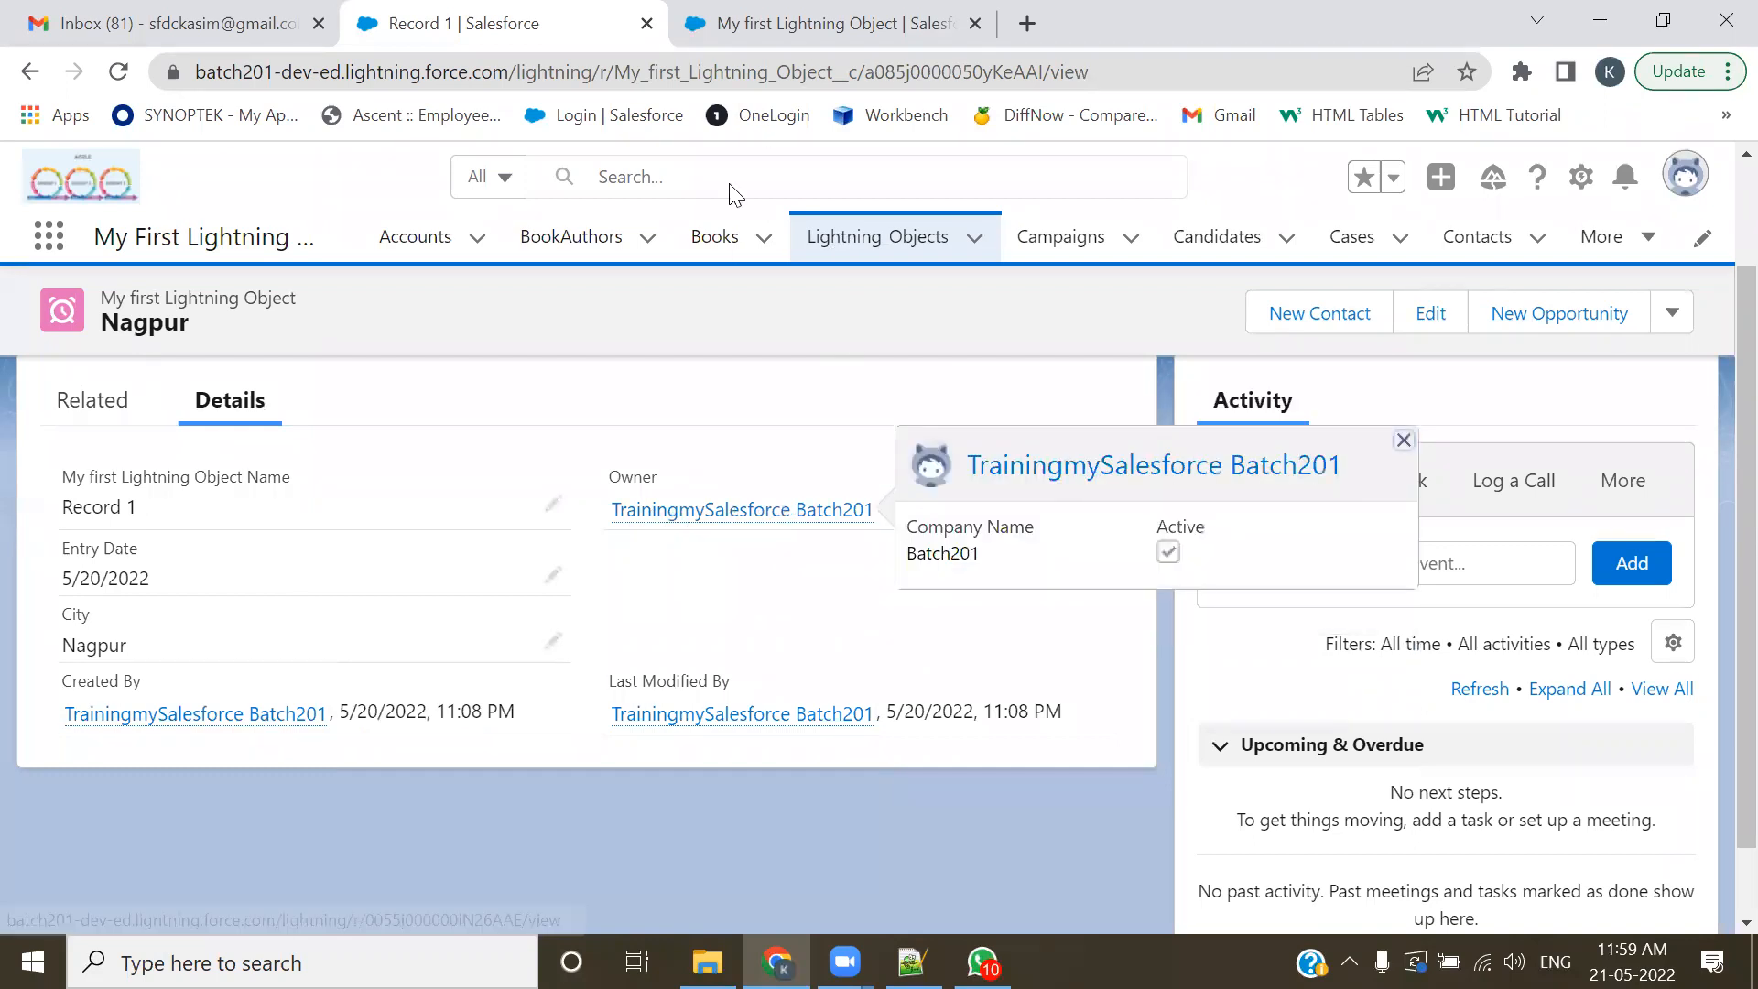
- Open the Mini Page Layout settings of My first Lightning Object Layout in the object's setup
left_click(808, 9)
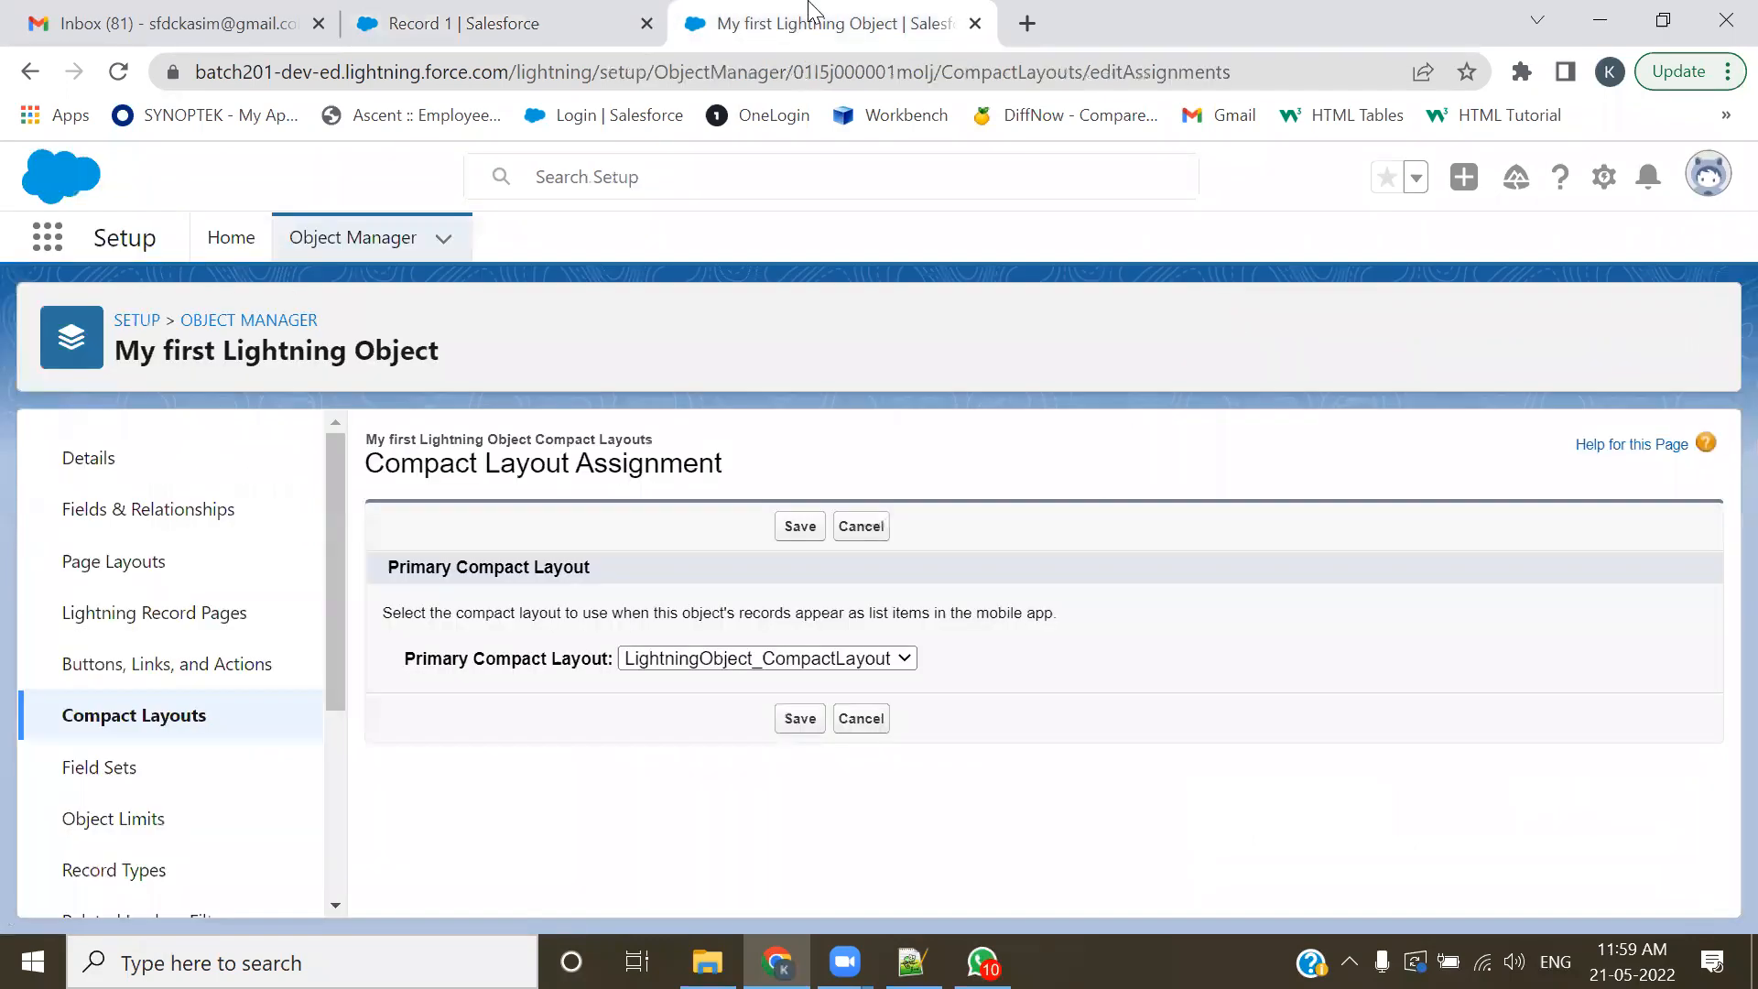
left_click(133, 575)
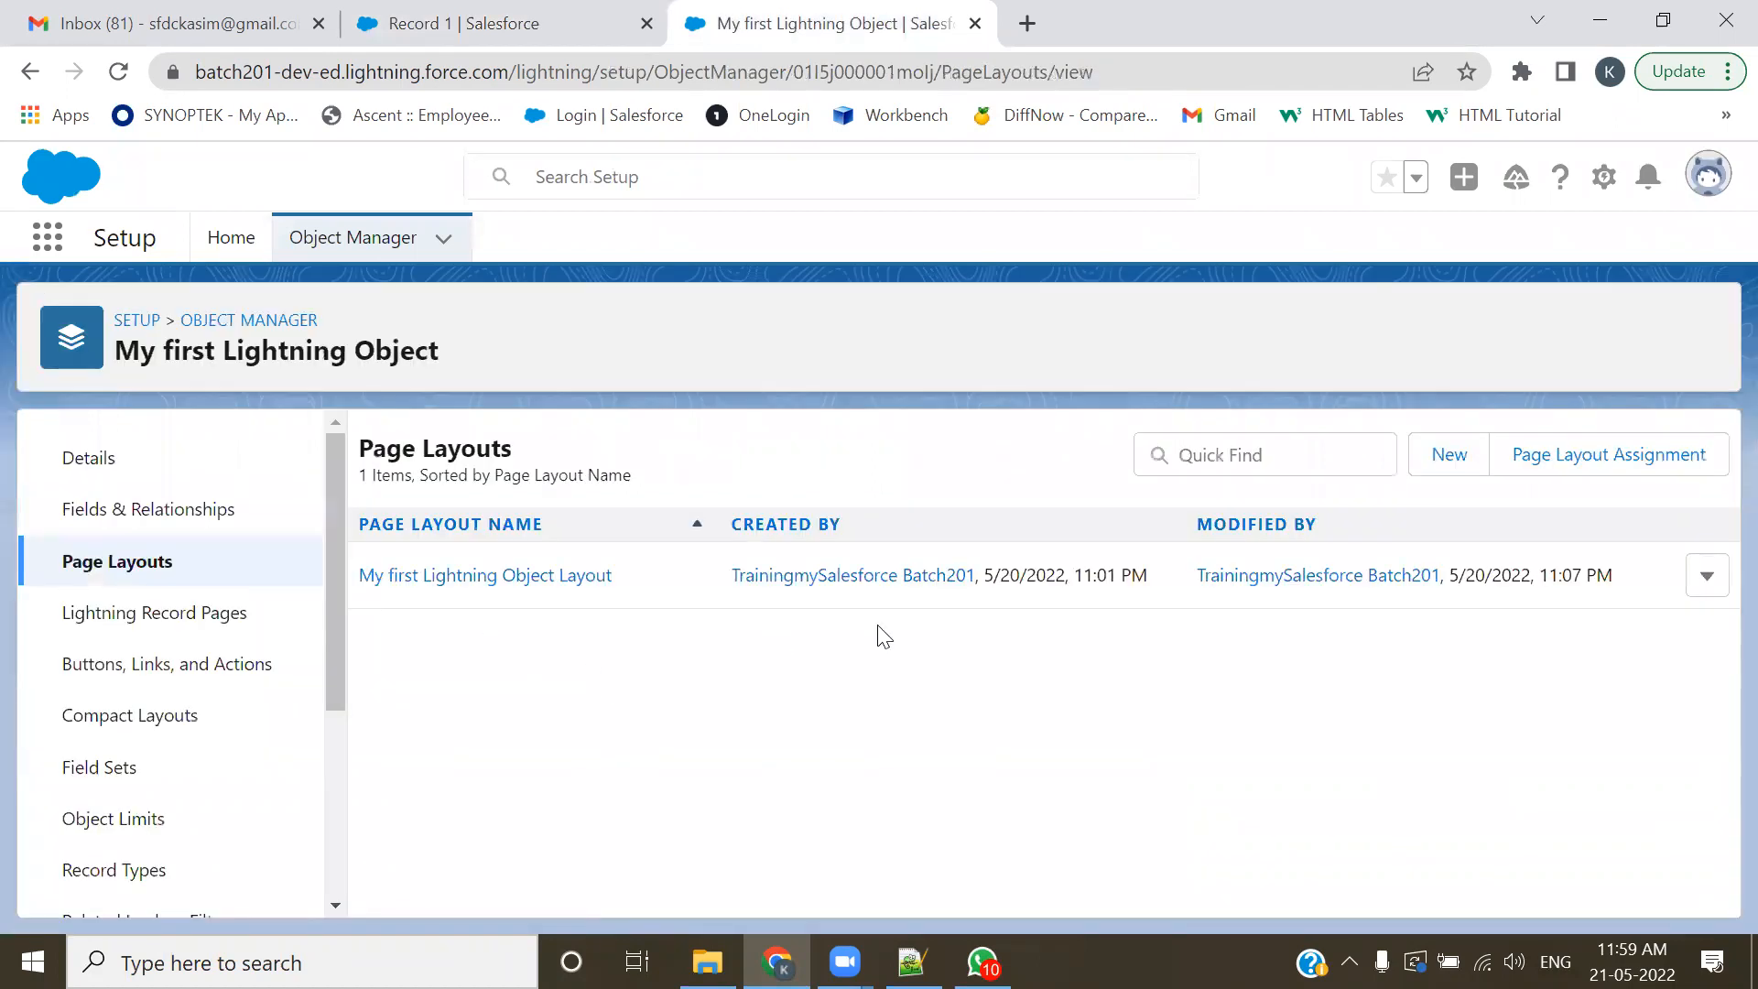
left_click(482, 577)
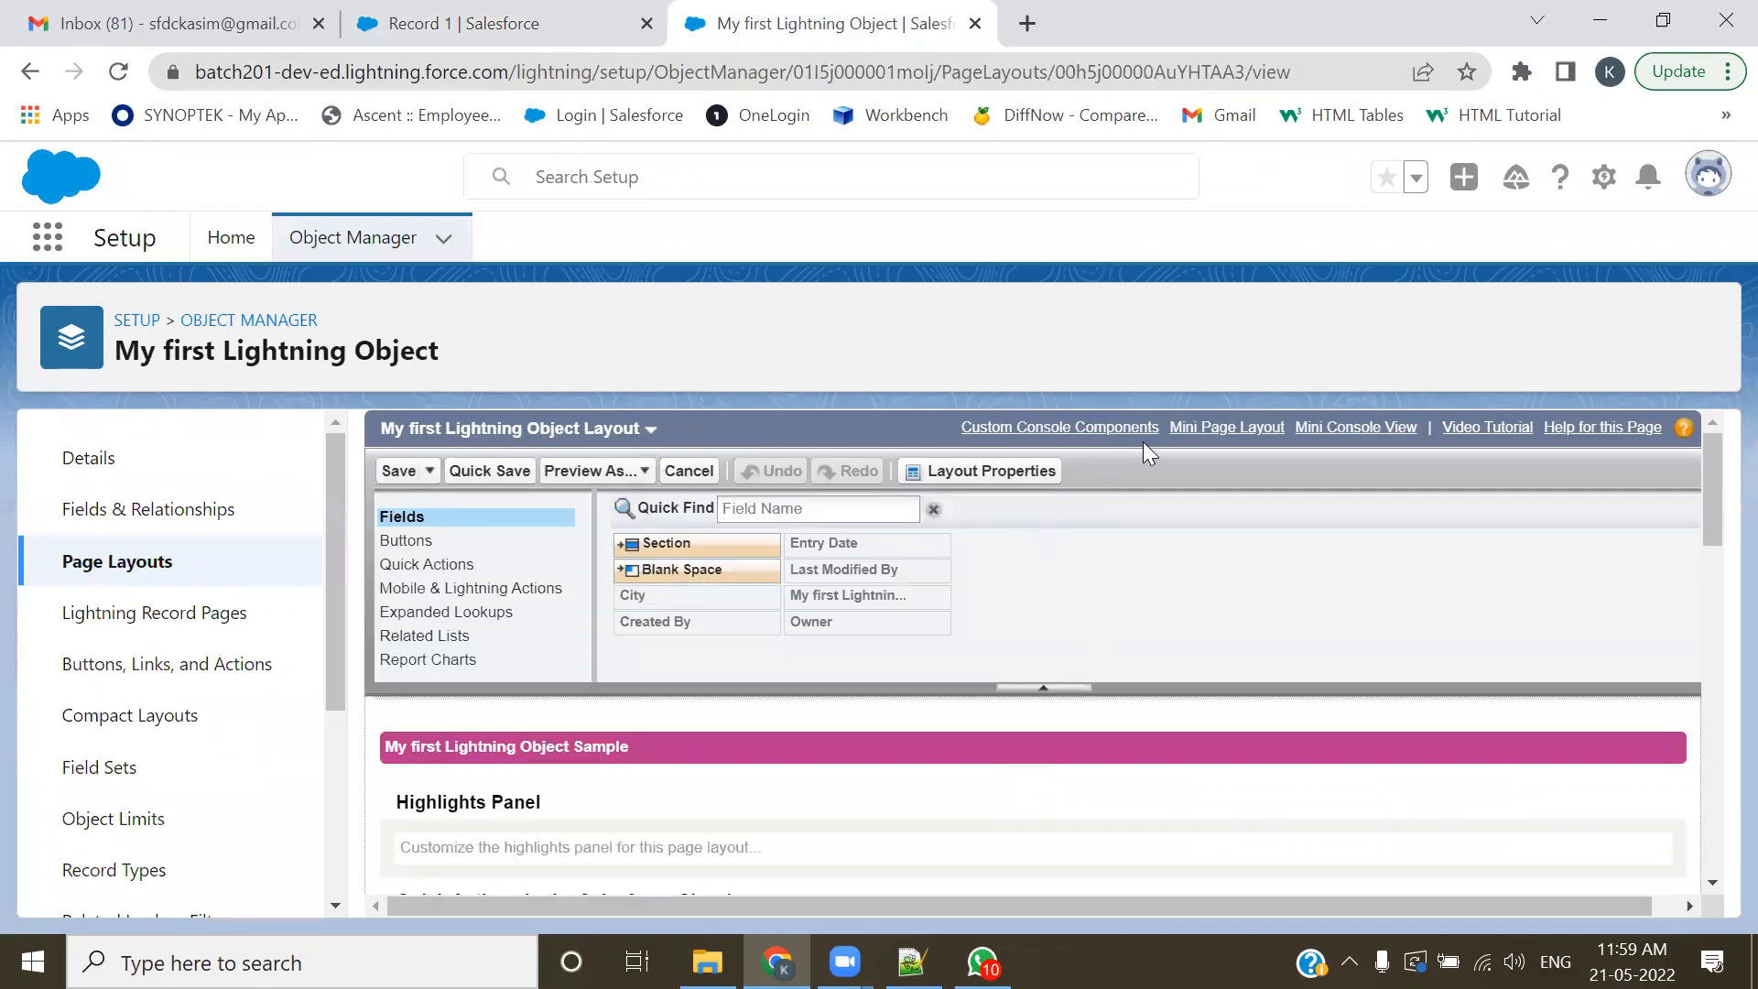
left_click(1226, 428)
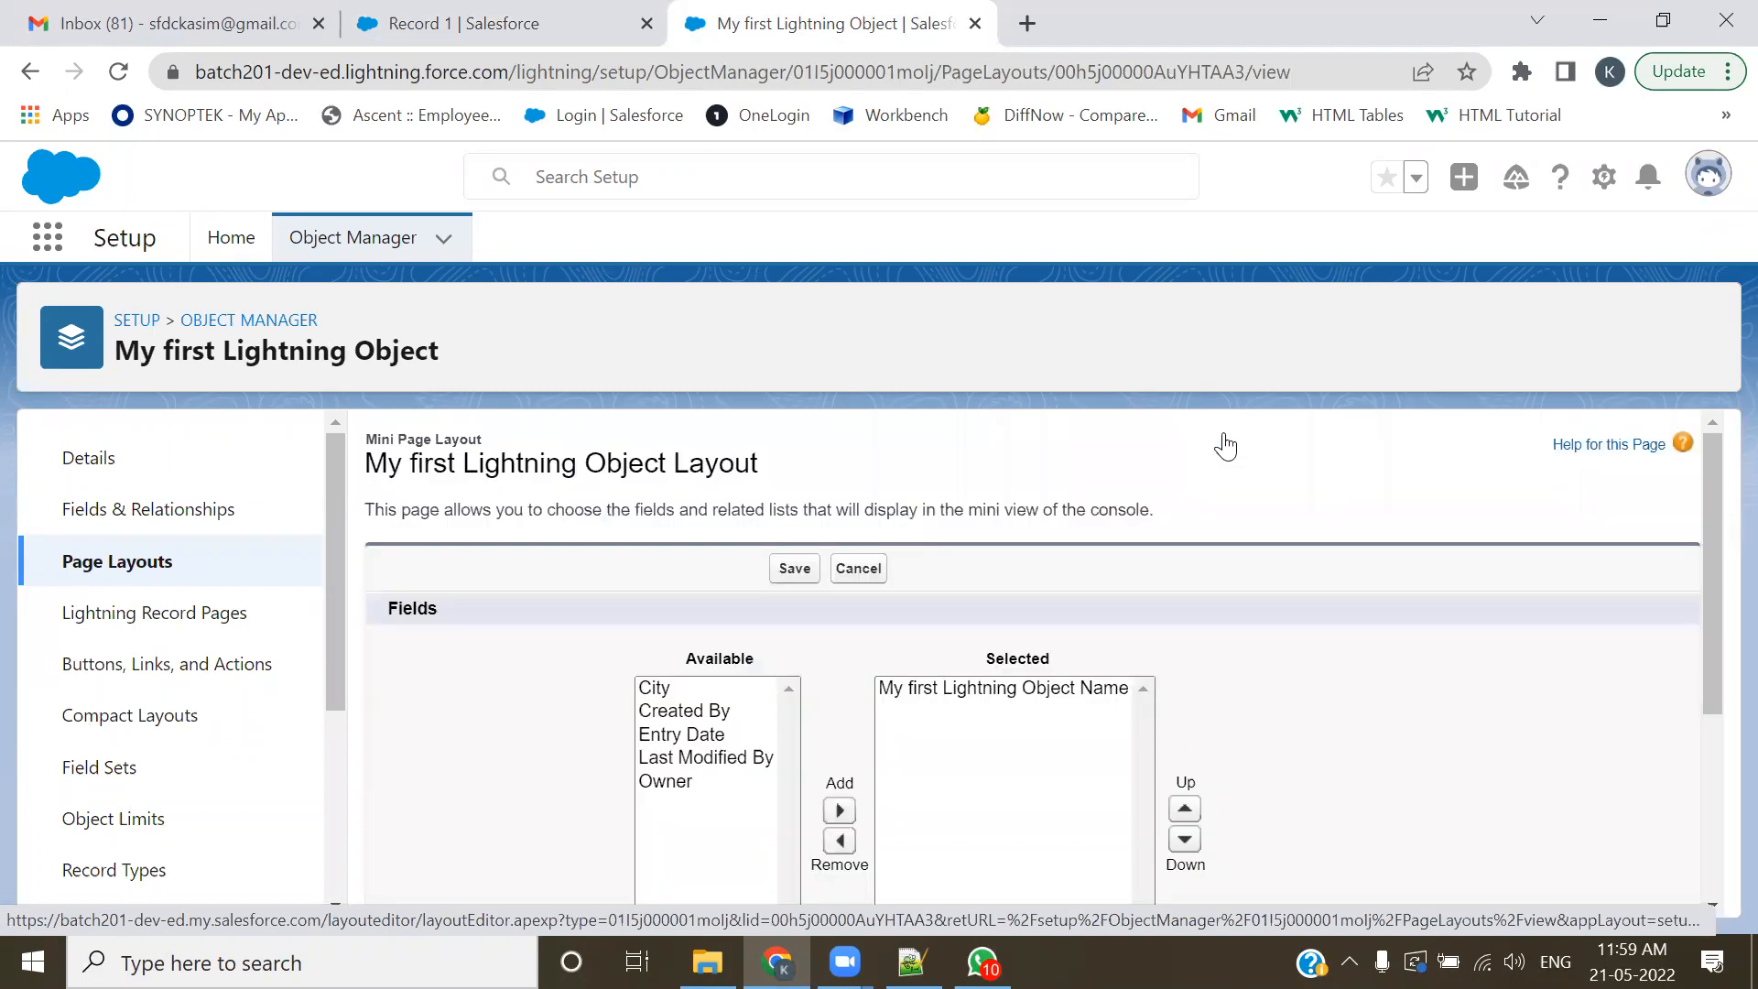
- Add the City and Entry Date fields to the mini page layout's selected fields and save it
left_click(700, 737)
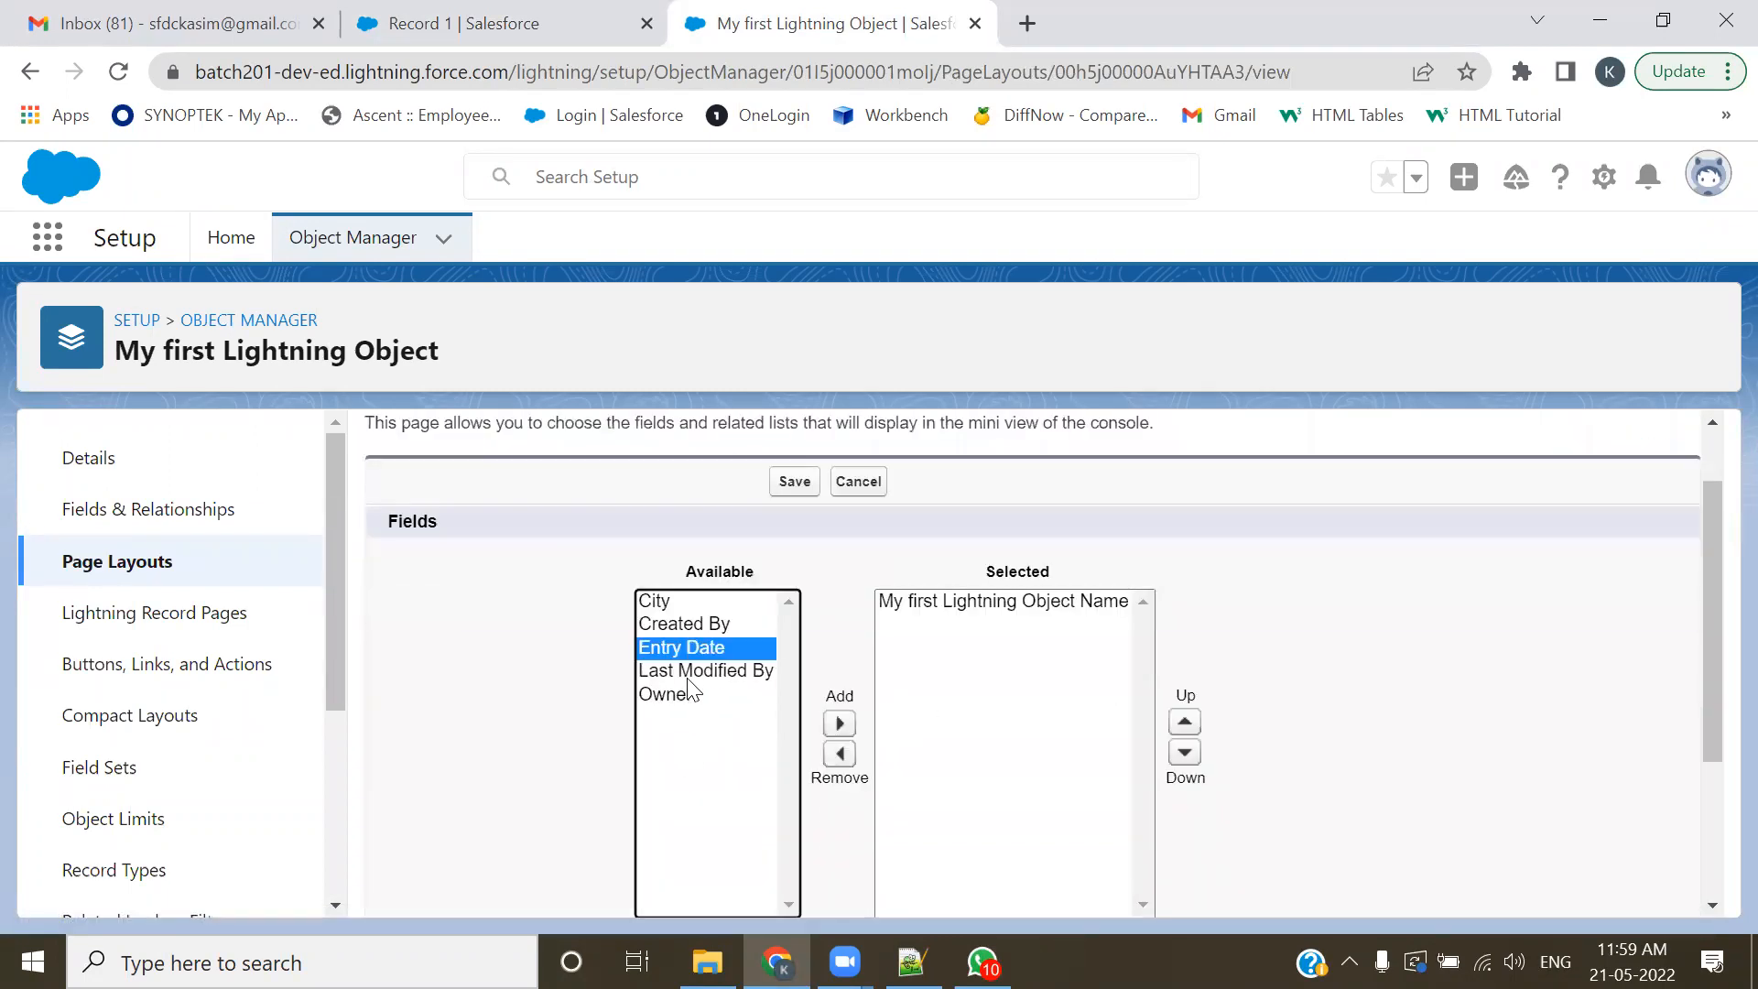
left_click(673, 603, "ctrl")
left_click(838, 723)
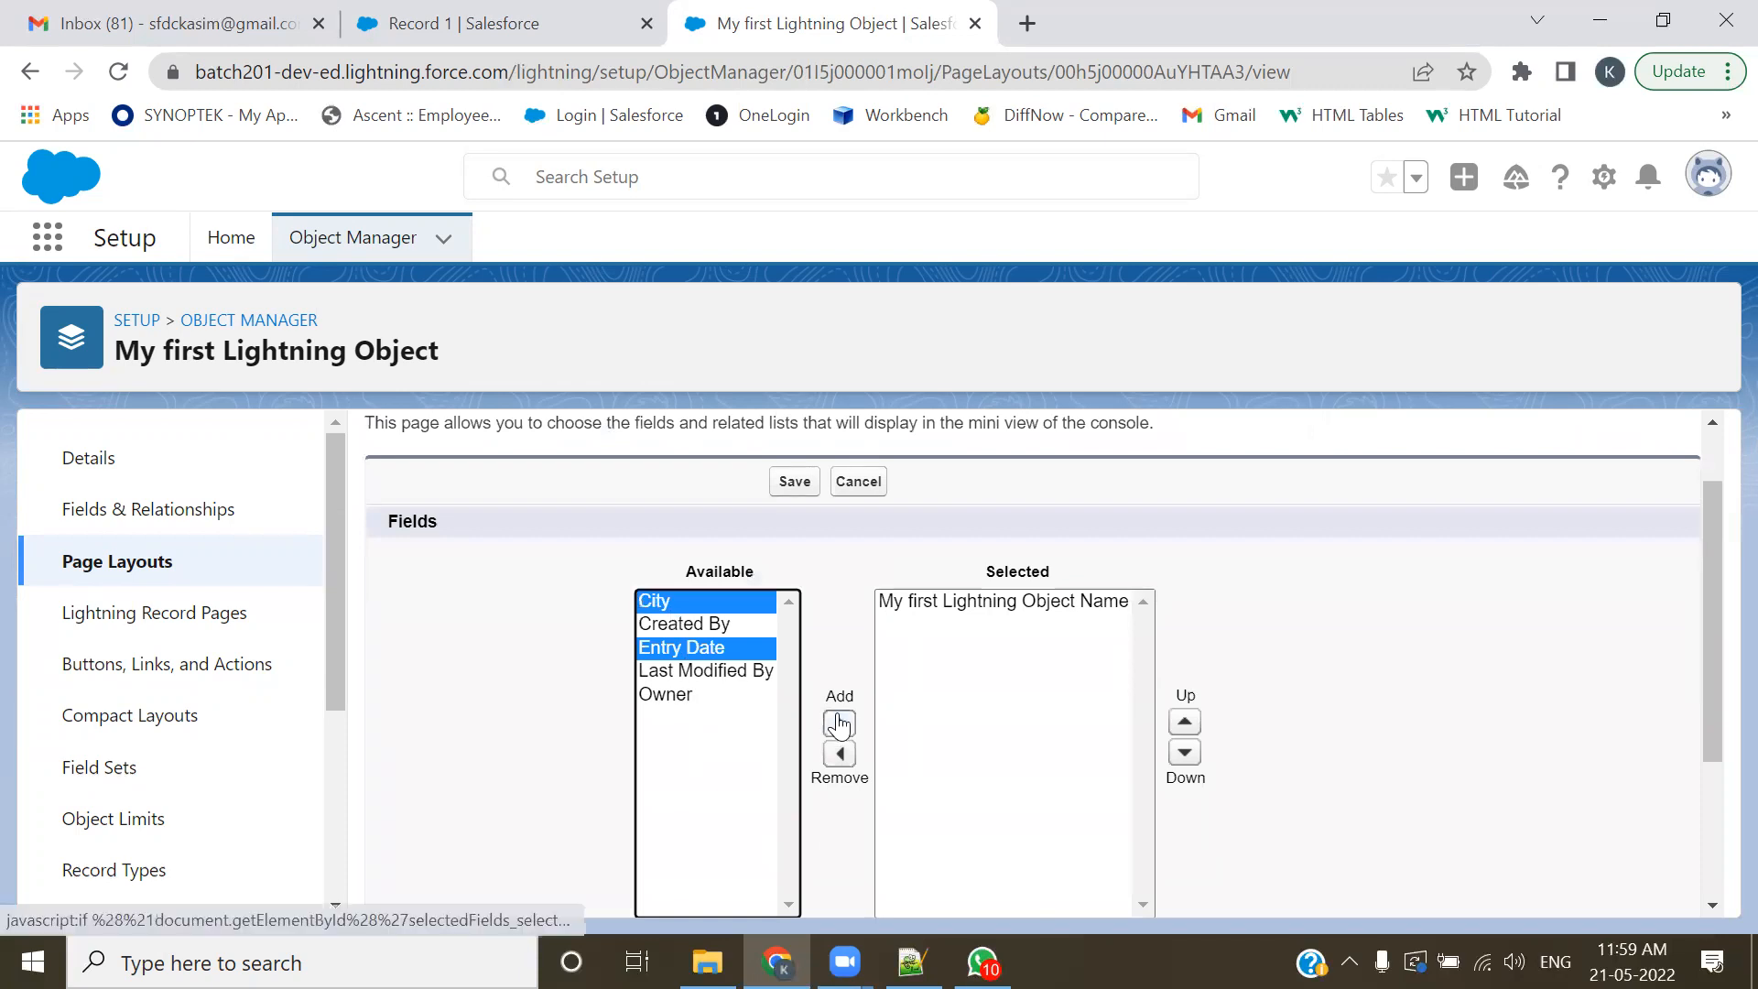
scroll(1041, 641, "down", 2)
scroll(795, 513, "up", 3)
left_click(788, 569)
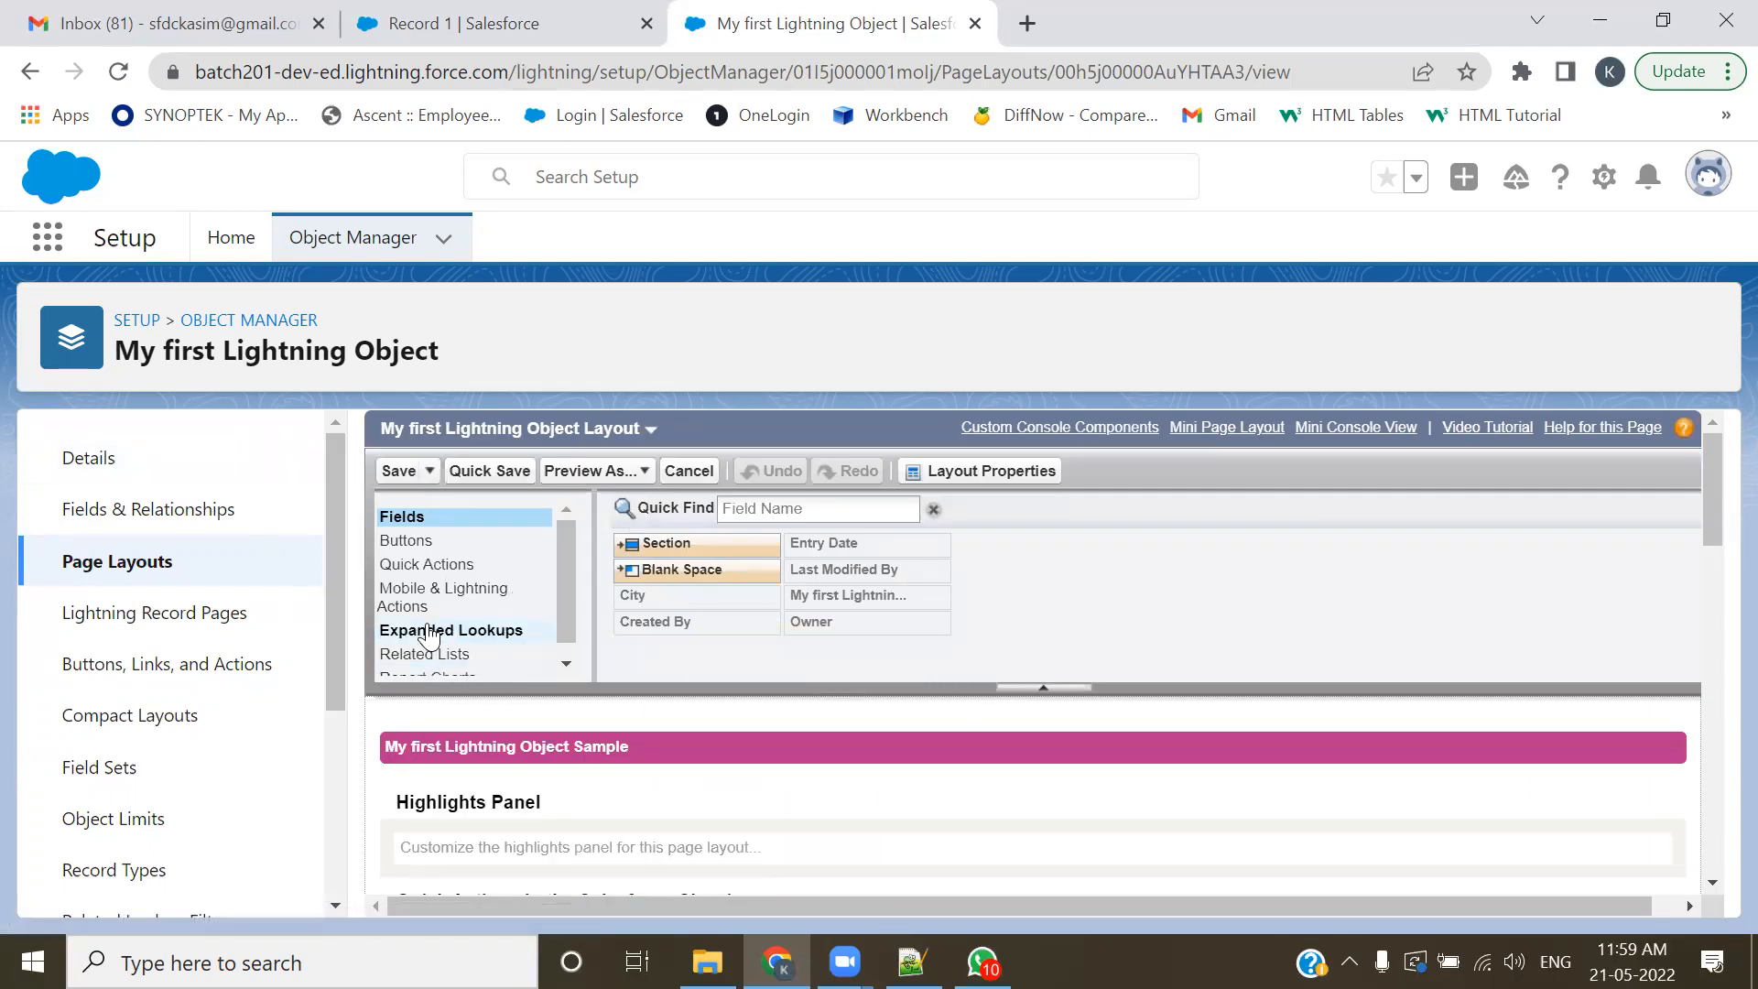
- Review My first Lightning Object Layout in the page layout editor and save the layout
scroll(929, 705, "down", 2)
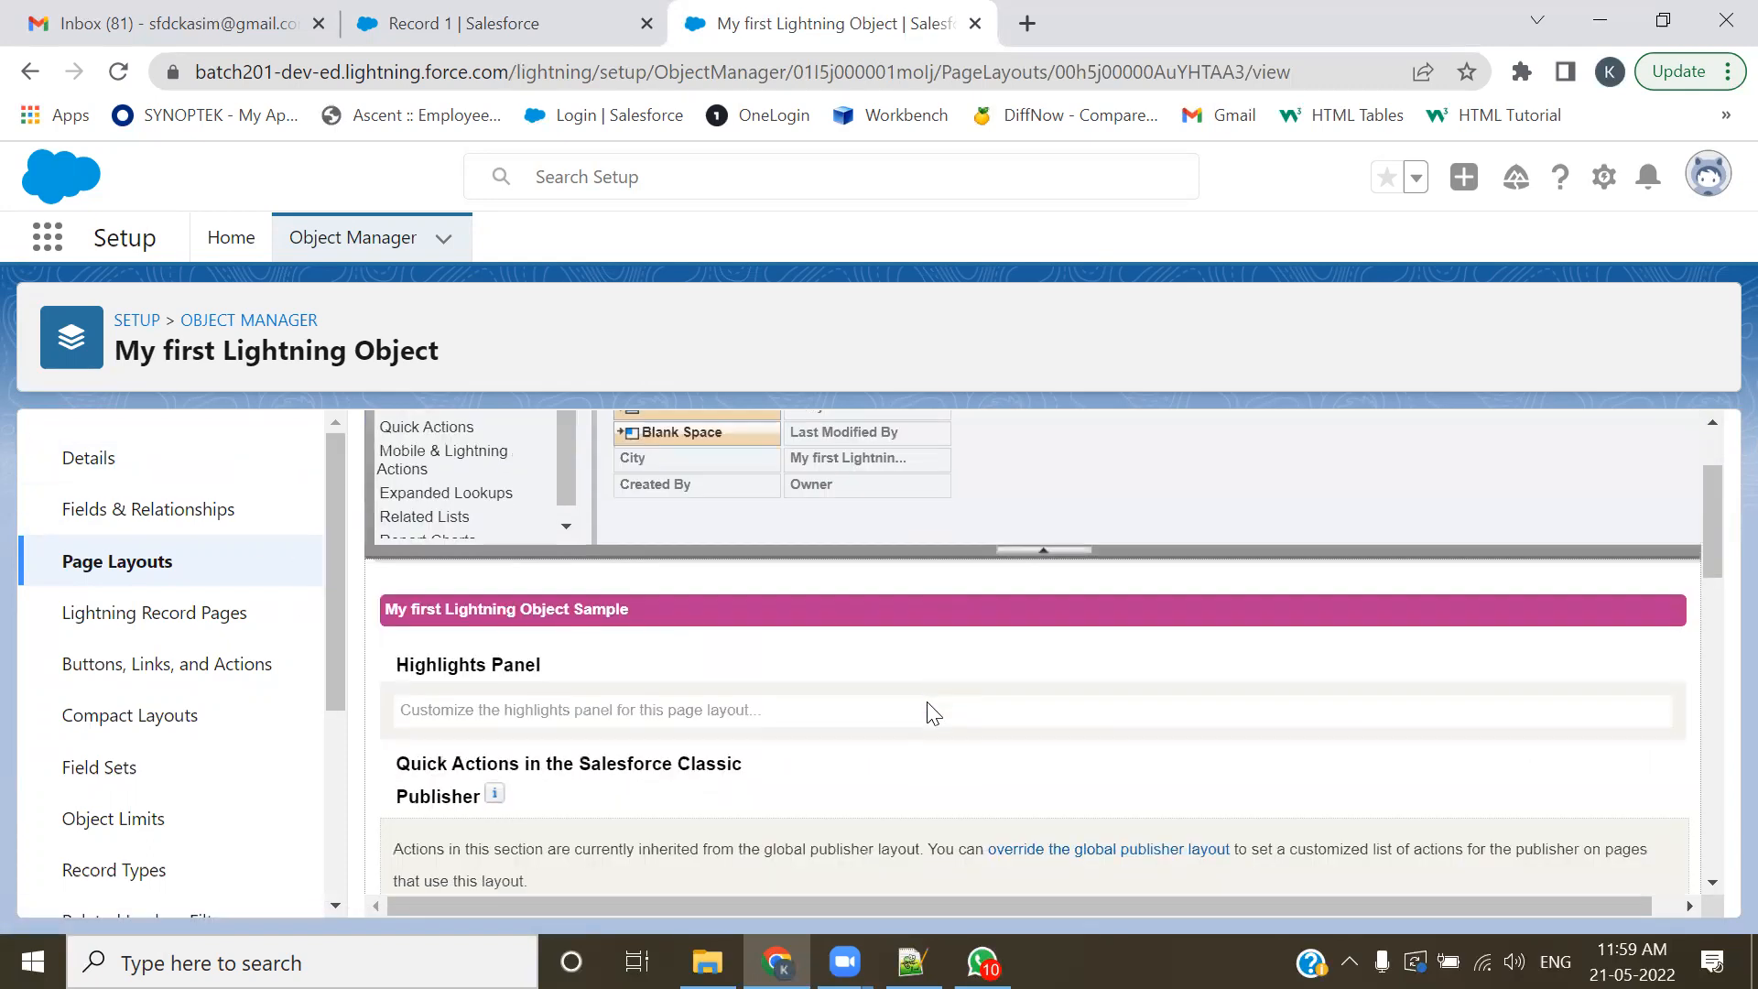
scroll(430, 531, "up", 2)
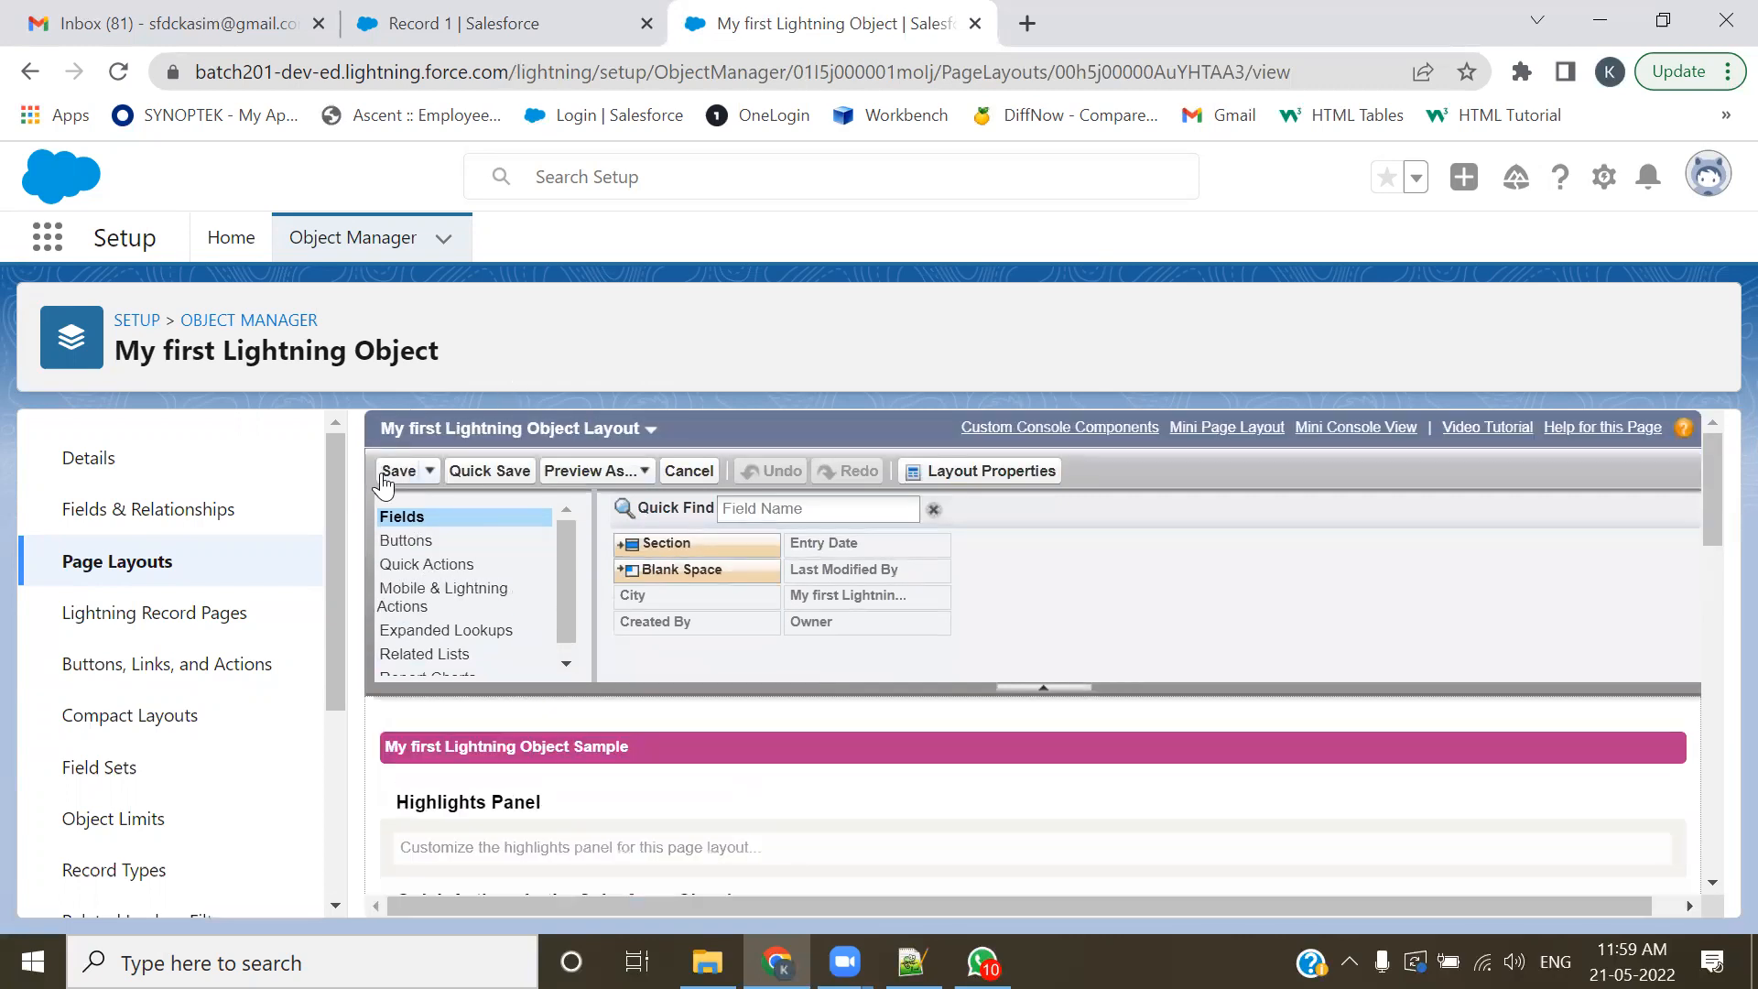
left_click(406, 469)
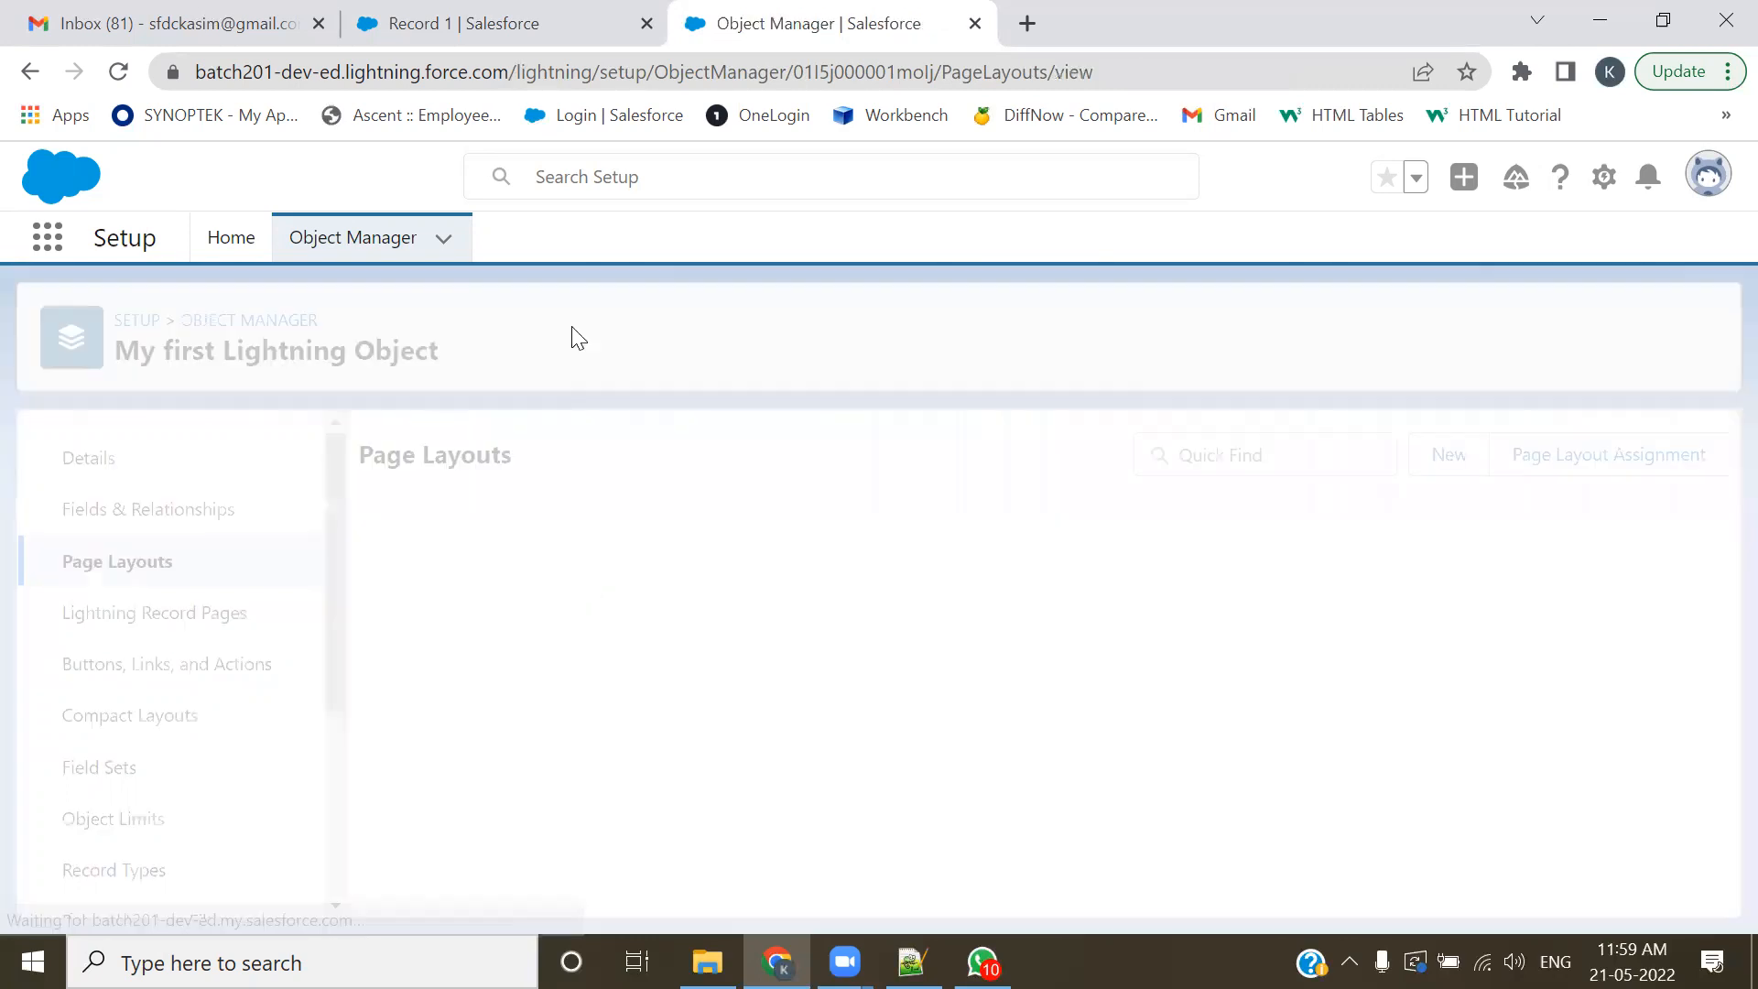
- Examine the name, owner and created-by fields in Record 1's details
left_click(551, 11)
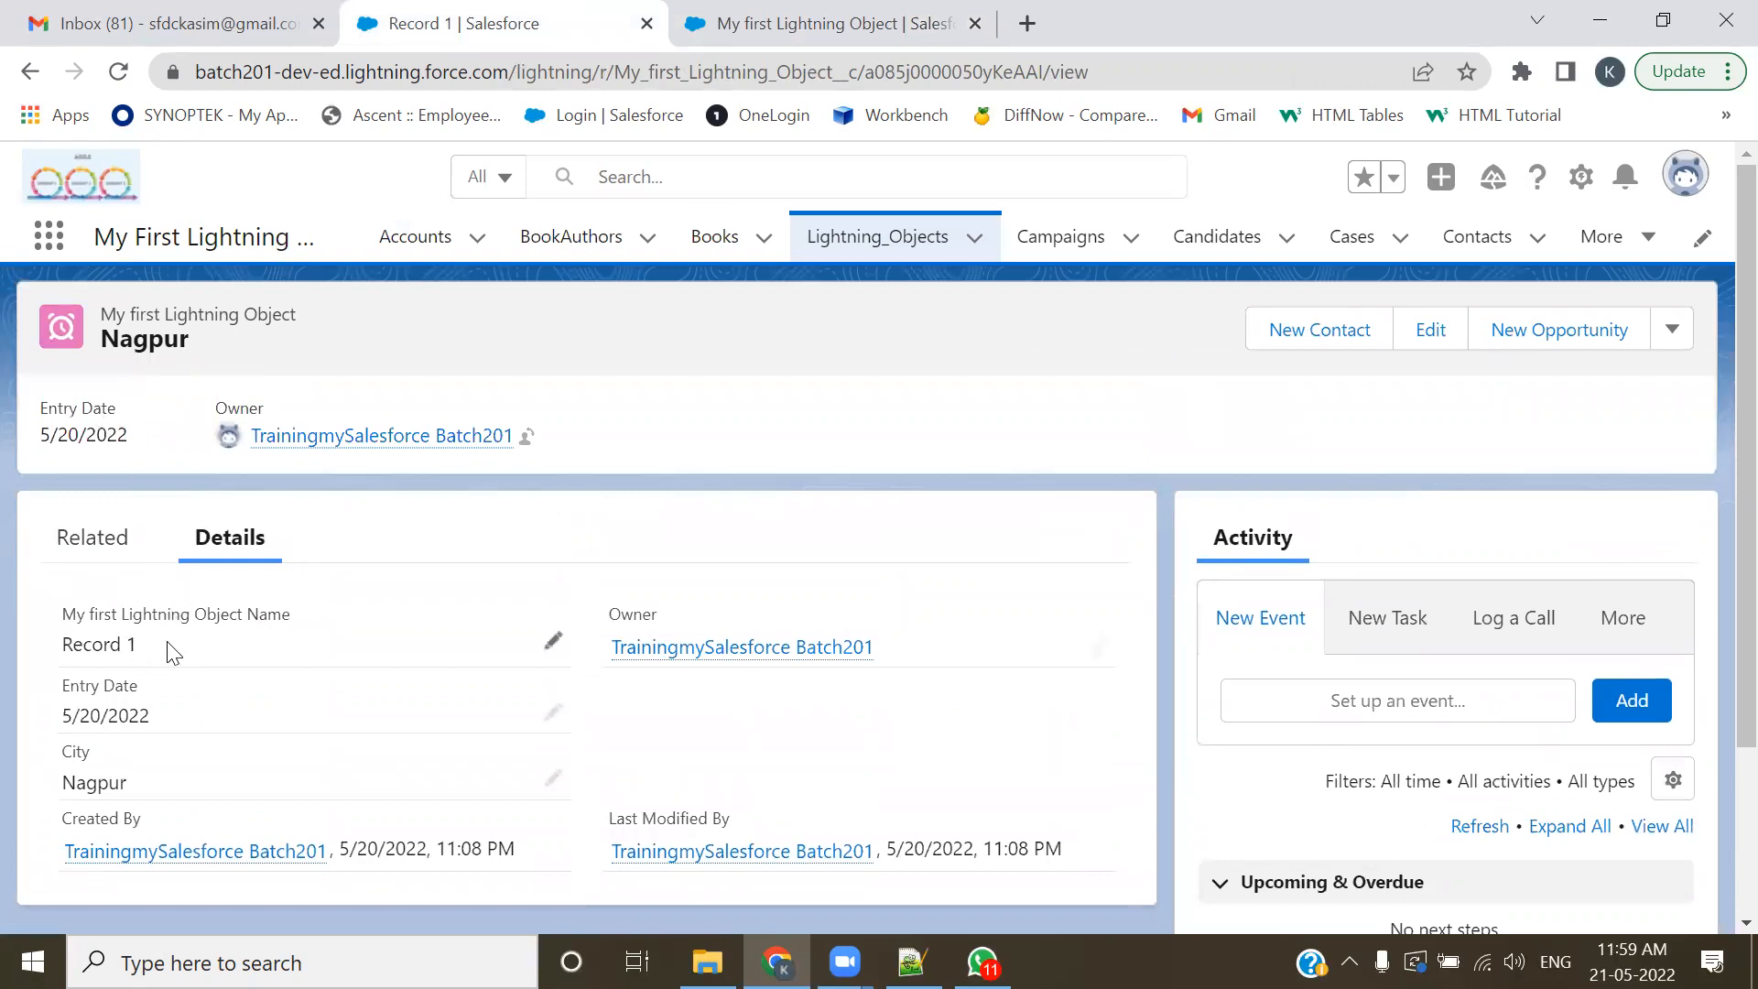
left_click_drag(169, 652, 47, 651)
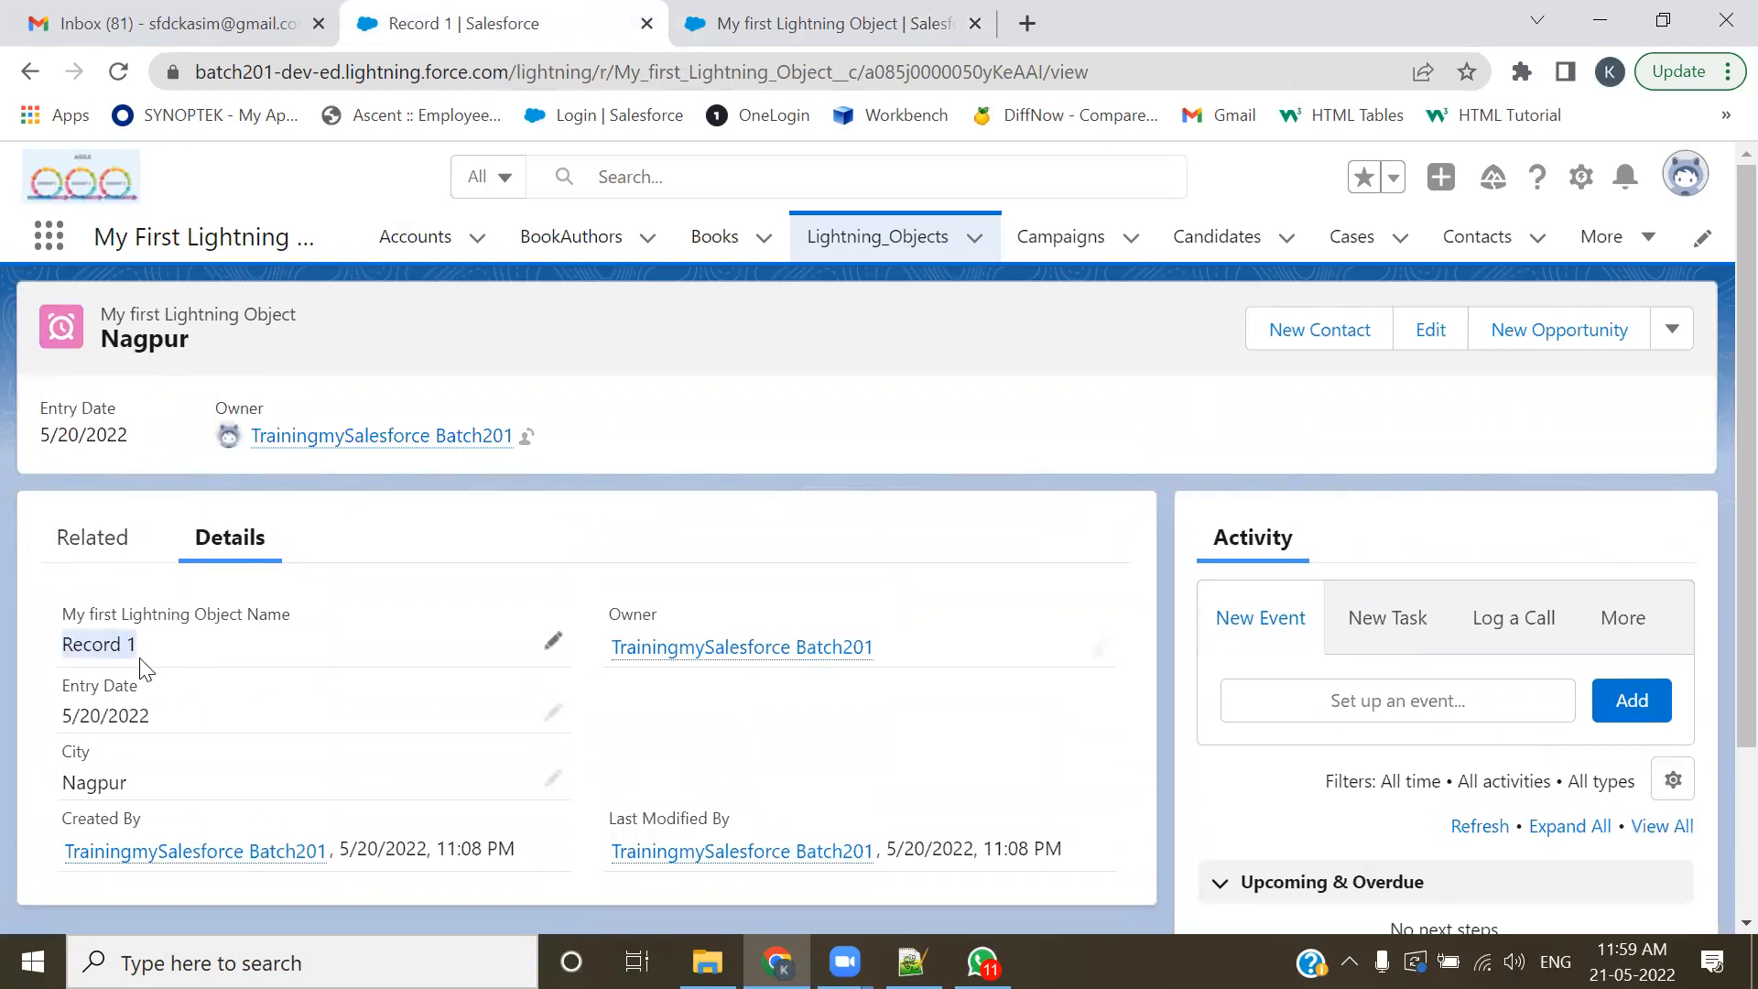
left_click(267, 659)
left_click_drag(936, 656, 557, 652)
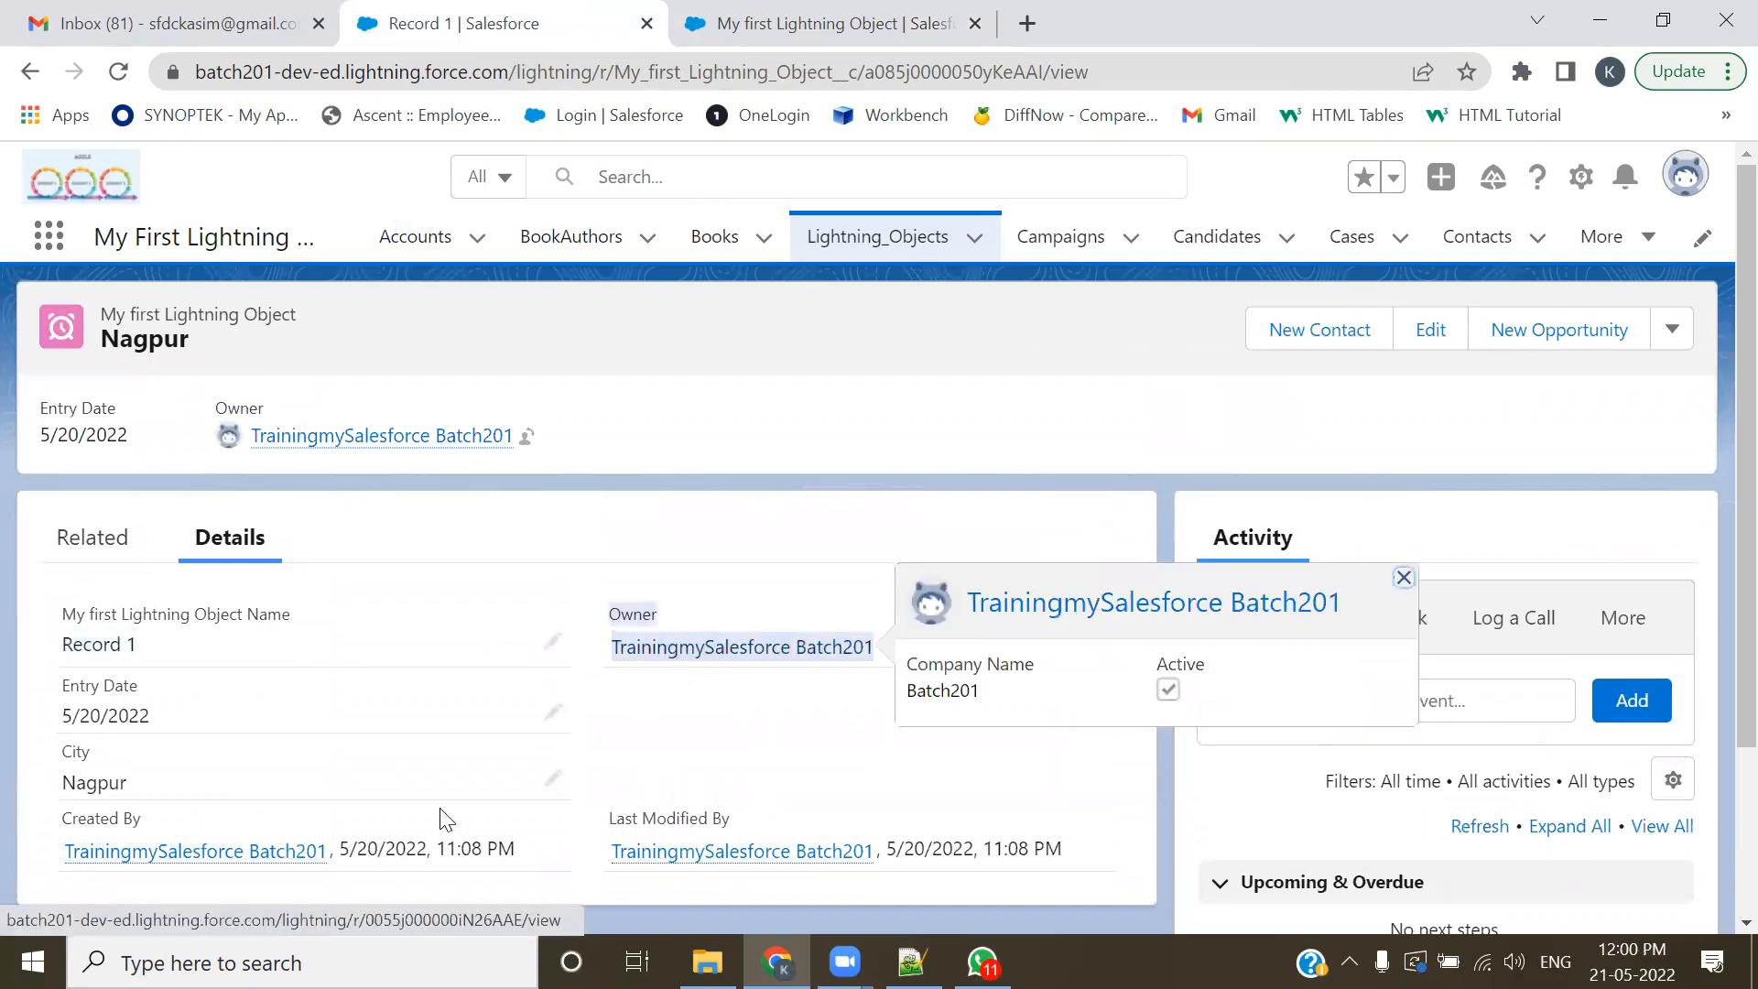
mouse_move(204, 850)
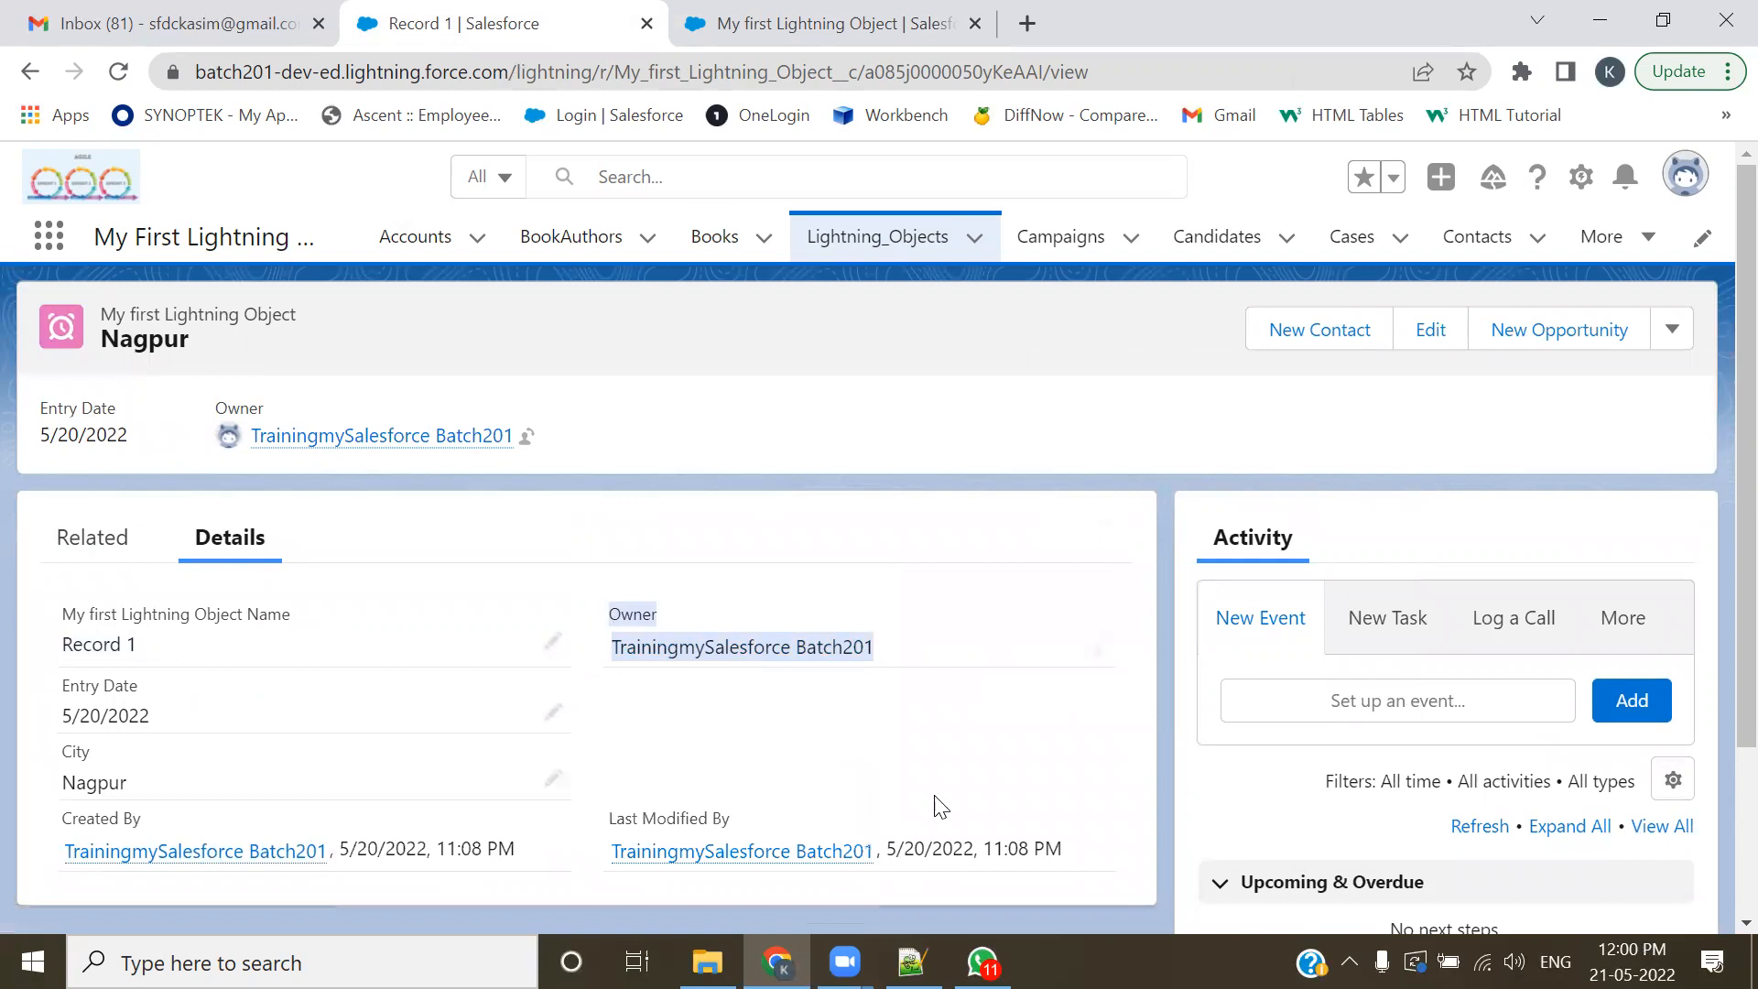
left_click(651, 775)
left_click_drag(137, 646, 76, 646)
left_click(153, 646)
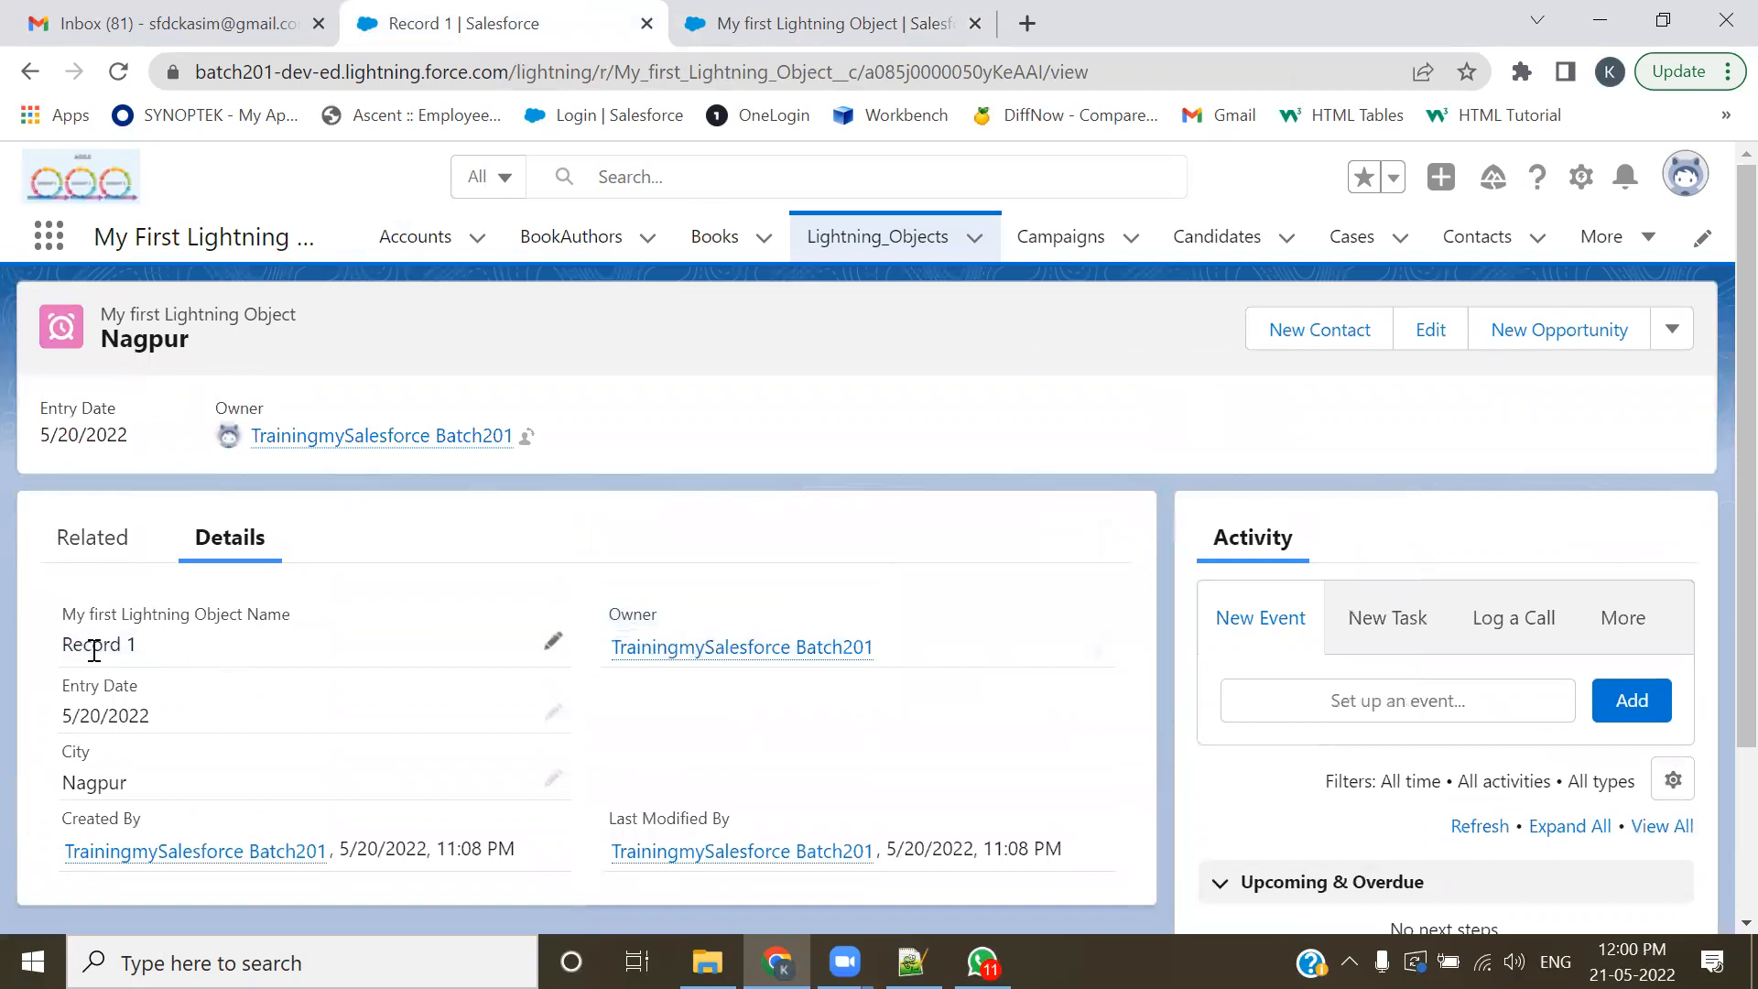
- Check the selected fields in My first Lightning Object Layout's mini page layout, leave without saving, and return to Record 1
left_click(833, 23)
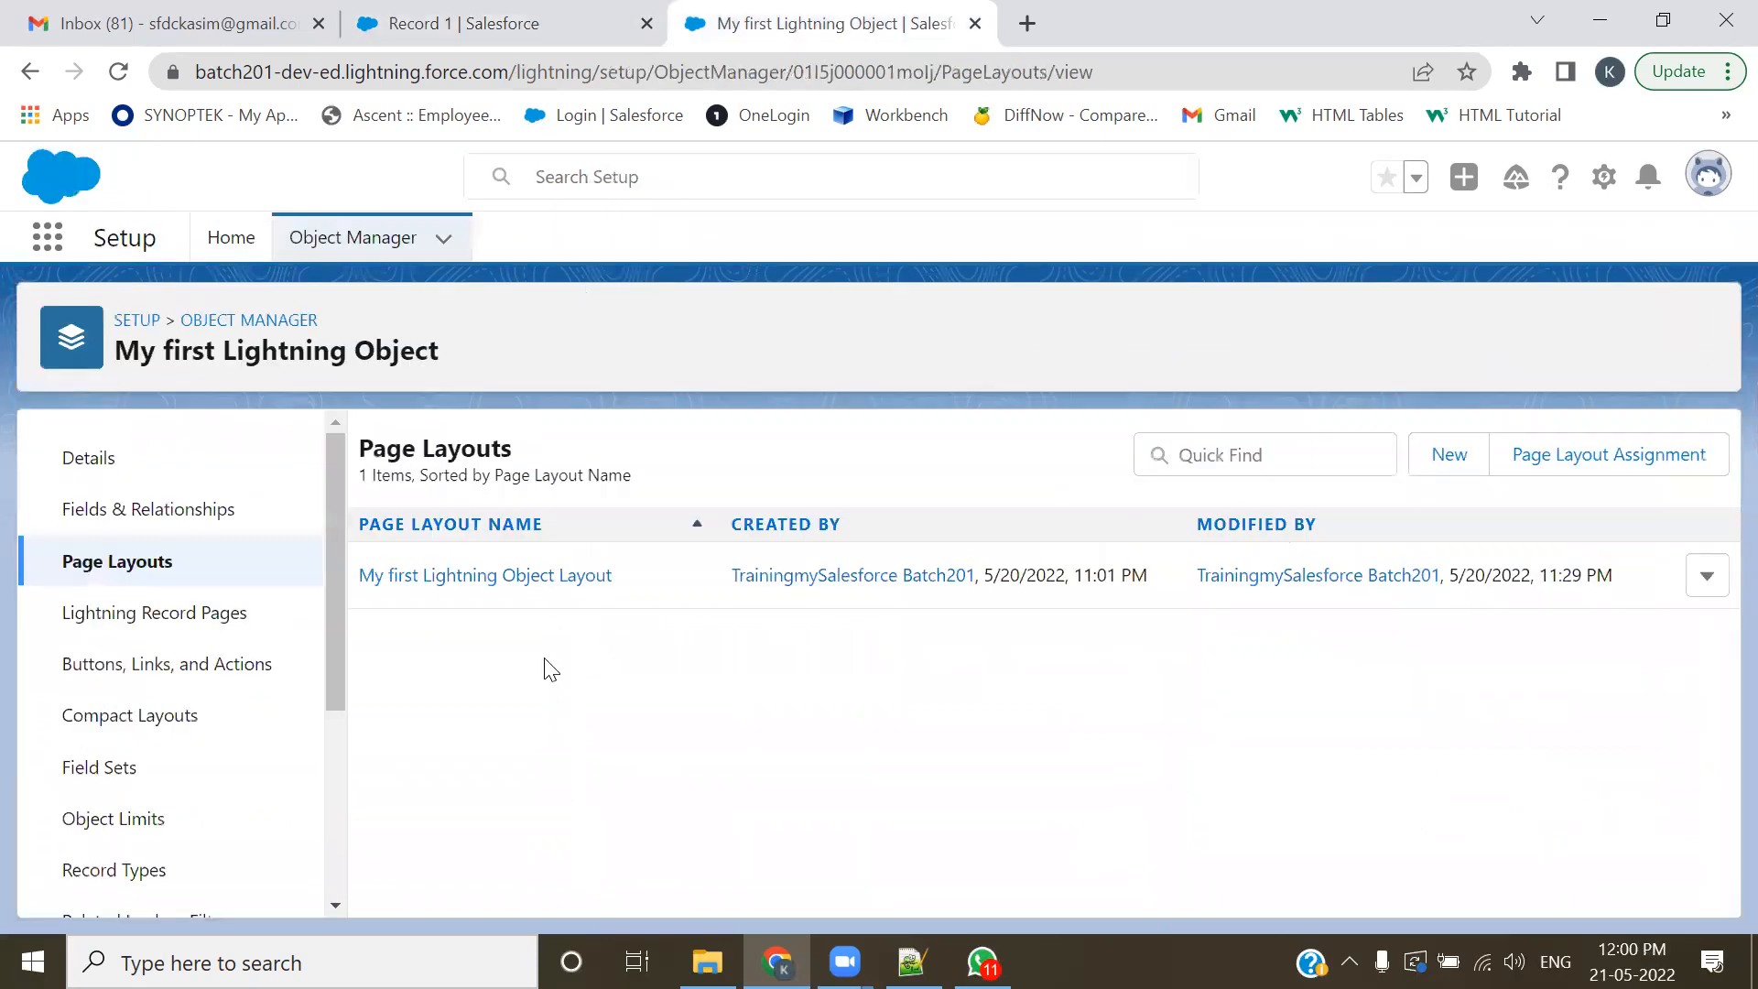
left_click(389, 577)
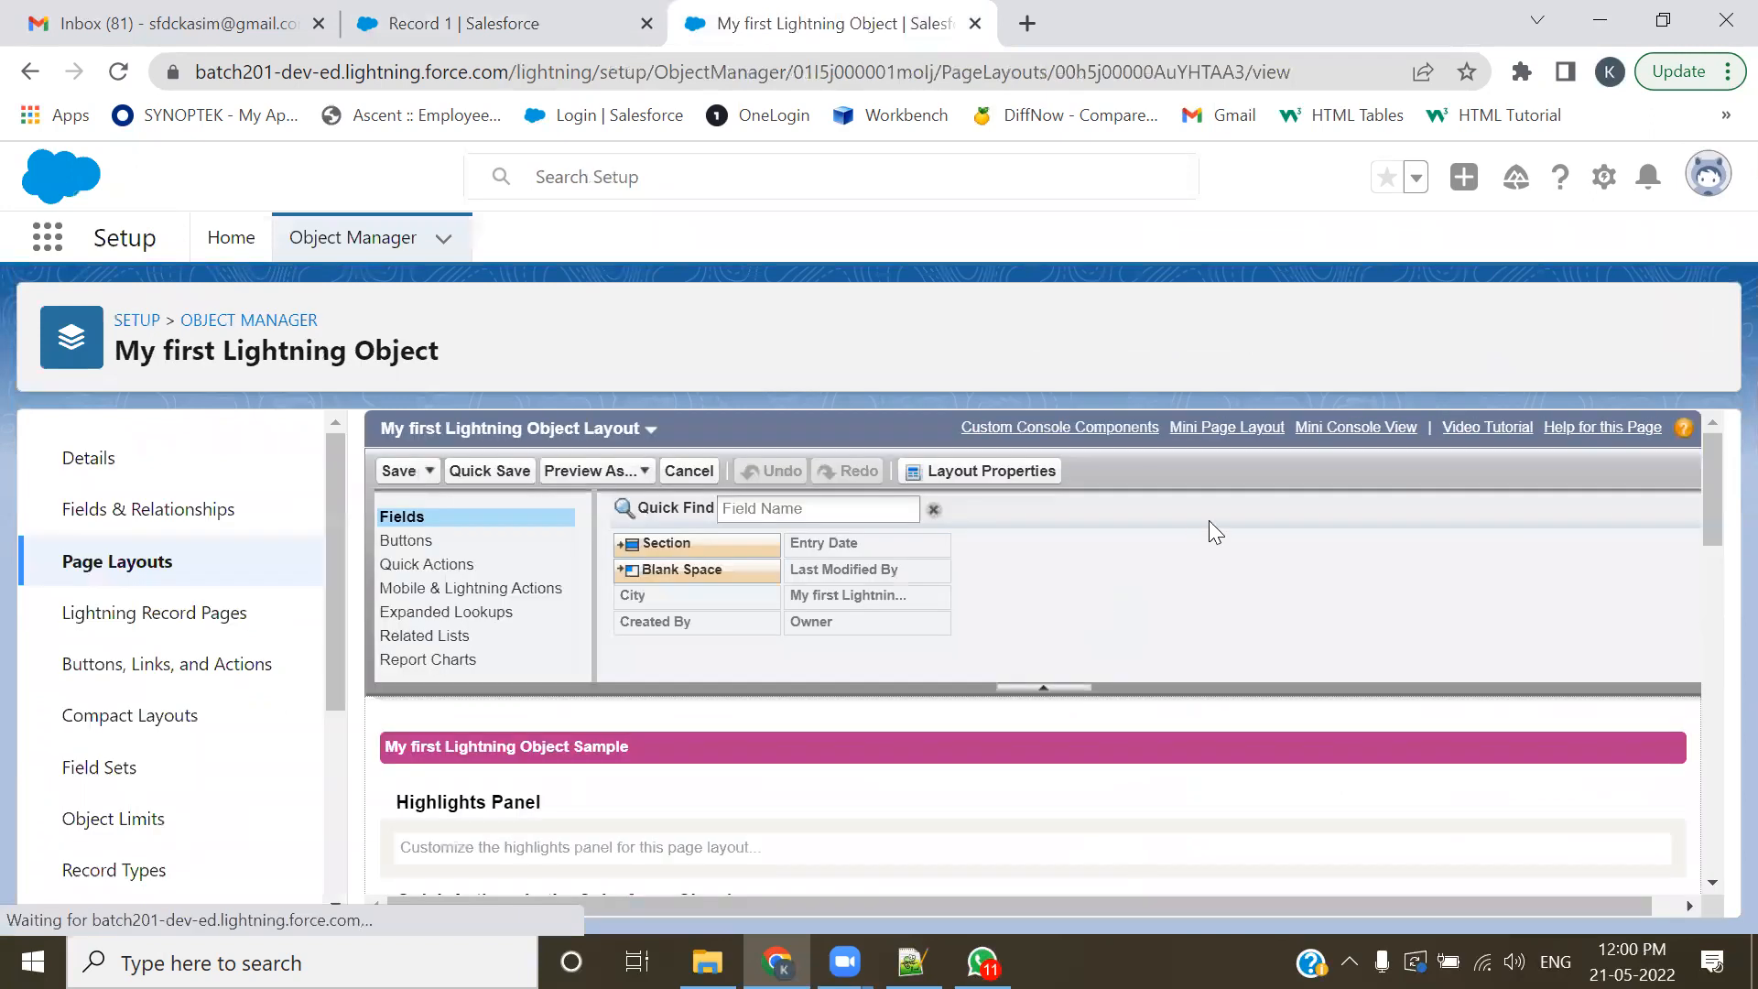
left_click(1221, 444)
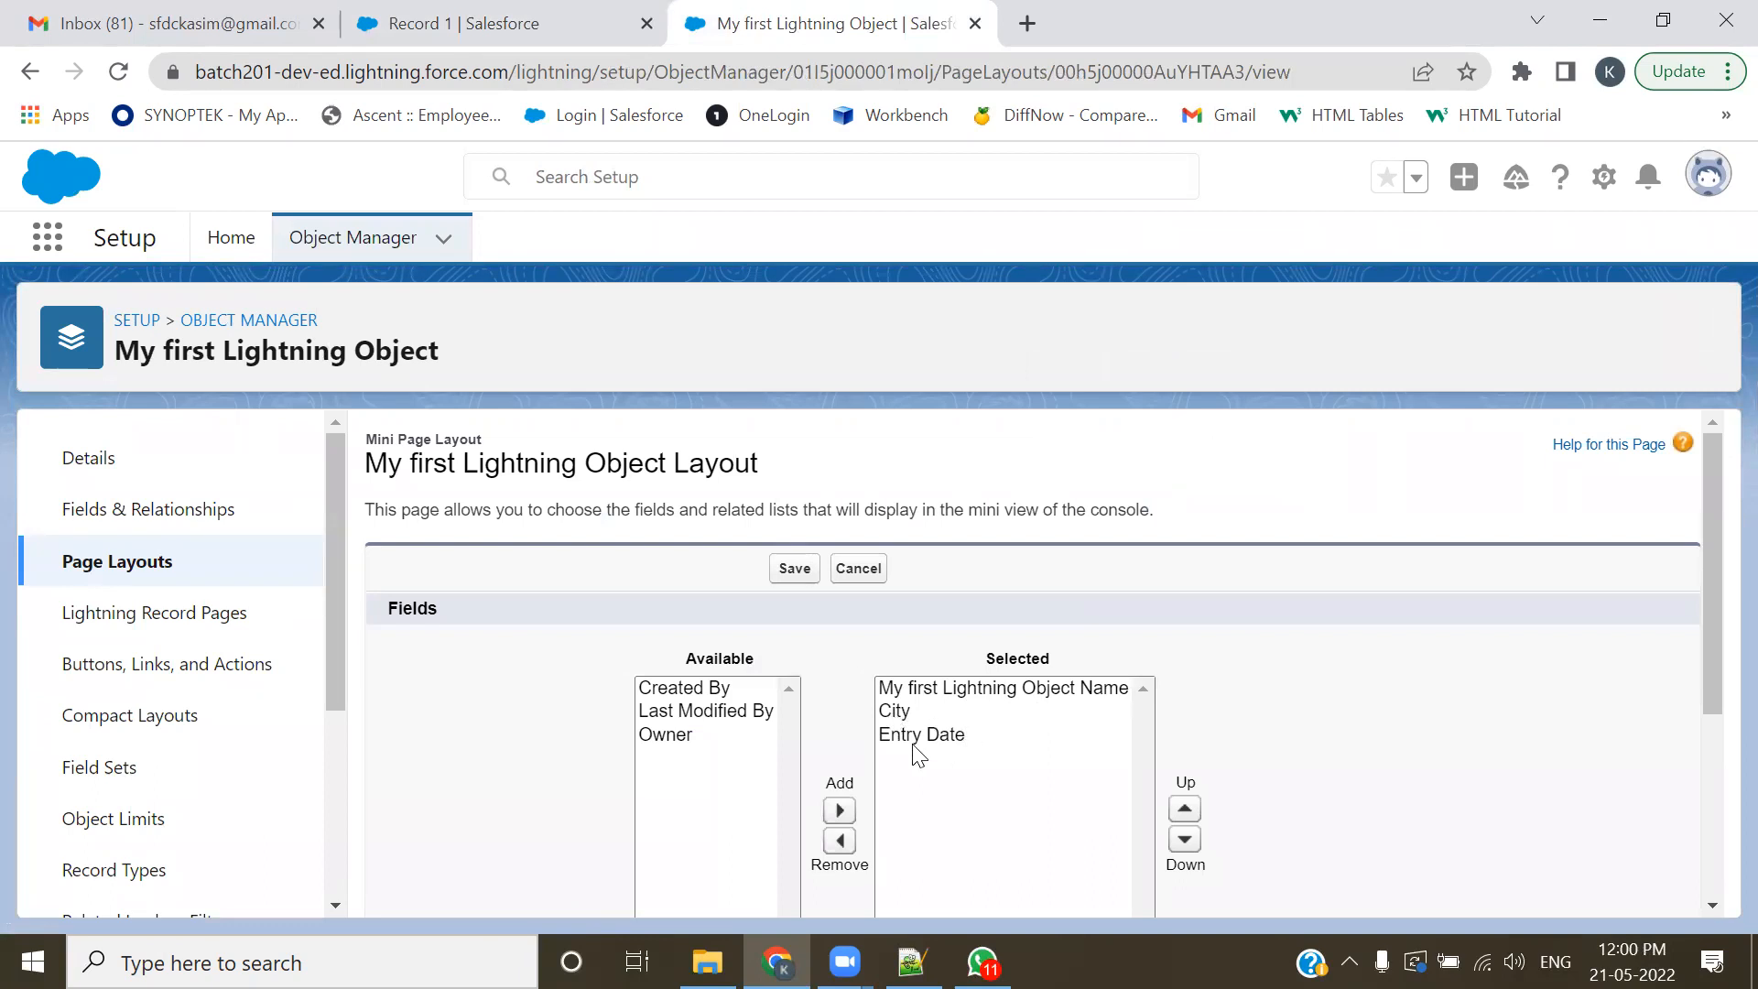
left_click(856, 570)
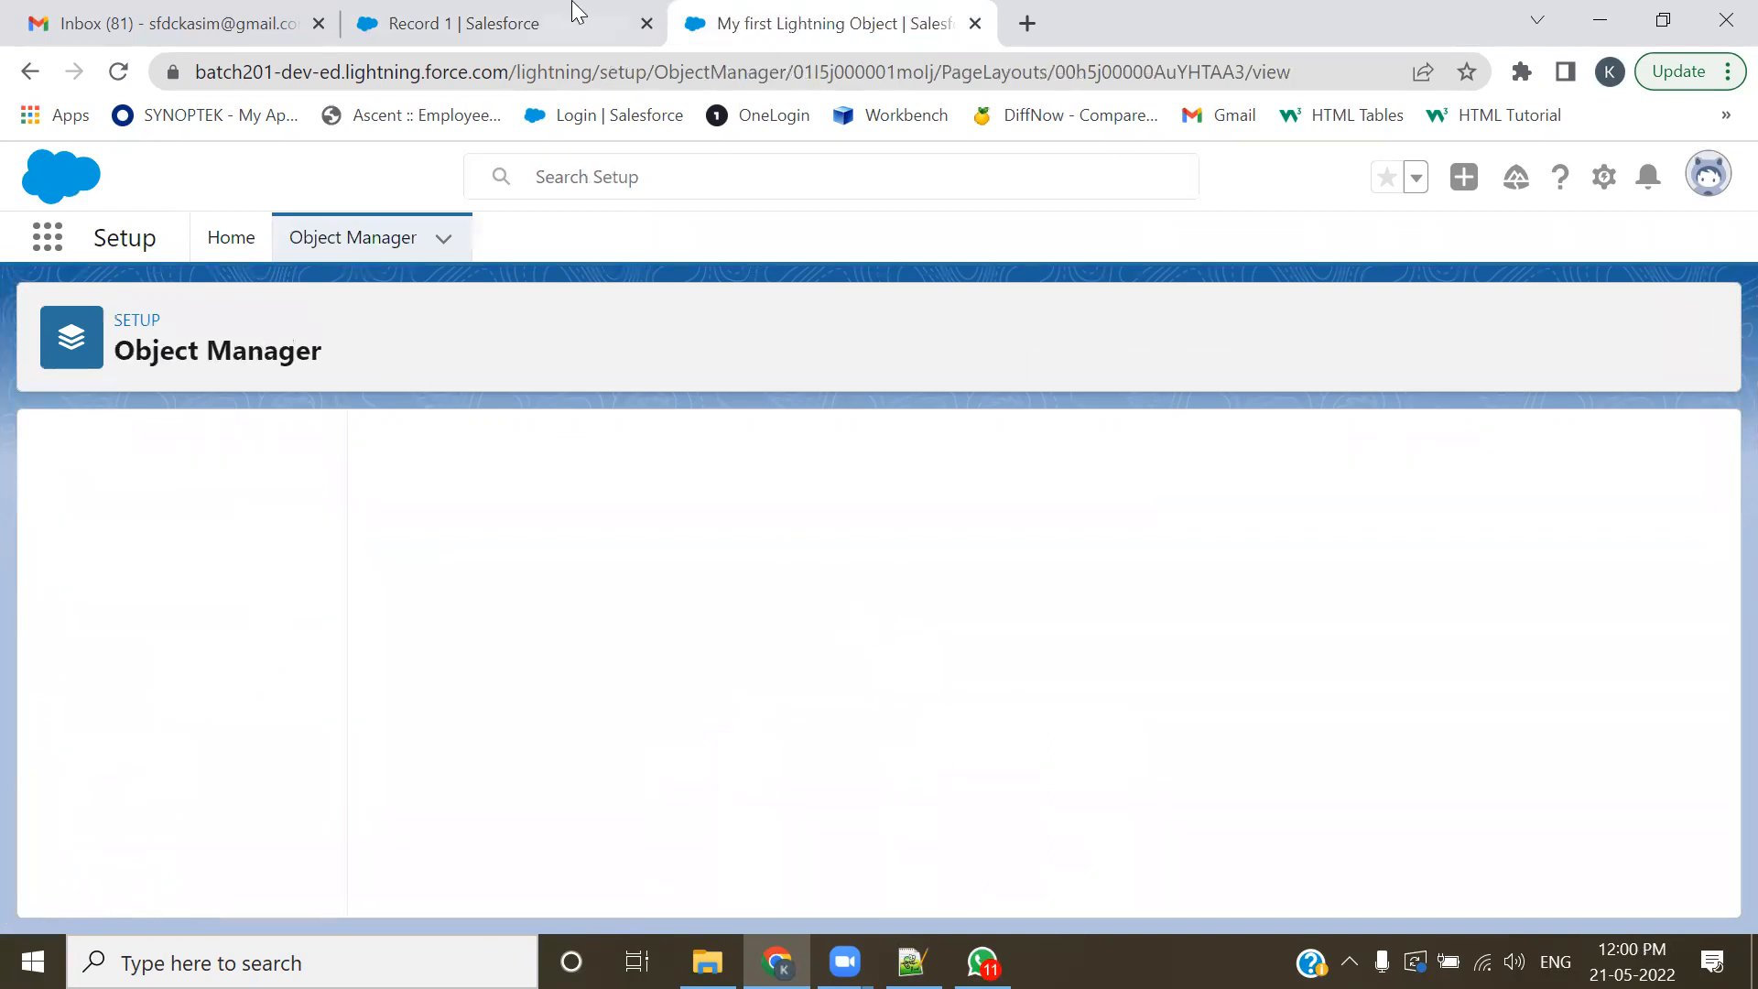
left_click(571, 13)
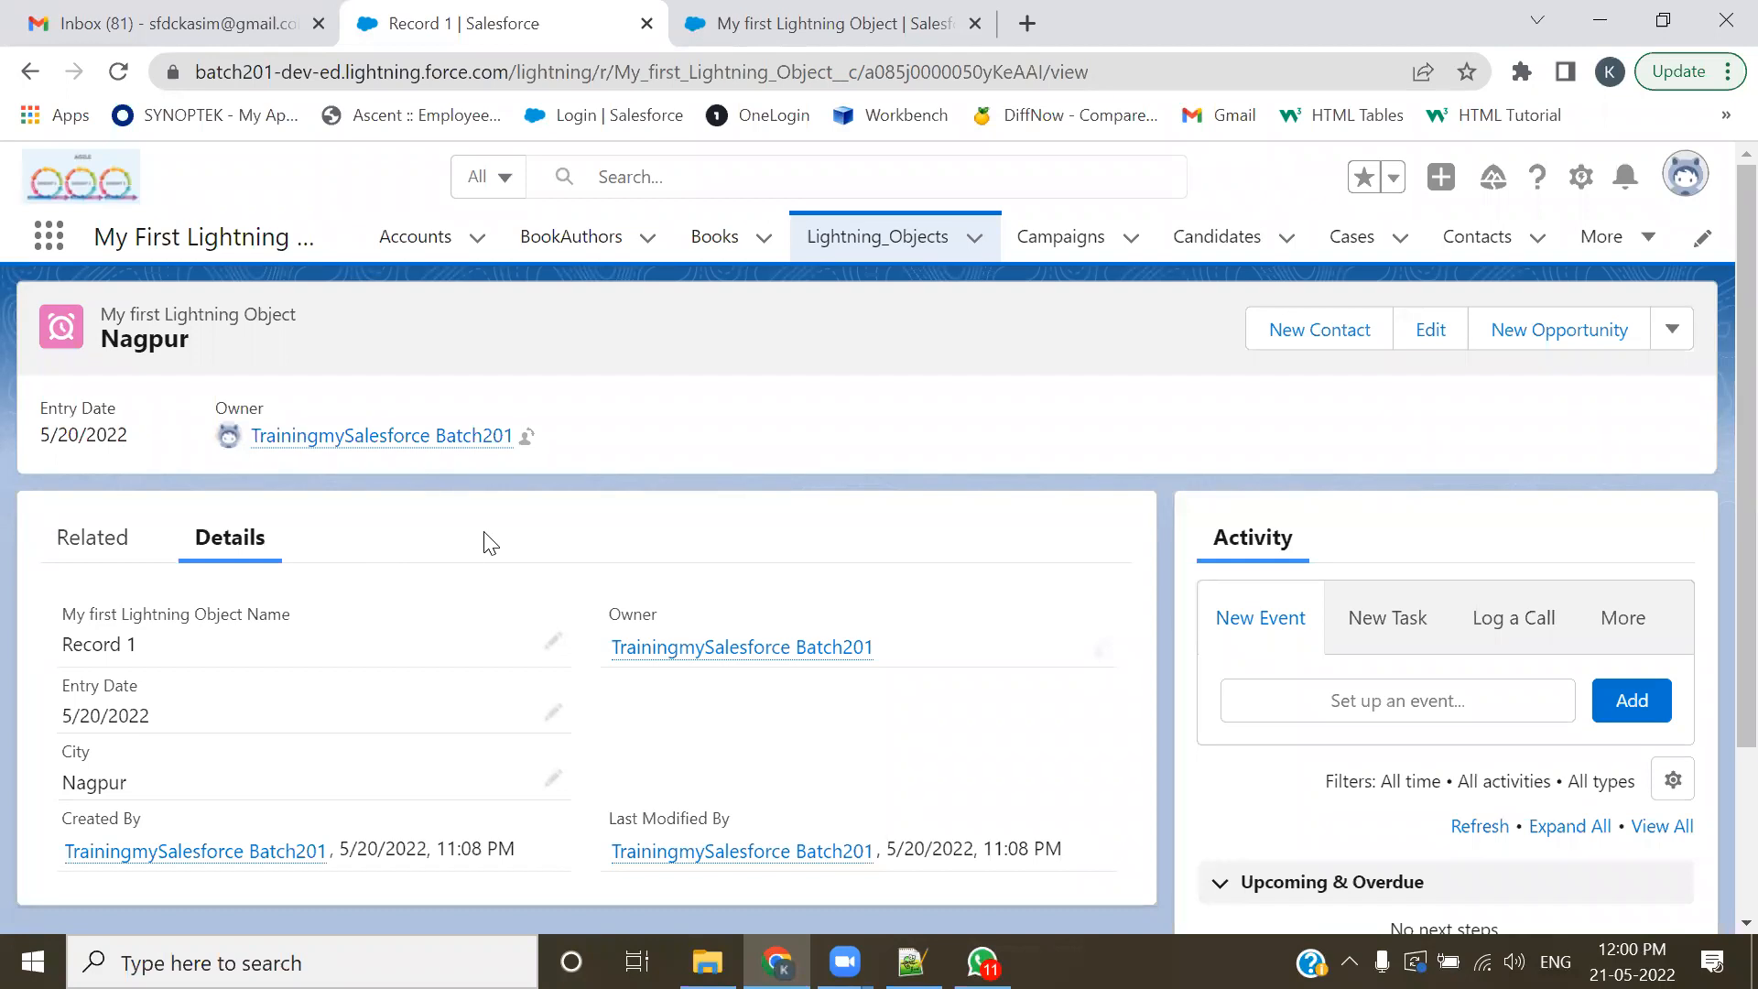
- Search Setup for "workf" and review the existing Workflow Rules in a separate browser tab
left_click(848, 35)
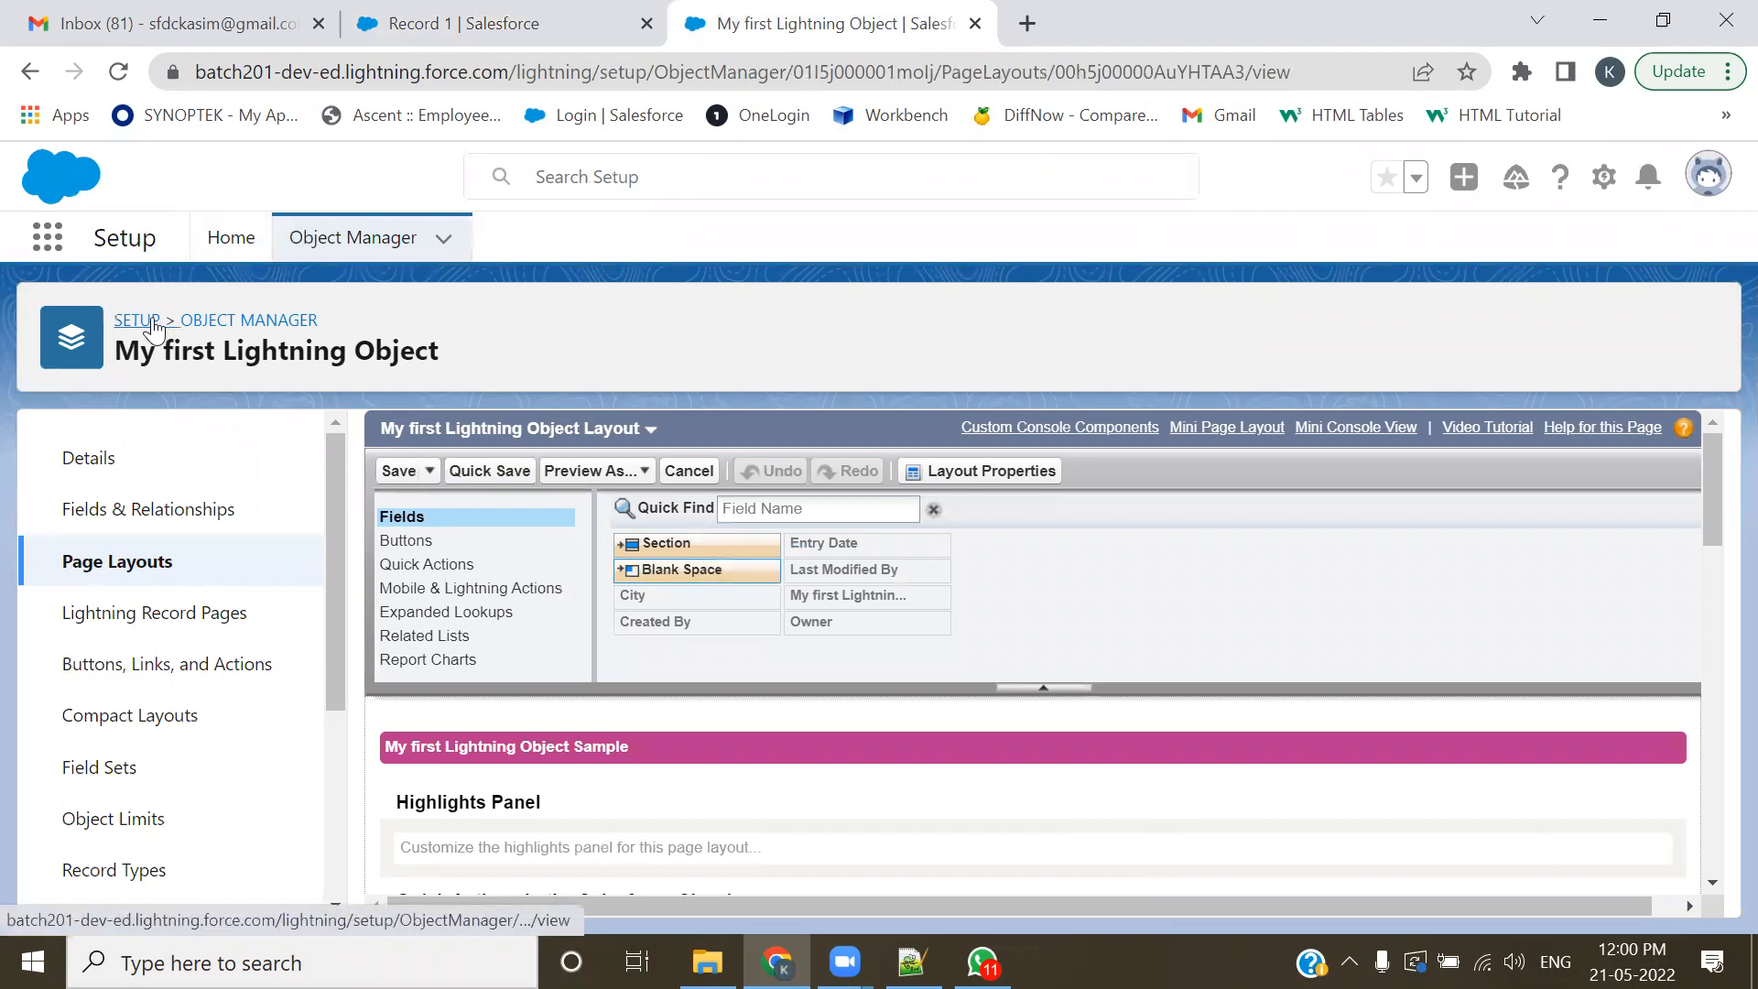
left_click(152, 319)
left_click(155, 317)
type("worl")
key("BackSpace")
type("kf")
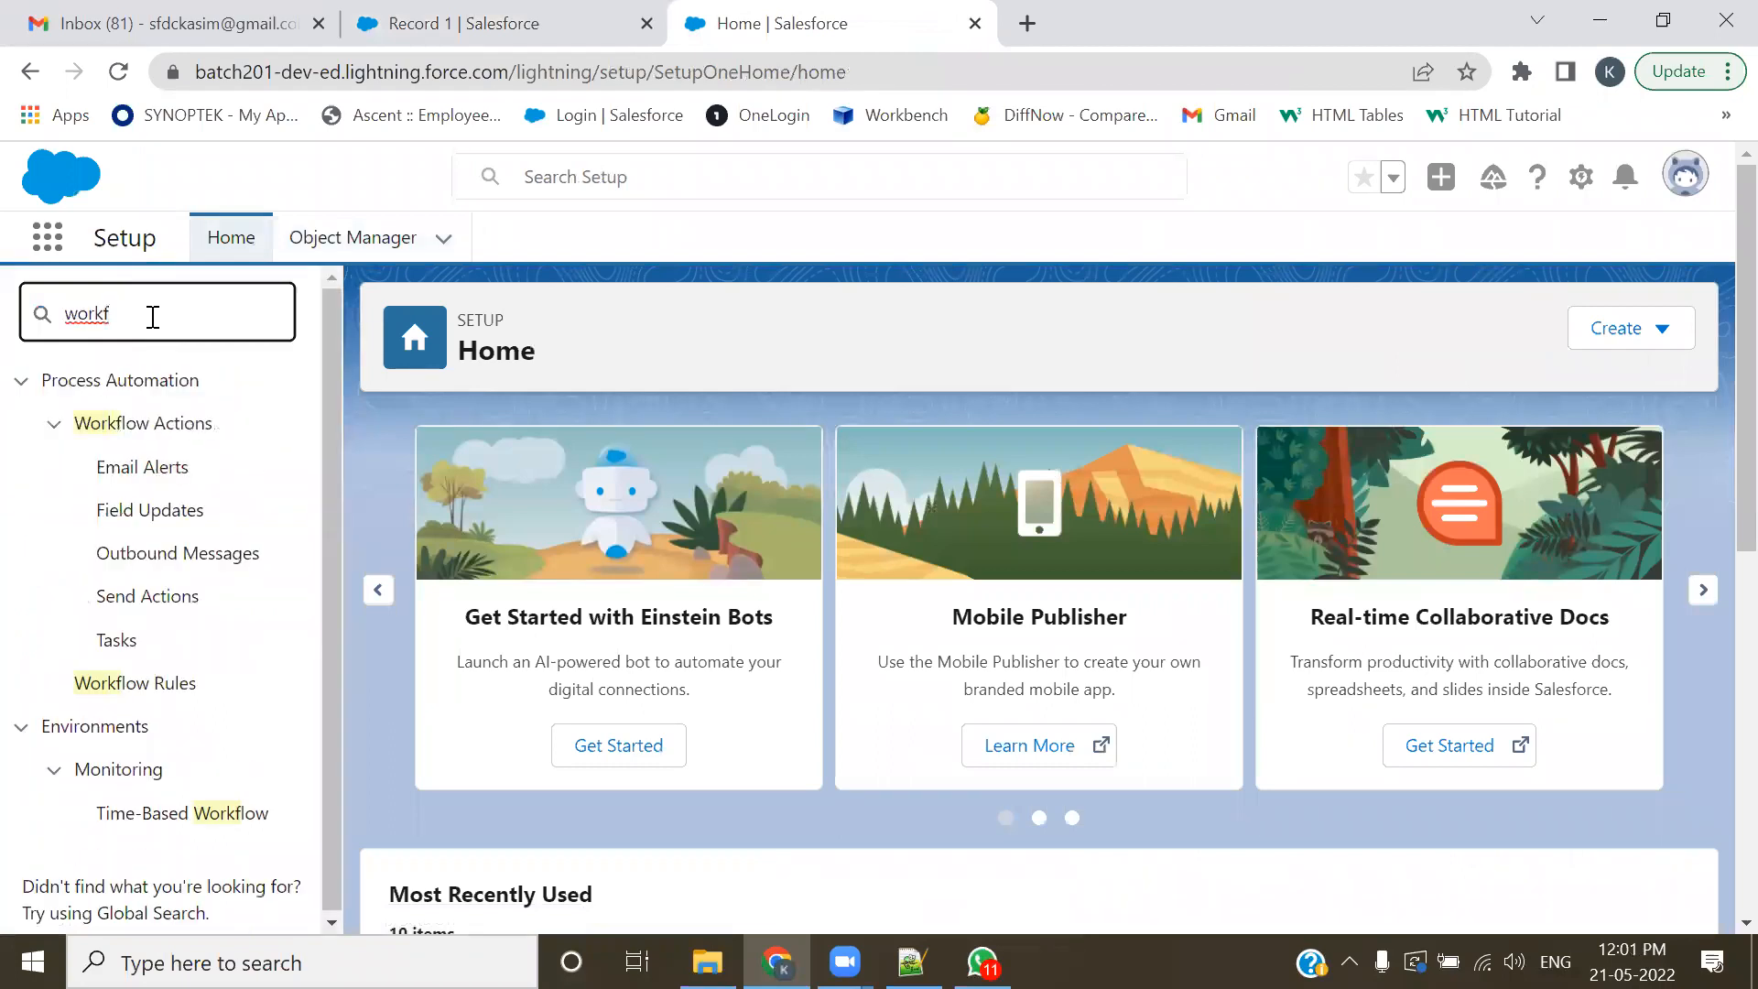
left_click(148, 689, "ctrl")
left_click(1139, 23)
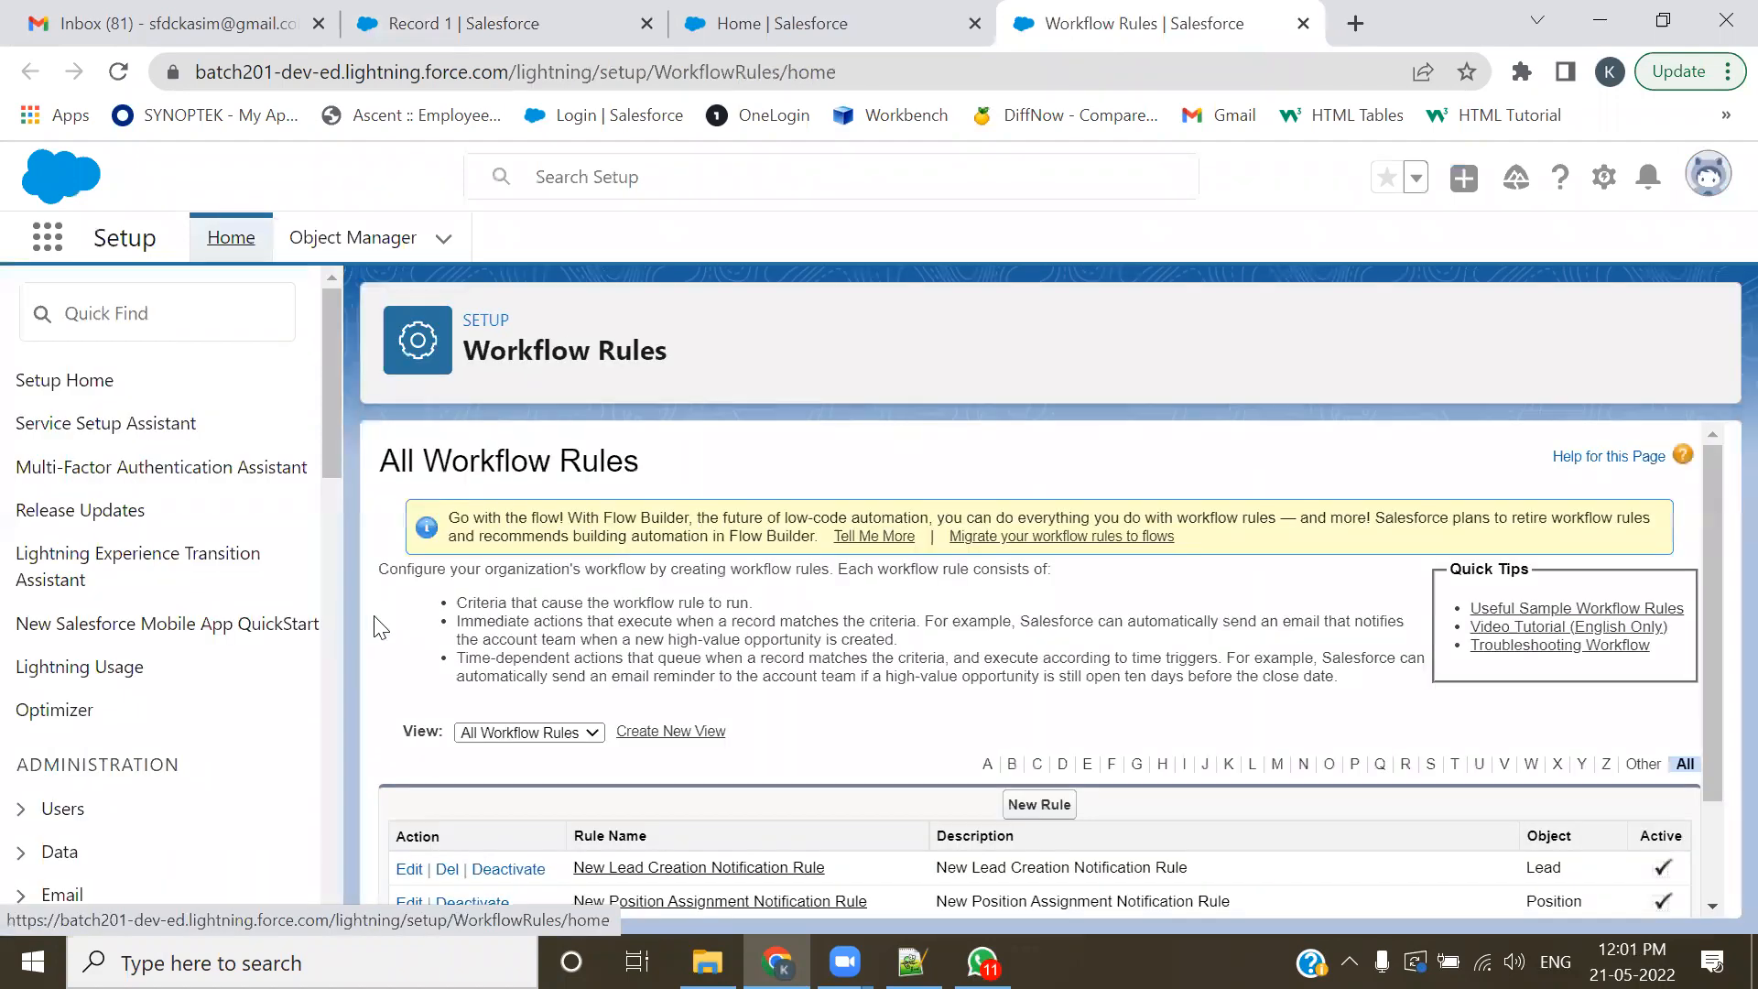
scroll(586, 707, "down", 1)
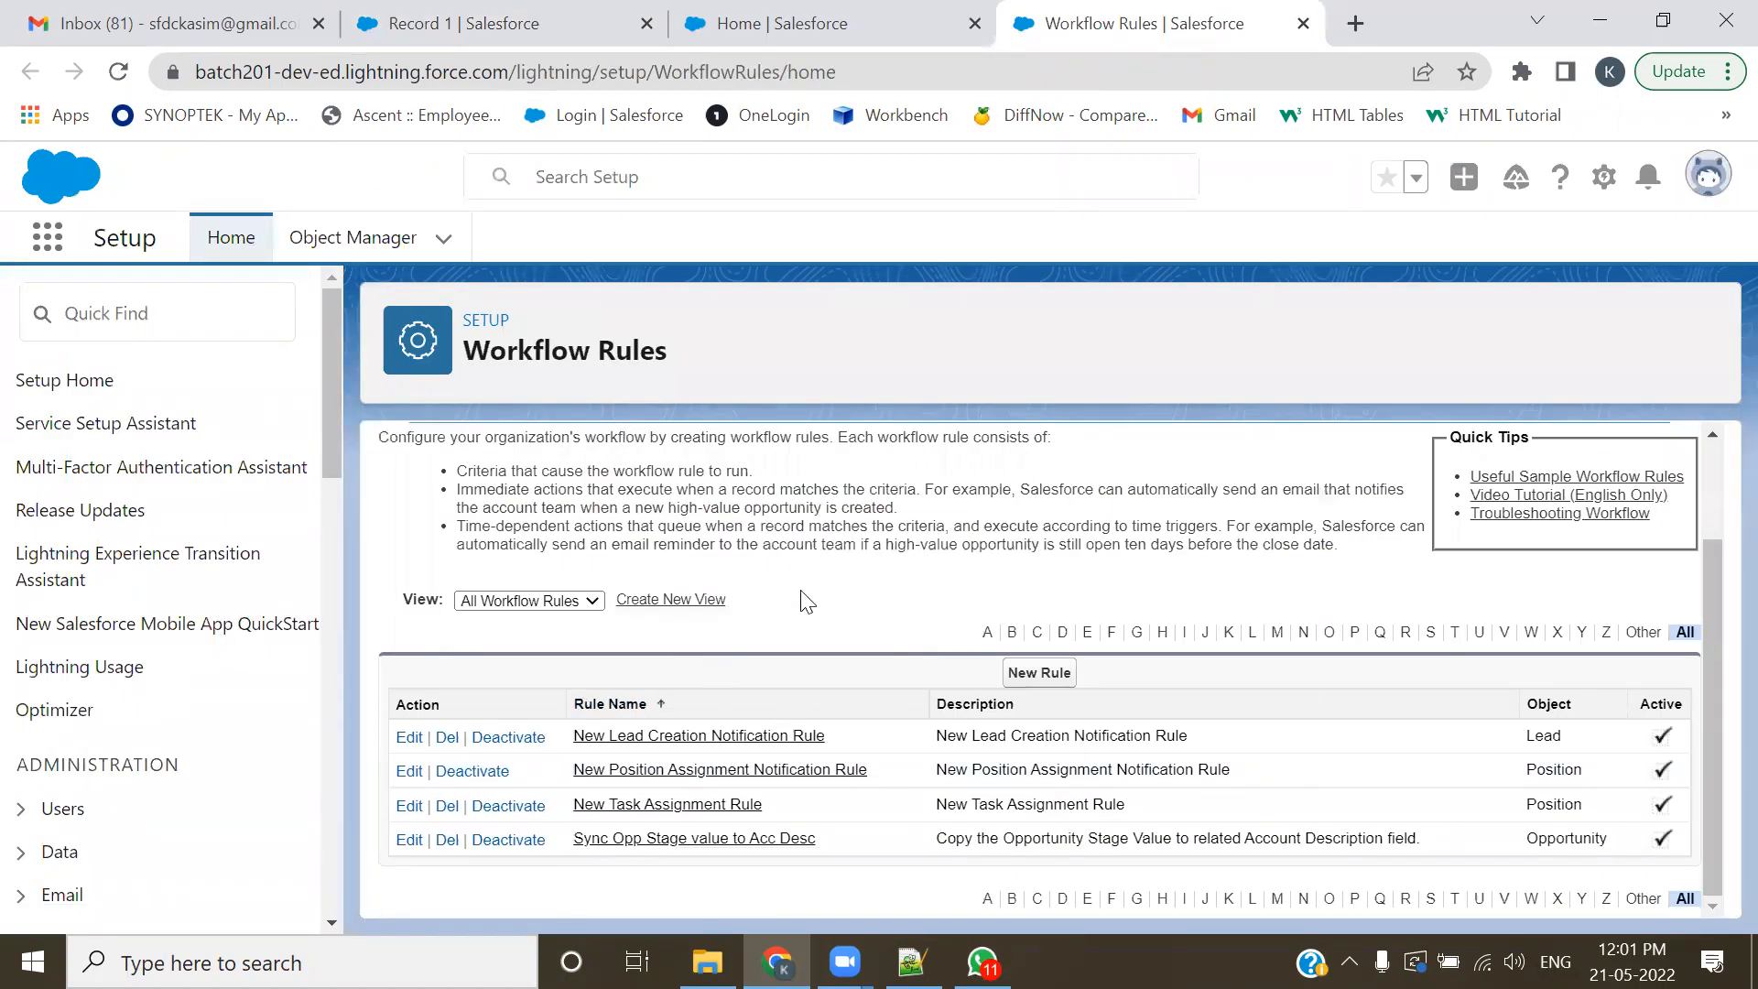
scroll(693, 804, "down", 2)
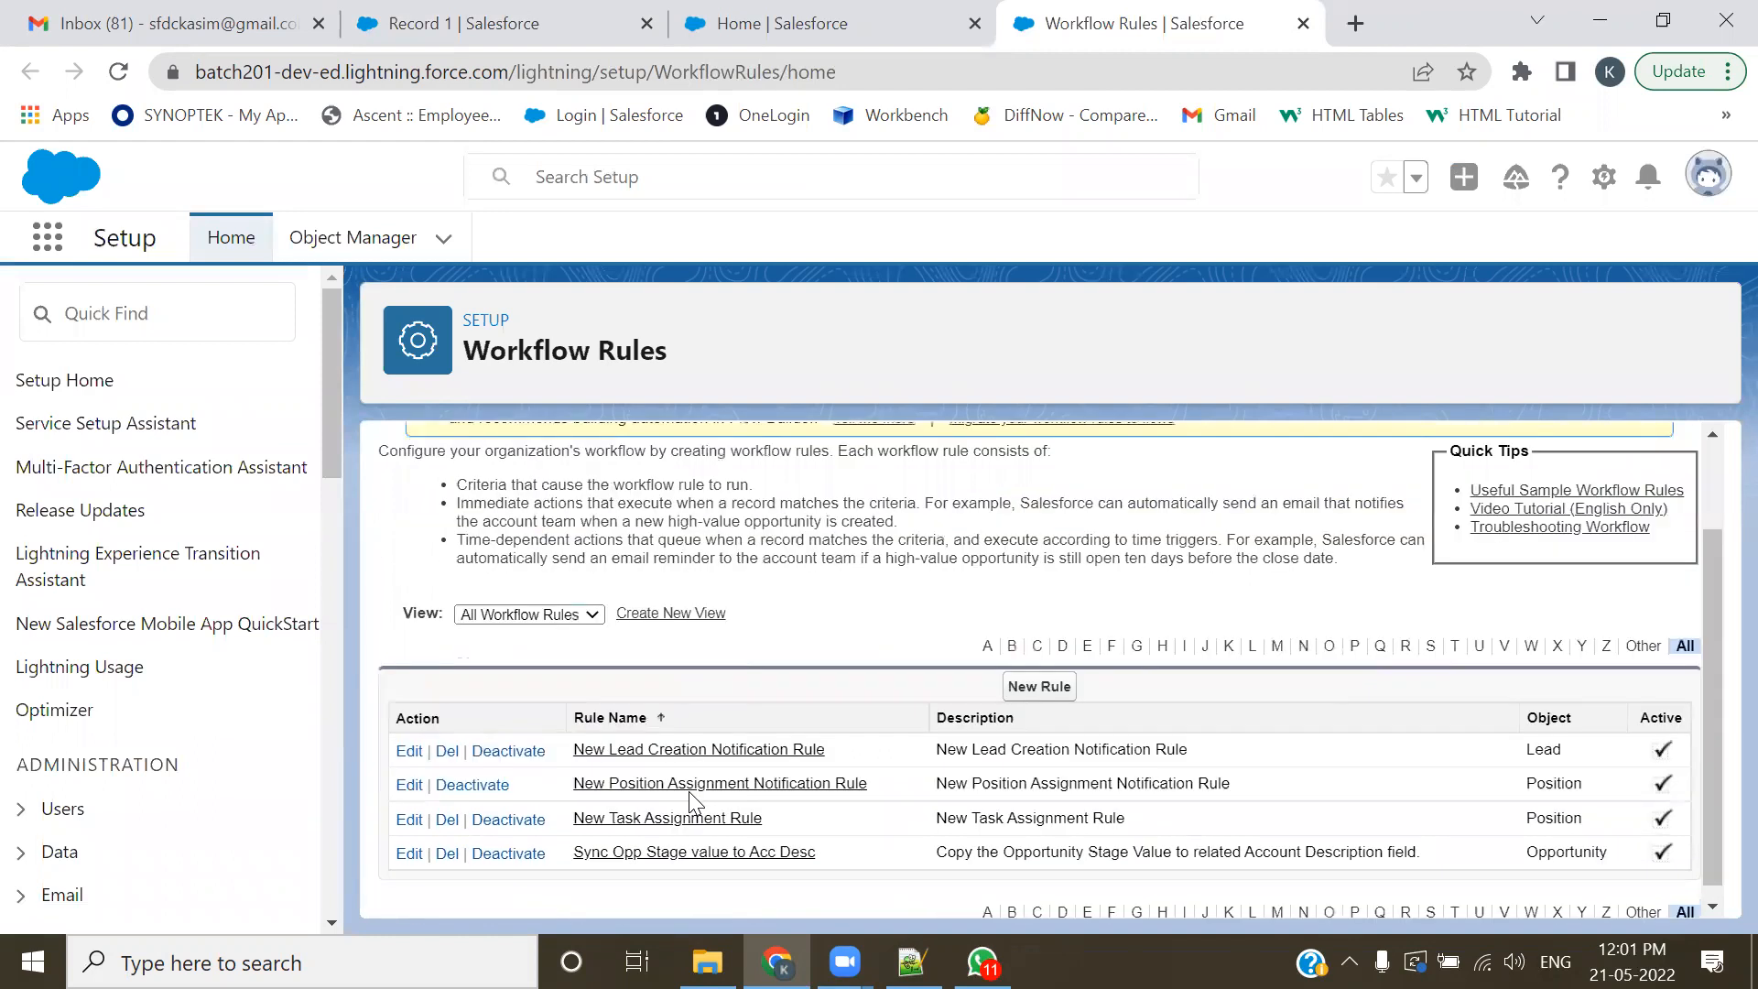
- Start a new workflow rule on the BookAuthor object, review its evaluation and rule criteria, and close it without saving
left_click(1060, 682)
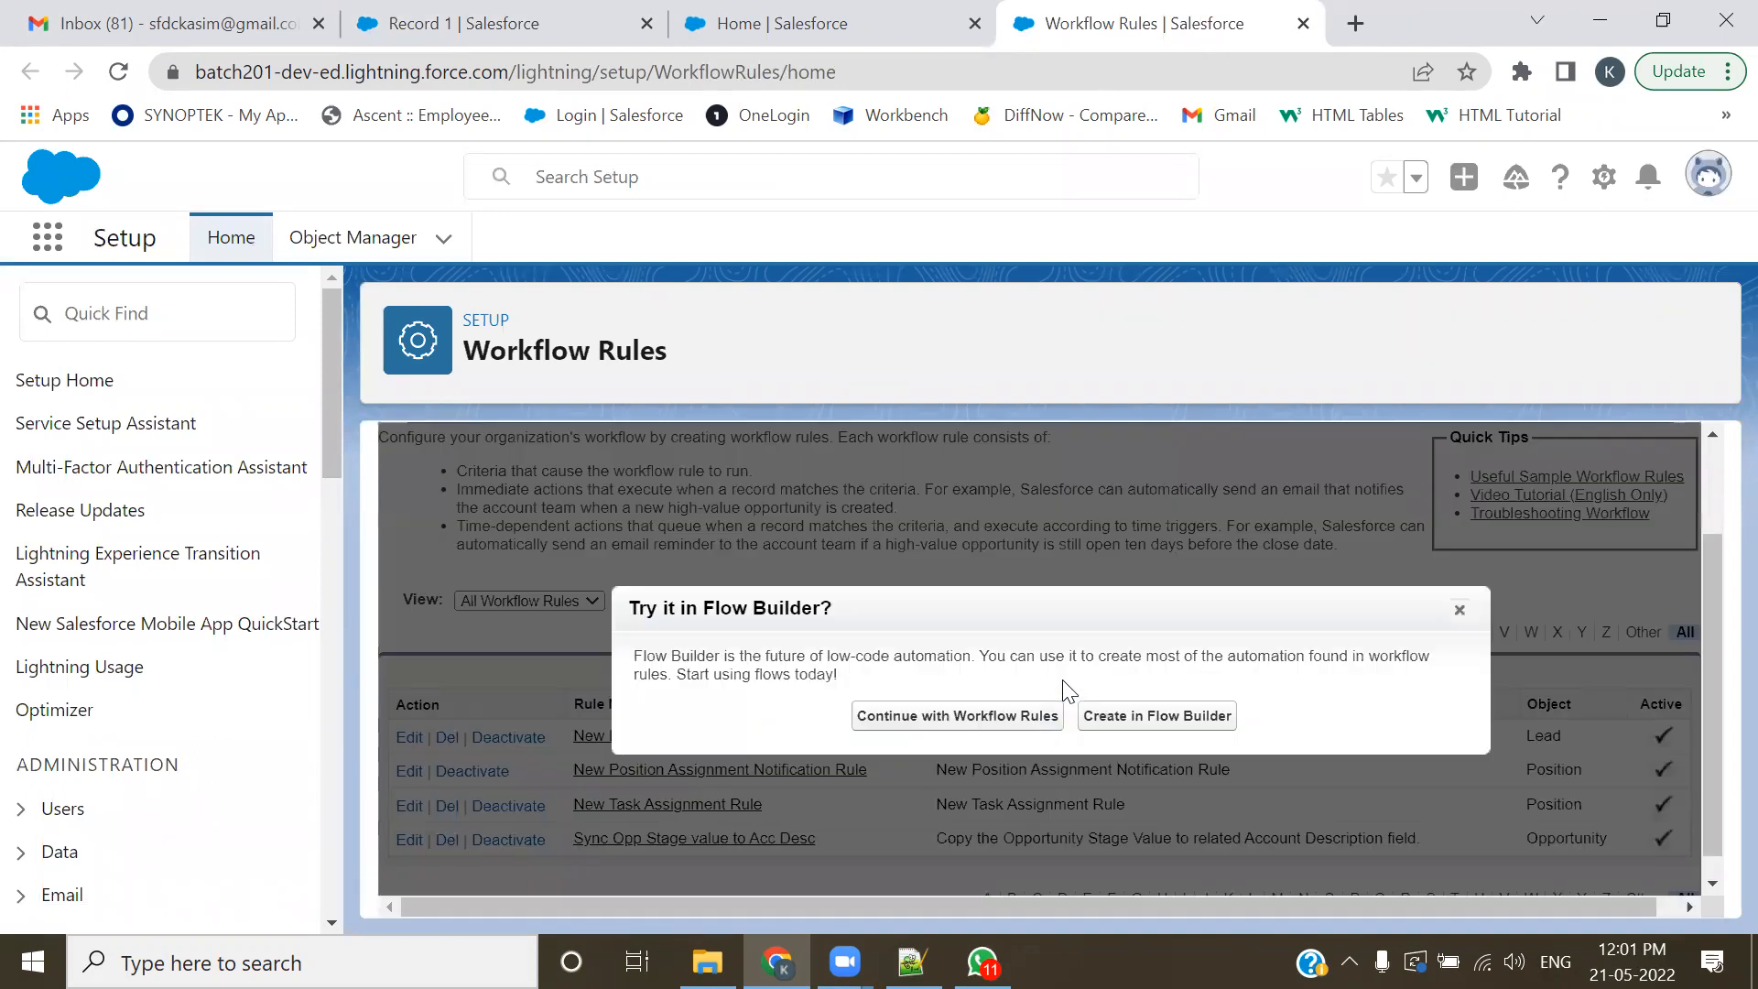
left_click(925, 723)
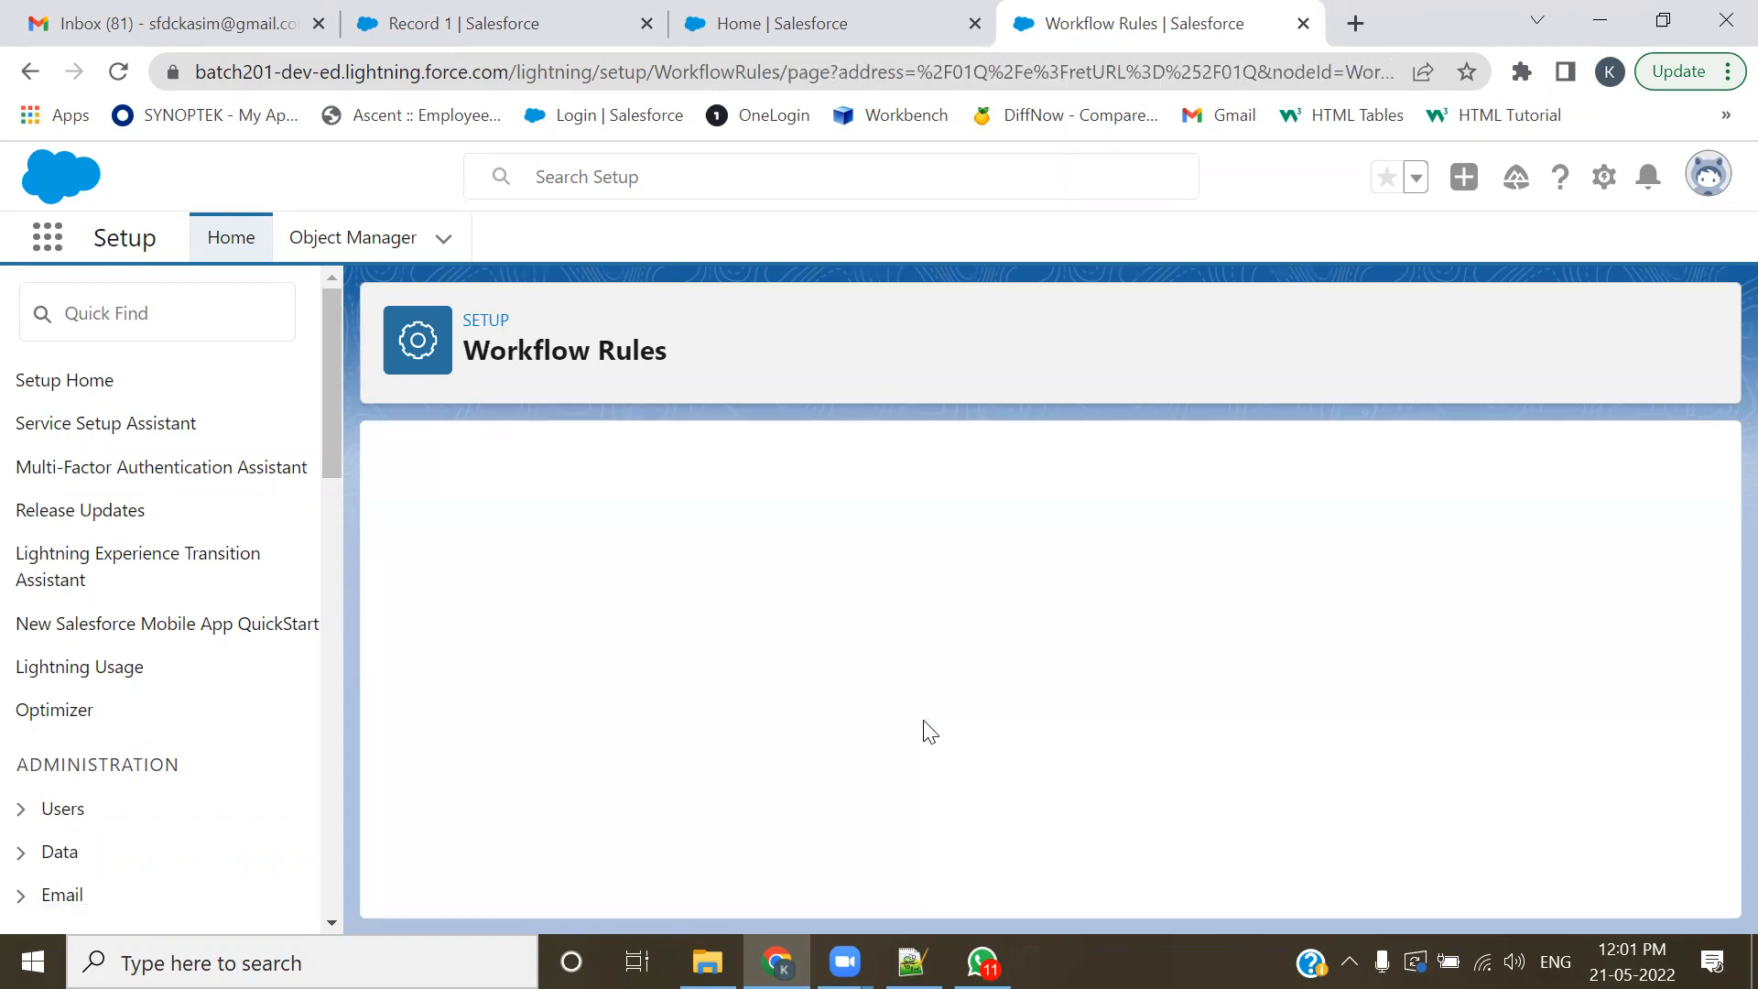
left_click(870, 710)
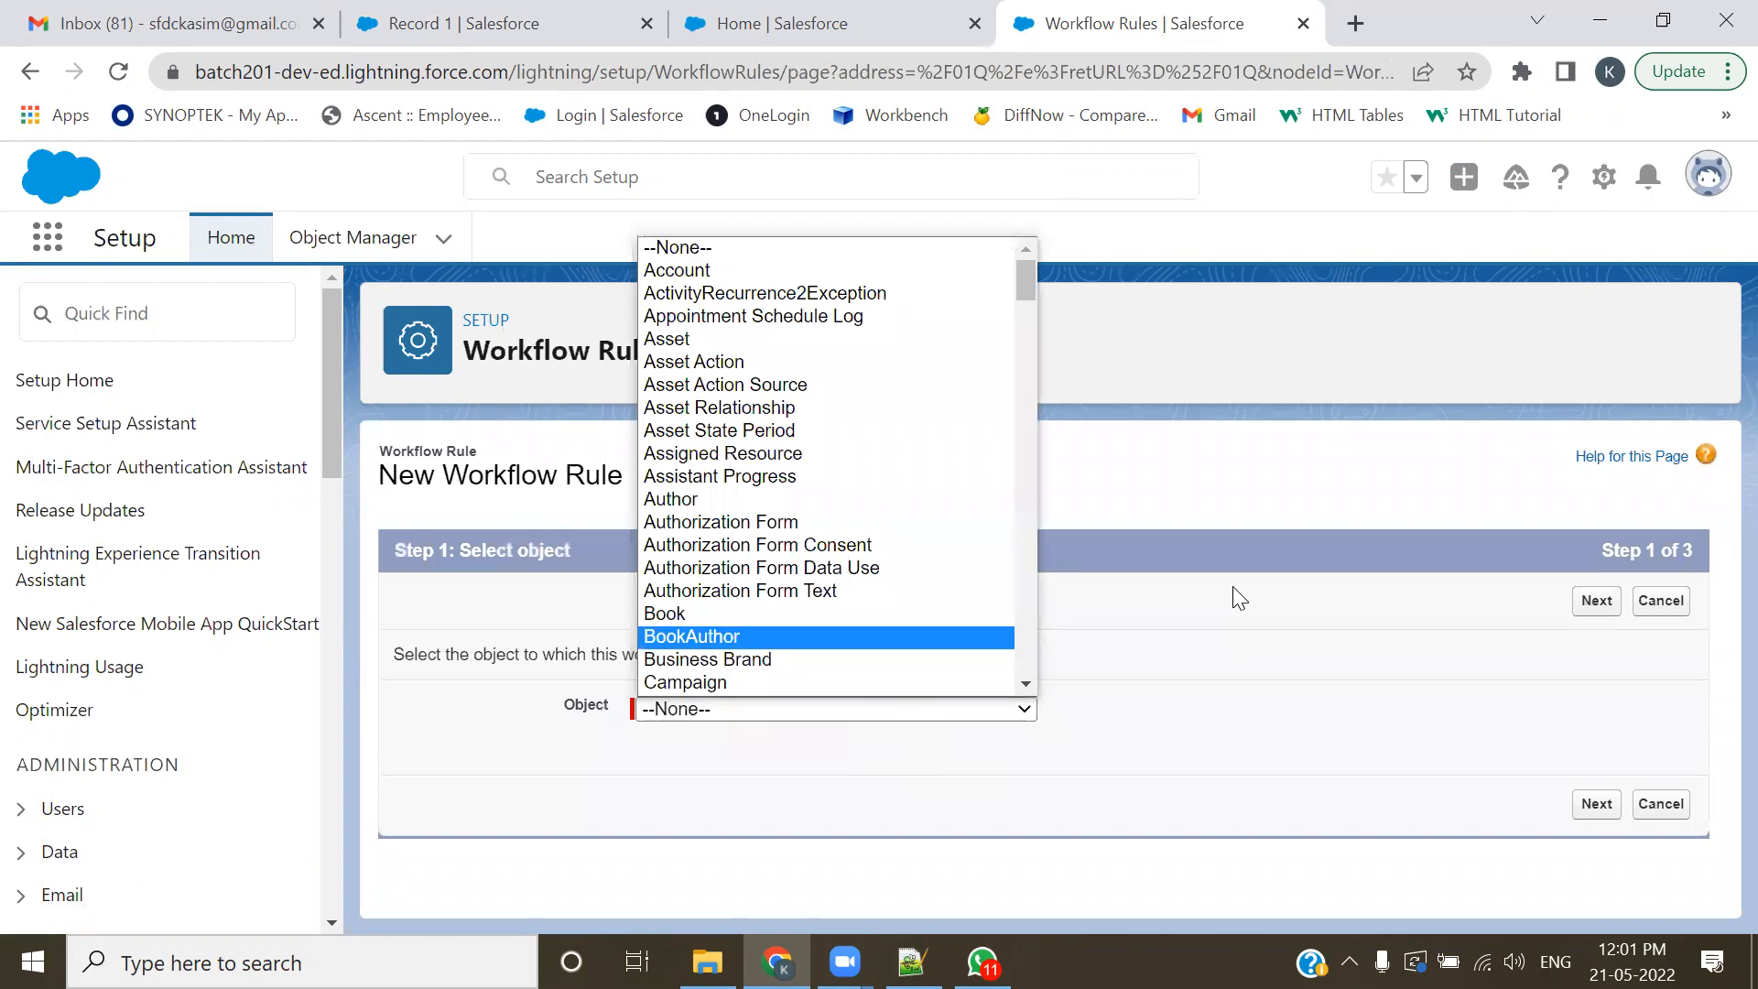
left_click(964, 637)
left_click(1604, 805)
scroll(1067, 747, "down", 5)
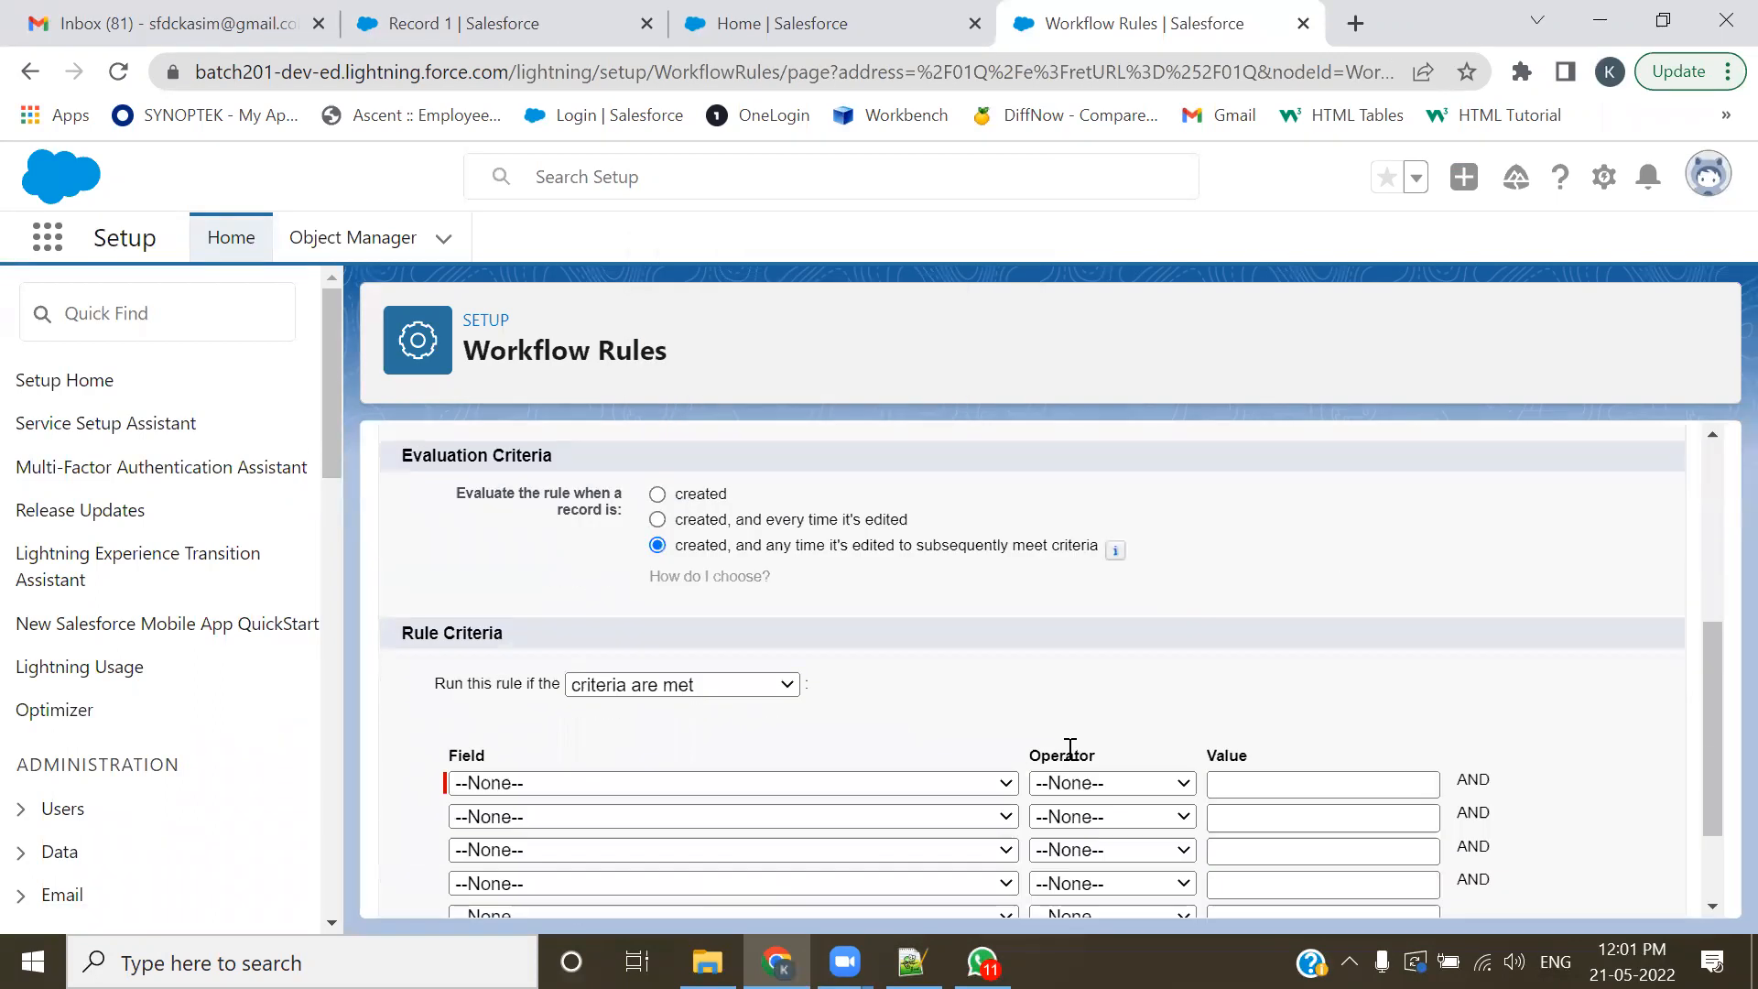
scroll(1069, 748, "down", 1)
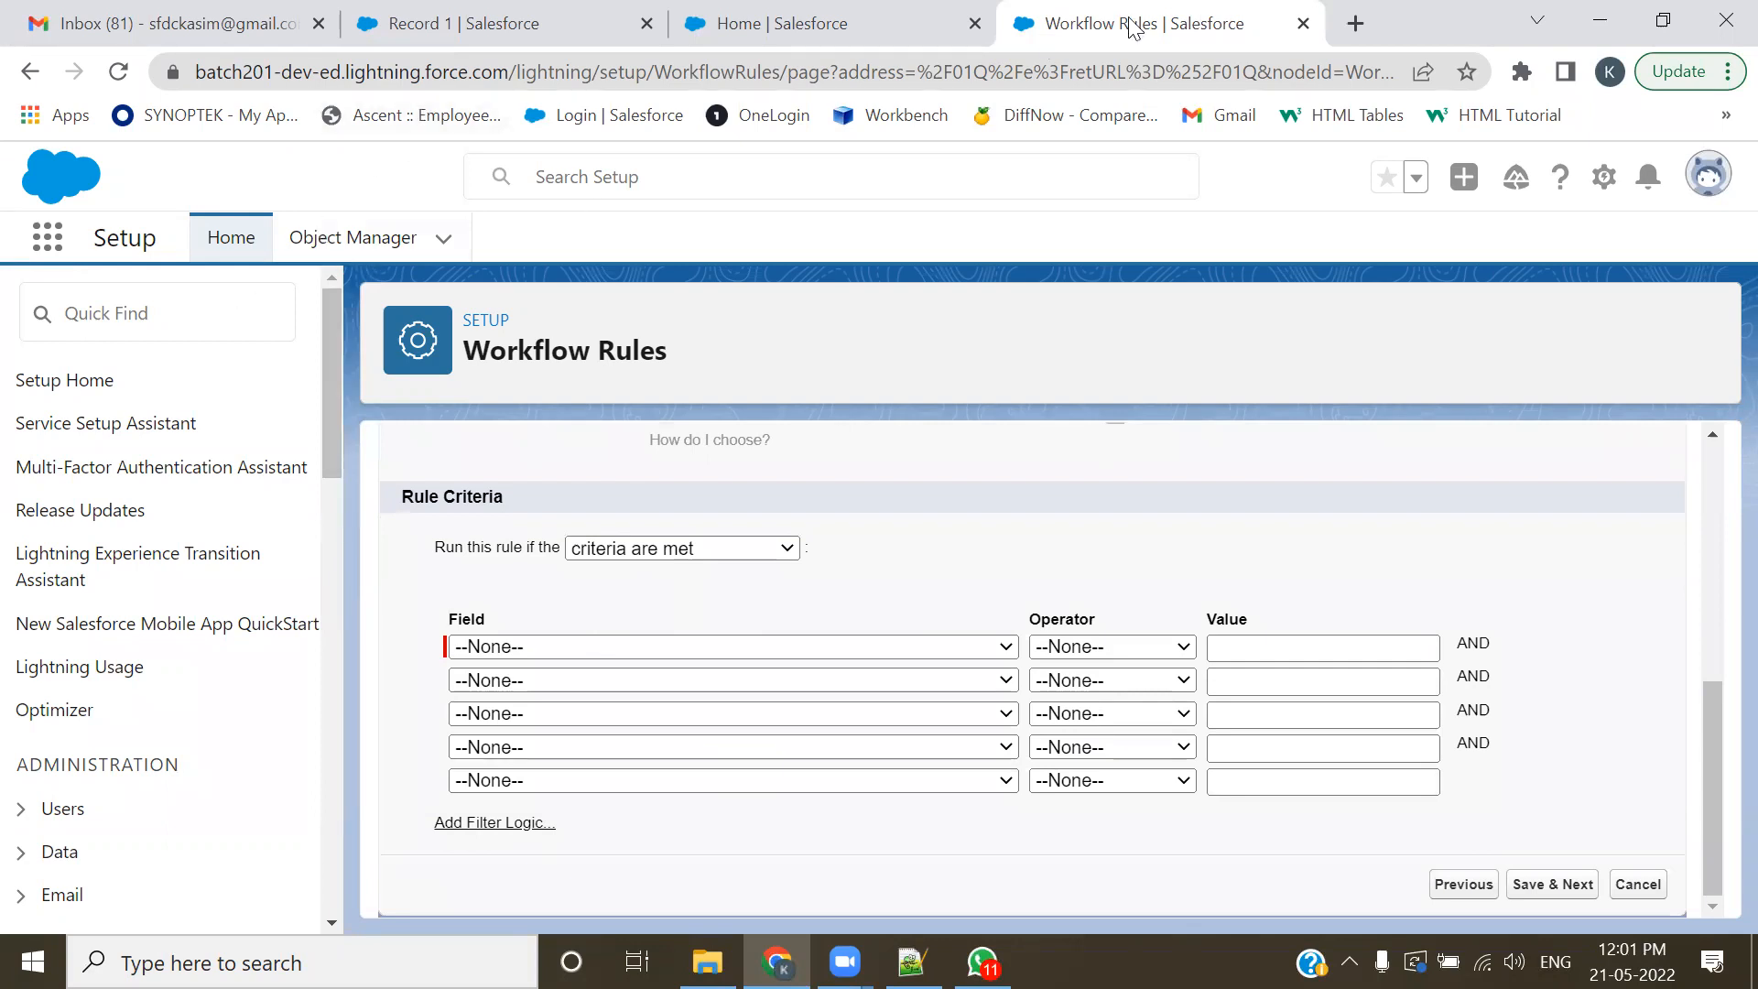
left_click(1295, 26)
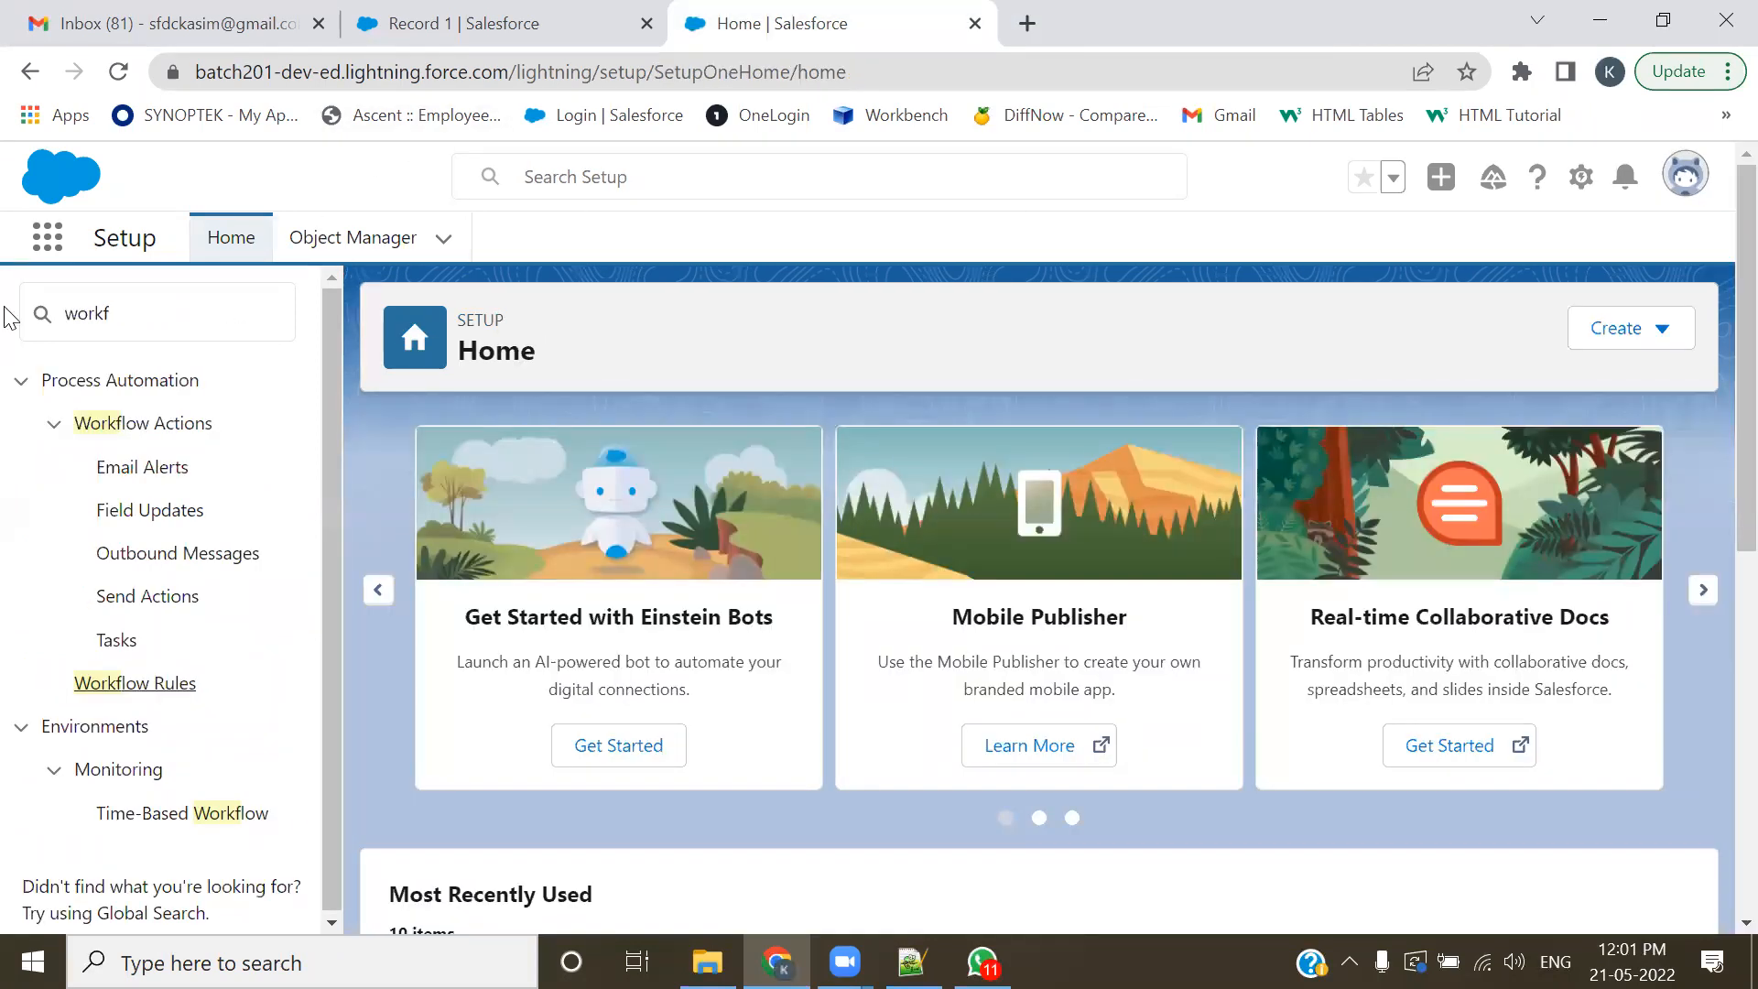
- Search Setup for "process bui" and open Process Builder in a separate browser tab
type("proce")
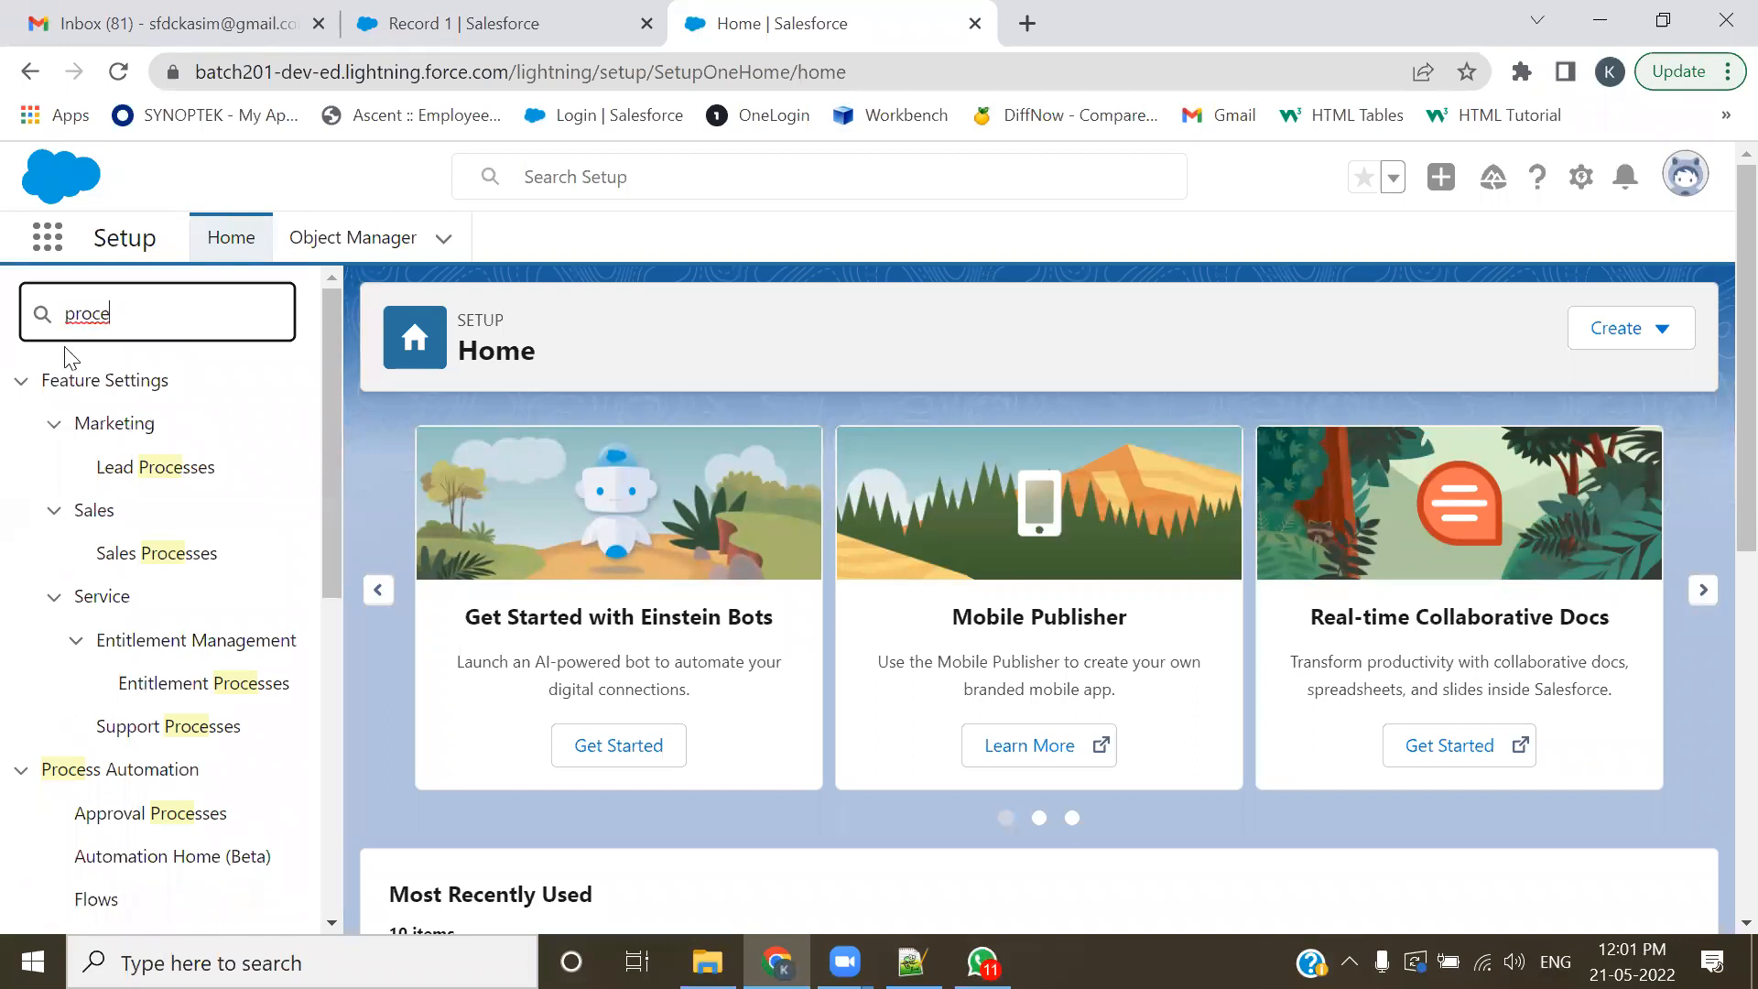
type("ss bui")
left_click(103, 434, "ctrl")
left_click(1090, 12)
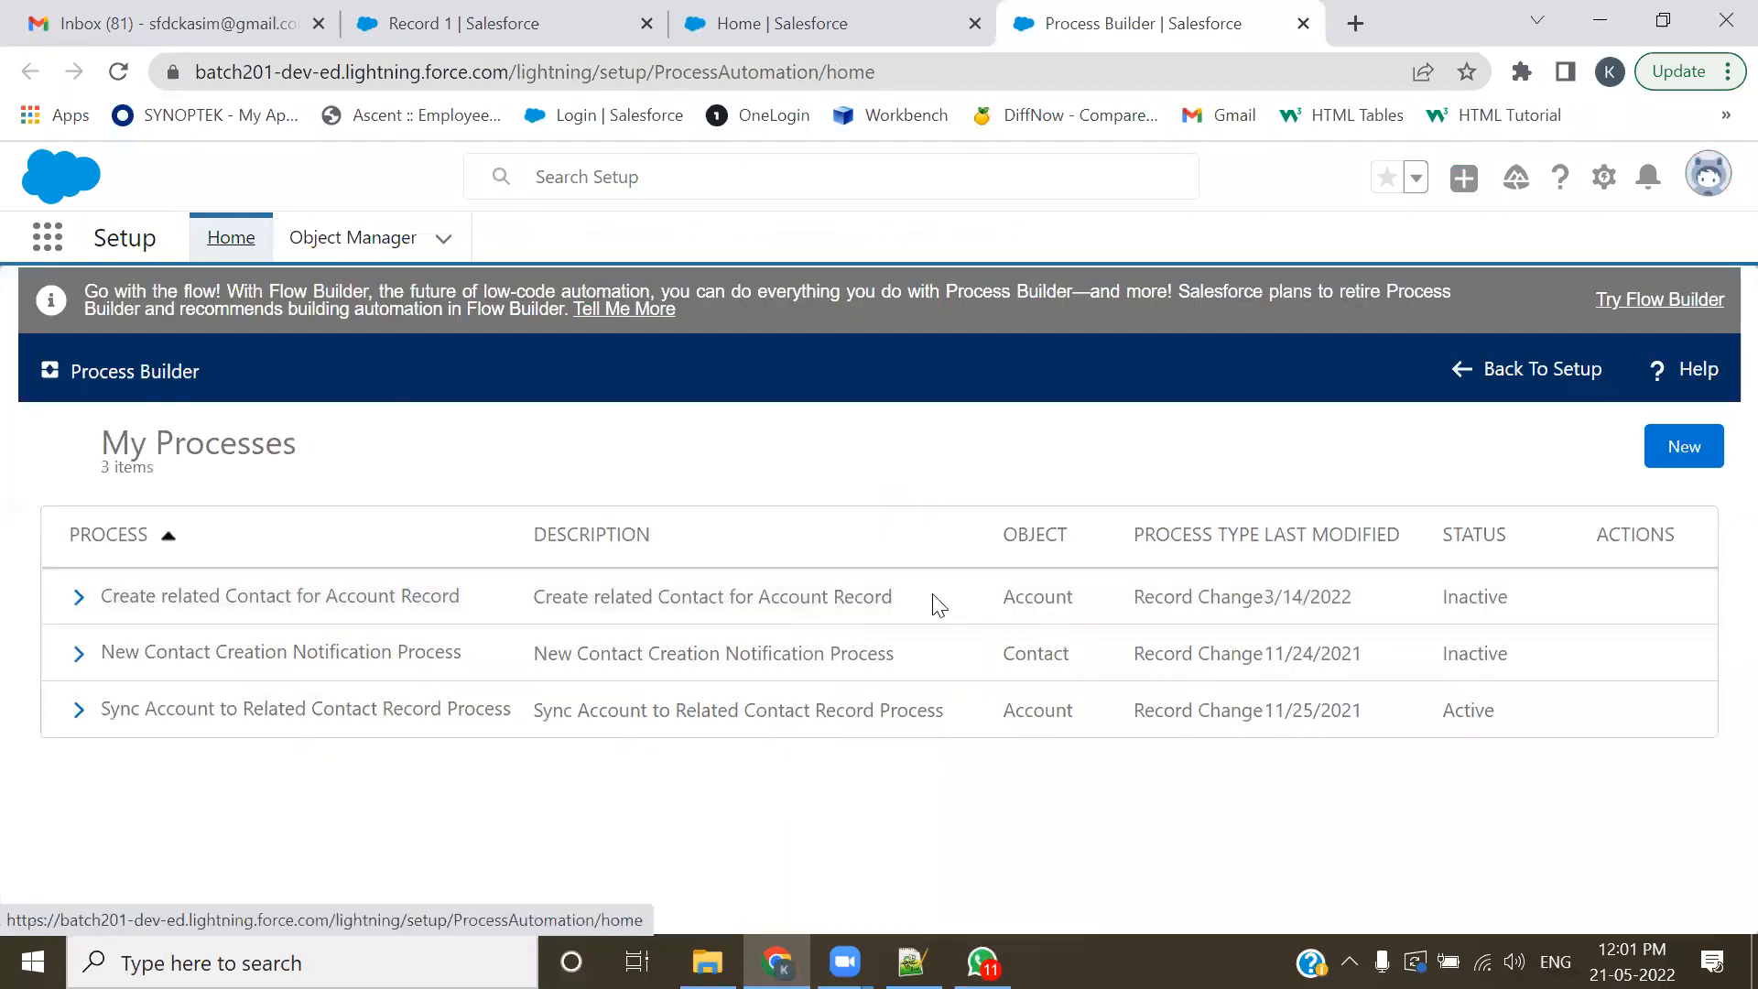
- Start a new process in Process Builder, view the options for when it starts, and close it without saving
left_click(1718, 453)
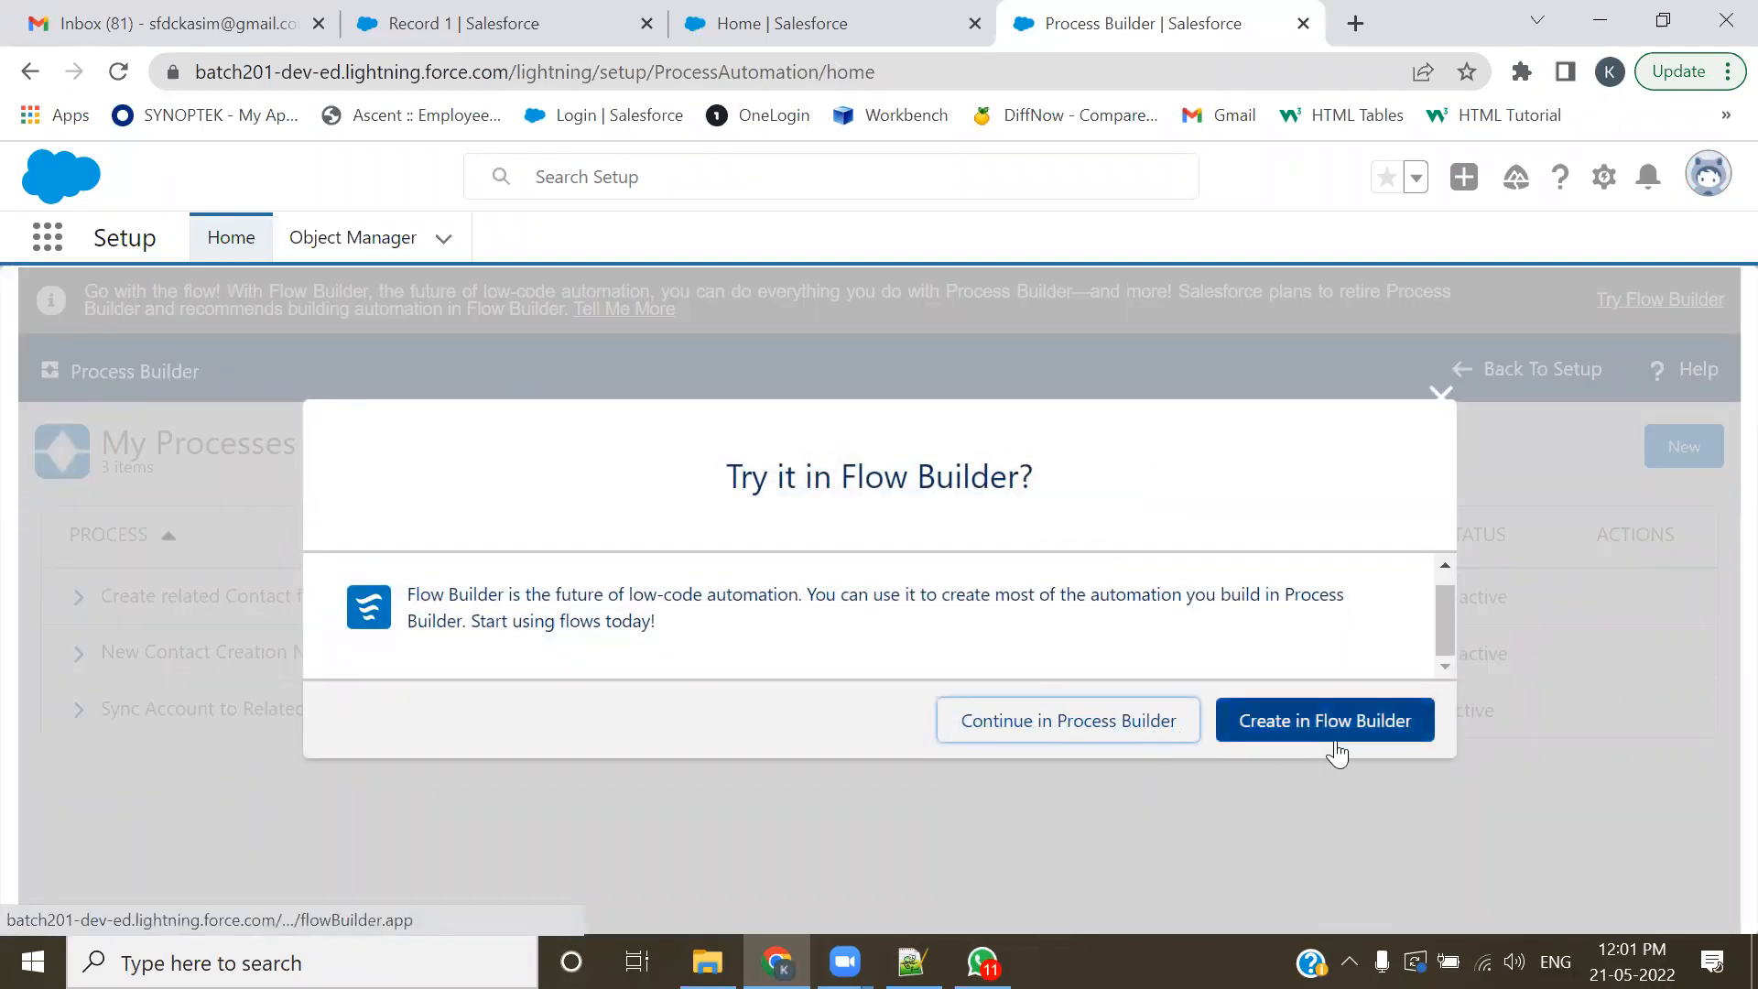
left_click(1039, 720)
scroll(774, 607, "down", 3)
scroll(769, 607, "down", 2)
left_click(650, 613)
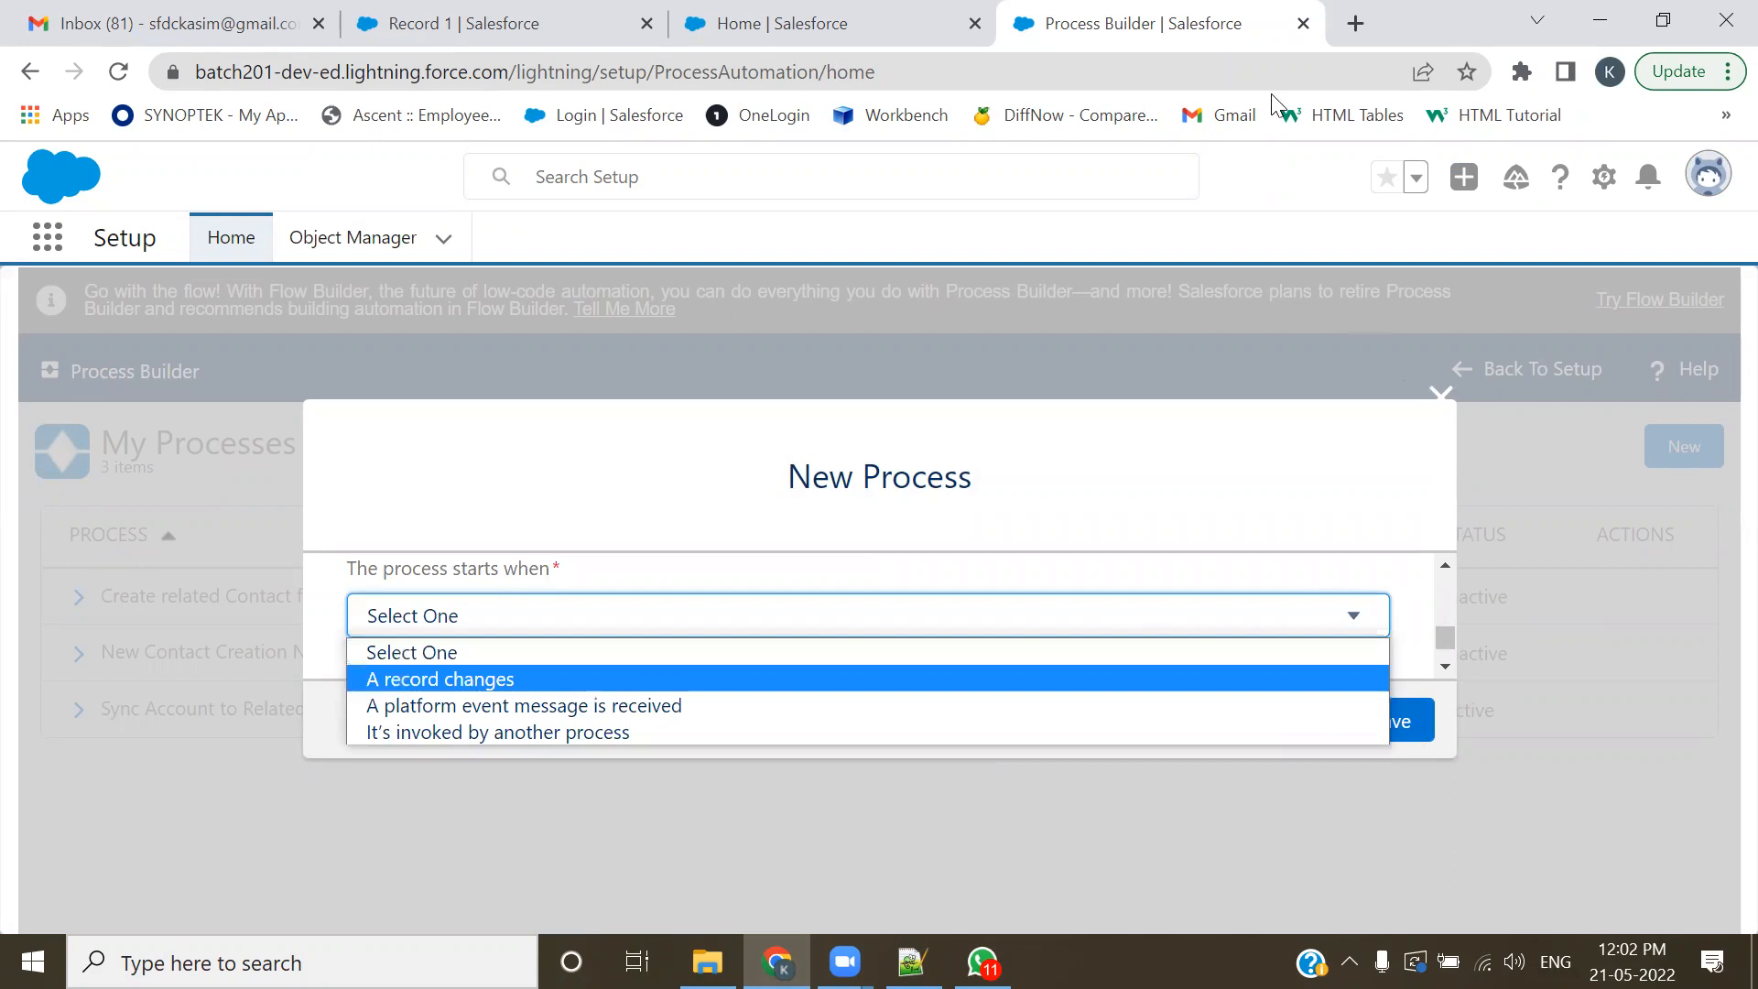
left_click(1302, 23)
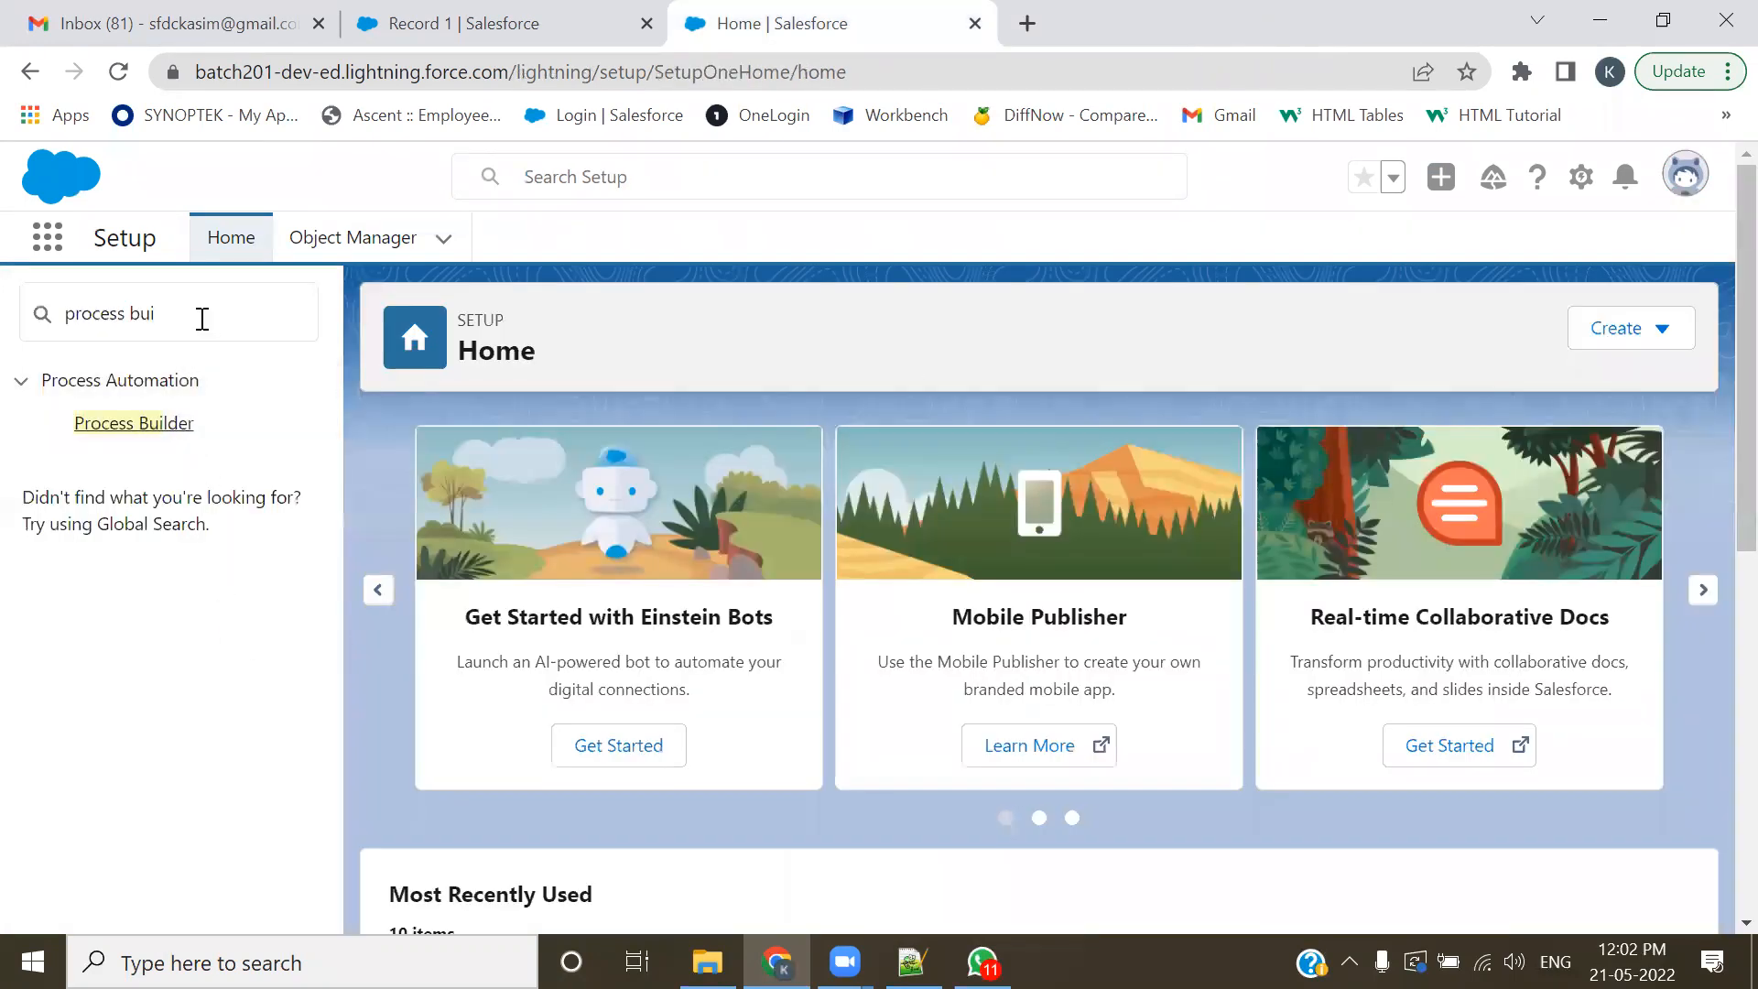
- Search Setup for "report" and look over the Reports & Dashboards entries
left_click_drag(202, 319, 4, 330)
type("report")
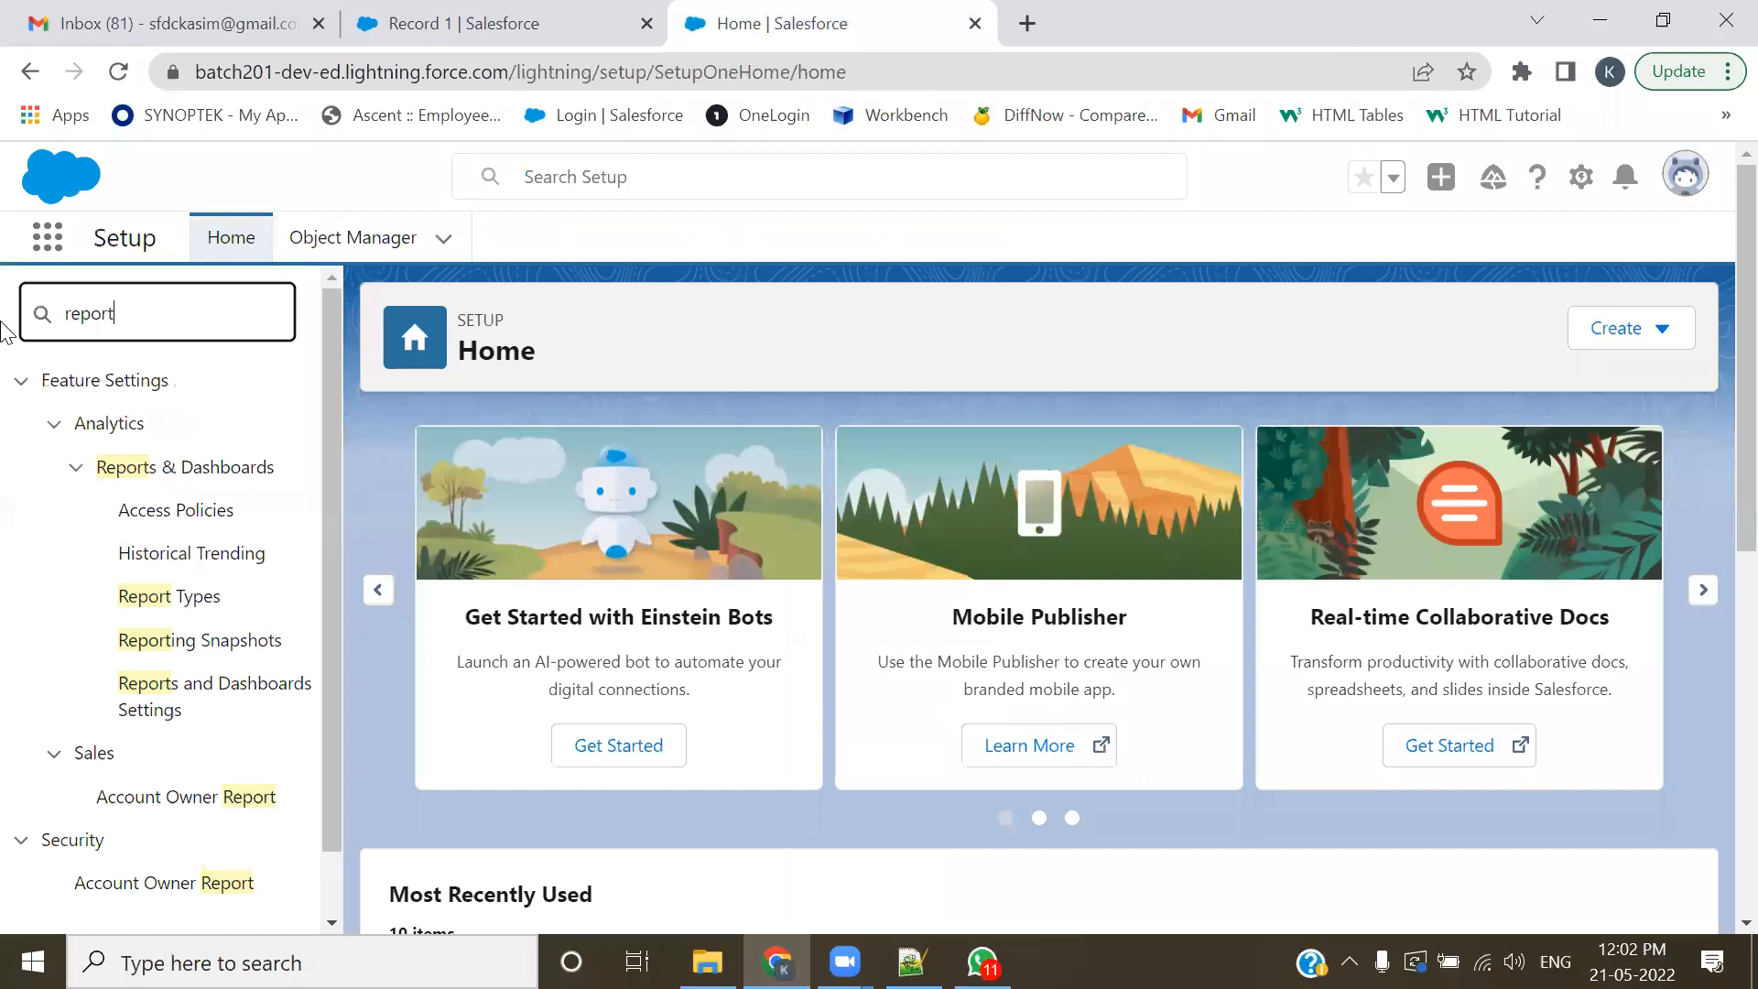
left_click(184, 470)
left_click(76, 467)
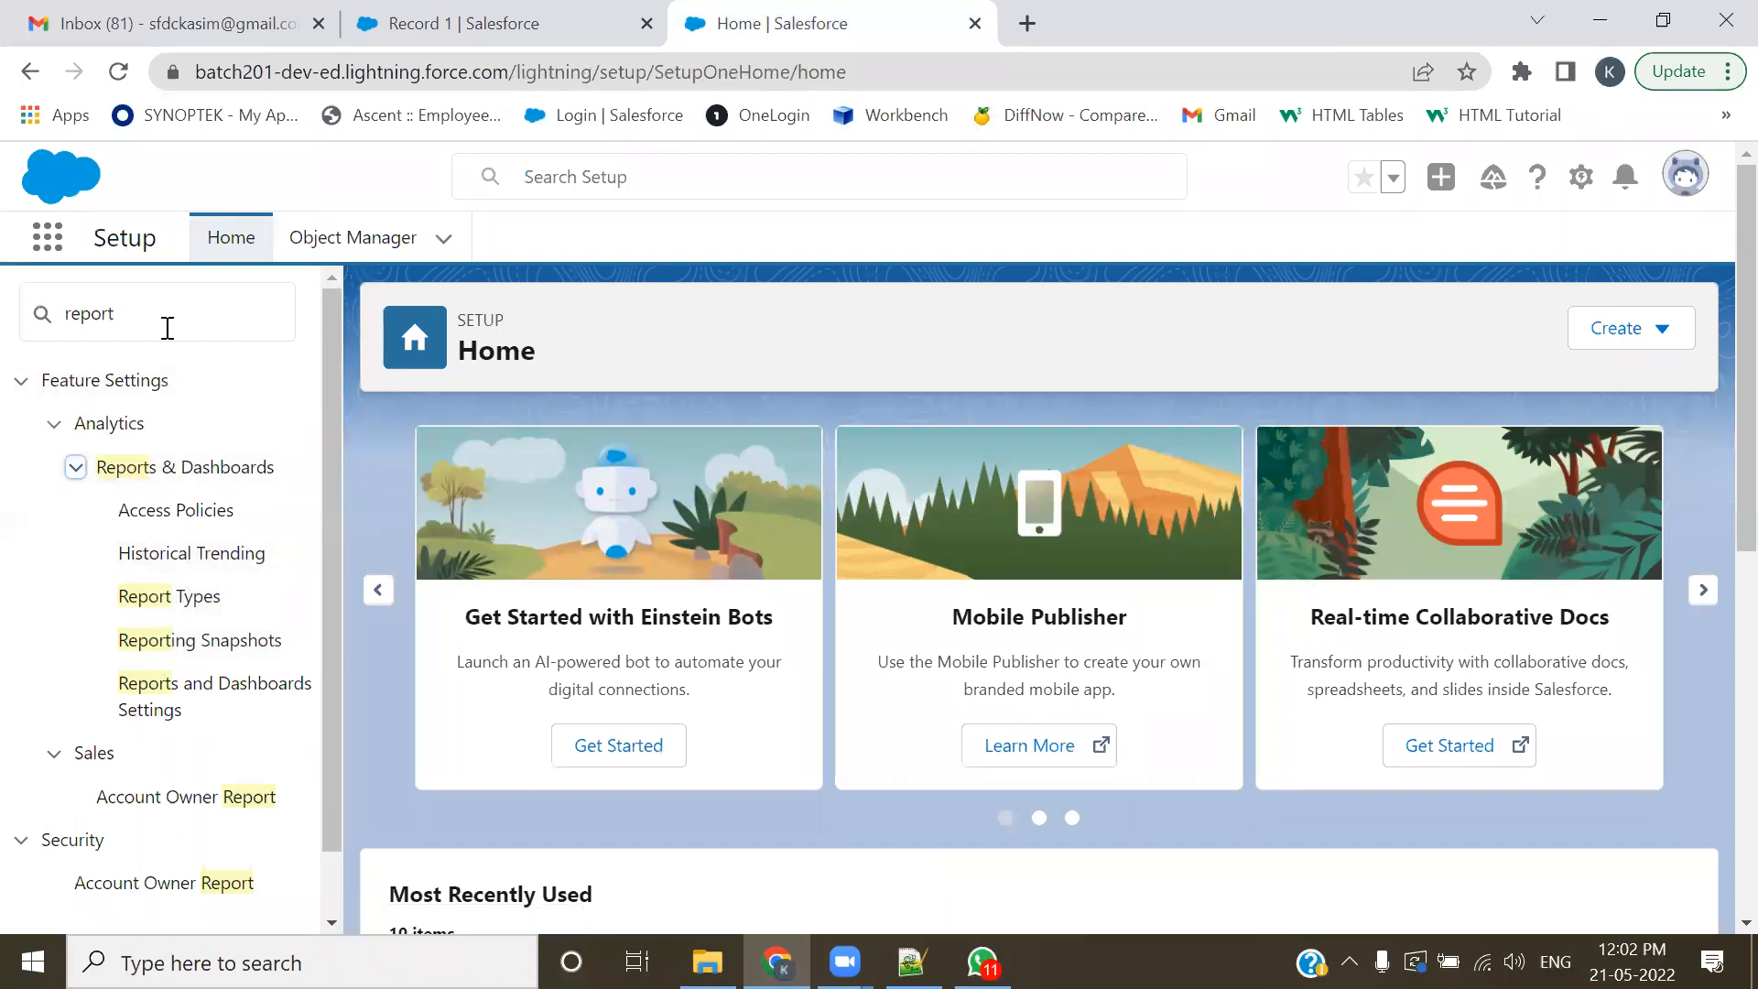
- Search Setup for "user", open the Users list in a separate tab, and review the blank New User form
left_click_drag(168, 328, 5, 323)
type("user")
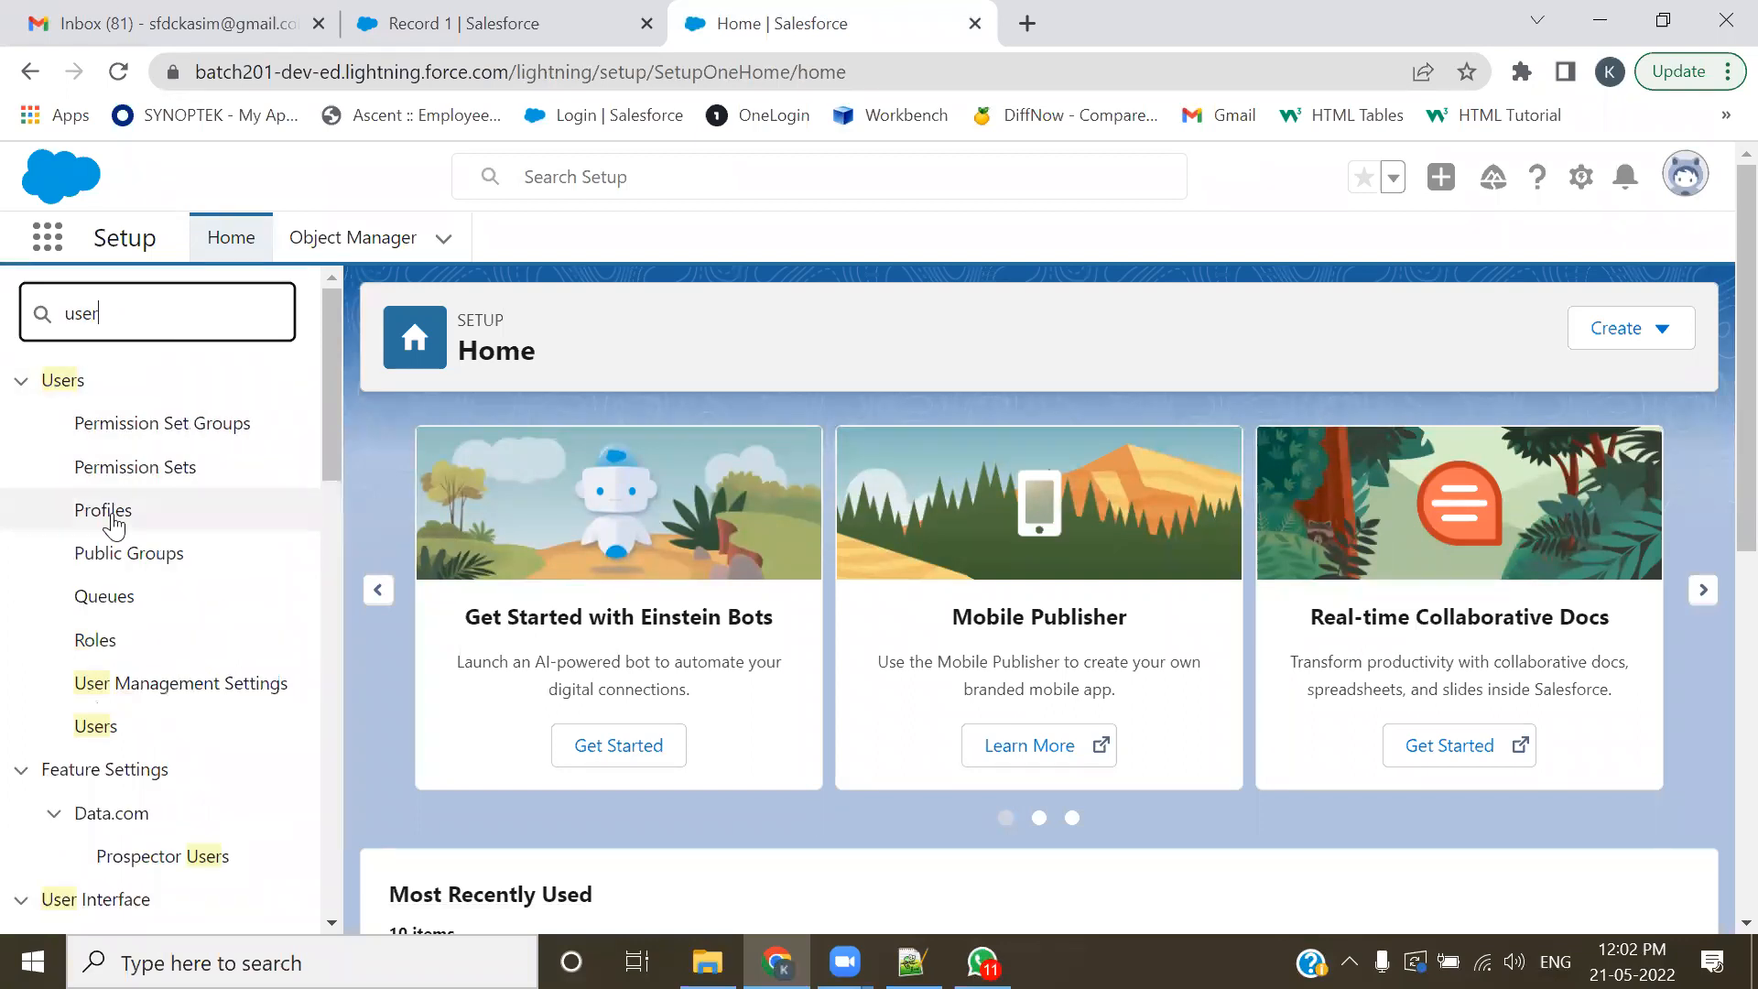
left_click(87, 730)
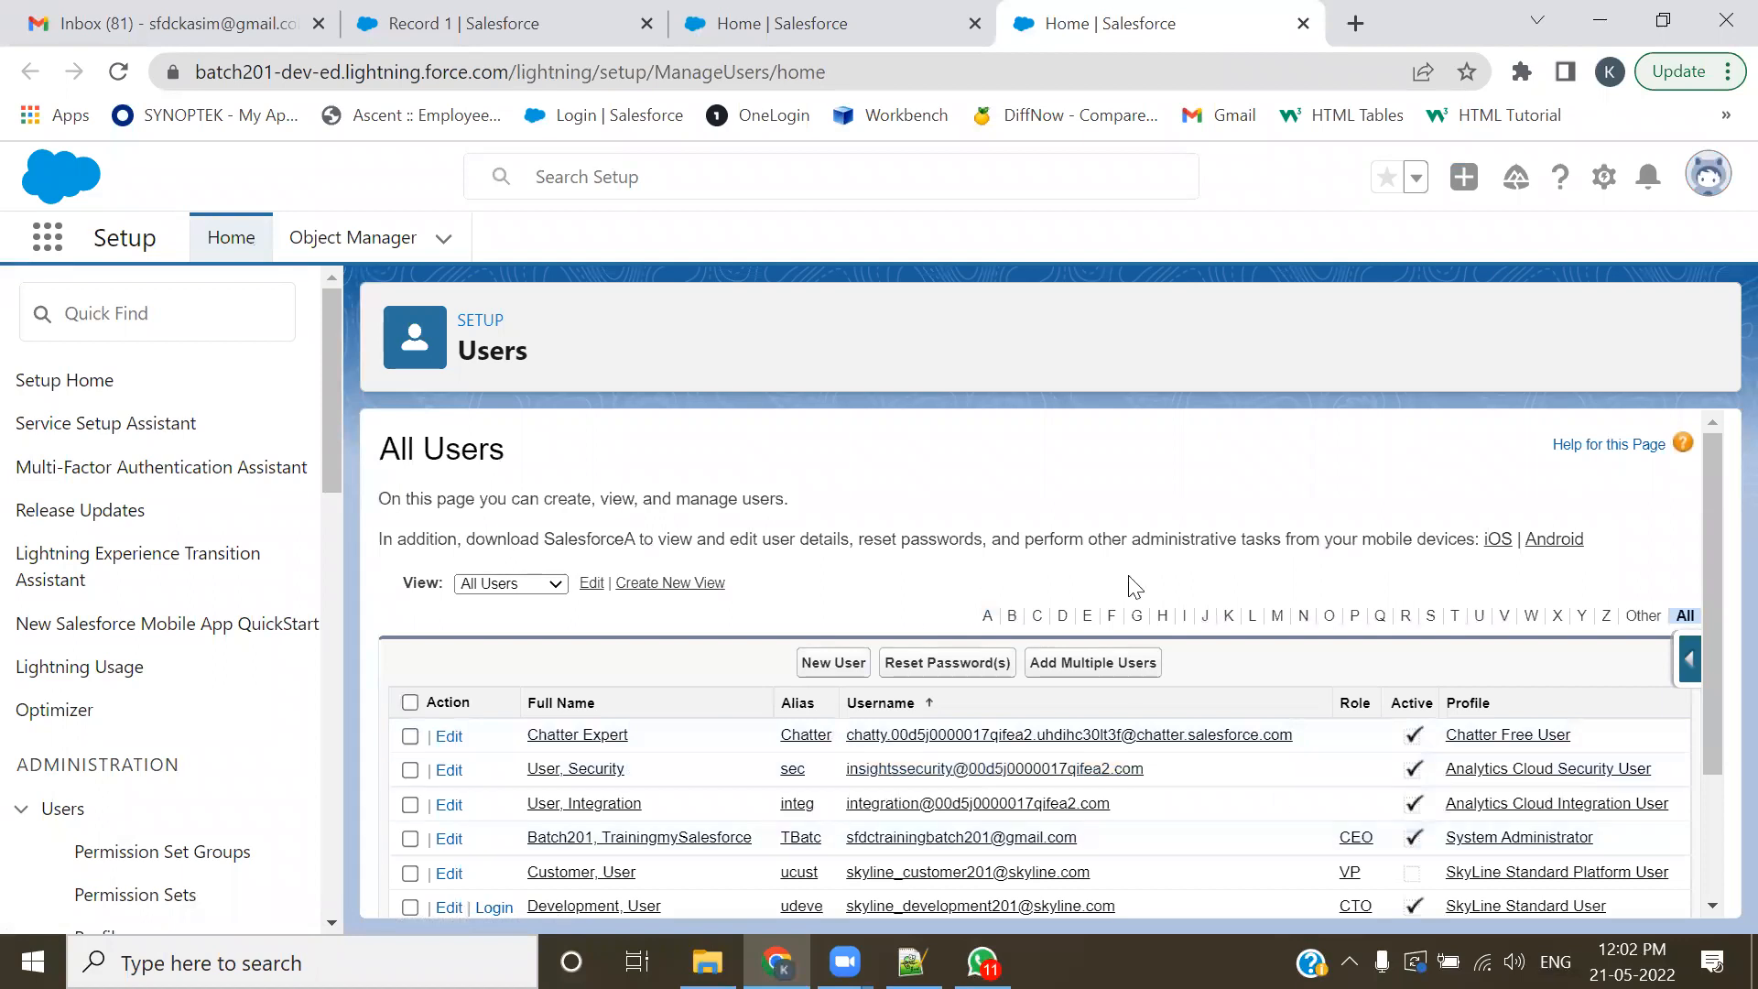
scroll(983, 569, "down", 2)
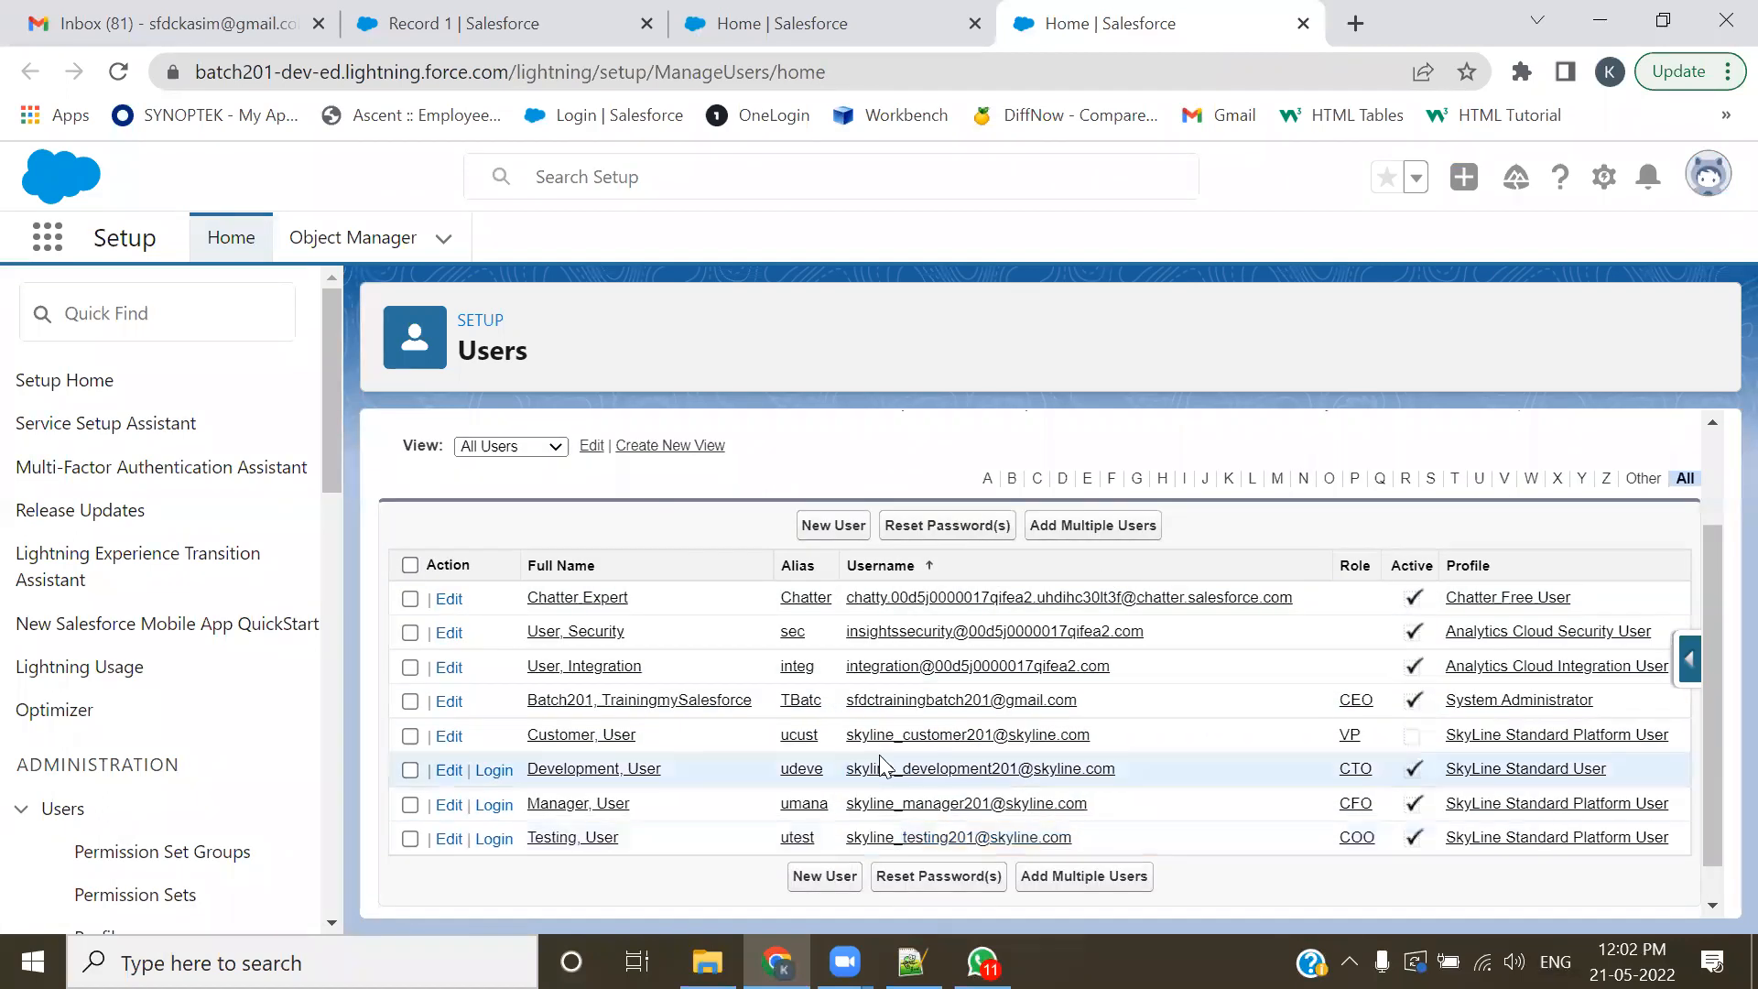
left_click(833, 526)
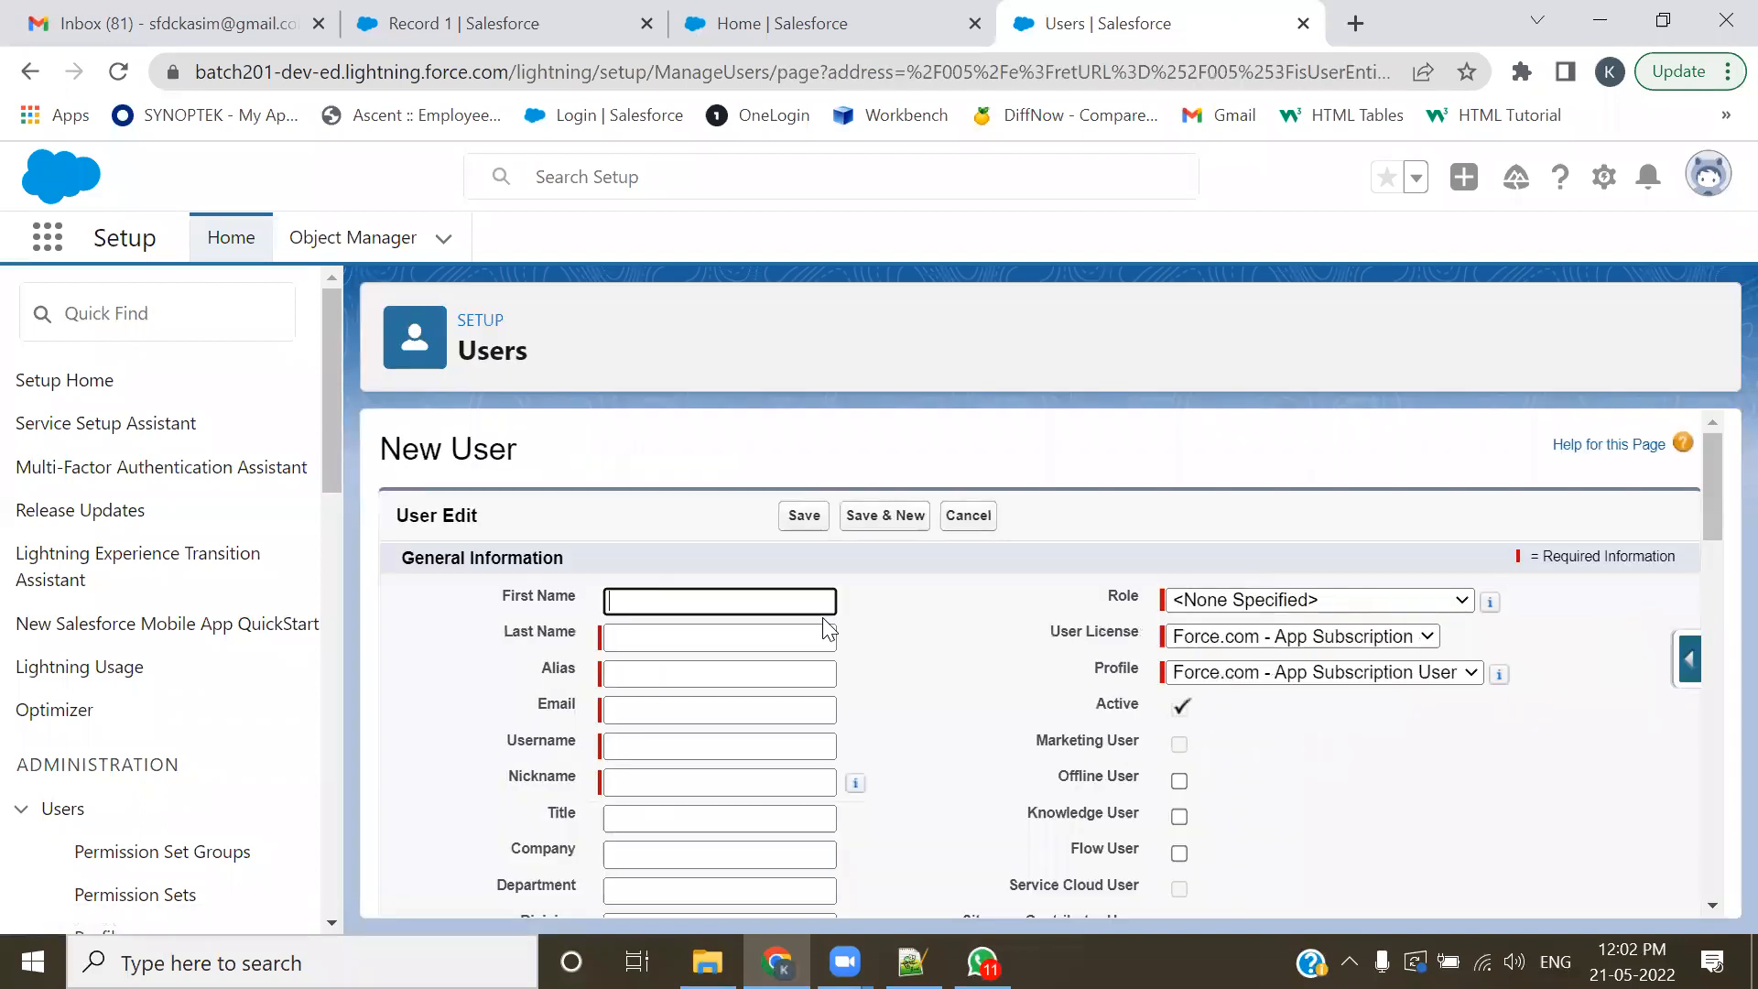
scroll(827, 628, "down", 6)
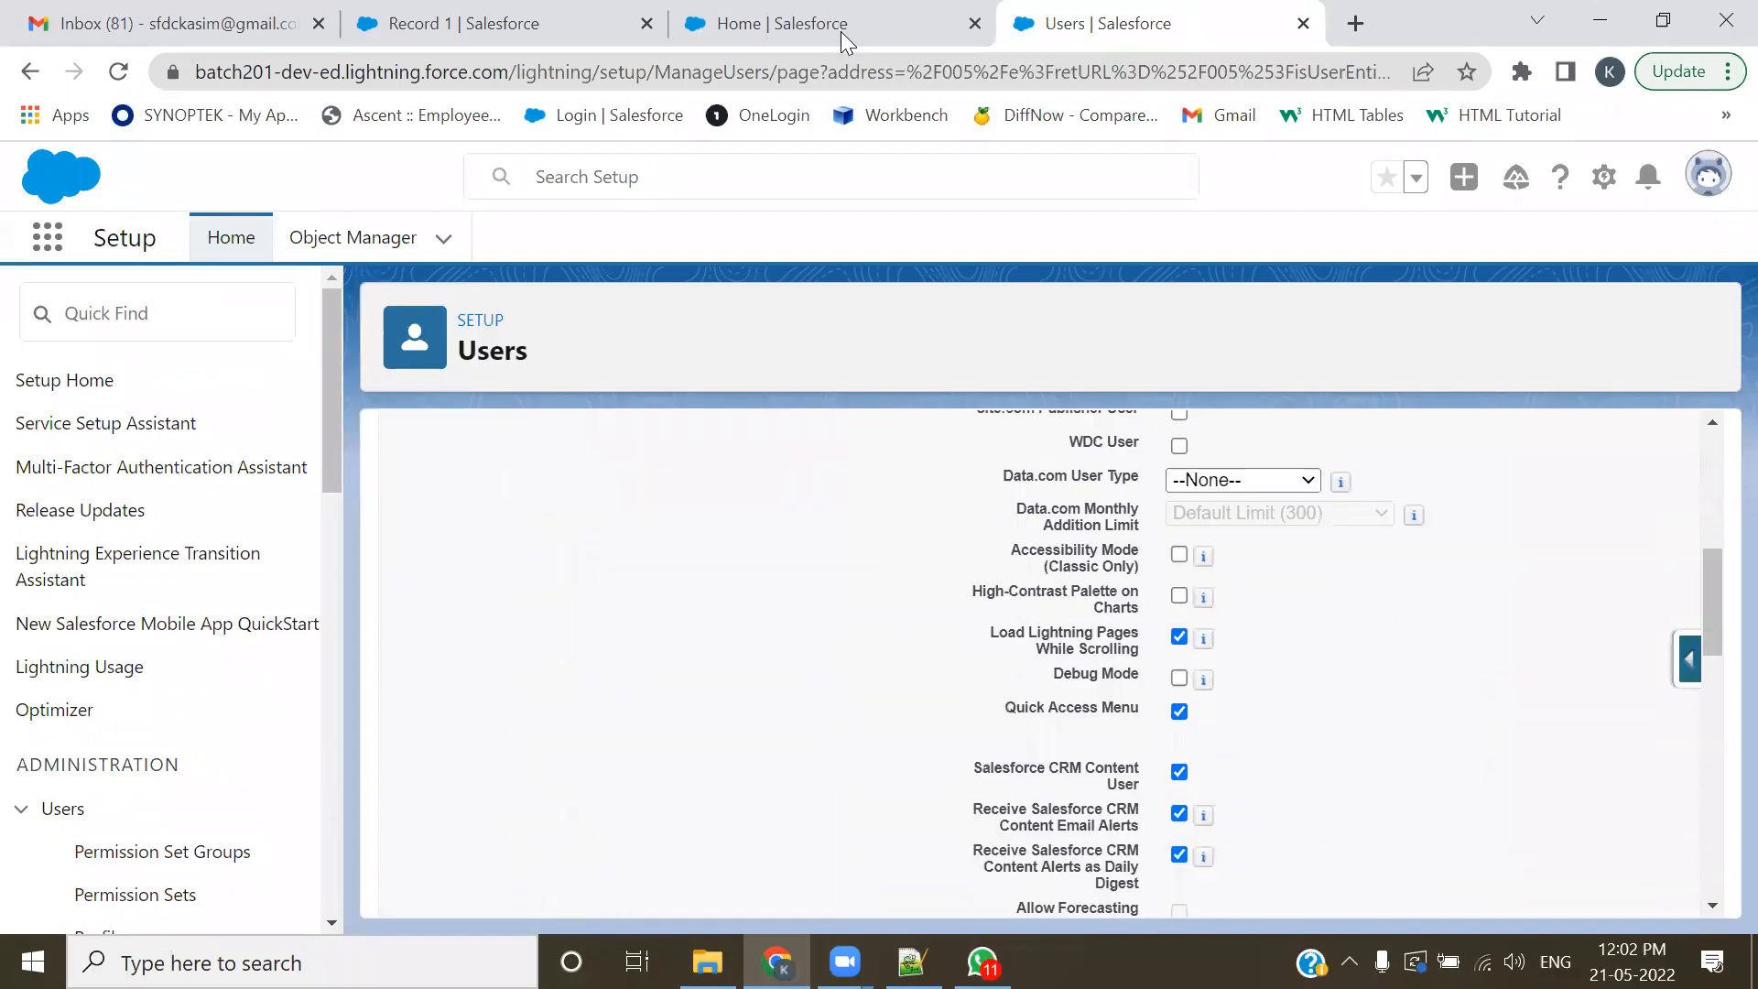
- Return to Setup Home, search for "profi", and open Profiles in a separate browser tab
left_click(844, 27)
left_click_drag(234, 330, 5, 318)
type("profi")
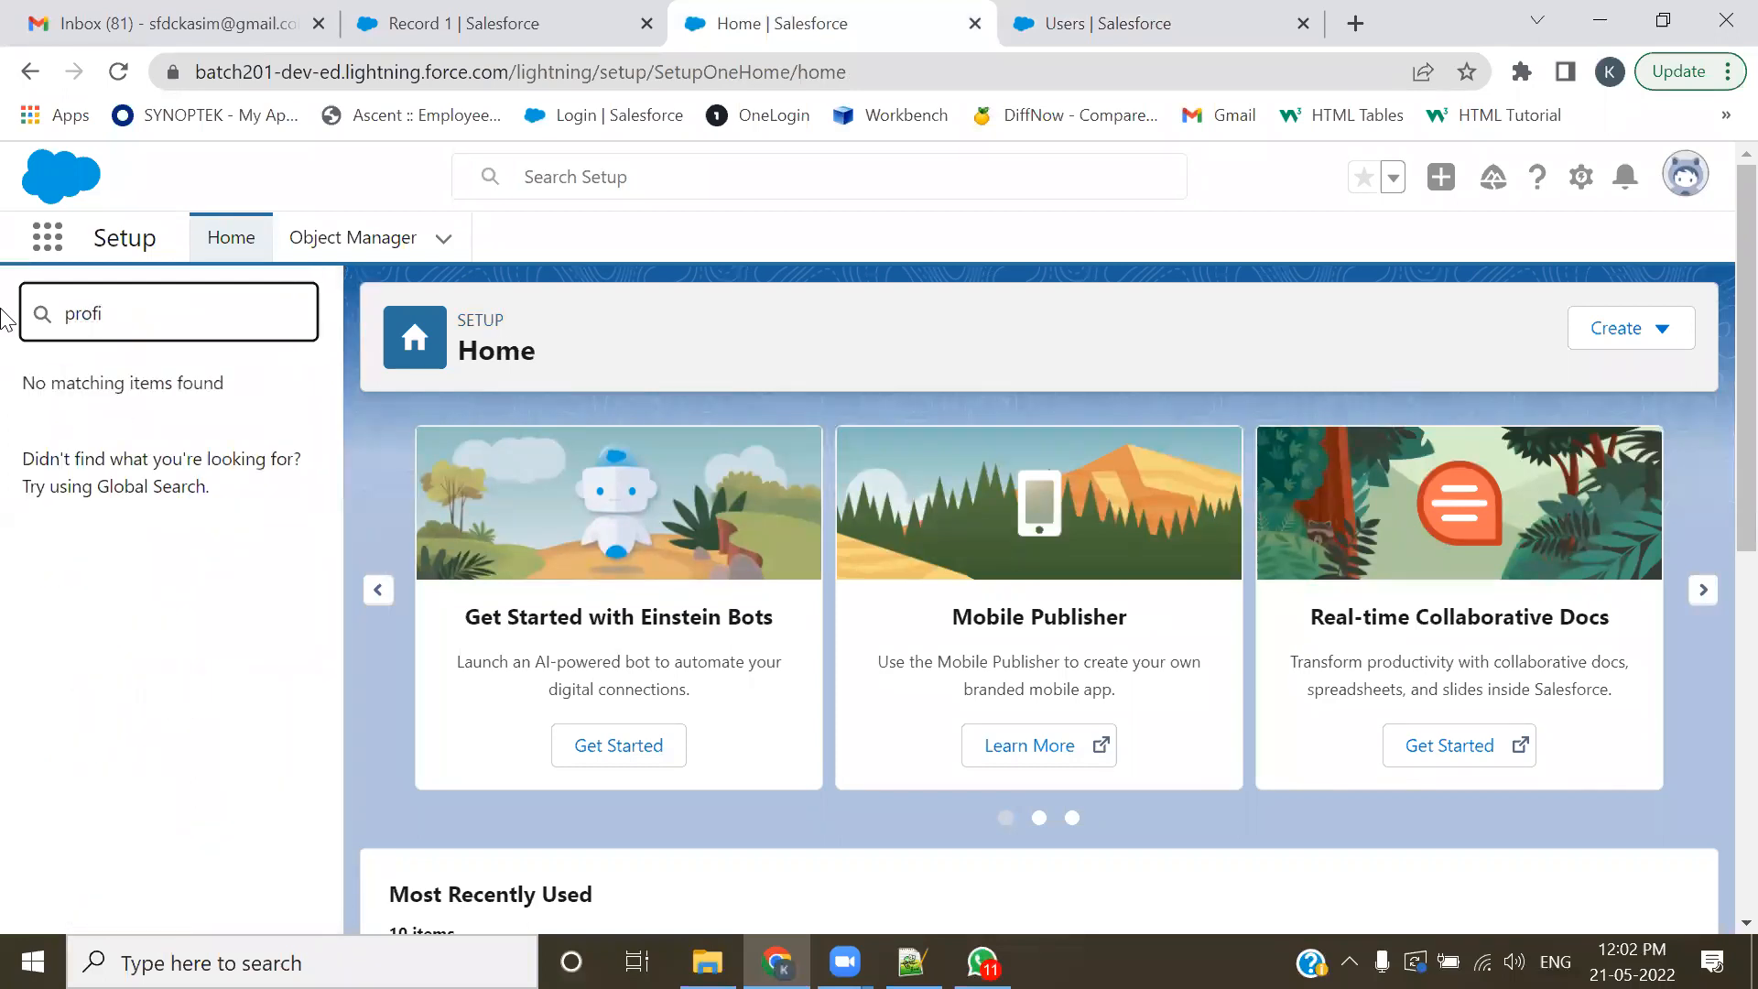
left_click(103, 423, "ctrl")
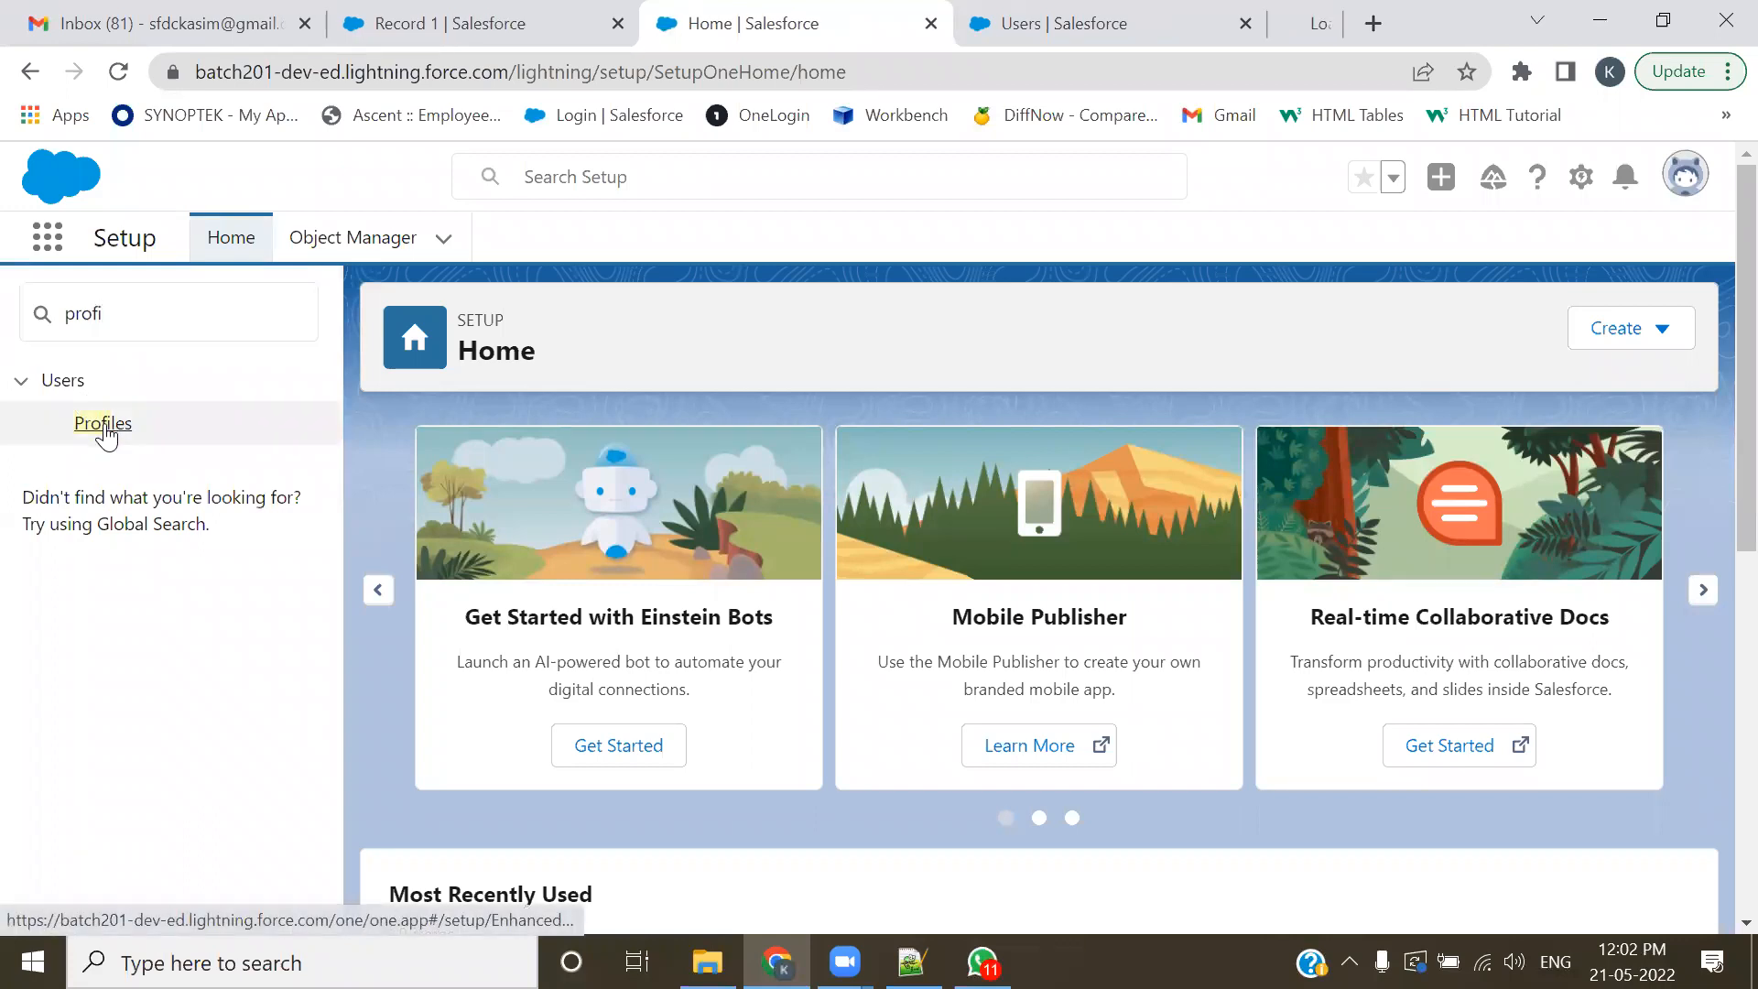
- Close the Users browser tab, switch to the Profiles tab, and look over the list of profiles
left_click(1091, 24)
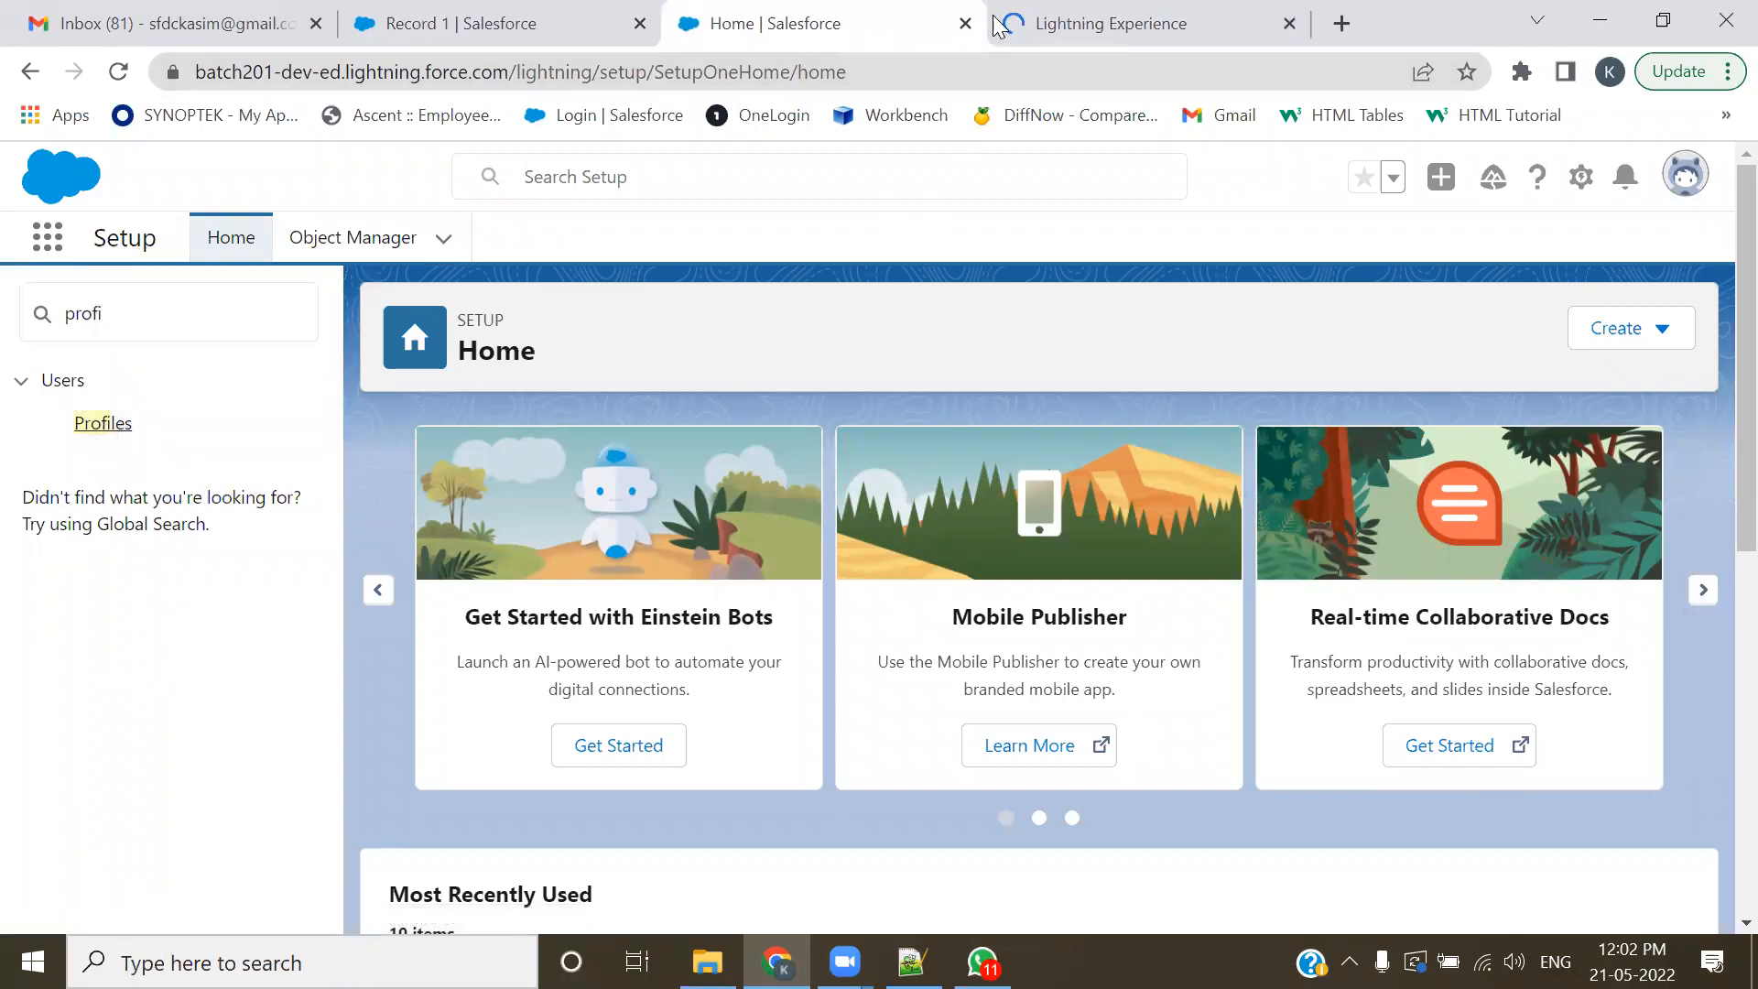
left_click(1016, 24)
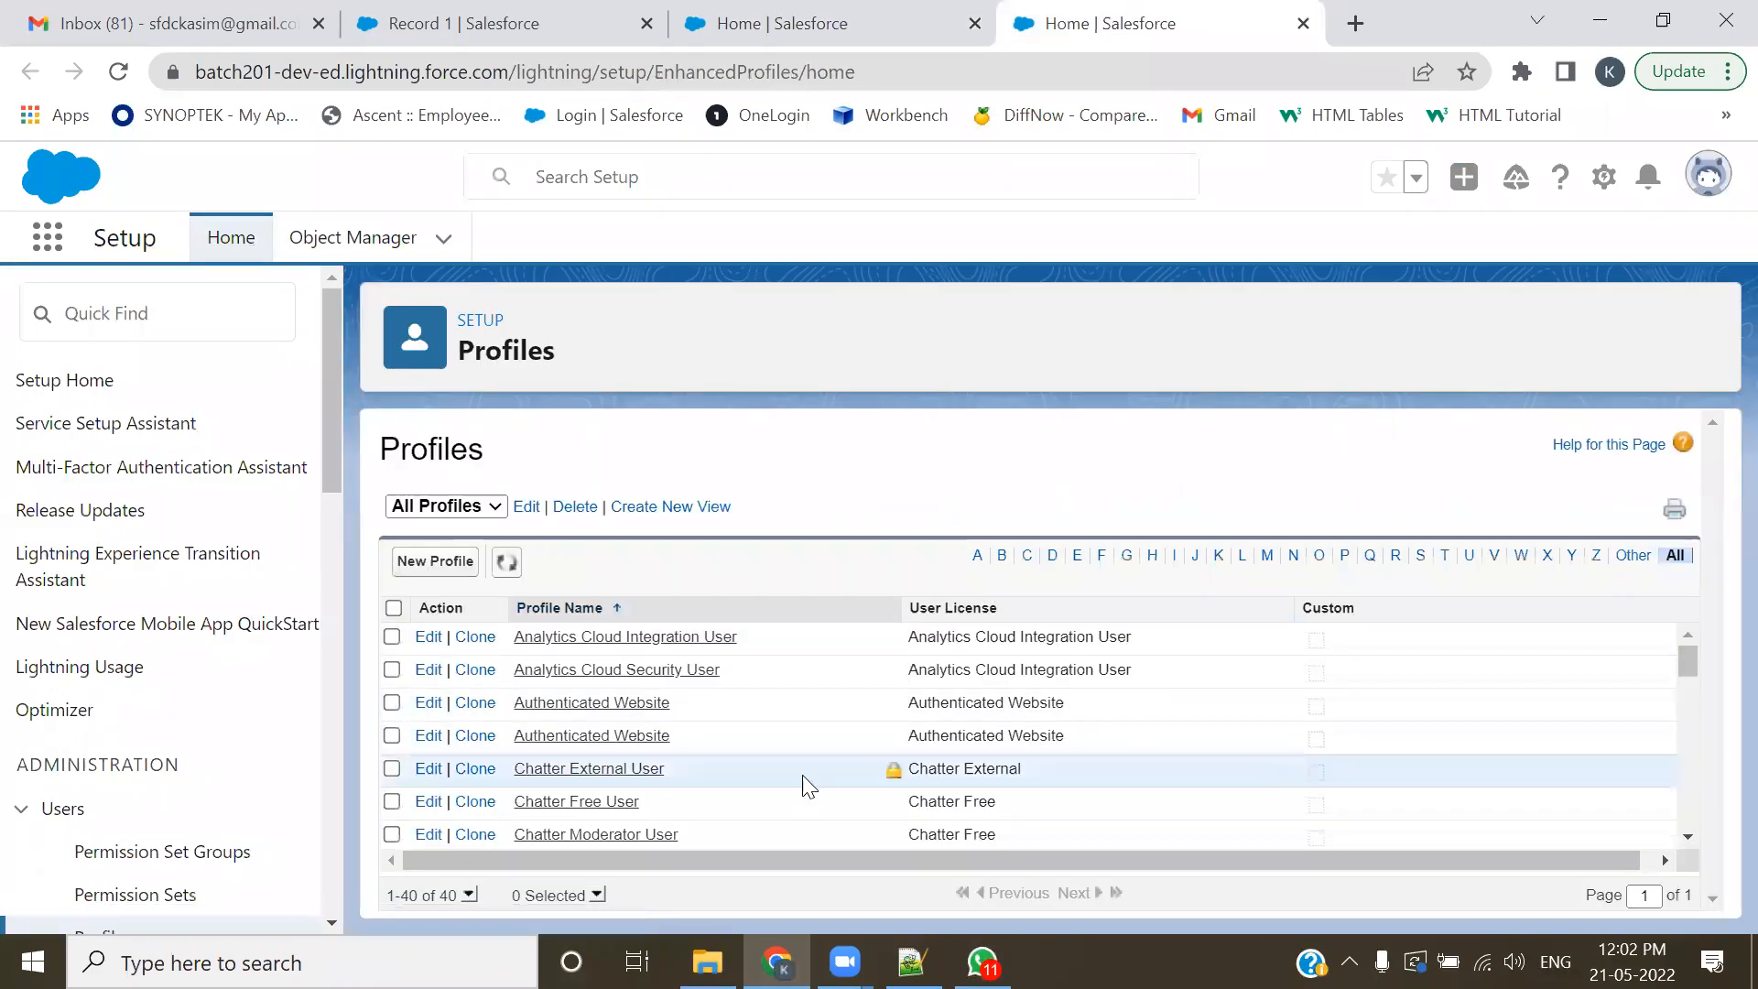
scroll(805, 785, "down", 3)
scroll(805, 785, "down", 2)
- Start a new profile, view the existing profiles available for cloning, and close the form's browser tab without saving
left_click(459, 561)
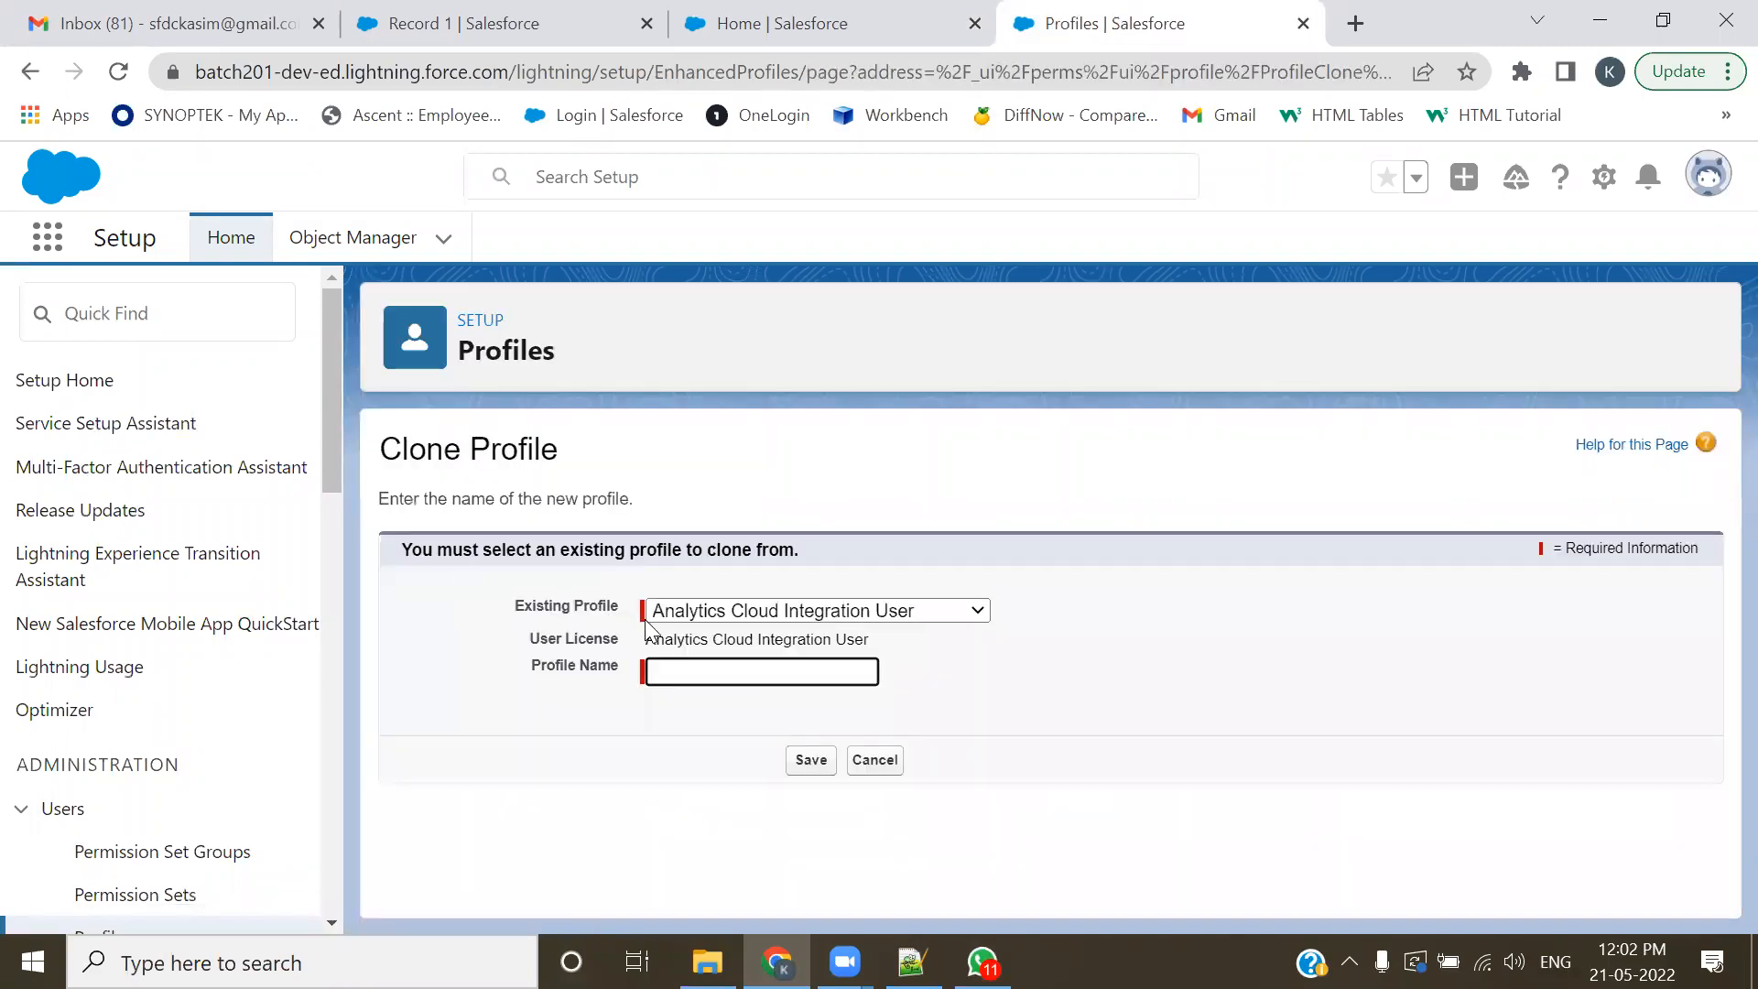
left_click(811, 613)
scroll(838, 449, "down", 7)
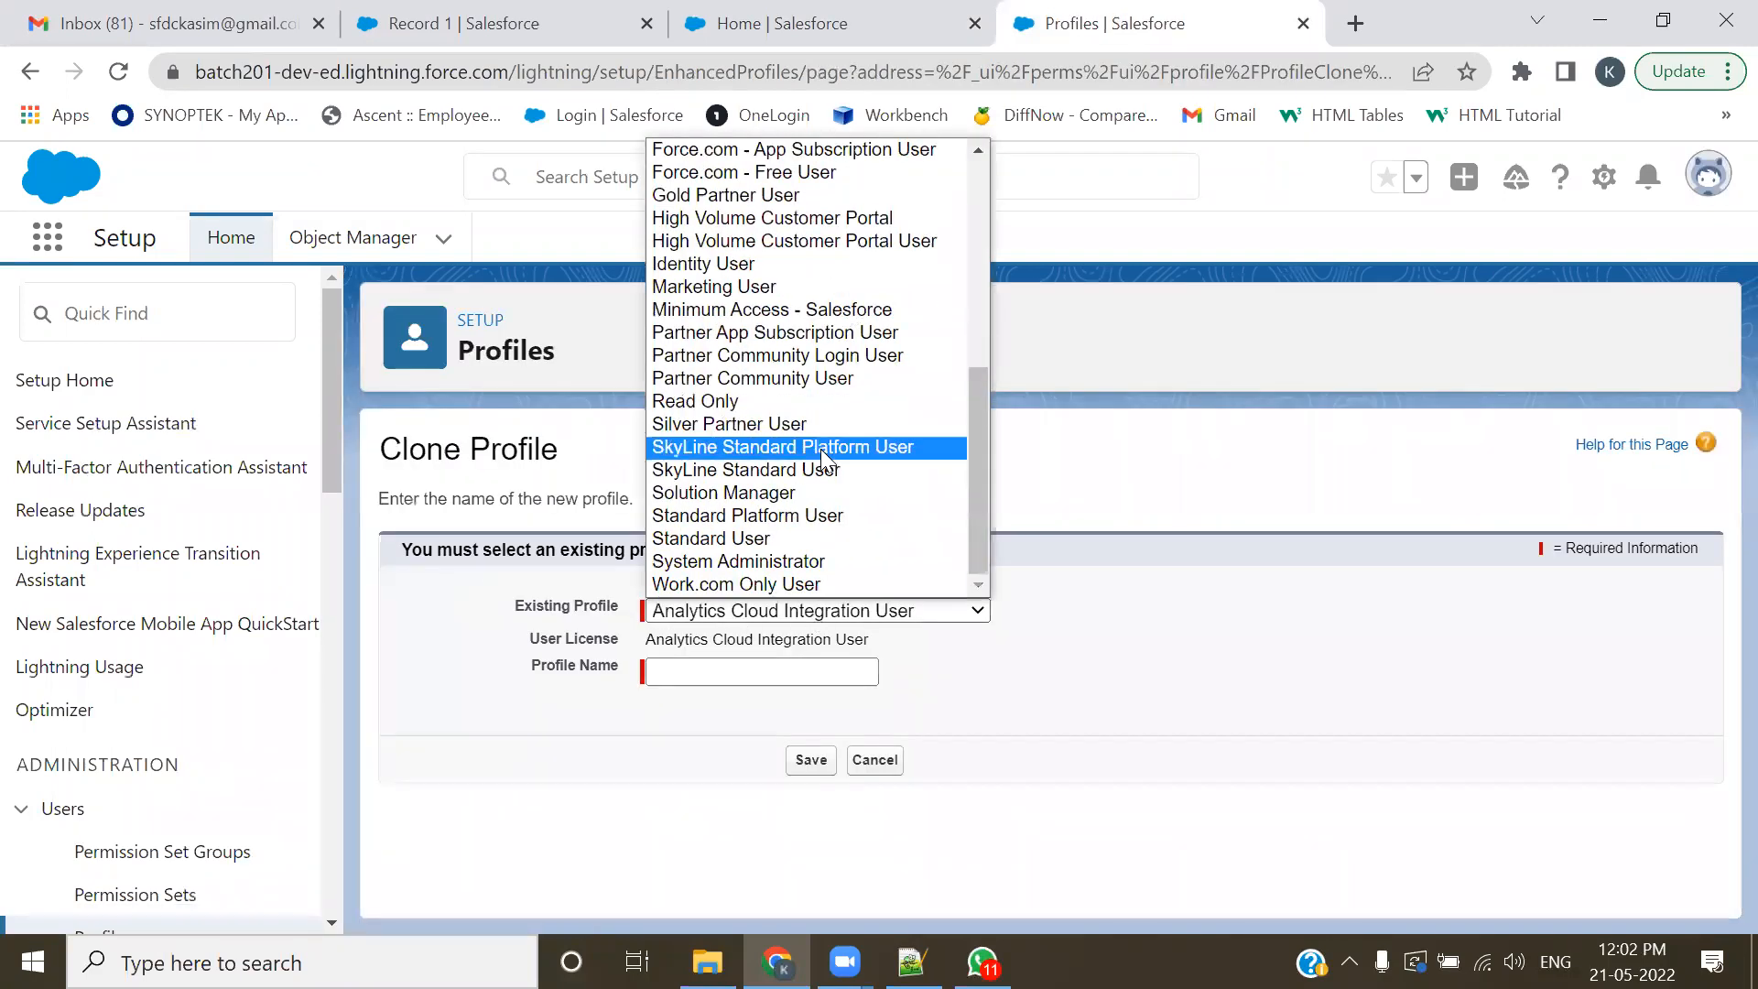
left_click(821, 448)
left_click(808, 612)
left_click(847, 227)
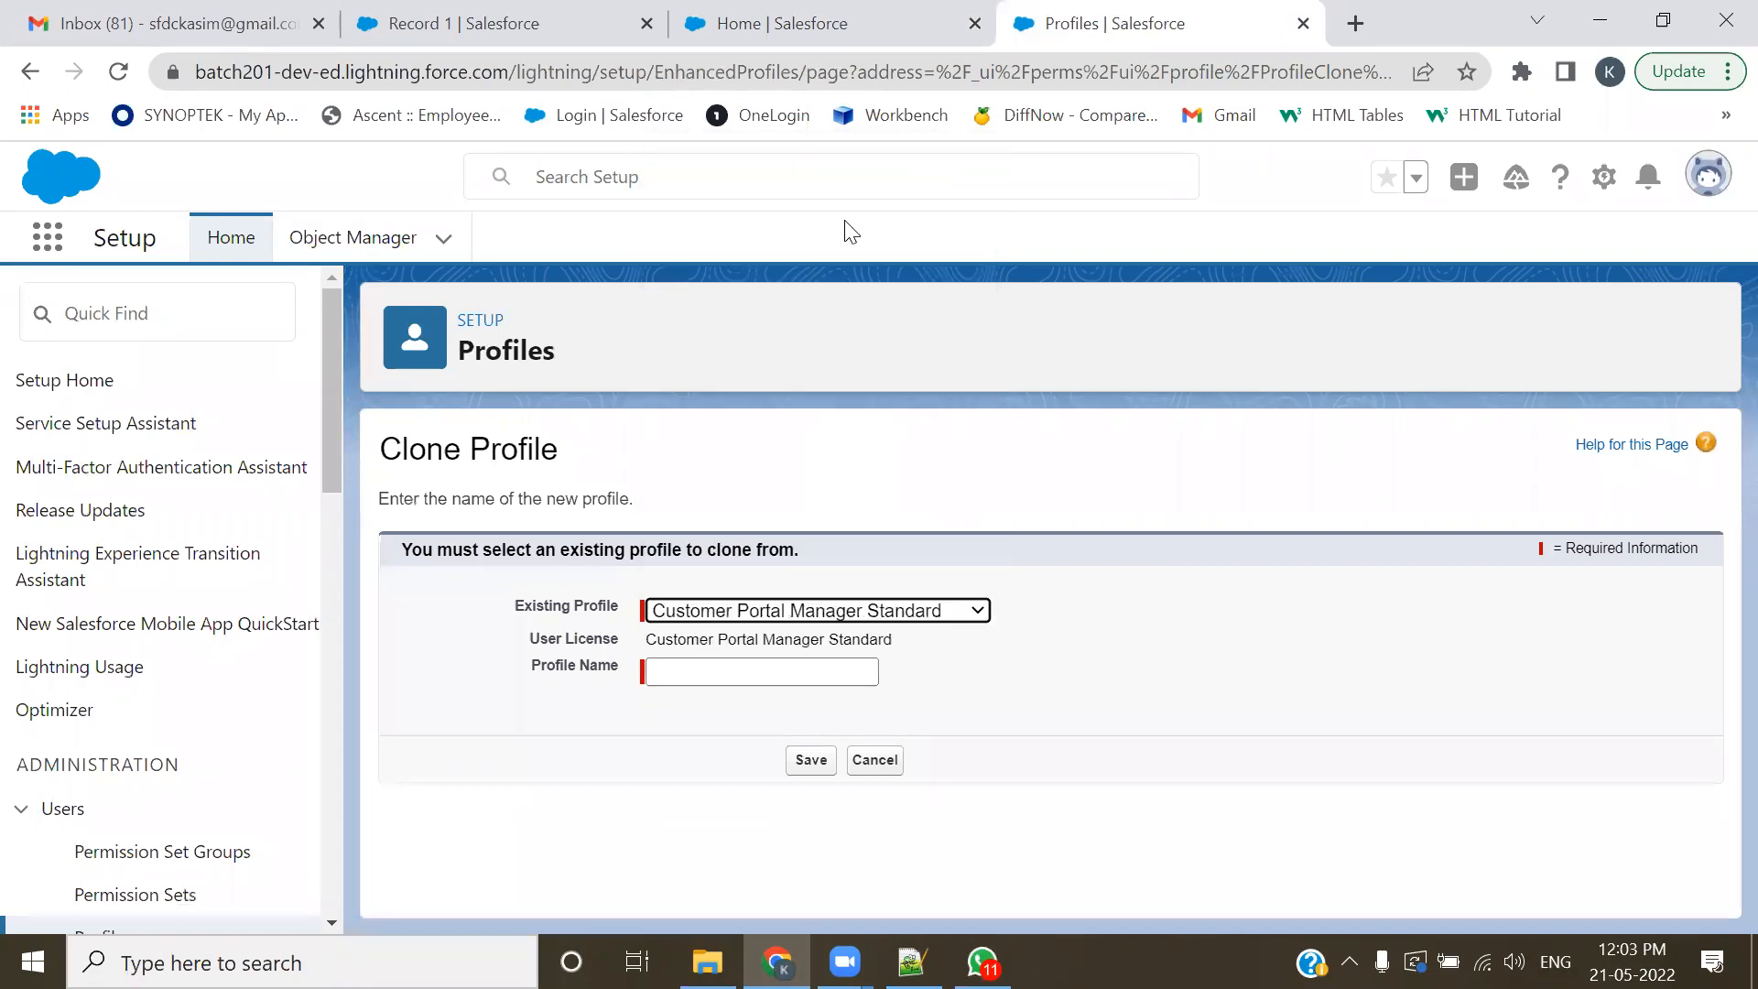
left_click(1302, 23)
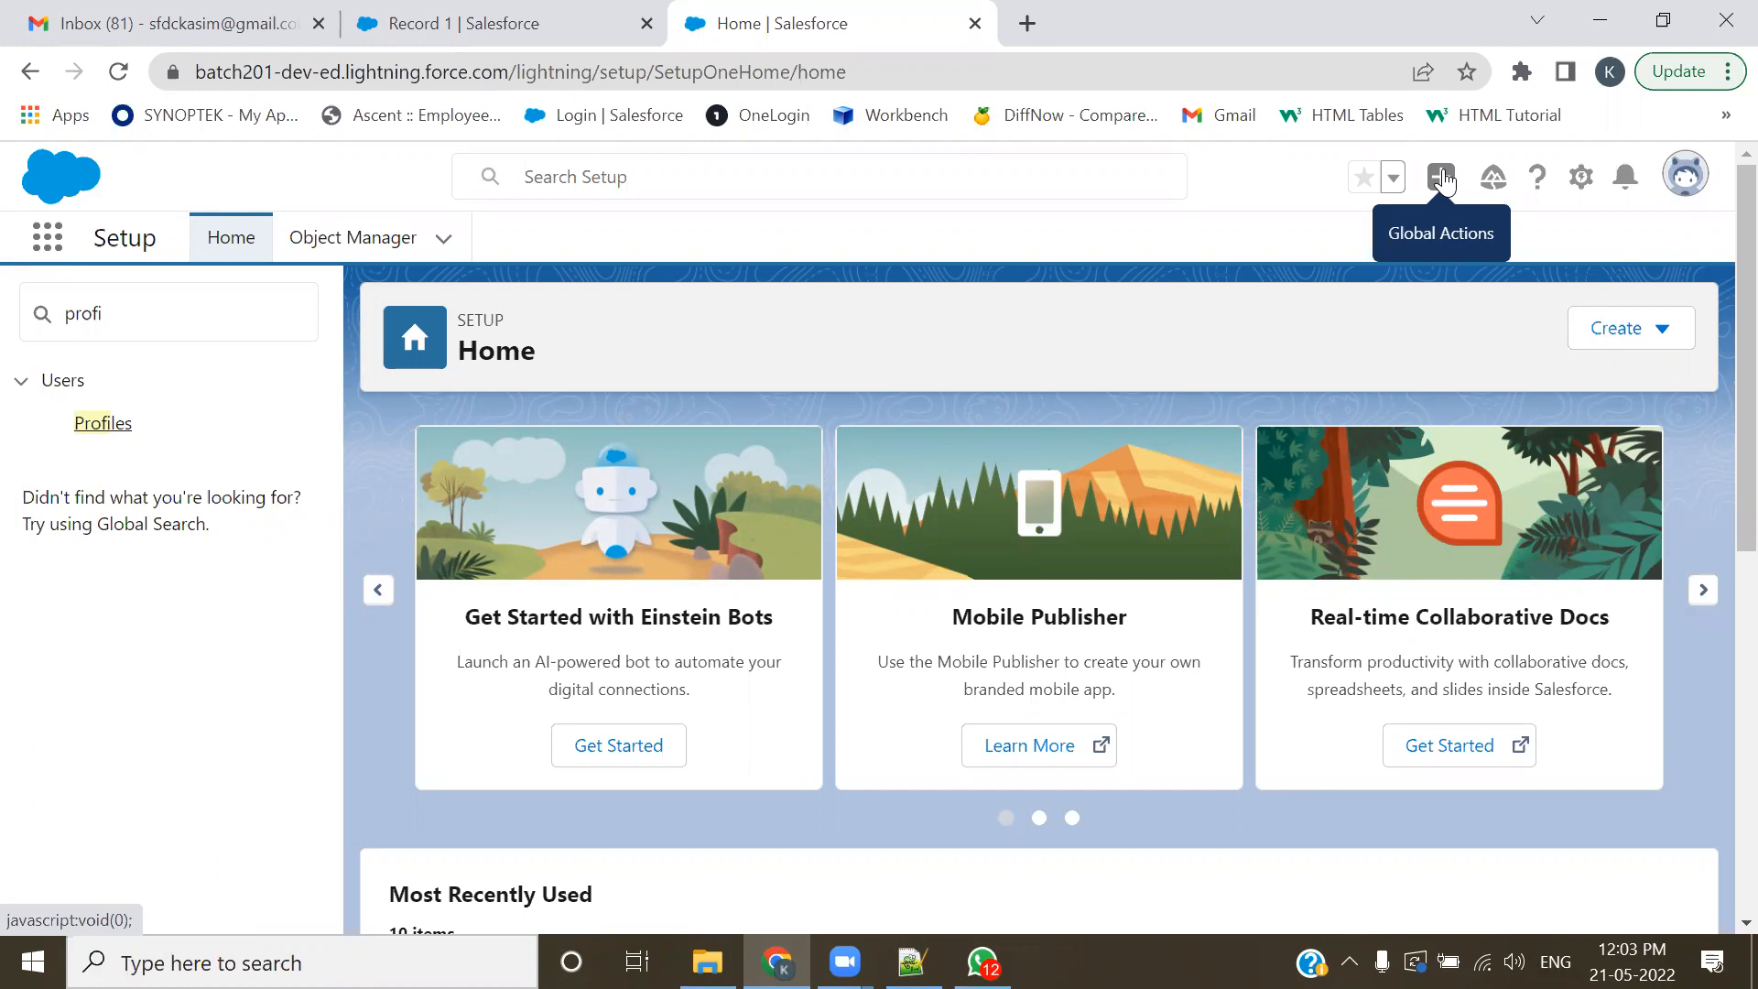
- Search Setup for "email" and look over the email-related entries
left_click(167, 304)
type("email")
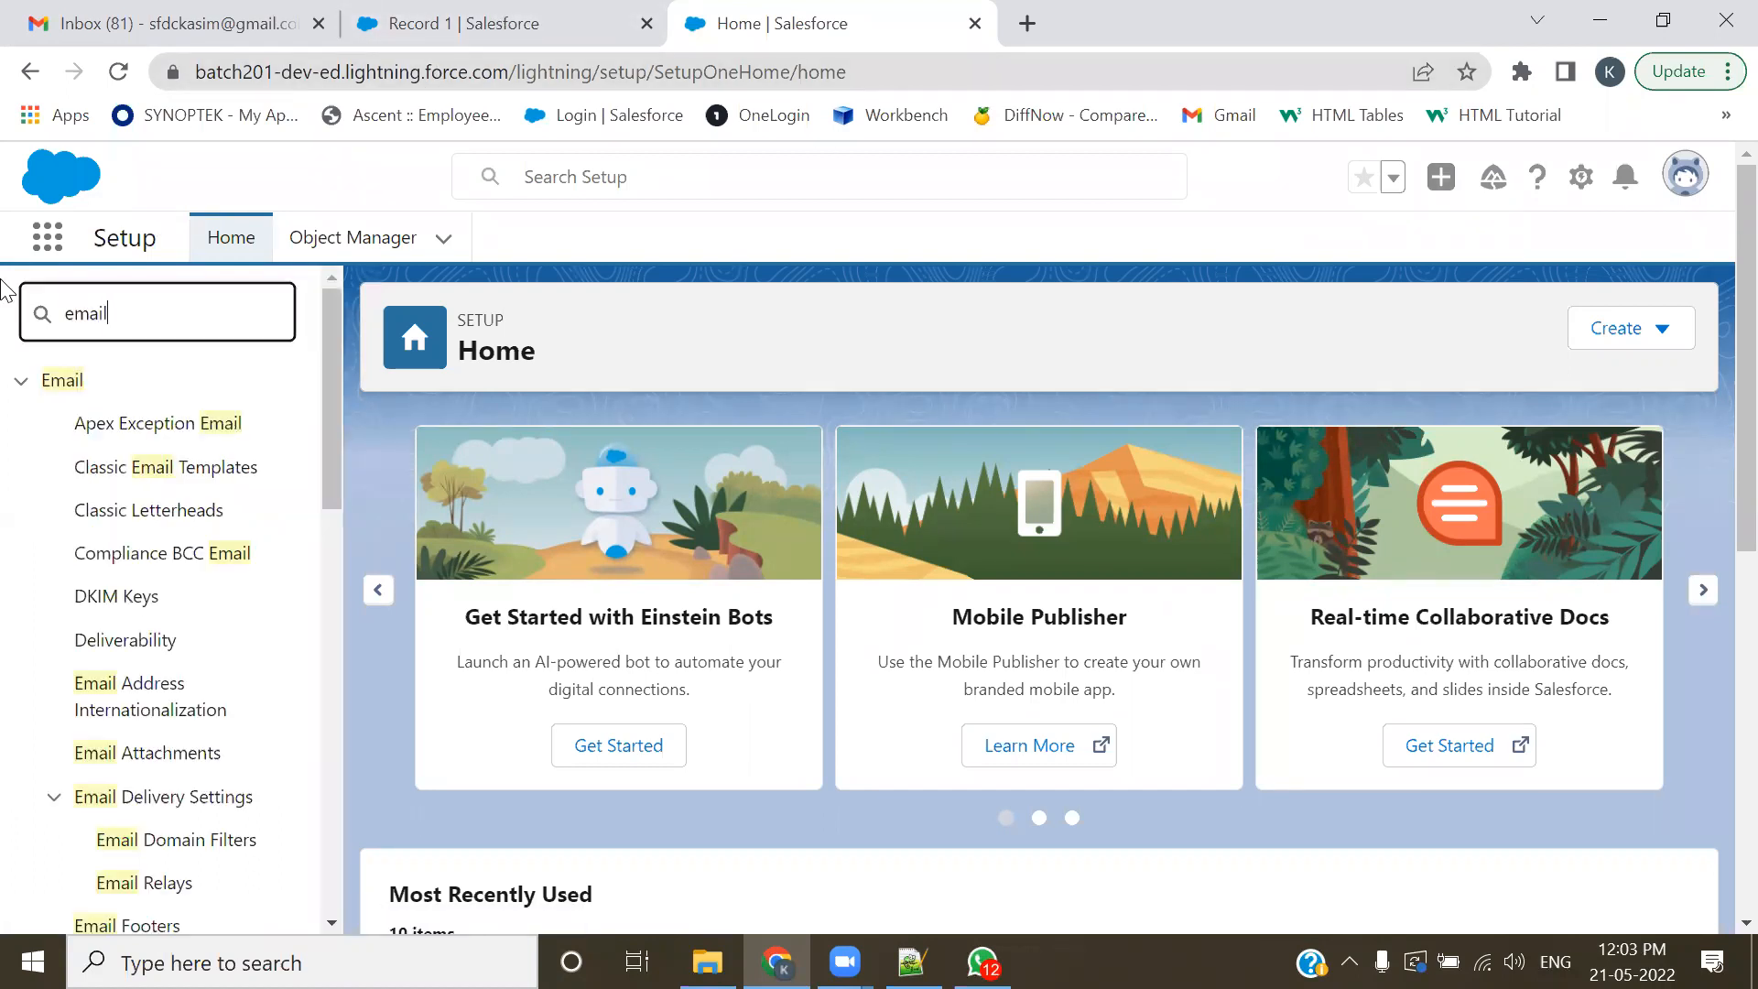
scroll(133, 568, "down", 3)
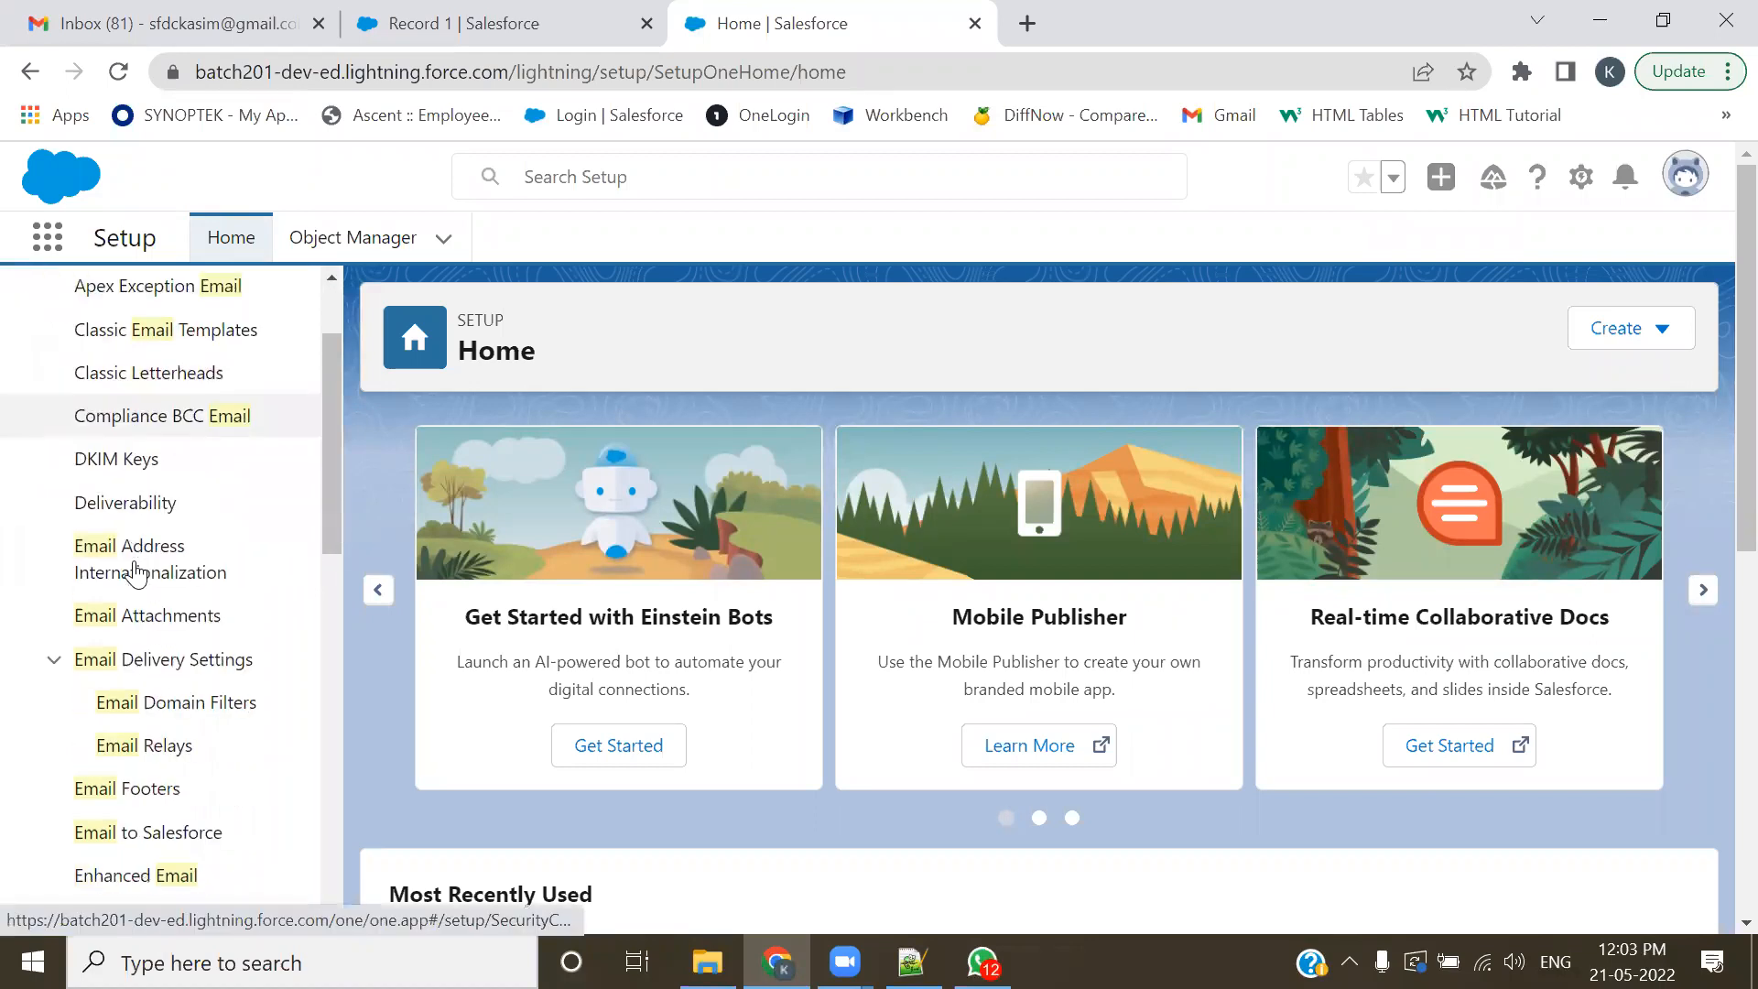
scroll(135, 572, "down", 4)
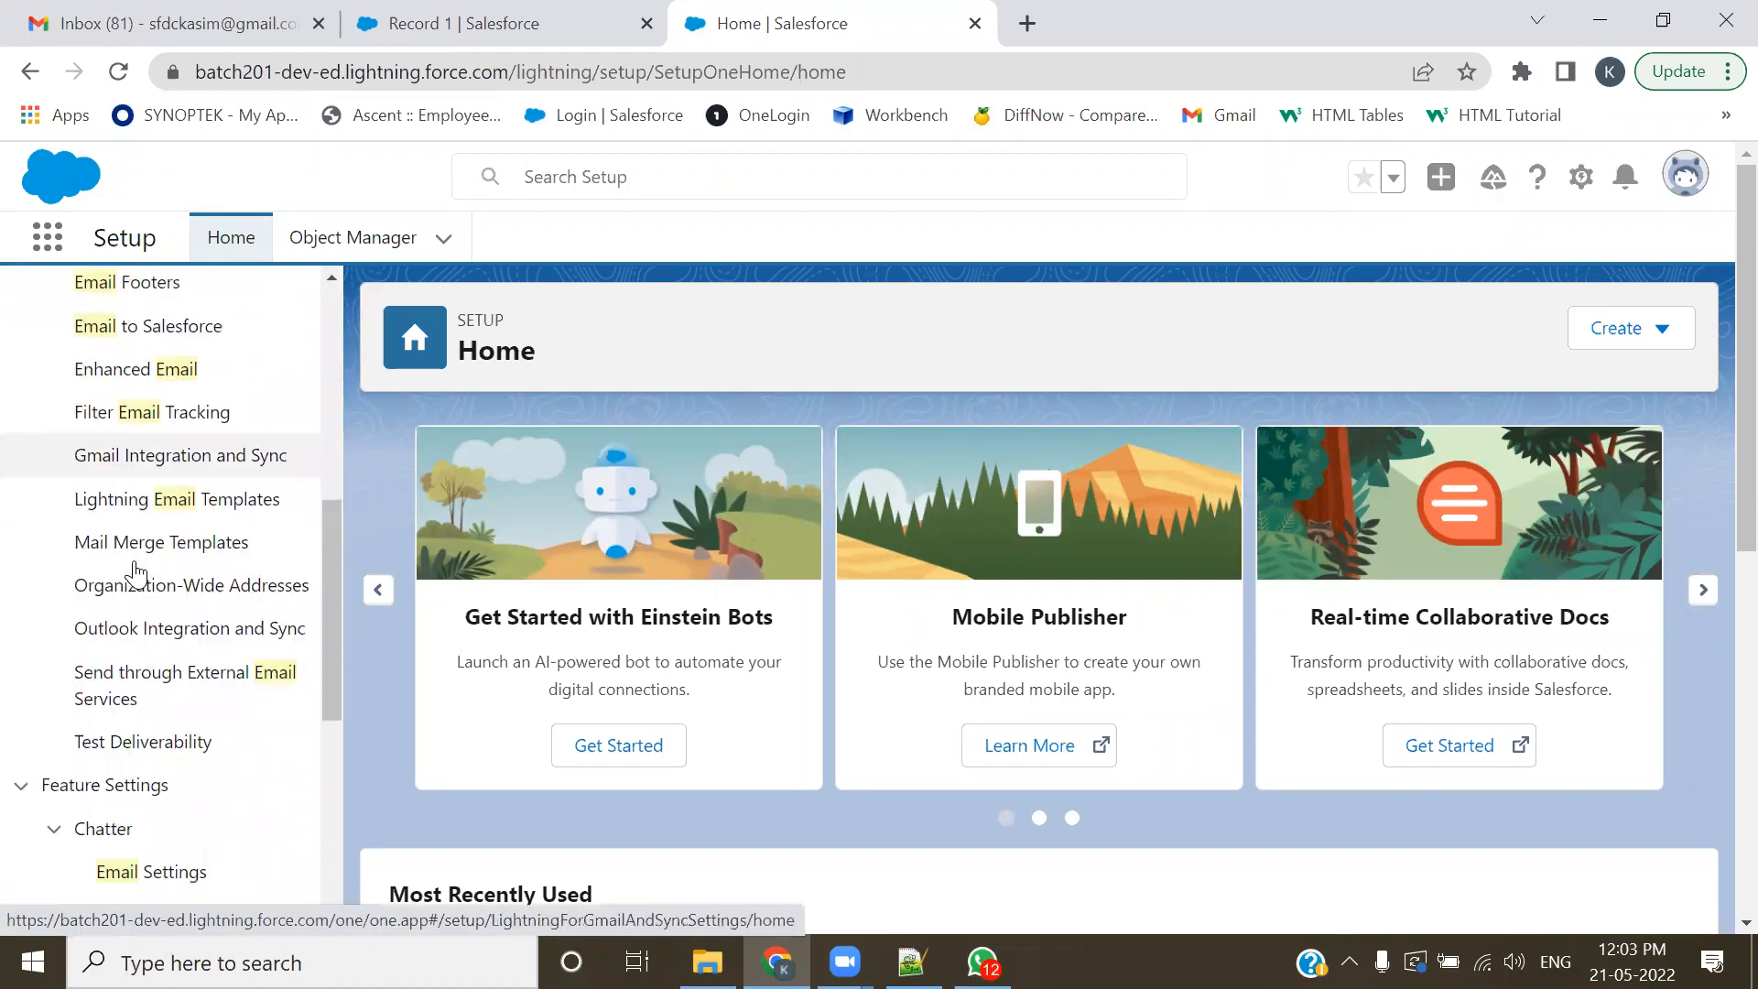
scroll(146, 439, "up", 6)
scroll(147, 425, "up", 2)
- Search Setup for "communi", view the Digital Experiences entries, and clear the search
left_click_drag(130, 315, 2, 266)
type("communi")
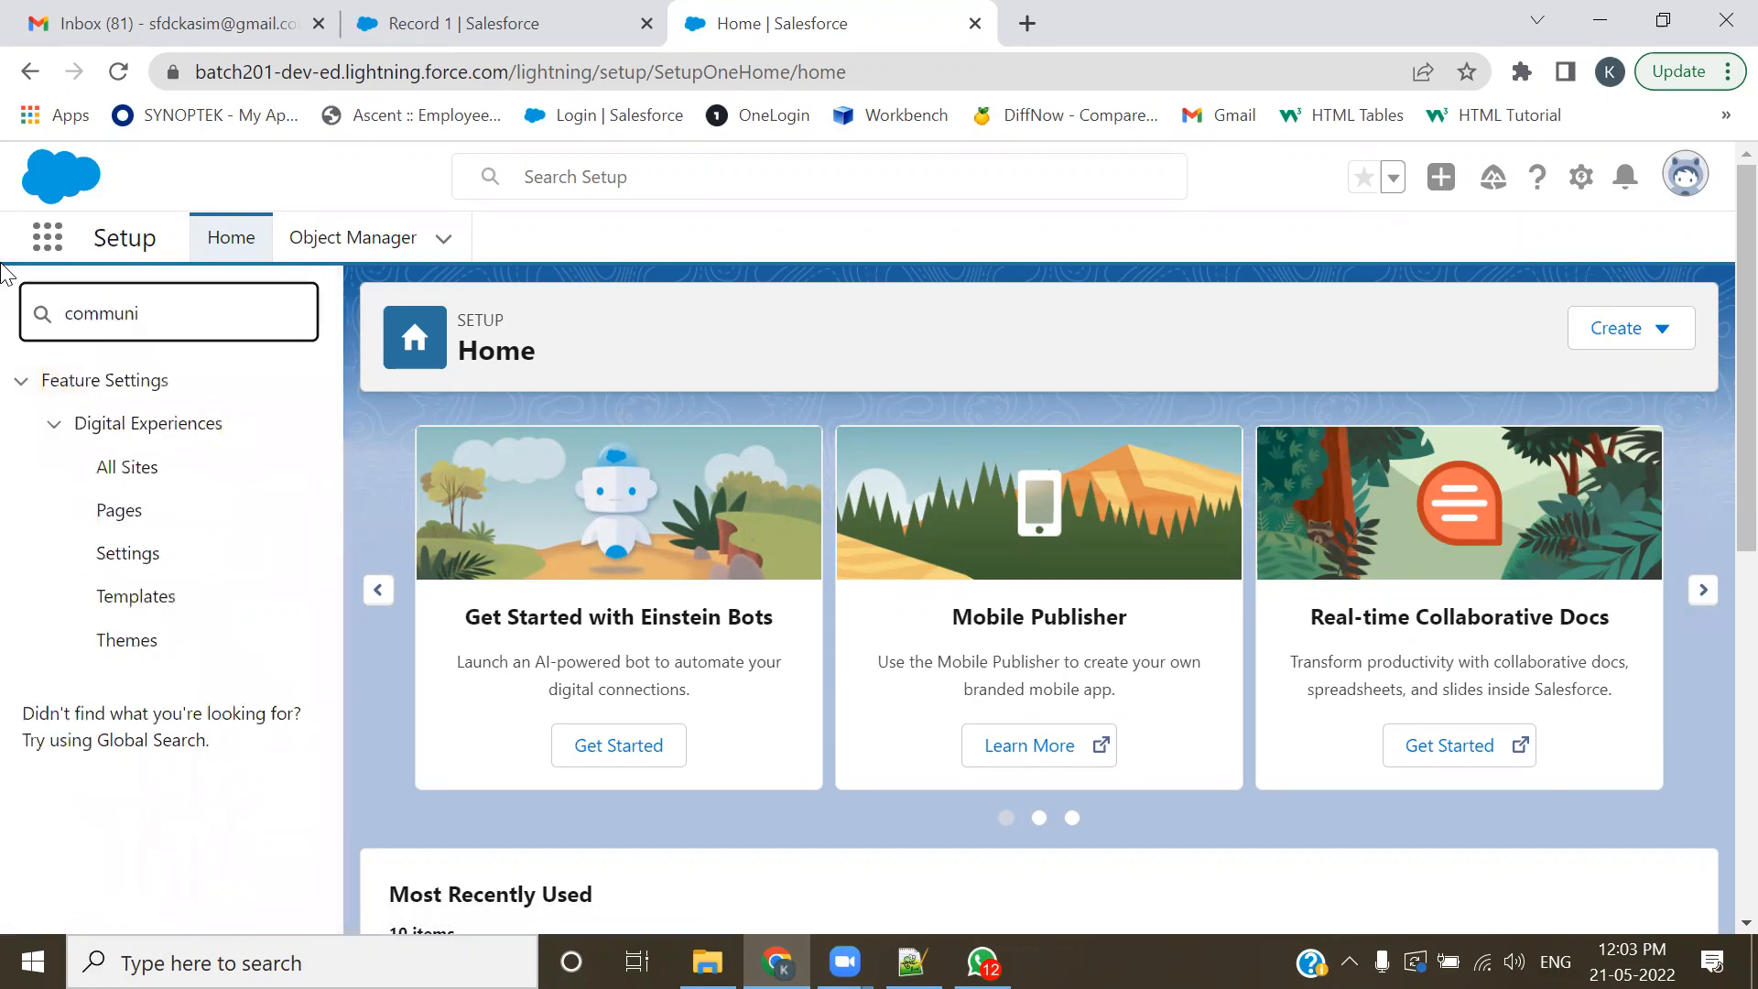
left_click_drag(143, 312, 2, 299)
key("BackSpace")
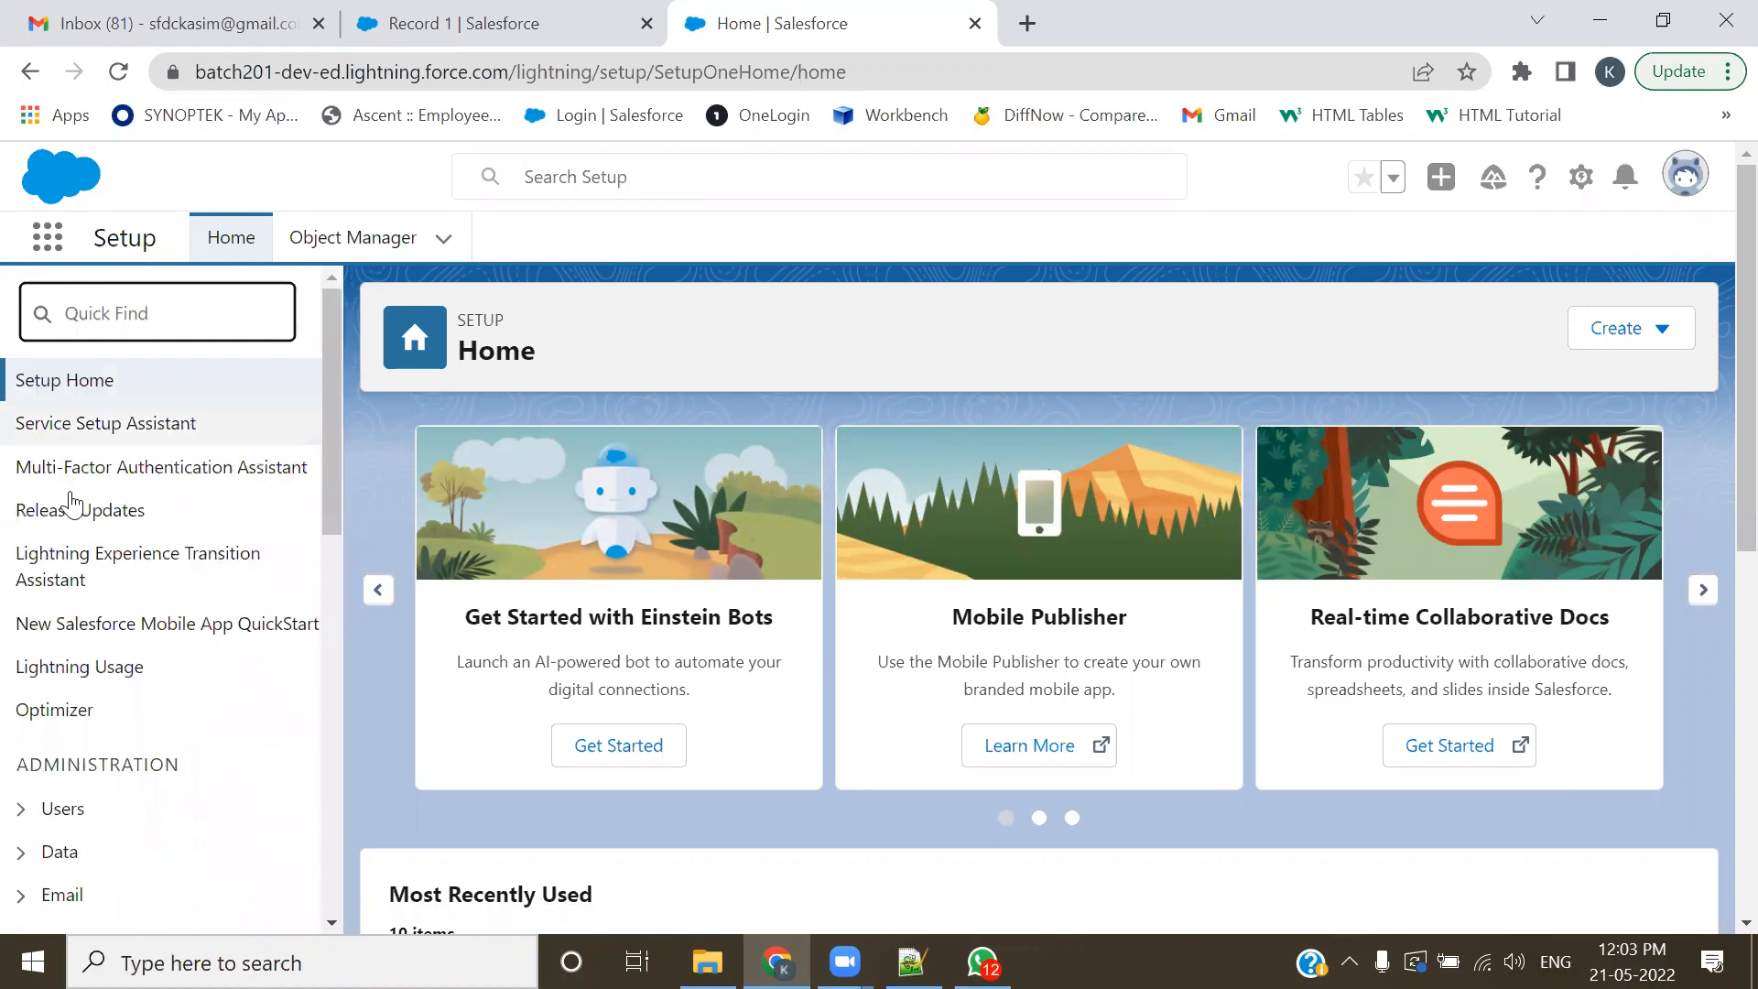
- Look over the Administration section of the full Setup tree, expanding Users to view its entries and collapsing it again
scroll(168, 572, "down", 5)
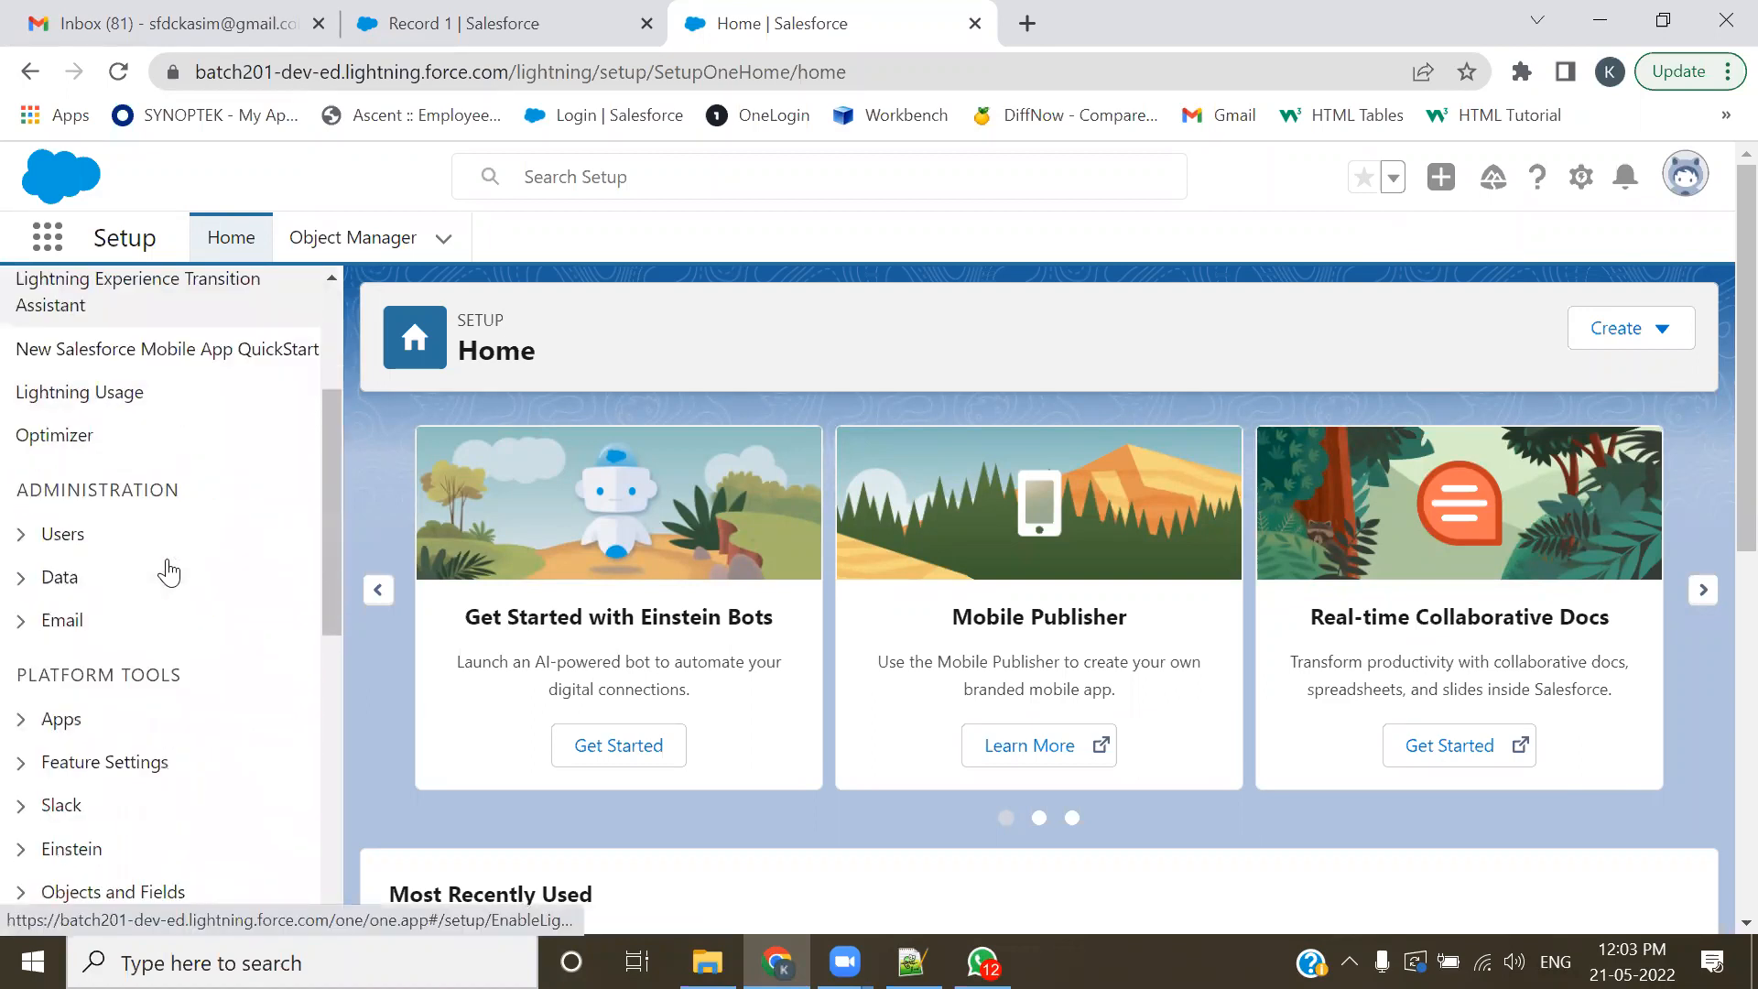
scroll(167, 572, "down", 2)
scroll(168, 577, "up", 5)
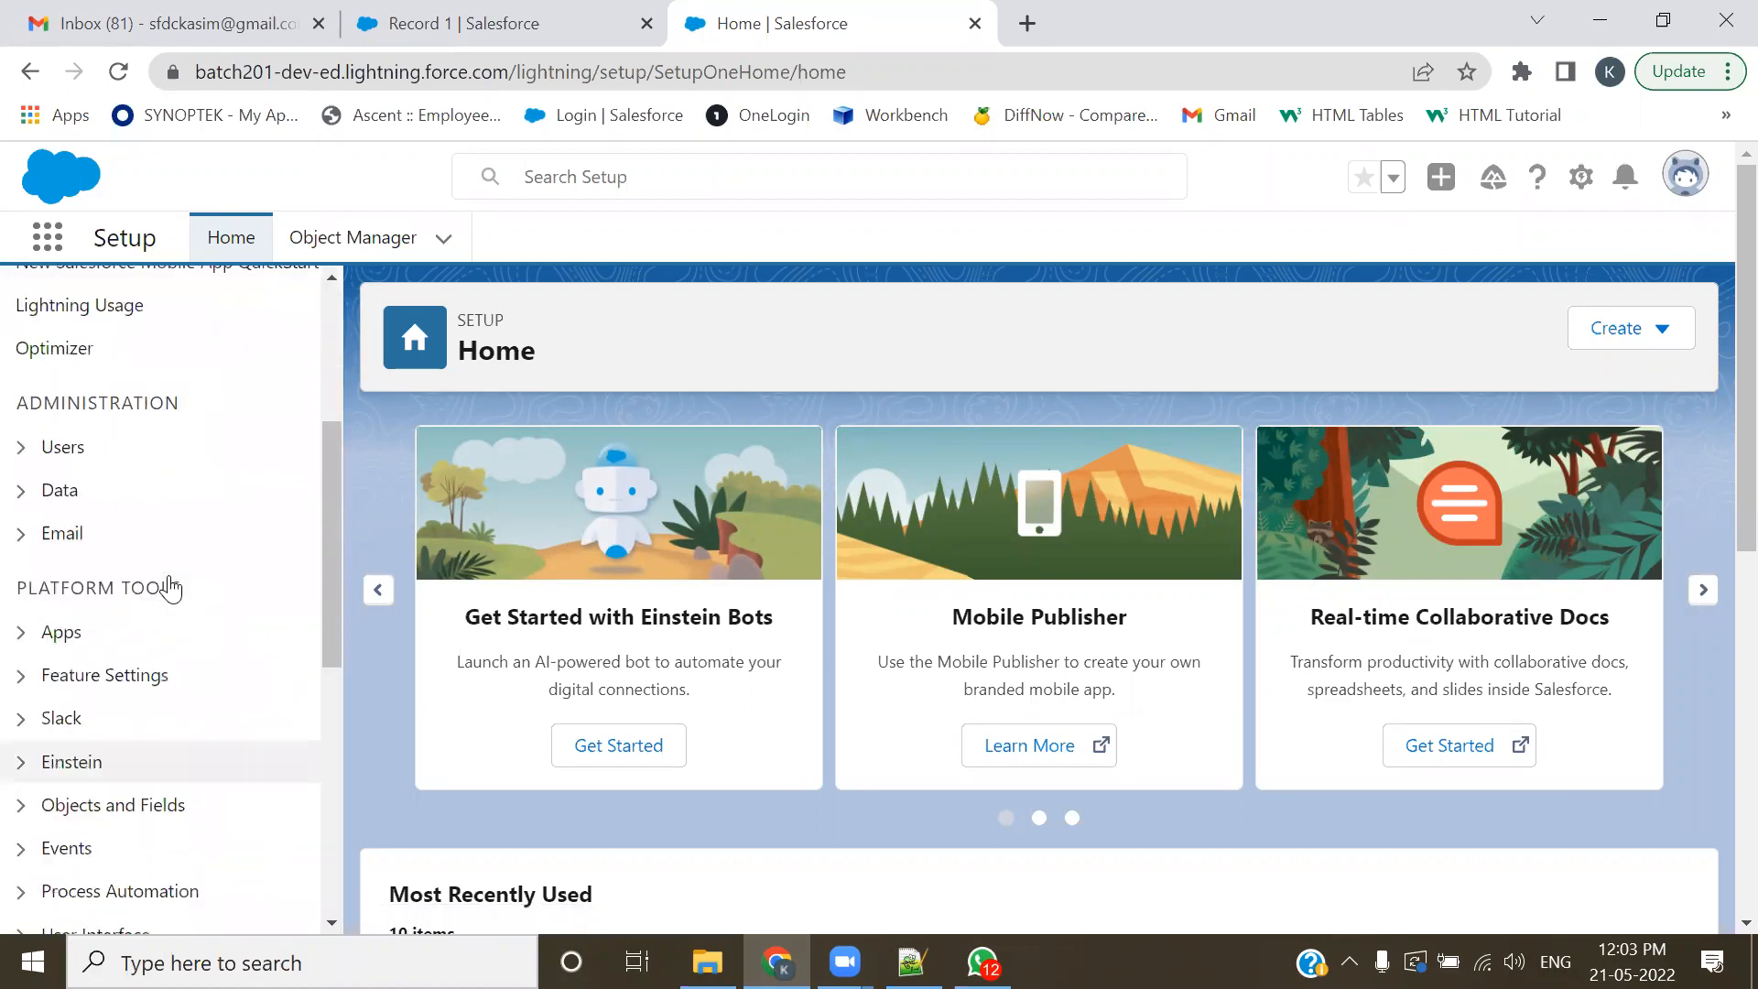
scroll(166, 582, "down", 3)
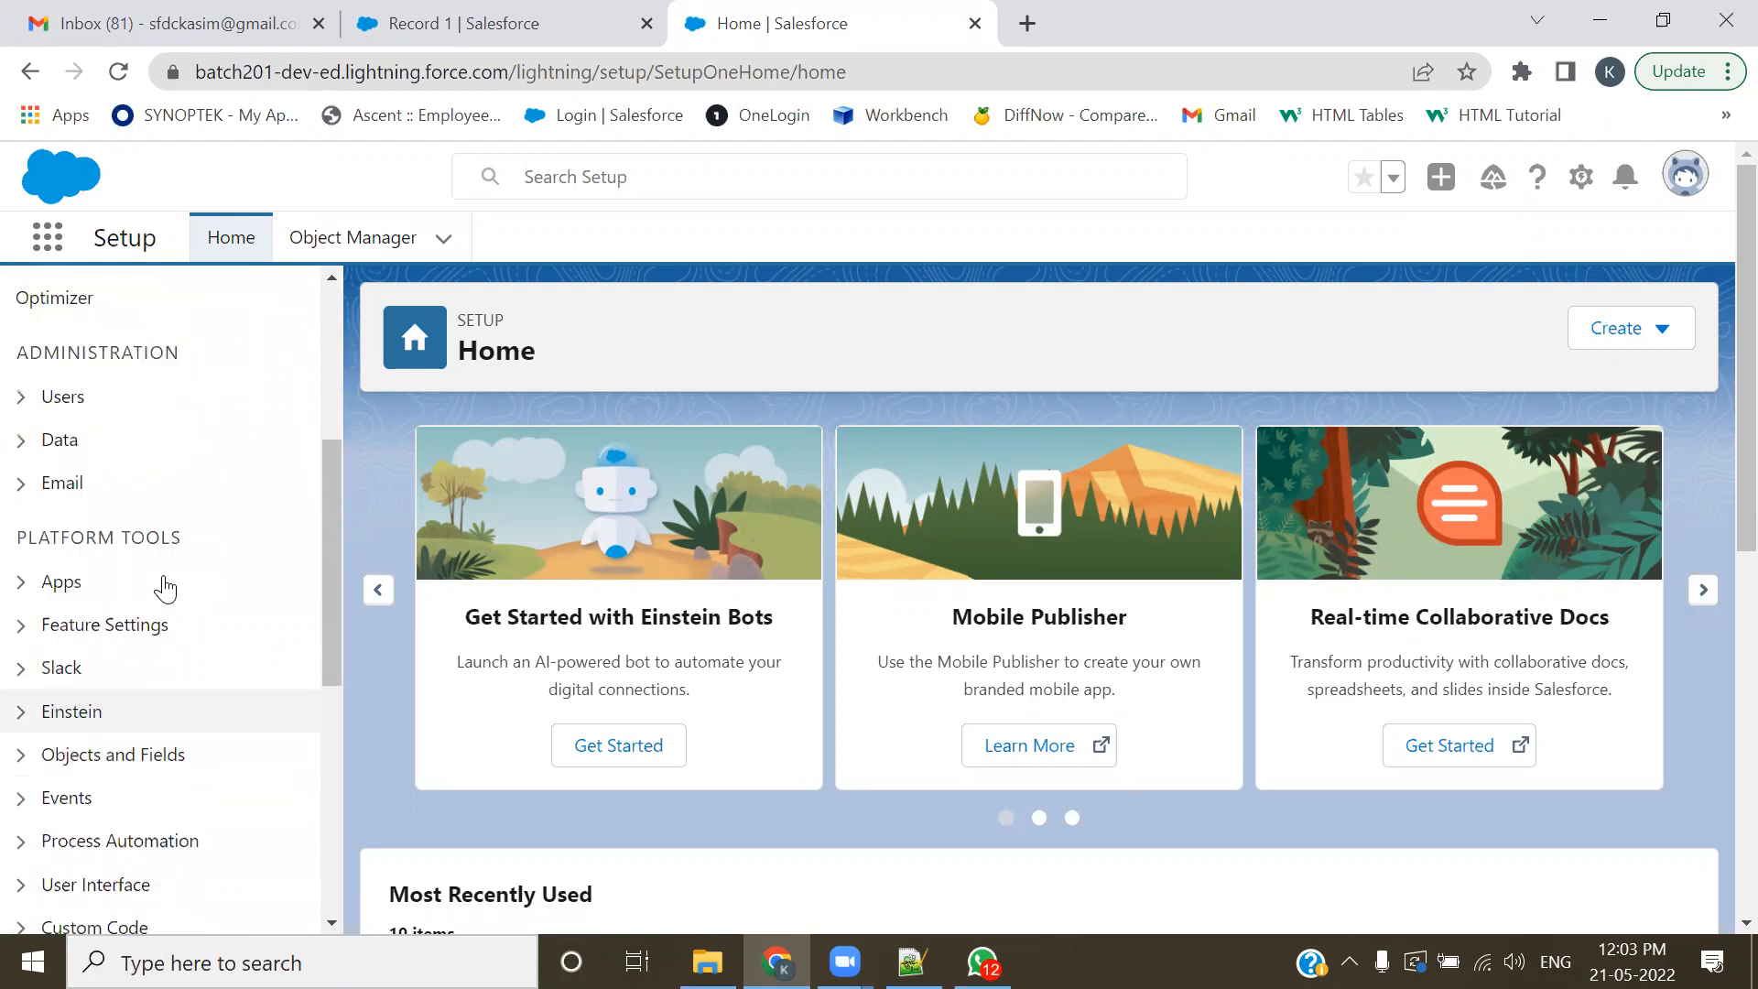
left_click(19, 398)
left_click(20, 403)
left_click(20, 403)
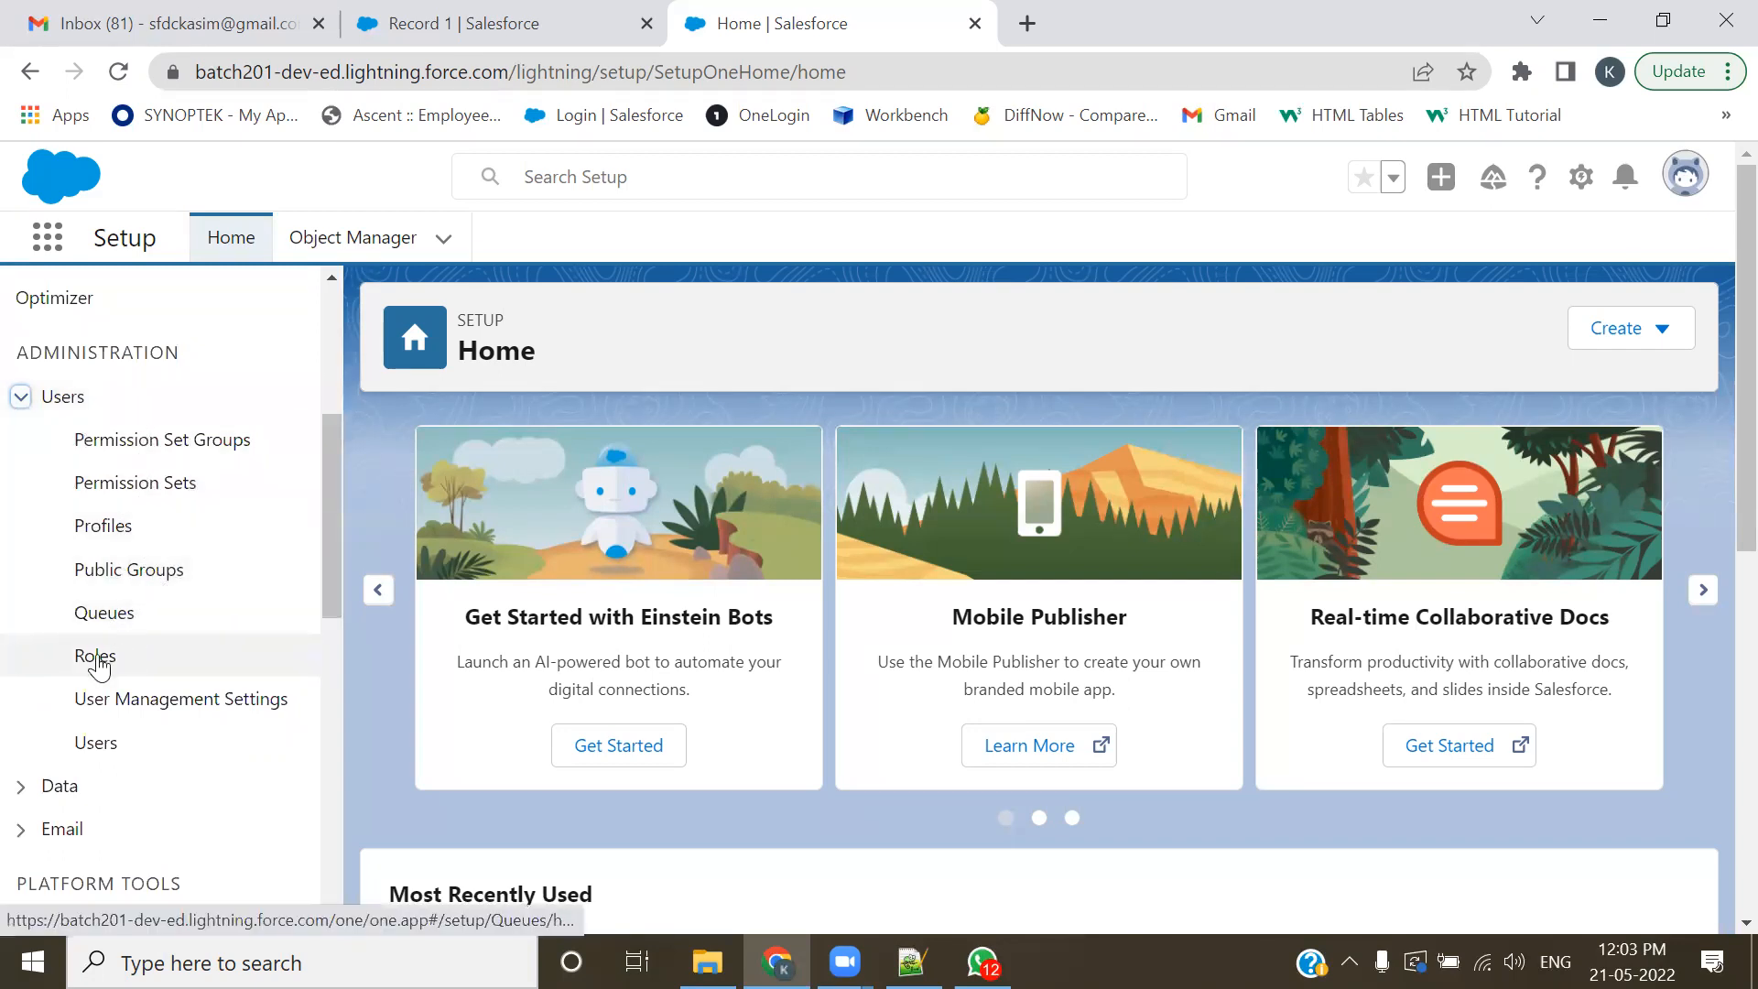
left_click(25, 403)
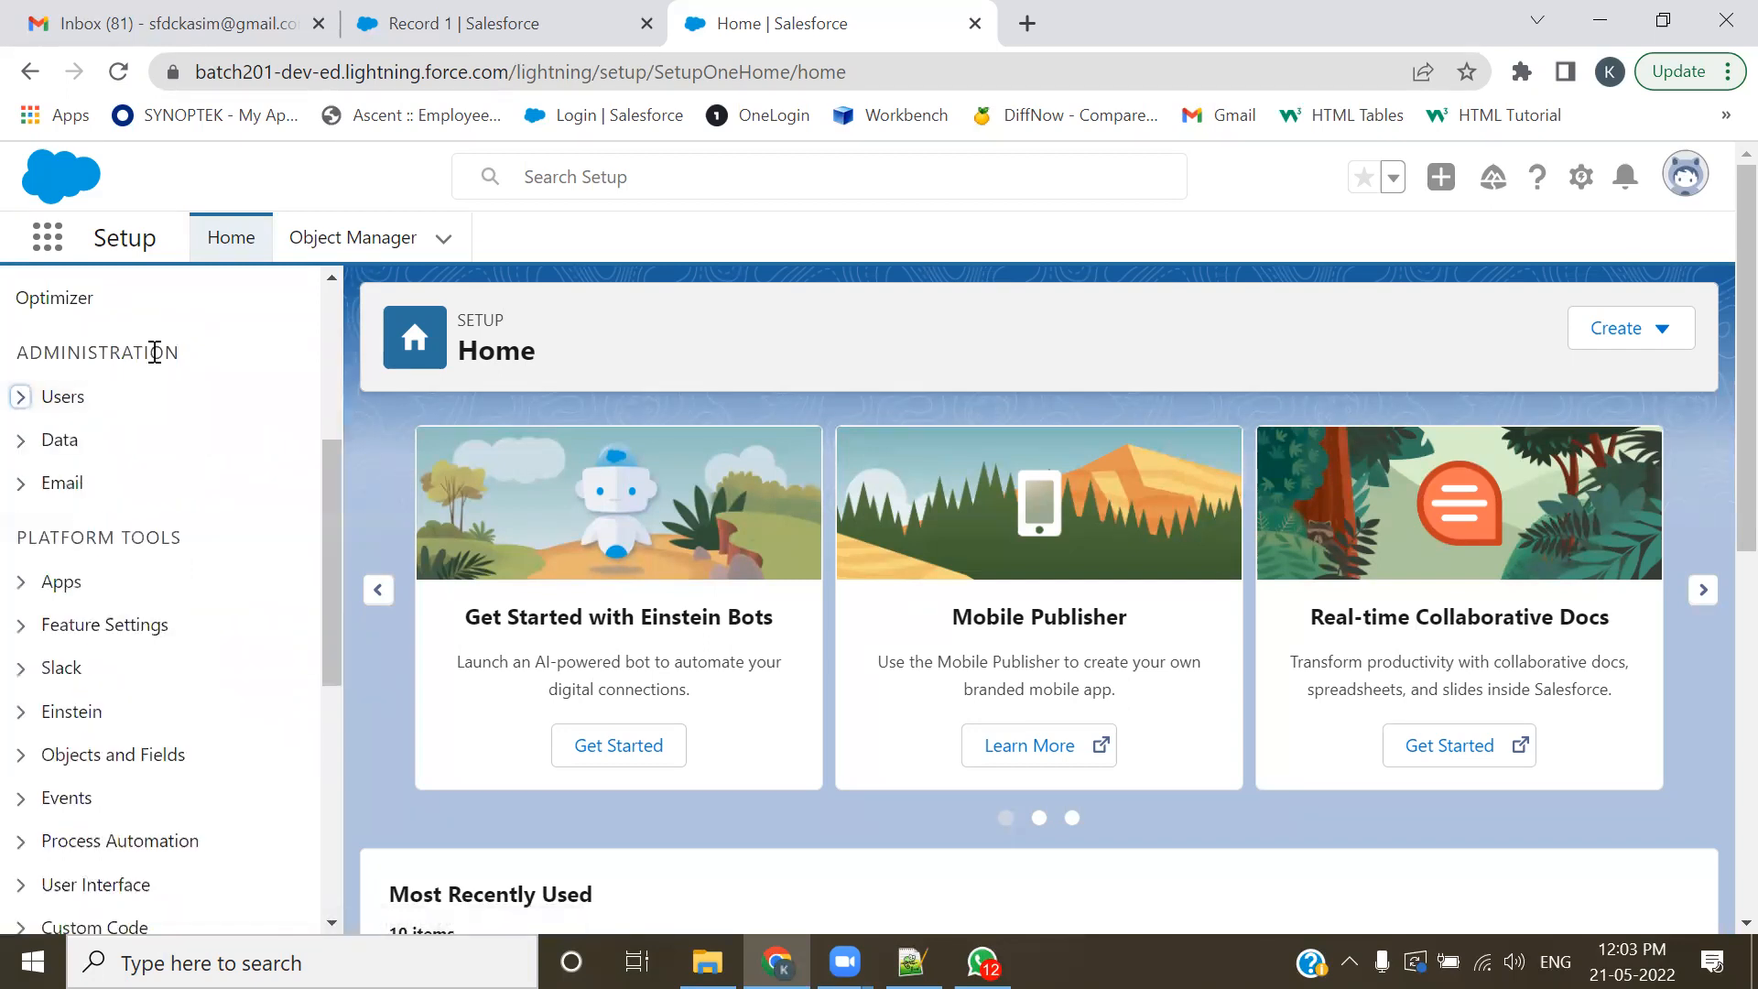
left_click_drag(229, 364, 12, 354)
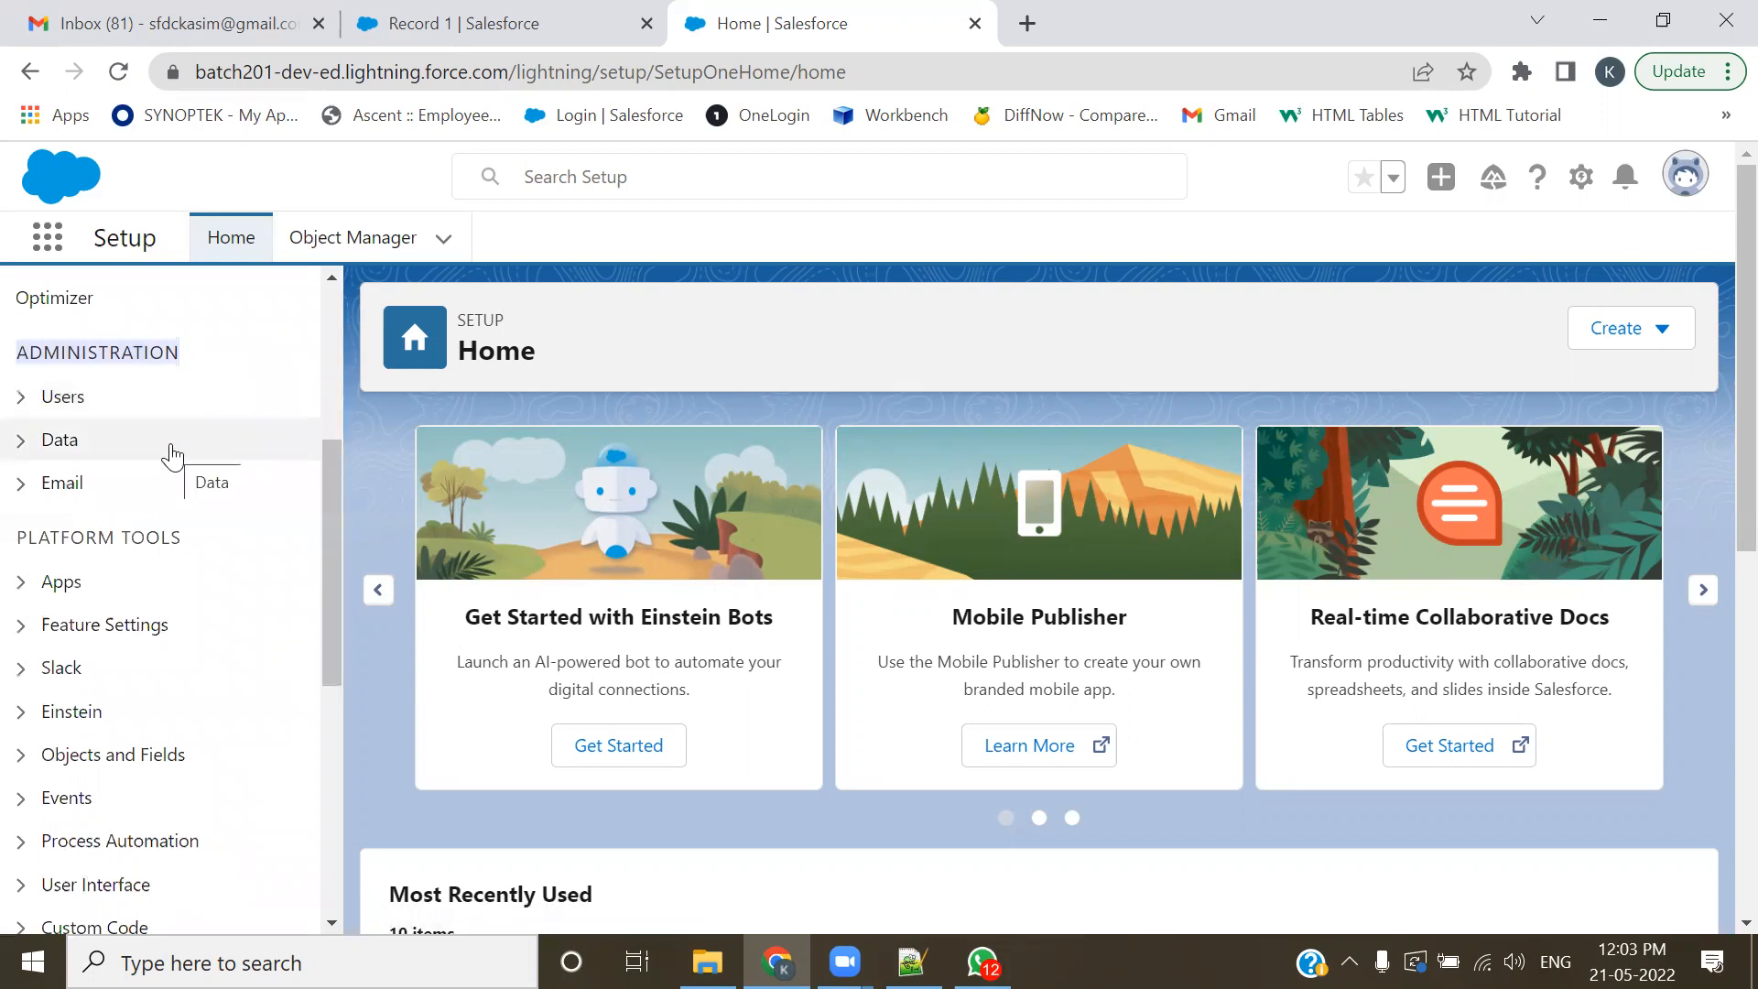
- Look over the Platform Tools section of the Setup tree, expanding Apps and collapsing it again
scroll(173, 448, "down", 2)
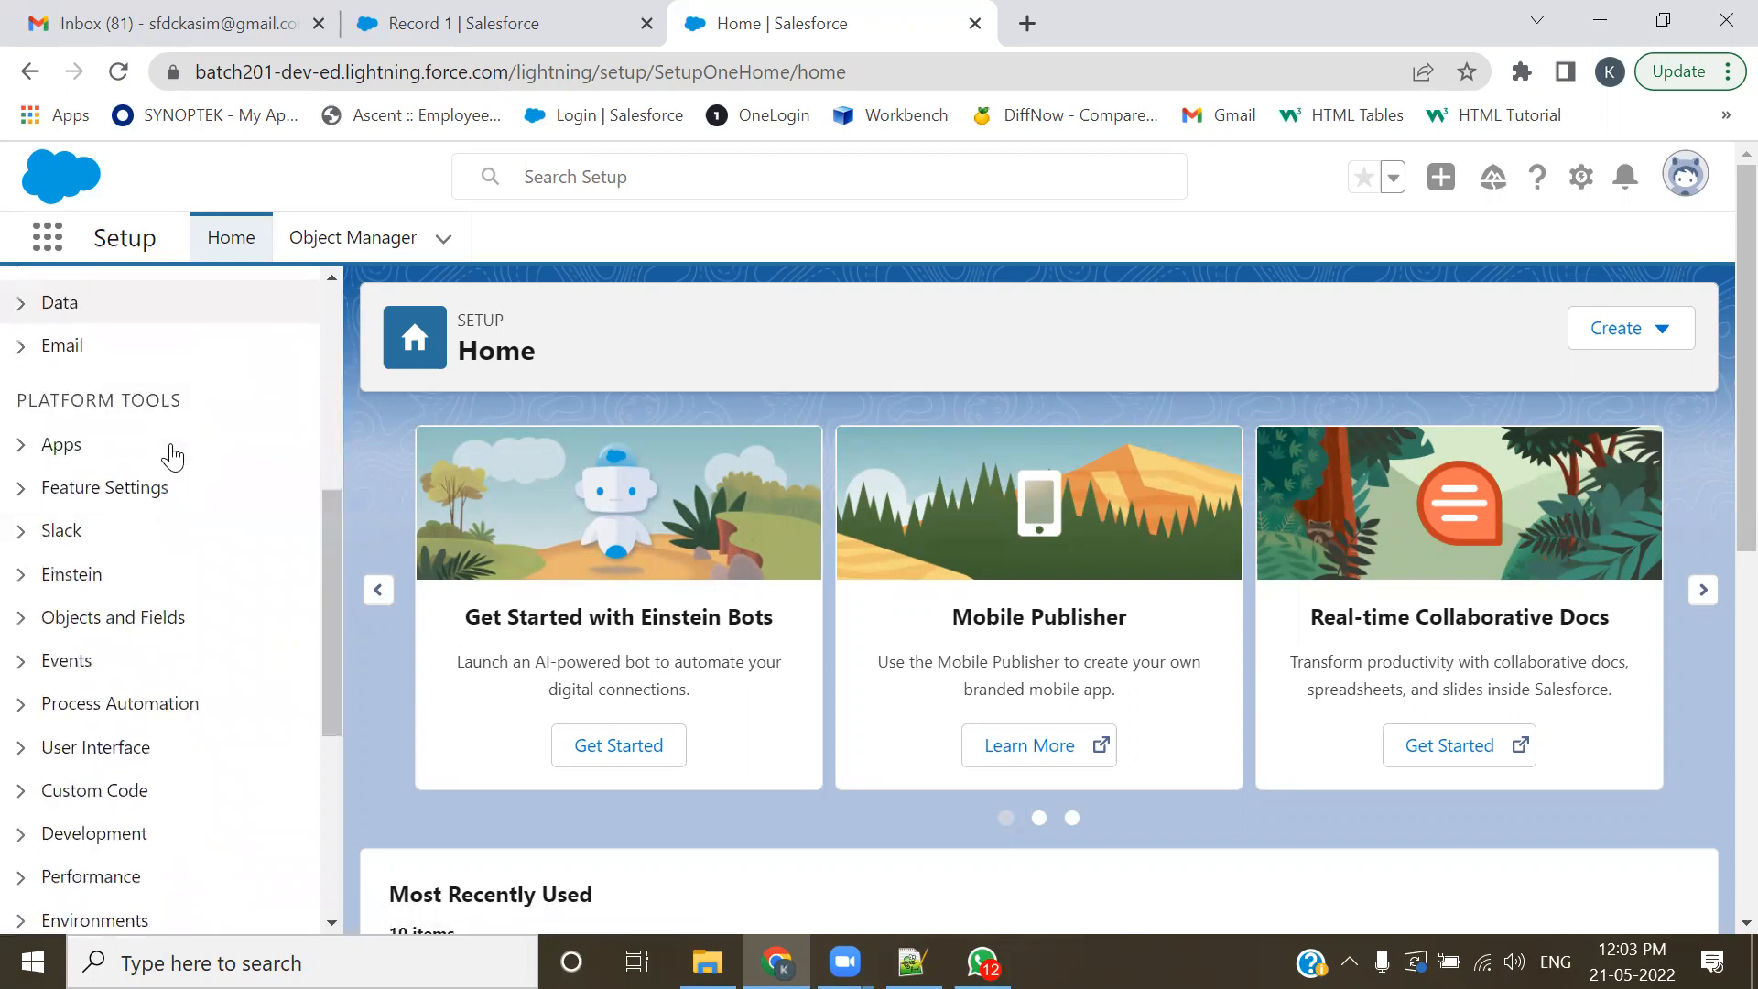
left_click(19, 446)
left_click(19, 448)
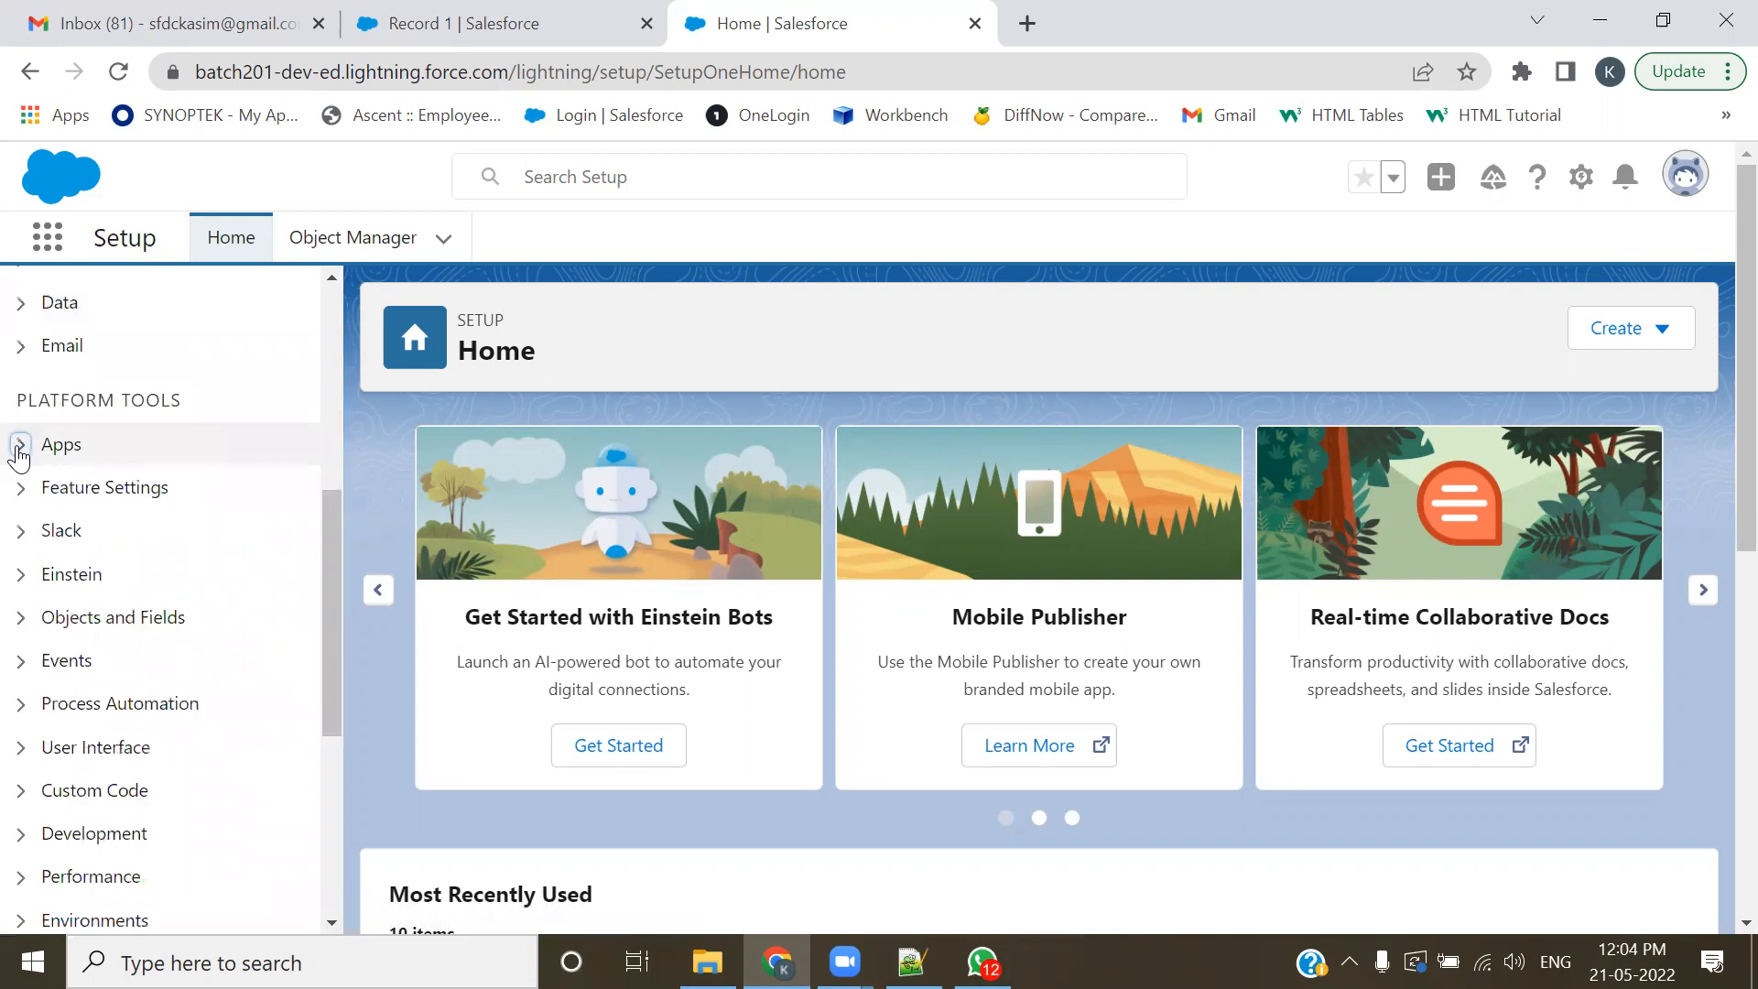
scroll(87, 597, "down", 2)
- Expand Company Settings in the Settings section and open Company Information in a separate browser tab
scroll(87, 597, "down", 5)
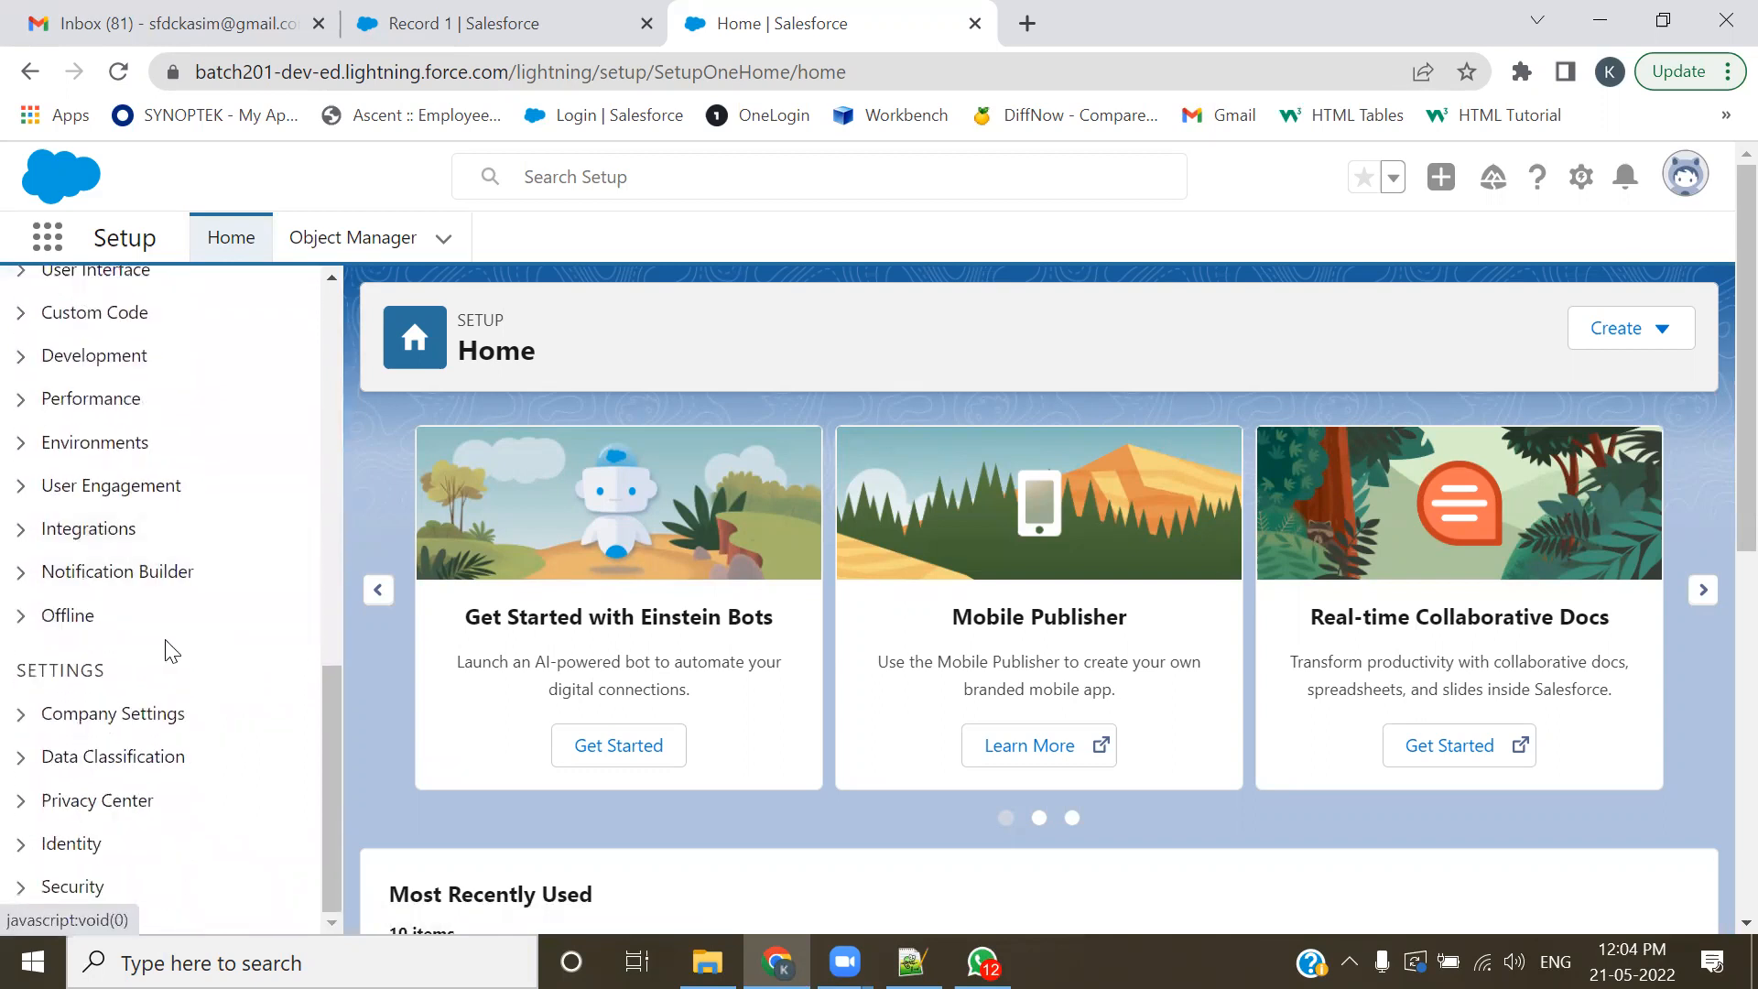
left_click(20, 714)
scroll(164, 730, "down", 2)
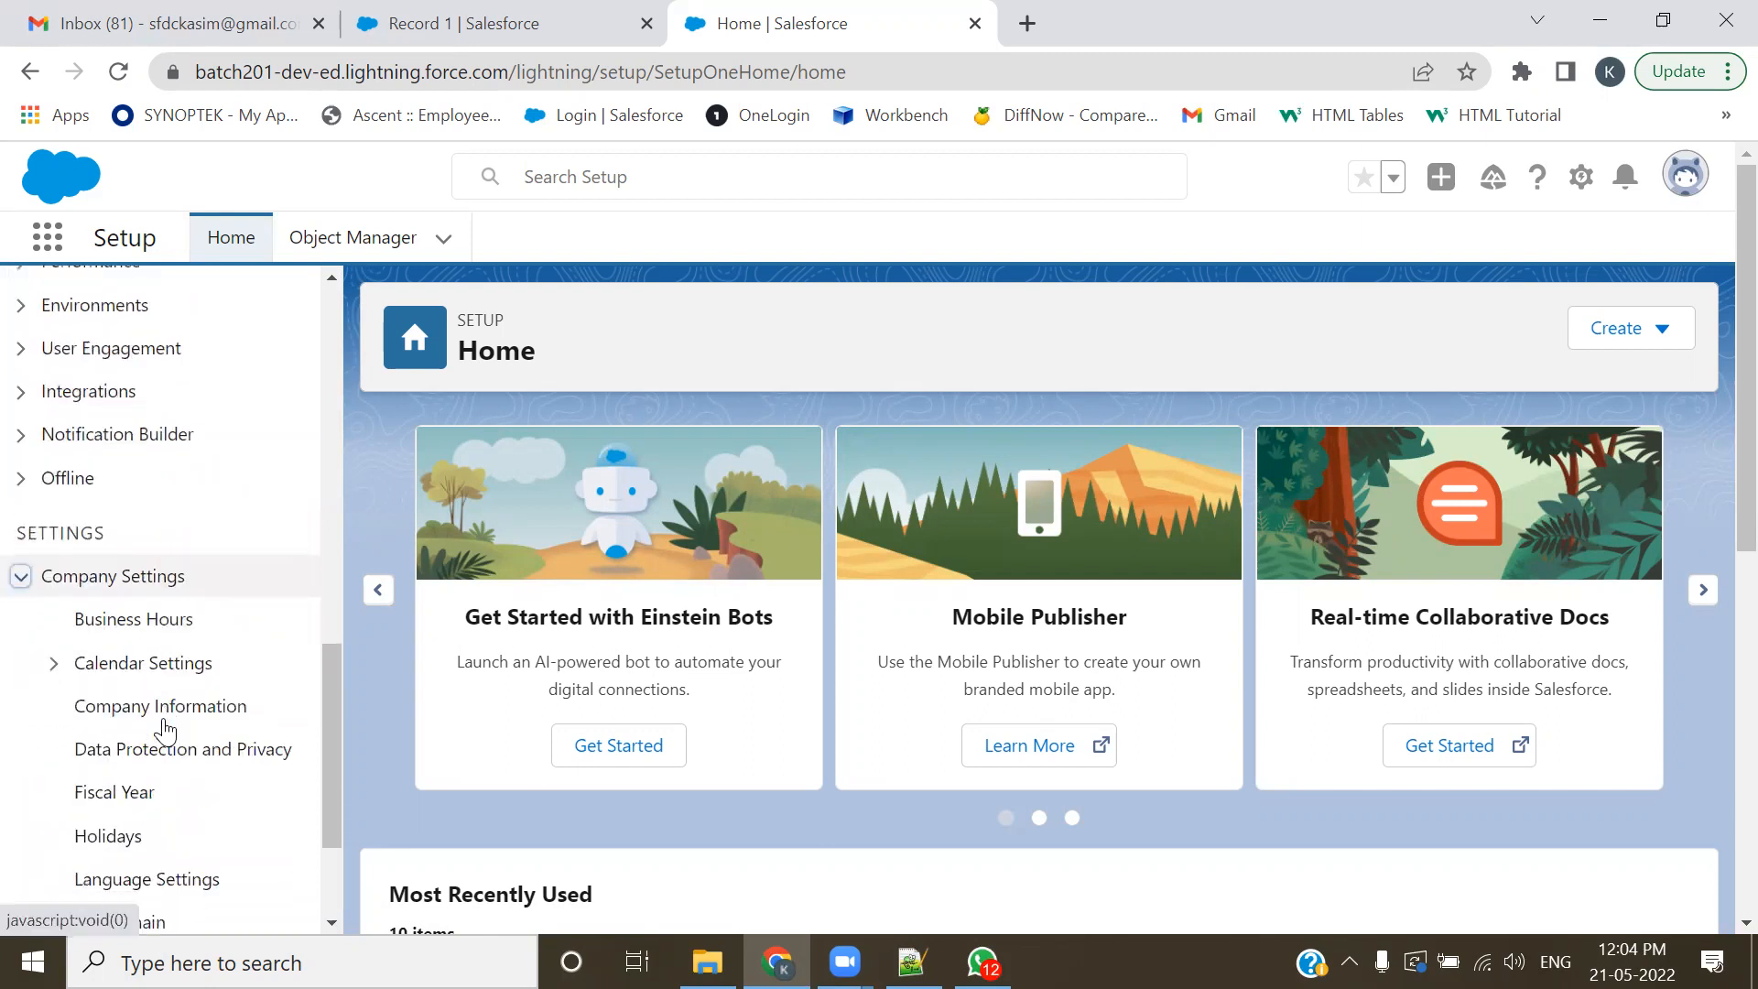
left_click(163, 723, "ctrl")
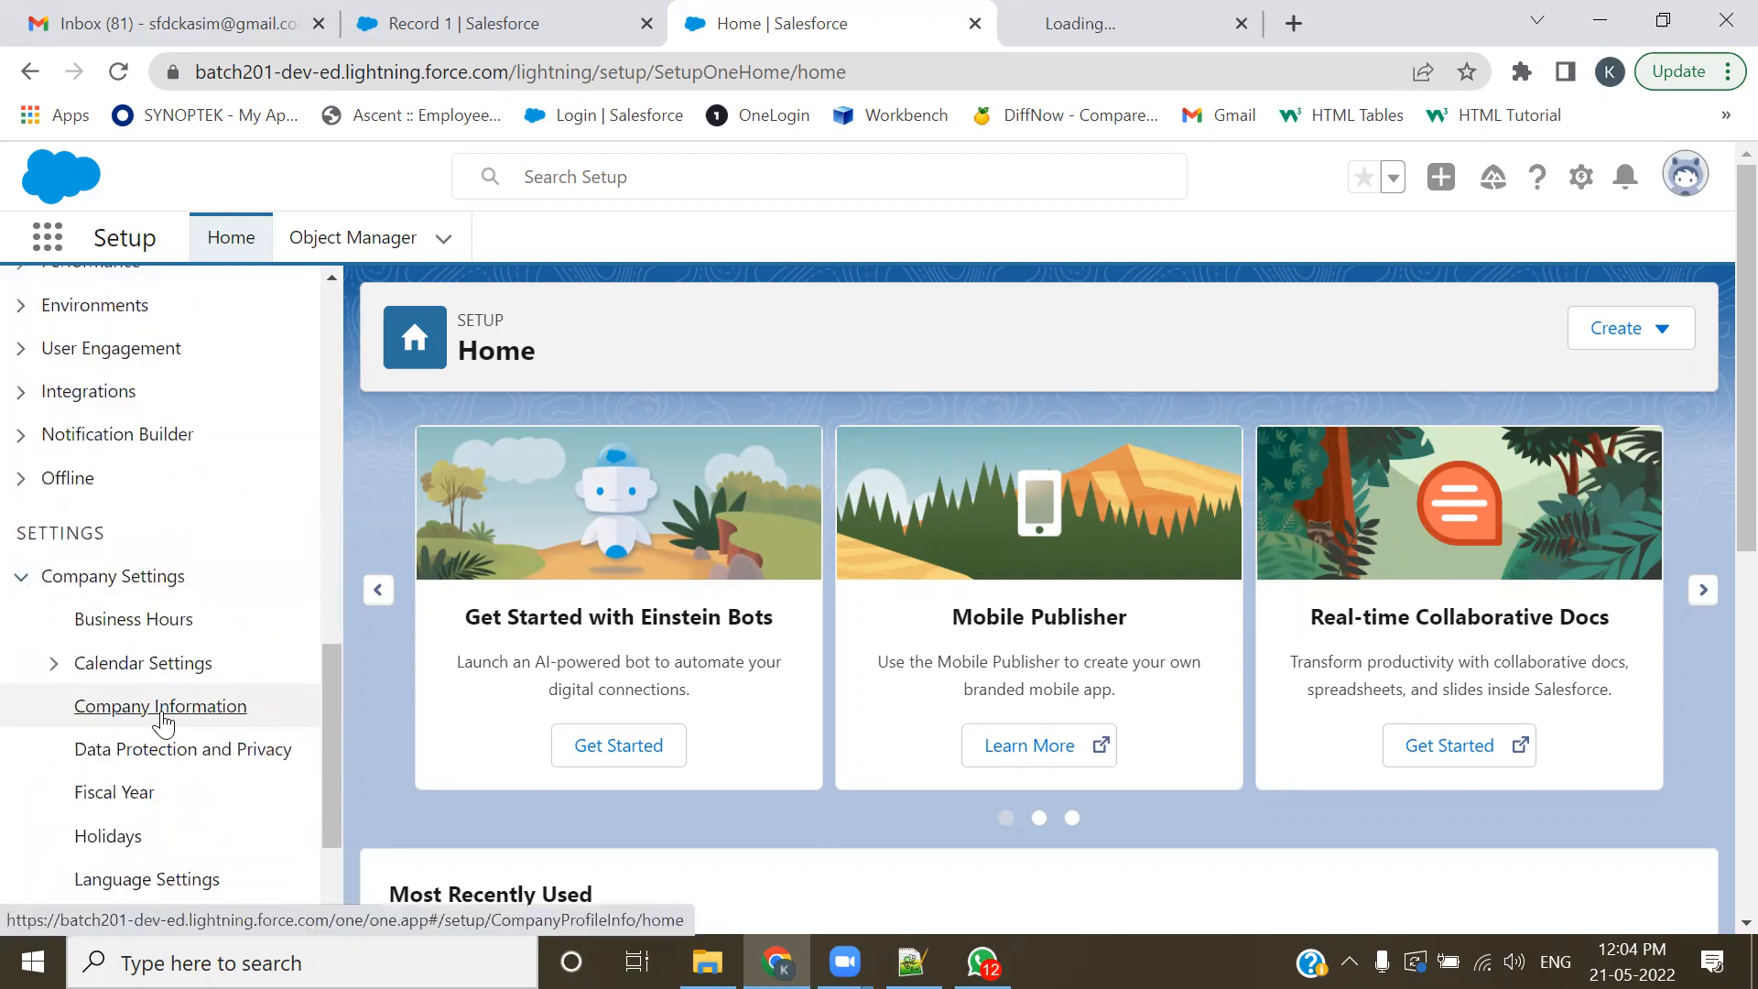
scroll(235, 699, "down", 2)
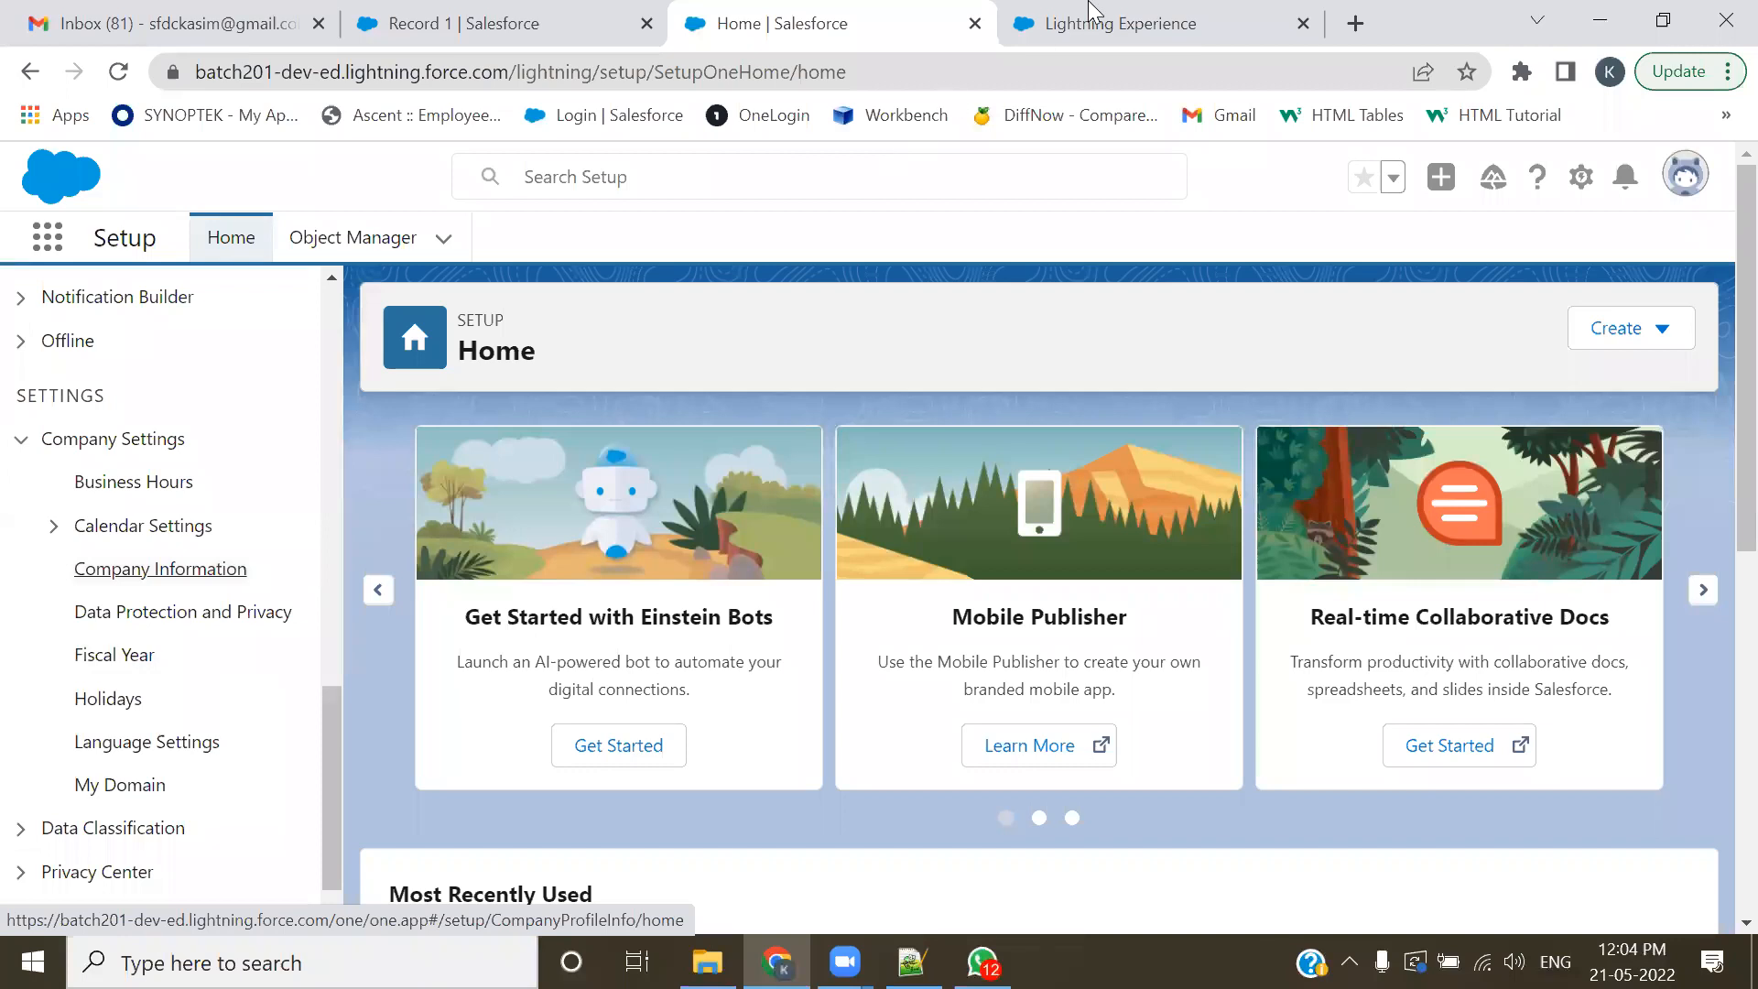
key("ctrl+Tab")
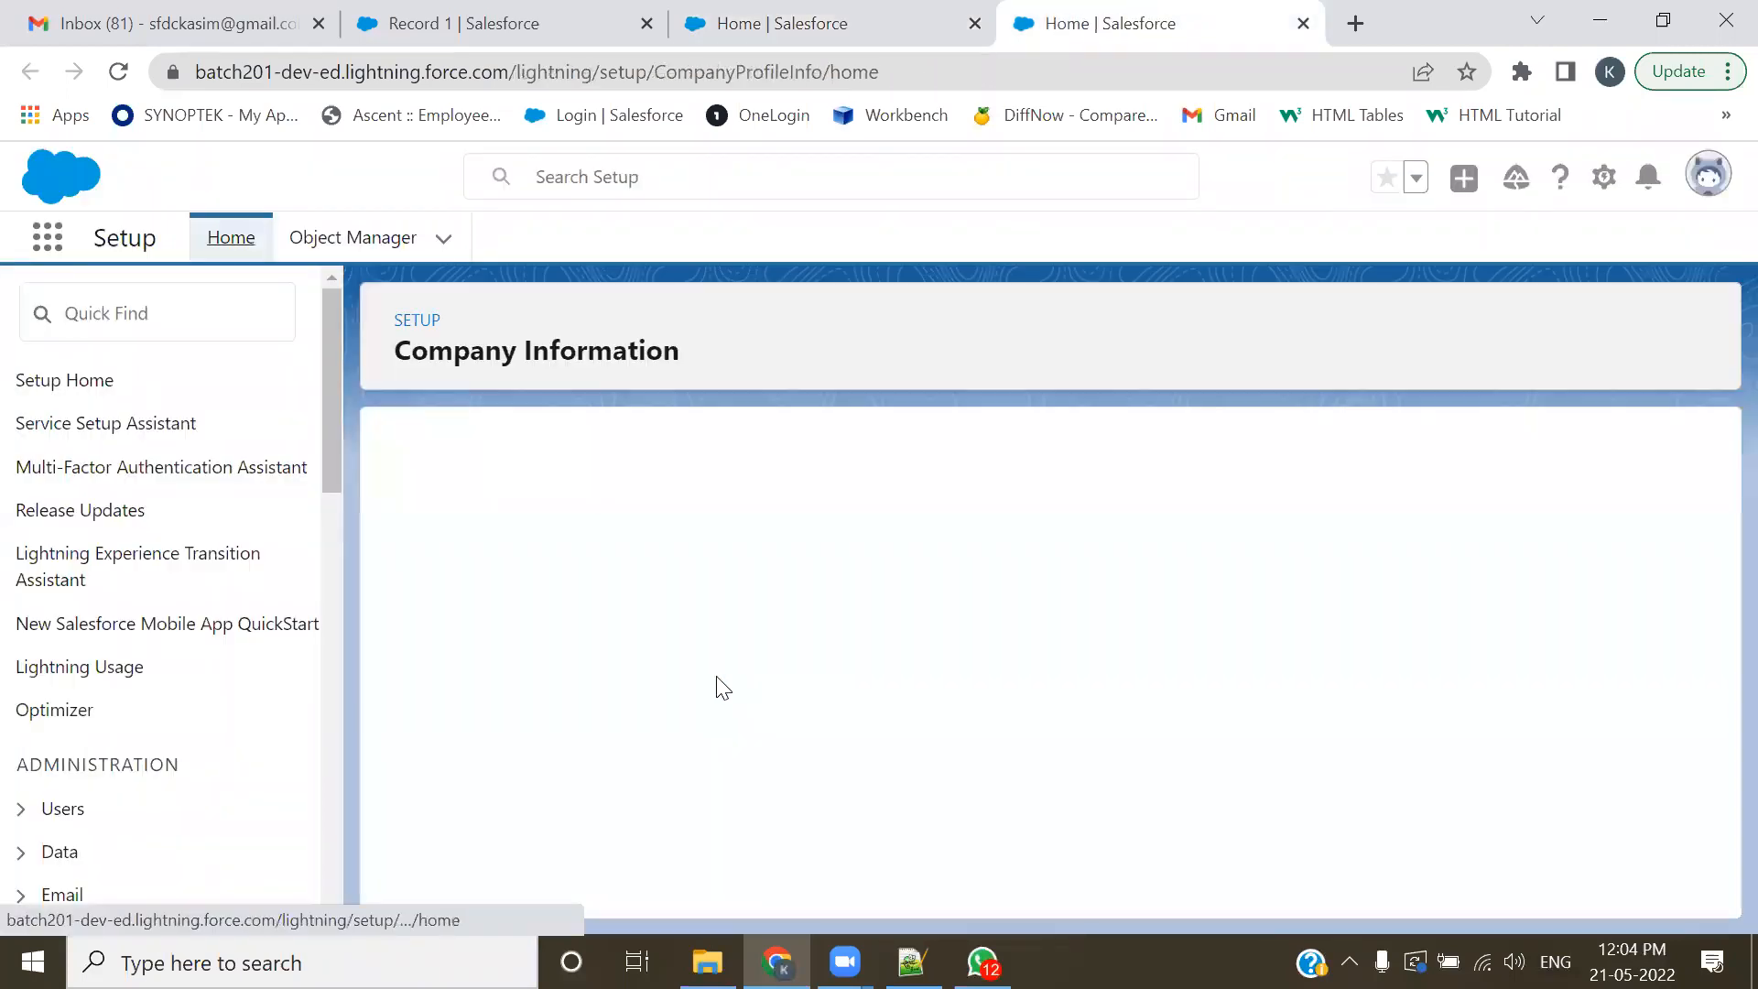
- Review the User Licenses table on the Company Information page and close its browser tab
scroll(962, 628, "down", 4)
scroll(961, 668, "down", 3)
scroll(1044, 756, "down", 10)
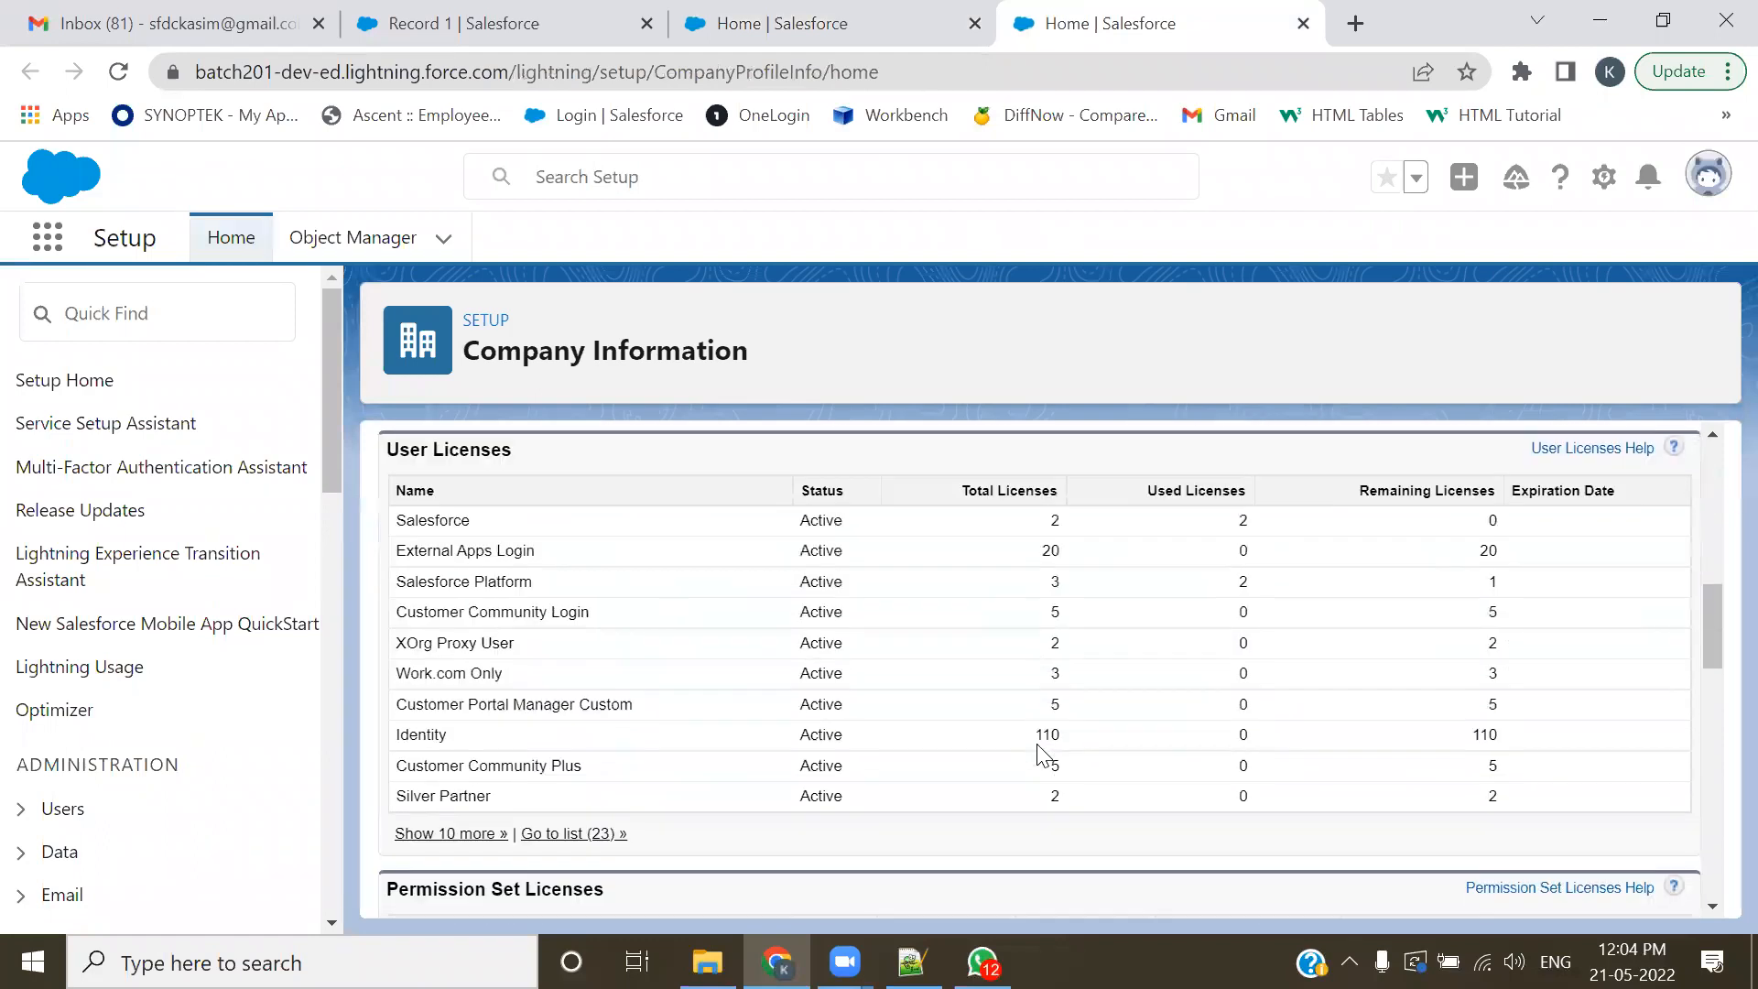
left_click(1302, 23)
- Collapse Company Settings, look over the remaining Setup categories, and return to the beginning of the Setup tree
scroll(275, 696, "down", 1)
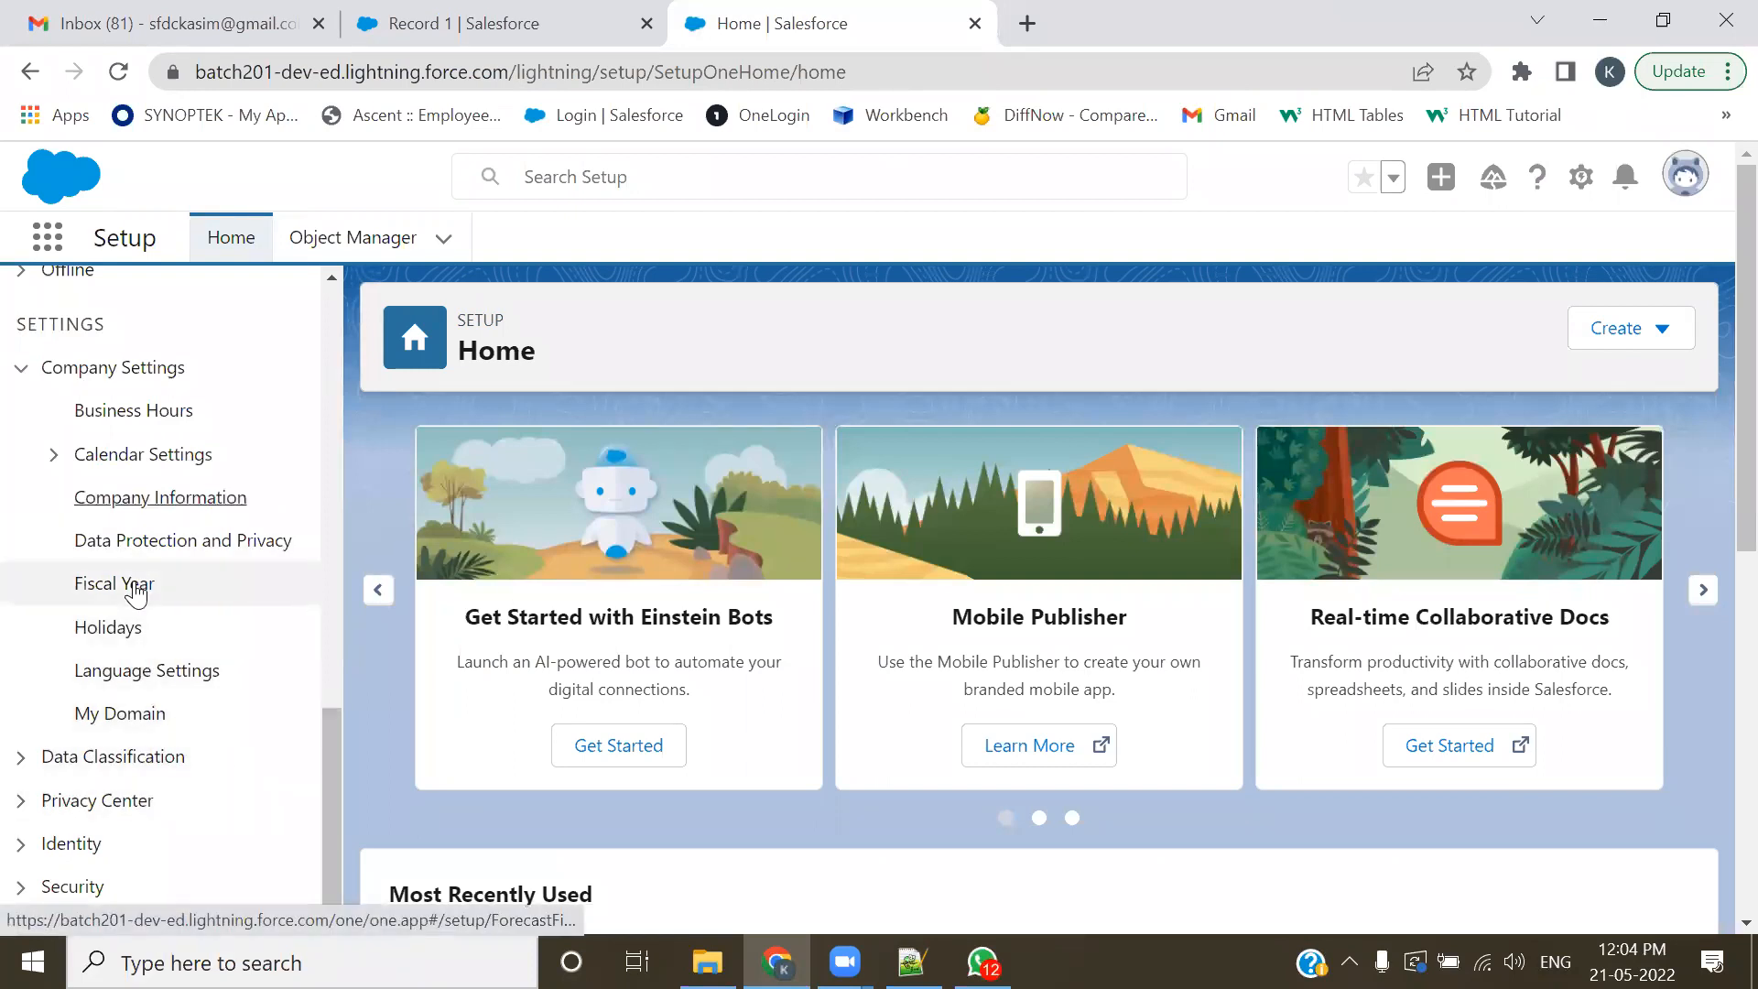
left_click(21, 367)
scroll(118, 712, "down", 3)
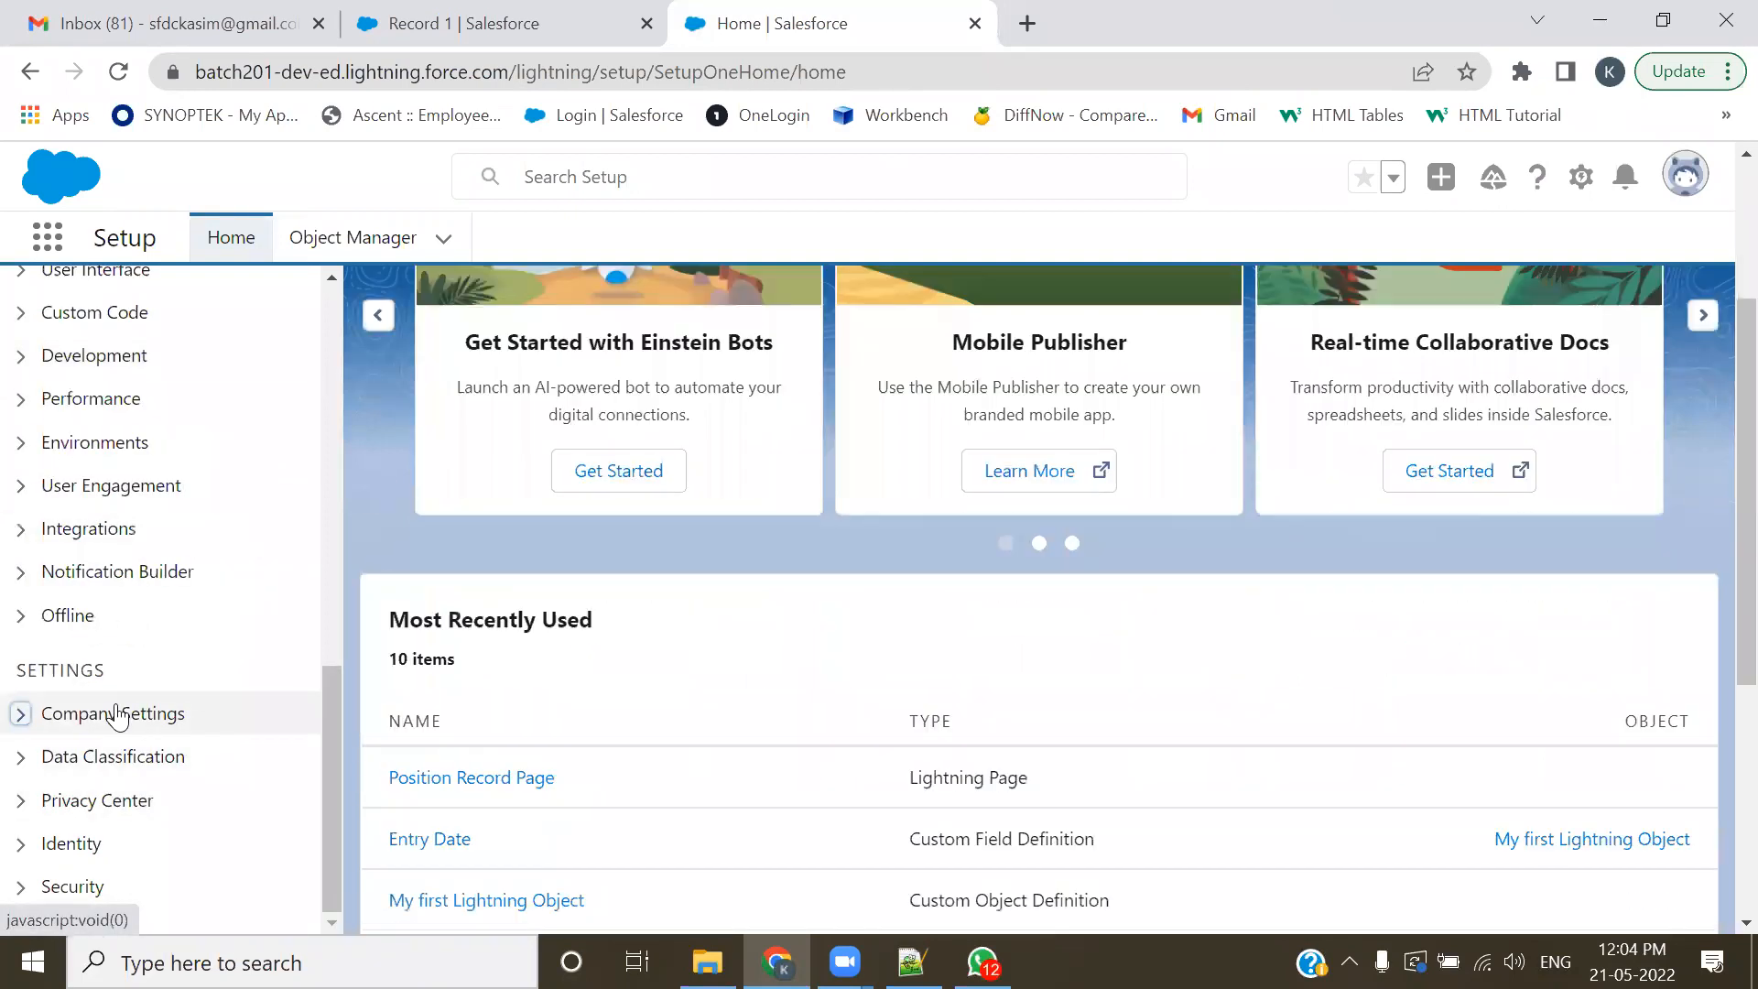
scroll(172, 774, "up", 3)
scroll(957, 634, "up", 3)
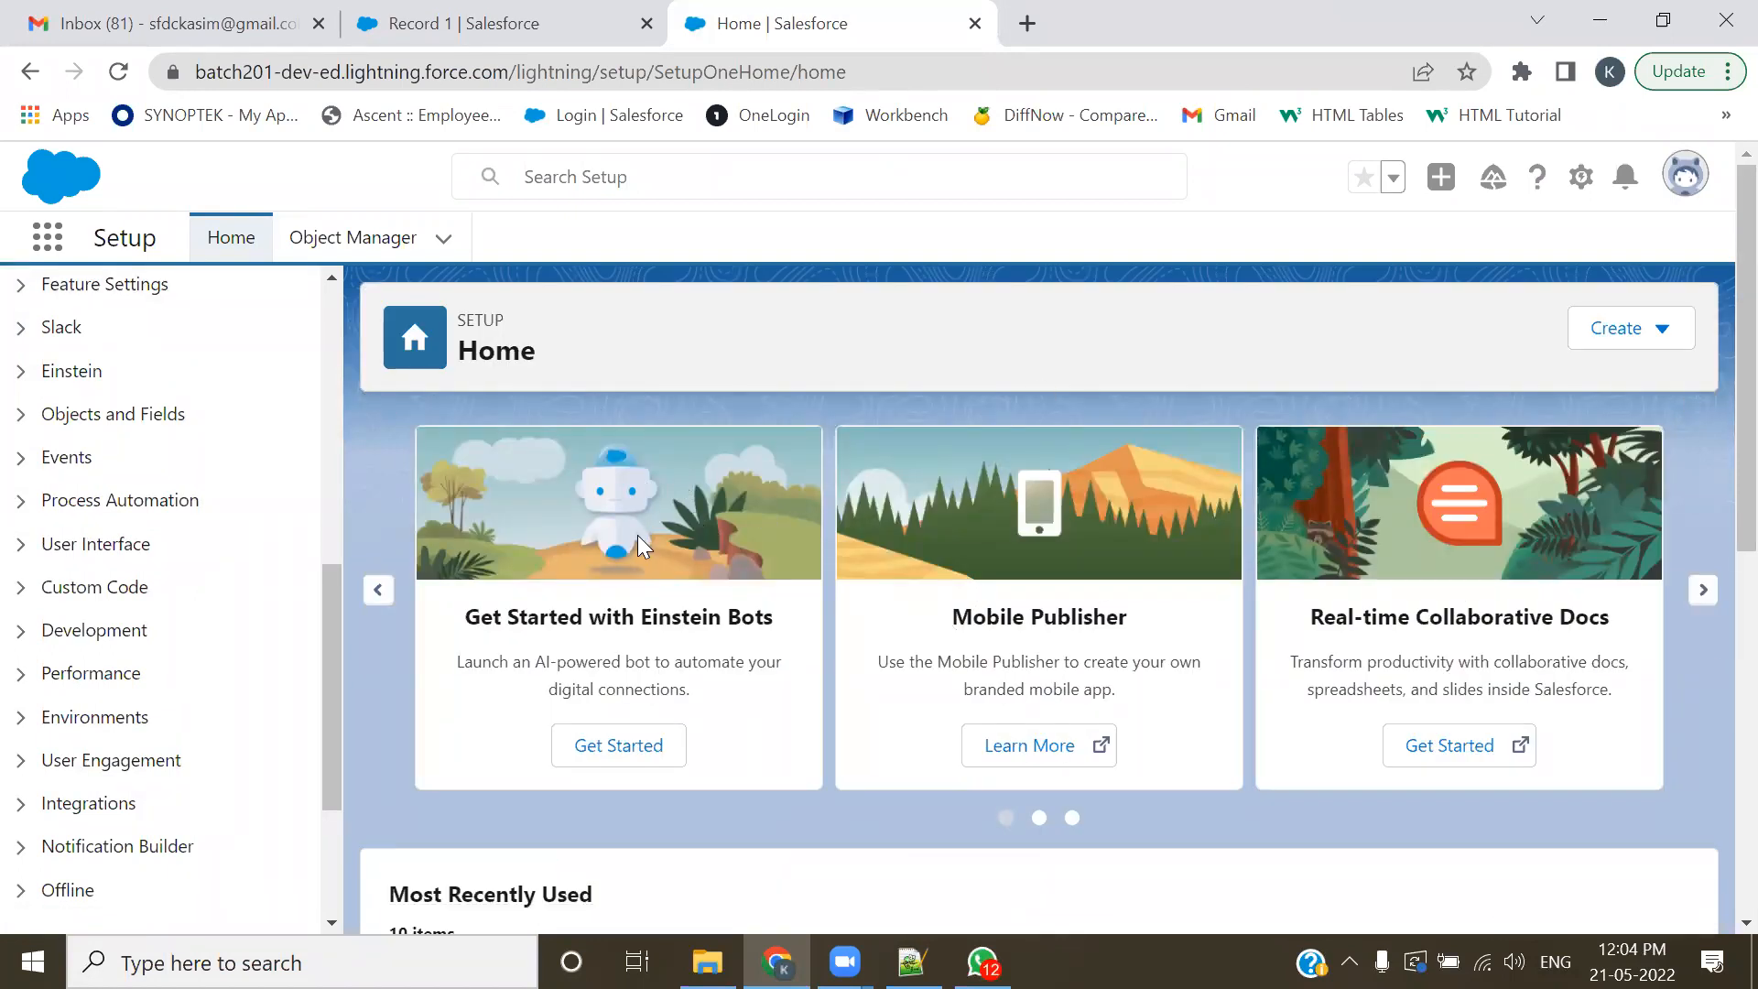
scroll(283, 482, "up", 8)
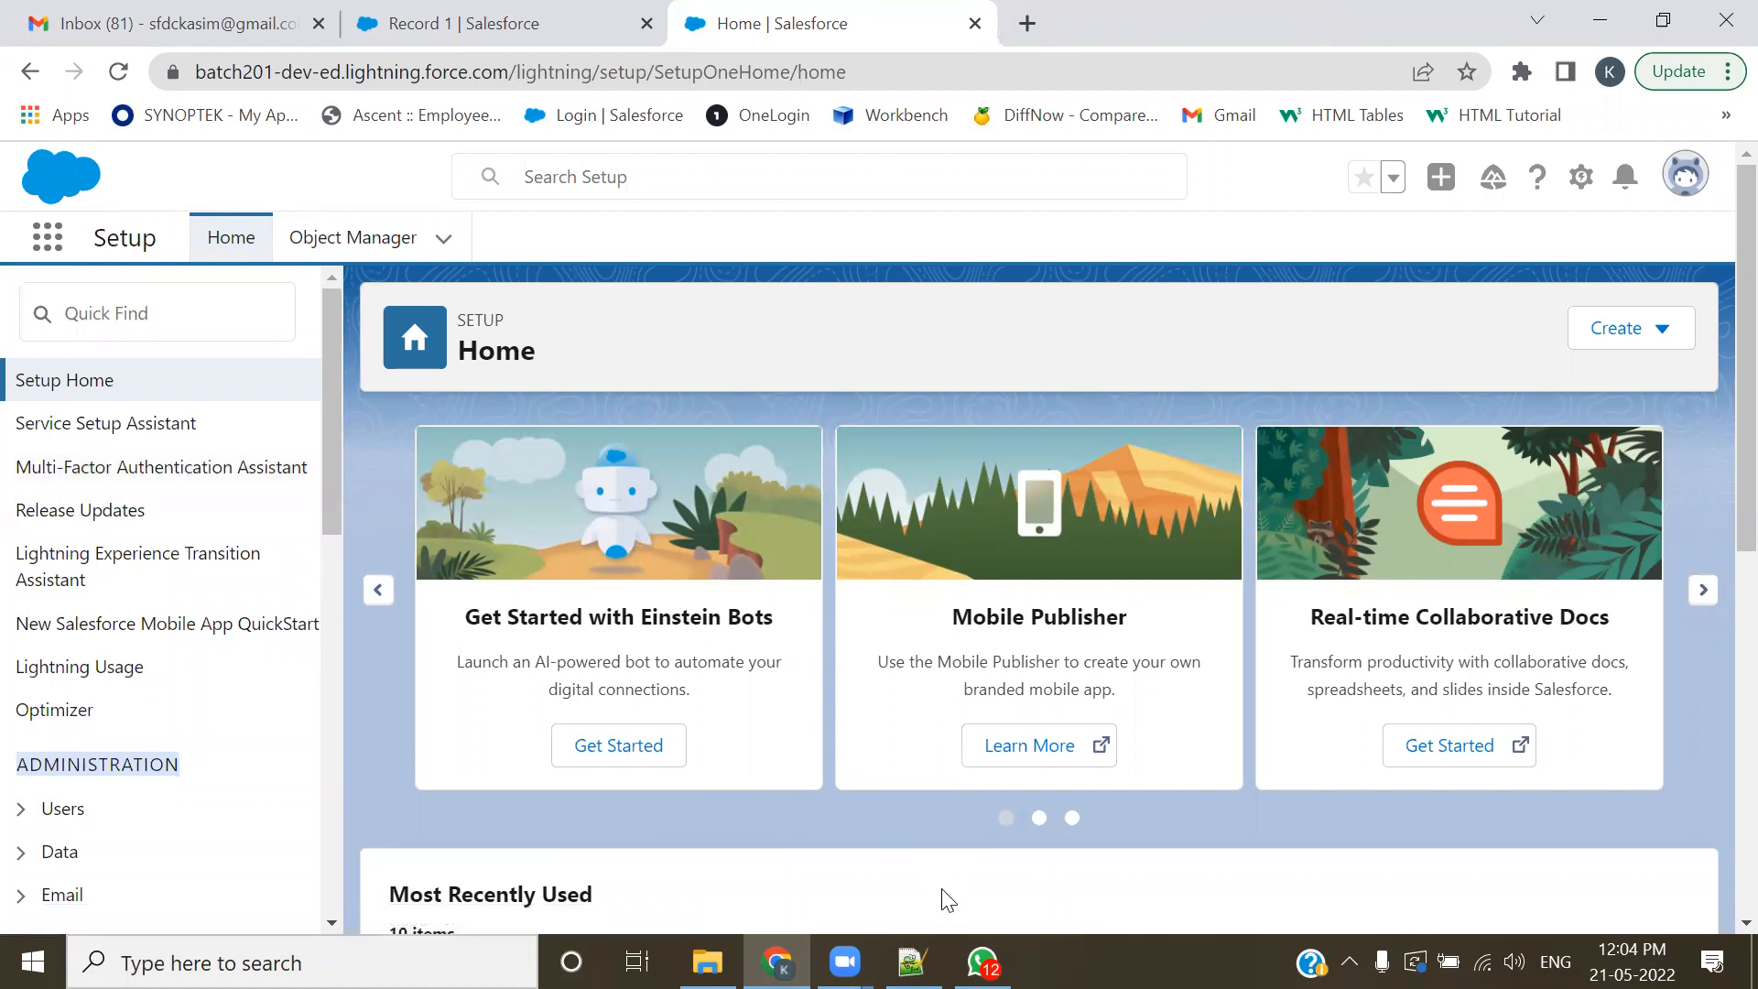
left_click(822, 712)
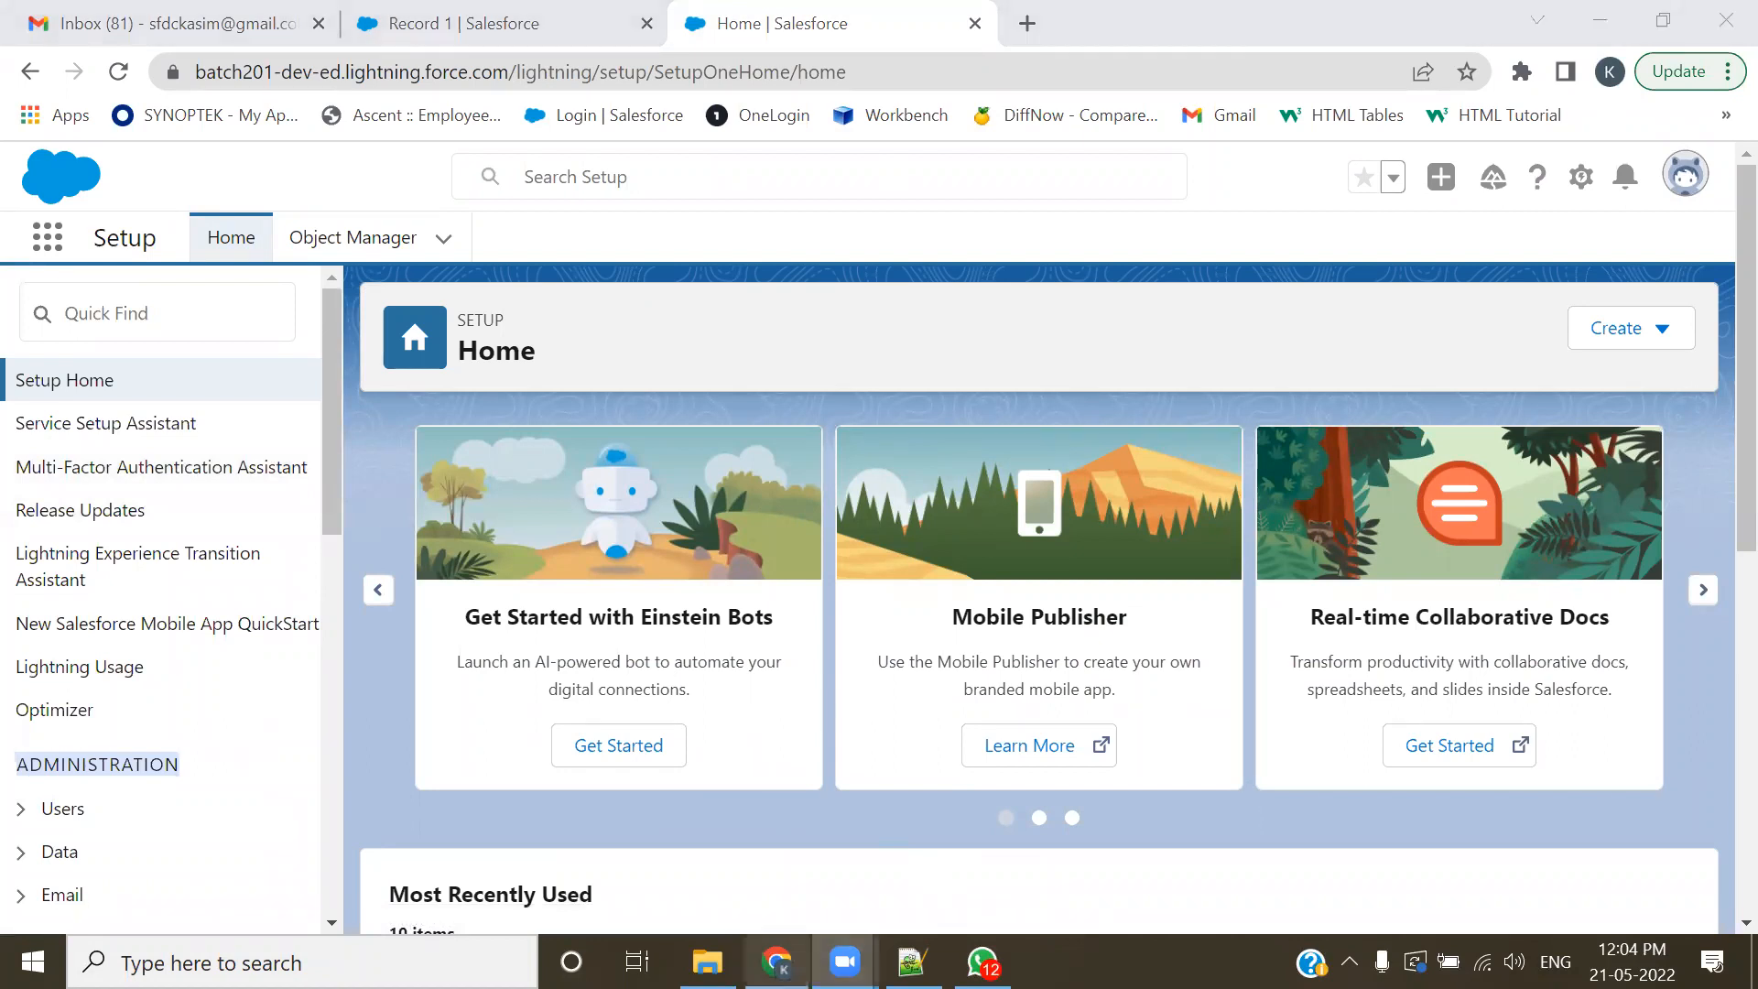